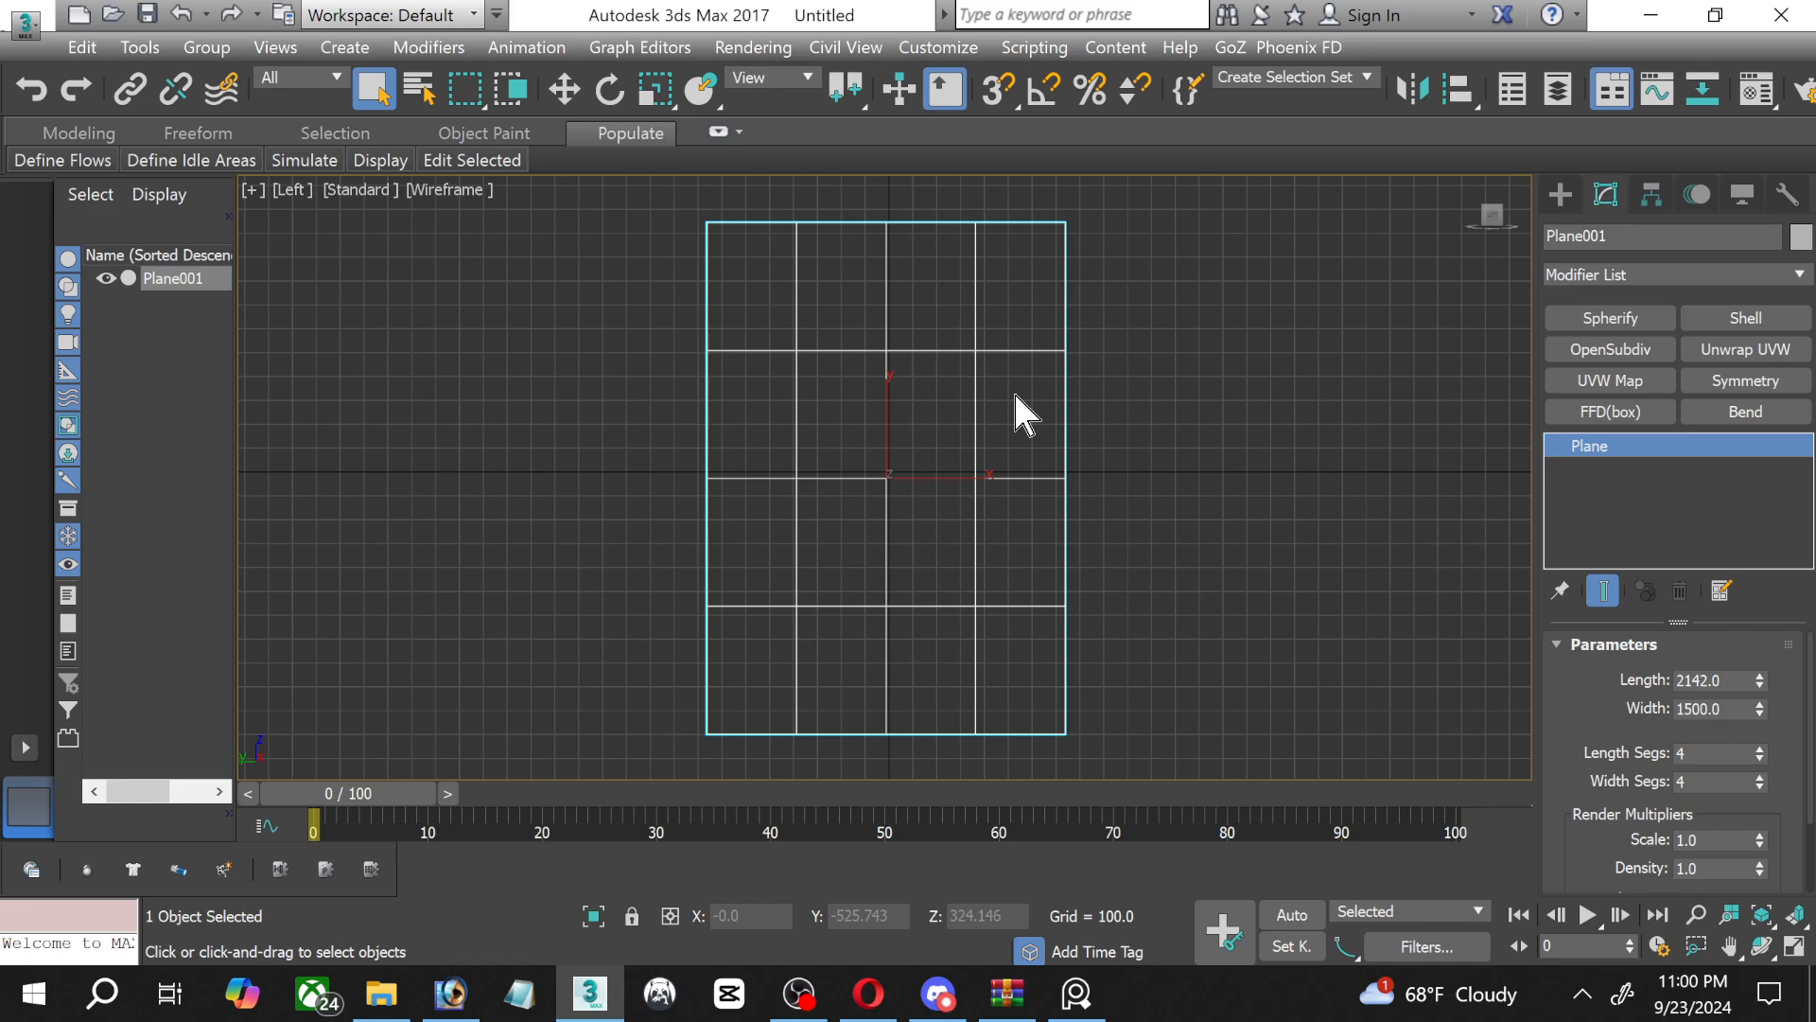
# Switch the viewport from wireframe to Default Shading and turn on Edged Faces.
pyautogui.click(450, 191)
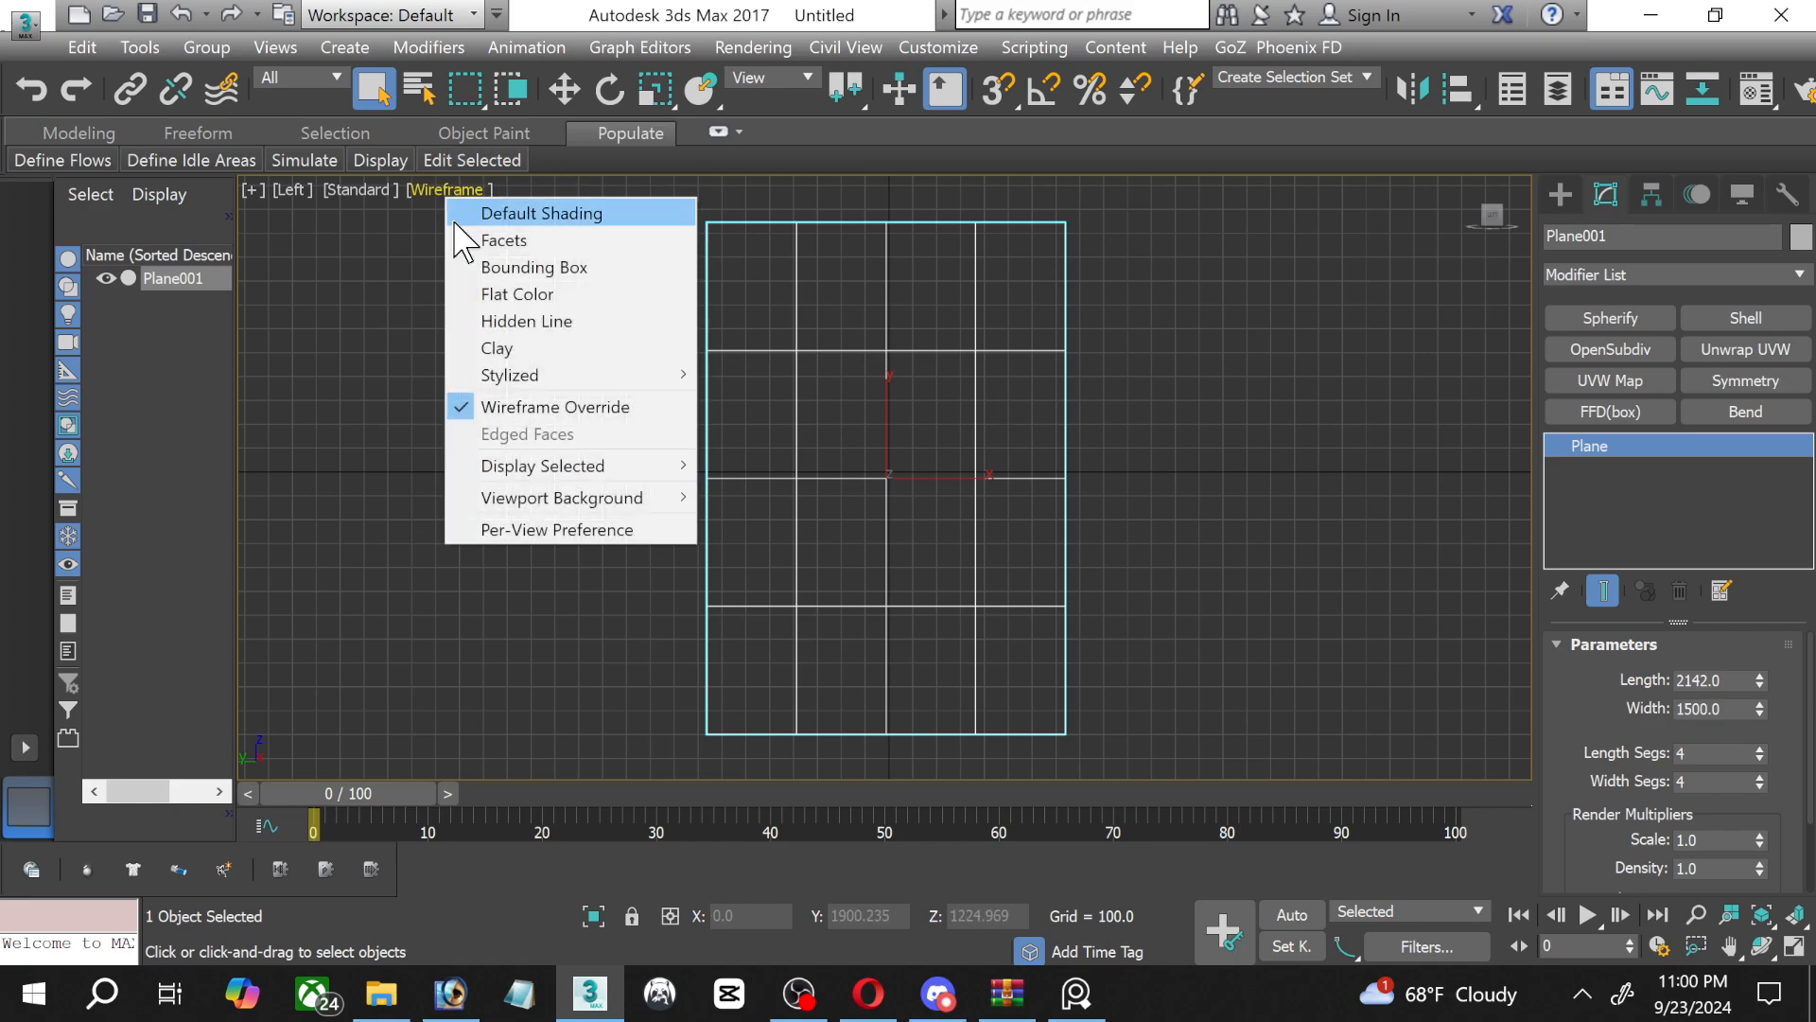
pyautogui.click(464, 213)
pyautogui.click(437, 189)
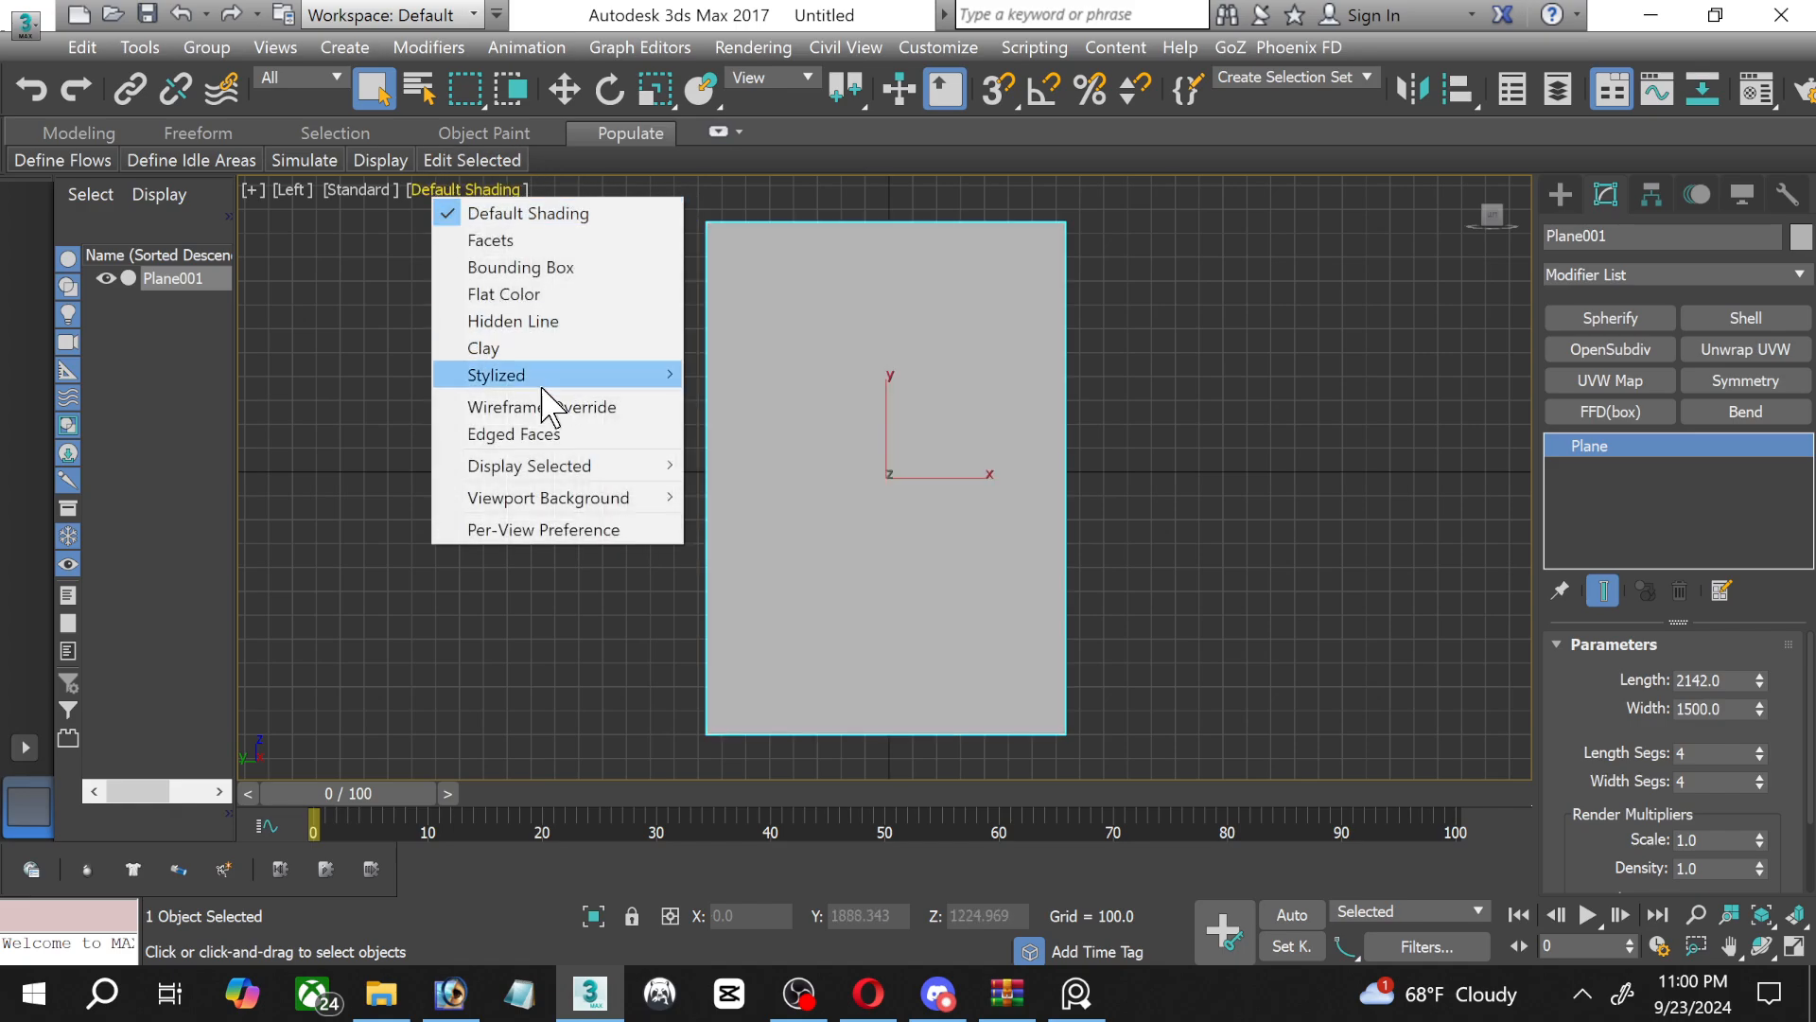
pyautogui.click(525, 434)
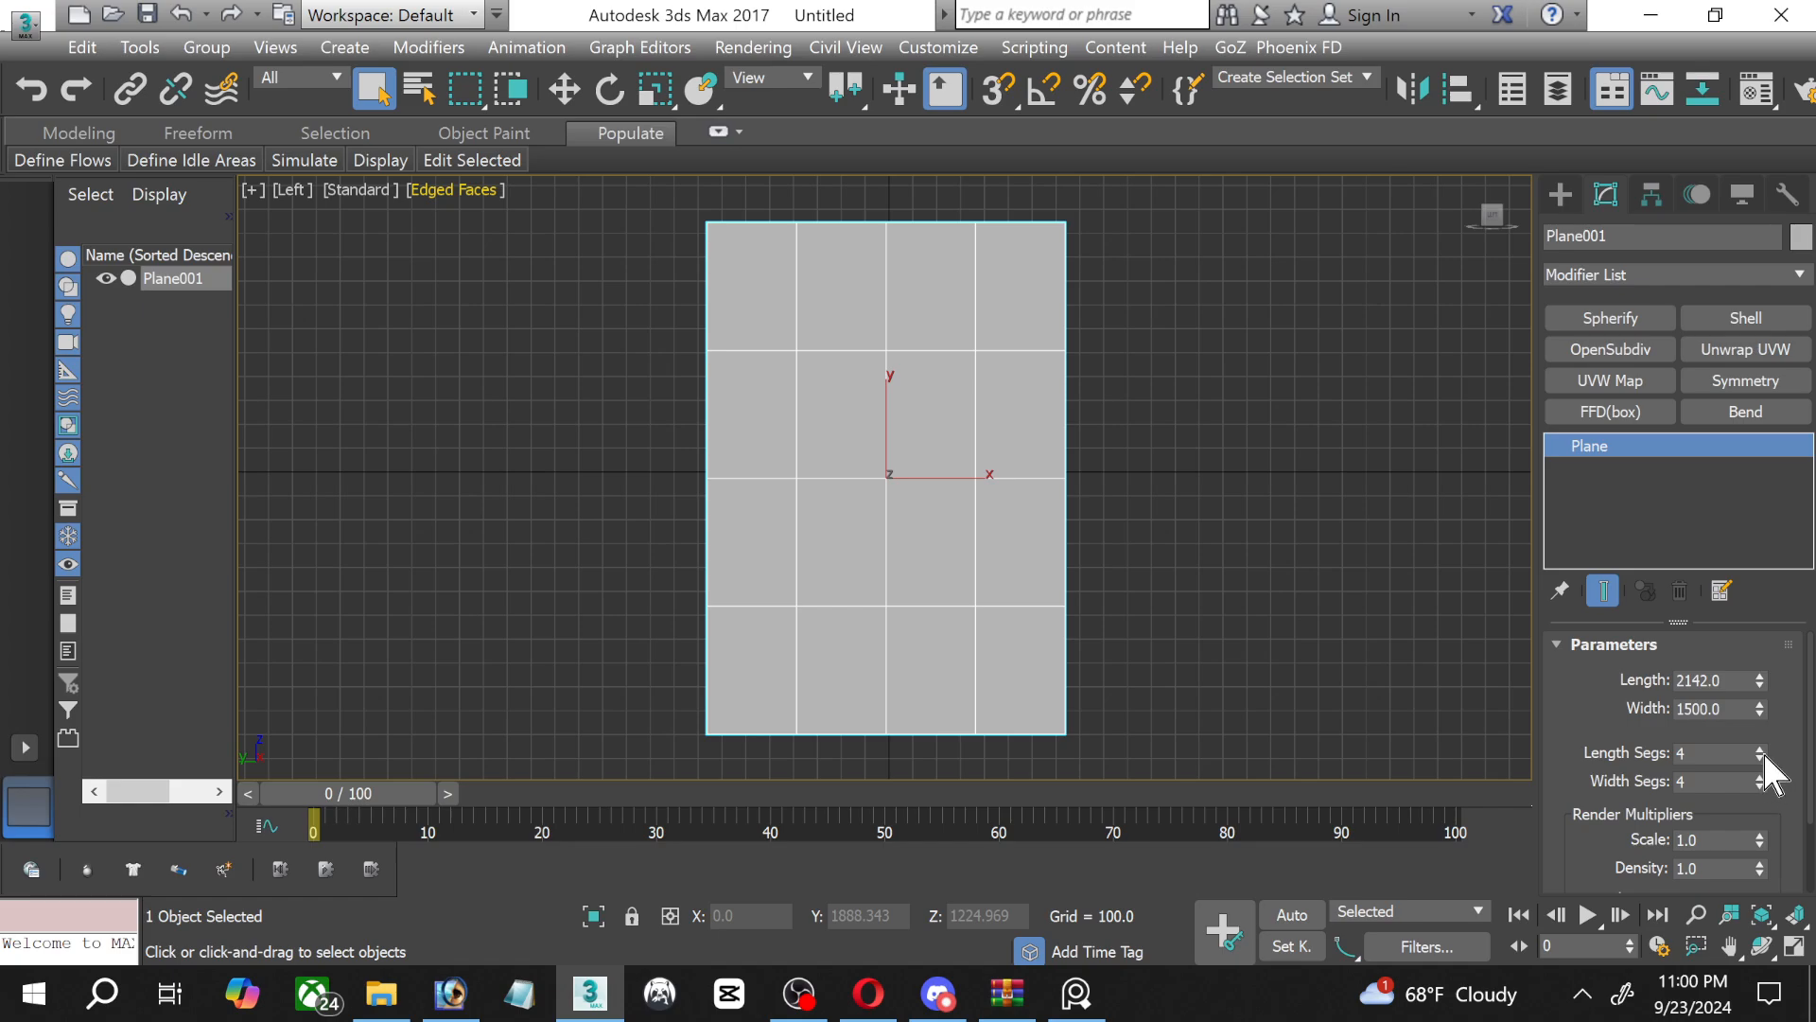
# Set the plane's length segments and width segments to 2 each.
pyautogui.moveTo(1763, 750); pyautogui.dragTo(1763, 770)
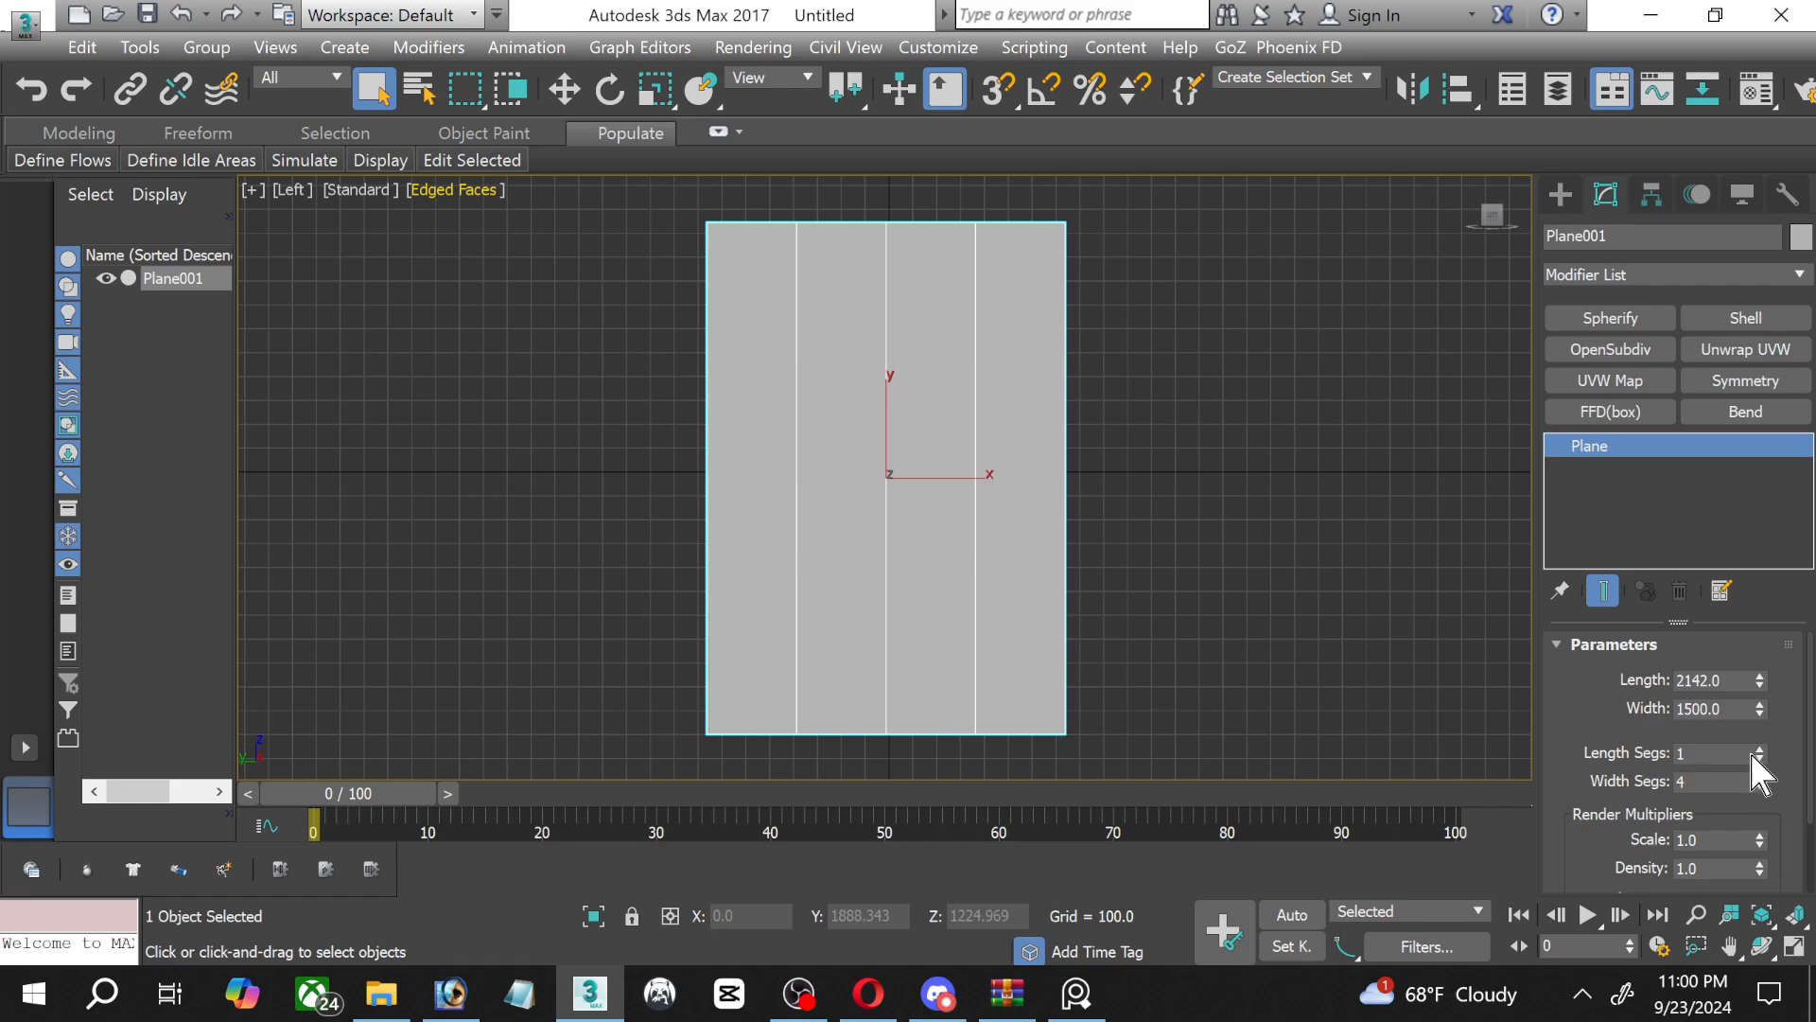
pyautogui.click(1759, 748)
pyautogui.click(1760, 777)
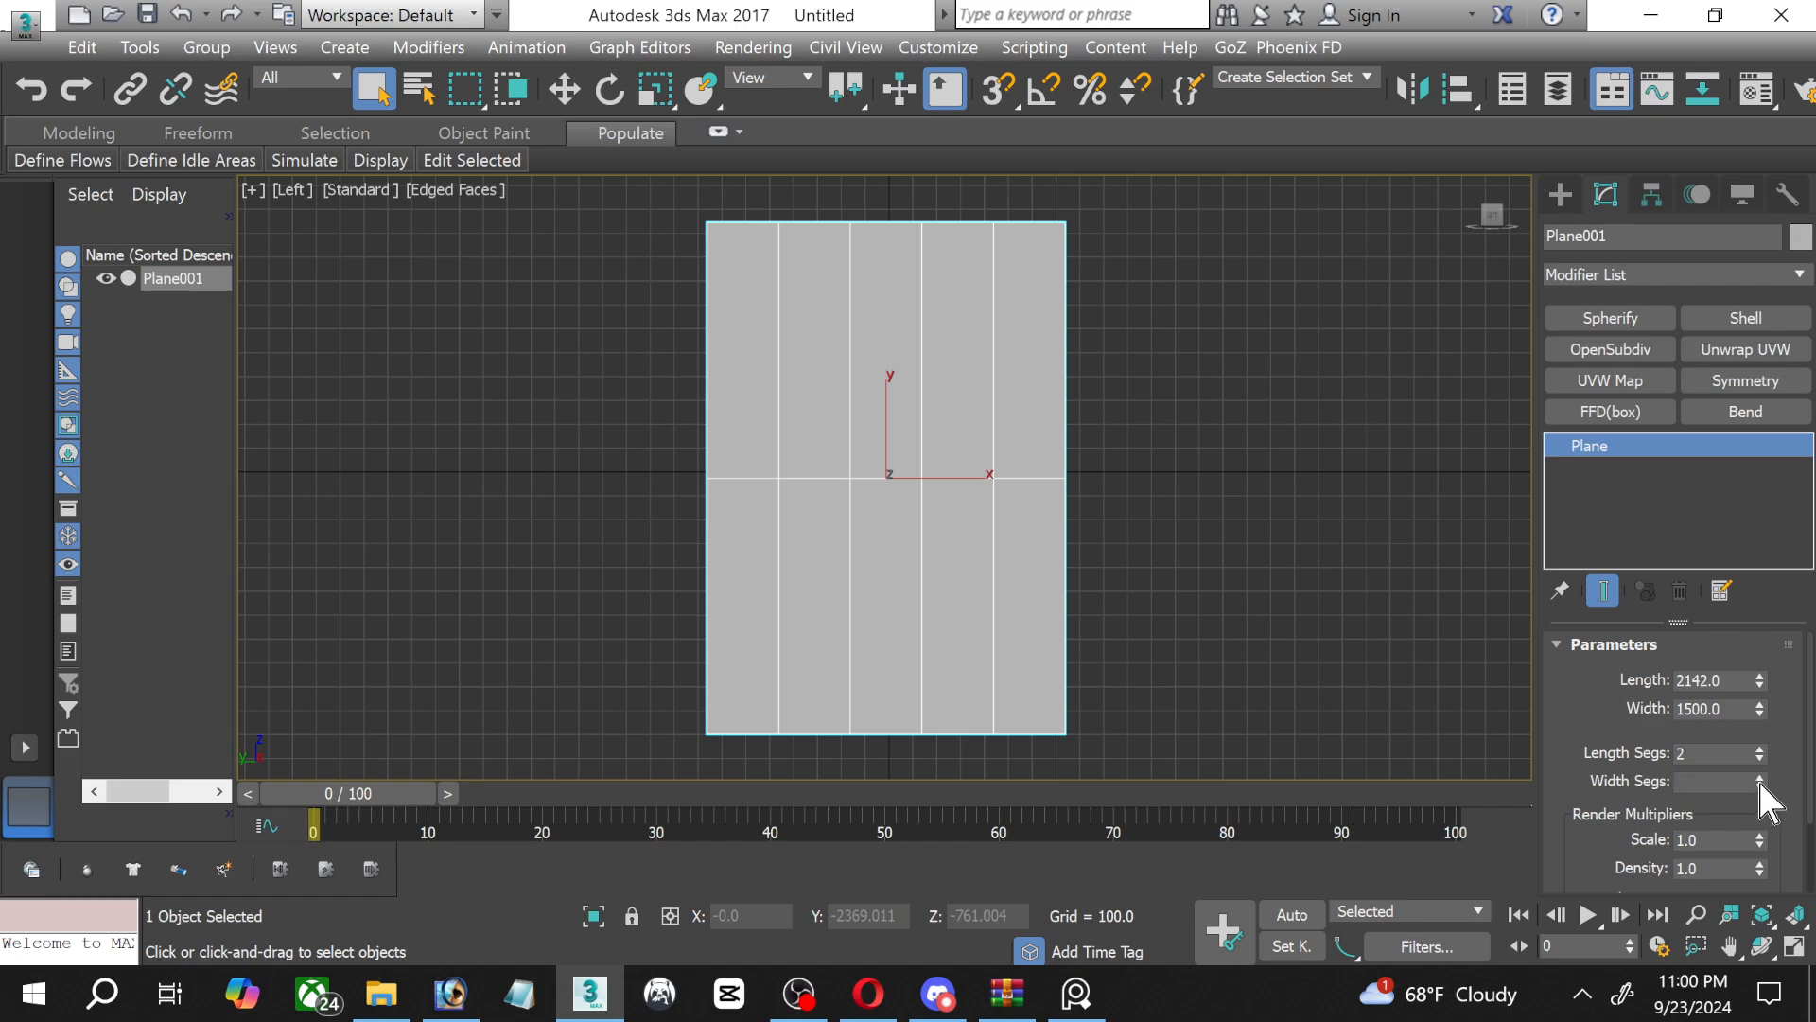
pyautogui.moveTo(1757, 778); pyautogui.dragTo(1759, 781)
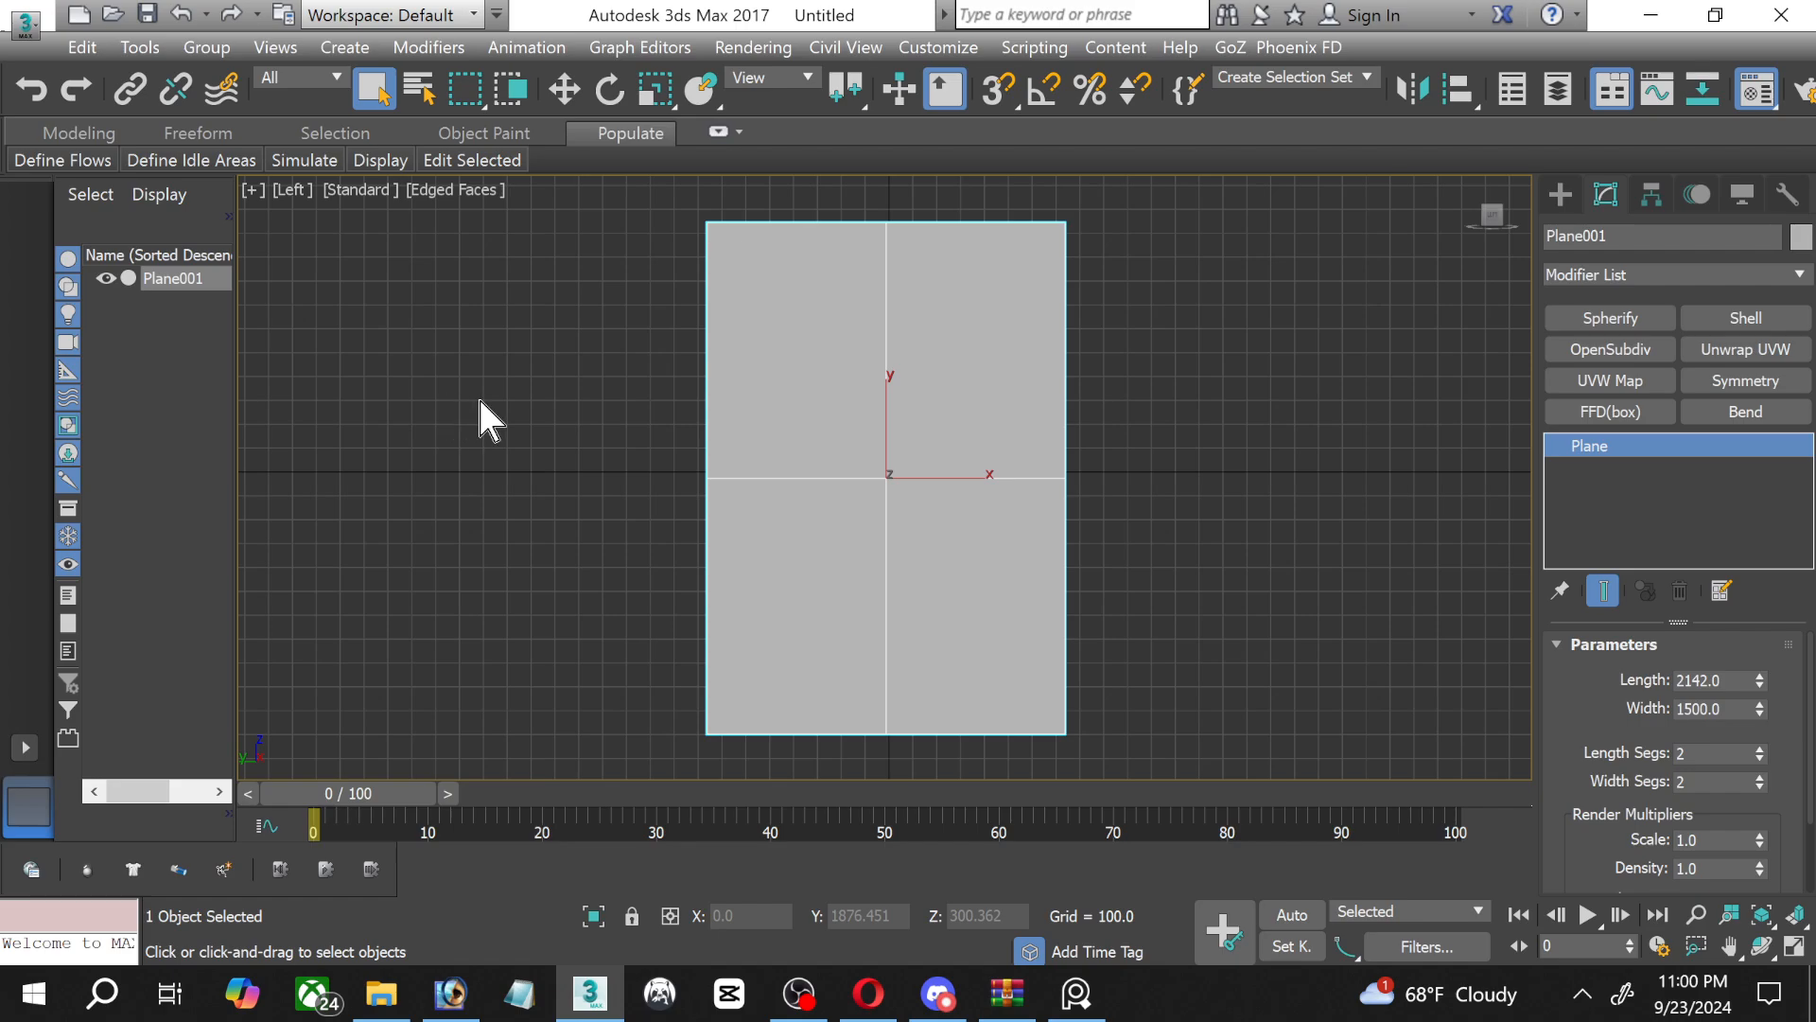
# Load the "outdoor light bulb" JPG from the Outdoor Gazebo reference folder as the diffuse bitmap of the material 01 - Default.
pyautogui.press('m')
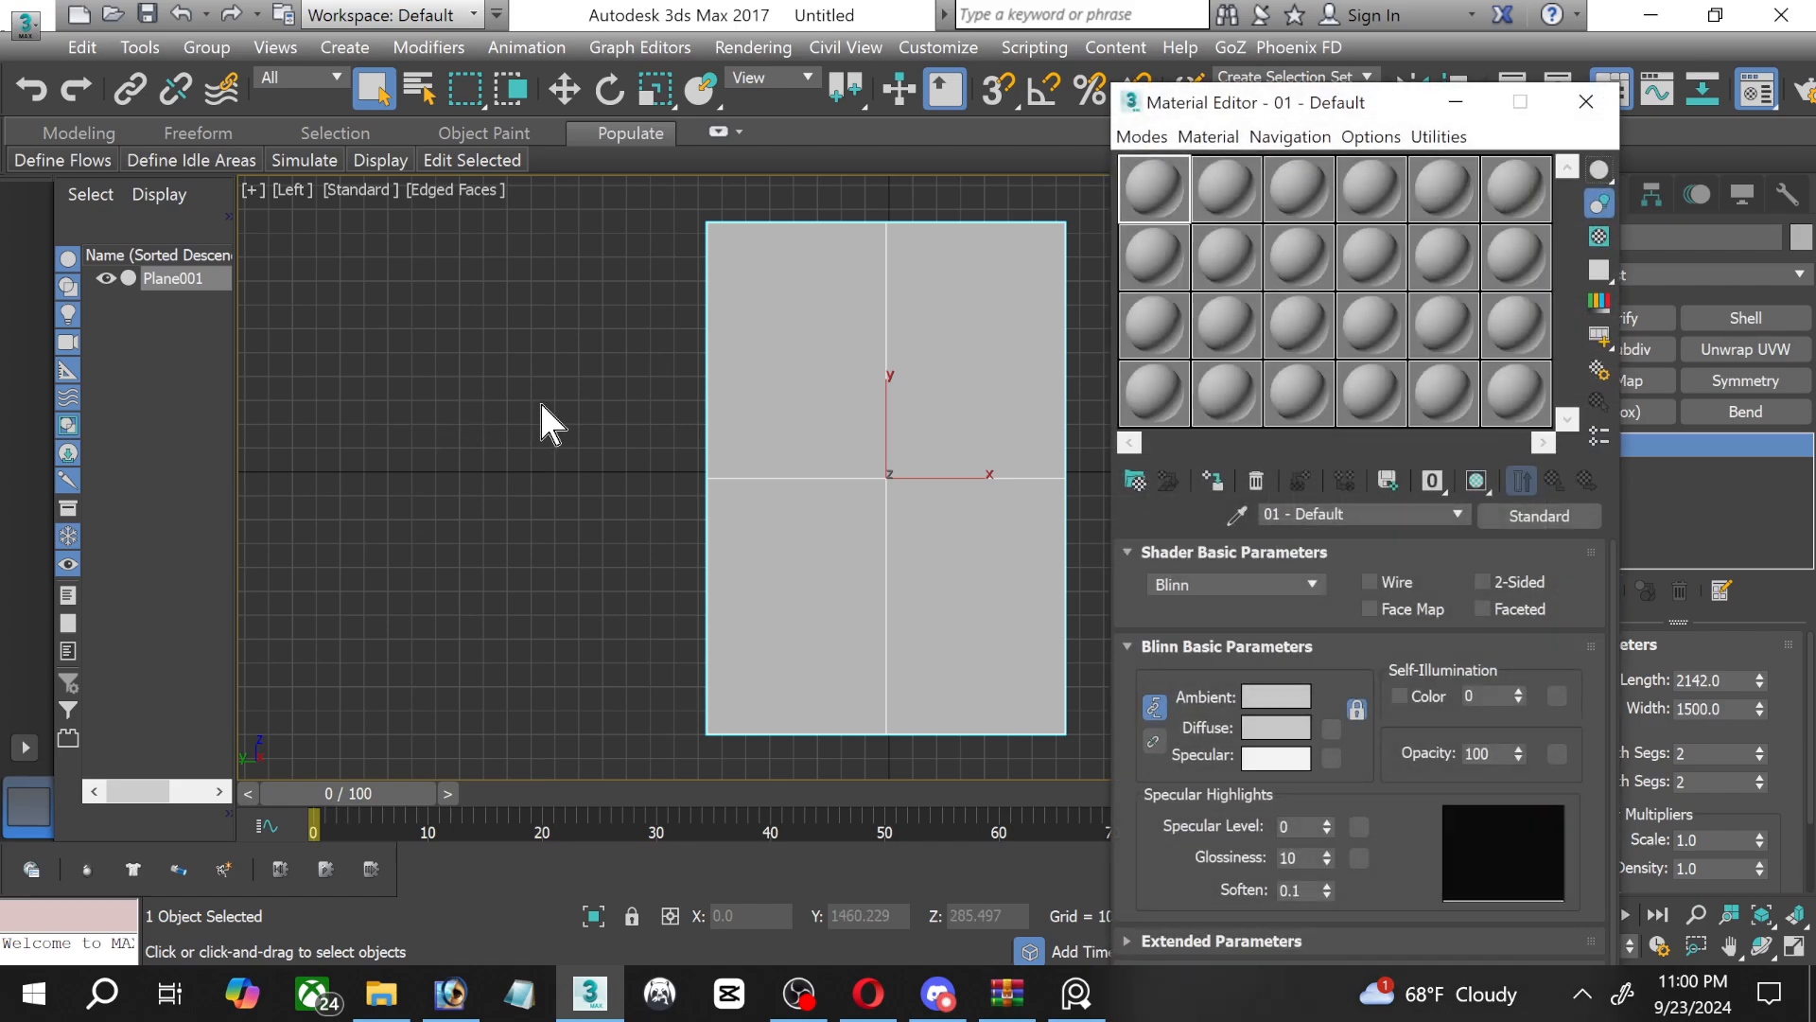
pyautogui.click(1331, 726)
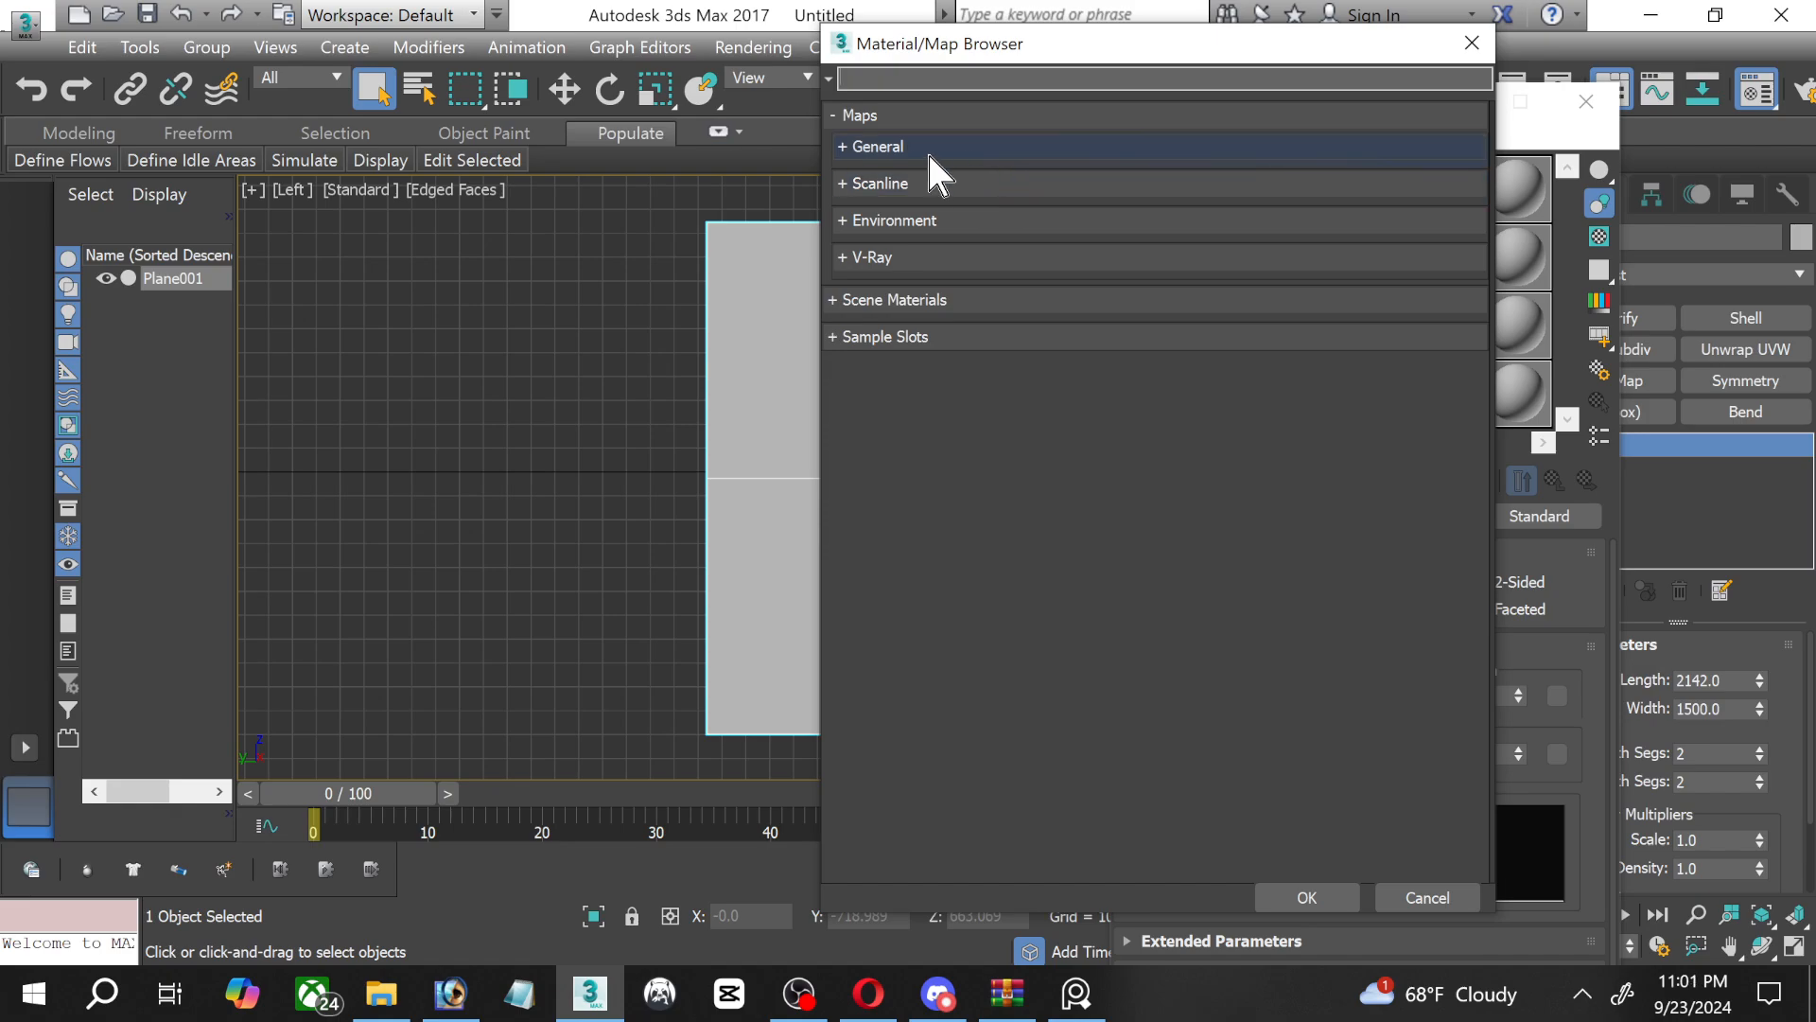
pyautogui.click(861, 149)
pyautogui.doubleClick(910, 177)
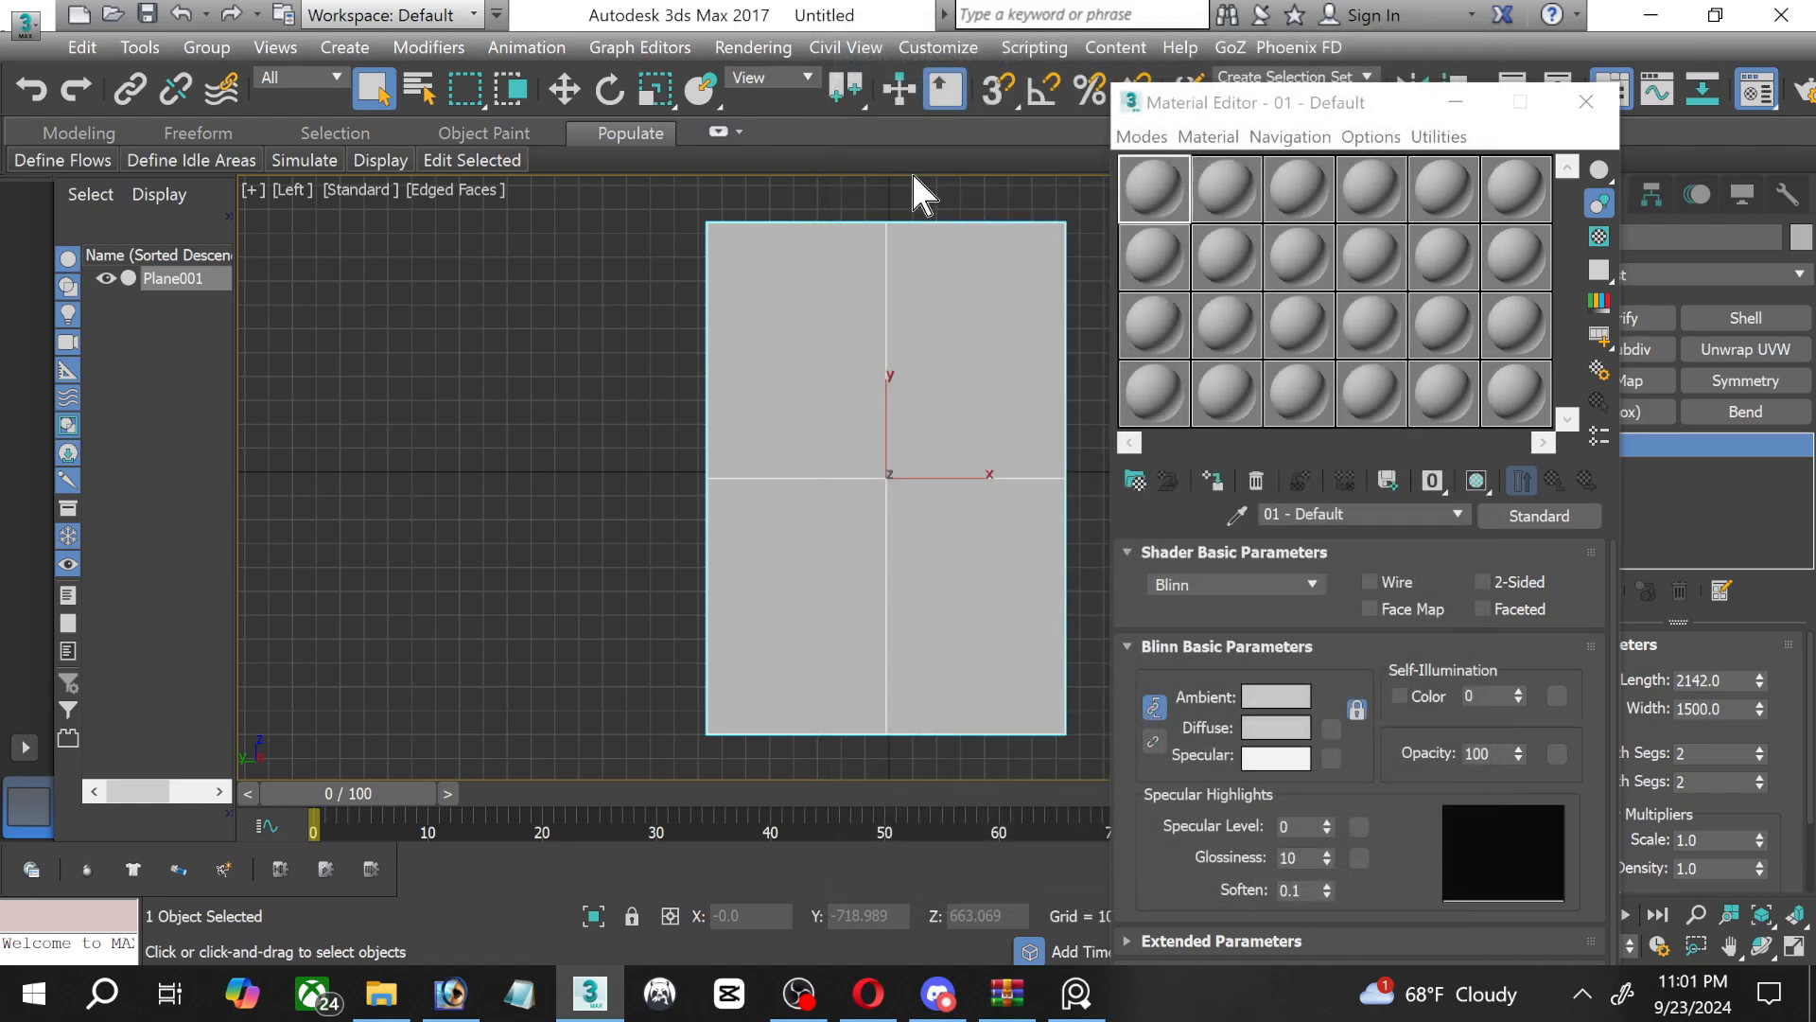
pyautogui.click(485, 68)
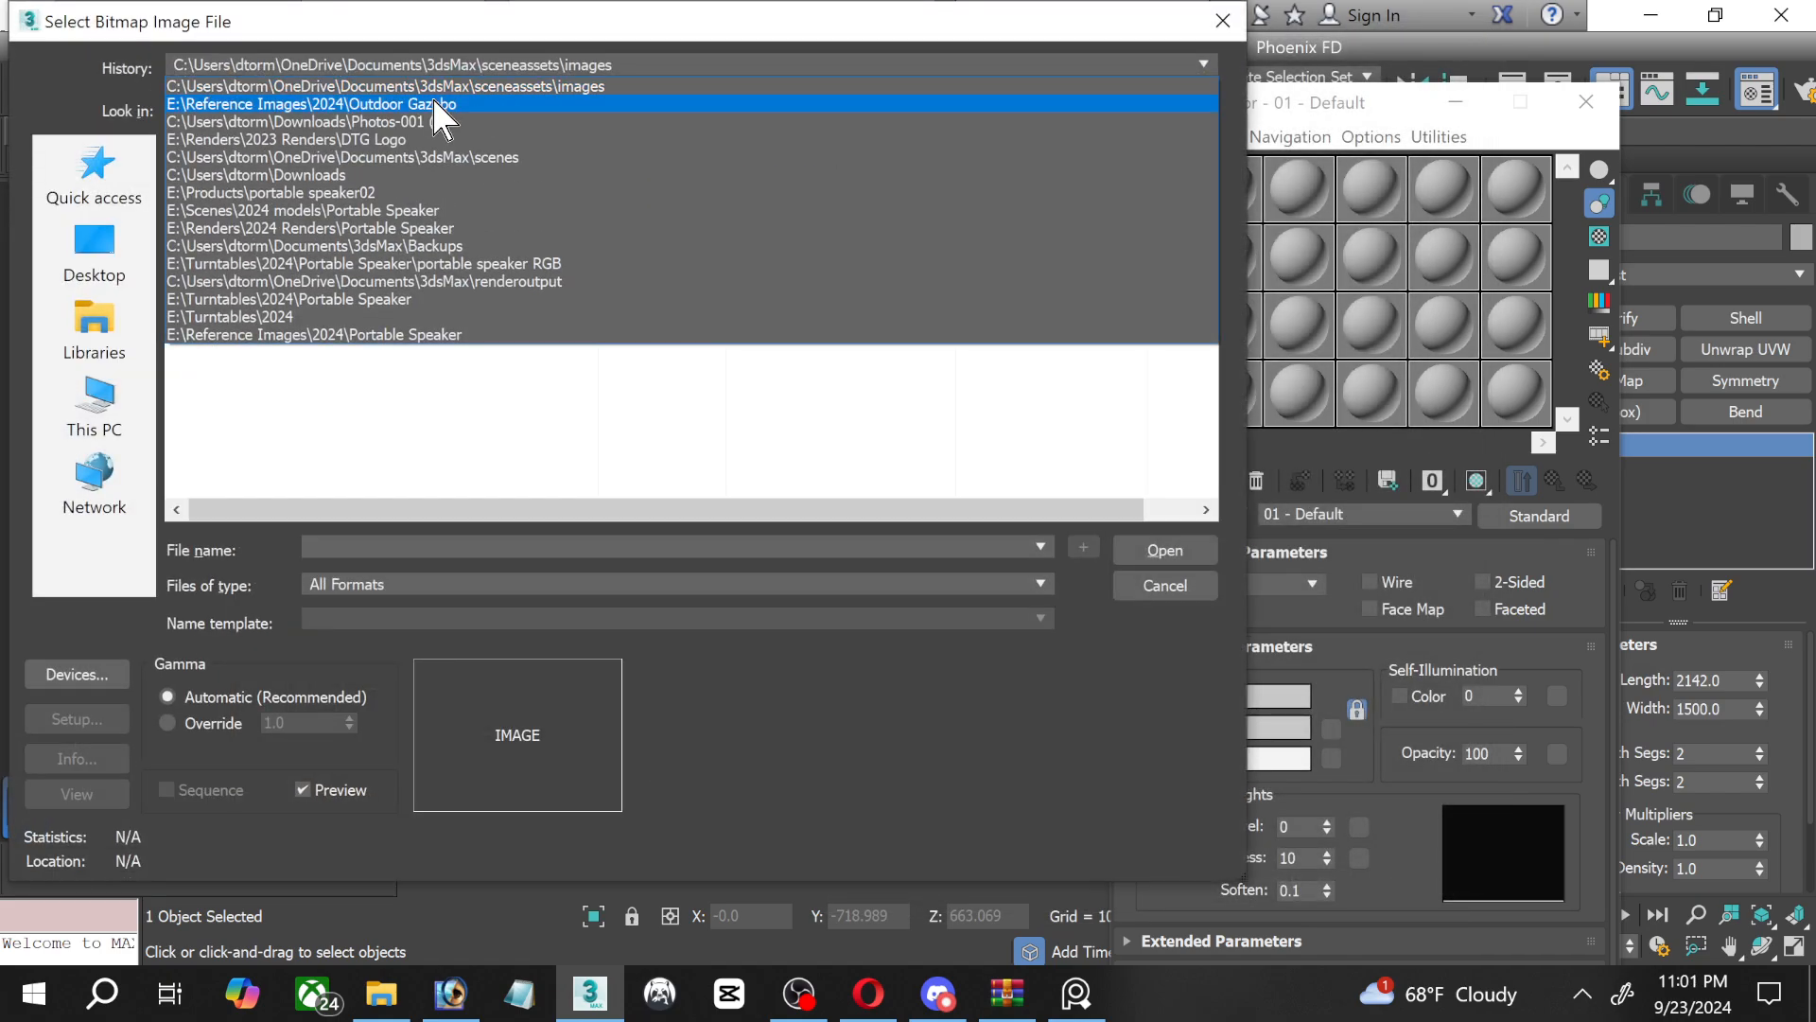
pyautogui.click(437, 106)
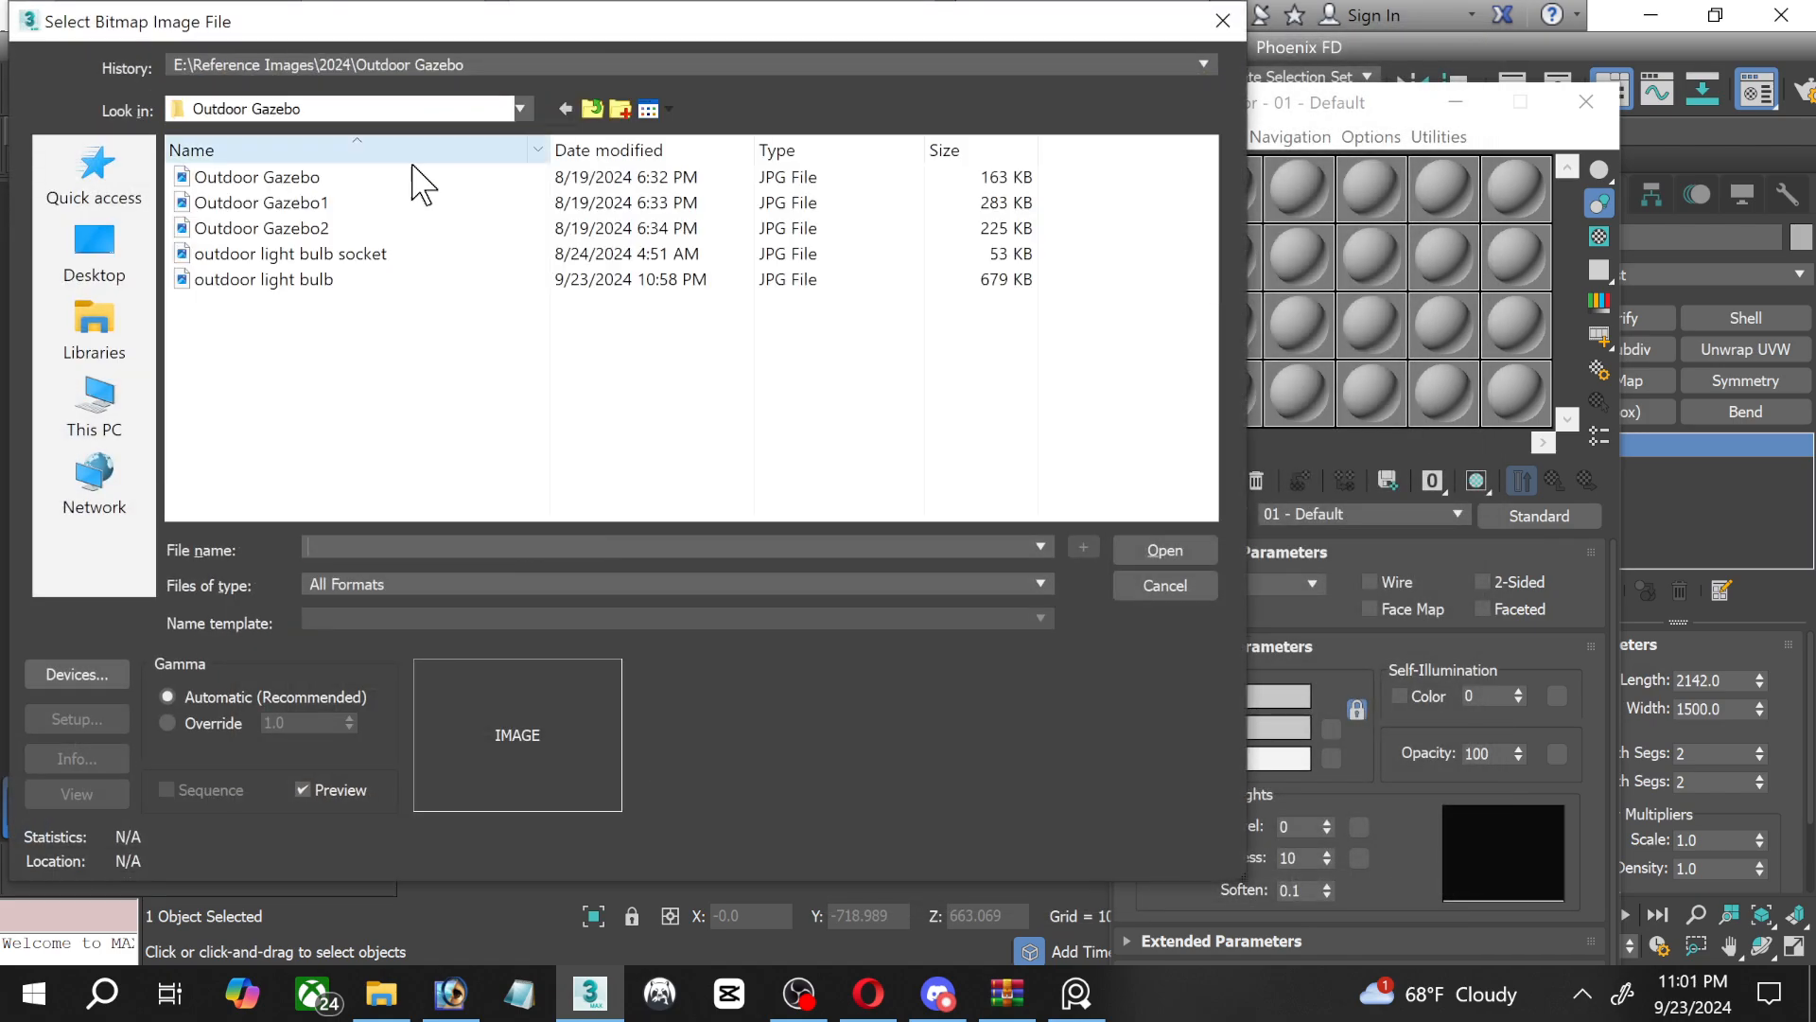
pyautogui.click(251, 281)
pyautogui.doubleClick(254, 284)
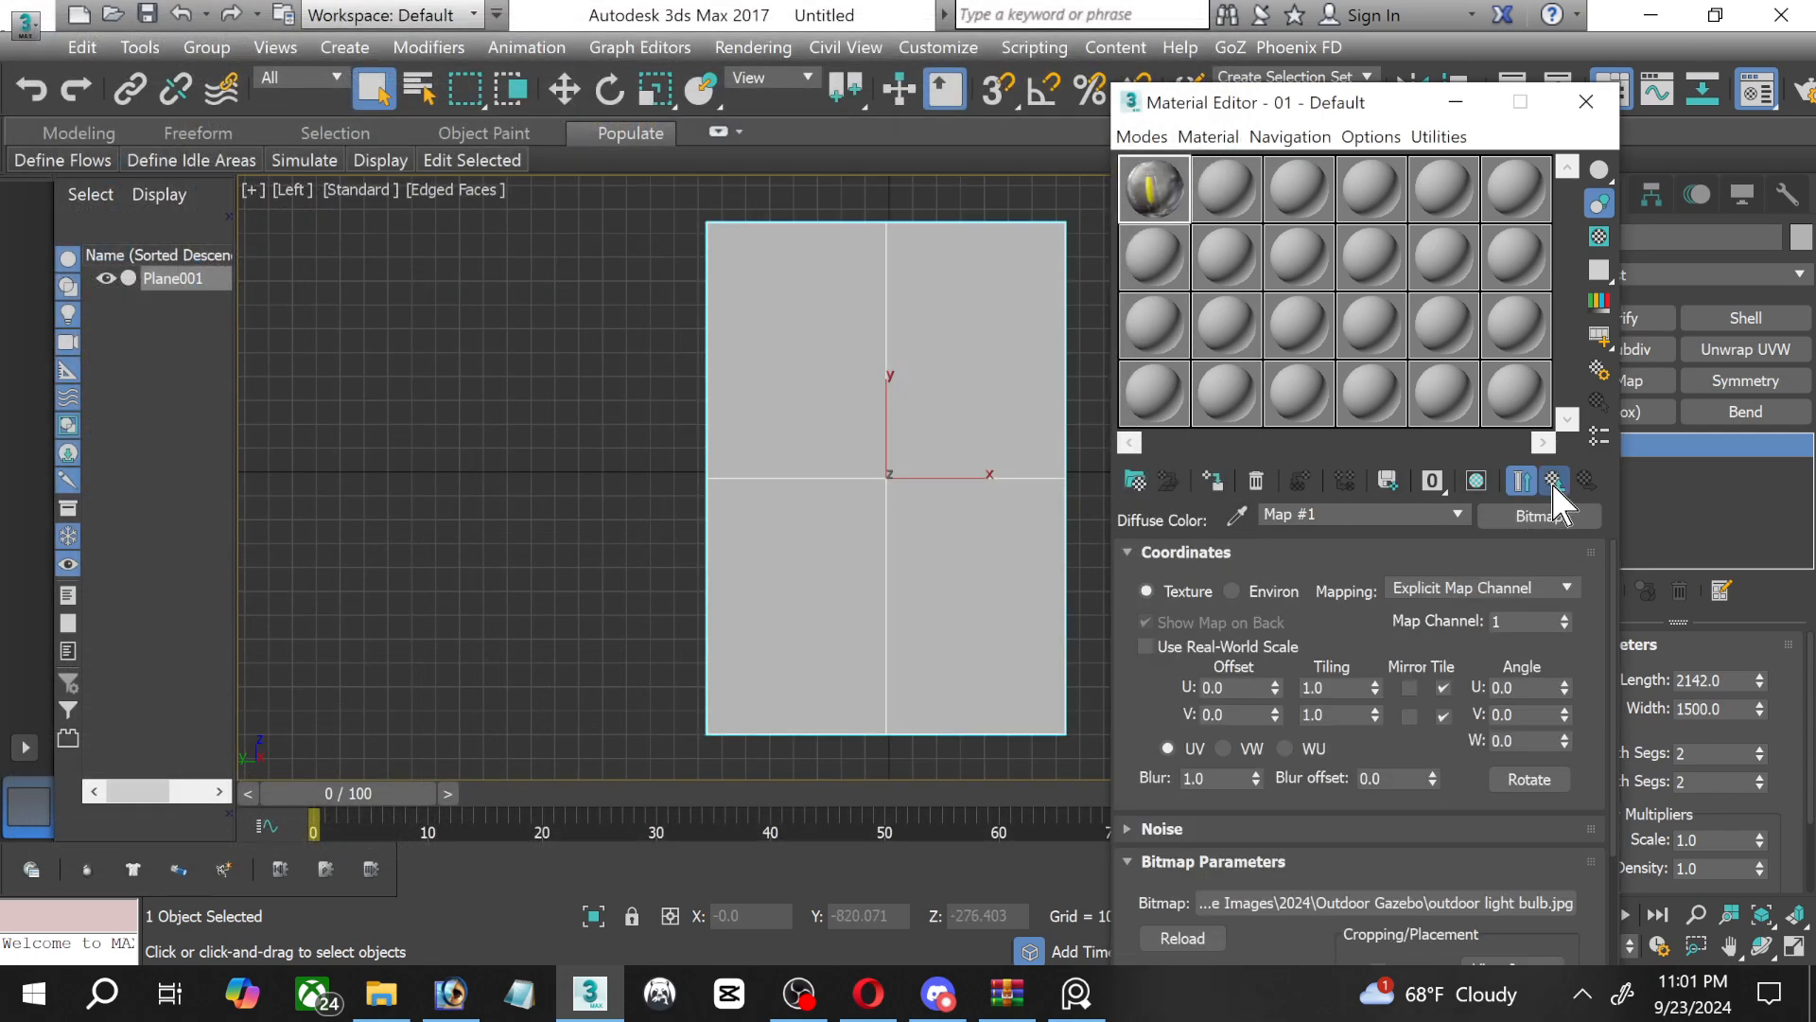
# Assign the light bulb material to the plane, show it shaded in the viewport, and minimize the Material Editor.
pyautogui.click(1212, 480)
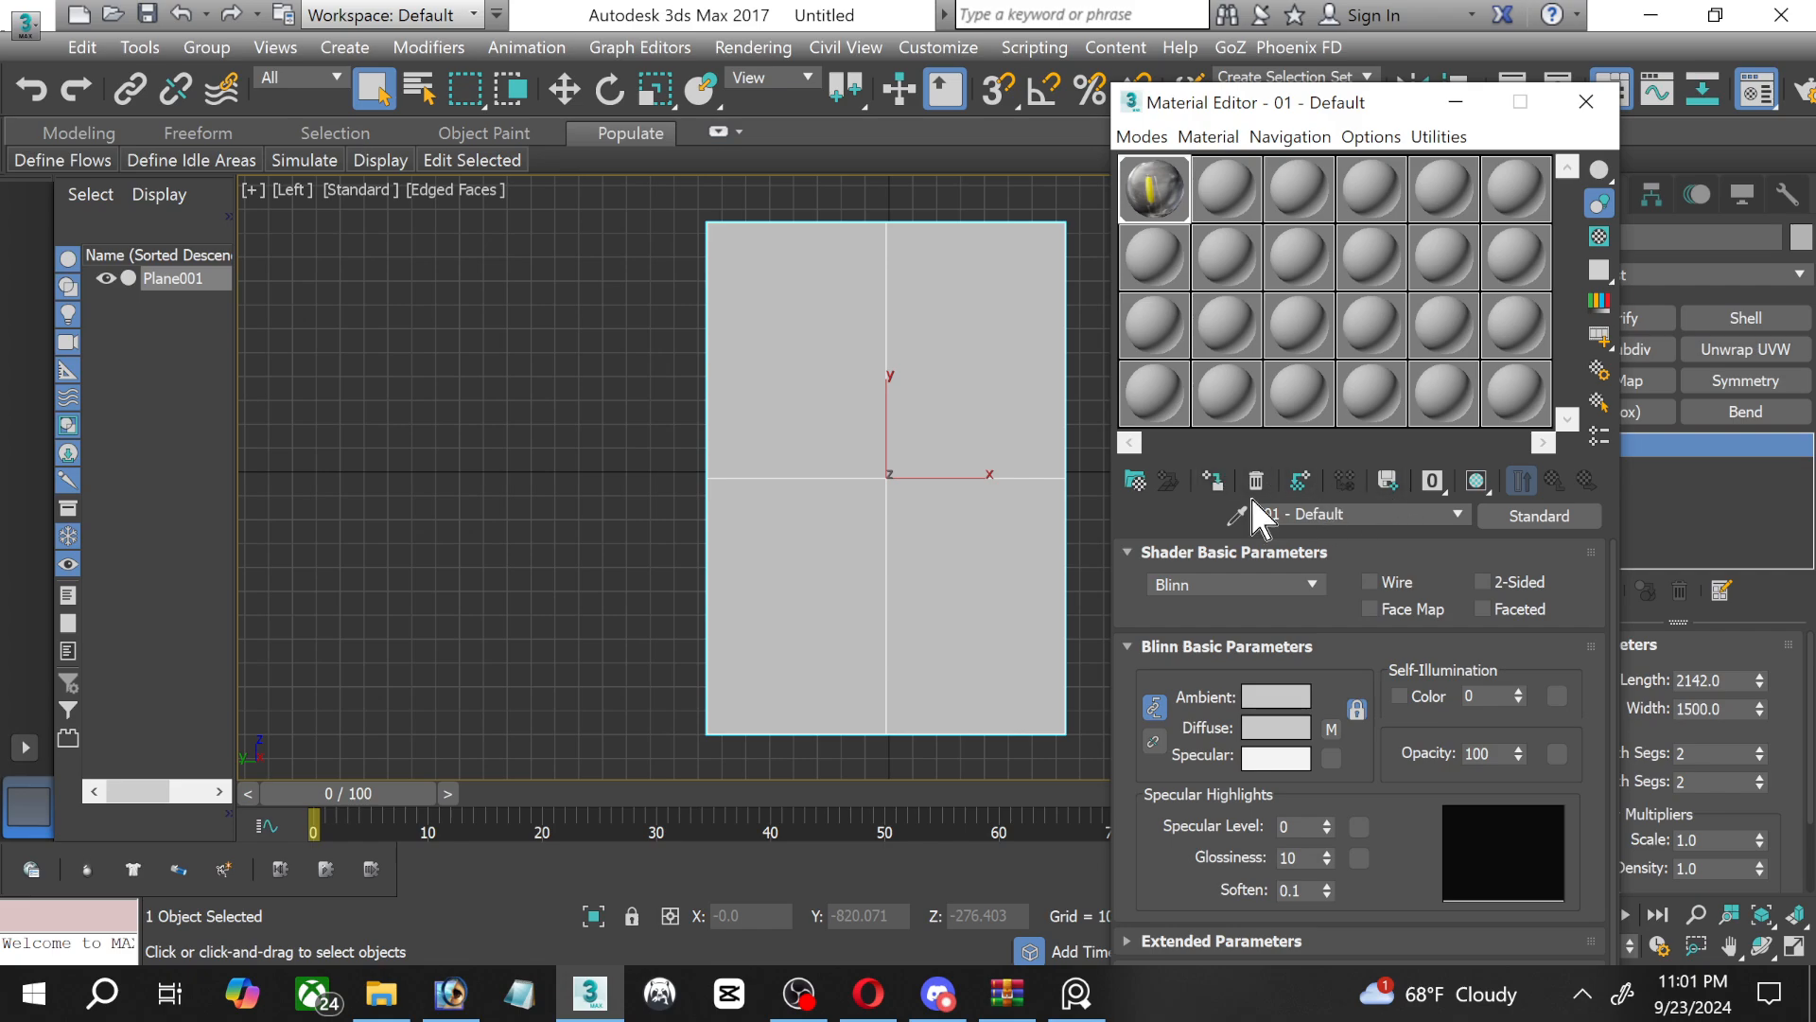
pyautogui.click(1477, 481)
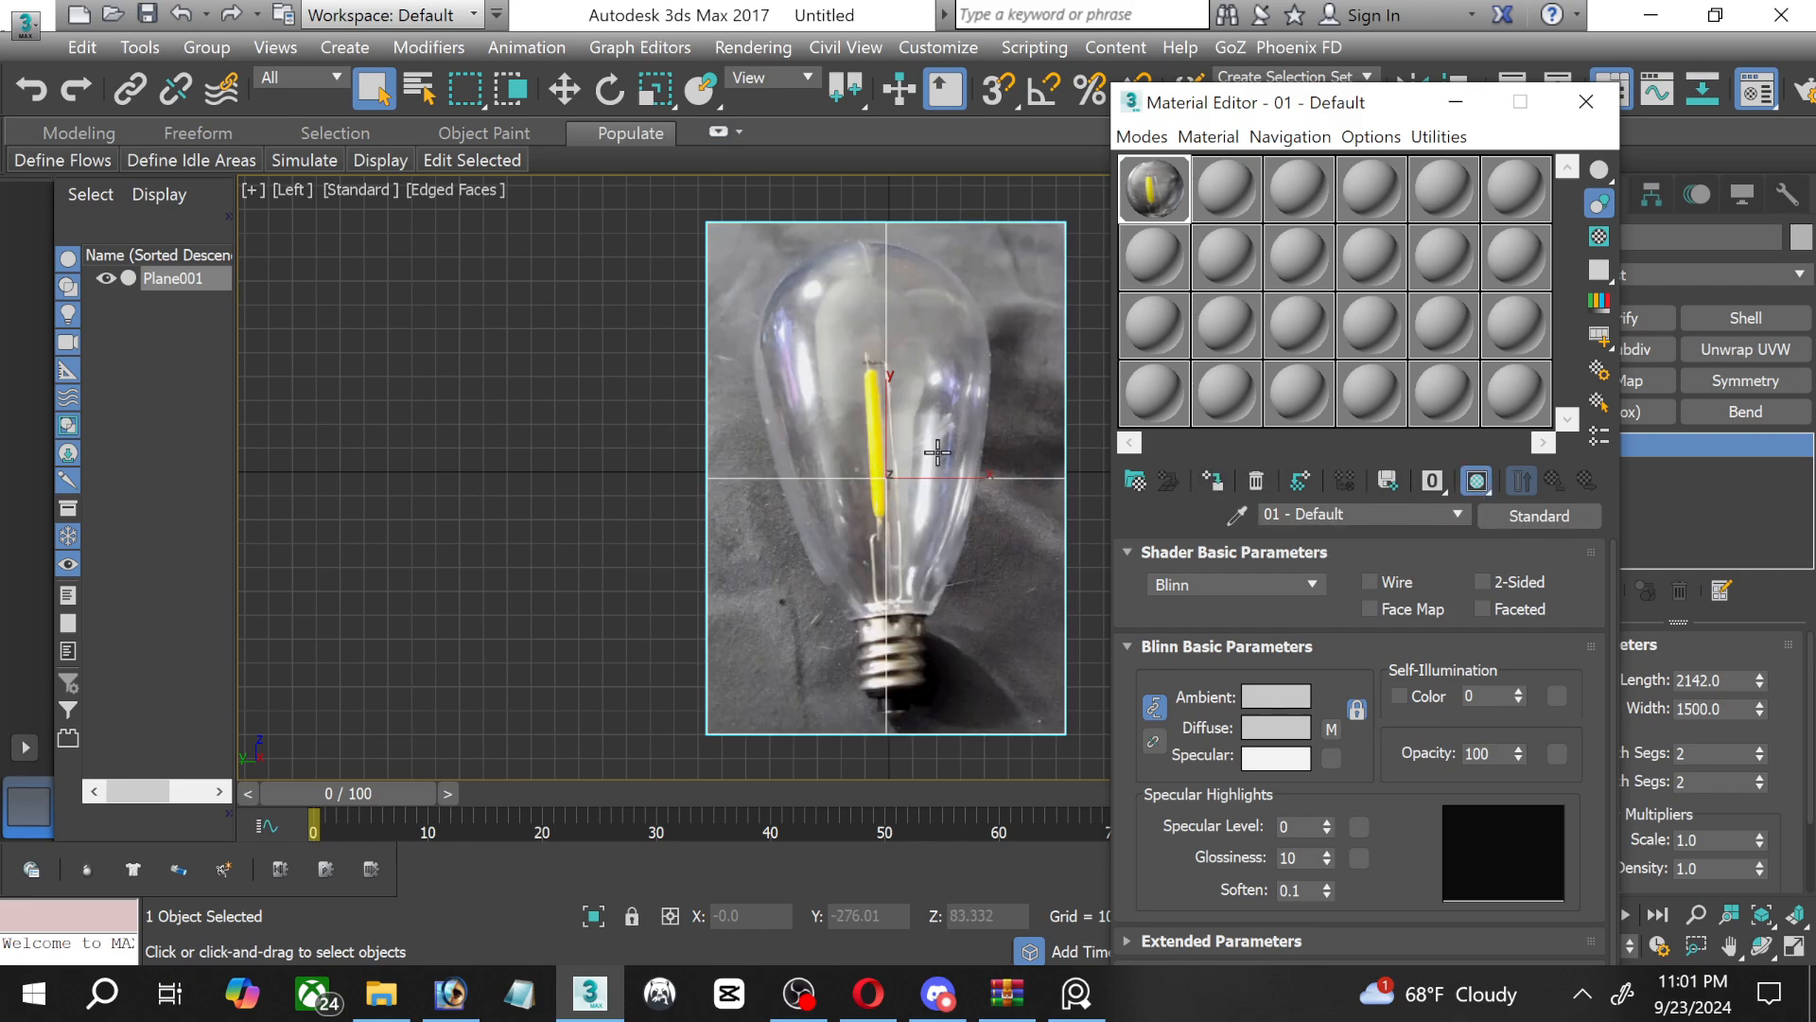
pyautogui.click(1456, 101)
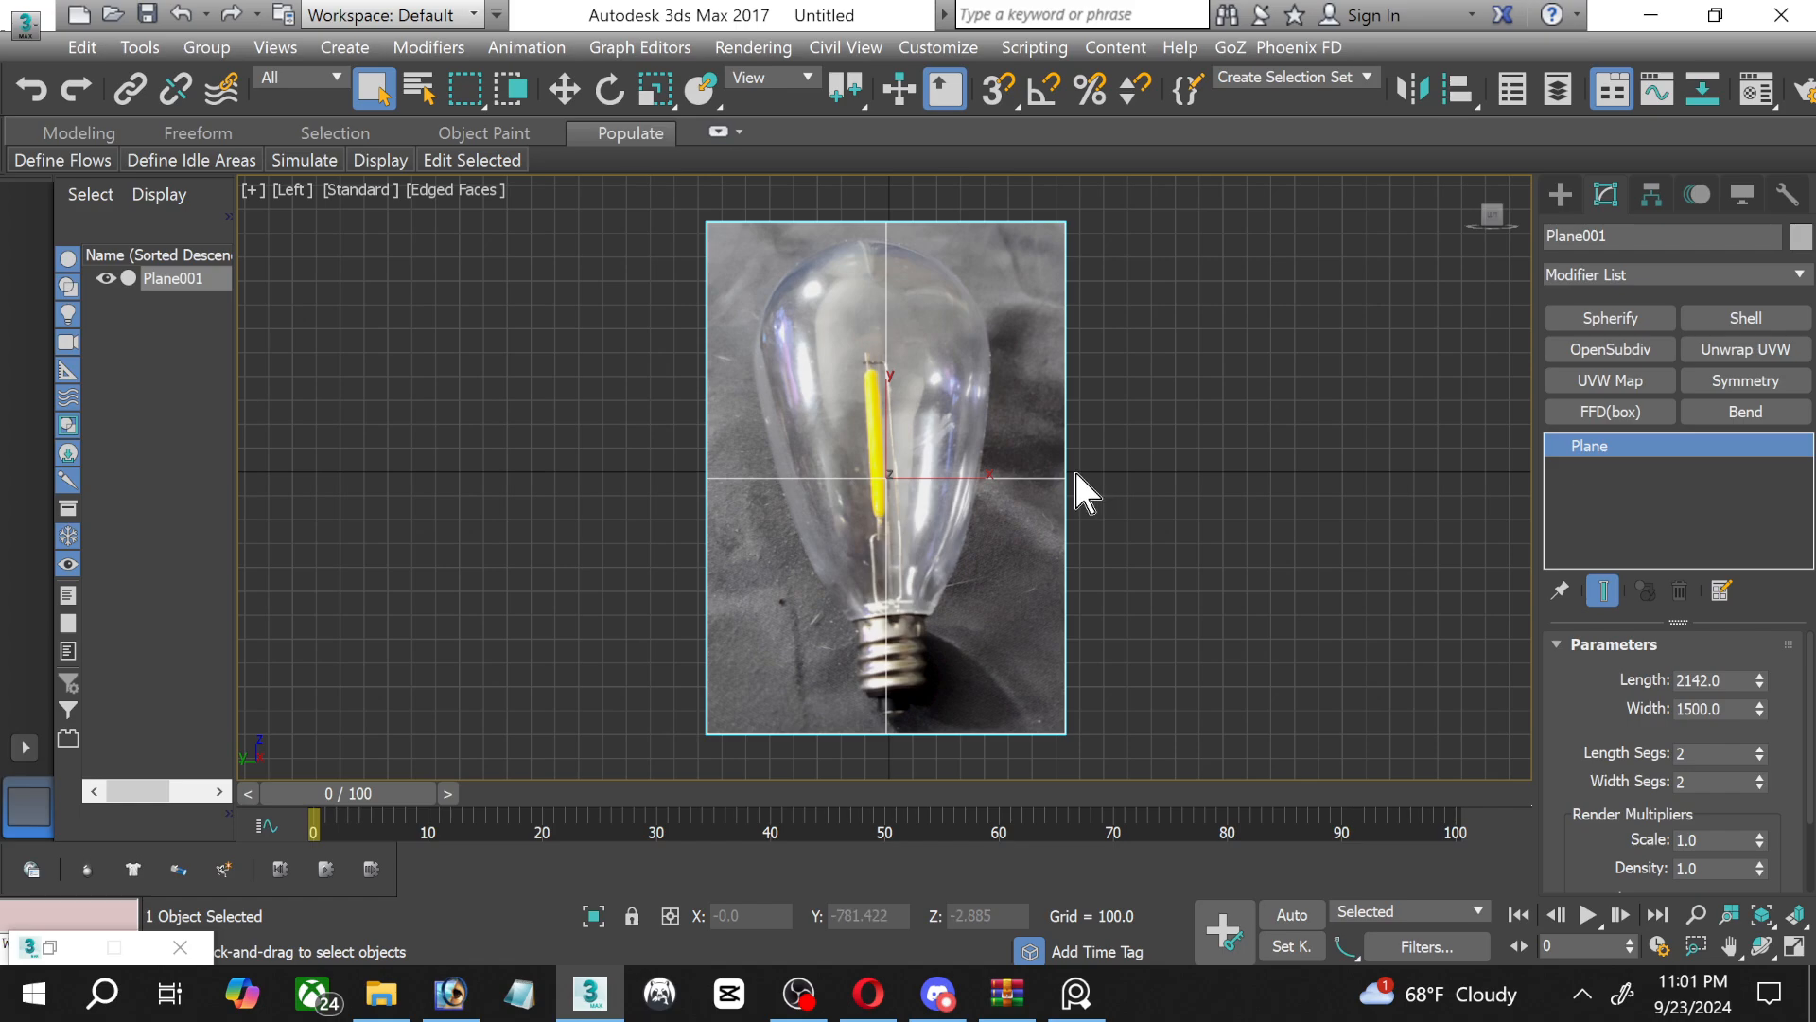
# Rotate the reference plane clockwise by about 2.7 degrees so the pictured bulb stands upright.
pyautogui.scroll(2, 1075, 468)
pyautogui.click(610, 89)
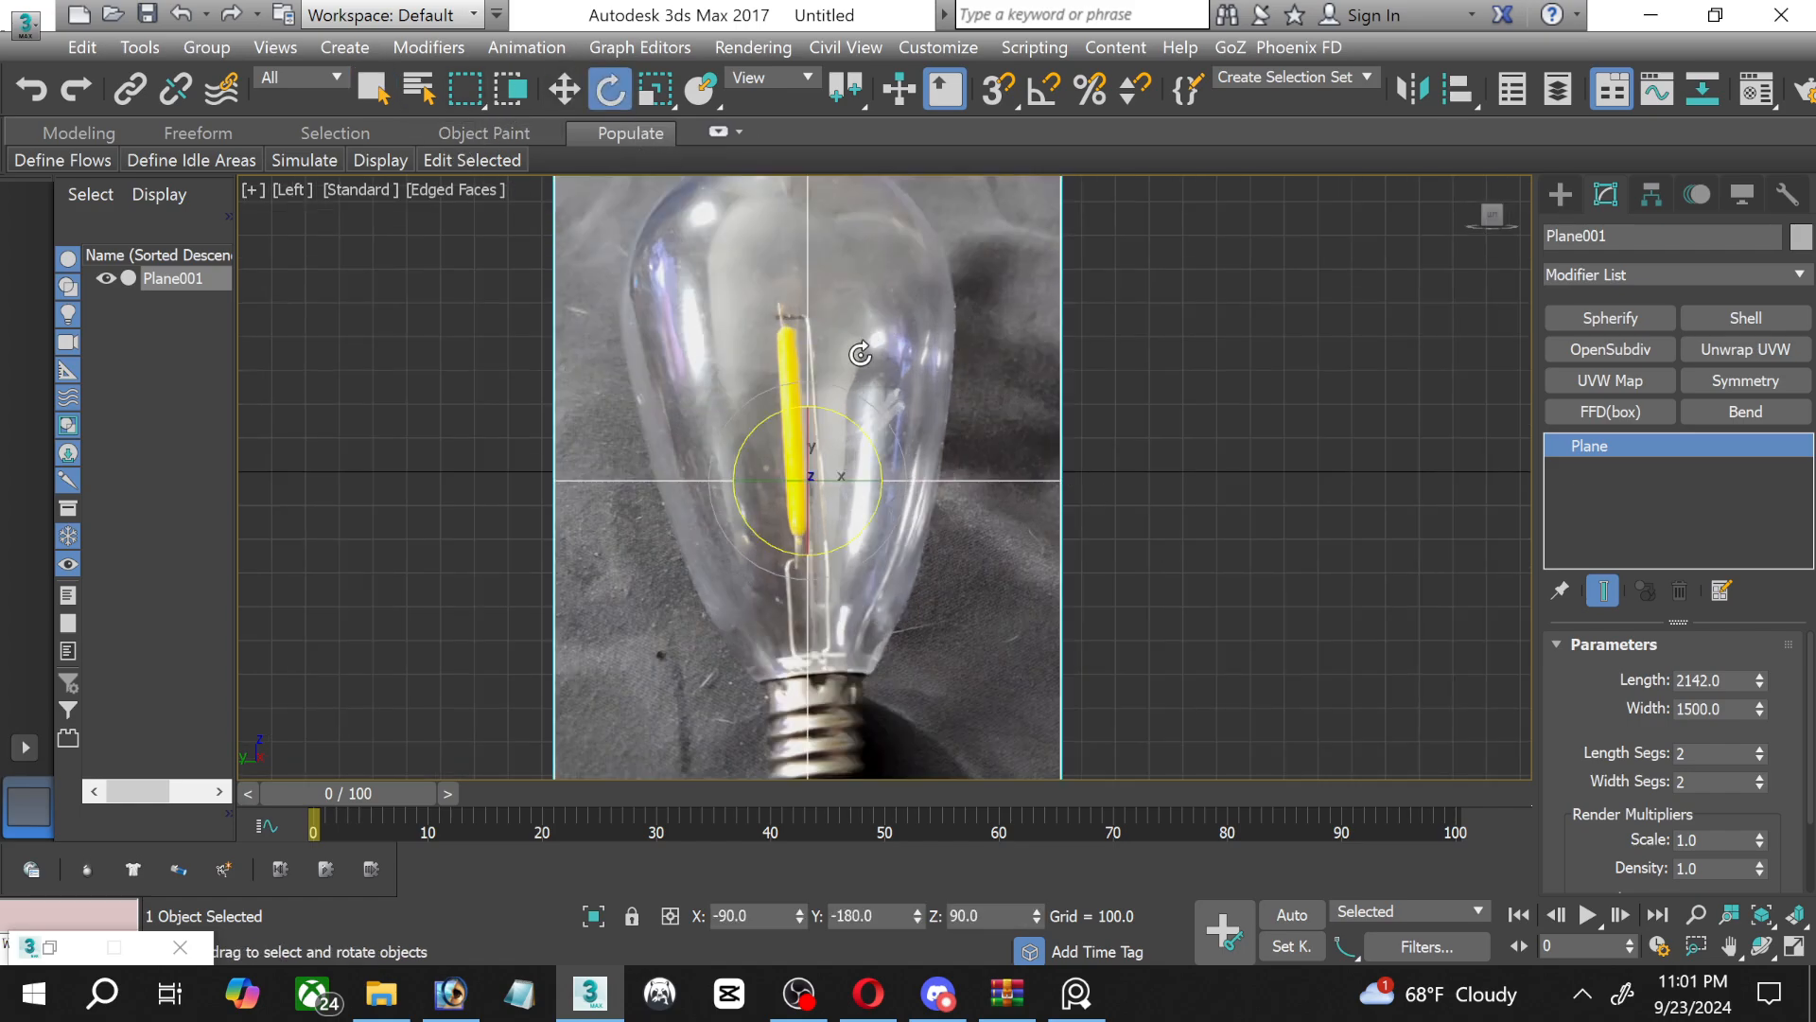
pyautogui.moveTo(852, 422); pyautogui.dragTo(854, 420)
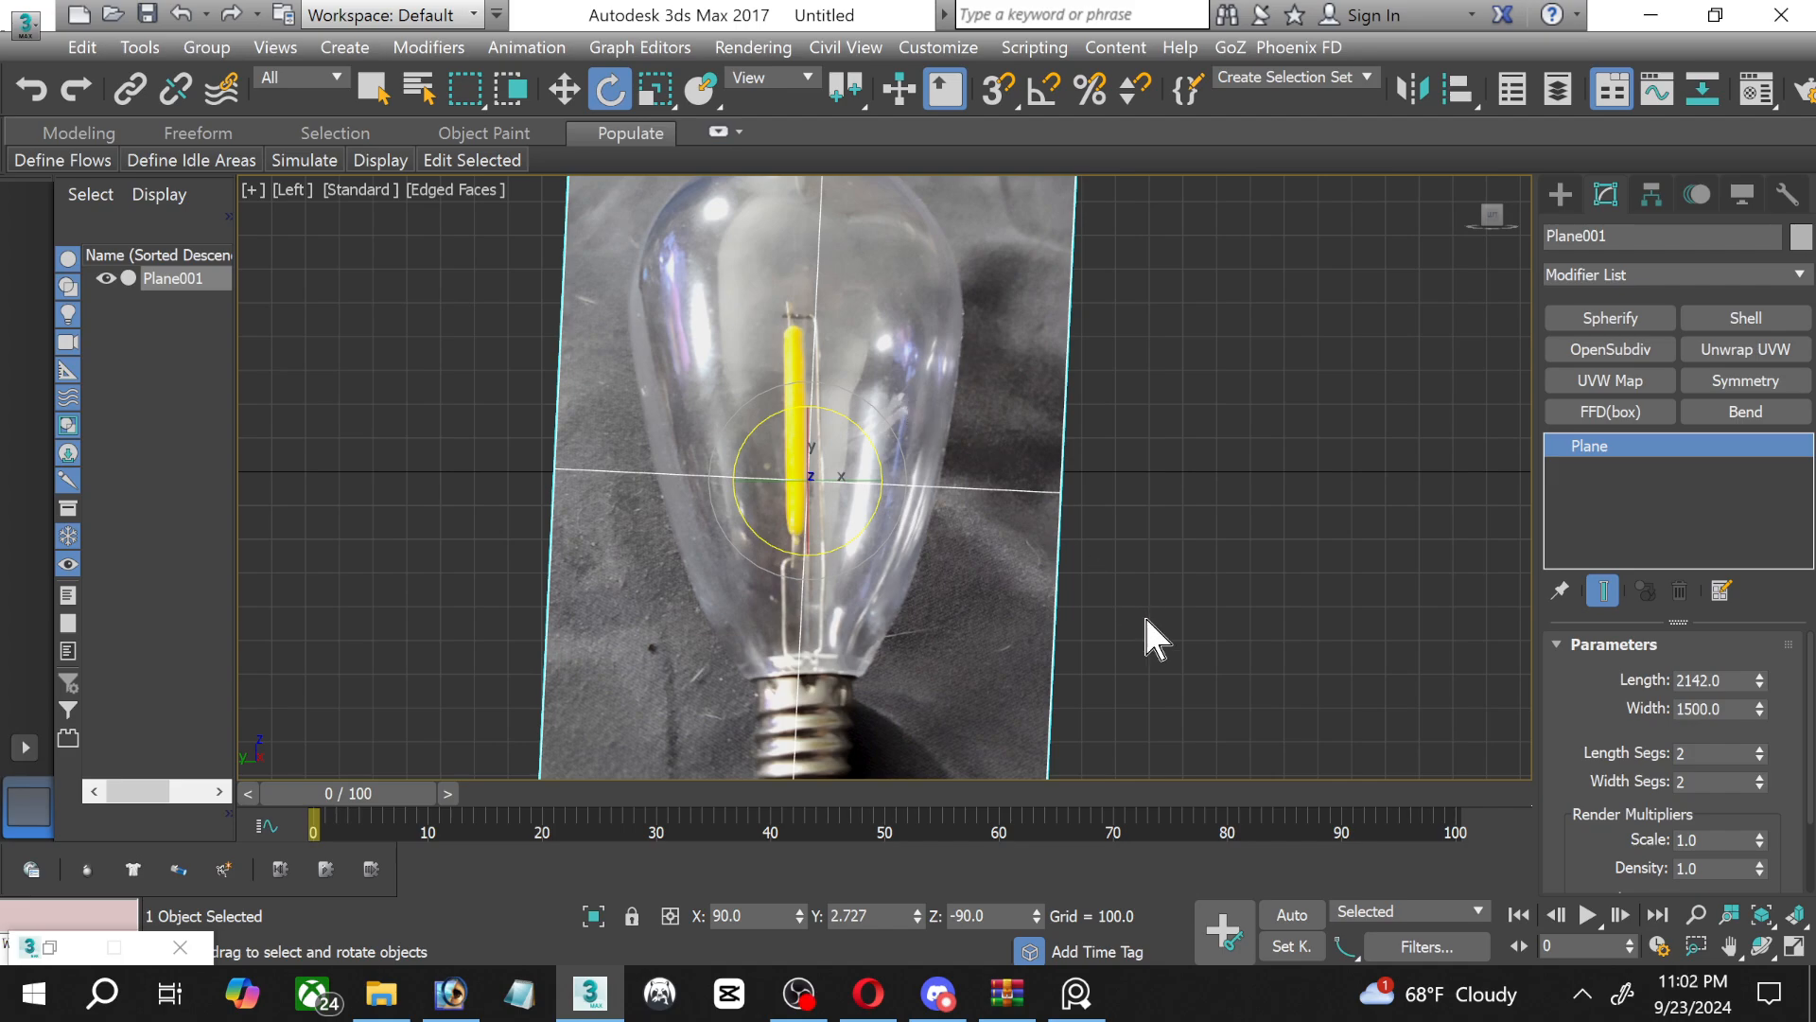
pyautogui.click(1696, 915)
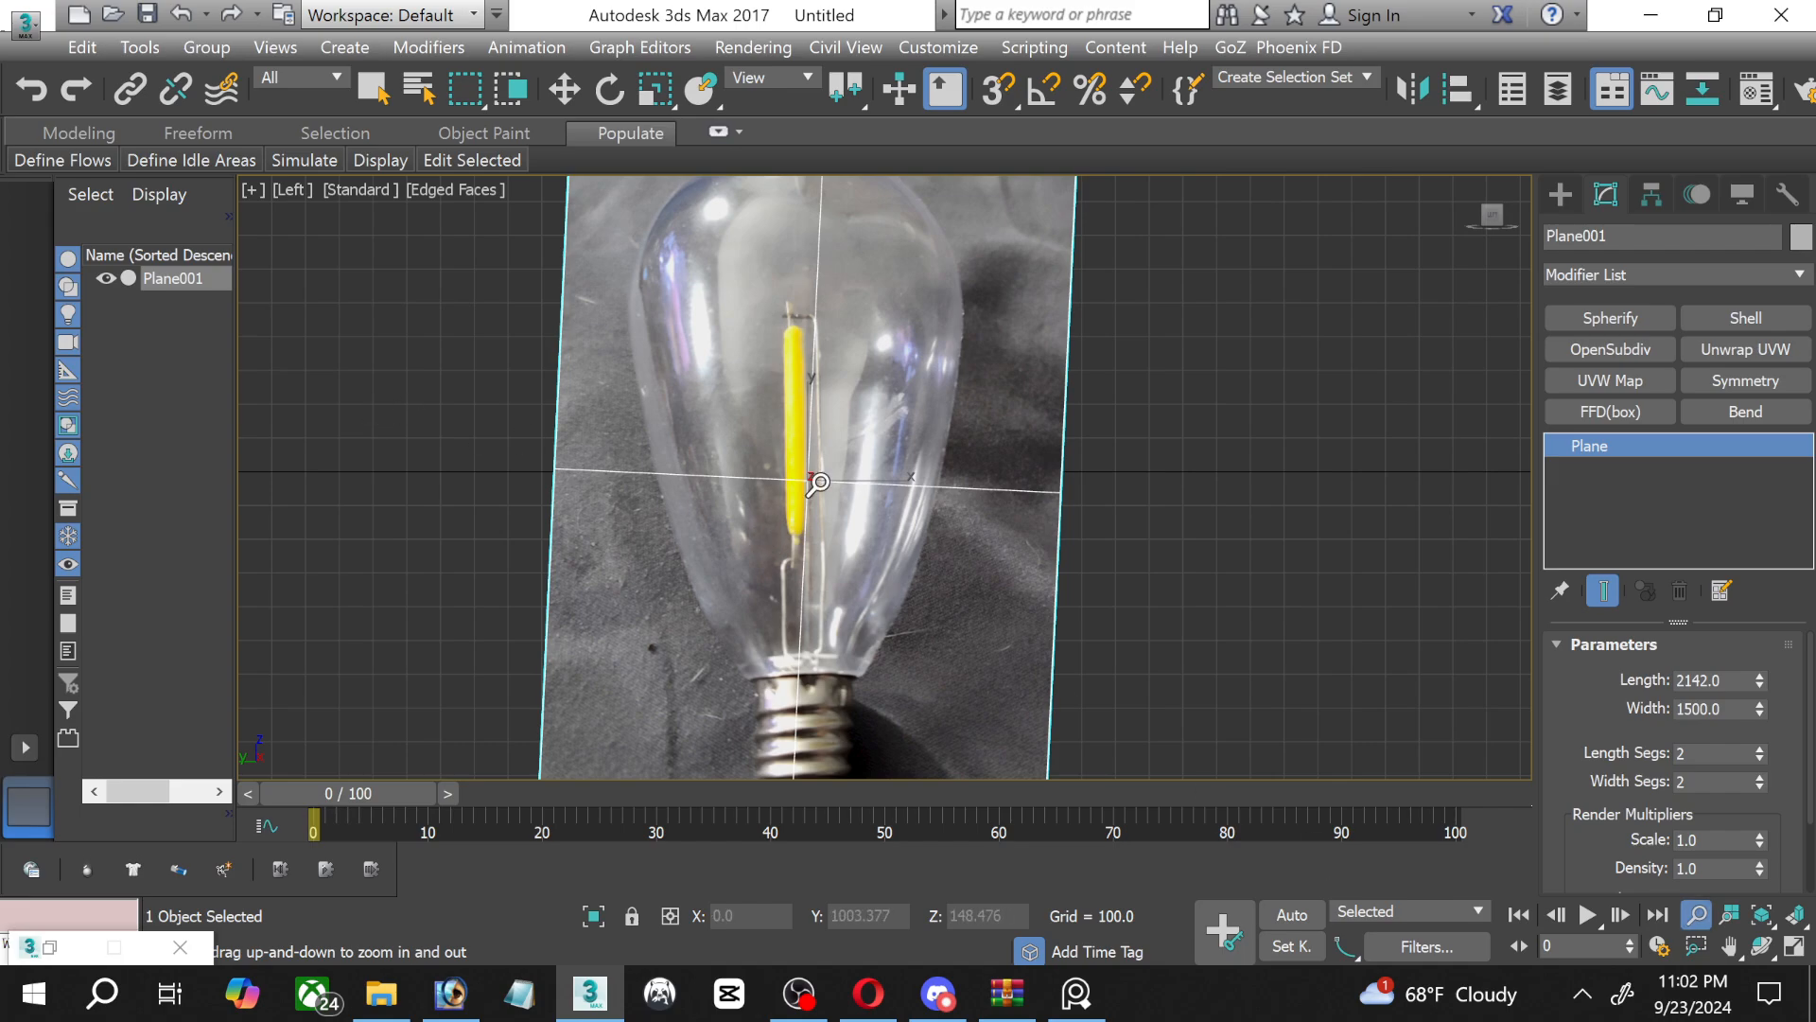
pyautogui.moveTo(818, 484); pyautogui.dragTo(814, 511)
pyautogui.moveTo(813, 511); pyautogui.dragTo(821, 513, button='middle')
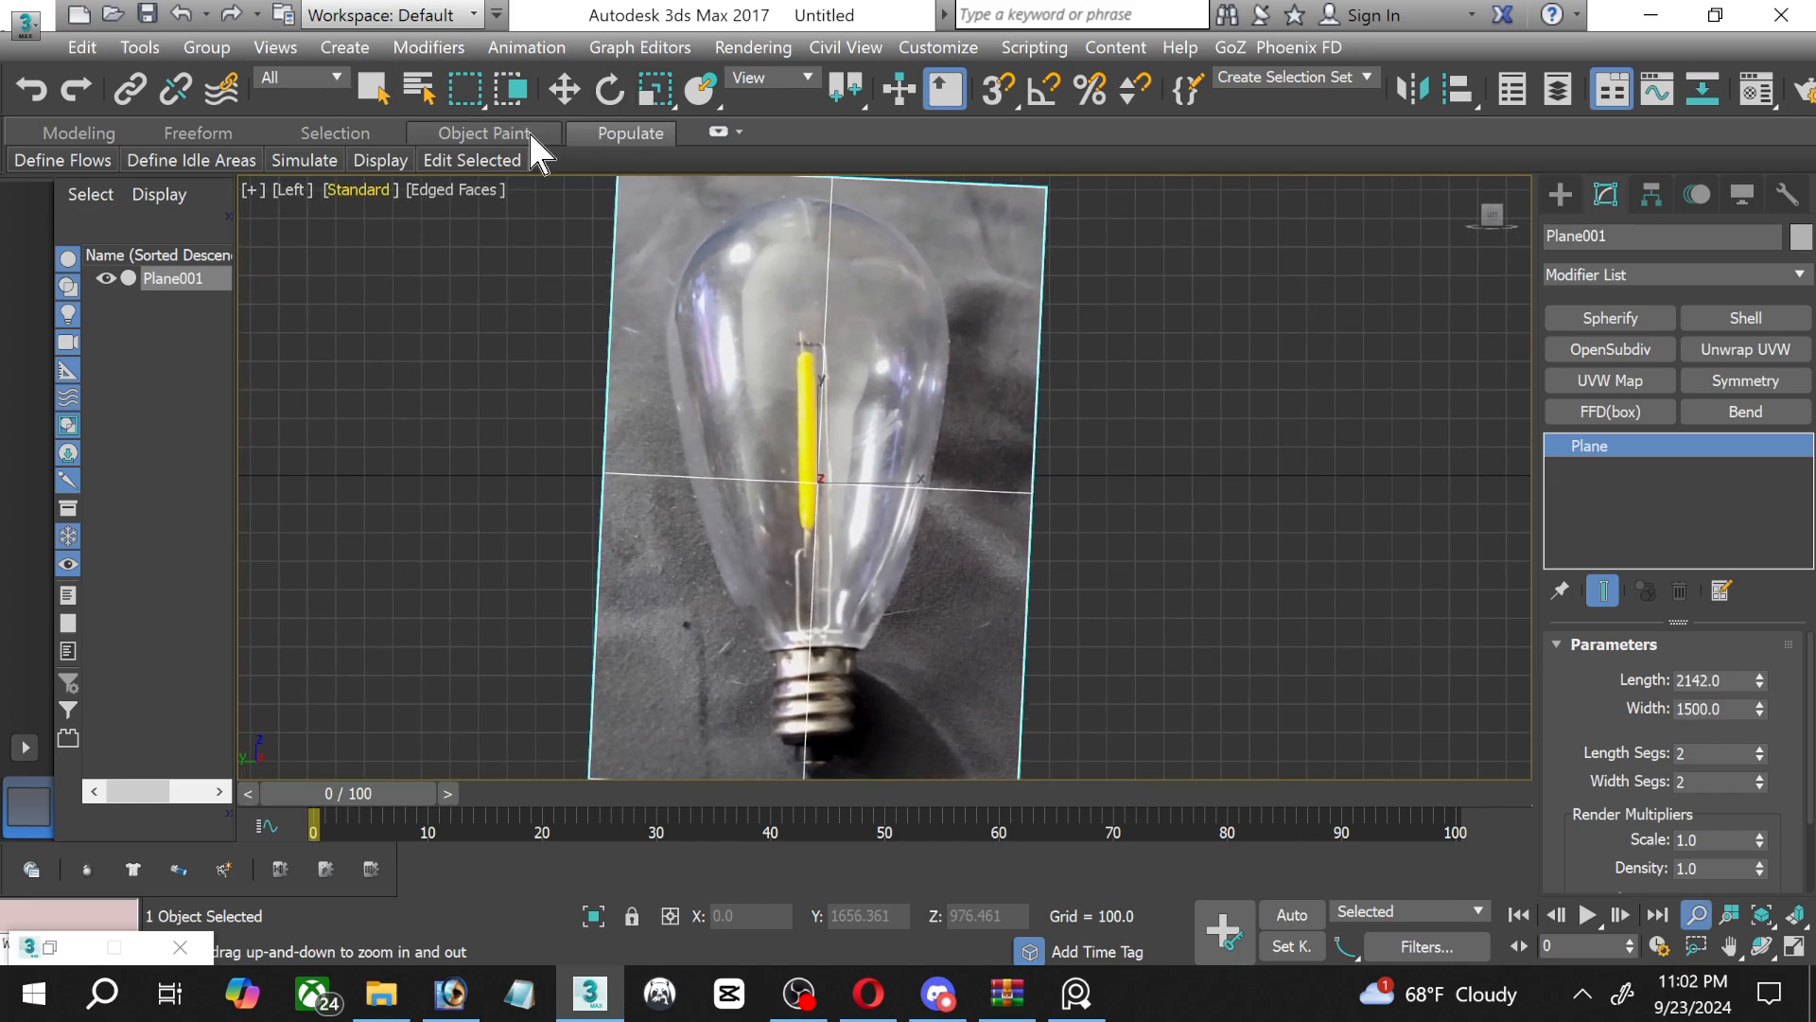
pyautogui.click(563, 89)
pyautogui.rightClick(777, 444)
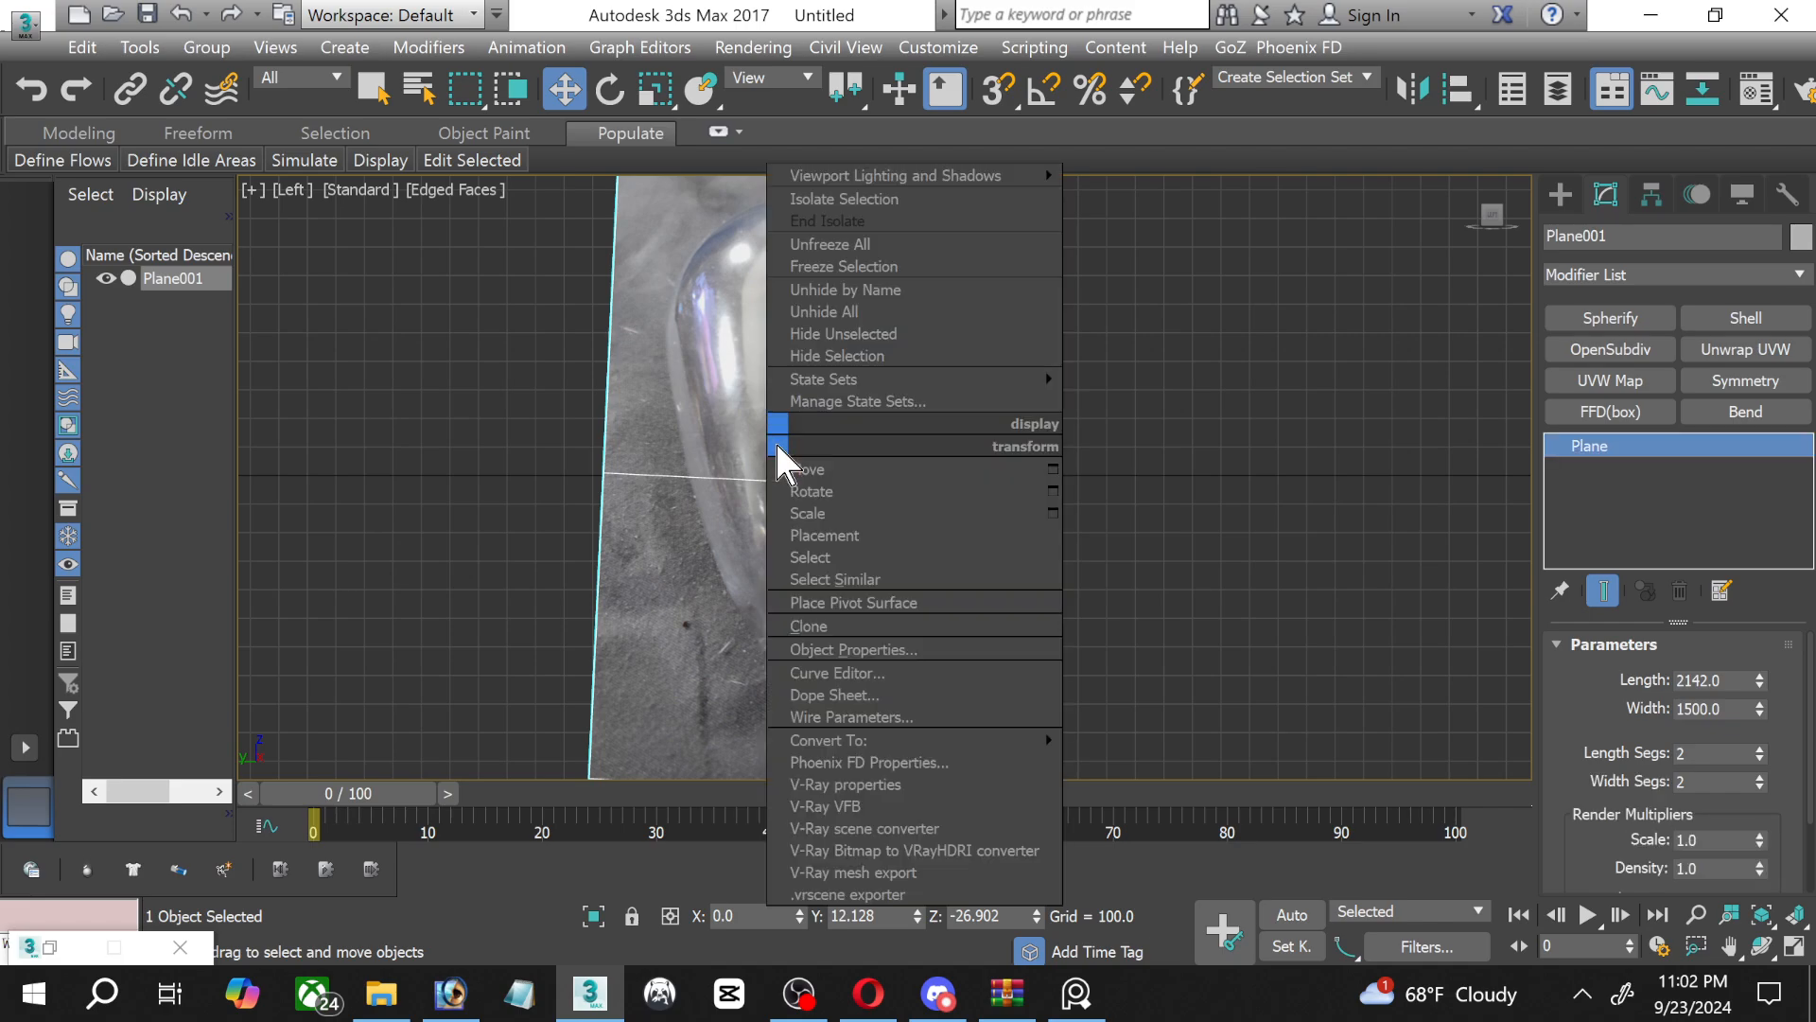
pyautogui.moveTo(912, 744)
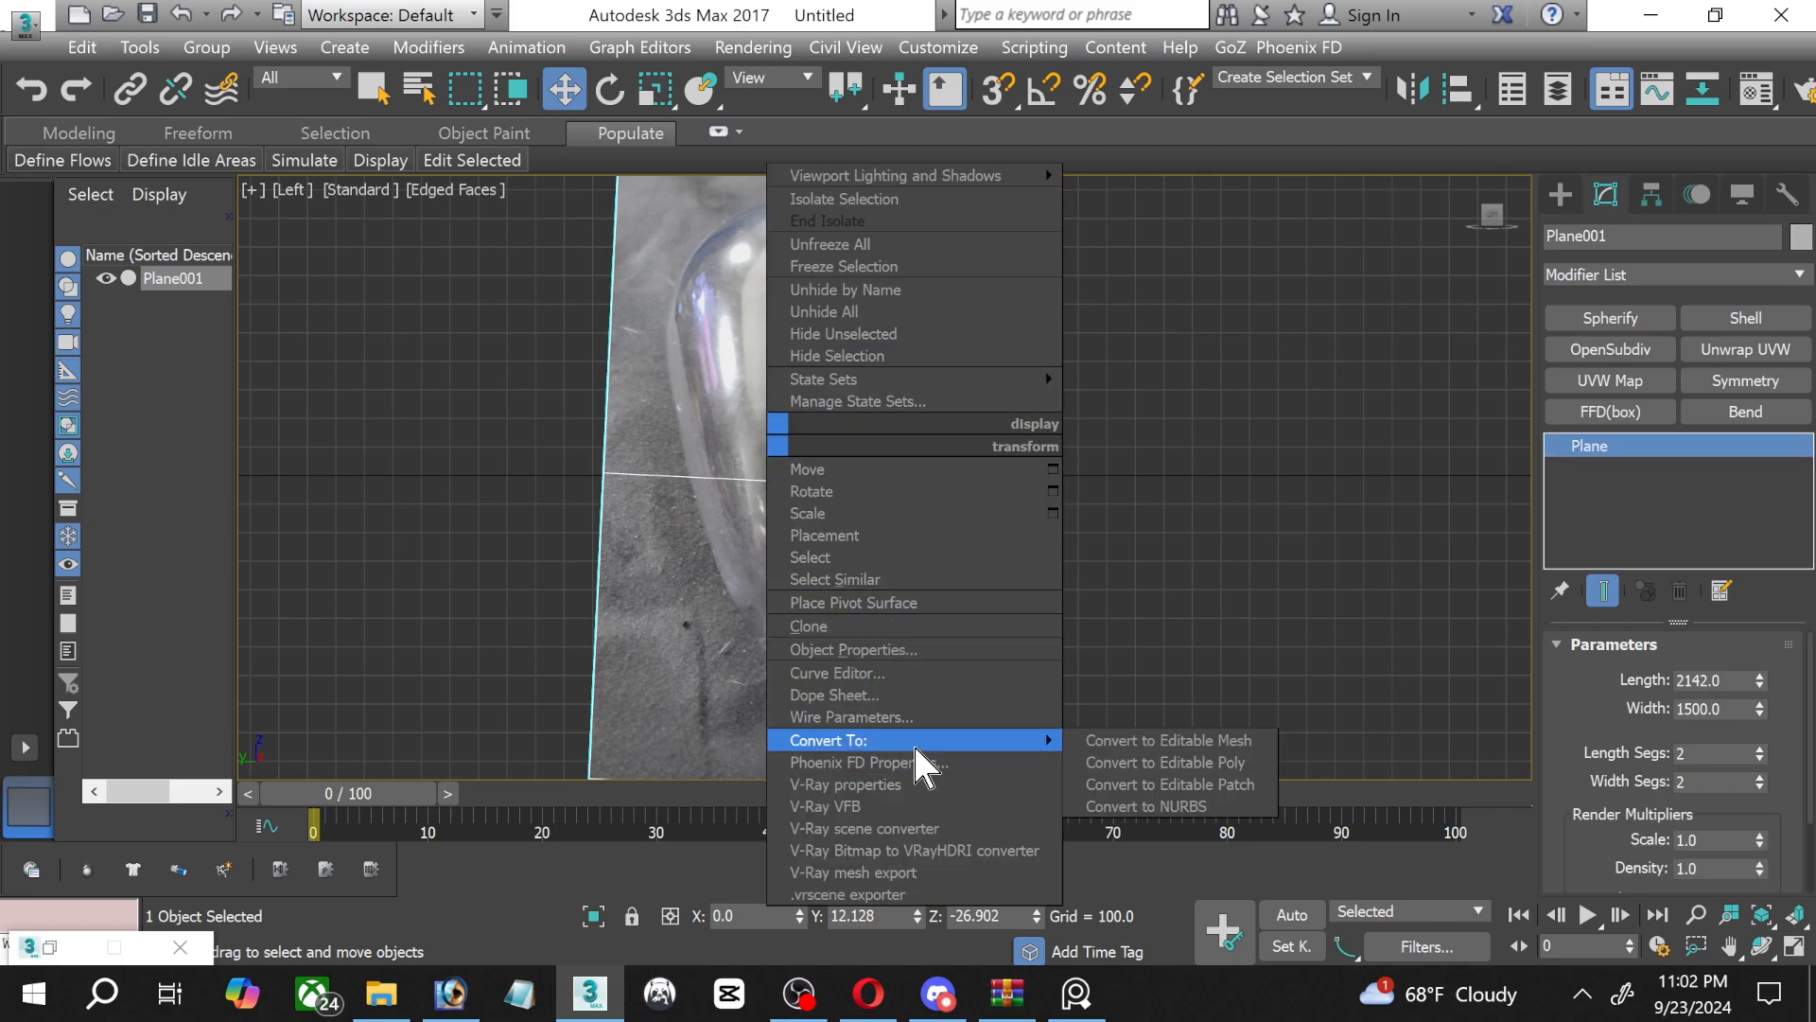
pyautogui.click(933, 651)
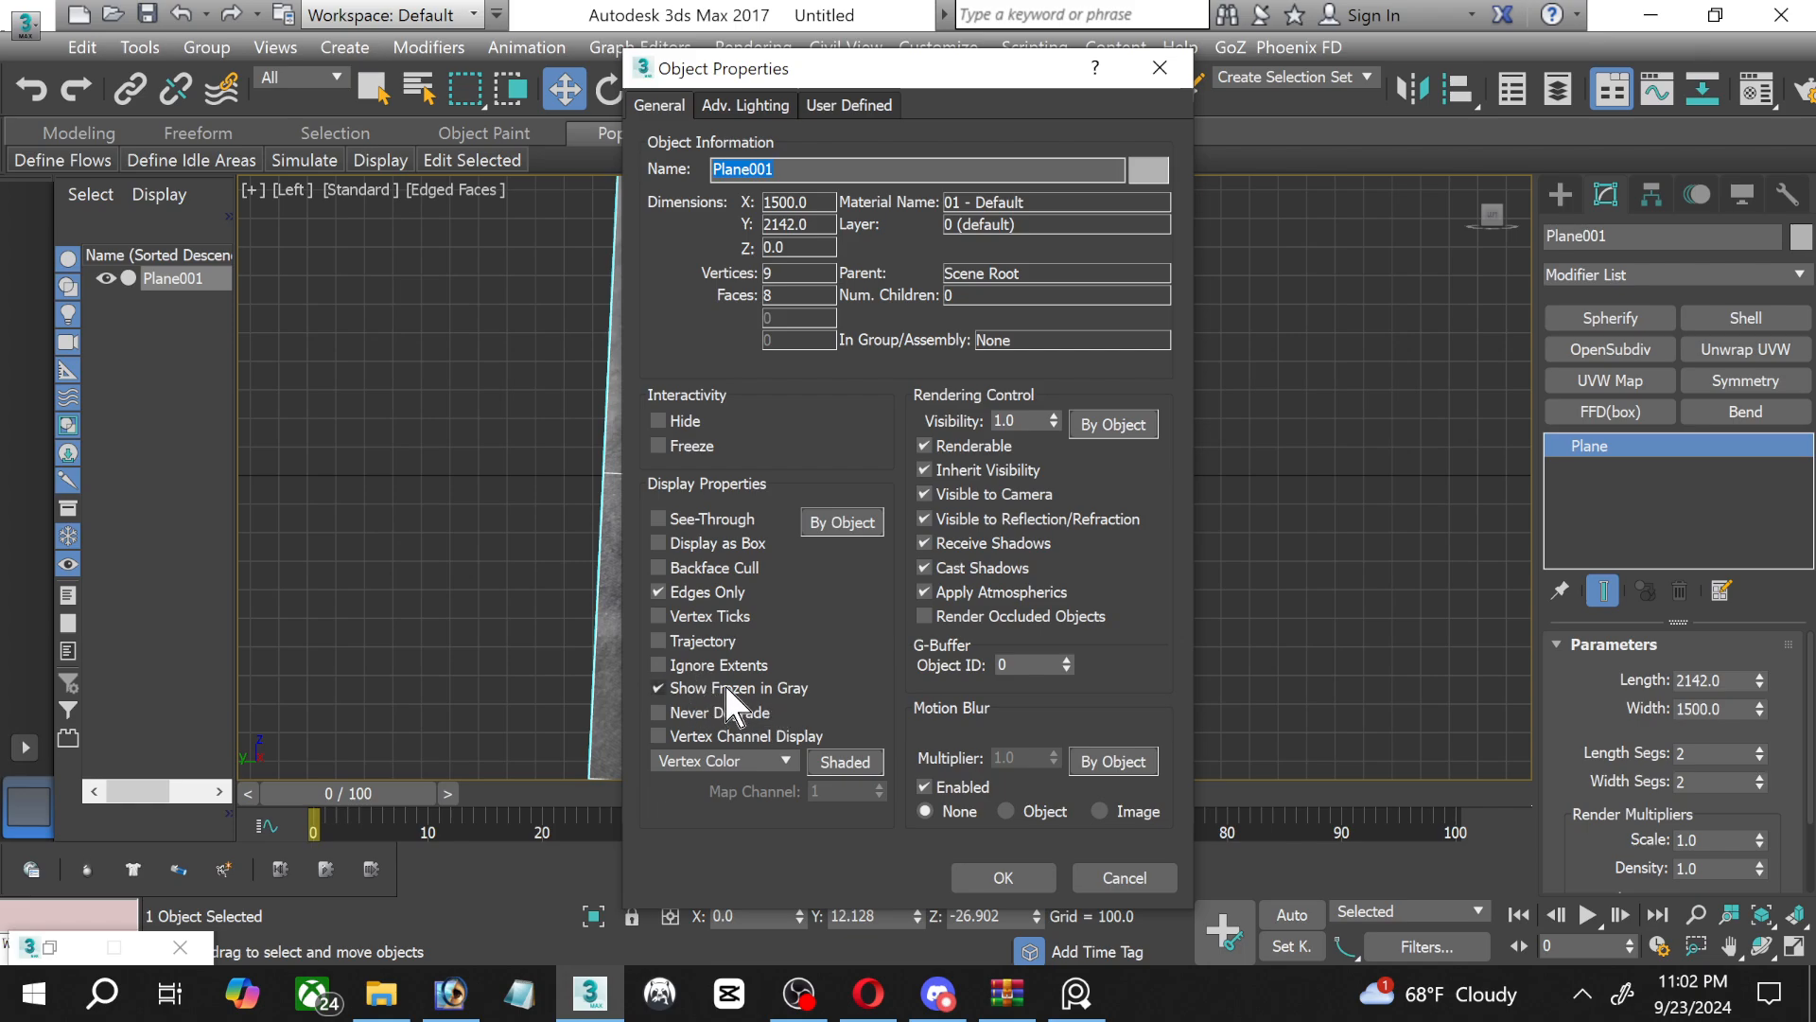
pyautogui.click(957, 875)
# Freeze the light bulb reference plane.
pyautogui.rightClick(923, 499)
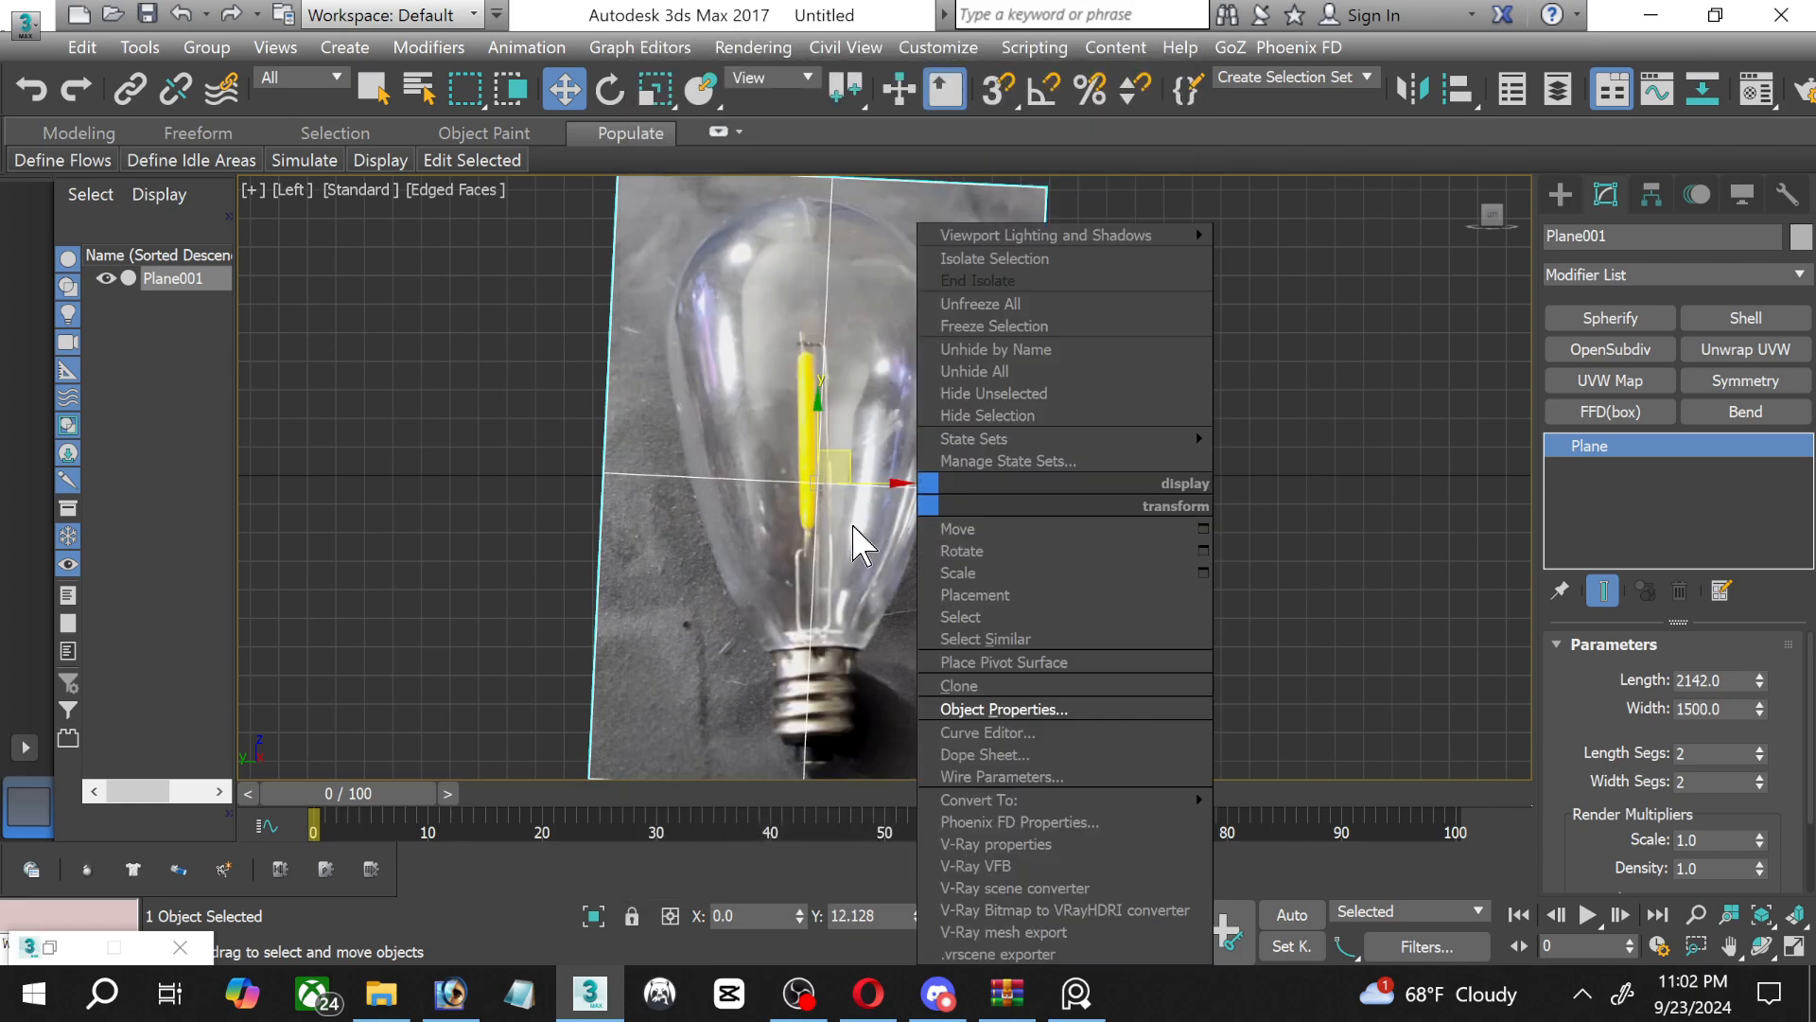
pyautogui.click(1003, 326)
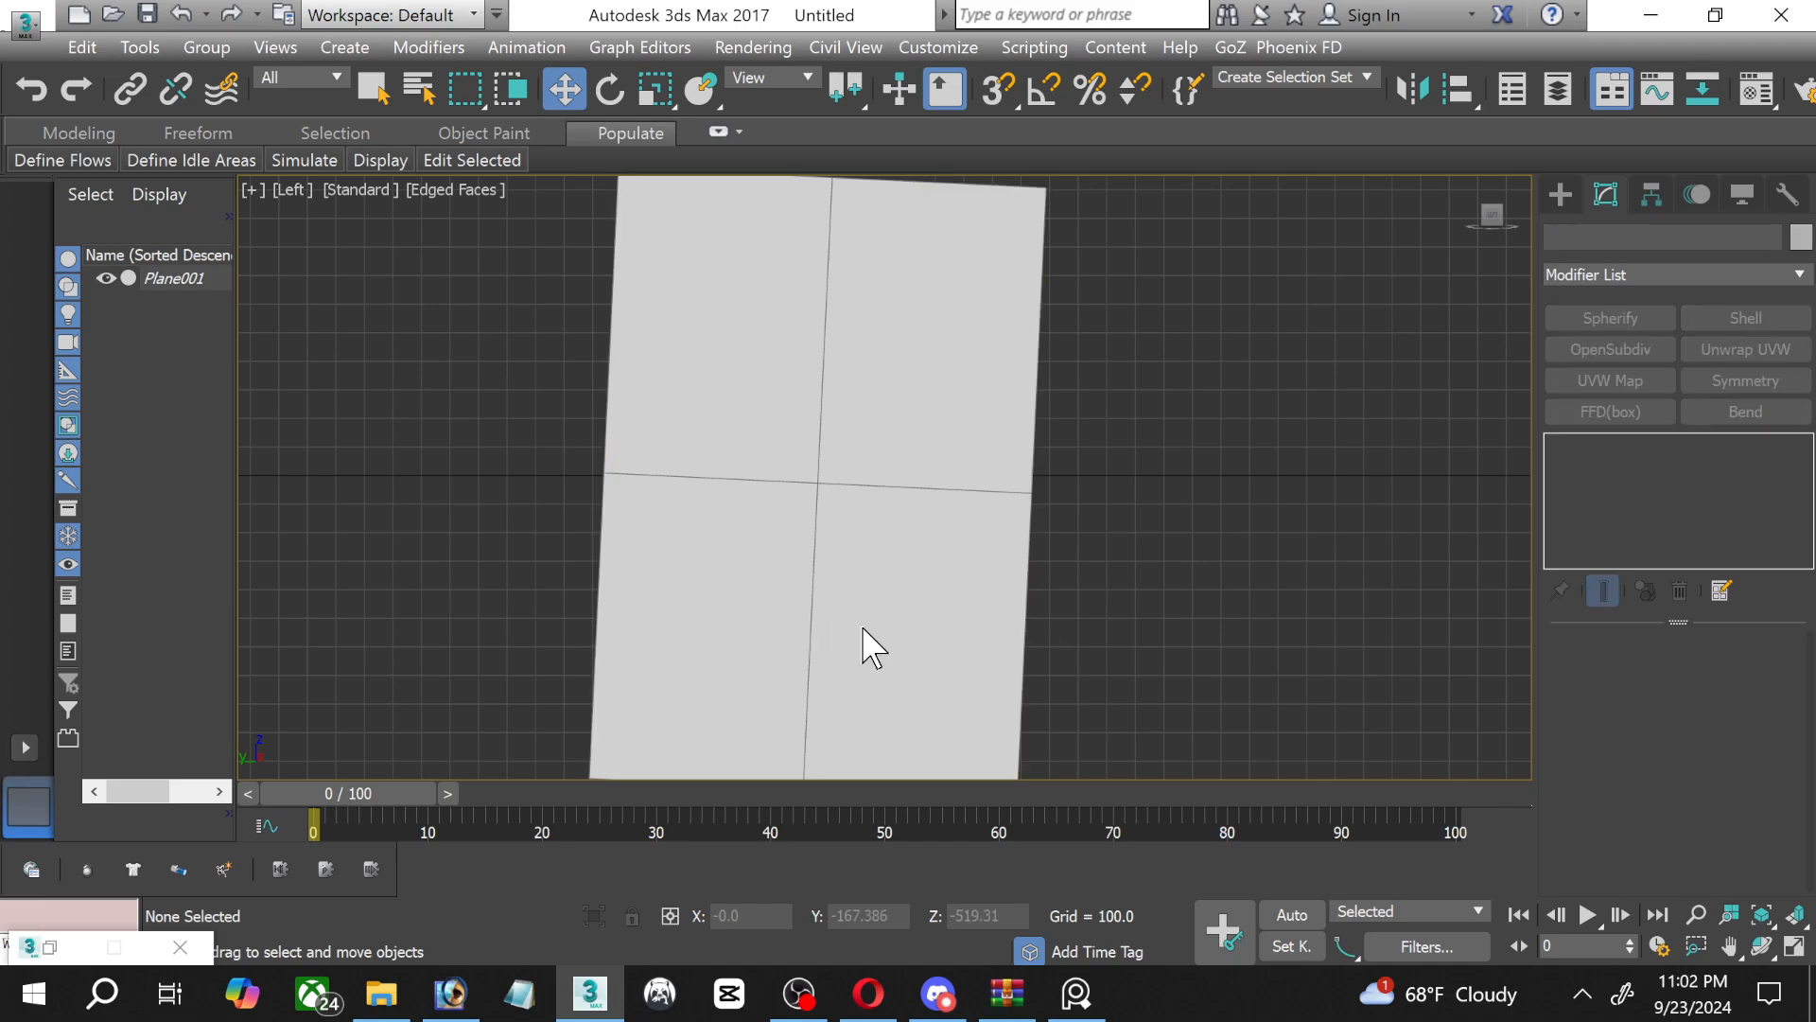
pyautogui.rightClick(154, 269)
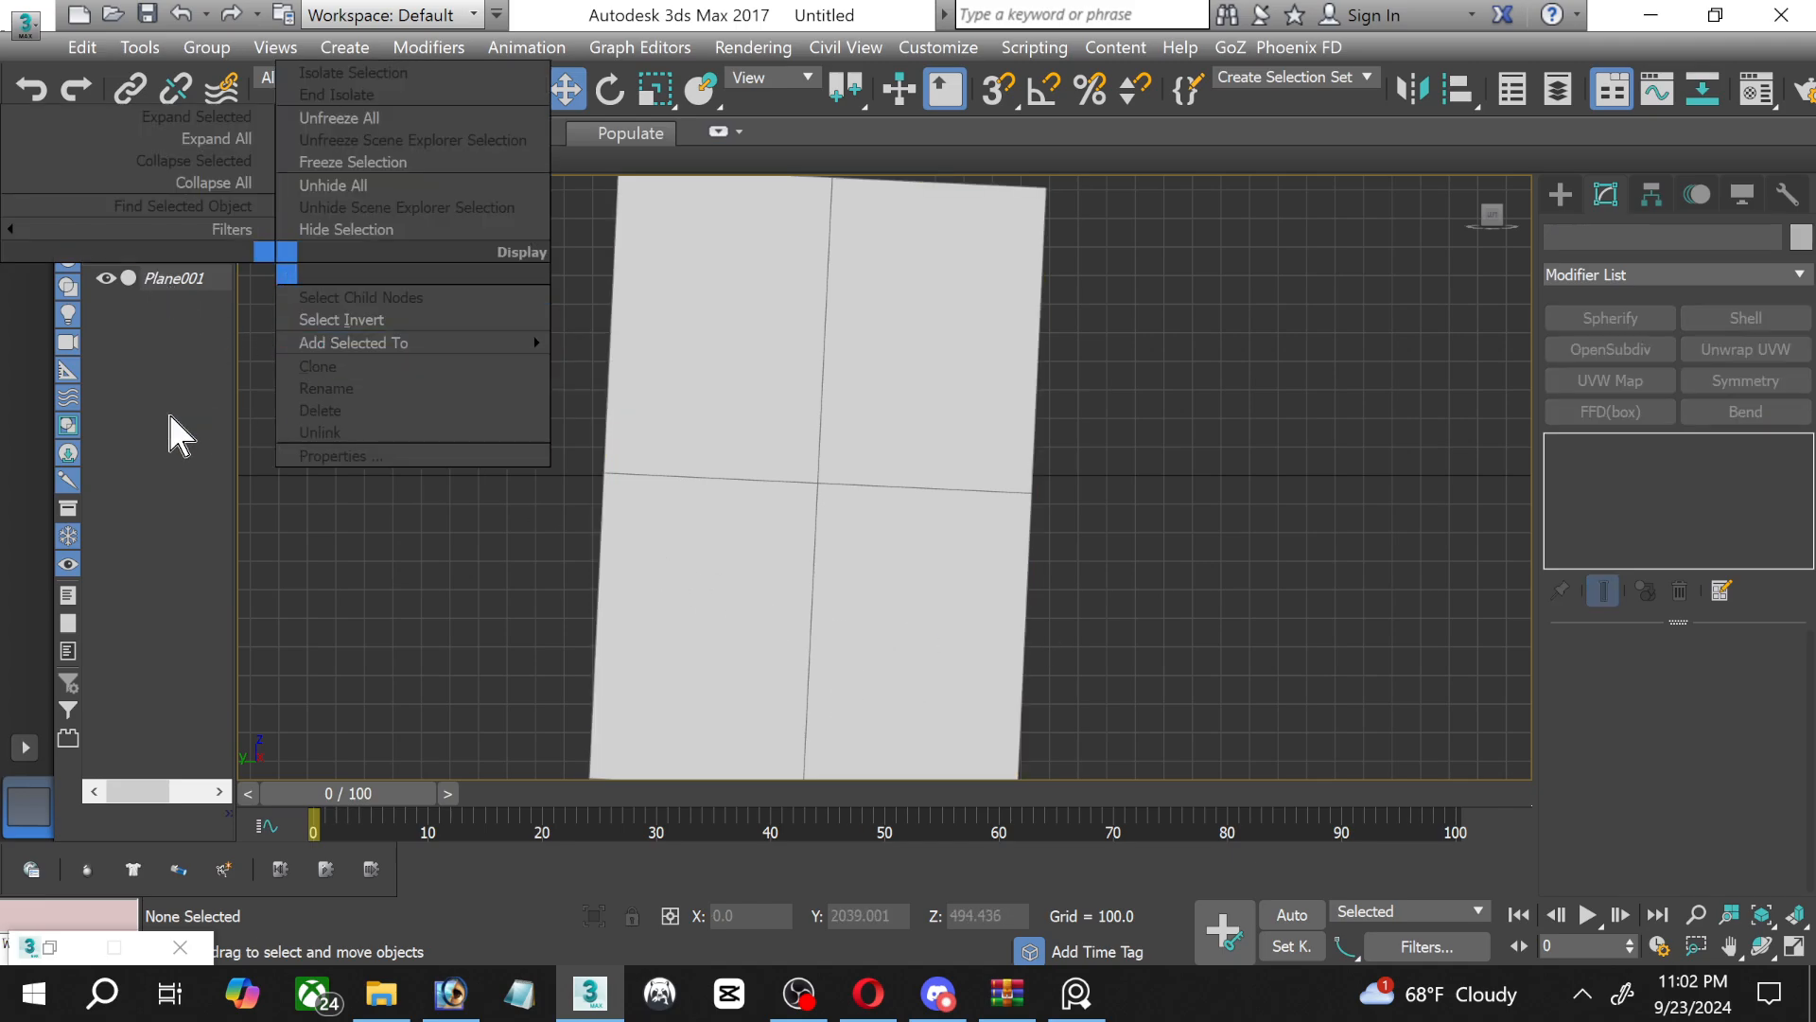
pyautogui.click(39, 397)
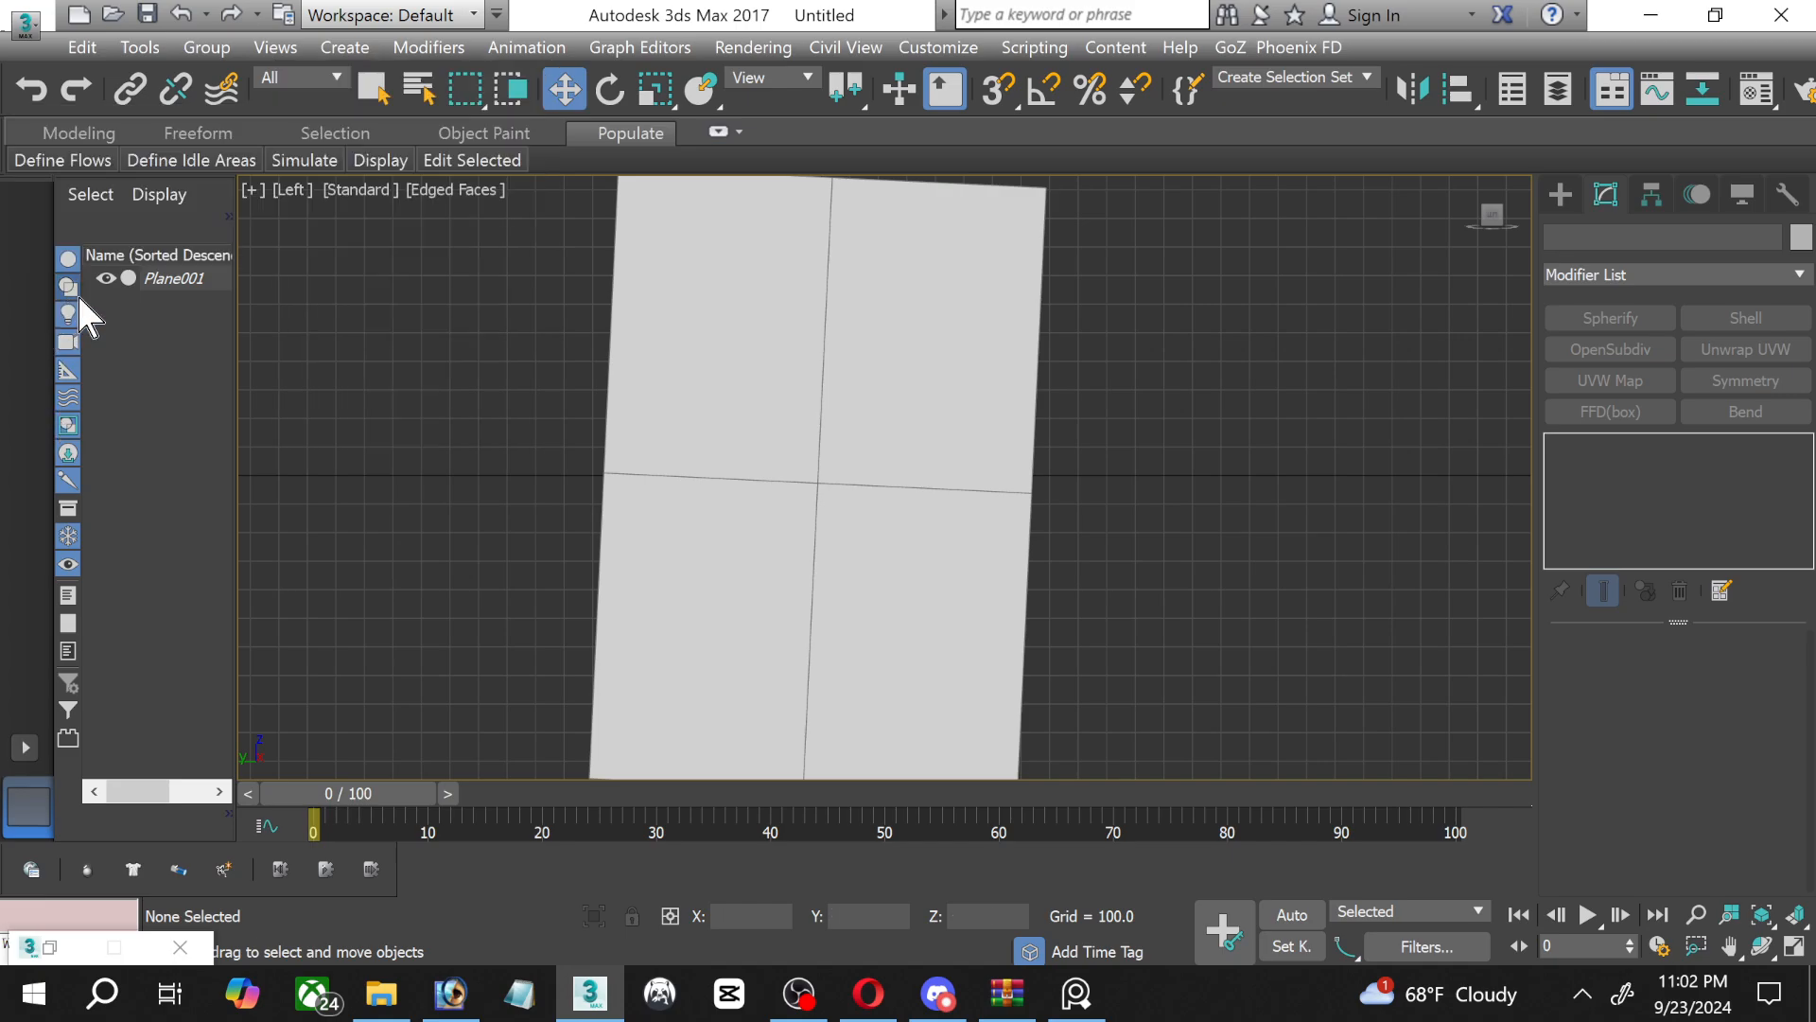
# Turn off Show Frozen in Gray in the frozen plane's object properties, and deselect the plane.
pyautogui.click(176, 279)
pyautogui.rightClick(174, 278)
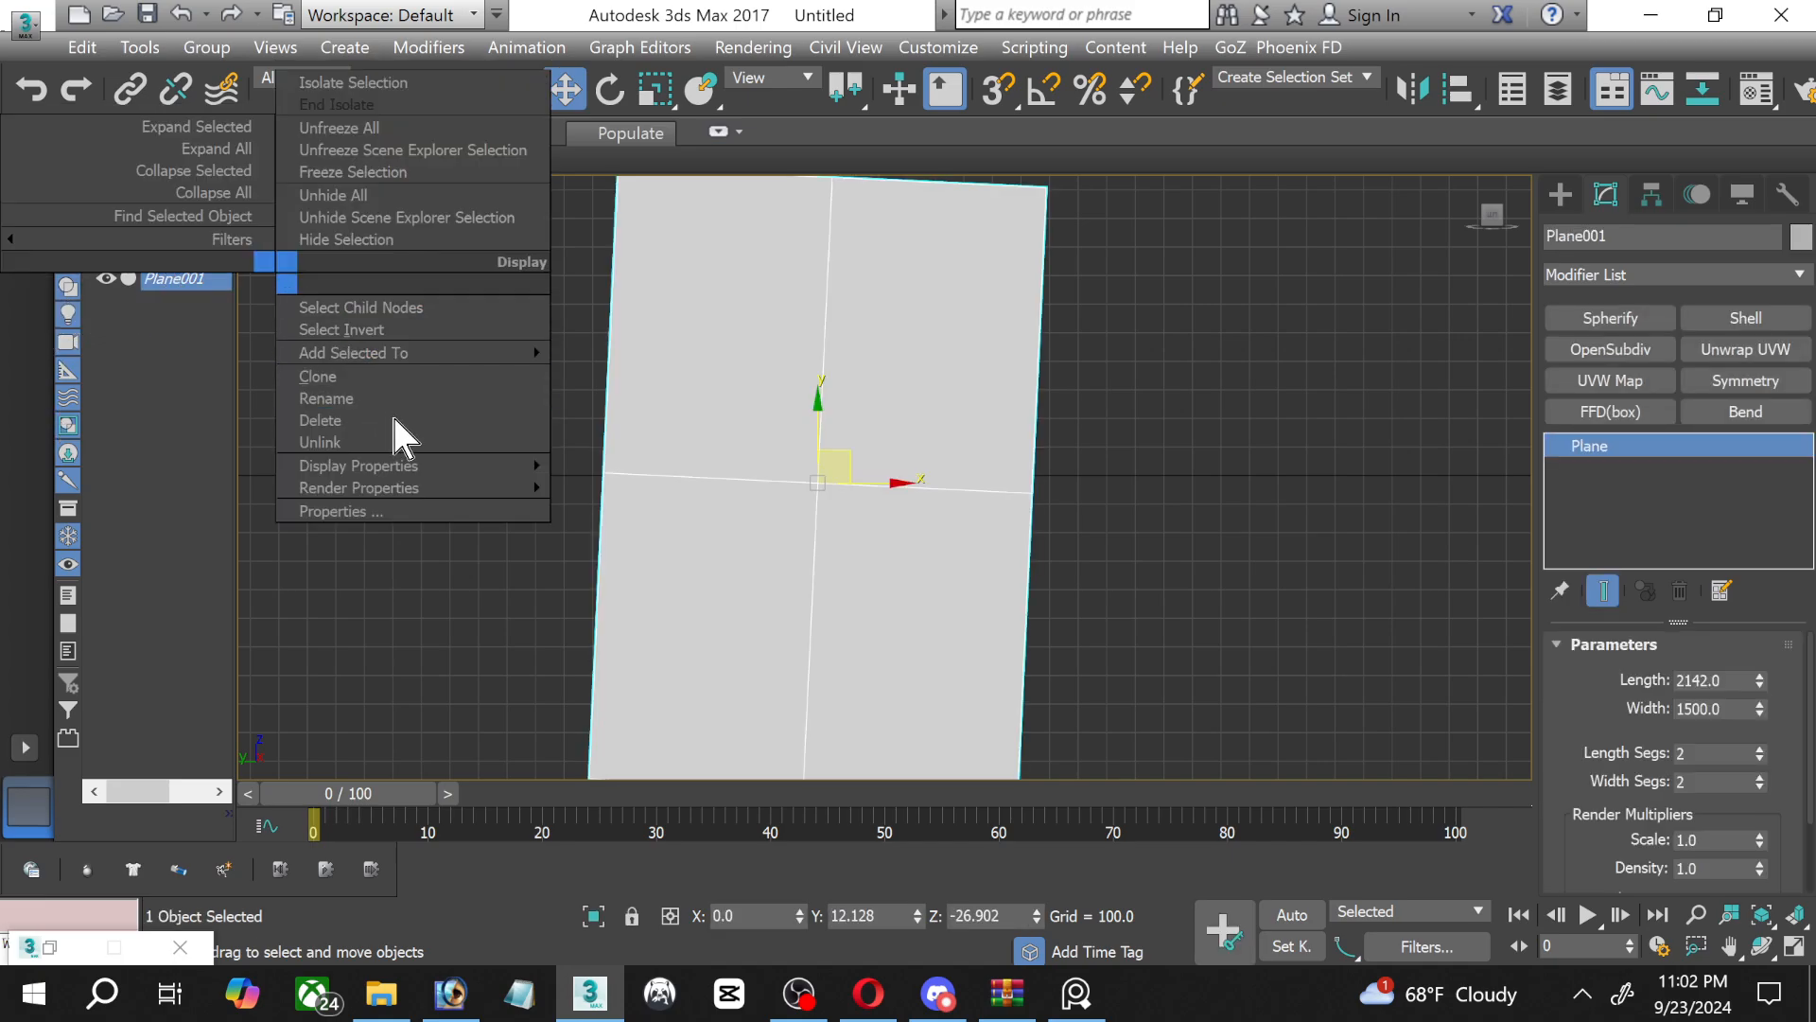
pyautogui.click(350, 511)
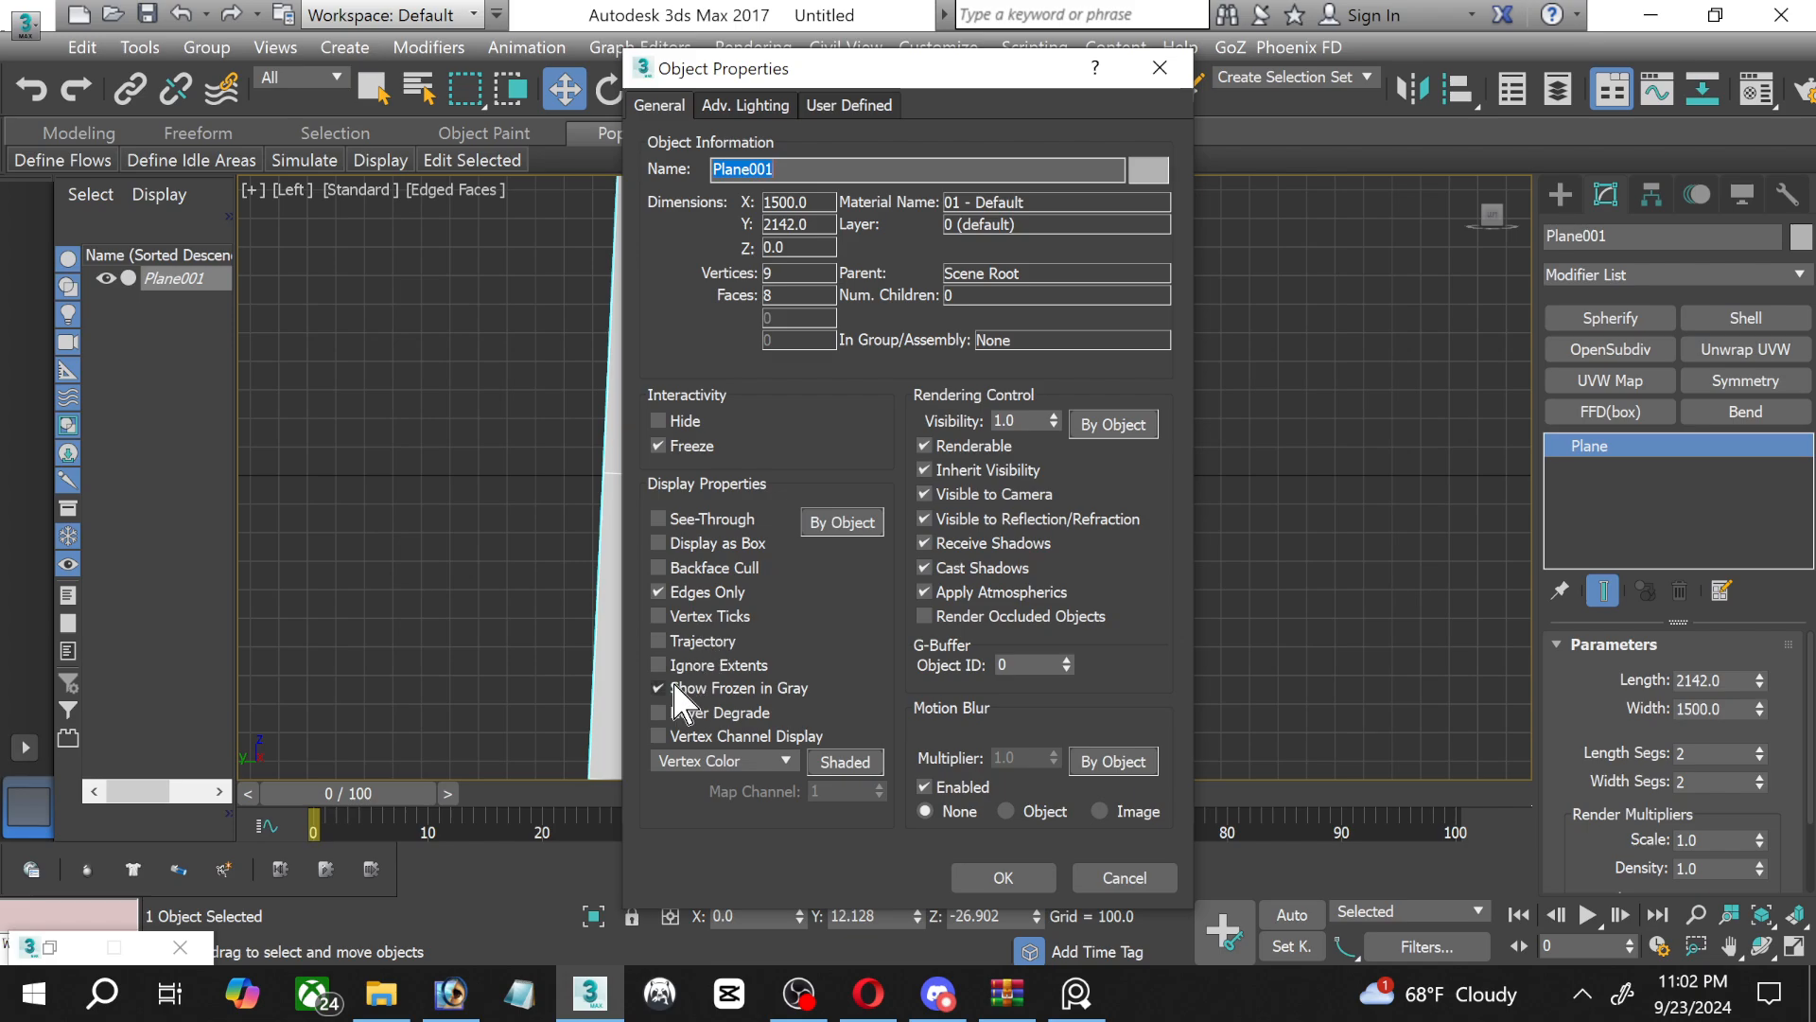
pyautogui.click(693, 689)
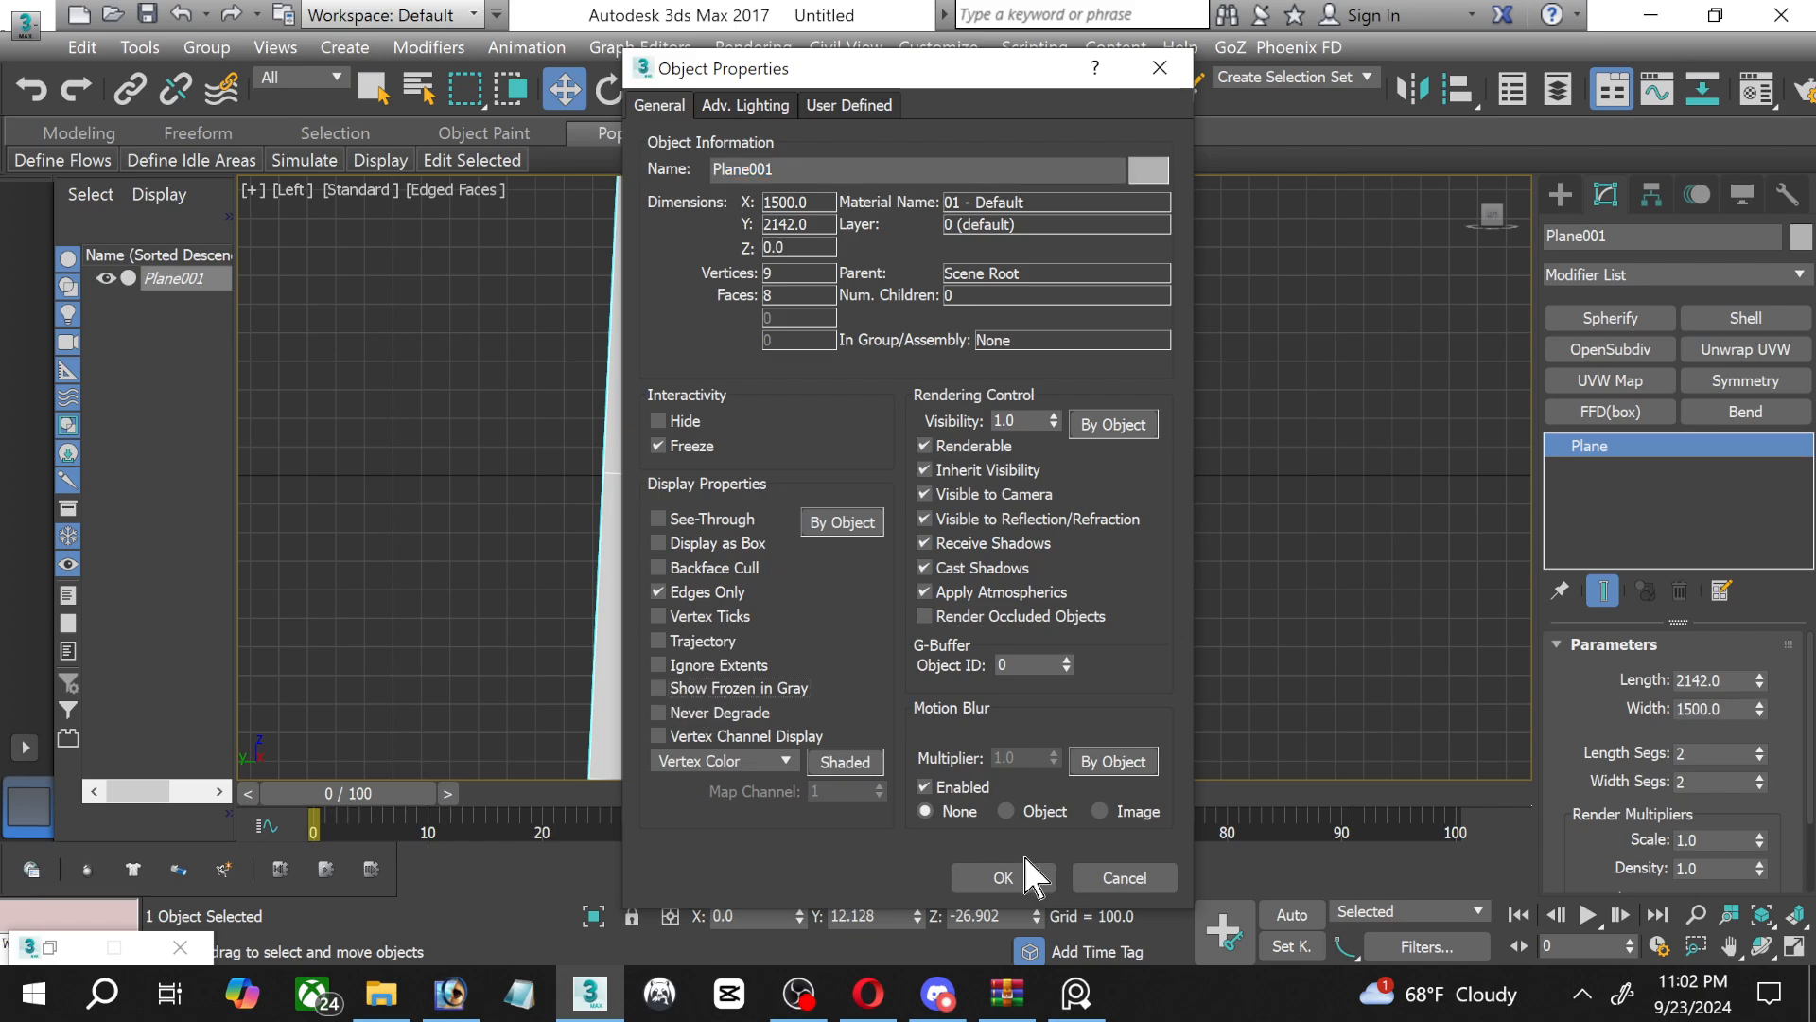
pyautogui.click(1001, 877)
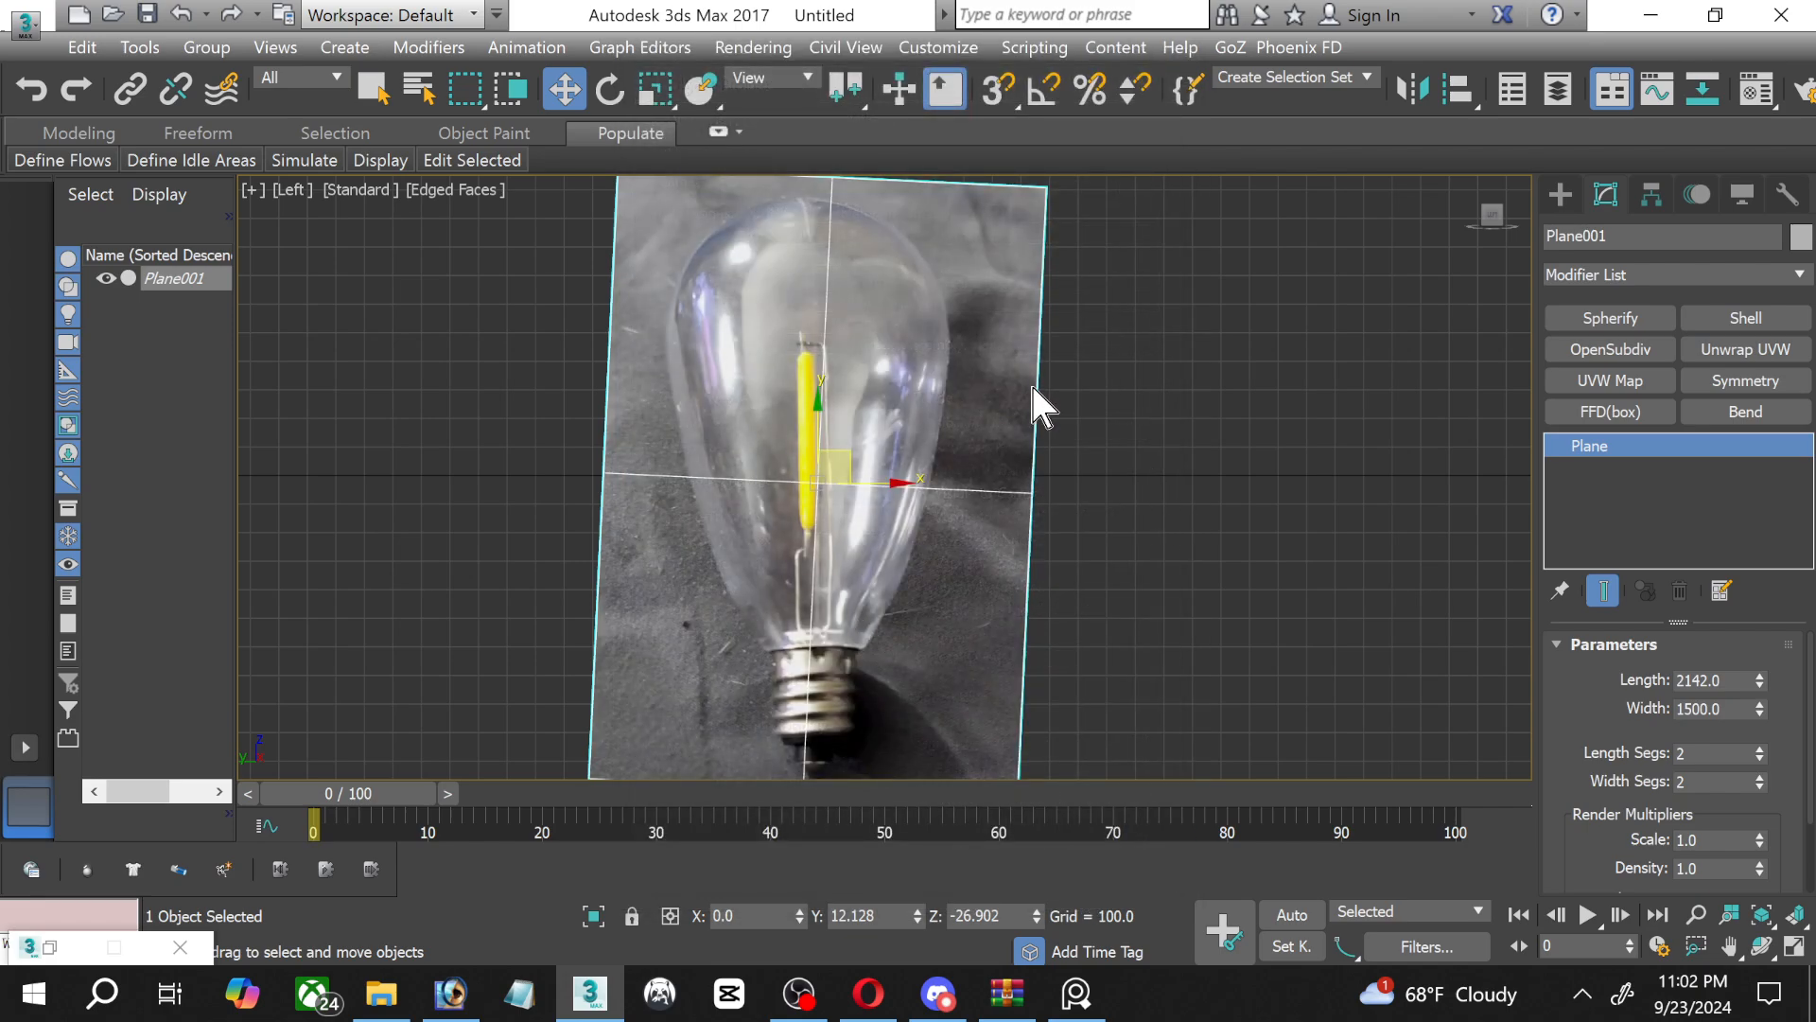
pyautogui.click(1106, 434)
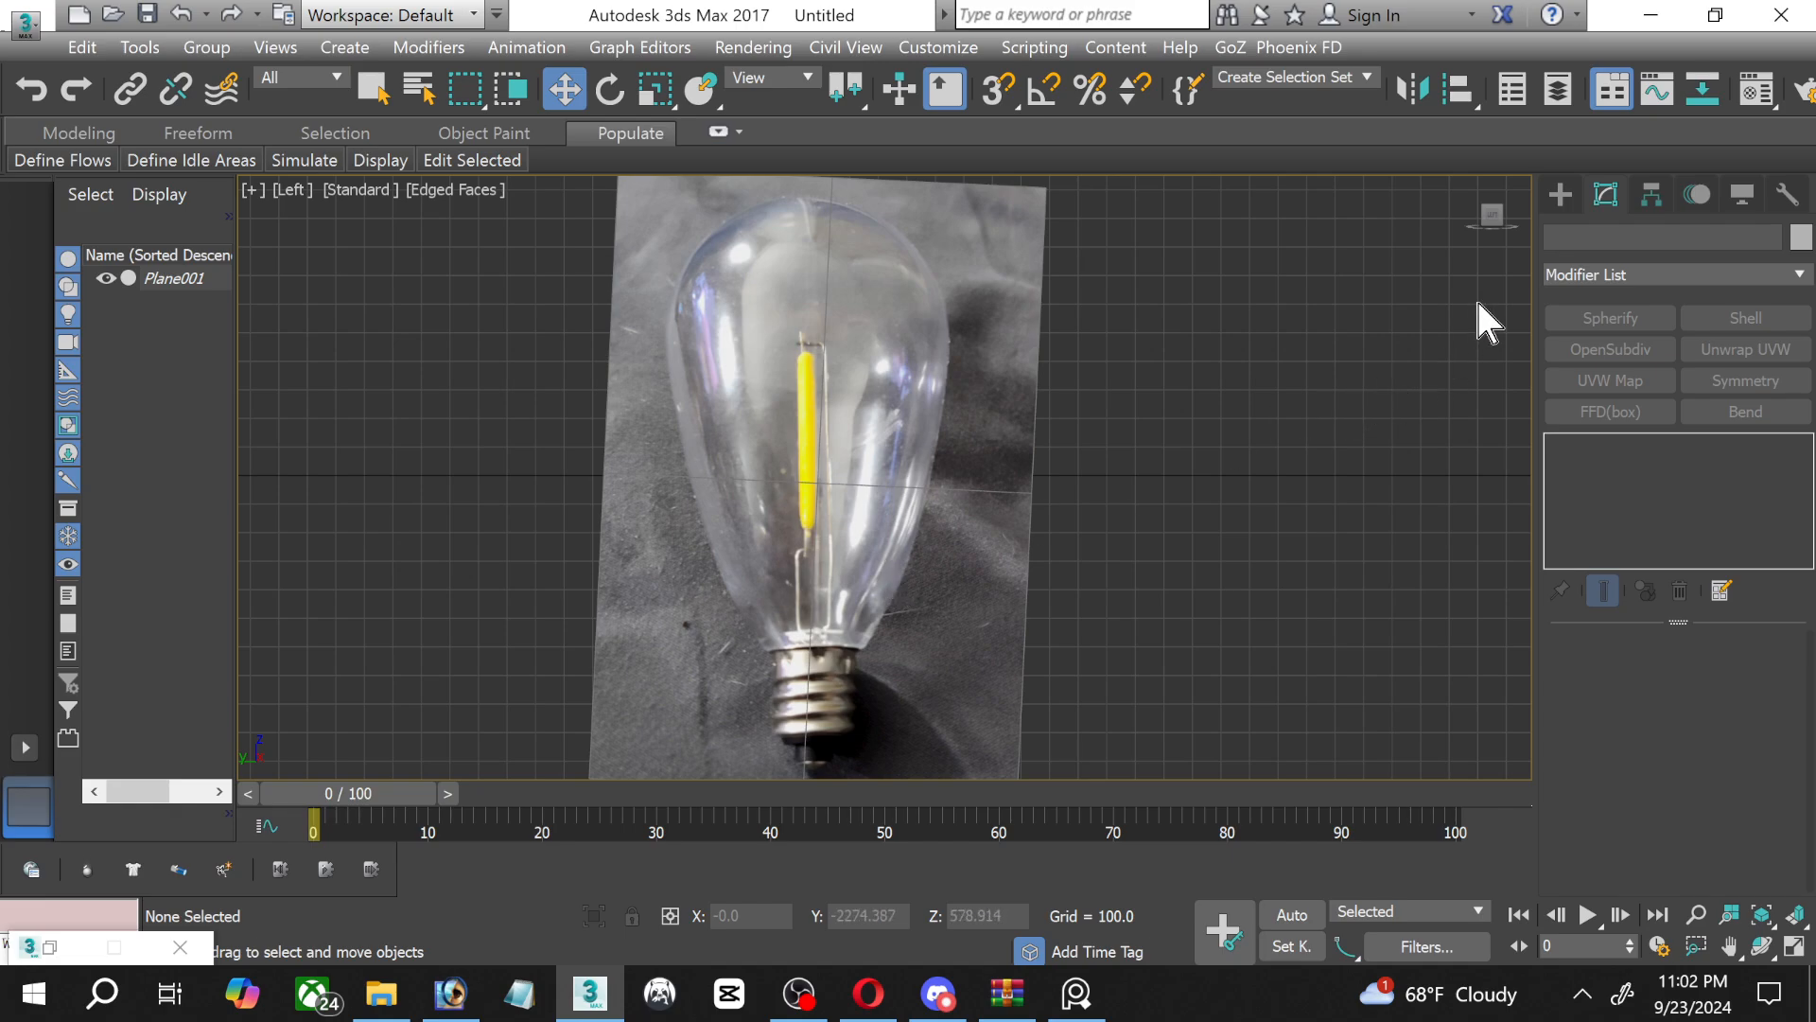
# Create a cylinder centred on the top of the bulb's screw base, with a radius of about 174 and a height of about 283.
pyautogui.click(1578, 192)
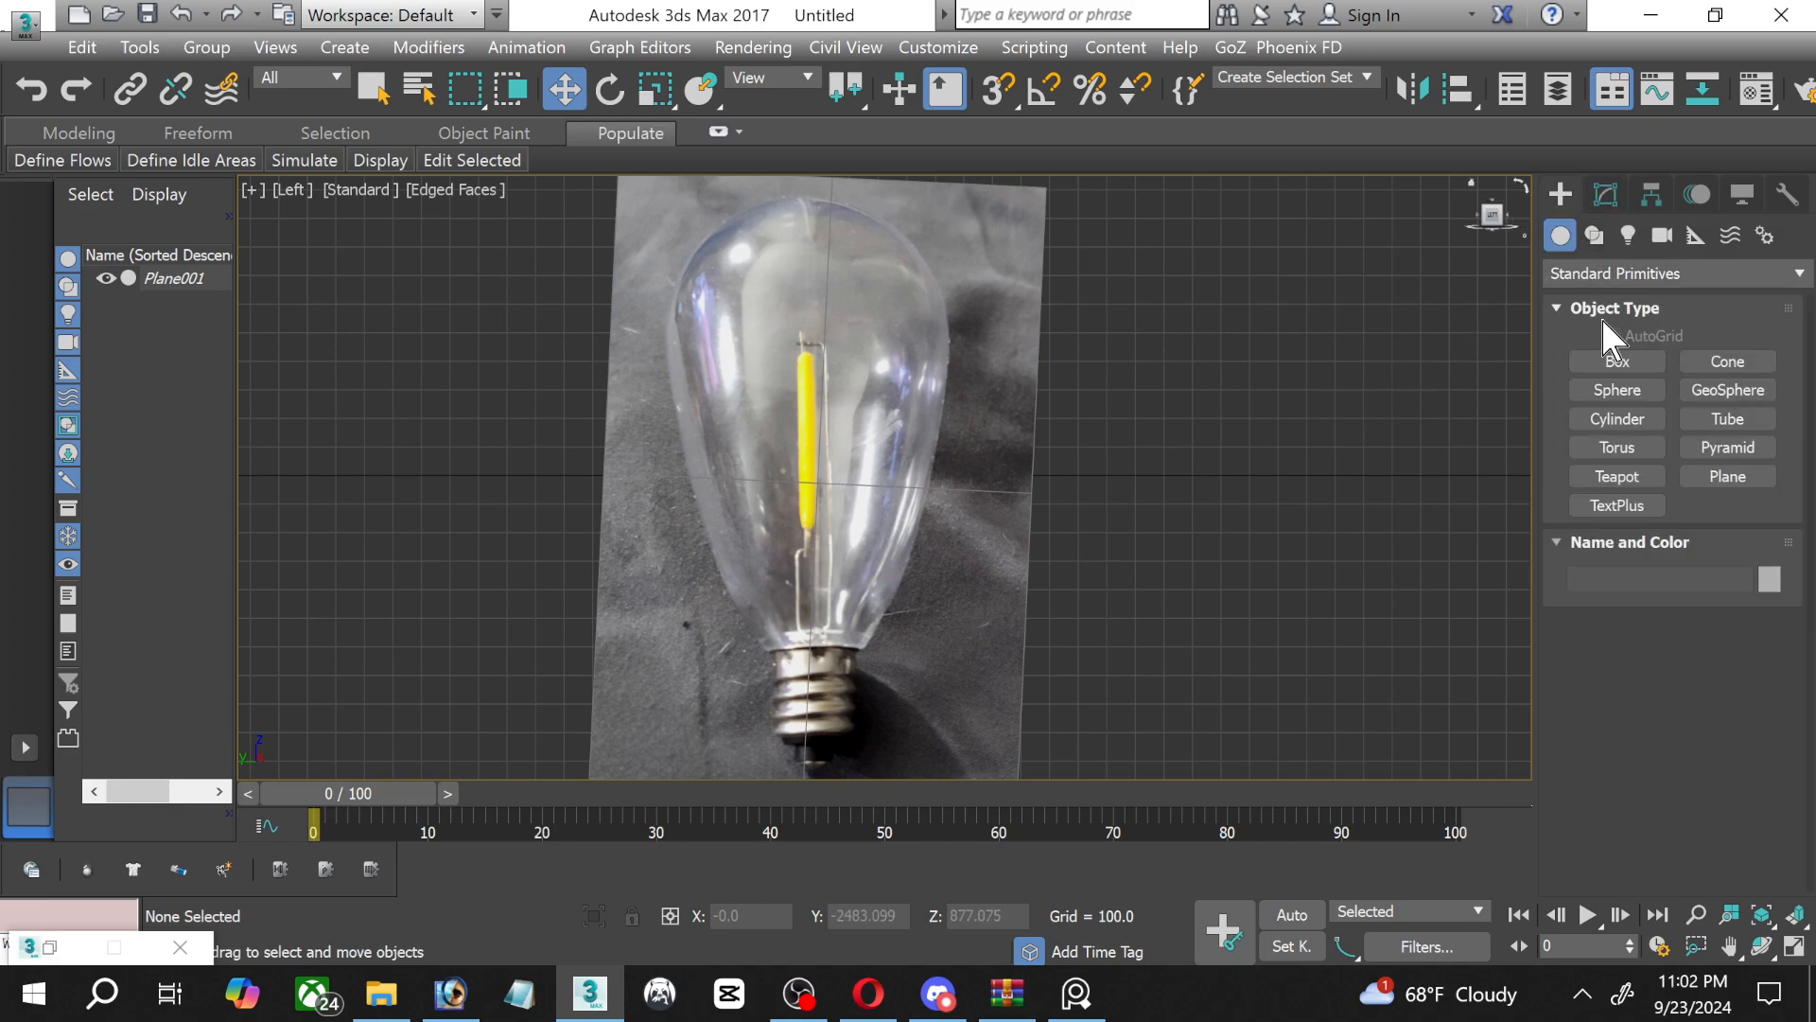
pyautogui.click(1596, 422)
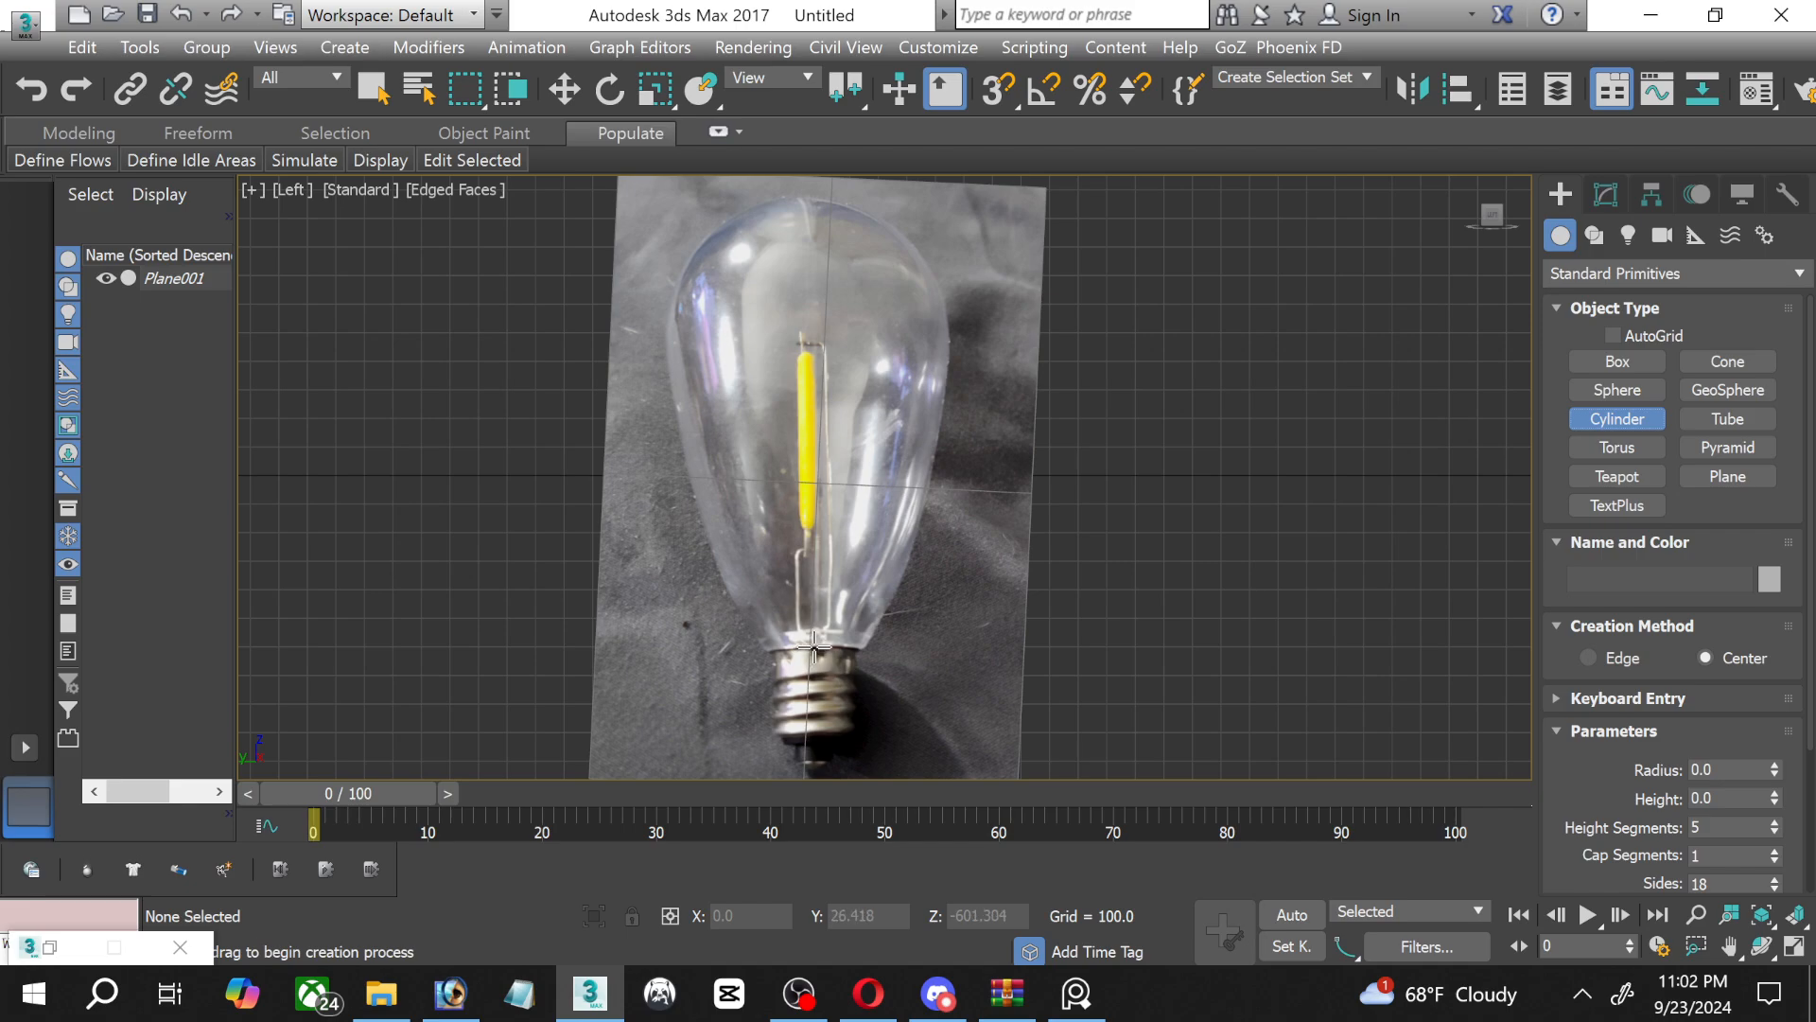
pyautogui.moveTo(813, 643); pyautogui.dragTo(854, 688)
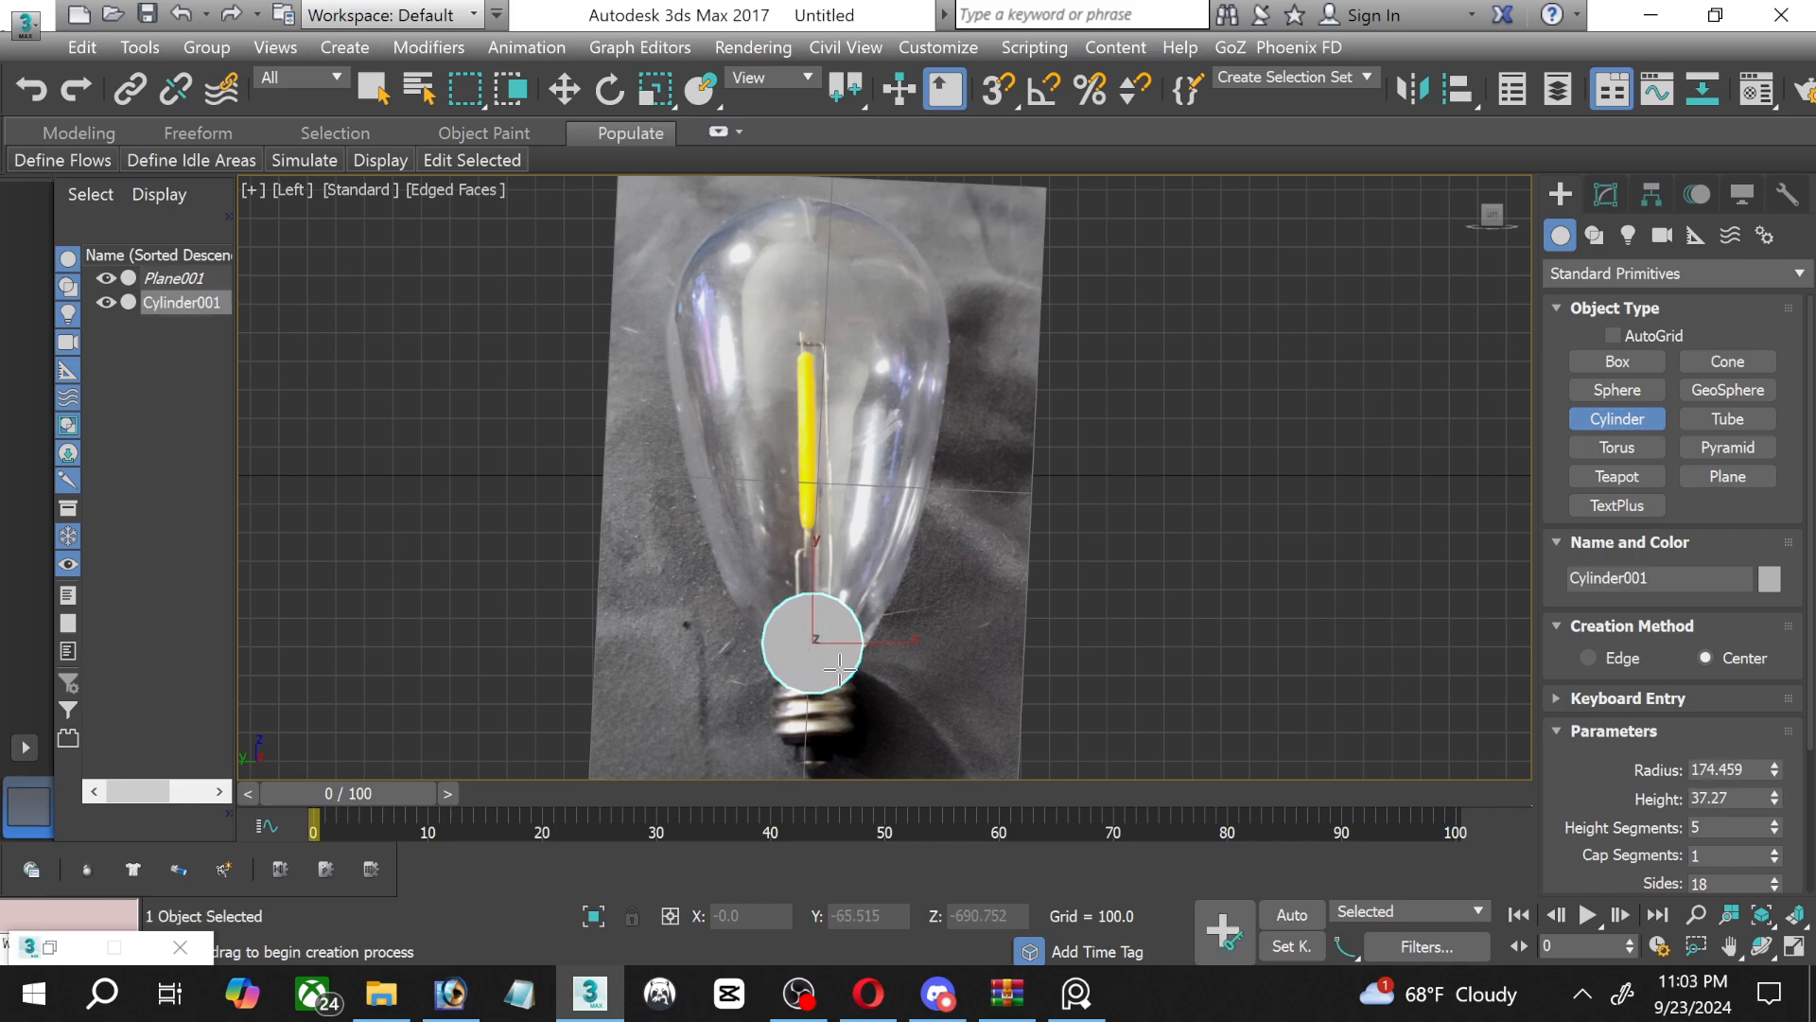
pyautogui.click(830, 601)
pyautogui.click(565, 89)
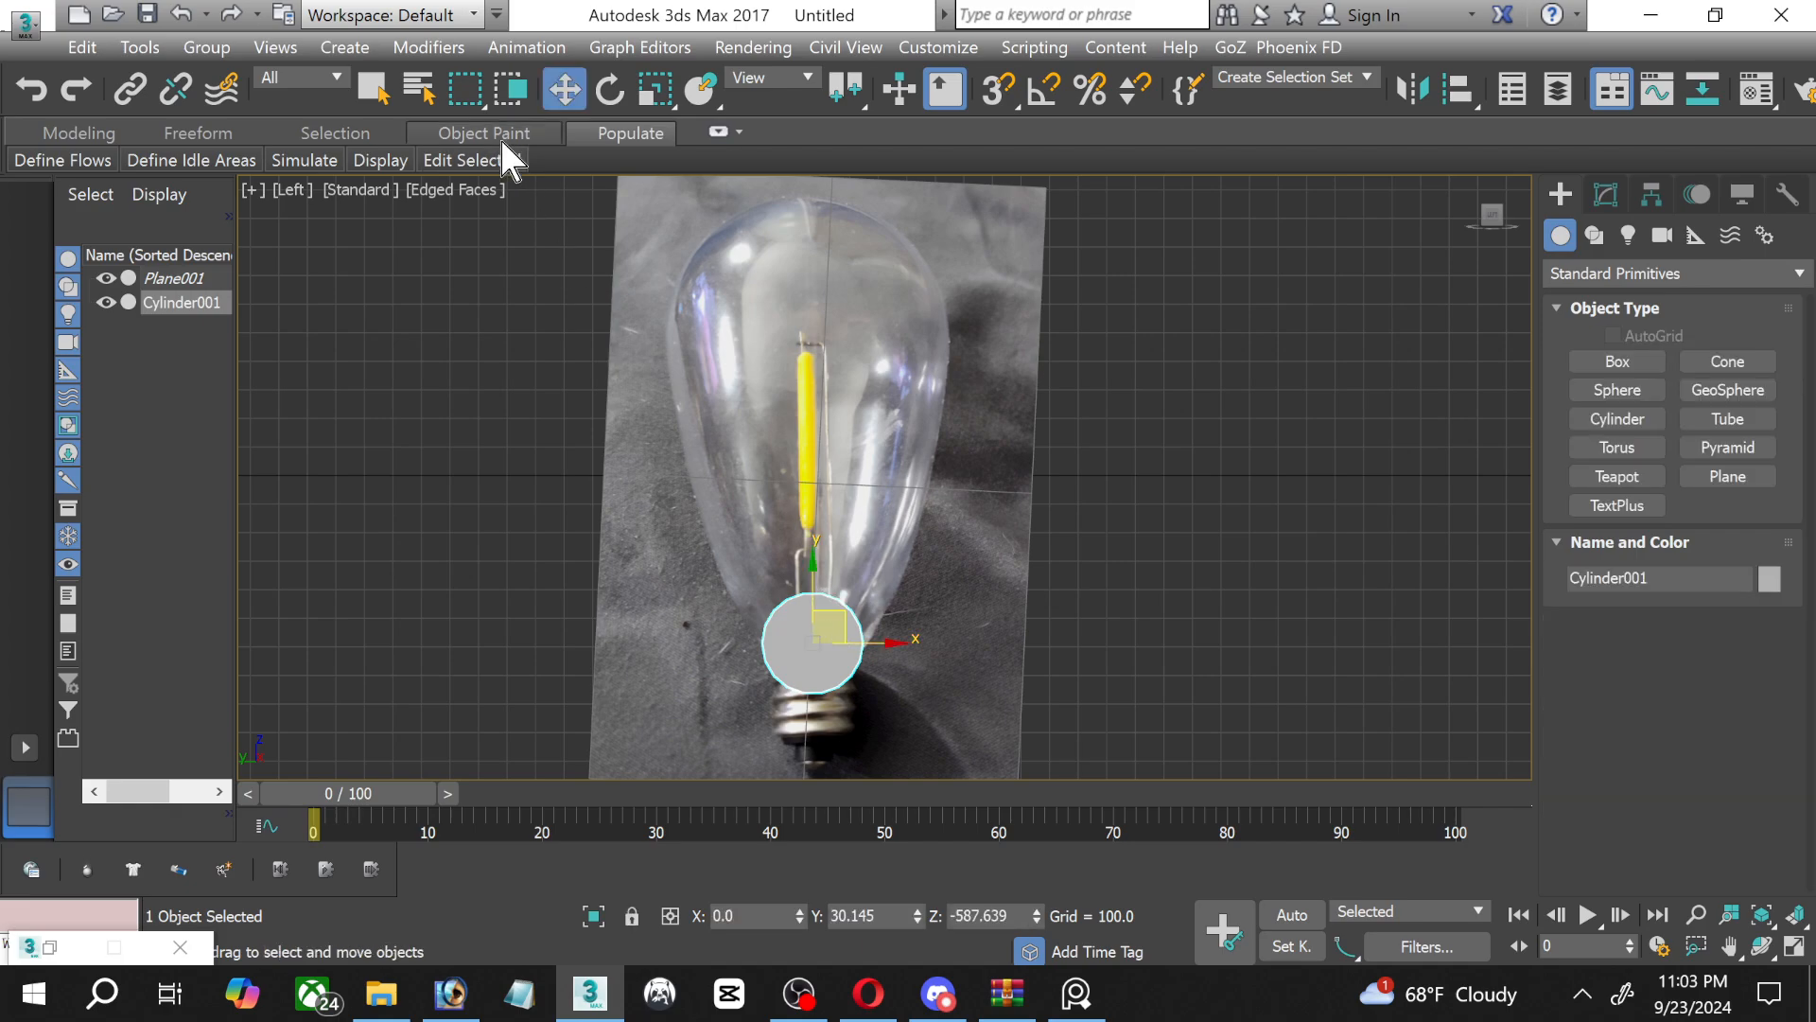
# Rotate the cylinder 90 degrees with angle snap so it stands upright along the bulb, and set its height segments to 1.
pyautogui.click(1045, 90)
pyautogui.click(617, 87)
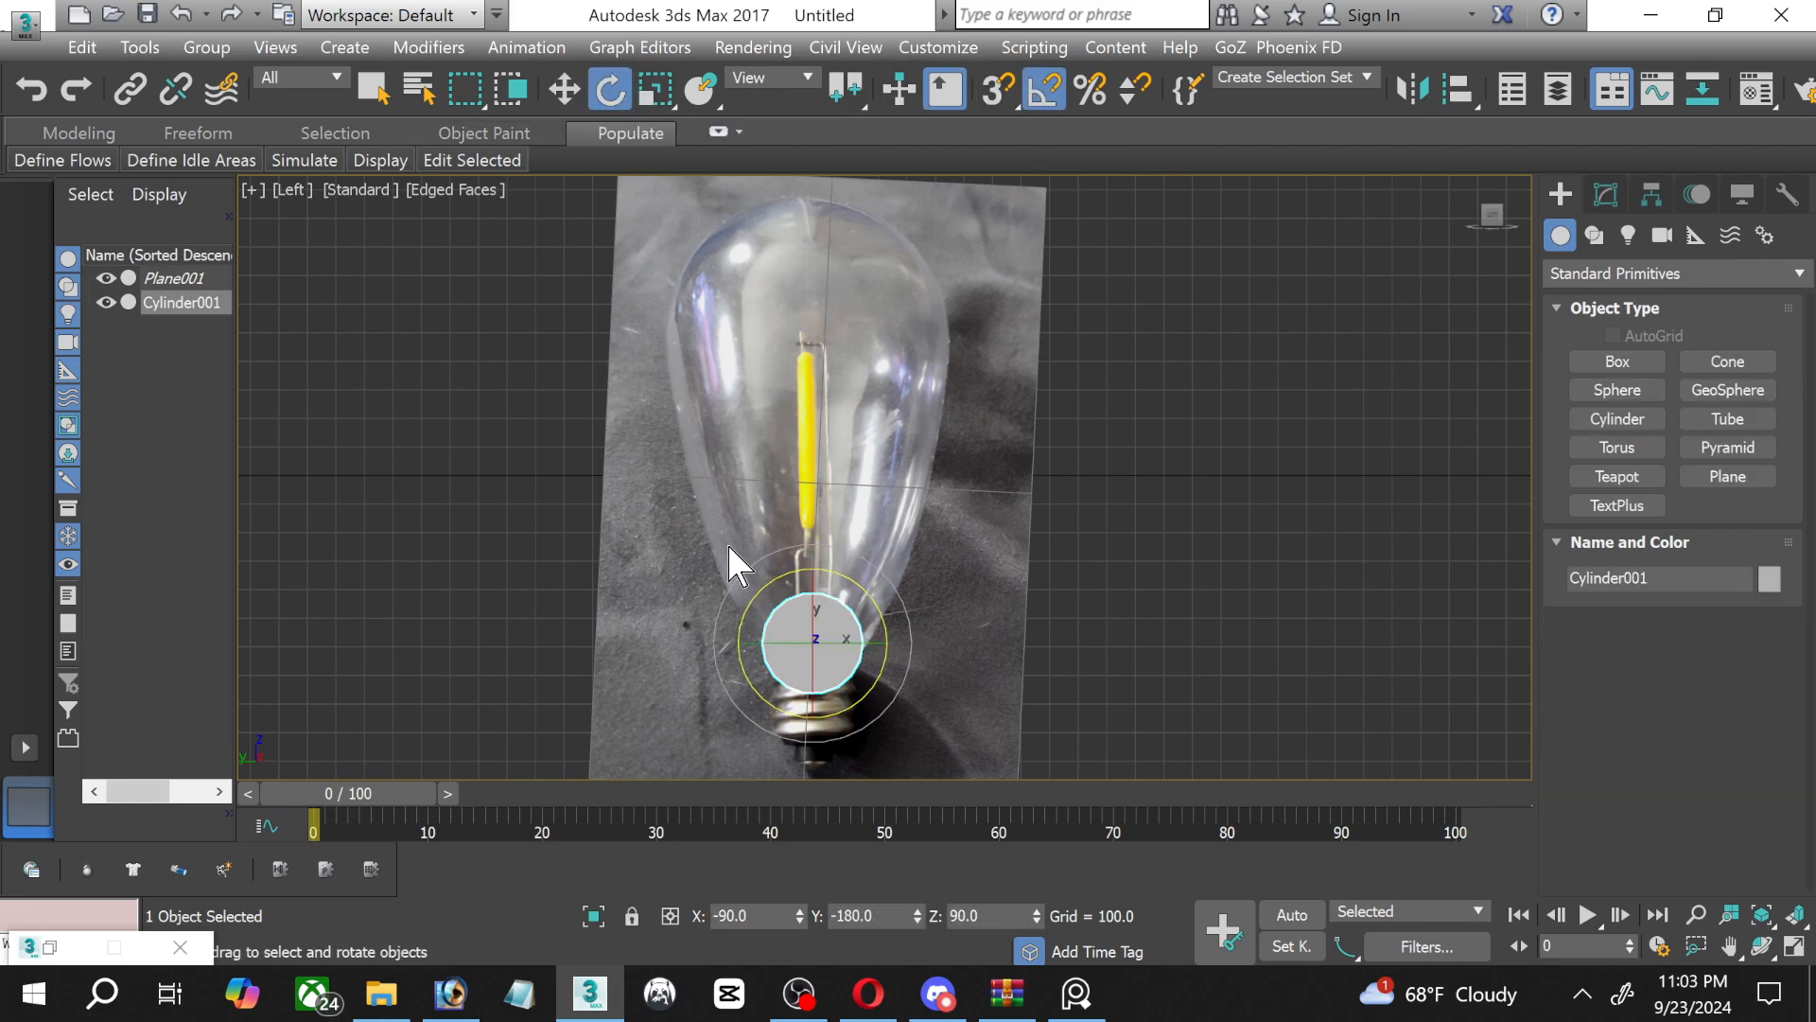
pyautogui.moveTo(820, 611); pyautogui.dragTo(813, 563)
pyautogui.click(1605, 194)
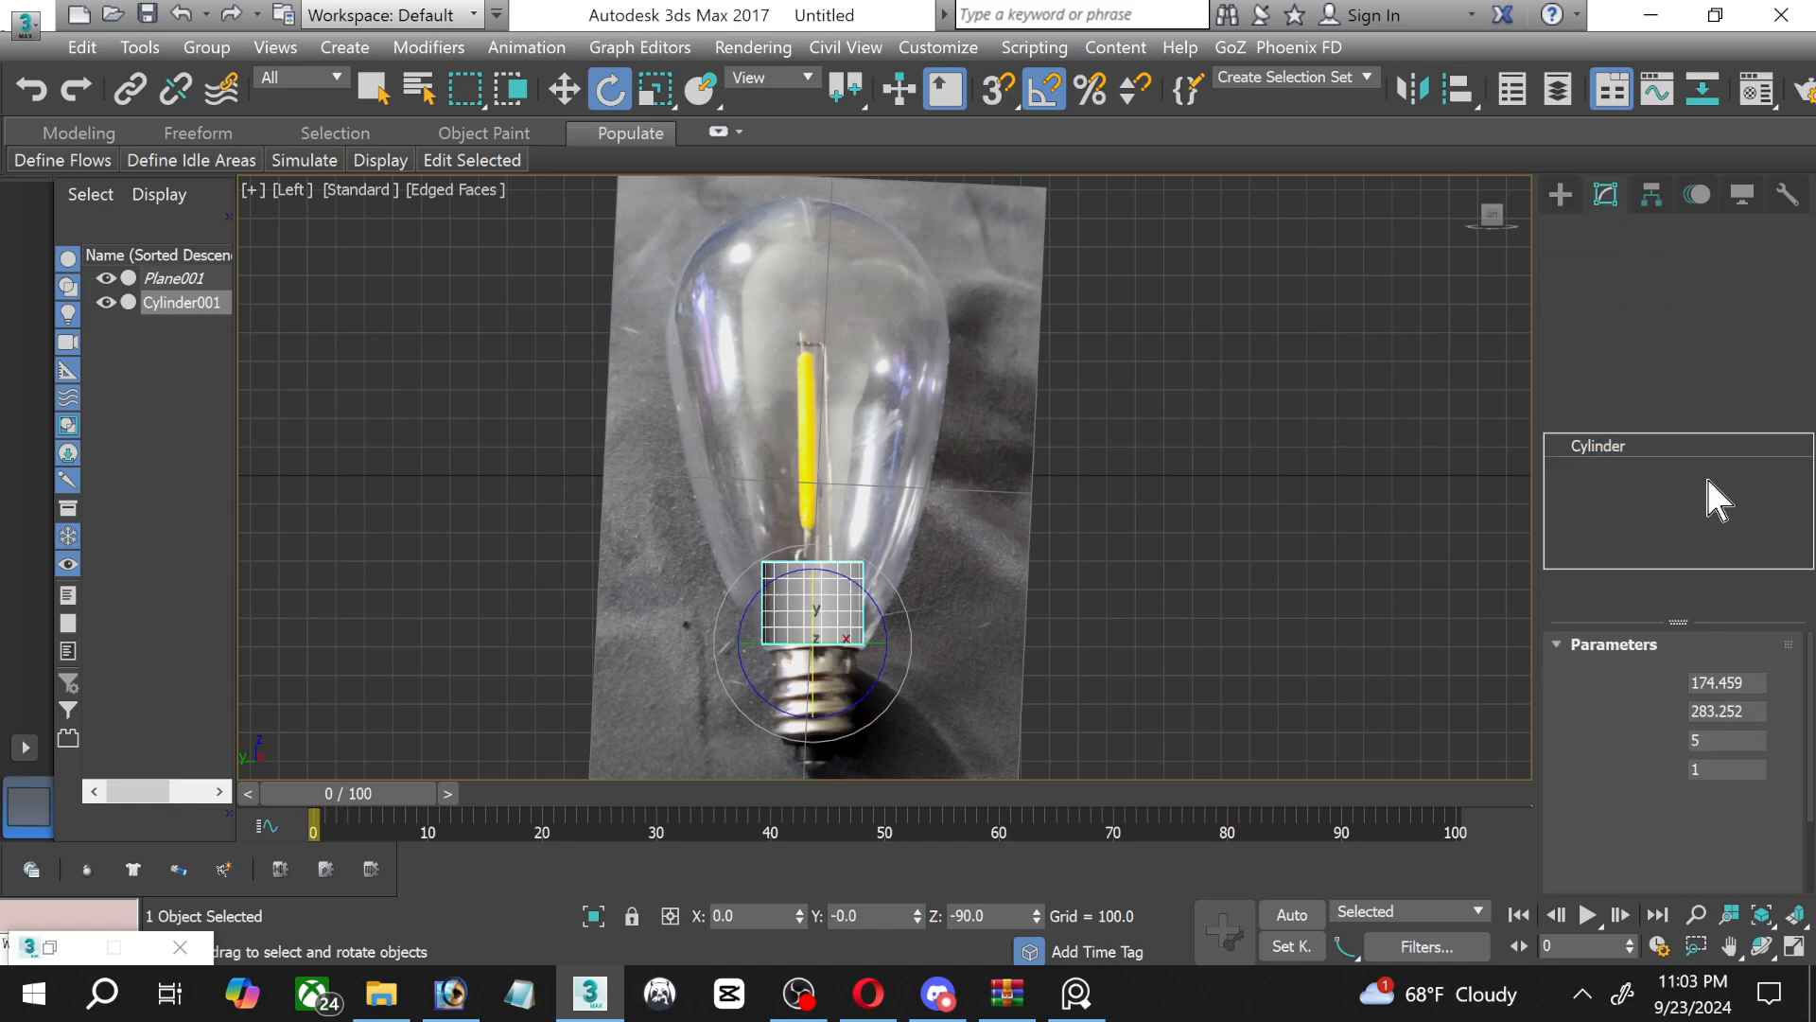
pyautogui.moveTo(1776, 742); pyautogui.dragTo(1777, 768)
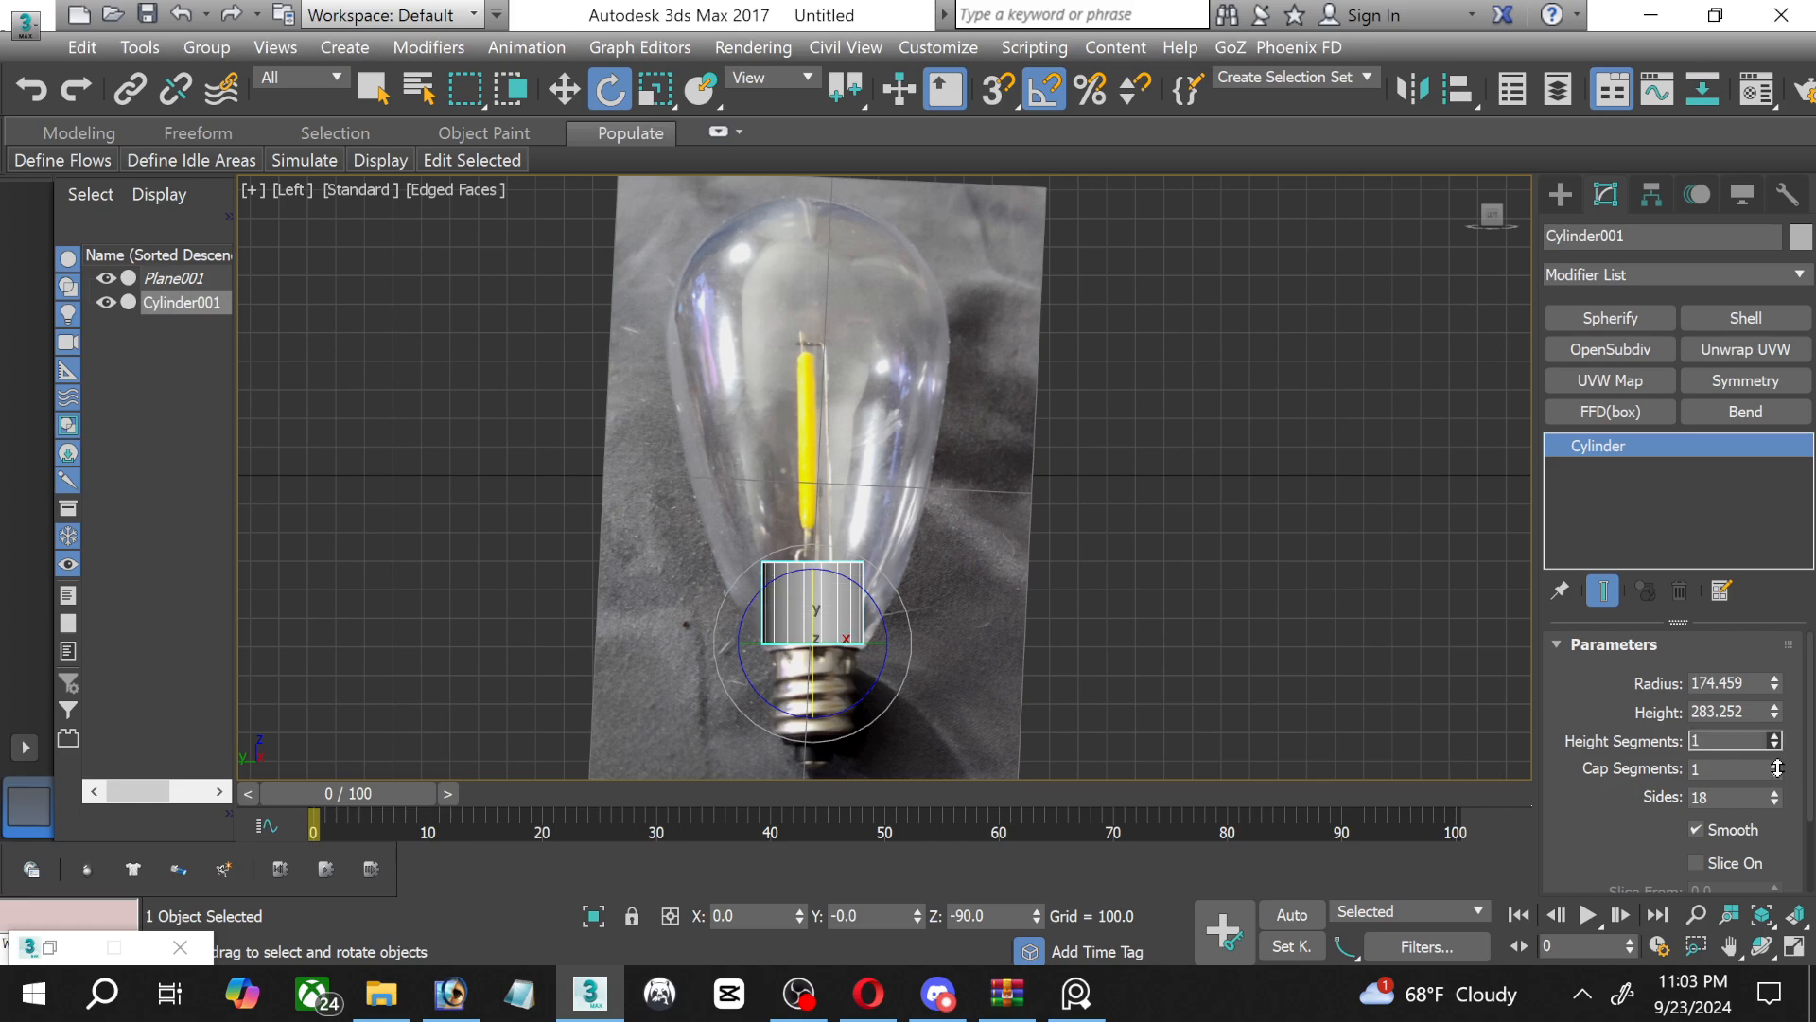
# Assign the 02 - Default material to the cylinder and set its opacity to 15.
pyautogui.press('m')
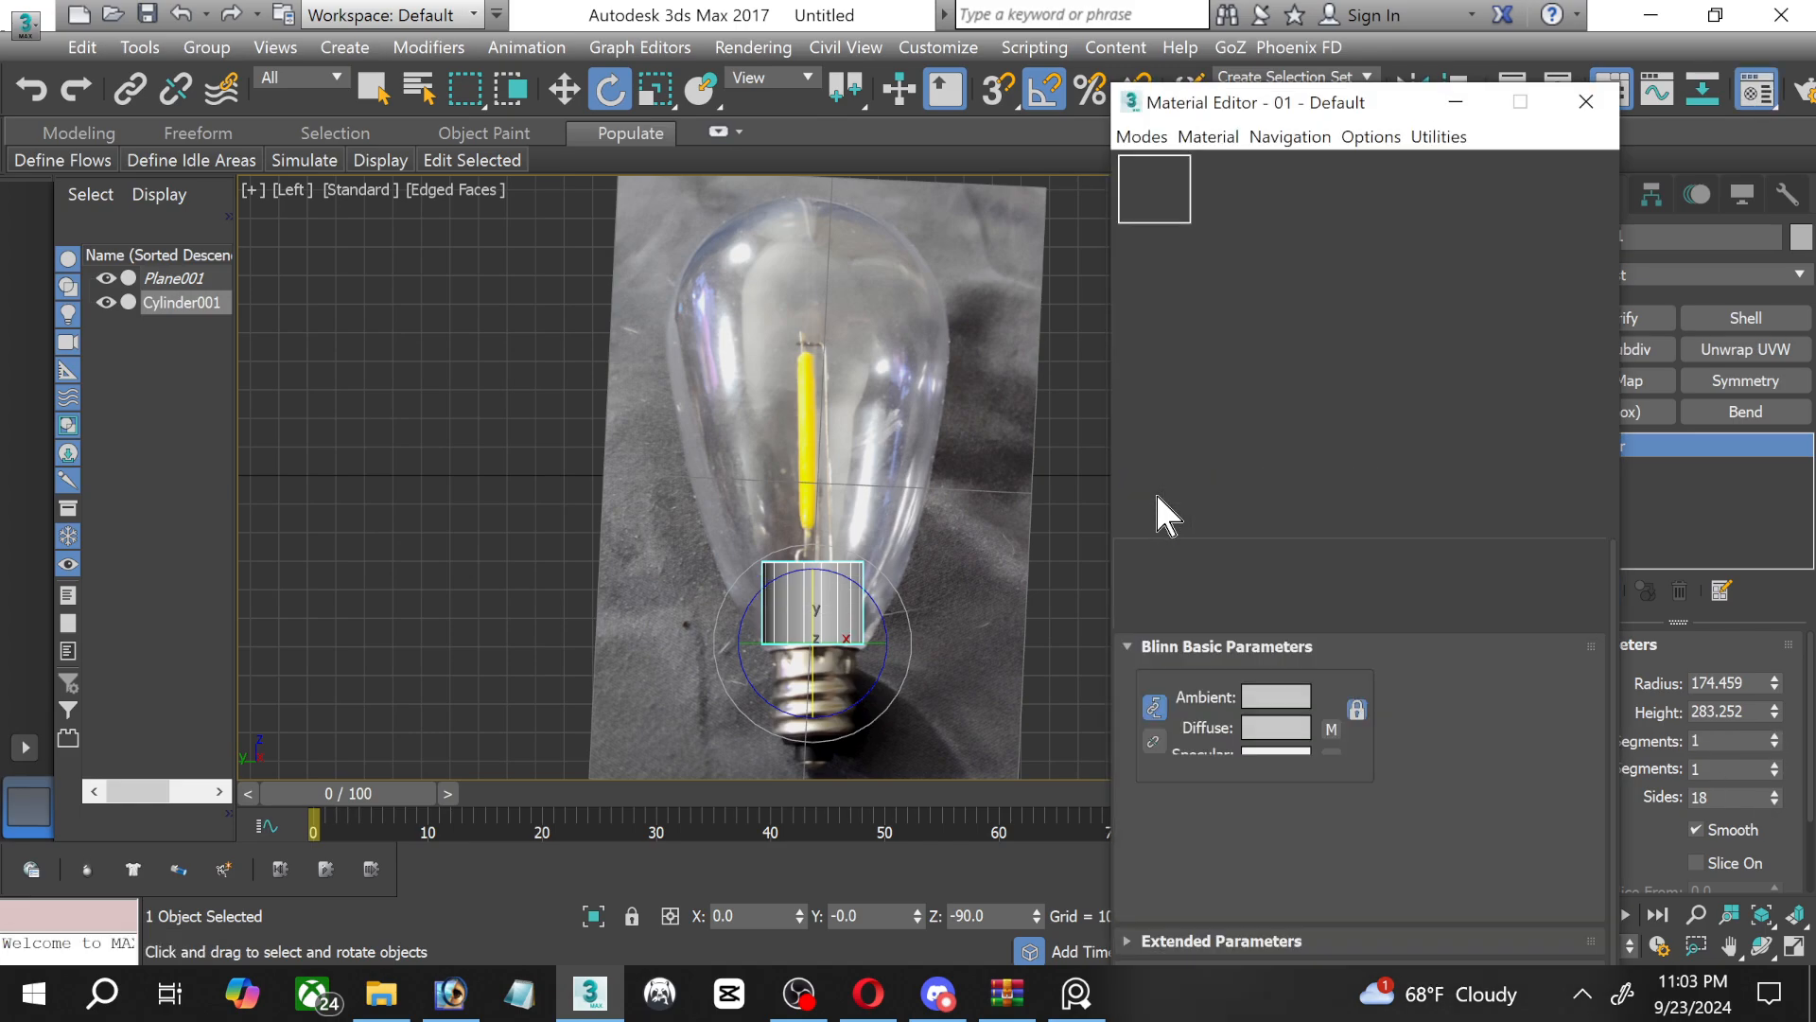
pyautogui.click(1253, 203)
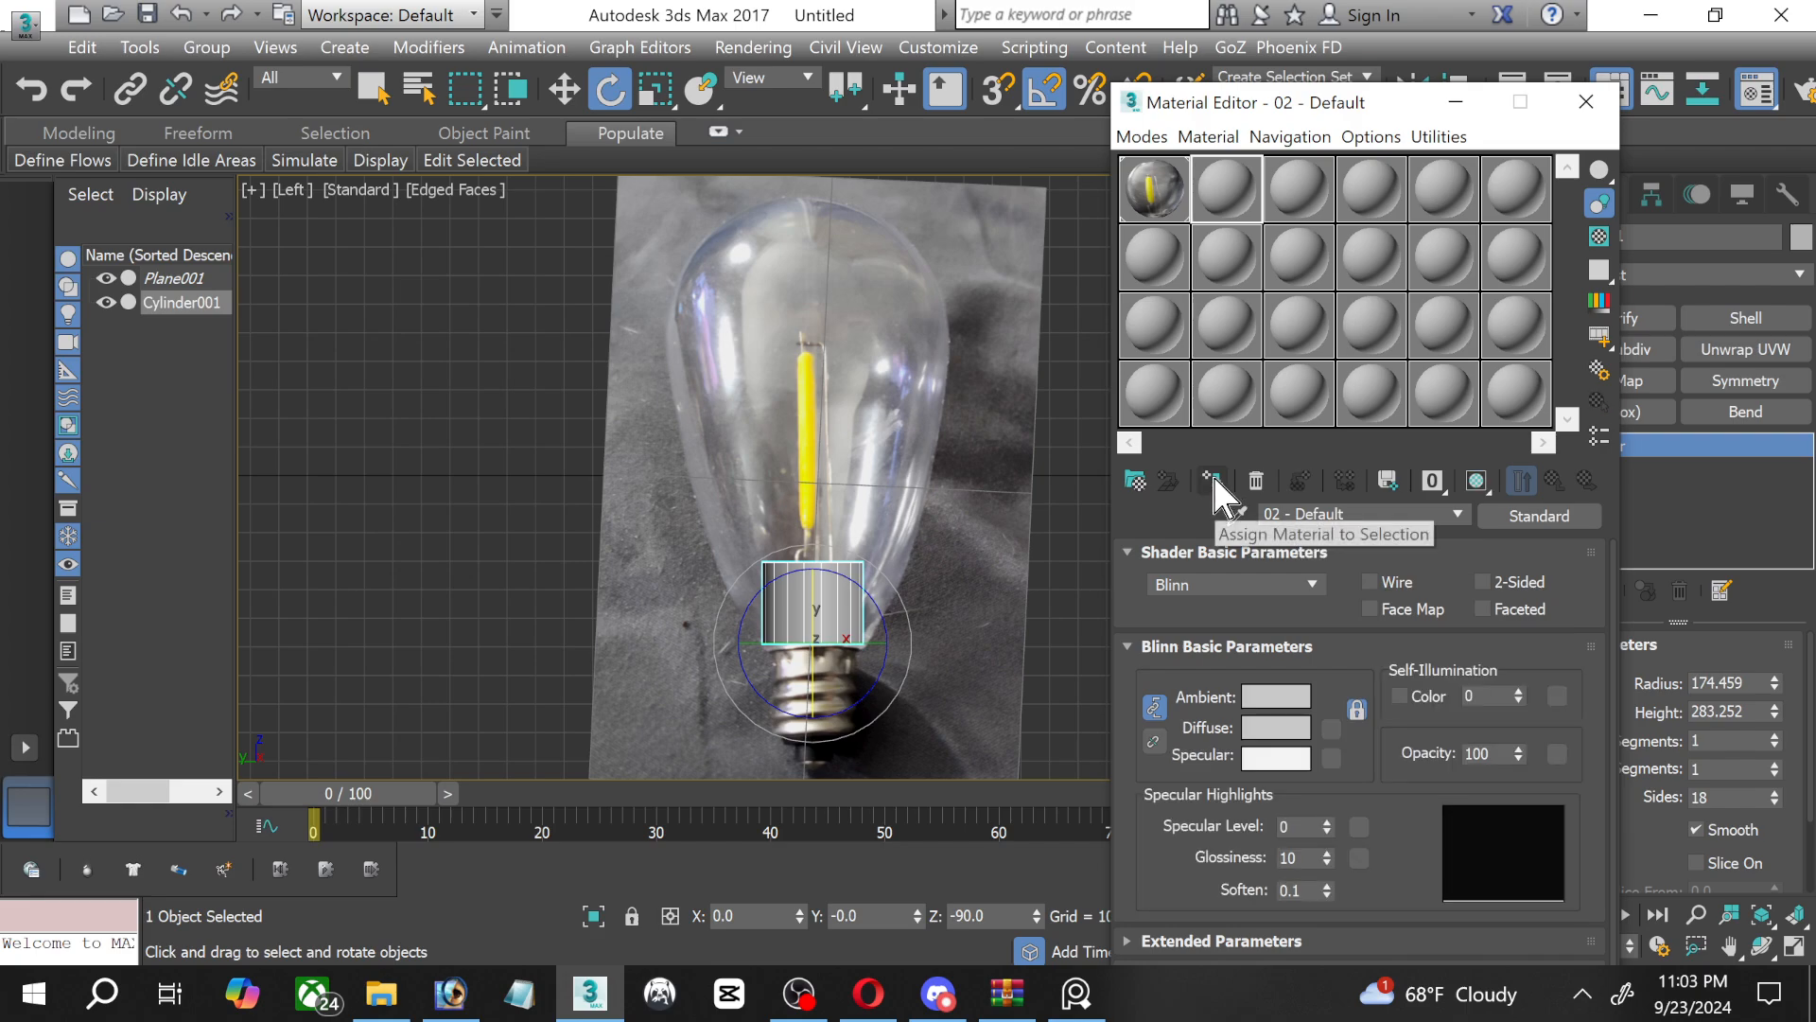
pyautogui.click(1216, 481)
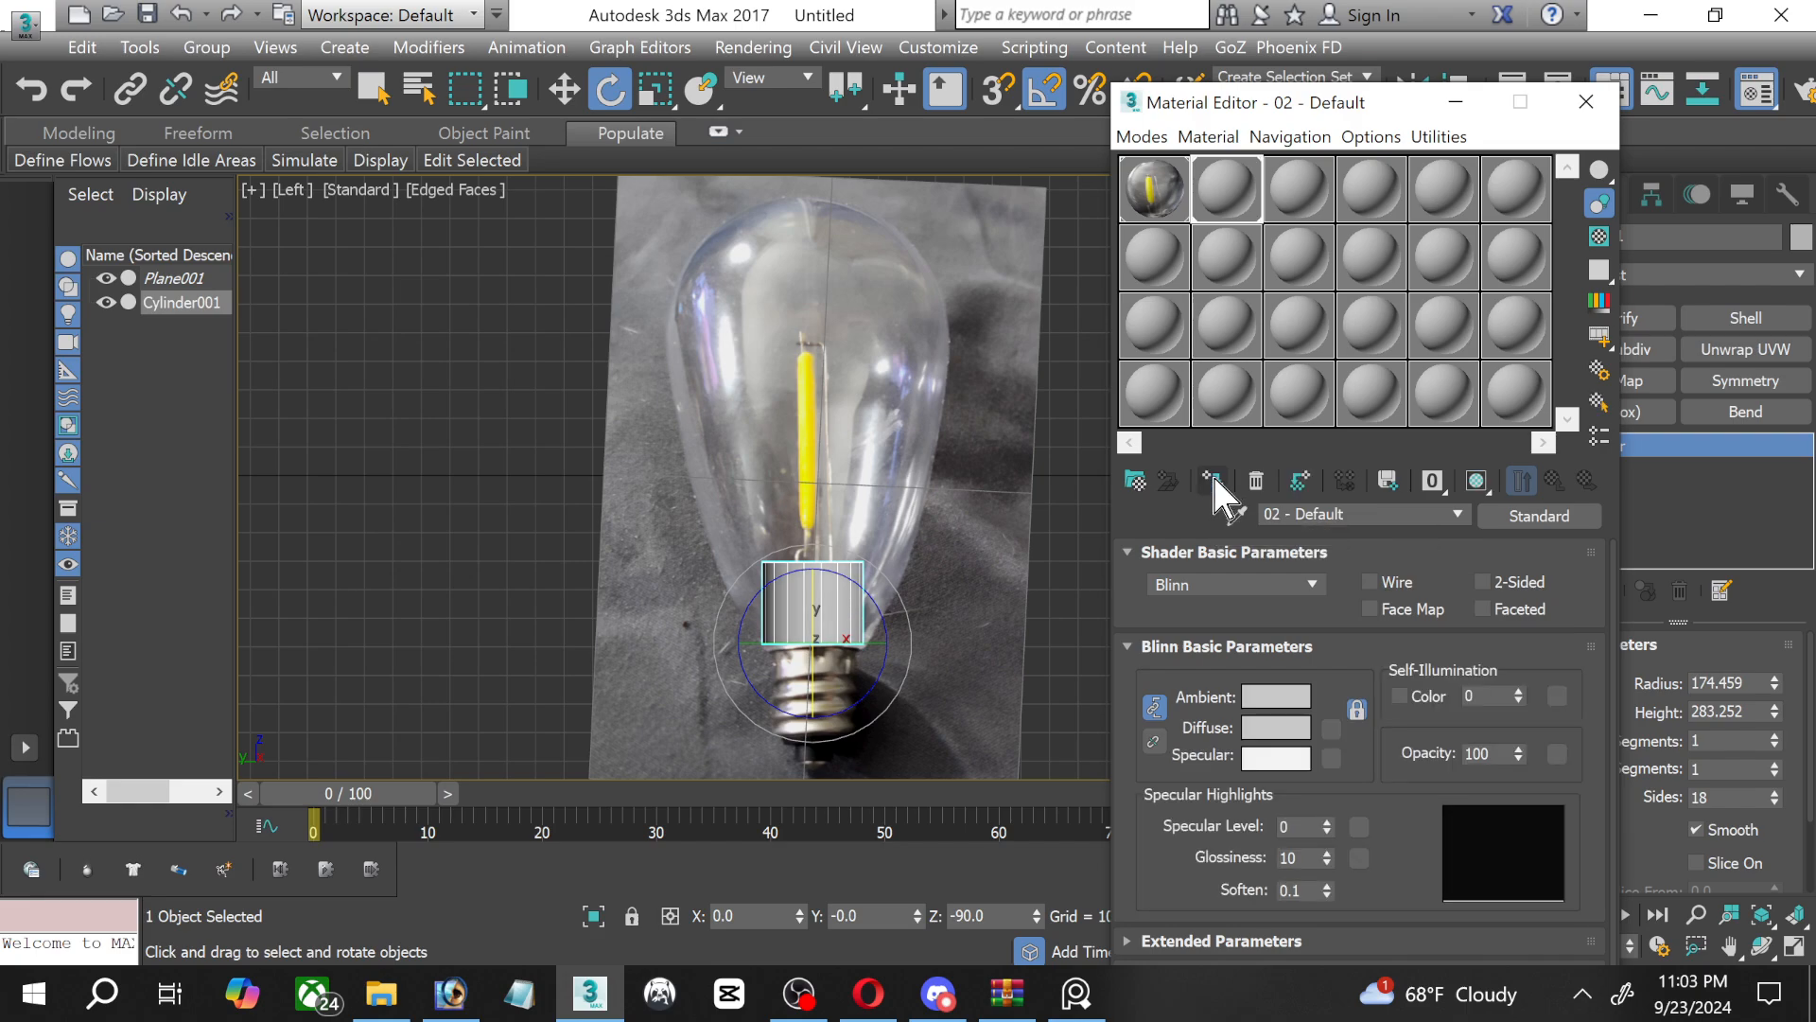
pyautogui.doubleClick(1500, 754)
pyautogui.write('15')
pyautogui.press('Return')
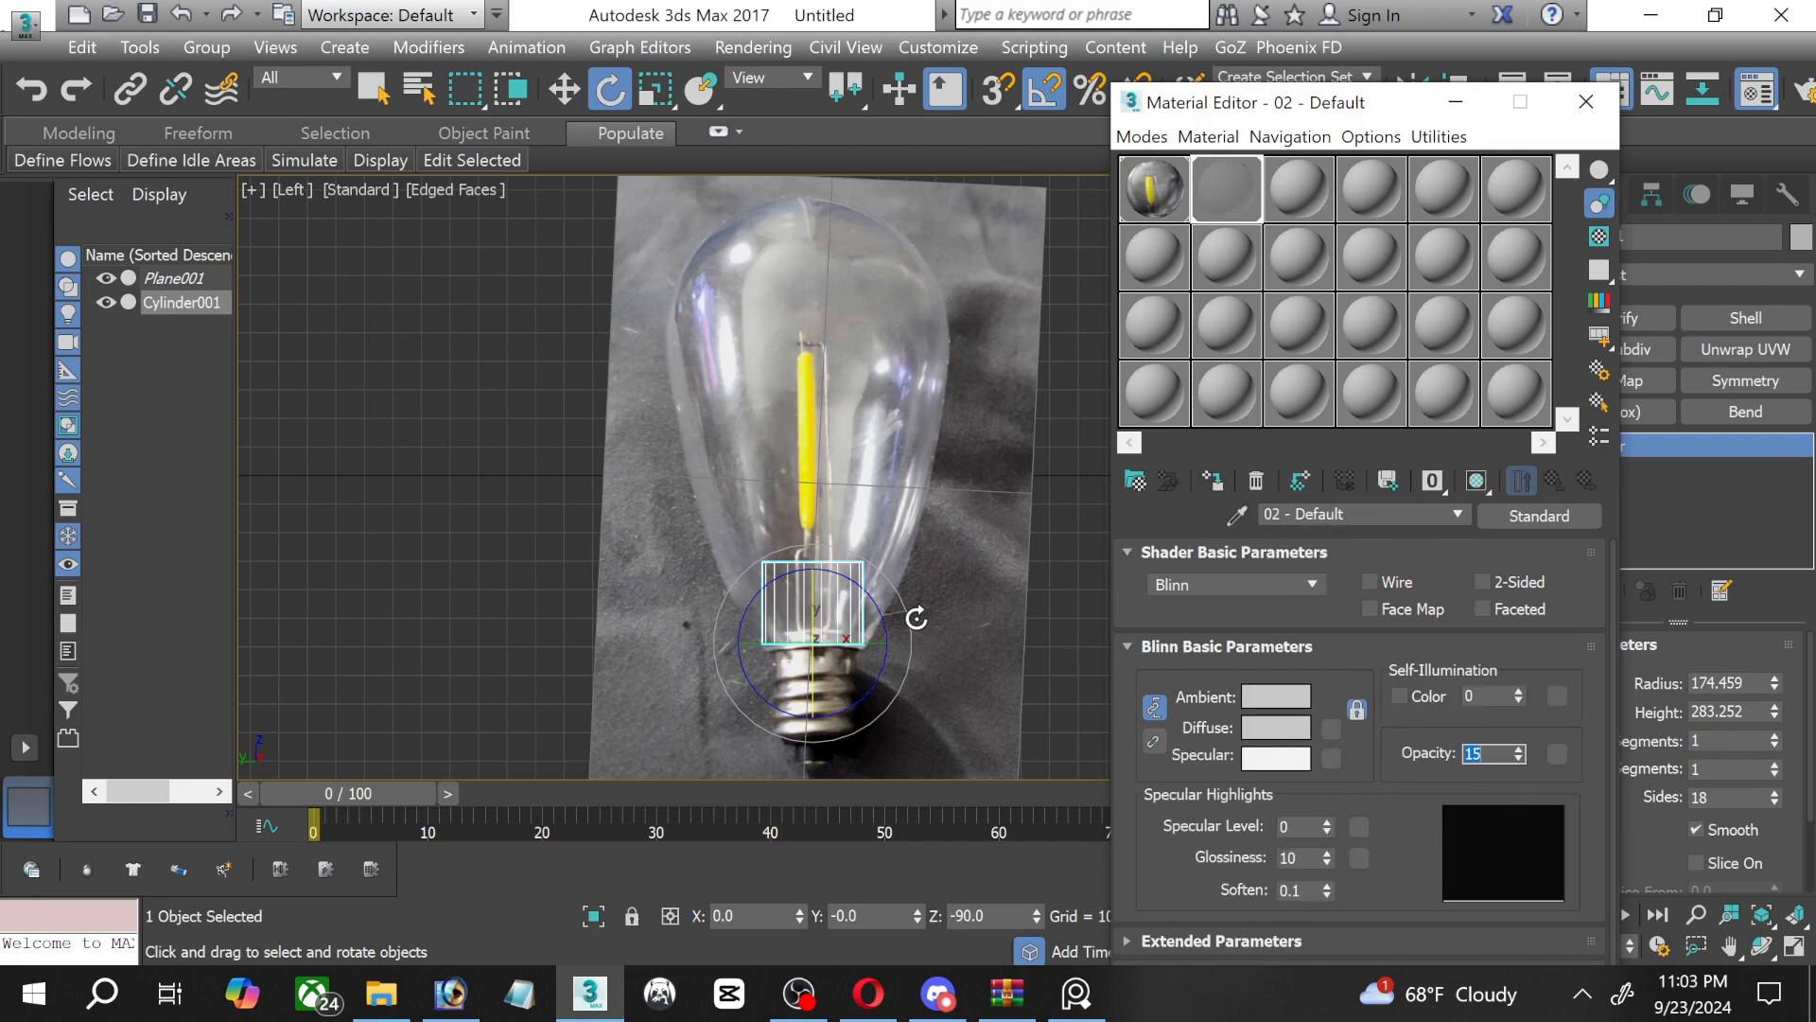
pyautogui.click(1587, 102)
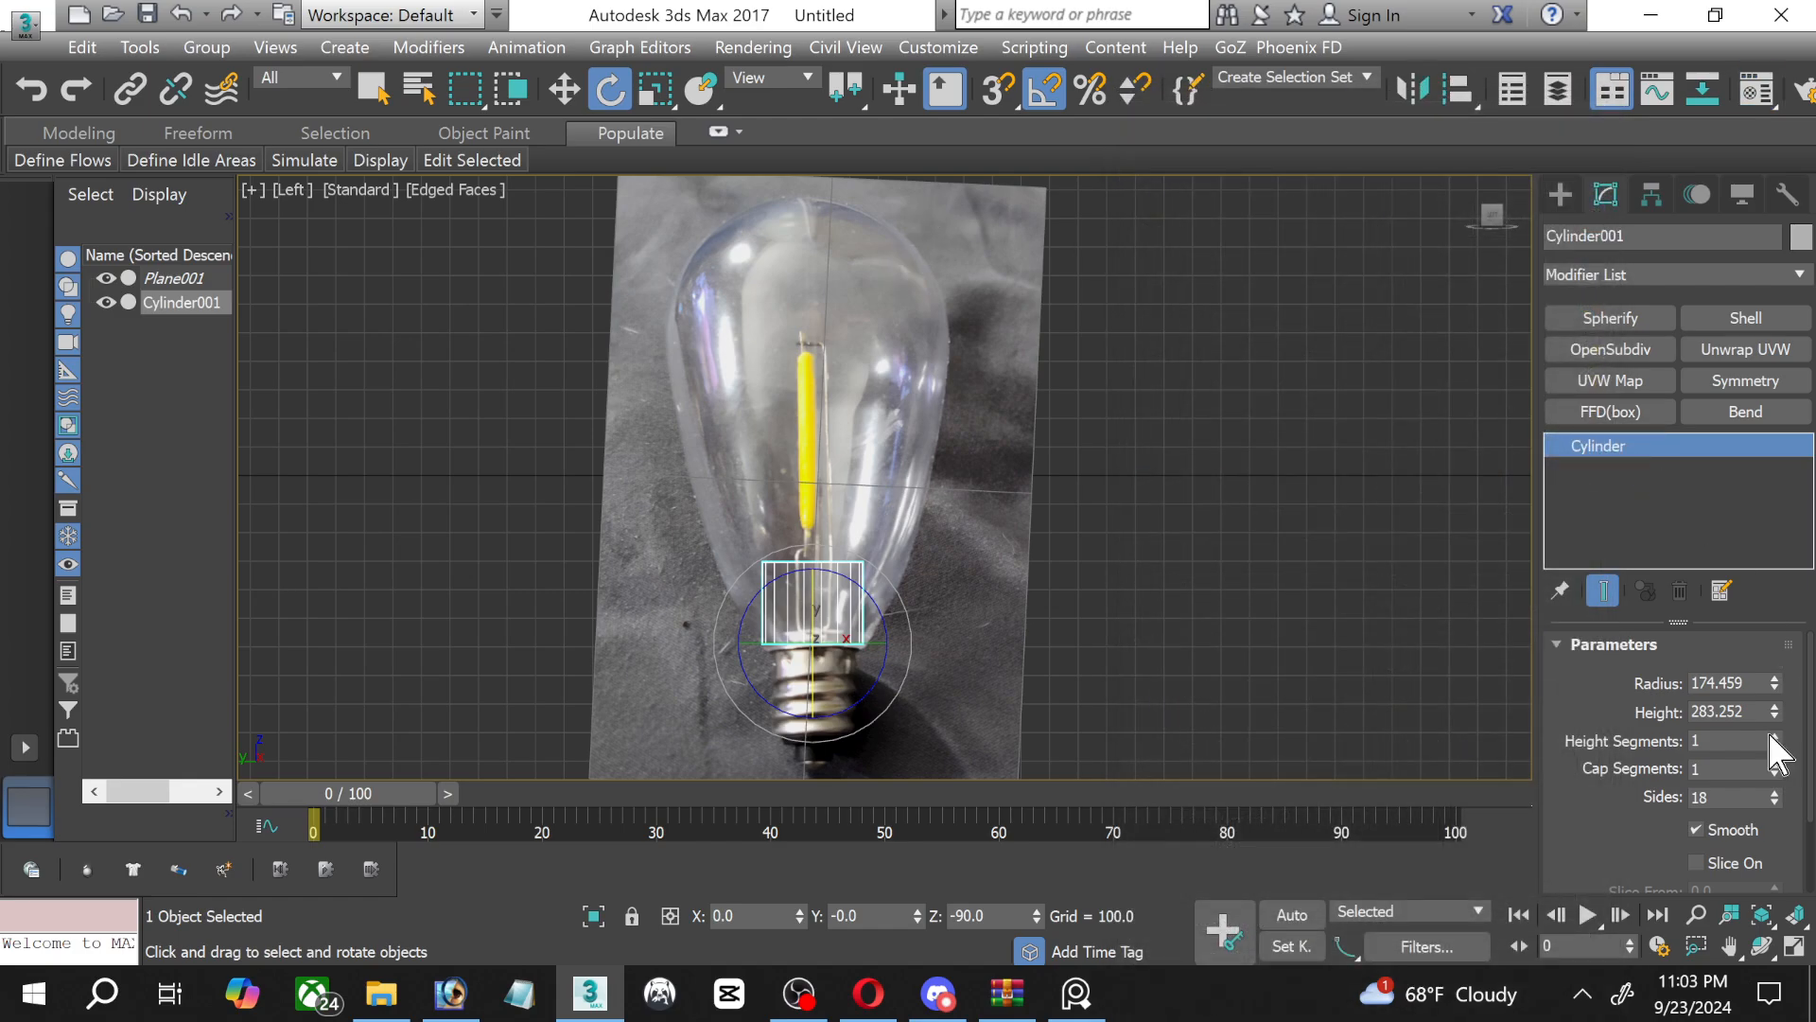
# Increase the cylinder's height to about 1538 to reach the top of the glass, and convert it to an editable poly.
pyautogui.moveTo(1774, 711); pyautogui.dragTo(1788, 393)
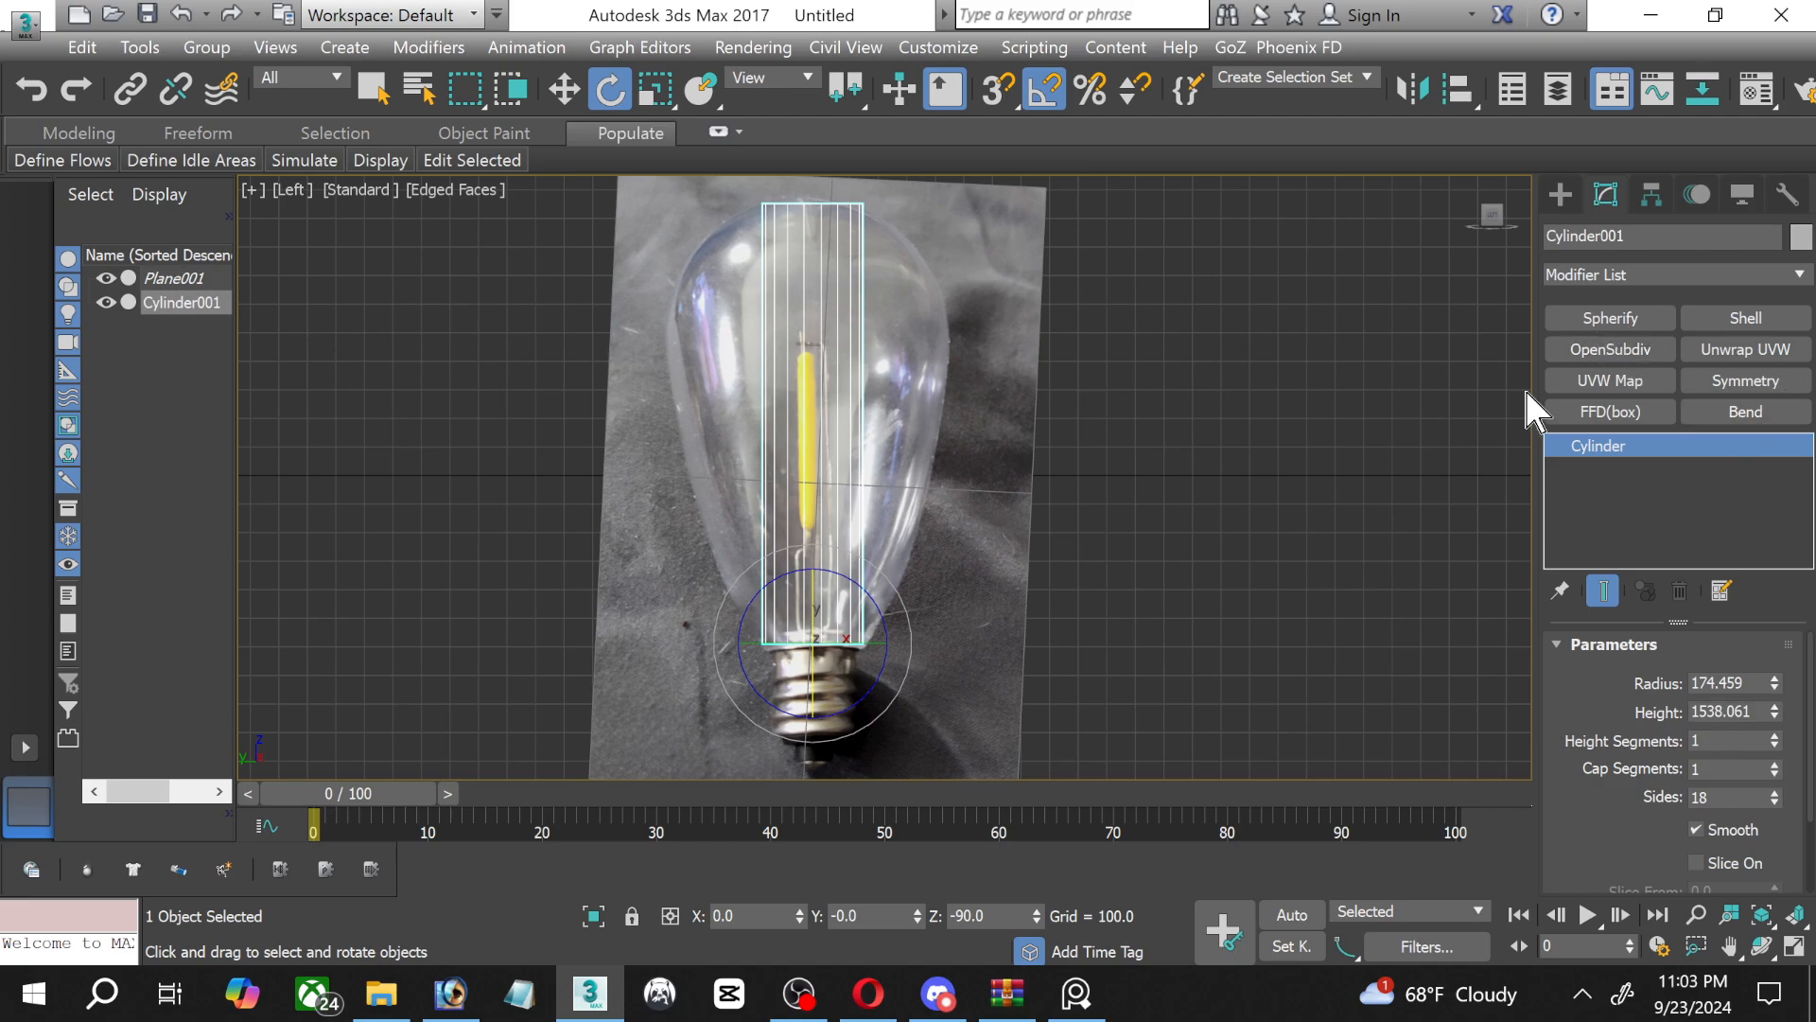
pyautogui.rightClick(1632, 454)
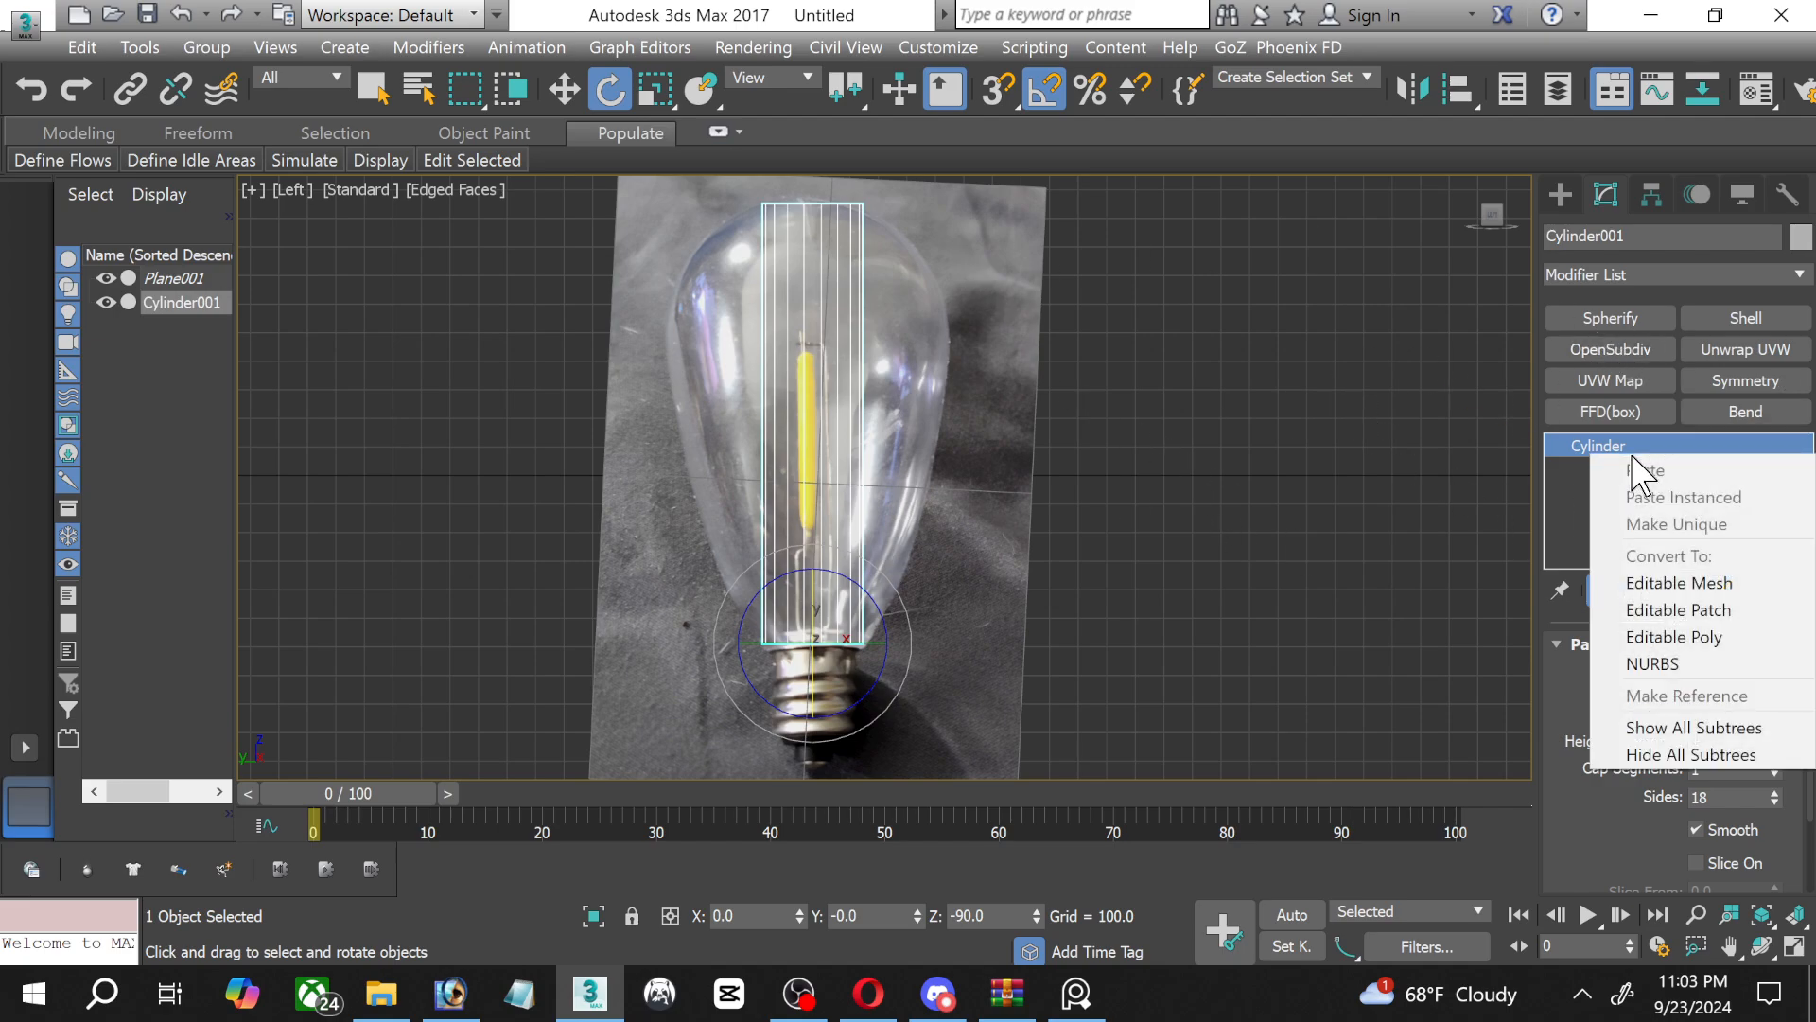
pyautogui.click(1665, 637)
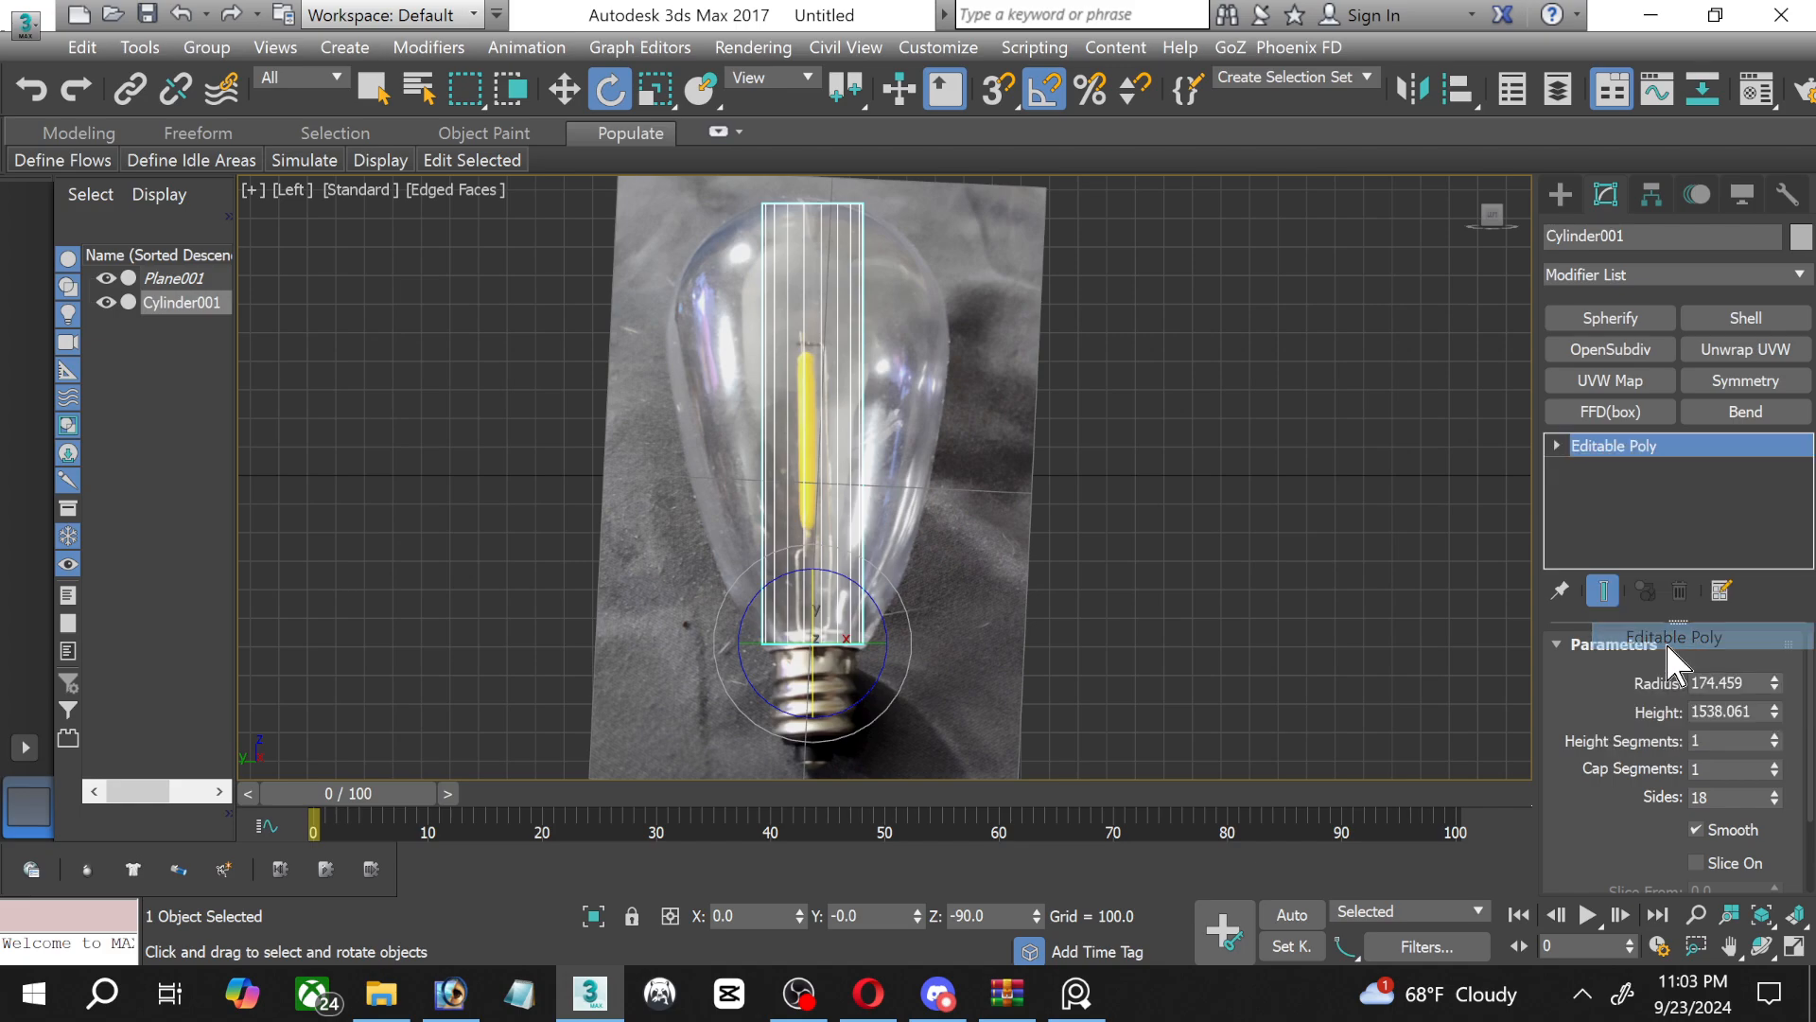
# Connect all the vertical side edges of the cylinder with 6 segments.
pyautogui.click(1556, 446)
pyautogui.click(1594, 492)
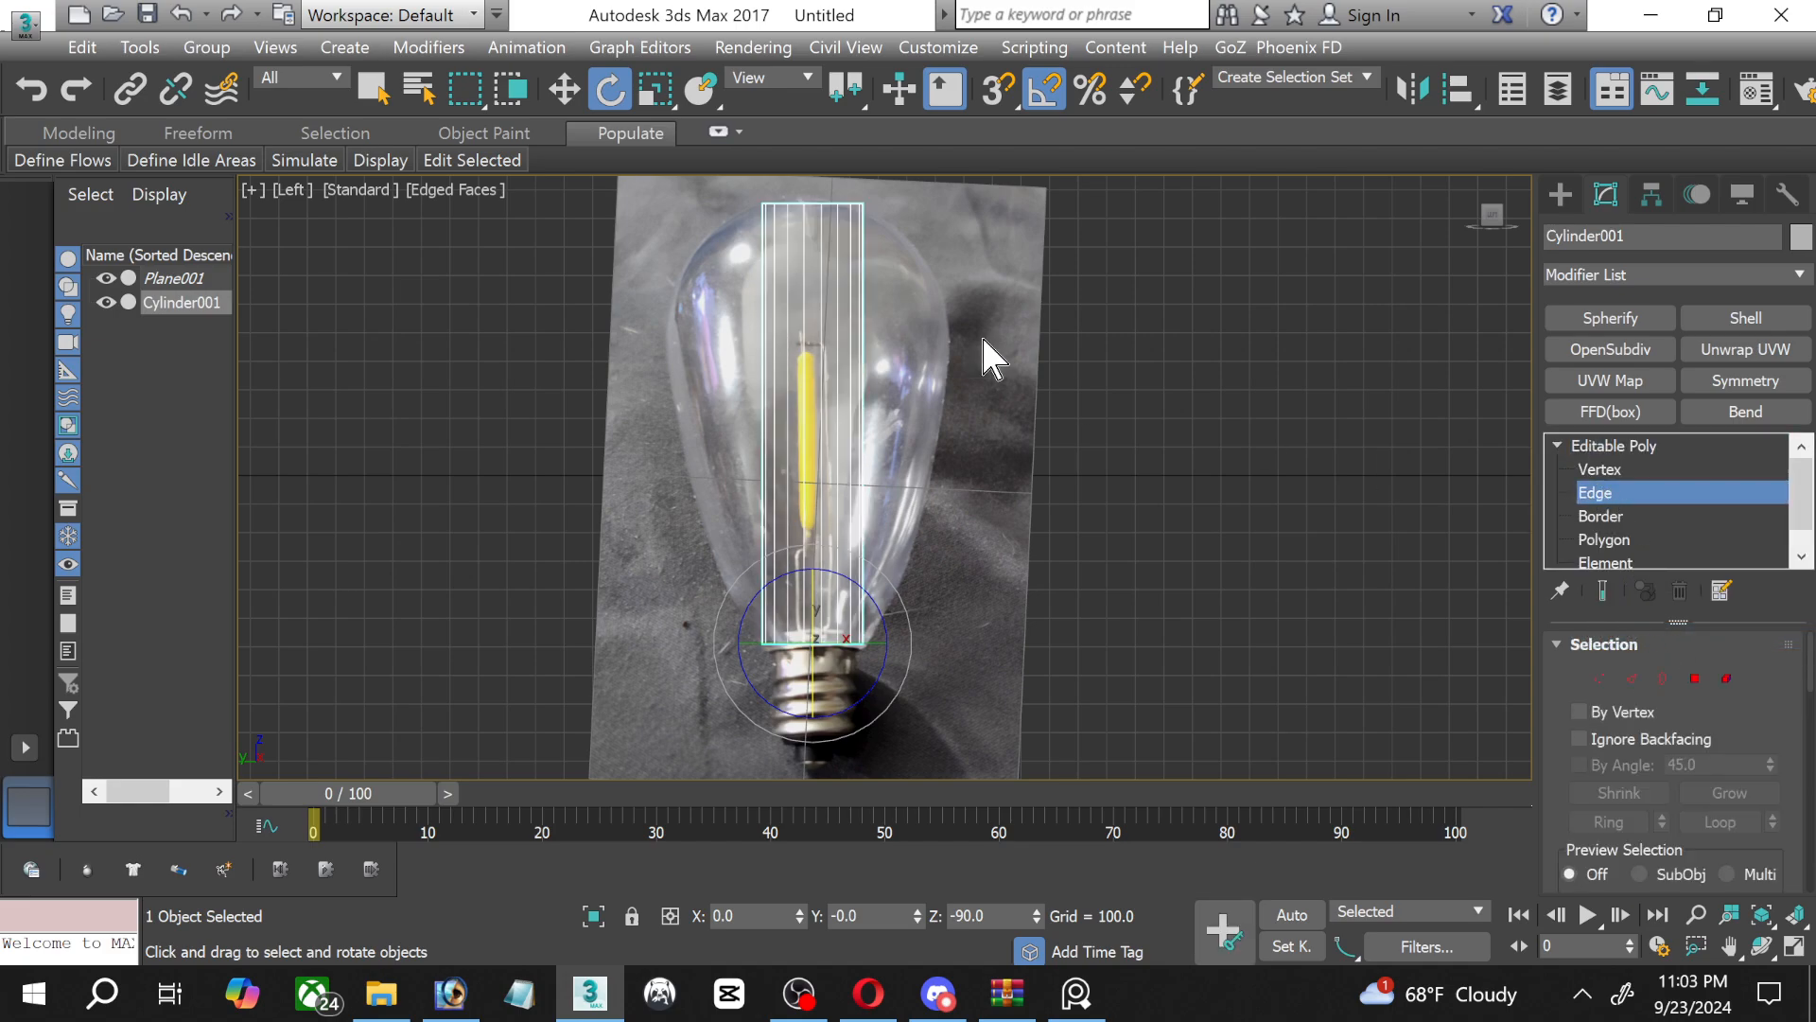
pyautogui.moveTo(703, 309); pyautogui.dragTo(933, 334)
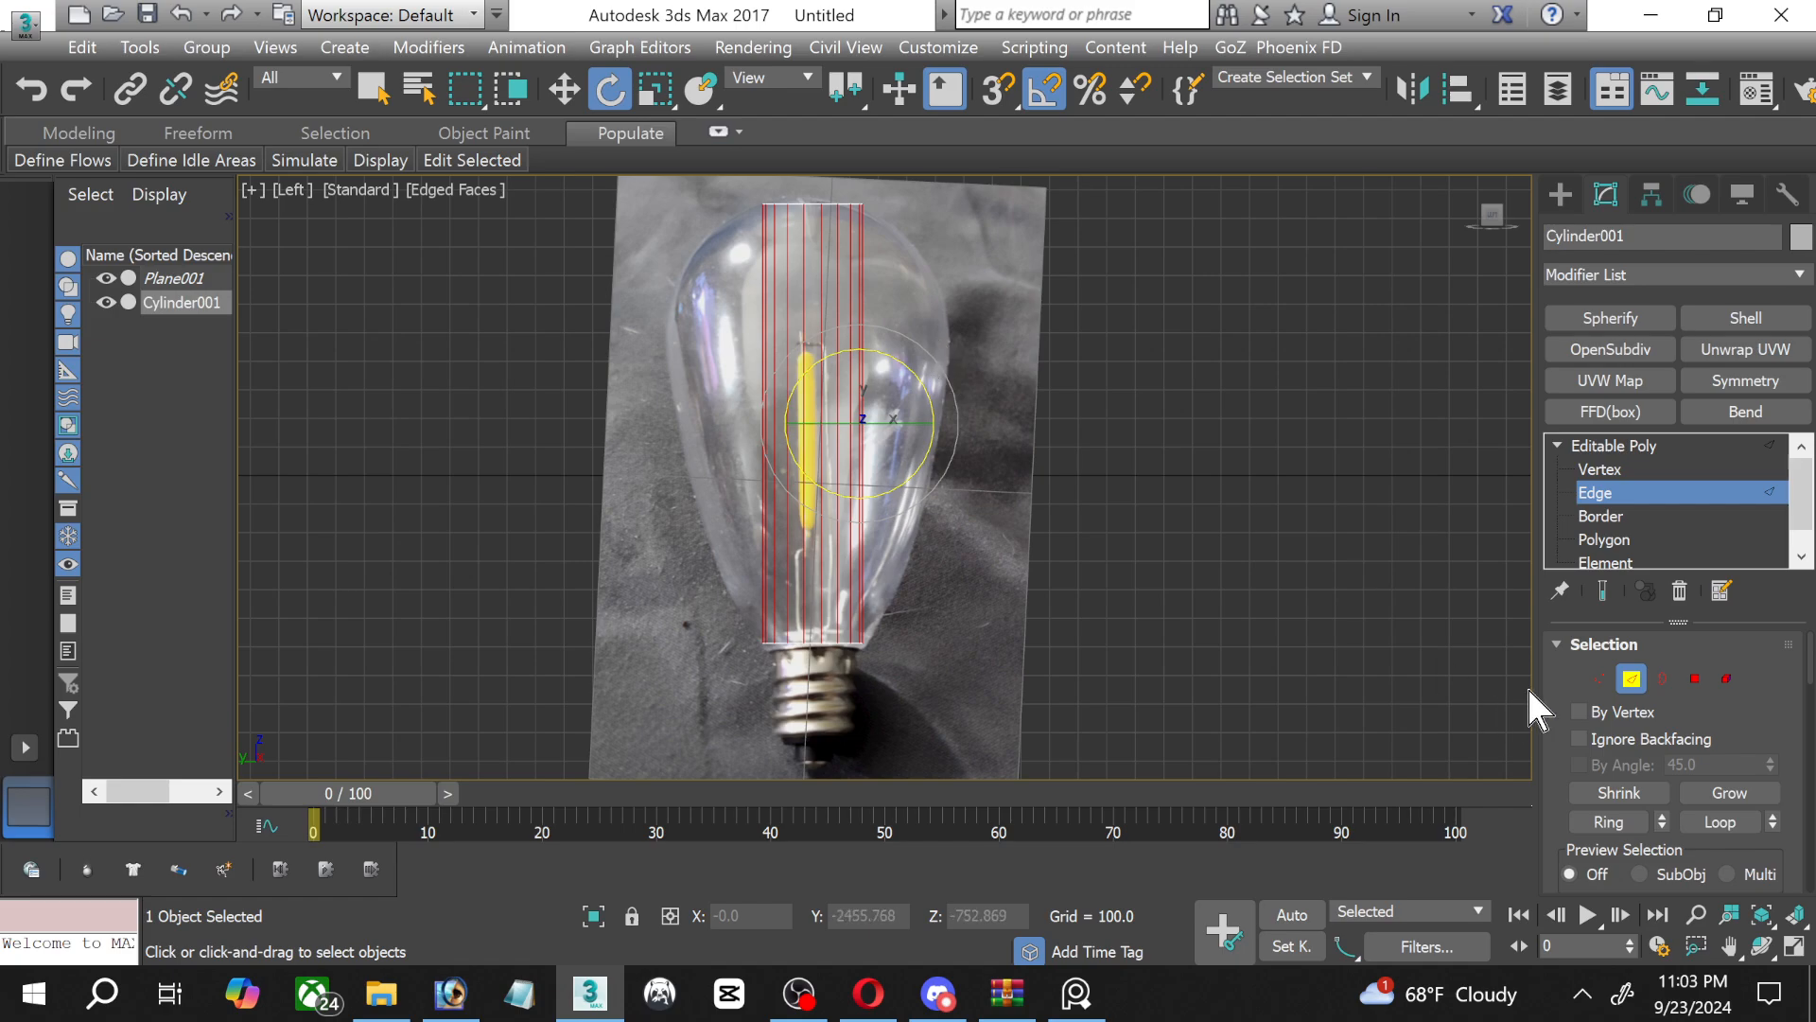
pyautogui.scroll(-5, 1783, 752)
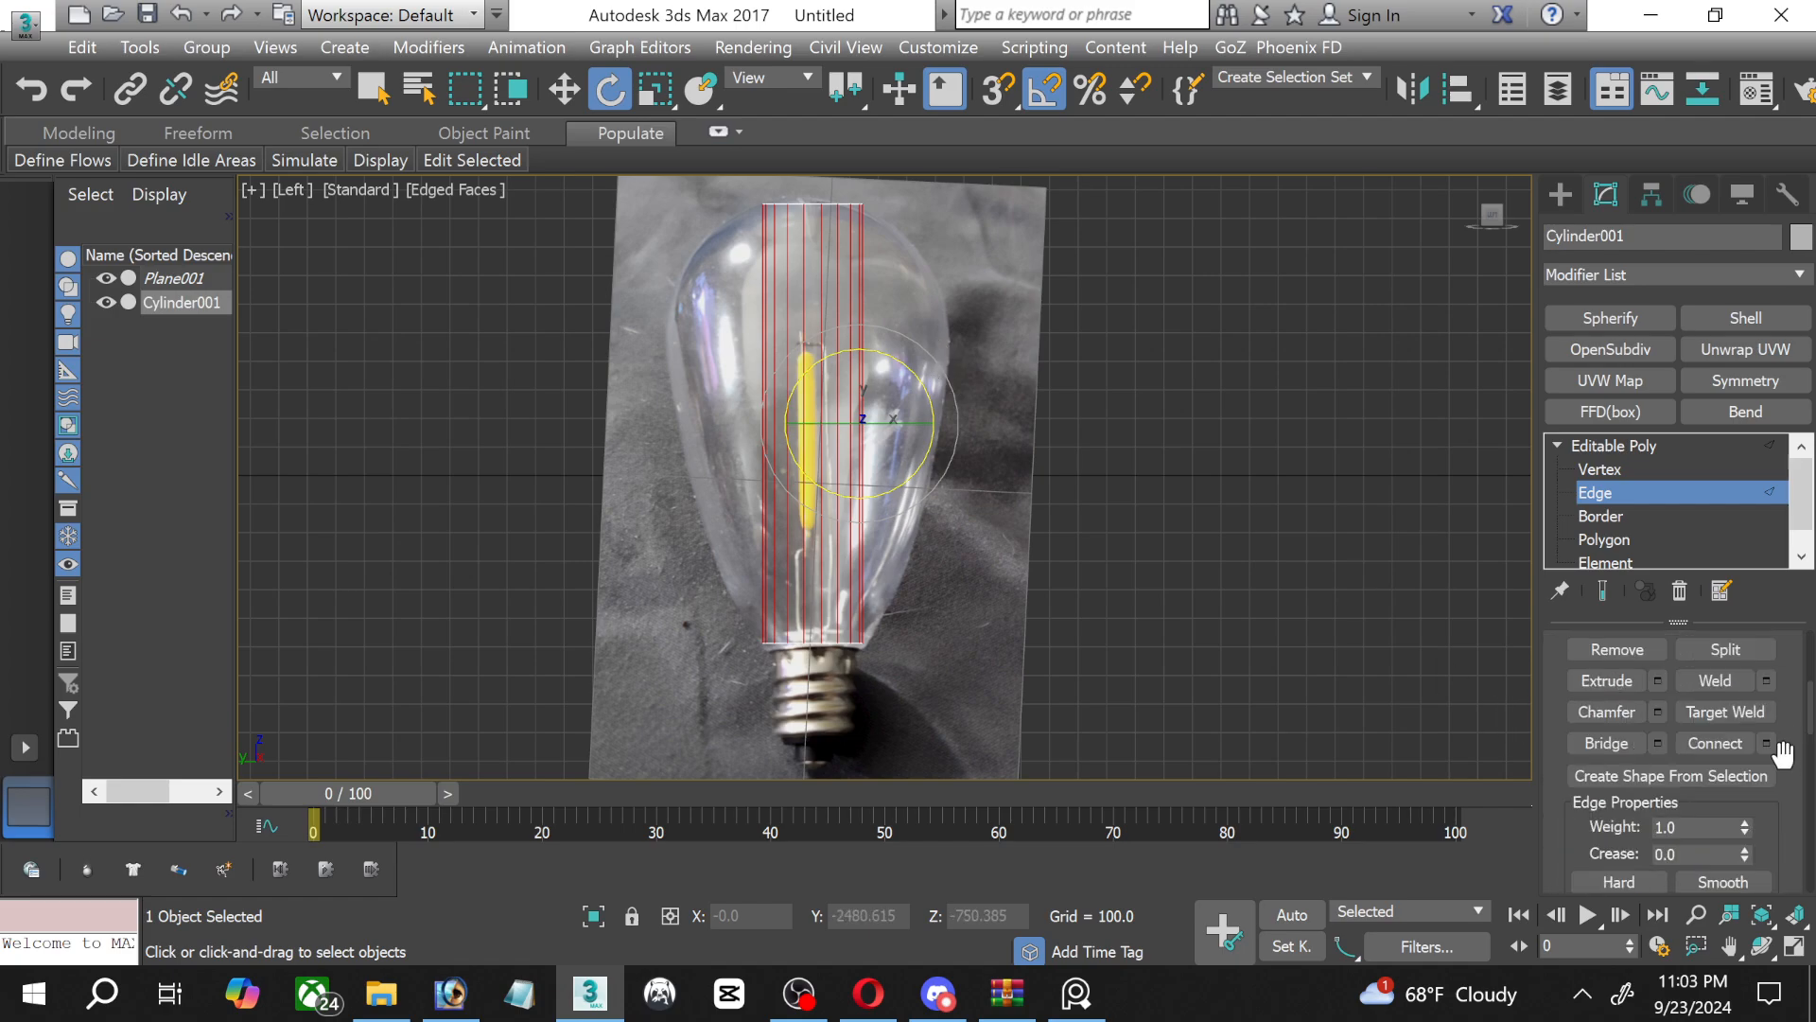
pyautogui.click(1766, 743)
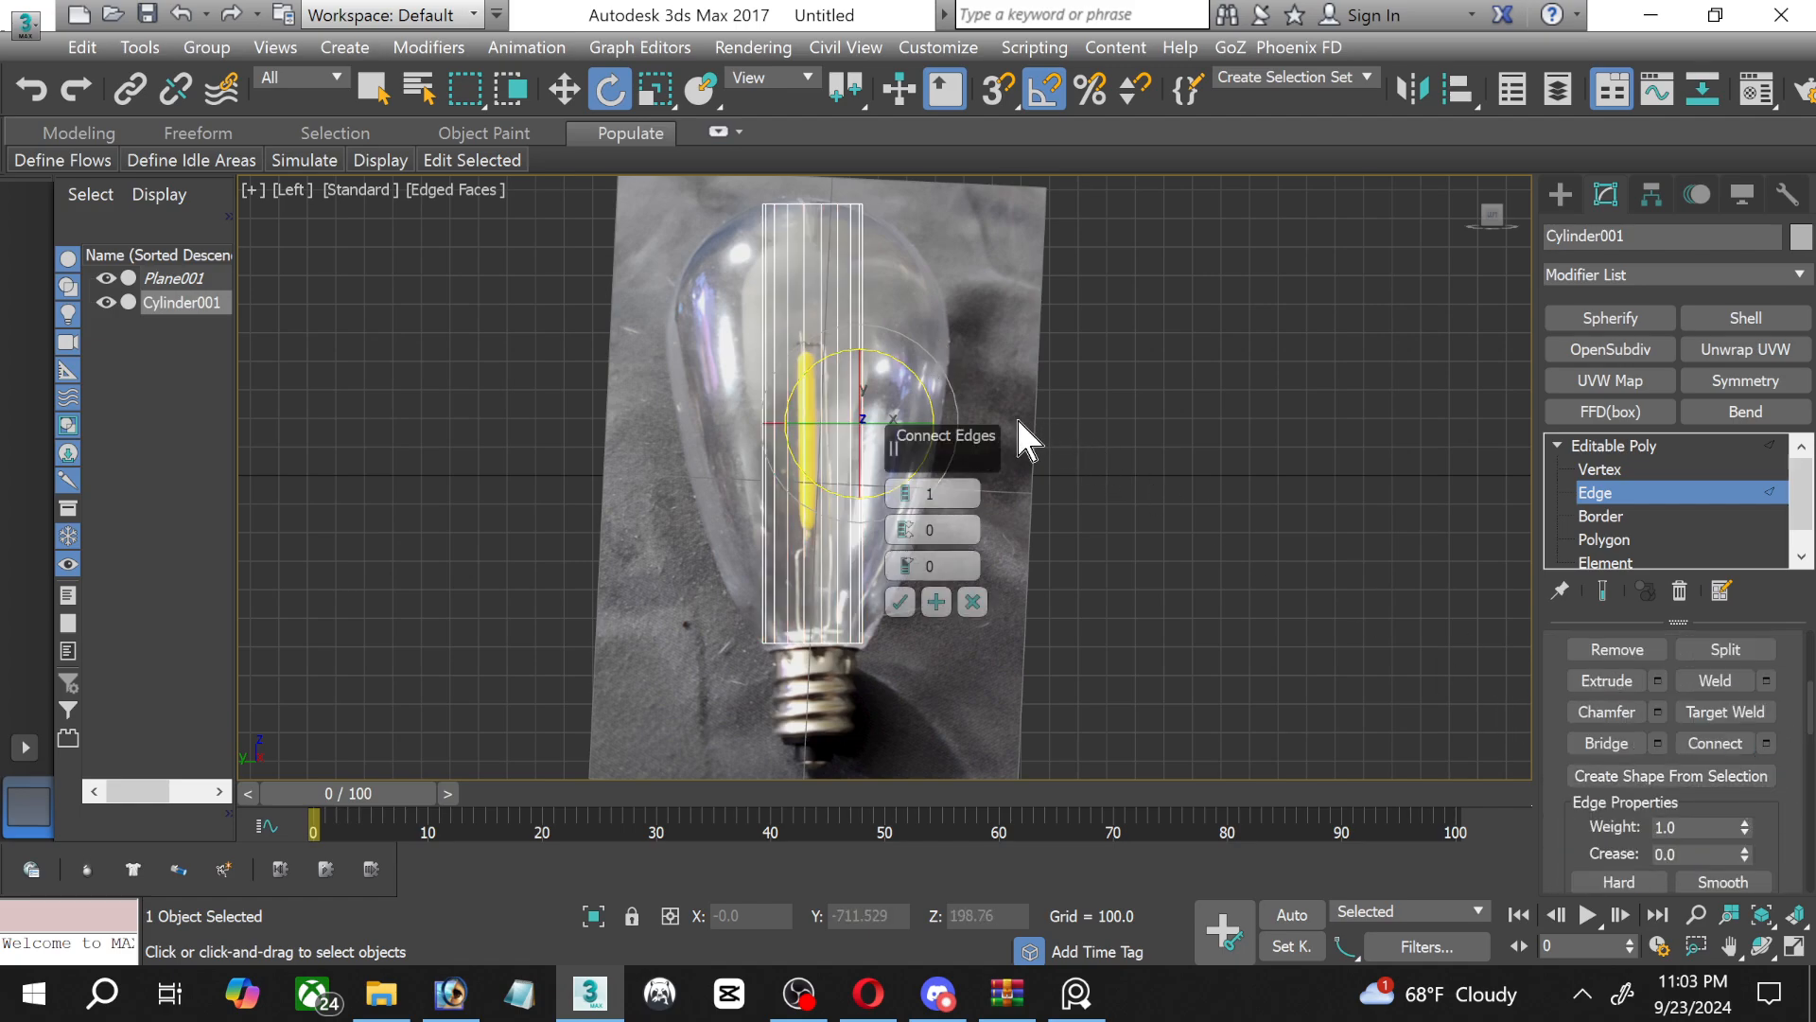
pyautogui.moveTo(910, 499); pyautogui.dragTo(906, 486)
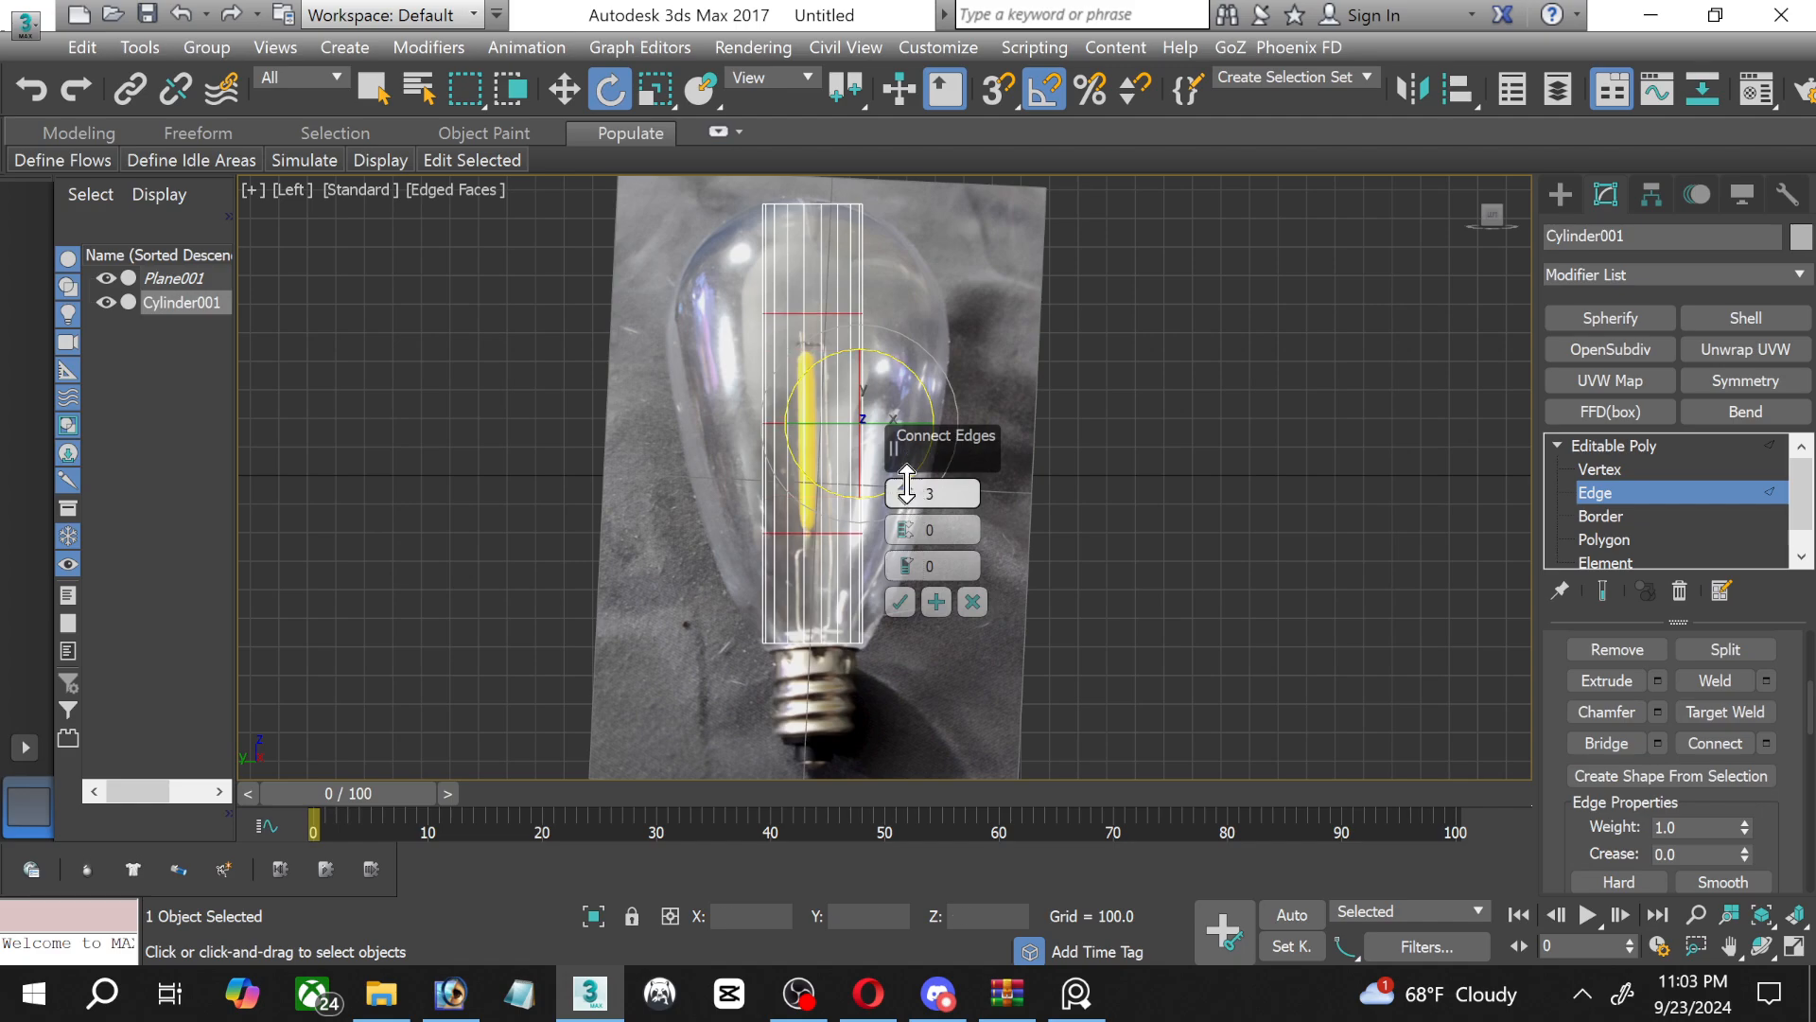
pyautogui.moveTo(906, 484); pyautogui.dragTo(907, 485)
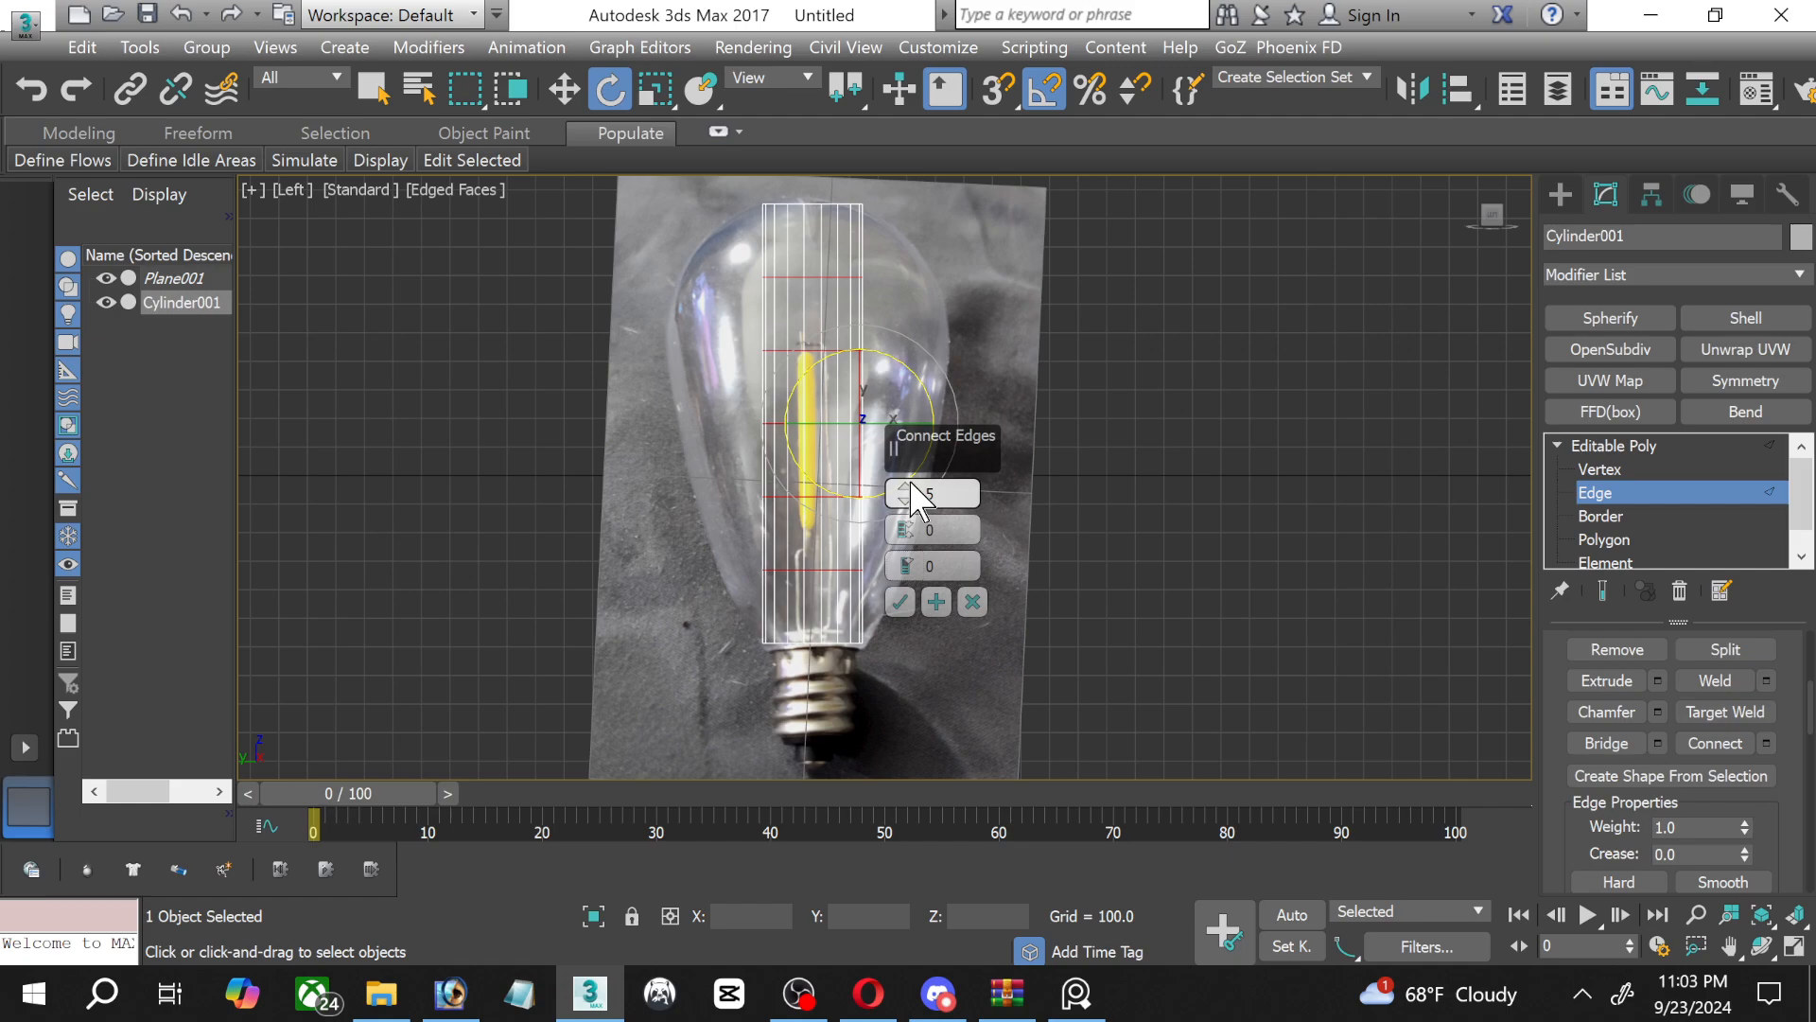
pyautogui.click(899, 601)
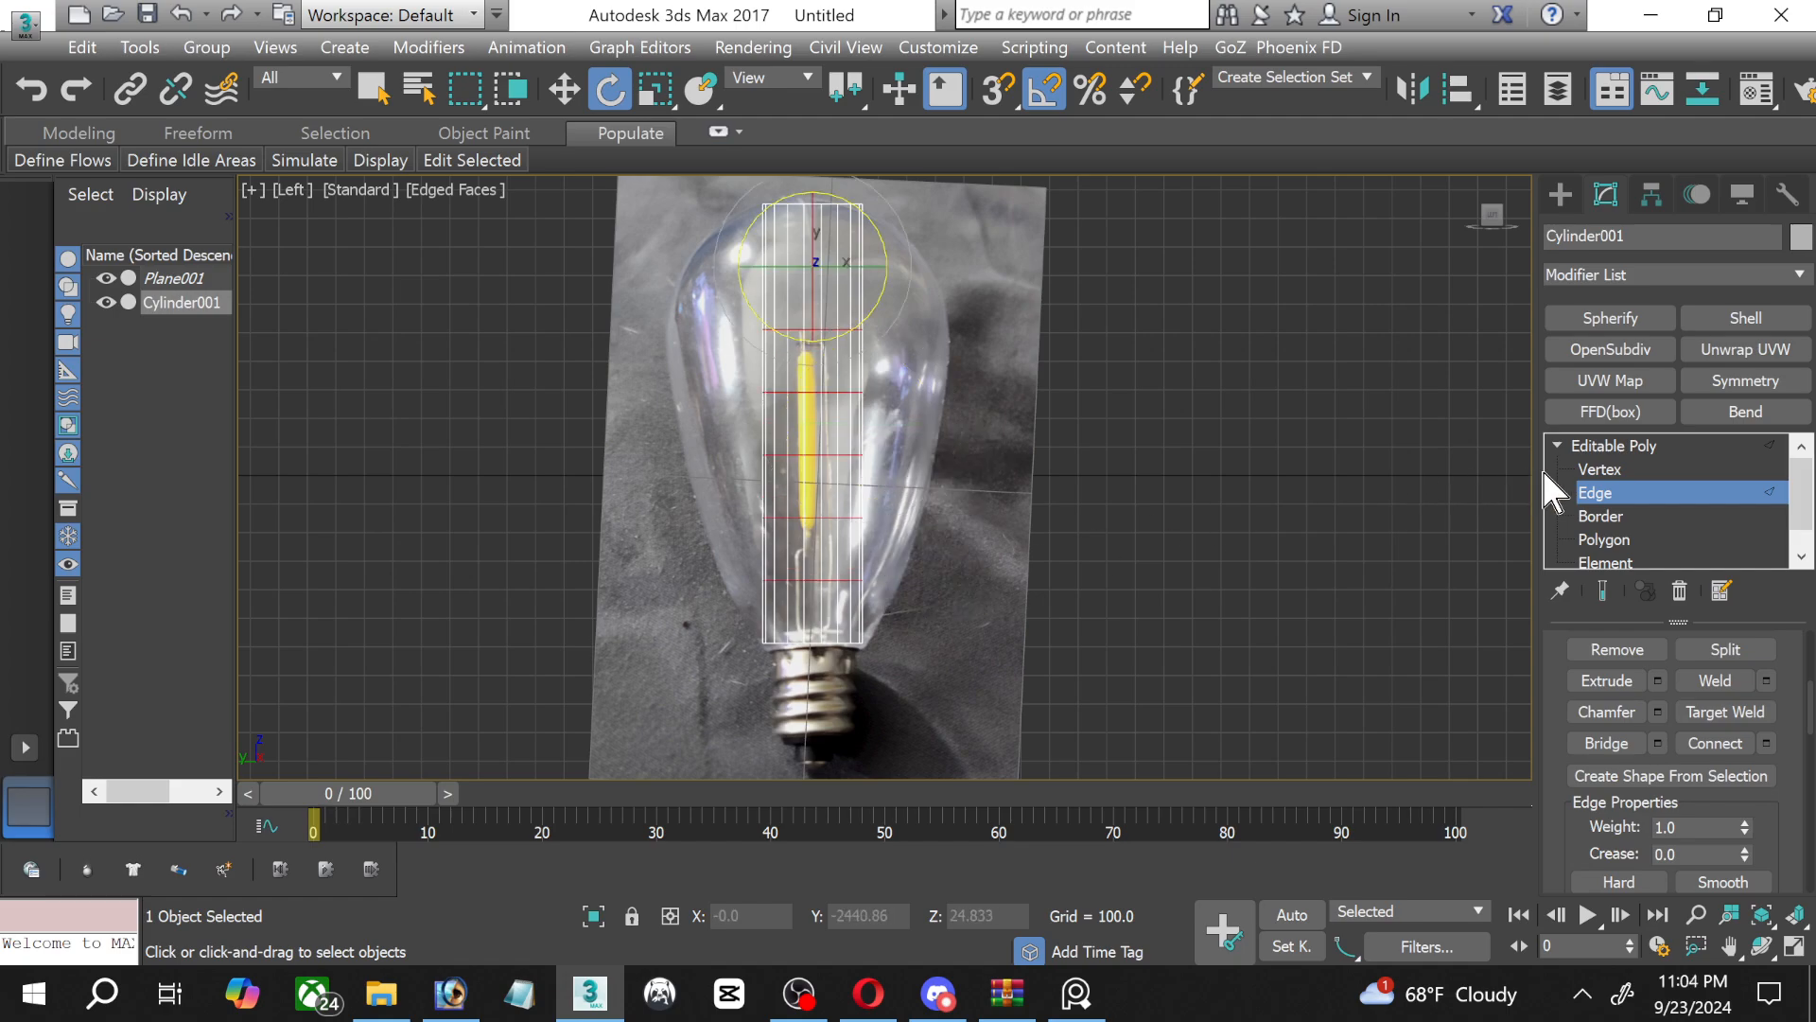
# Scale the vertex ring just below the cylinder's top rim outward to the outline of the pictured glass.
pyautogui.click(1599, 469)
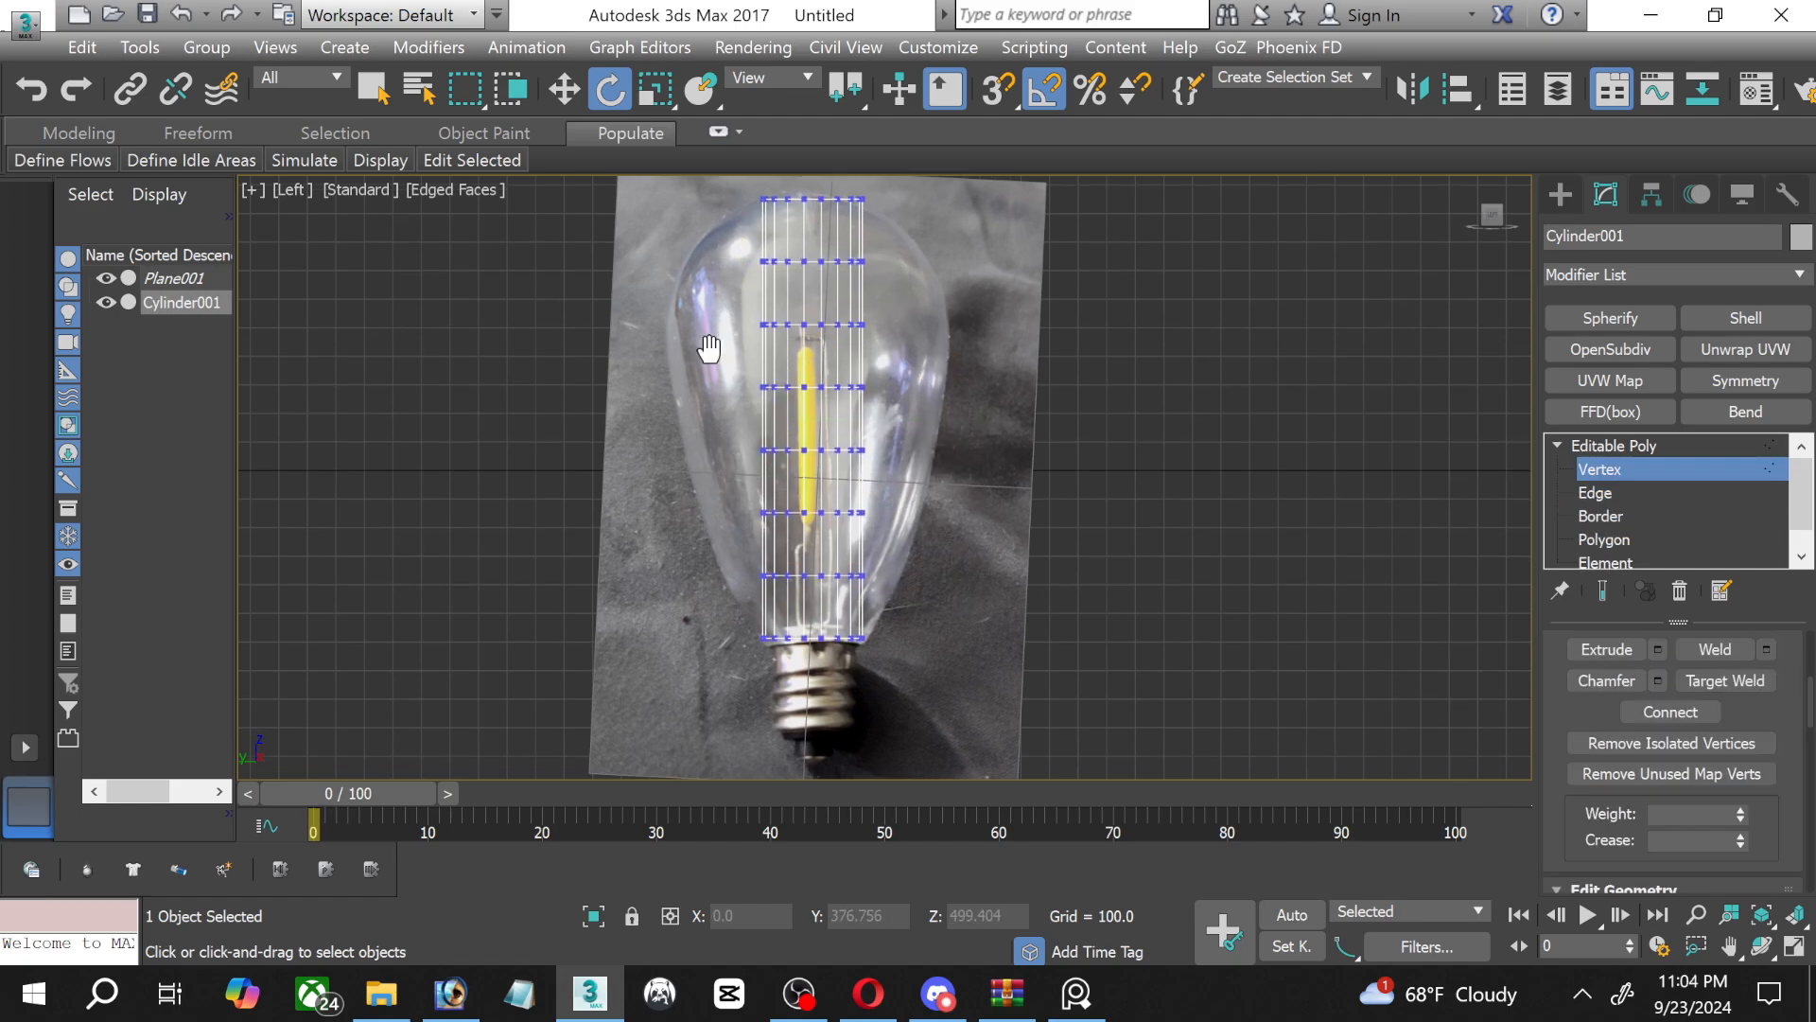
pyautogui.moveTo(709, 350); pyautogui.dragTo(647, 555, button='middle')
pyautogui.scroll(2, 696, 398)
pyautogui.moveTo(666, 461); pyautogui.dragTo(902, 526)
pyautogui.moveTo(685, 333); pyautogui.dragTo(712, 248, button='middle')
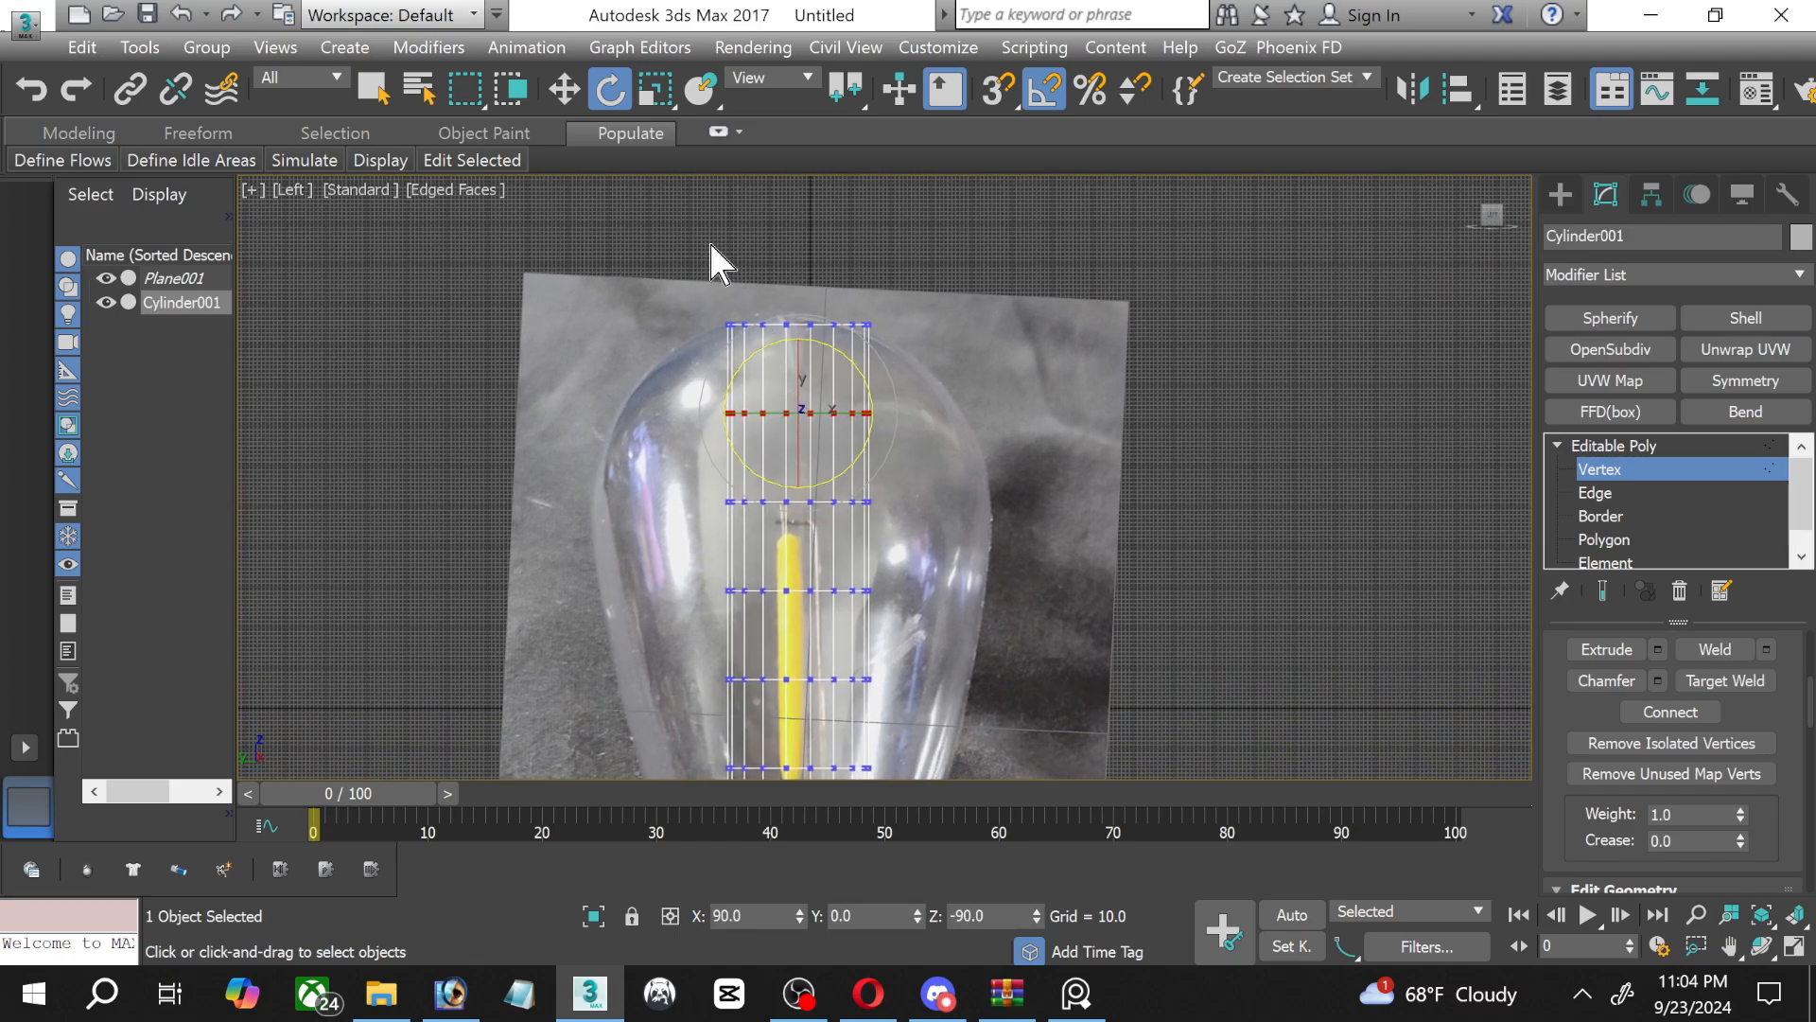
pyautogui.click(659, 95)
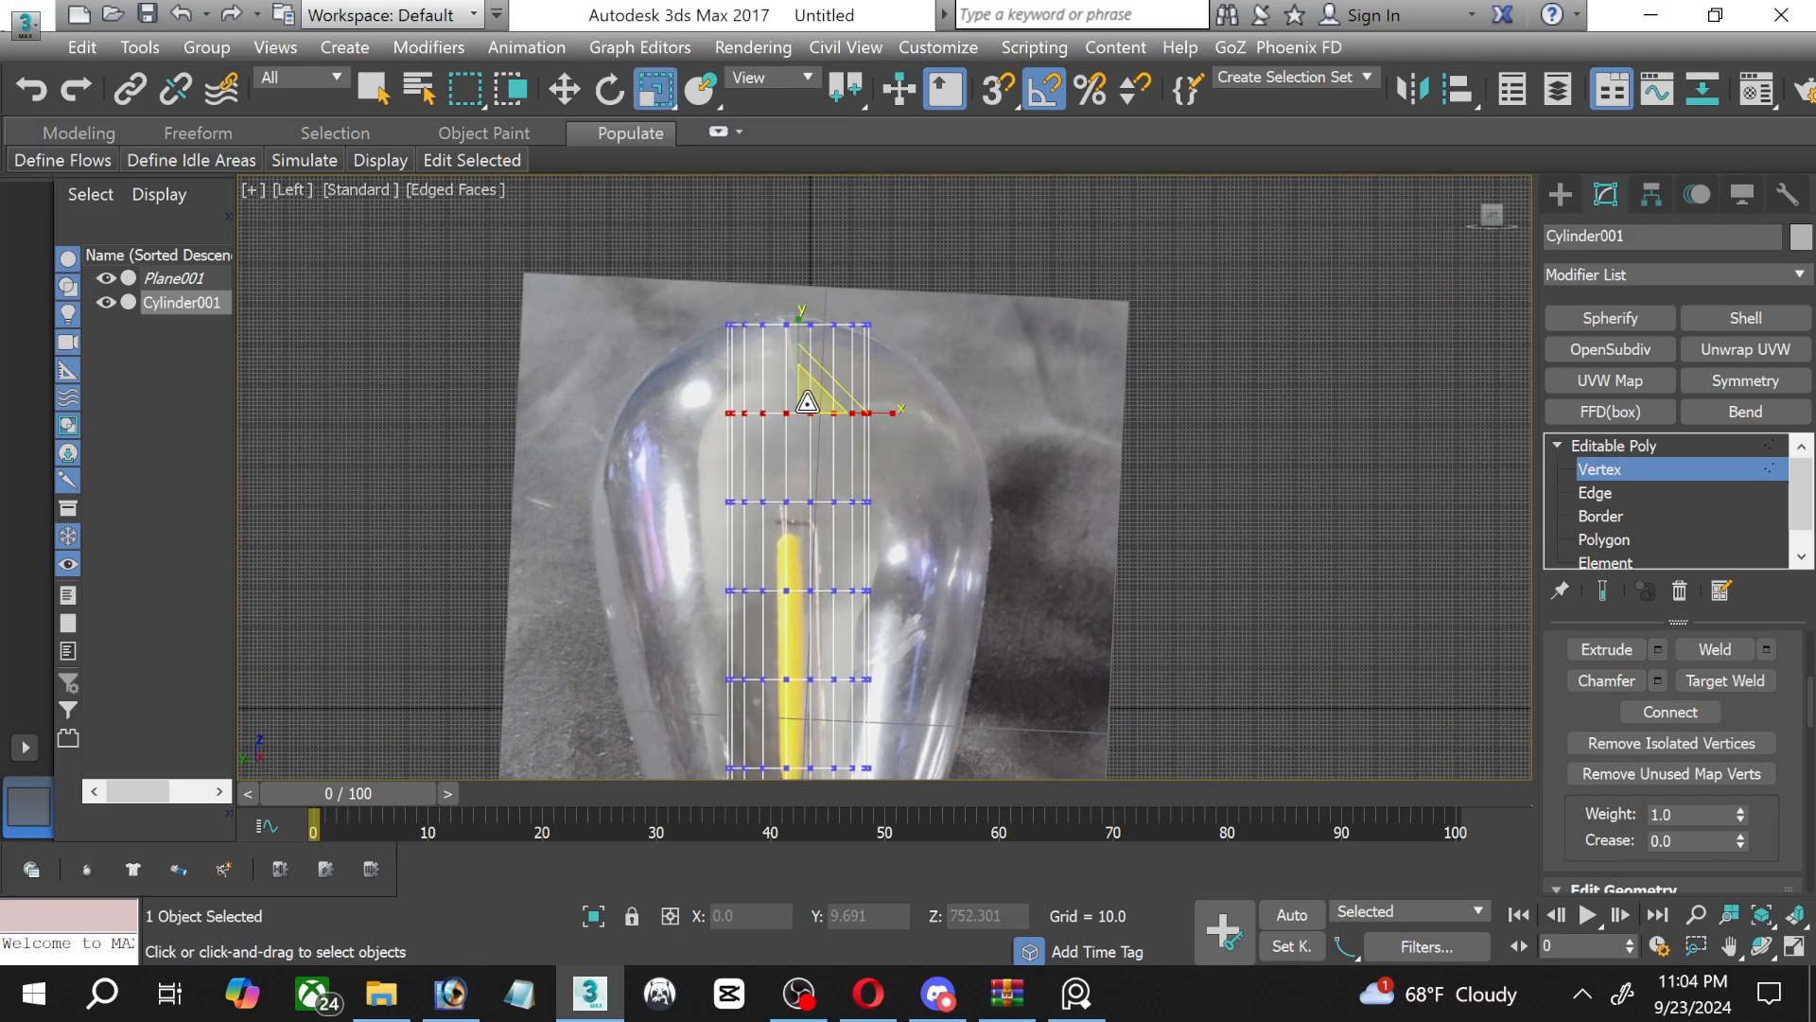
pyautogui.moveTo(807, 398); pyautogui.dragTo(768, 293)
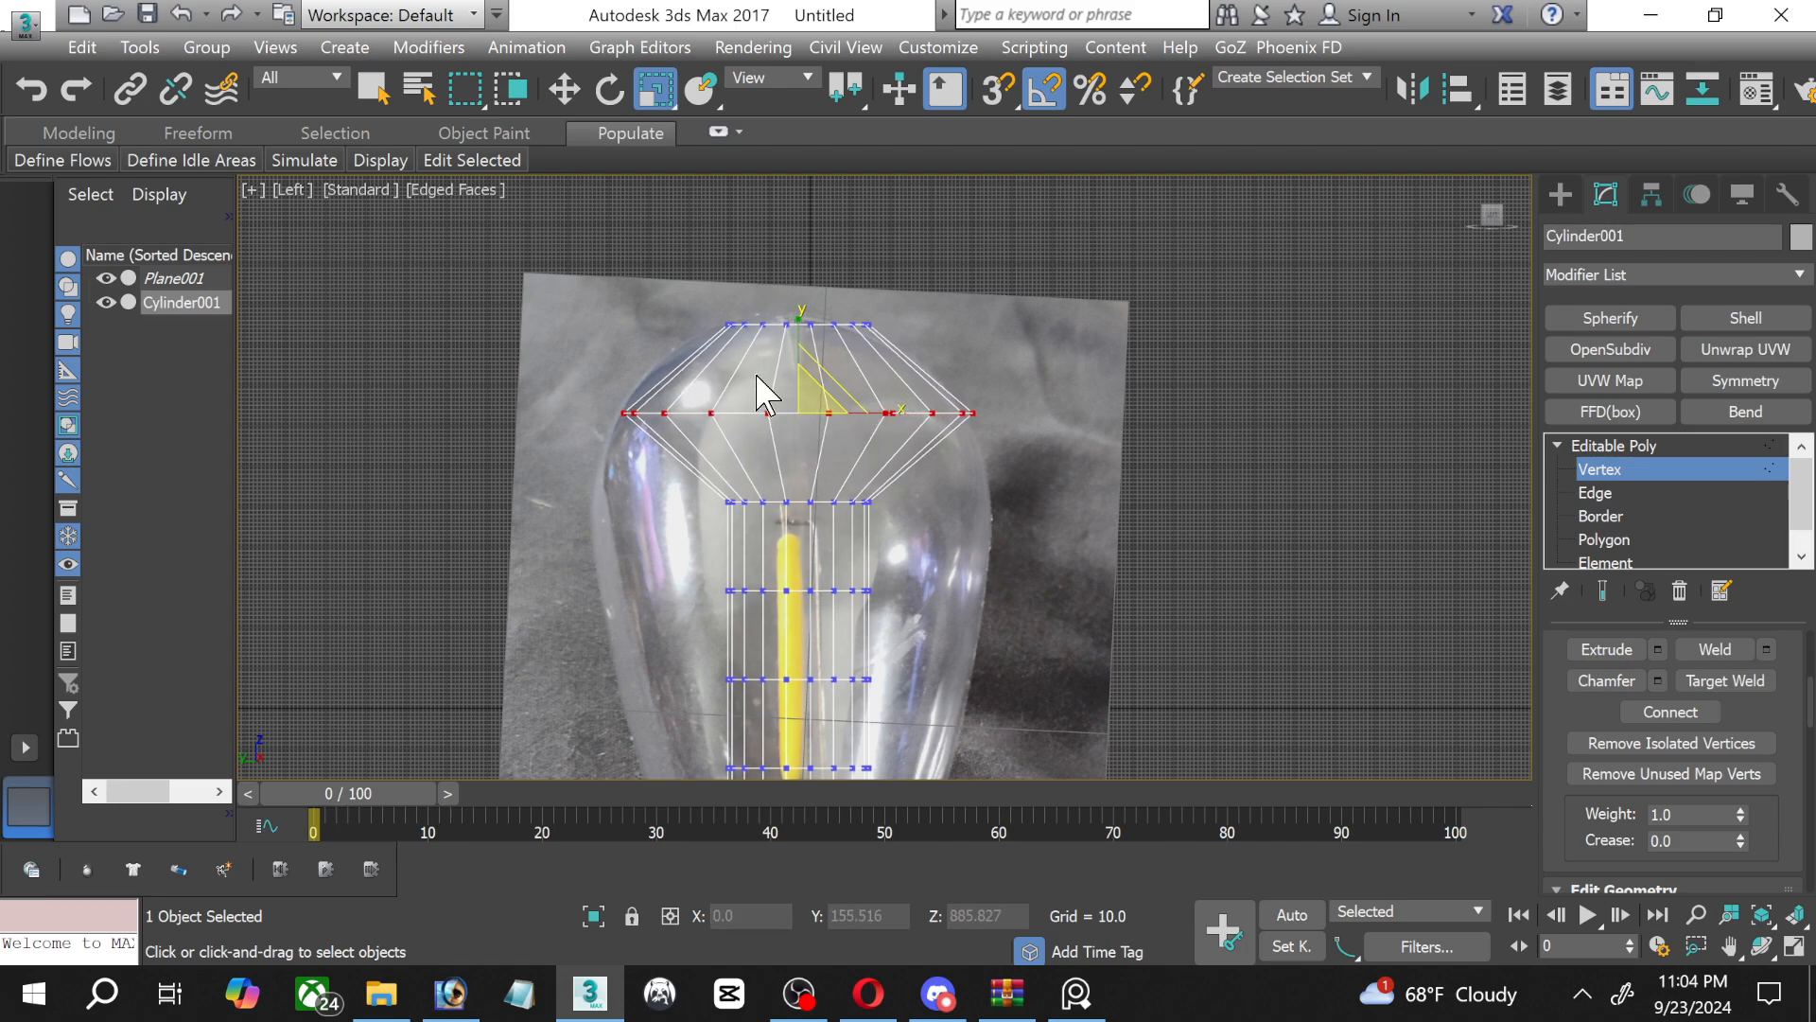
# Scale the second and third vertex rings below the top rim outward to match the widest part of the glass.
pyautogui.moveTo(695, 494); pyautogui.dragTo(937, 572)
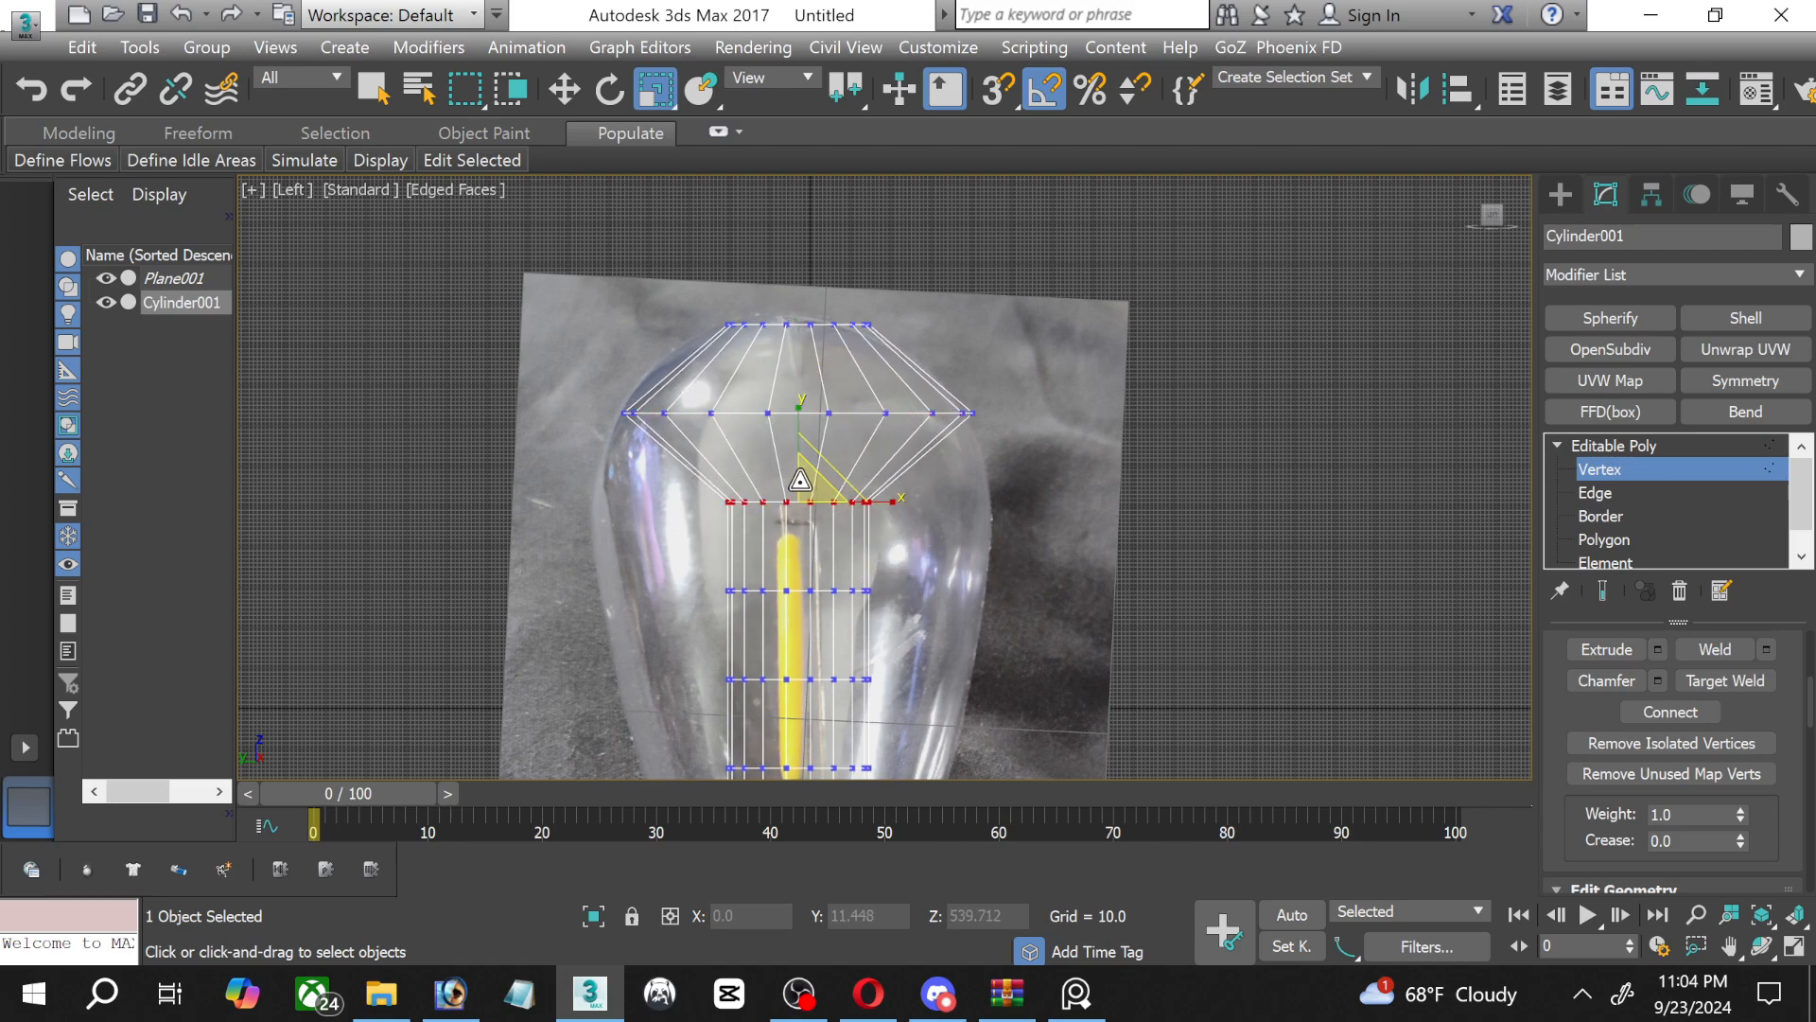
pyautogui.moveTo(797, 486); pyautogui.dragTo(788, 347)
pyautogui.moveTo(803, 414); pyautogui.dragTo(796, 325, button='middle')
pyautogui.moveTo(704, 490); pyautogui.dragTo(931, 568)
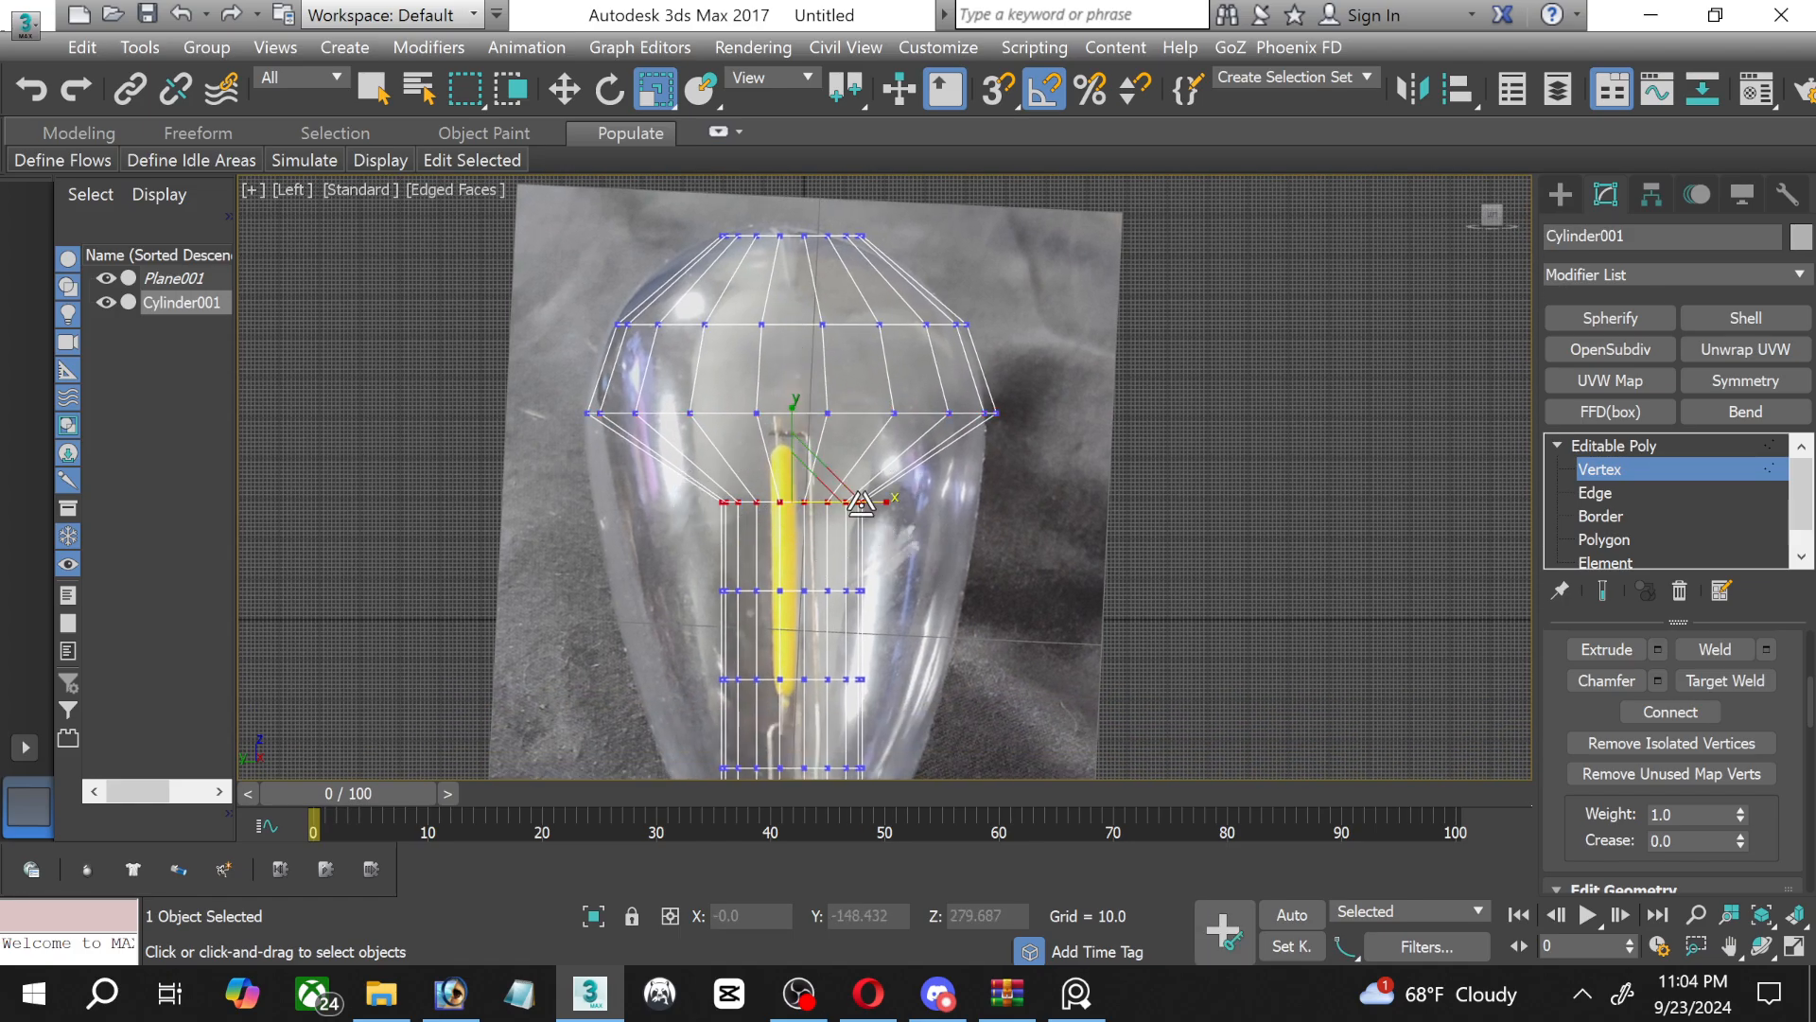
pyautogui.moveTo(819, 493); pyautogui.dragTo(794, 374)
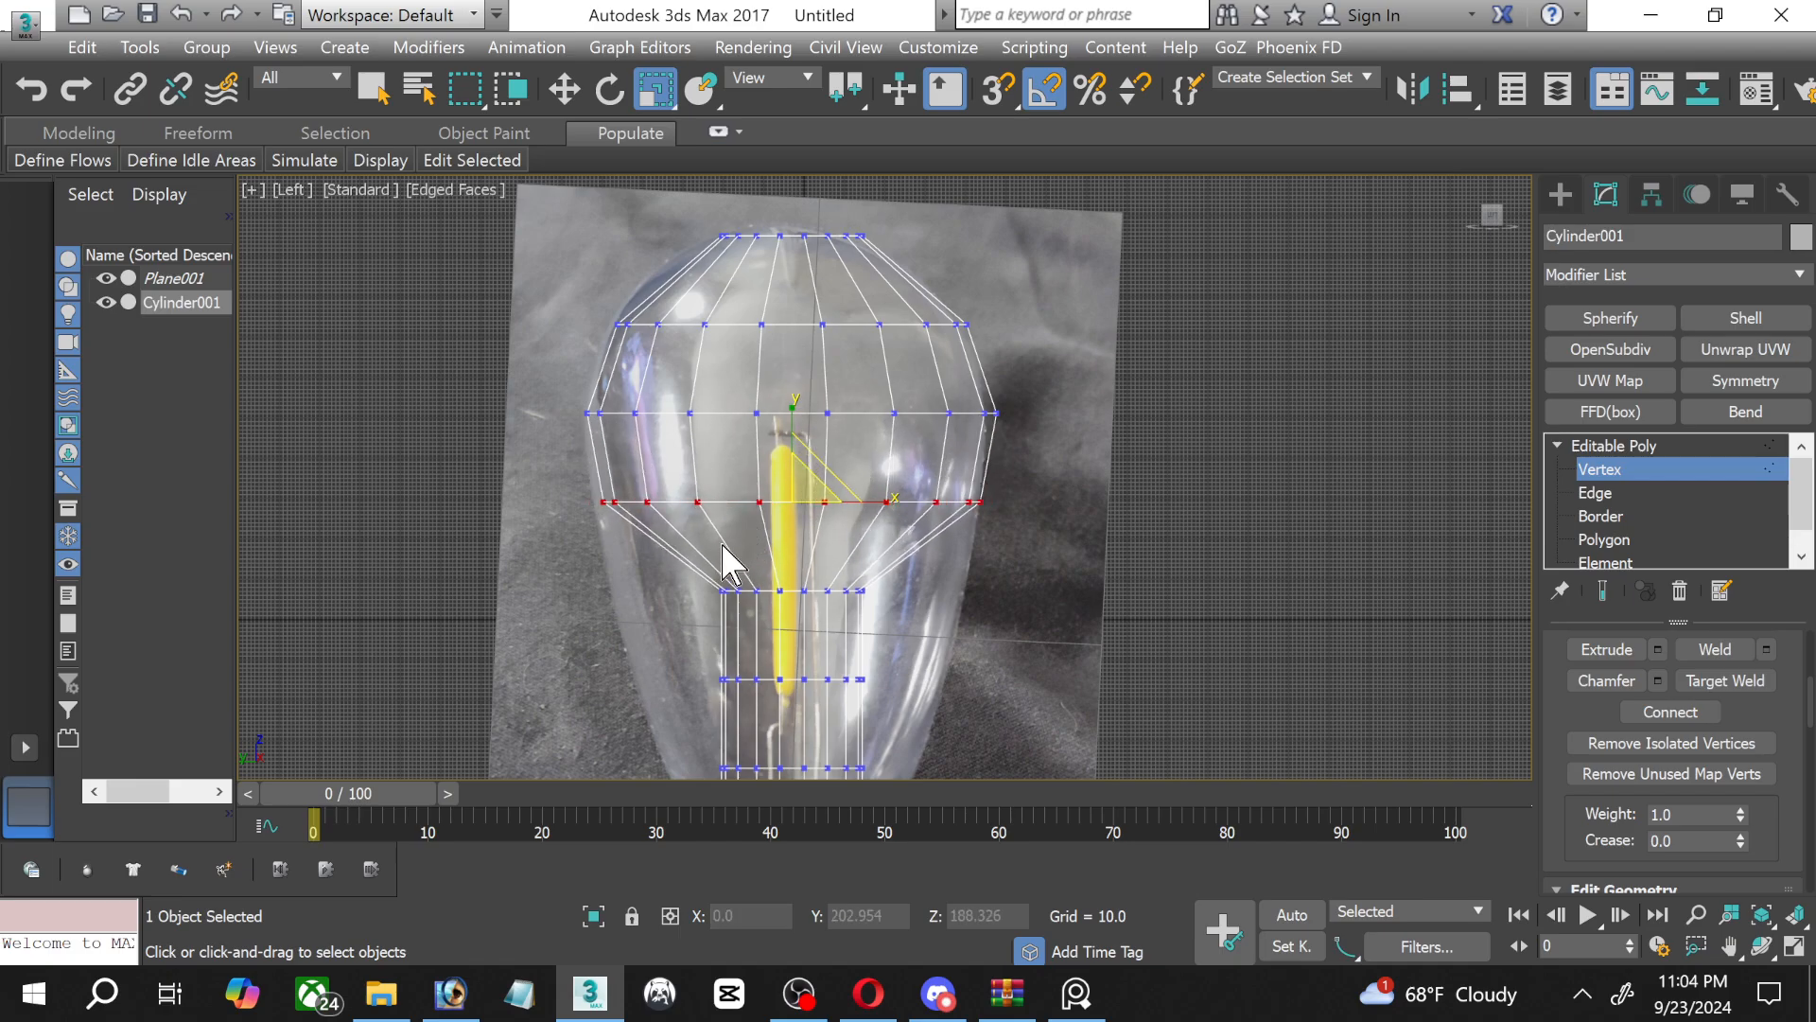
# Scale the three lowest inner vertex rings outward to follow the glass as it tapers toward the screw base.
pyautogui.moveTo(682, 544); pyautogui.dragTo(793, 471)
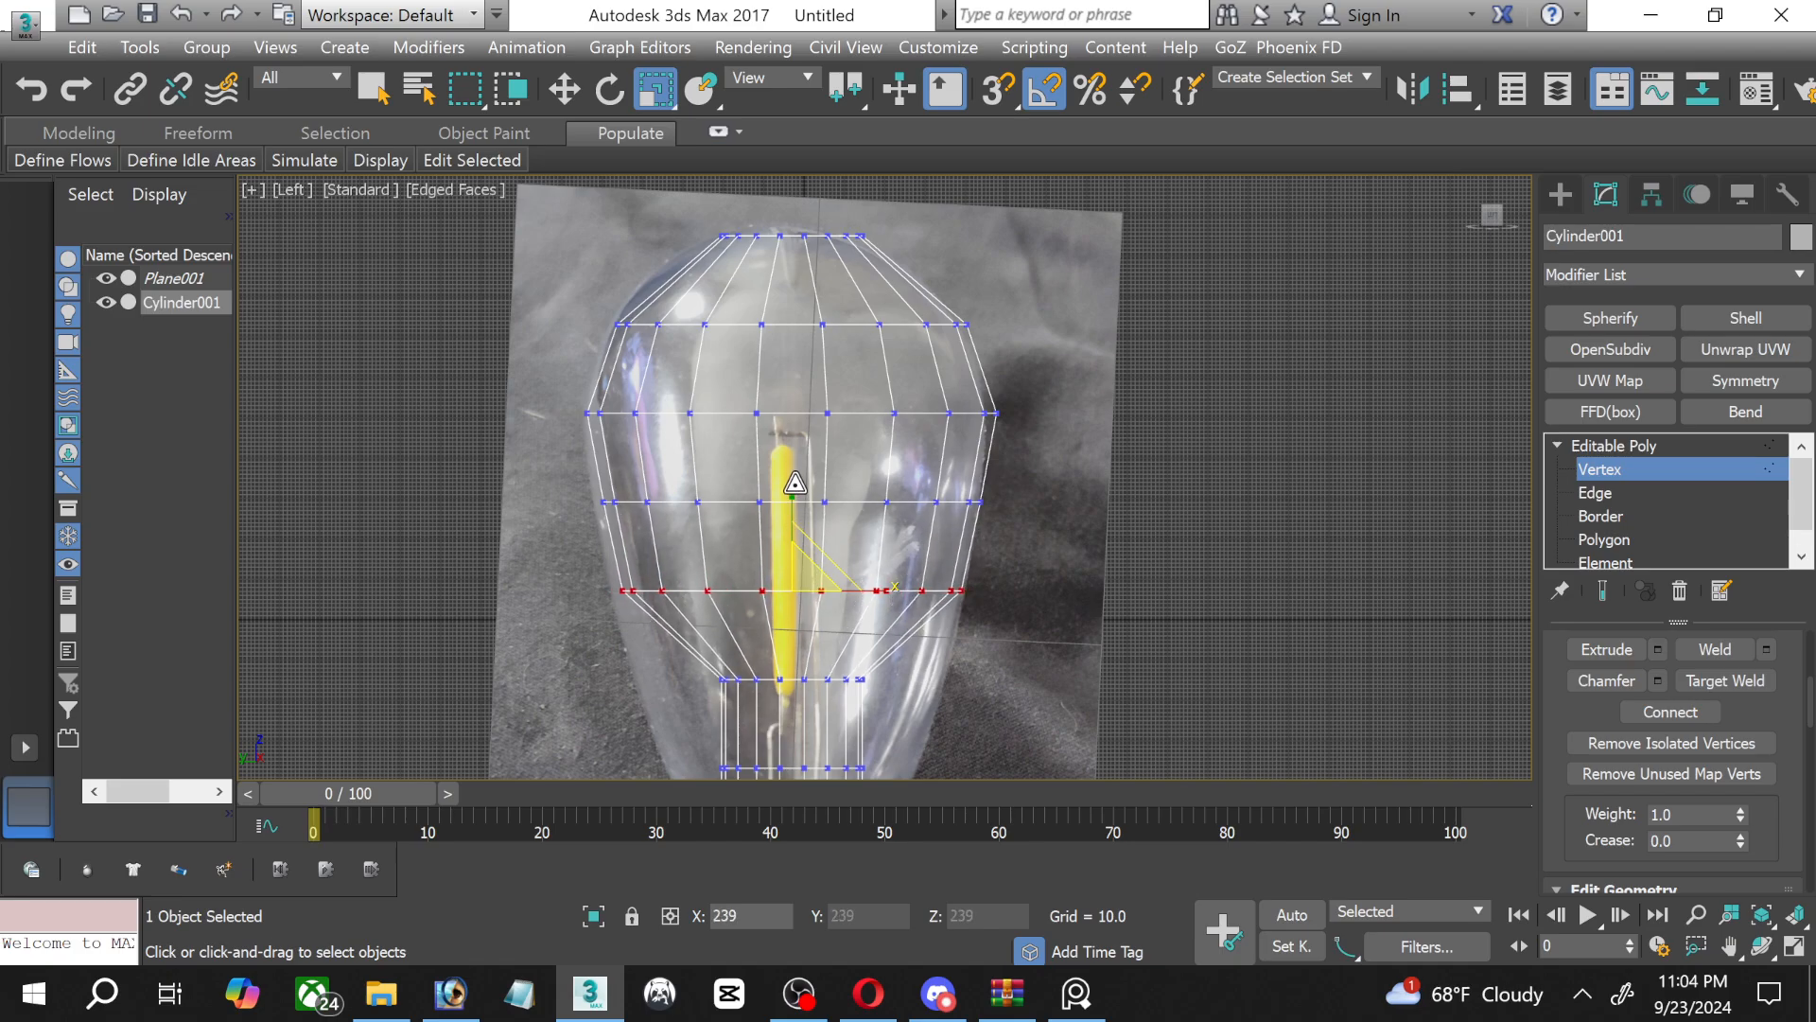
pyautogui.moveTo(734, 679); pyautogui.dragTo(694, 462, button='middle')
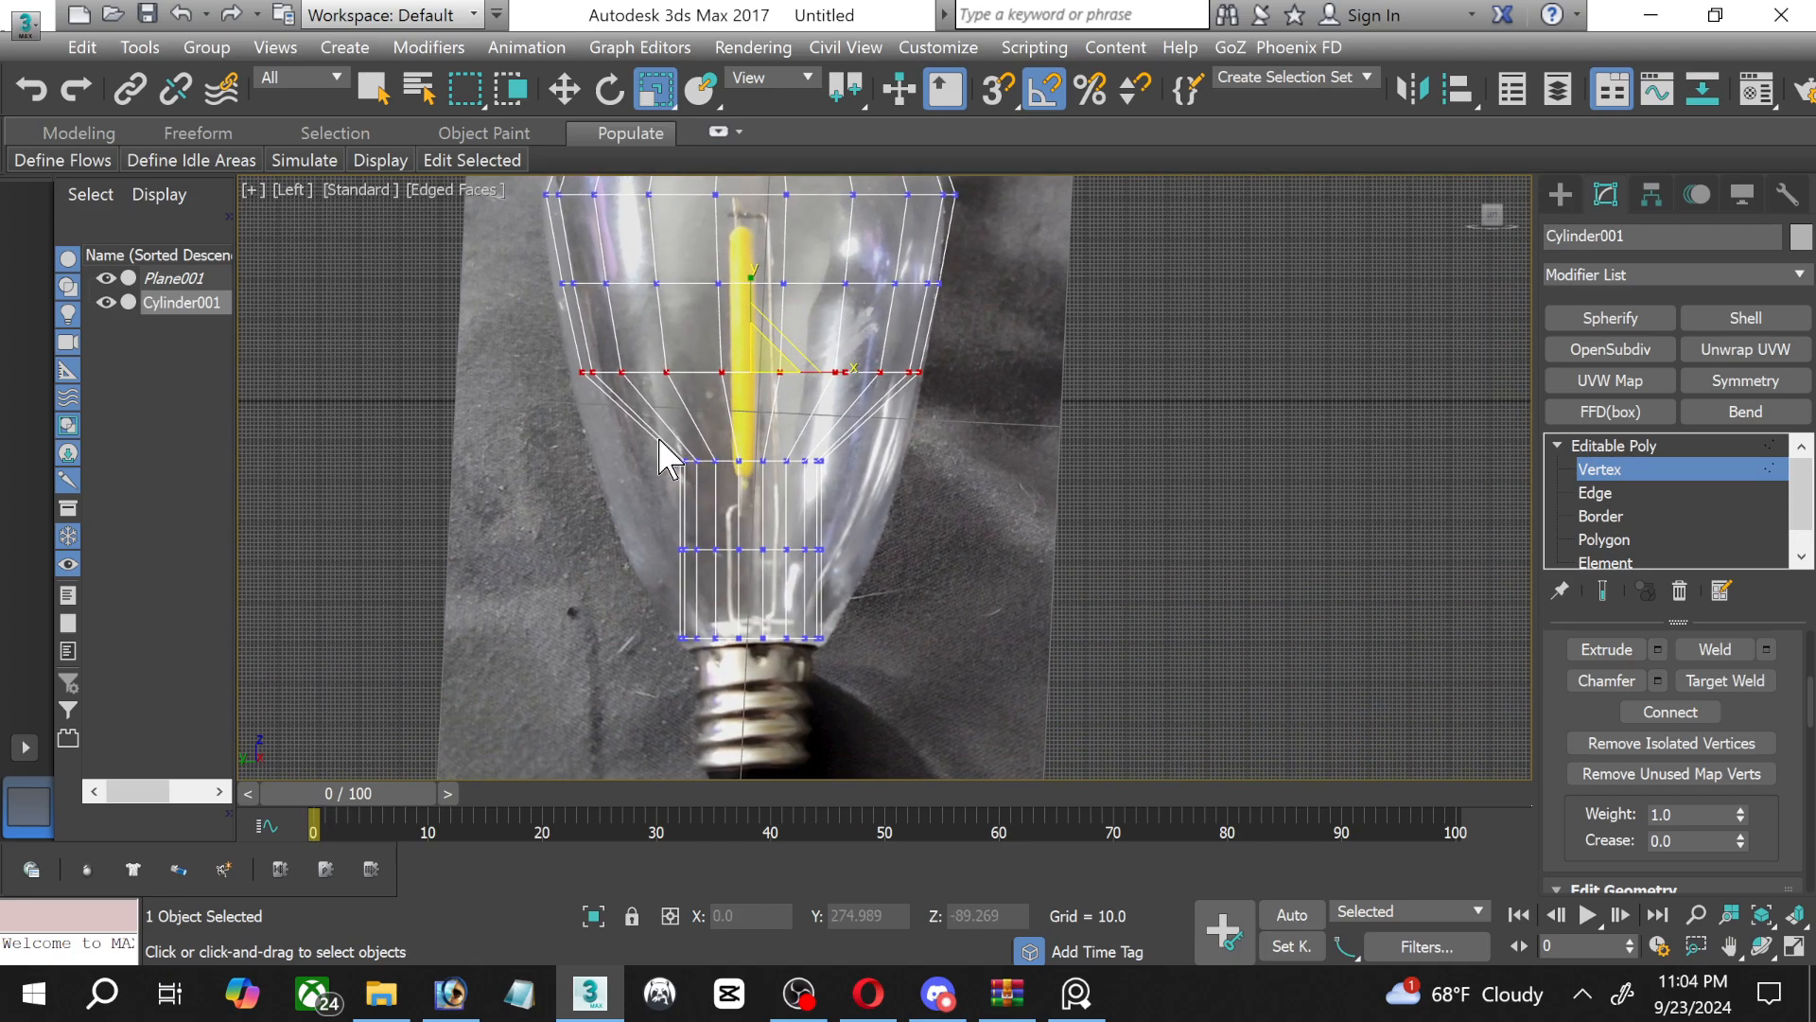
pyautogui.moveTo(659, 439); pyautogui.dragTo(746, 395)
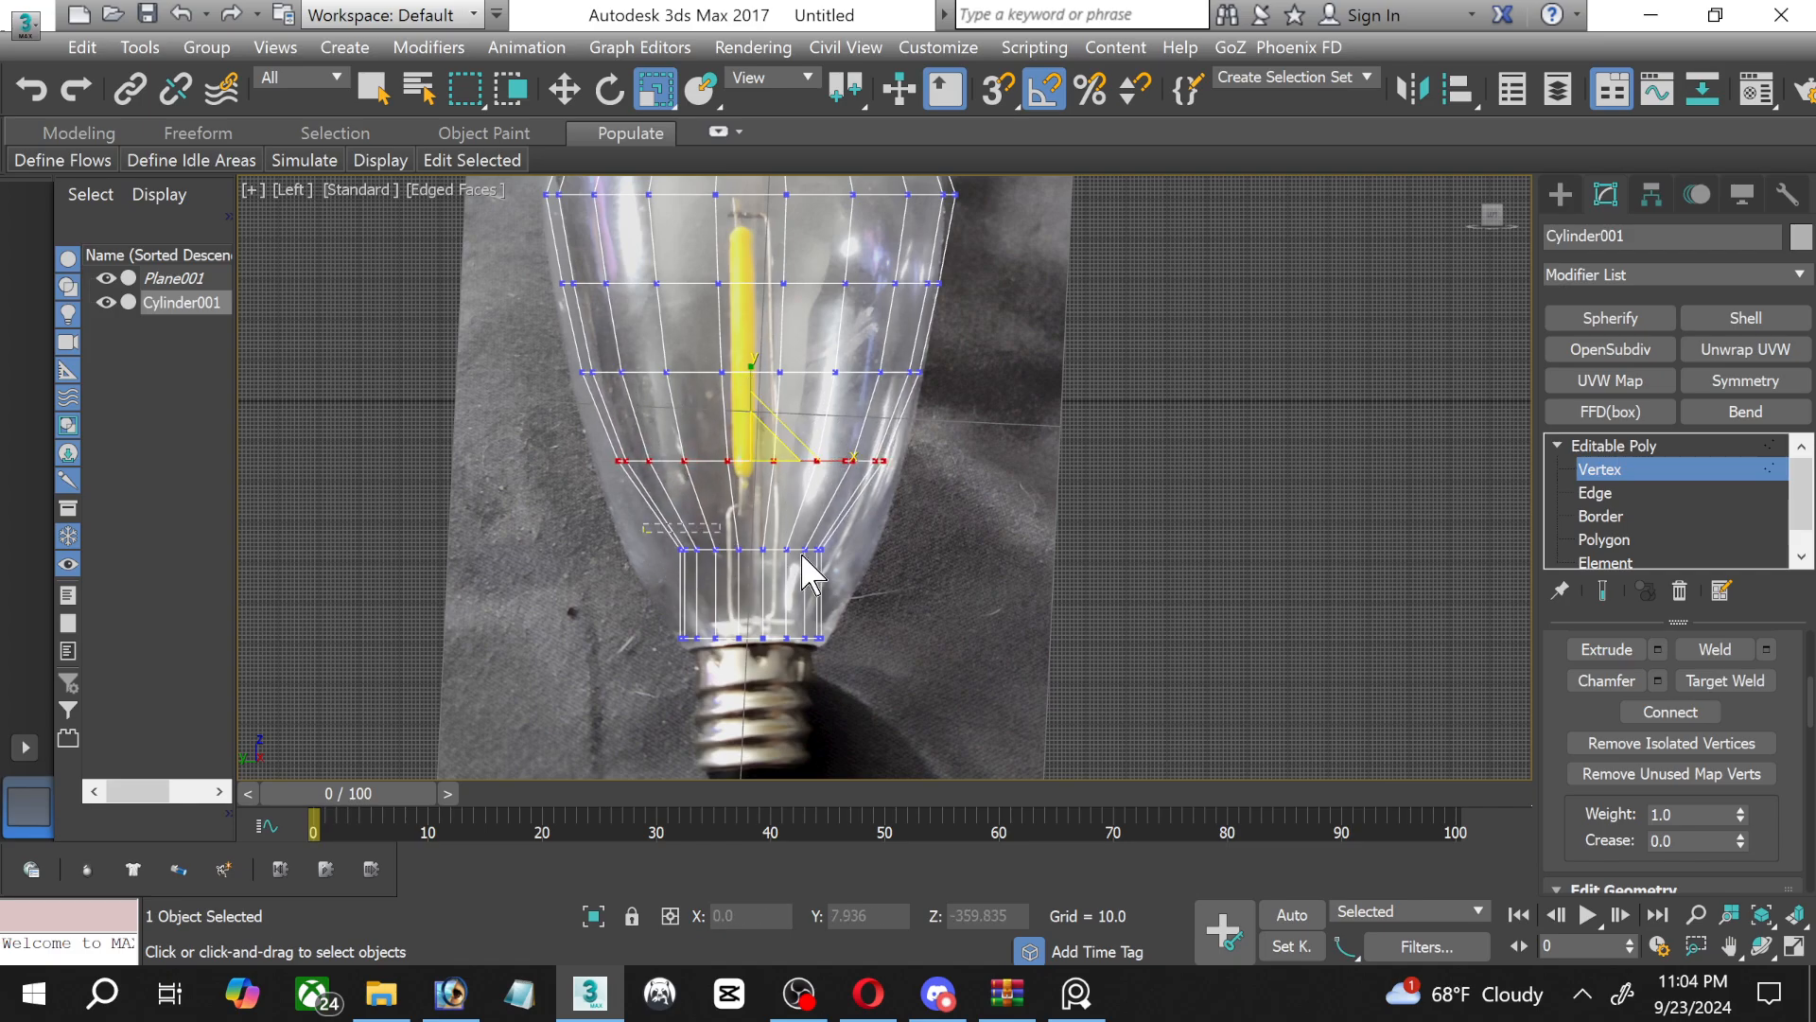
pyautogui.moveTo(802, 555); pyautogui.dragTo(859, 572)
pyautogui.moveTo(764, 541); pyautogui.dragTo(765, 514)
# Connect the edges between the top rim and the first ring below it with 2 segments, and return to vertex editing.
pyautogui.scroll(-2, 735, 318)
pyautogui.moveTo(727, 291); pyautogui.dragTo(719, 498, button='middle')
pyautogui.scroll(4, 710, 374)
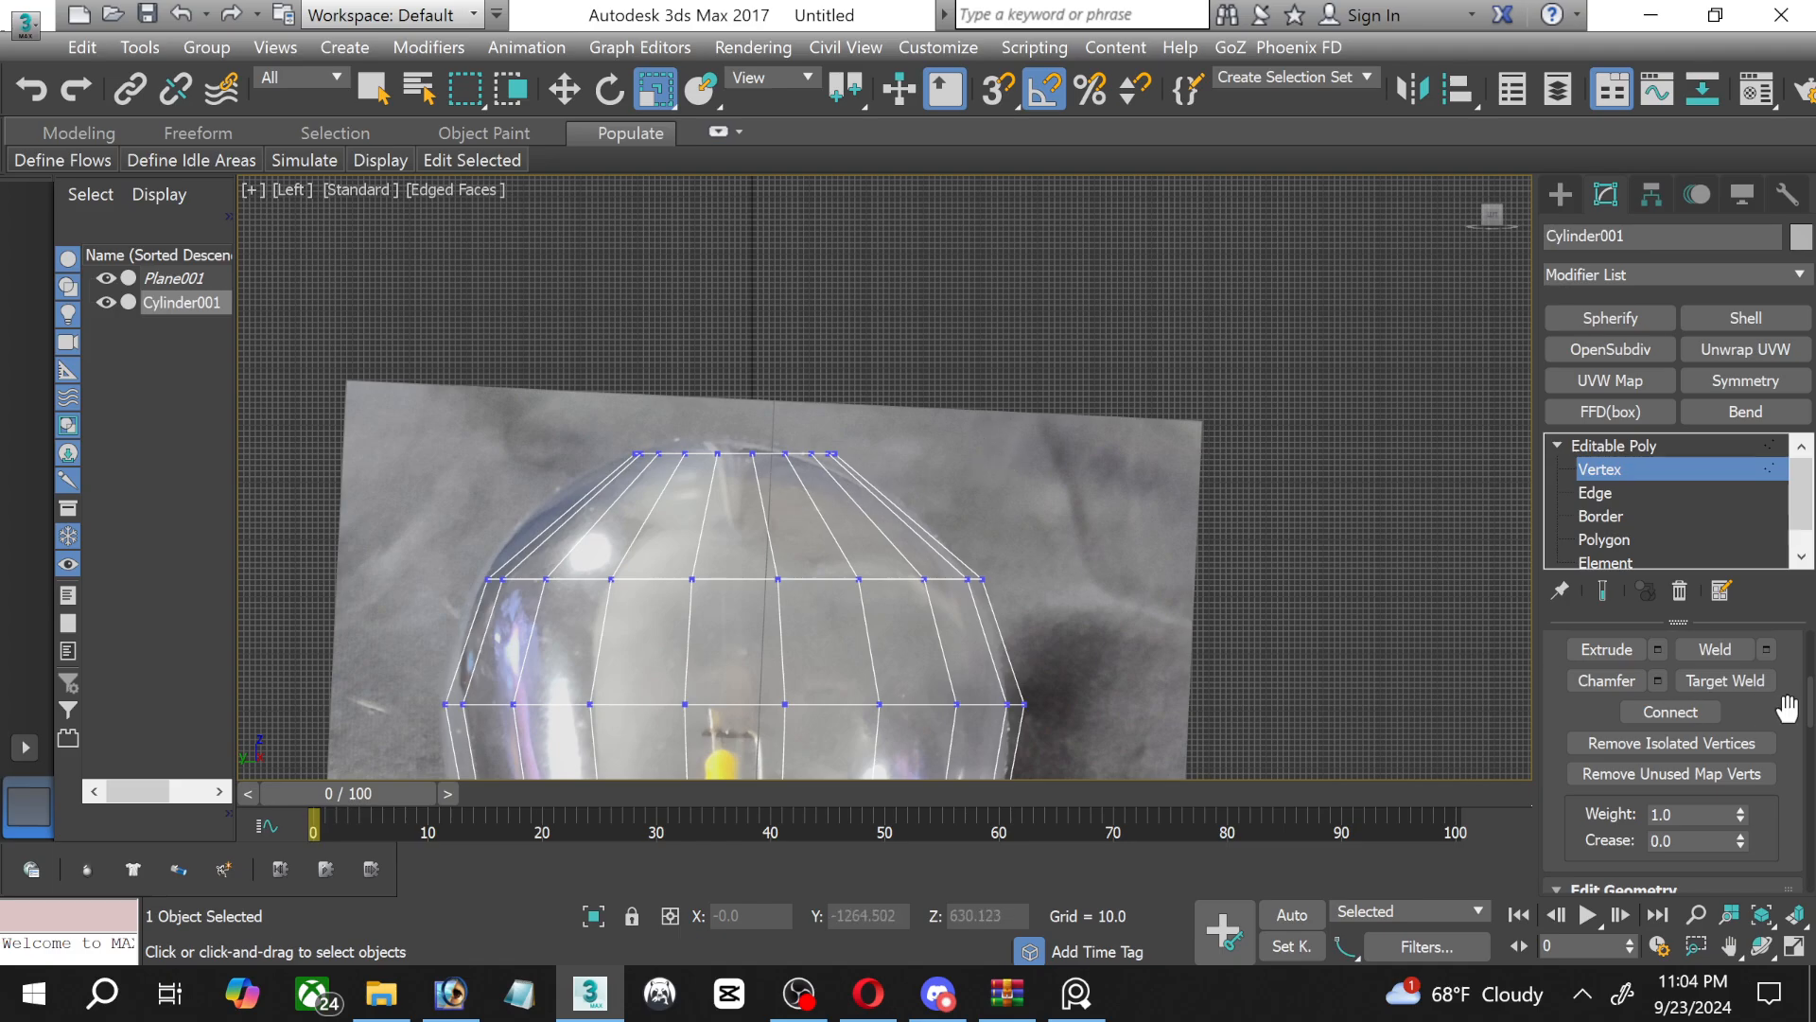
pyautogui.click(1605, 540)
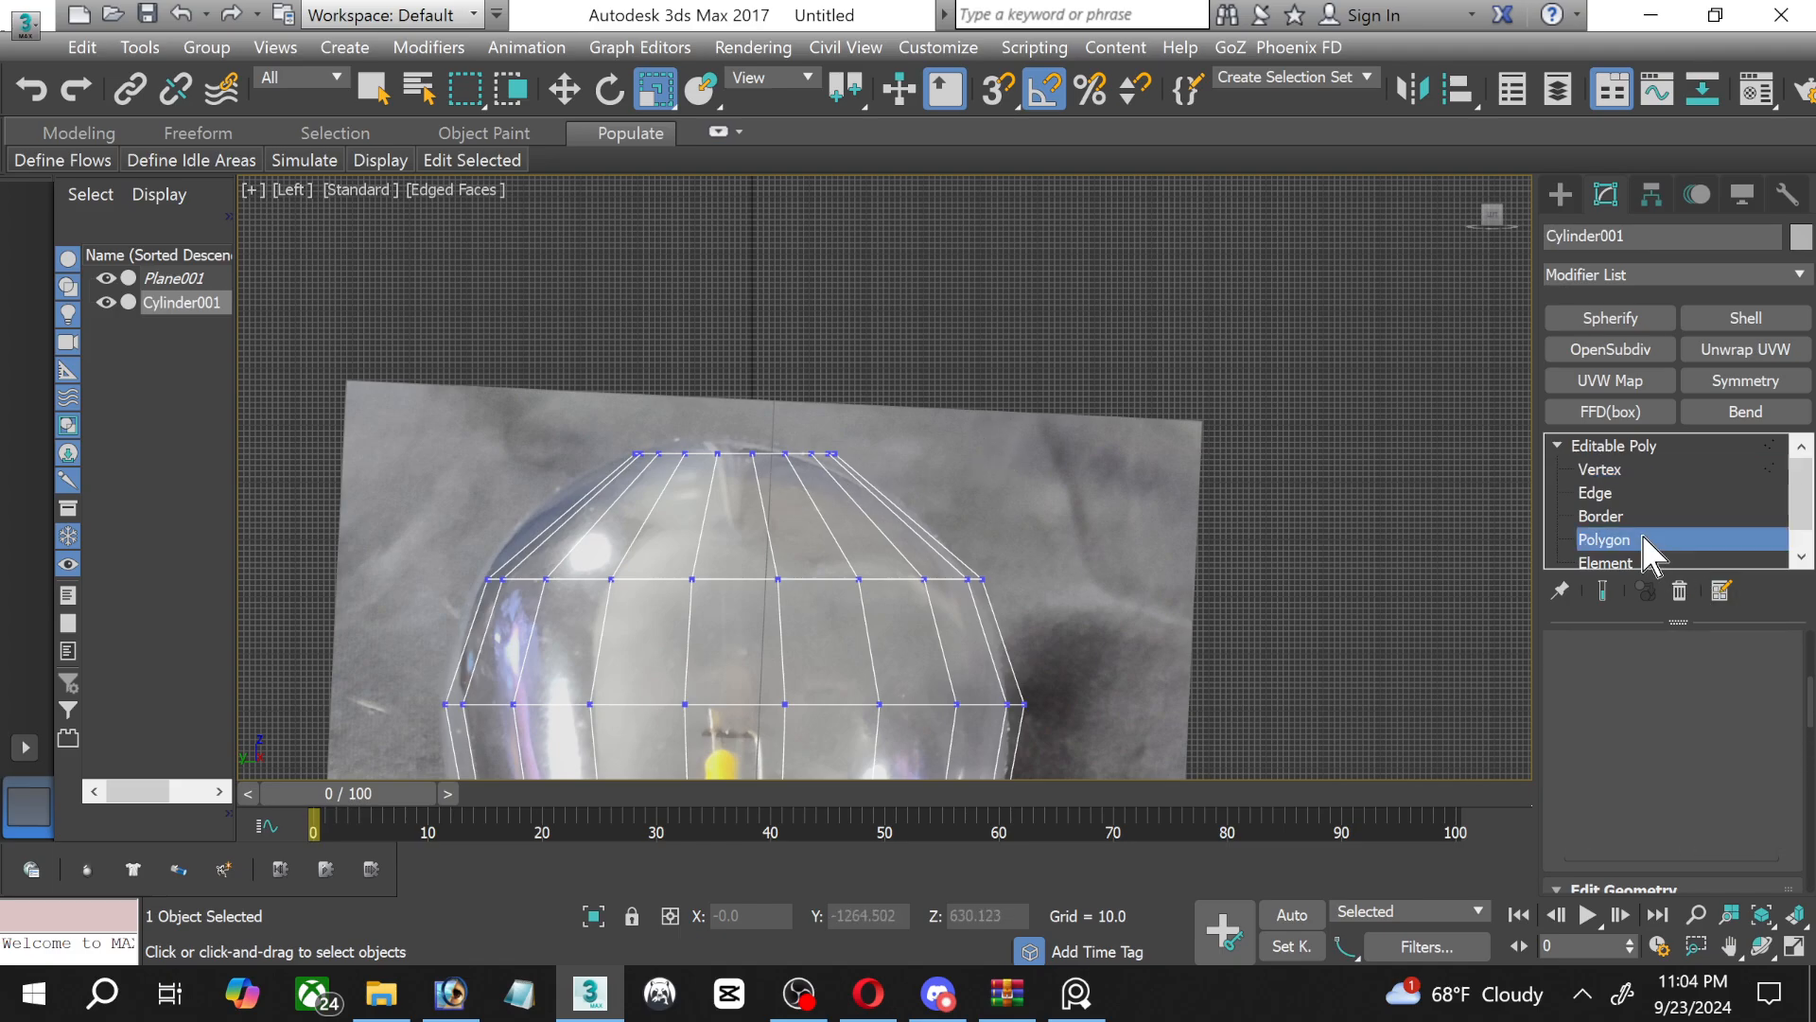
pyautogui.click(1608, 493)
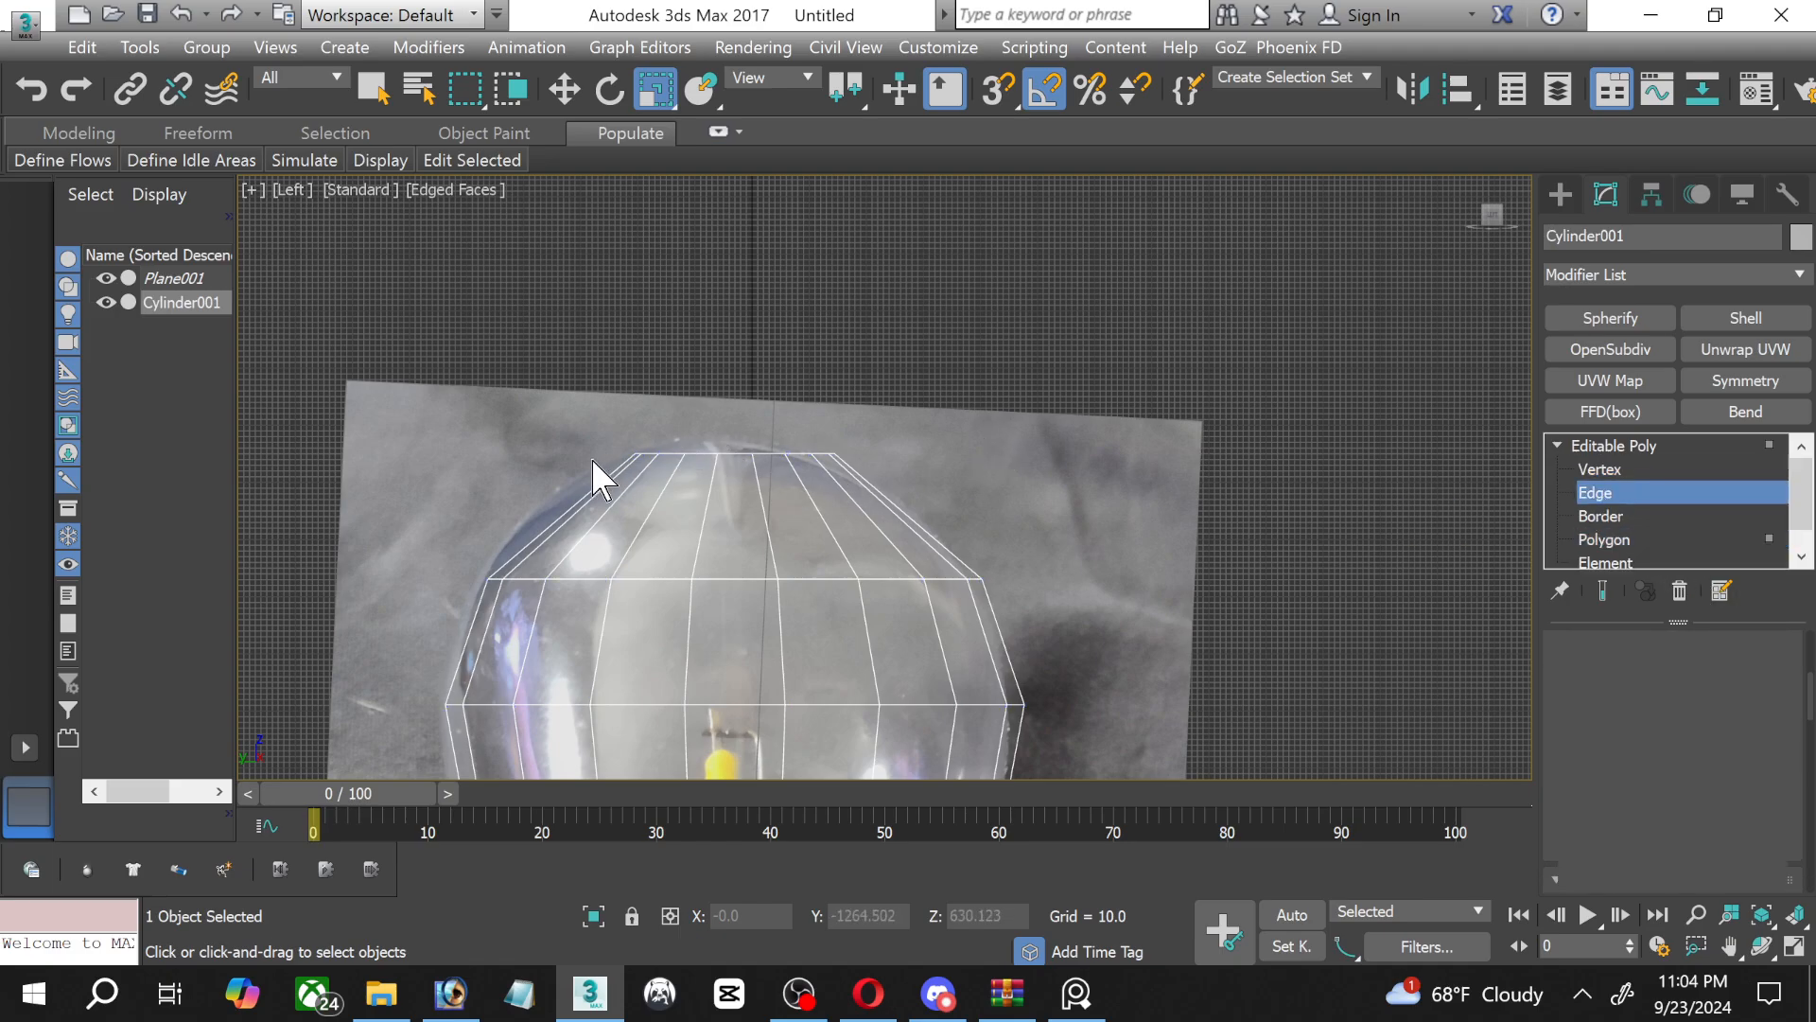
pyautogui.moveTo(510, 515); pyautogui.dragTo(1064, 520)
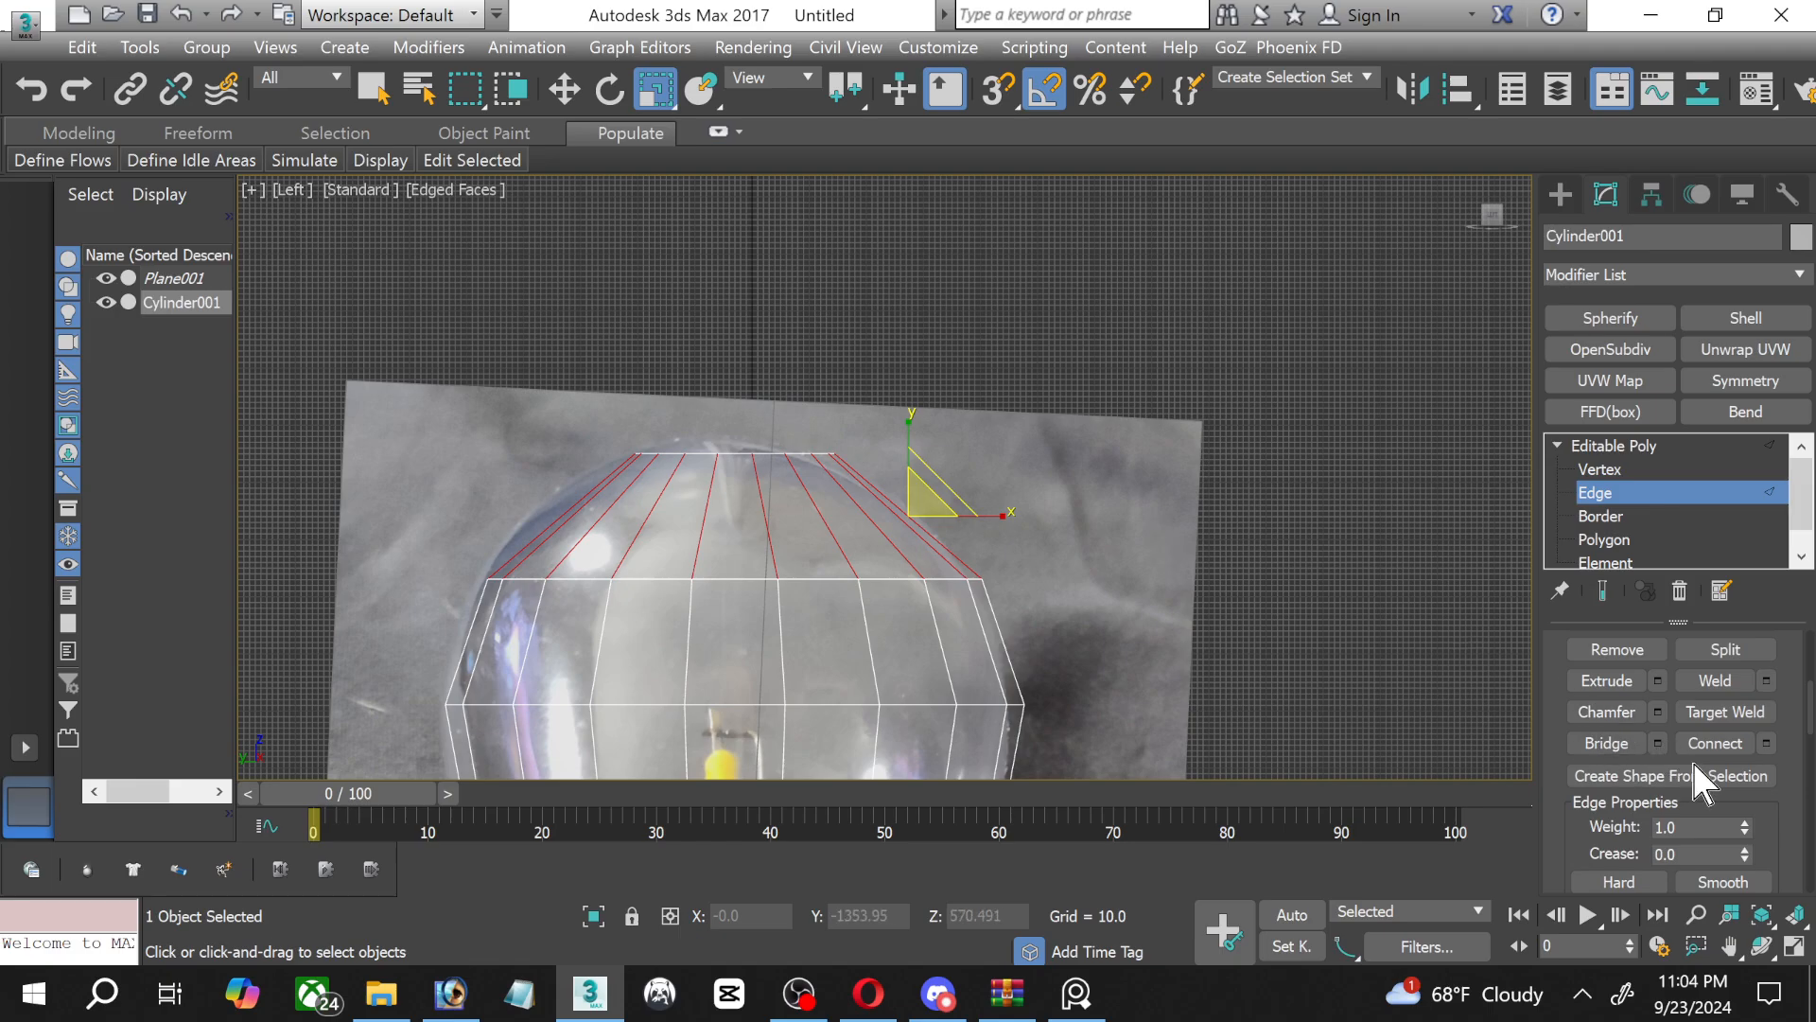
pyautogui.click(1766, 742)
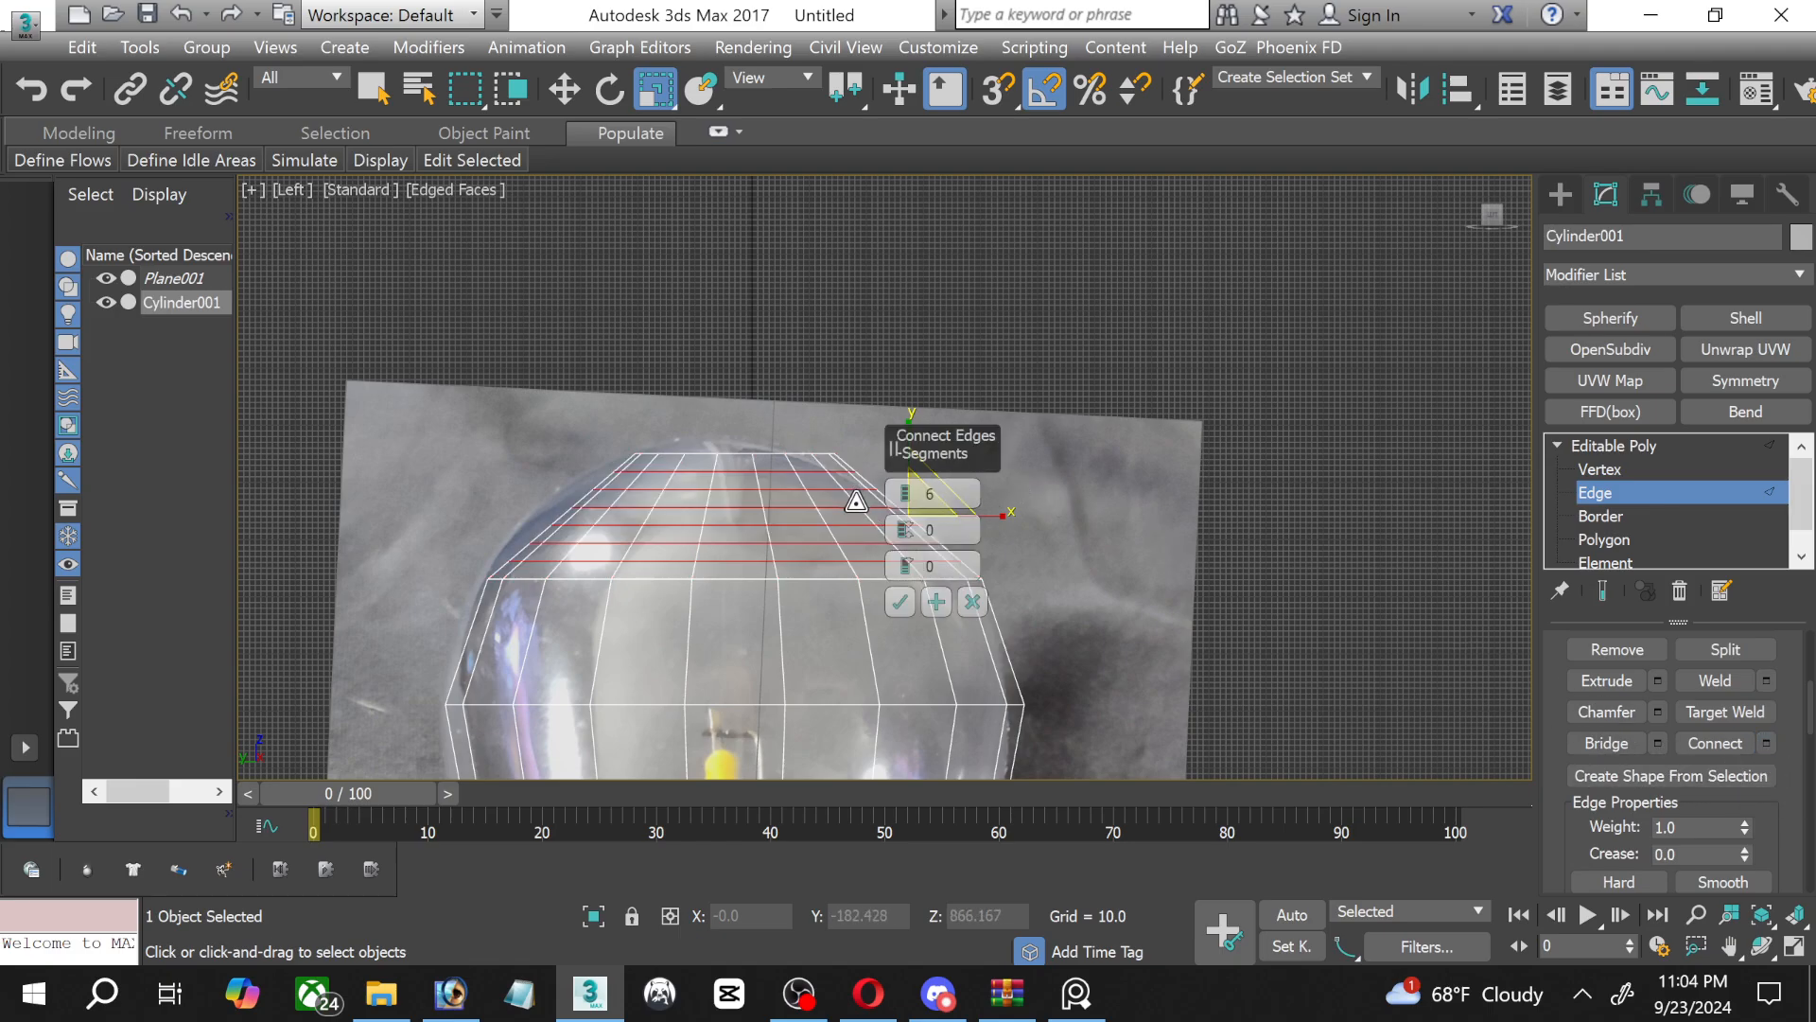
pyautogui.moveTo(906, 499); pyautogui.dragTo(898, 543)
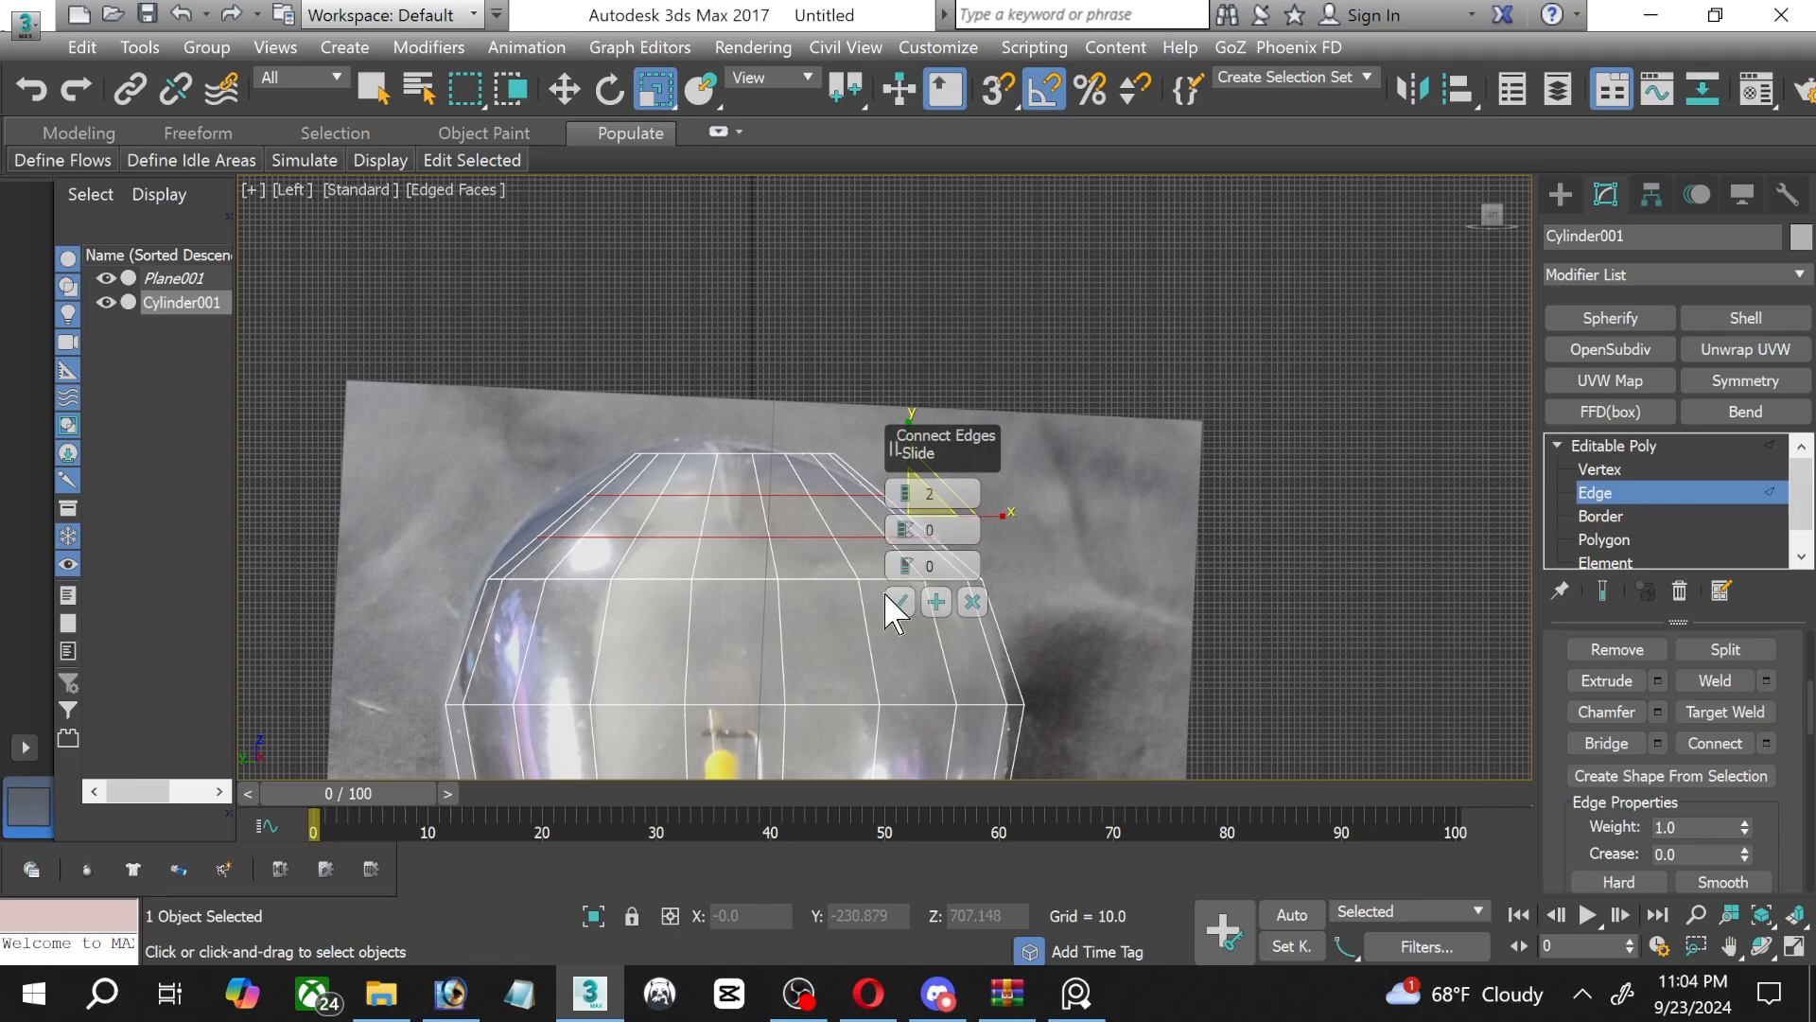
pyautogui.click(898, 601)
pyautogui.click(1599, 470)
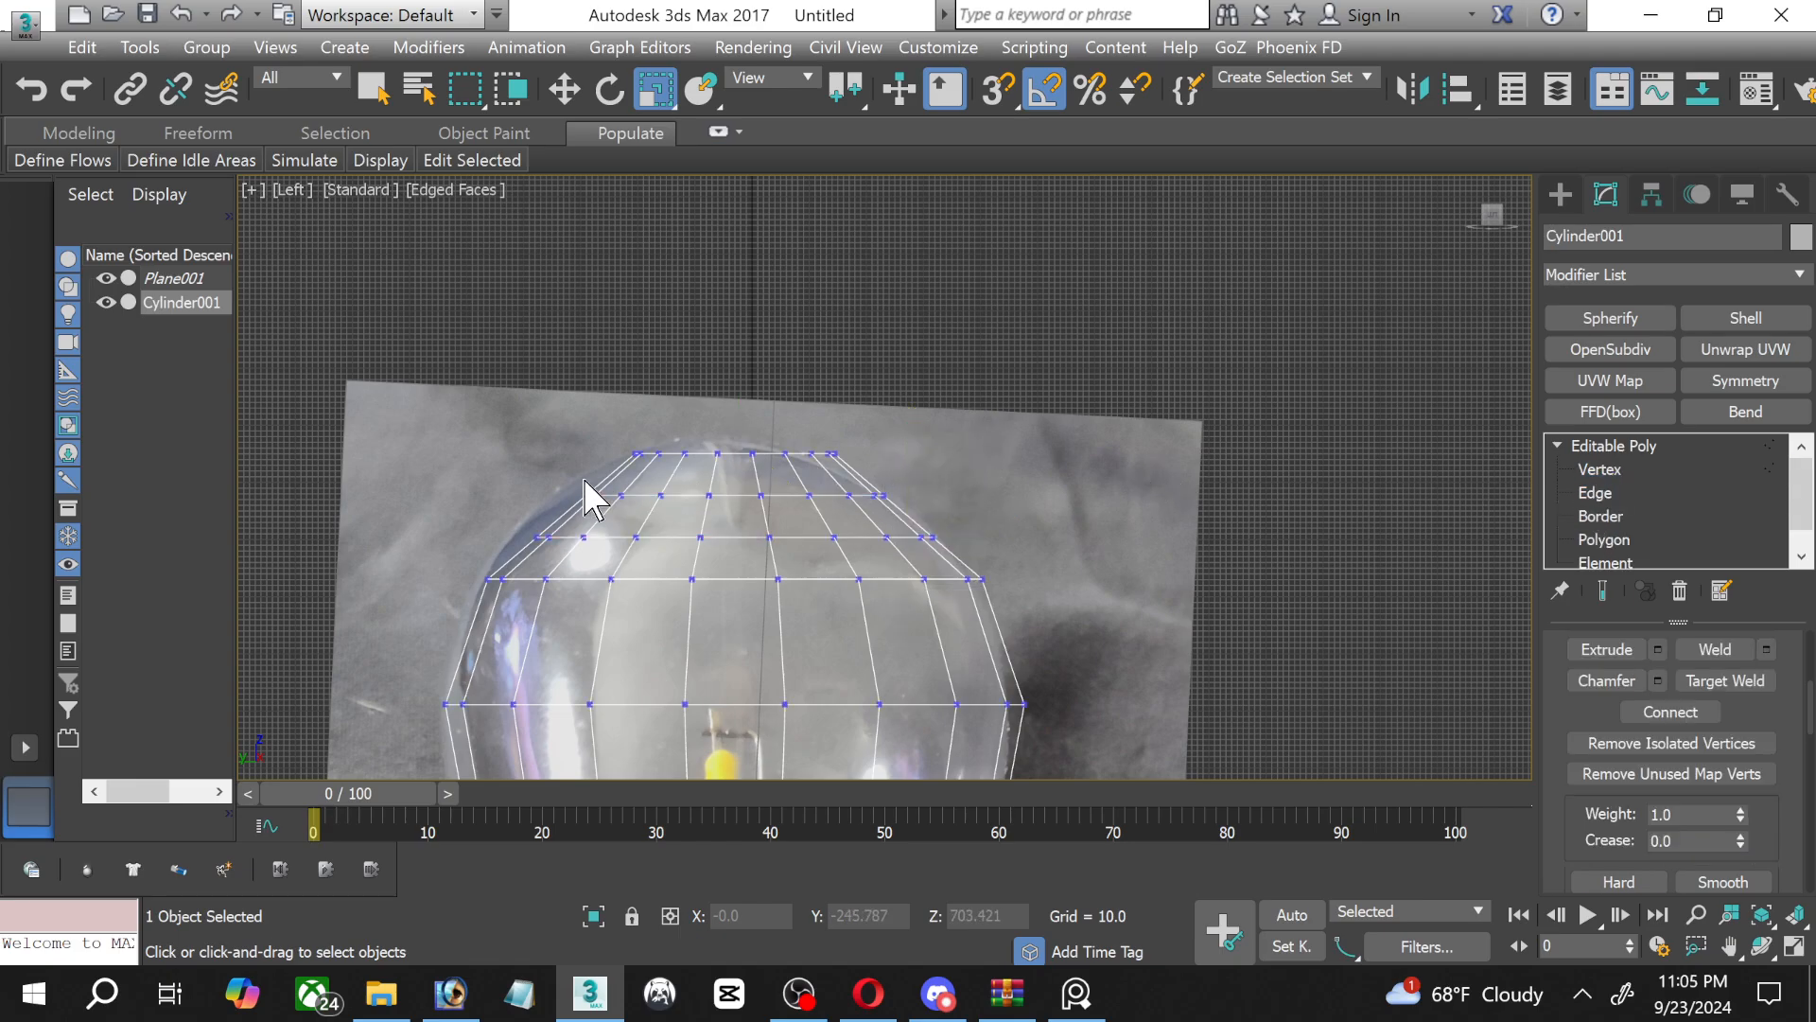
# Scale the two new vertex rings just below the top rim outward to the curved outline of the pictured glass.
pyautogui.moveTo(555, 466); pyautogui.dragTo(986, 505)
pyautogui.scroll(2, 747, 546)
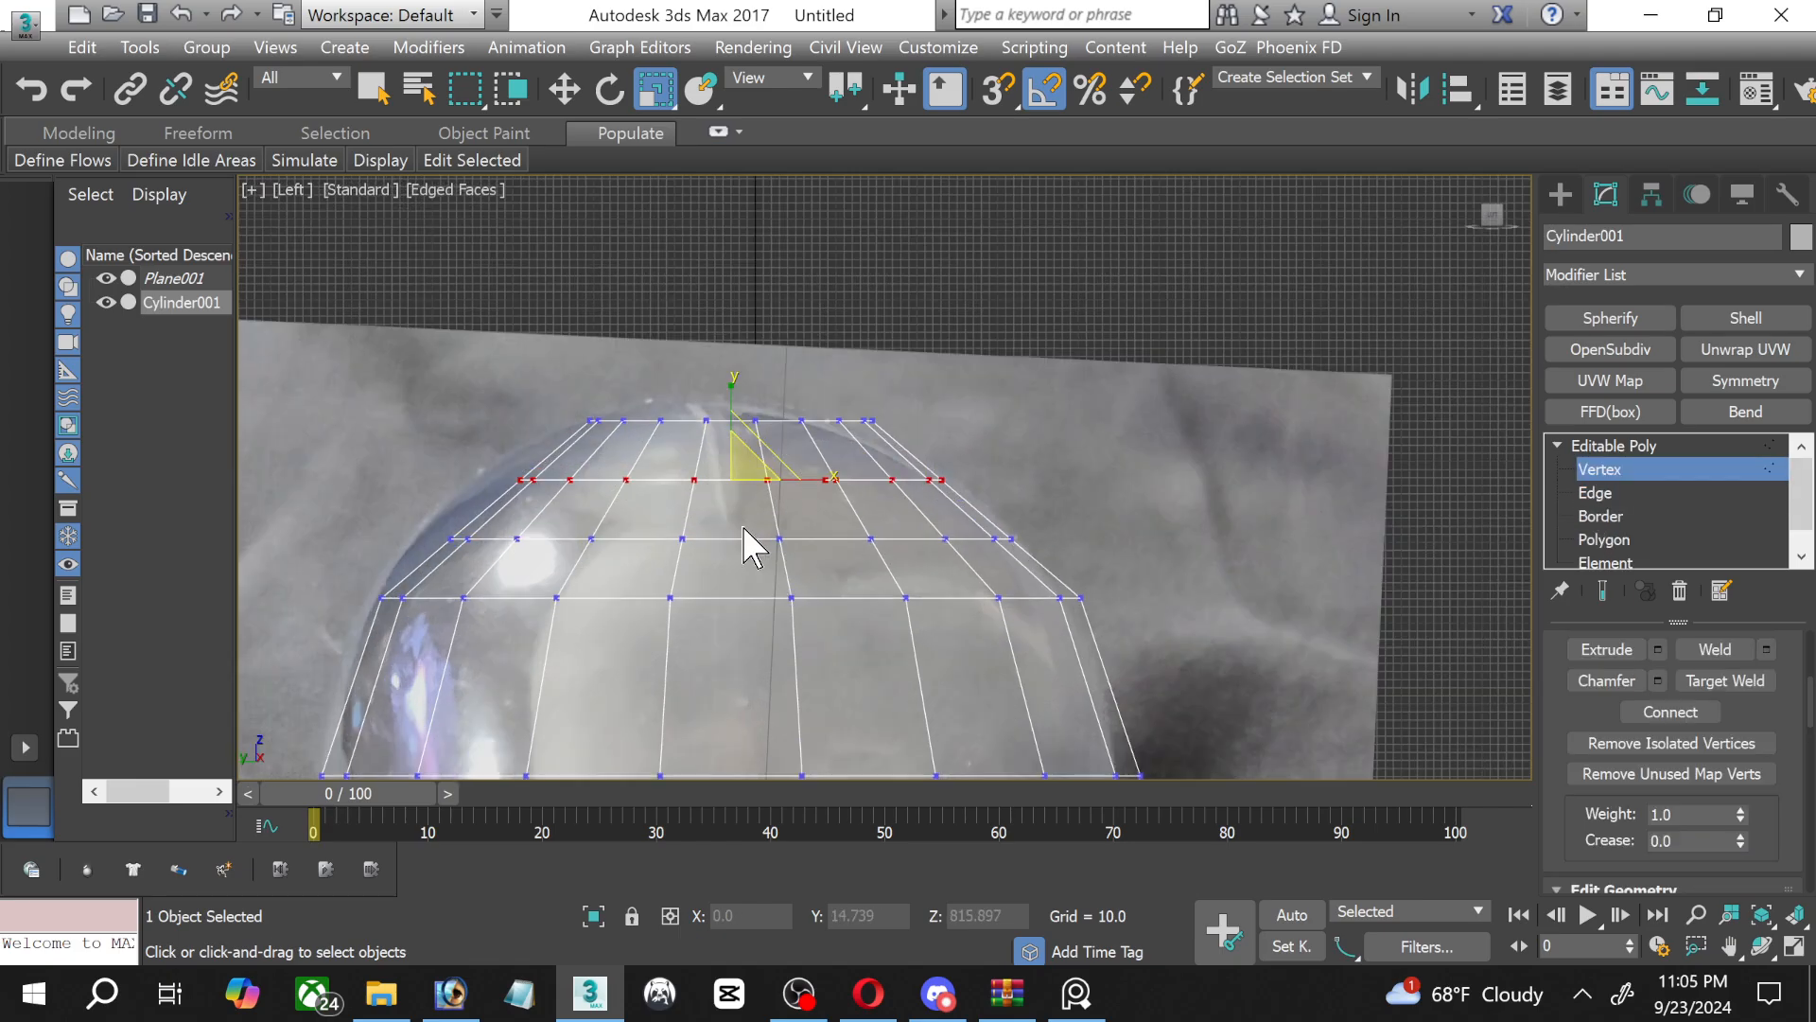
pyautogui.moveTo(743, 468); pyautogui.dragTo(669, 494)
pyautogui.moveTo(399, 512); pyautogui.dragTo(1088, 550)
pyautogui.moveTo(737, 525); pyautogui.dragTo(735, 518)
# Connect the vertical edges in the bands directly above and below the widest ring with 2 segments each.
pyautogui.scroll(-3, 729, 527)
pyautogui.moveTo(701, 577); pyautogui.dragTo(688, 370, button='middle')
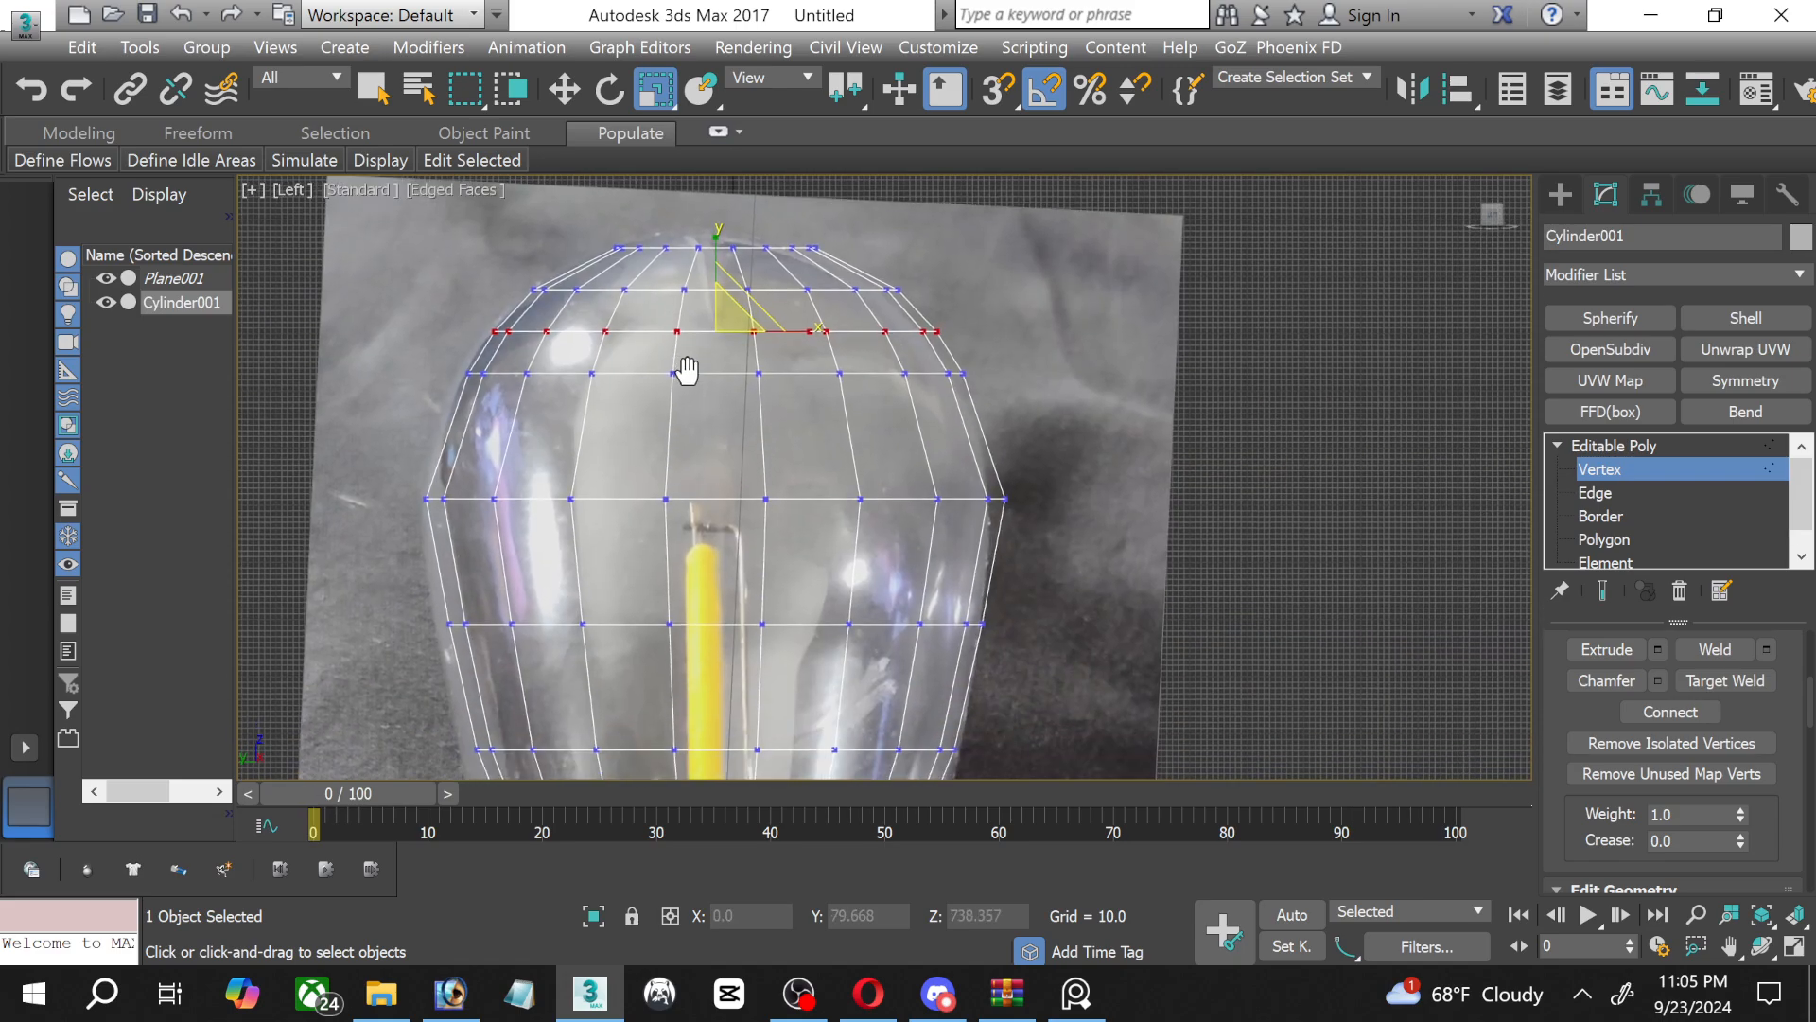
pyautogui.click(1603, 518)
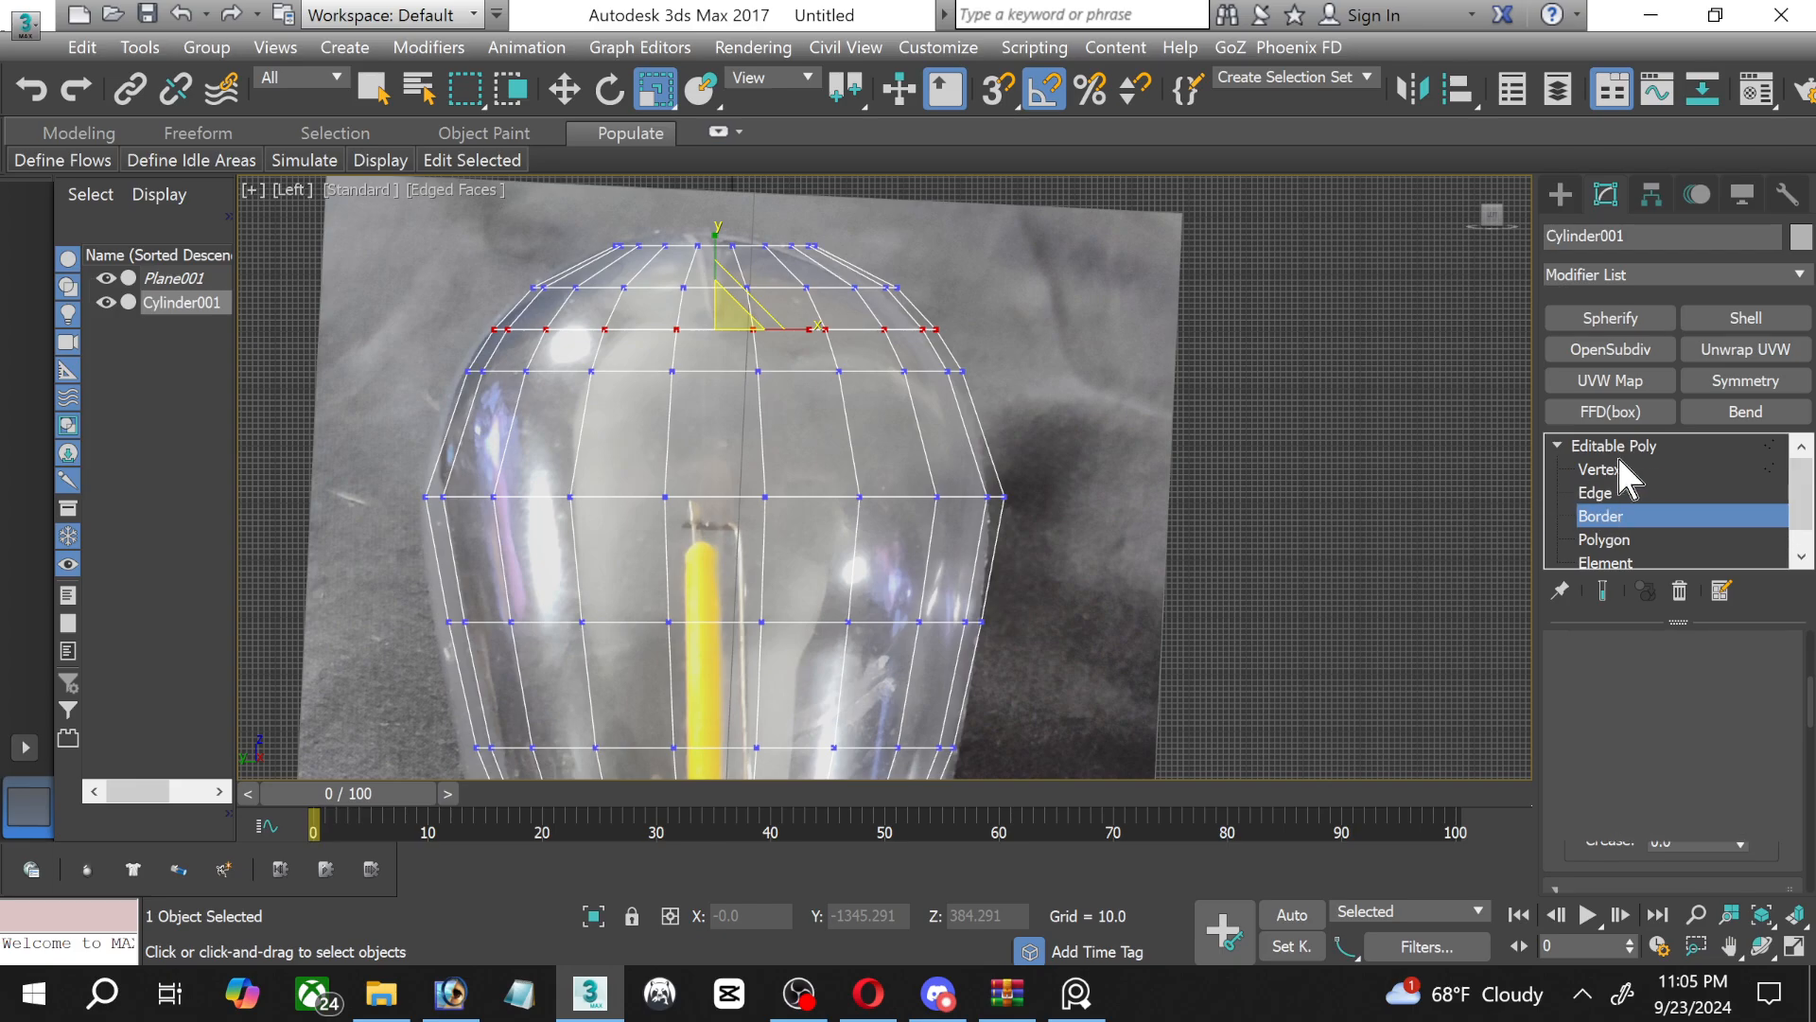
pyautogui.click(1597, 493)
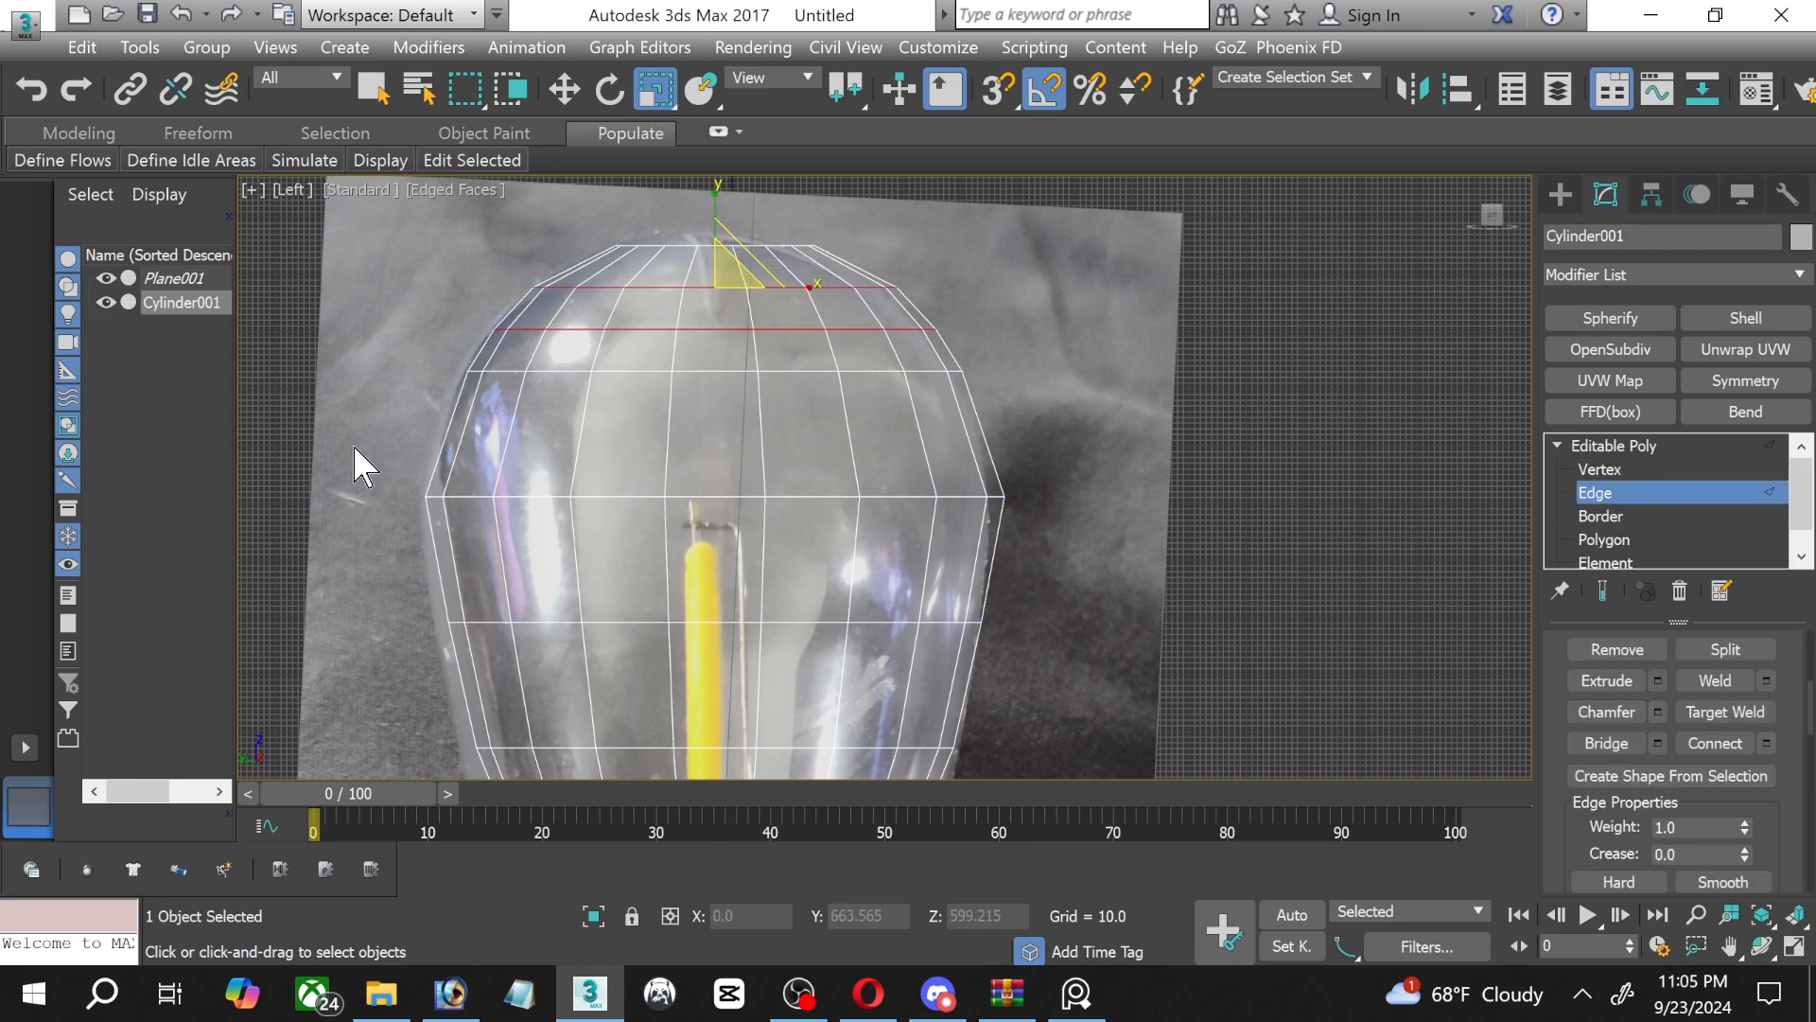
pyautogui.moveTo(354, 448); pyautogui.dragTo(1124, 415)
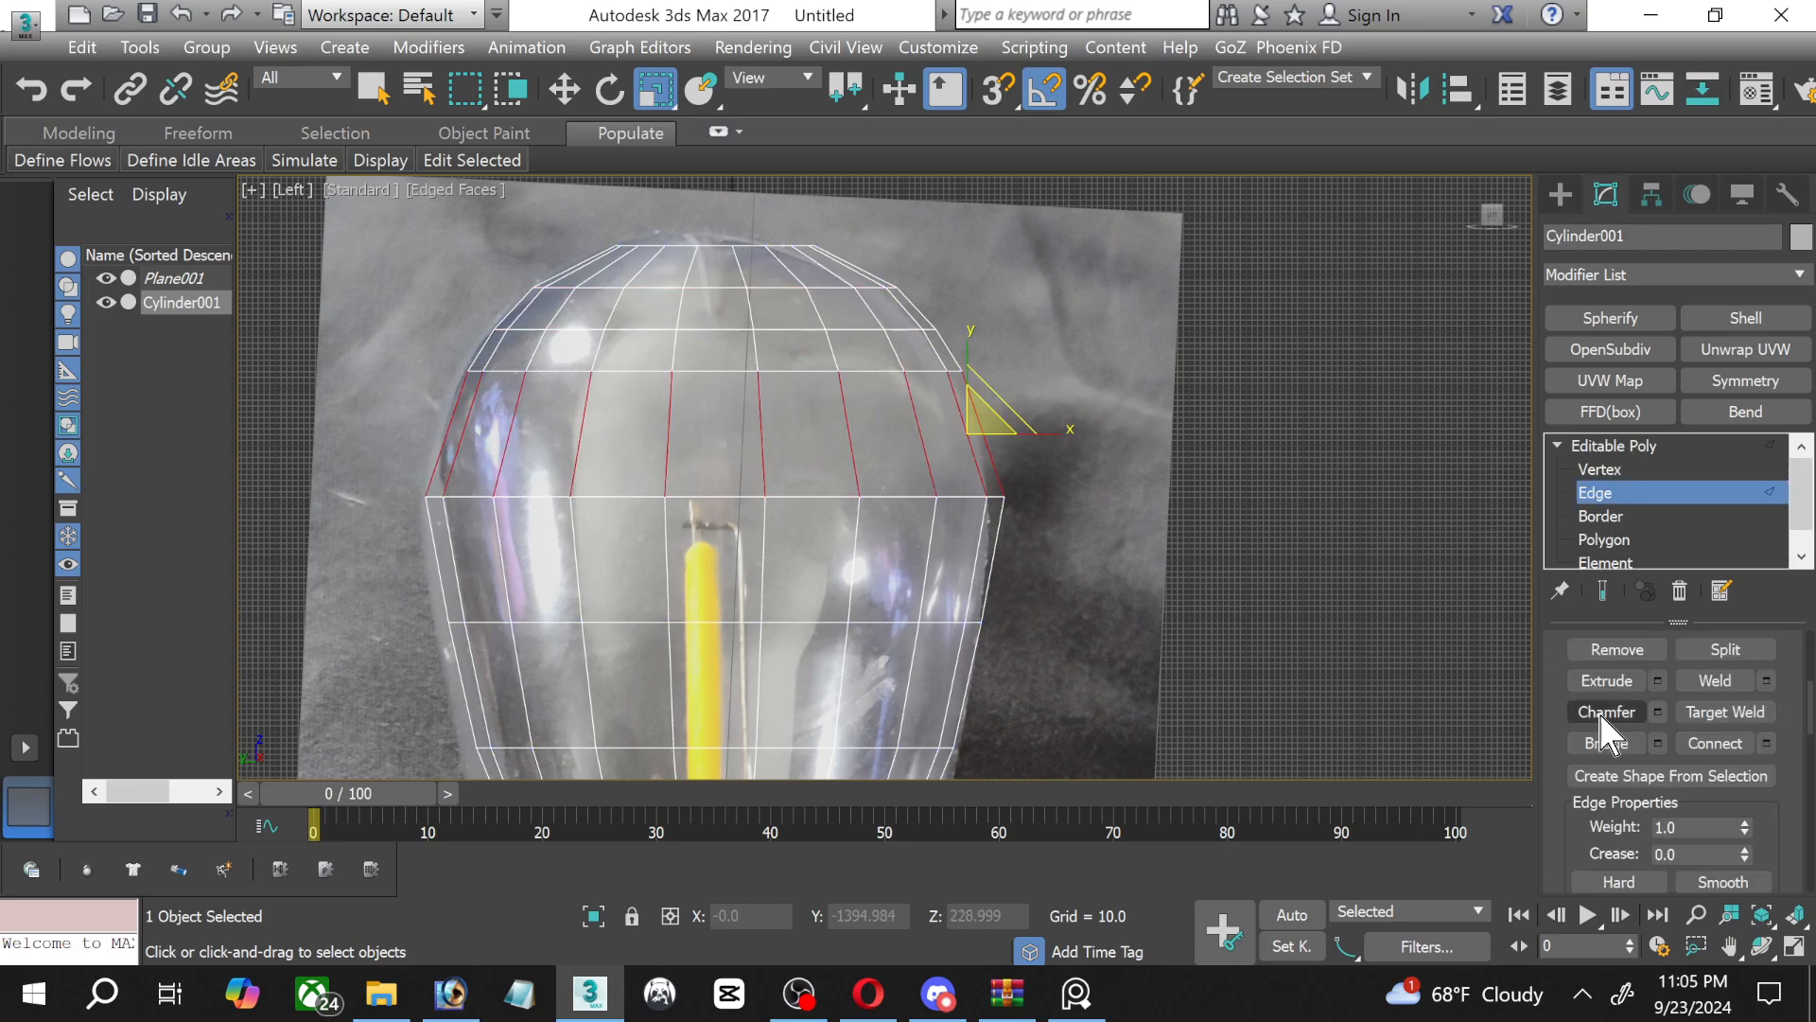
pyautogui.click(1715, 743)
pyautogui.moveTo(374, 572); pyautogui.dragTo(1173, 531)
pyautogui.click(1717, 747)
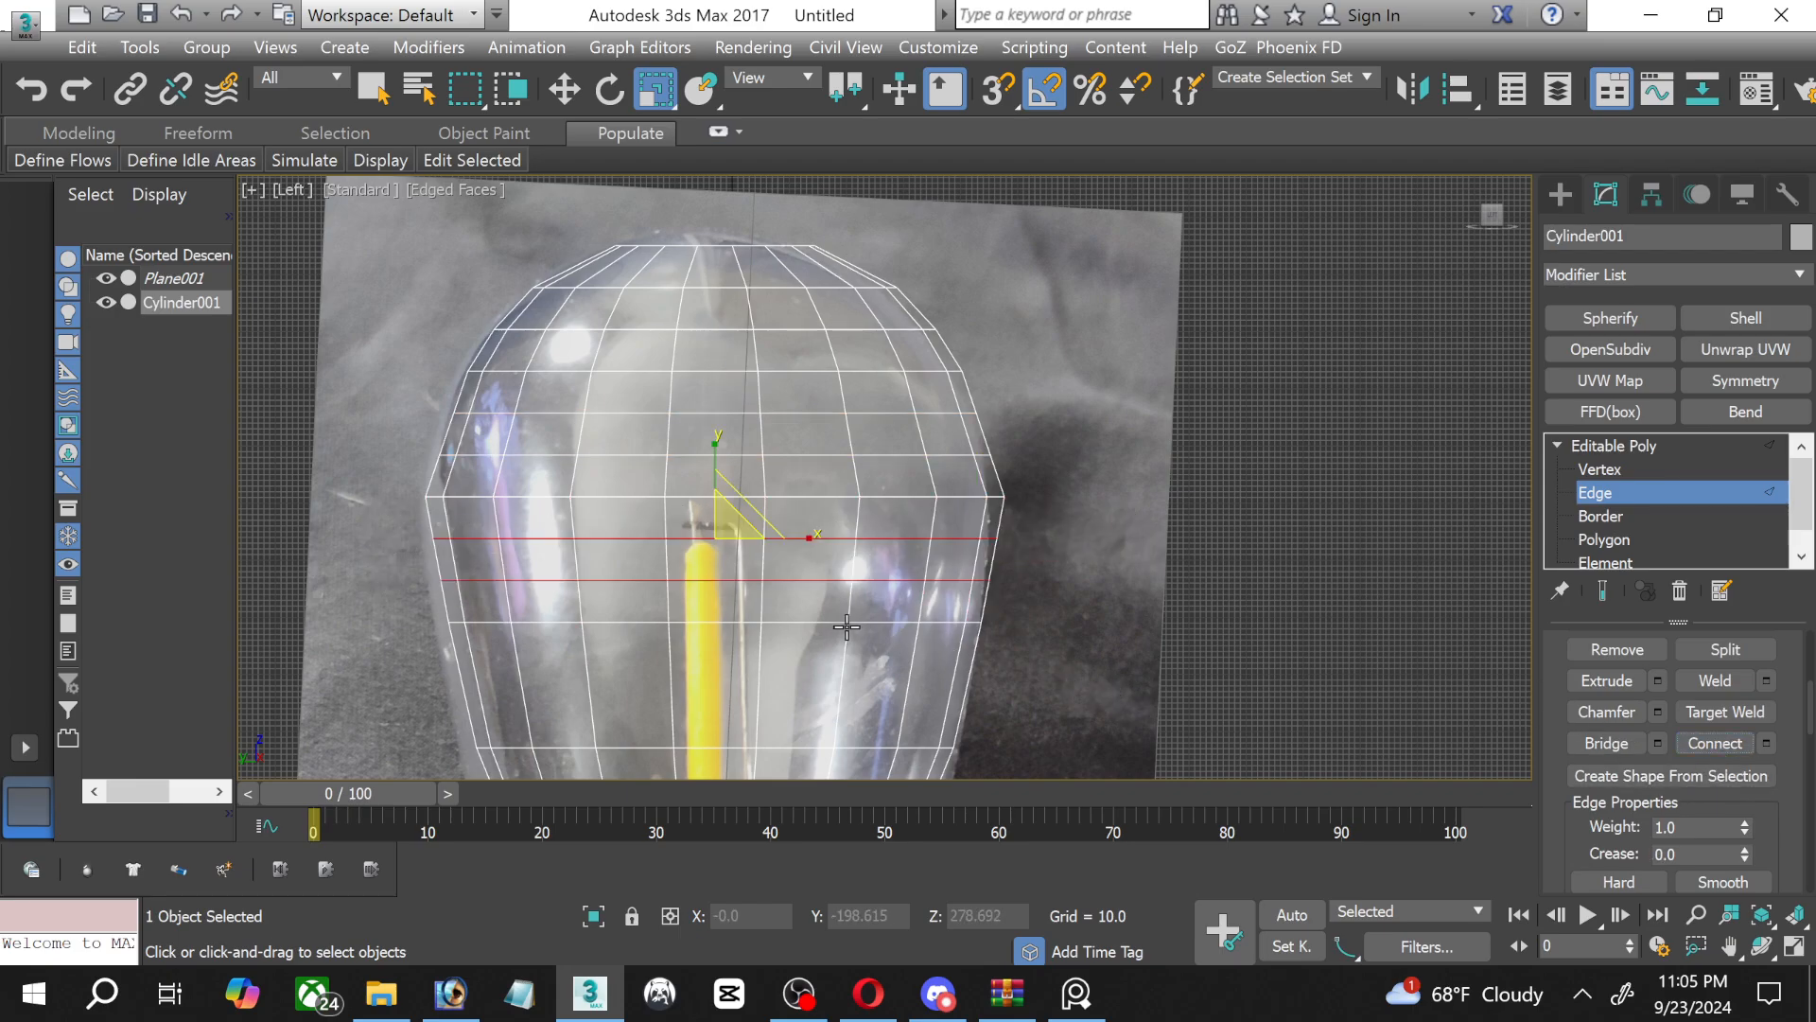
# Connect the vertical edges of the next three tapering bands down the glass with 2 segments each.
pyautogui.moveTo(843, 488); pyautogui.dragTo(840, 346, button='middle')
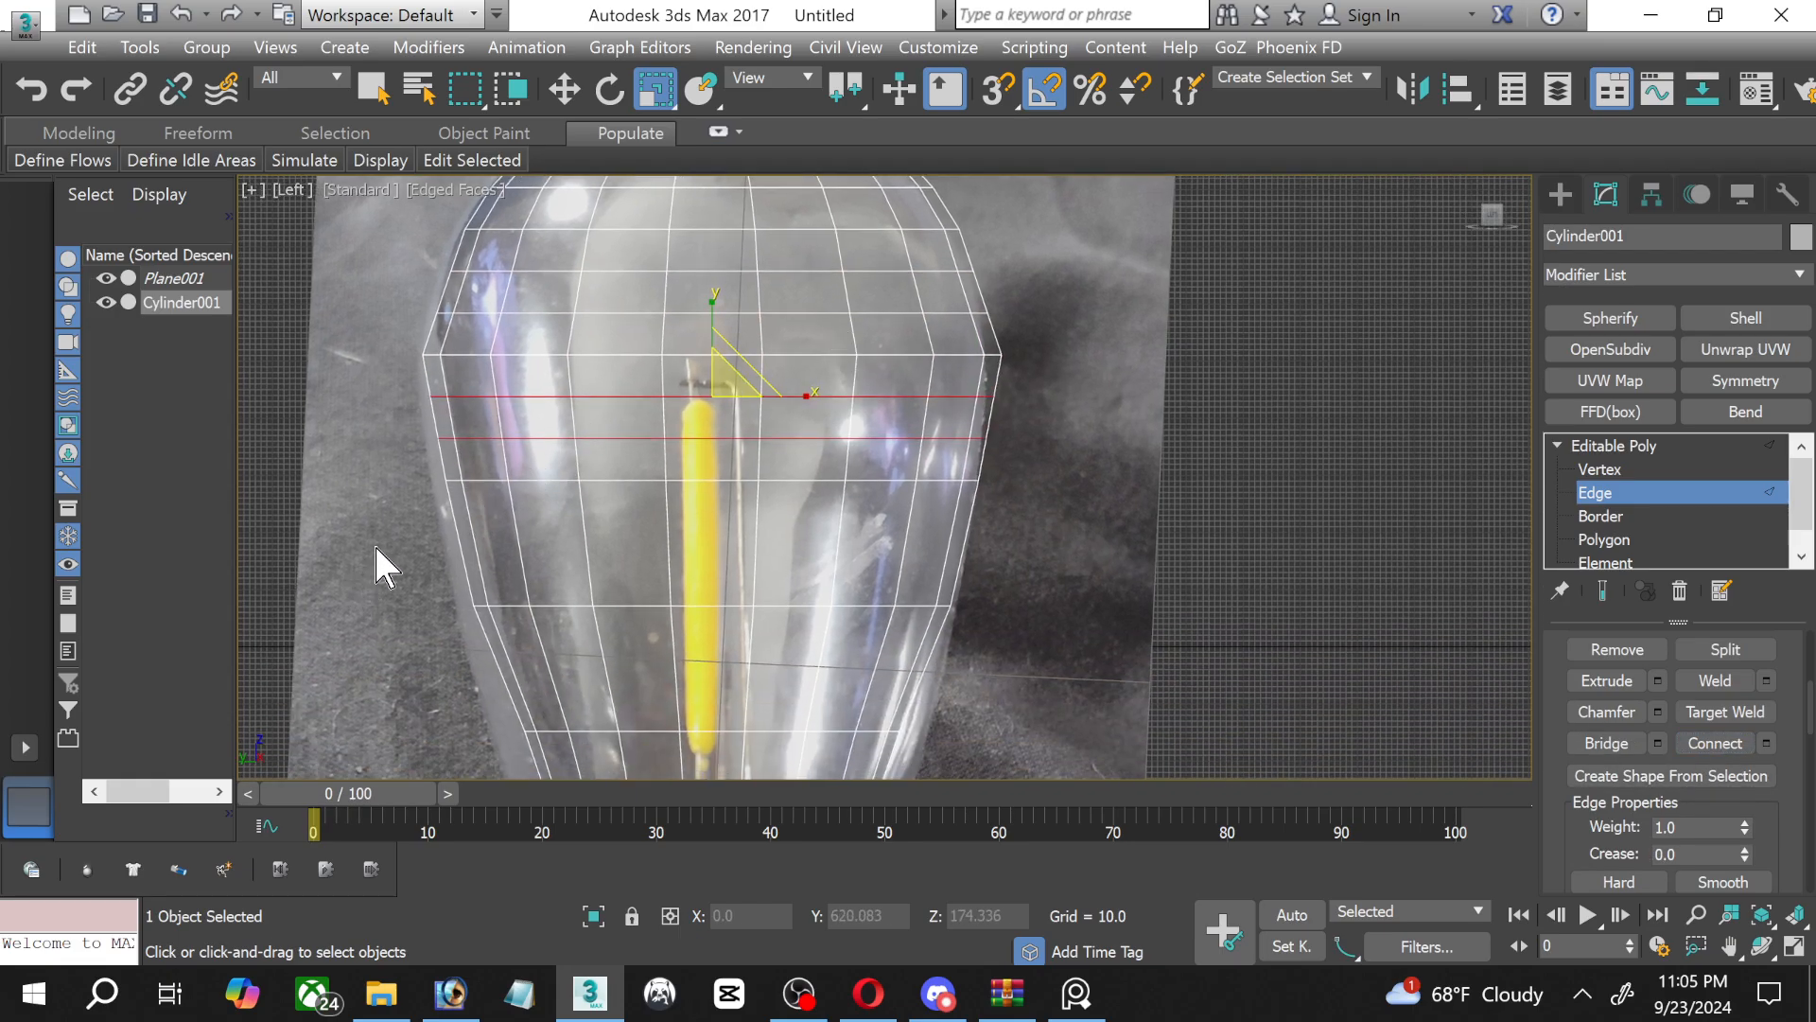
pyautogui.moveTo(430, 547); pyautogui.dragTo(1078, 582)
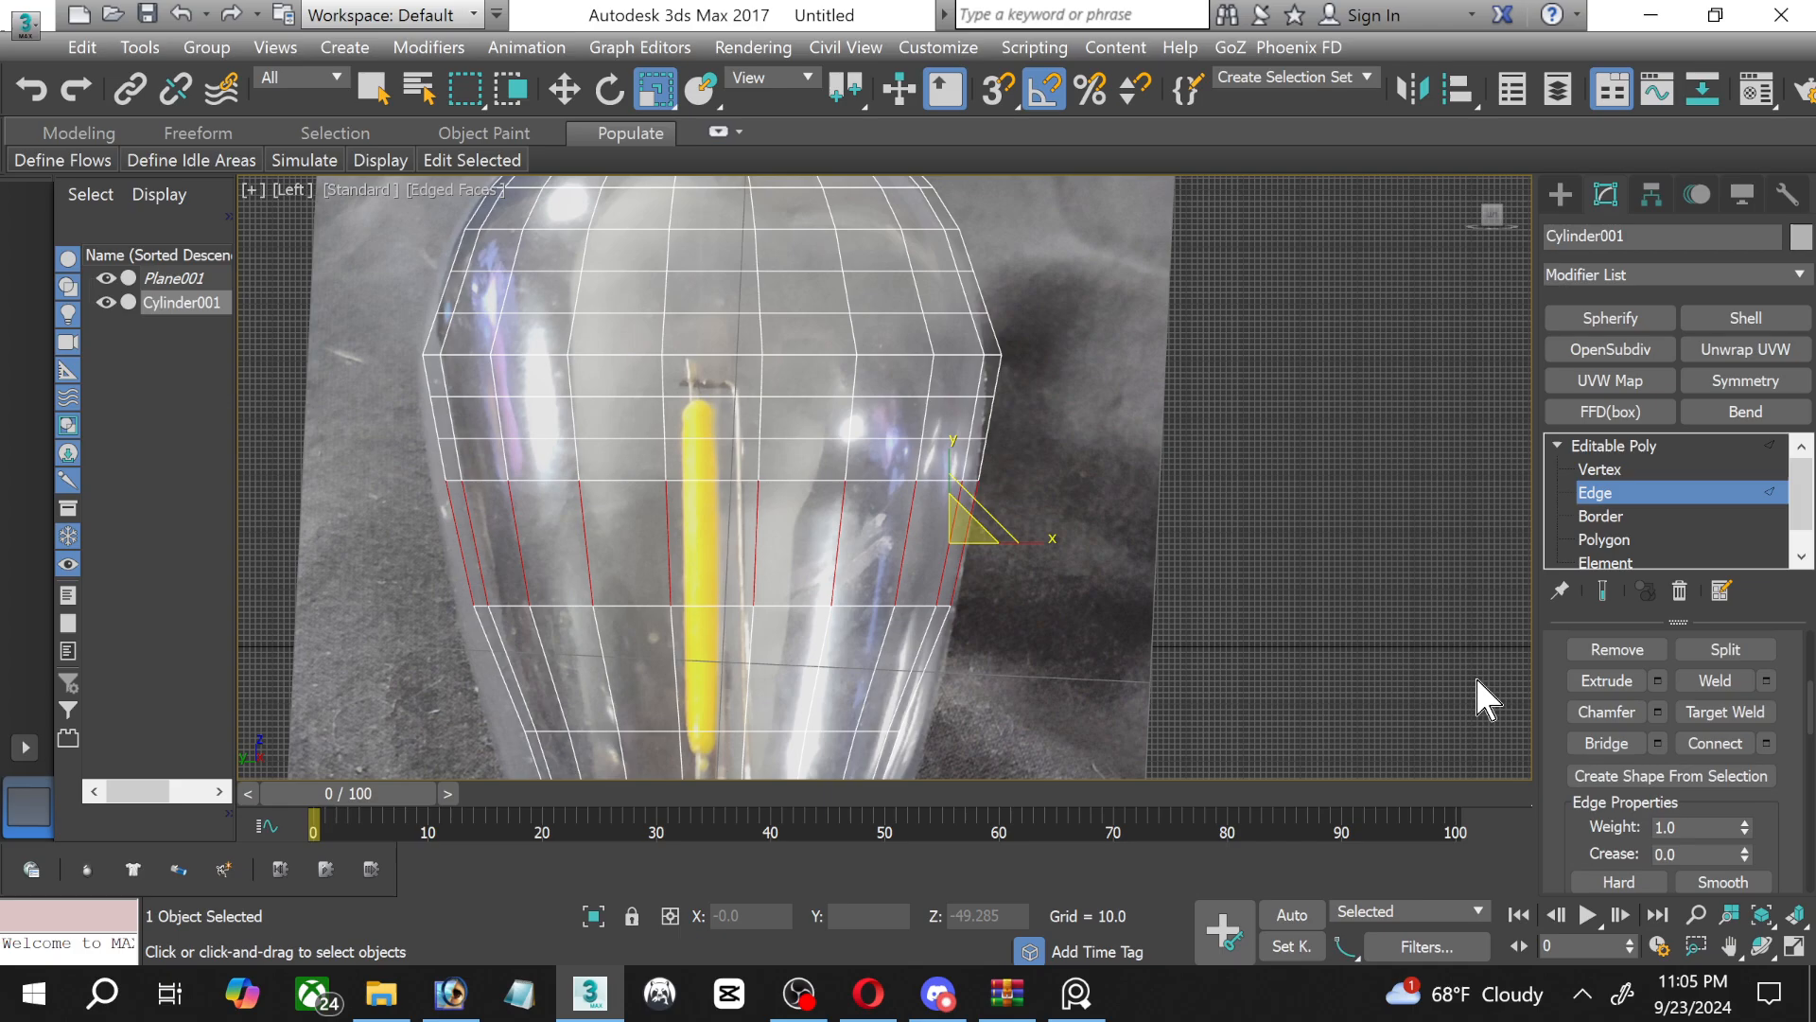
pyautogui.click(1731, 754)
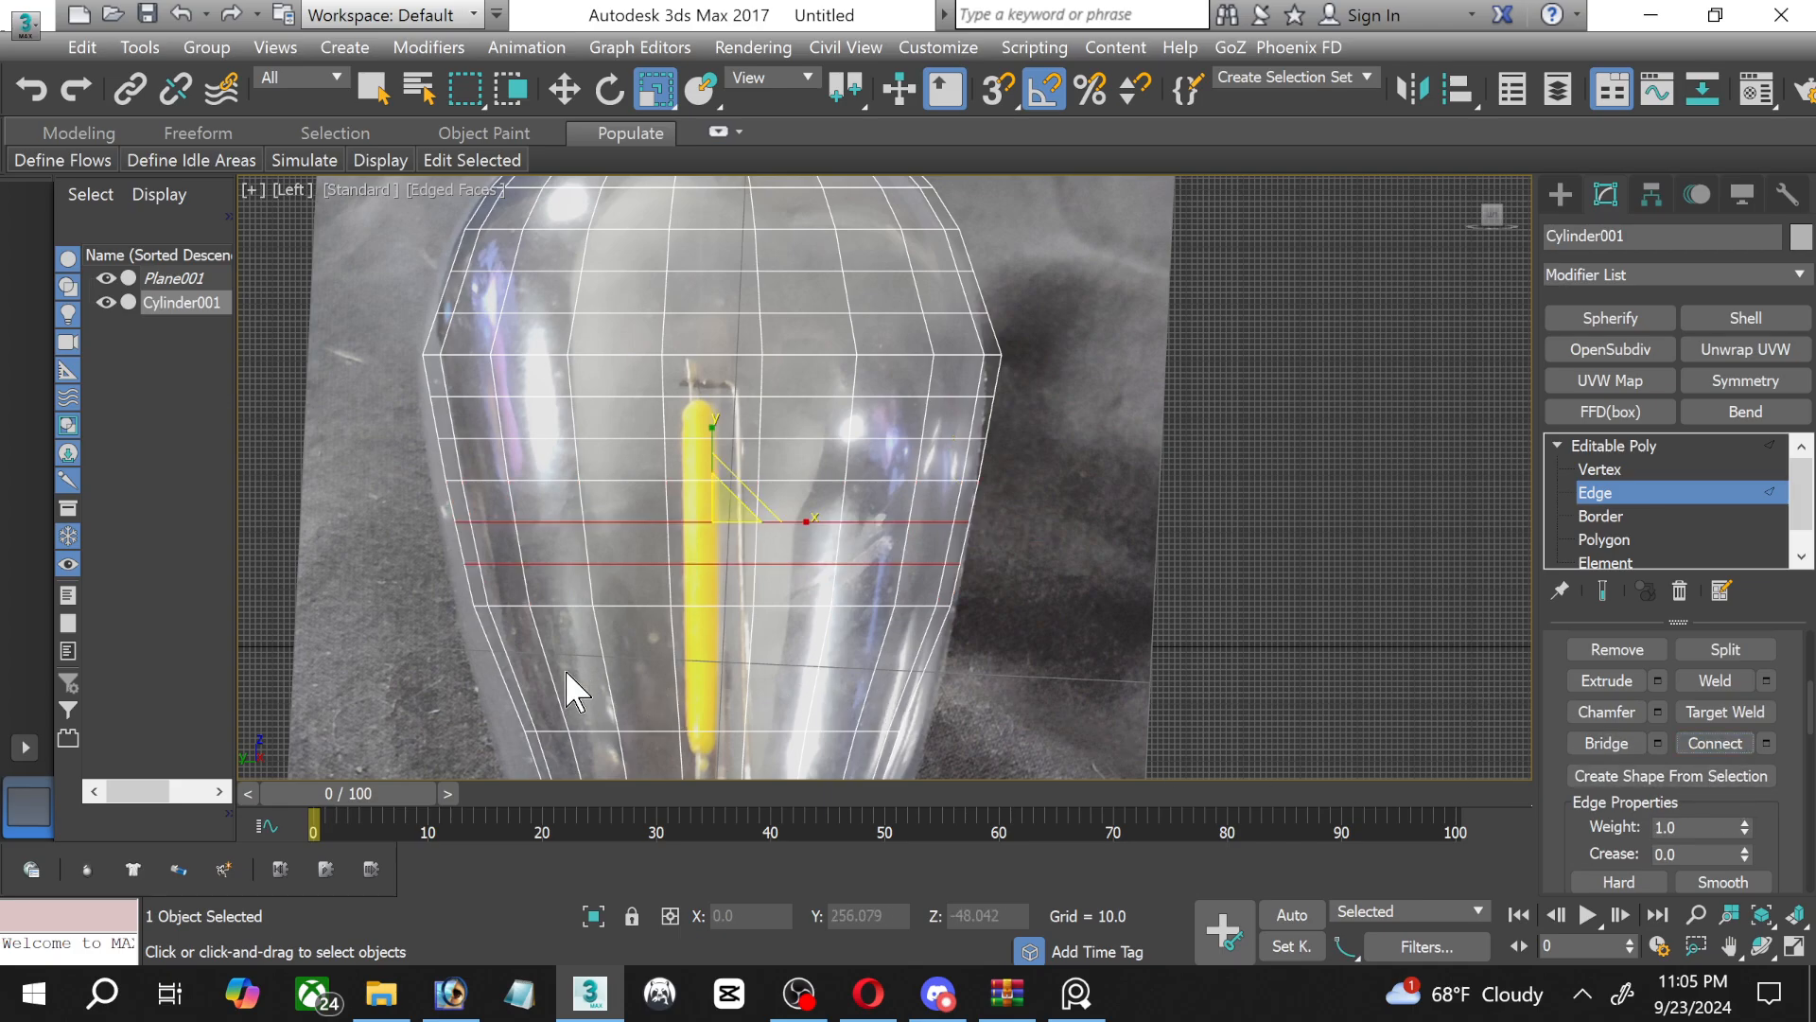
pyautogui.moveTo(941, 676); pyautogui.dragTo(942, 677)
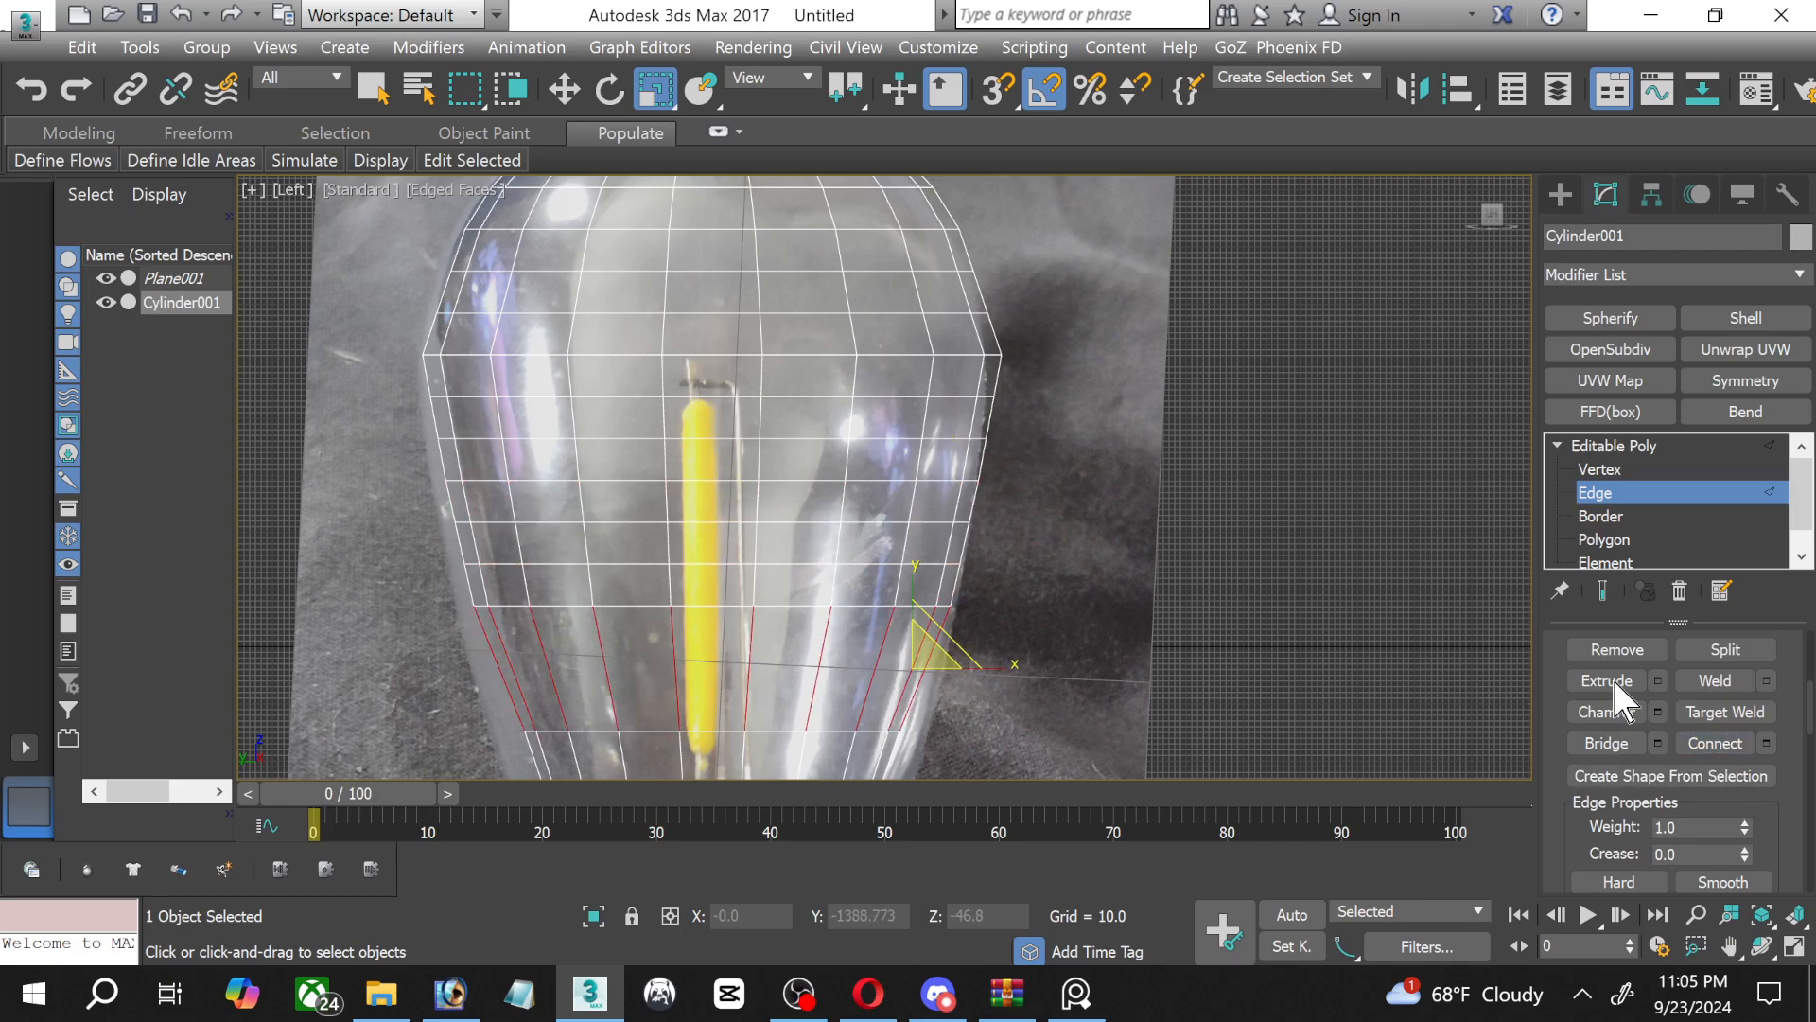
pyautogui.click(1715, 743)
pyautogui.moveTo(1272, 681); pyautogui.dragTo(1107, 519, button='middle')
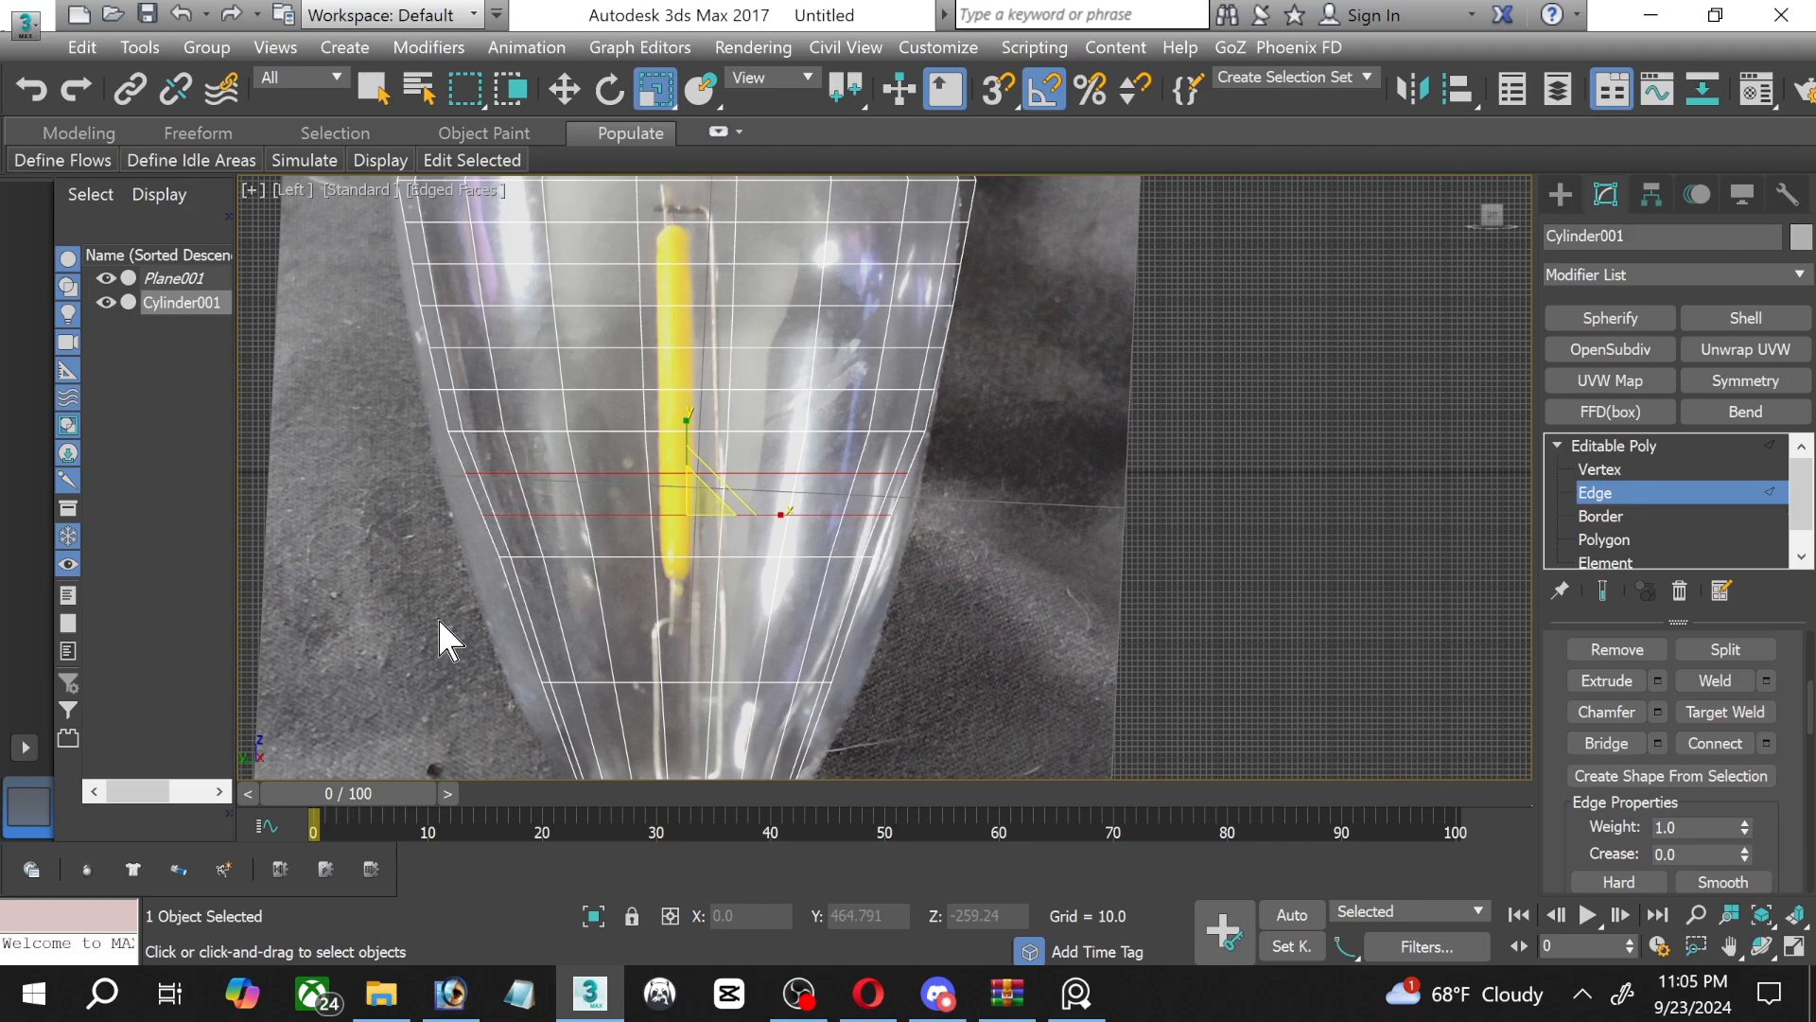
pyautogui.moveTo(437, 616); pyautogui.dragTo(1041, 625)
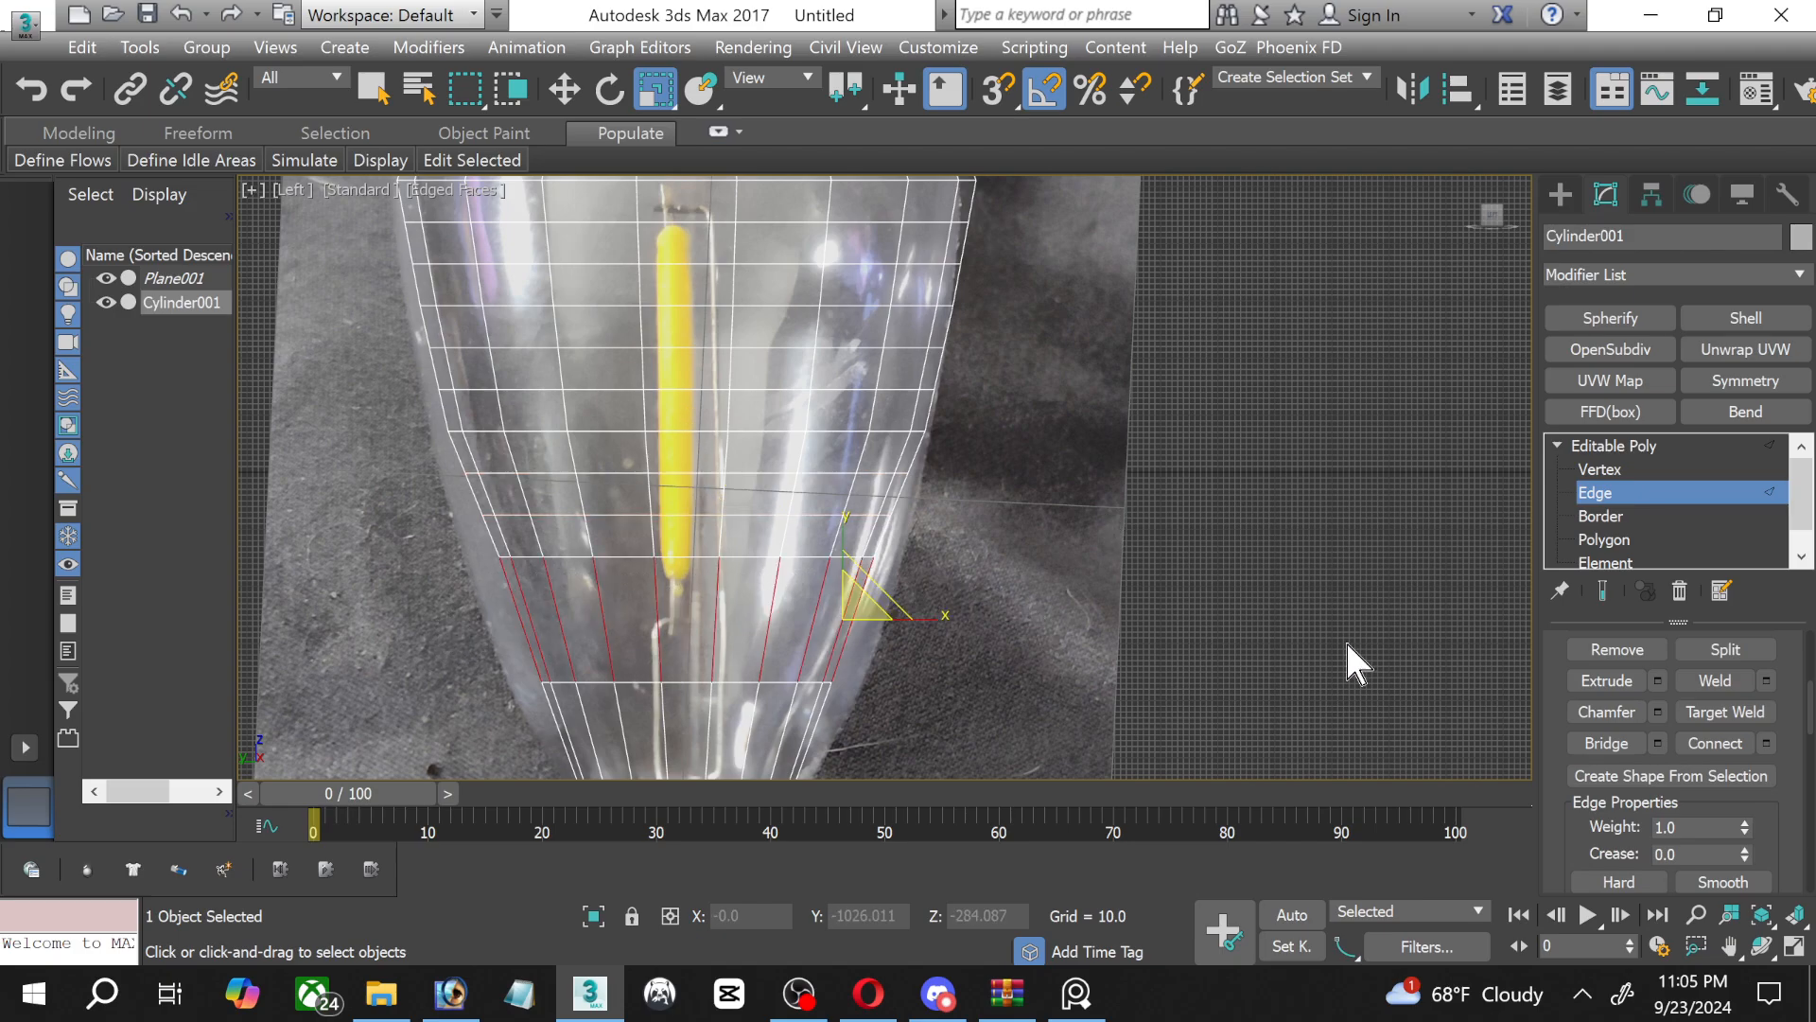
pyautogui.click(1715, 745)
# Return to vertex editing and scale the widest vertex ring slightly inward to smooth the bulge of the glass.
pyautogui.moveTo(1009, 373); pyautogui.dragTo(1039, 628, button='middle')
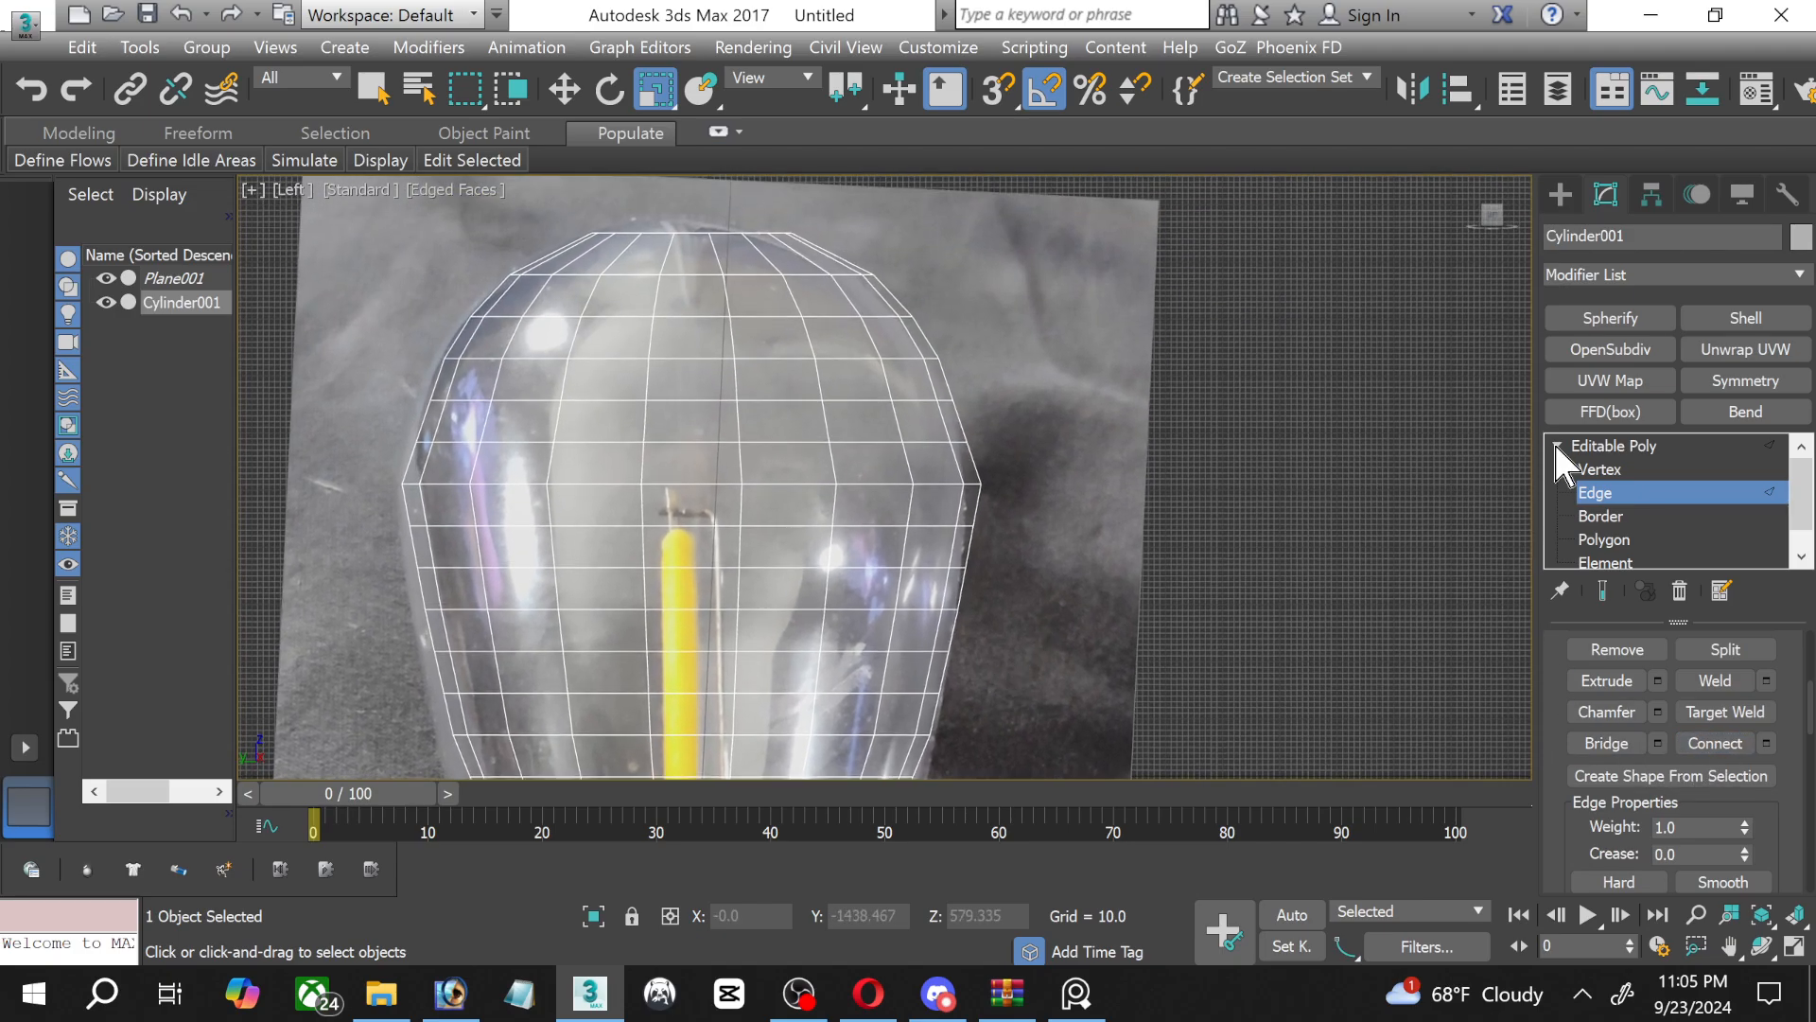
pyautogui.click(1598, 469)
pyautogui.scroll(3, 652, 587)
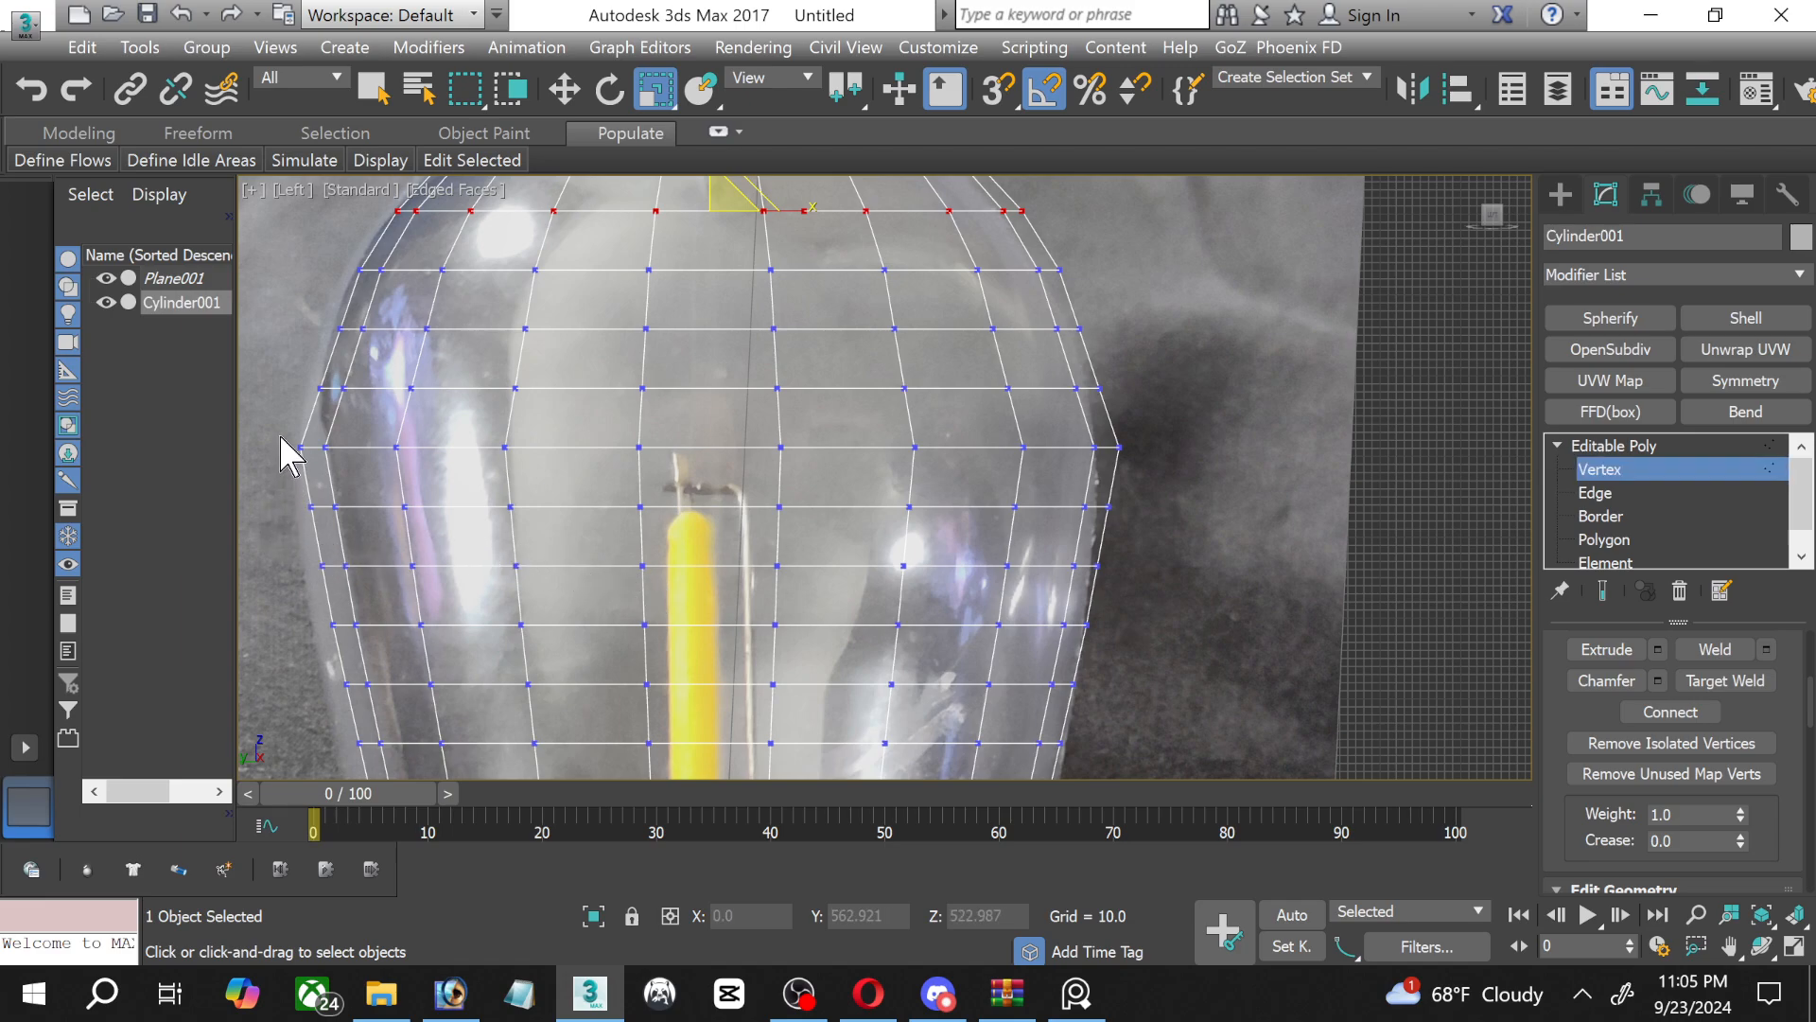
pyautogui.moveTo(281, 436); pyautogui.dragTo(1268, 466)
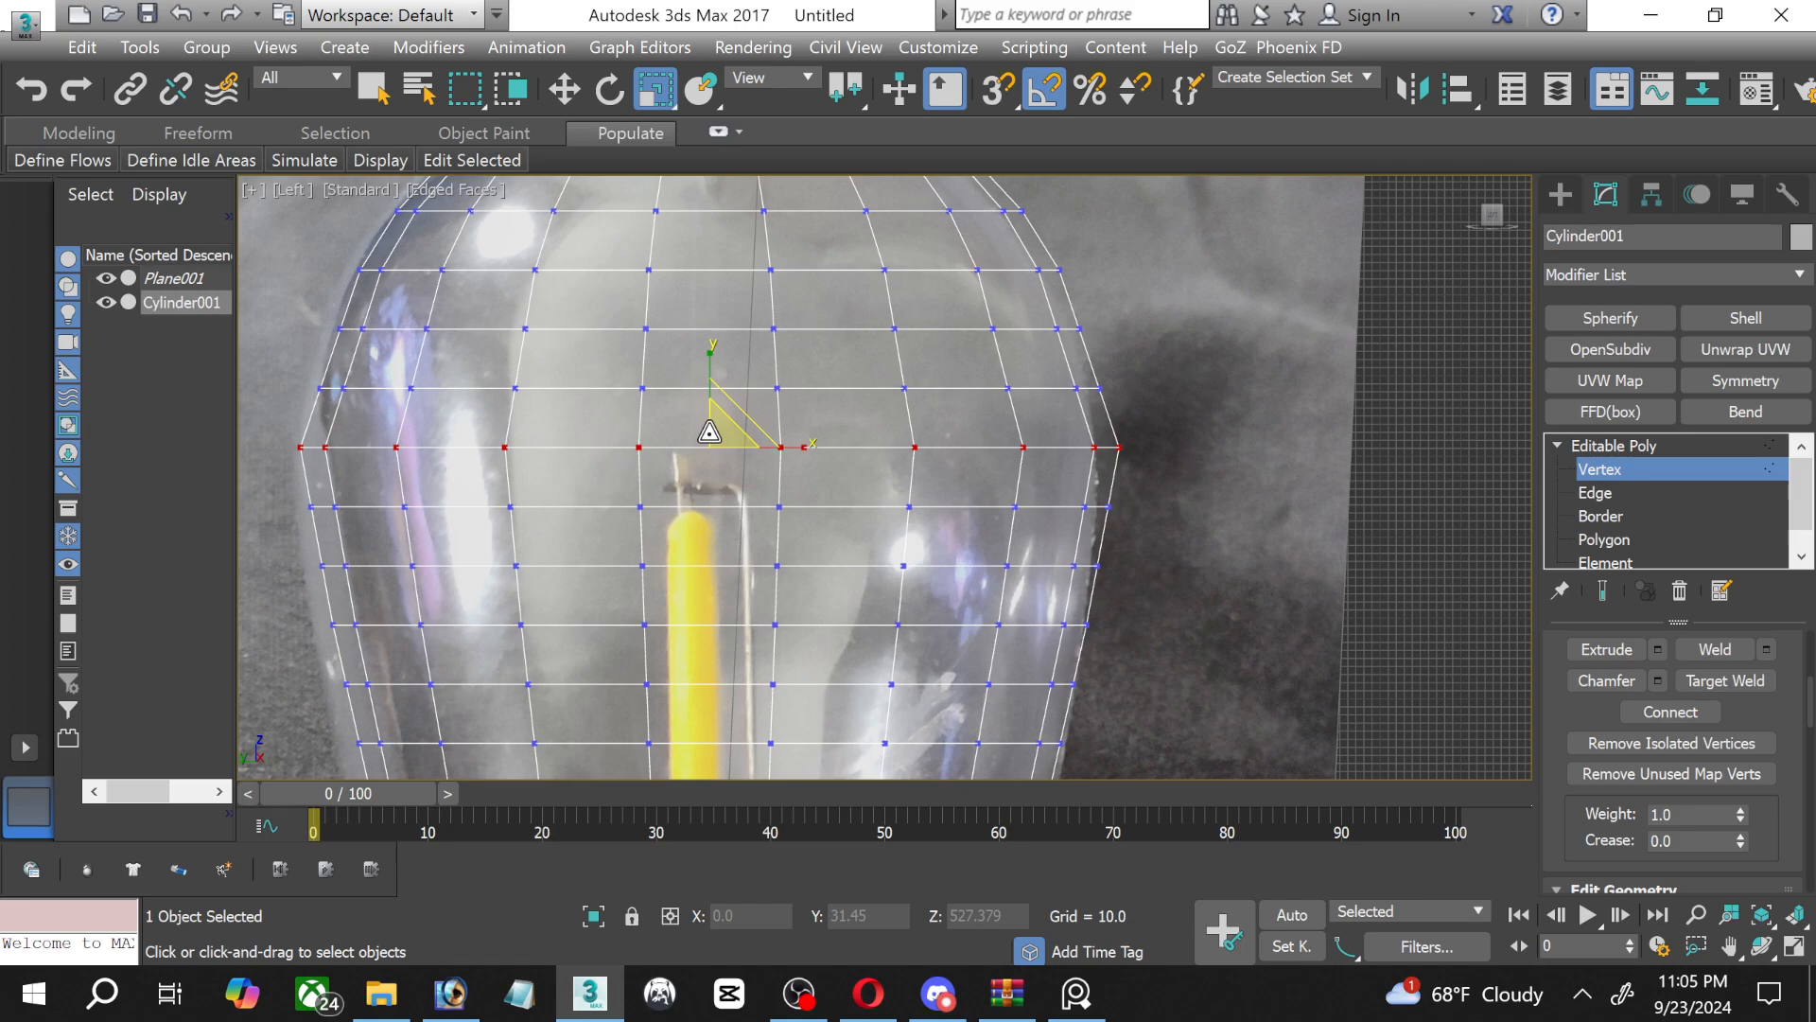
pyautogui.moveTo(710, 432); pyautogui.dragTo(687, 433)
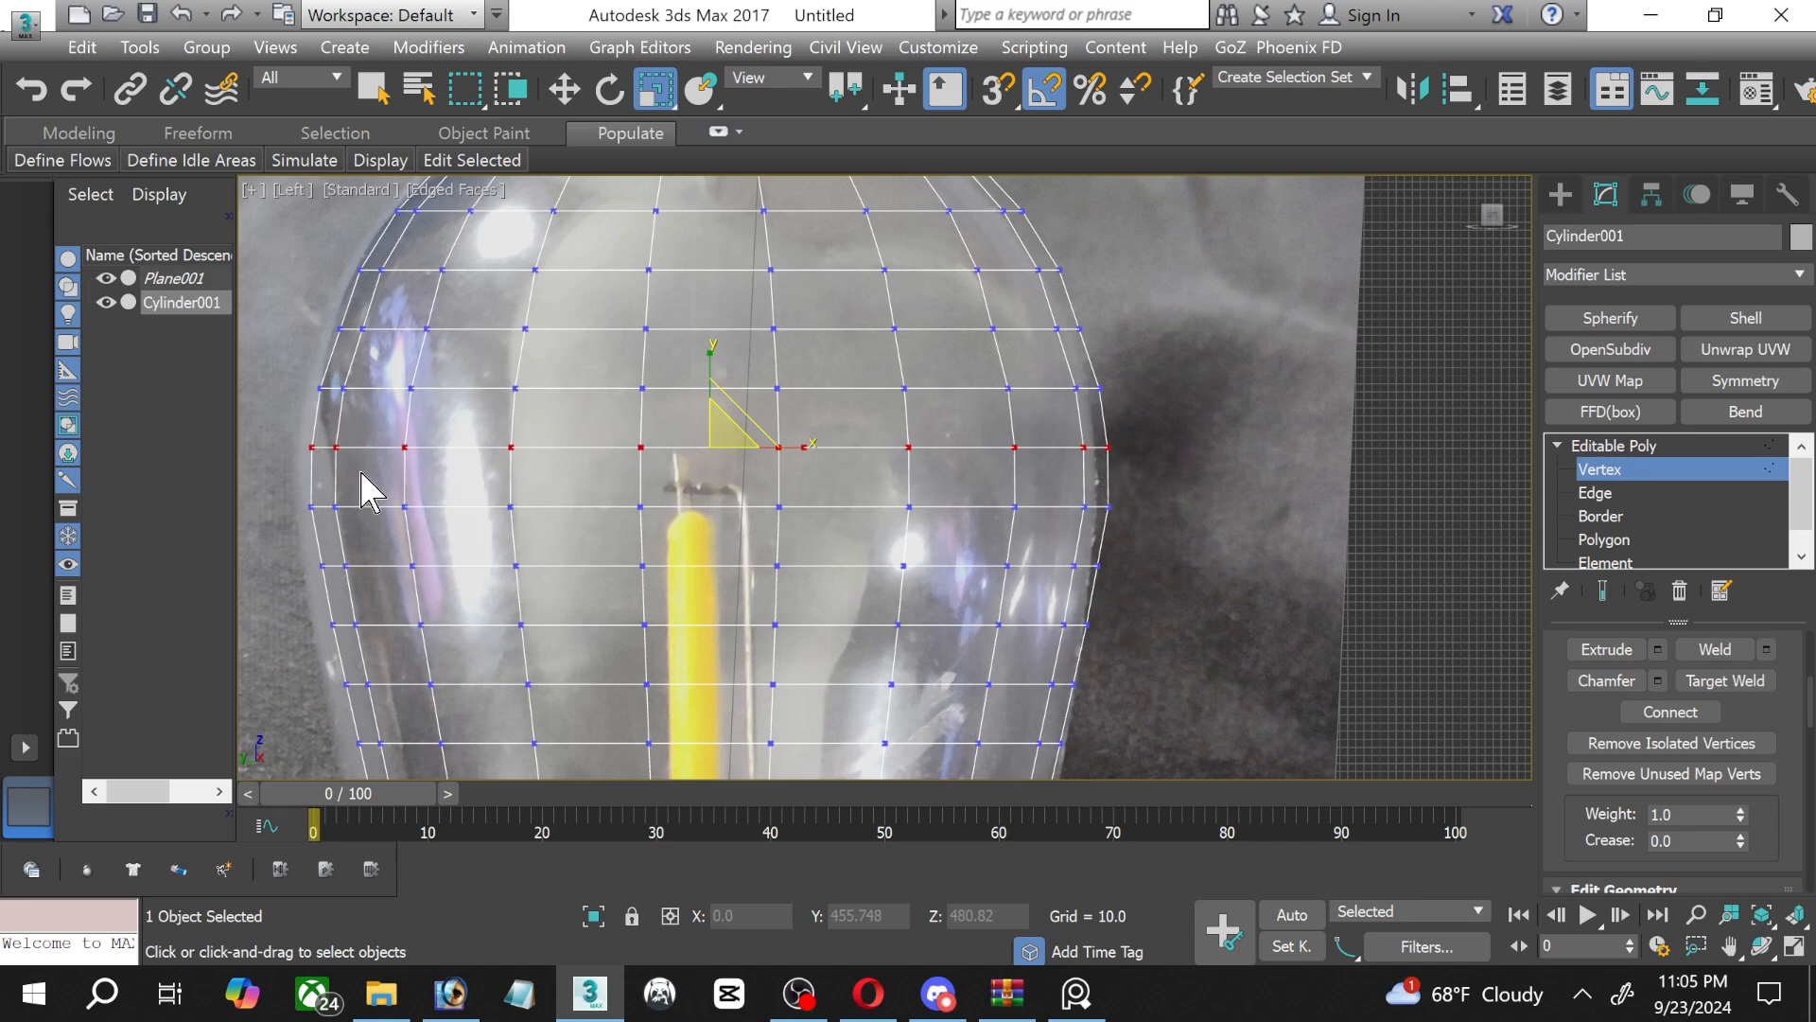
# Scale the sixth vertex ring below the widest one slightly outward to soften the bend in the taper.
pyautogui.moveTo(527, 559); pyautogui.dragTo(533, 363, button='middle')
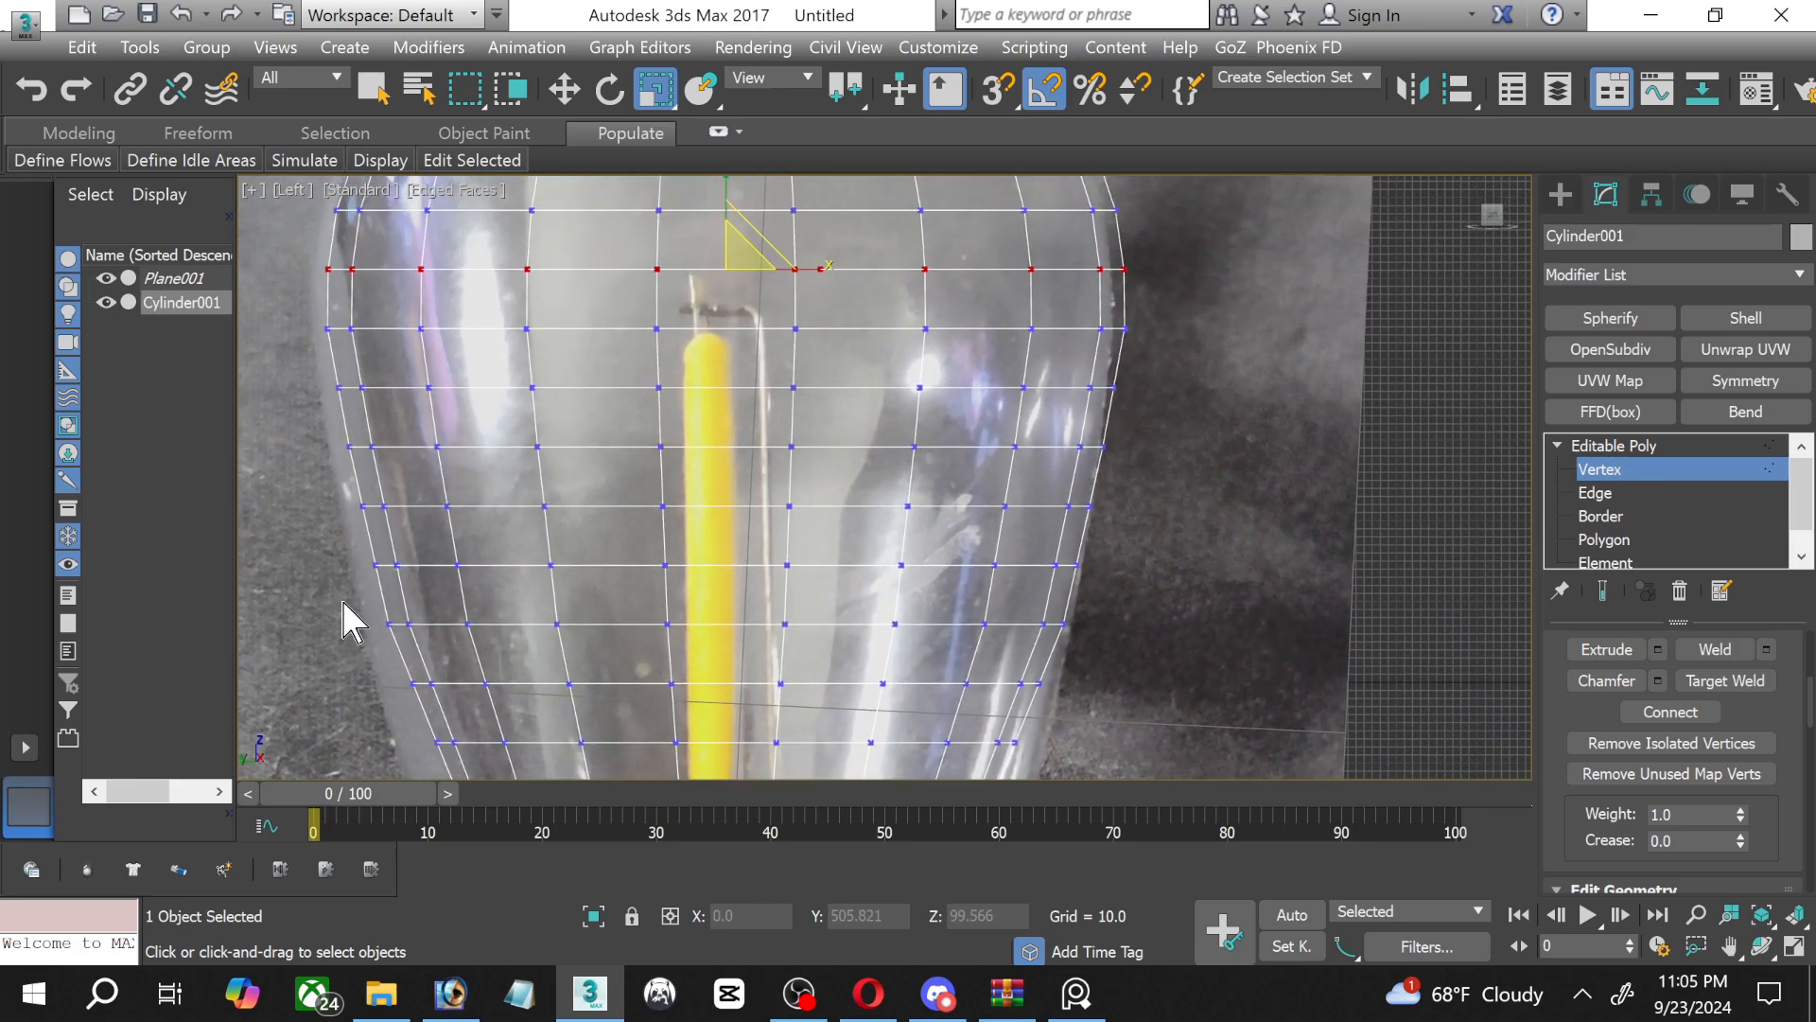
pyautogui.moveTo(350, 621); pyautogui.dragTo(1079, 660)
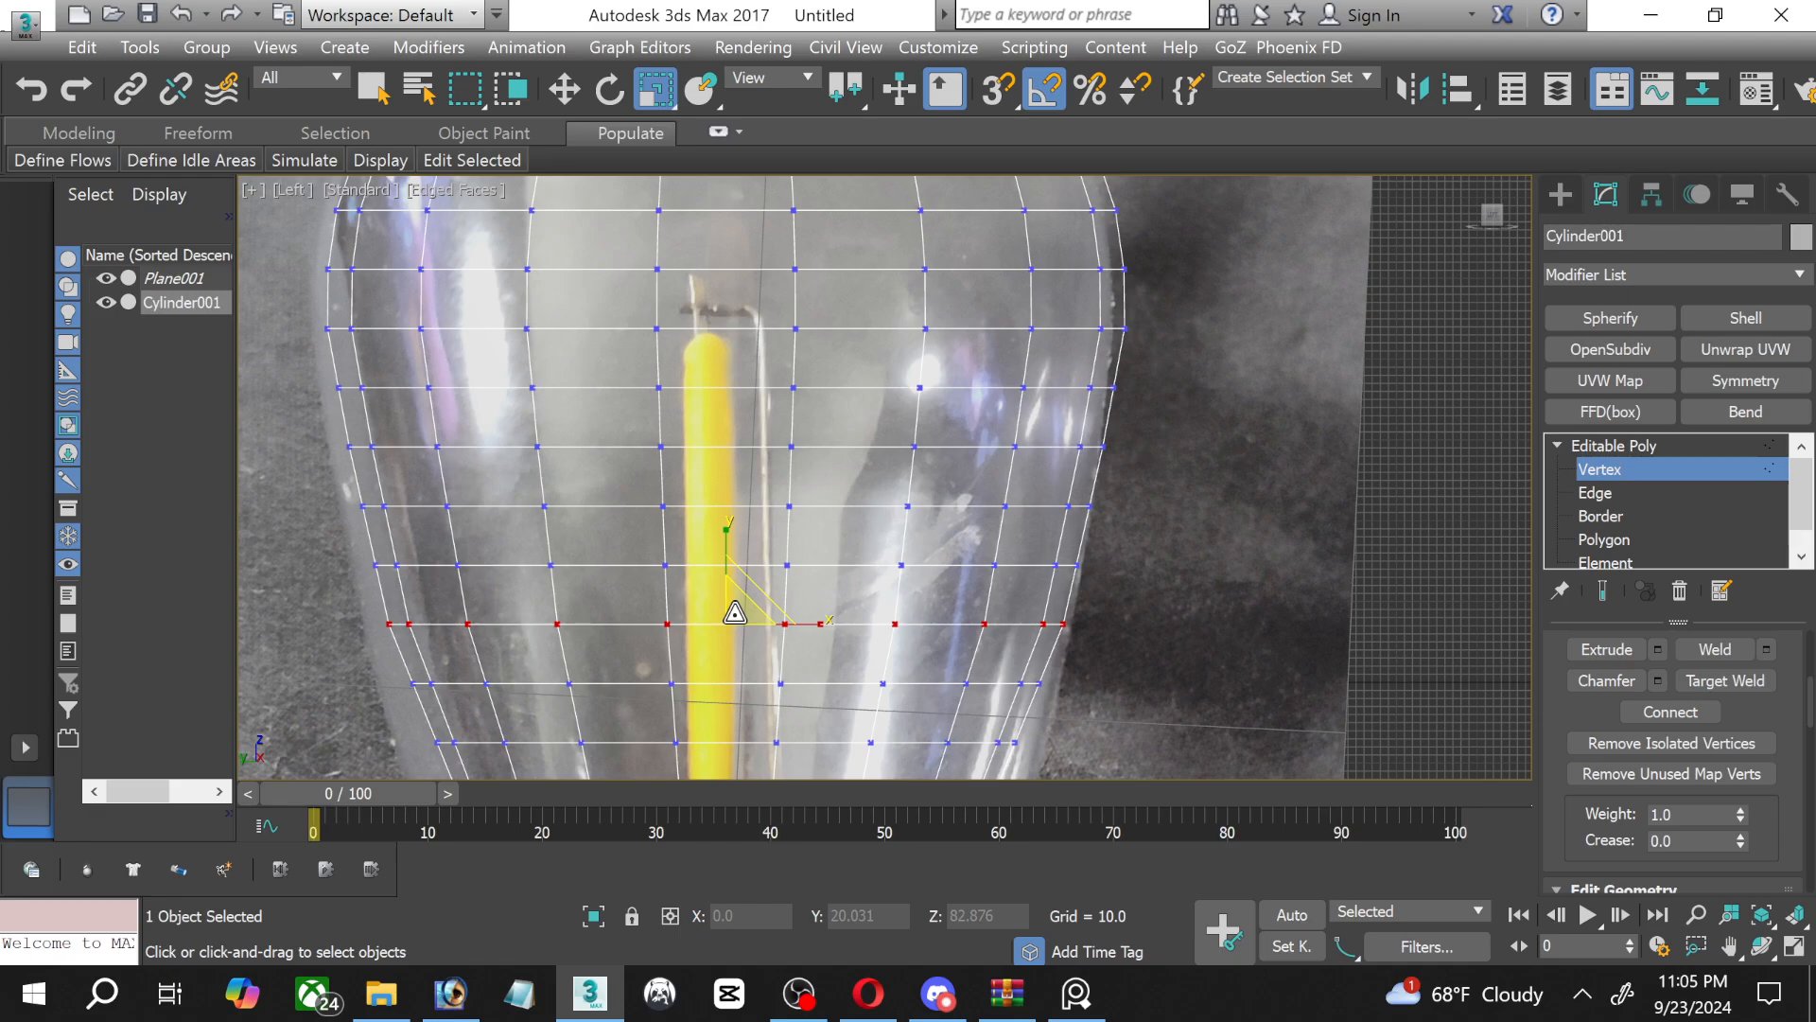
pyautogui.moveTo(735, 615); pyautogui.dragTo(733, 612)
pyautogui.moveTo(733, 612); pyautogui.dragTo(735, 610, button='middle')
pyautogui.scroll(-10, 735, 610)
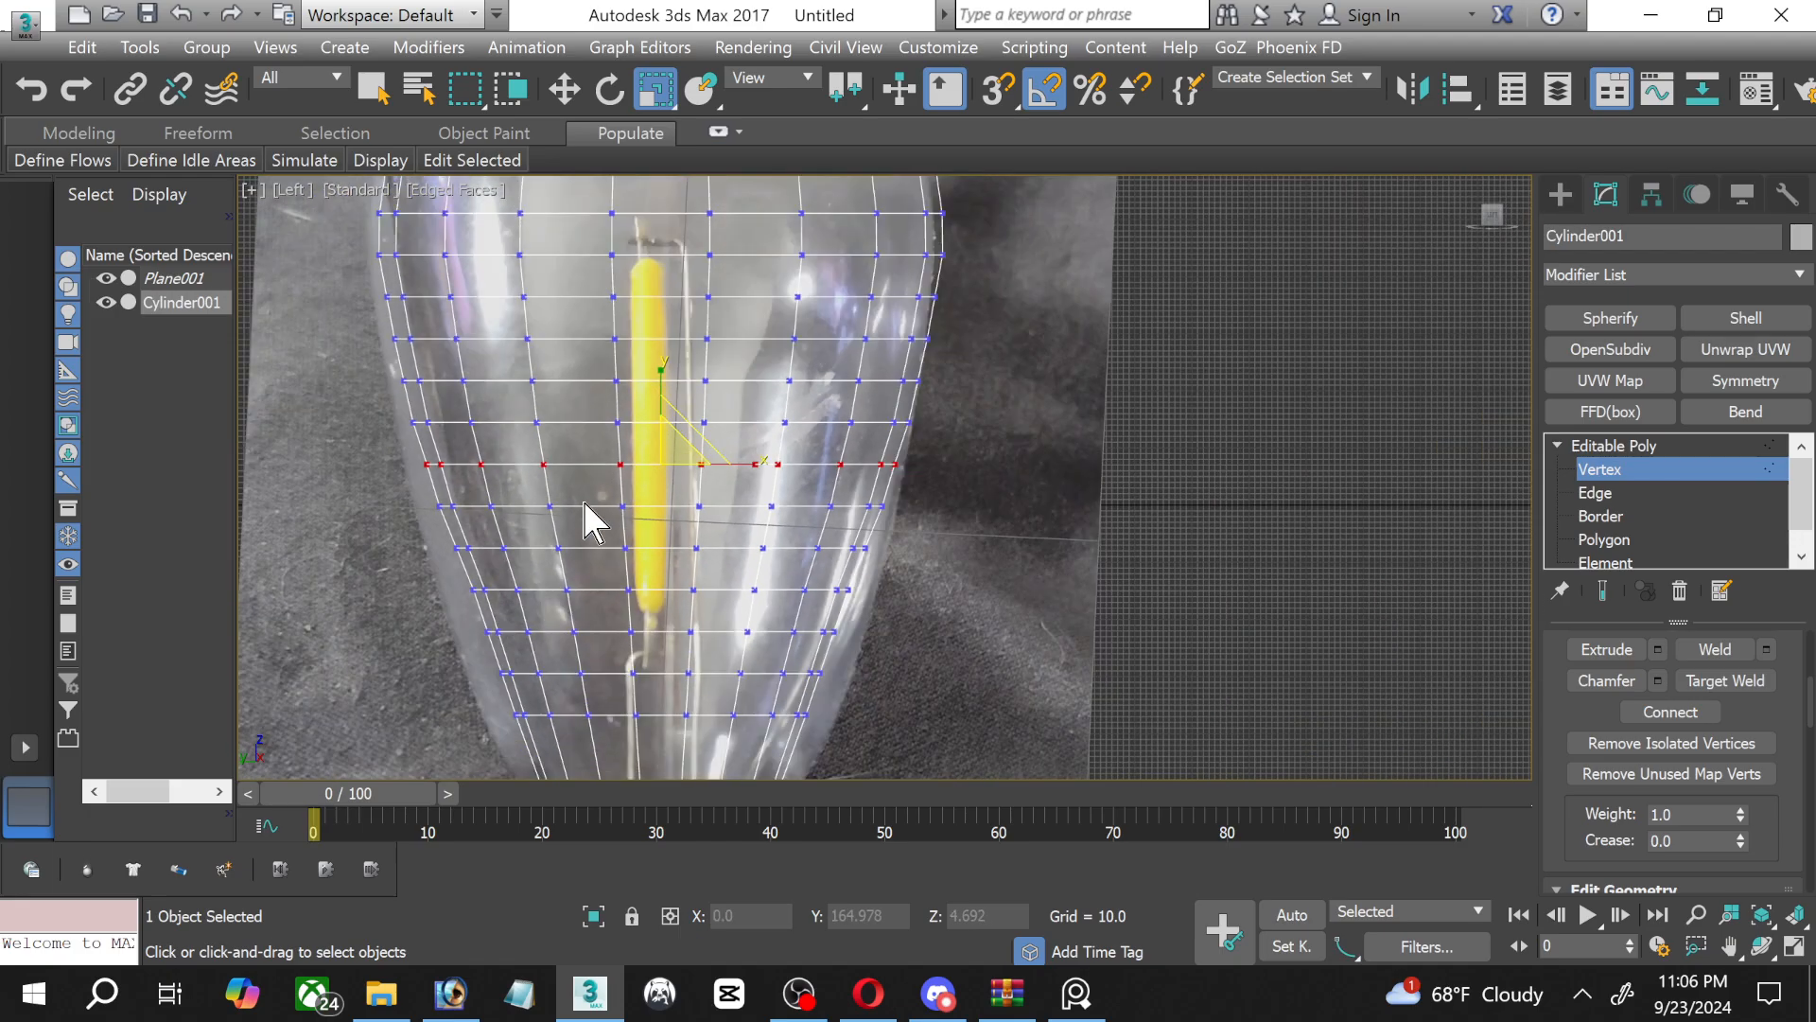
# Switch to polygon editing, restore the four-viewport layout, and show edged faces in the Perspective view.
pyautogui.scroll(8, 776, 423)
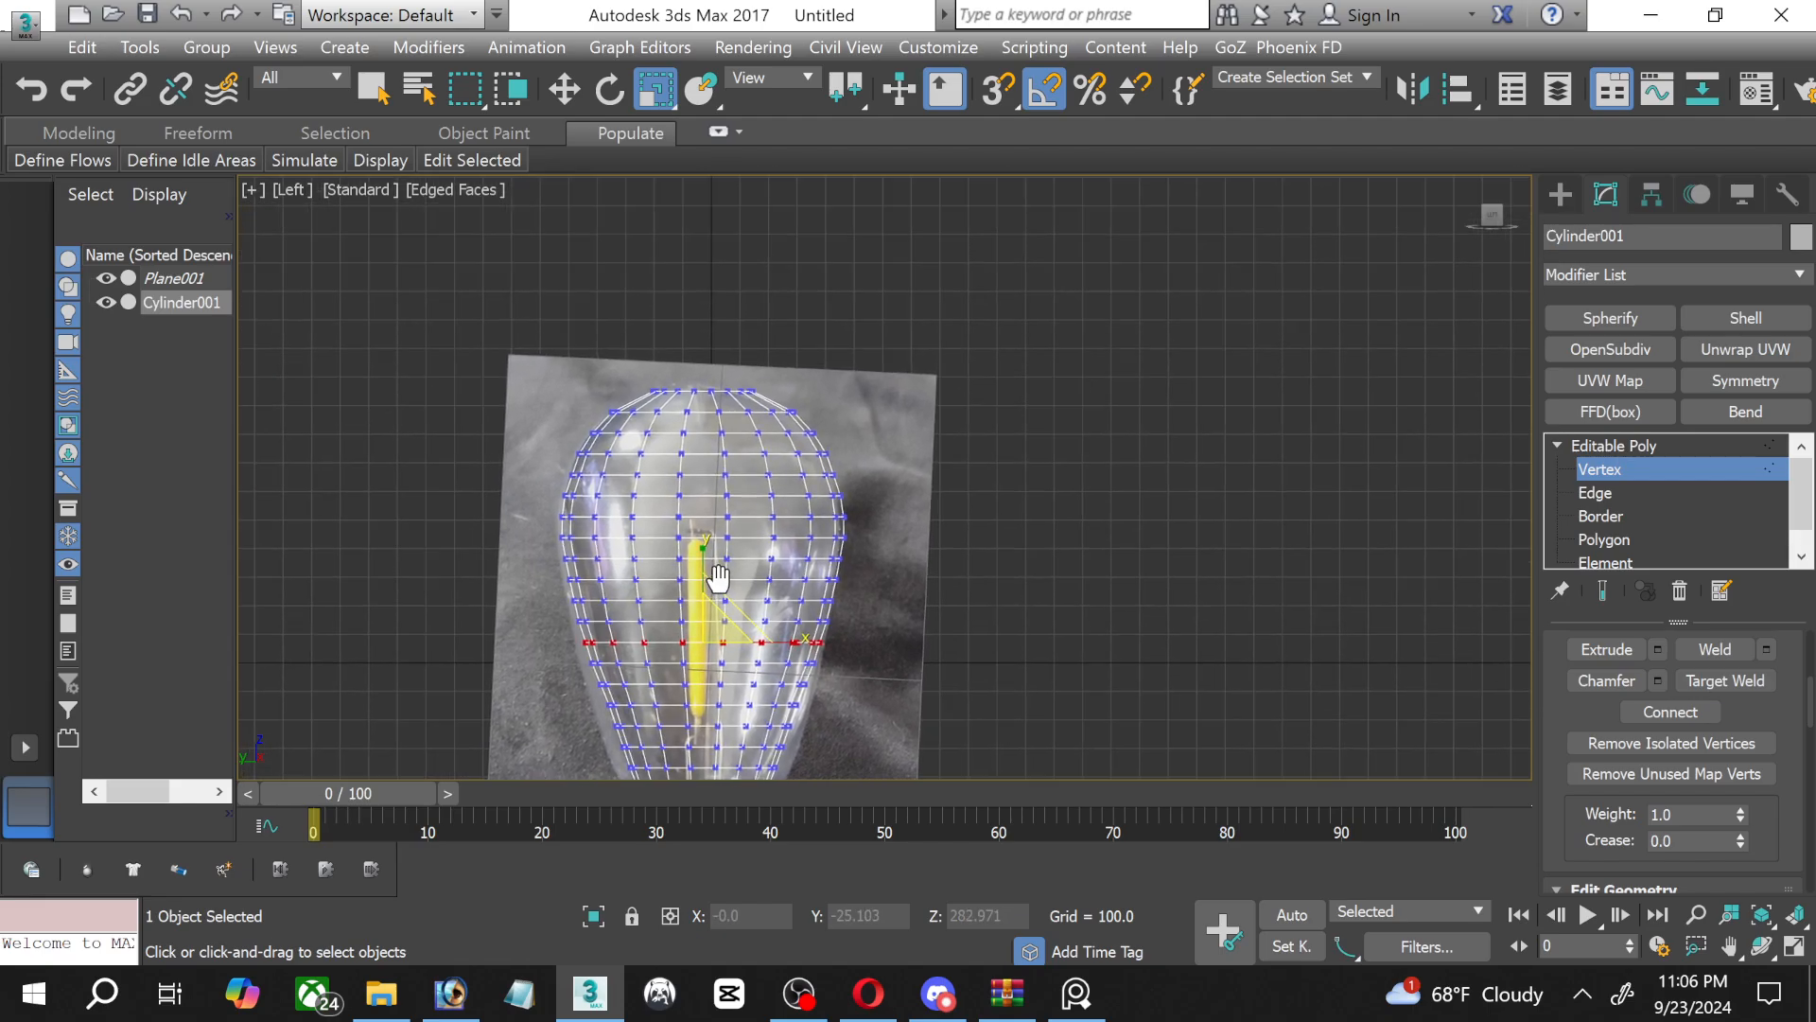
pyautogui.scroll(6, 843, 593)
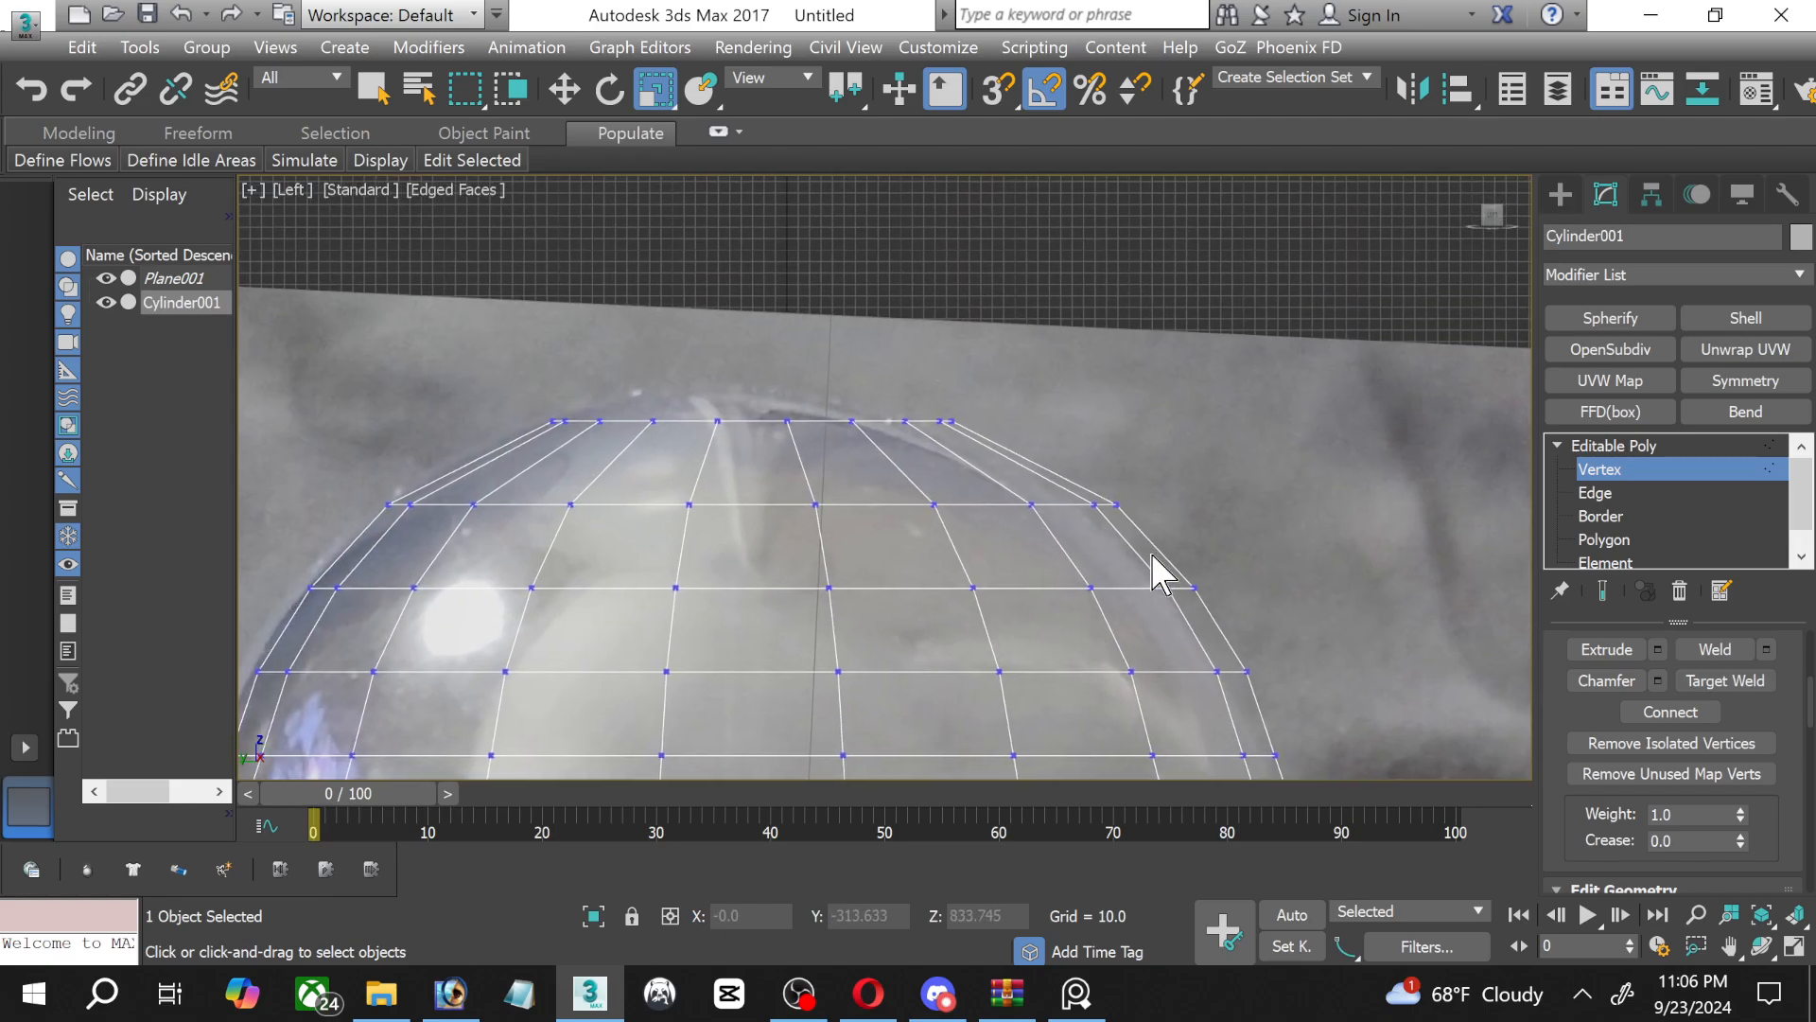
pyautogui.click(1603, 539)
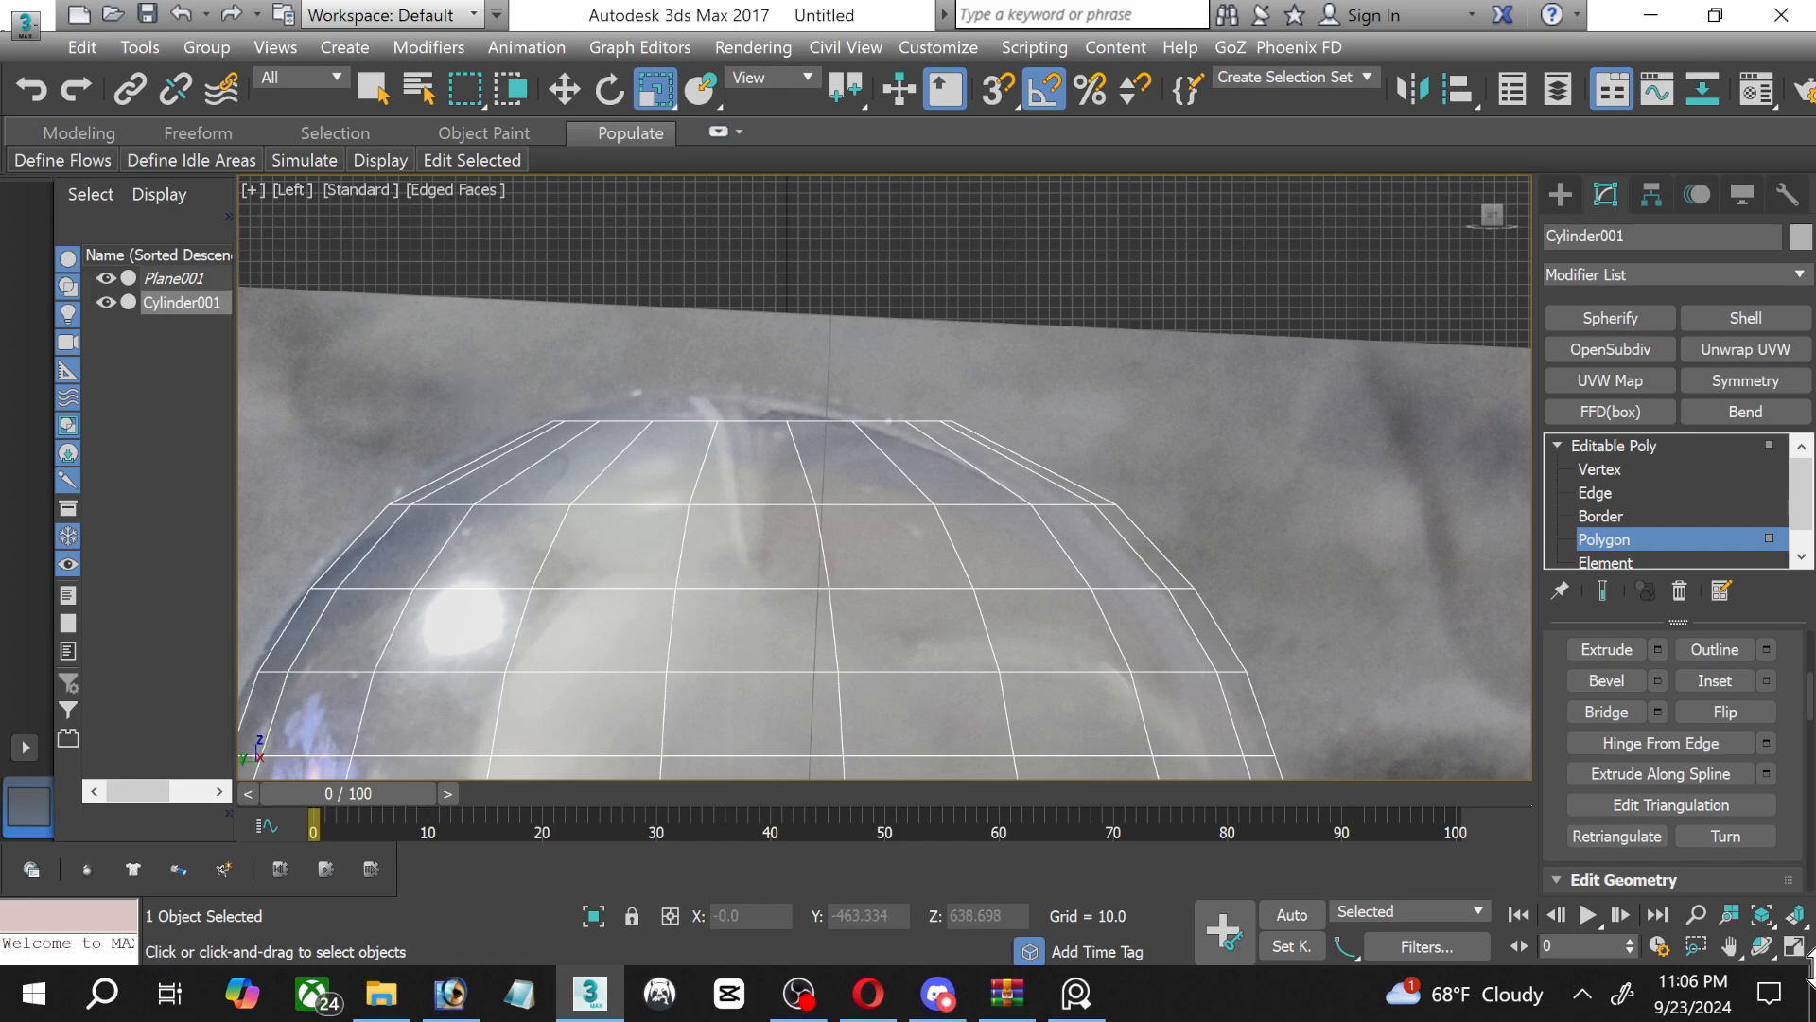
pyautogui.click(1791, 945)
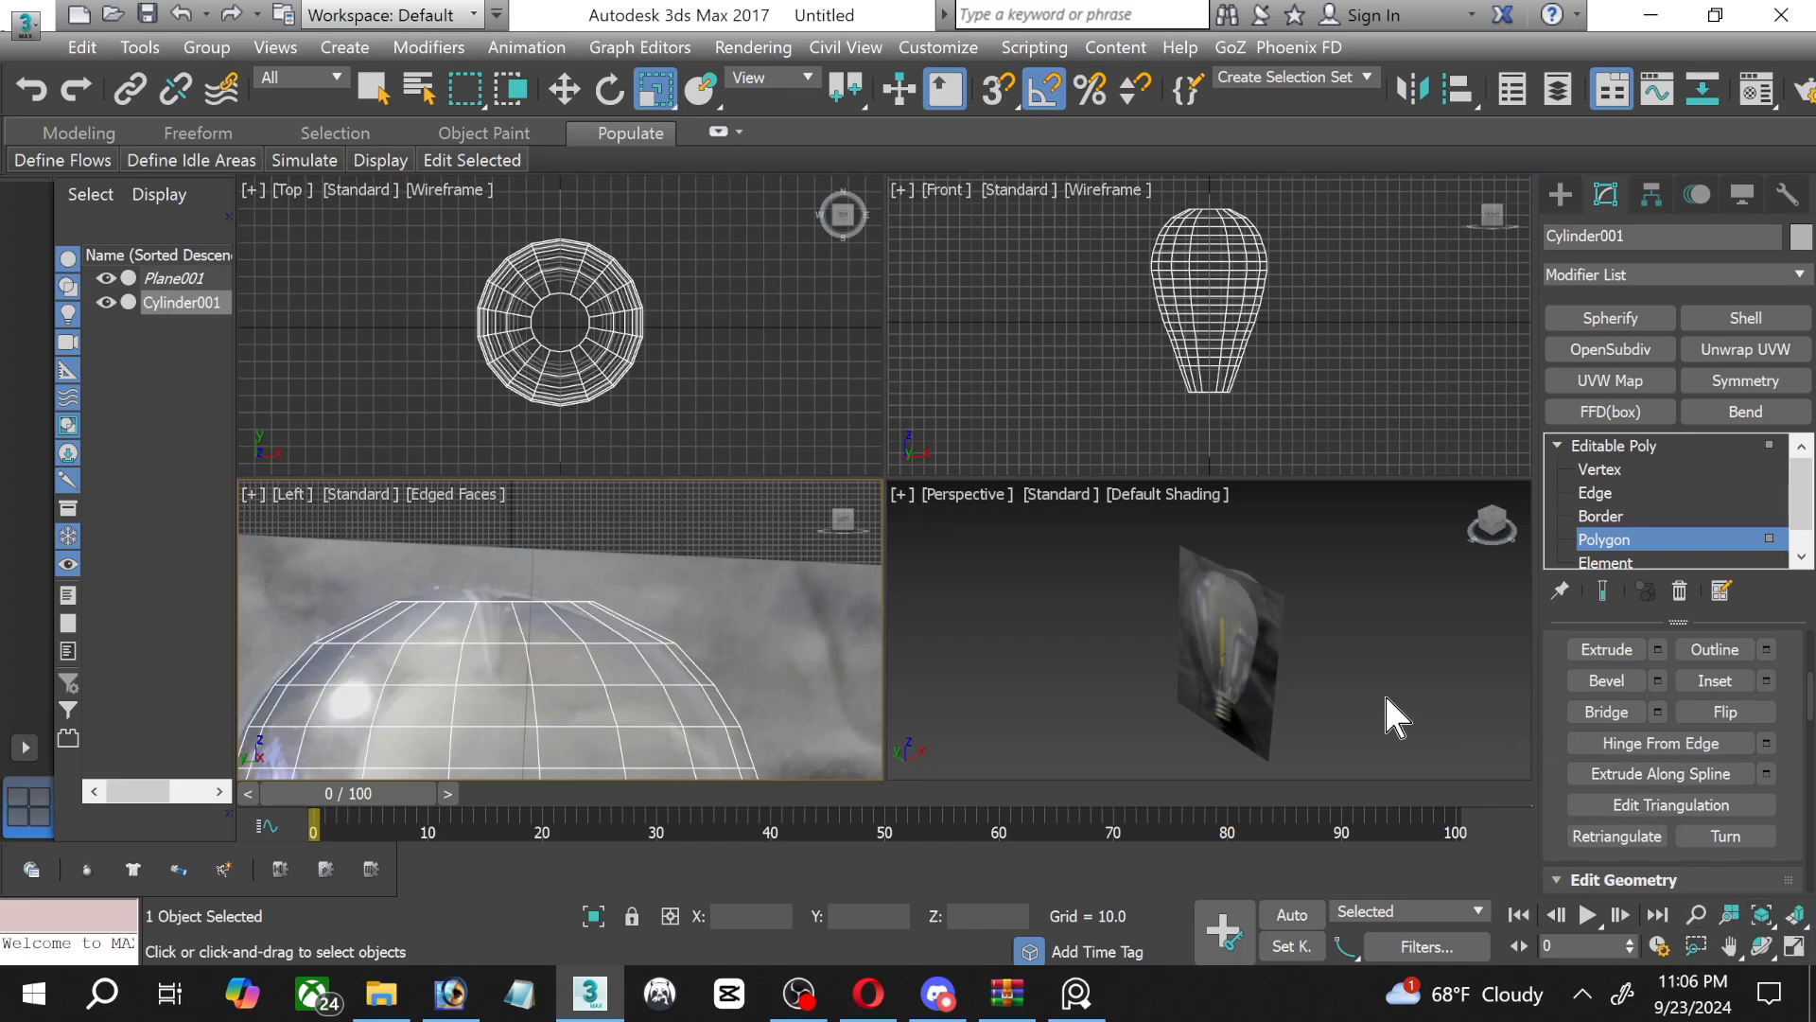
pyautogui.scroll(2, 1347, 585)
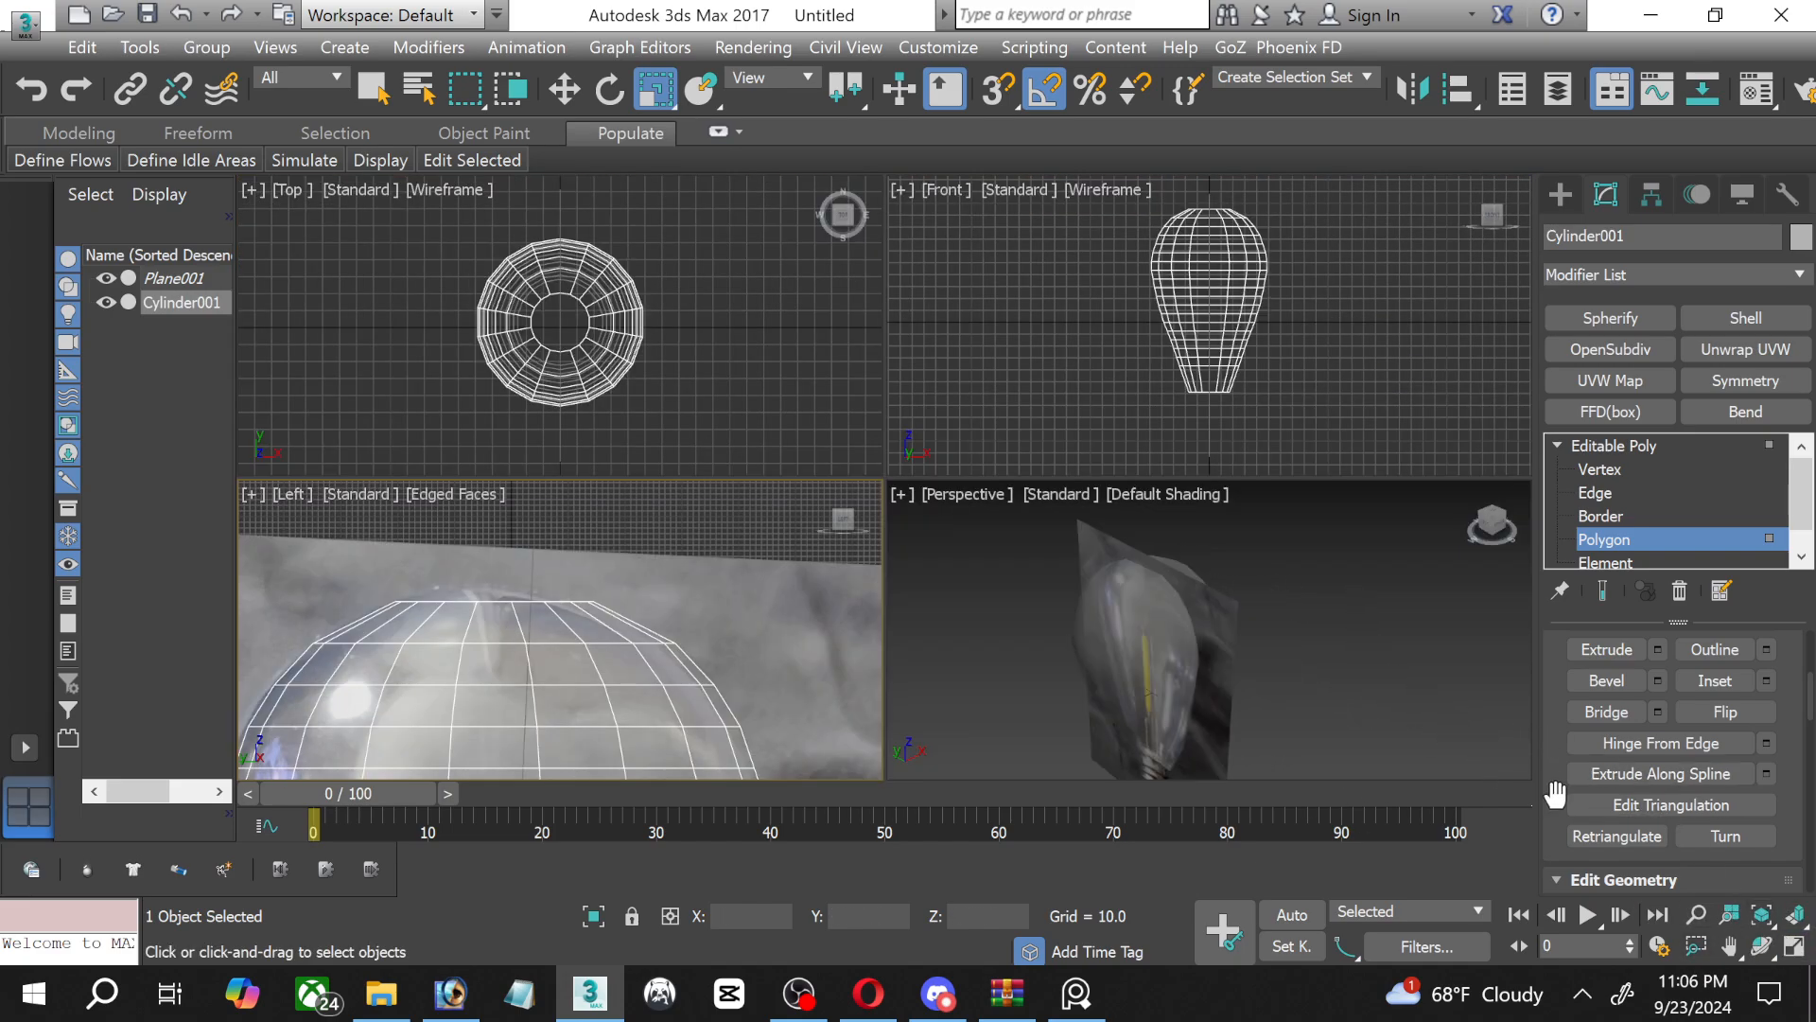
pyautogui.click(1176, 492)
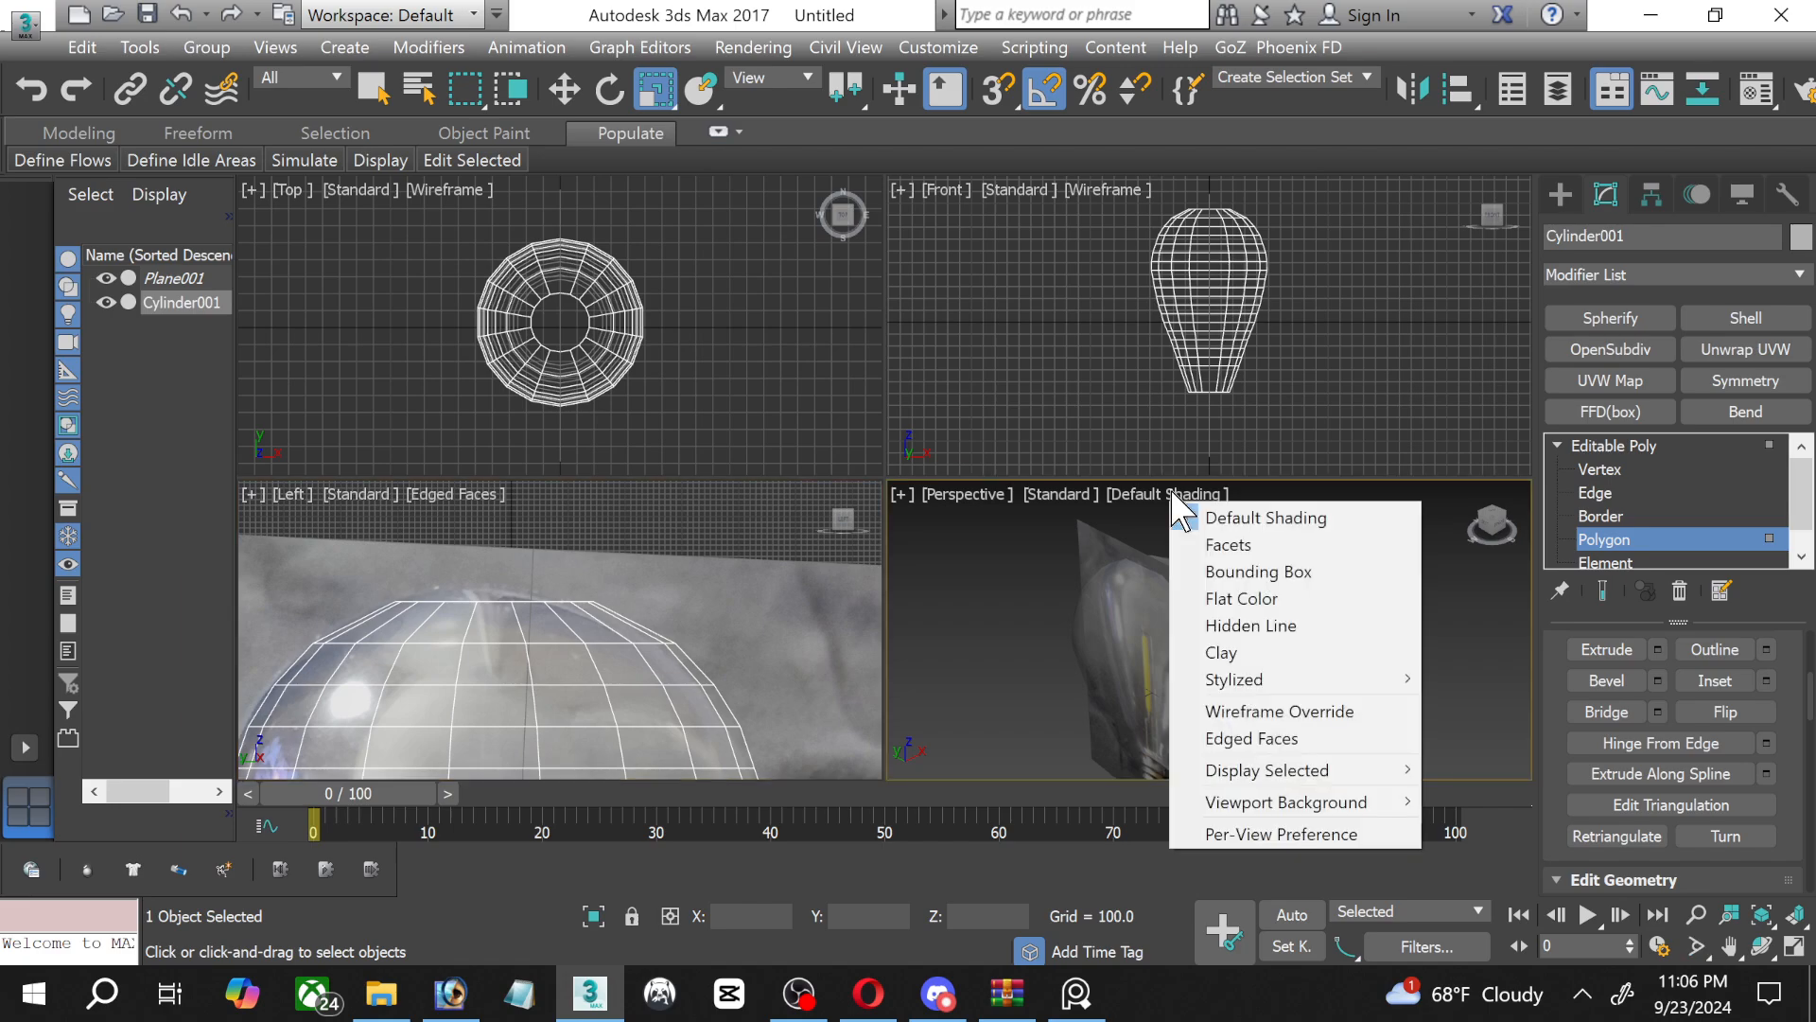
pyautogui.moveTo(1240, 680)
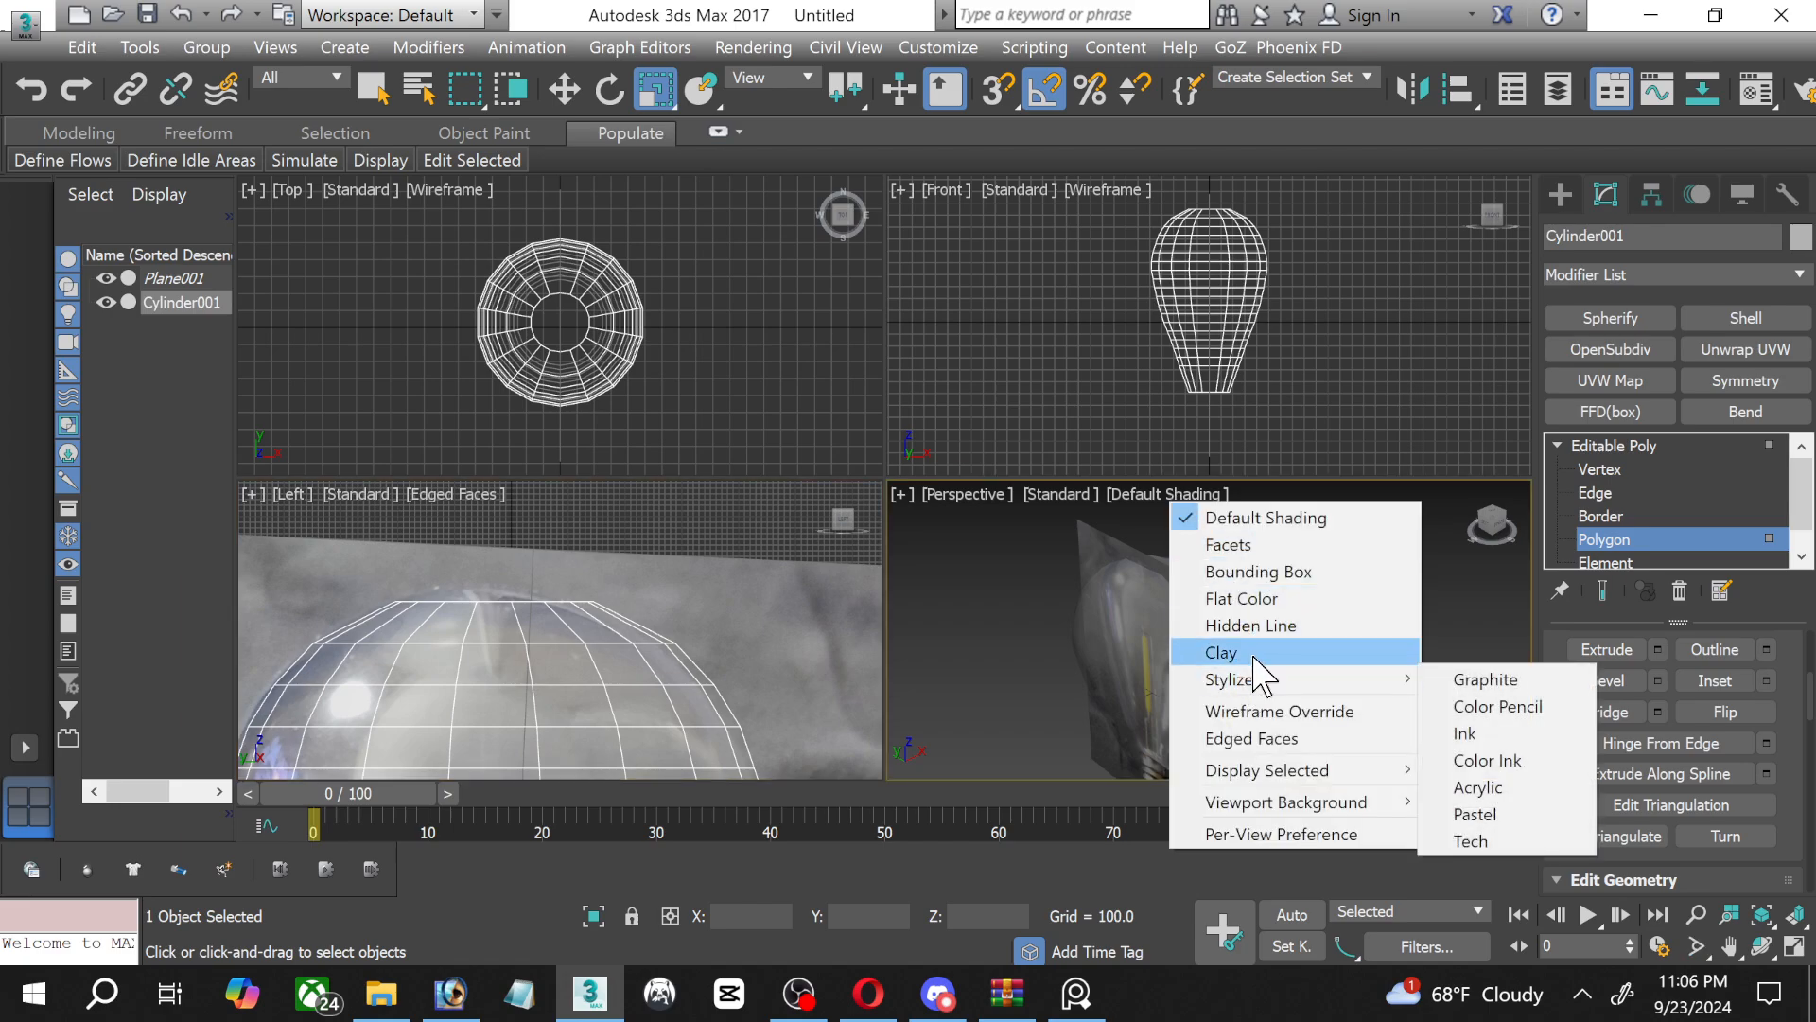
pyautogui.click(1266, 739)
pyautogui.scroll(6, 1167, 611)
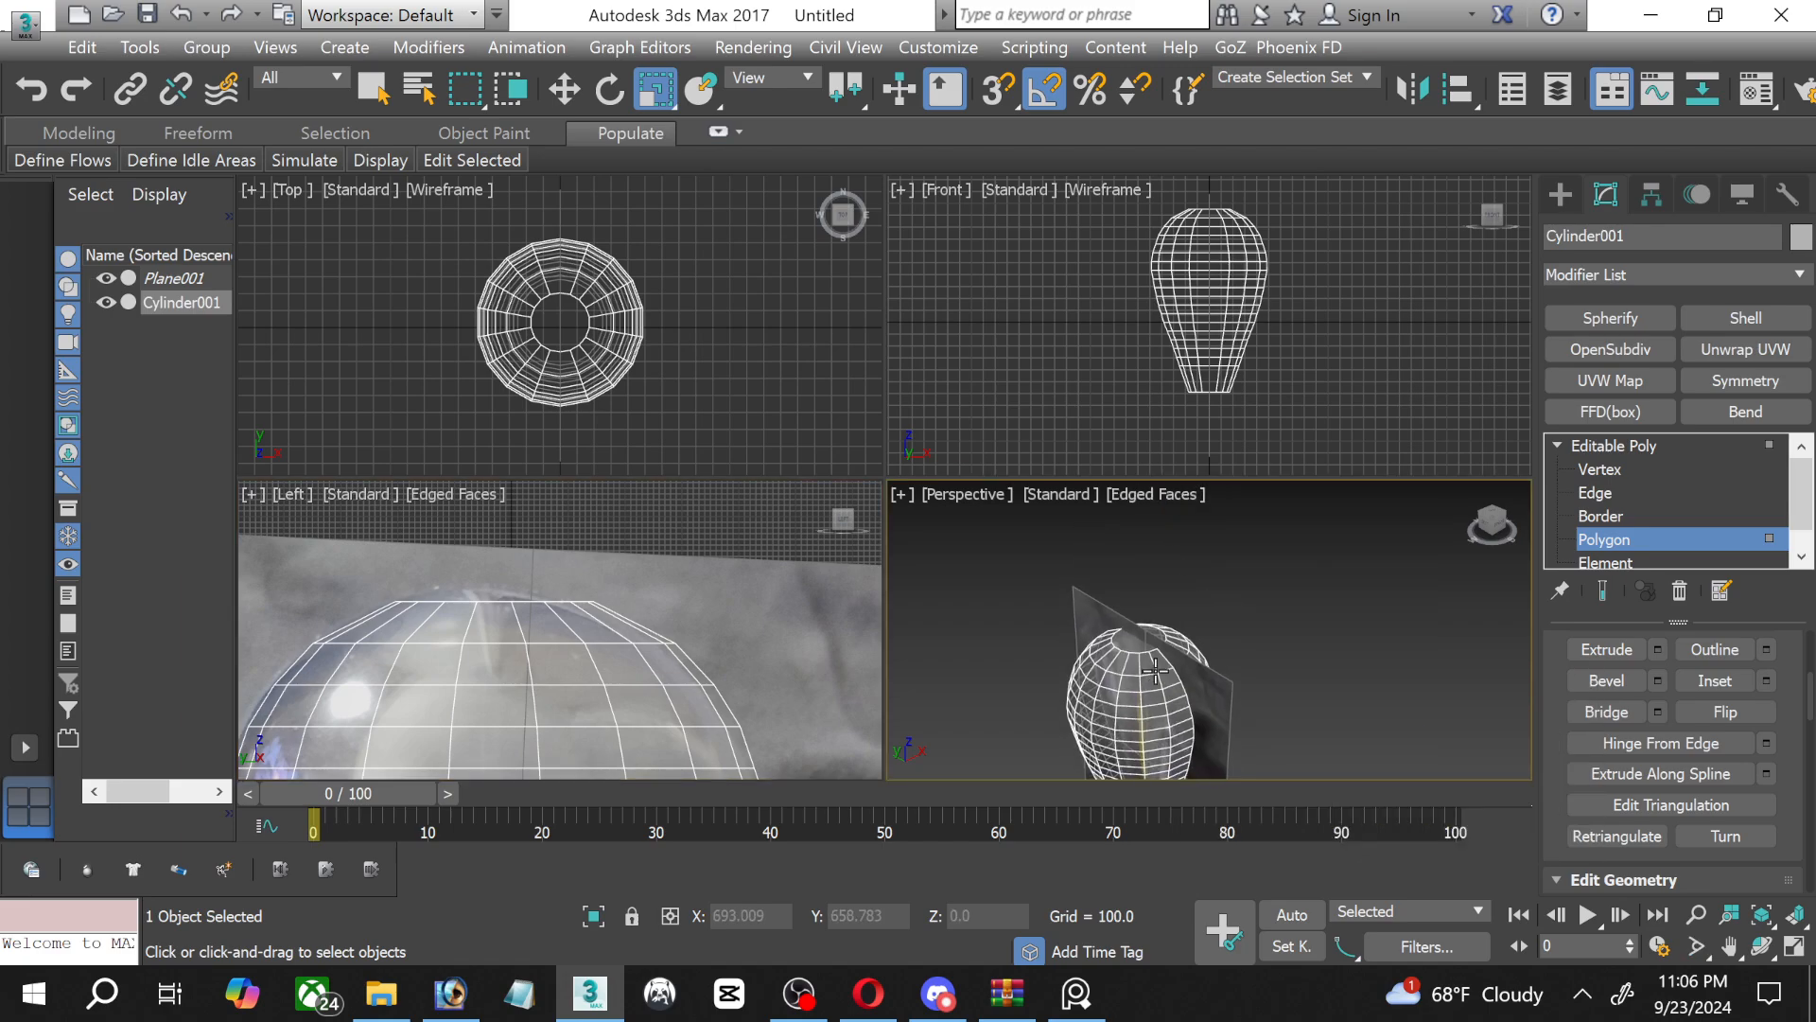
# Inset the glass's top cap polygon by 44.111.
pyautogui.click(1144, 634)
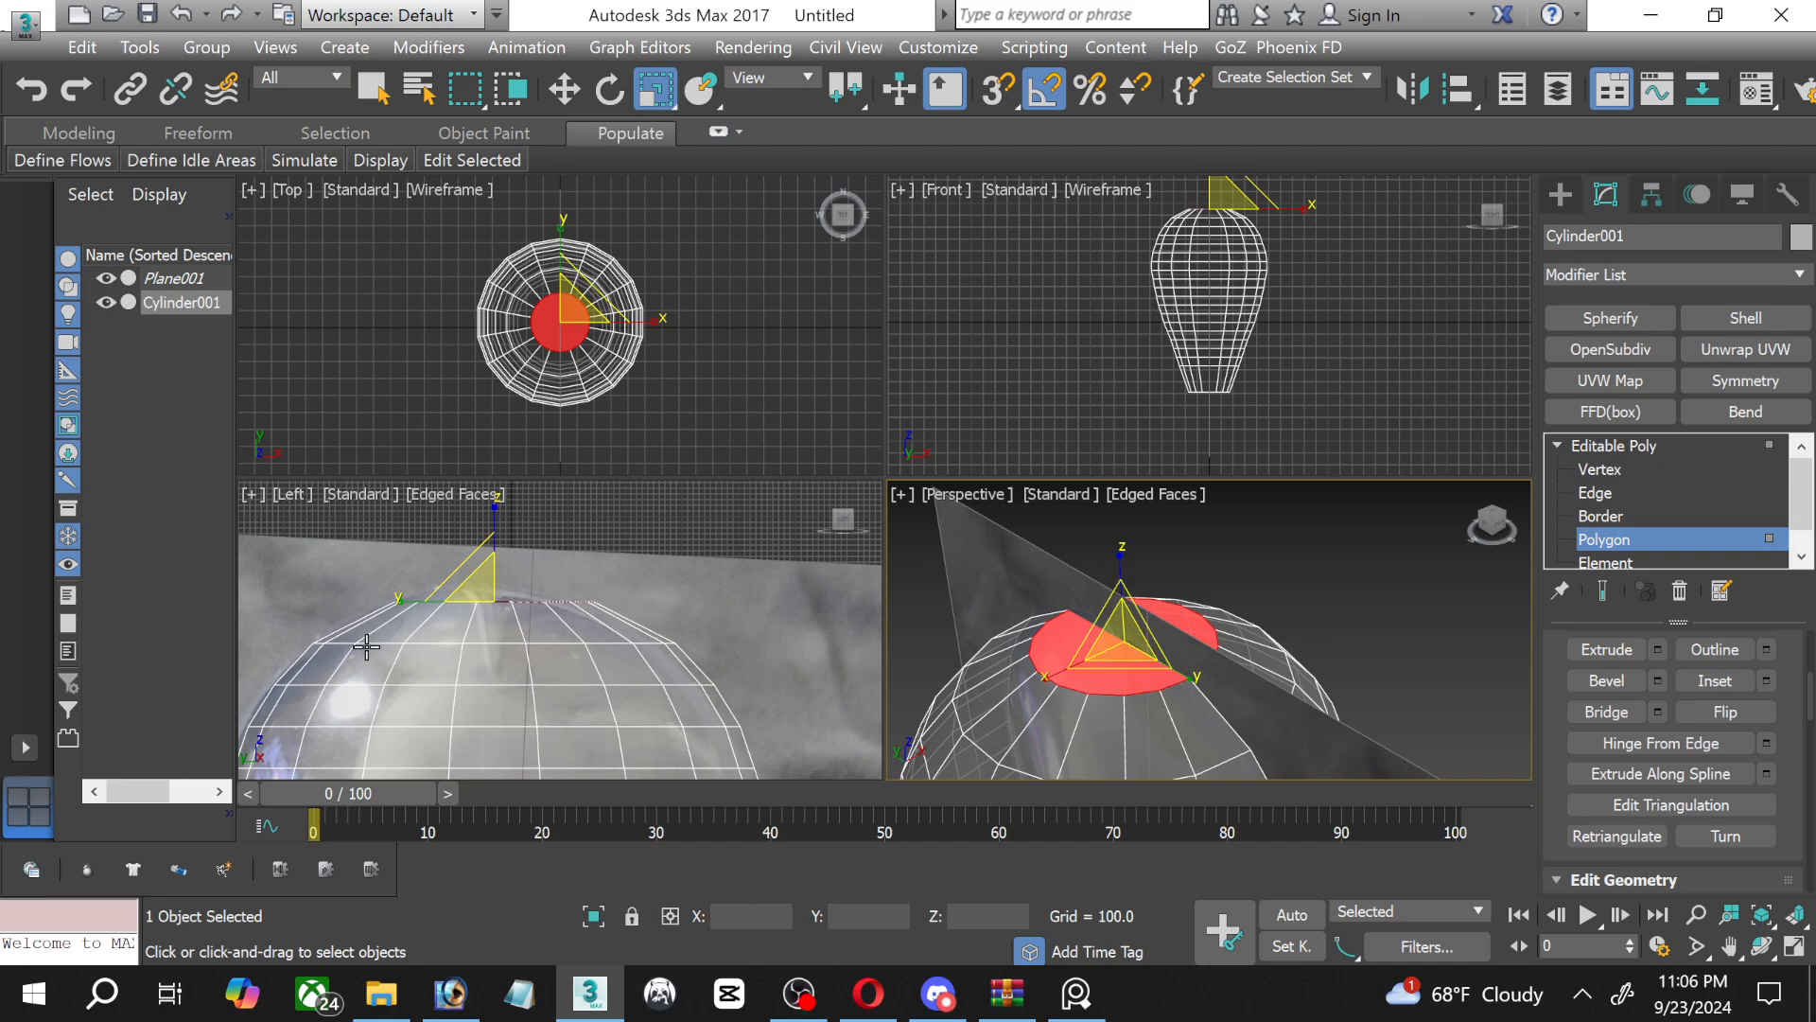
pyautogui.scroll(3, 495, 595)
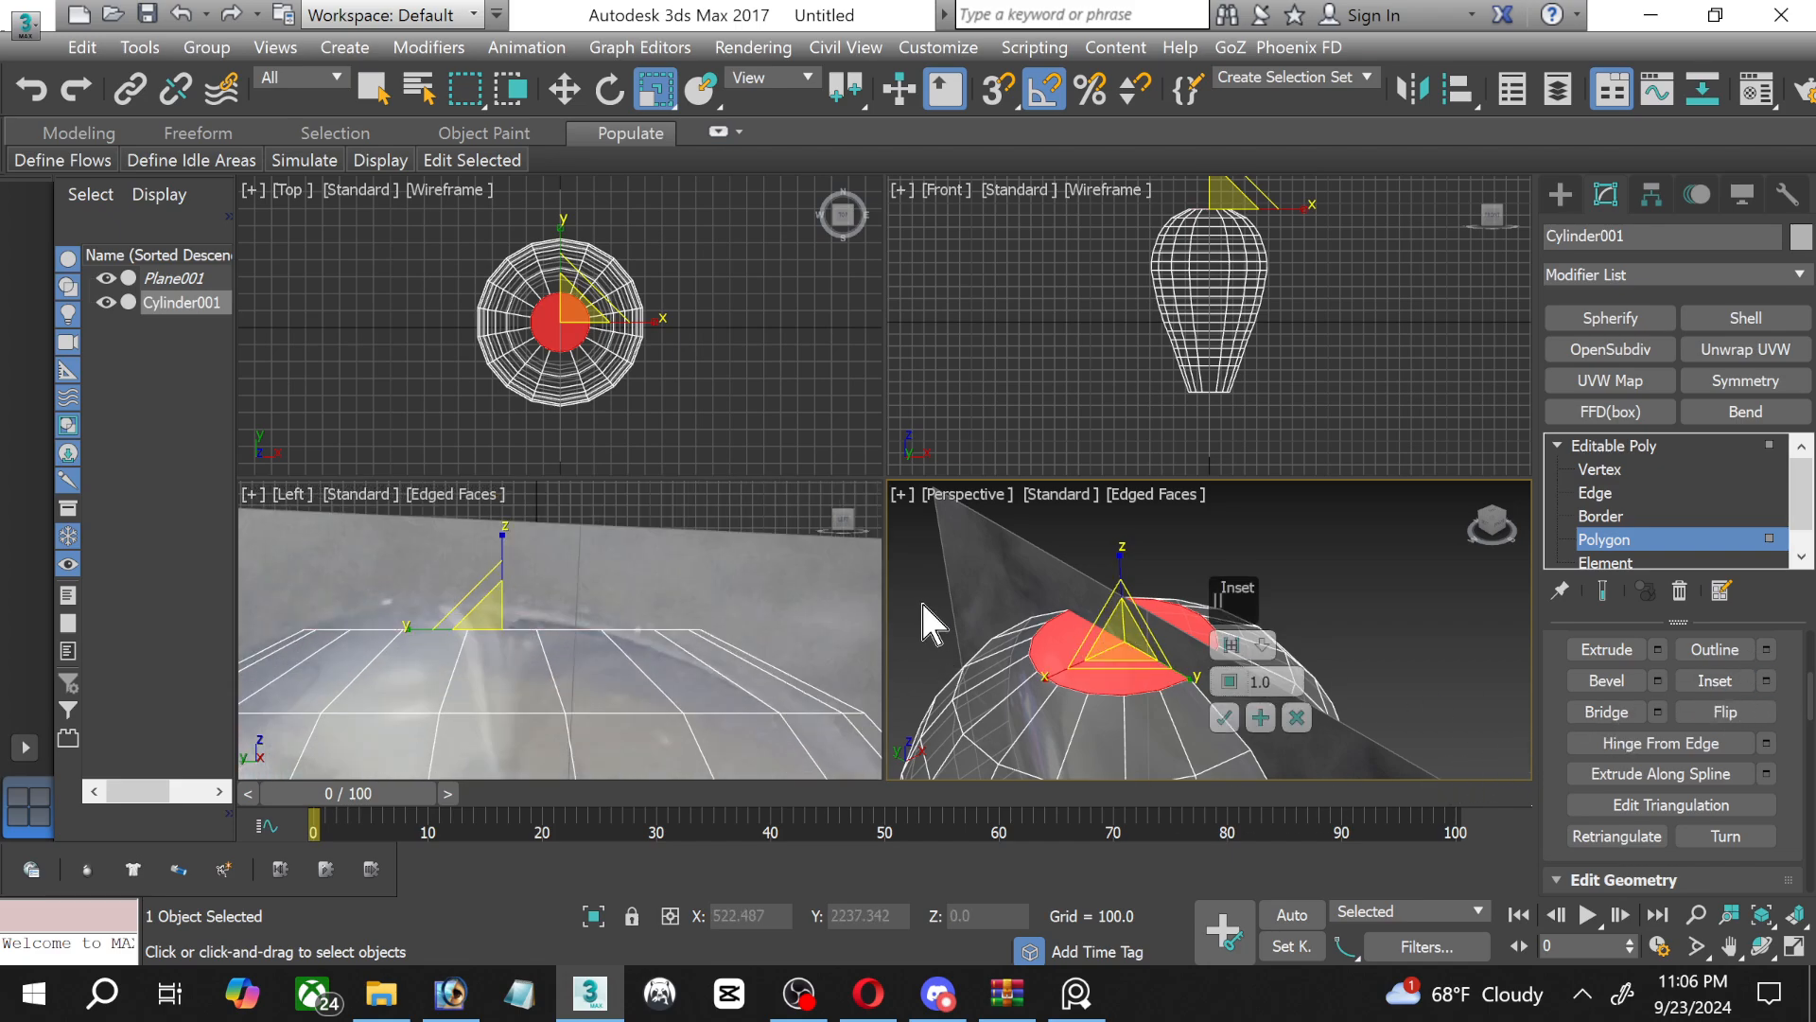
pyautogui.moveTo(1229, 678); pyautogui.dragTo(1232, 518)
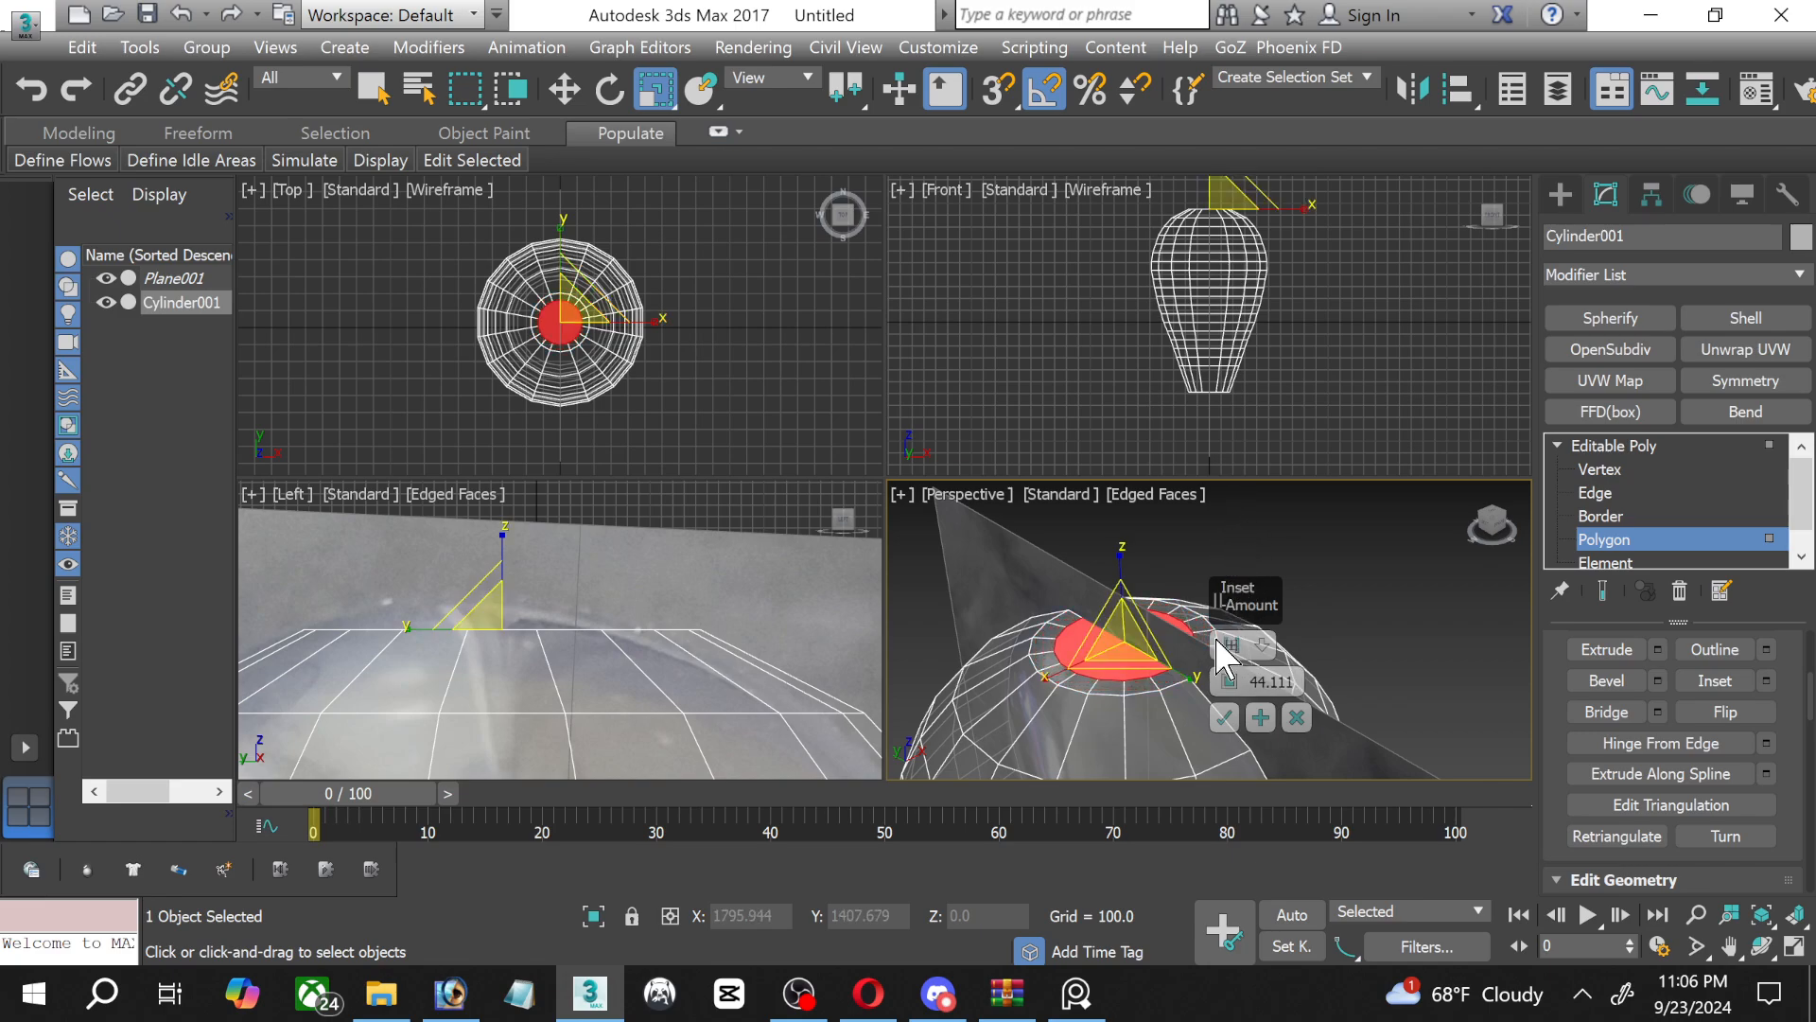
pyautogui.click(1224, 718)
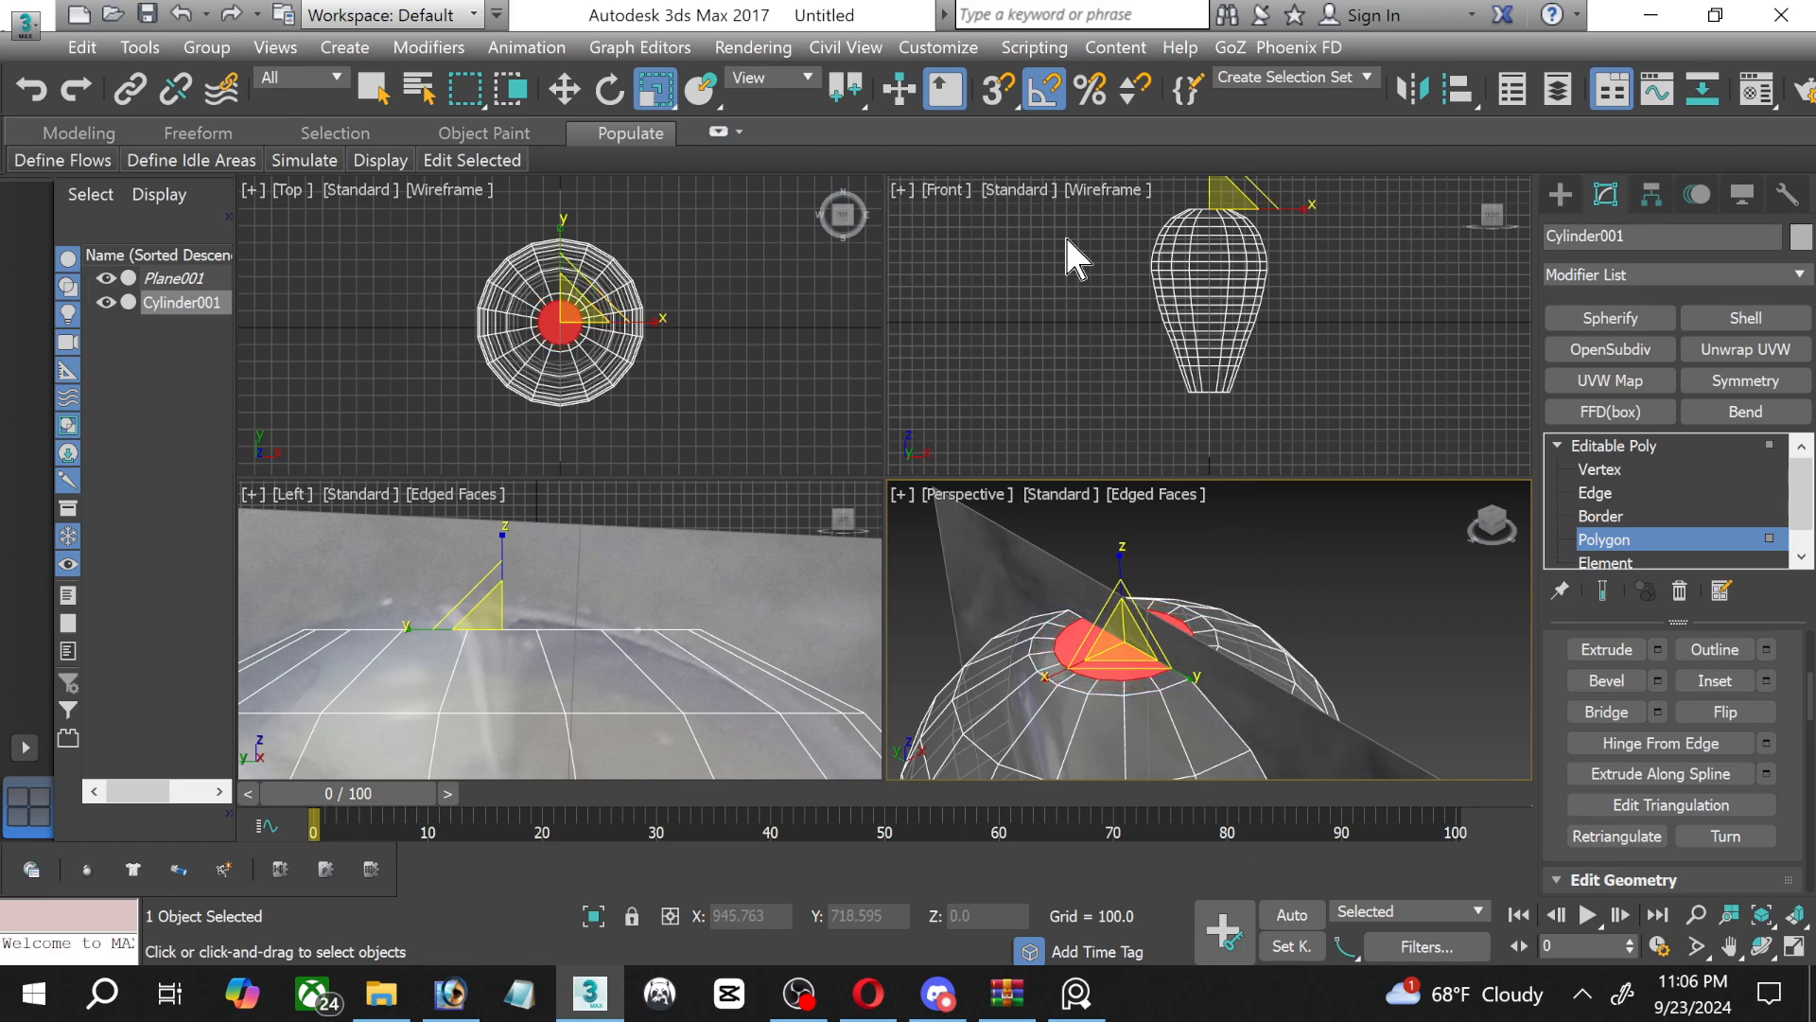
# Raise the inset cap polygon to the crown of the pictured glass and scale it down to about 74%.
pyautogui.click(564, 90)
pyautogui.click(511, 558)
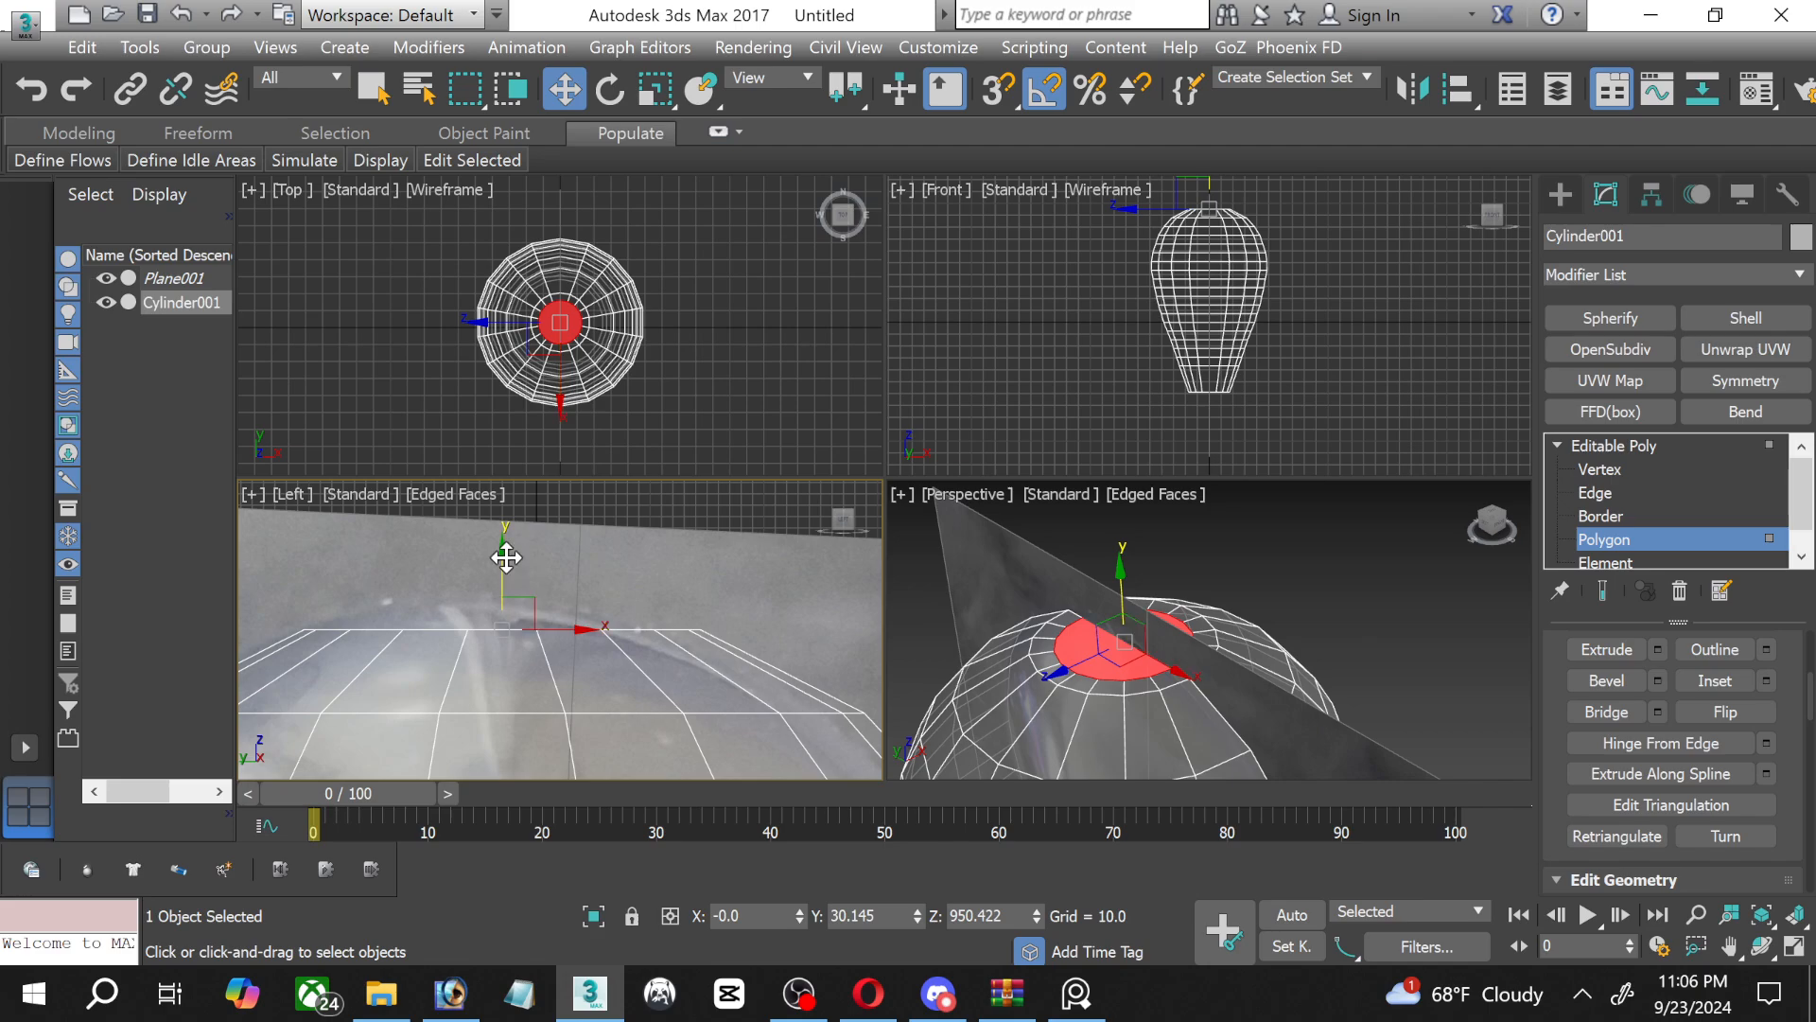
pyautogui.moveTo(506, 557); pyautogui.dragTo(505, 528)
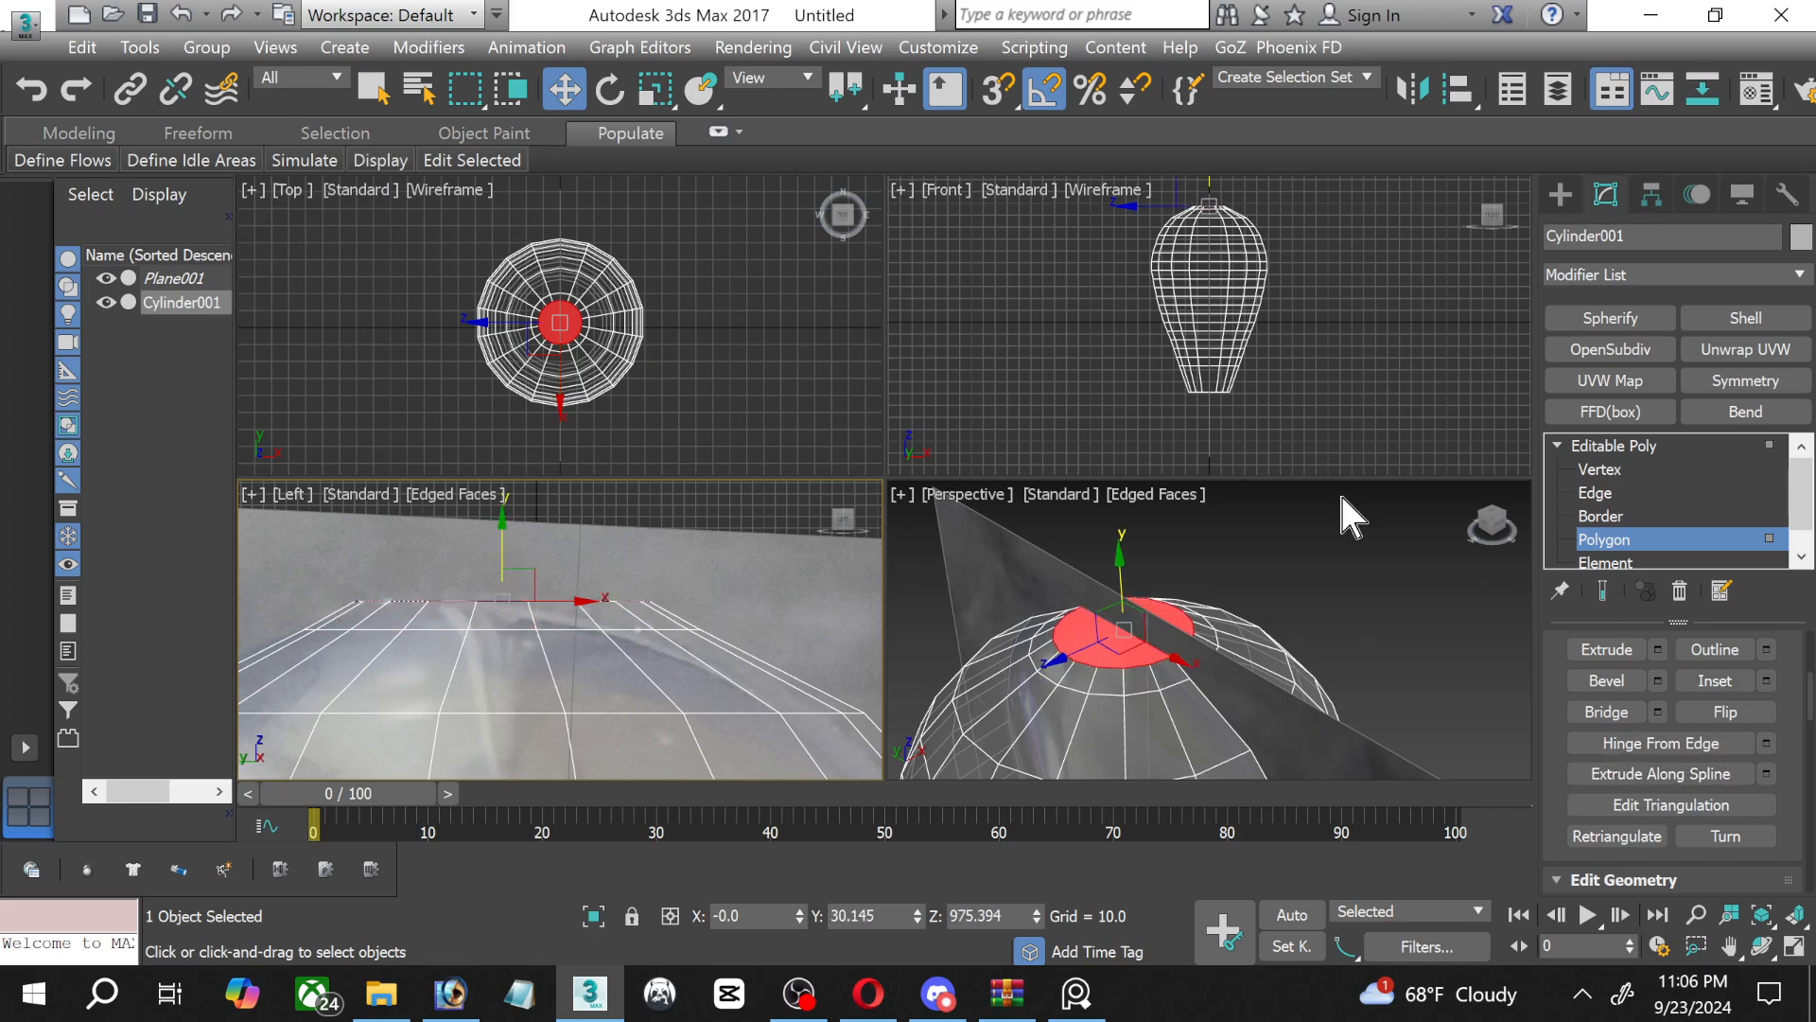
pyautogui.click(657, 92)
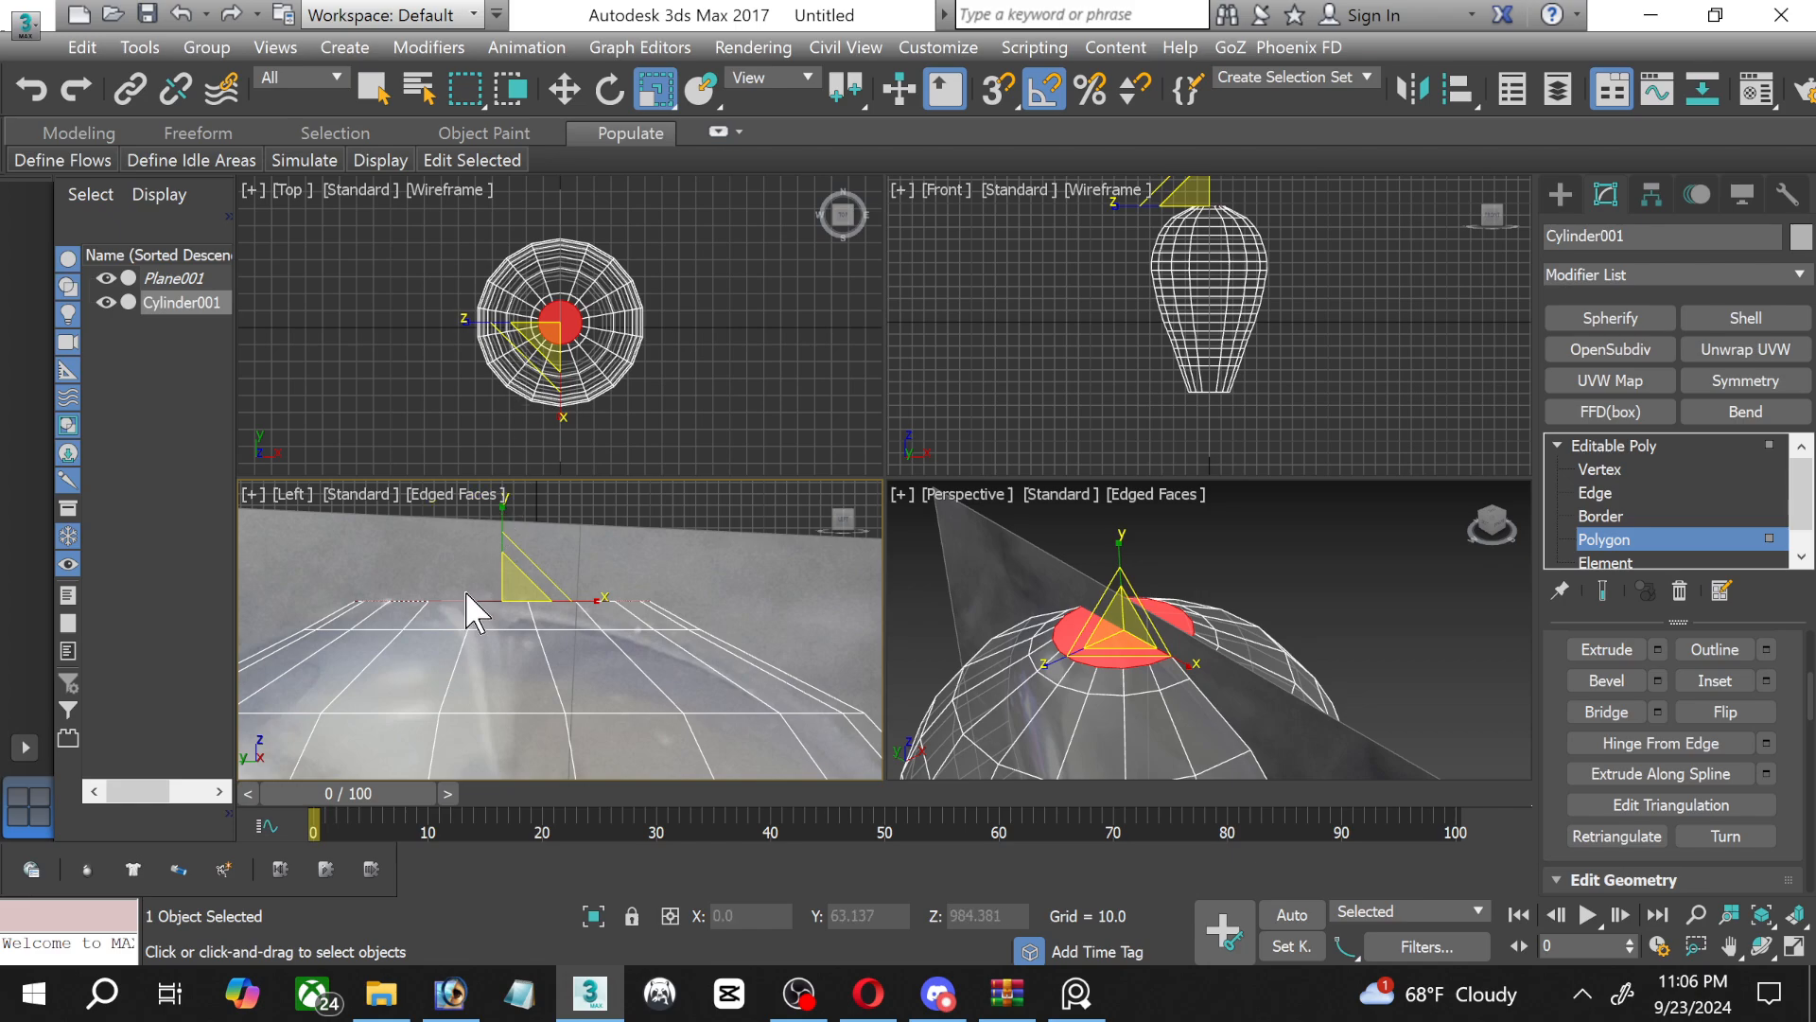
pyautogui.moveTo(502, 592)
pyautogui.mouseDown()
pyautogui.moveTo(512, 629)
pyautogui.moveTo(497, 620)
pyautogui.mouseUp()
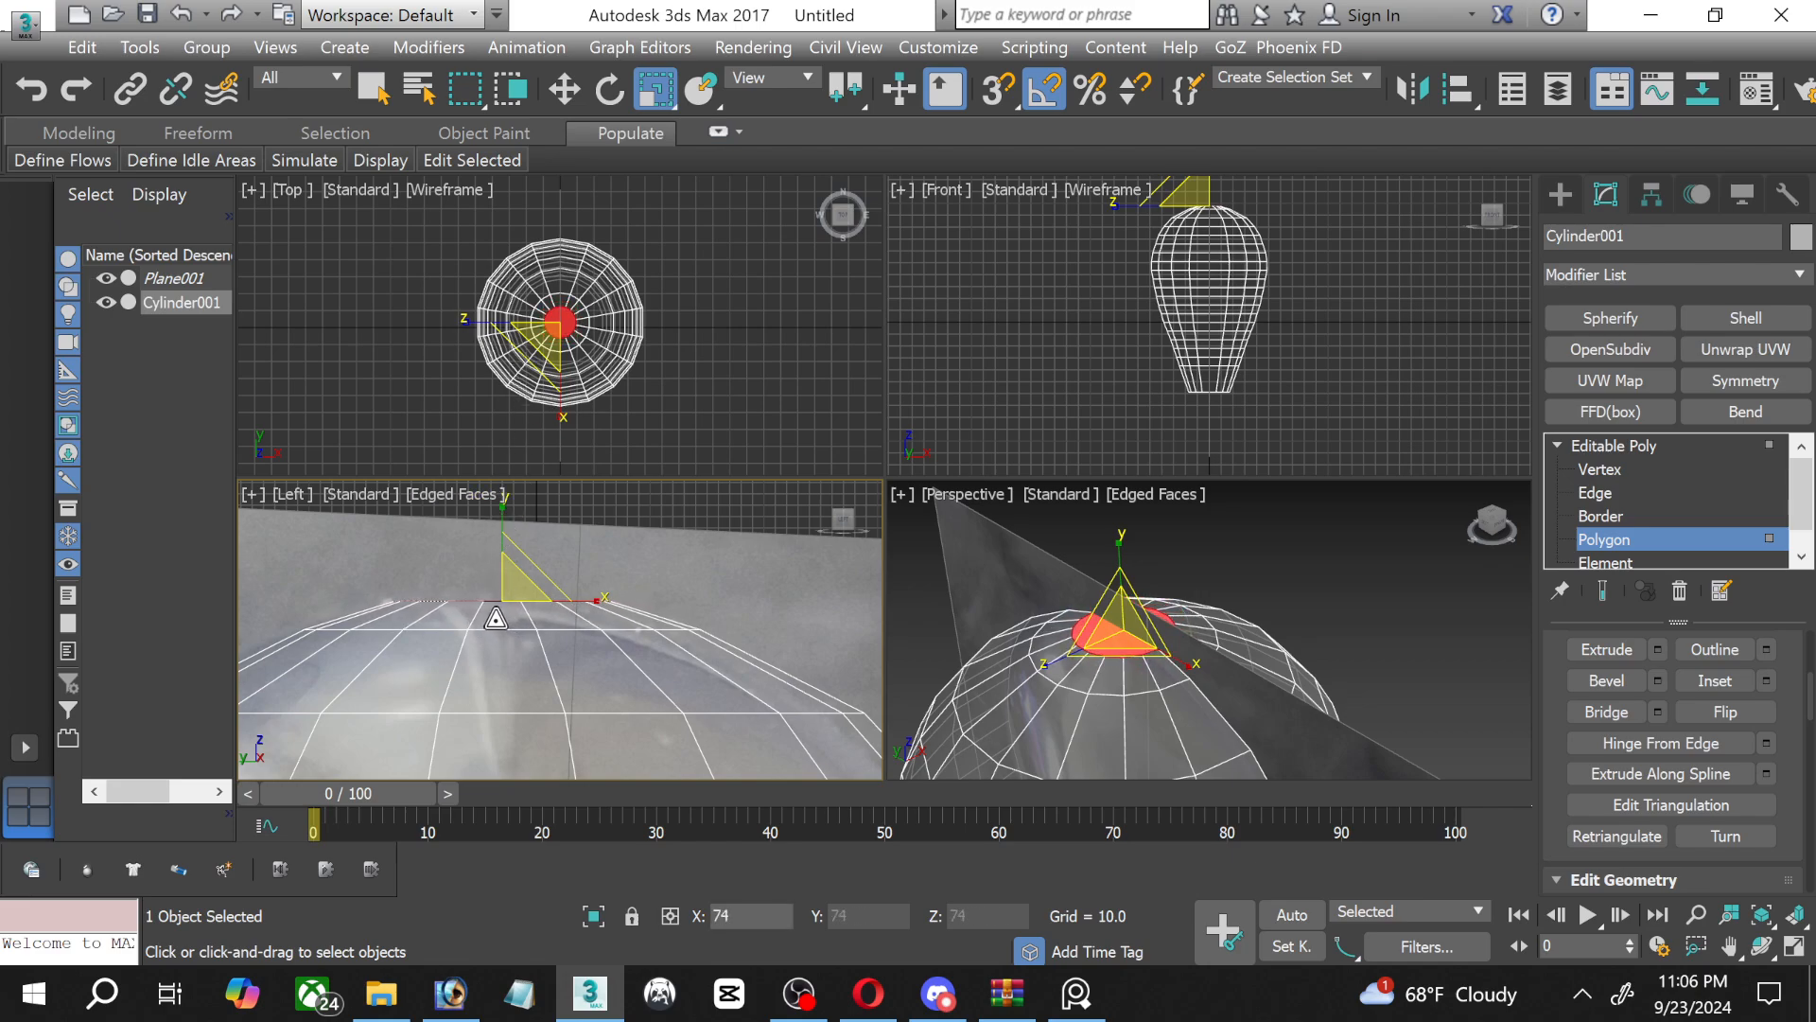
# Inset the glass's crown polygon by 44.111 and raise the new inner polygon to a Z of about 987.8.
pyautogui.click(1766, 680)
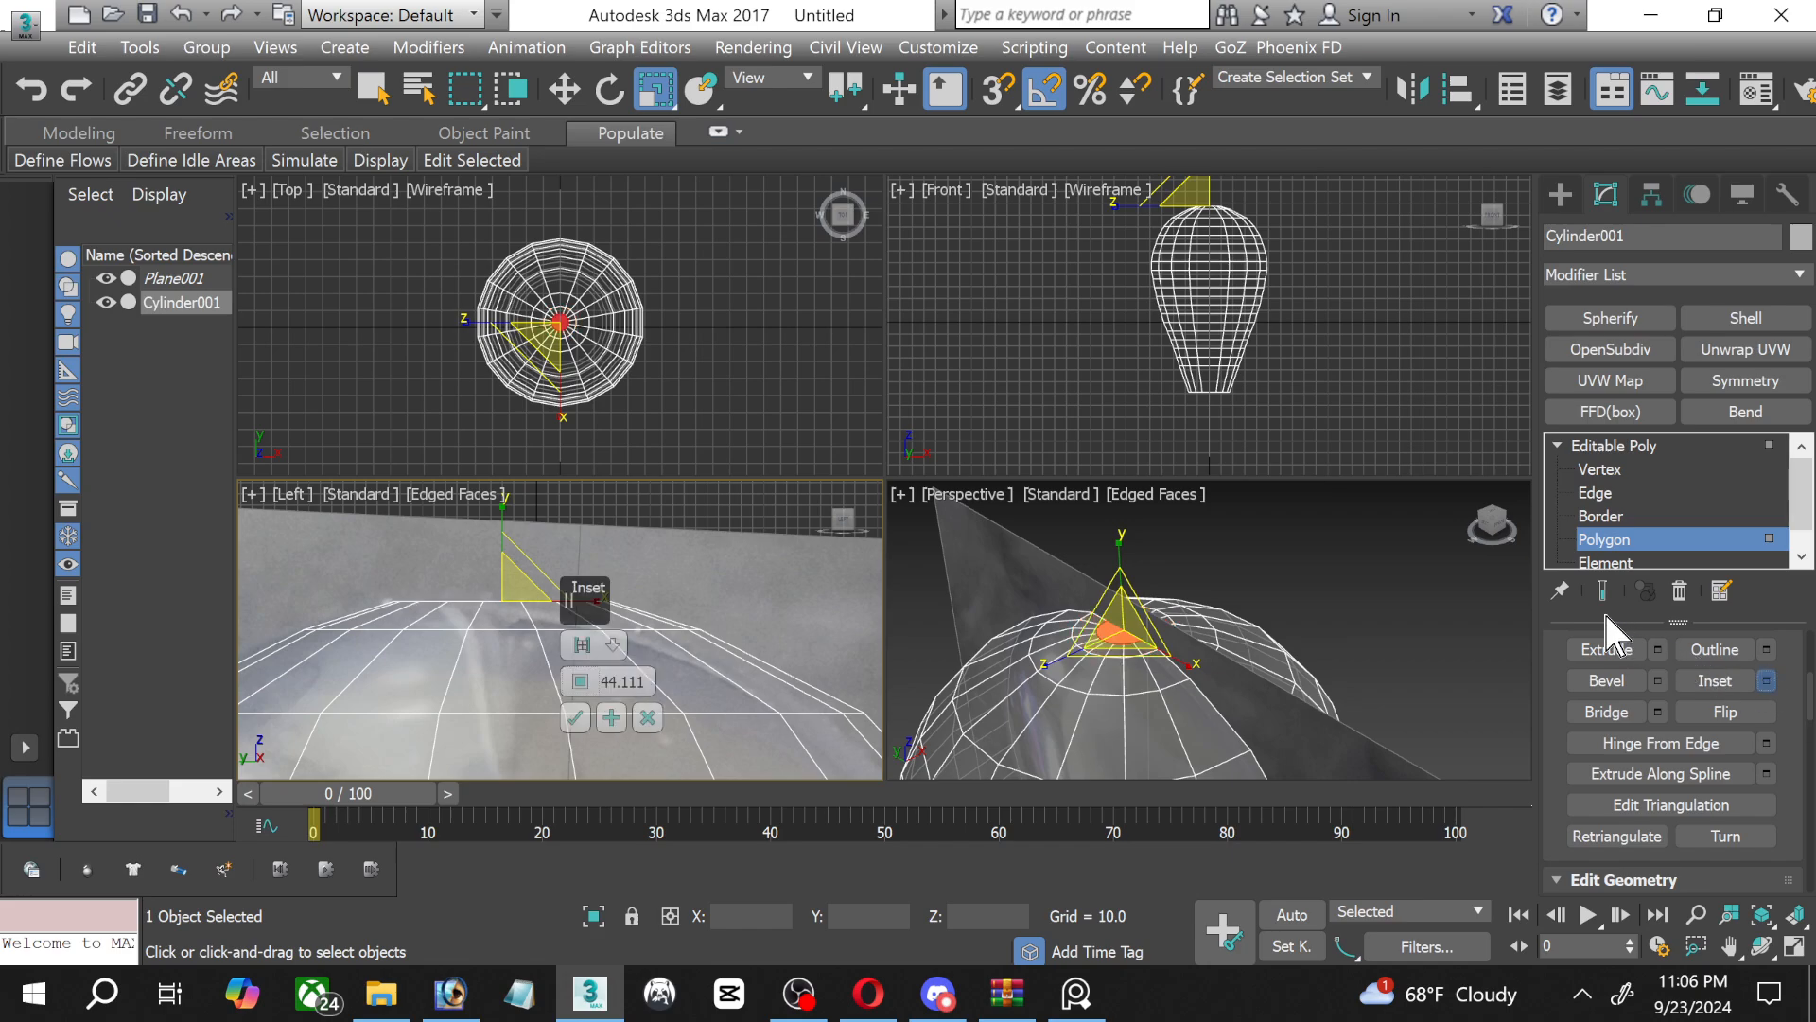
pyautogui.click(575, 718)
pyautogui.click(564, 90)
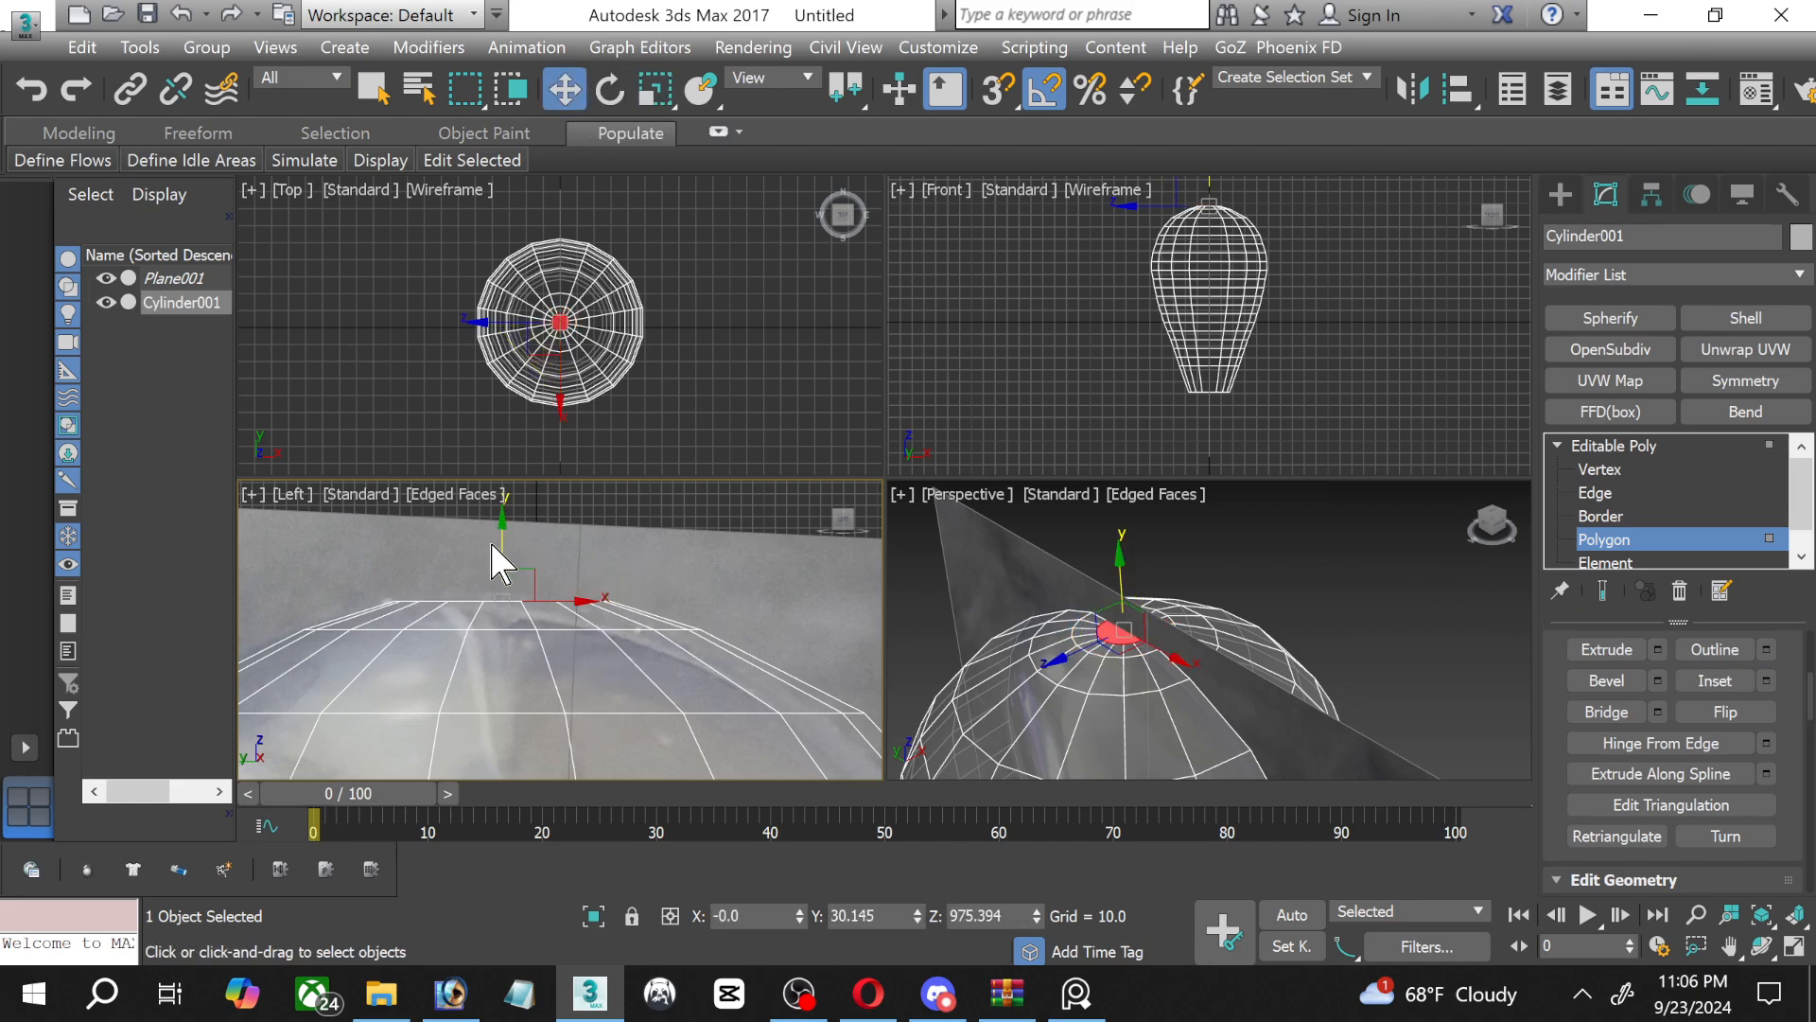
pyautogui.moveTo(502, 542); pyautogui.dragTo(489, 520)
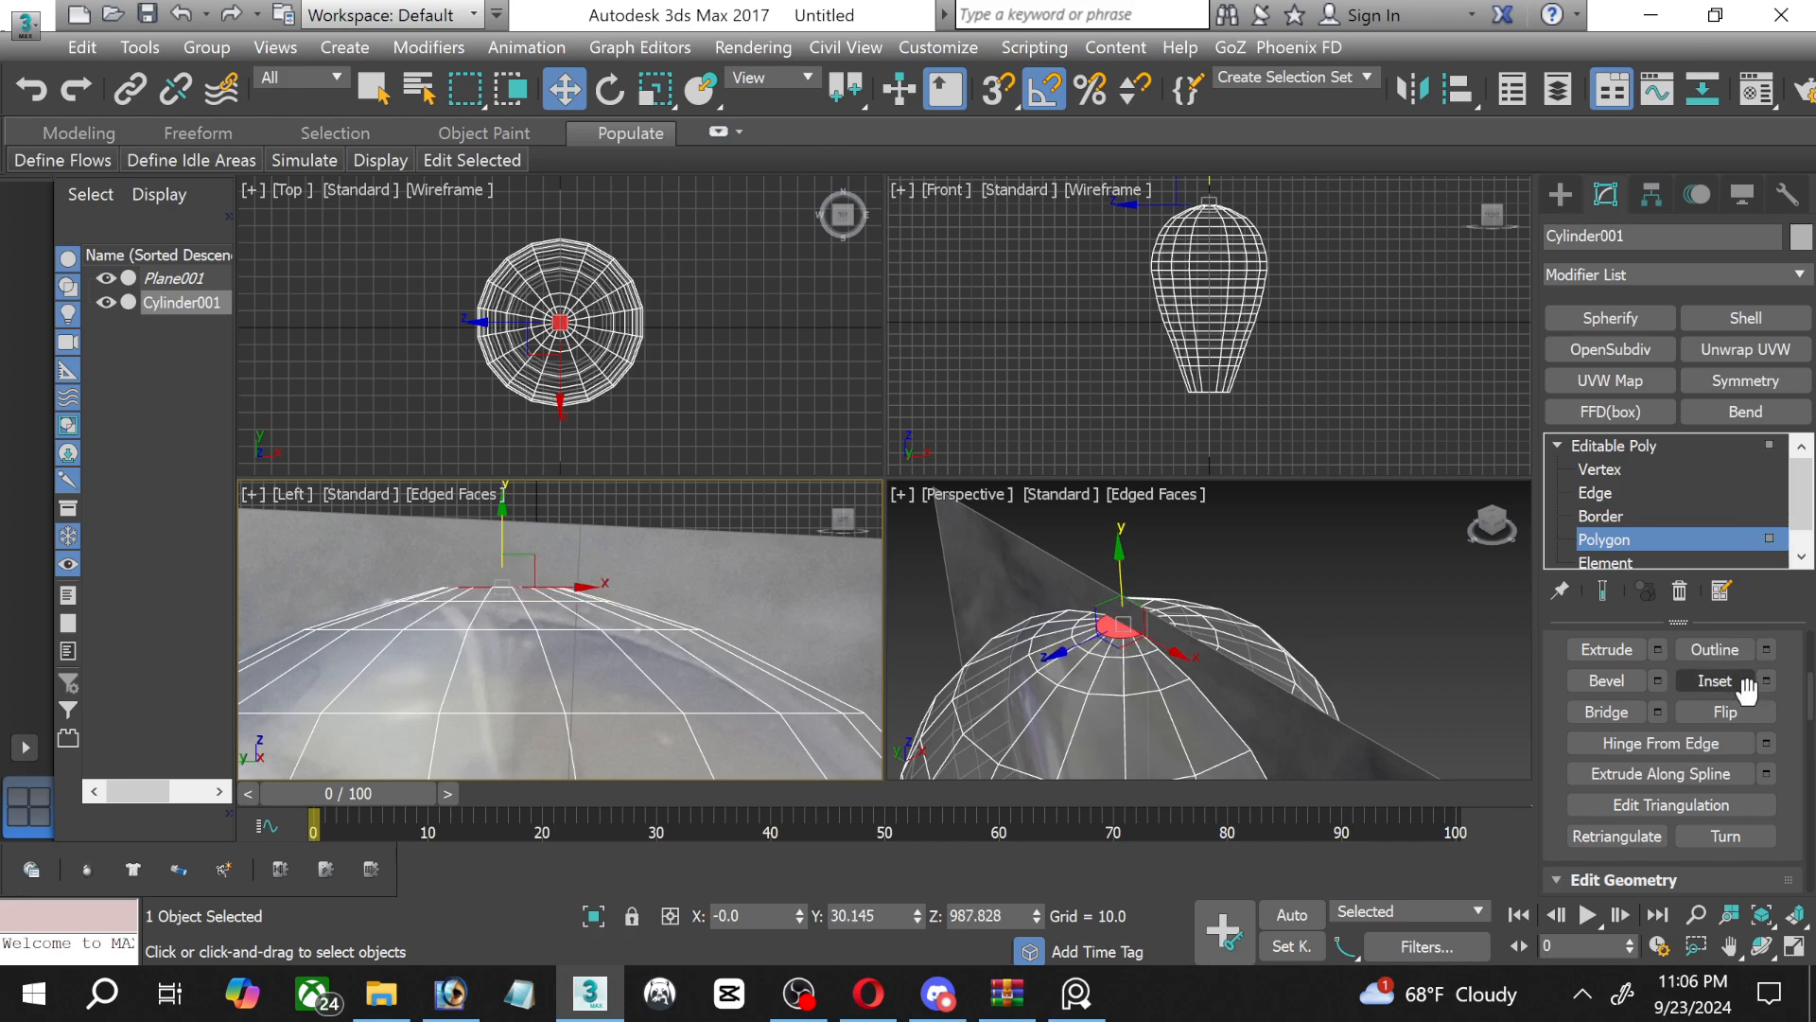
# Inset the crown polygon again by 32.257, raise it to a Z of about 991.6, and leave polygon editing.
pyautogui.click(1766, 681)
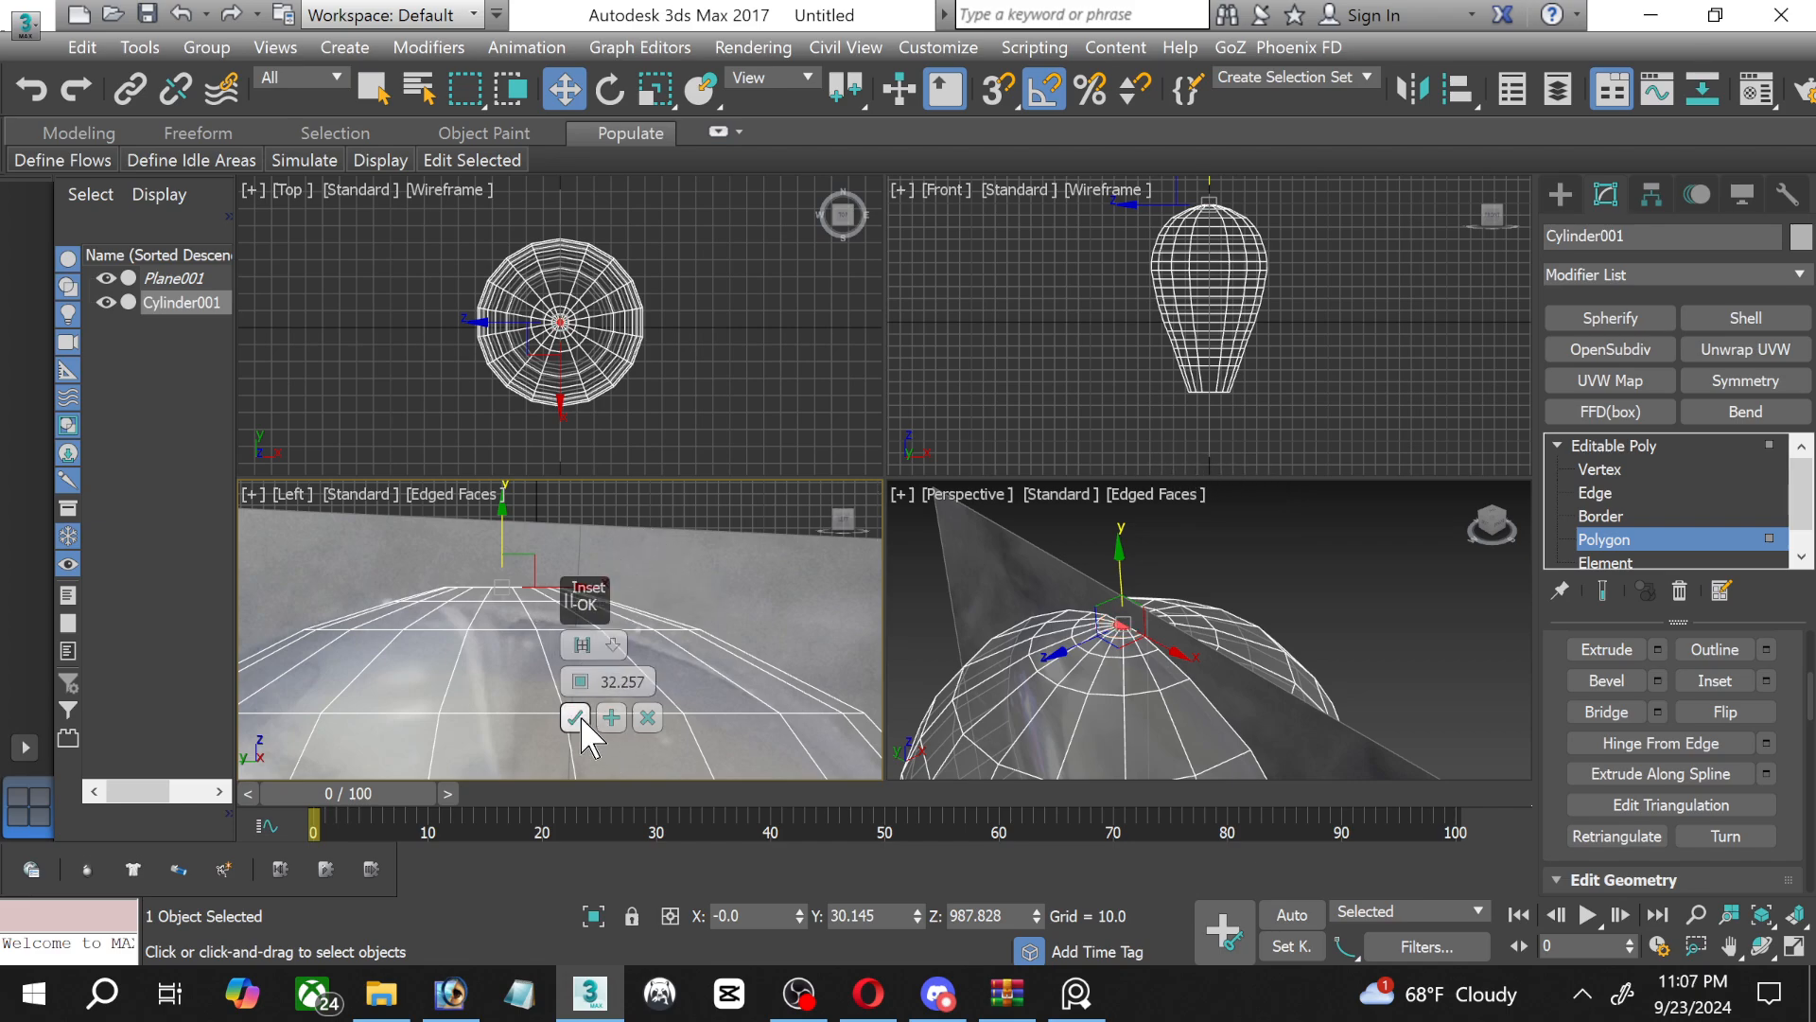
pyautogui.click(575, 717)
pyautogui.scroll(-2, 477, 591)
pyautogui.moveTo(535, 601); pyautogui.dragTo(525, 640, button='middle')
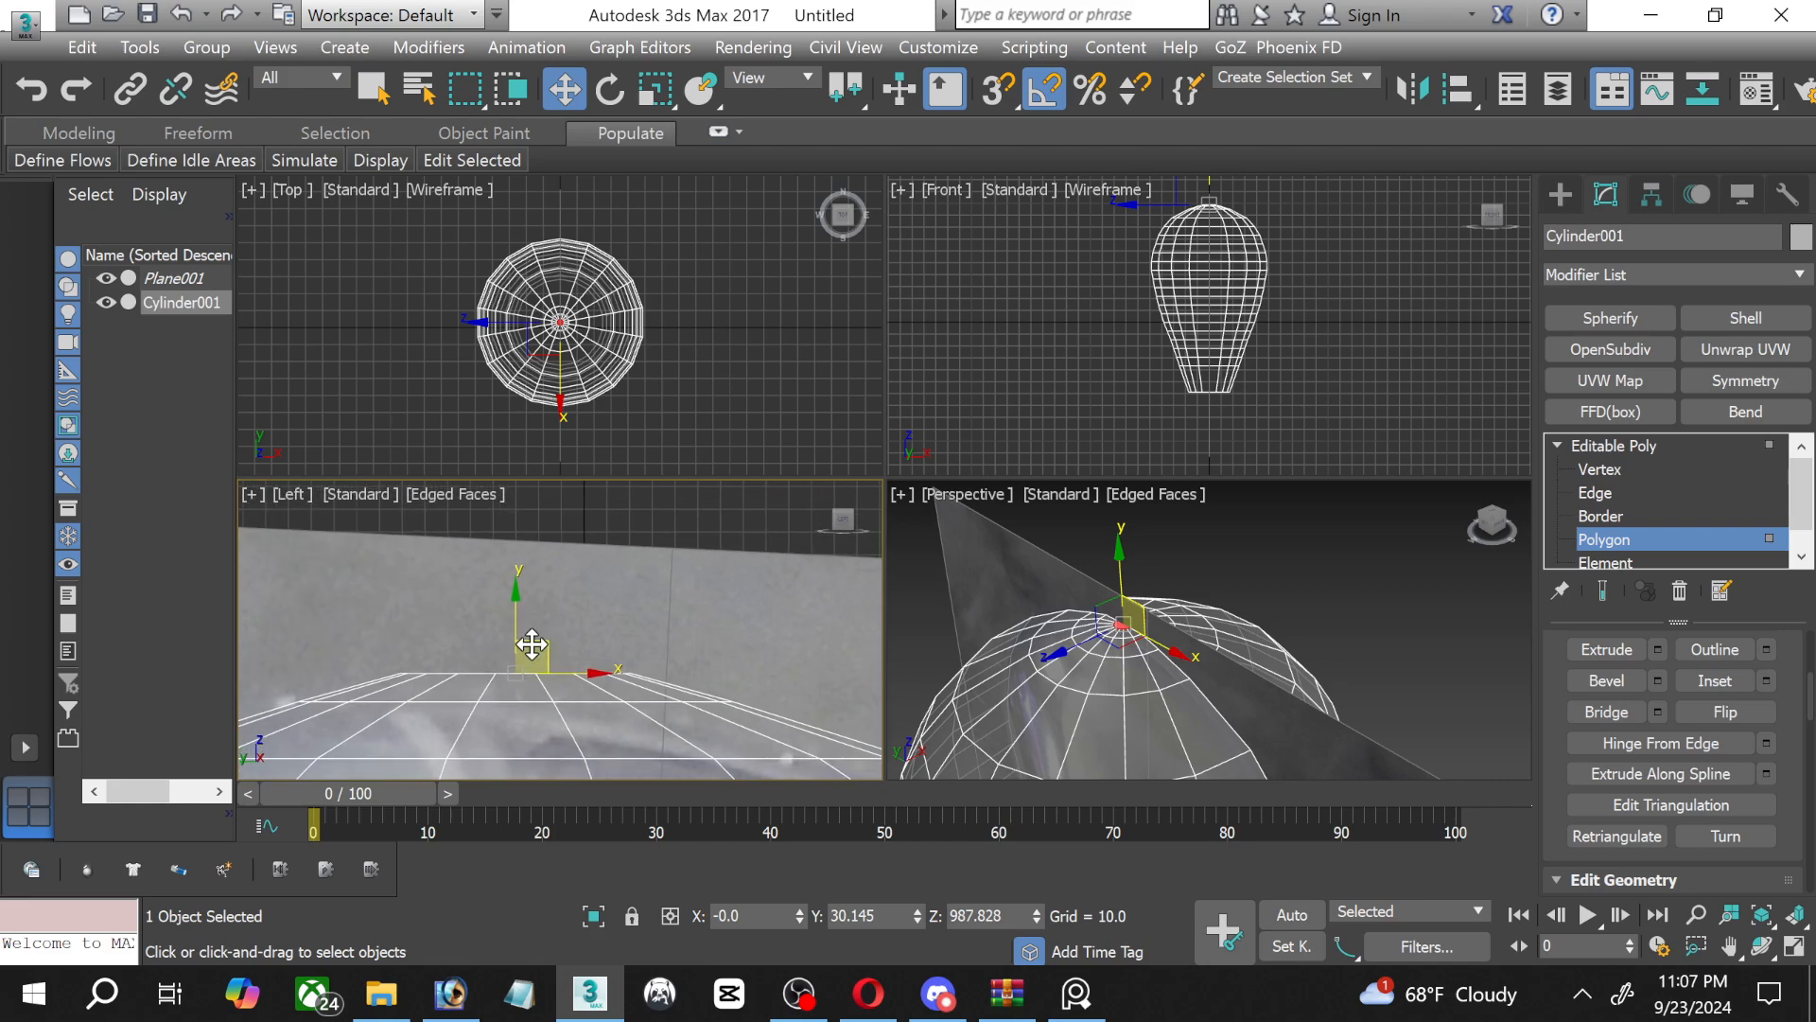
pyautogui.moveTo(515, 625); pyautogui.dragTo(505, 609)
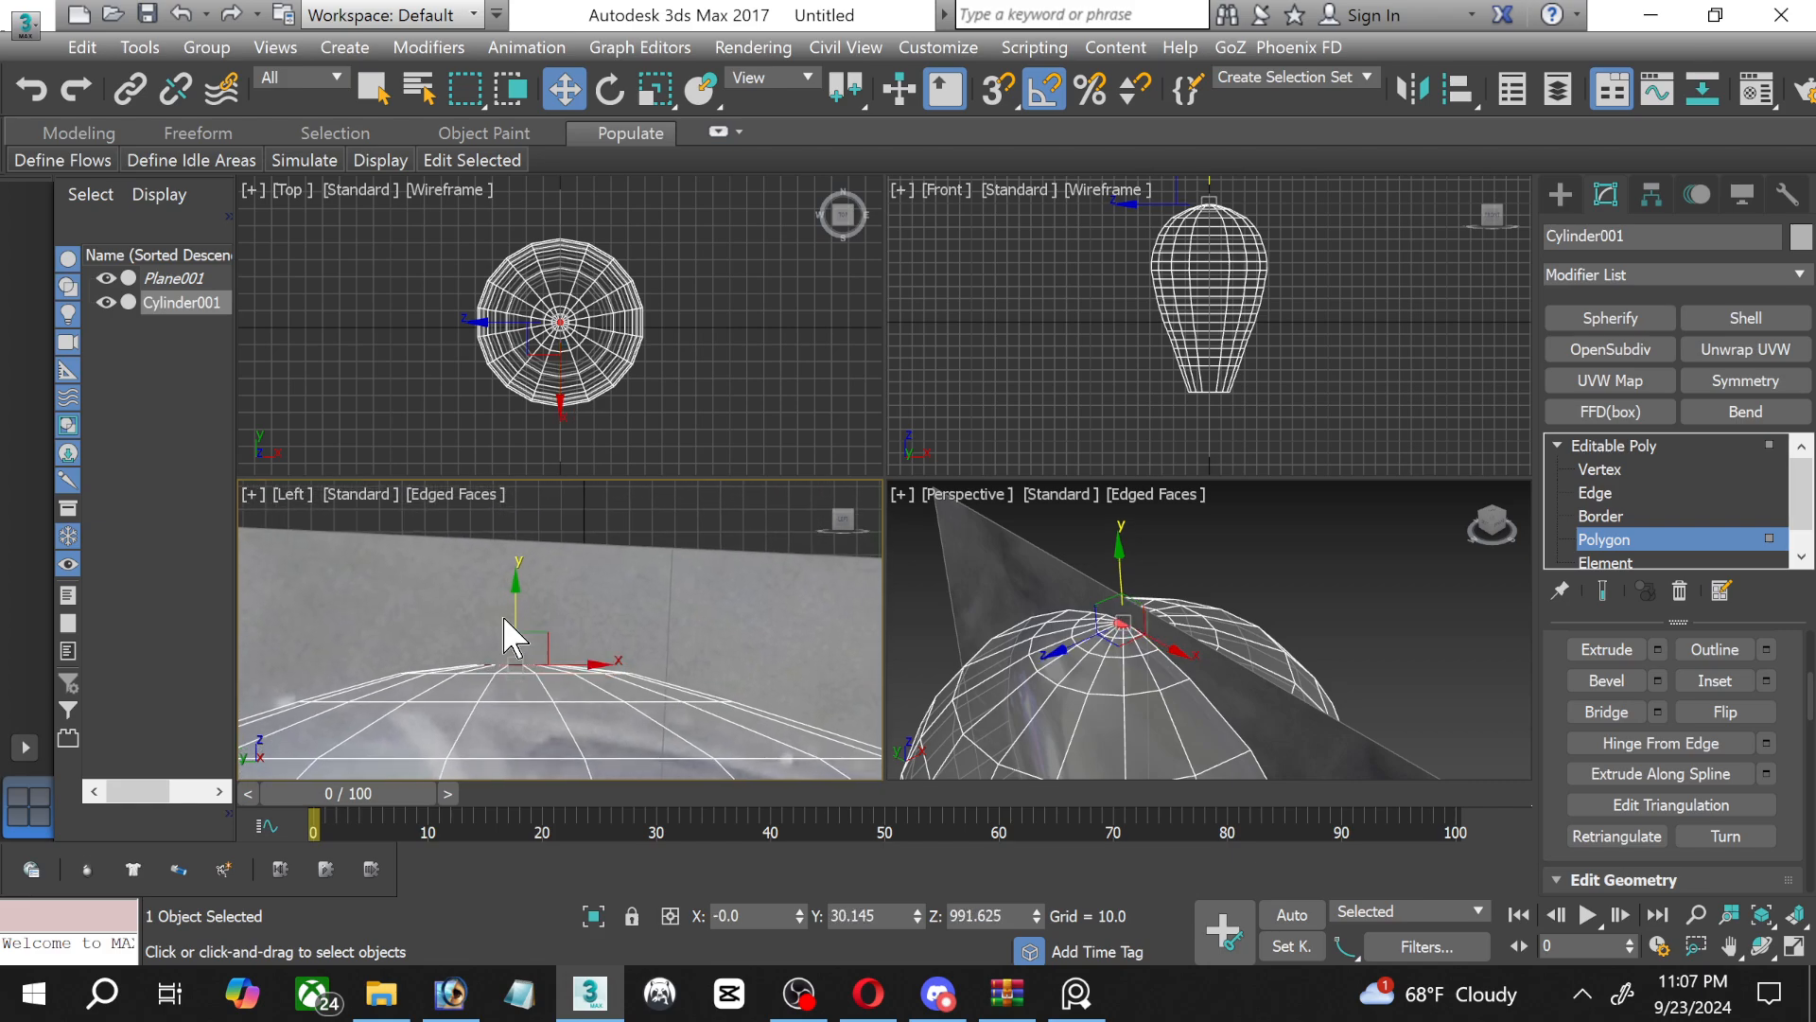
pyautogui.click(1620, 546)
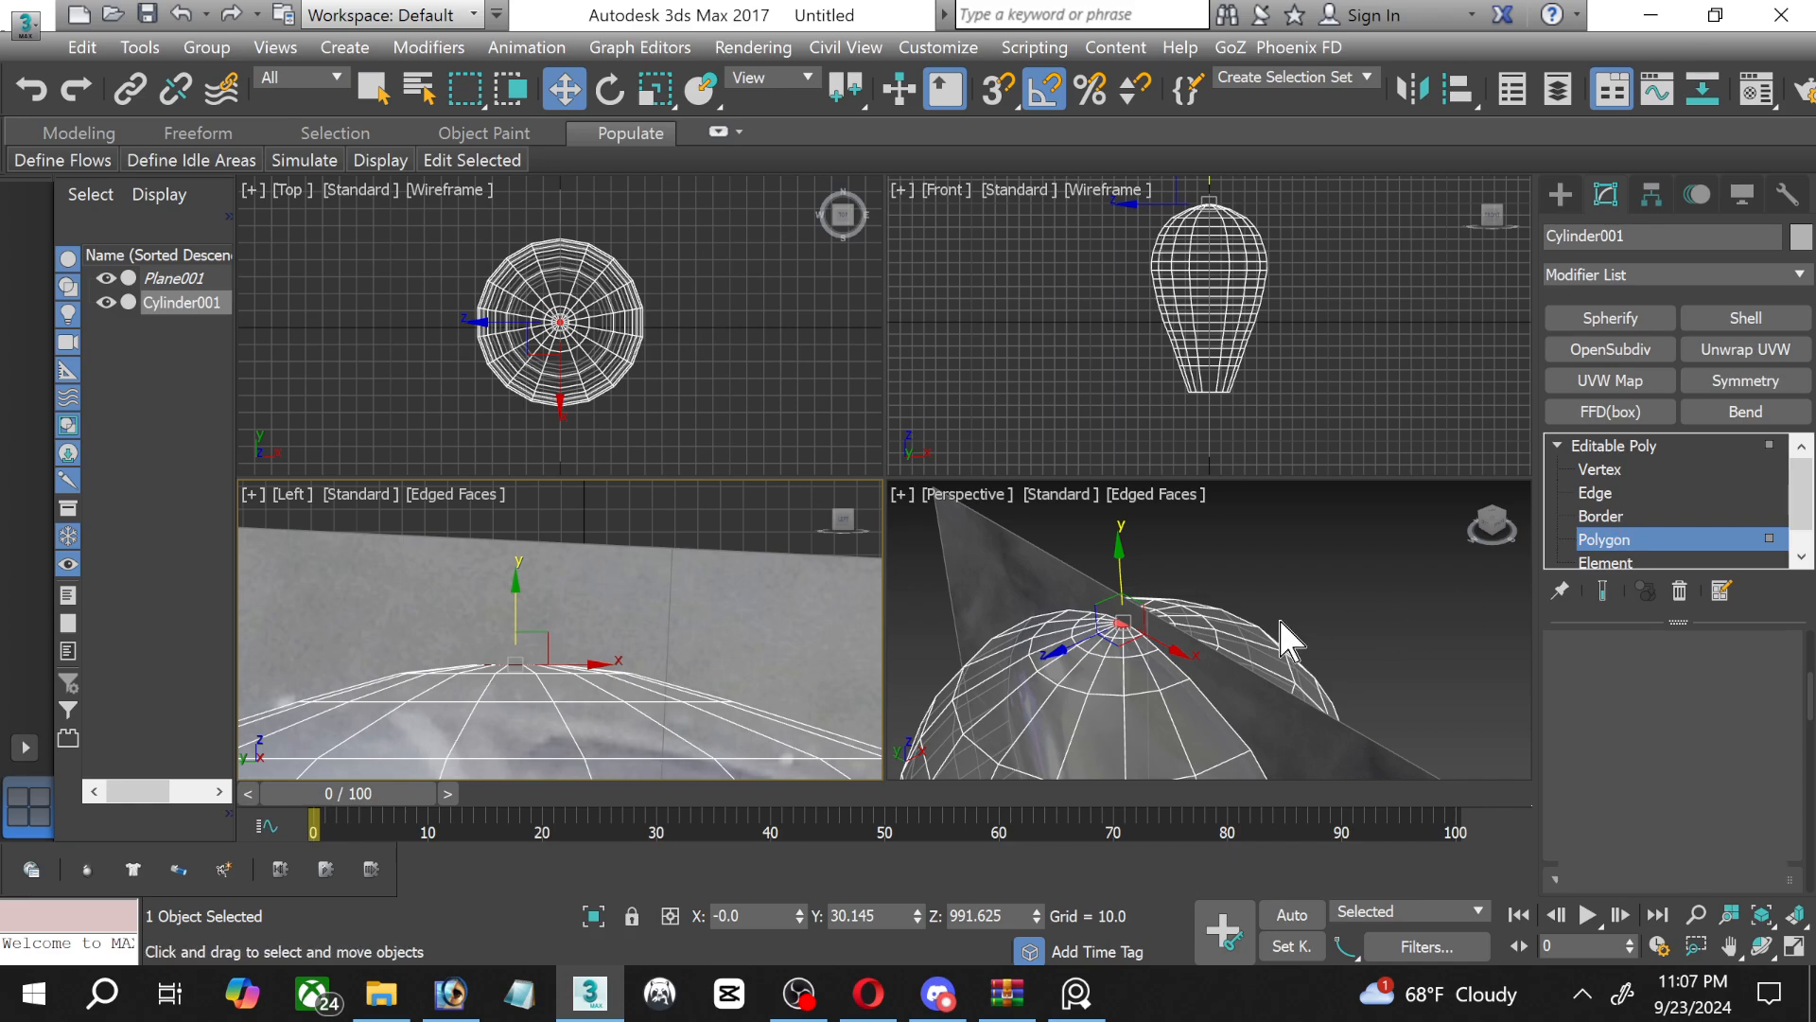
# Check the whole glass against the photo and maximize the Left view on its lower taper.
pyautogui.scroll(-5, 1293, 615)
pyautogui.moveTo(1281, 625); pyautogui.dragTo(1239, 503, button='middle')
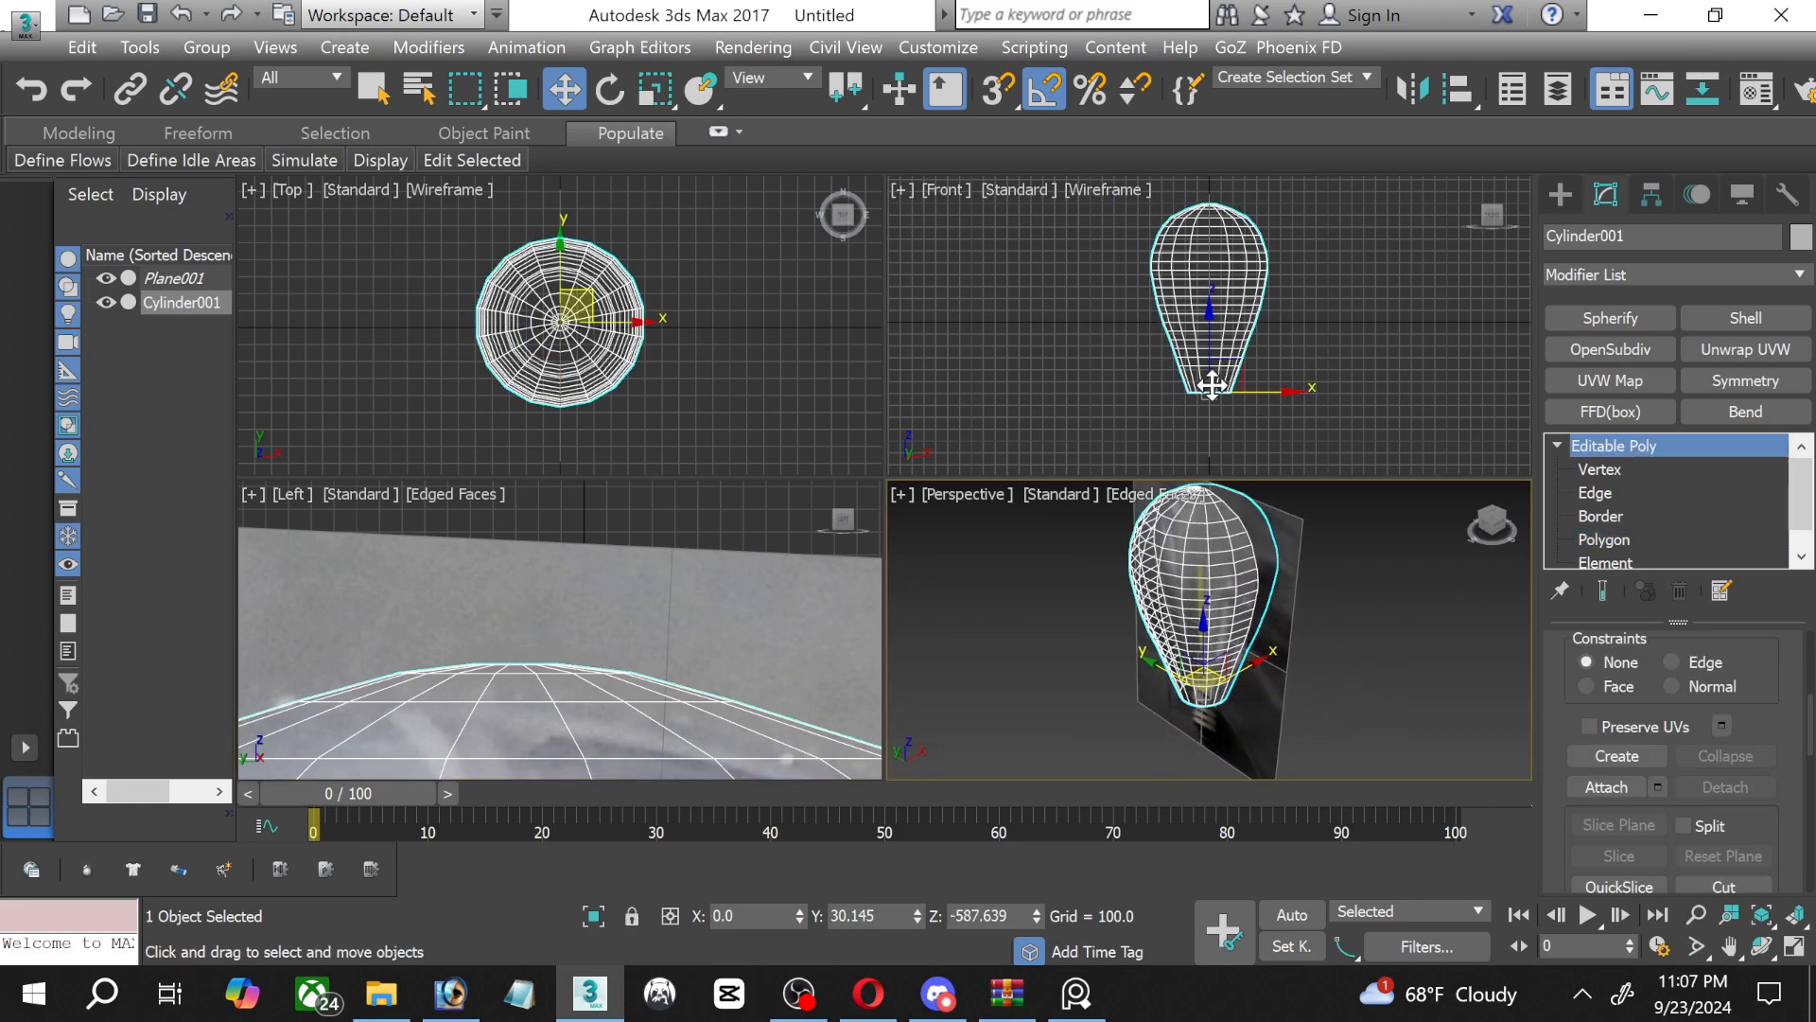
pyautogui.scroll(-5, 568, 681)
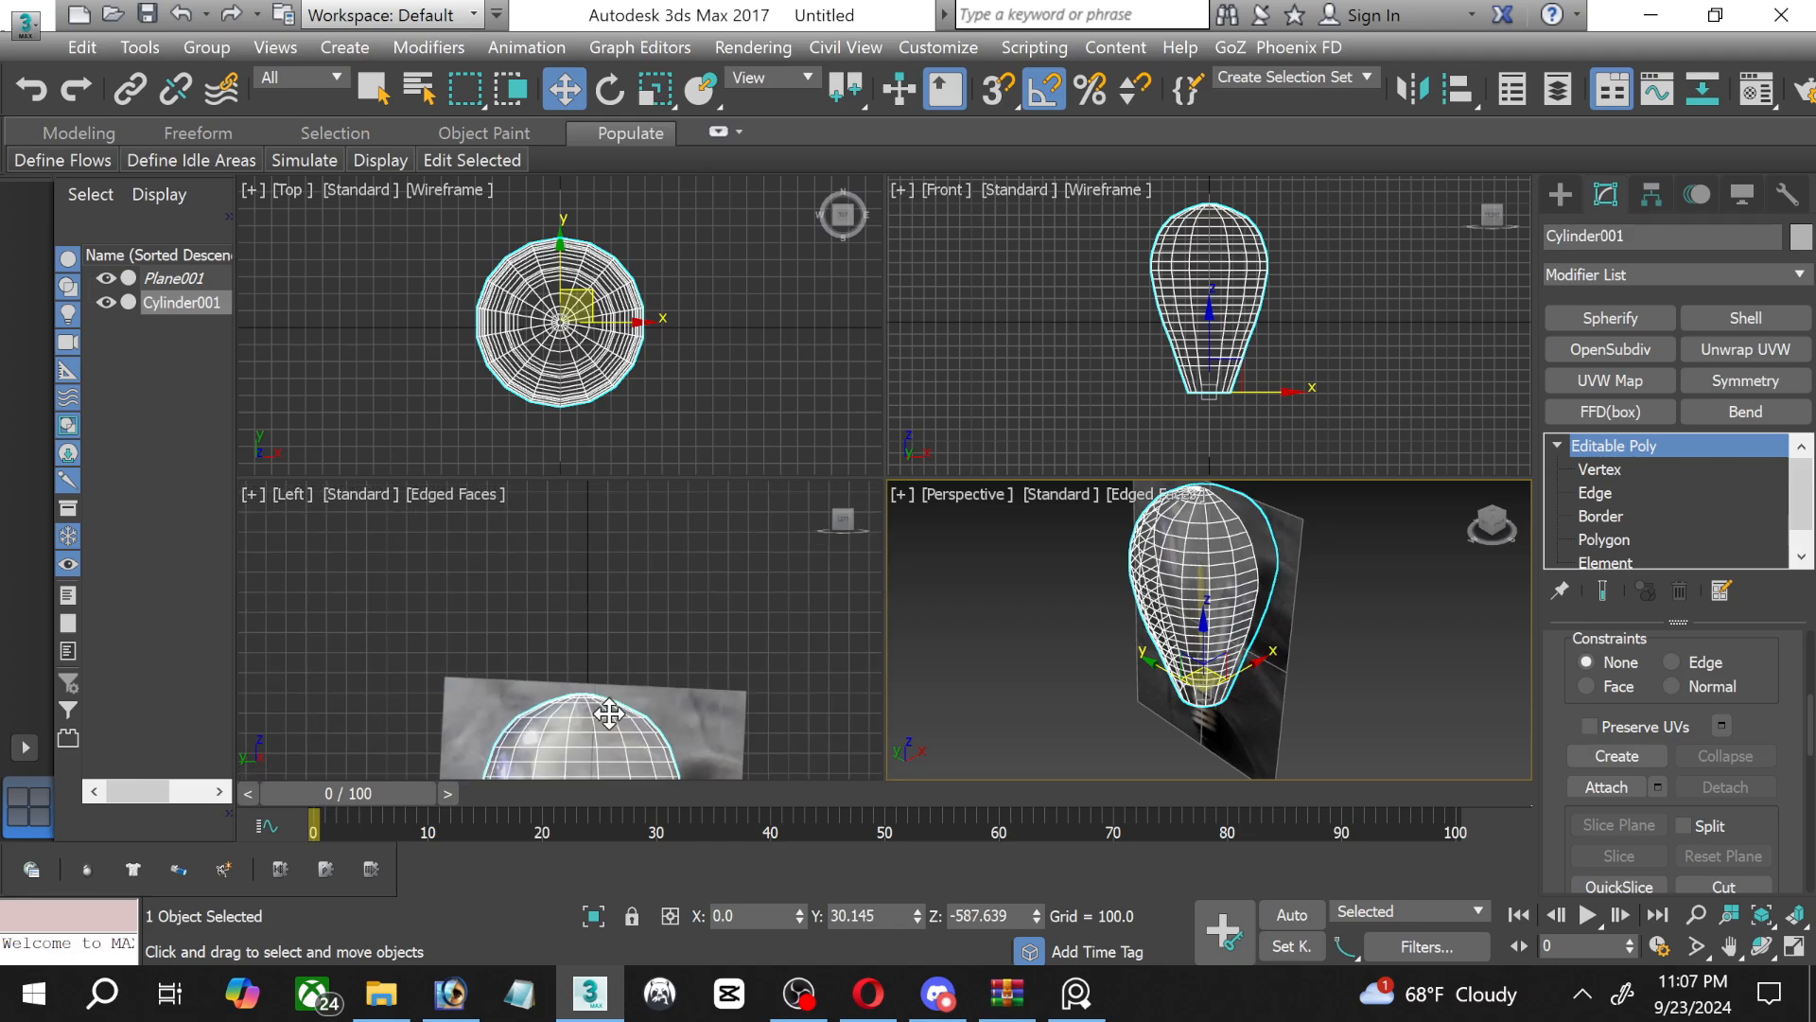
pyautogui.moveTo(604, 714); pyautogui.dragTo(583, 420, button='middle')
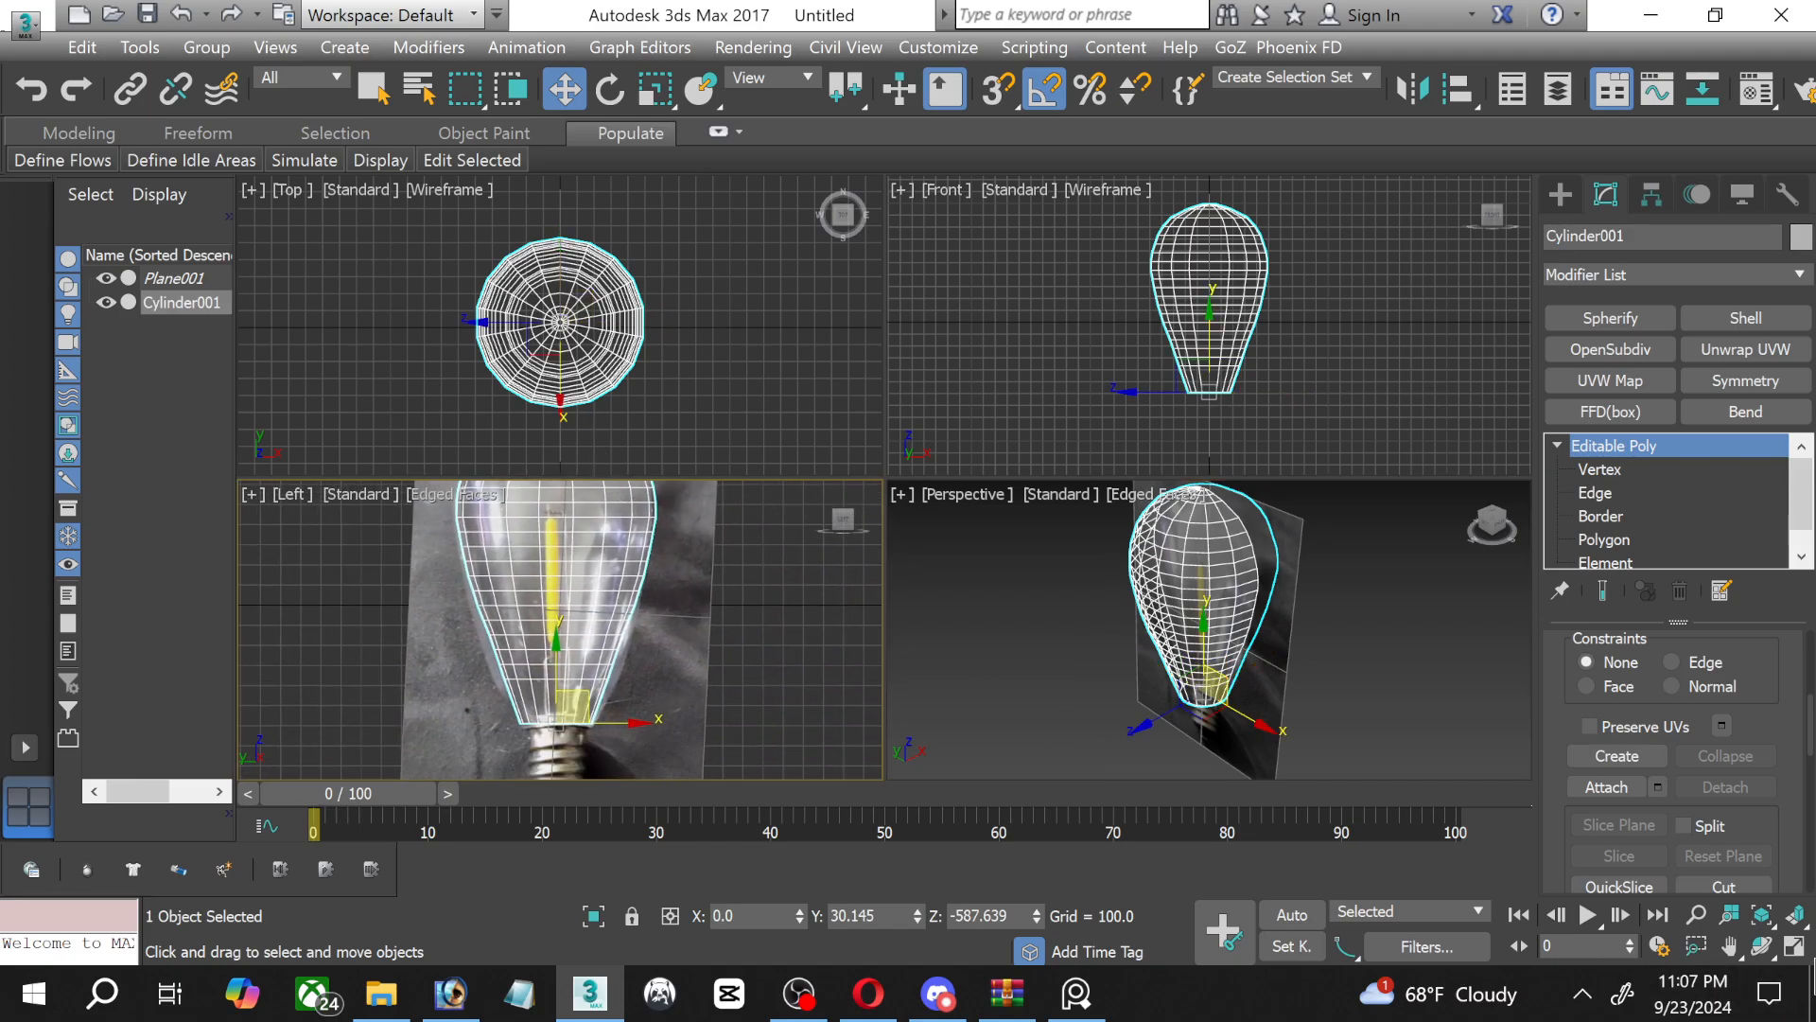
pyautogui.click(1795, 946)
pyautogui.scroll(4, 872, 567)
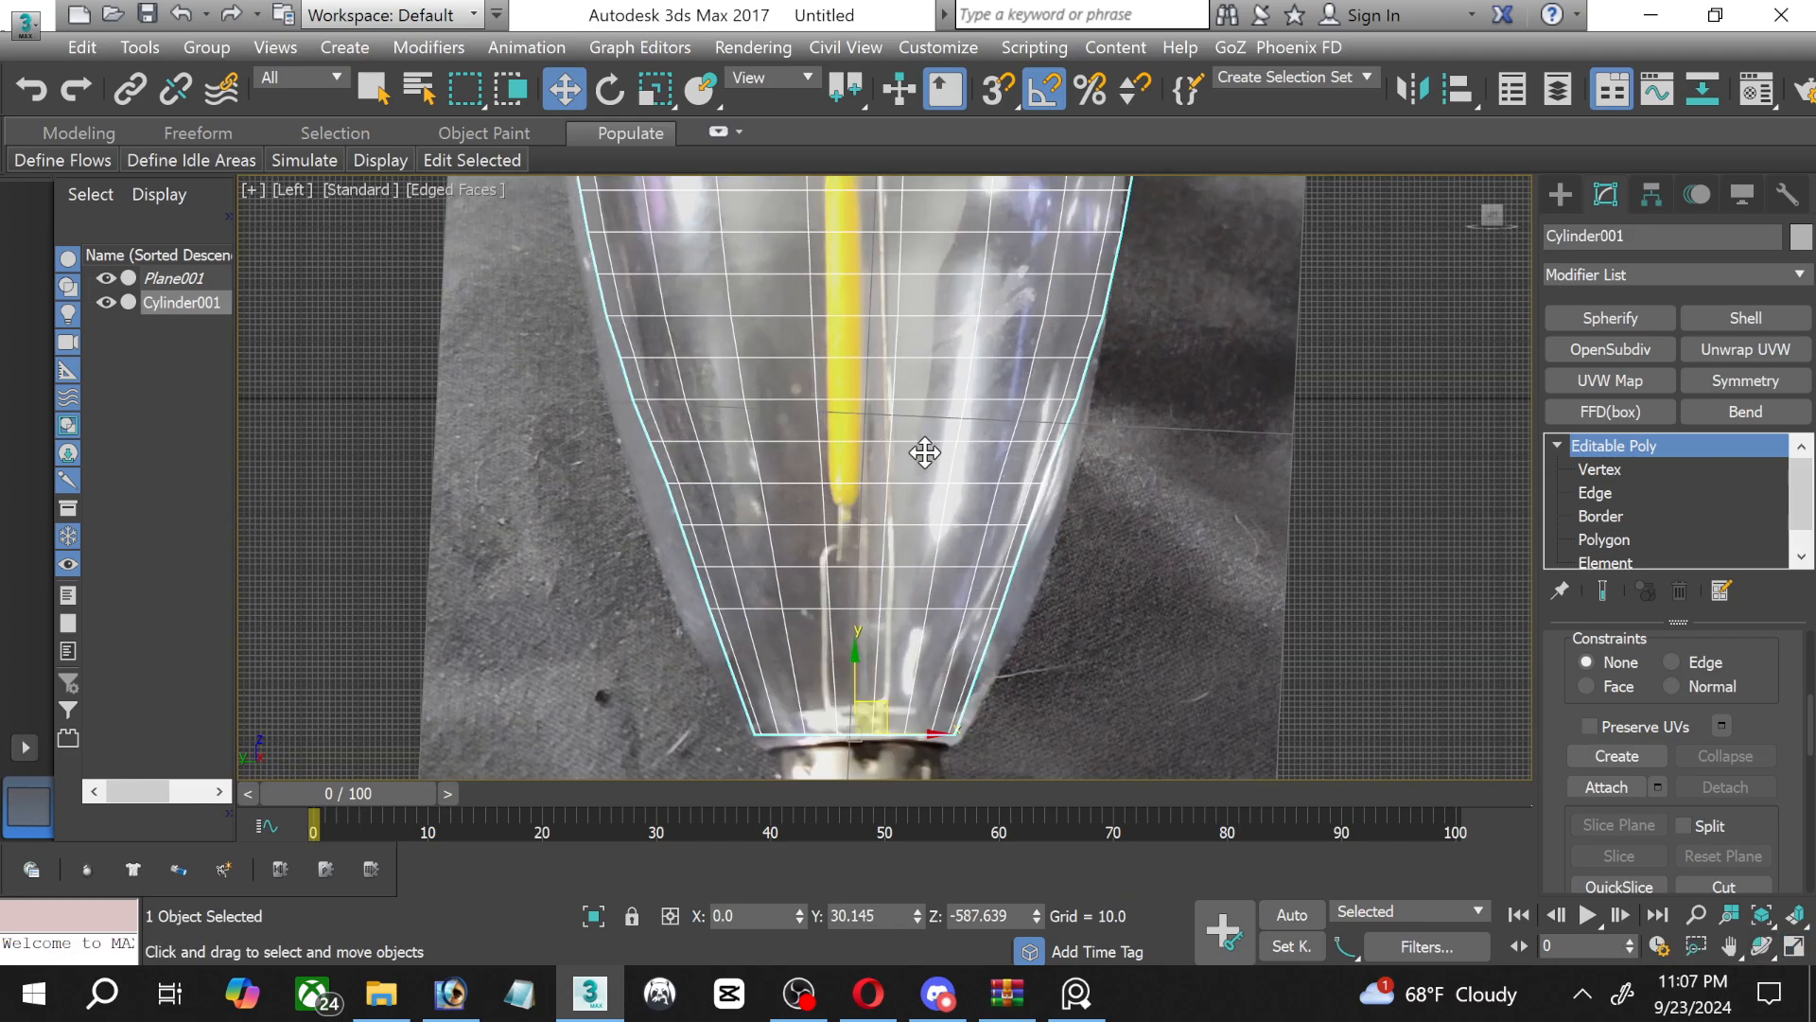
pyautogui.moveTo(925, 454); pyautogui.dragTo(823, 255, button='middle')
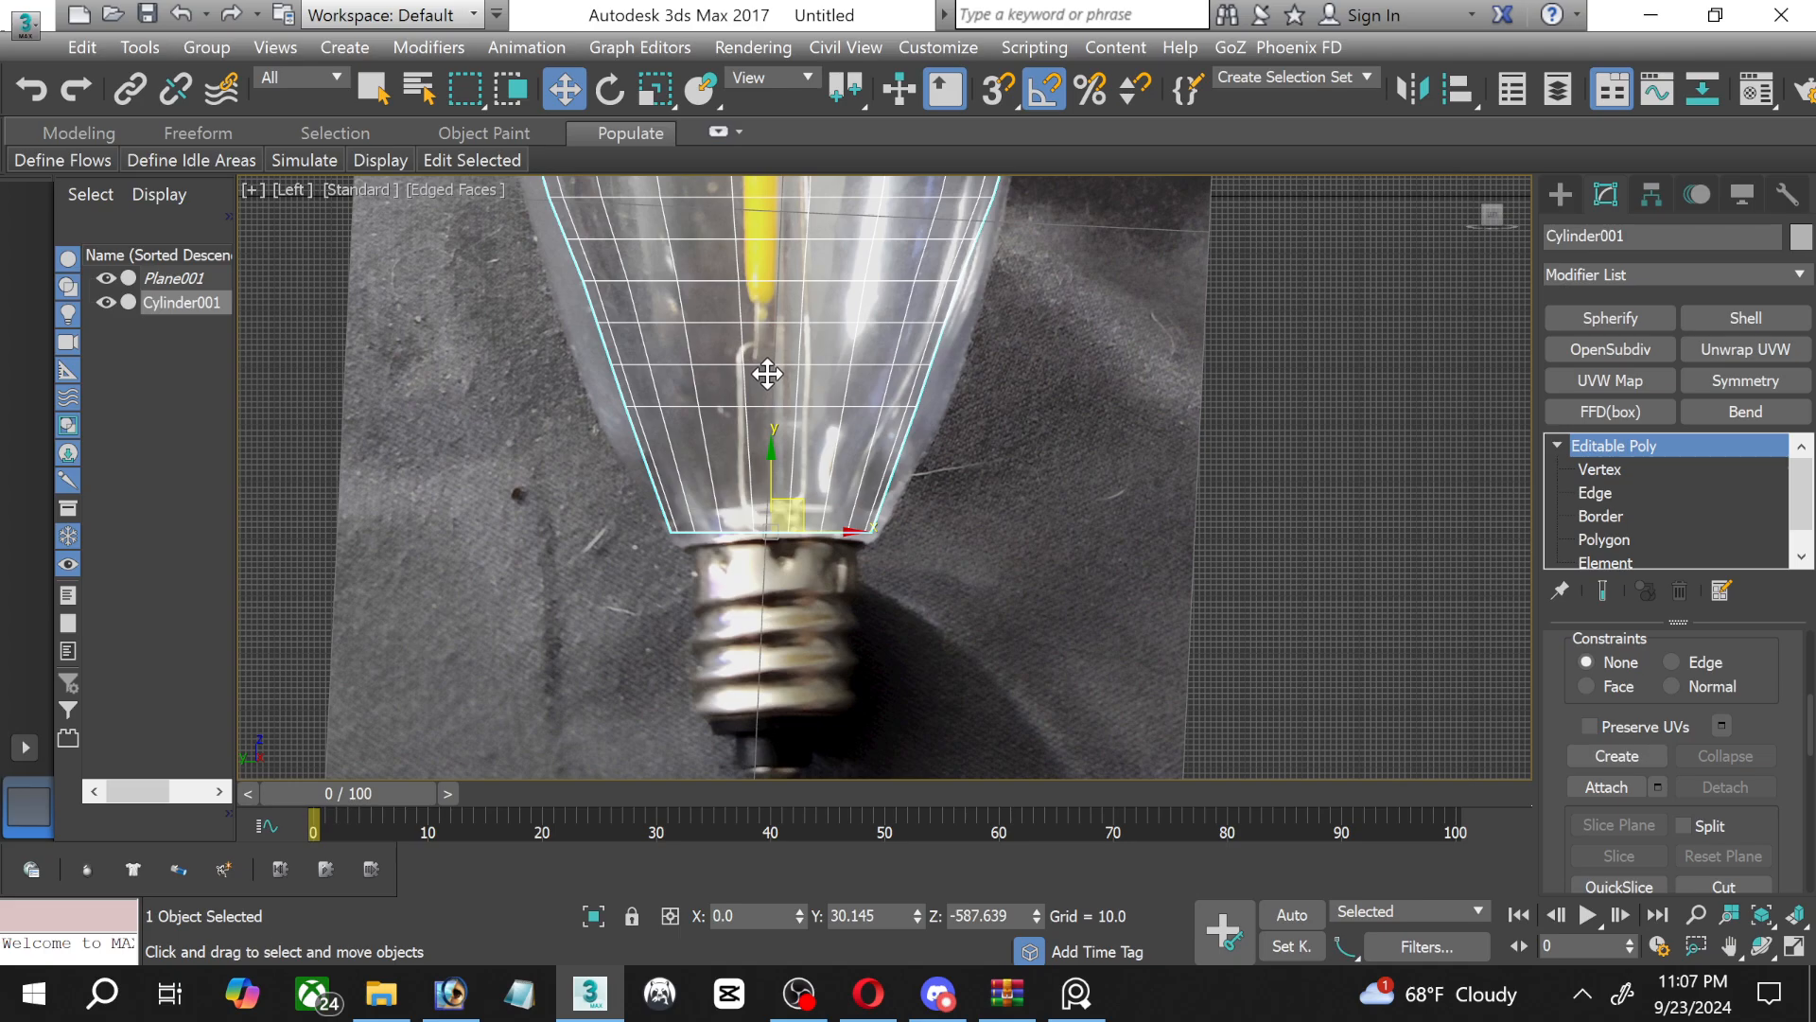
pyautogui.moveTo(767, 374); pyautogui.dragTo(755, 568, button='middle')
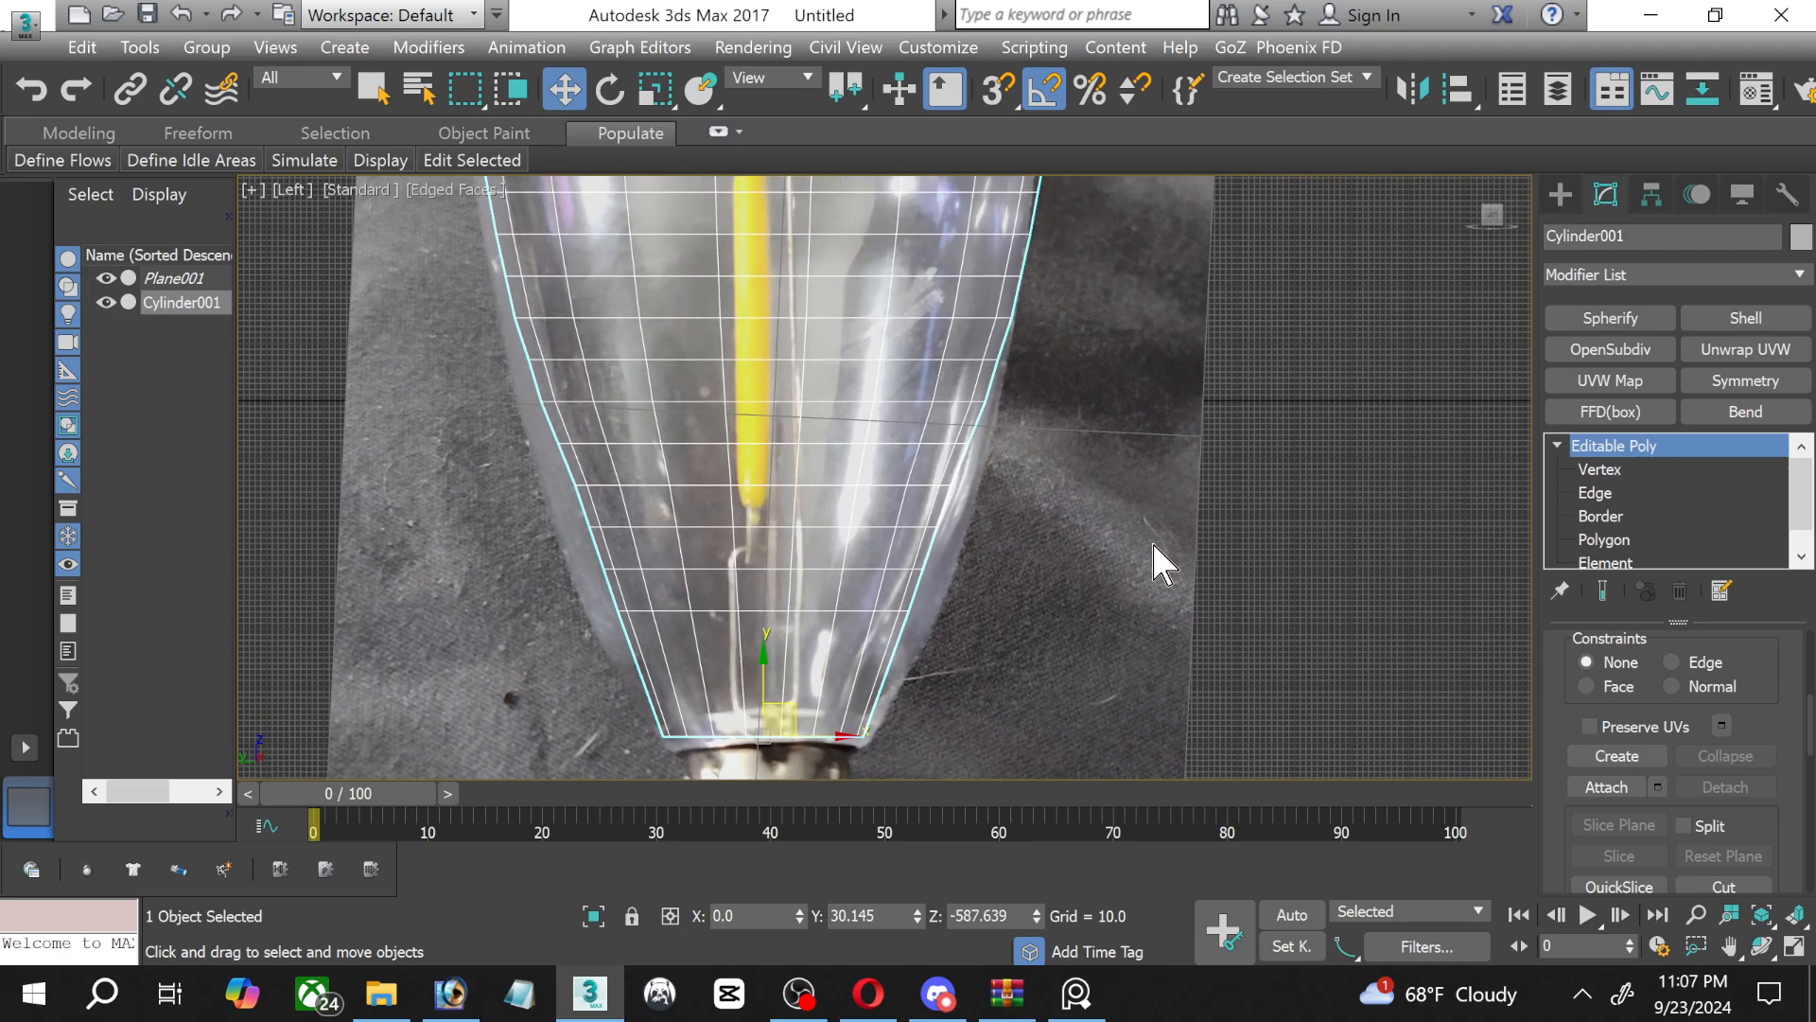
# Connect the vertical edges of the glass's lowest band to add an edge loop there, and leave edge editing.
pyautogui.click(1620, 489)
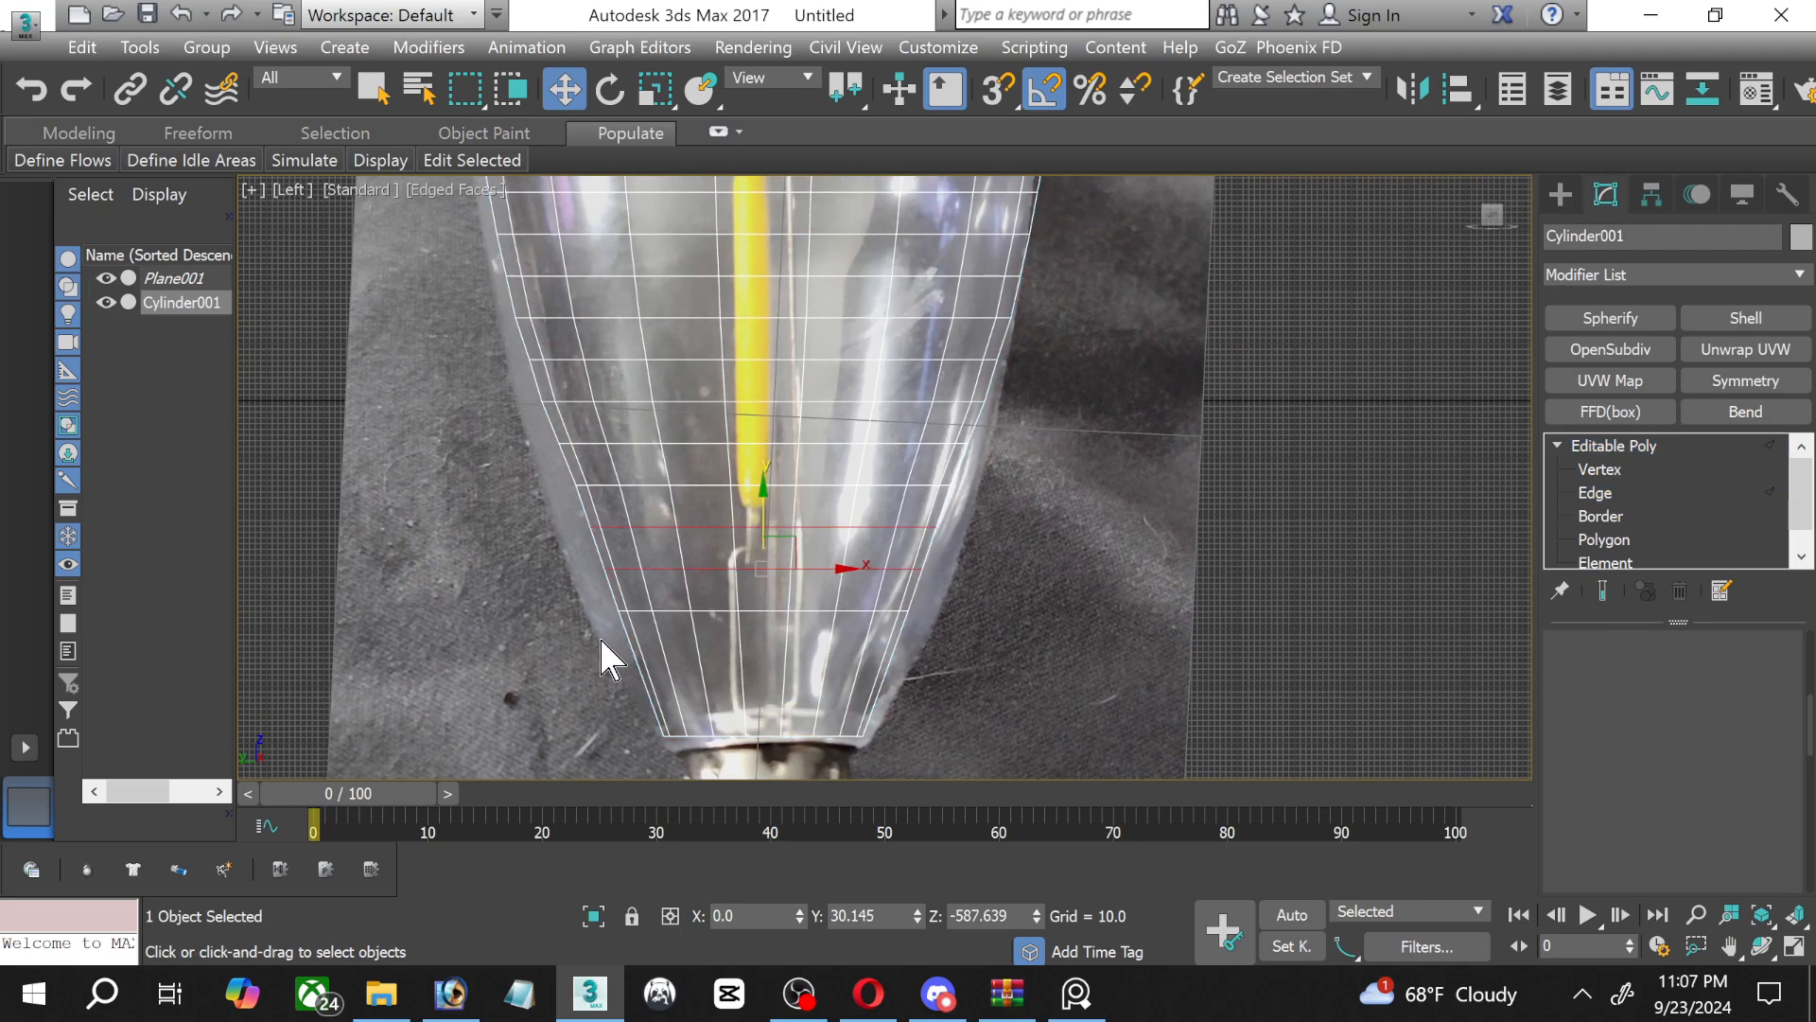
pyautogui.moveTo(599, 636); pyautogui.dragTo(999, 716)
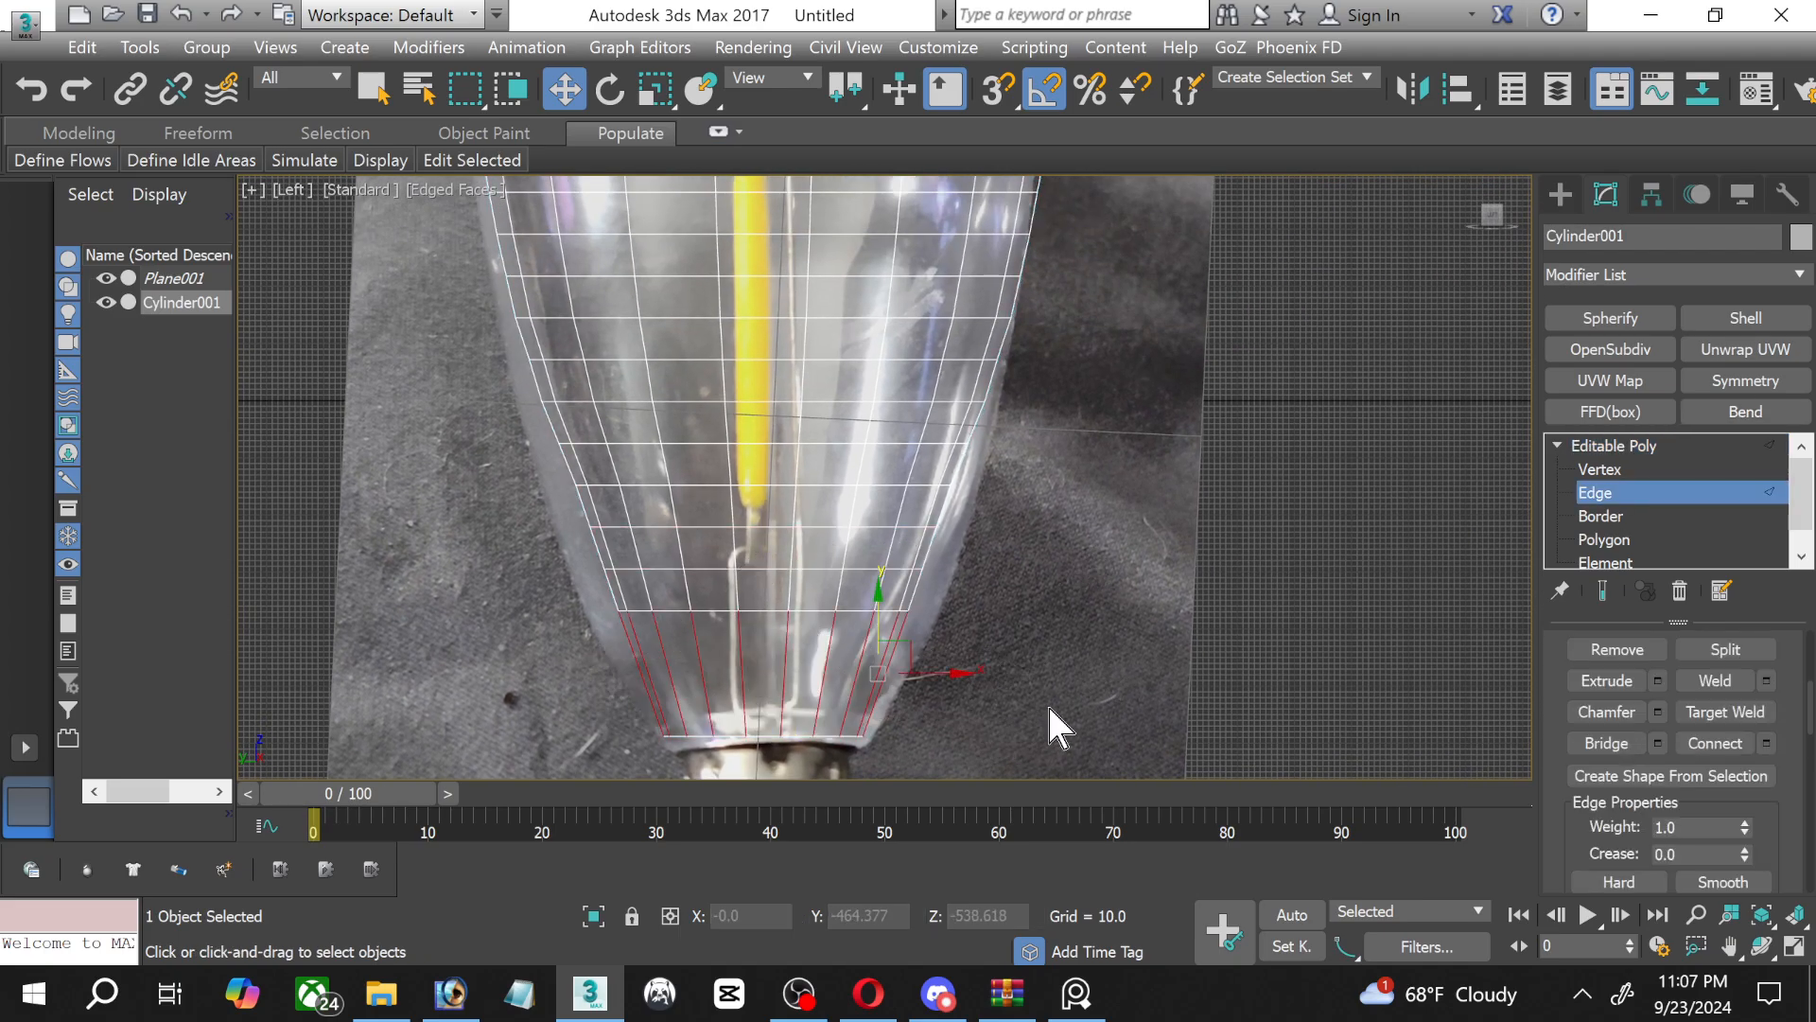
pyautogui.click(1713, 744)
pyautogui.moveTo(909, 354); pyautogui.dragTo(980, 609, button='middle')
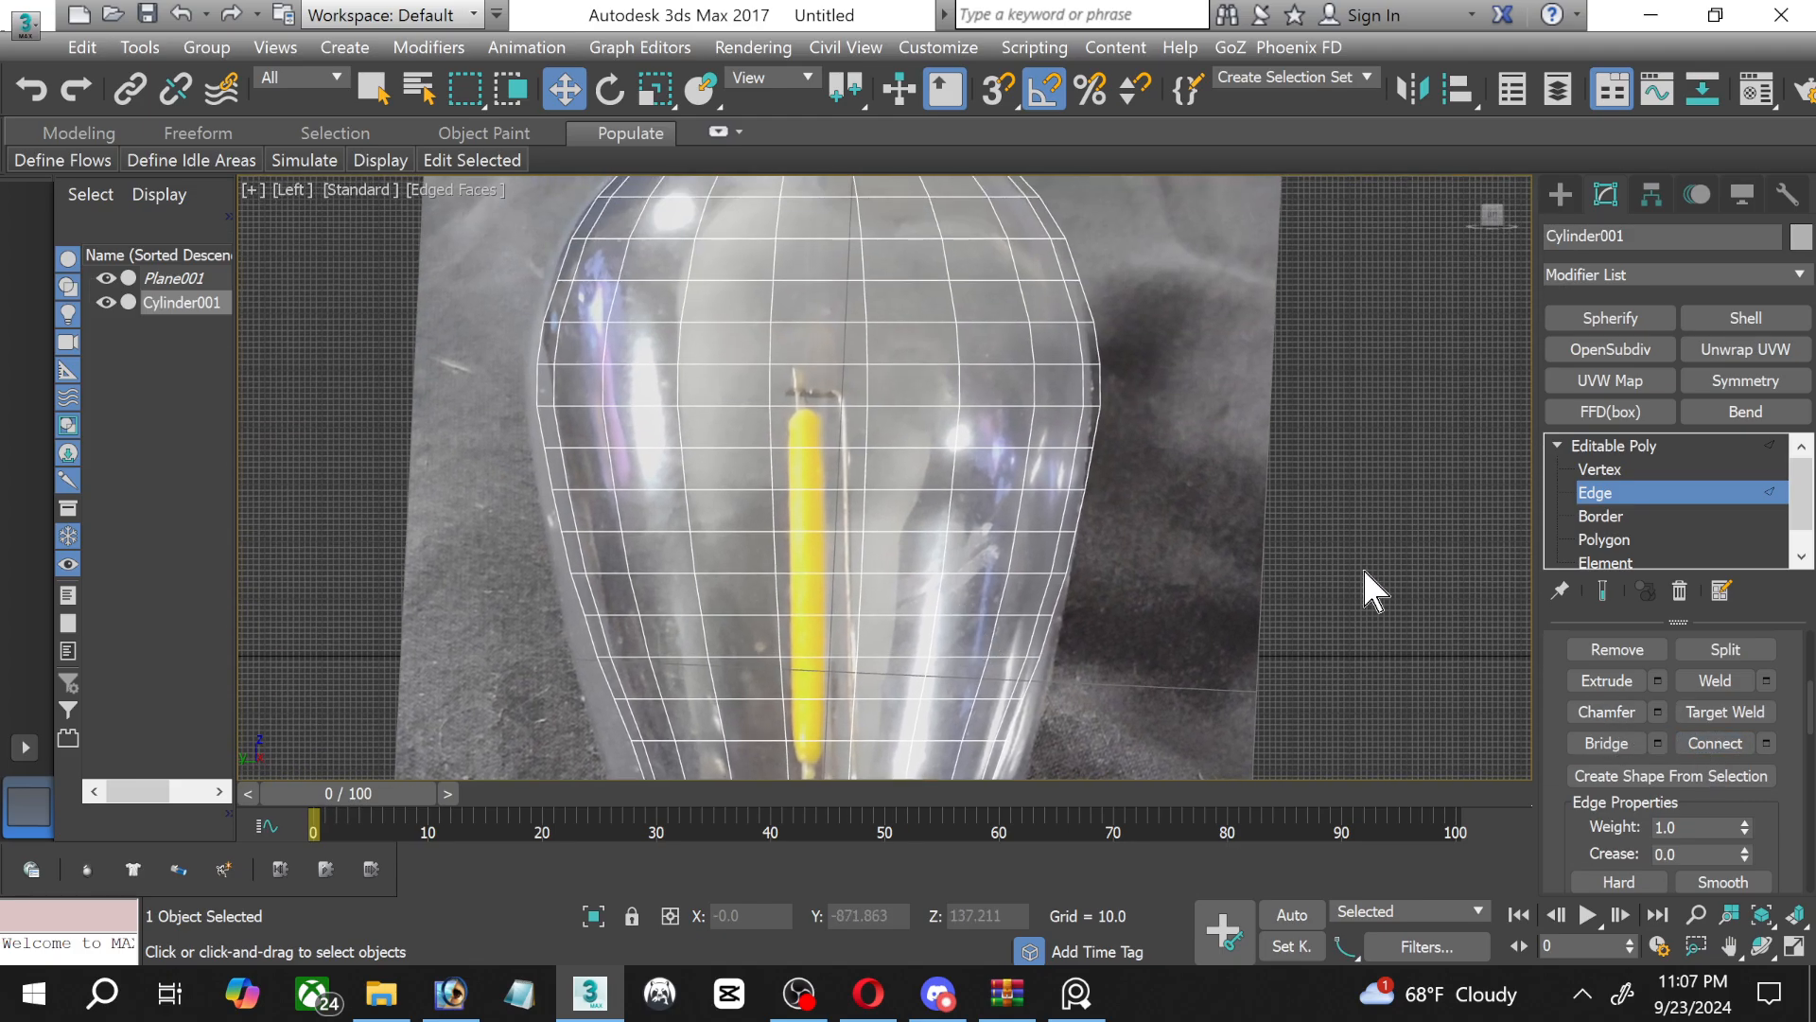
pyautogui.click(1617, 492)
# Show polygon and vertex statistics in the Left view, hide its grid, and frame the whole bulb.
pyautogui.scroll(-2, 1182, 350)
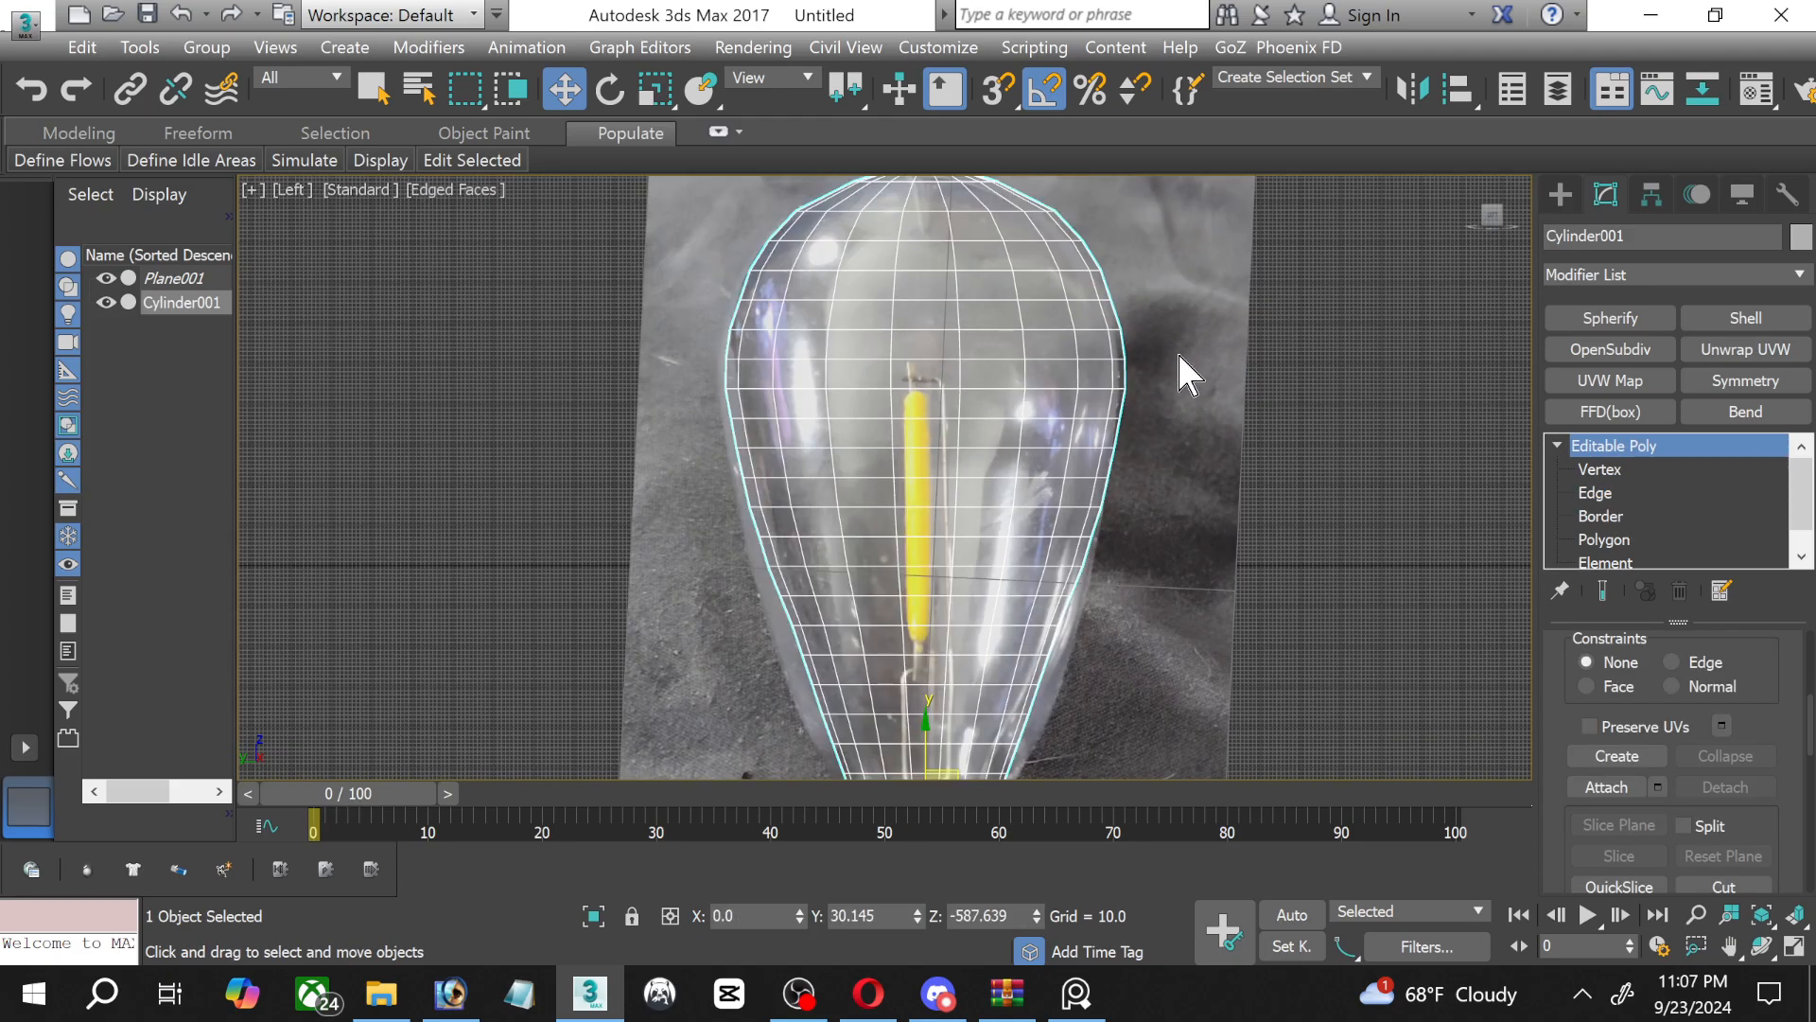
pyautogui.moveTo(908, 296); pyautogui.dragTo(783, 277, button='middle')
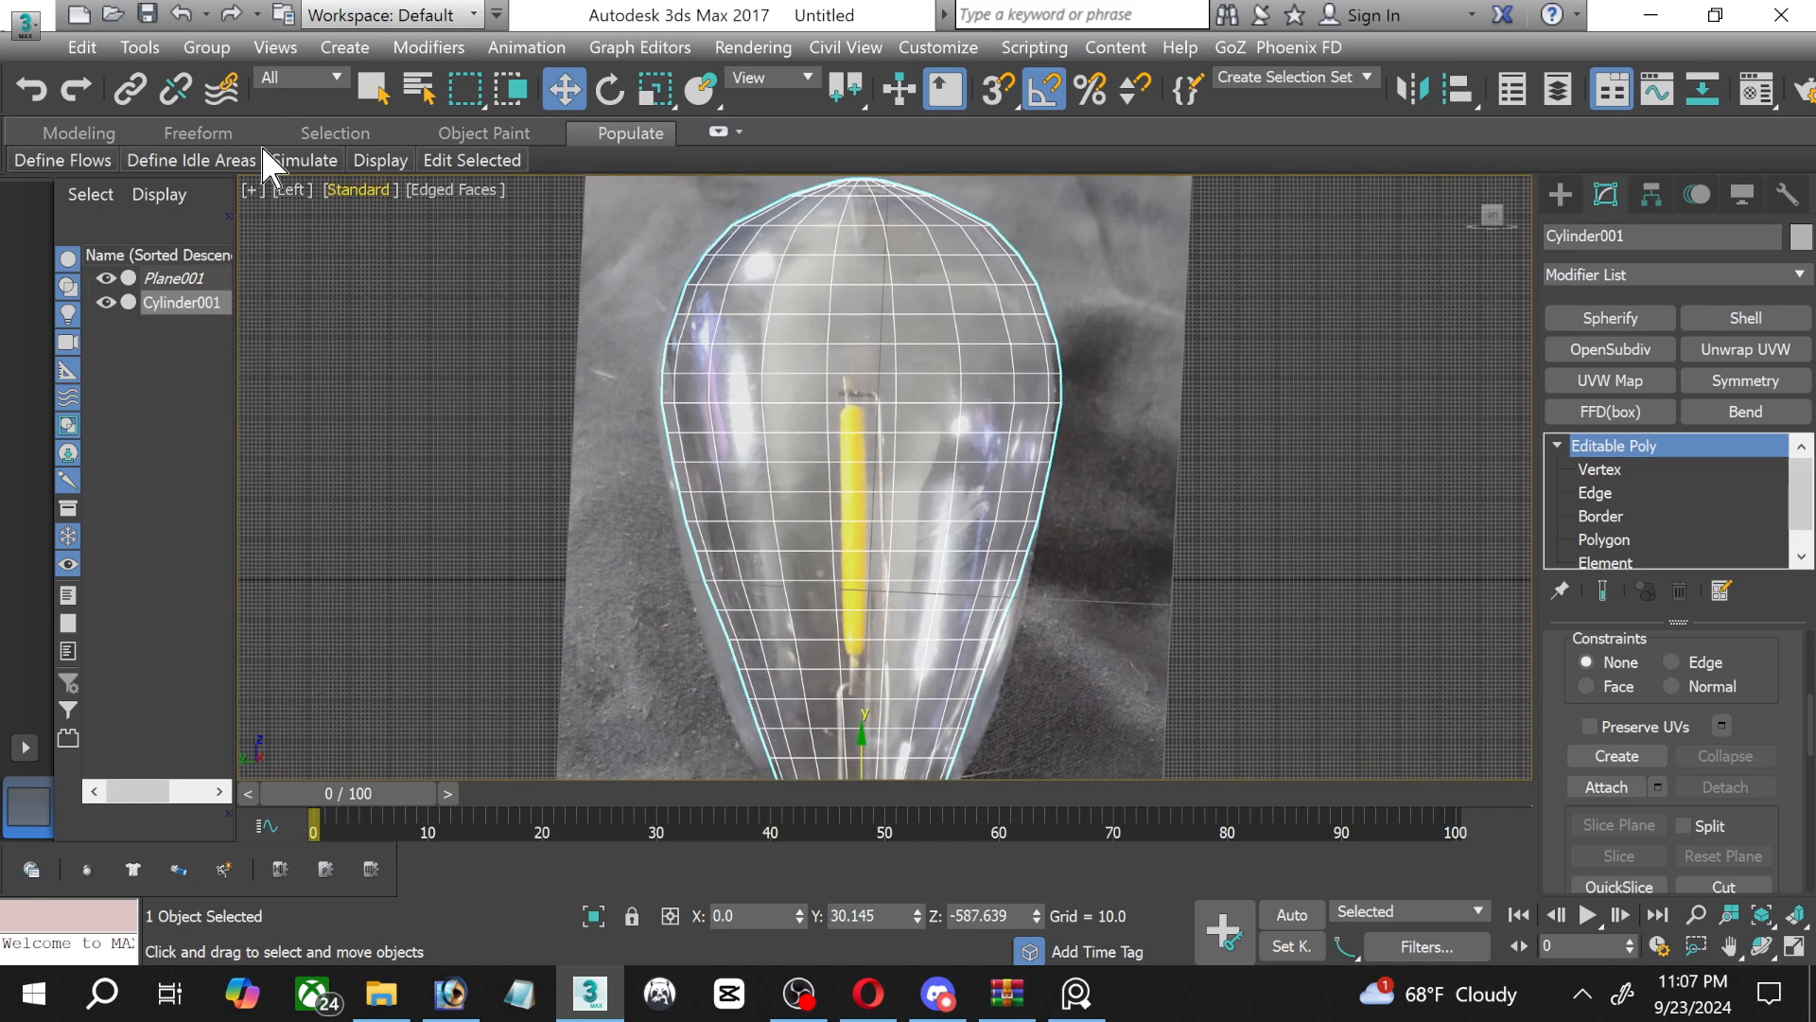
pyautogui.click(251, 190)
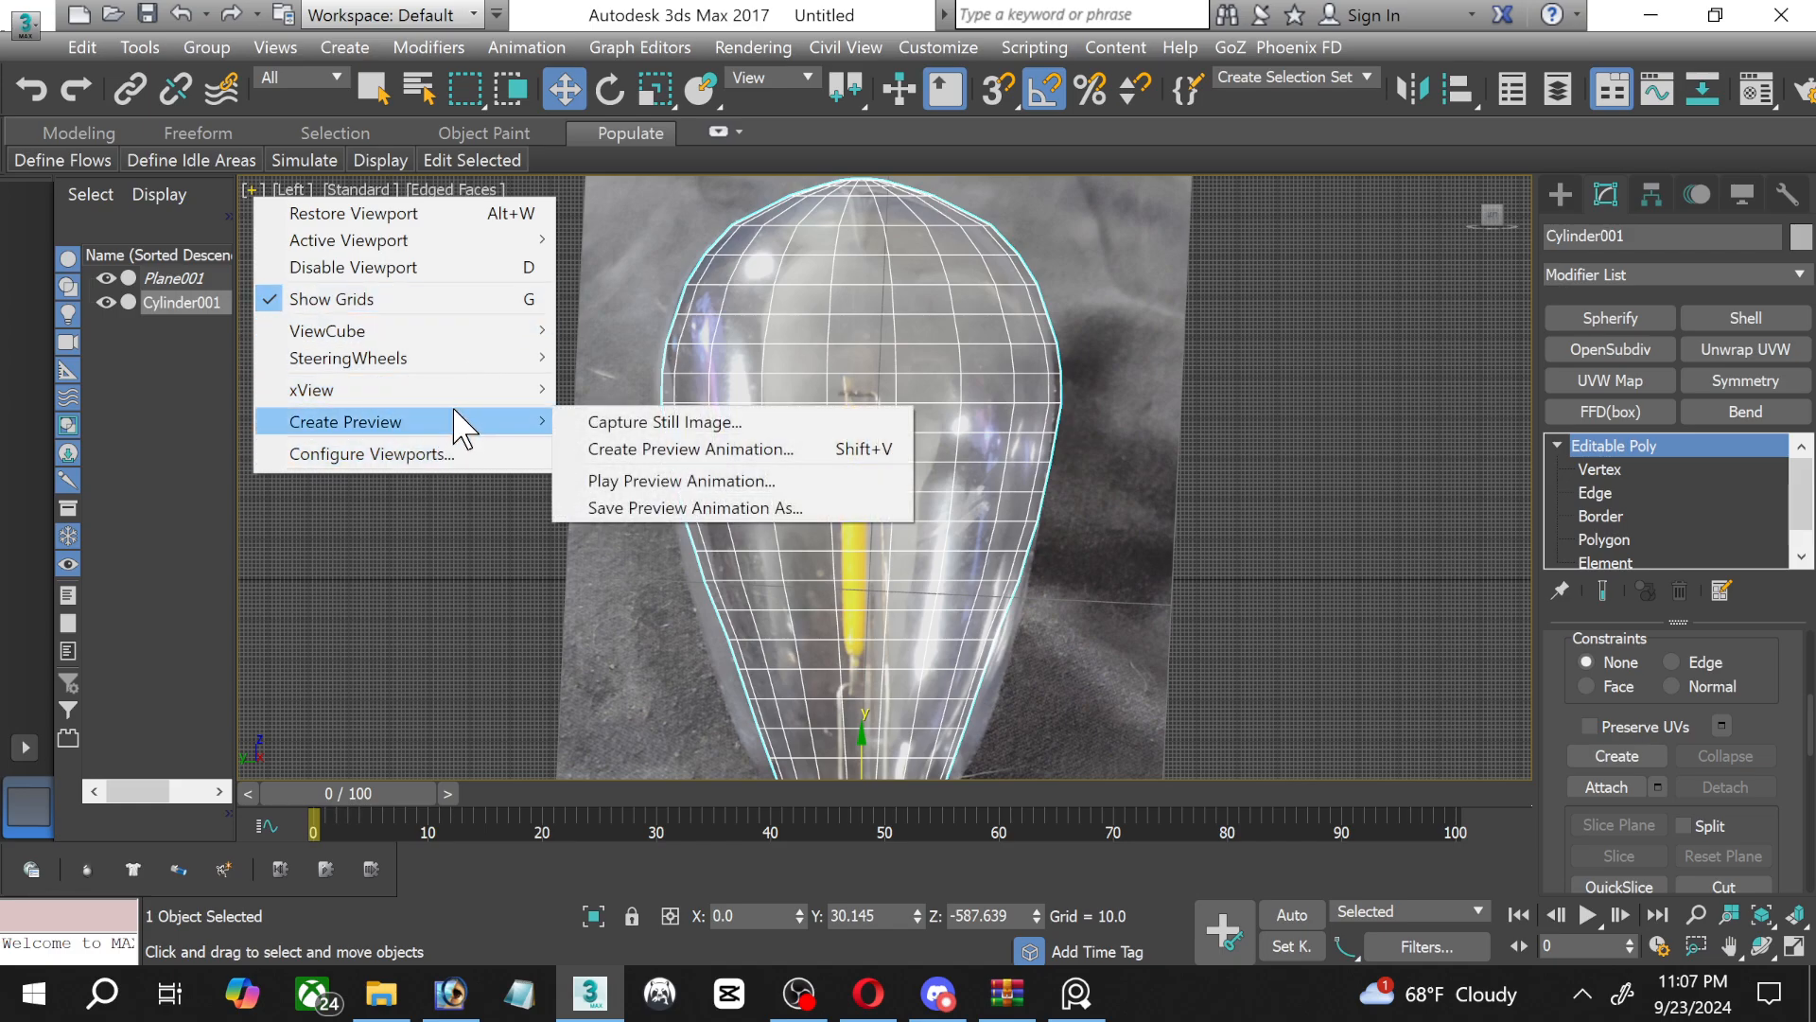
pyautogui.moveTo(464, 393)
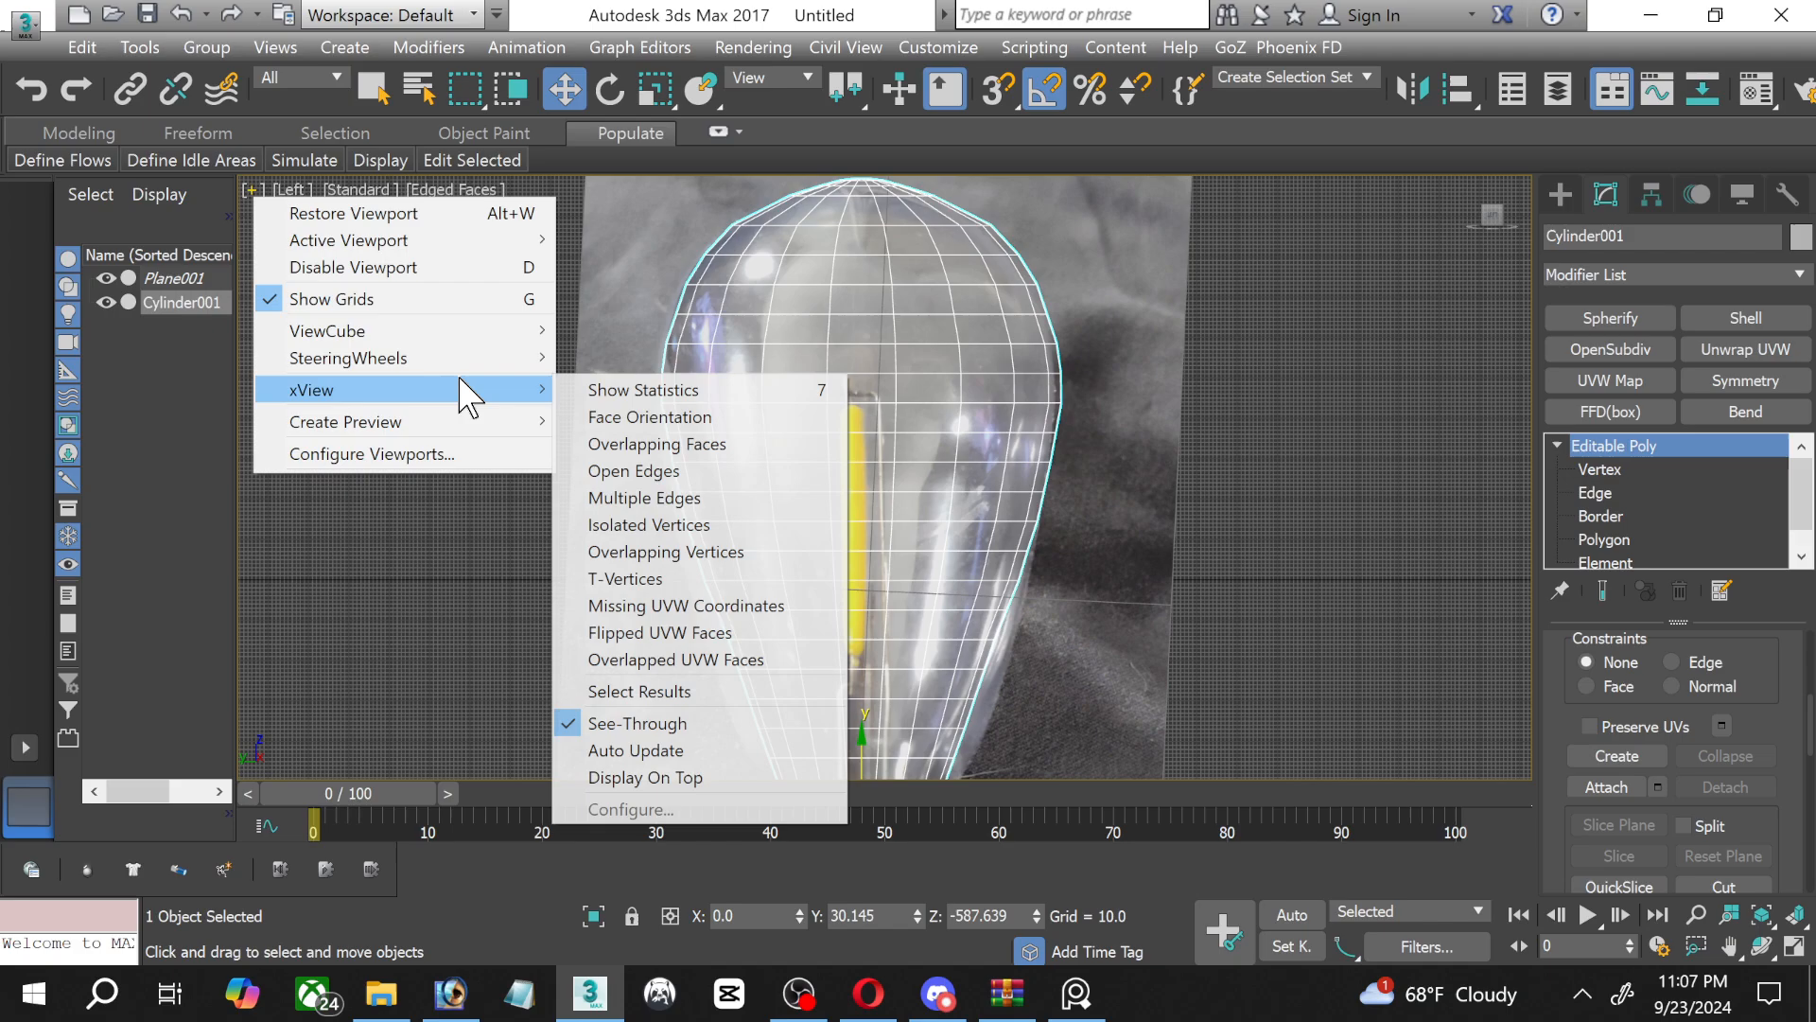
pyautogui.click(603, 392)
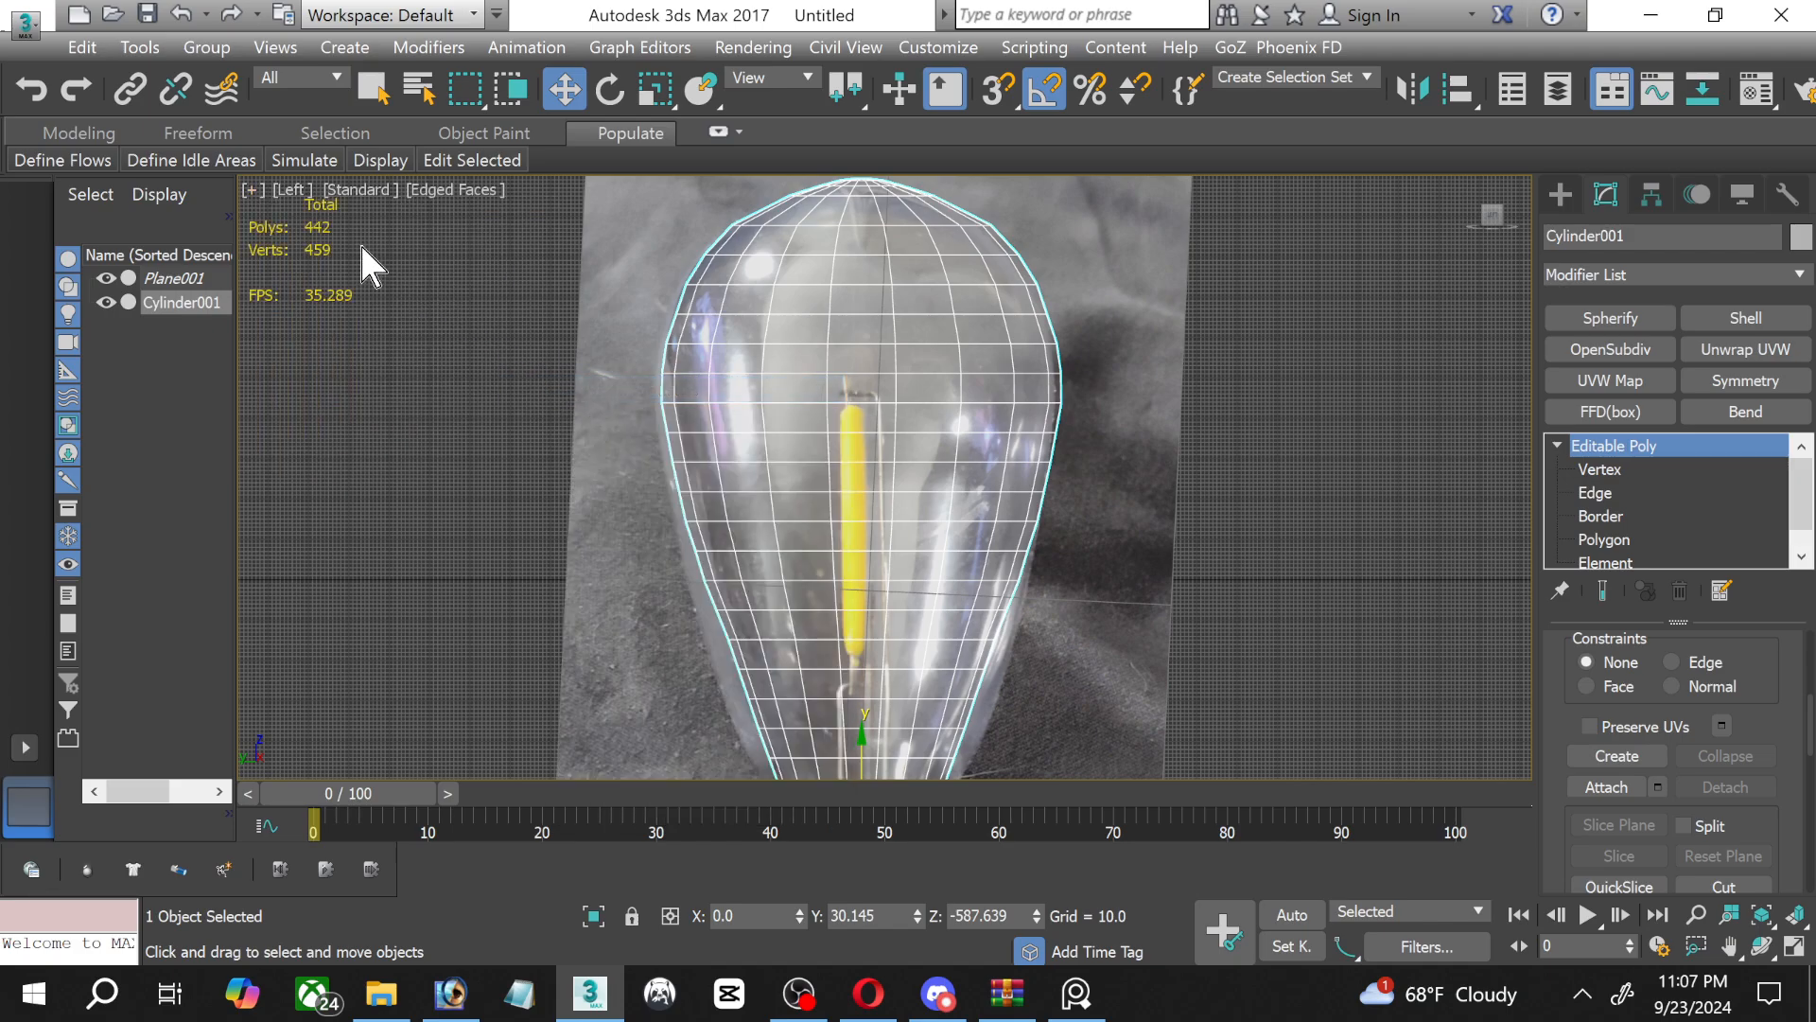
pyautogui.press('g')
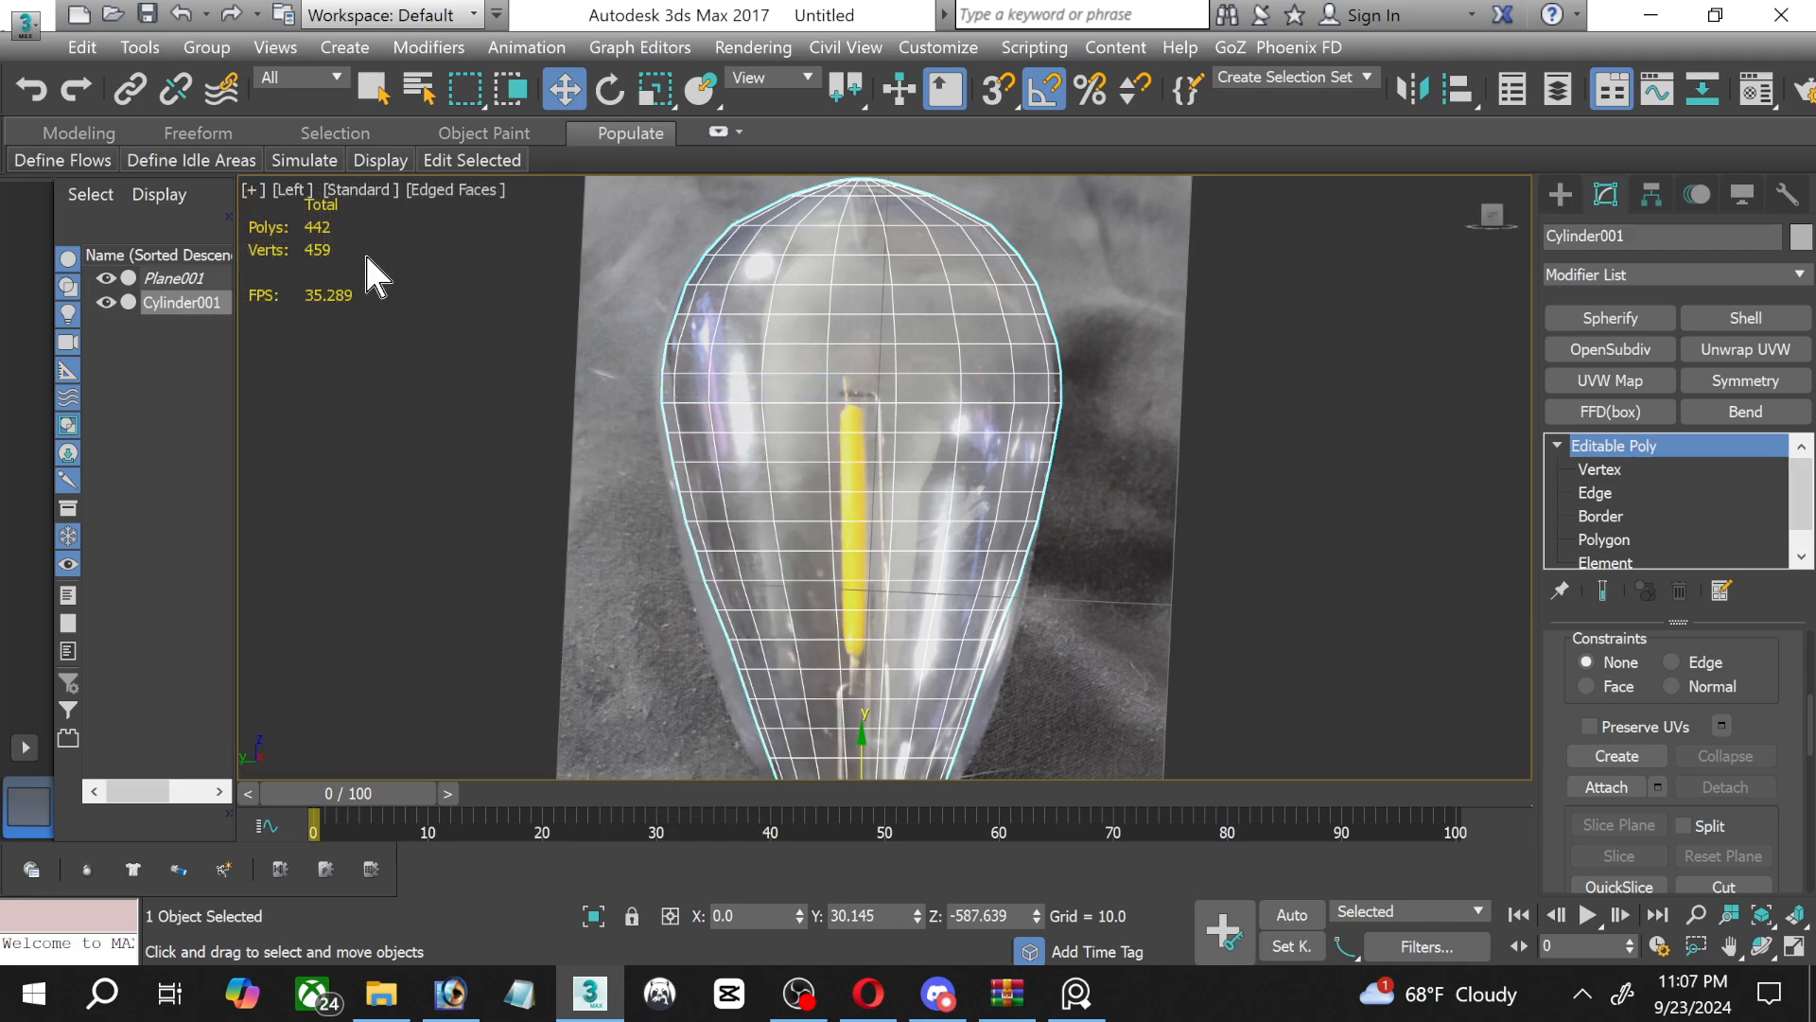
pyautogui.scroll(-3, 384, 287)
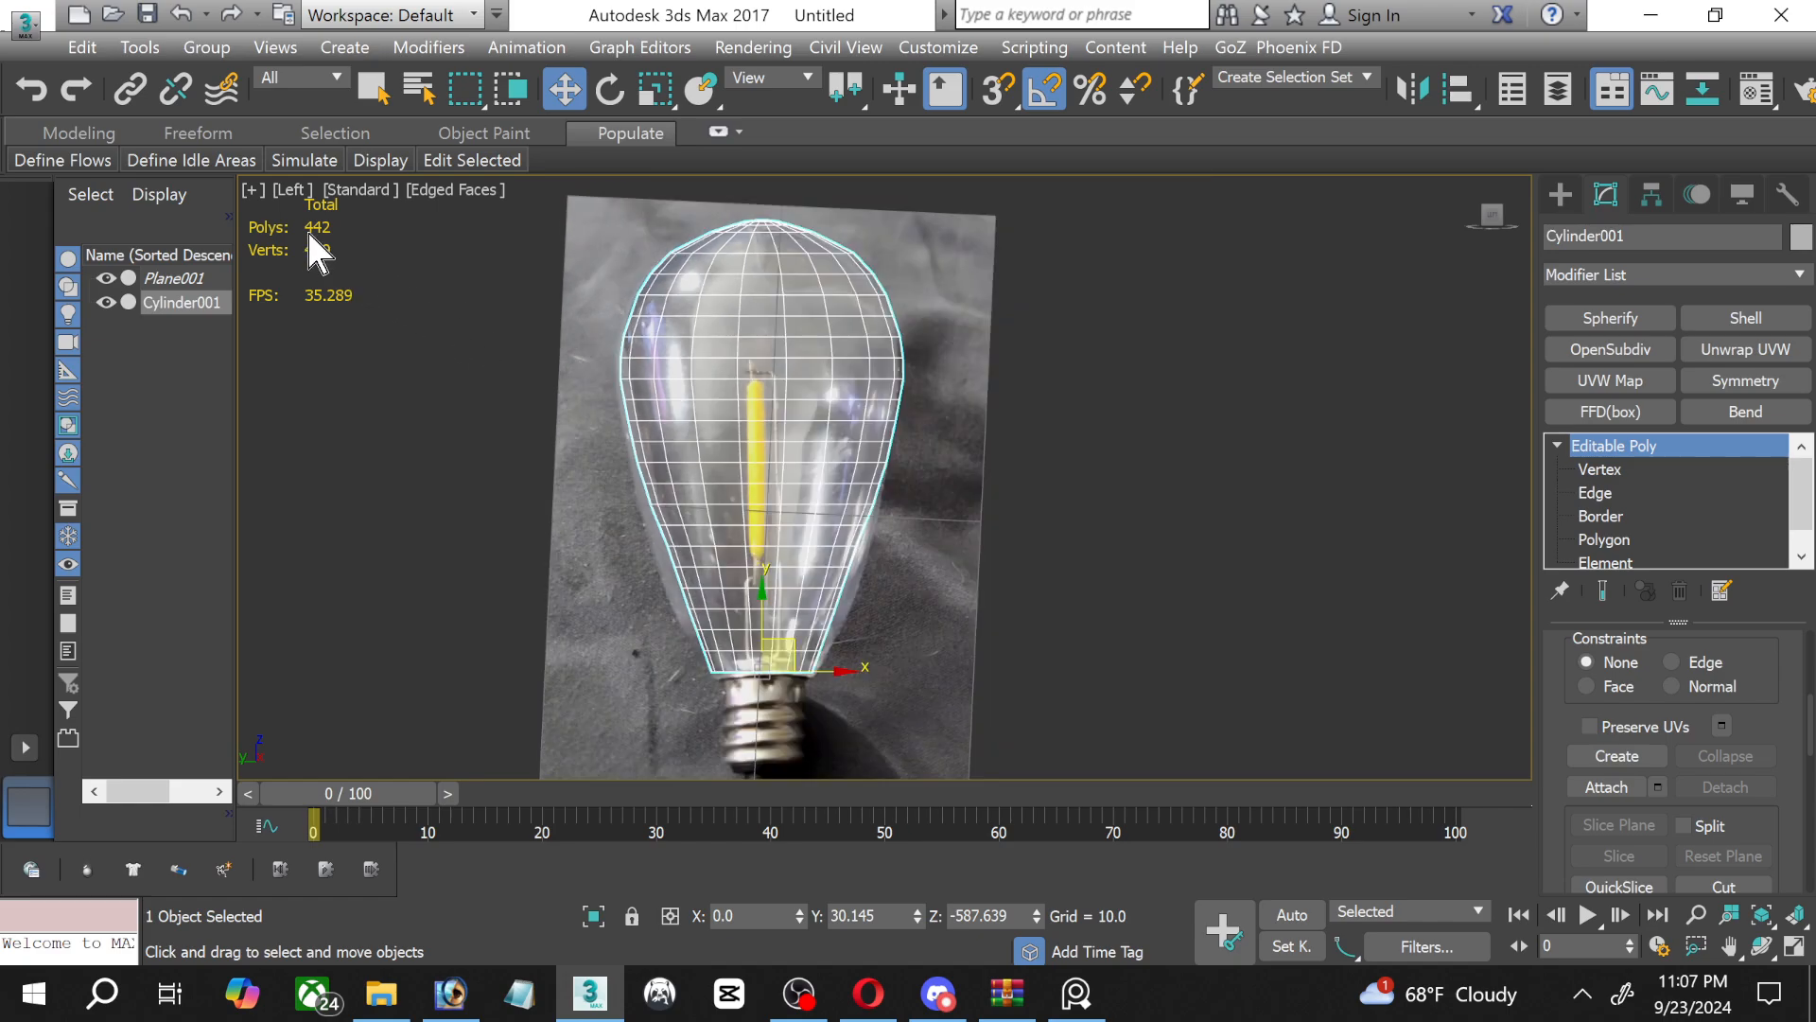
pyautogui.moveTo(315, 242); pyautogui.dragTo(355, 279, button='middle')
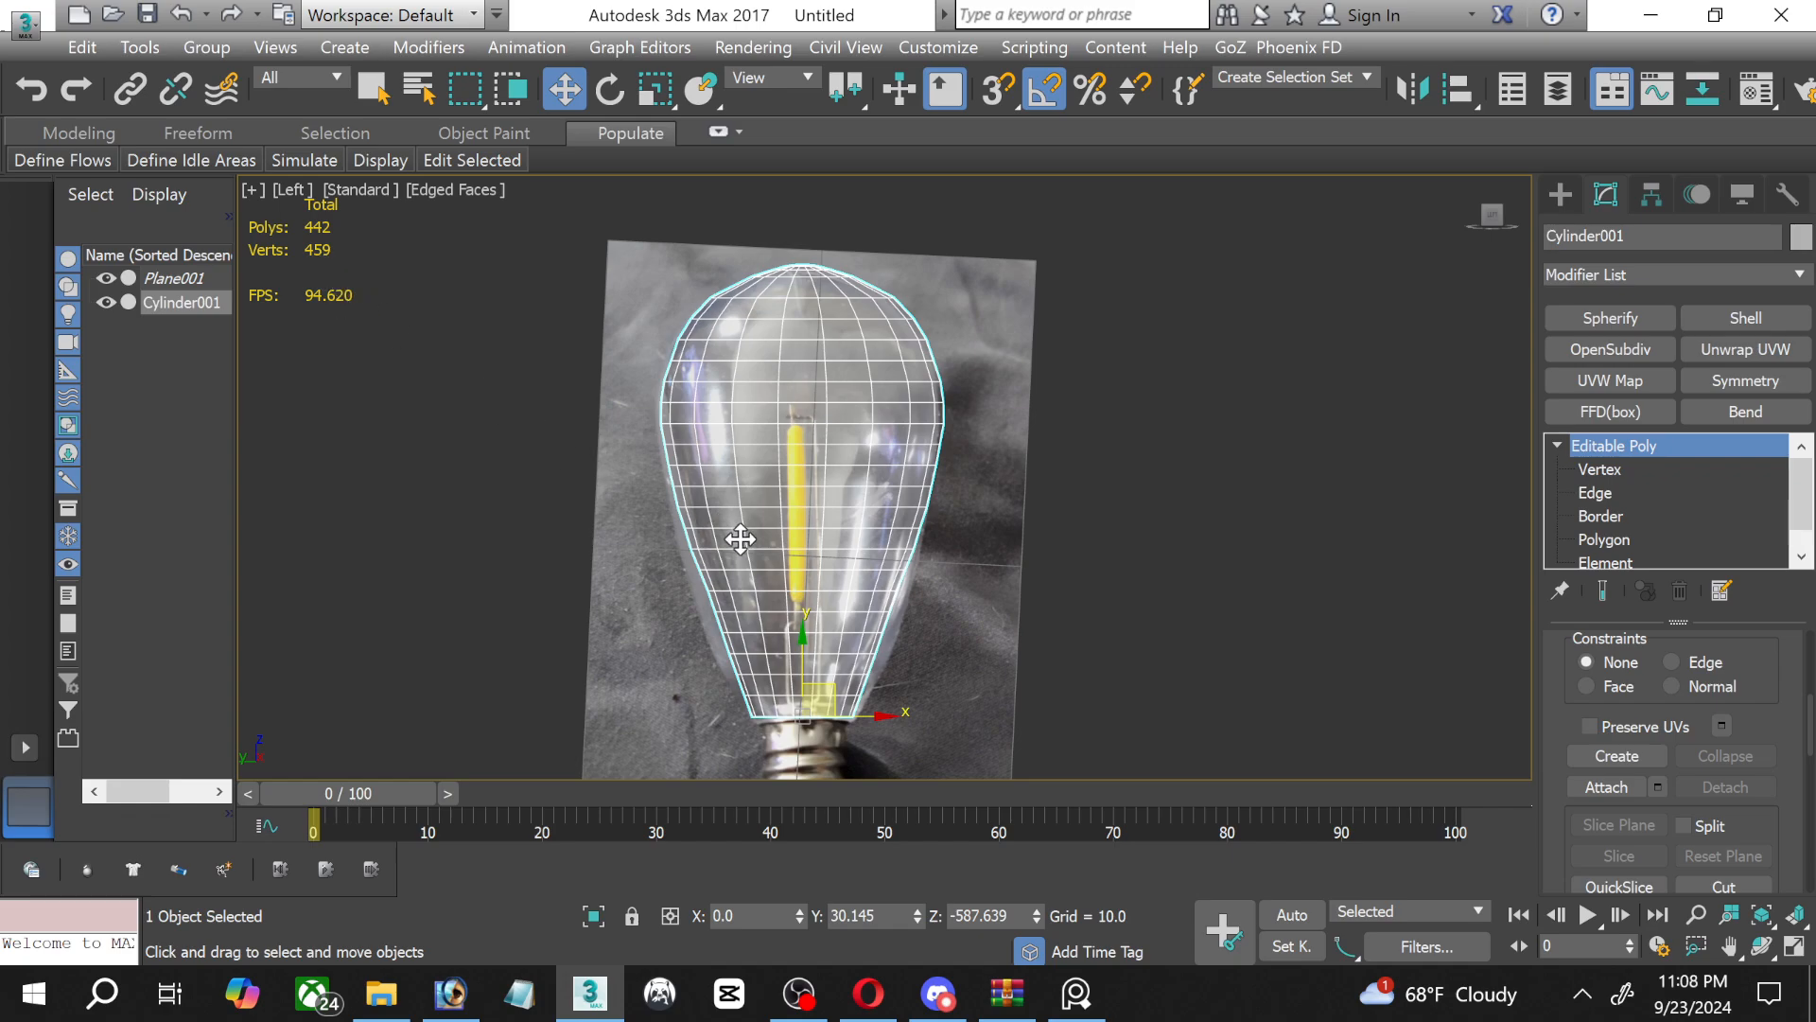
# Examine the glass's mesh components by selecting a single vertex and a few horizontal edges around the filament.
pyautogui.scroll(3, 798, 472)
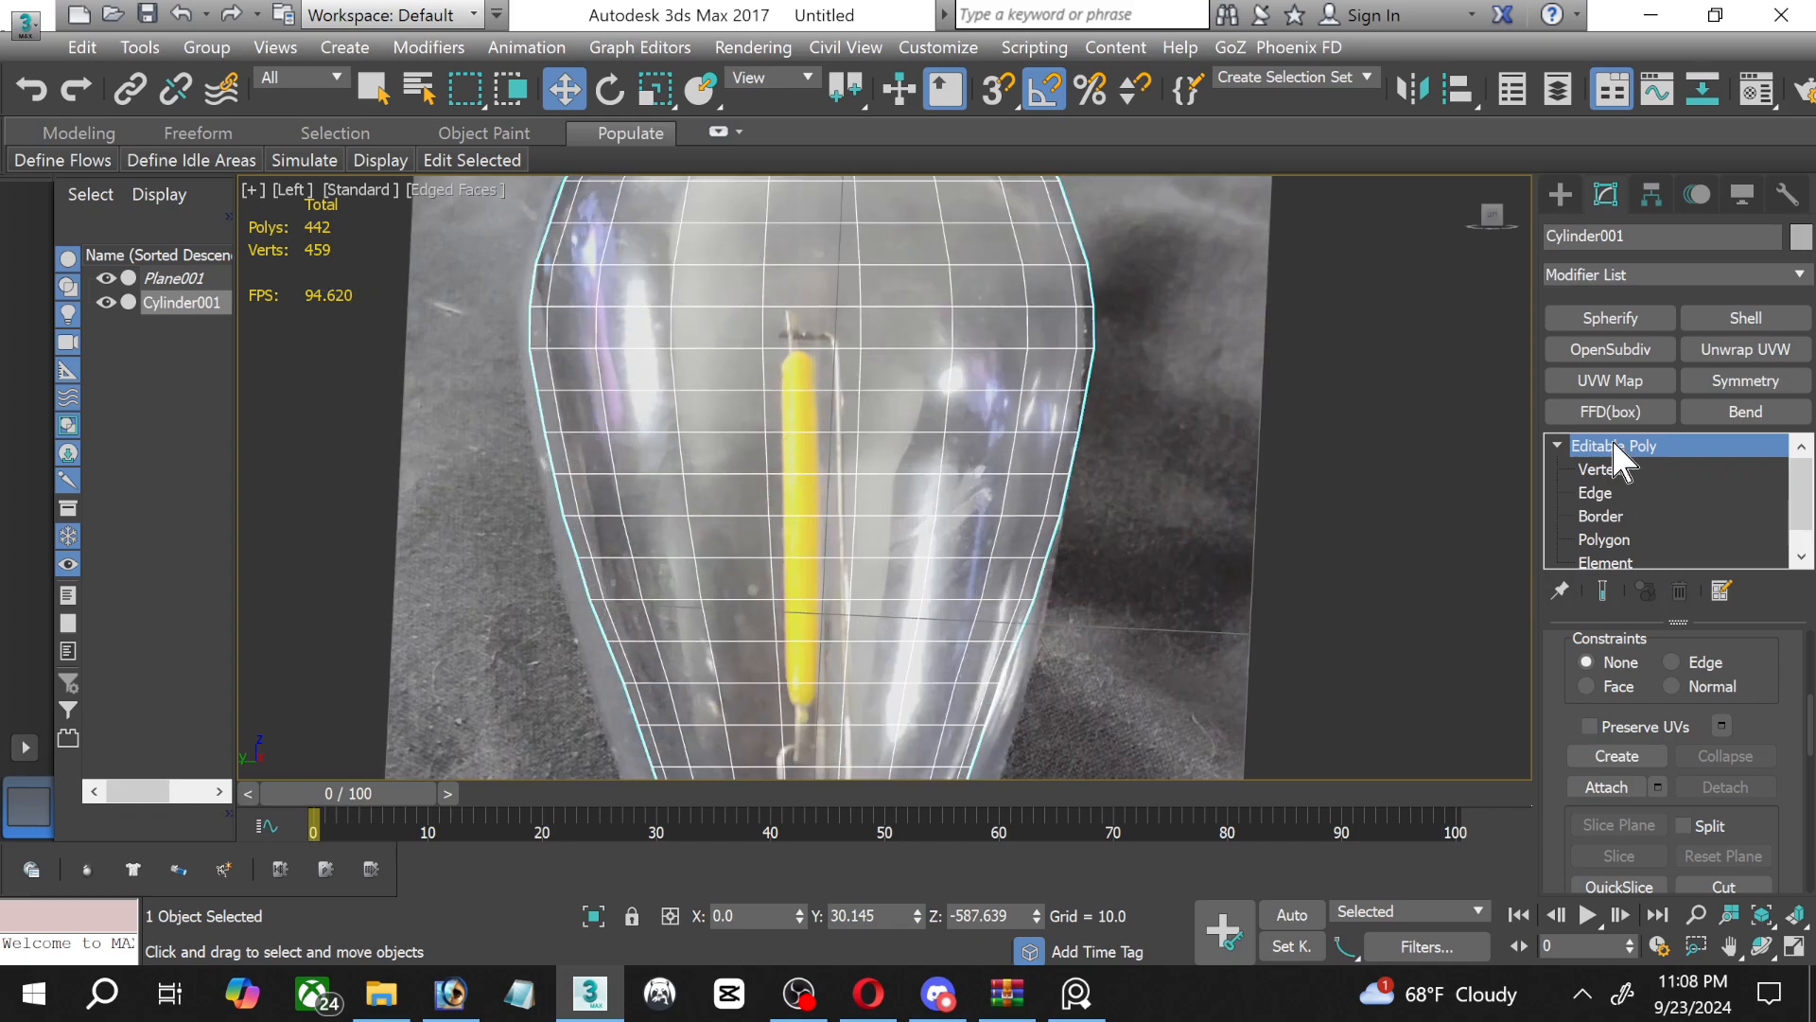
pyautogui.click(1608, 469)
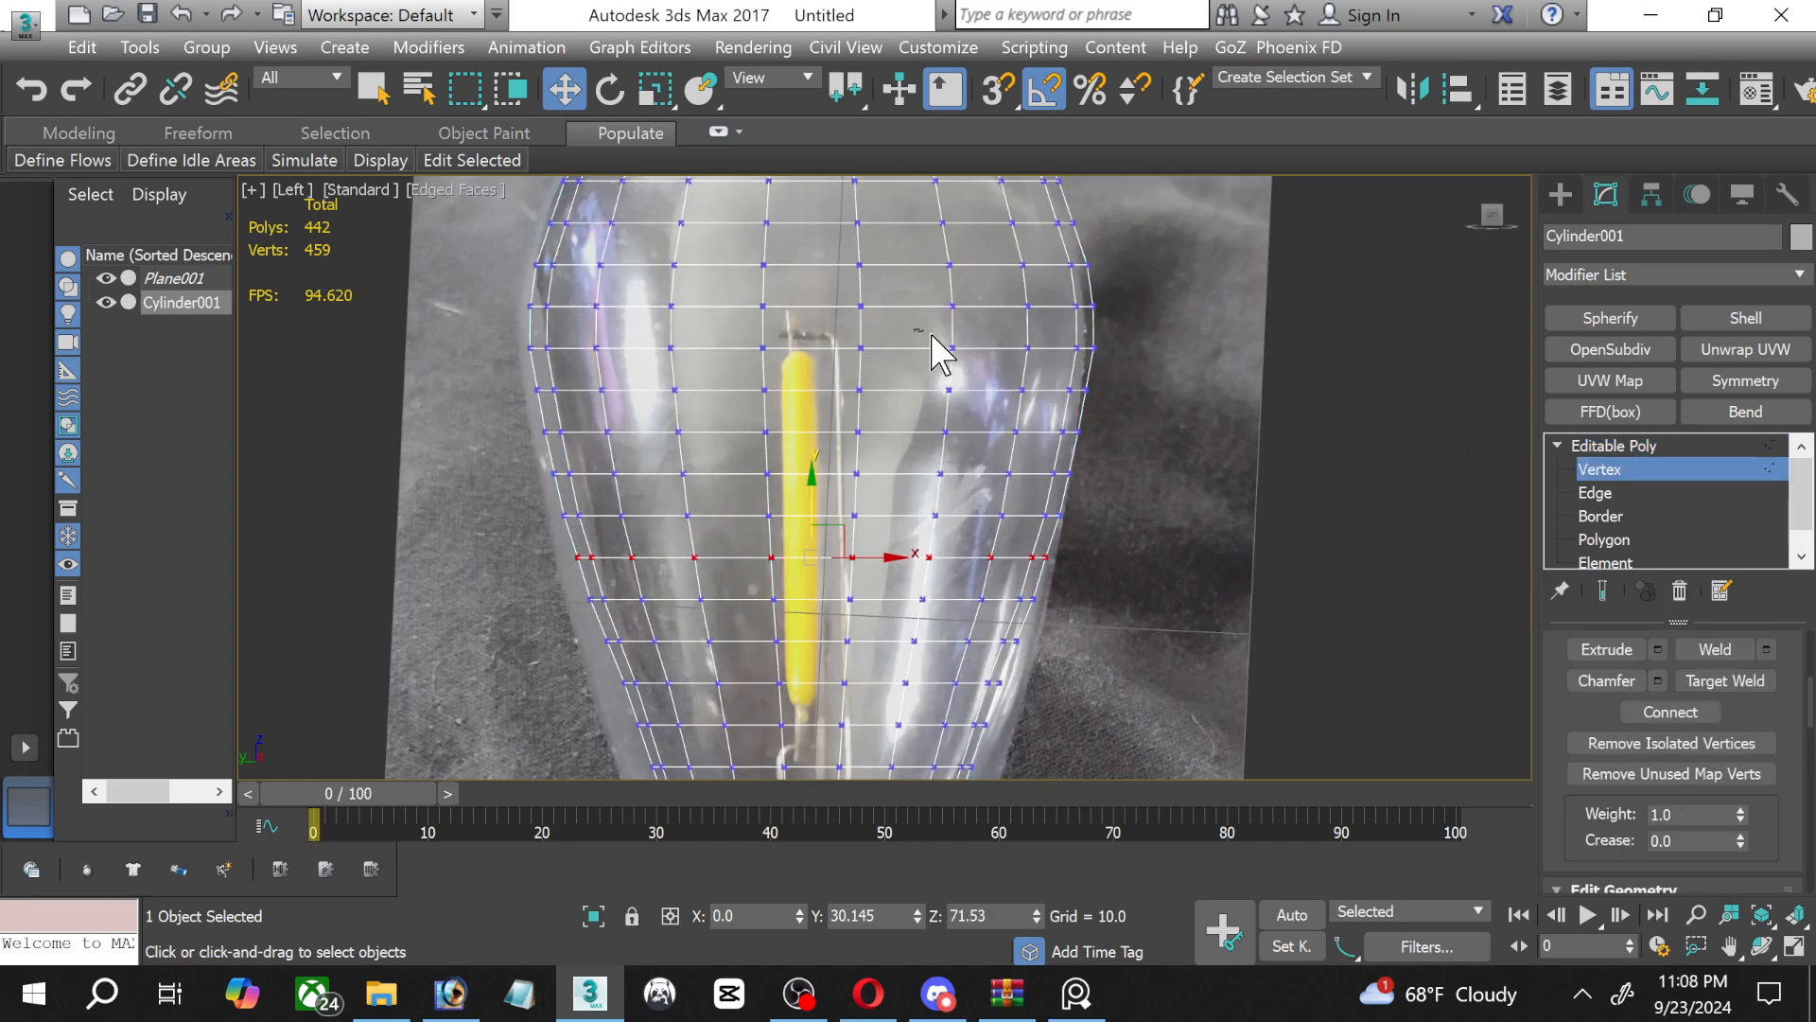
pyautogui.click(861, 348)
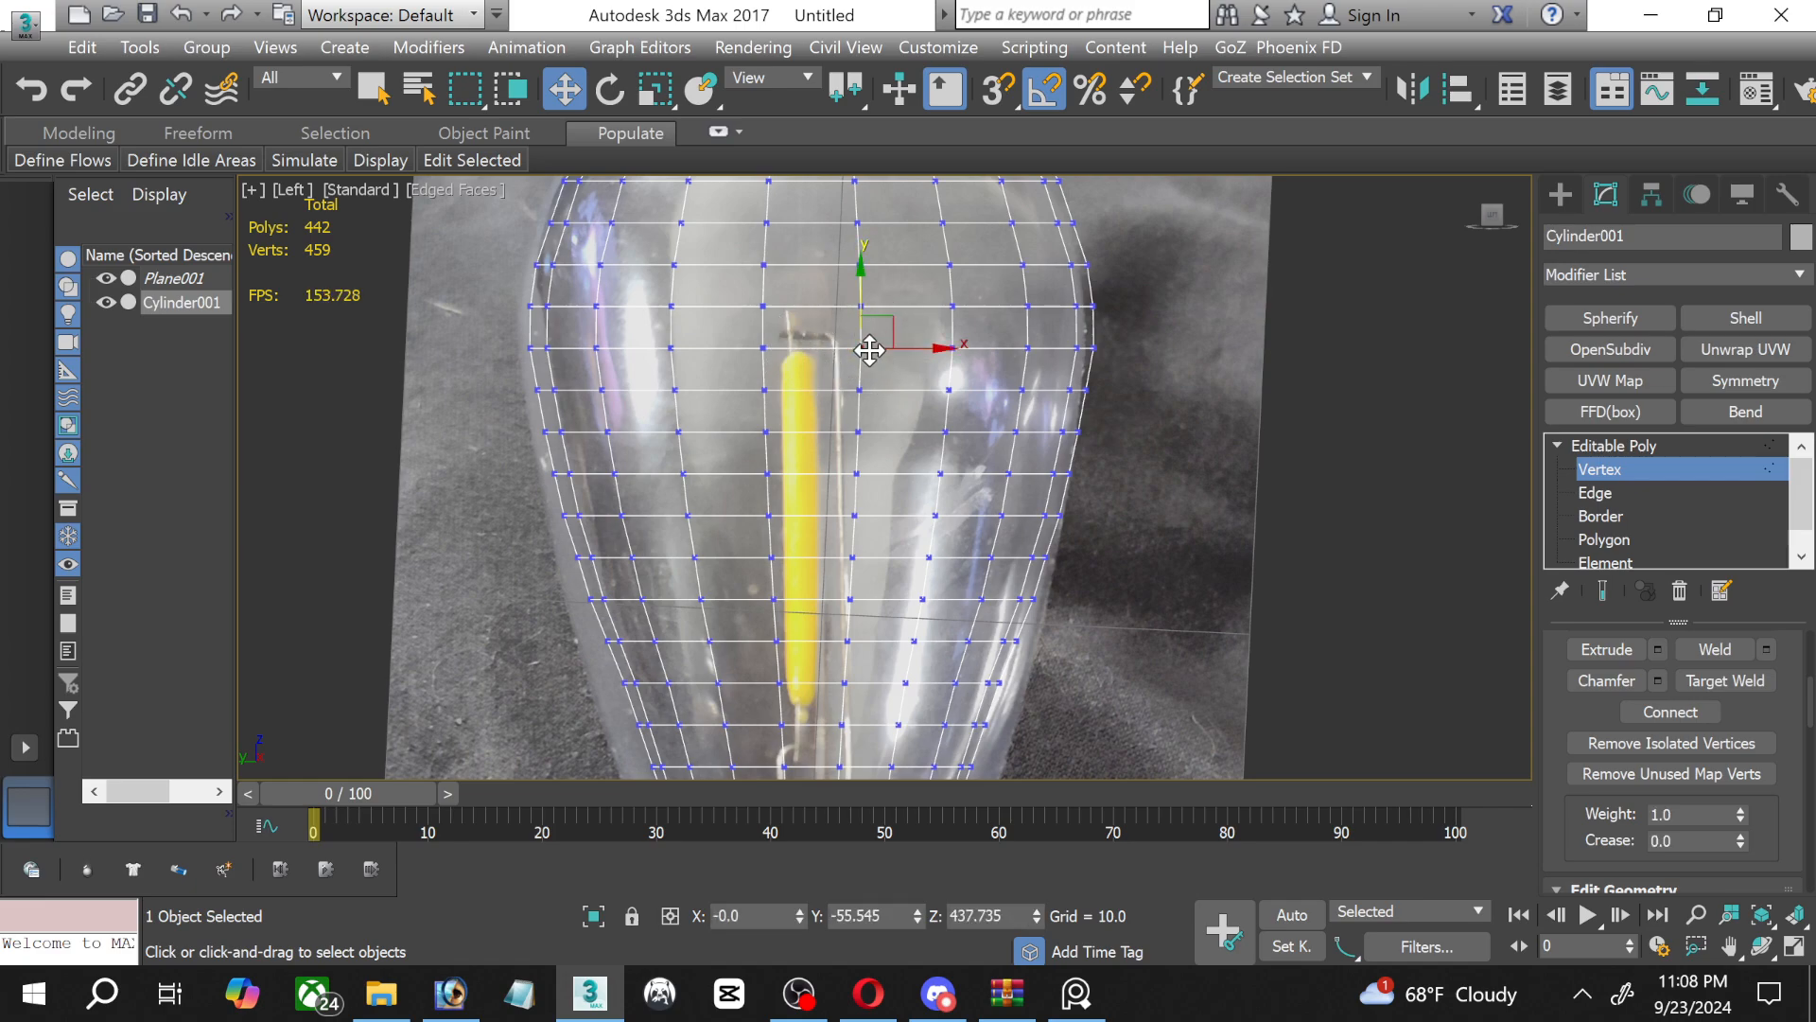
pyautogui.click(1596, 493)
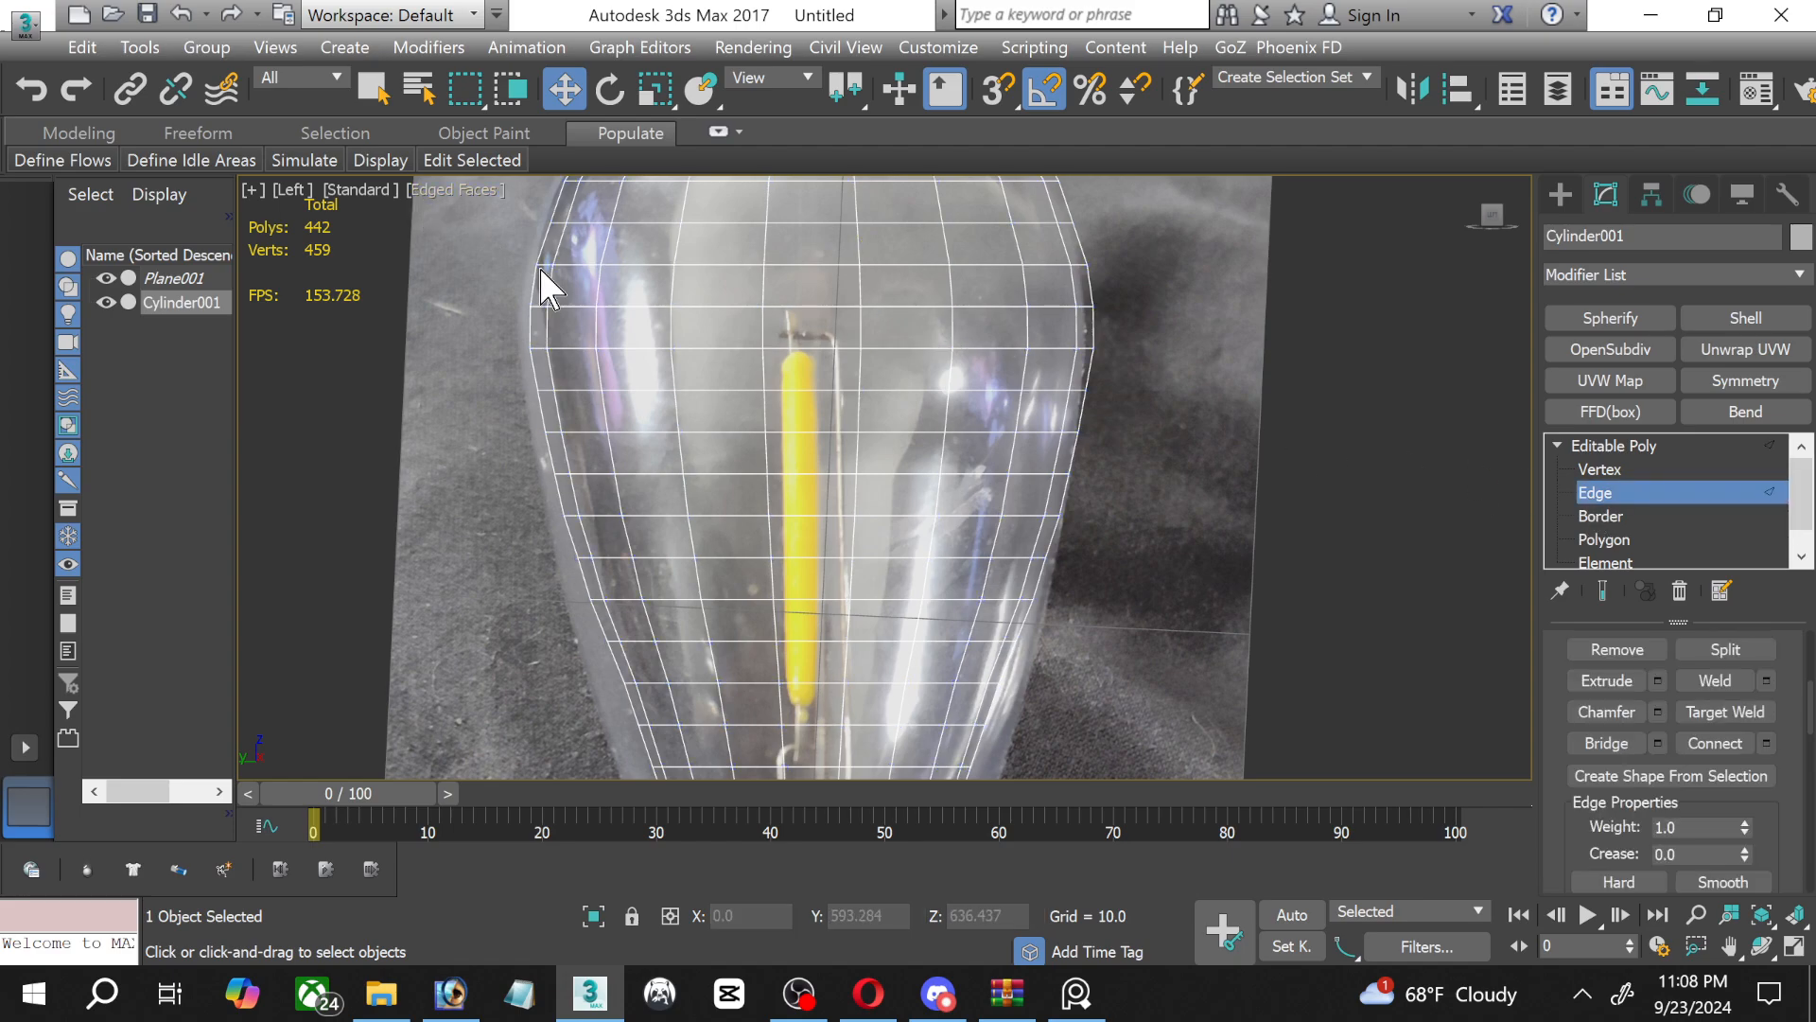
pyautogui.moveTo(811, 337); pyautogui.dragTo(819, 460)
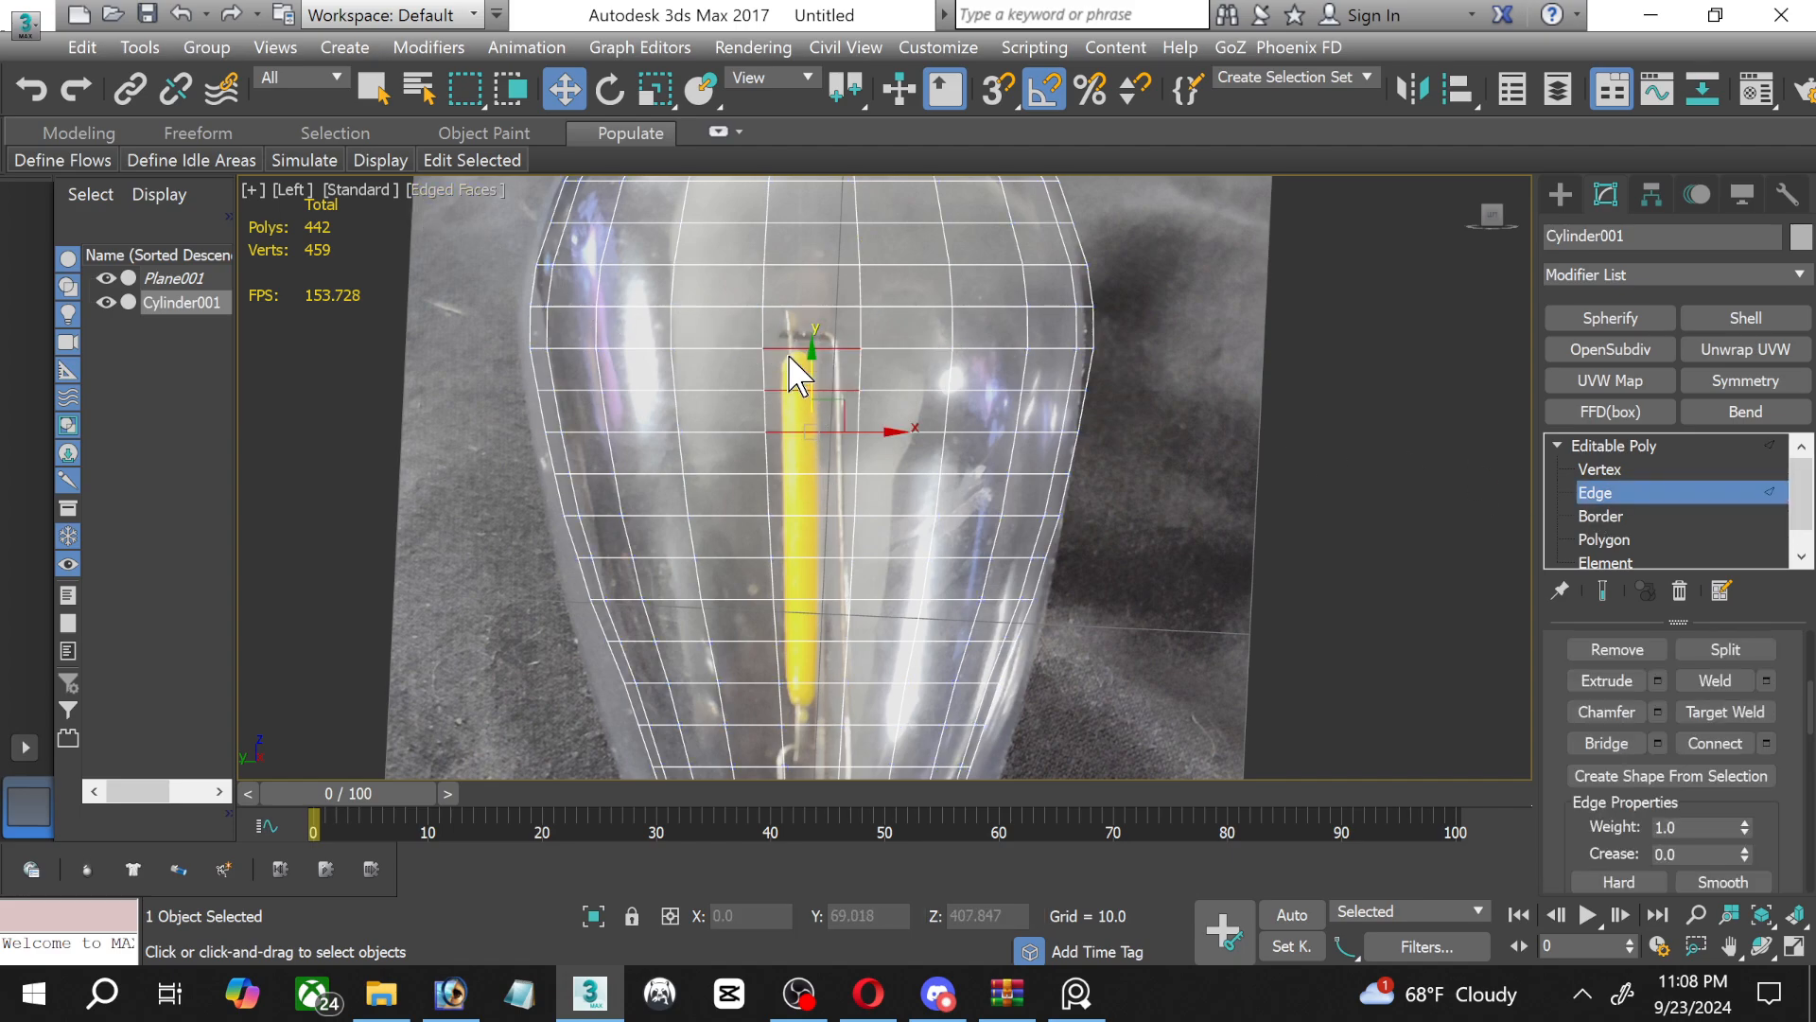
pyautogui.moveTo(793, 316); pyautogui.dragTo(776, 497)
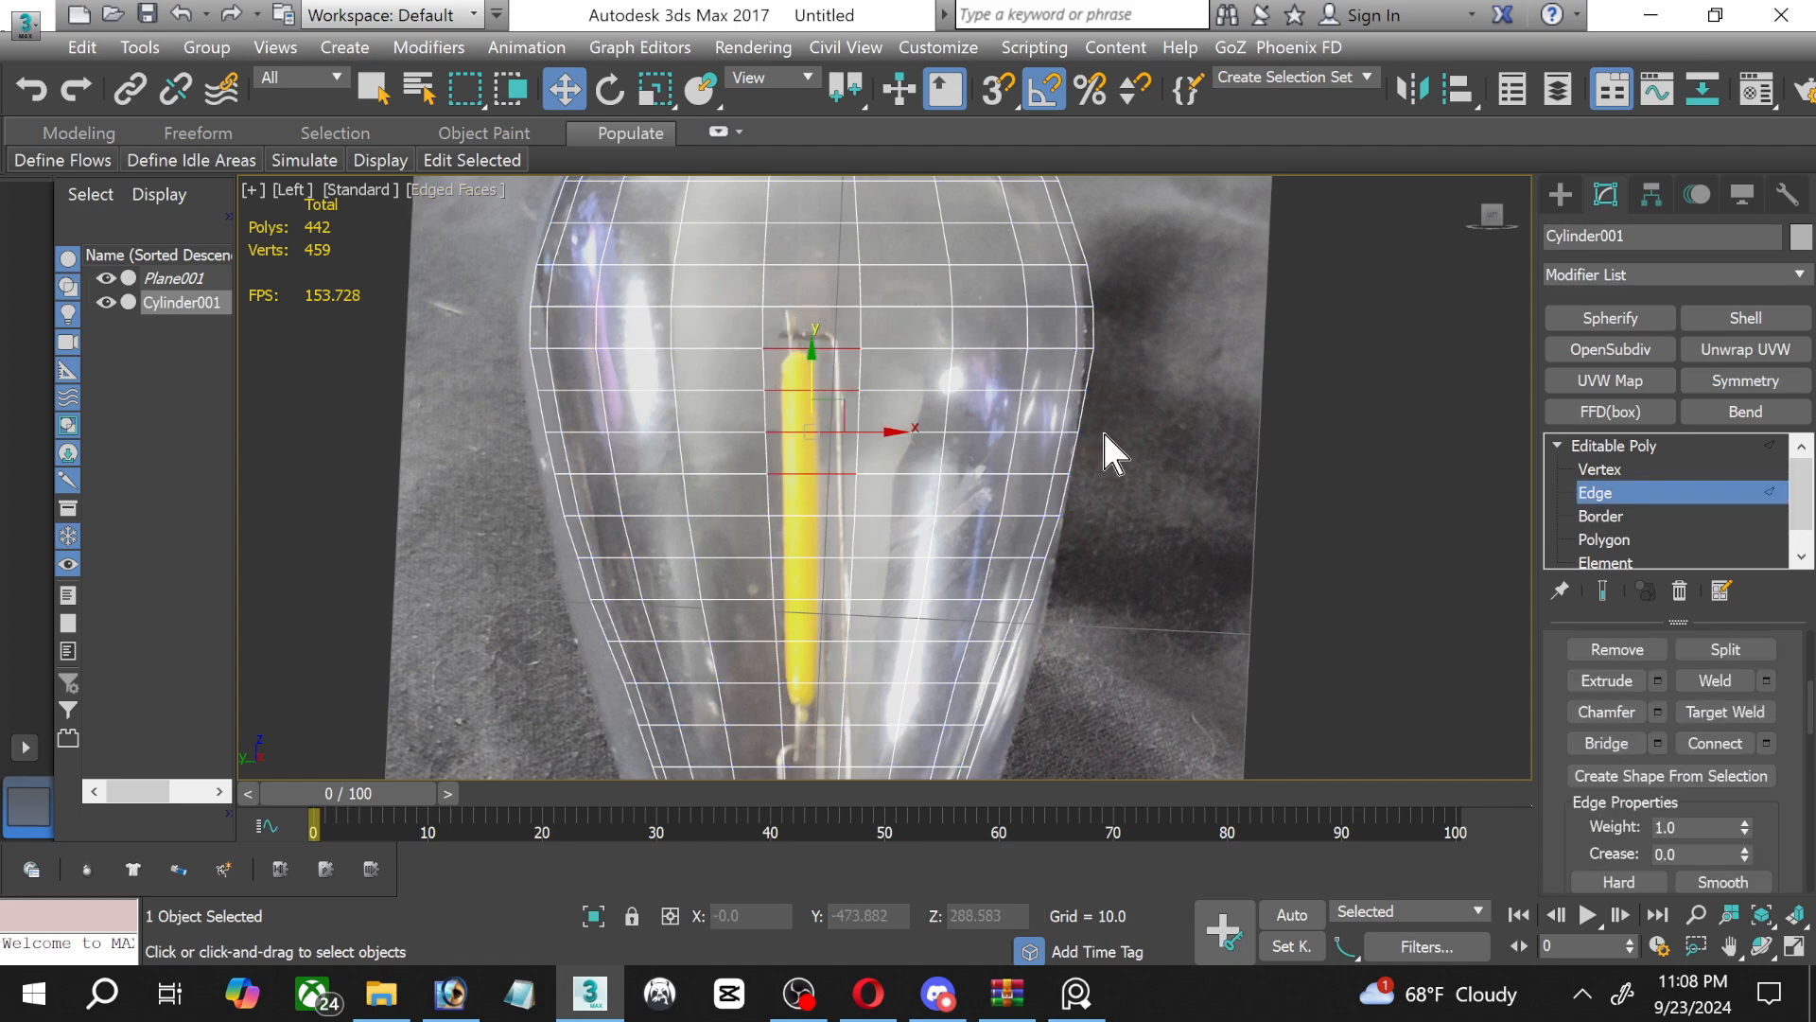
# Switch to polygon editing, examine individual faces in front of the filament by selecting them, and clear the selection.
pyautogui.click(1639, 541)
pyautogui.click(1642, 515)
pyautogui.click(1642, 518)
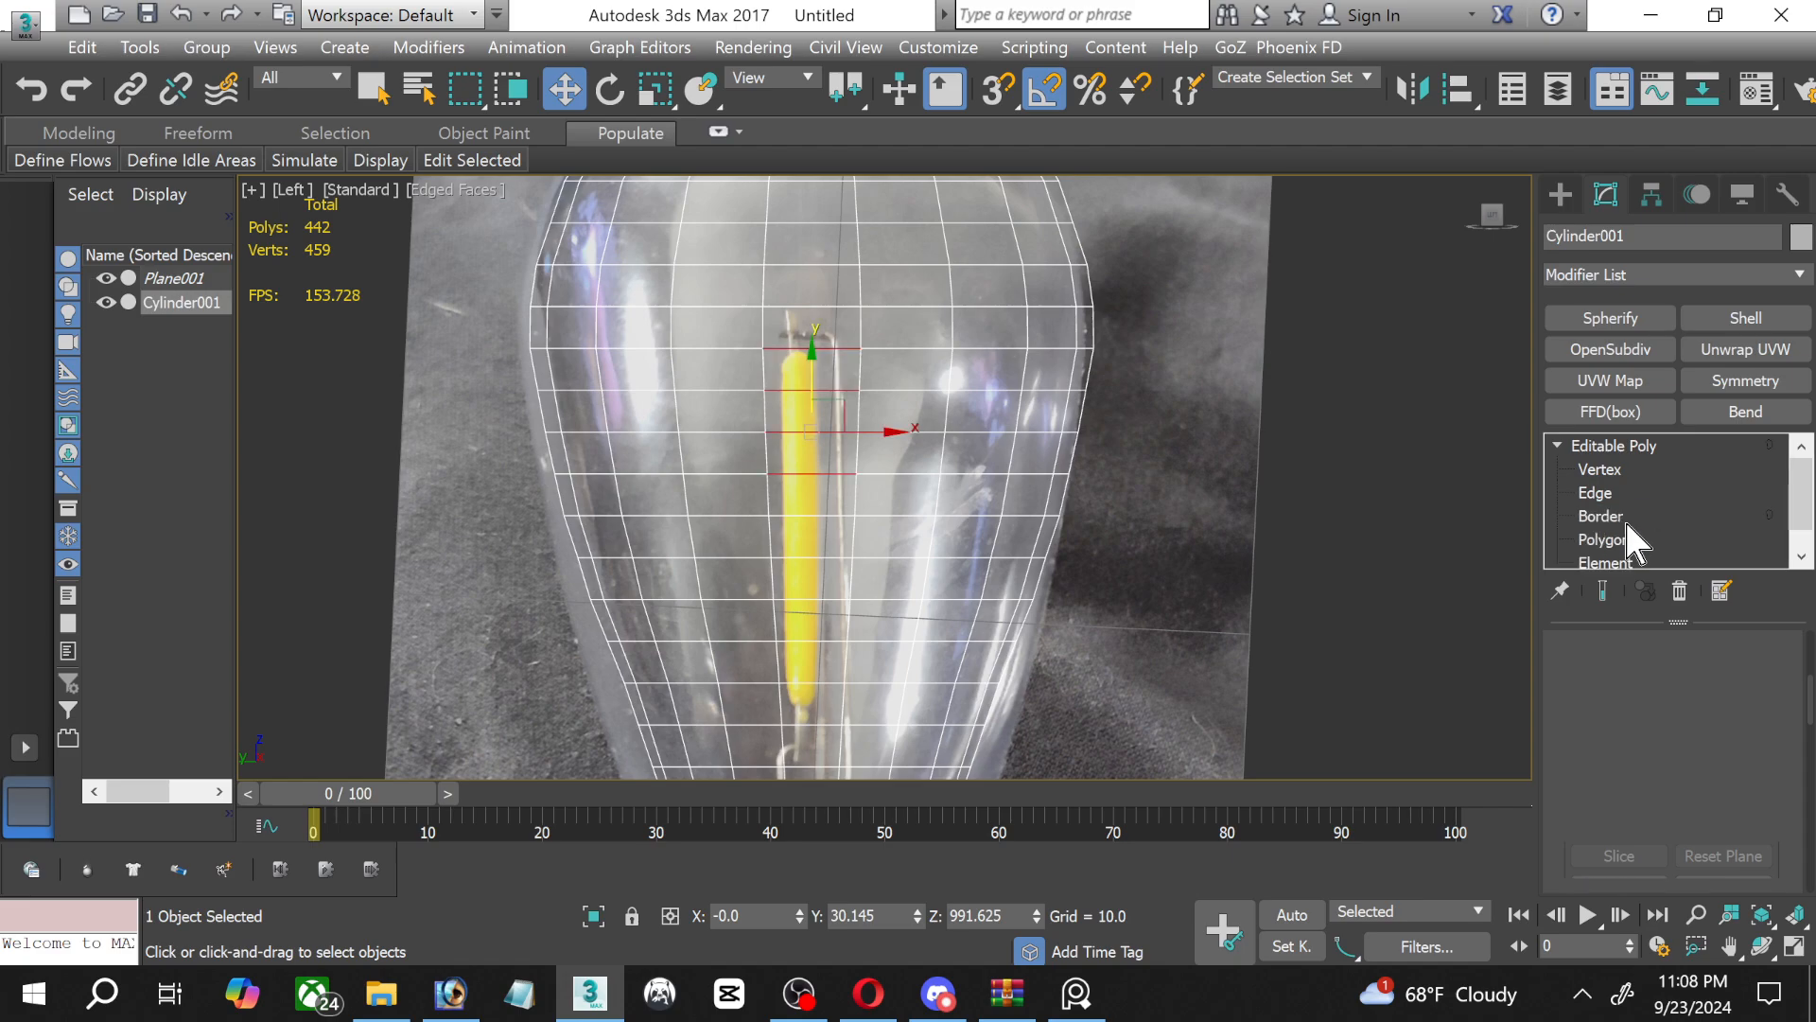
pyautogui.click(1629, 541)
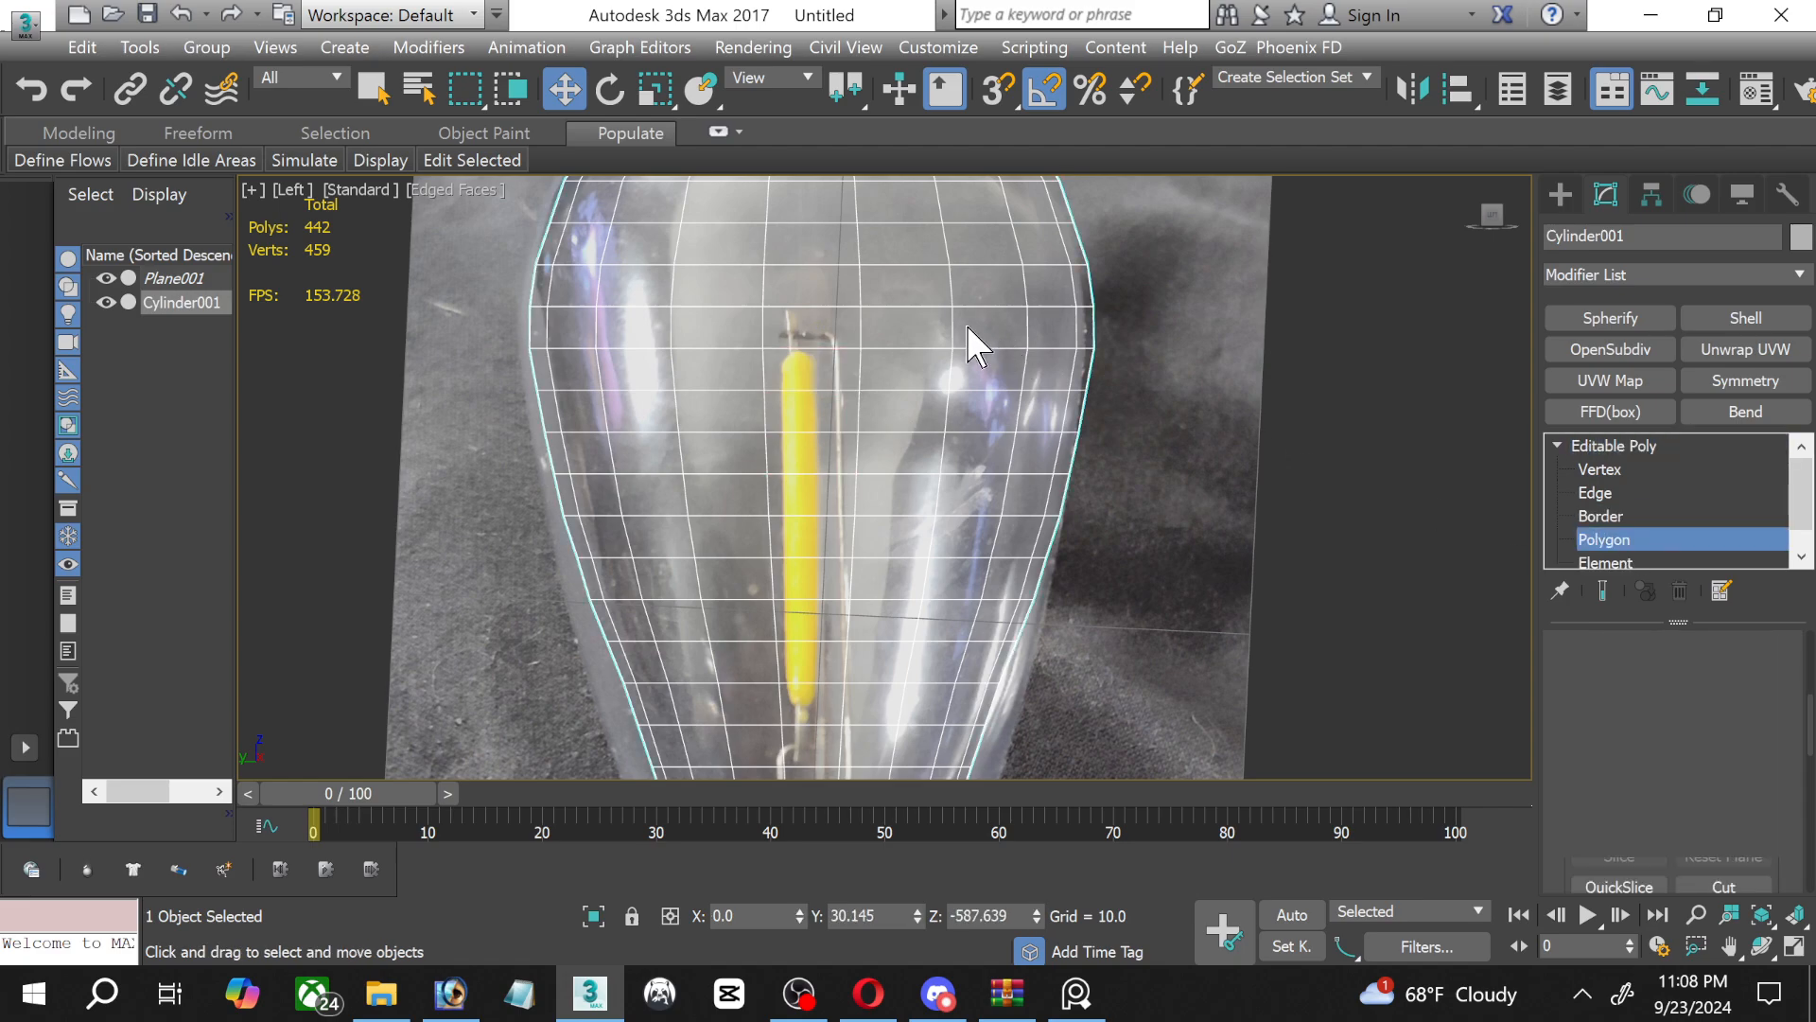
pyautogui.click(899, 324)
pyautogui.click(875, 371)
pyautogui.click(811, 363)
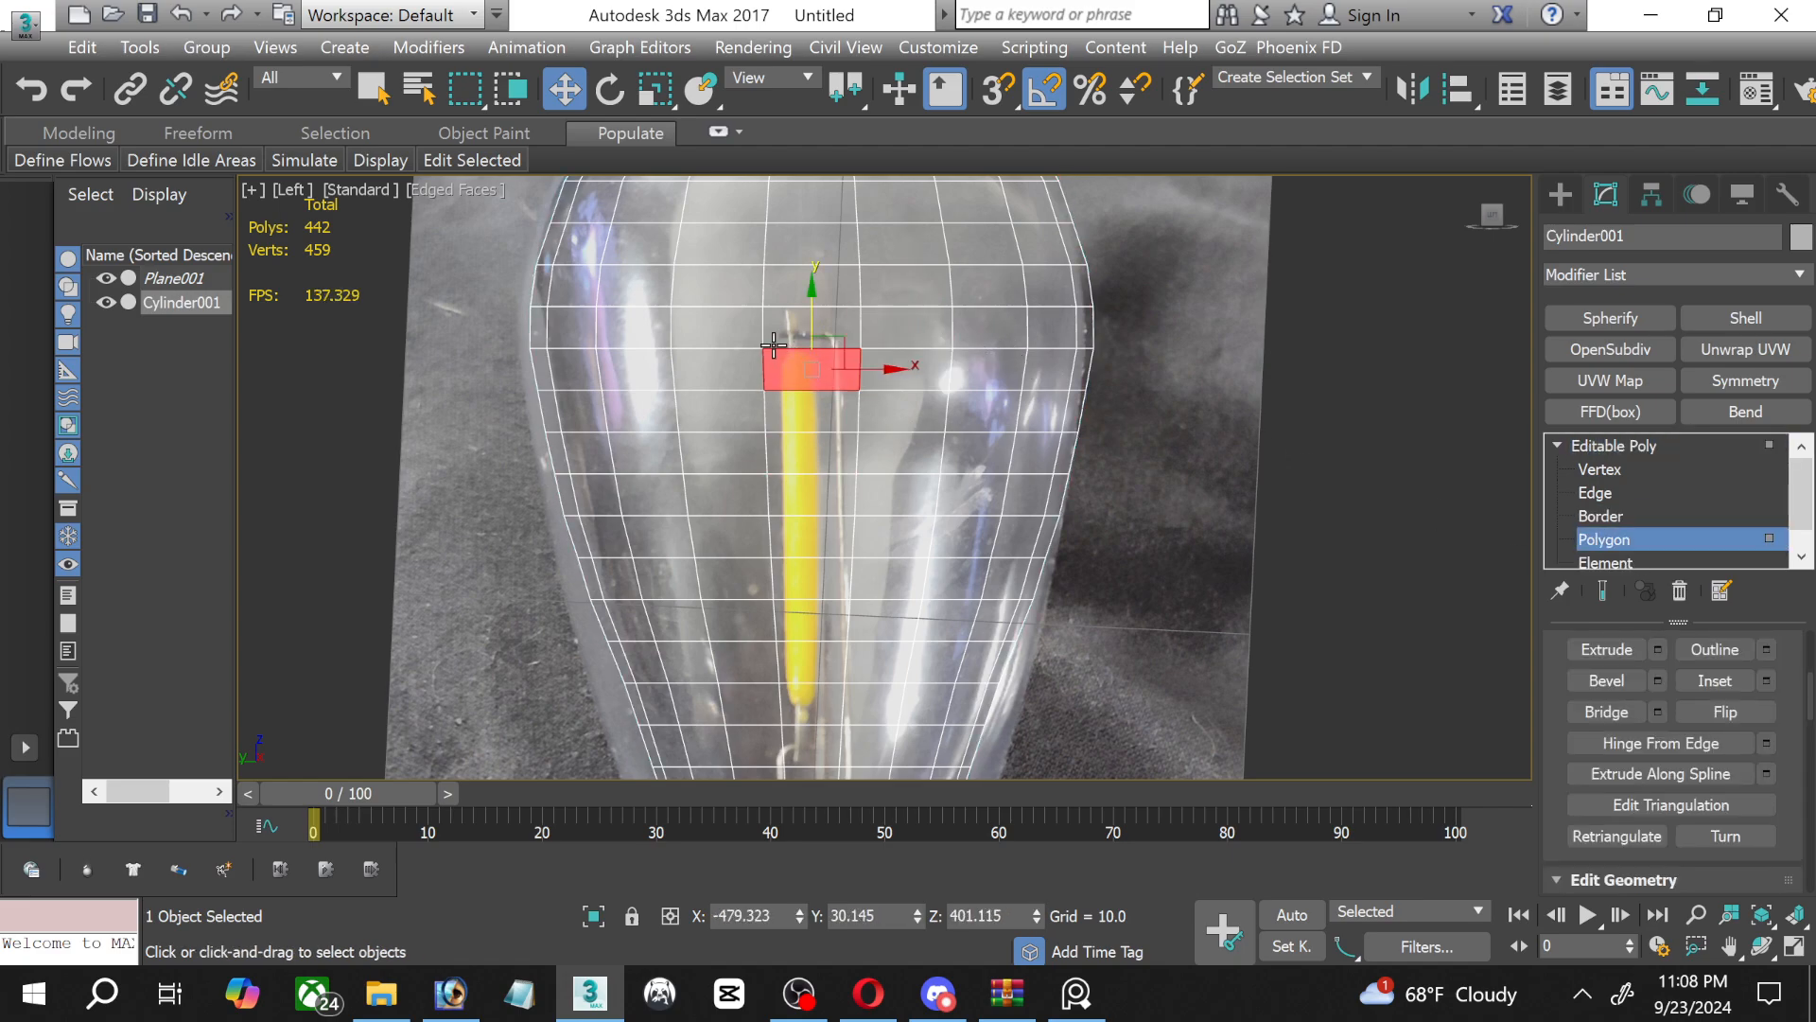
pyautogui.click(739, 327)
pyautogui.click(719, 299)
pyautogui.click(831, 463)
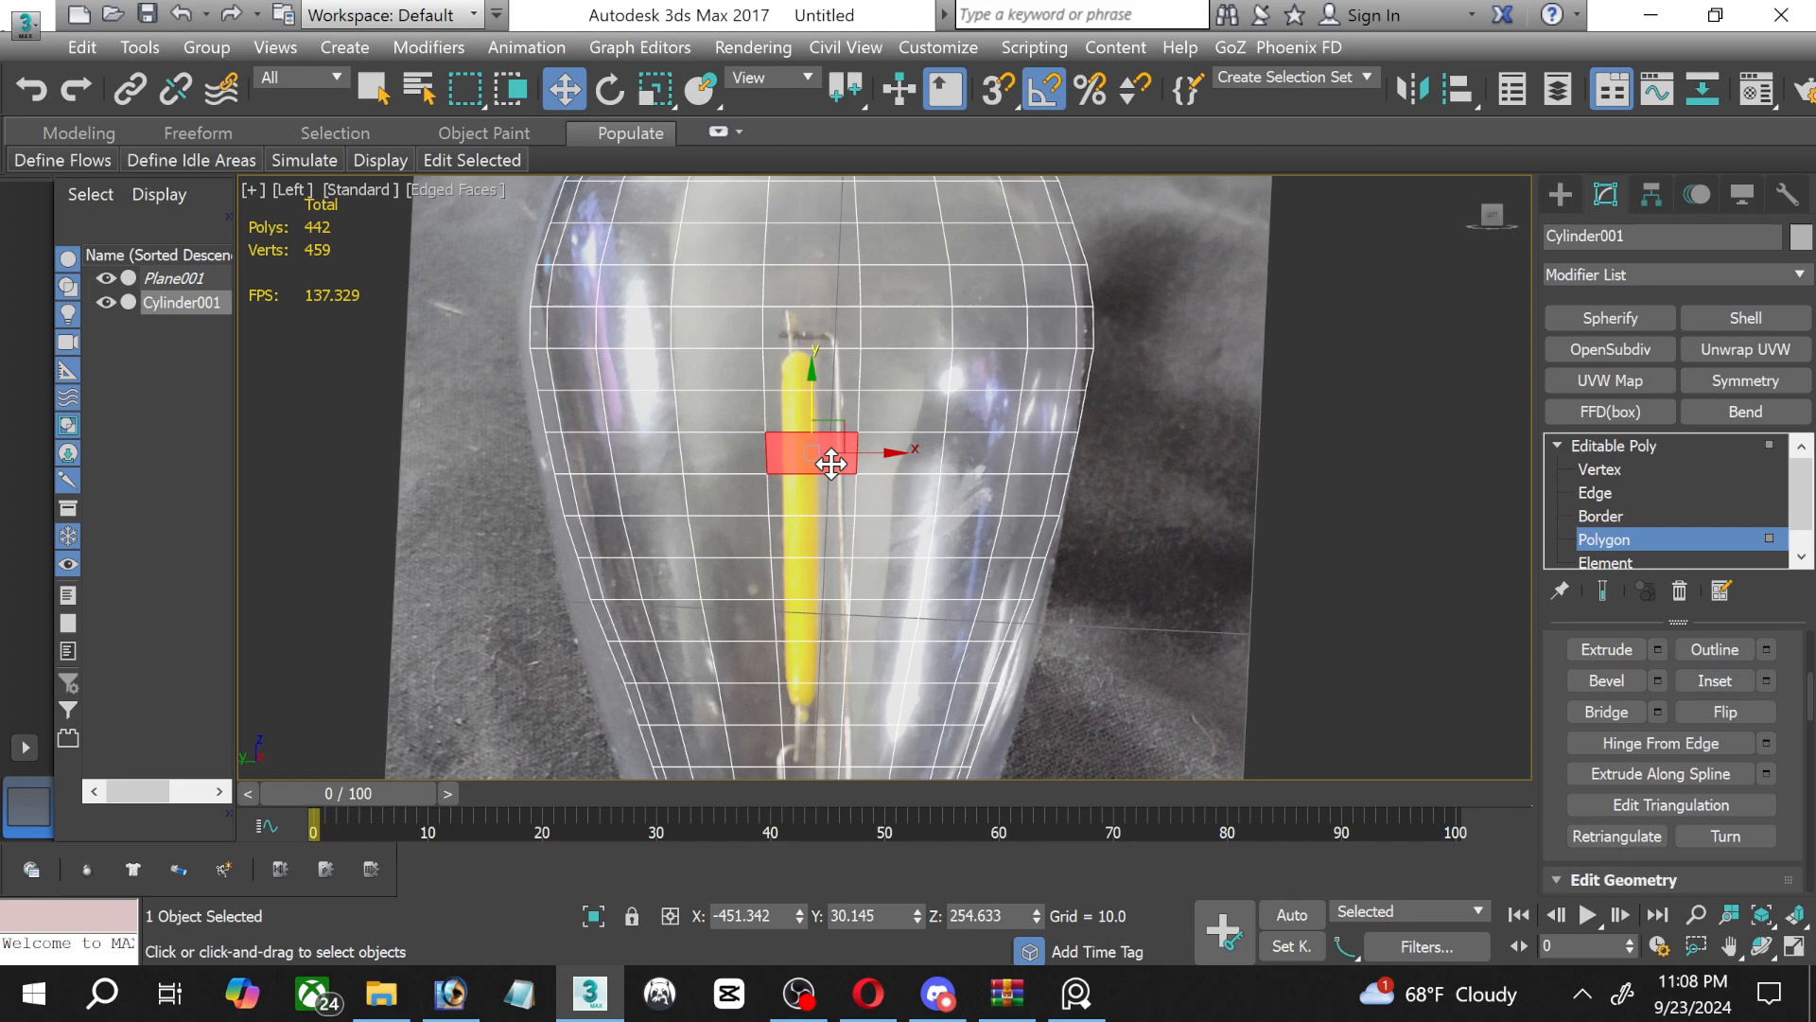
pyautogui.click(1189, 457)
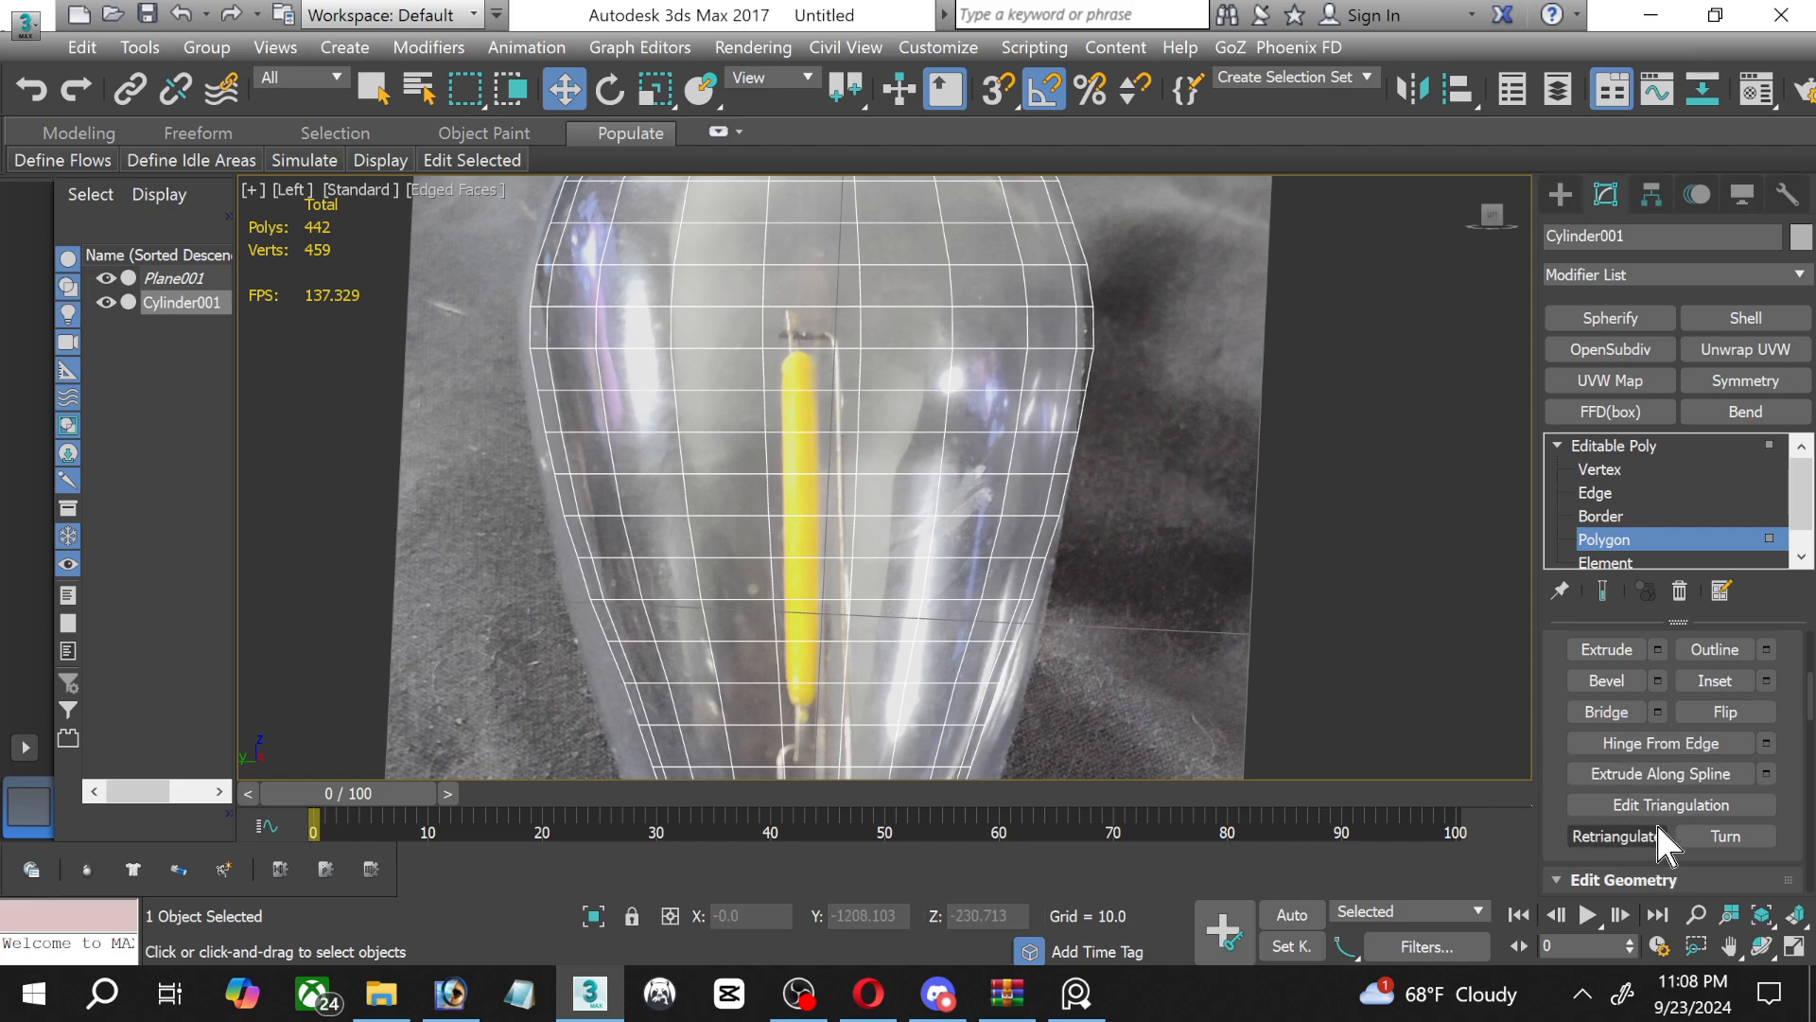
pyautogui.scroll(-3, 1655, 821)
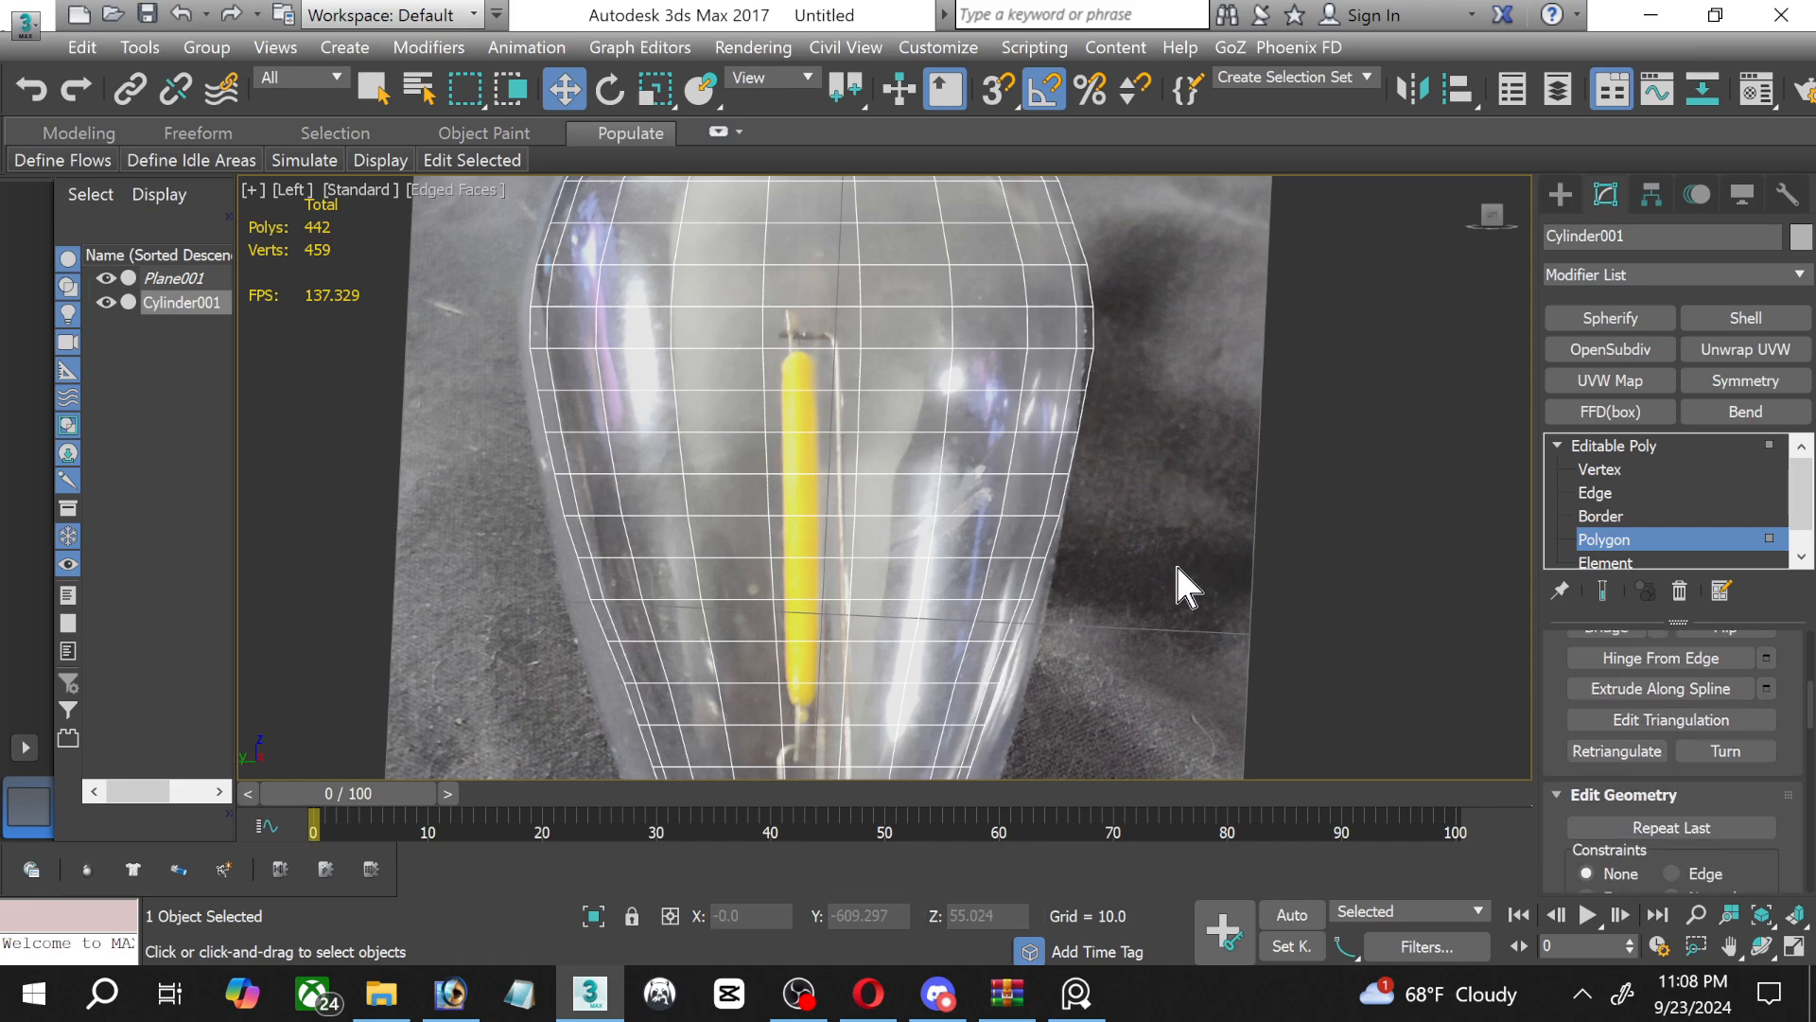
pyautogui.scroll(-2, 1177, 568)
pyautogui.moveTo(1167, 534); pyautogui.dragTo(1050, 310, button='middle')
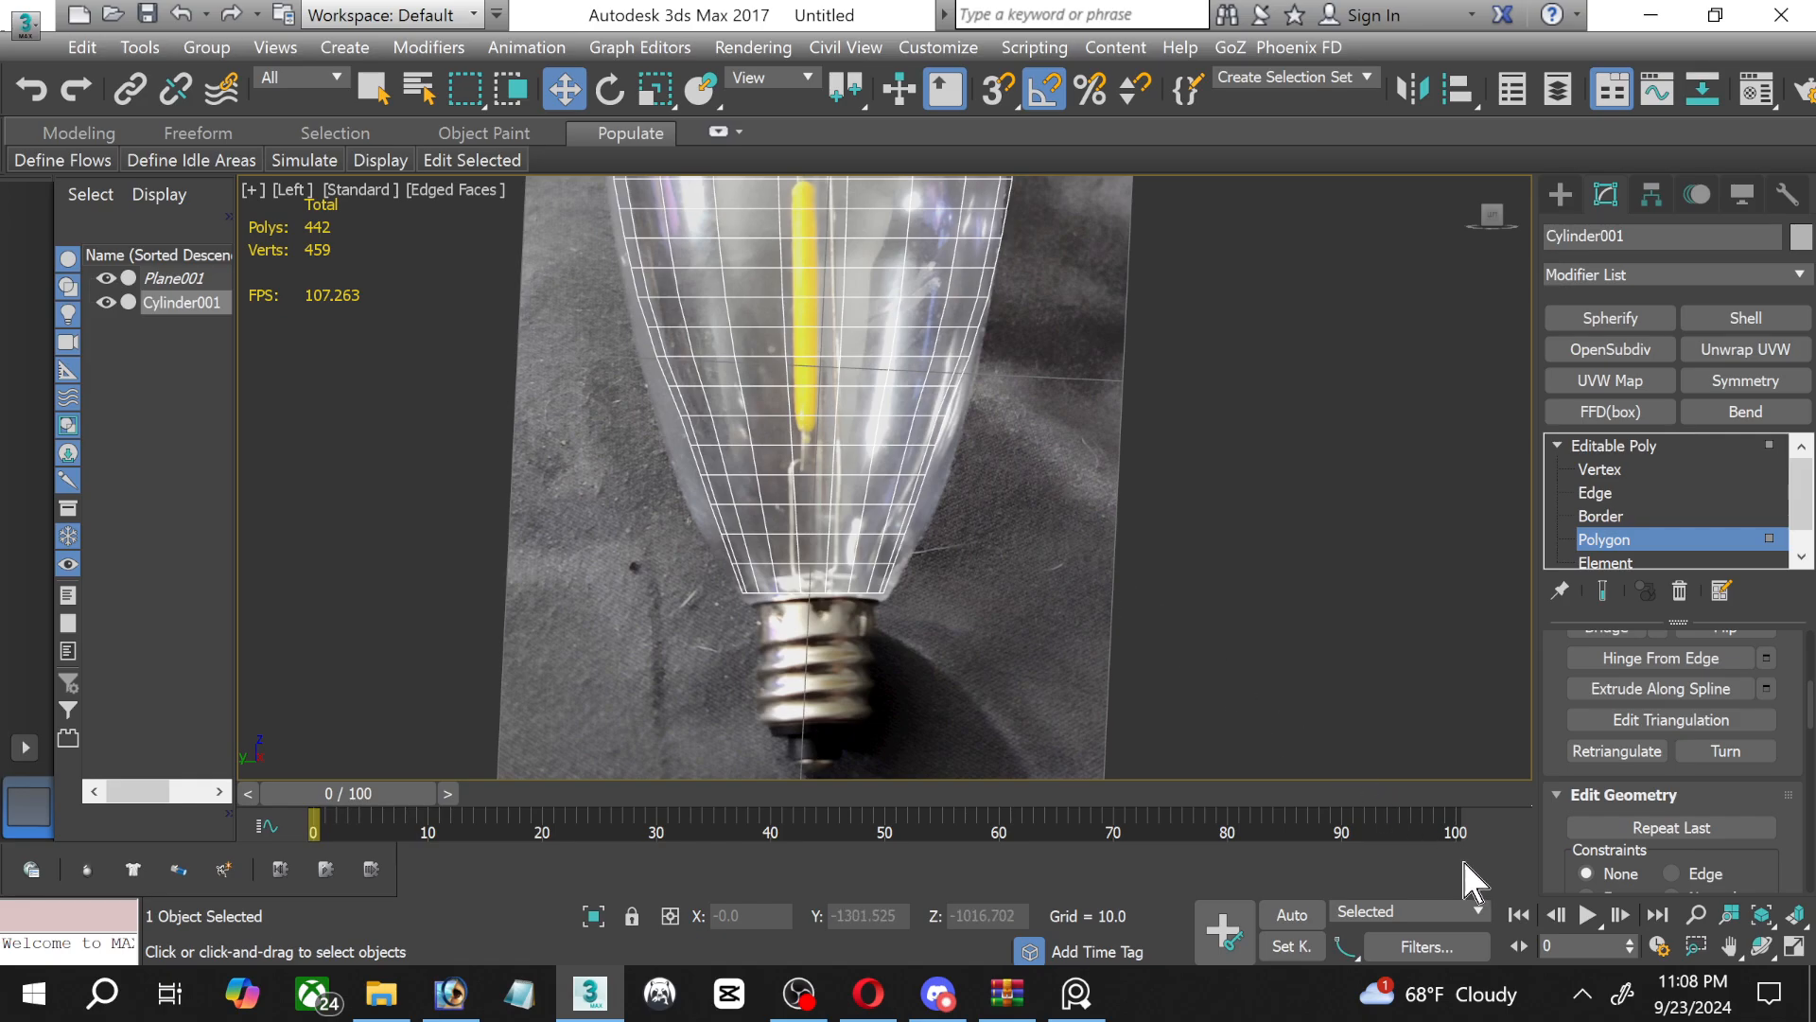
pyautogui.click(1794, 945)
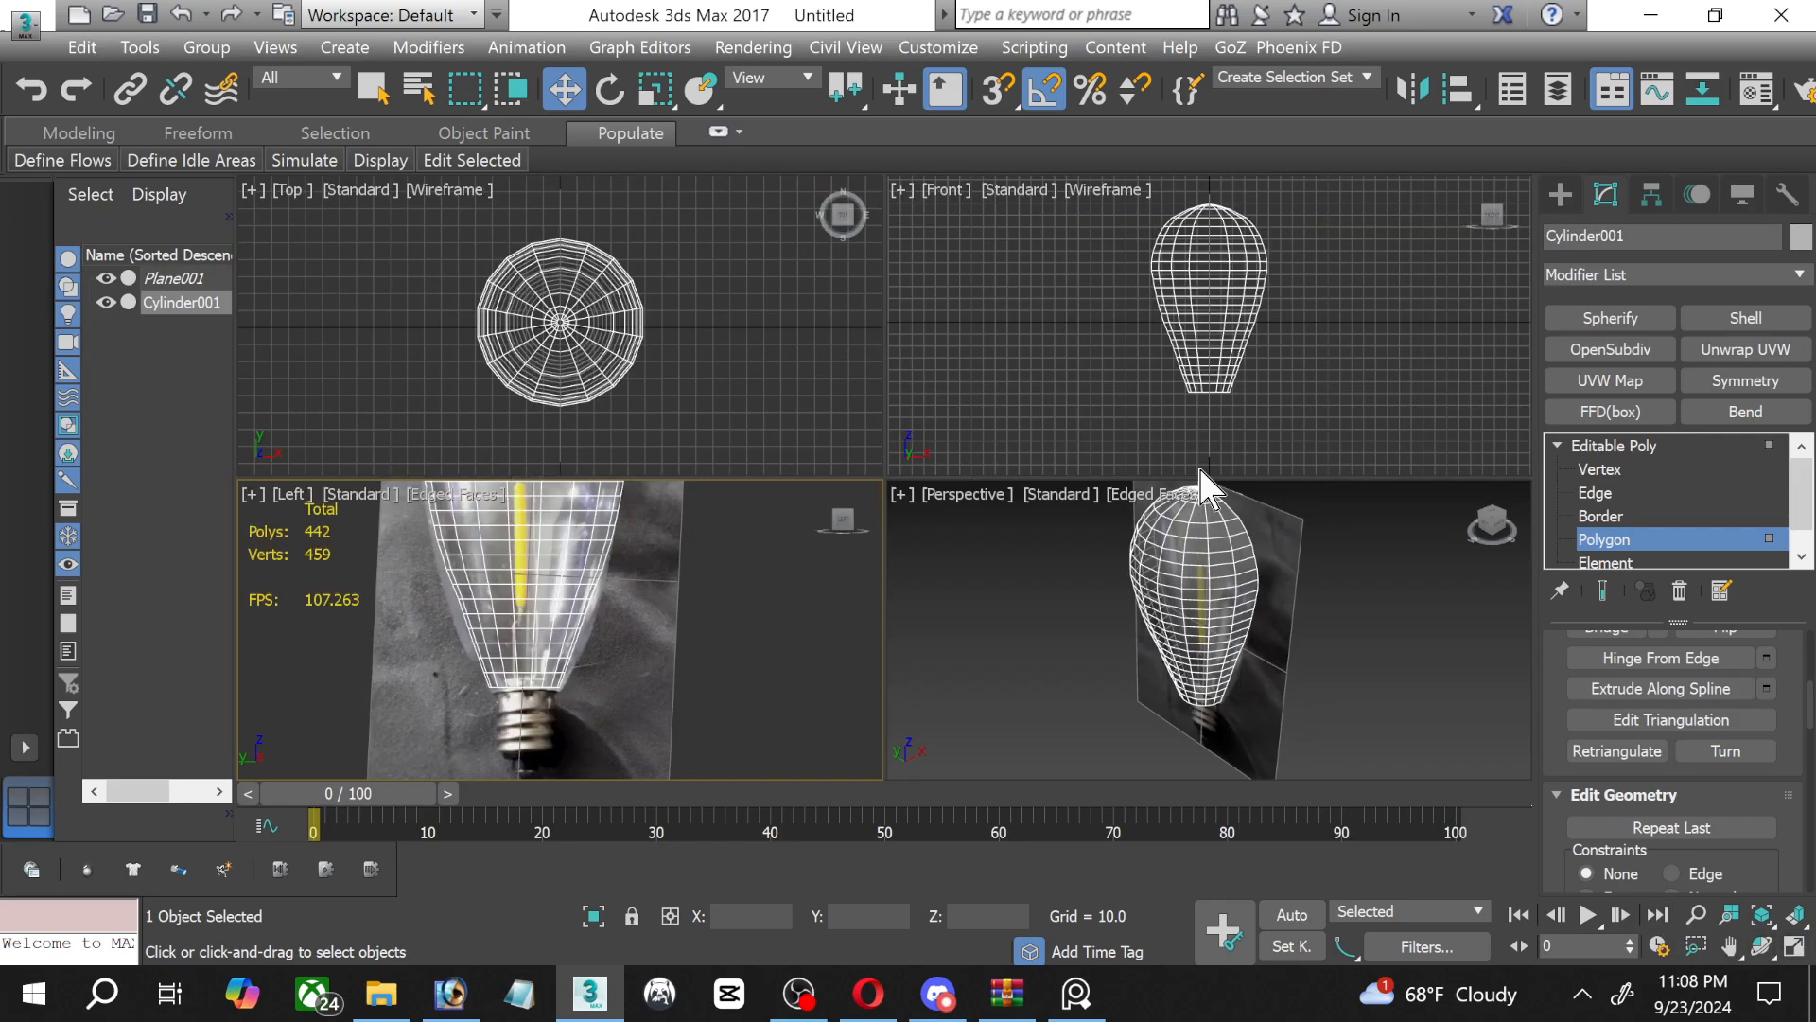
pyautogui.scroll(8, 1236, 366)
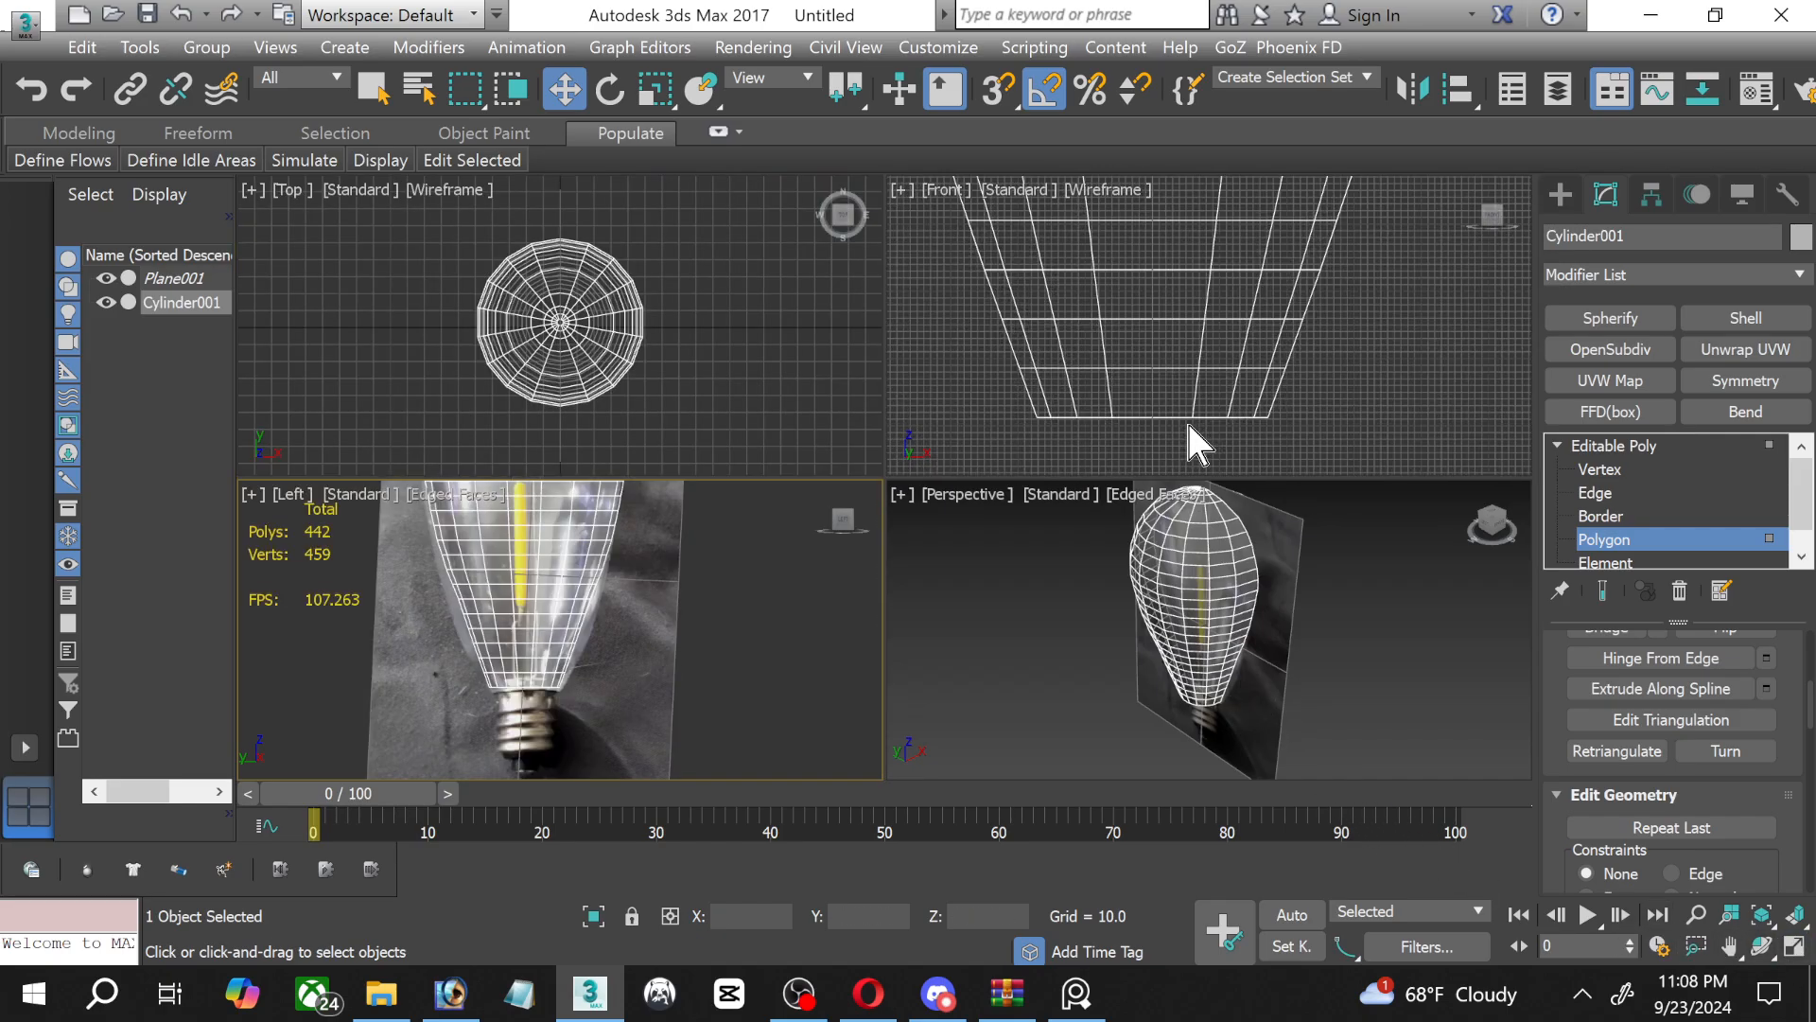
pyautogui.rightClick(655, 493)
pyautogui.click(814, 993)
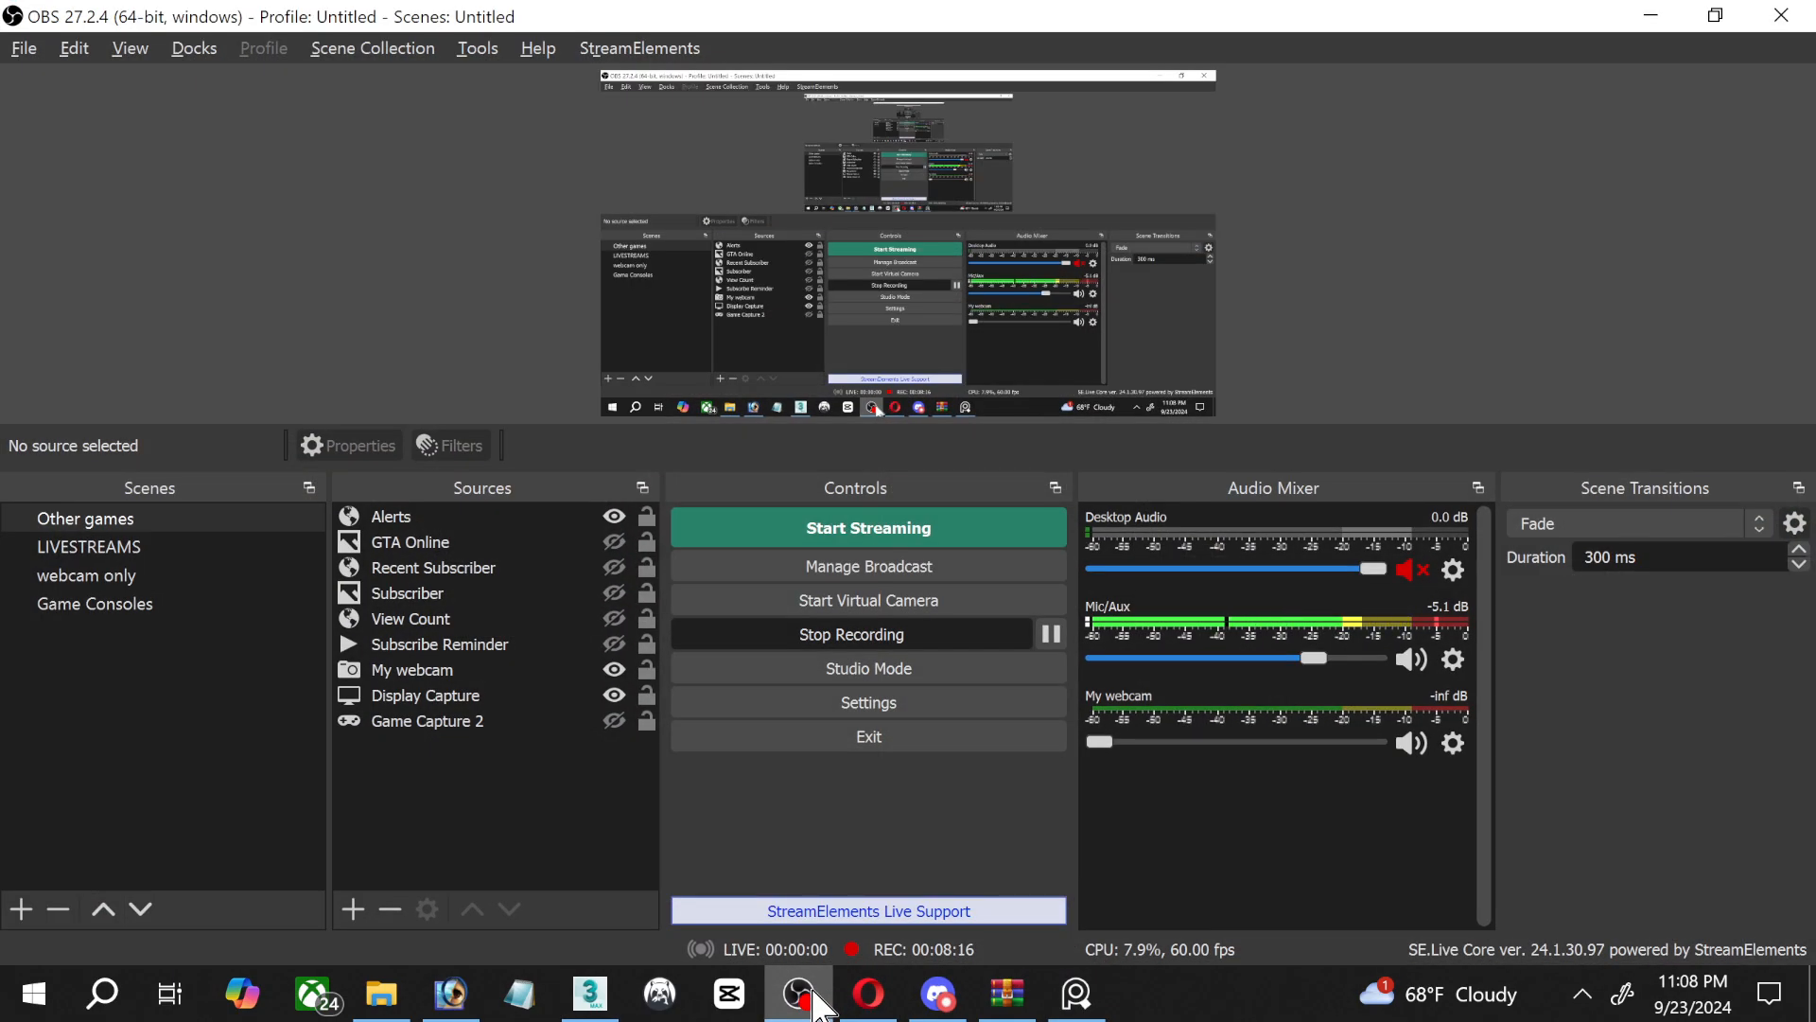
pyautogui.click(811, 992)
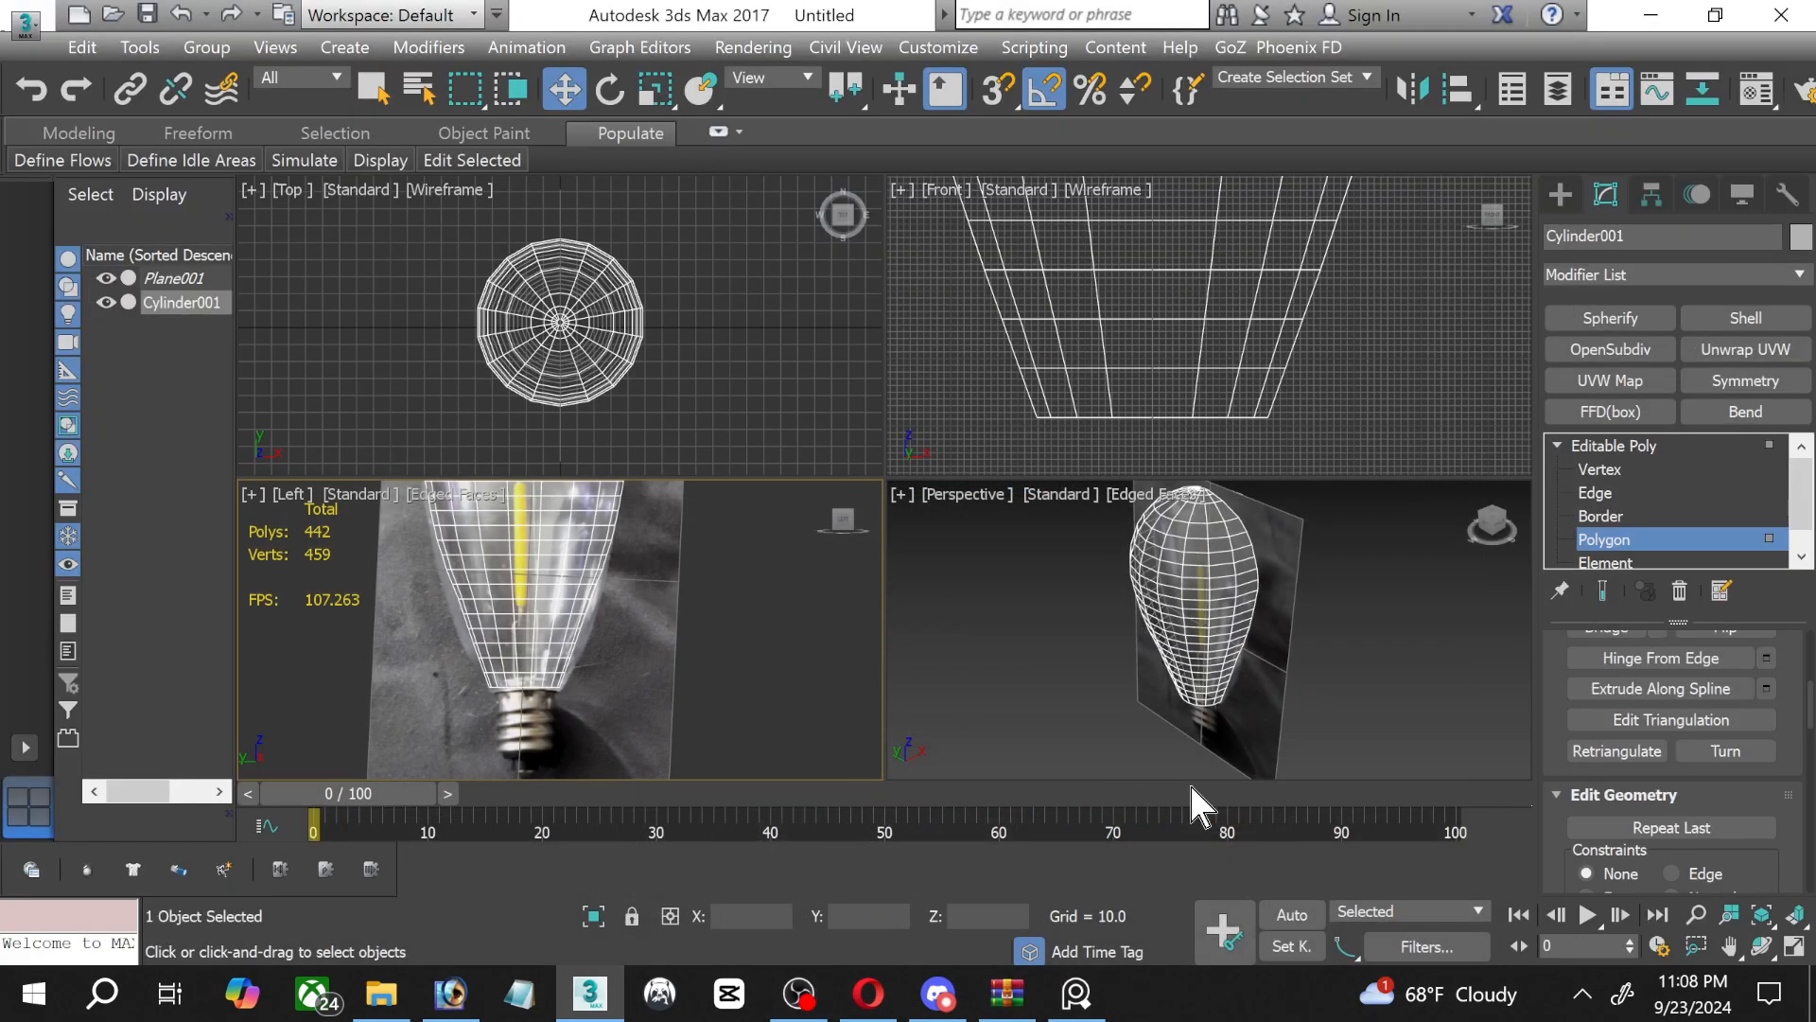
pyautogui.click(1796, 946)
# Select only the cap polygon at the glass's lower end, excluding the lowest band of side faces.
pyautogui.scroll(5, 832, 634)
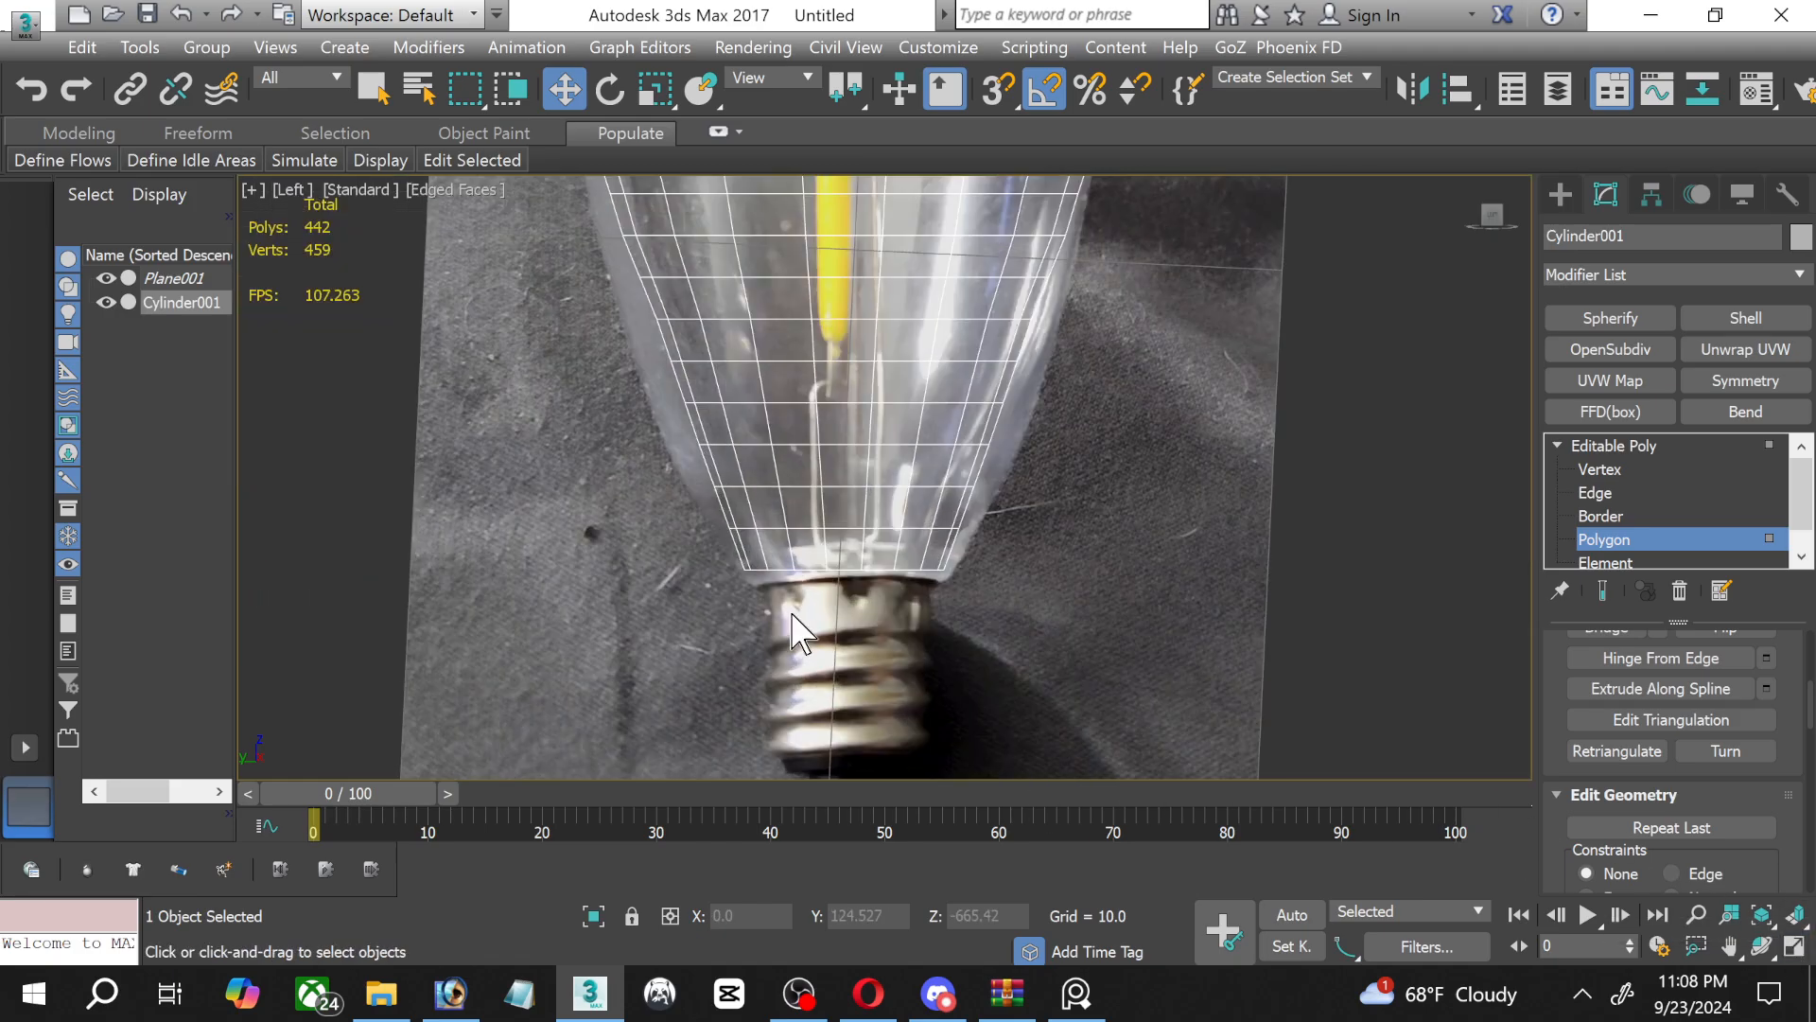
pyautogui.moveTo(832, 634); pyautogui.dragTo(713, 677, button='middle')
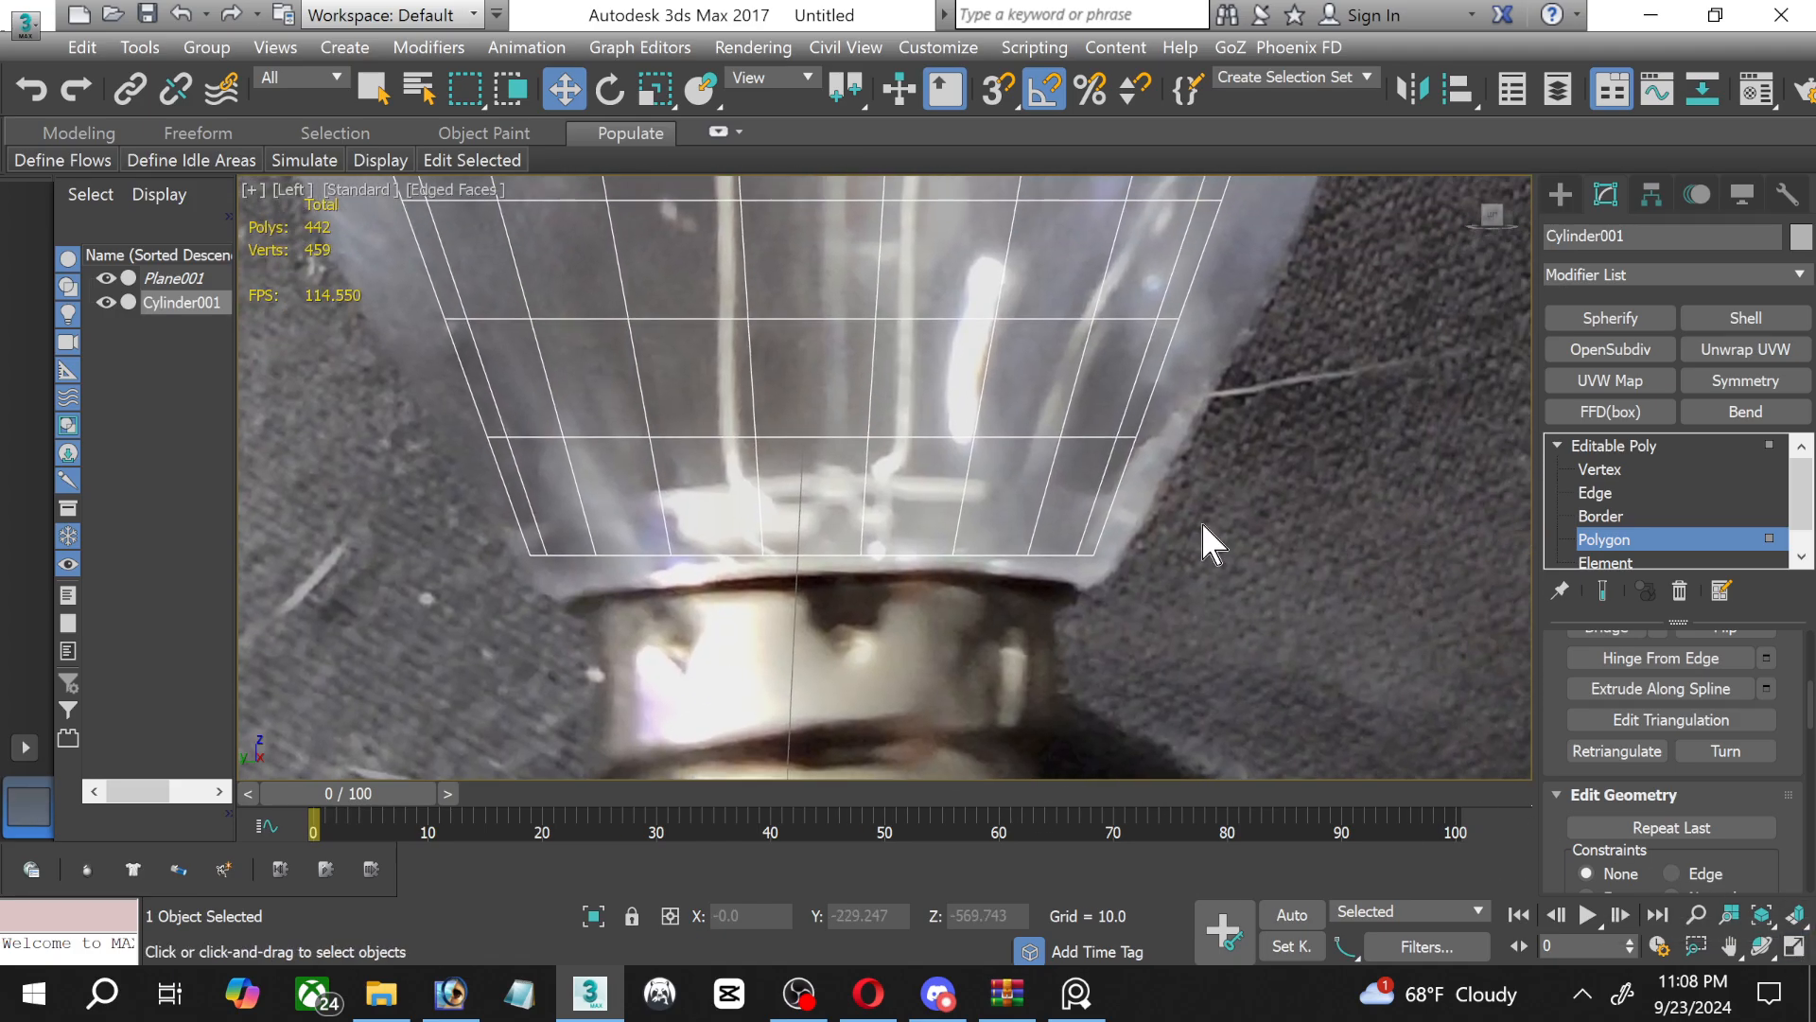
pyautogui.moveTo(461, 507); pyautogui.dragTo(1222, 662)
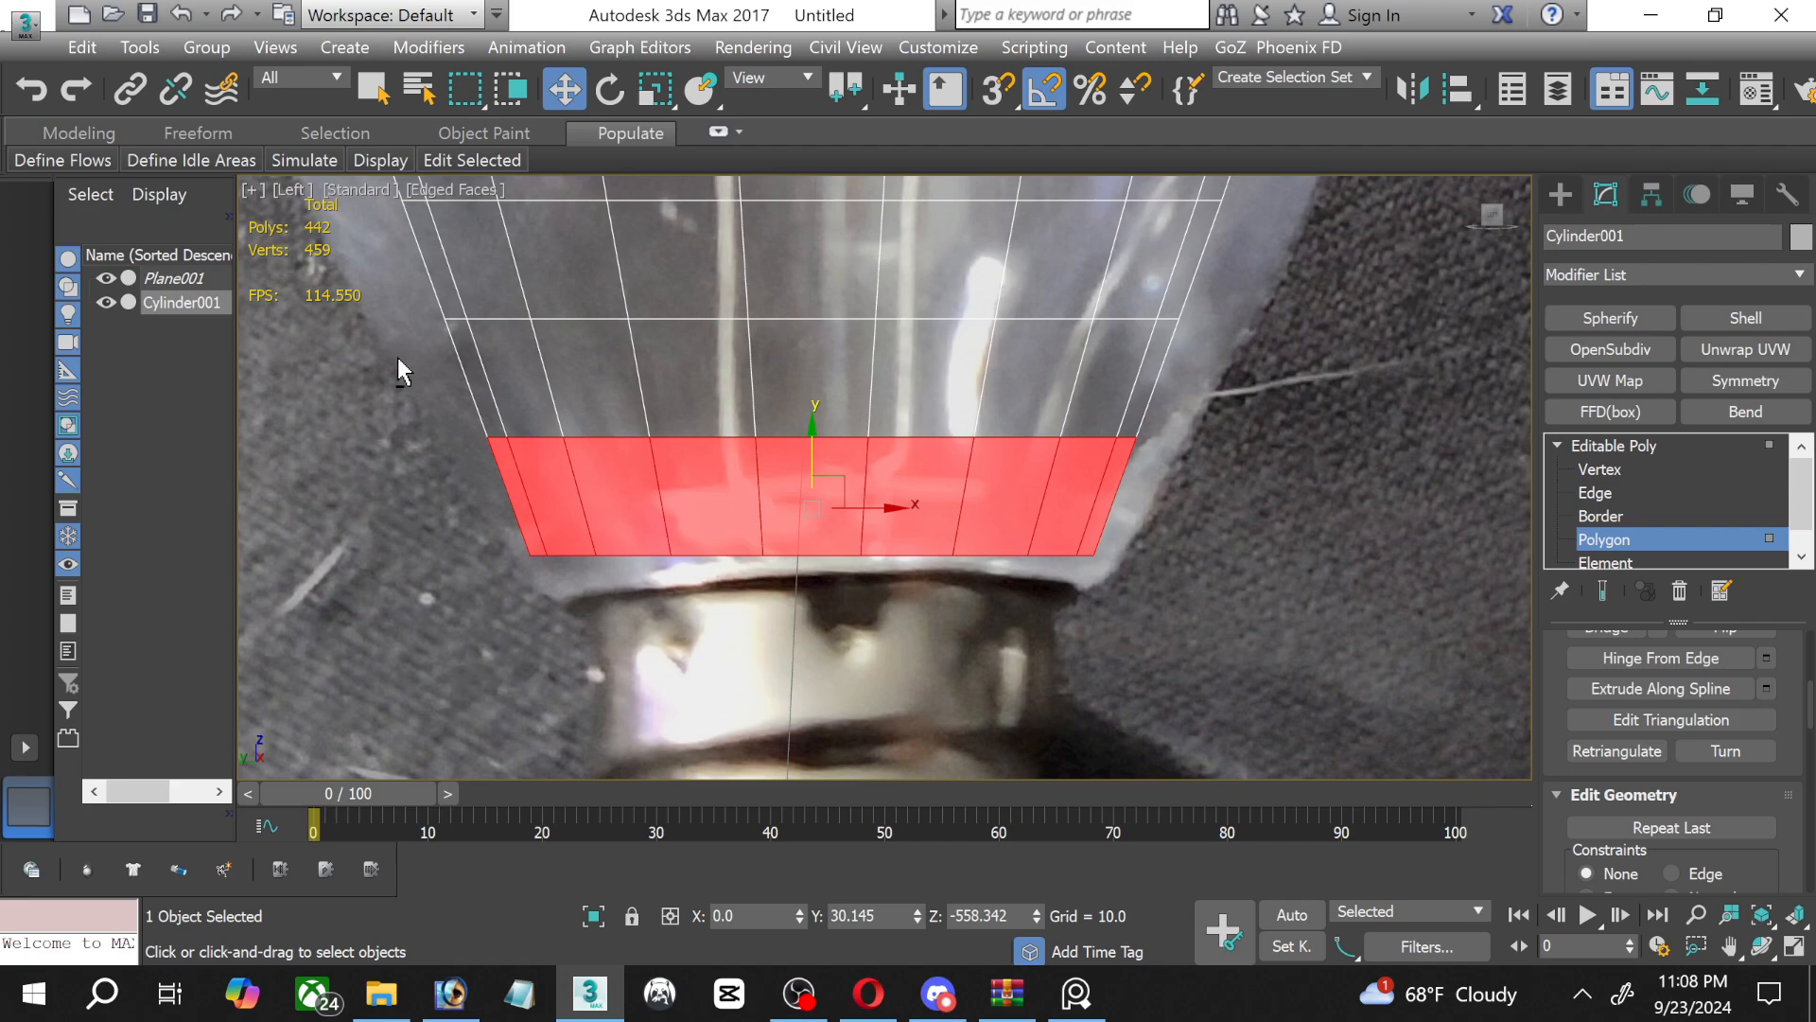
pyautogui.keyDown('alt'); pyautogui.moveTo(397, 357); pyautogui.dragTo(1282, 498); pyautogui.keyUp('alt')
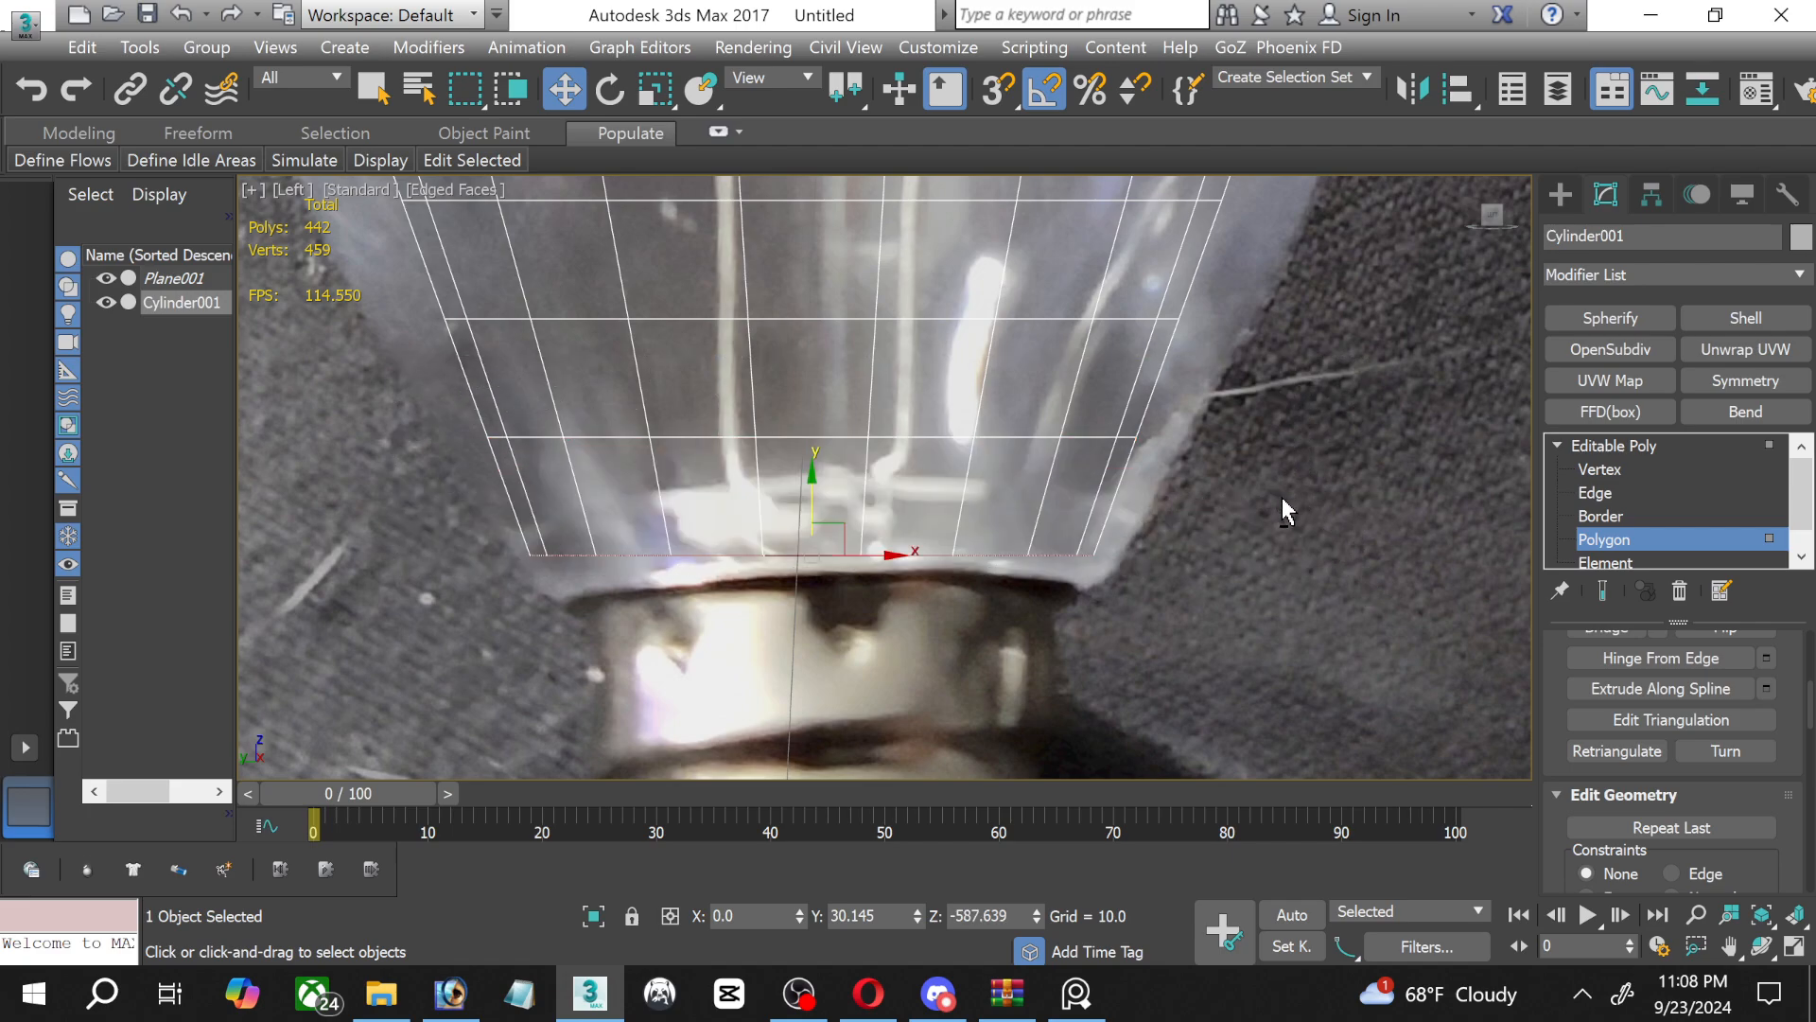
# Extrude the selected cap polygon at the glass's lower end by 10.
pyautogui.scroll(-4, 845, 617)
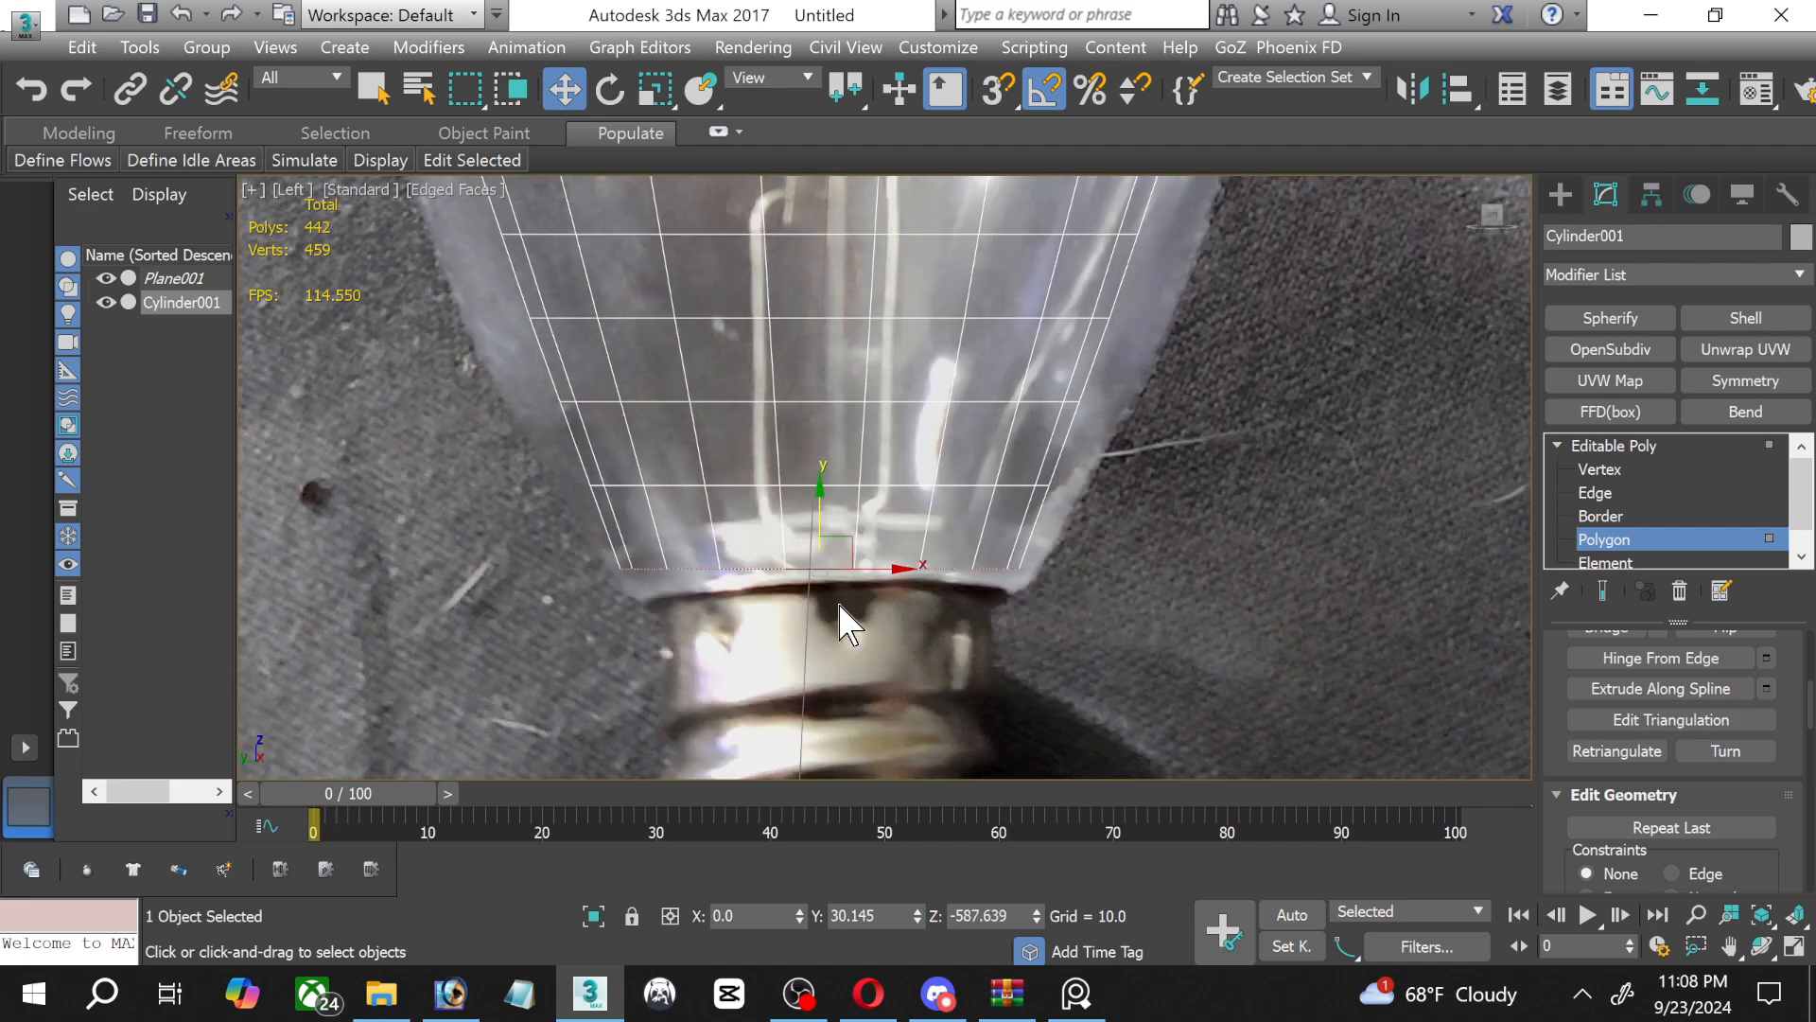
pyautogui.scroll(-3, 1648, 700)
pyautogui.scroll(-2, 1733, 779)
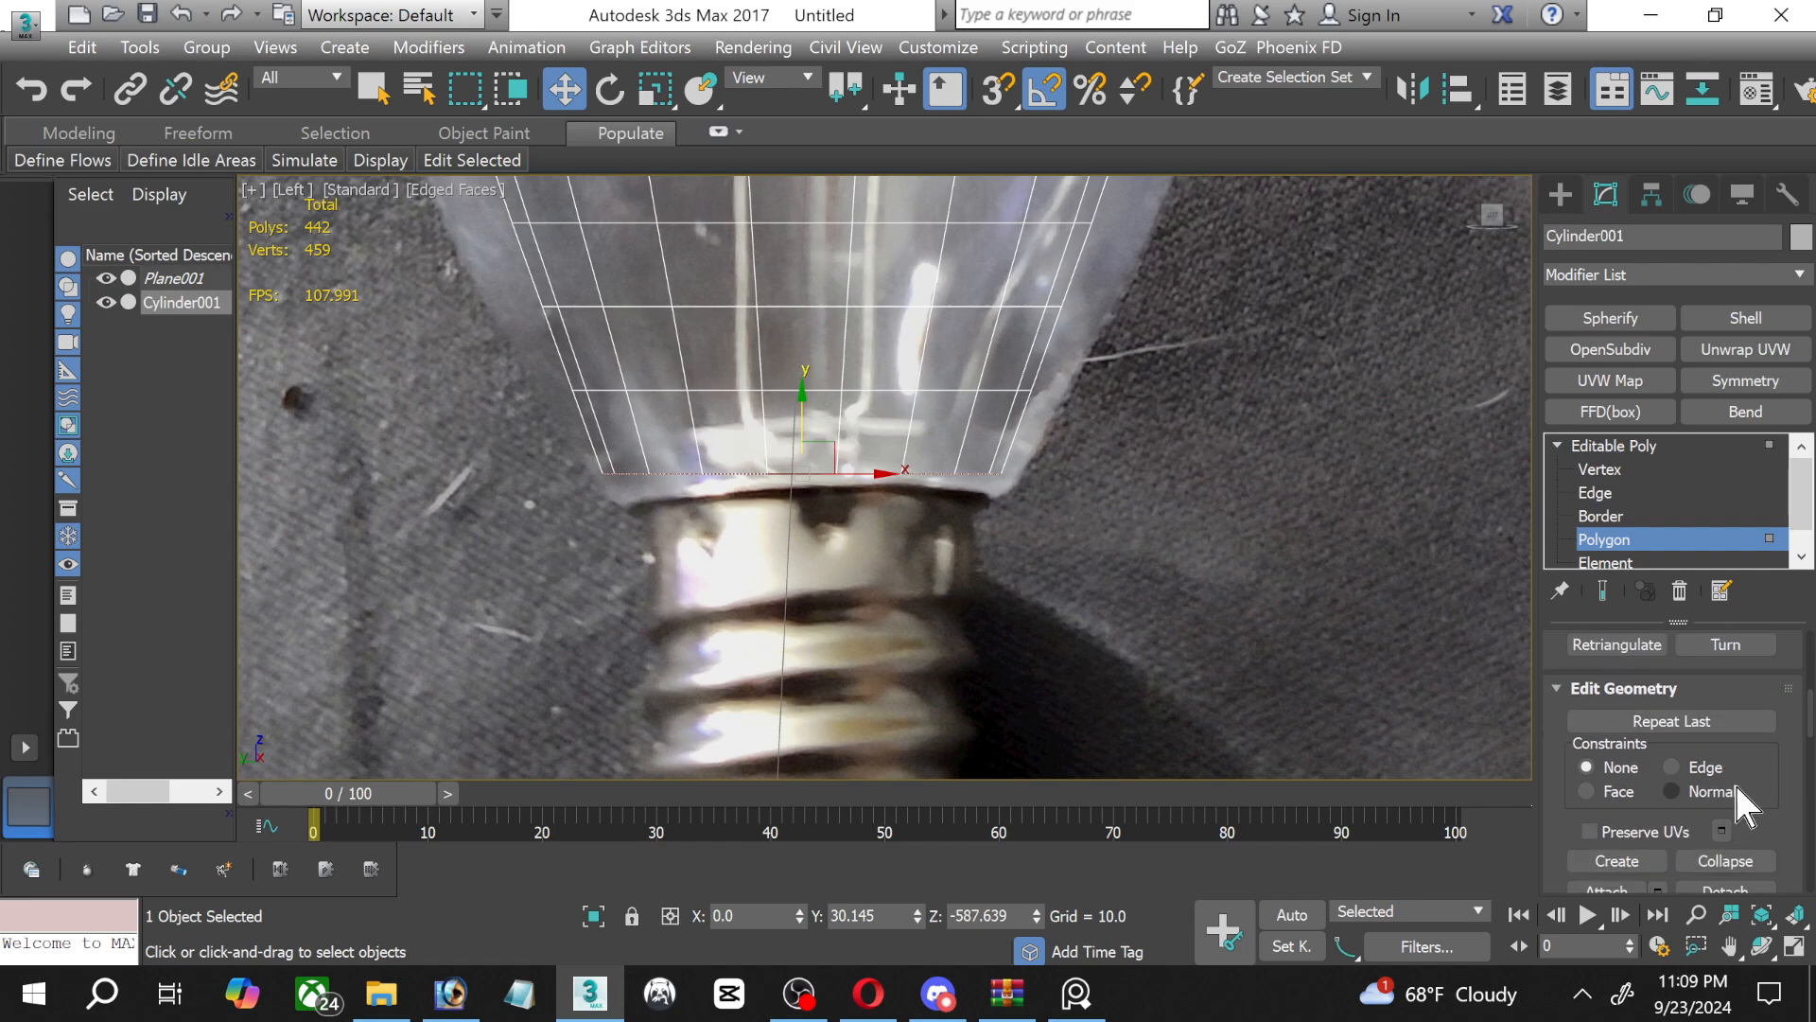
pyautogui.scroll(3, 1728, 779)
pyautogui.scroll(6, 1728, 780)
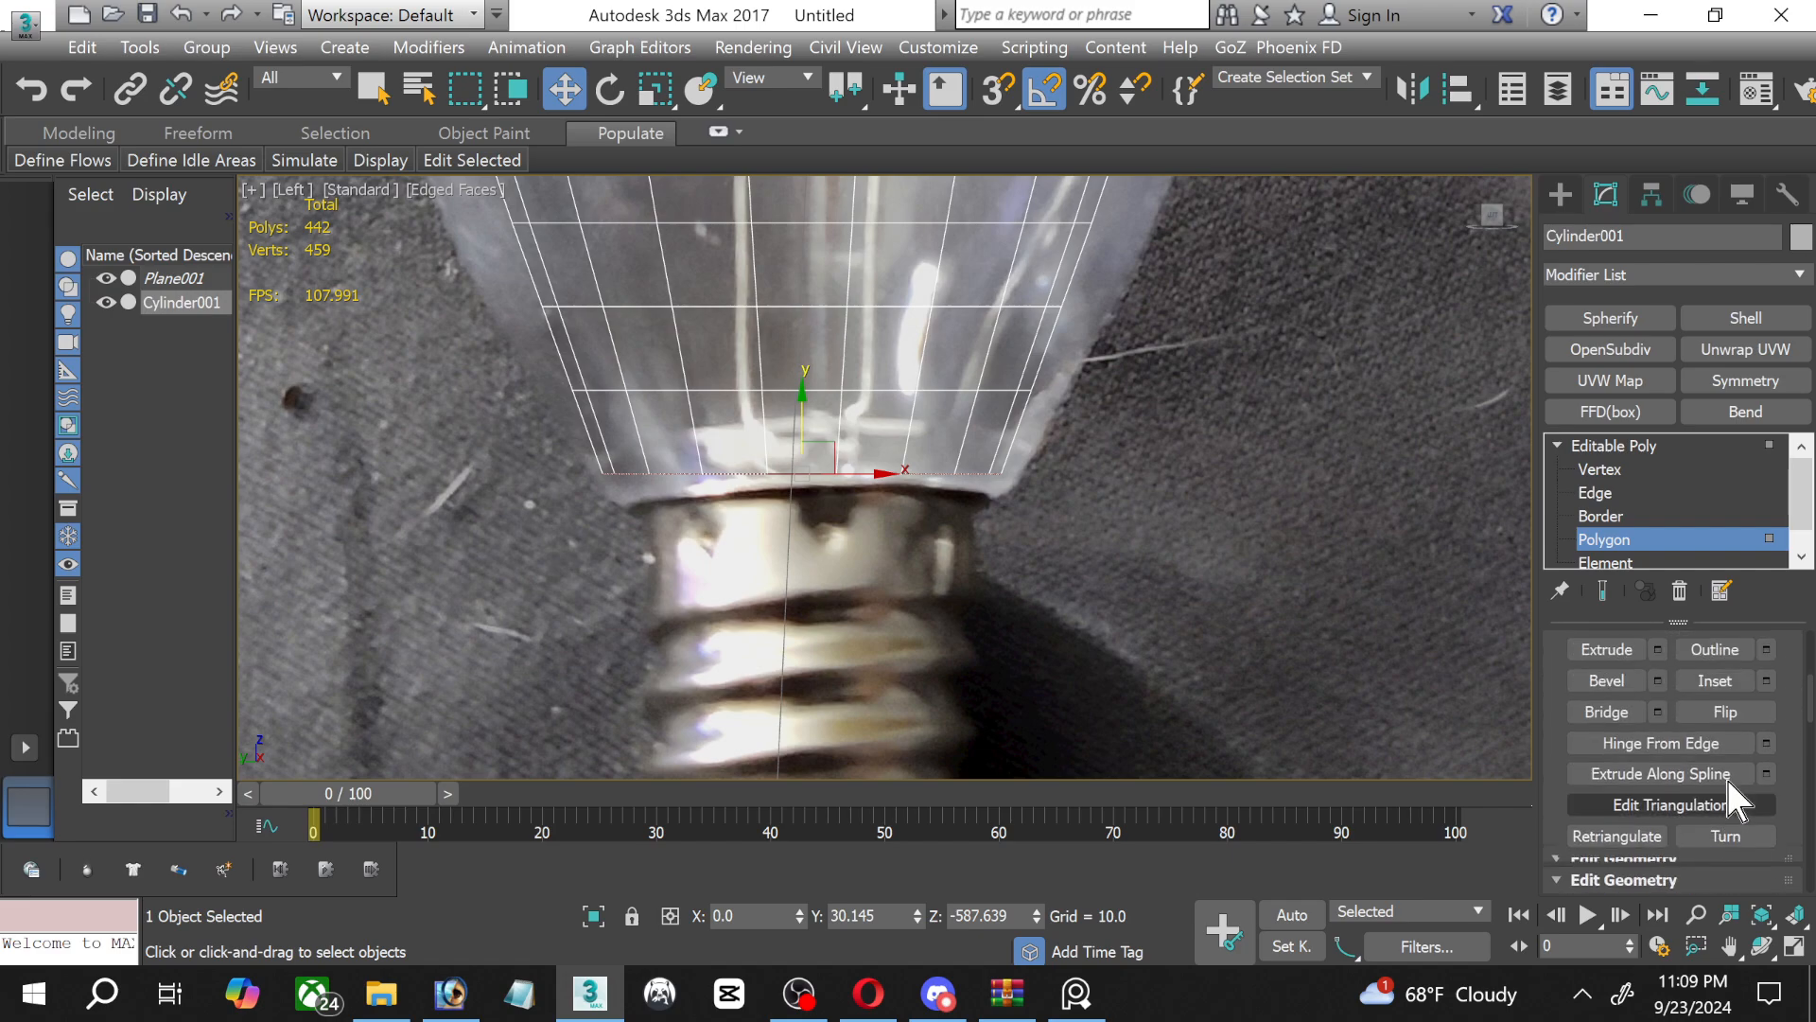
pyautogui.click(1657, 734)
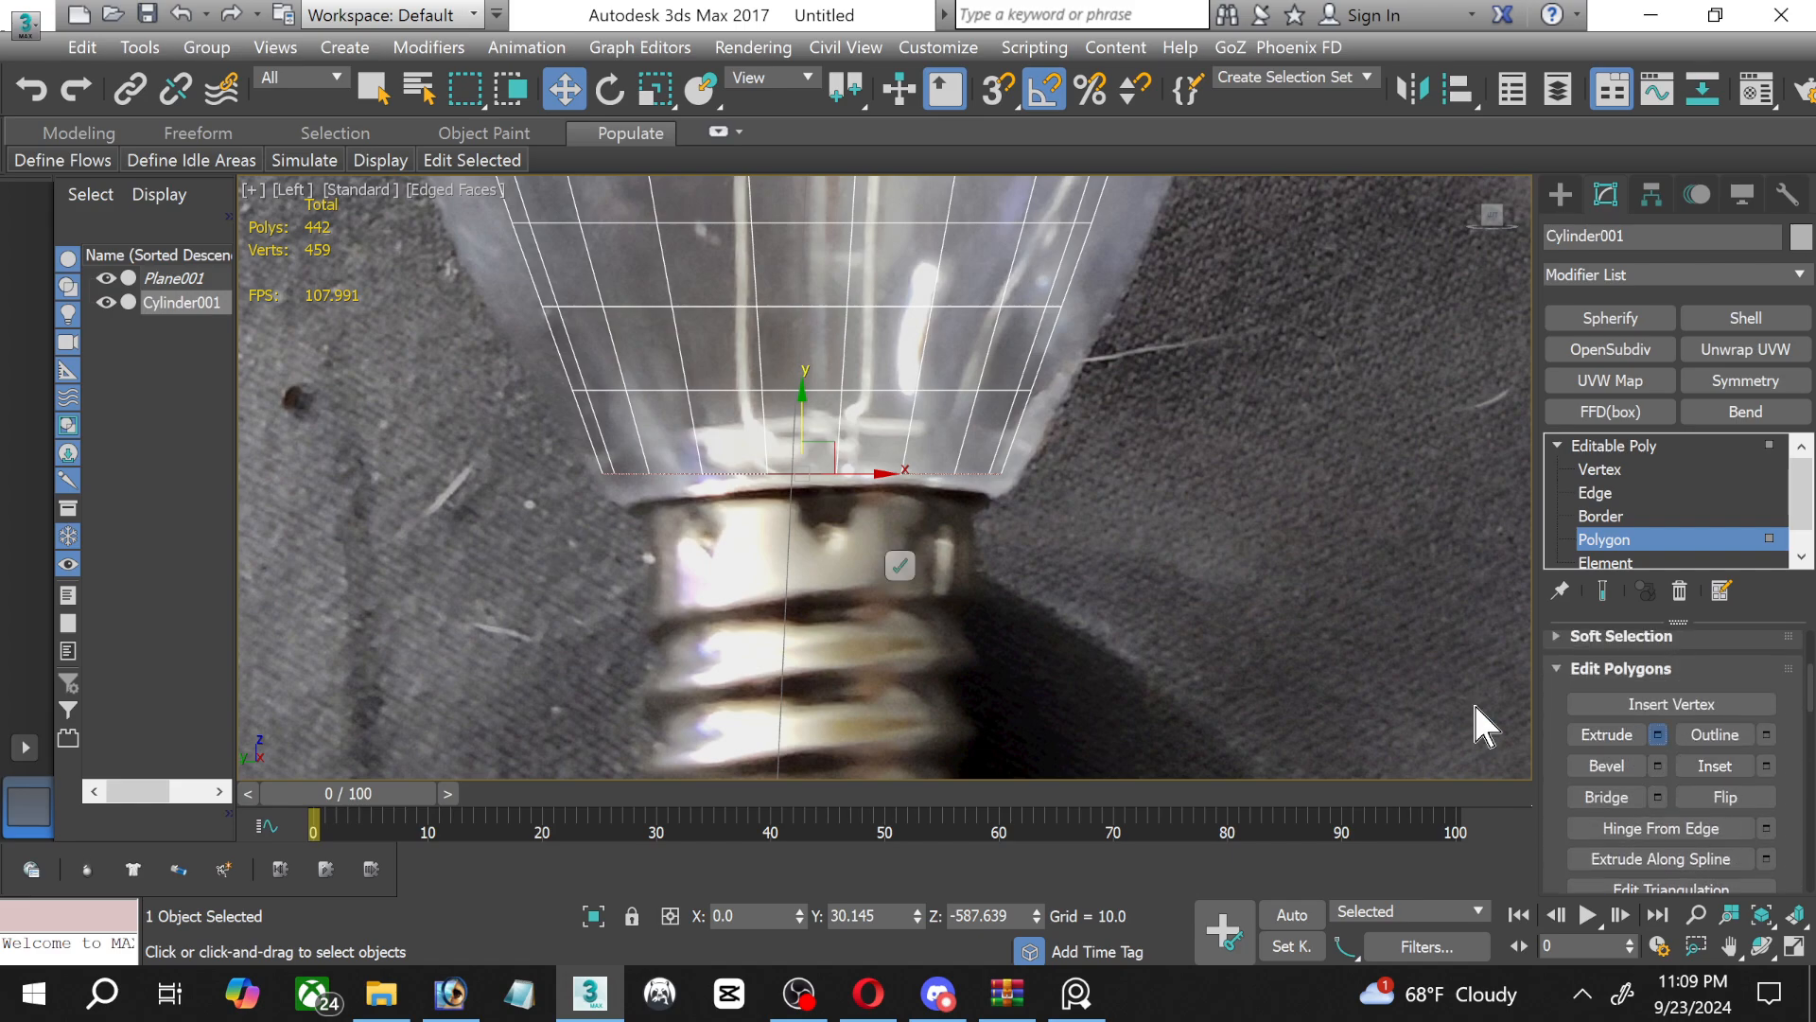
pyautogui.click(898, 565)
# Move the extruded cap straight down to the lower end of the metal screw base in the photo.
pyautogui.scroll(-2, 894, 572)
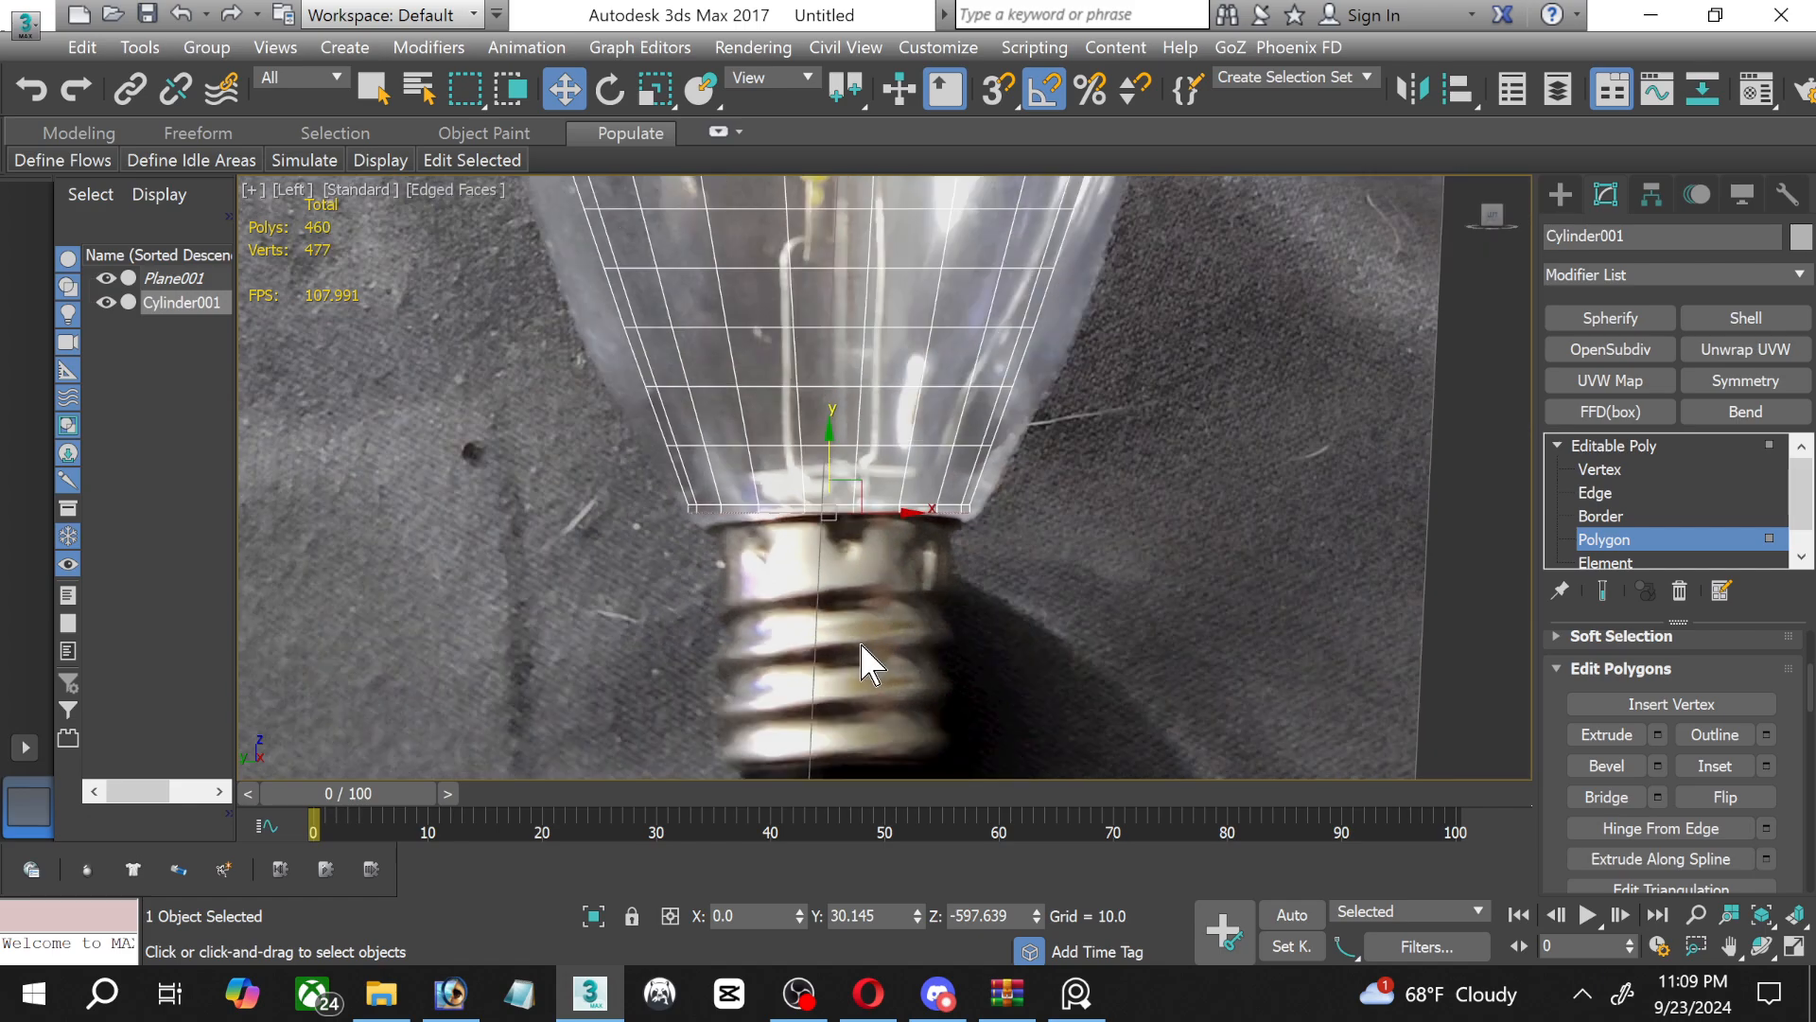
pyautogui.moveTo(864, 662); pyautogui.dragTo(883, 519, button='middle')
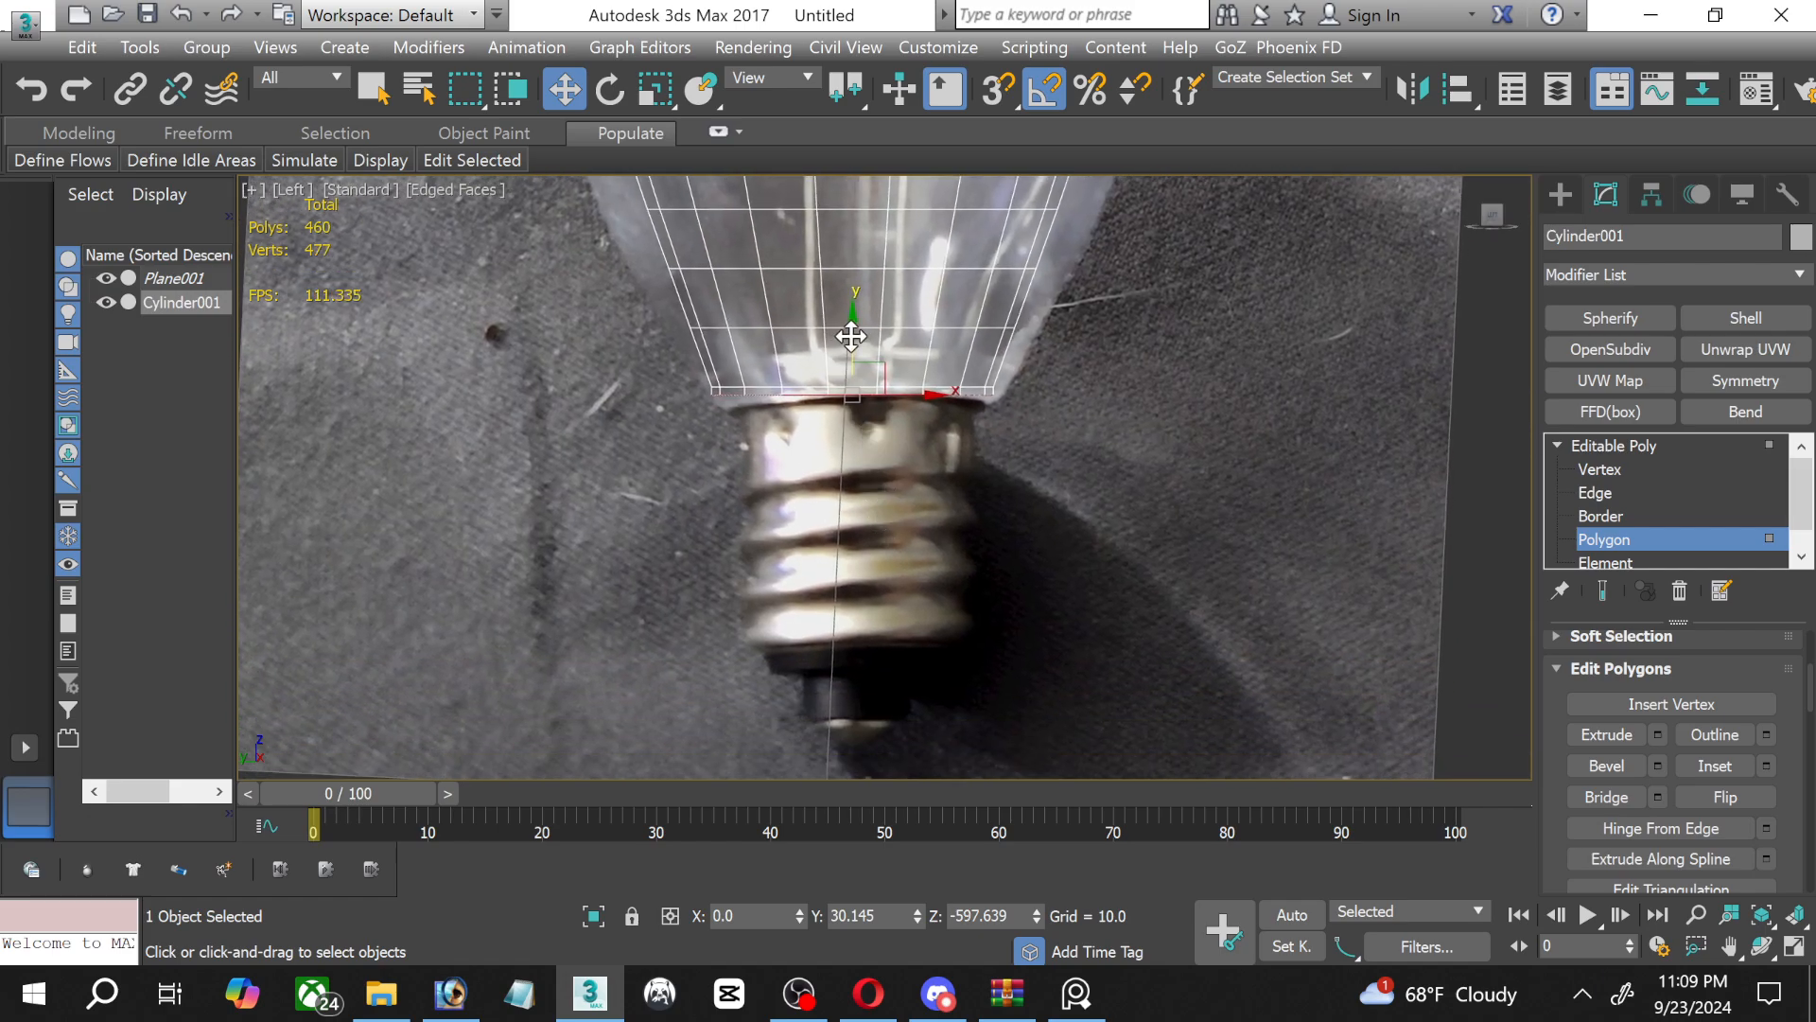
pyautogui.moveTo(852, 336); pyautogui.dragTo(871, 592)
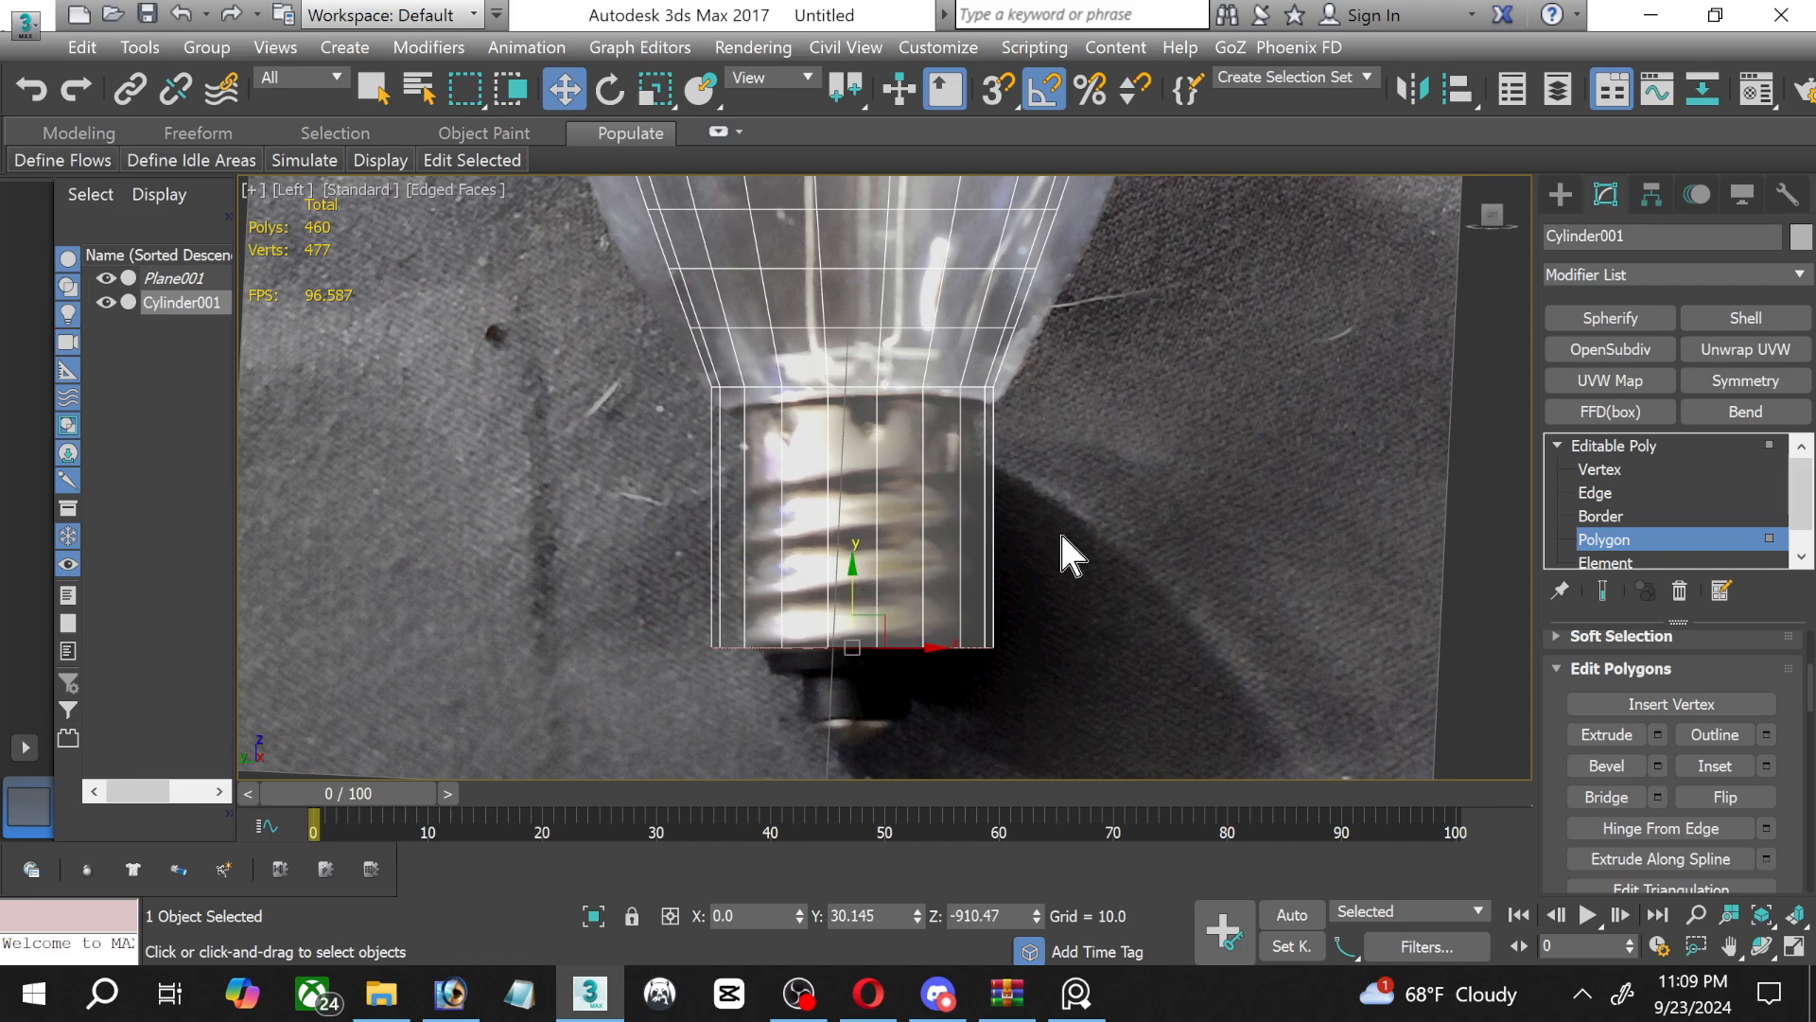
# Uniformly scale down both vertex rows of the extruded section to match the width of the metal screw base.
pyautogui.click(1608, 469)
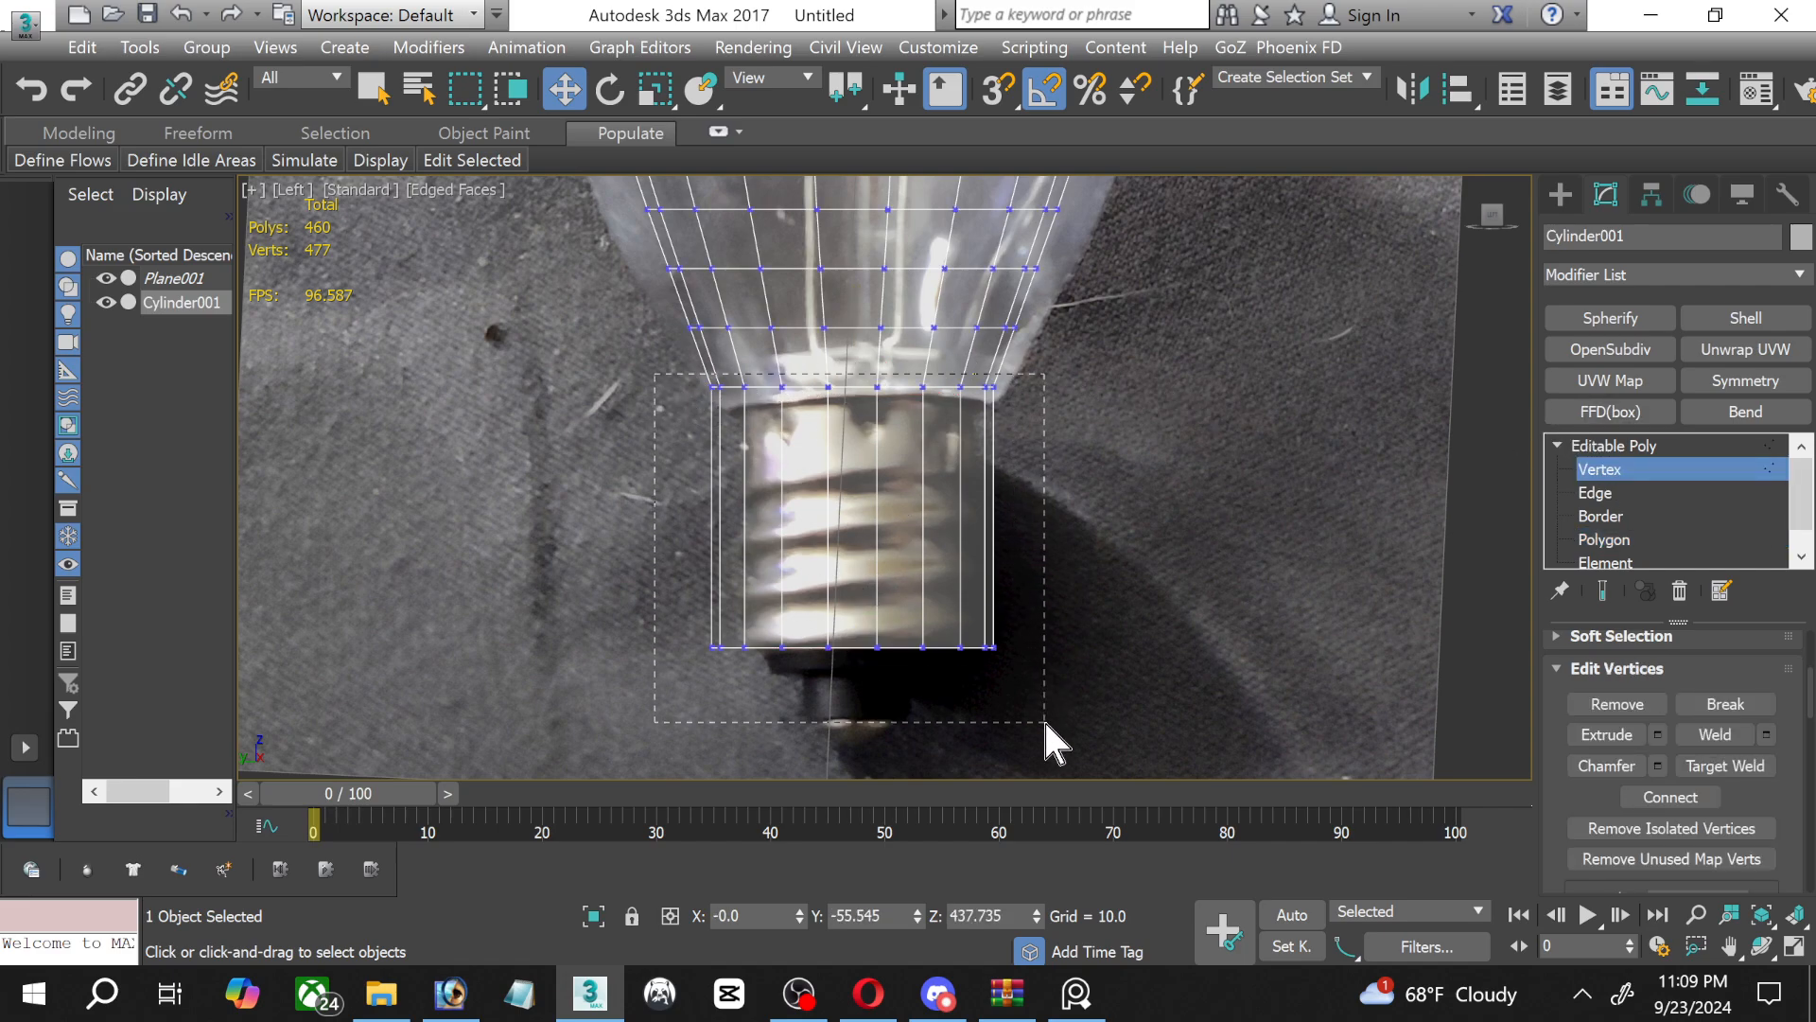
pyautogui.moveTo(1044, 719); pyautogui.dragTo(1044, 719)
pyautogui.click(663, 89)
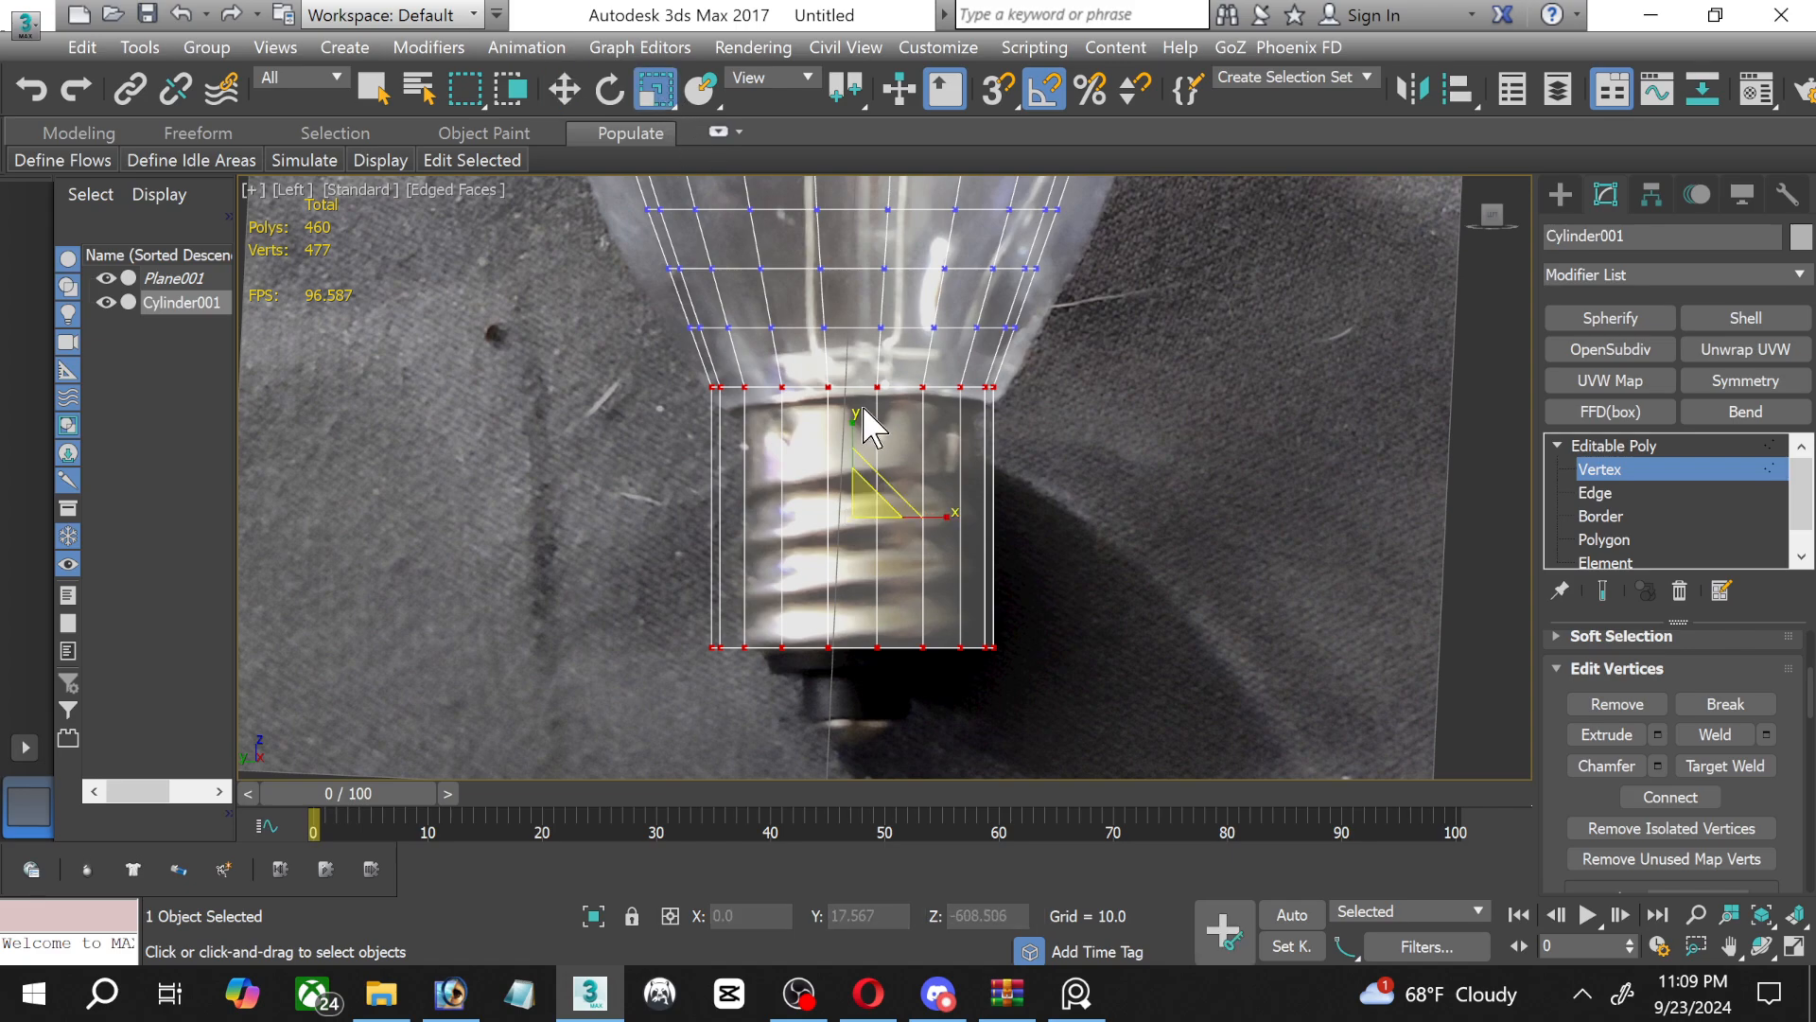
pyautogui.moveTo(856, 501); pyautogui.dragTo(861, 512)
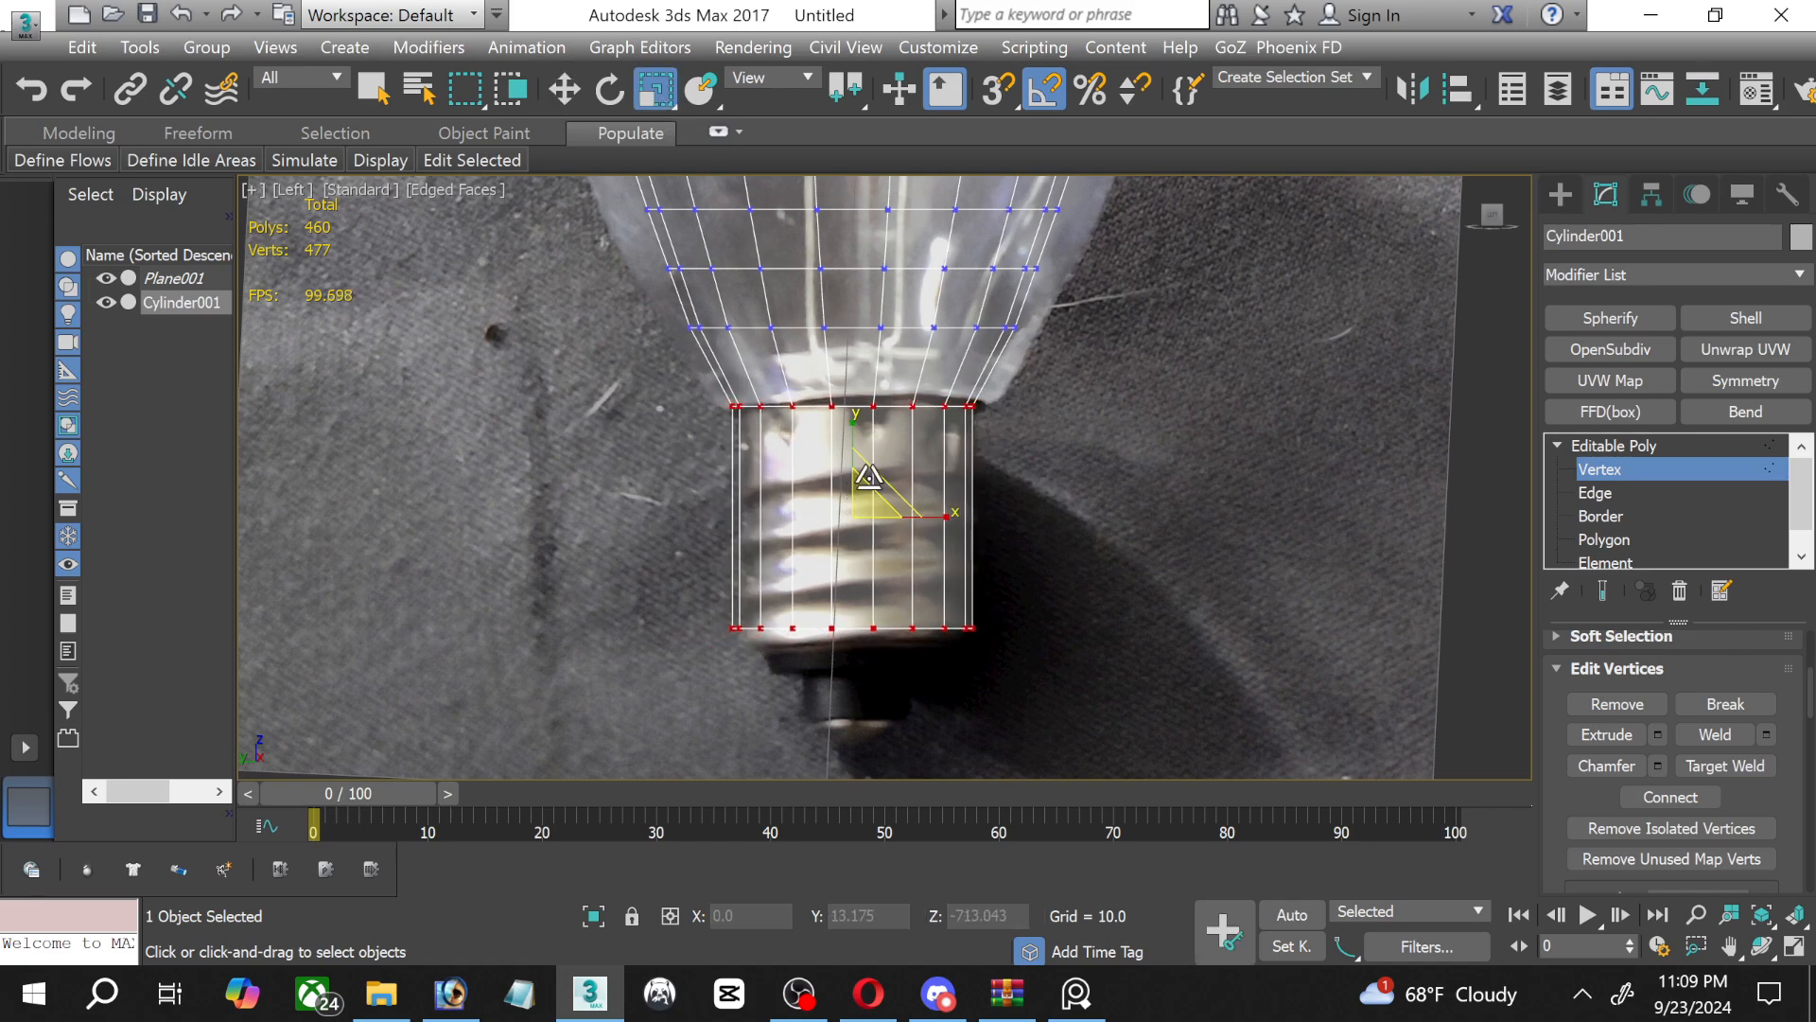
# Move the base section down to the photo's thread end, and raise its upper vertex row to the glass's lower rim.
pyautogui.click(567, 87)
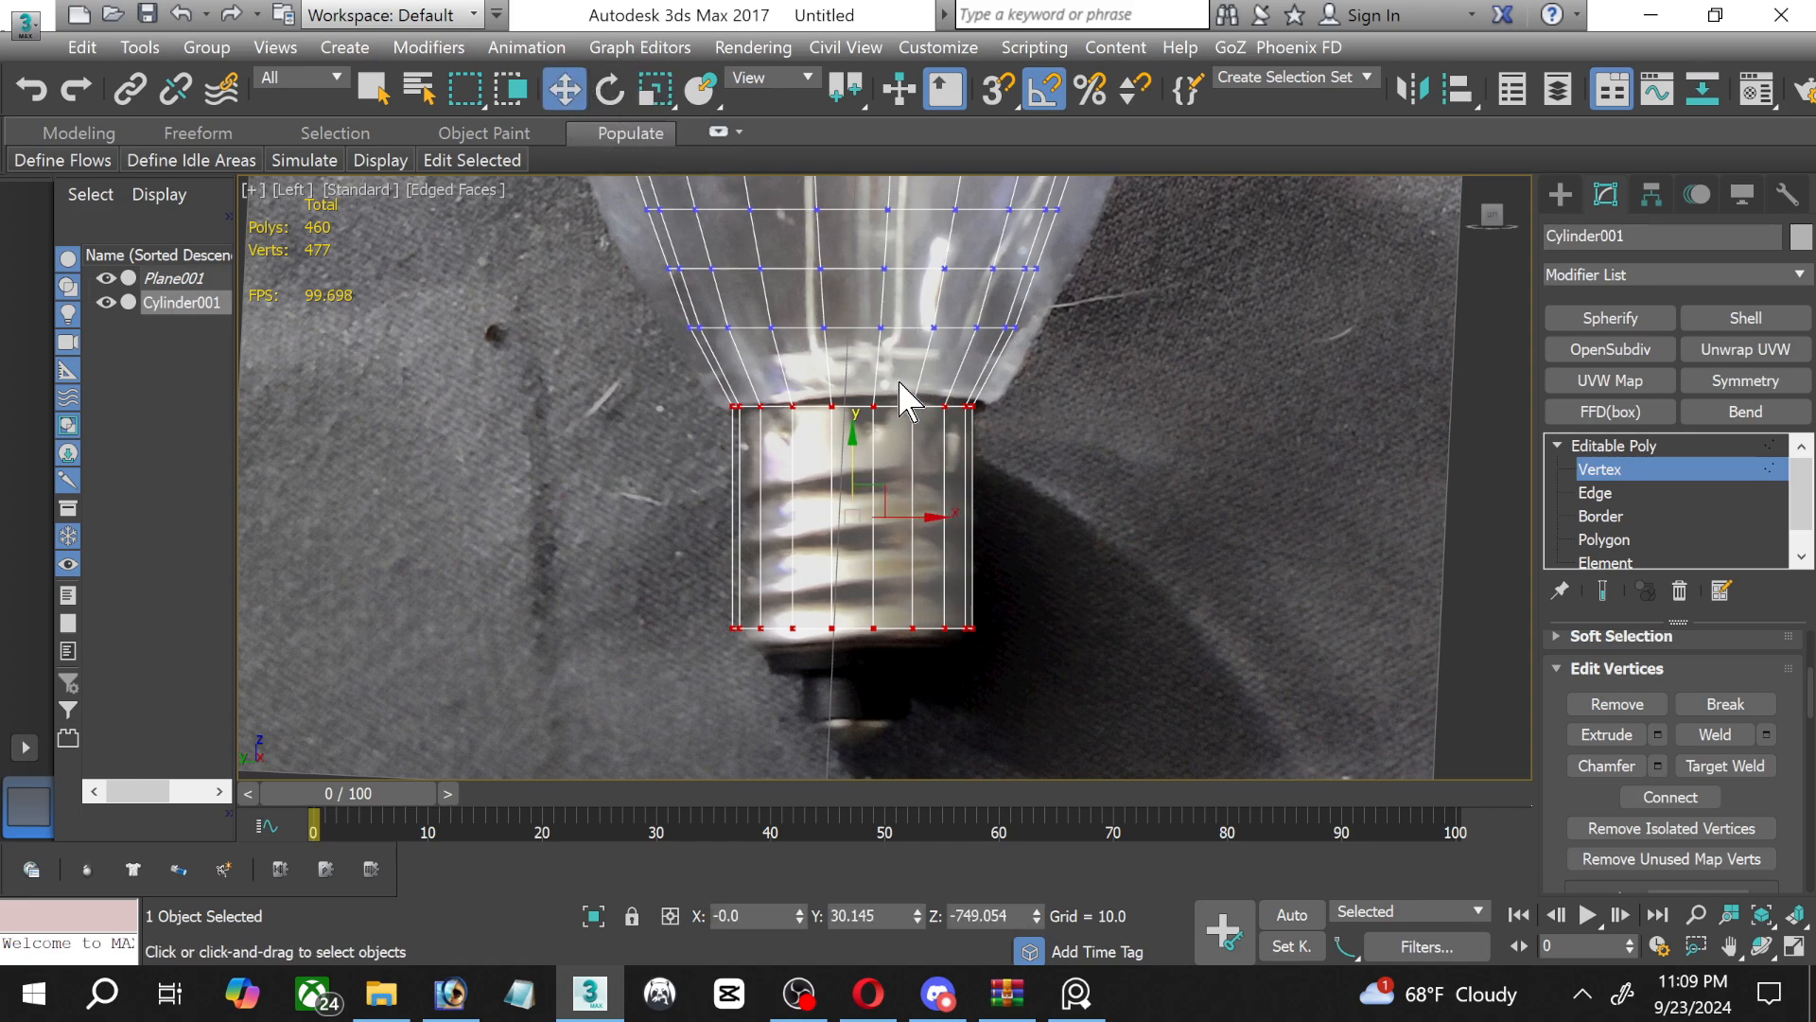
pyautogui.moveTo(843, 461); pyautogui.dragTo(837, 474)
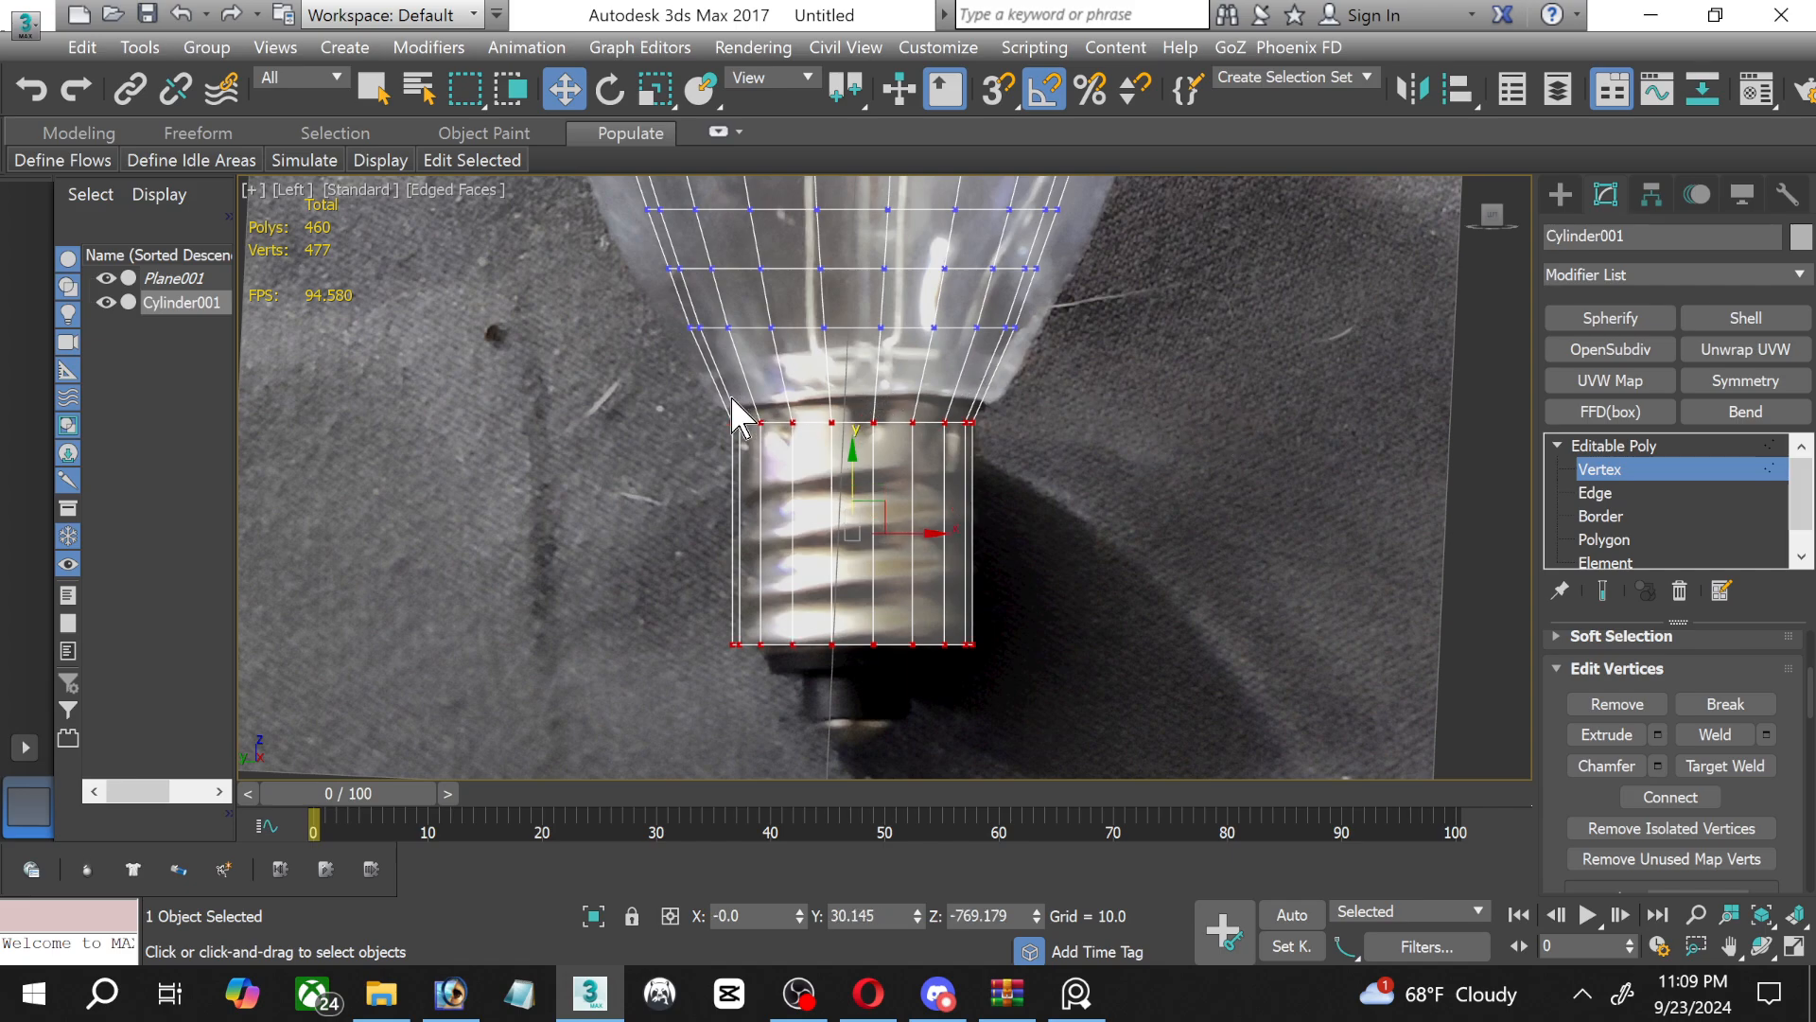
pyautogui.moveTo(706, 390); pyautogui.dragTo(1009, 448)
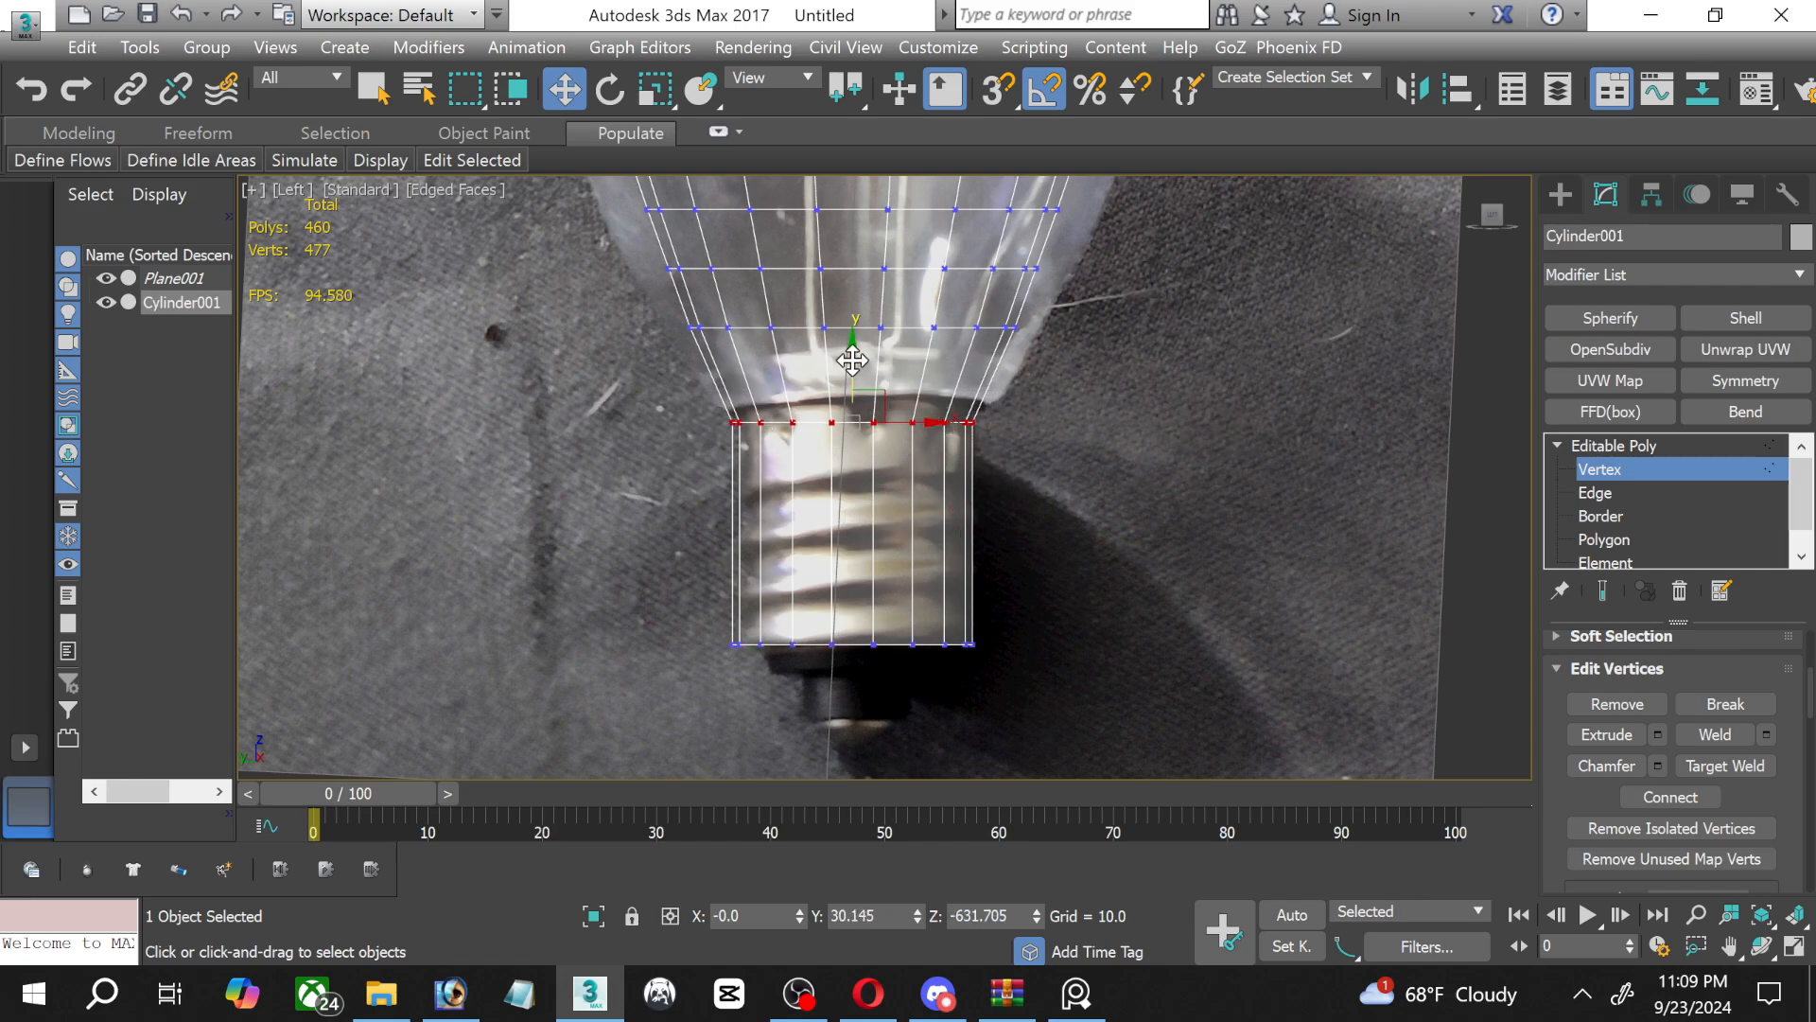
pyautogui.moveTo(851, 360); pyautogui.dragTo(845, 321)
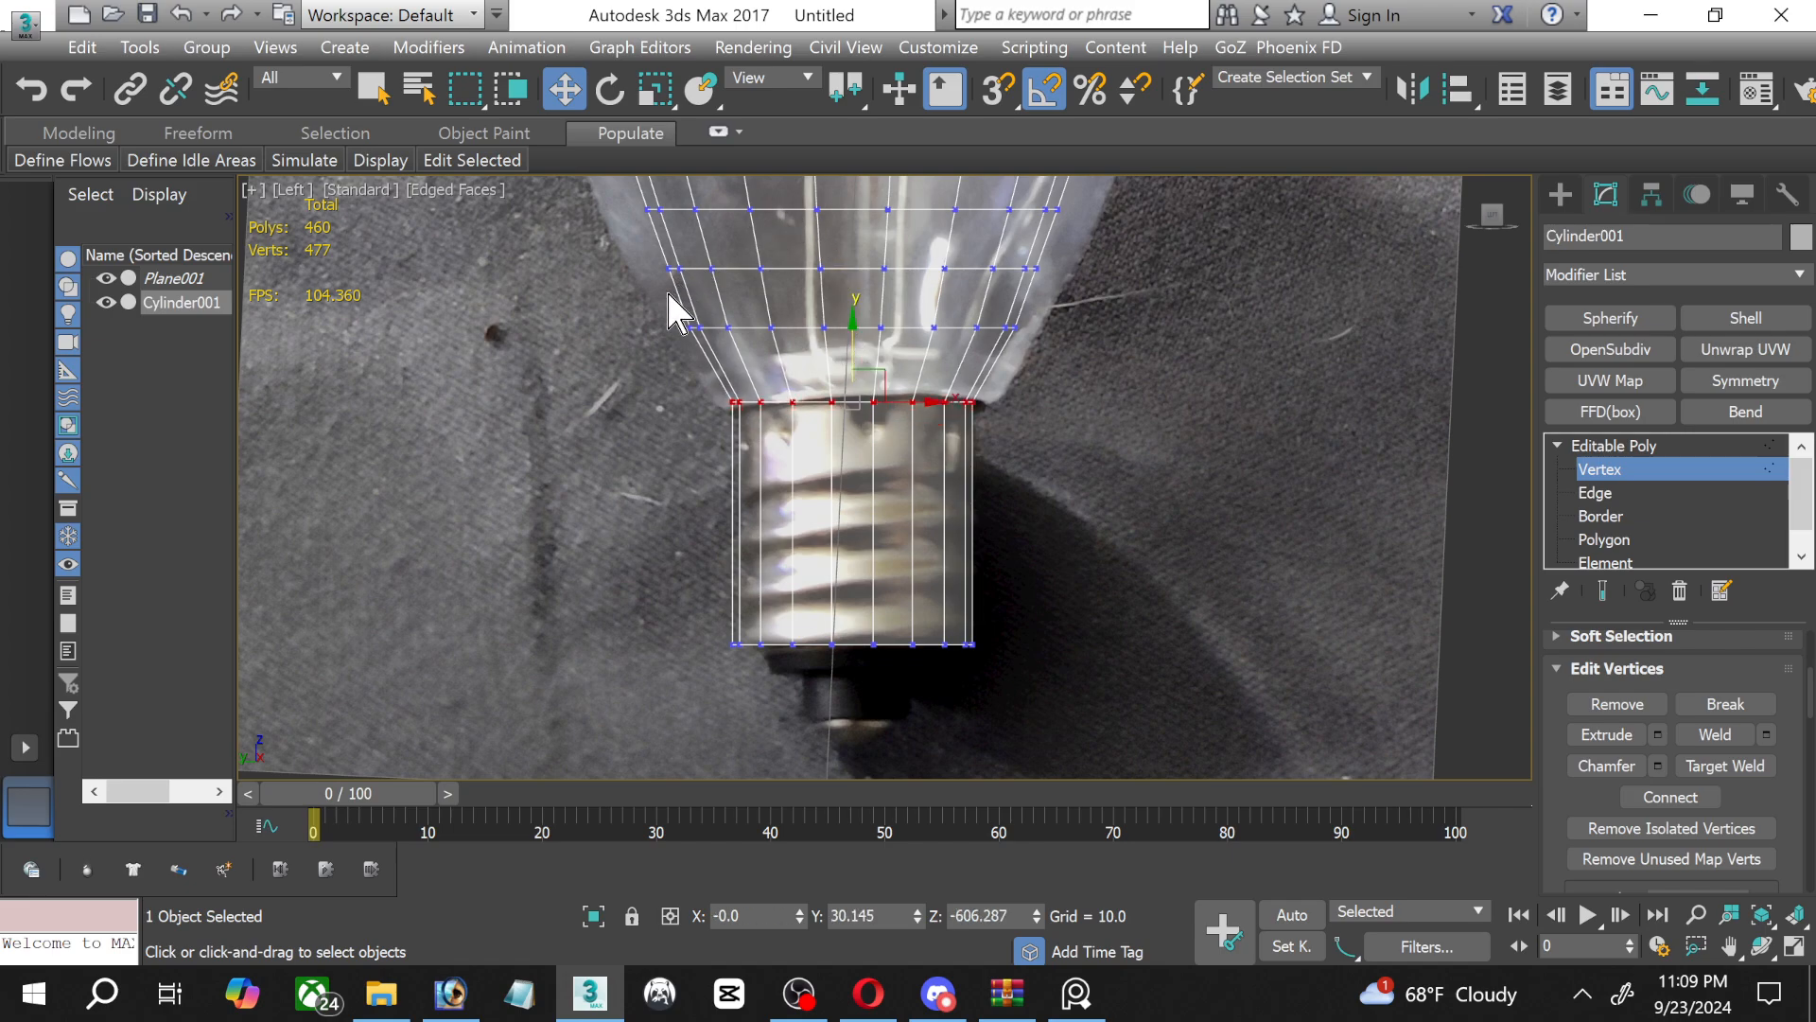
# Scale the vertex row just above the glass's lower rim to 98 percent, and leave vertex editing.
pyautogui.moveTo(670, 297); pyautogui.dragTo(1160, 343)
pyautogui.click(658, 89)
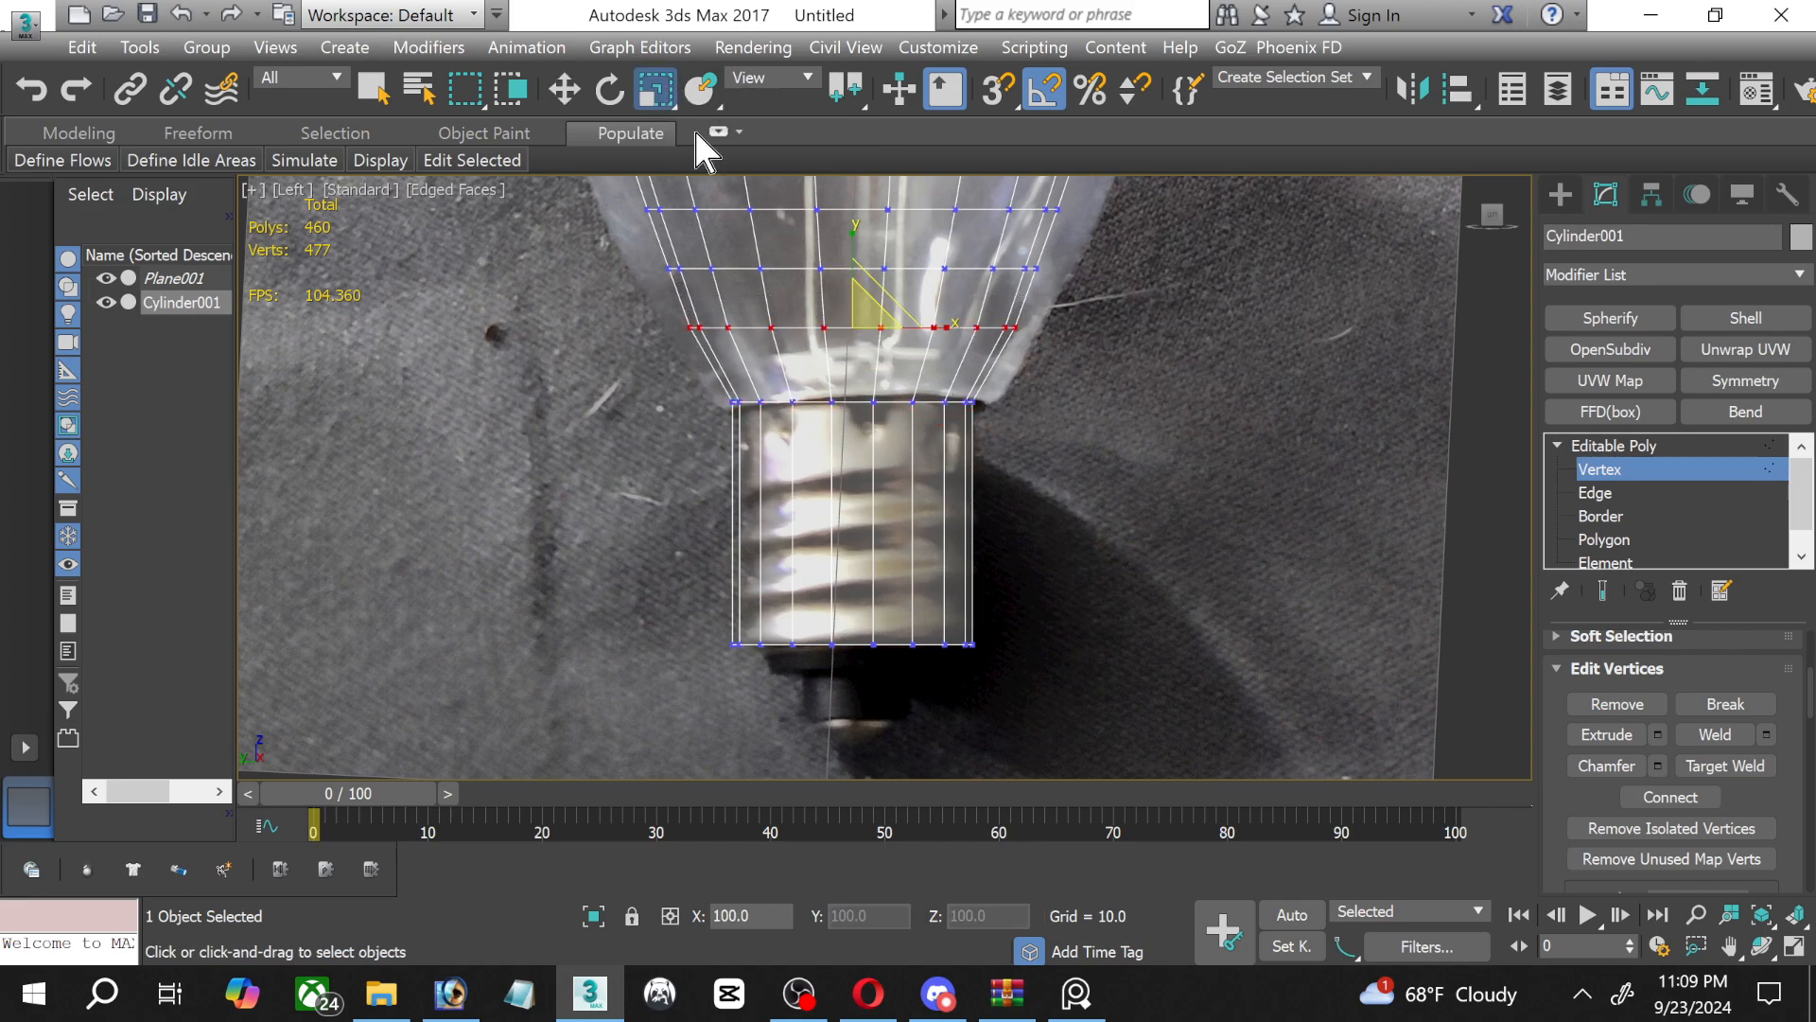
pyautogui.moveTo(859, 306); pyautogui.dragTo(862, 308)
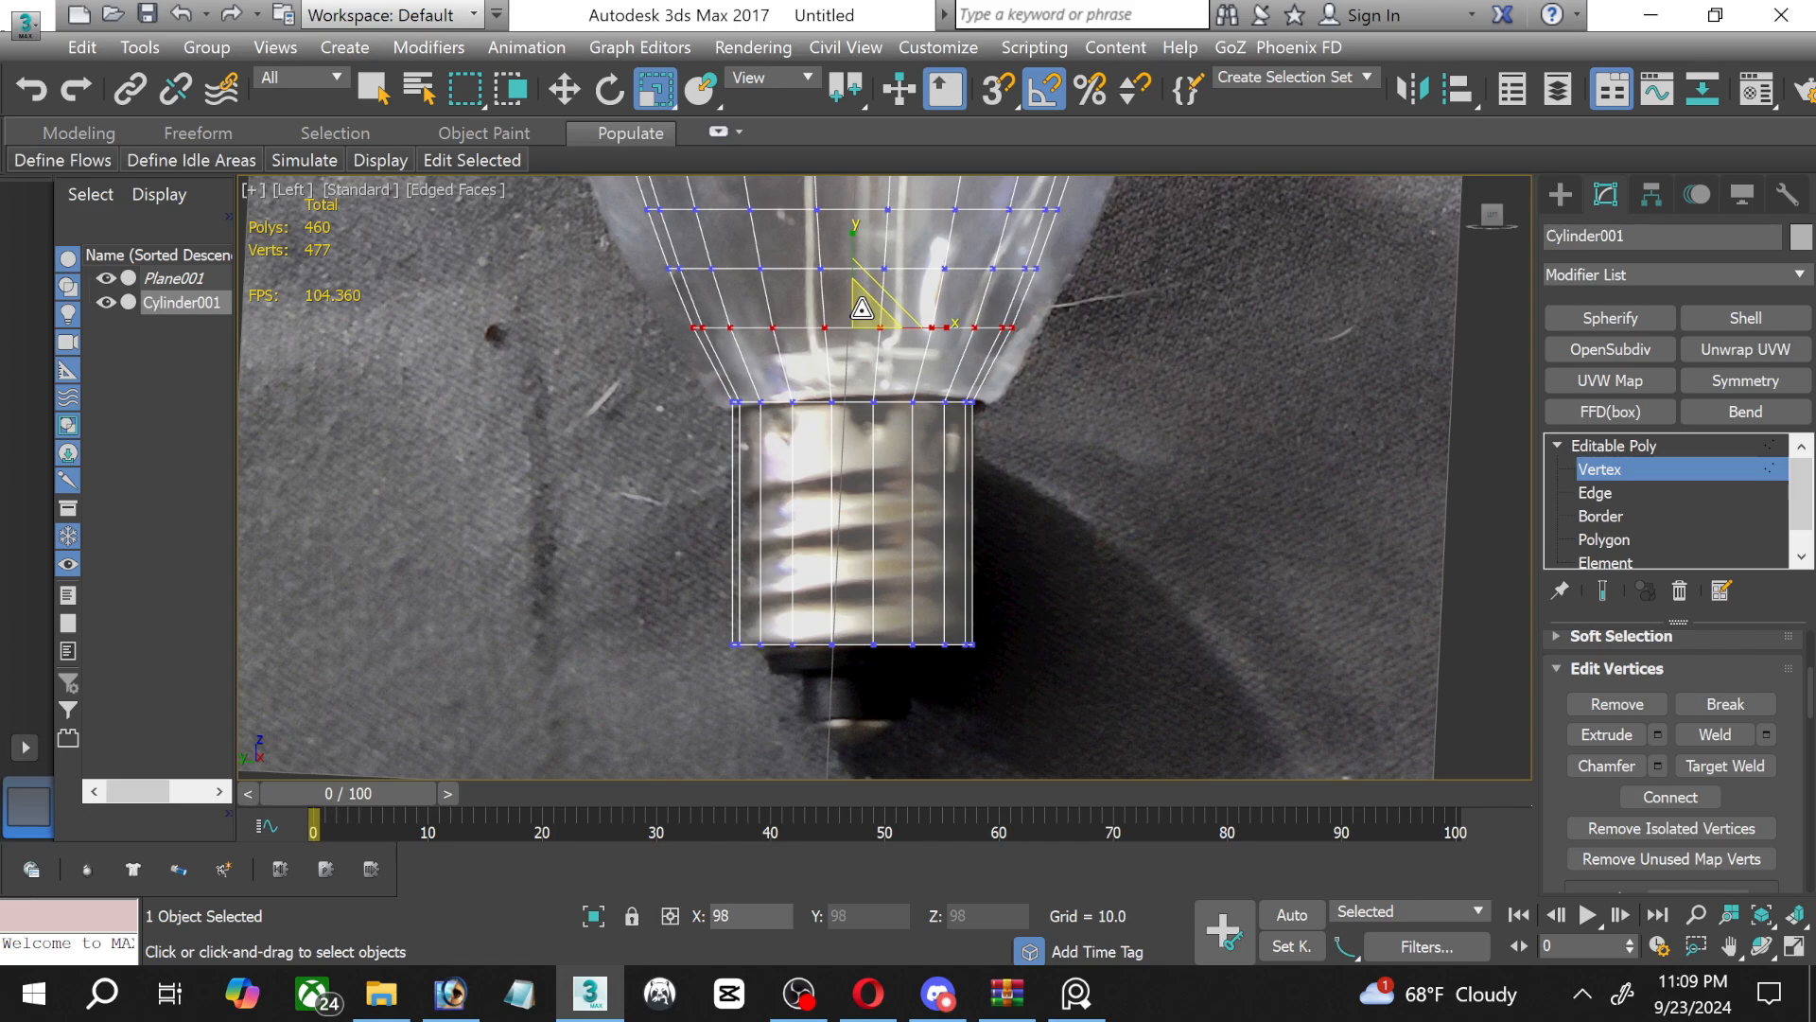
pyautogui.click(1625, 470)
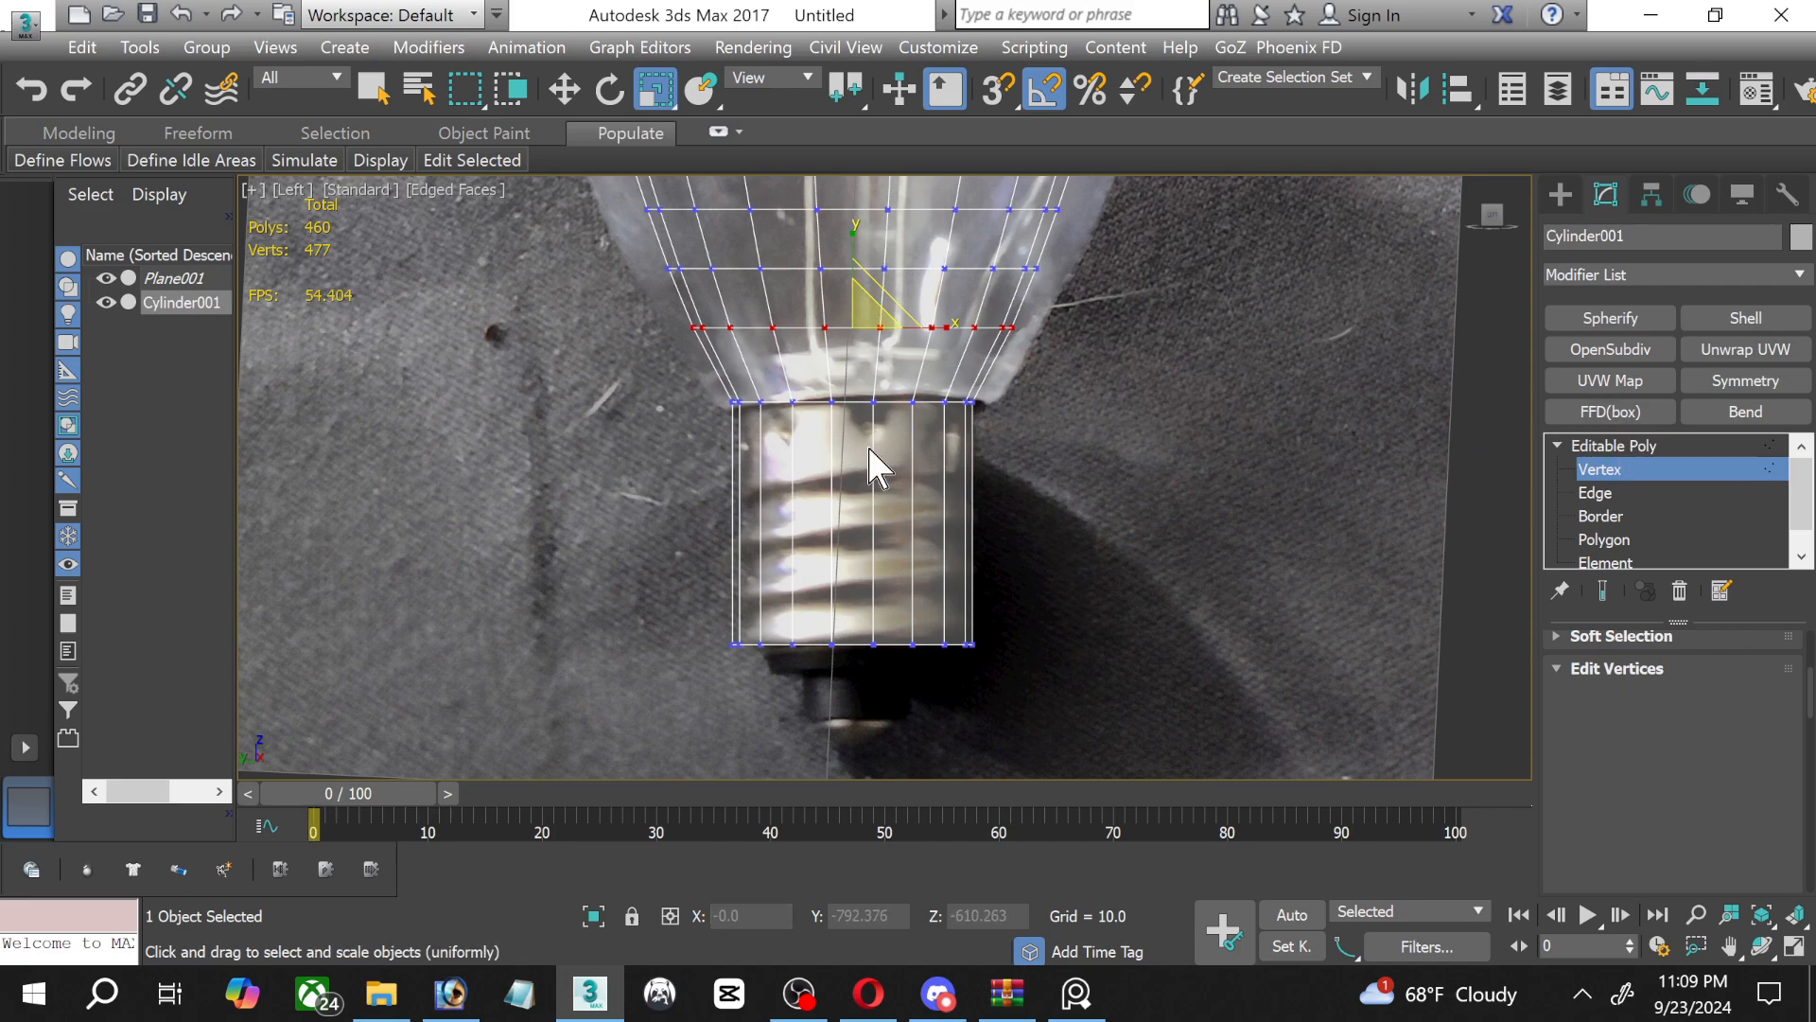
# Extrude the bottom cap polygon of the metal screw base by 10.
pyautogui.moveTo(899, 450); pyautogui.dragTo(889, 549, button='middle')
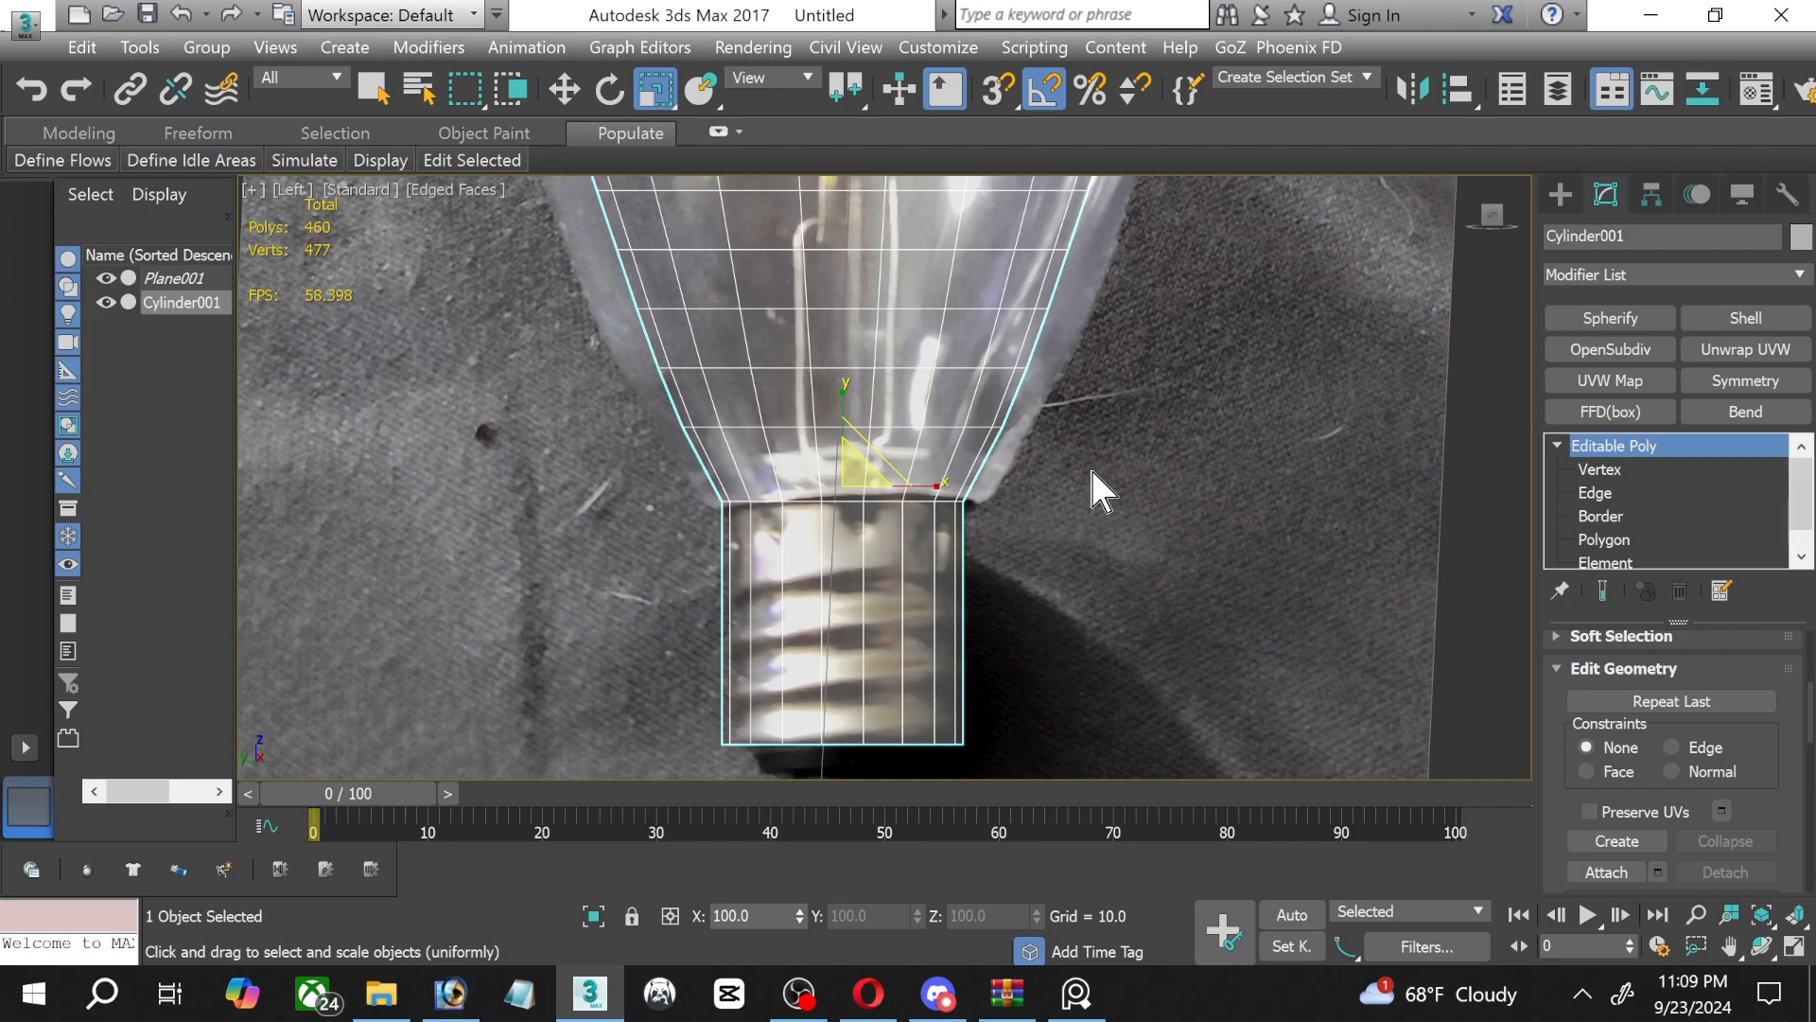
pyautogui.scroll(2, 979, 511)
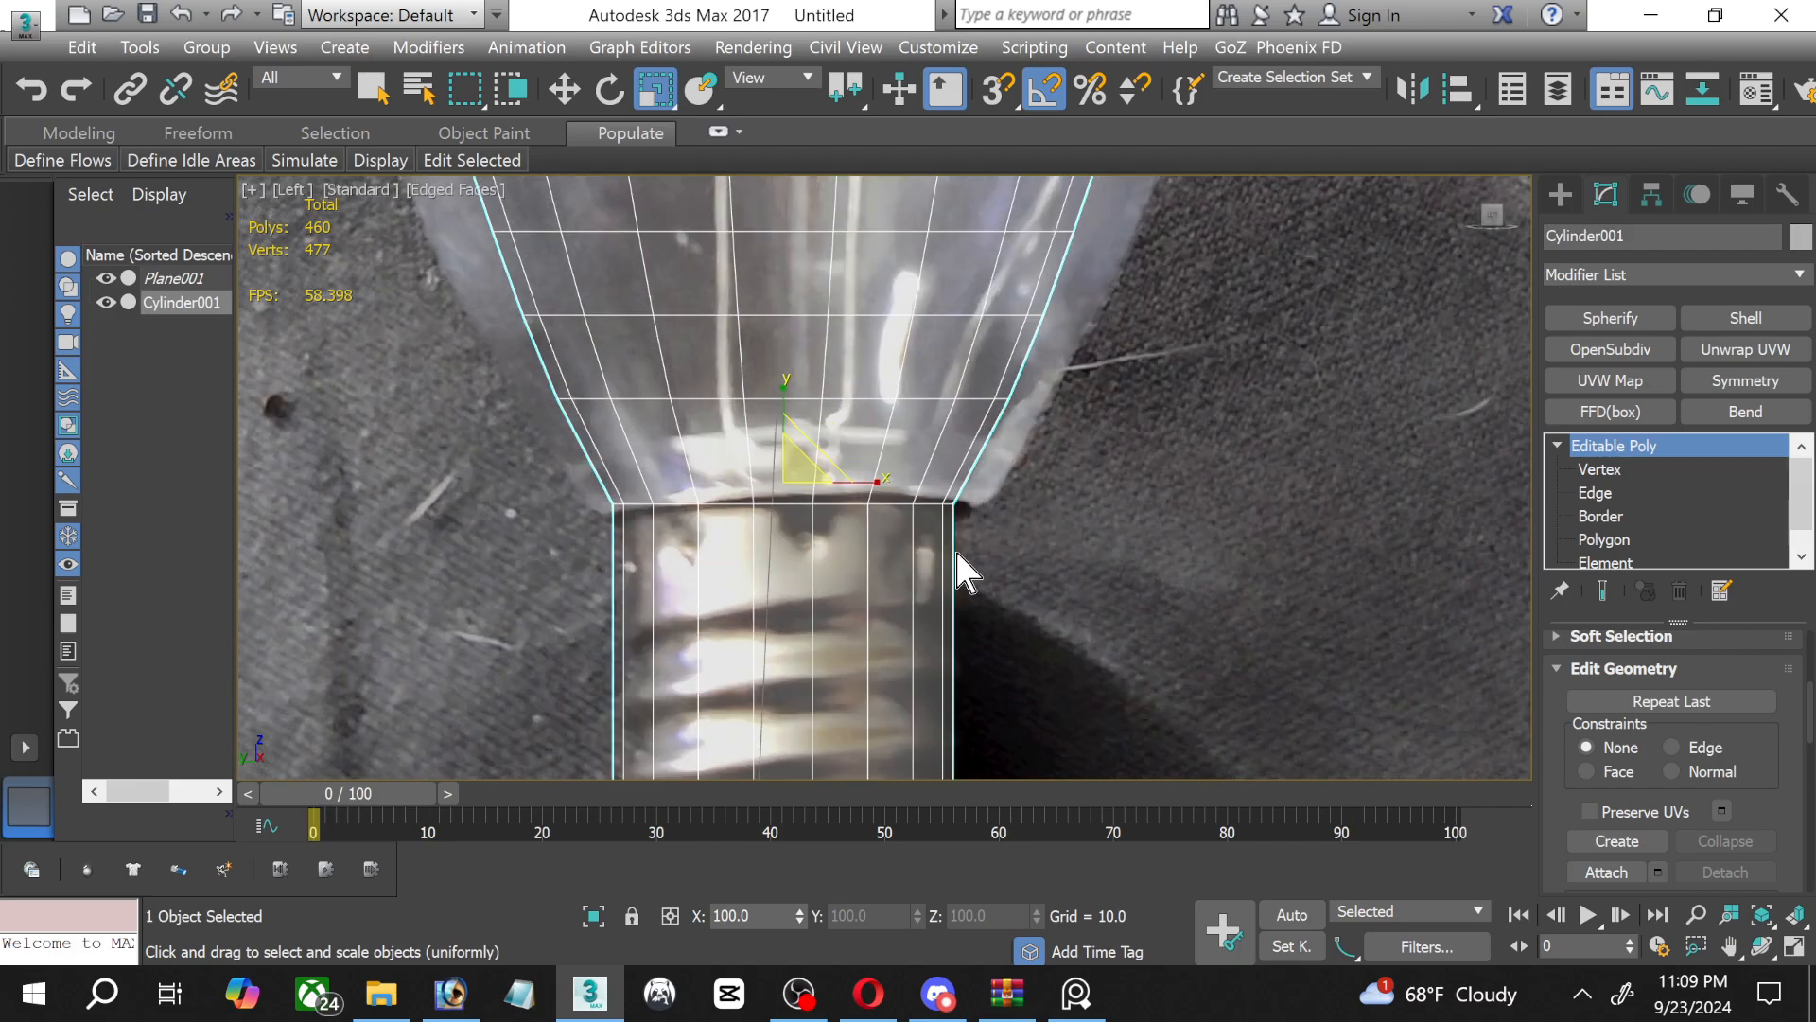
pyautogui.moveTo(645, 549); pyautogui.dragTo(684, 365, button='middle')
pyautogui.scroll(2, 664, 347)
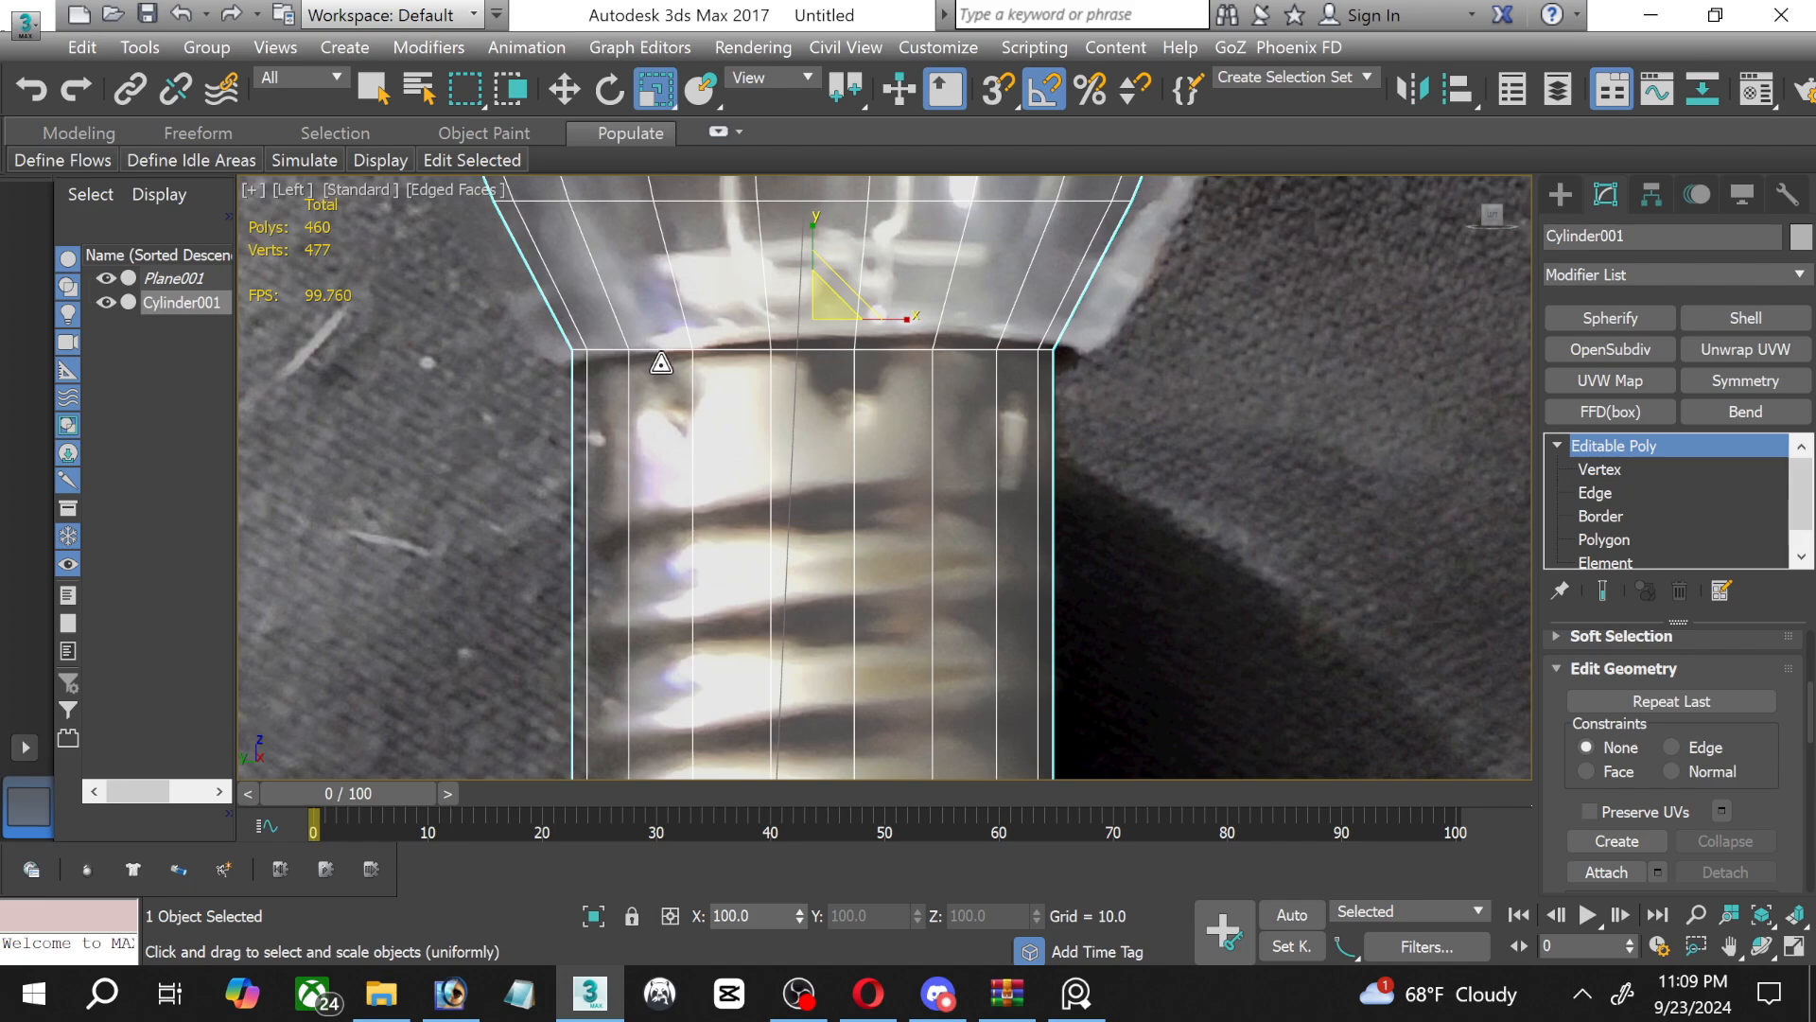
pyautogui.moveTo(771, 464); pyautogui.dragTo(719, 312, button='middle')
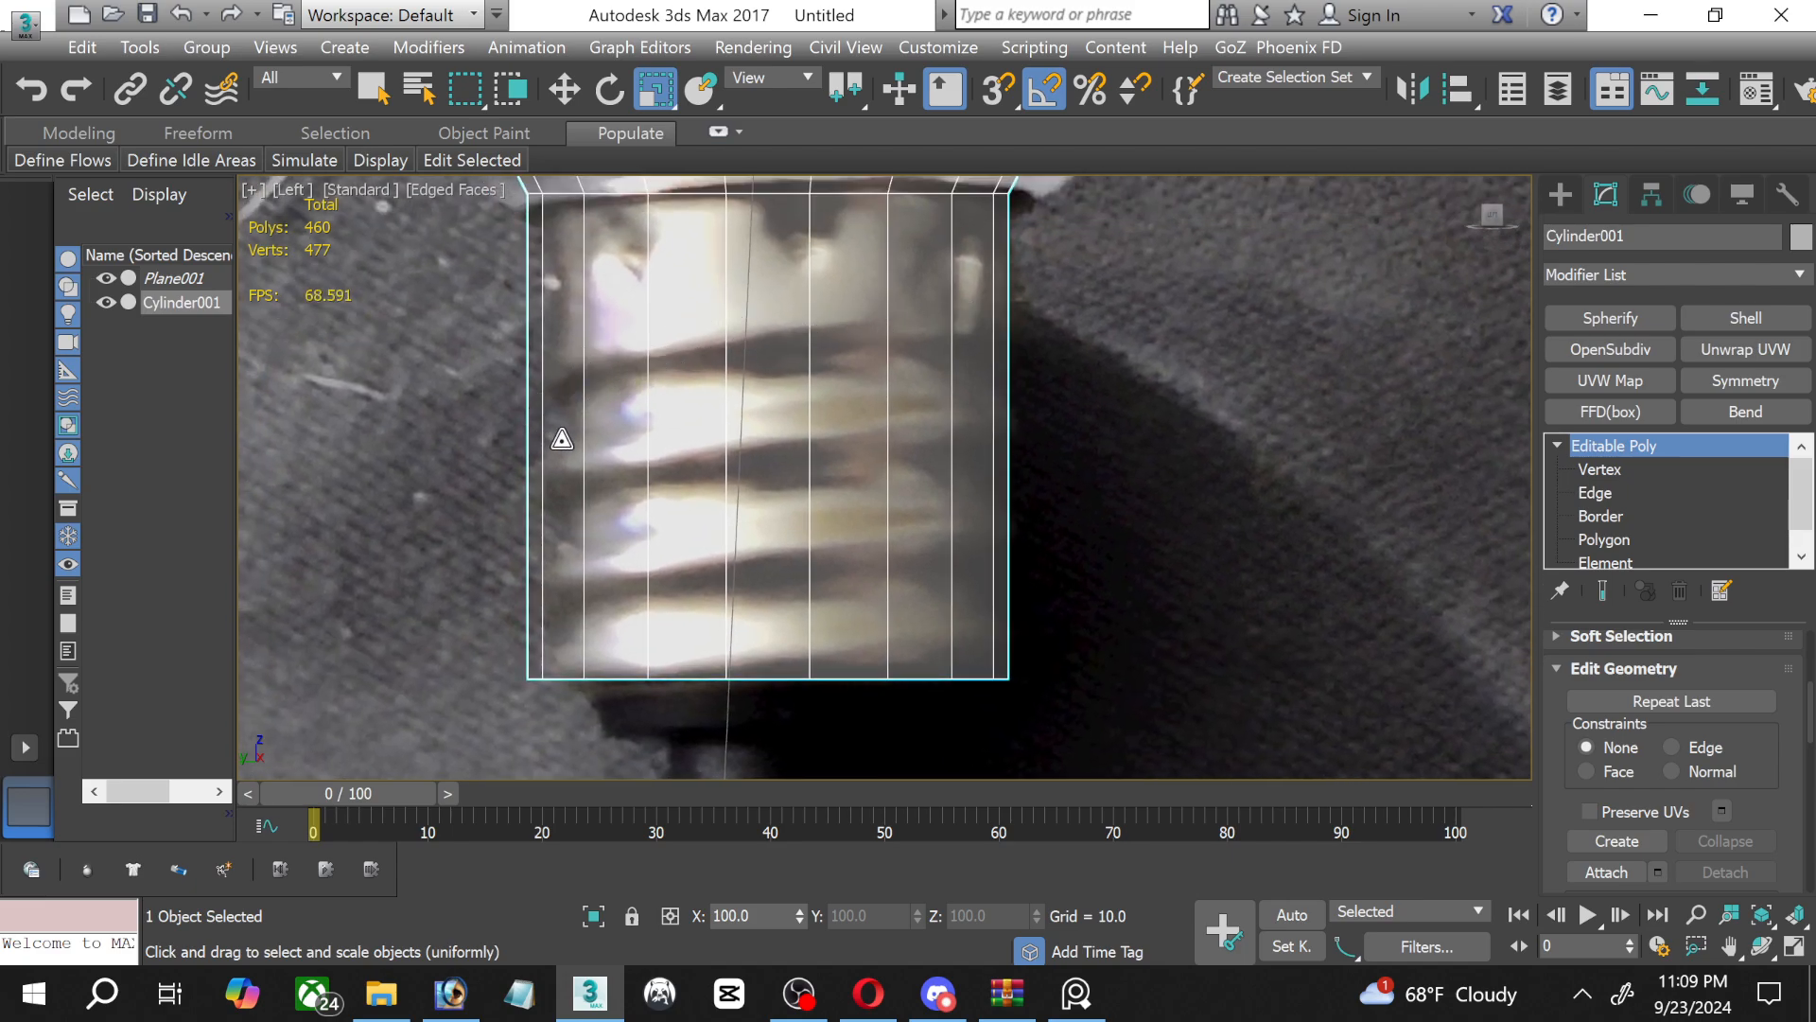
pyautogui.moveTo(701, 574); pyautogui.dragTo(699, 470, button='middle')
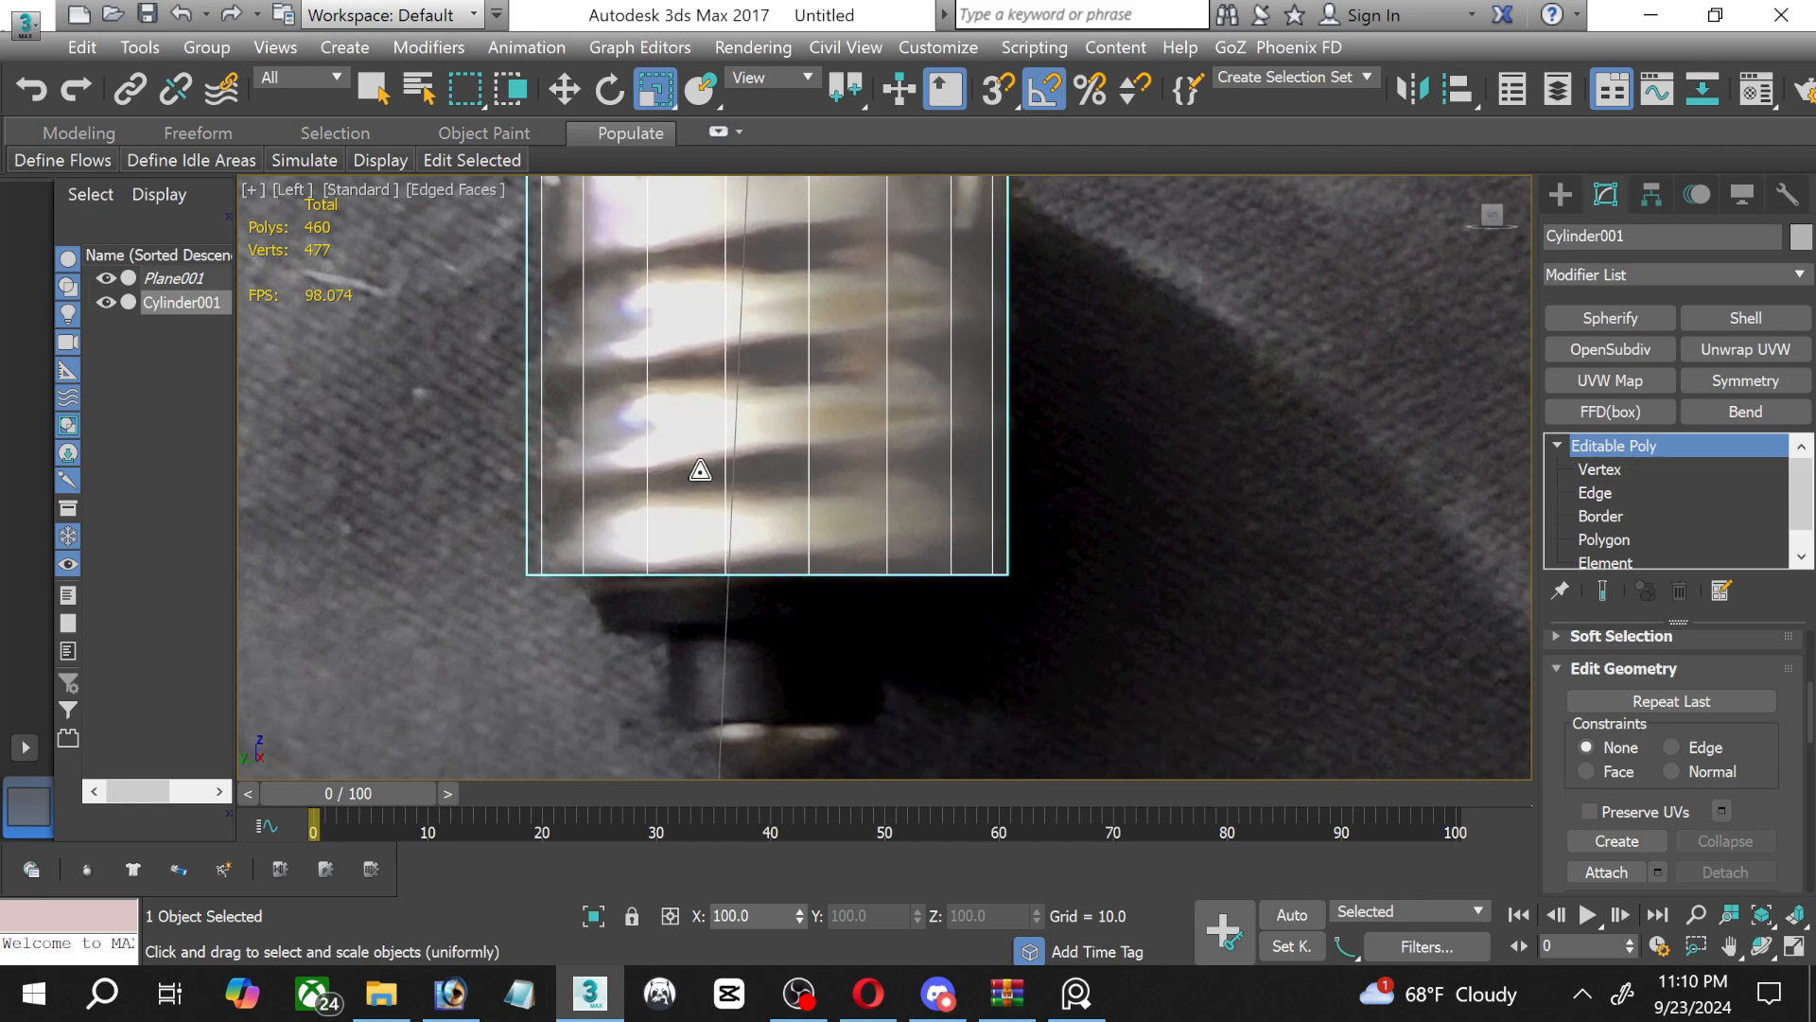
pyautogui.moveTo(815, 225); pyautogui.dragTo(784, 206, button='middle')
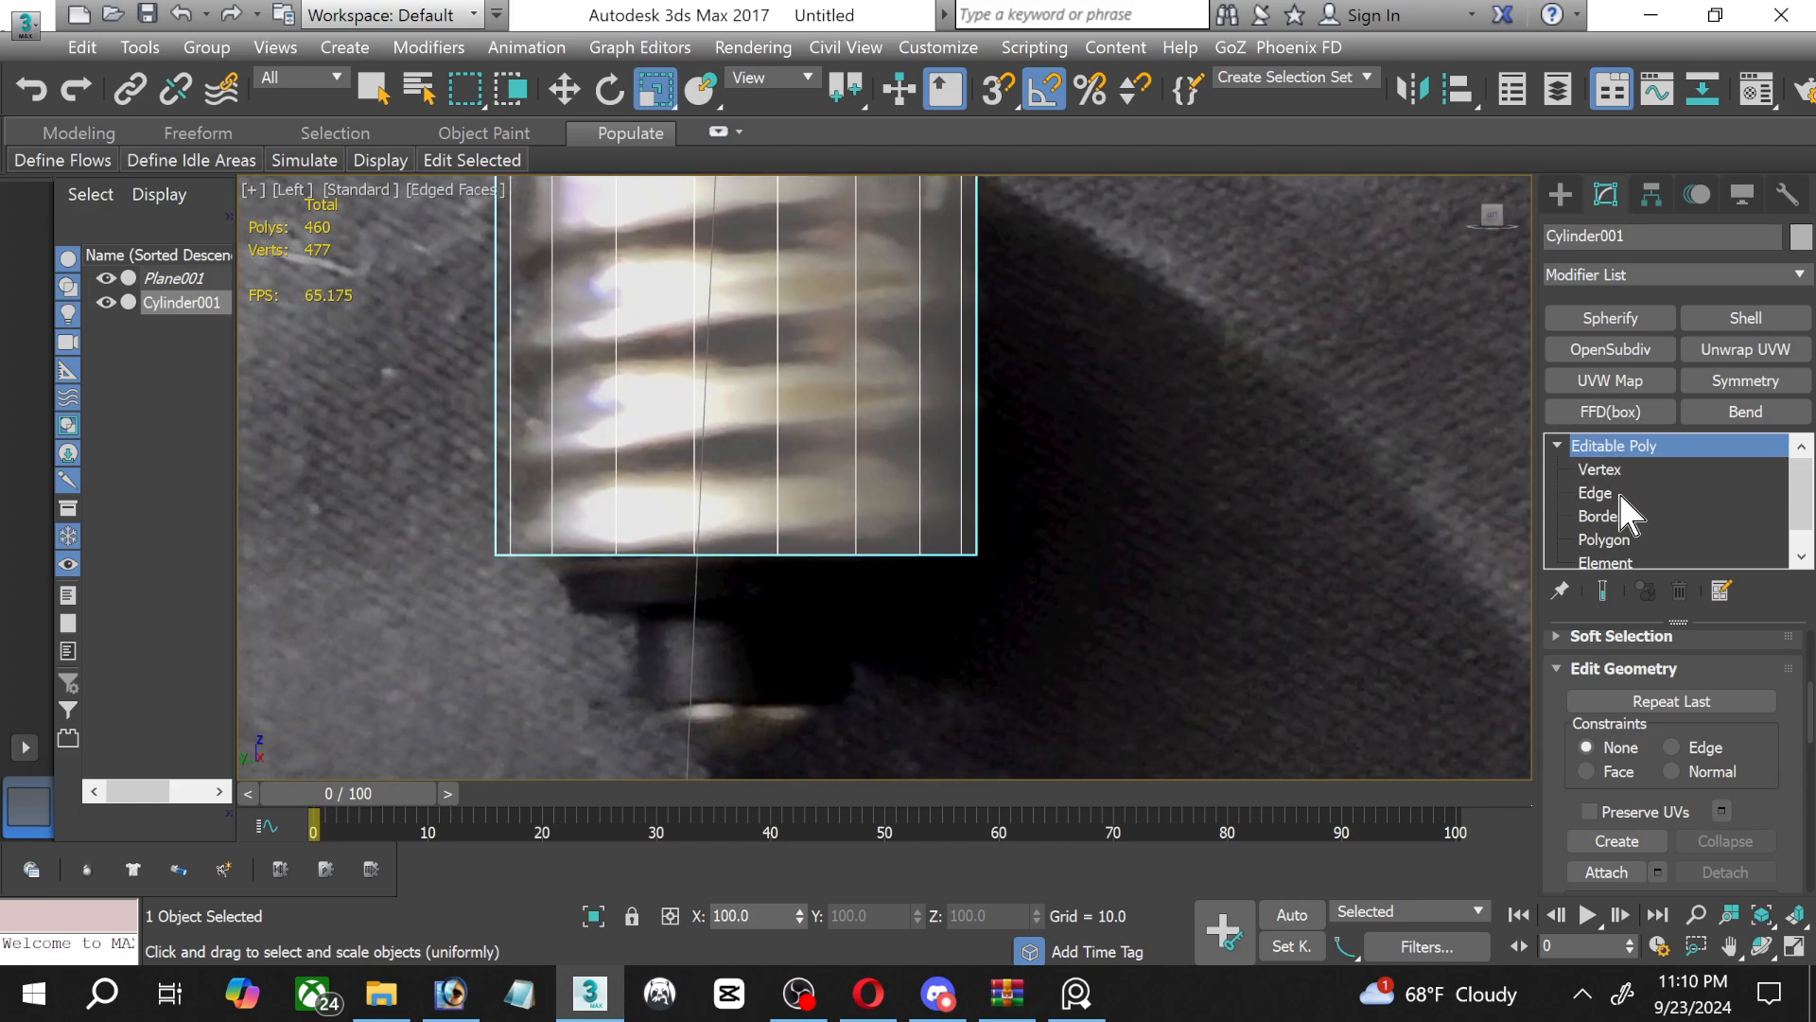
pyautogui.click(1619, 543)
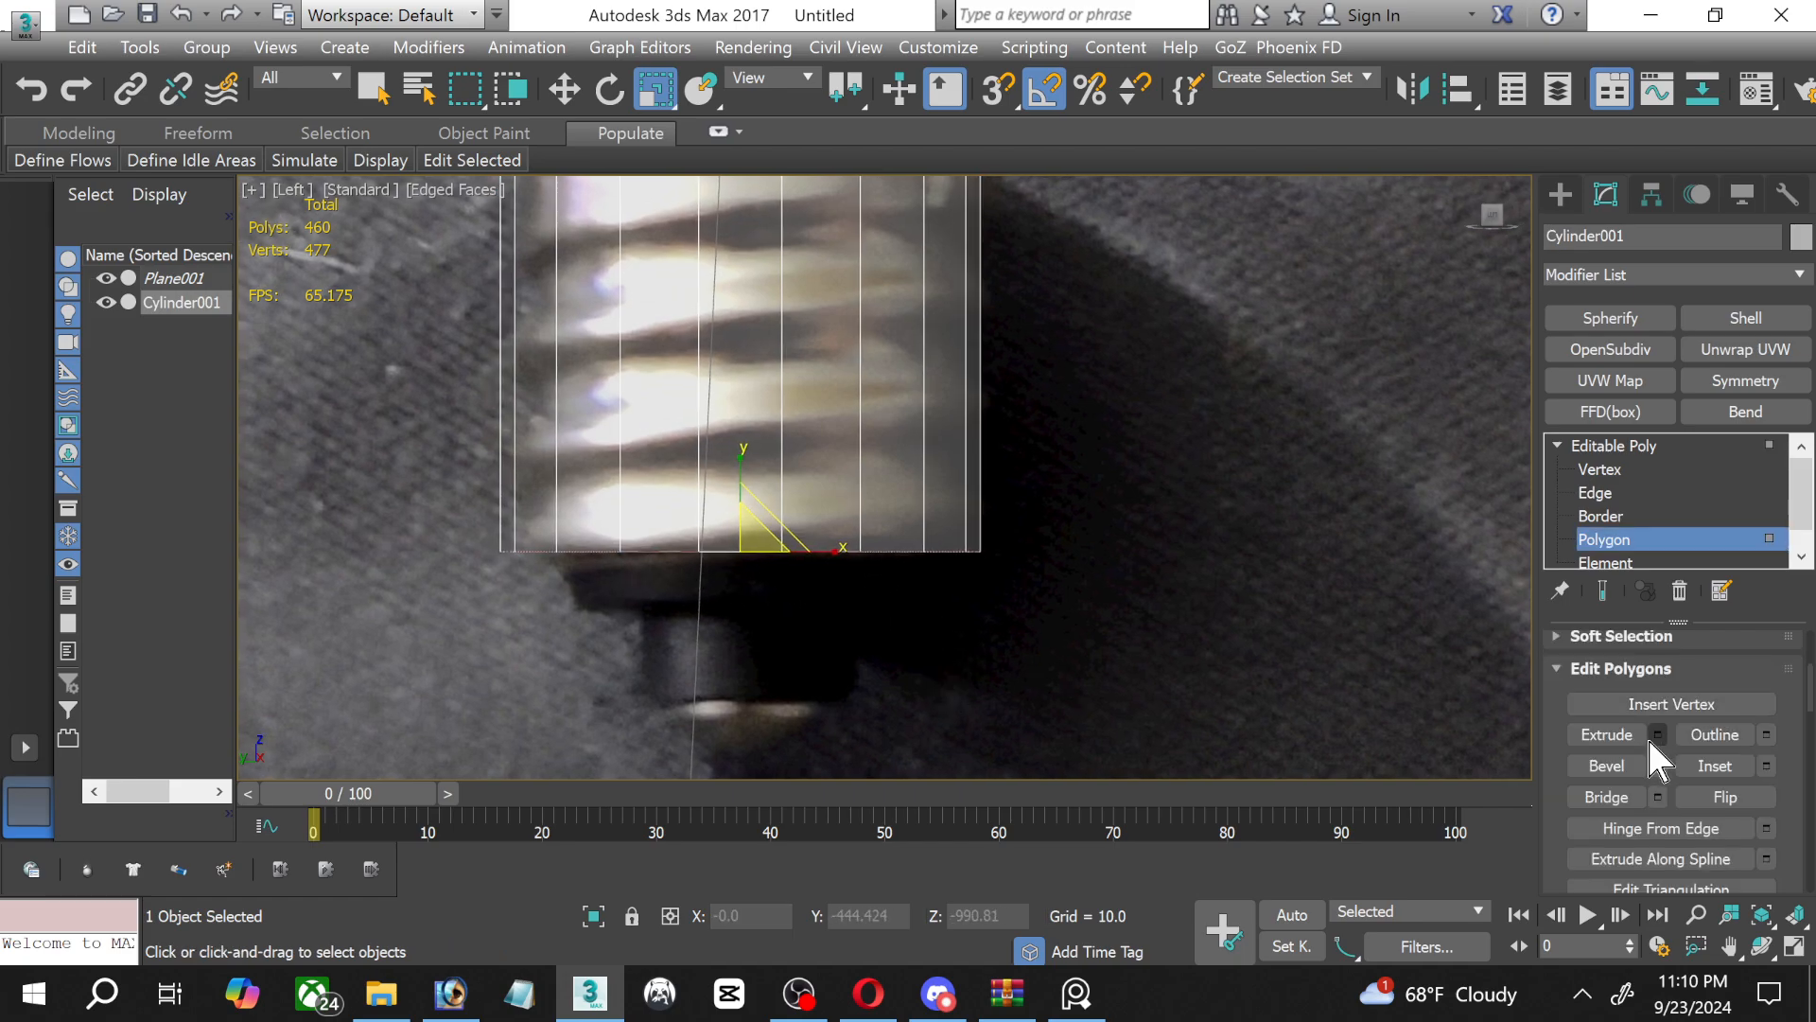
pyautogui.click(1656, 735)
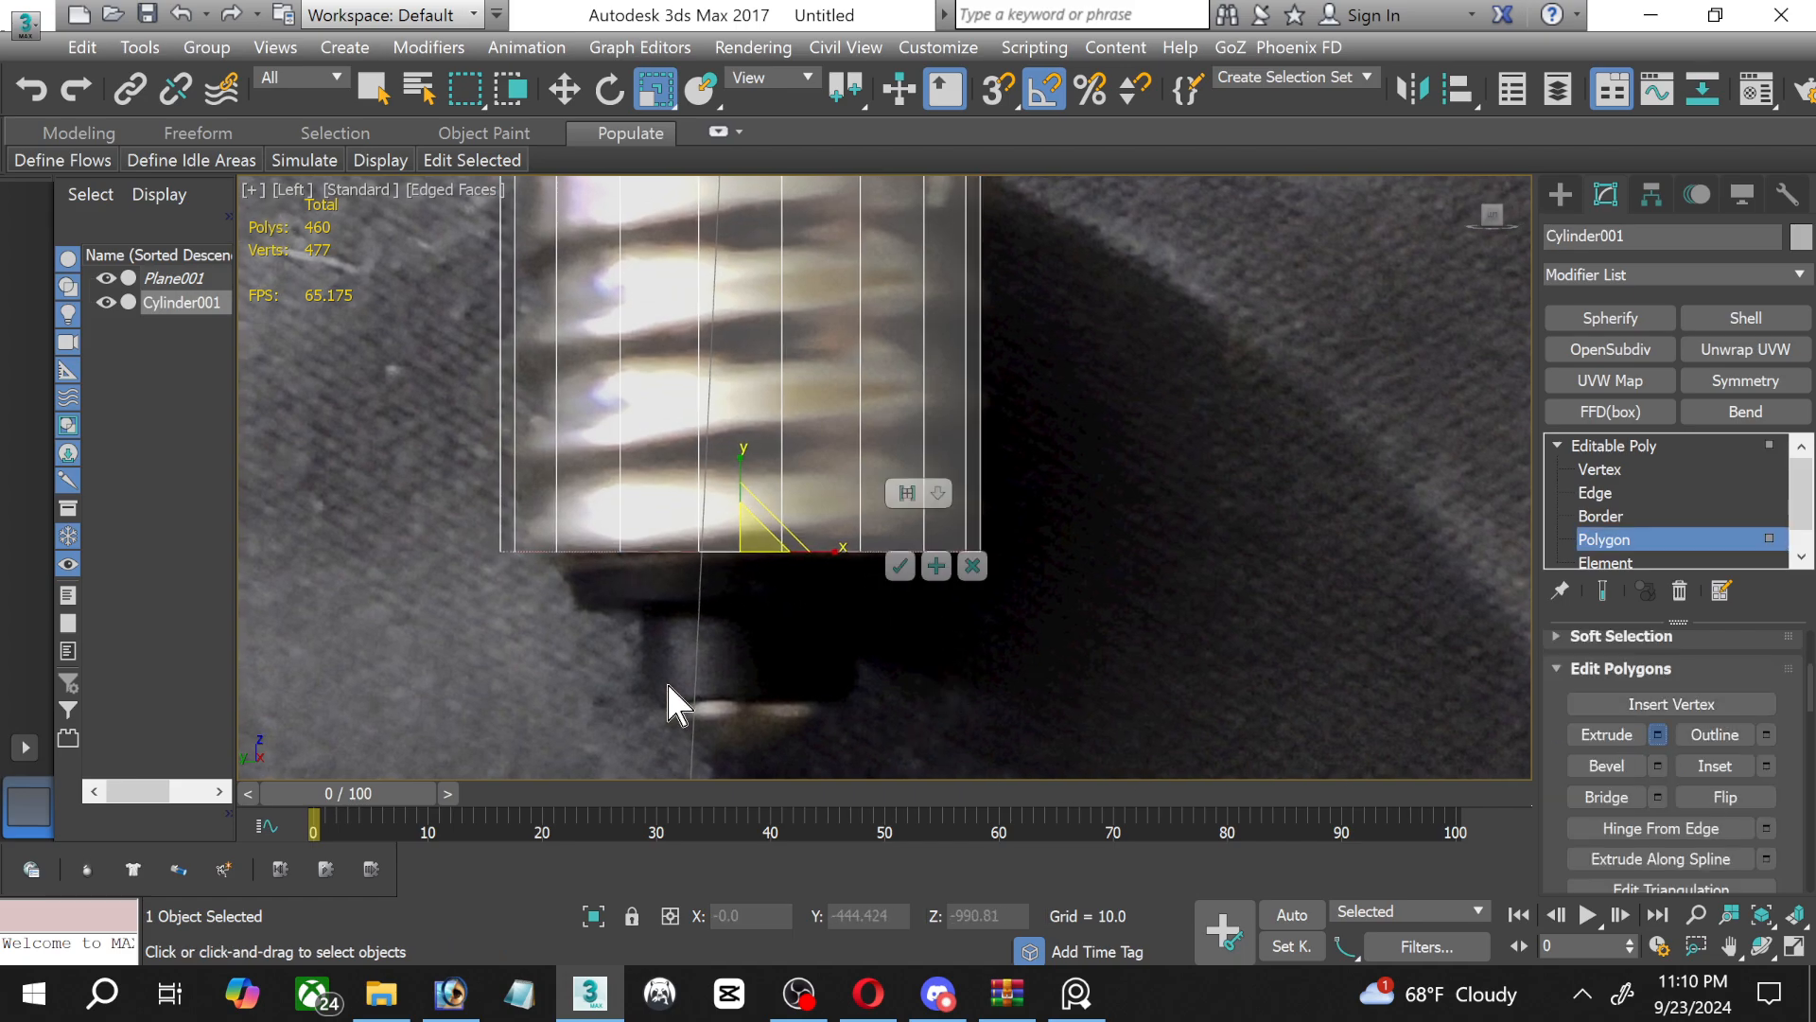
pyautogui.click(901, 566)
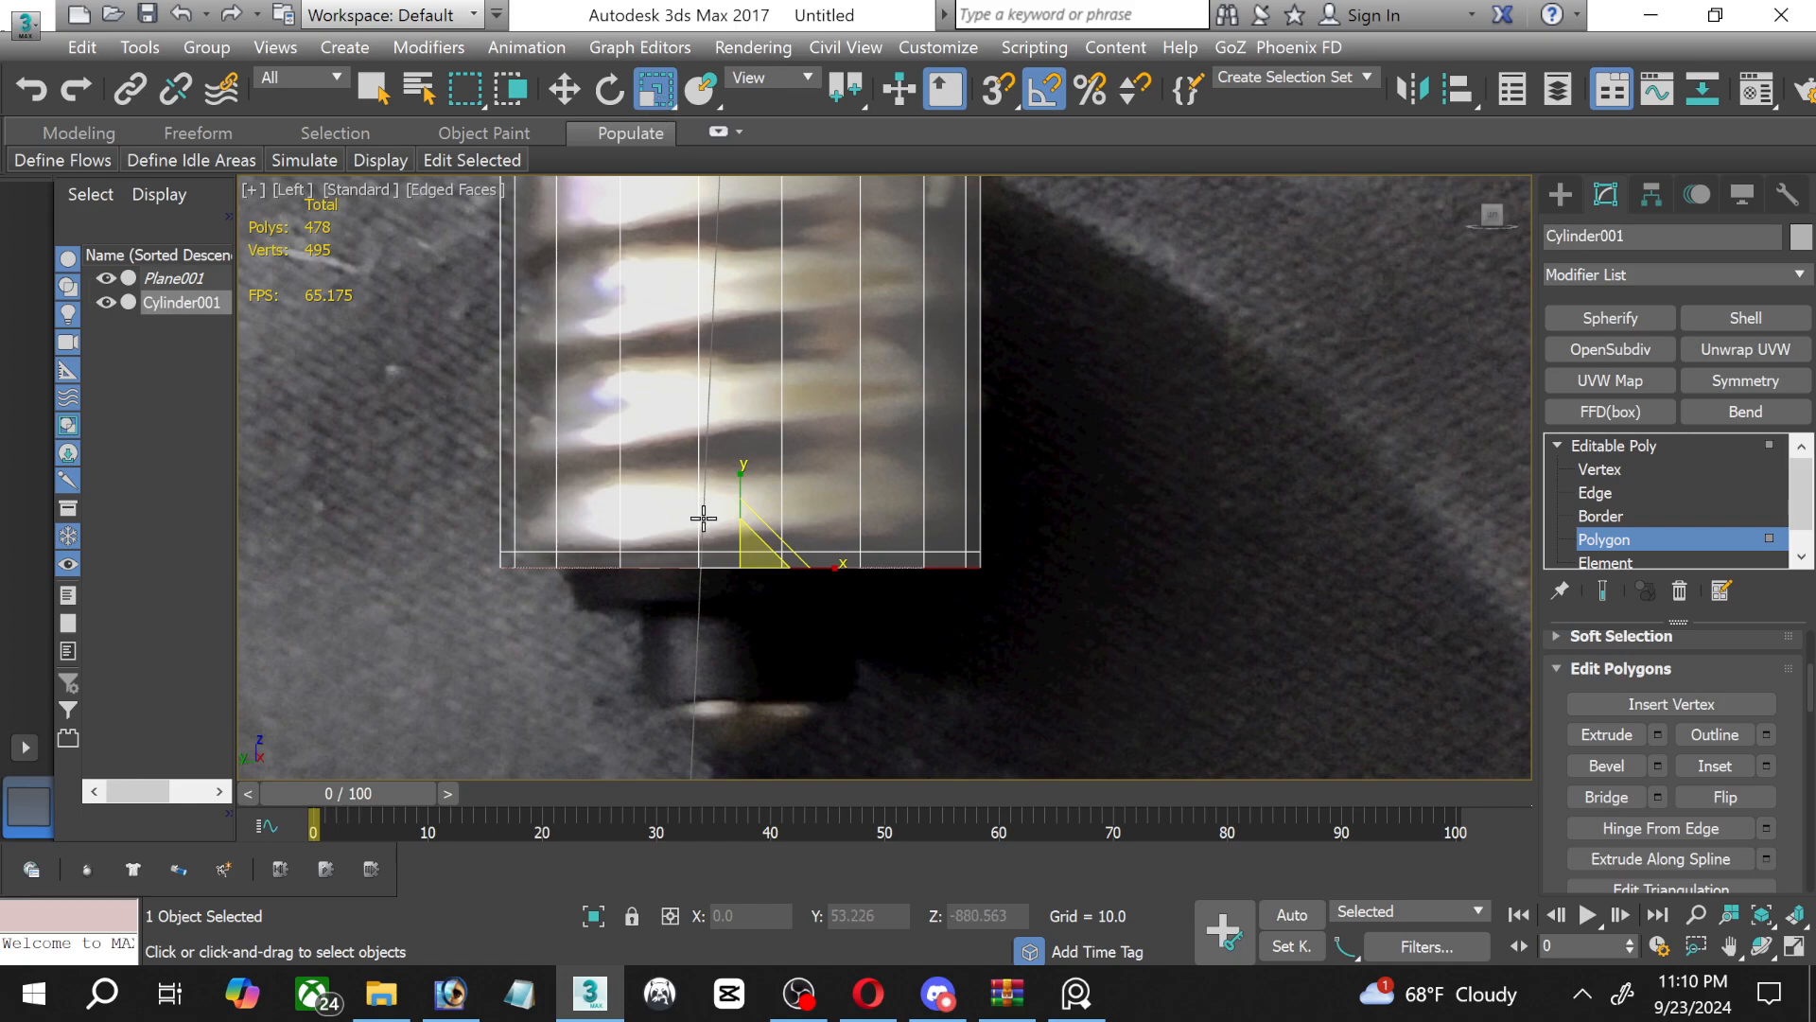
# Uniformly scale down the extruded cap and move it down to the lower edge of the dark insulator in the photo.
pyautogui.moveTo(761, 546); pyautogui.dragTo(749, 570)
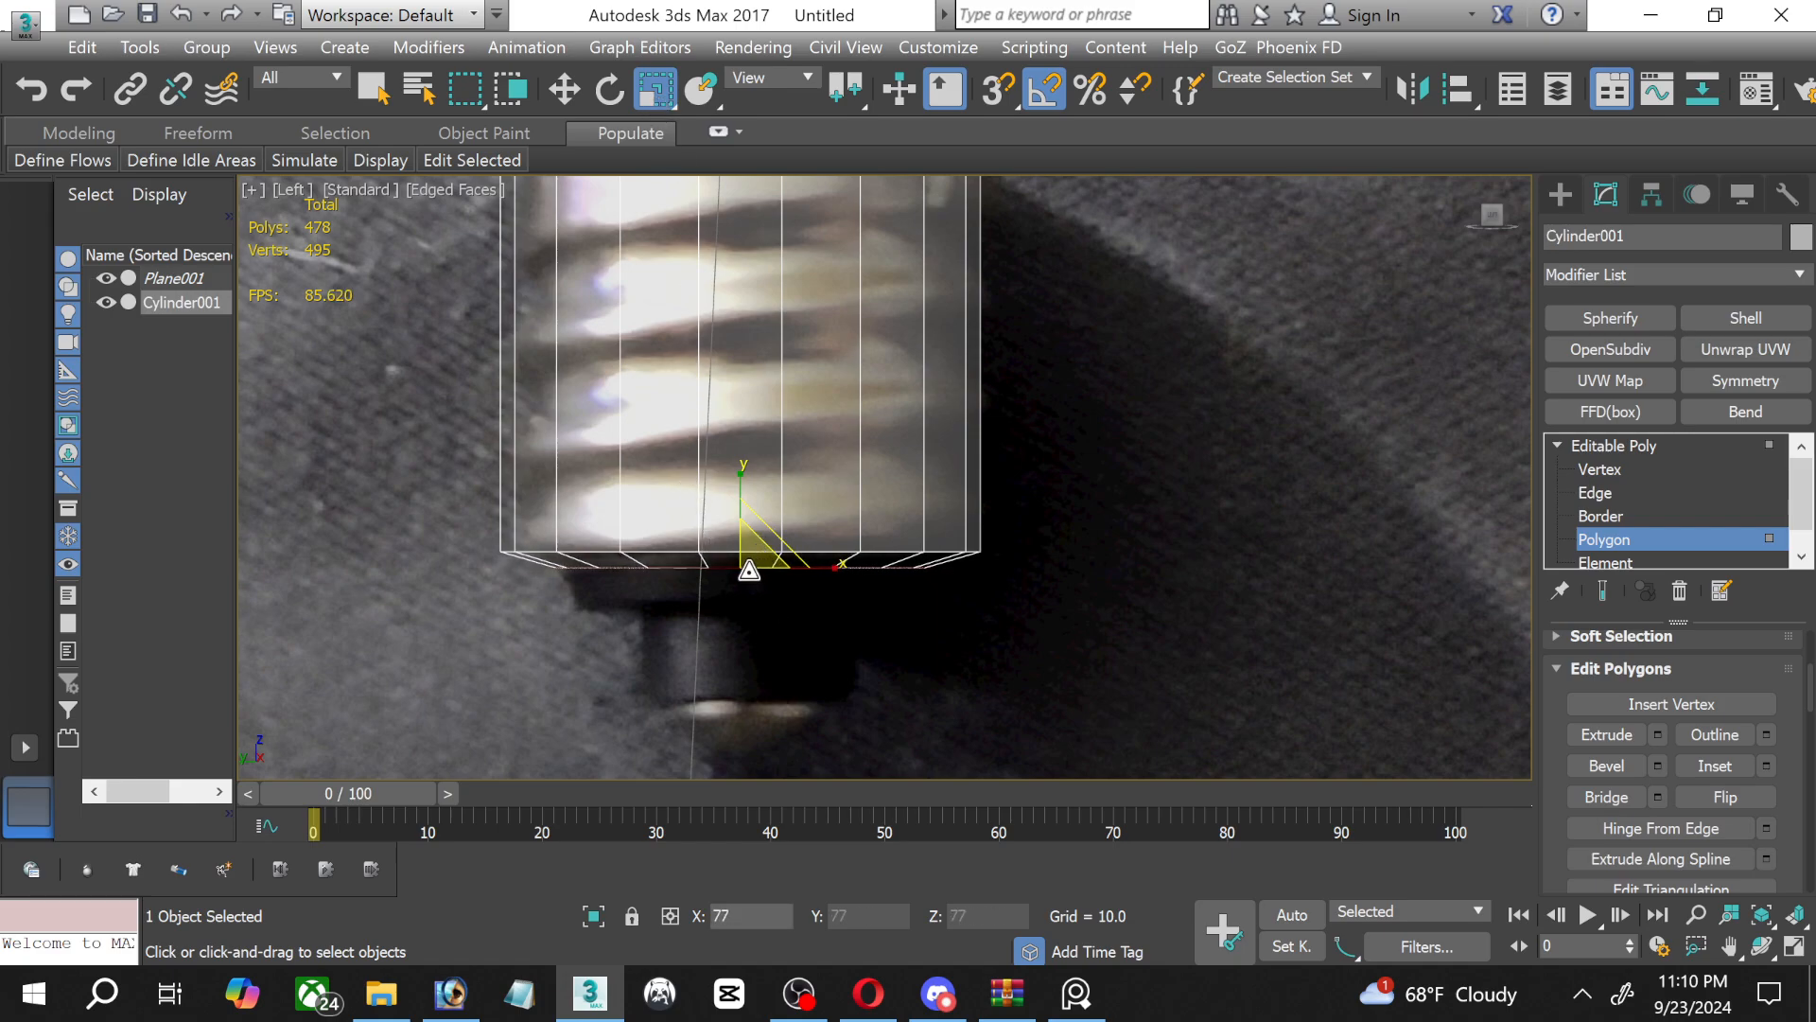
pyautogui.click(564, 88)
pyautogui.moveTo(744, 511); pyautogui.dragTo(722, 547)
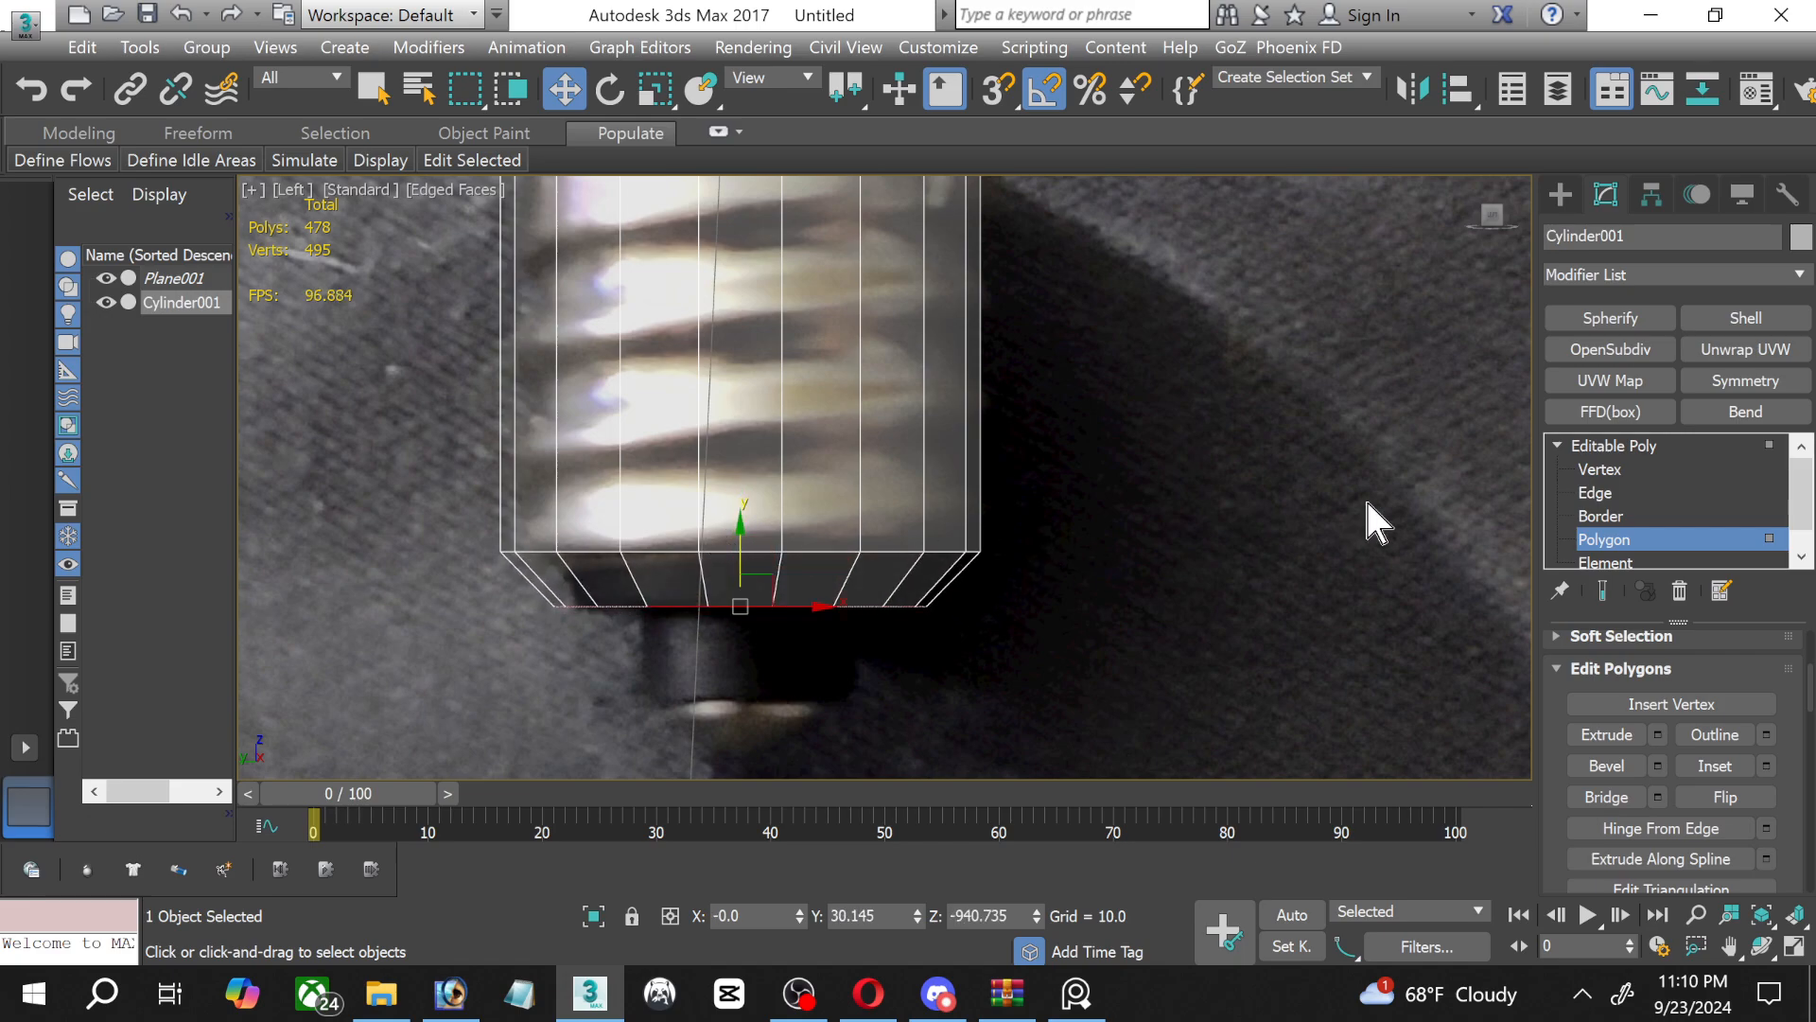
# Connect the slanted edges of the tapered section below the screw base with a single segment.
pyautogui.click(1594, 493)
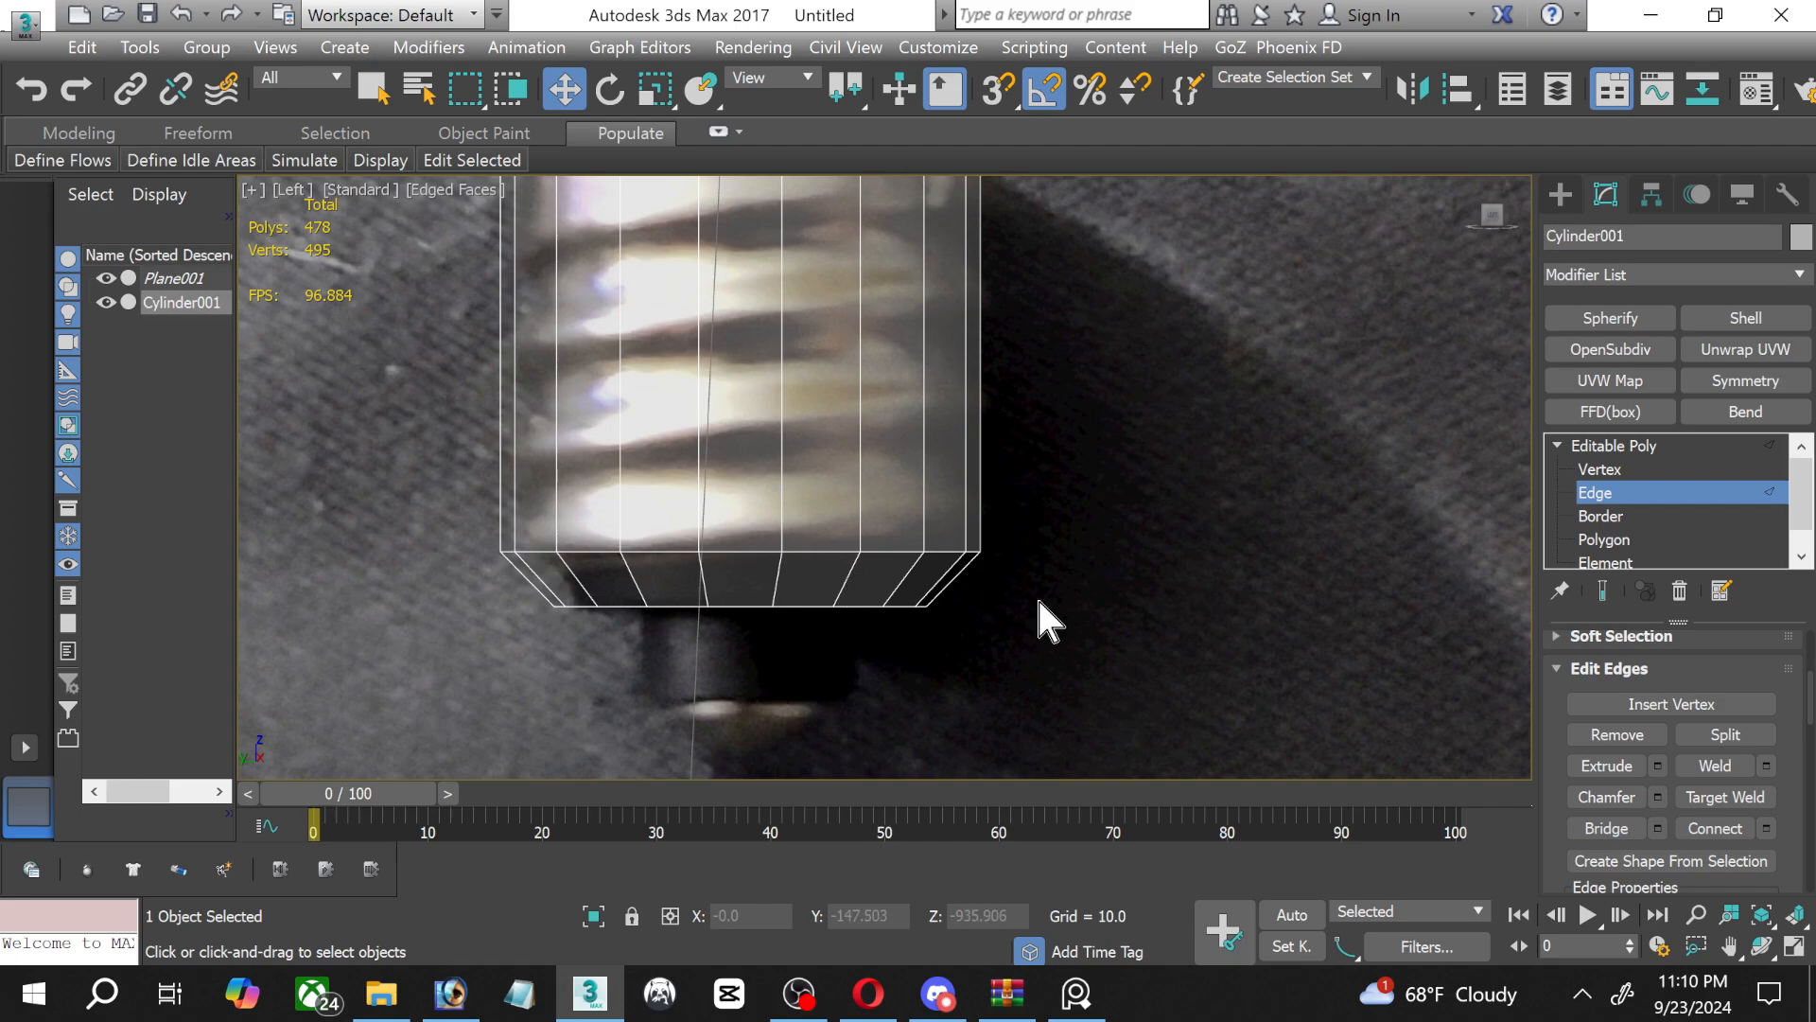
pyautogui.moveTo(457, 596); pyautogui.dragTo(454, 594)
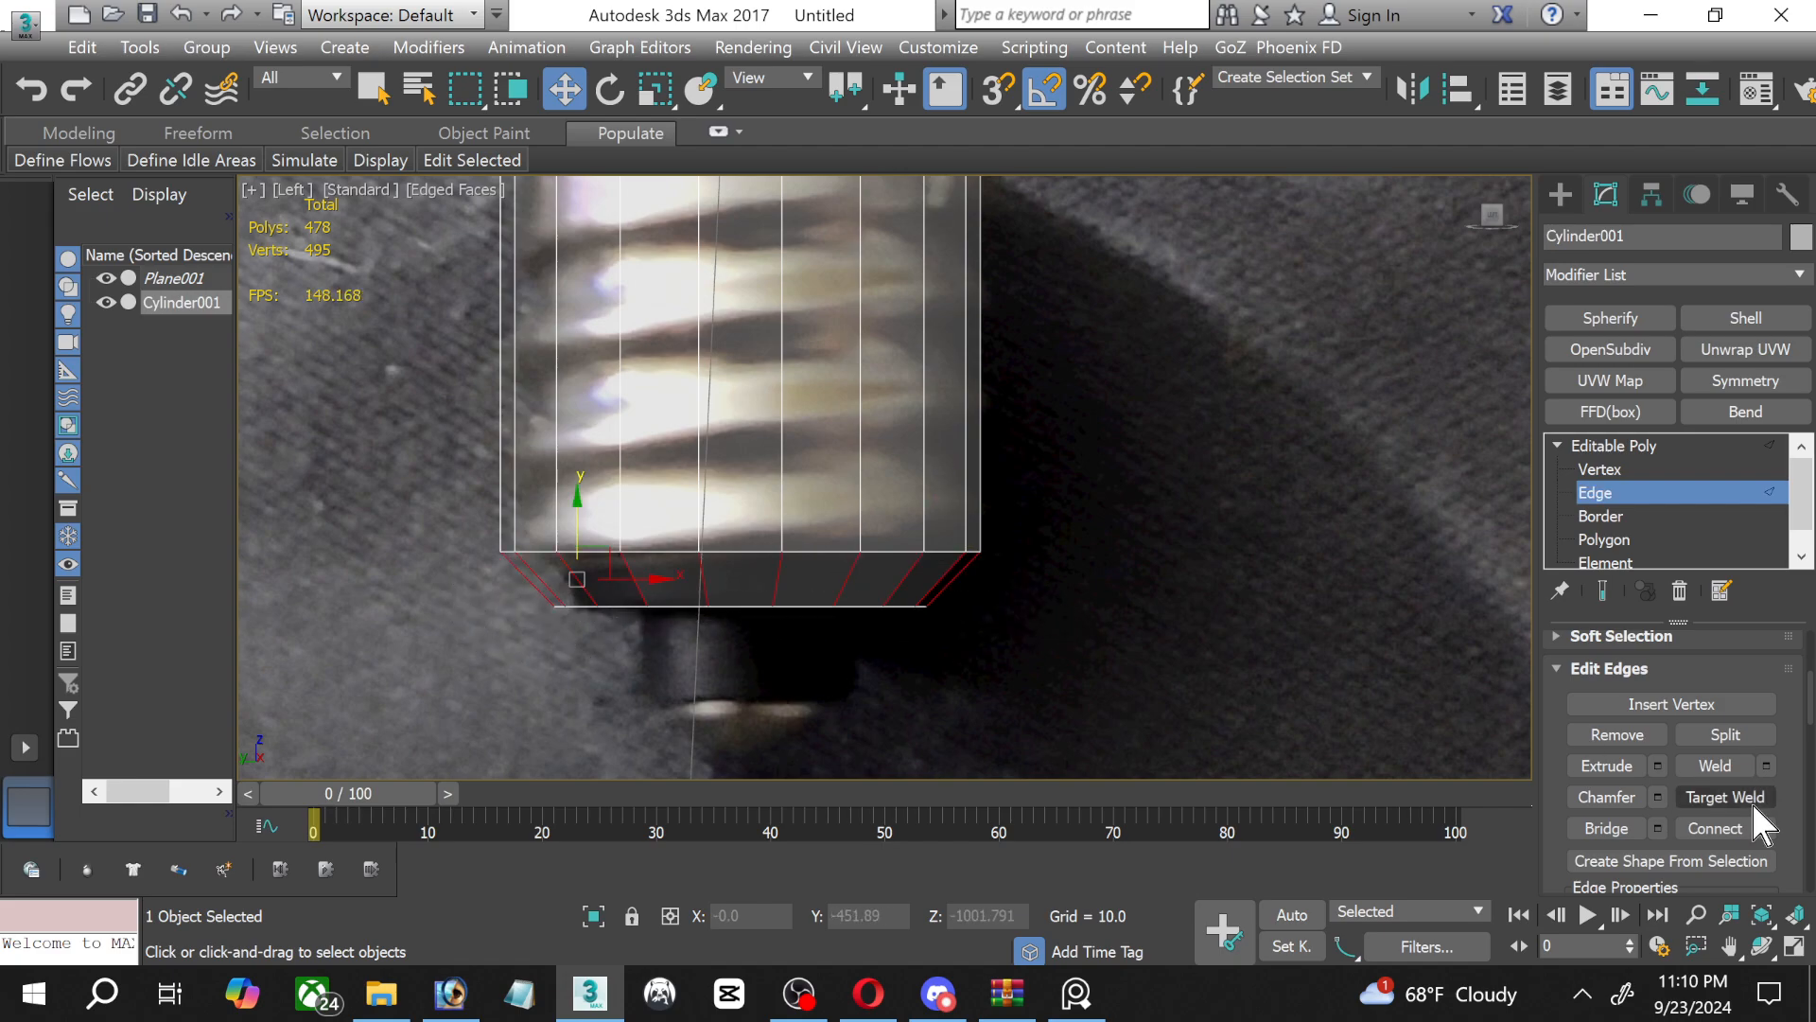
pyautogui.click(1766, 829)
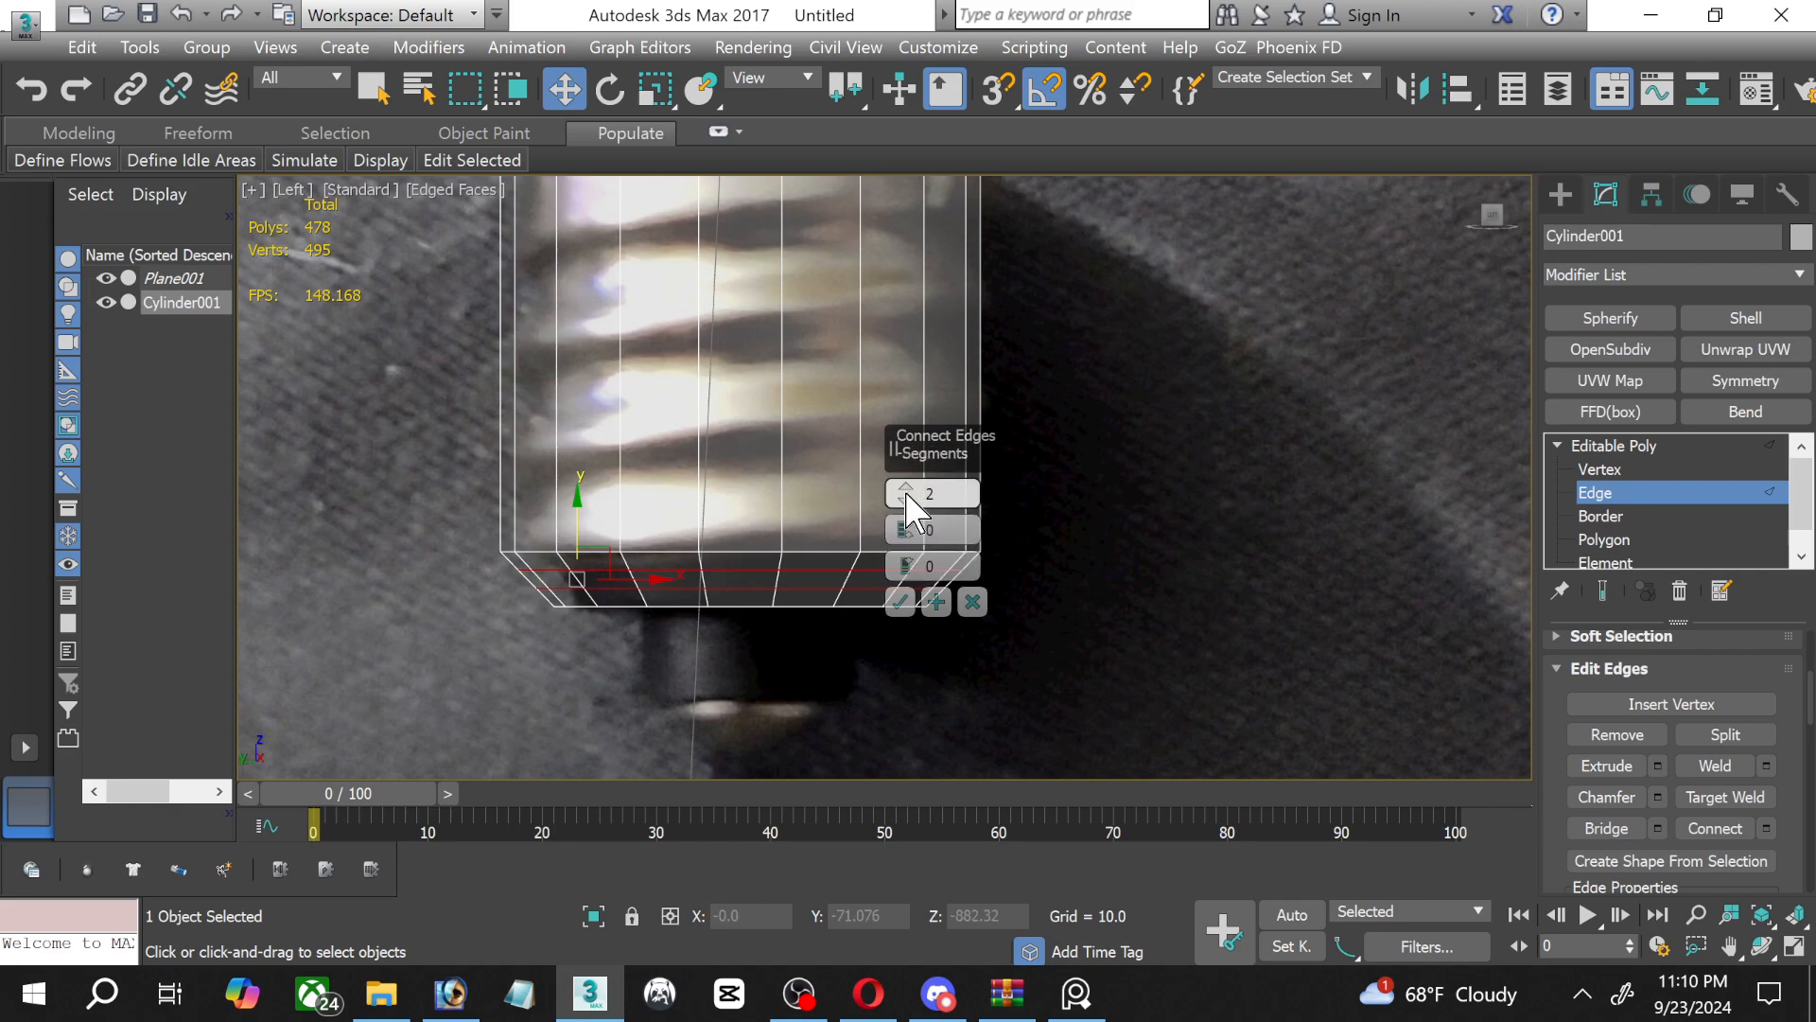
pyautogui.click(900, 602)
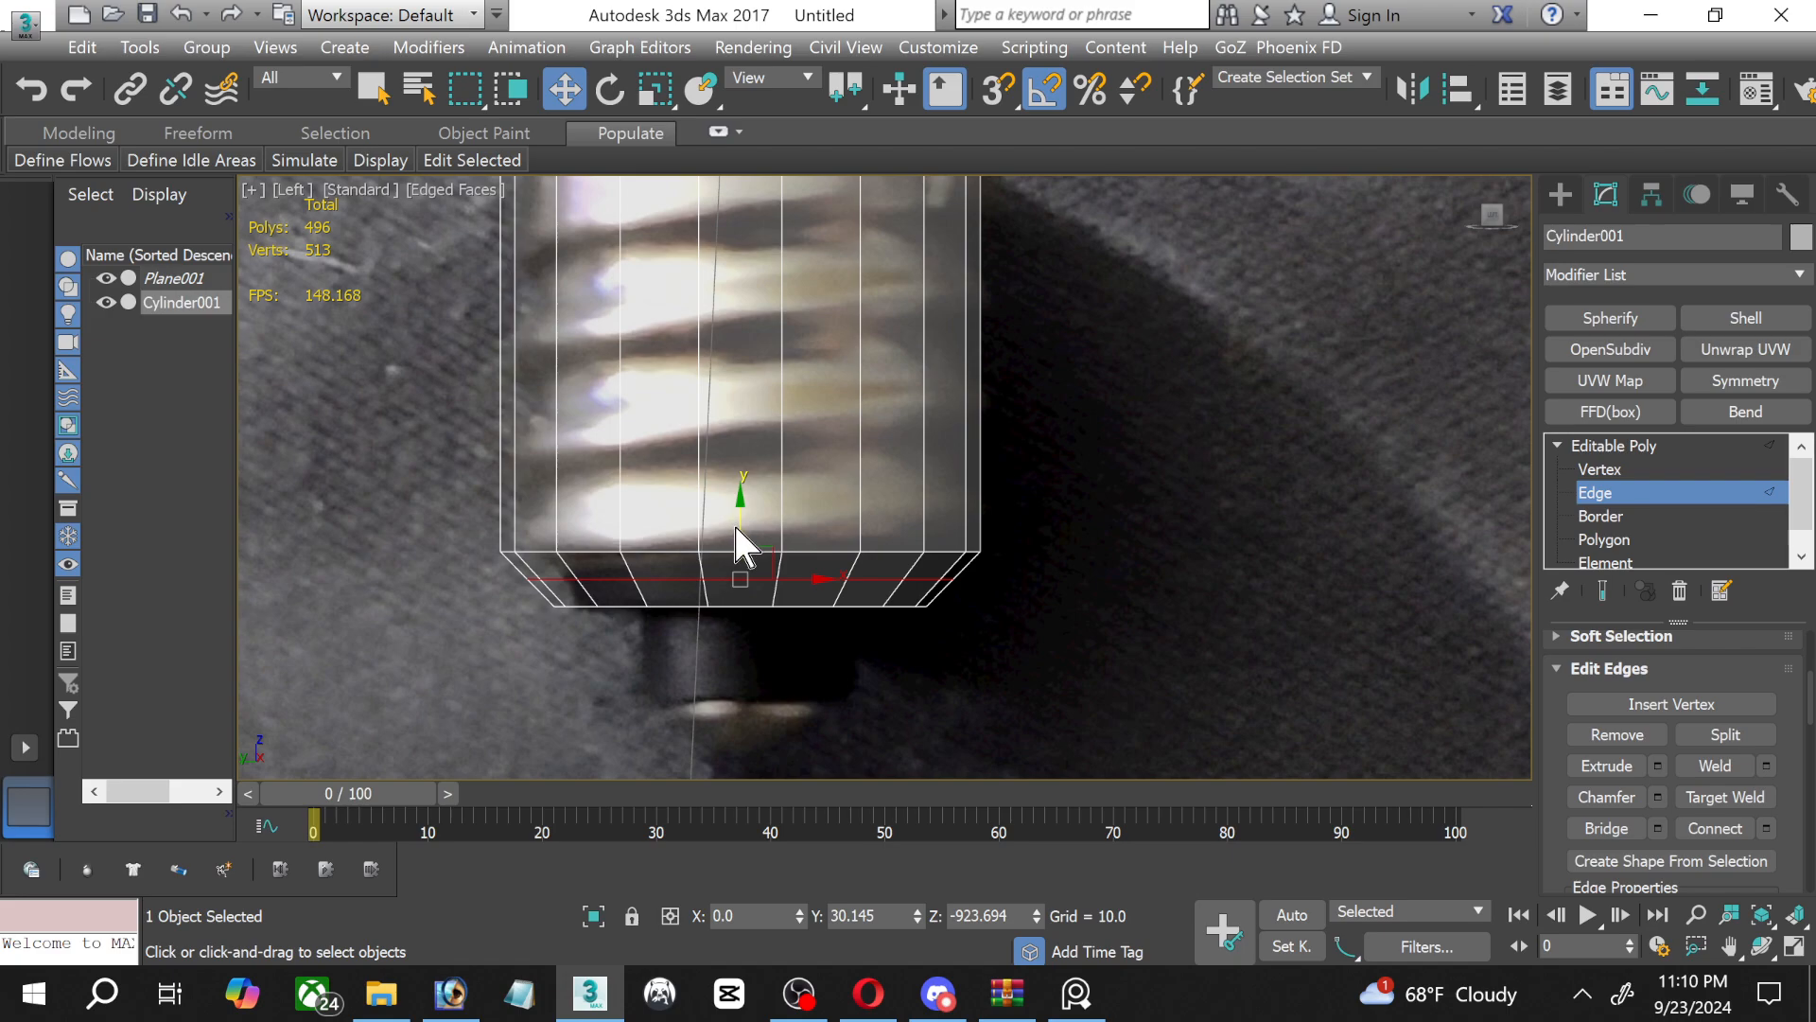
# Raise the new edge loop close to the screw base's lower rim and scale it down to the bottom cap's width.
pyautogui.moveTo(738, 508); pyautogui.dragTo(733, 513)
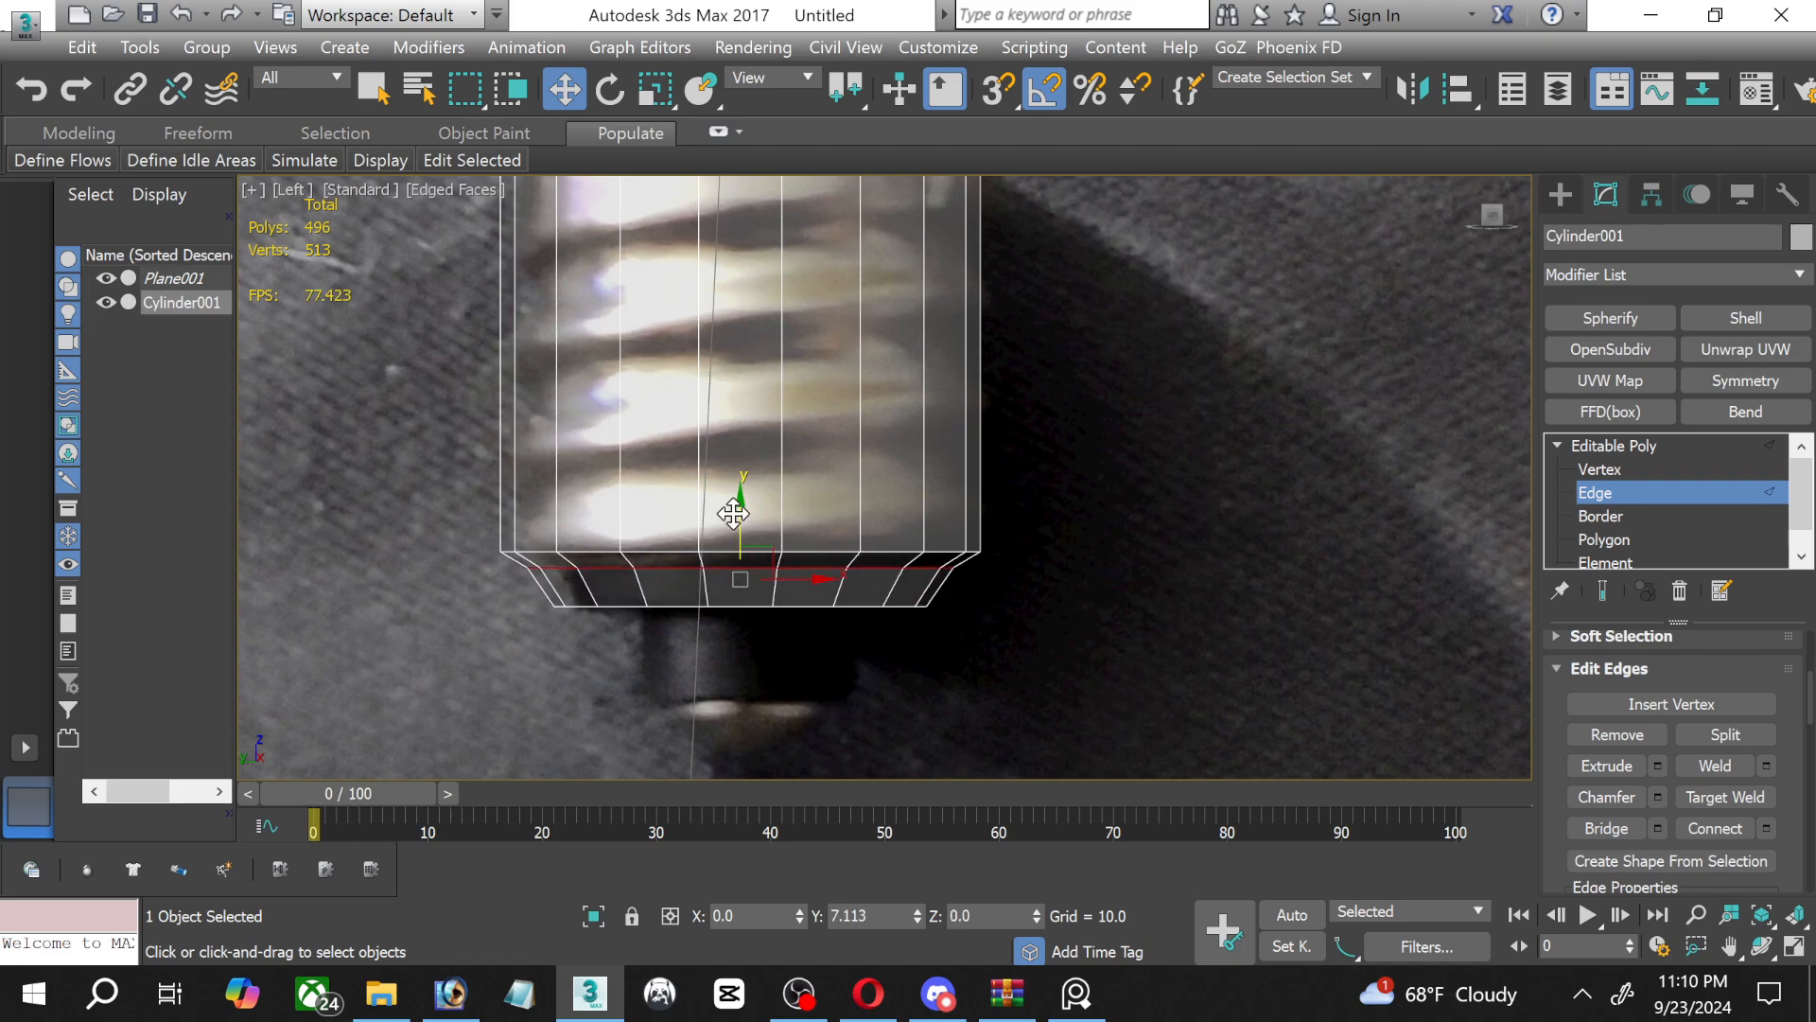
pyautogui.hotkey('ctrl', 'z')
pyautogui.click(657, 91)
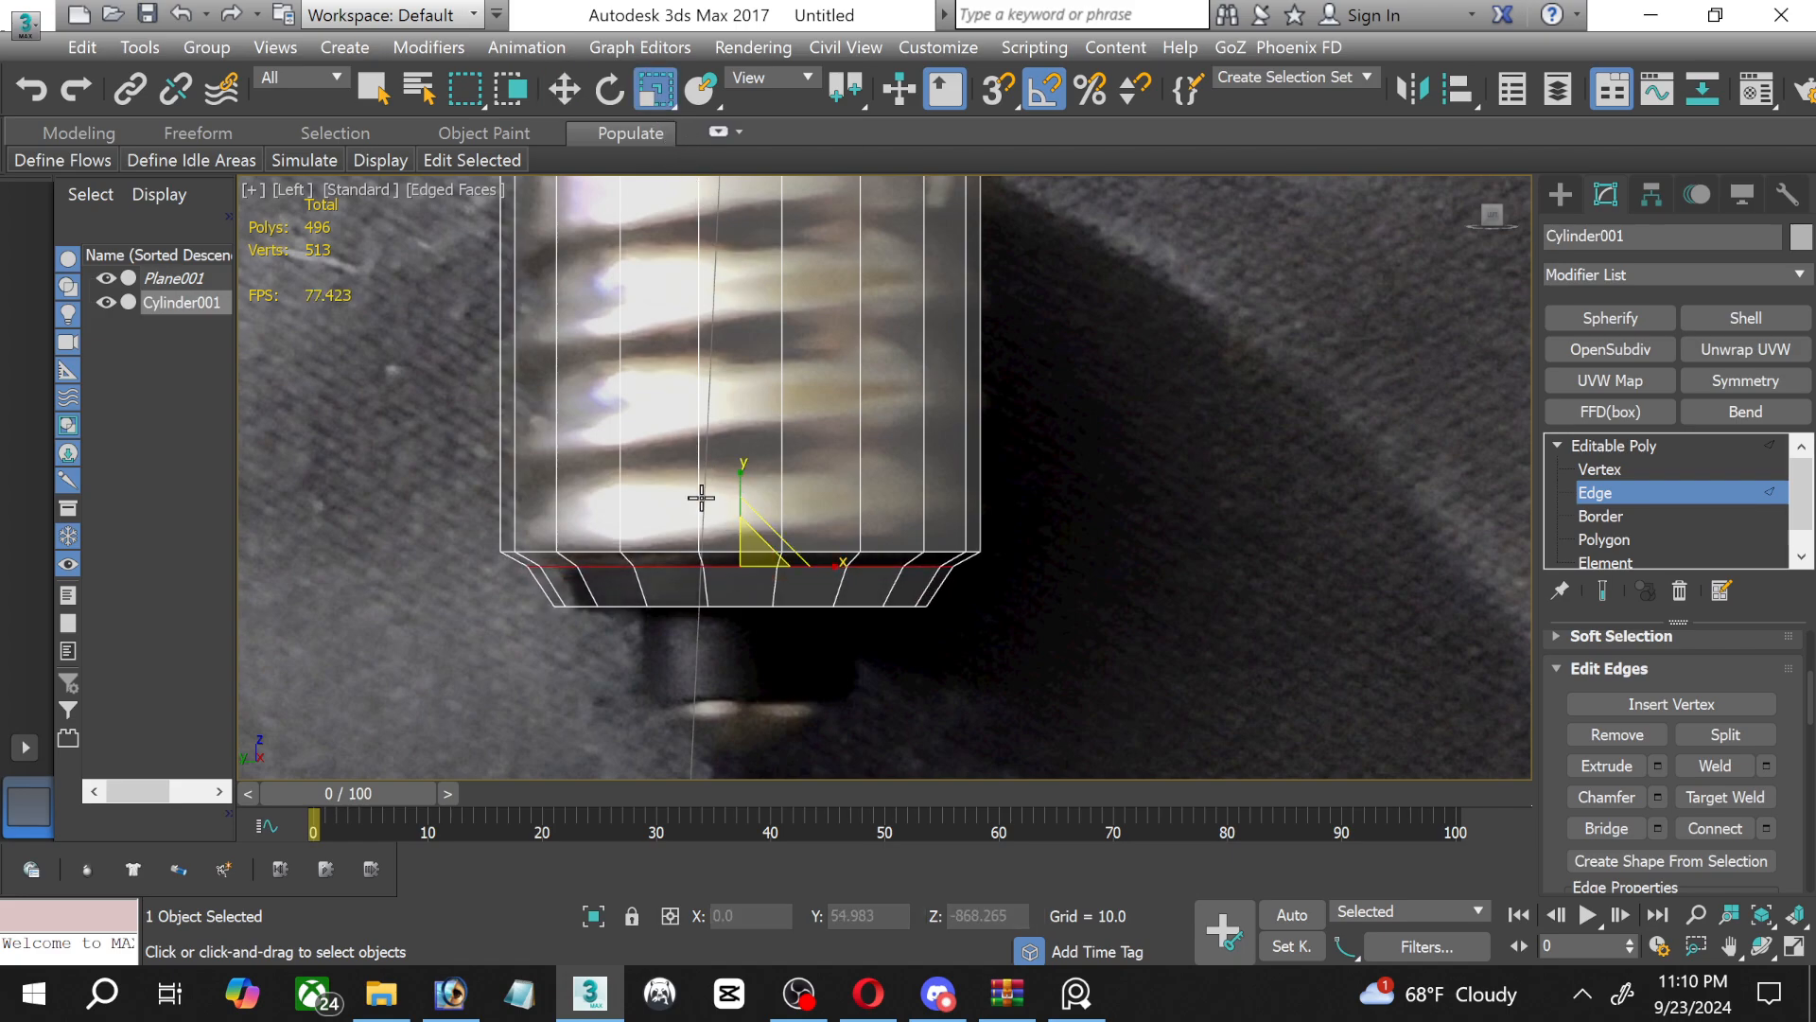
pyautogui.moveTo(746, 551); pyautogui.dragTo(760, 561)
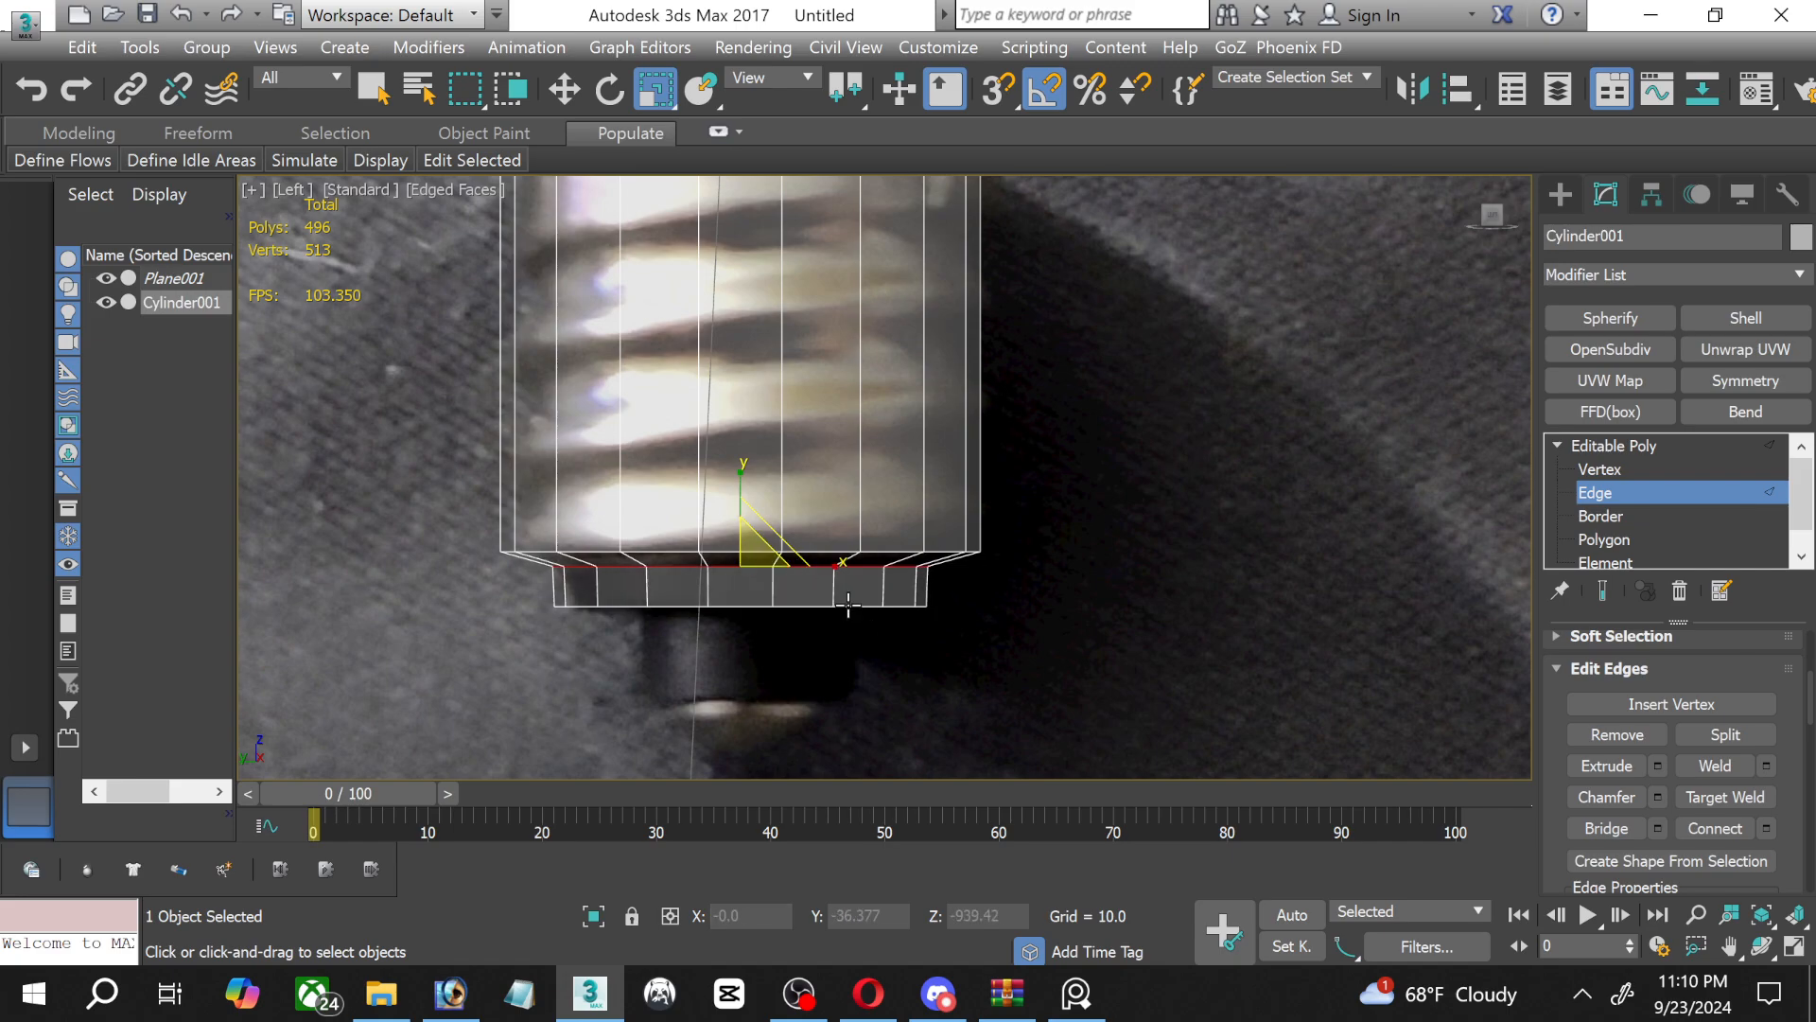
# Uniformly scale down the lowest vertex row of the insulator section so that its sides taper inward.
pyautogui.scroll(2, 802, 641)
pyautogui.click(1608, 469)
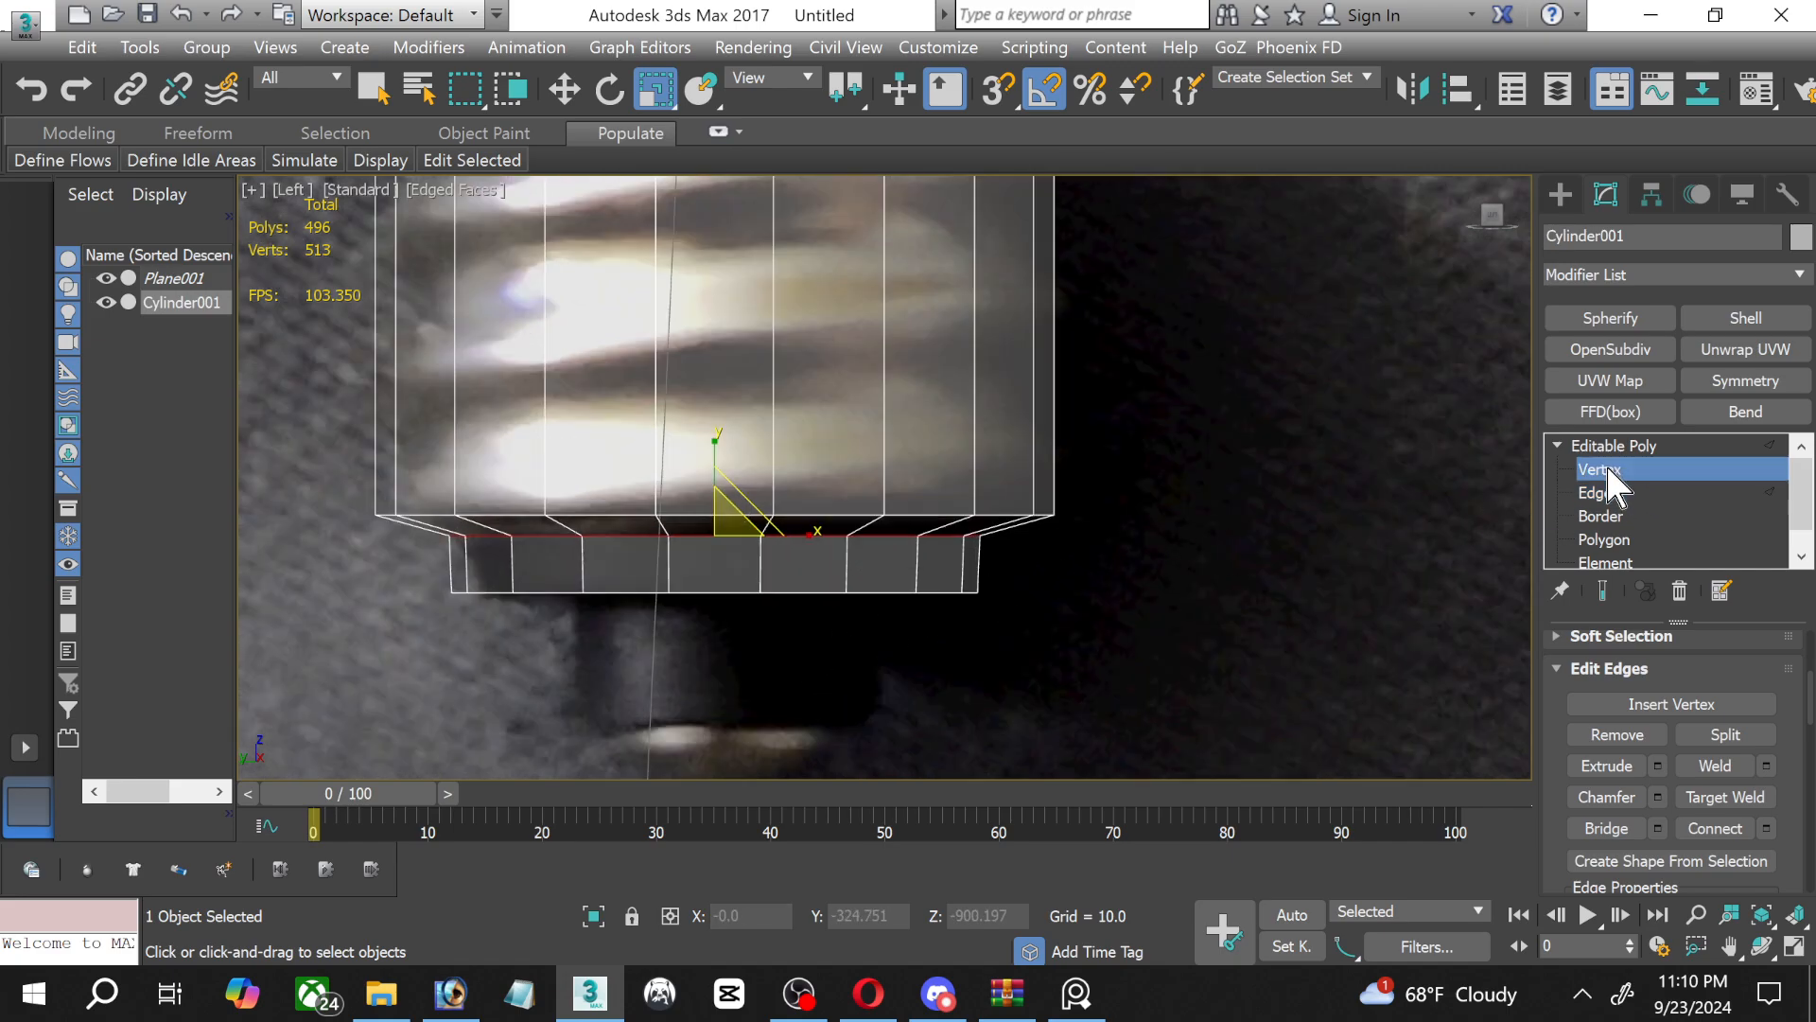
pyautogui.moveTo(413, 568); pyautogui.dragTo(1065, 643)
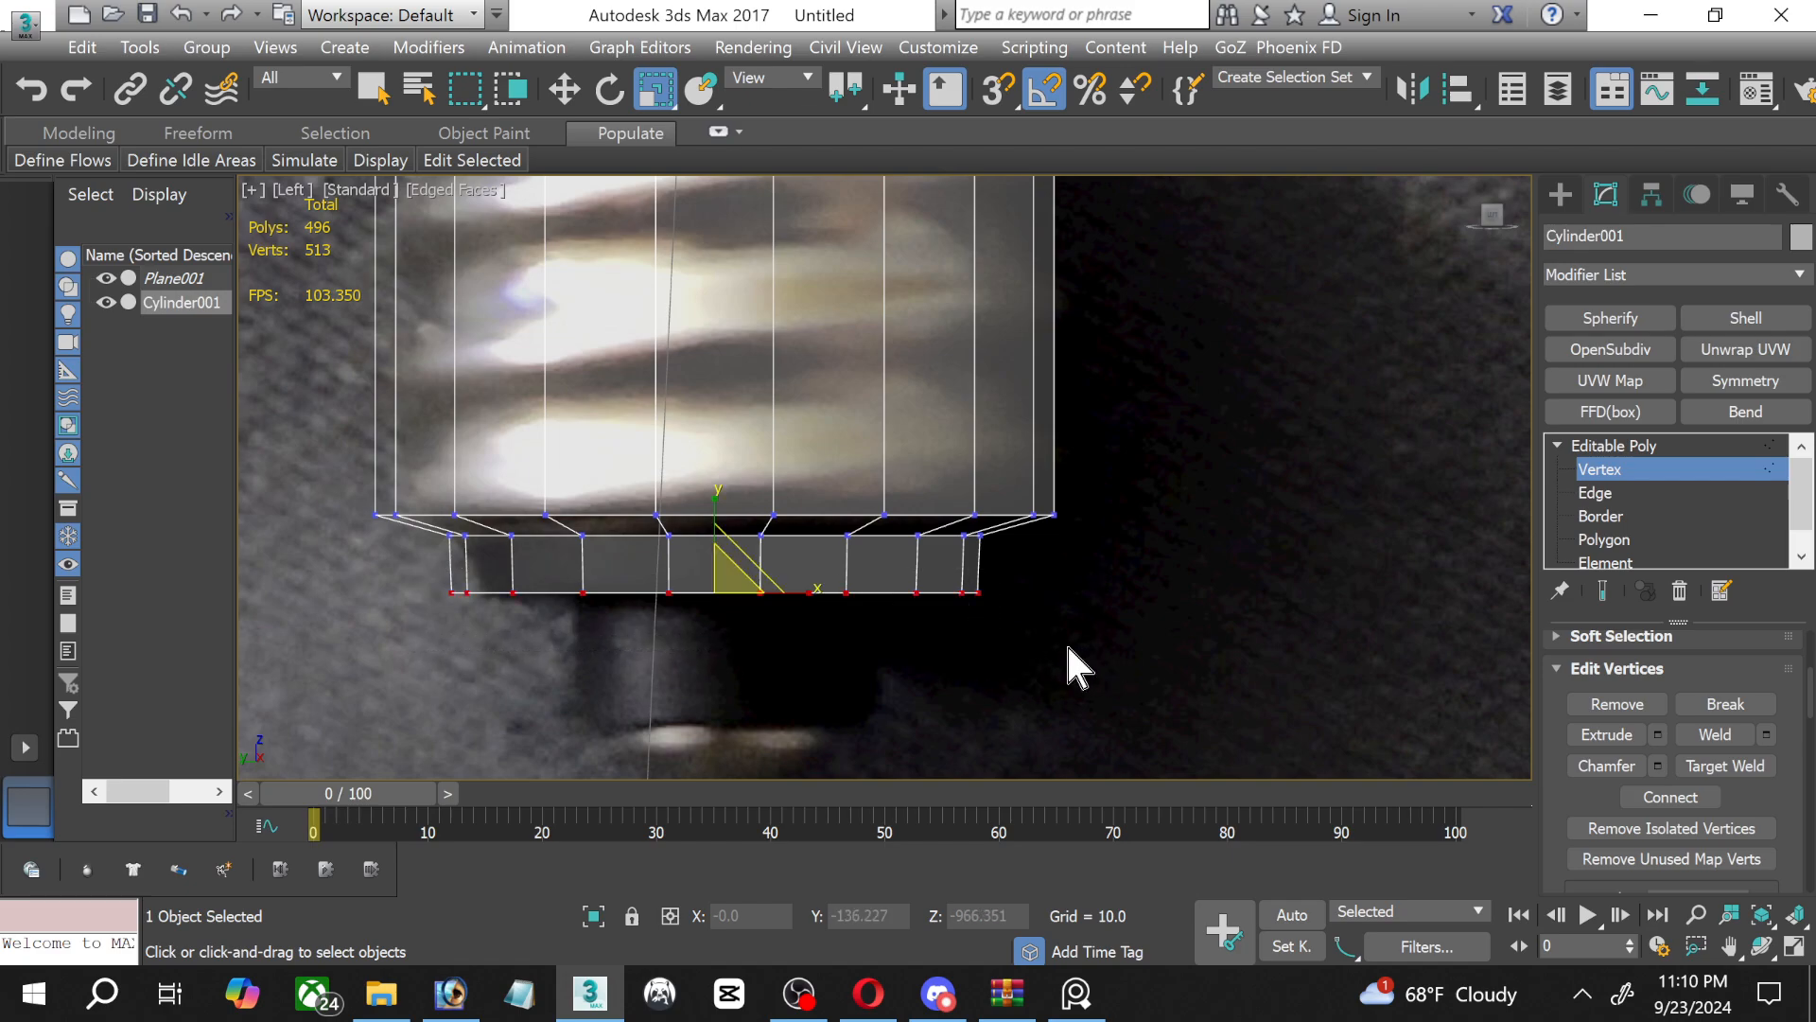
pyautogui.moveTo(725, 571); pyautogui.dragTo(730, 584)
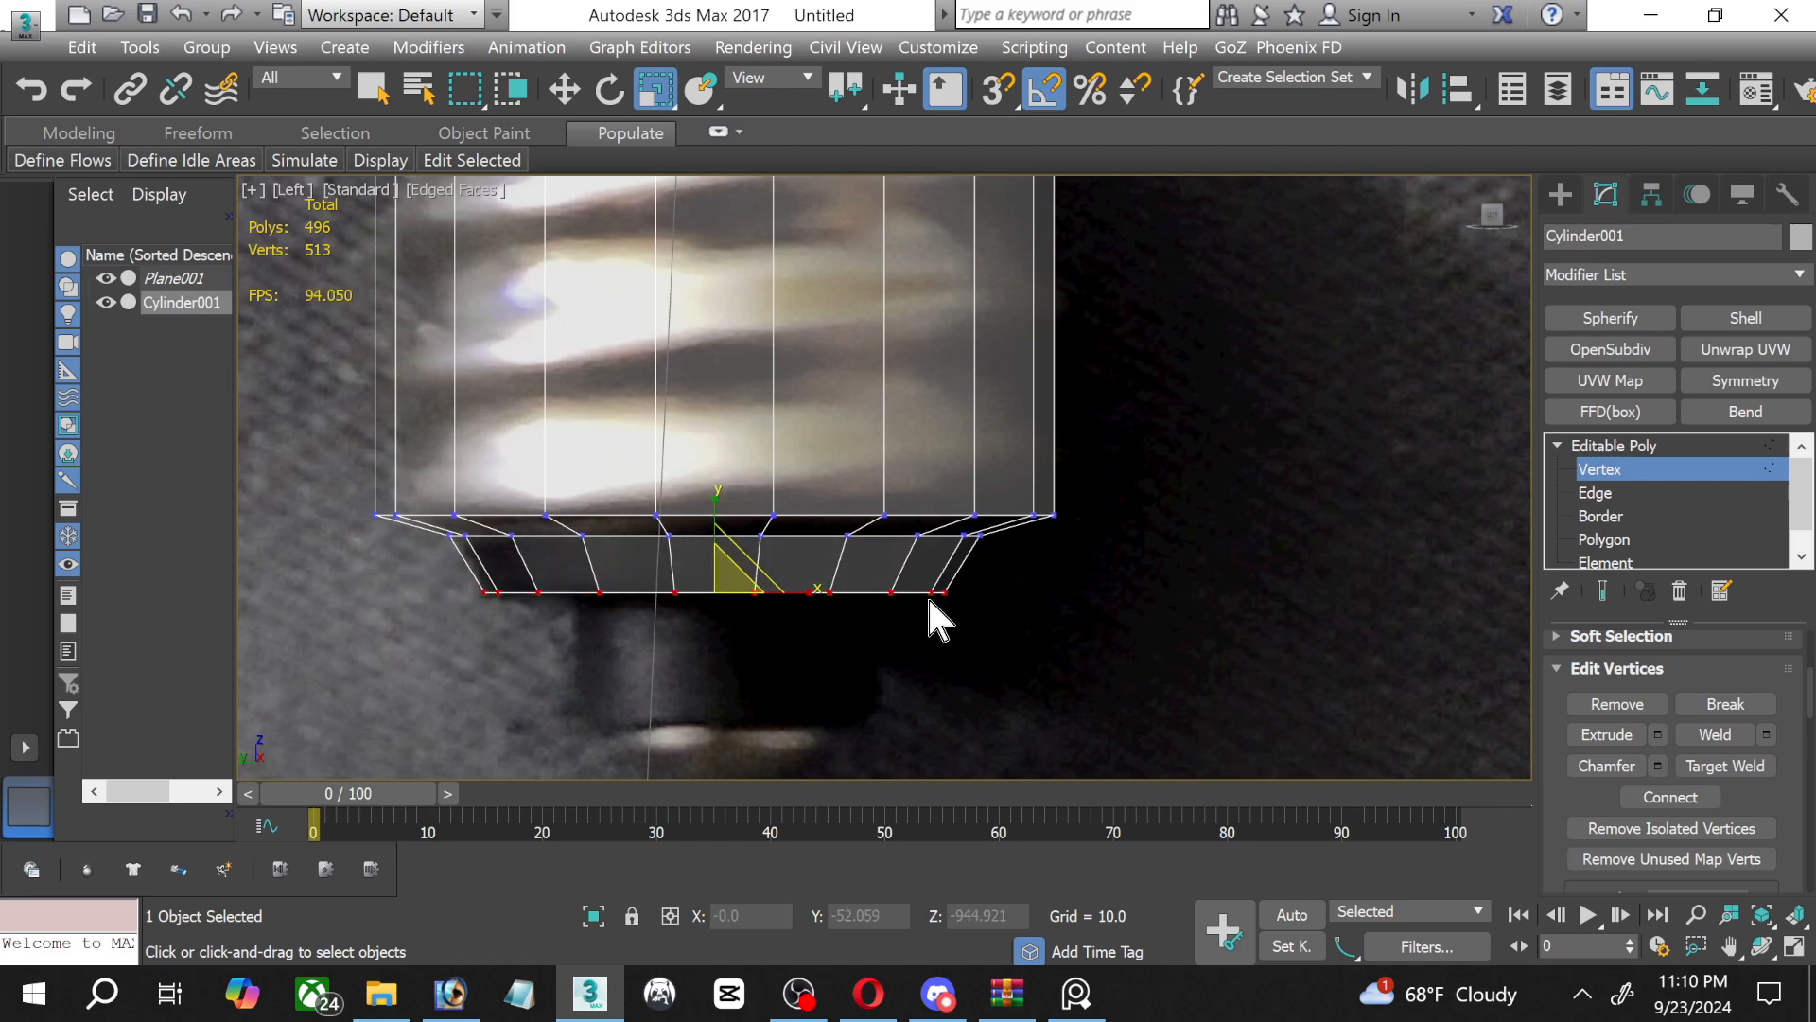
# Extrude the bottom polygon of the tapered insulator section by 10.
pyautogui.click(1712, 538)
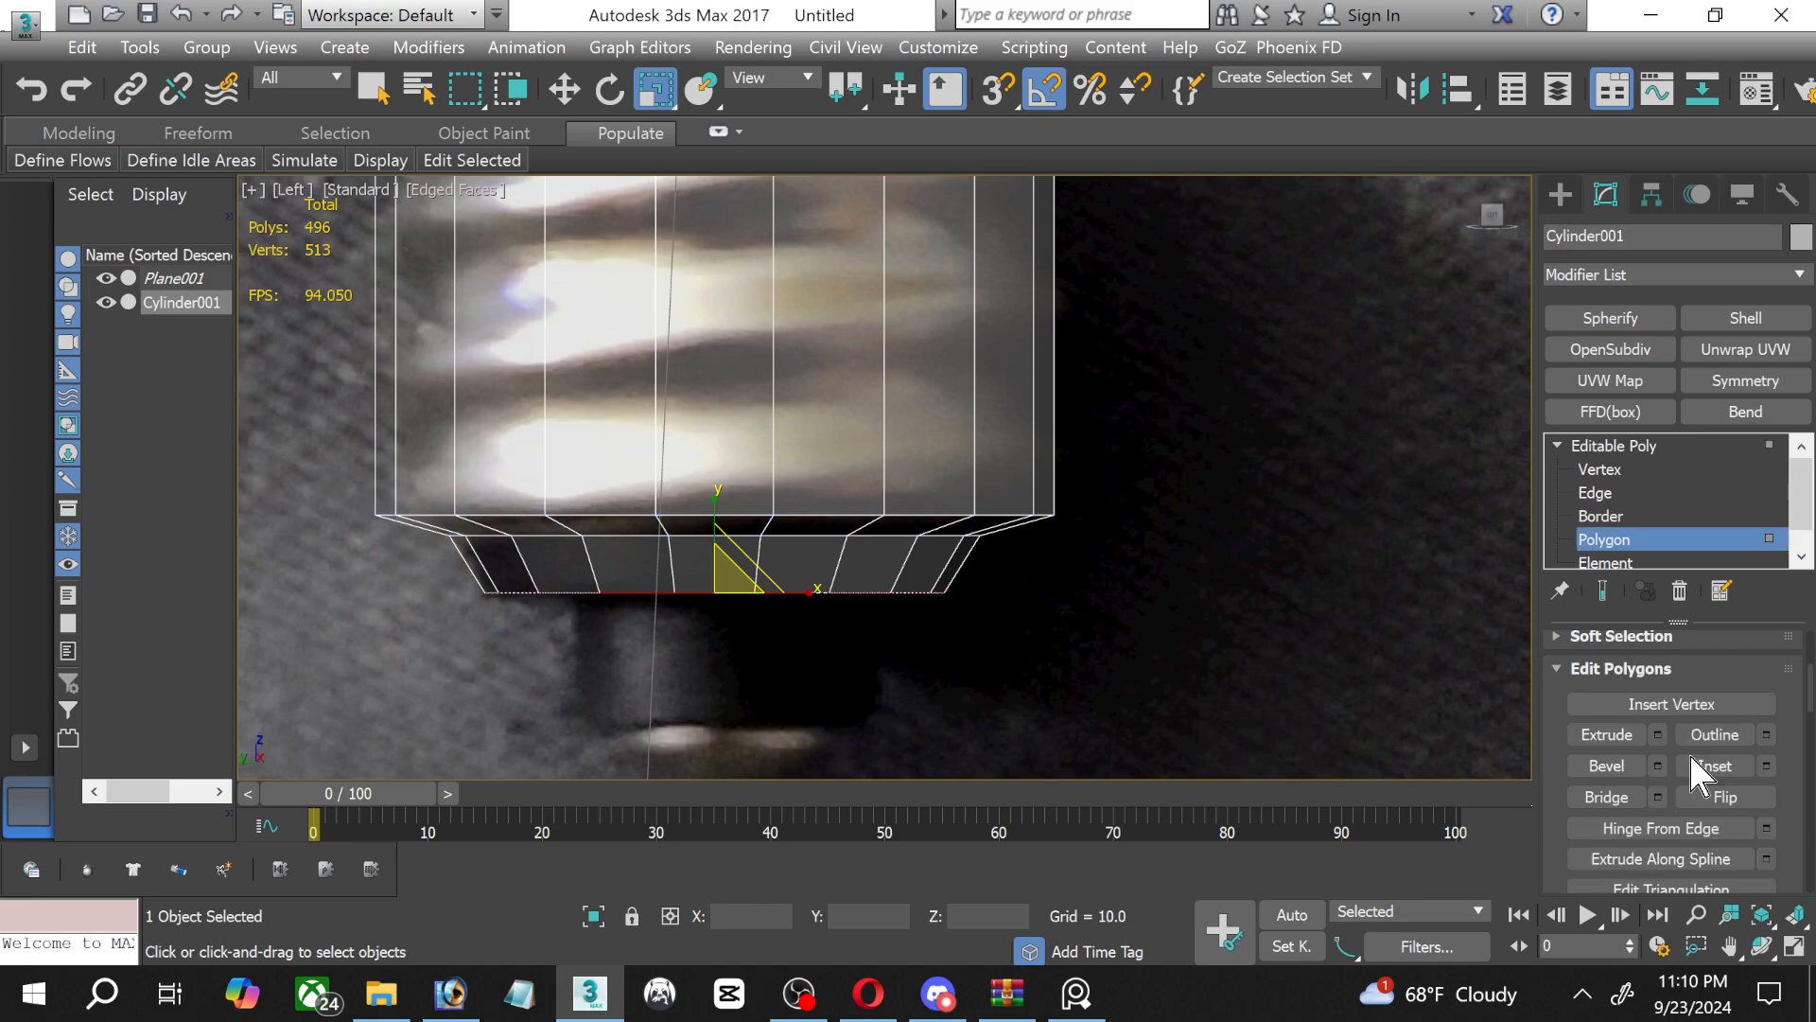
pyautogui.click(1658, 735)
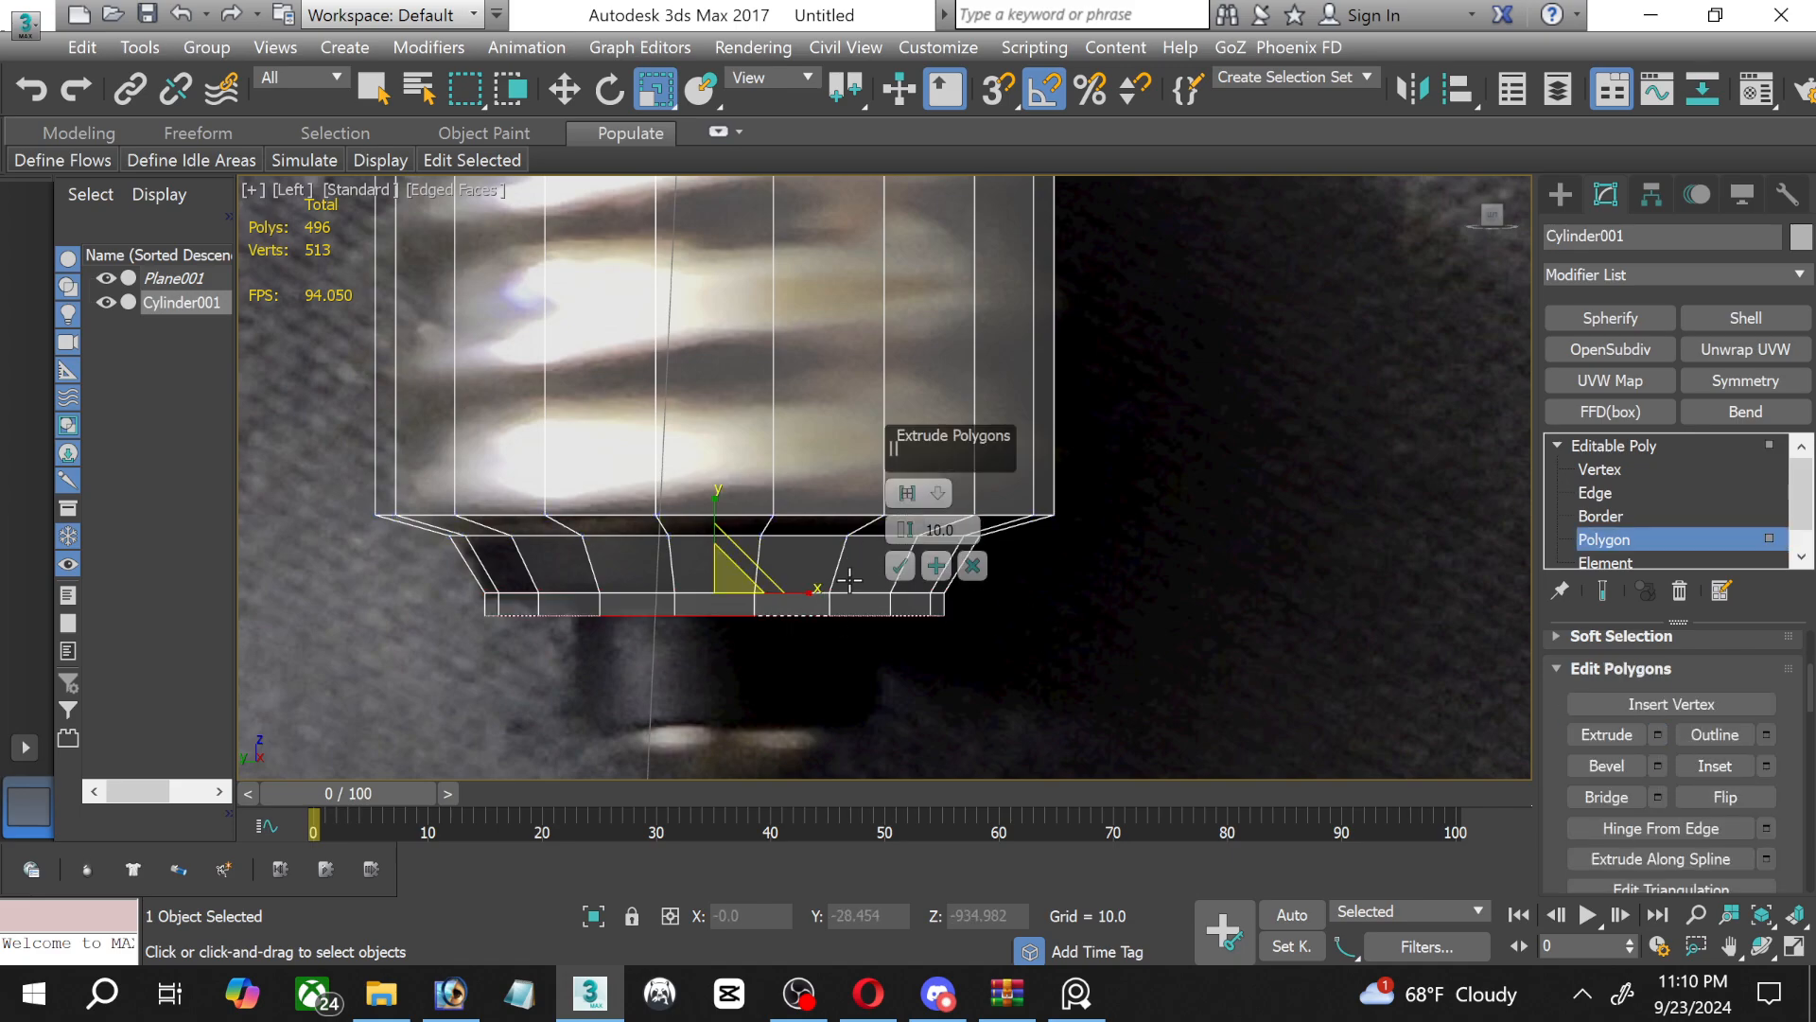
pyautogui.click(902, 566)
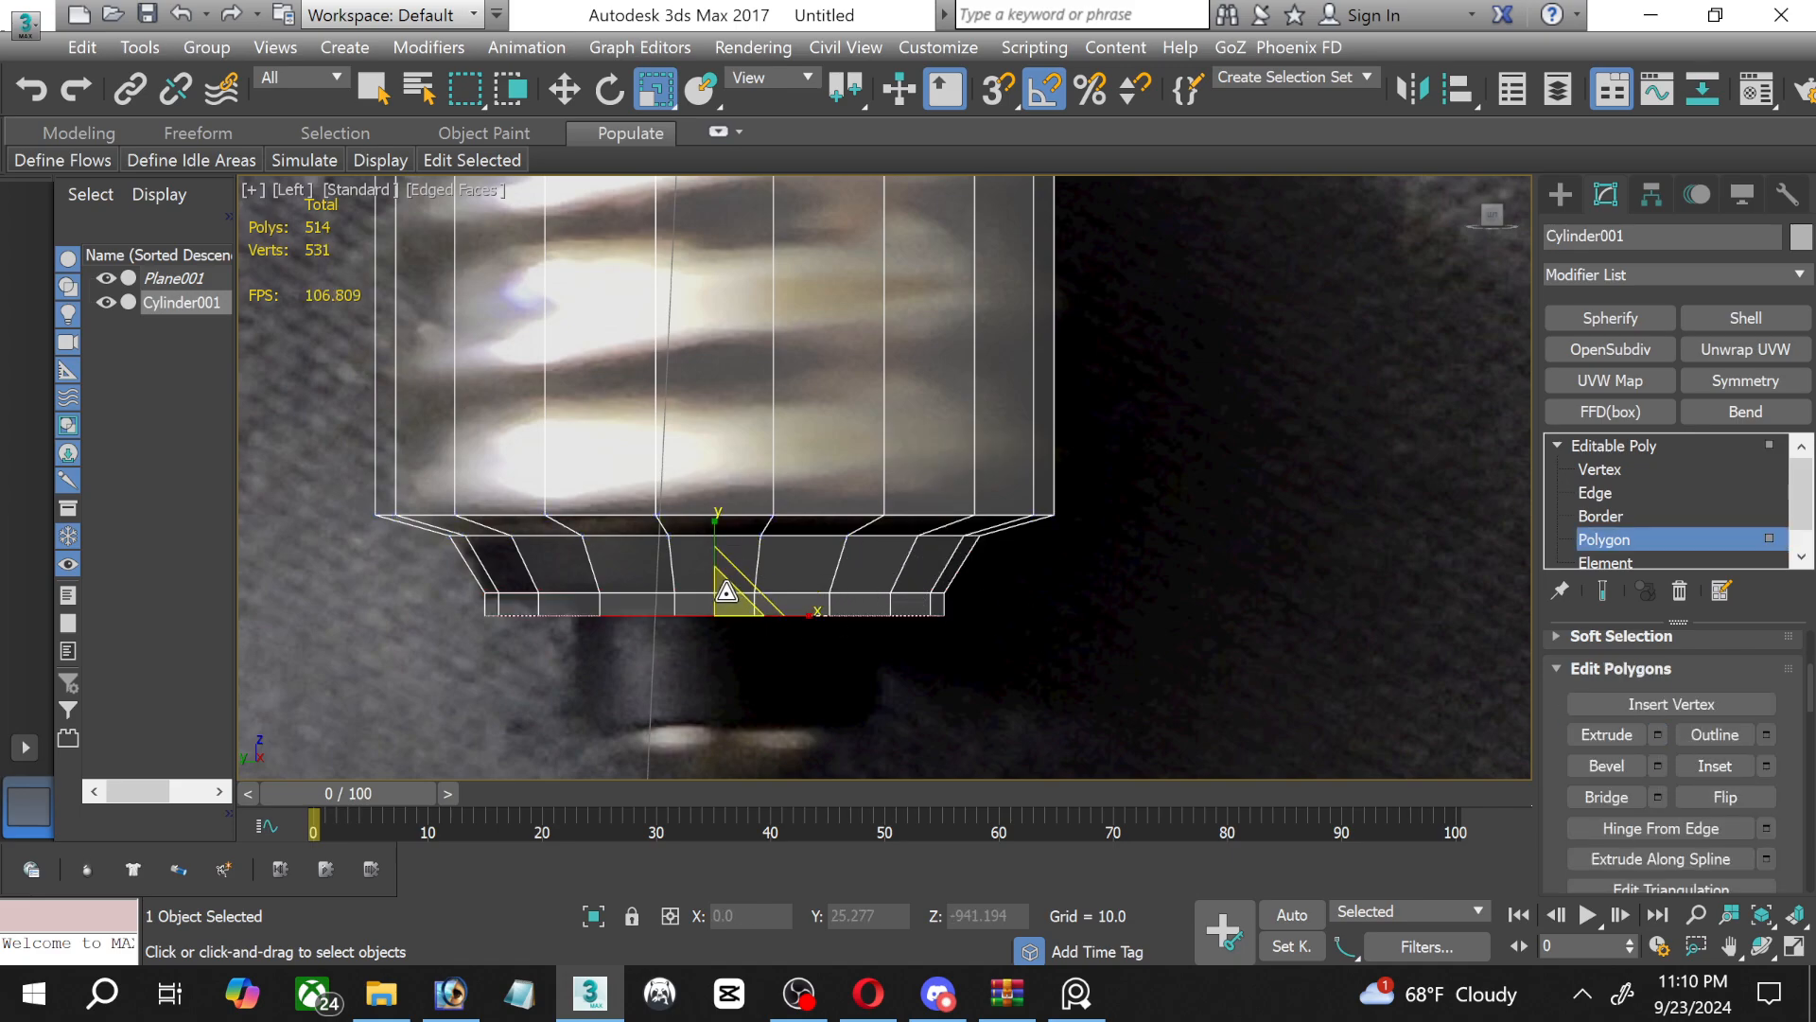
# Scale the extruded polygon down to the width of the narrow neck in the photo and raise it slightly.
pyautogui.moveTo(729, 584); pyautogui.dragTo(725, 621)
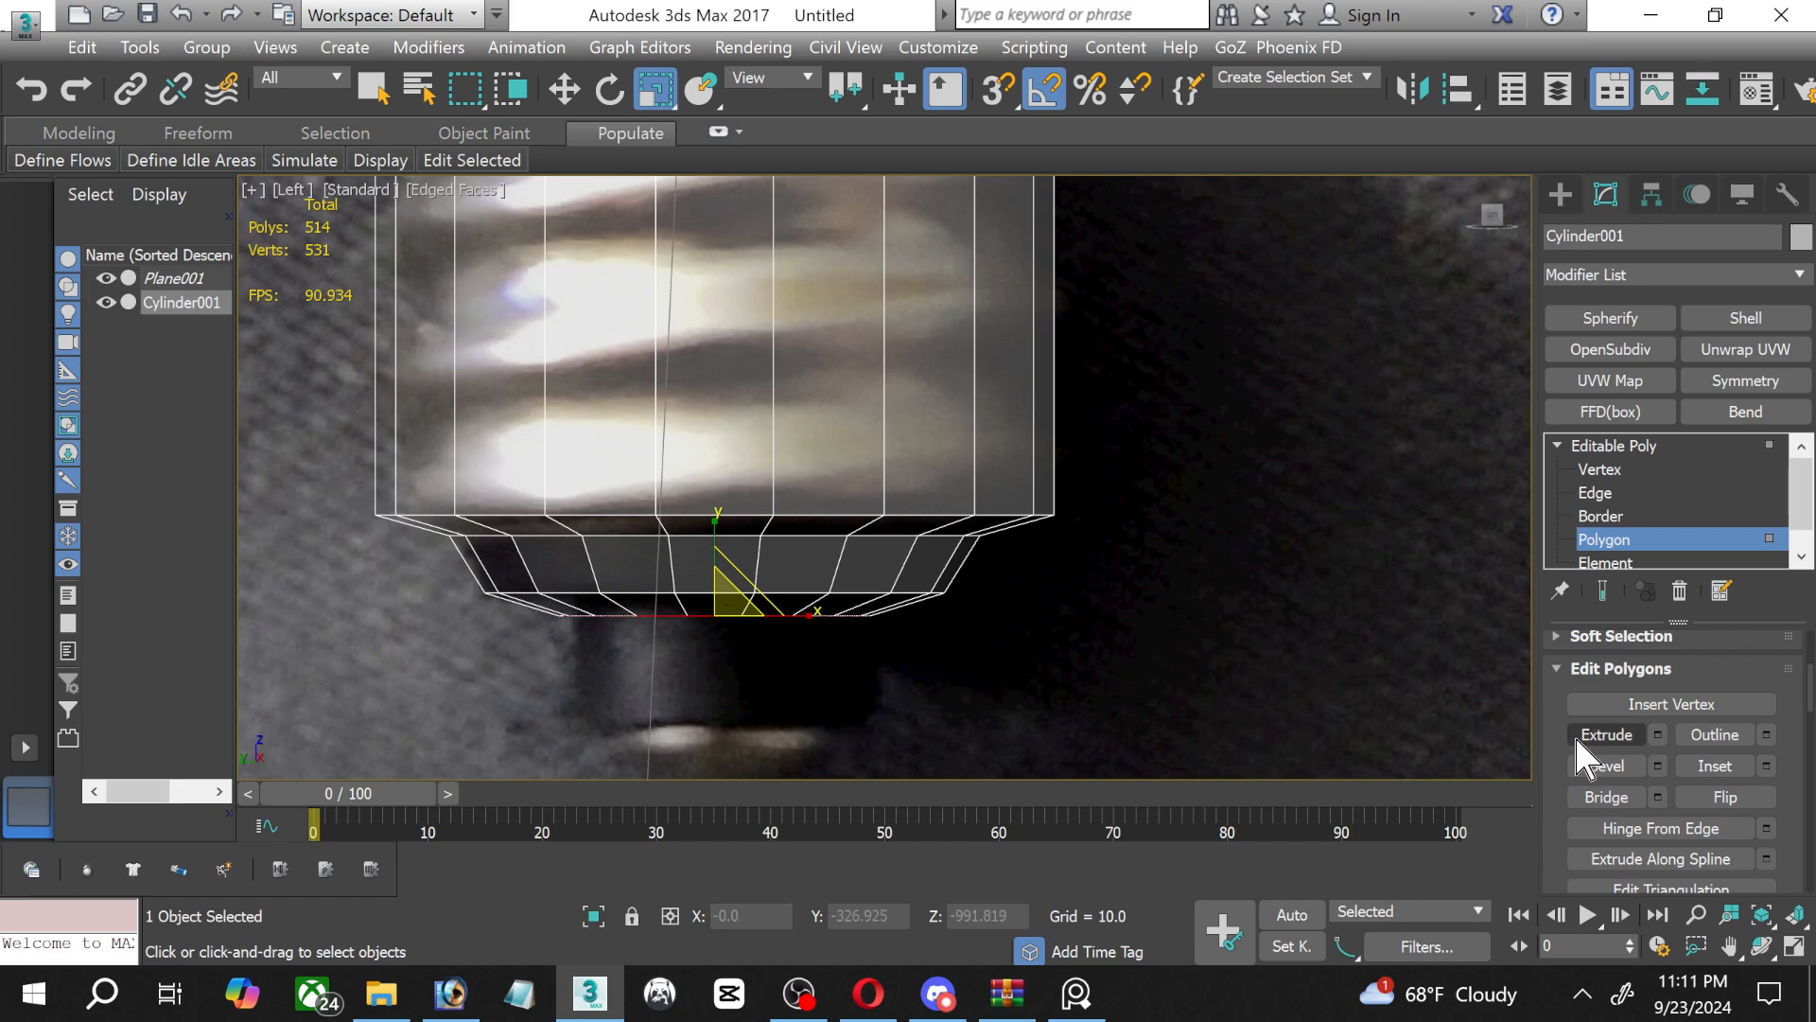
pyautogui.click(568, 91)
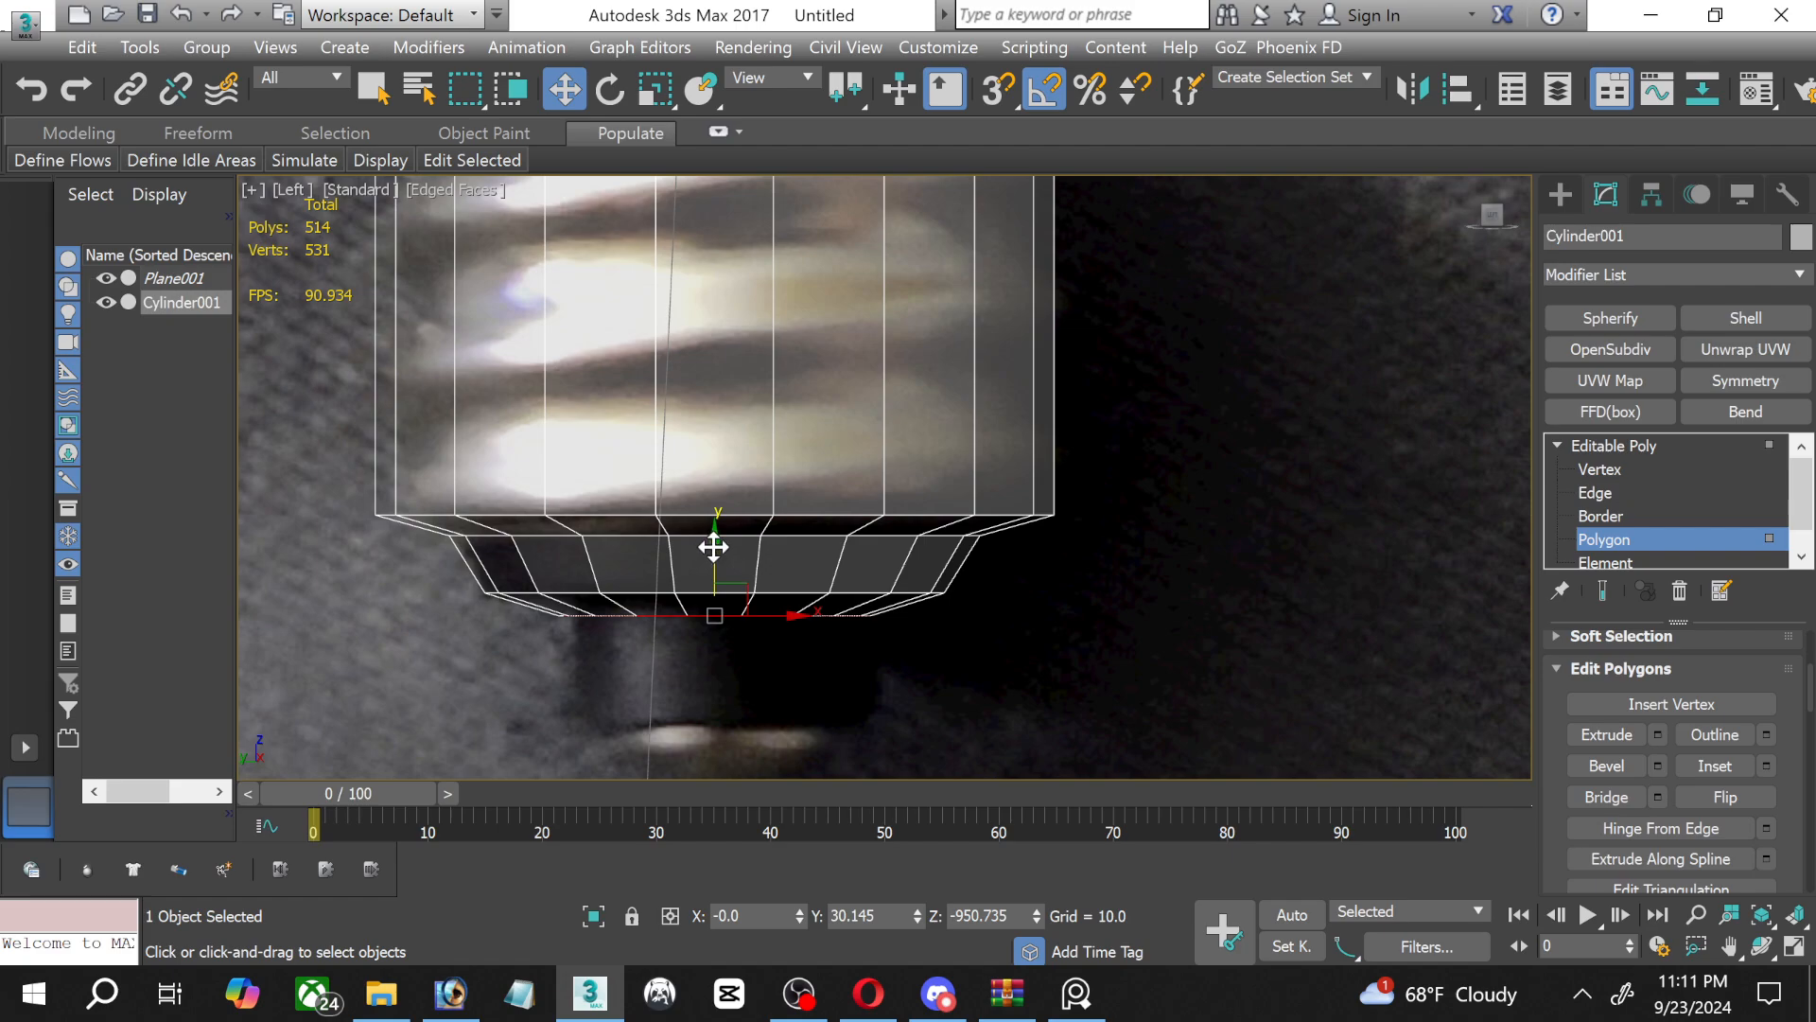
pyautogui.moveTo(713, 546); pyautogui.dragTo(714, 542)
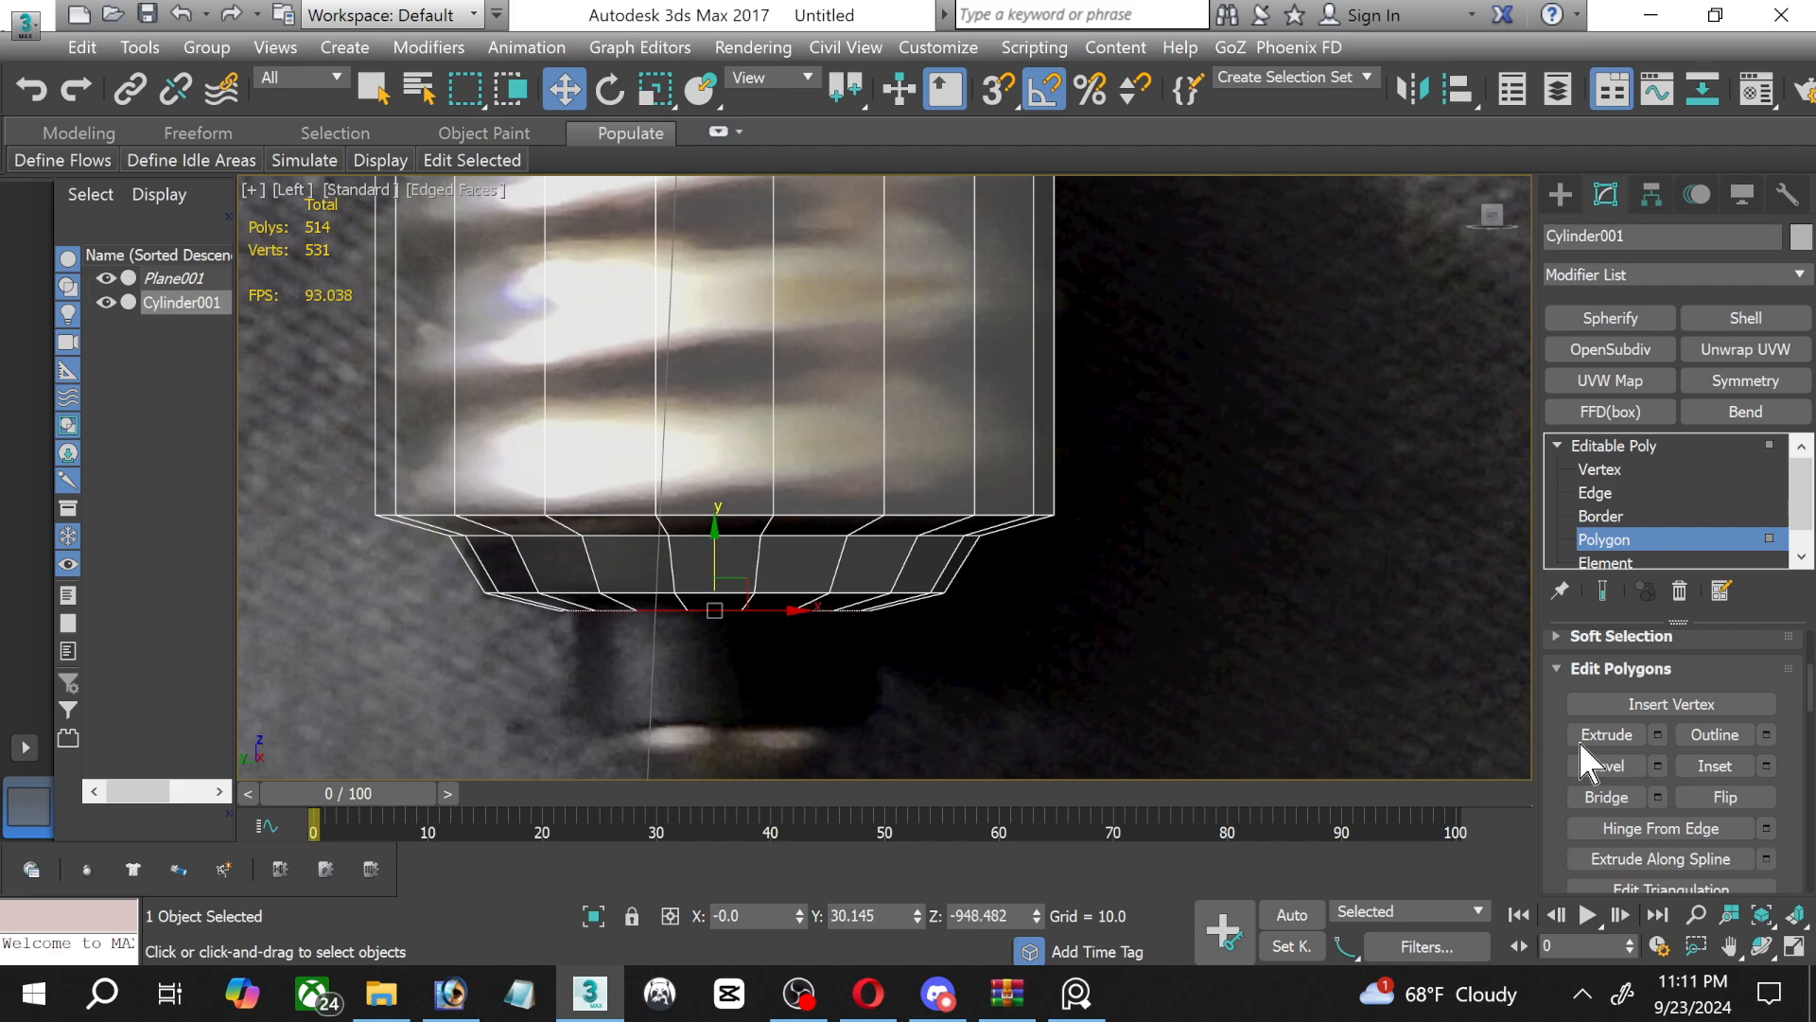
# Extrude the narrow end polygon by 10 and move it down to just above the bright contact tip in the photo.
pyautogui.click(1657, 734)
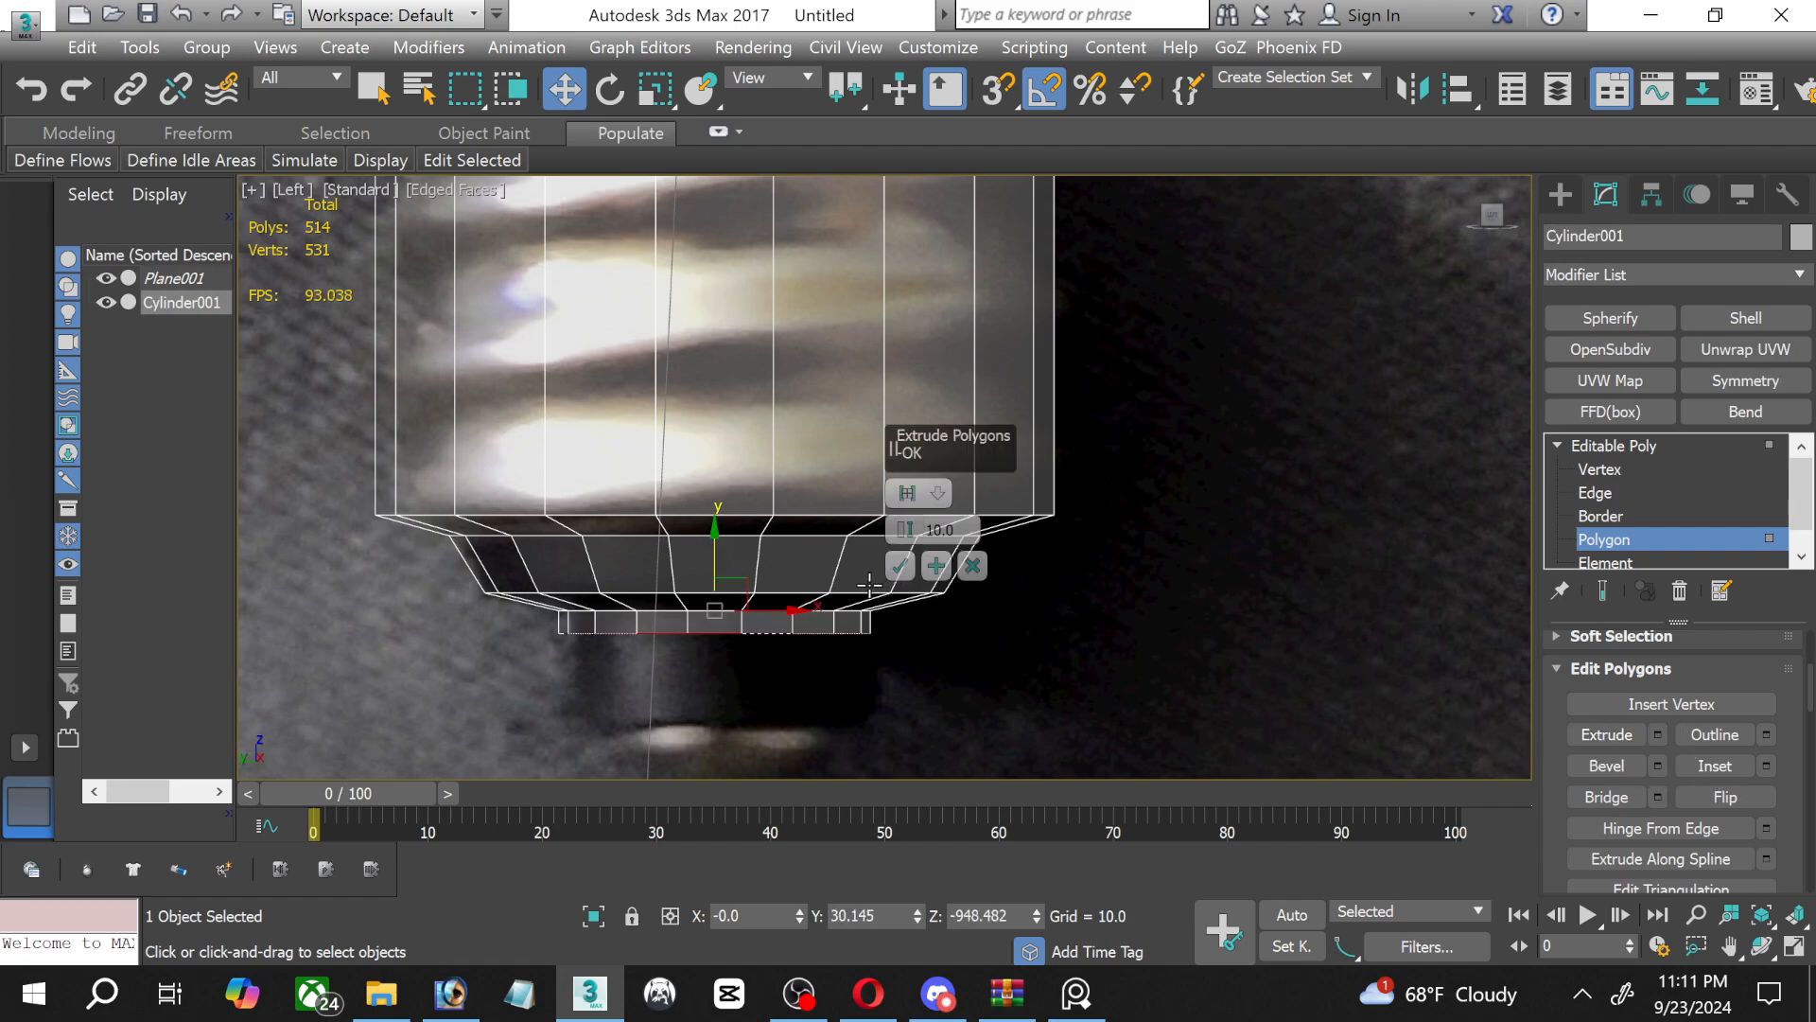
pyautogui.click(901, 565)
pyautogui.moveTo(901, 594); pyautogui.dragTo(884, 516, button='middle')
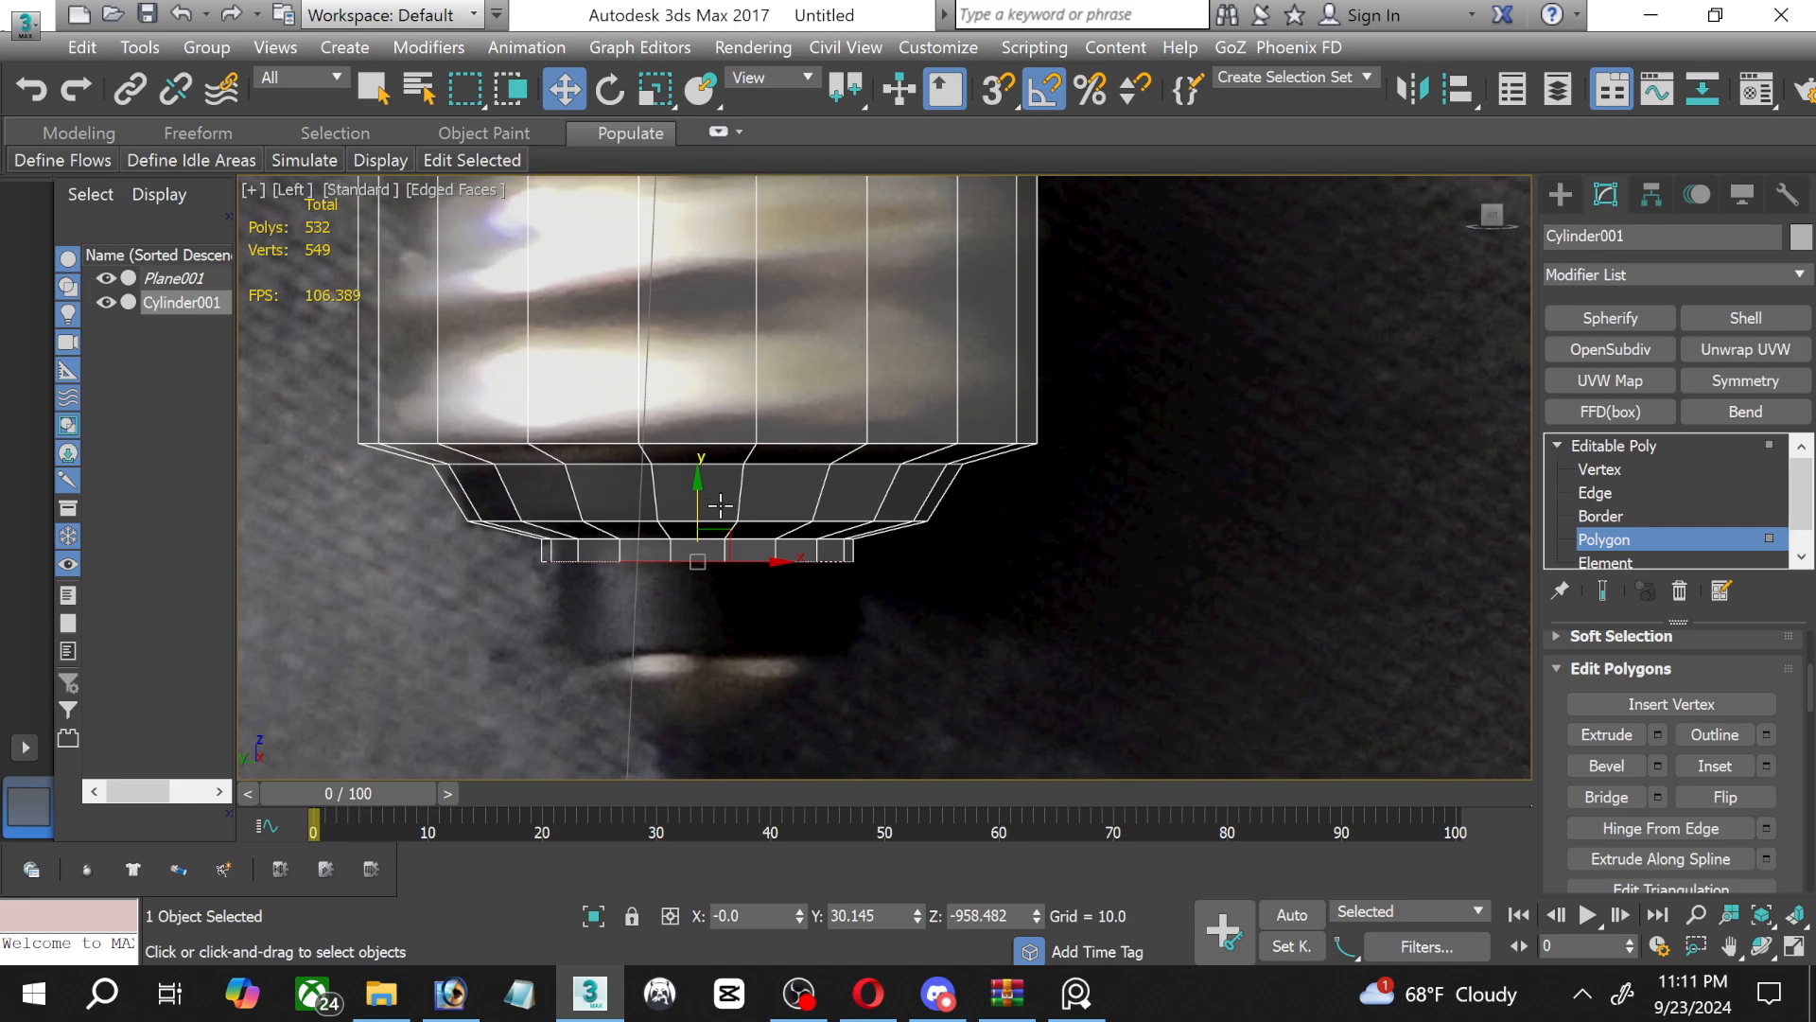
pyautogui.moveTo(701, 494); pyautogui.dragTo(688, 573)
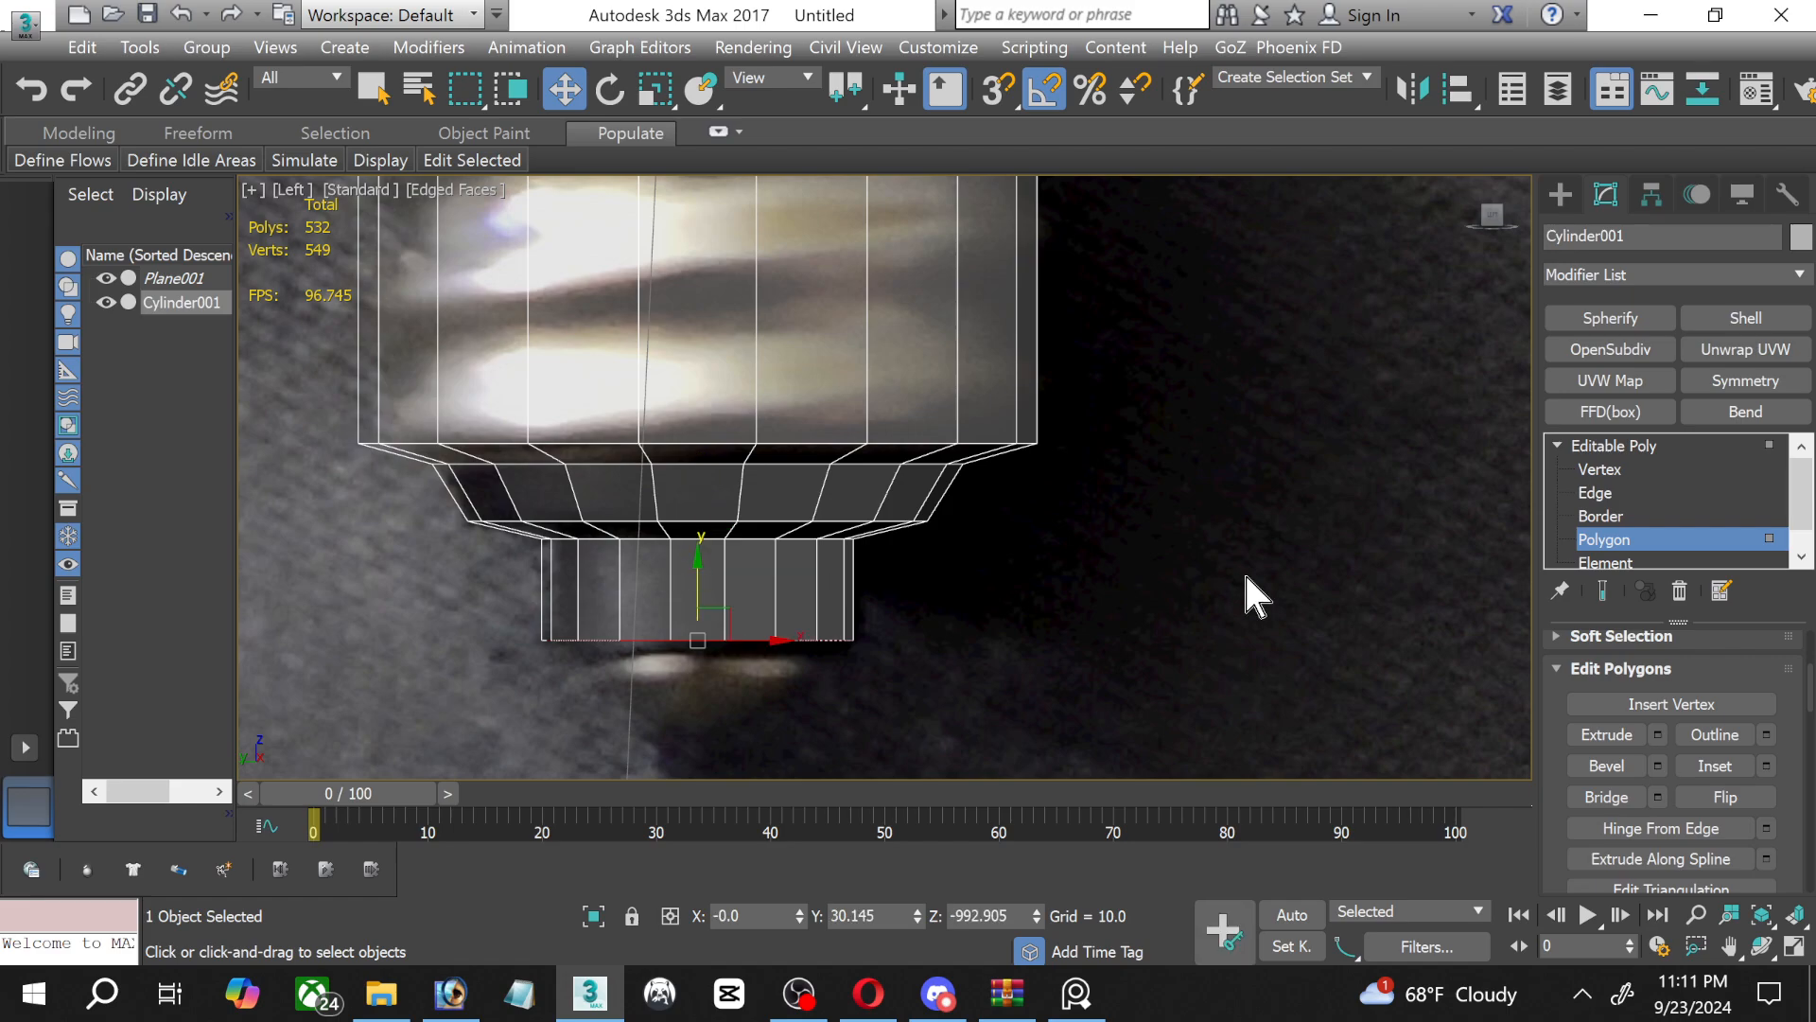
# Extrude the neck's end polygon by 10 and shape it into a shallow bevel by raising it slightly and scaling it down.
pyautogui.click(1657, 734)
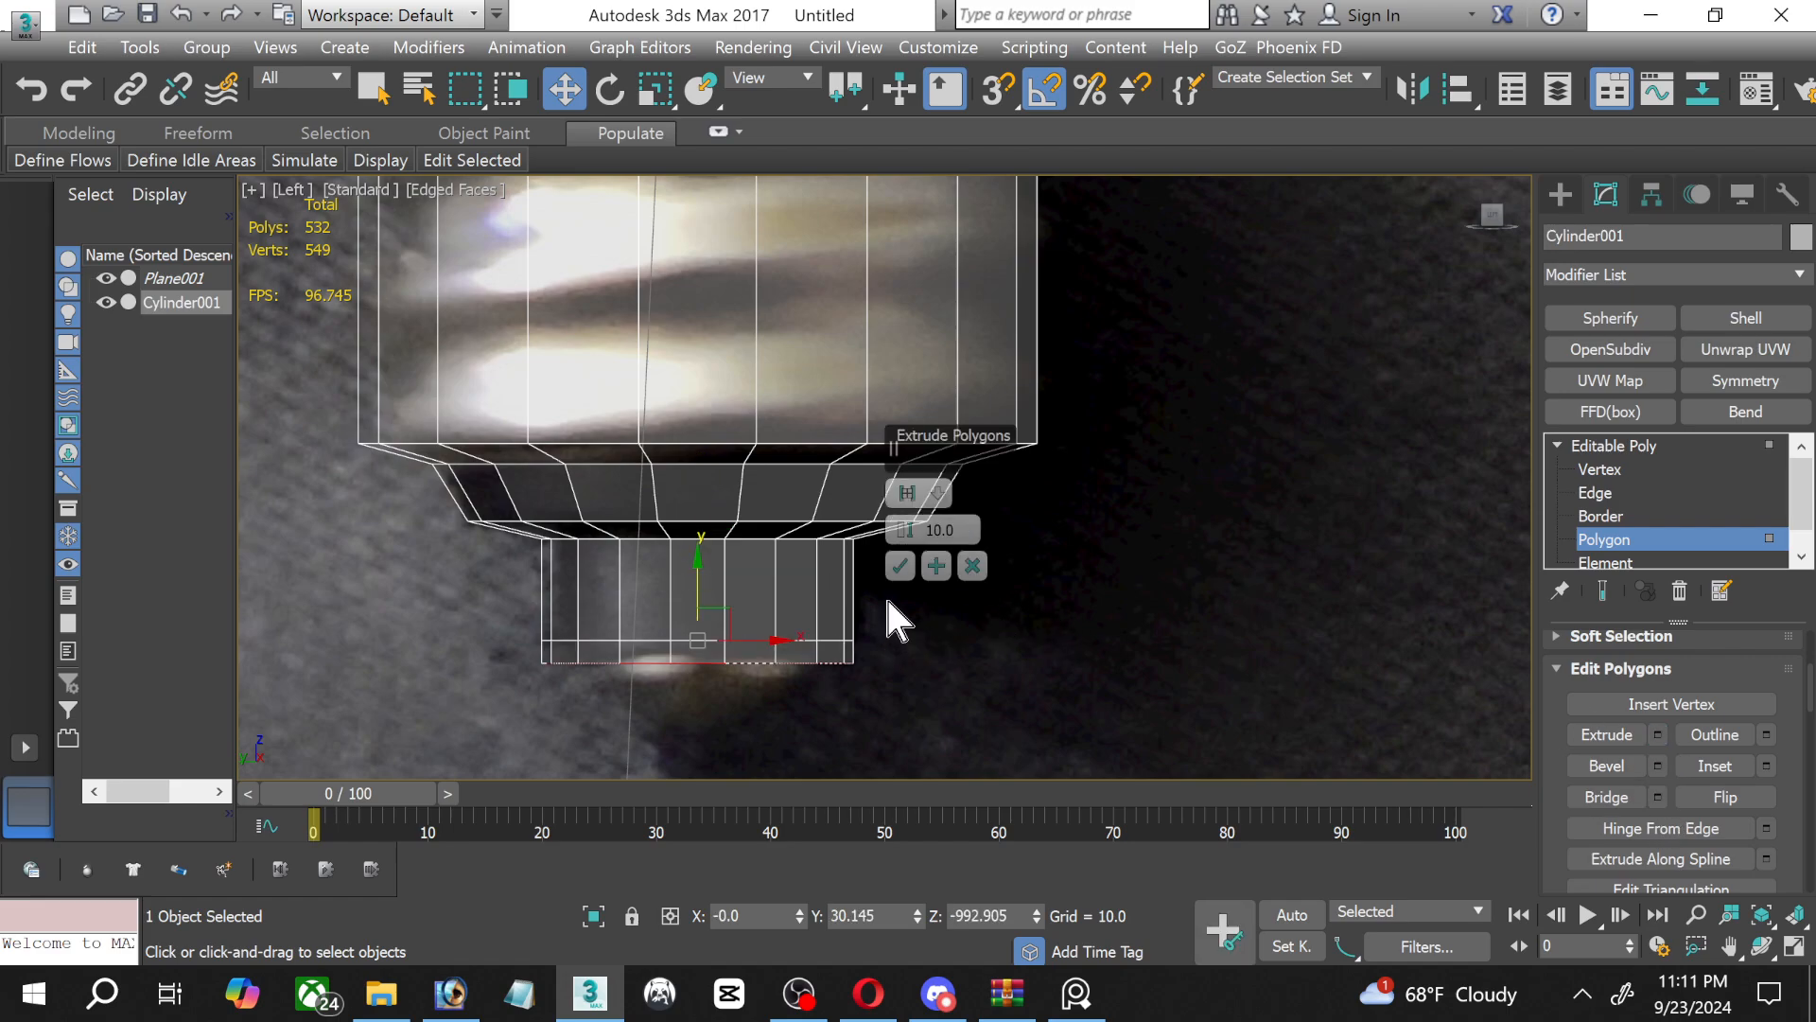
pyautogui.click(899, 566)
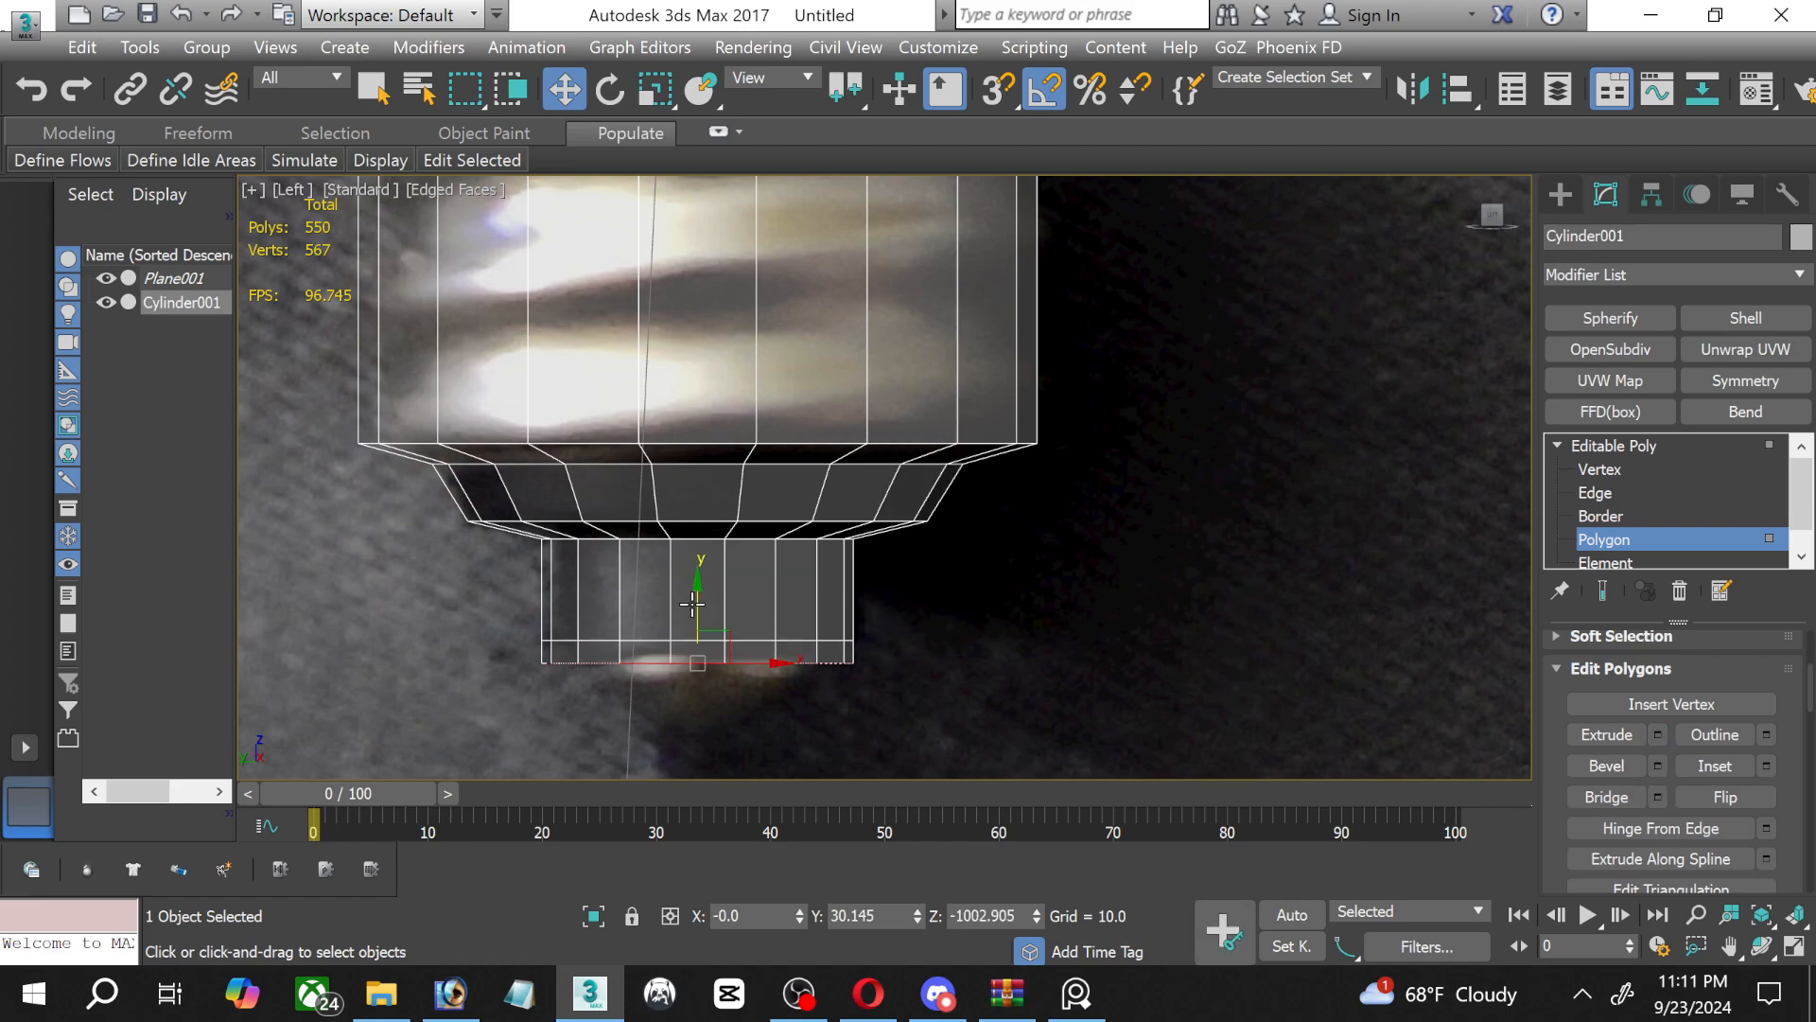
pyautogui.moveTo(698, 604); pyautogui.dragTo(697, 596)
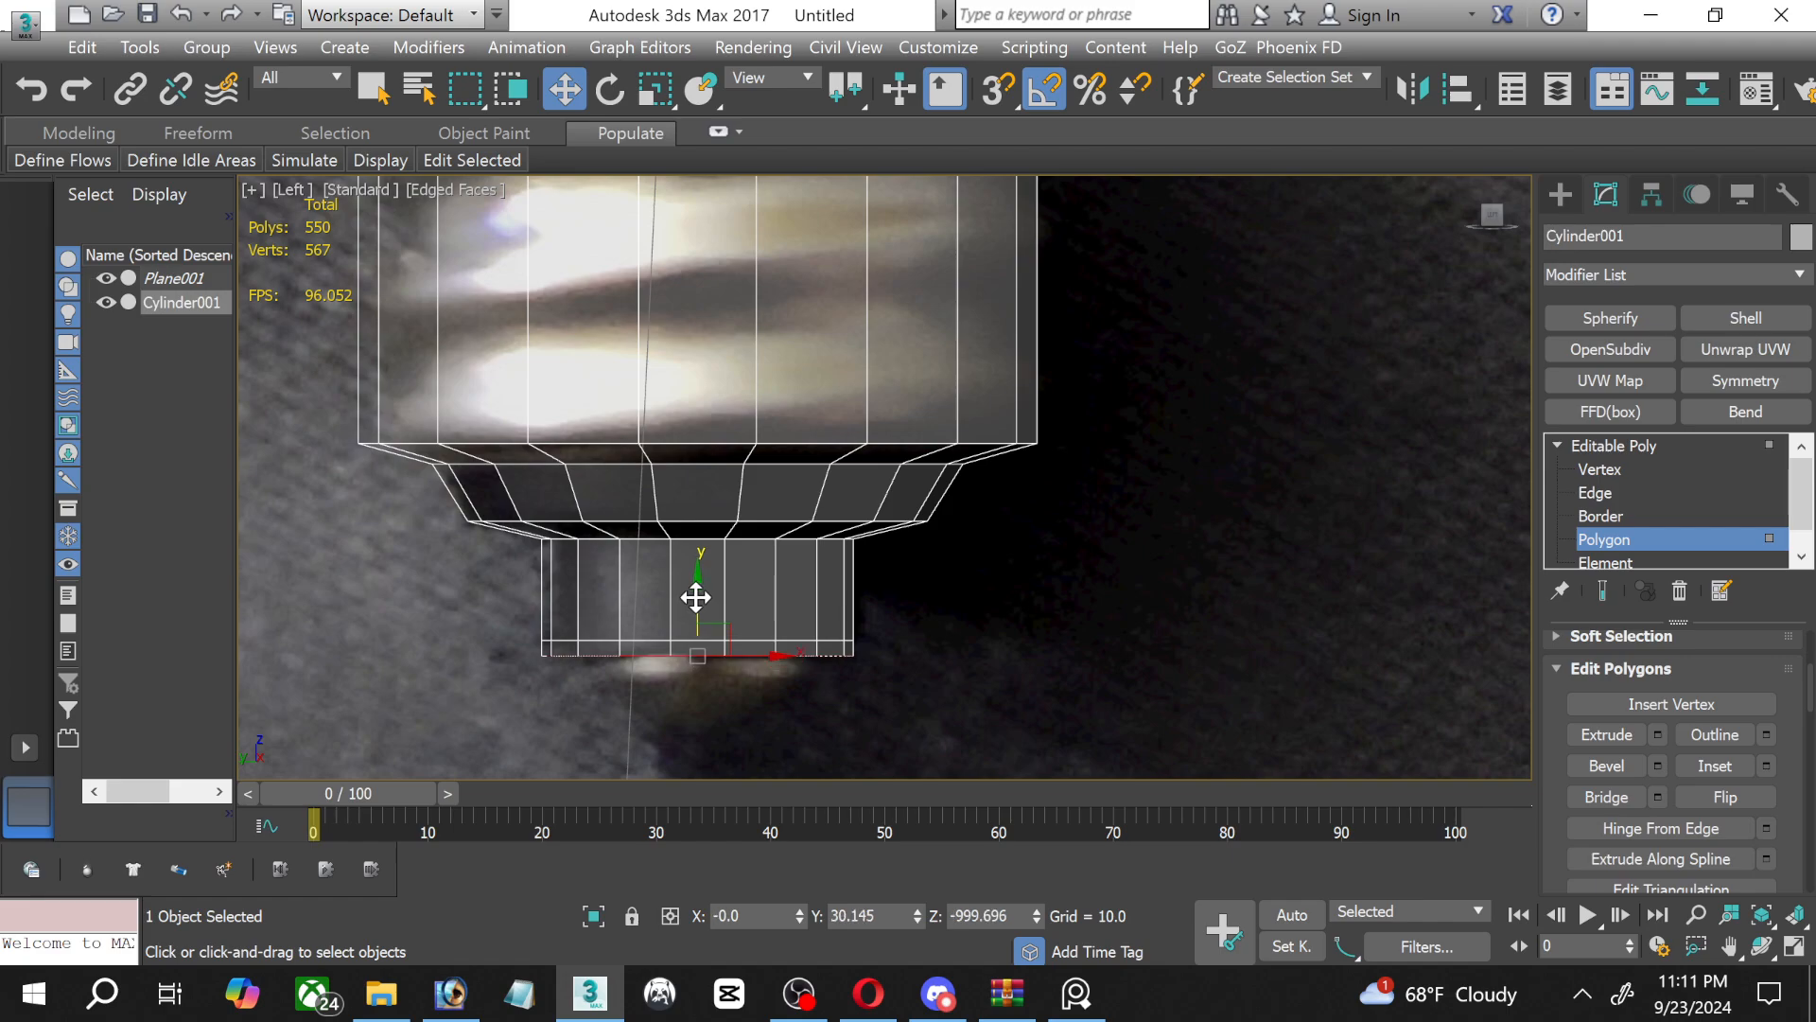
pyautogui.click(655, 89)
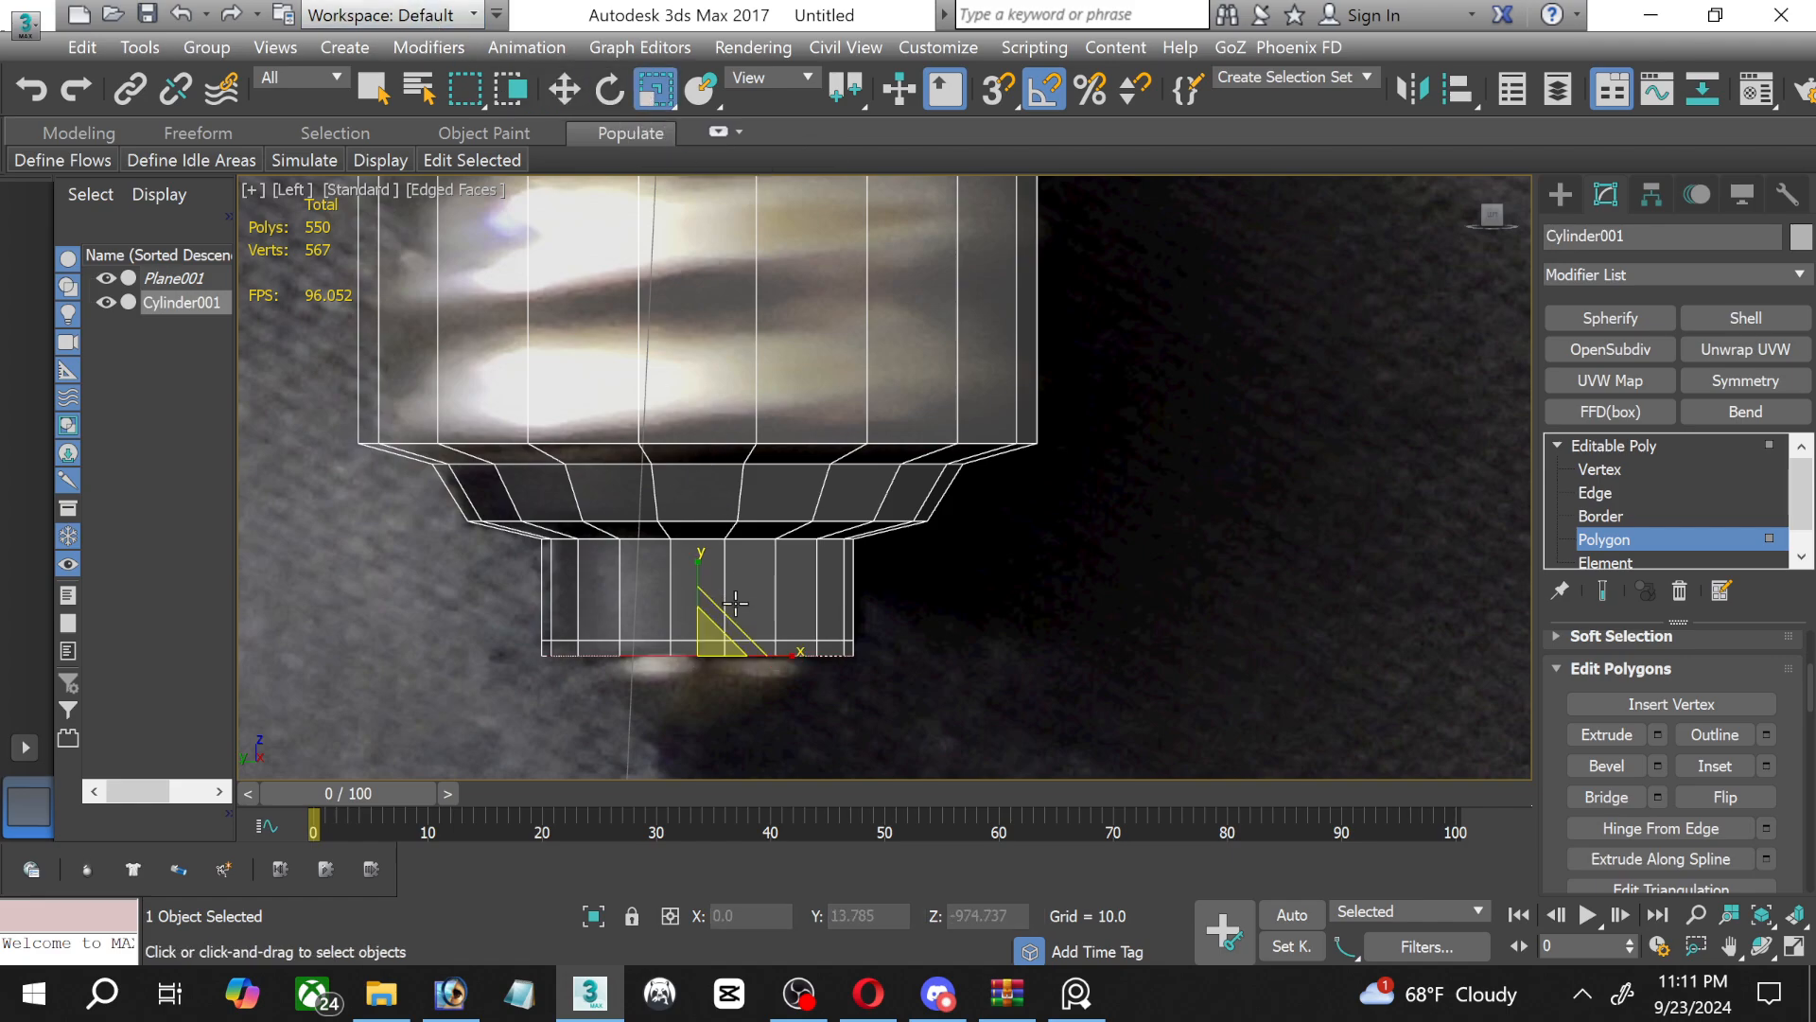
pyautogui.moveTo(701, 639); pyautogui.dragTo(702, 653)
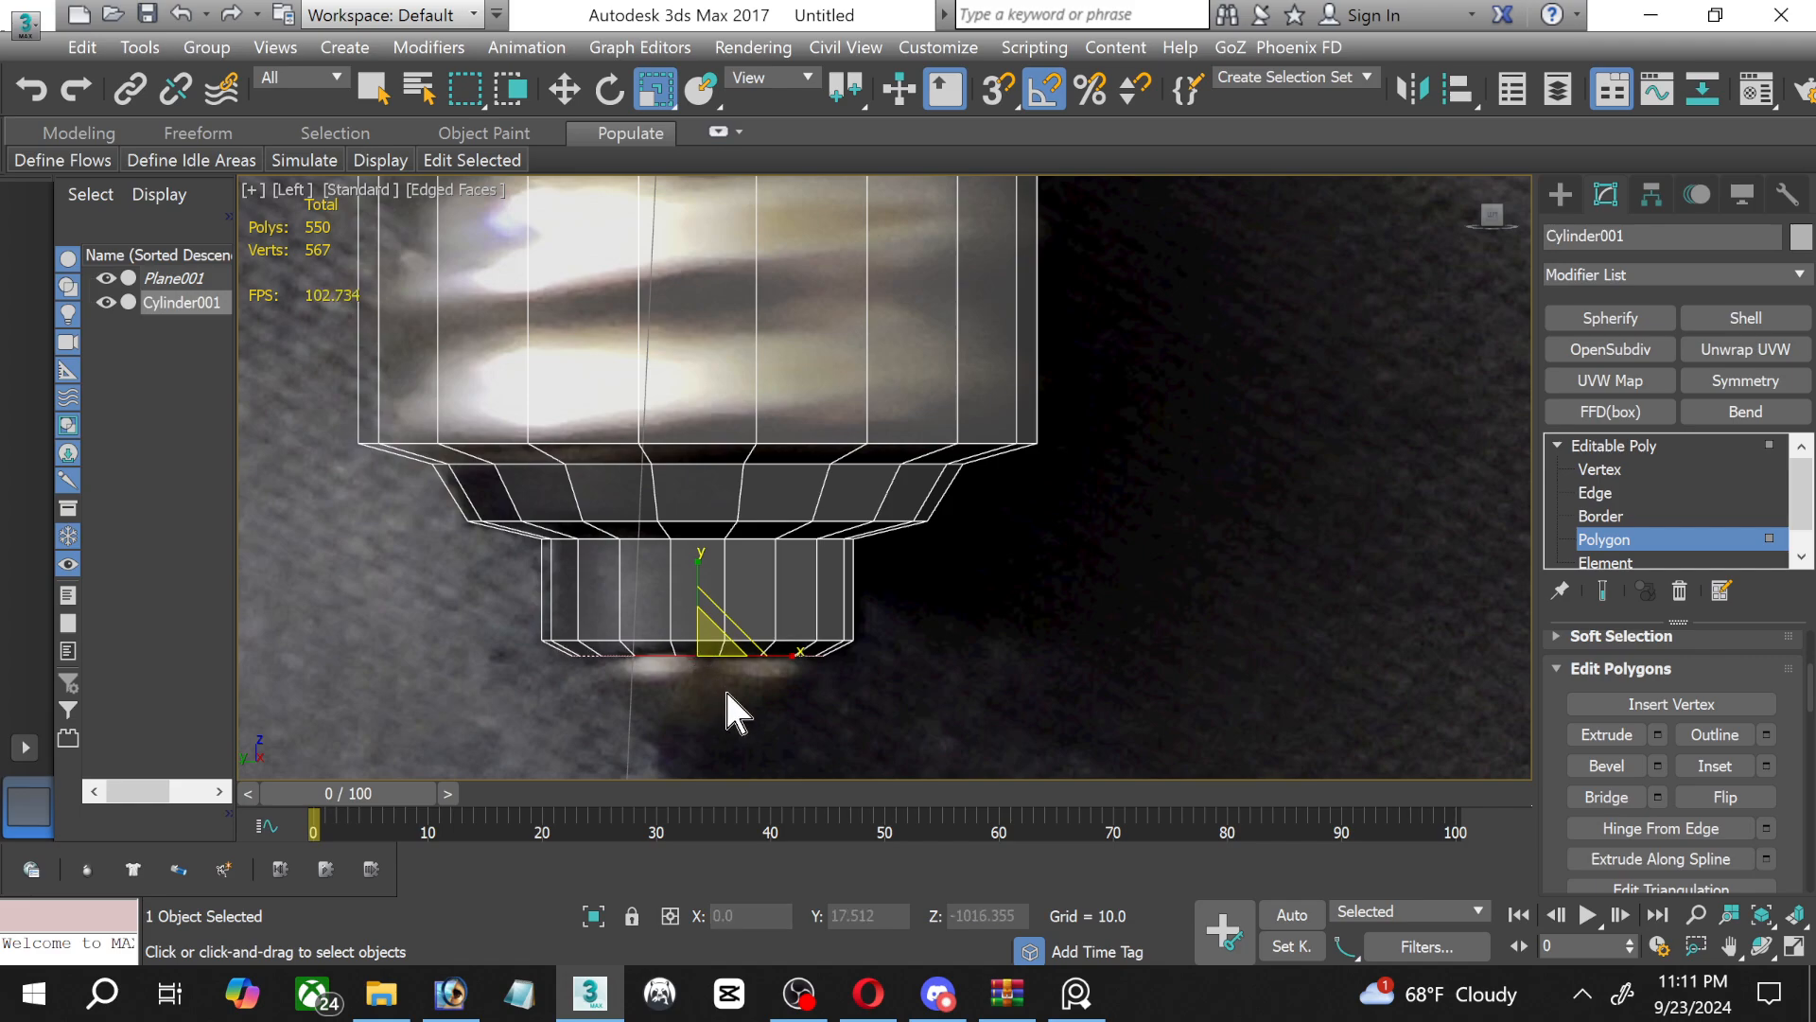
# Extrude the bevel's end polygon by 10 and shape it into a tapered contact tip by lowering it and scaling it down.
pyautogui.moveTo(737, 577); pyautogui.dragTo(715, 467, button='middle')
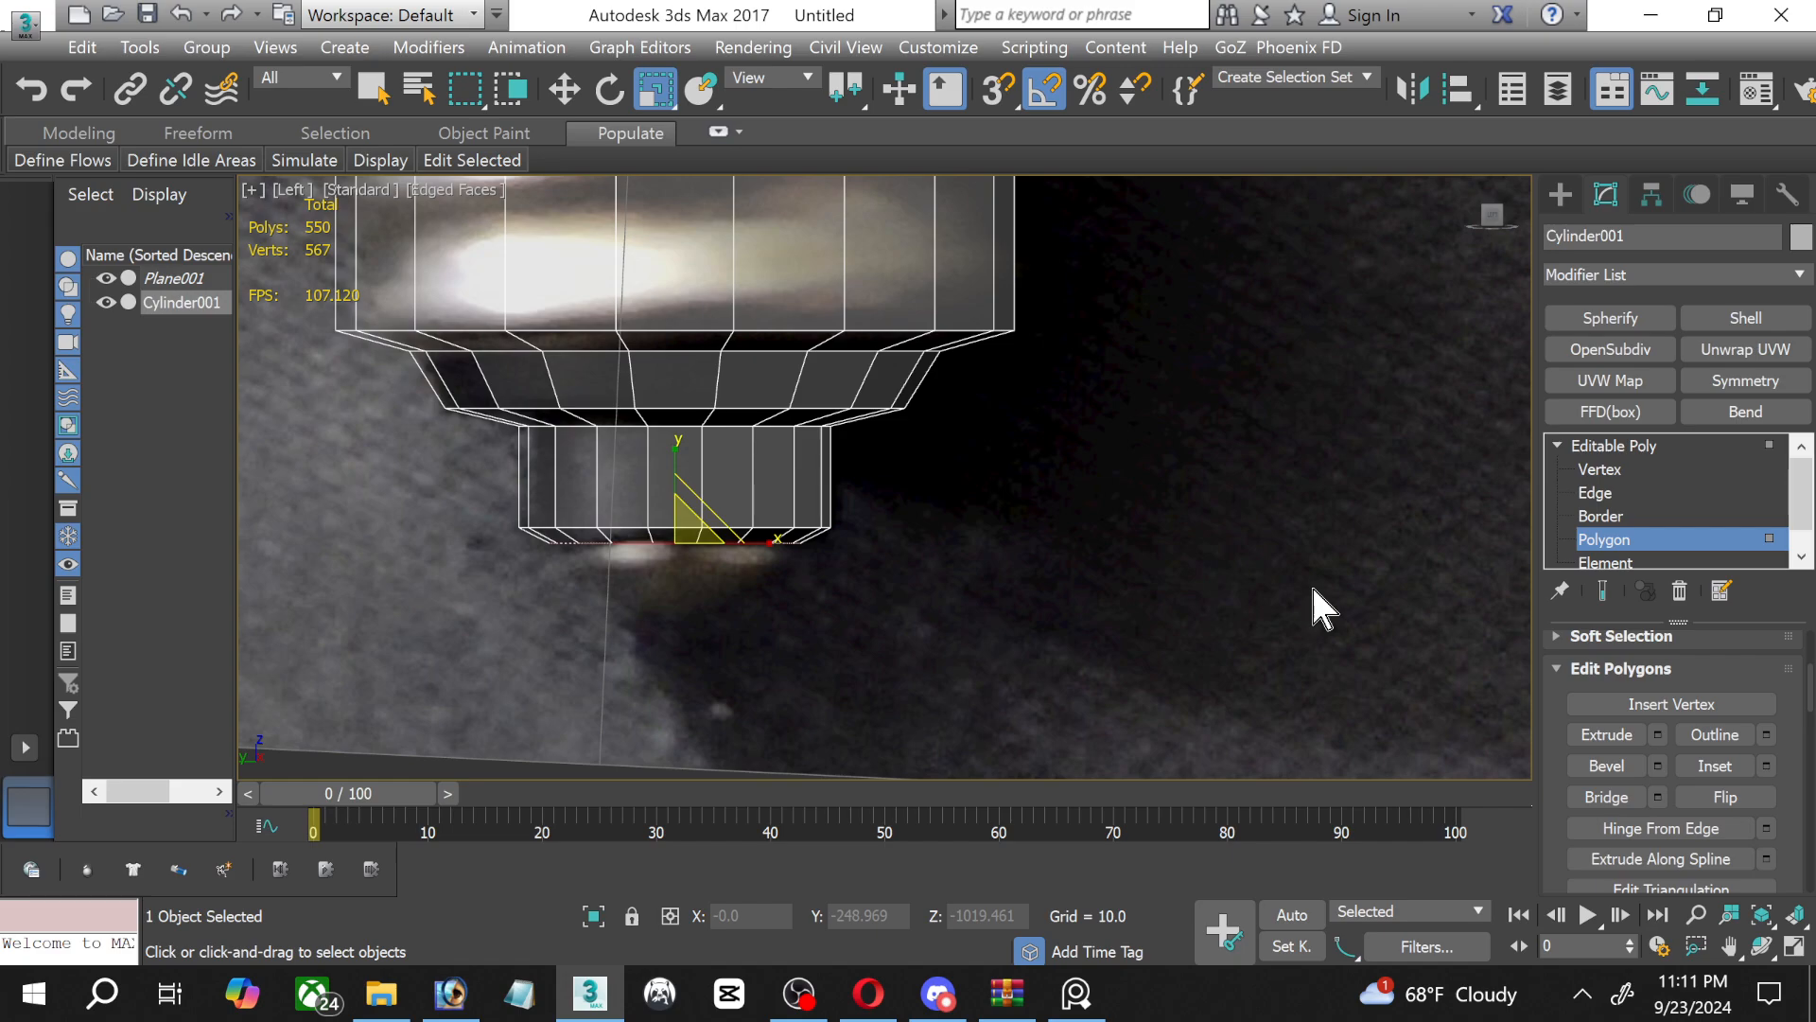
pyautogui.click(1658, 735)
pyautogui.click(900, 566)
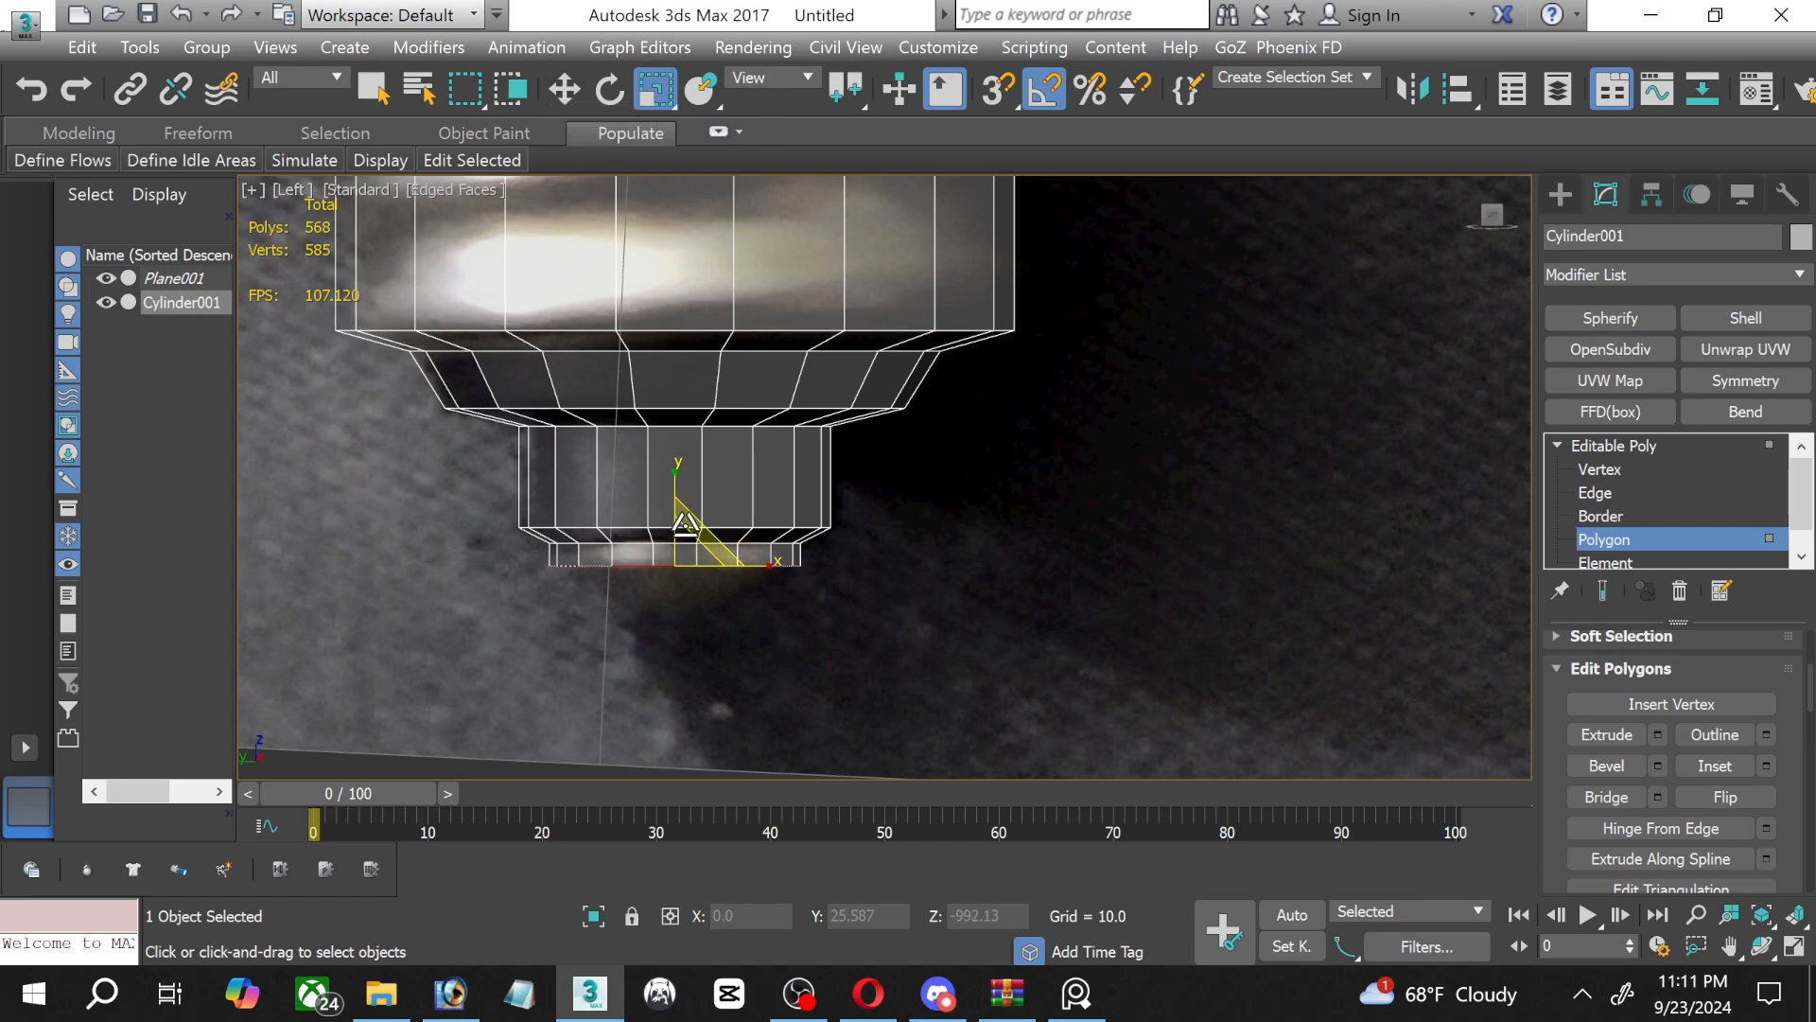
pyautogui.click(567, 91)
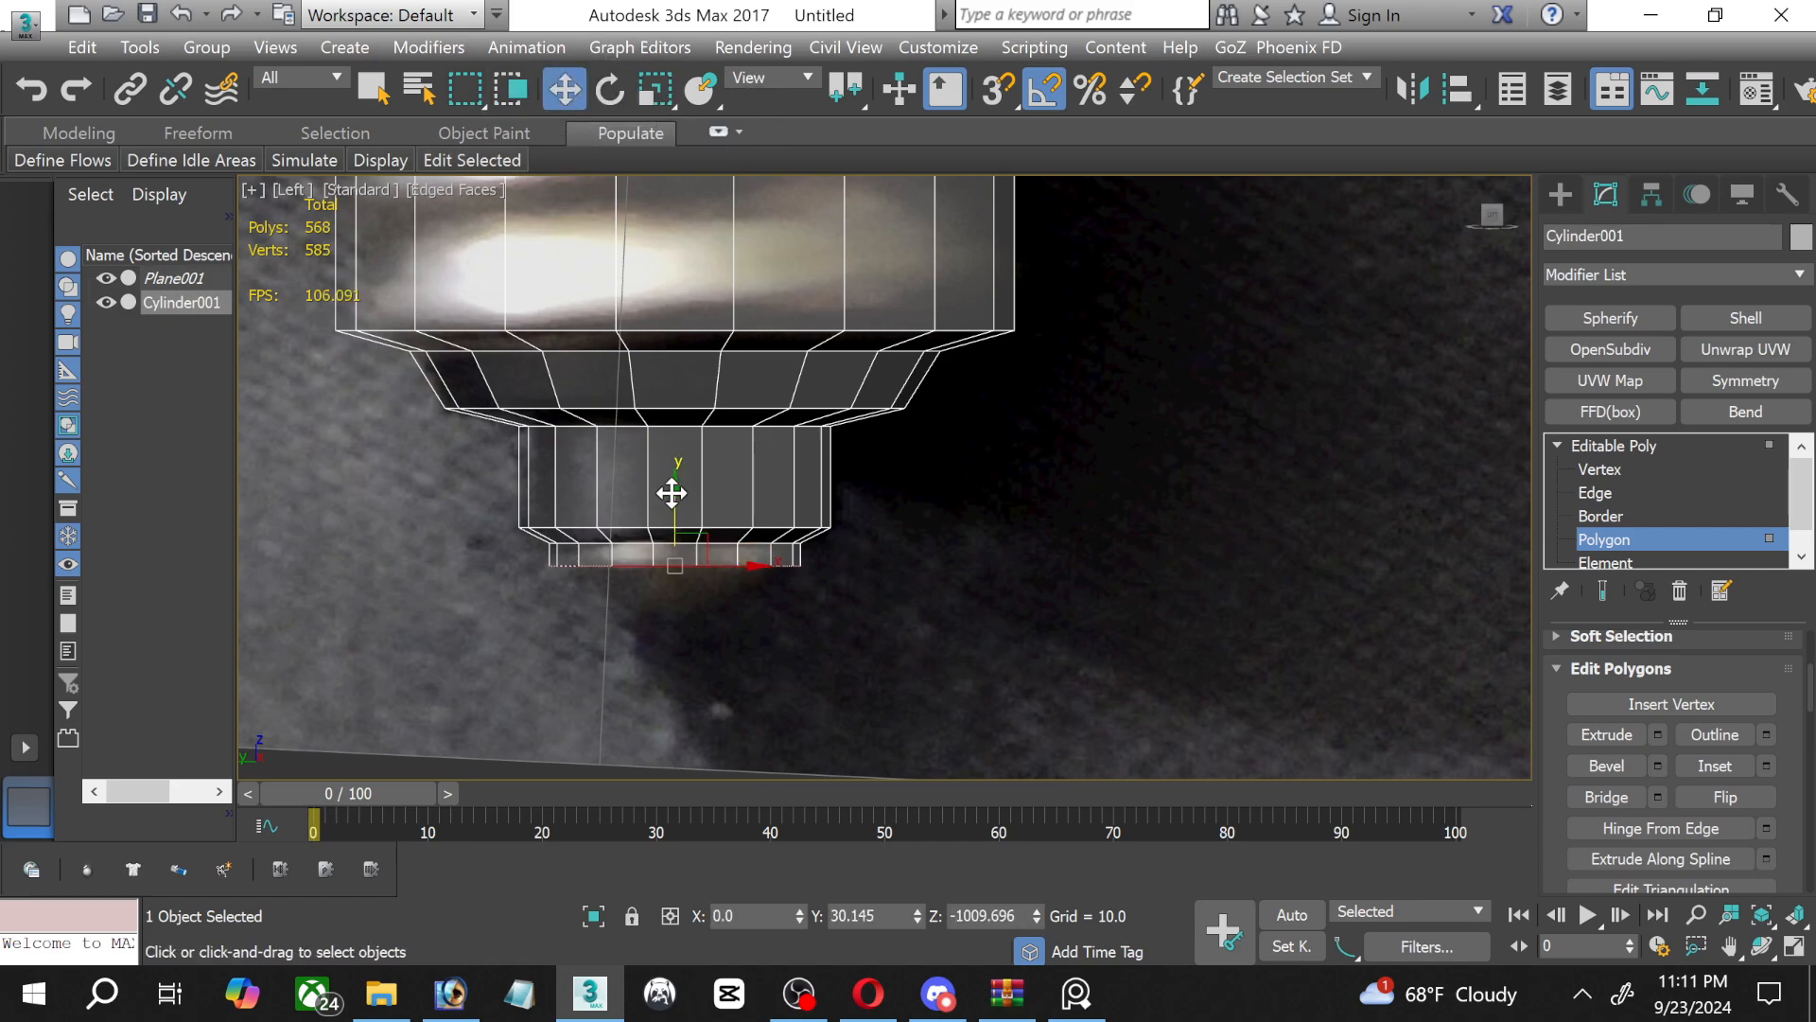
pyautogui.moveTo(675, 488); pyautogui.dragTo(672, 529)
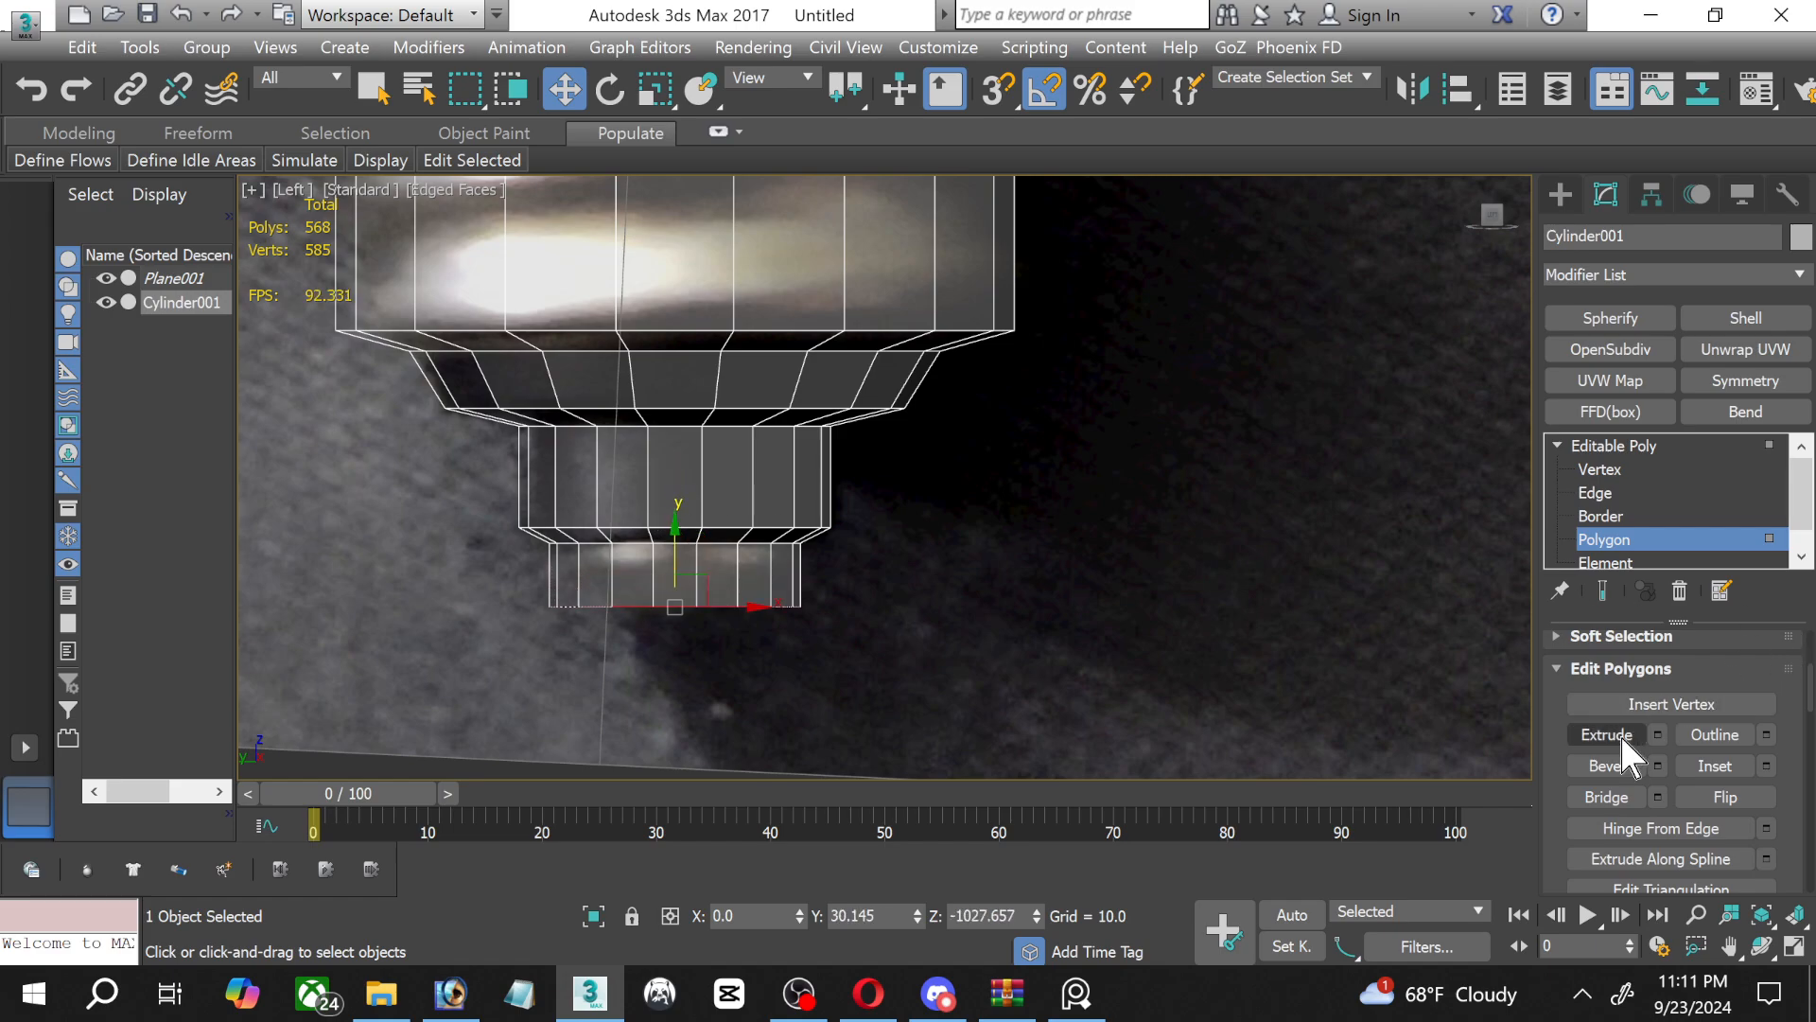
pyautogui.click(656, 91)
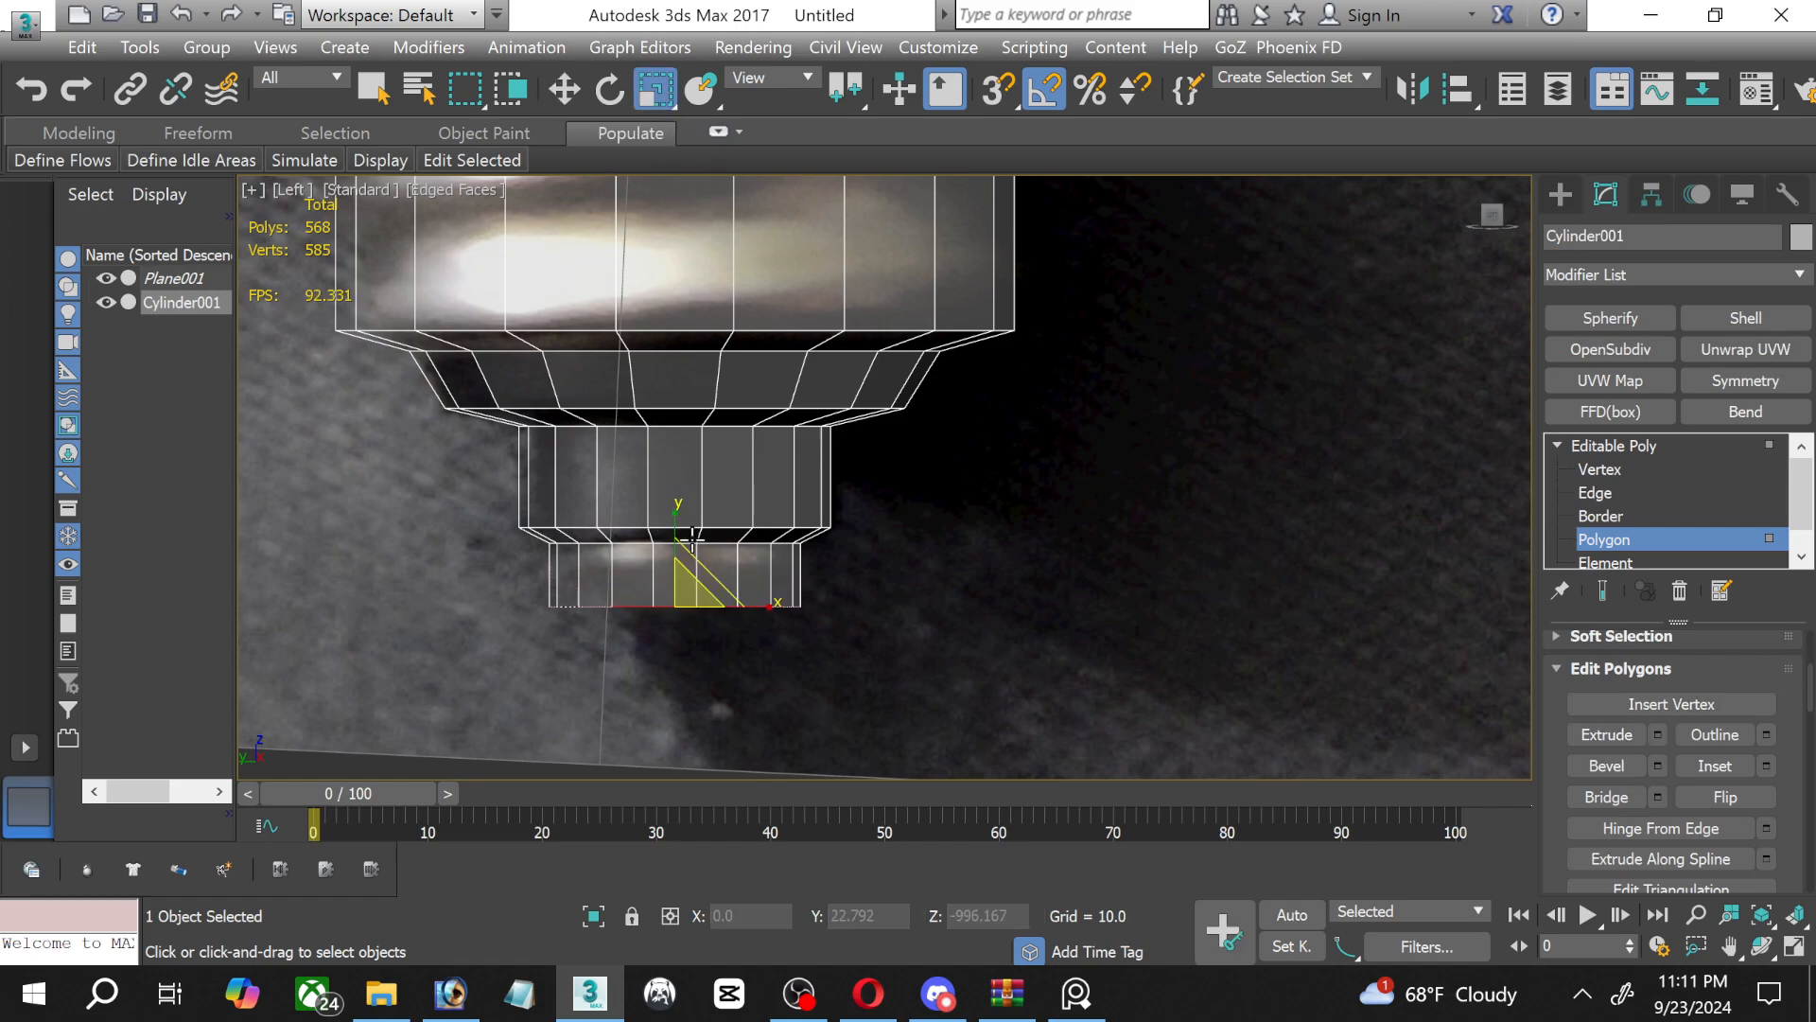
pyautogui.moveTo(697, 603); pyautogui.dragTo(700, 638)
# Extrude the contact tip's end polygon by 10 and shape it into a shallow end bevel, narrower and just below the tip.
pyautogui.click(1658, 735)
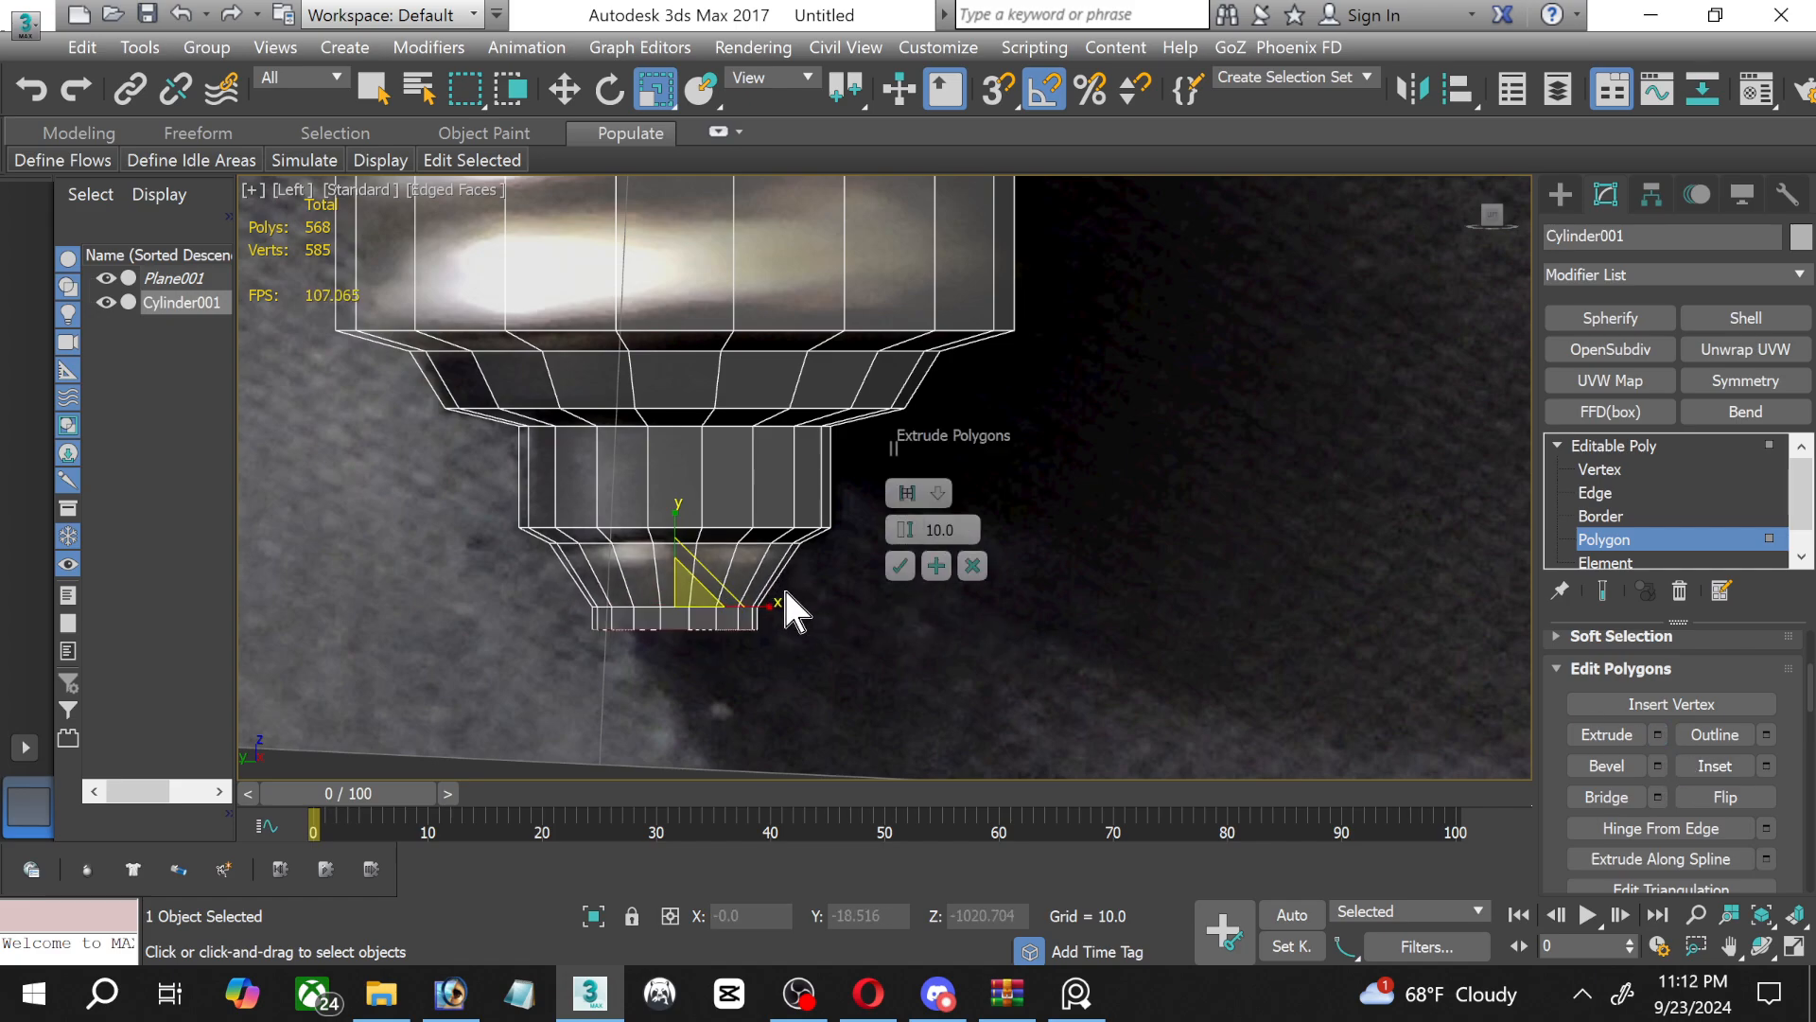
pyautogui.click(899, 566)
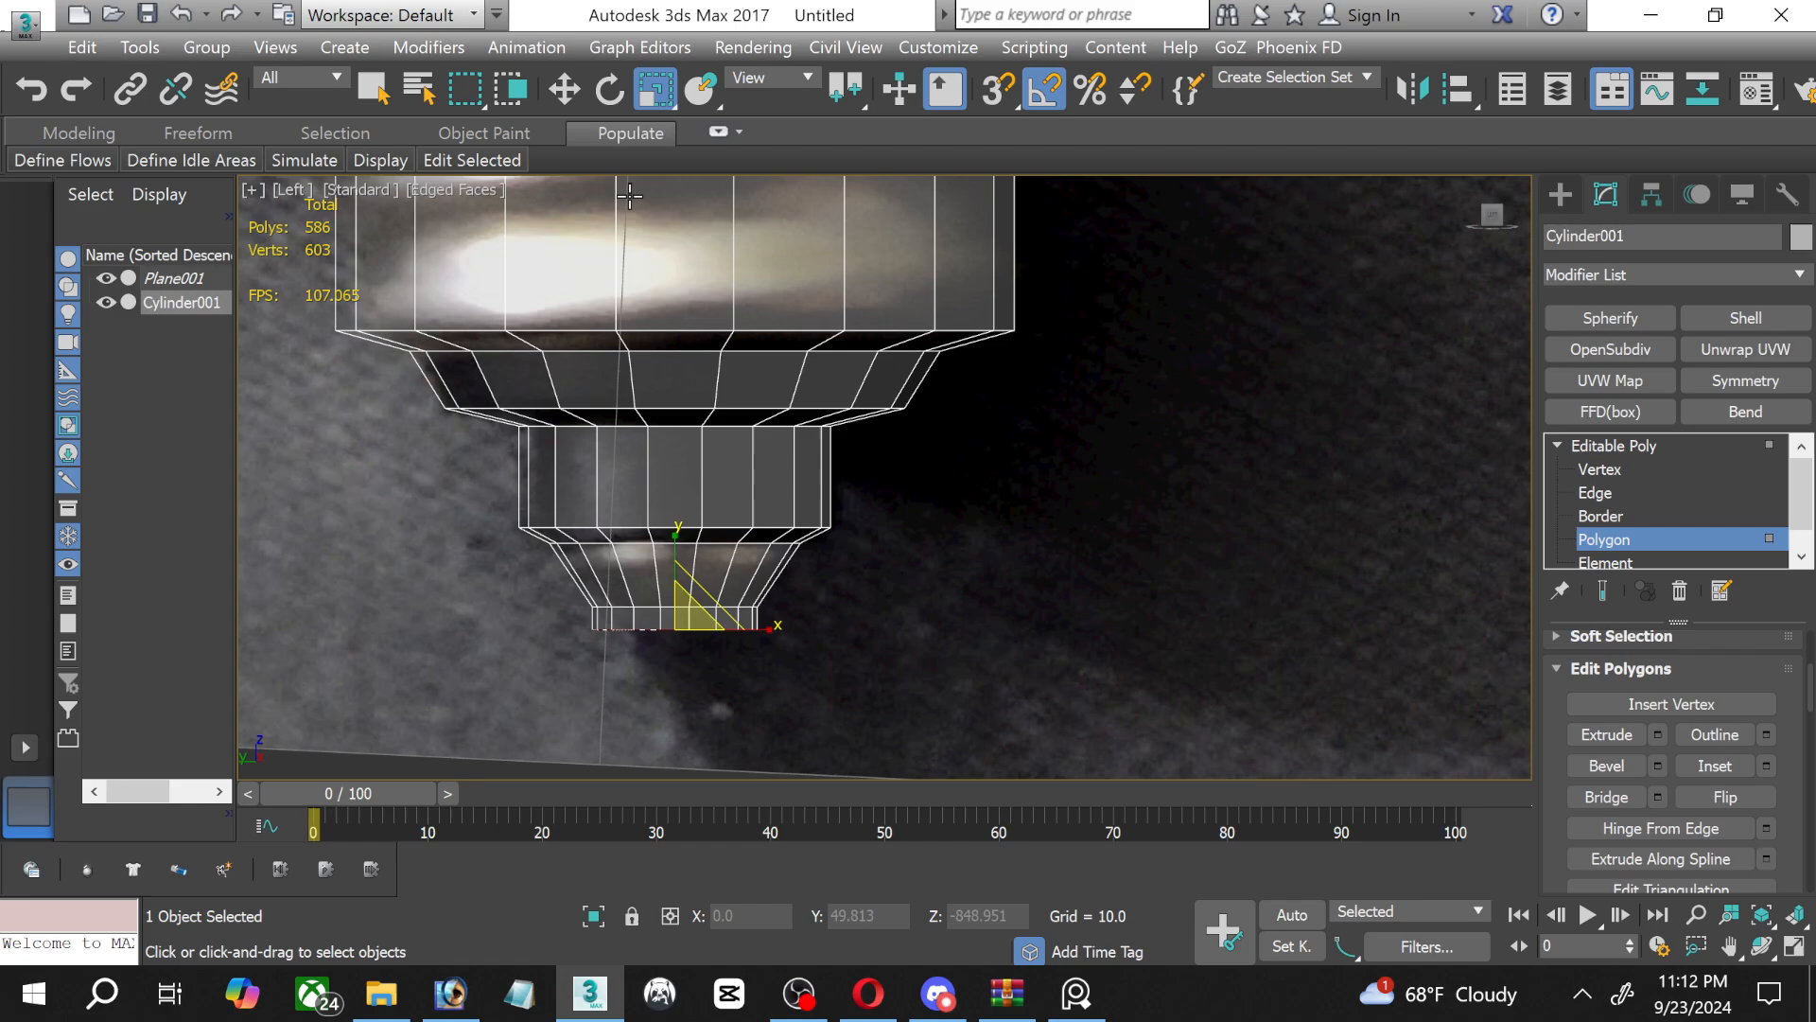
pyautogui.click(564, 88)
pyautogui.moveTo(677, 571); pyautogui.dragTo(678, 611)
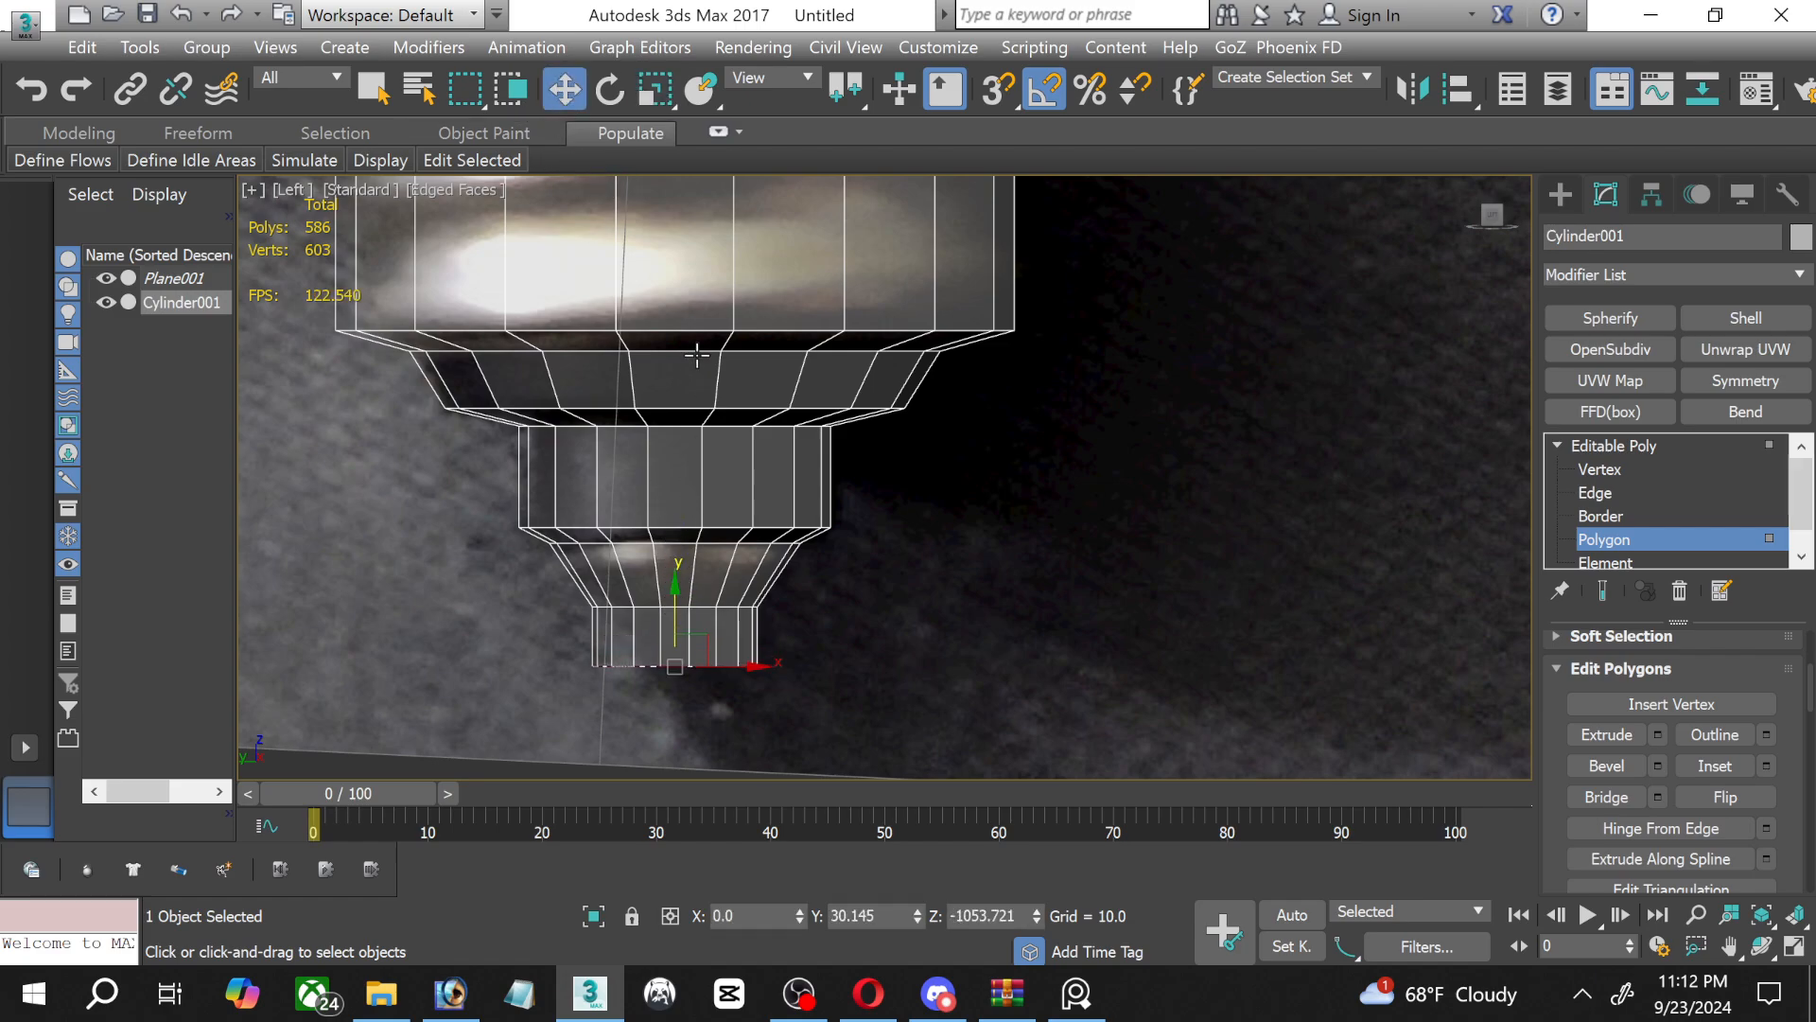
pyautogui.click(654, 88)
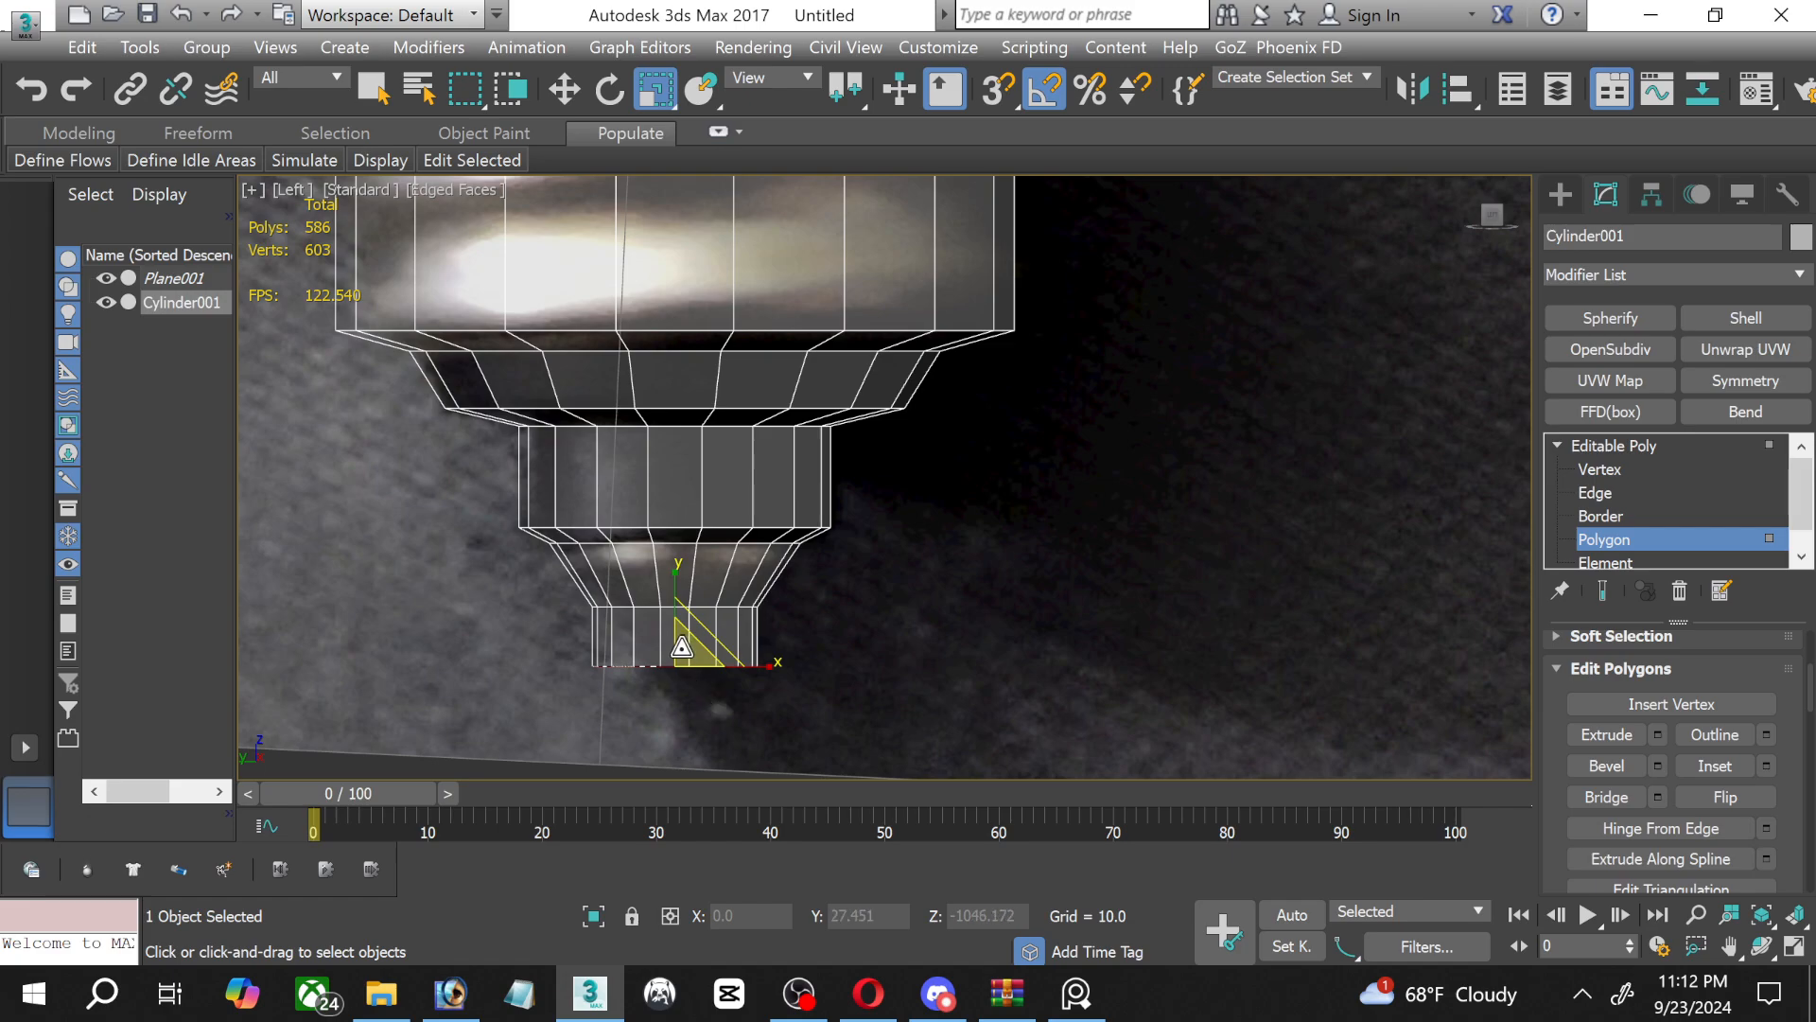
pyautogui.moveTo(681, 647); pyautogui.dragTo(673, 711)
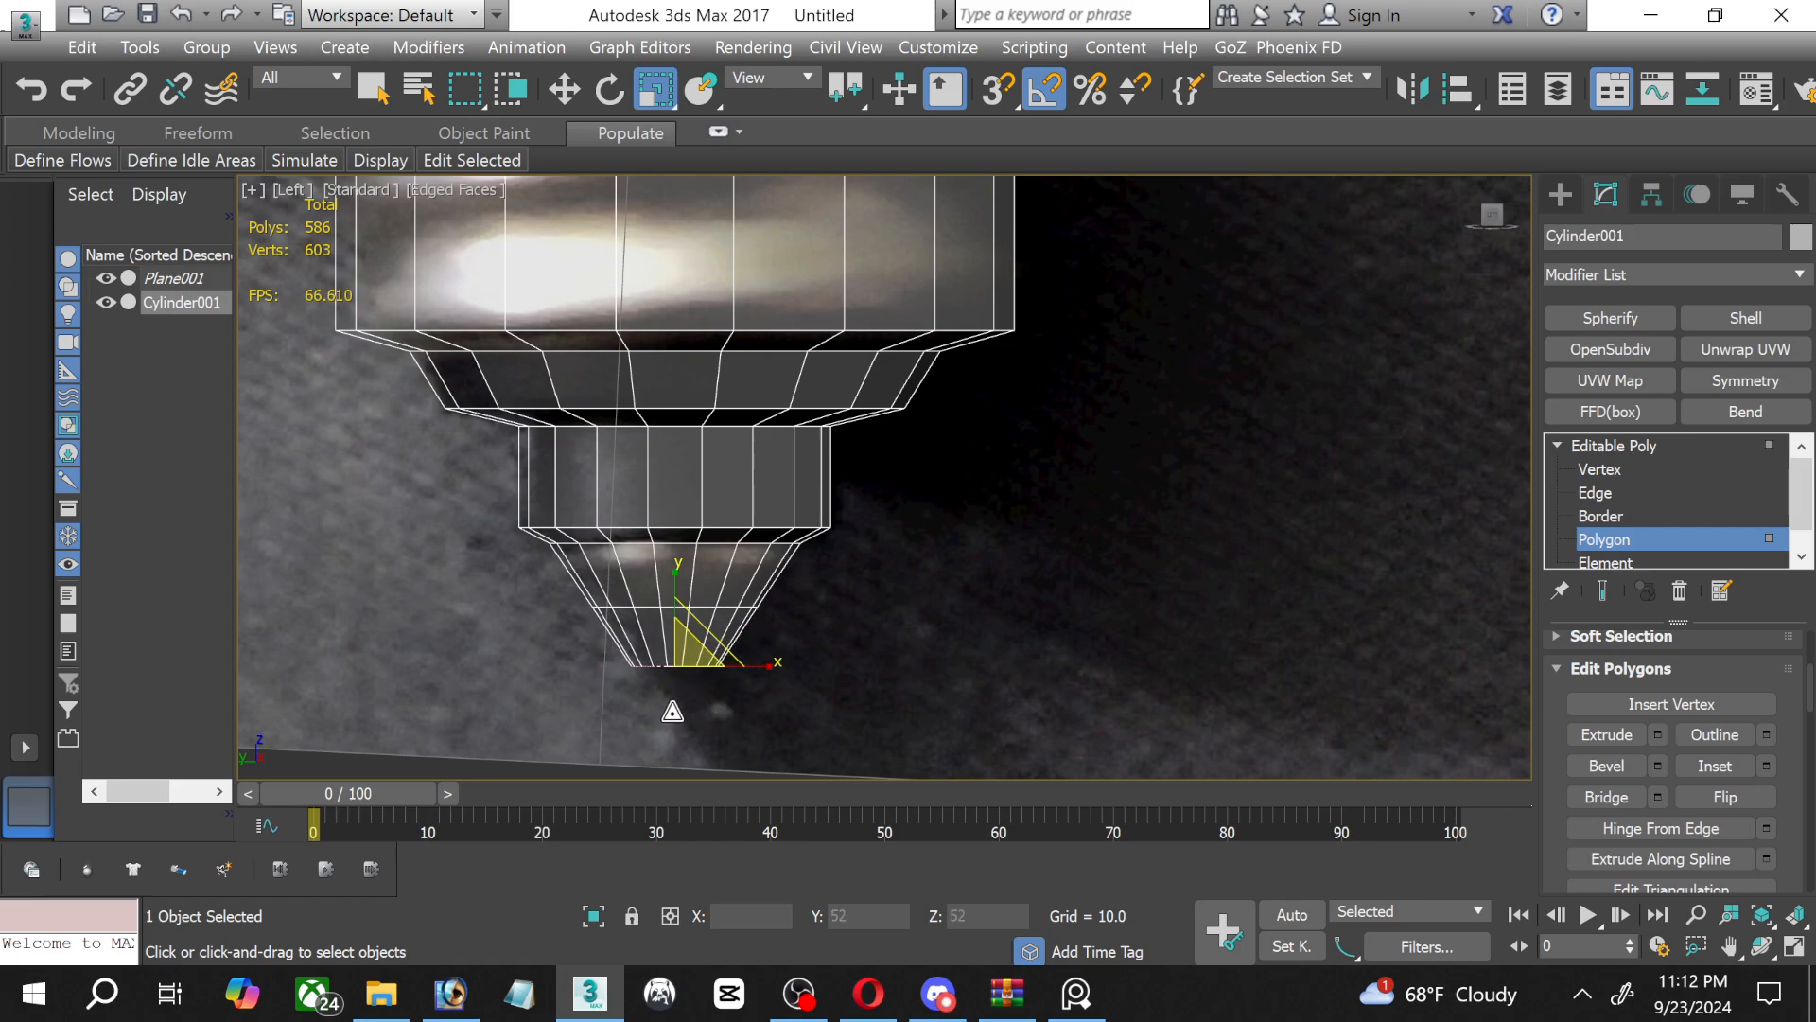
pyautogui.click(565, 88)
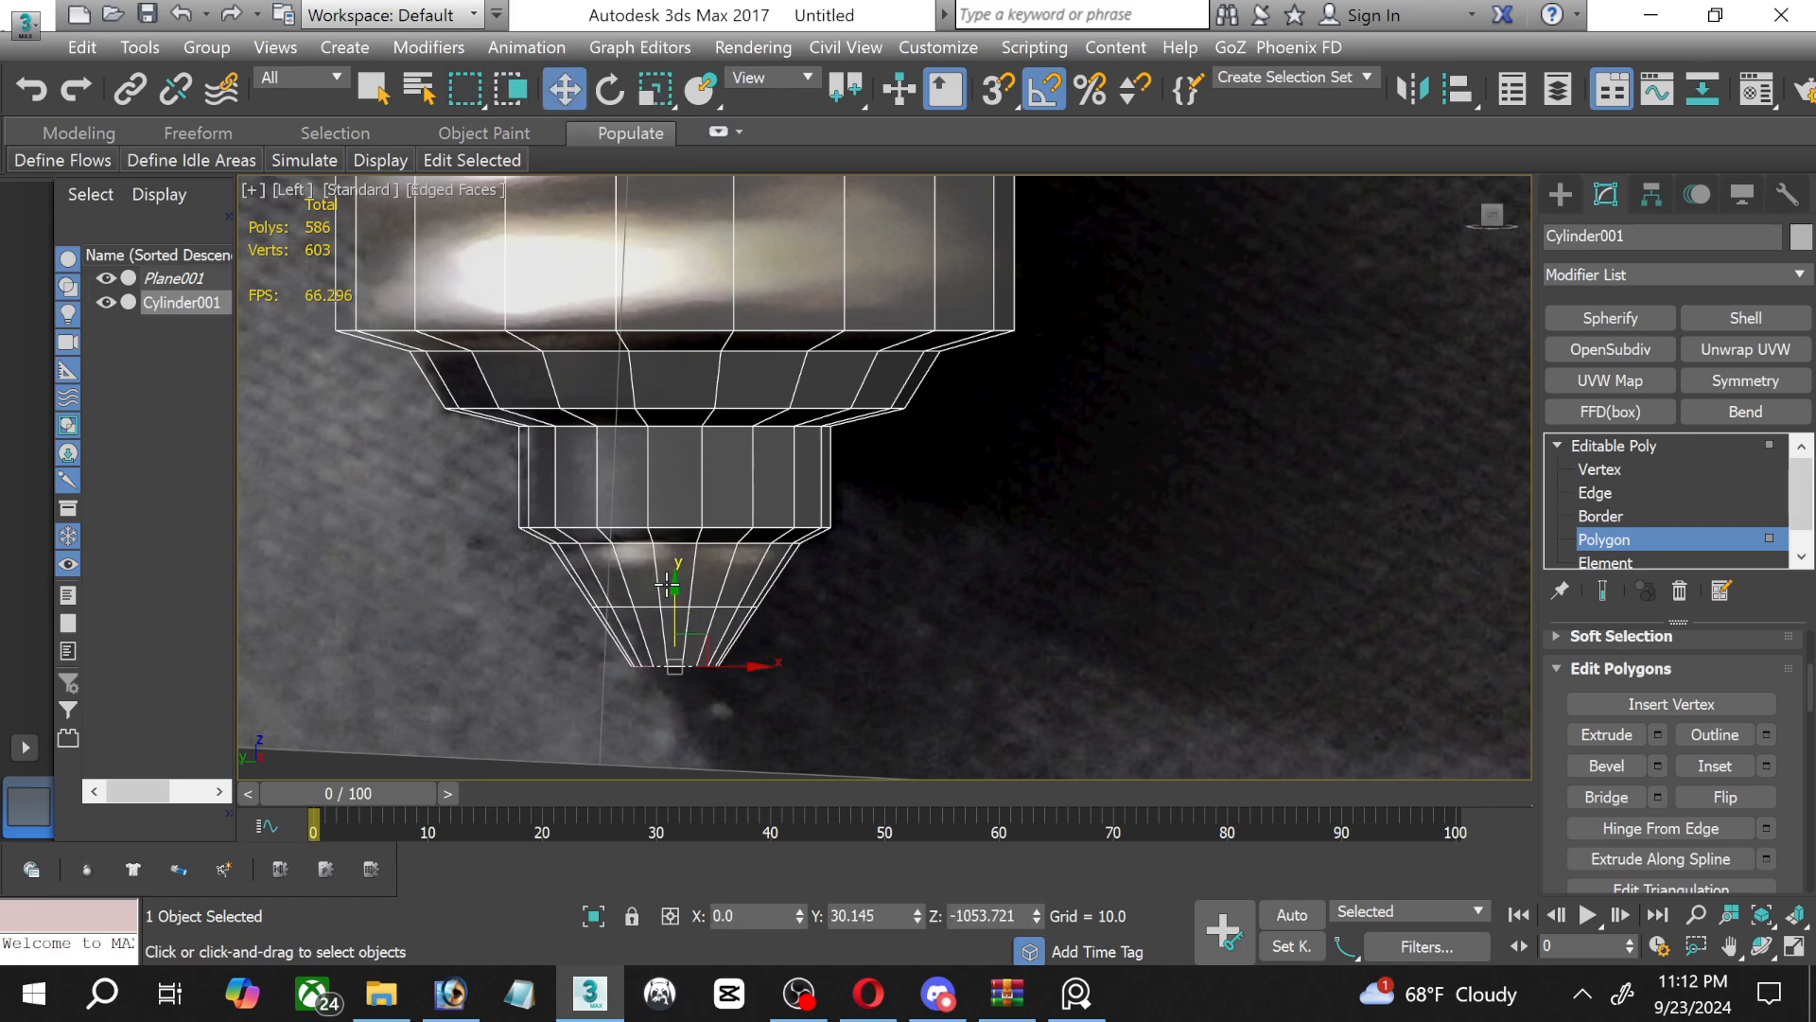
pyautogui.moveTo(672, 598); pyautogui.dragTo(674, 556)
# Chamfer the edge loop where the contact tip meets its end bevel by 5.173 with 2 segments.
pyautogui.click(1619, 472)
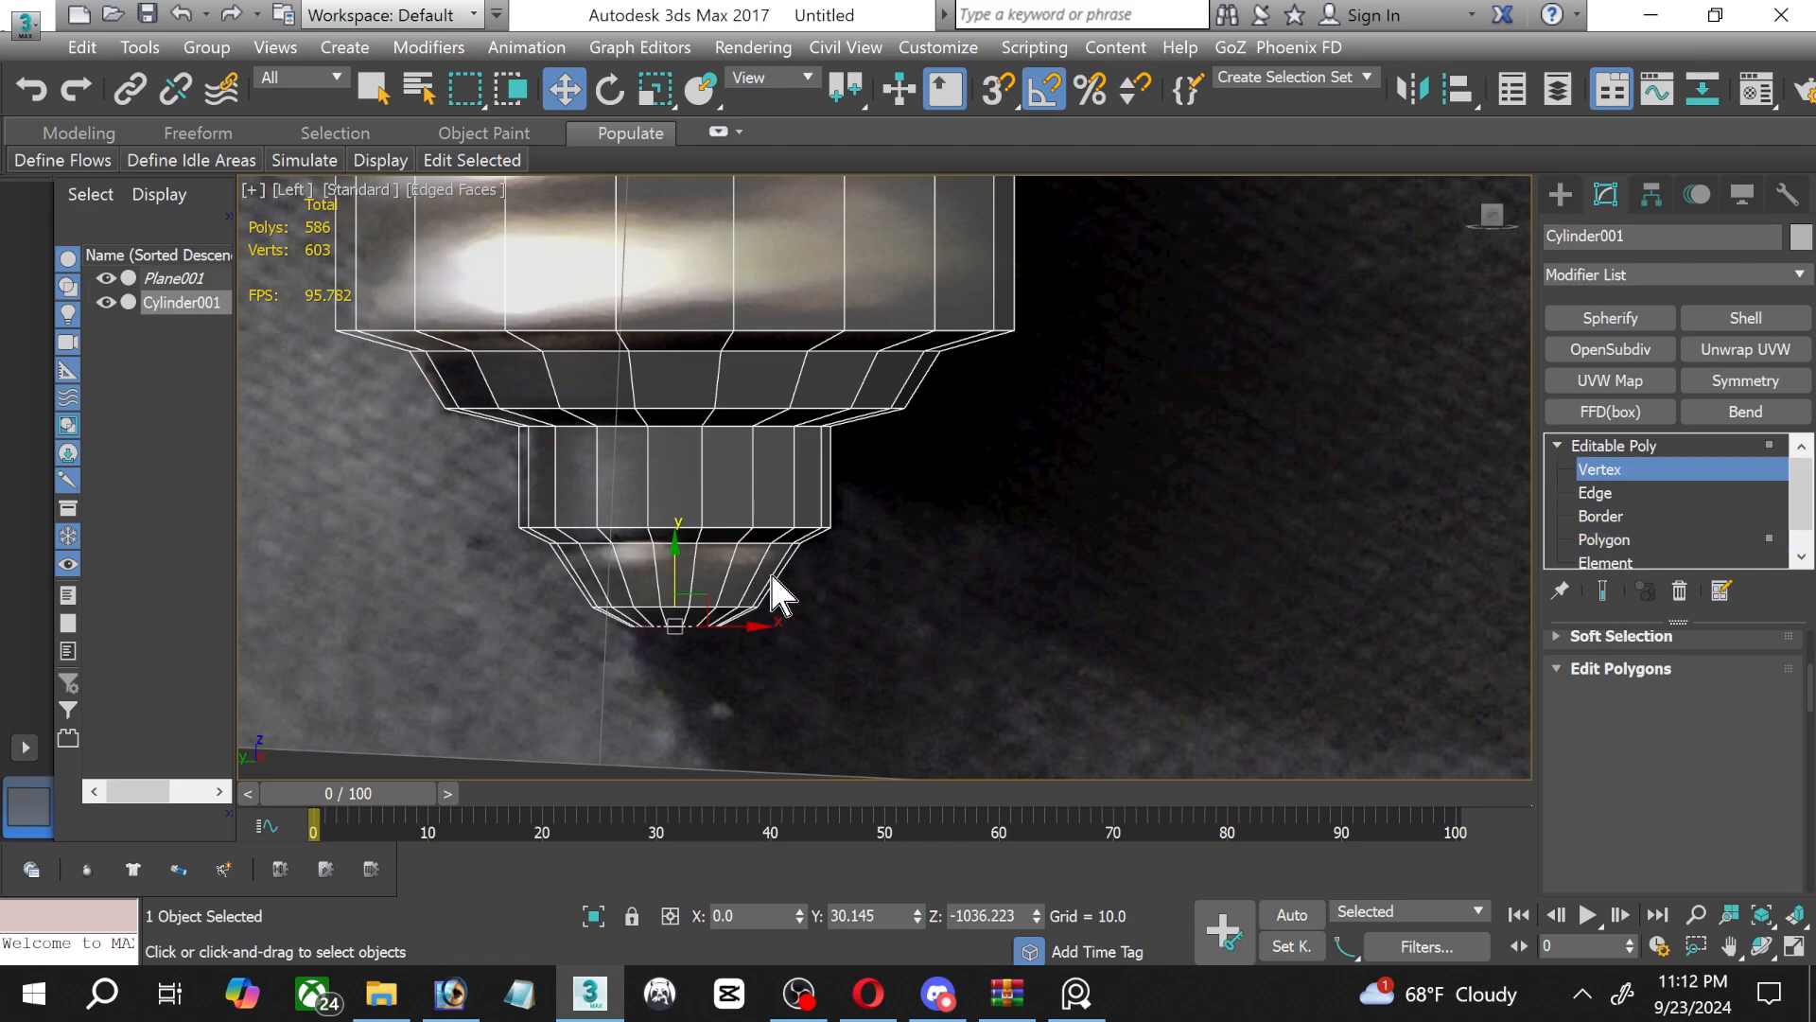
pyautogui.scroll(5, 702, 551)
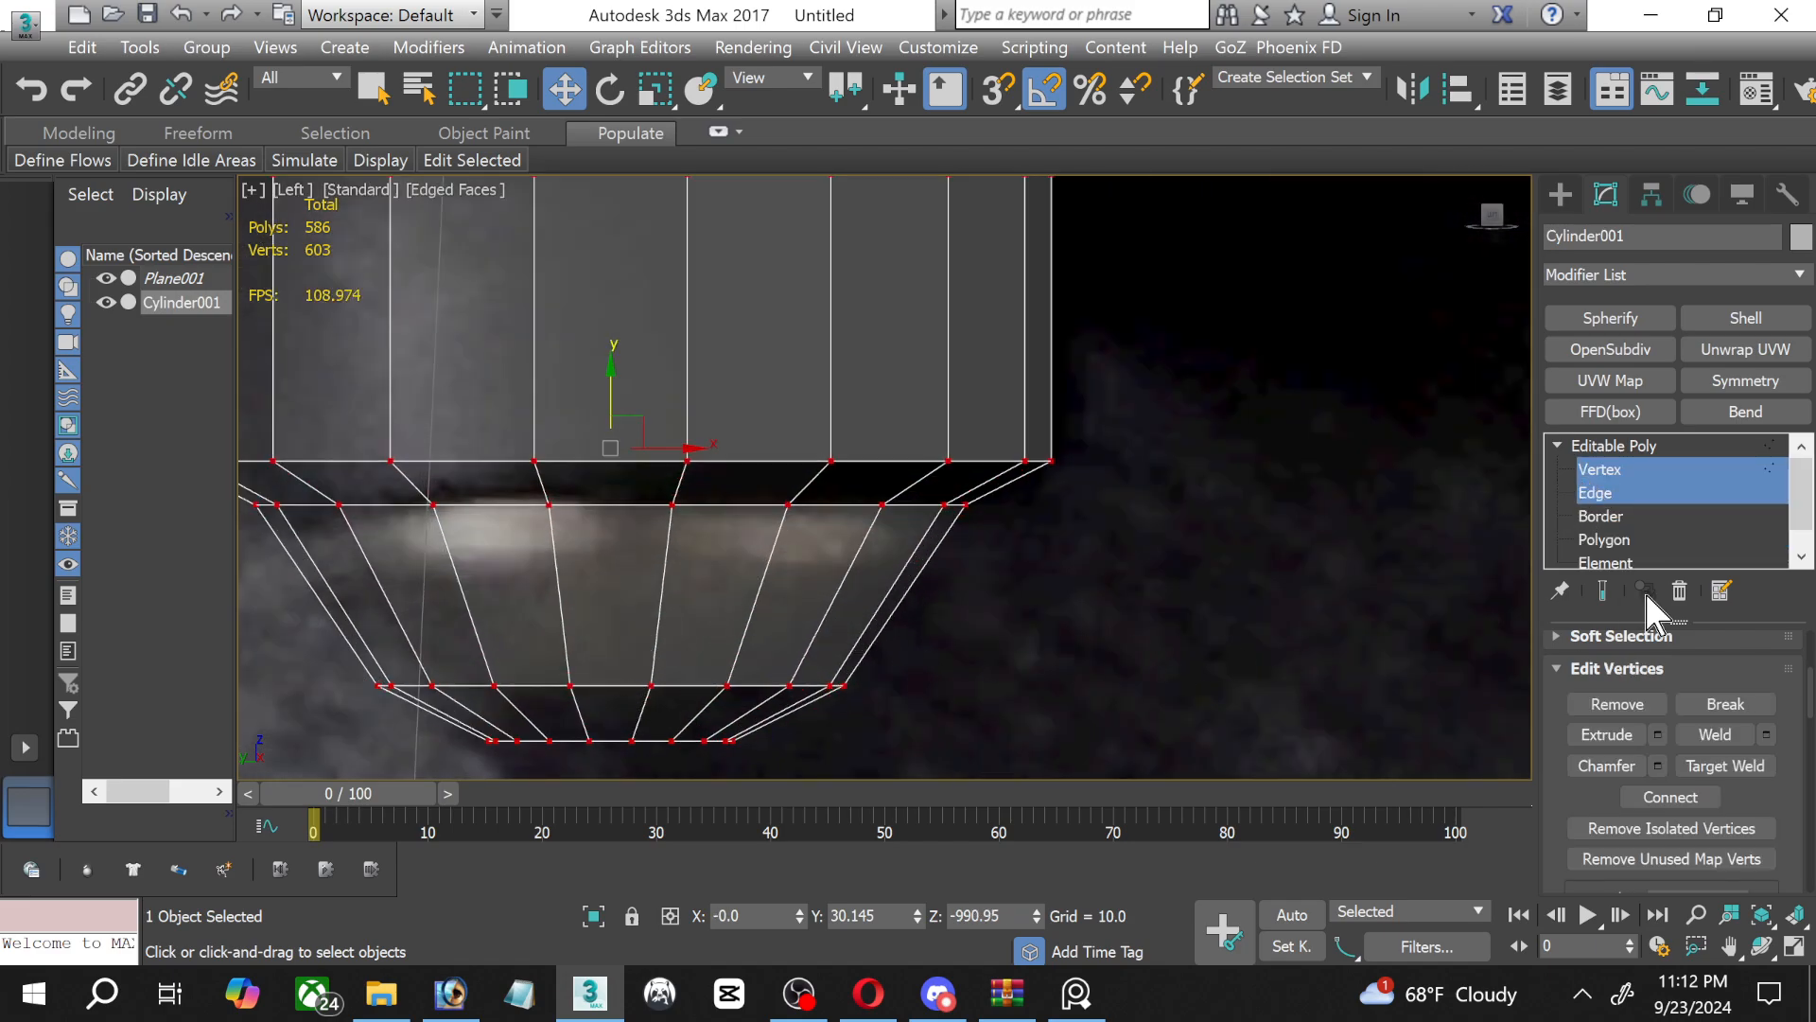
pyautogui.click(1613, 490)
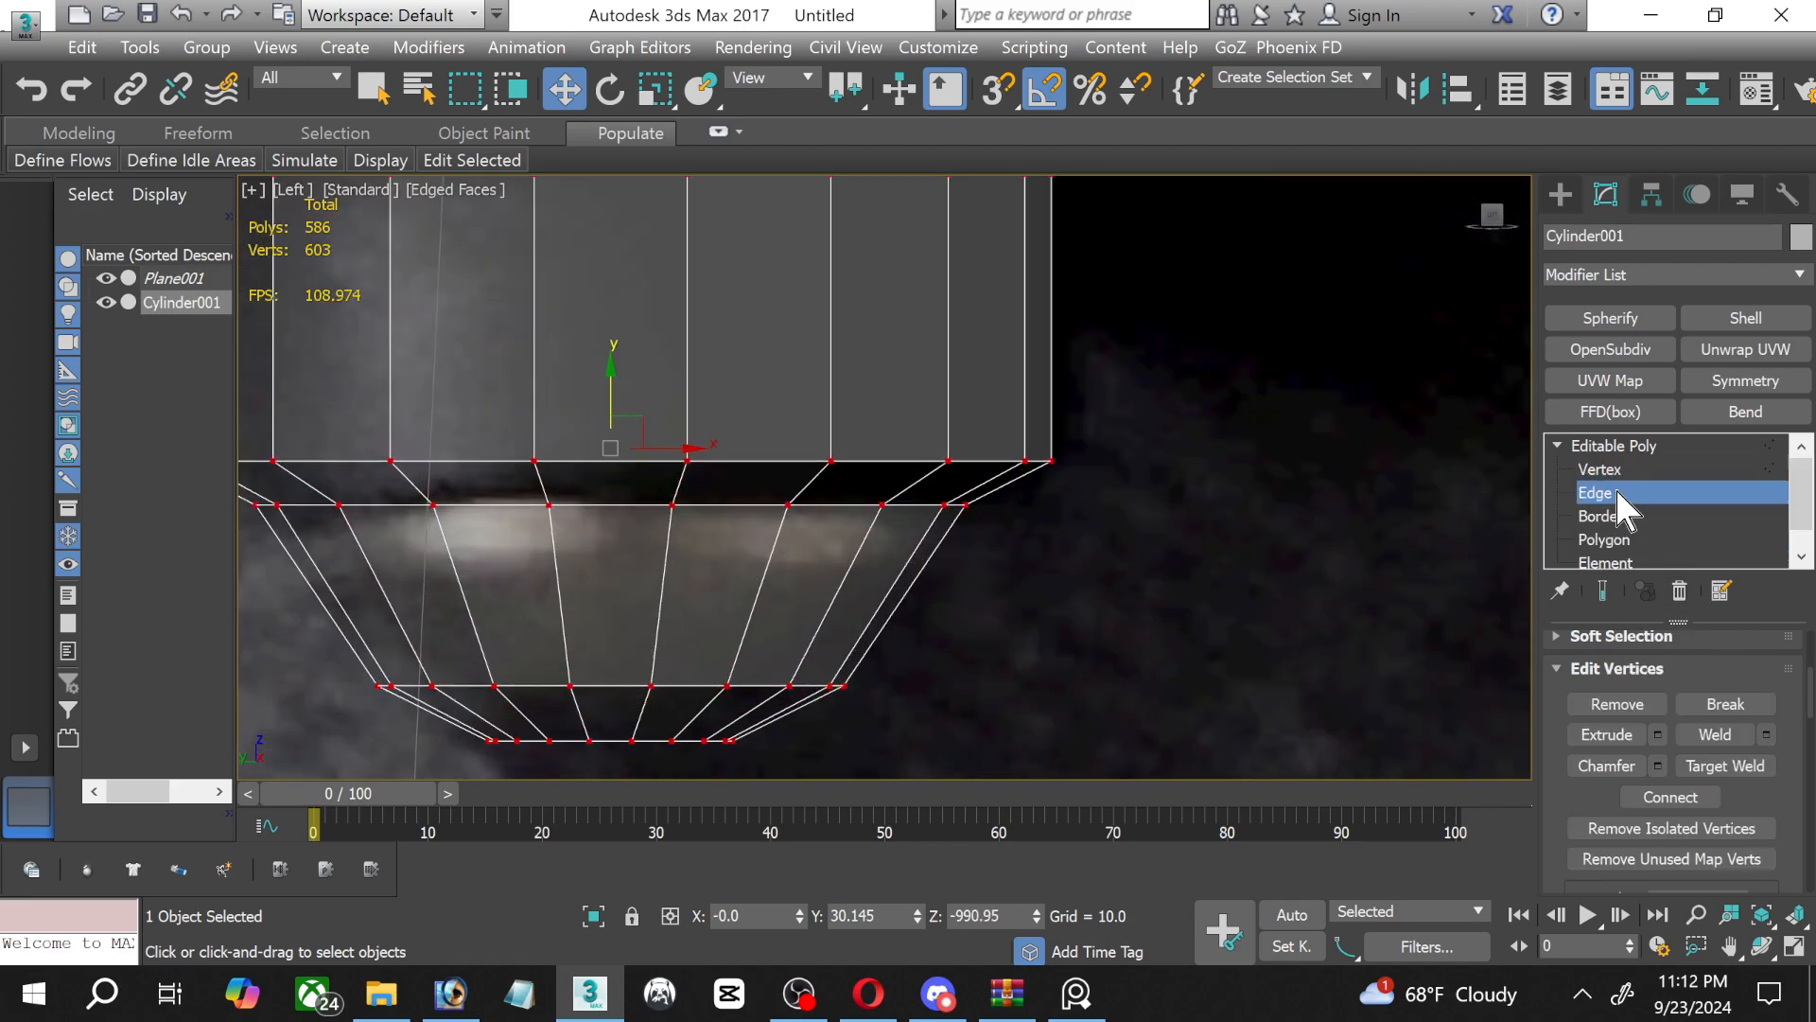
pyautogui.click(605, 684)
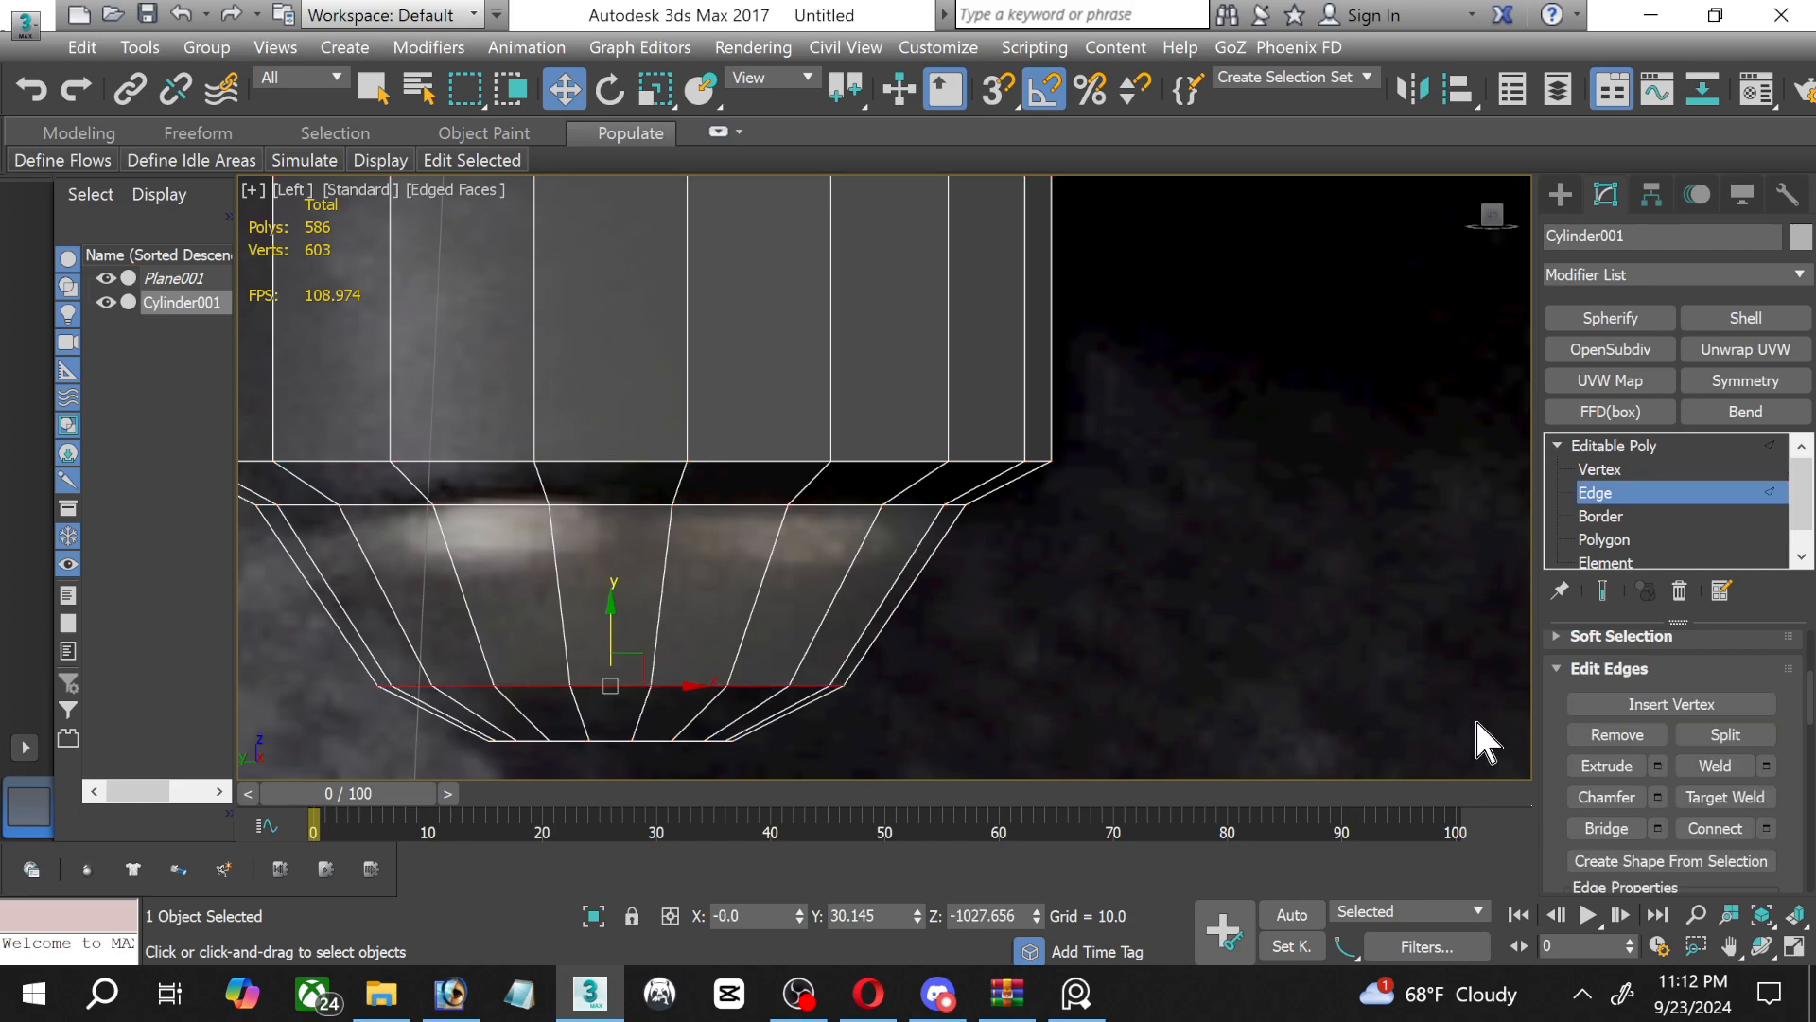
pyautogui.click(1657, 796)
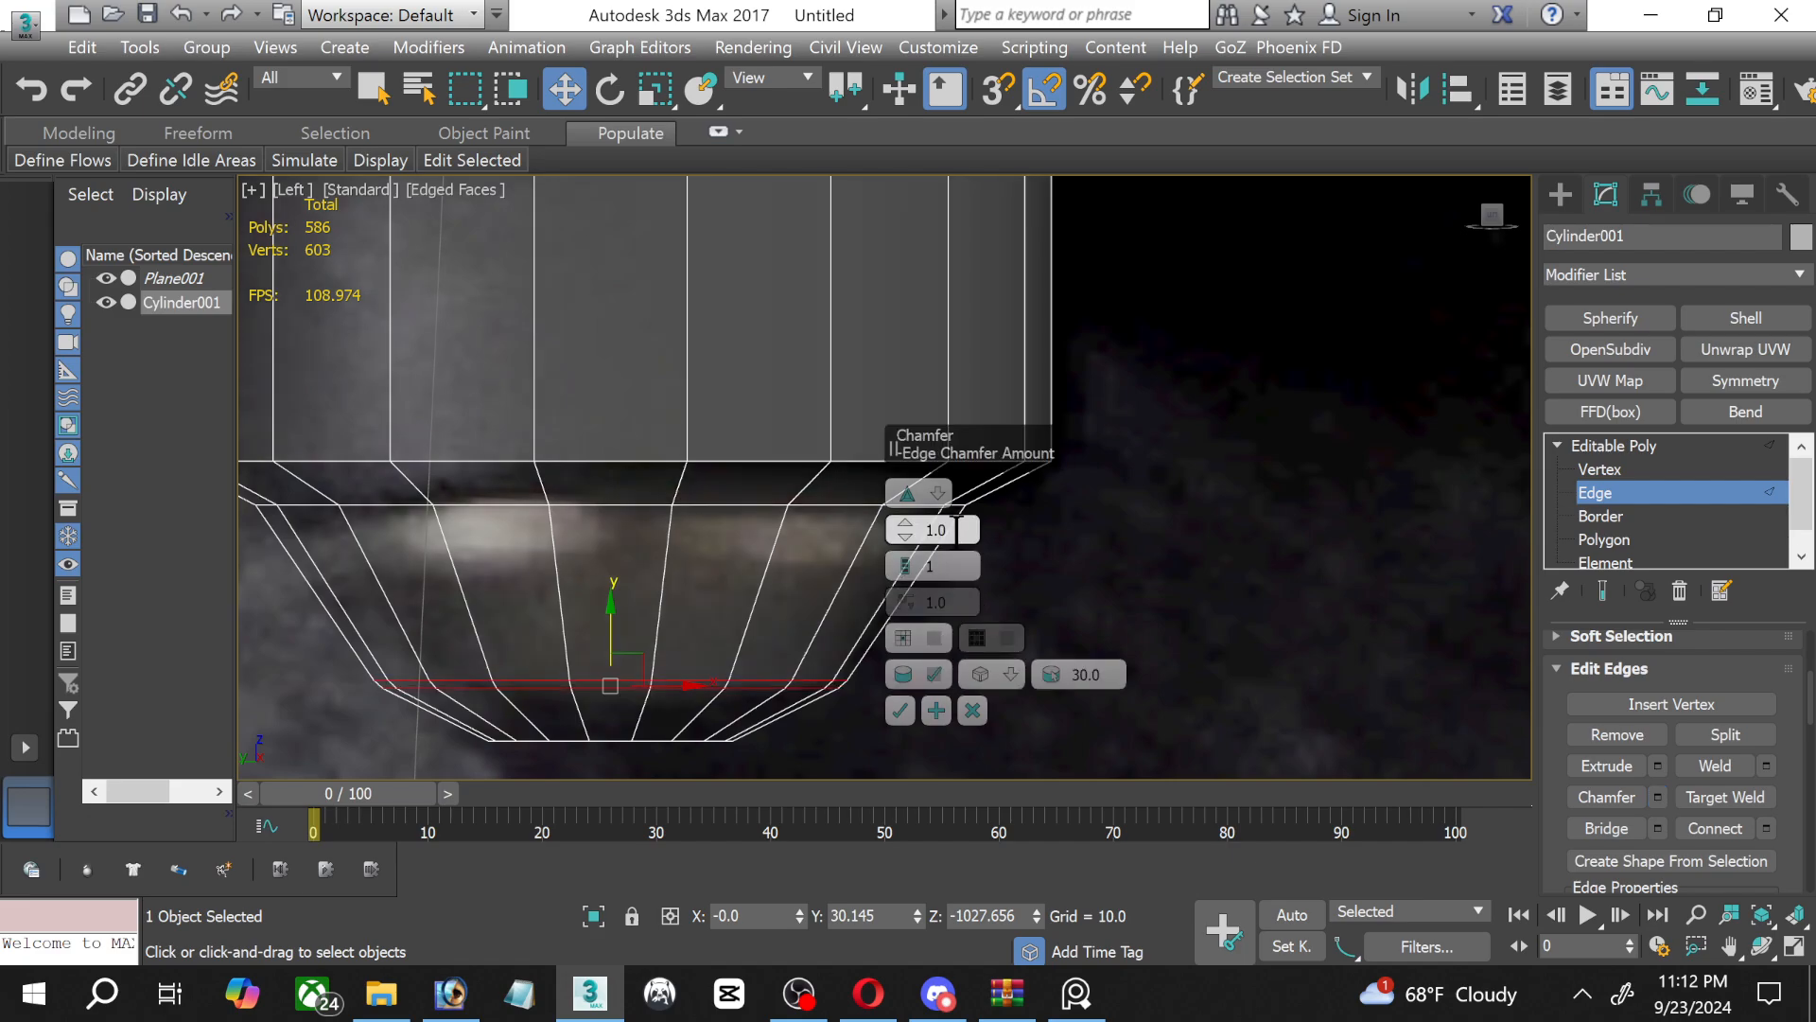
pyautogui.click(904, 558)
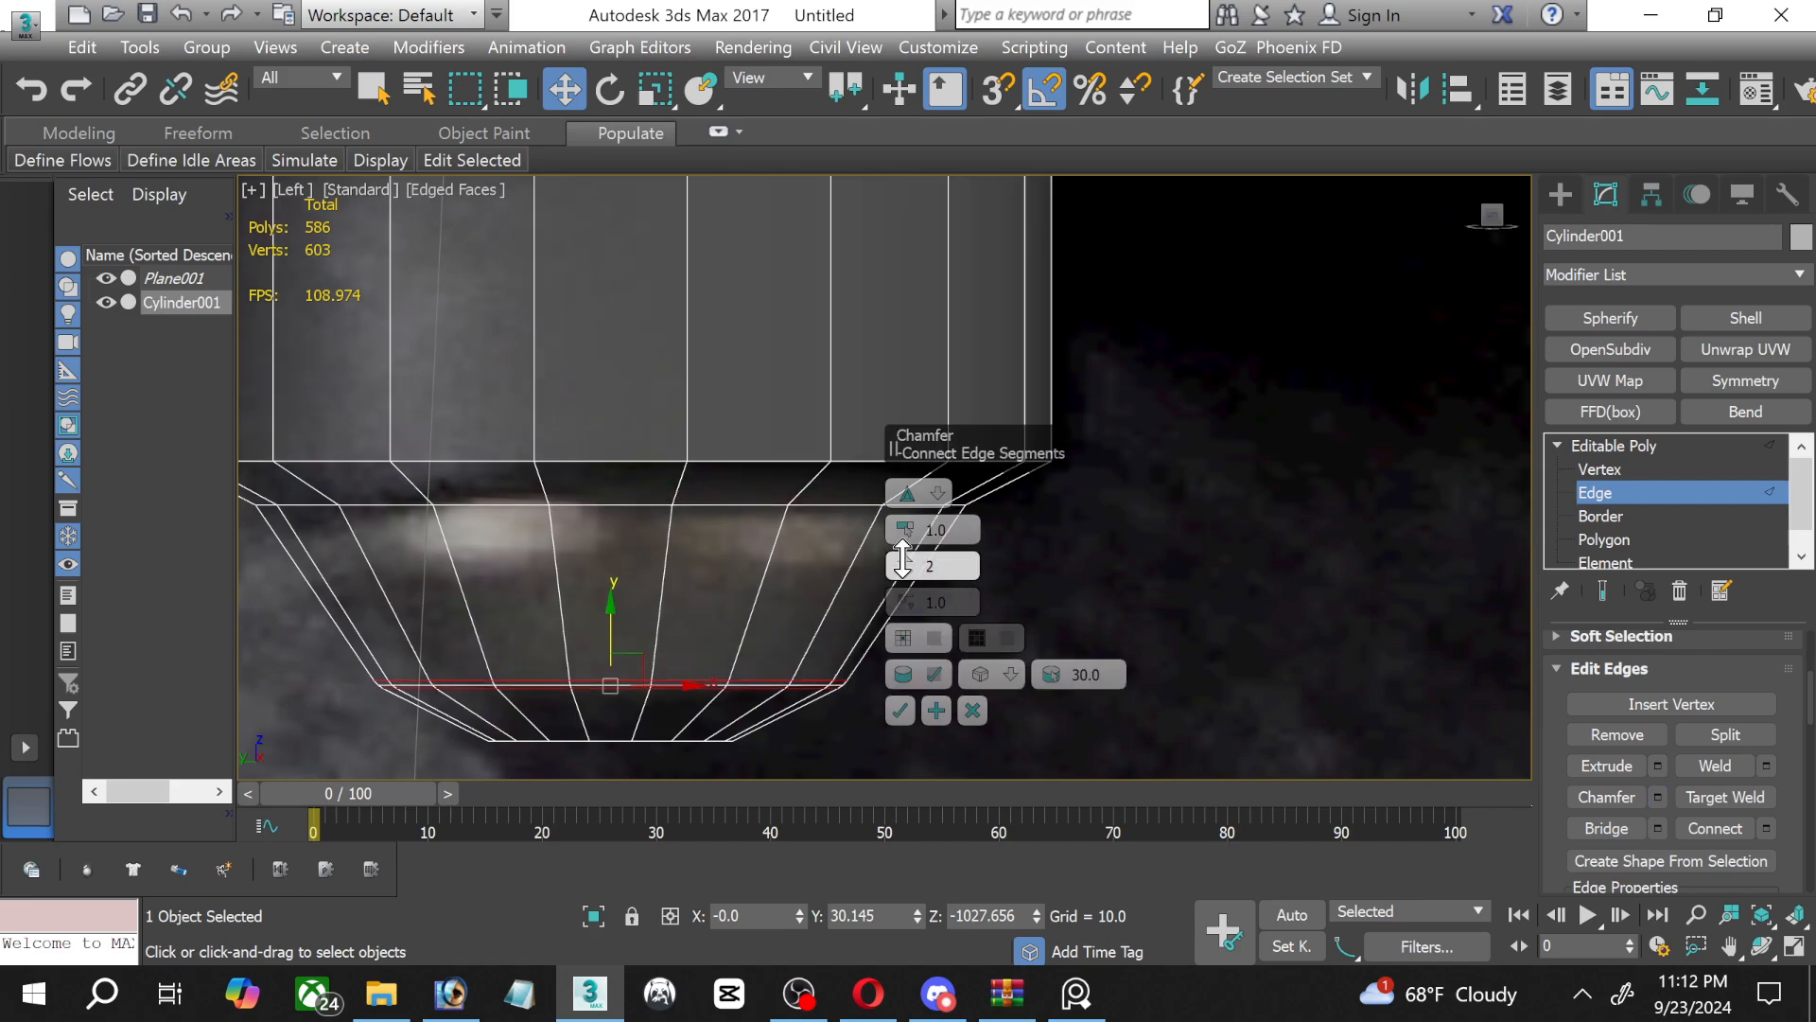
pyautogui.moveTo(912, 529); pyautogui.dragTo(896, 504)
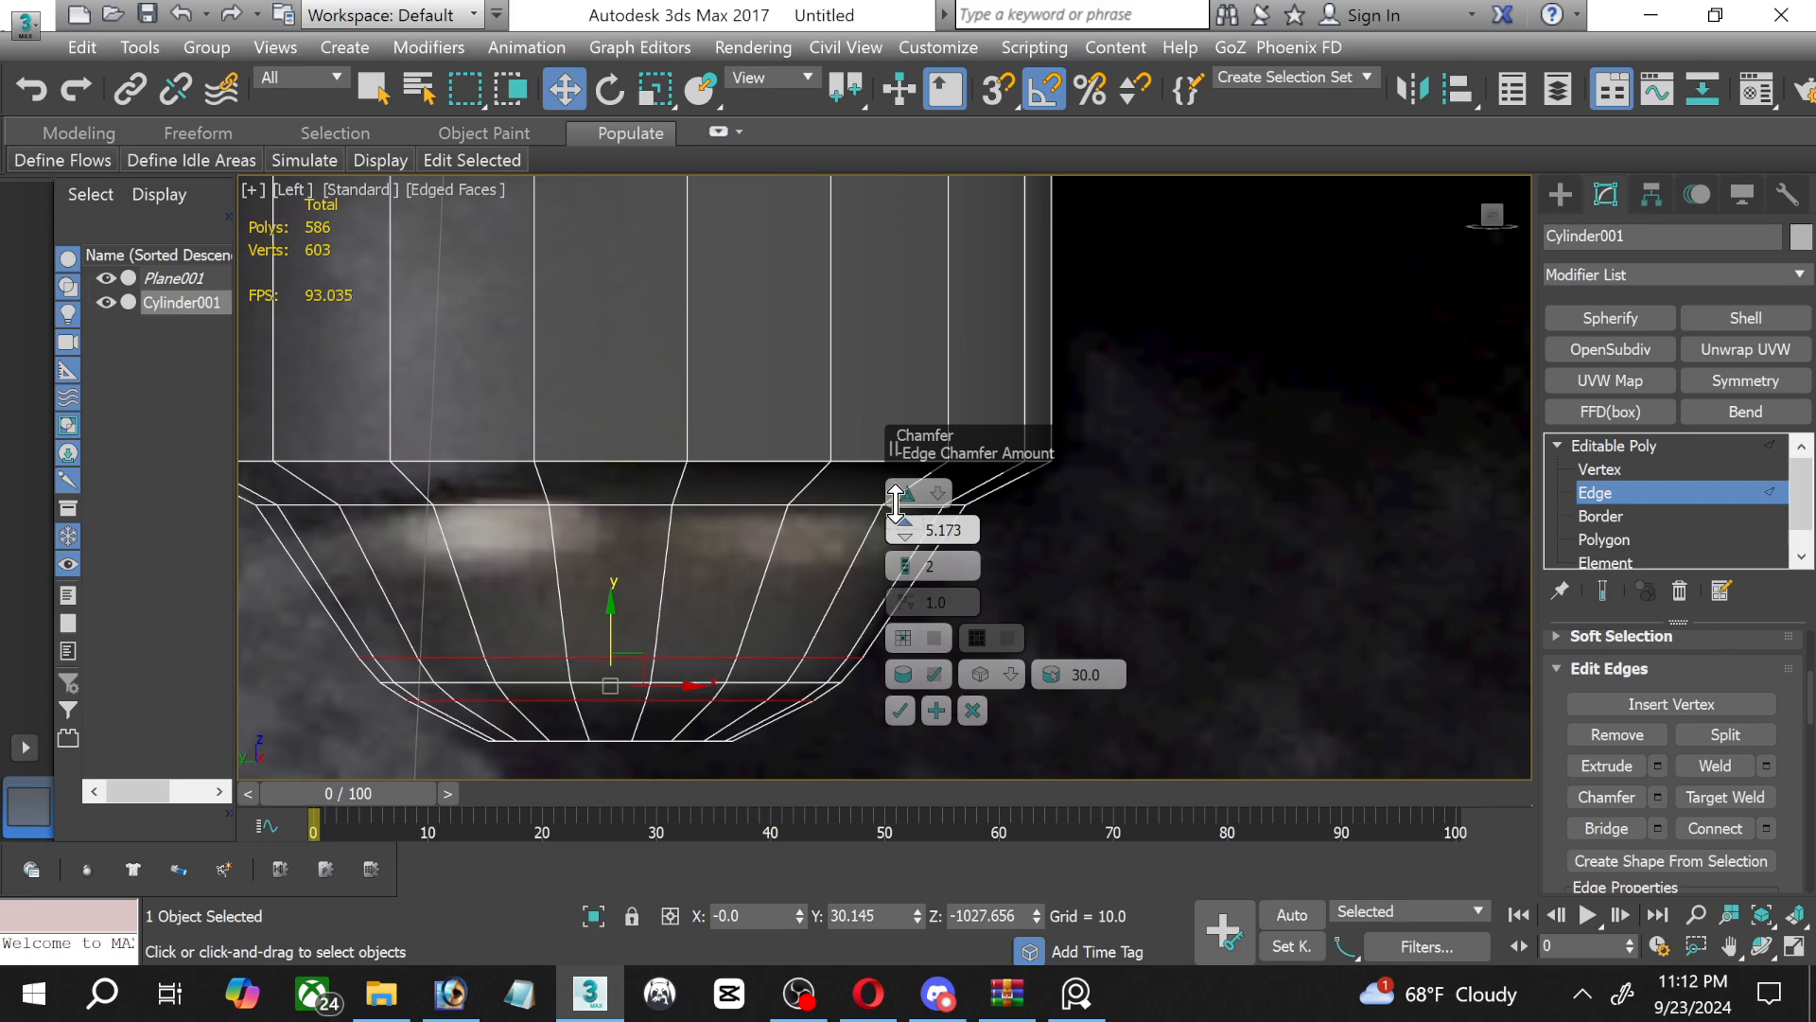
pyautogui.click(900, 711)
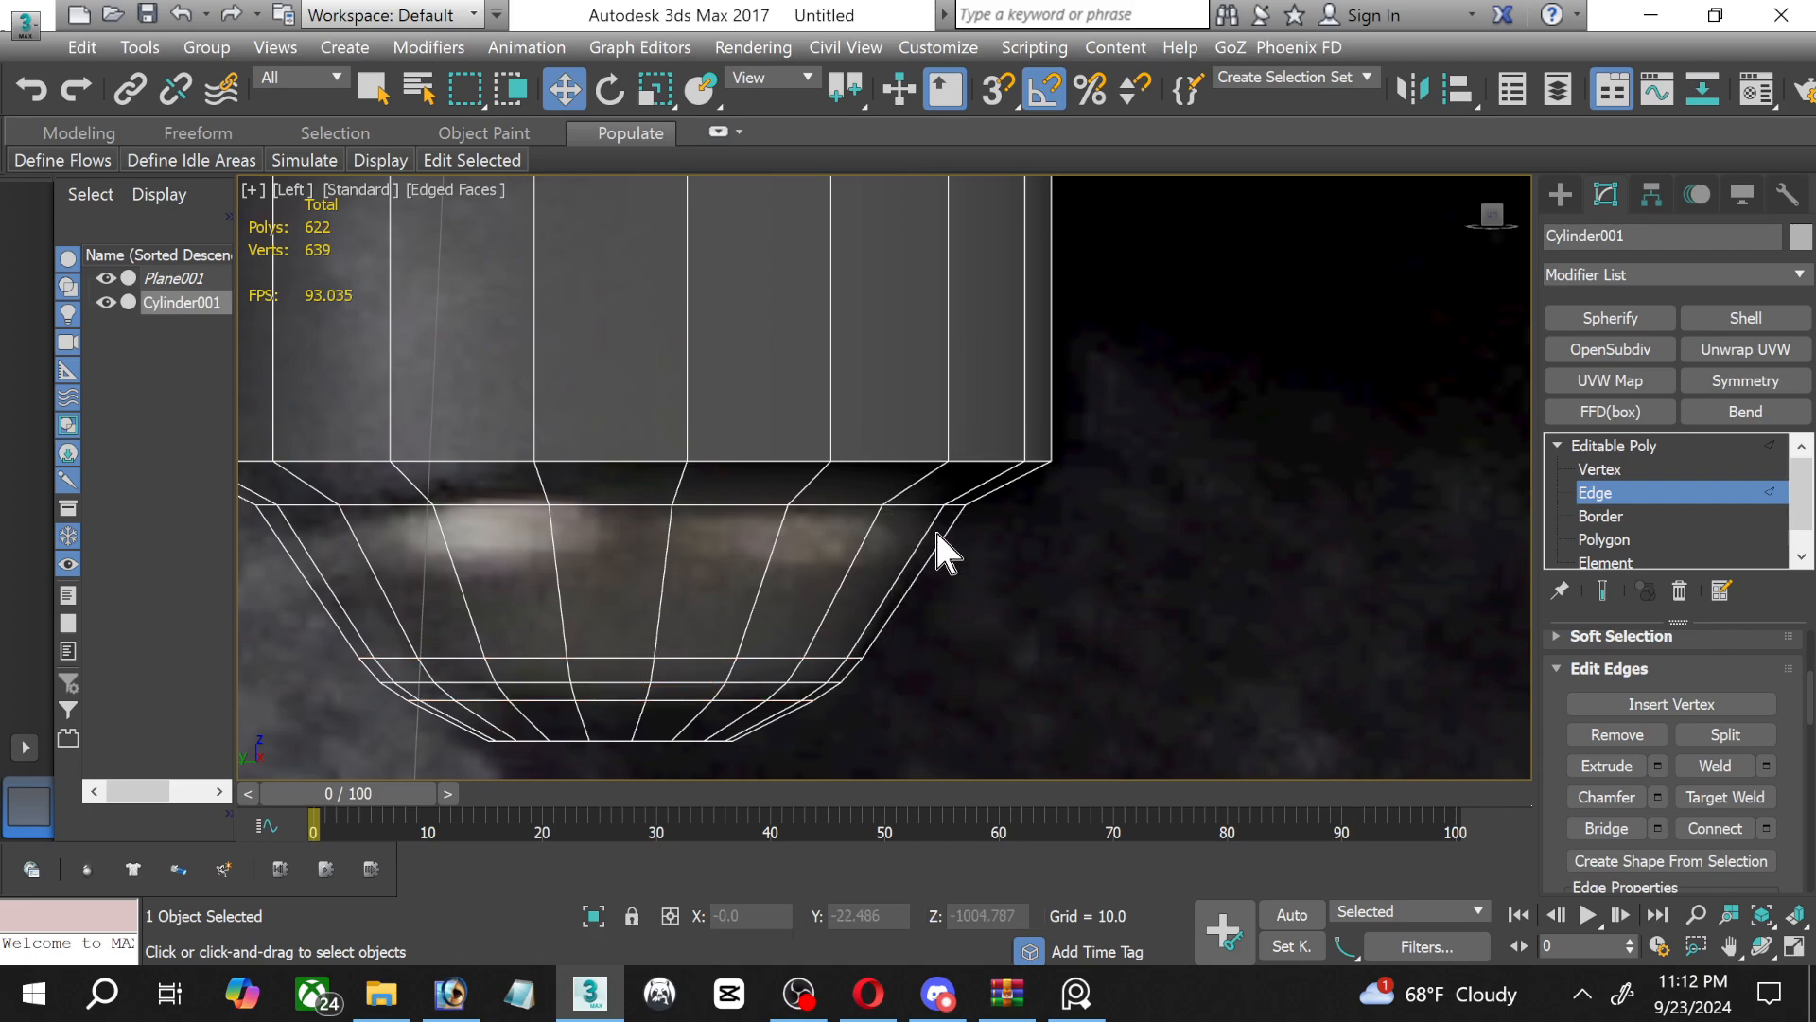
# Chamfer the edge loop at the lower end of the straight neck by 1.33 with 2 segments.
pyautogui.moveTo(714, 514); pyautogui.dragTo(773, 589, button='middle')
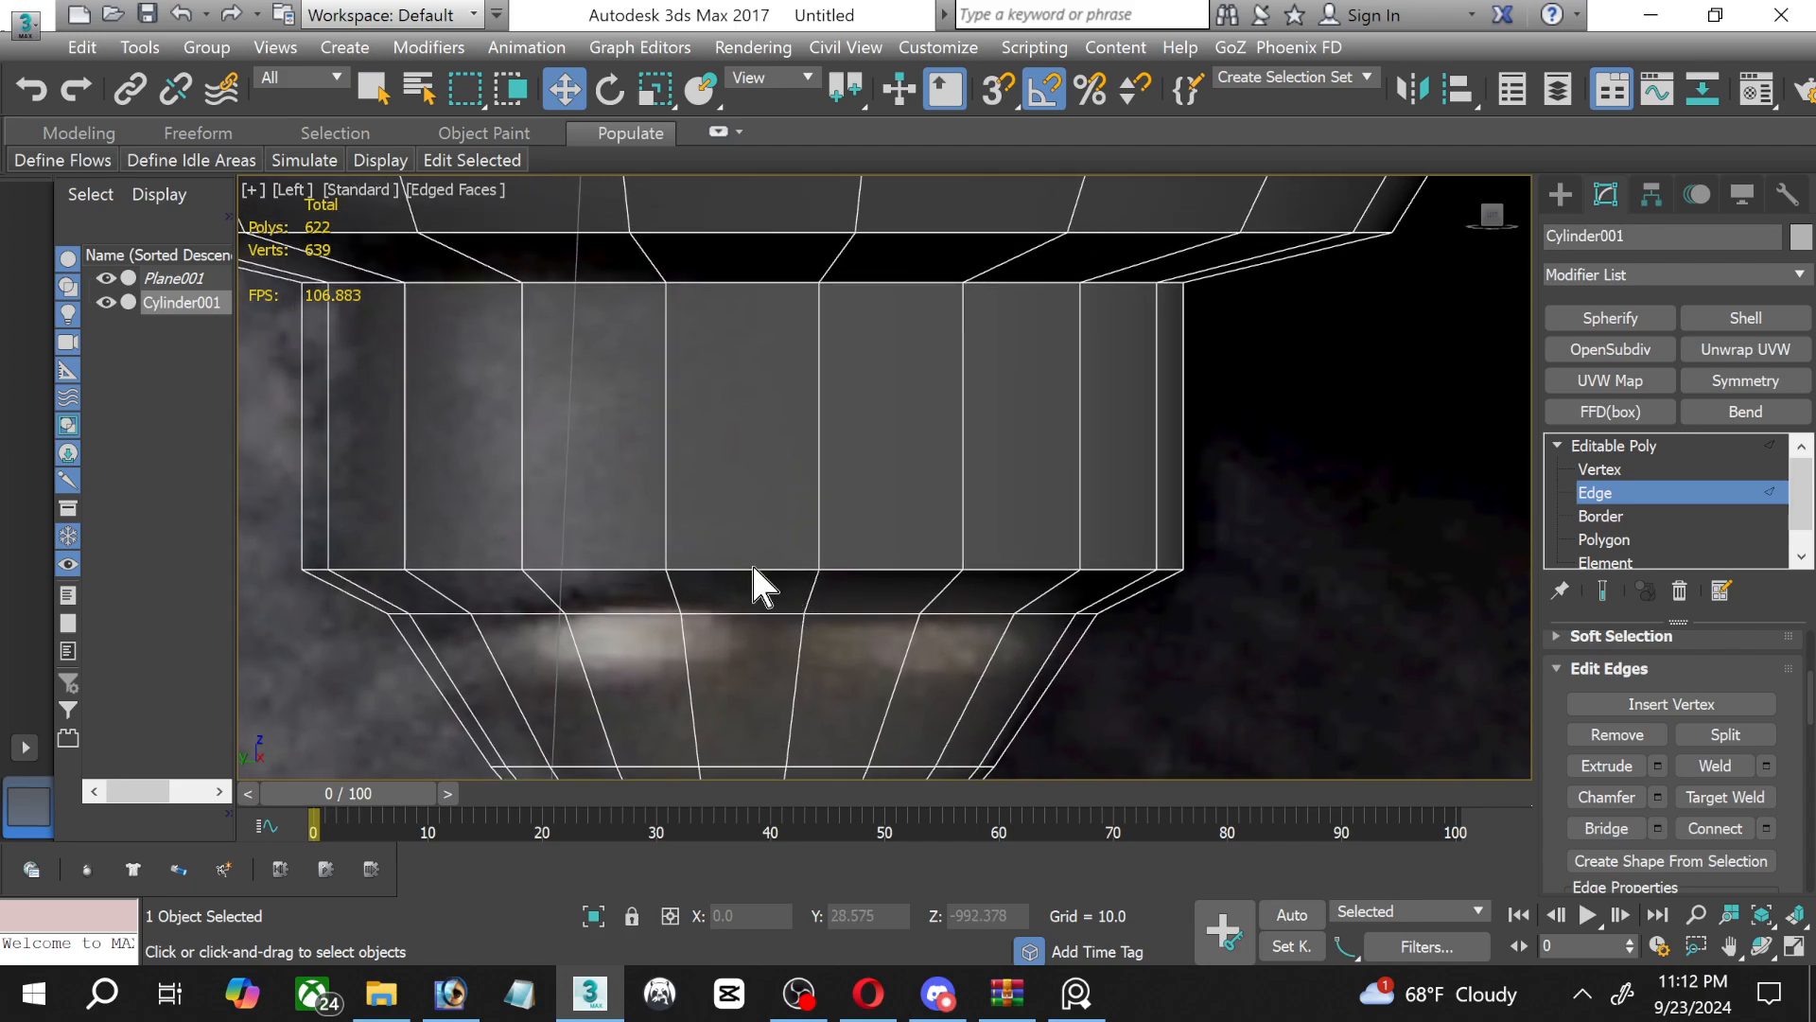
pyautogui.doubleClick(752, 569)
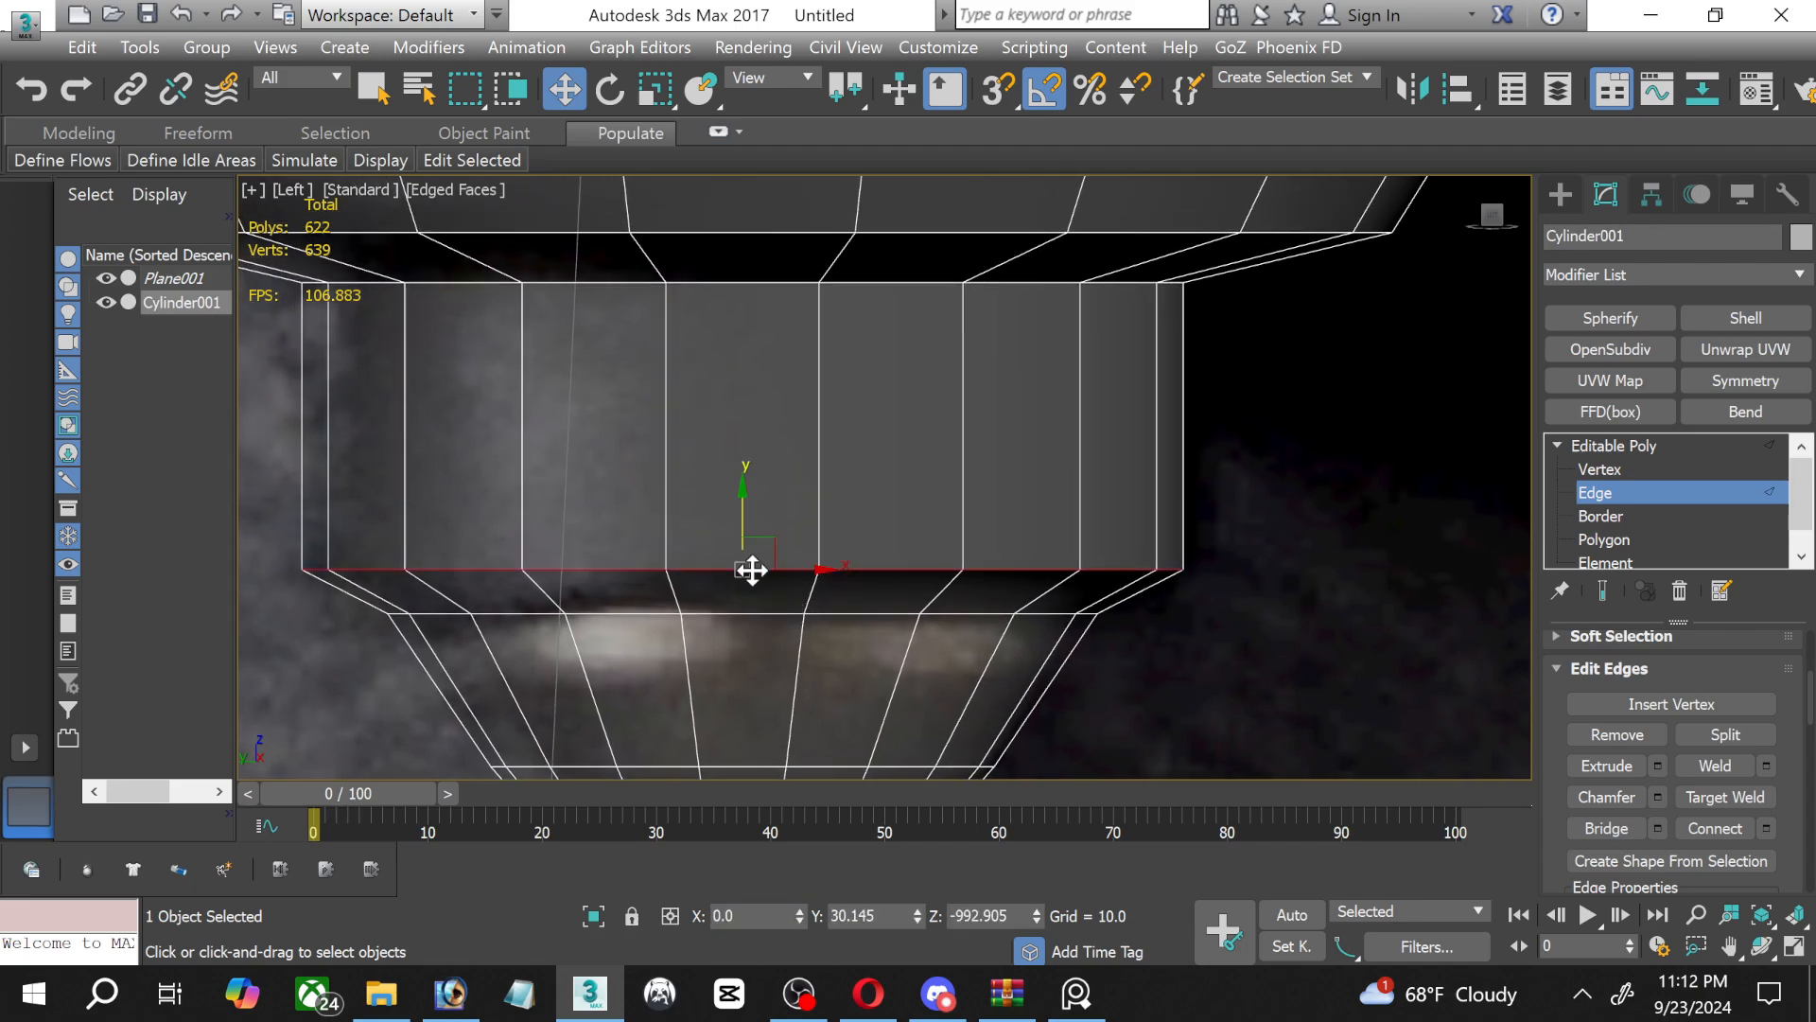
pyautogui.click(1659, 797)
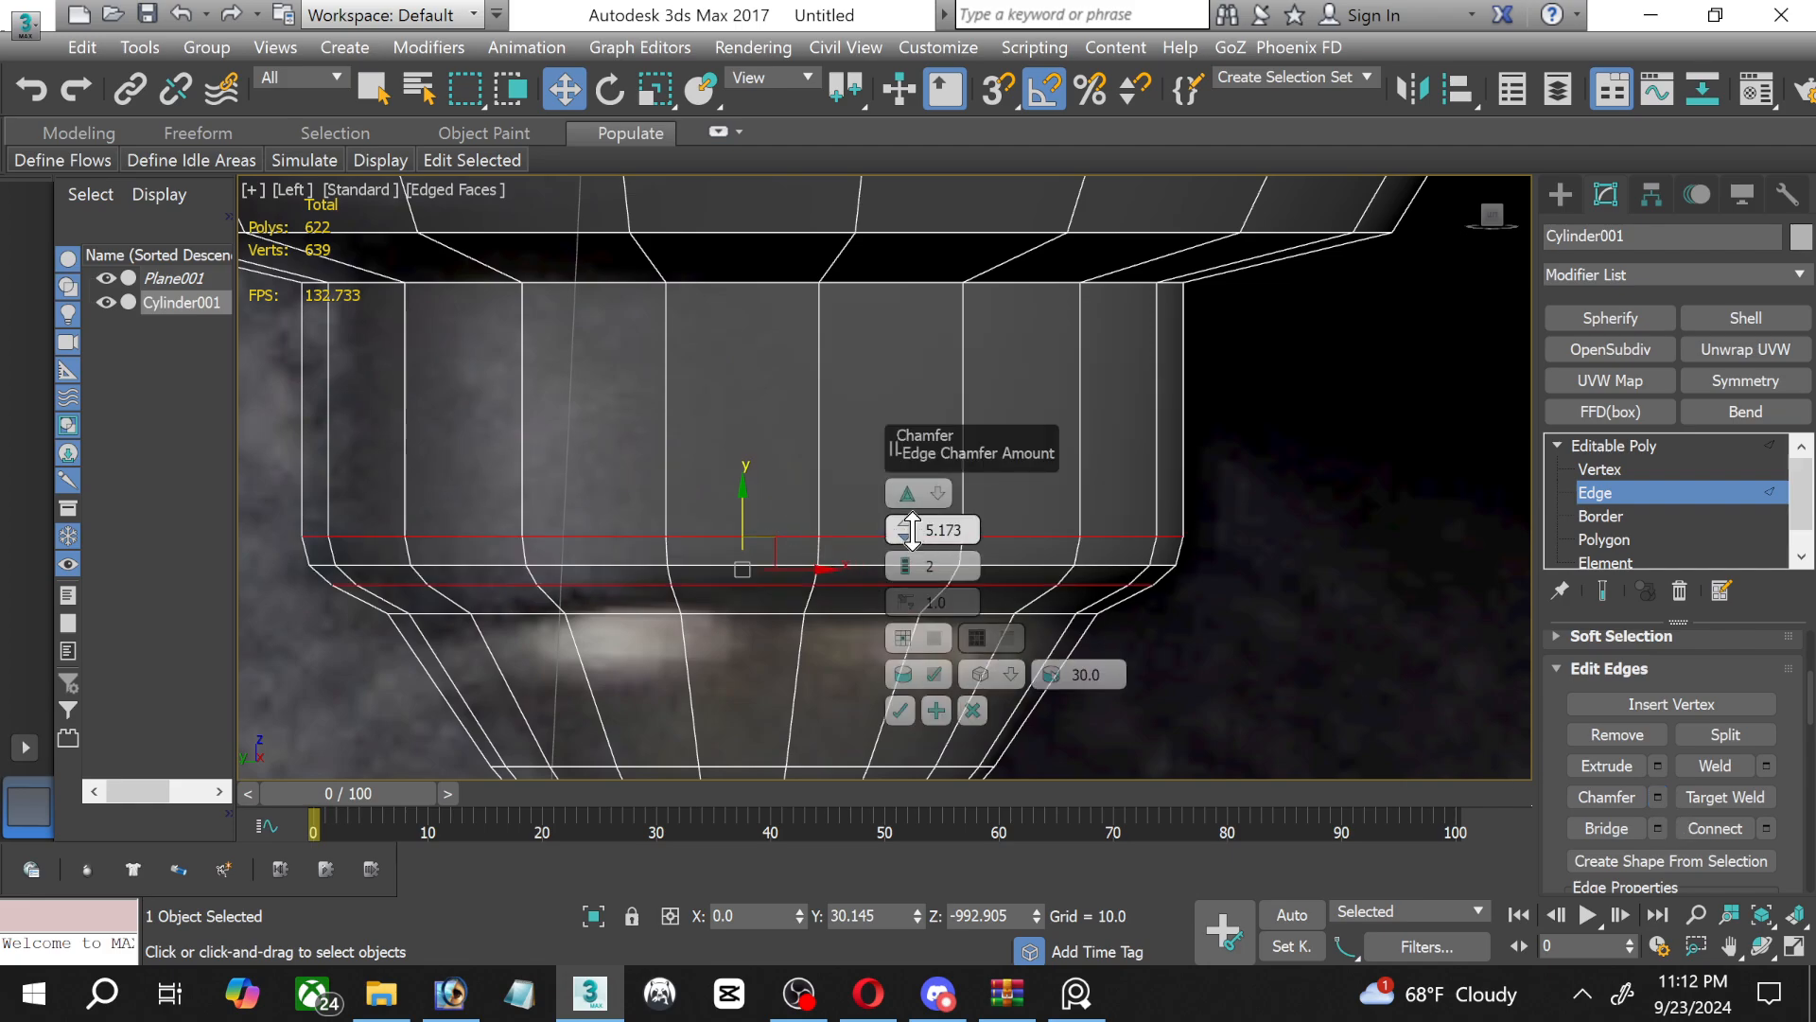
pyautogui.moveTo(905, 530); pyautogui.dragTo(905, 556)
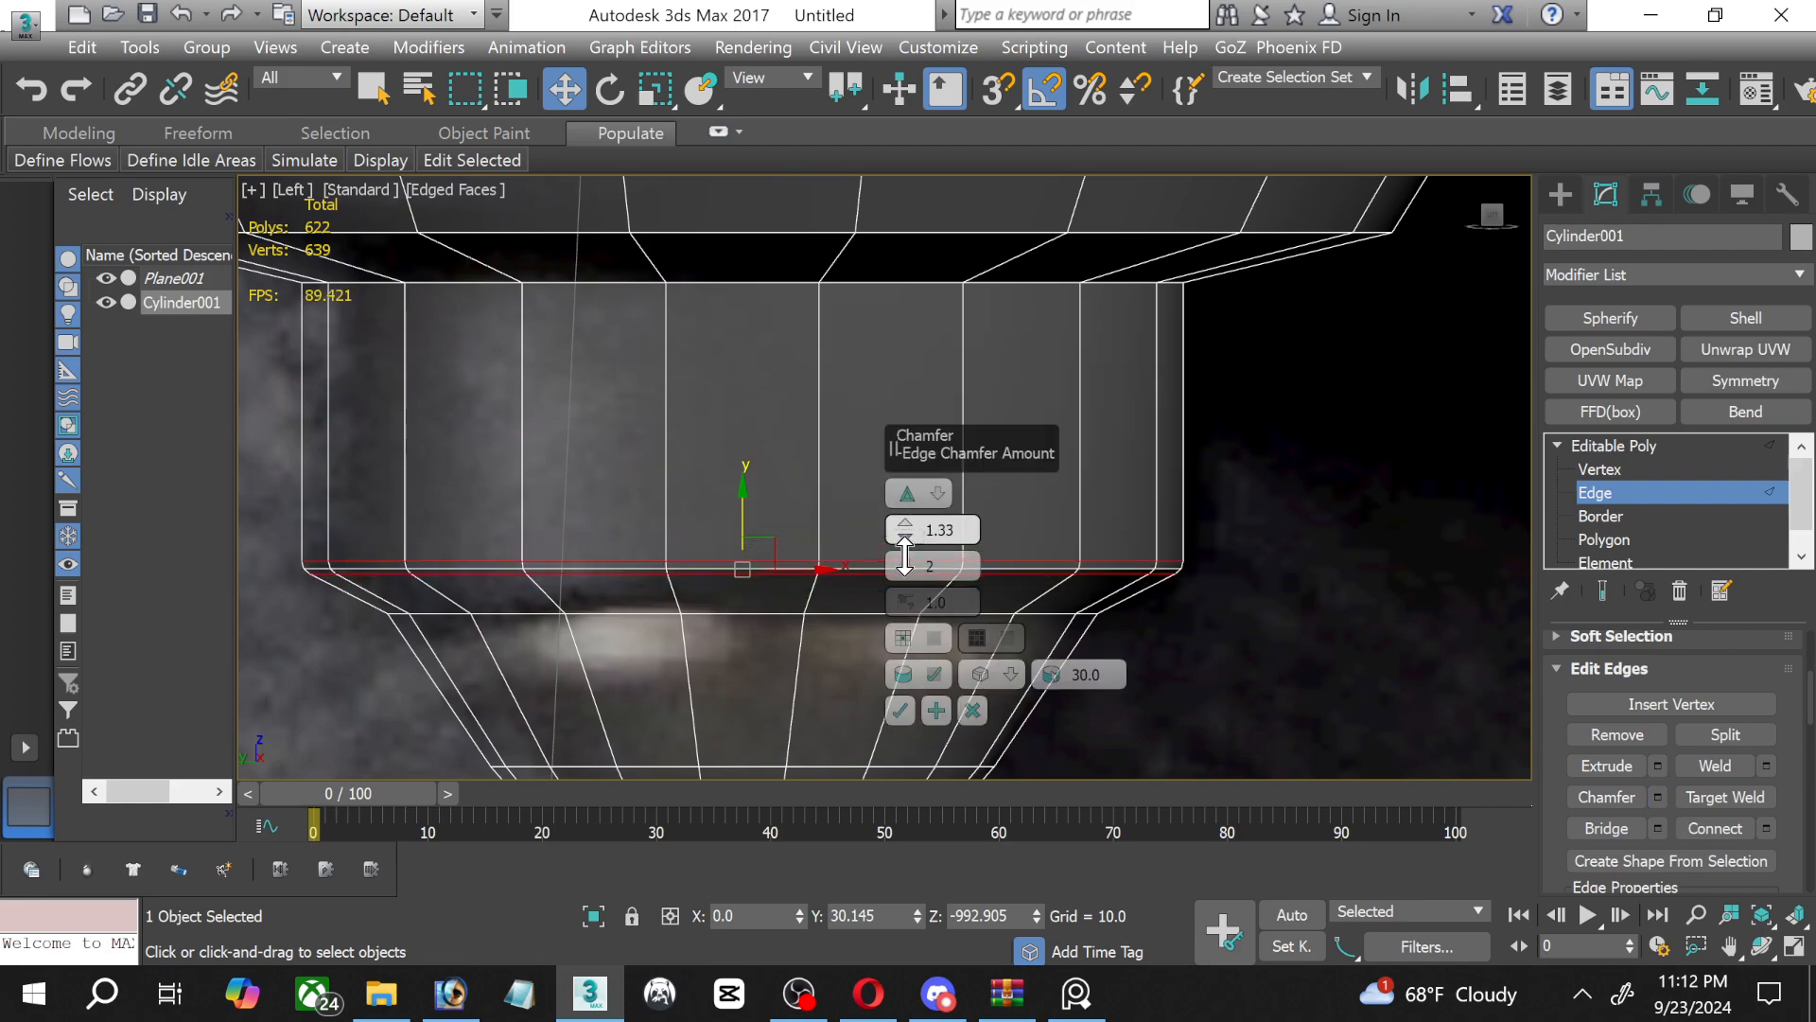
pyautogui.click(900, 710)
# Chamfer the edge loop where the neck's bevel meets the contact tip by 1.33 with 2 segments, then clear the selection.
pyautogui.doubleClick(818, 614)
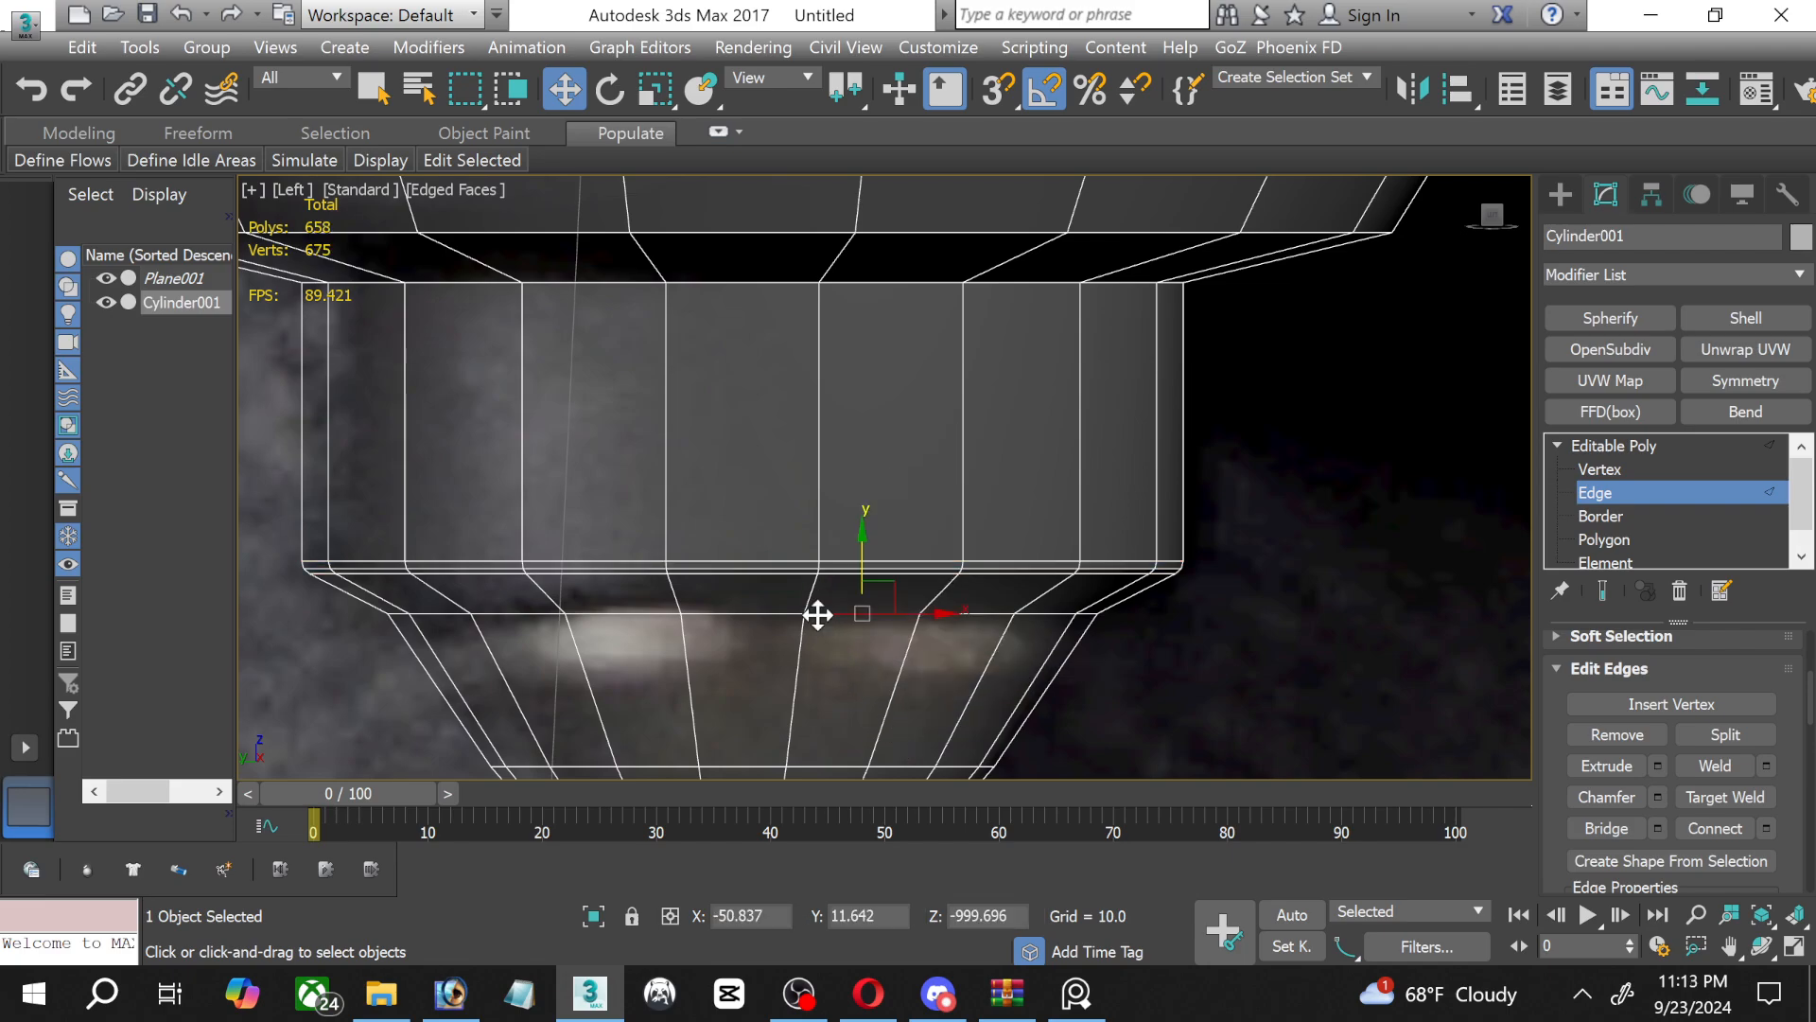
pyautogui.click(1657, 796)
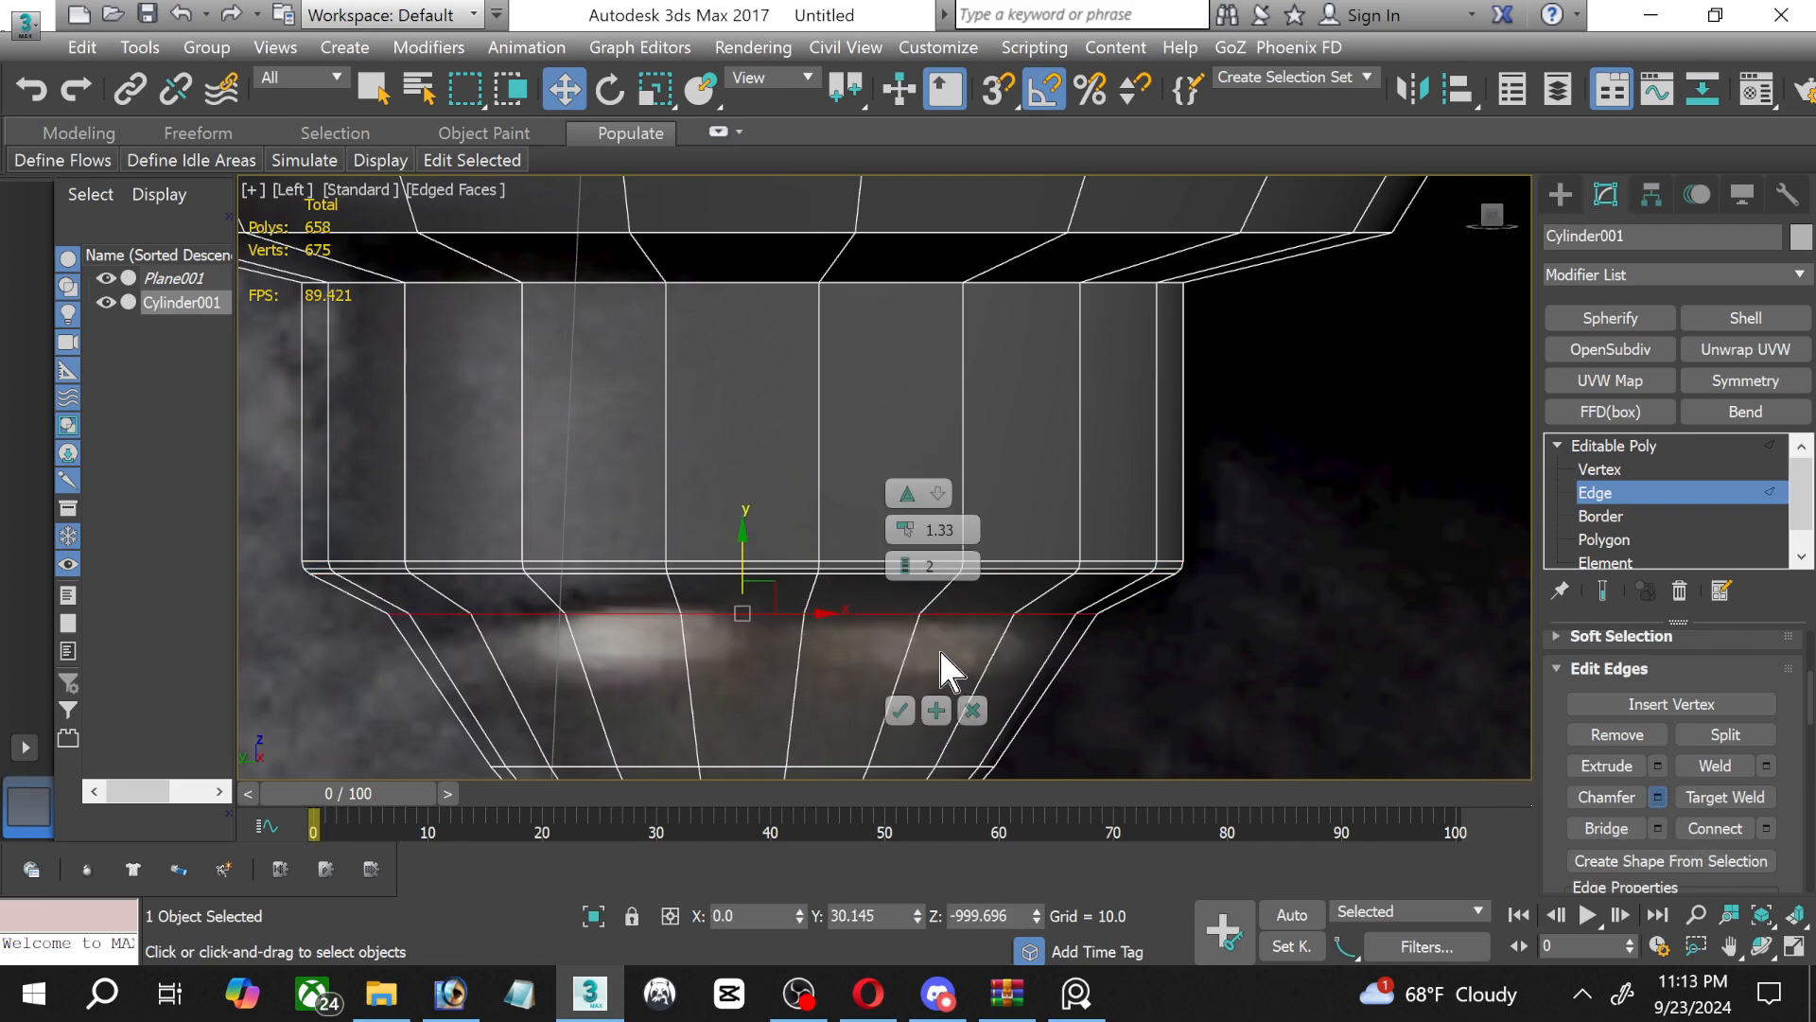
pyautogui.click(900, 710)
pyautogui.click(1267, 677)
# Chamfer the edge loop at the upper end of the straight neck by 1.33 with 2 segments.
pyautogui.scroll(-3, 910, 458)
pyautogui.moveTo(831, 448); pyautogui.dragTo(836, 660, button='middle')
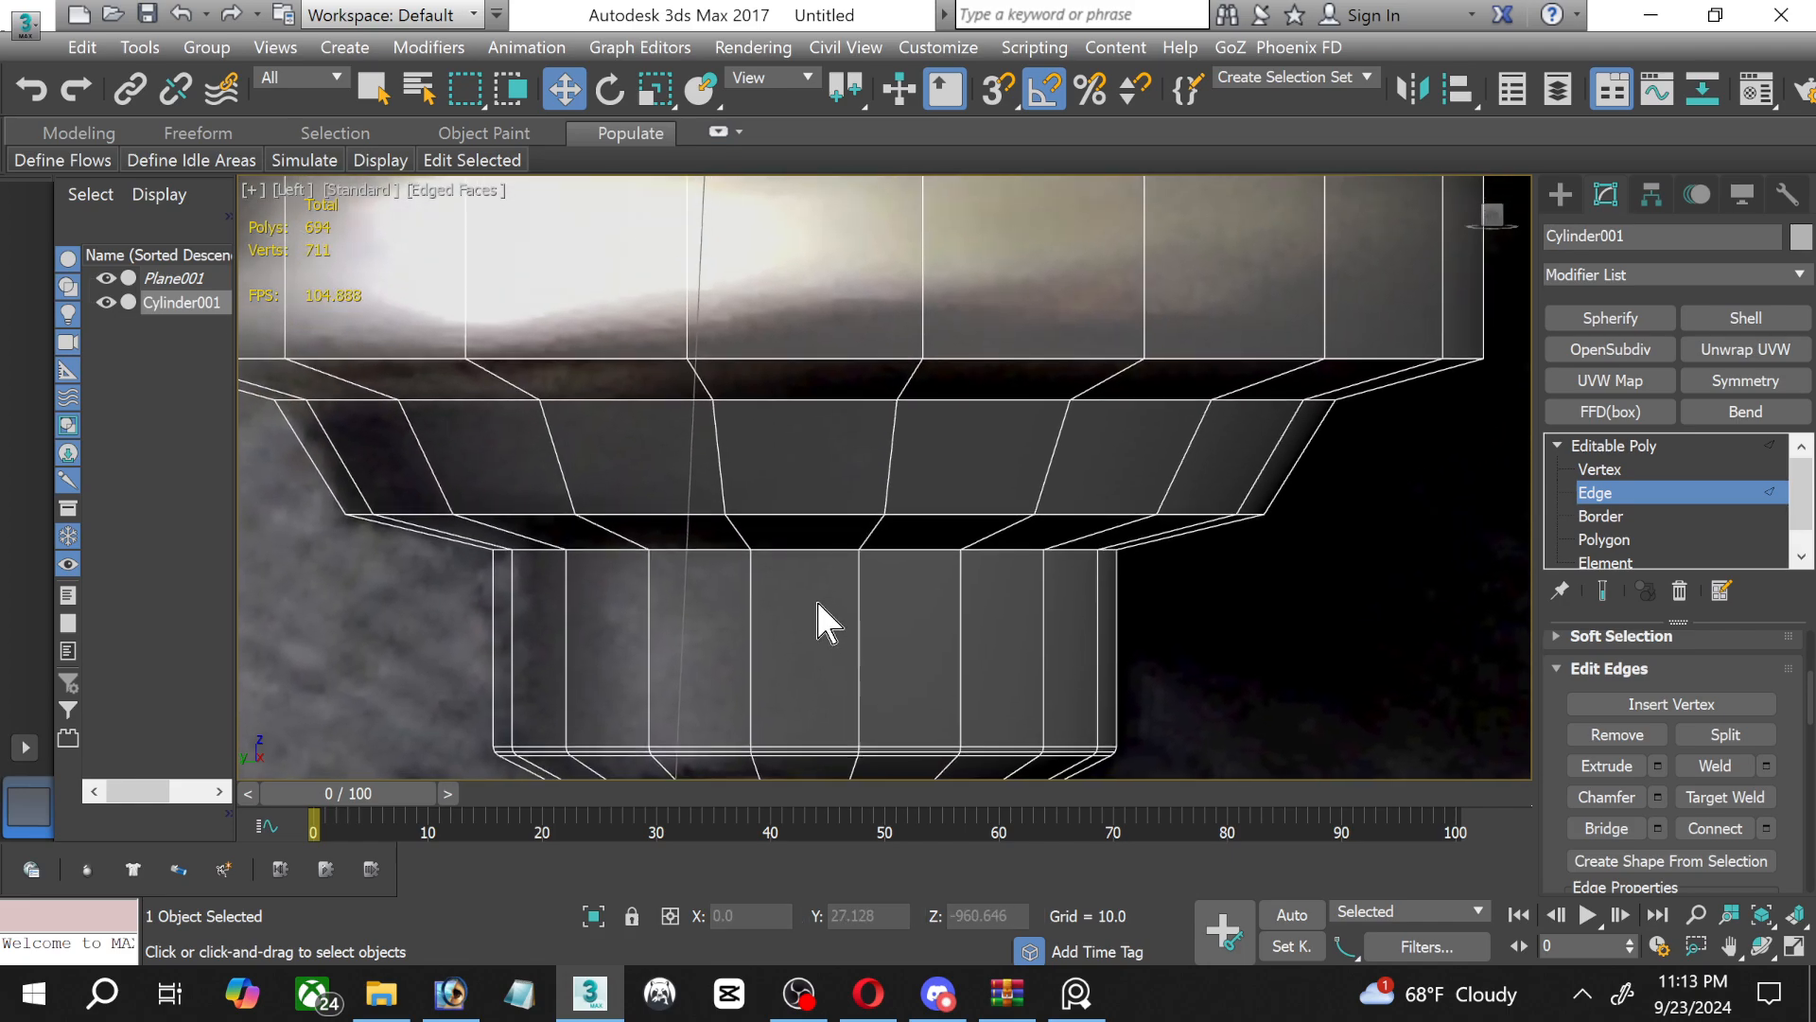
pyautogui.doubleClick(797, 549)
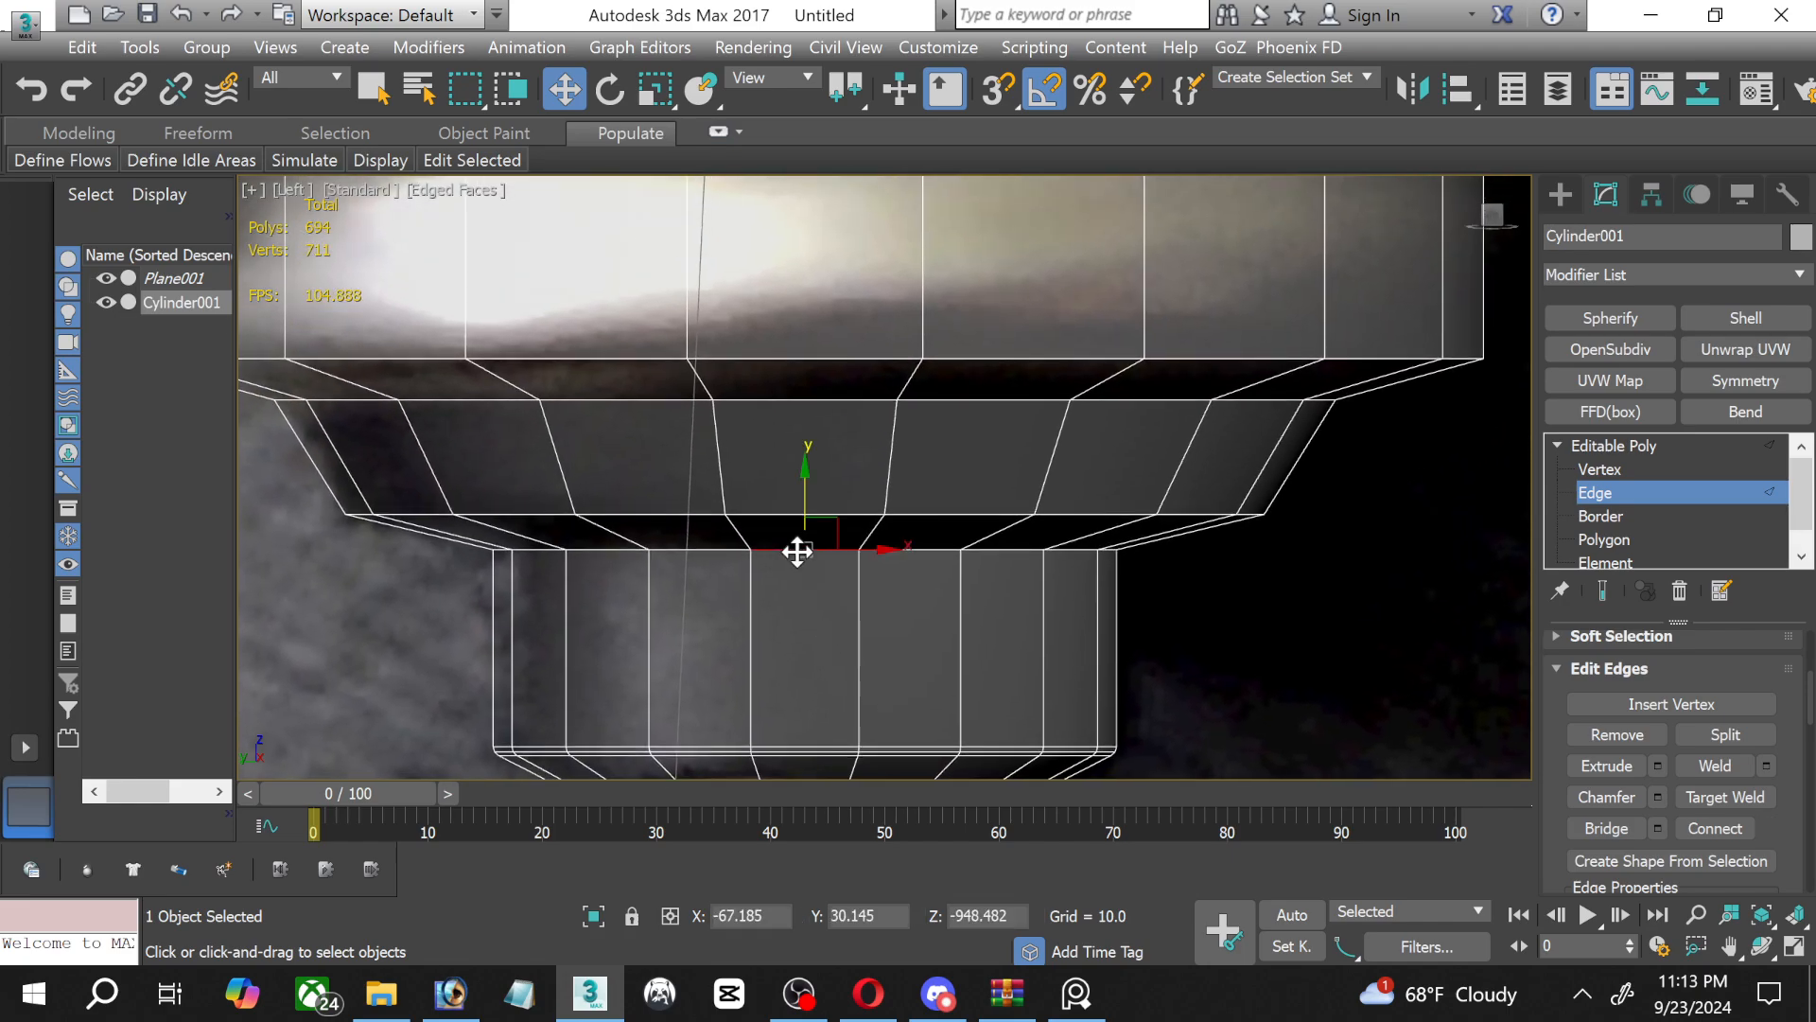
pyautogui.click(1635, 801)
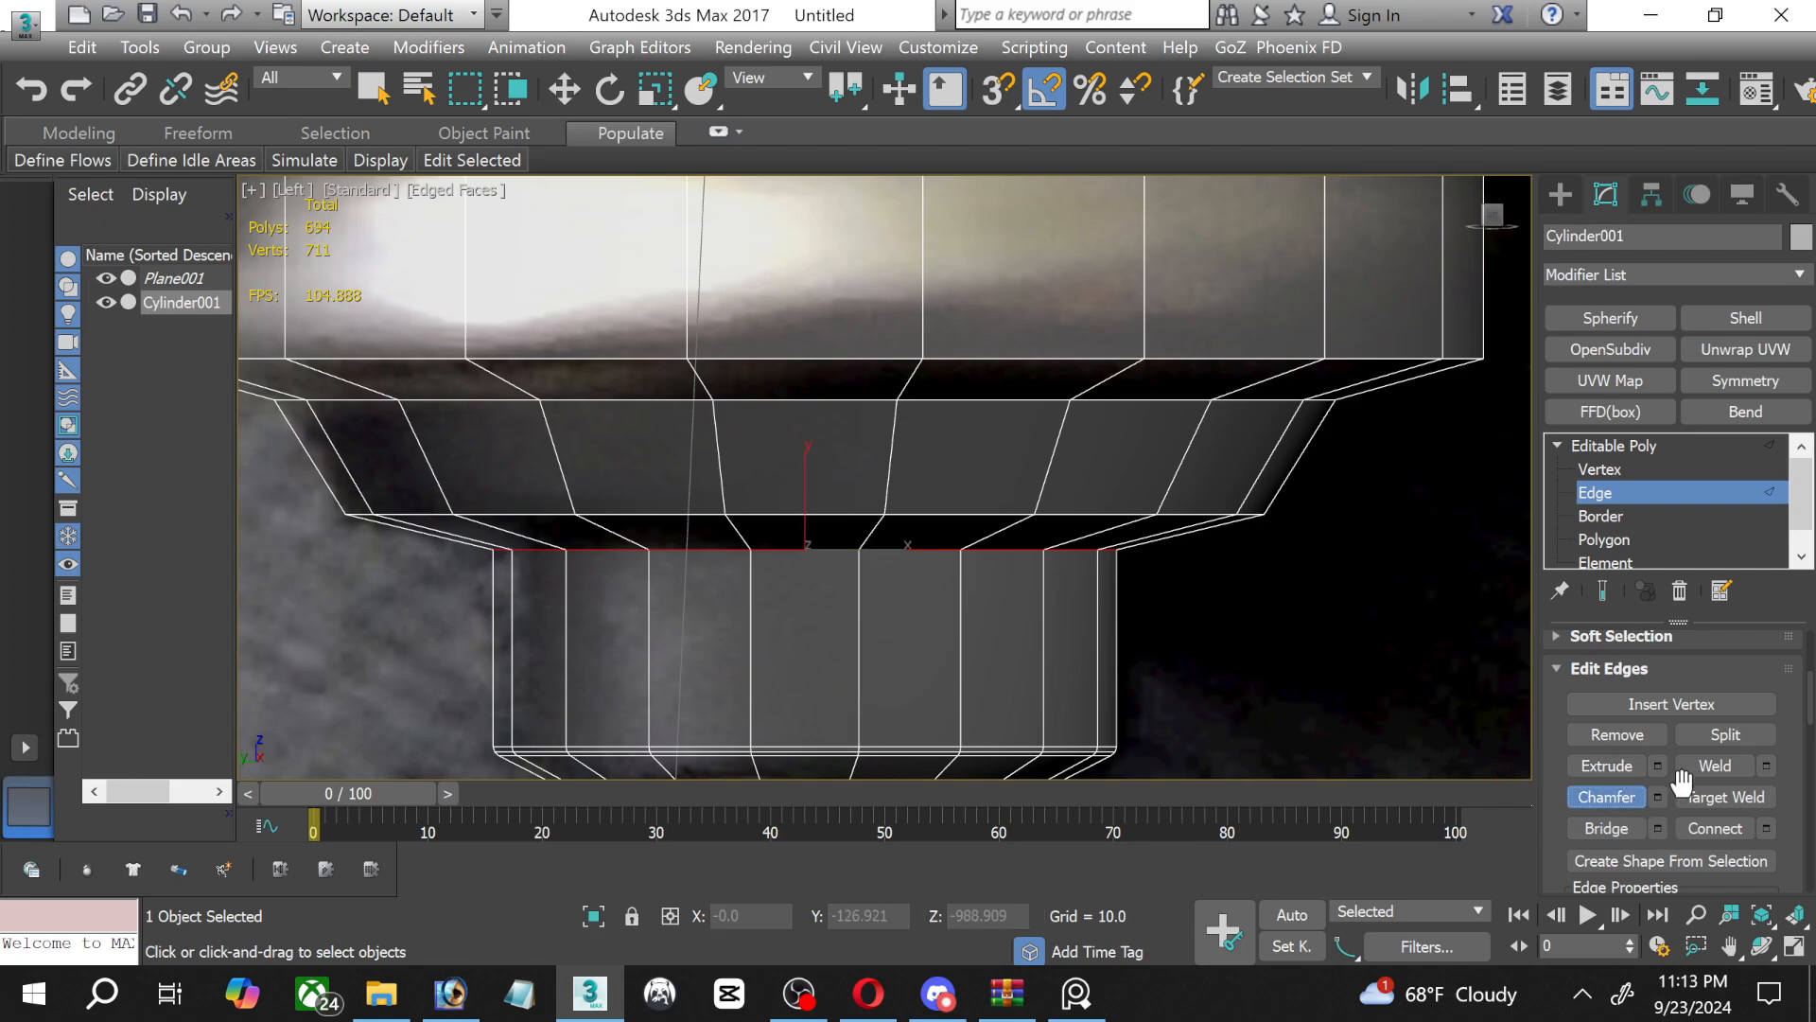
pyautogui.click(1634, 802)
pyautogui.click(1657, 800)
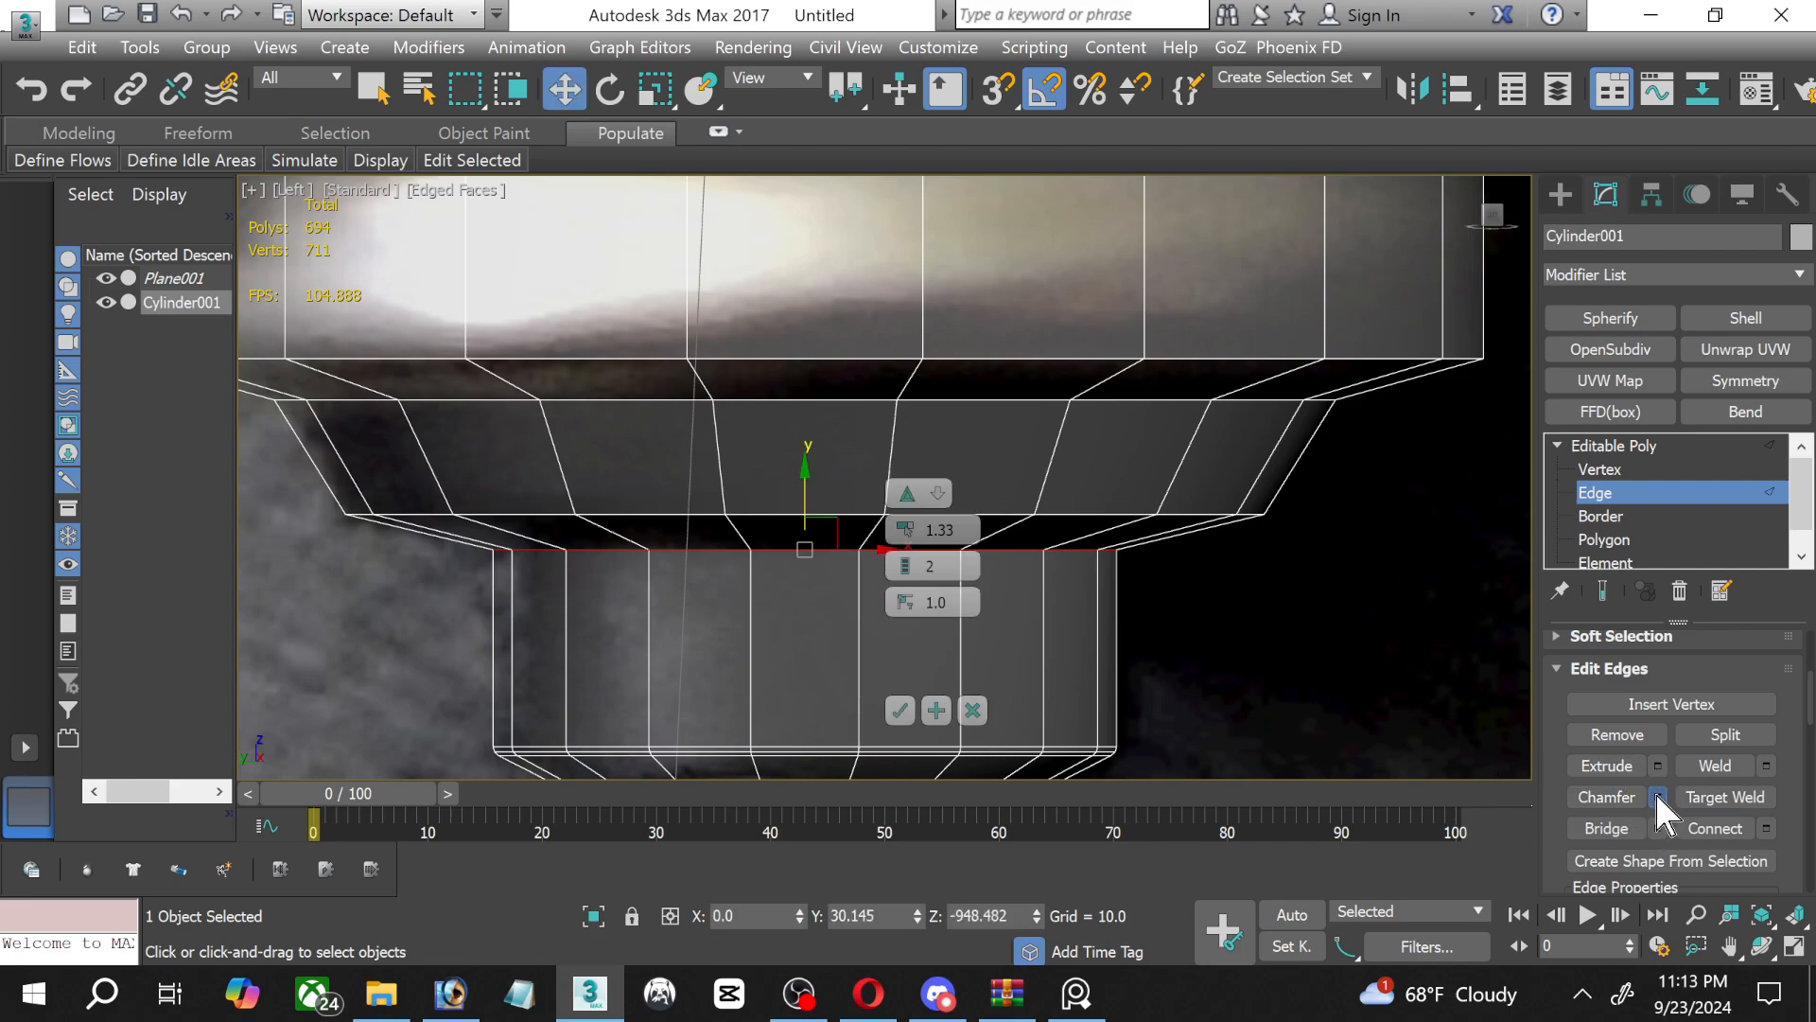
pyautogui.click(903, 710)
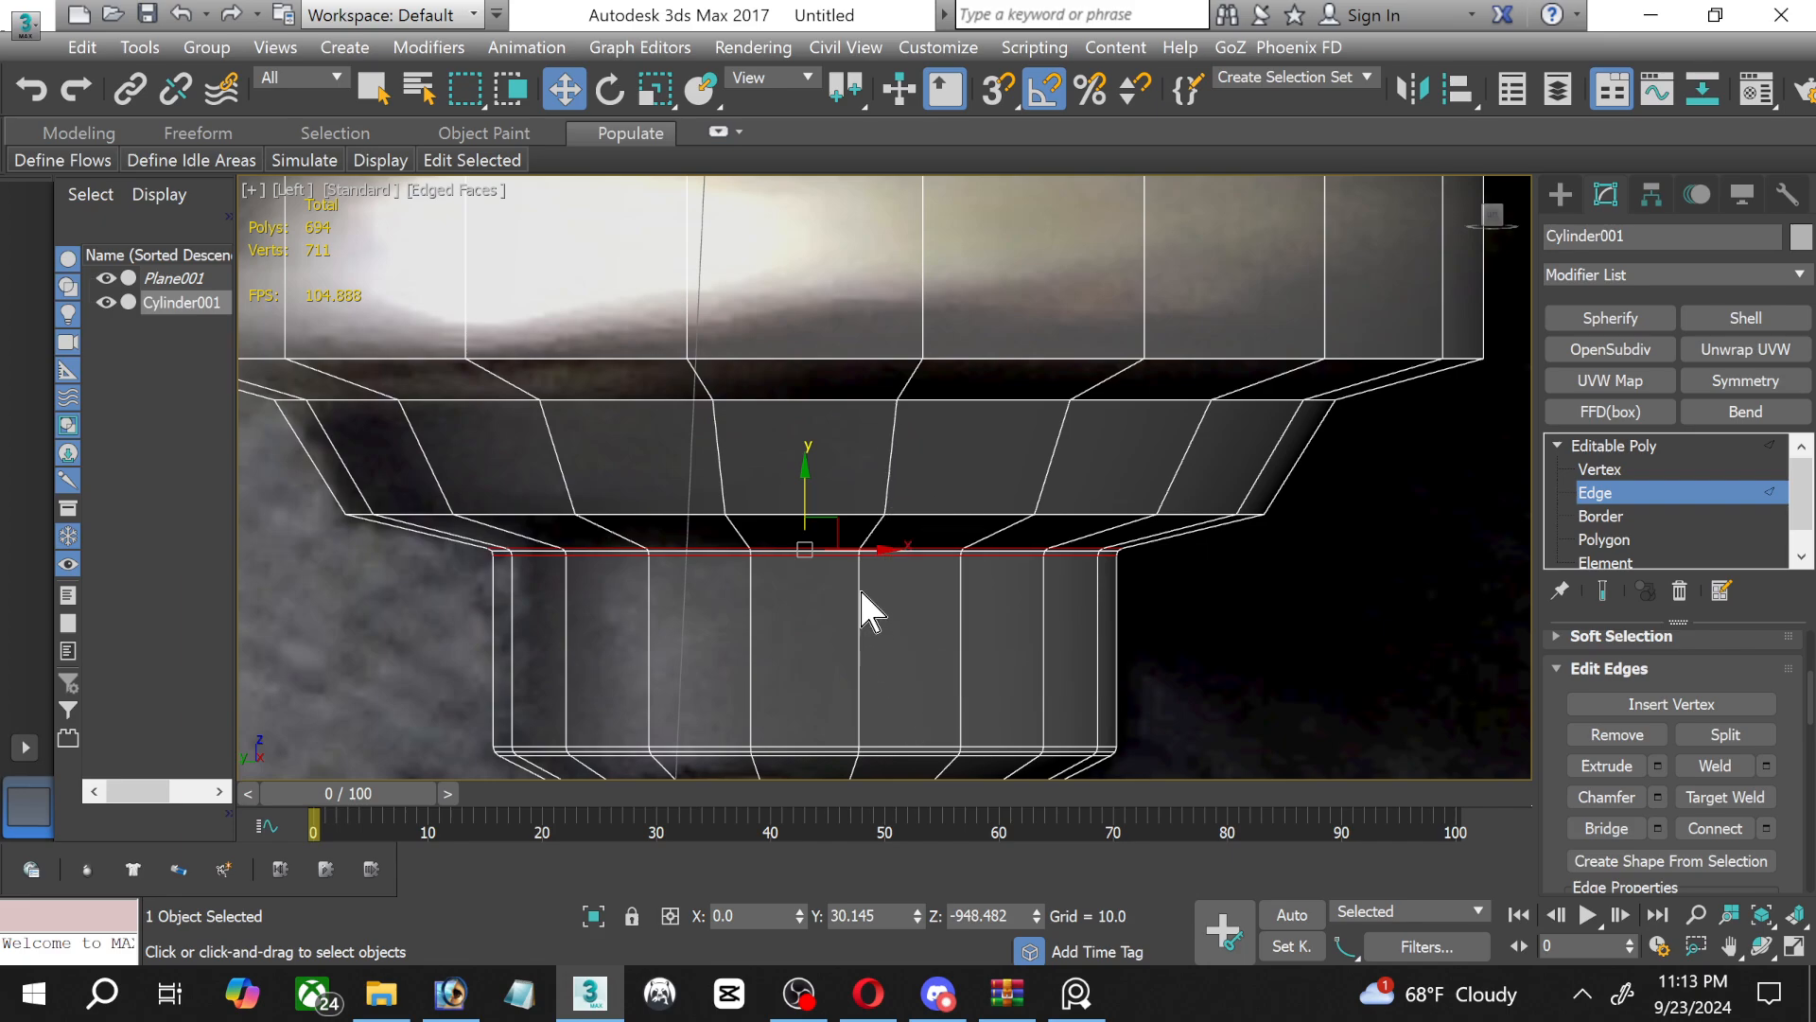
# Chamfer the lower edge loop of the tapered insulator section by 1.33 with 2 segments.
pyautogui.doubleClick(864, 513)
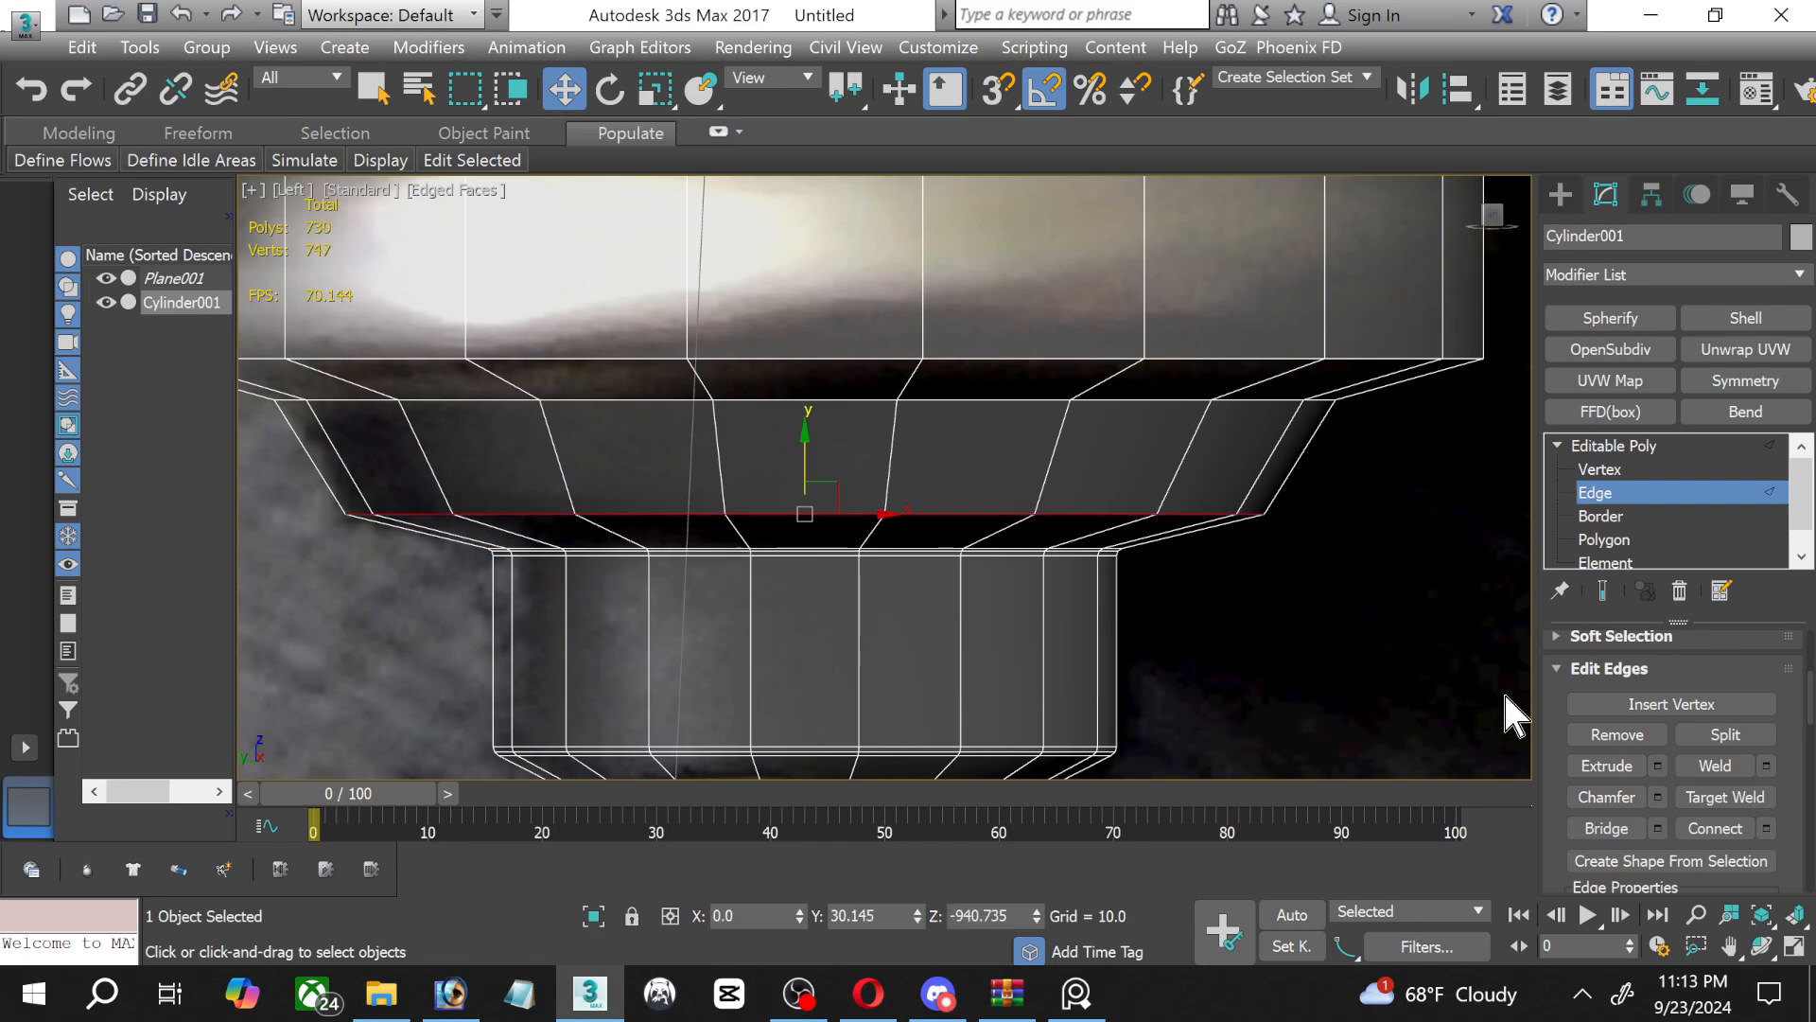
pyautogui.click(1659, 829)
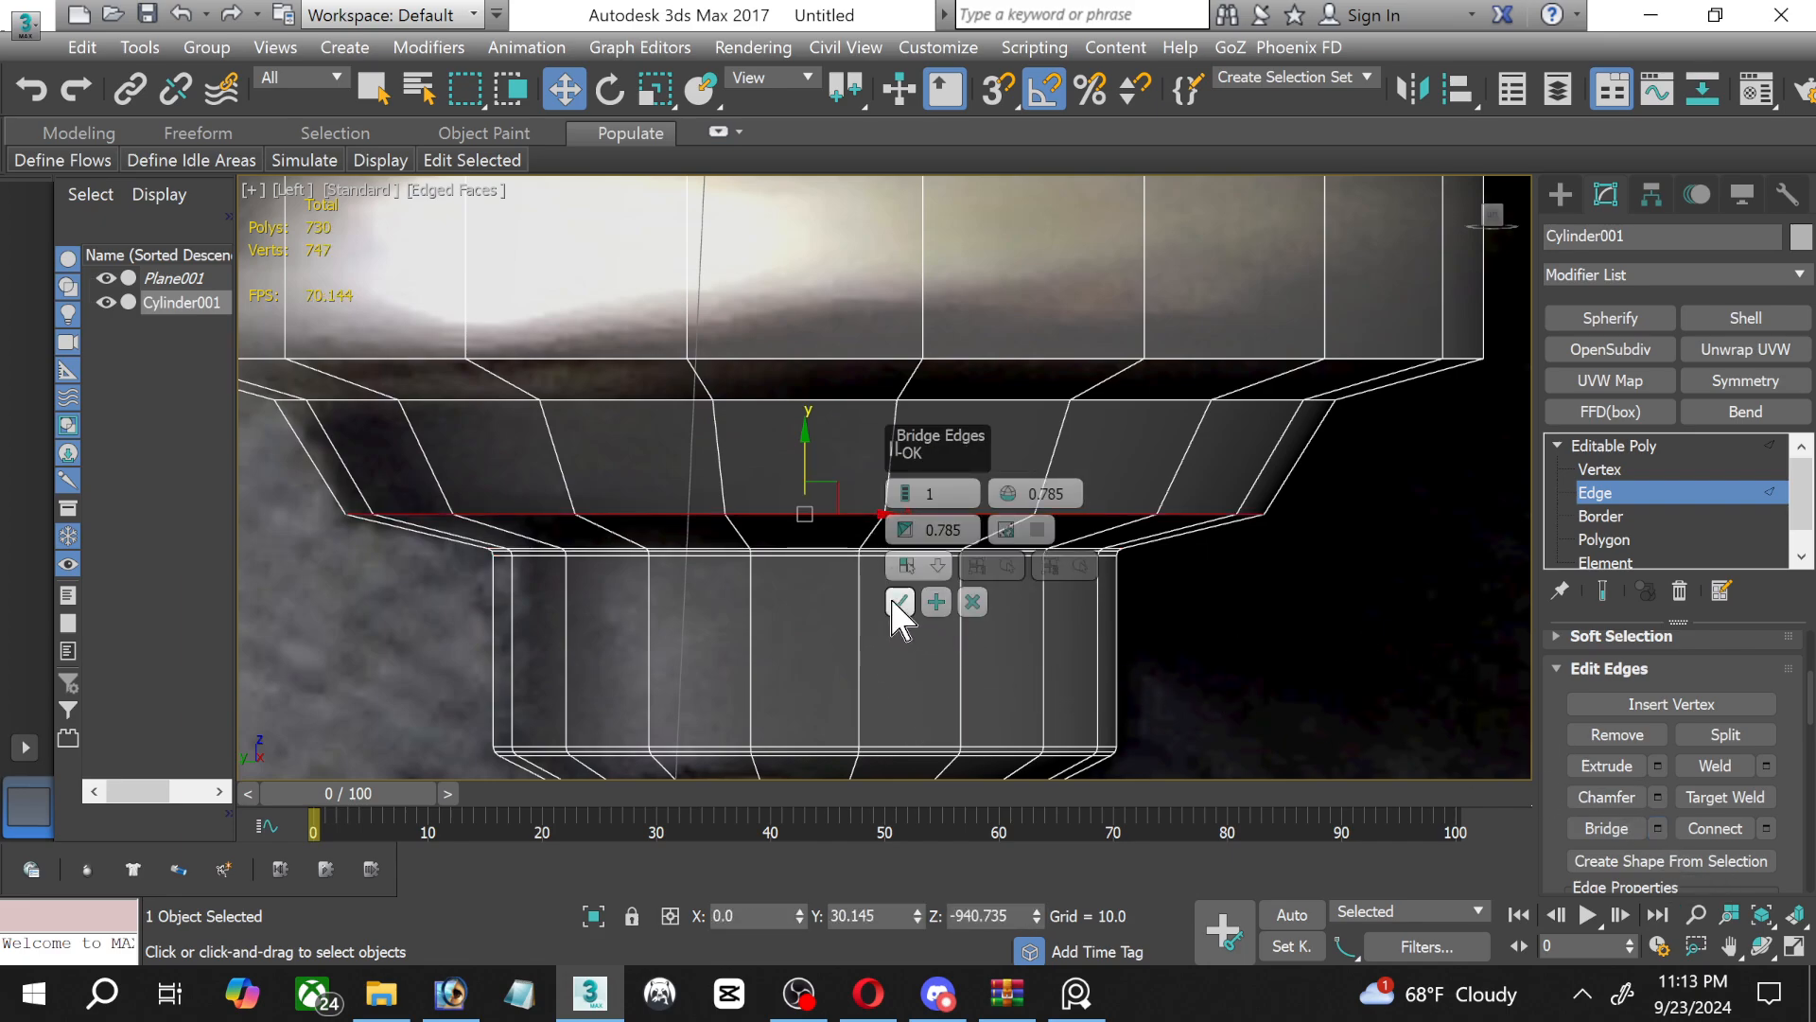
pyautogui.click(972, 602)
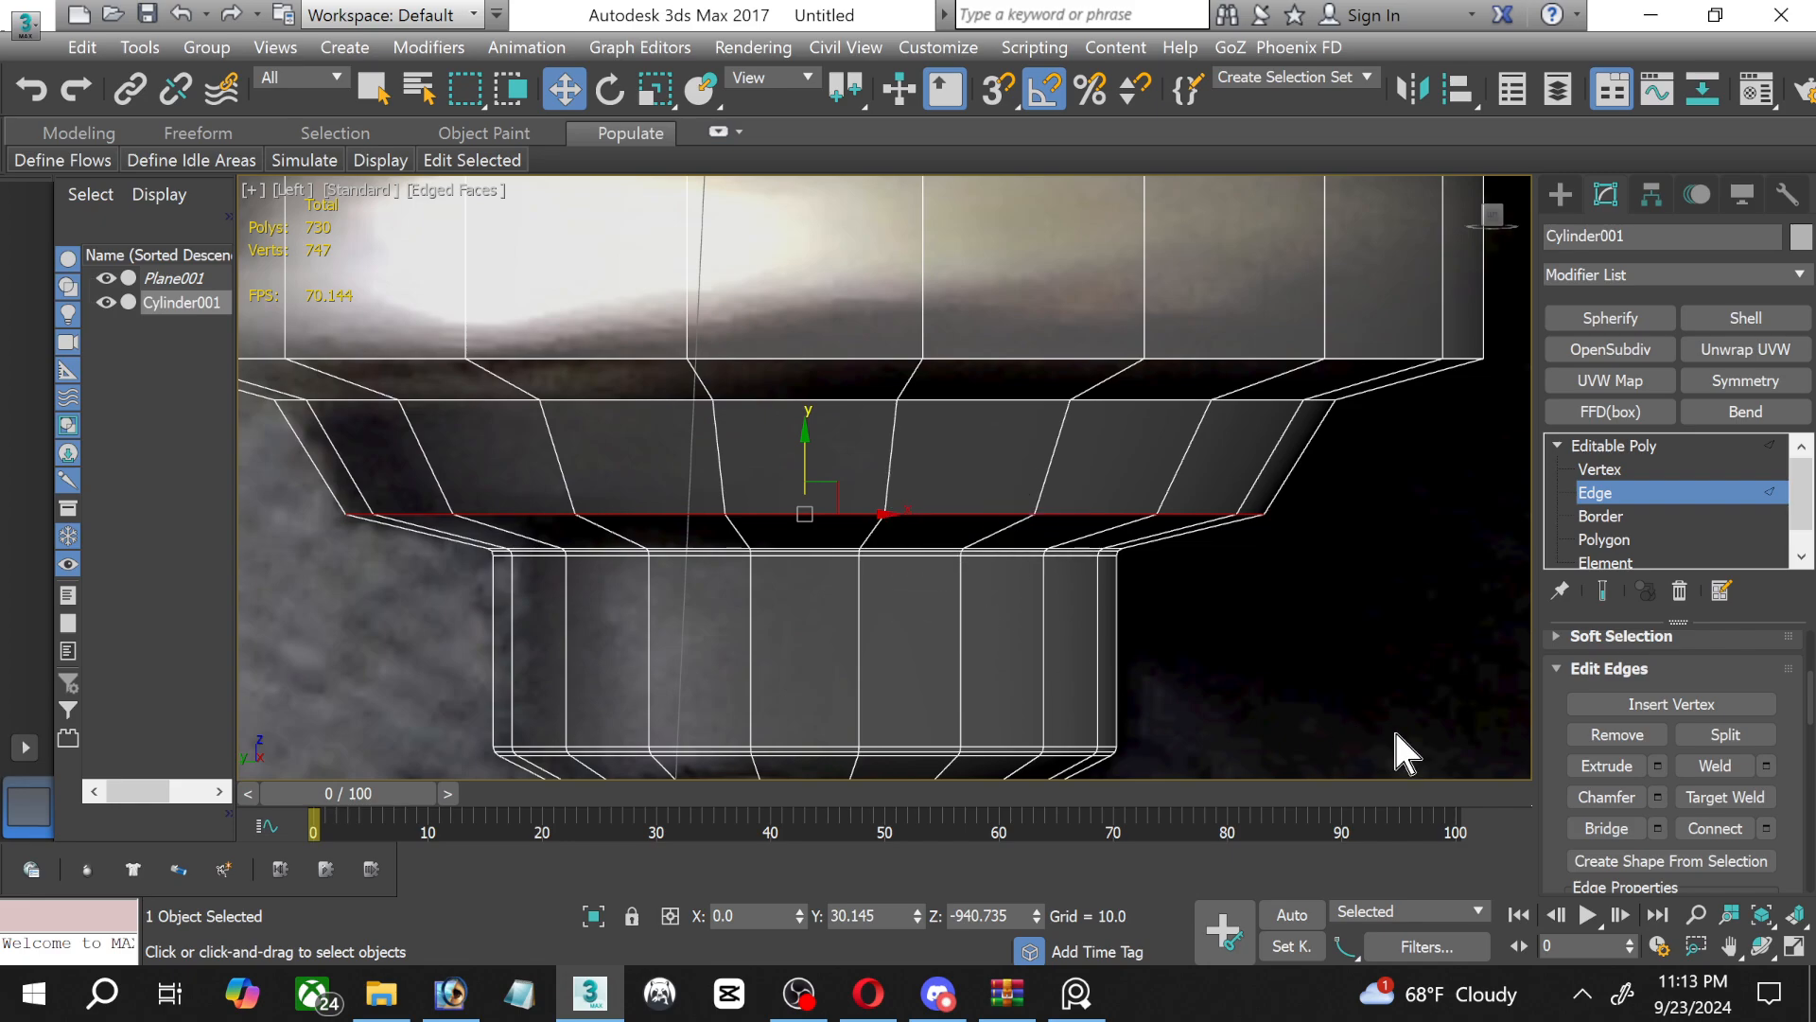
pyautogui.click(1659, 797)
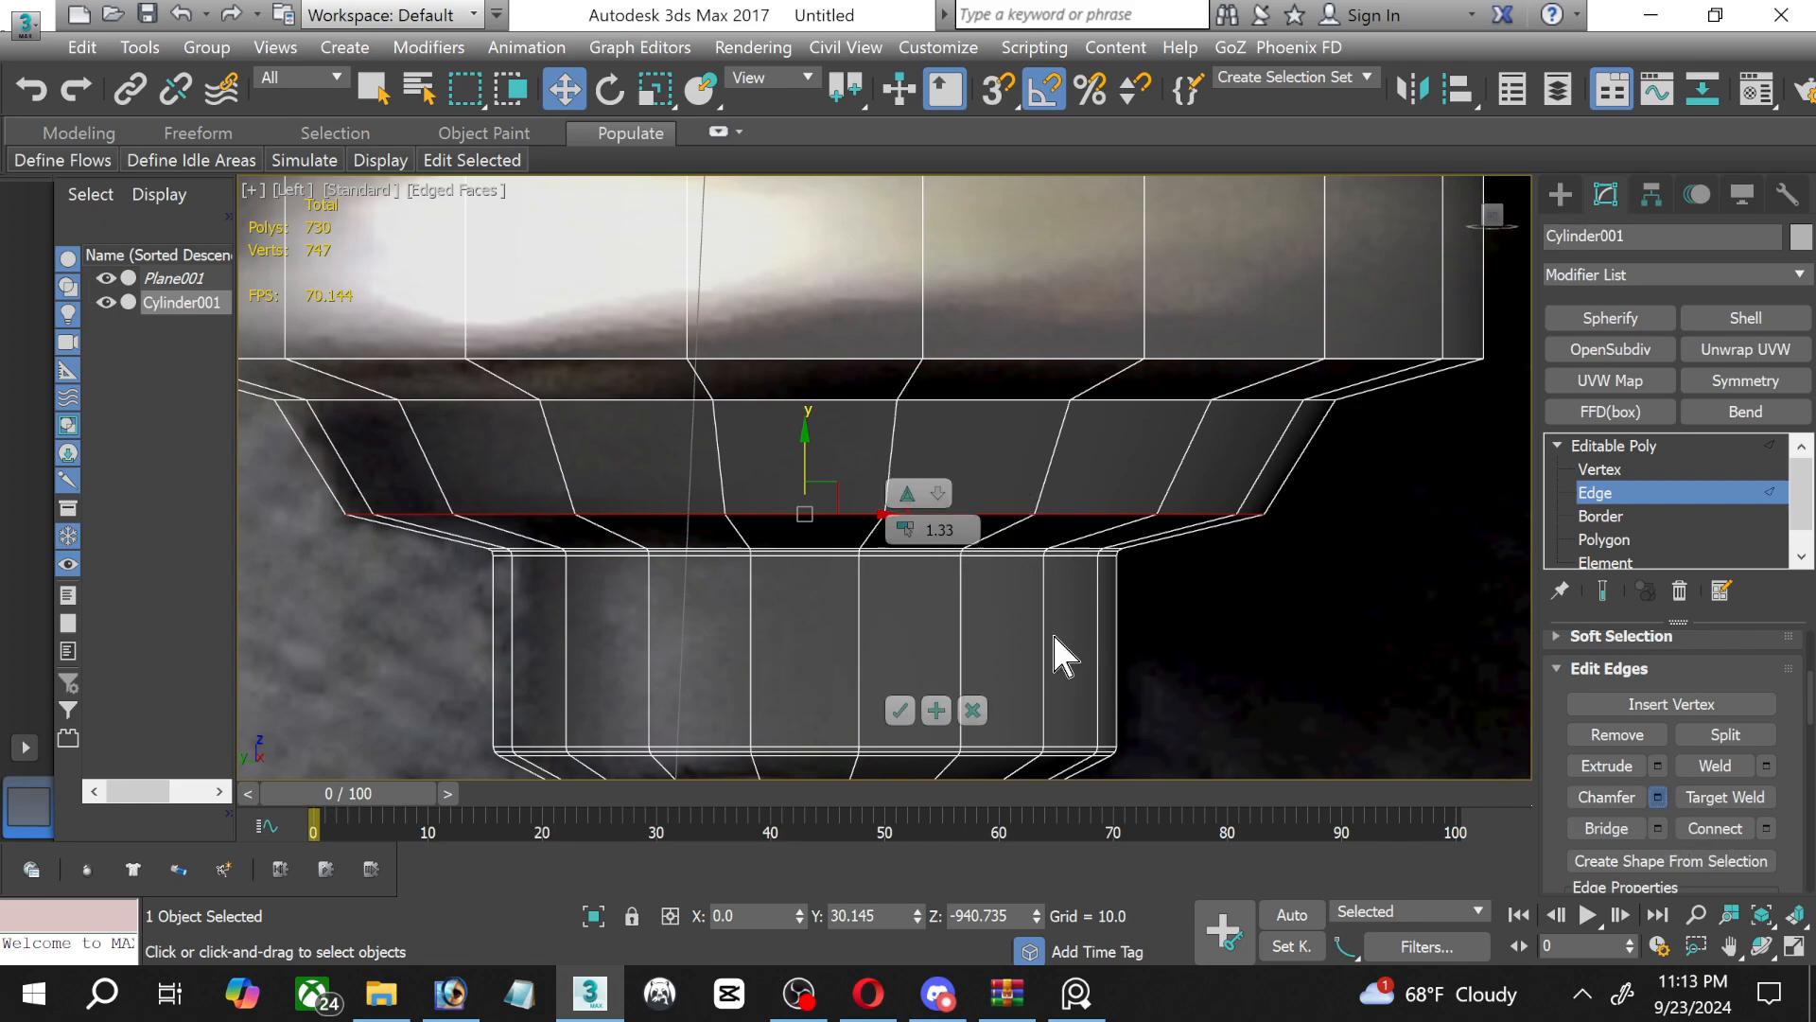
pyautogui.click(899, 710)
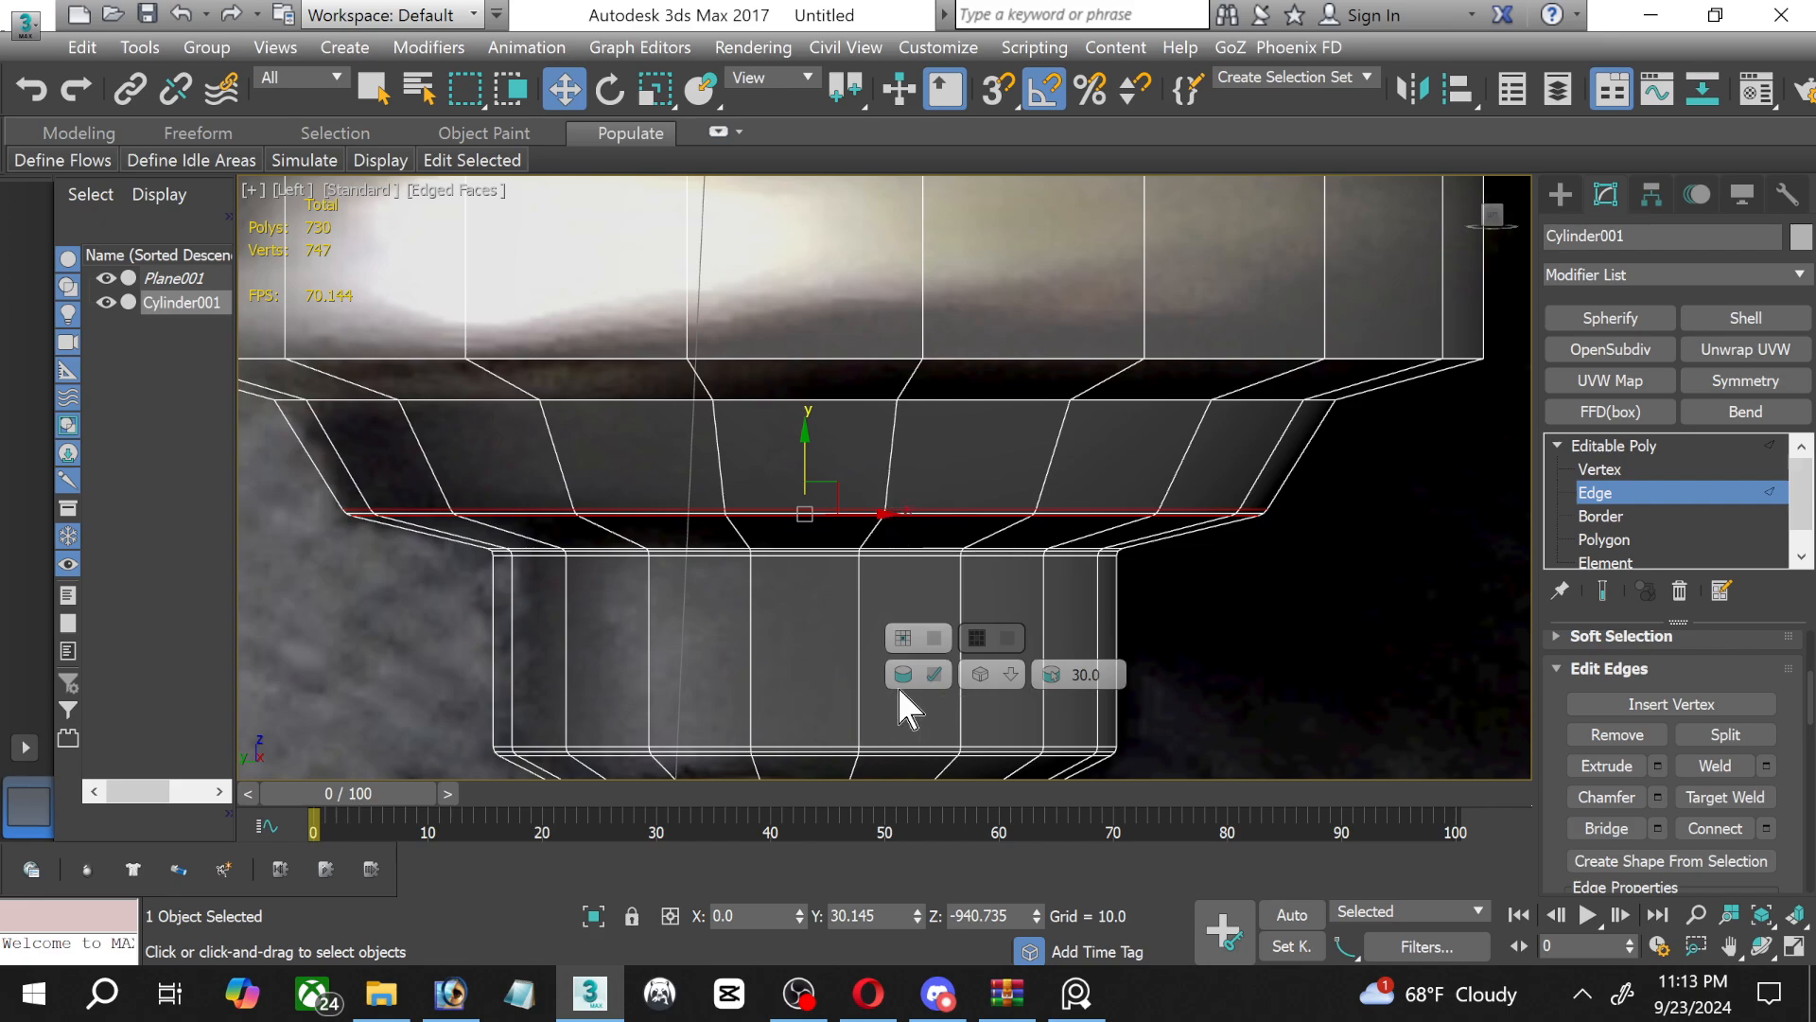
# Chamfer the upper edge loop of the tapered insulator section by 1.33 with 2 segments.
pyautogui.click(795, 399)
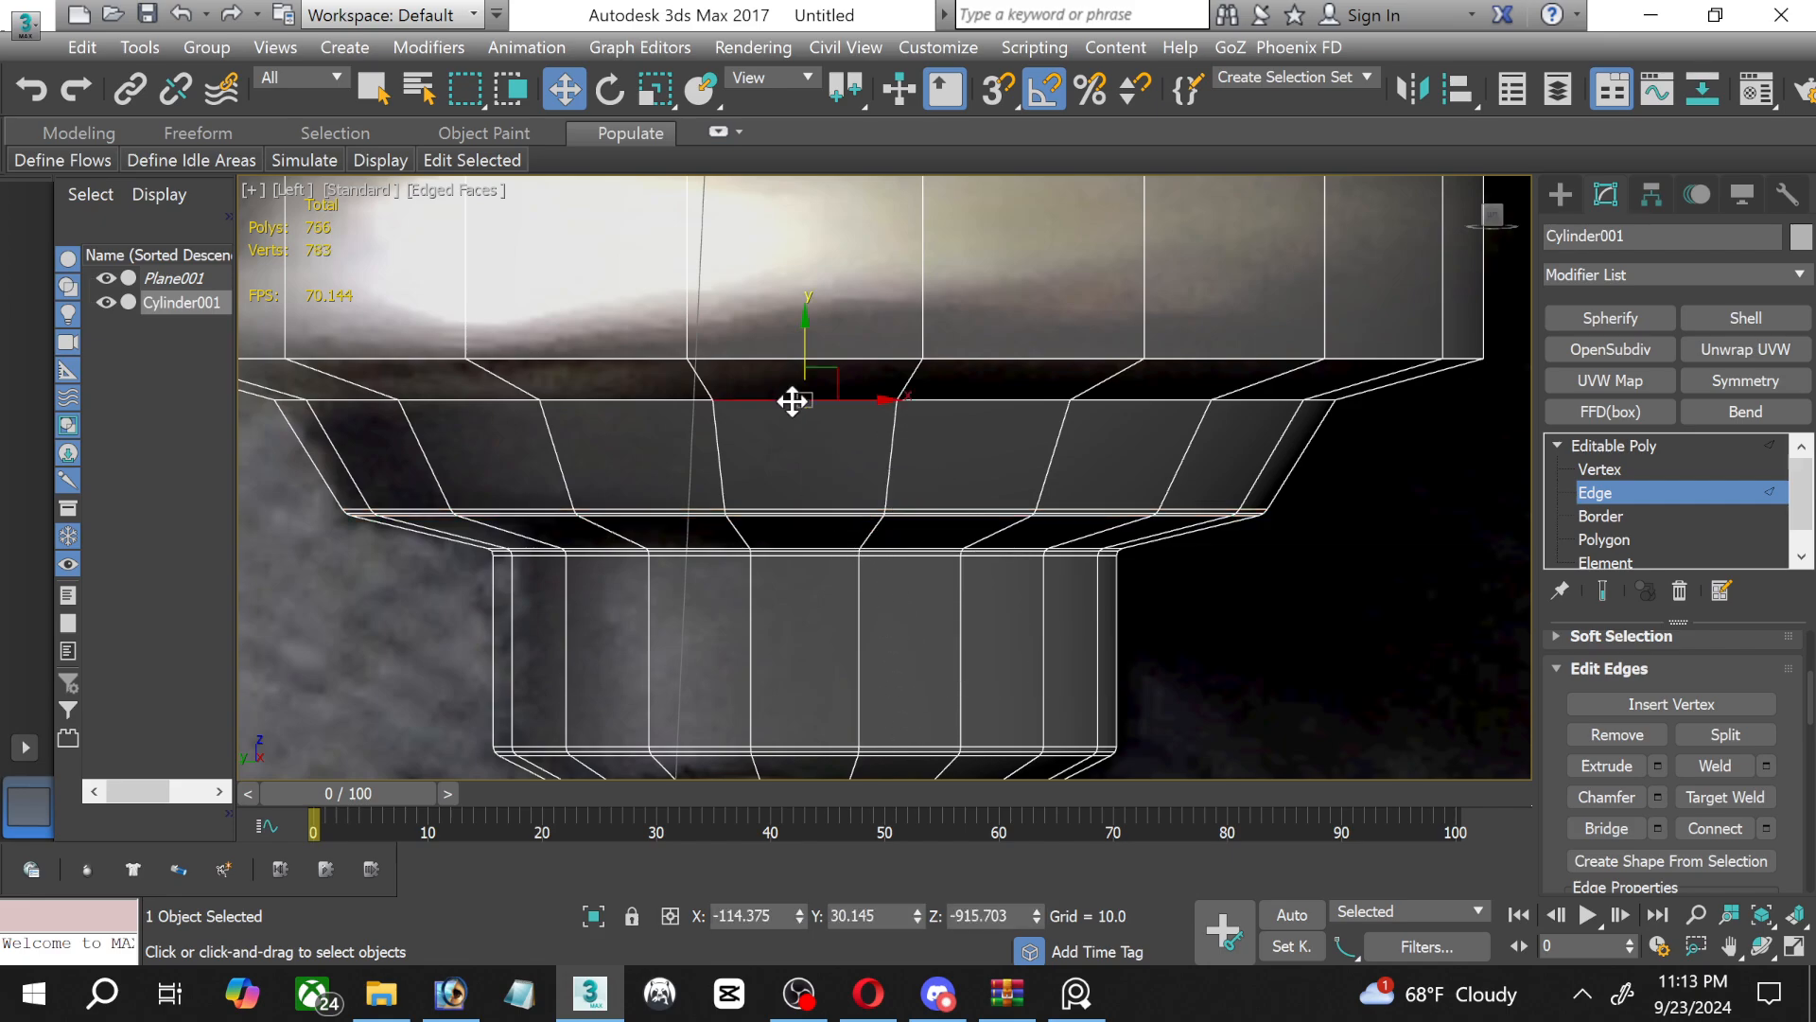
pyautogui.click(1661, 798)
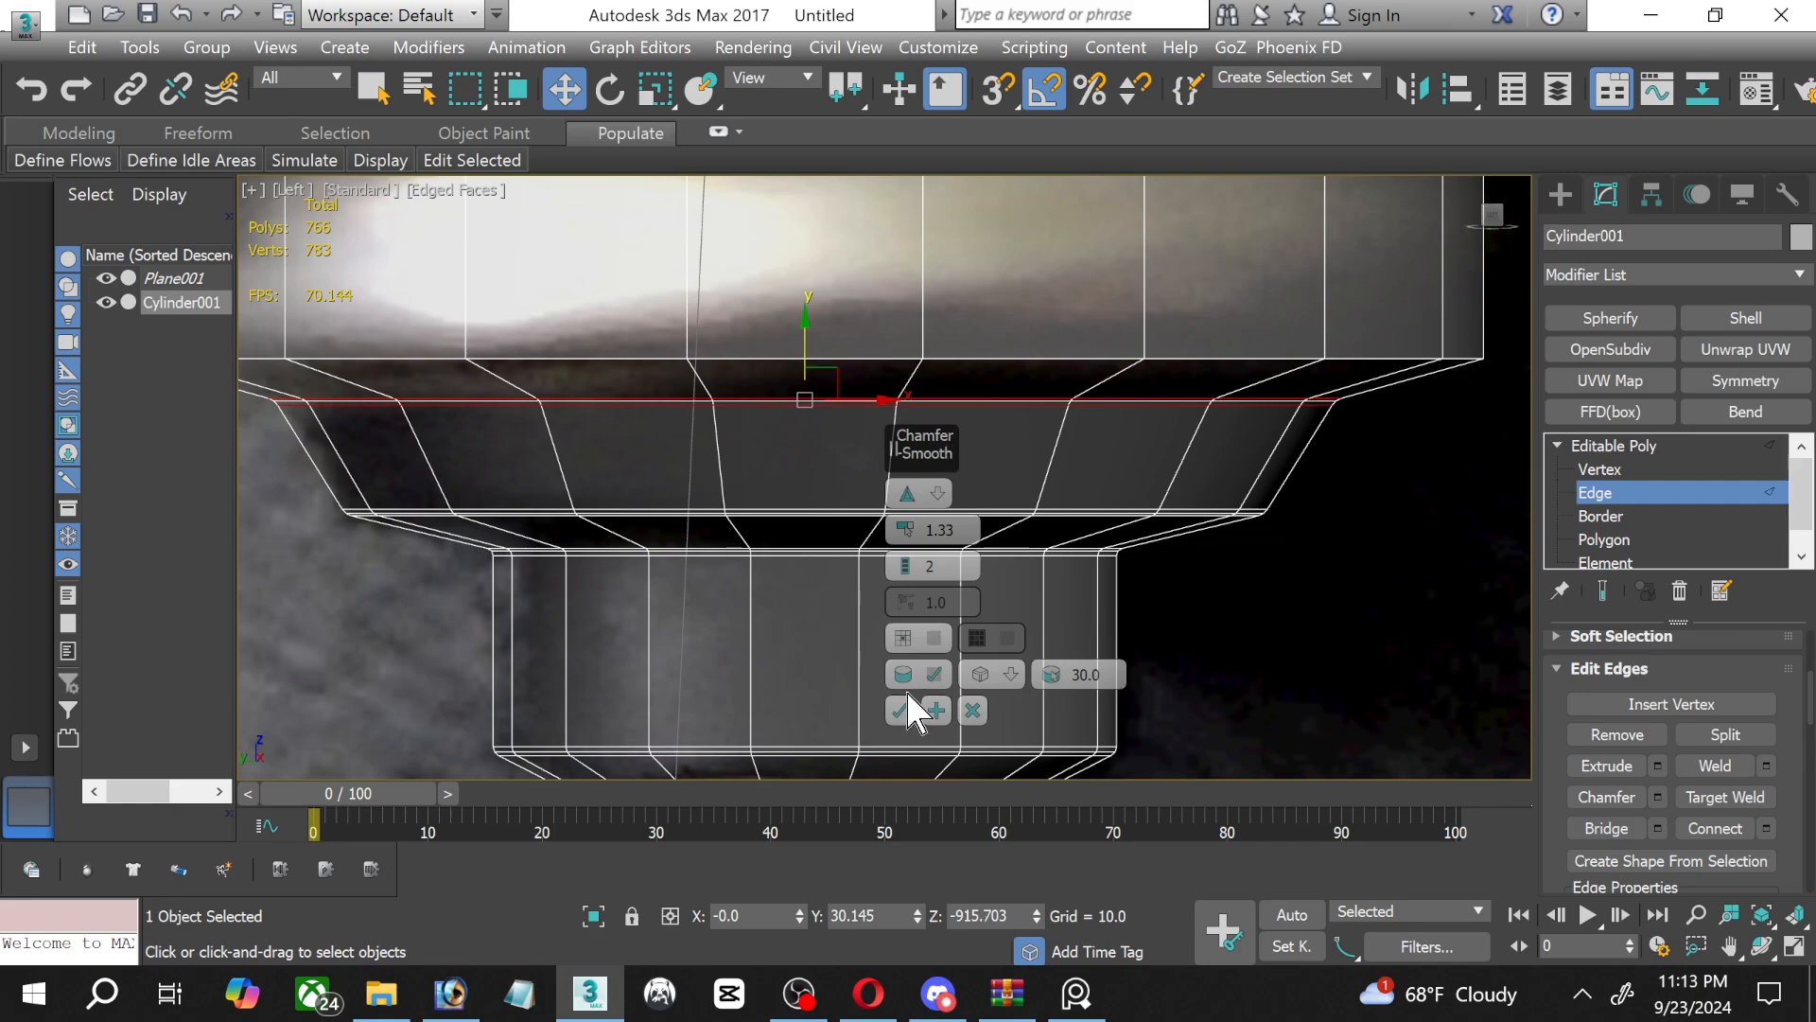
pyautogui.click(934, 673)
# Chamfer the edge loop at the lower end of the wide screw base by 1.33 with 2 segments.
pyautogui.moveTo(729, 539); pyautogui.dragTo(706, 505, button='middle')
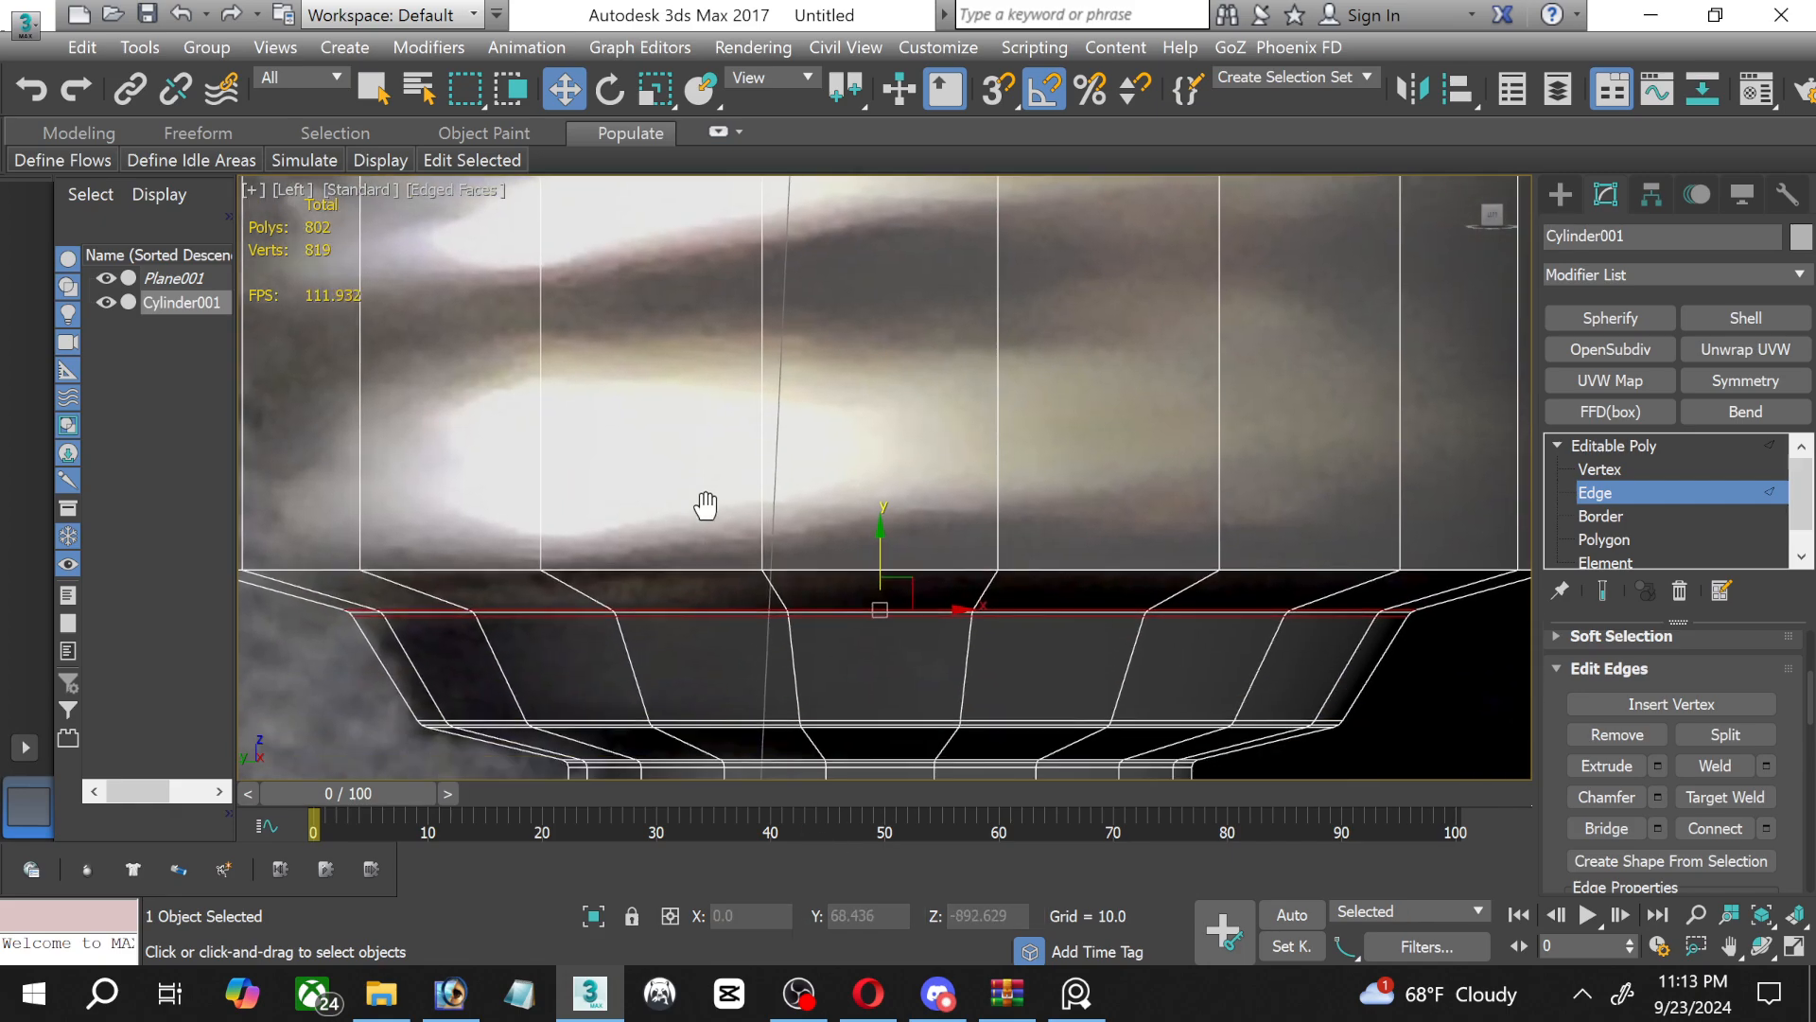
pyautogui.click(825, 569)
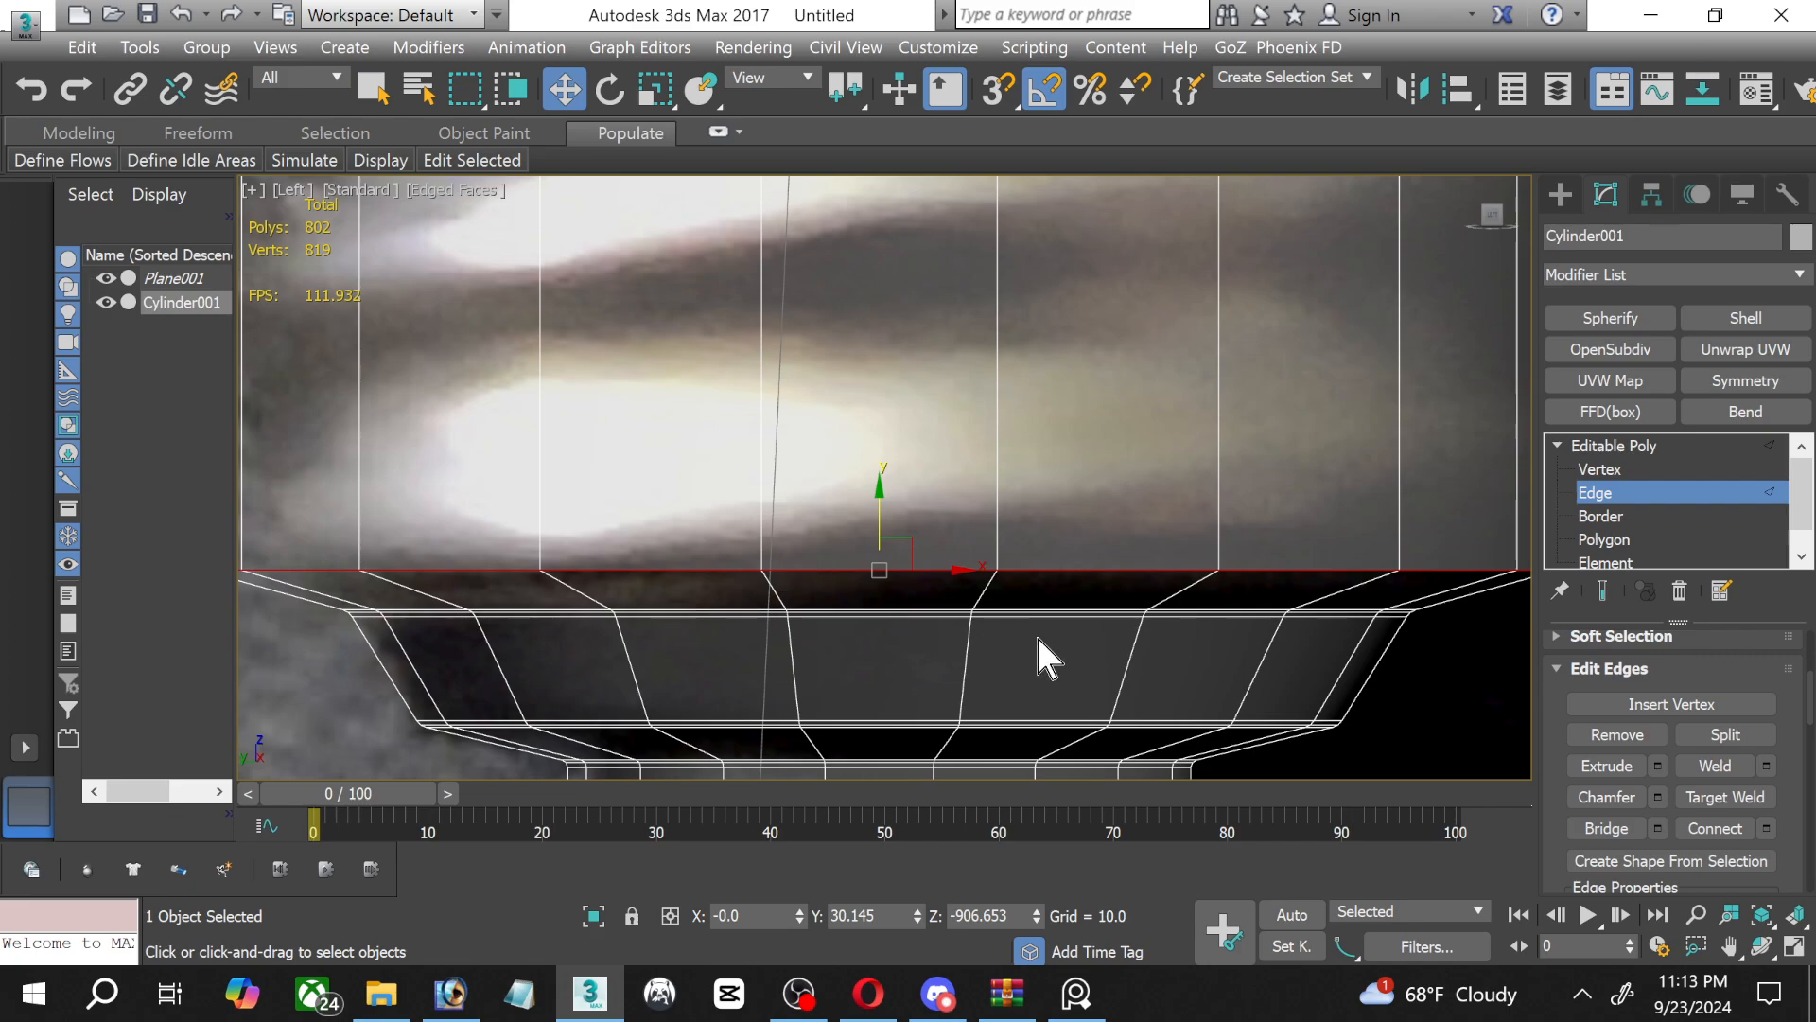
pyautogui.click(1657, 796)
pyautogui.click(899, 711)
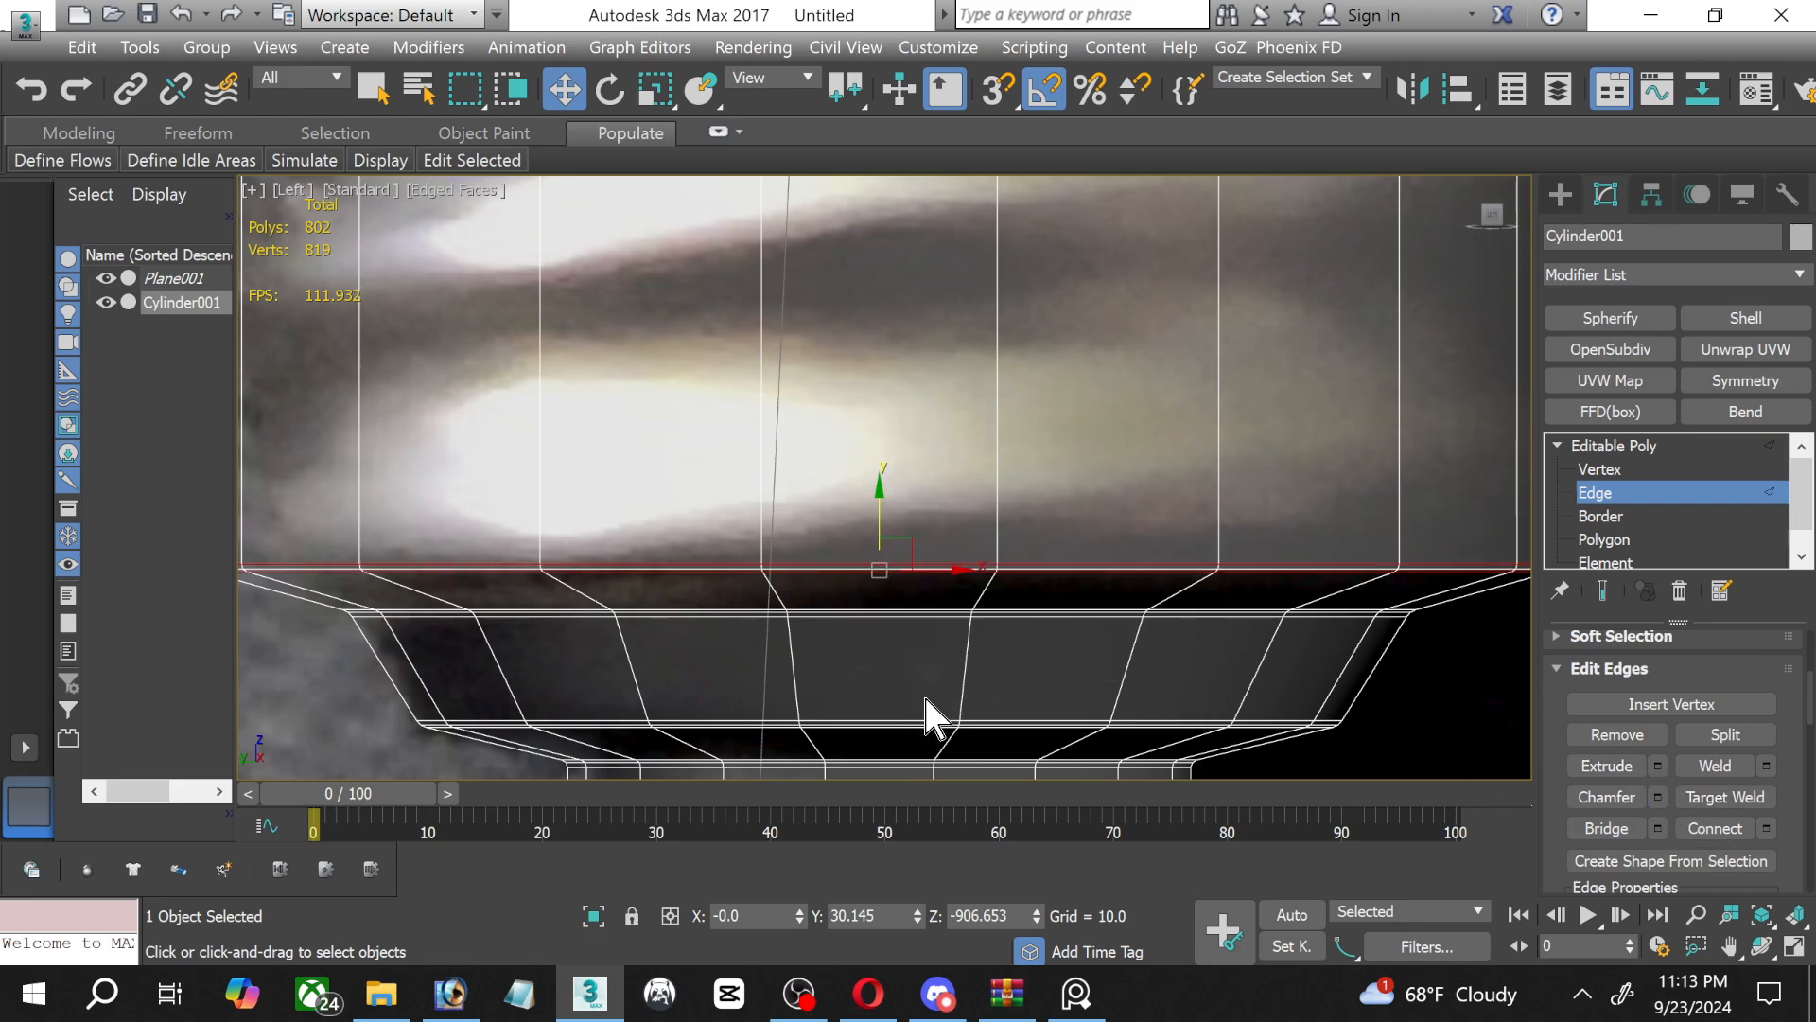
# Chamfer the edge loop where the glass meets the screw base by 1.33 with 2 segments, then leave edge editing.
pyautogui.scroll(-6, 900, 592)
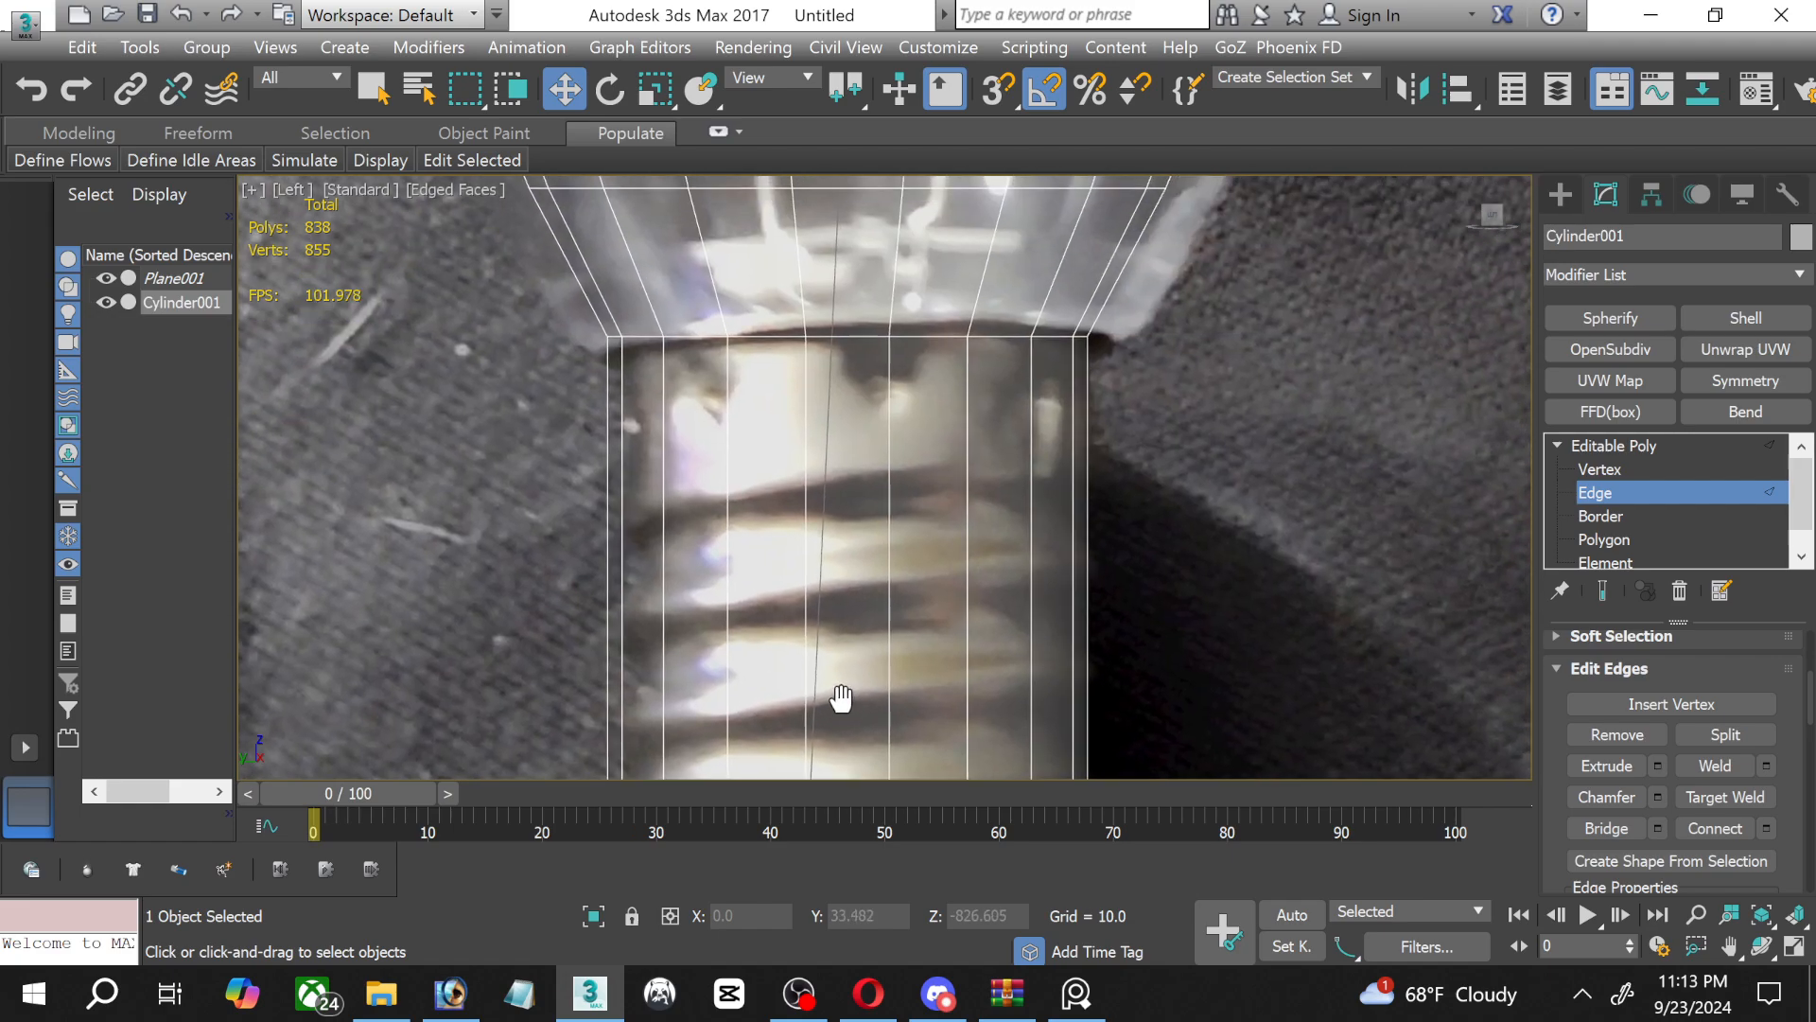
pyautogui.scroll(5, 825, 484)
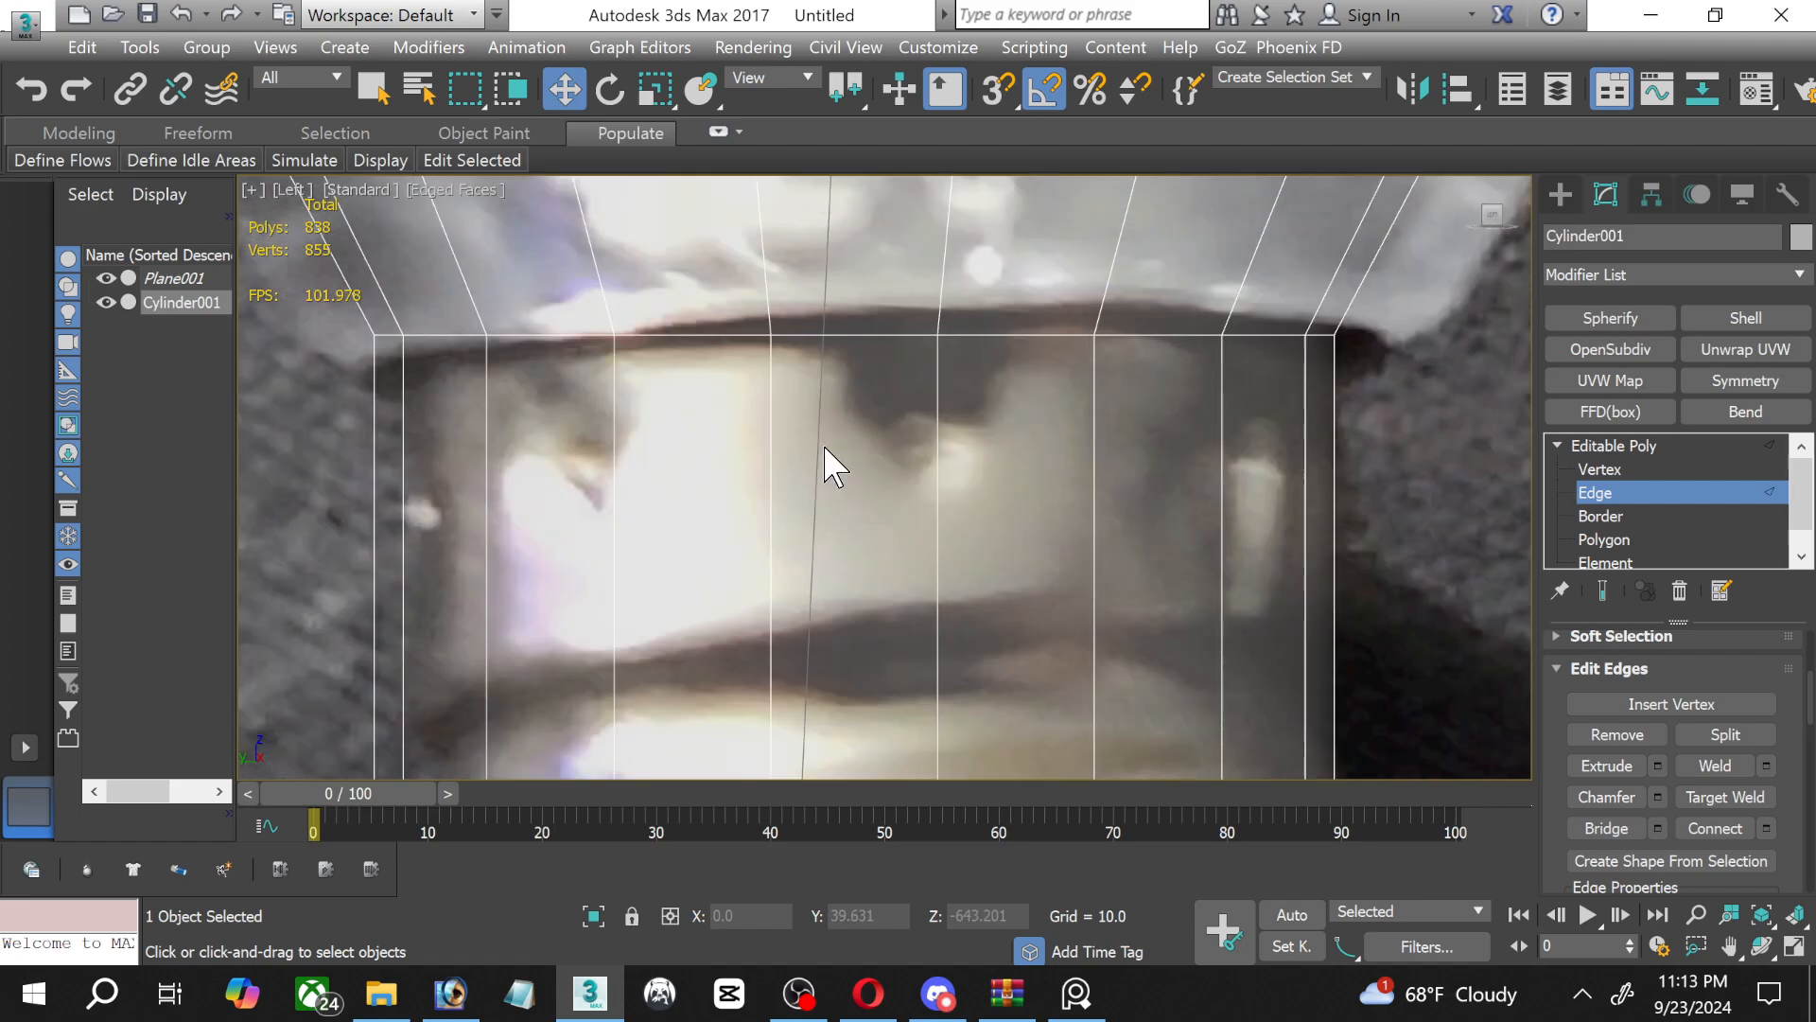
pyautogui.doubleClick(846, 335)
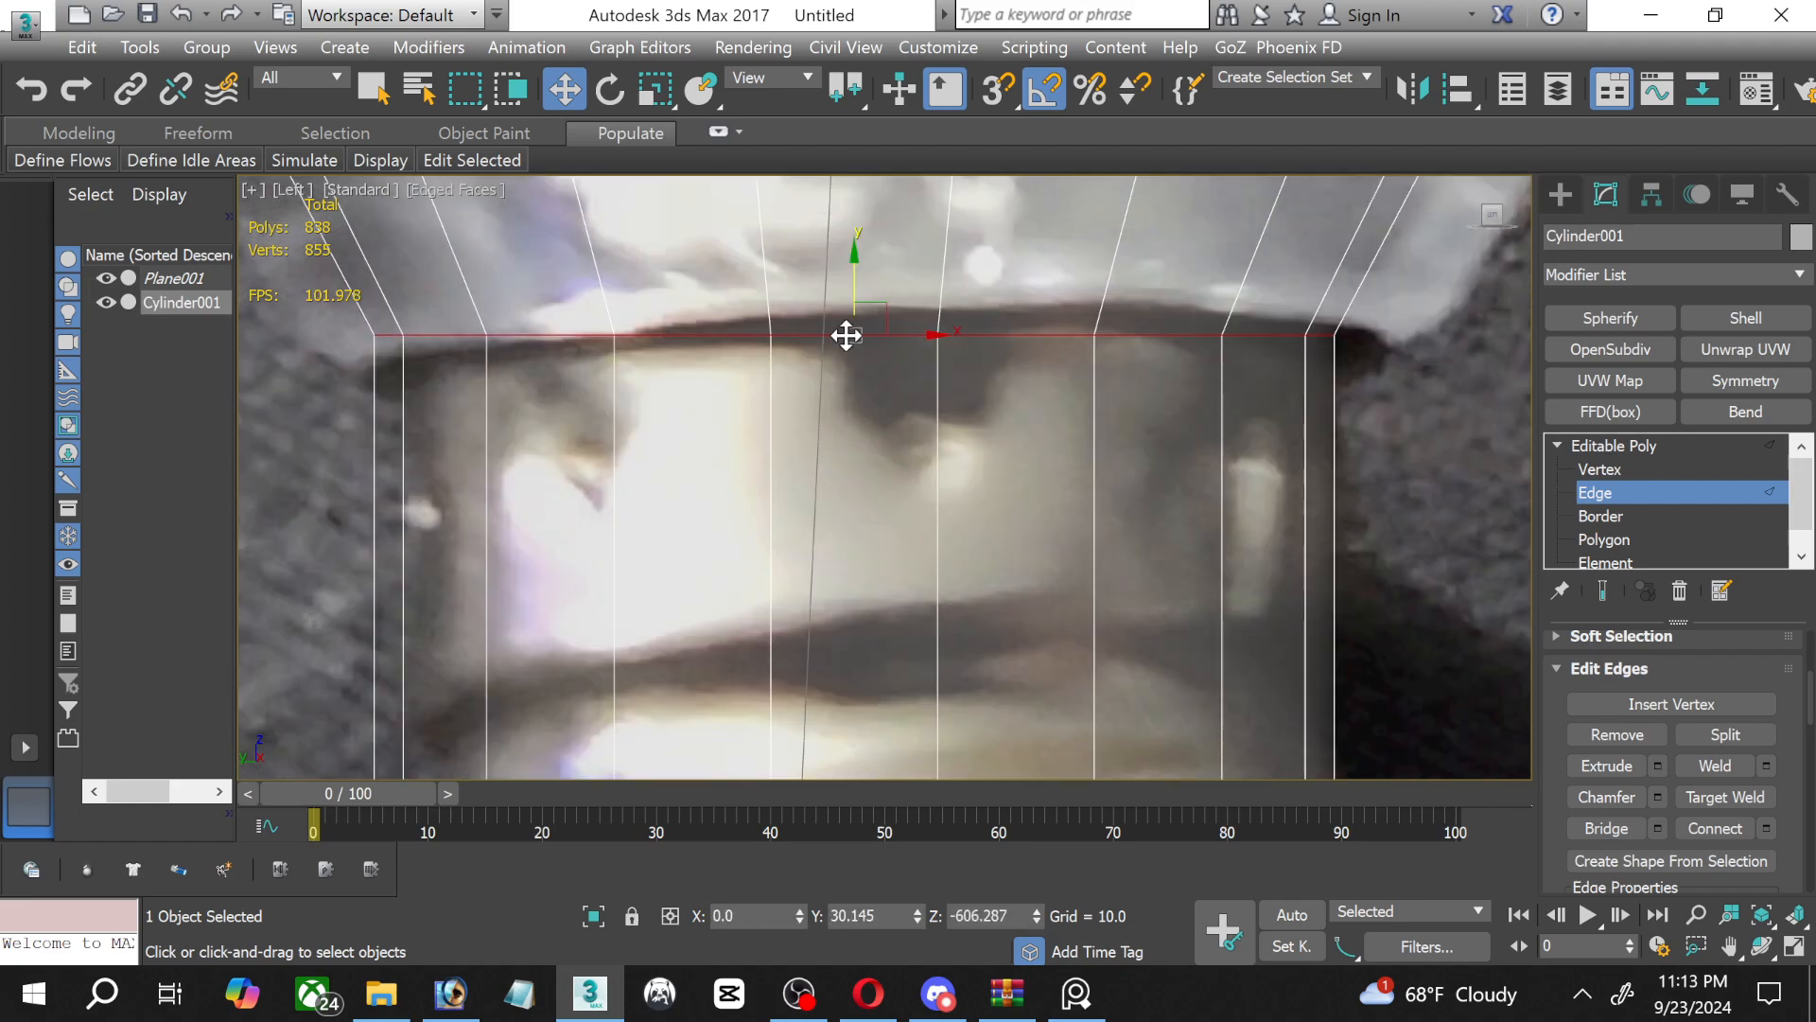
pyautogui.click(1657, 796)
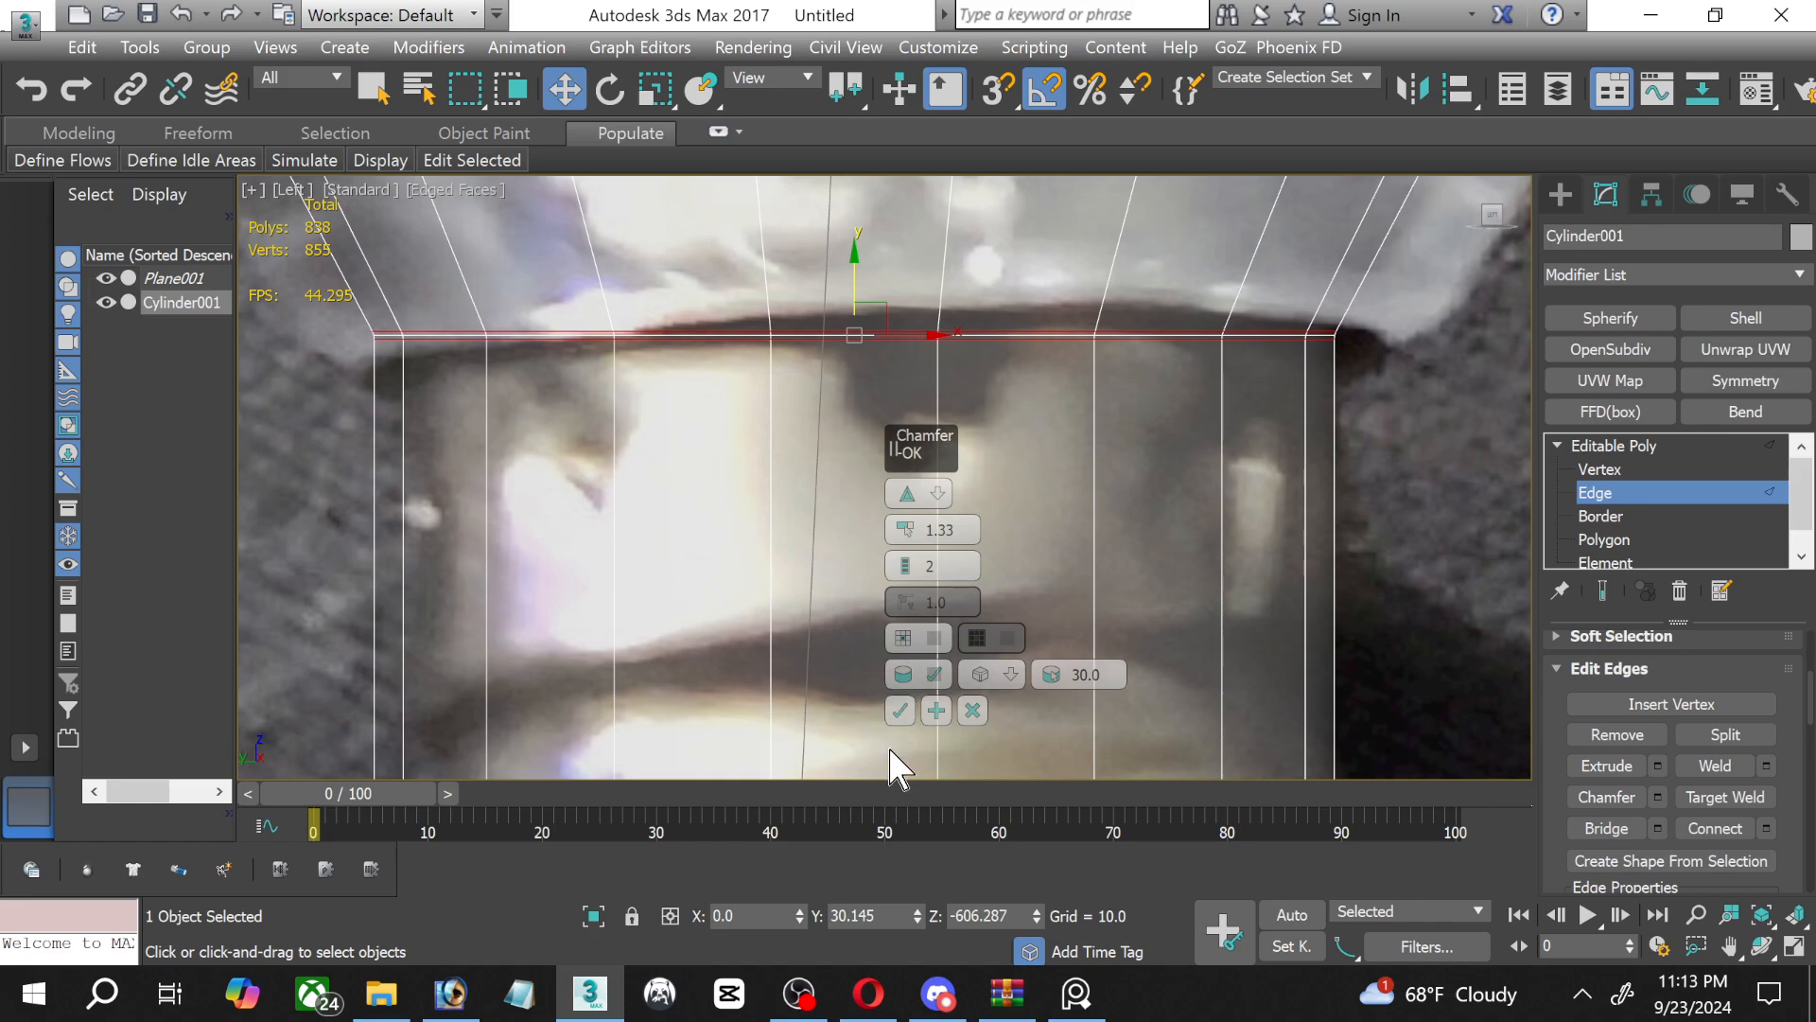
pyautogui.click(898, 711)
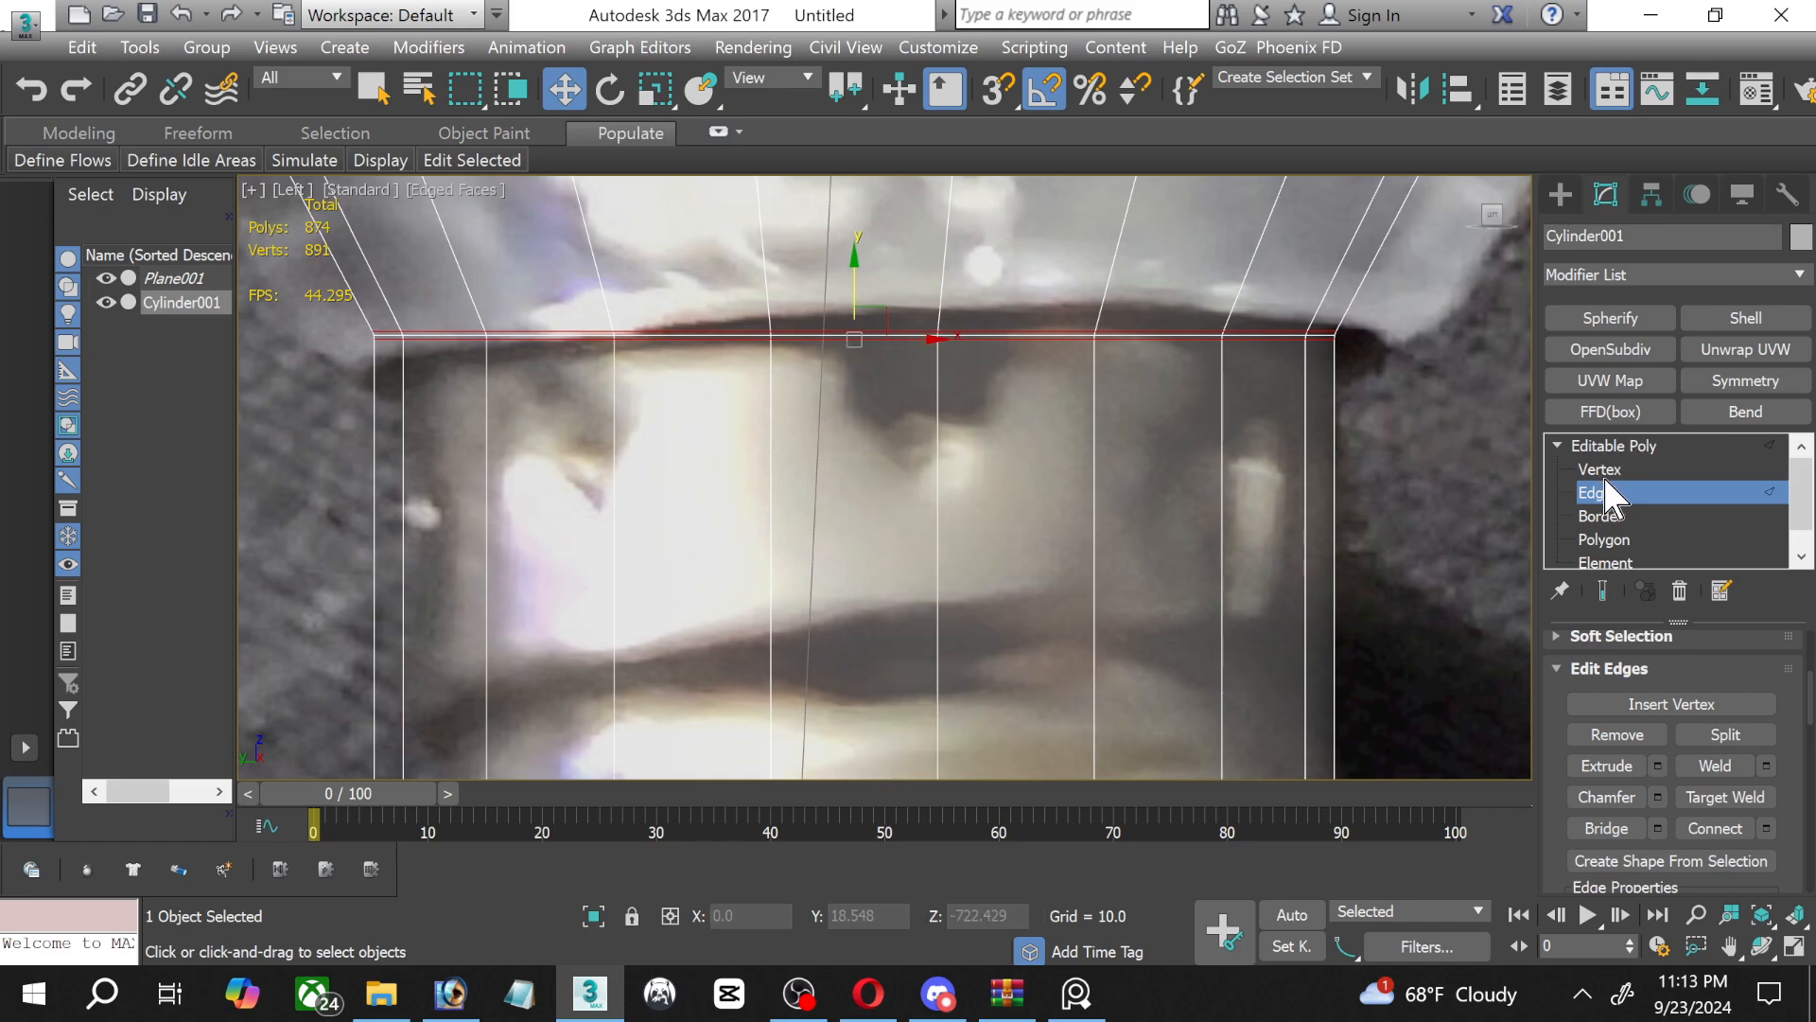
pyautogui.click(1566, 446)
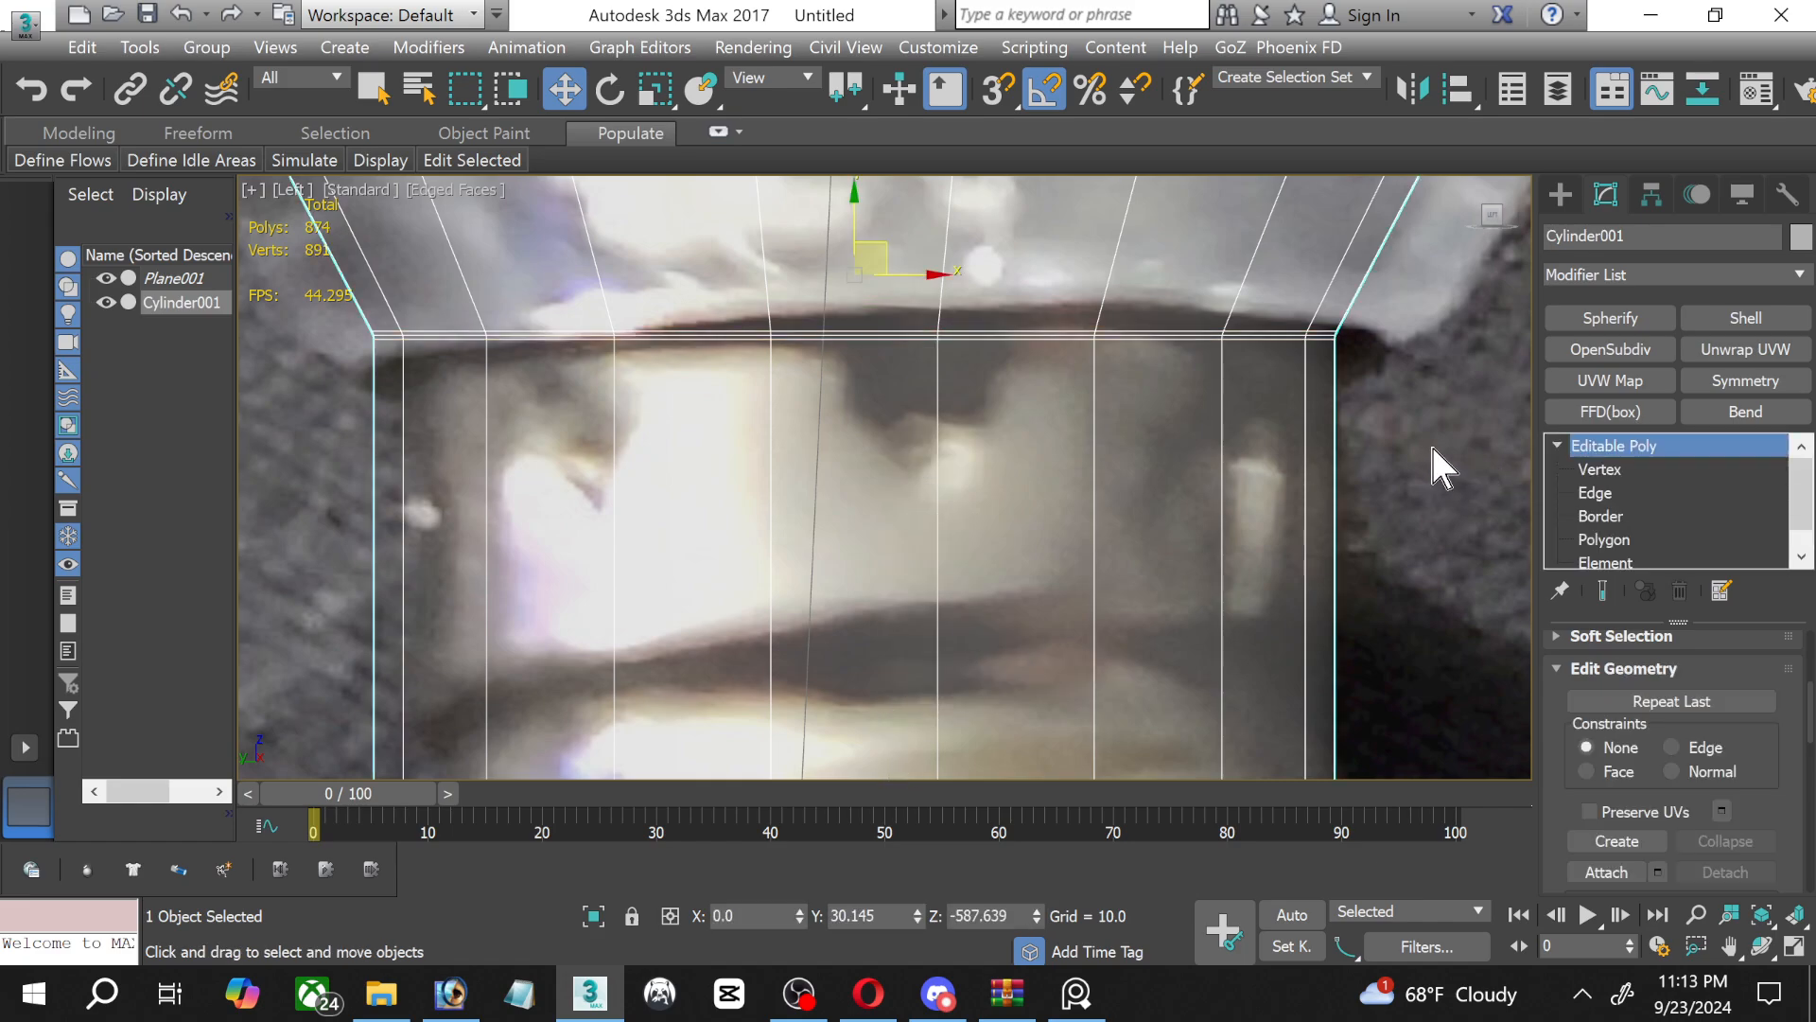
# Compare the whole bulb's outline and the threaded area of the screw base with the reference photo.
pyautogui.scroll(-2, 1391, 519)
pyautogui.moveTo(1390, 519); pyautogui.dragTo(1174, 372, button='middle')
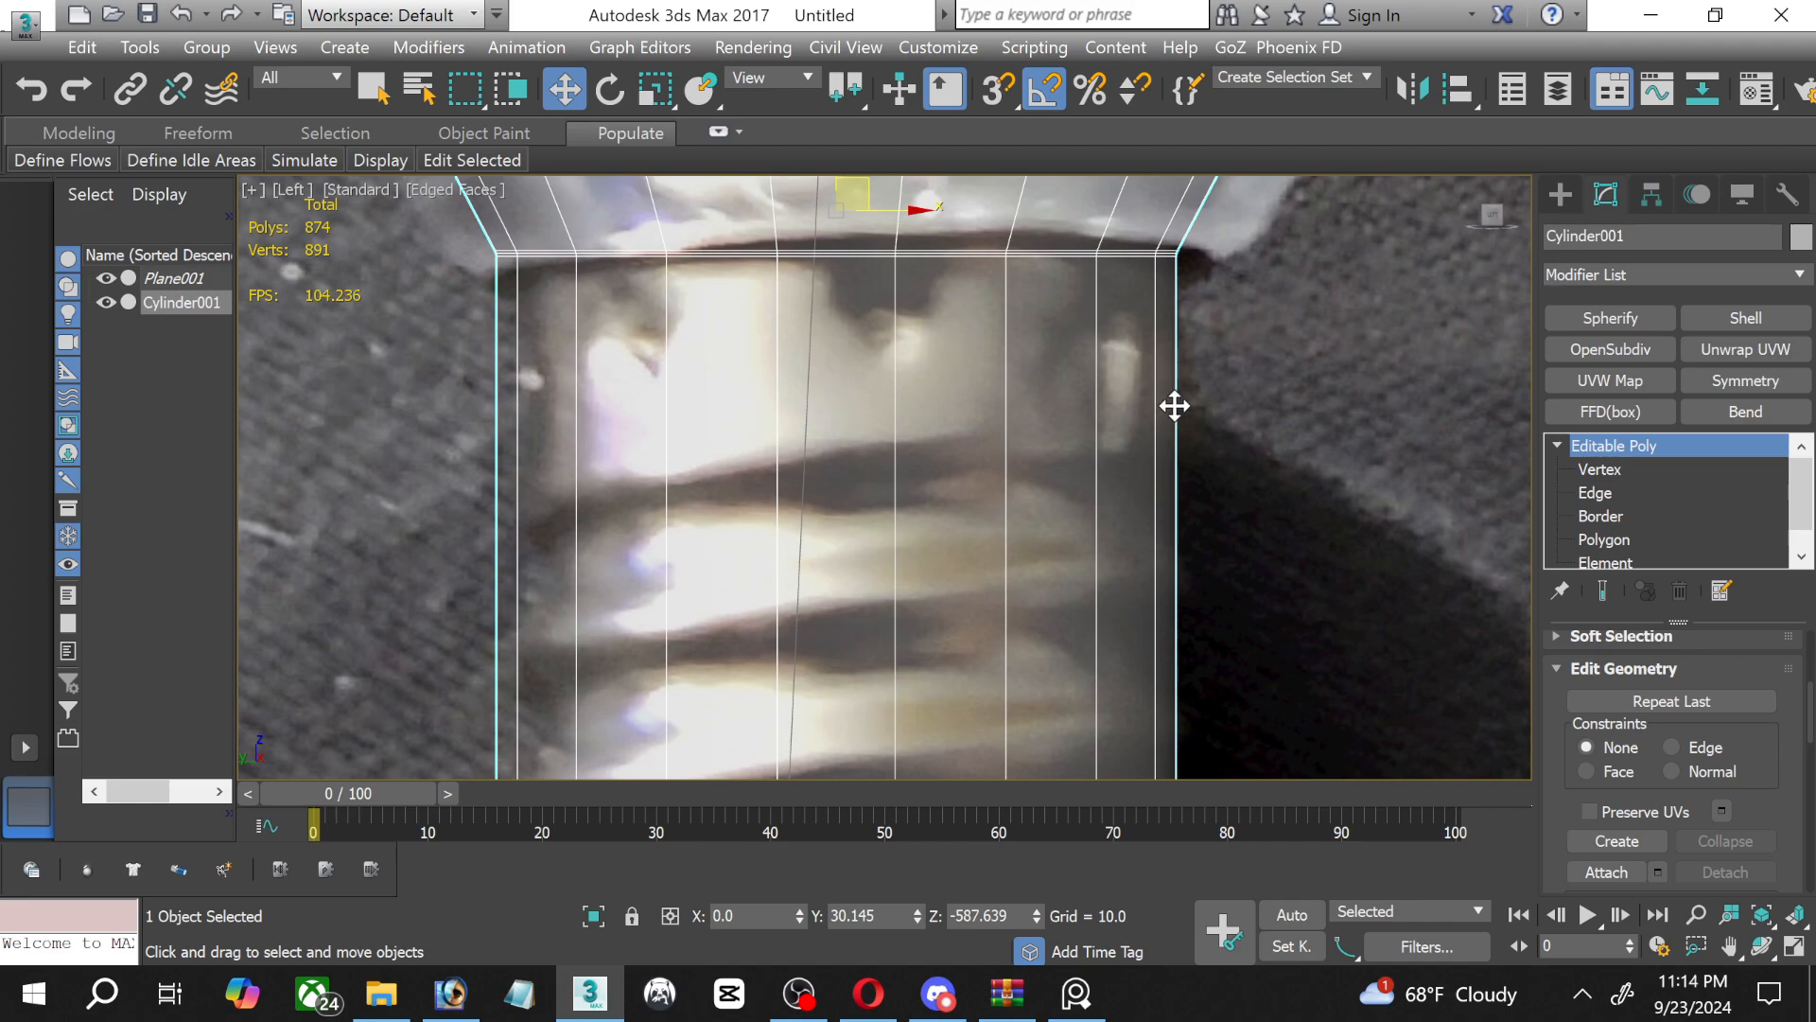
pyautogui.scroll(-6, 1174, 406)
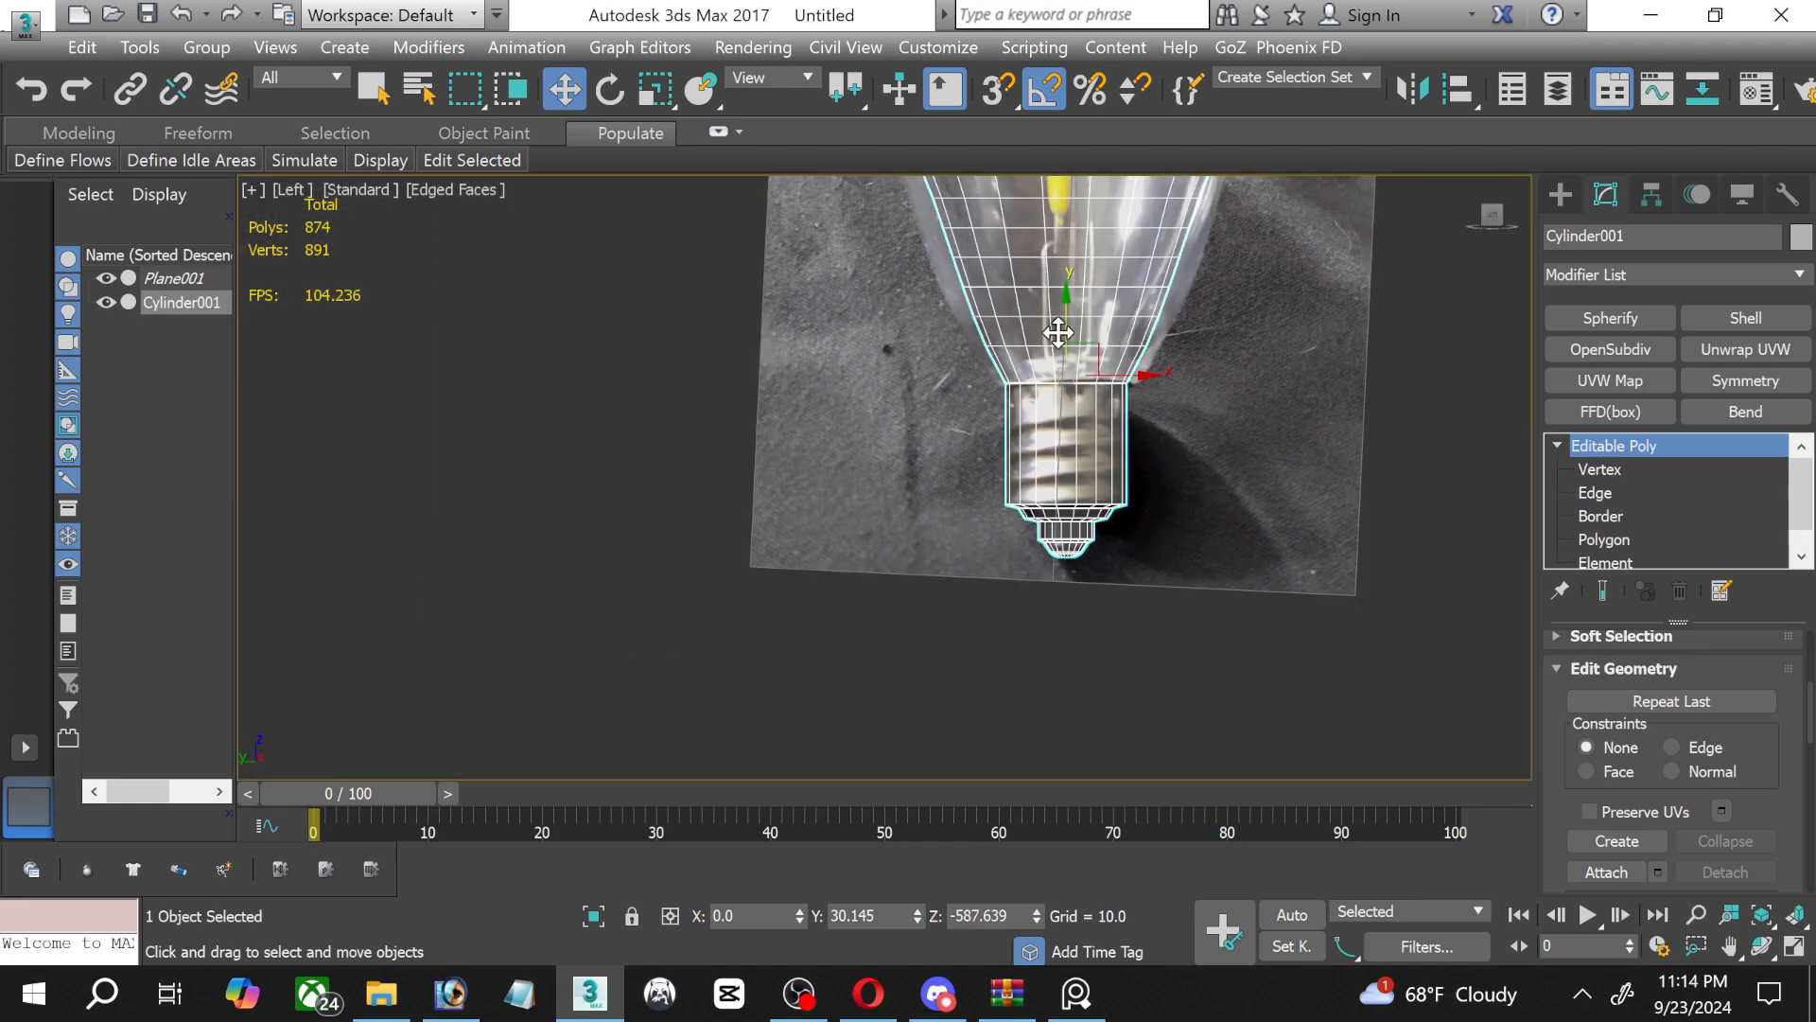
pyautogui.moveTo(1059, 320); pyautogui.dragTo(911, 579, button='middle')
pyautogui.scroll(-2, 911, 553)
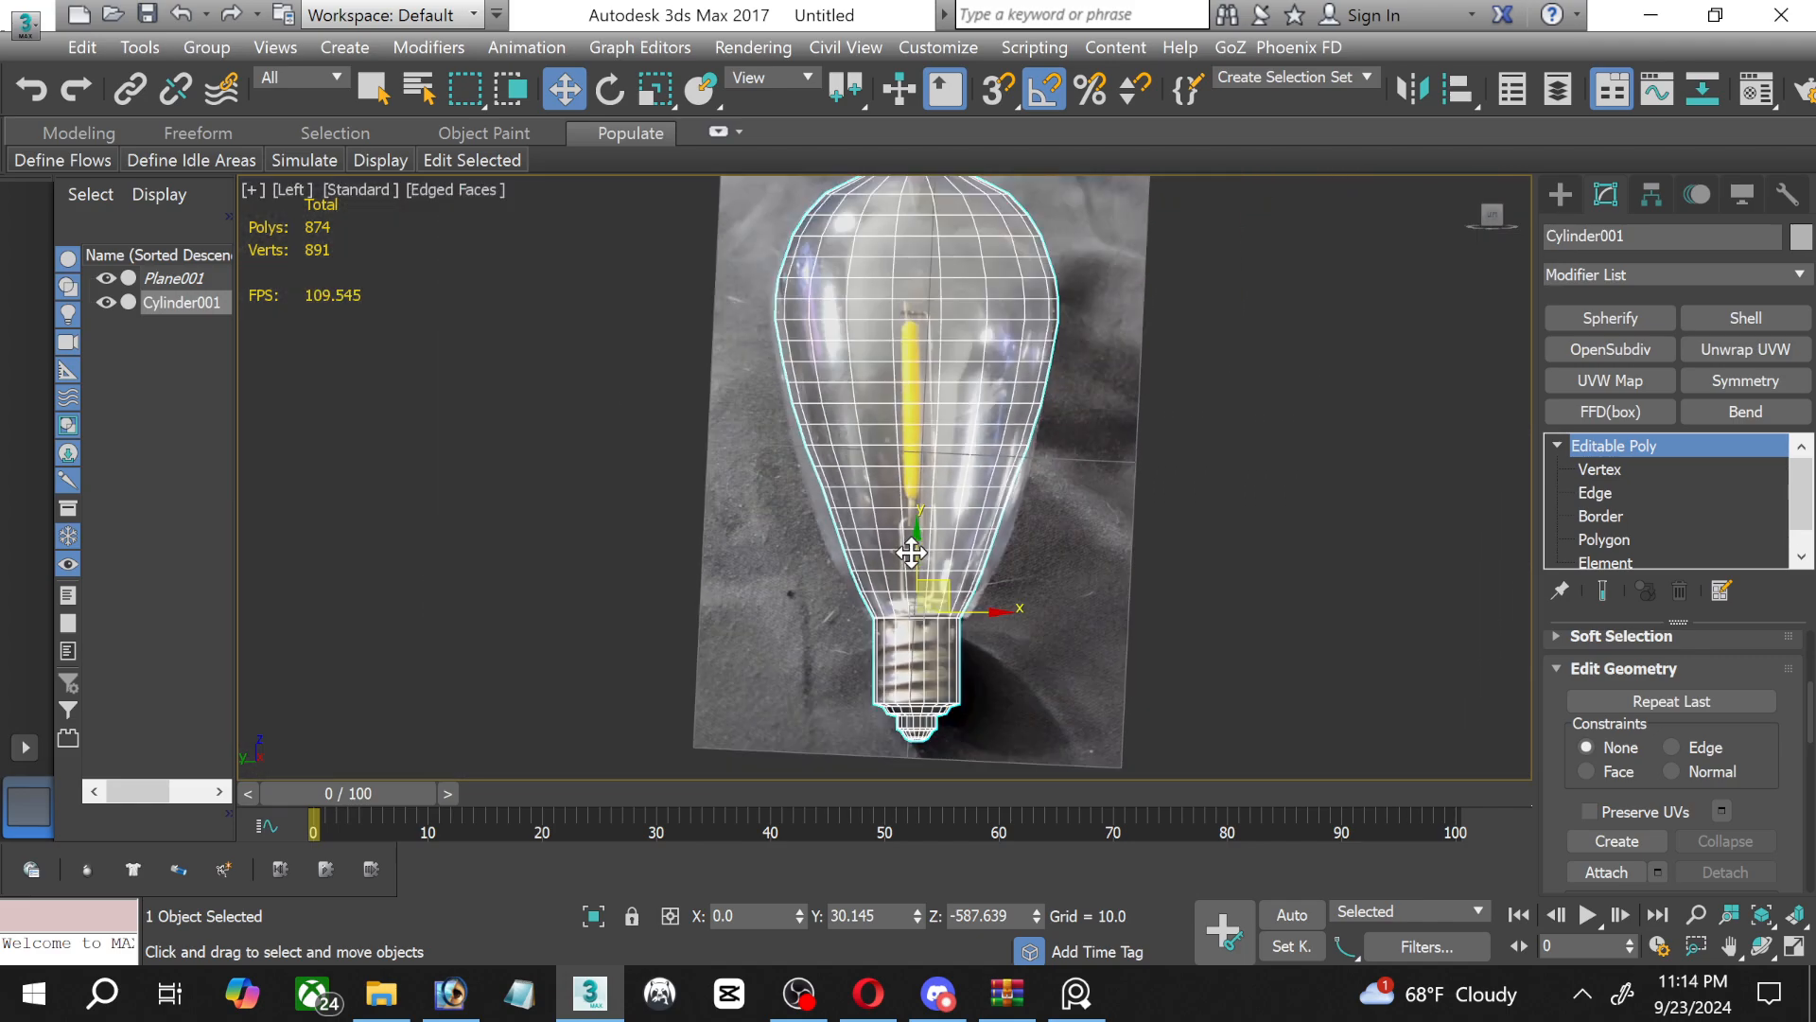
pyautogui.scroll(6, 952, 628)
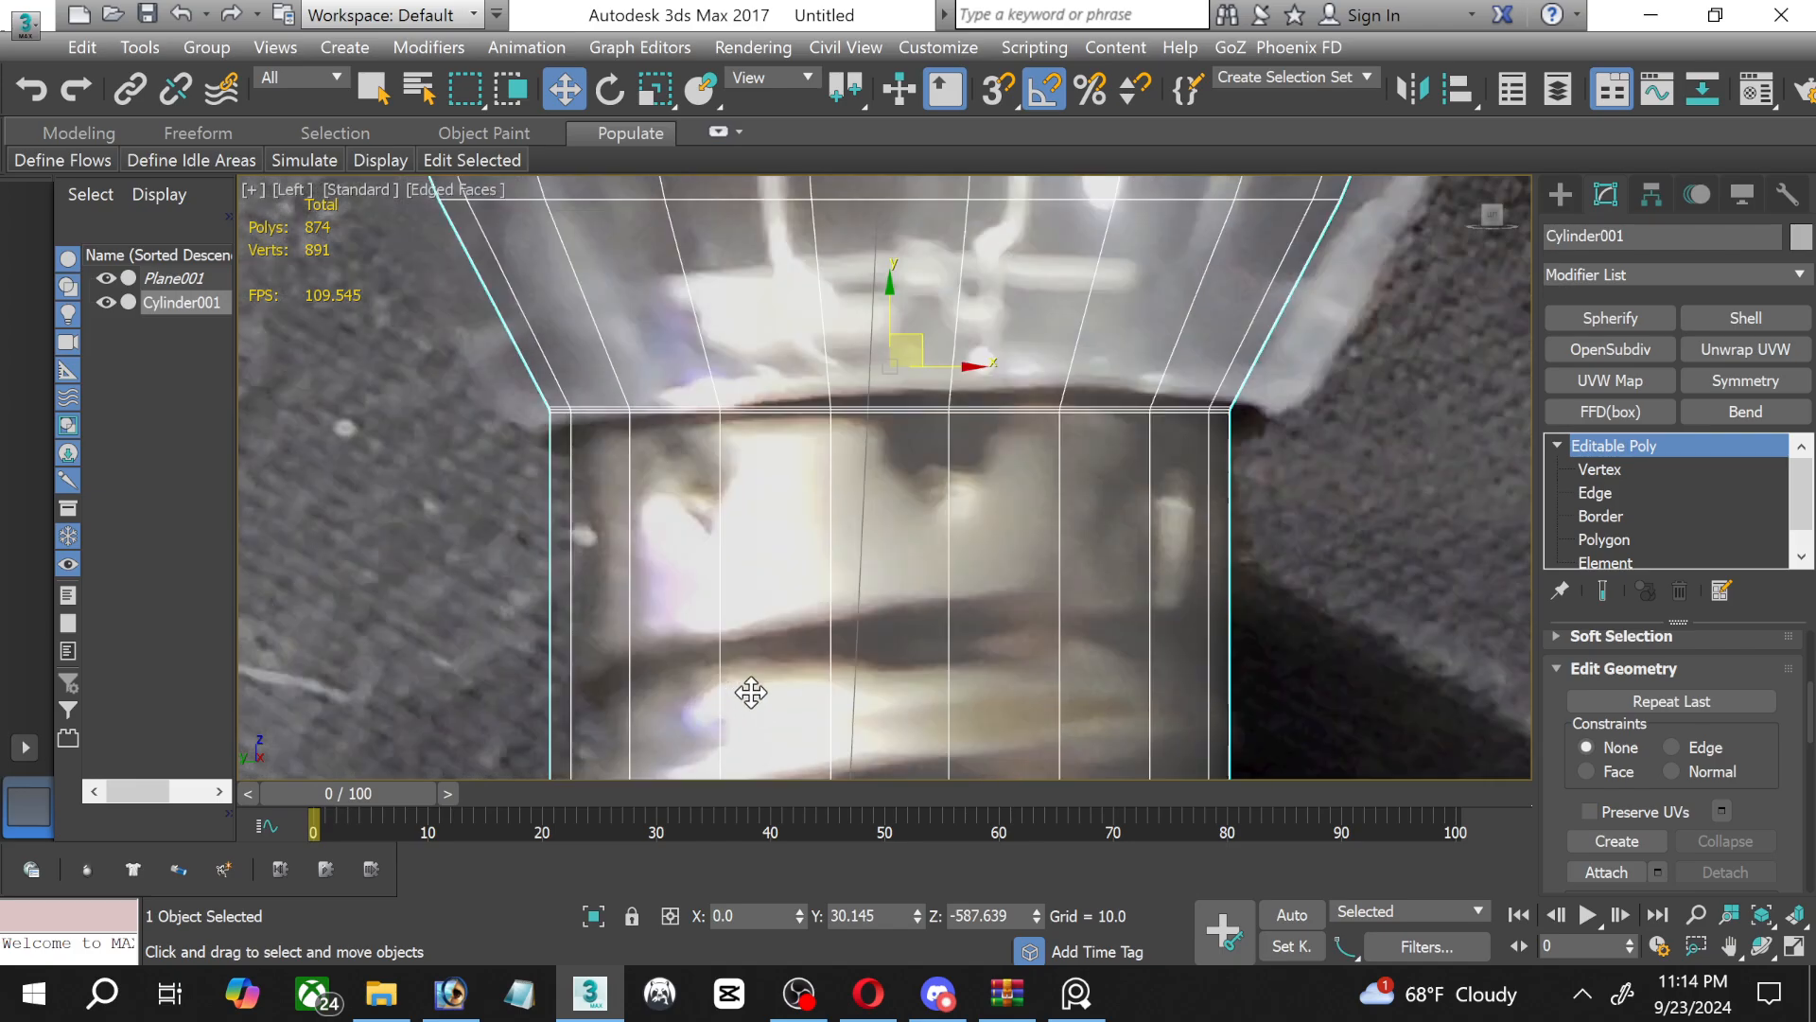
pyautogui.moveTo(750, 689); pyautogui.dragTo(710, 512, button='middle')
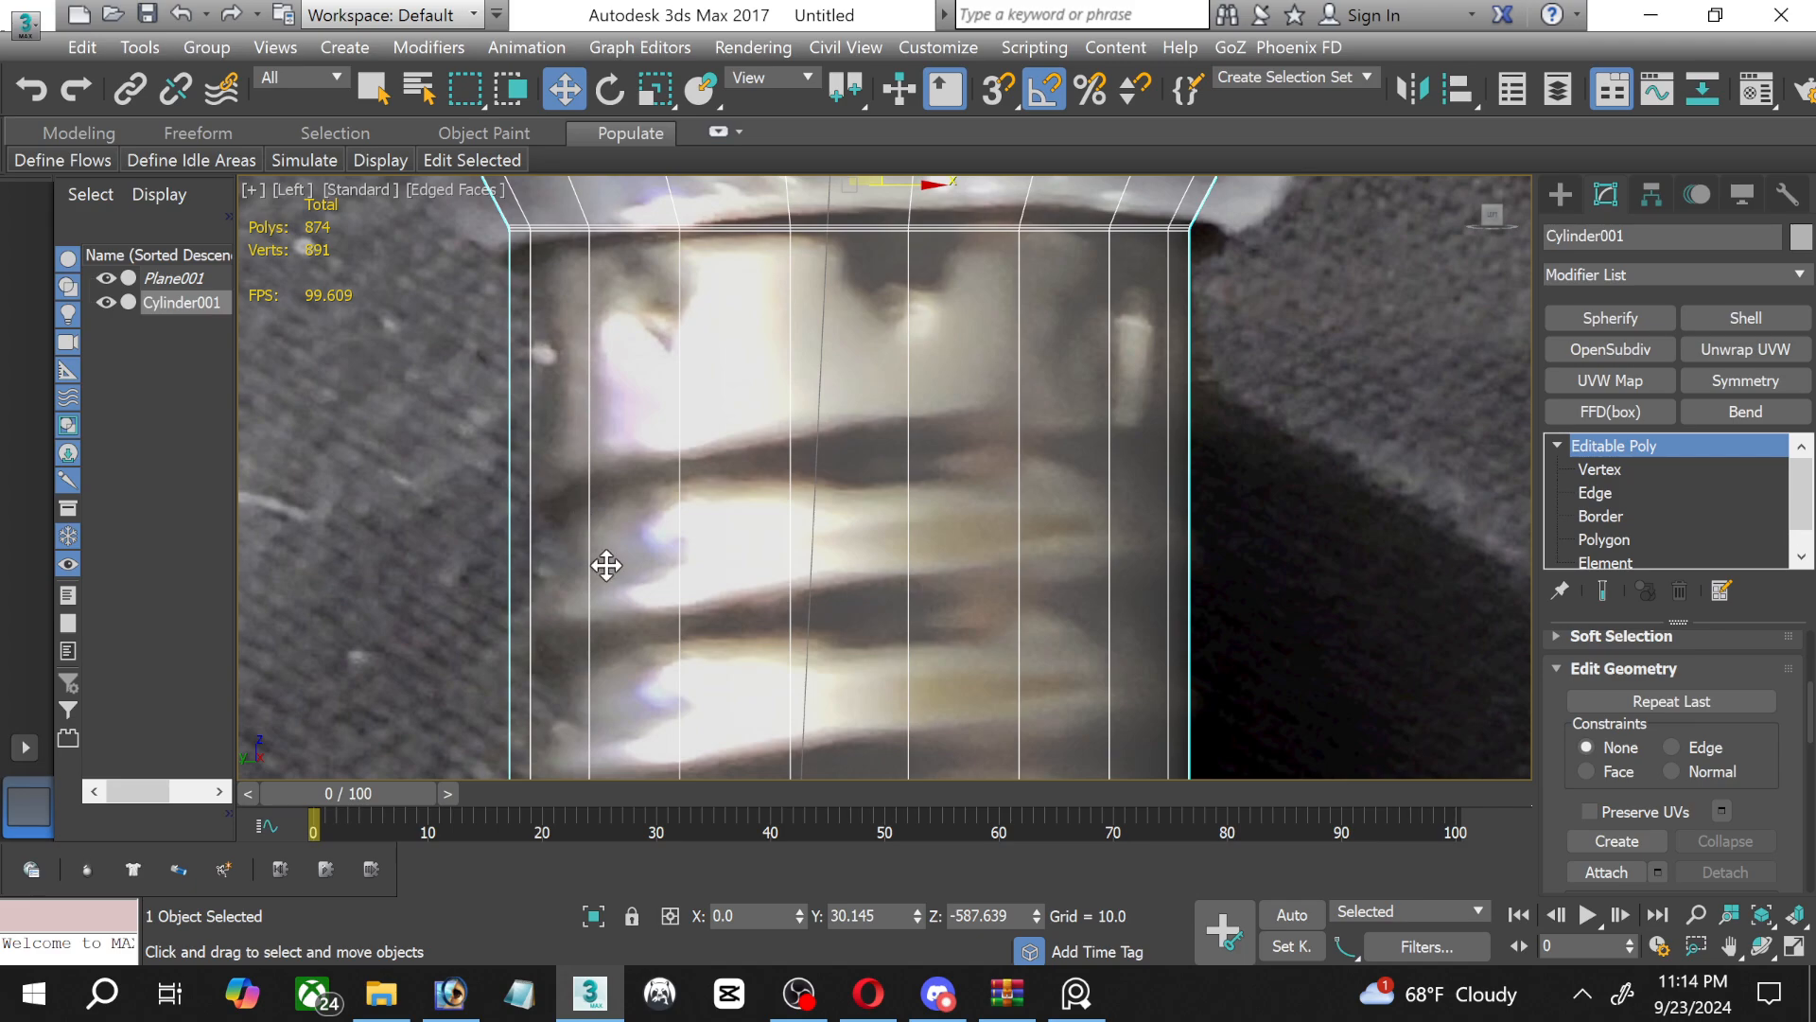
# Connect the vertical edges of the wide screw base with 4 segments to add horizontal edge loops across the threaded area.
pyautogui.scroll(-2, 730, 417)
pyautogui.scroll(2, 727, 417)
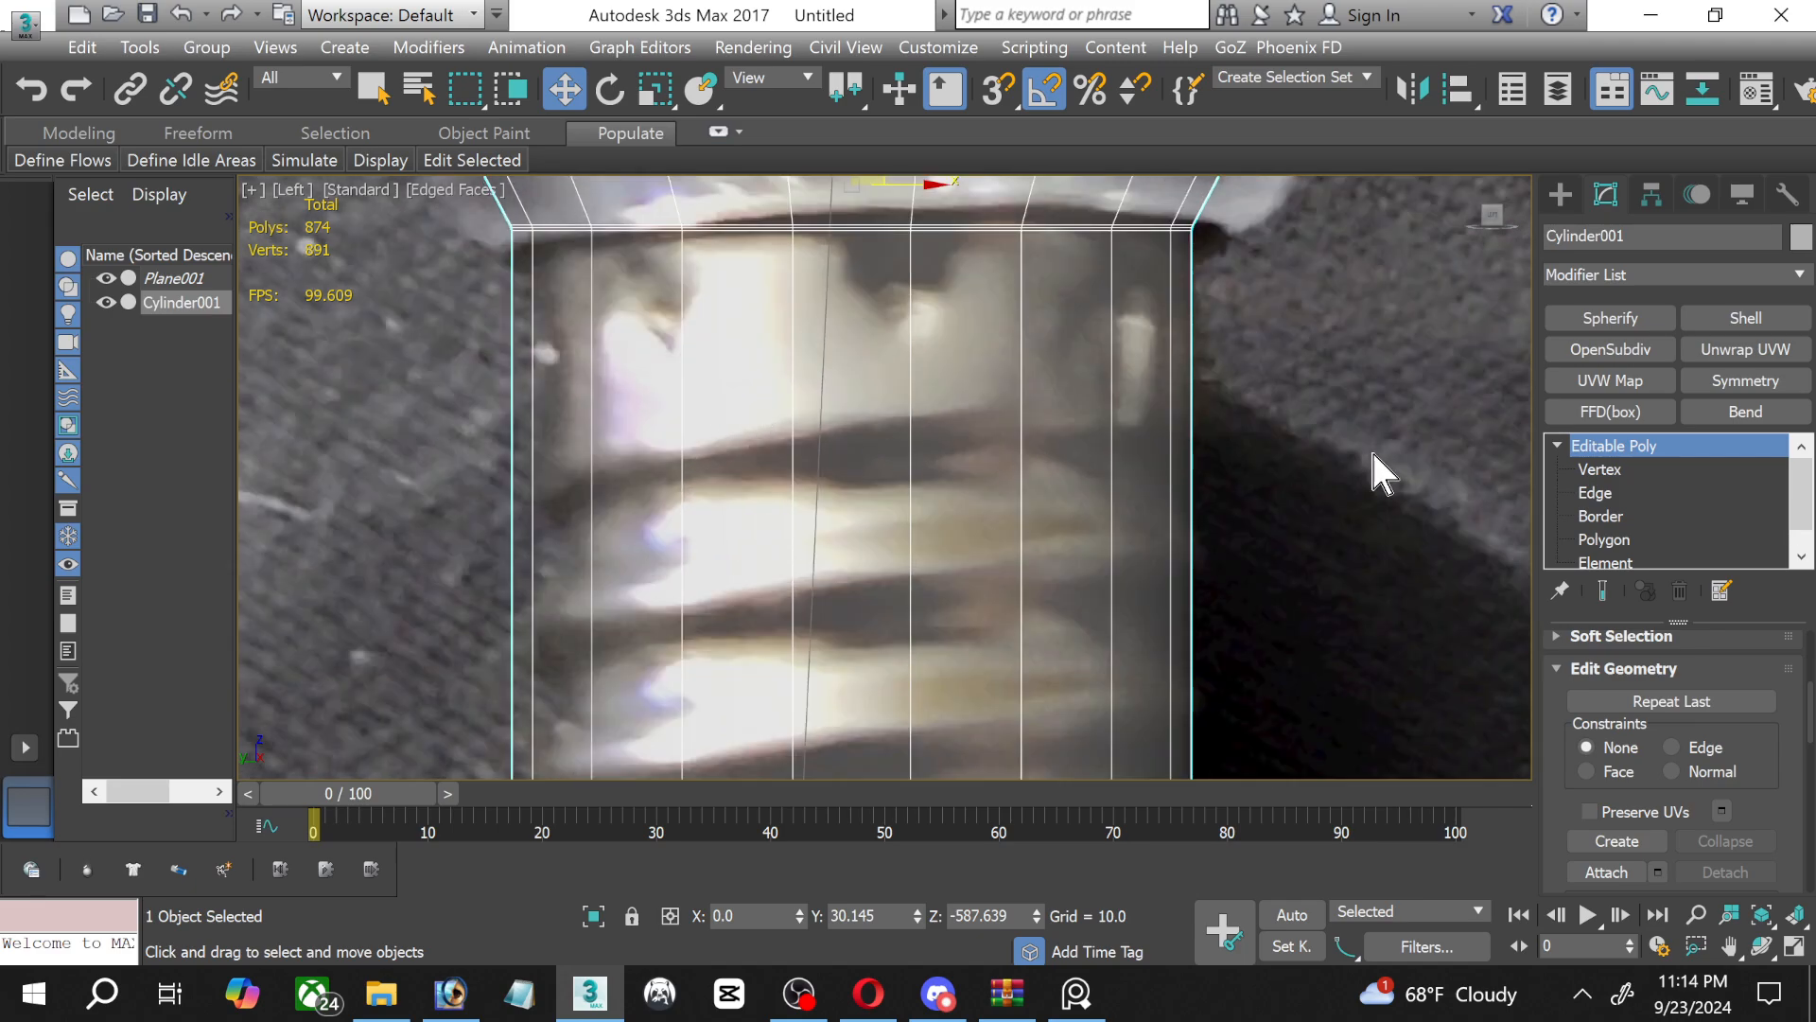
pyautogui.click(1578, 475)
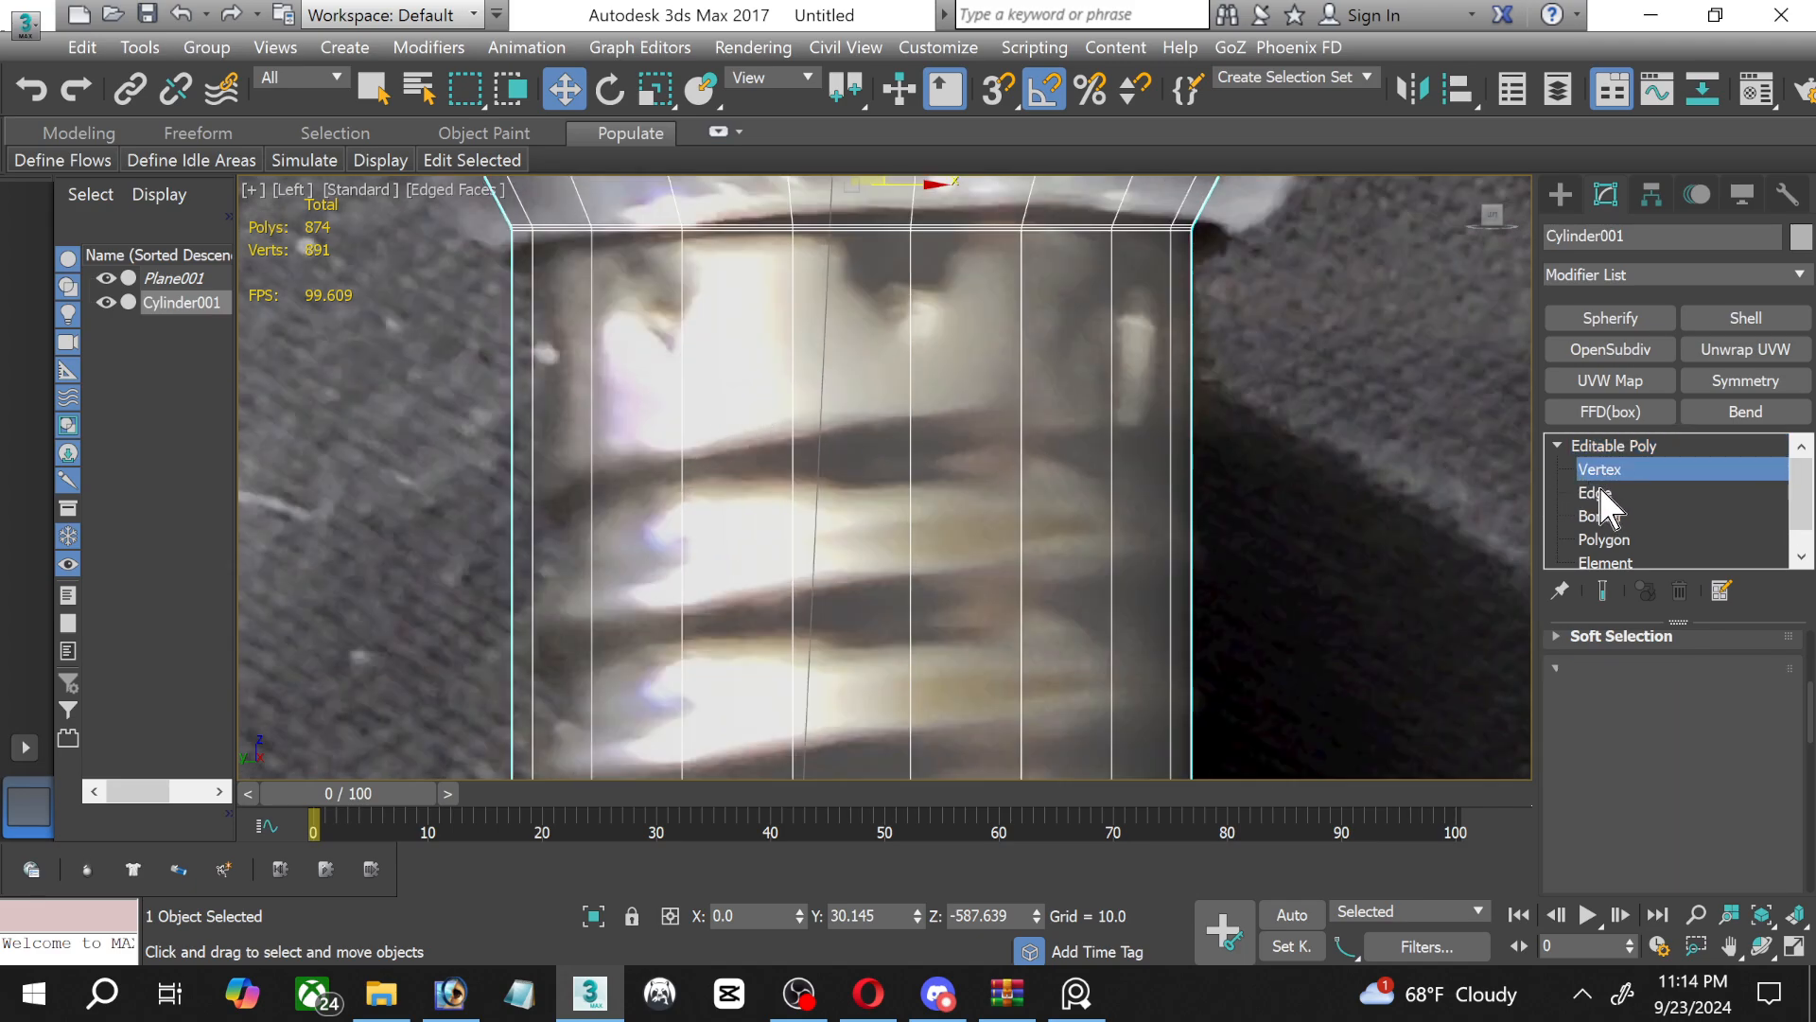
pyautogui.click(1597, 493)
pyautogui.moveTo(482, 379); pyautogui.dragTo(1238, 475)
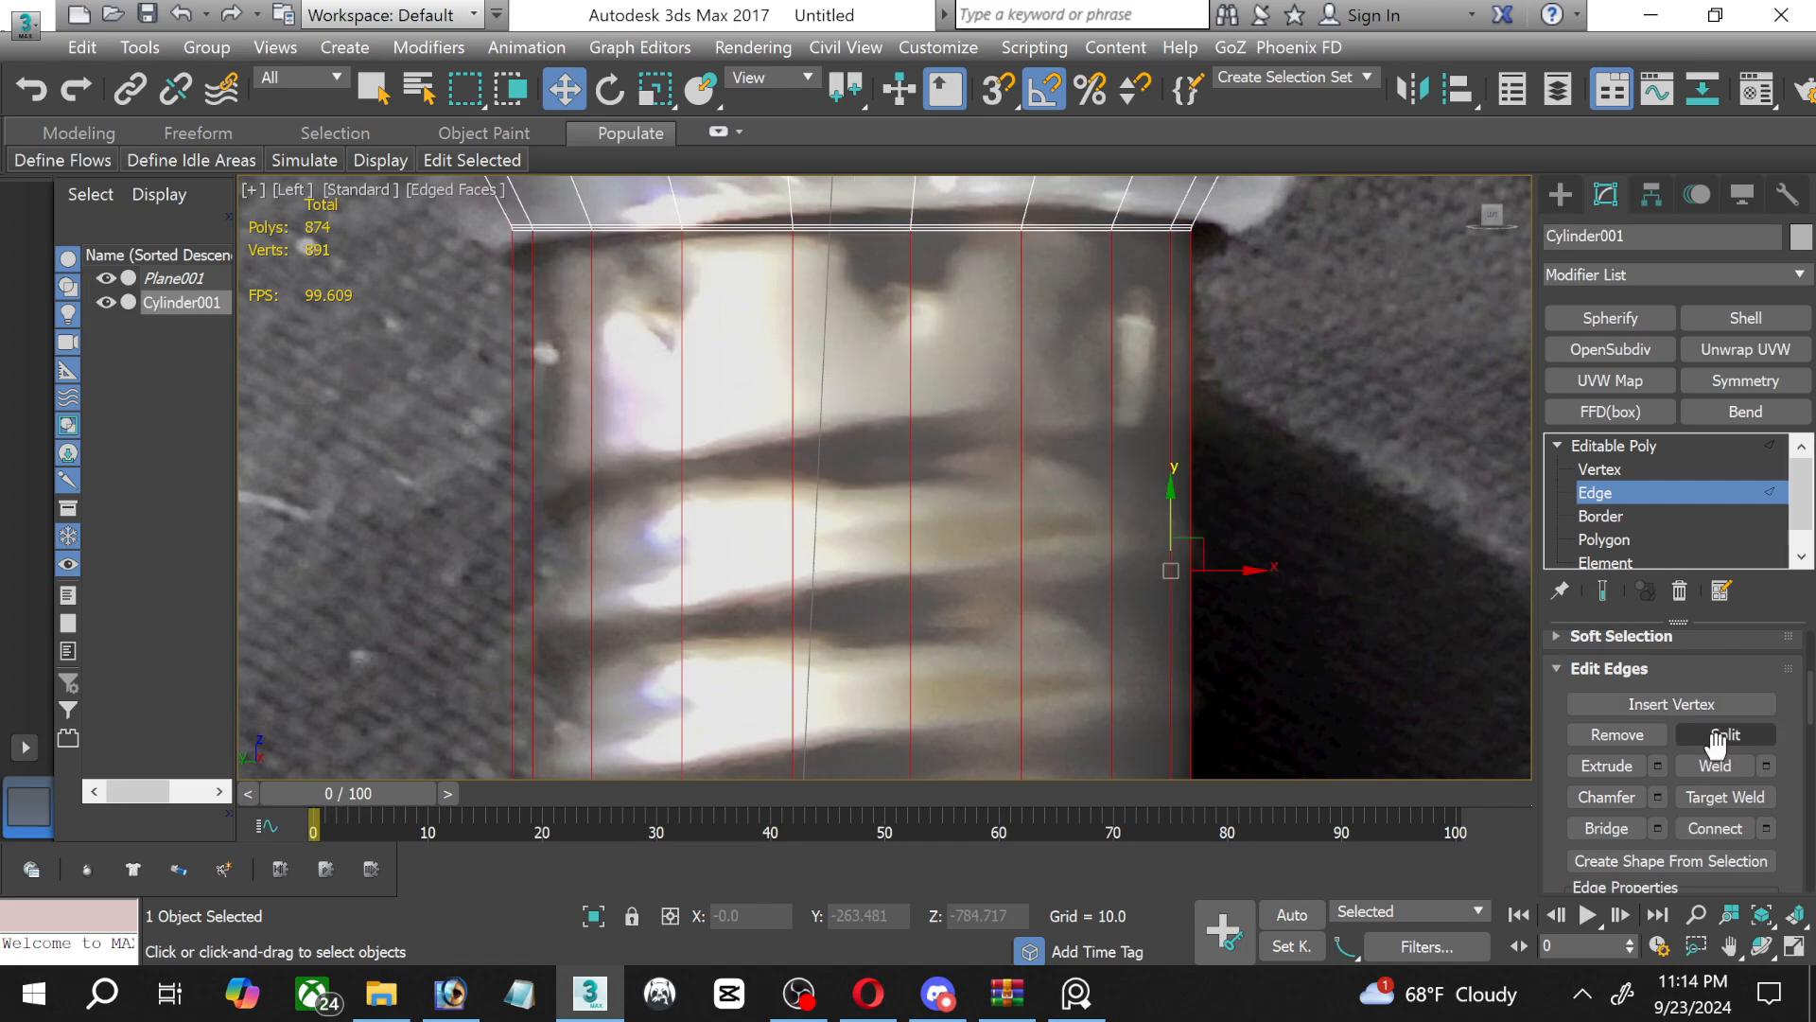
pyautogui.click(1766, 829)
pyautogui.moveTo(719, 482); pyautogui.dragTo(663, 375, button='middle')
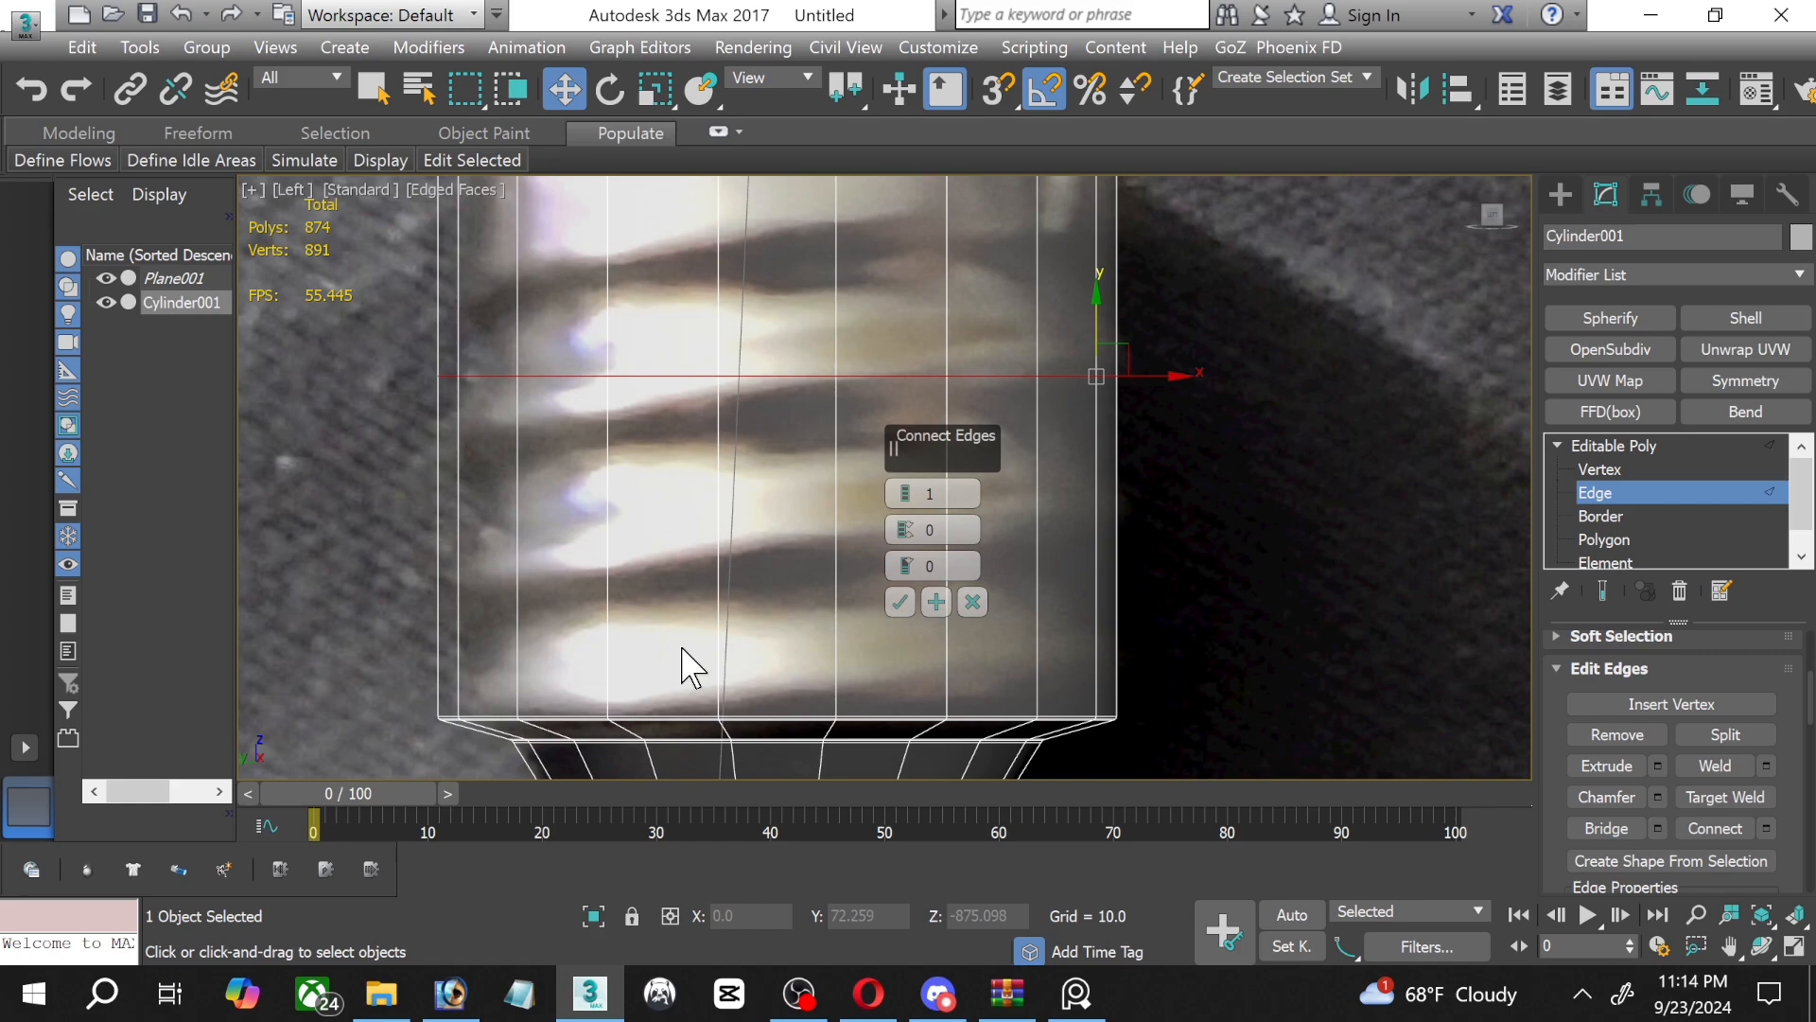
pyautogui.click(906, 490)
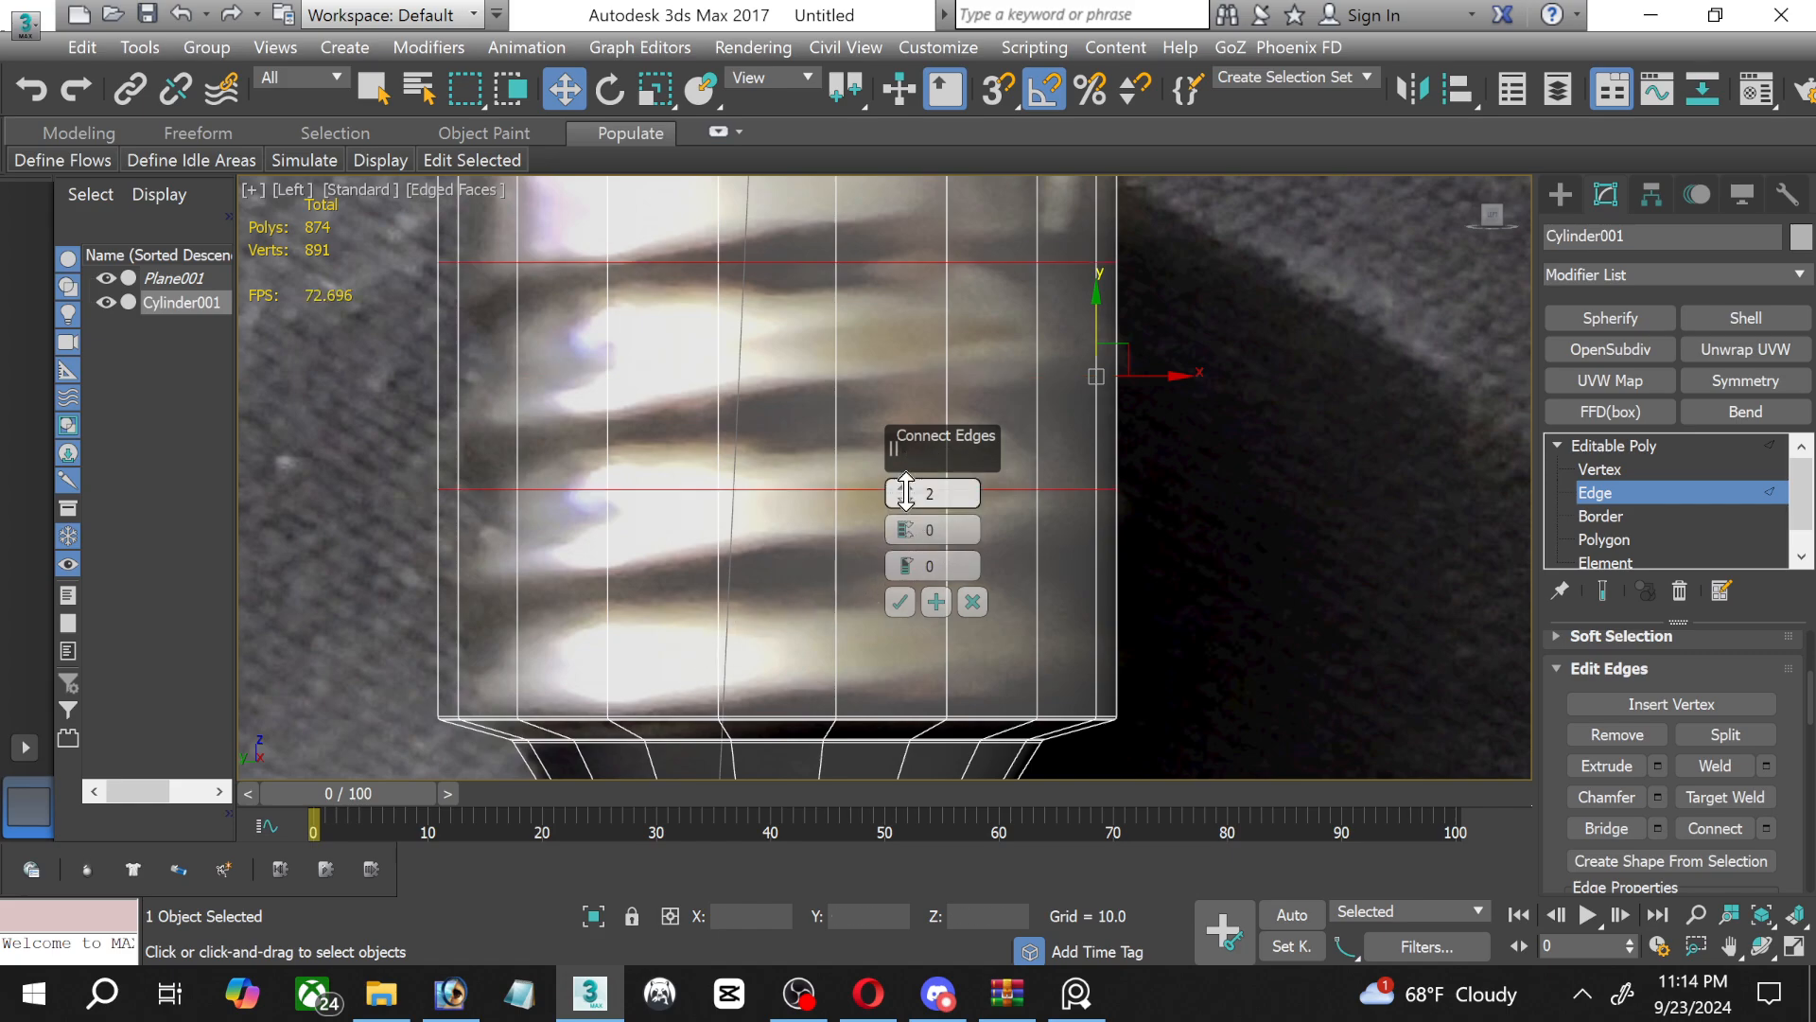
pyautogui.click(906, 490)
pyautogui.click(906, 490)
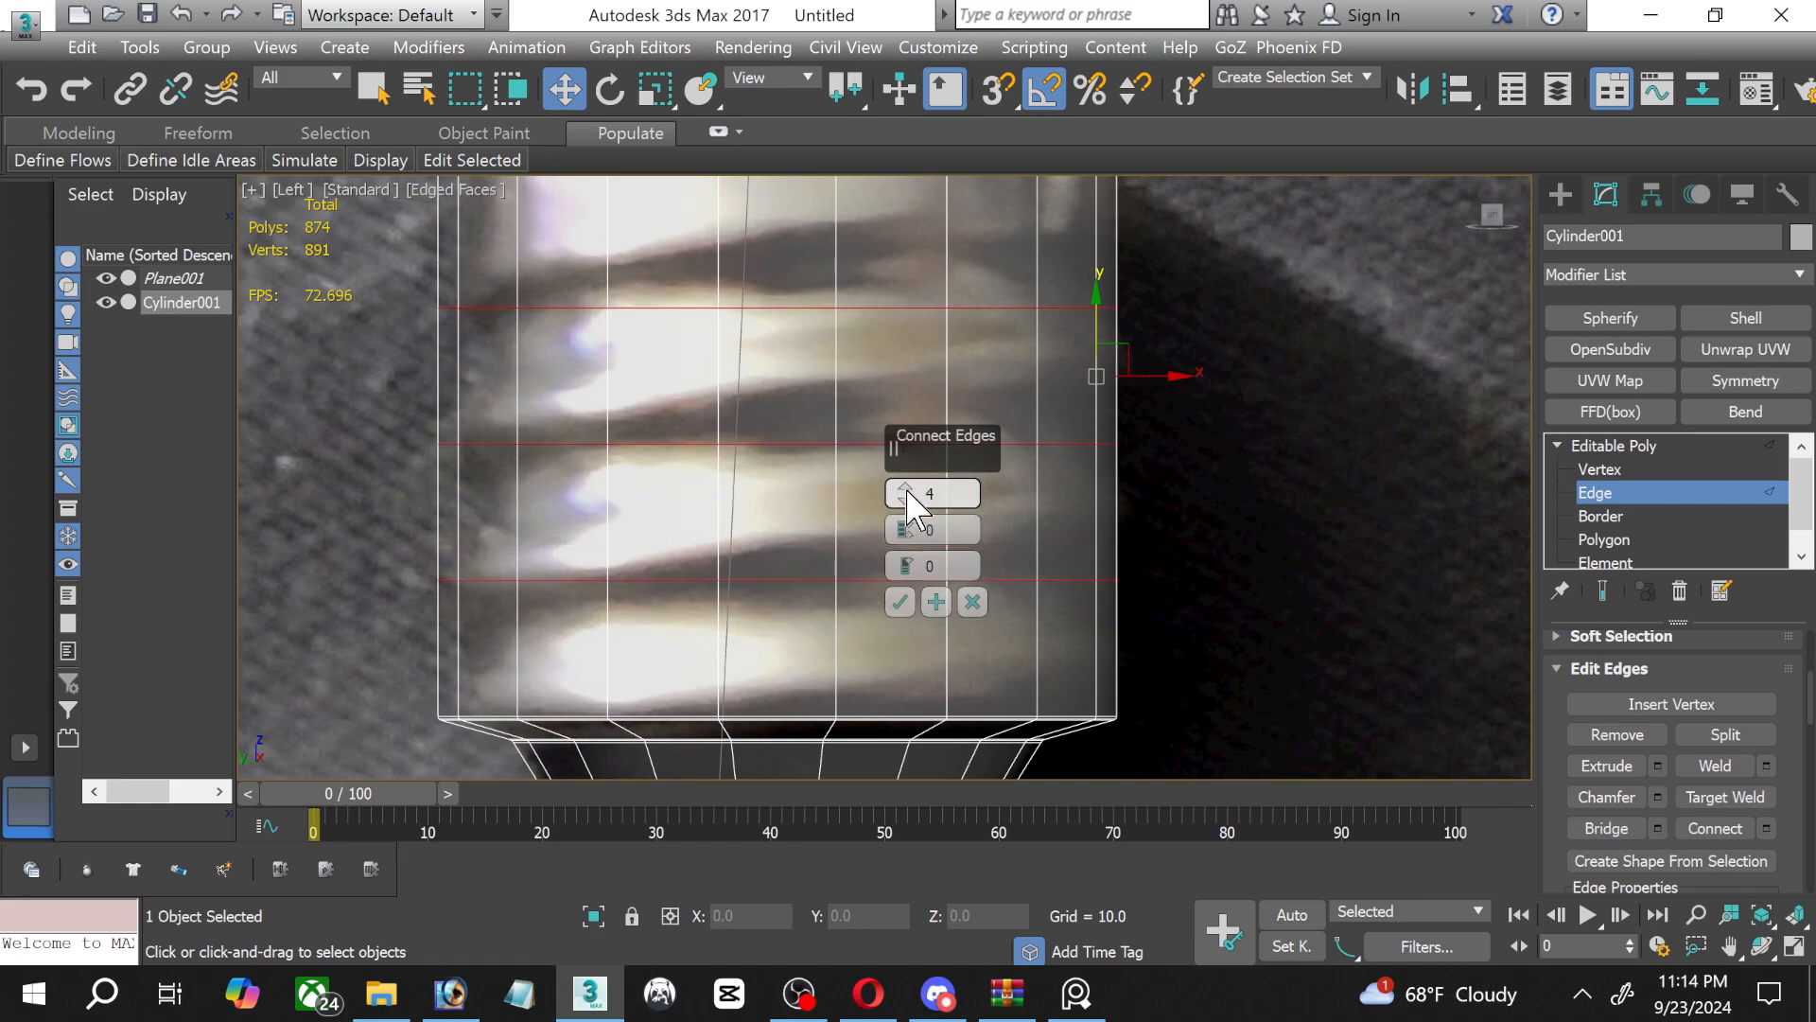
pyautogui.click(900, 602)
# Move the four new edge loops down along the screw base toward the thread lines in the reference photo.
pyautogui.scroll(-2, 757, 531)
pyautogui.moveTo(758, 531); pyautogui.dragTo(729, 616, button='middle')
pyautogui.scroll(2, 738, 458)
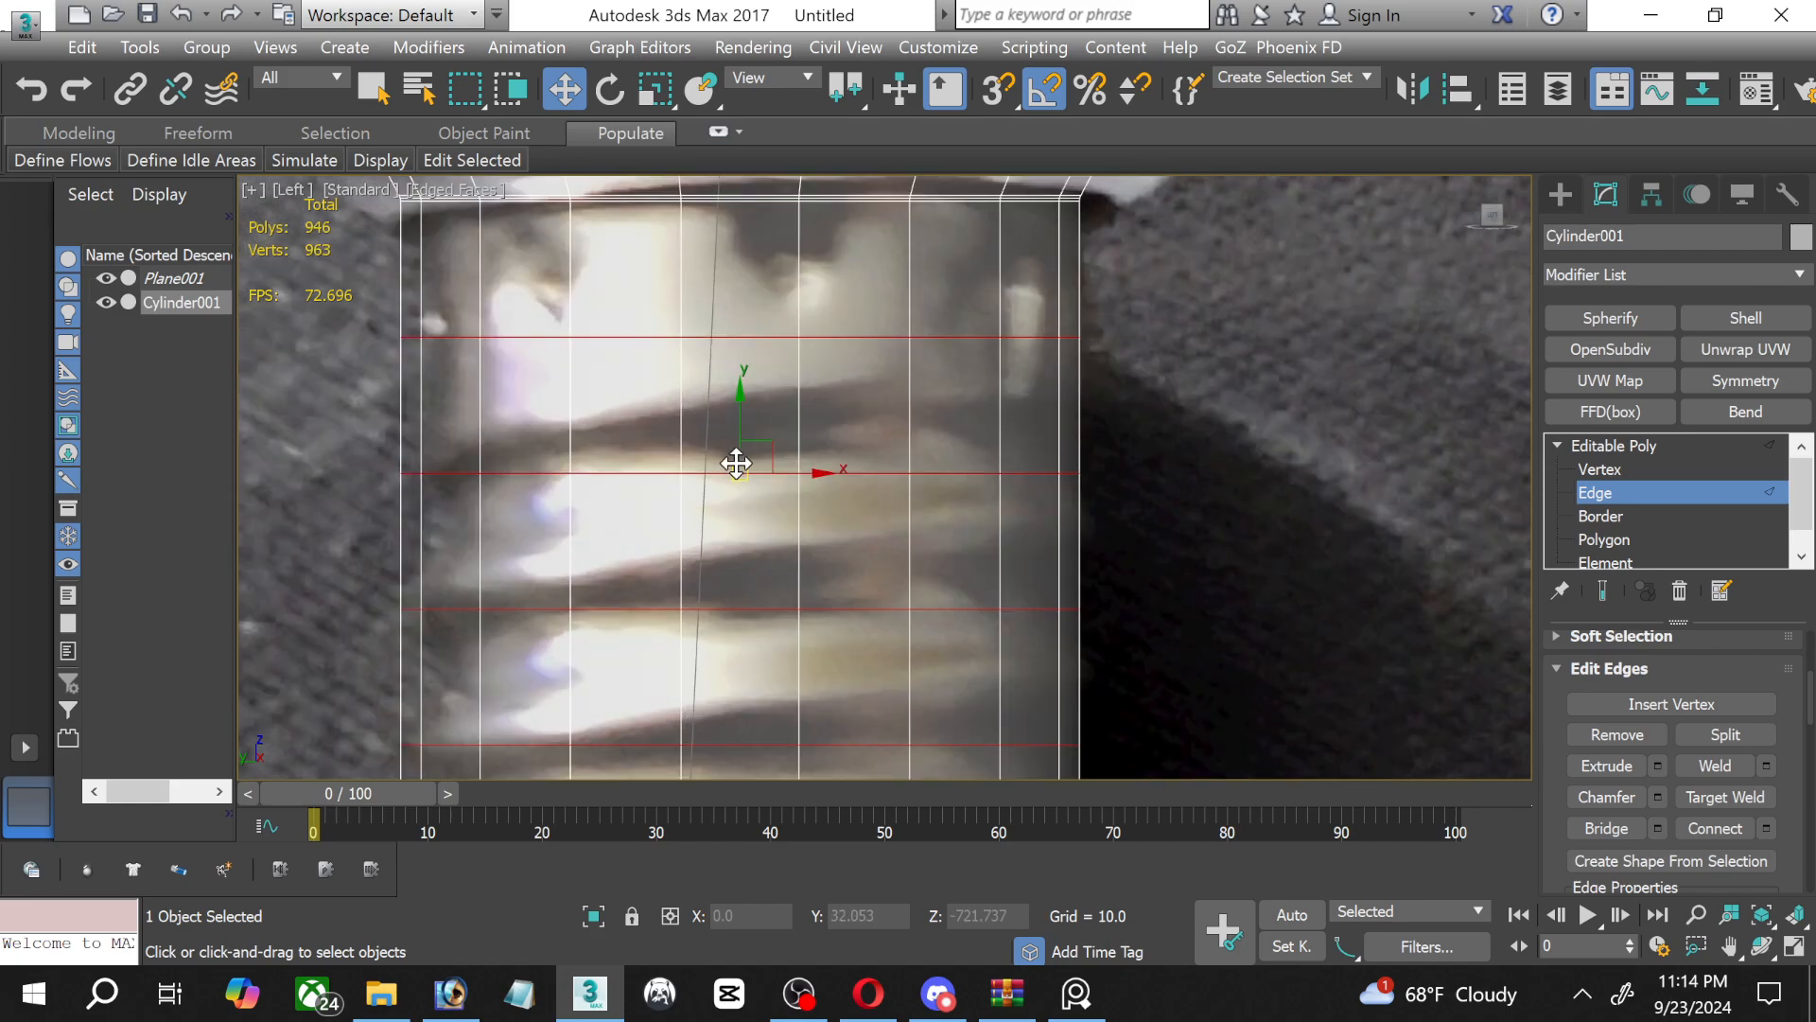
pyautogui.moveTo(855, 526); pyautogui.dragTo(806, 478, button='middle')
pyautogui.scroll(-2, 716, 390)
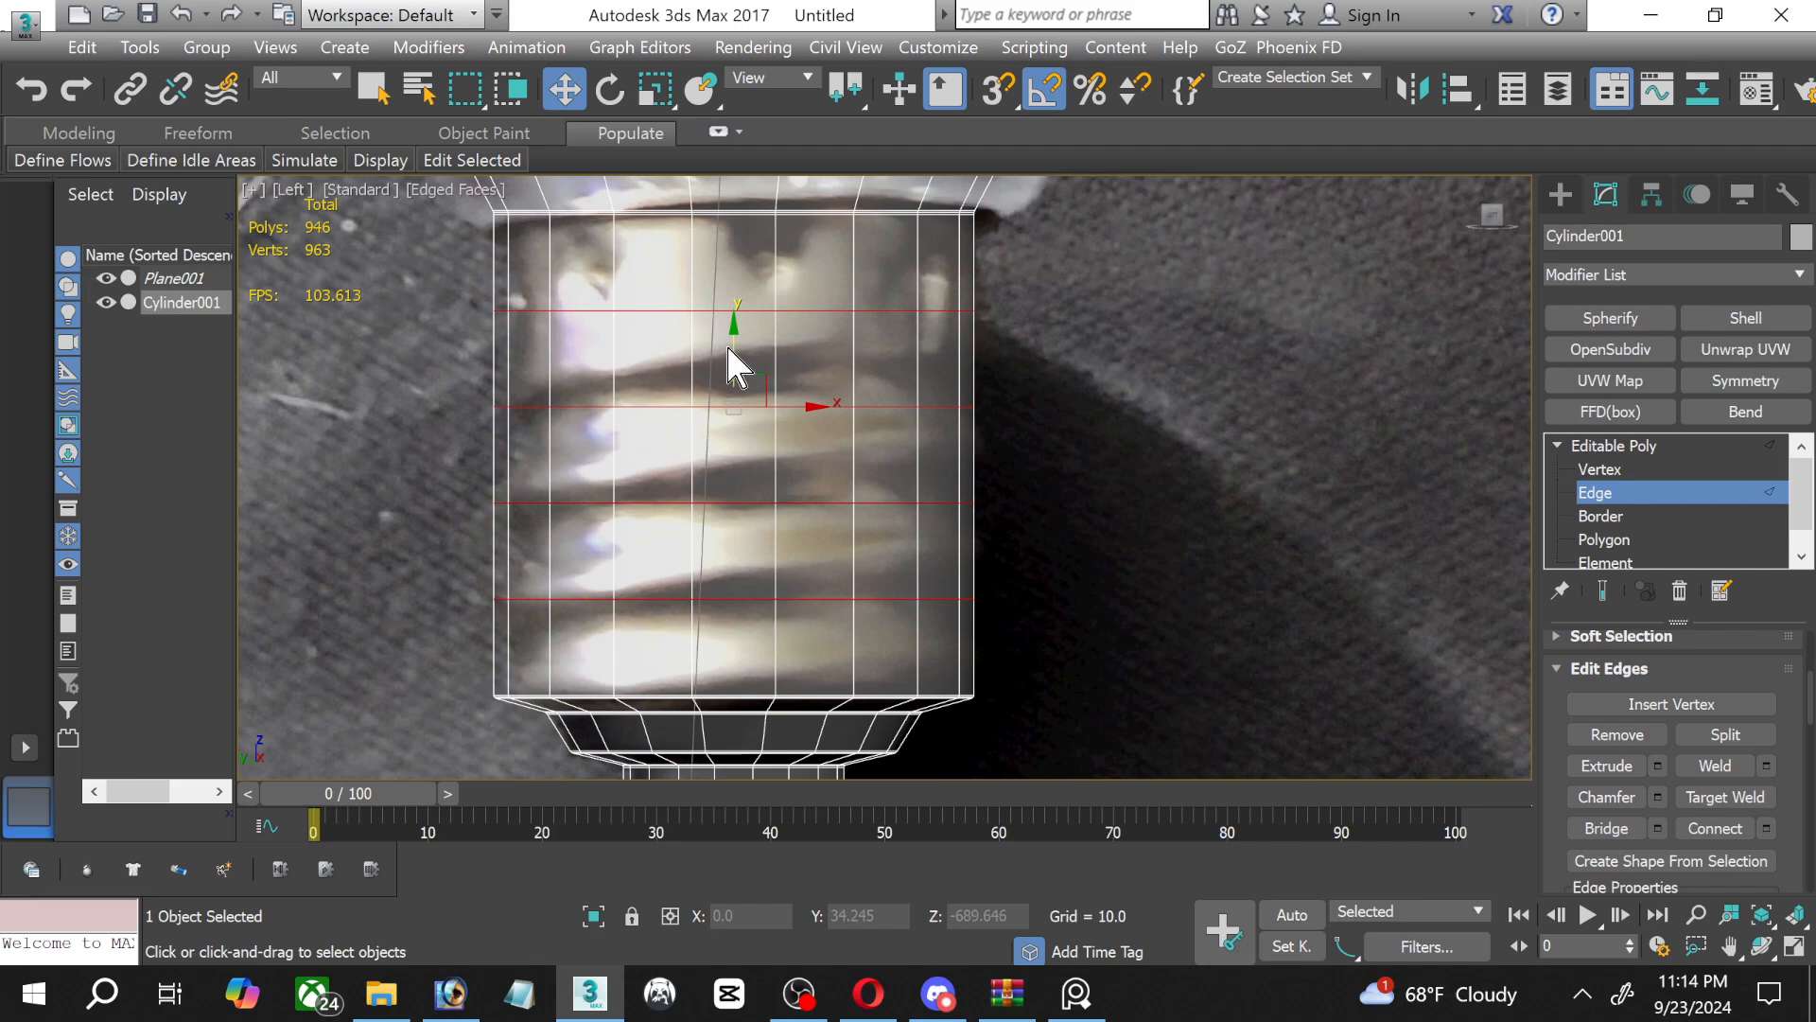
pyautogui.rightClick(719, 367)
pyautogui.click(757, 401)
pyautogui.moveTo(735, 369); pyautogui.dragTo(739, 379)
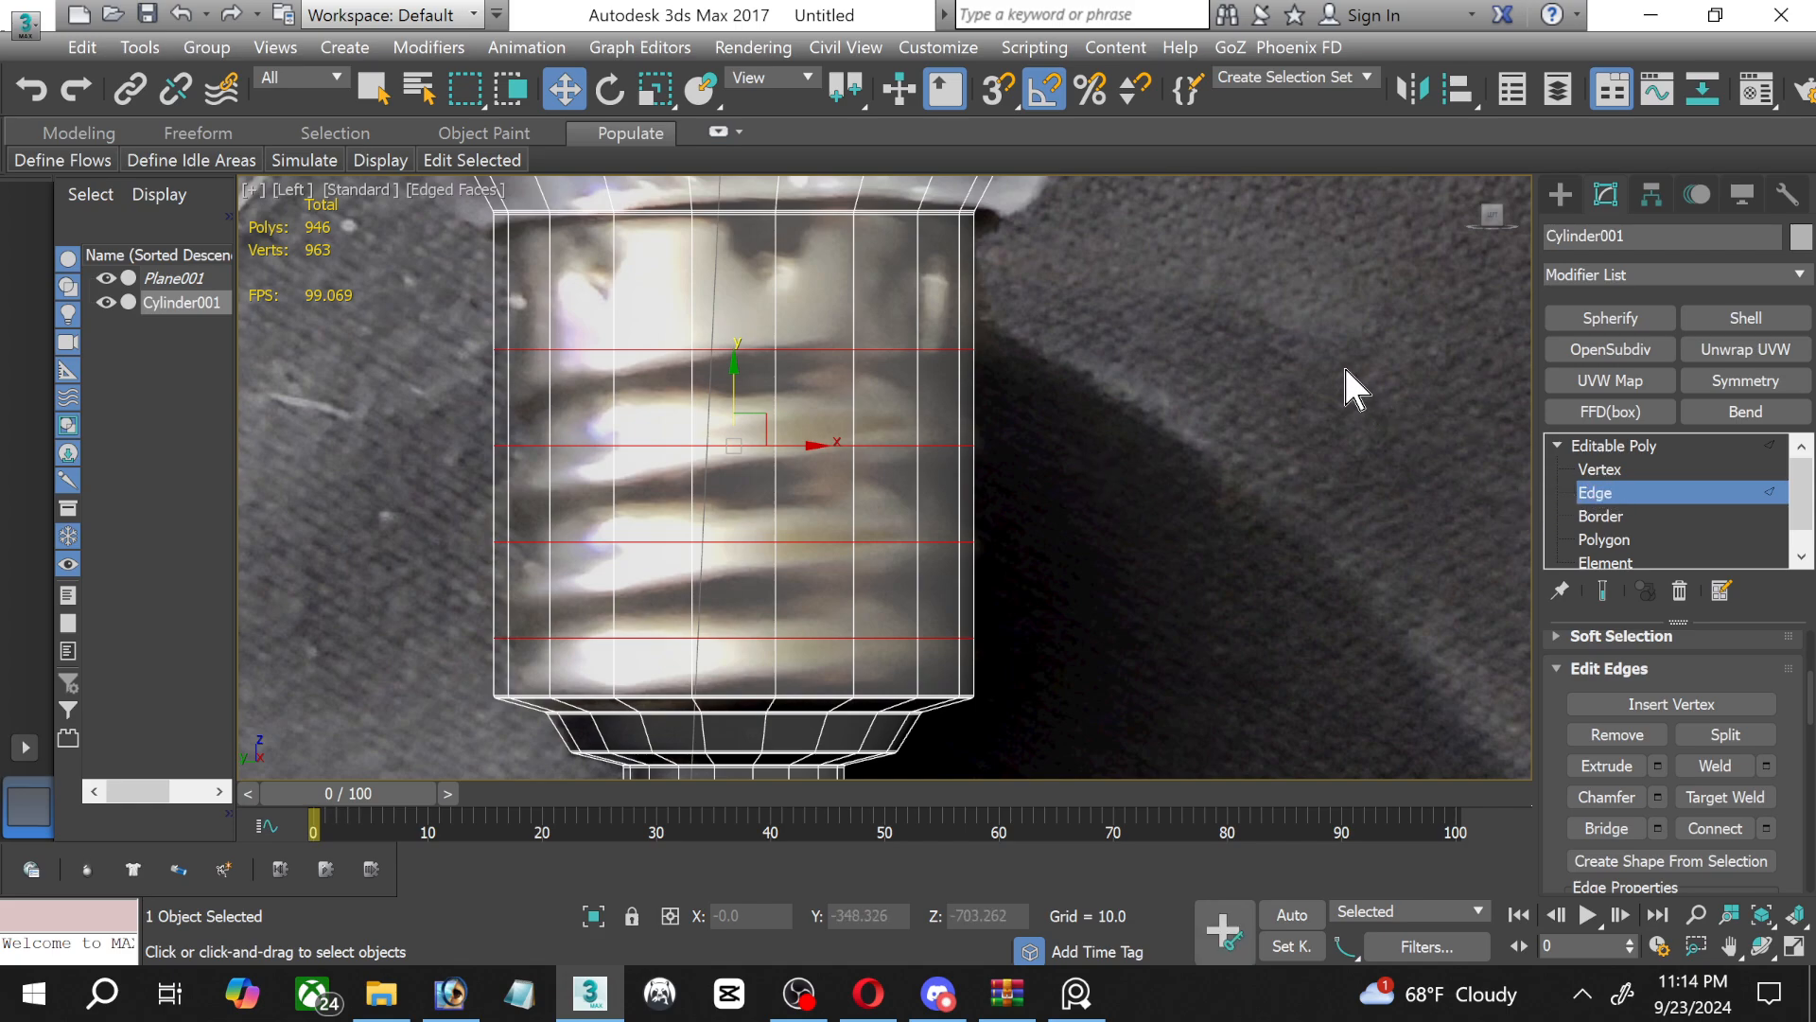
# Set the editing constraint to Edge and rotate the four loops to match the slope of the threads in the photo.
pyautogui.click(608, 90)
pyautogui.scroll(-5, 1786, 823)
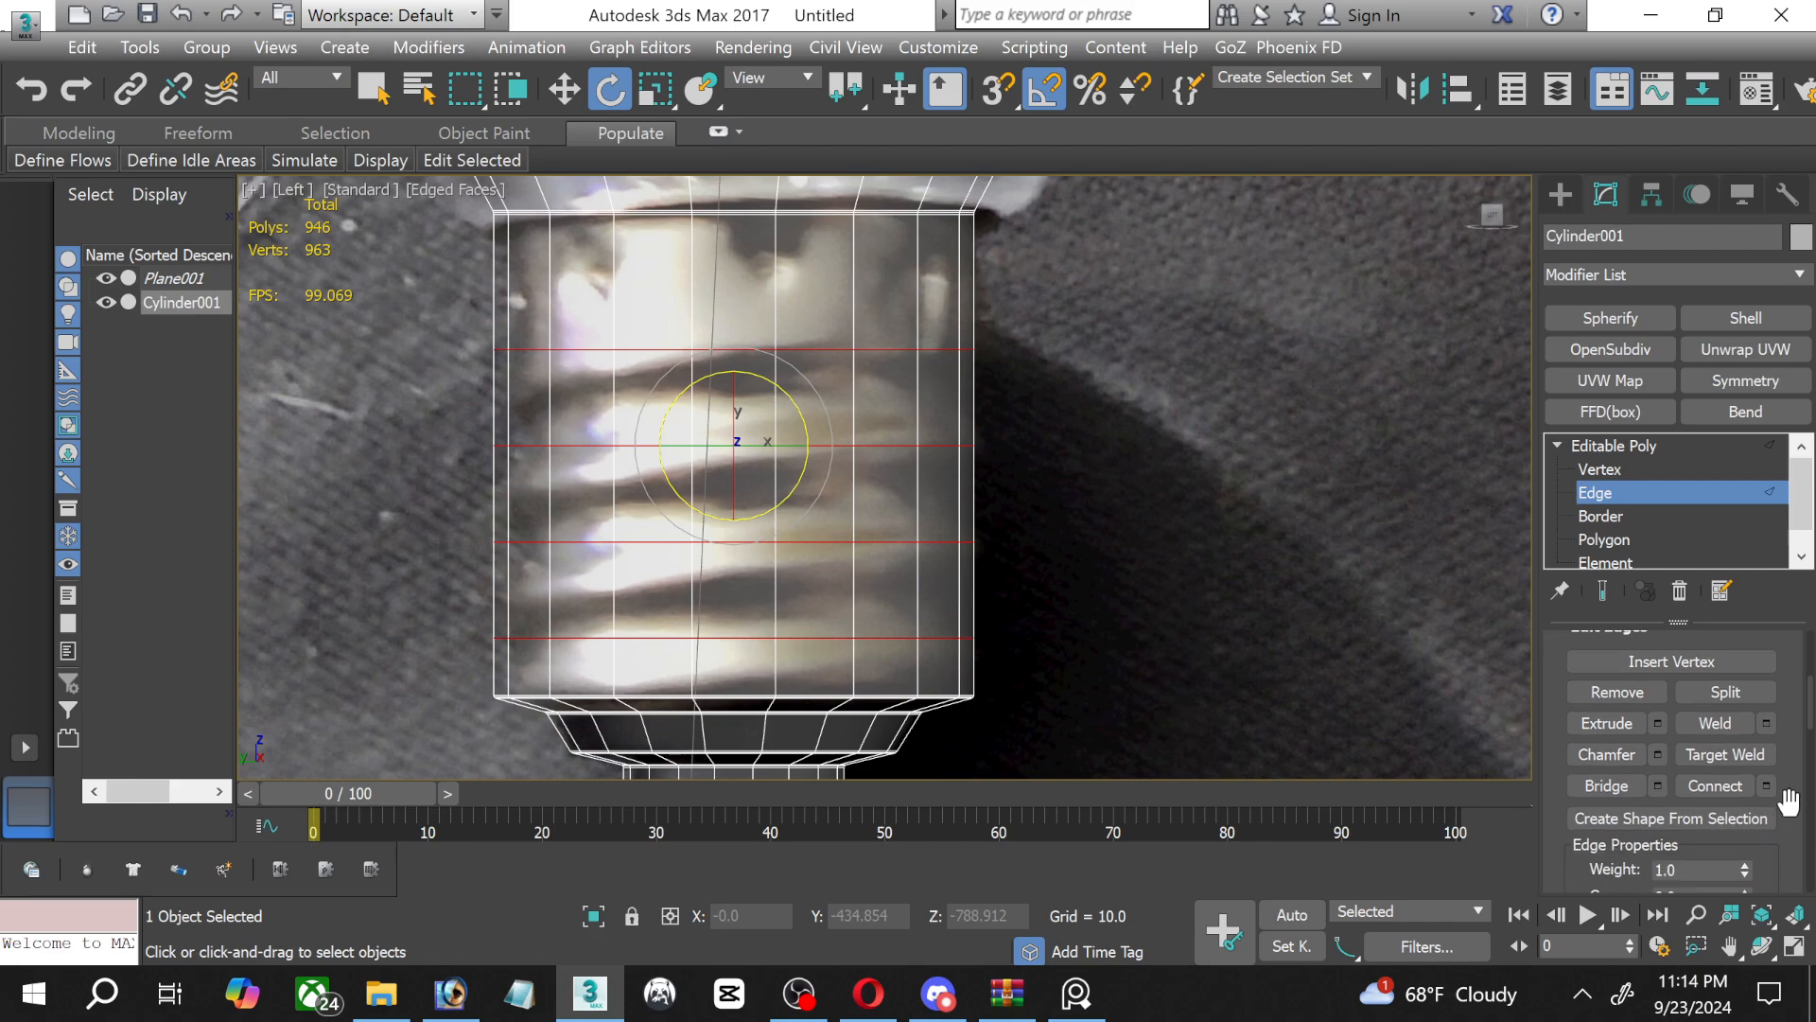
pyautogui.scroll(-1, 1795, 797)
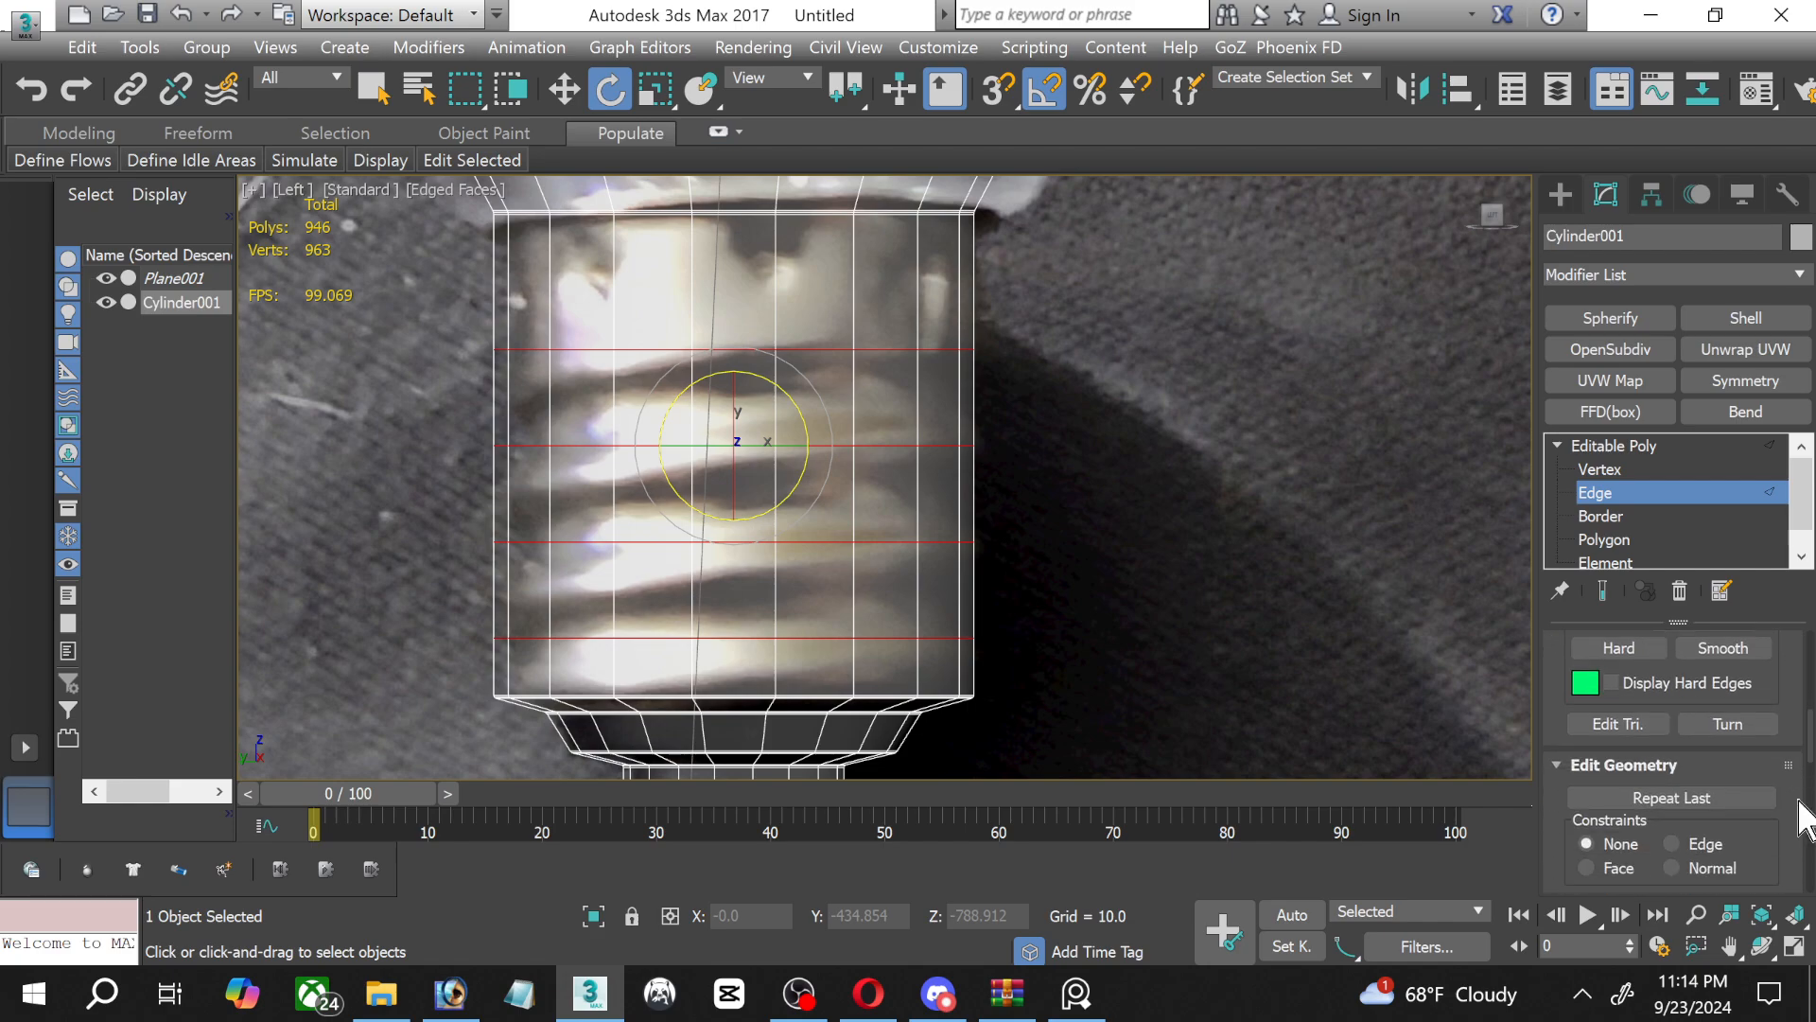
pyautogui.click(1701, 863)
pyautogui.moveTo(793, 399); pyautogui.dragTo(788, 397)
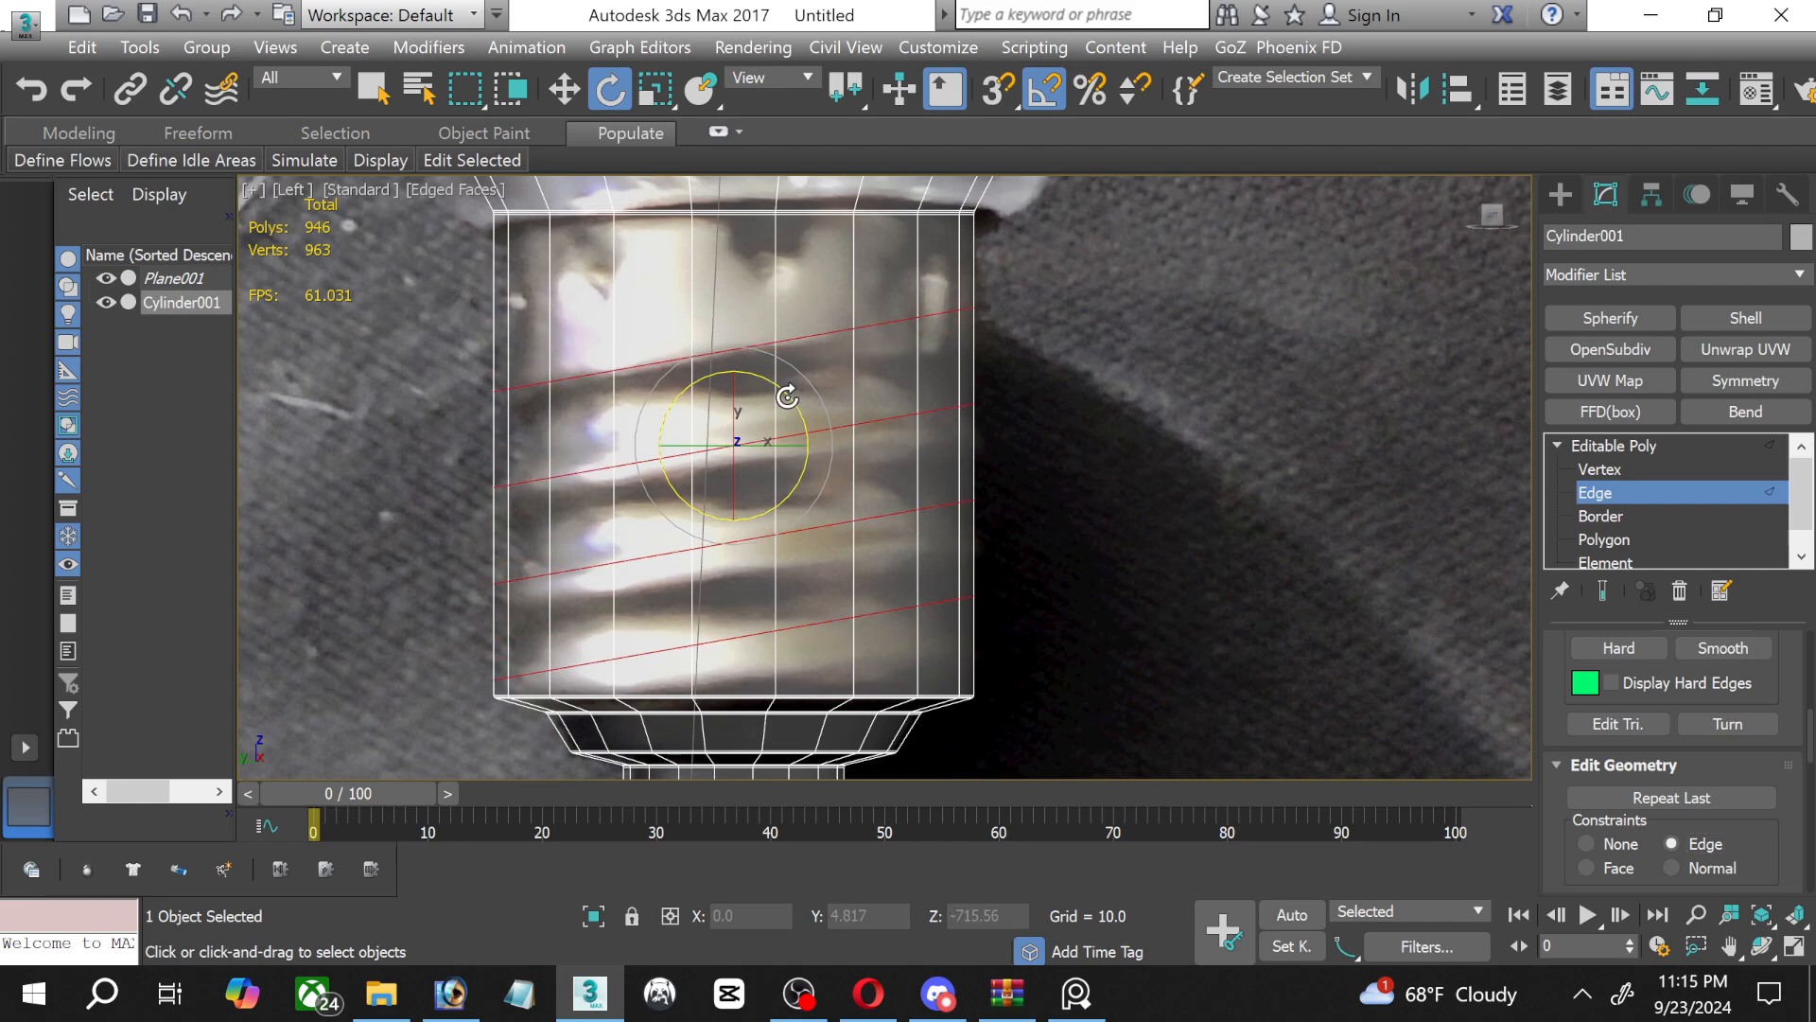
# Lower the four tilted loops slightly along the base so the lowest one nearly reaches the base's lower rim.
pyautogui.click(568, 83)
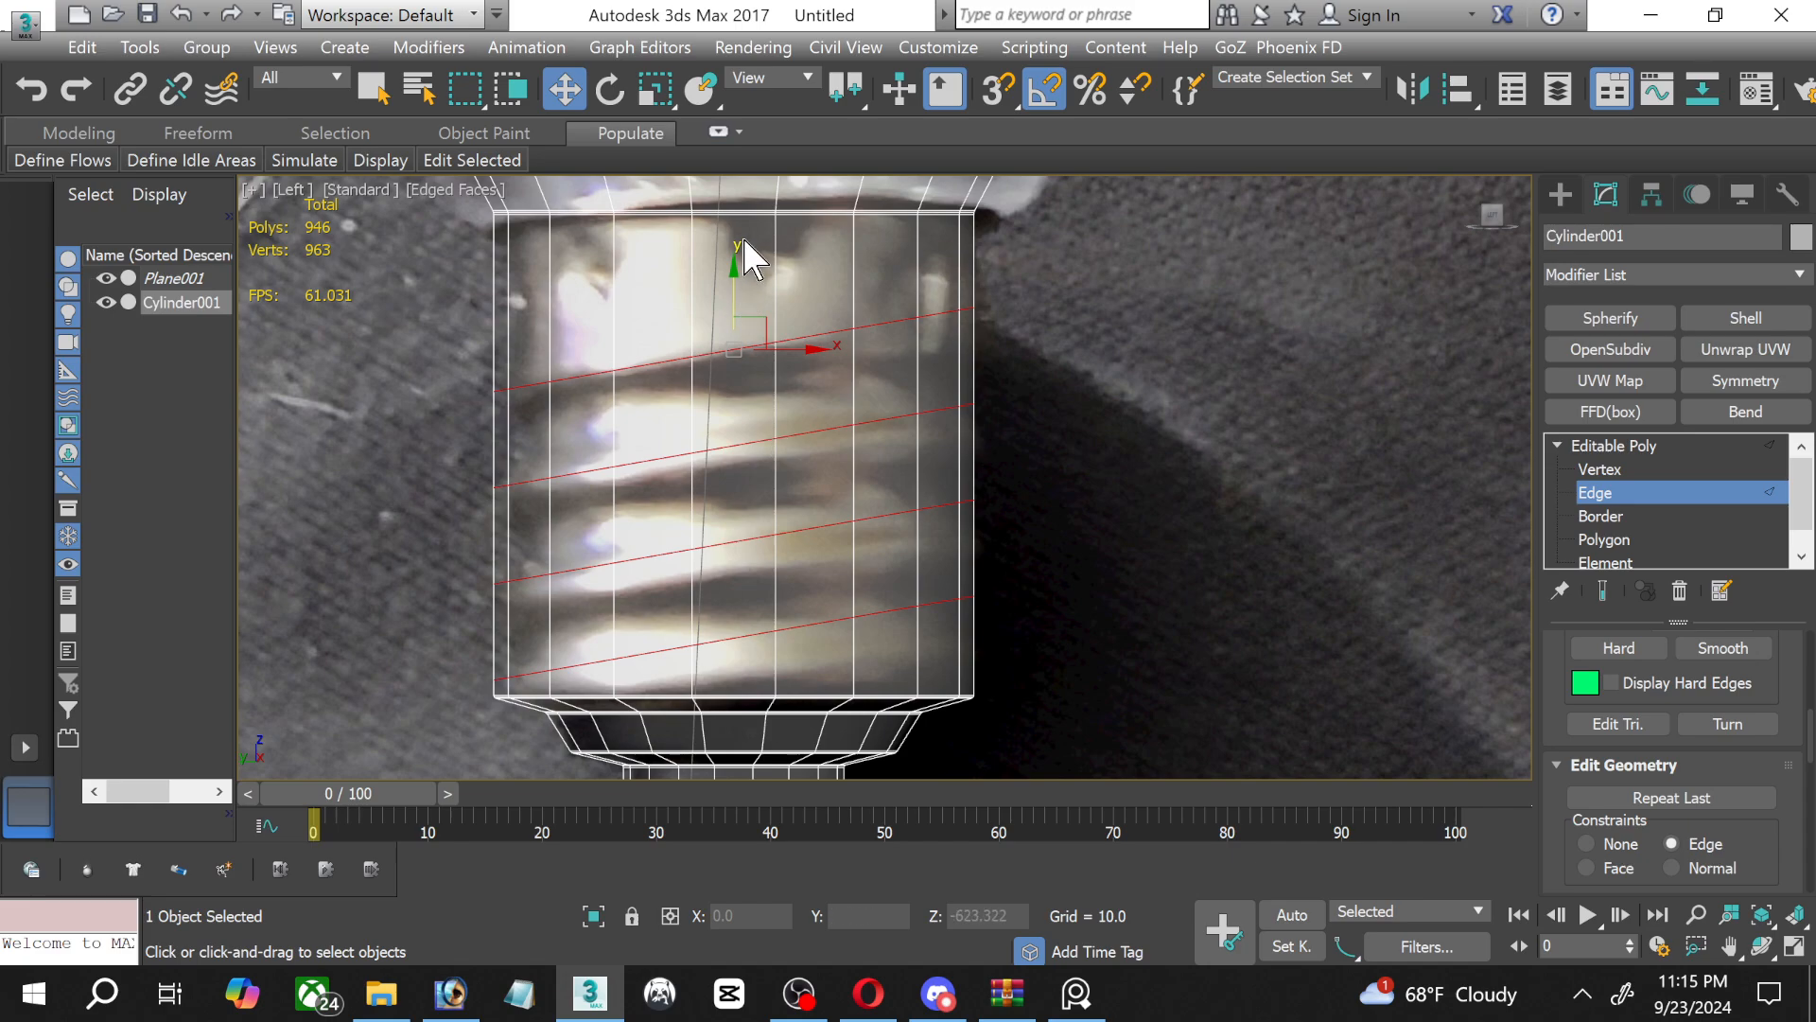
pyautogui.moveTo(733, 293); pyautogui.dragTo(729, 283)
pyautogui.scroll(6, 580, 701)
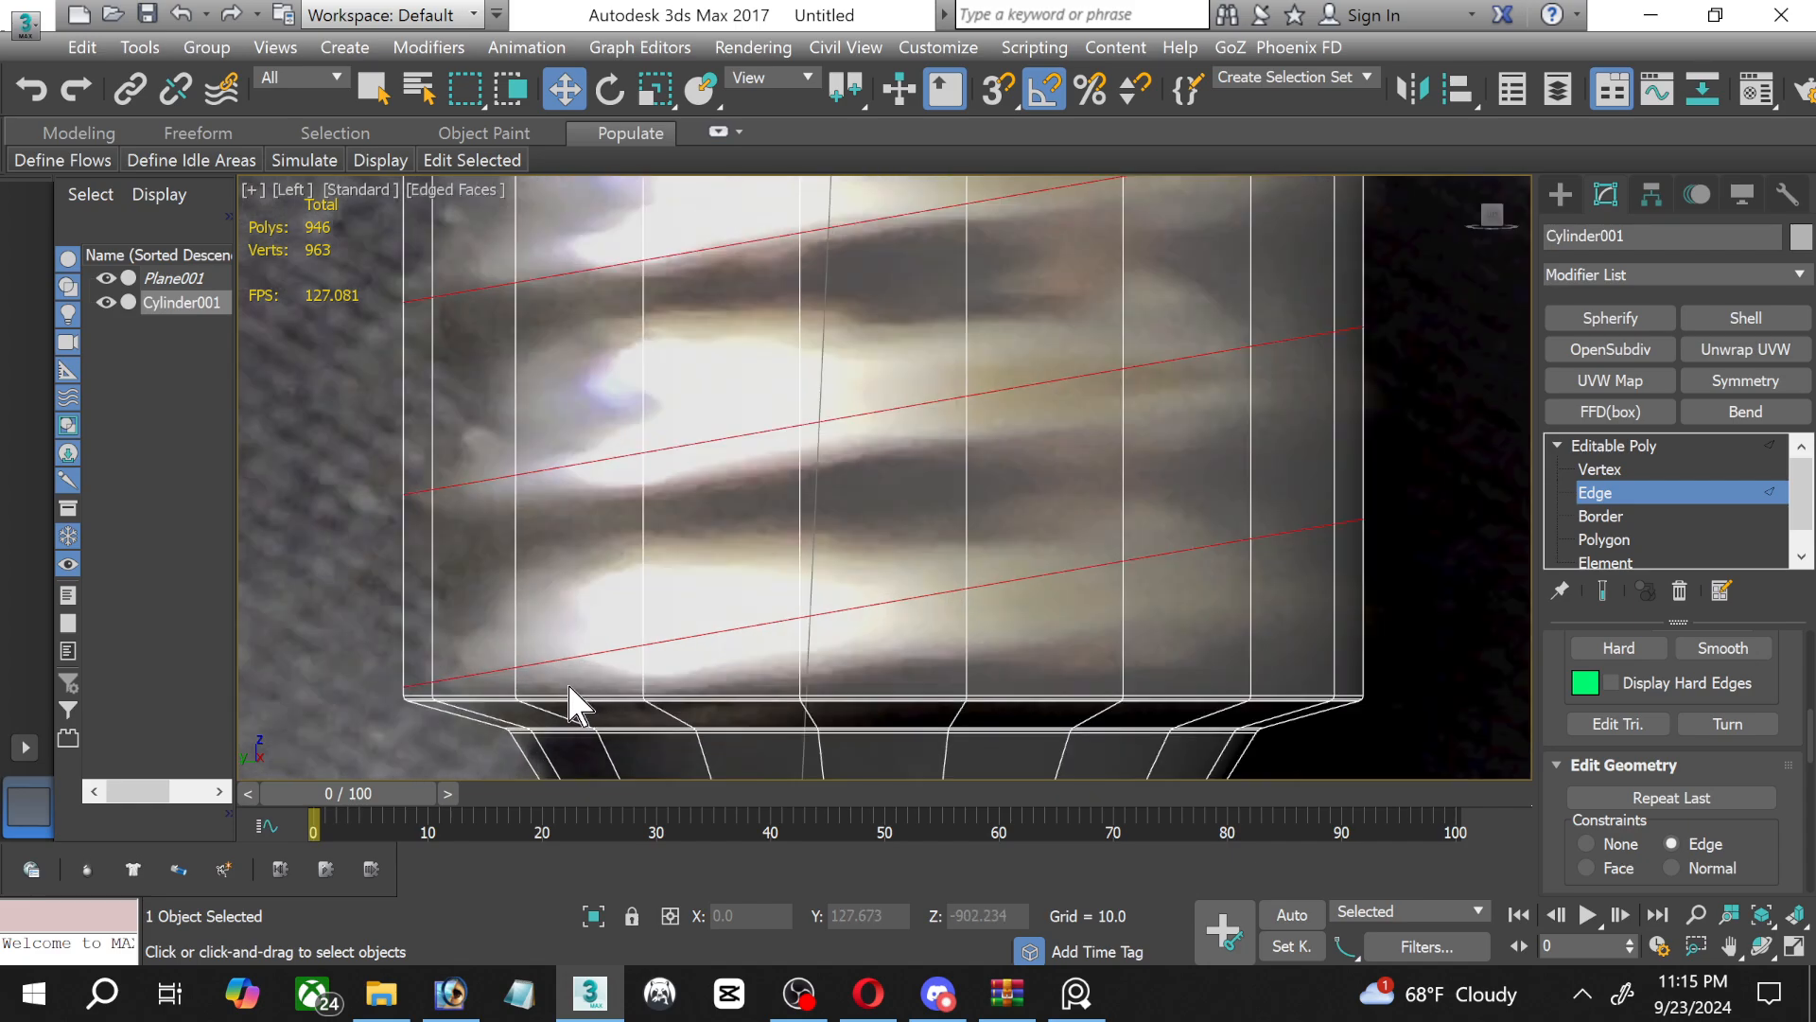
pyautogui.moveTo(569, 680); pyautogui.dragTo(801, 669, button='middle')
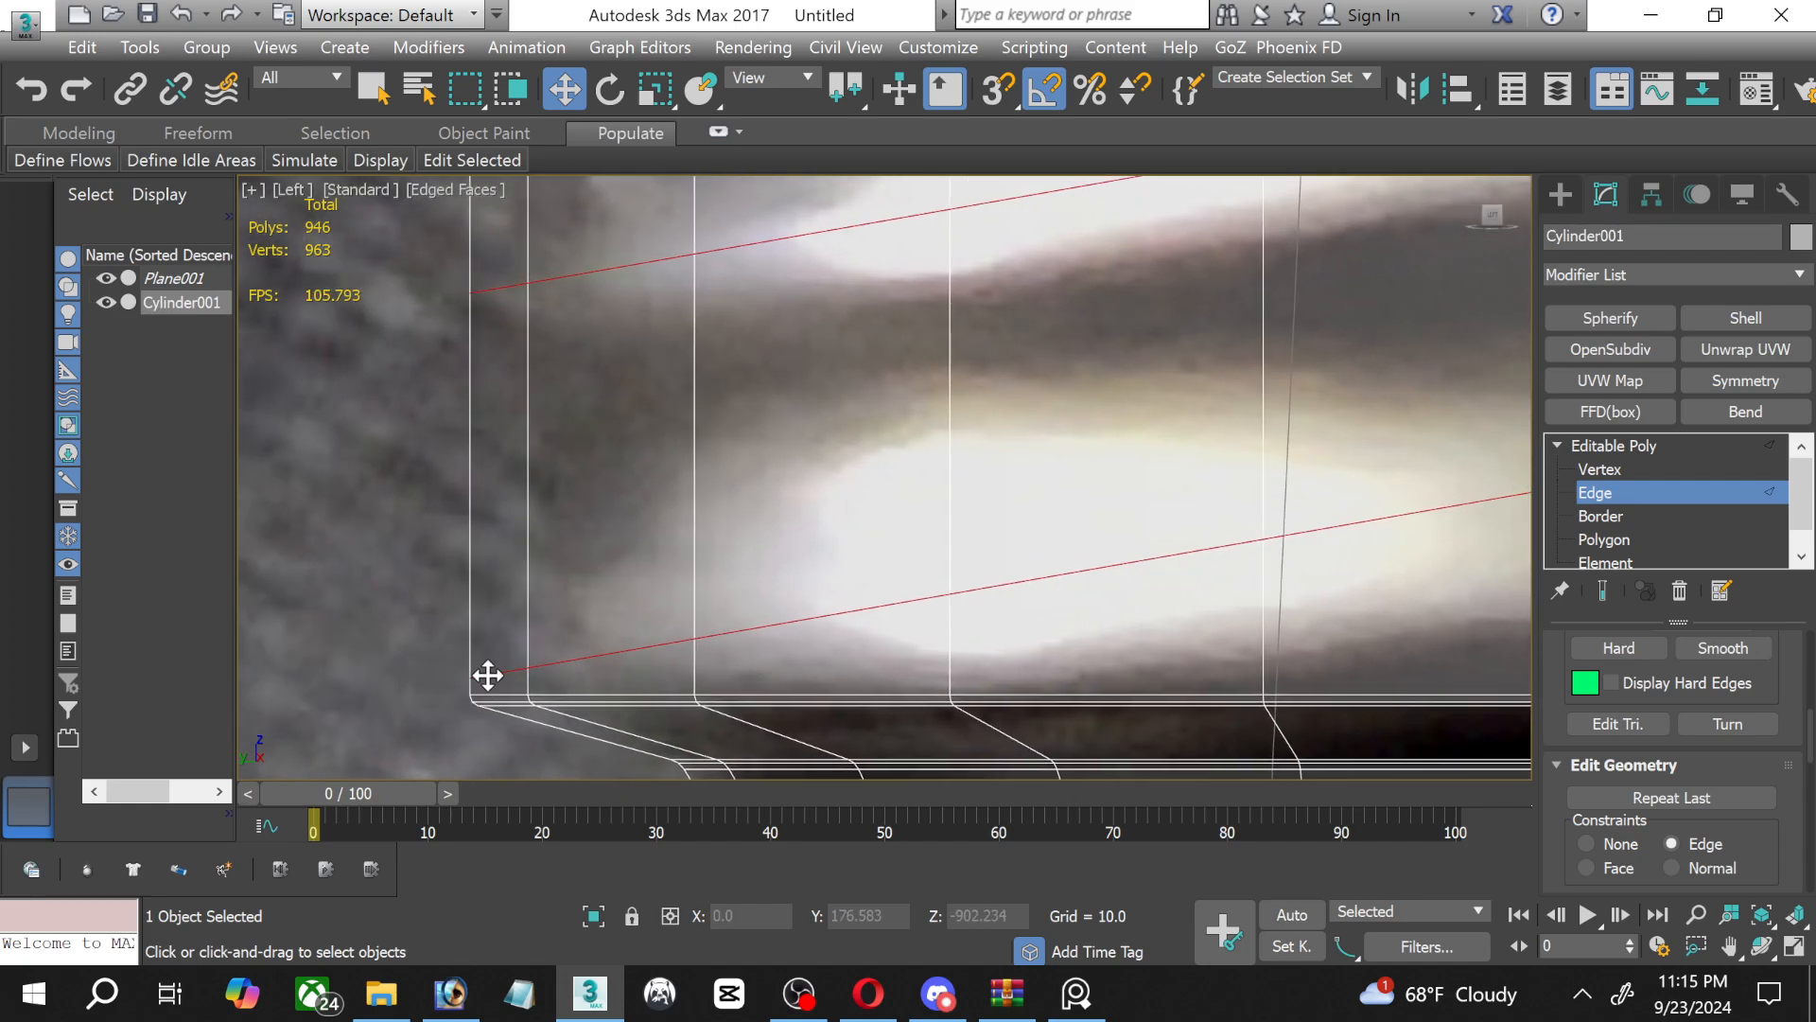
pyautogui.scroll(-2, 1210, 542)
pyautogui.scroll(-1, 1229, 498)
pyautogui.moveTo(1227, 477); pyautogui.dragTo(794, 365, button='middle')
pyautogui.scroll(-2, 845, 606)
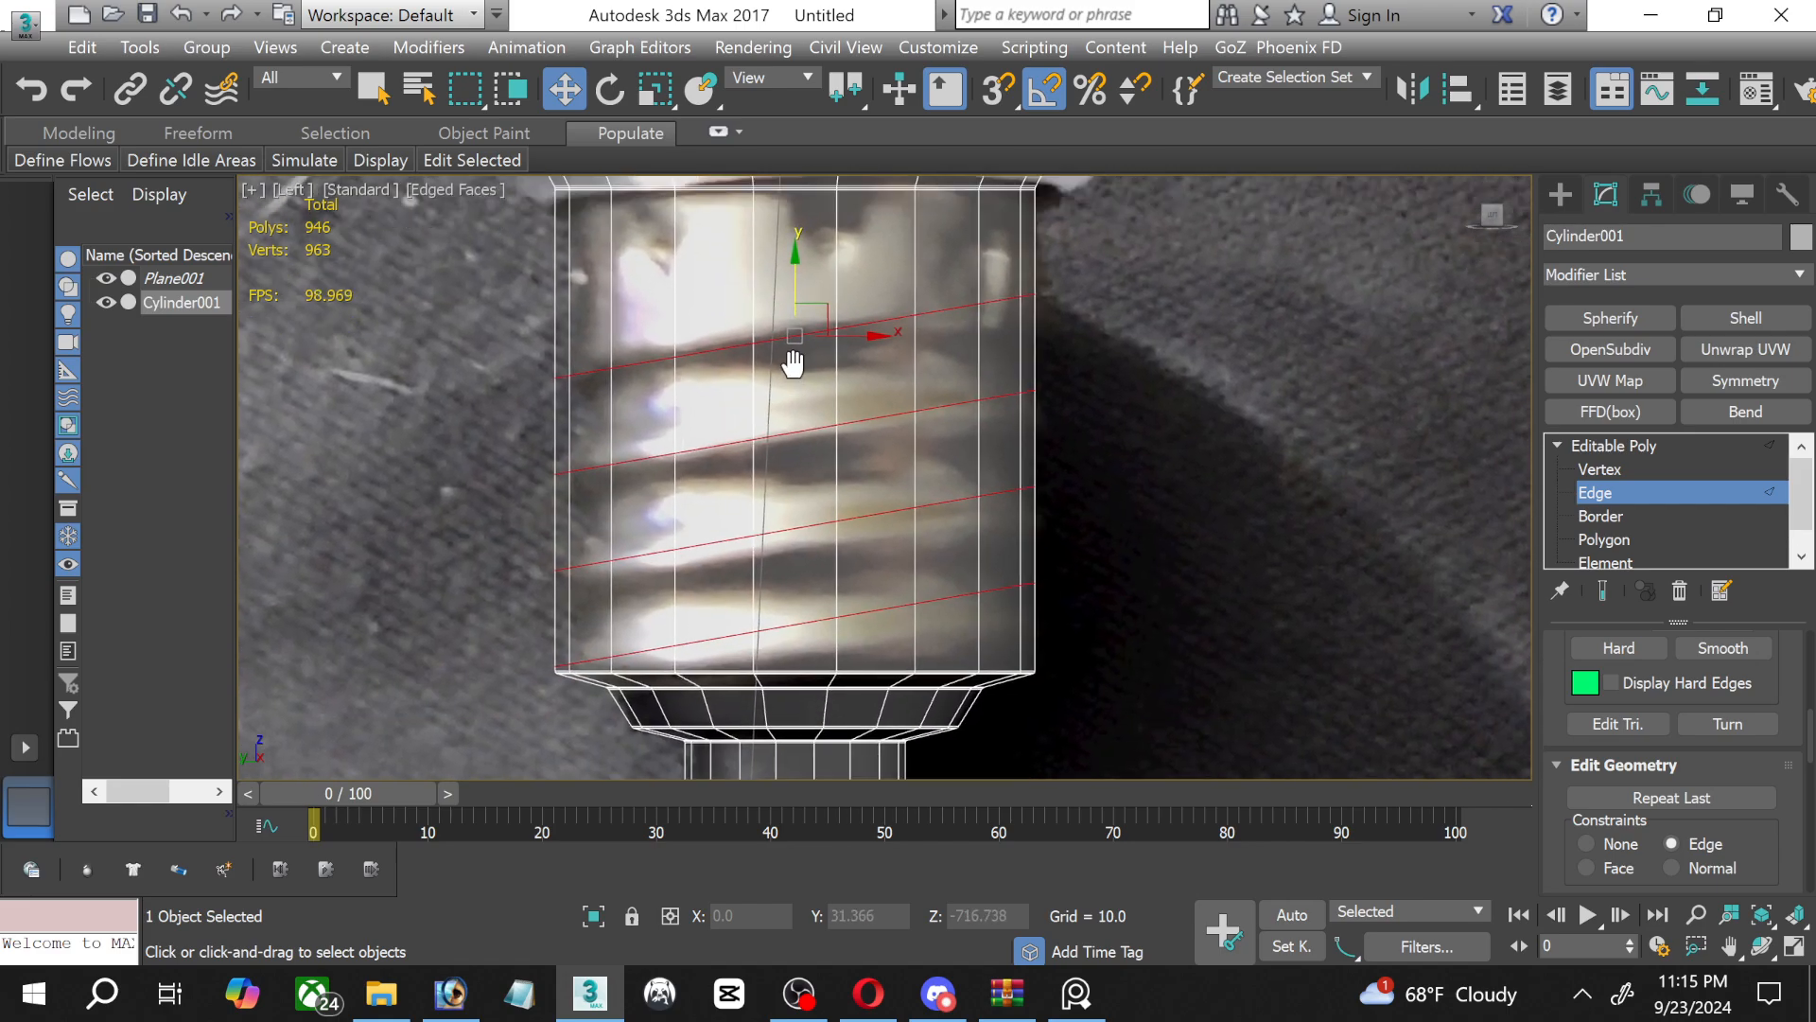
pyautogui.scroll(-1, 1609, 804)
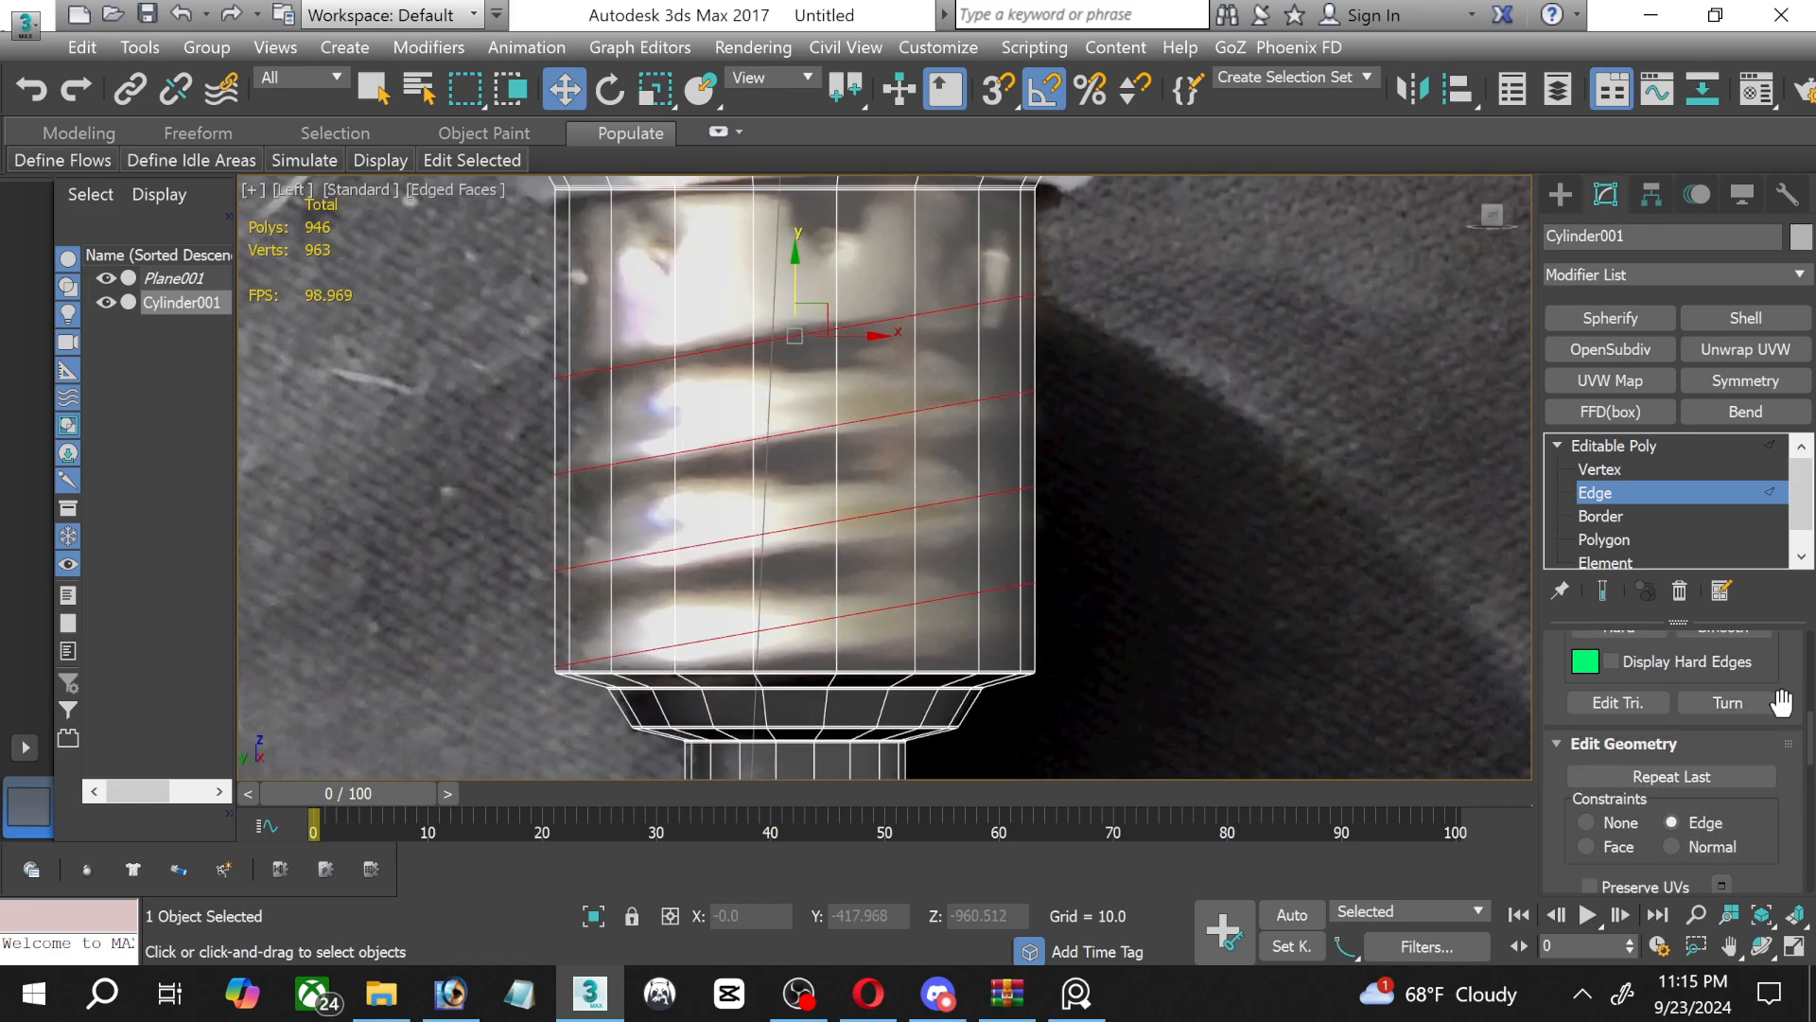
pyautogui.scroll(-5, 1781, 702)
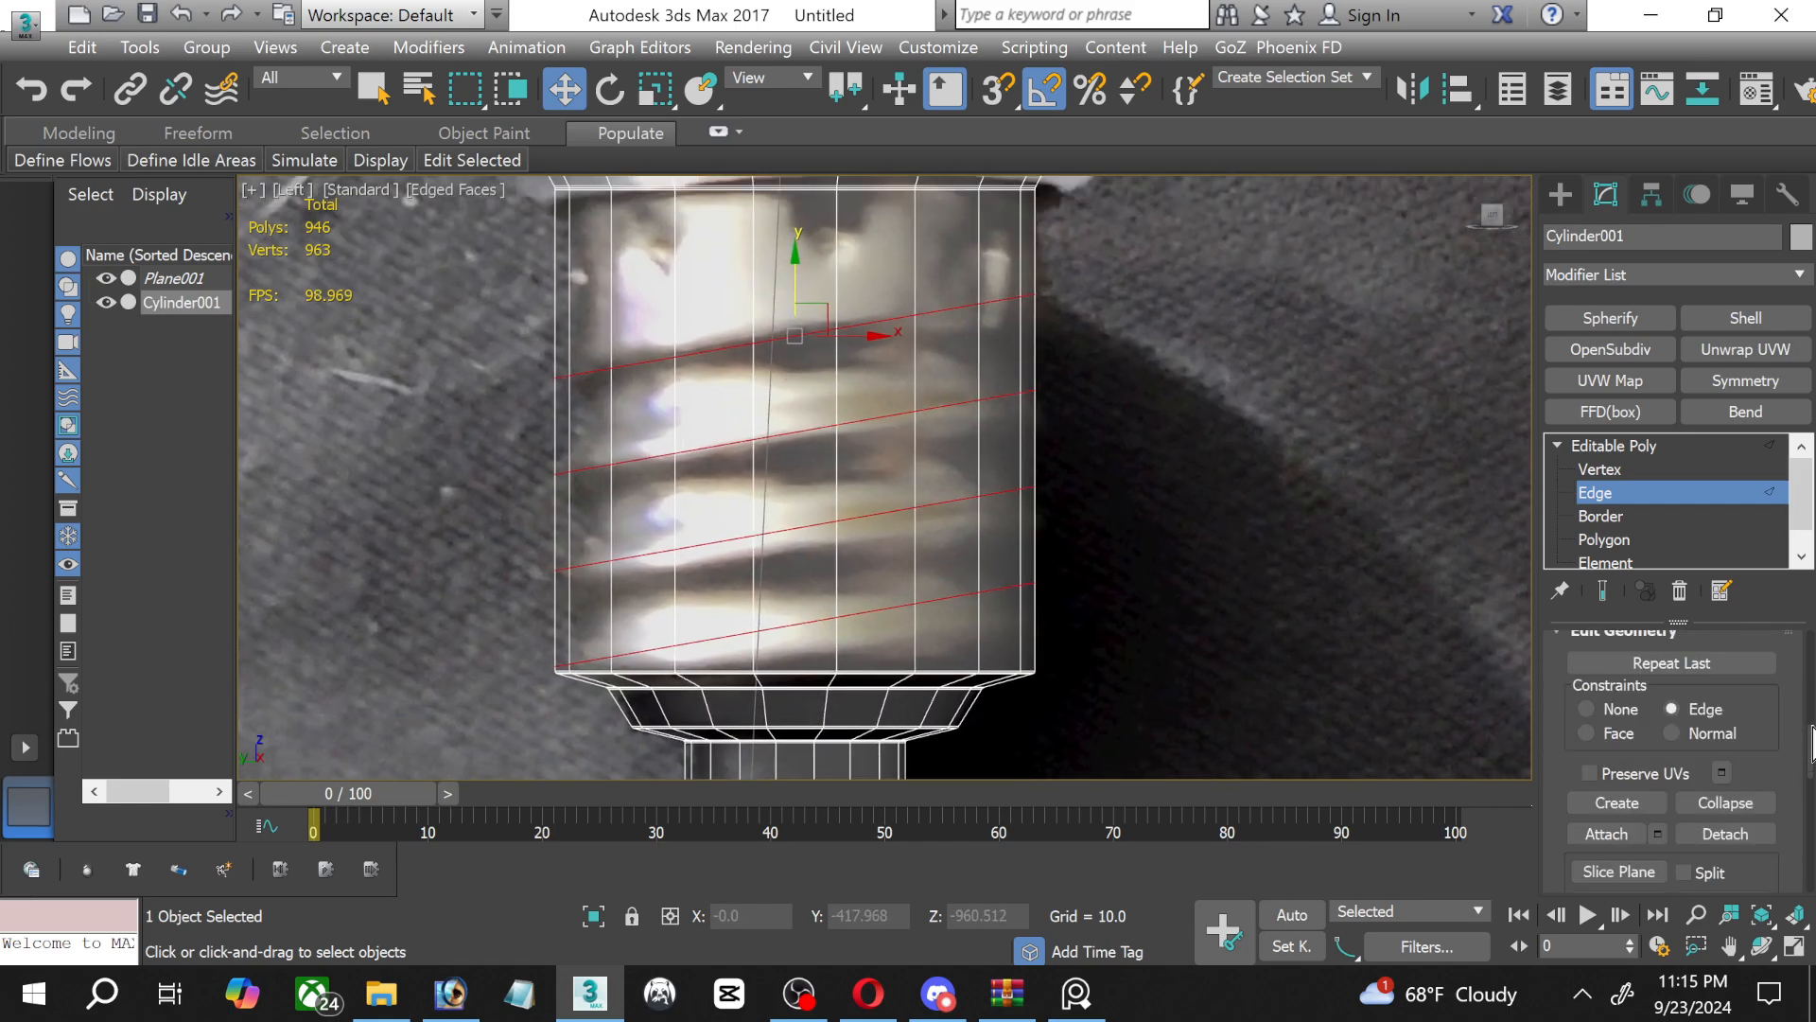
# Start saving the scene and browse to the Scenes > 2024 models folder on the E: drive.
pyautogui.click(146, 14)
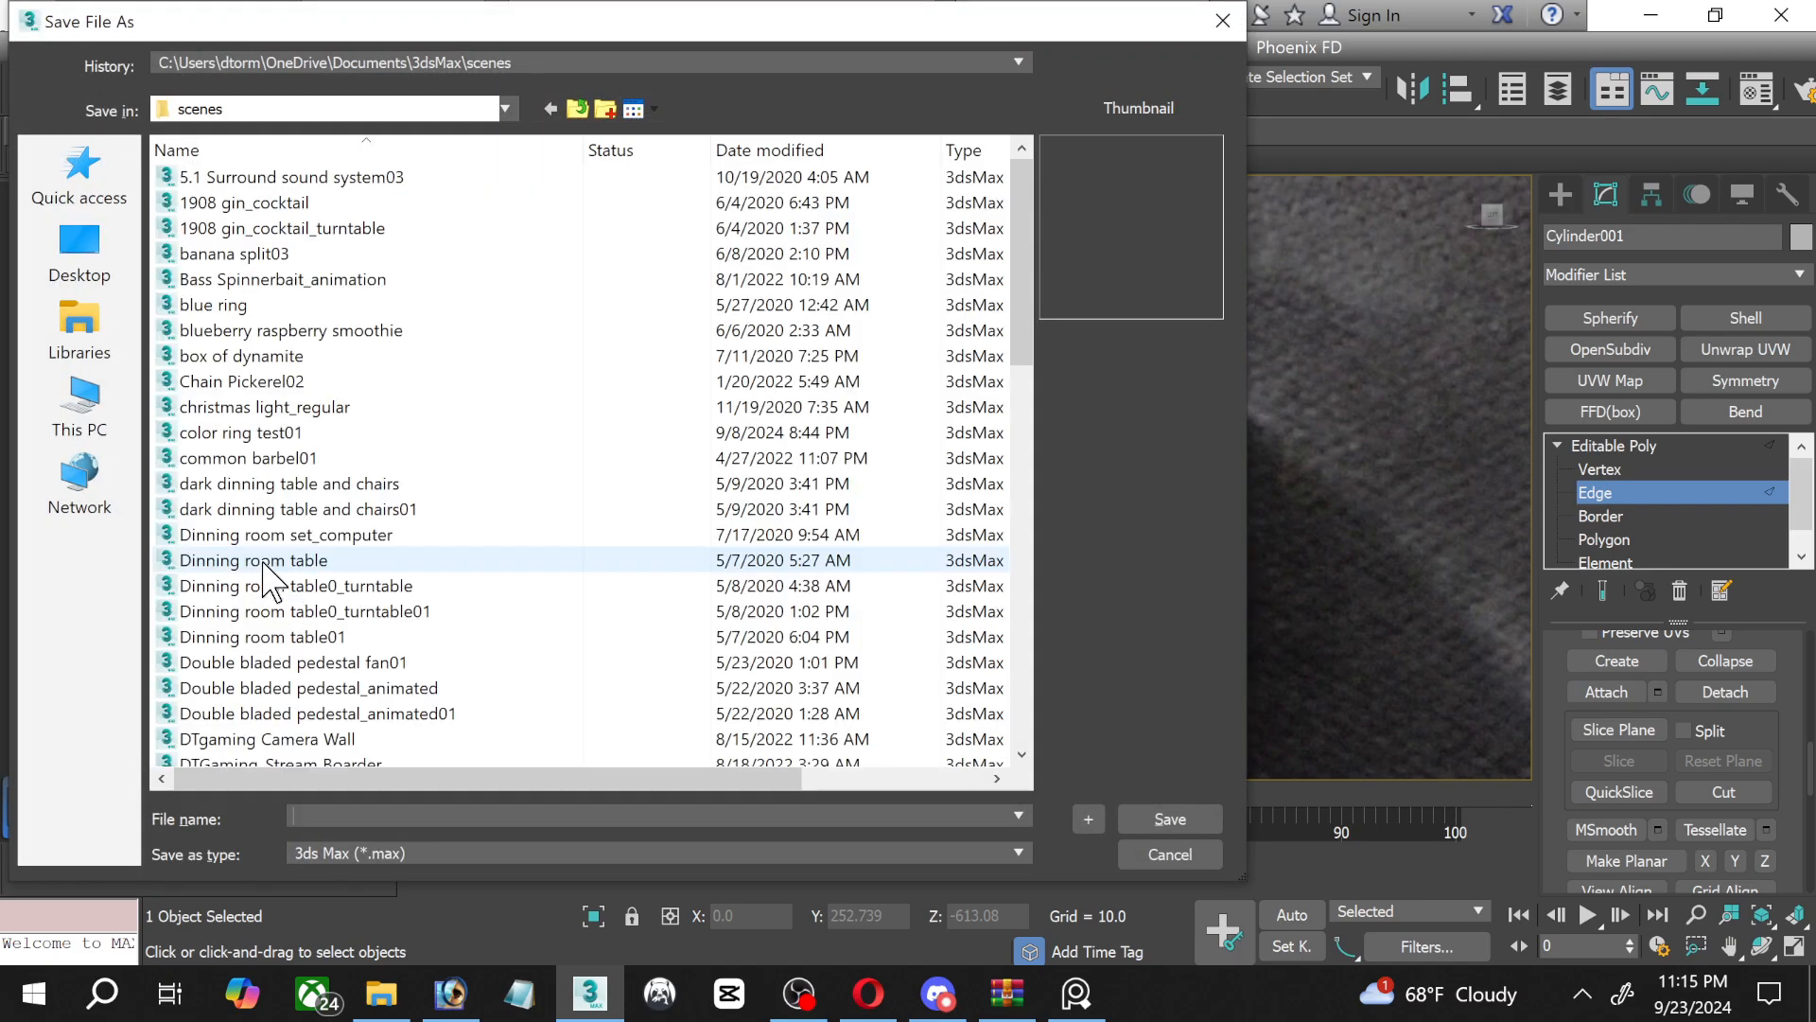
pyautogui.click(104, 397)
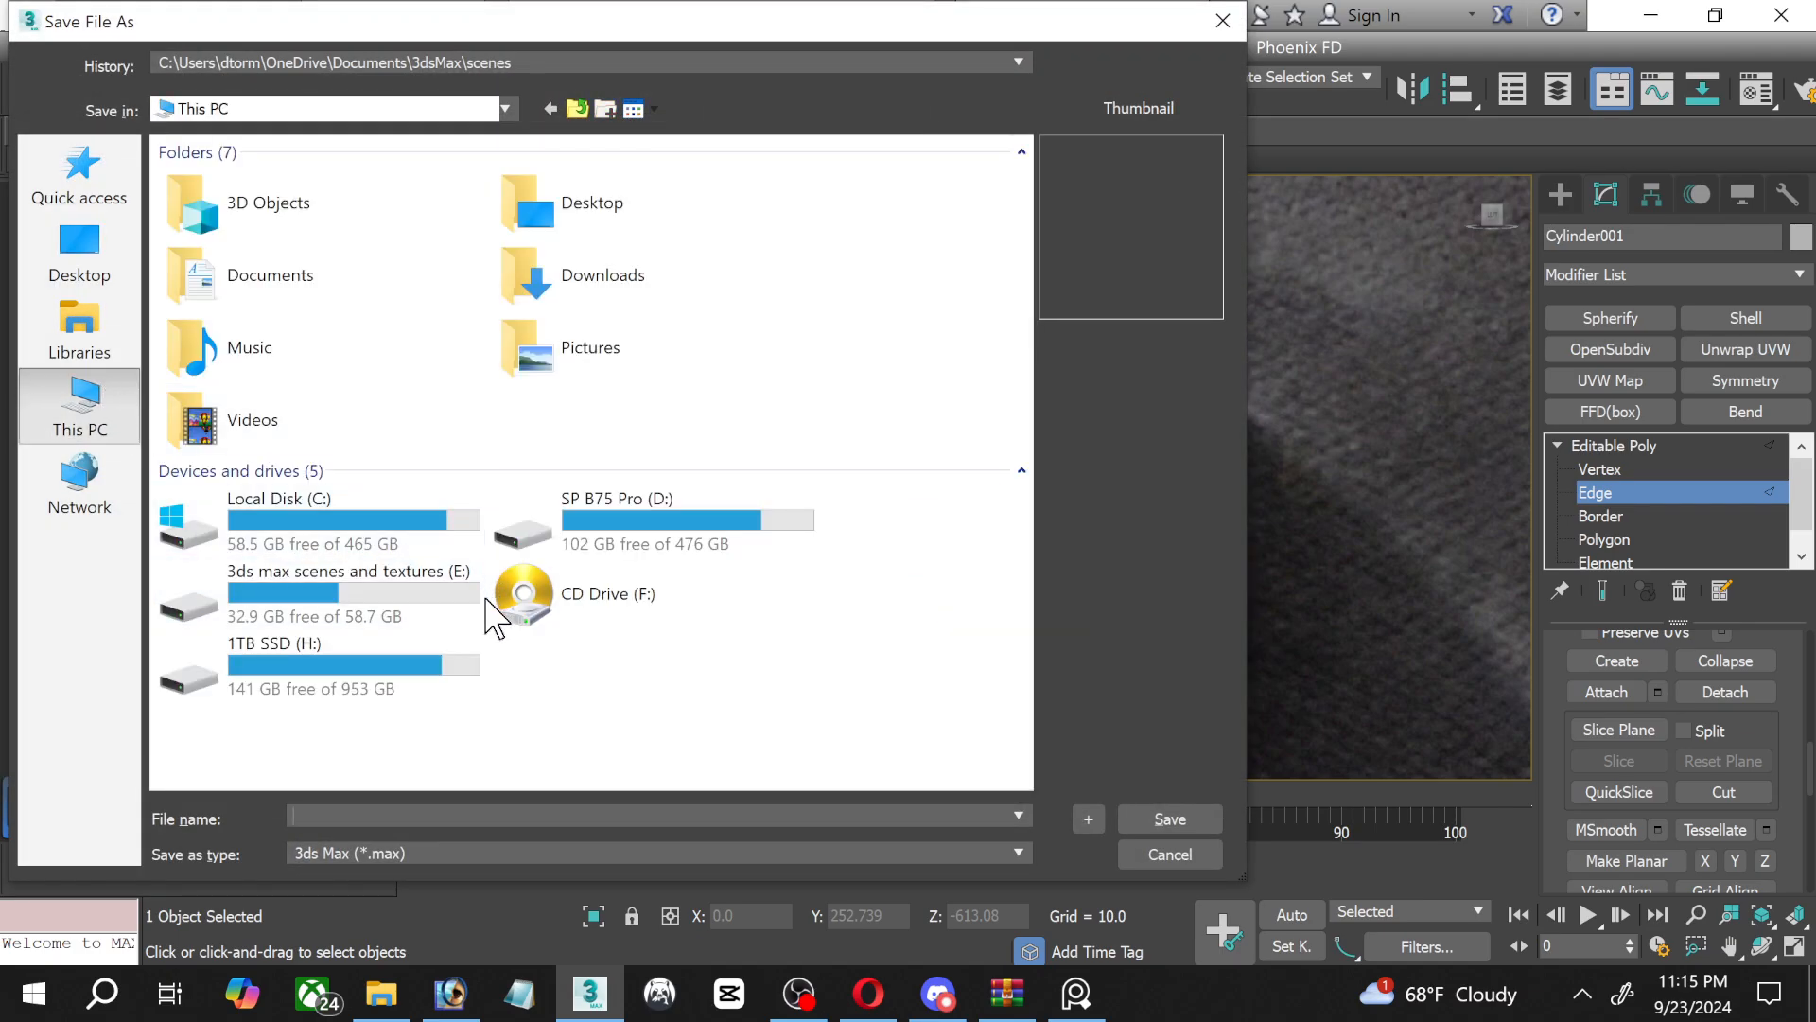
pyautogui.doubleClick(356, 606)
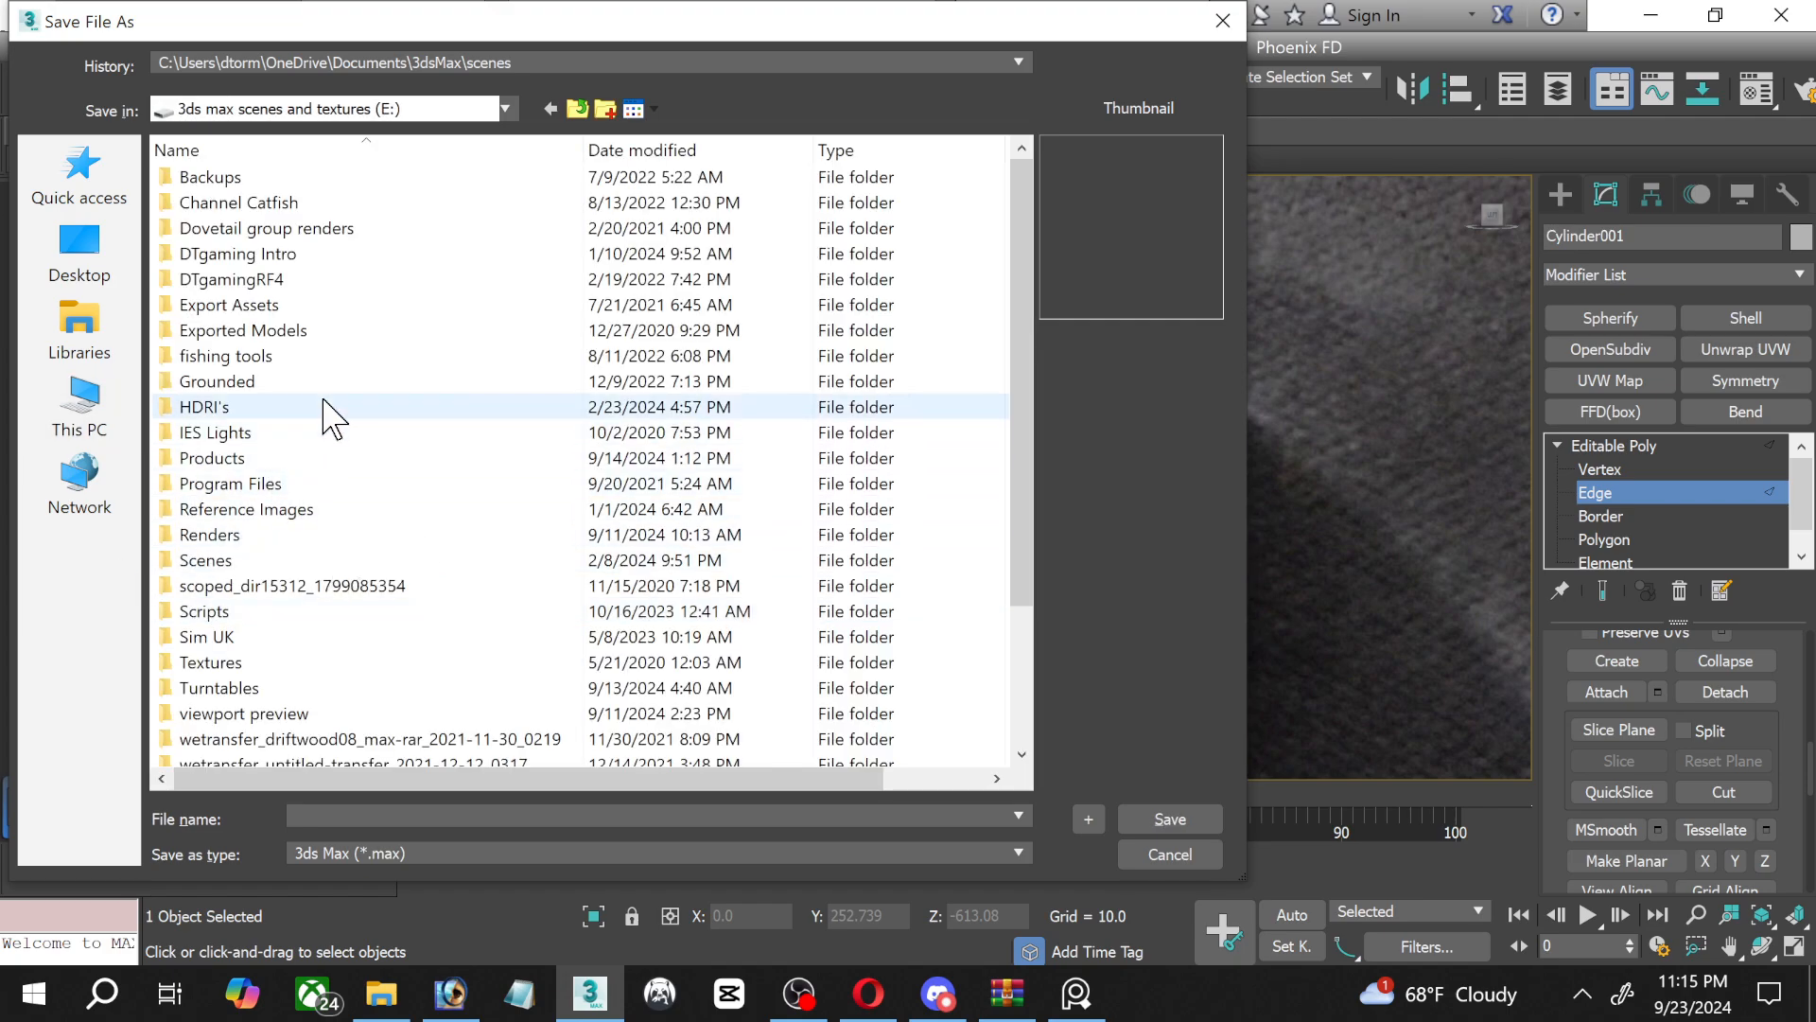
pyautogui.scroll(-2, 327, 407)
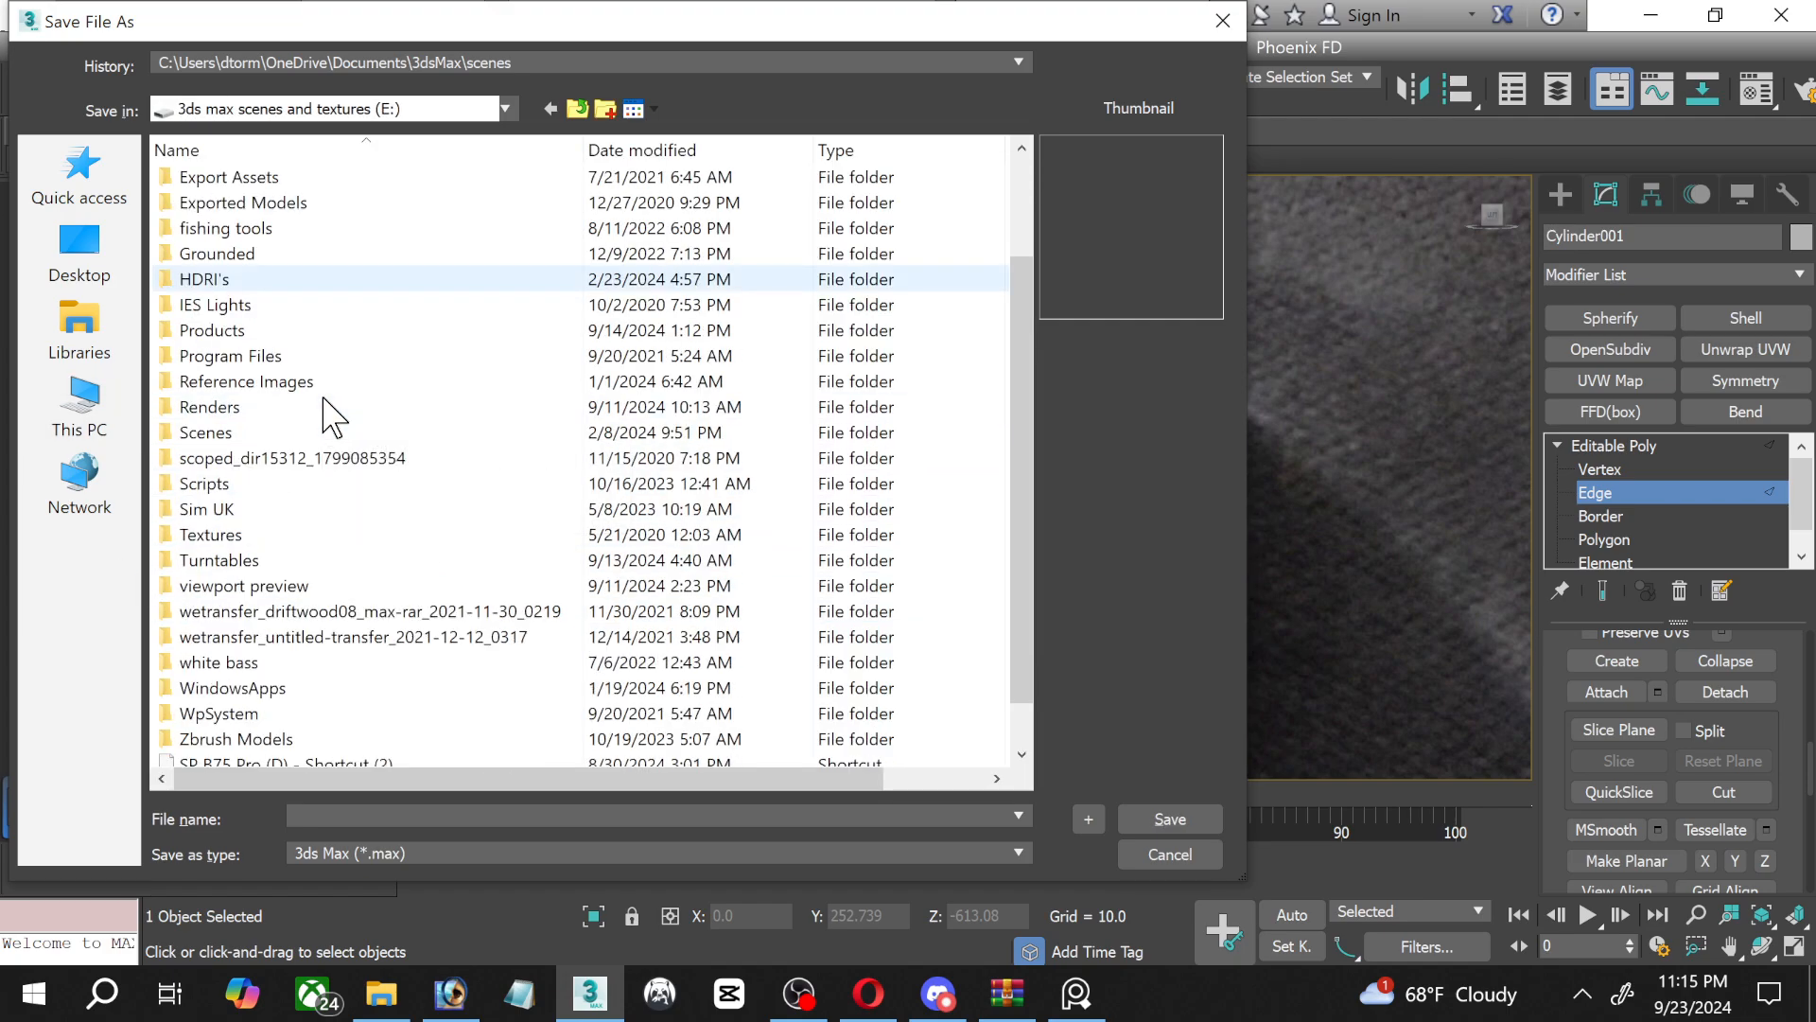
pyautogui.click(239, 437)
pyautogui.doubleClick(239, 435)
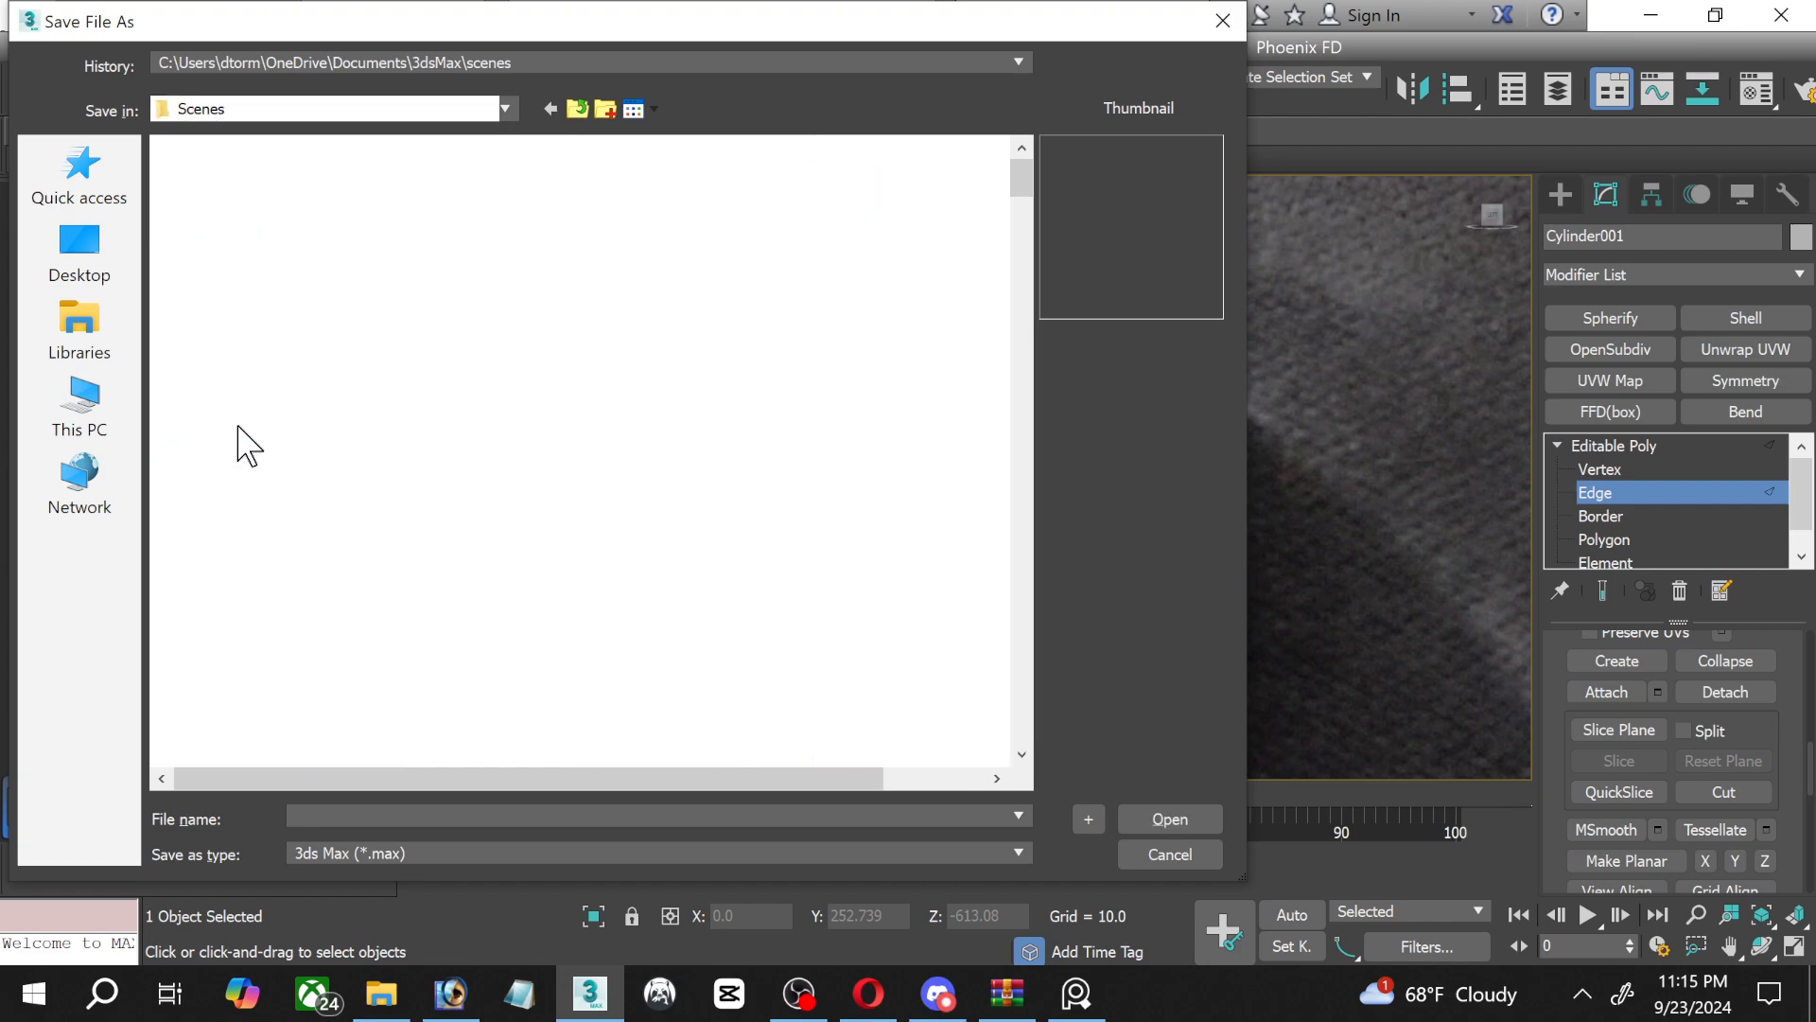
pyautogui.click(244, 202)
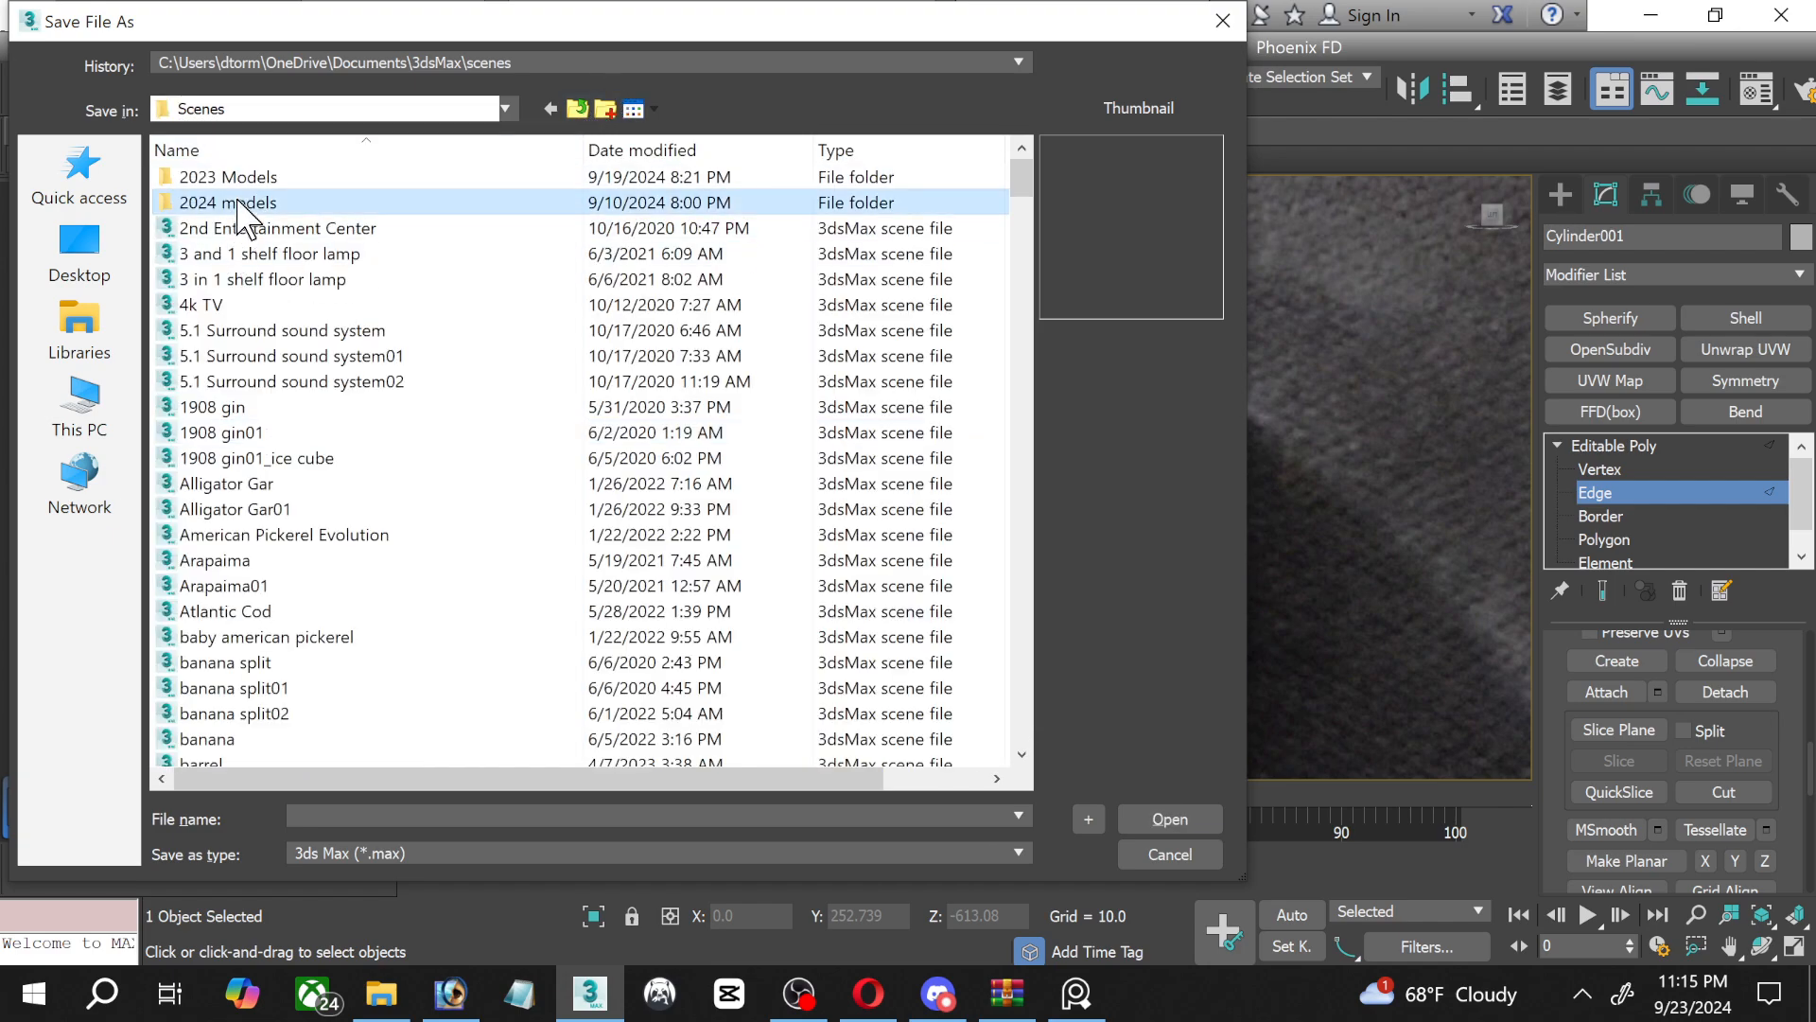
pyautogui.doubleClick(244, 202)
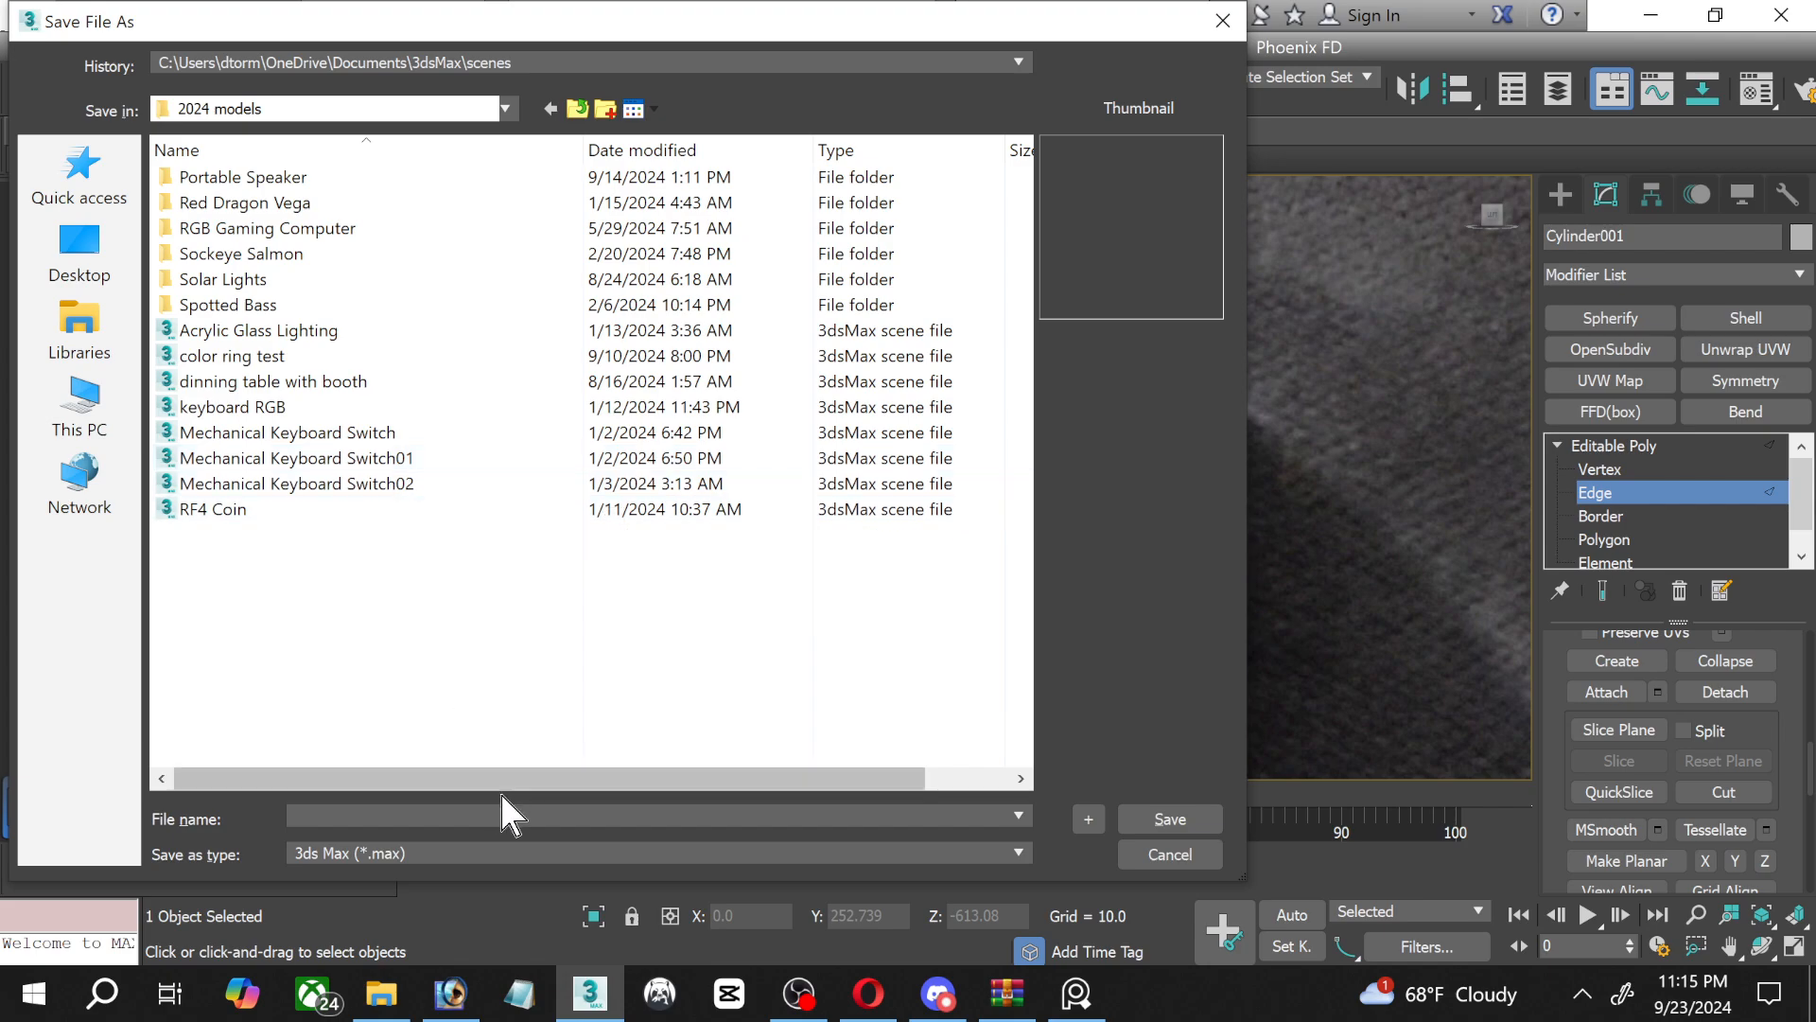
# Save the scene in the Solar Lights folder as Solar Lights.max, replacing the existing file.
pyautogui.click(274, 279)
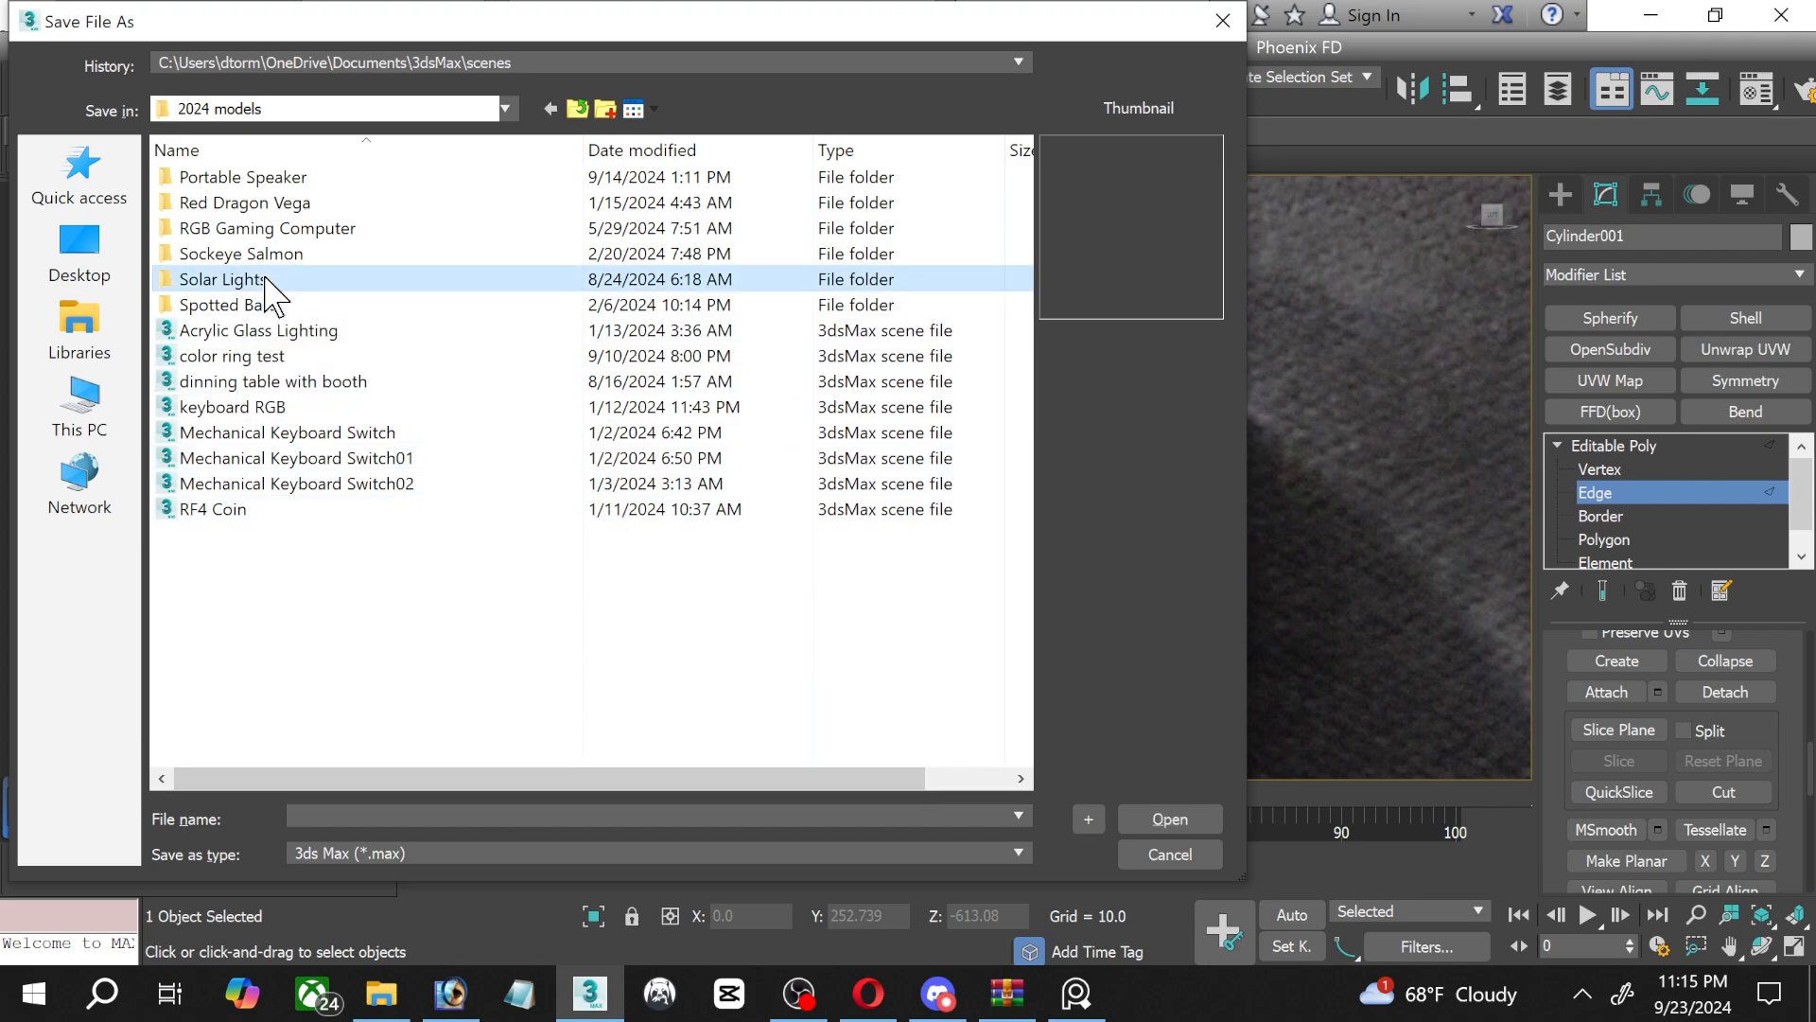
pyautogui.doubleClick(275, 279)
pyautogui.click(276, 180)
pyautogui.doubleClick(275, 180)
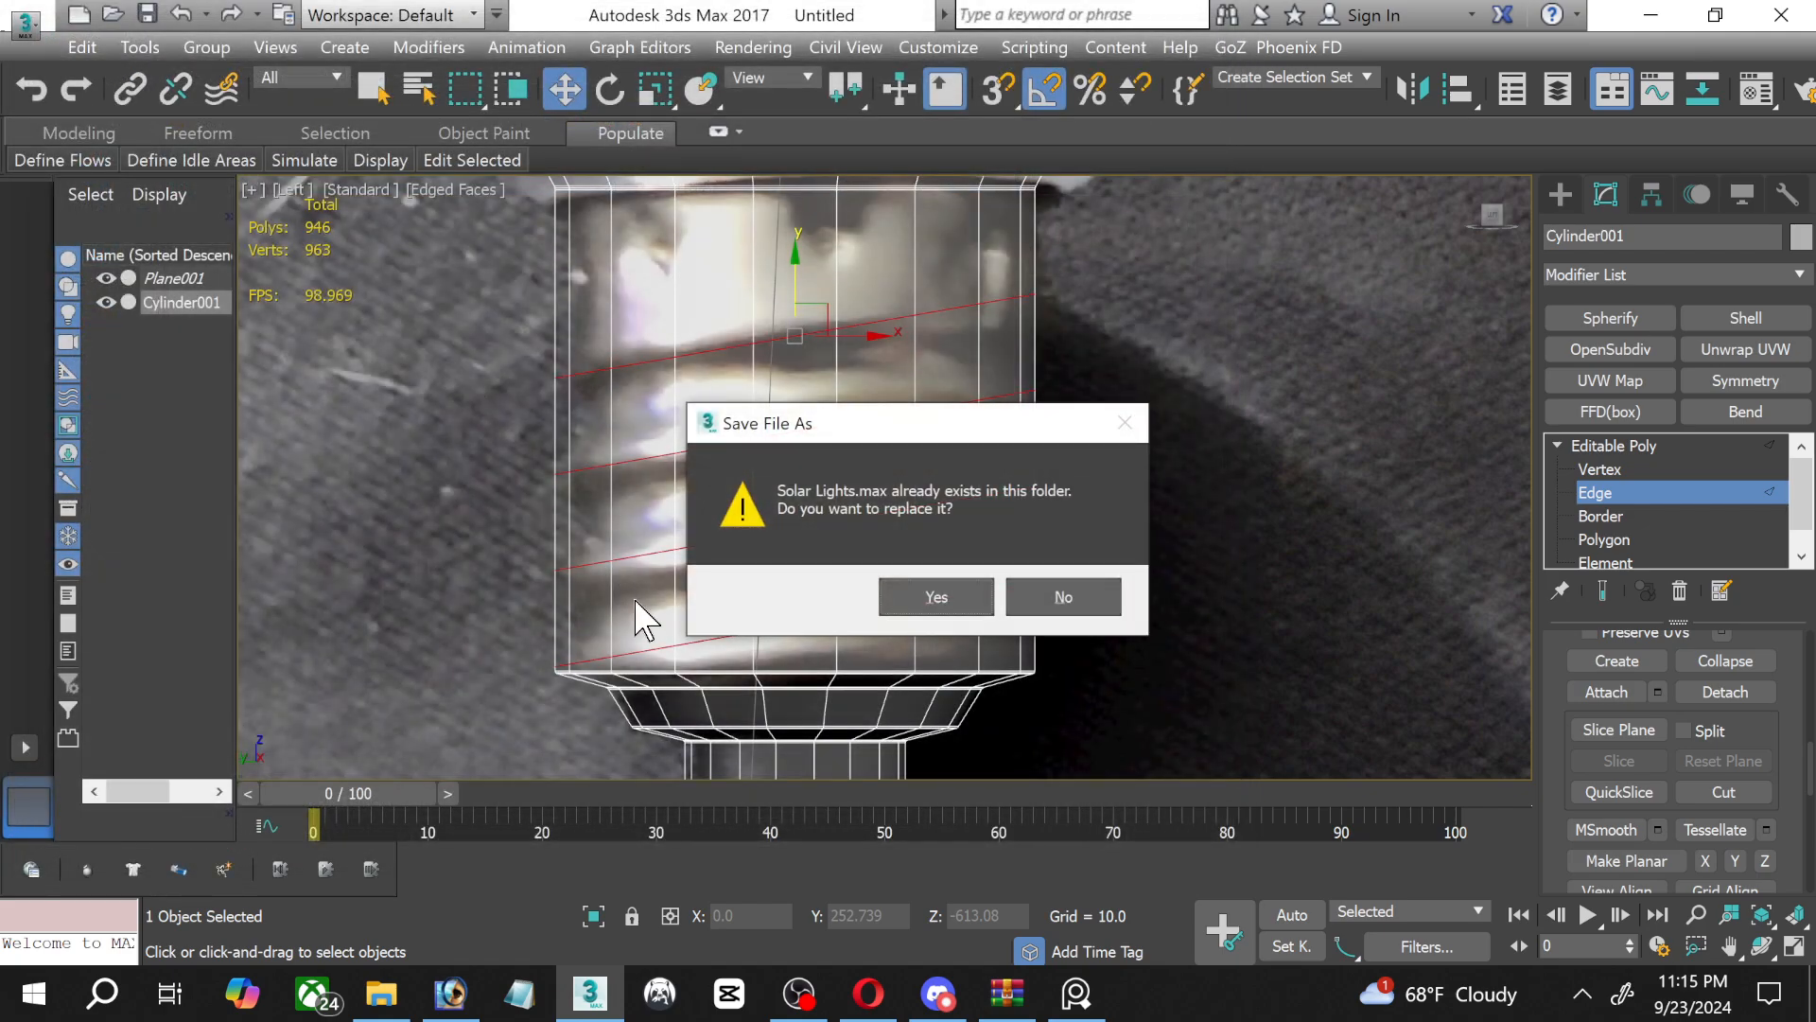
pyautogui.click(928, 598)
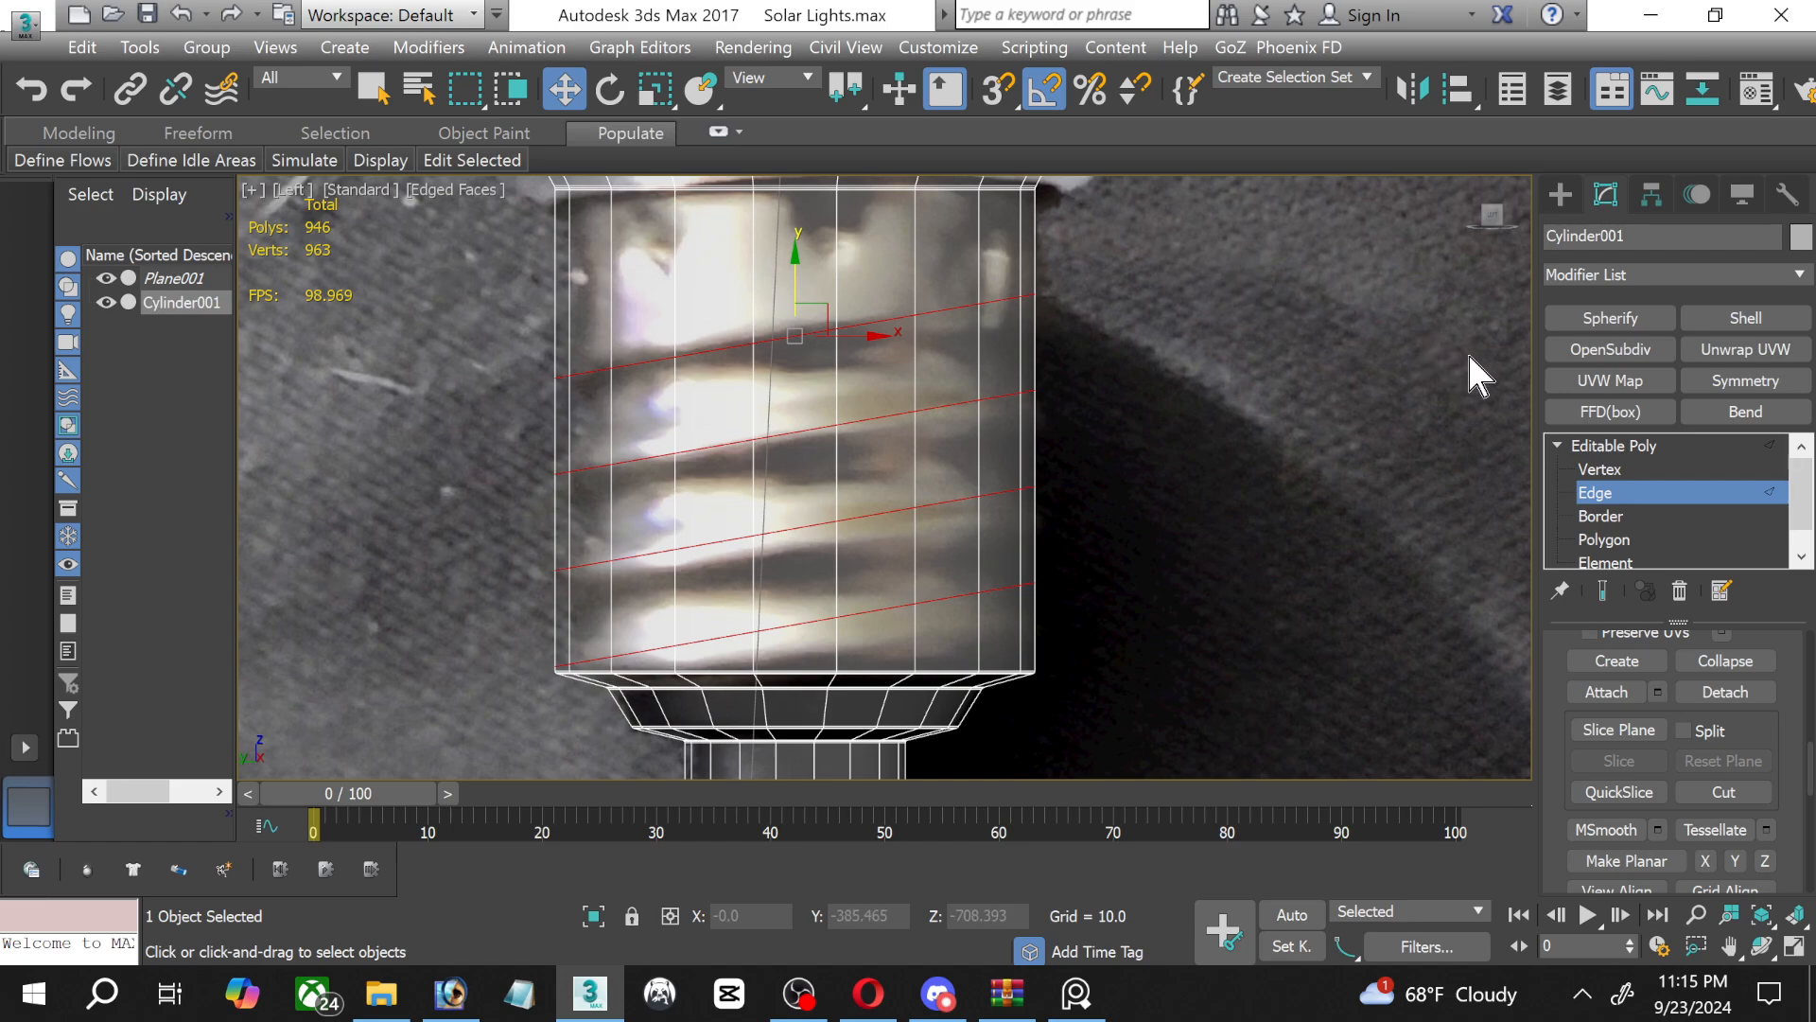
# Try chamfering the four slanted thread loops by 2.262 with 2 segments.
pyautogui.scroll(10, 1800, 820)
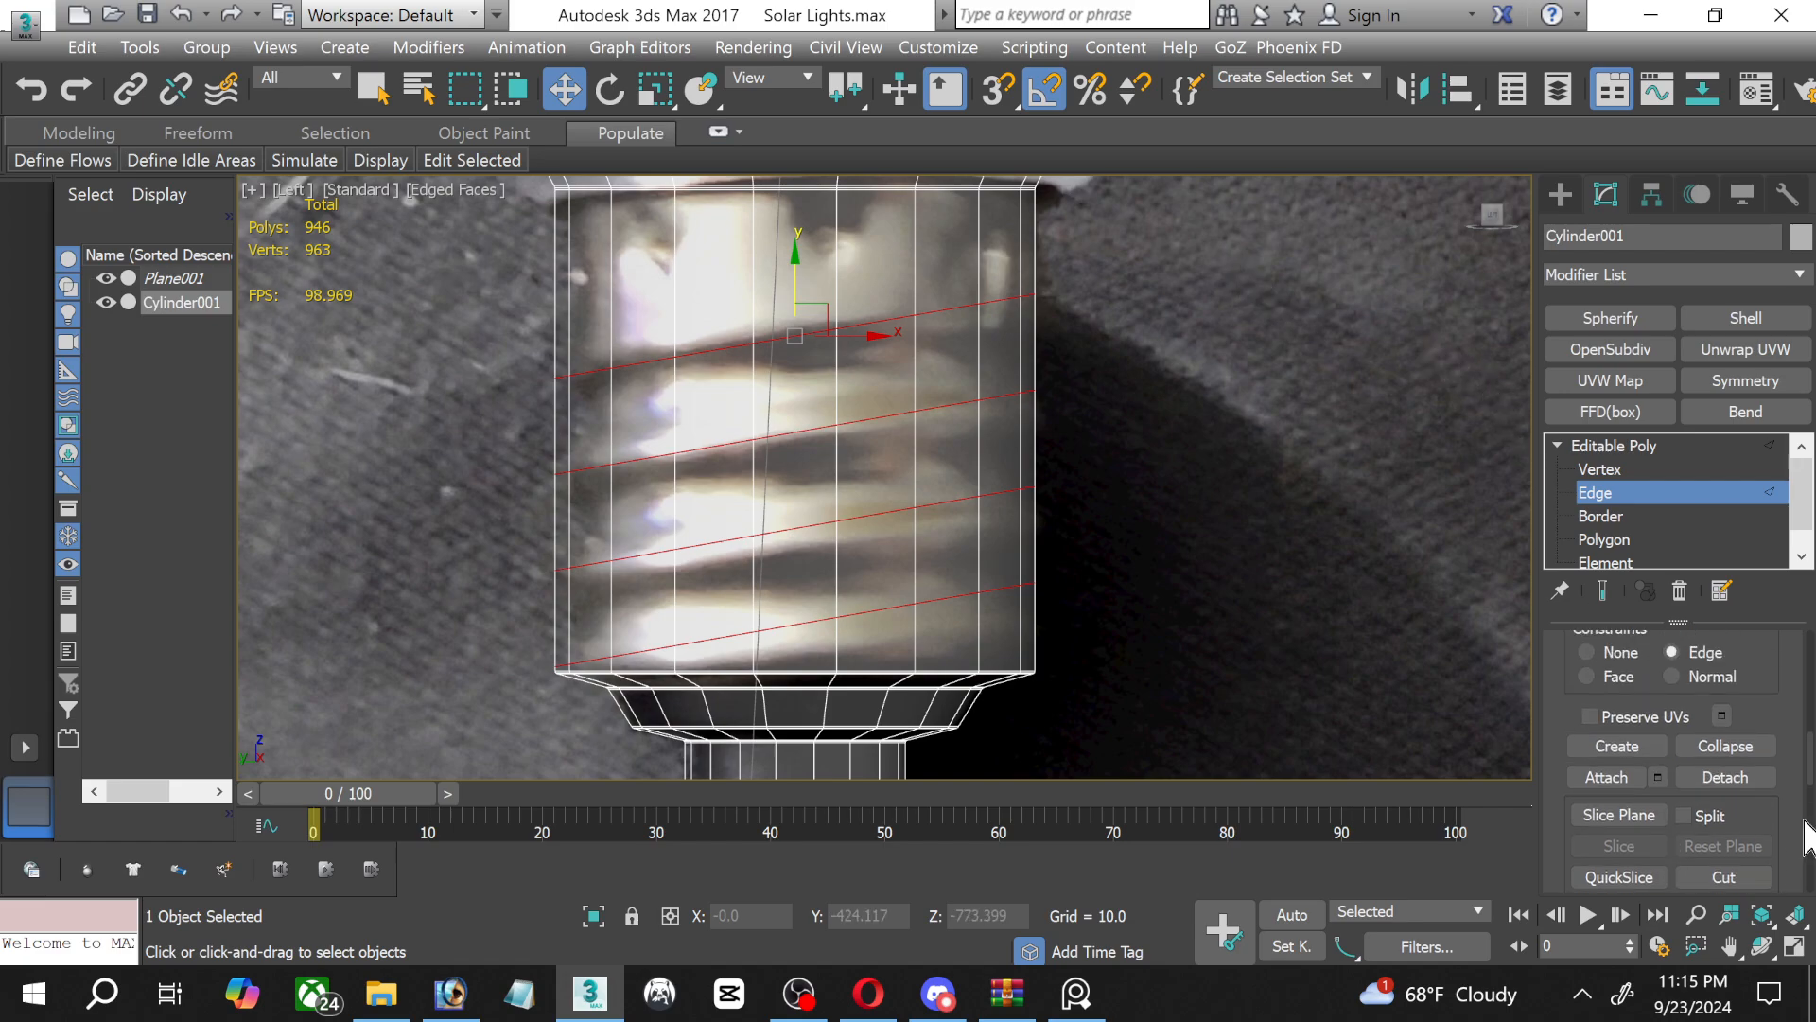
pyautogui.scroll(-2, 1804, 837)
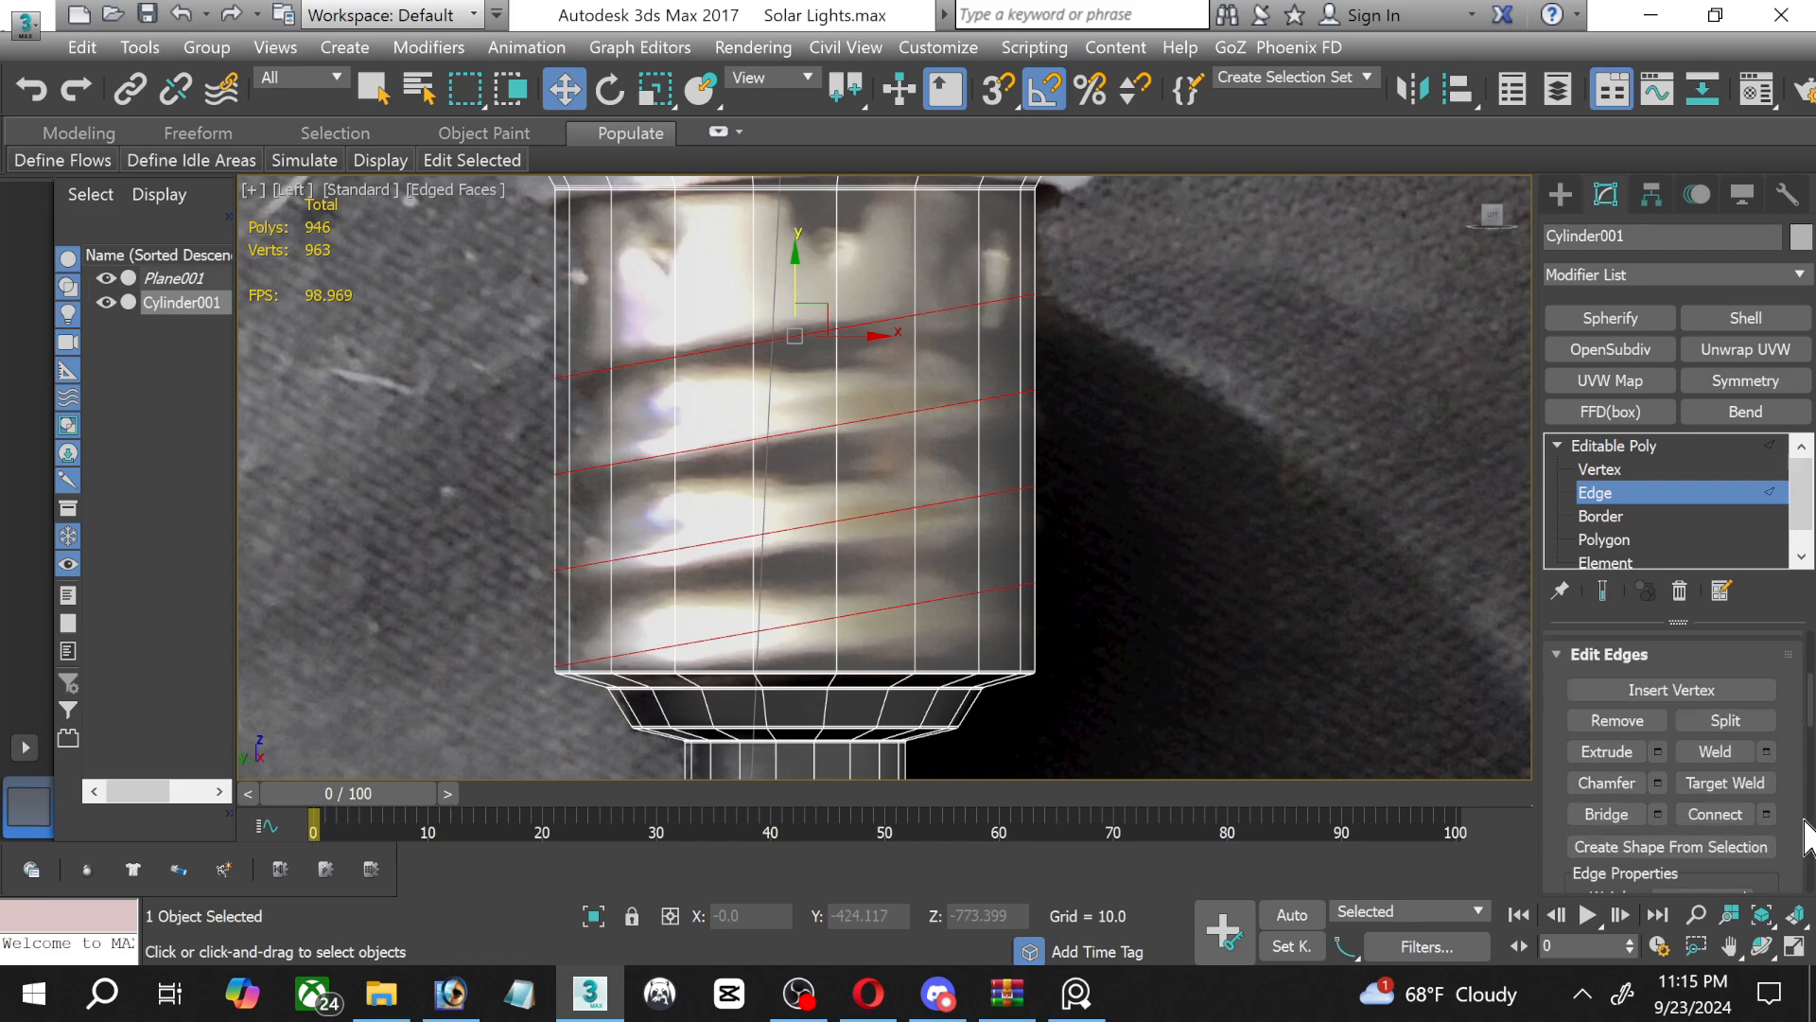
pyautogui.click(1657, 783)
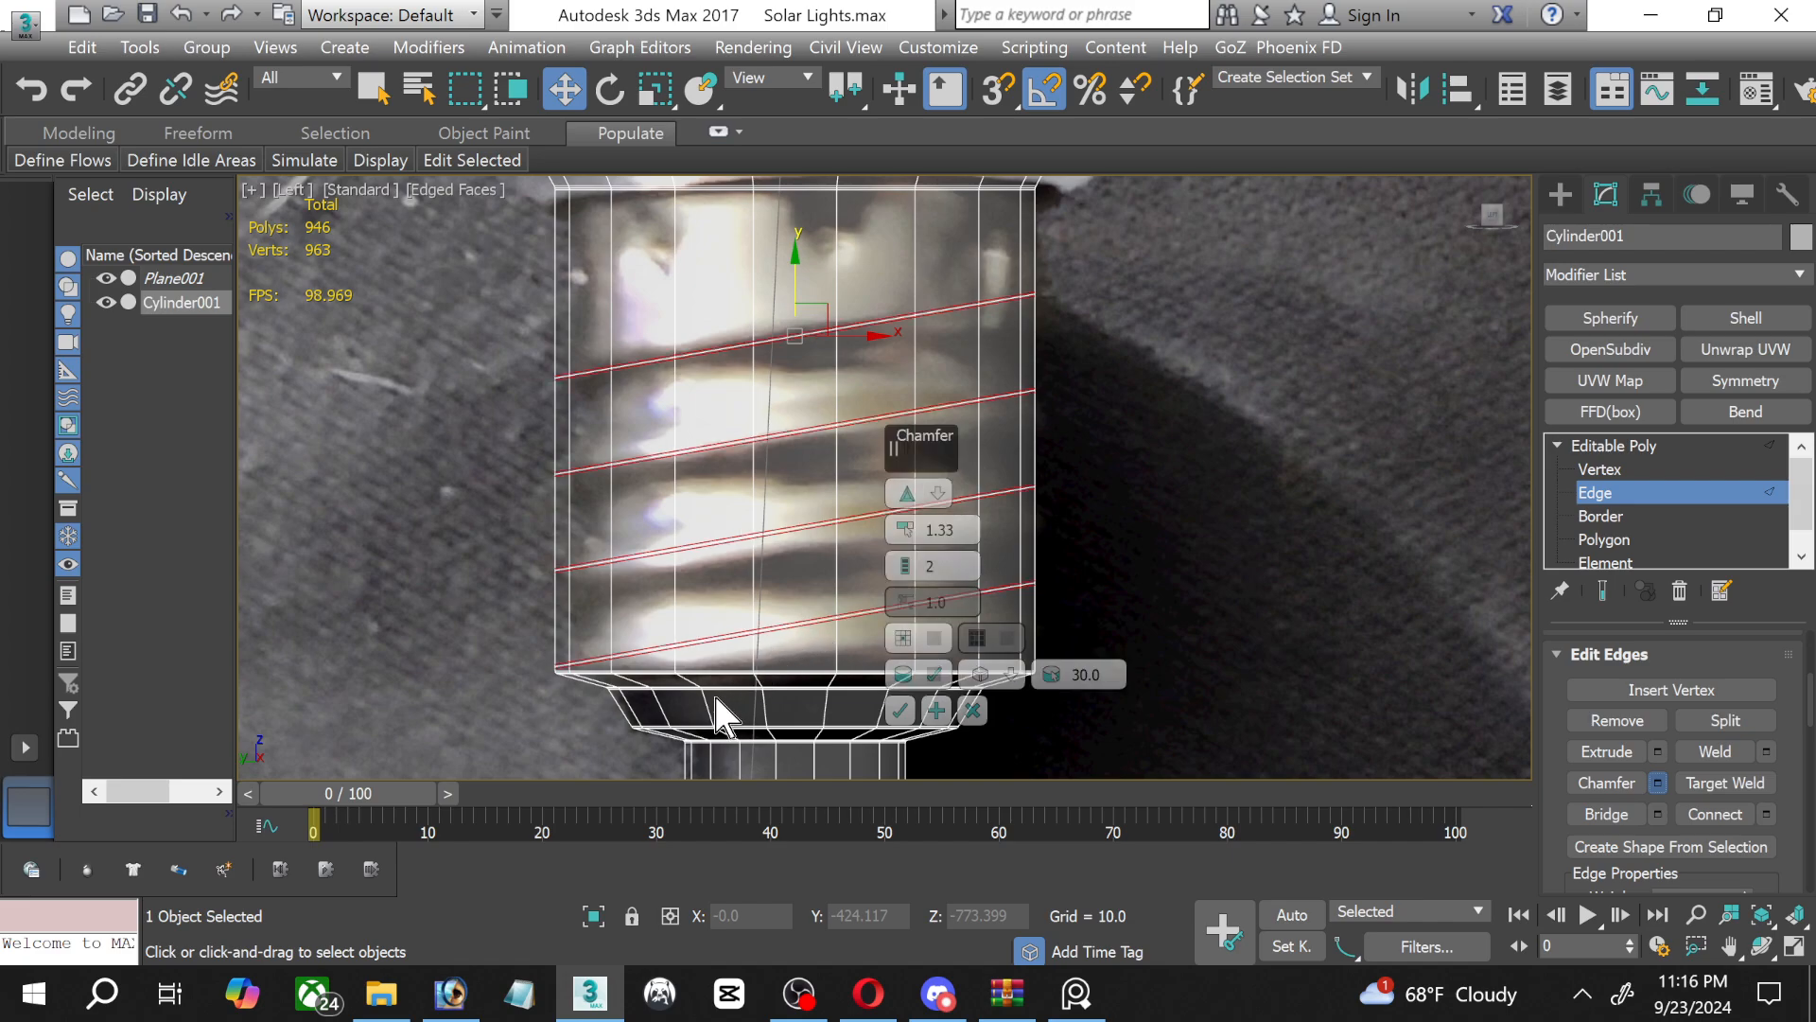
pyautogui.scroll(3, 719, 705)
pyautogui.scroll(3, 715, 696)
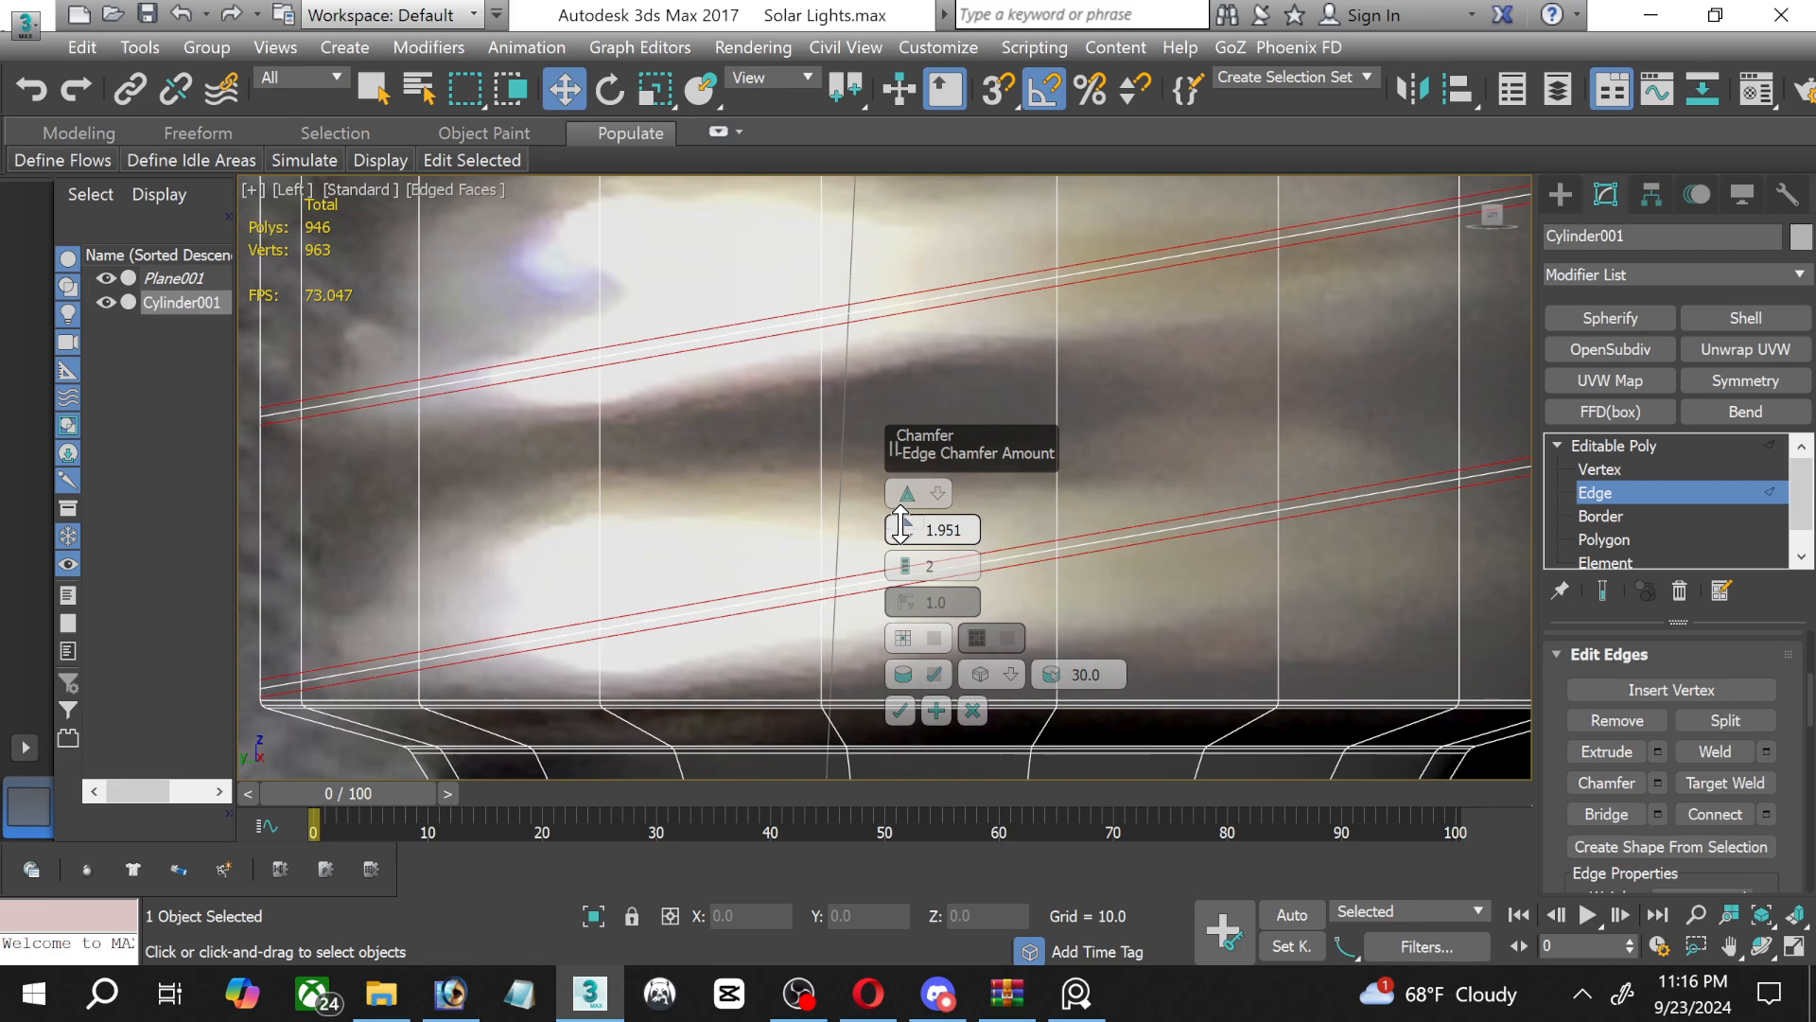
pyautogui.moveTo(900, 523); pyautogui.dragTo(917, 525)
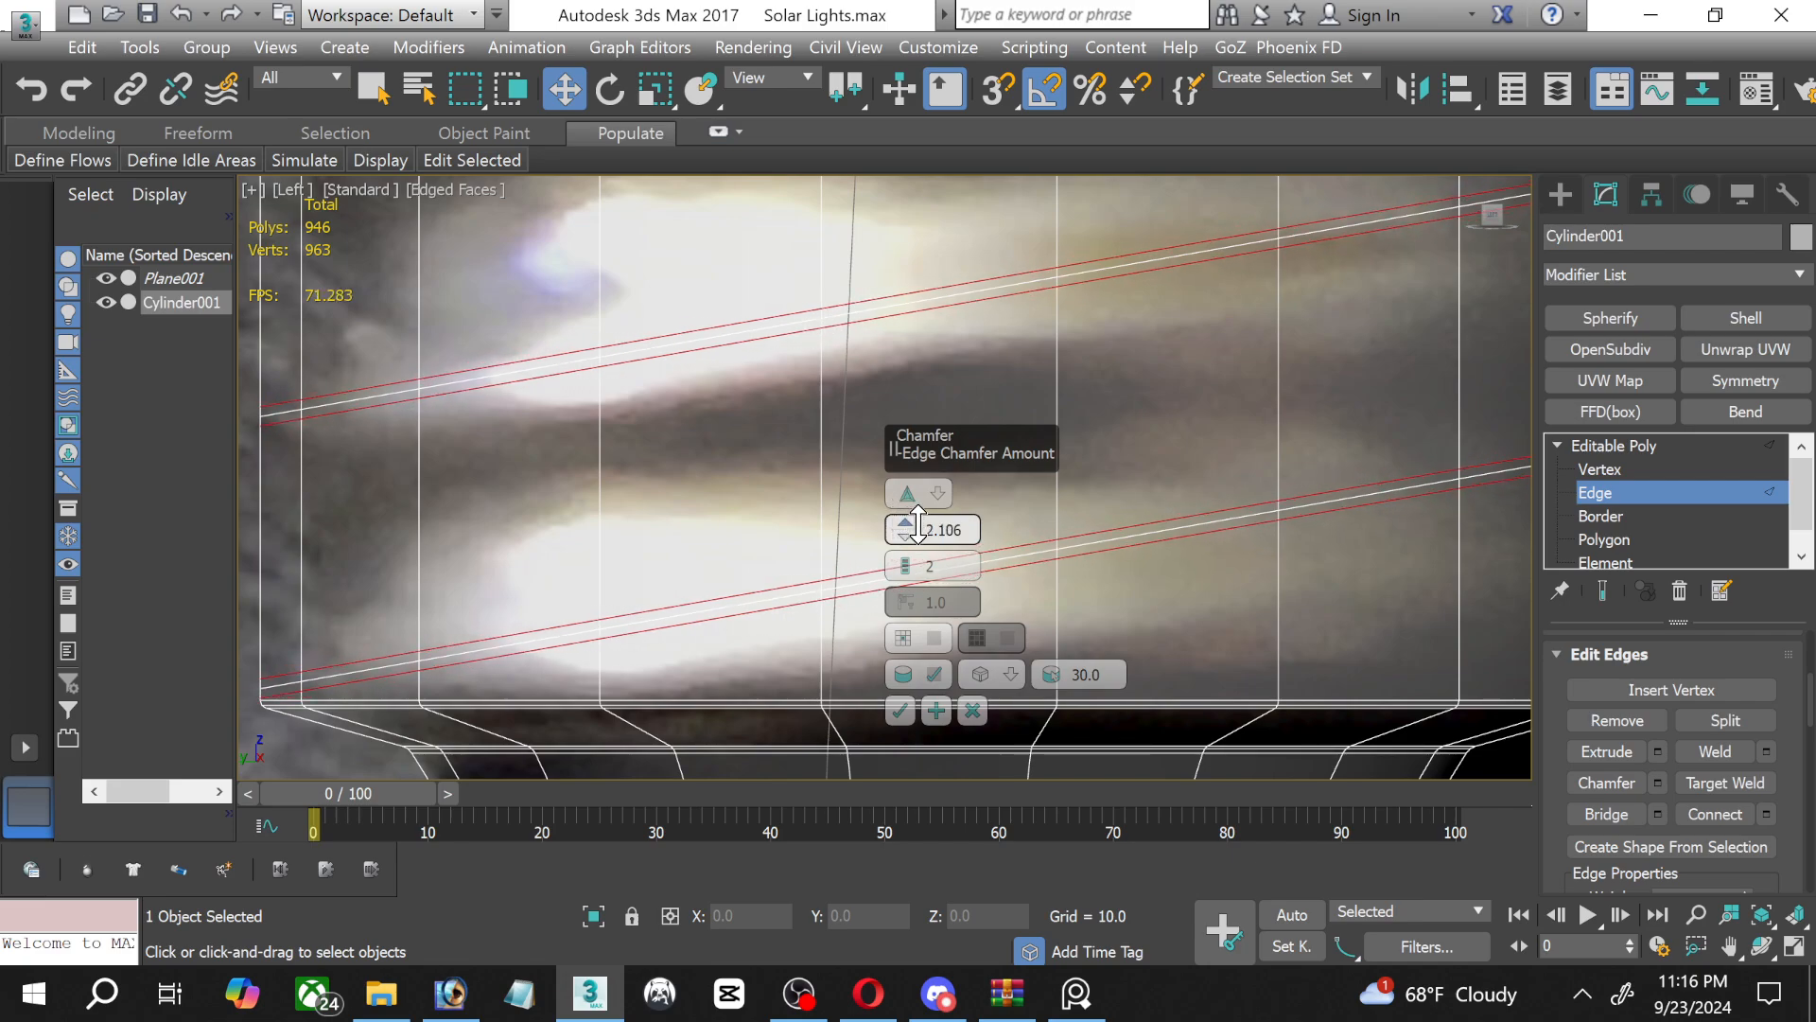
pyautogui.click(901, 710)
# Check the chamfered thread loops against the reference photo and undo the chamfer.
pyautogui.scroll(-3, 922, 407)
pyautogui.moveTo(922, 406); pyautogui.dragTo(850, 642, button='middle')
pyautogui.scroll(1, 979, 478)
pyautogui.scroll(1, 926, 493)
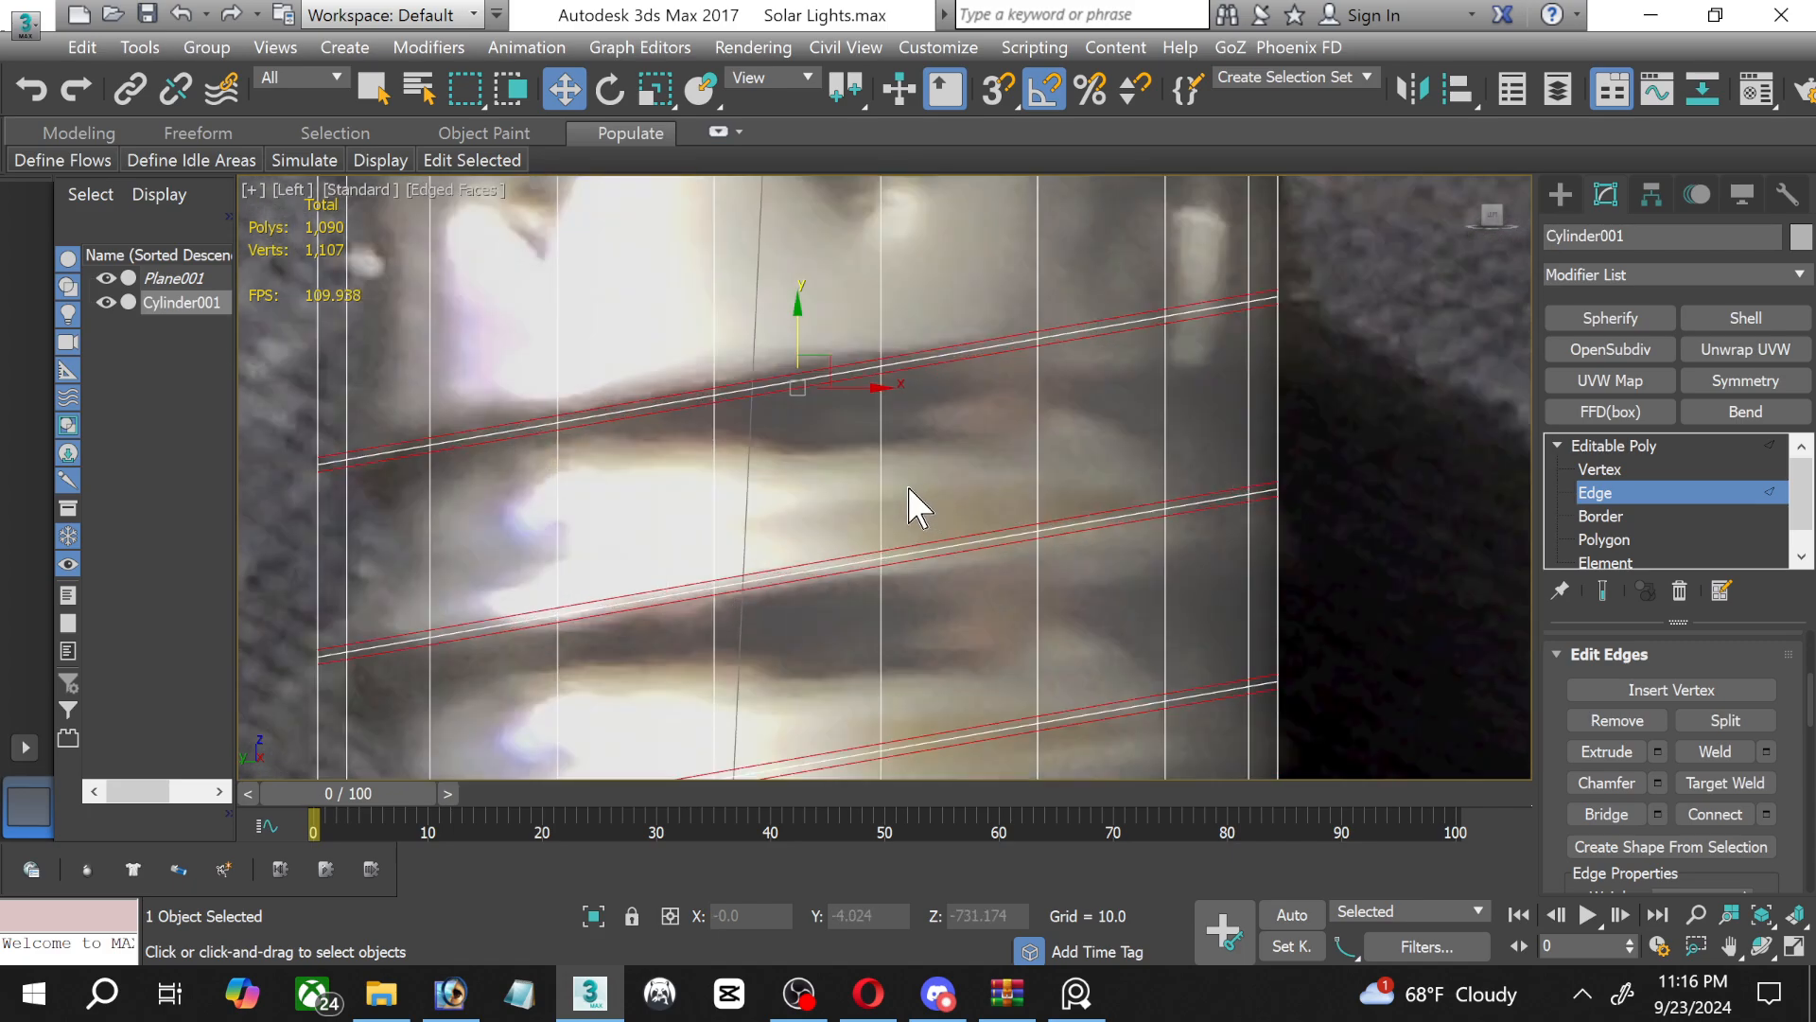
pyautogui.hotkey('ctrl', 'z')
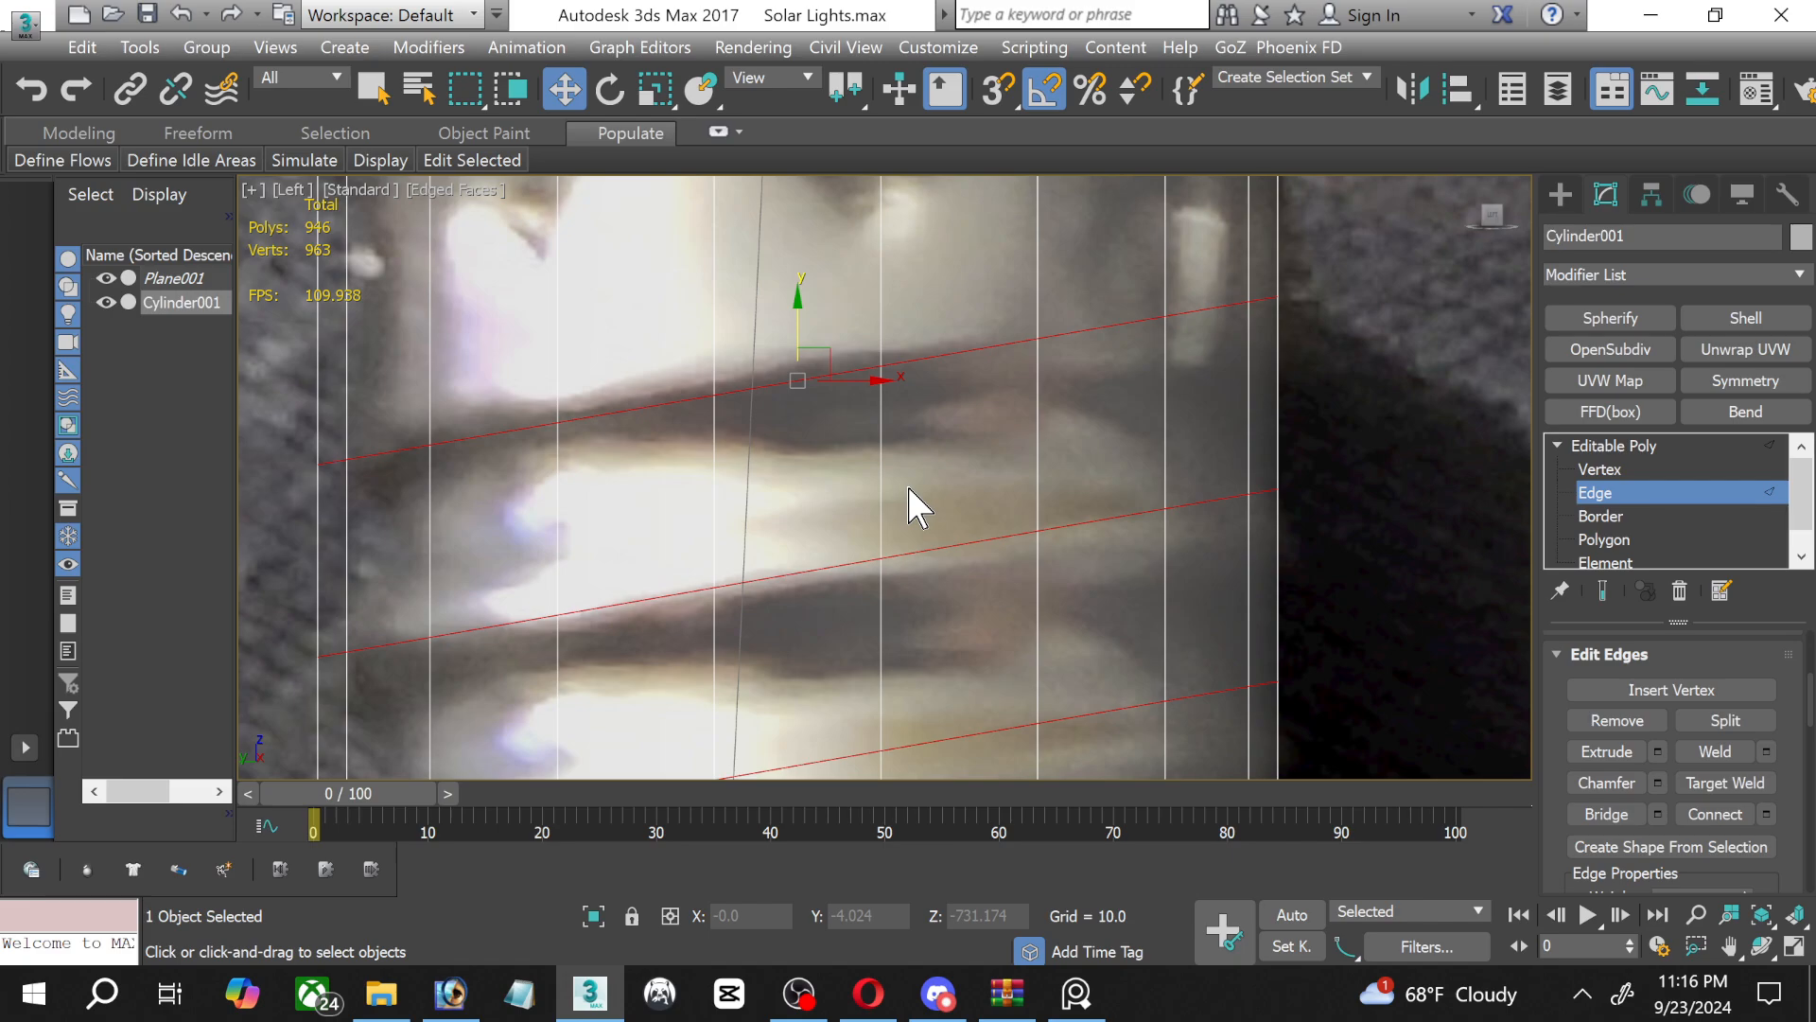
# Extrude the four slanted thread loops on the screw base with a height of 18.075 and a width of 12.663.
pyautogui.scroll(-2, 908, 506)
pyautogui.moveTo(905, 530); pyautogui.dragTo(896, 328, button='middle')
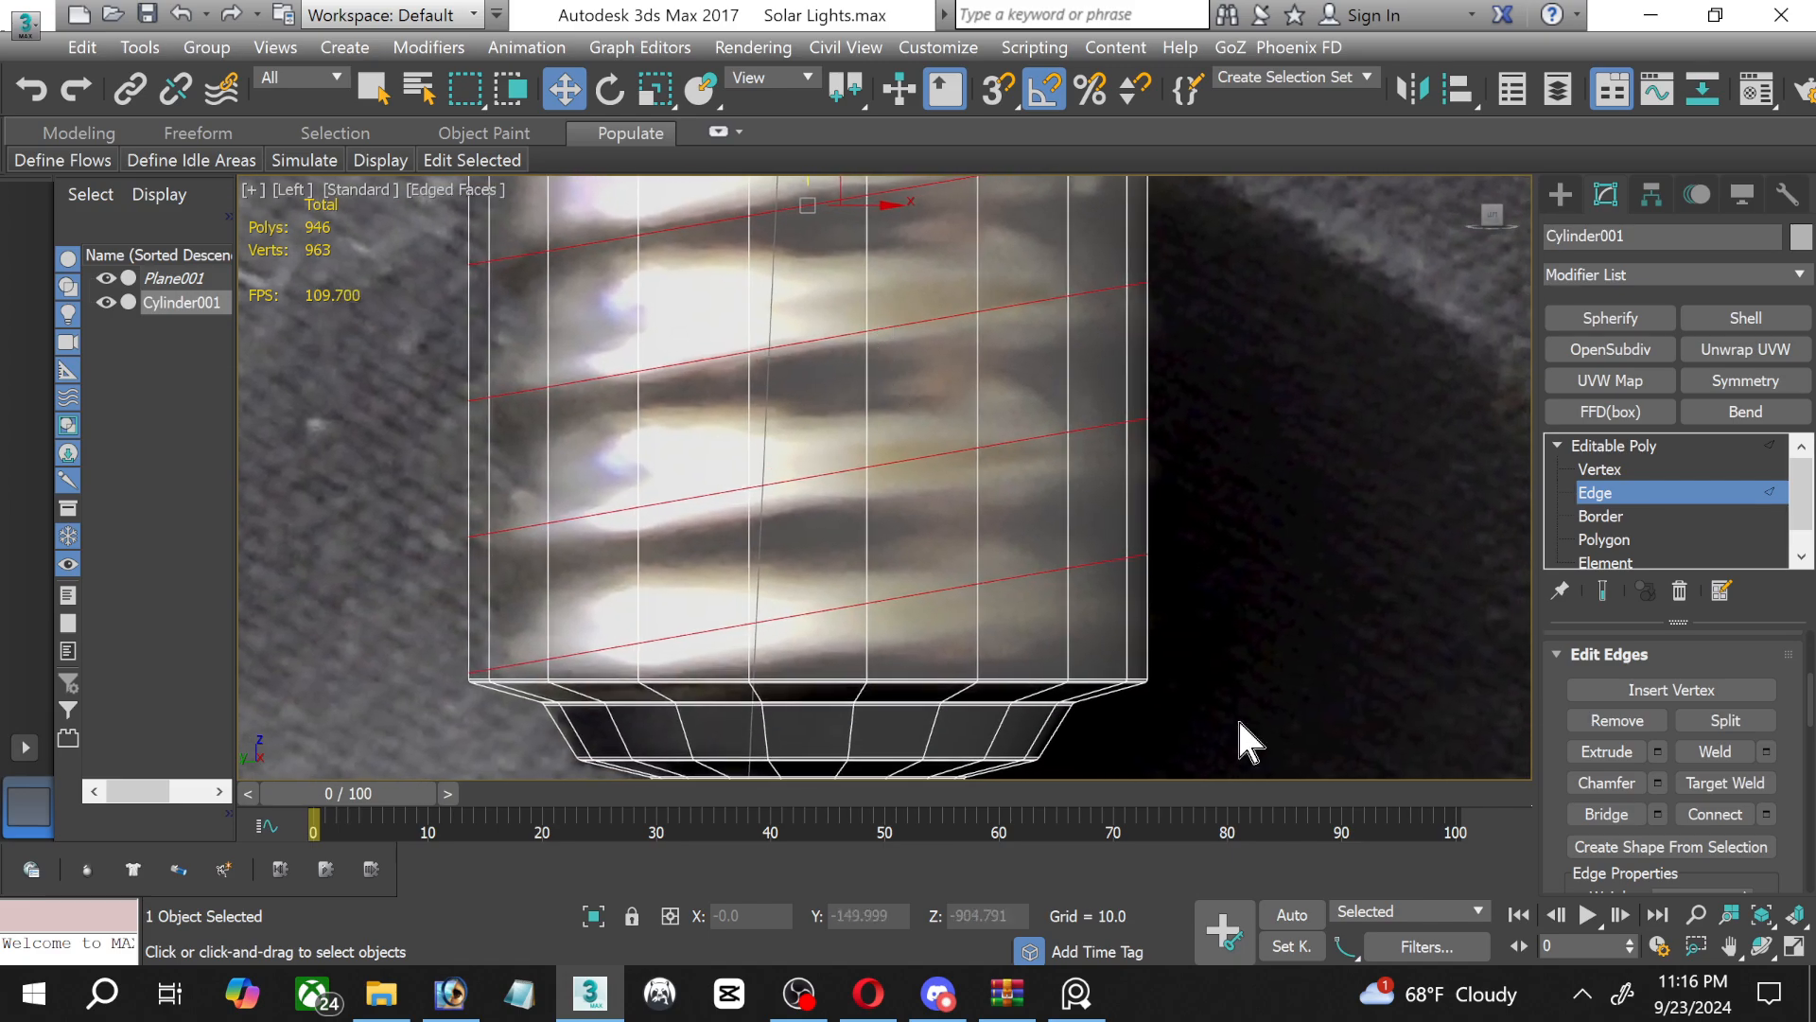
pyautogui.click(1657, 751)
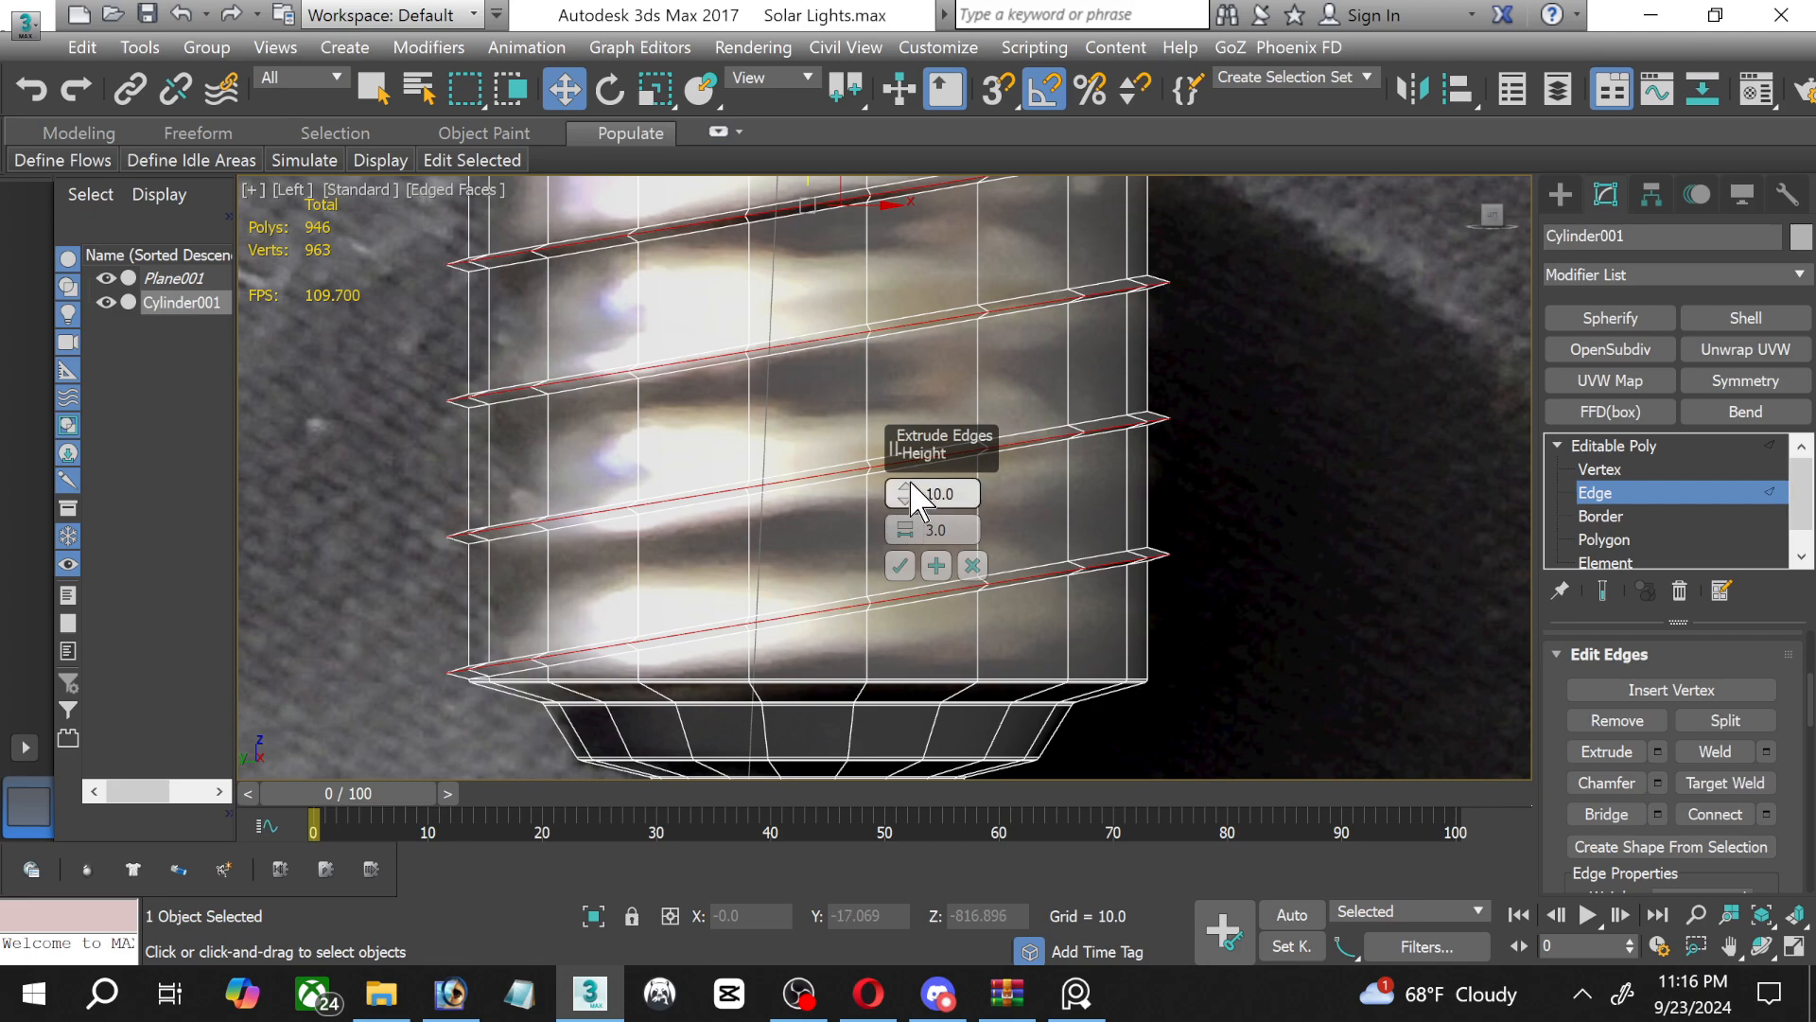
pyautogui.moveTo(909, 484); pyautogui.dragTo(895, 465)
pyautogui.scroll(-3, 823, 493)
pyautogui.moveTo(825, 493); pyautogui.dragTo(793, 522, button='middle')
pyautogui.moveTo(900, 526); pyautogui.dragTo(887, 508)
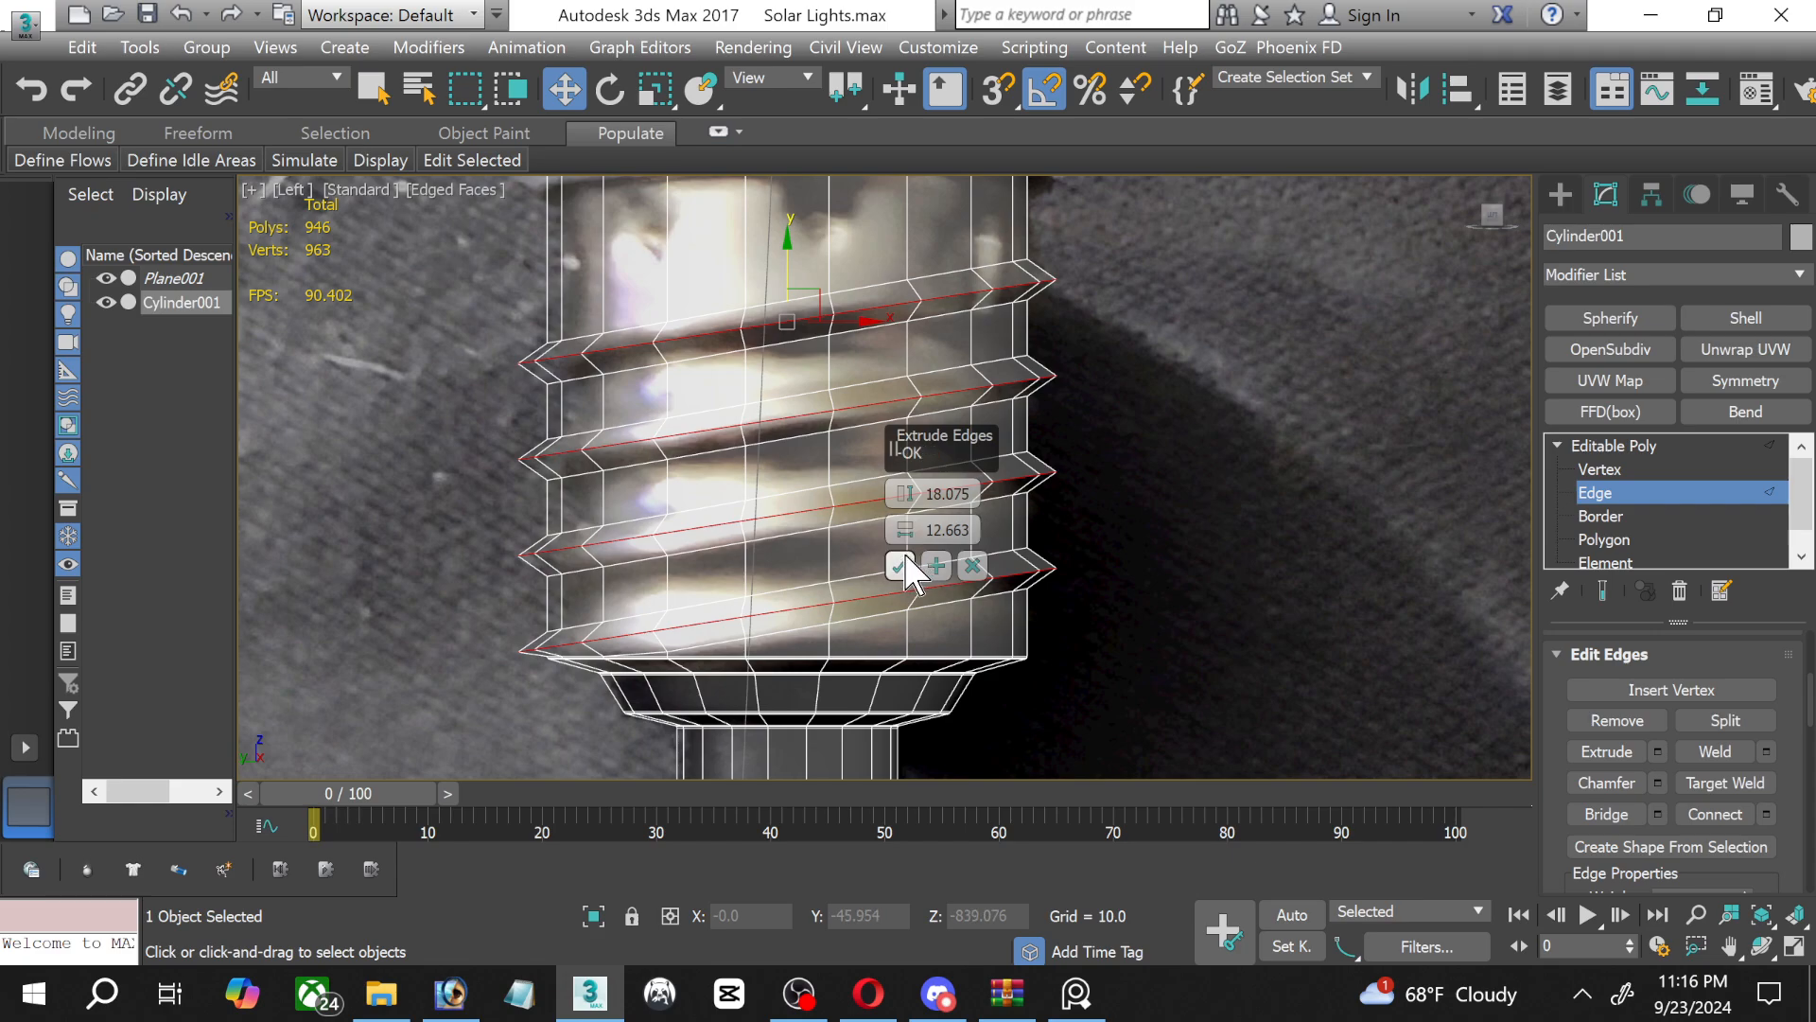
pyautogui.click(900, 566)
# Chamfer the crest edges of the four extruded threads by 14.064 with 2 segments.
pyautogui.scroll(-2, 833, 406)
pyautogui.moveTo(833, 406); pyautogui.dragTo(821, 467, button='middle')
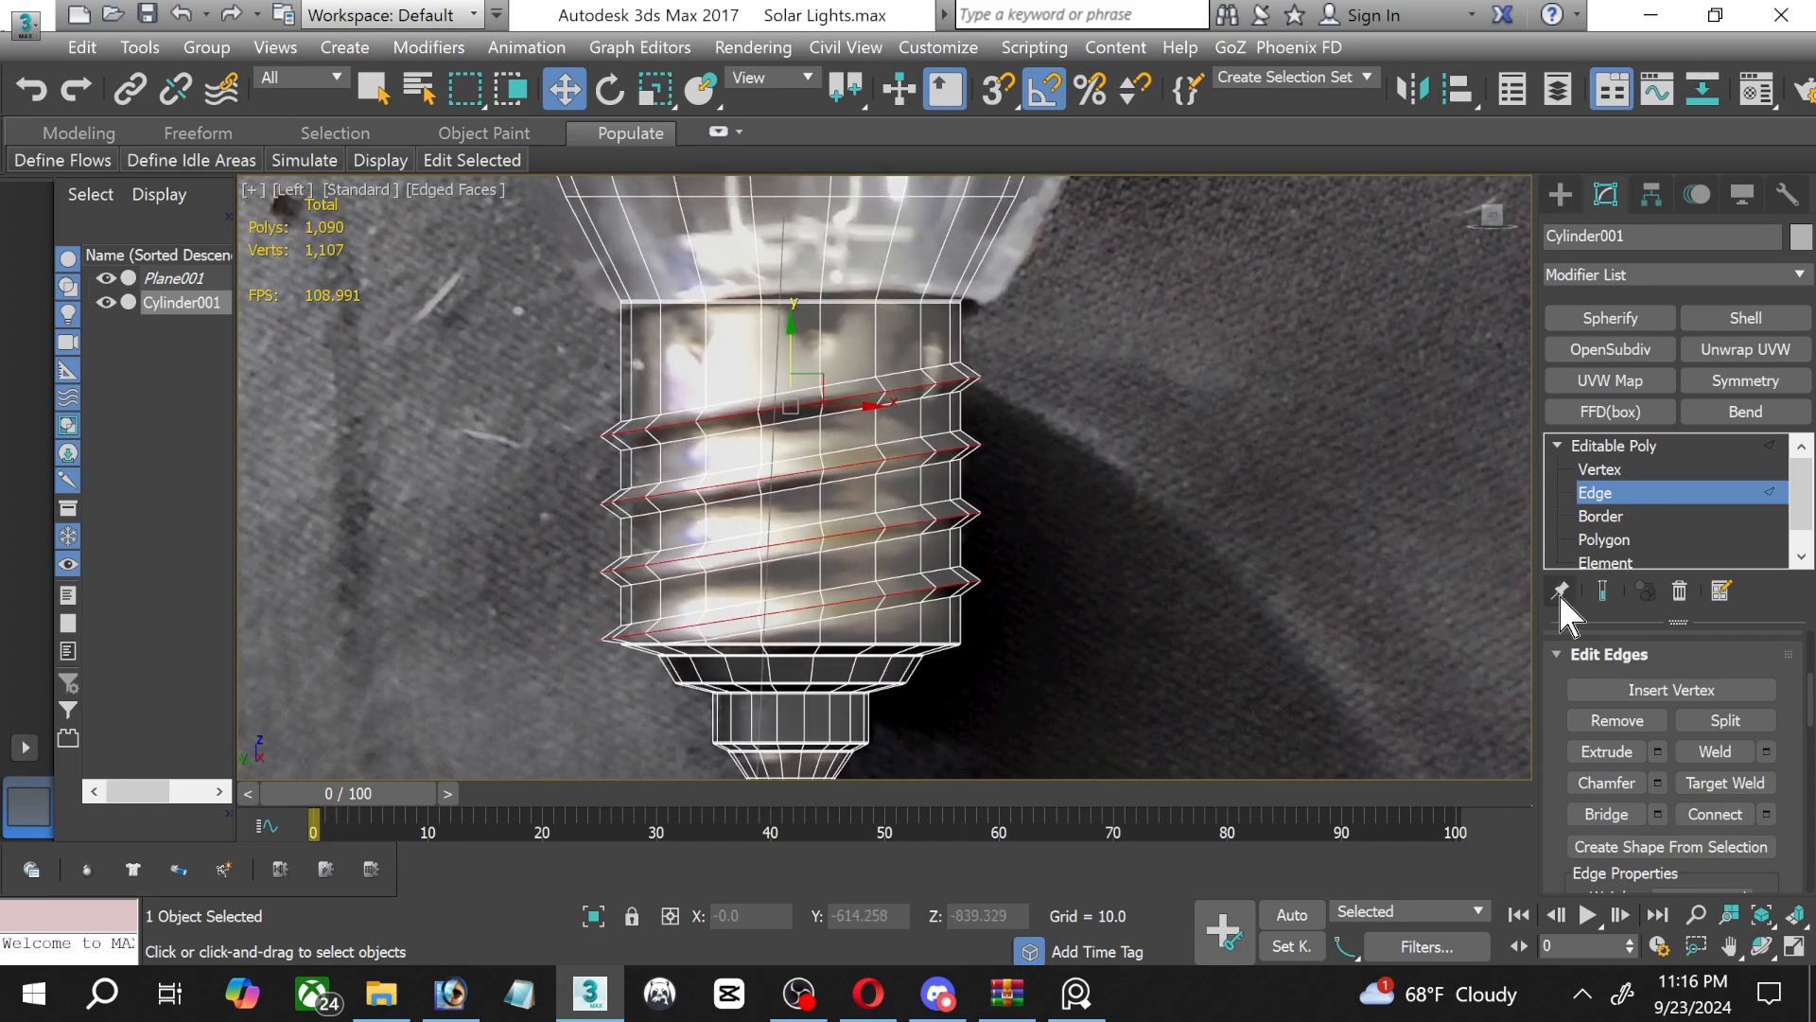
pyautogui.click(1657, 782)
pyautogui.scroll(2, 724, 587)
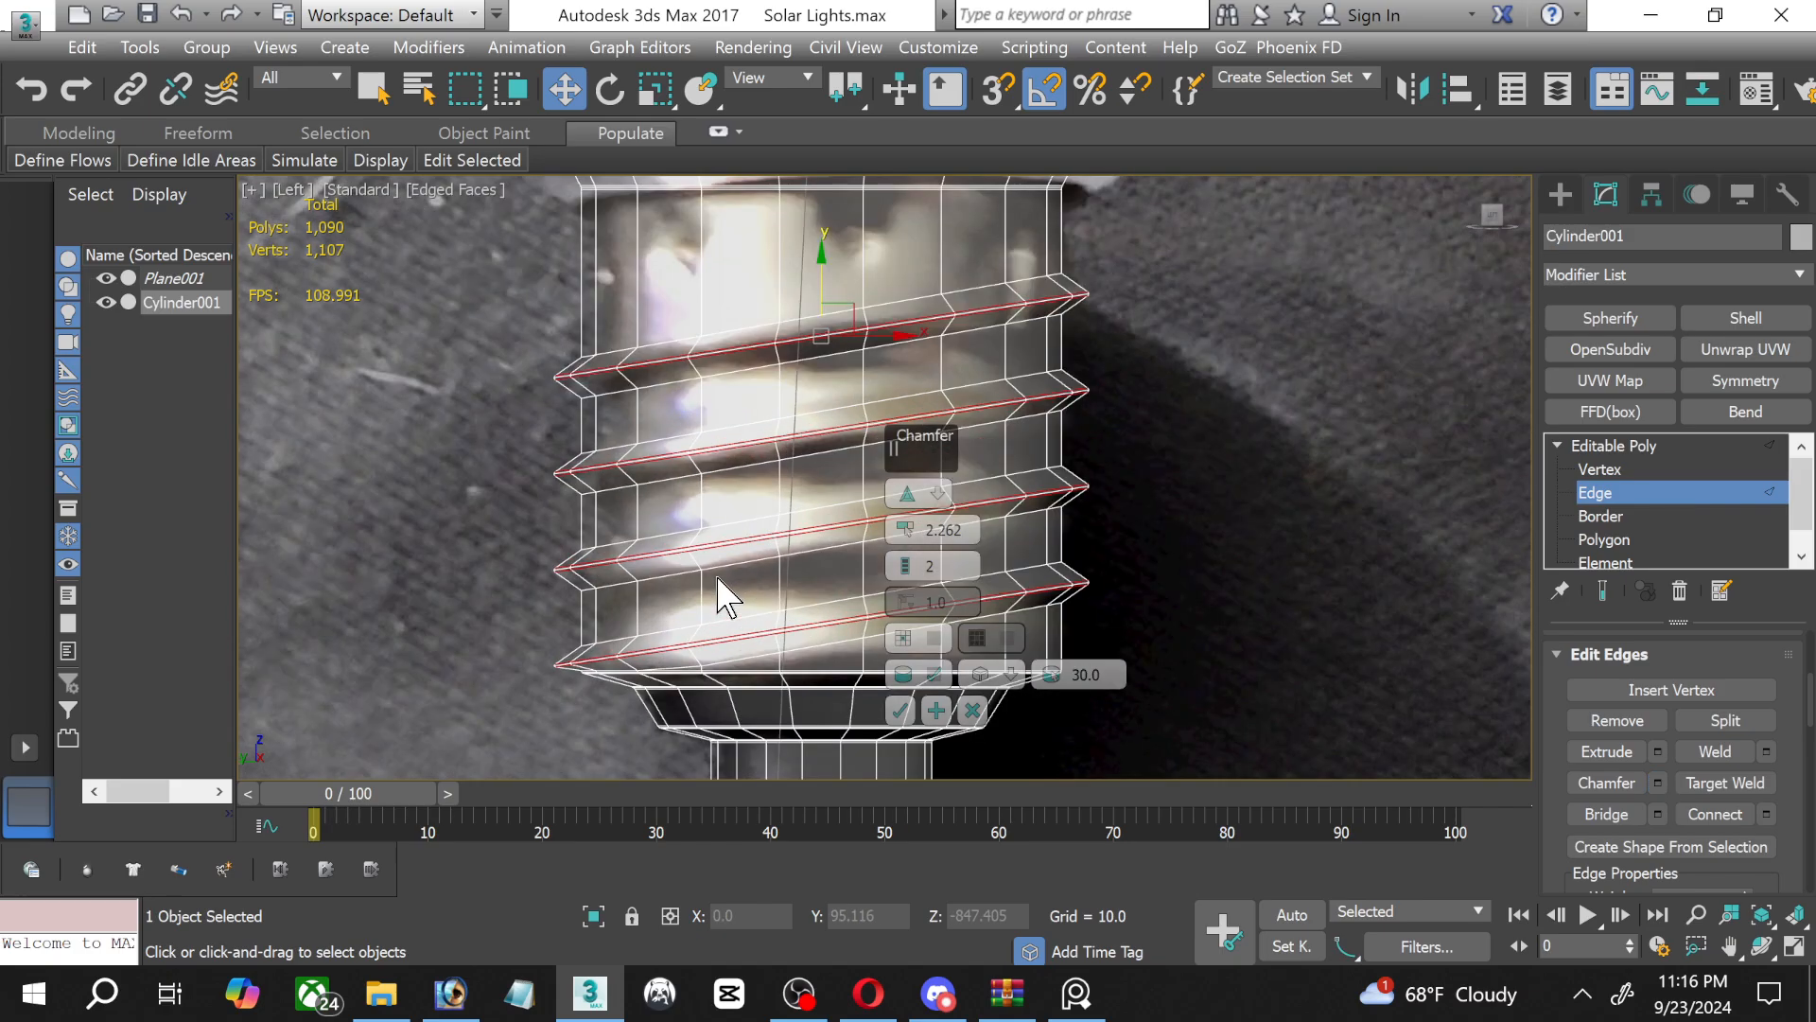
pyautogui.scroll(2, 719, 594)
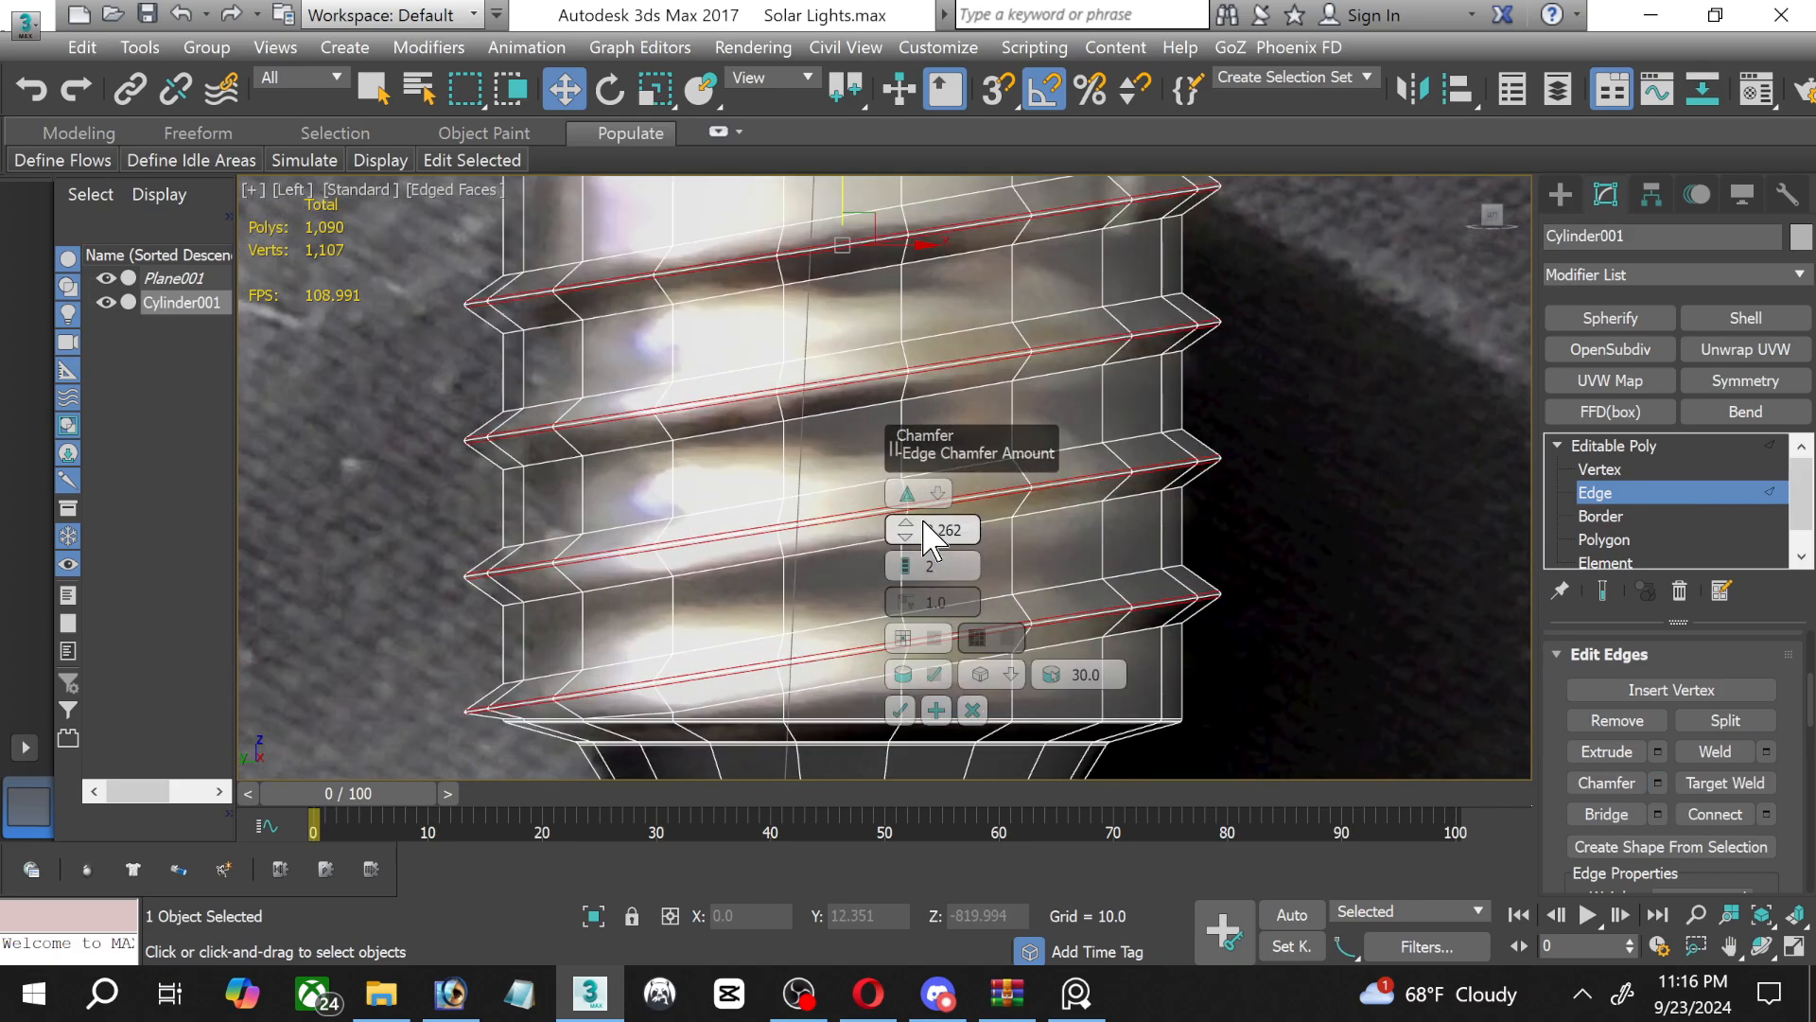
pyautogui.moveTo(911, 521)
pyautogui.mouseDown()
pyautogui.moveTo(909, 546)
pyautogui.moveTo(896, 501)
pyautogui.mouseUp()
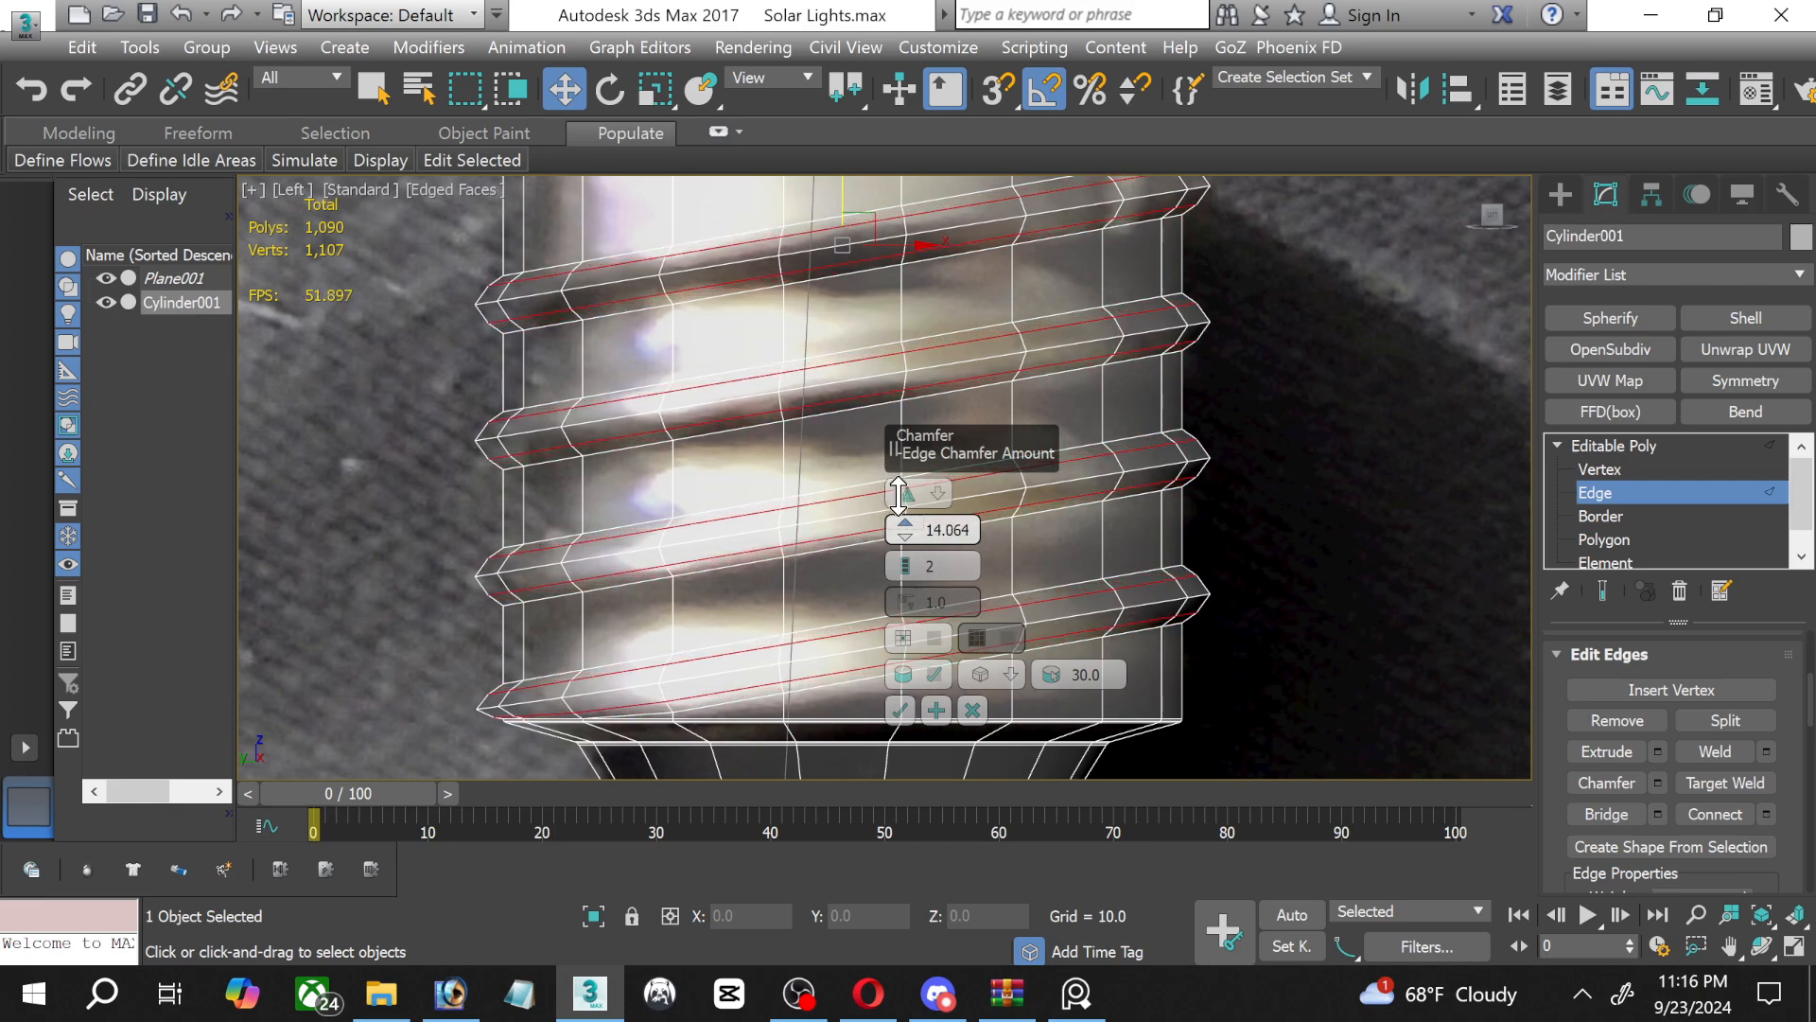
pyautogui.click(901, 710)
# Select the middle edge loop of the lowest thread and chamfer it by 5.499 with 2 segments.
pyautogui.scroll(6, 530, 696)
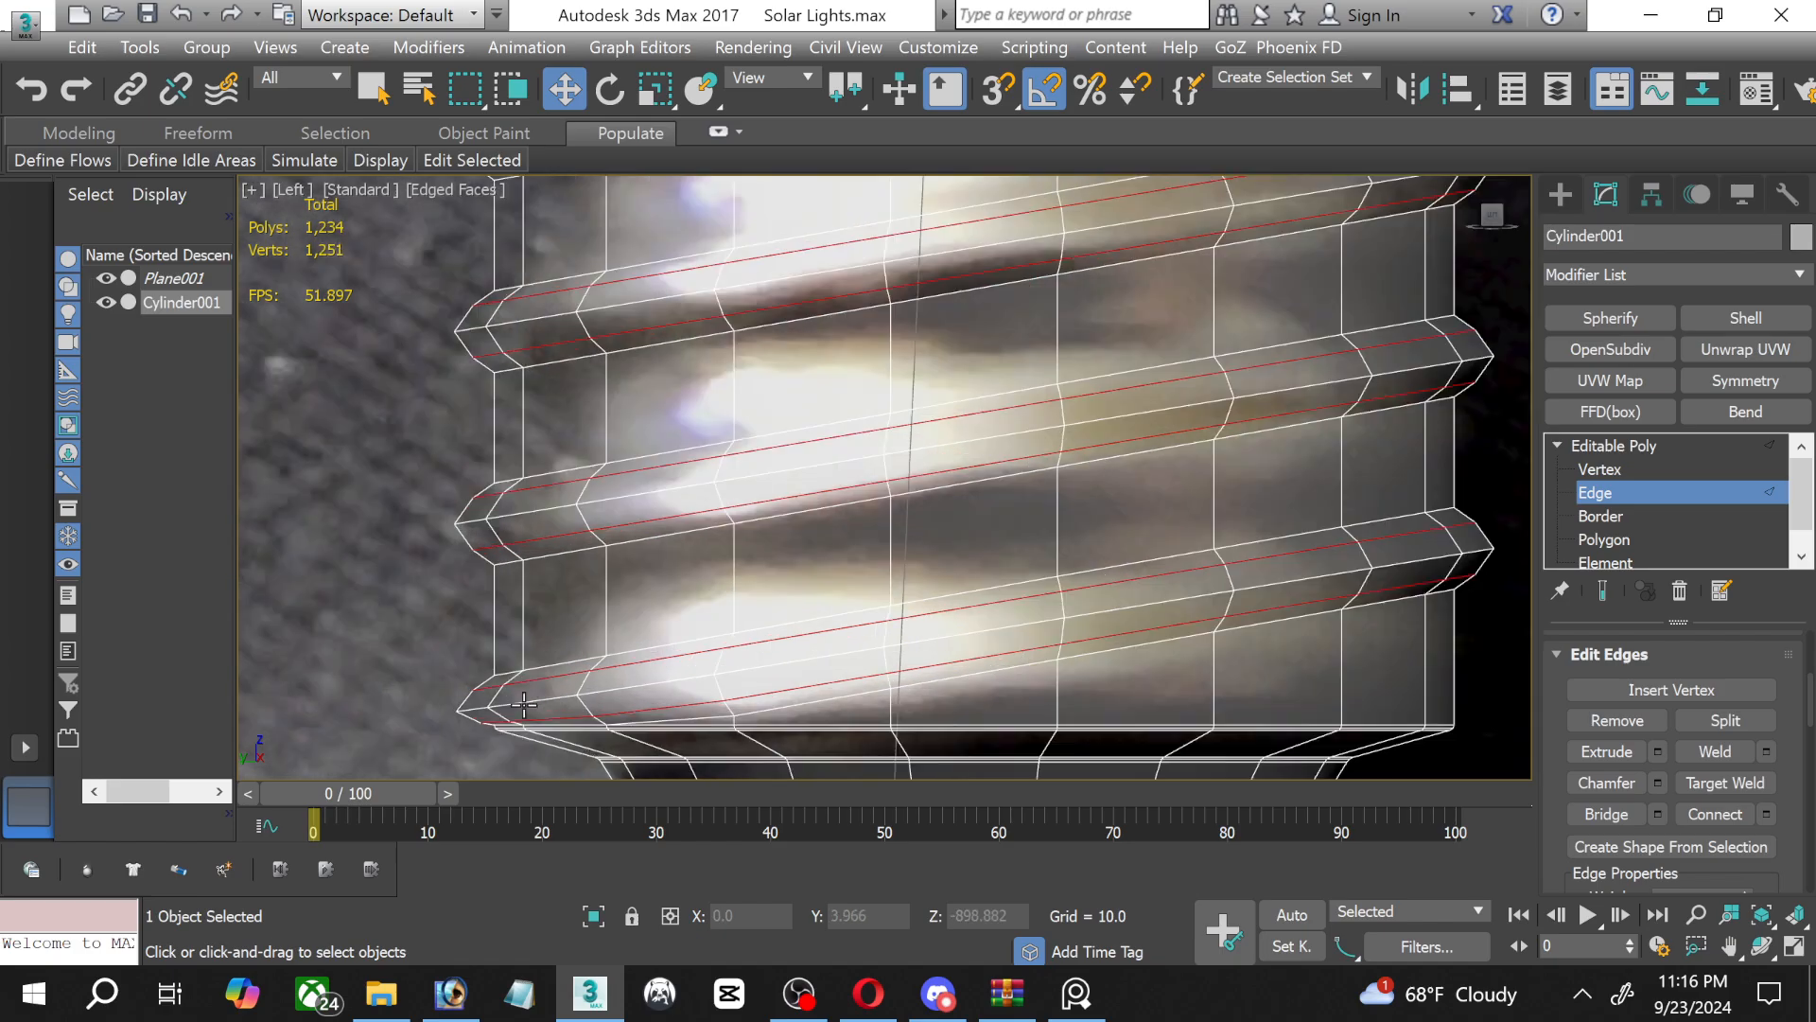
pyautogui.moveTo(522, 700); pyautogui.dragTo(595, 489, button='middle')
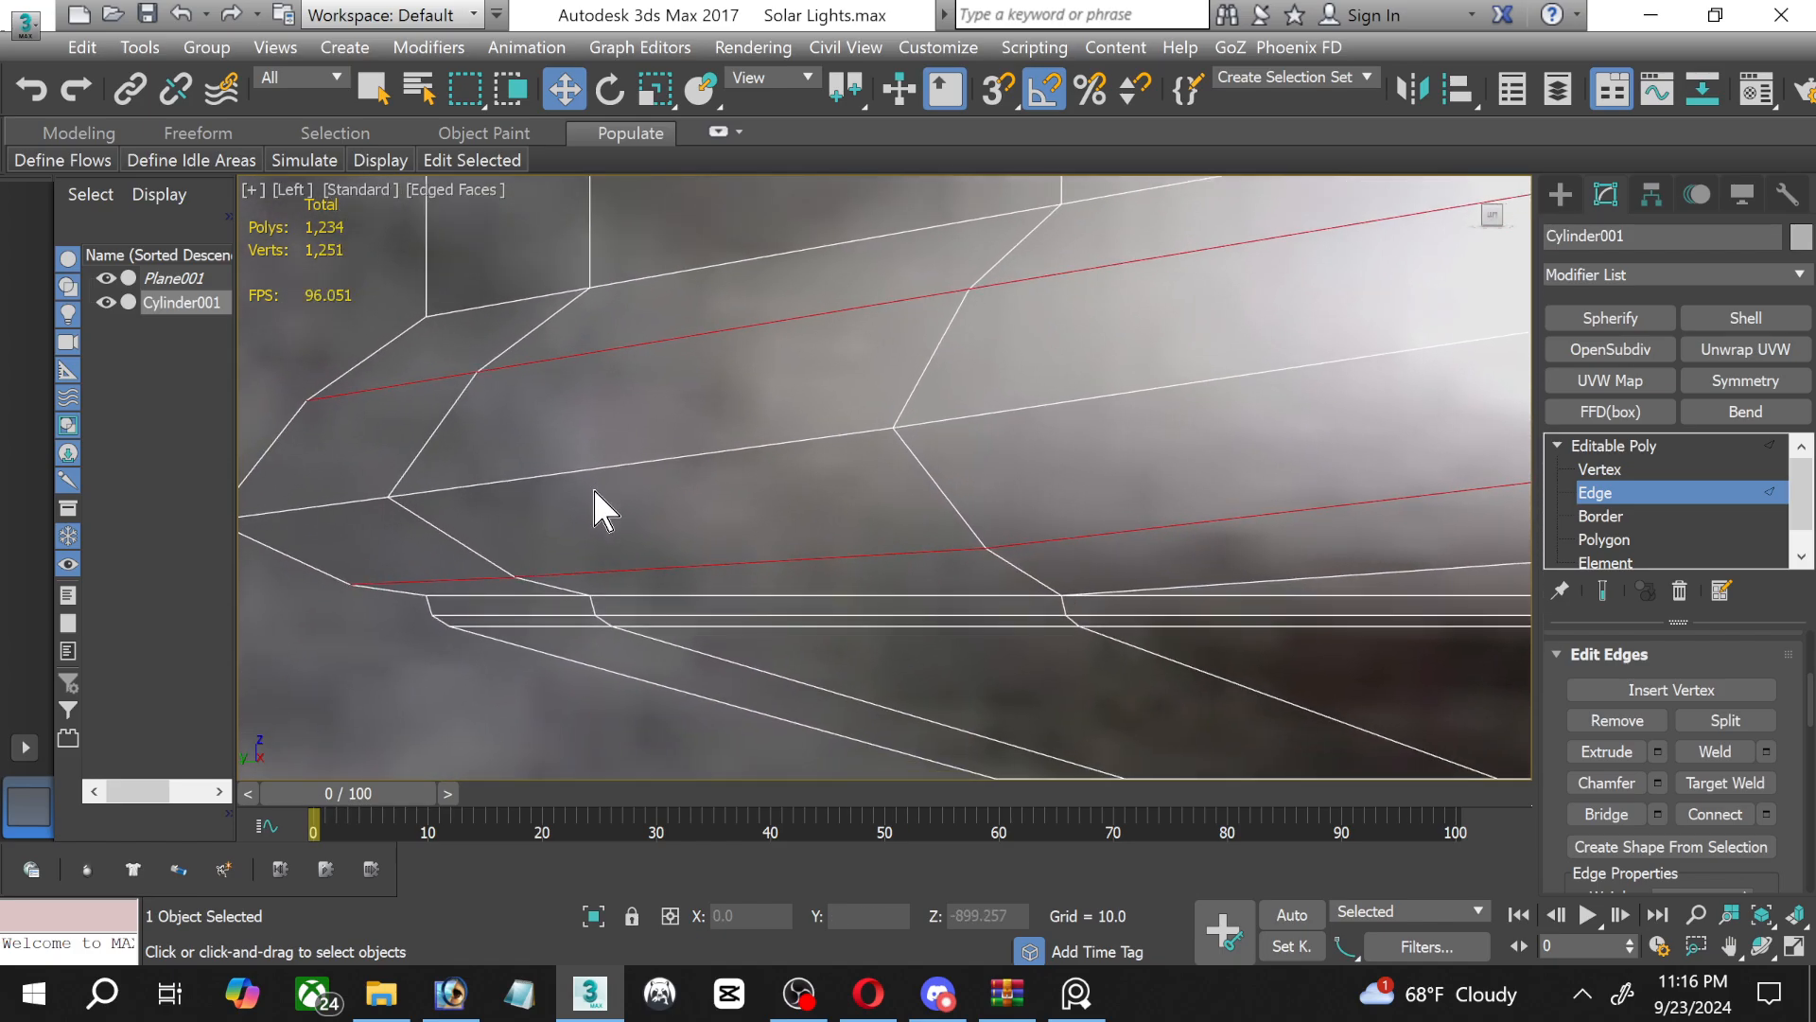
pyautogui.scroll(-6, 779, 580)
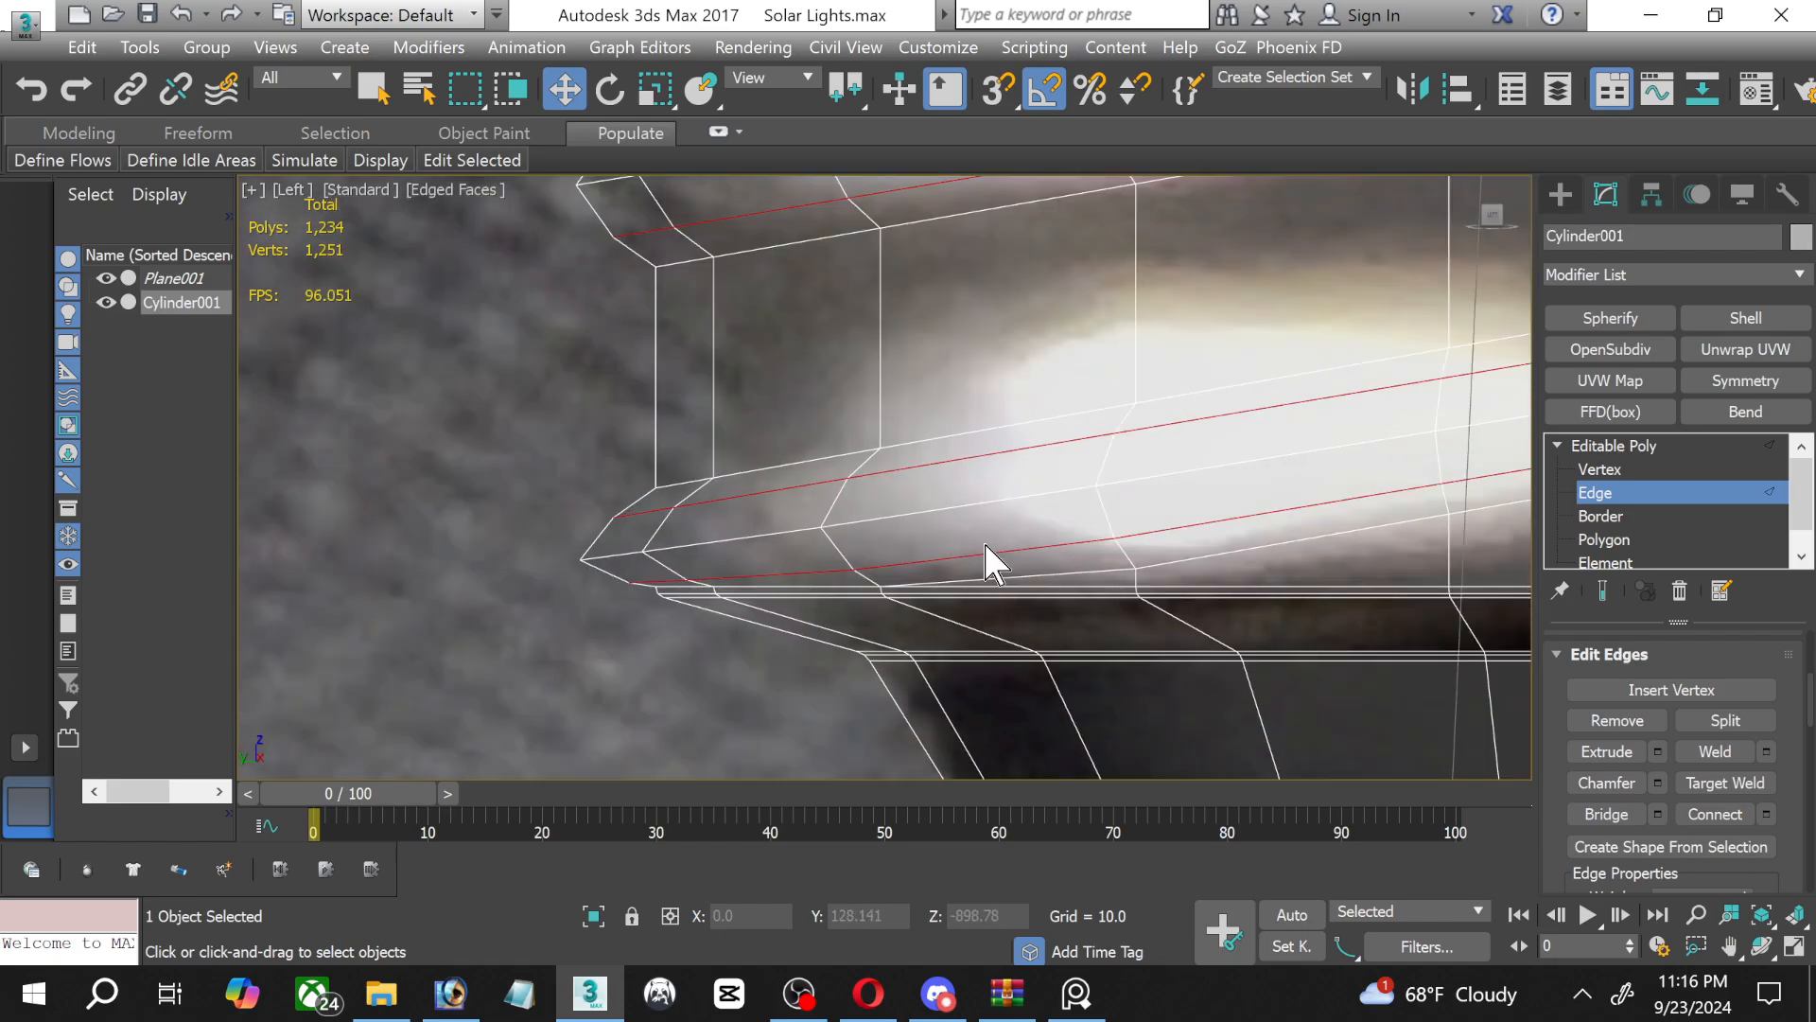
pyautogui.moveTo(1023, 533); pyautogui.dragTo(742, 657, button='middle')
pyautogui.scroll(-4, 823, 530)
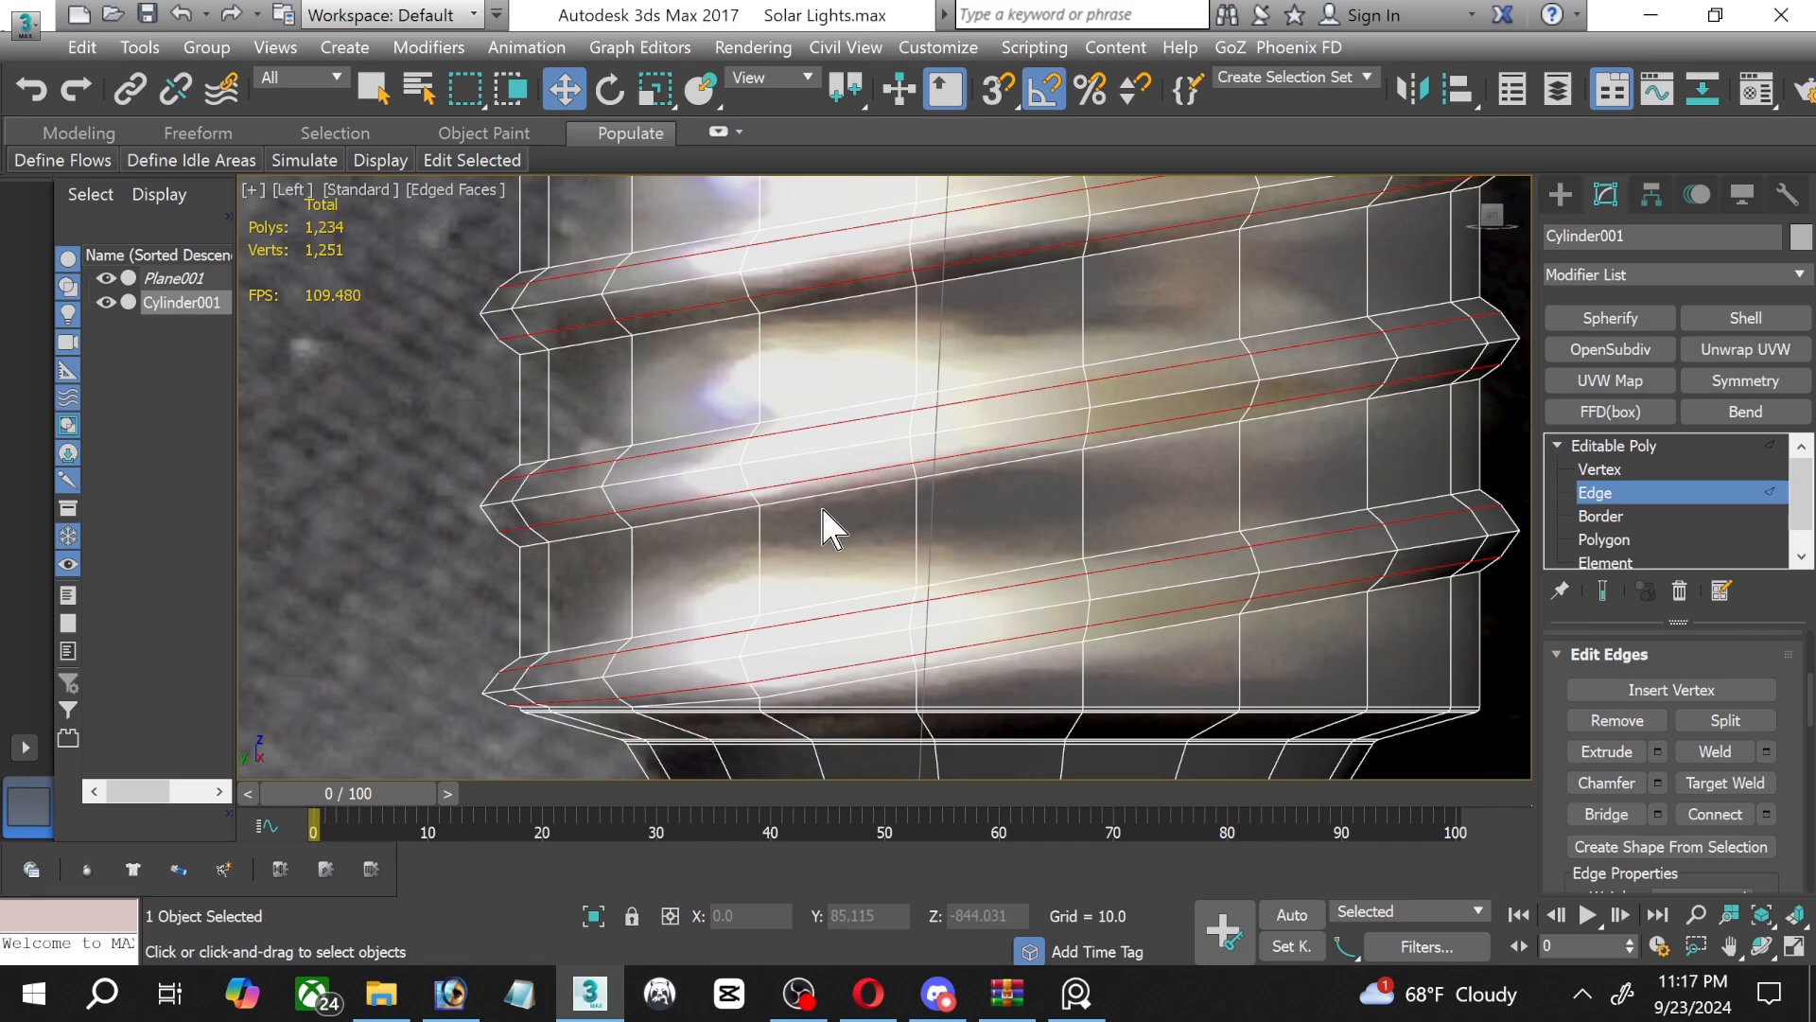
pyautogui.click(1008, 613)
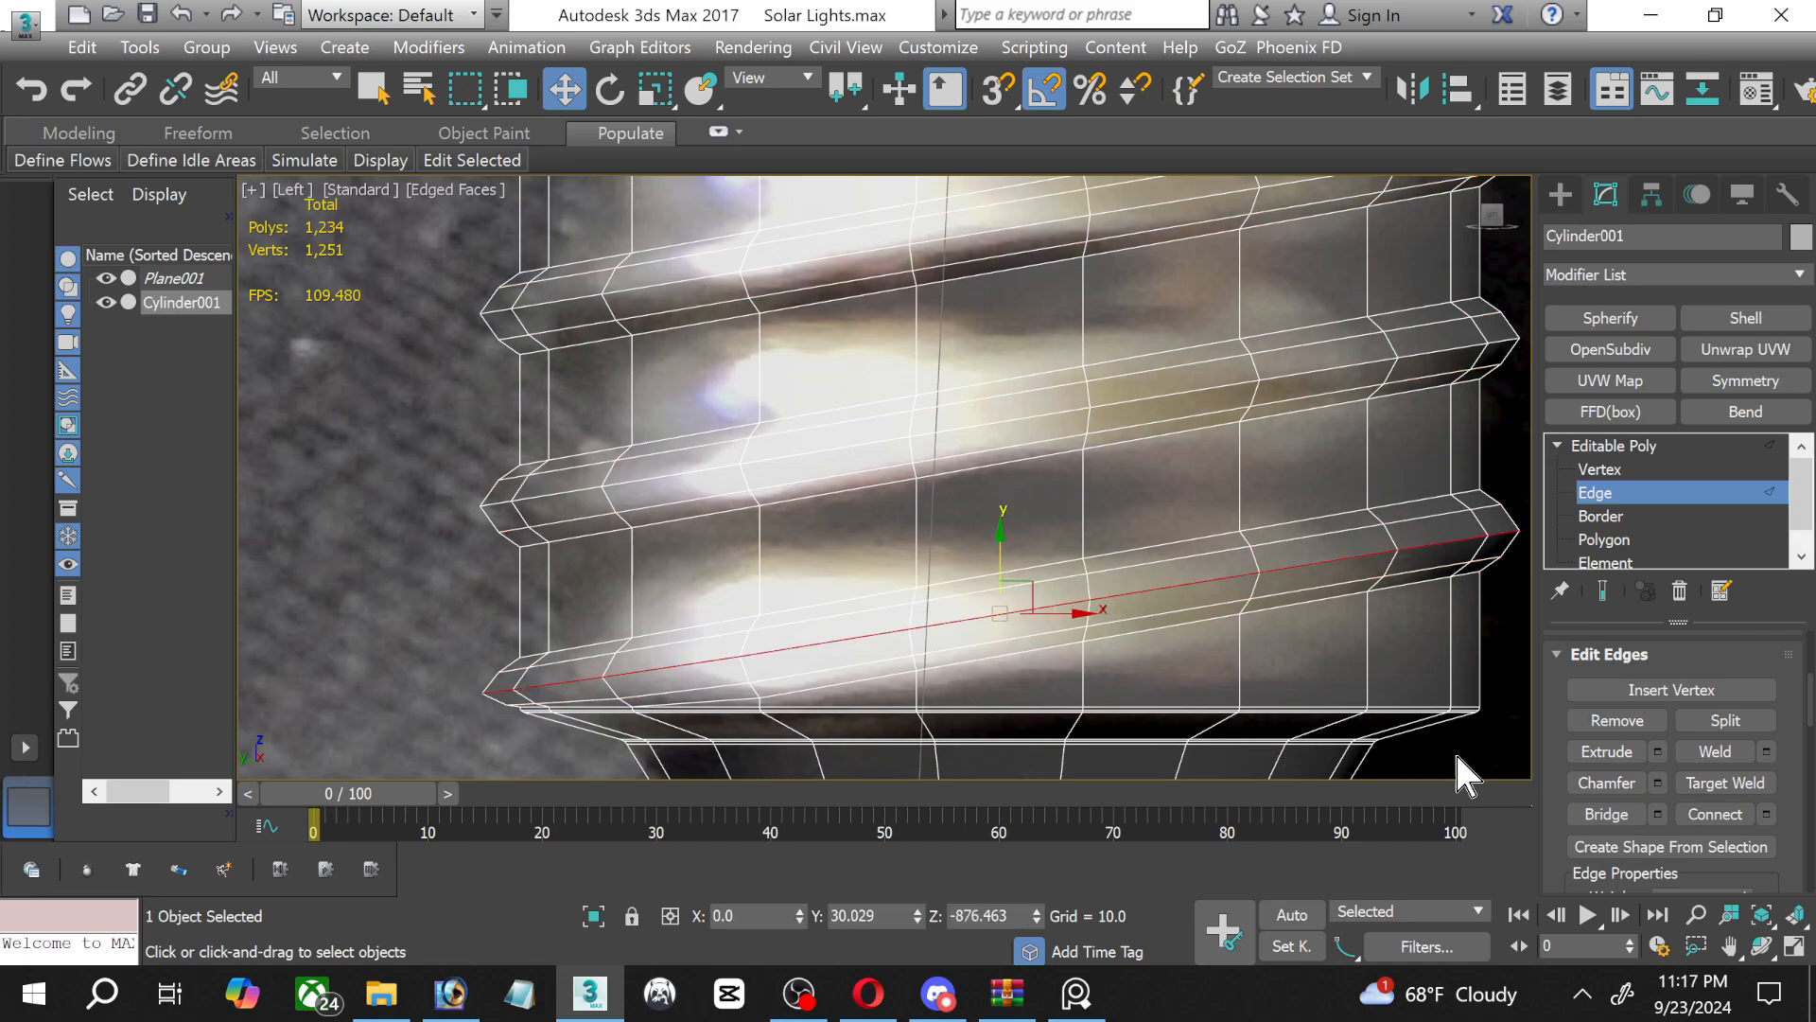
pyautogui.click(1657, 782)
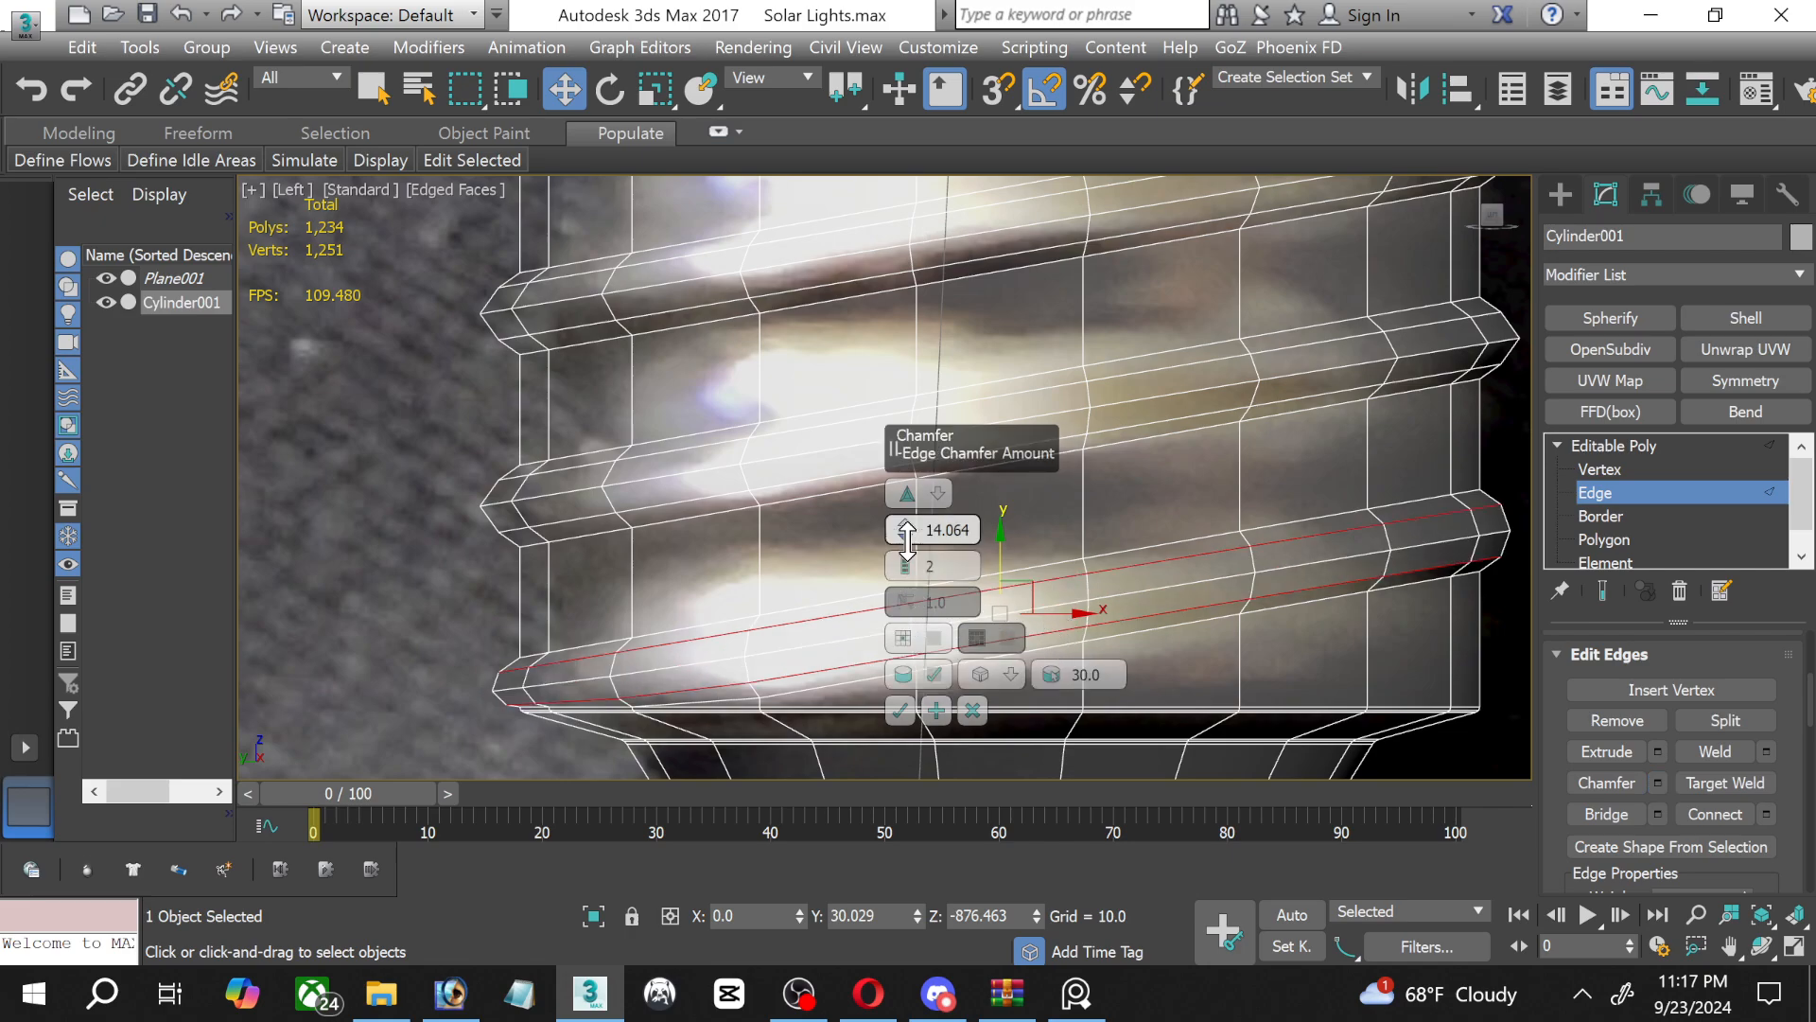
pyautogui.moveTo(905, 549); pyautogui.dragTo(903, 567)
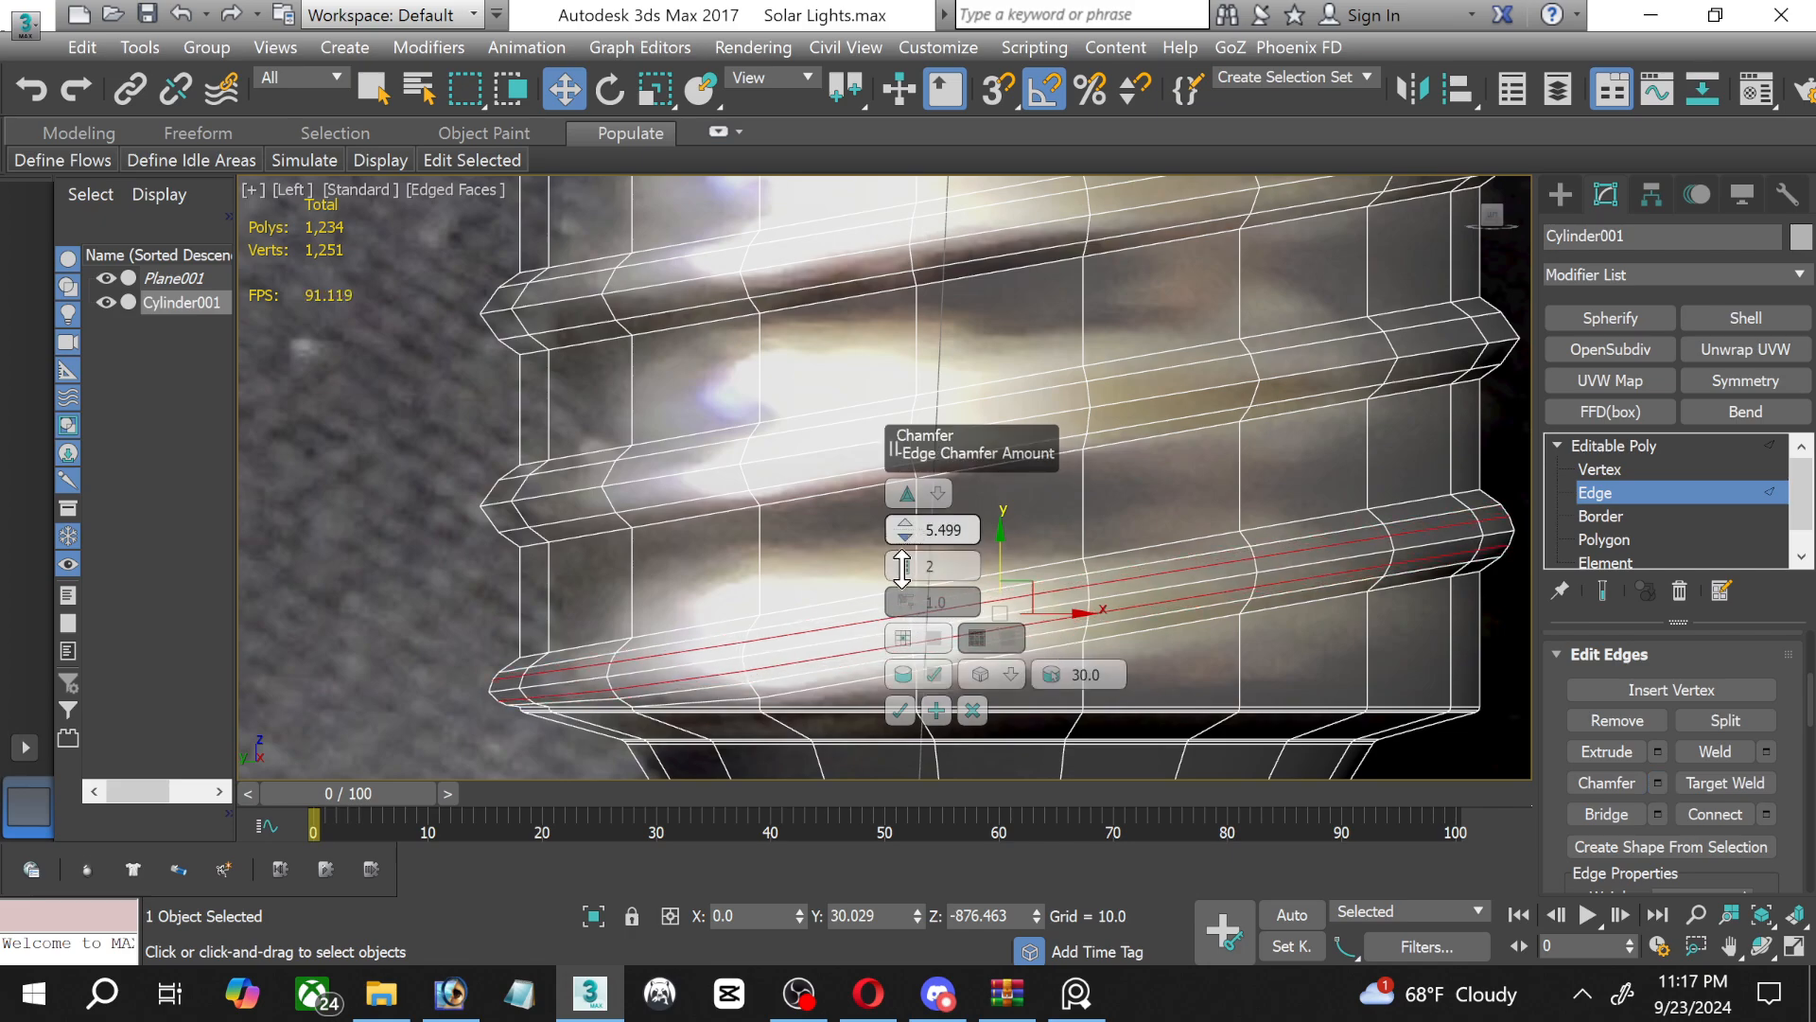
pyautogui.click(891, 719)
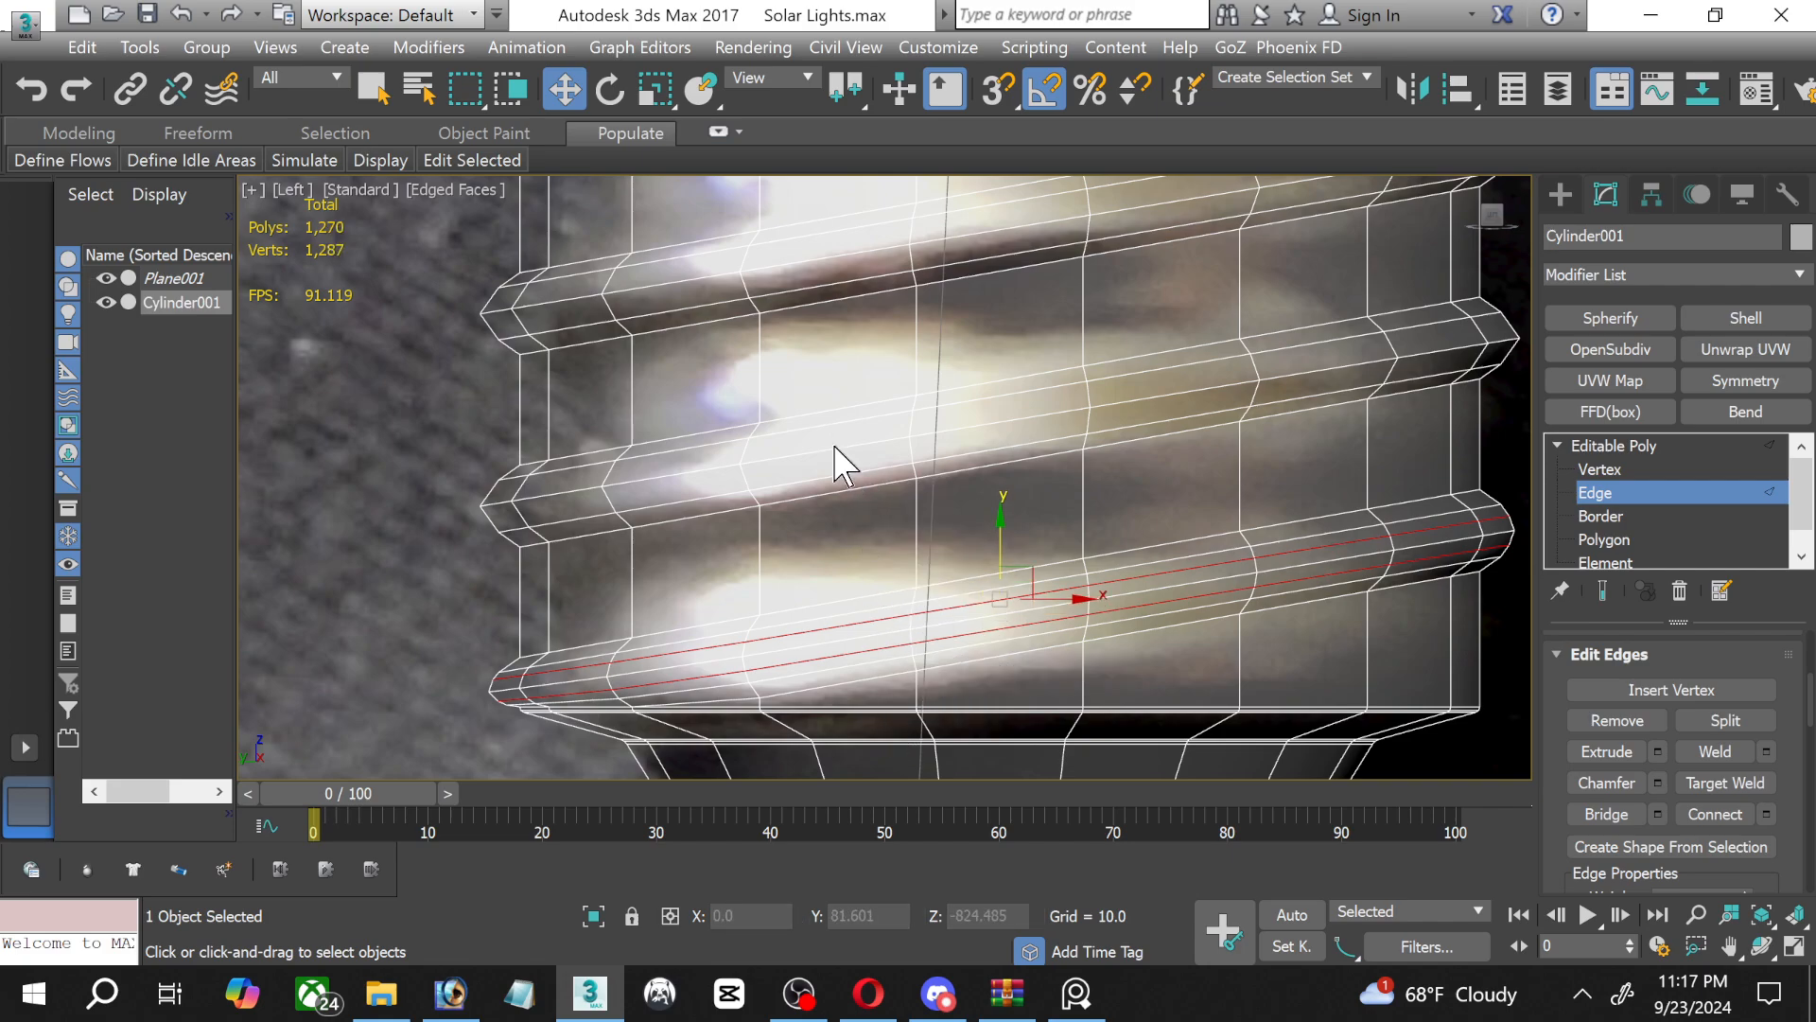
# Chamfer the middle edge loops of the second and third threads from the bottom, one at a time, by 5.499 with 2 segments.
pyautogui.click(838, 463)
pyautogui.doubleClick(823, 454)
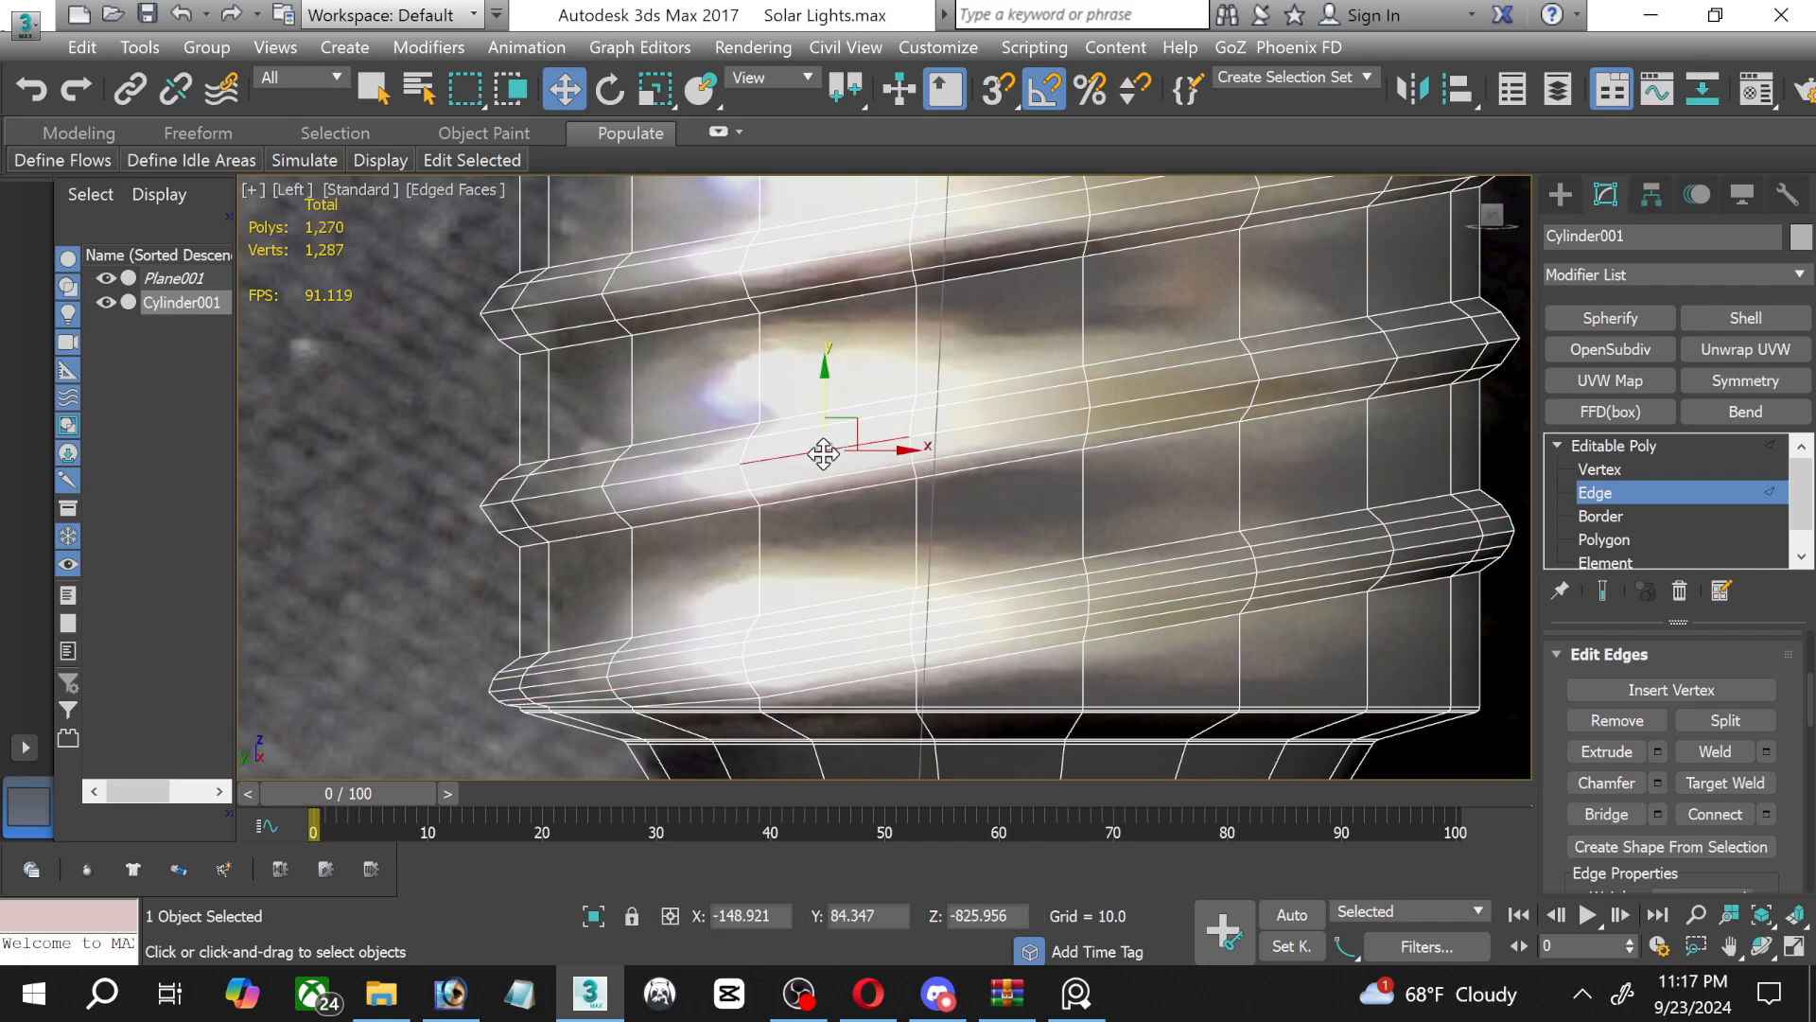
pyautogui.click(1657, 781)
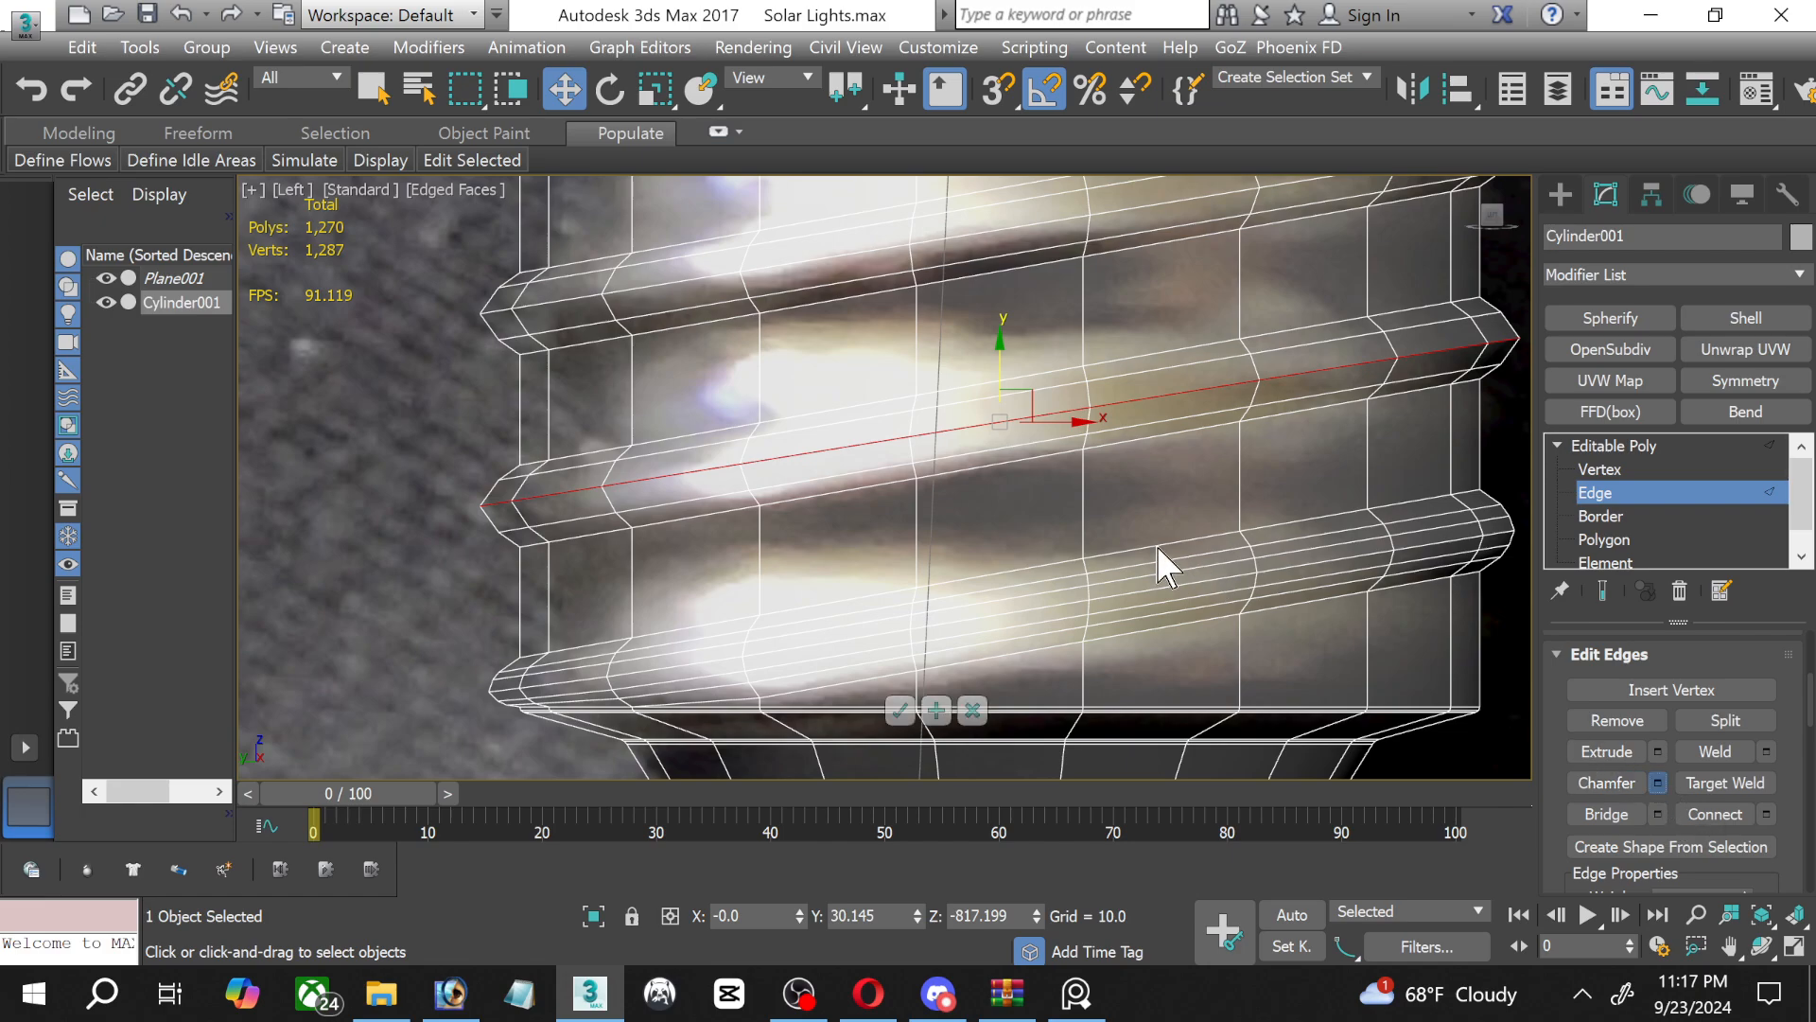
pyautogui.click(900, 710)
pyautogui.moveTo(883, 416); pyautogui.dragTo(876, 573, button='middle')
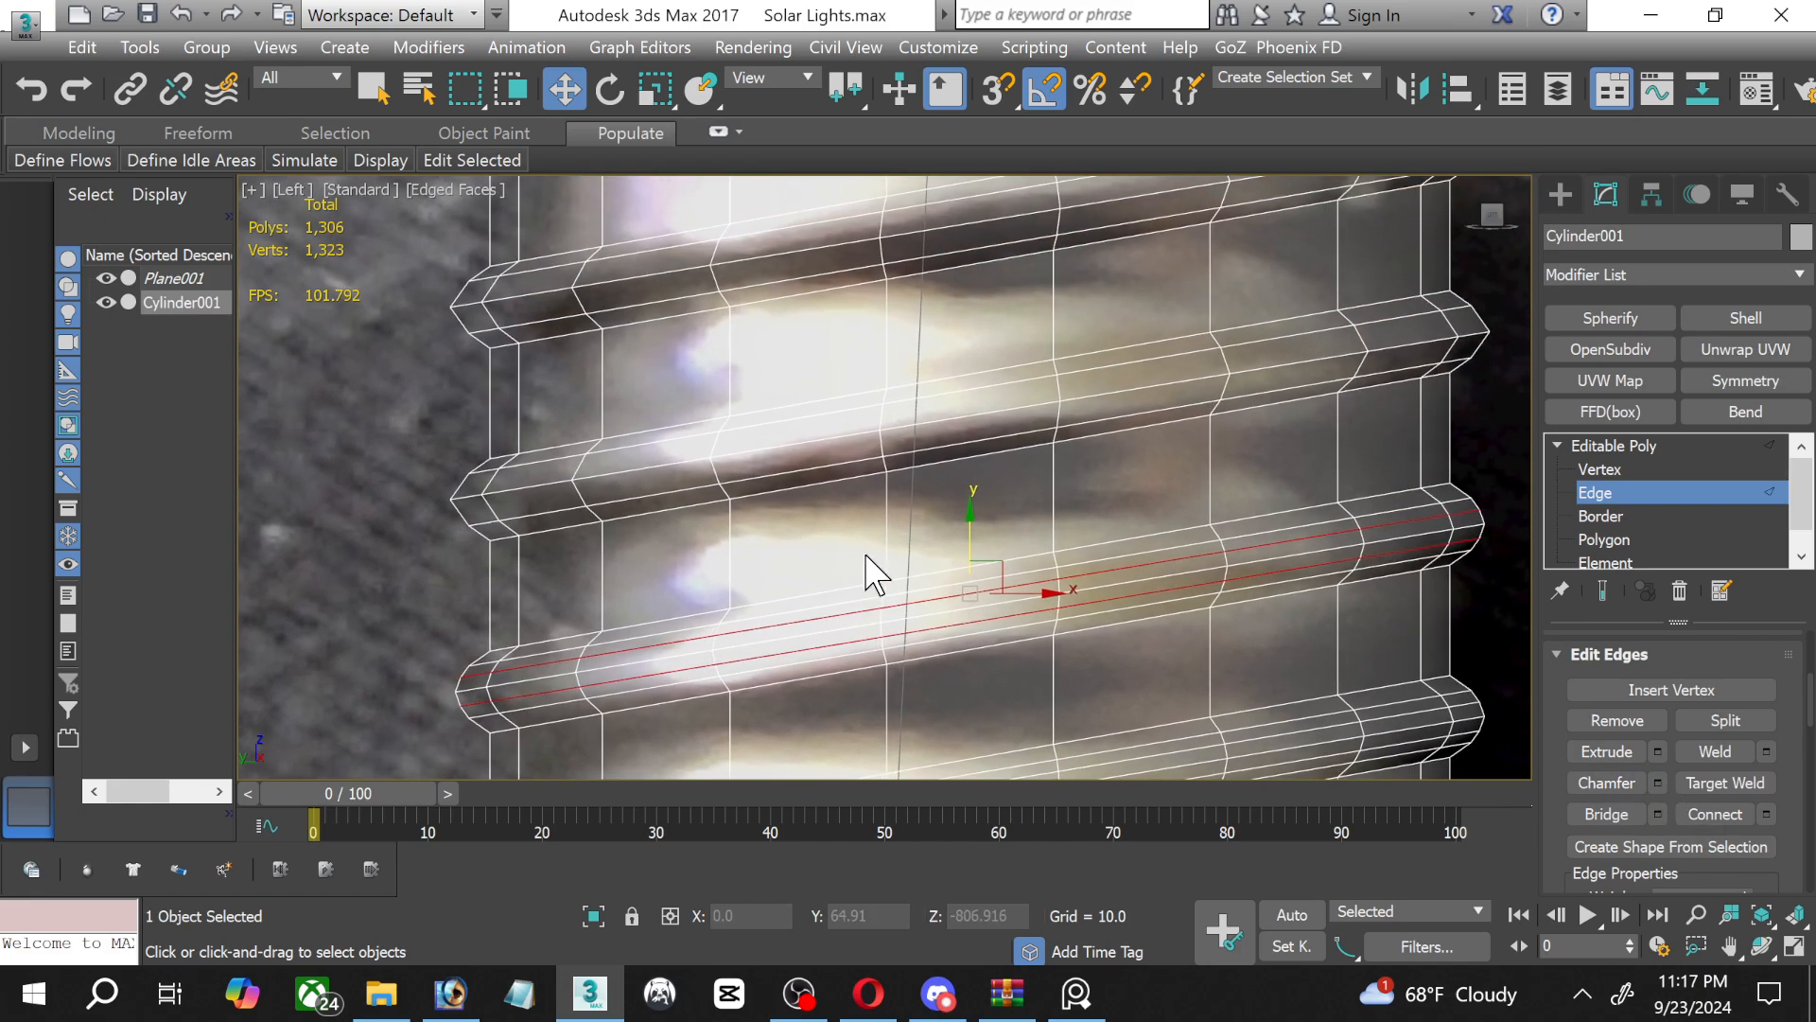
pyautogui.click(942, 420)
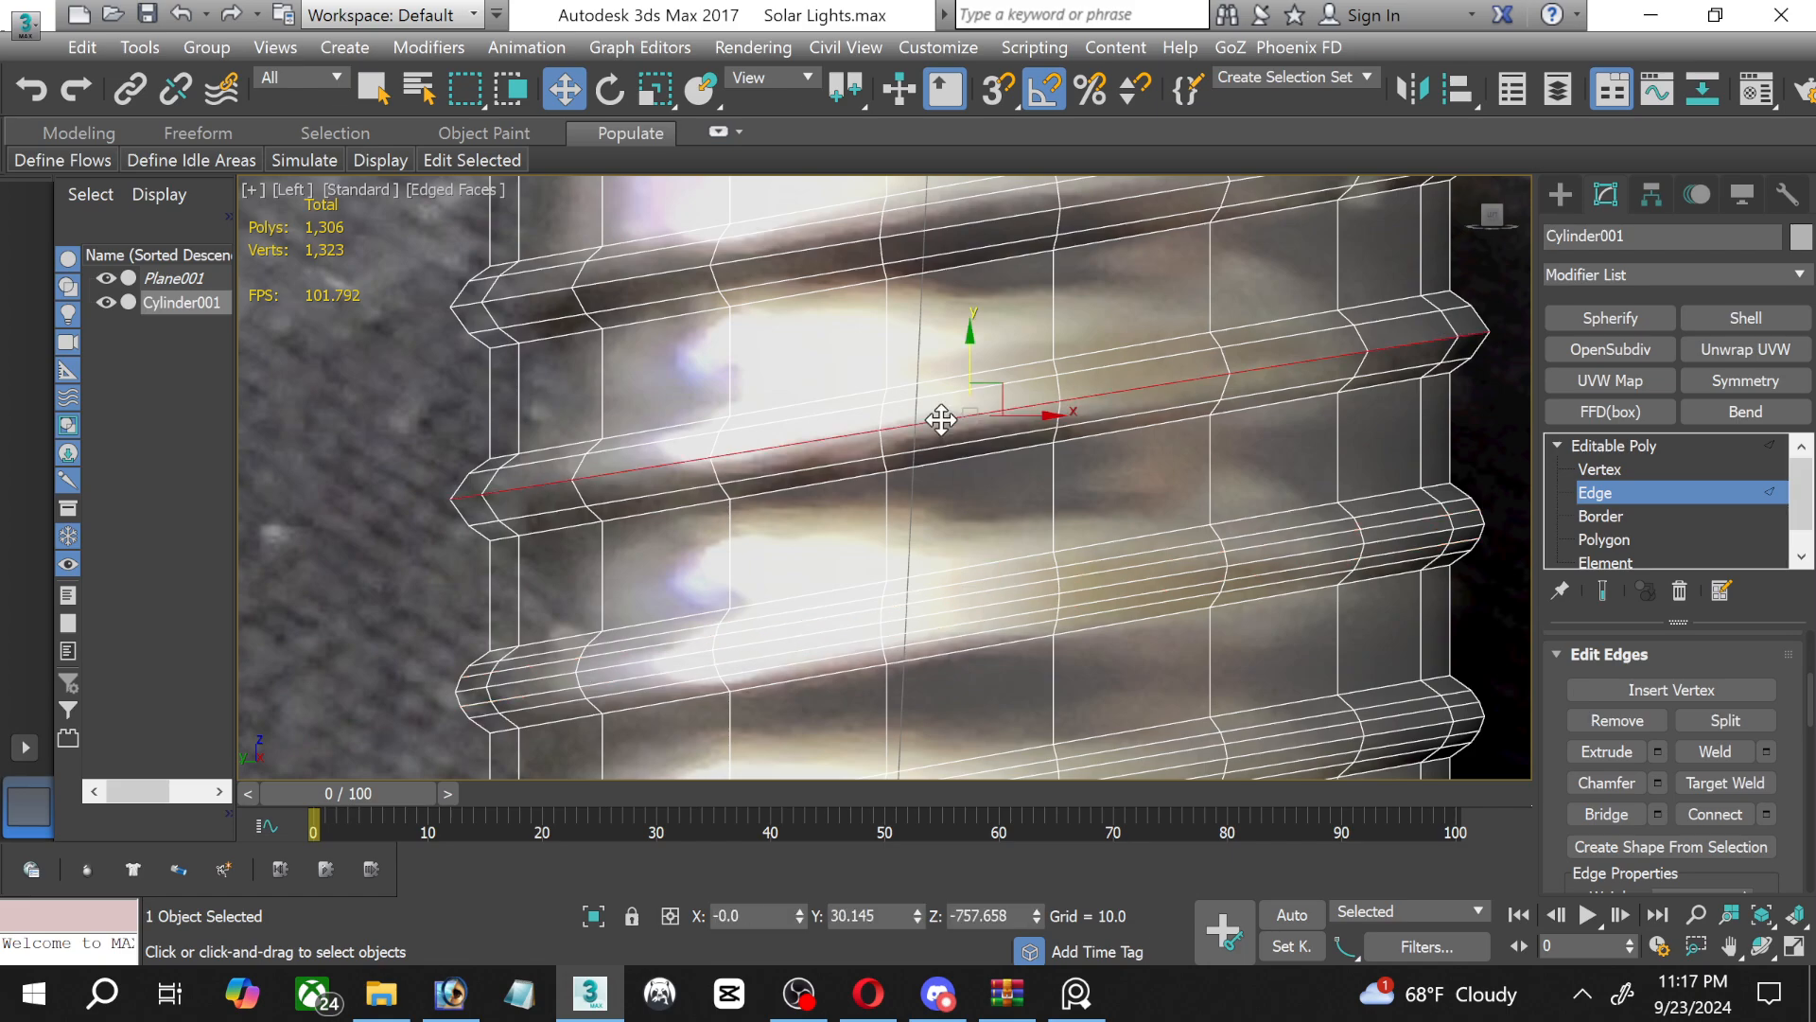
pyautogui.click(1657, 782)
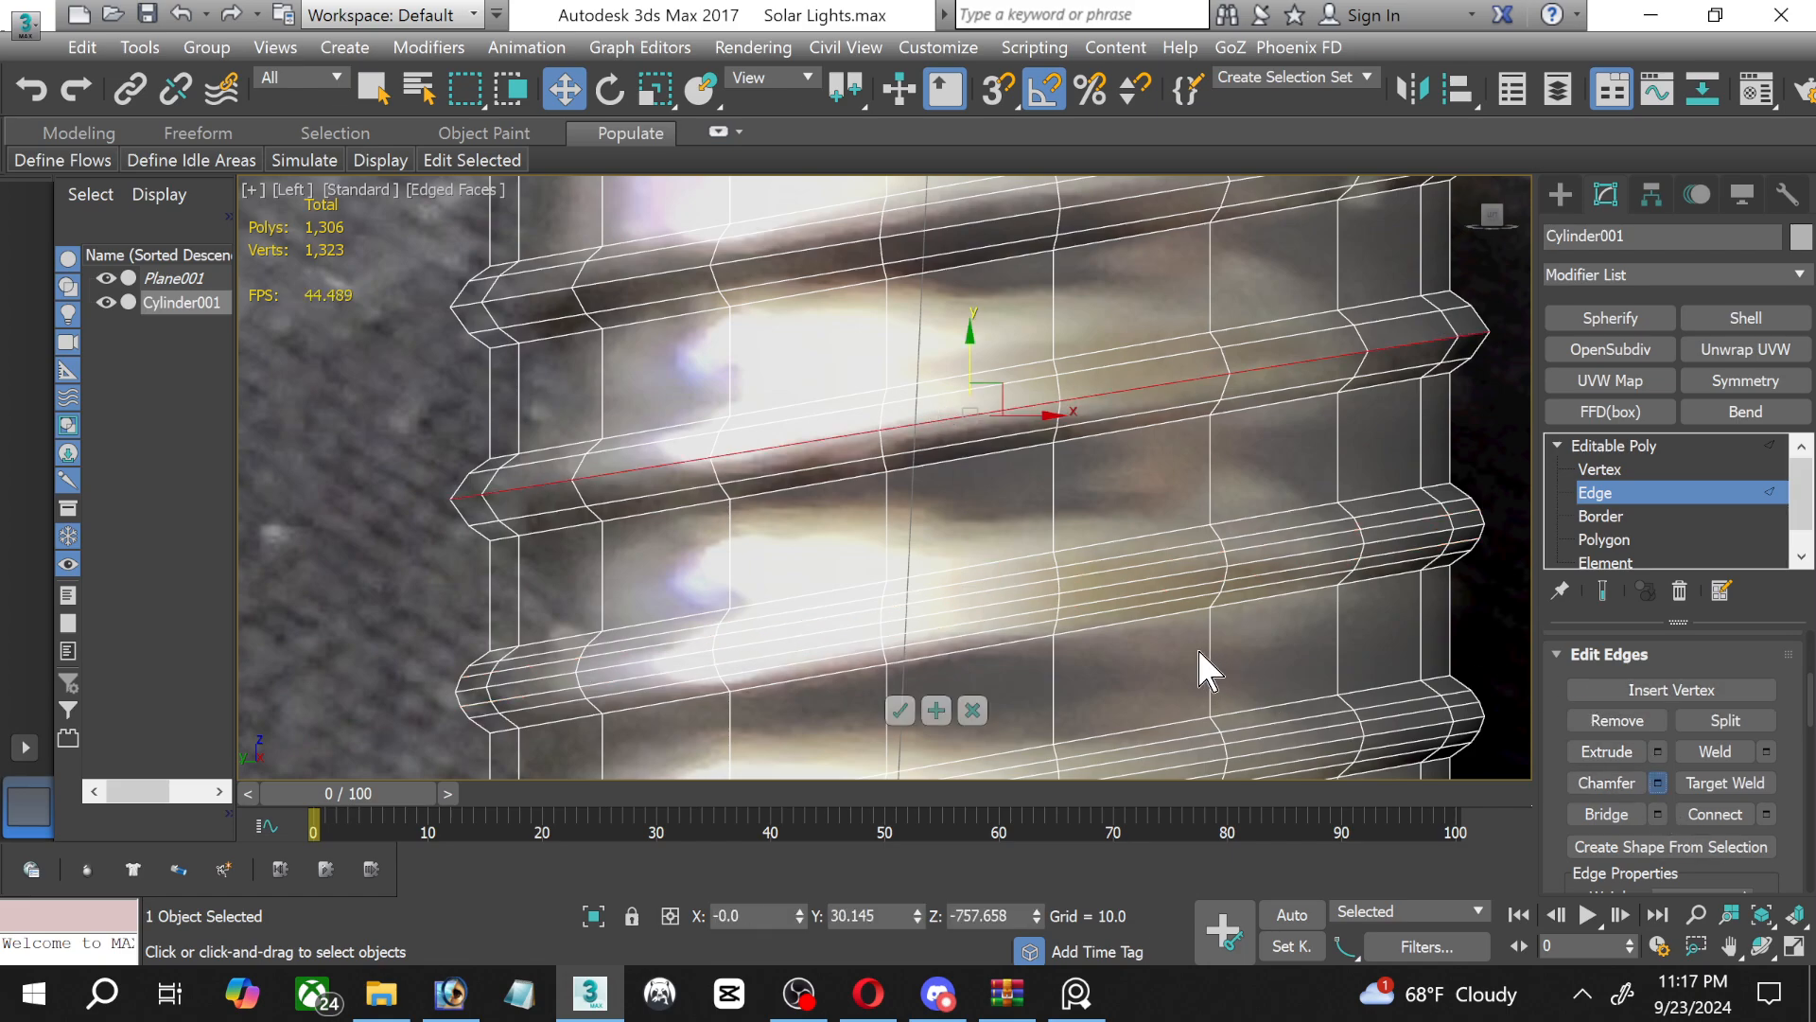
pyautogui.click(901, 727)
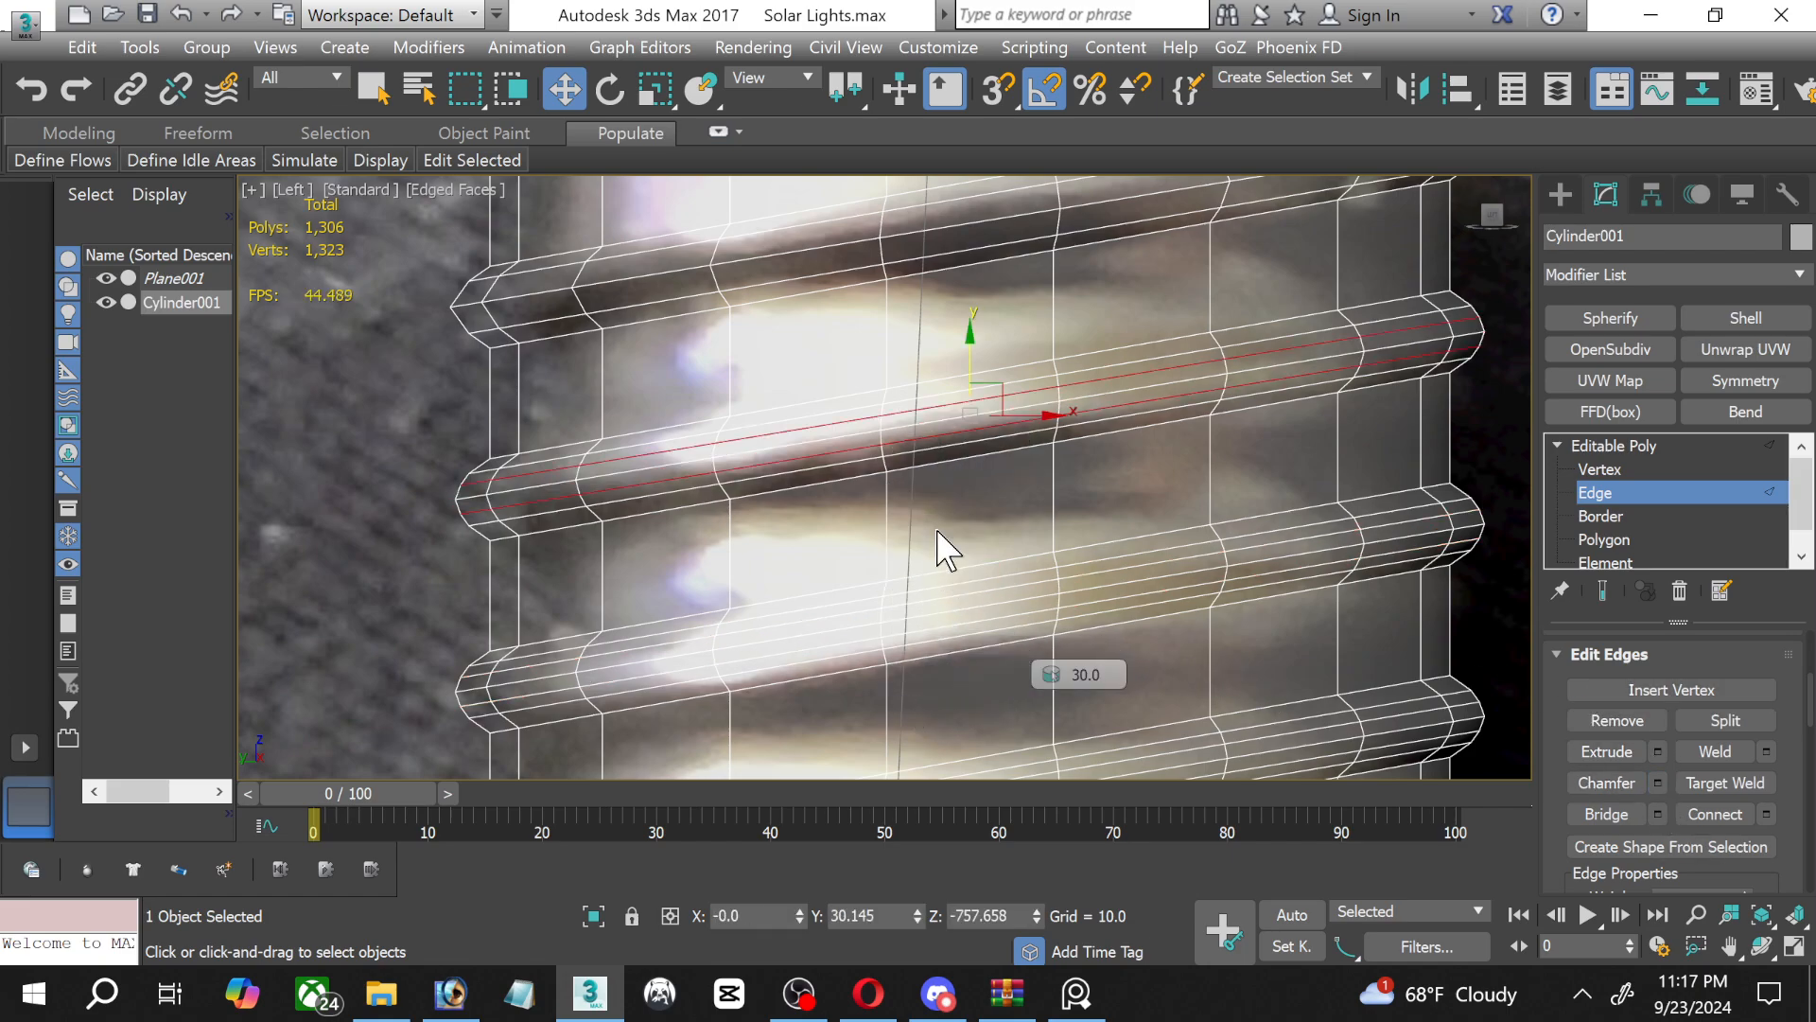
# Chamfer the middle edge loop of the topmost thread by 5.499 with 2 segments, and leave edge editing.
pyautogui.scroll(5, 804, 606)
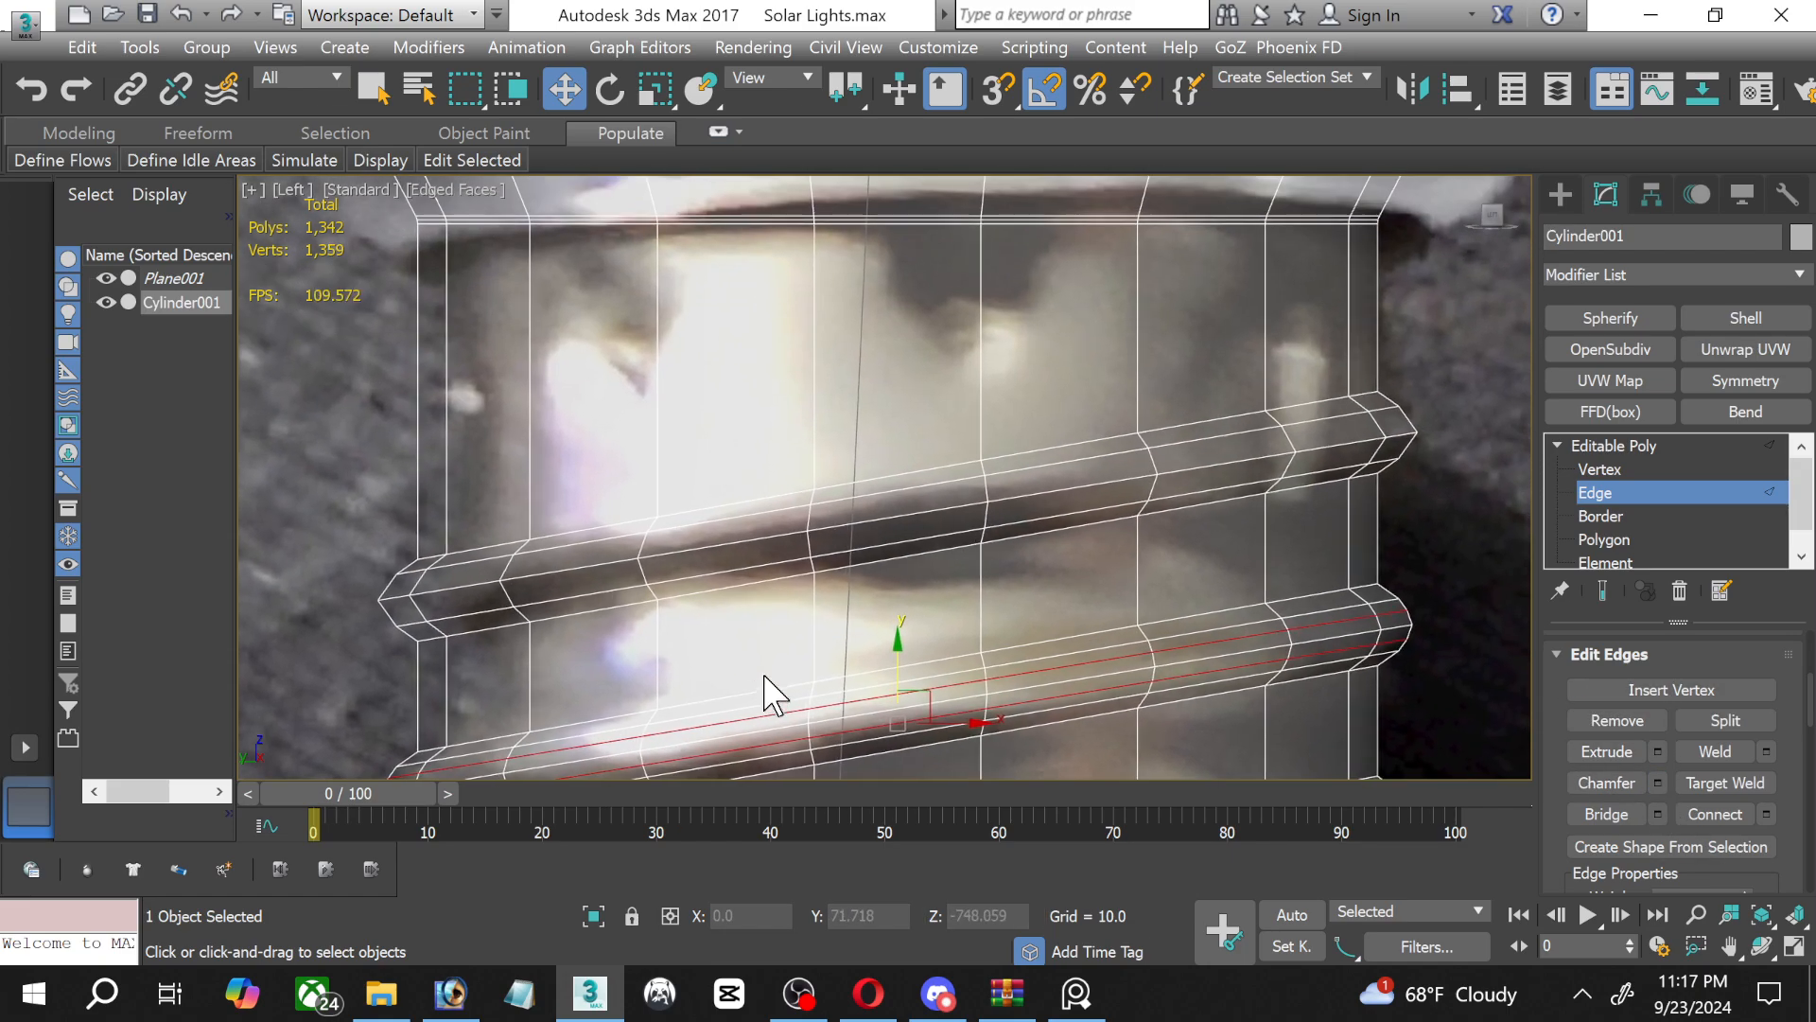
pyautogui.click(889, 518)
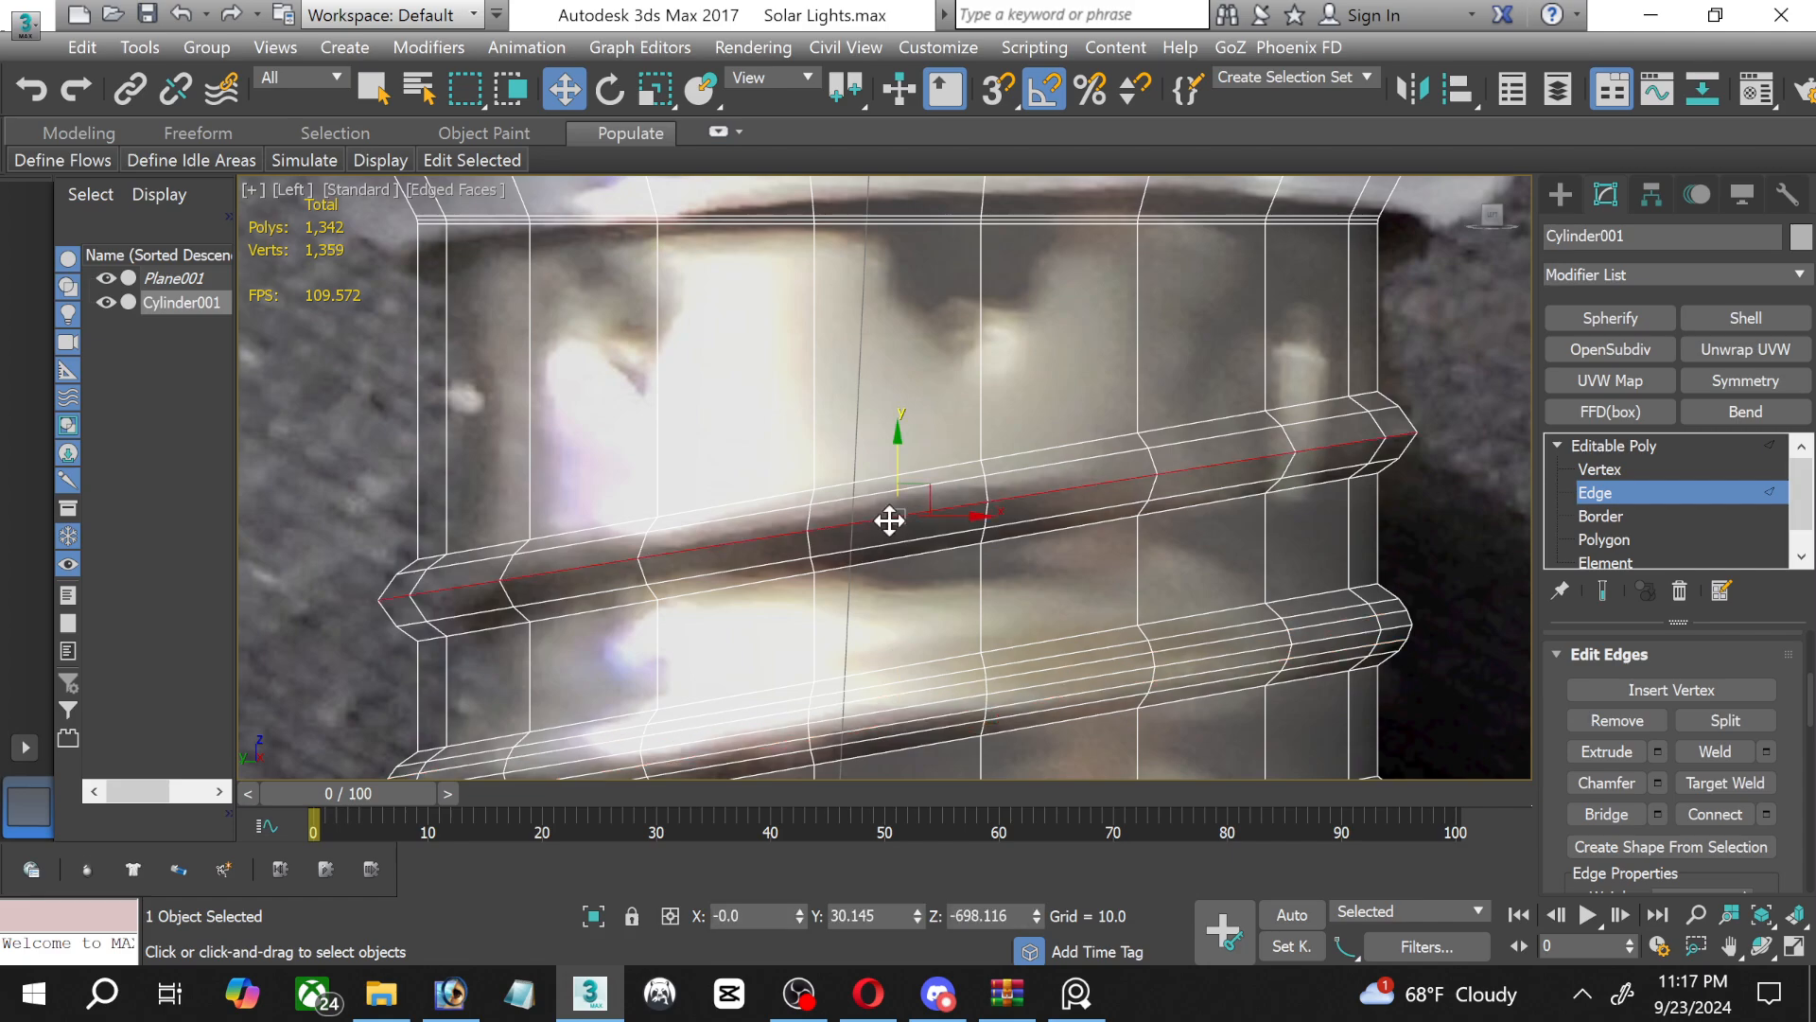
pyautogui.click(1657, 783)
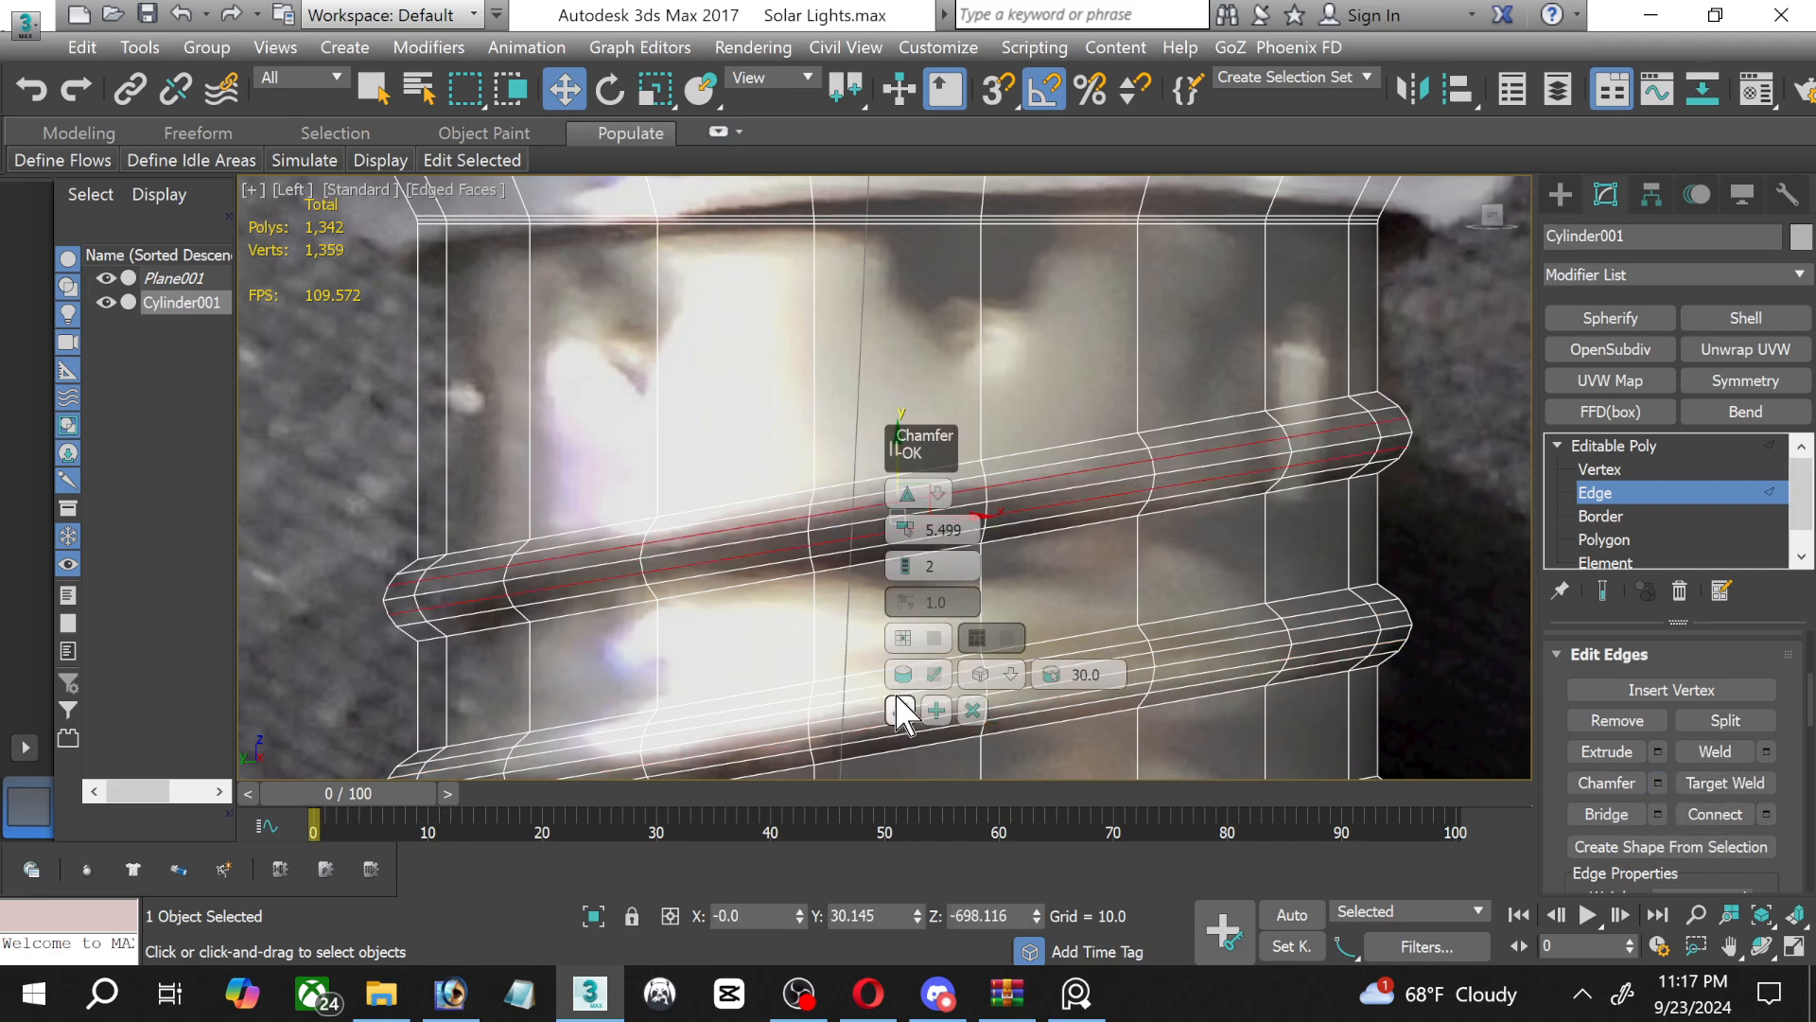
pyautogui.click(1611, 495)
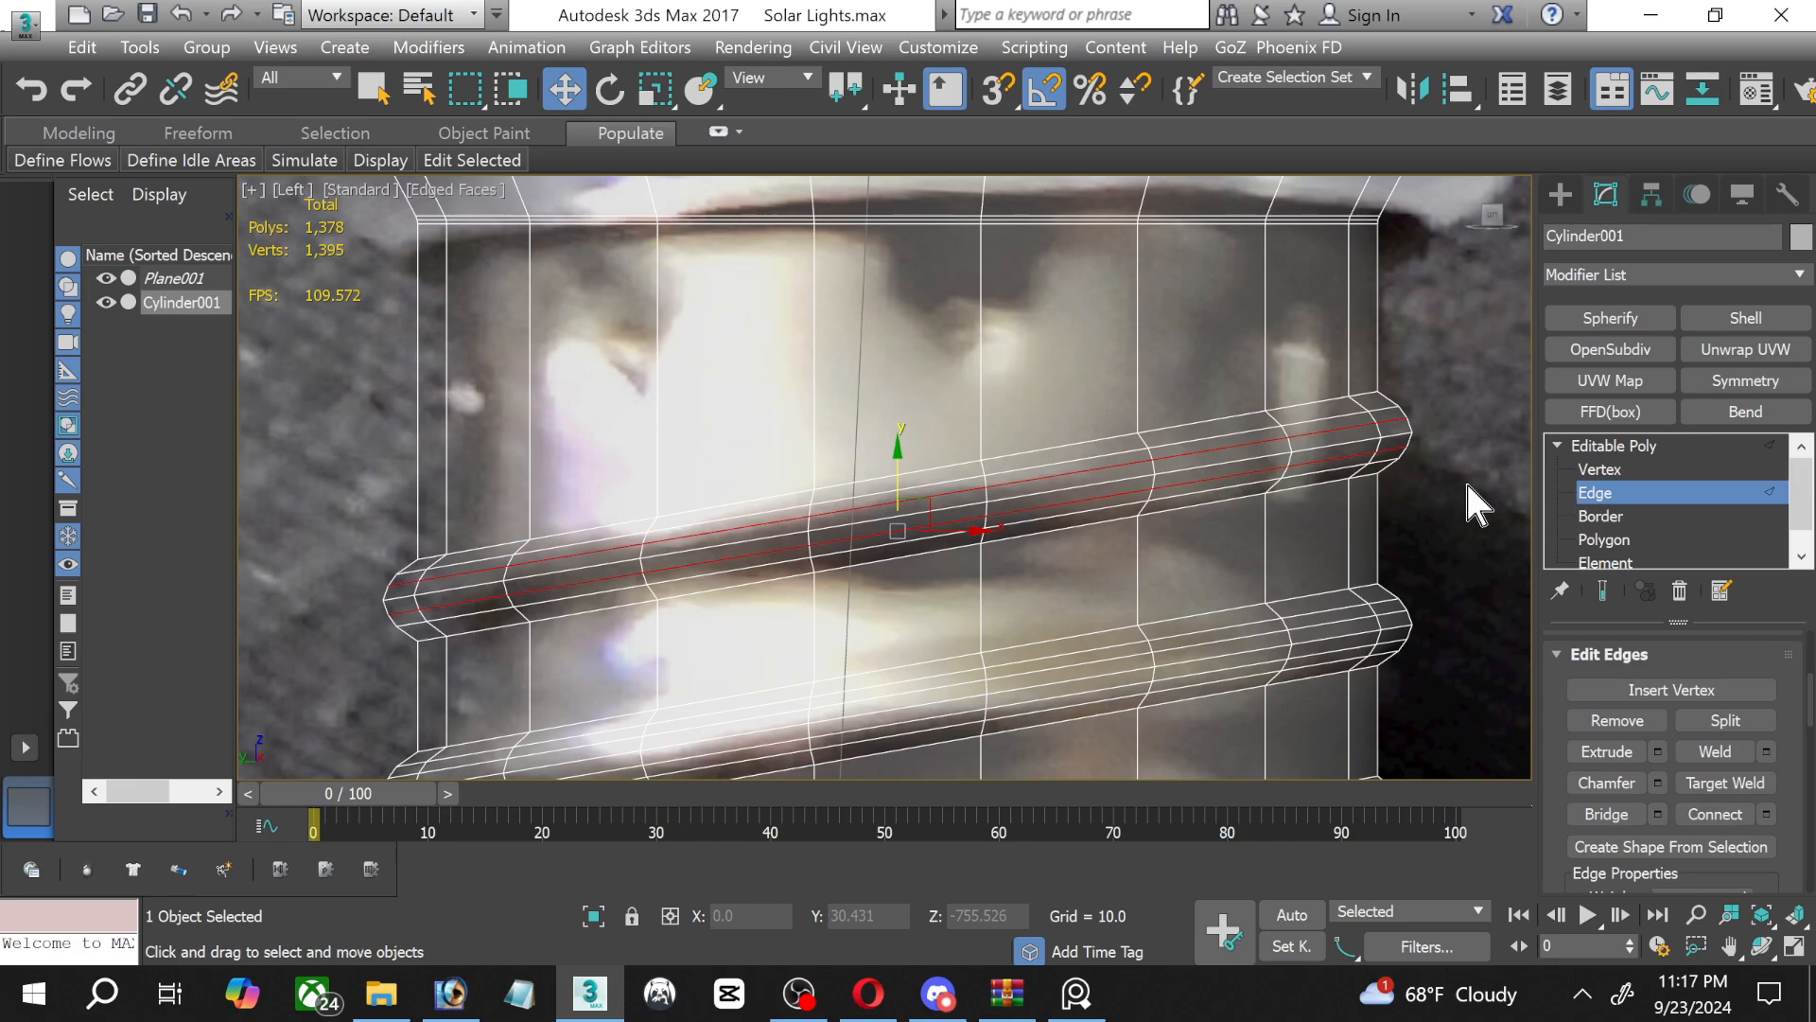
# Examine the rounded threads along the whole screw base against the reference photo, from the bulb's neck to the lower rim.
pyautogui.scroll(-2, 1433, 479)
pyautogui.scroll(-5, 1428, 496)
pyautogui.moveTo(1417, 497); pyautogui.dragTo(1024, 466, button='middle')
pyautogui.scroll(4, 985, 461)
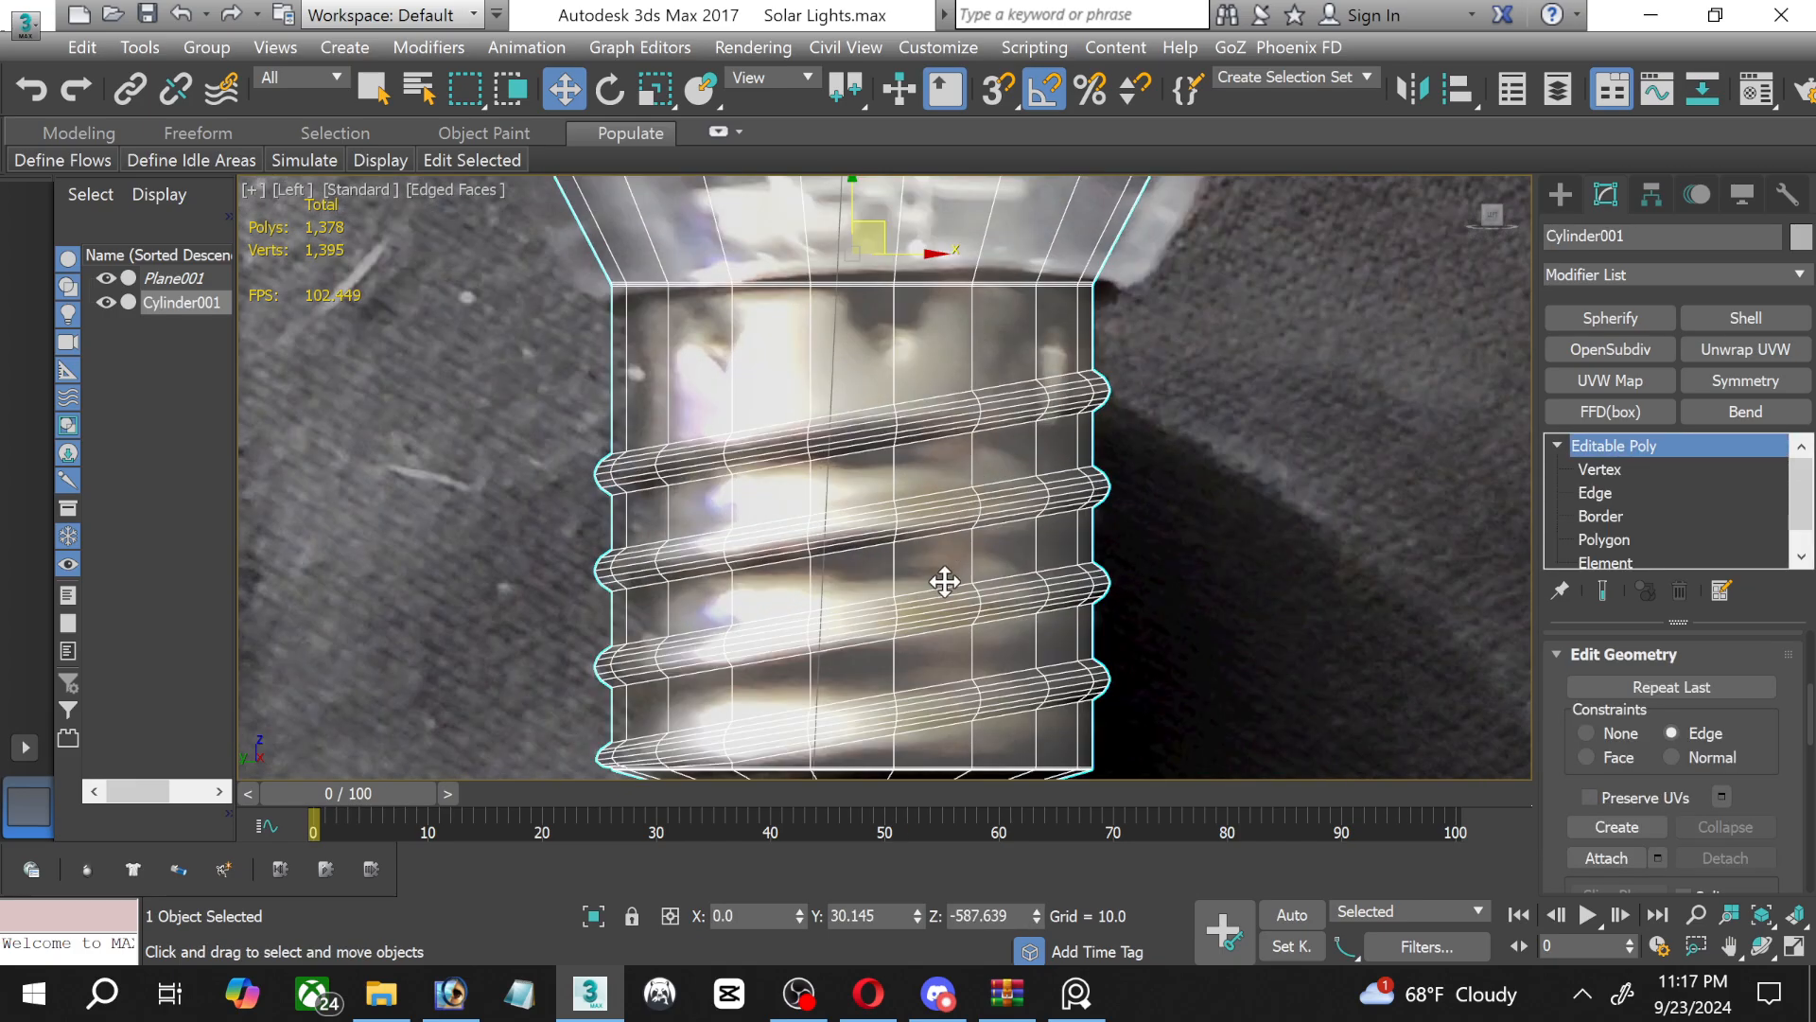
pyautogui.moveTo(945, 582); pyautogui.dragTo(924, 406, button='middle')
pyautogui.scroll(2, 955, 553)
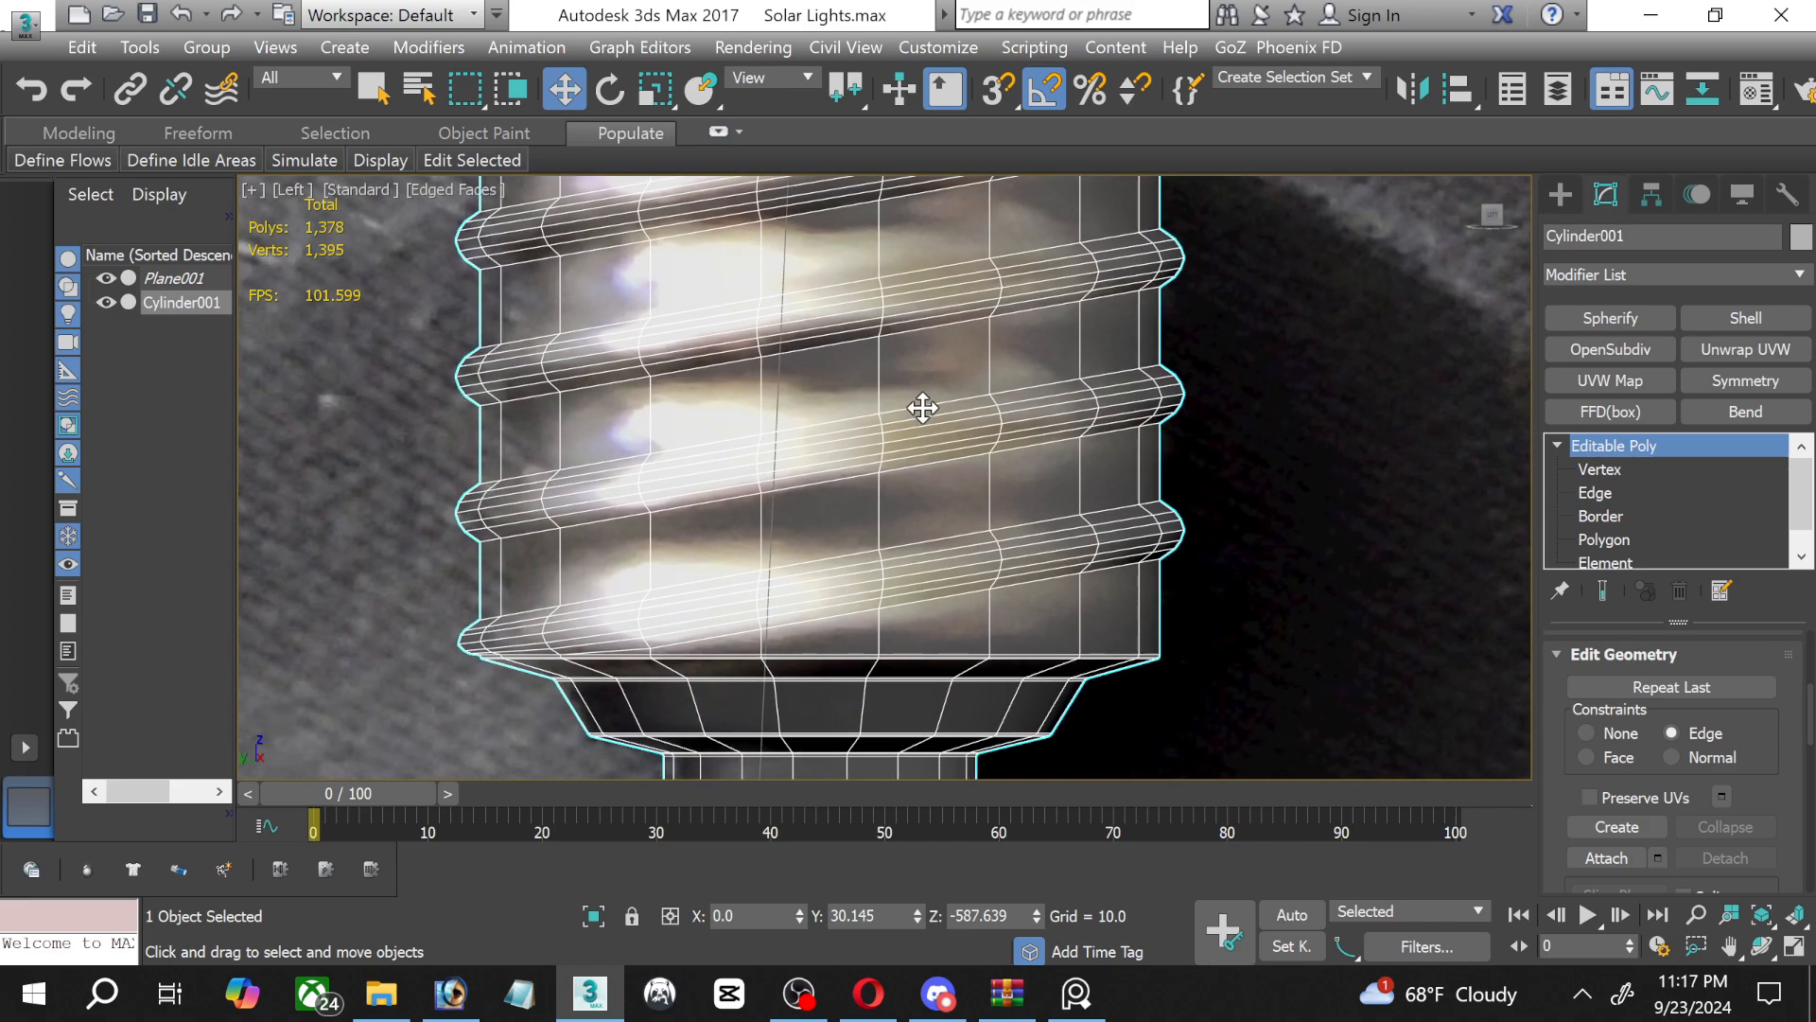
pyautogui.click(1802, 946)
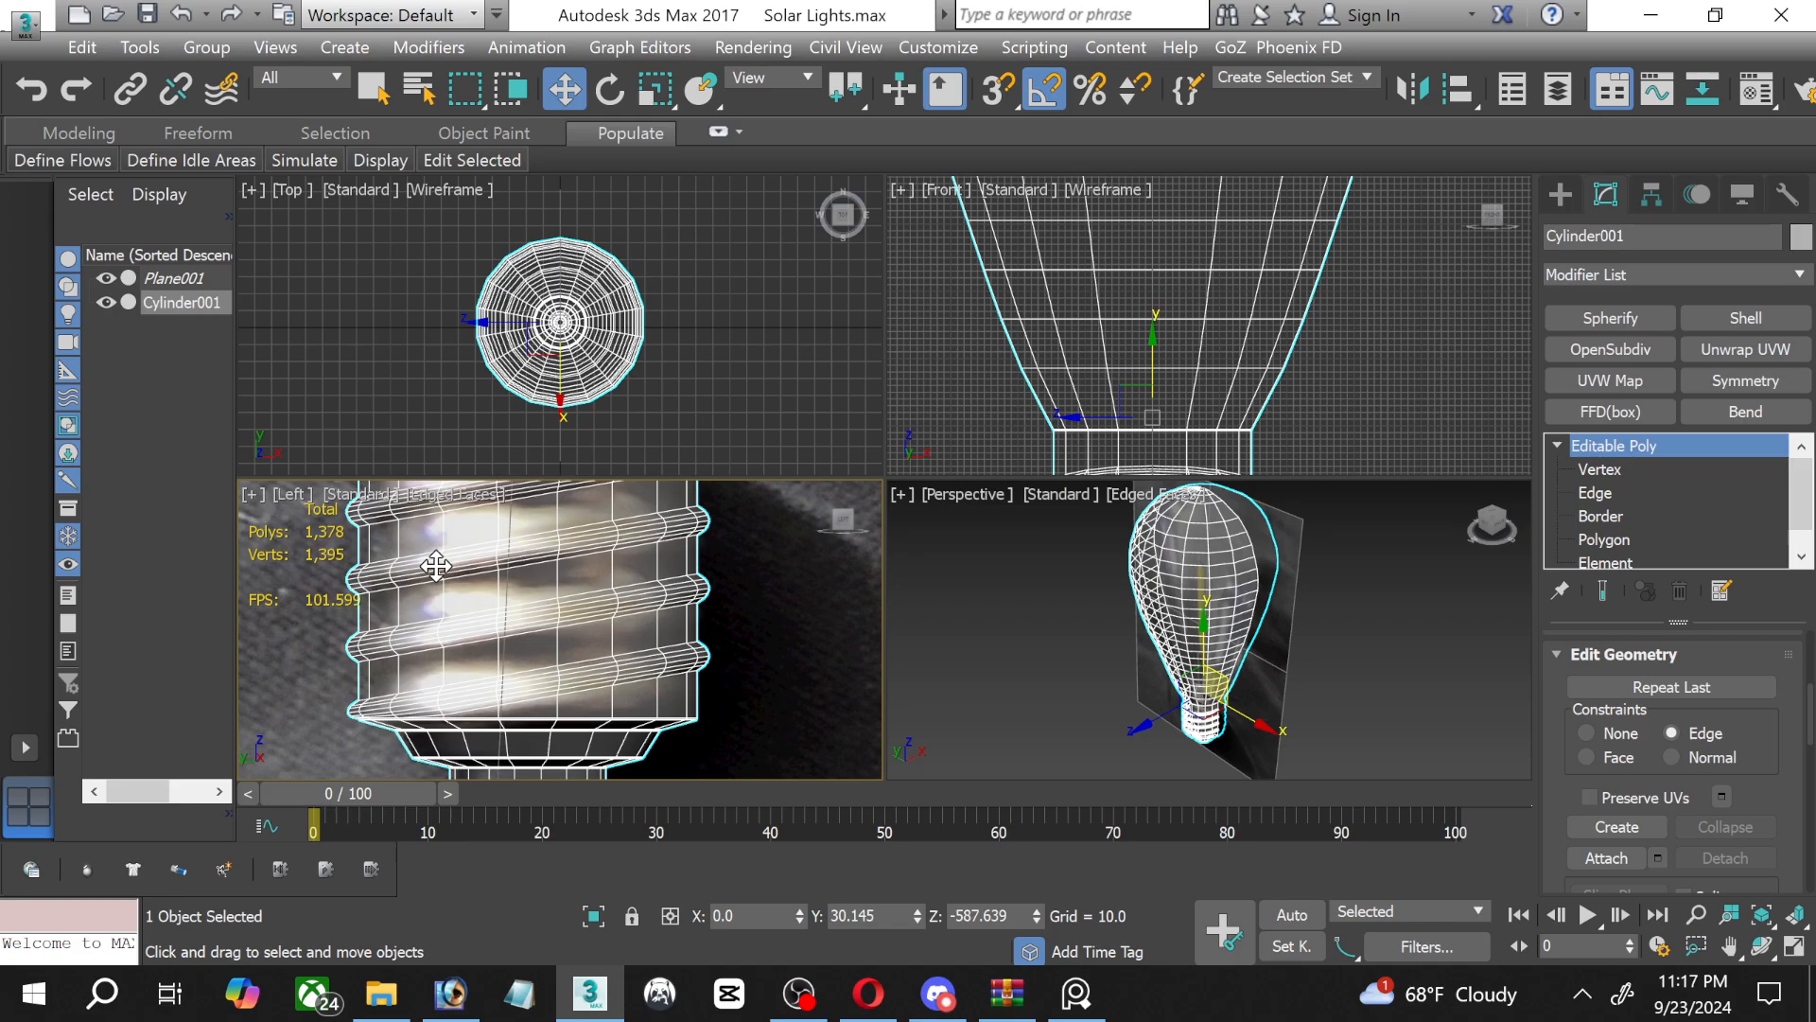
pyautogui.moveTo(577, 493); pyautogui.dragTo(551, 681, button='middle')
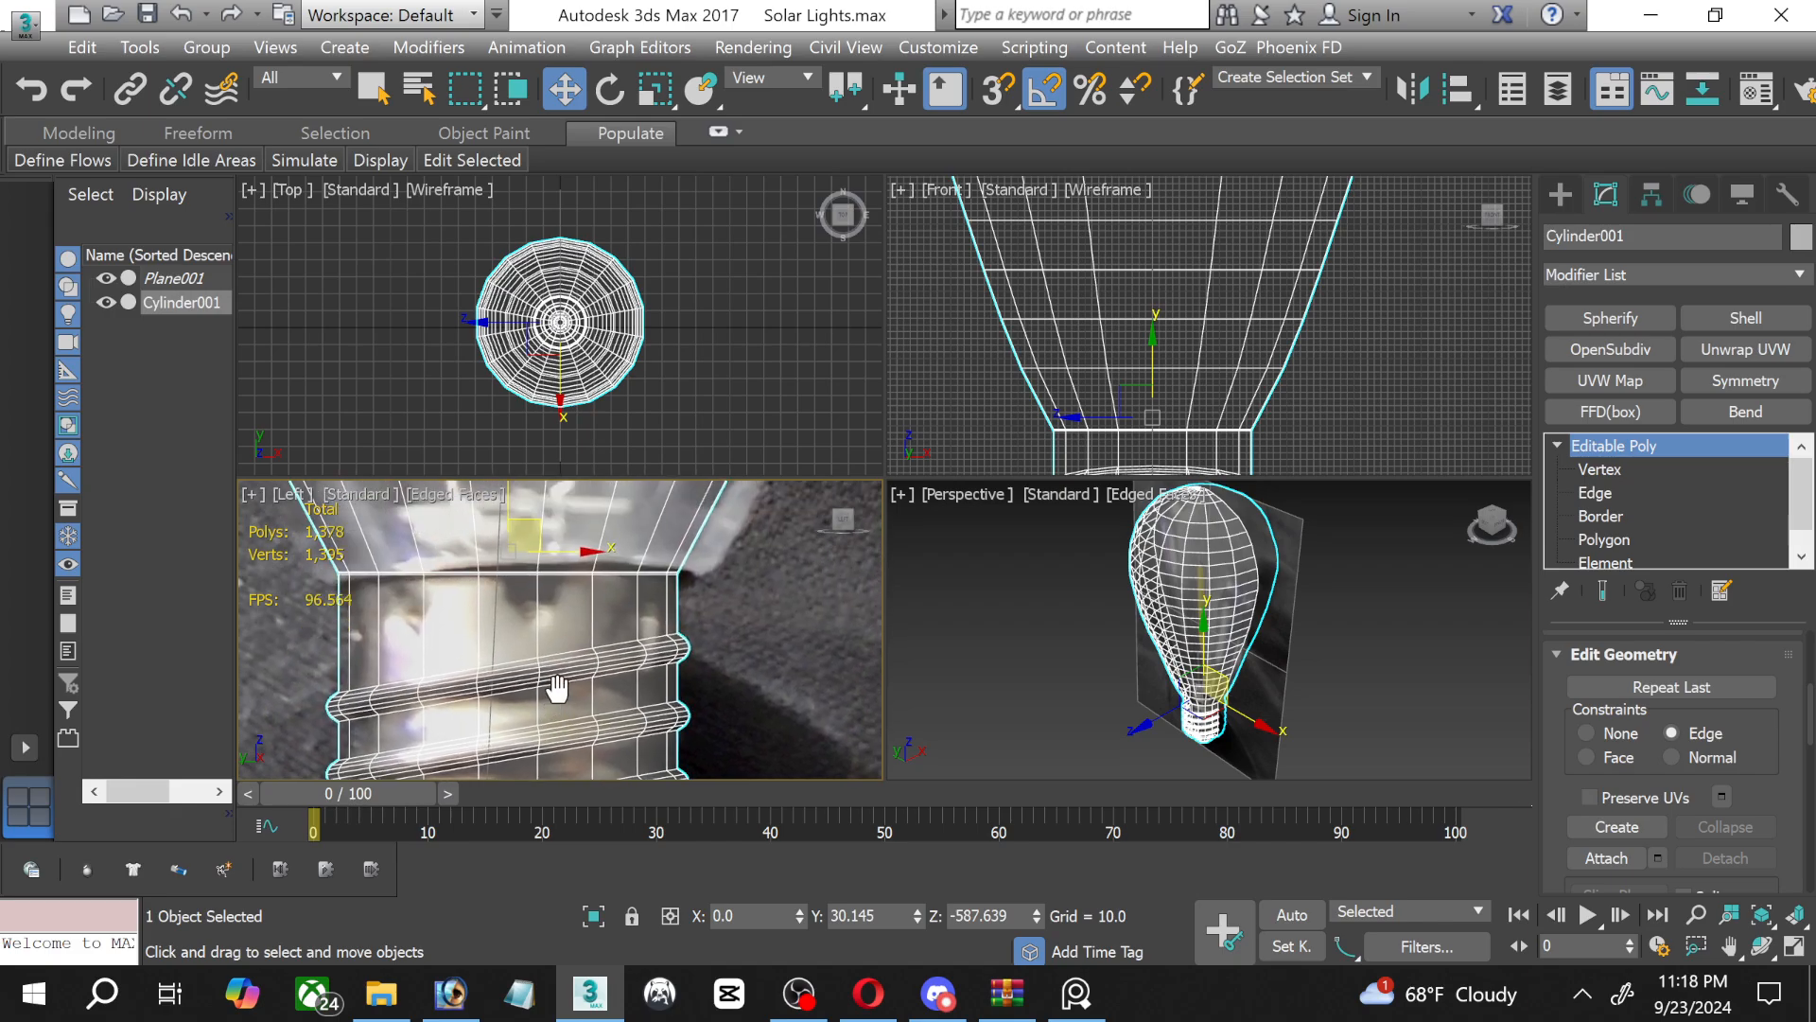
pyautogui.click(1794, 945)
pyautogui.moveTo(836, 417); pyautogui.dragTo(833, 443, button='middle')
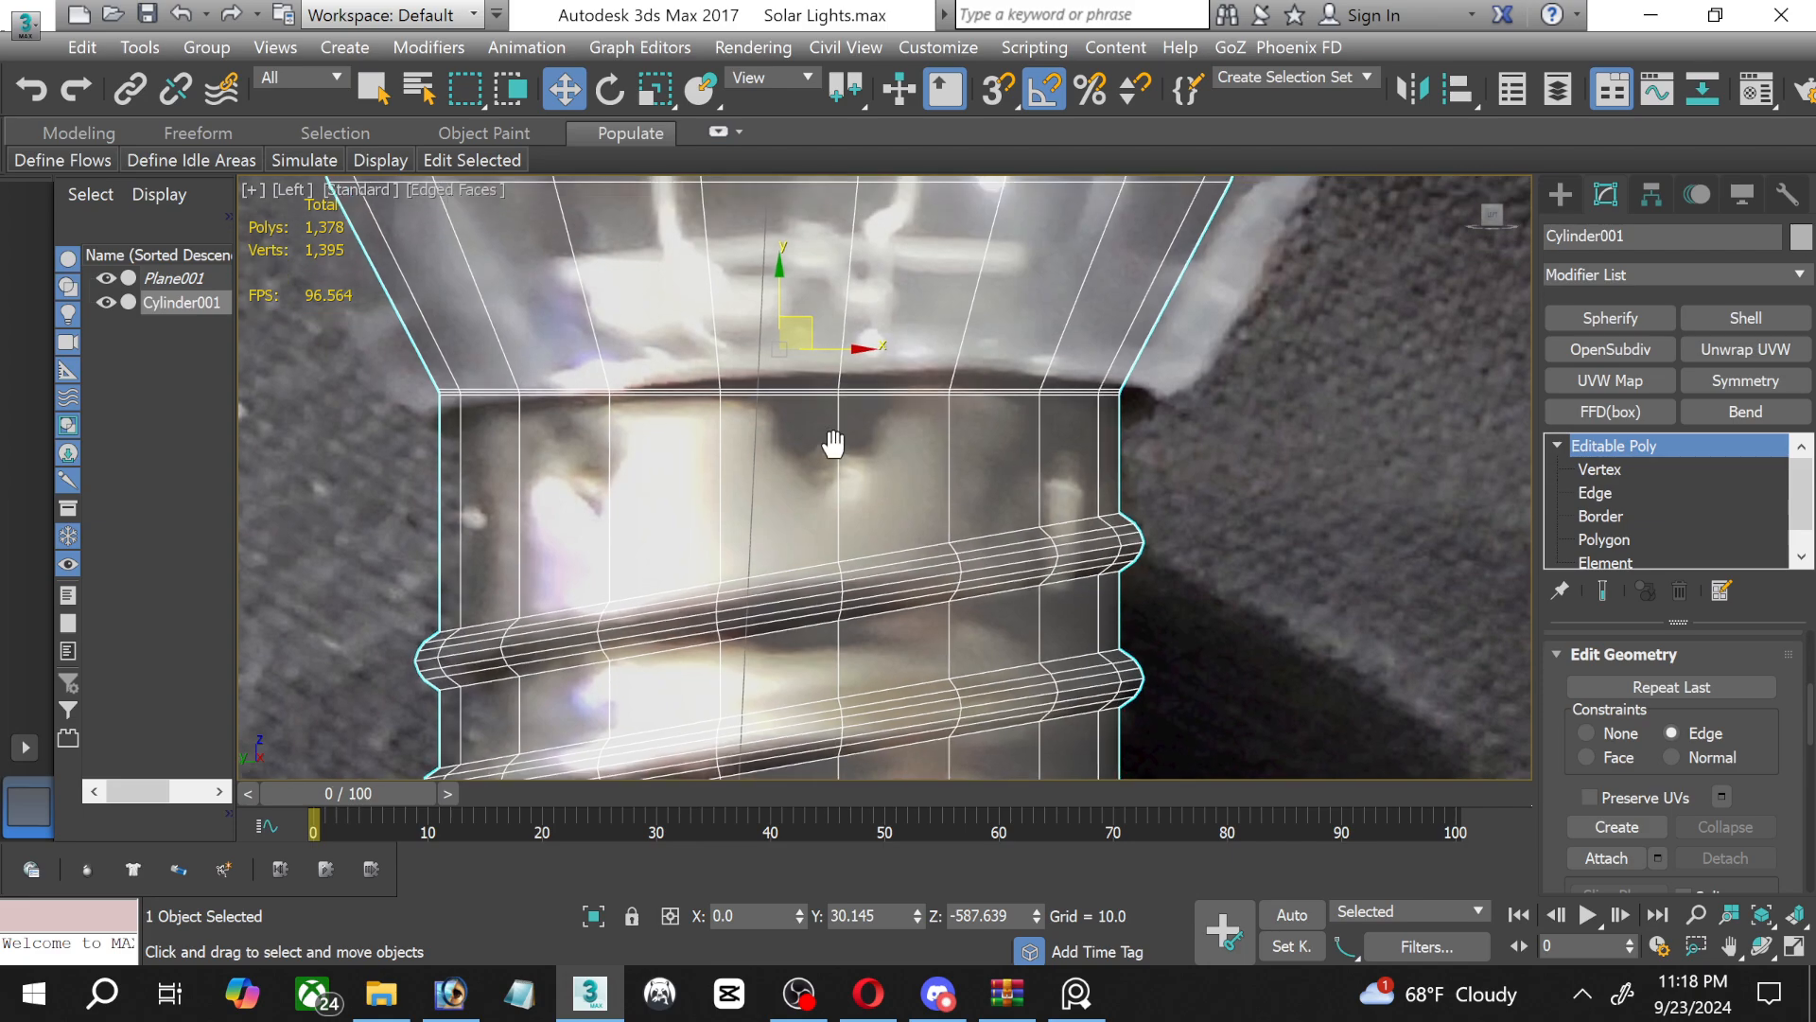
pyautogui.scroll(-3, 832, 443)
pyautogui.moveTo(864, 580); pyautogui.dragTo(862, 480, button='middle')
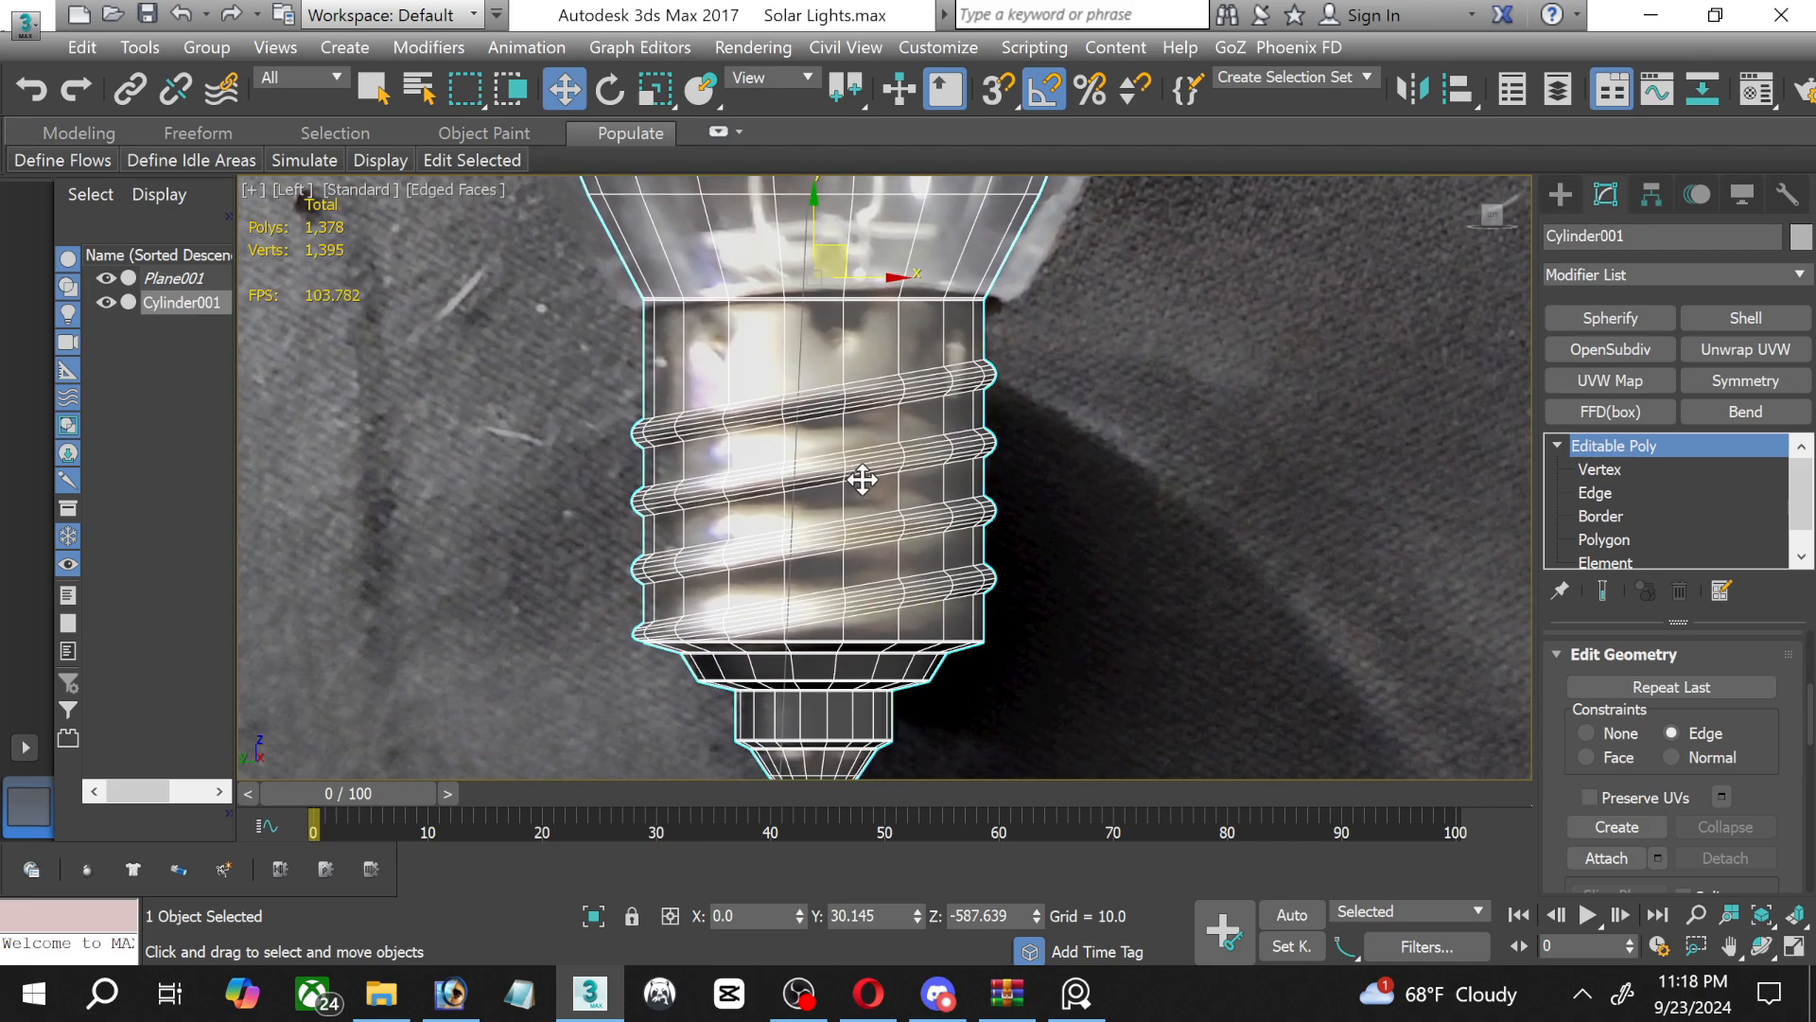
pyautogui.scroll(2, 846, 448)
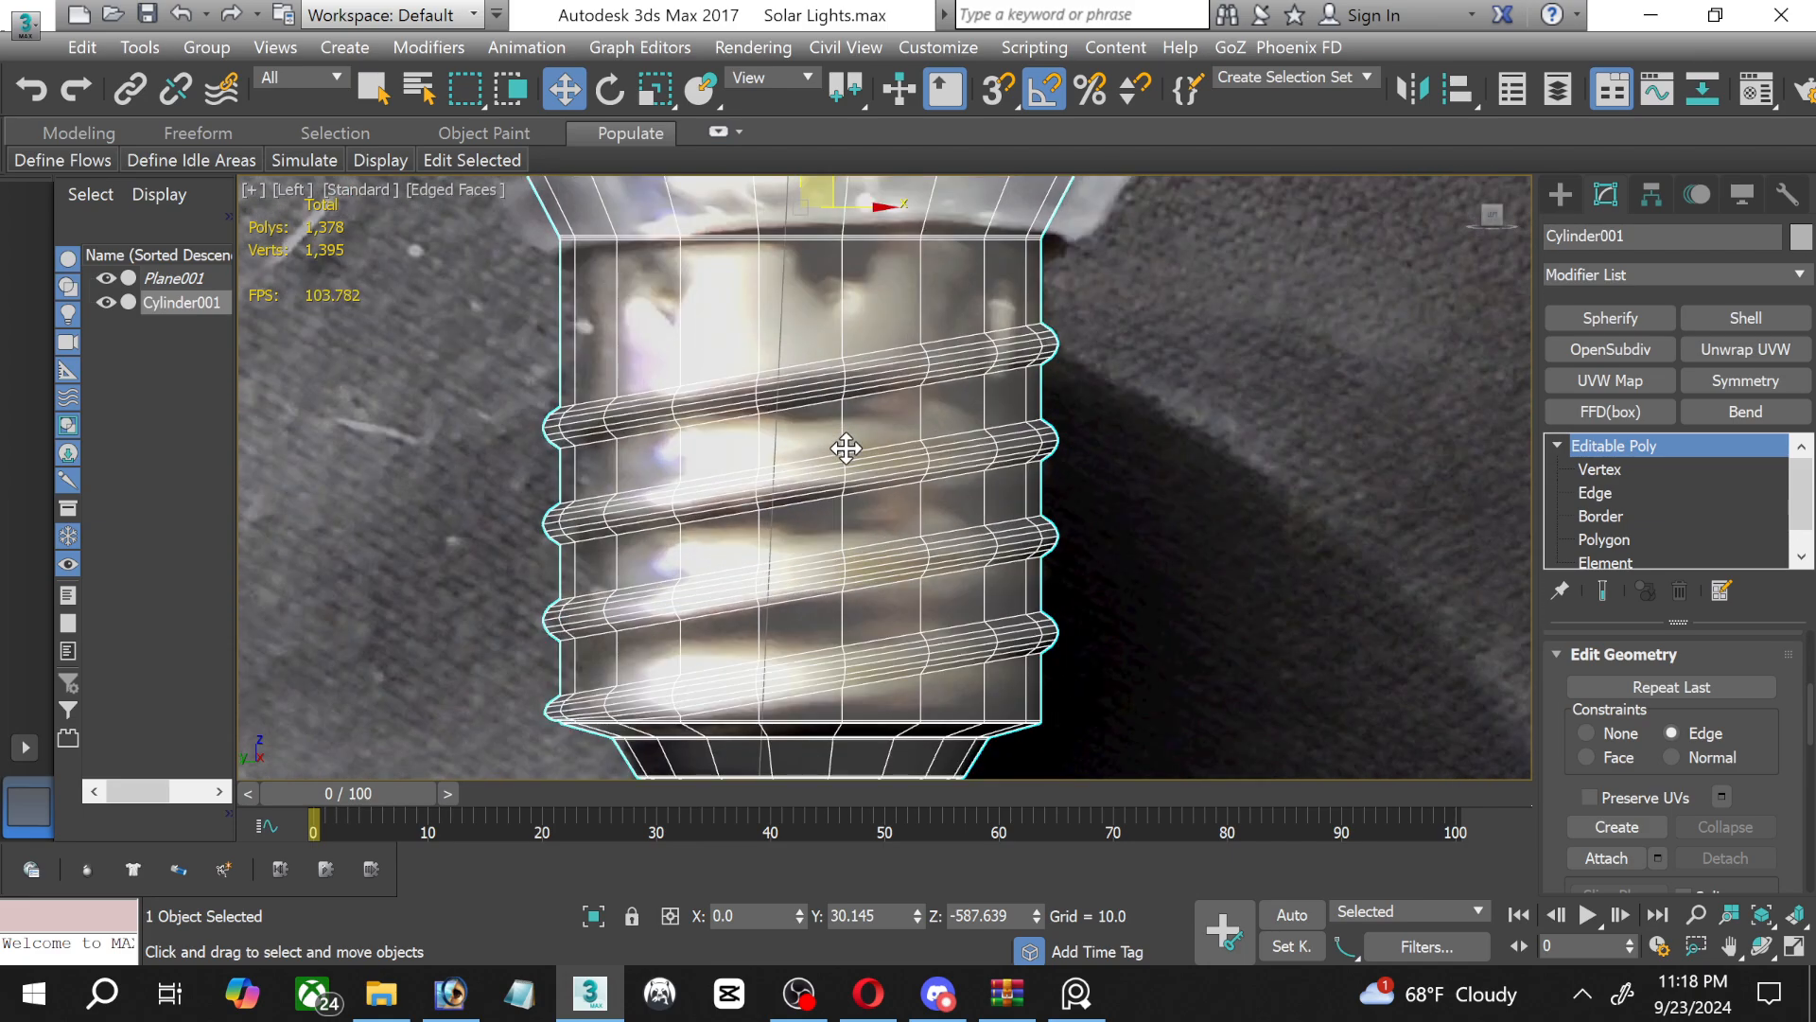
pyautogui.moveTo(927, 319); pyautogui.dragTo(924, 379, button='middle')
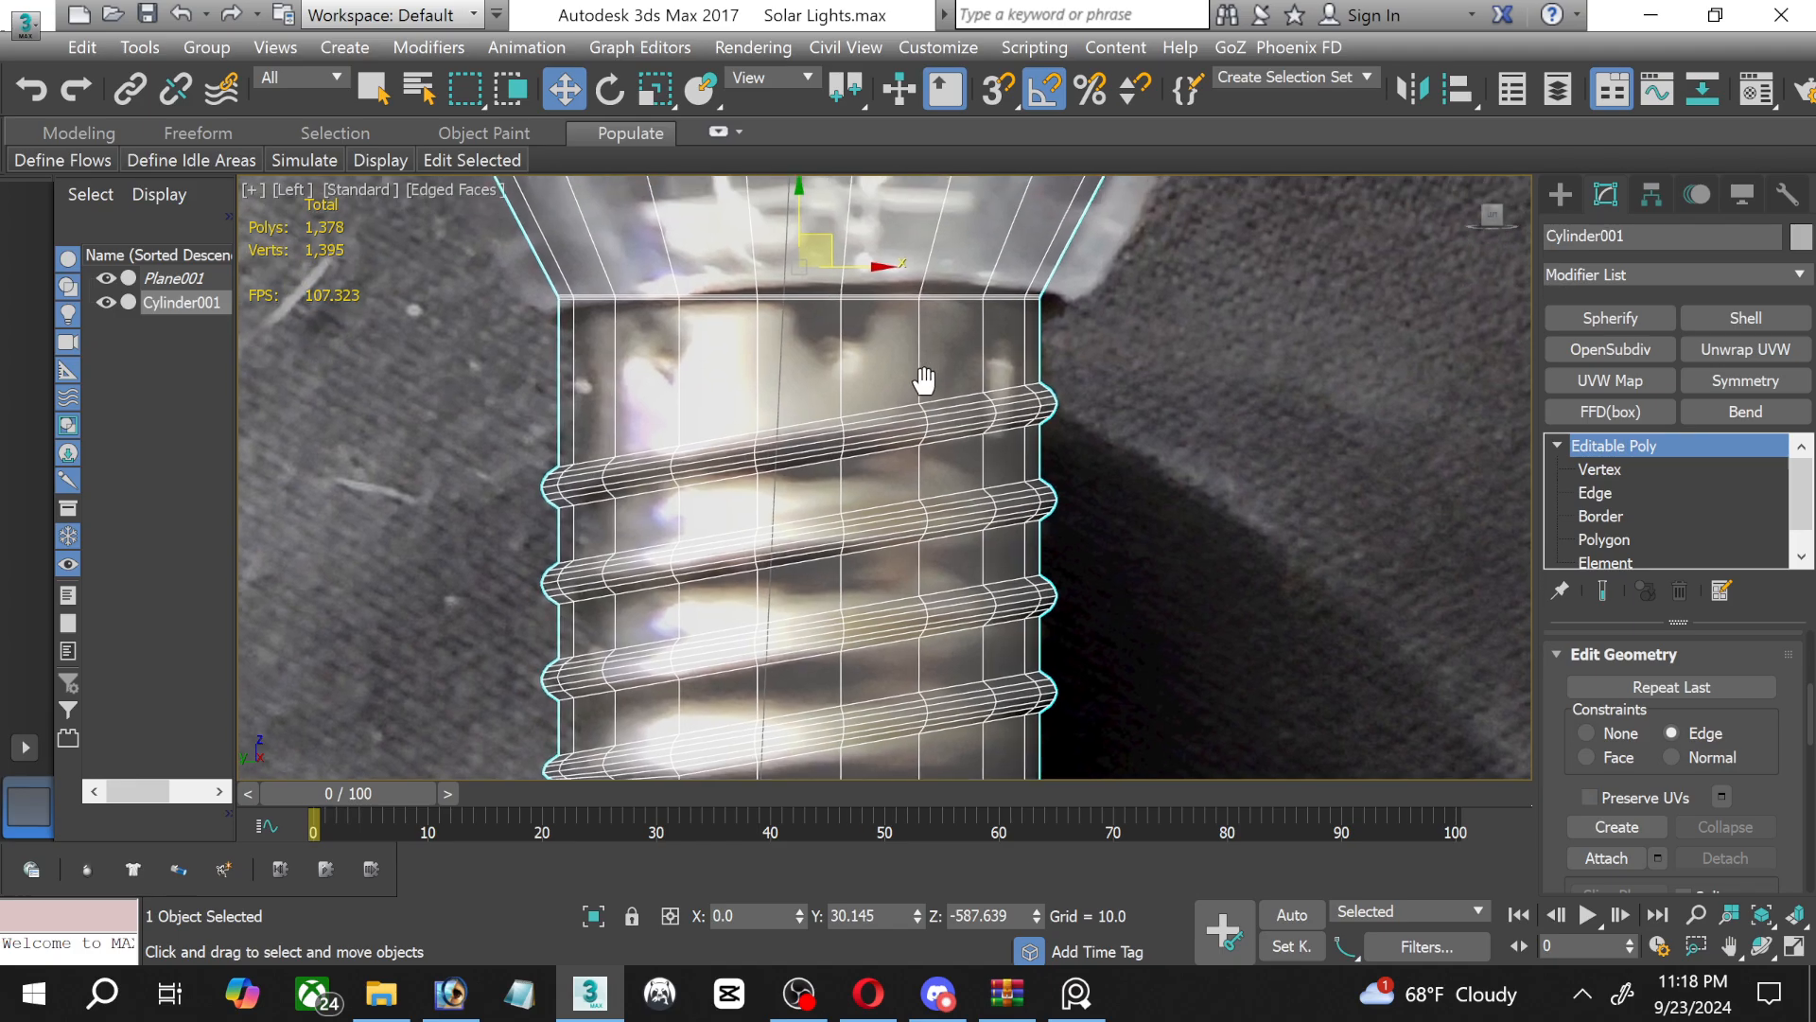
# Examine the topmost thread's edges and the vertices where the lowest thread meets the lower rim of the screw base.
pyautogui.click(1595, 493)
pyautogui.doubleClick(880, 414)
pyautogui.scroll(-2, 880, 413)
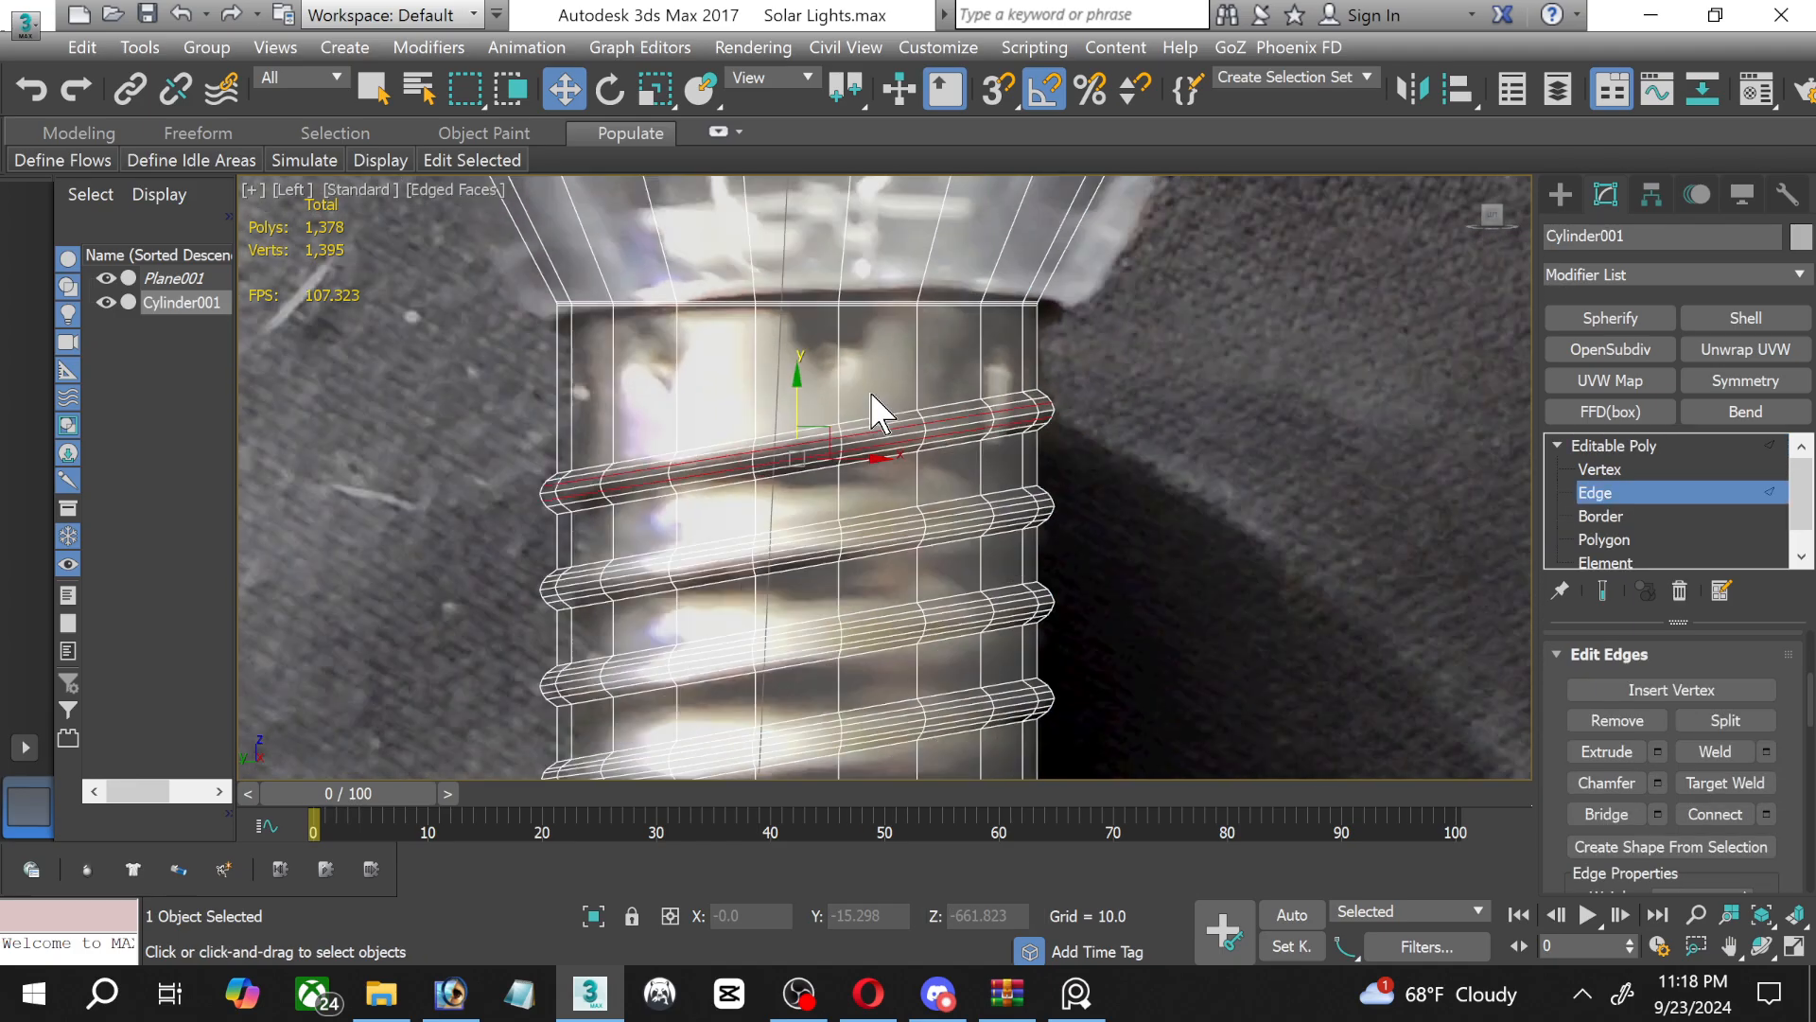
pyautogui.click(1597, 469)
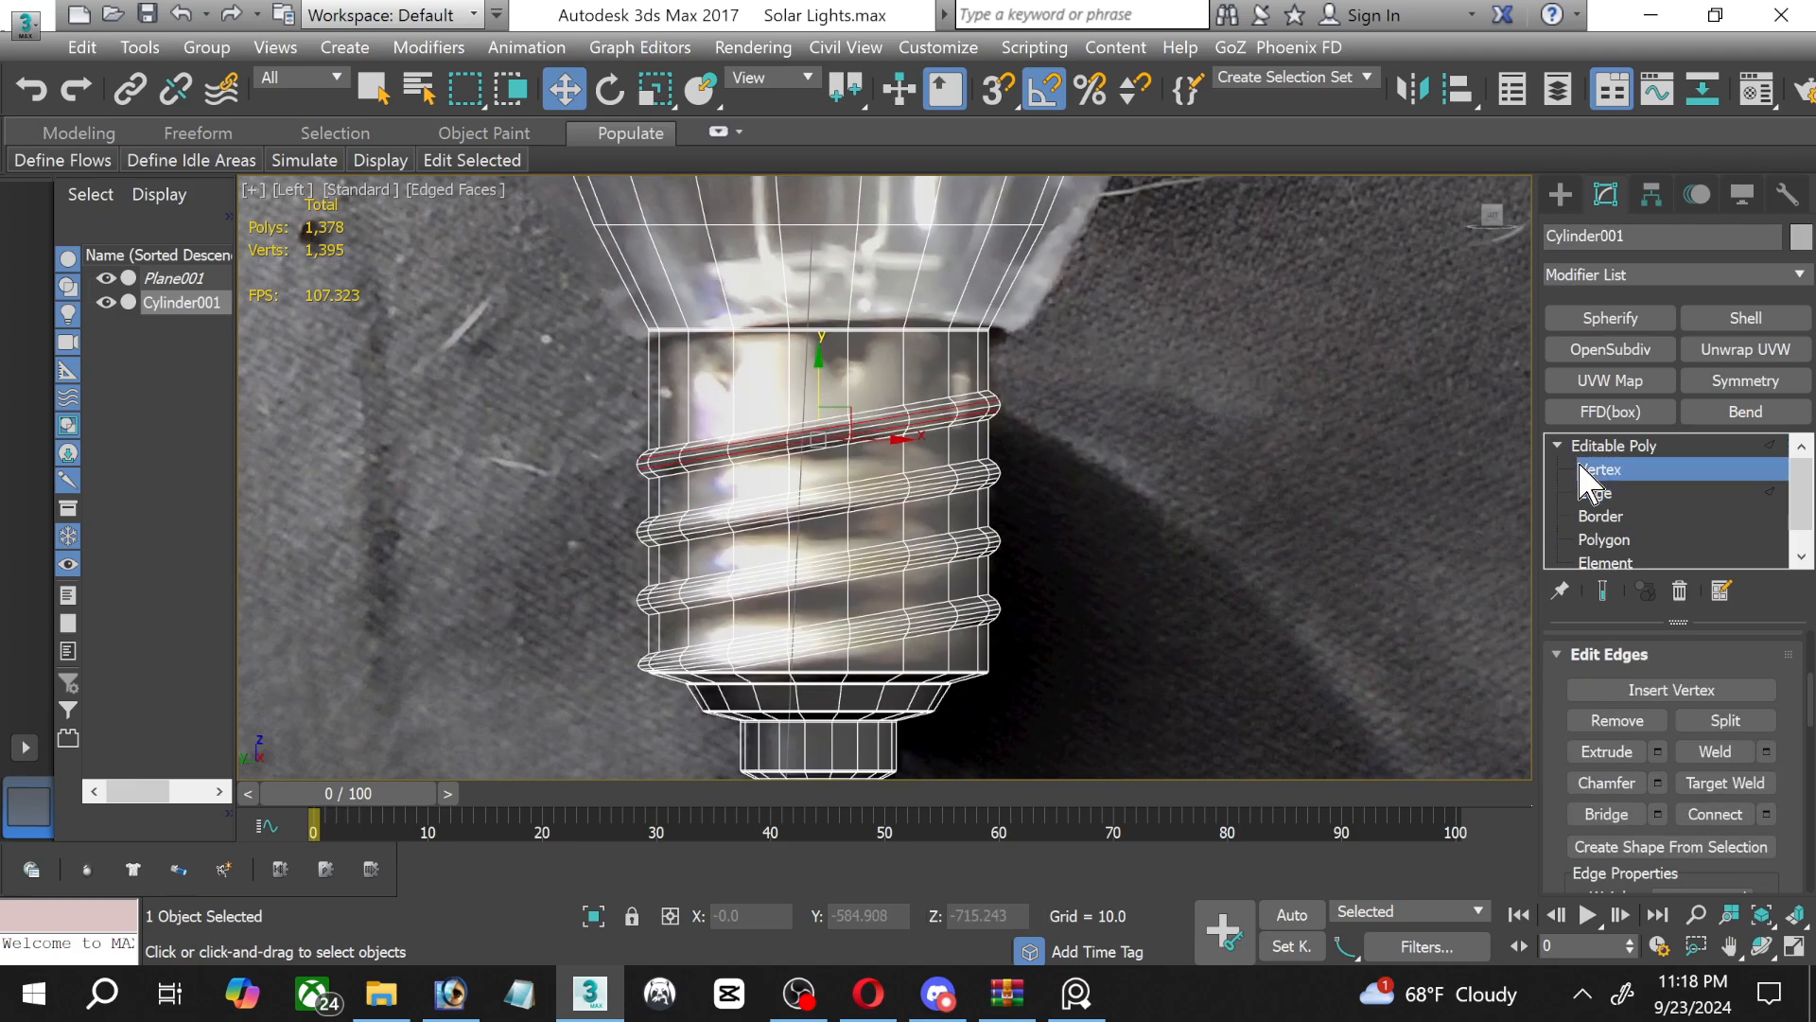
pyautogui.scroll(4, 837, 667)
pyautogui.scroll(5, 714, 638)
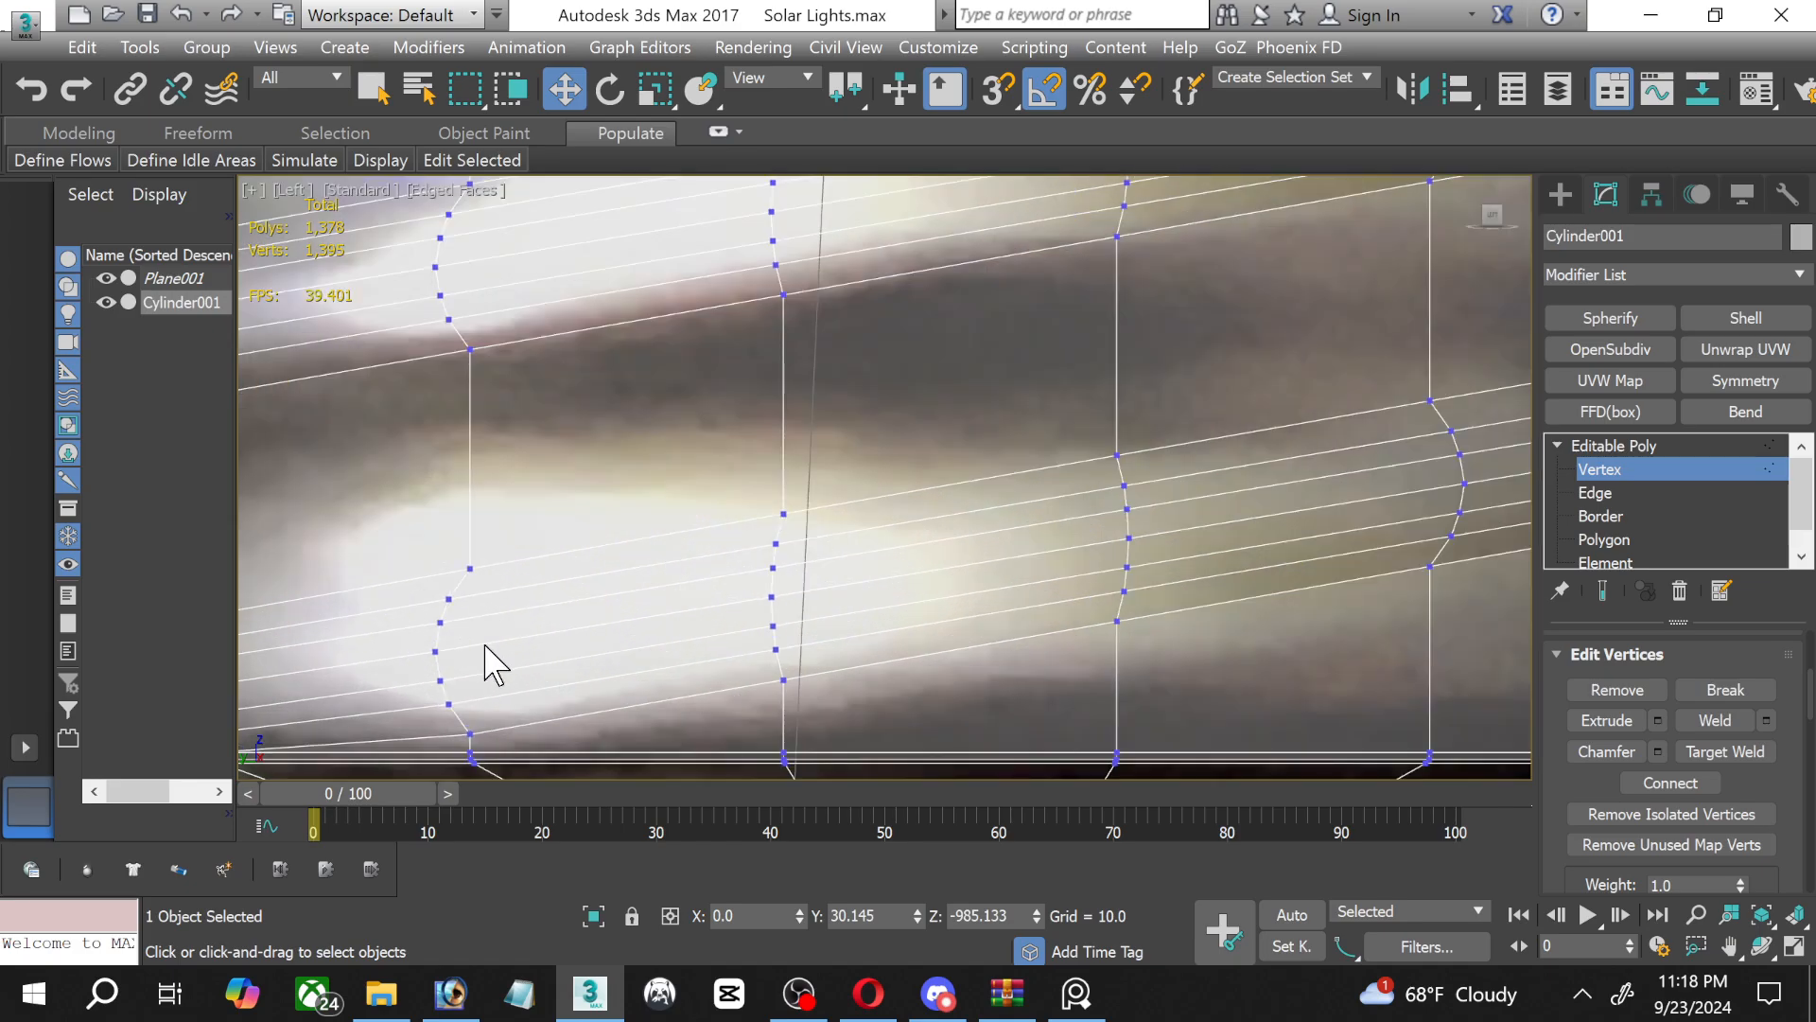
pyautogui.moveTo(463, 645); pyautogui.dragTo(940, 482, button='middle')
pyautogui.scroll(3, 572, 624)
pyautogui.scroll(2, 572, 624)
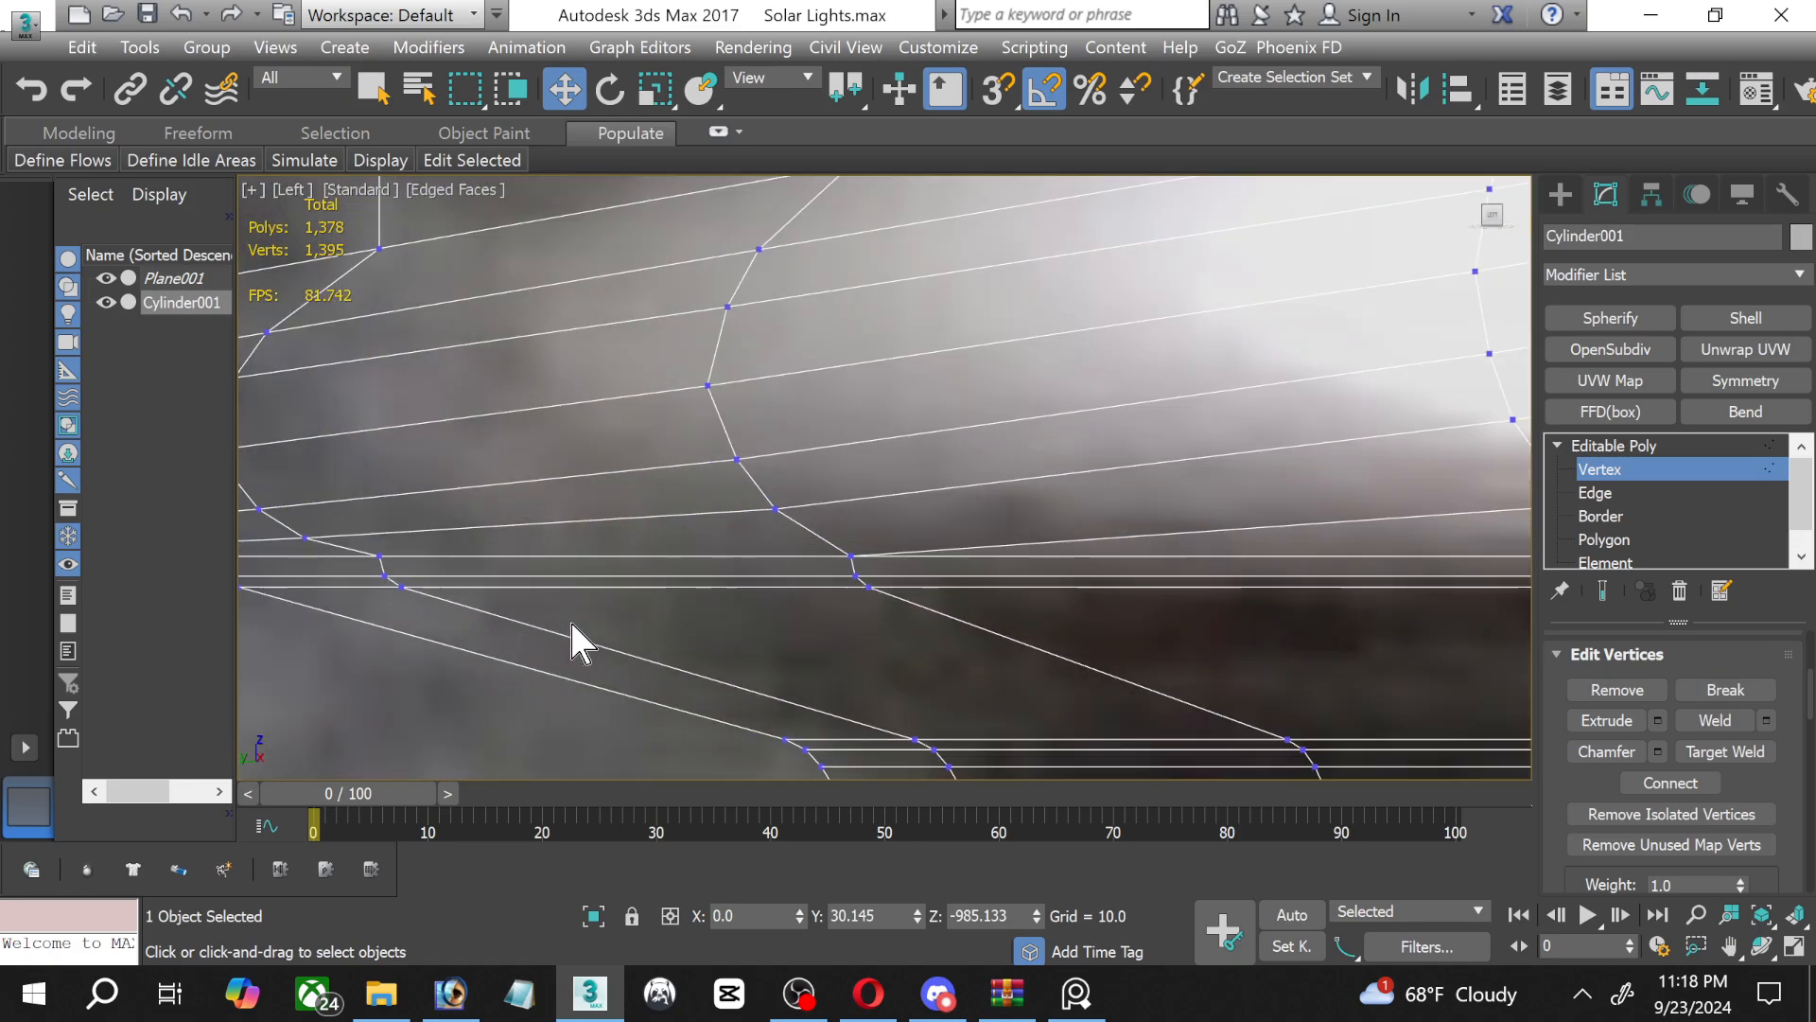
pyautogui.moveTo(569, 619); pyautogui.dragTo(828, 623, button='middle')
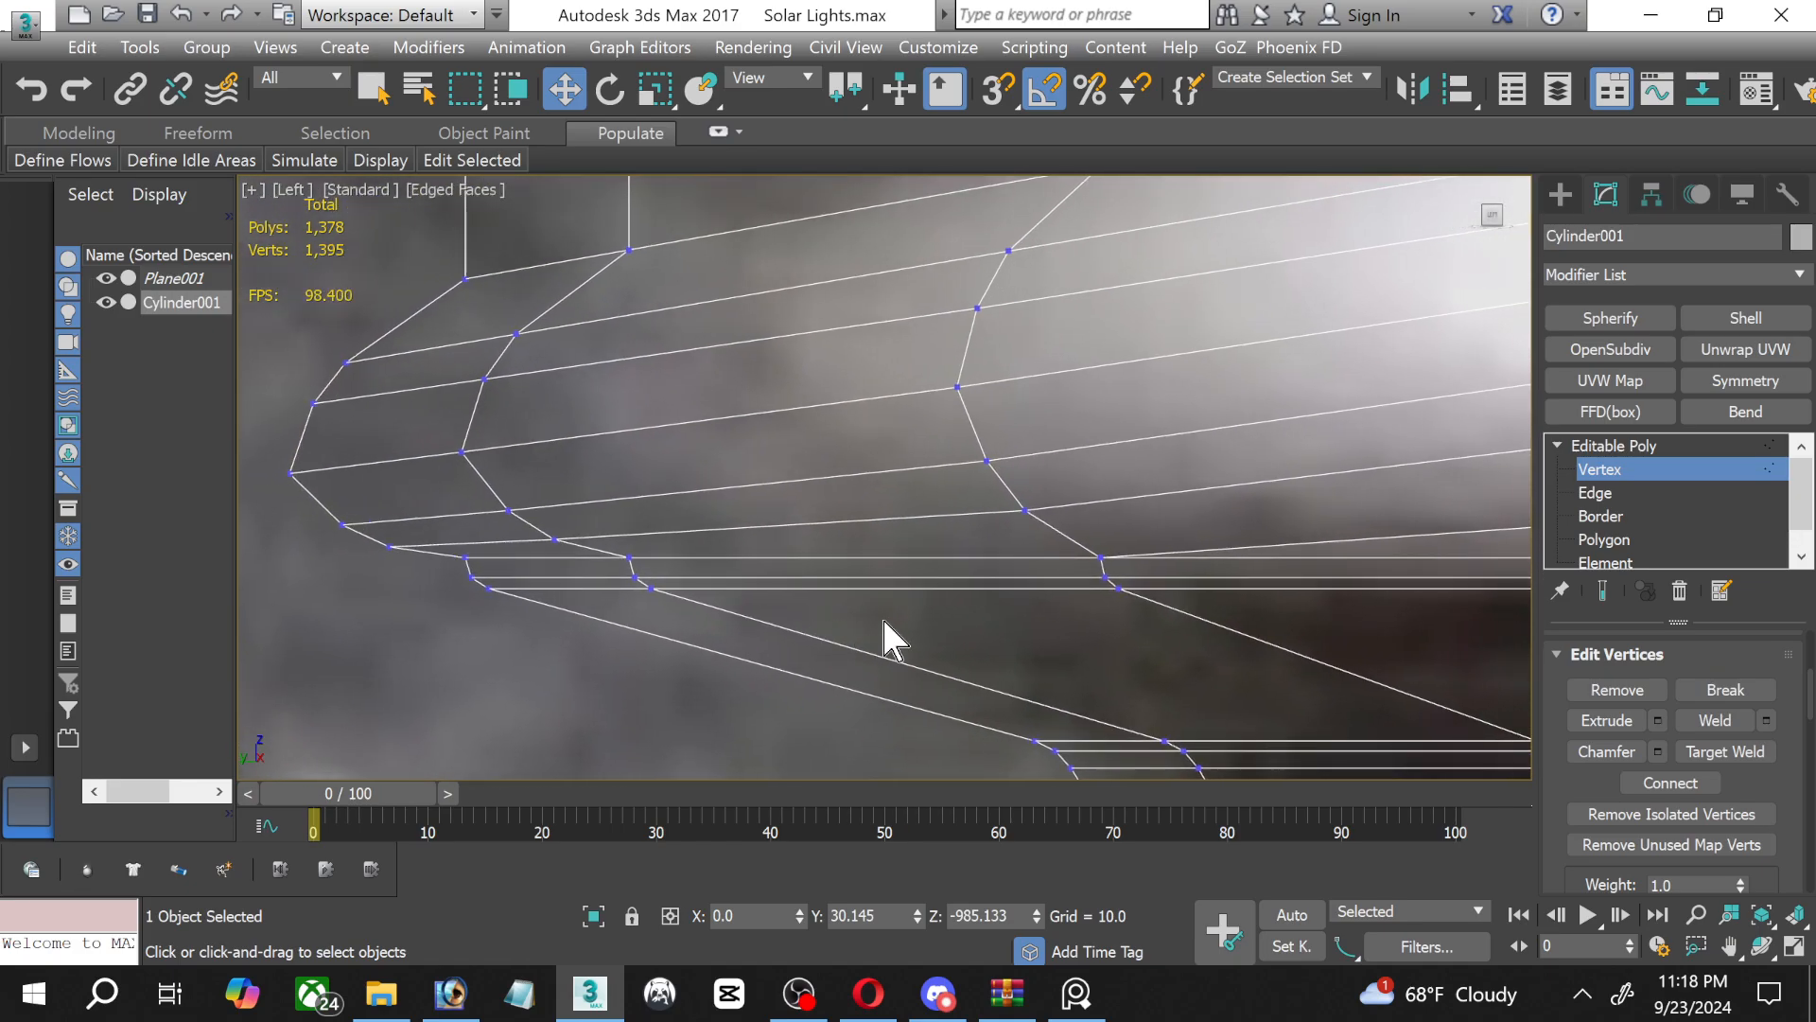
# Select all the slanted edge loops of the lowest thread, from its lower border up to its upper border.
pyautogui.click(1596, 493)
pyautogui.doubleClick(1306, 540)
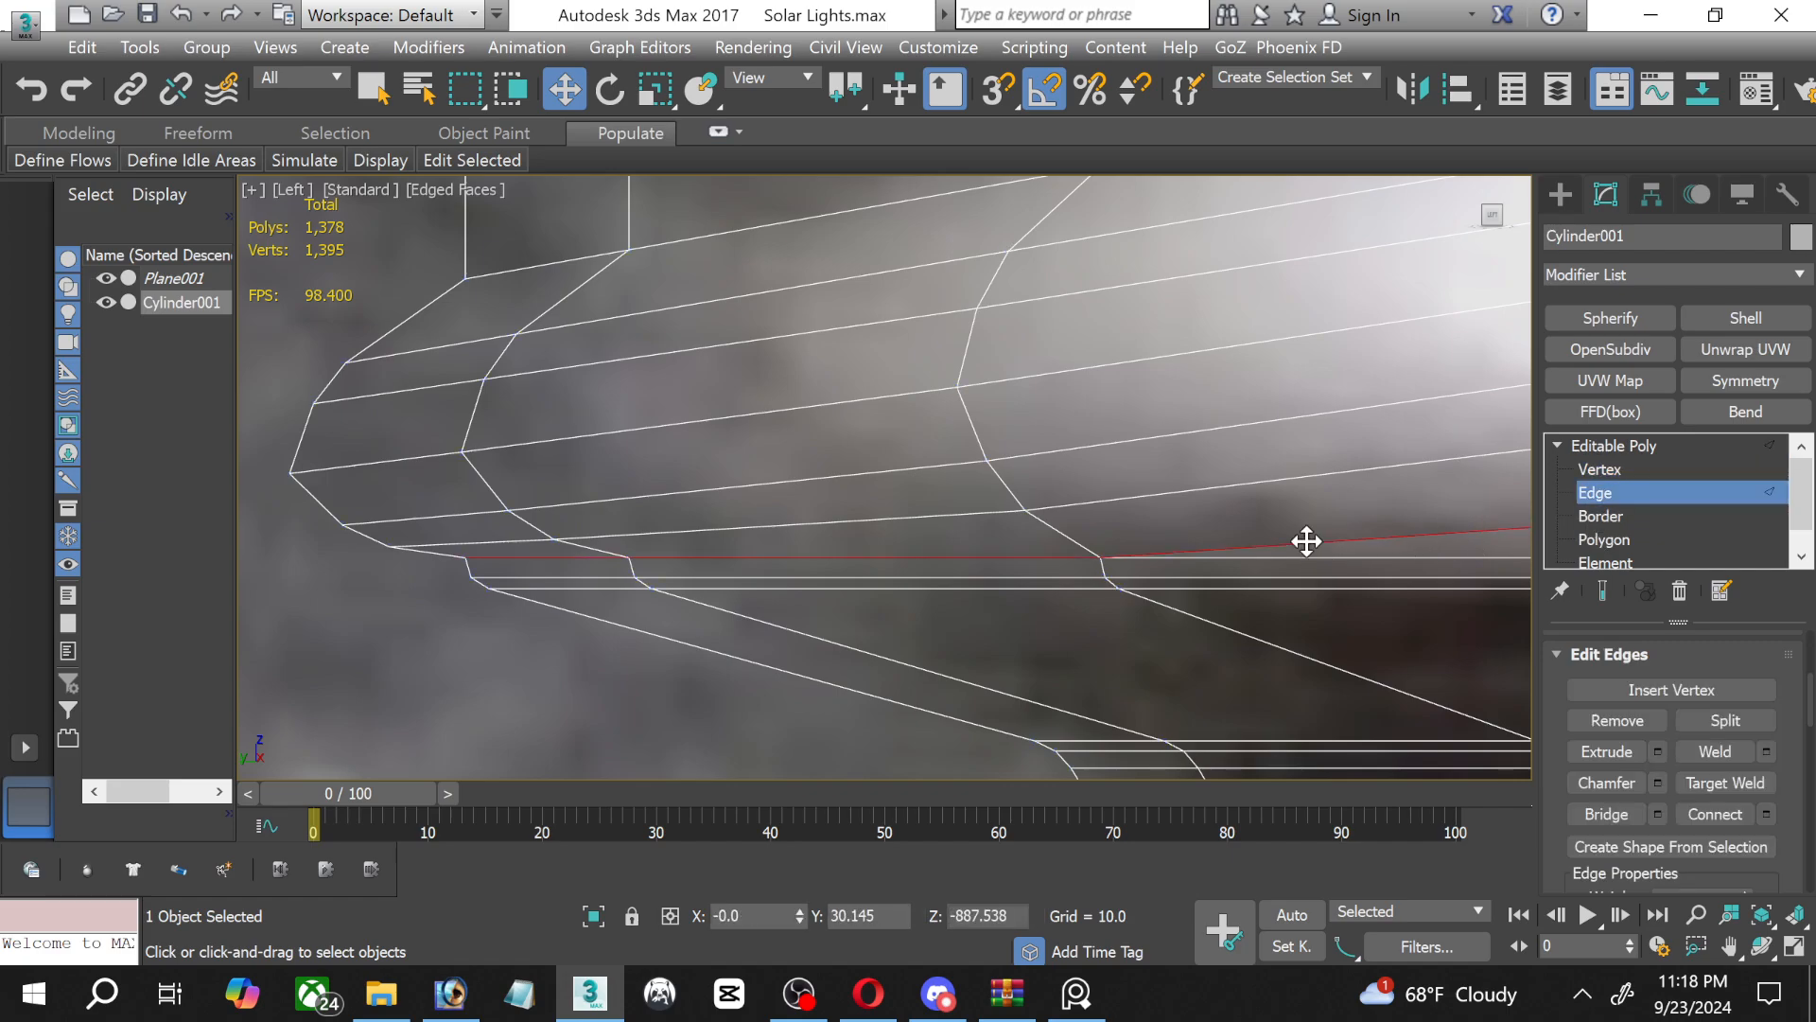
pyautogui.keyDown('ctrl'); pyautogui.doubleClick(1227, 486); pyautogui.keyUp('ctrl')
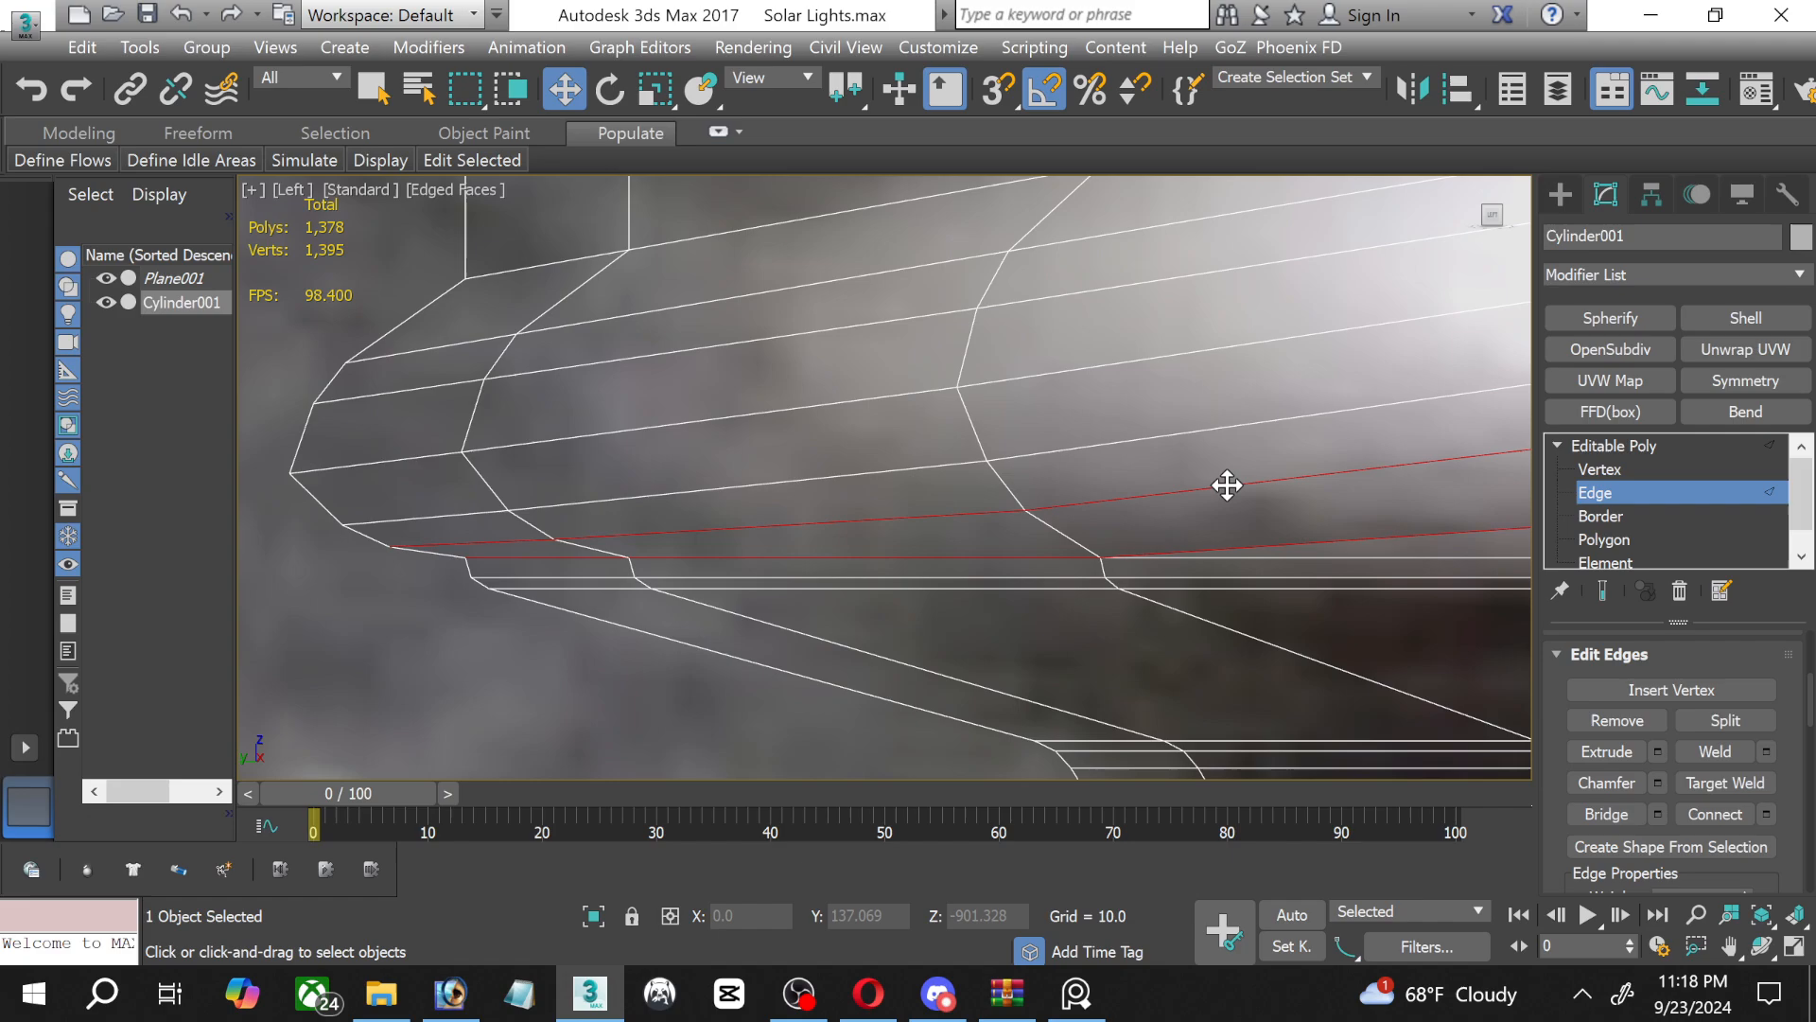
pyautogui.keyDown('ctrl'); pyautogui.click(1186, 434); pyautogui.keyUp('ctrl')
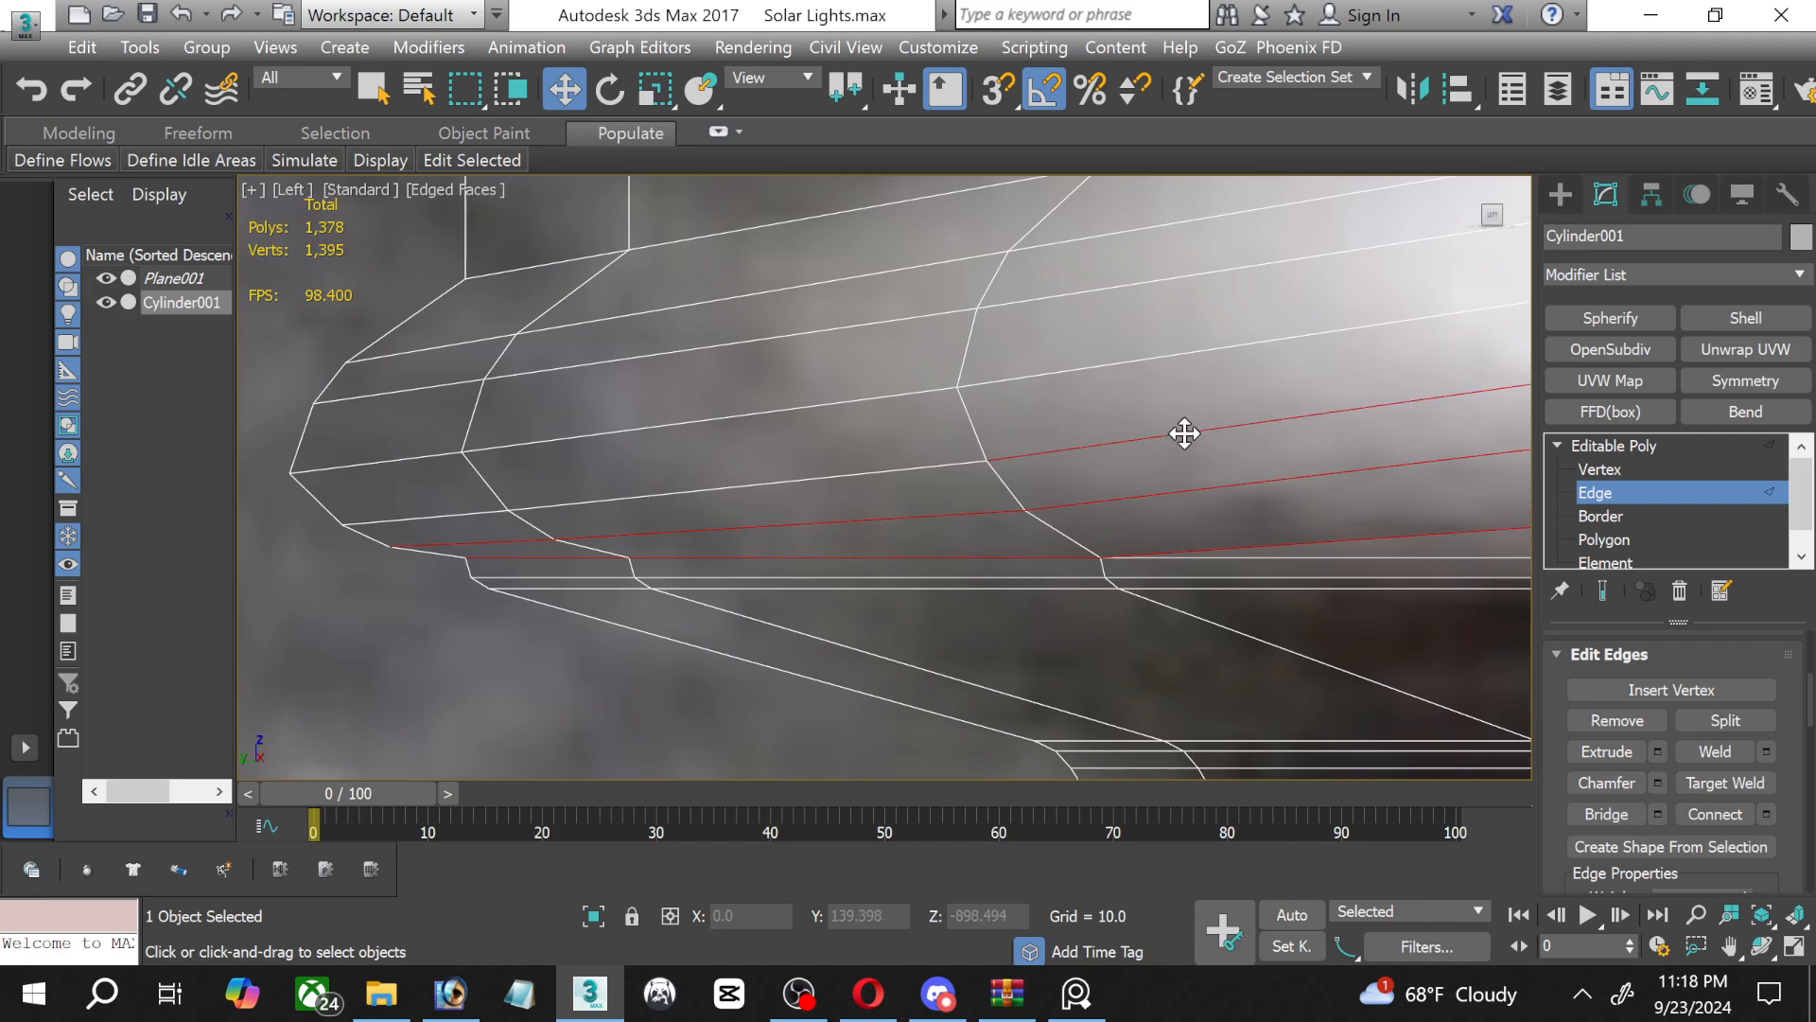
pyautogui.keyDown('ctrl'); pyautogui.doubleClick(1183, 434); pyautogui.keyUp('ctrl')
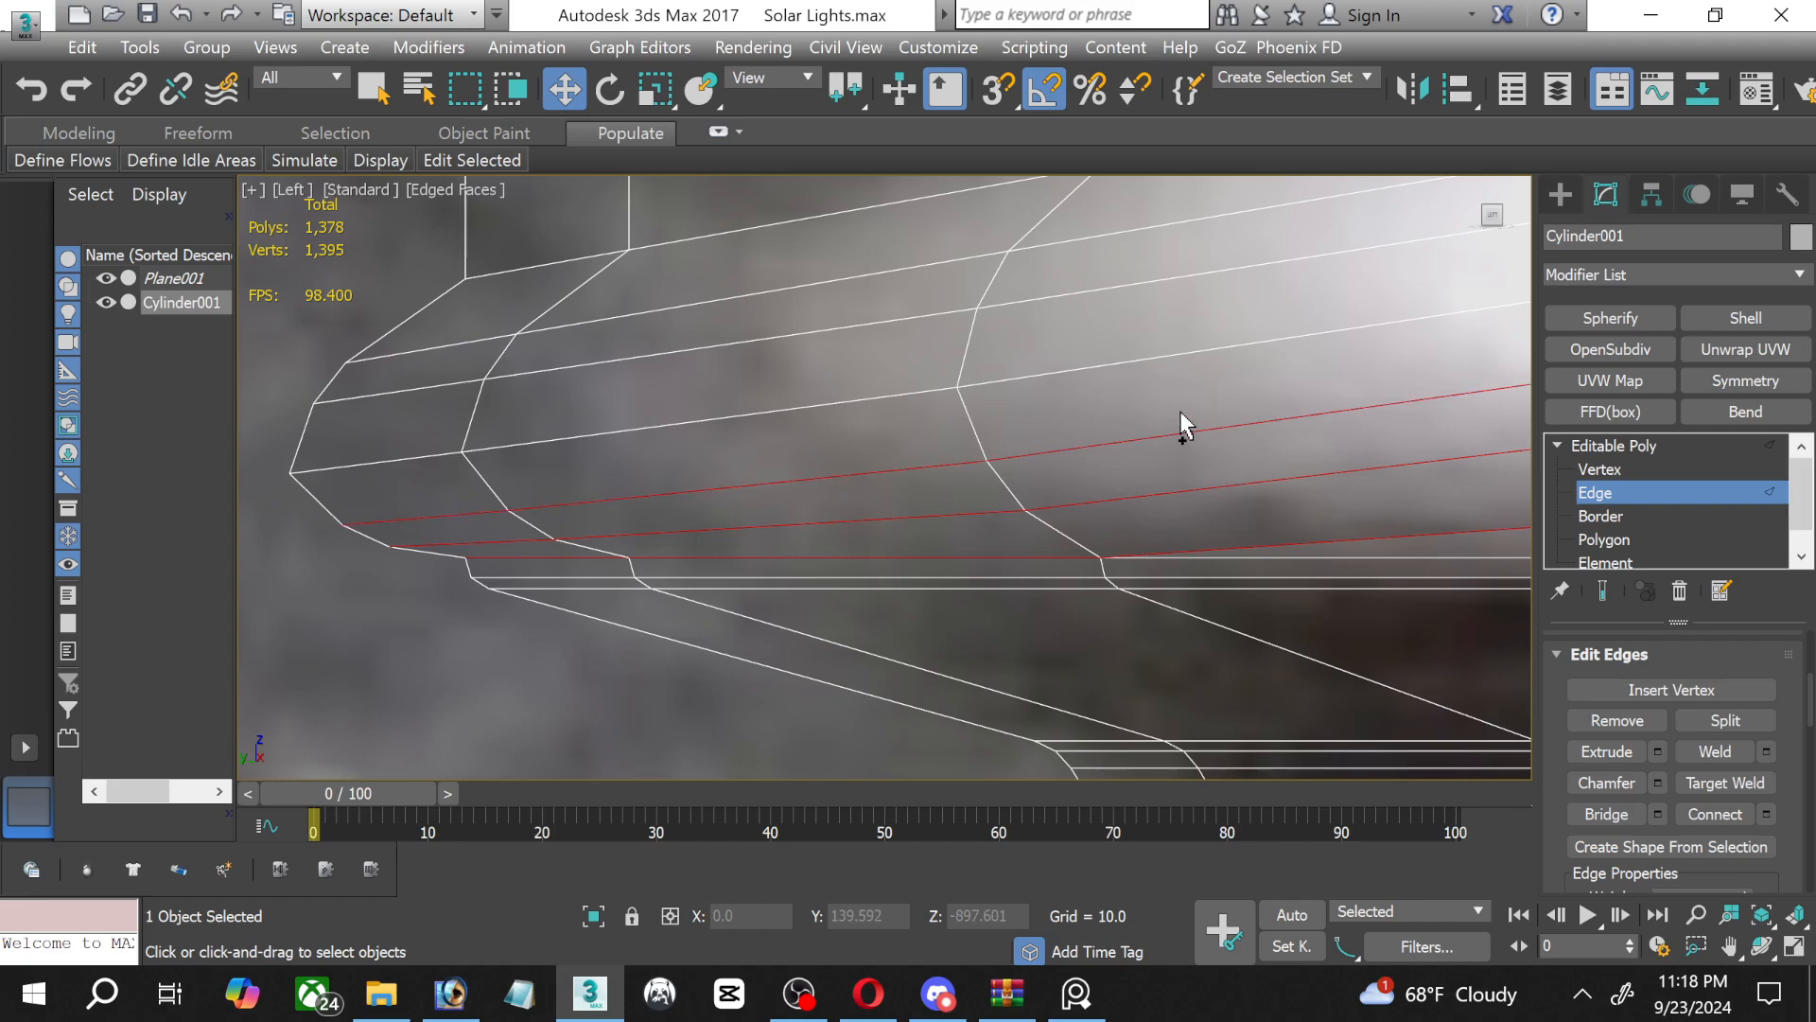
pyautogui.keyDown('ctrl'); pyautogui.doubleClick(1154, 357); pyautogui.keyUp('ctrl')
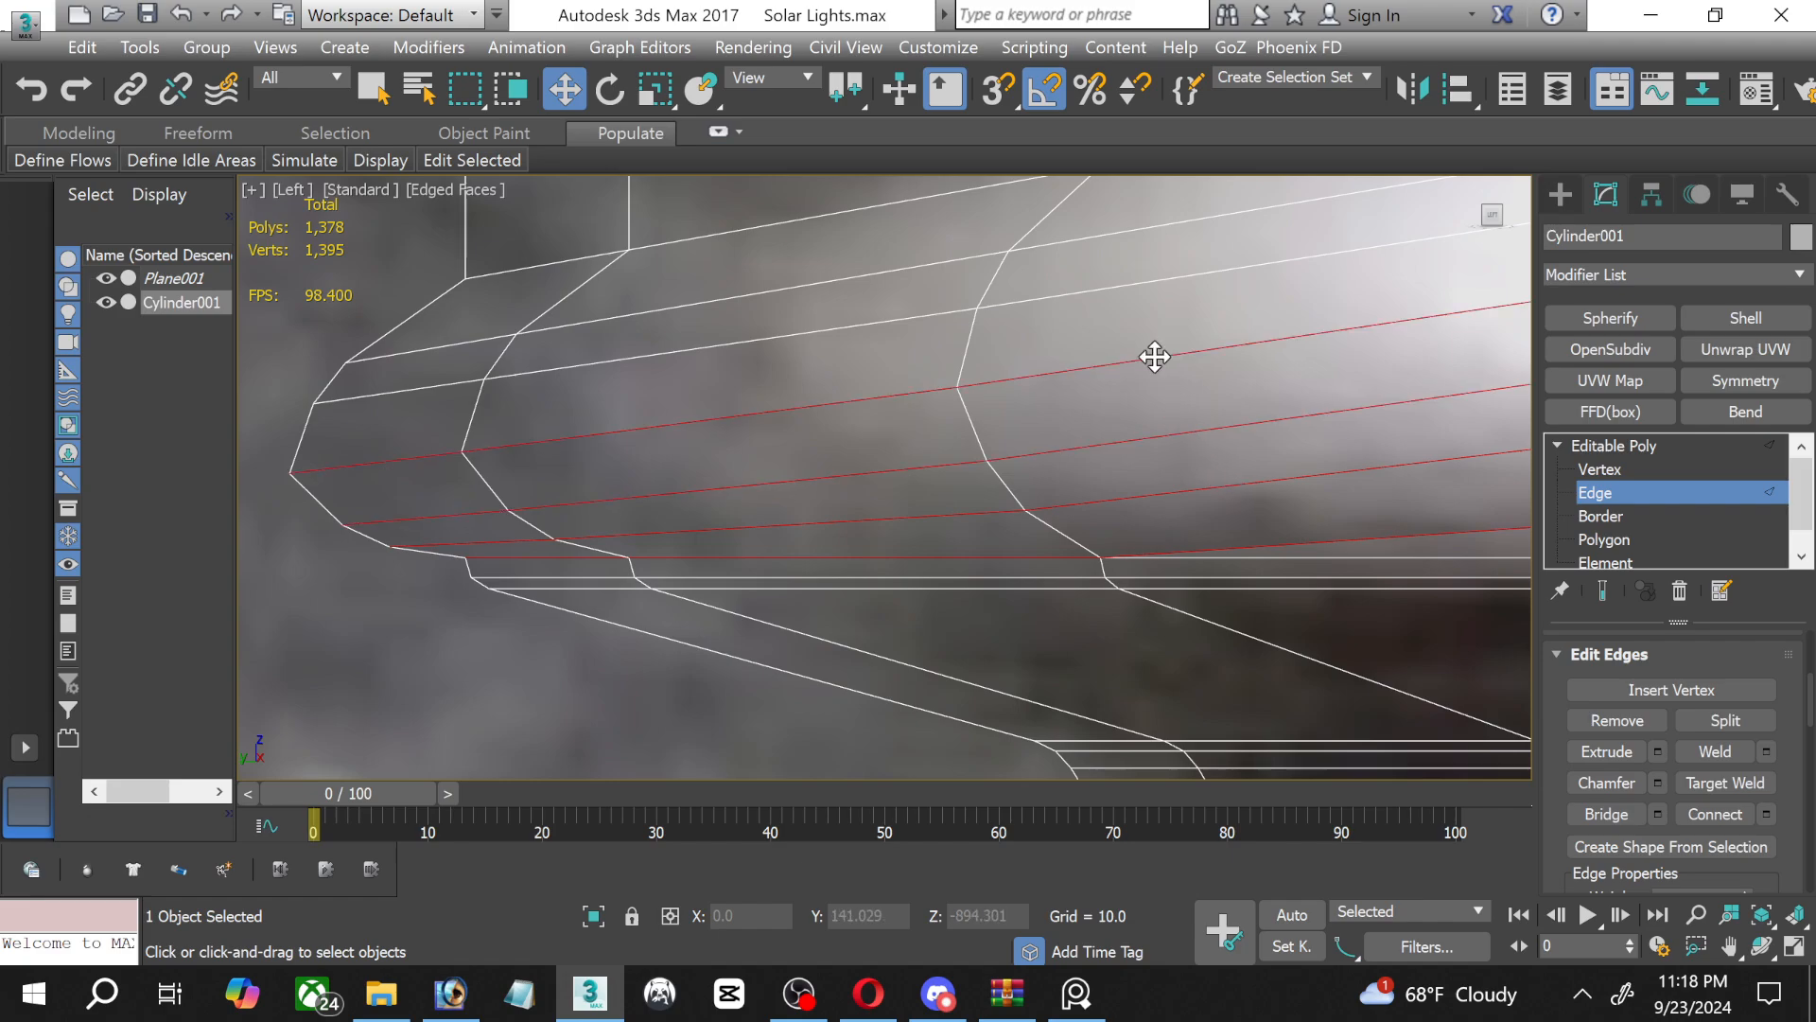
pyautogui.keyDown('ctrl'); pyautogui.doubleClick(1139, 286); pyautogui.keyUp('ctrl')
pyautogui.moveTo(1139, 286); pyautogui.dragTo(1012, 567, button='middle')
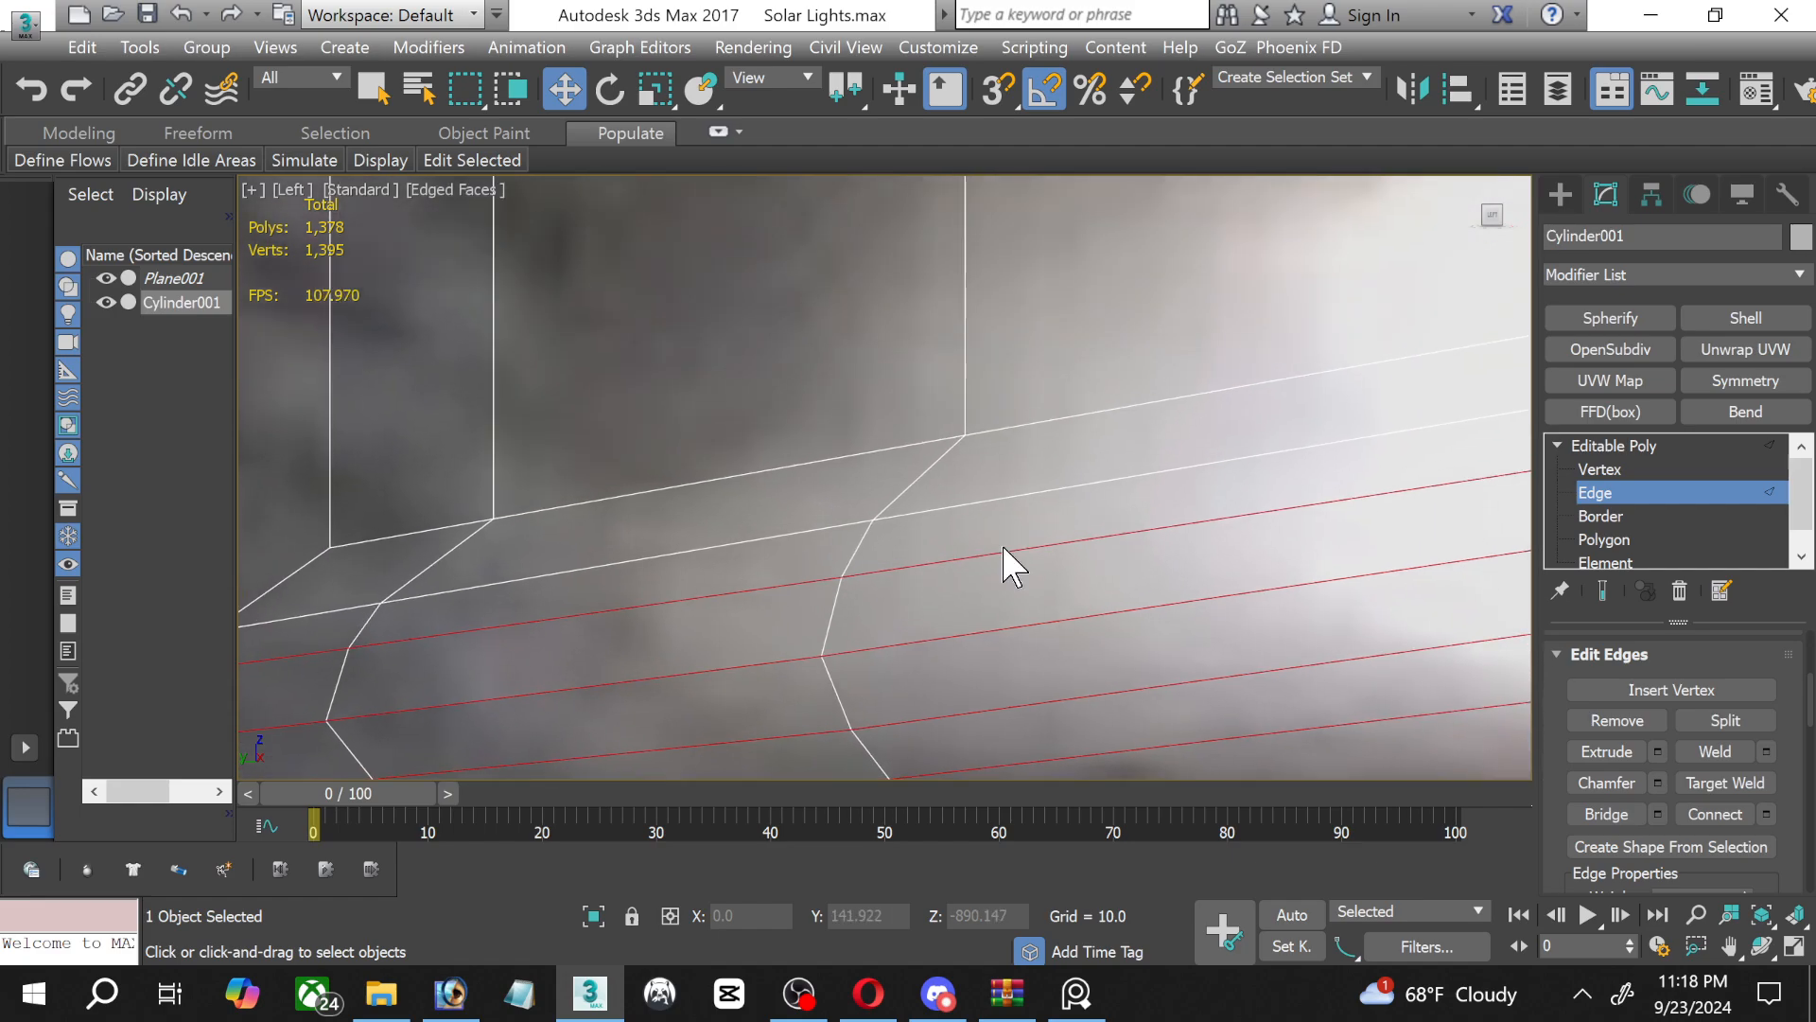
pyautogui.keyDown('ctrl'); pyautogui.doubleClick(1013, 495); pyautogui.keyUp('ctrl')
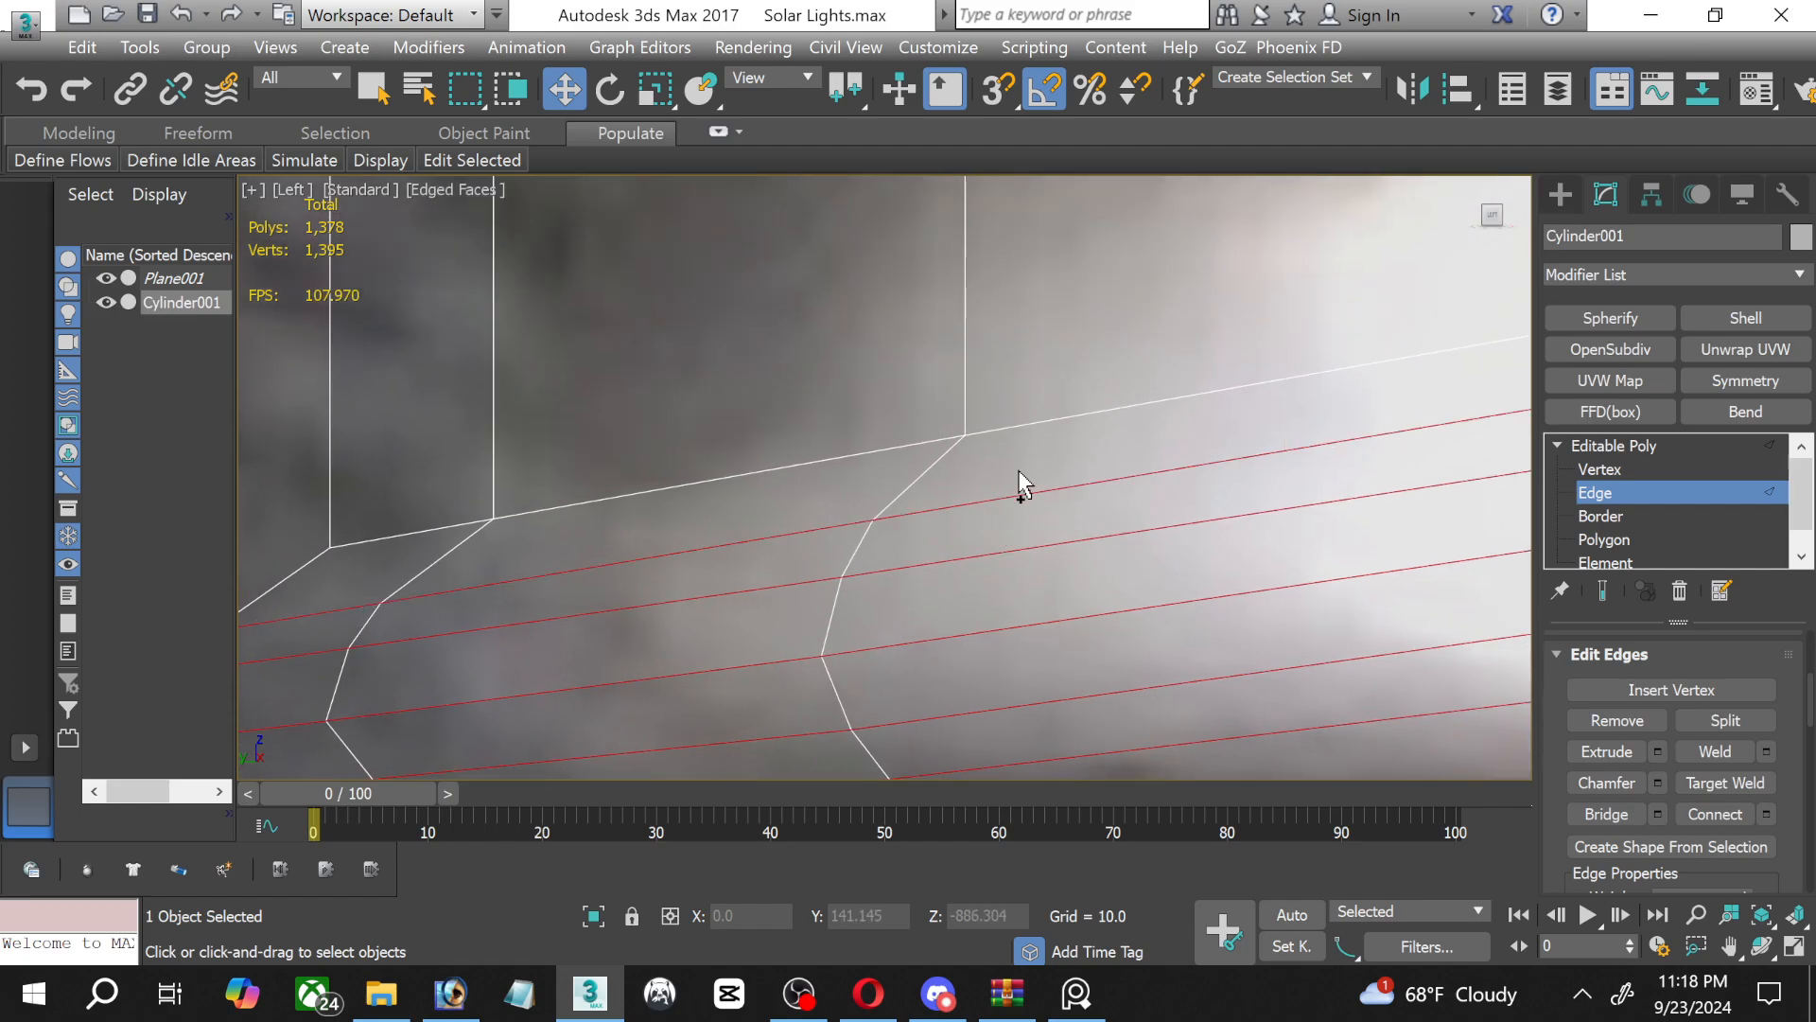
pyautogui.keyDown('ctrl'); pyautogui.doubleClick(1021, 430); pyautogui.keyUp('ctrl')
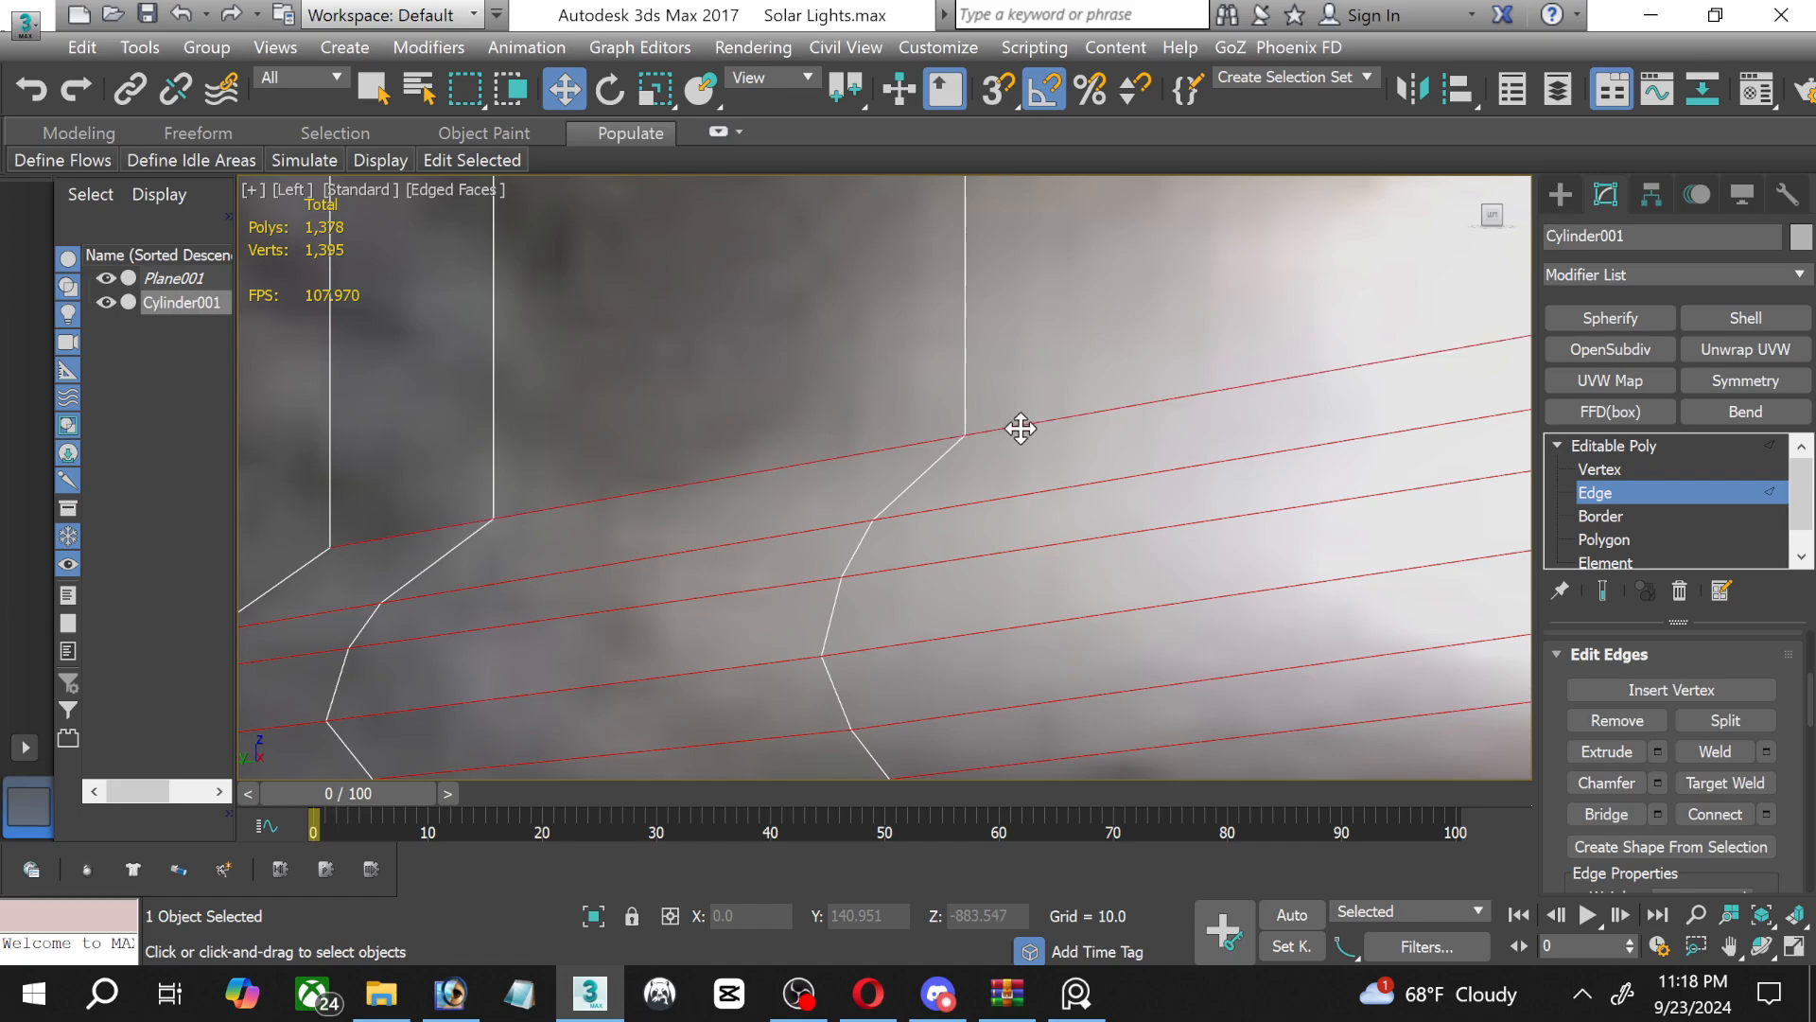
# Extend the selection to all the slanted edge loops of the three upper threads.
pyautogui.scroll(-3, 1050, 354)
pyautogui.moveTo(1054, 342); pyautogui.dragTo(920, 743, button='middle')
pyautogui.moveTo(967, 588); pyautogui.dragTo(808, 743, button='middle')
pyautogui.keyDown('ctrl'); pyautogui.moveTo(865, 388); pyautogui.dragTo(862, 333); pyautogui.keyUp('ctrl')
pyautogui.scroll(-2, 866, 328)
pyautogui.moveTo(867, 327); pyautogui.dragTo(864, 804, button='middle')
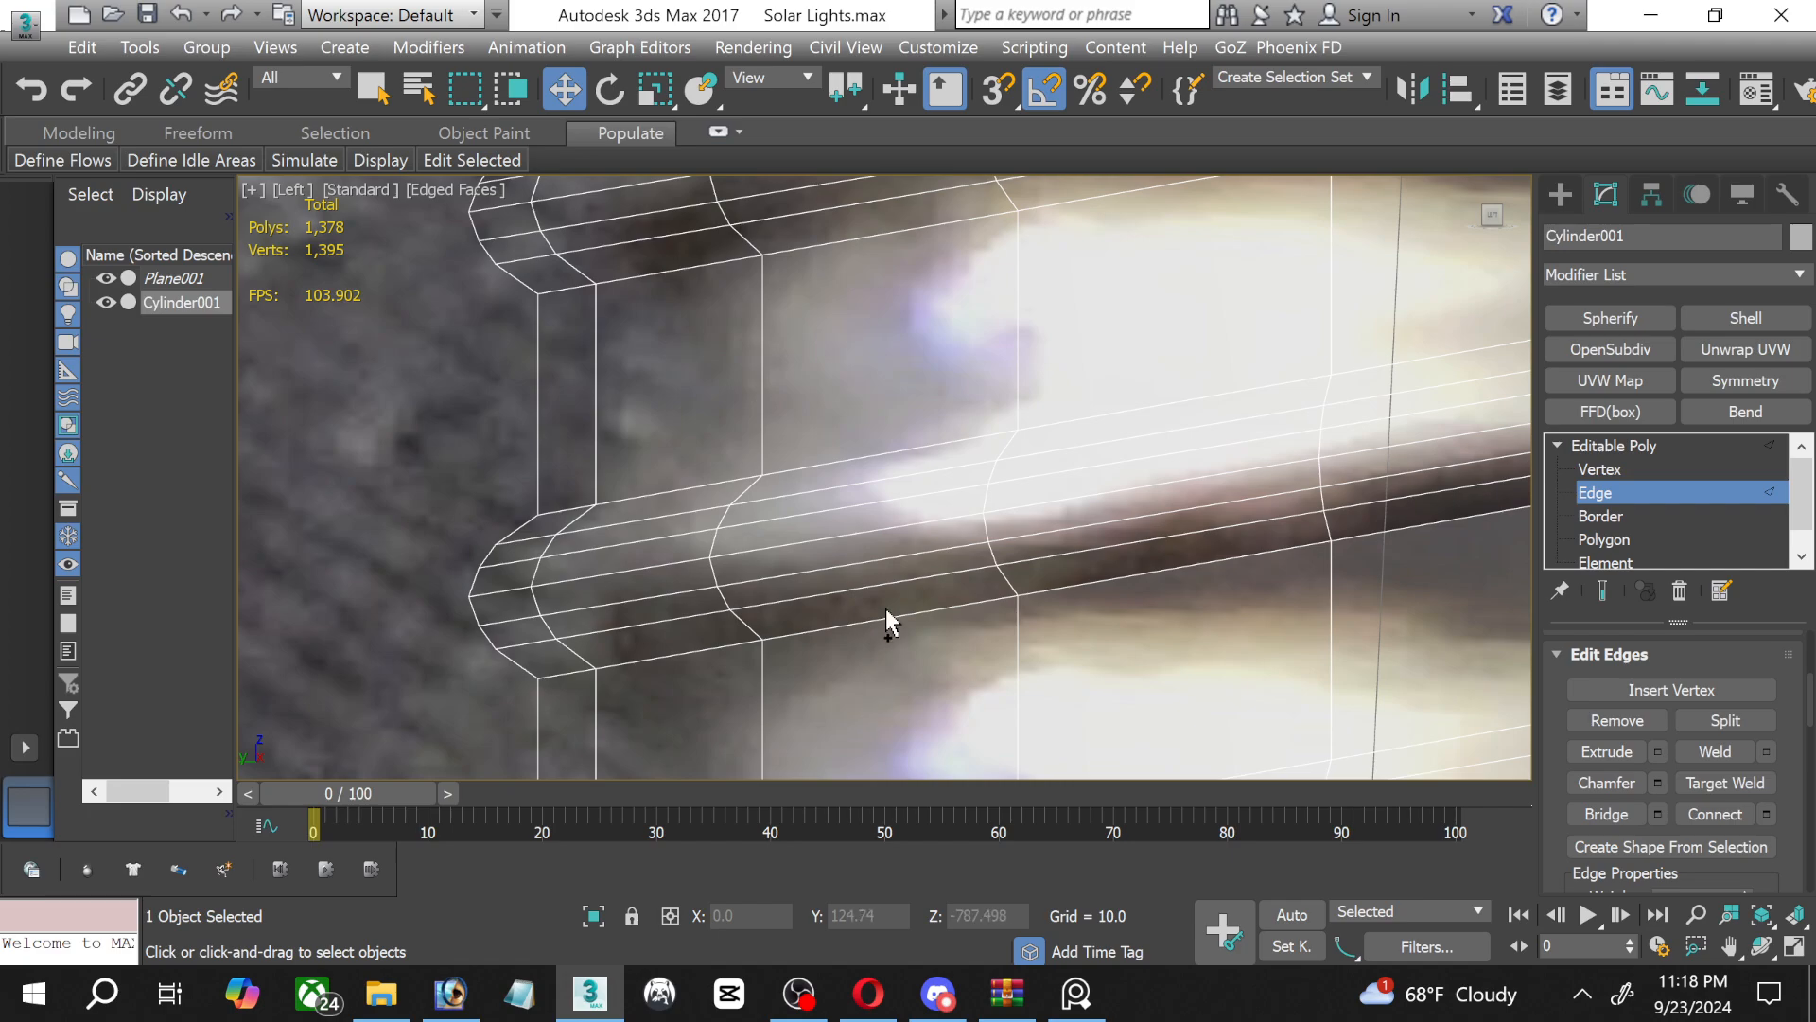
pyautogui.keyDown('ctrl'); pyautogui.moveTo(889, 623); pyautogui.dragTo(855, 438); pyautogui.keyUp('ctrl')
pyautogui.moveTo(875, 331); pyautogui.dragTo(901, 688, button='middle')
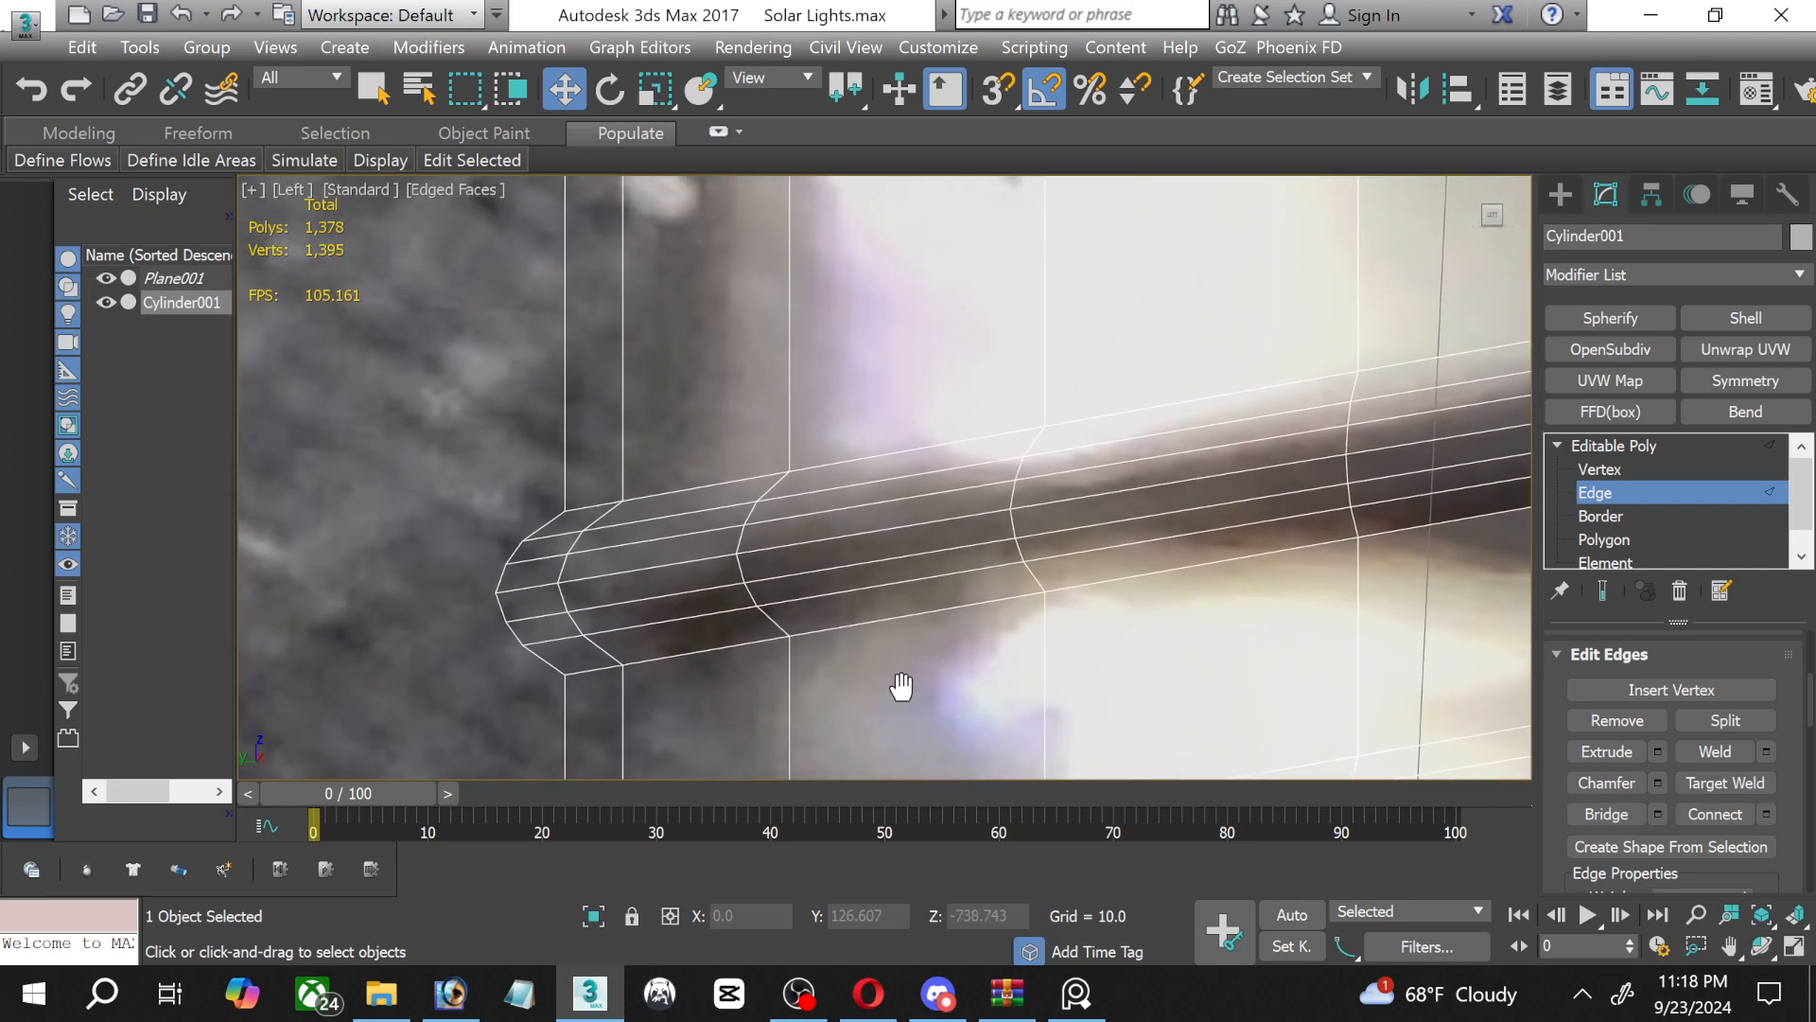
pyautogui.keyDown('ctrl'); pyautogui.moveTo(897, 679); pyautogui.dragTo(856, 556); pyautogui.keyUp('ctrl')
pyautogui.keyDown('ctrl'); pyautogui.moveTo(848, 453); pyautogui.dragTo(847, 452); pyautogui.keyUp('ctrl')
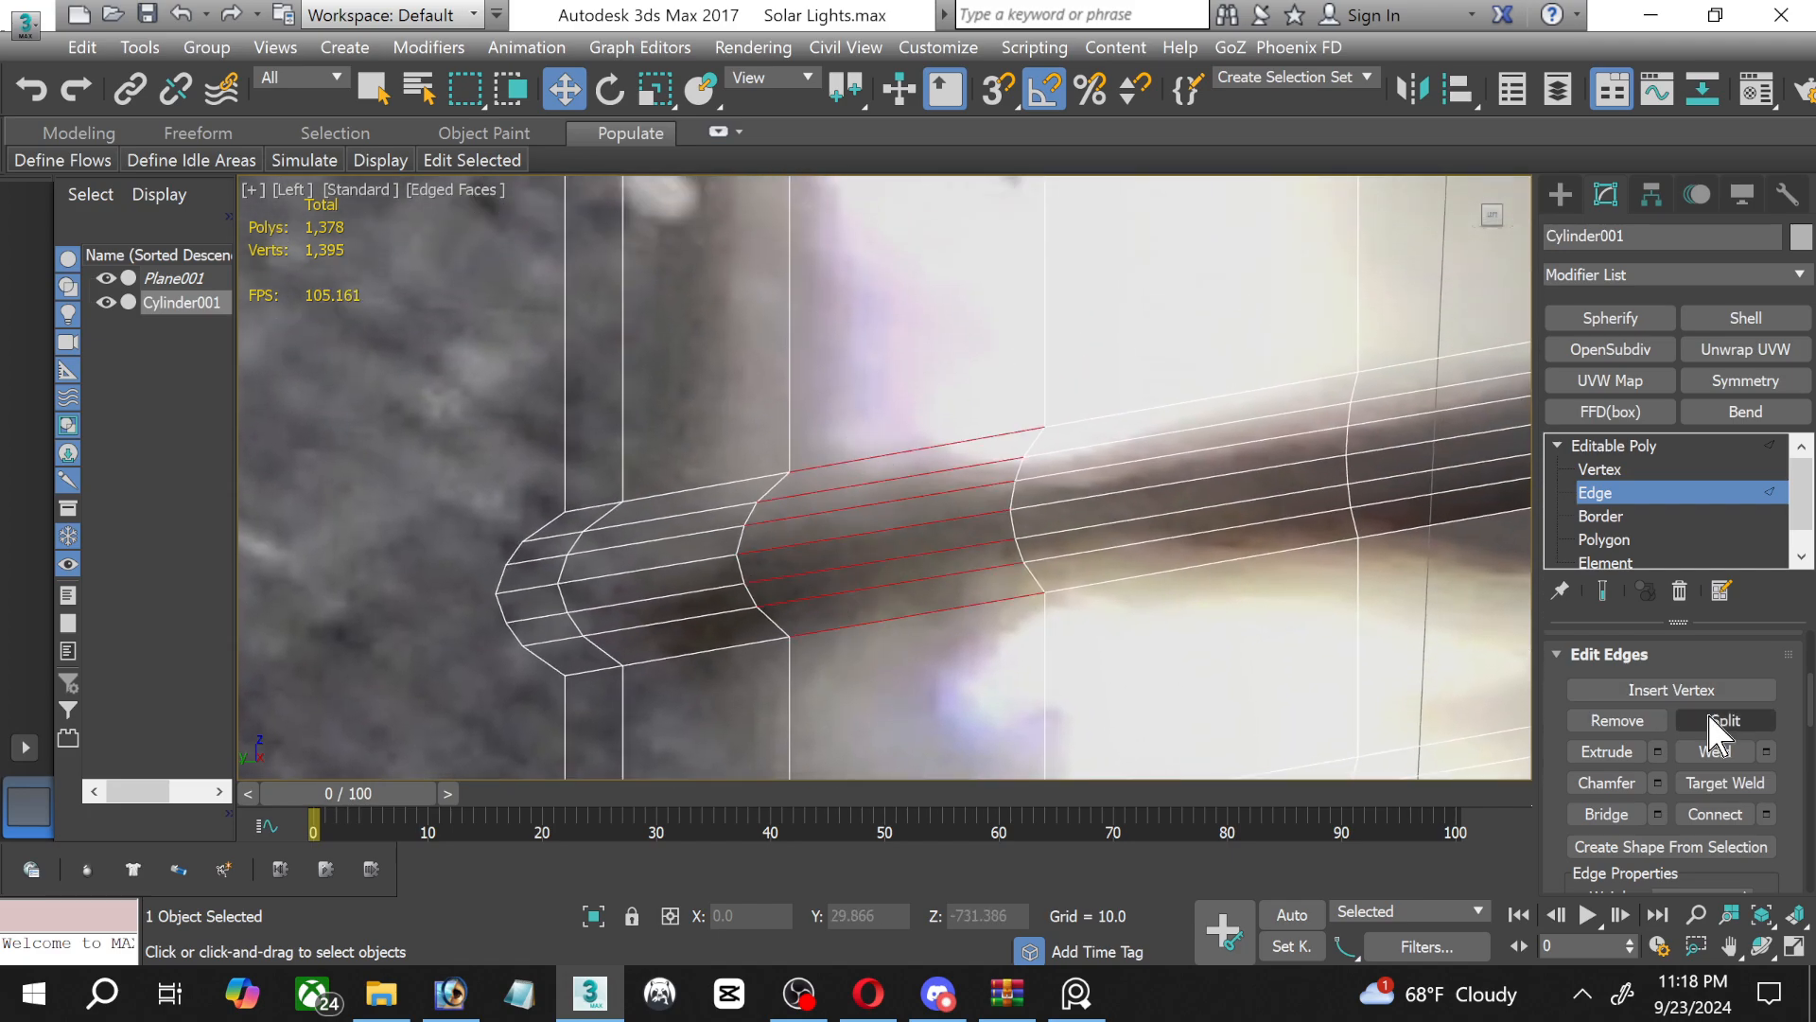
pyautogui.scroll(4, 1748, 727)
pyautogui.scroll(1, 1748, 726)
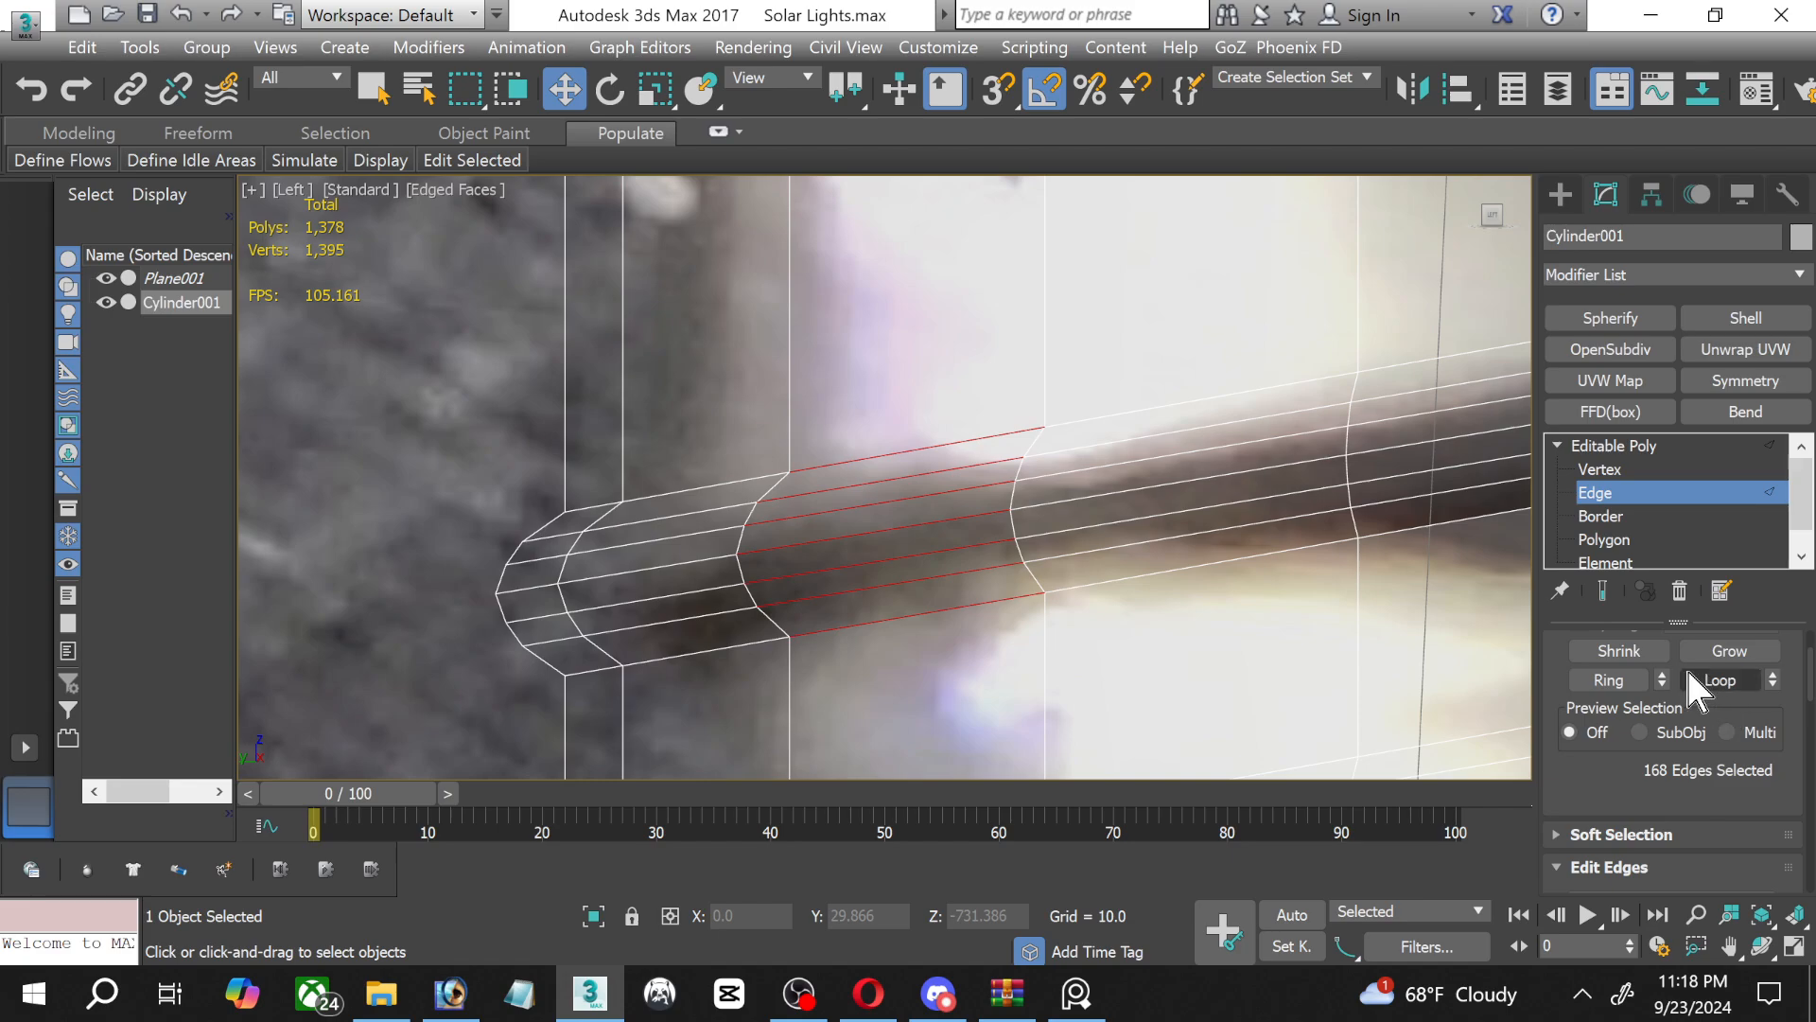
pyautogui.scroll(-5, 1343, 653)
pyautogui.moveTo(1325, 656); pyautogui.dragTo(795, 447, button='middle')
# Try to move the selected thread edges upward with the Edge constraint active, and undo the move.
pyautogui.click(860, 580)
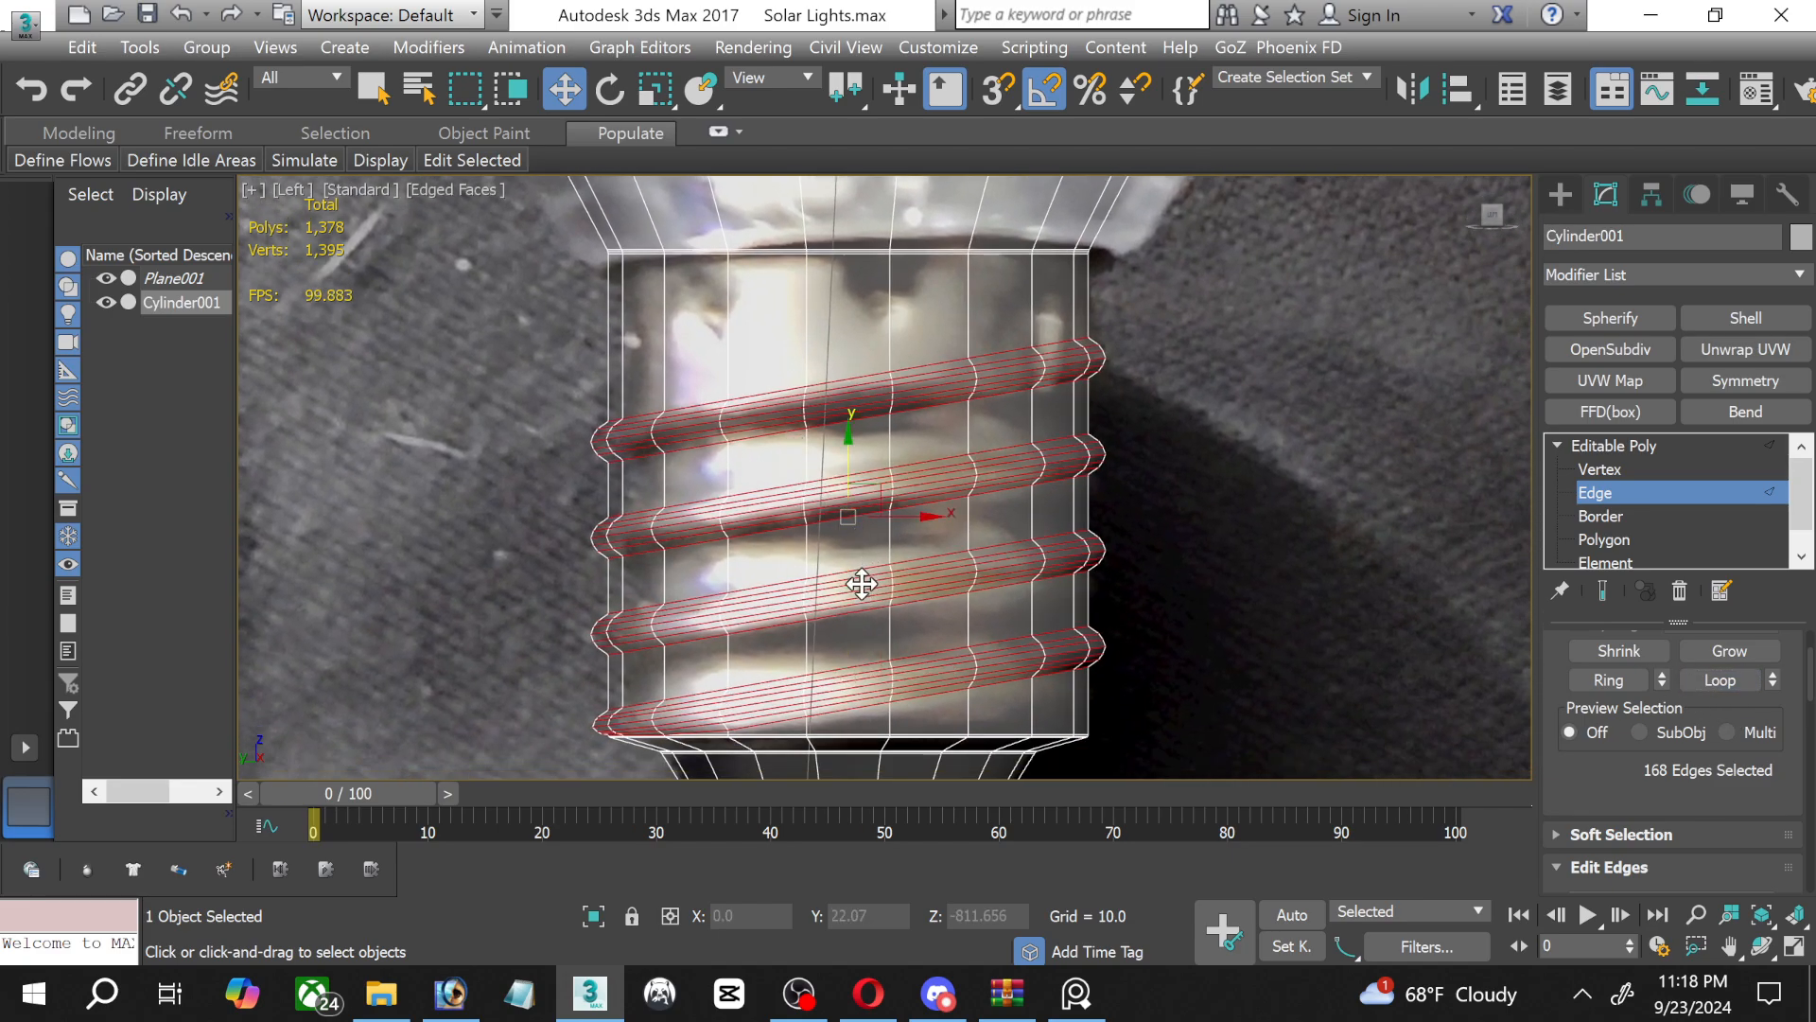
pyautogui.click(845, 464)
pyautogui.click(846, 424)
pyautogui.click(850, 367)
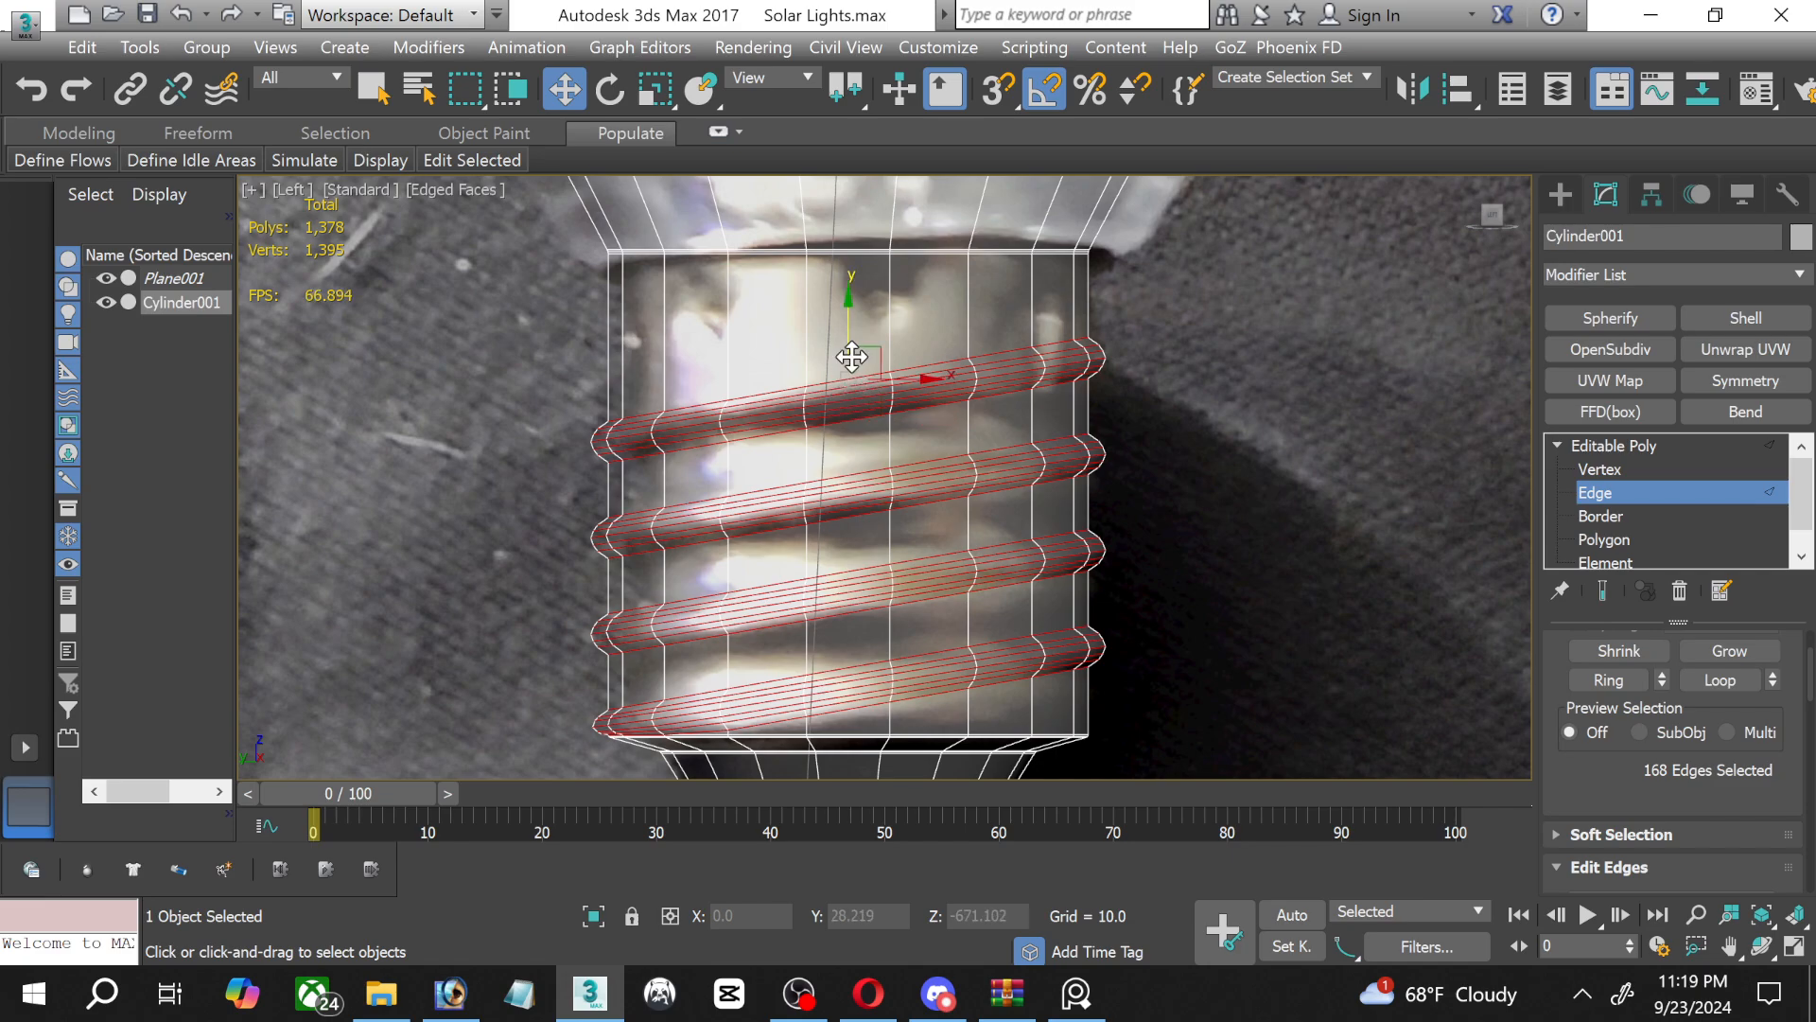
pyautogui.moveTo(851, 313); pyautogui.dragTo(844, 284)
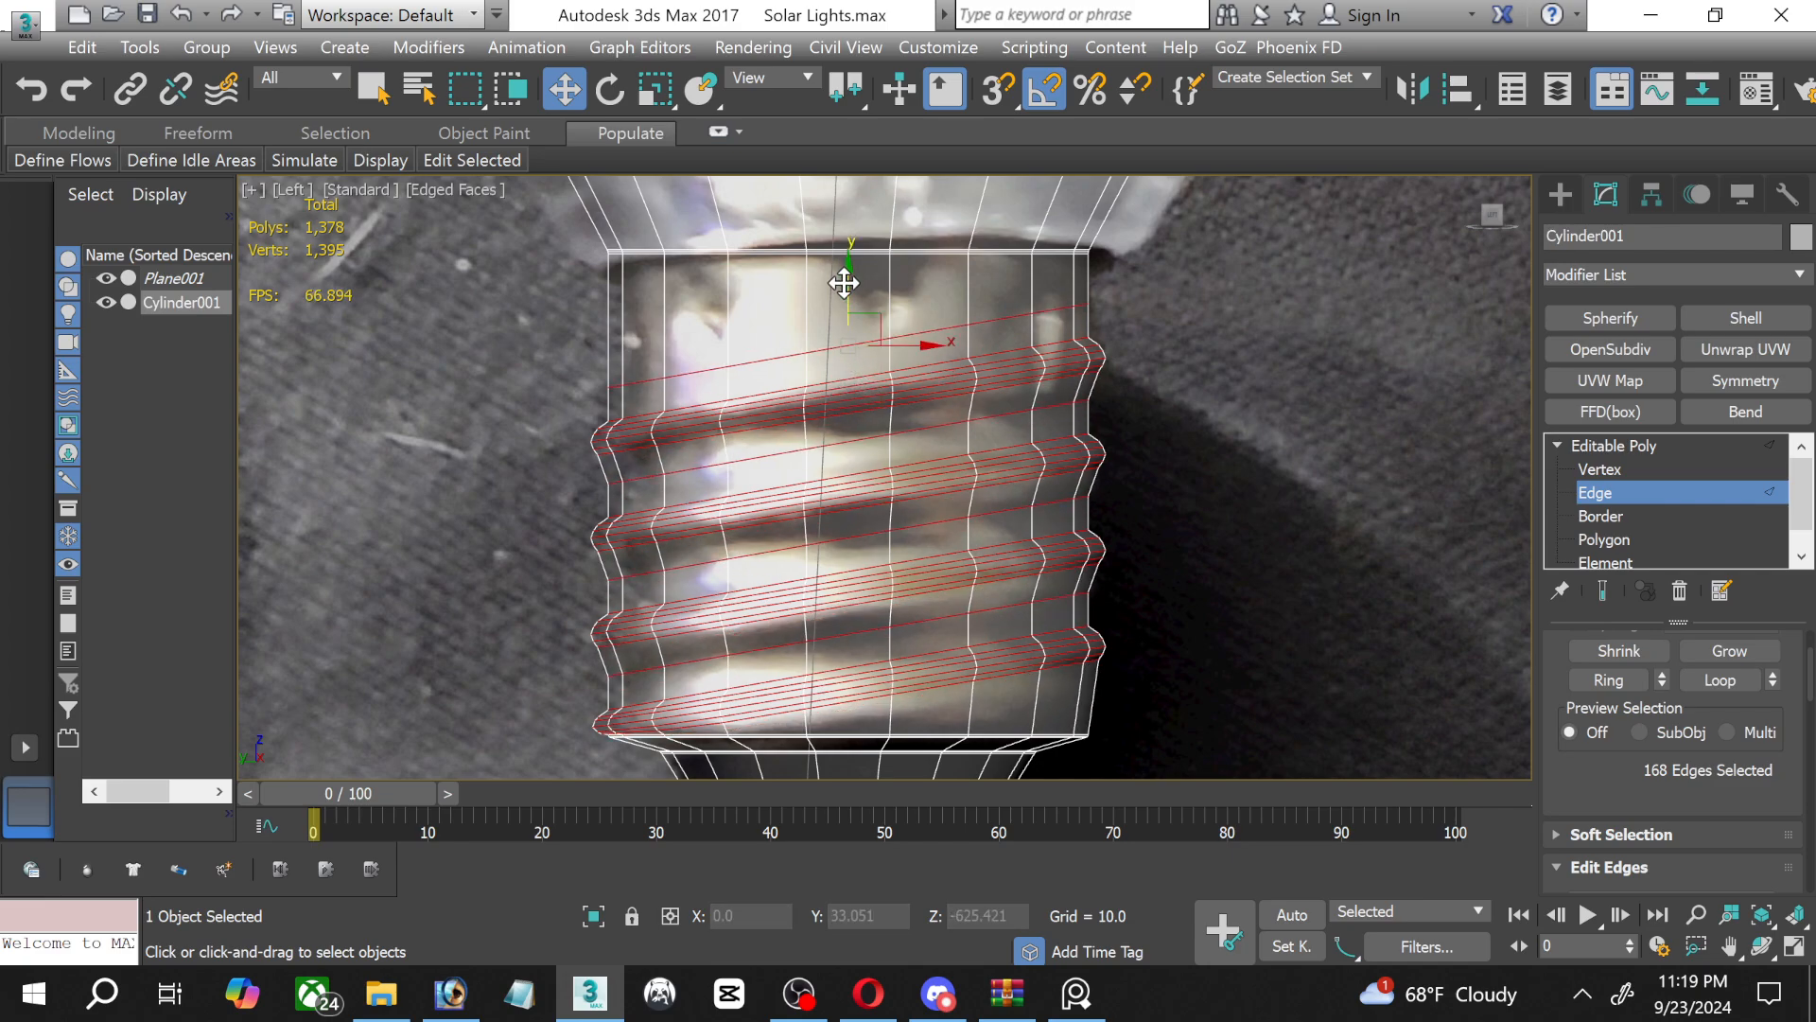
pyautogui.hotkey('ctrl', 'z')
# Set the geometry constraint to None and move all selected thread edges slightly up the screw base.
pyautogui.scroll(-10, 1700, 802)
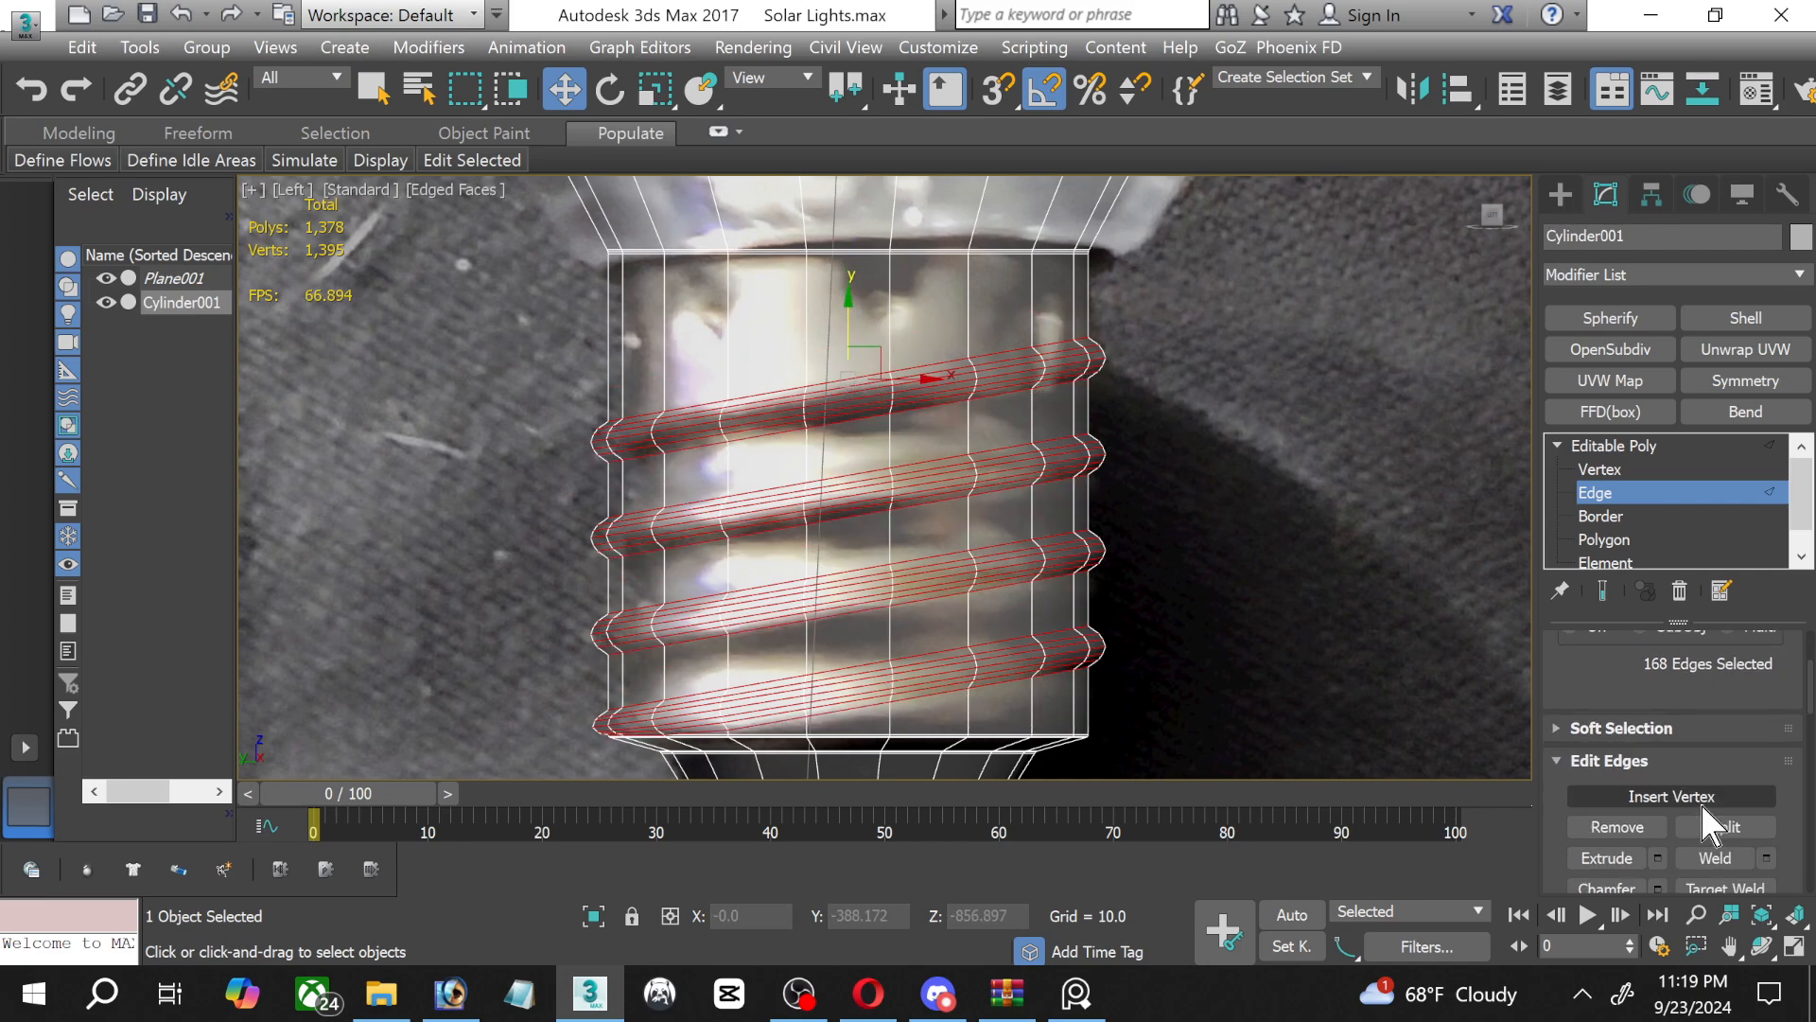
pyautogui.scroll(-4, 1694, 794)
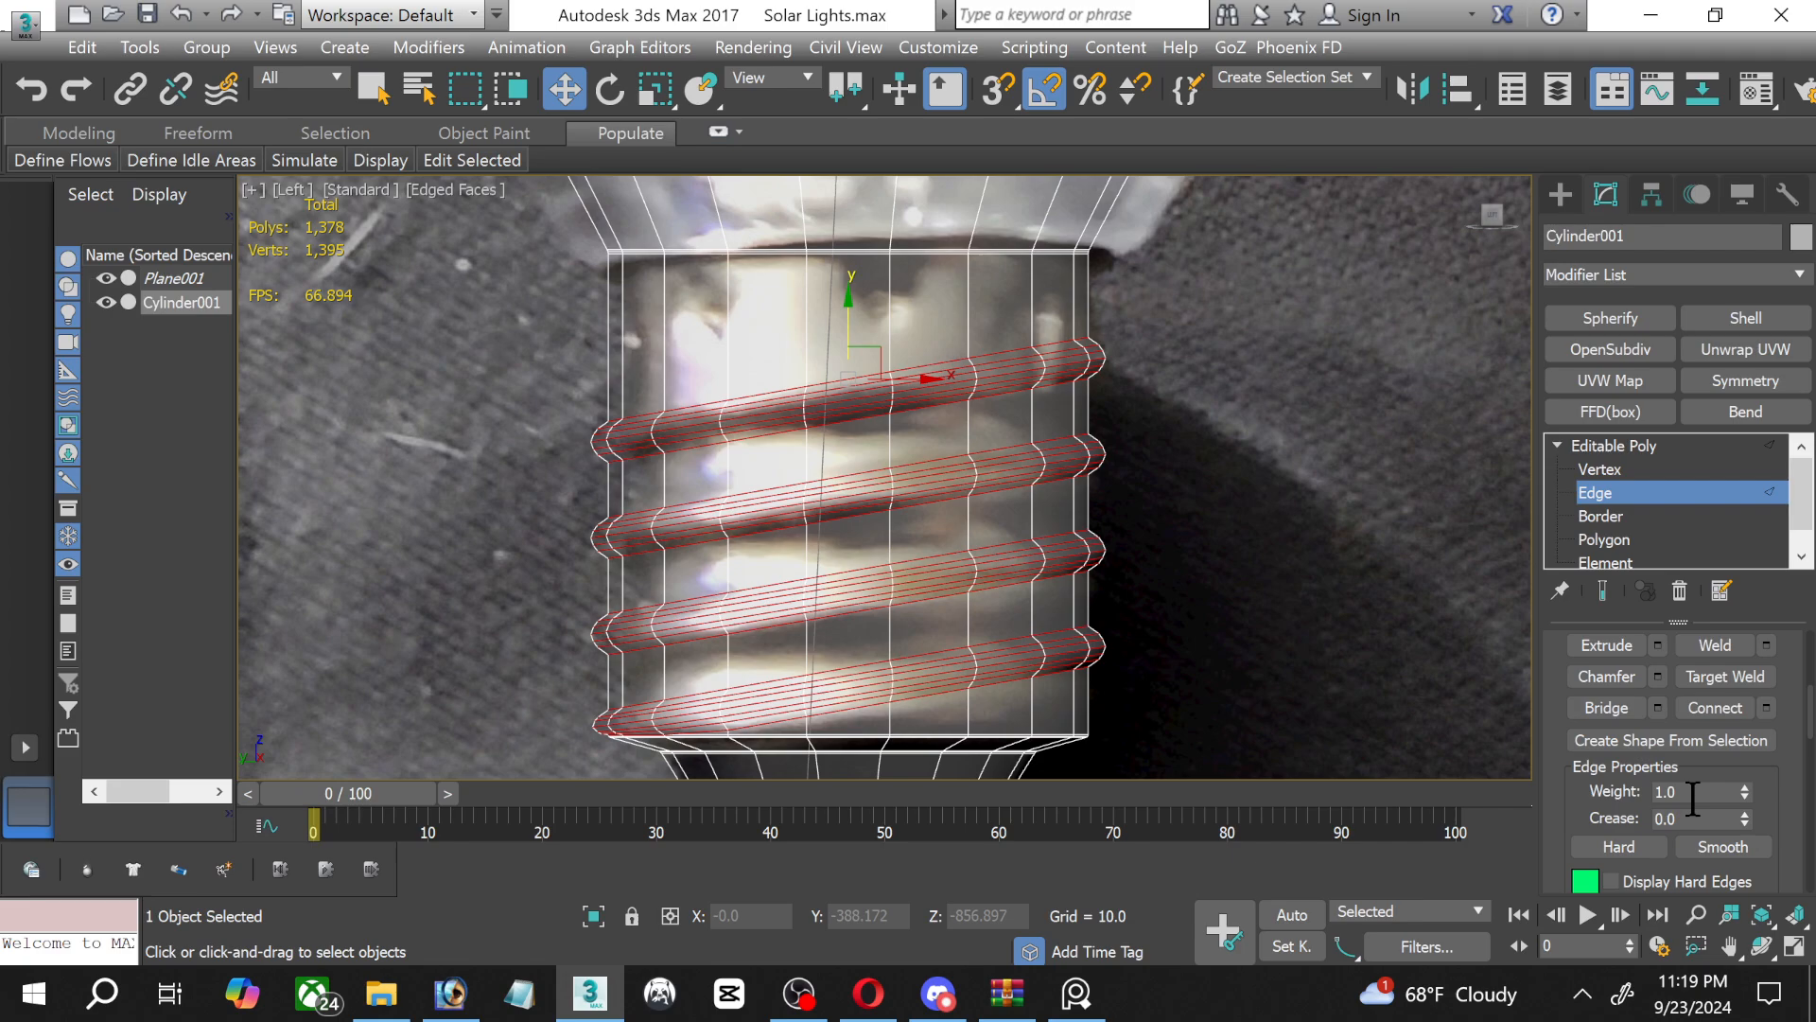
pyautogui.scroll(-5, 1774, 798)
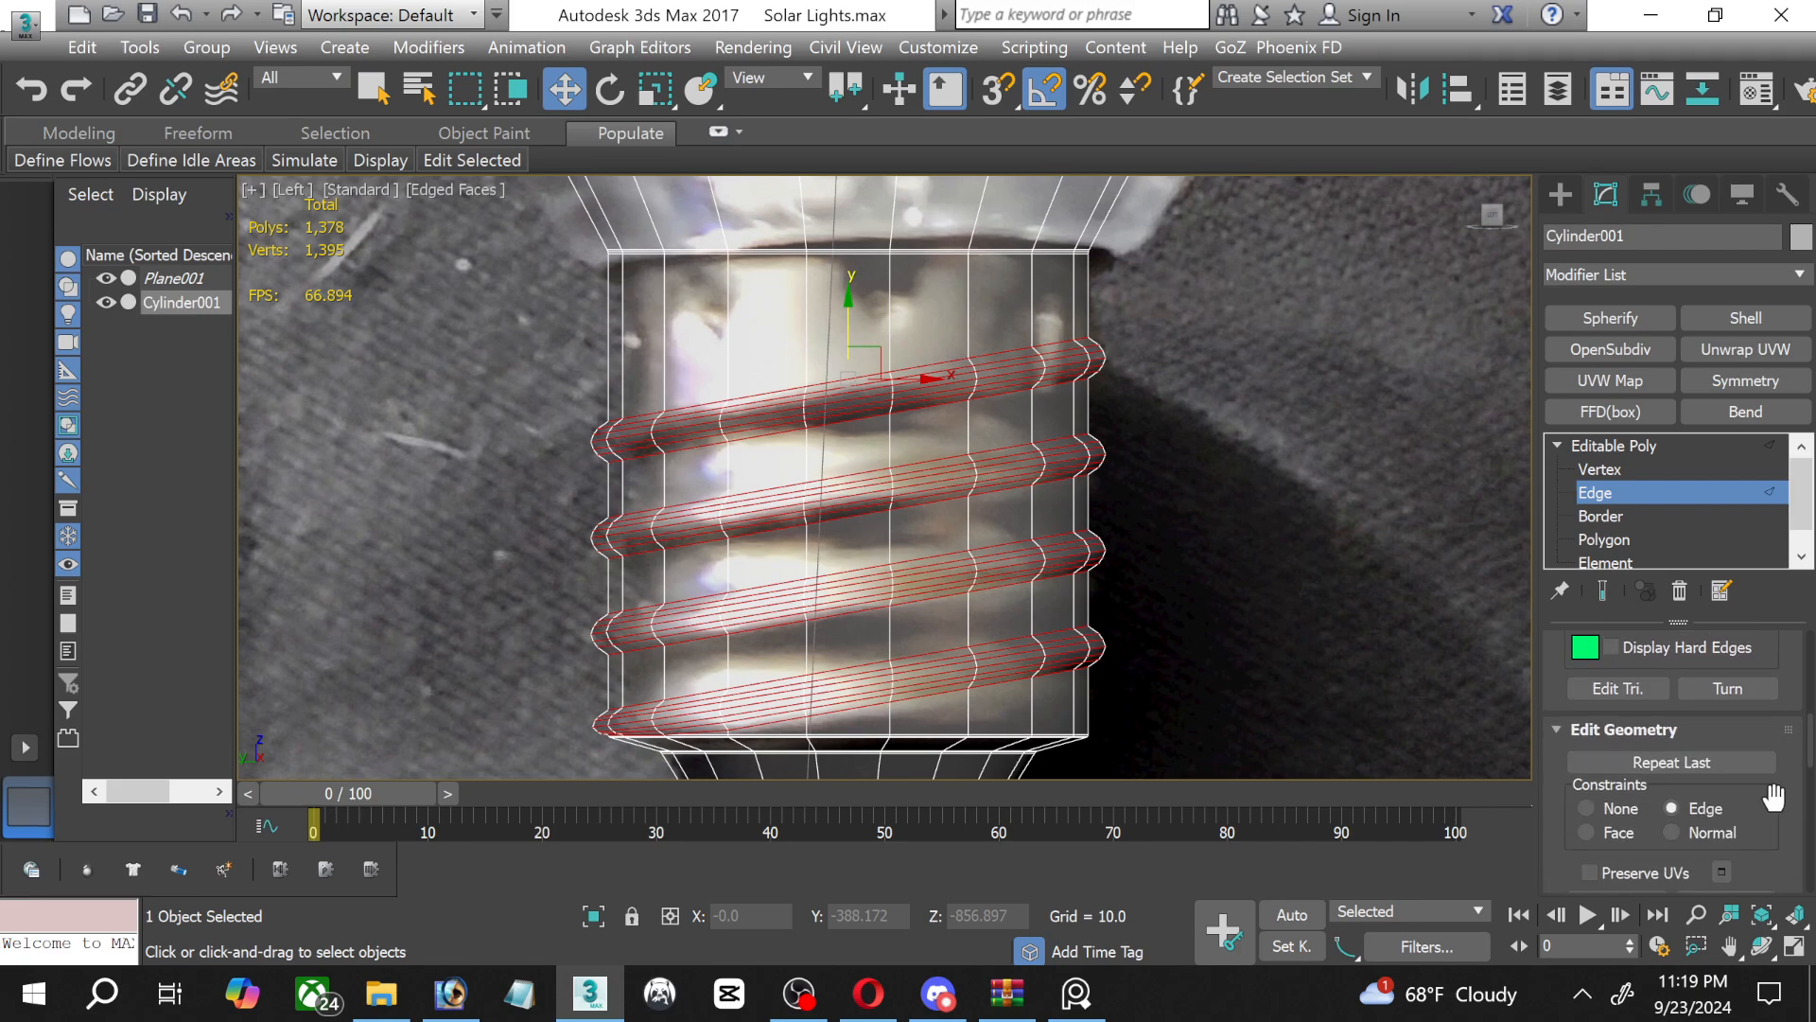
pyautogui.click(1585, 809)
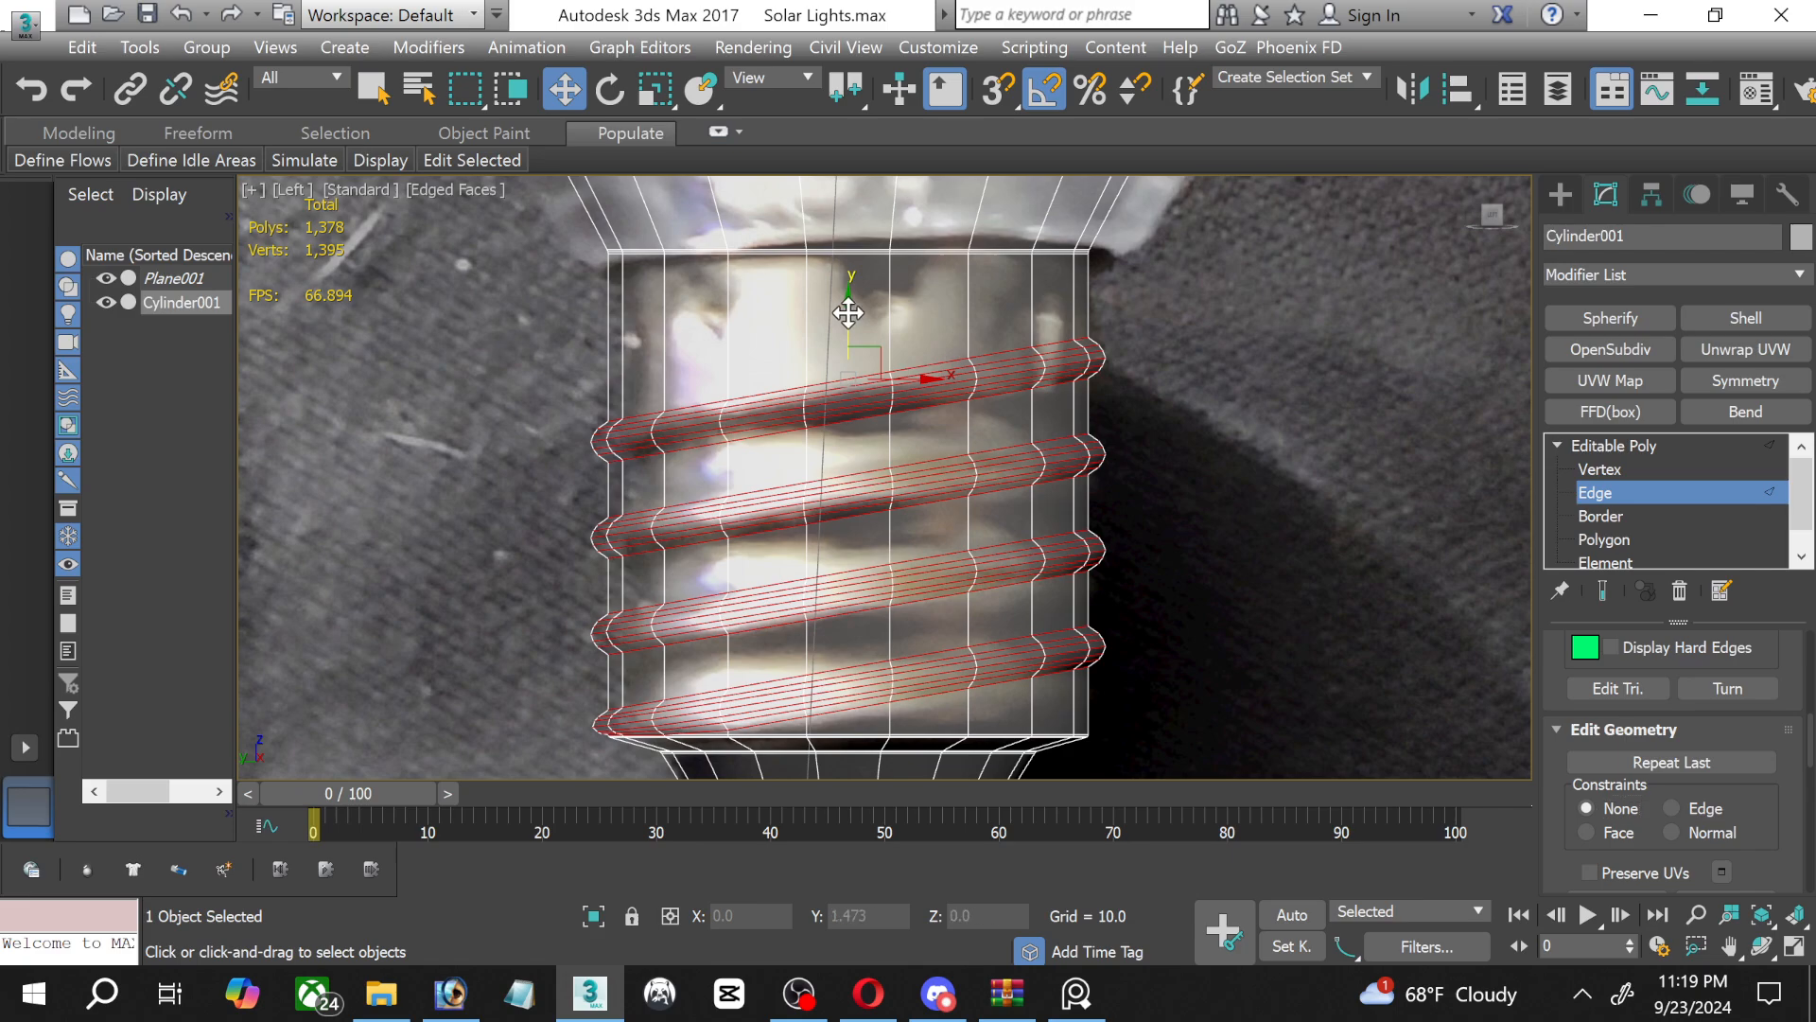
pyautogui.moveTo(851, 303); pyautogui.dragTo(848, 278)
# Scale the selected thread edges down vertically to lessen their slant, and move them back down onto the photo's threads.
pyautogui.click(656, 92)
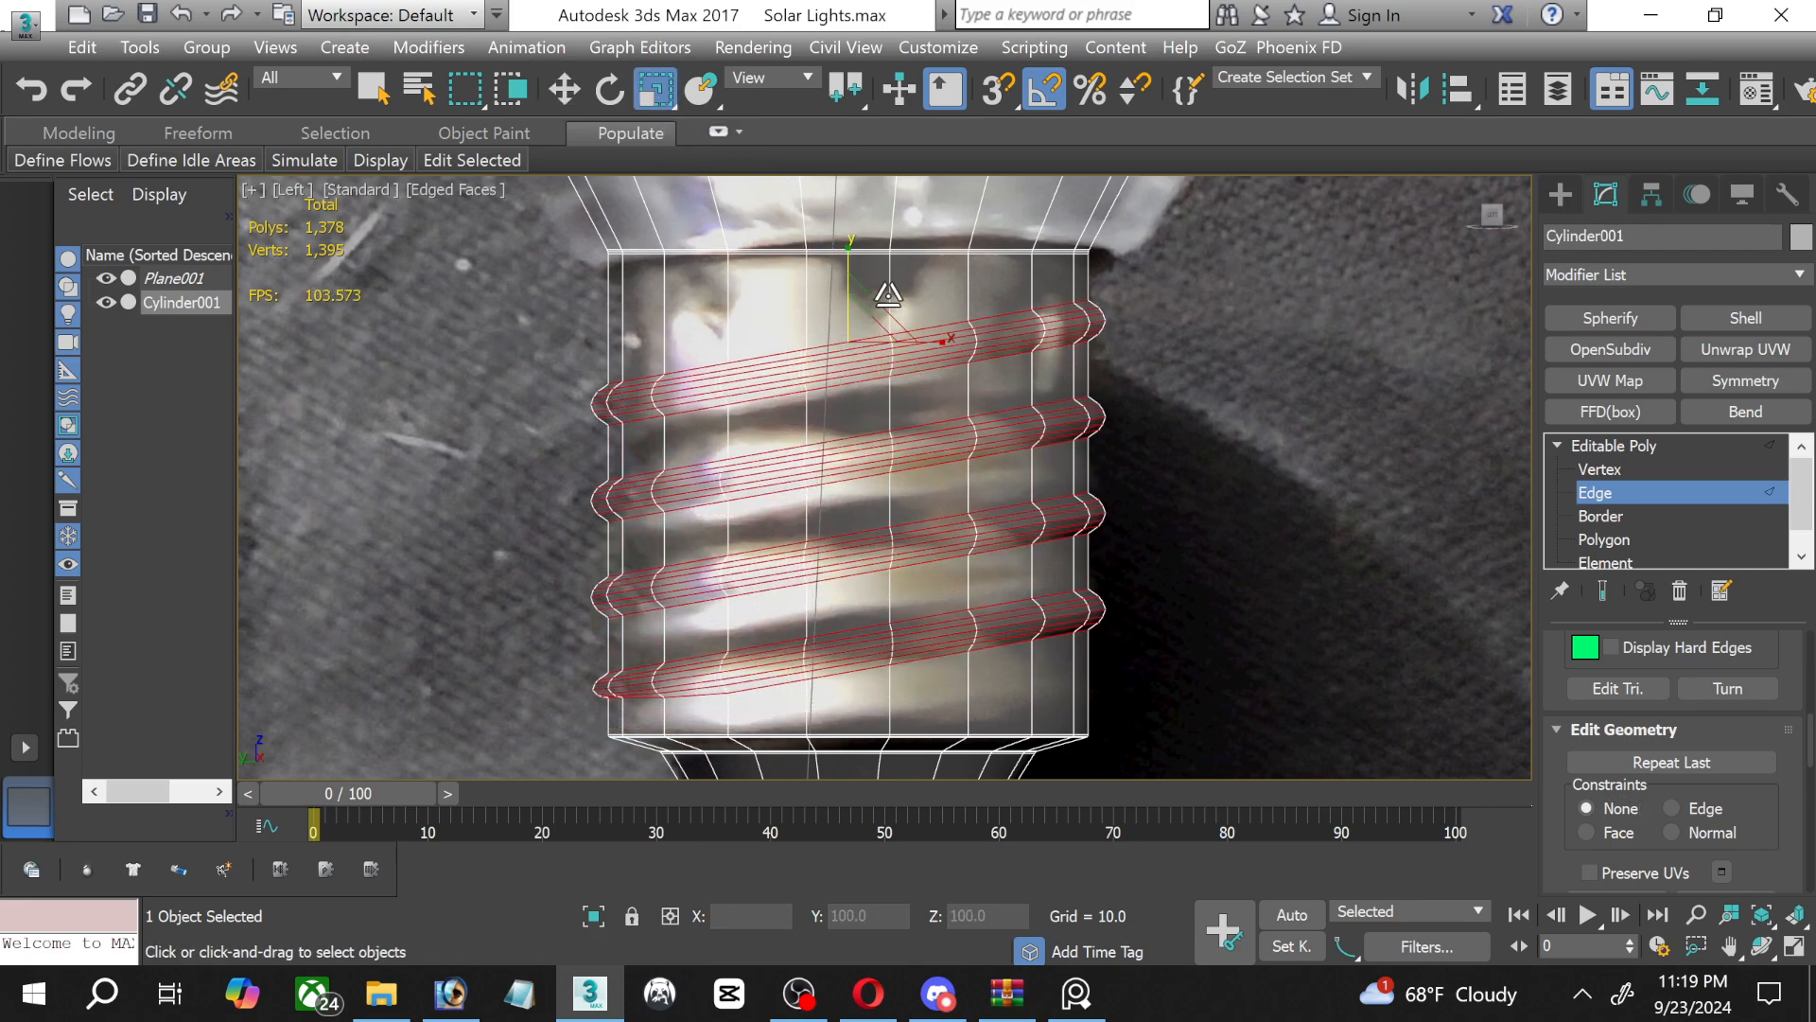
pyautogui.moveTo(850, 244)
pyautogui.mouseDown()
pyautogui.moveTo(846, 266)
pyautogui.moveTo(837, 230)
pyautogui.moveTo(849, 260)
pyautogui.mouseUp()
pyautogui.press('w')
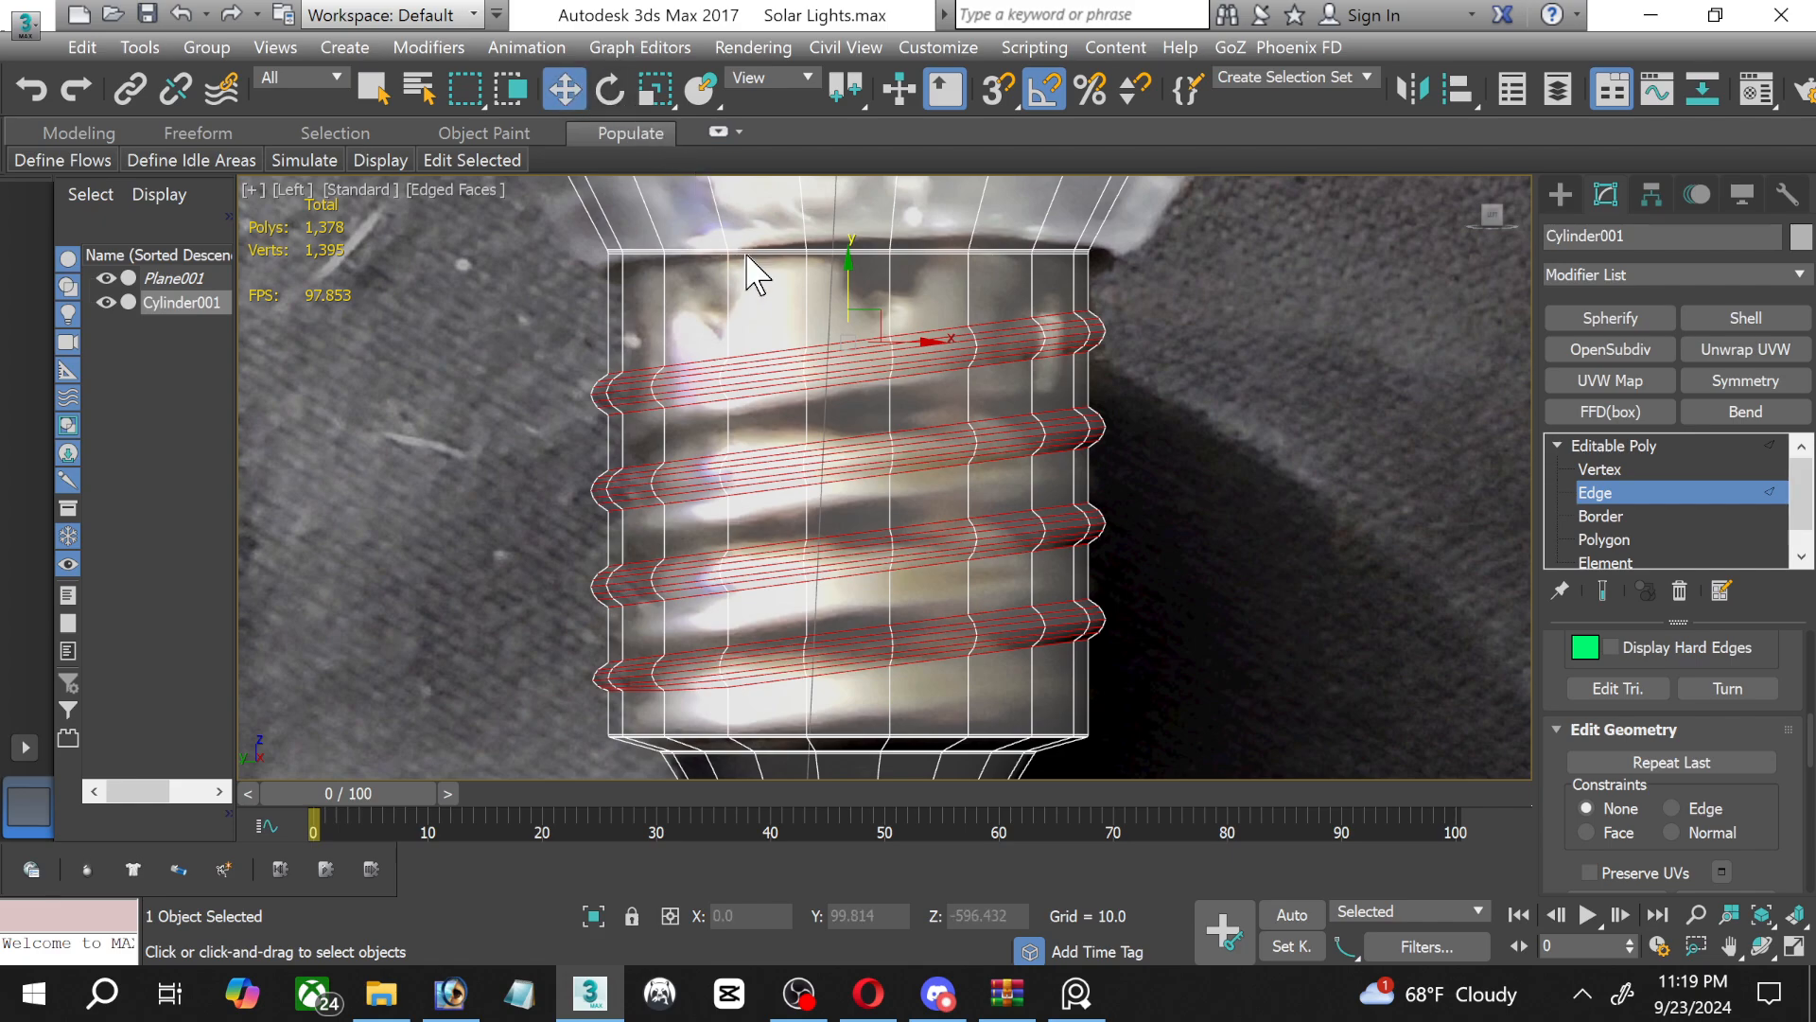
pyautogui.moveTo(847, 285); pyautogui.dragTo(867, 335)
# Select all vertices of the topmost thread and move them slightly down to match the reference photo.
pyautogui.moveTo(534, 358); pyautogui.dragTo(1069, 448)
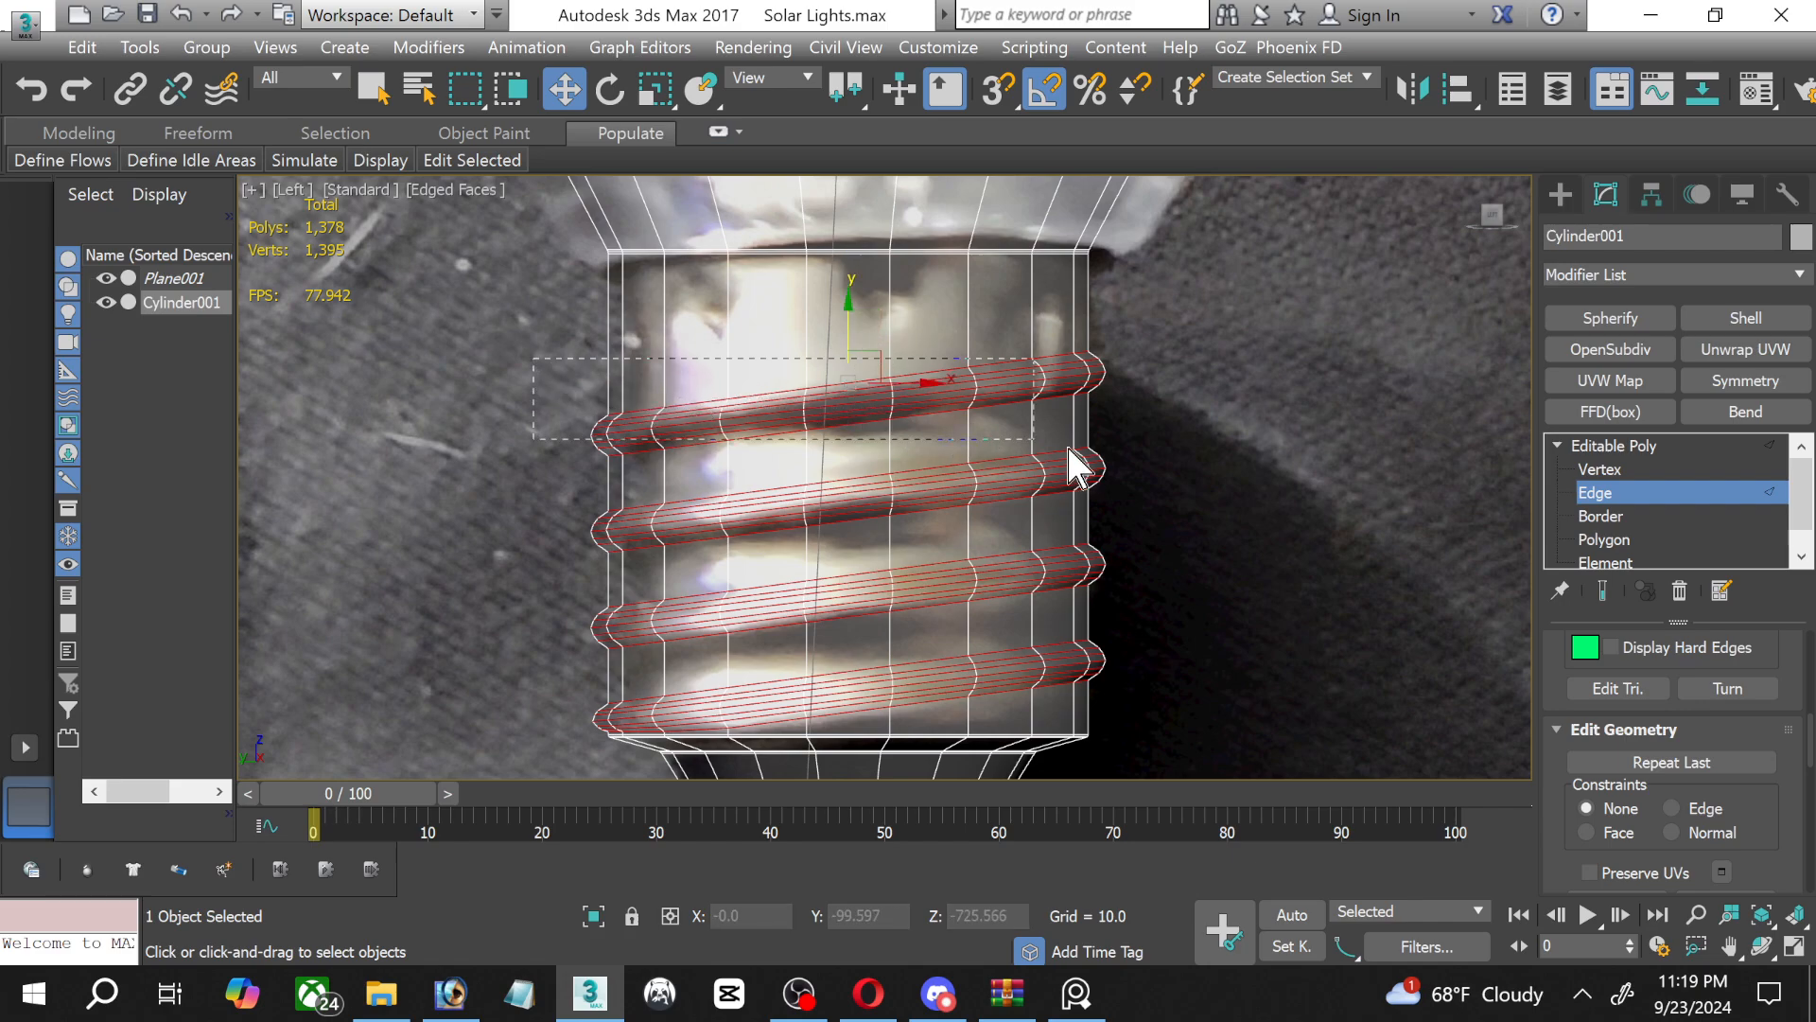
pyautogui.moveTo(1179, 449); pyautogui.dragTo(535, 388)
pyautogui.click(1599, 469)
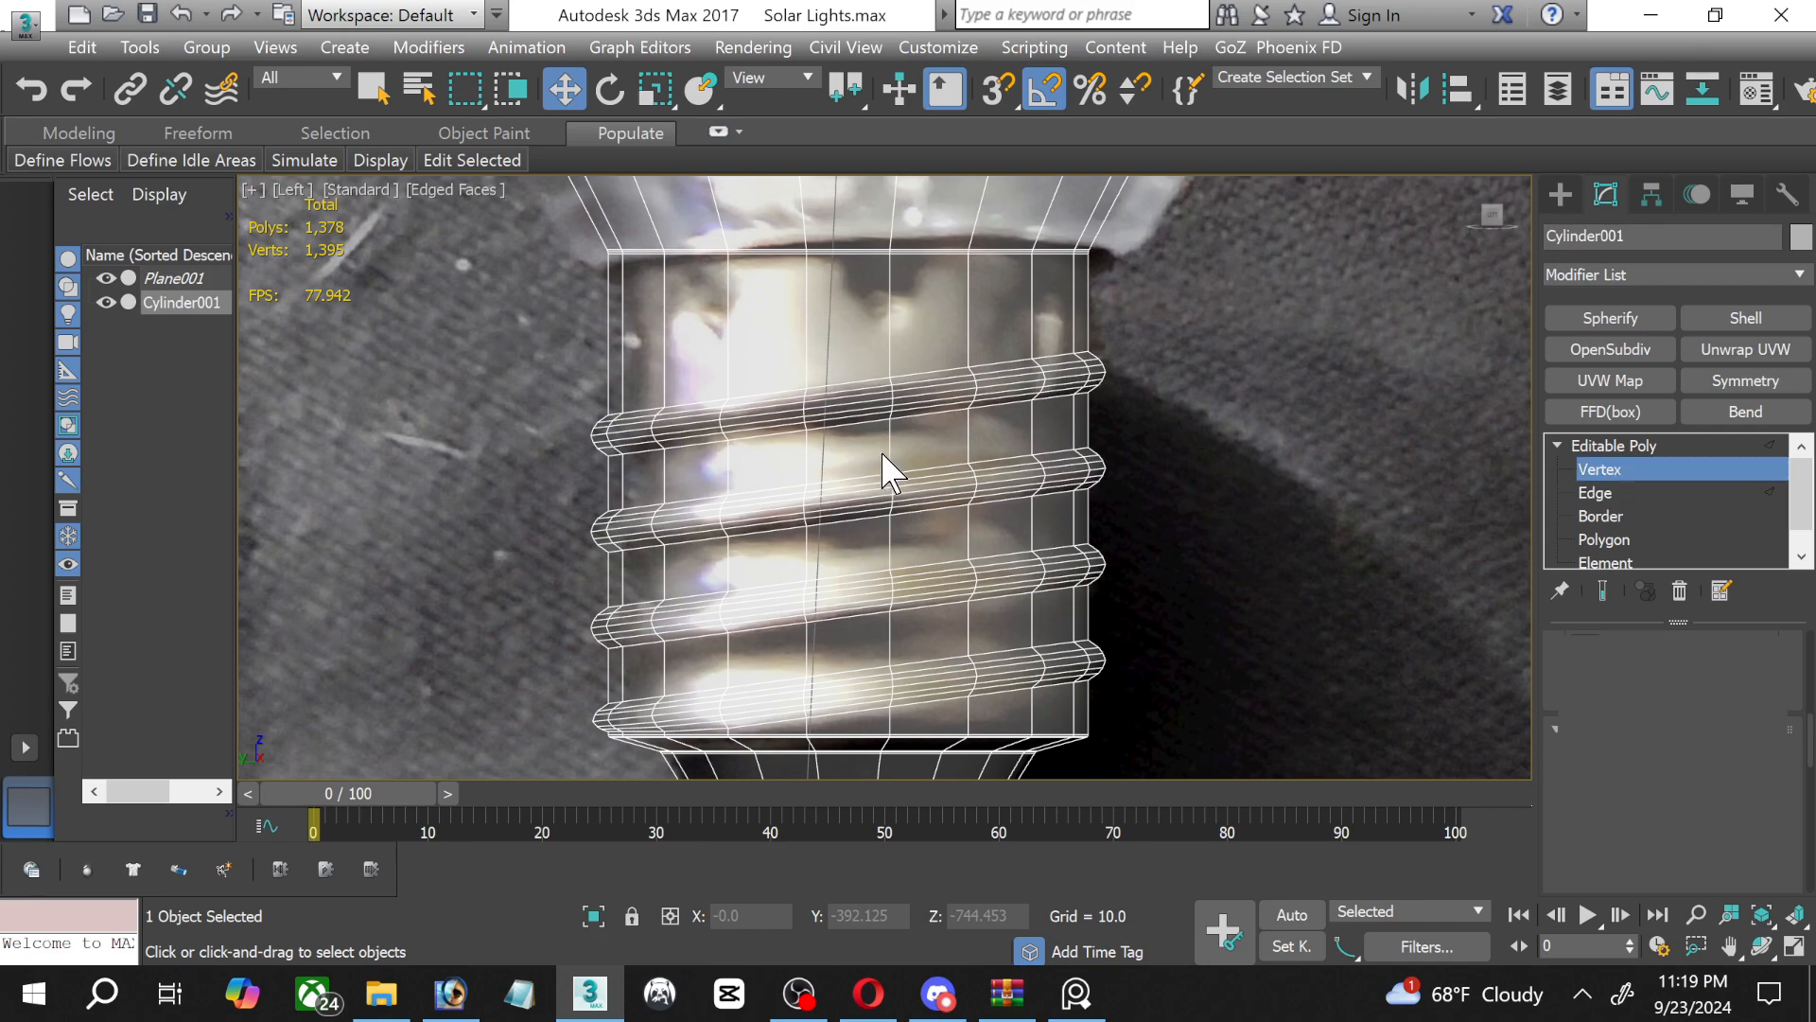
pyautogui.scroll(3, 734, 415)
pyautogui.moveTo(823, 388); pyautogui.dragTo(724, 410, button='middle')
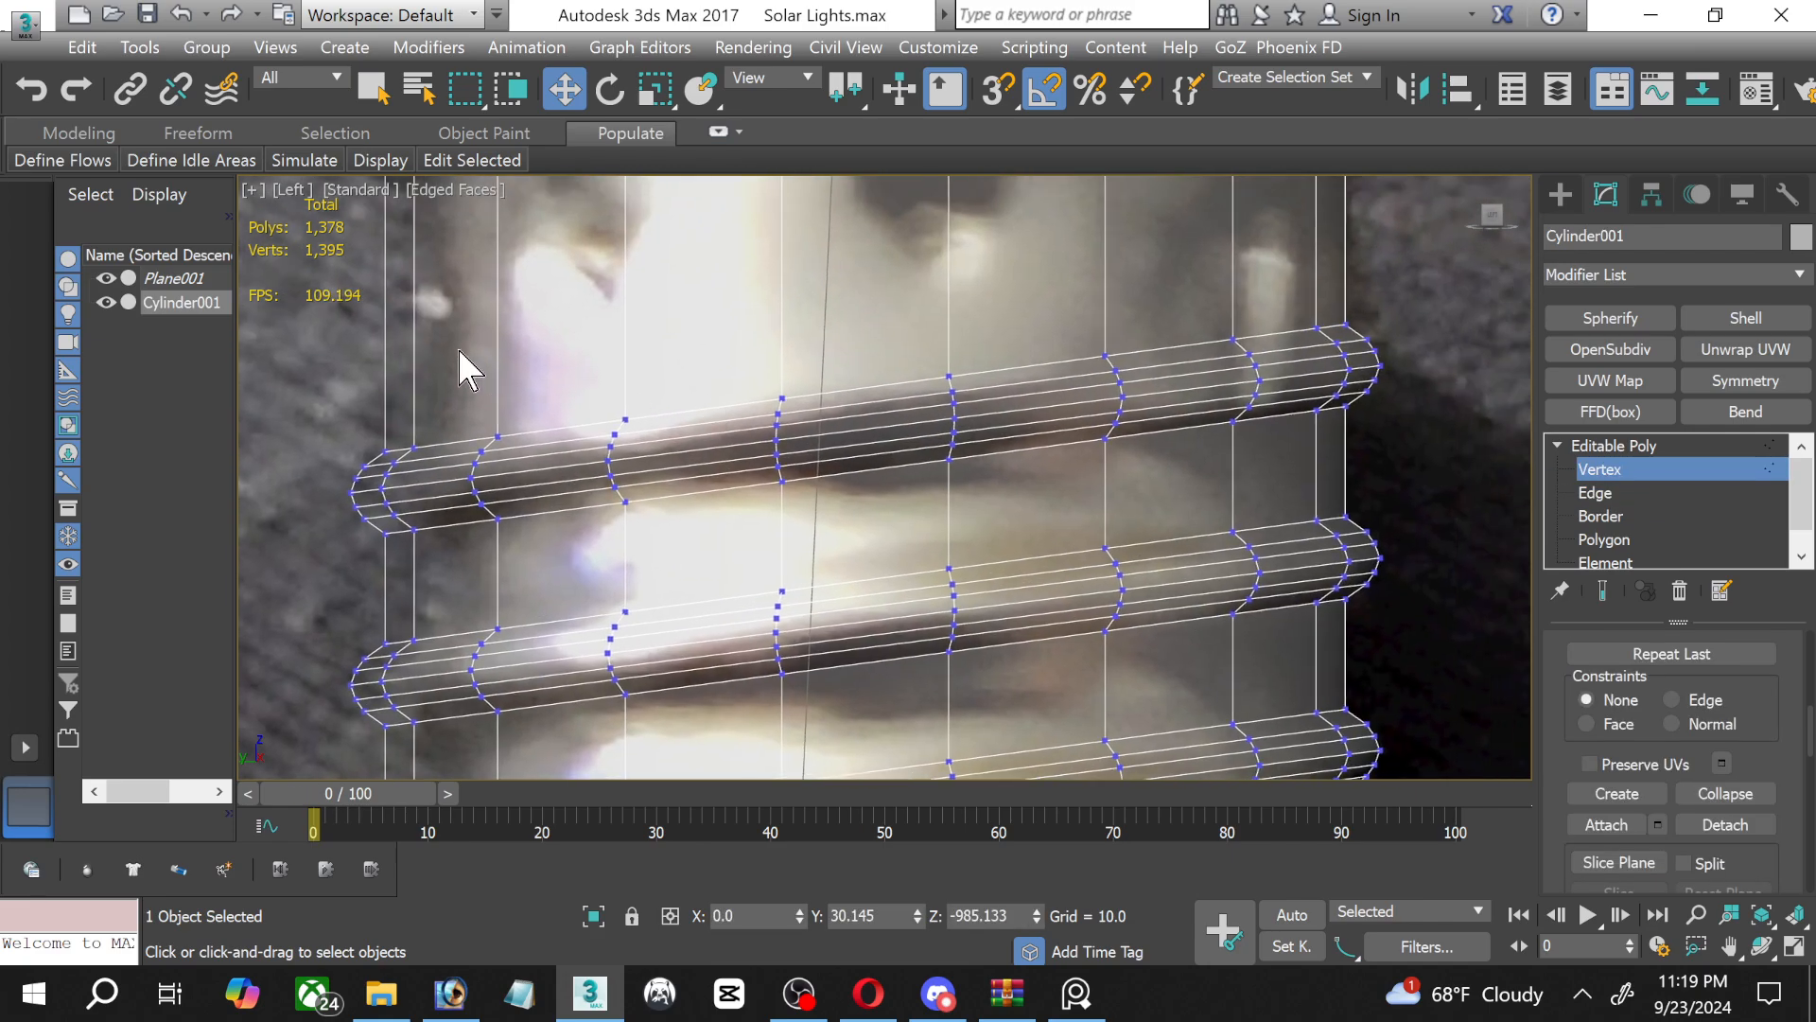
pyautogui.moveTo(462, 388); pyautogui.dragTo(667, 587)
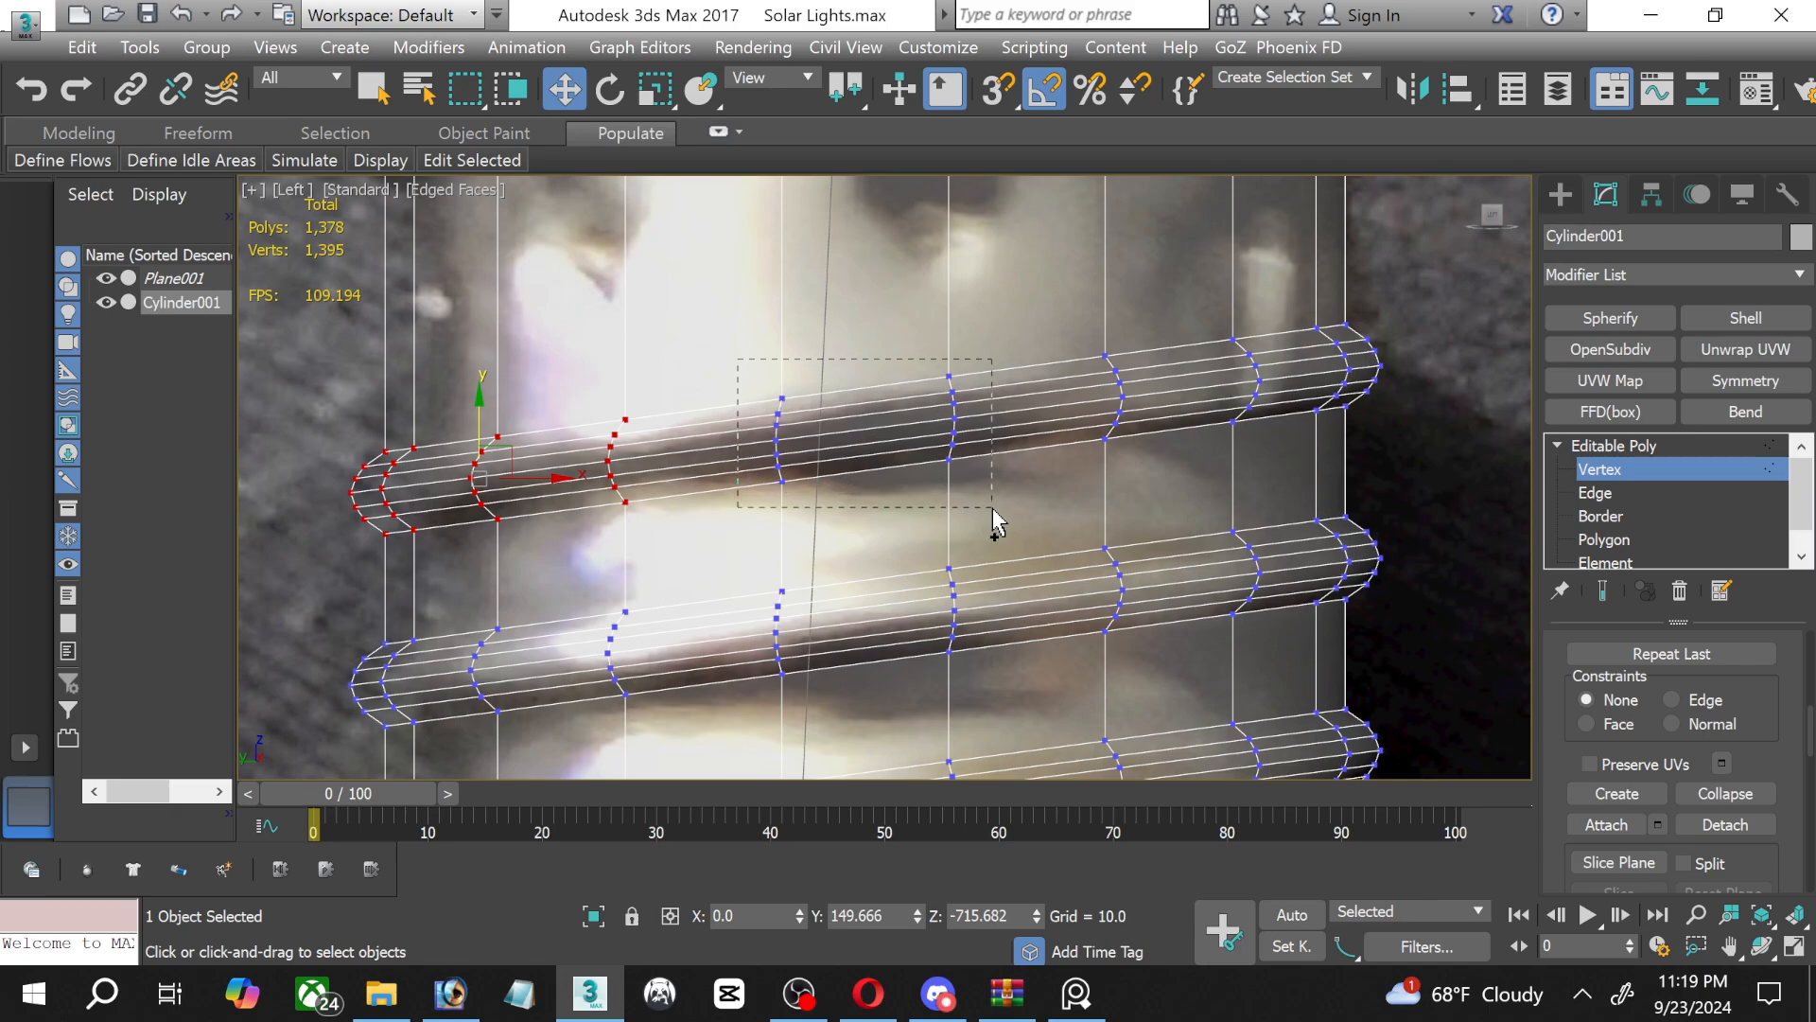
pyautogui.keyDown('ctrl'); pyautogui.moveTo(993, 519); pyautogui.dragTo(995, 517); pyautogui.keyUp('ctrl')
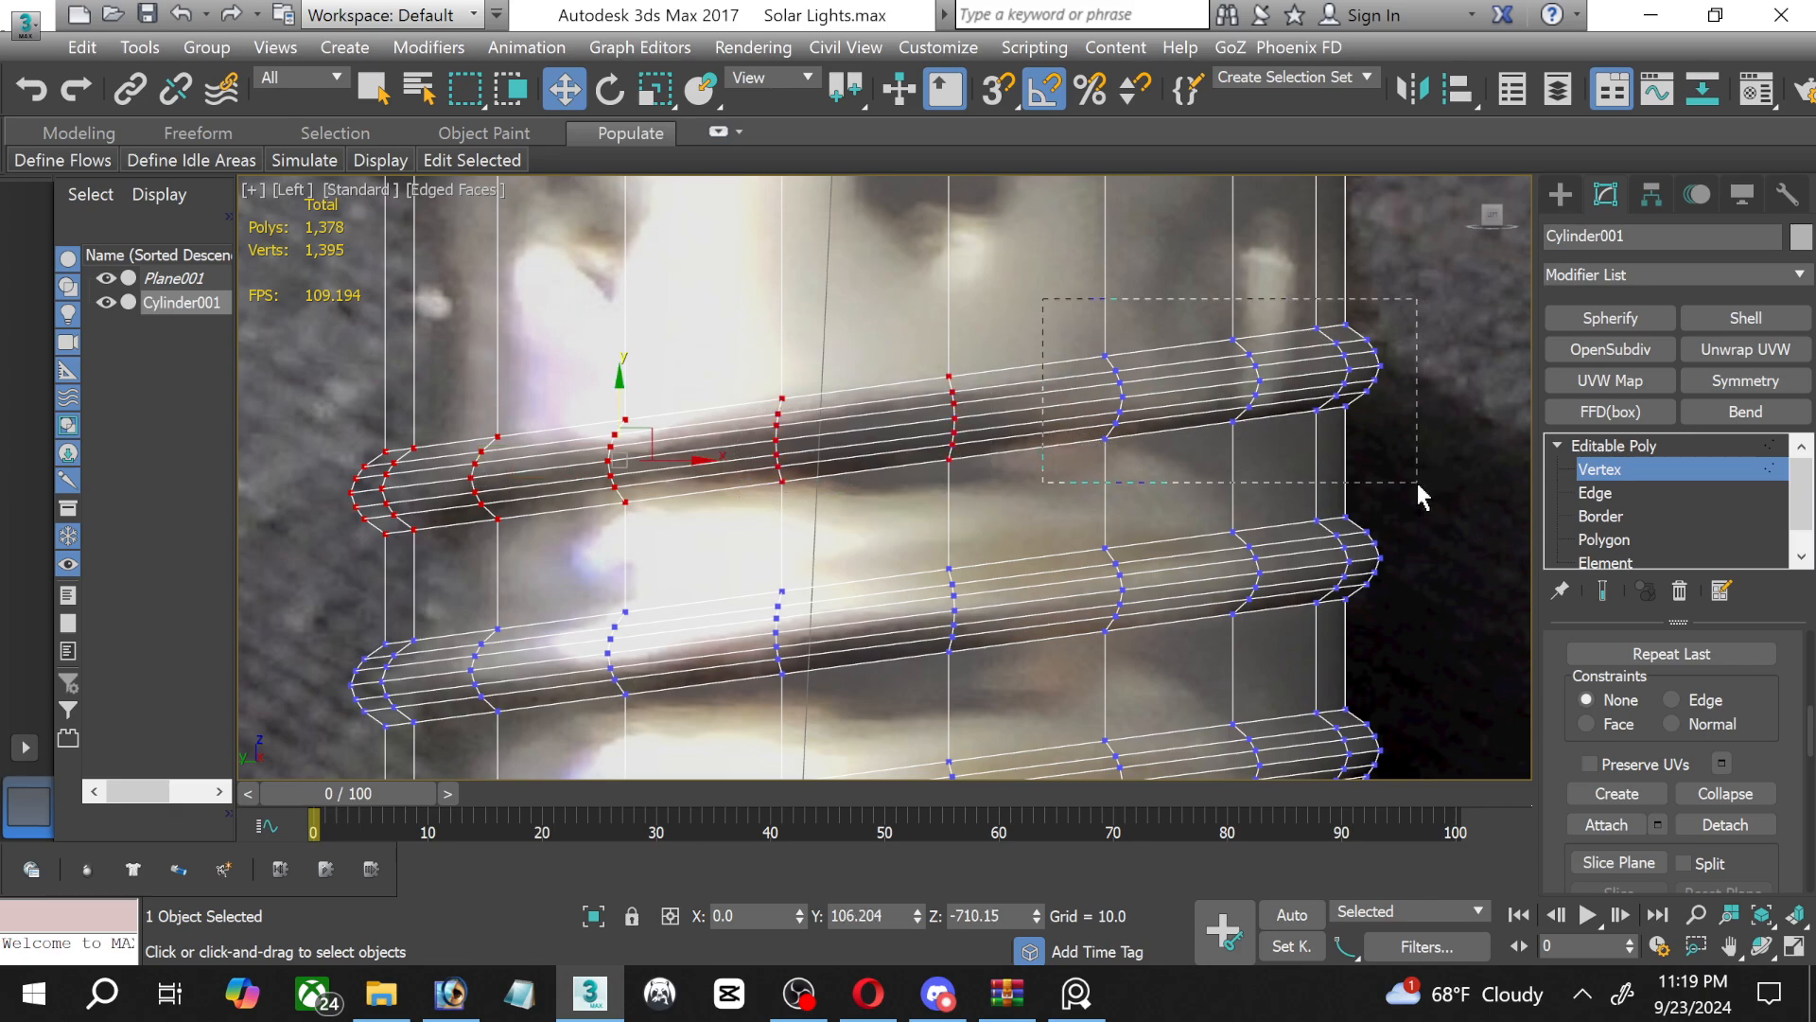
pyautogui.keyDown('ctrl'); pyautogui.moveTo(1418, 485); pyautogui.dragTo(1418, 484); pyautogui.keyUp('ctrl')
pyautogui.moveTo(867, 368); pyautogui.dragTo(870, 395)
# Select all vertices of the second thread from the top and move them slightly down onto the photo's thread.
pyautogui.scroll(-3, 852, 539)
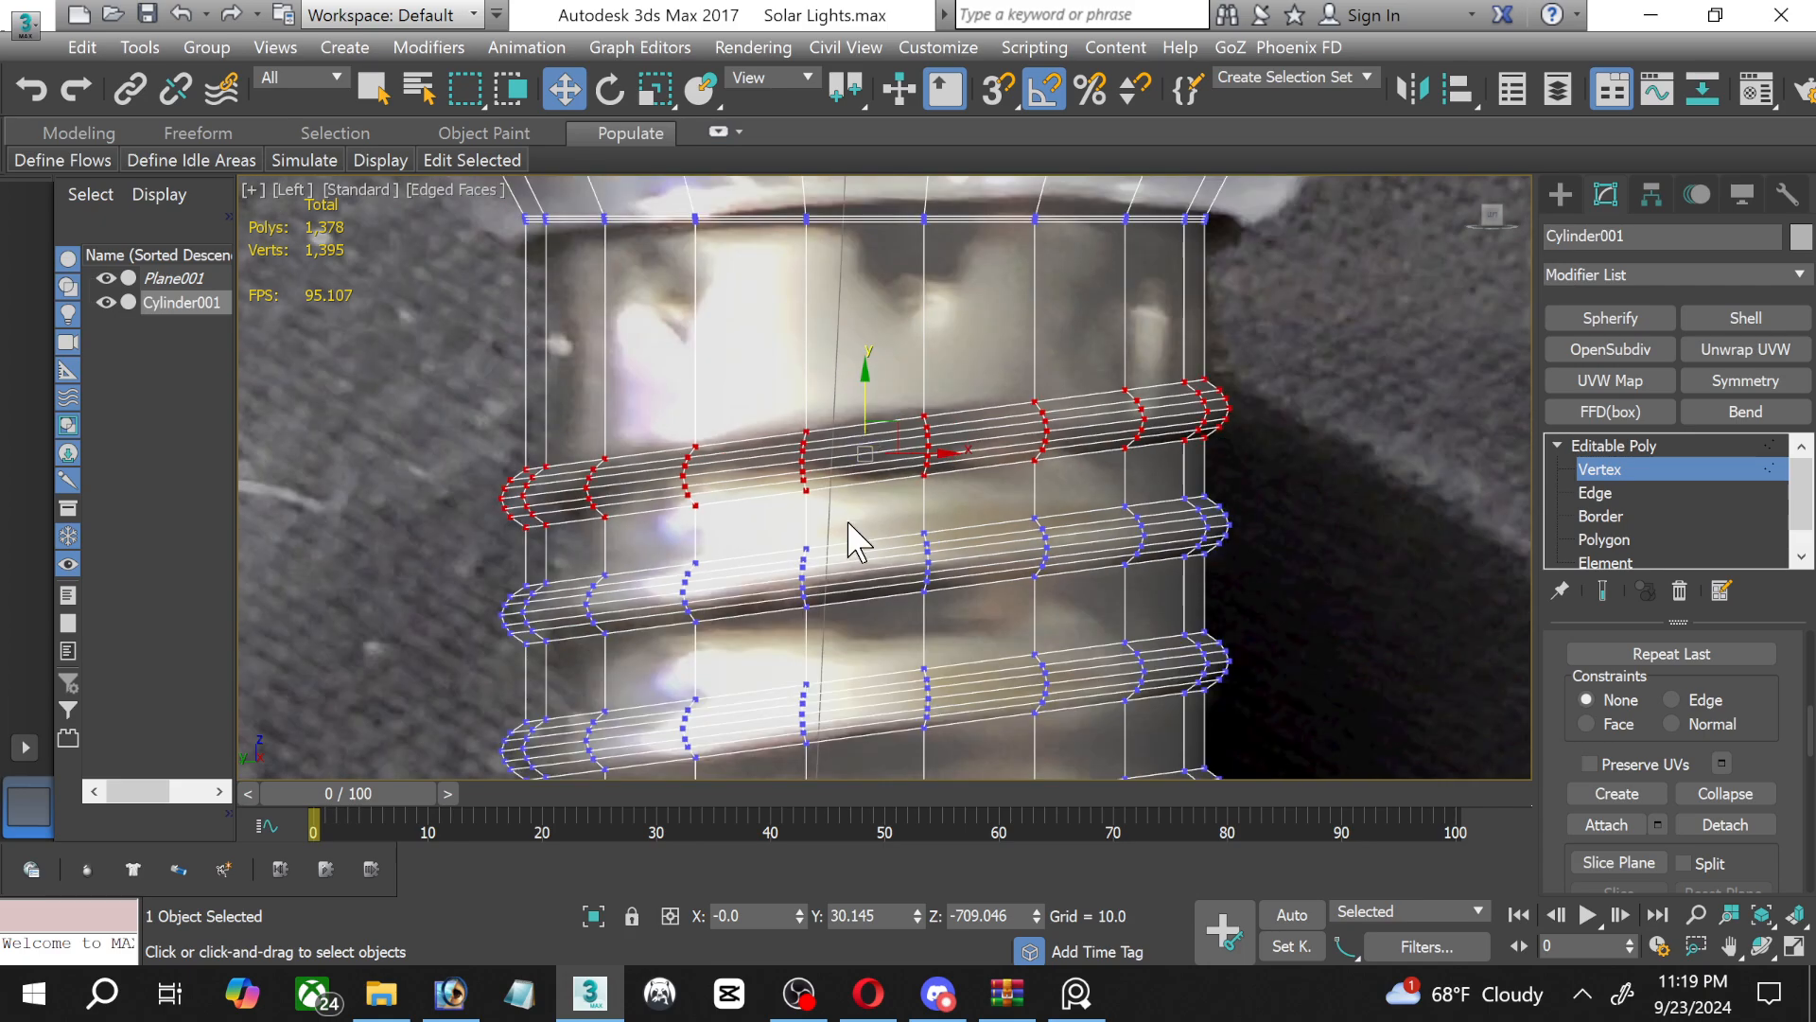
pyautogui.moveTo(480, 554); pyautogui.dragTo(632, 619)
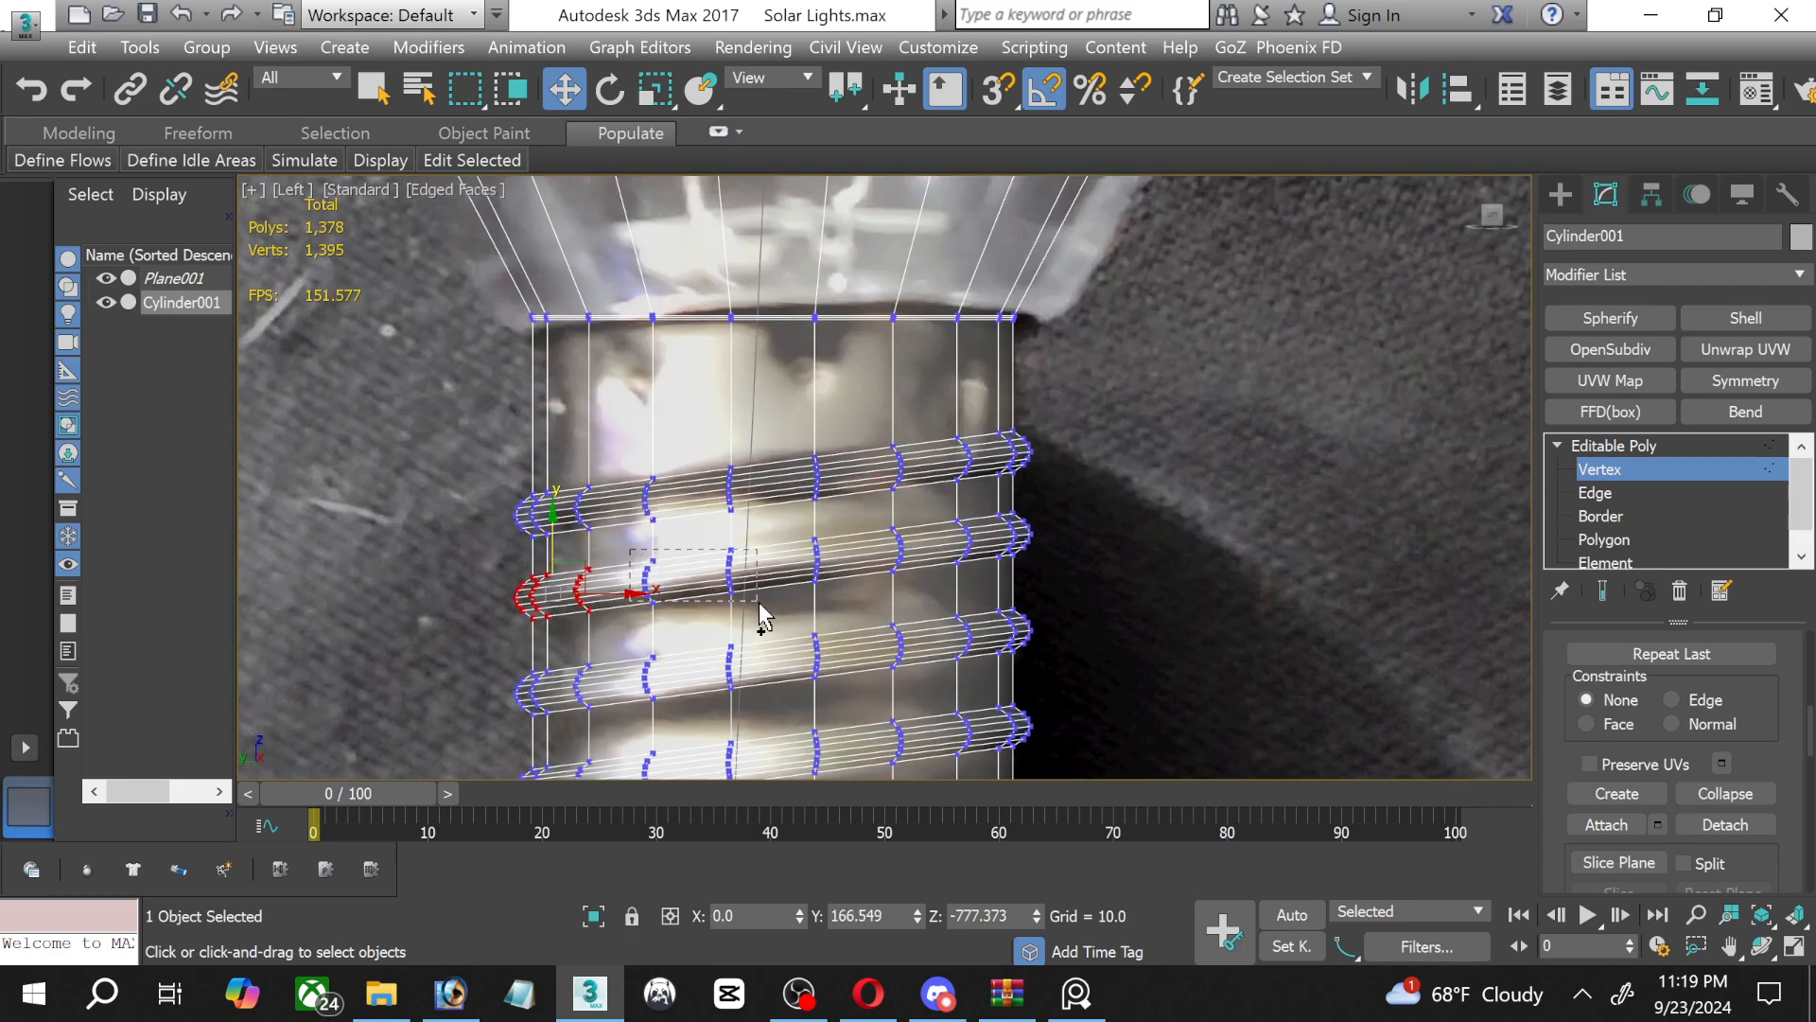
pyautogui.keyDown('ctrl'); pyautogui.moveTo(760, 606); pyautogui.dragTo(768, 574); pyautogui.keyUp('ctrl')
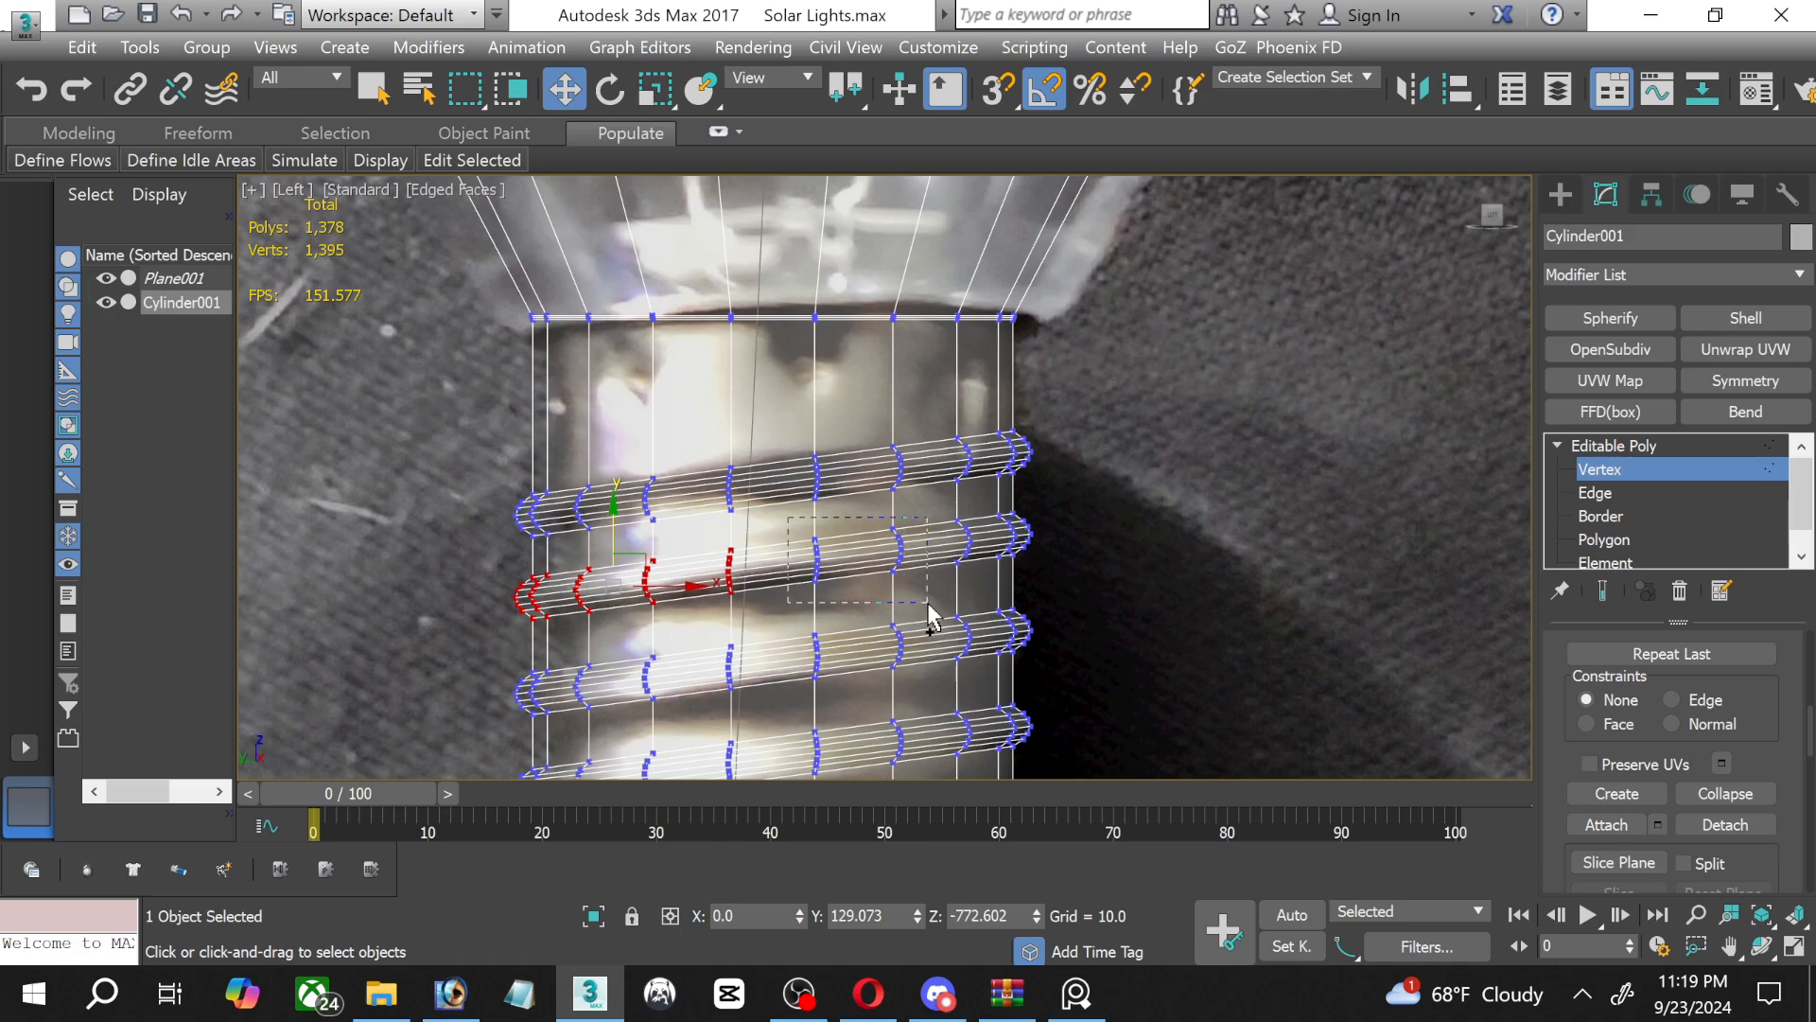
pyautogui.keyDown('ctrl'); pyautogui.moveTo(930, 615); pyautogui.dragTo(925, 612); pyautogui.keyUp('ctrl')
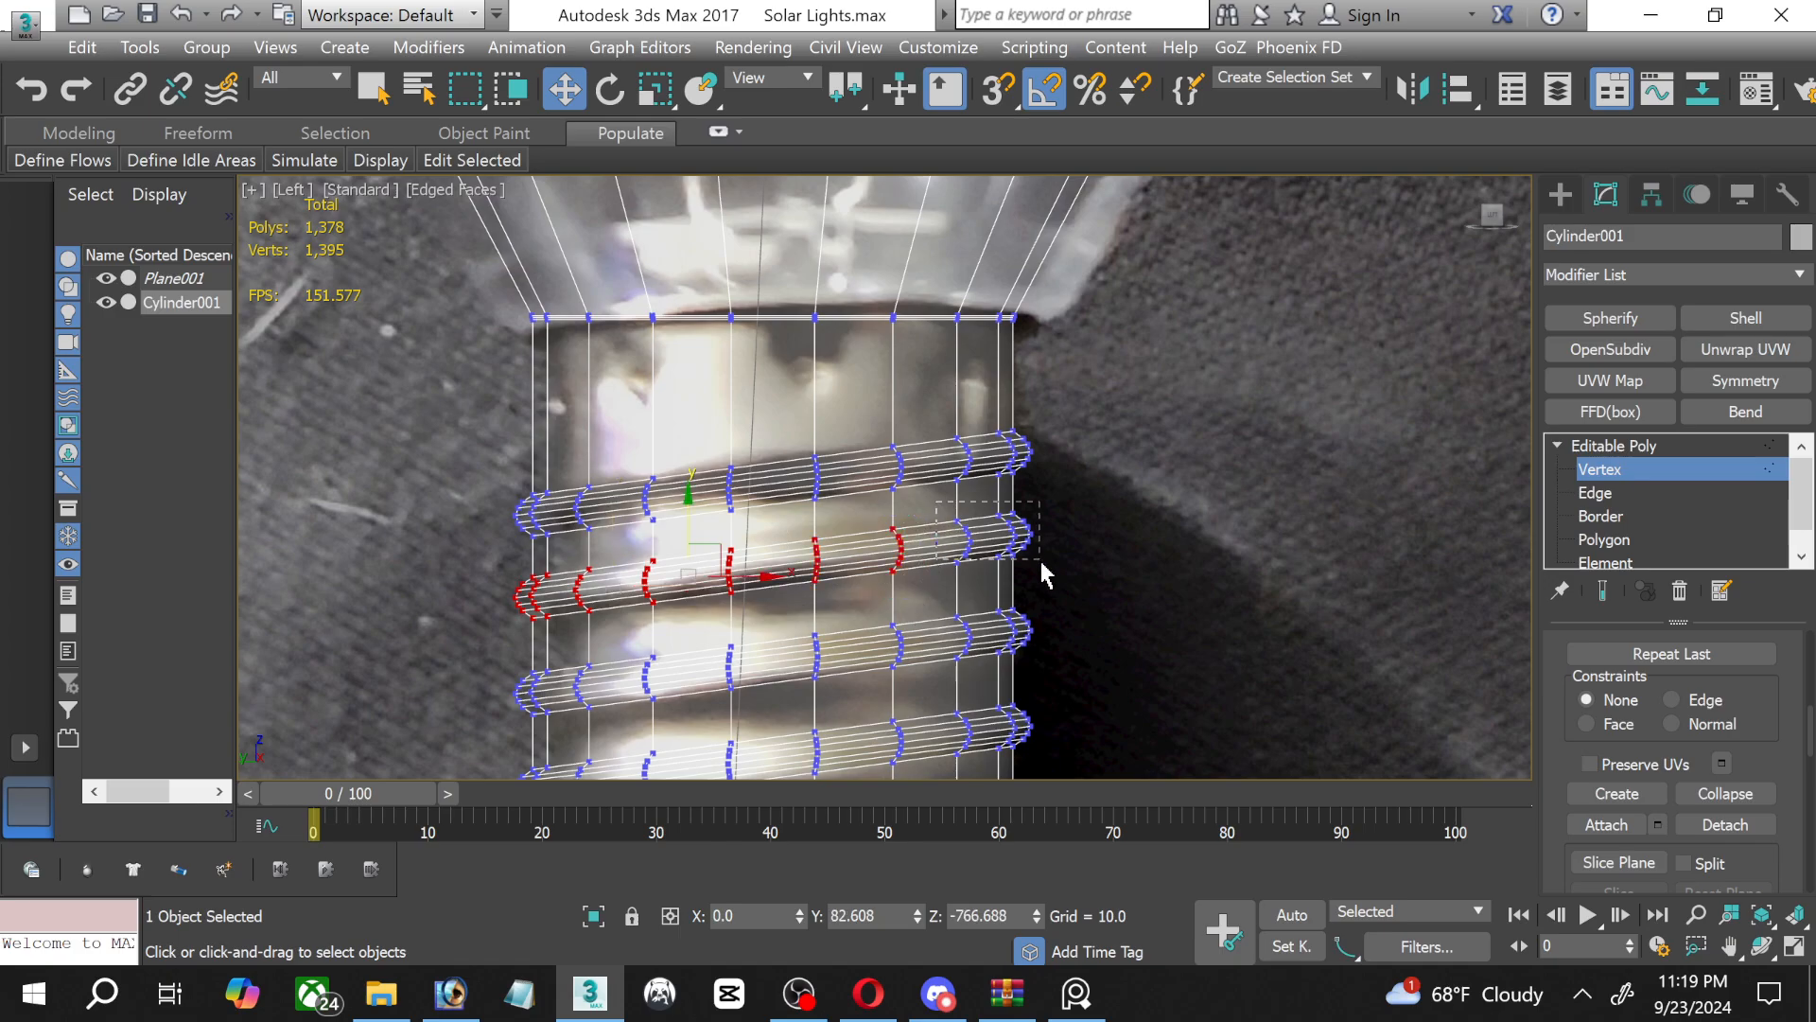
pyautogui.keyDown('ctrl'); pyautogui.moveTo(1041, 560); pyautogui.dragTo(1052, 574); pyautogui.keyUp('ctrl')
pyautogui.scroll(5, 956, 608)
pyautogui.moveTo(798, 624); pyautogui.dragTo(1147, 435, button='middle')
pyautogui.moveTo(925, 293); pyautogui.dragTo(904, 355)
pyautogui.scroll(-2, 832, 507)
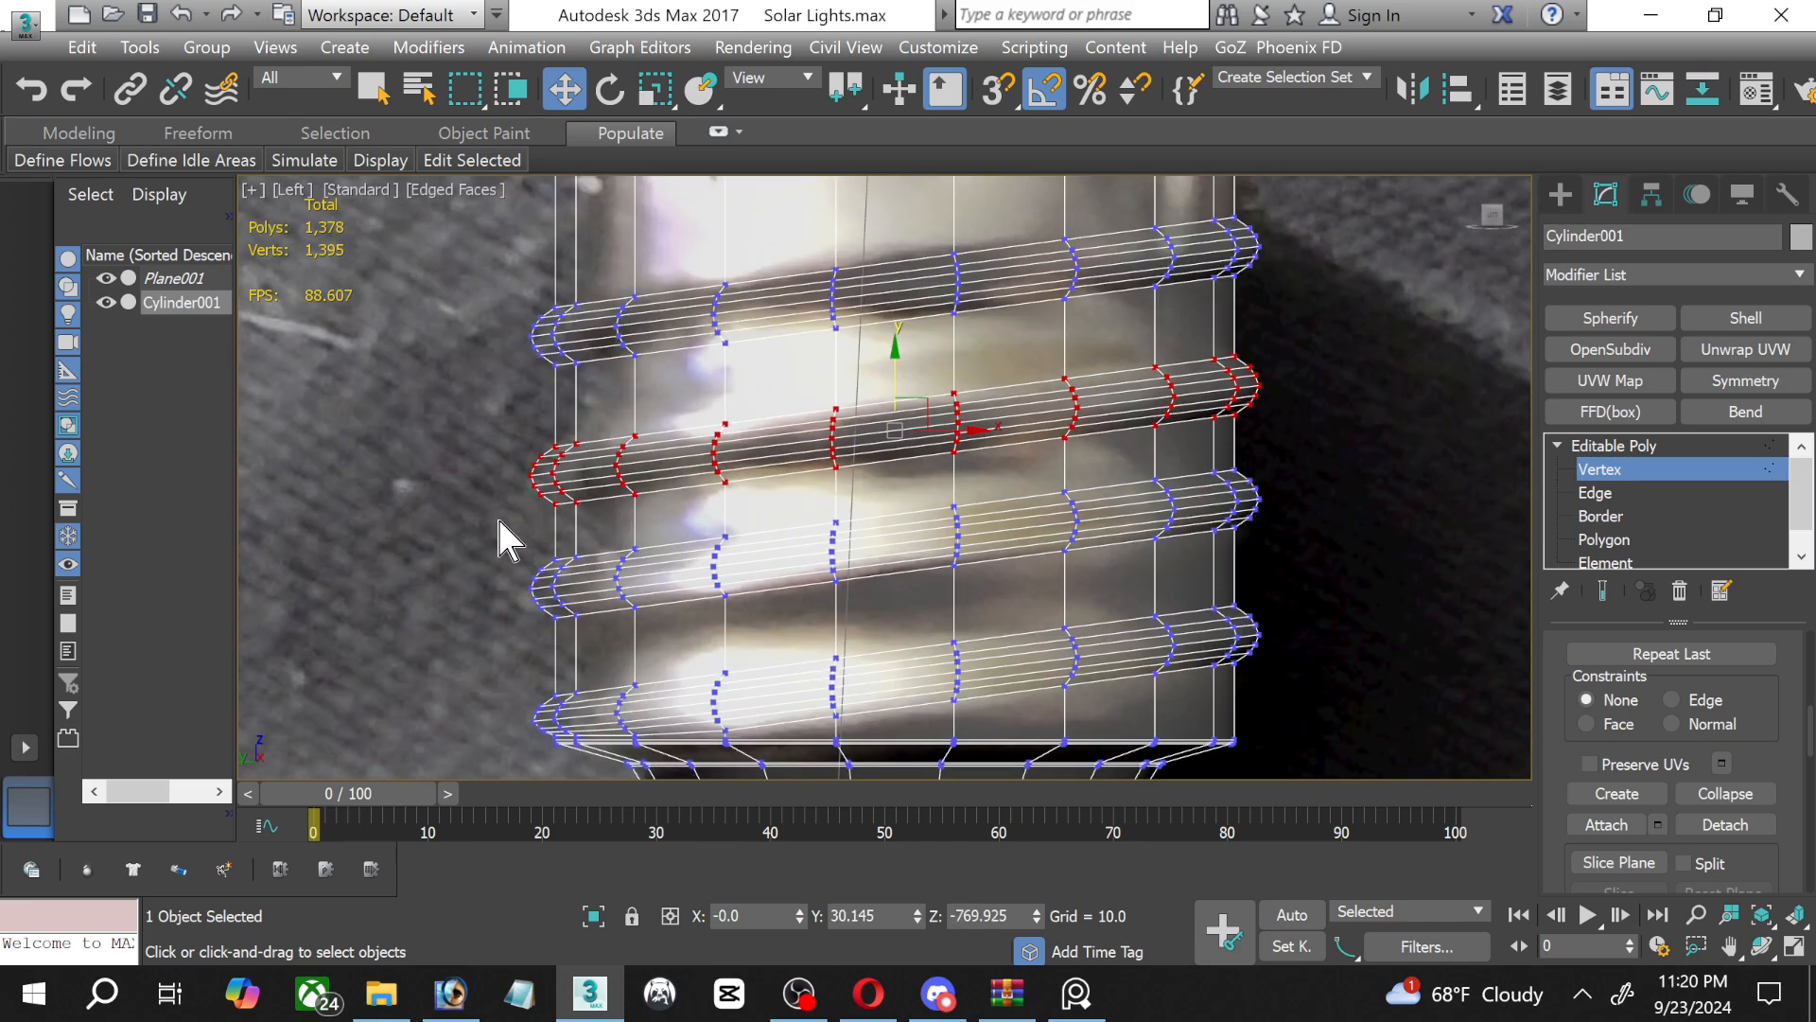
# Select all vertices of the third thread from the top and move them slightly down to align with the reference photo.
pyautogui.moveTo(499, 521); pyautogui.dragTo(875, 622)
pyautogui.keyDown('ctrl'); pyautogui.moveTo(1089, 581); pyautogui.dragTo(1090, 579); pyautogui.keyUp('ctrl')
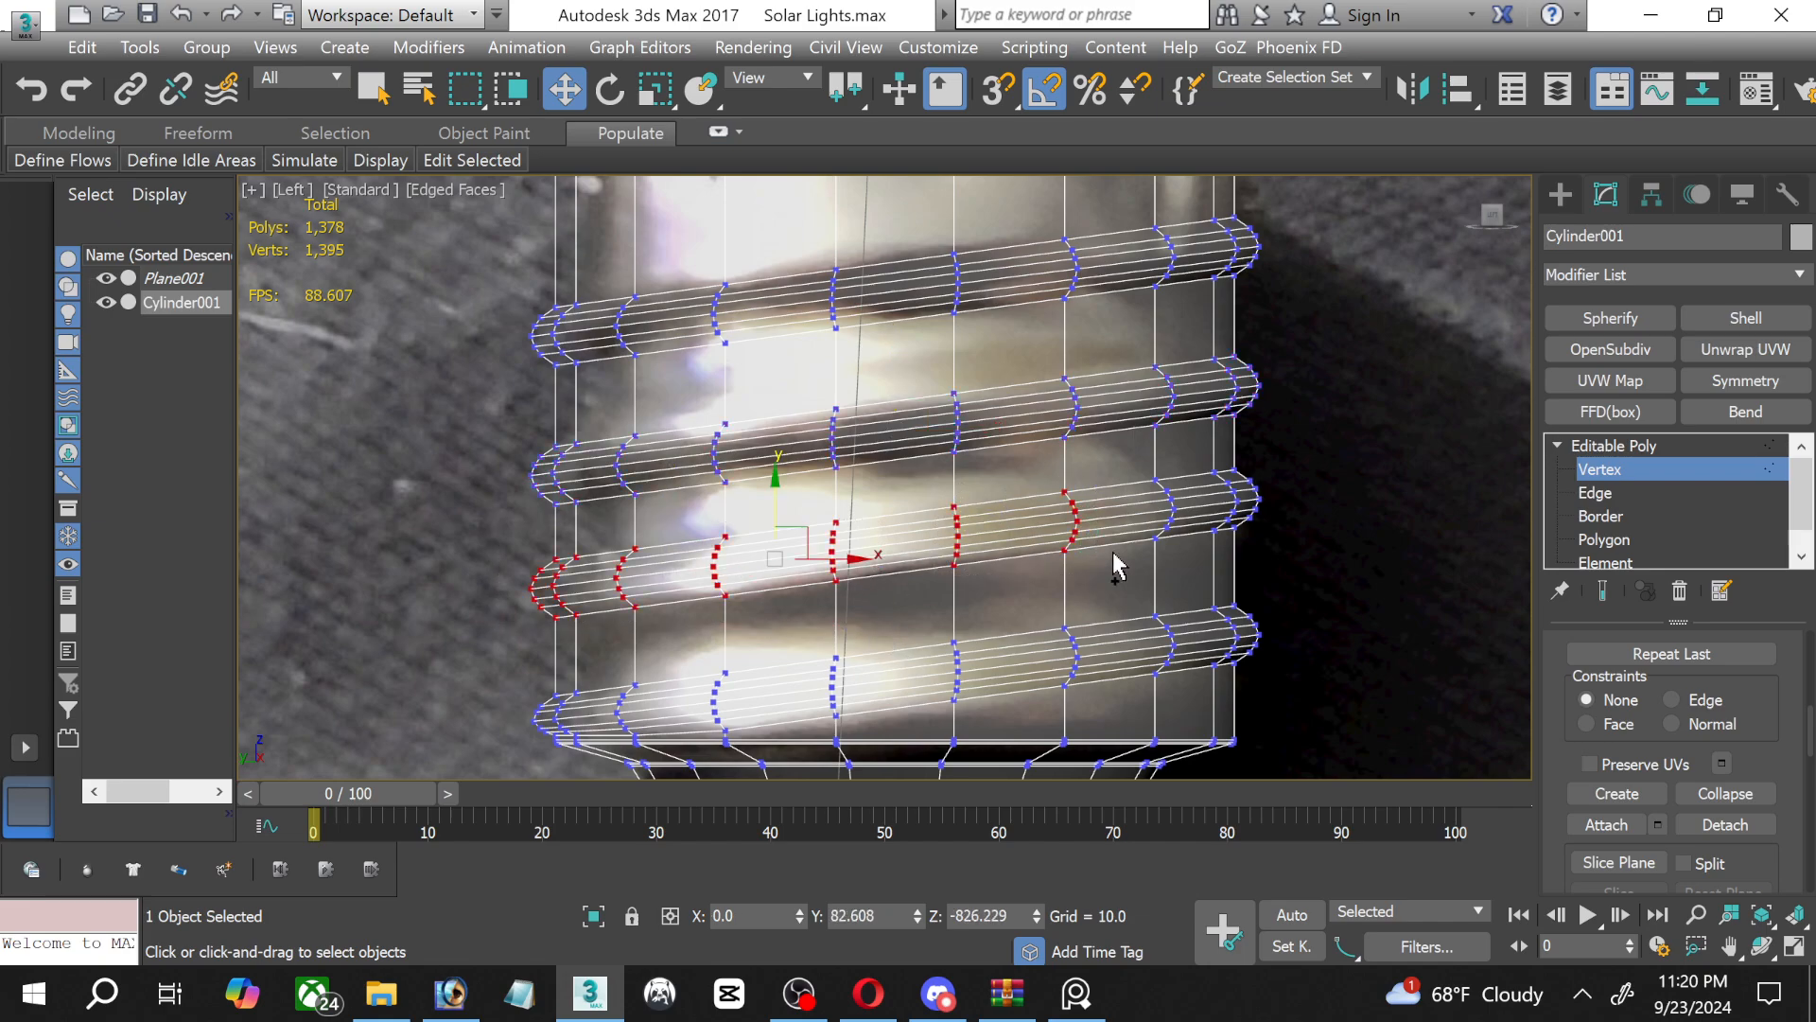
pyautogui.keyDown('ctrl'); pyautogui.moveTo(1296, 568); pyautogui.dragTo(1294, 565); pyautogui.keyUp('ctrl')
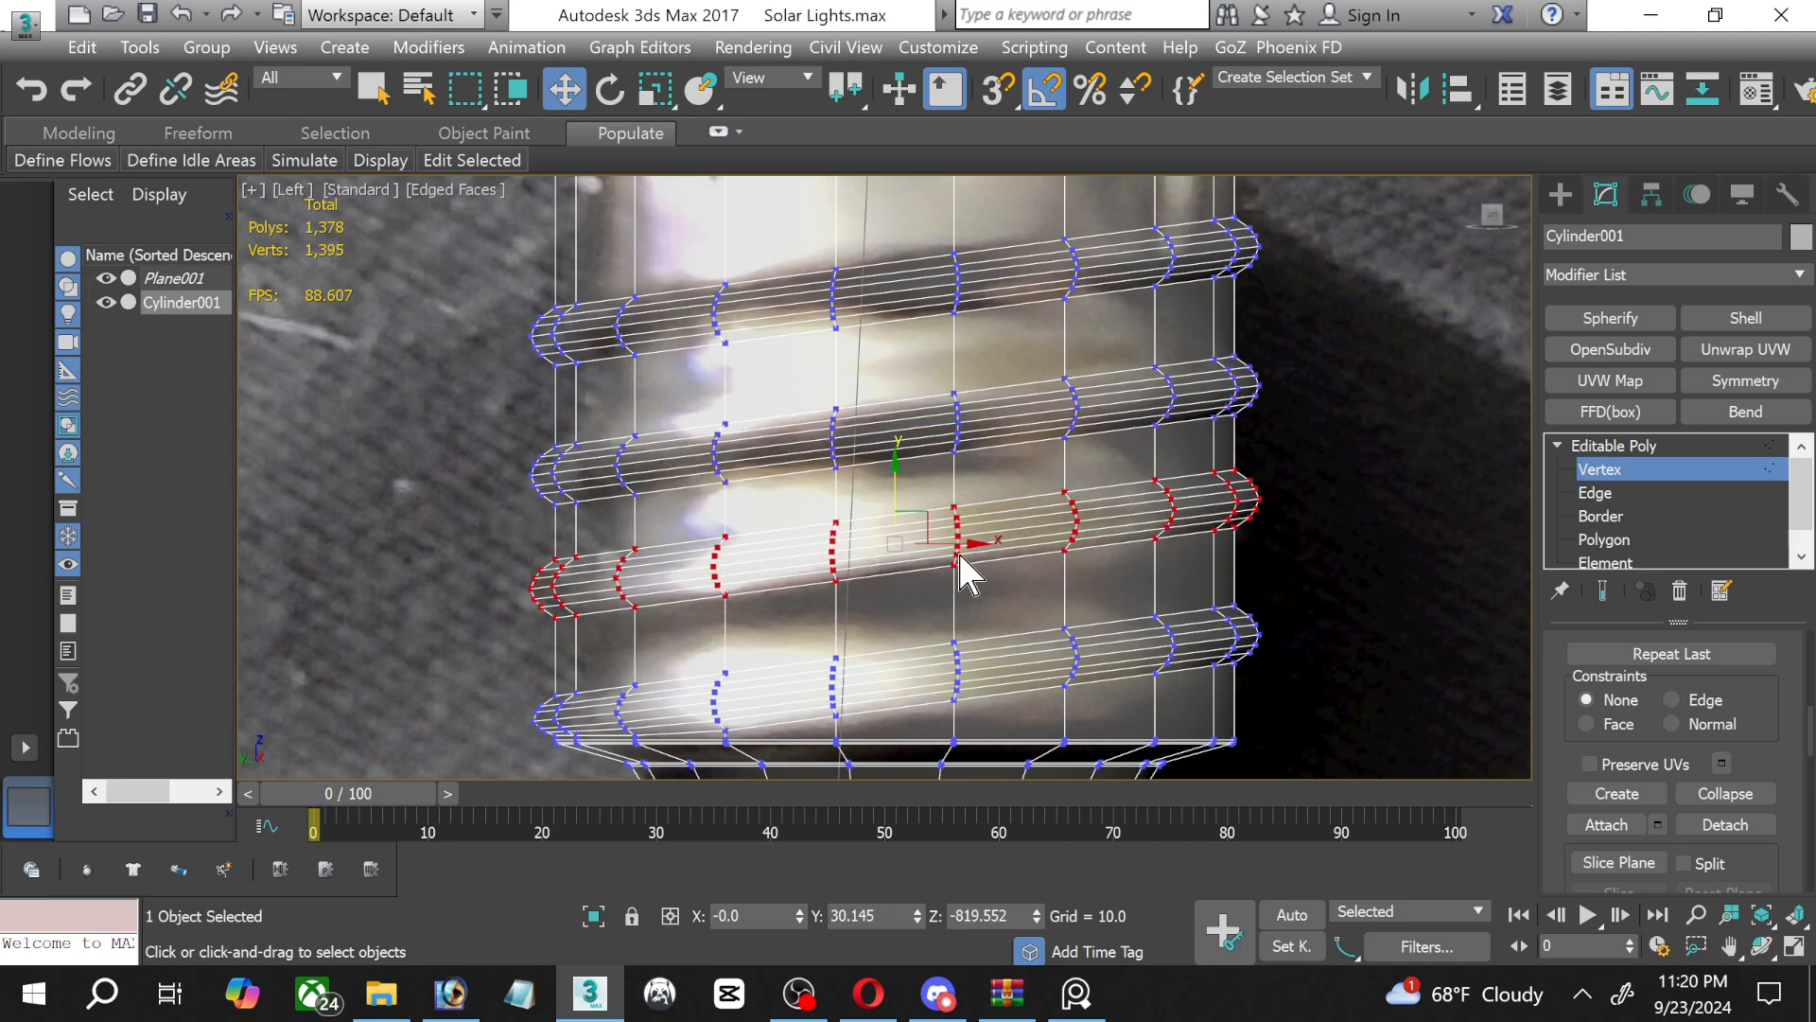
pyautogui.scroll(3, 965, 568)
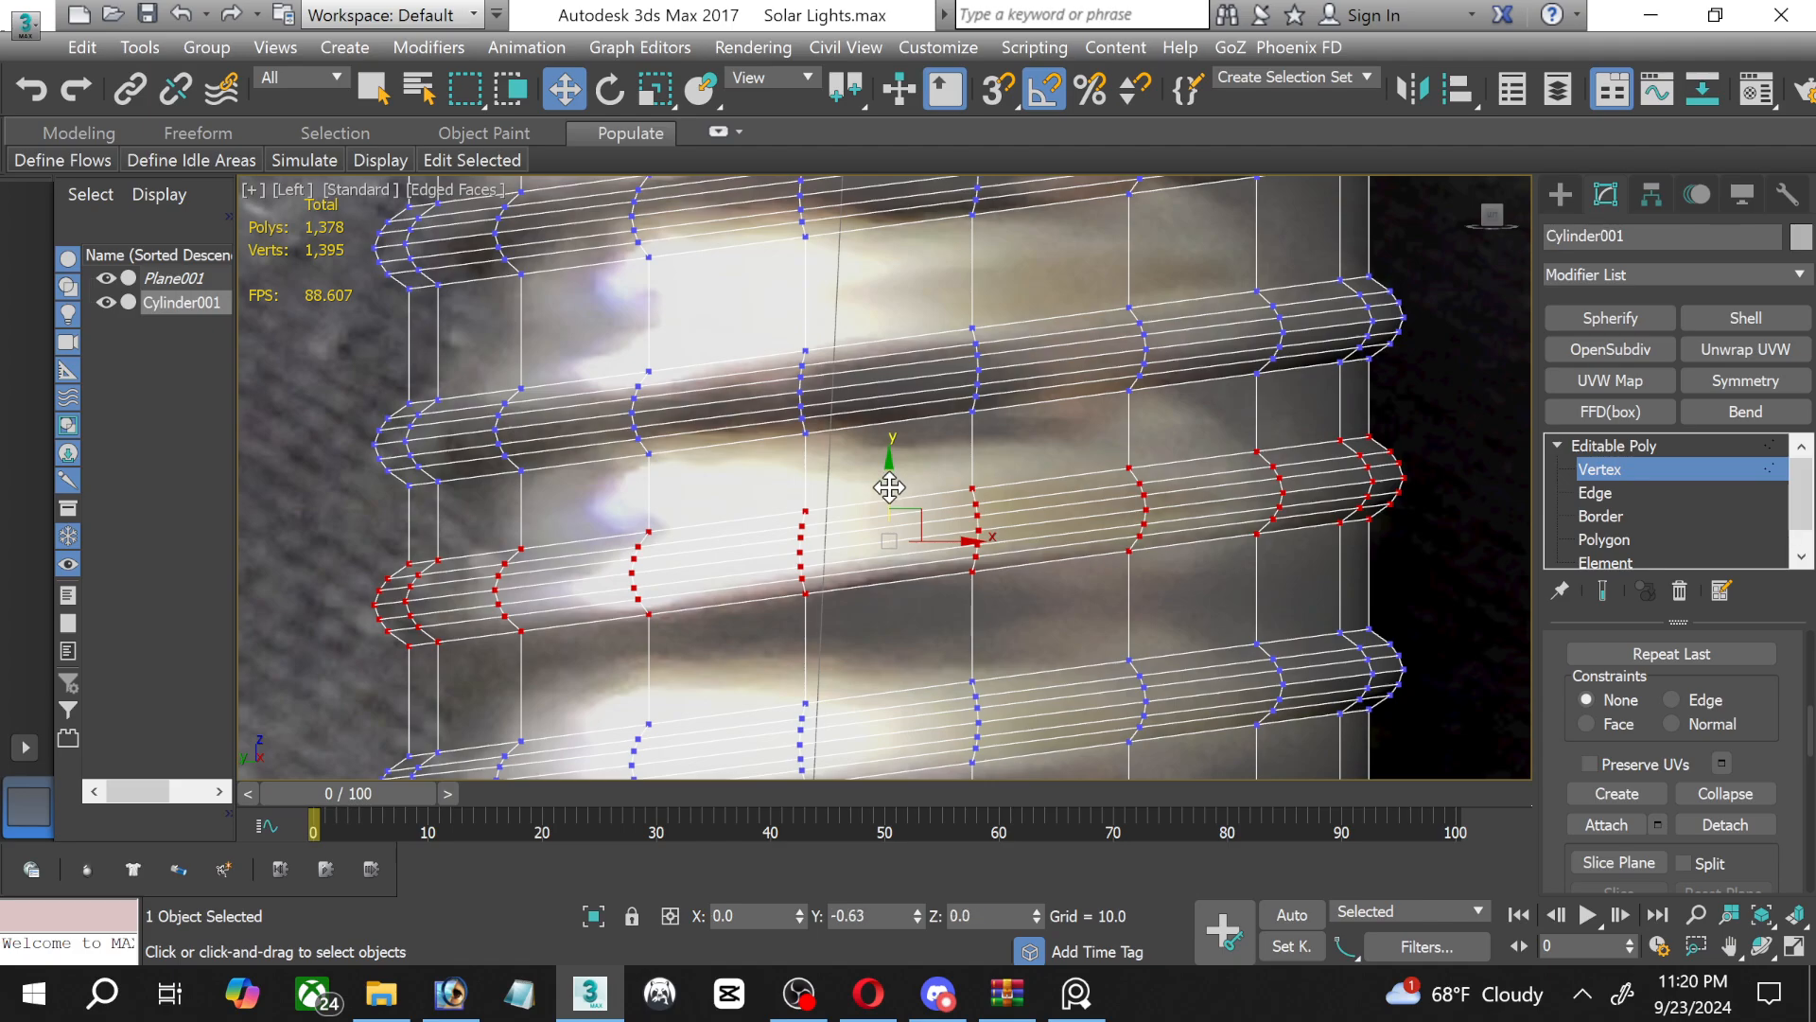
pyautogui.moveTo(890, 485); pyautogui.dragTo(890, 514)
pyautogui.scroll(-2, 890, 514)
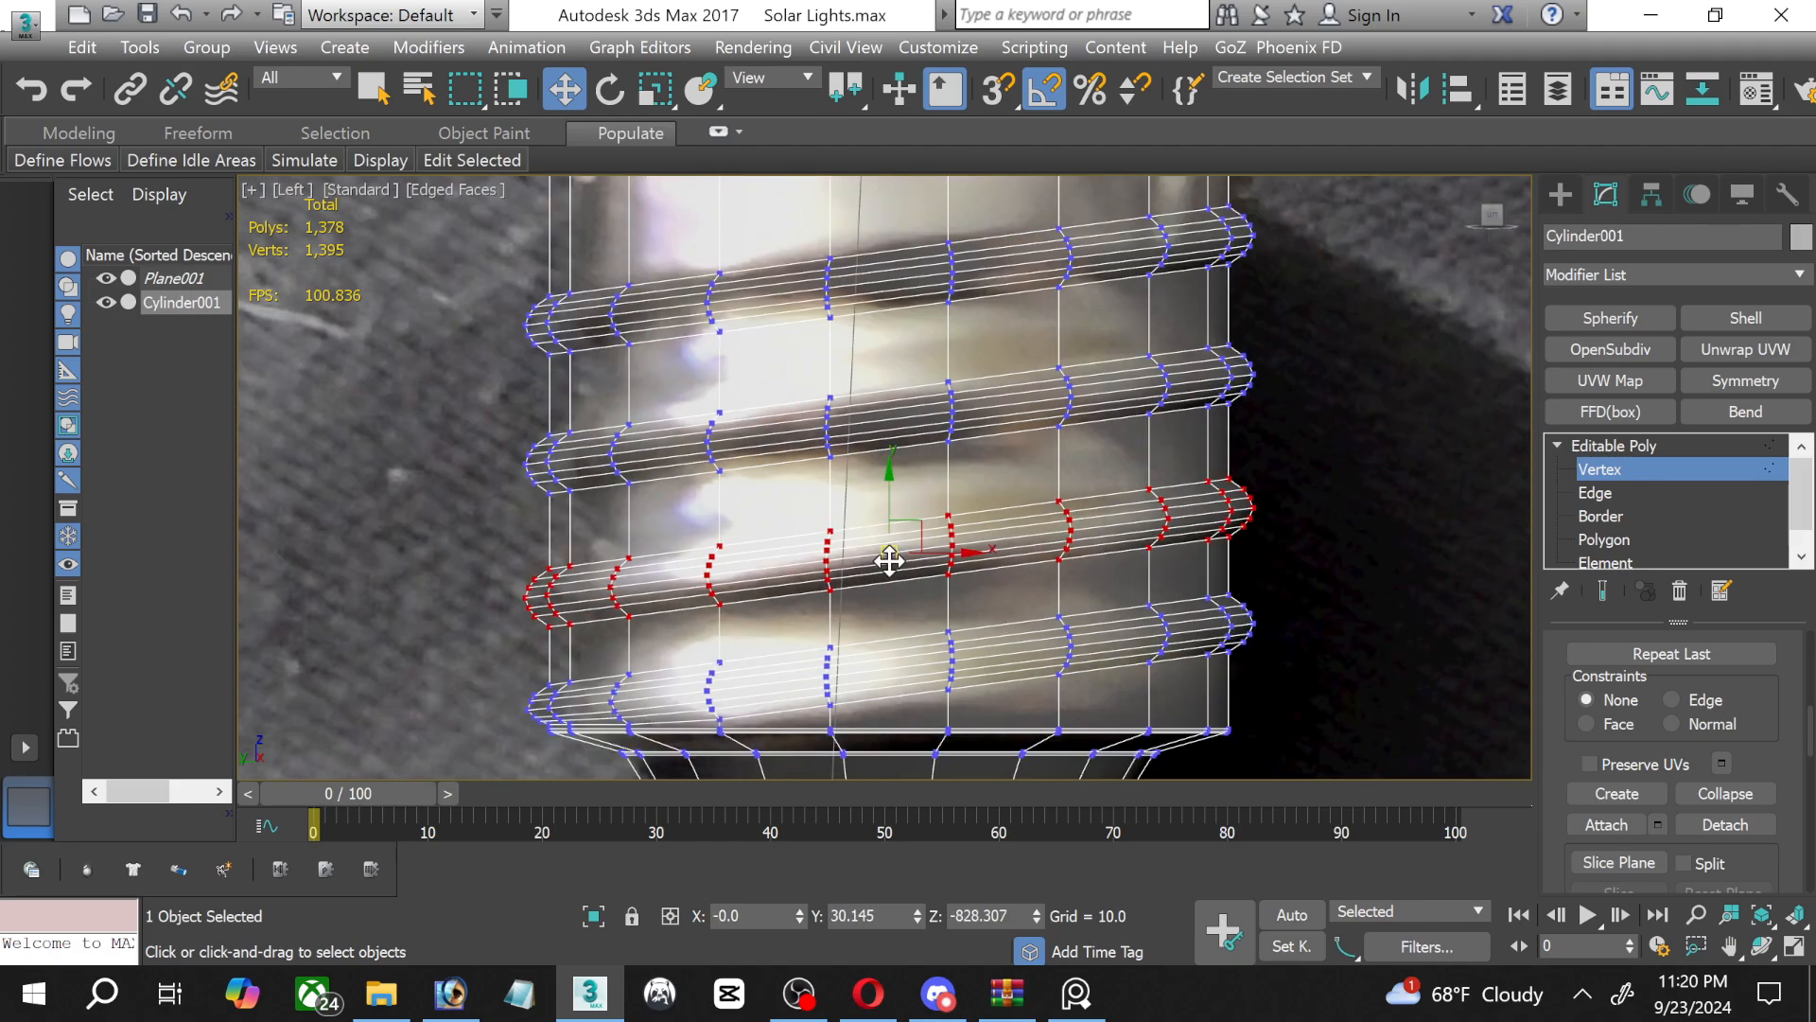
# Connect the ring of vertical edges between the topmost thread and the bulb's rim with 1 segment.
pyautogui.scroll(-2, 918, 432)
pyautogui.moveTo(898, 334); pyautogui.dragTo(880, 600, button='middle')
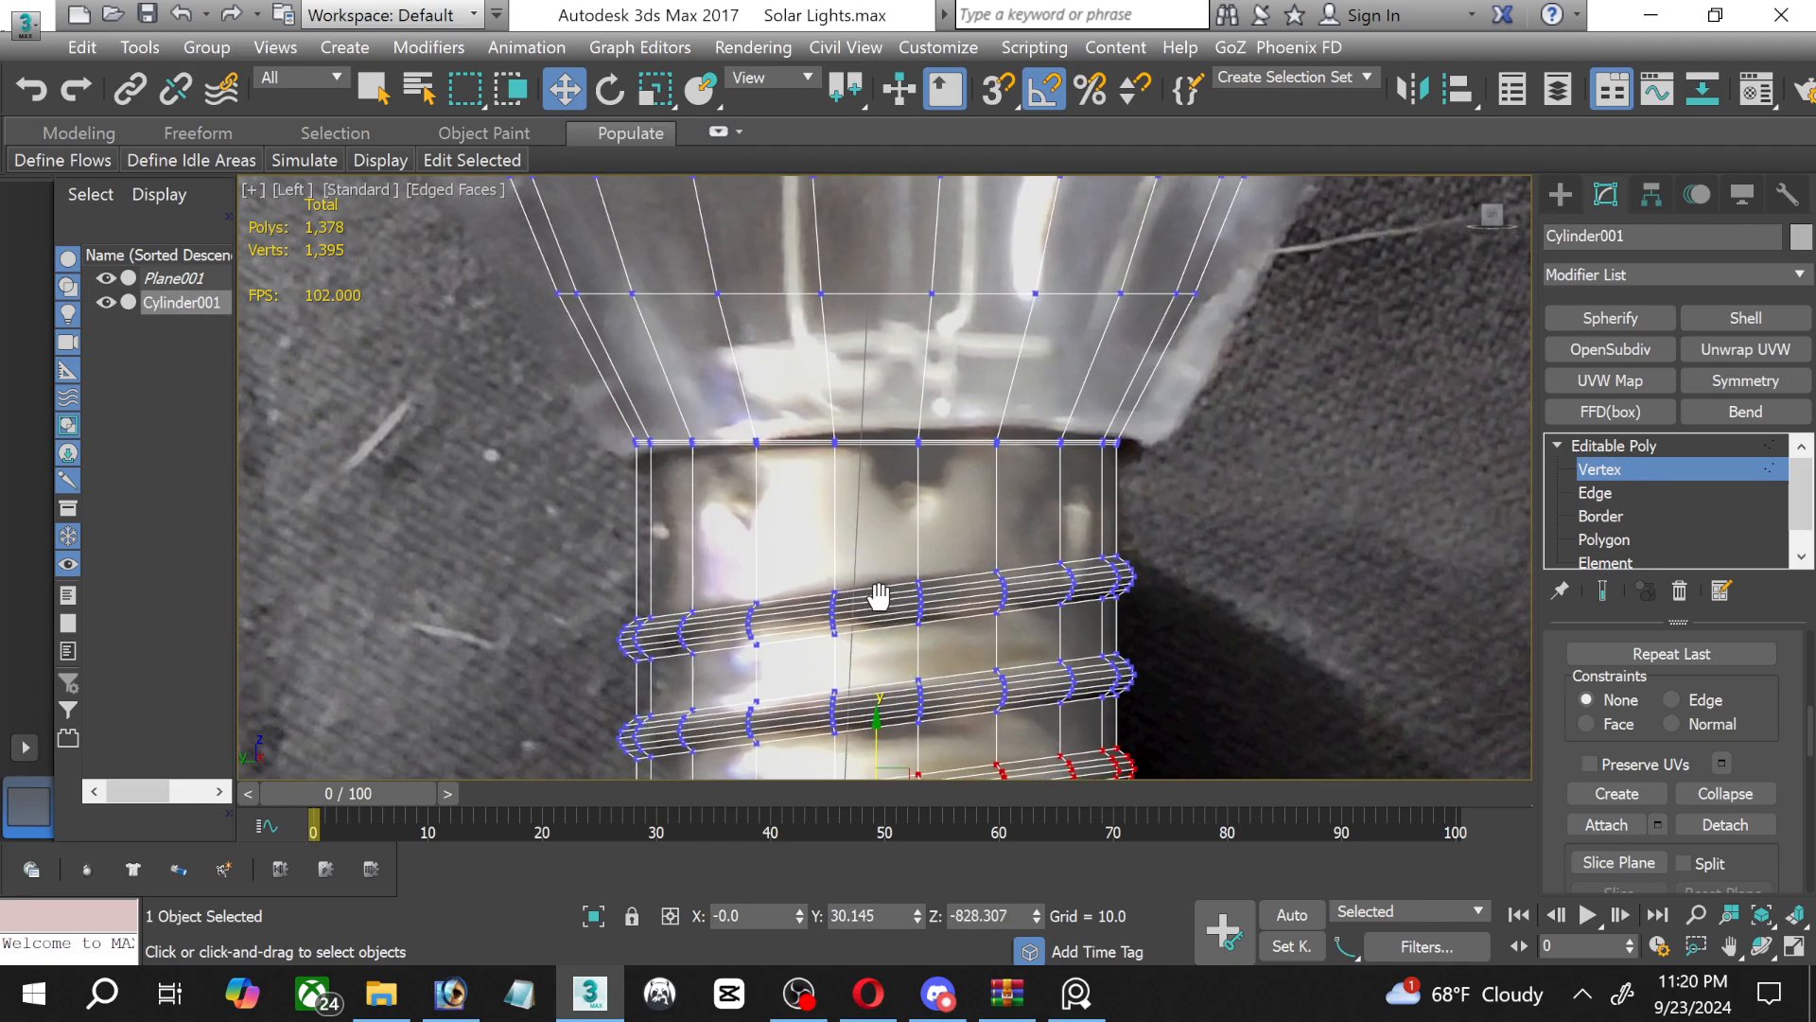
pyautogui.scroll(2, 941, 568)
pyautogui.click(1636, 493)
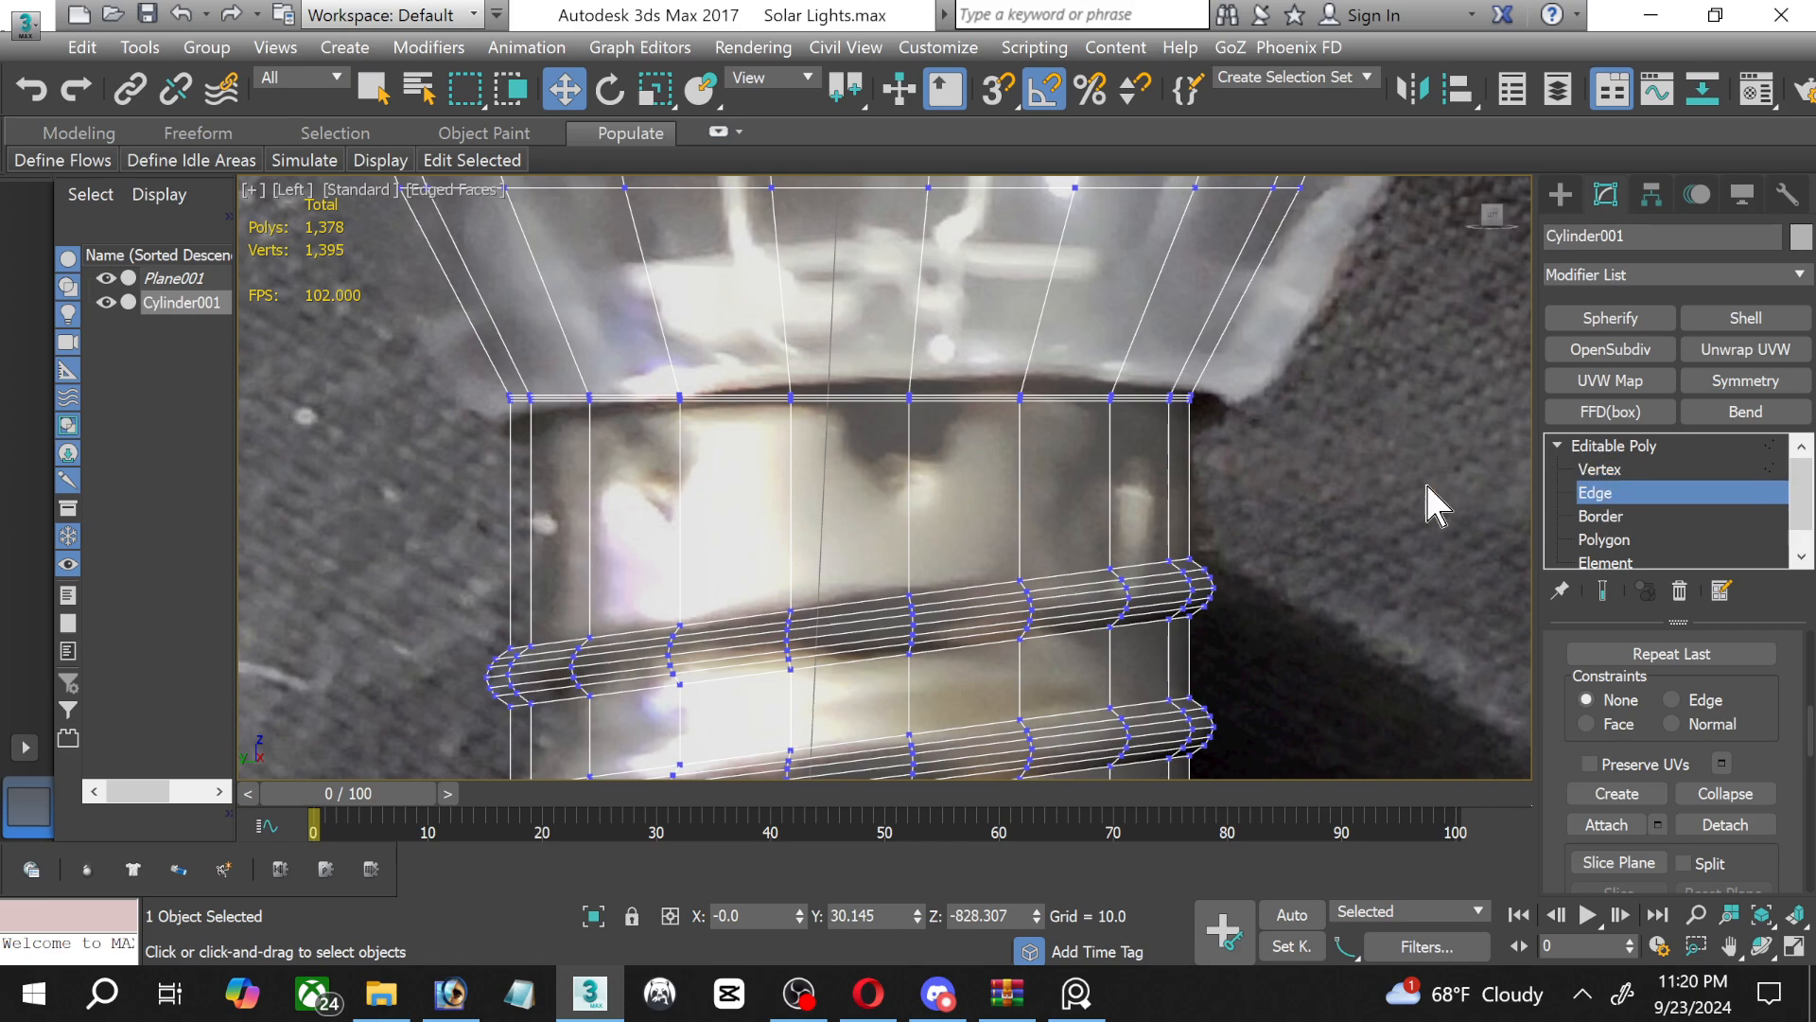
pyautogui.scroll(2, 558, 511)
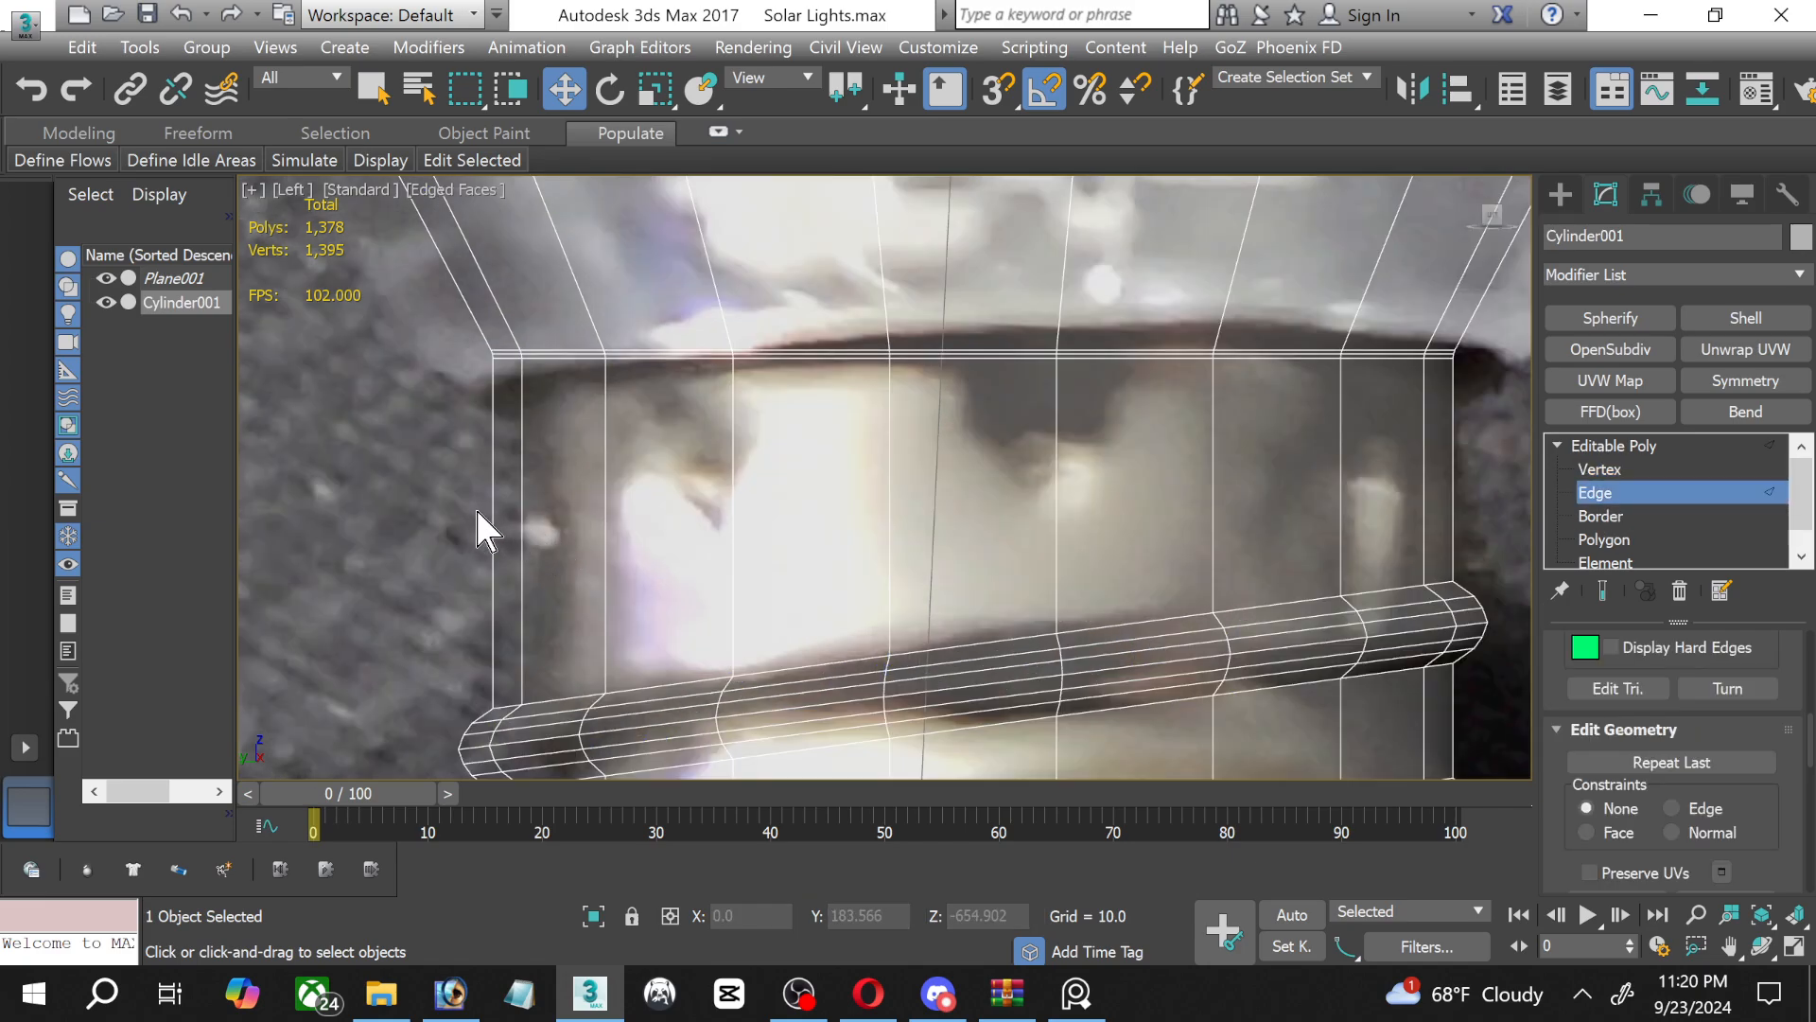
pyautogui.moveTo(990, 544); pyautogui.dragTo(1468, 506)
pyautogui.scroll(-5, 1793, 849)
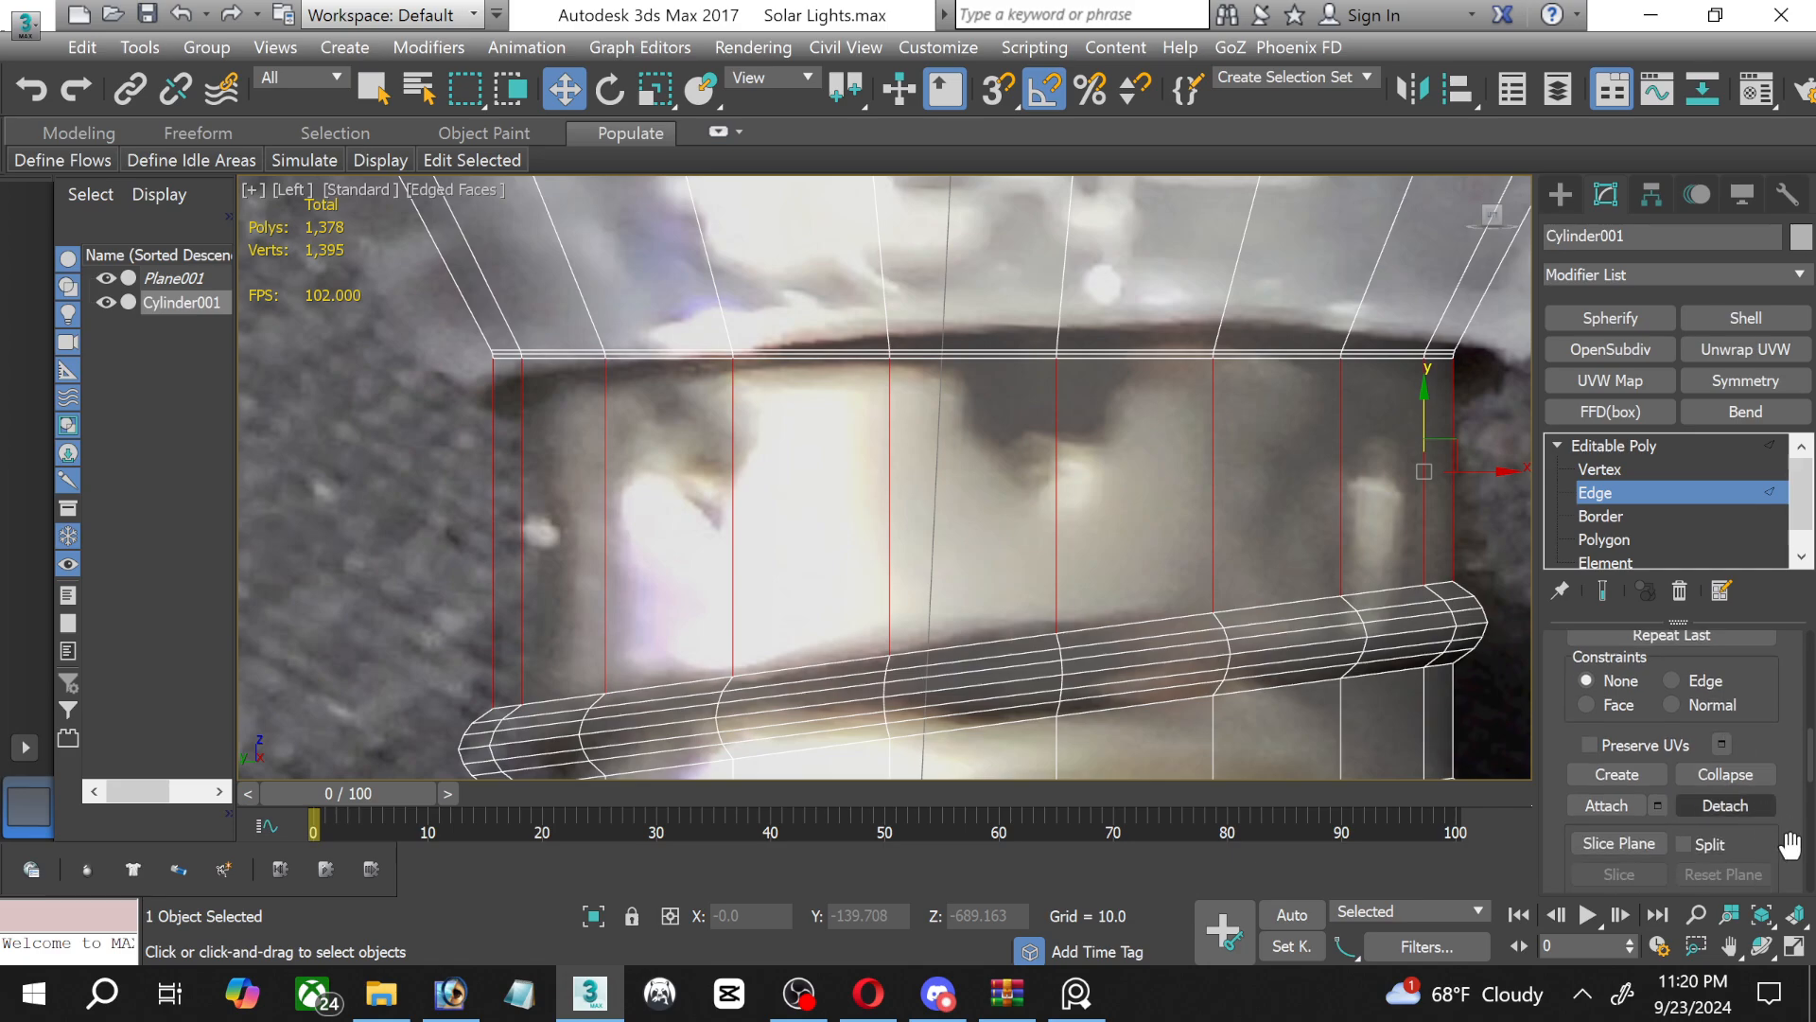
pyautogui.scroll(-2, 1792, 850)
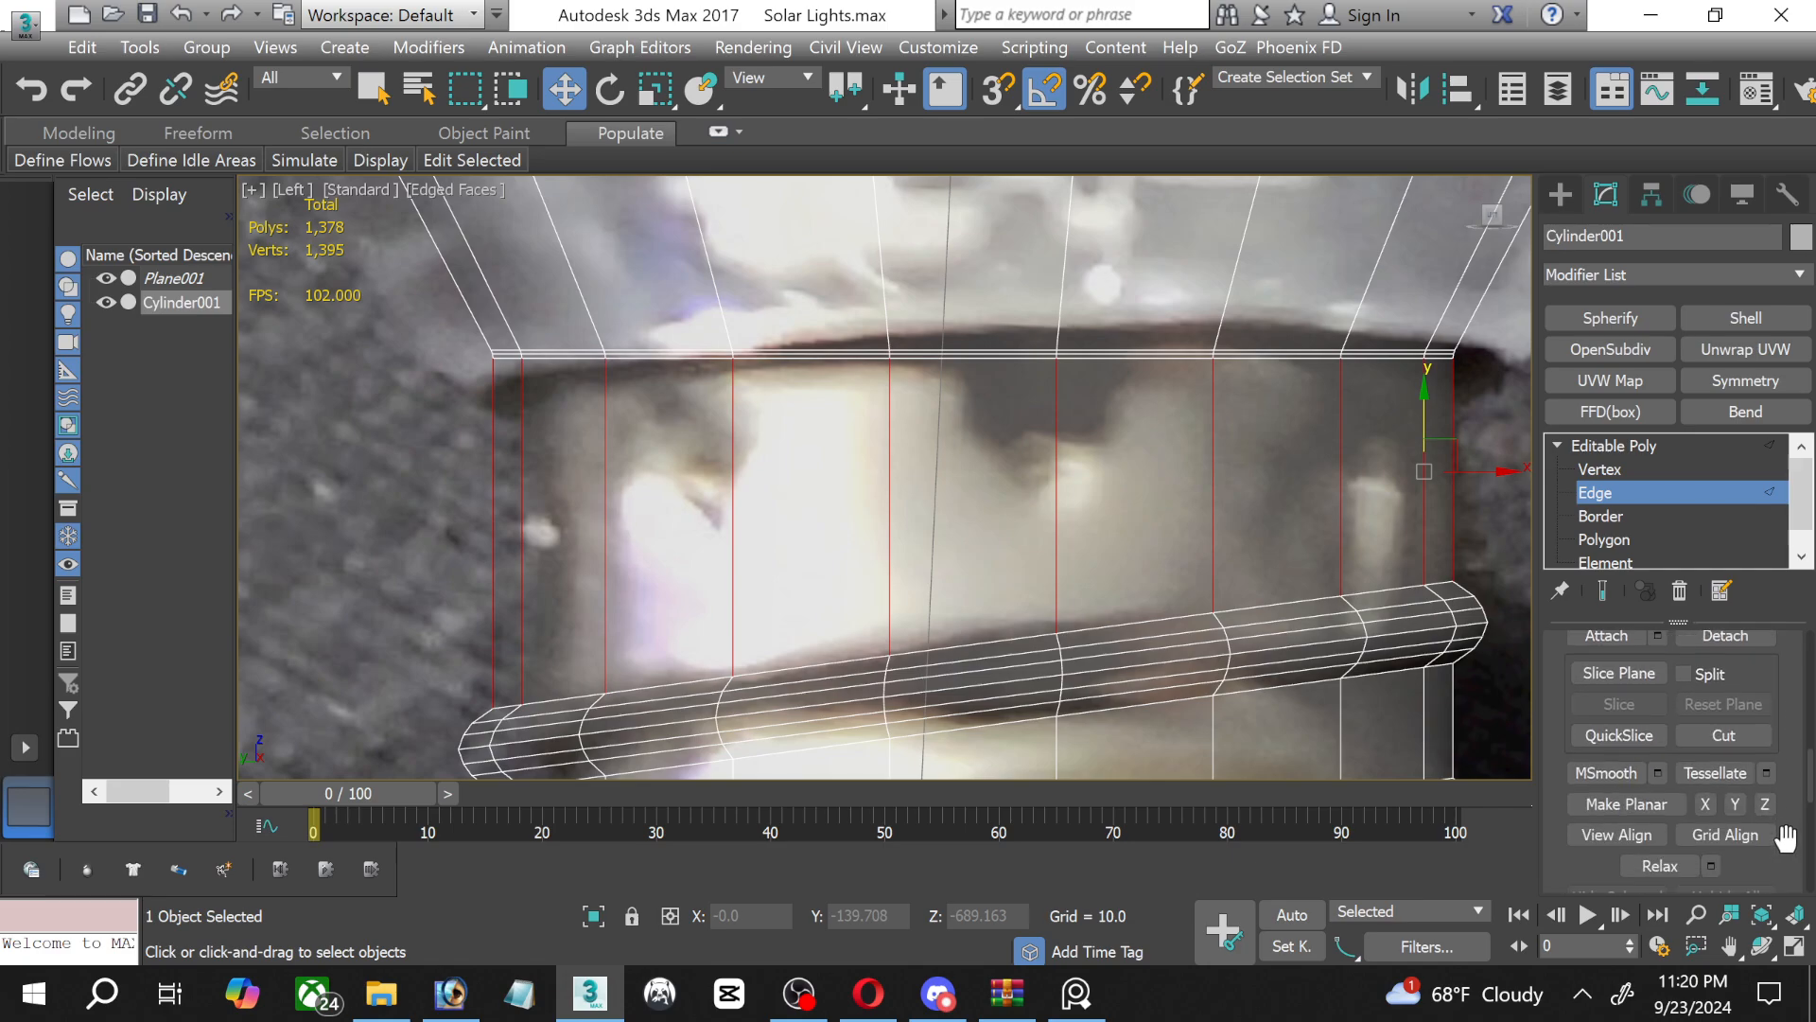
pyautogui.scroll(4, 1785, 837)
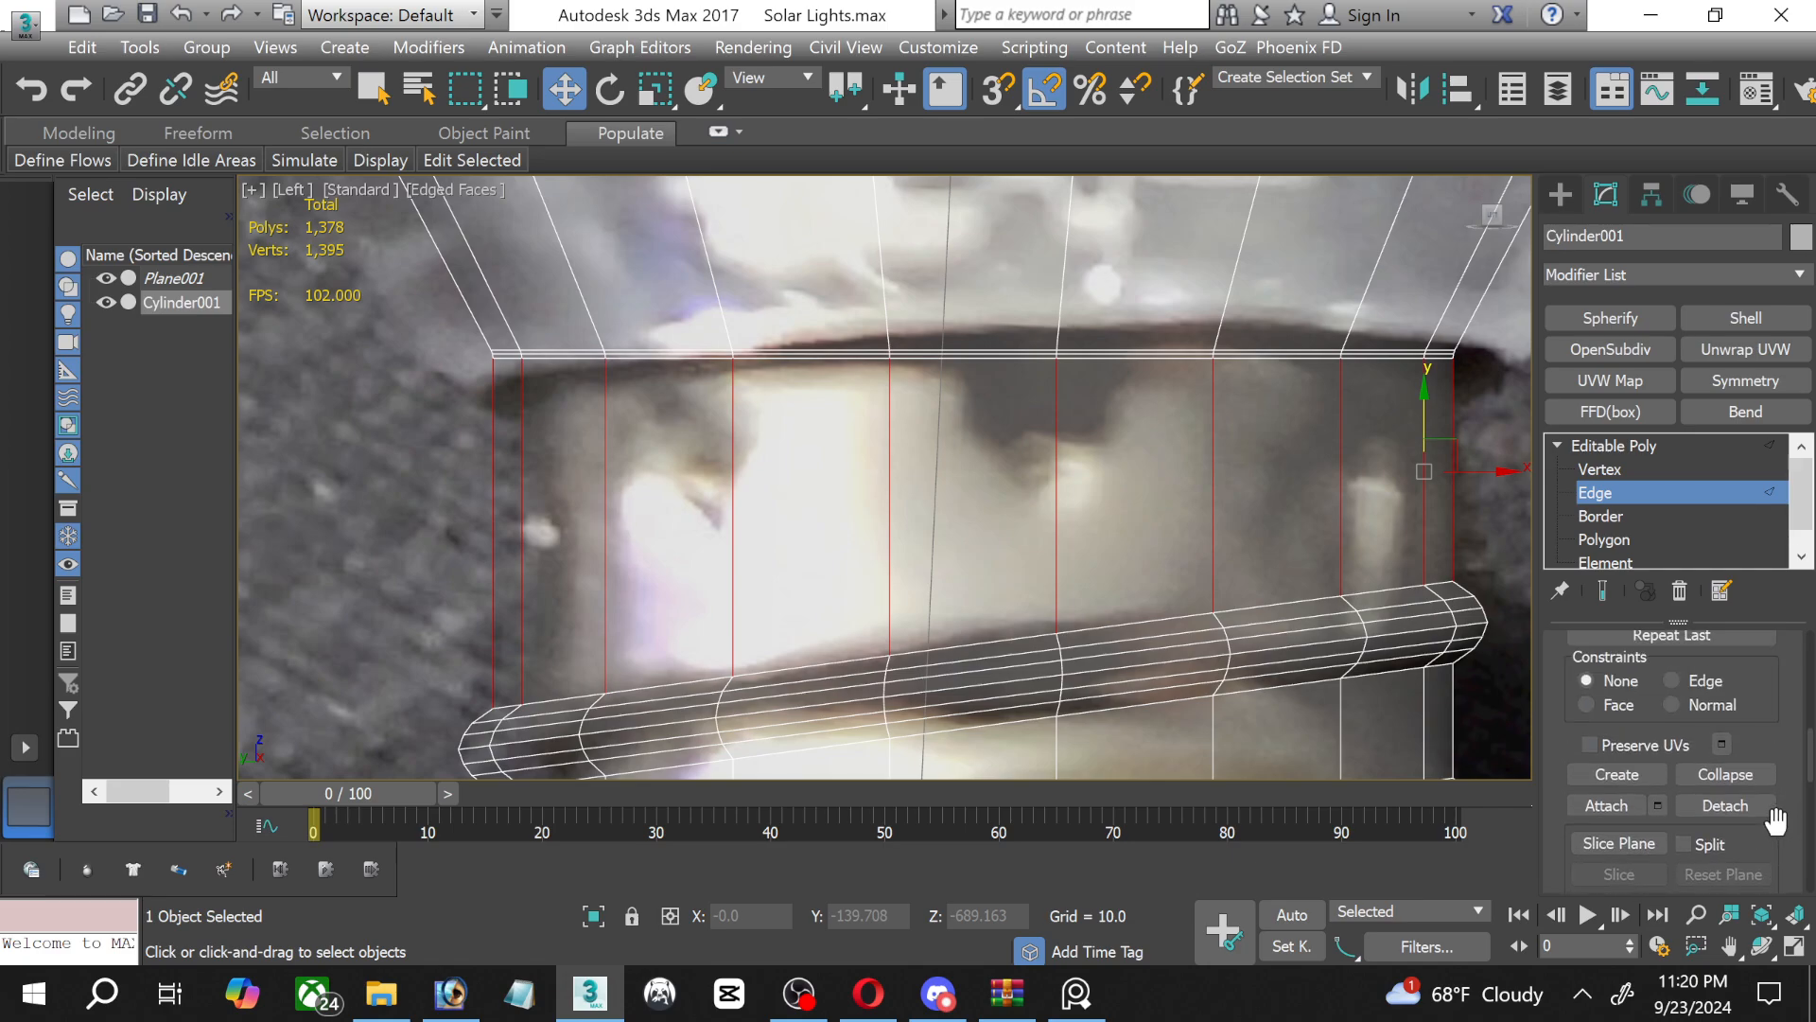
pyautogui.scroll(7, 1776, 821)
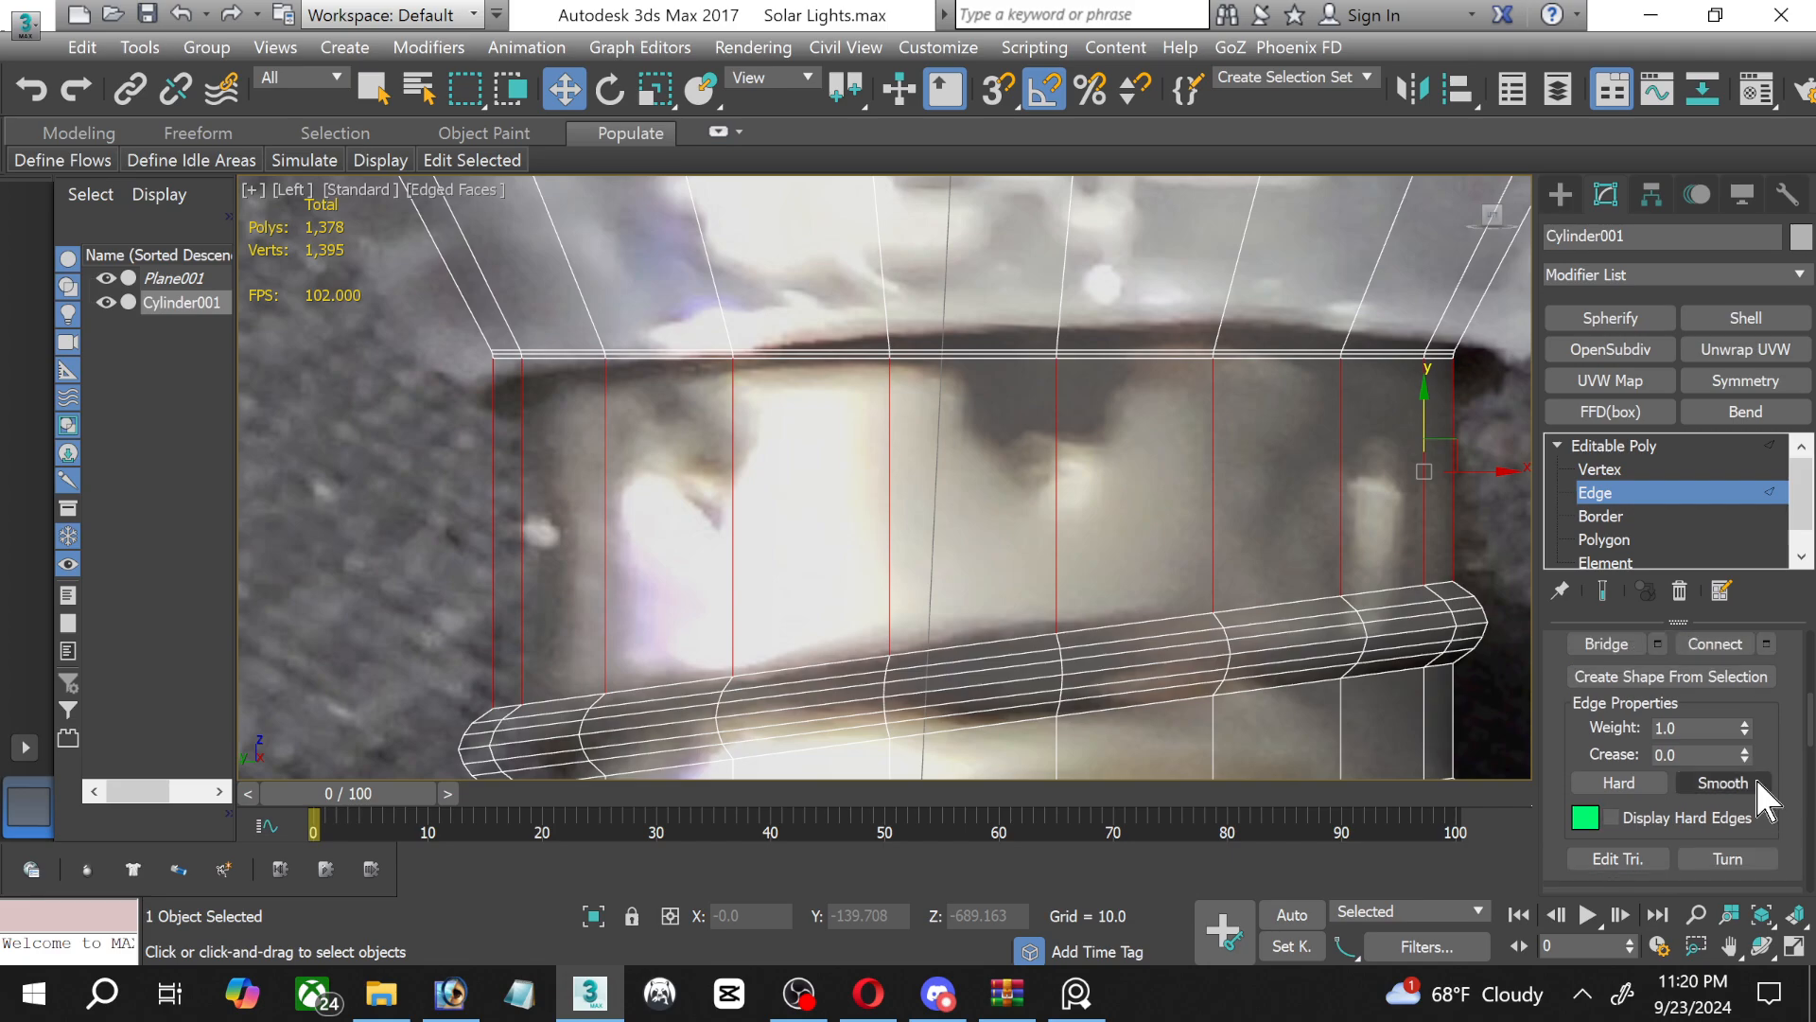
pyautogui.scroll(1, 1740, 691)
pyautogui.click(1731, 681)
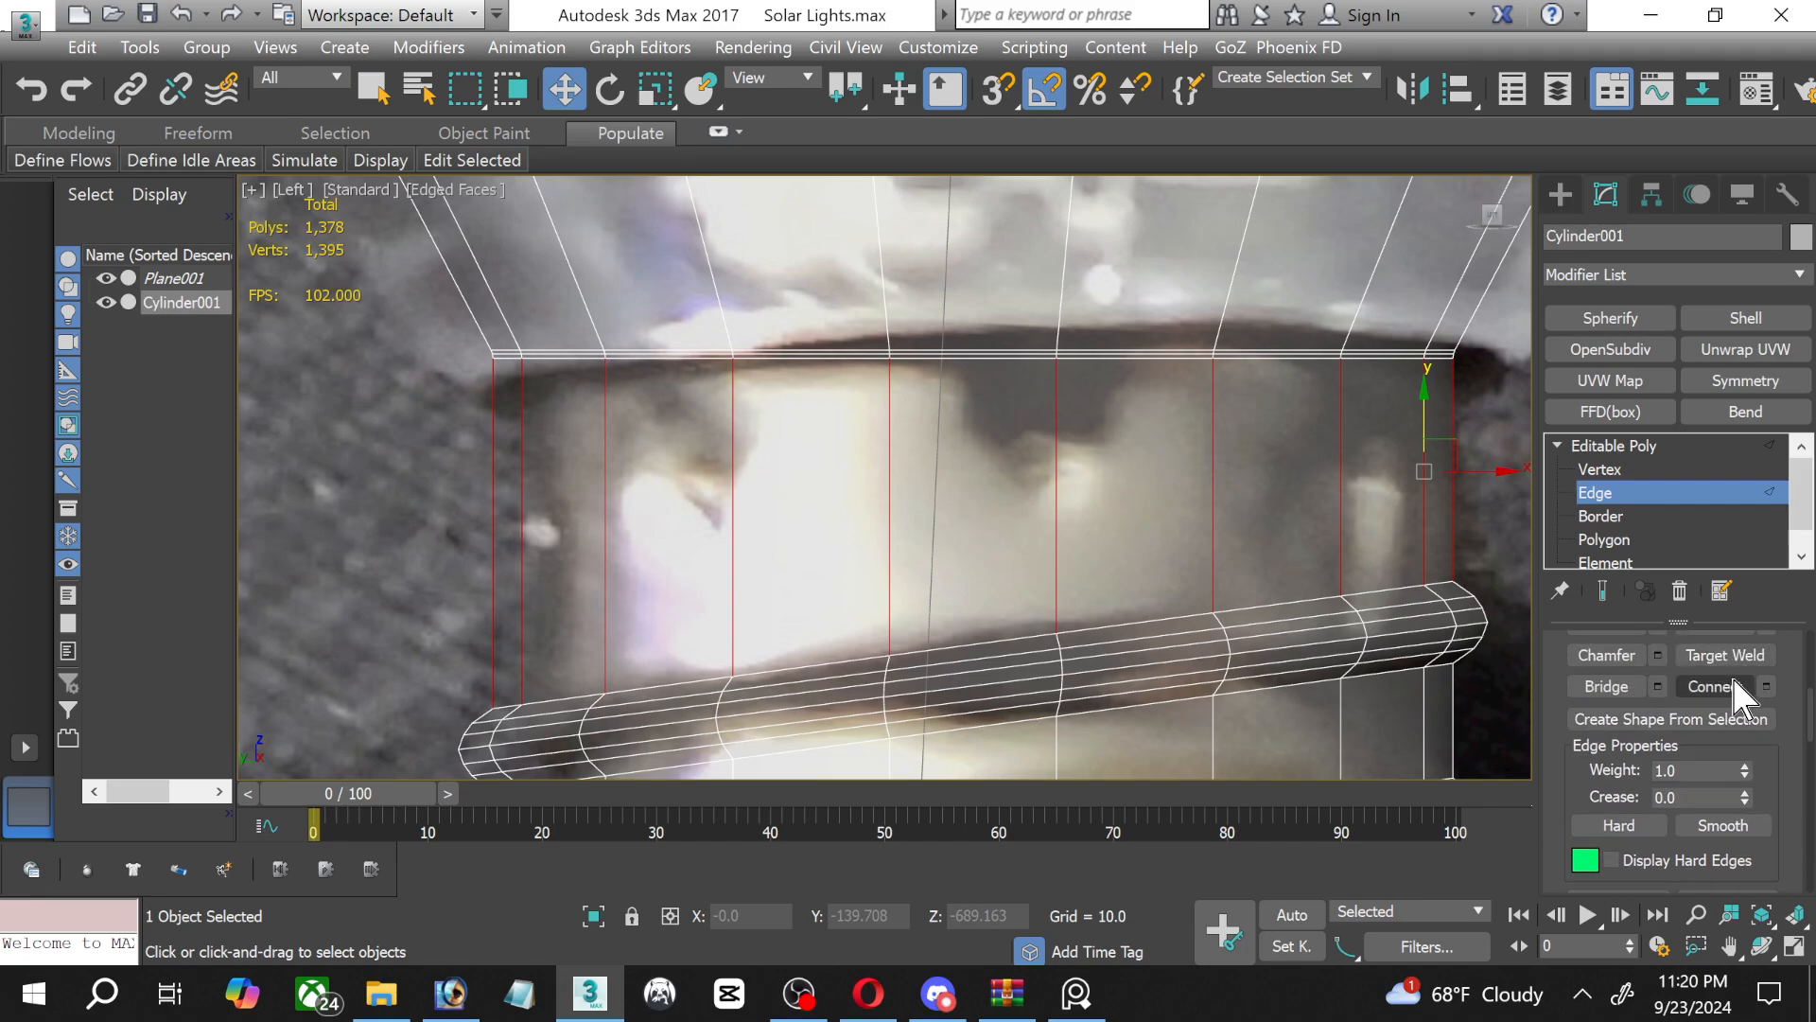
pyautogui.click(1765, 685)
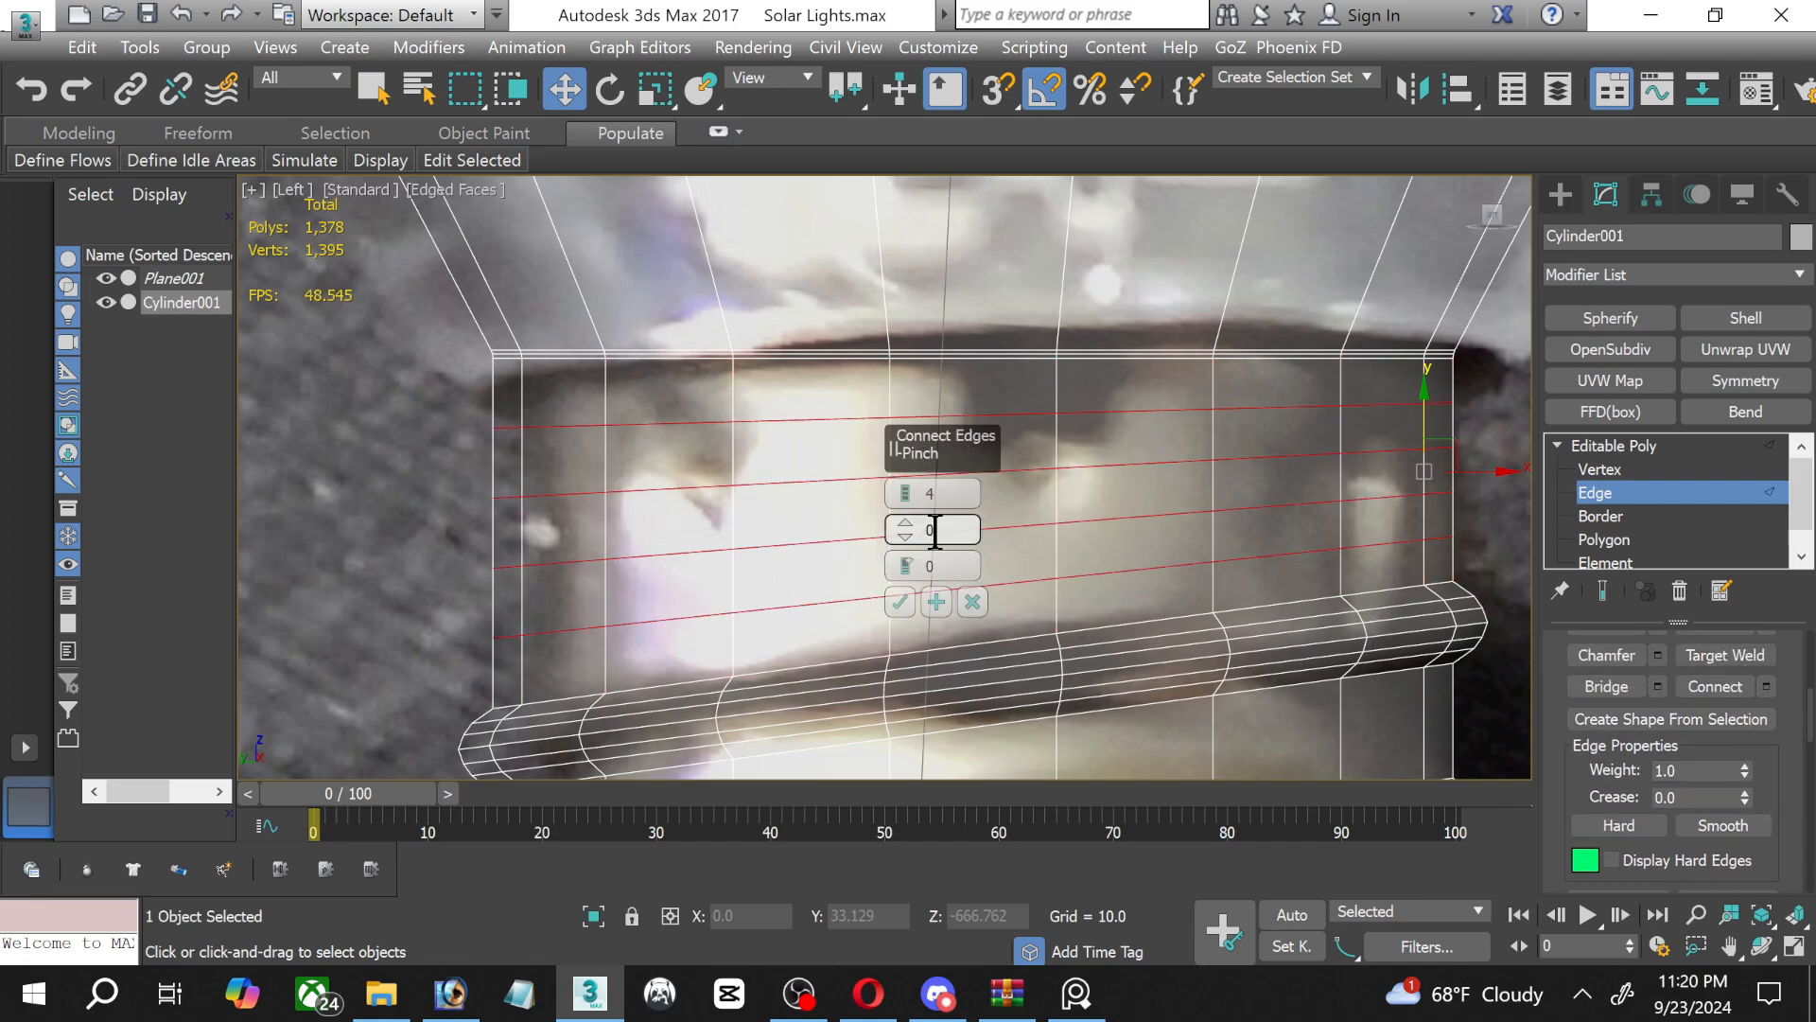
pyautogui.click(906, 500)
pyautogui.click(906, 501)
pyautogui.click(906, 500)
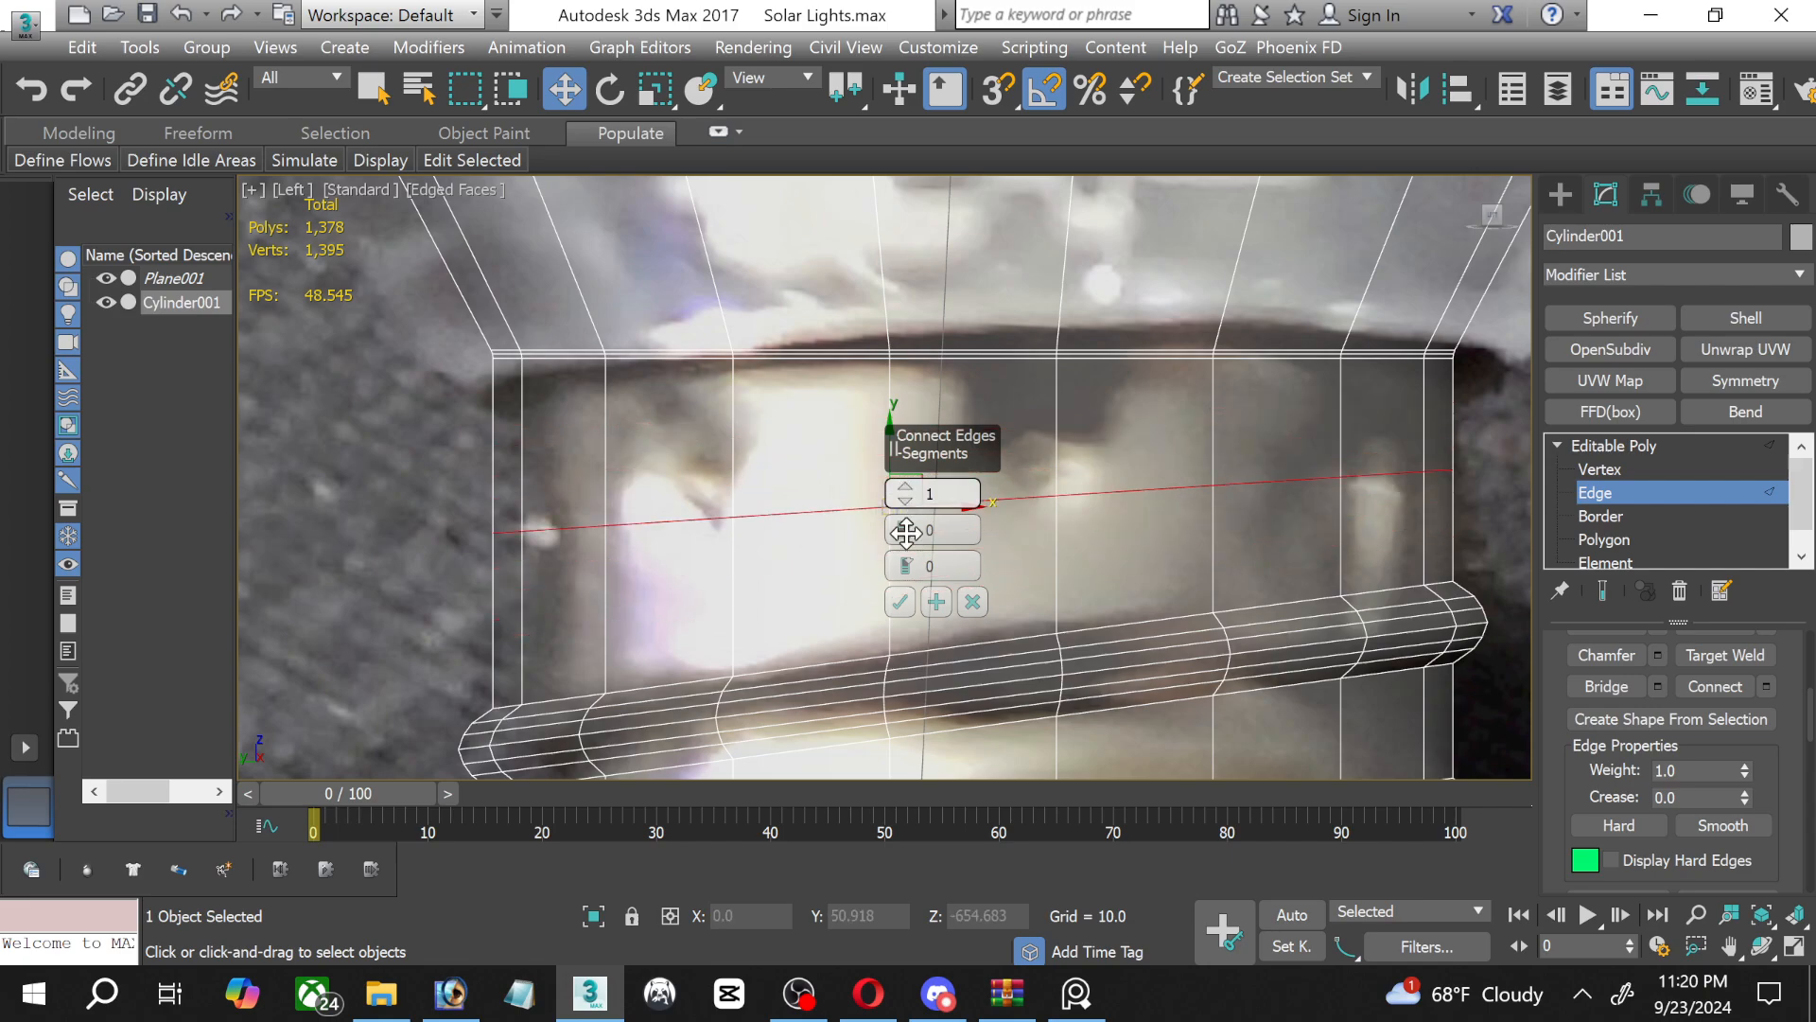
pyautogui.click(900, 602)
# Using the Edge constraint, scale the new edge loop flat vertically and move it down close to the topmost thread.
pyautogui.scroll(-5, 1712, 700)
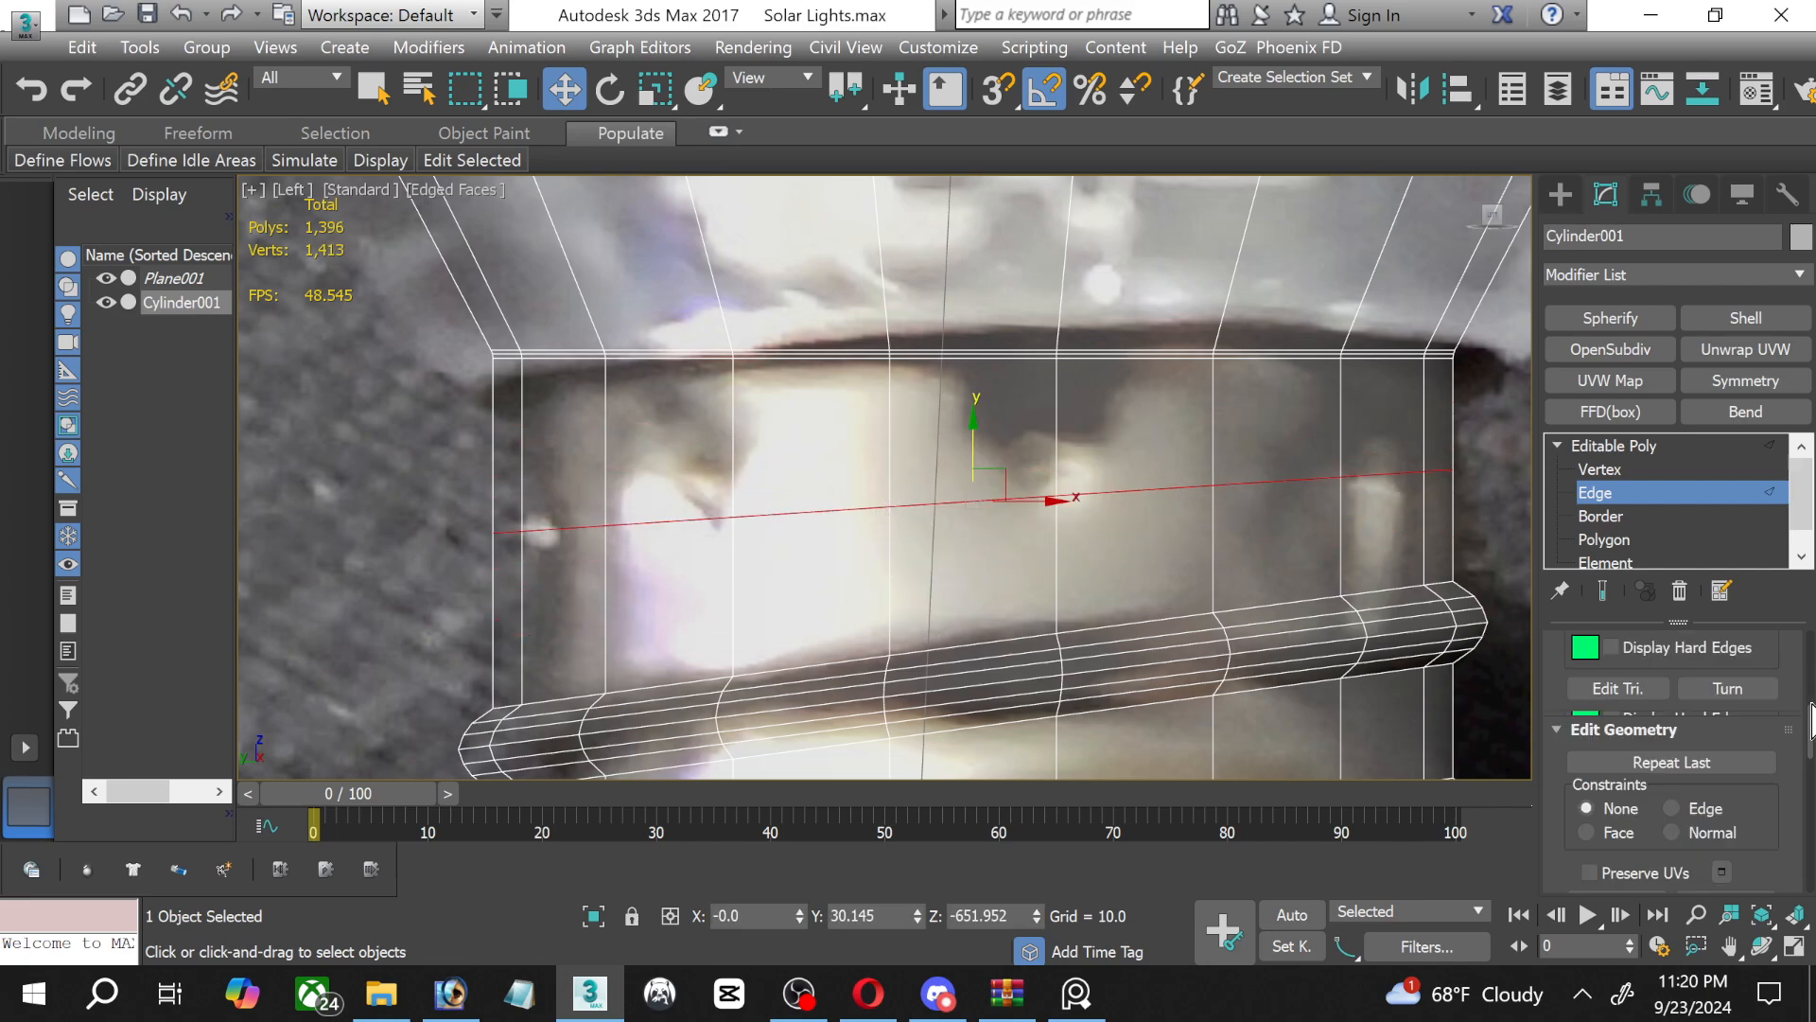
pyautogui.click(1674, 666)
pyautogui.moveTo(939, 541); pyautogui.dragTo(904, 596, button='middle')
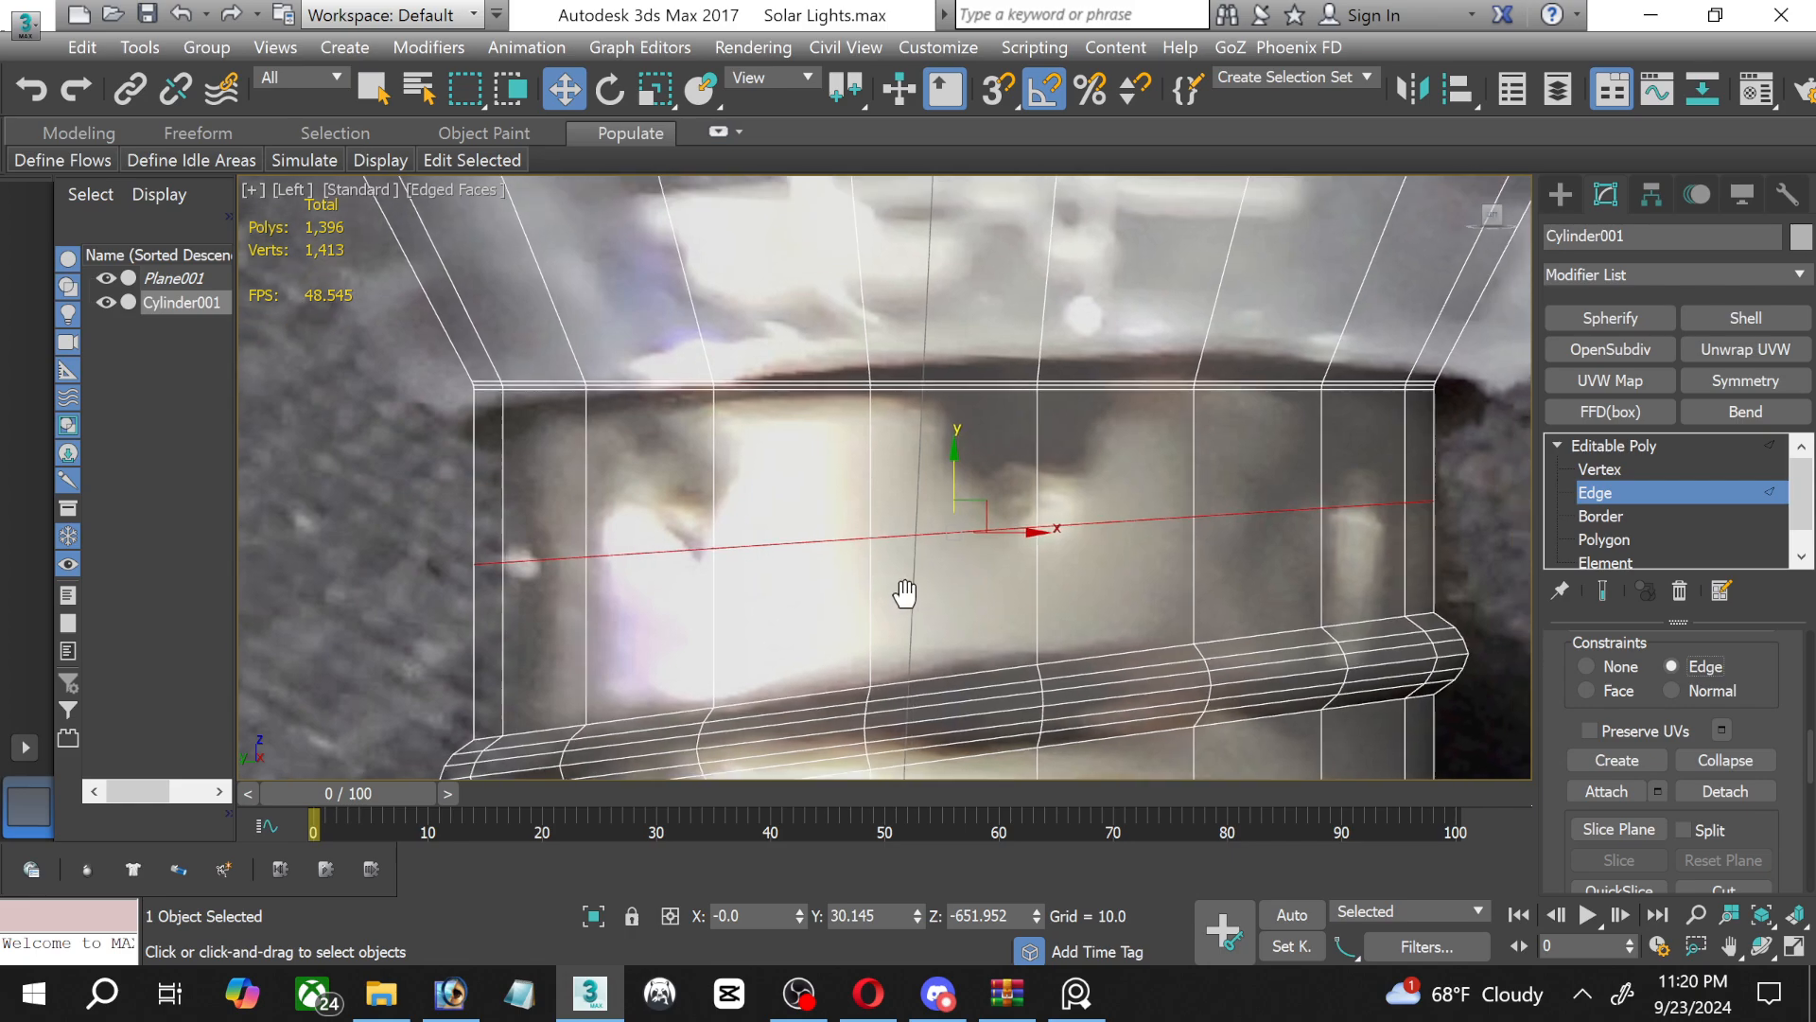
pyautogui.click(655, 89)
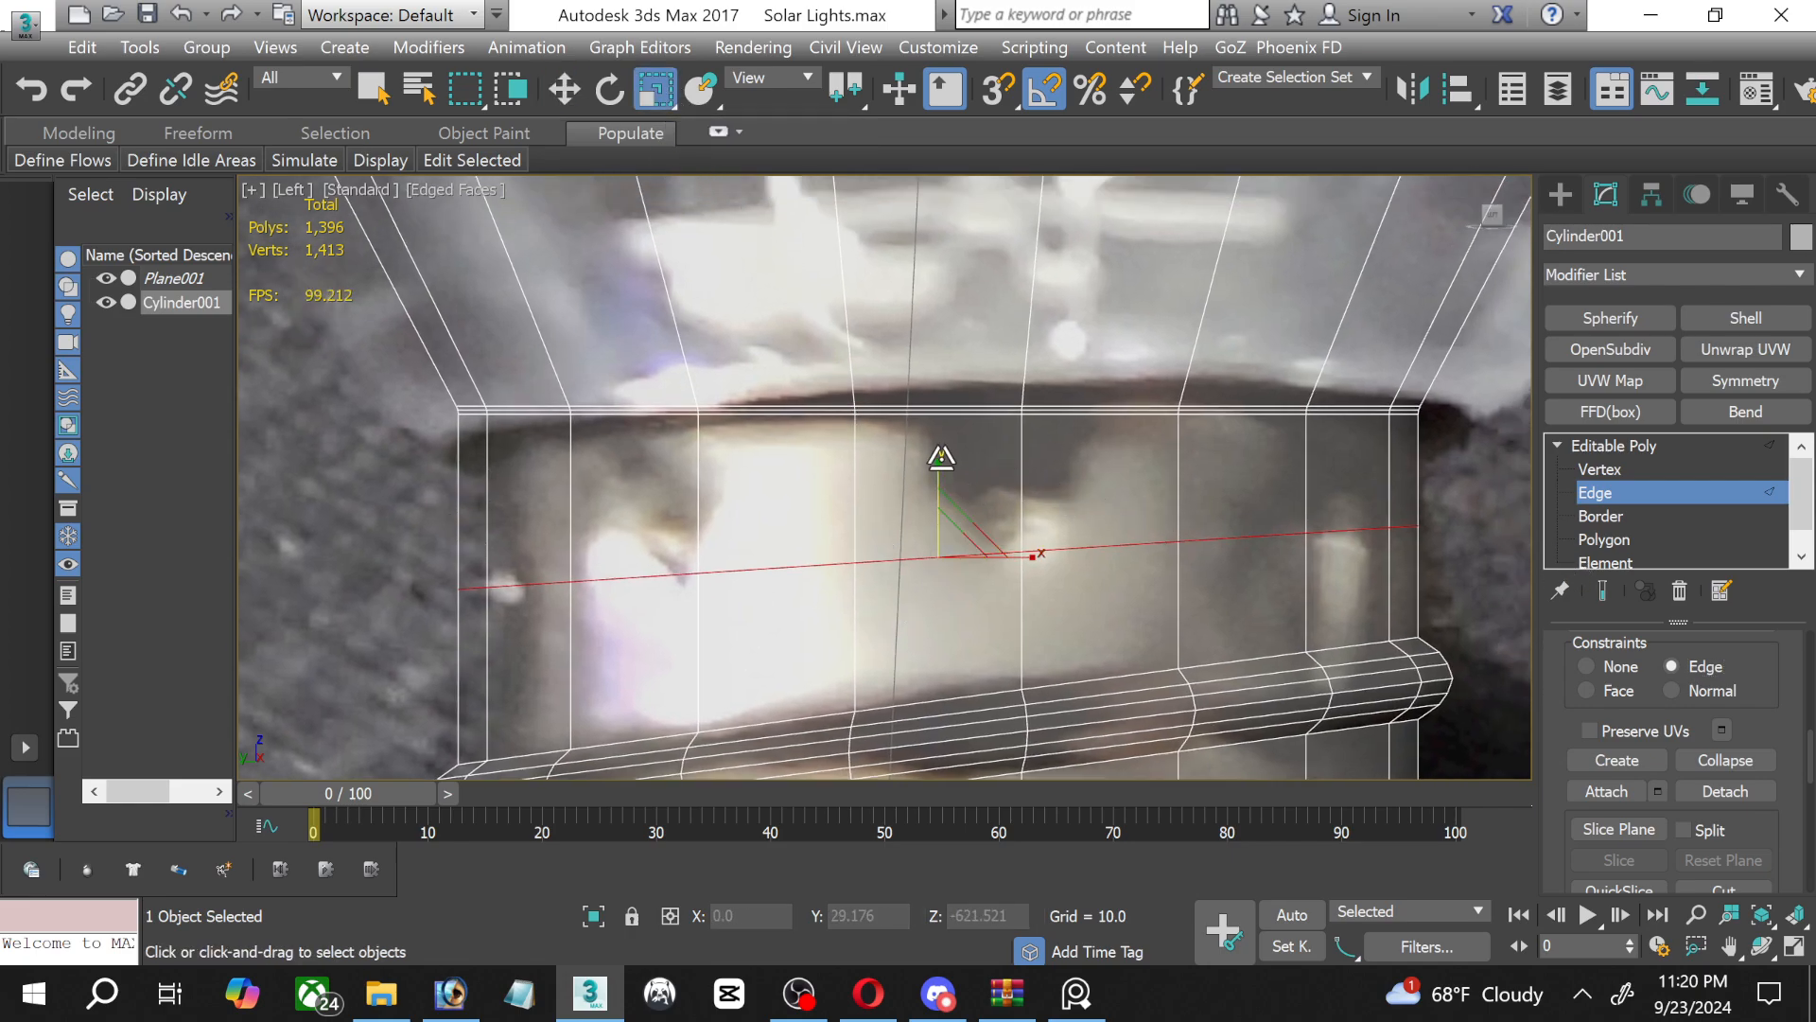
pyautogui.moveTo(940, 464); pyautogui.dragTo(899, 494)
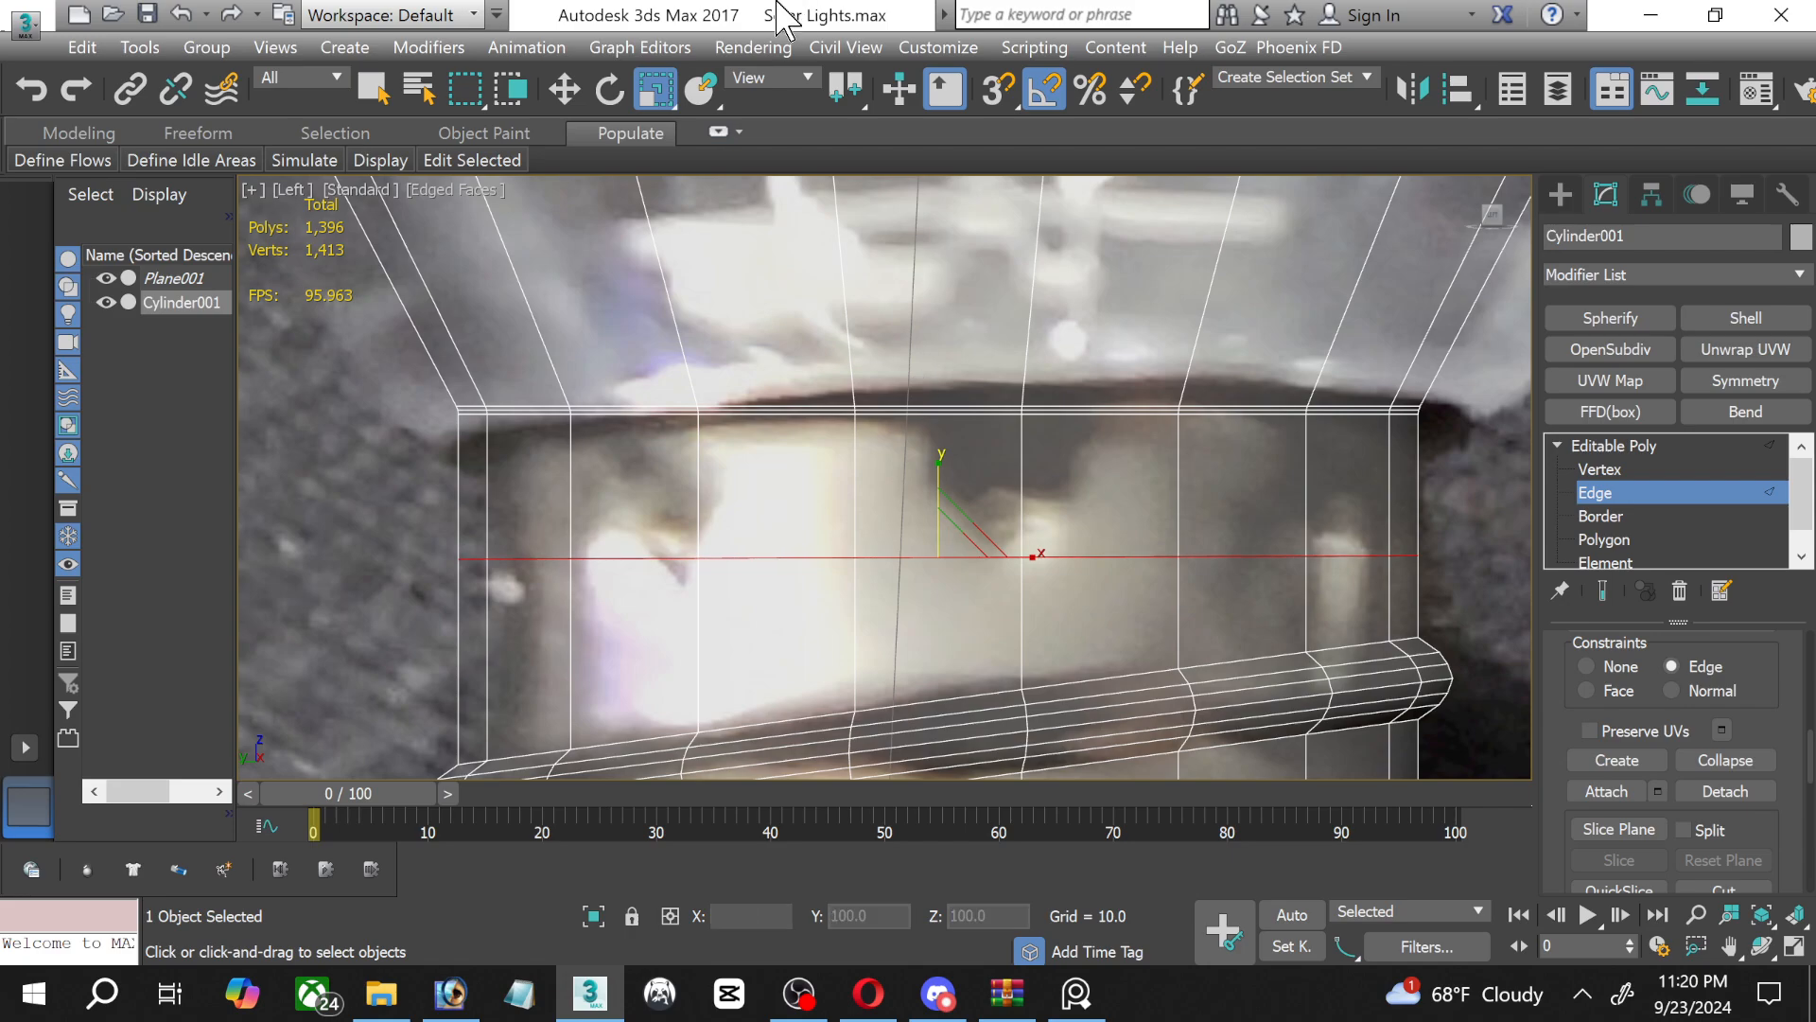
pyautogui.click(564, 89)
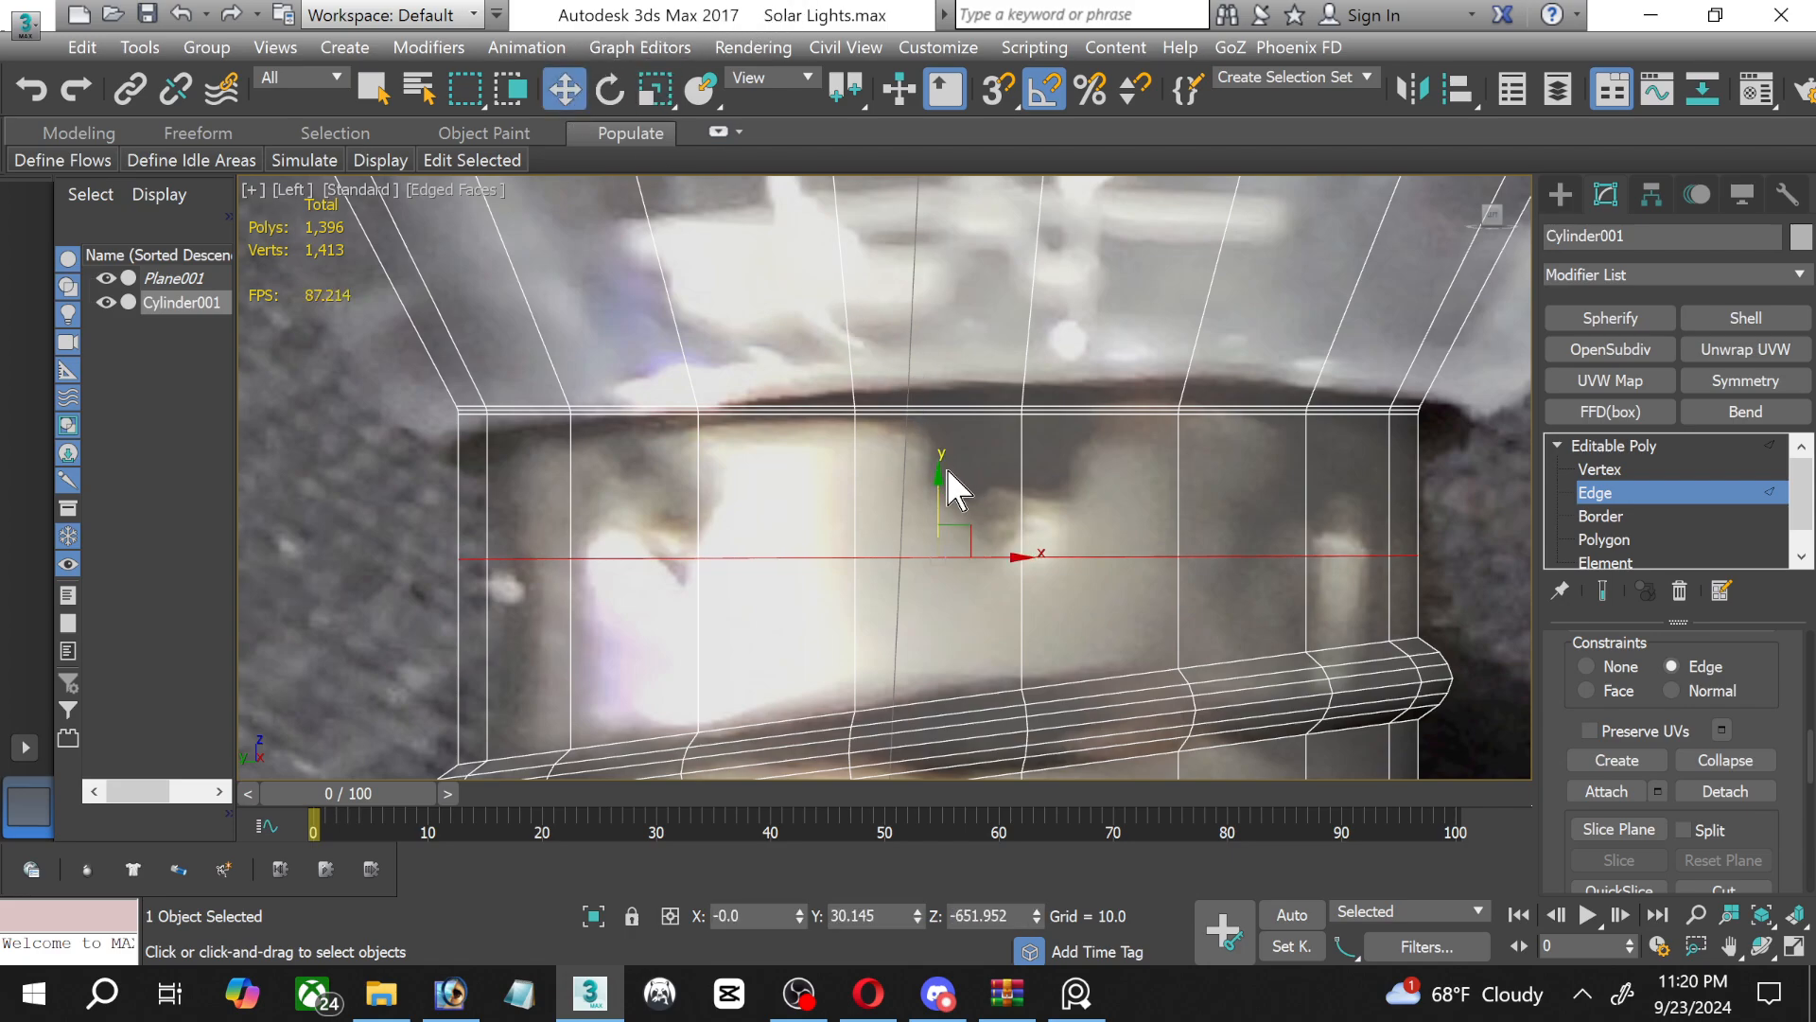
pyautogui.moveTo(940, 491); pyautogui.dragTo(912, 562)
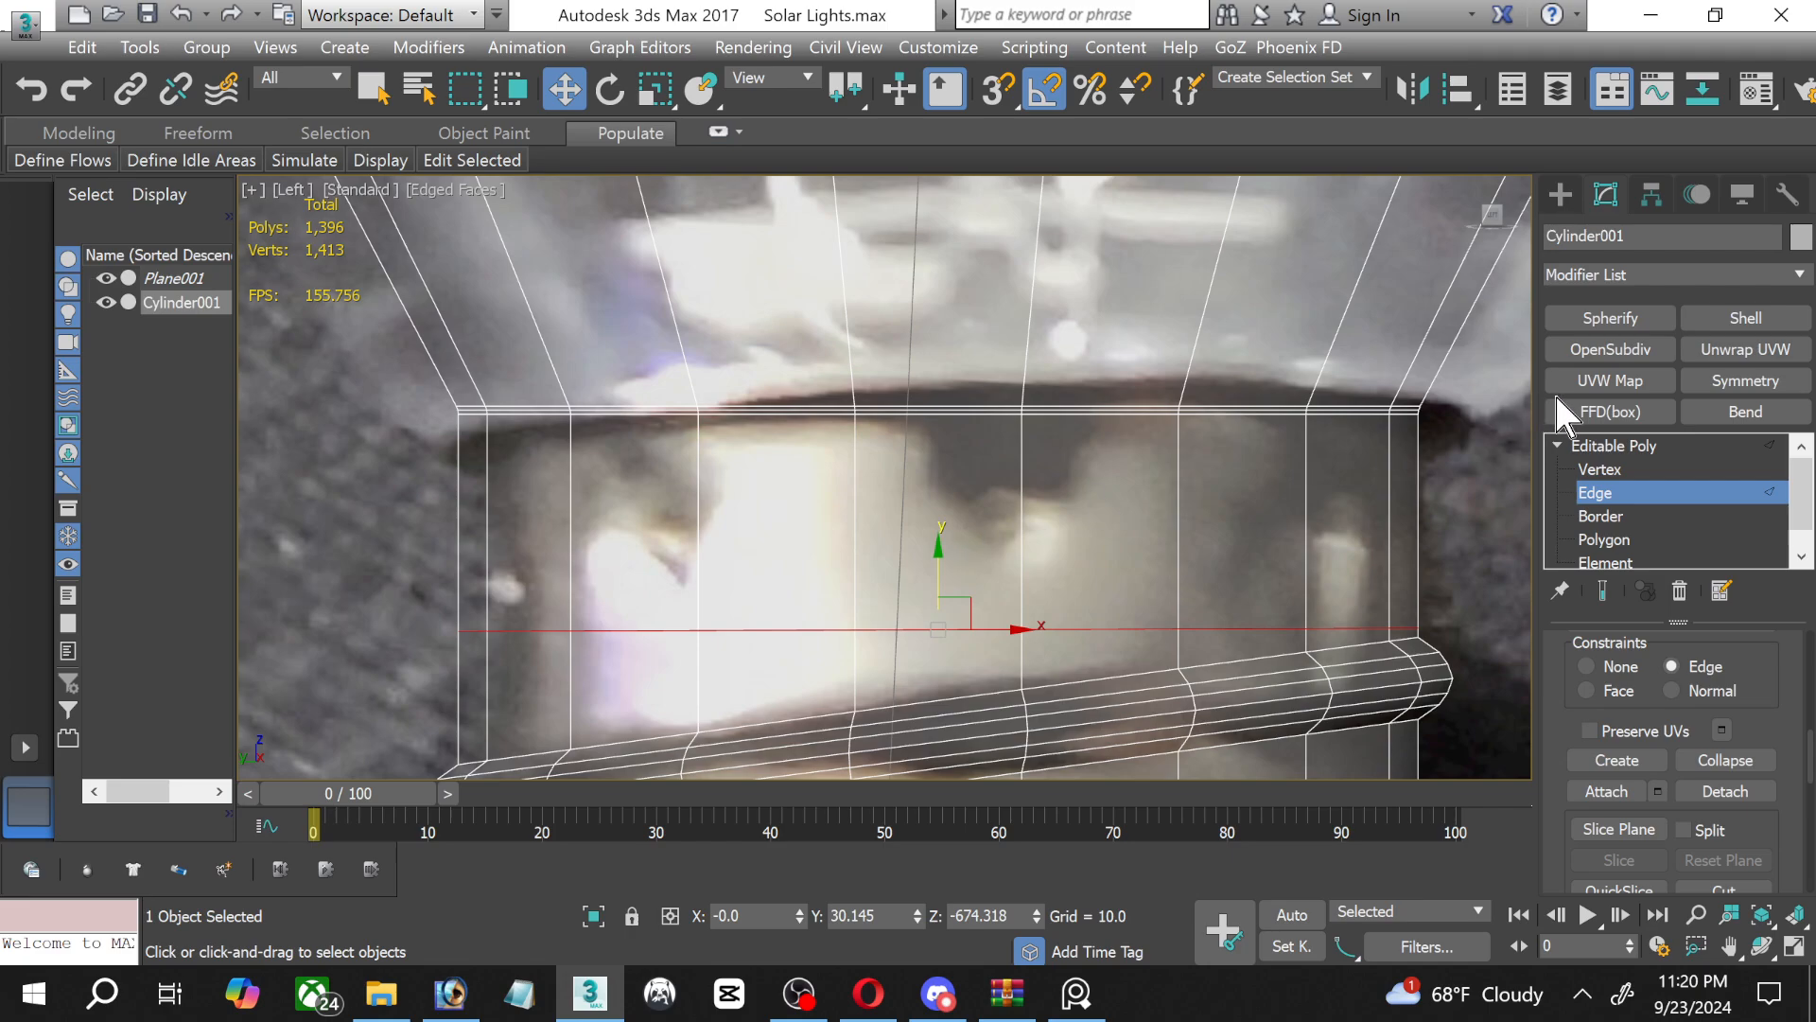
# Select the full polygon ring above the new edge loop, plus the two thin polygon rings directly above it.
pyautogui.click(1580, 541)
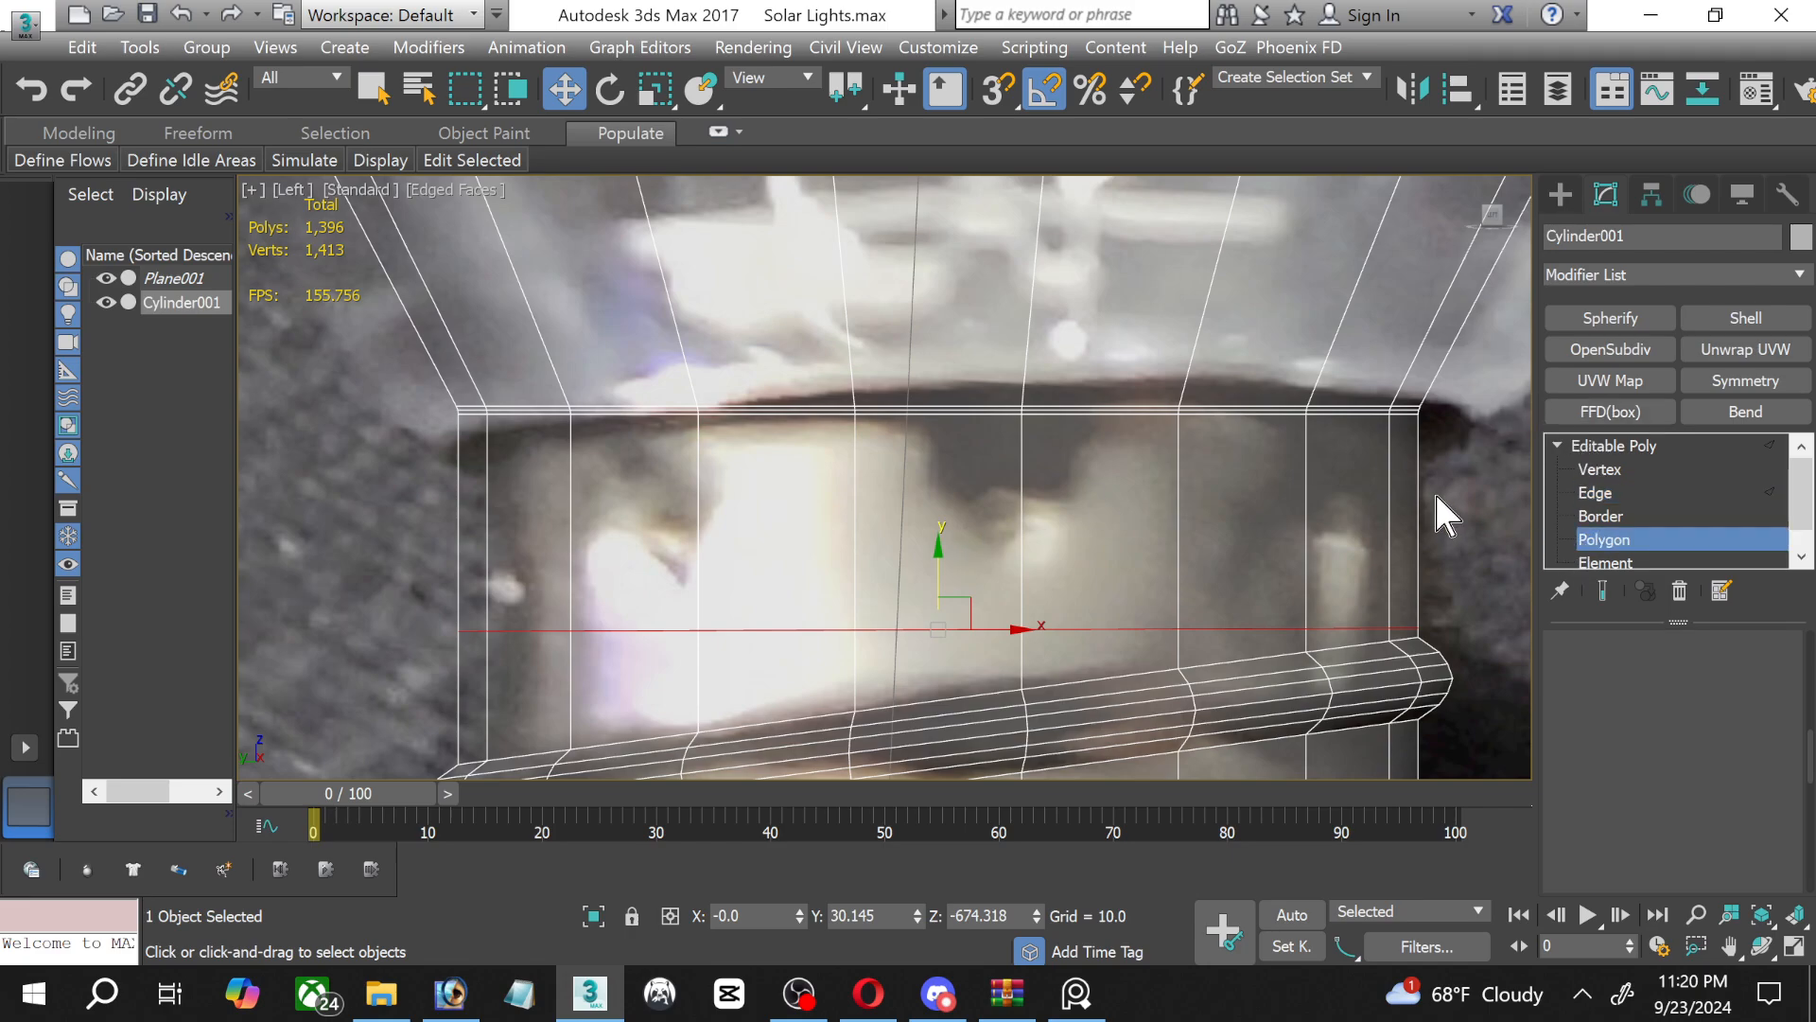
pyautogui.click(1006, 526)
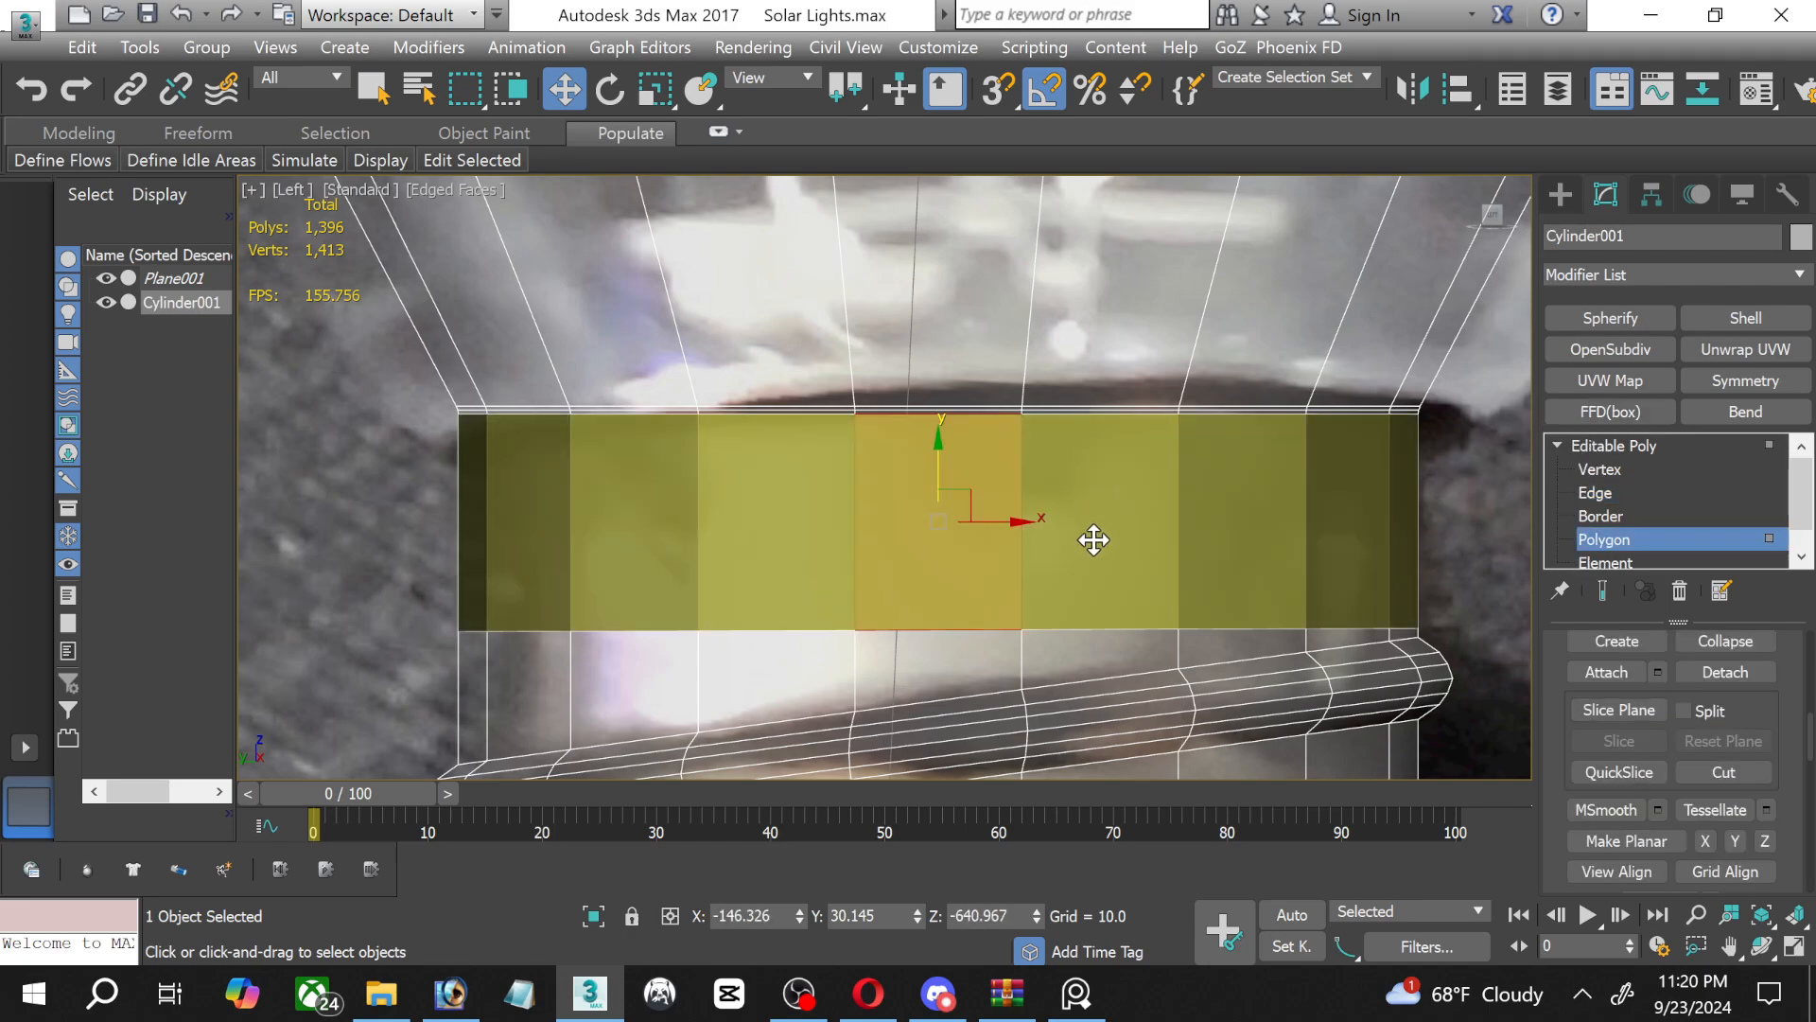
pyautogui.keyDown('shift'); pyautogui.click(1096, 541); pyautogui.keyUp('shift')
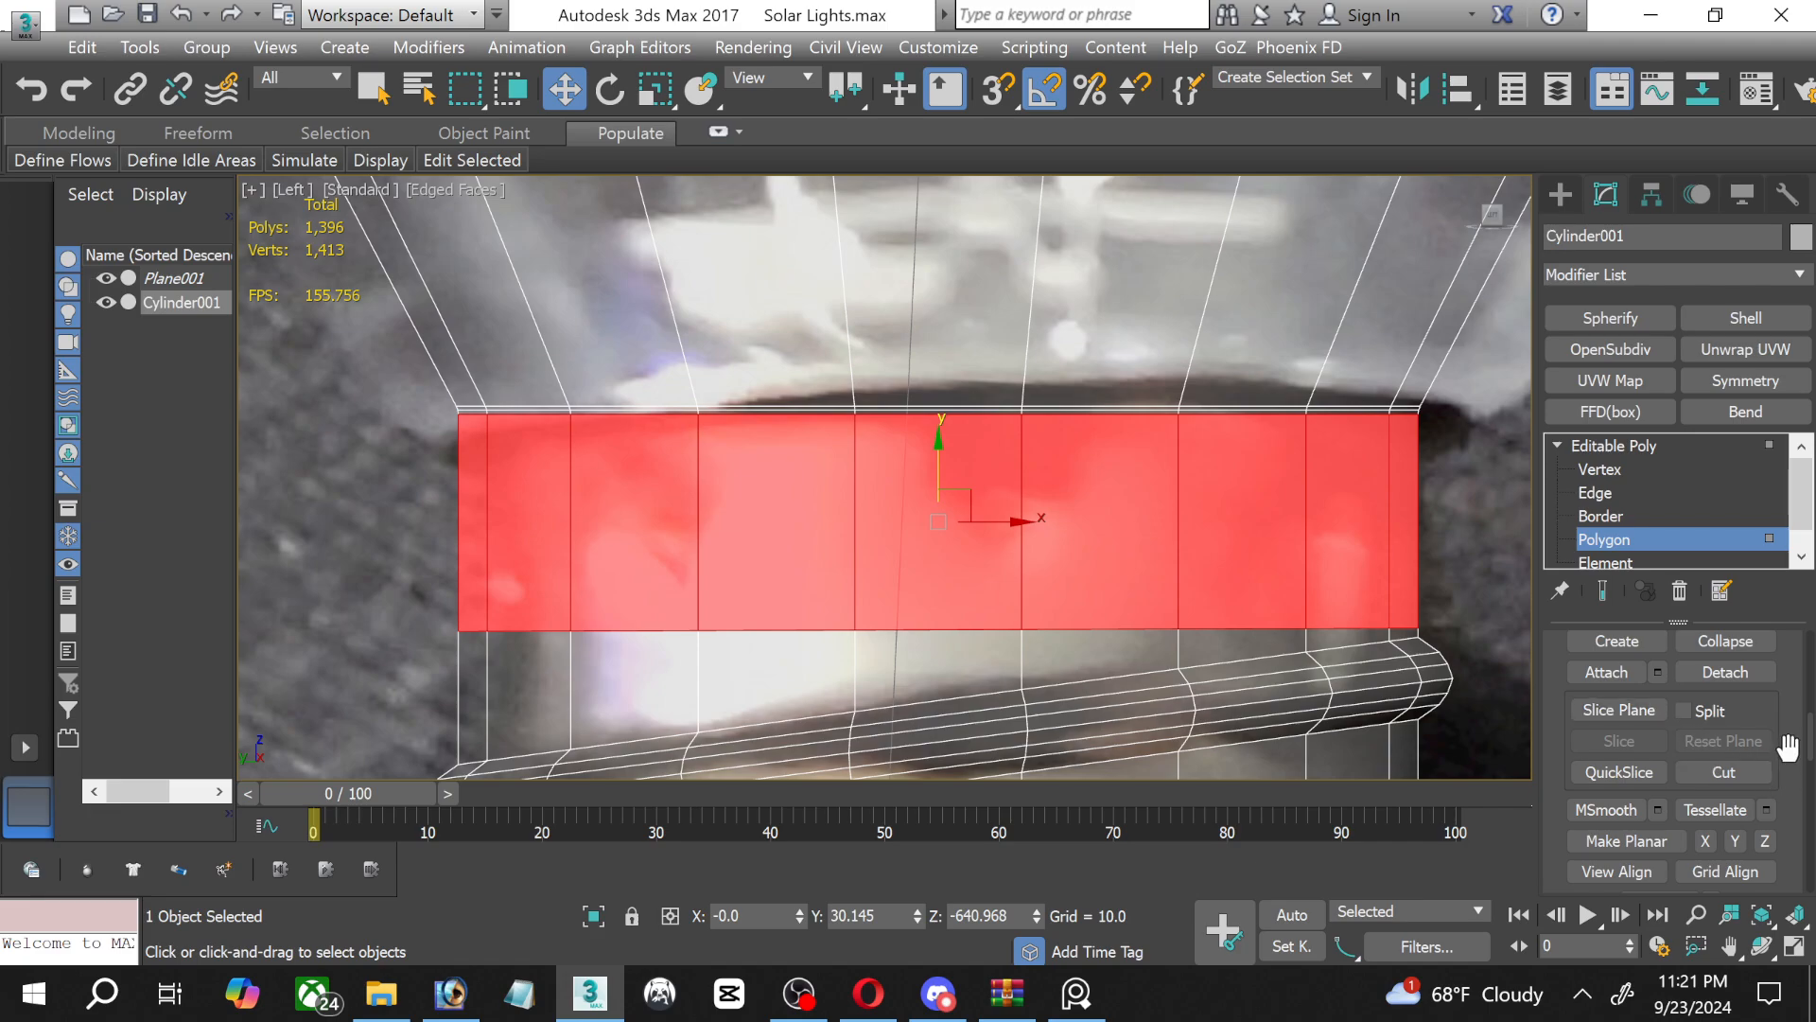
pyautogui.scroll(2, 1693, 738)
pyautogui.scroll(6, 1323, 434)
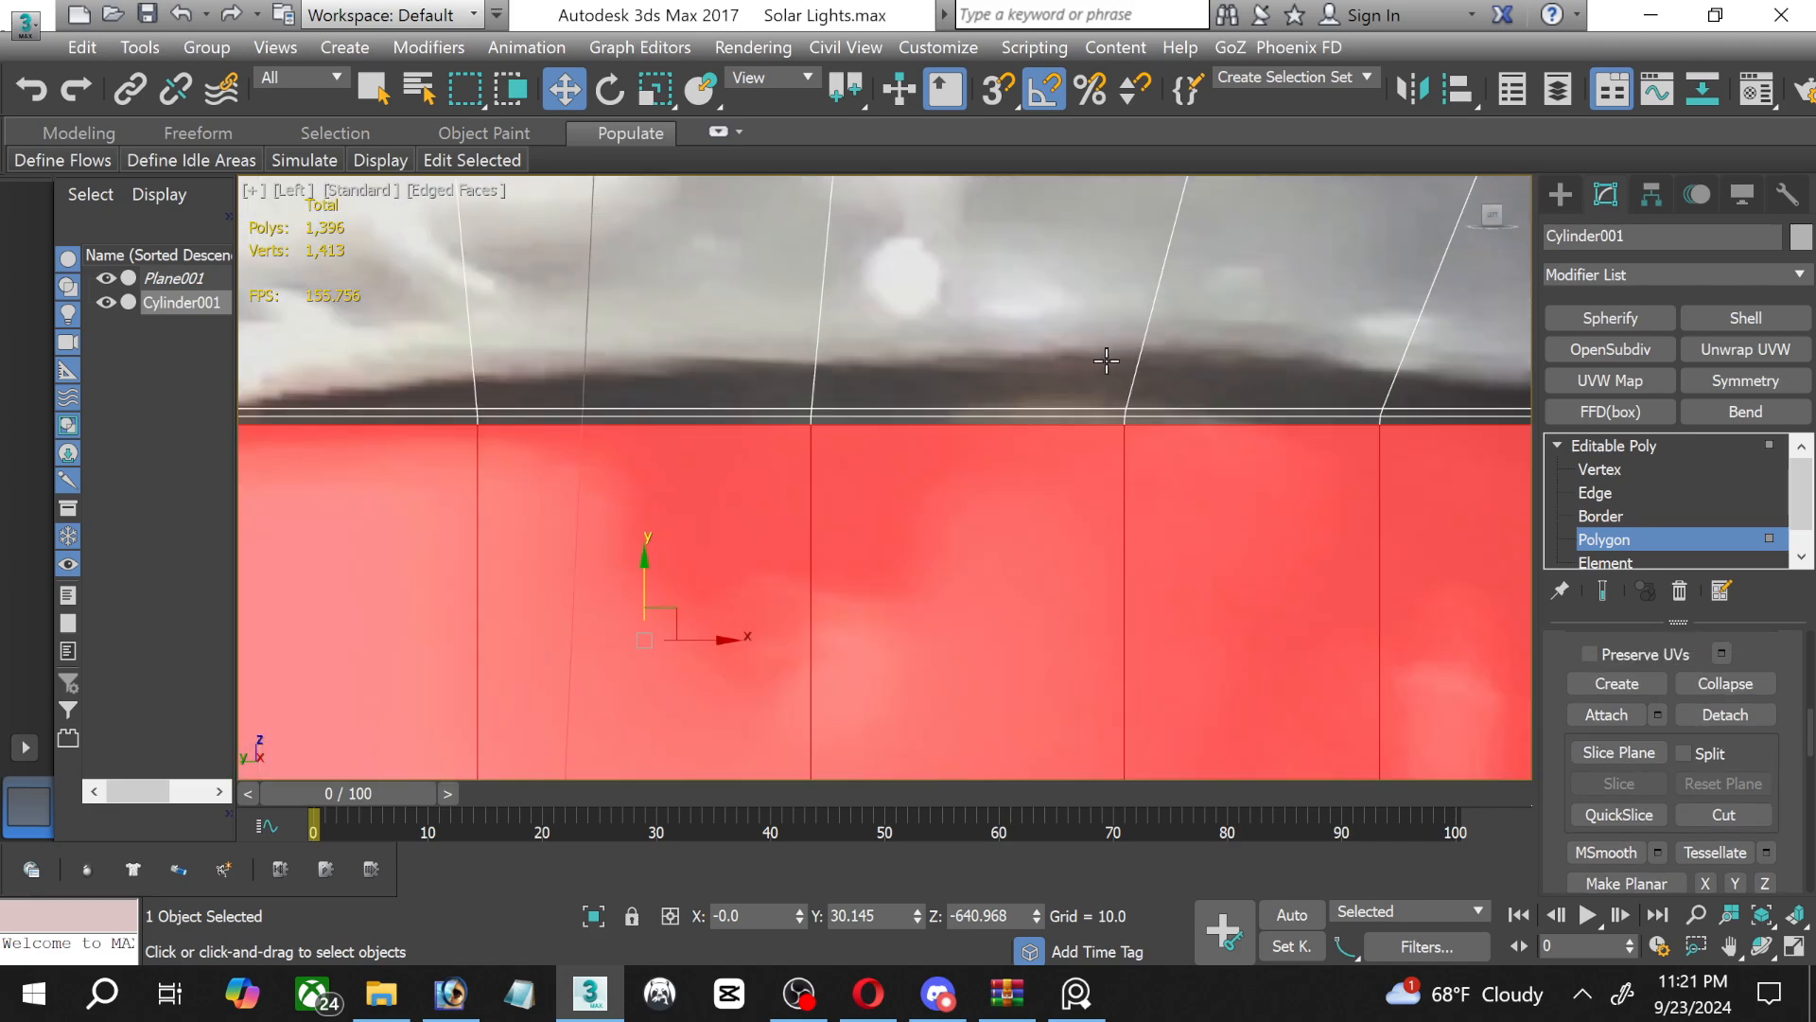
pyautogui.moveTo(987, 483); pyautogui.dragTo(688, 429)
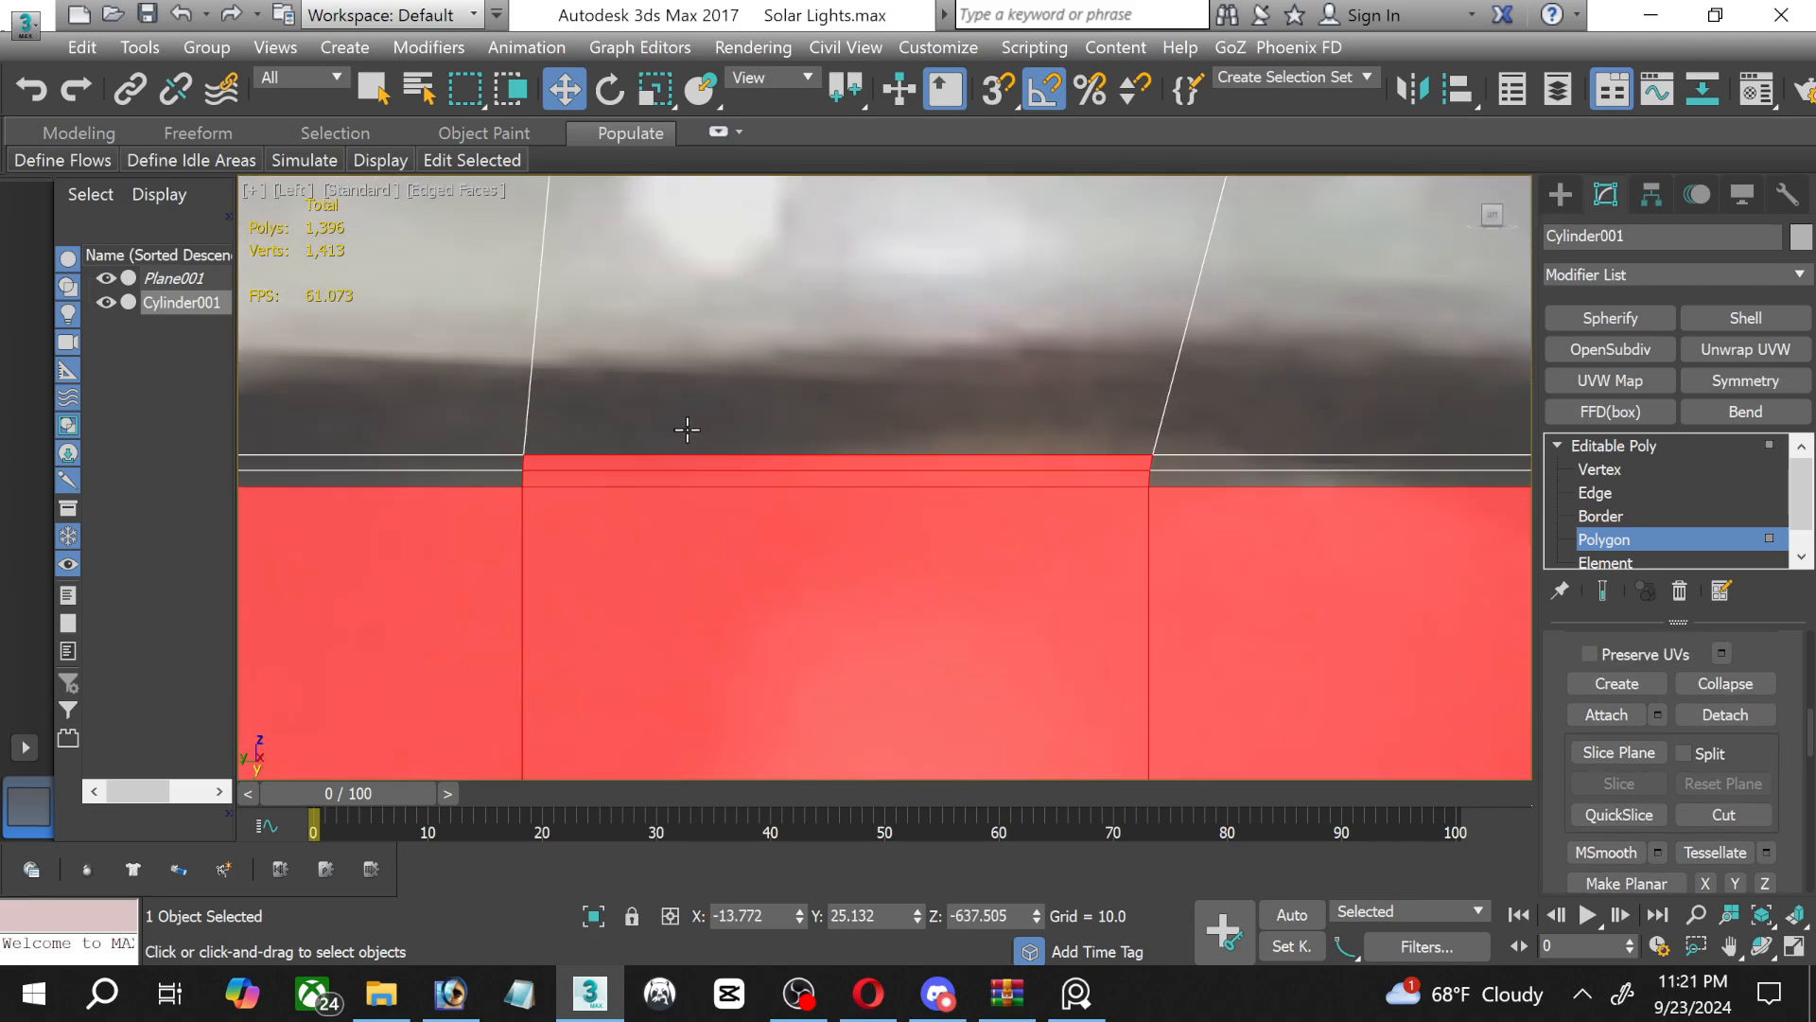
pyautogui.keyDown('shift'); pyautogui.click(471, 465); pyautogui.keyUp('shift')
pyautogui.keyDown('shift'); pyautogui.click(491, 480); pyautogui.keyUp('shift')
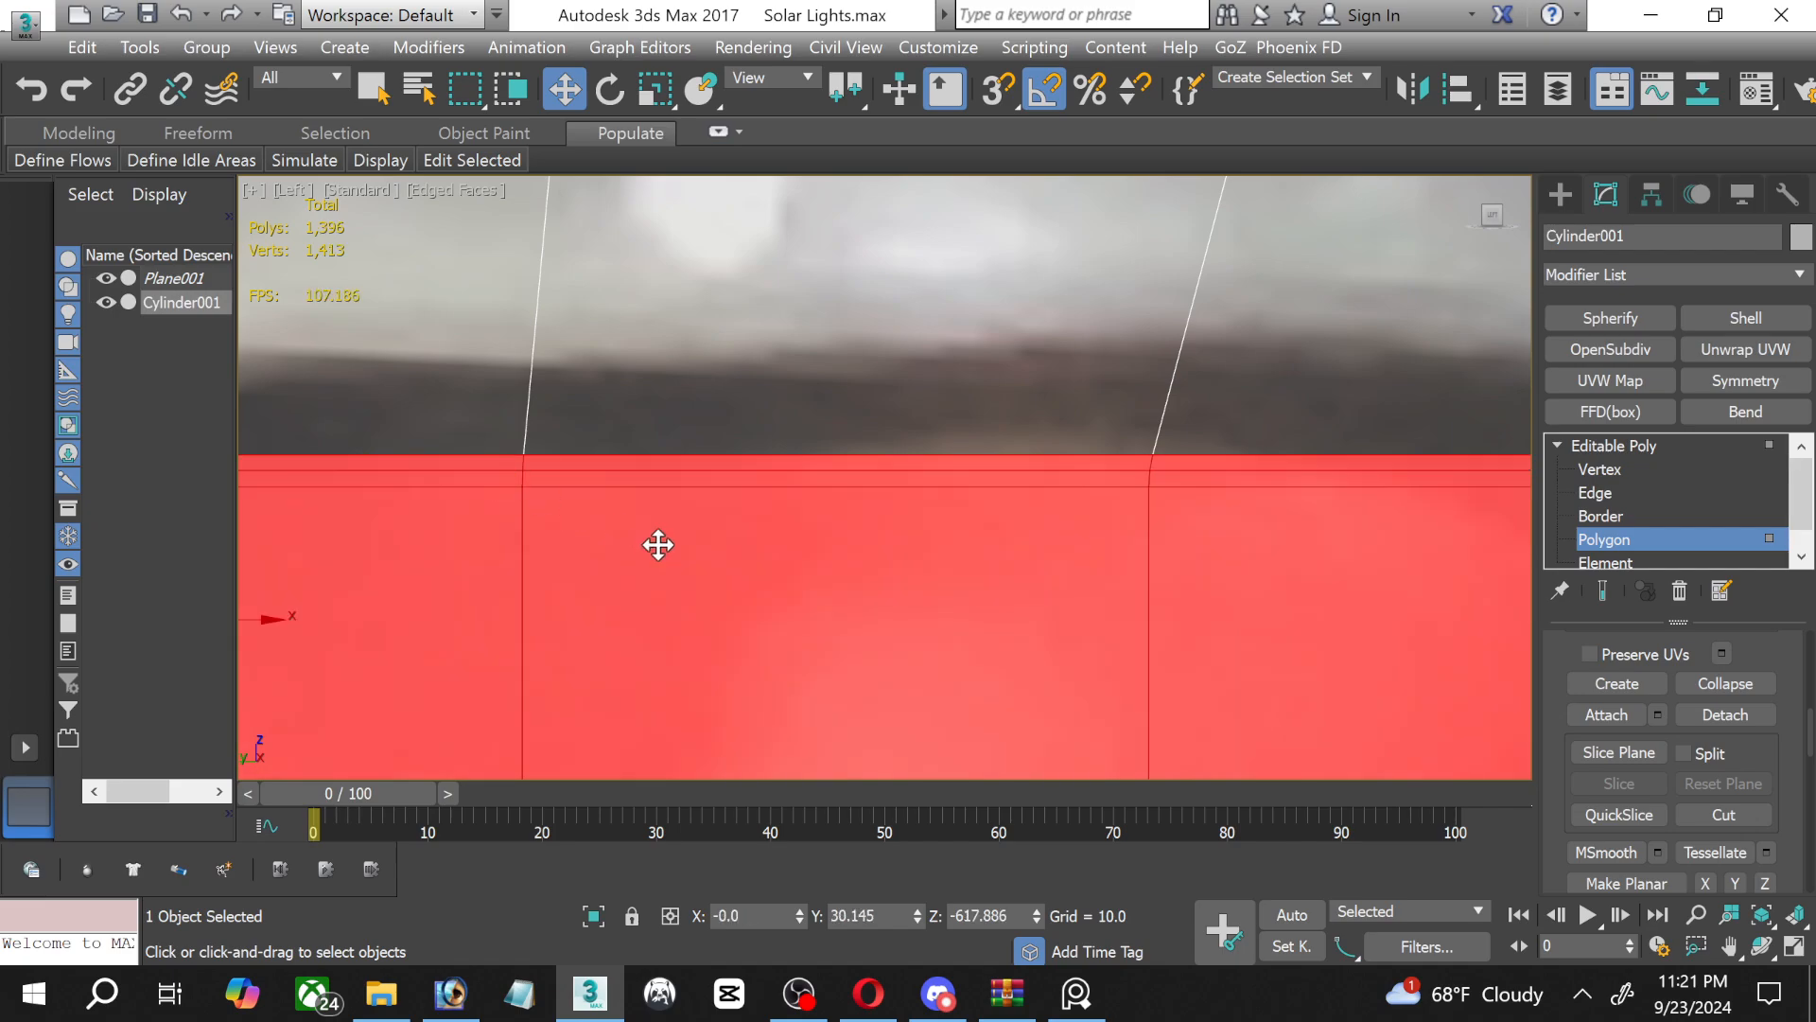
# Set up an Extrude of the selected polygon rings by 10.0, directed outward along their local normals.
pyautogui.scroll(-5, 705, 573)
pyautogui.moveTo(790, 738); pyautogui.dragTo(929, 562, button='middle')
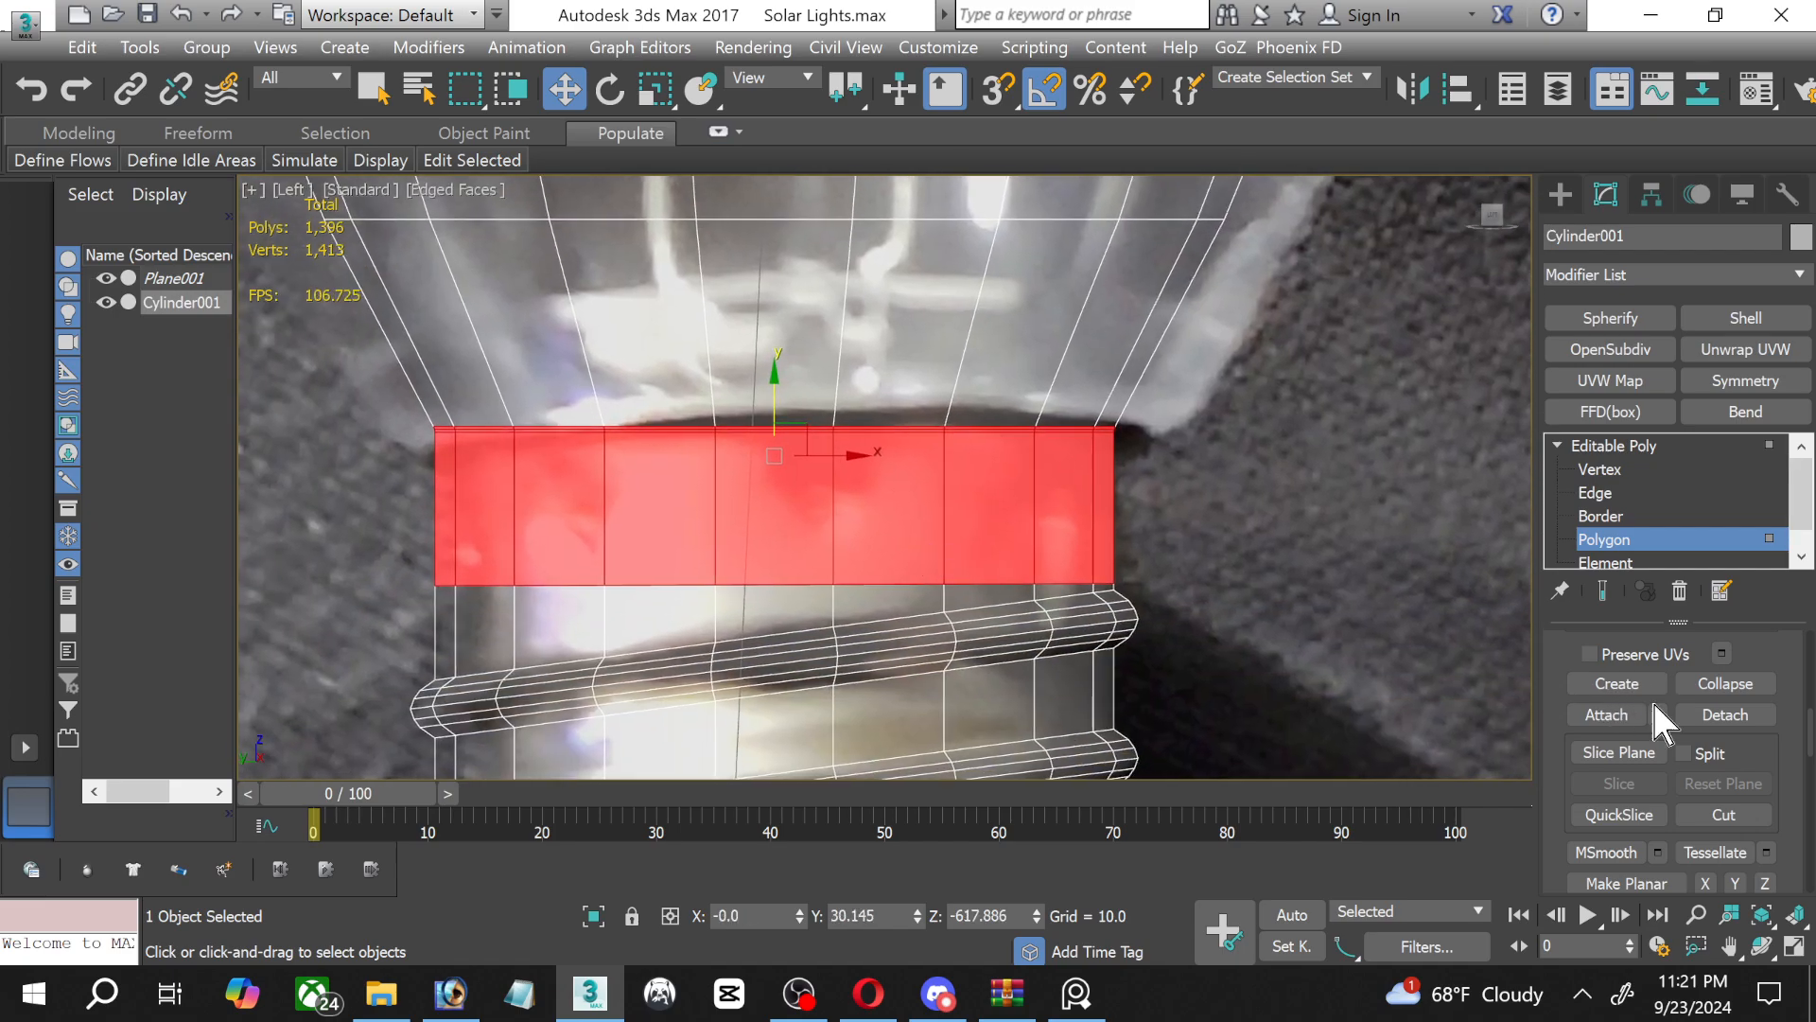
pyautogui.scroll(5, 1664, 700)
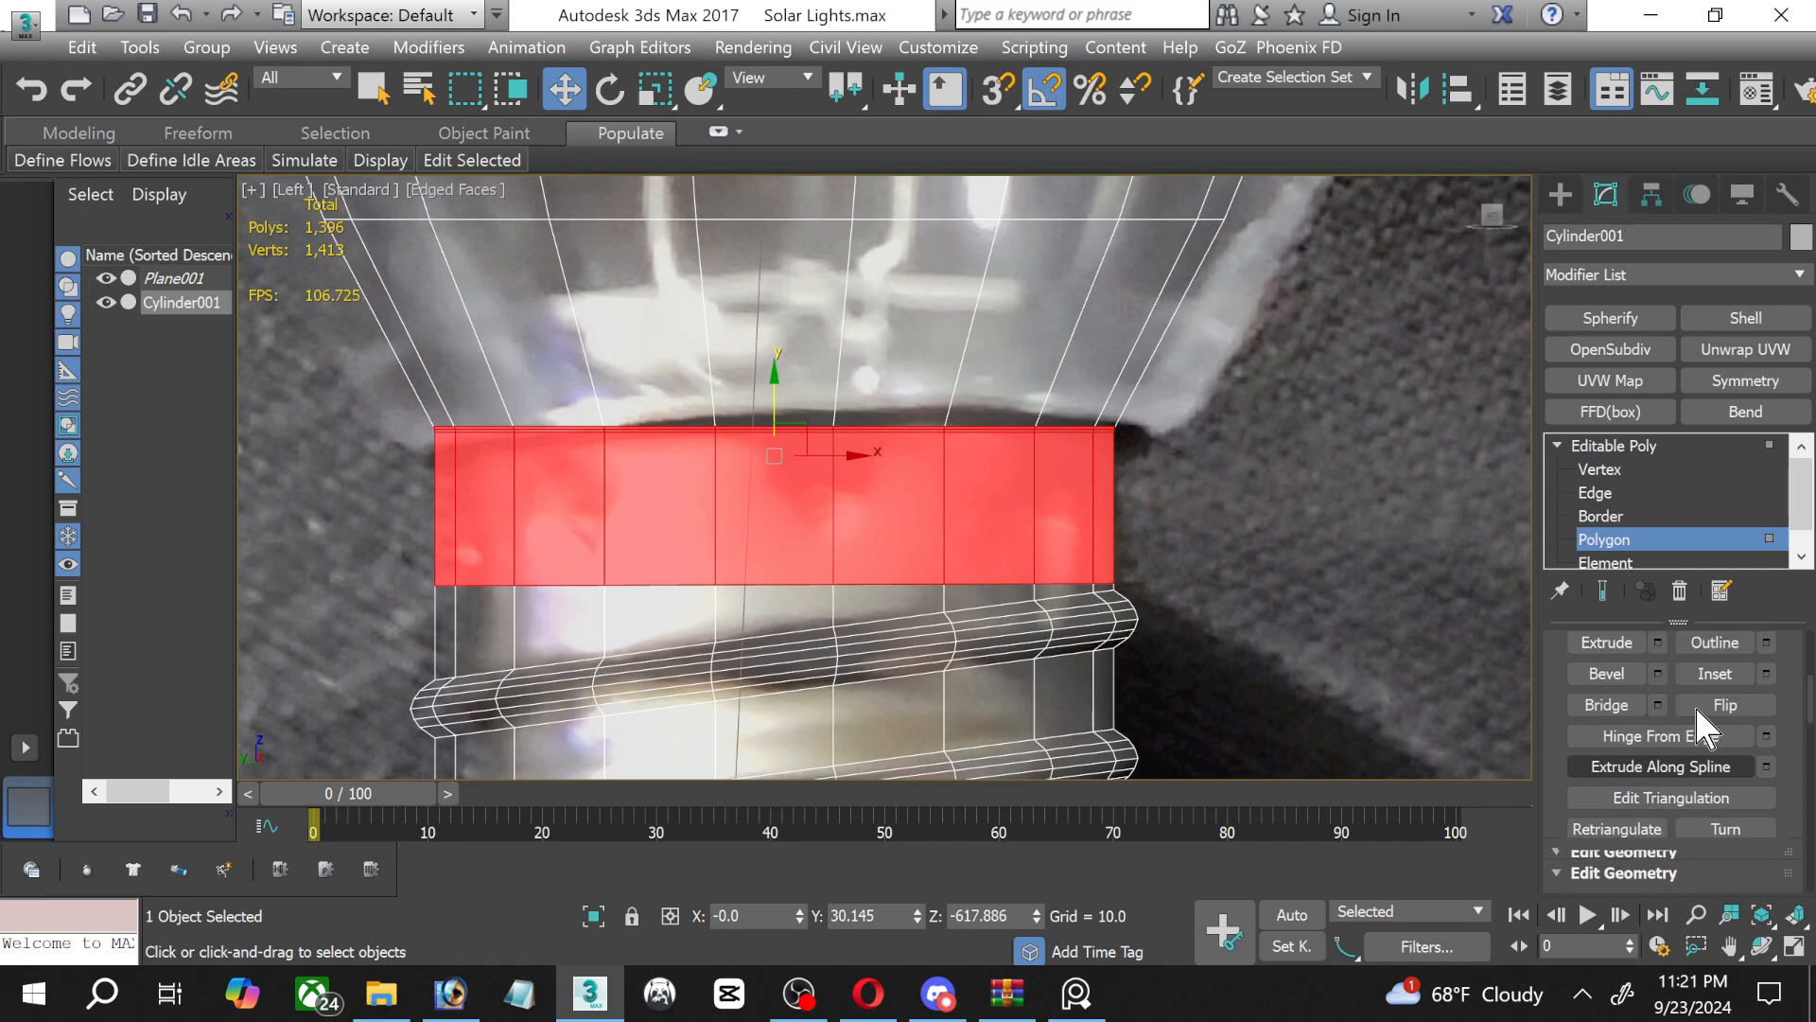
pyautogui.scroll(3, 1694, 704)
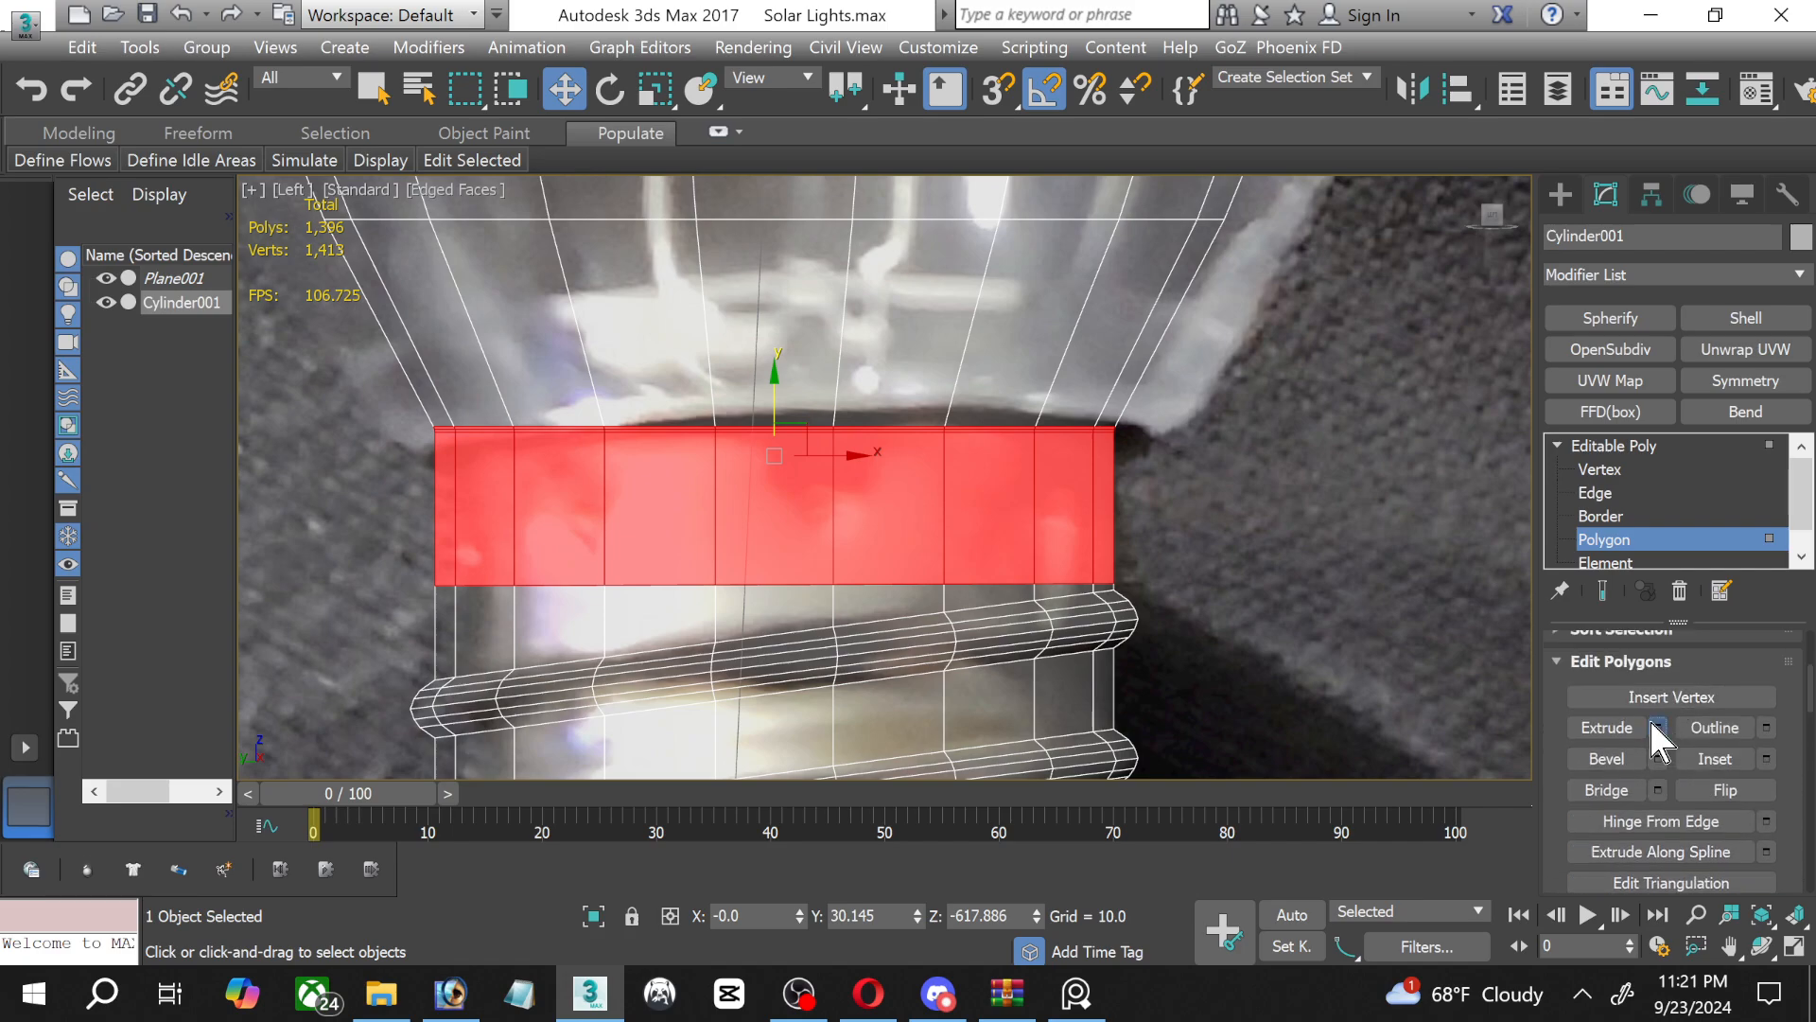
pyautogui.click(1657, 726)
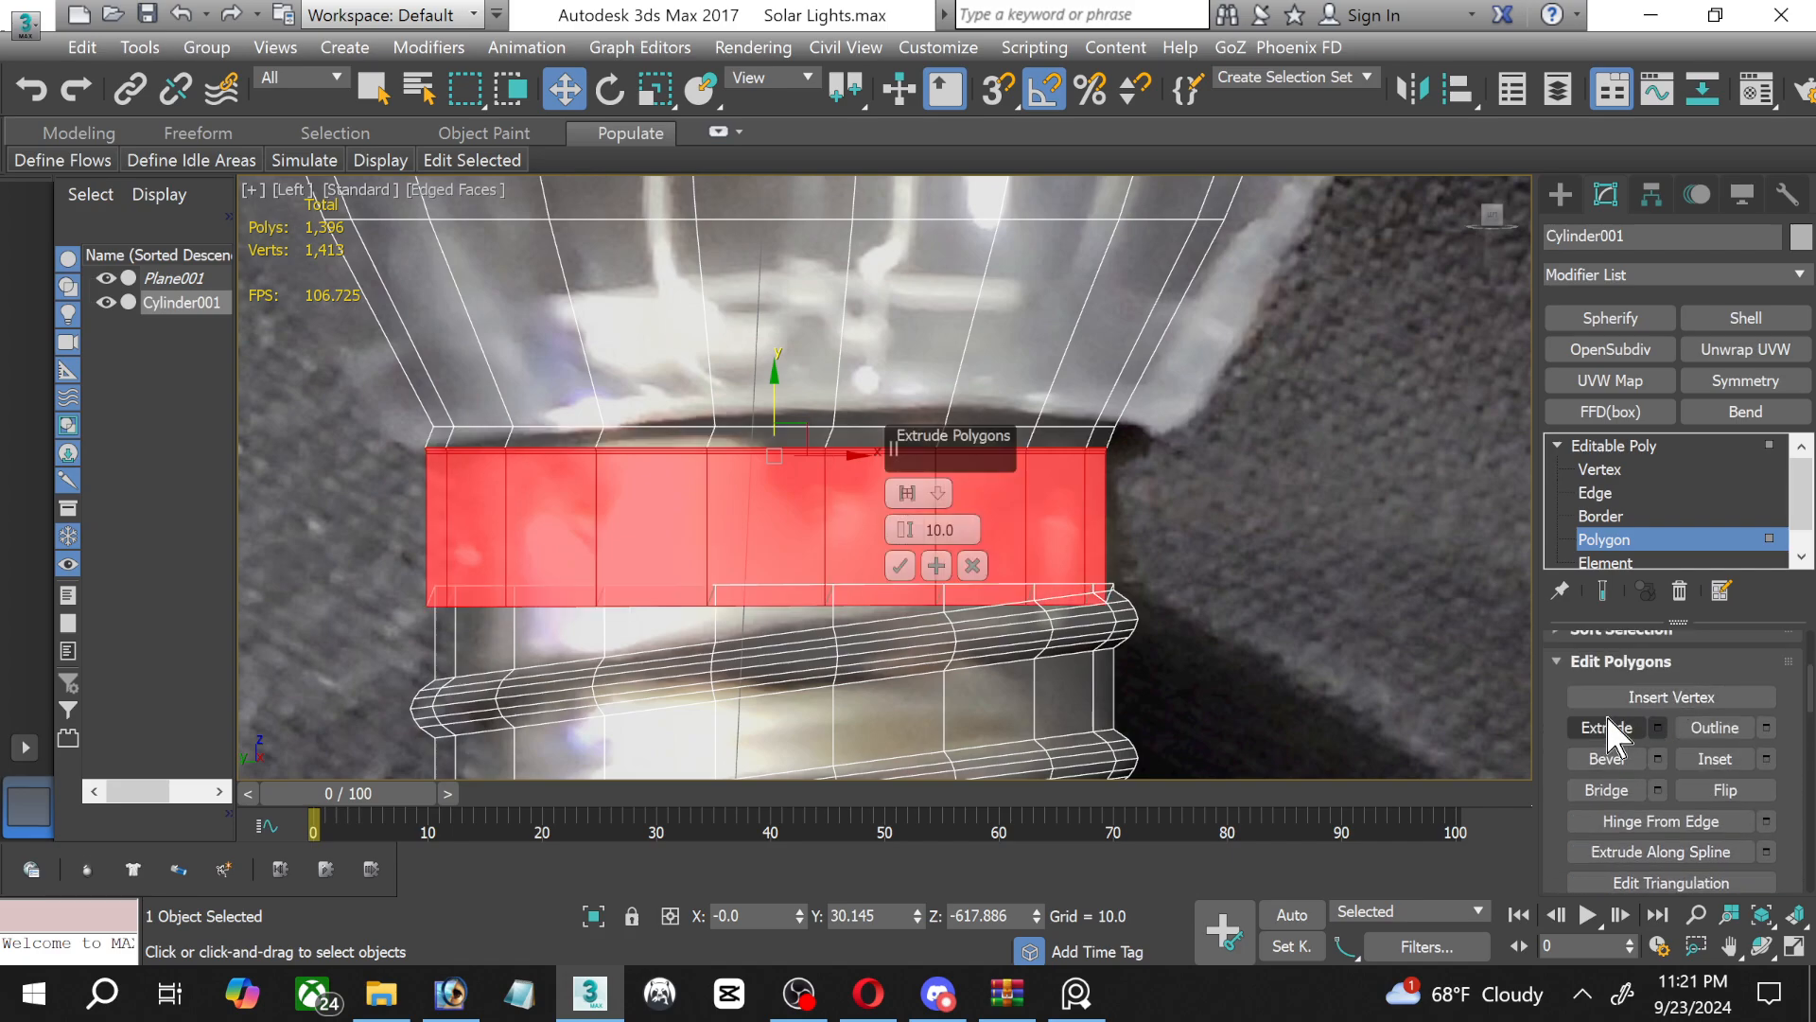
pyautogui.click(908, 494)
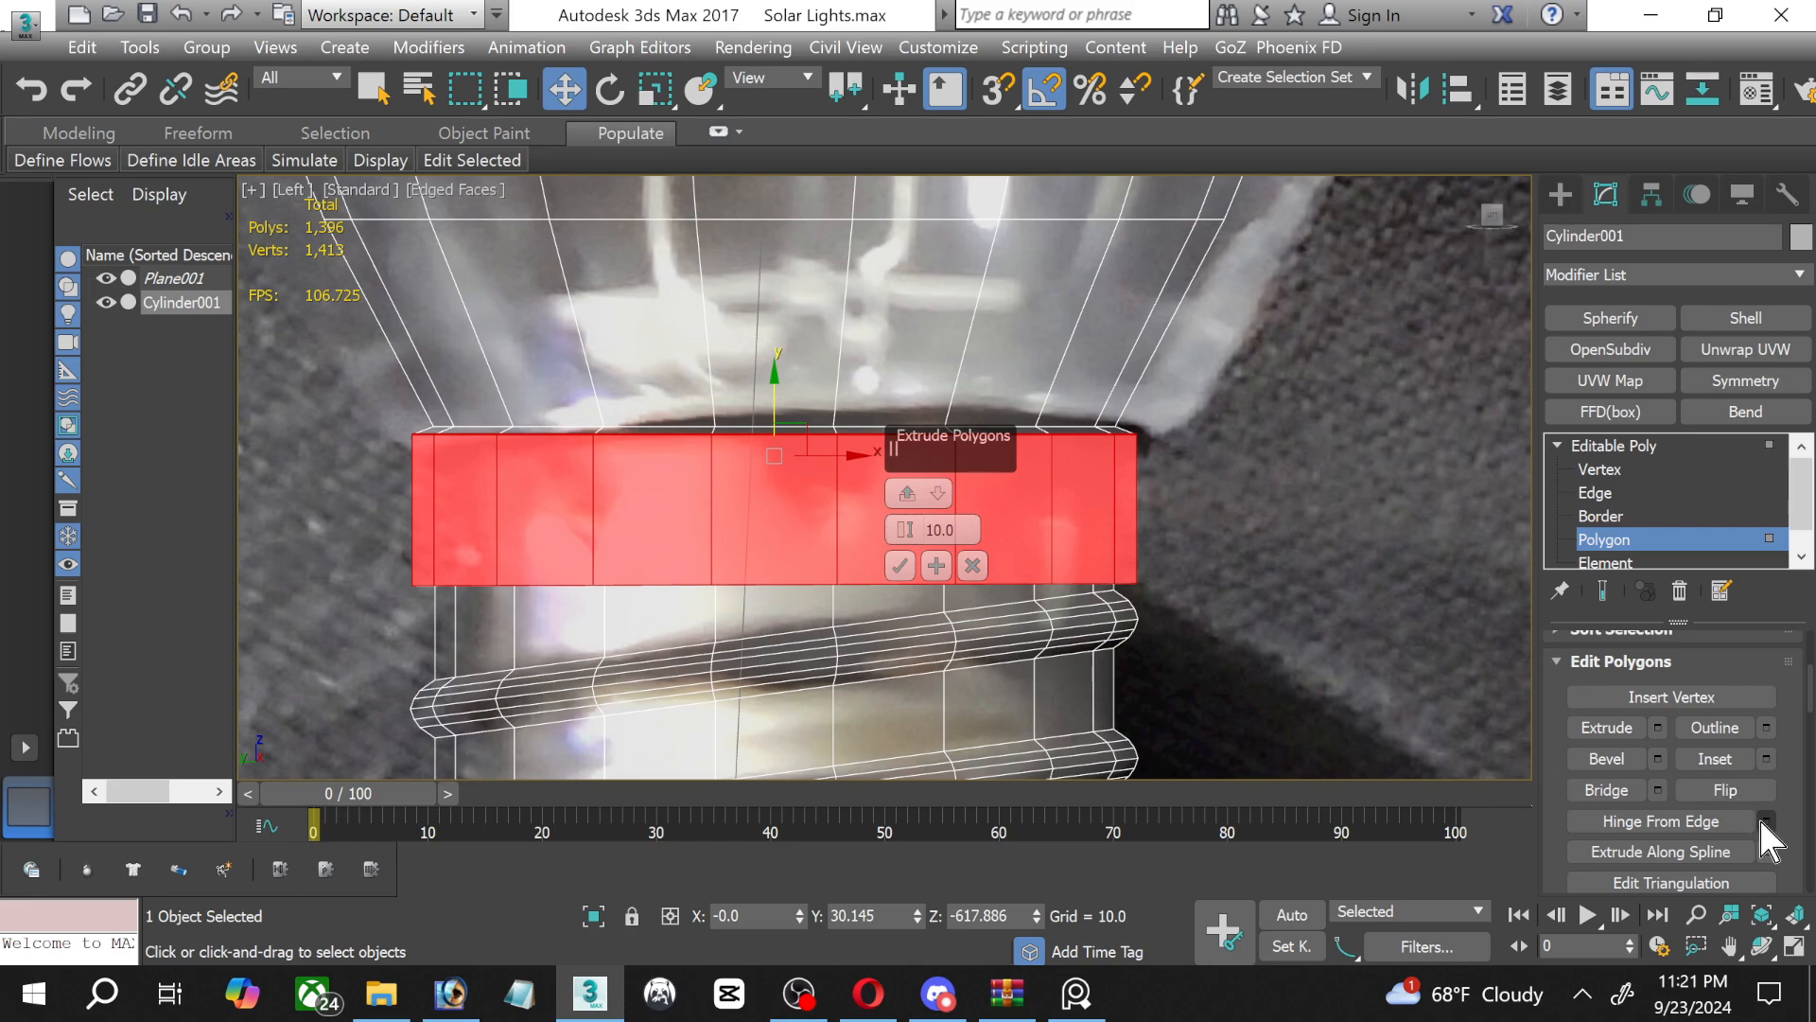
# Maximize the Perspective view and set the 02 - Default material's opacity to 100.
pyautogui.click(1793, 945)
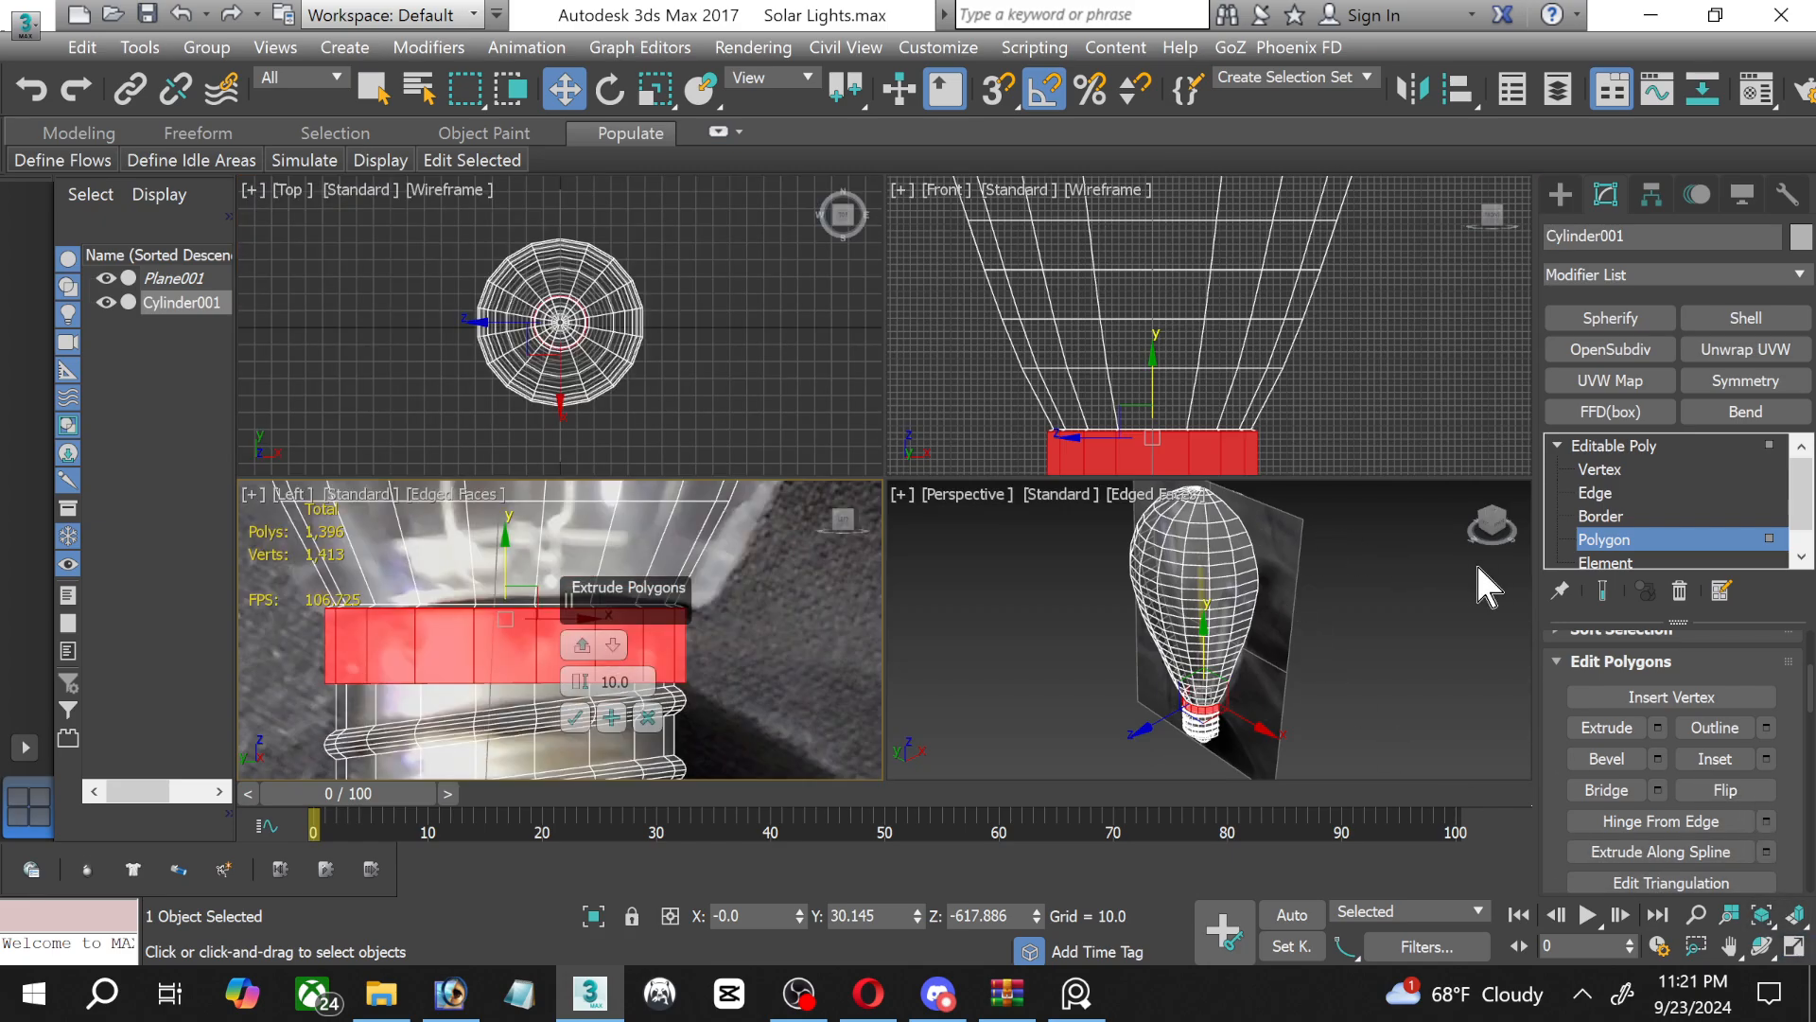
pyautogui.click(1383, 567)
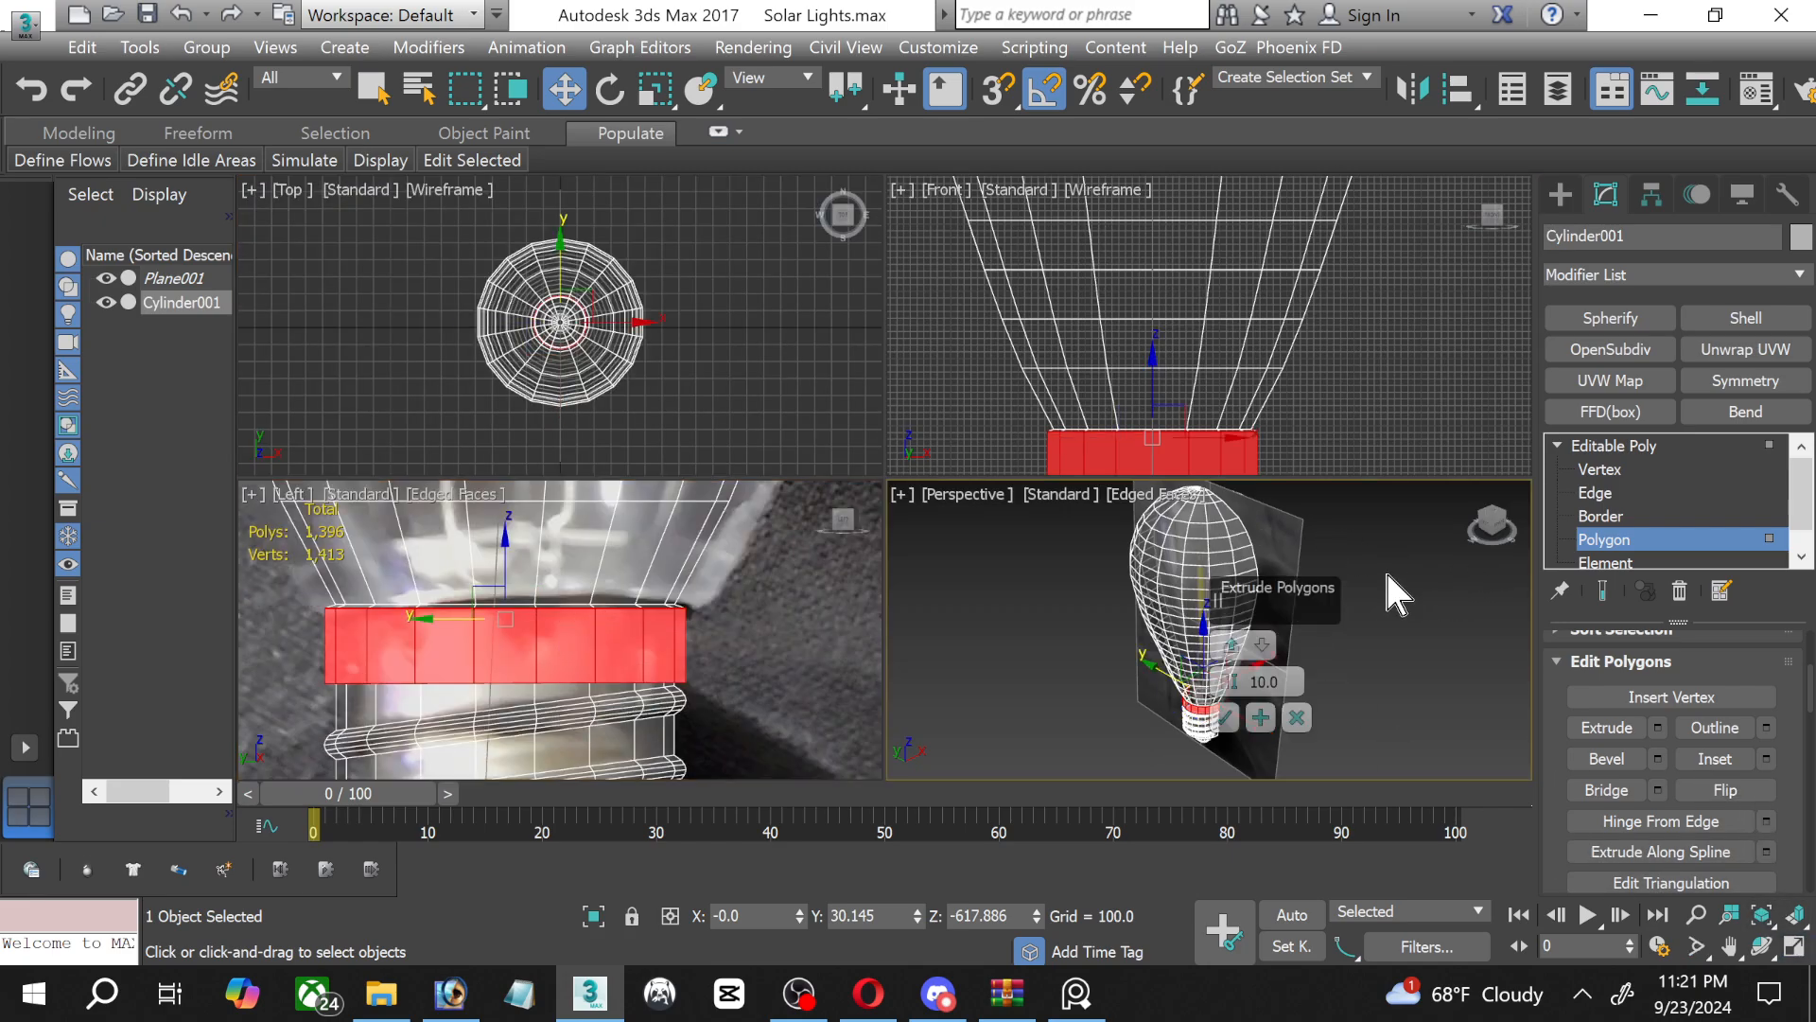
pyautogui.click(1793, 945)
pyautogui.press('m')
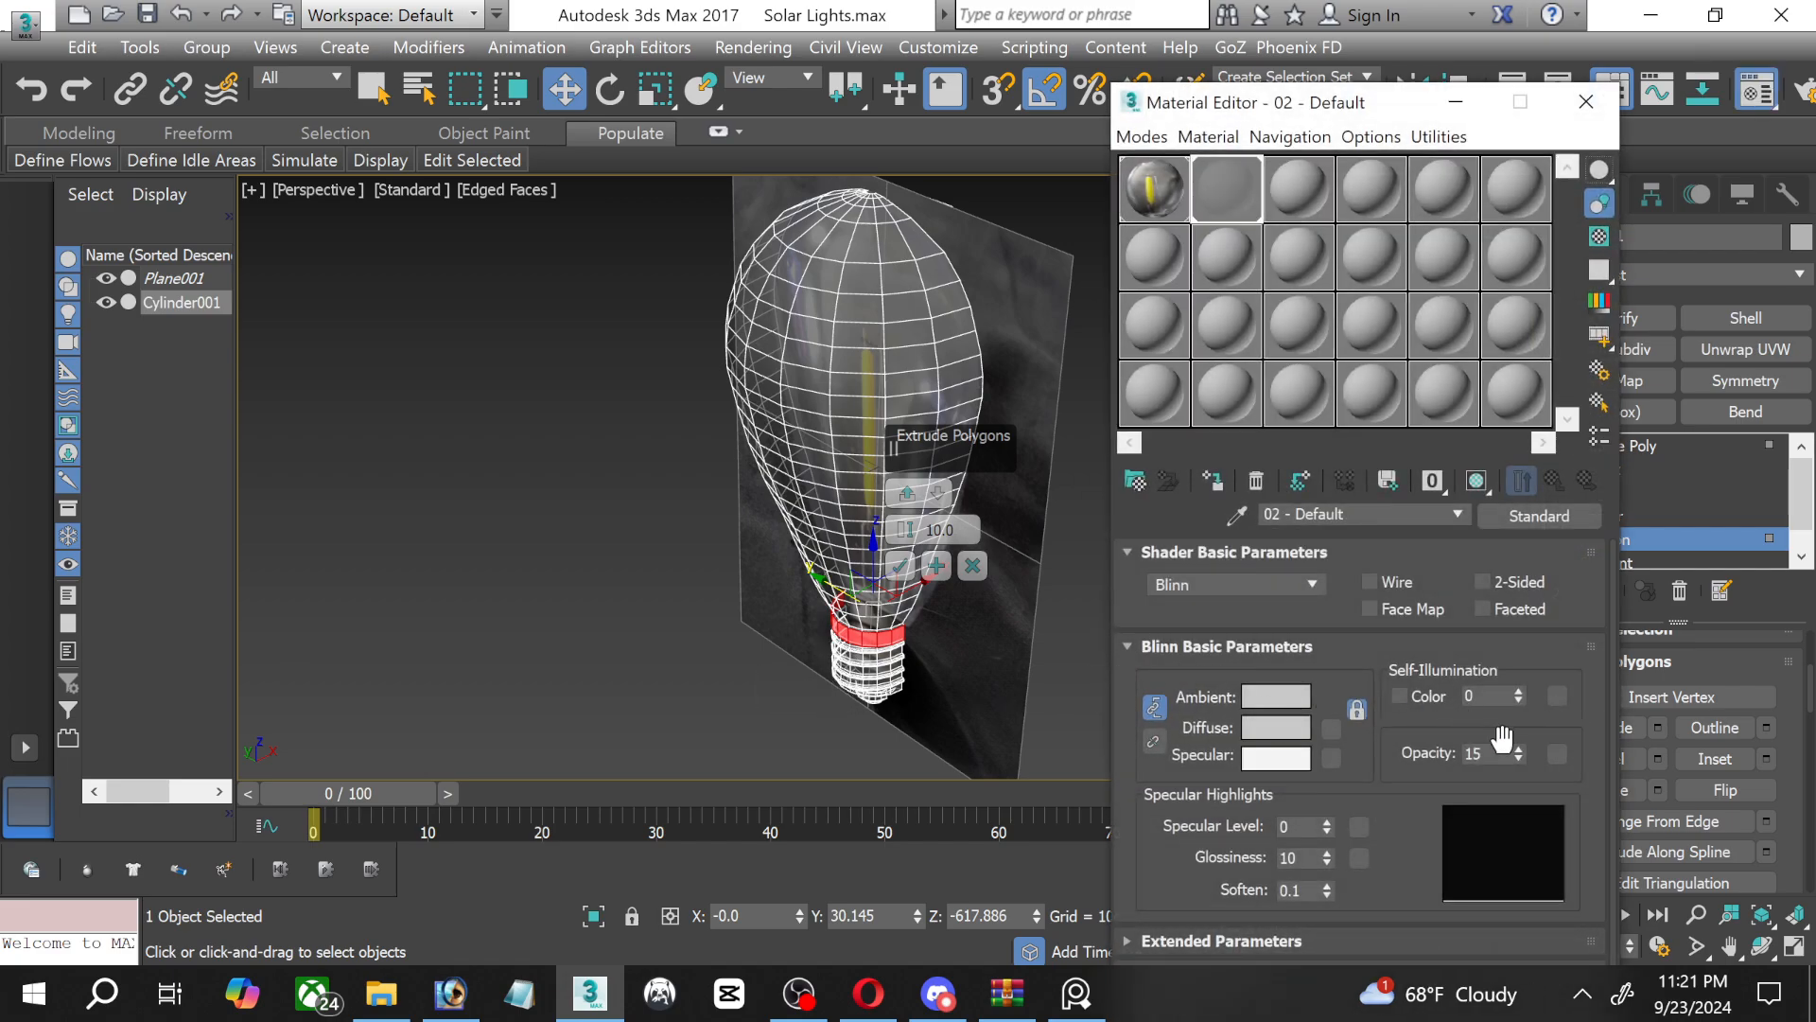
pyautogui.moveTo(1513, 724); pyautogui.dragTo(1494, 465)
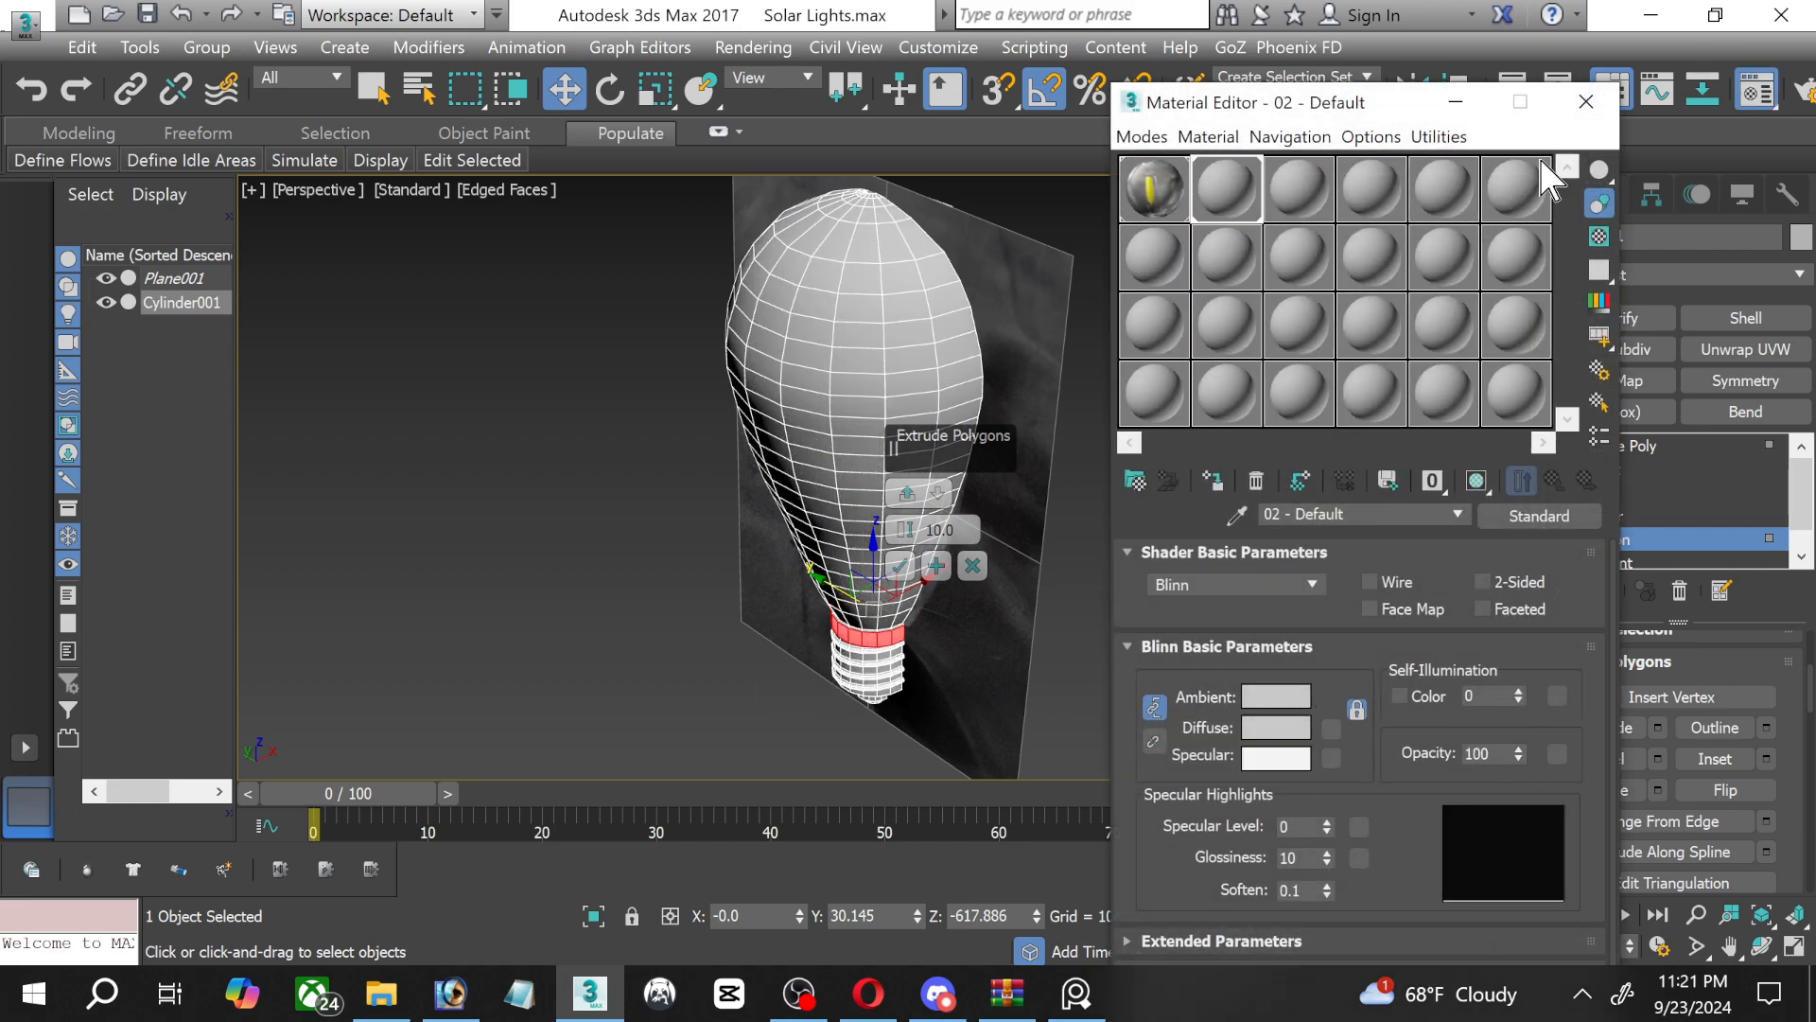
pyautogui.click(1586, 101)
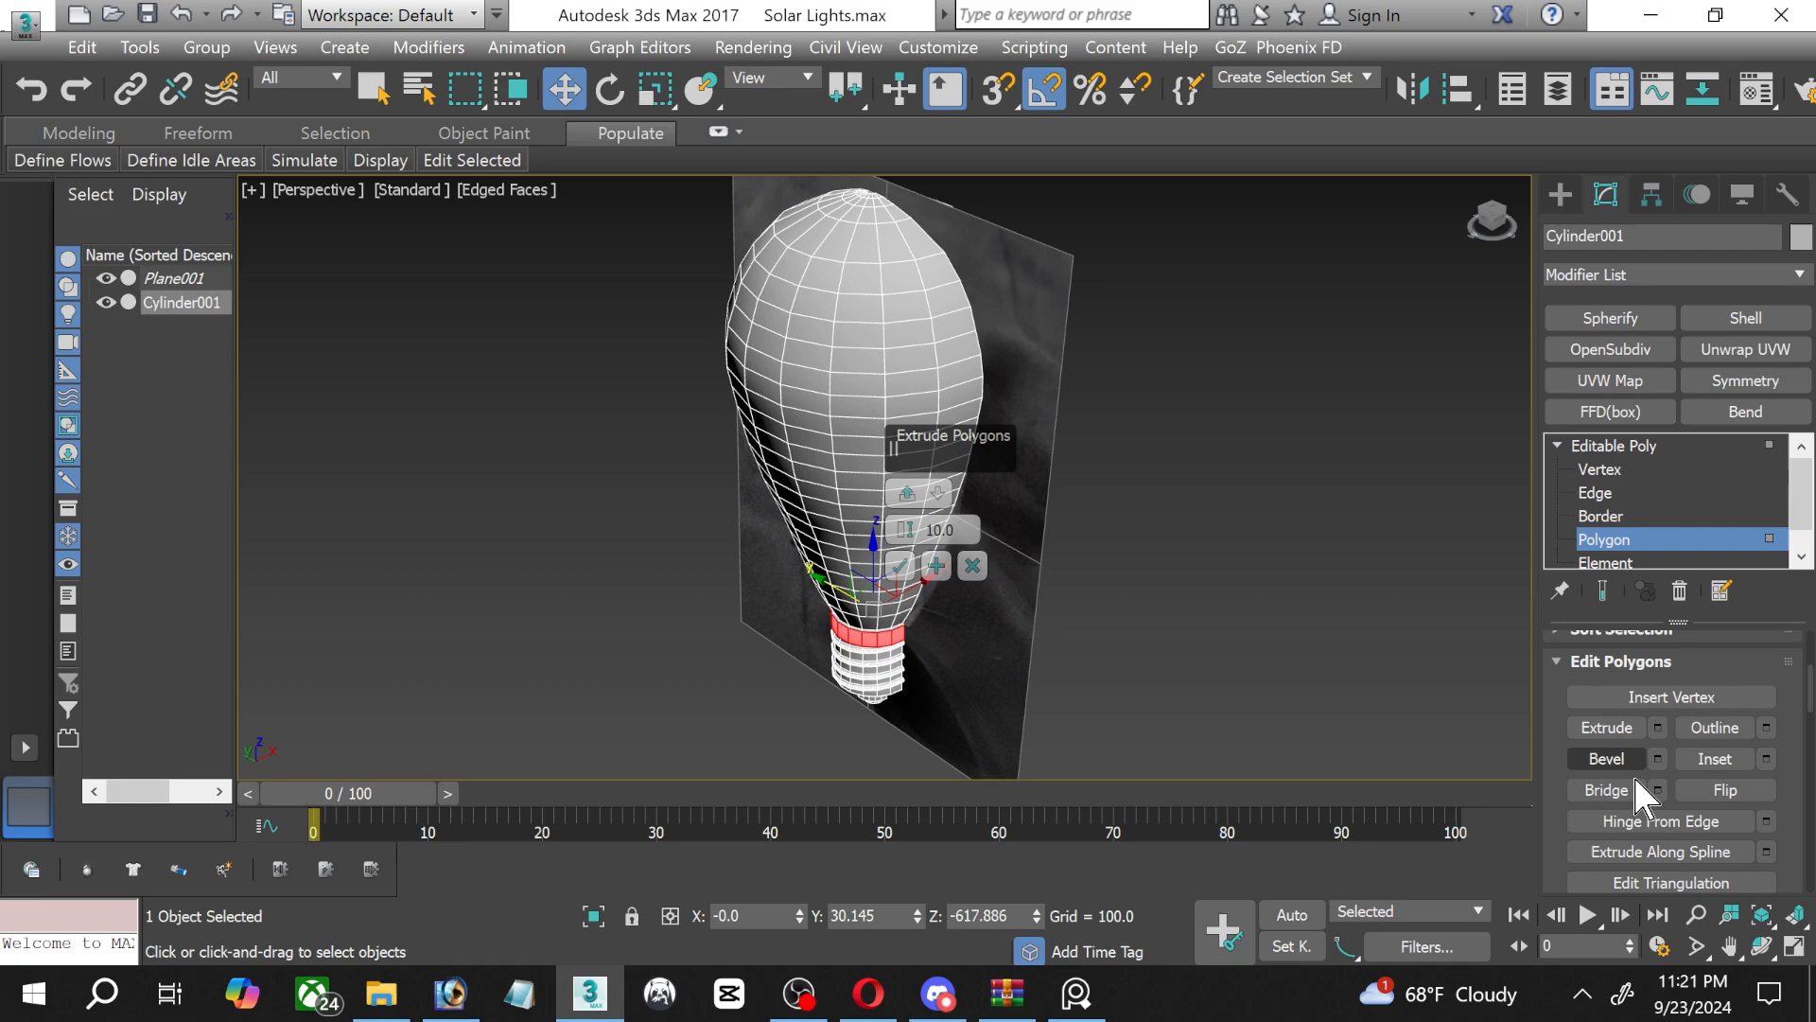
# Hide Plane001 and apply the 10.0 extrusion of the collar after inspecting it from below.
pyautogui.click(1763, 946)
pyautogui.moveTo(833, 608); pyautogui.dragTo(767, 539)
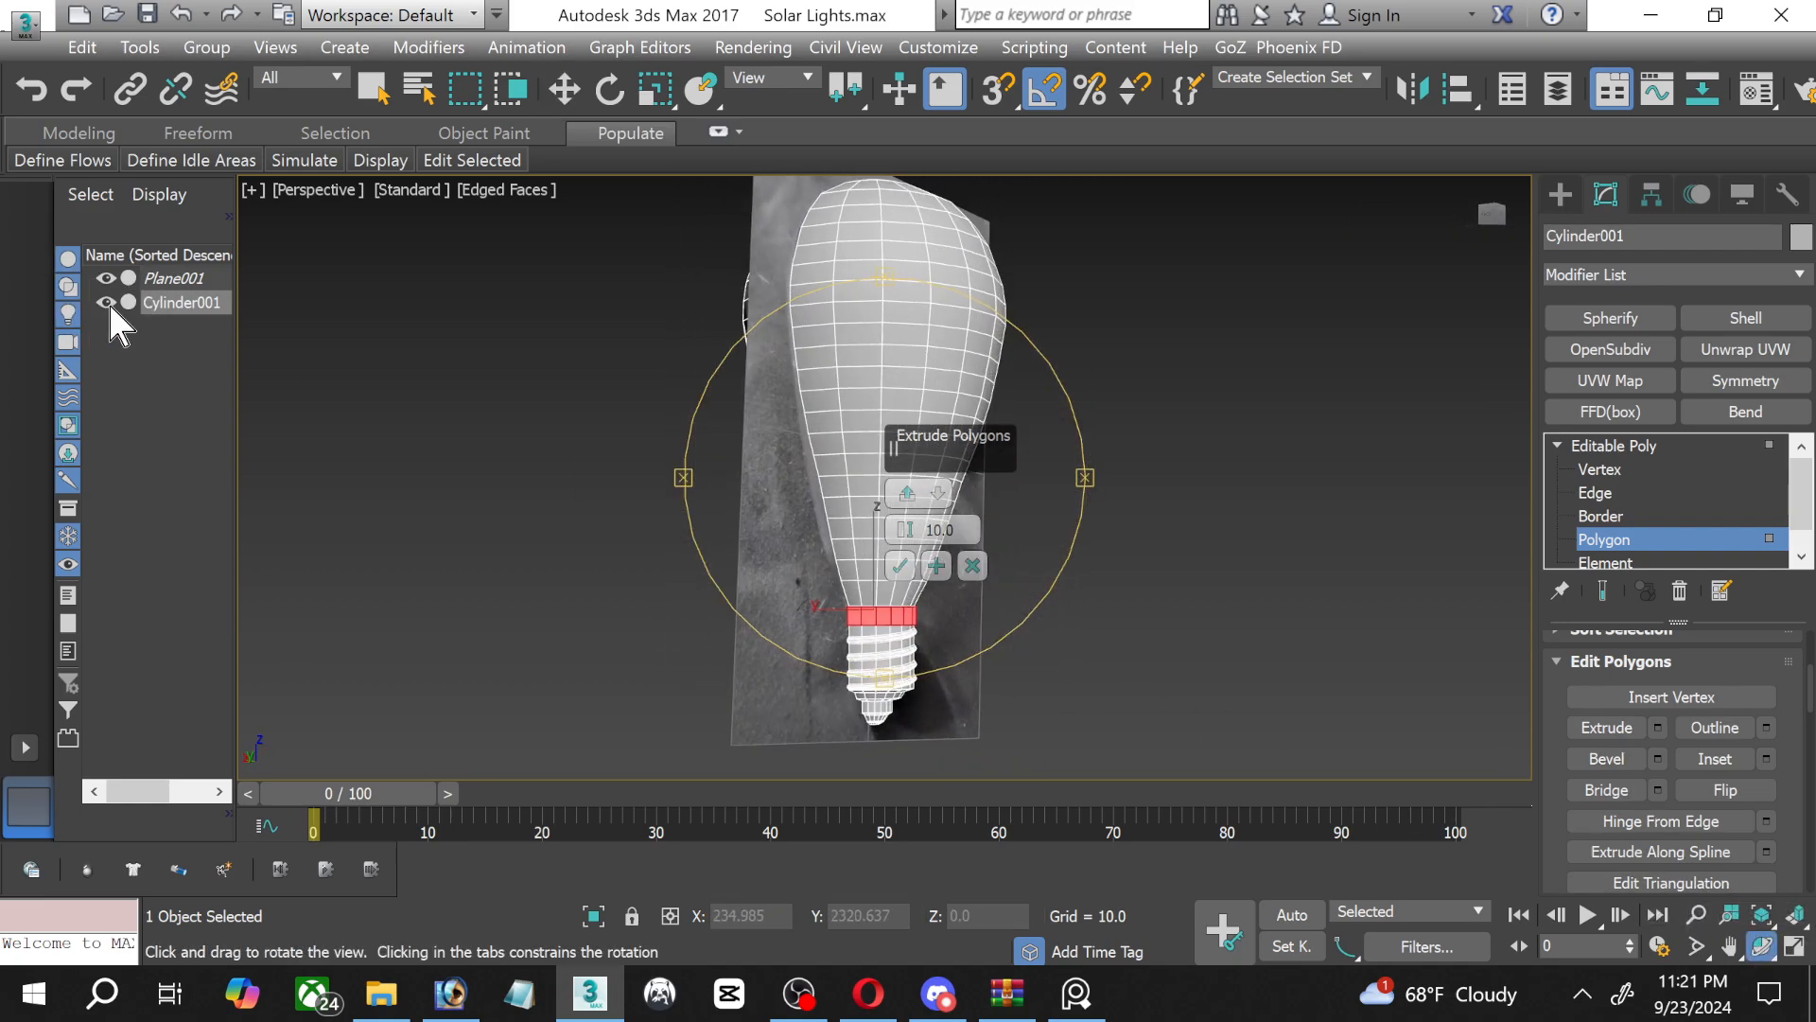
pyautogui.click(106, 277)
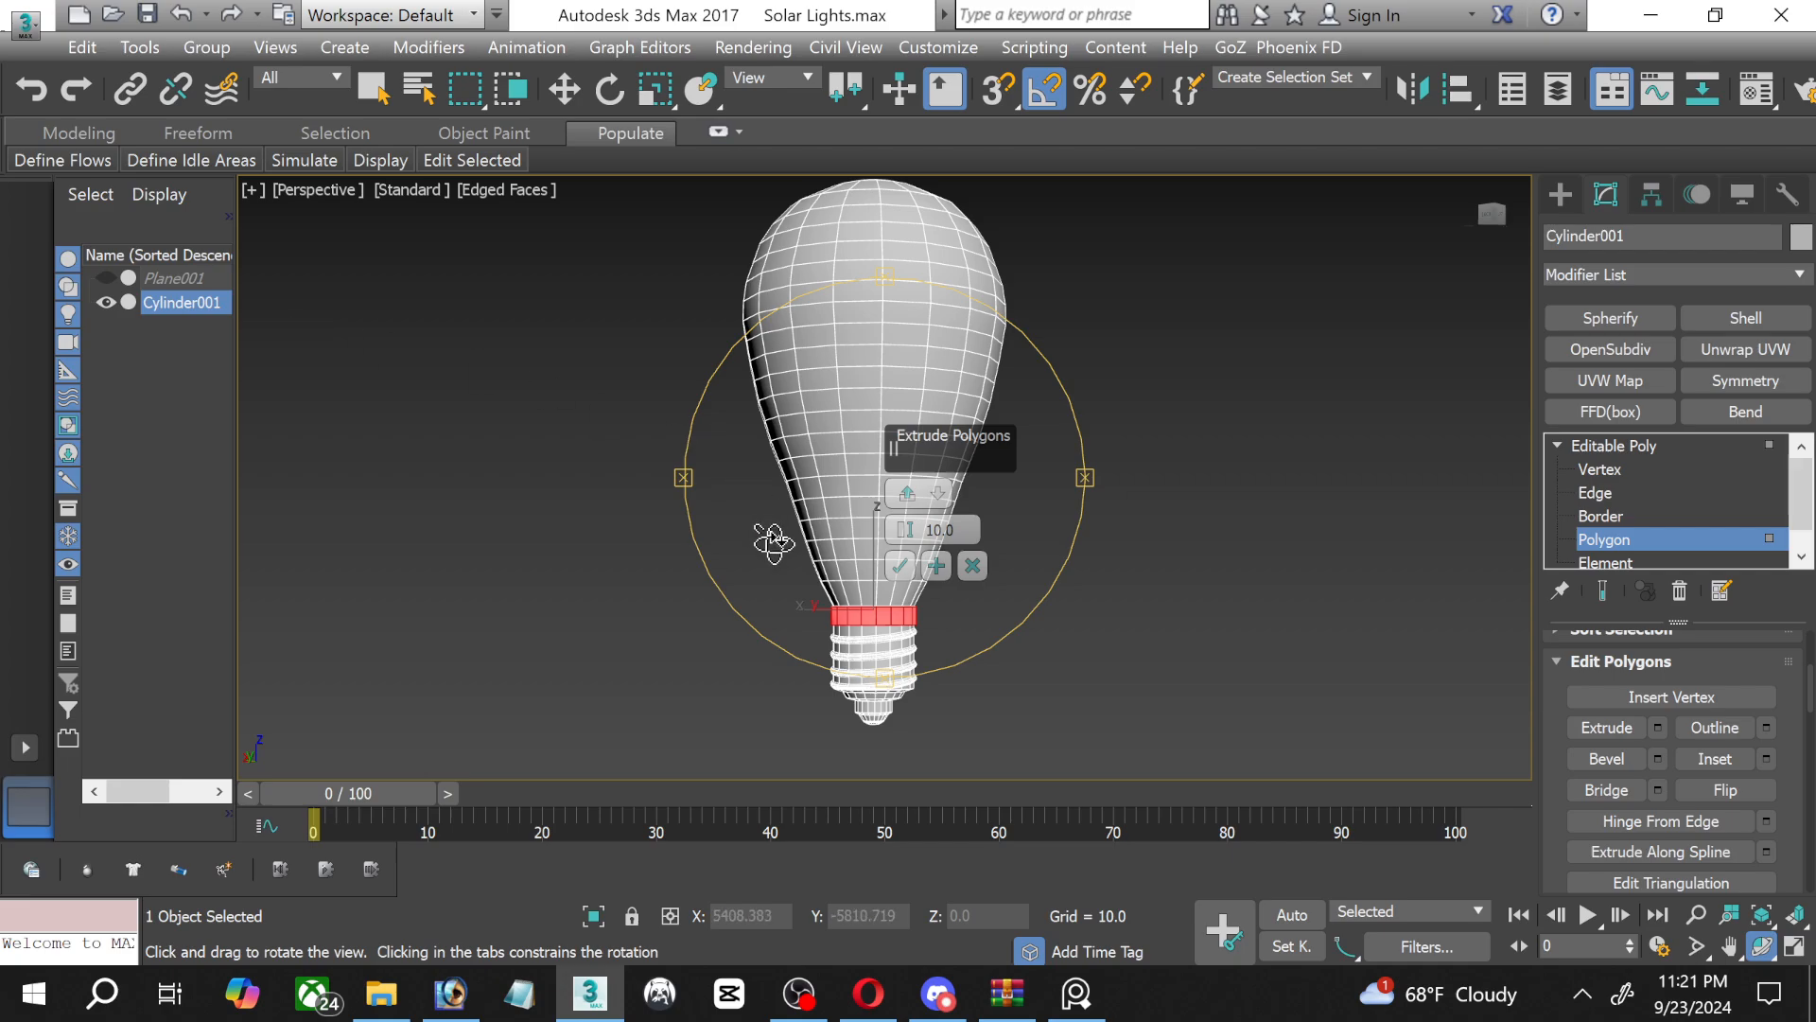
pyautogui.scroll(8, 774, 541)
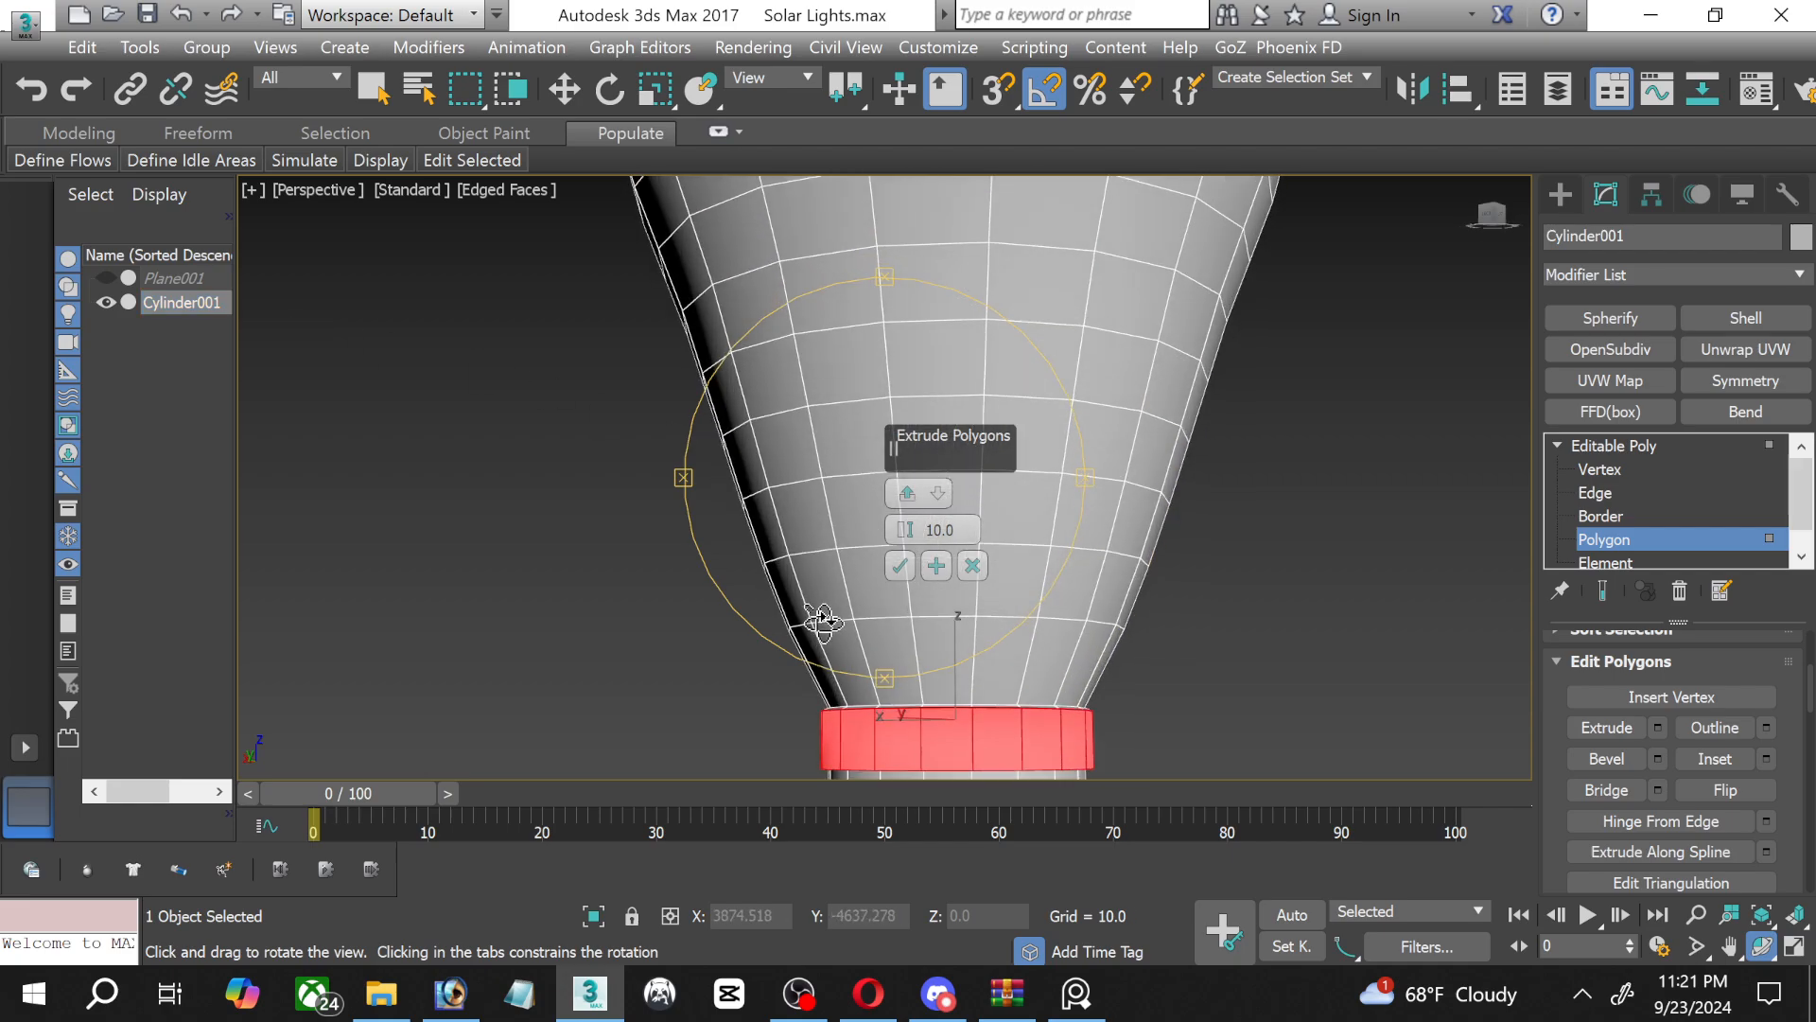
pyautogui.moveTo(829, 632); pyautogui.dragTo(779, 436, button='middle')
pyautogui.scroll(6, 754, 608)
pyautogui.moveTo(830, 619); pyautogui.dragTo(523, 689, button='middle')
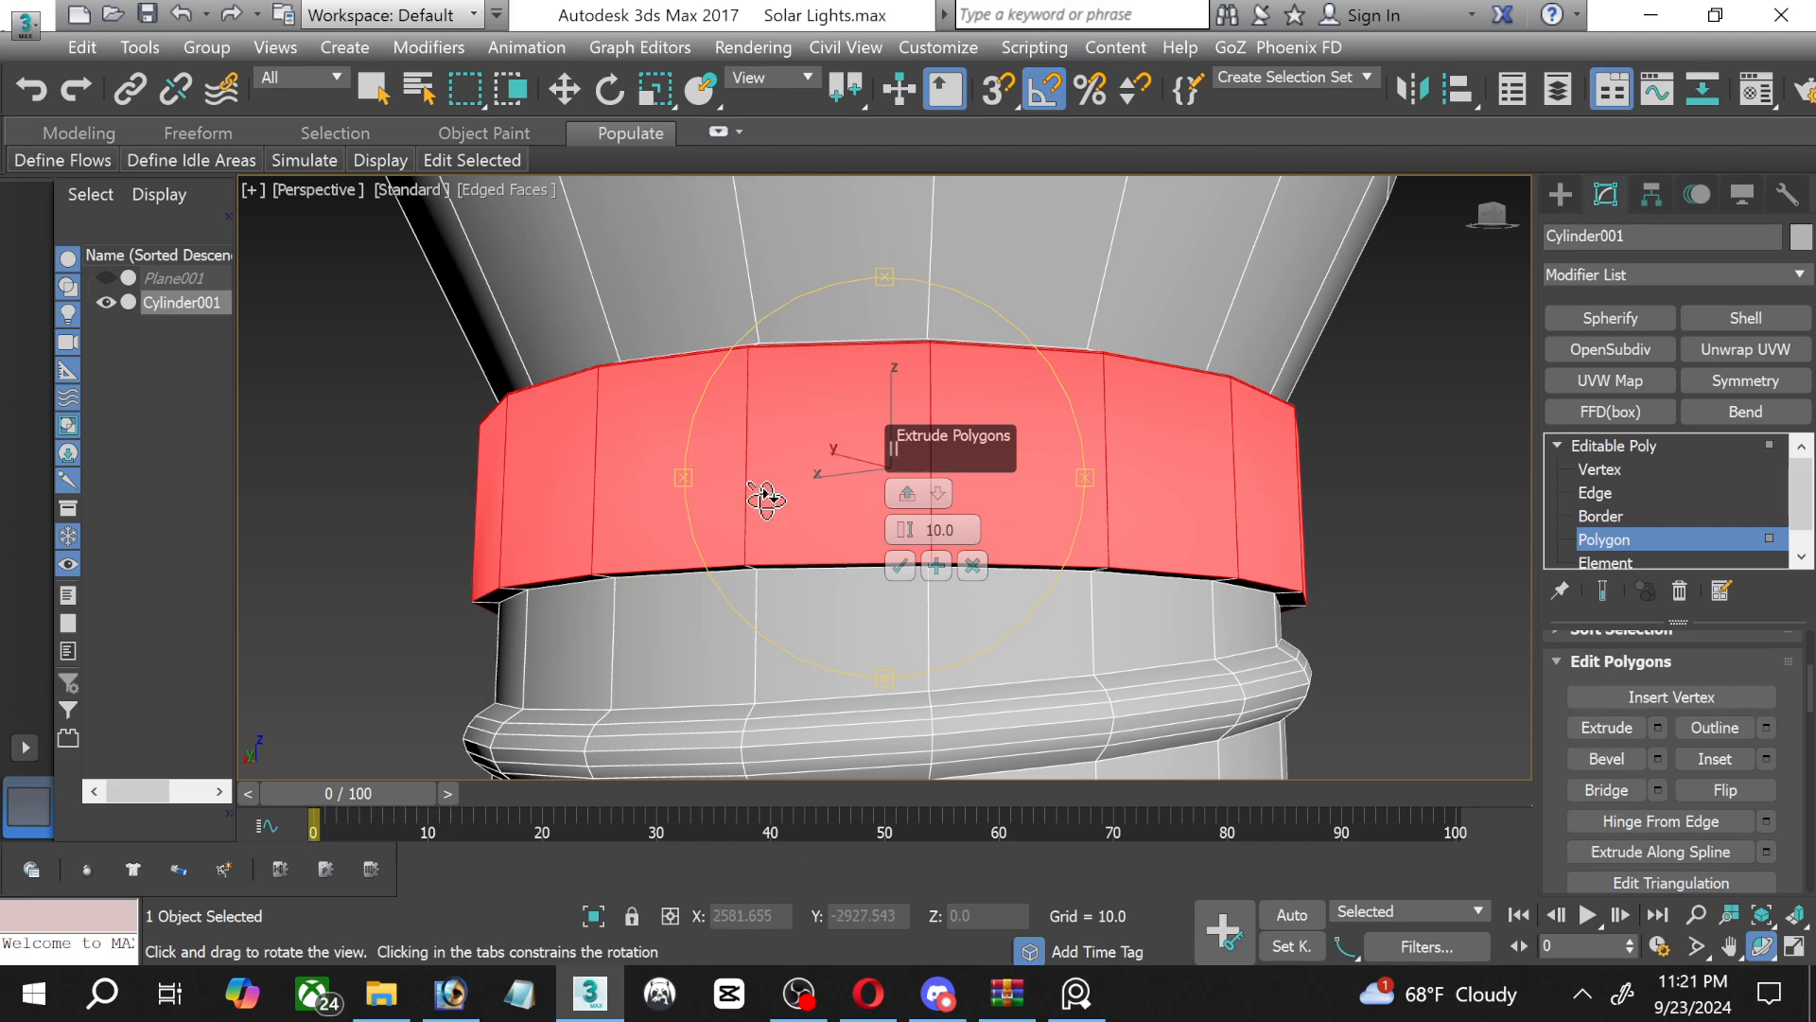
pyautogui.moveTo(766, 499); pyautogui.dragTo(865, 500)
pyautogui.click(897, 566)
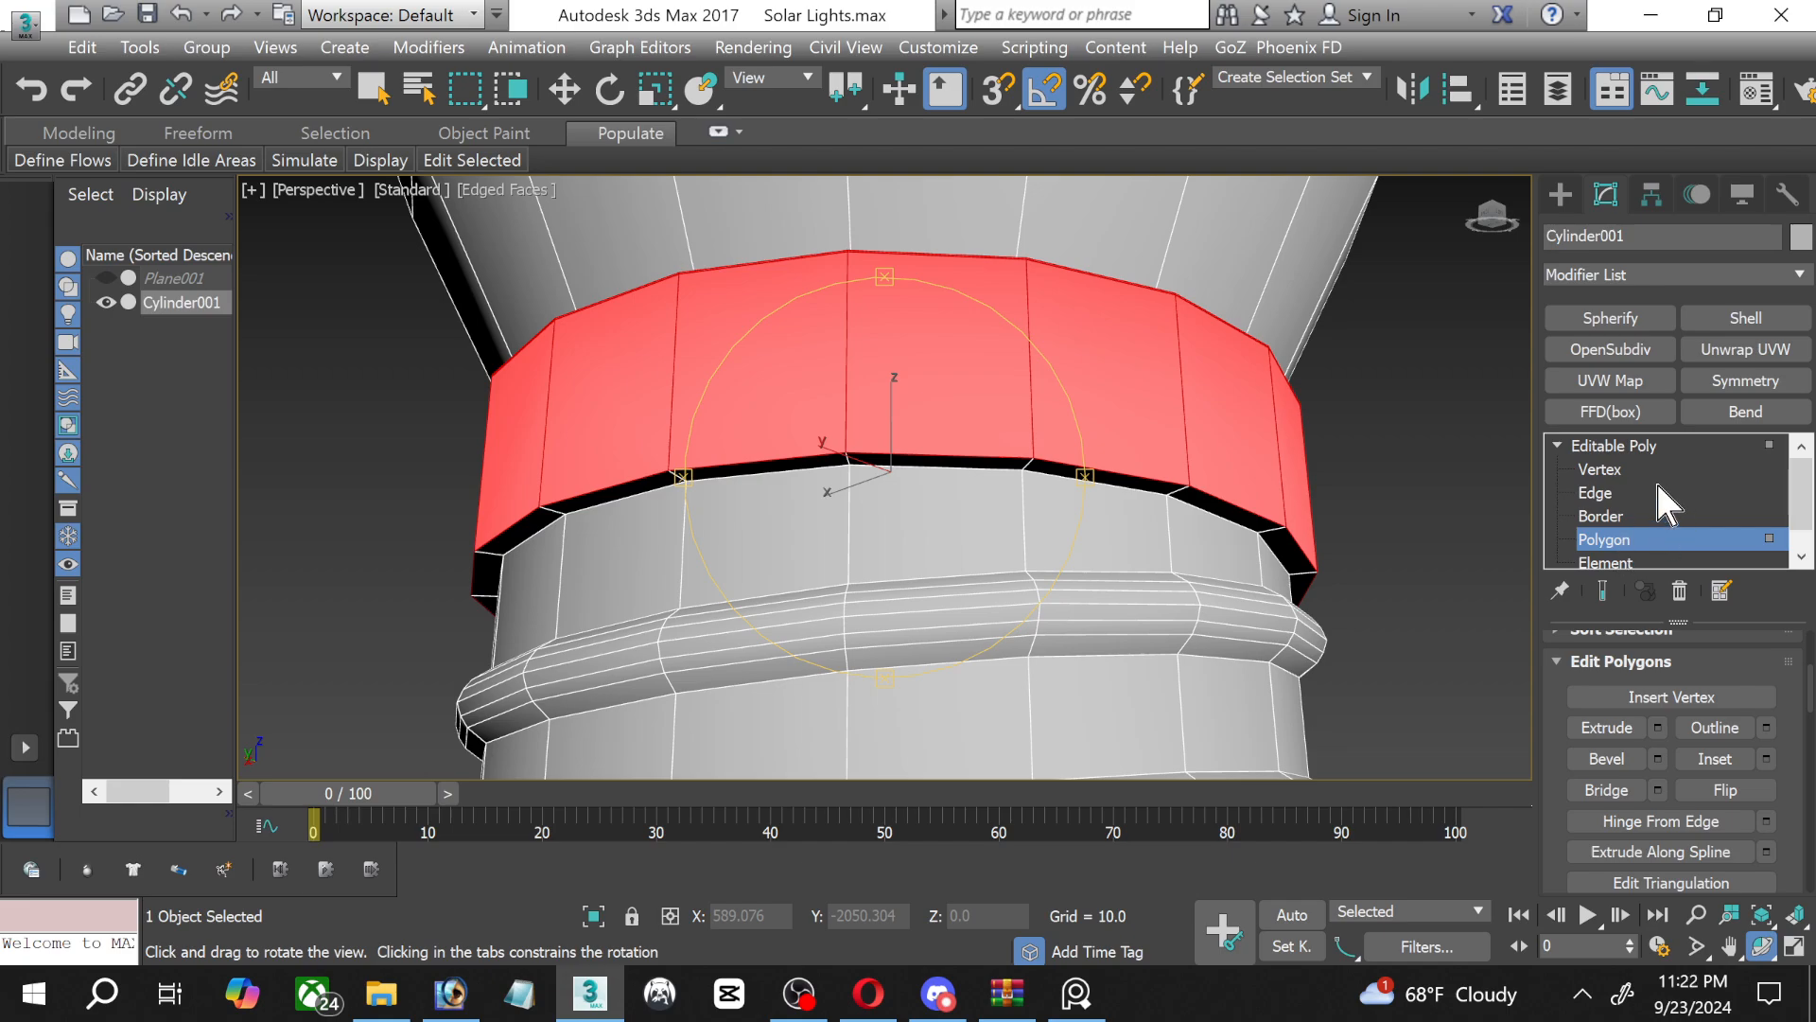
# Chamfer the collar's lower outer edge loop by 6.954 with 2 segments.
pyautogui.click(1631, 473)
pyautogui.click(1615, 490)
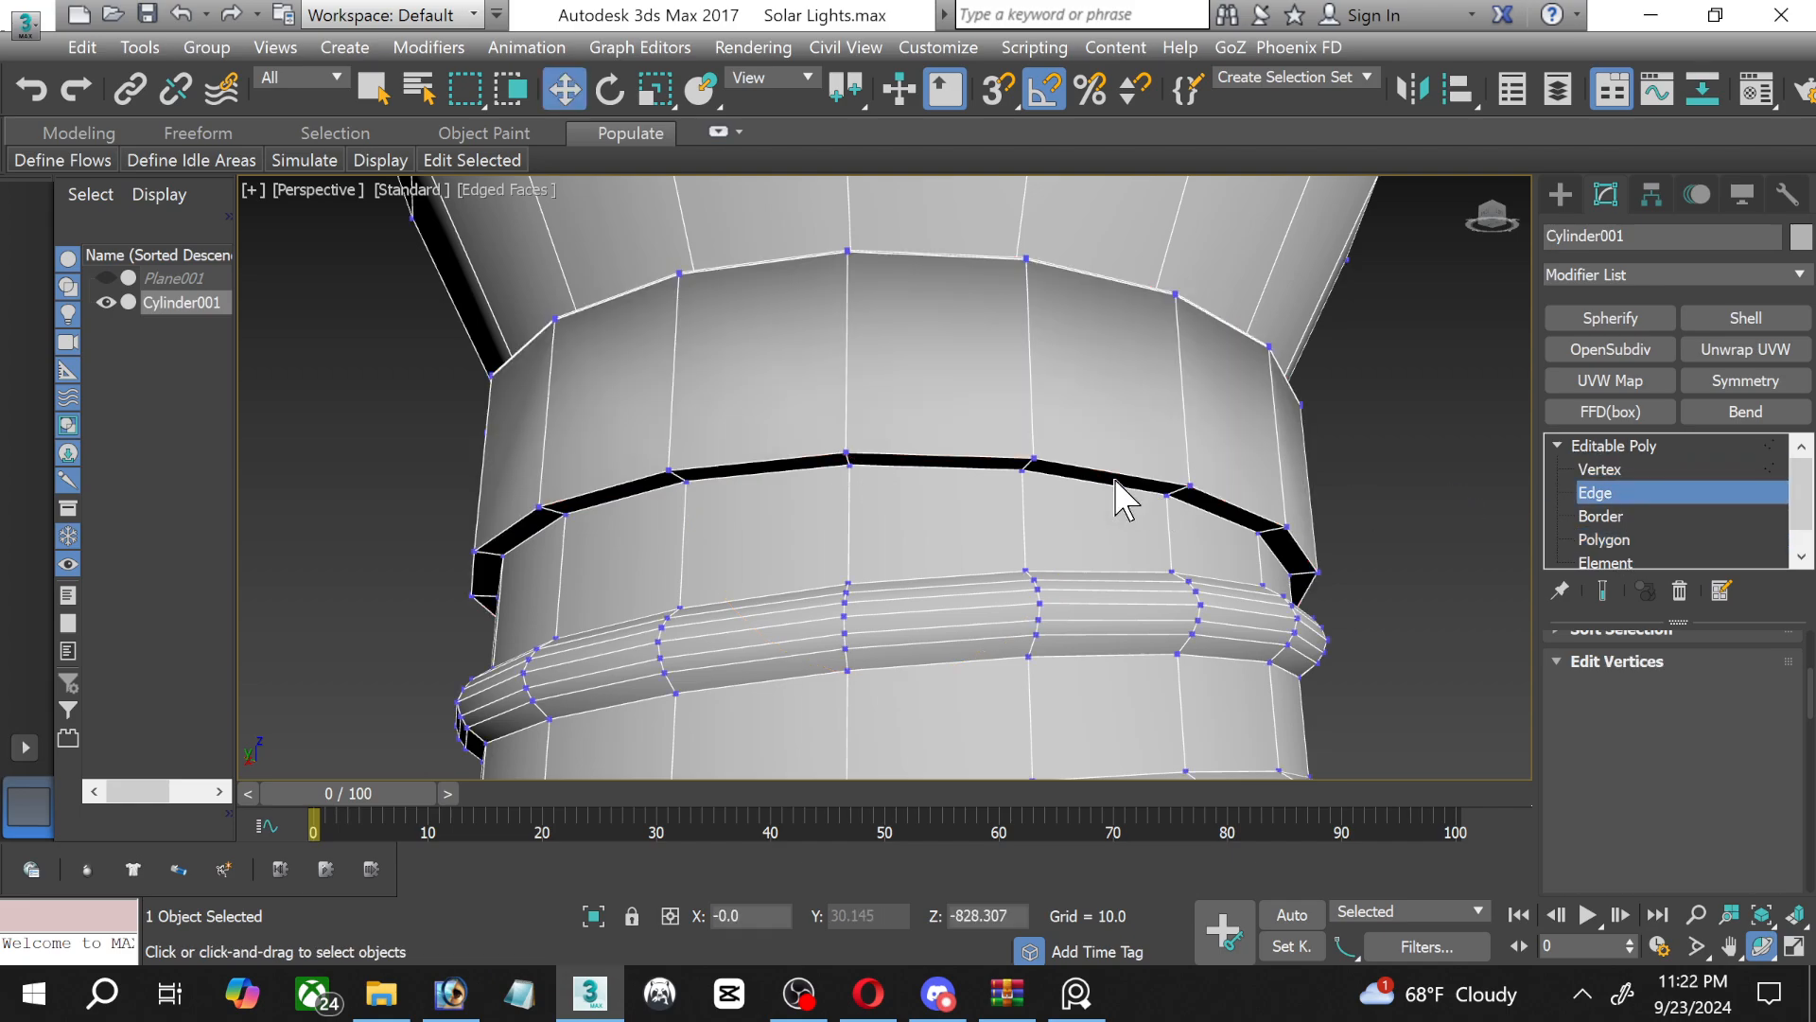
pyautogui.scroll(3, 981, 459)
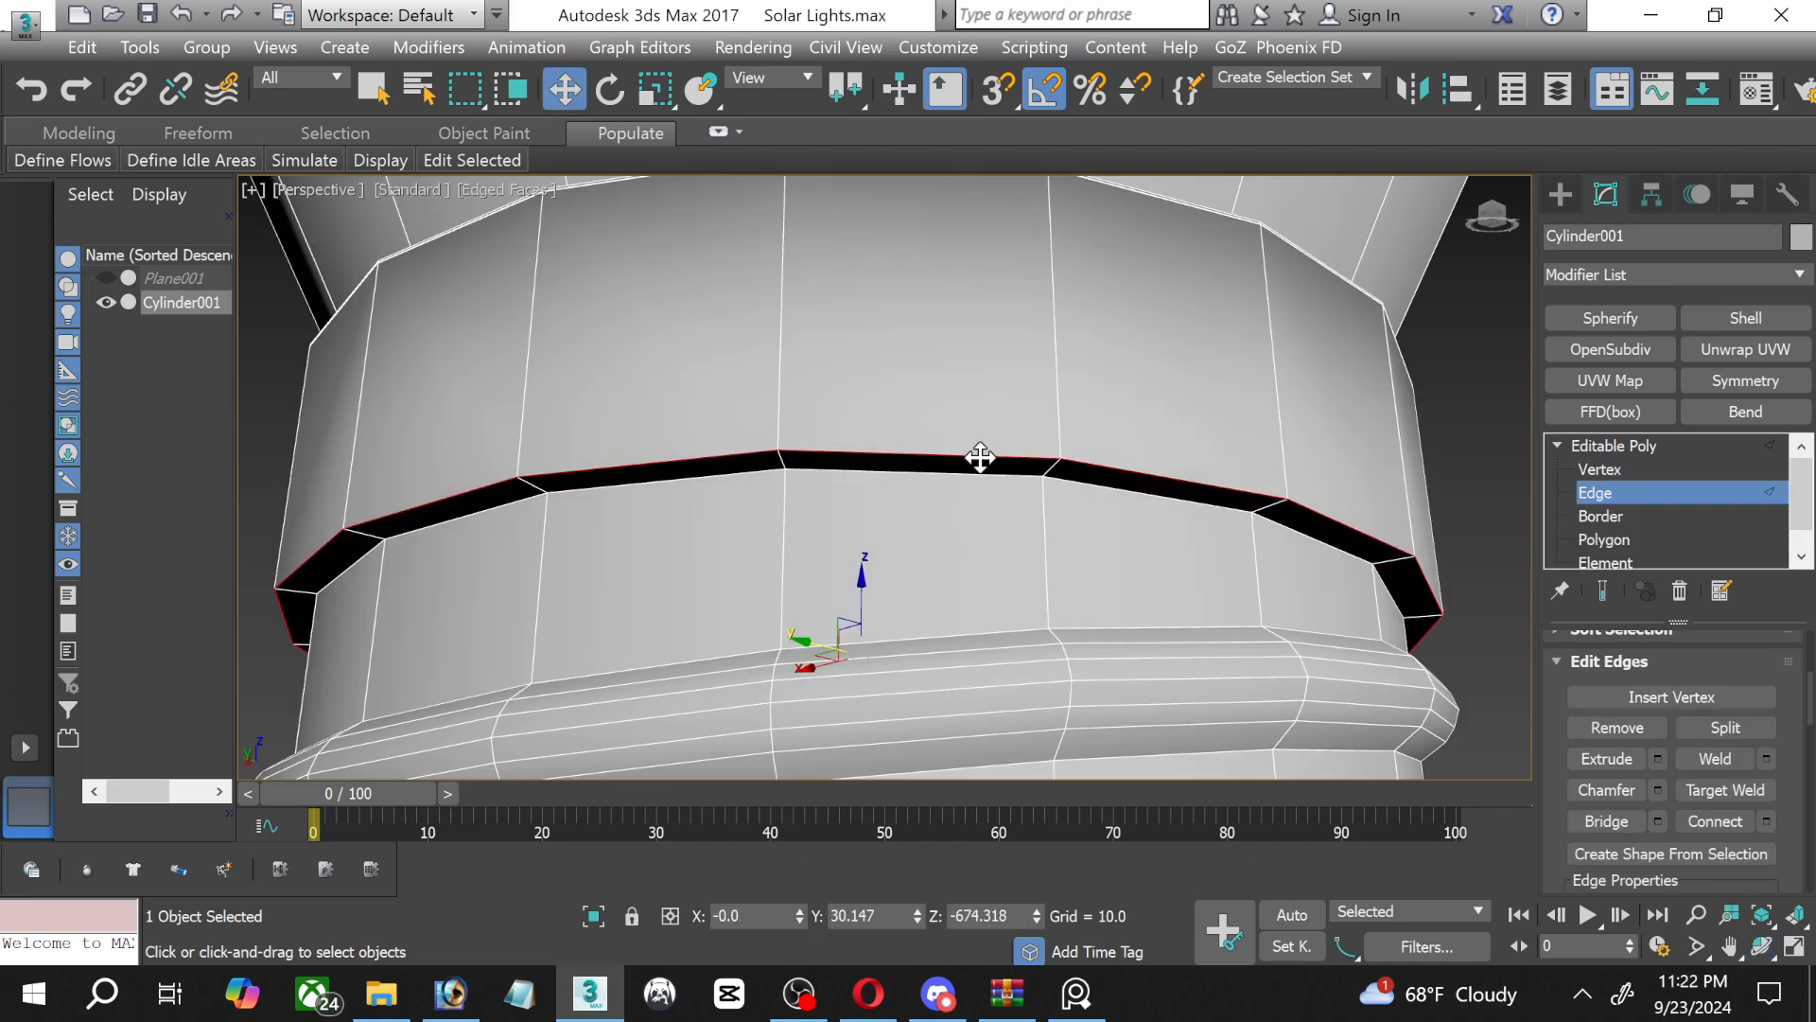
pyautogui.click(1657, 790)
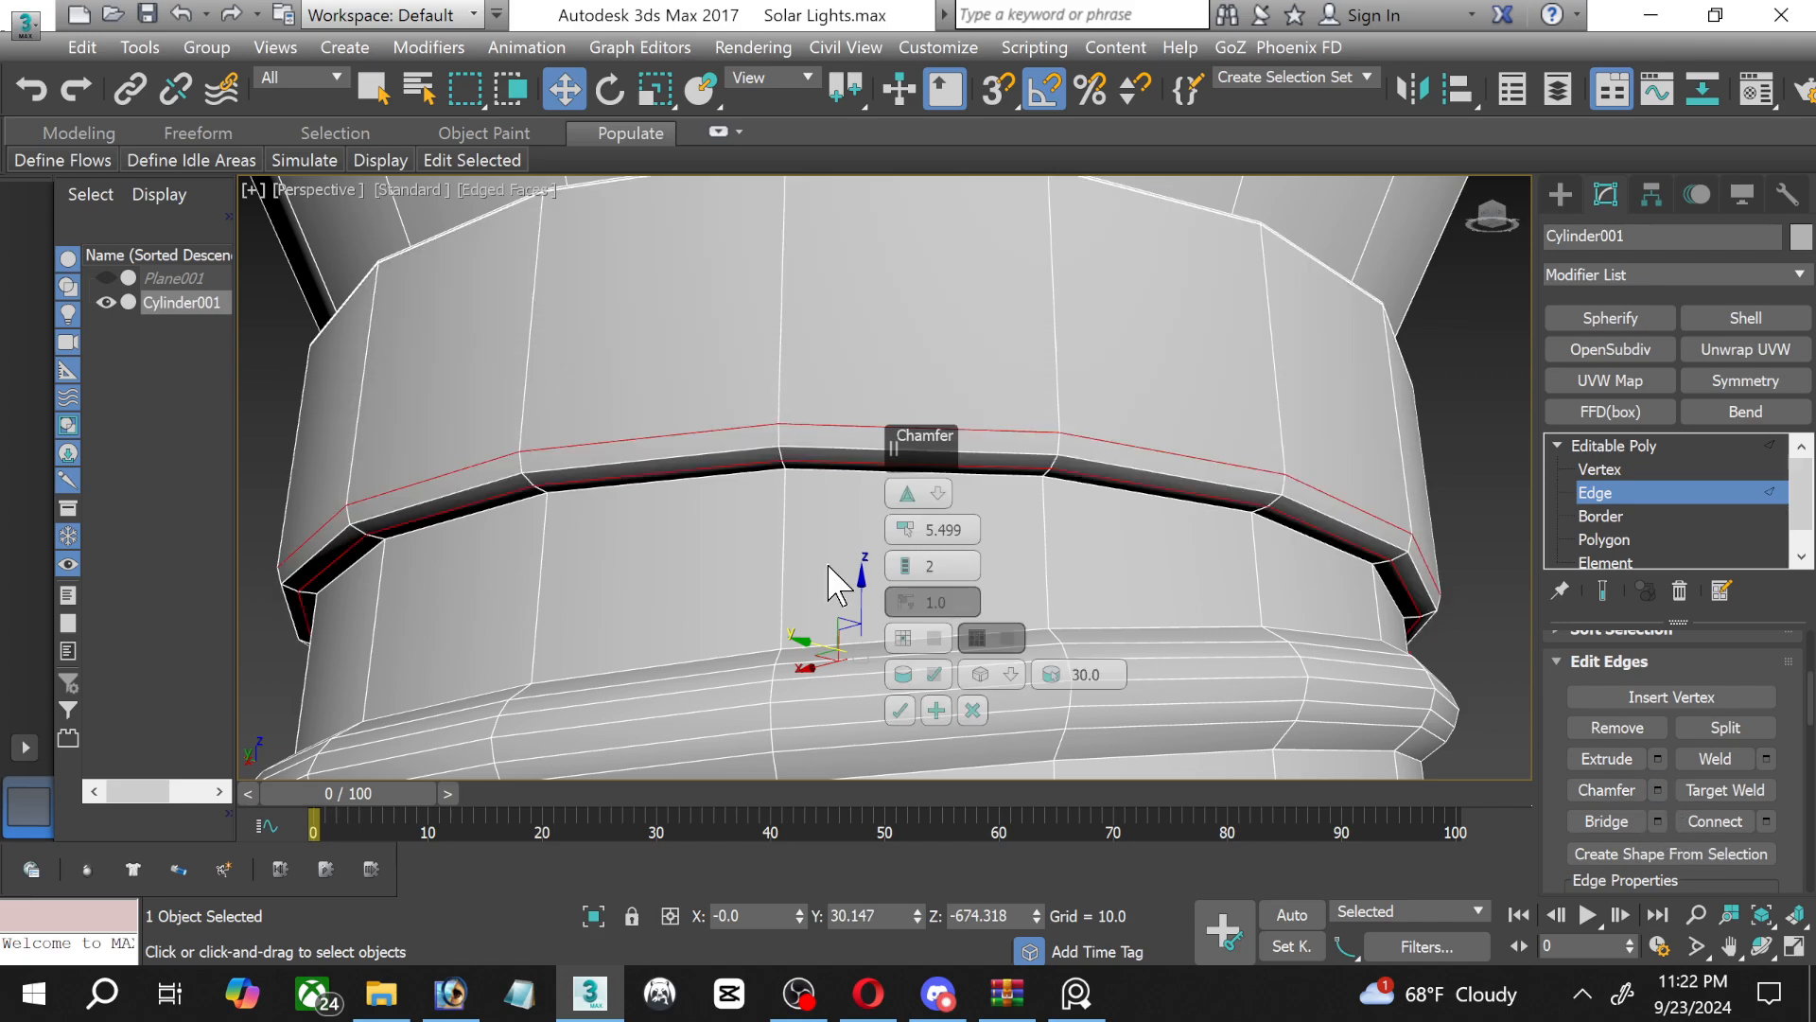
pyautogui.moveTo(899, 544)
pyautogui.mouseDown()
pyautogui.moveTo(906, 558)
pyautogui.moveTo(895, 532)
pyautogui.mouseUp()
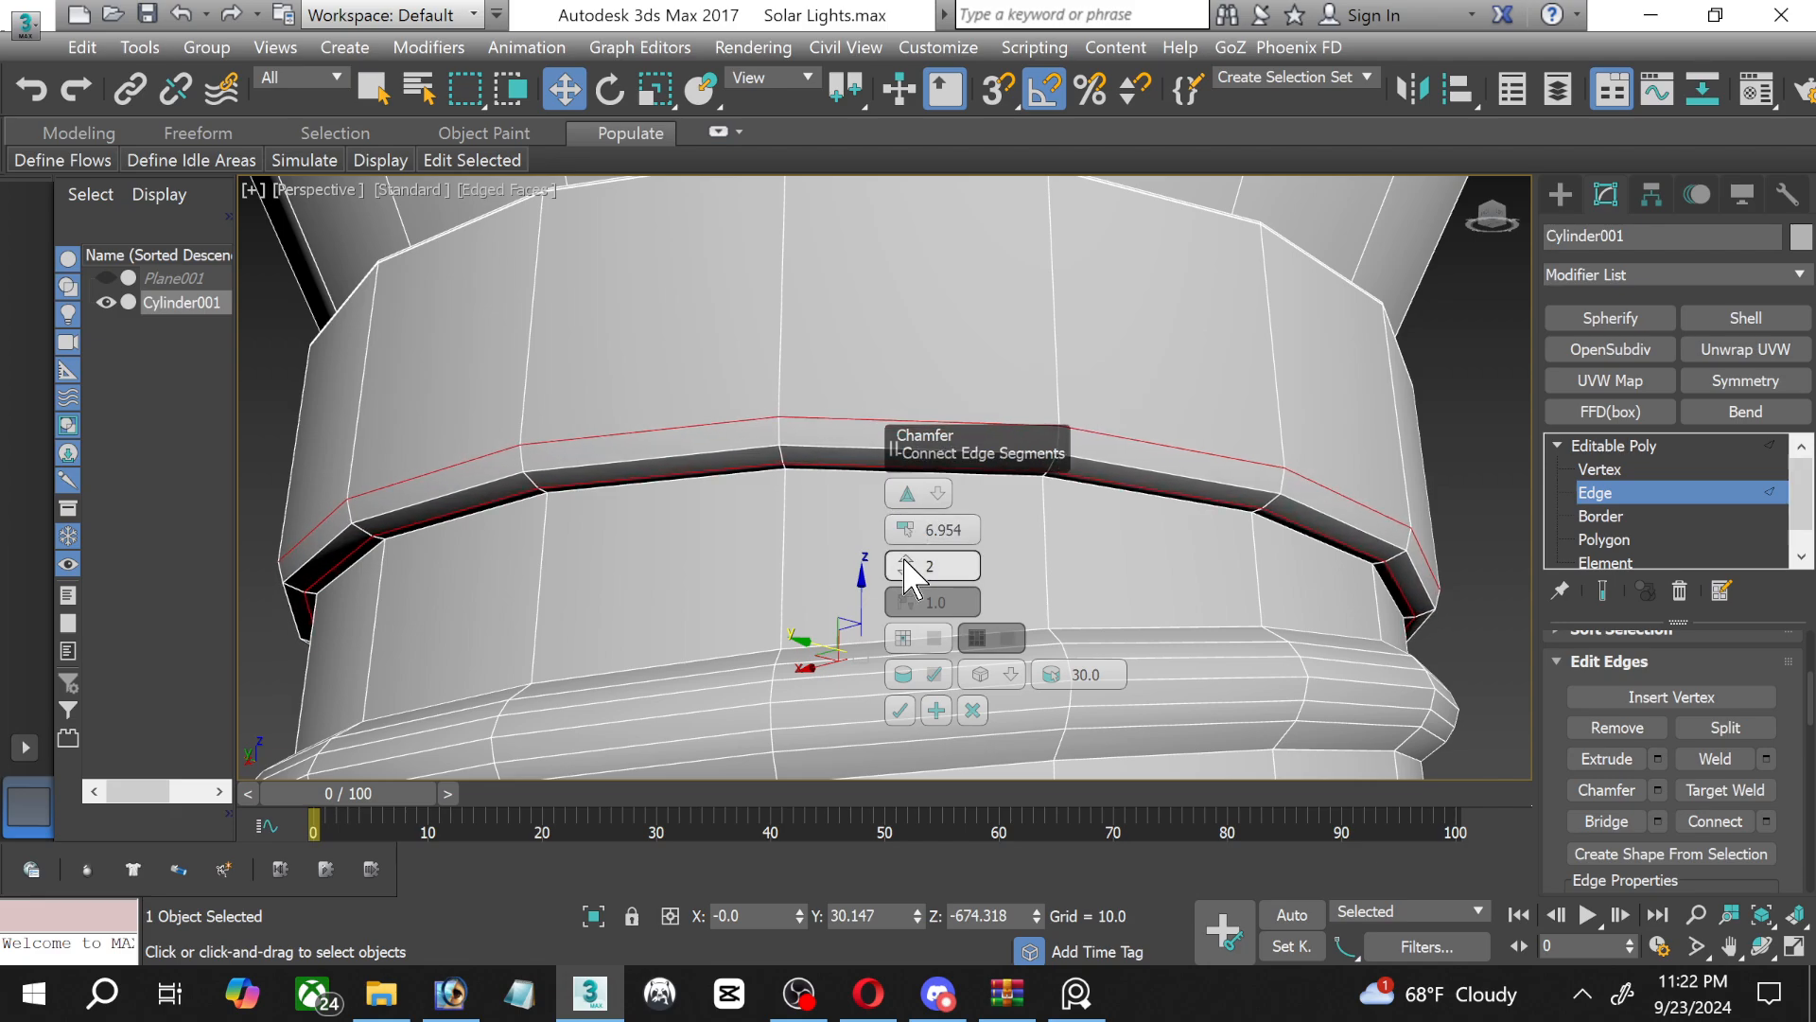
pyautogui.click(900, 710)
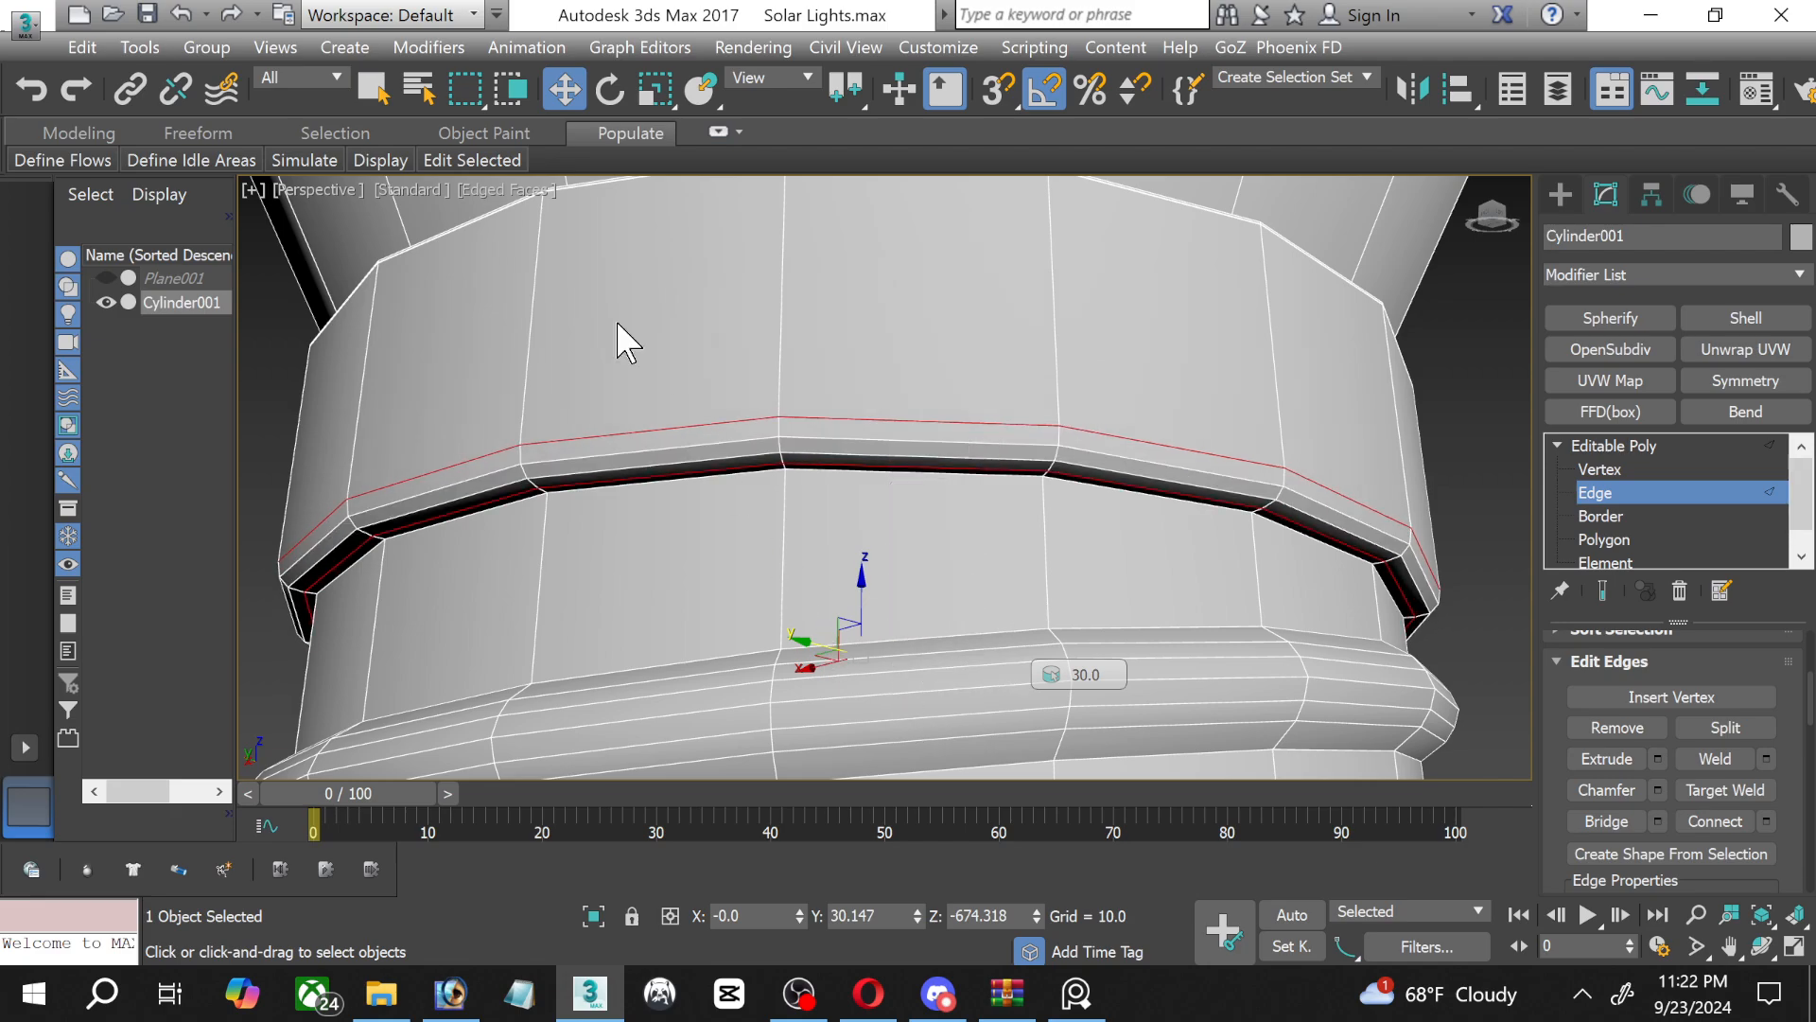
# Select the thin polygon ring on the collar's side, just above its lower rim, and extrude it 10.0.
pyautogui.keyDown('alt'); pyautogui.moveTo(608, 264); pyautogui.dragTo(608, 458, button='middle'); pyautogui.keyUp('alt')
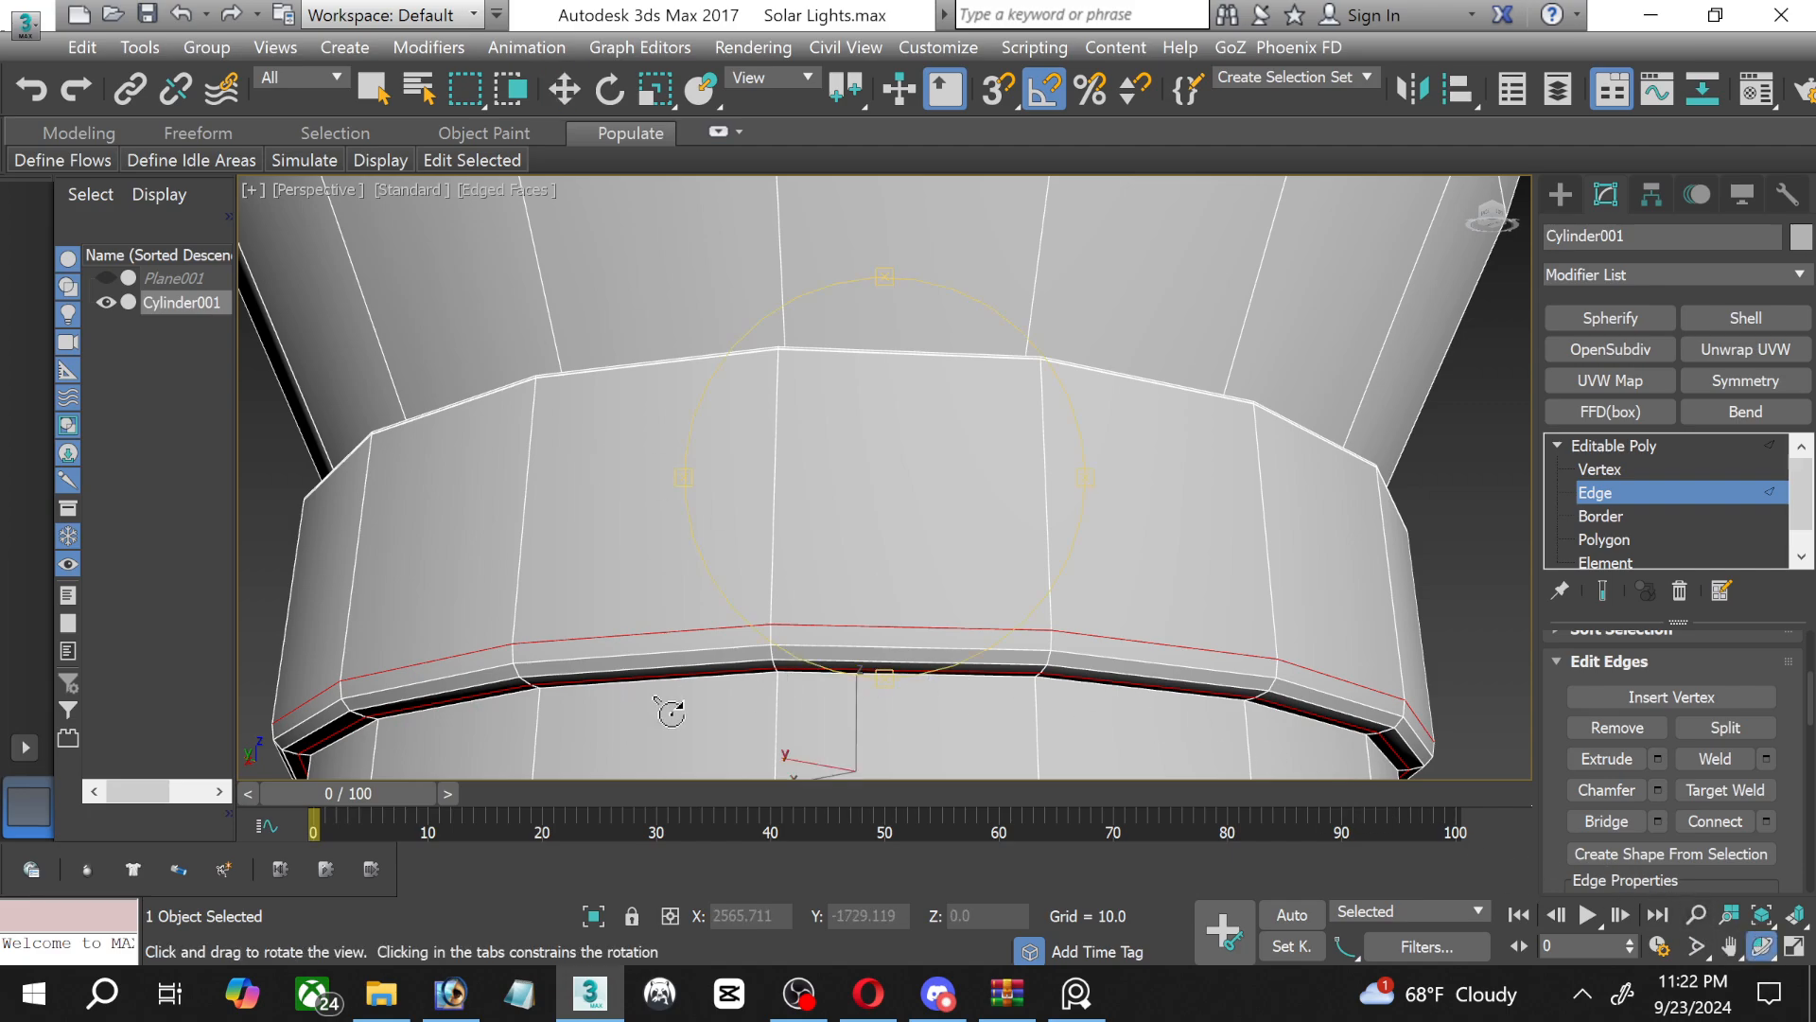
pyautogui.click(1702, 540)
pyautogui.click(856, 635)
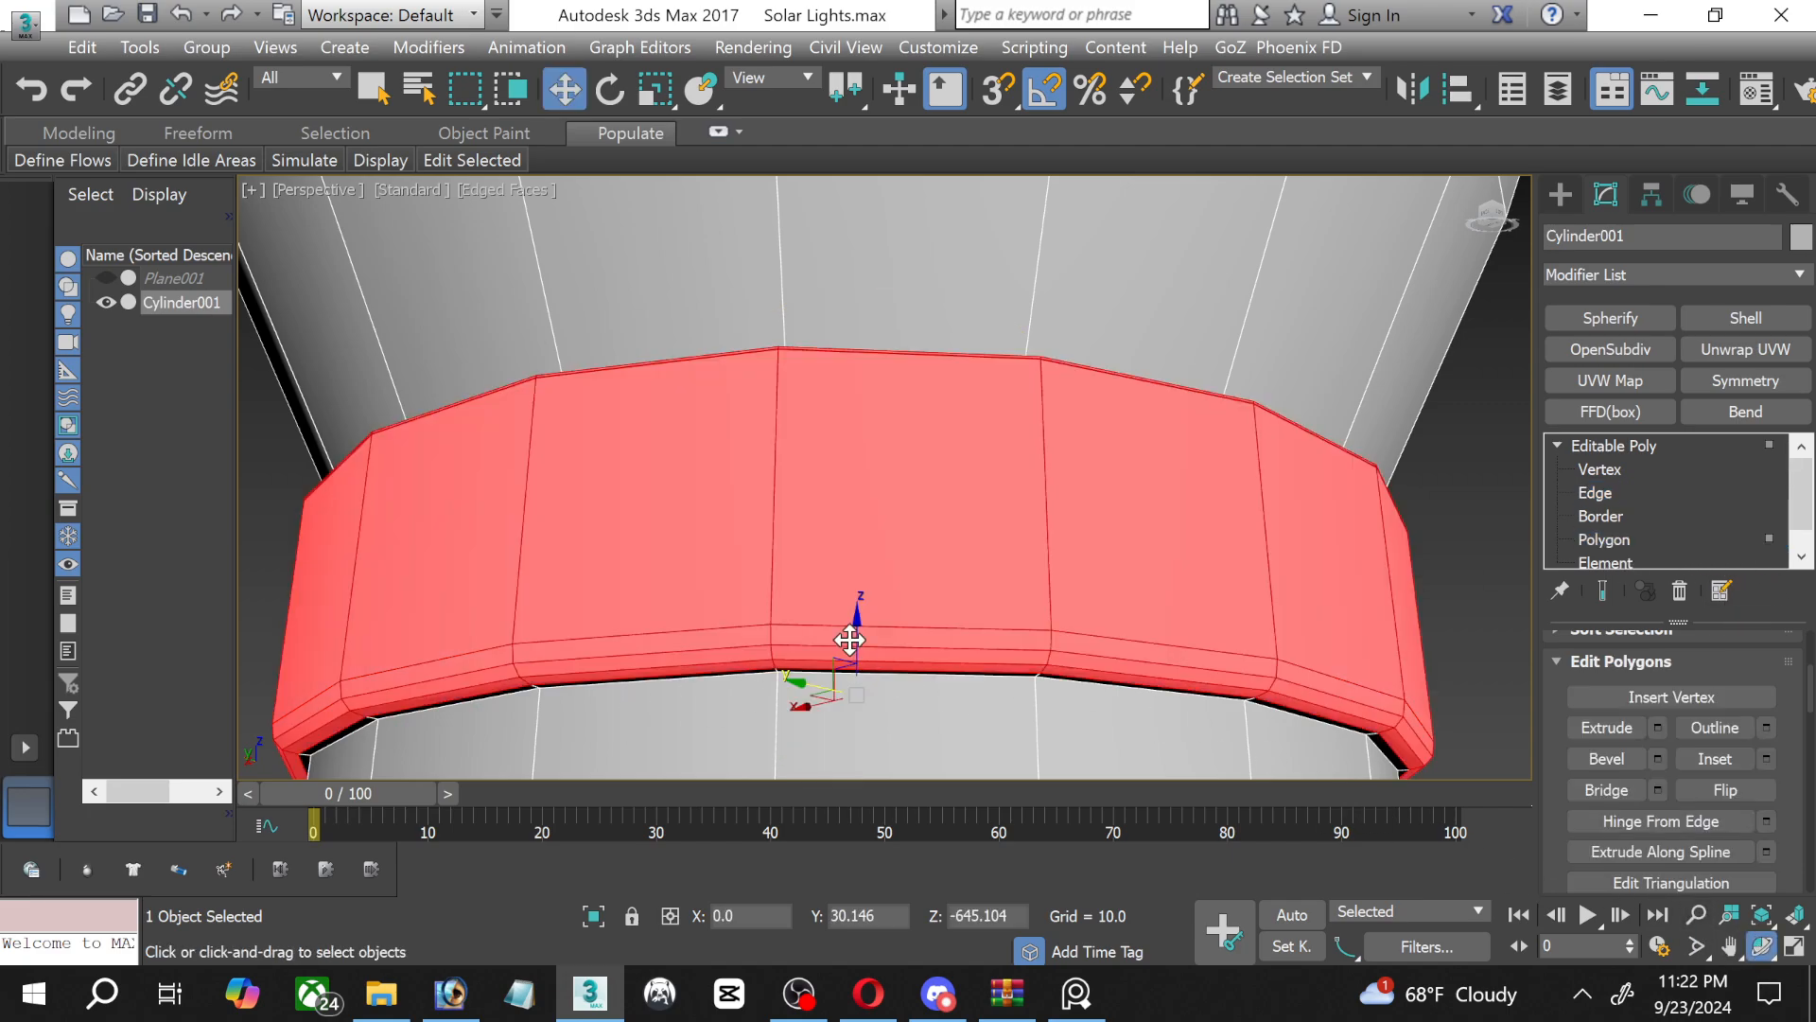
pyautogui.keyDown('shift'); pyautogui.click(684, 641); pyautogui.keyUp('shift')
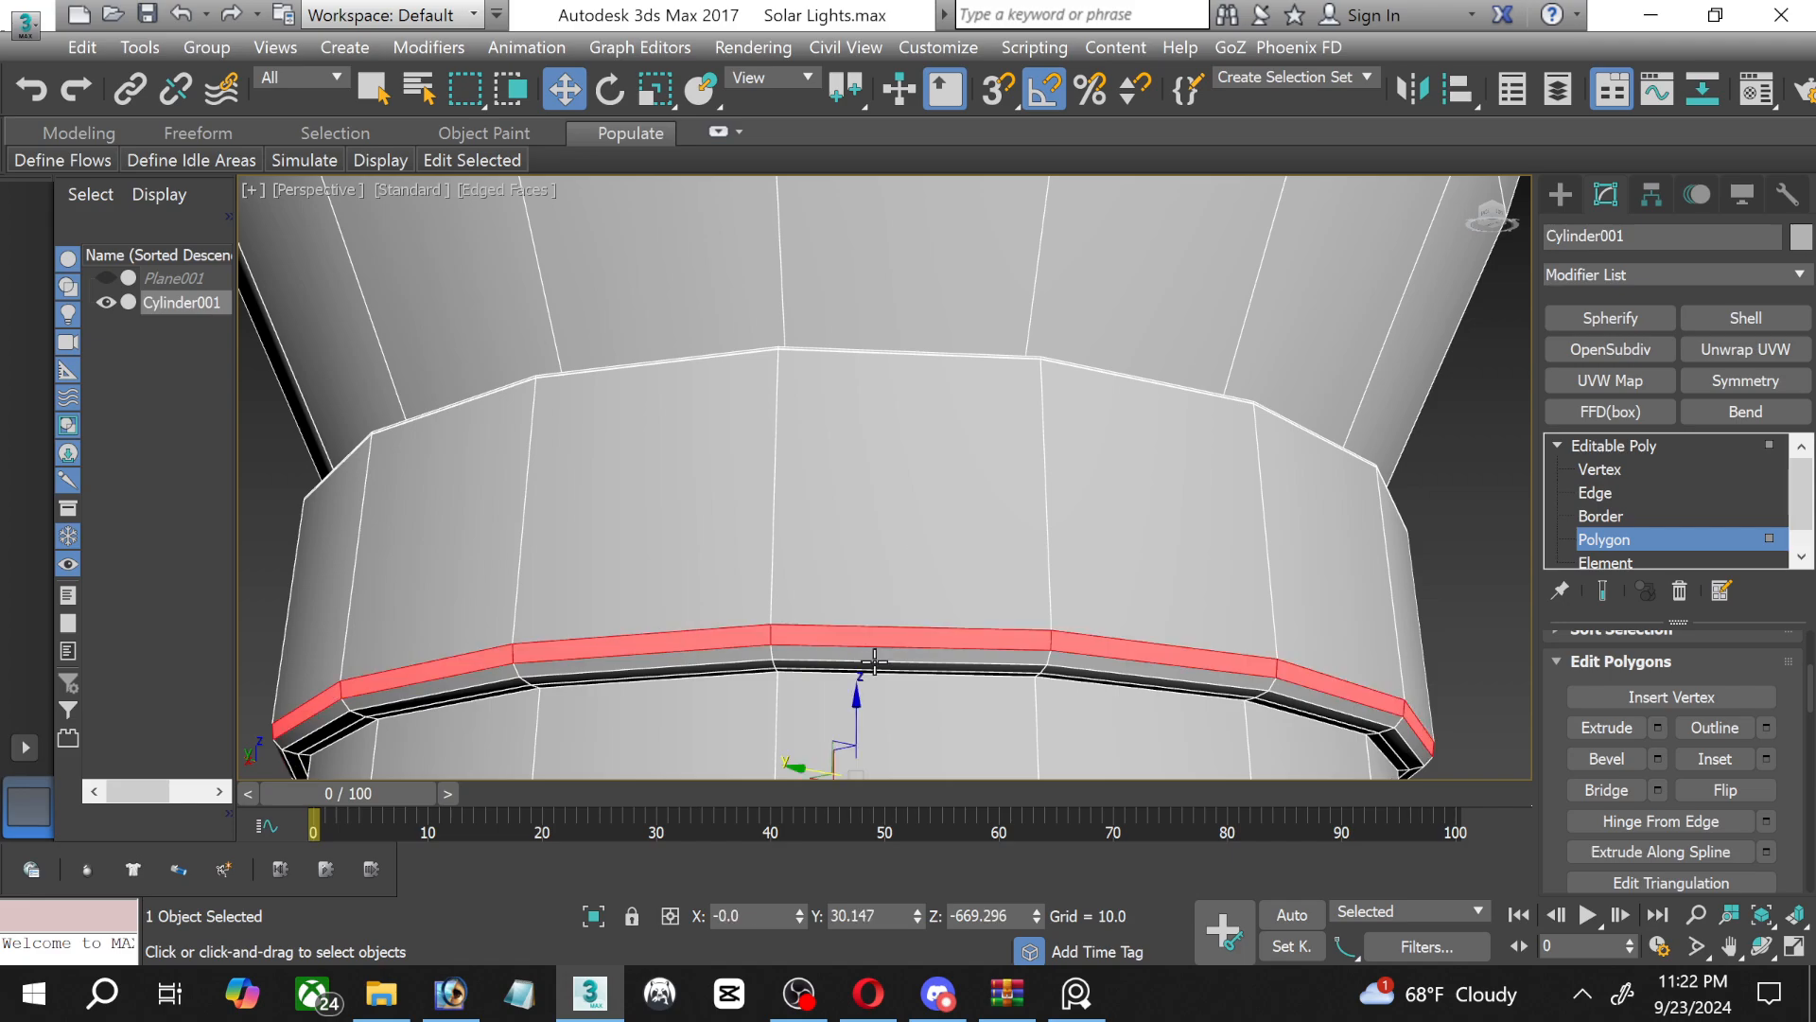
pyautogui.click(1657, 725)
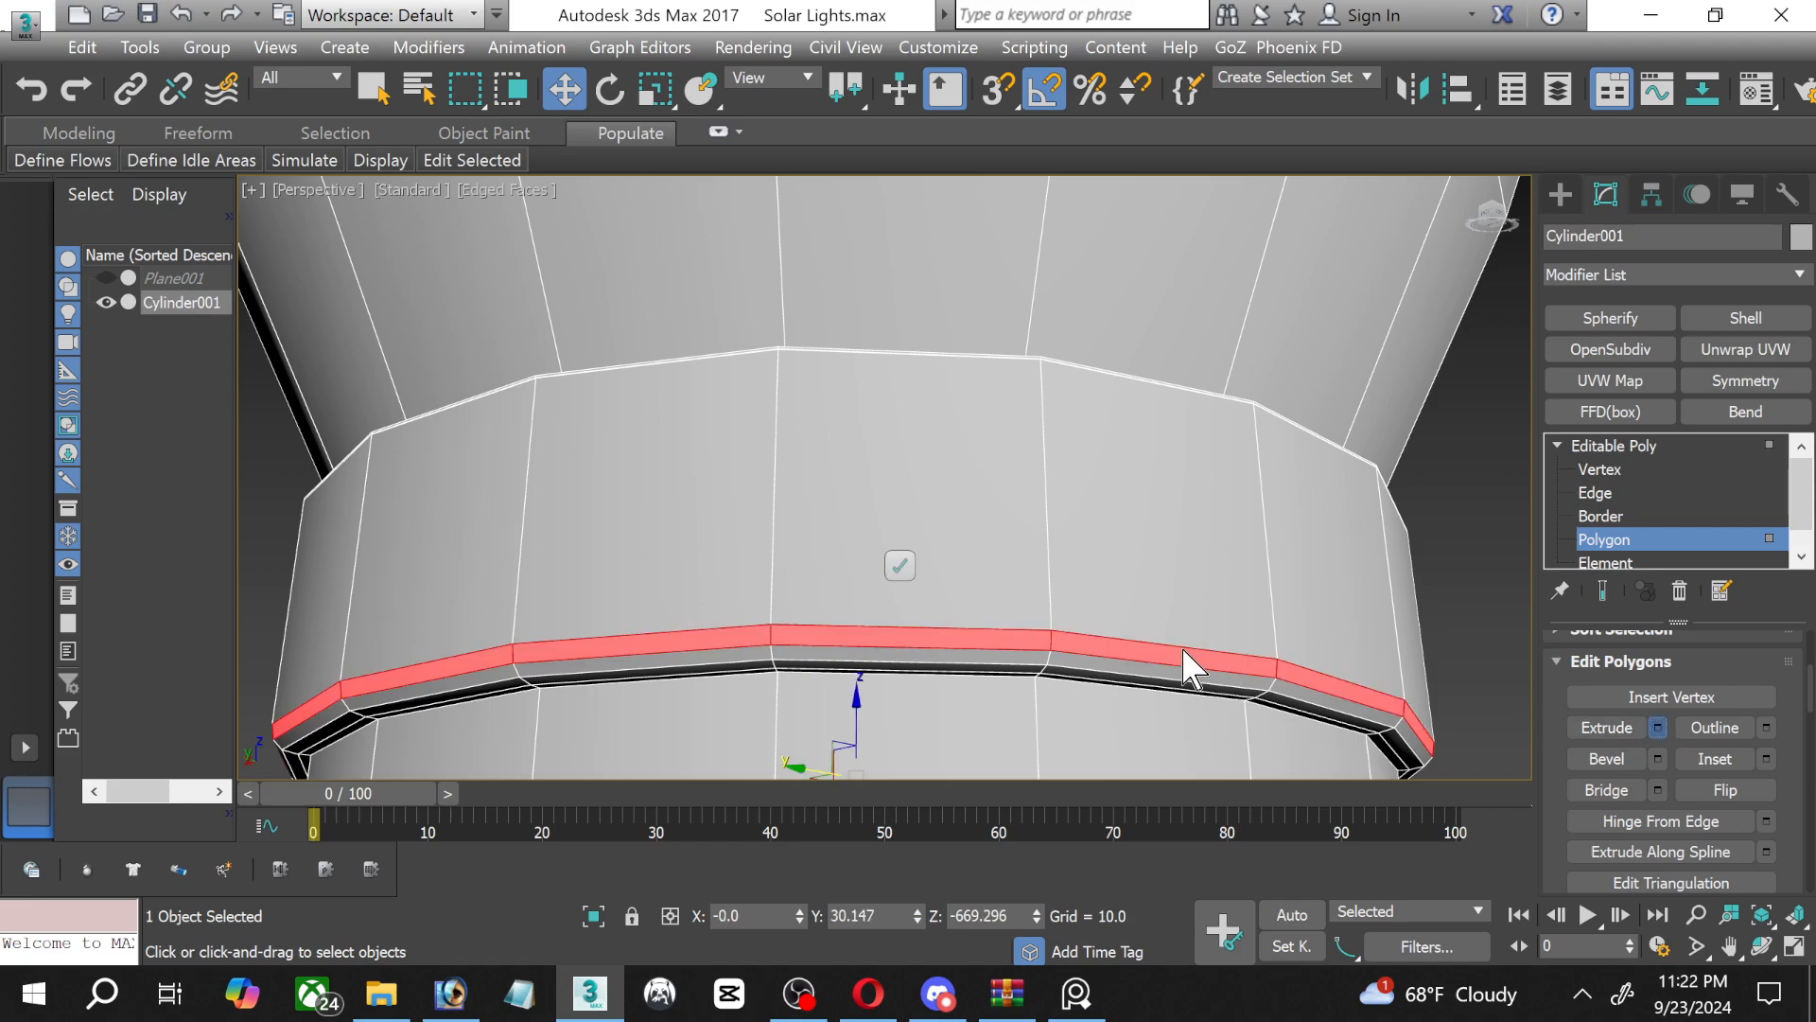
pyautogui.click(899, 566)
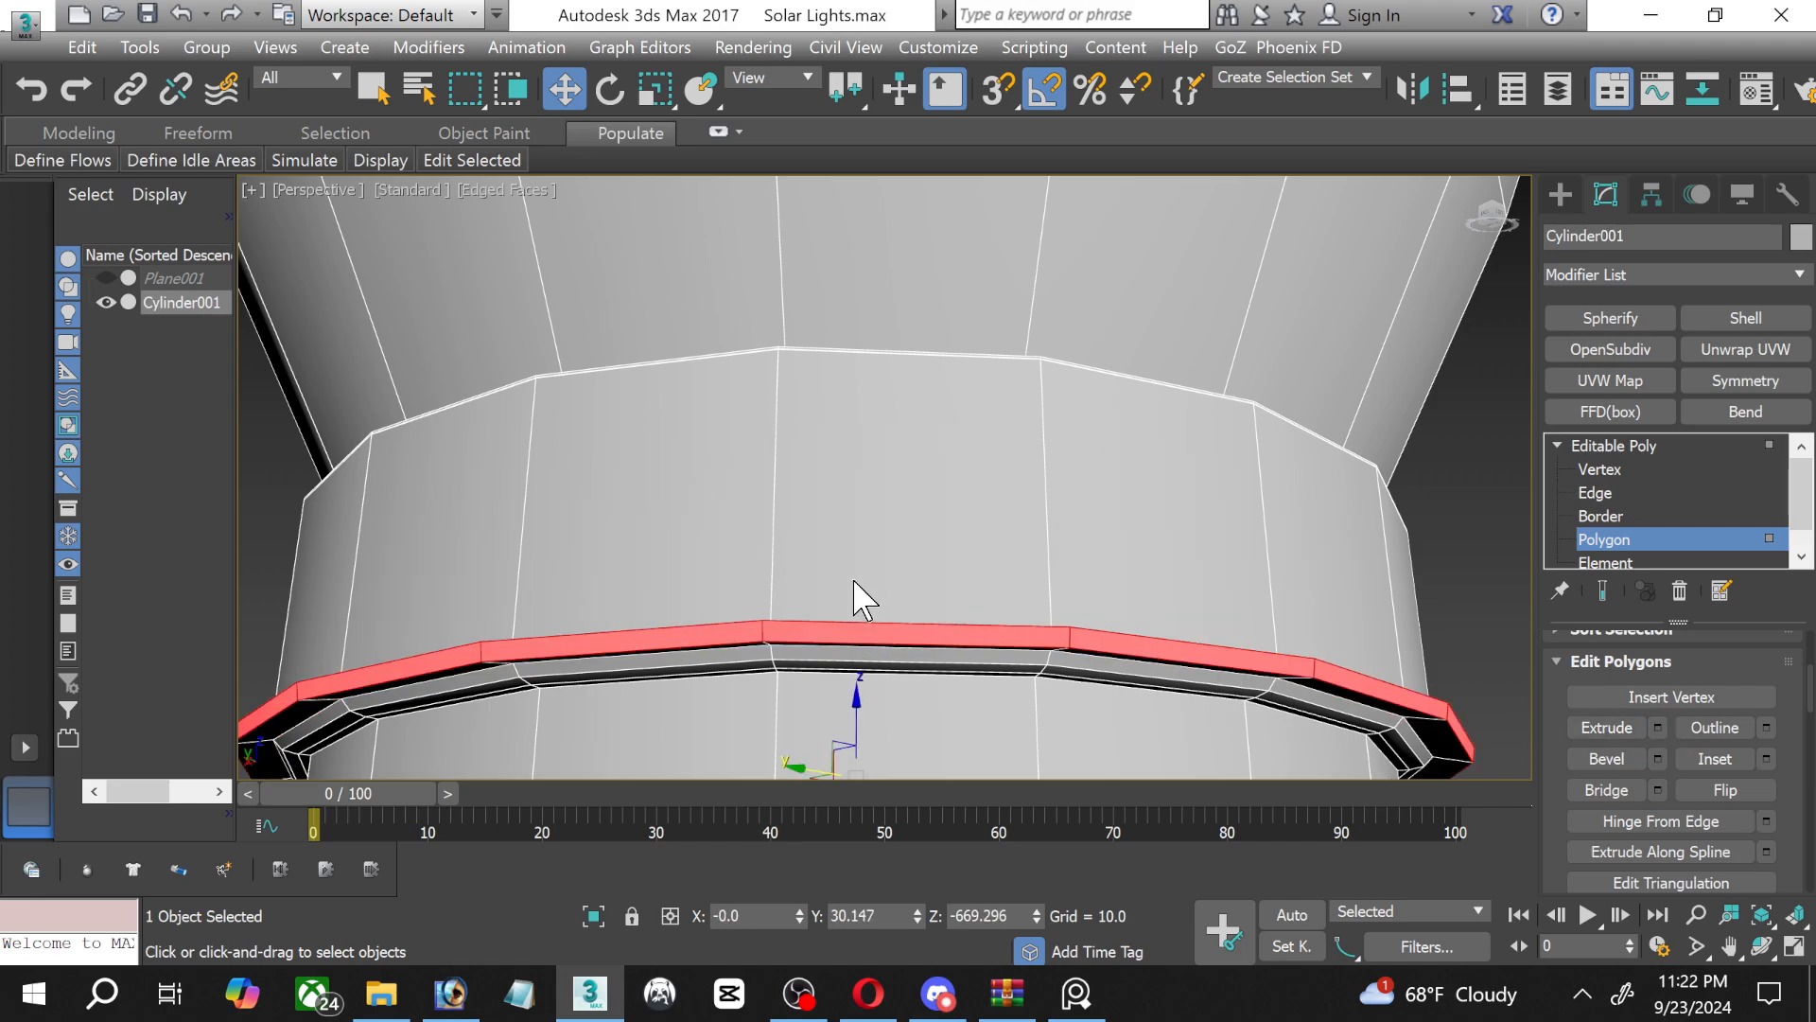
# Move the extruded ring up about 3 units along Z with the constraint set to None.
pyautogui.moveTo(730, 586); pyautogui.dragTo(823, 388, button='middle')
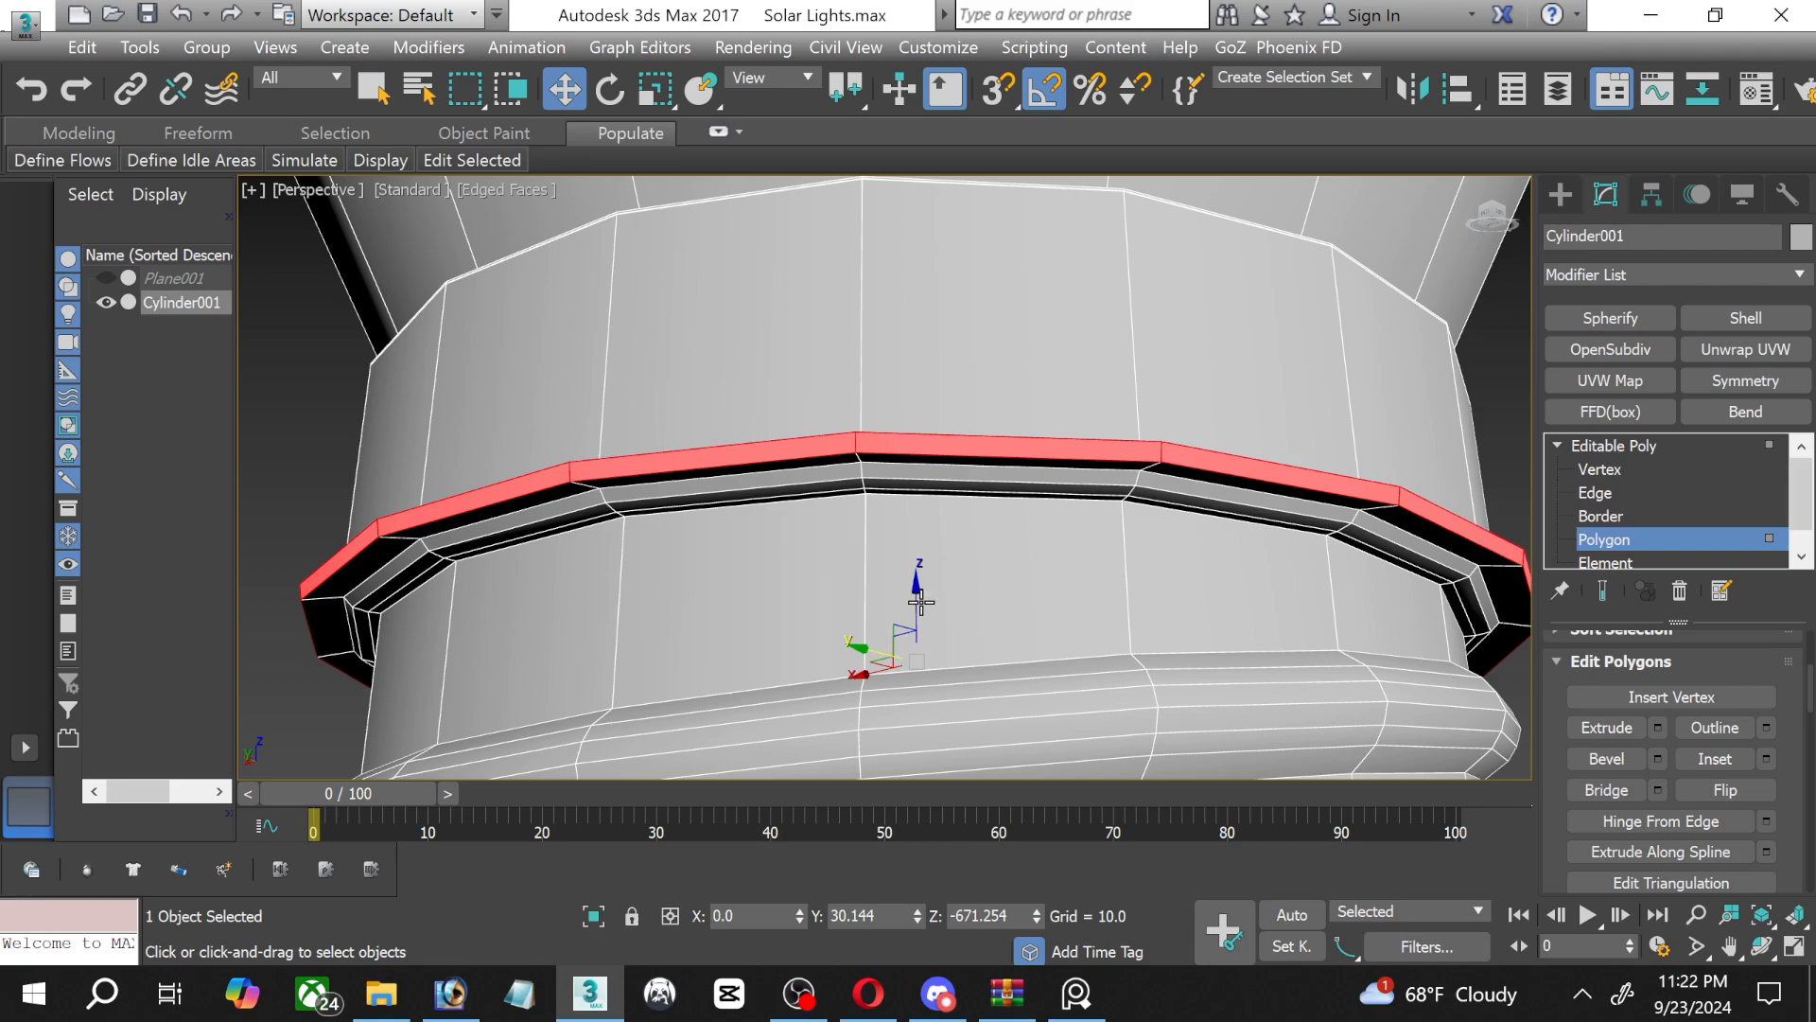
pyautogui.moveTo(915, 595); pyautogui.dragTo(1051, 628)
pyautogui.scroll(-5, 1680, 762)
pyautogui.scroll(-8, 1644, 673)
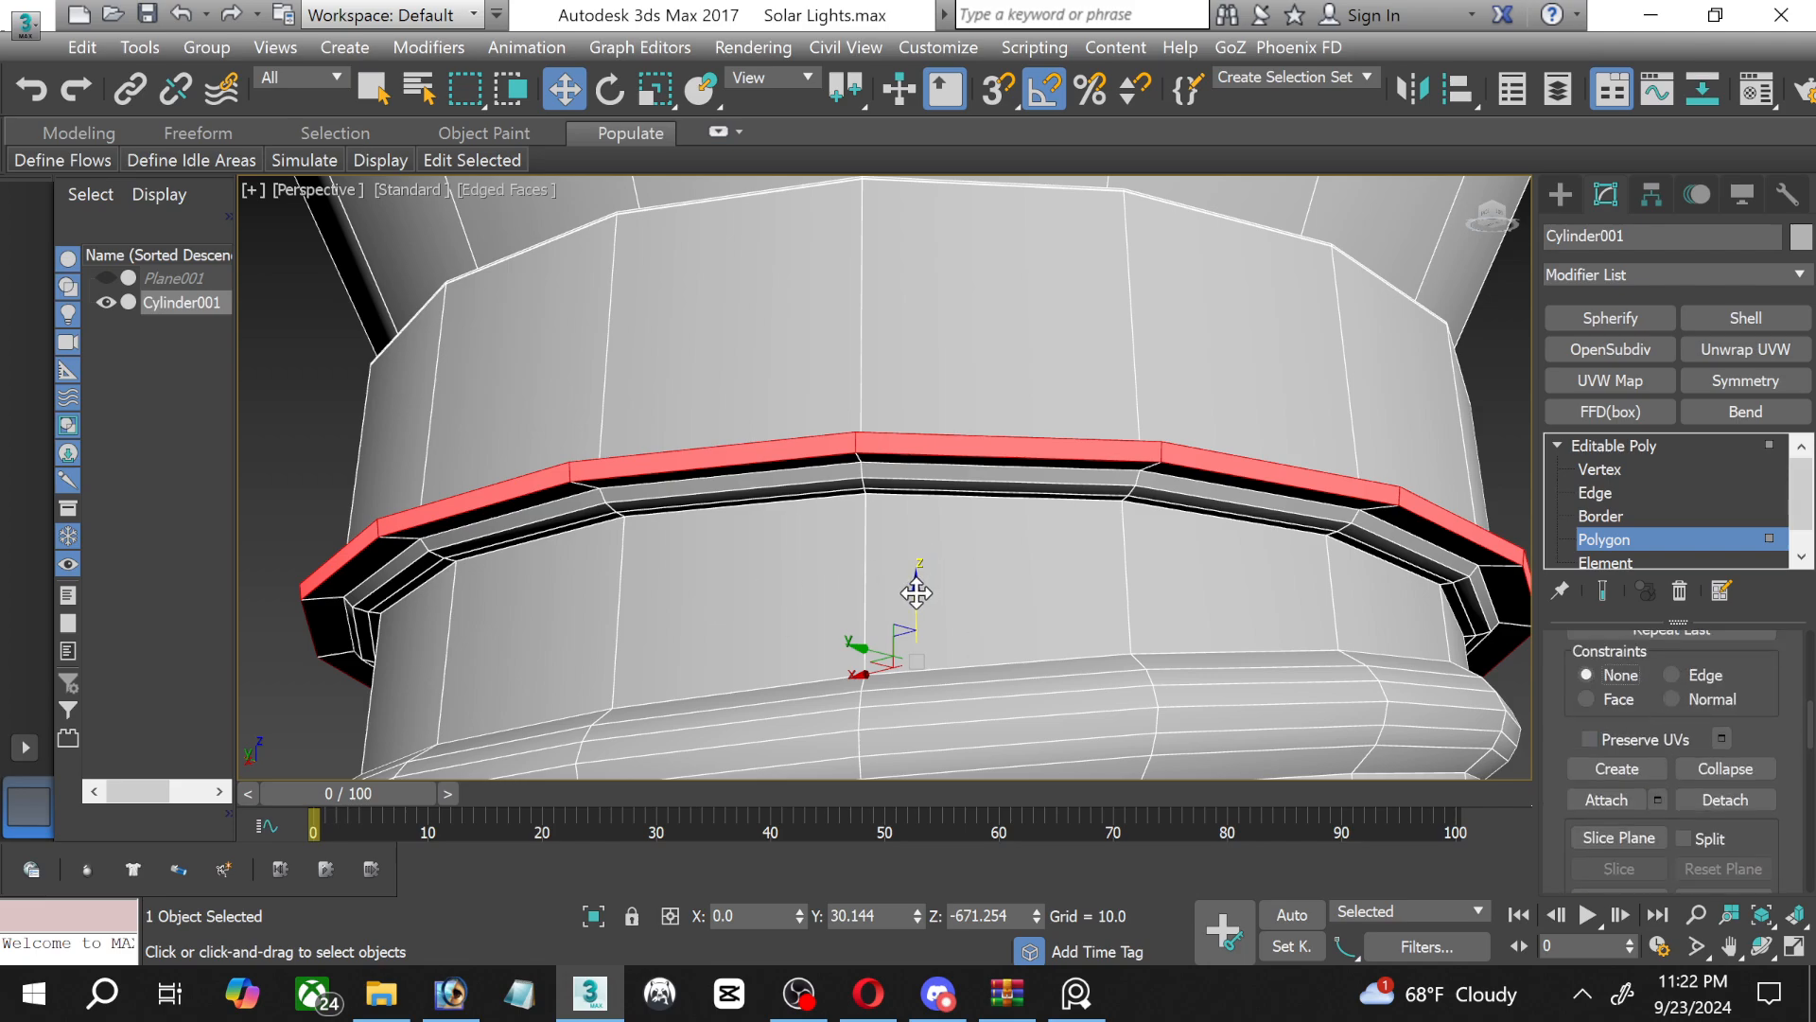
pyautogui.moveTo(915, 591); pyautogui.dragTo(899, 577)
pyautogui.moveTo(898, 577); pyautogui.dragTo(794, 767, button='middle')
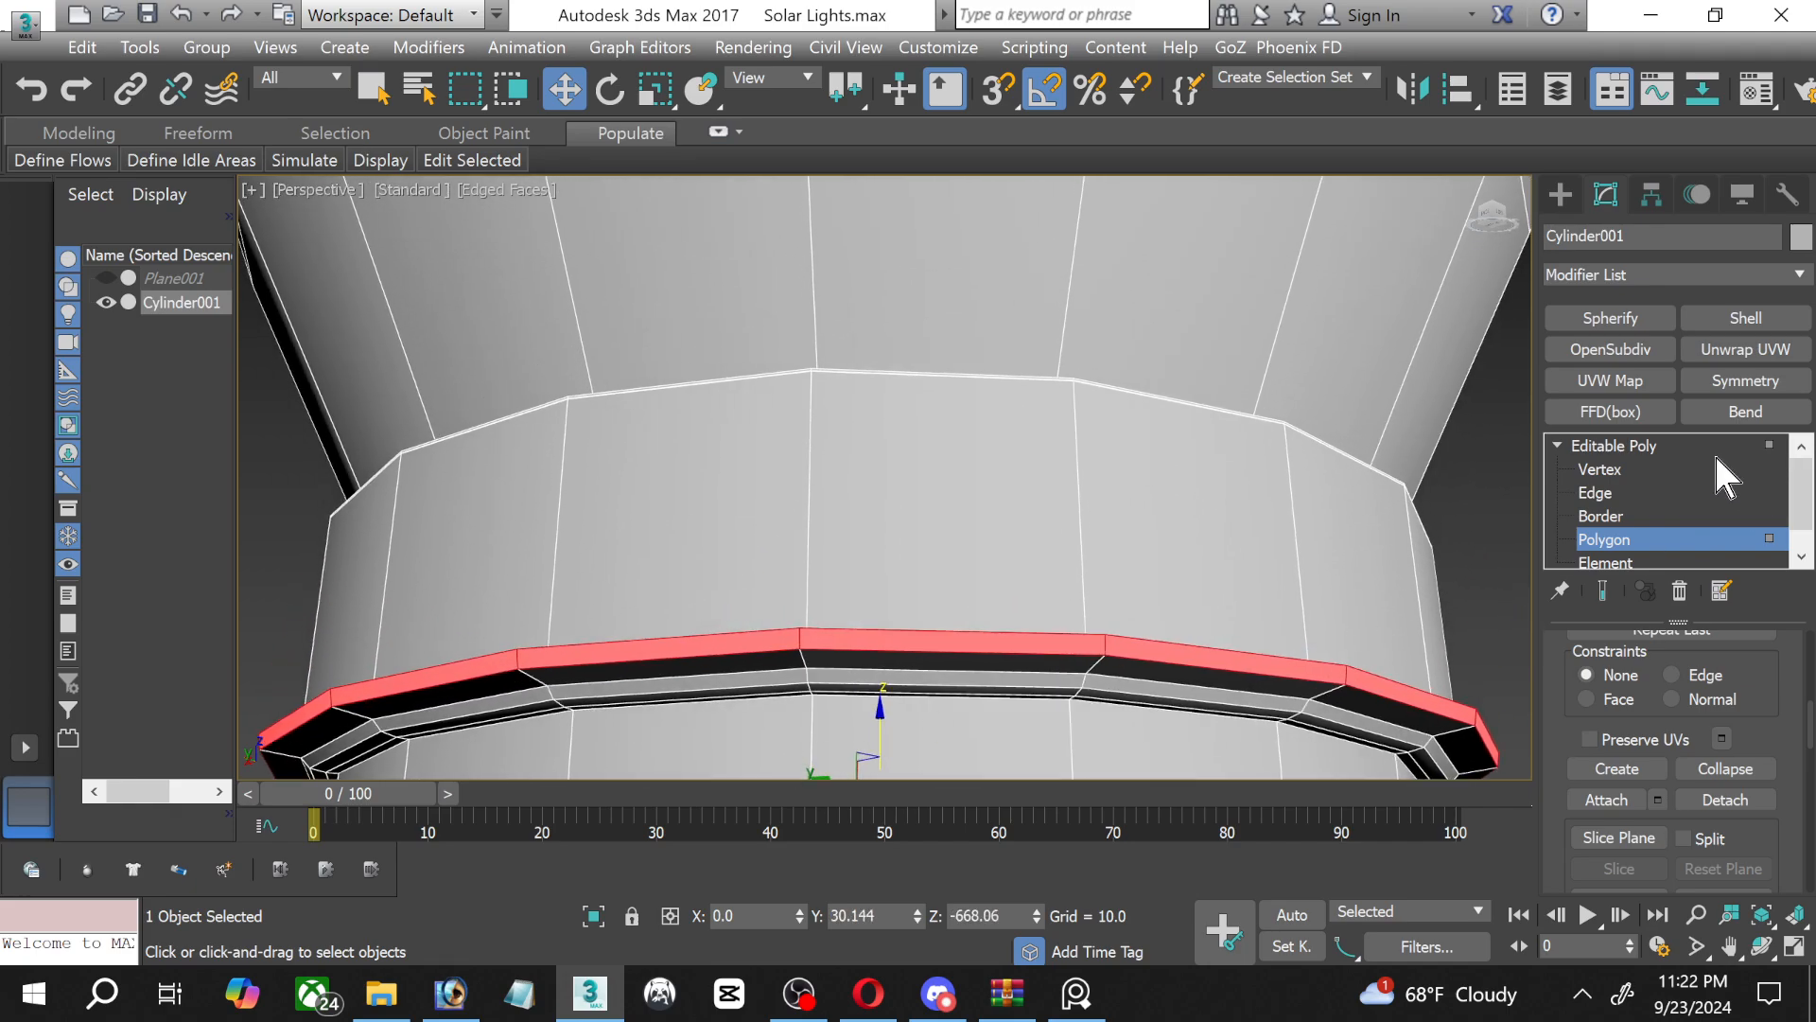
# Chamfer the upper and lower outer edge loops of the collar's flared rim by 1.273 with 2 segments.
pyautogui.click(1597, 492)
pyautogui.scroll(4, 842, 682)
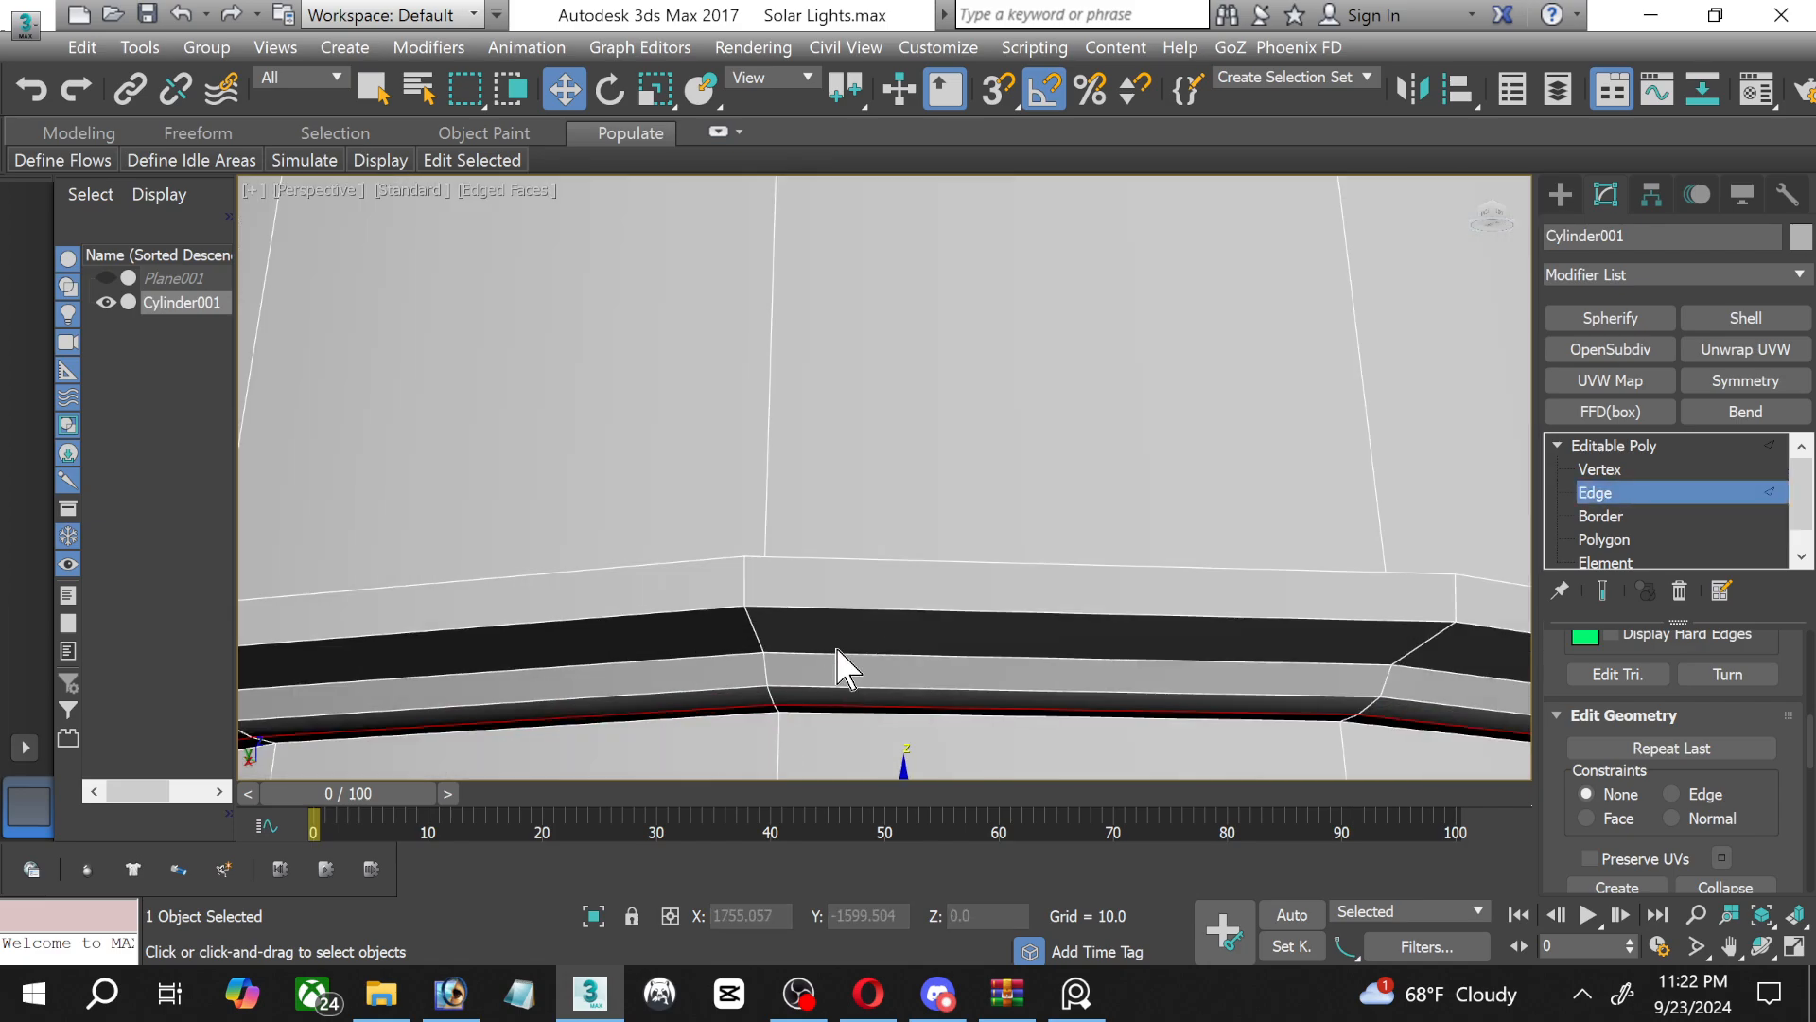
pyautogui.click(835, 609)
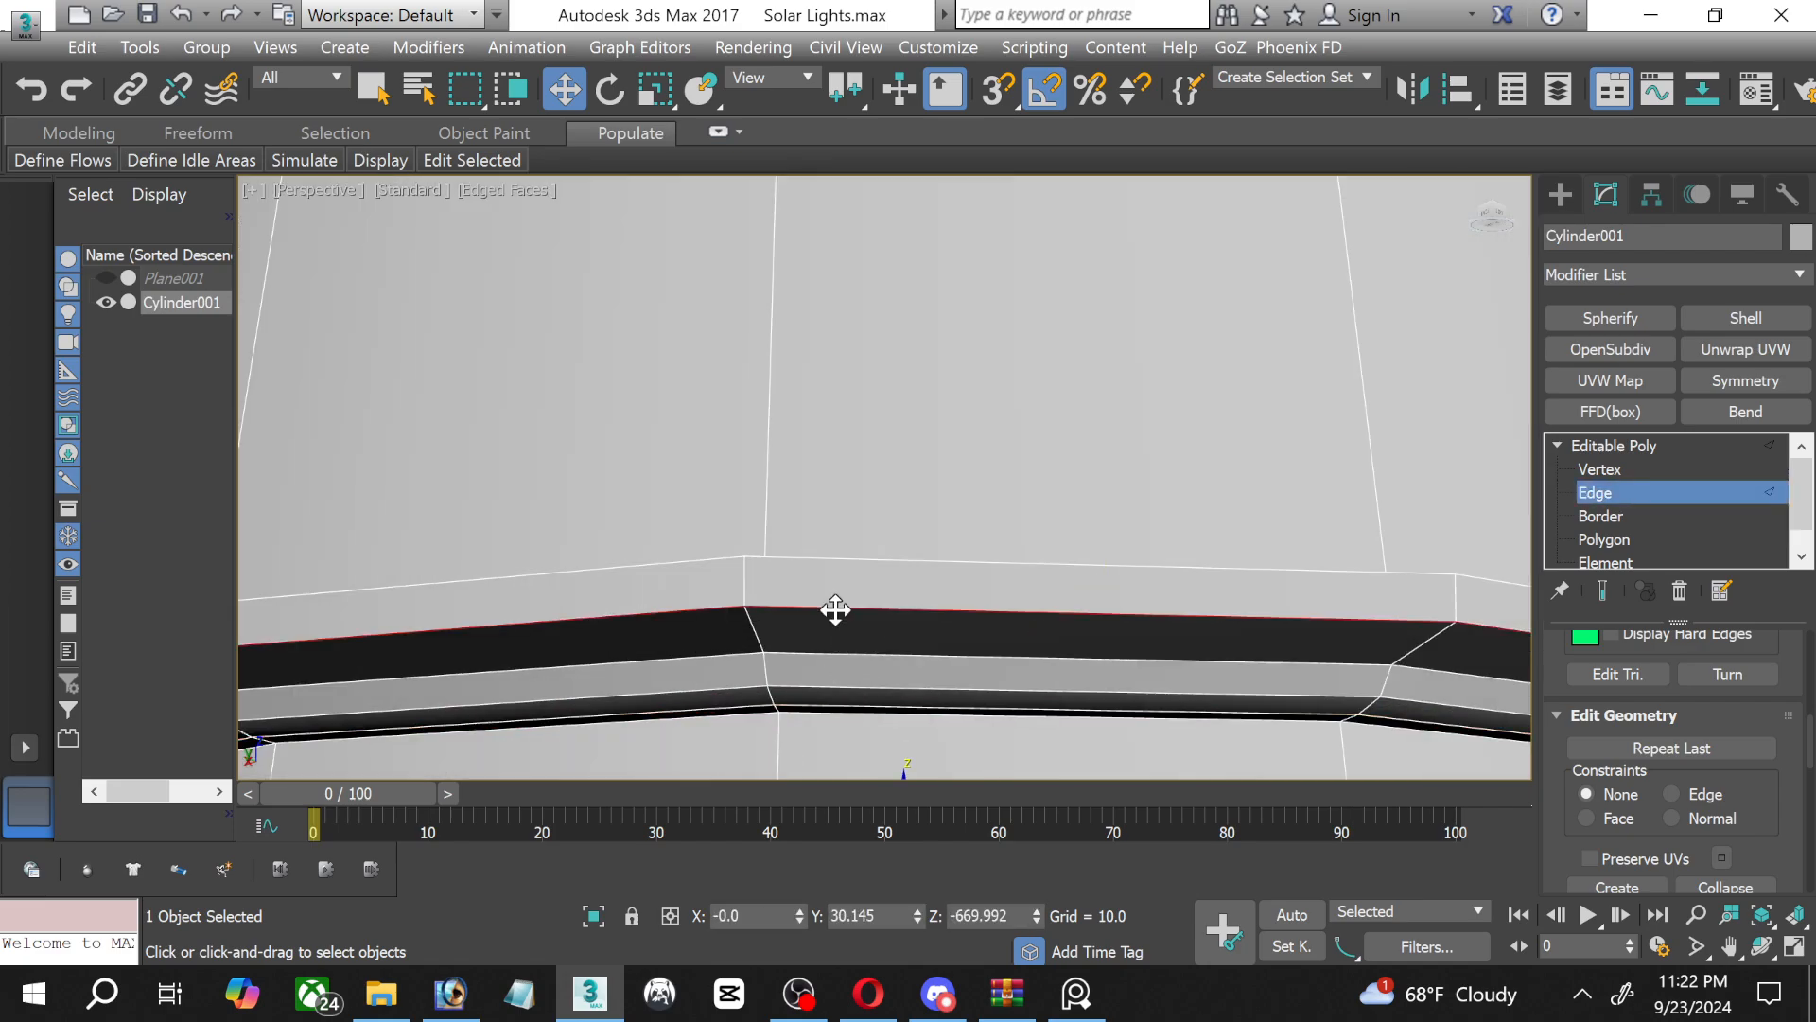
pyautogui.keyDown('ctrl'); pyautogui.click(821, 560); pyautogui.keyUp('ctrl')
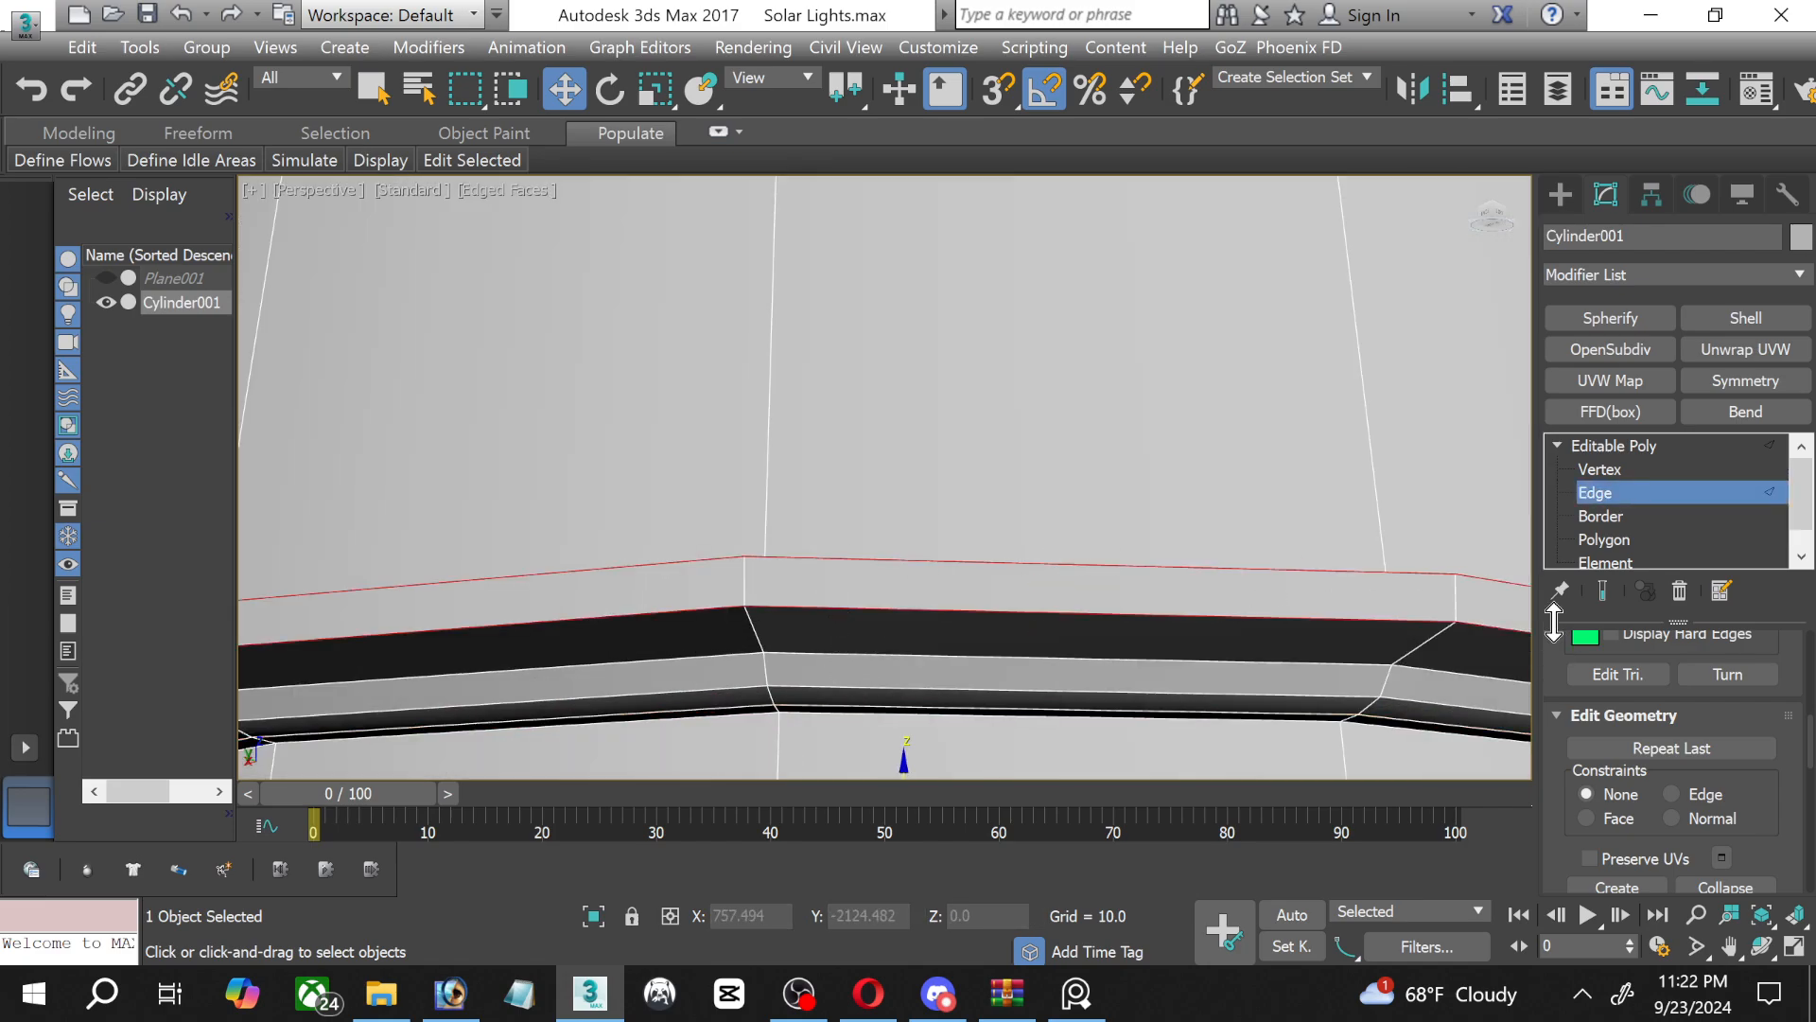
pyautogui.scroll(-5, 1685, 709)
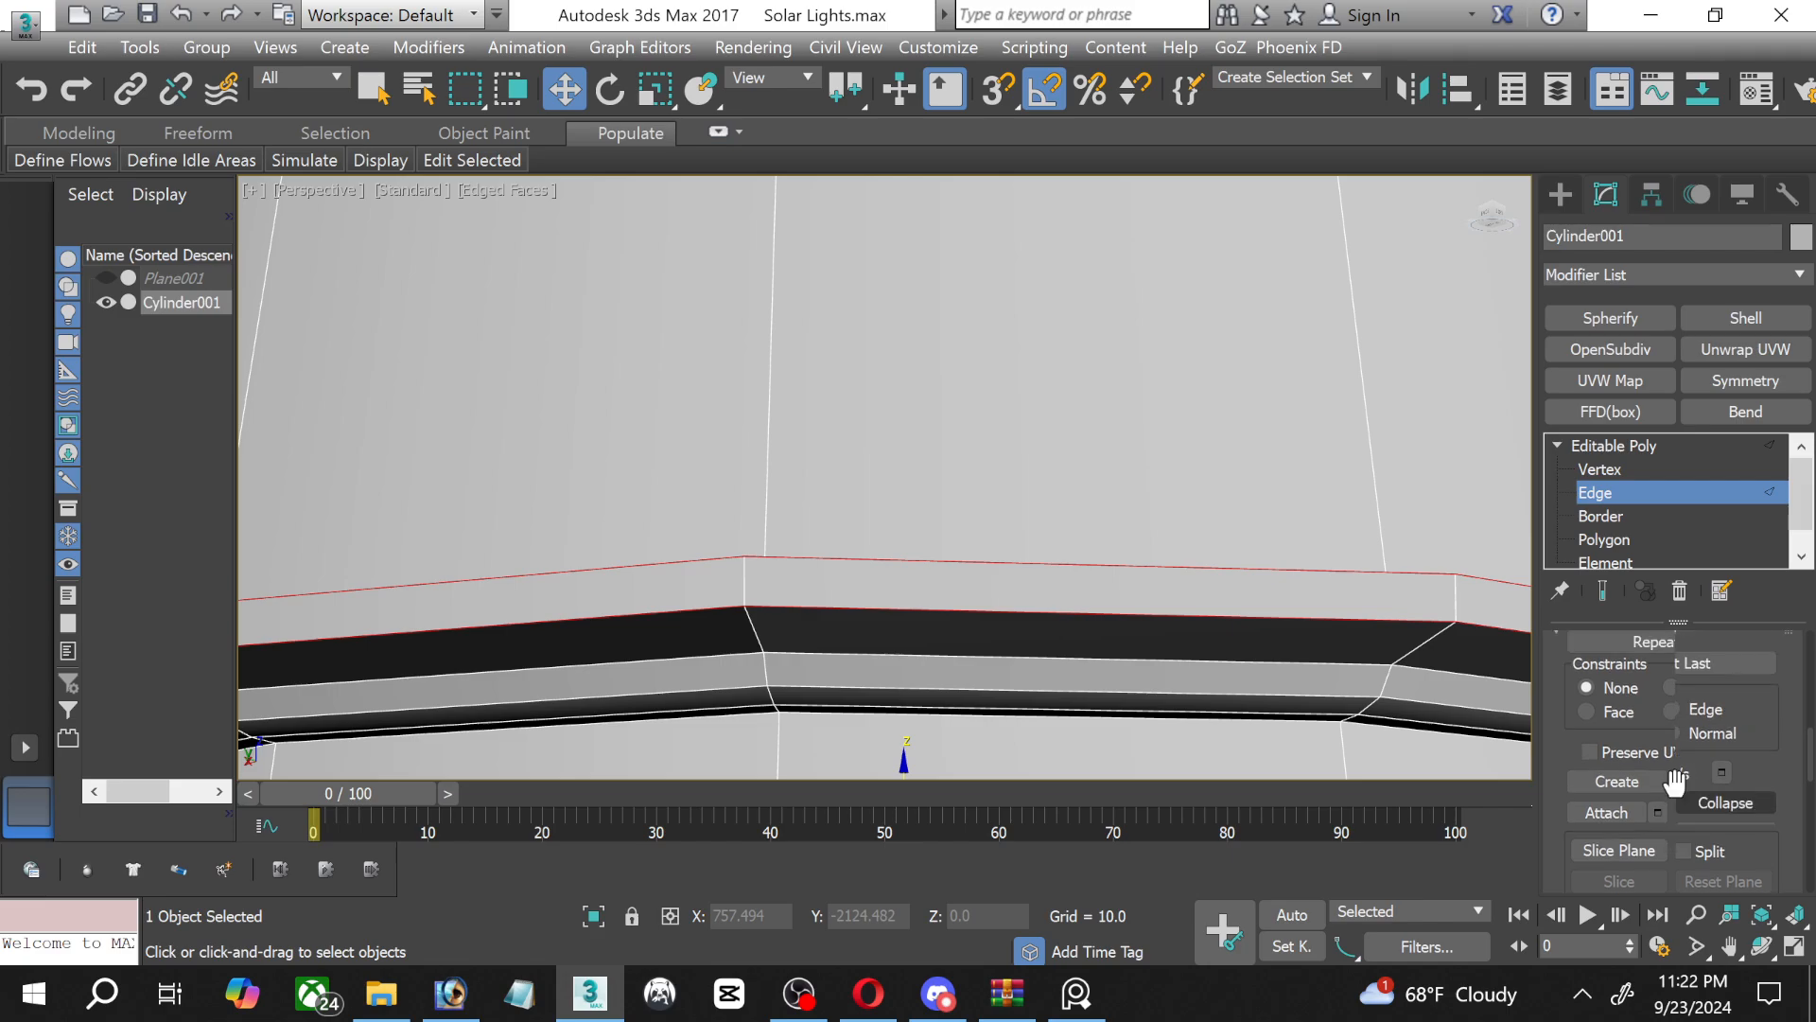
pyautogui.scroll(6, 1674, 779)
pyautogui.scroll(3, 1672, 776)
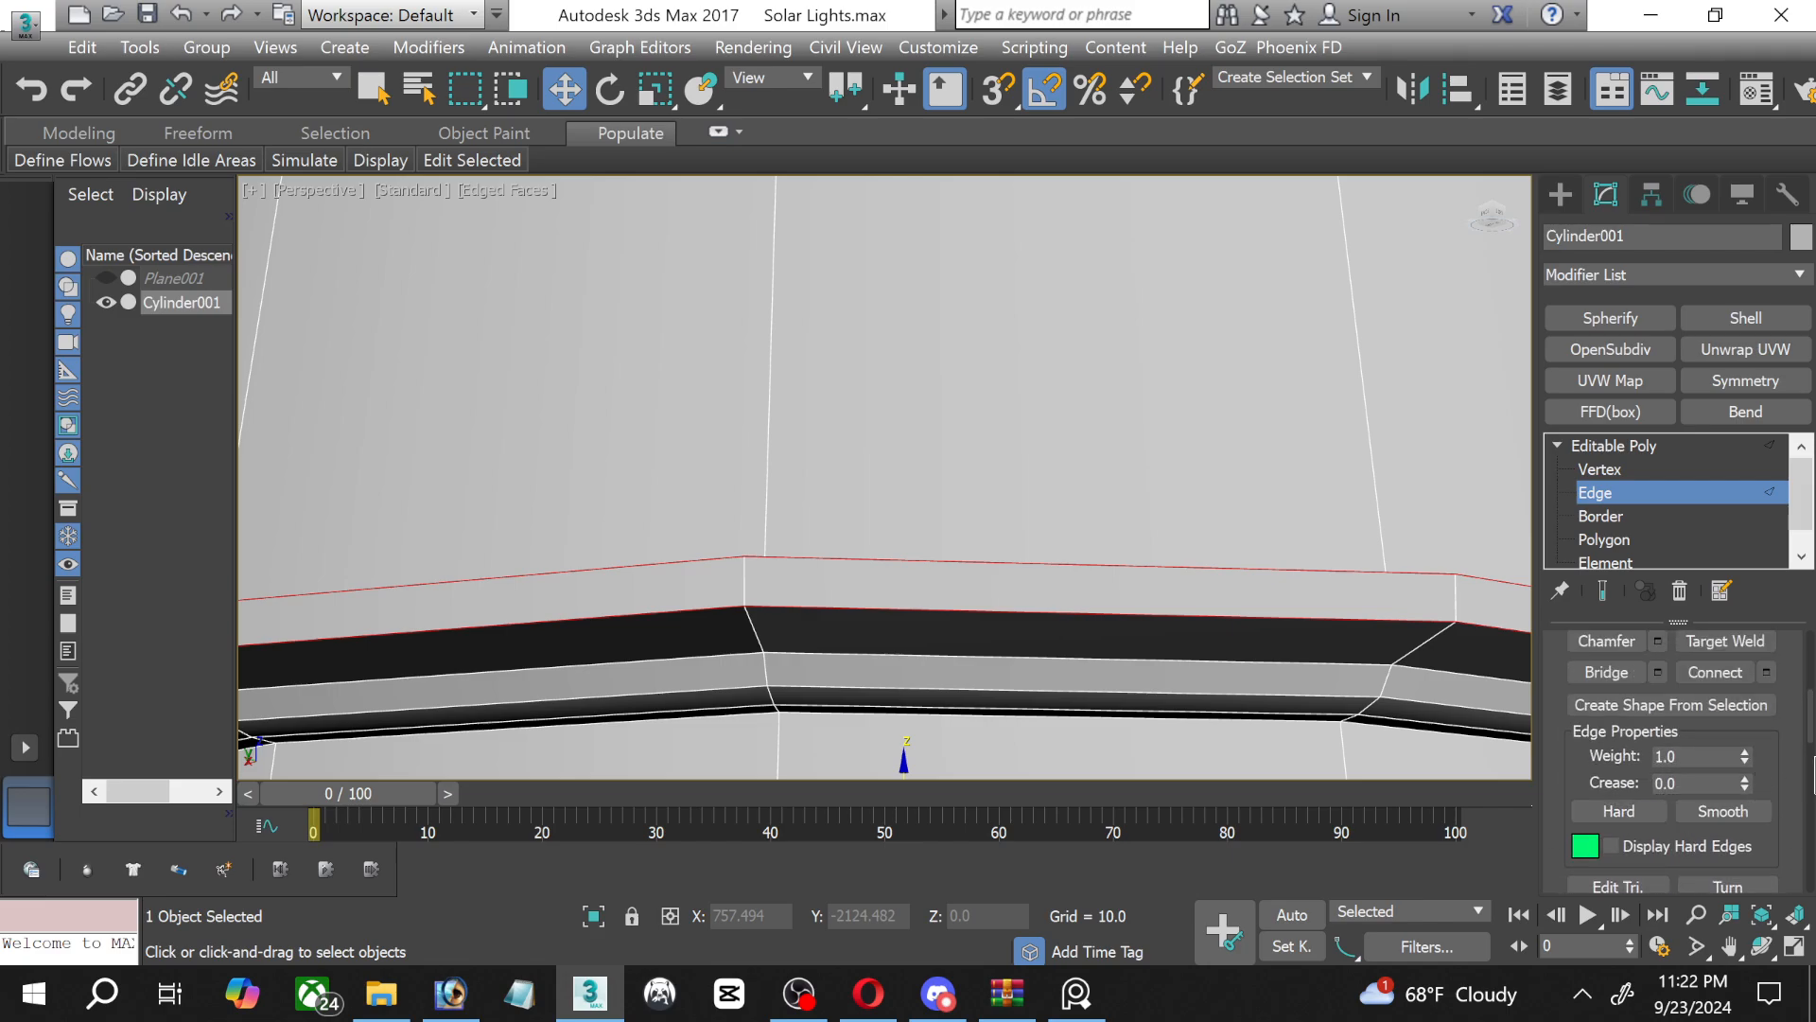
pyautogui.scroll(5, 1807, 771)
pyautogui.scroll(3, 1799, 756)
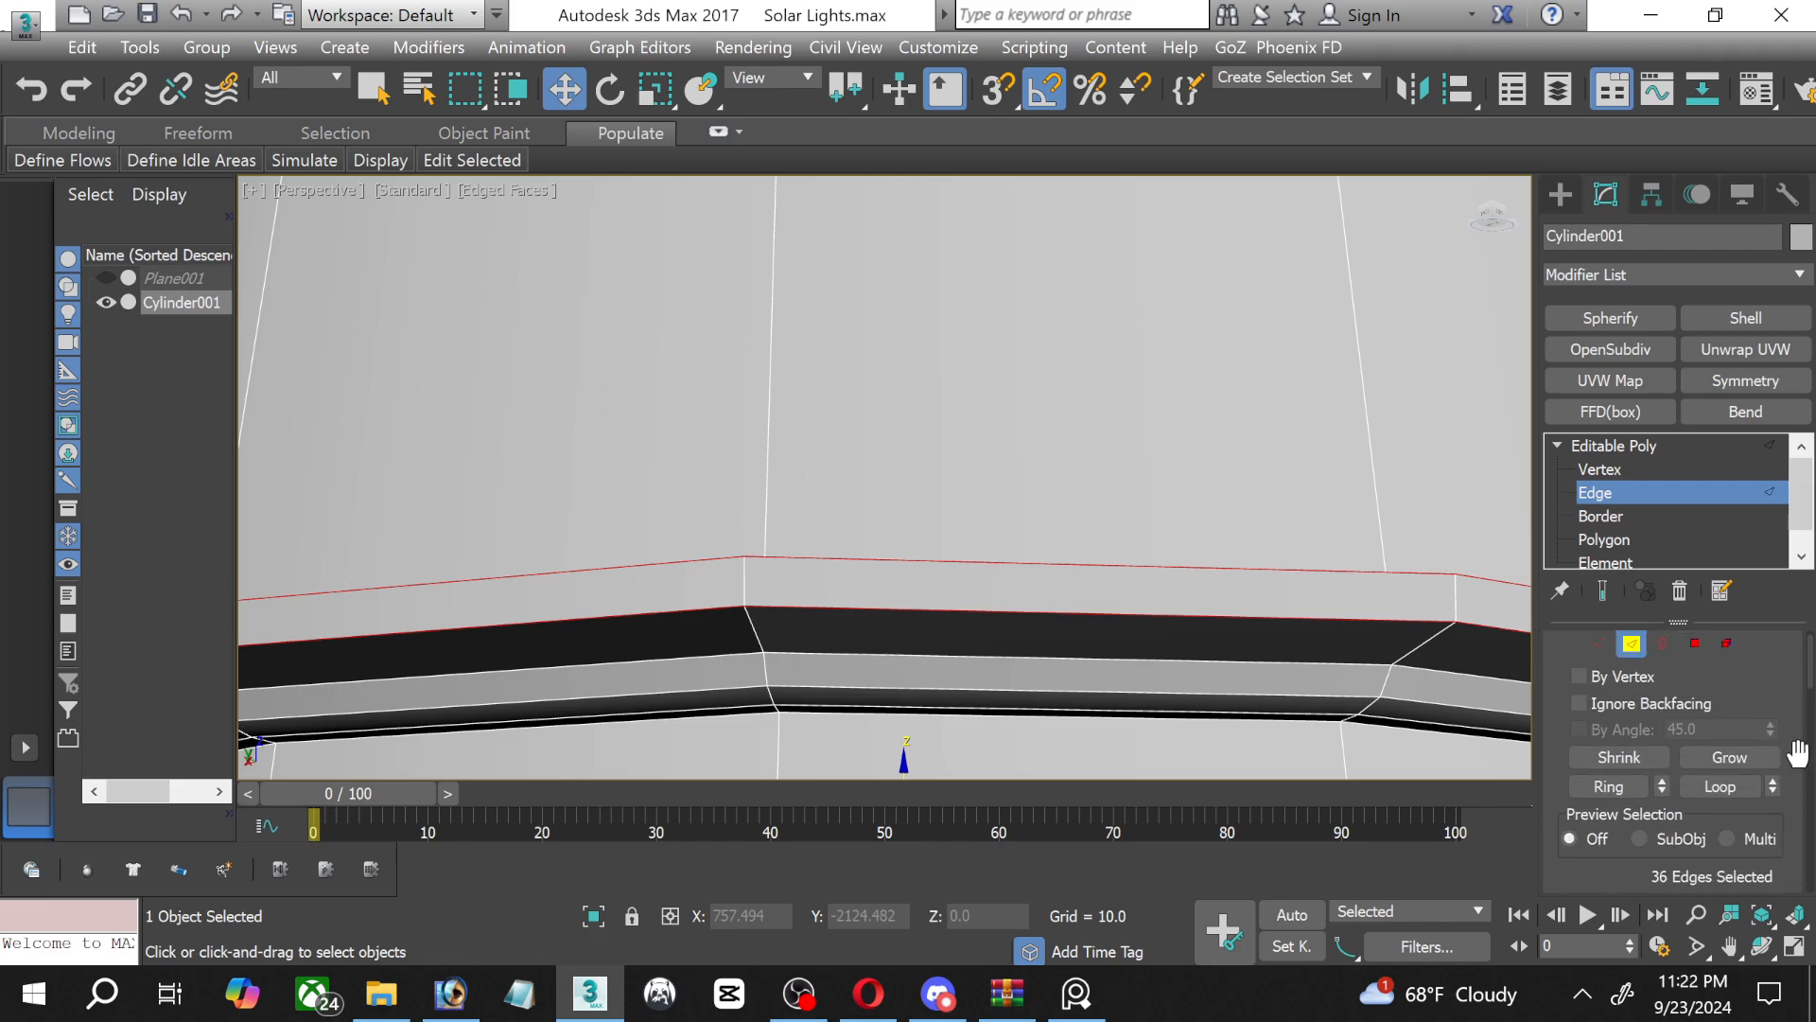
pyautogui.scroll(-6, 1797, 752)
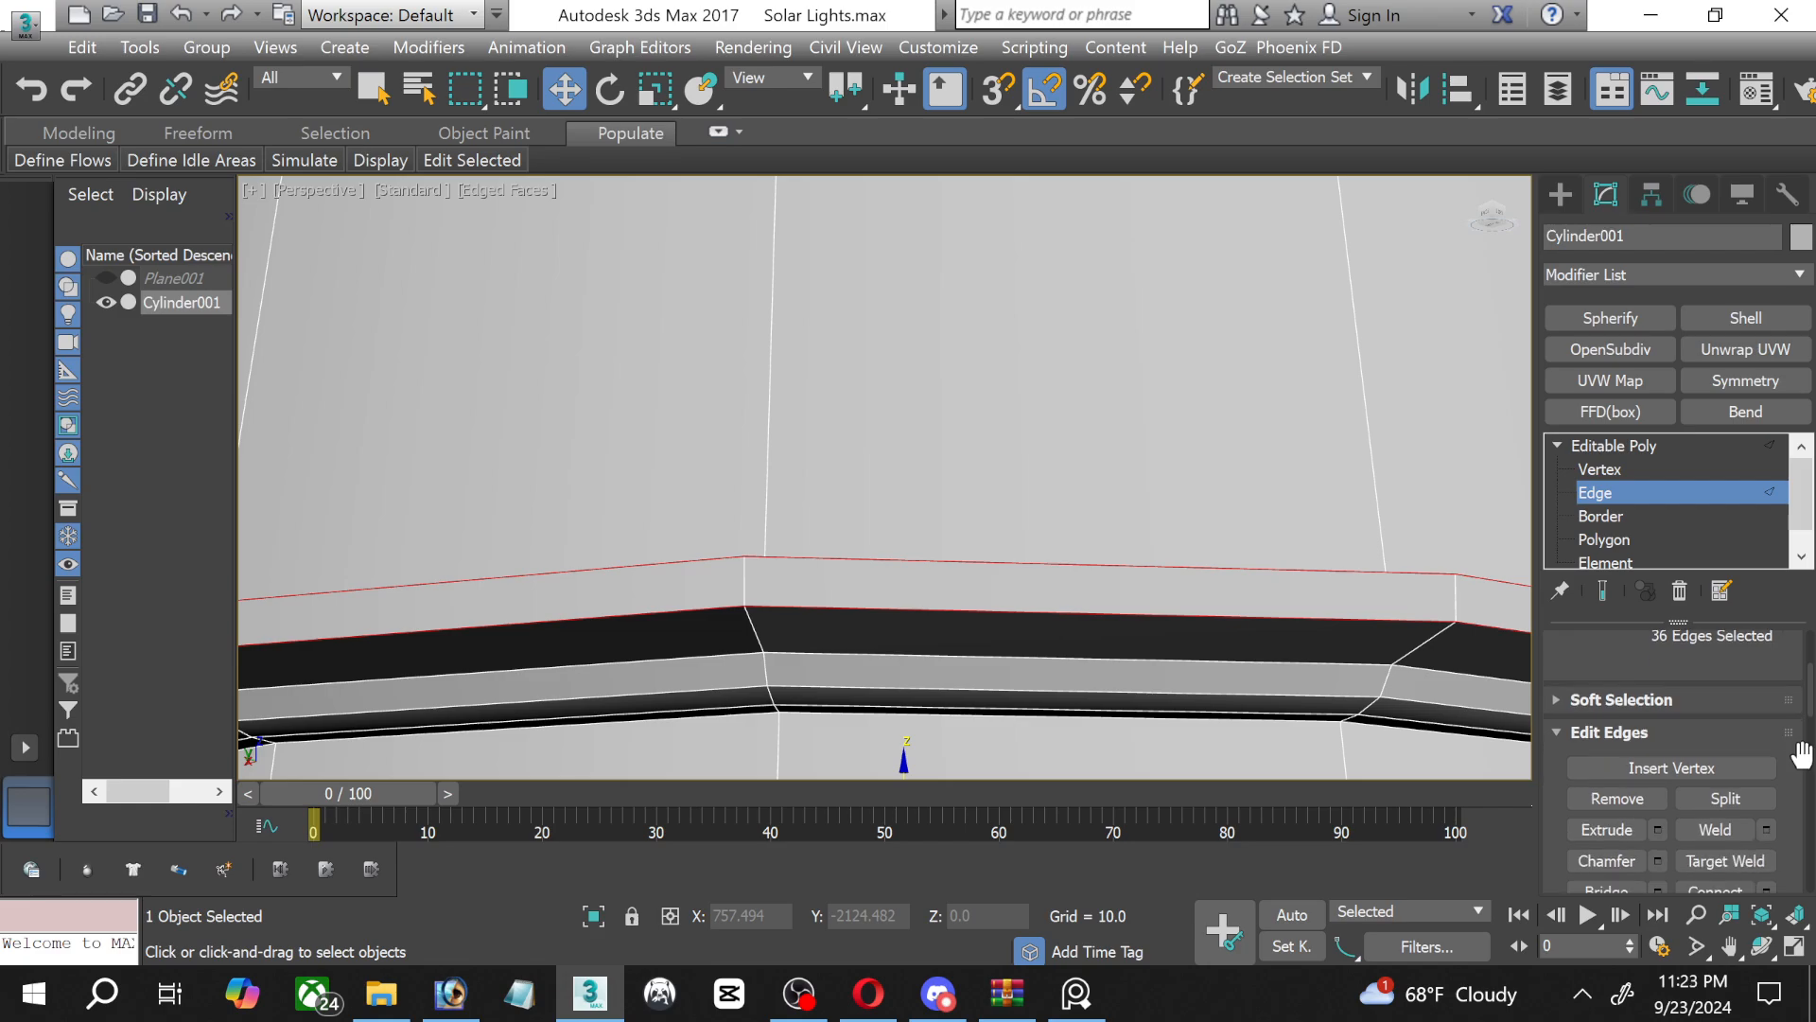
pyautogui.click(1658, 818)
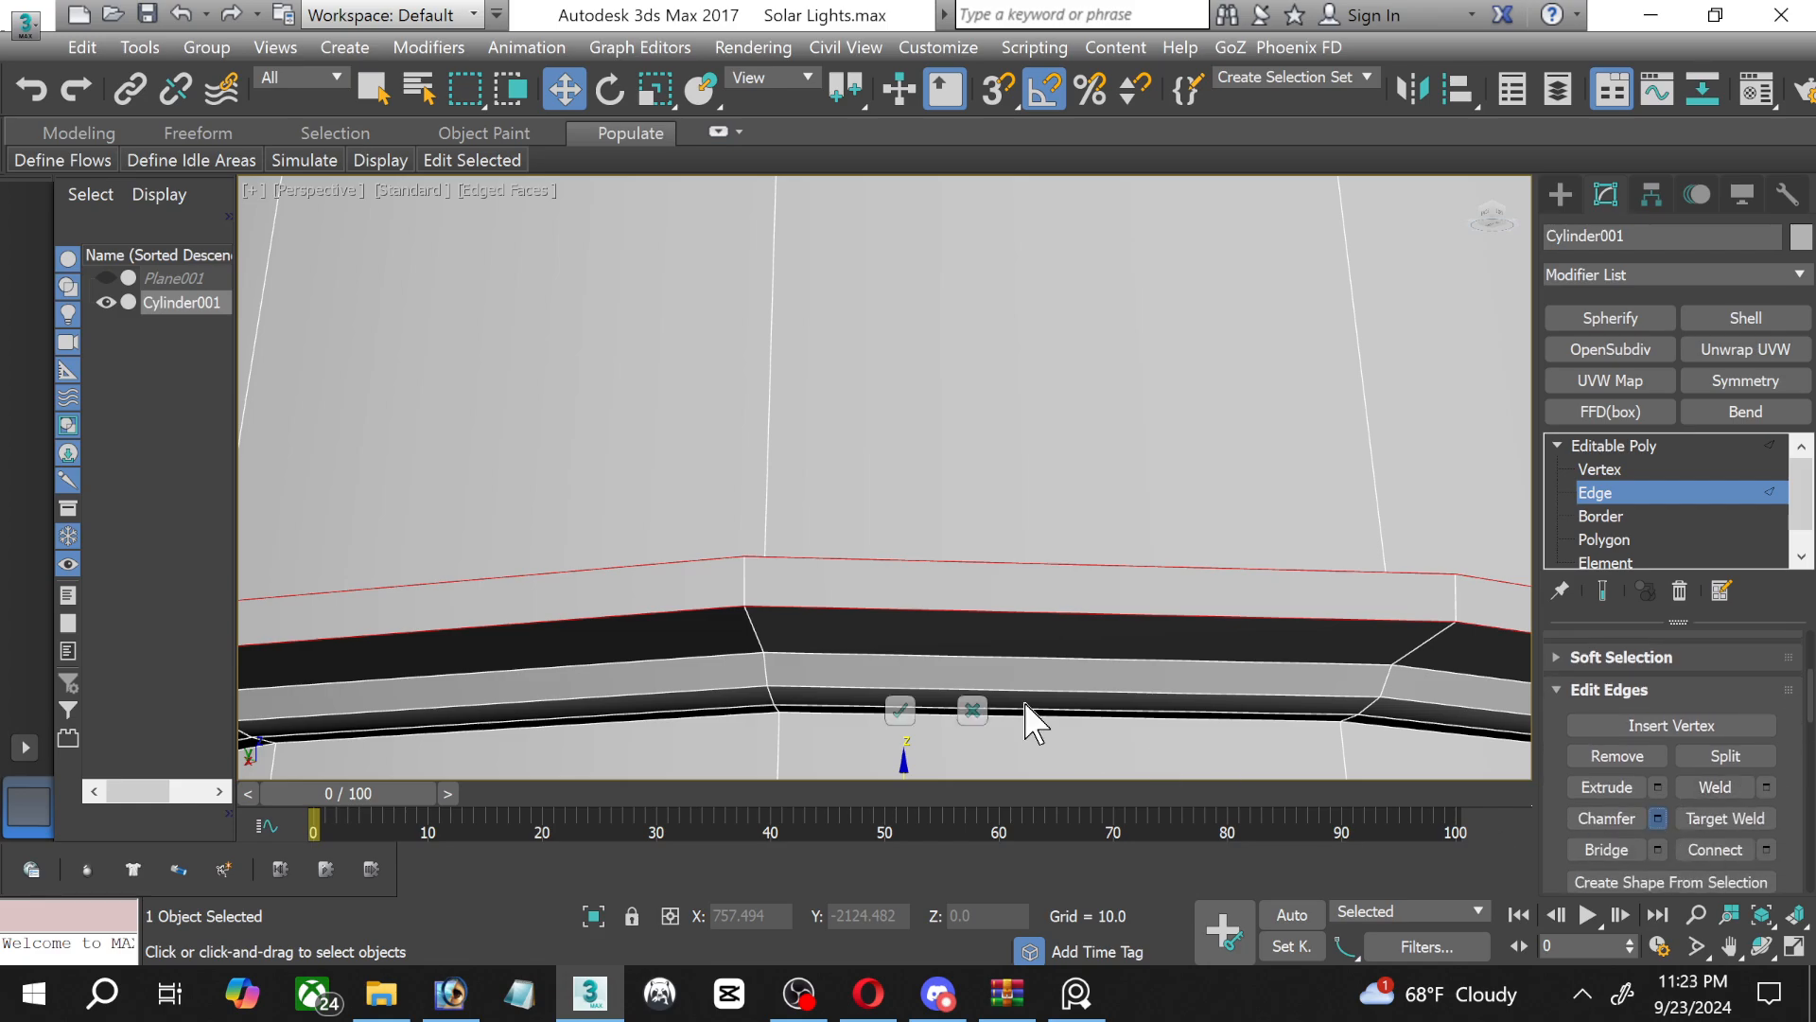
pyautogui.moveTo(902, 529); pyautogui.dragTo(897, 607)
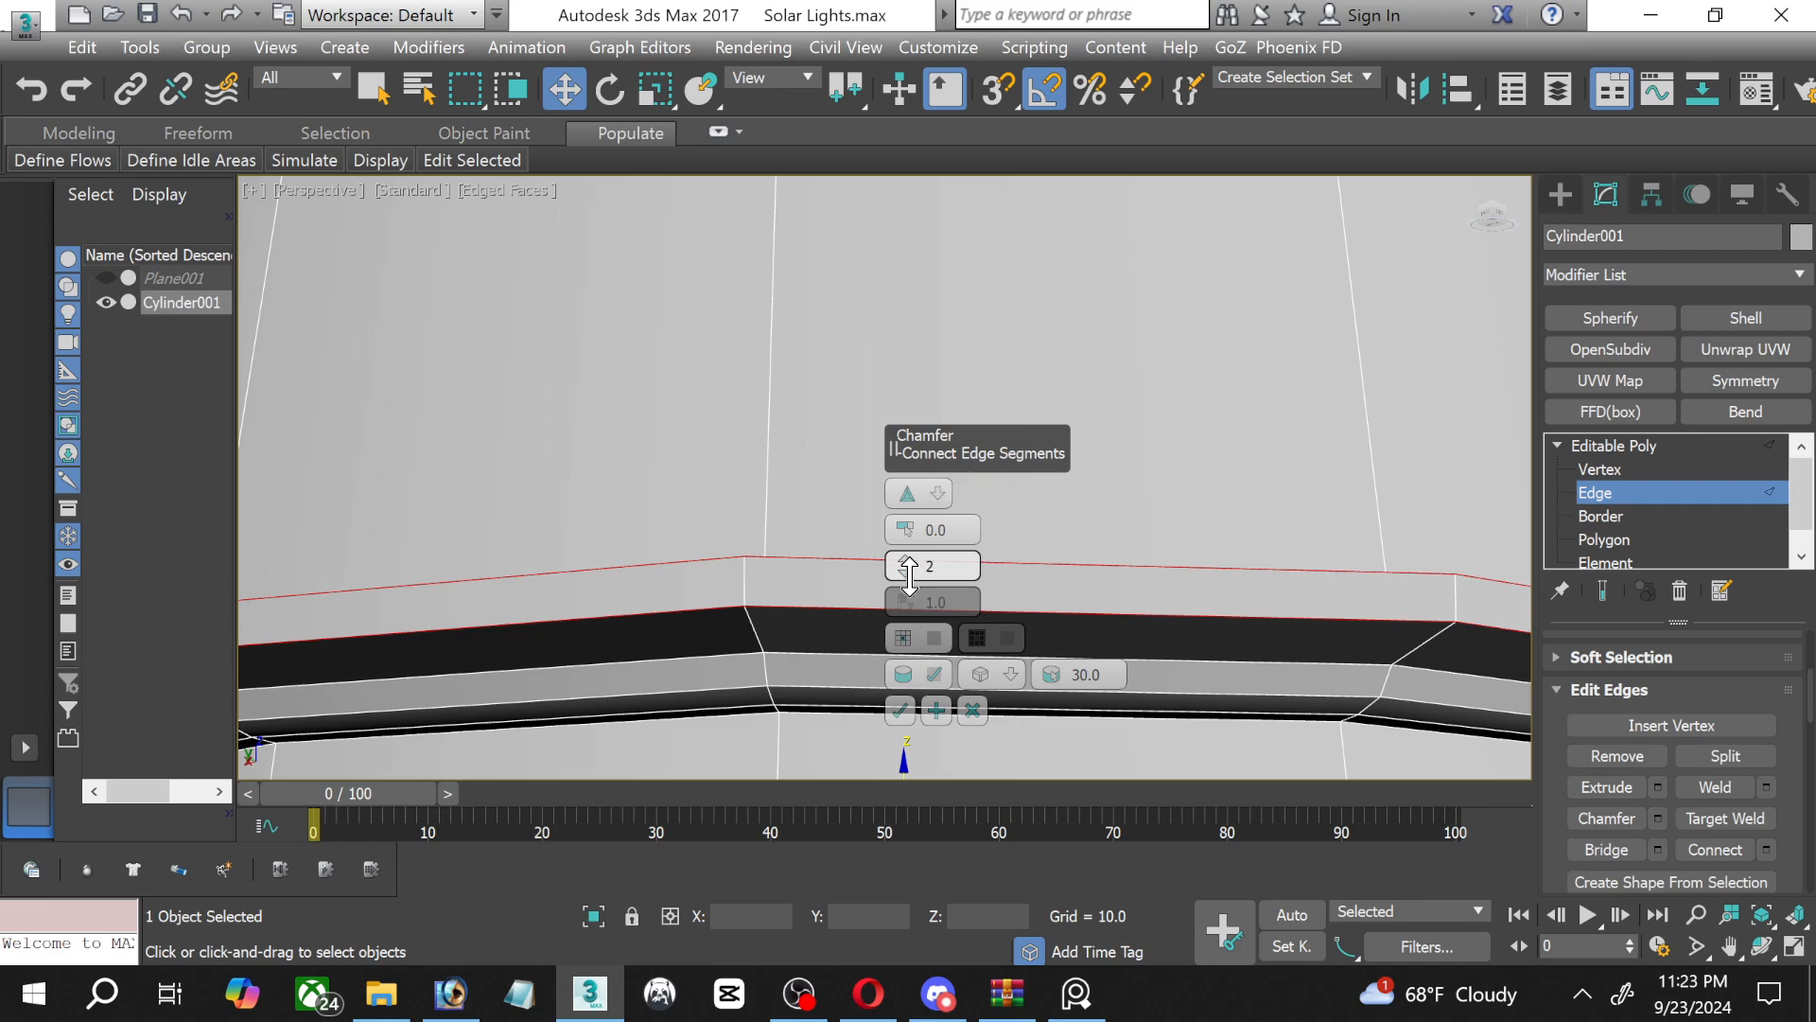
pyautogui.moveTo(910, 541); pyautogui.dragTo(898, 535)
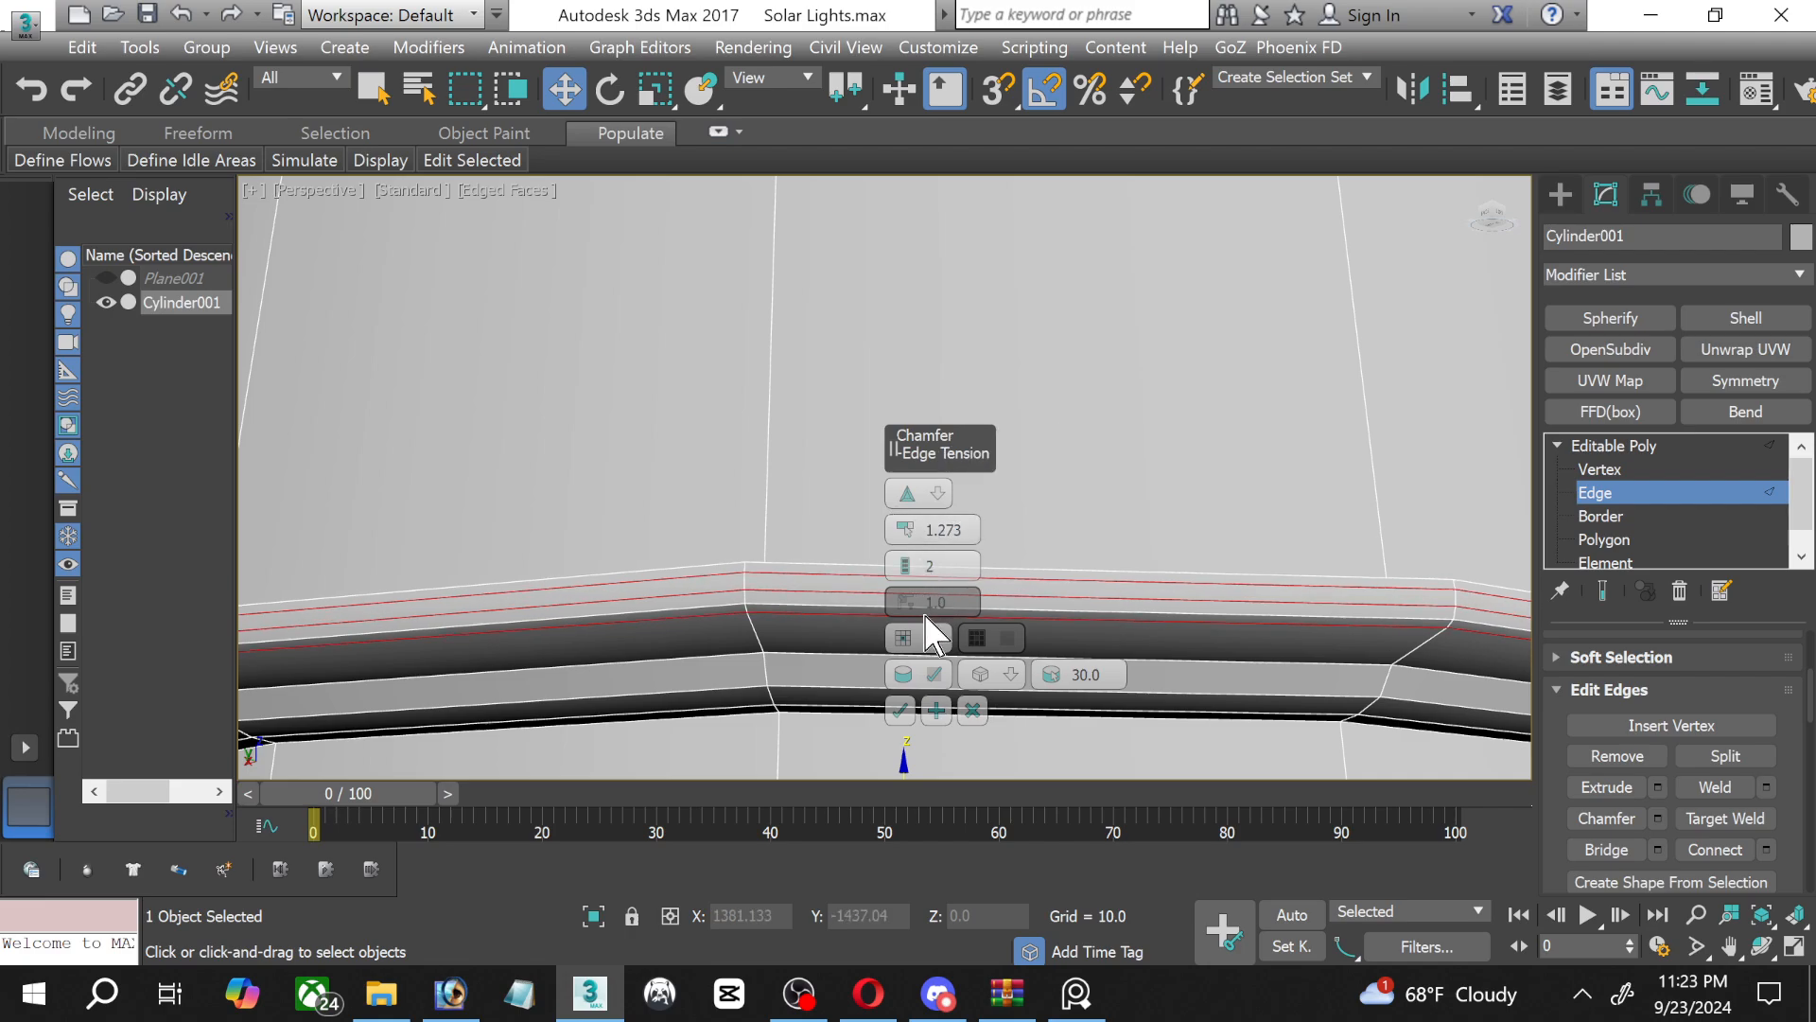
pyautogui.click(903, 709)
pyautogui.scroll(-6, 872, 640)
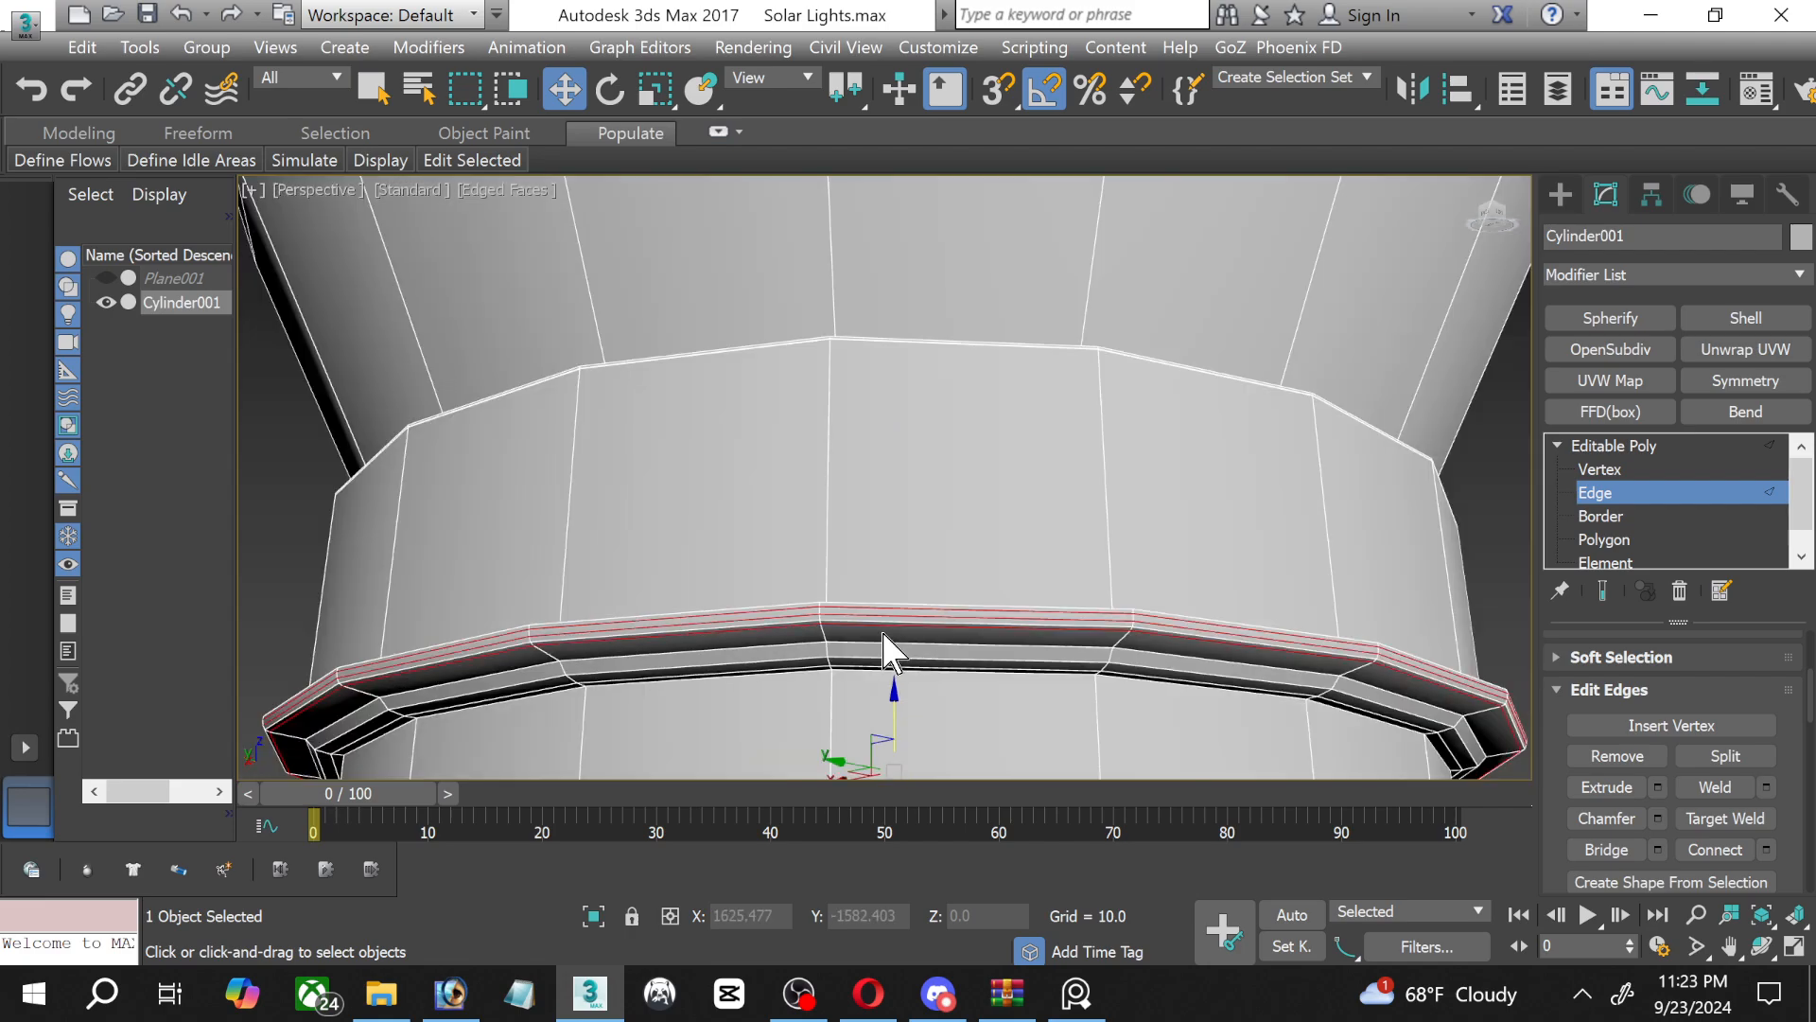
# Select the round cap polygon at the very bottom of the bulb's contact tip and extrude it by 2.816.
pyautogui.moveTo(880, 653); pyautogui.dragTo(892, 352, button='middle')
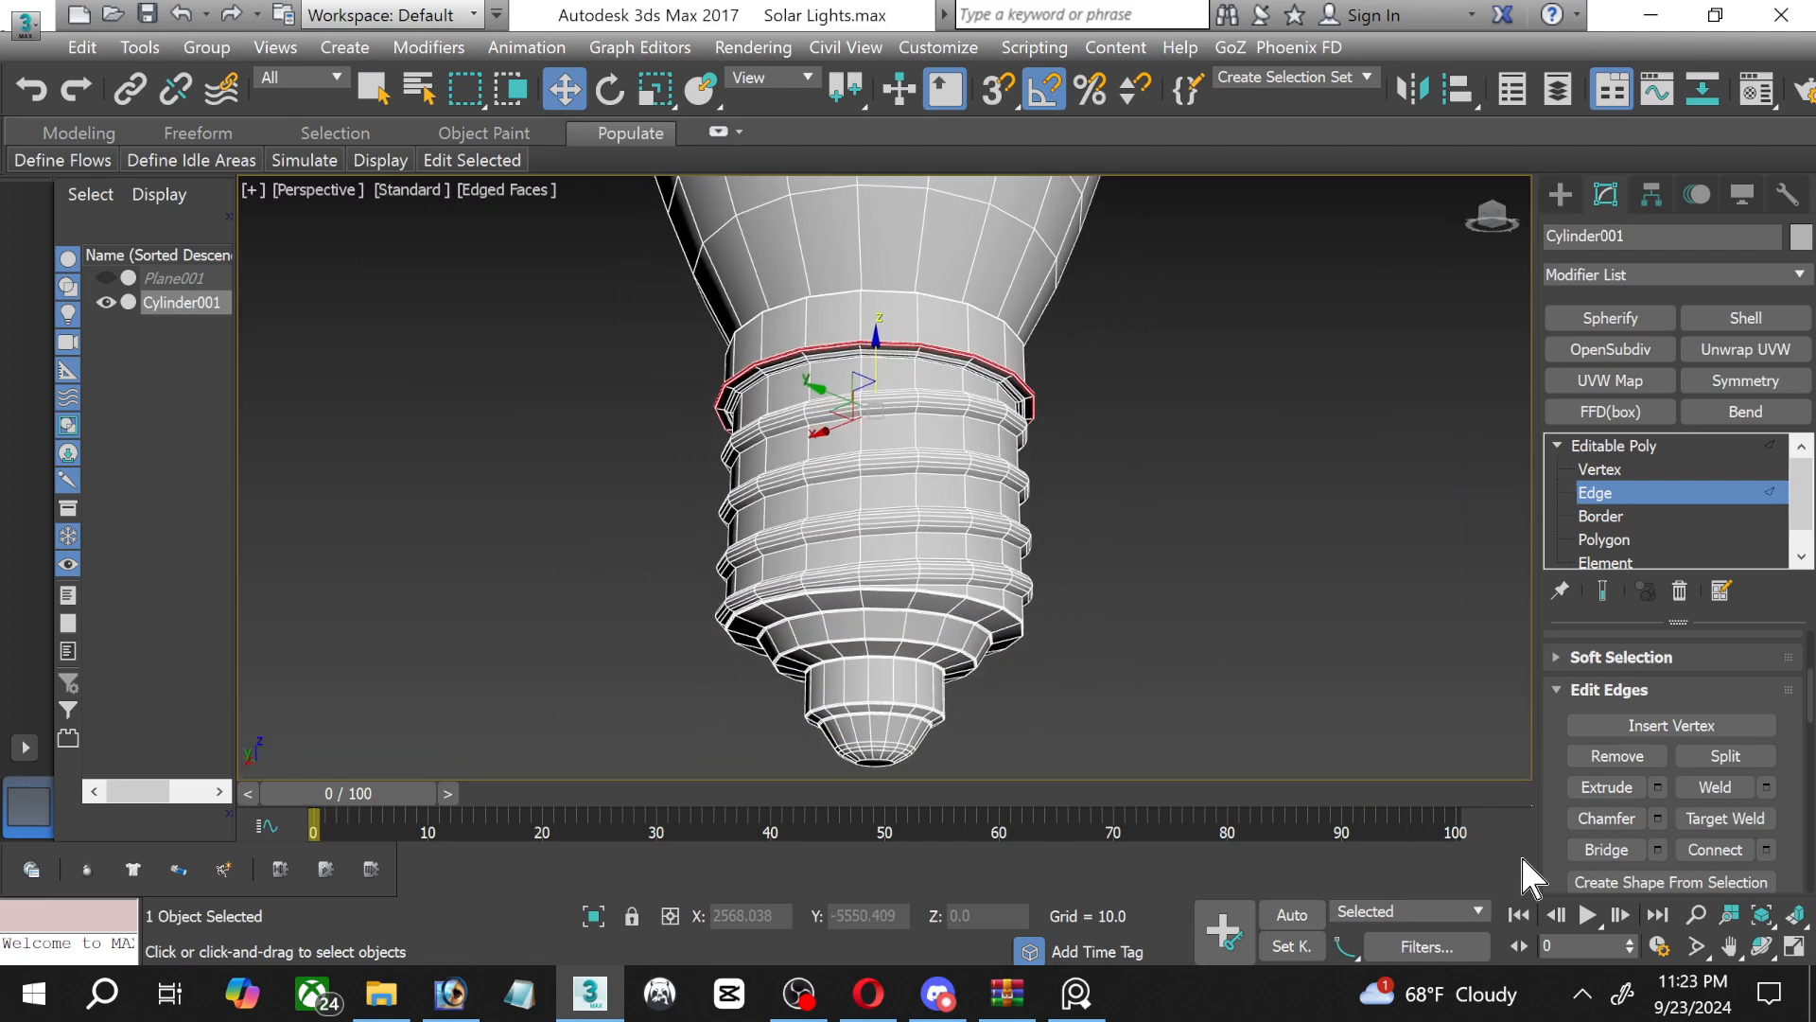
pyautogui.click(1760, 946)
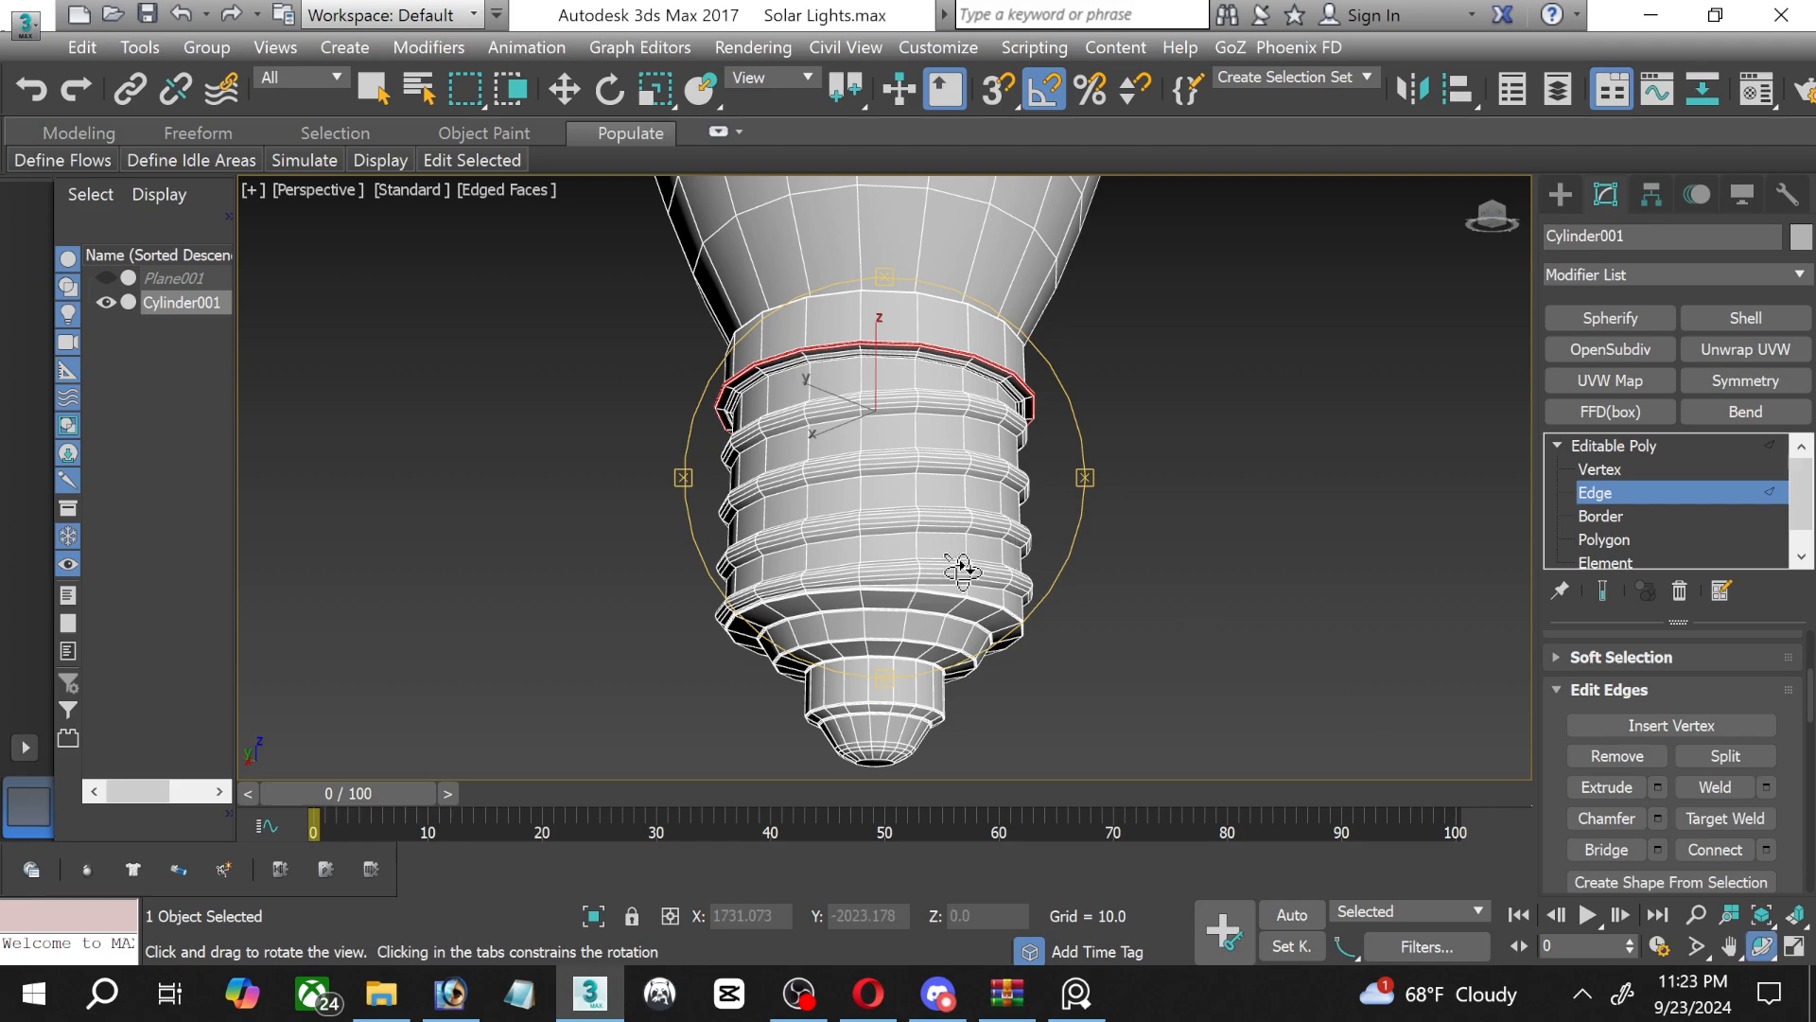
pyautogui.moveTo(963, 572); pyautogui.dragTo(971, 586)
pyautogui.moveTo(900, 704); pyautogui.dragTo(899, 657)
pyautogui.click(1604, 540)
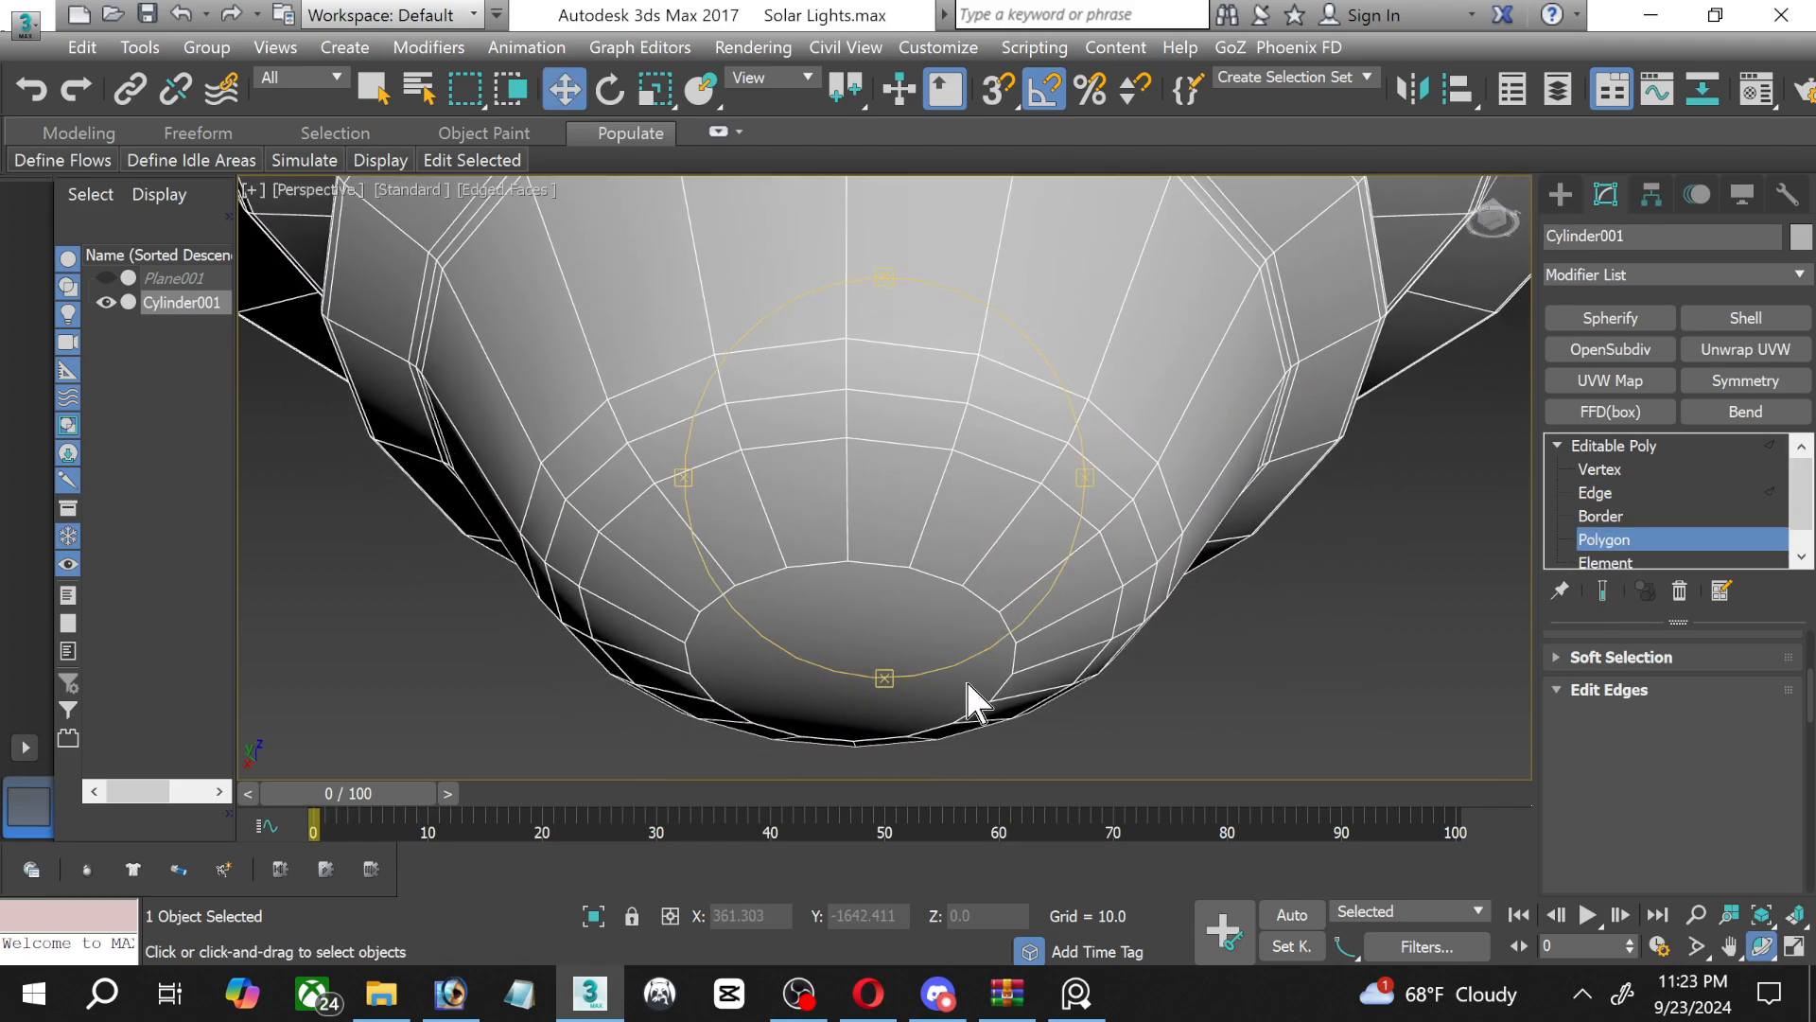
pyautogui.click(852, 670)
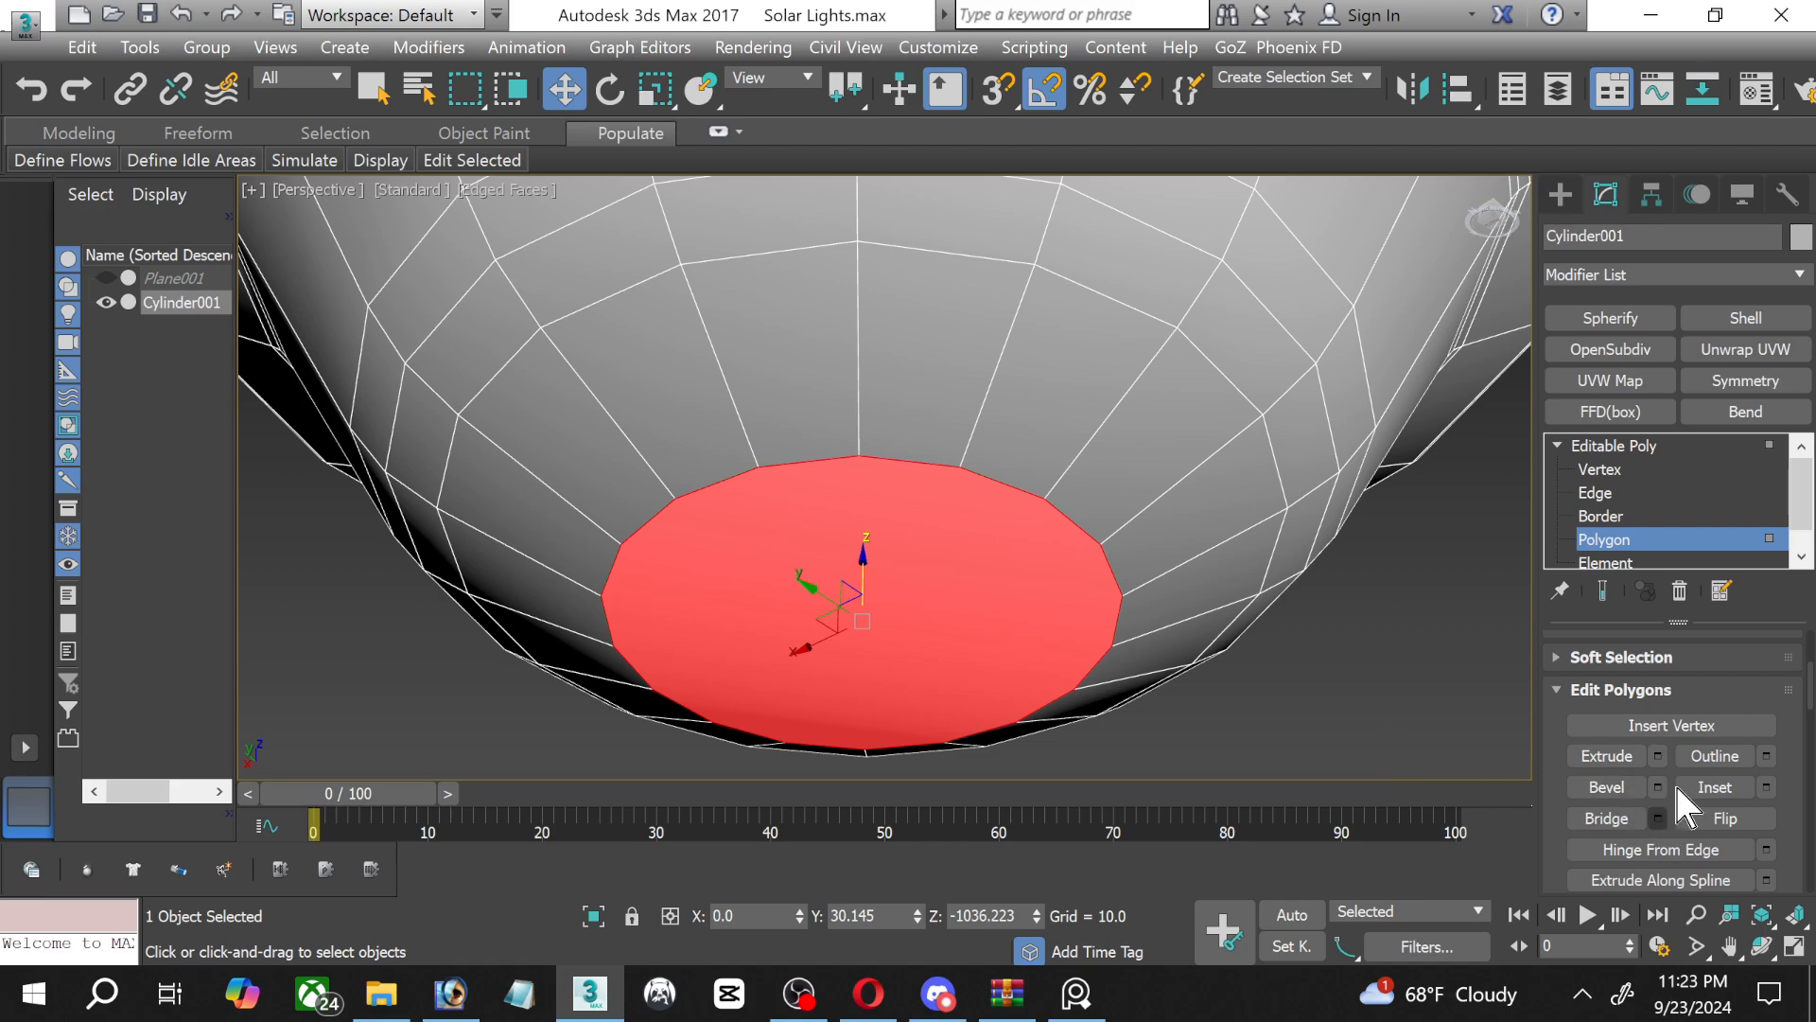
pyautogui.click(1655, 756)
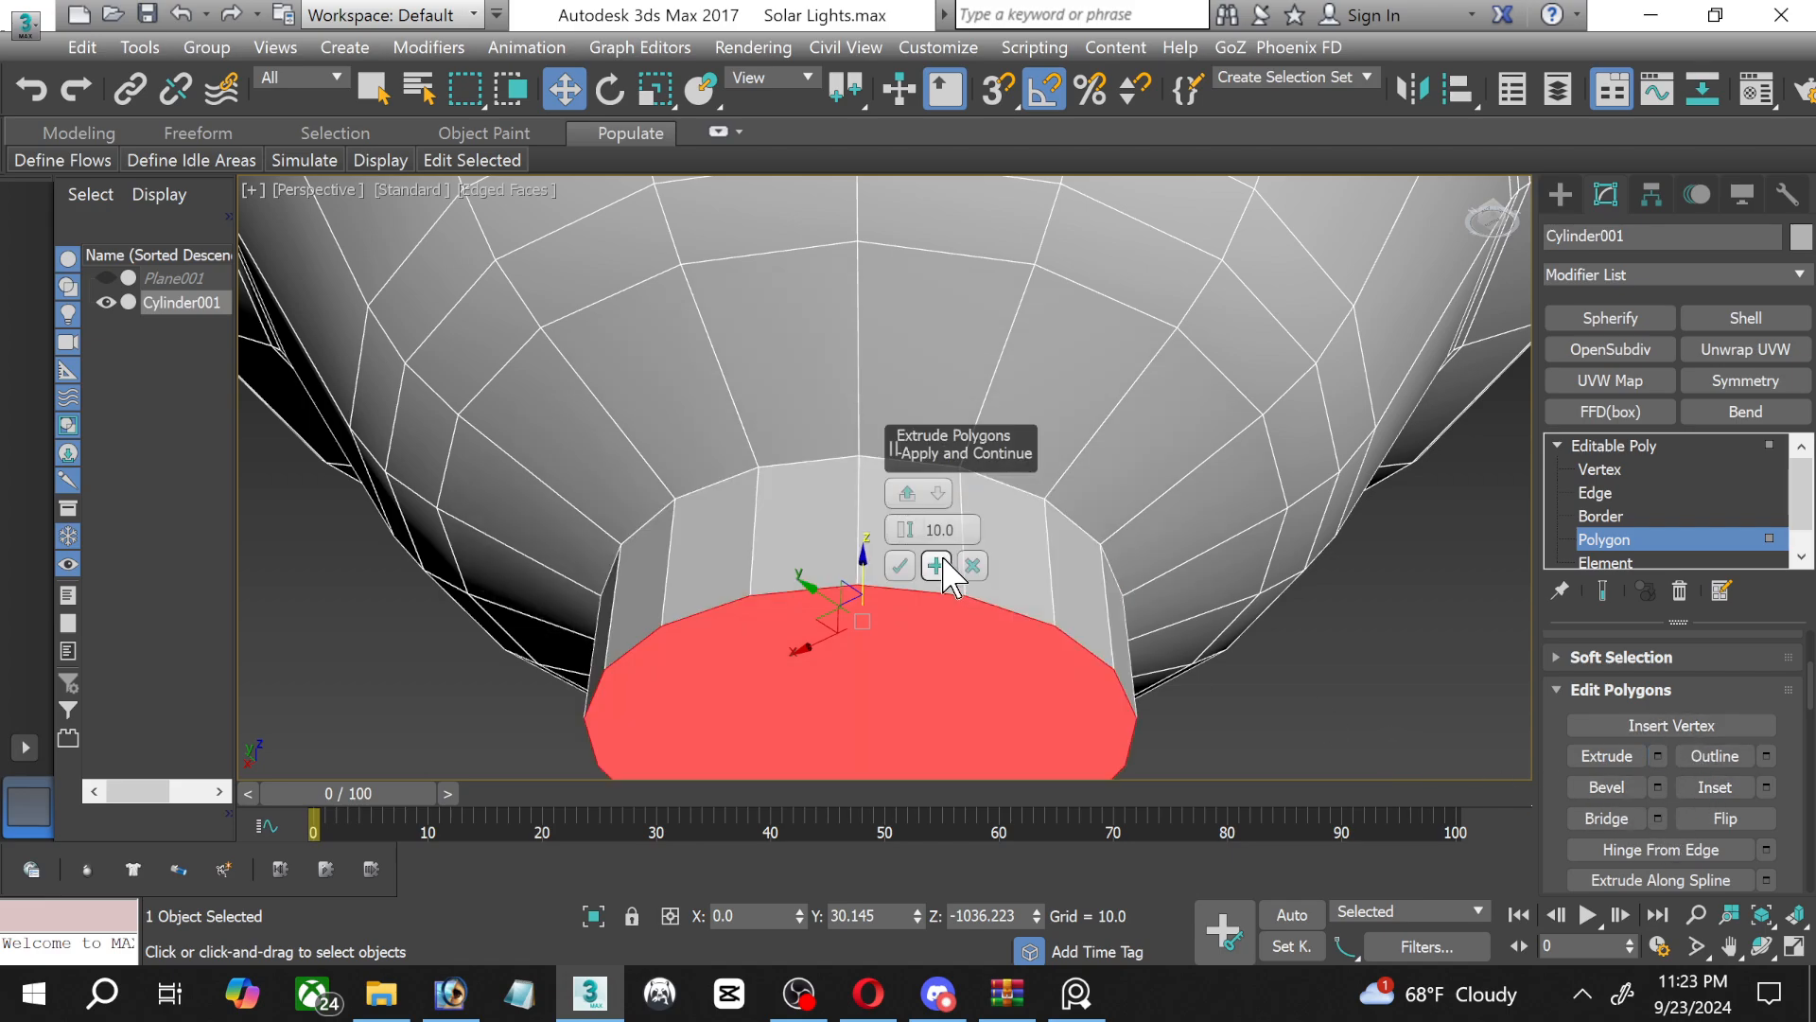
pyautogui.moveTo(906, 534); pyautogui.dragTo(910, 581)
pyautogui.click(903, 567)
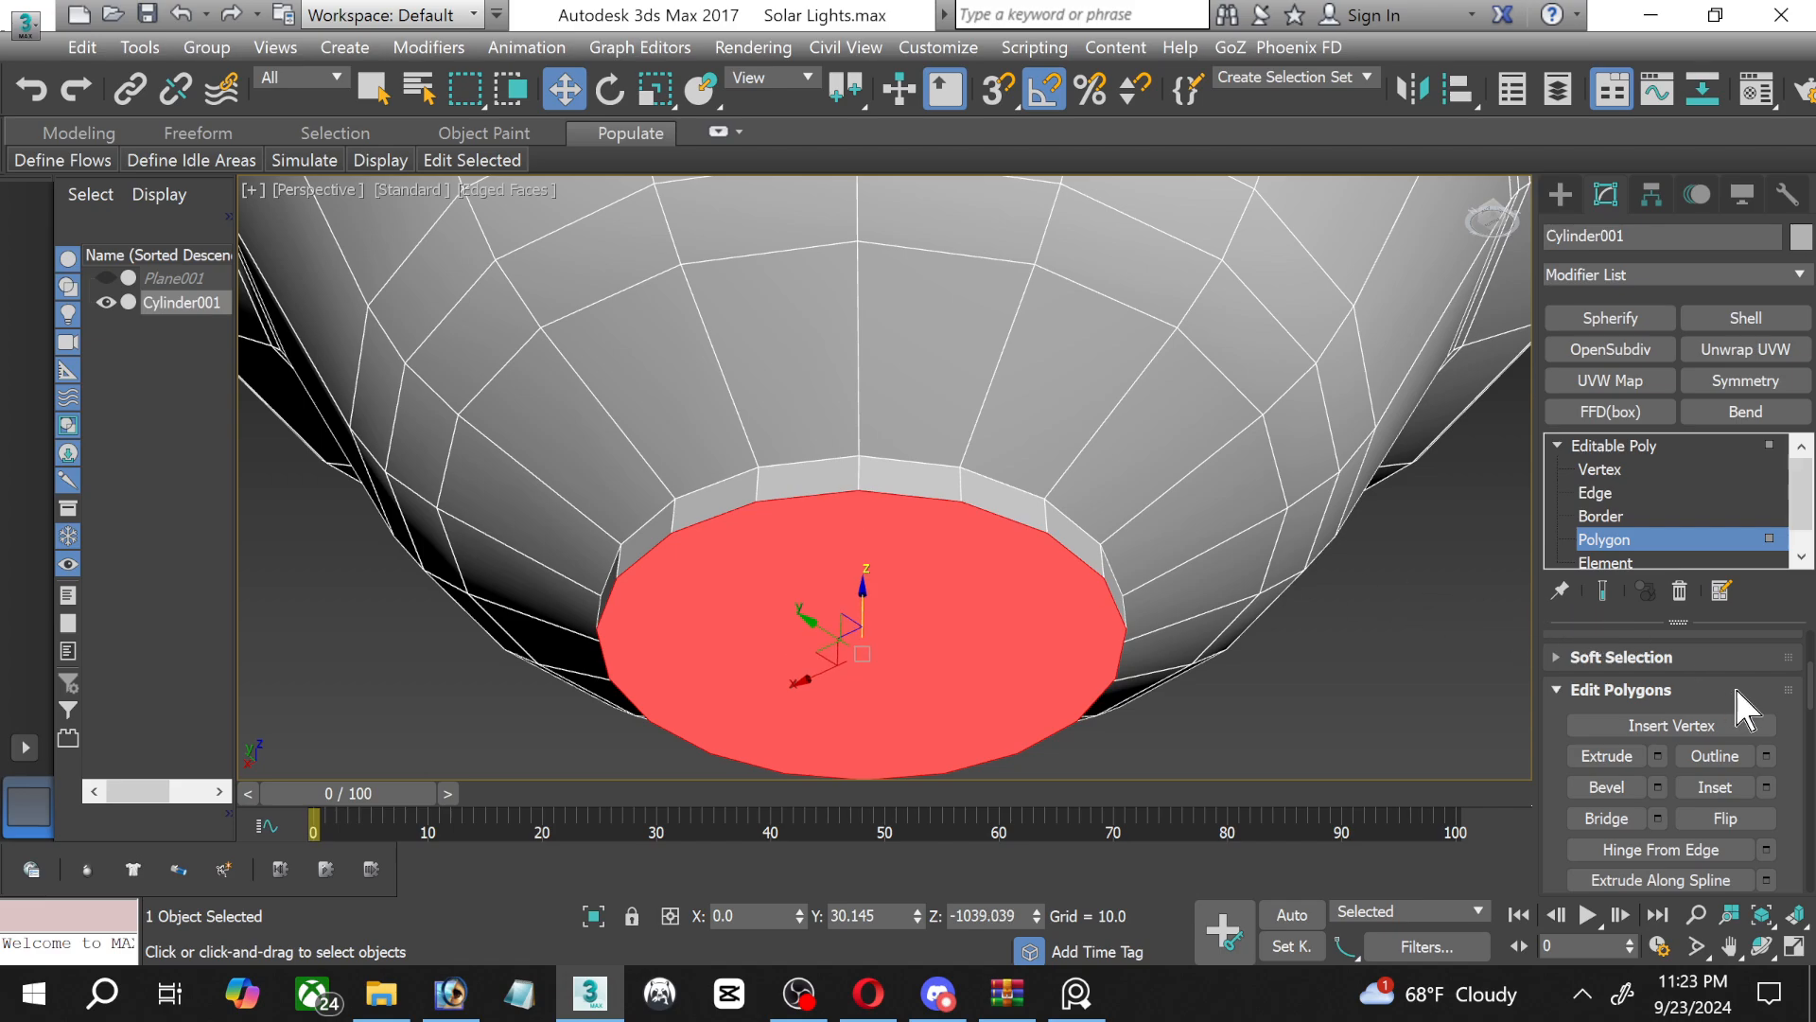
# Inset the extruded cap polygon and move the inner face down about 2.6 units along Z.
pyautogui.click(1765, 787)
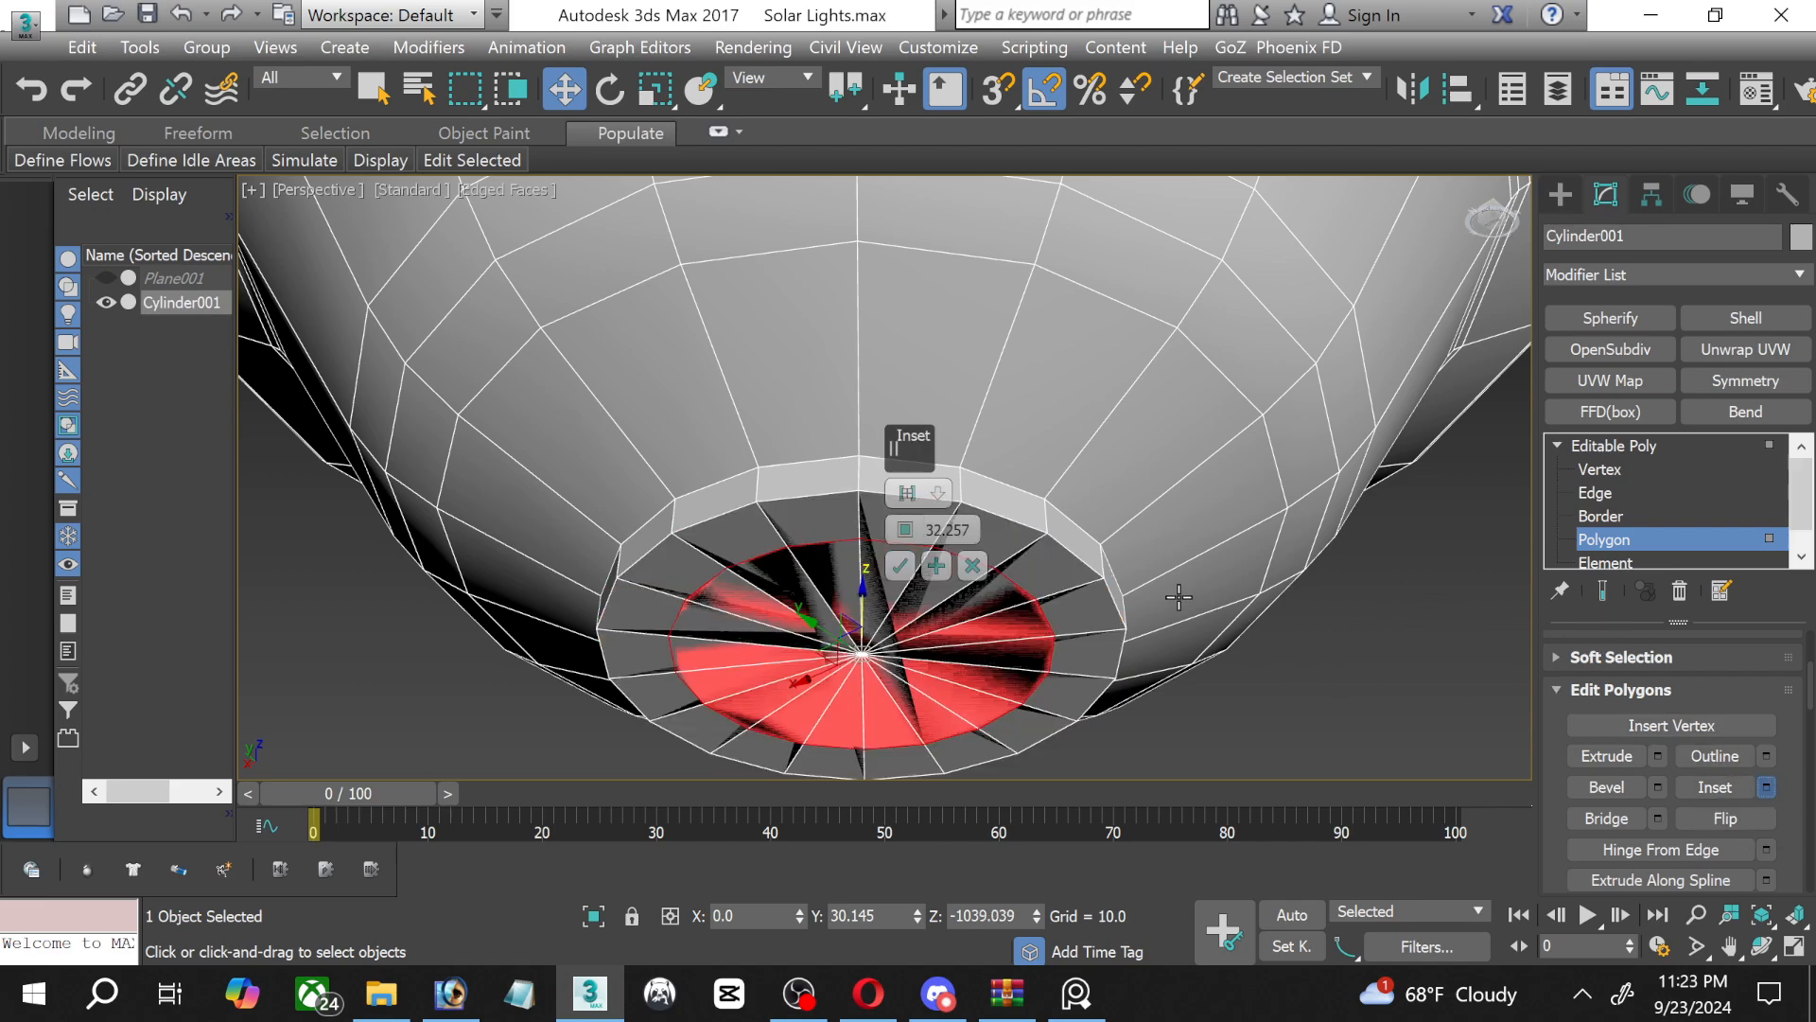
pyautogui.moveTo(905, 530); pyautogui.dragTo(928, 736)
pyautogui.click(900, 565)
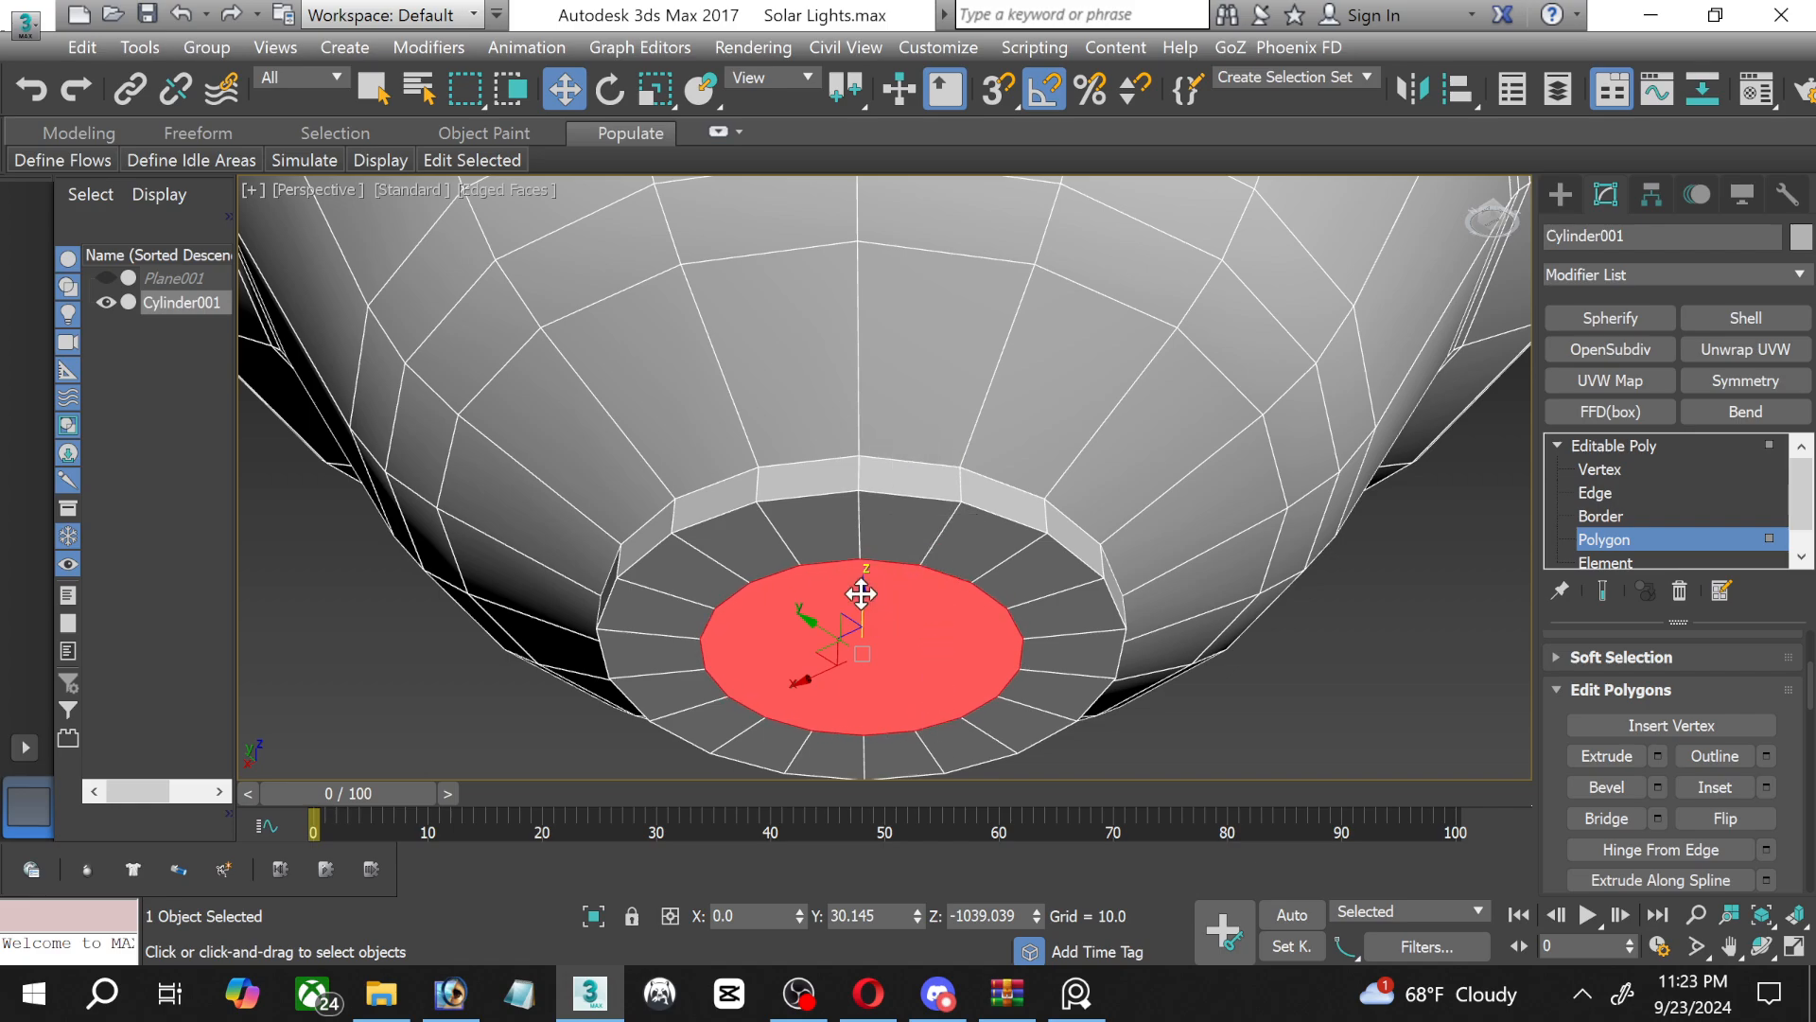
pyautogui.moveTo(861, 593); pyautogui.dragTo(853, 634)
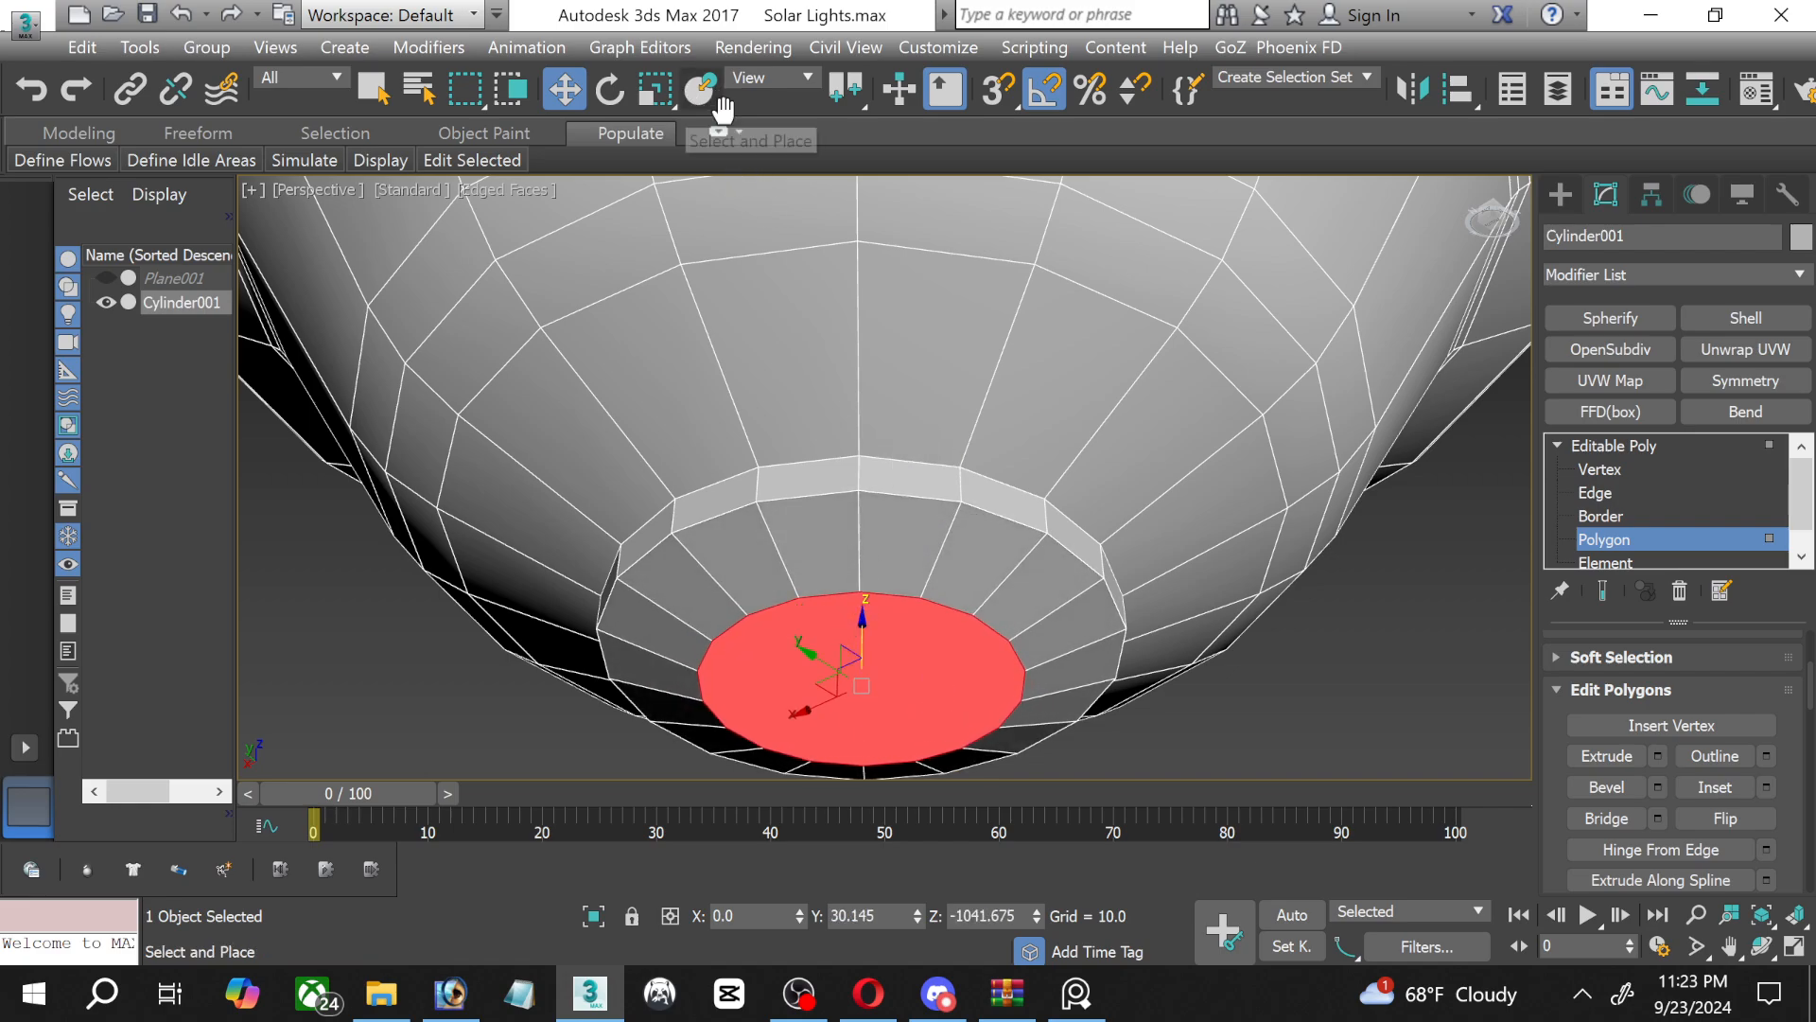
# Connect the ring of short vertical edges around the extruded tip with 1 segment, pinch 0 and slide -65.
pyautogui.click(1593, 493)
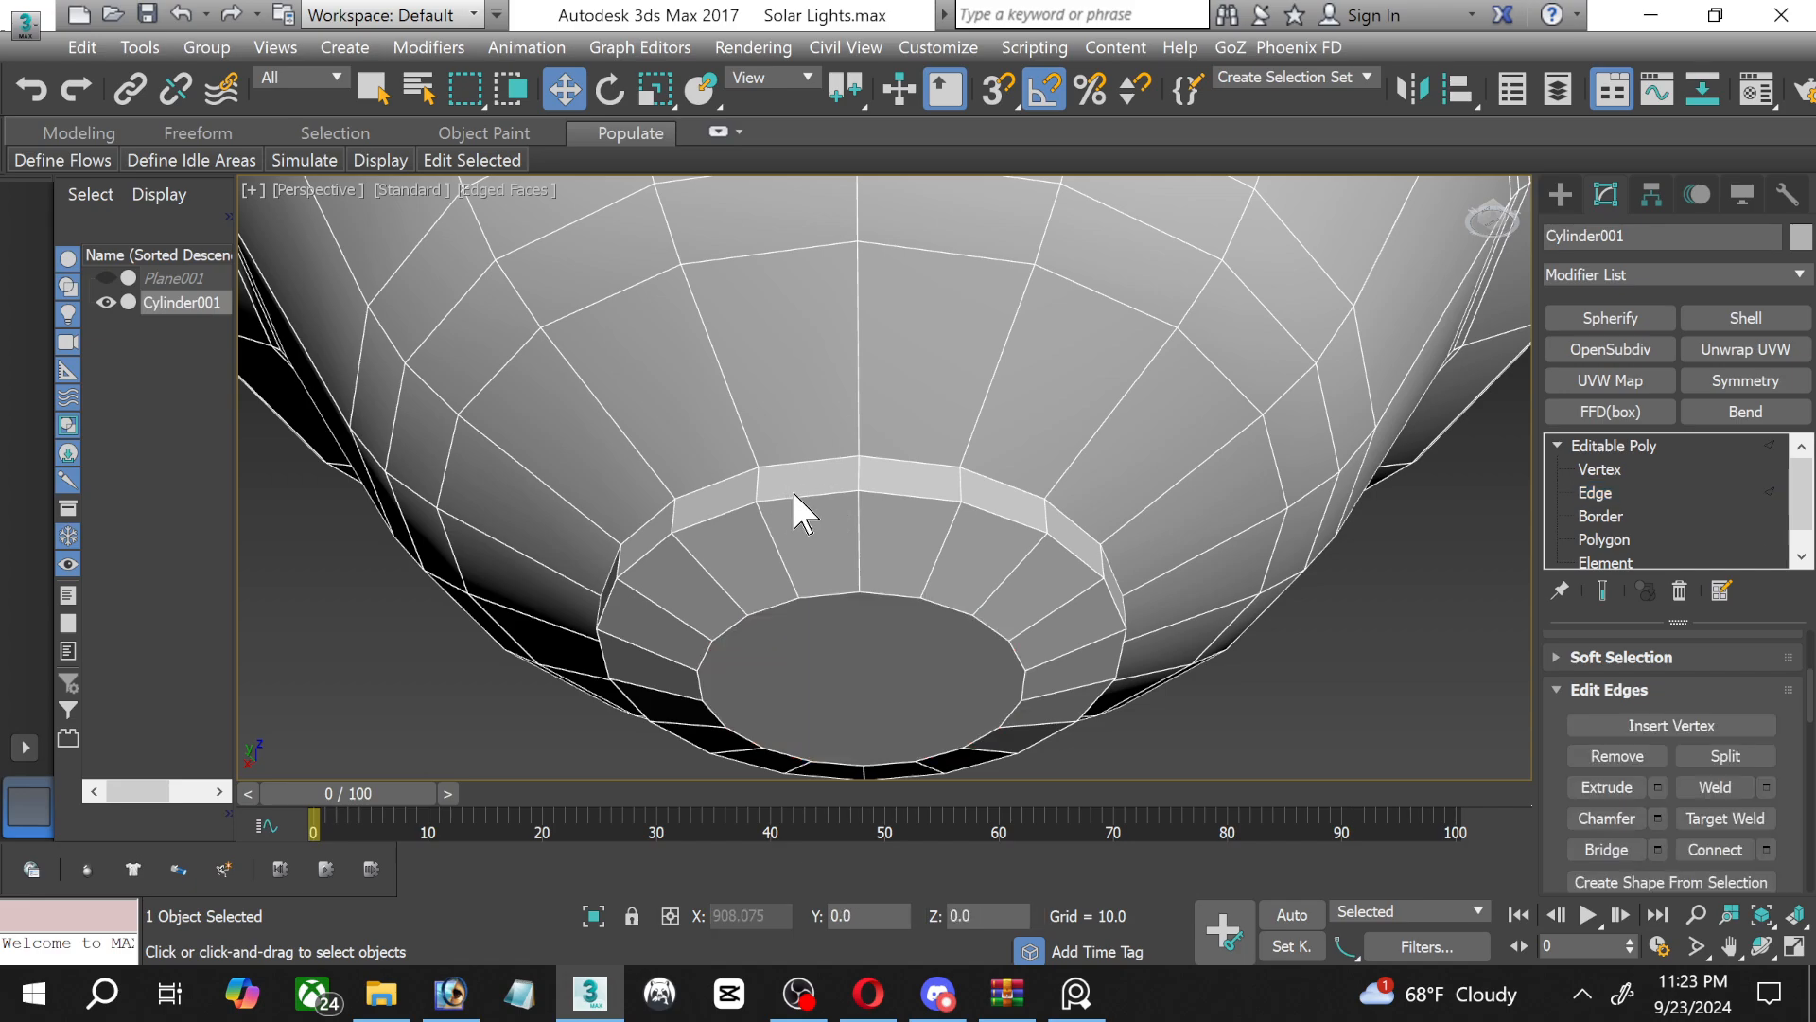
pyautogui.doubleClick(811, 460)
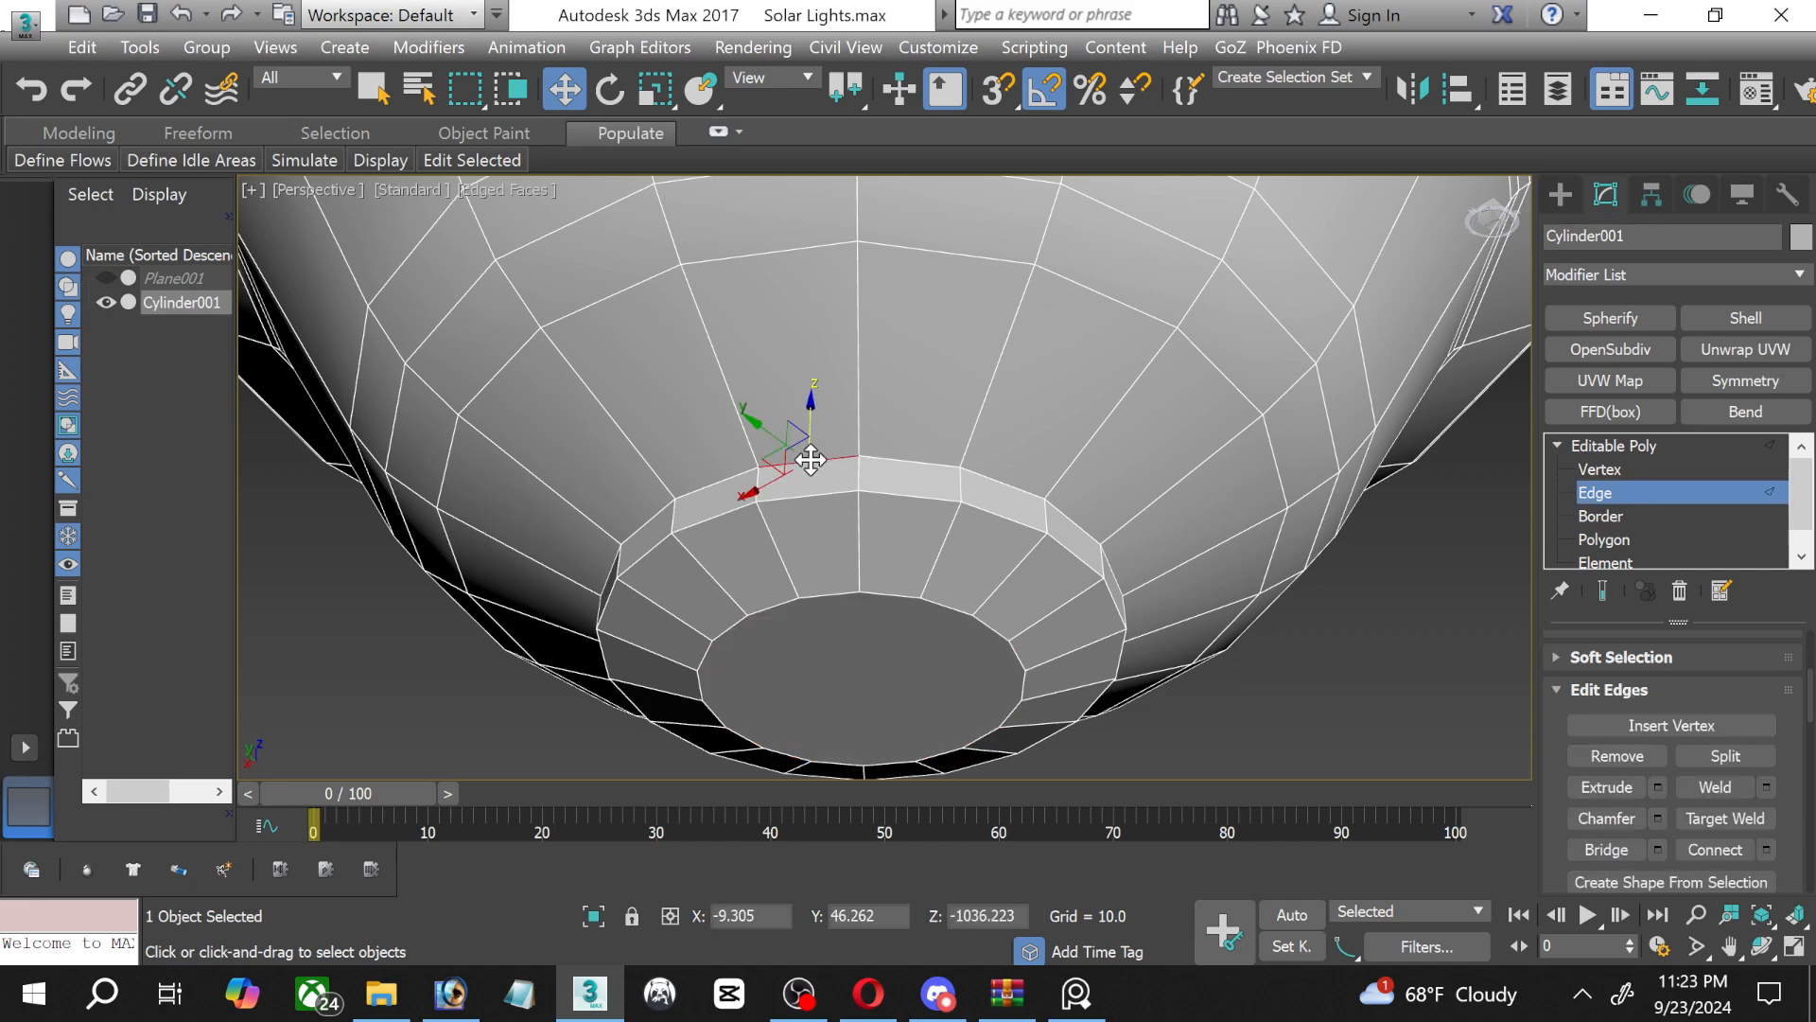
pyautogui.scroll(2, 810, 460)
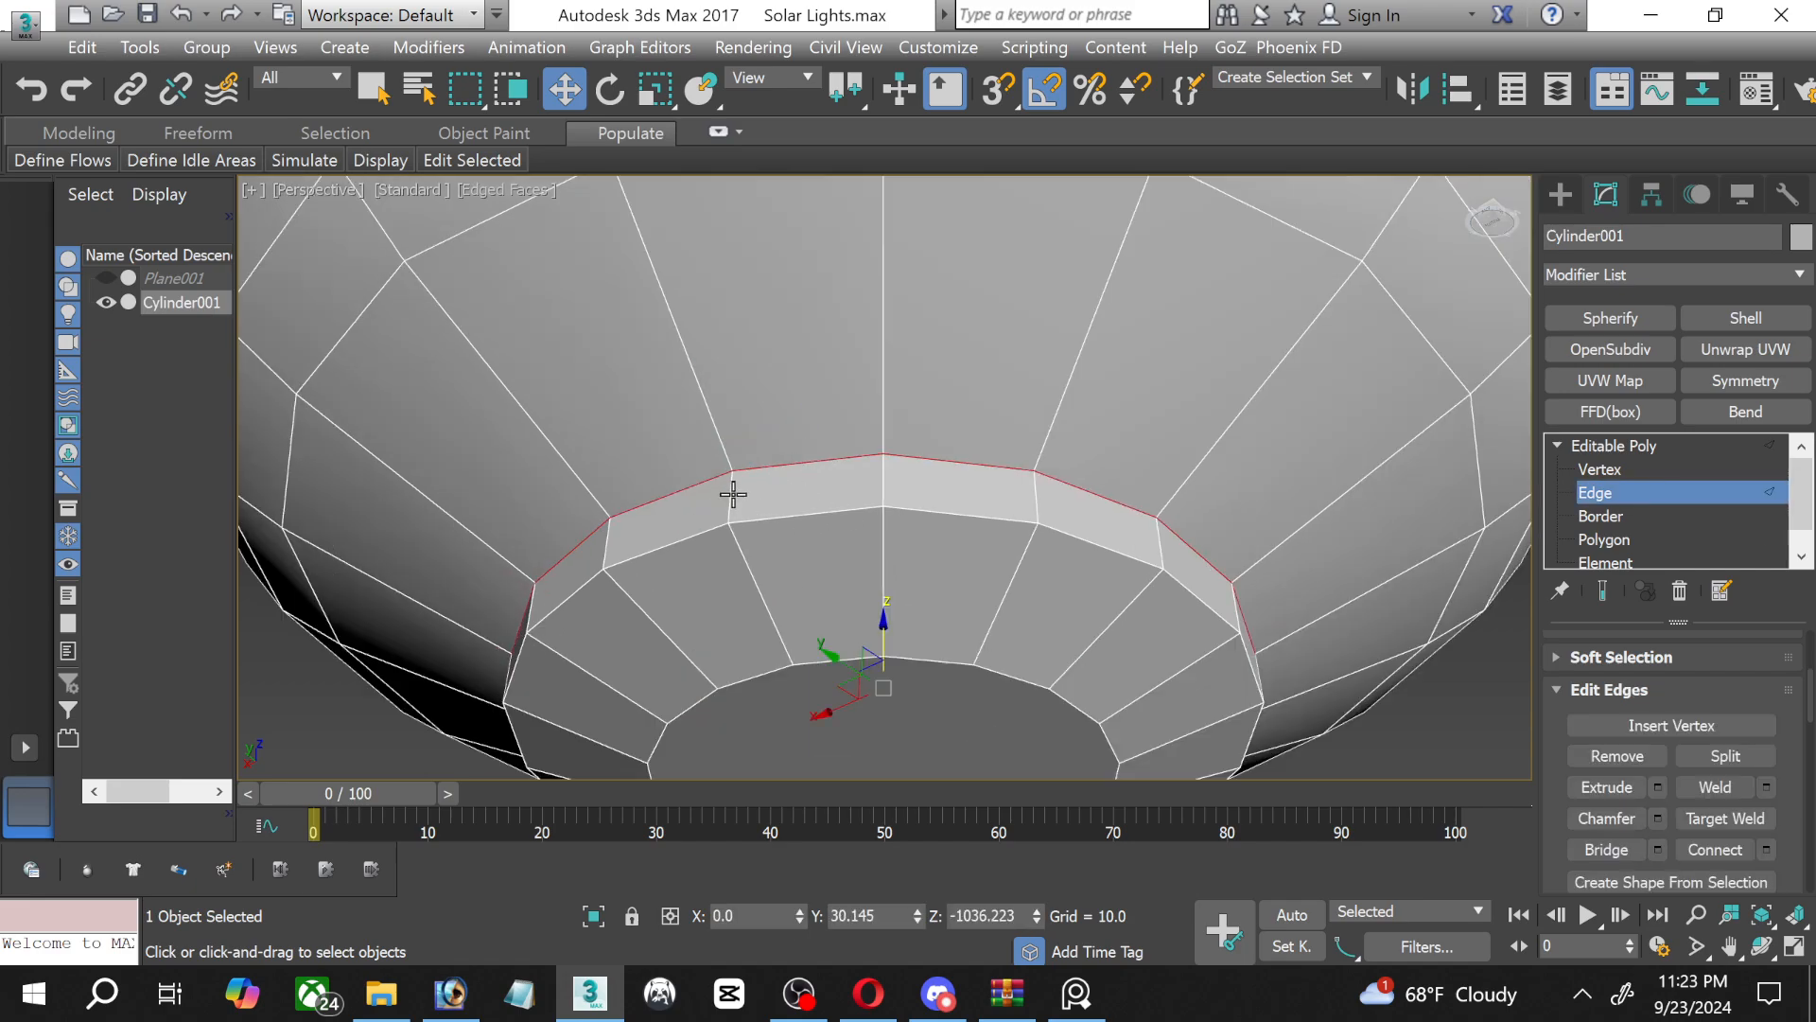
pyautogui.click(731, 493)
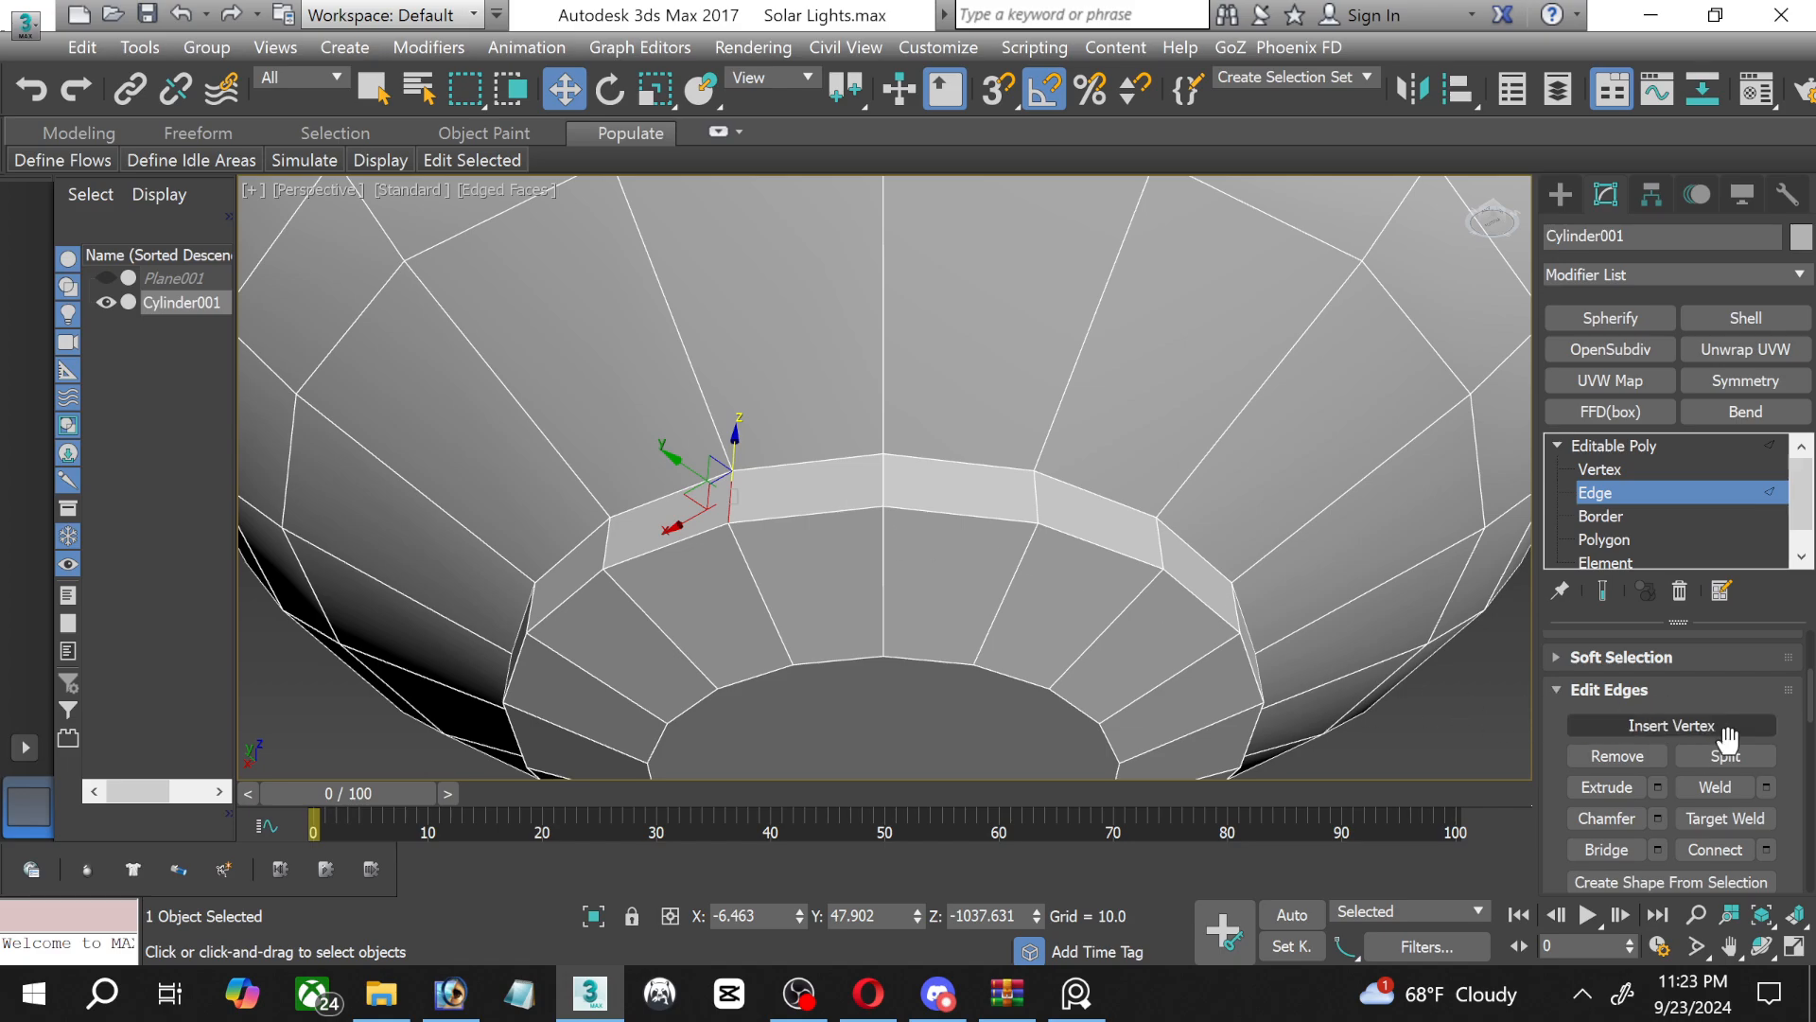
pyautogui.scroll(3, 1671, 726)
pyautogui.click(1580, 697)
pyautogui.scroll(-3, 1702, 804)
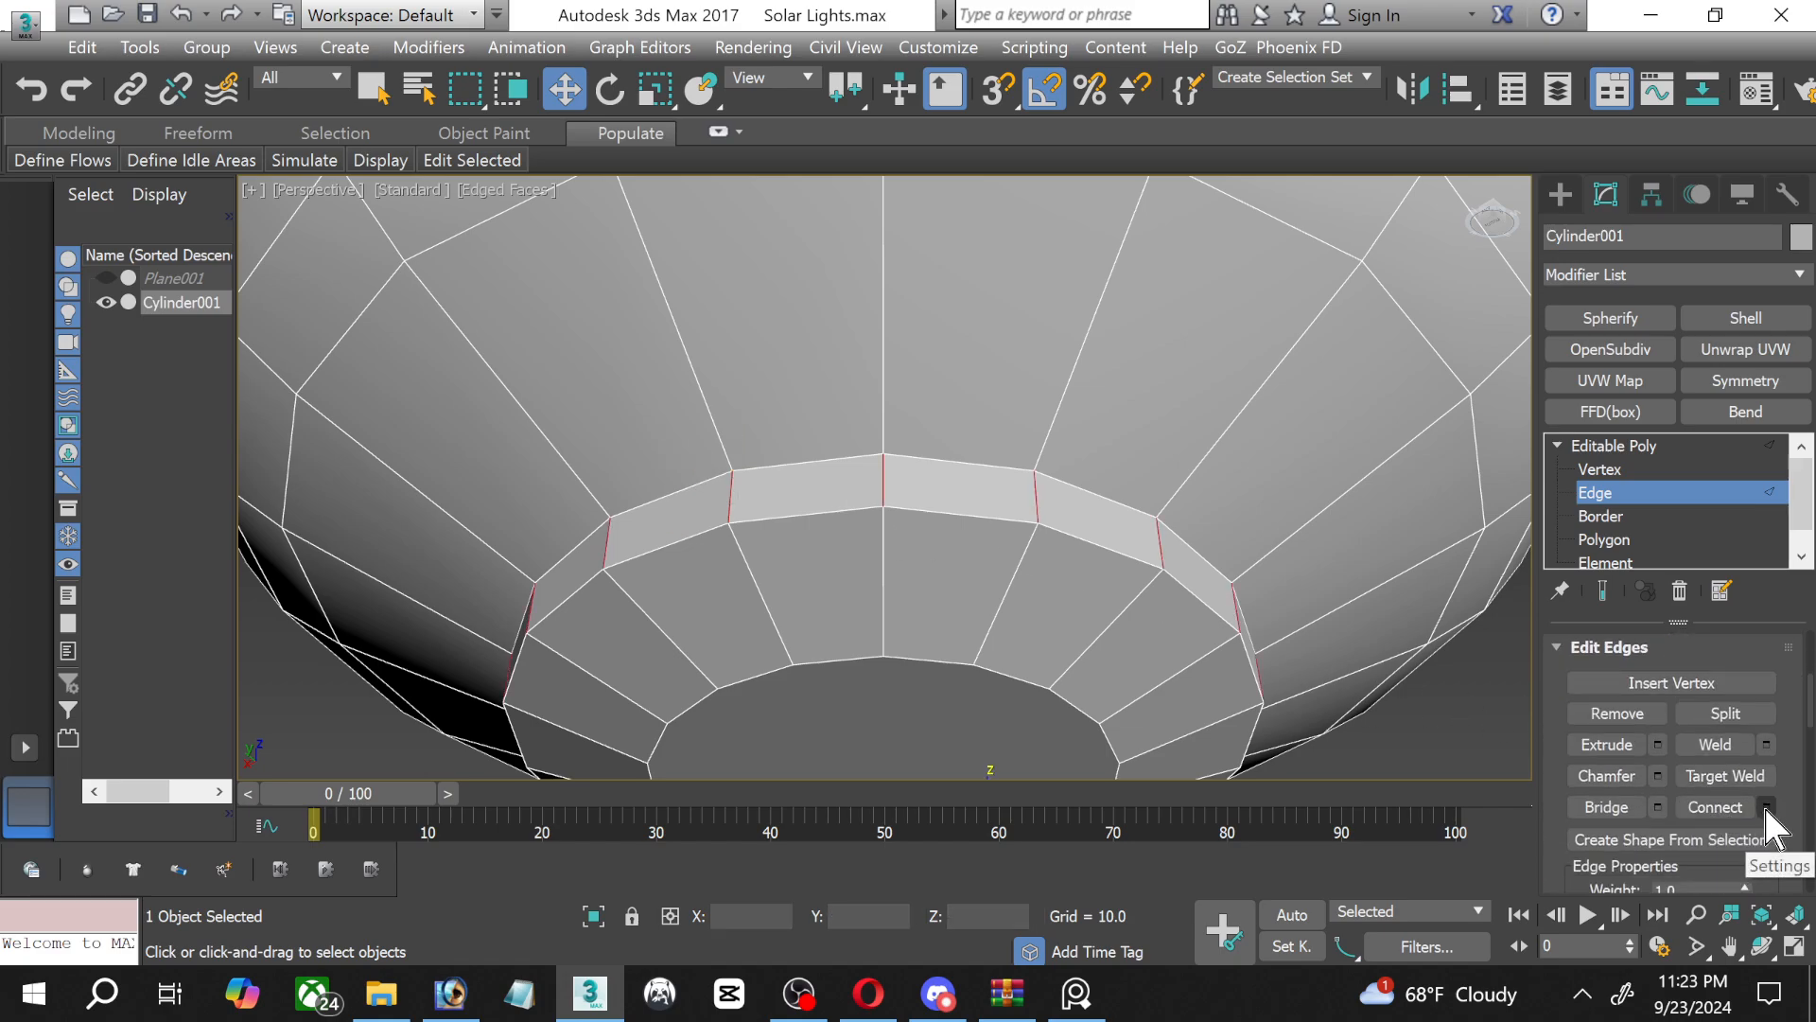
pyautogui.click(1766, 807)
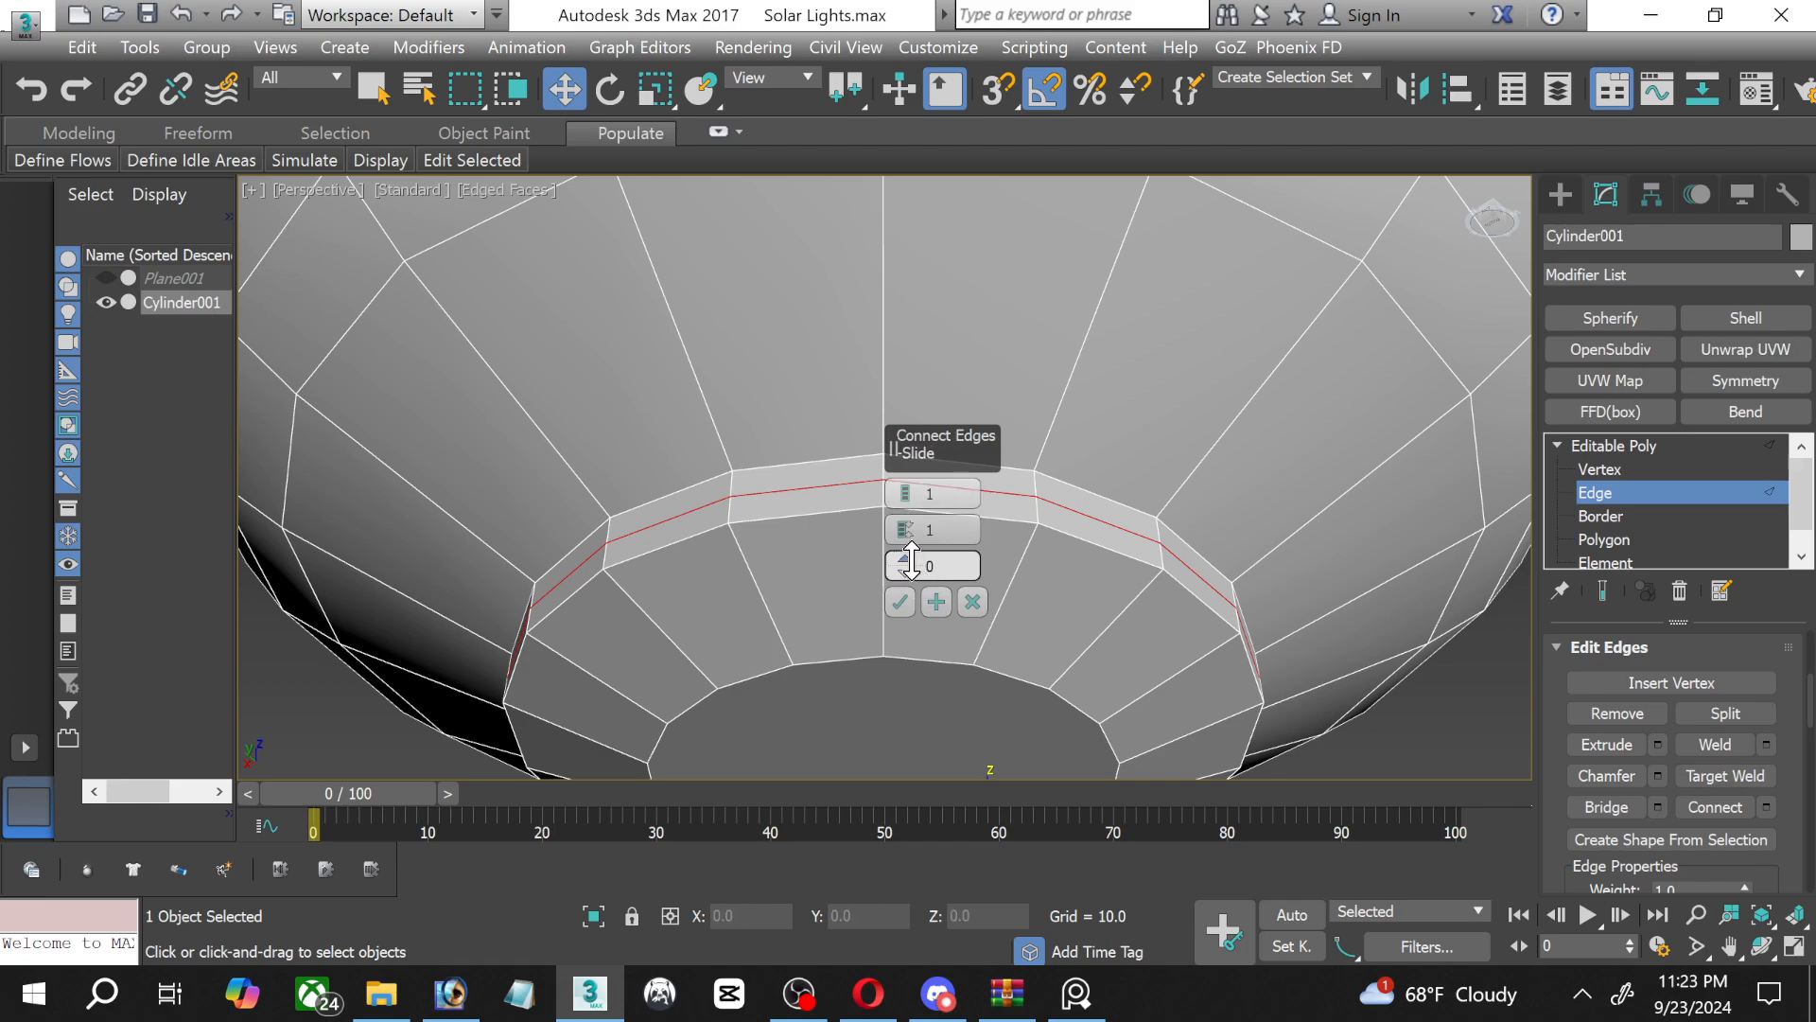
pyautogui.click(911, 539)
pyautogui.moveTo(912, 571); pyautogui.dragTo(869, 755)
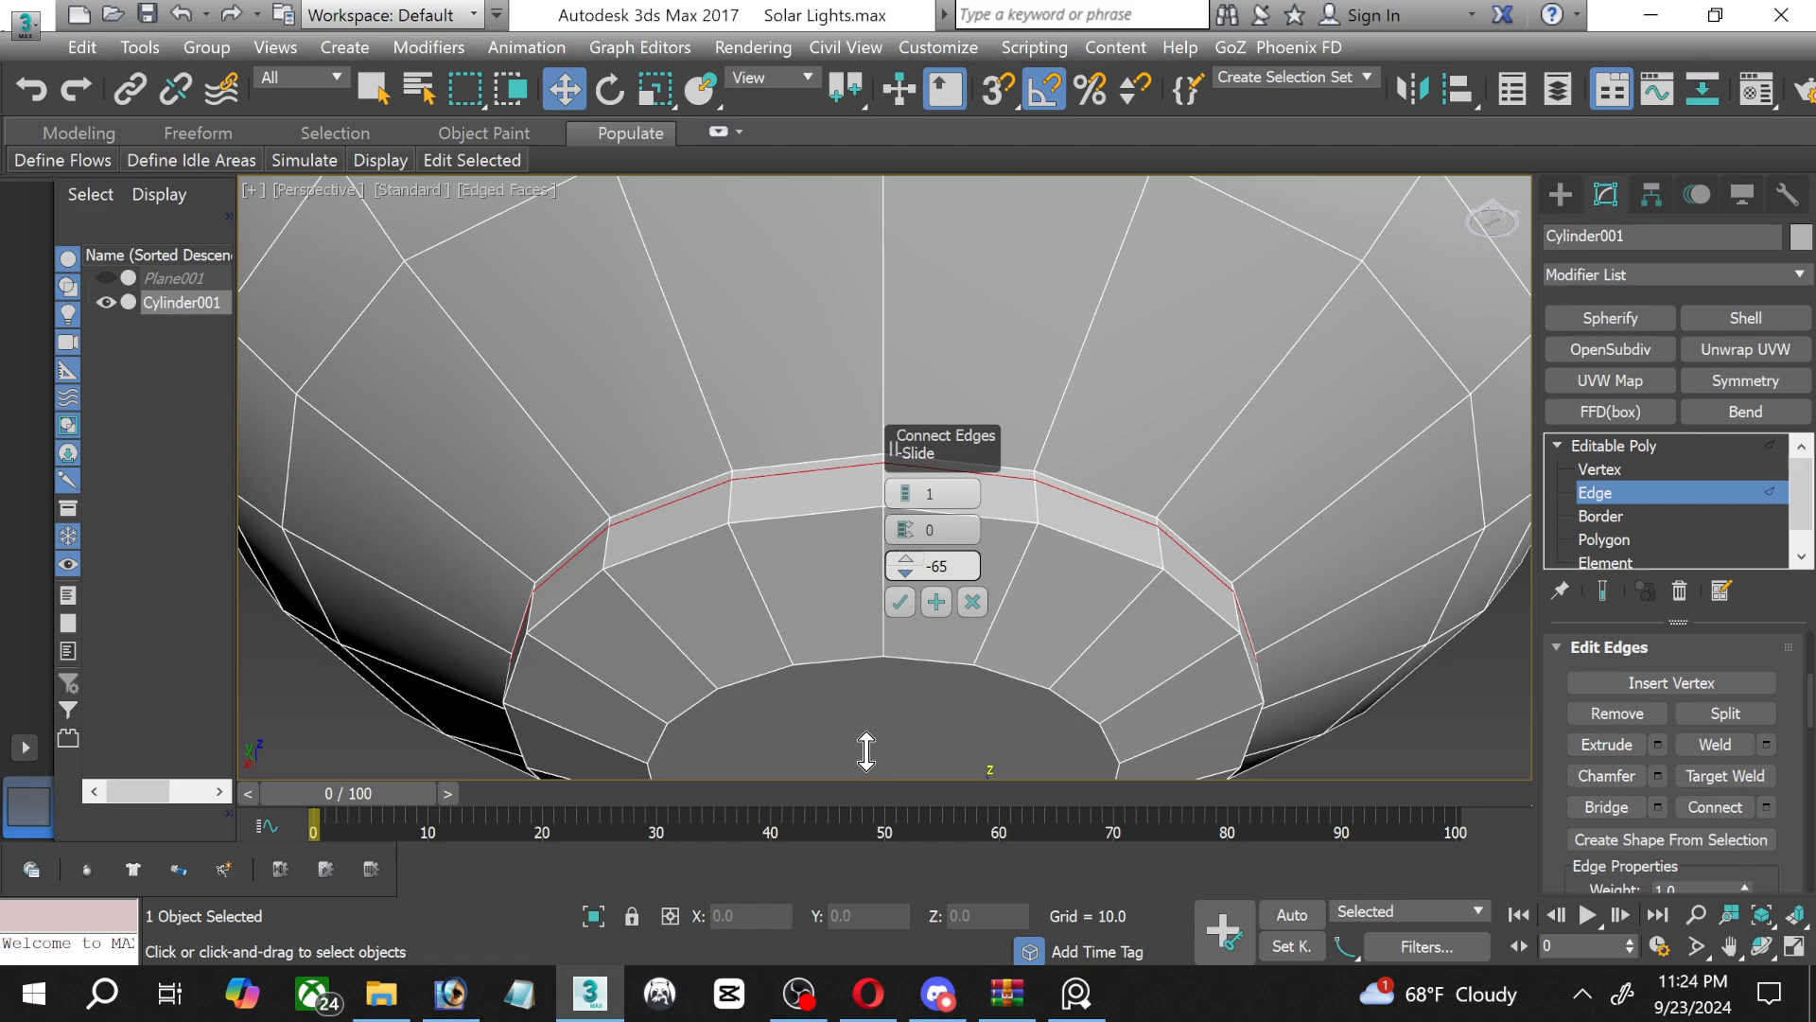
pyautogui.click(899, 602)
pyautogui.scroll(5, 832, 567)
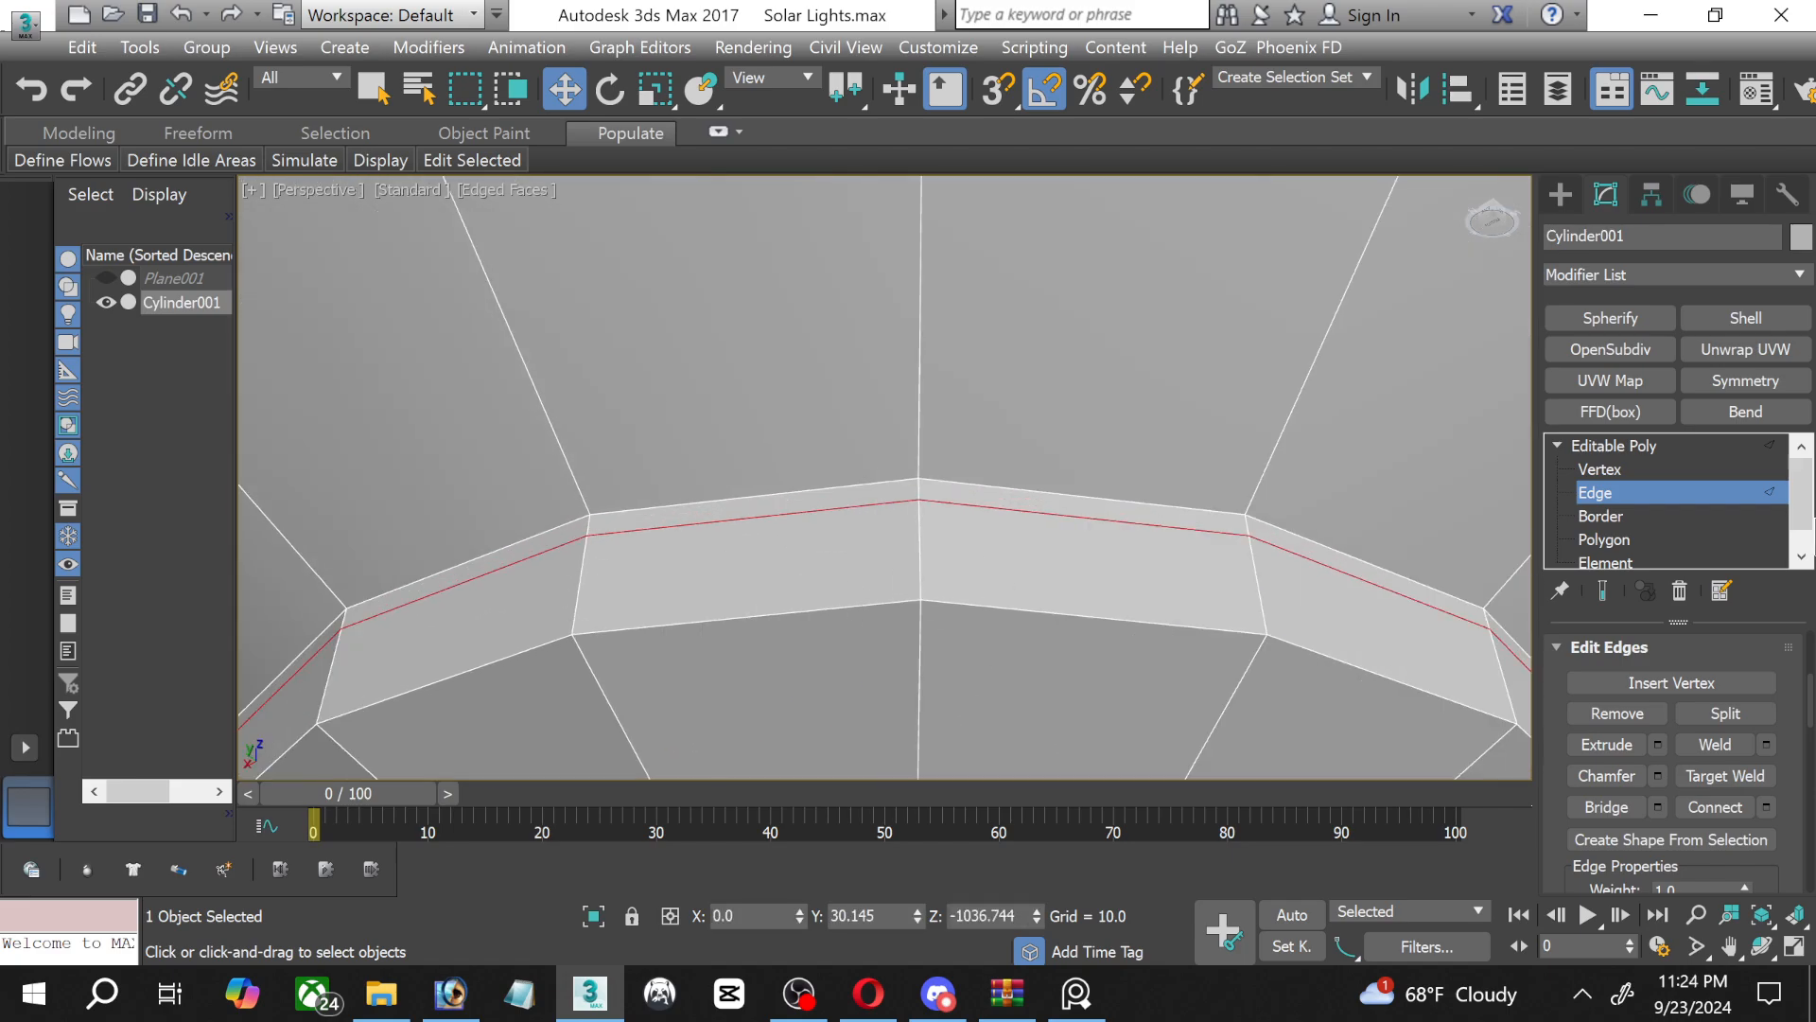
# Select the thin polygon ring at the upper edge of the tip's extruded side and extrude it by 0.452.
pyautogui.click(1603, 539)
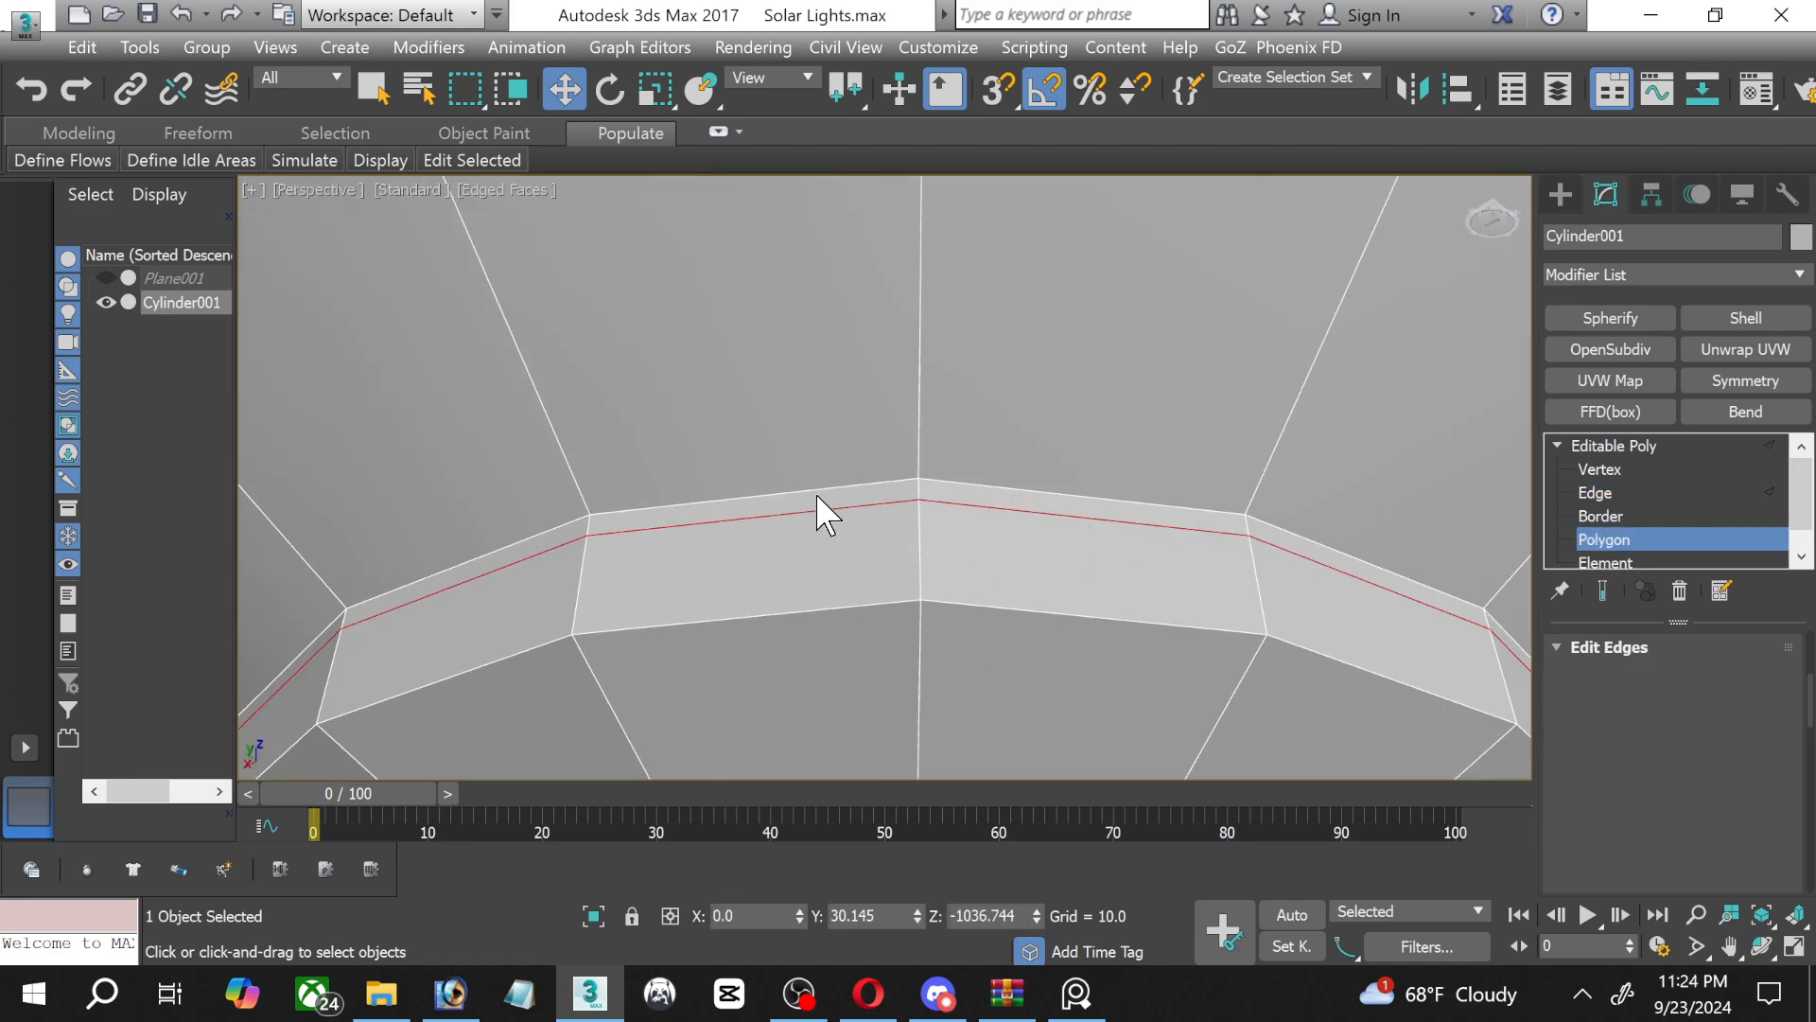
pyautogui.click(724, 502)
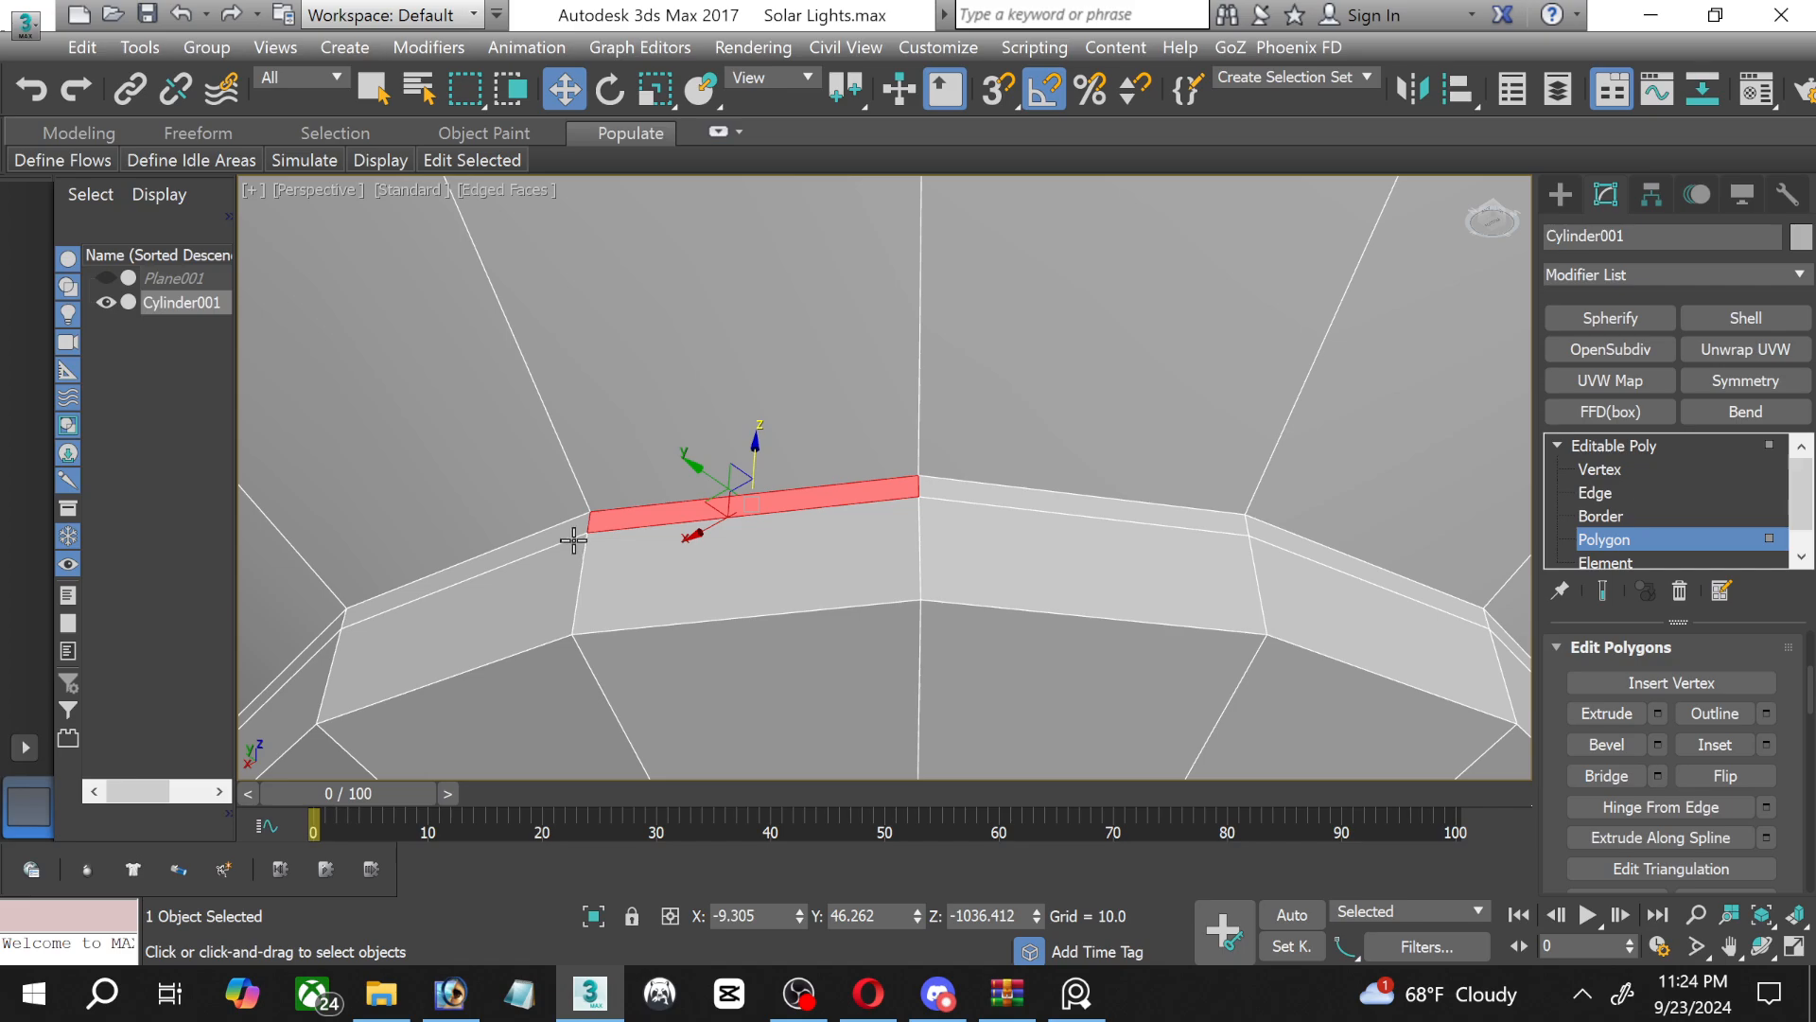
pyautogui.keyDown('shift'); pyautogui.click(571, 532); pyautogui.keyUp('shift')
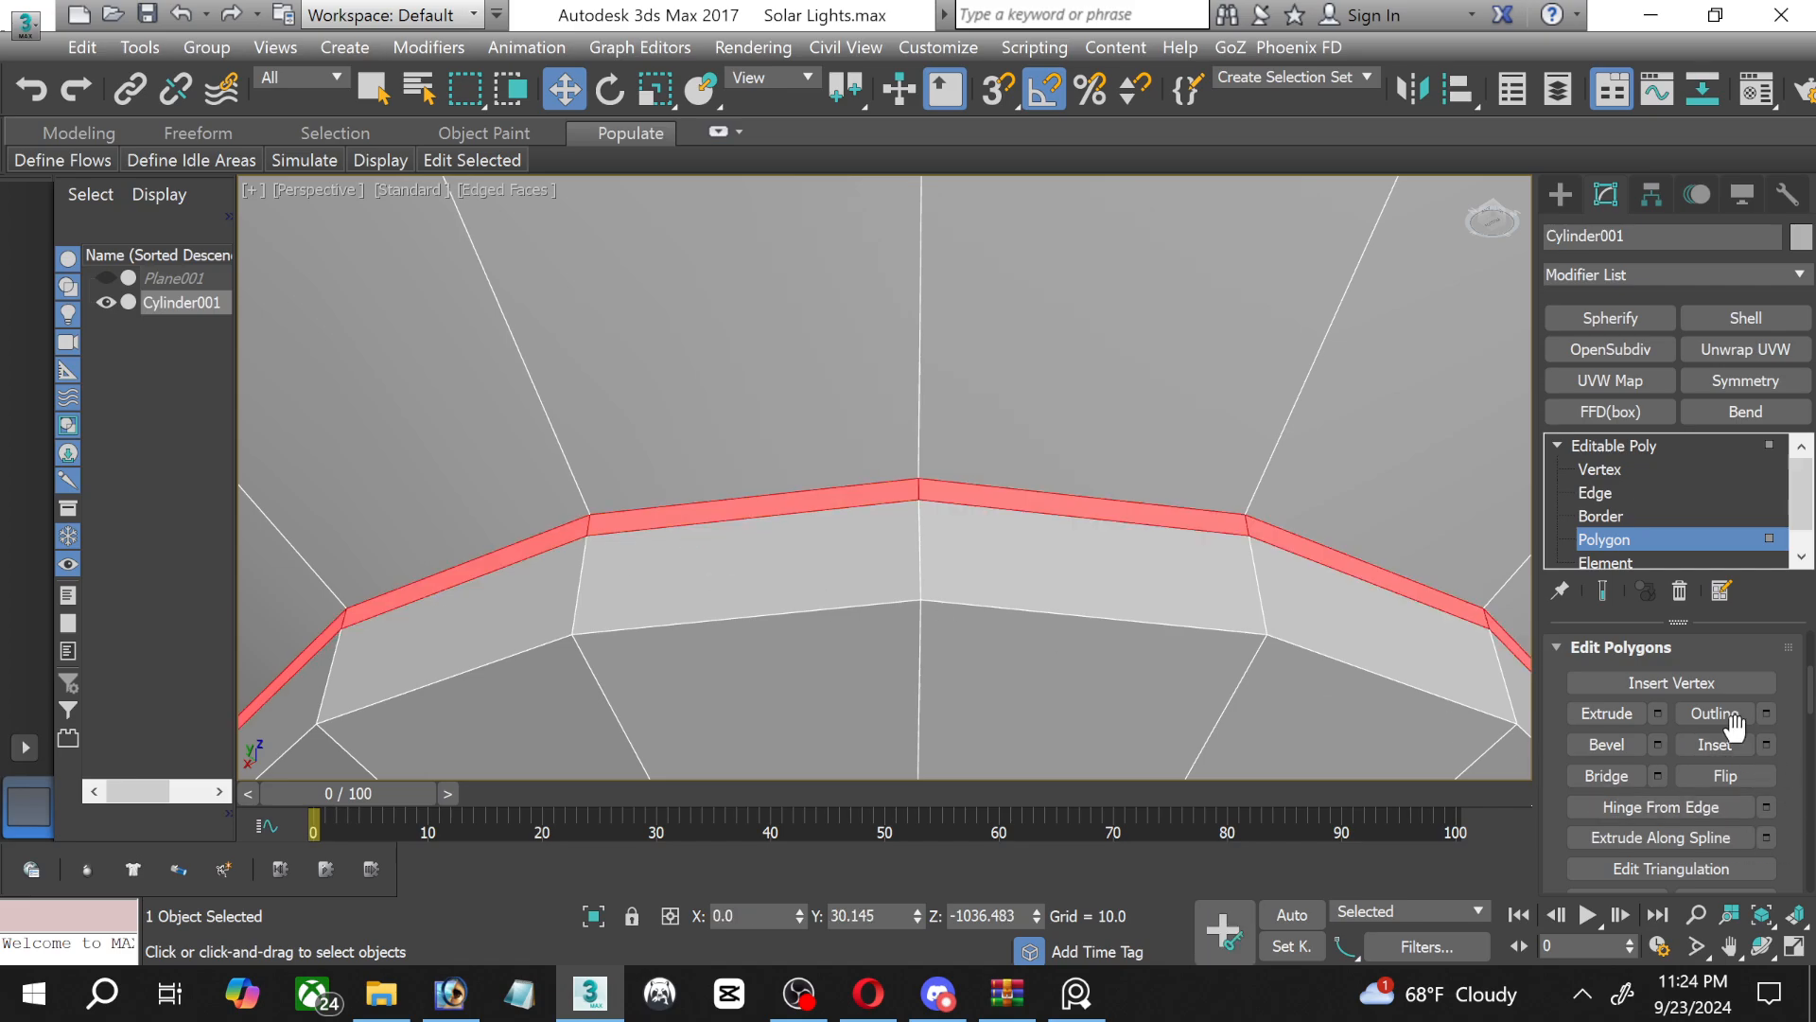
pyautogui.click(1658, 713)
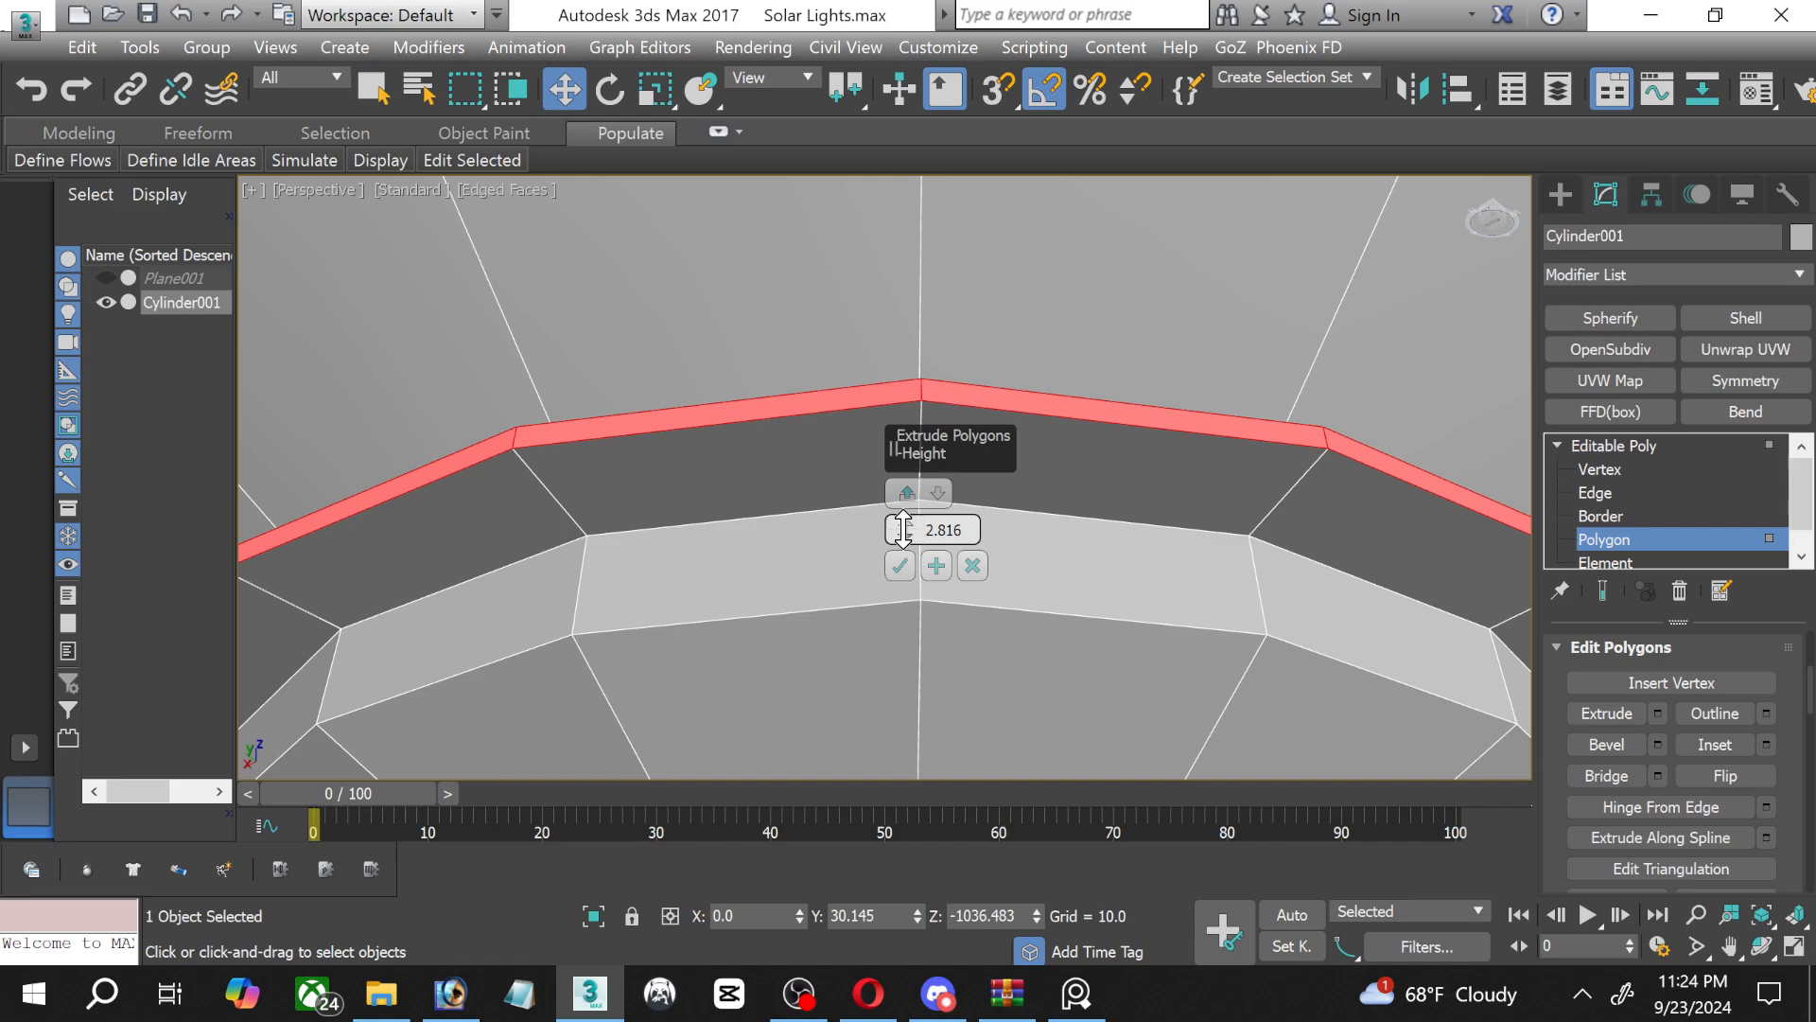
pyautogui.moveTo(902, 529); pyautogui.dragTo(894, 547)
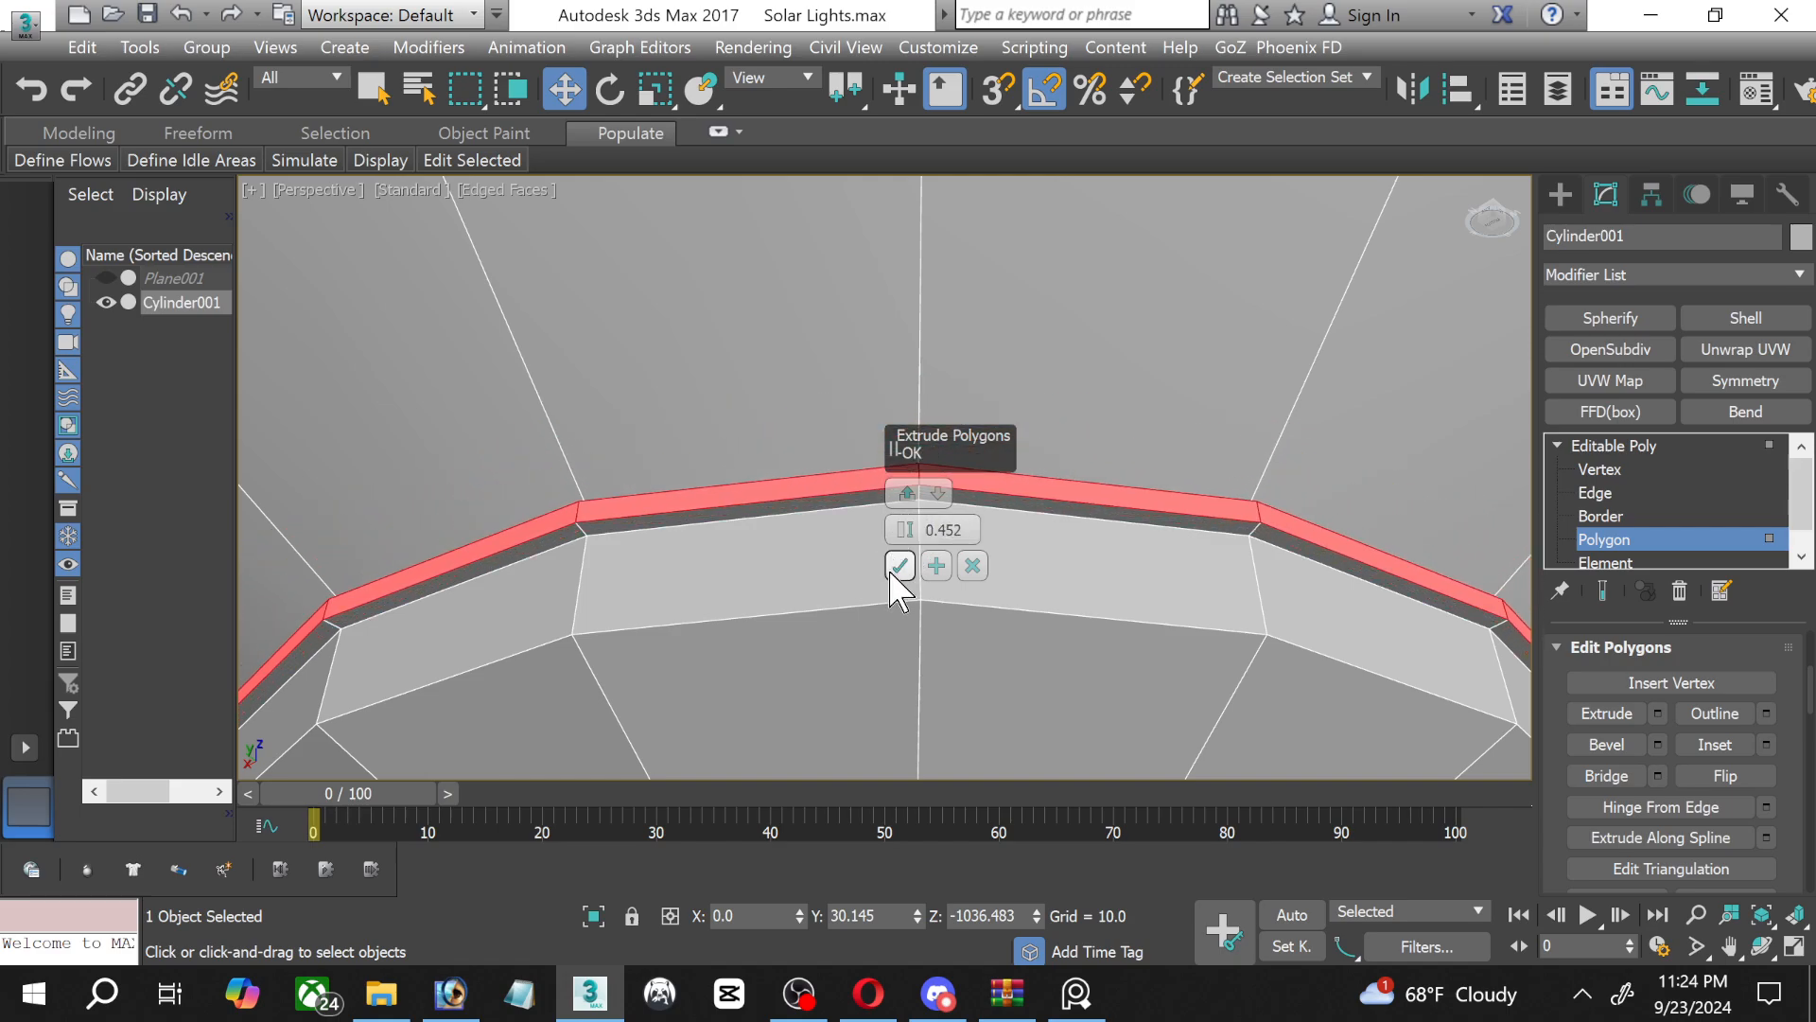
pyautogui.click(899, 566)
pyautogui.scroll(-2, 1086, 539)
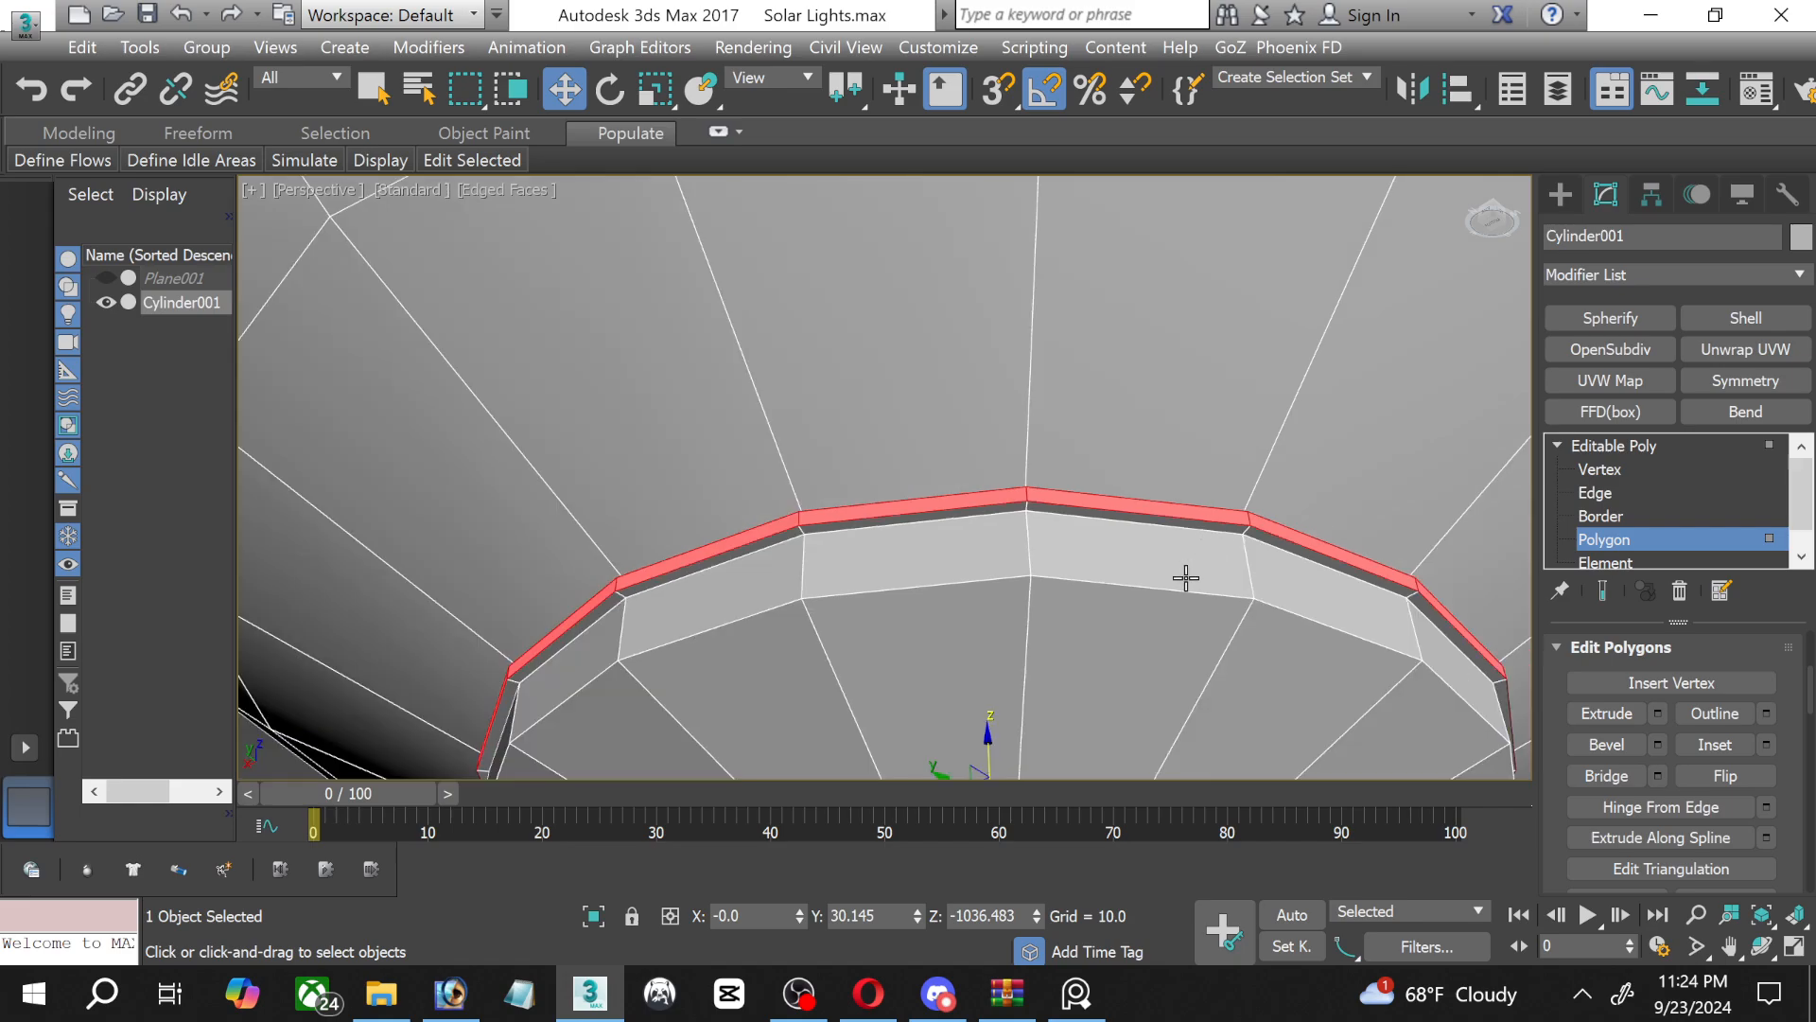
pyautogui.moveTo(1184, 580); pyautogui.dragTo(1100, 416, button='middle')
pyautogui.scroll(-2, 1098, 419)
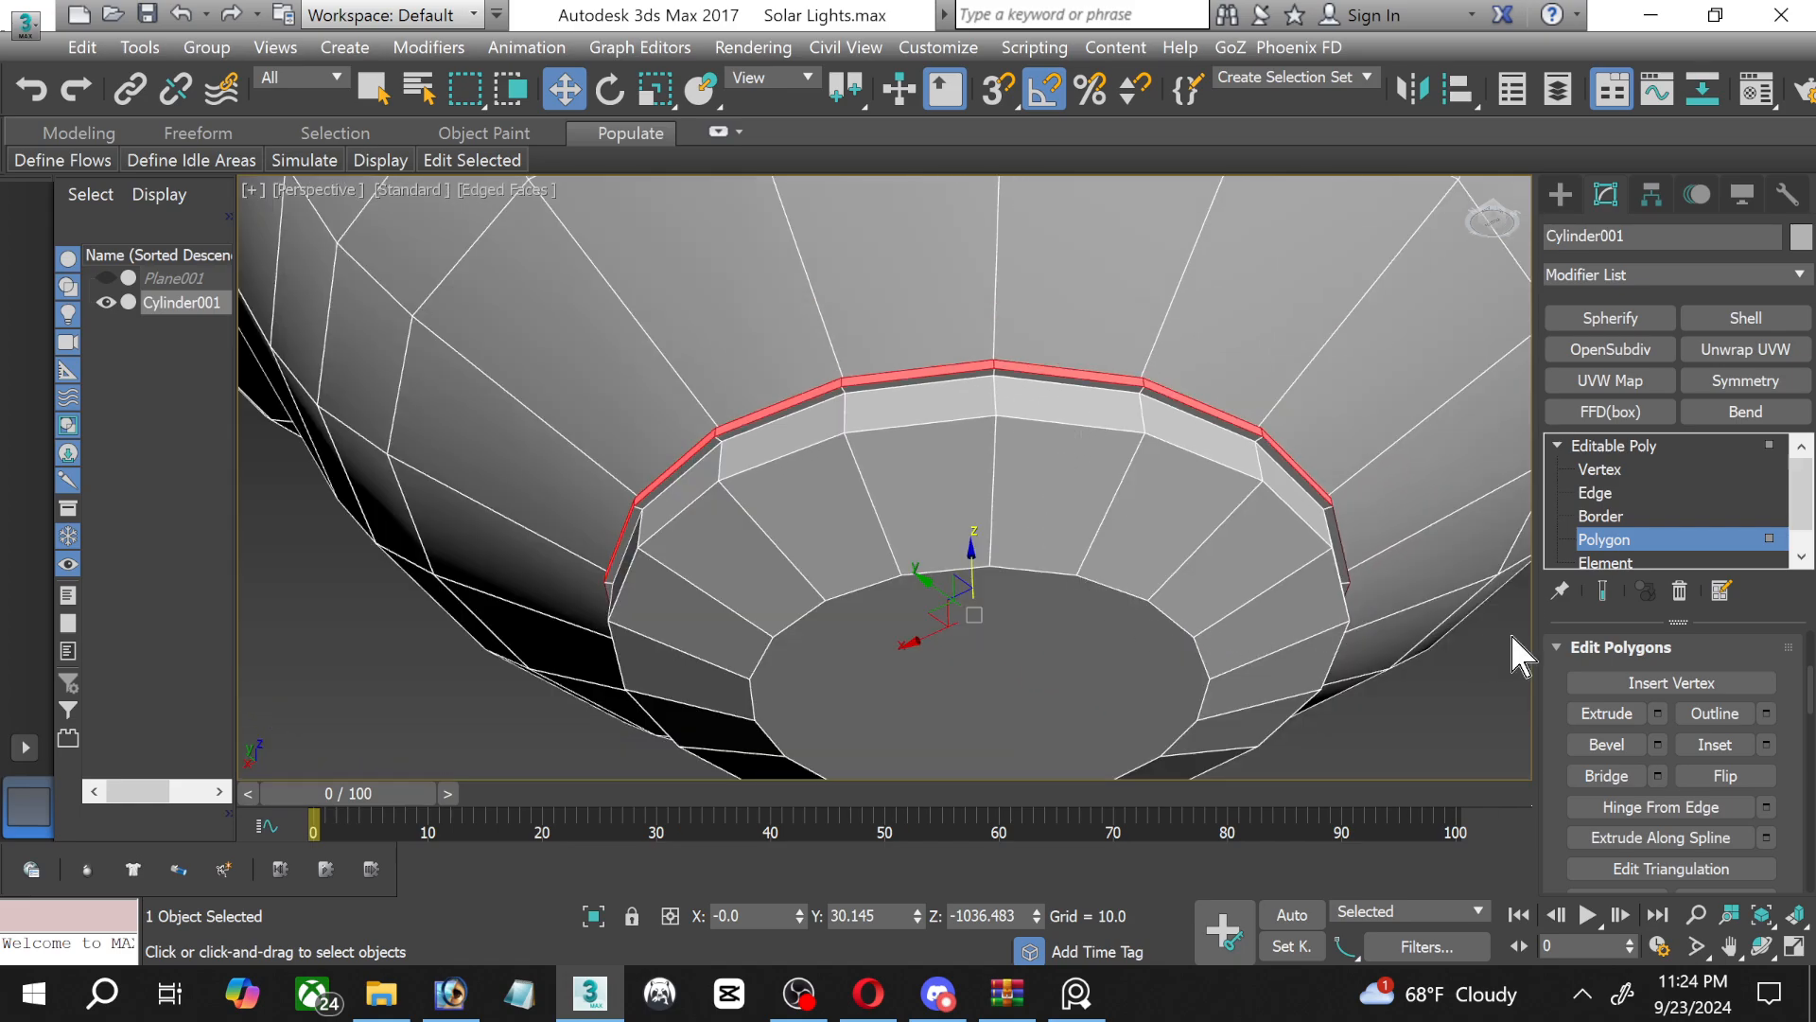
# Undo the last extrusion of the thin polygon ring around the contact tip.
pyautogui.scroll(2, 813, 366)
pyautogui.scroll(3, 1008, 453)
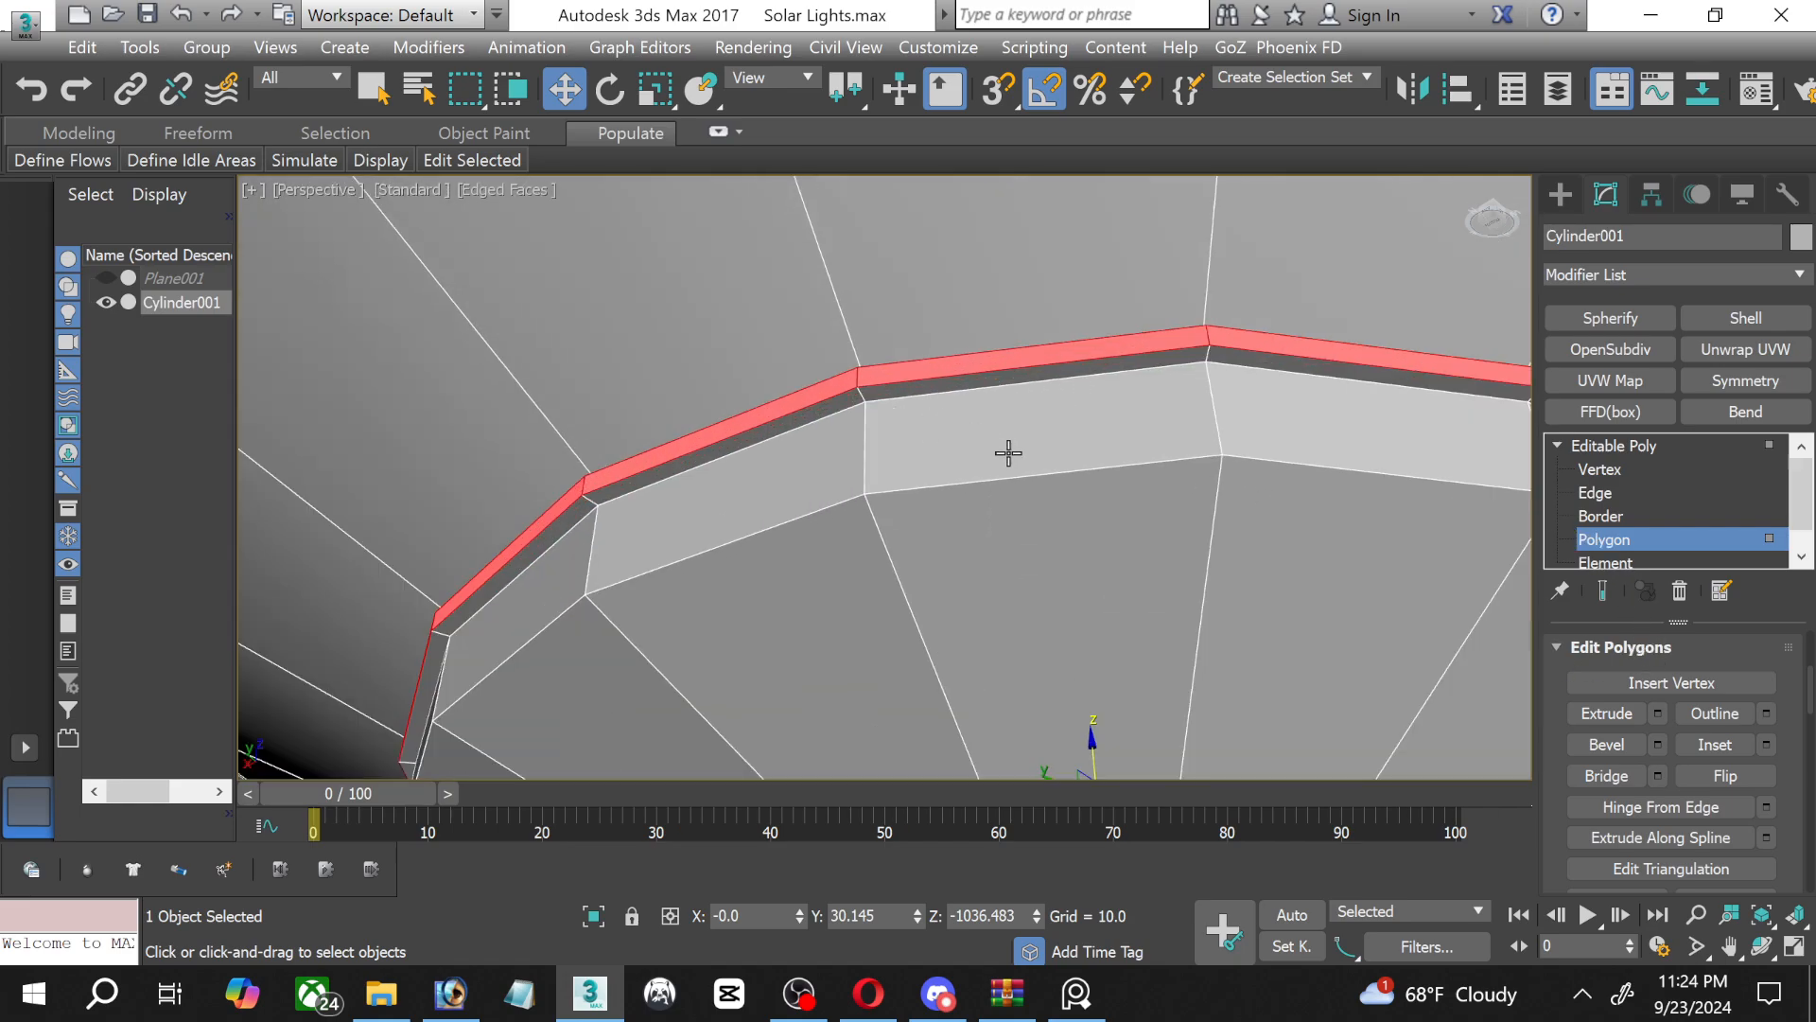
pyautogui.hotkey('ctrl', 'z')
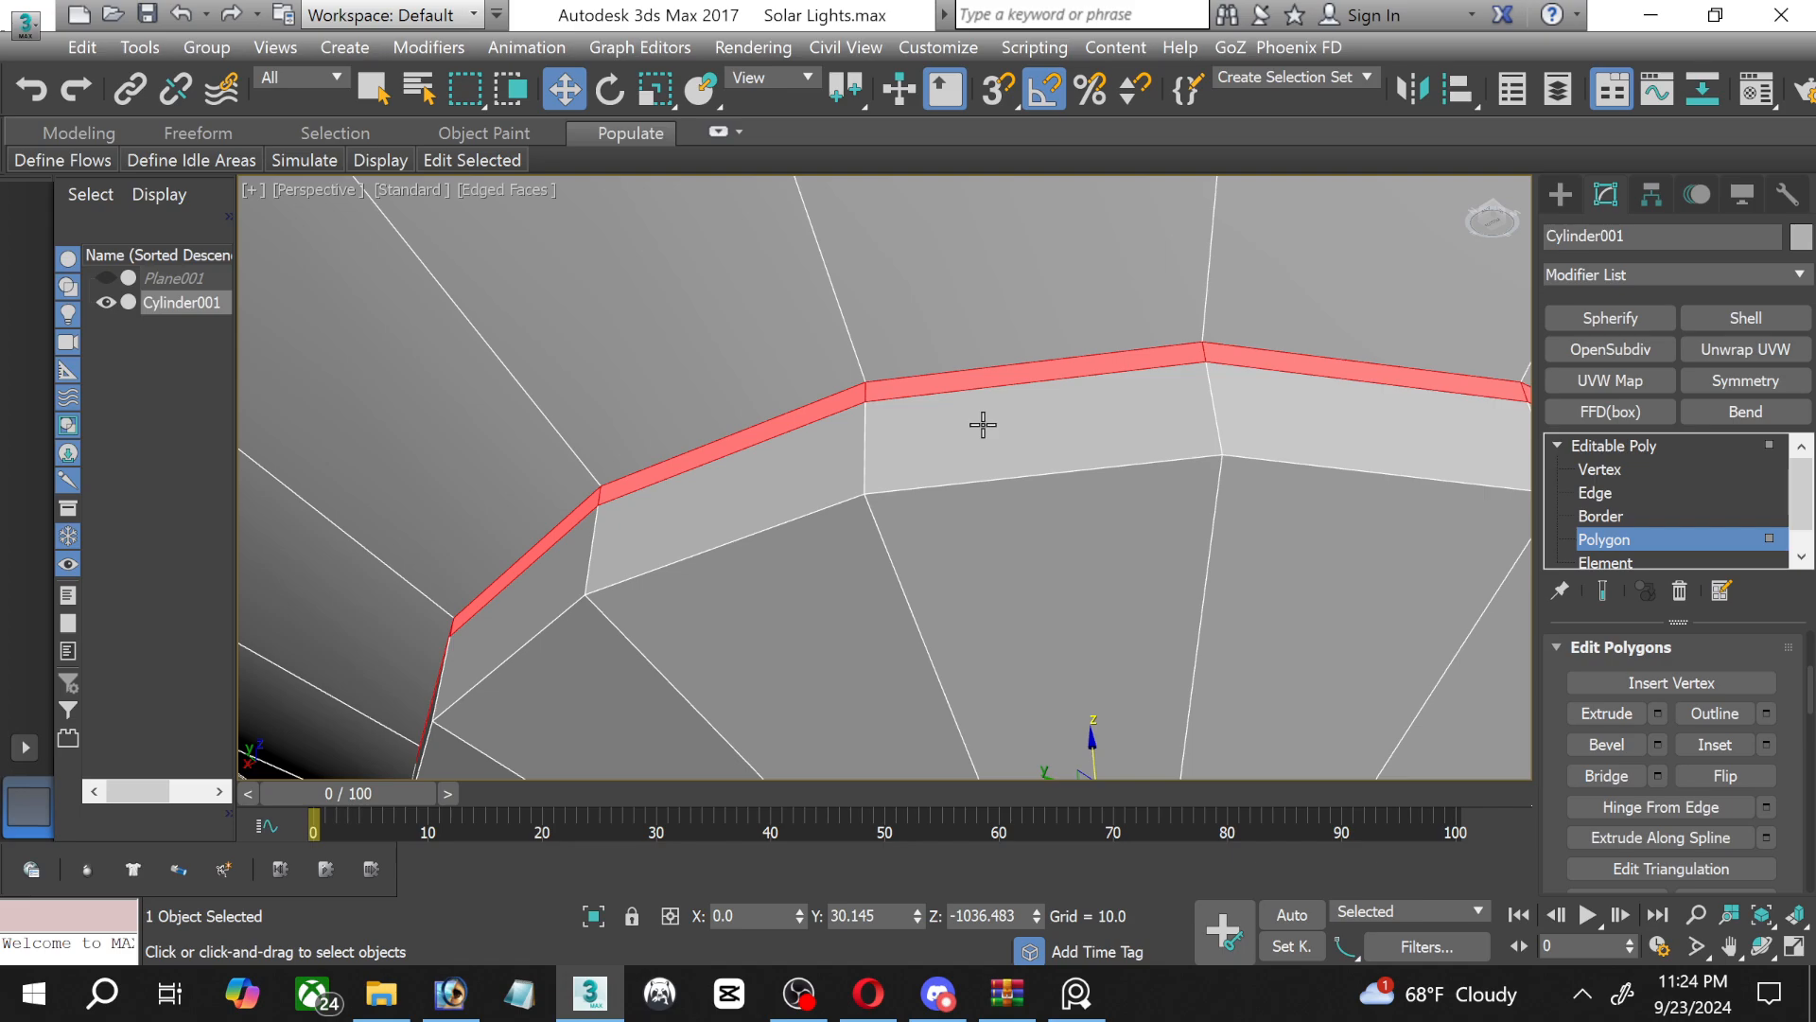
# Connect the ring of lengthwise edges on the surface just above the contact tip with 1 segment, pinch 0 and slide 97.
pyautogui.click(1599, 492)
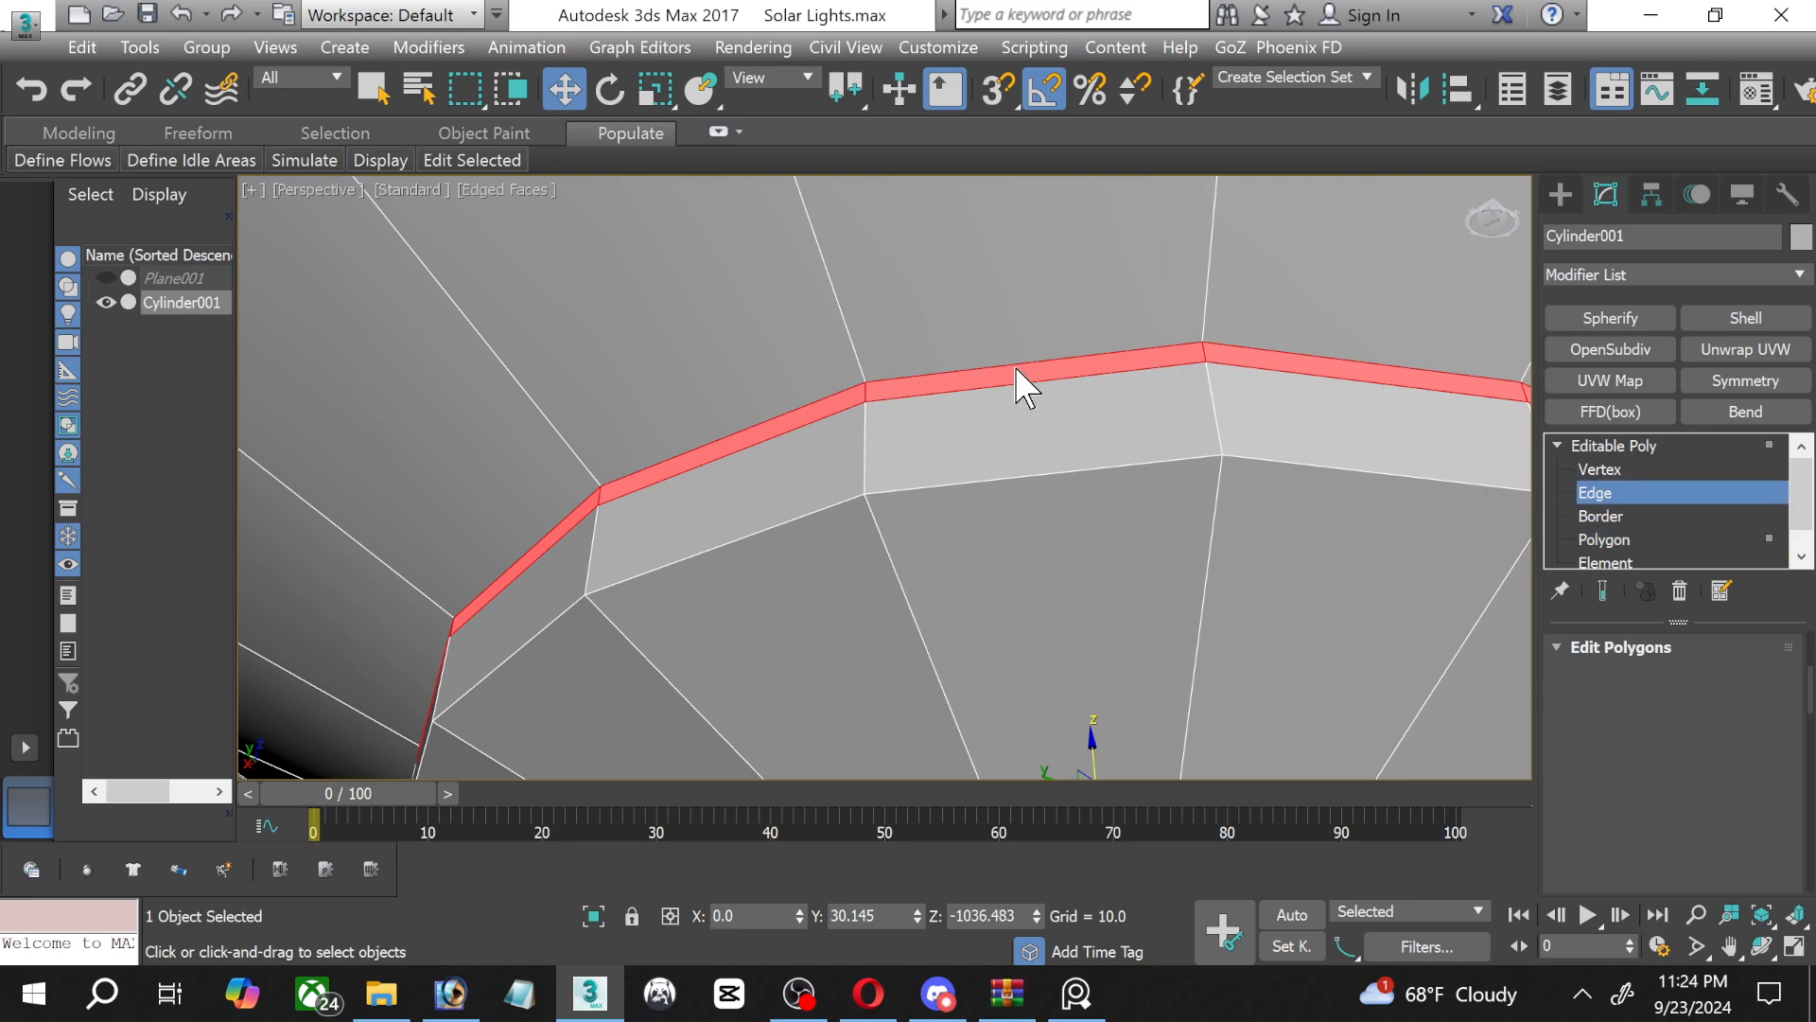
pyautogui.click(857, 368)
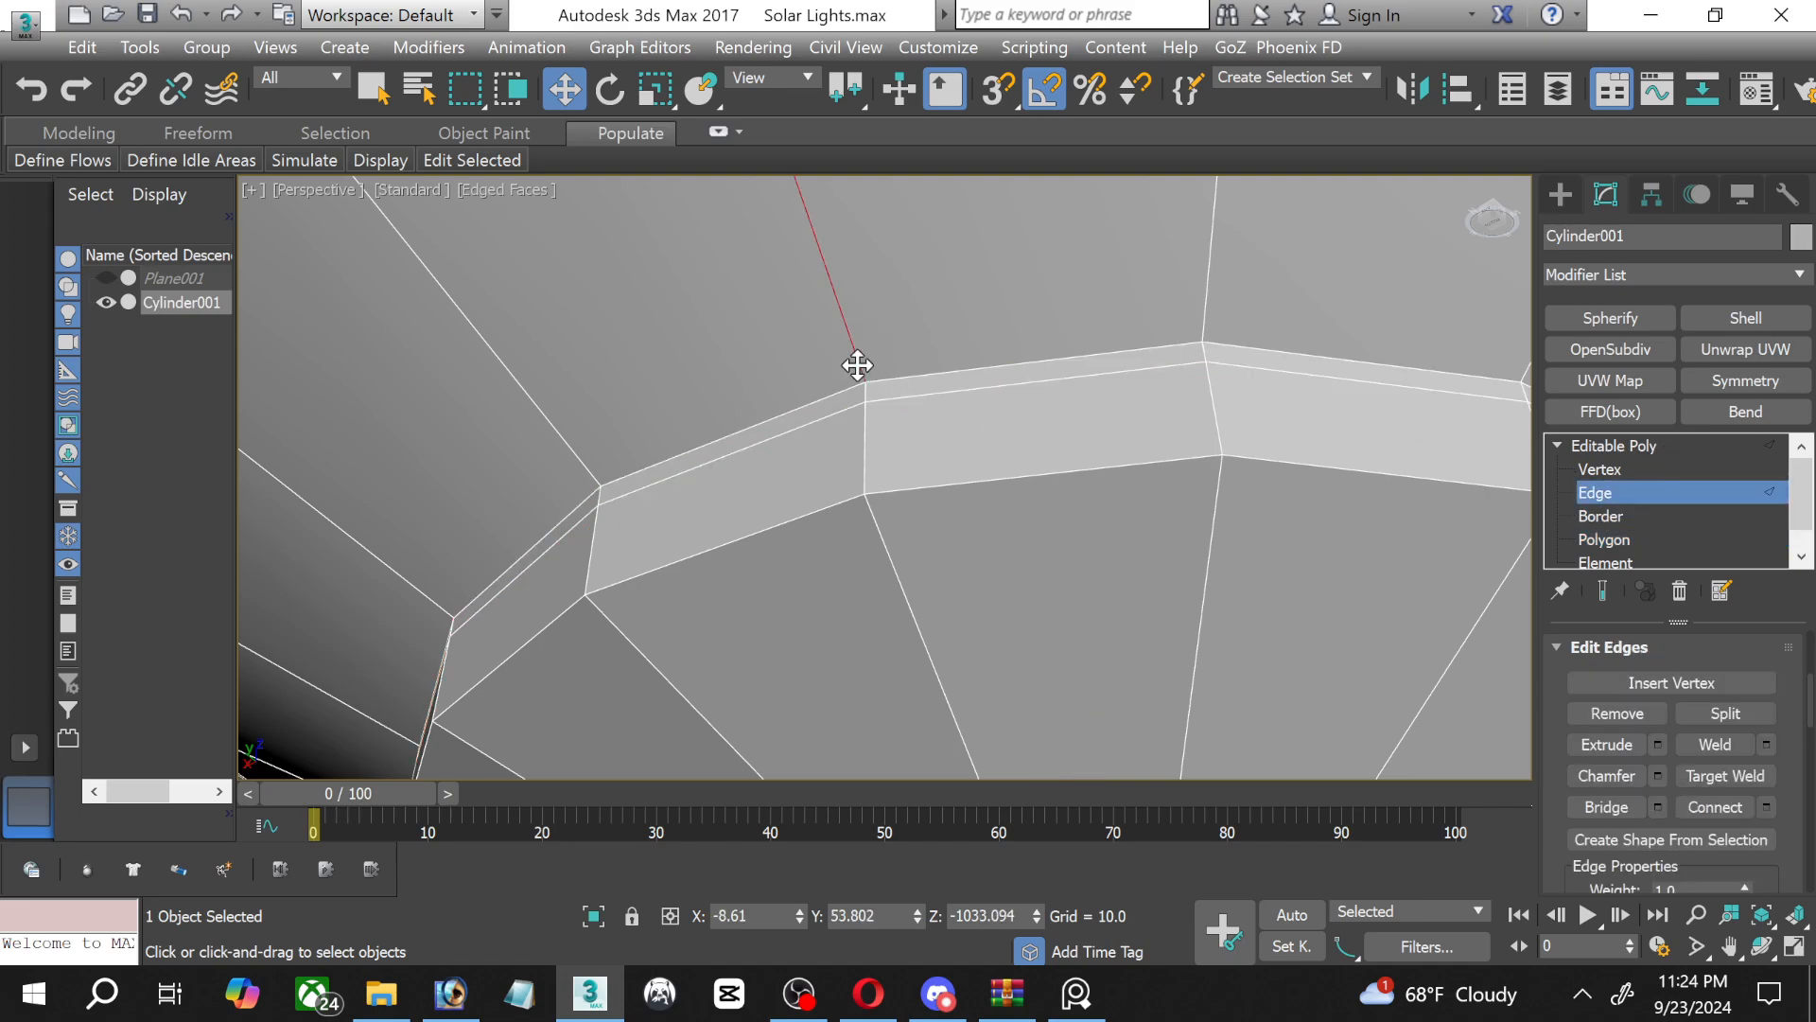
pyautogui.scroll(2, 1662, 719)
pyautogui.scroll(2, 1646, 729)
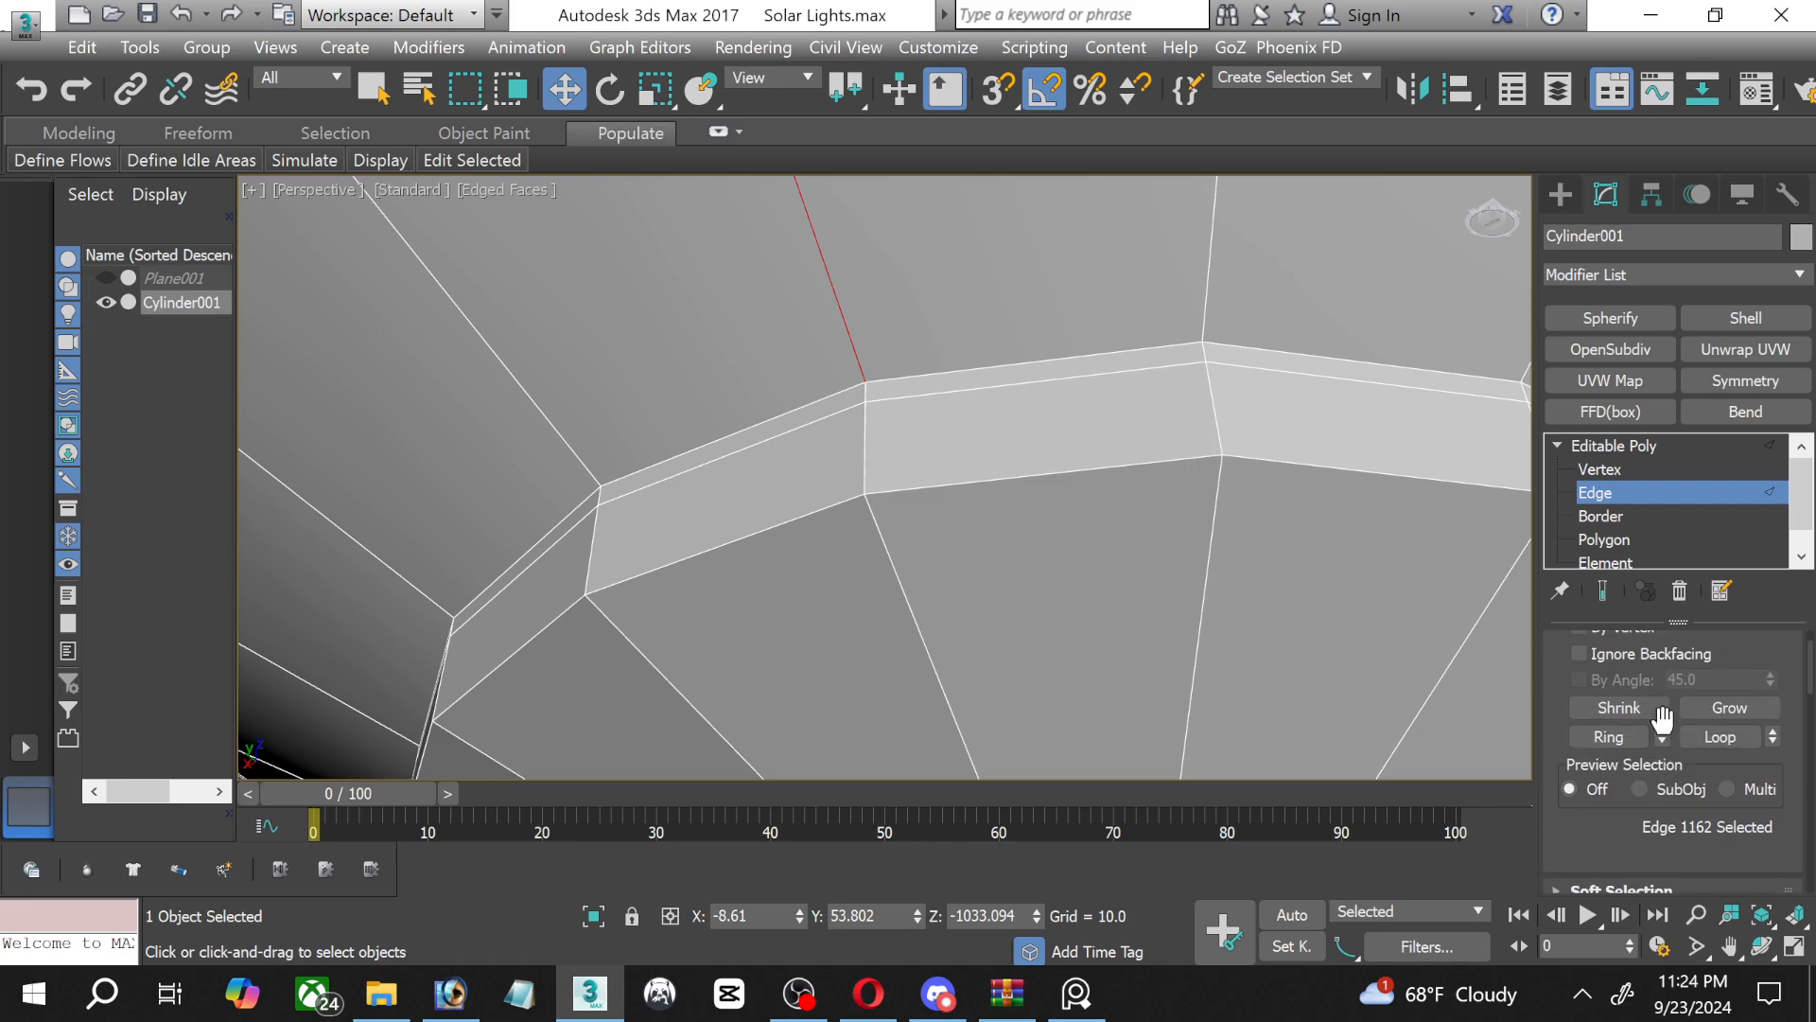
pyautogui.click(1616, 743)
pyautogui.scroll(-1, 1617, 747)
pyautogui.scroll(-3, 1618, 745)
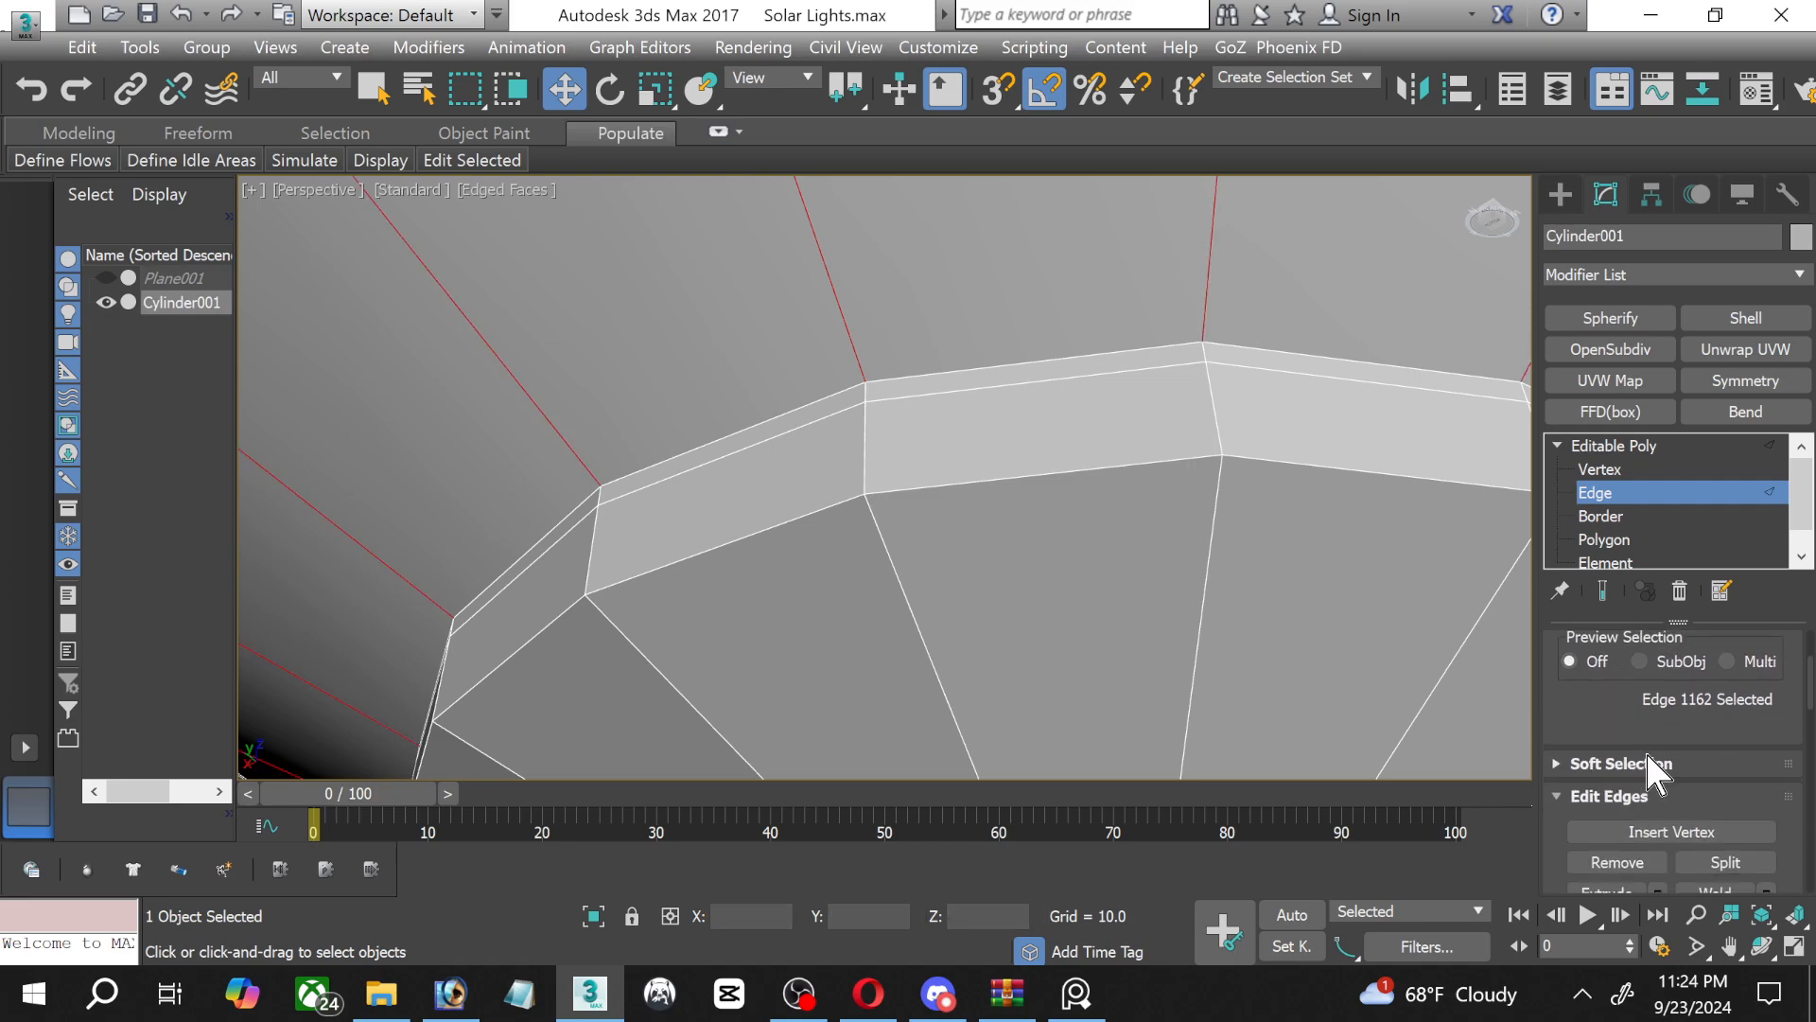
pyautogui.click(1765, 871)
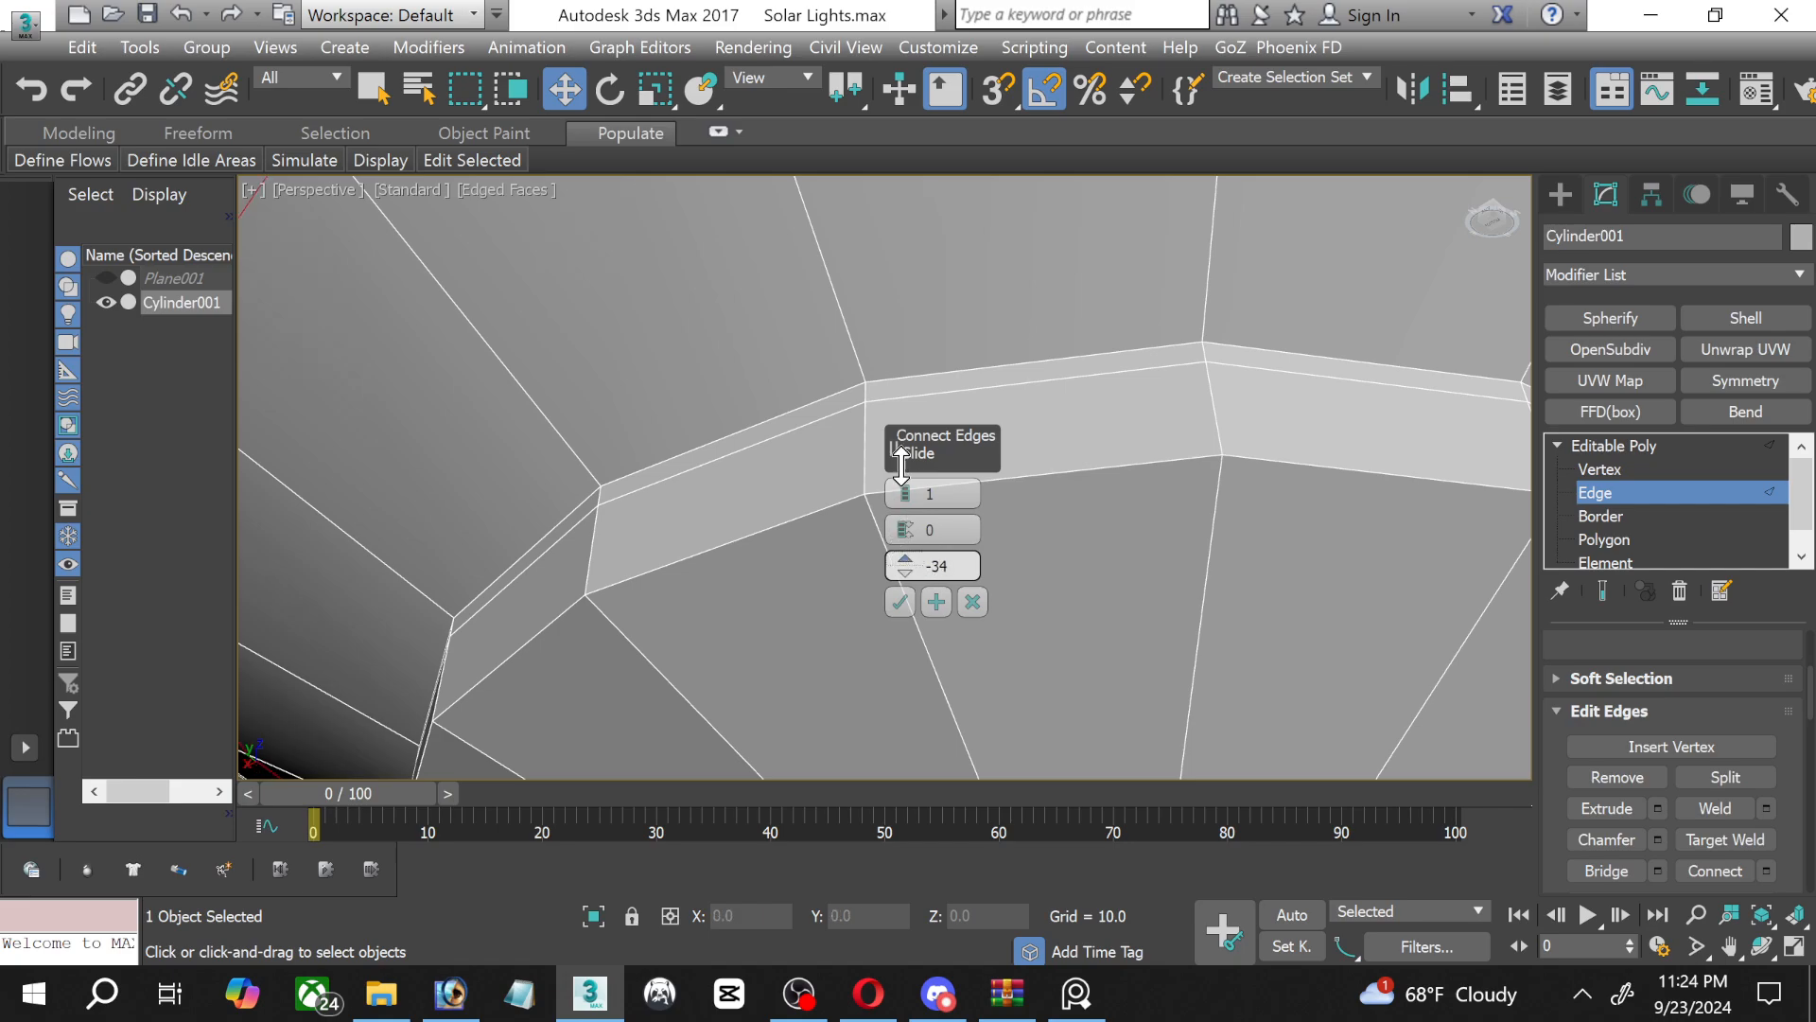
pyautogui.moveTo(901, 463); pyautogui.dragTo(946, 106)
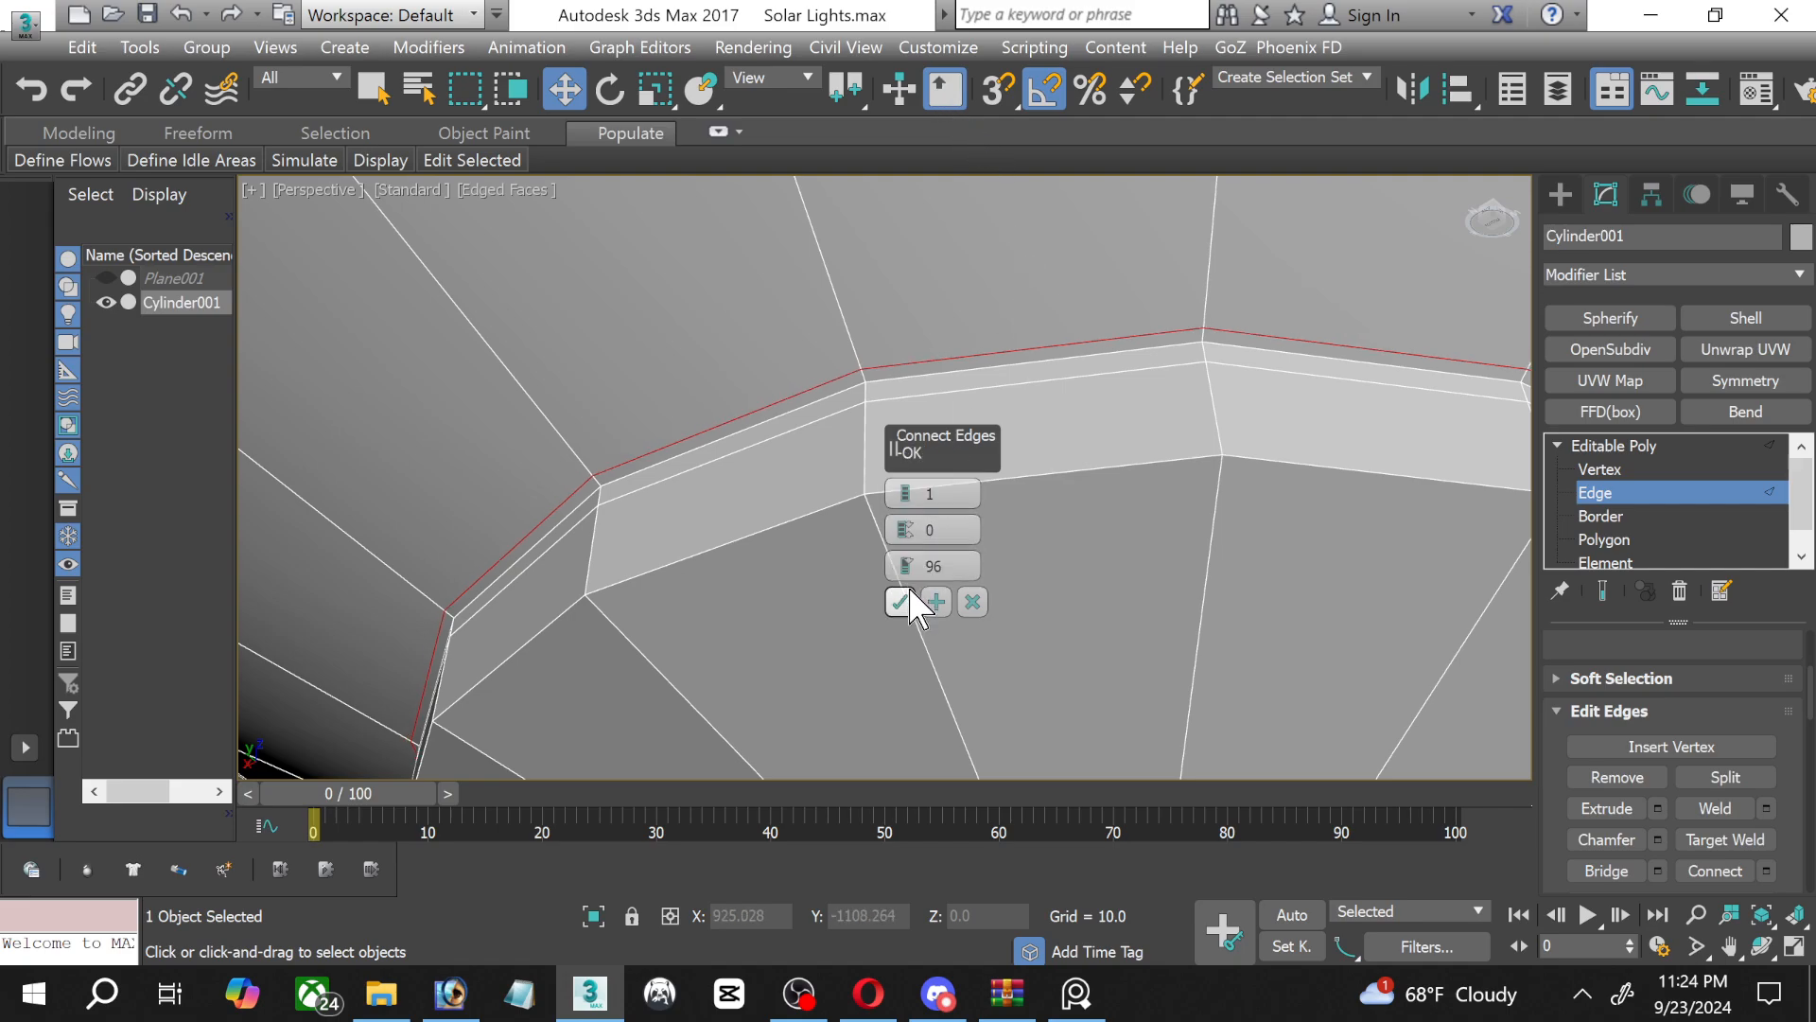
pyautogui.moveTo(908, 562); pyautogui.dragTo(905, 558)
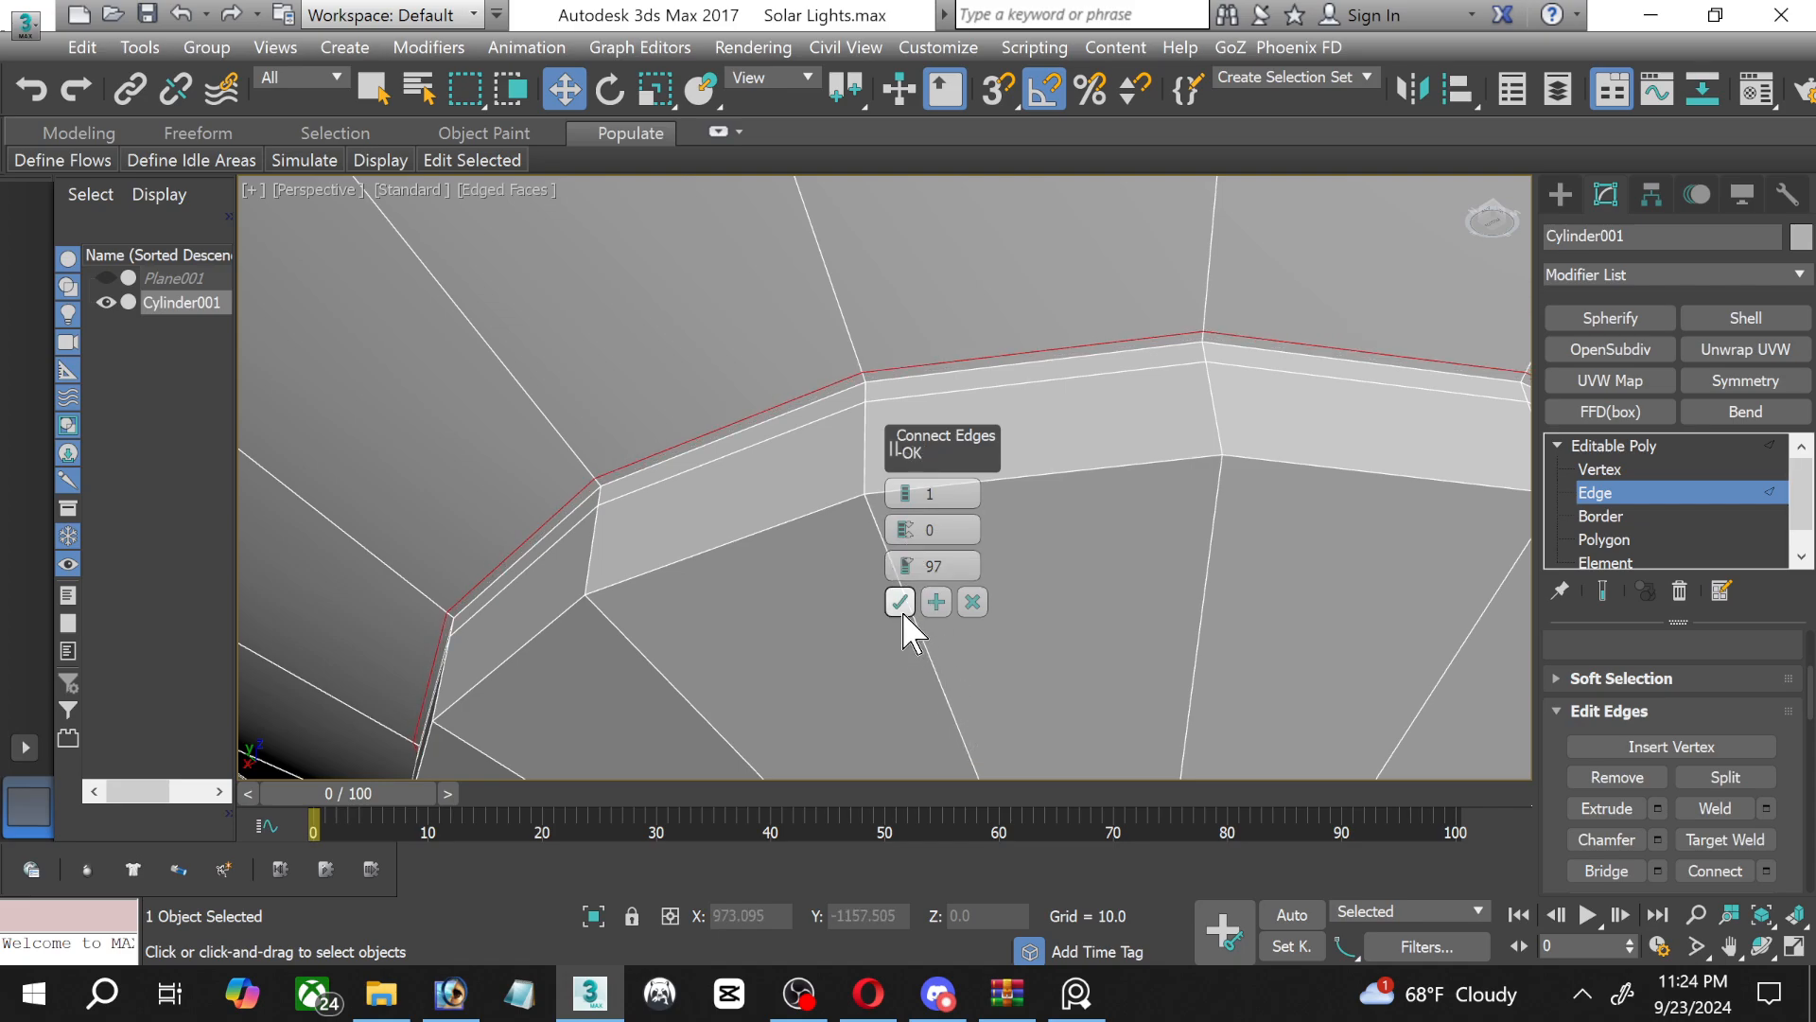
pyautogui.click(900, 603)
# Select the narrow polygon ring bordering the contact tip's base and extrude it inward by -0.275 along Local Normal.
pyautogui.click(1611, 535)
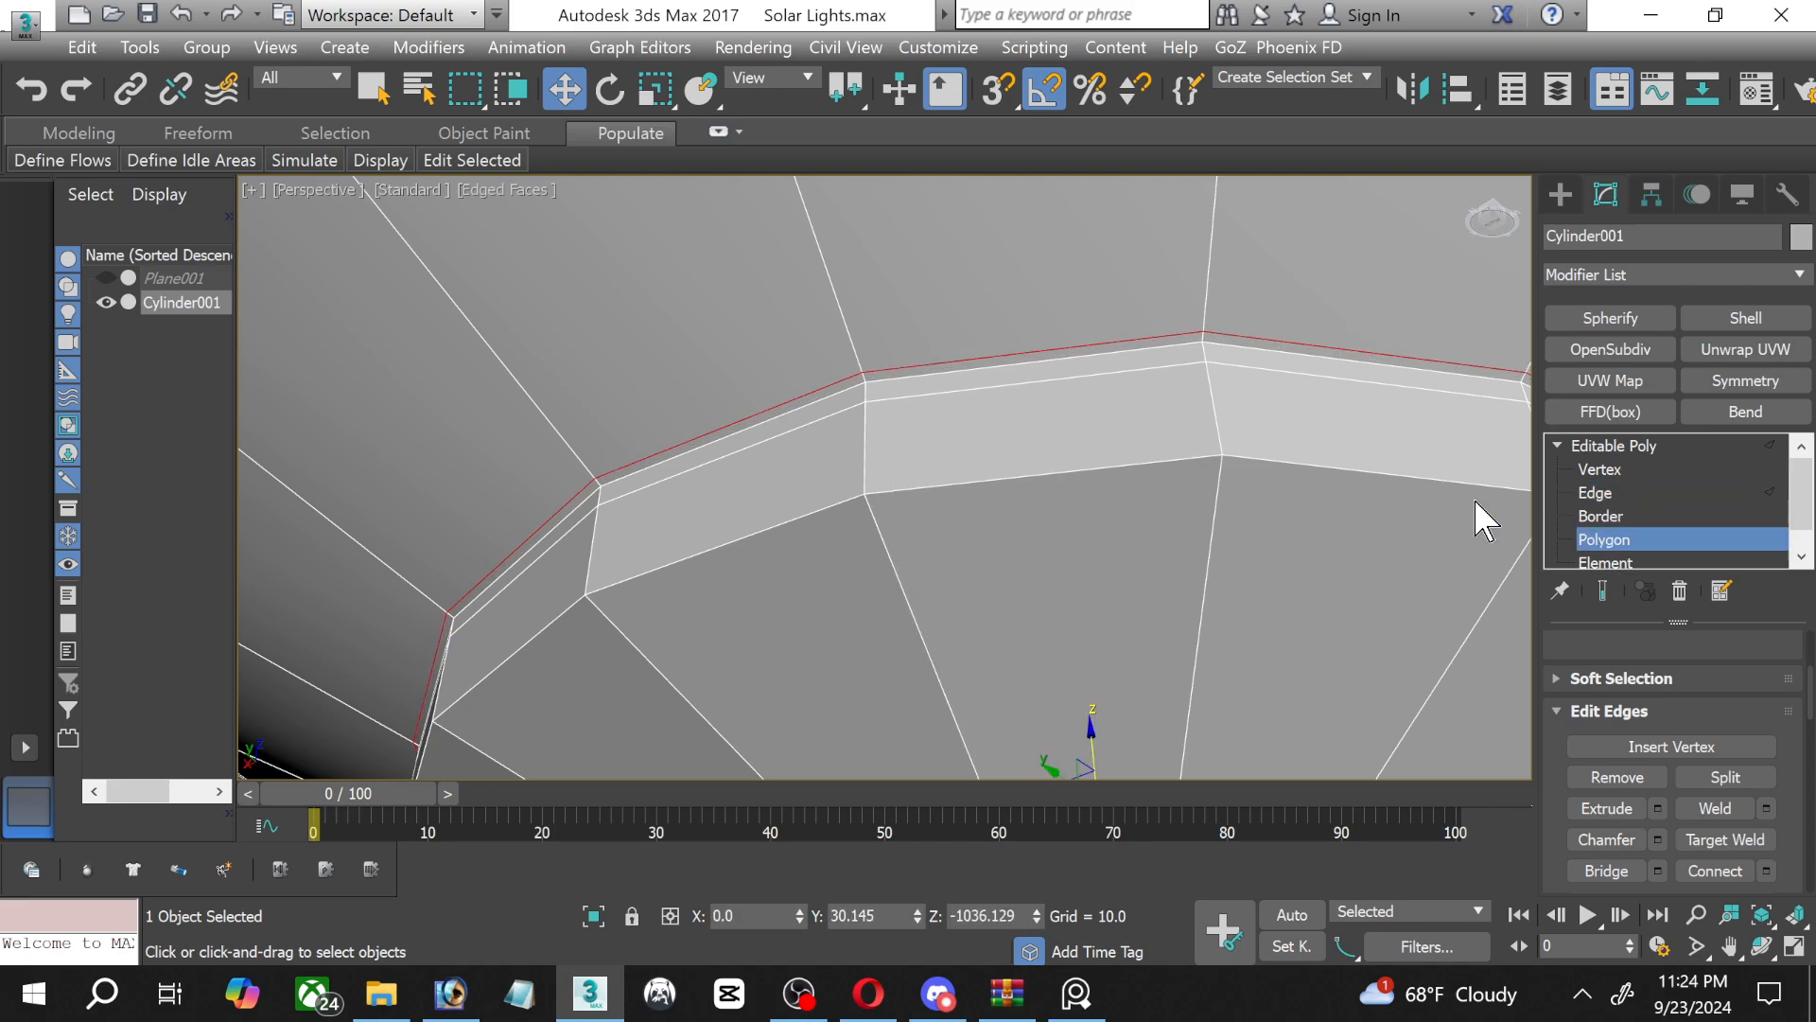
pyautogui.scroll(3, 1014, 368)
pyautogui.click(980, 357)
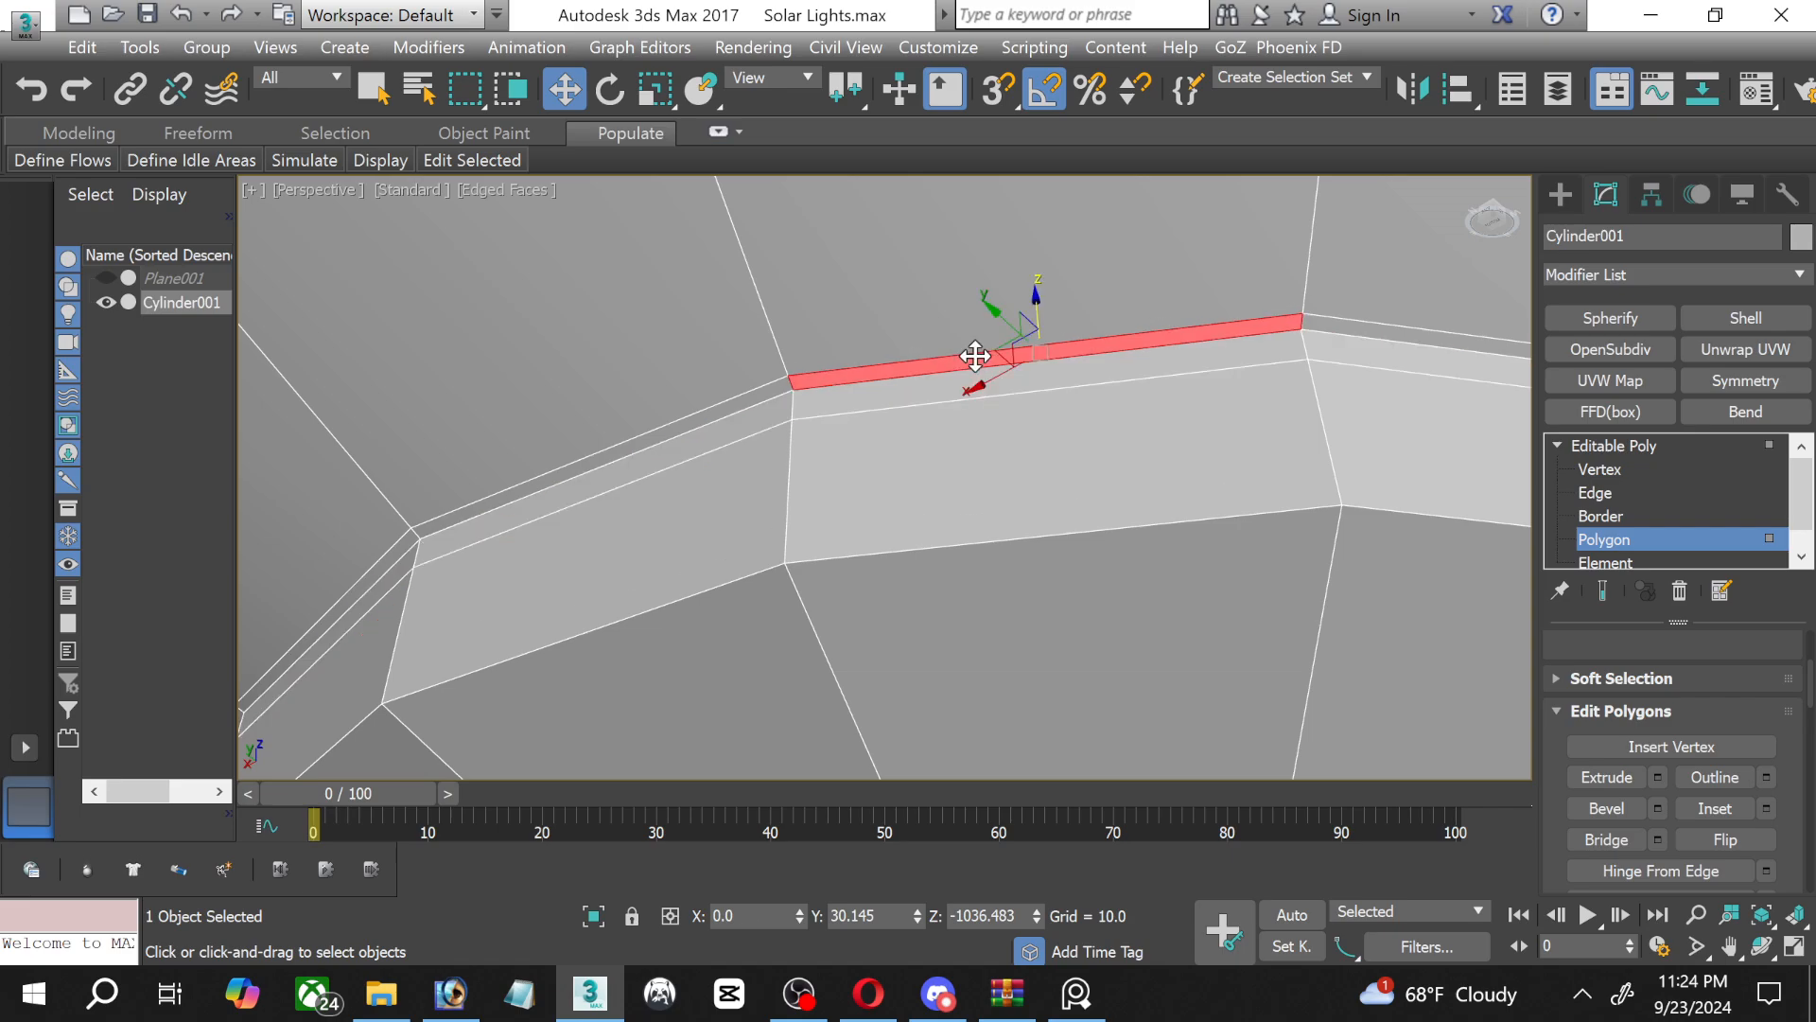
pyautogui.keyDown('shift'); pyautogui.click(748, 400); pyautogui.keyUp('shift')
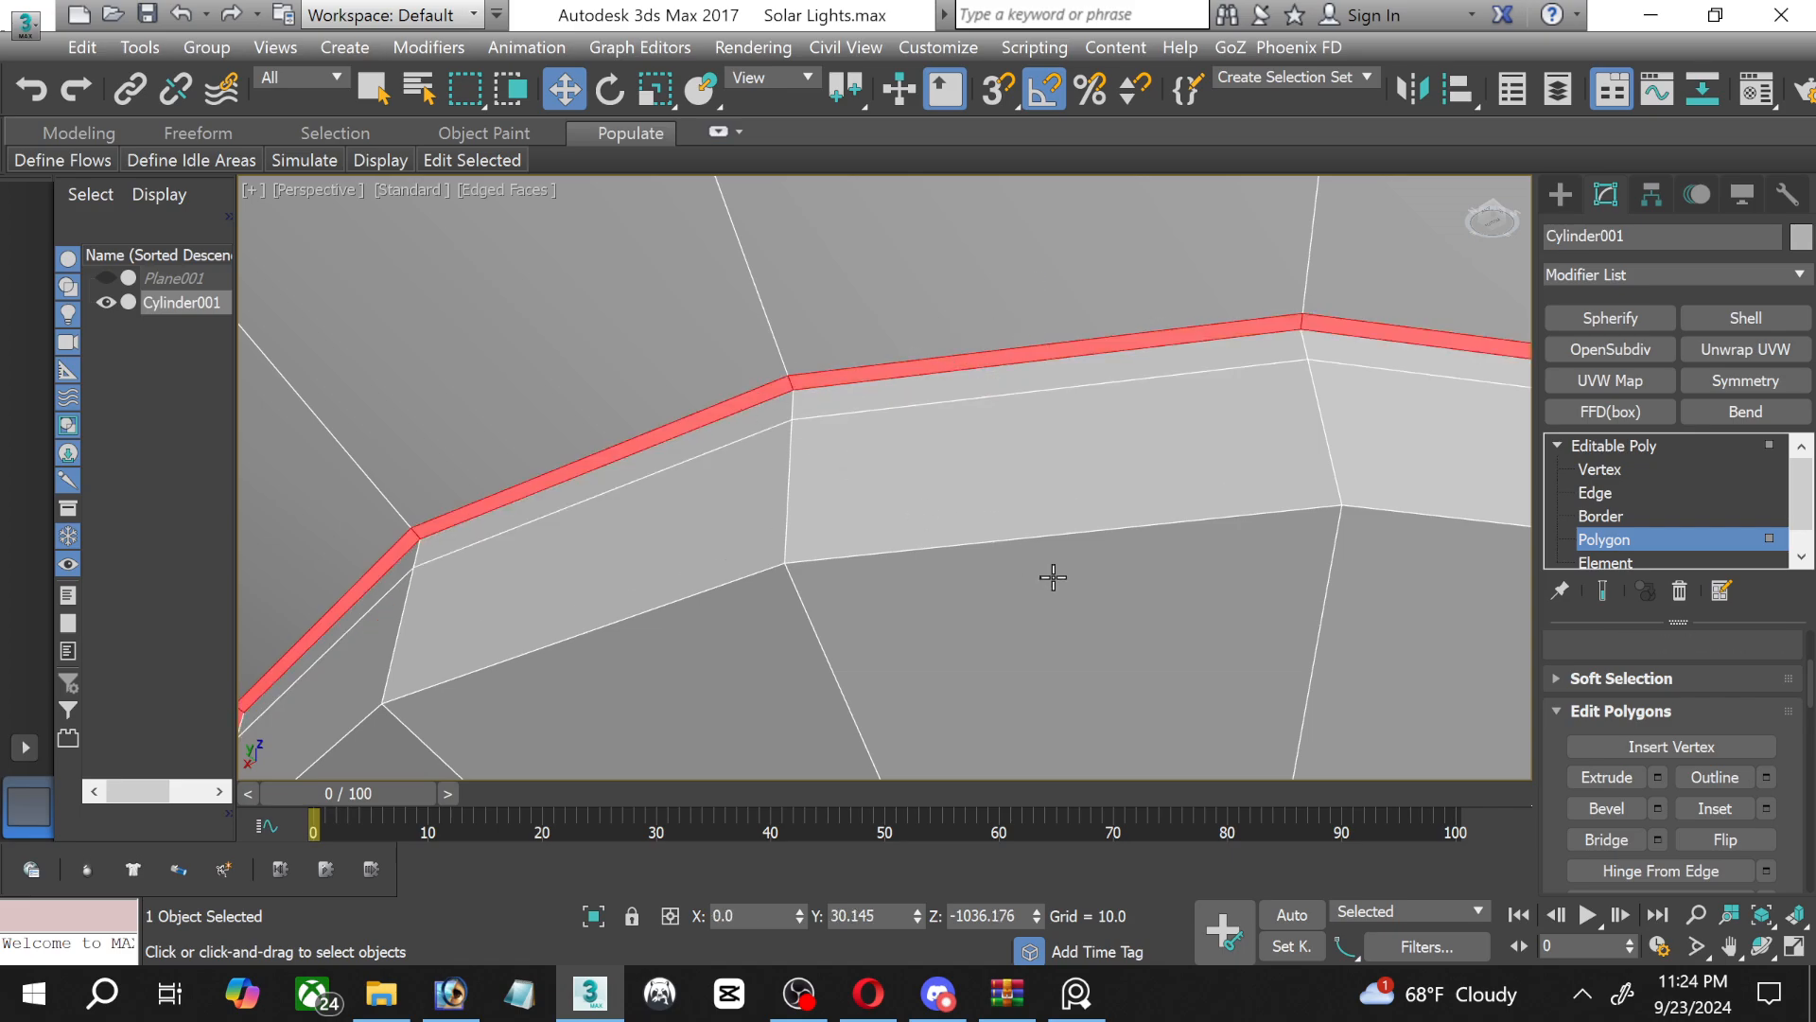
pyautogui.click(1658, 777)
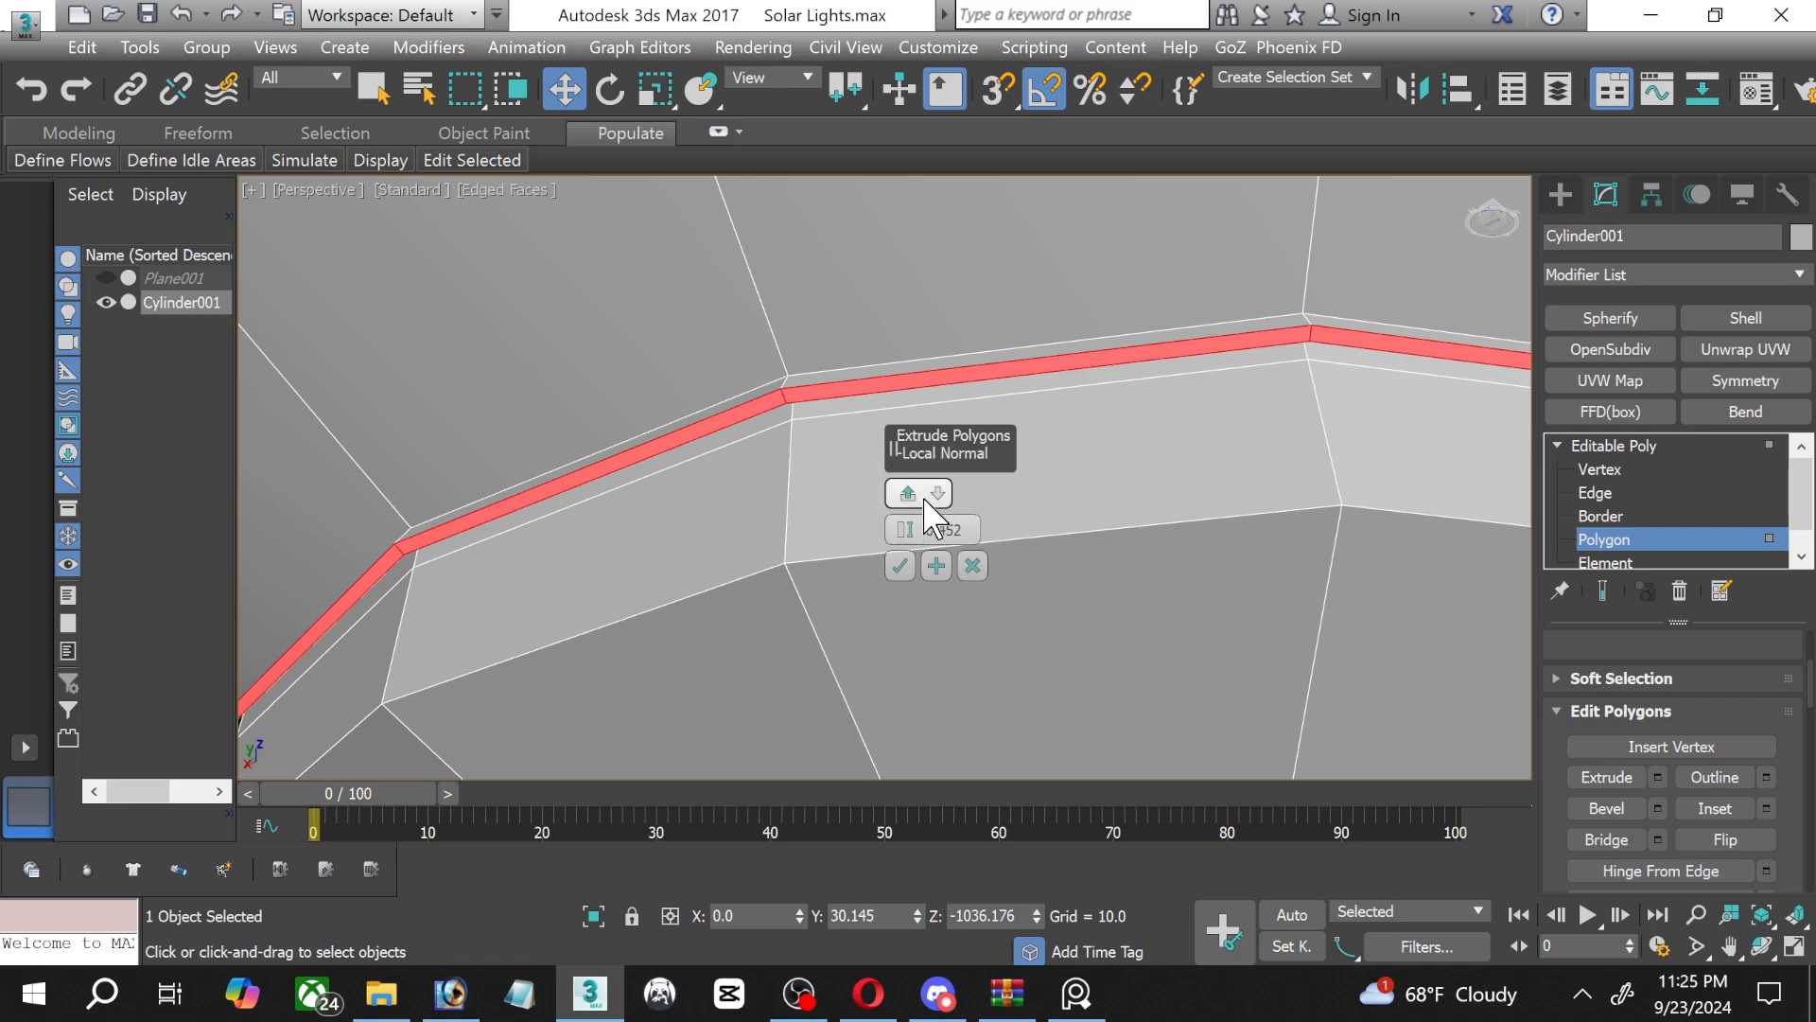
pyautogui.moveTo(902, 530); pyautogui.dragTo(891, 536)
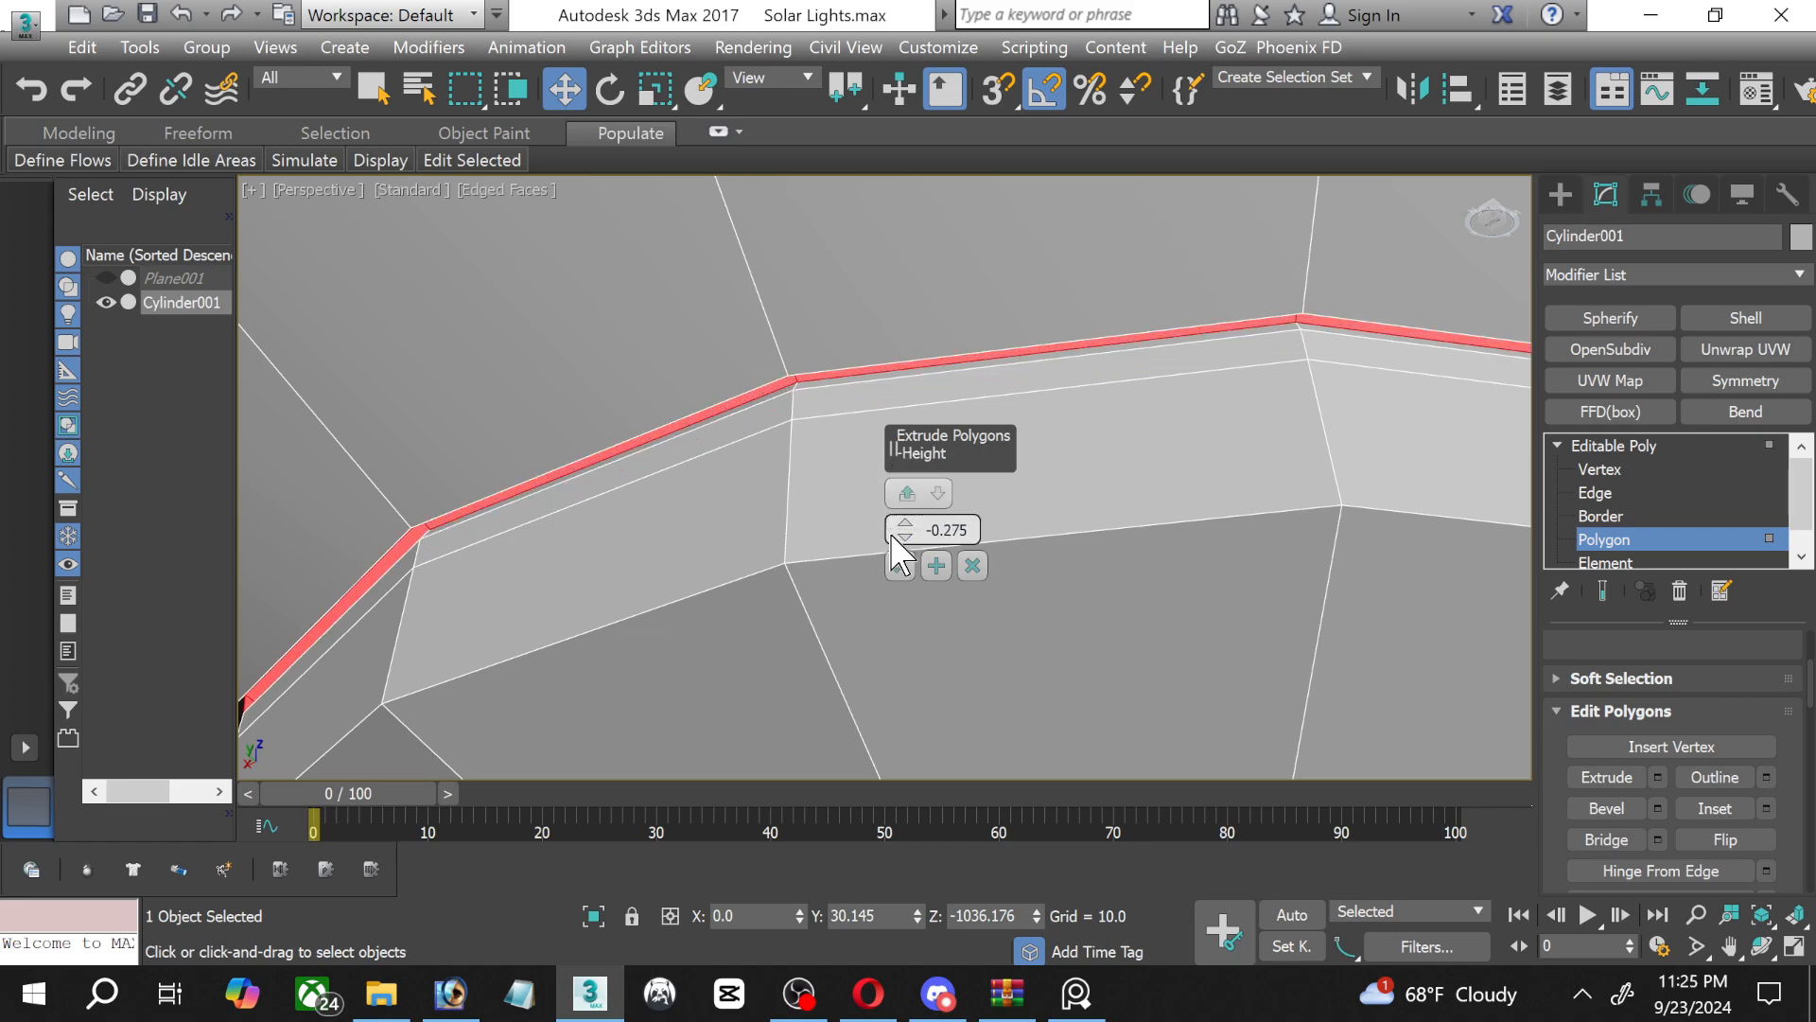
pyautogui.click(900, 566)
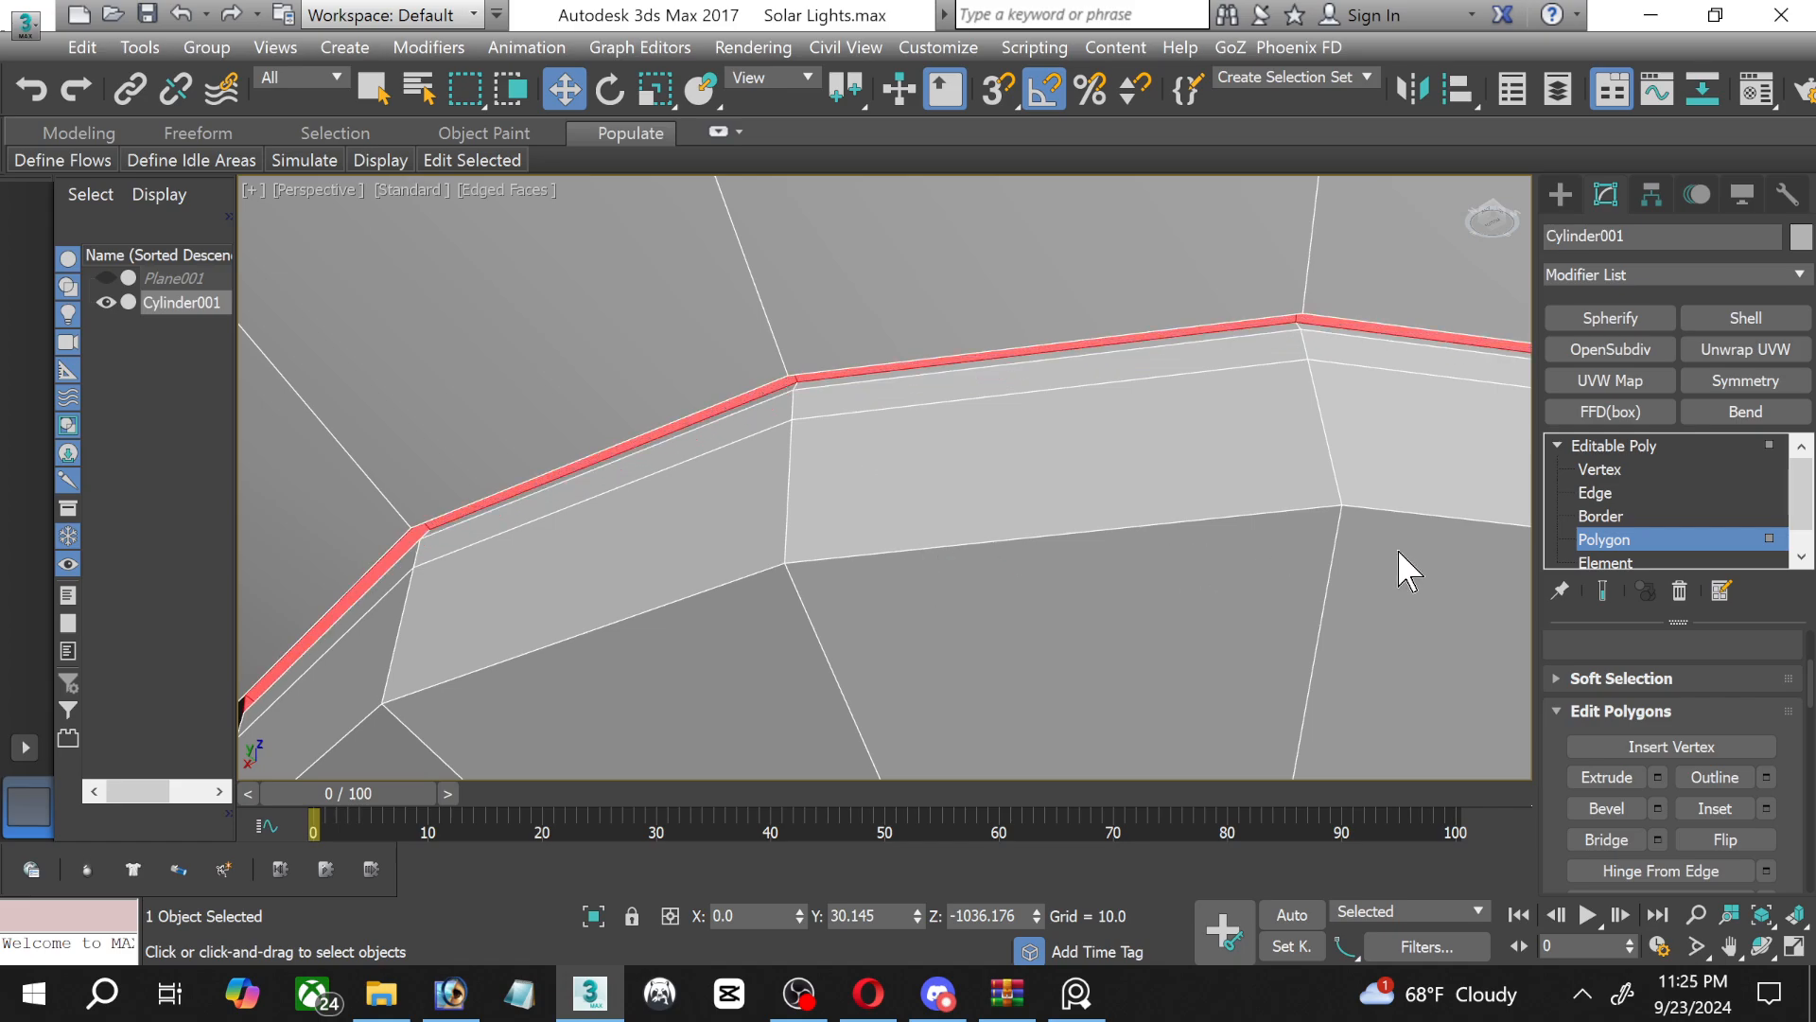
# Chamfer the groove floor's edge loop nearest the contact tip by 0.091 with 2 segments.
pyautogui.click(1596, 493)
pyautogui.scroll(4, 426, 539)
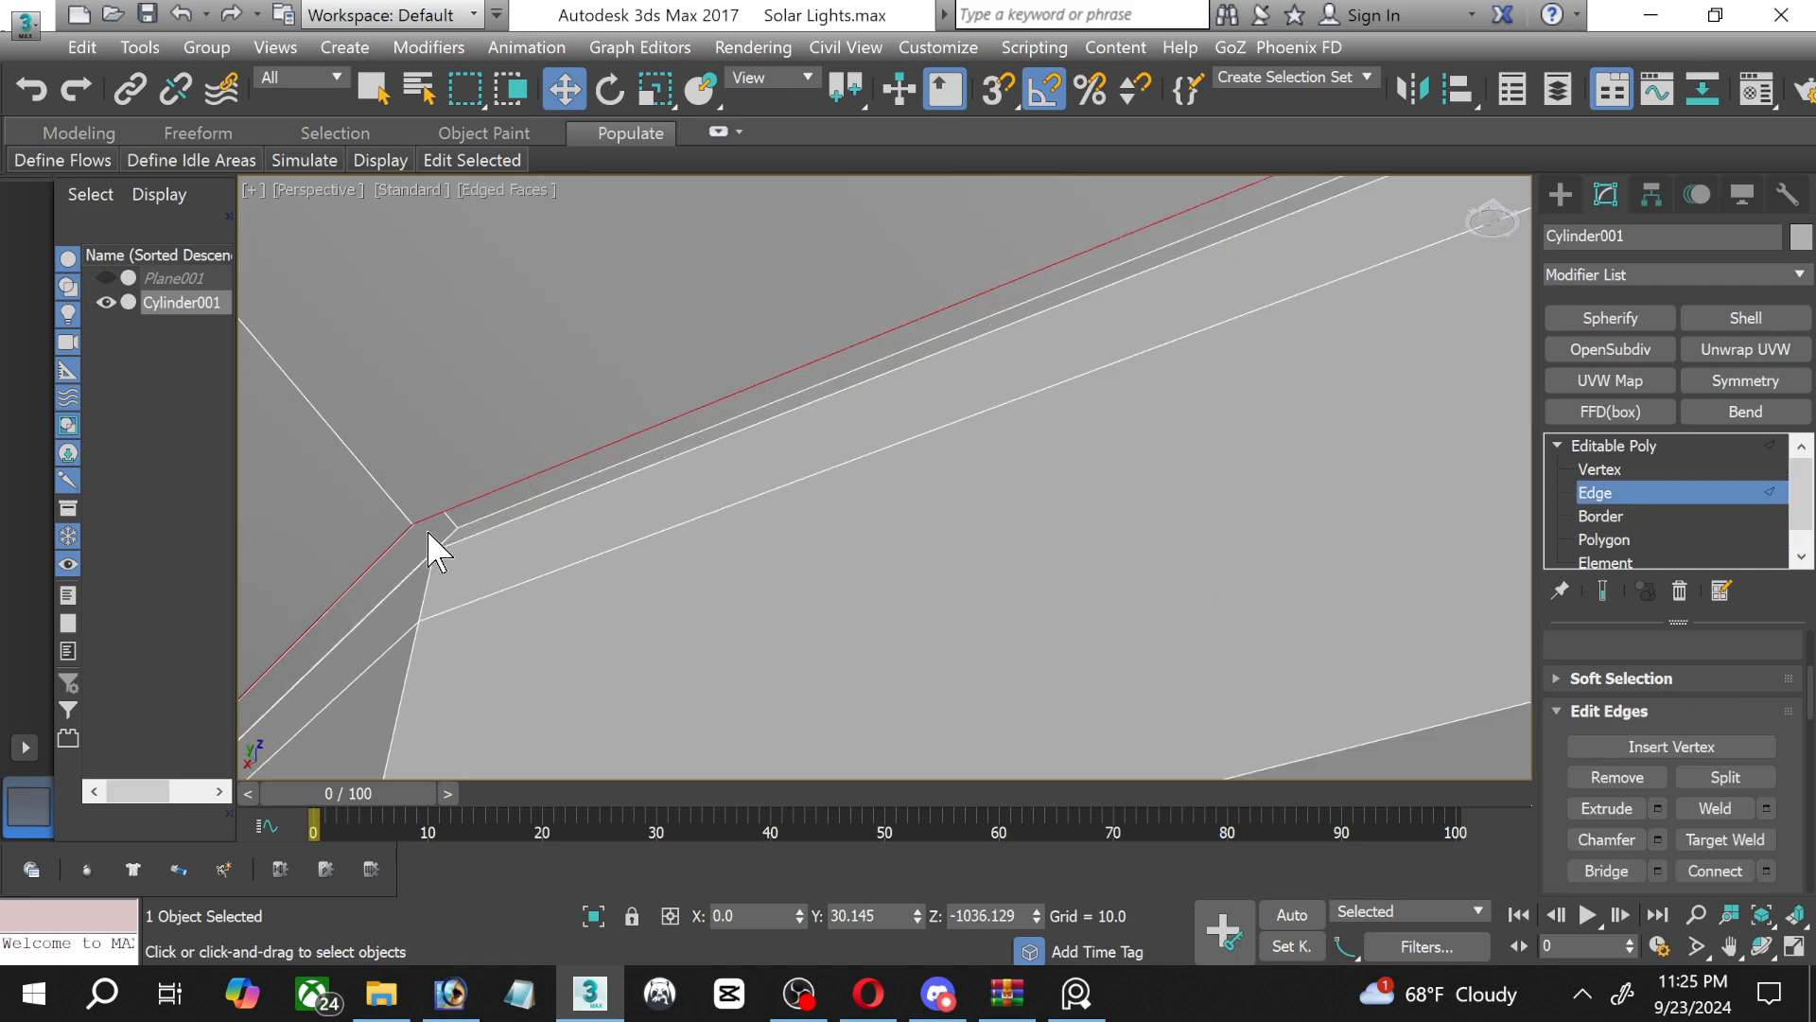
pyautogui.scroll(1, 430, 549)
pyautogui.doubleClick(630, 464)
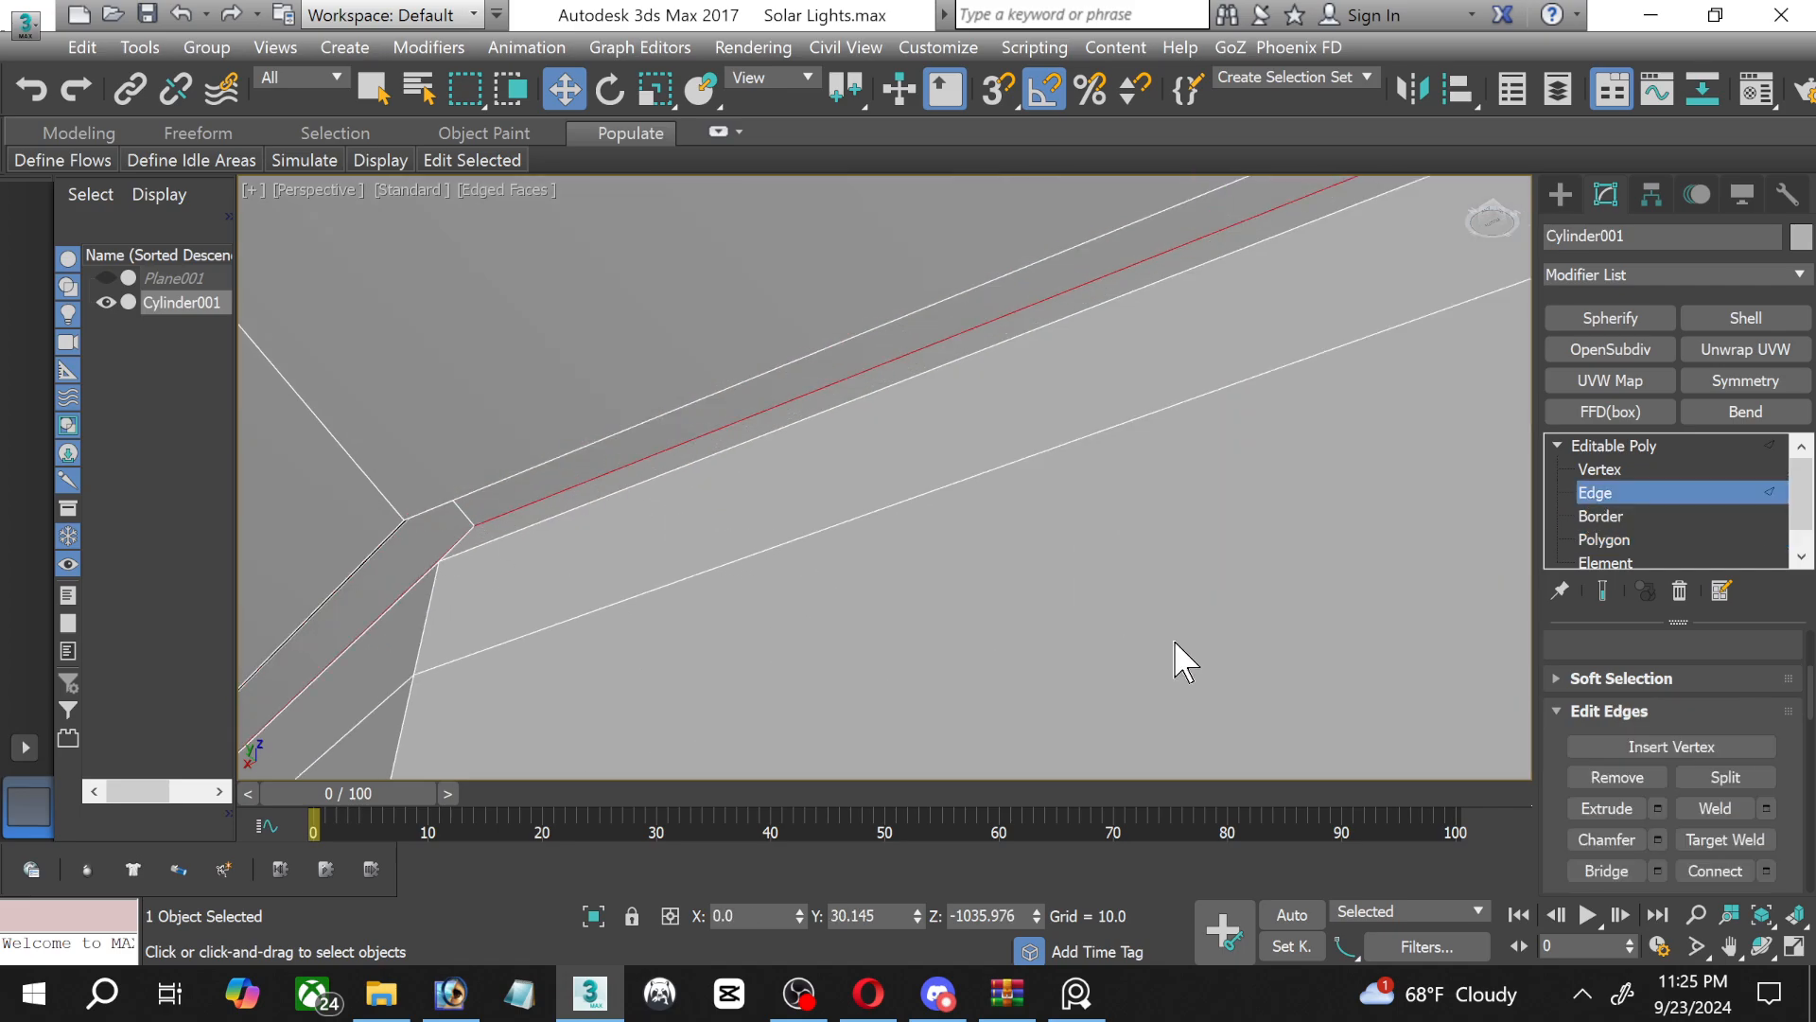
pyautogui.click(1659, 840)
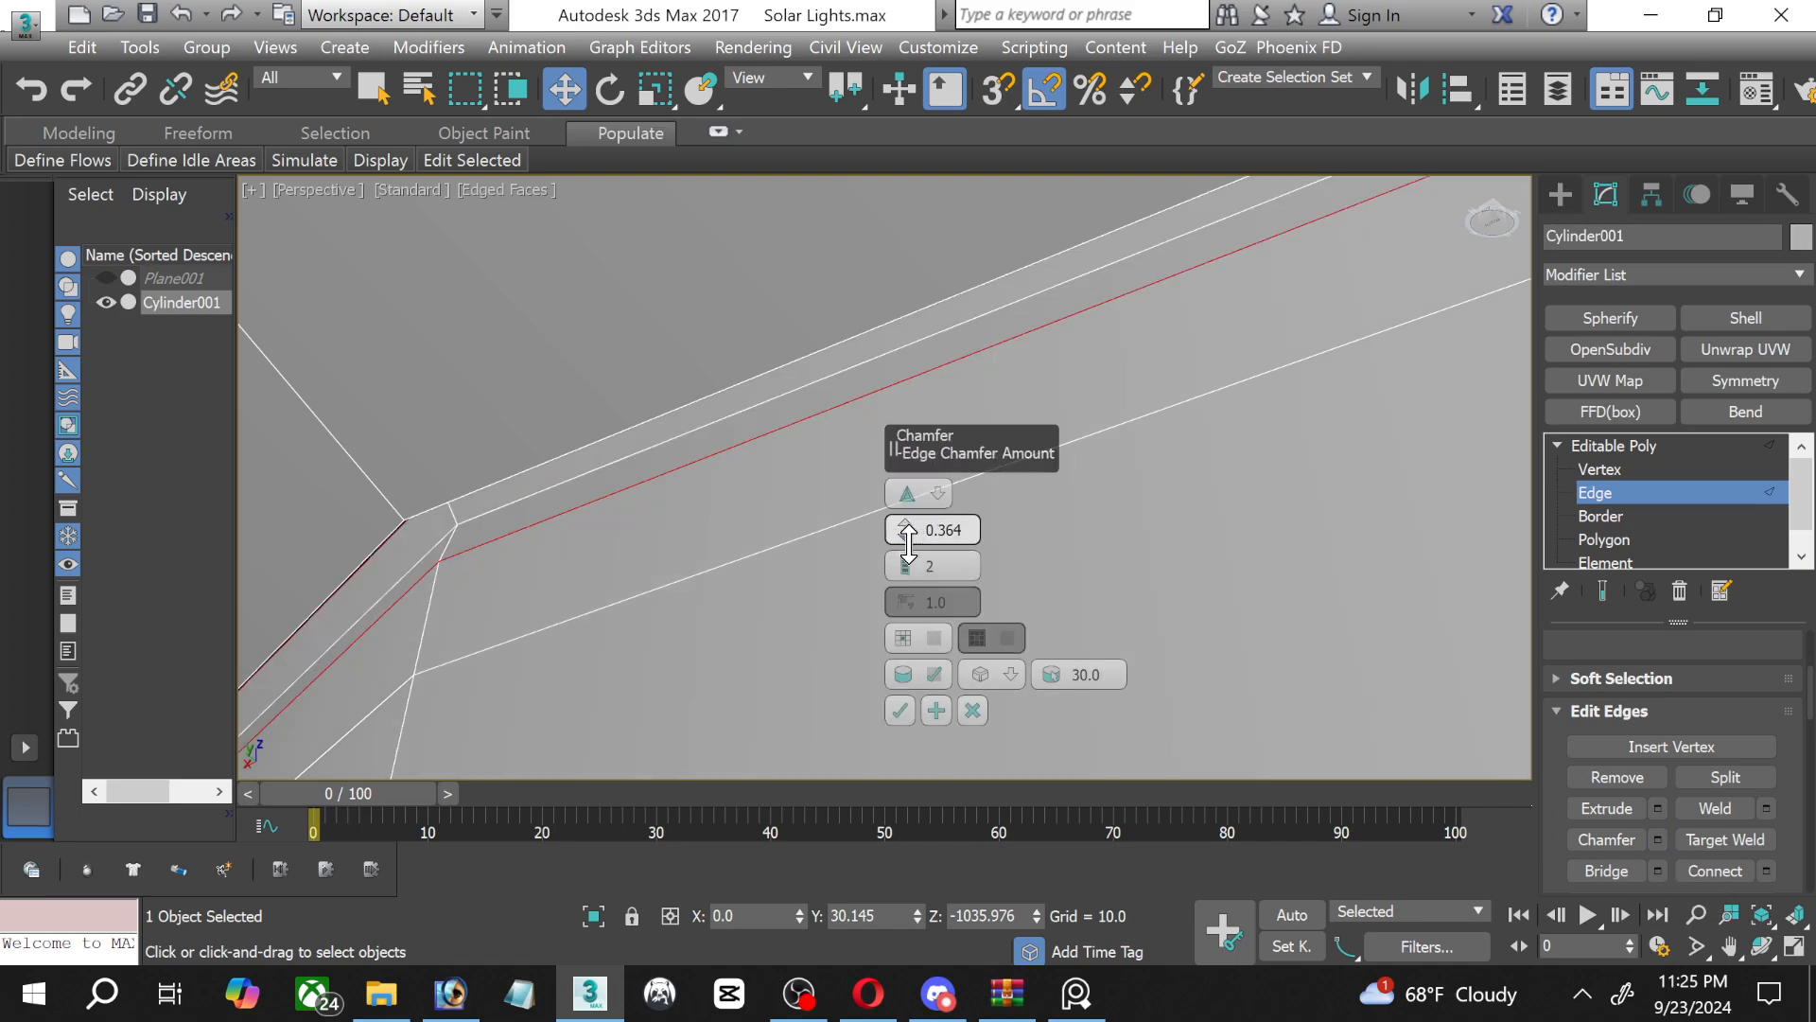
pyautogui.moveTo(907, 543); pyautogui.dragTo(905, 521)
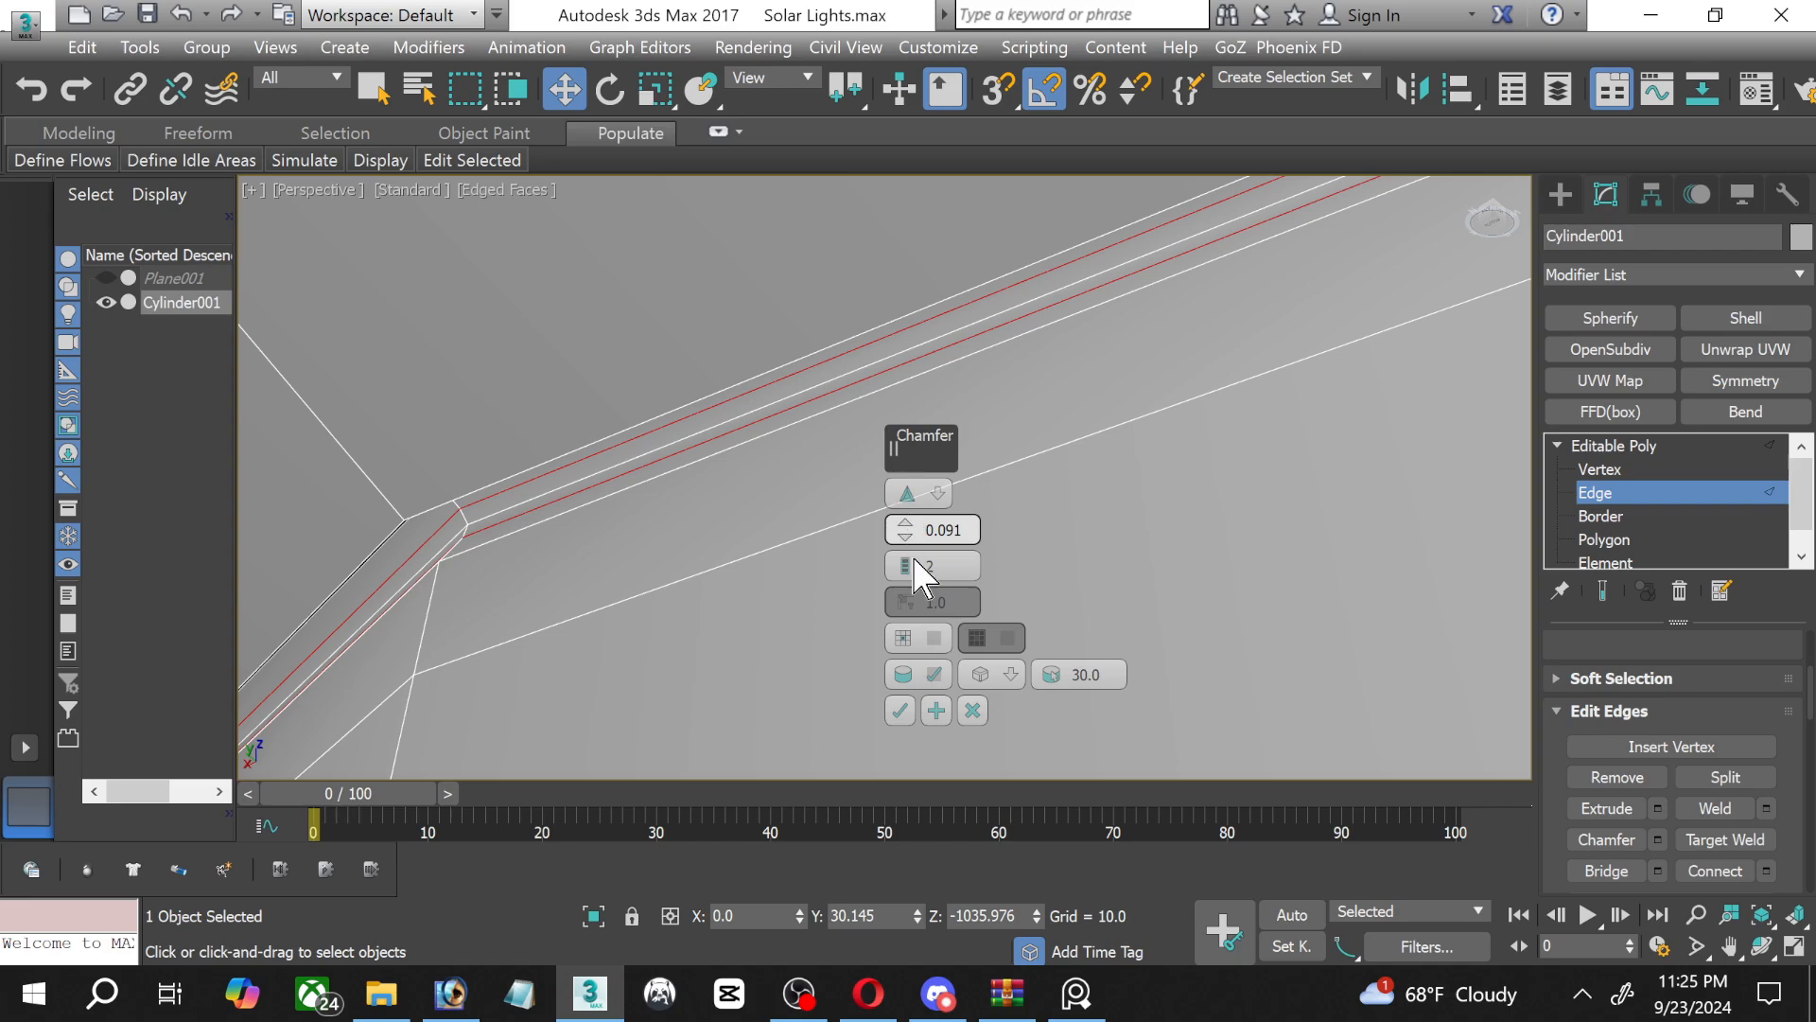
pyautogui.click(899, 710)
# Chamfer the groove floor's other edge loop, farther from the contact tip, by 0.091 with 2 segments.
pyautogui.moveTo(835, 668); pyautogui.dragTo(953, 348, button='middle')
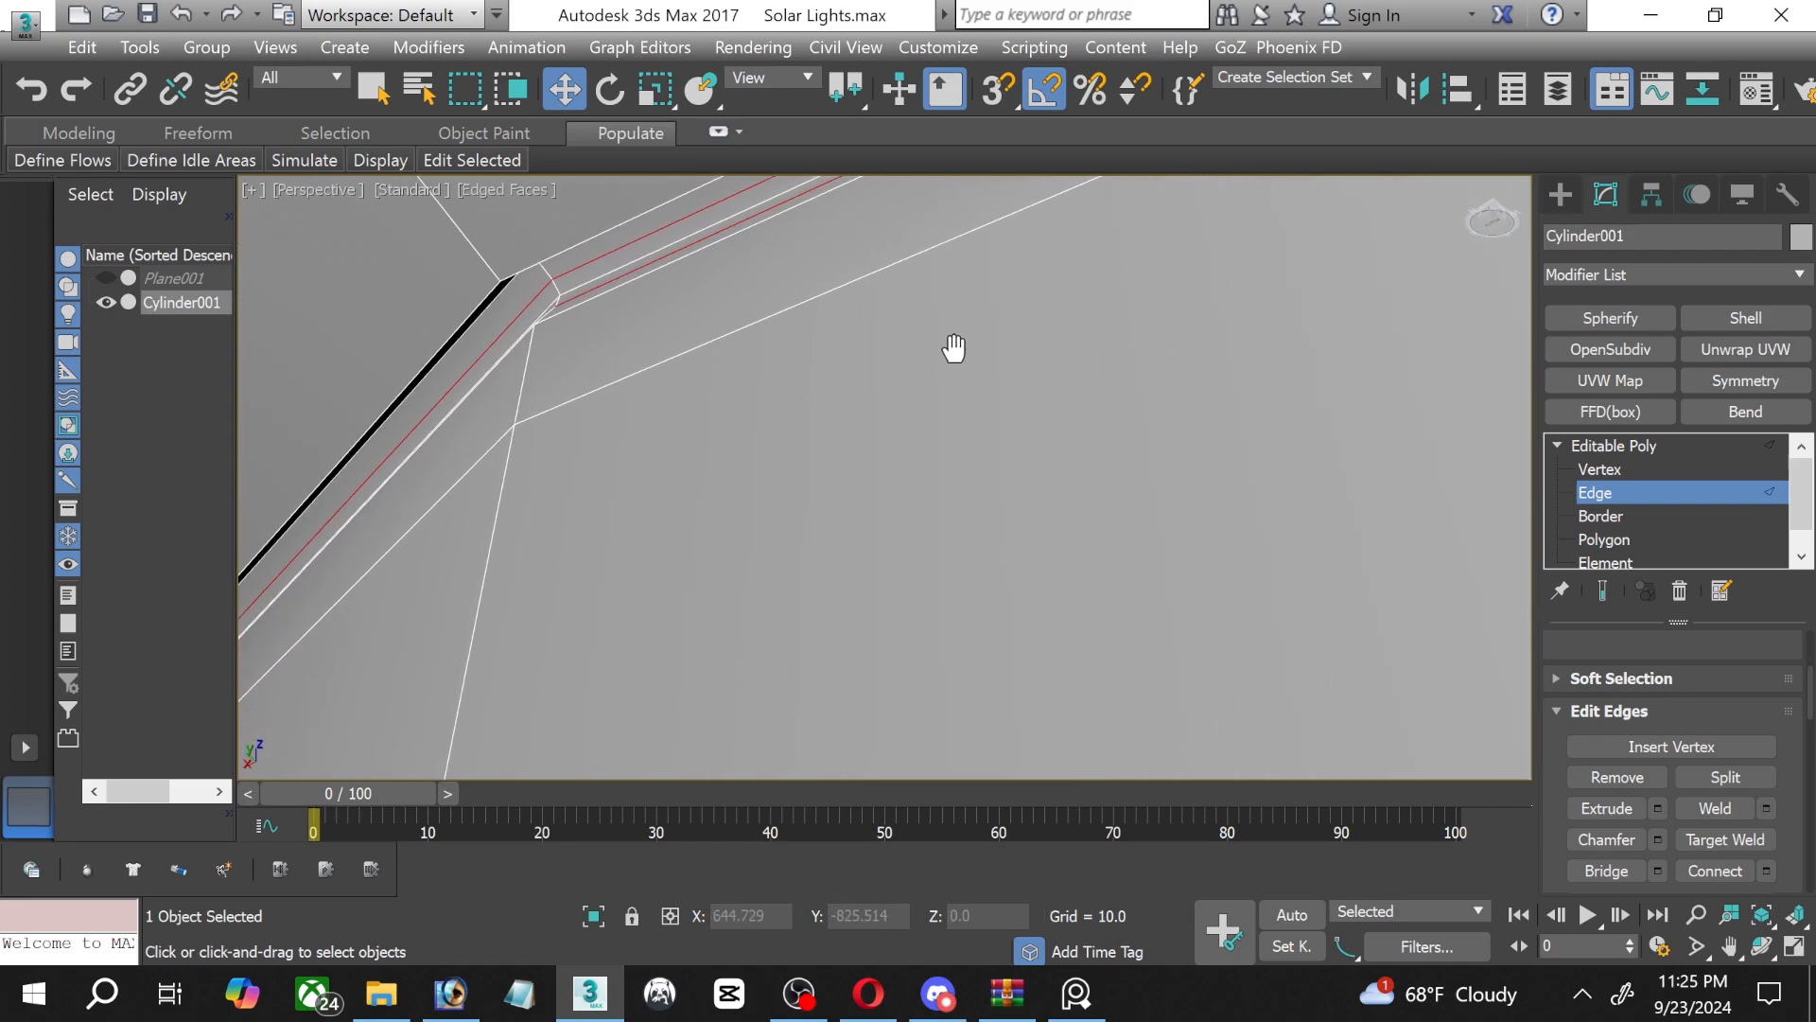
pyautogui.click(490, 306)
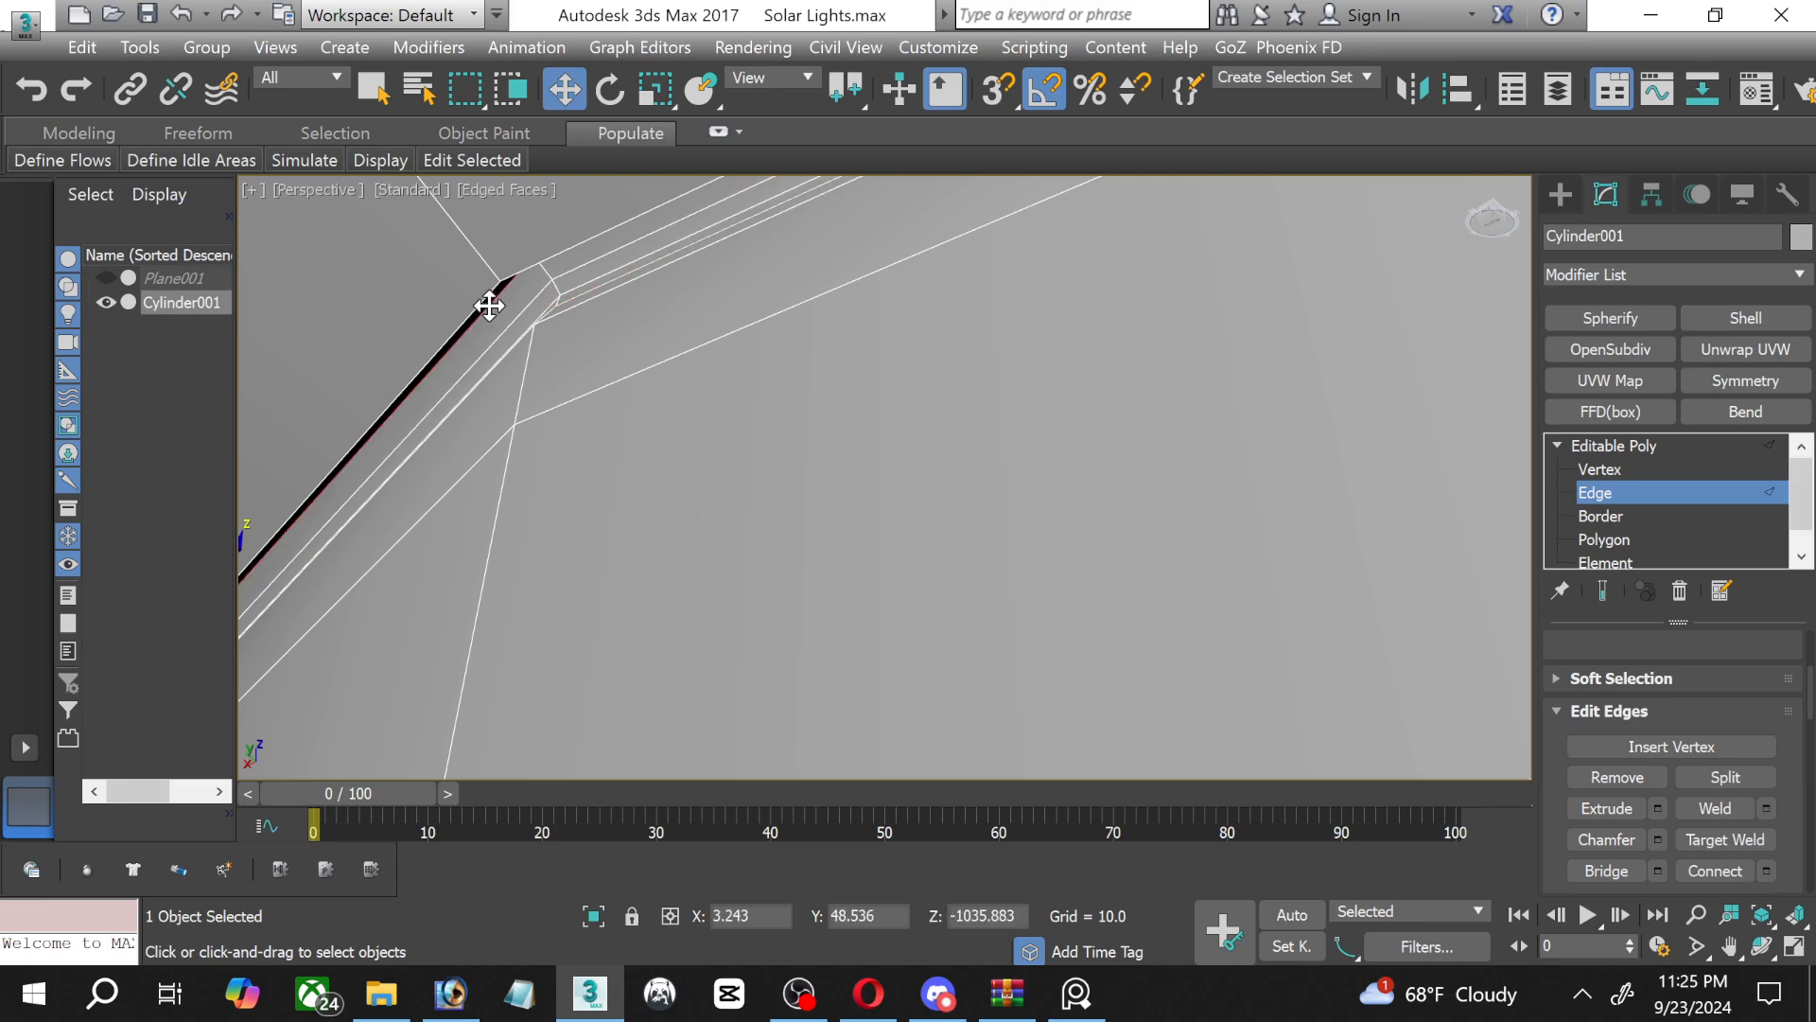
pyautogui.click(1657, 839)
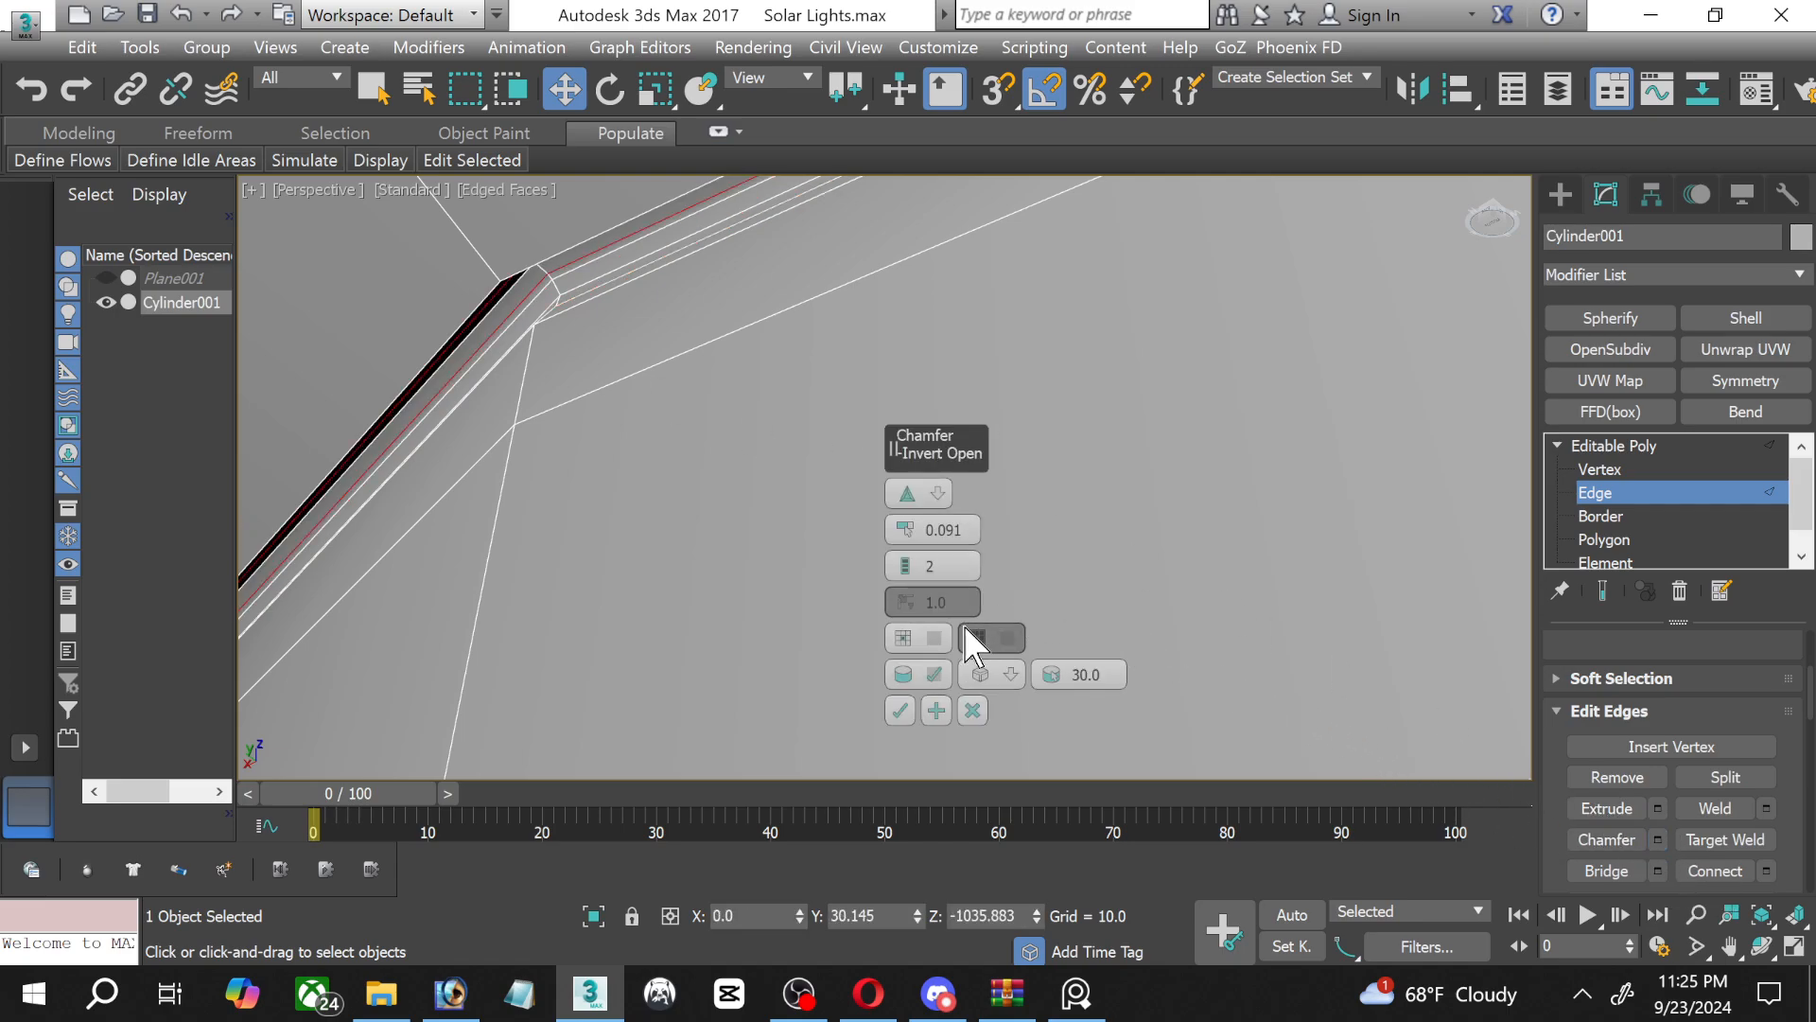
pyautogui.click(900, 710)
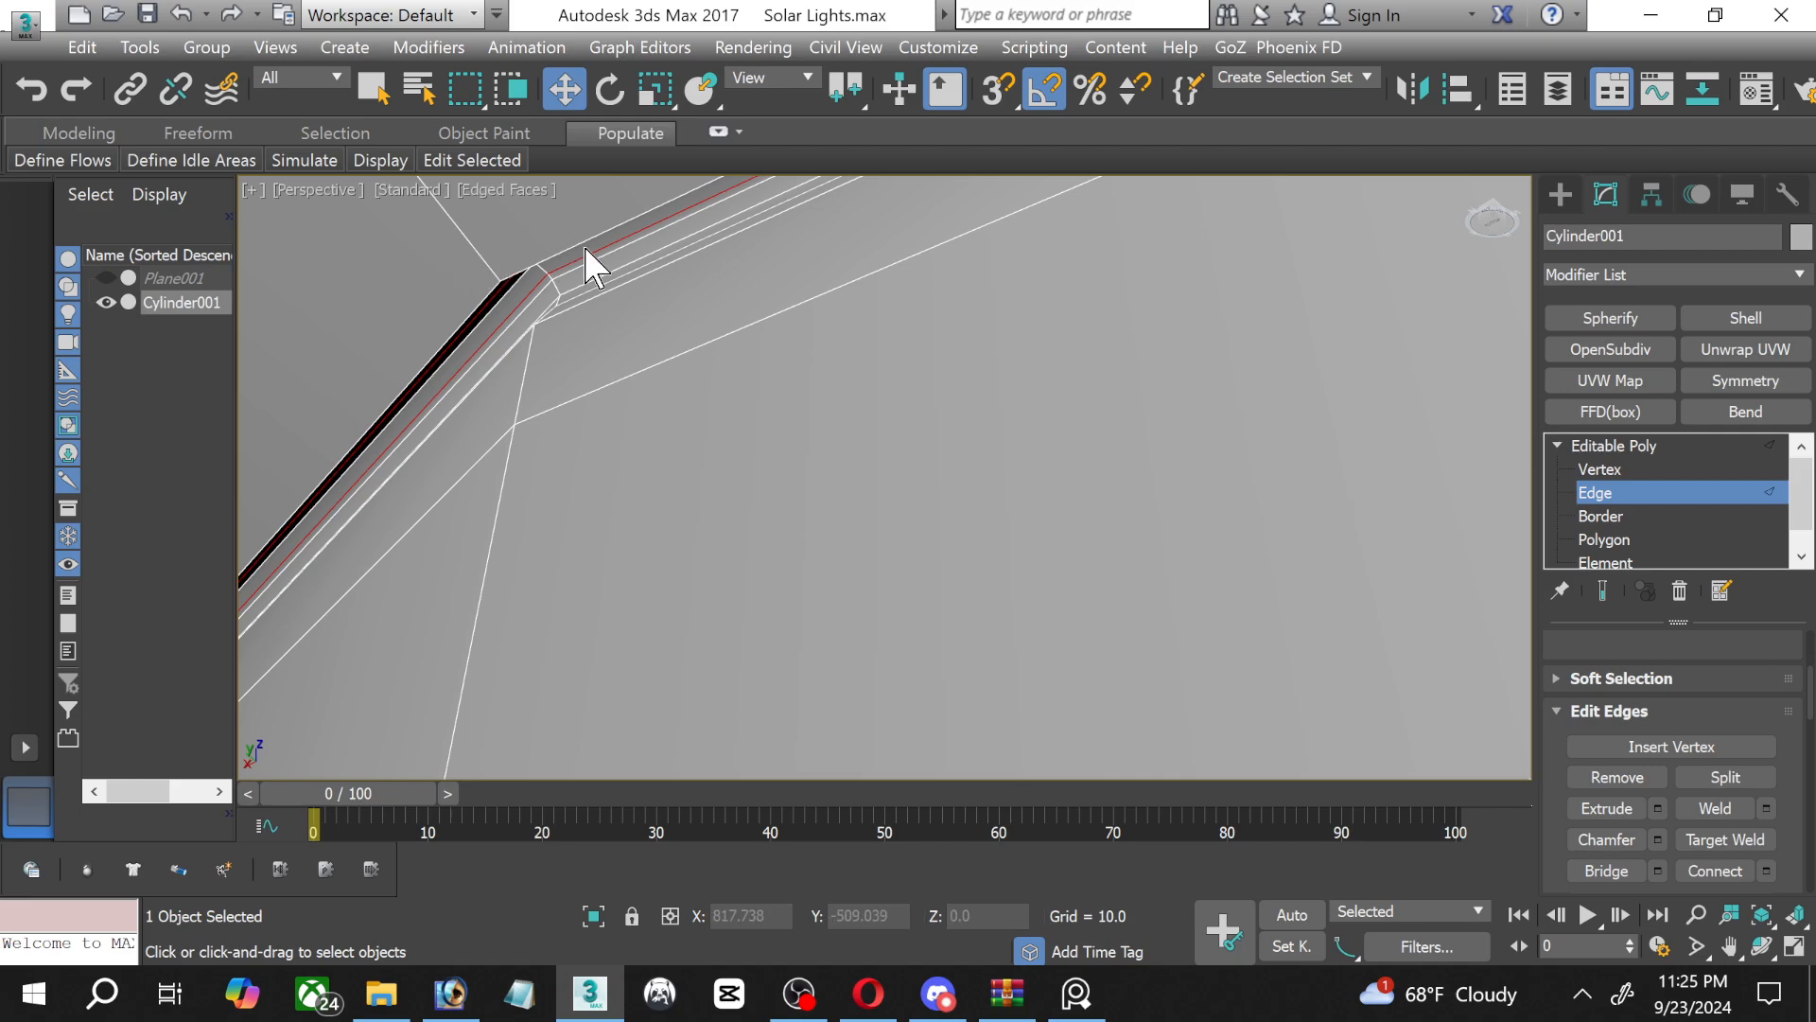
# Chamfer the groove's outer rim edge loop by 0.091 with 2 segments, then exit edge editing and deselect the bulb.
pyautogui.moveTo(587, 304); pyautogui.dragTo(912, 543, button='middle')
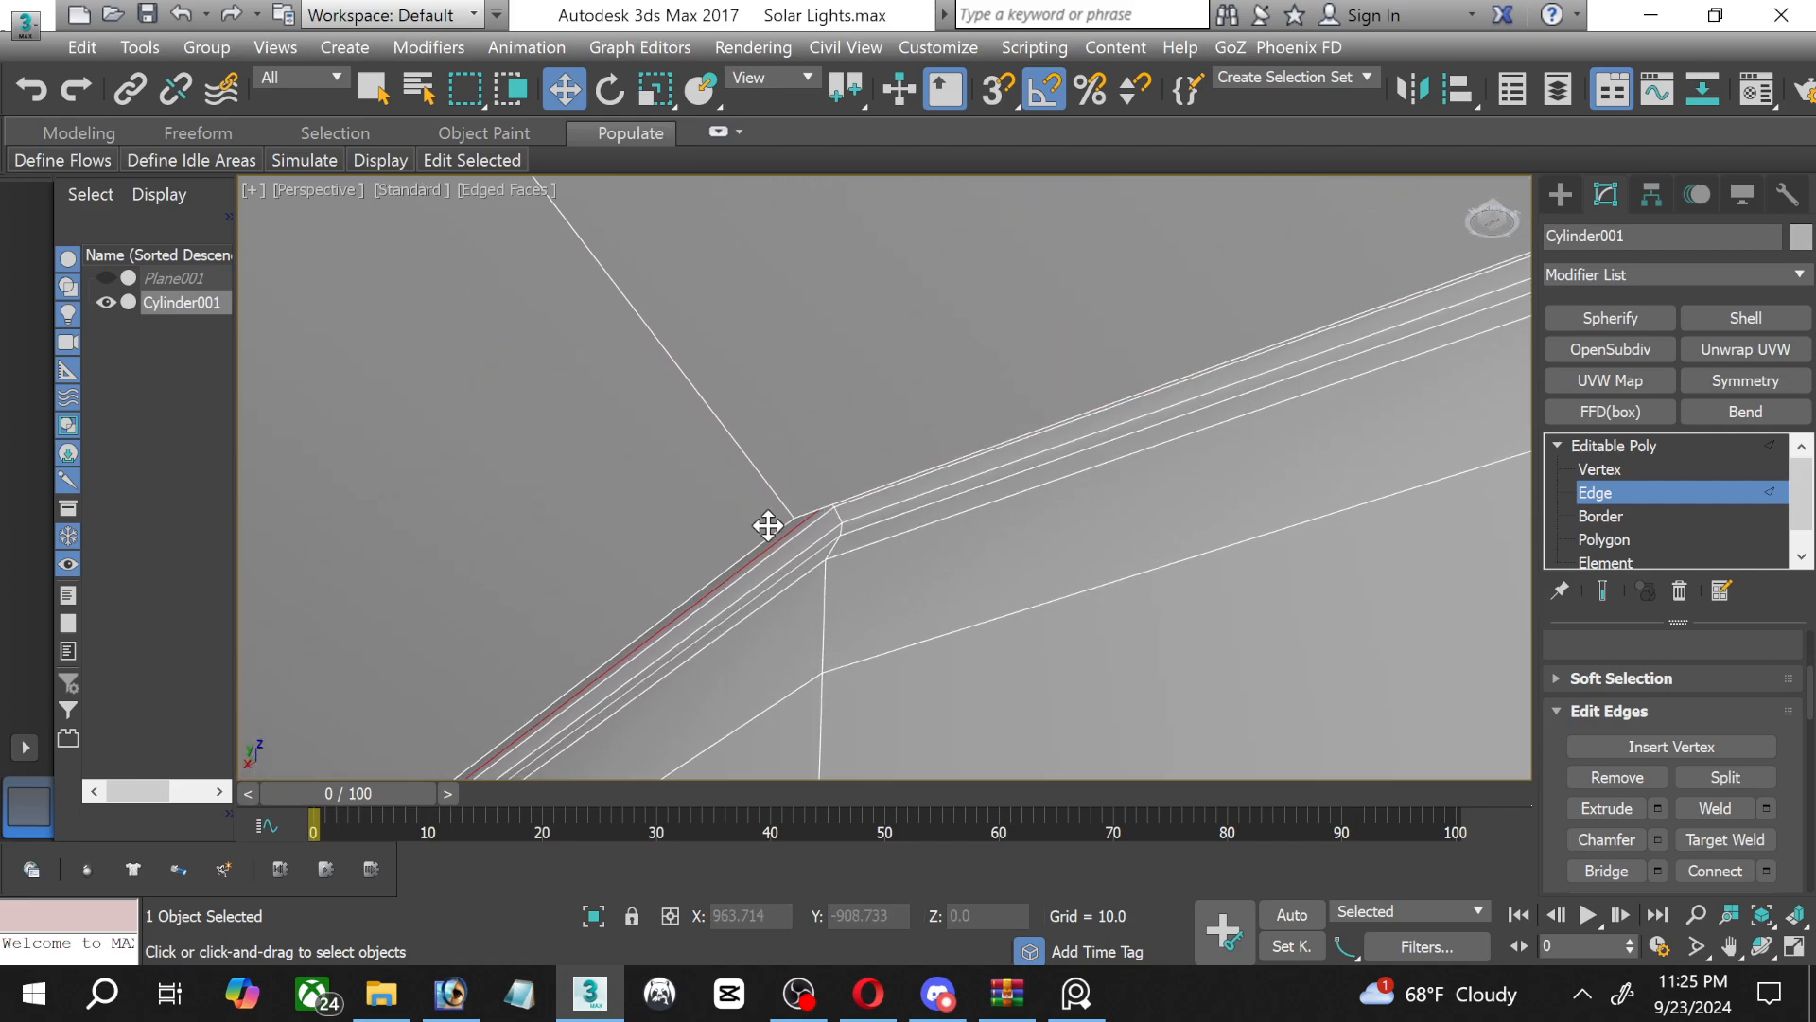
pyautogui.doubleClick(729, 566)
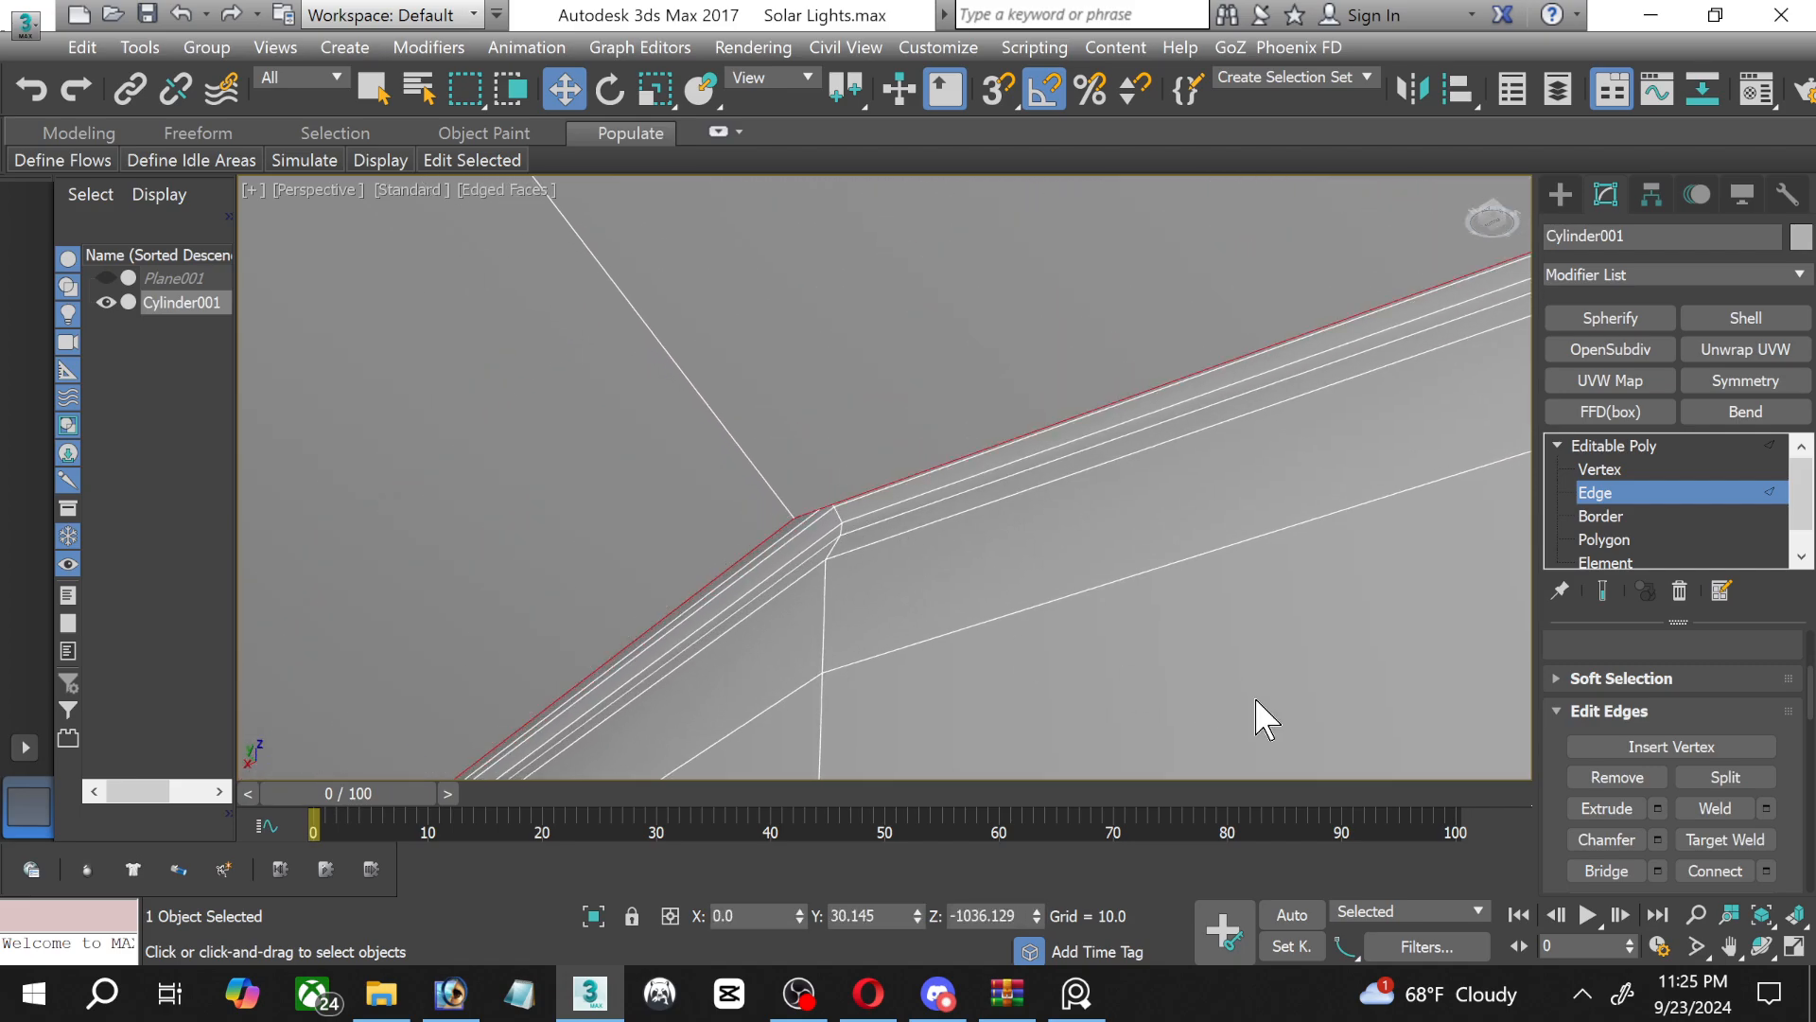
pyautogui.click(1657, 839)
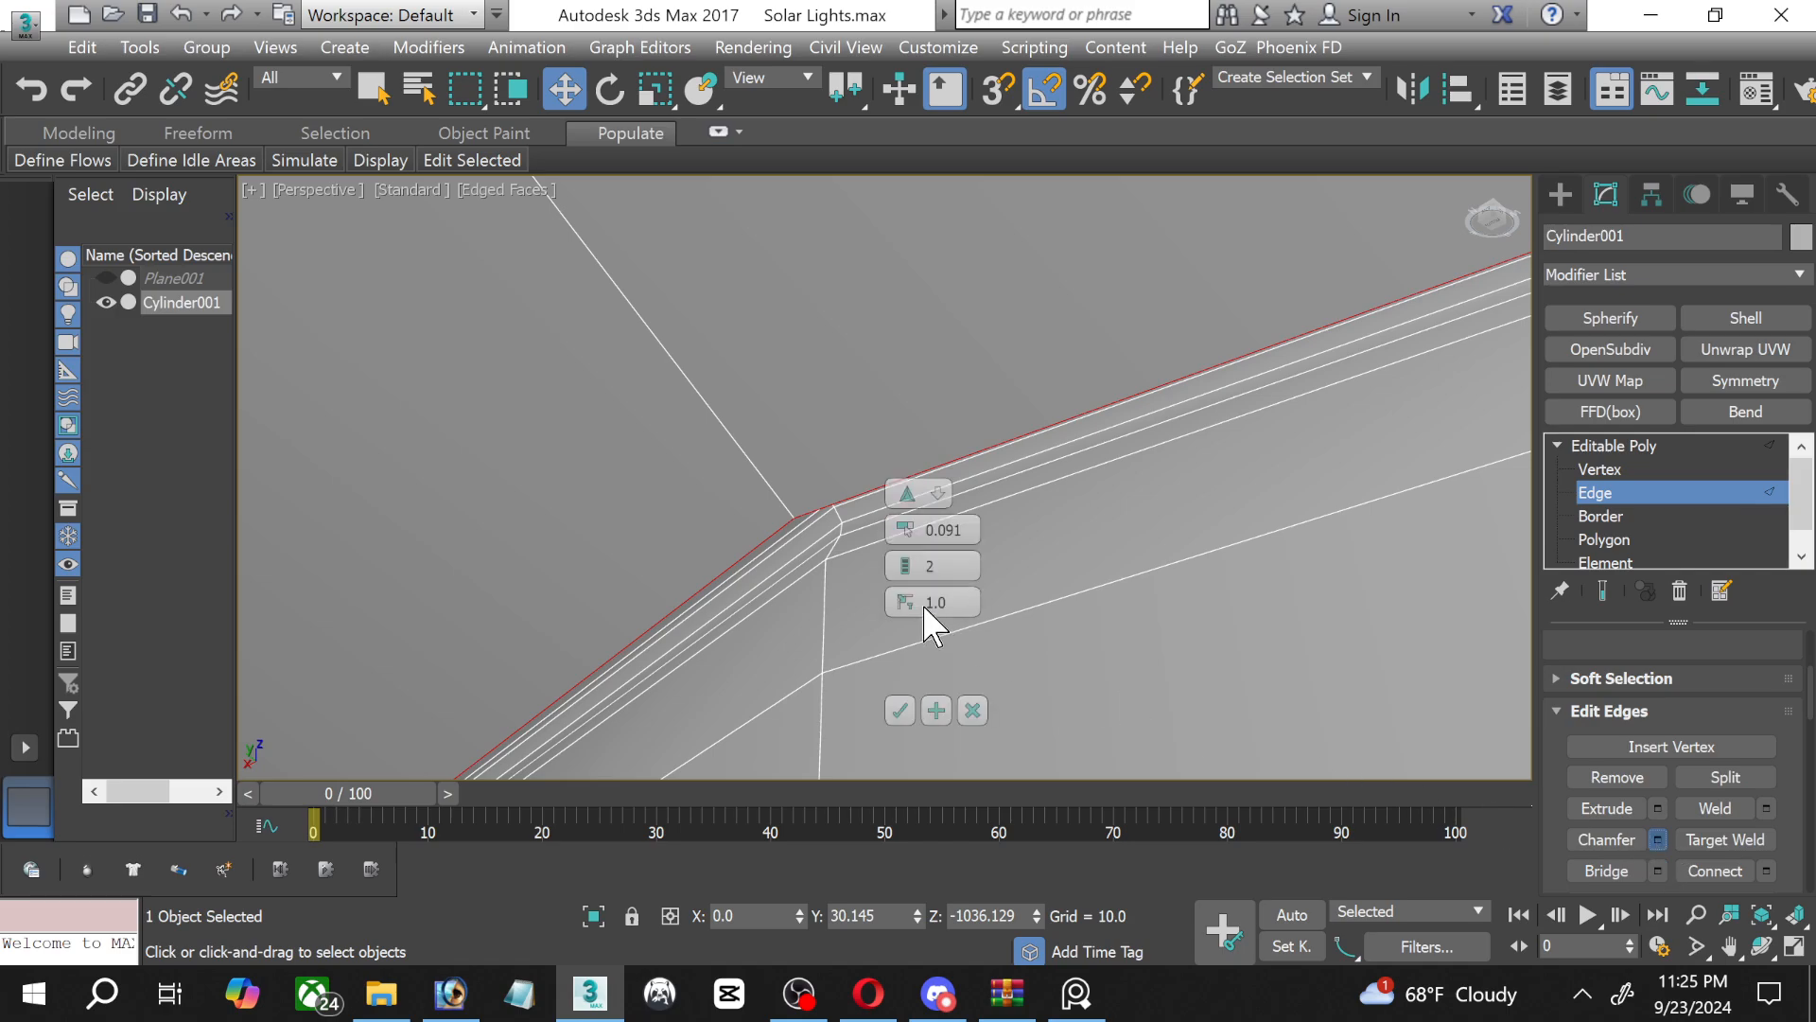
pyautogui.click(899, 709)
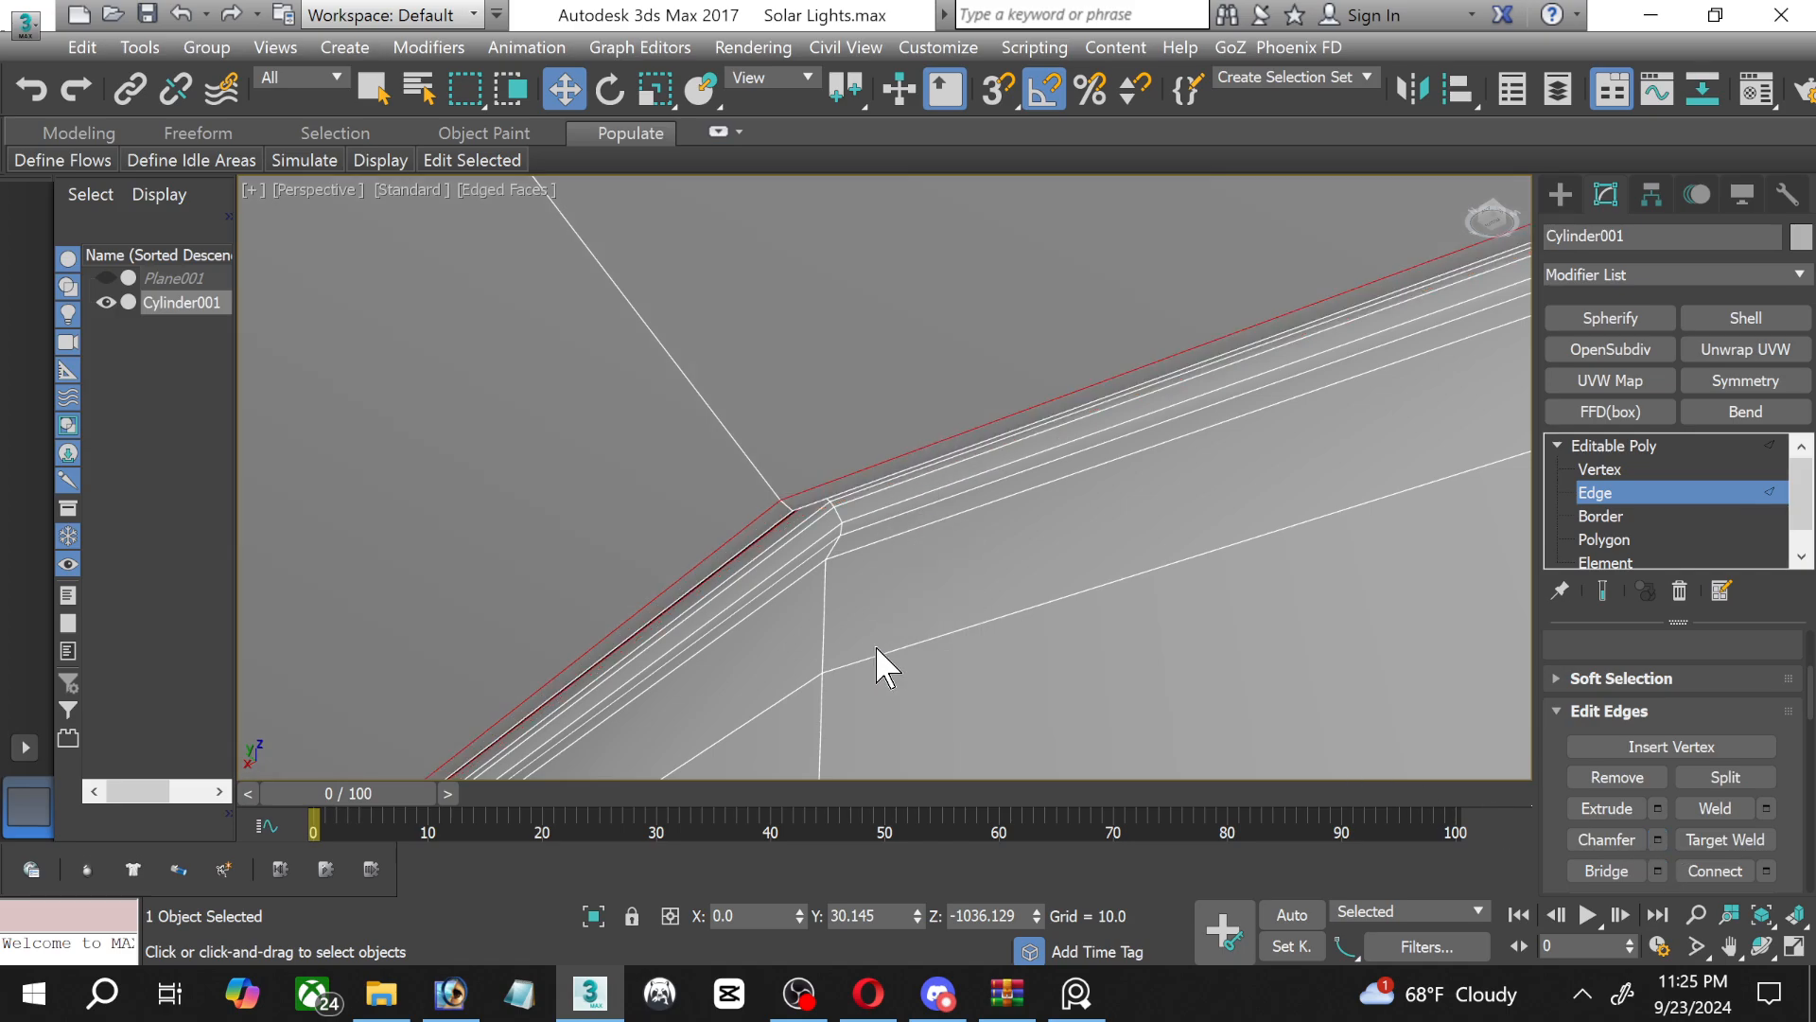
pyautogui.keyDown('alt'); pyautogui.moveTo(880, 661); pyautogui.dragTo(930, 355, button='middle'); pyautogui.keyUp('alt')
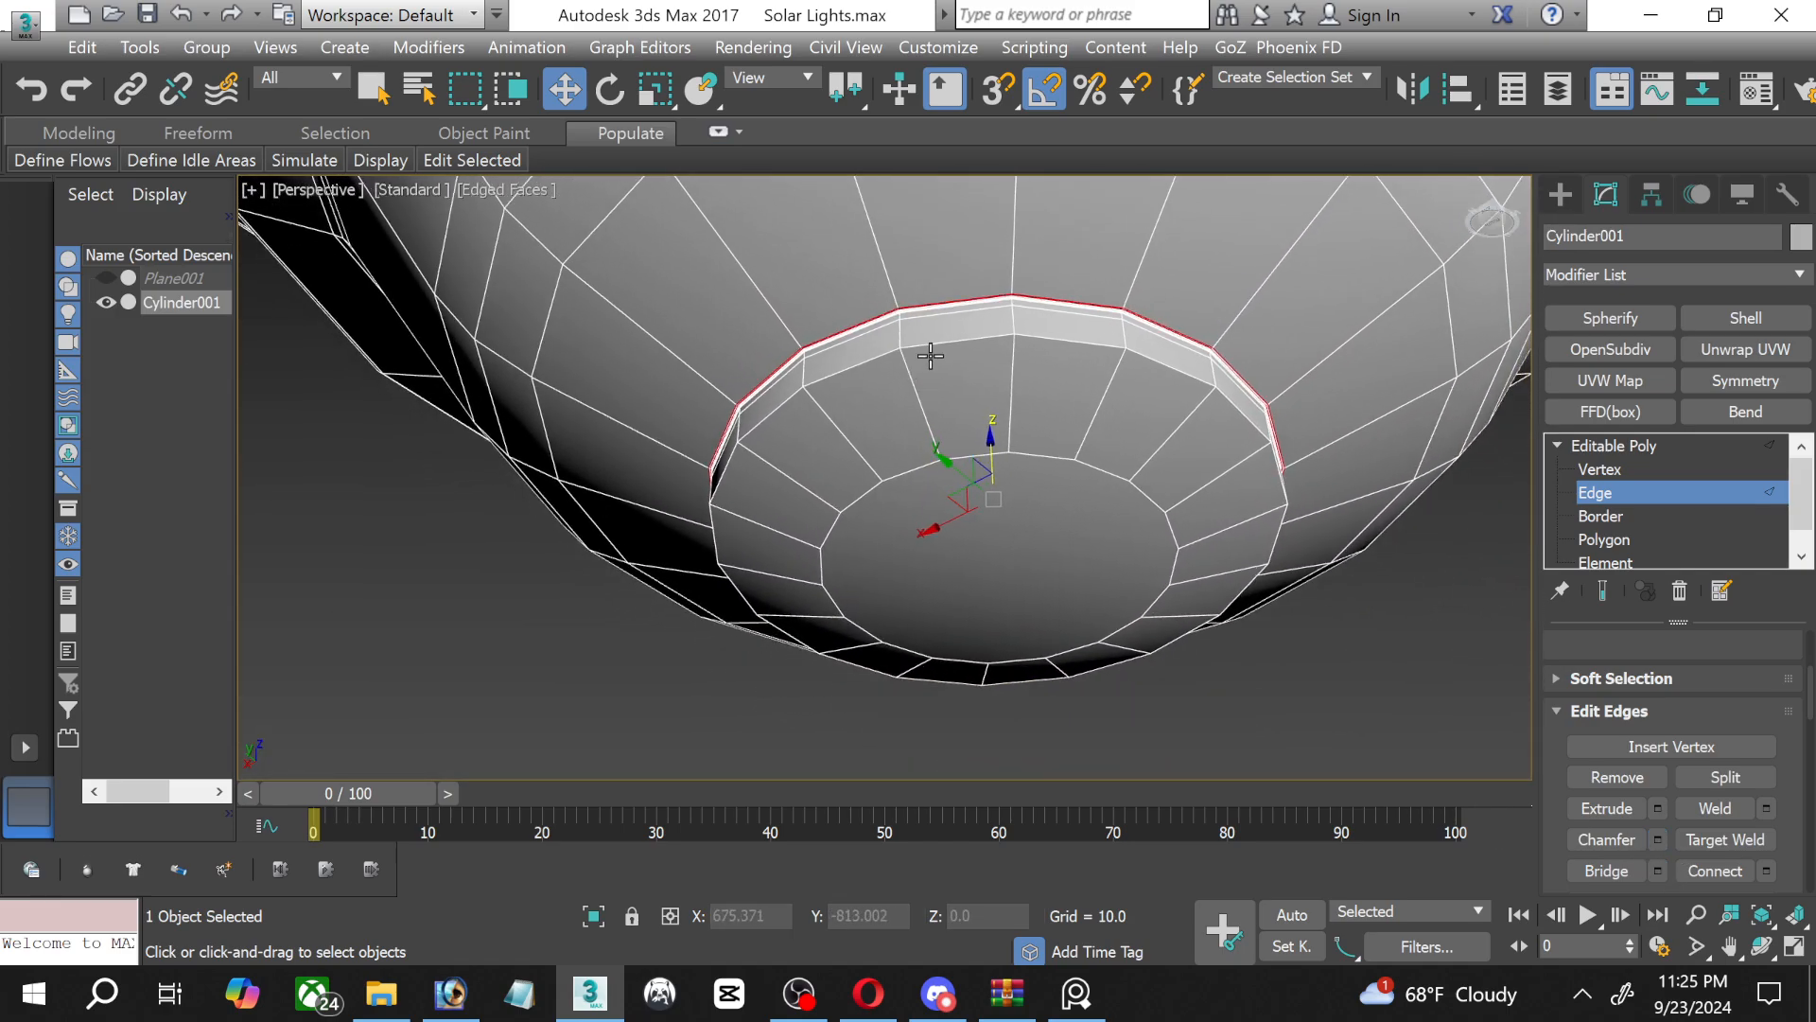
pyautogui.click(1608, 497)
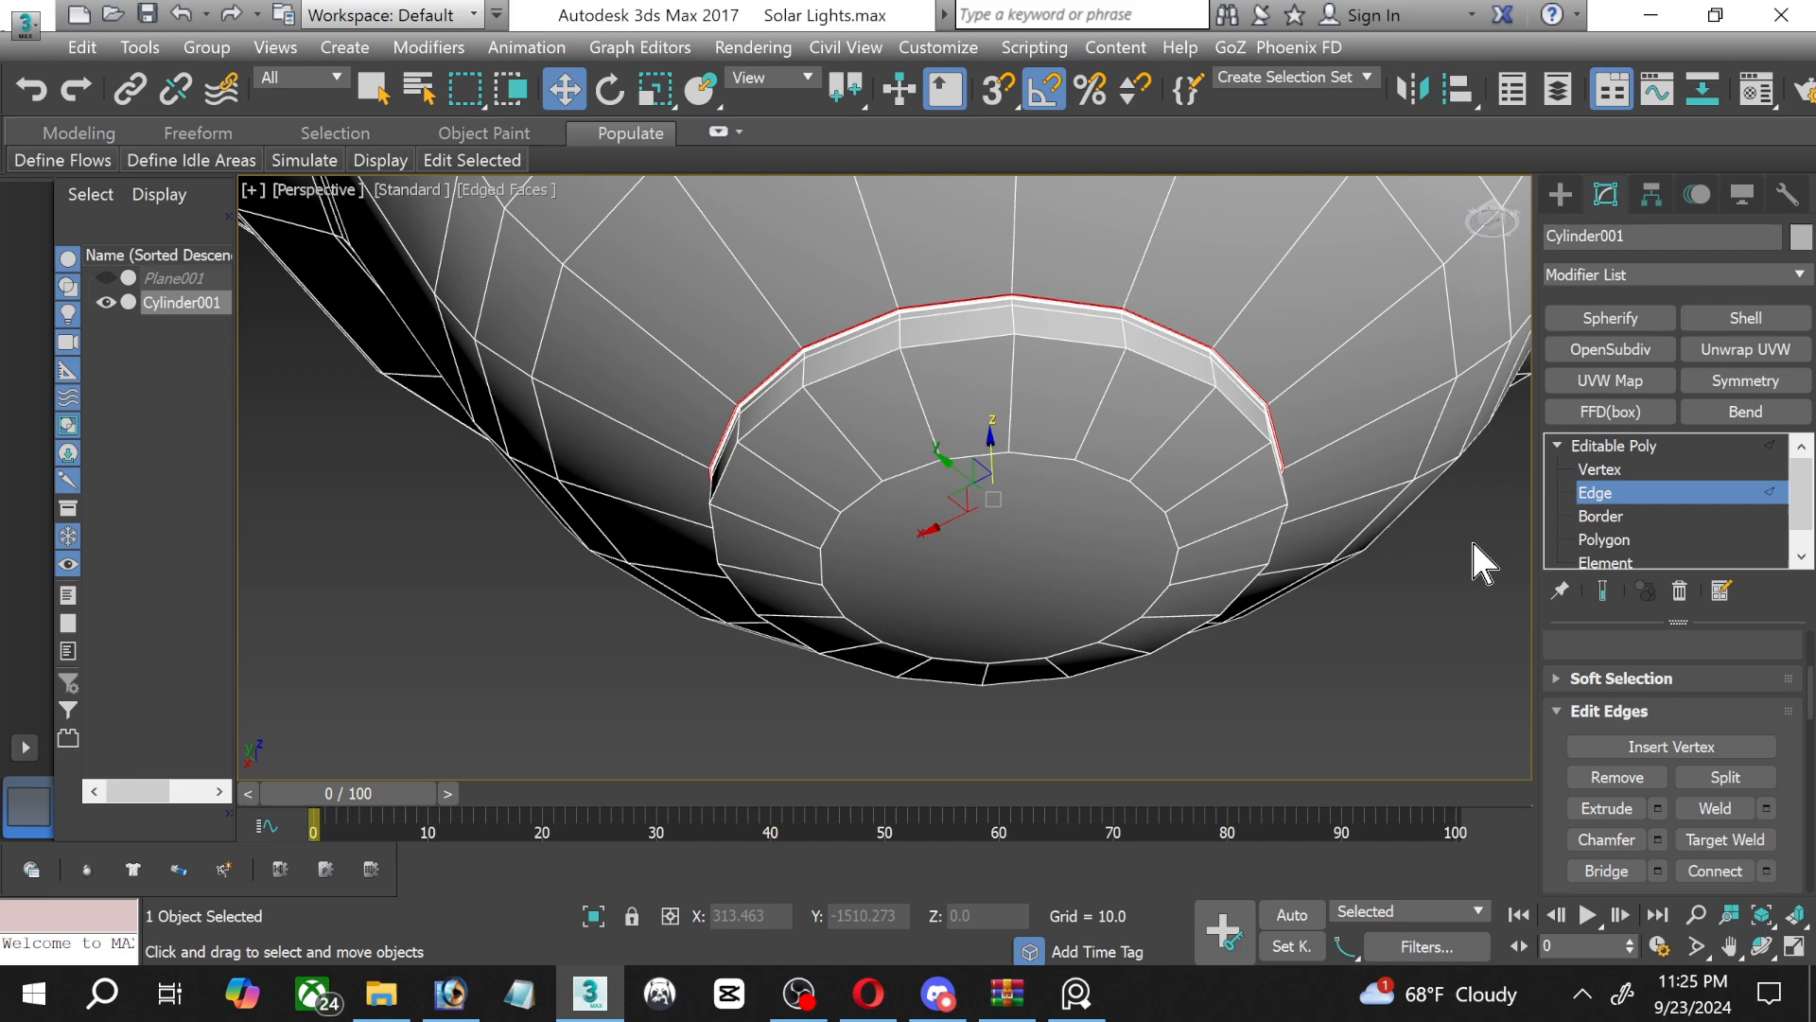
pyautogui.click(1484, 595)
pyautogui.moveTo(1126, 479); pyautogui.dragTo(847, 502, button='middle')
pyautogui.click(873, 573)
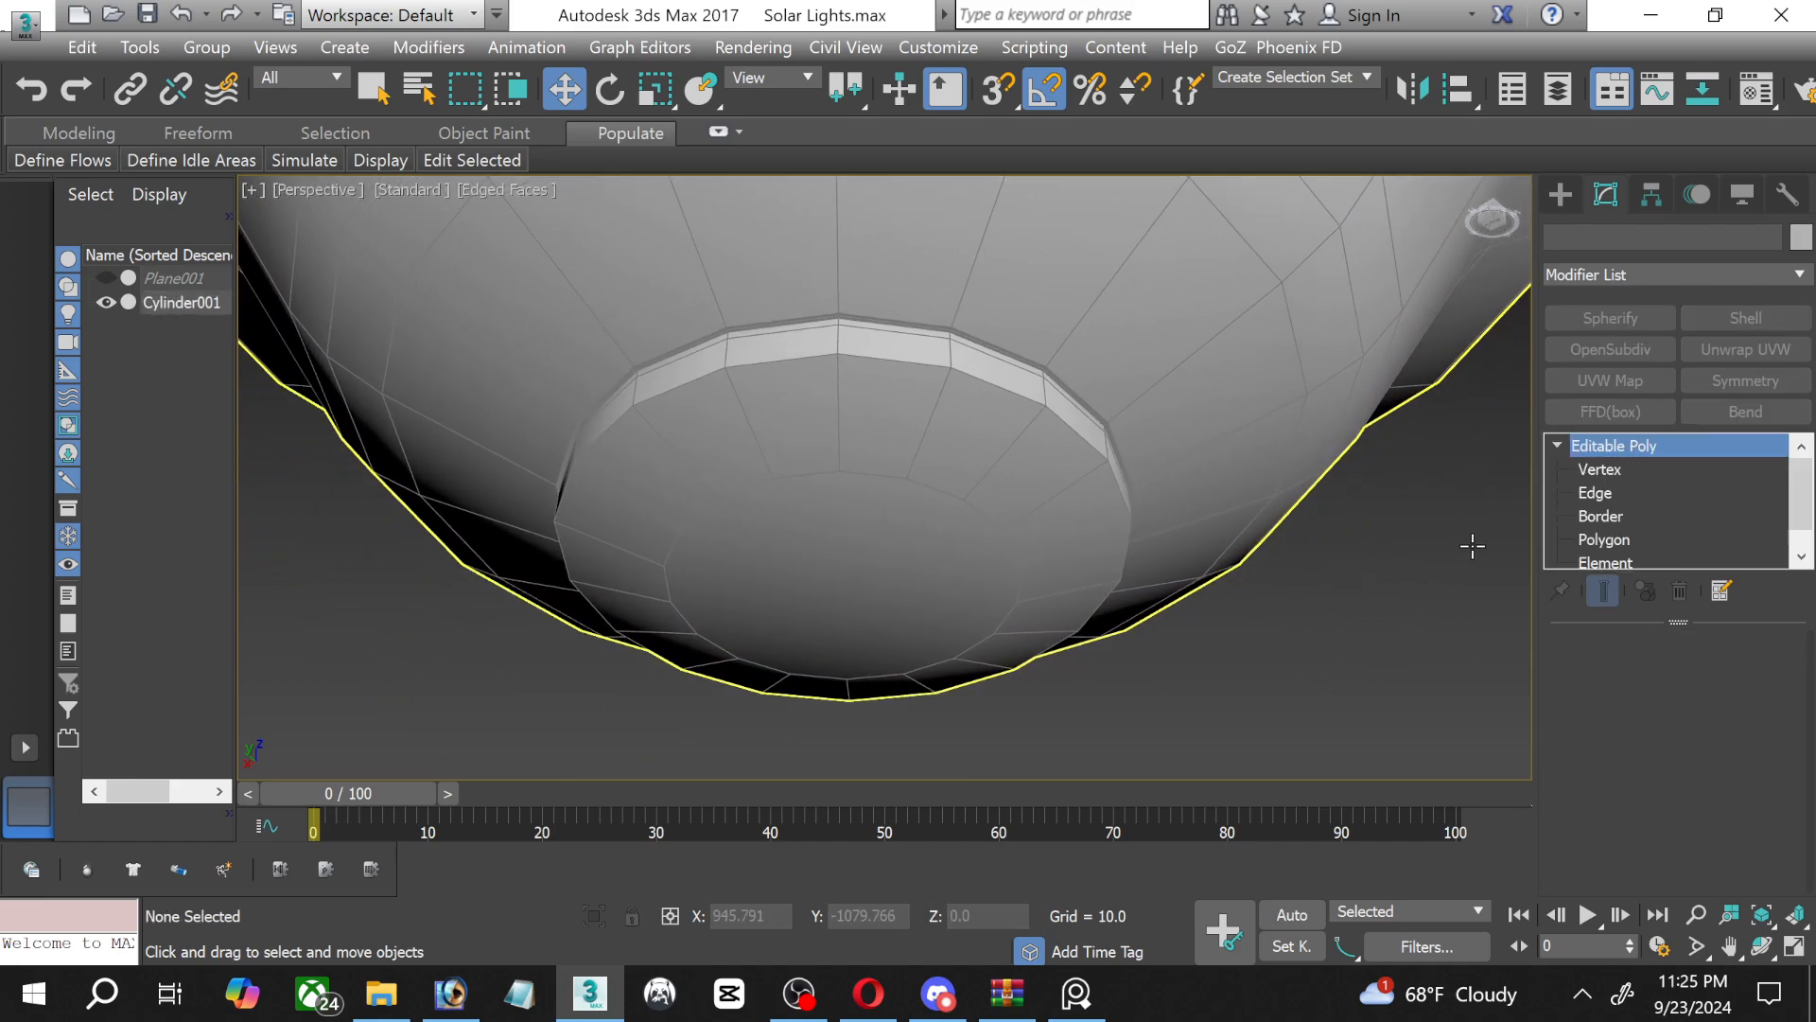
# Inset the contact tip's round cap polygon by 7.159, move the inner face down about 1.1 units along Z, and deselect the bulb.
pyautogui.click(1604, 539)
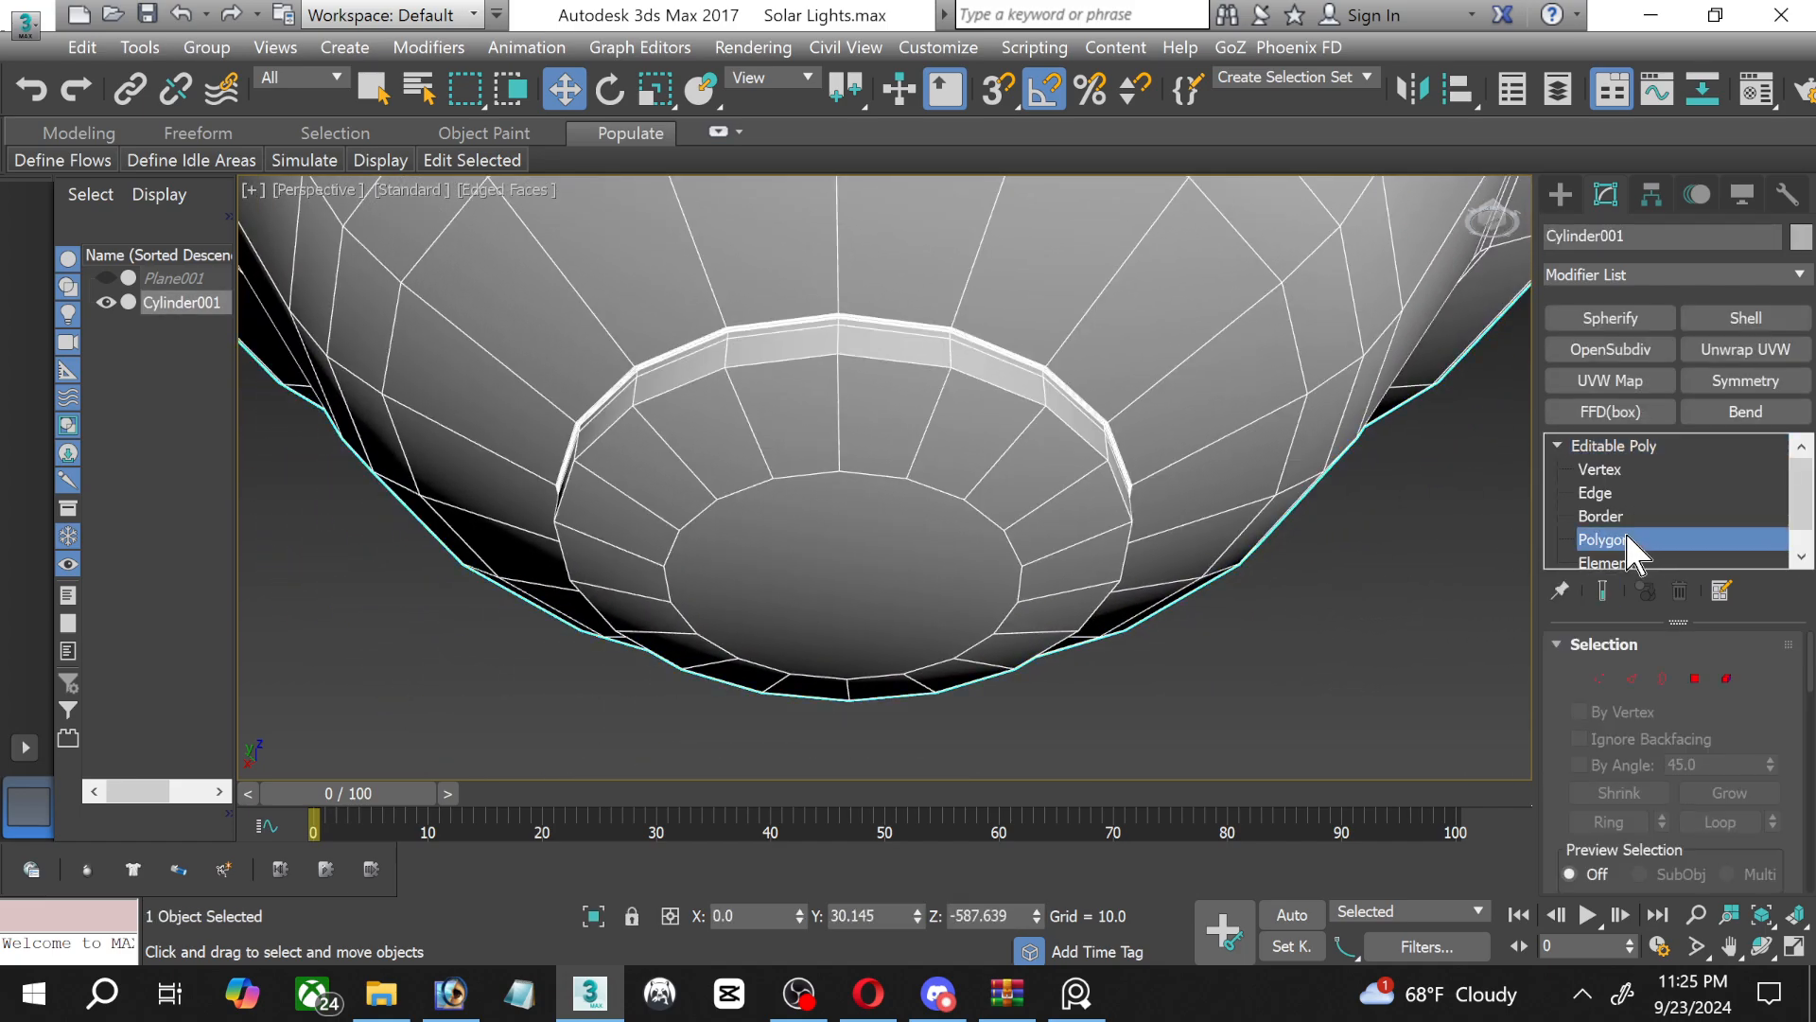
pyautogui.click(930, 541)
pyautogui.scroll(-5, 1769, 756)
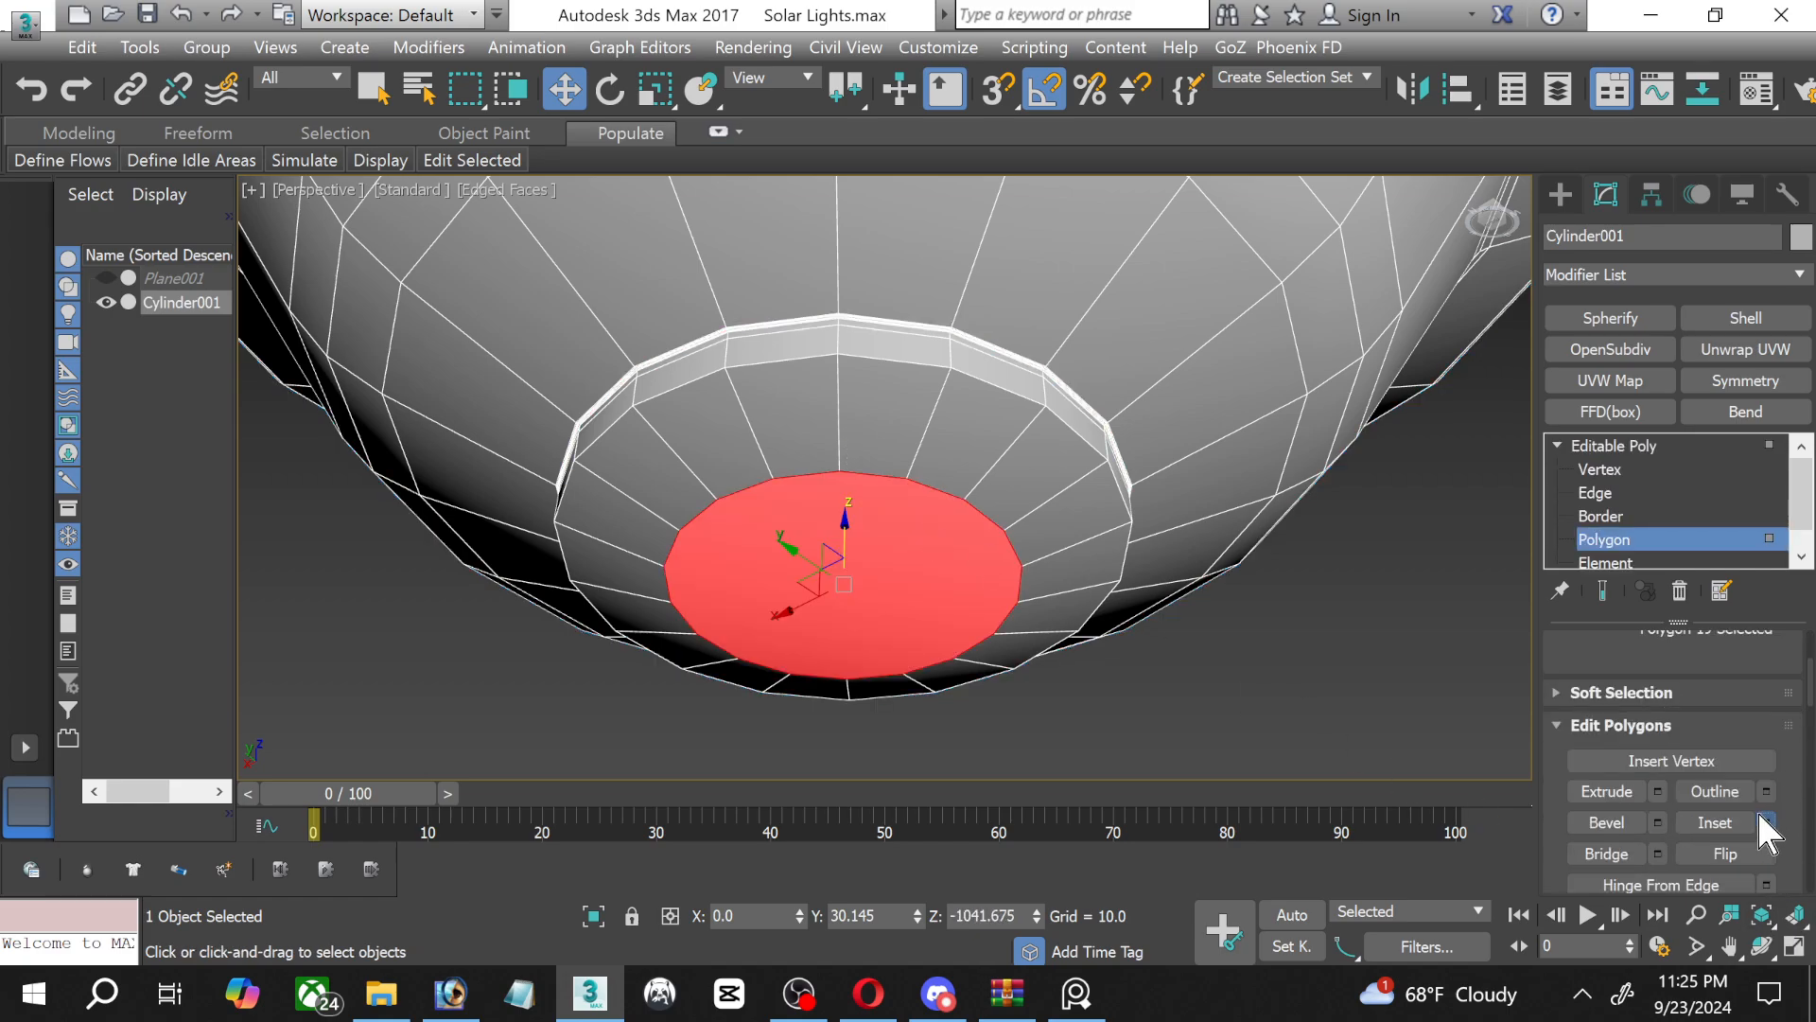
pyautogui.click(1766, 823)
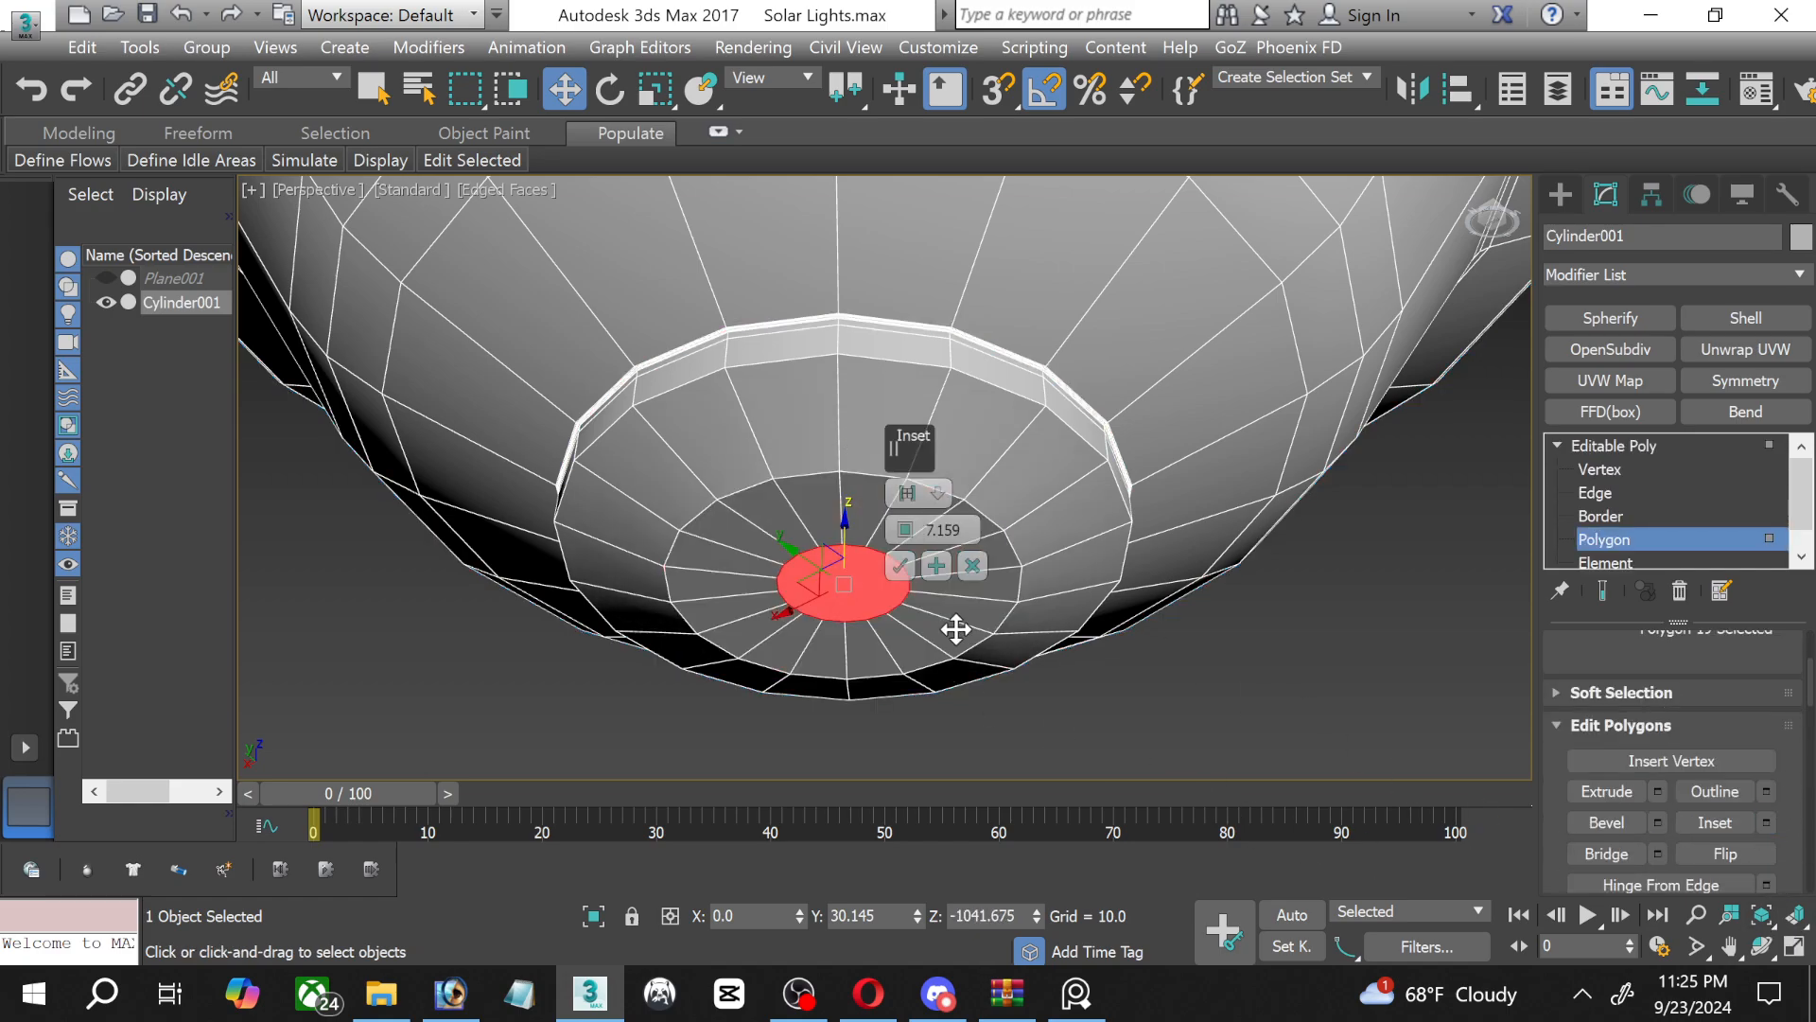
pyautogui.click(895, 566)
pyautogui.moveTo(846, 536); pyautogui.dragTo(843, 567)
pyautogui.click(1643, 539)
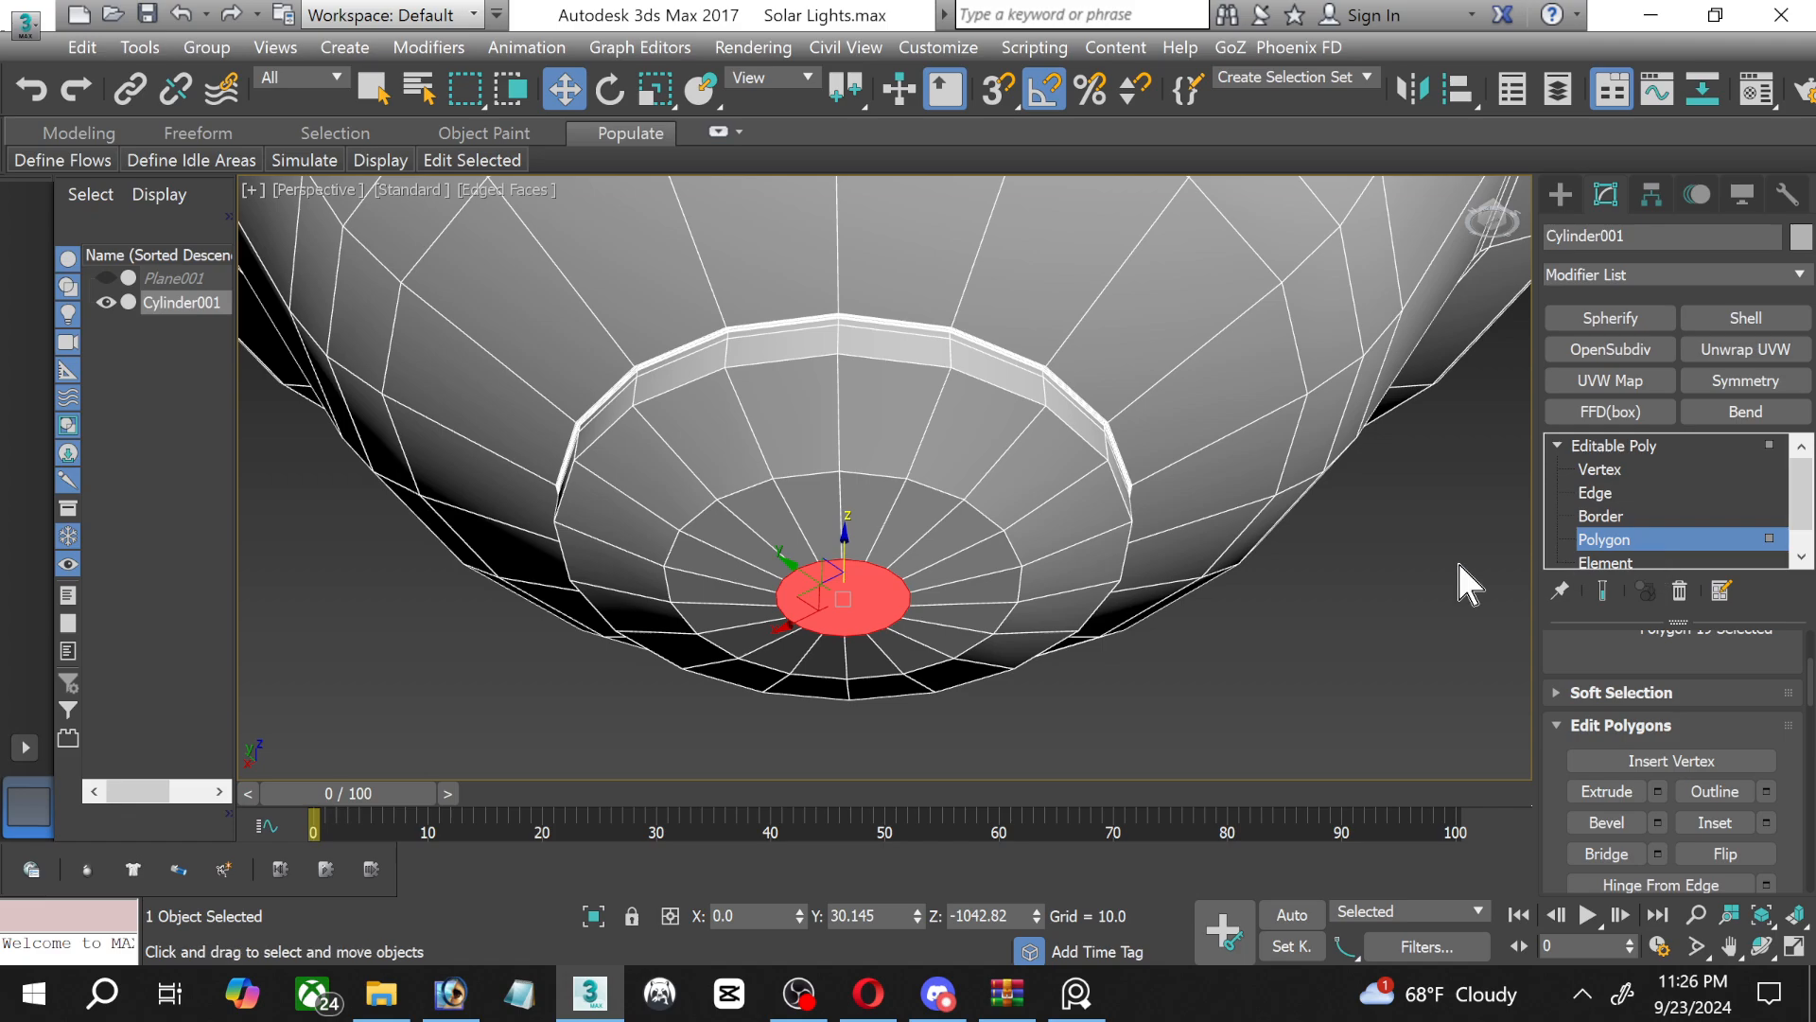
pyautogui.click(1376, 577)
pyautogui.scroll(-6, 1005, 434)
pyautogui.scroll(3, 892, 360)
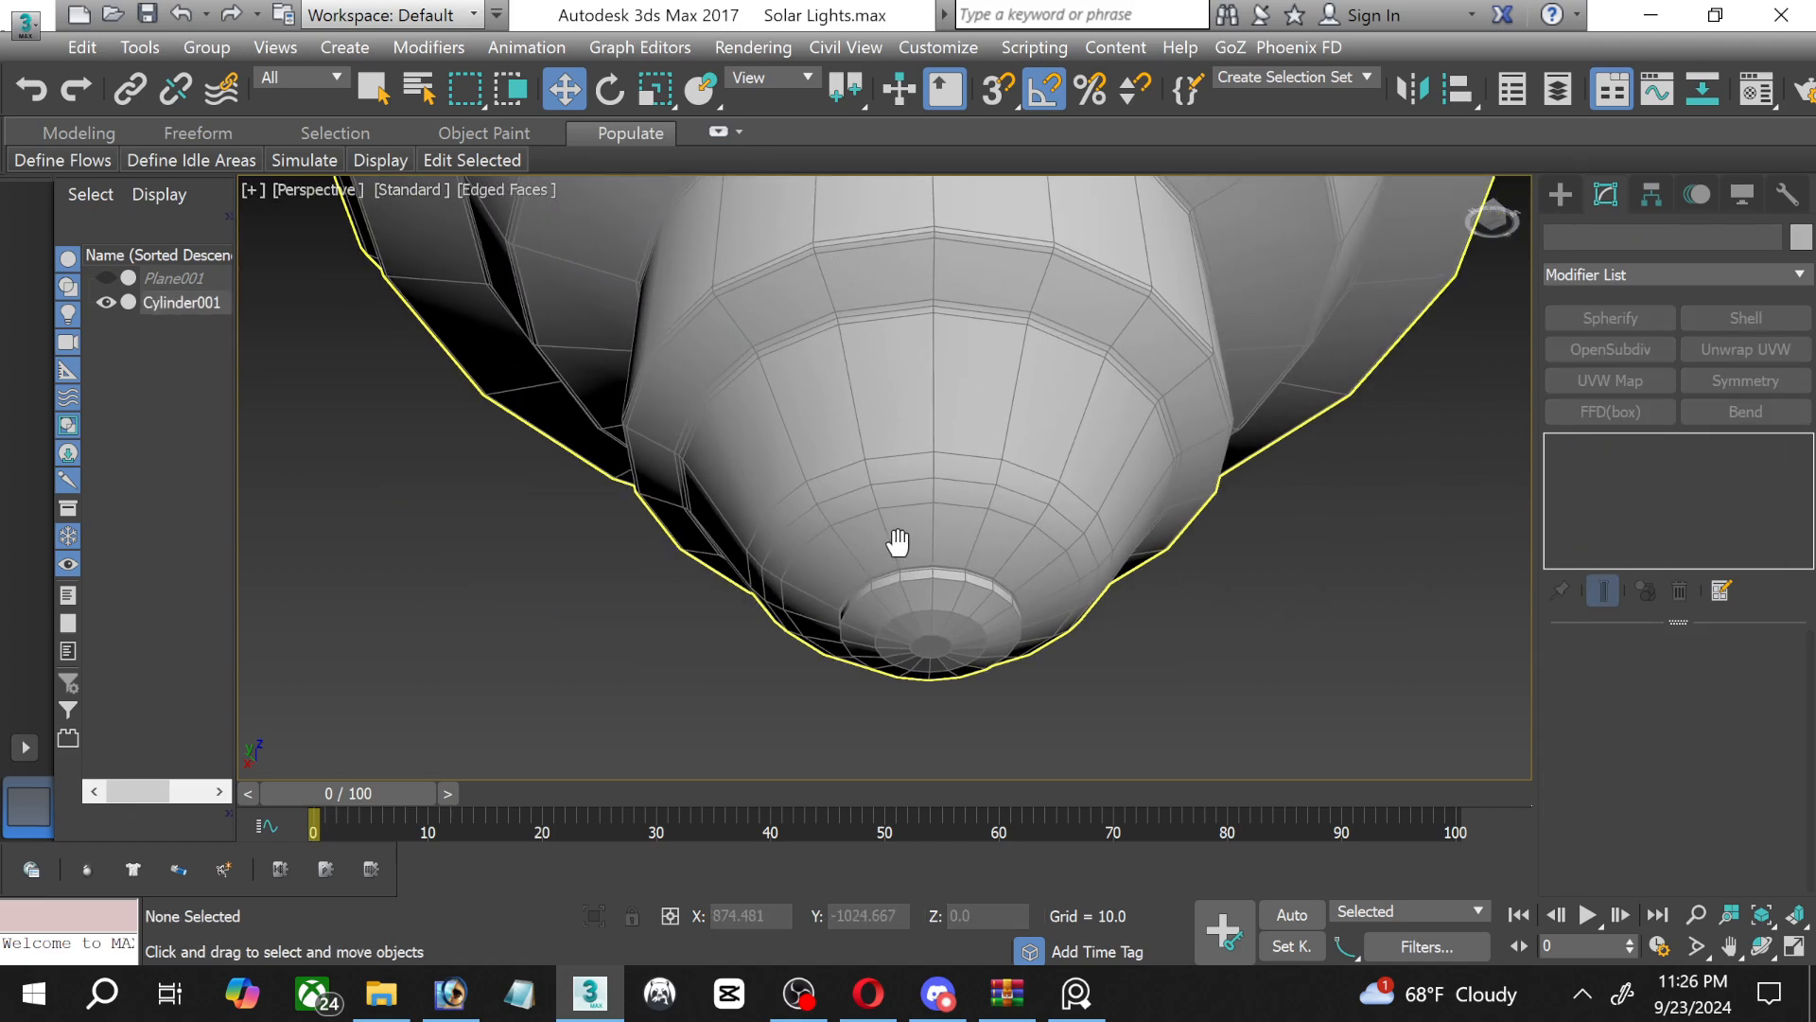
# Select all the glass envelope's vertices except the two rings nearest the screw base.
pyautogui.click(1765, 950)
pyautogui.moveTo(961, 449); pyautogui.dragTo(960, 486)
pyautogui.scroll(-8, 956, 482)
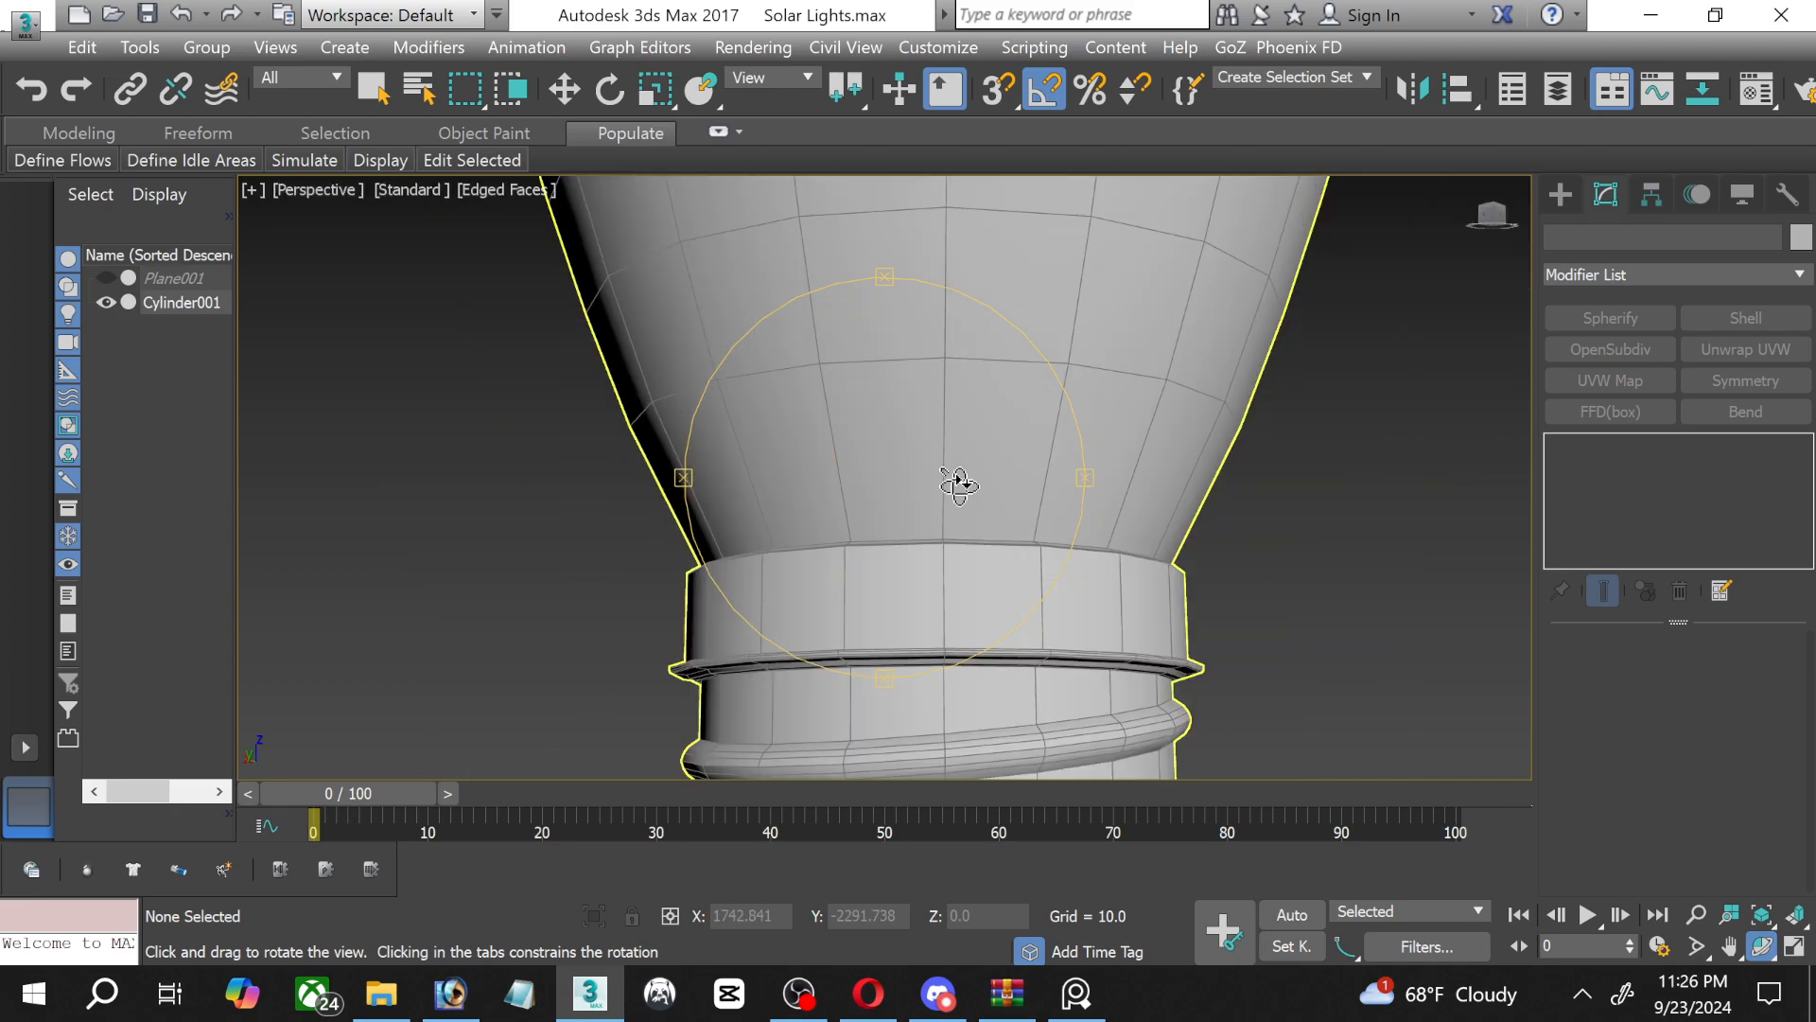
pyautogui.moveTo(957, 559); pyautogui.dragTo(918, 695, button='middle')
pyautogui.scroll(-4, 890, 642)
pyautogui.moveTo(916, 567); pyautogui.dragTo(901, 576)
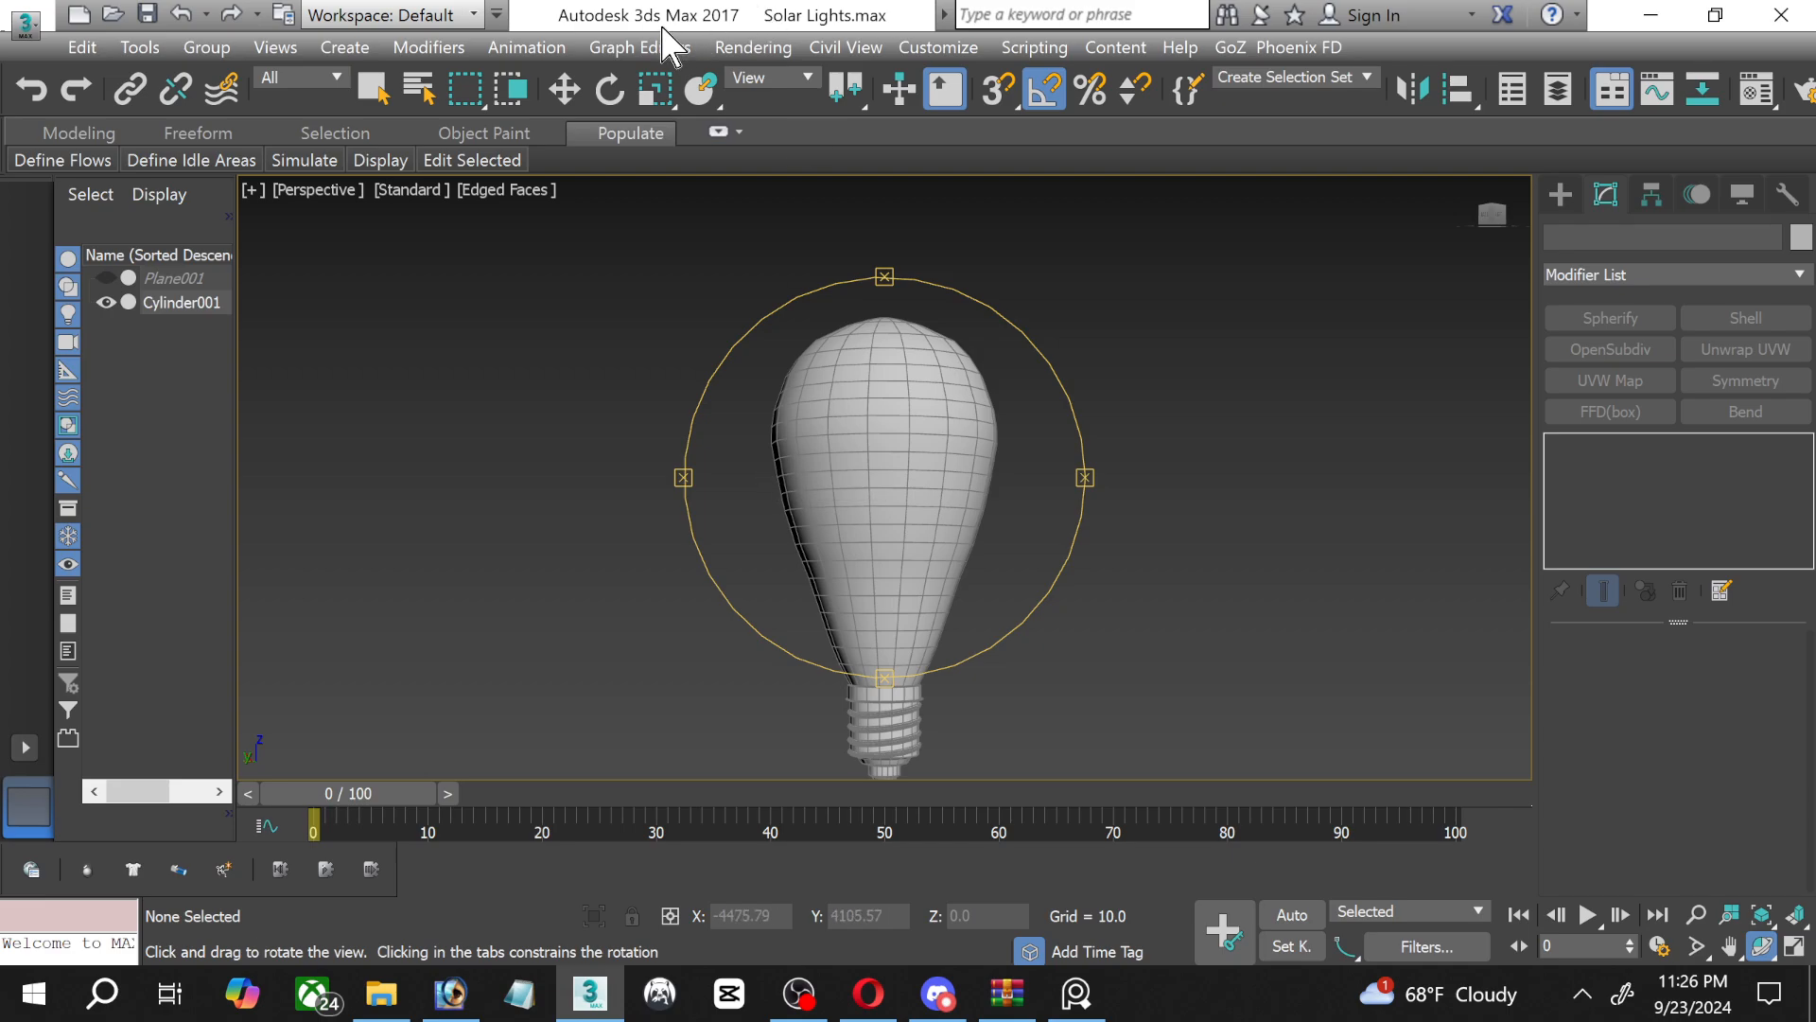
pyautogui.click(471, 160)
pyautogui.click(564, 88)
pyautogui.click(870, 404)
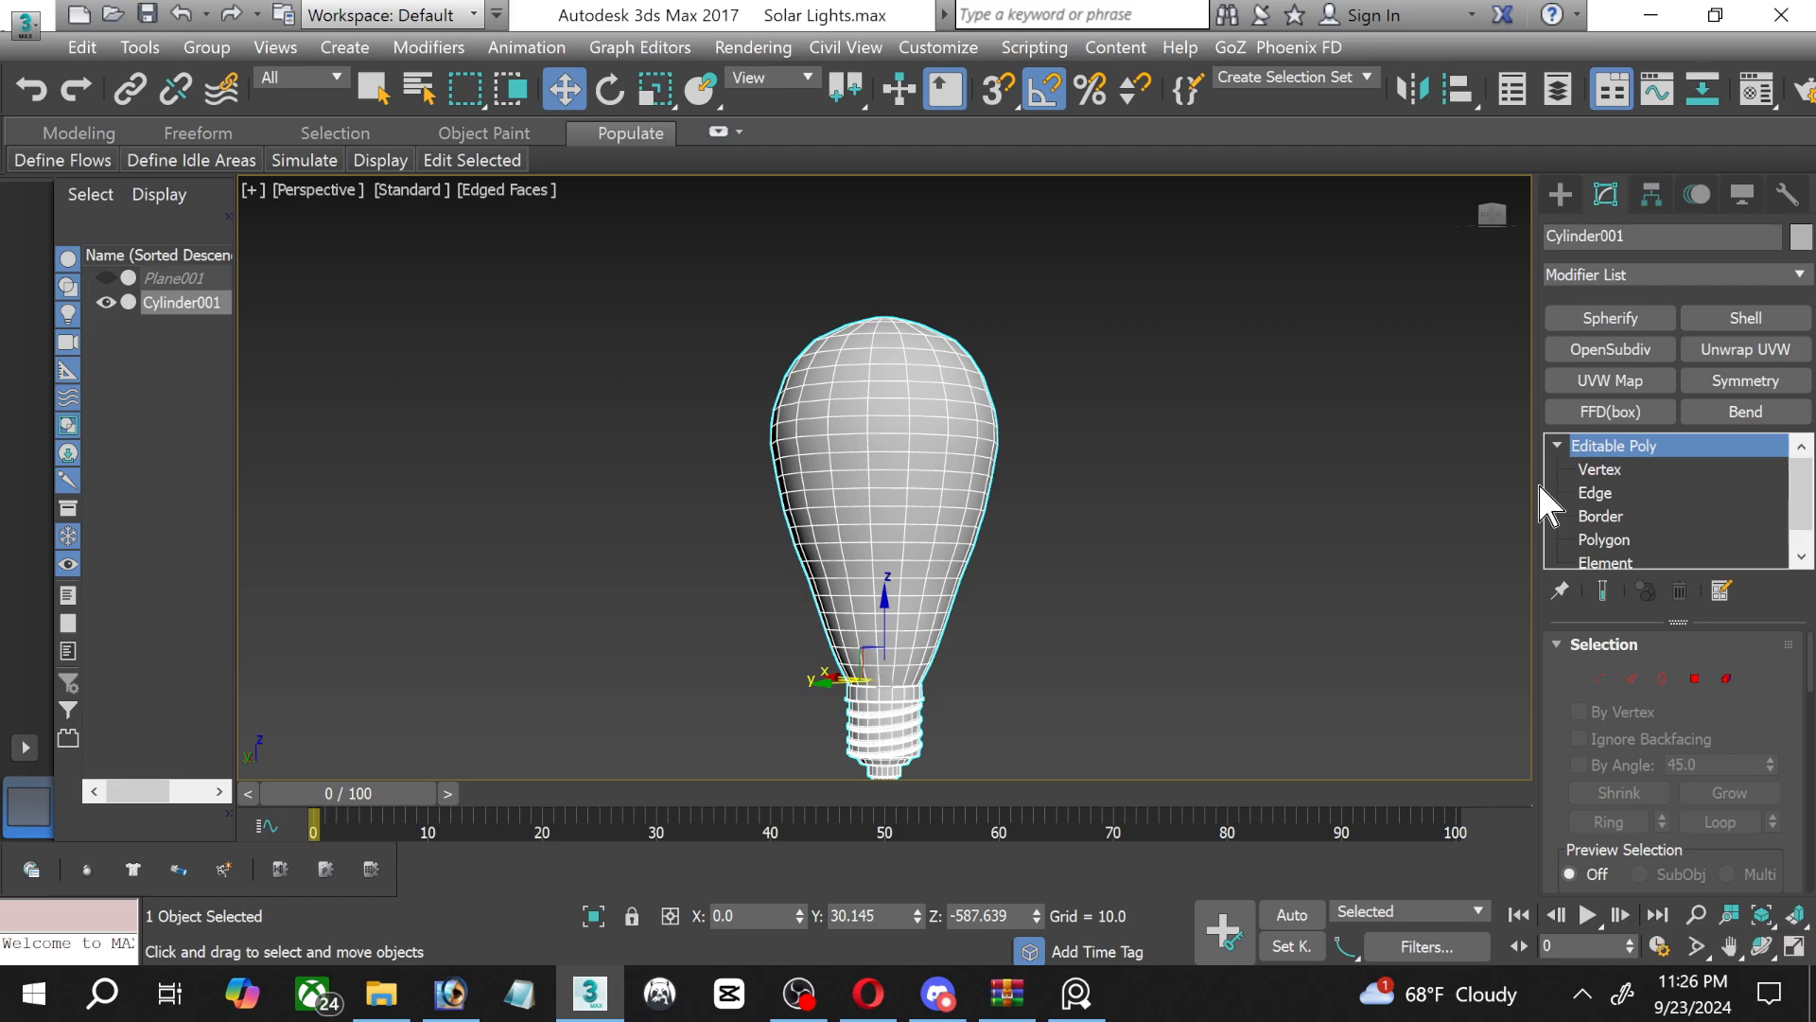
pyautogui.click(1608, 467)
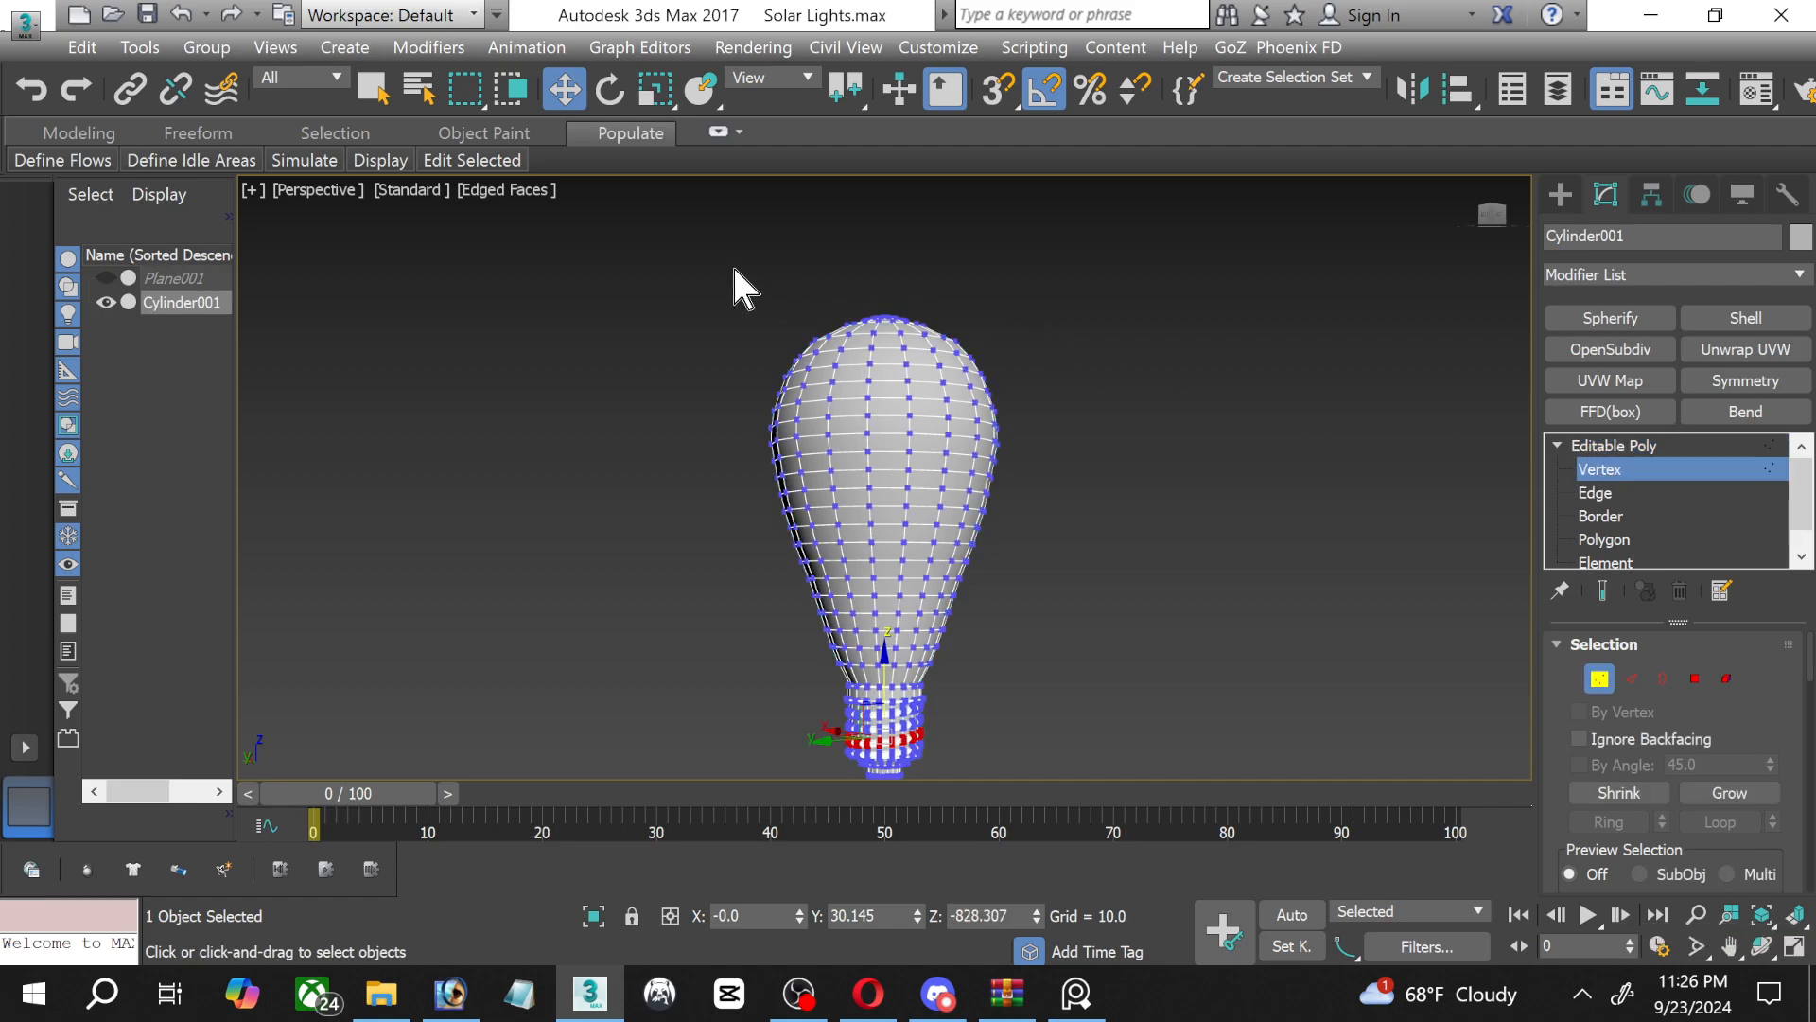
pyautogui.moveTo(1061, 650); pyautogui.dragTo(1057, 638)
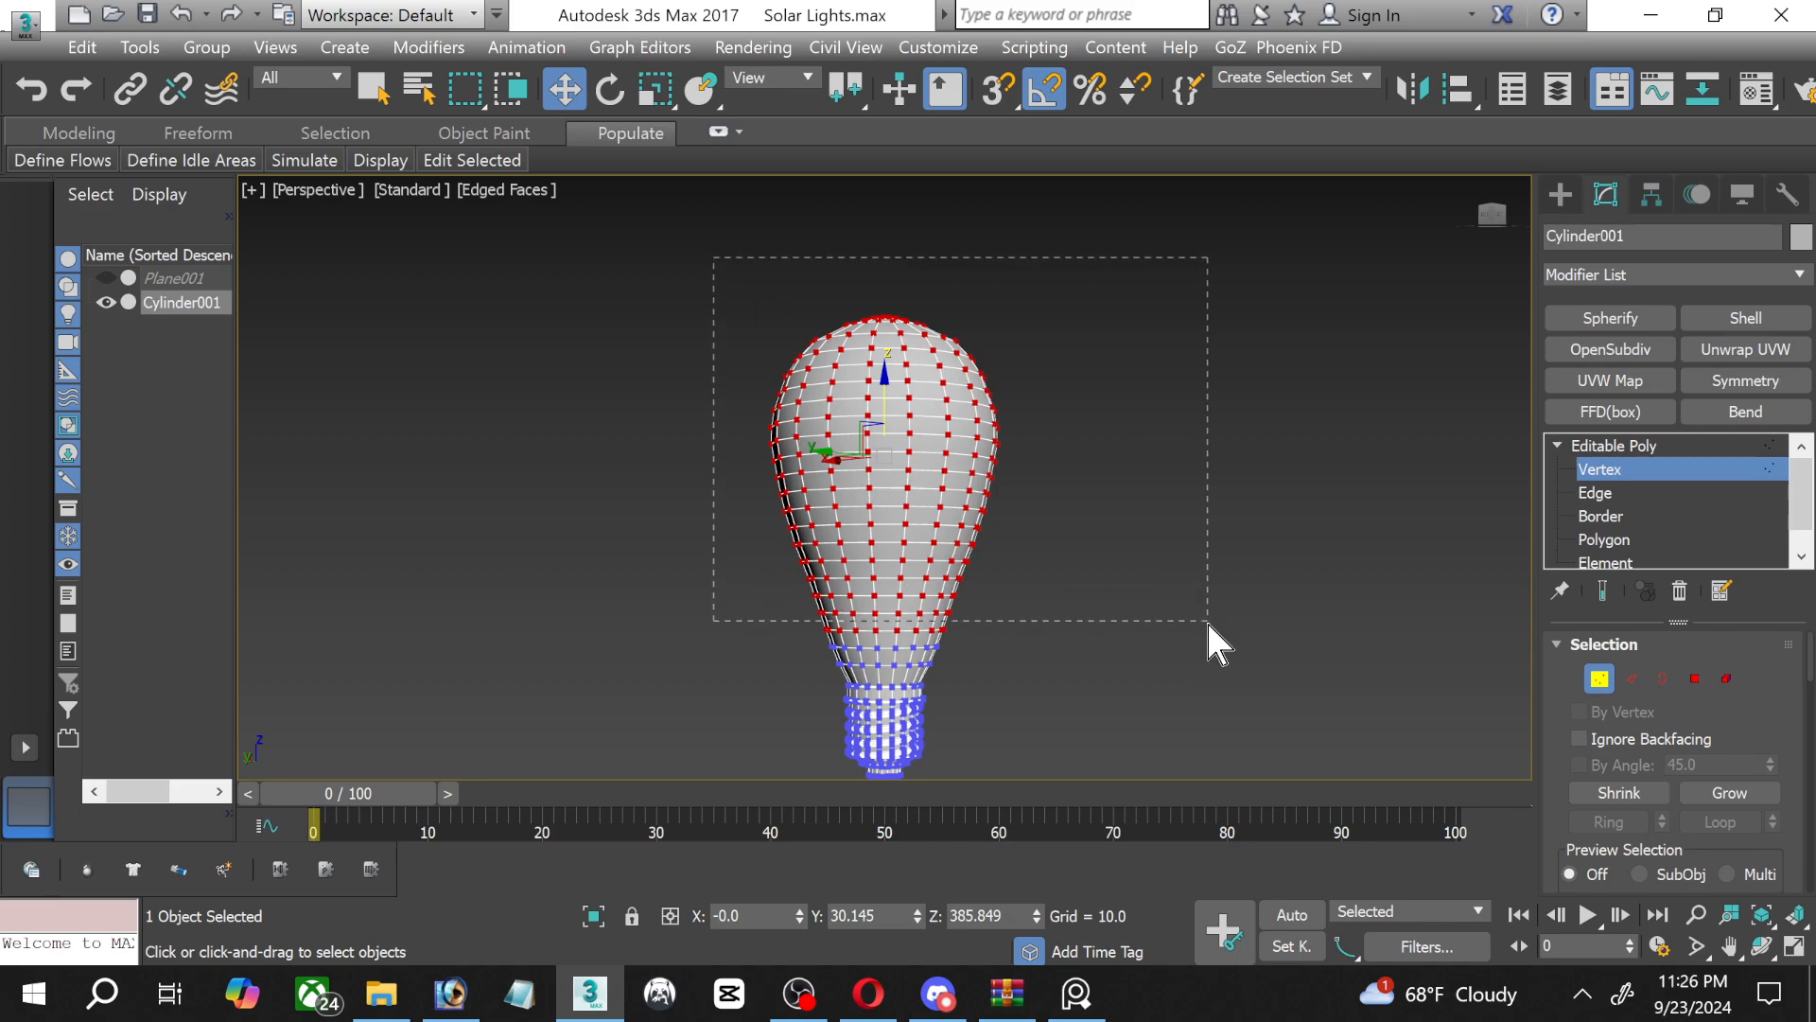
pyautogui.moveTo(1189, 643); pyautogui.dragTo(1190, 650)
# Try squashing the selected glass vertices along Z and moving them down about 136 units, then deselect the bulb.
pyautogui.click(655, 90)
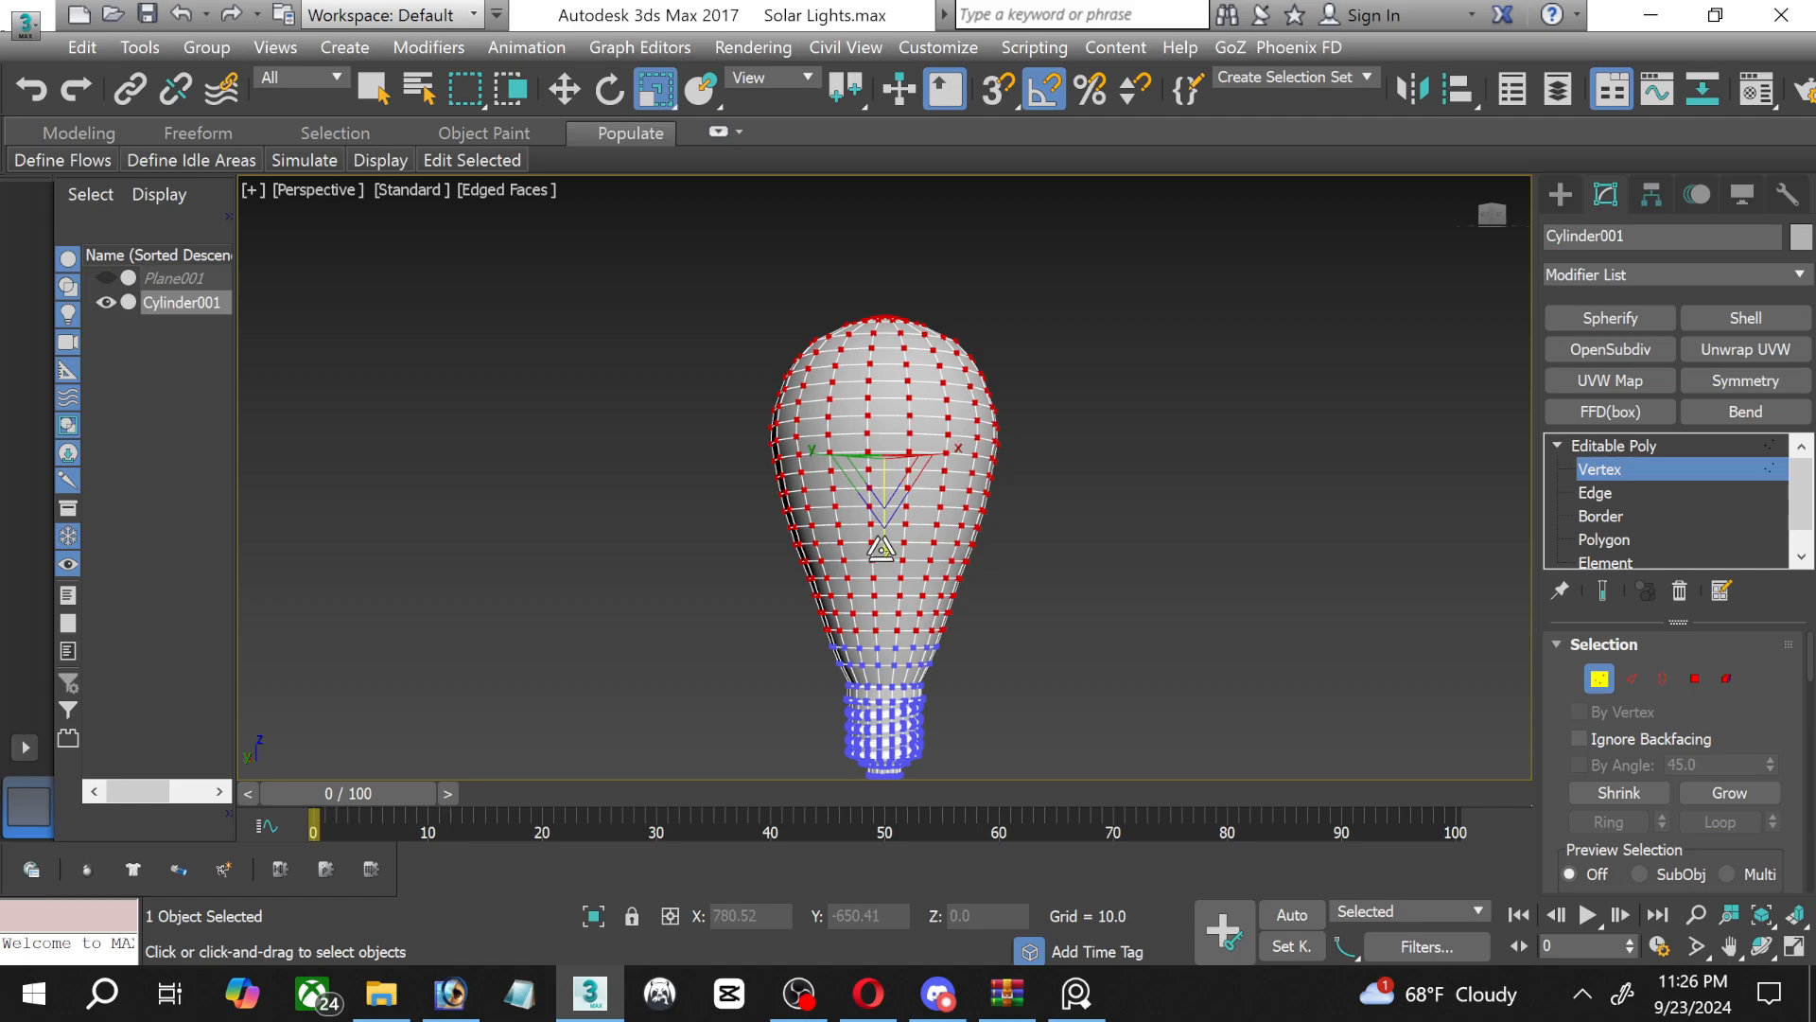
pyautogui.moveTo(884, 546); pyautogui.dragTo(883, 554)
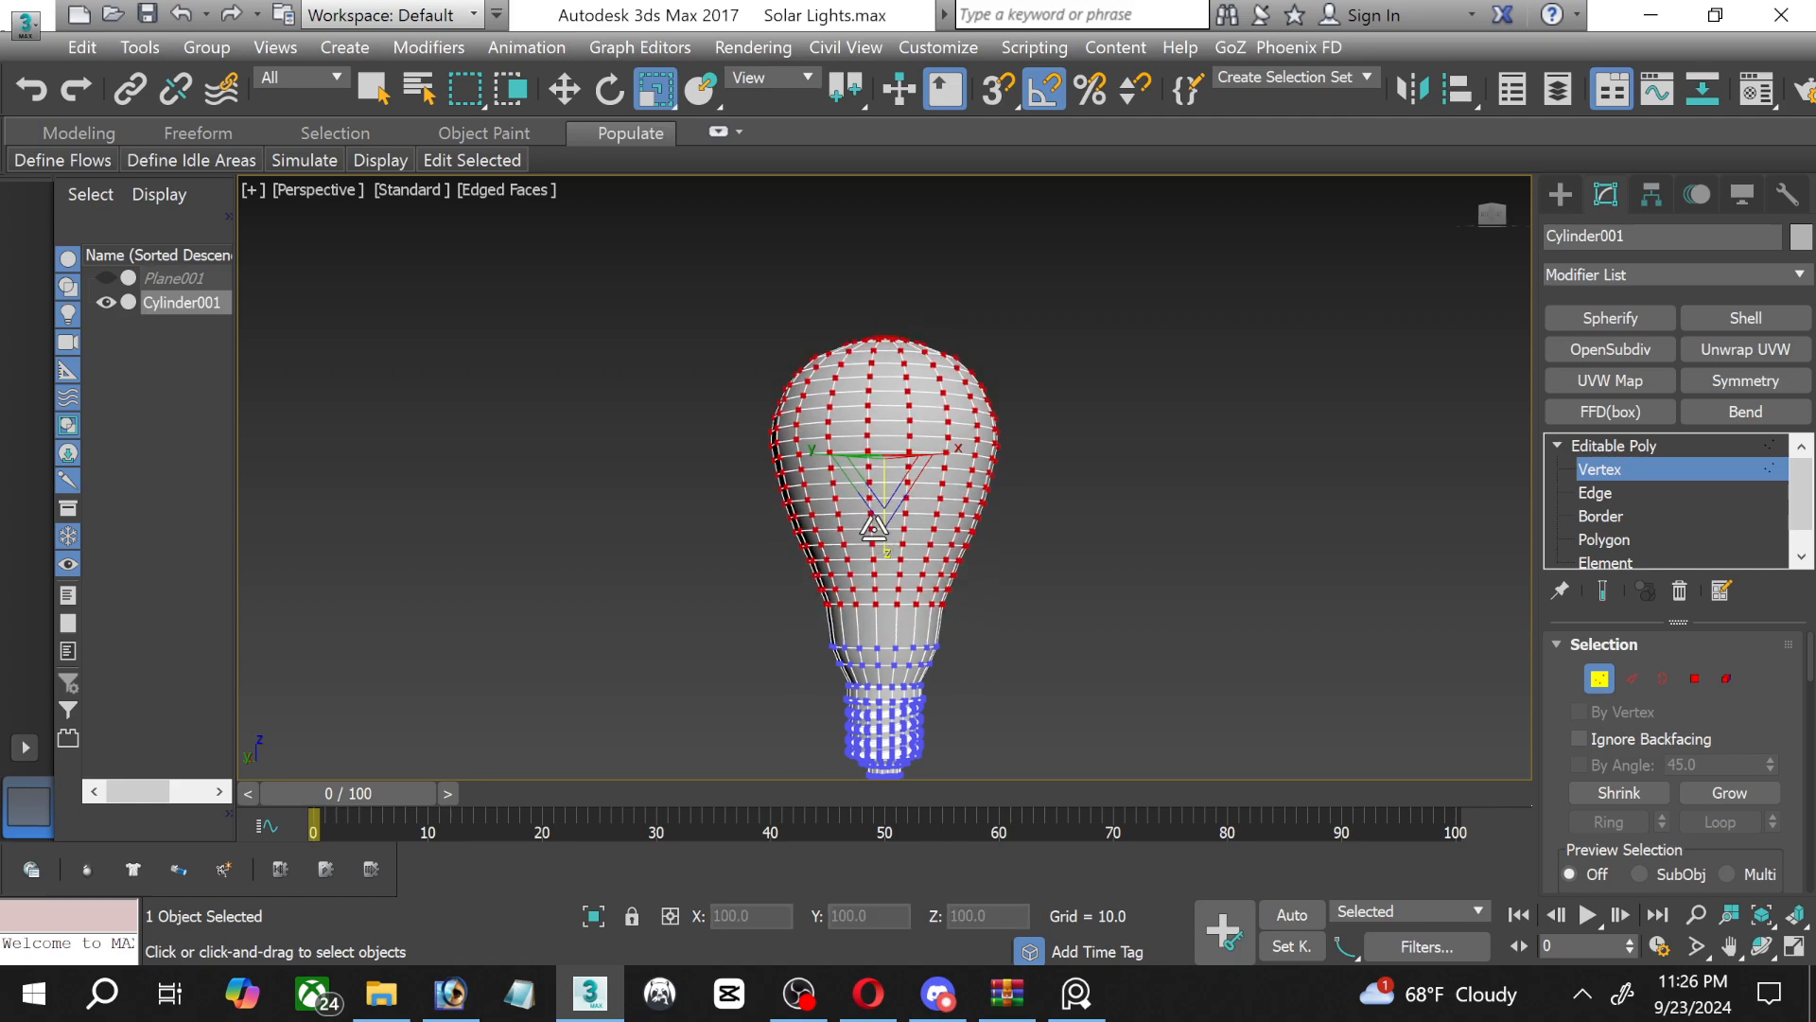
pyautogui.click(576, 87)
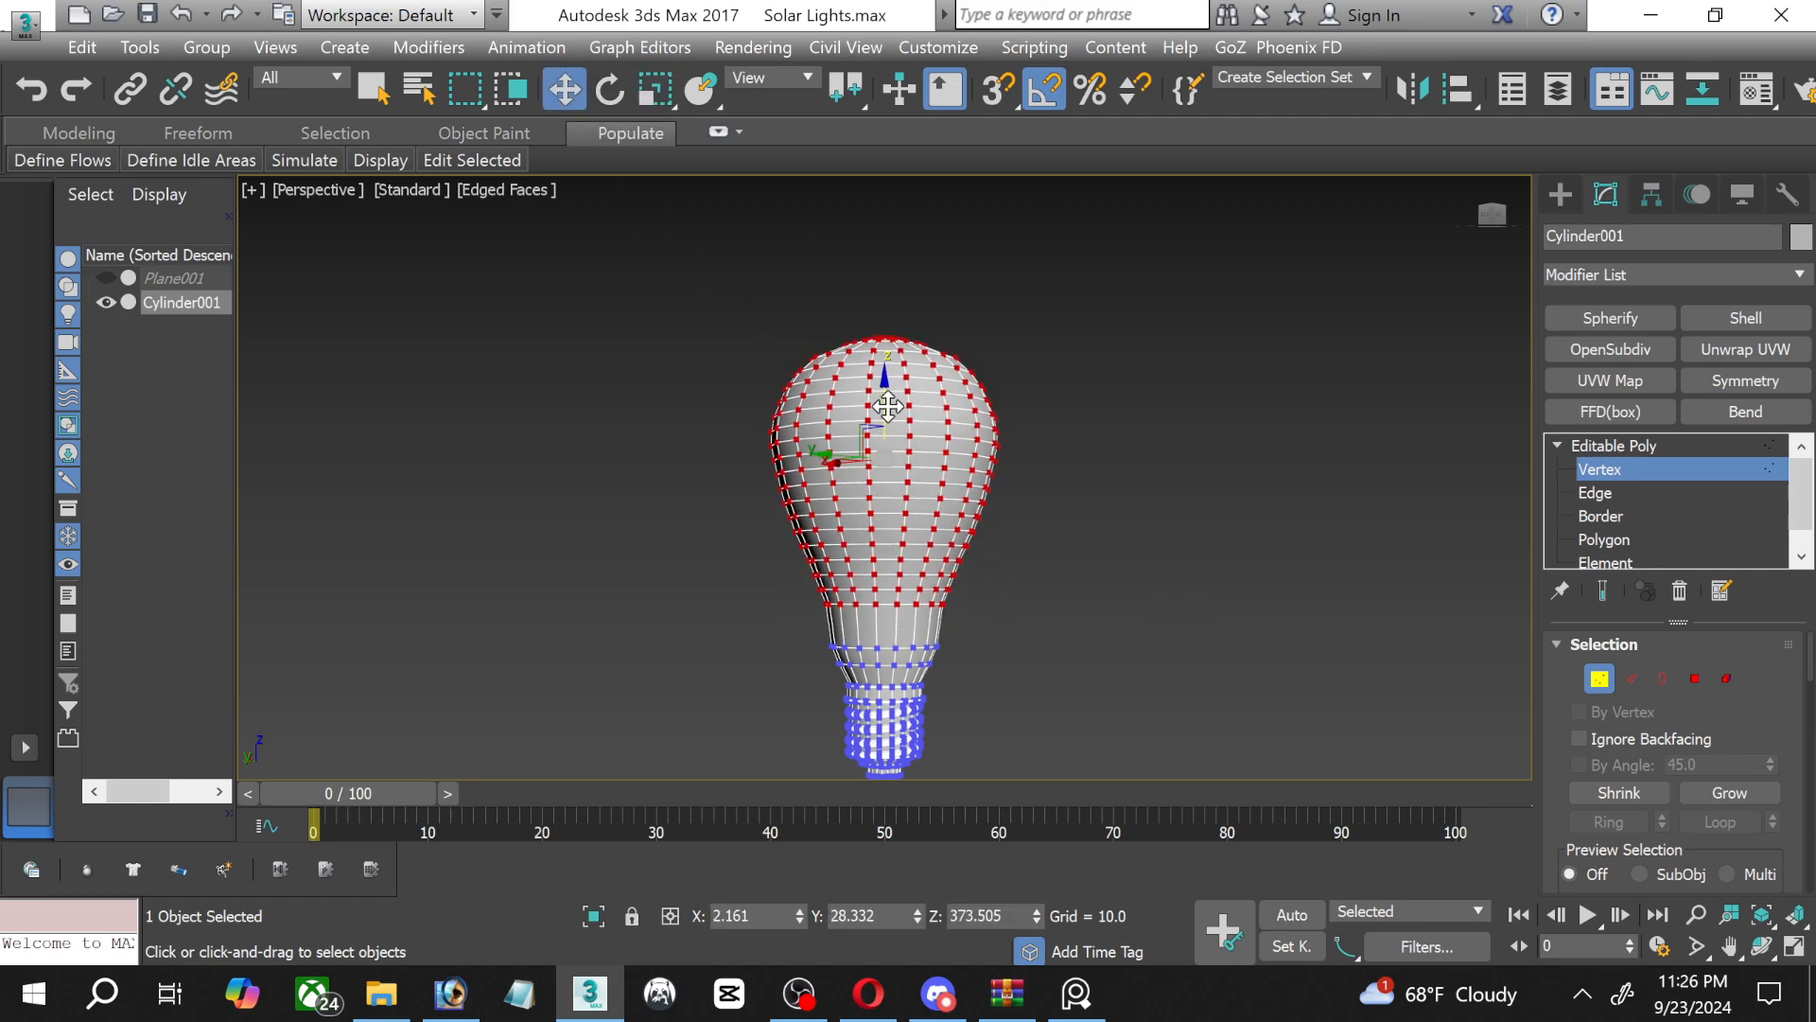
pyautogui.moveTo(886, 403); pyautogui.dragTo(886, 434)
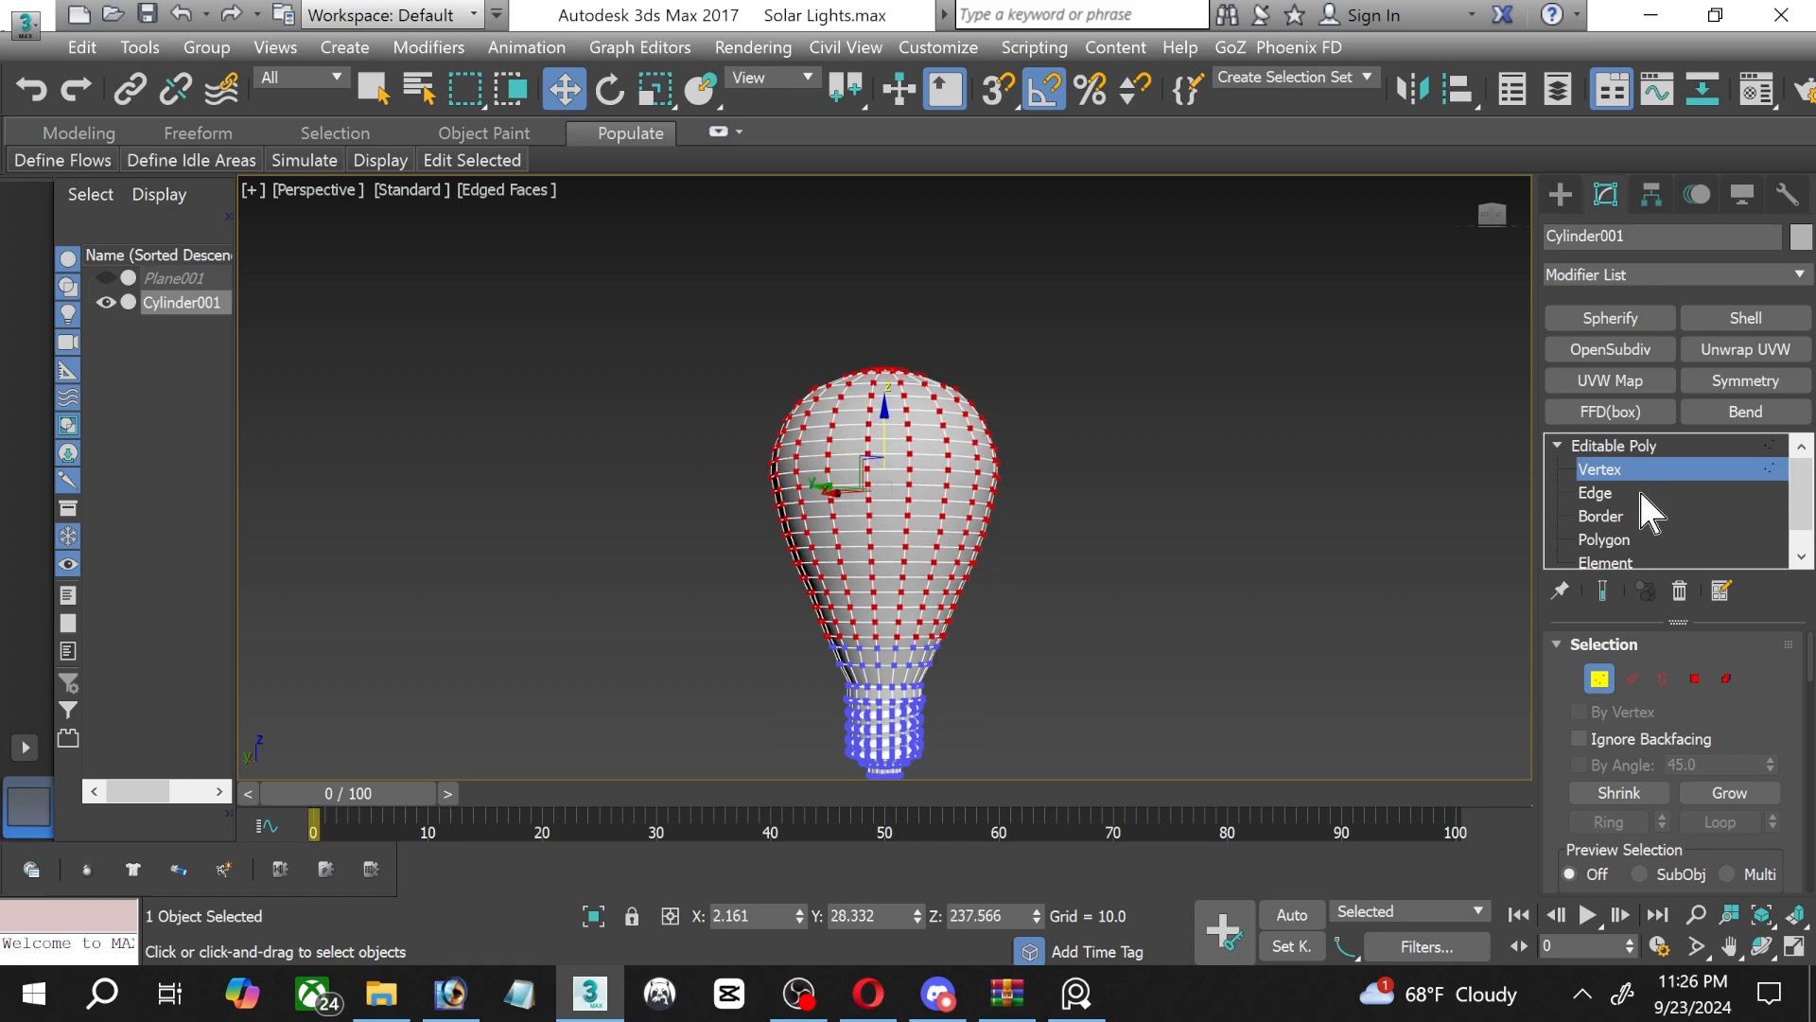
pyautogui.click(1180, 473)
# Undo the glass vertices' downward move and Z scaling, returning to vertex editing with them selected.
pyautogui.scroll(3, 1069, 591)
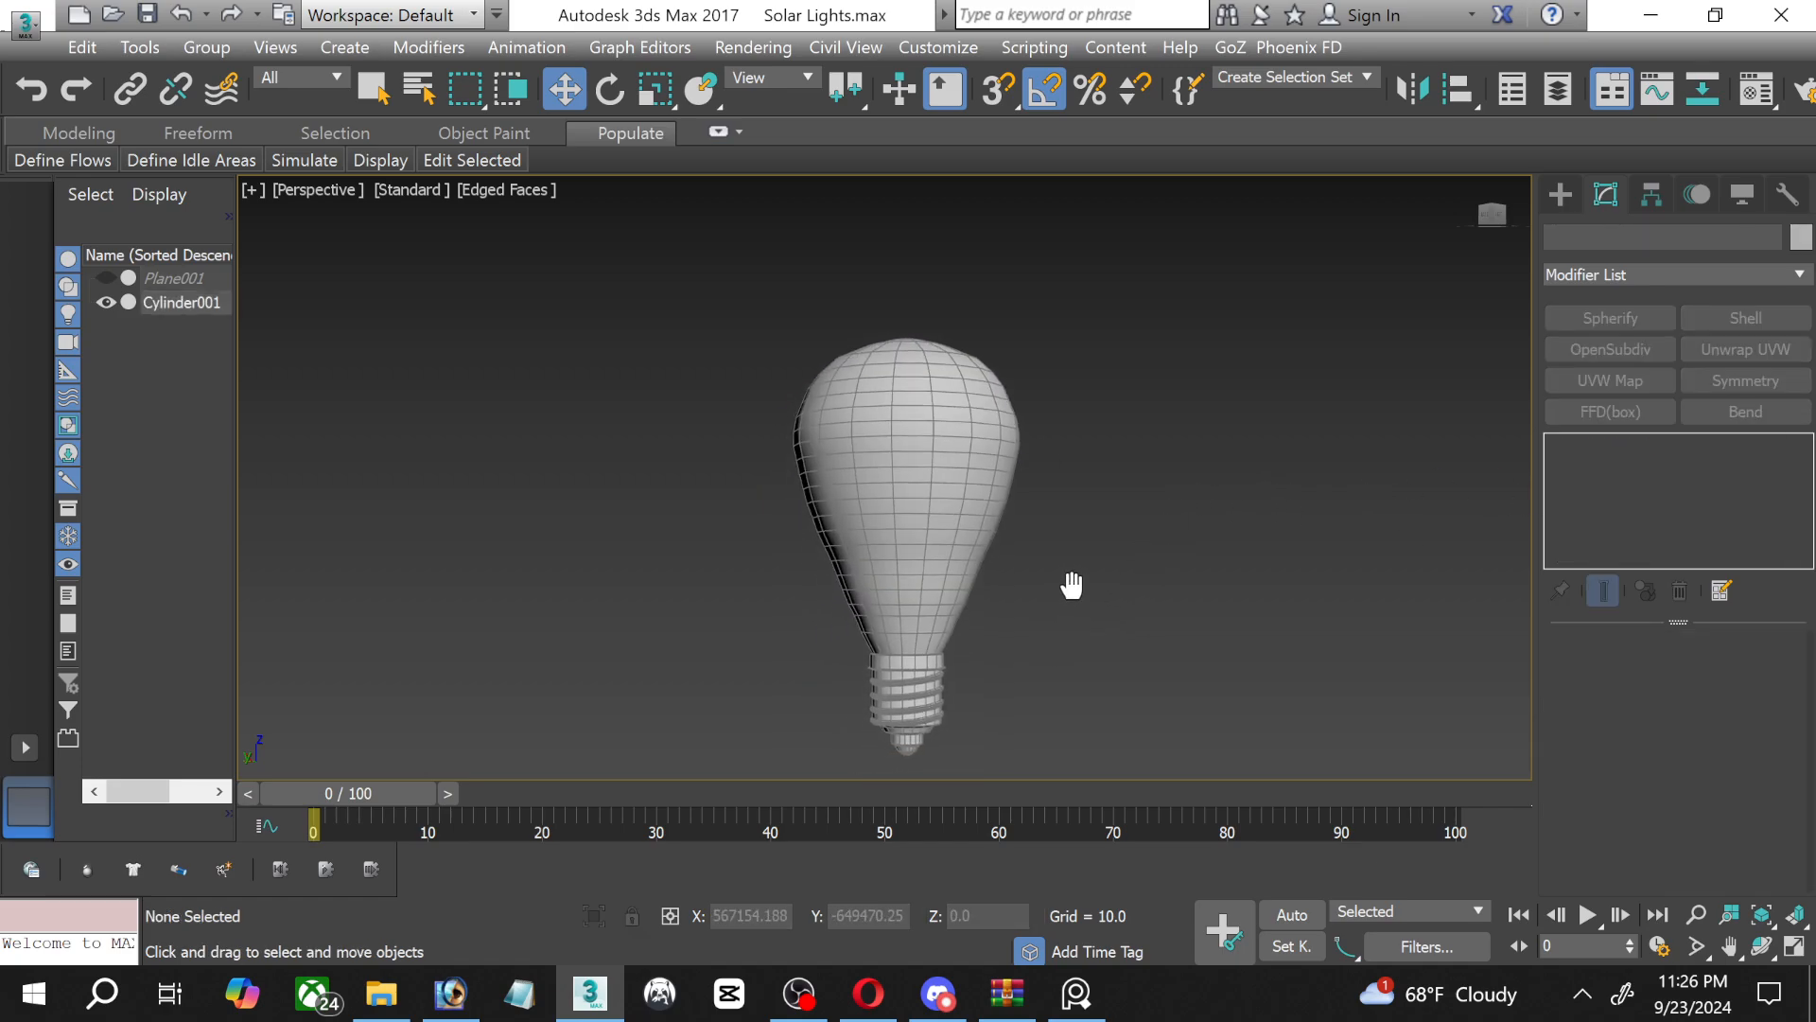
pyautogui.scroll(2, 952, 603)
pyautogui.click(821, 620)
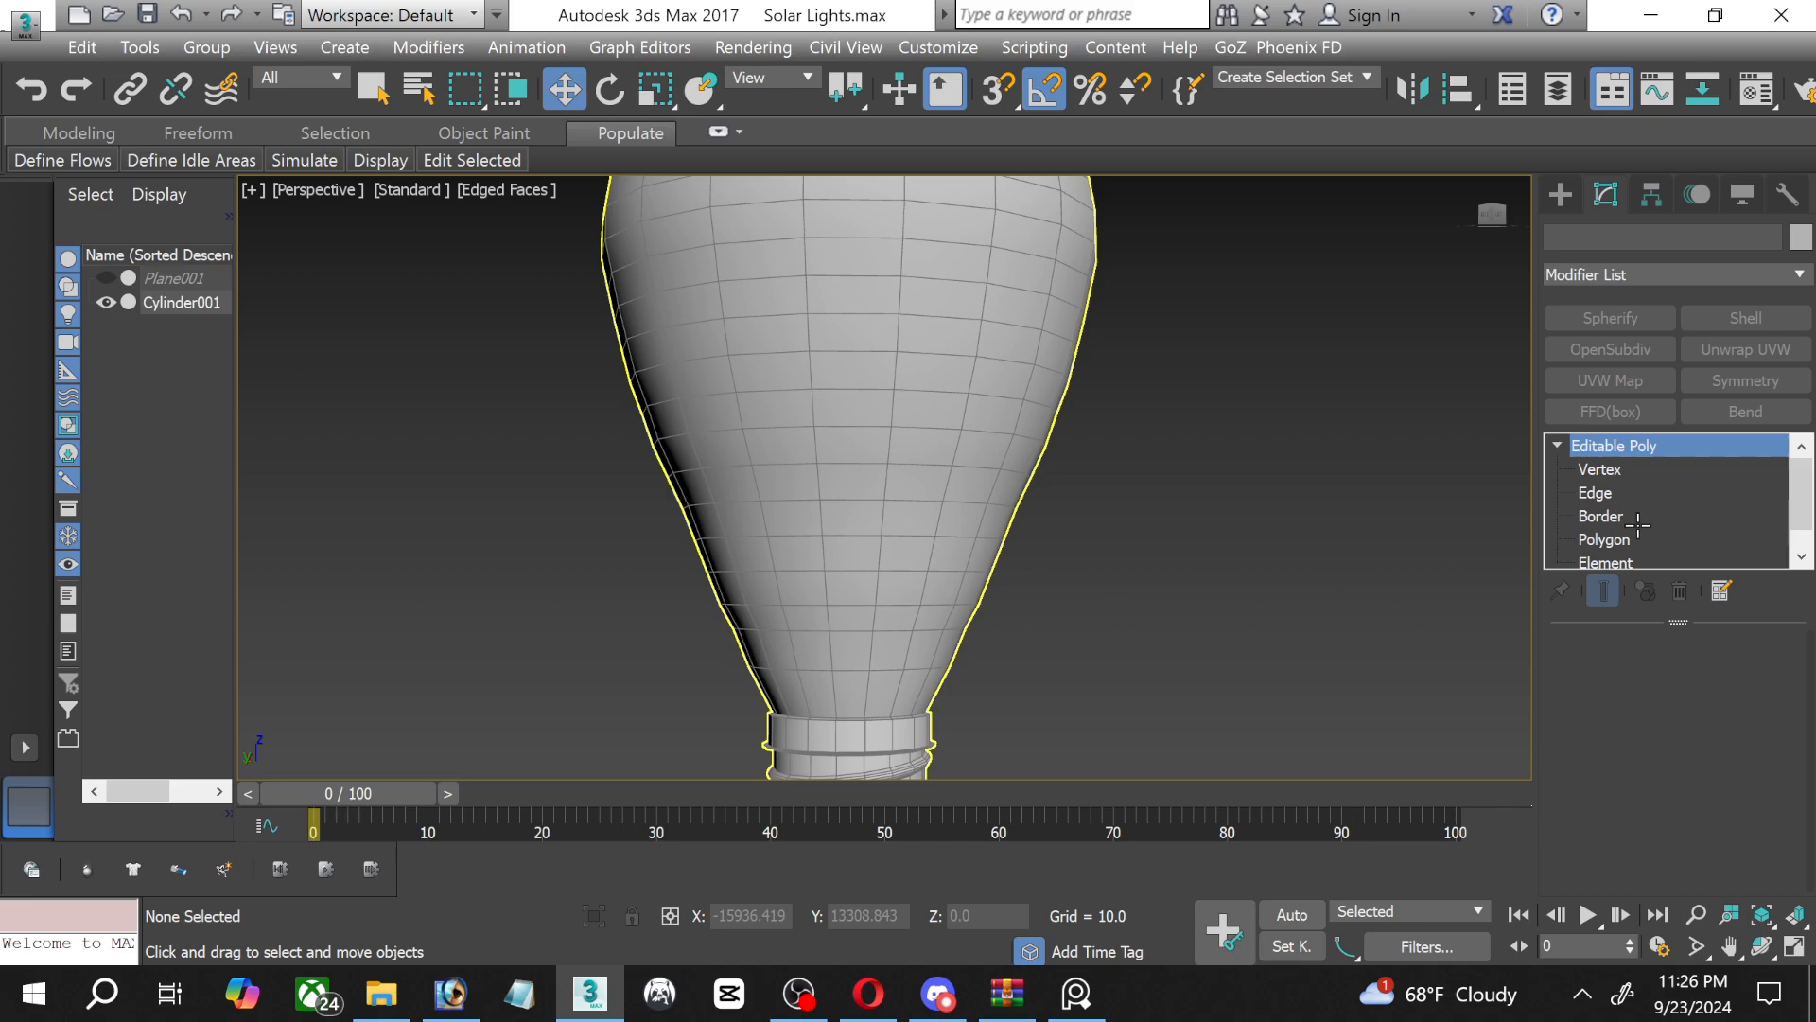
pyautogui.click(1596, 493)
pyautogui.scroll(2, 805, 617)
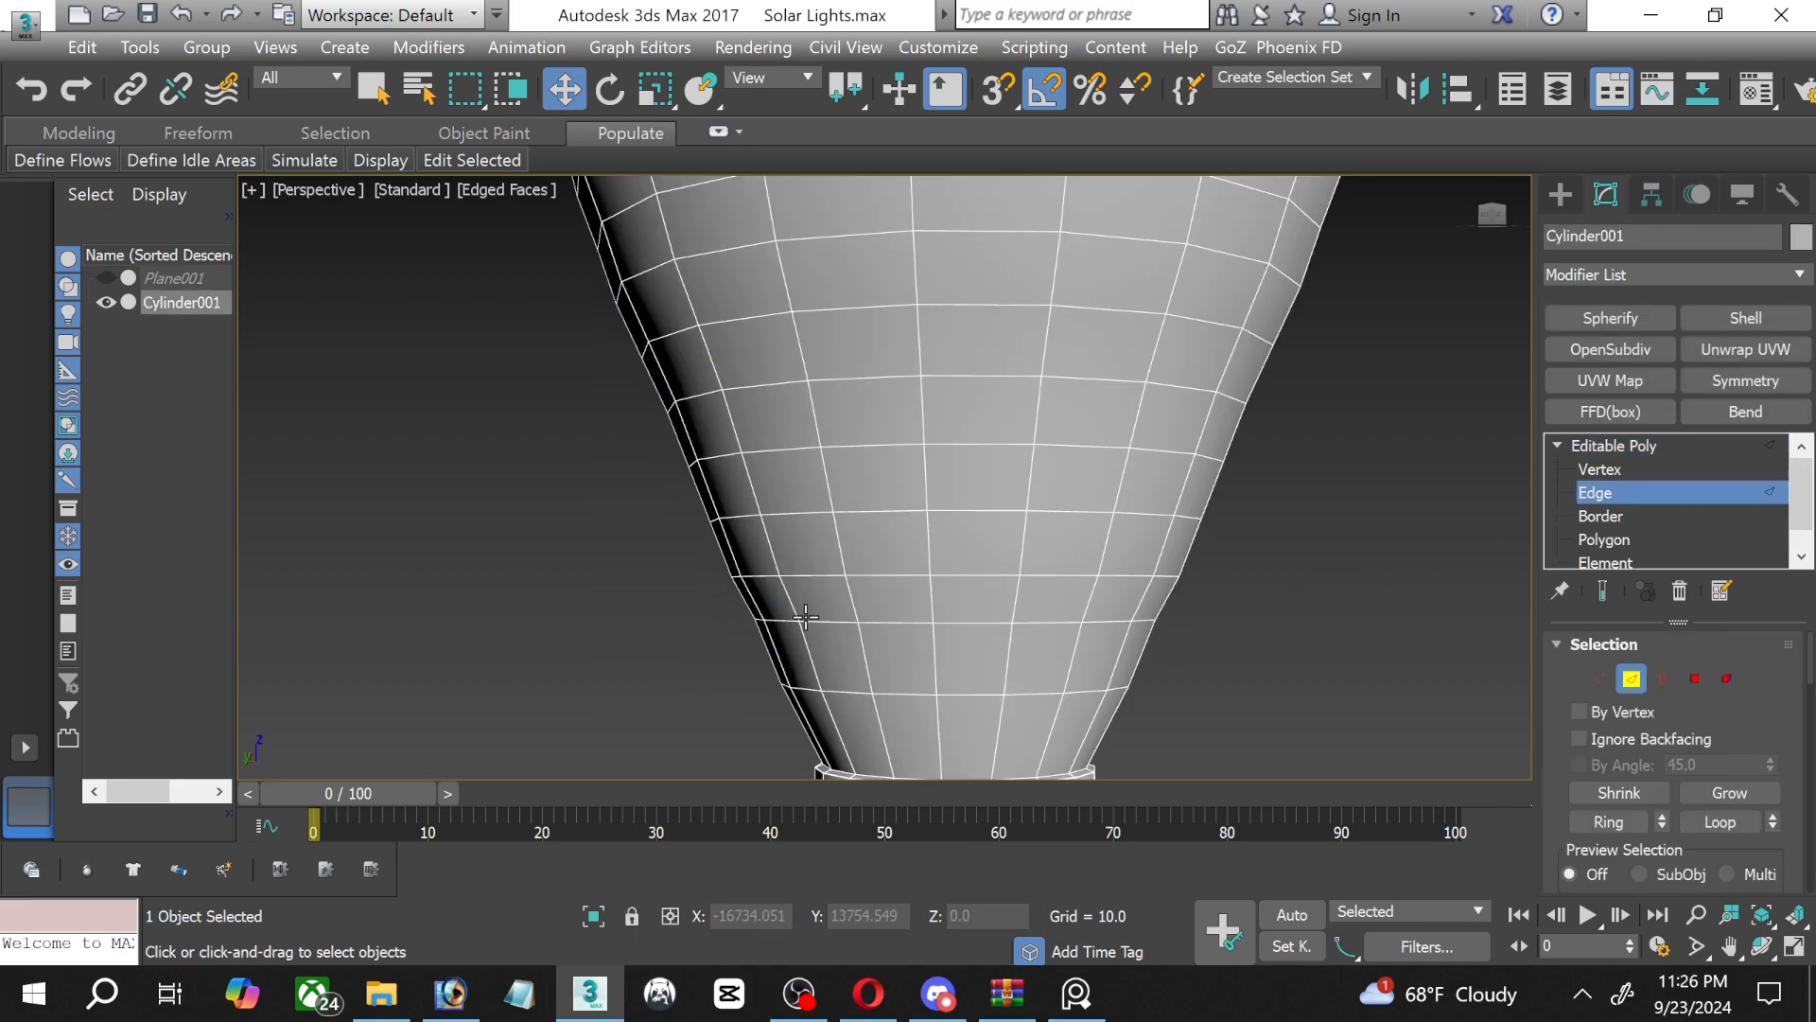
pyautogui.scroll(2, 965, 643)
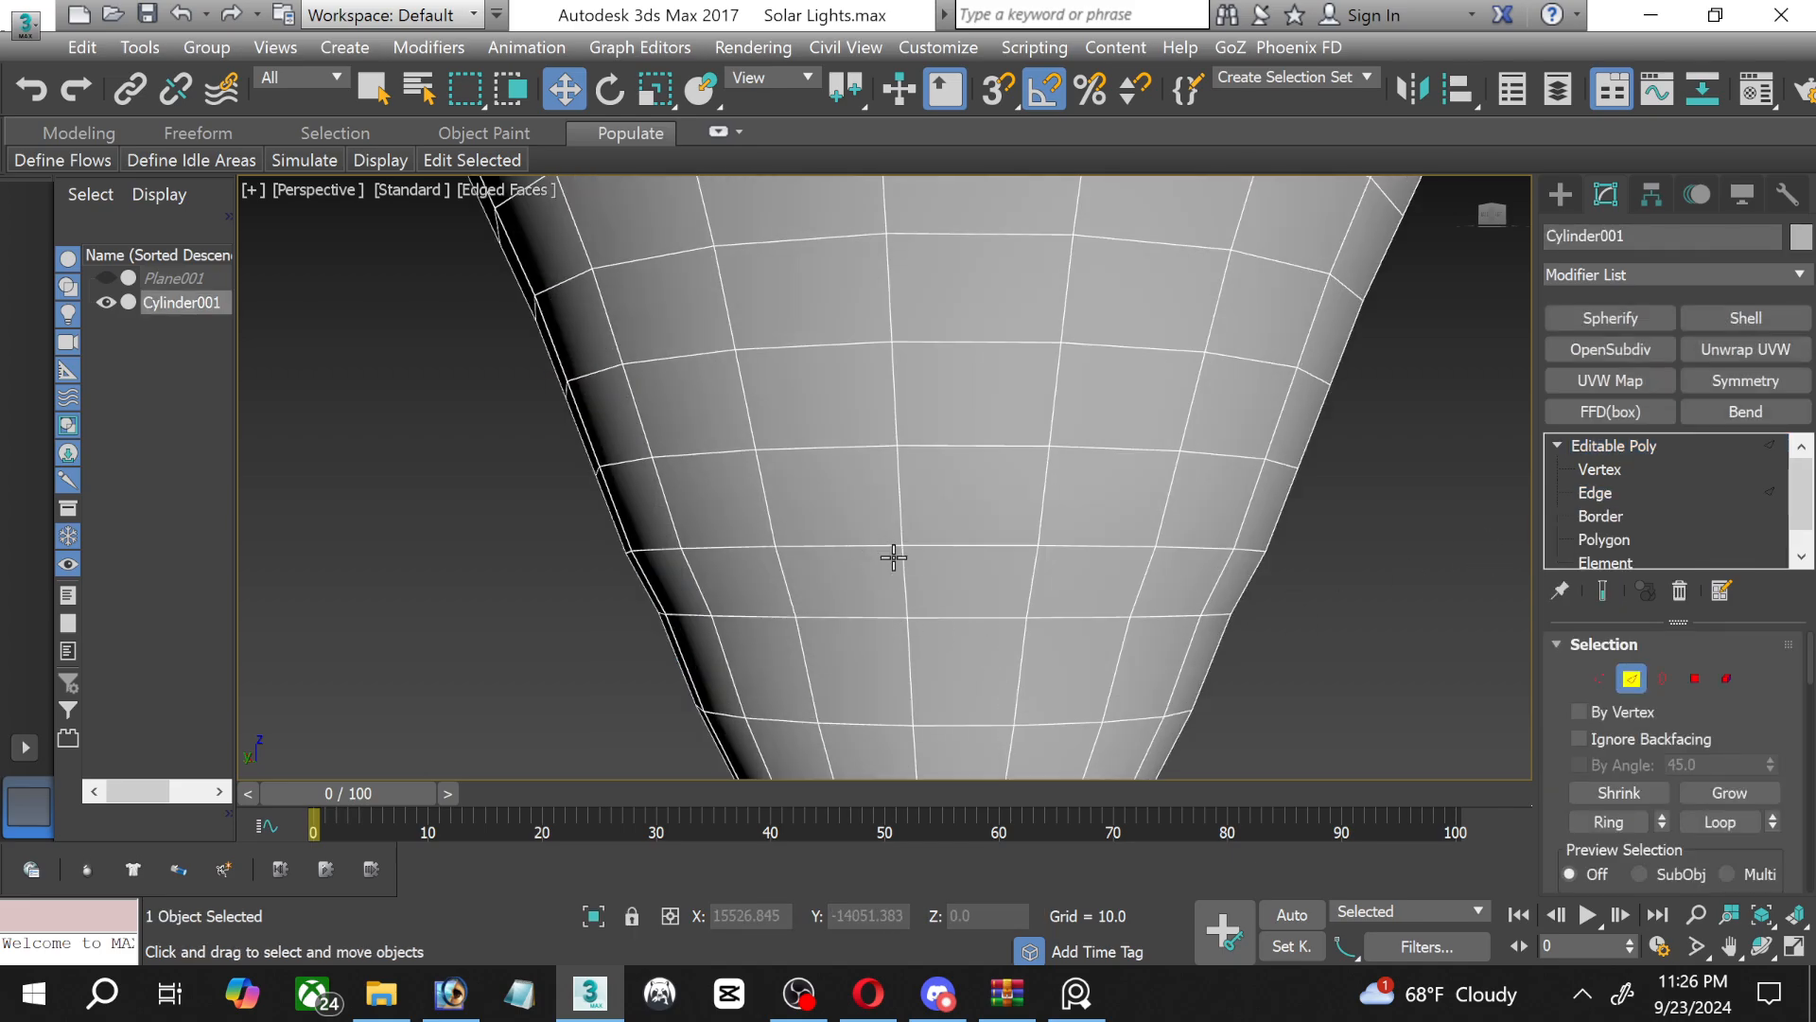
pyautogui.hotkey('ctrl', 'z')
pyautogui.click(1201, 511)
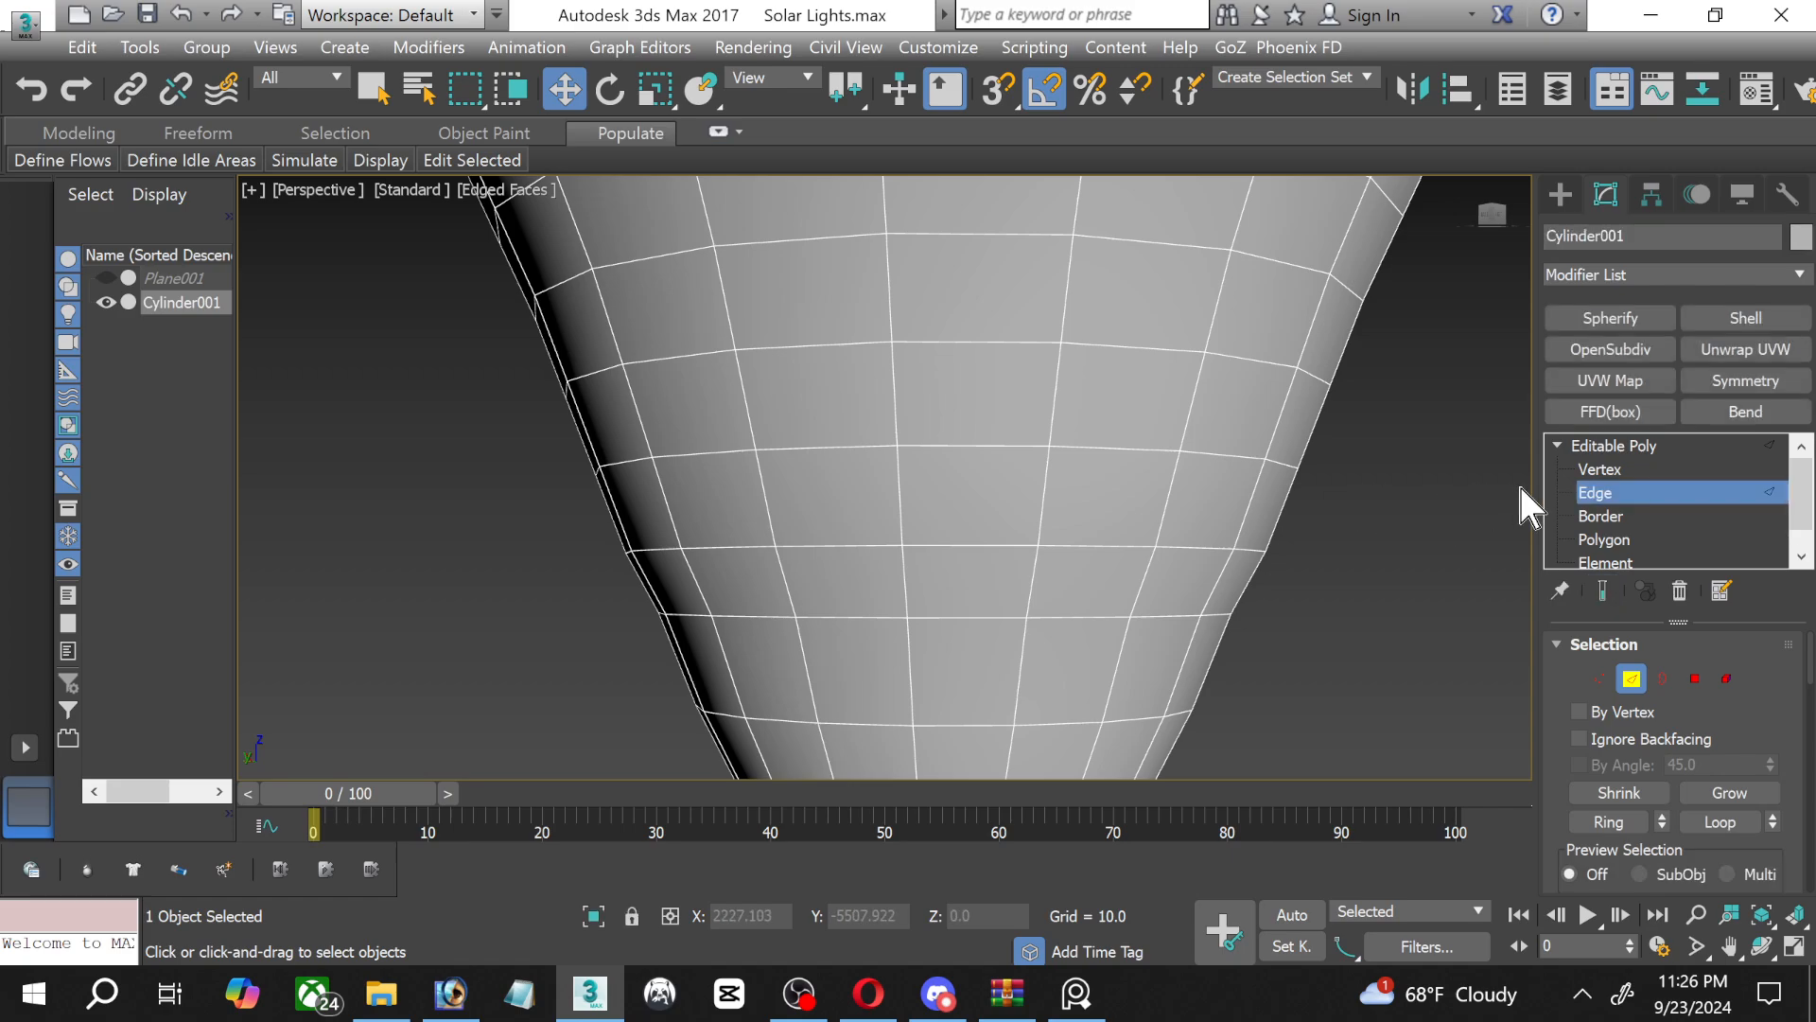
pyautogui.click(1616, 469)
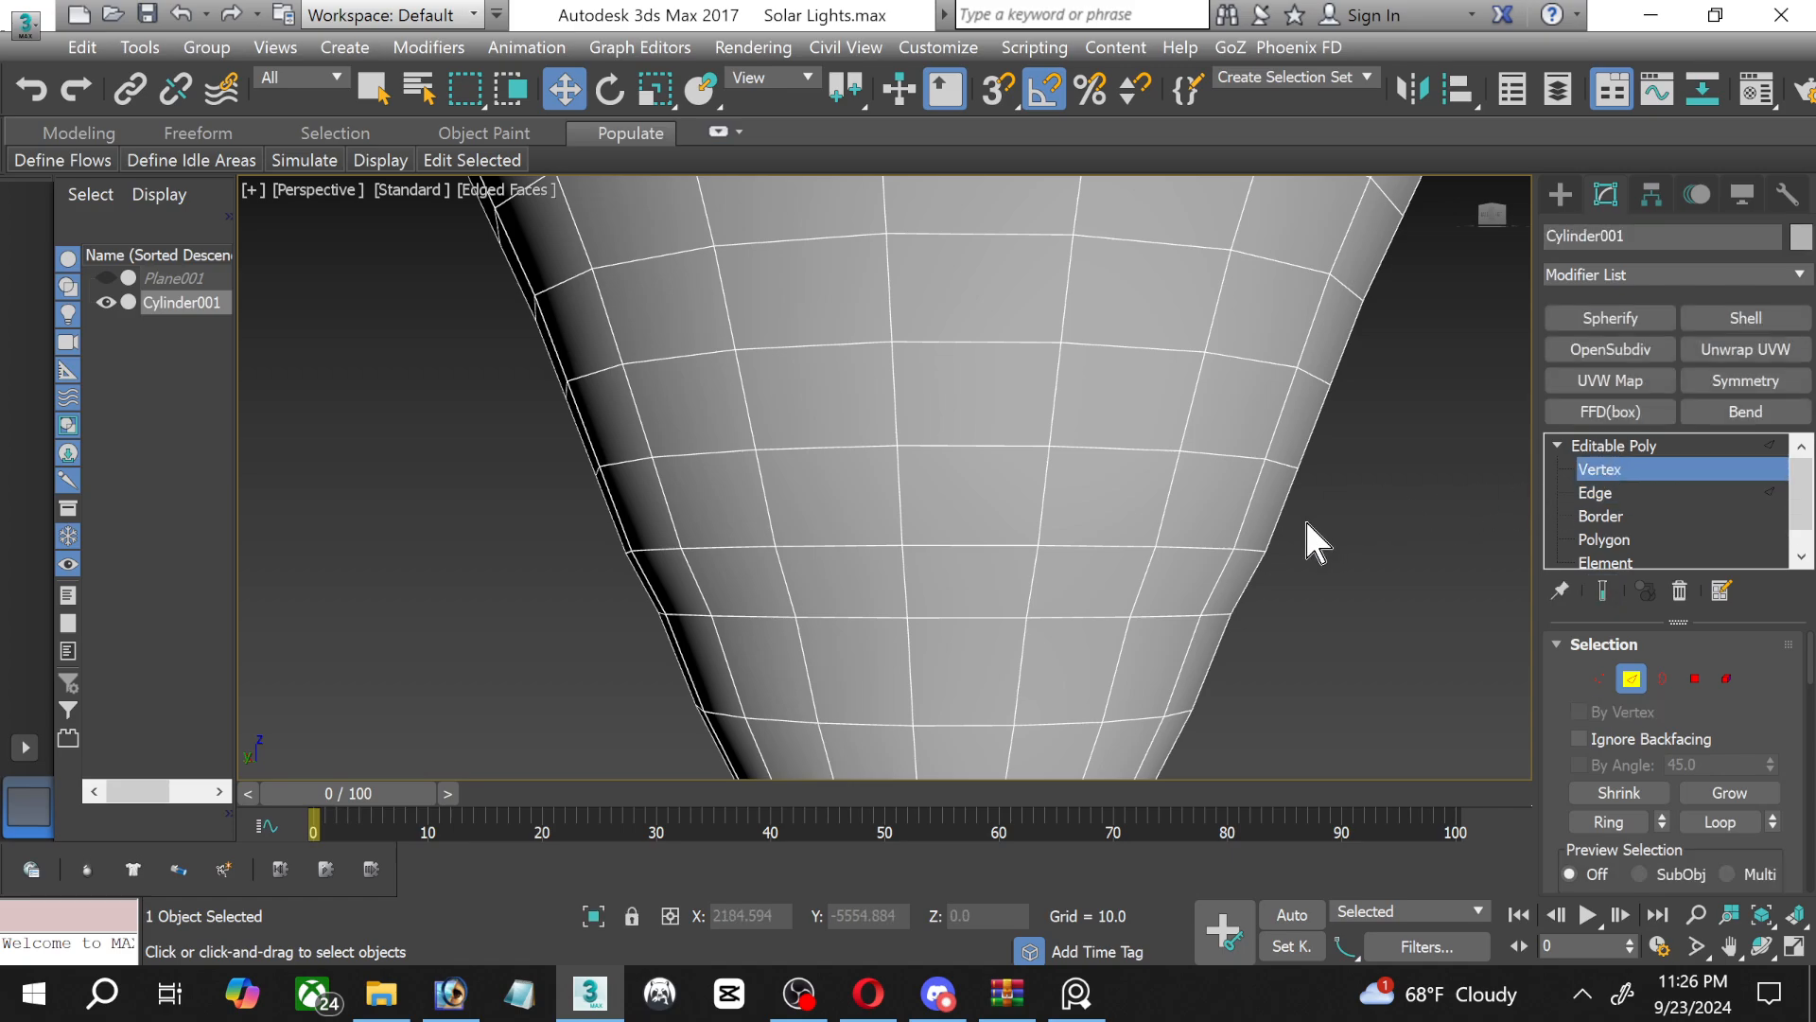
pyautogui.scroll(-2, 1304, 519)
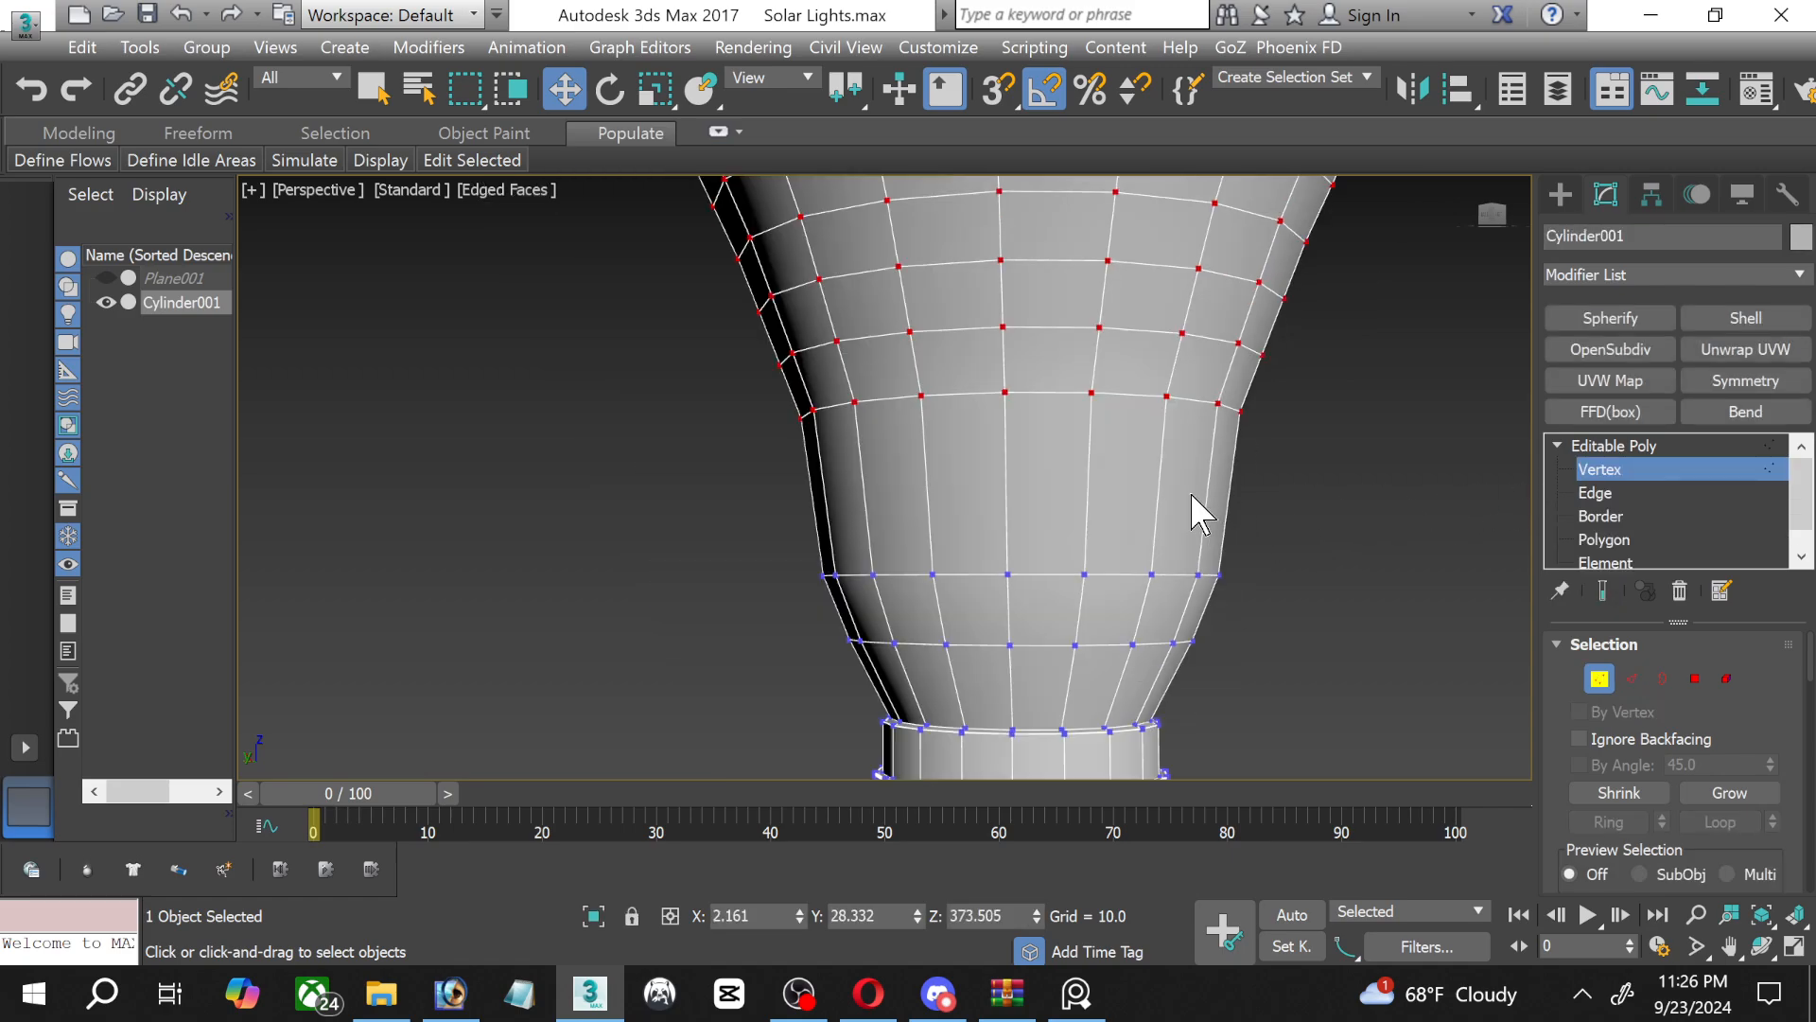
pyautogui.hotkey('ctrl', 'z')
# Scale the selected glass vertices uniformly to 92% and move them down about 73 units along Z.
pyautogui.scroll(-2, 1103, 486)
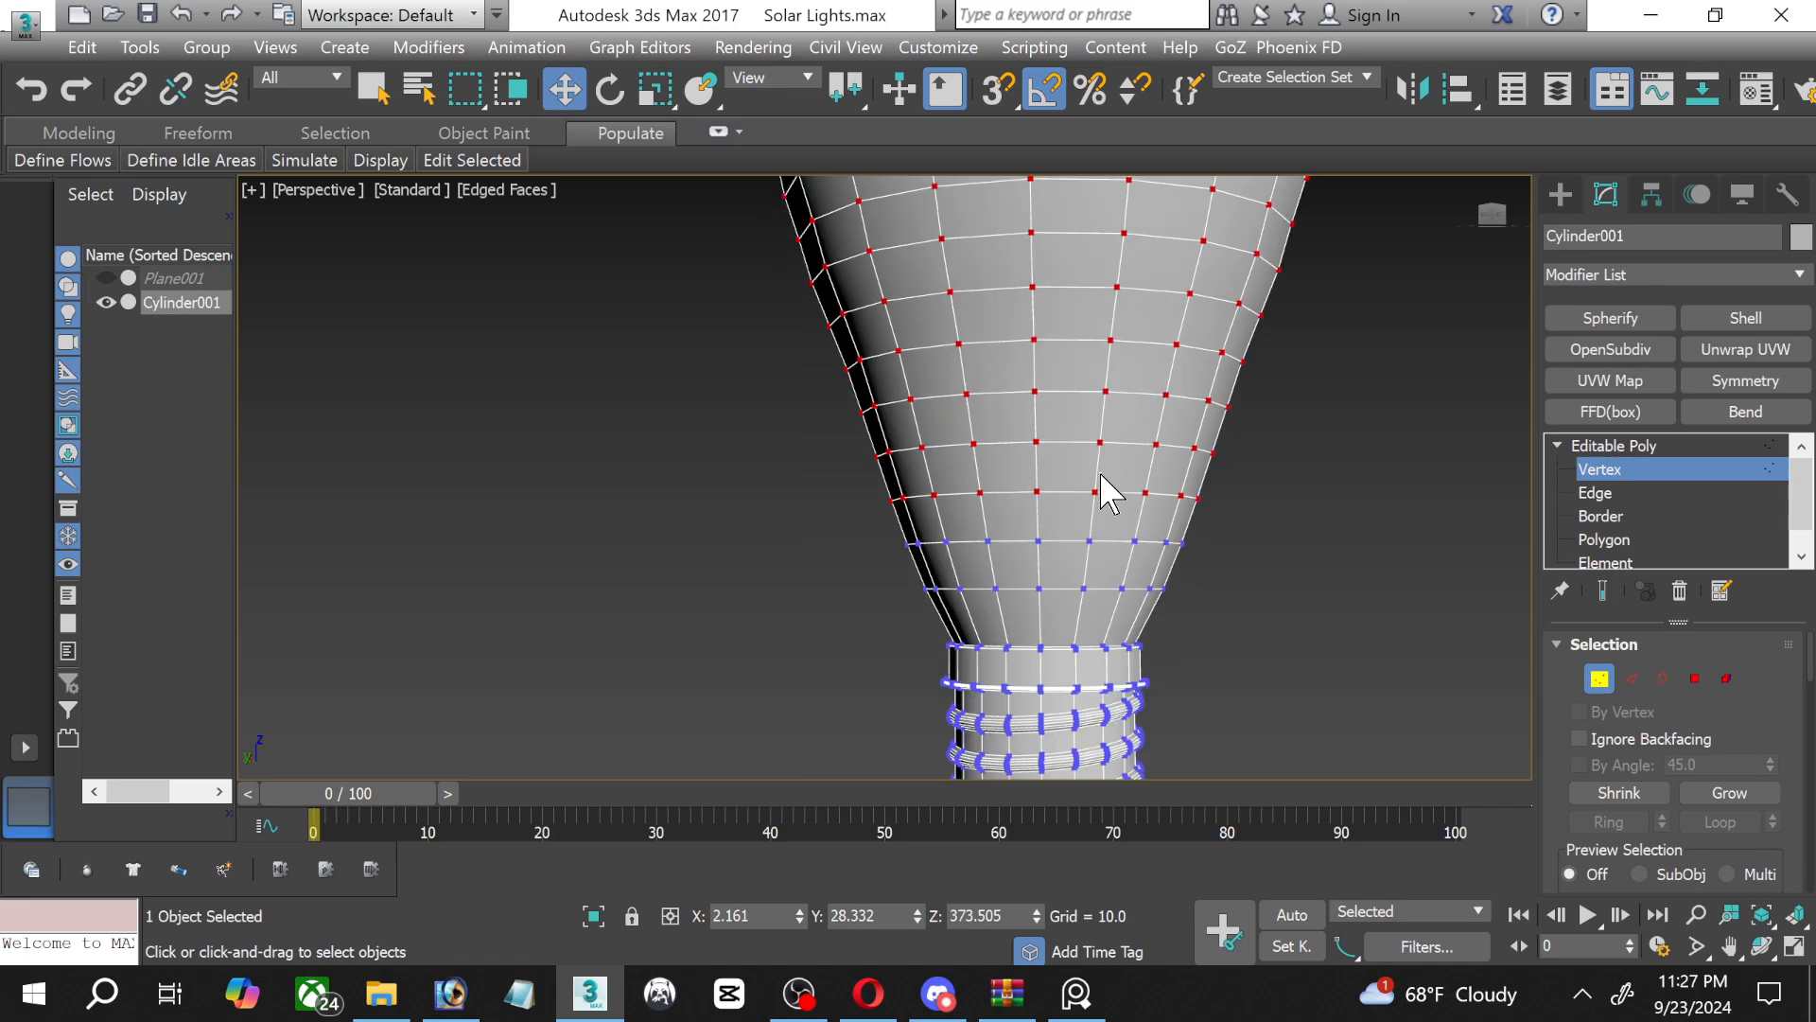
pyautogui.scroll(-1, 1017, 523)
pyautogui.moveTo(1013, 519); pyautogui.dragTo(829, 615, button='middle')
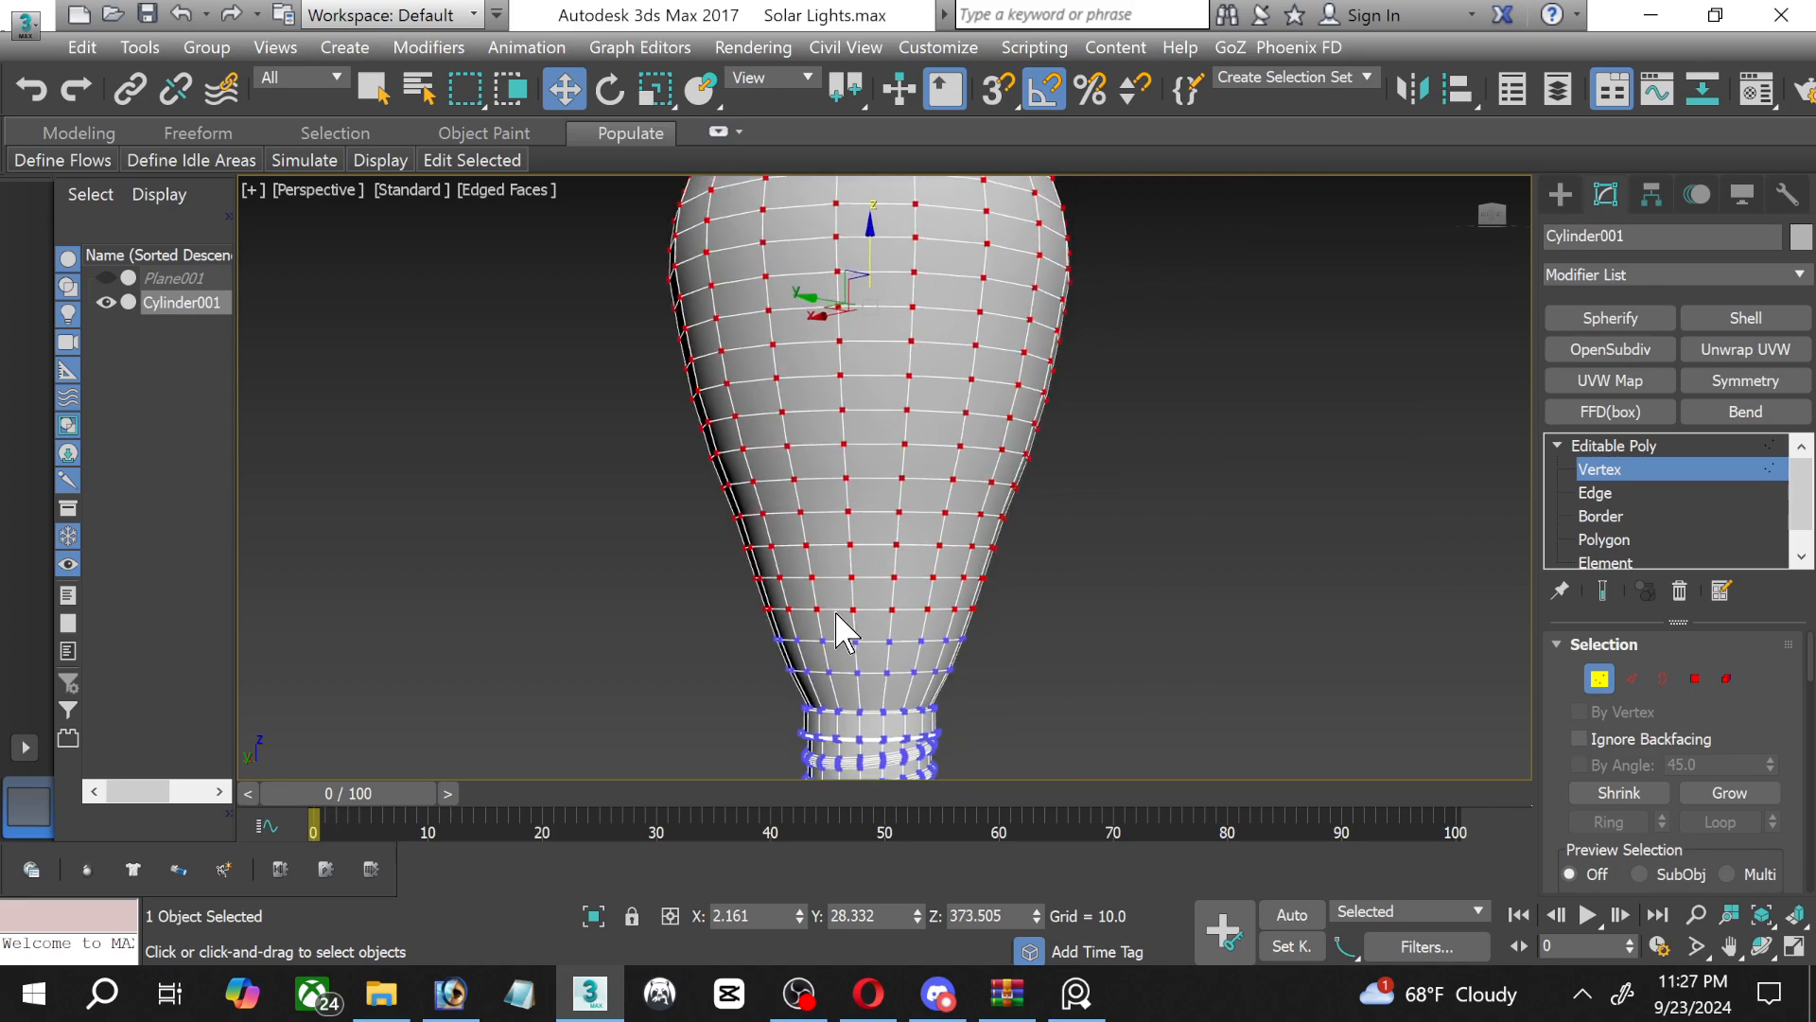
pyautogui.scroll(2, 809, 492)
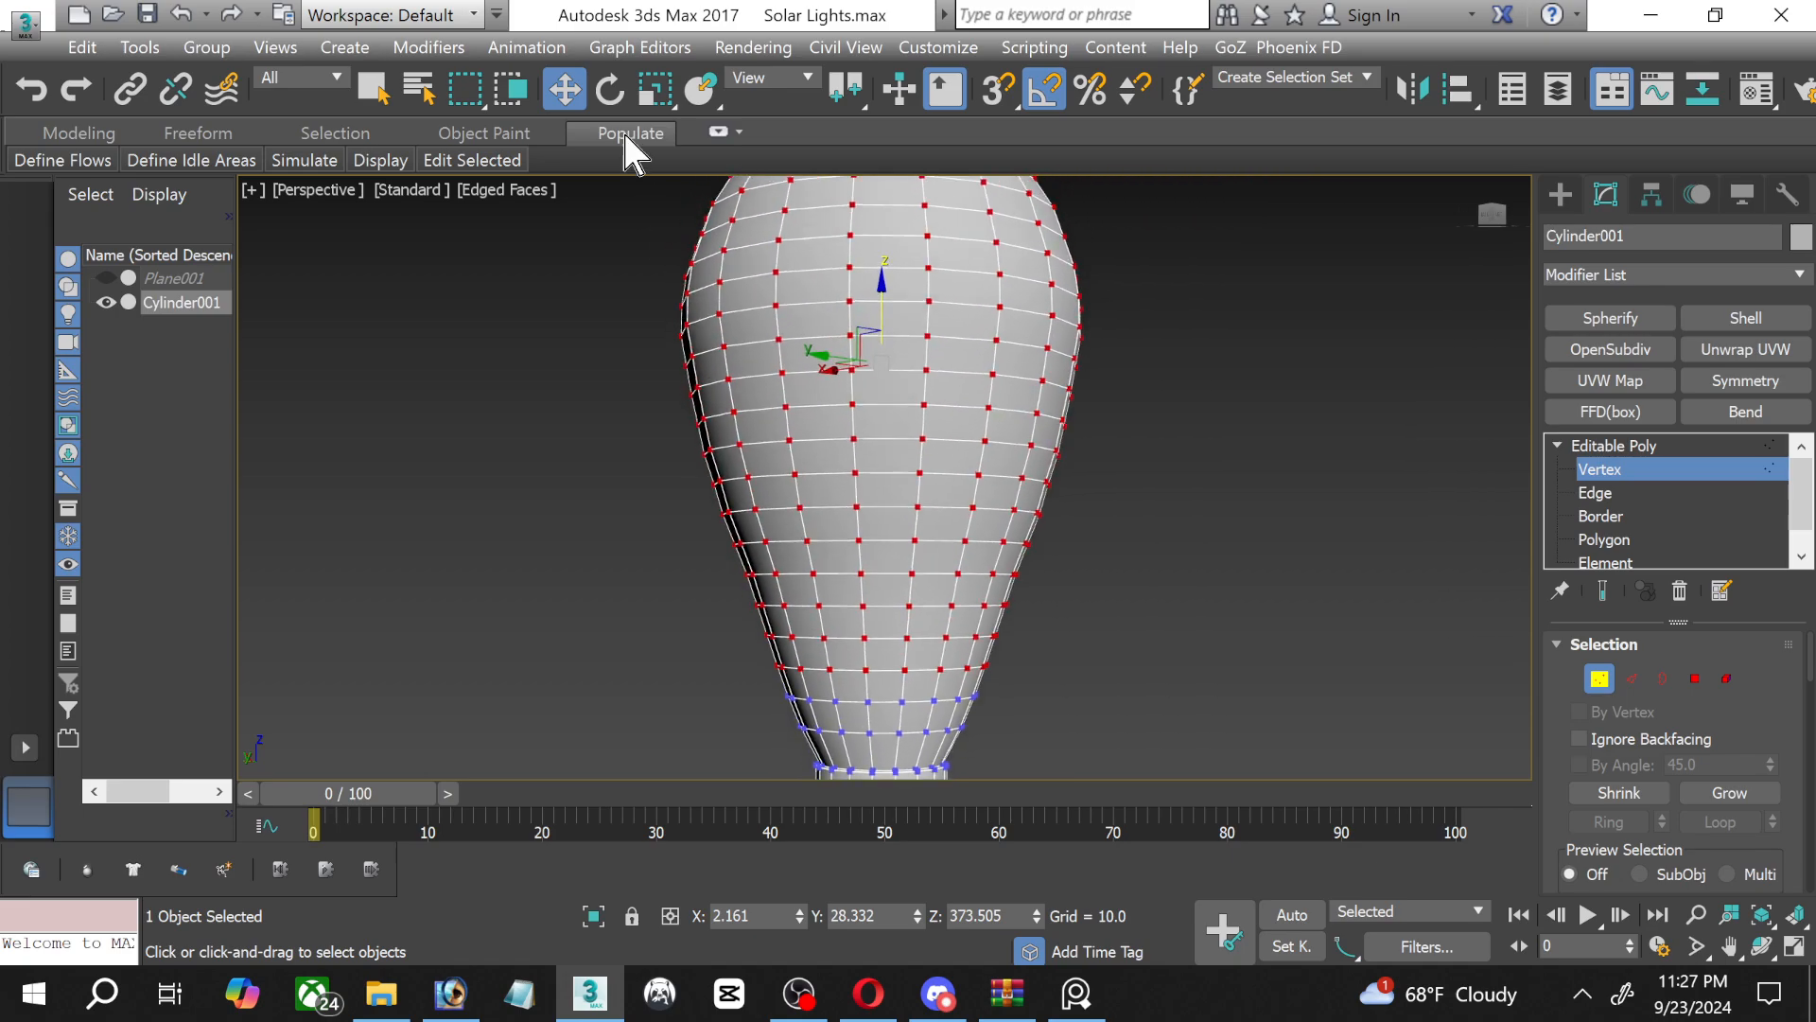
pyautogui.click(655, 90)
pyautogui.scroll(-1, 836, 470)
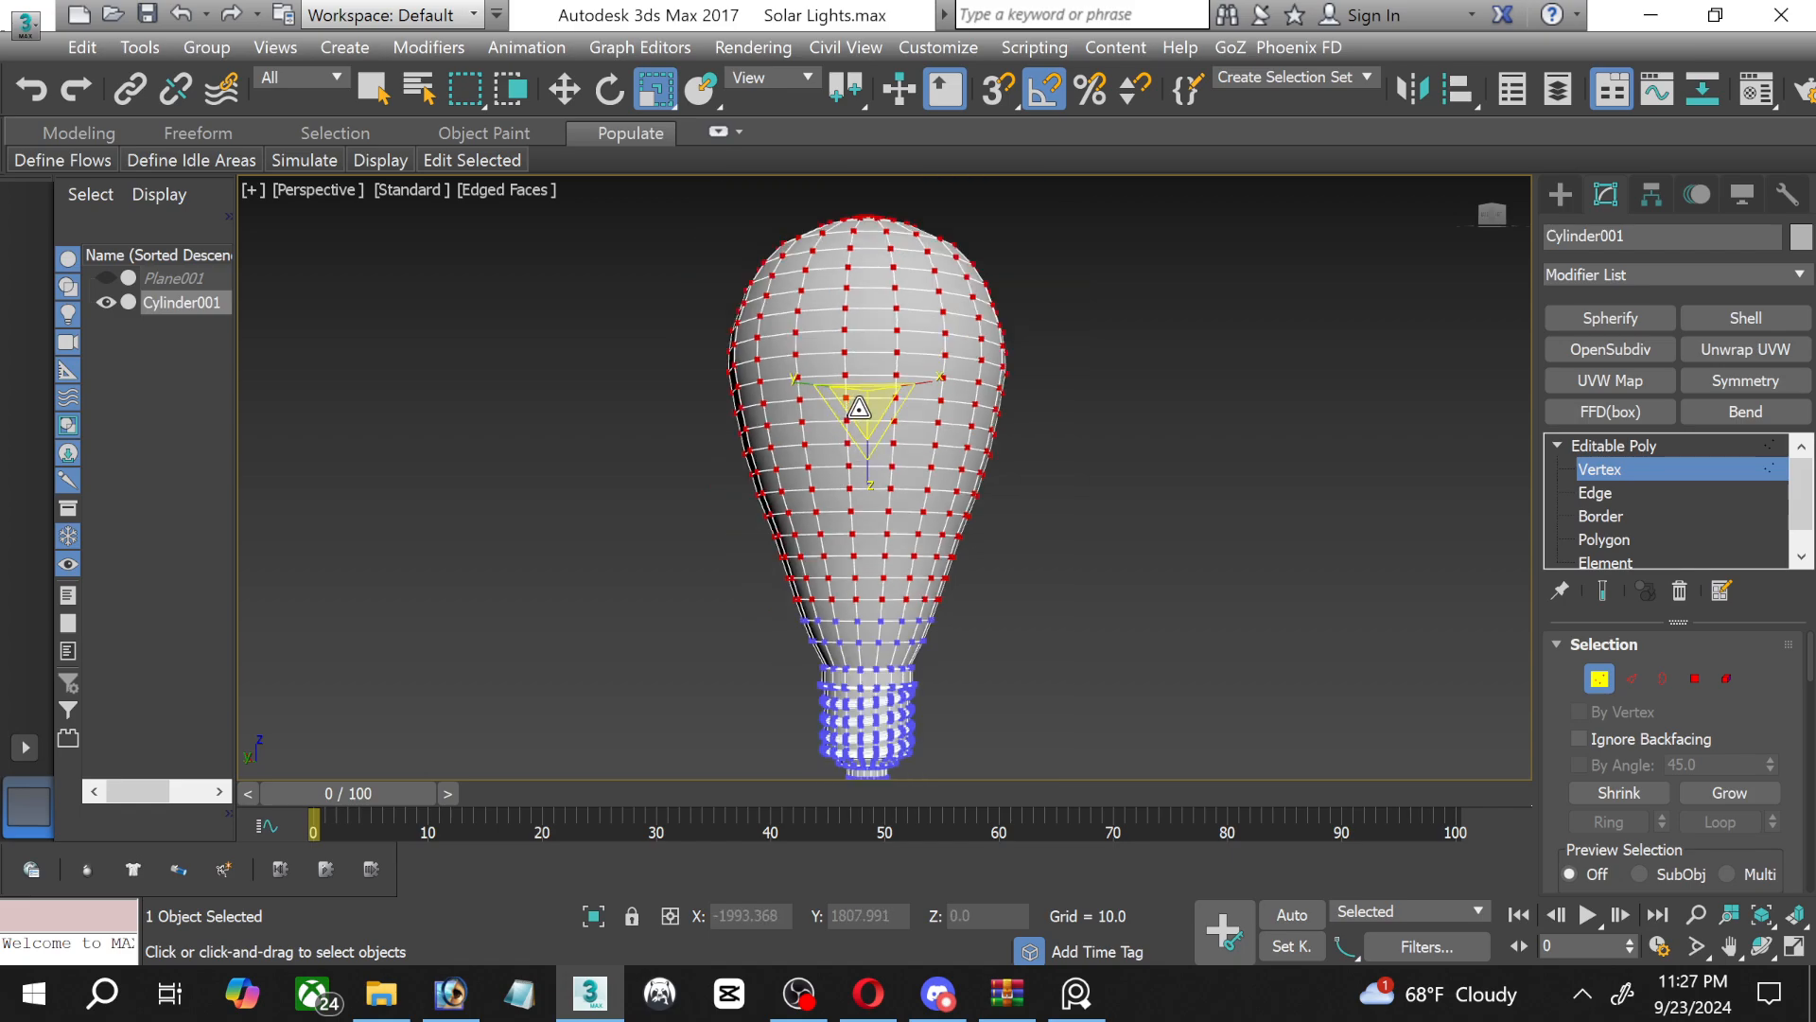
pyautogui.moveTo(866, 417); pyautogui.dragTo(866, 423)
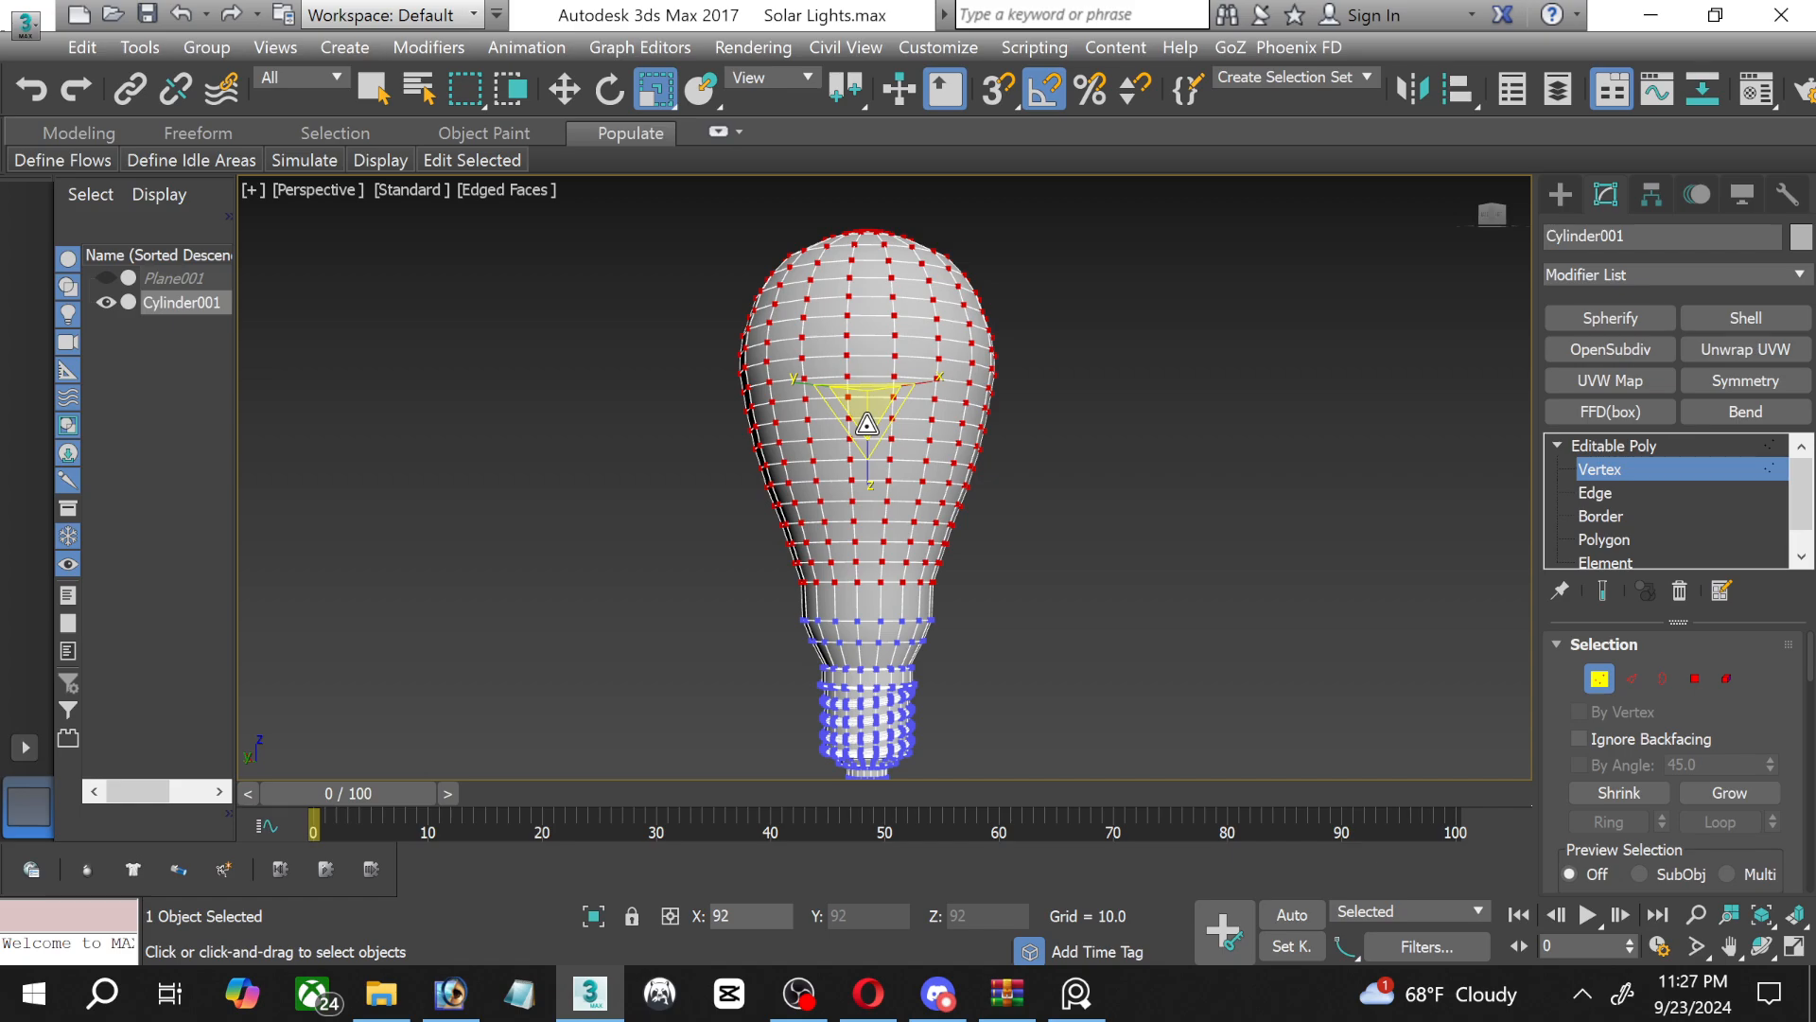
pyautogui.click(553, 103)
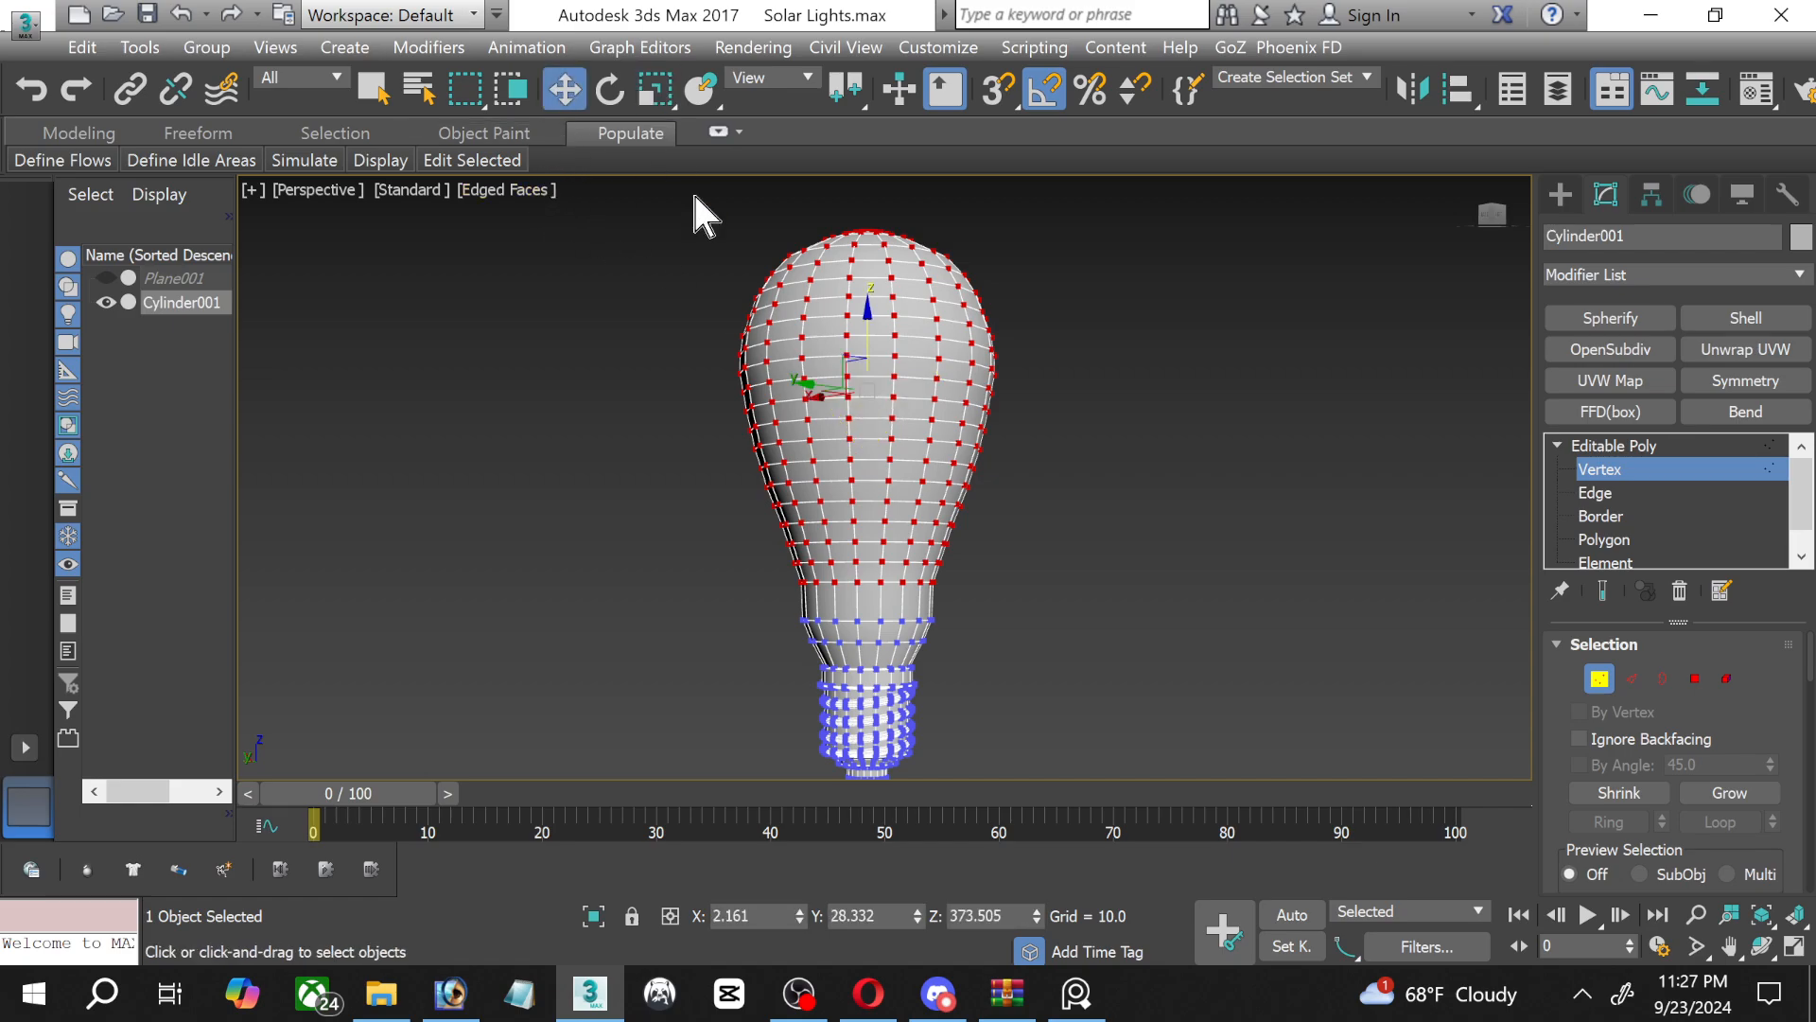
pyautogui.moveTo(866, 323); pyautogui.dragTo(869, 347)
# Scale the second vertex ring above the screw base slightly inward to smooth the neck profile.
pyautogui.scroll(5, 813, 653)
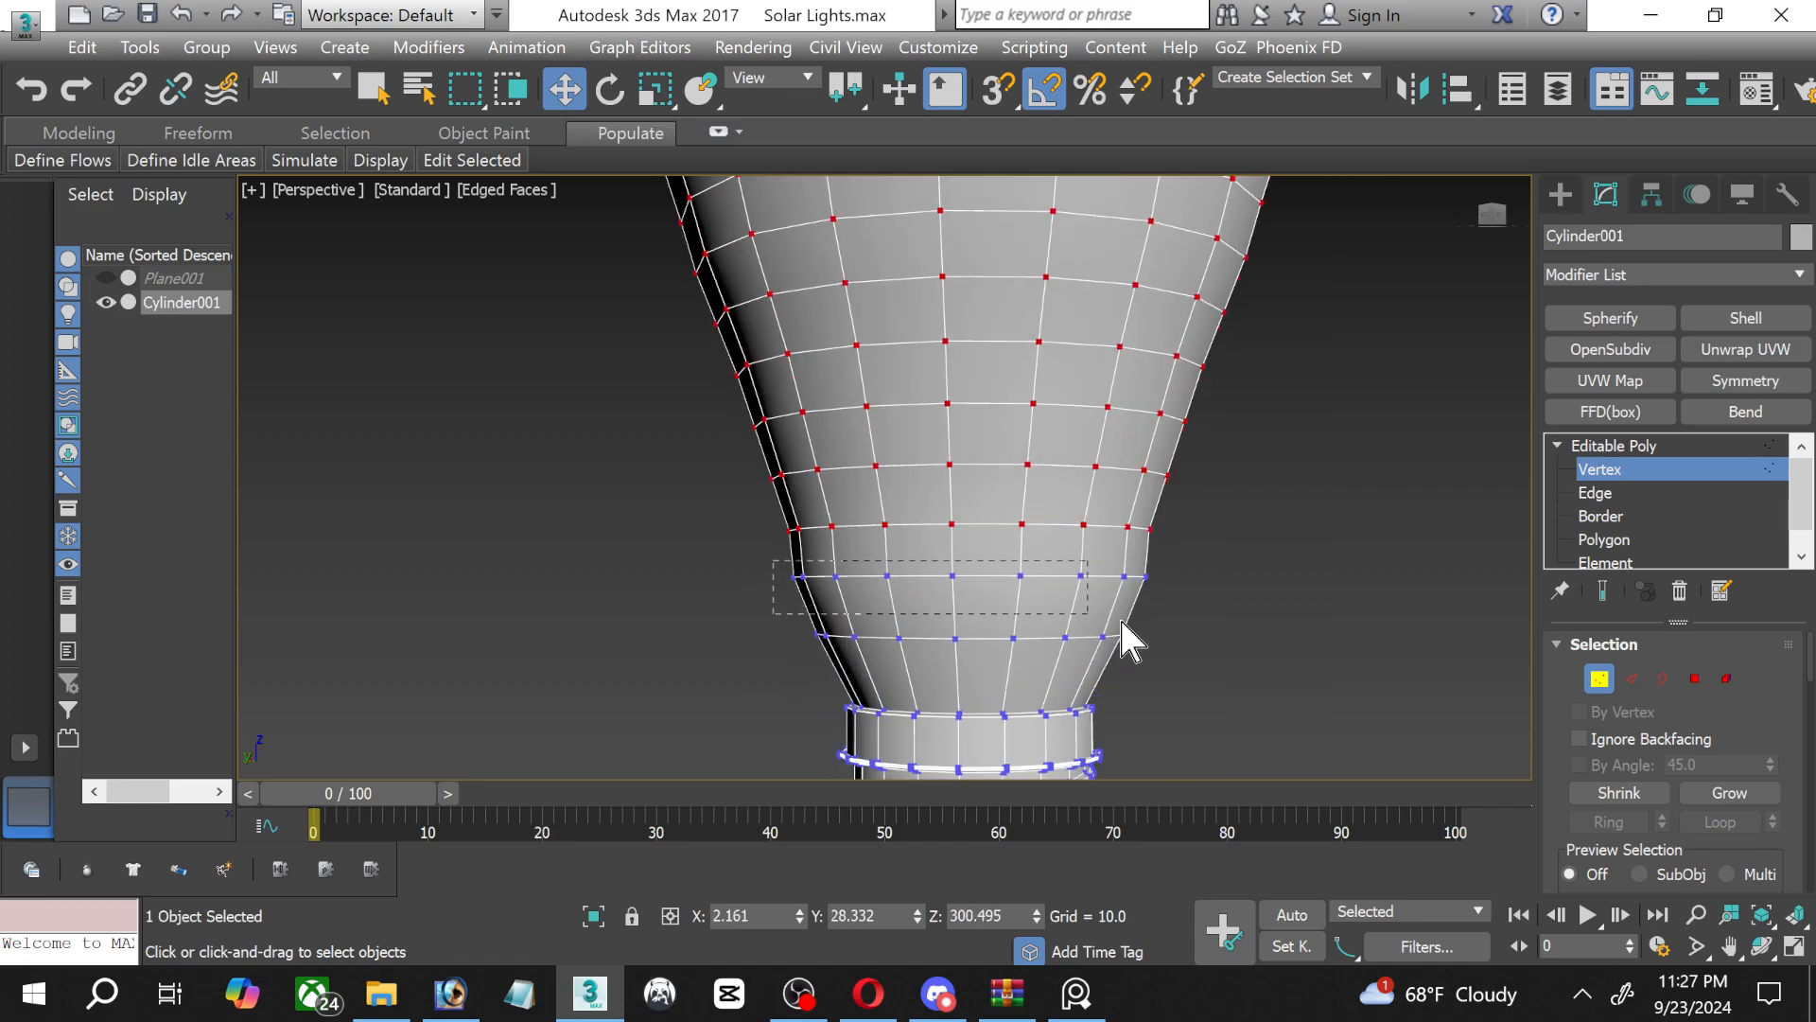
pyautogui.moveTo(1190, 615); pyautogui.dragTo(1190, 615)
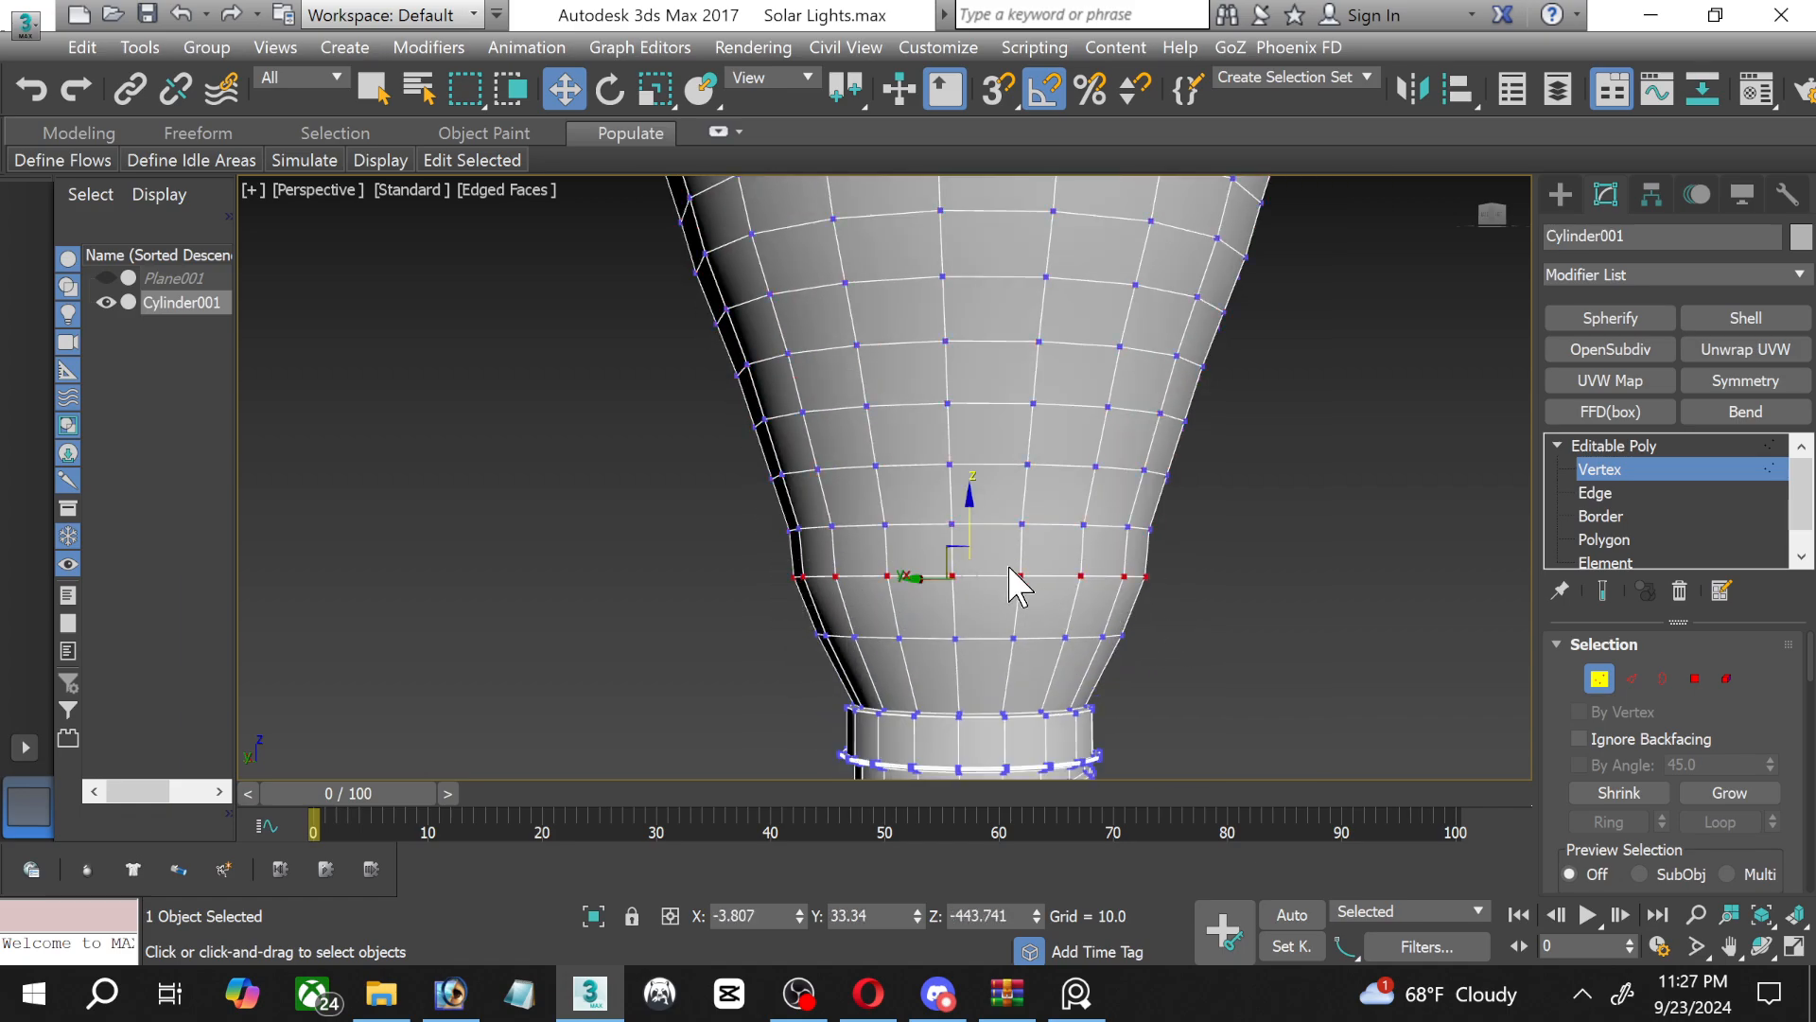
pyautogui.click(657, 89)
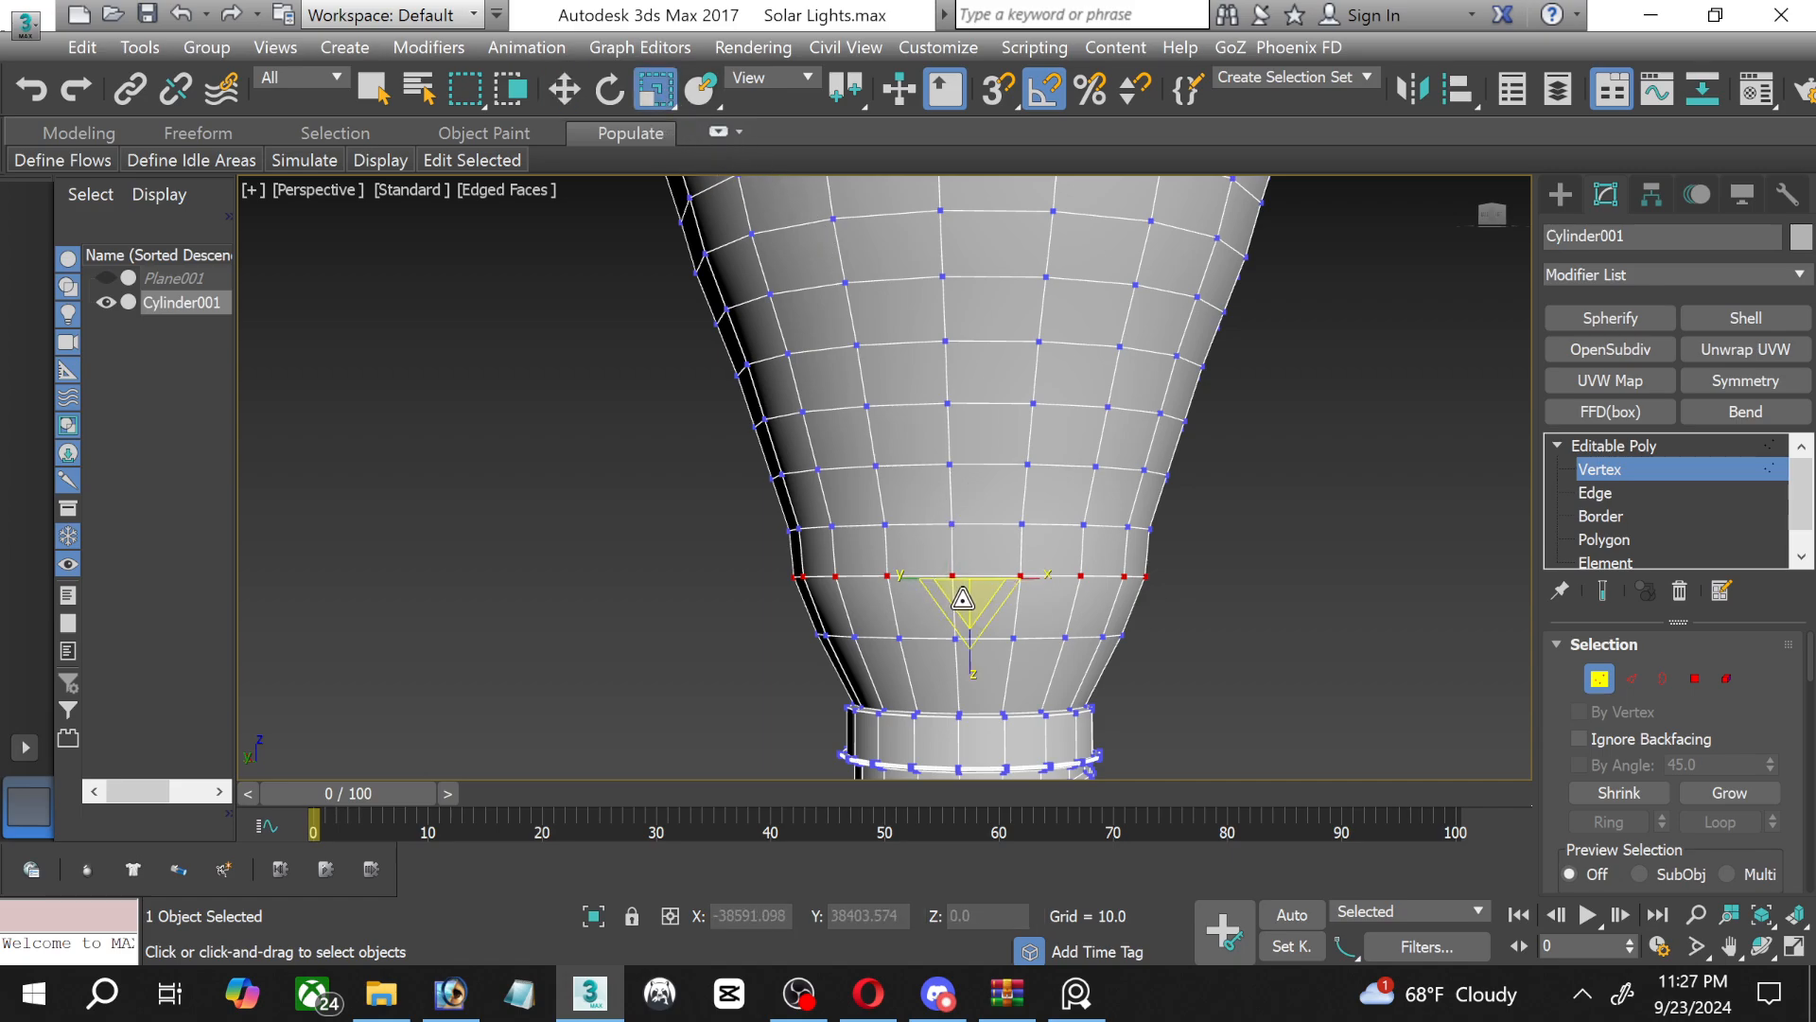
pyautogui.moveTo(962, 597); pyautogui.dragTo(963, 611)
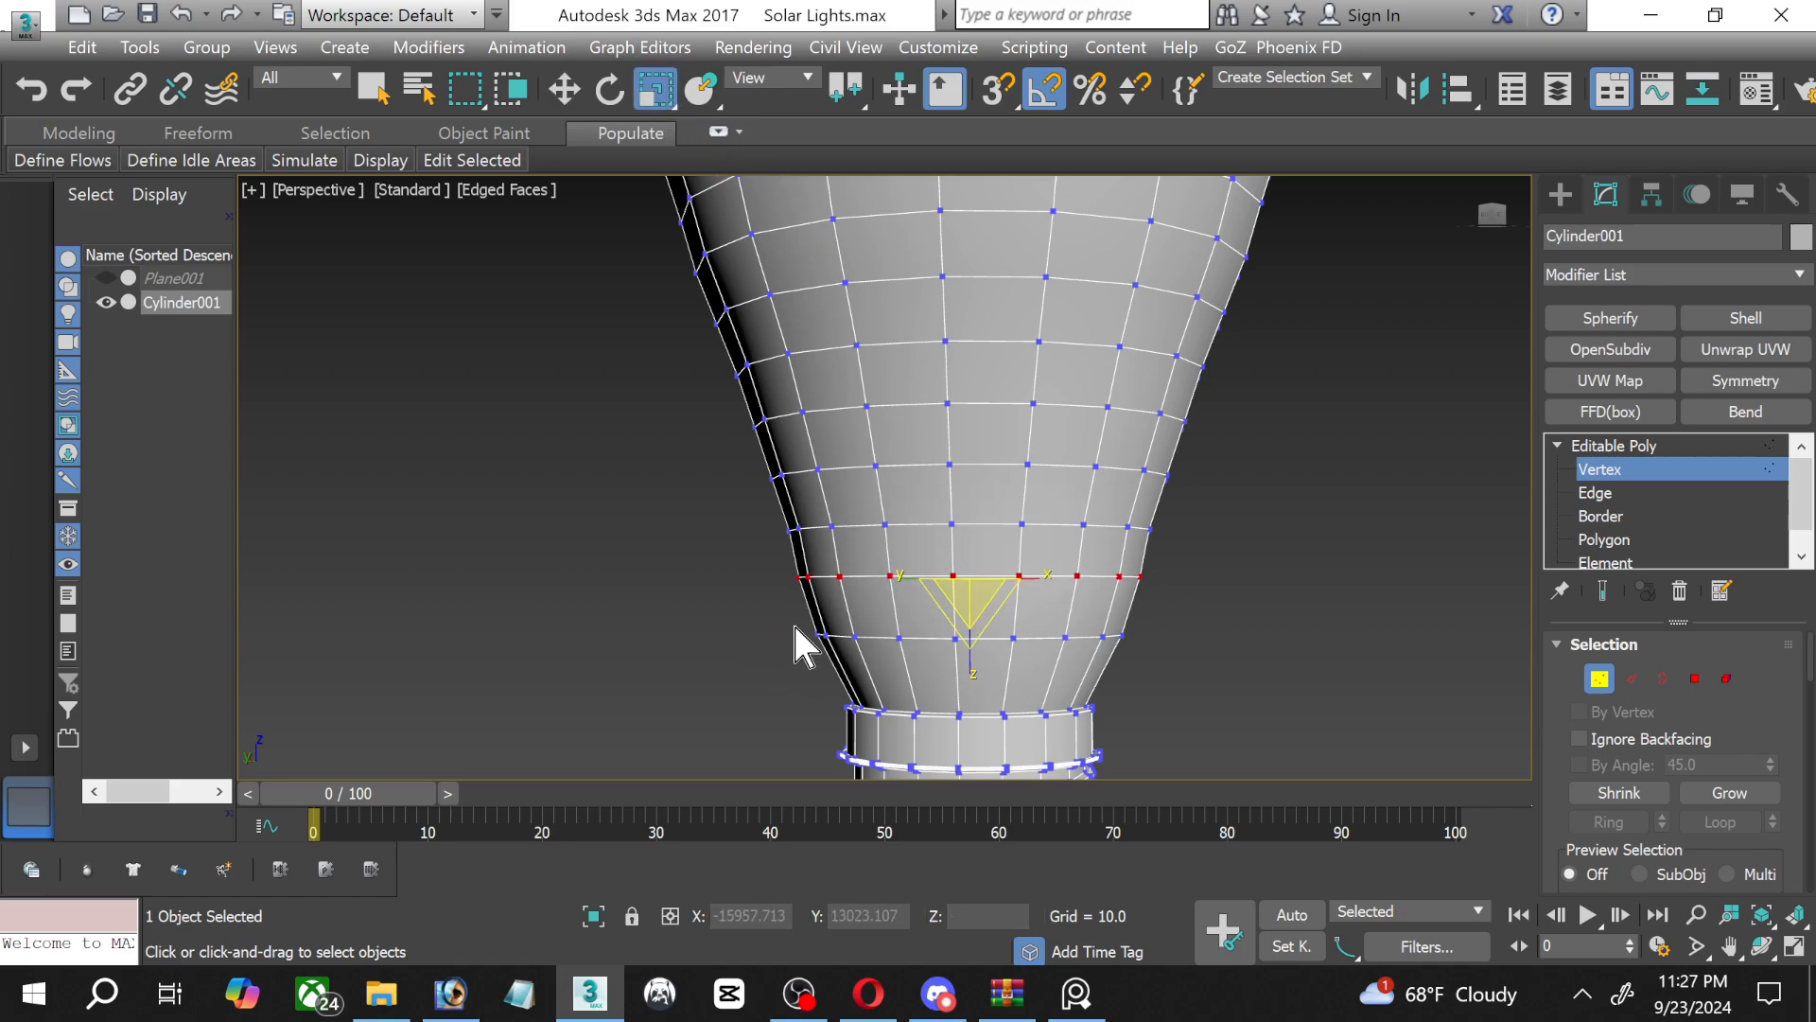
# Move the glass vertex ring nearest the screw base down to about Z -556.
pyautogui.moveTo(792, 622); pyautogui.dragTo(1286, 699)
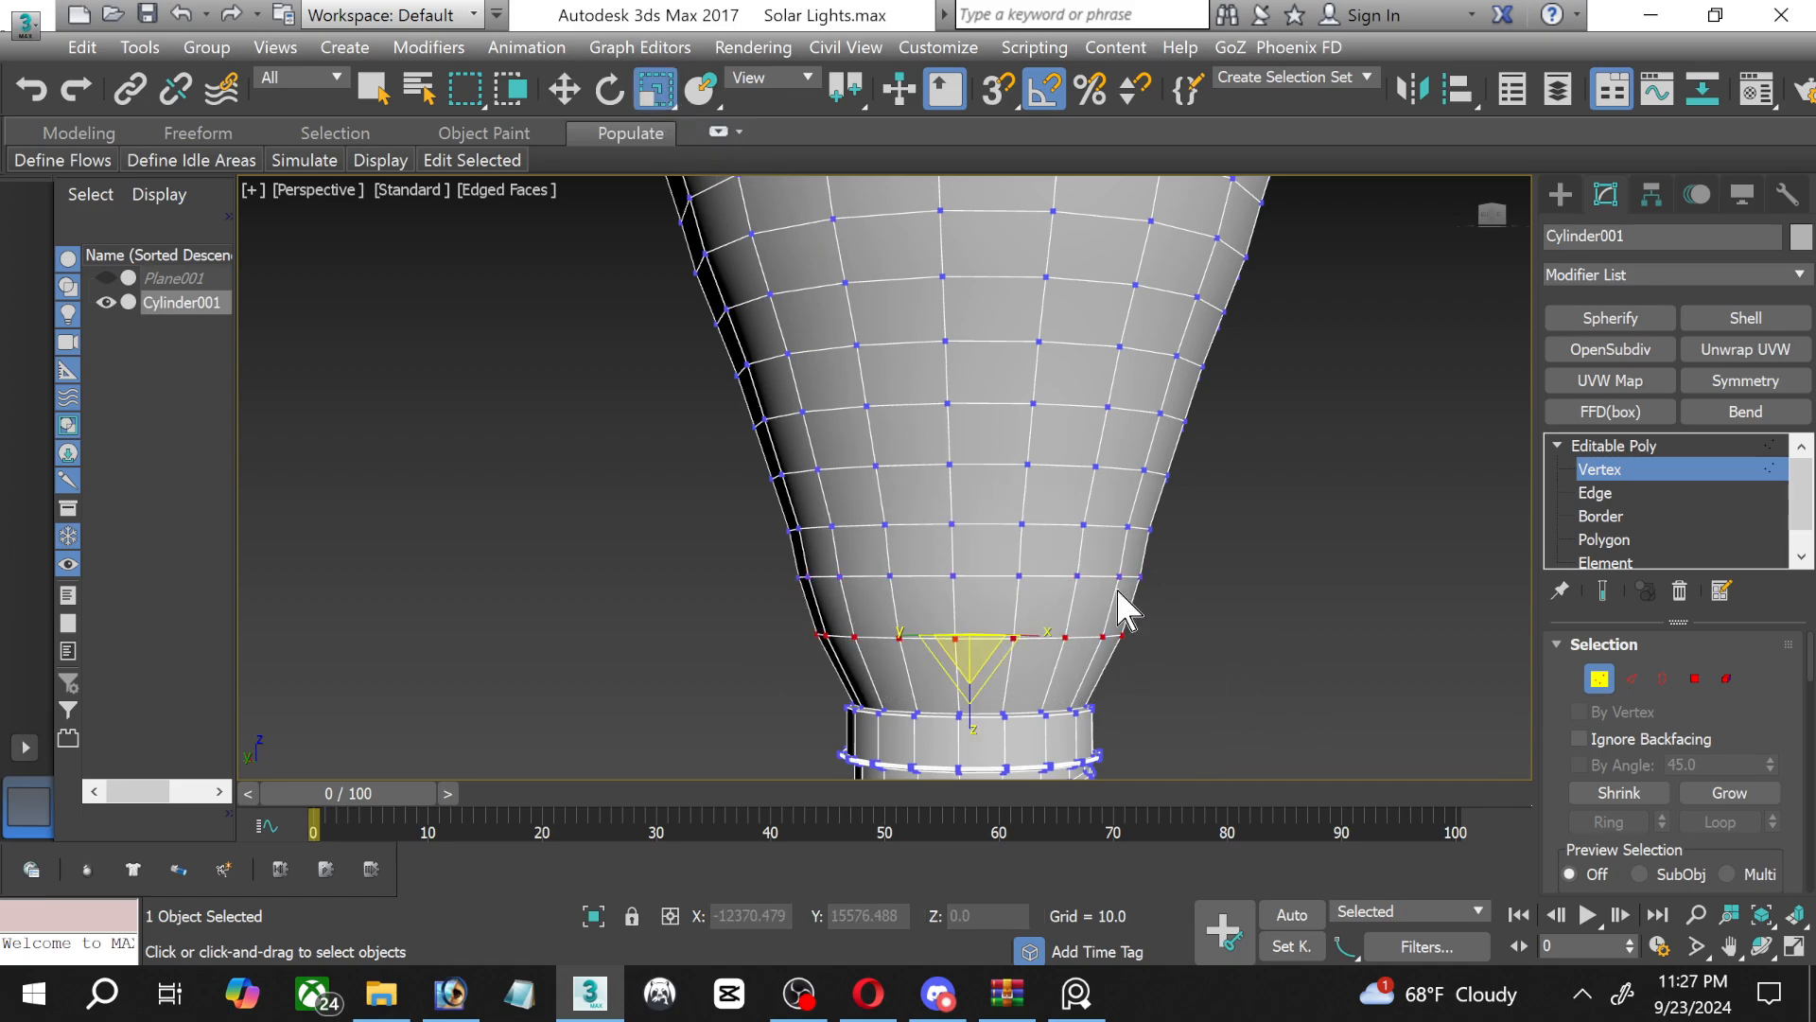
pyautogui.click(570, 89)
pyautogui.moveTo(966, 571); pyautogui.dragTo(974, 600)
# Select all glass vertices above the lowest neck ring and move them down about 67 units along Z.
pyautogui.scroll(-5, 1013, 454)
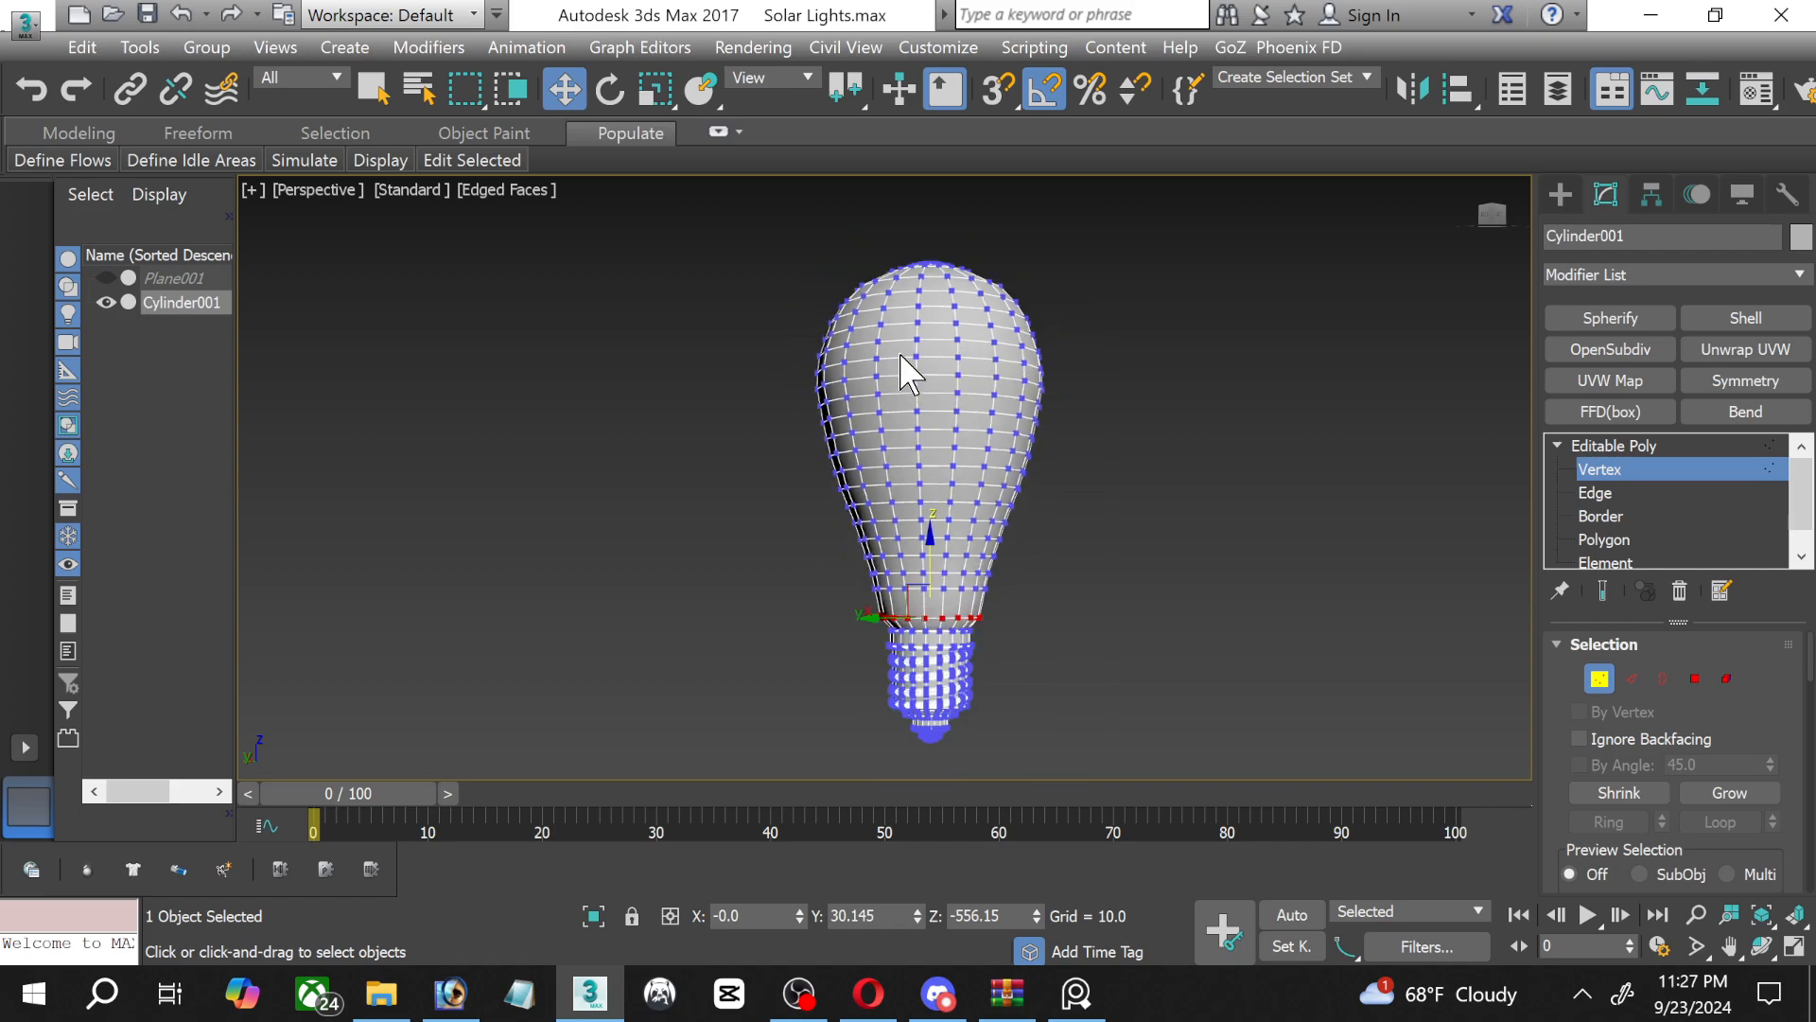
pyautogui.moveTo(1114, 592); pyautogui.dragTo(1115, 592)
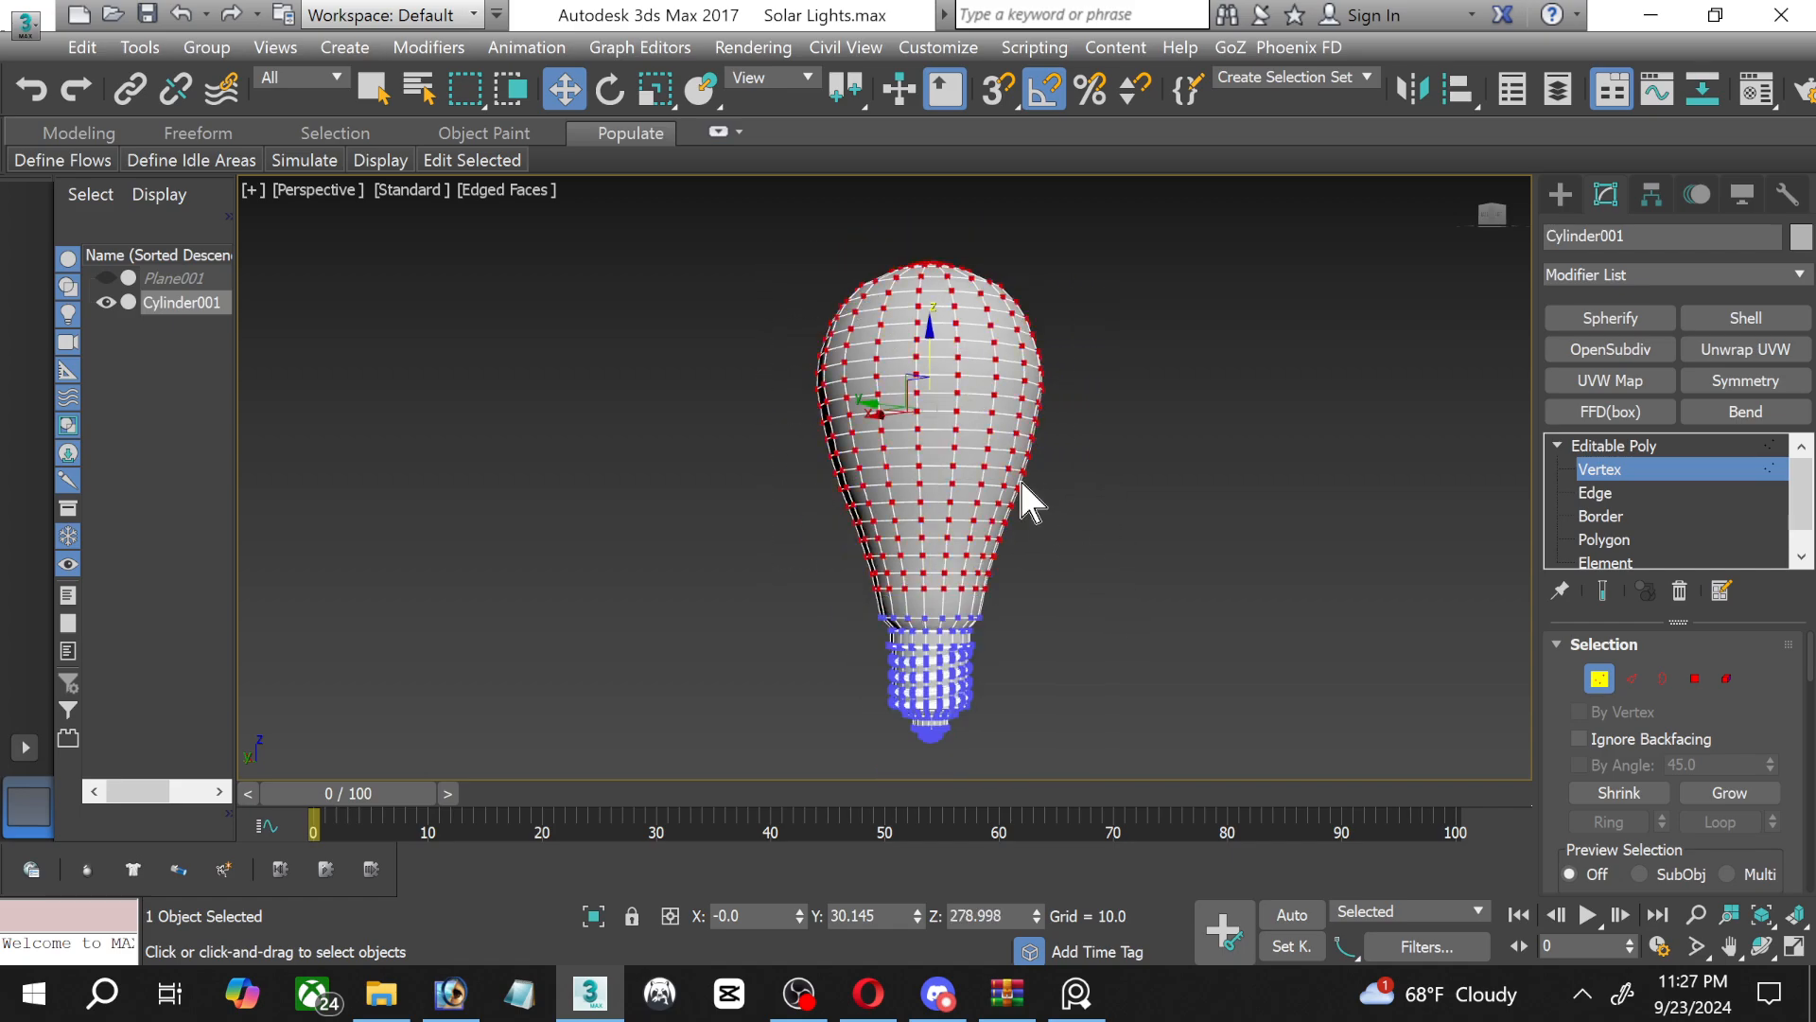
pyautogui.moveTo(925, 352); pyautogui.dragTo(925, 358)
# In the maximized Left view, uniformly scale the horizontal edge loop midway down the glass taper very slightly outward to smooth its profile.
pyautogui.scroll(3, 889, 534)
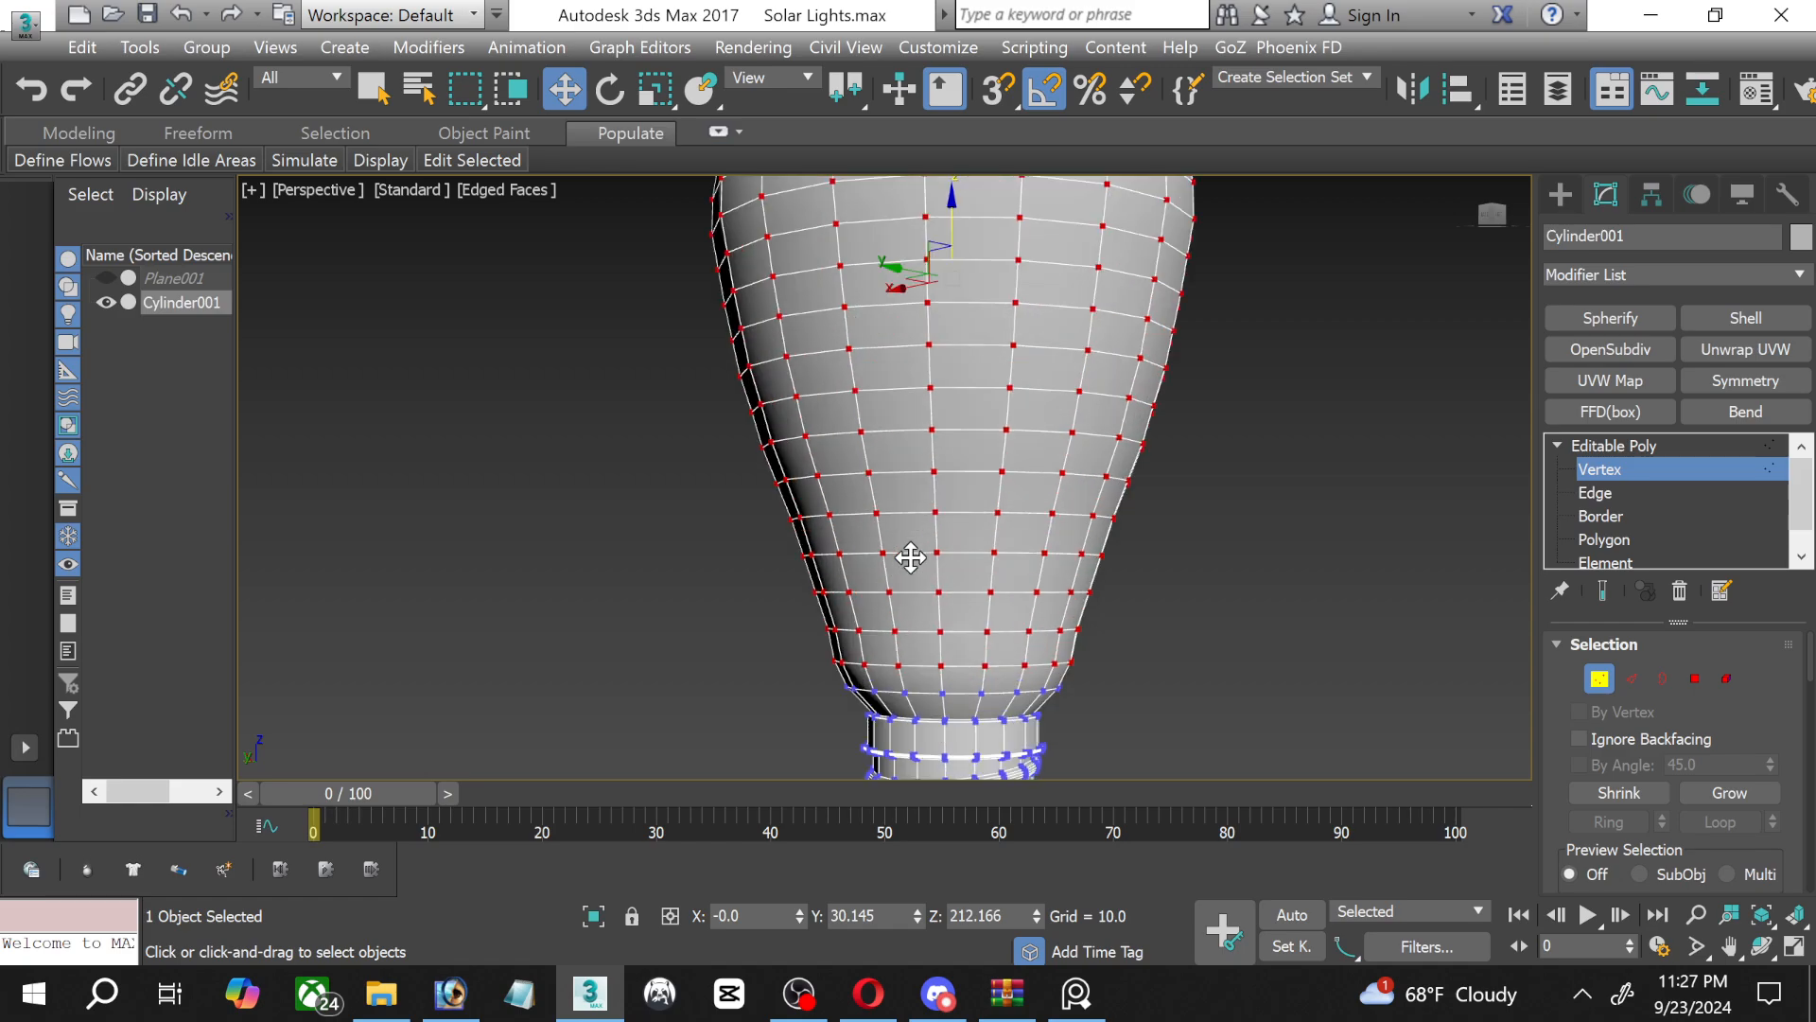
pyautogui.scroll(2, 940, 634)
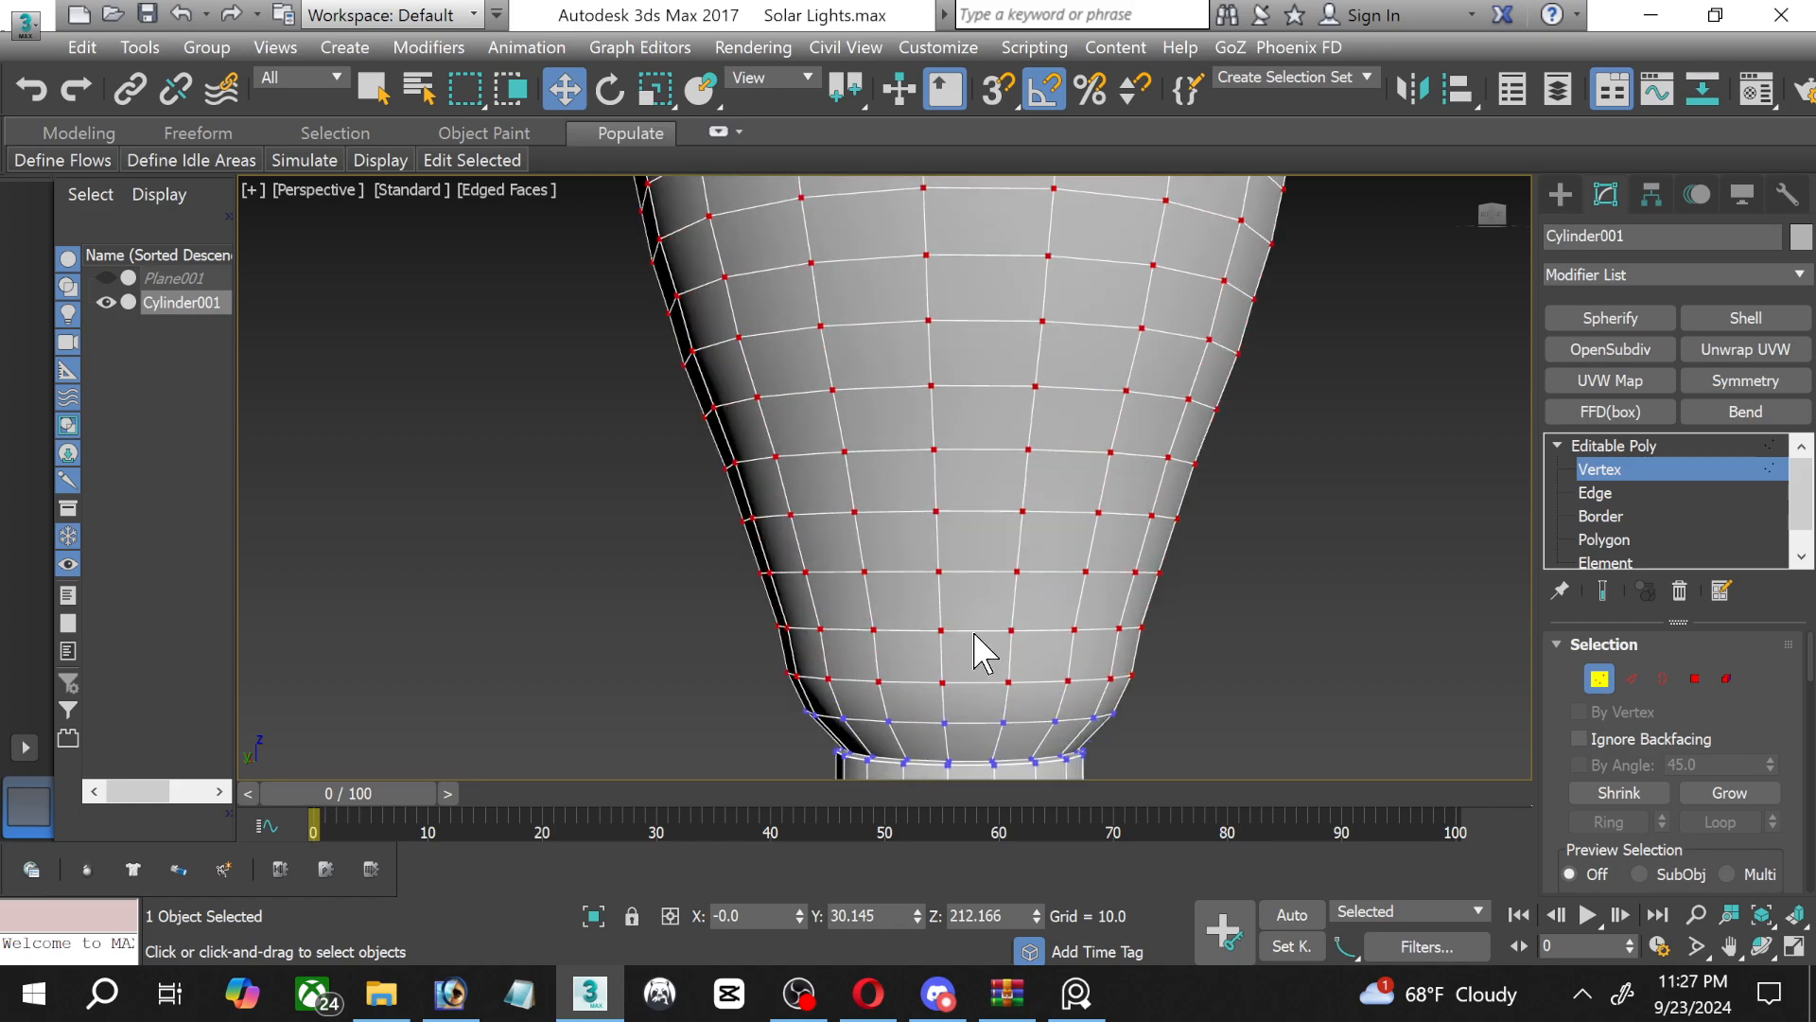
pyautogui.scroll(2, 984, 651)
pyautogui.click(1794, 946)
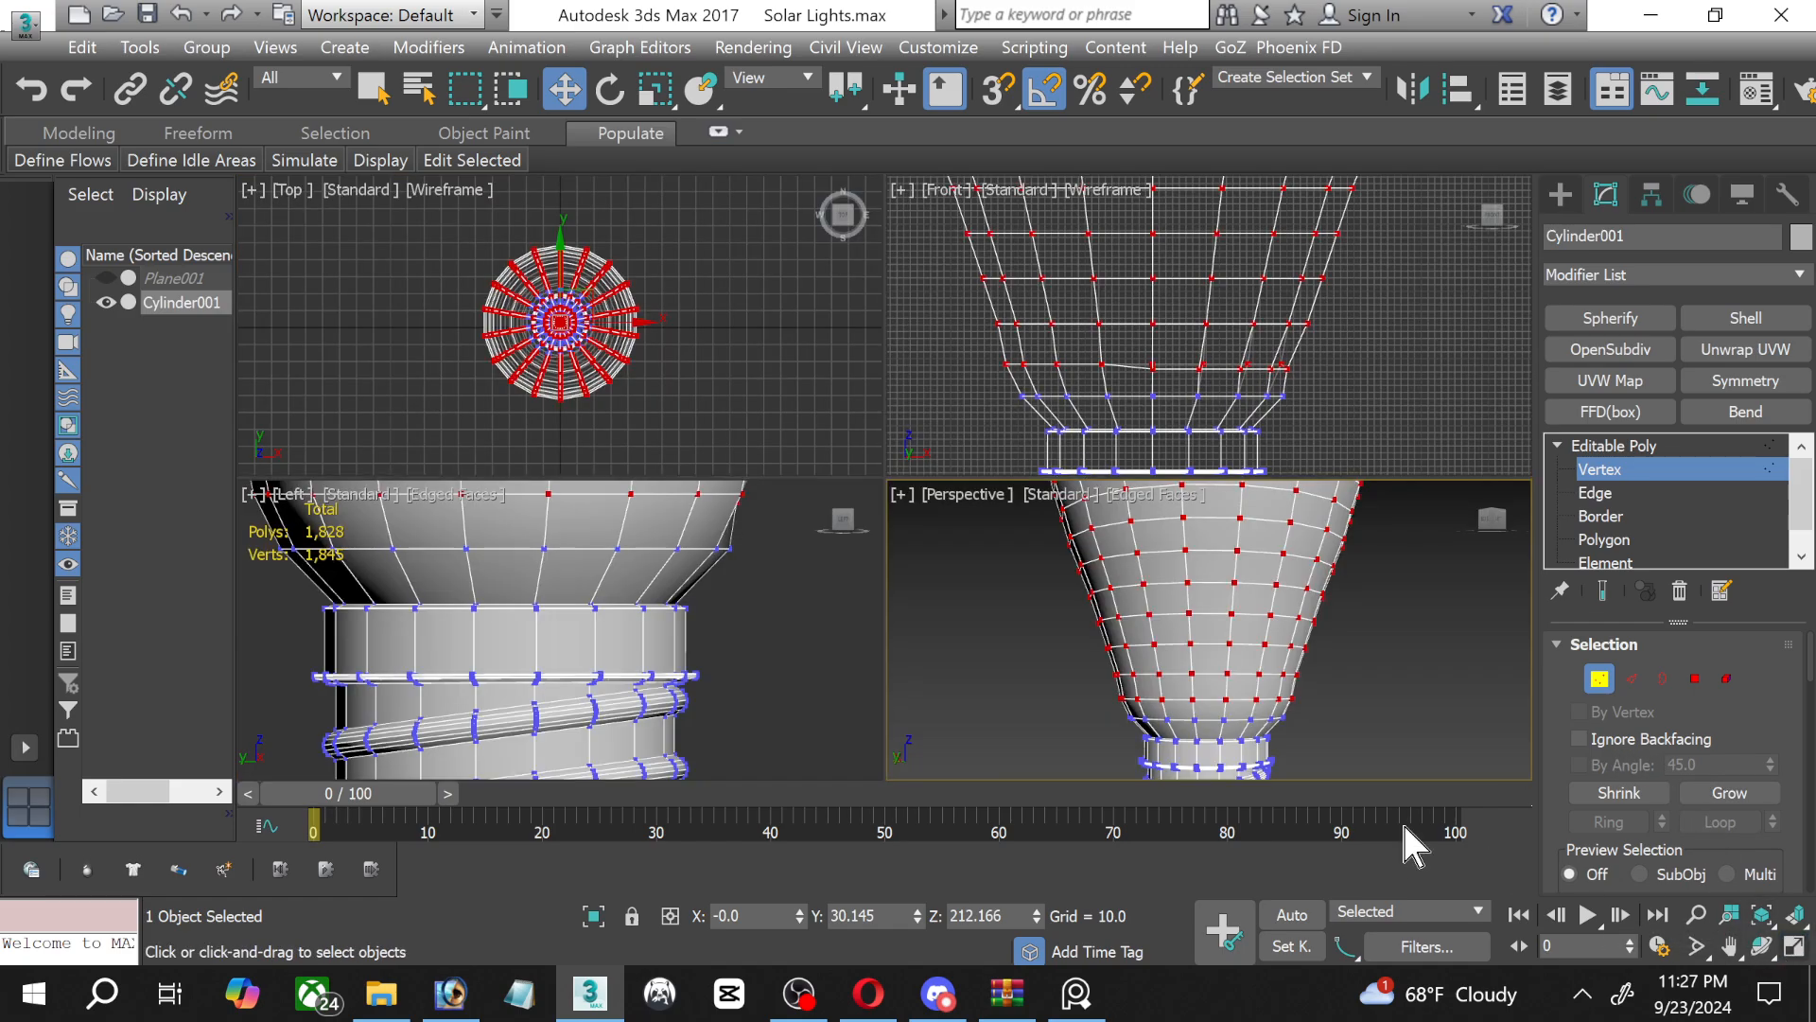
pyautogui.middleClick(757, 649)
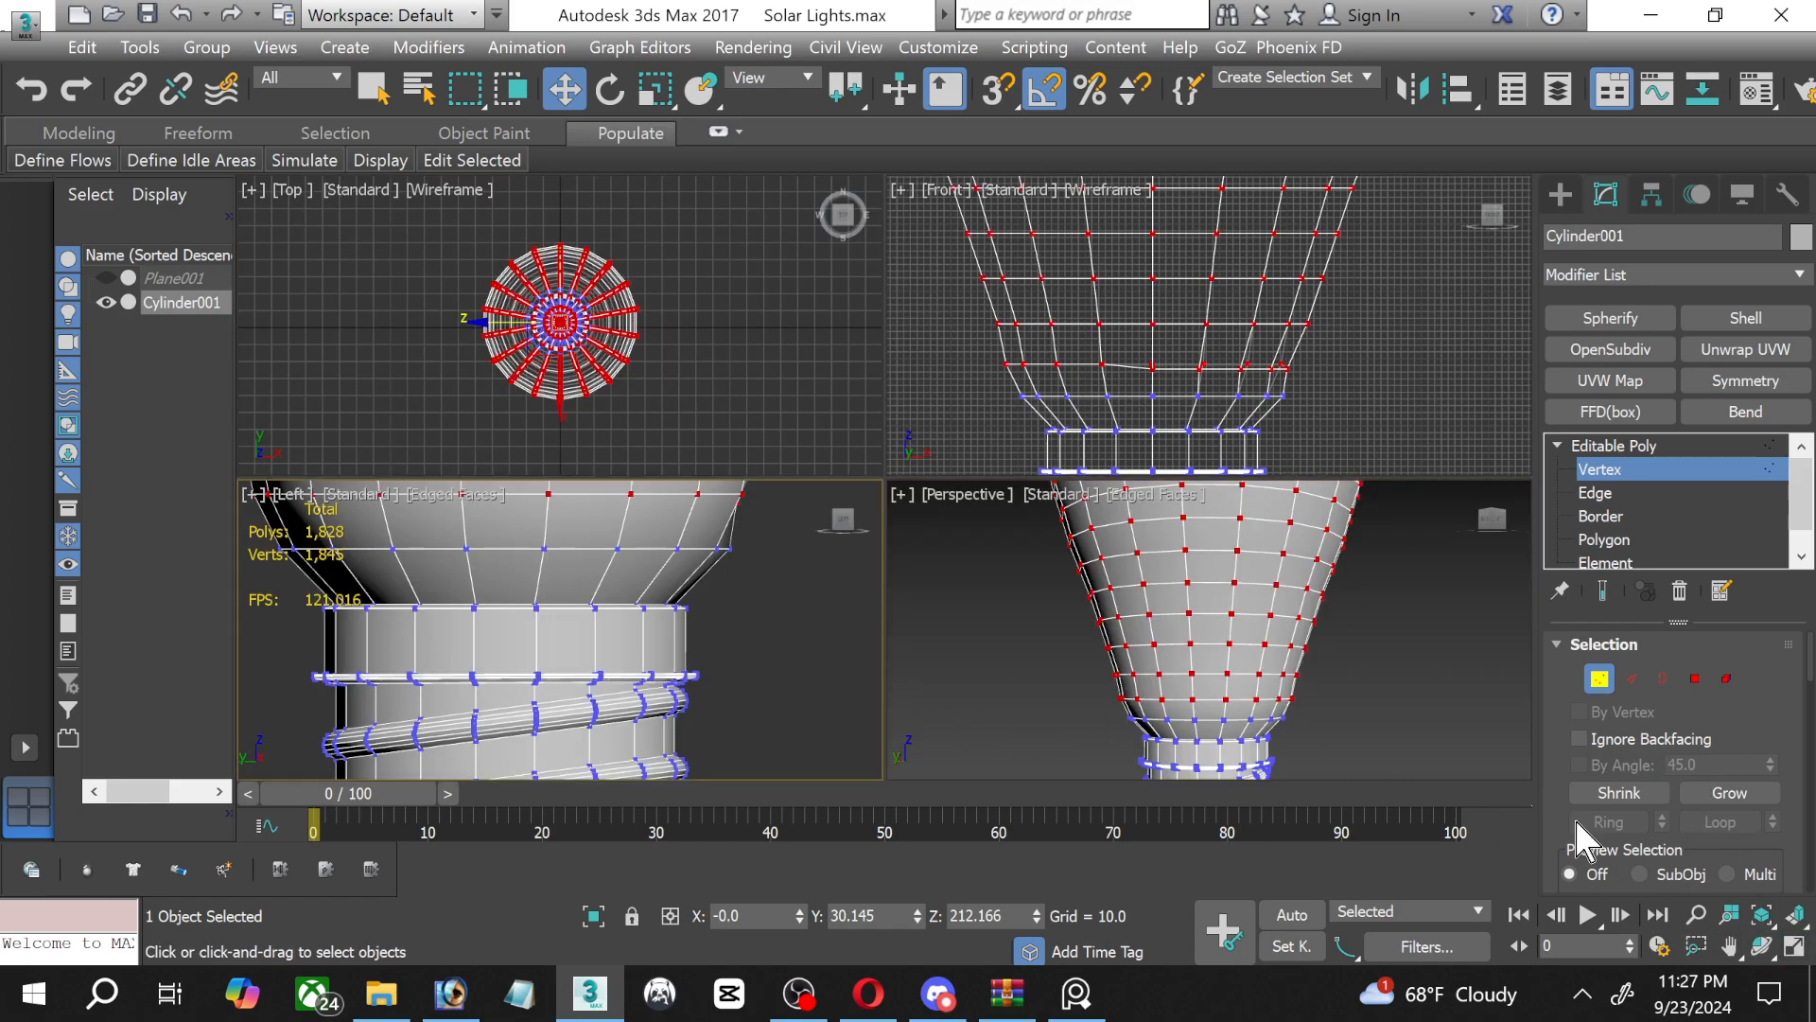
pyautogui.click(1794, 946)
pyautogui.scroll(-3, 737, 359)
pyautogui.moveTo(734, 352); pyautogui.dragTo(725, 593, button='middle')
pyautogui.click(1606, 493)
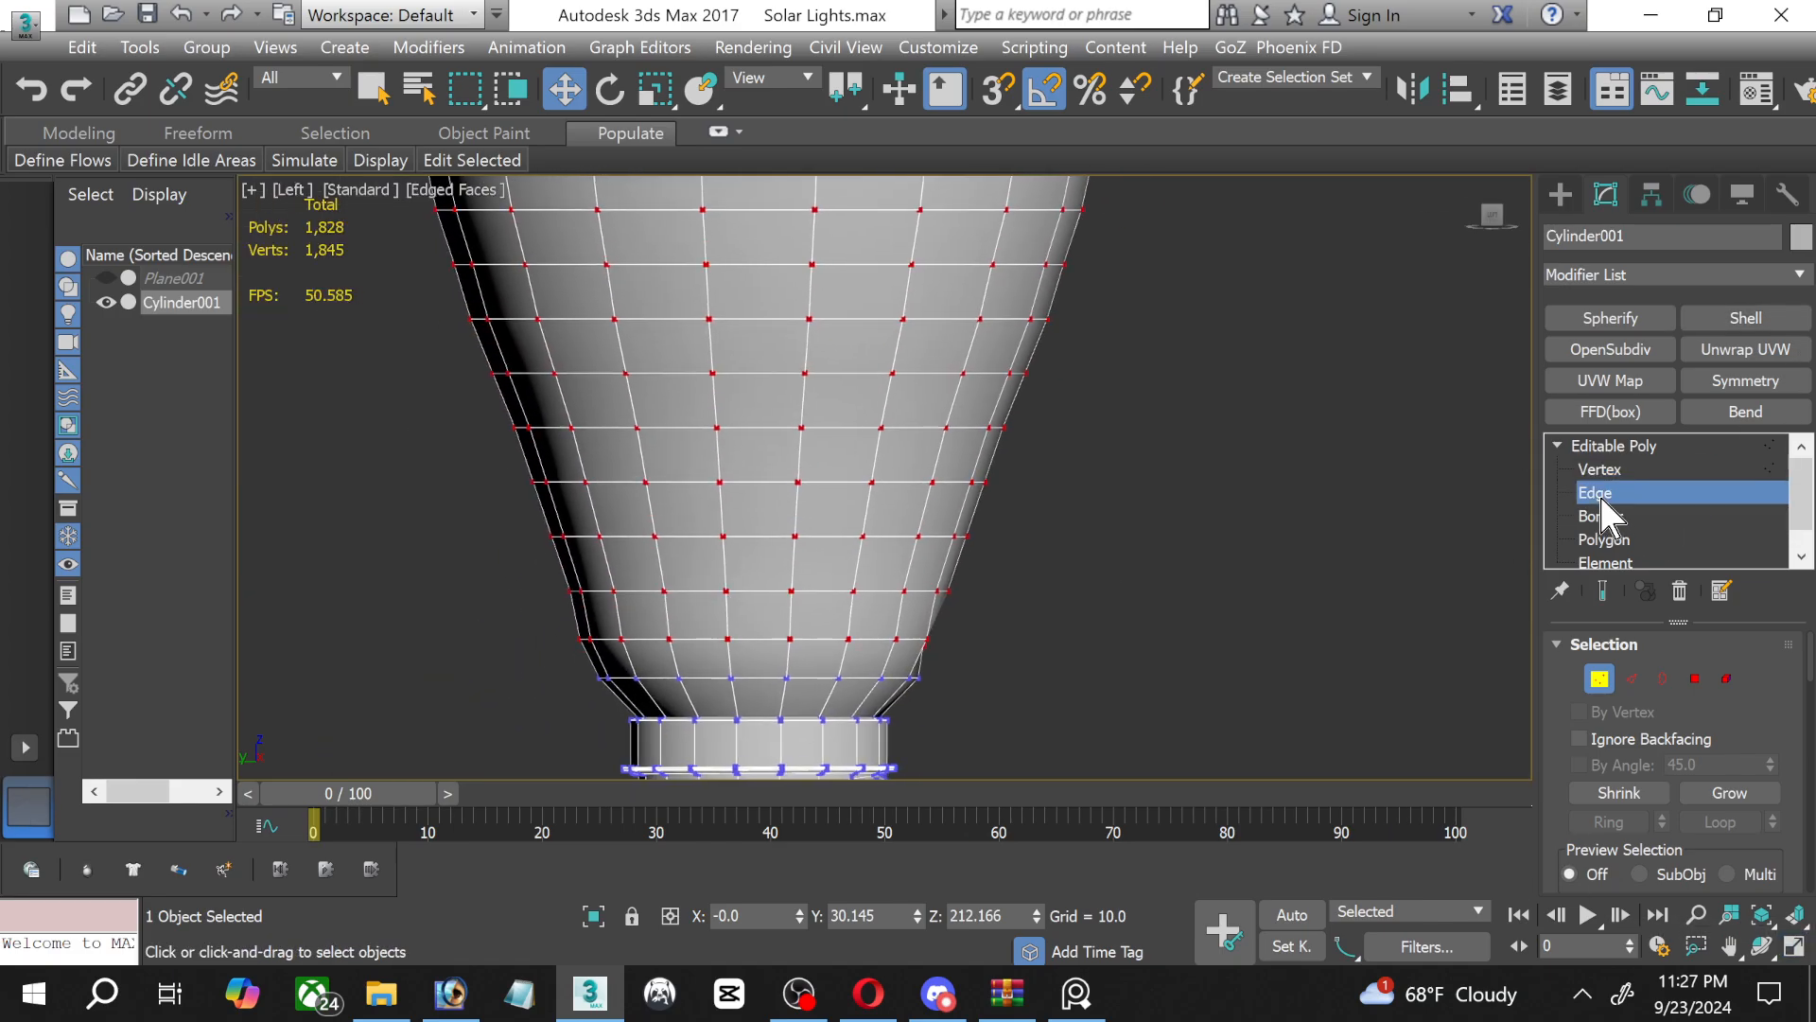
pyautogui.scroll(3, 653, 515)
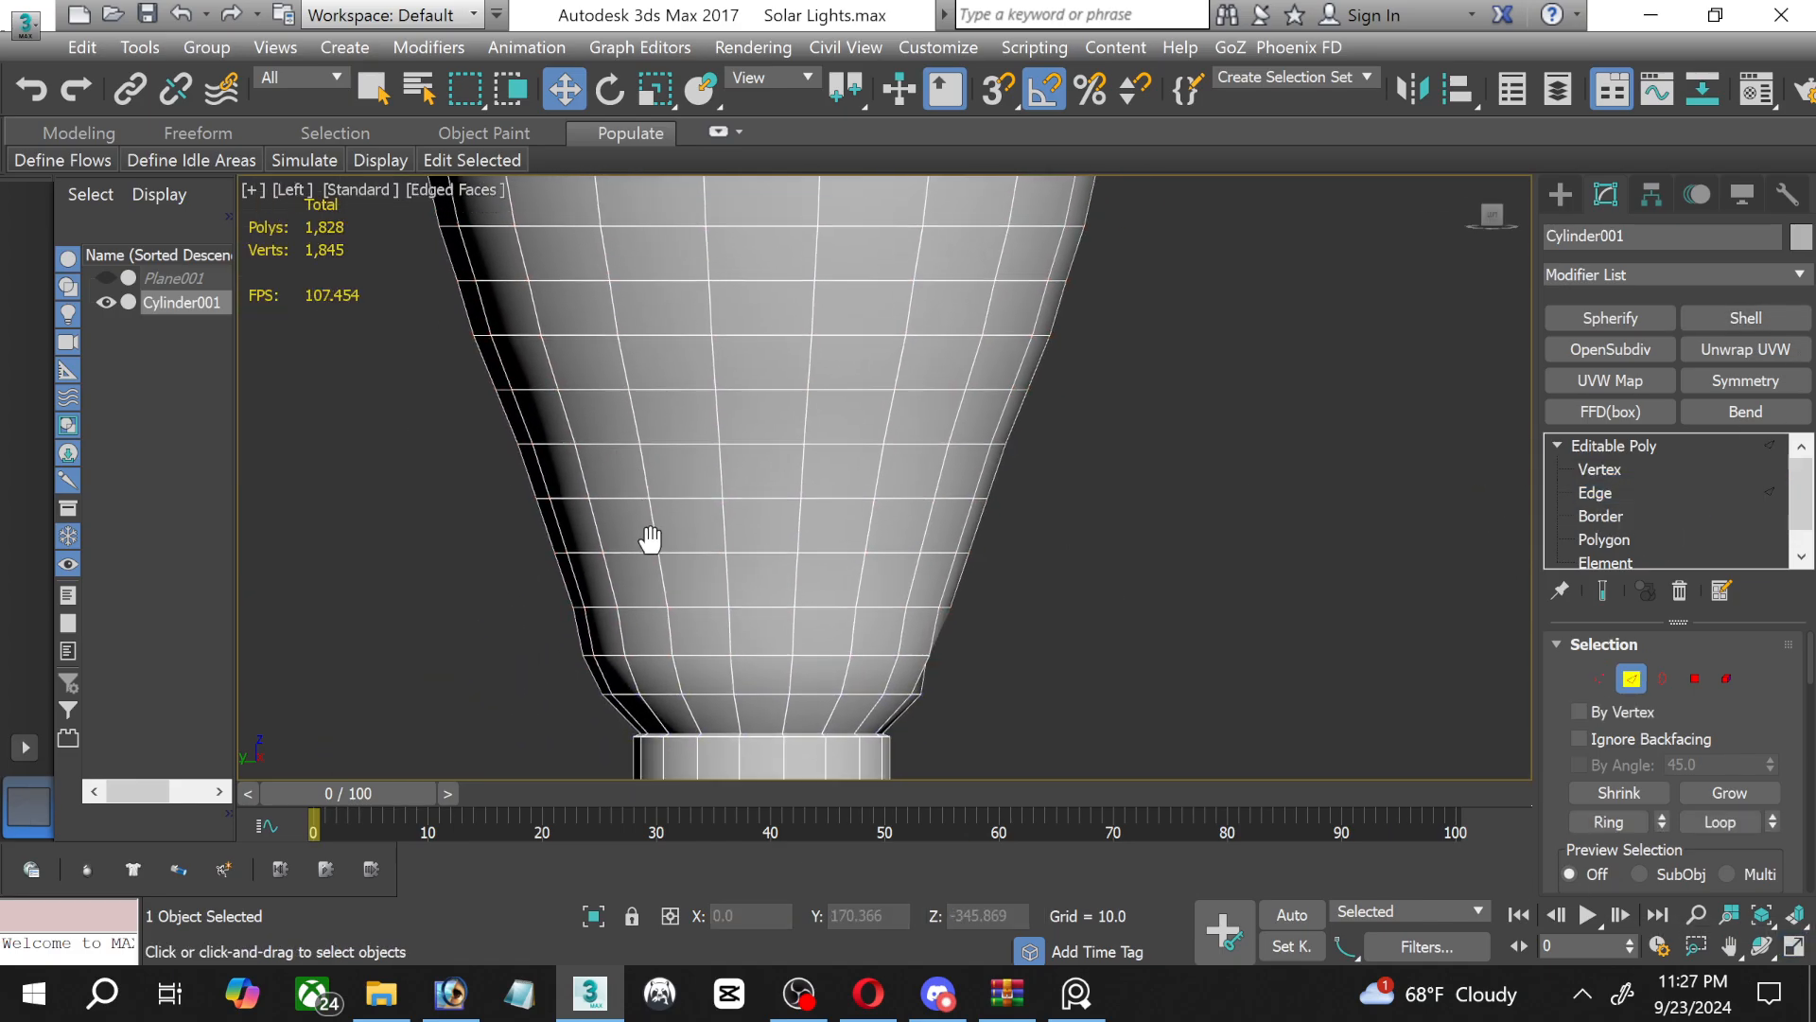
pyautogui.doubleClick(697, 511)
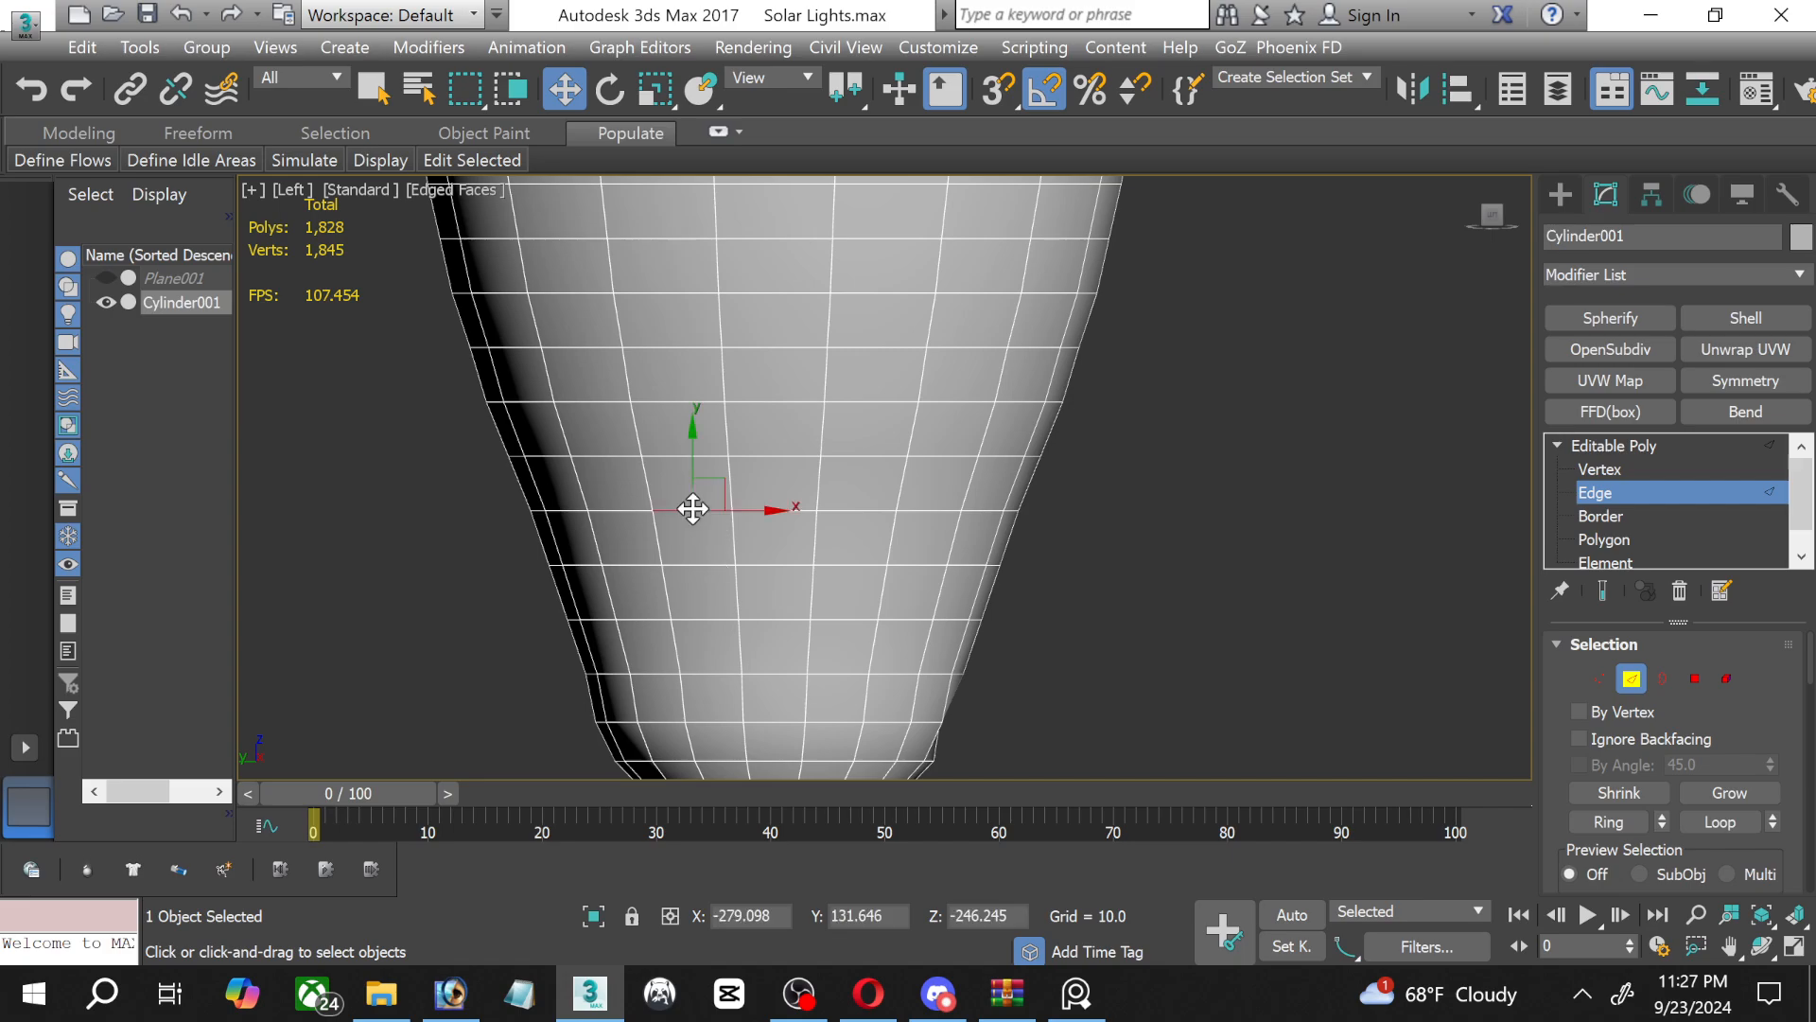
pyautogui.click(655, 89)
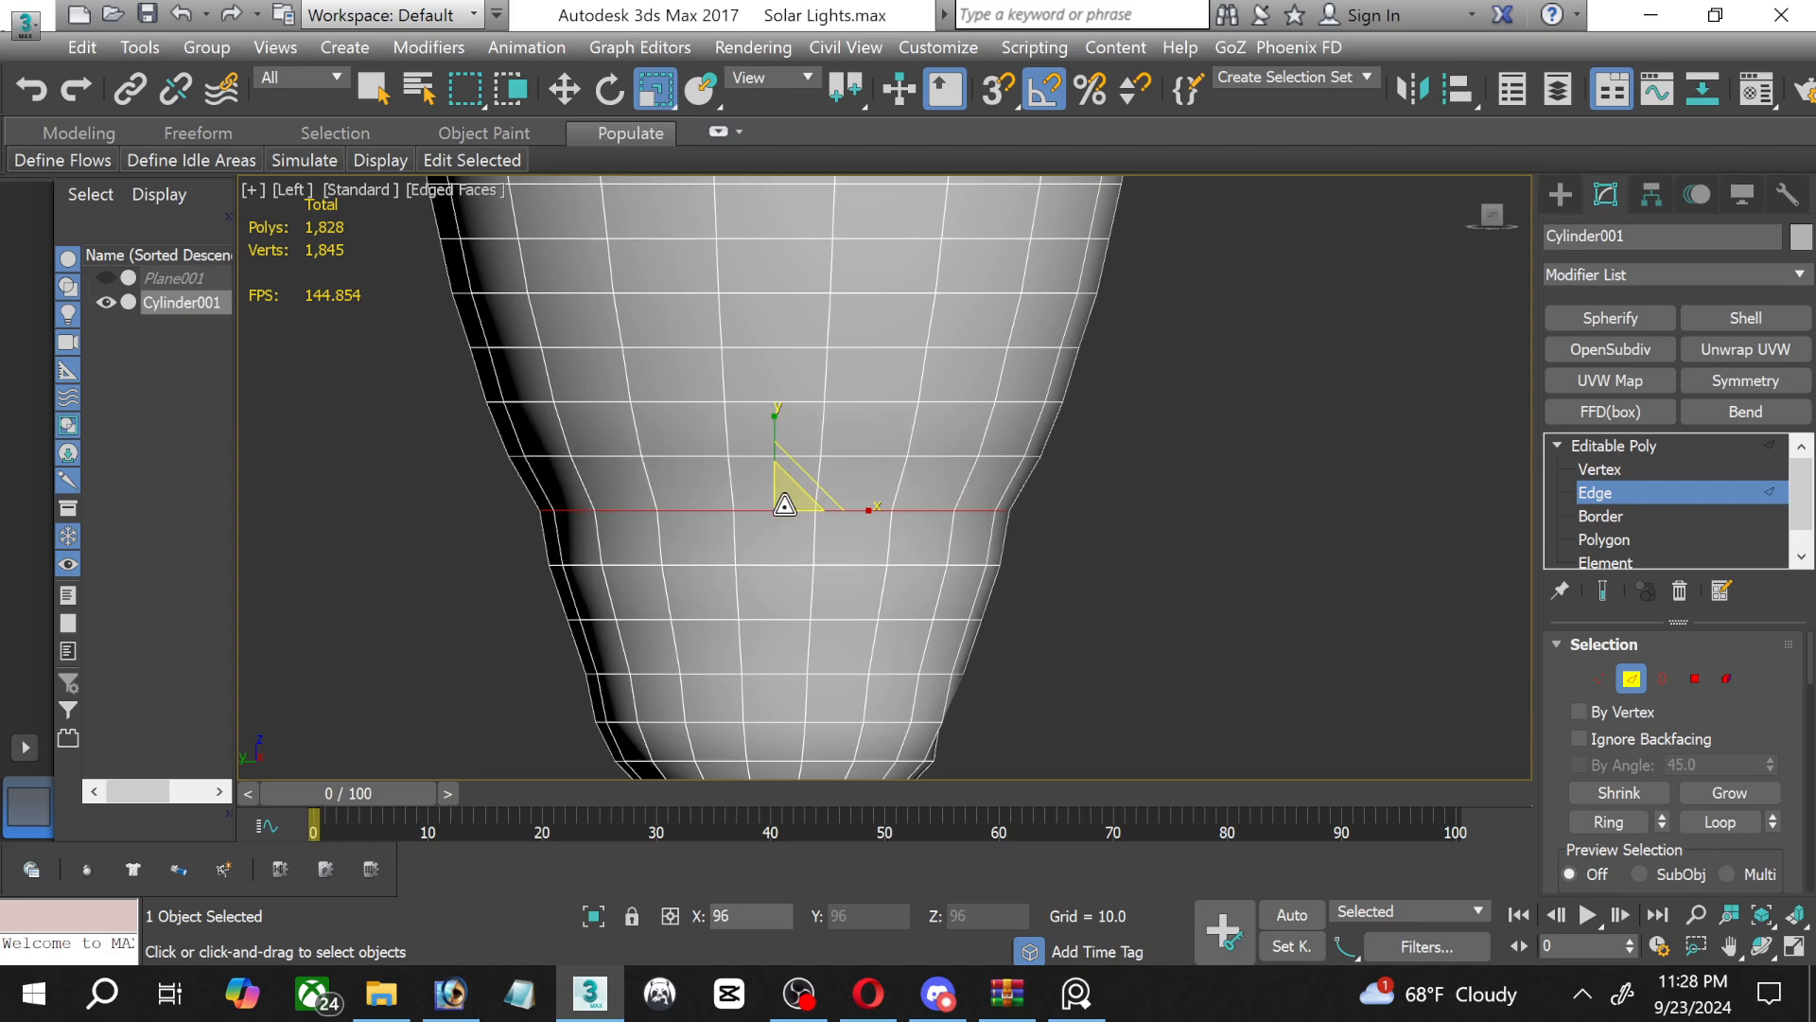
pyautogui.moveTo(783, 501); pyautogui.dragTo(781, 502)
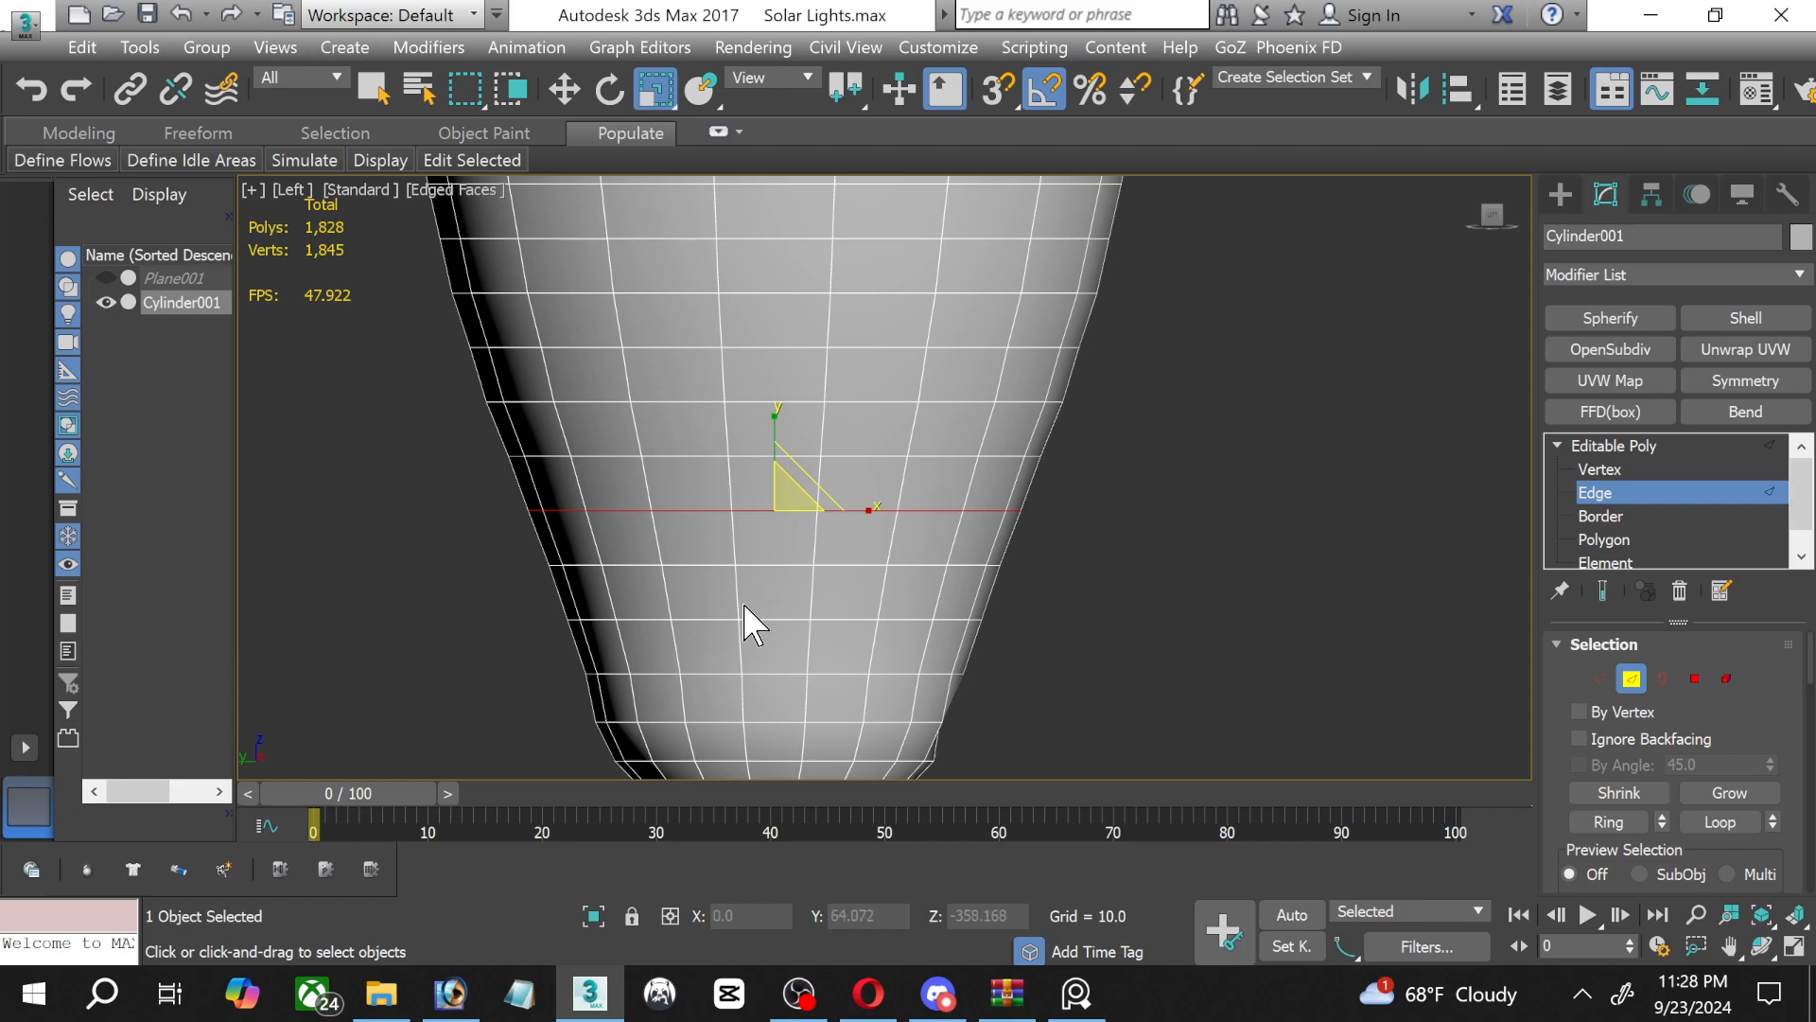
# Scale the edge loop just above the neck rings slightly outward, leave edge editing and deselect the bulb.
pyautogui.scroll(-2, 745, 624)
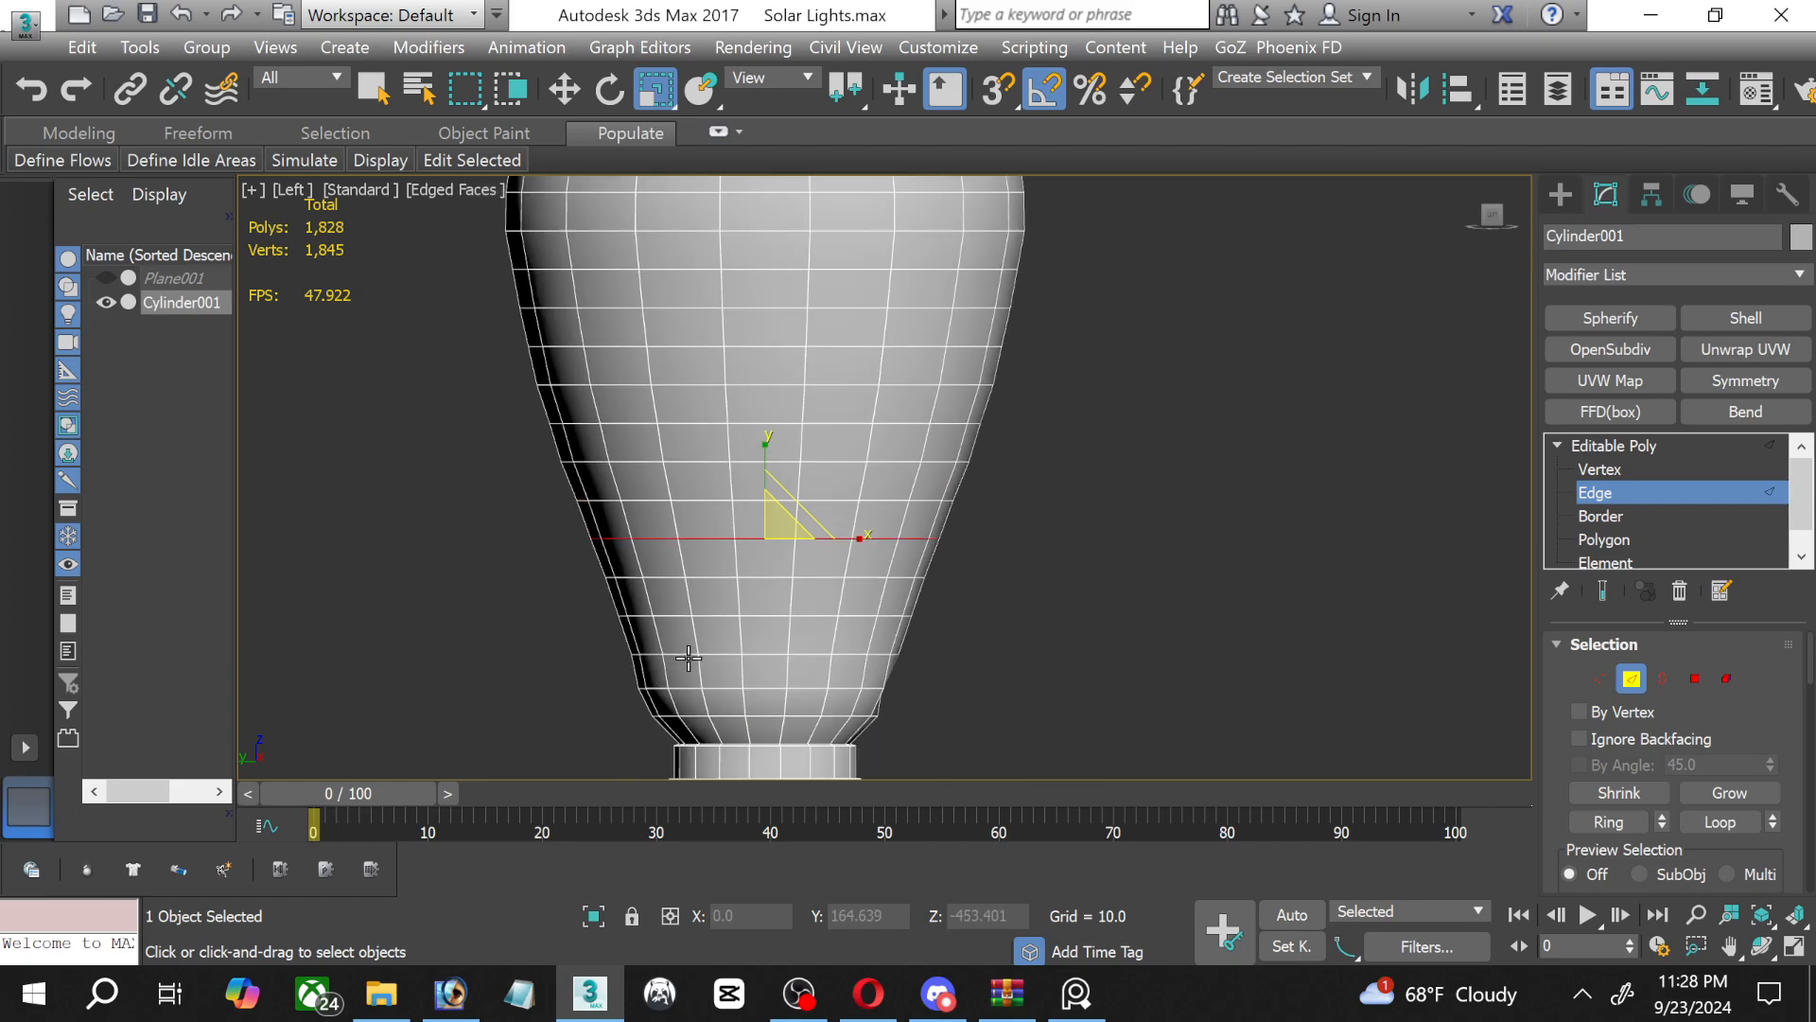
pyautogui.click(687, 653)
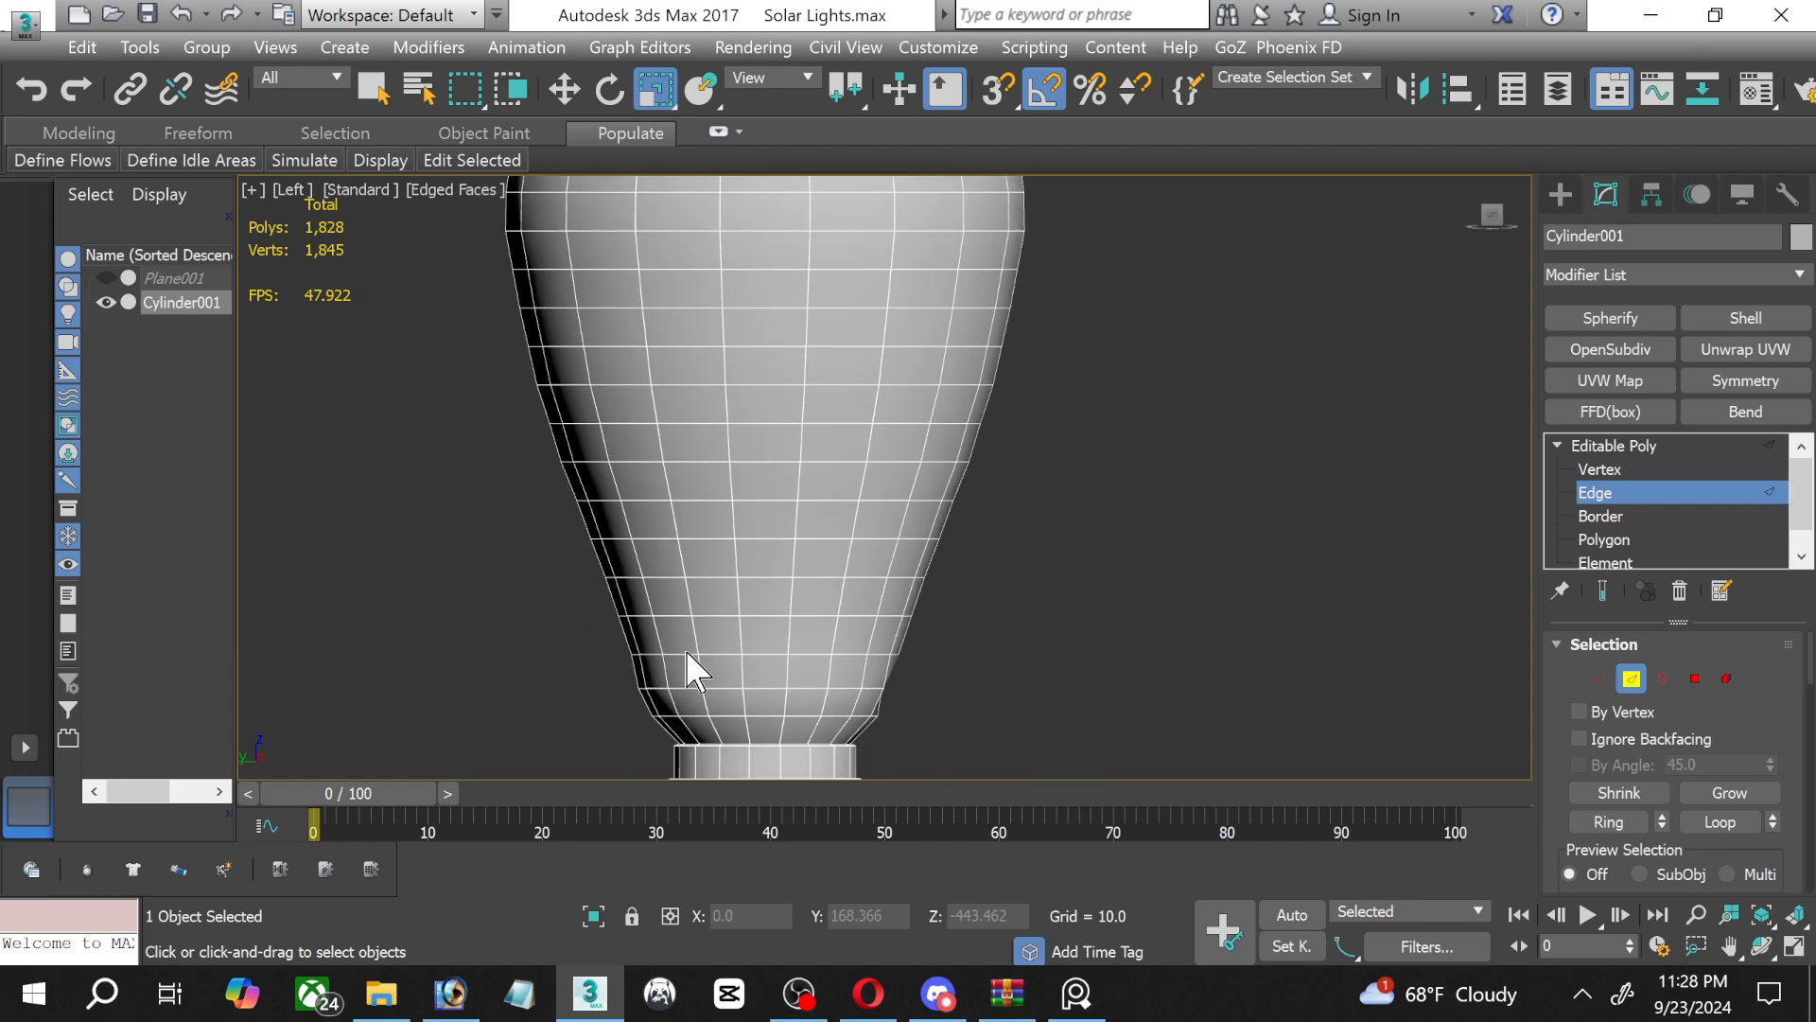
pyautogui.doubleClick(683, 652)
pyautogui.scroll(2, 697, 669)
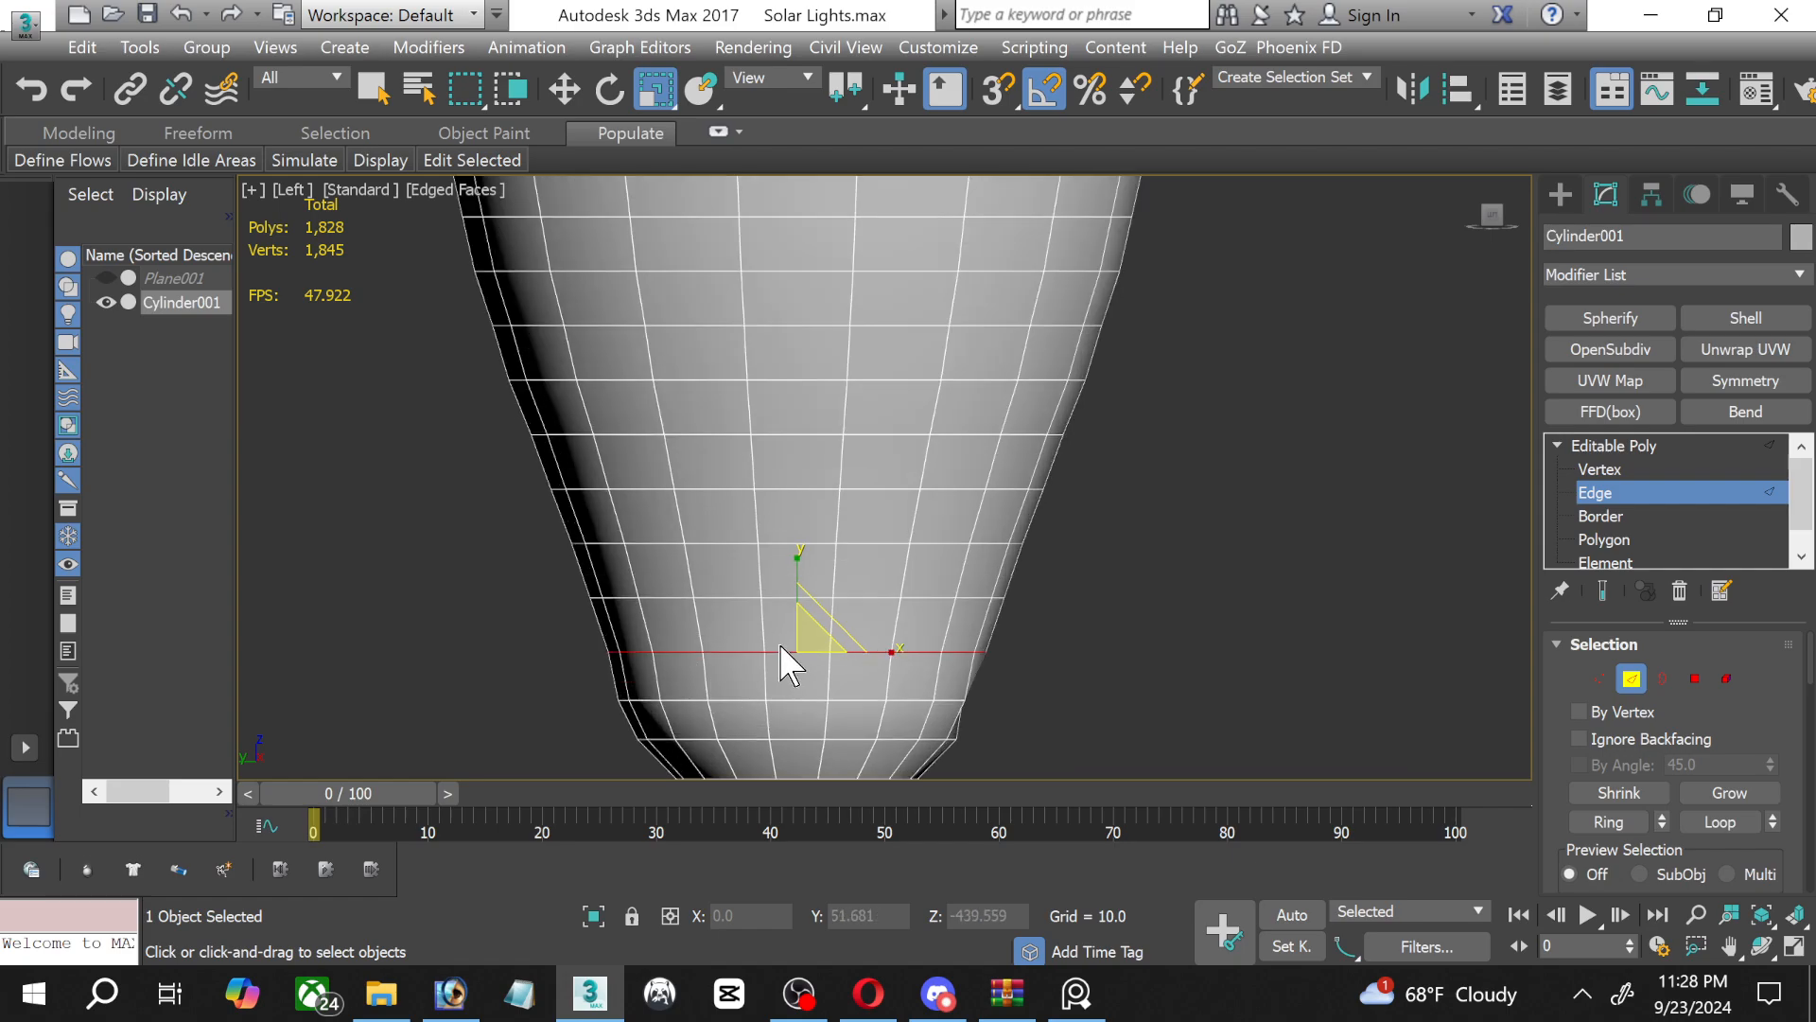
pyautogui.moveTo(816, 645); pyautogui.dragTo(815, 645)
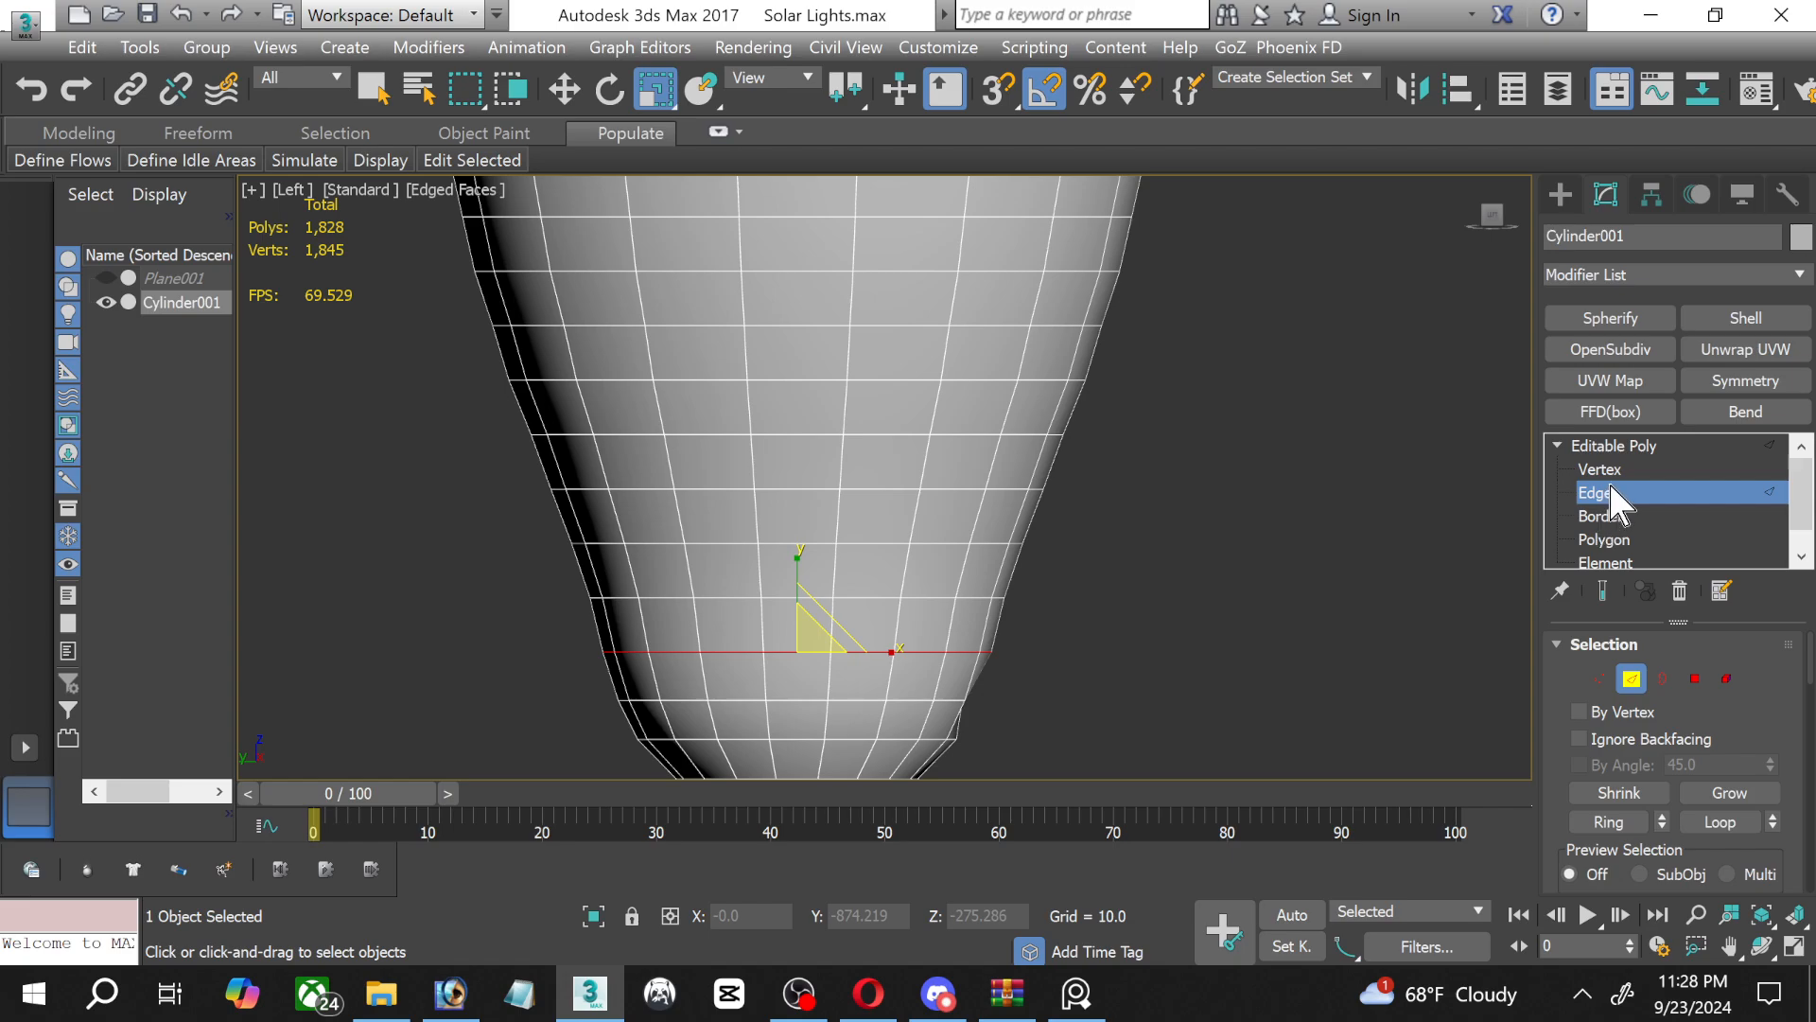
pyautogui.press('2')
pyautogui.click(1280, 502)
# Select the whole bulb and apply an OpenSubdiv modifier with 1 iteration to smooth it.
pyautogui.scroll(-1, 1233, 491)
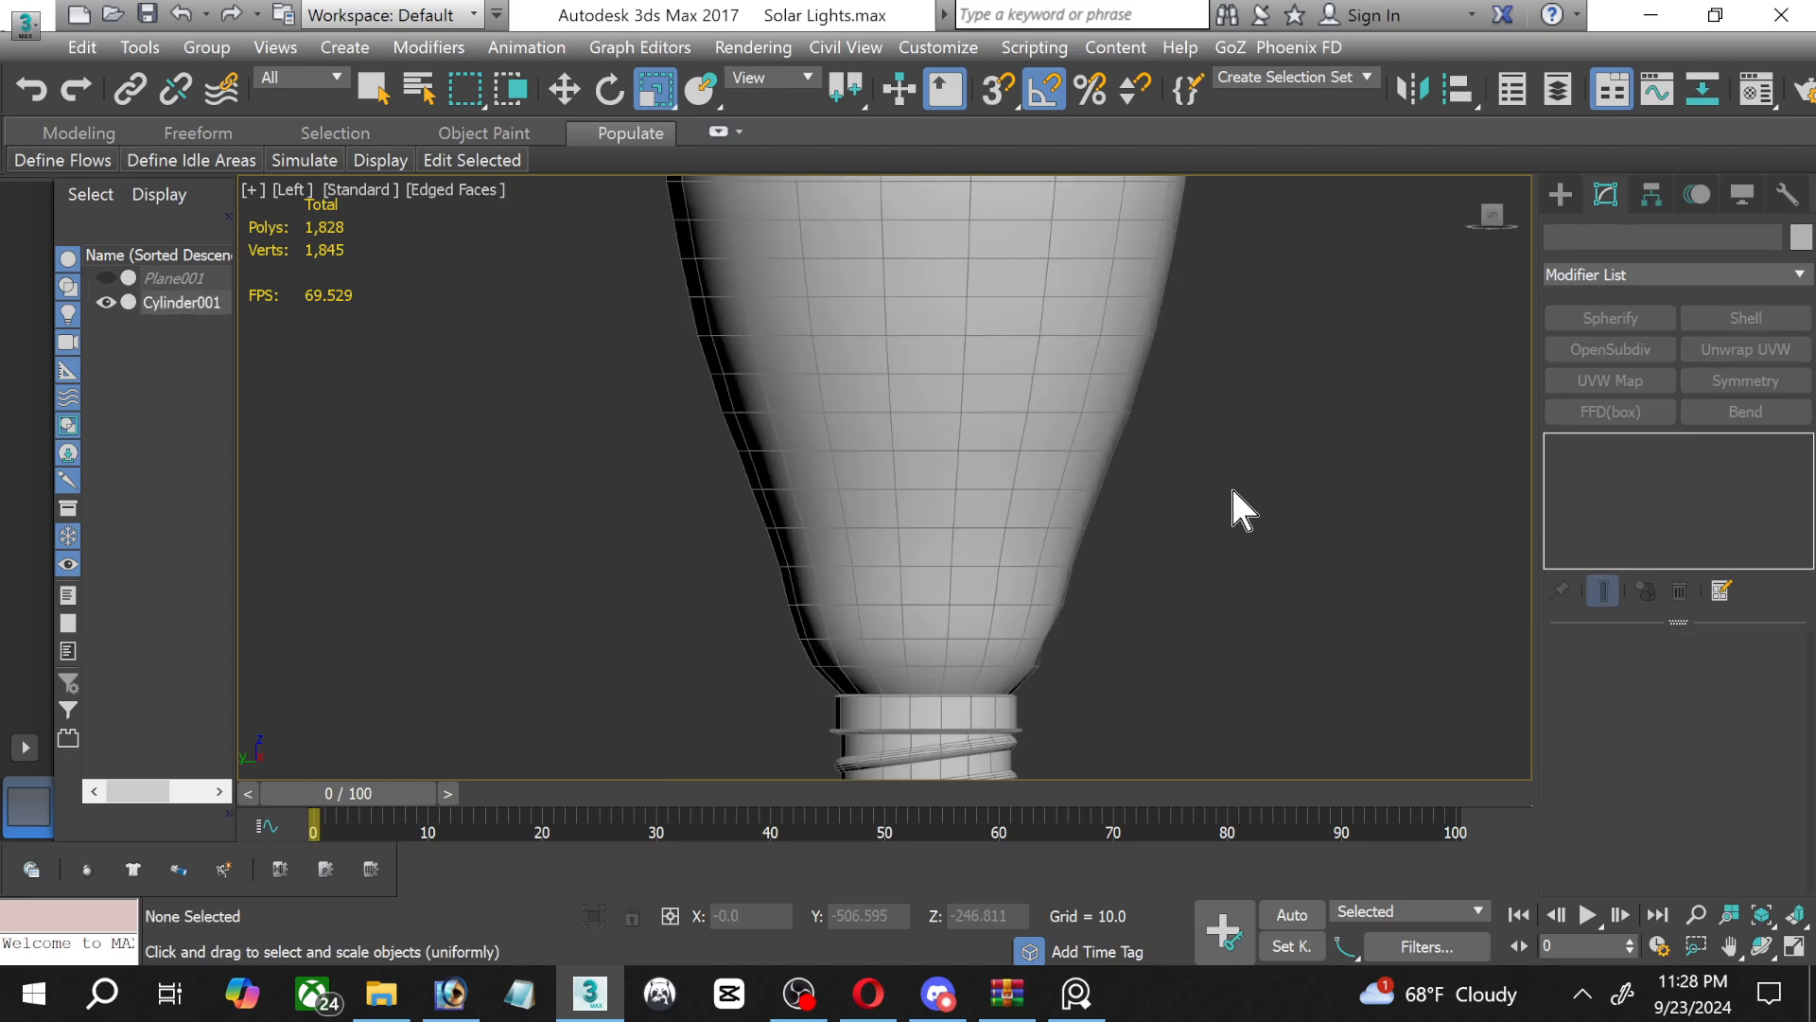
pyautogui.scroll(-1, 1004, 455)
pyautogui.scroll(-3, 924, 548)
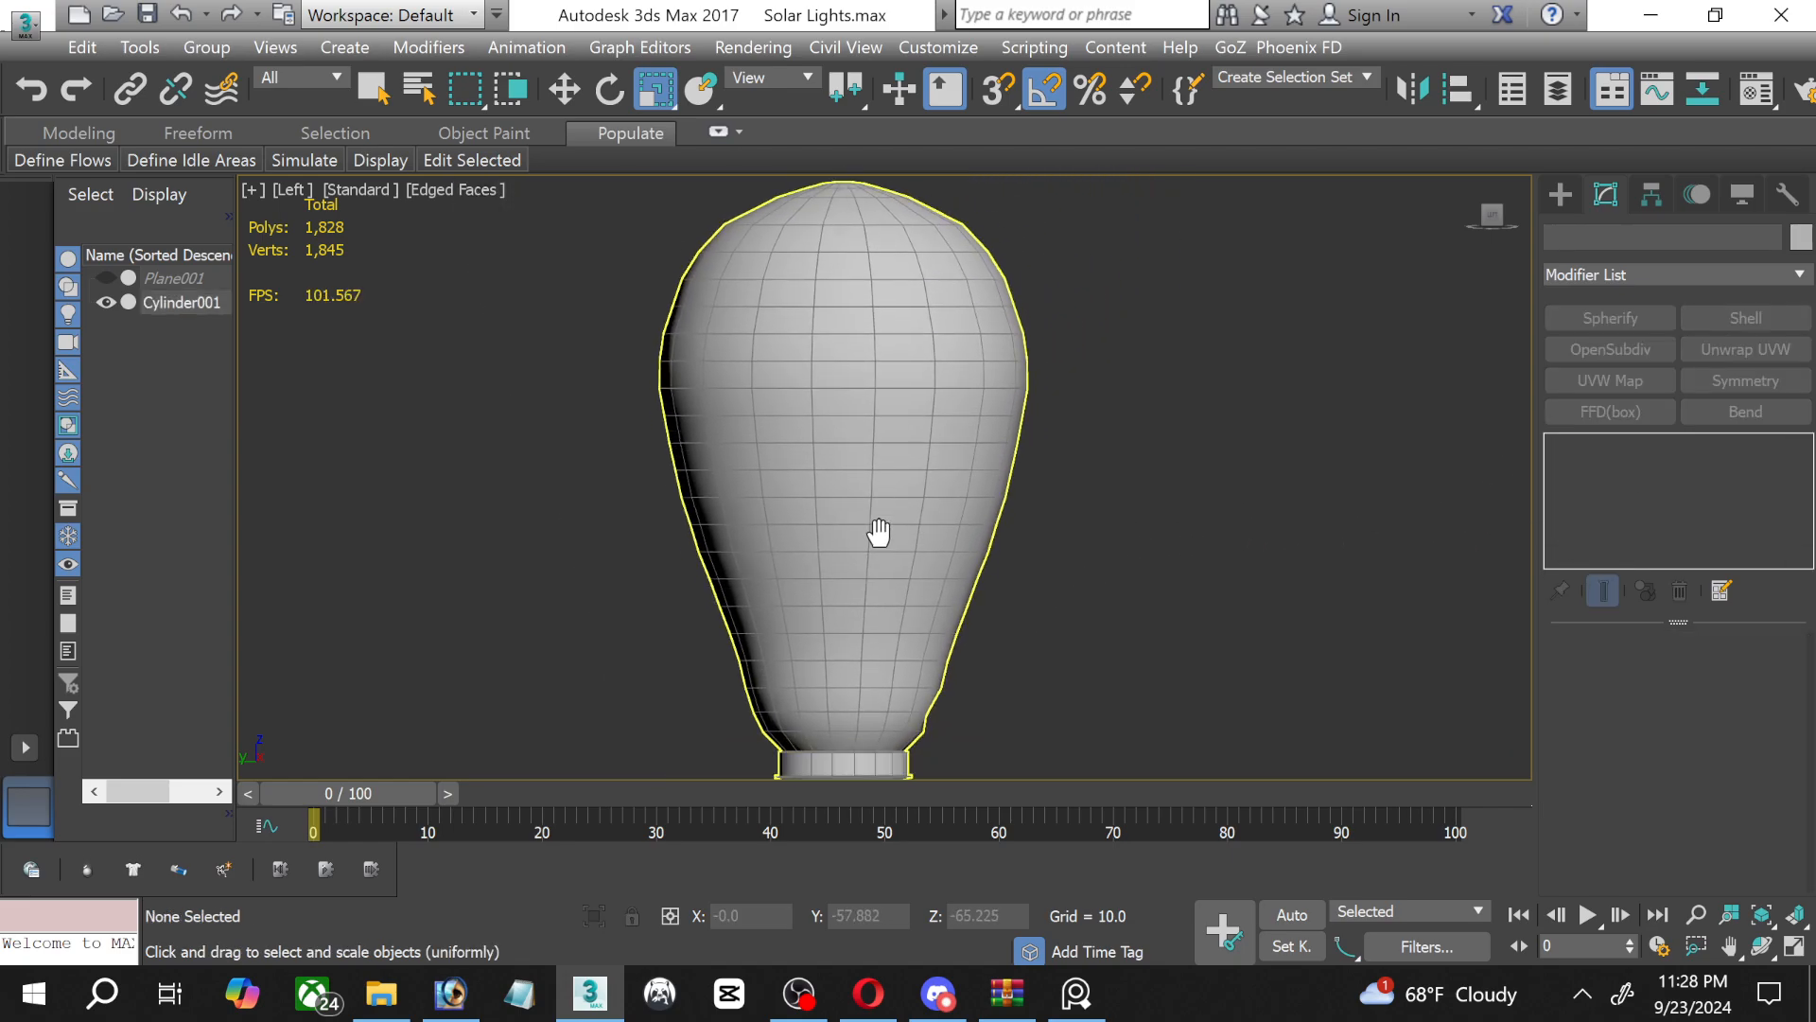
pyautogui.scroll(-2, 984, 552)
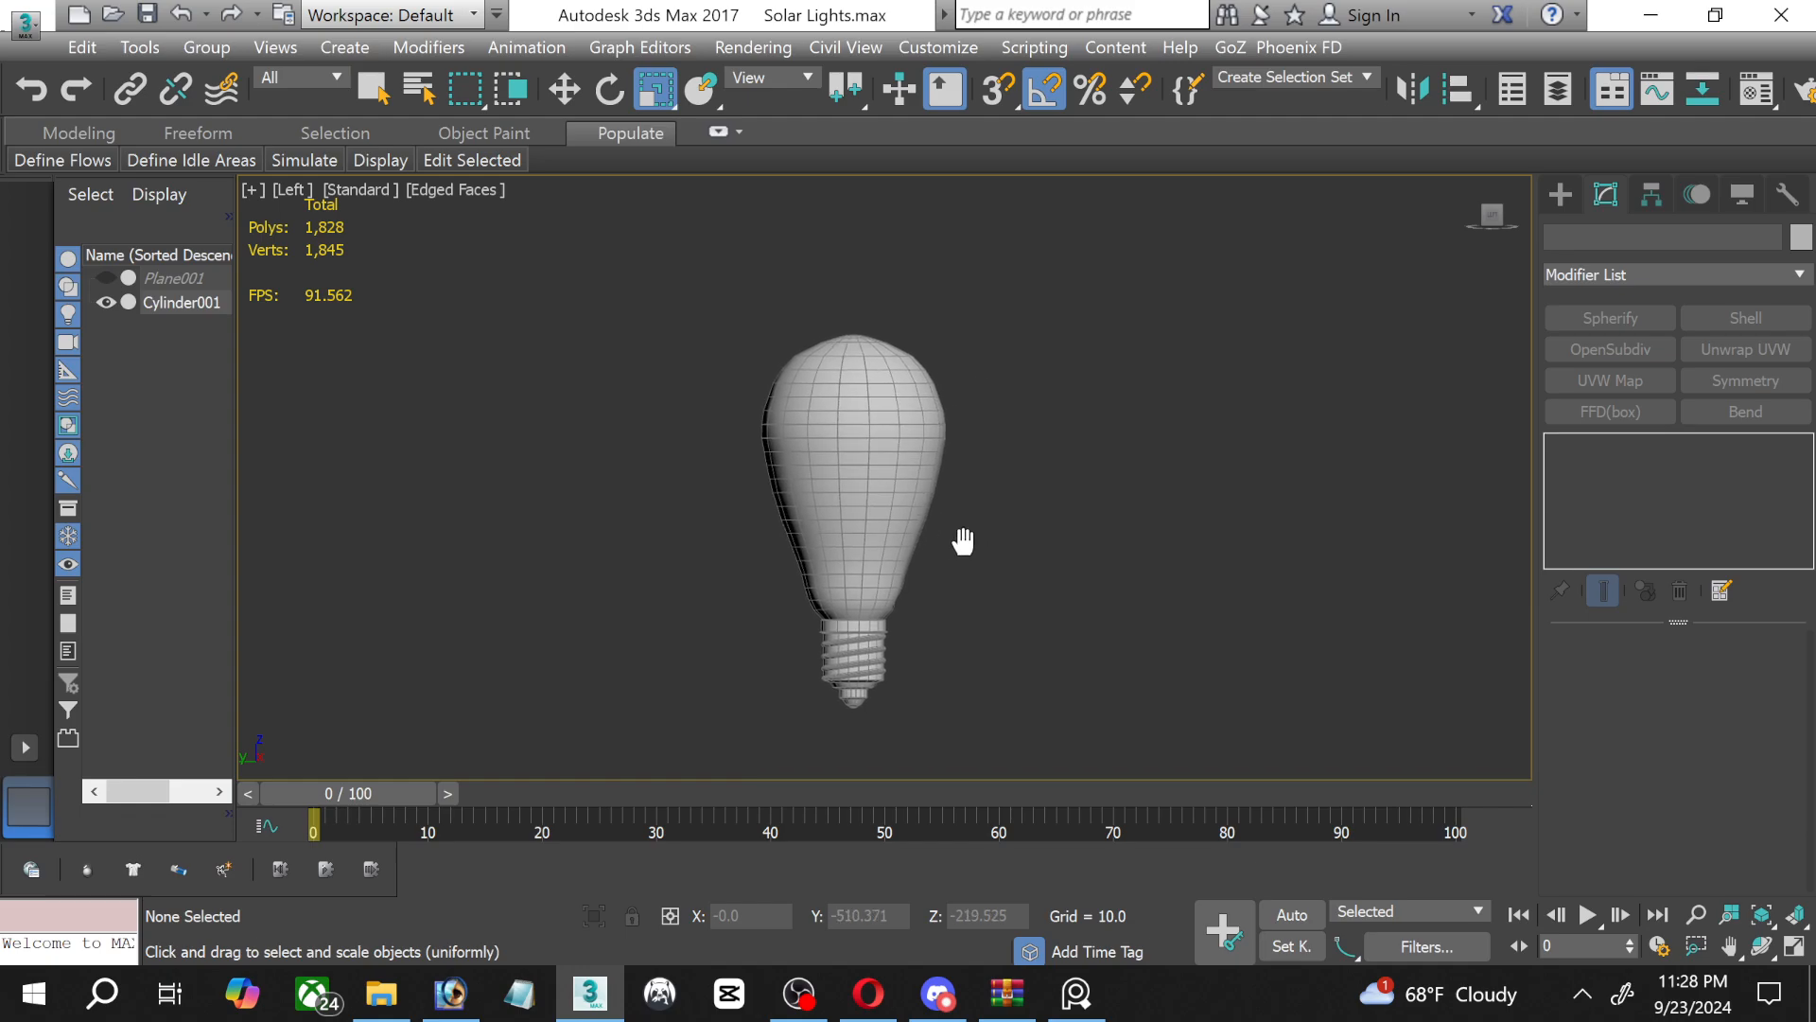
pyautogui.scroll(2, 1037, 591)
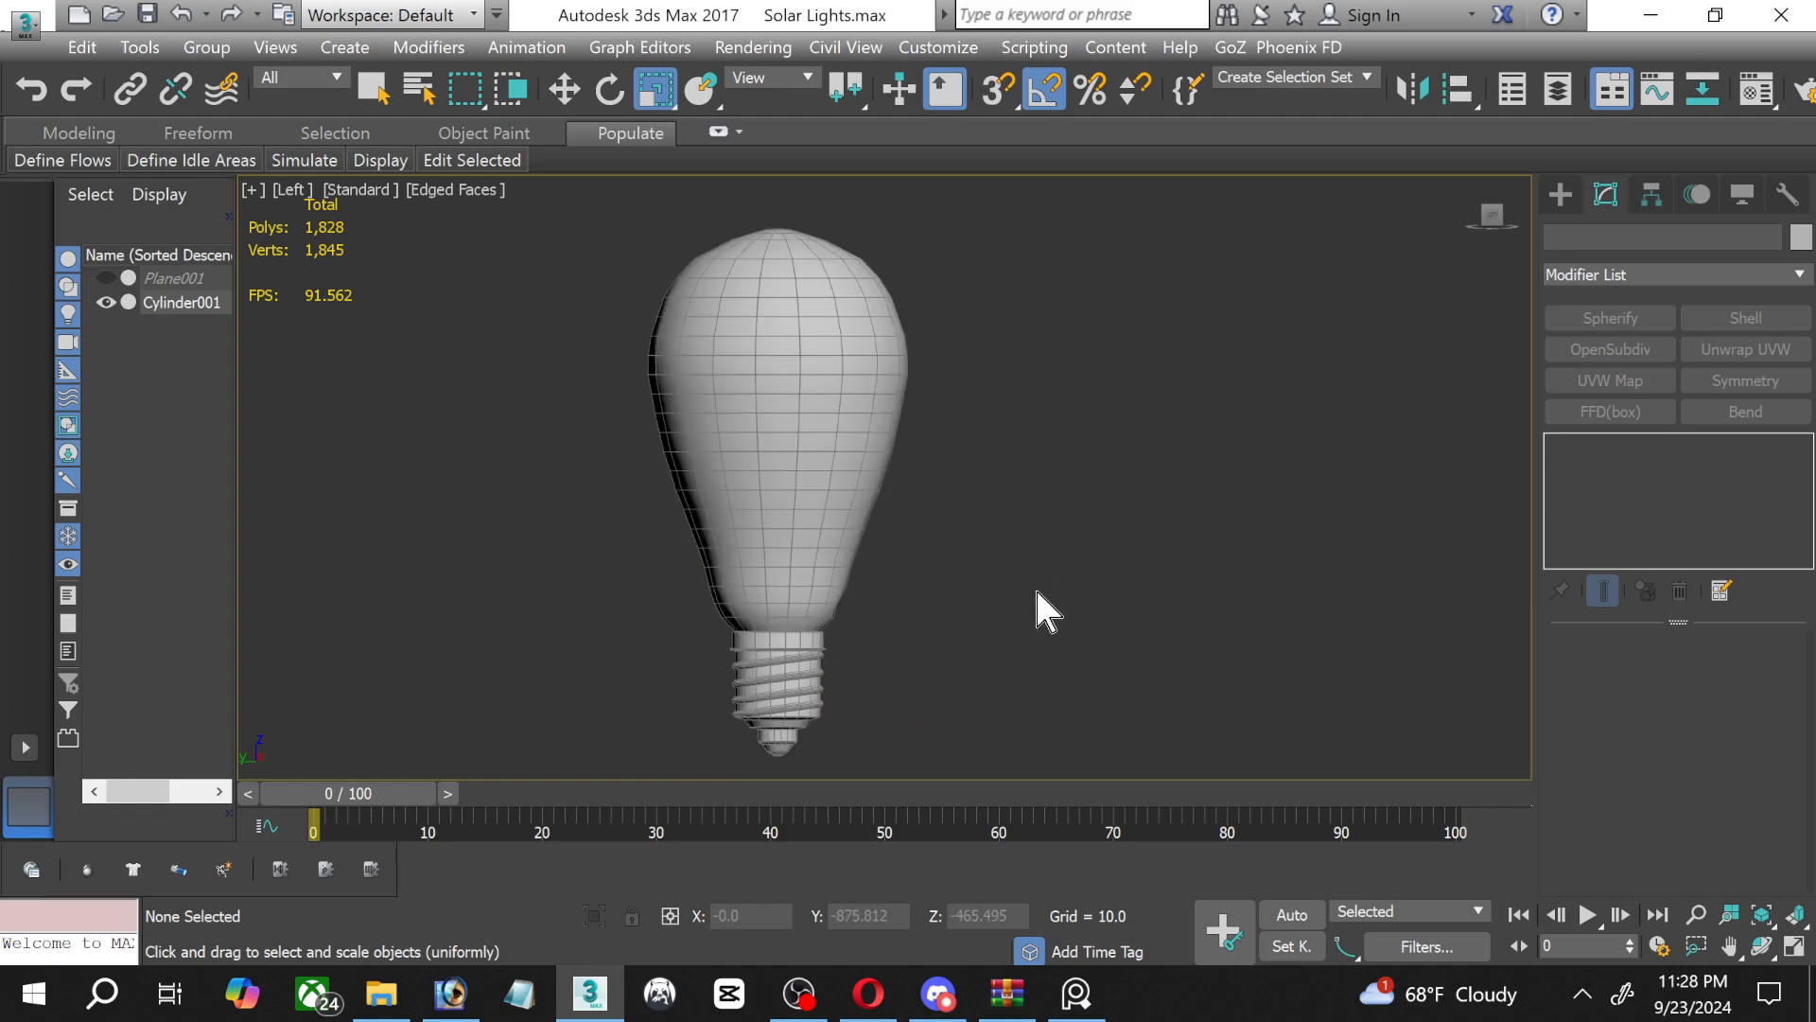
pyautogui.moveTo(1041, 586); pyautogui.dragTo(1074, 587, button='middle')
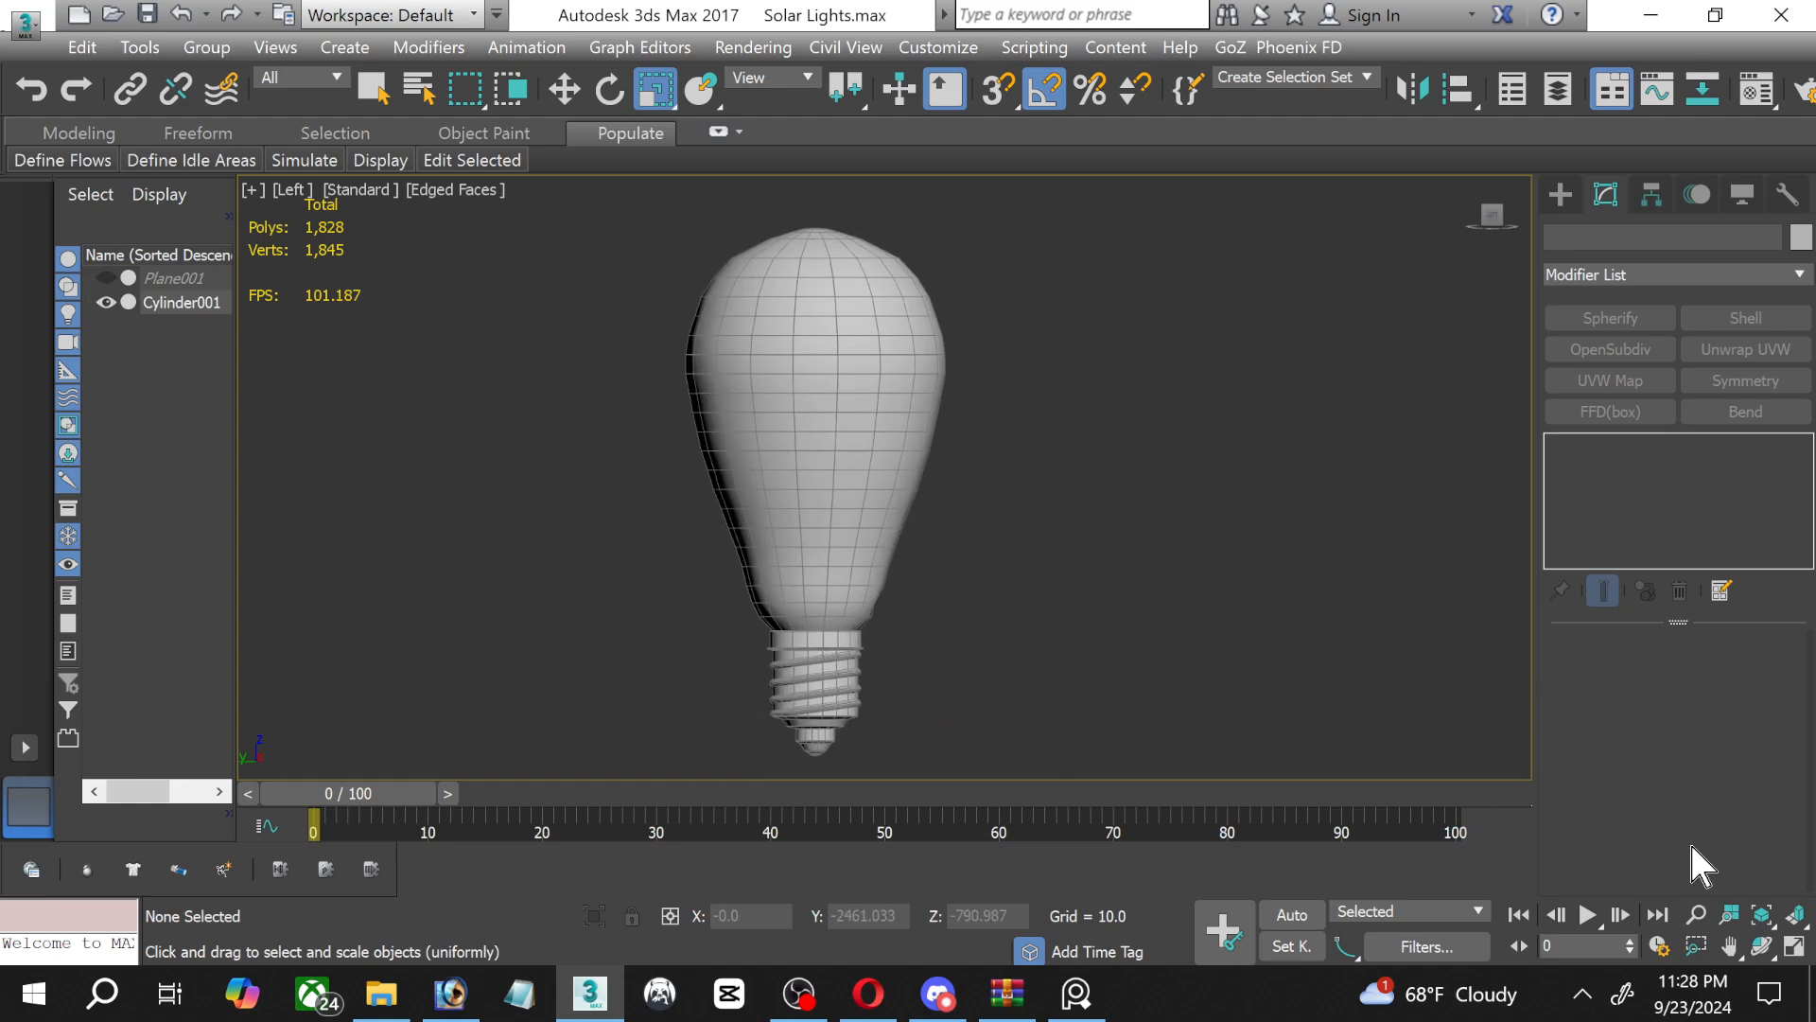
pyautogui.click(835, 286)
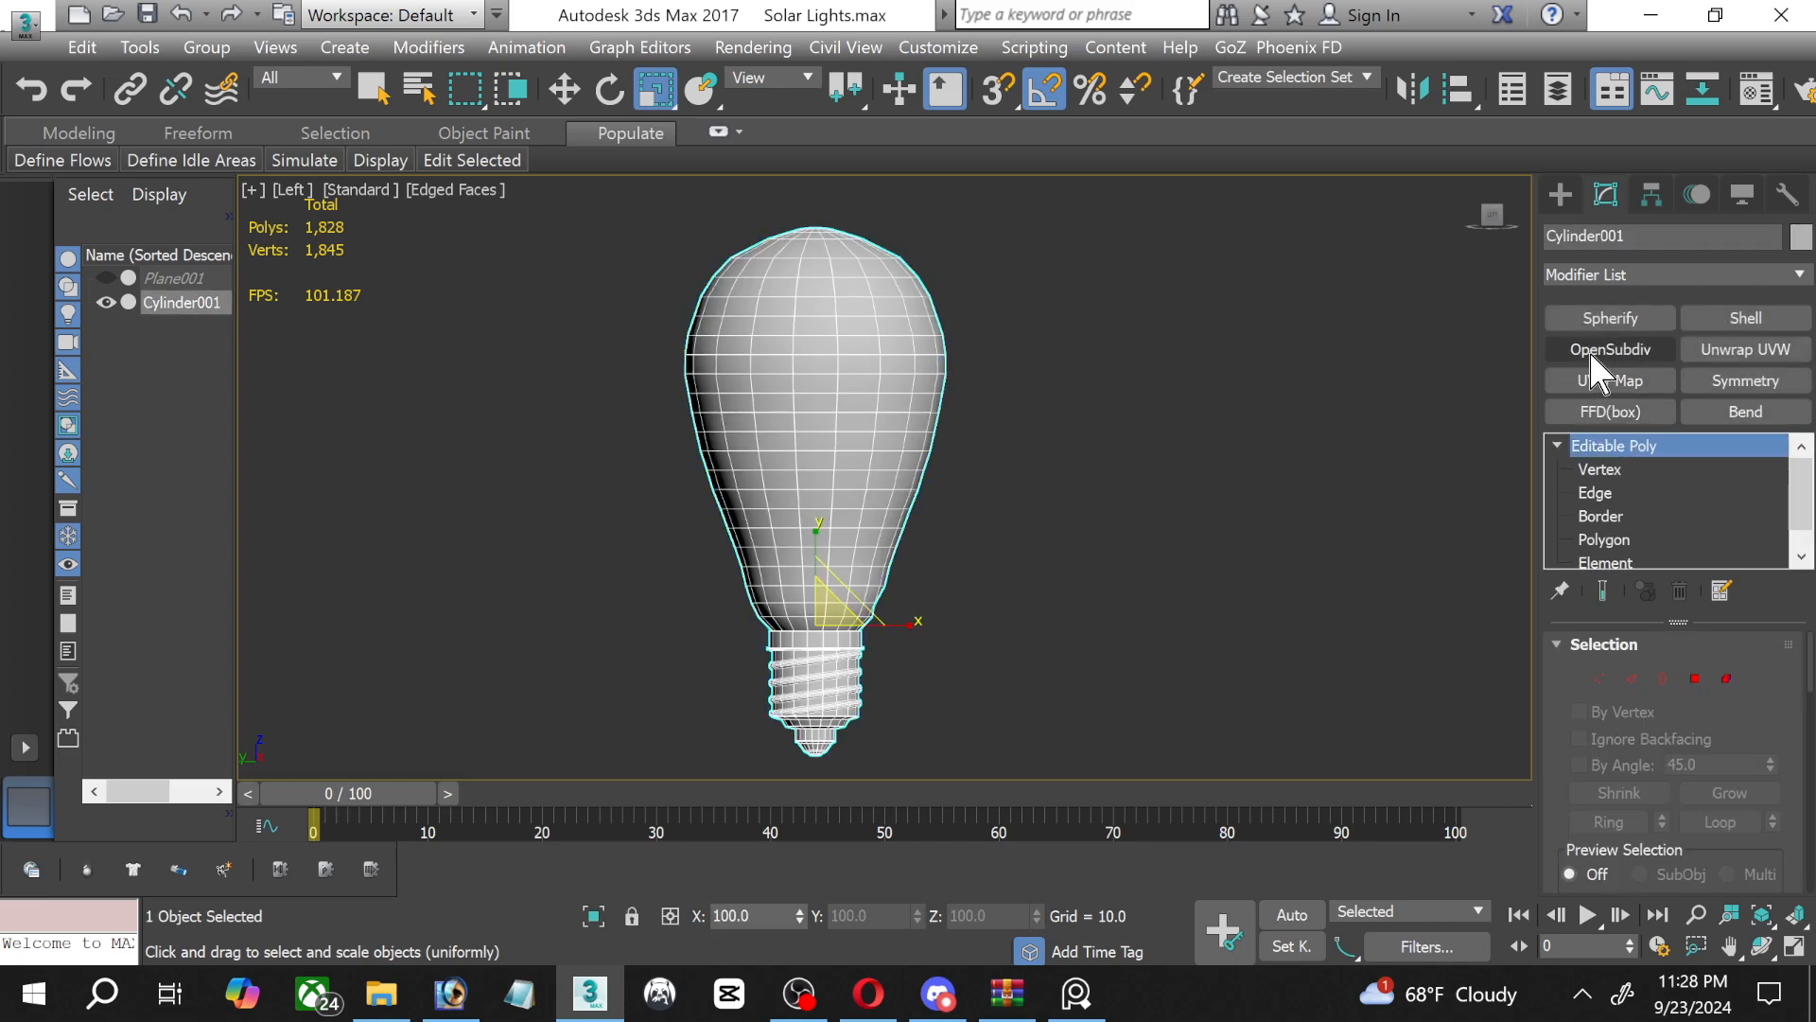
pyautogui.click(1599, 350)
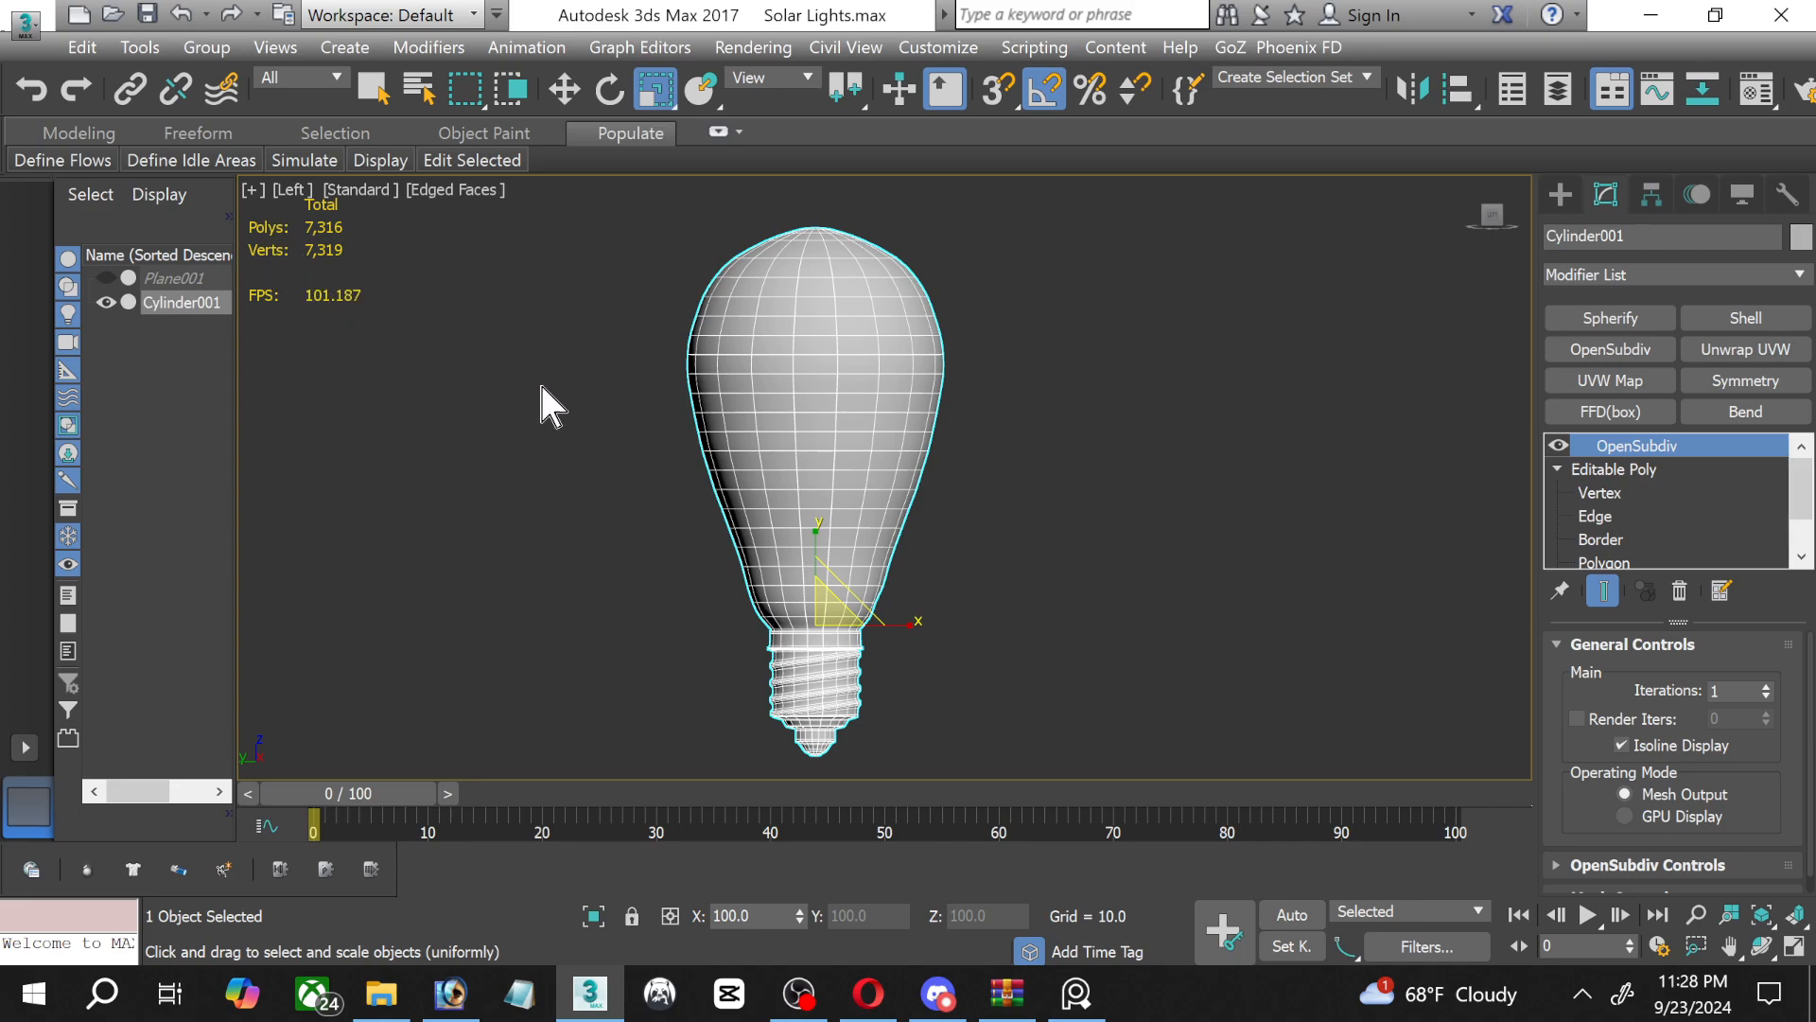
pyautogui.moveTo(417, 282); pyautogui.dragTo(478, 337, button='middle')
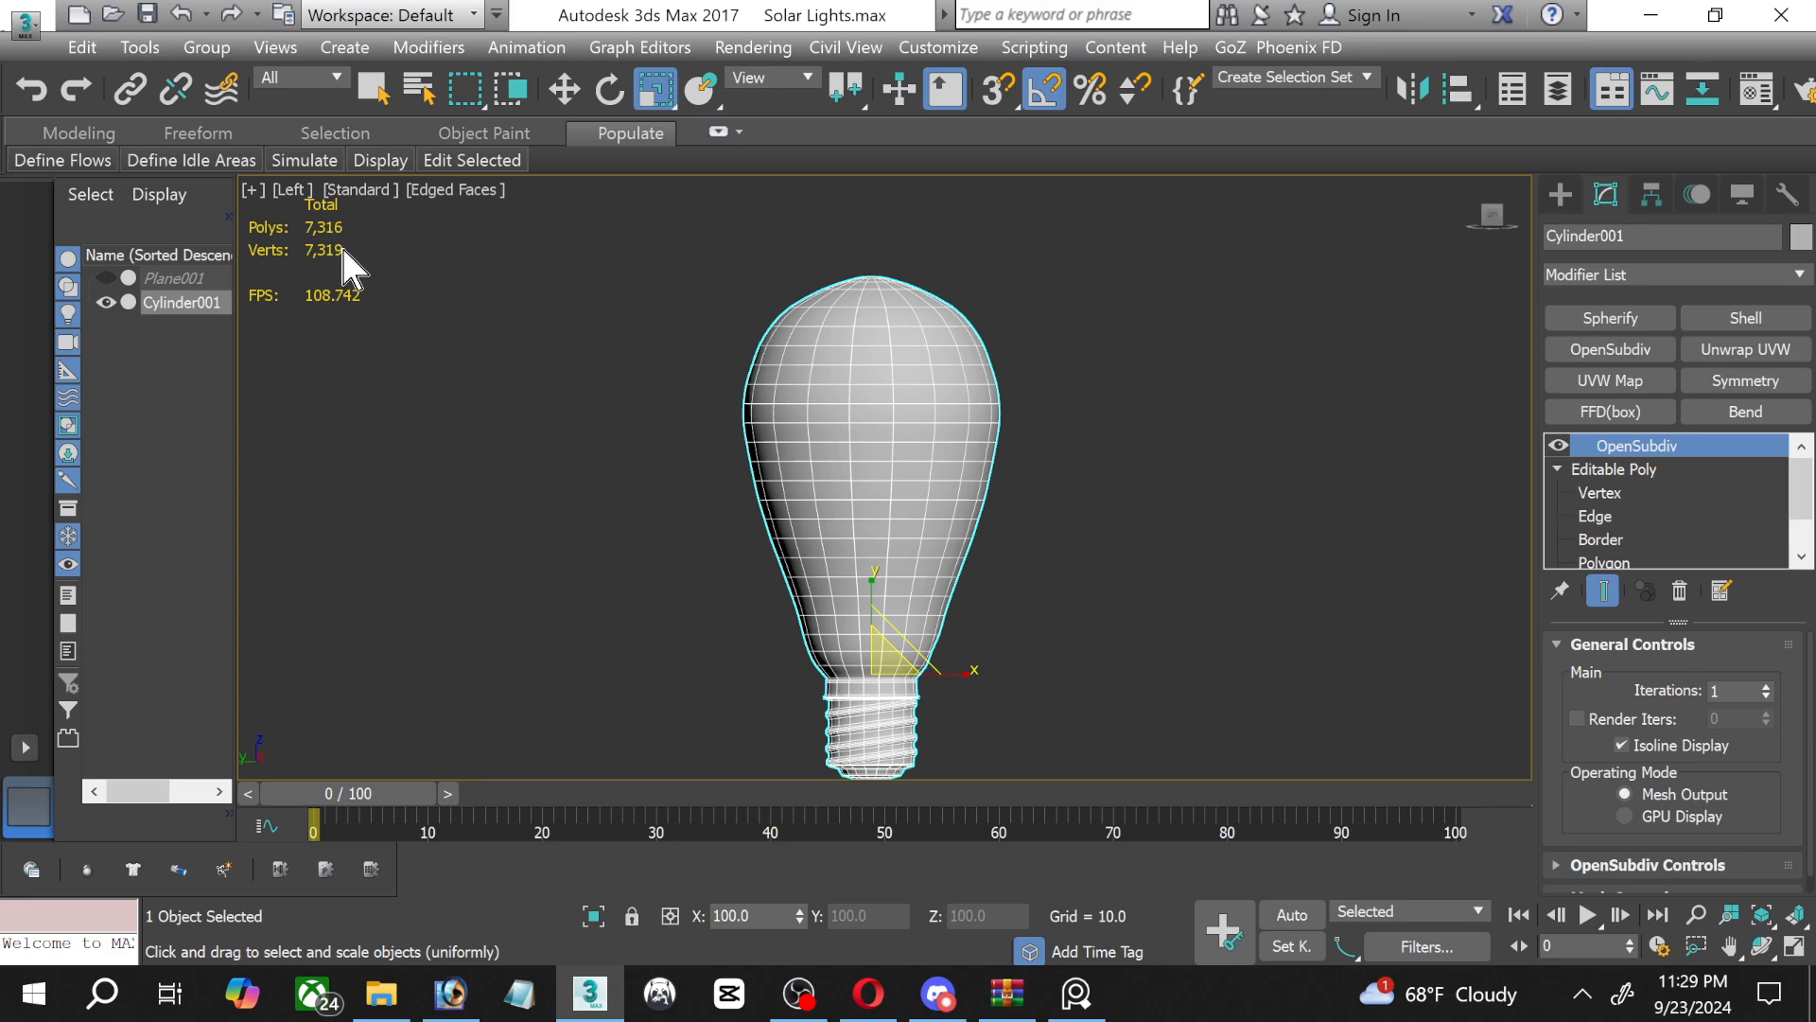
# Examine the smoothed bulb's neck in the Front view and the centre of its base rings in the Top view.
pyautogui.click(1793, 948)
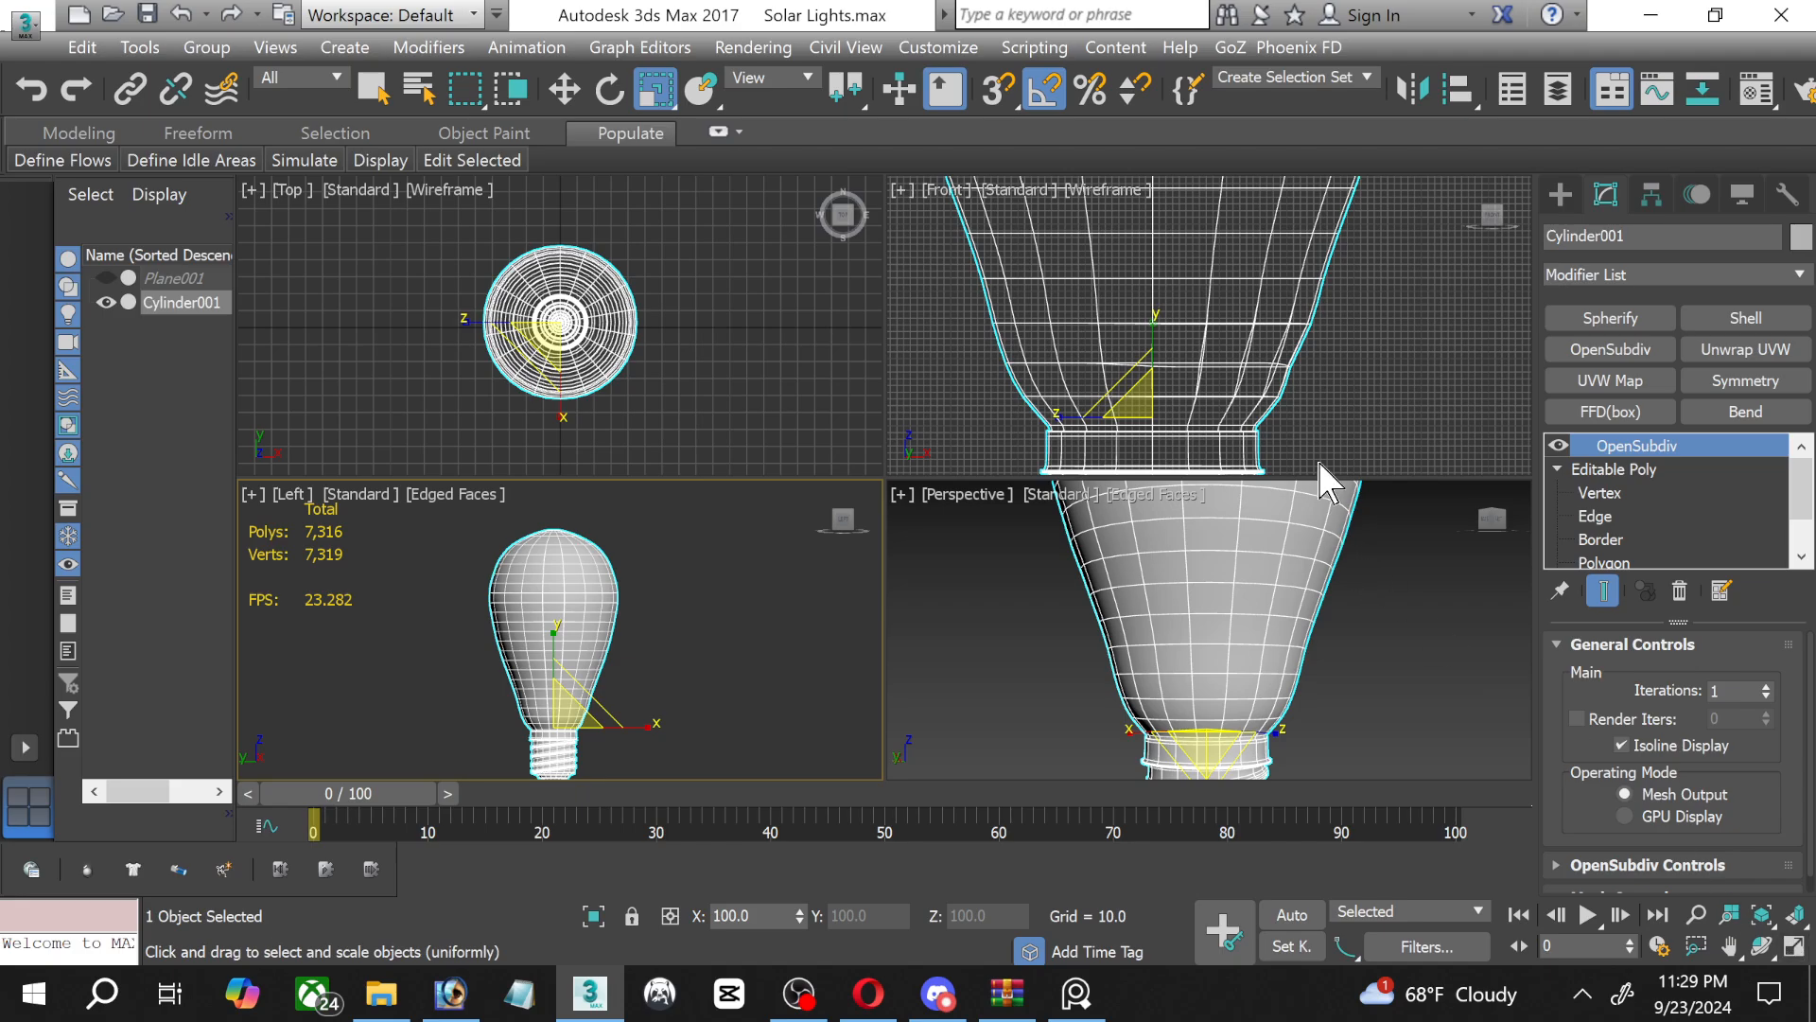
pyautogui.rightClick(1336, 390)
pyautogui.click(1793, 948)
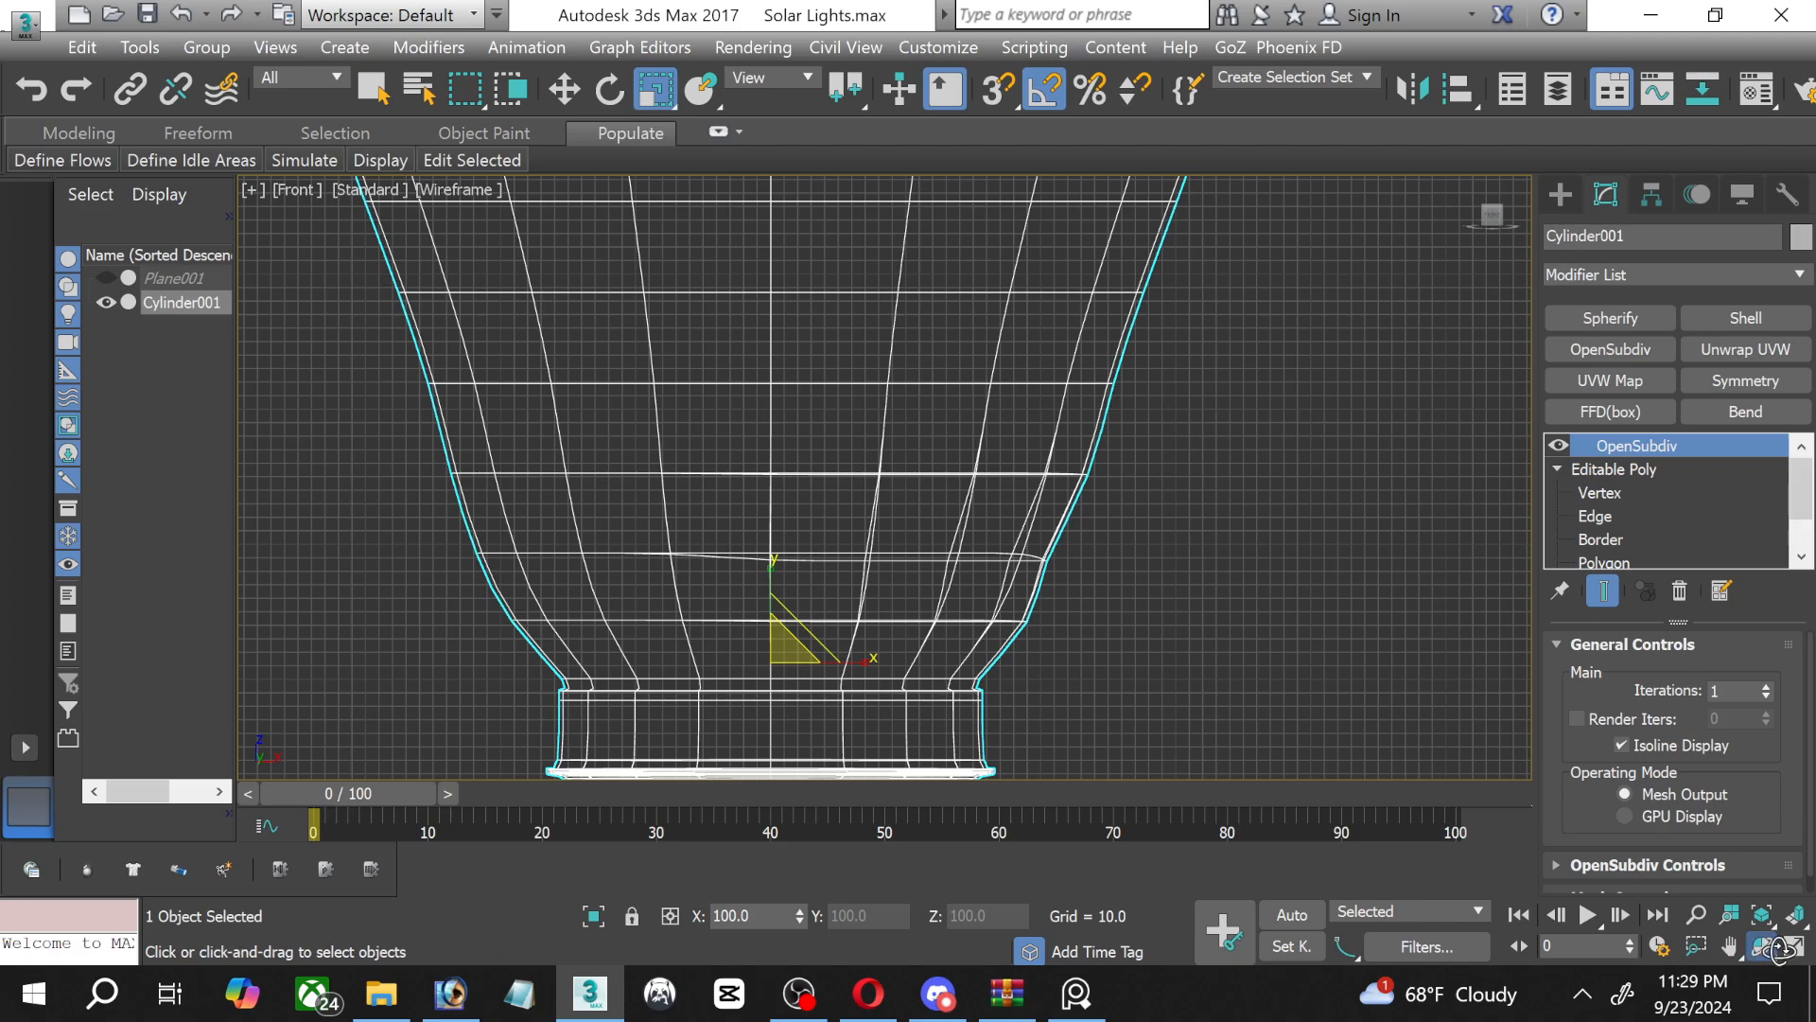
pyautogui.click(1761, 946)
pyautogui.click(1793, 948)
pyautogui.scroll(4, 577, 364)
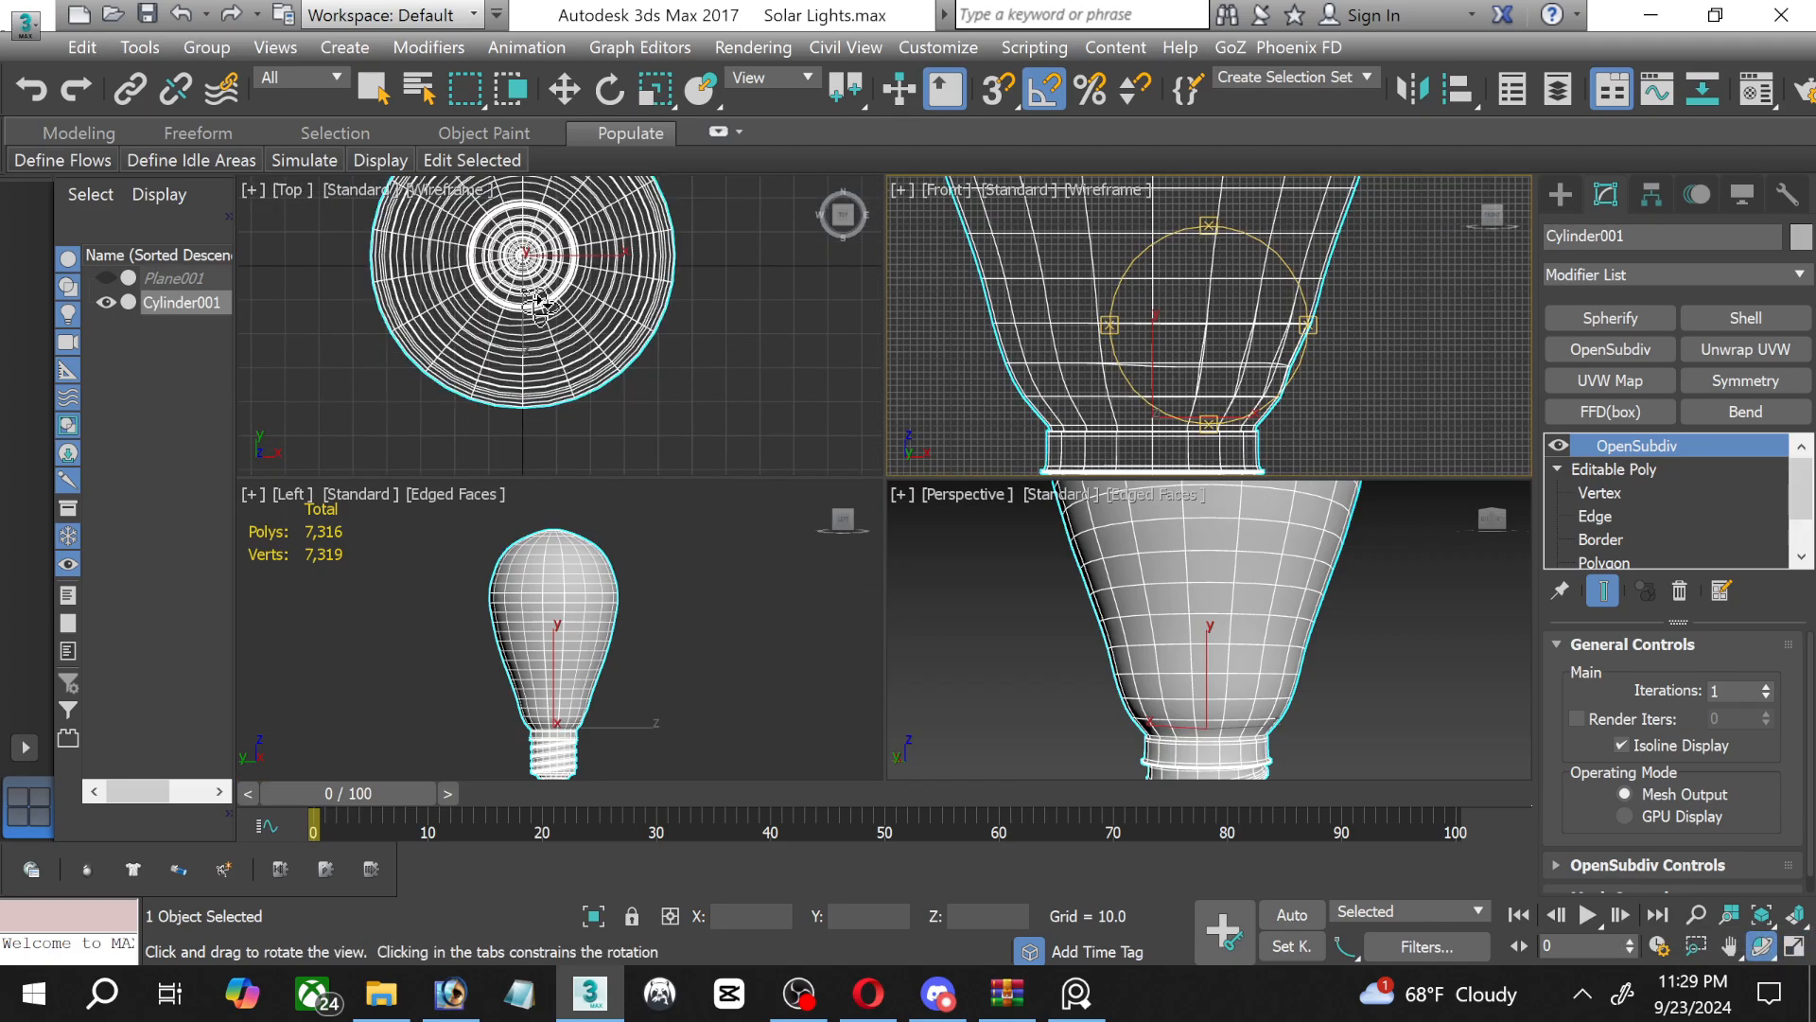
pyautogui.scroll(3, 540, 307)
pyautogui.moveTo(563, 326); pyautogui.dragTo(596, 542, button='middle')
pyautogui.scroll(3, 524, 393)
pyautogui.scroll(4, 545, 417)
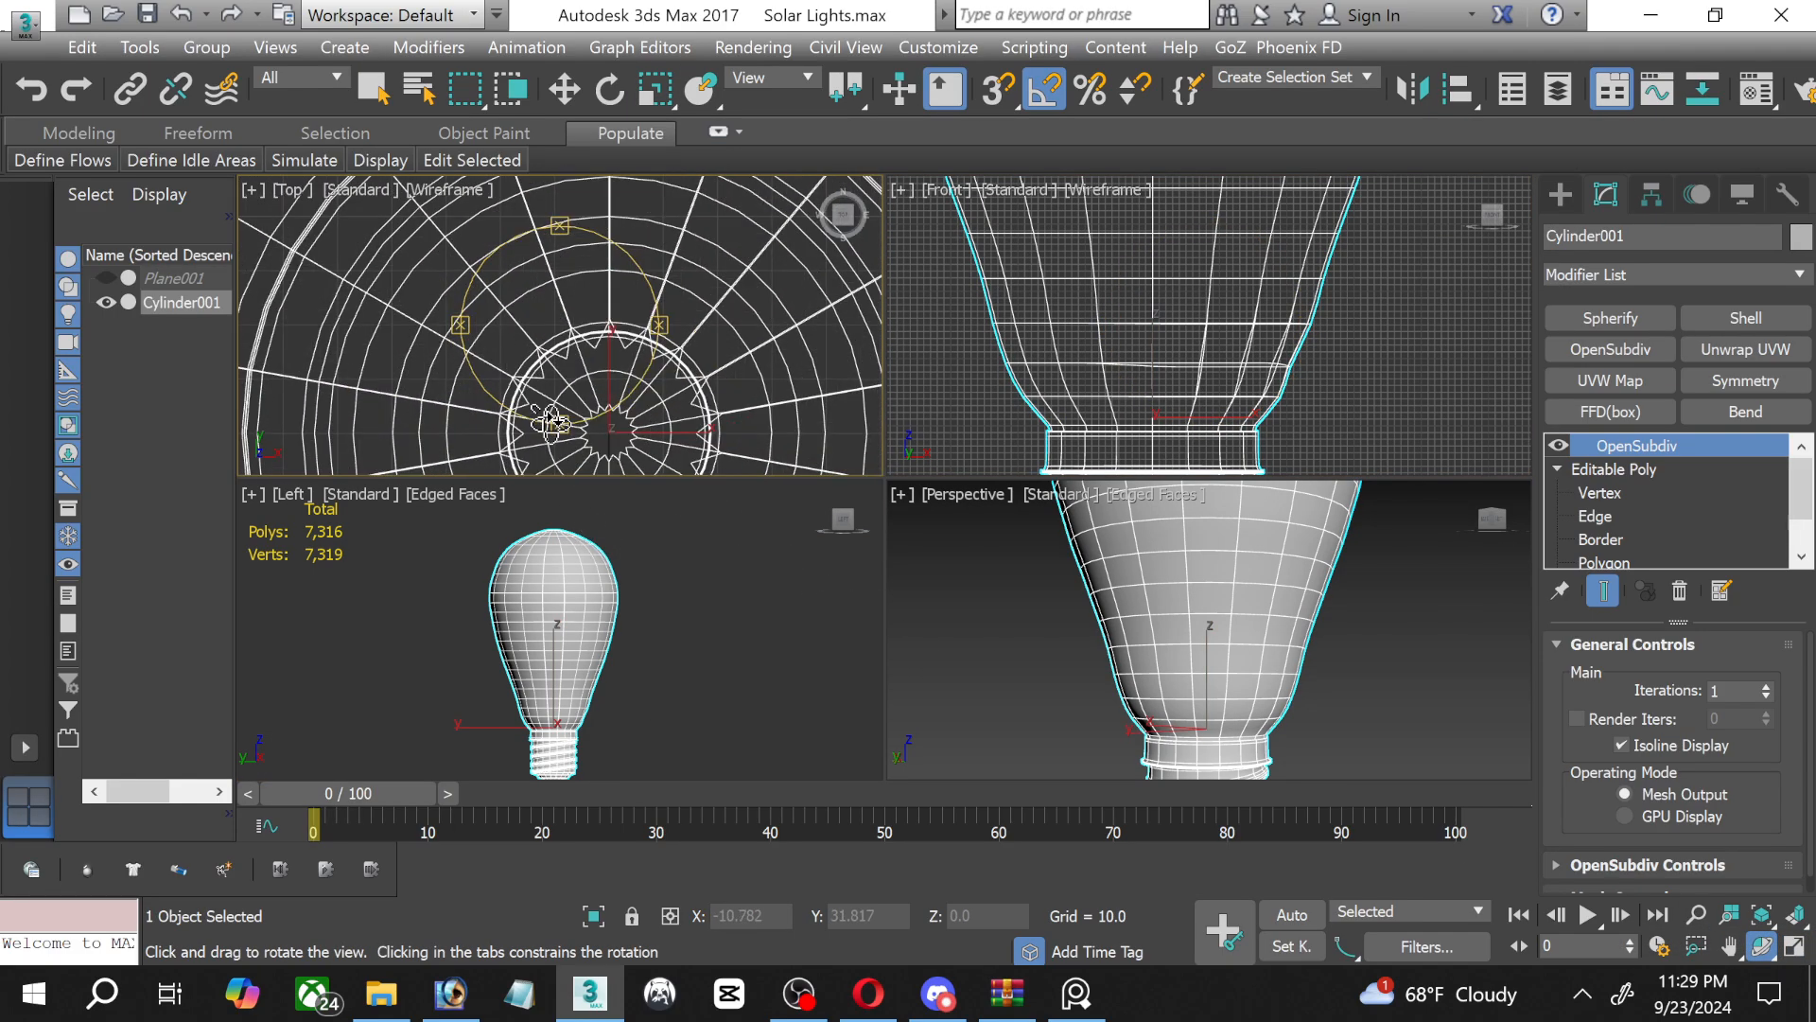
pyautogui.moveTo(552, 423); pyautogui.dragTo(614, 304, button='middle')
pyautogui.scroll(4, 644, 386)
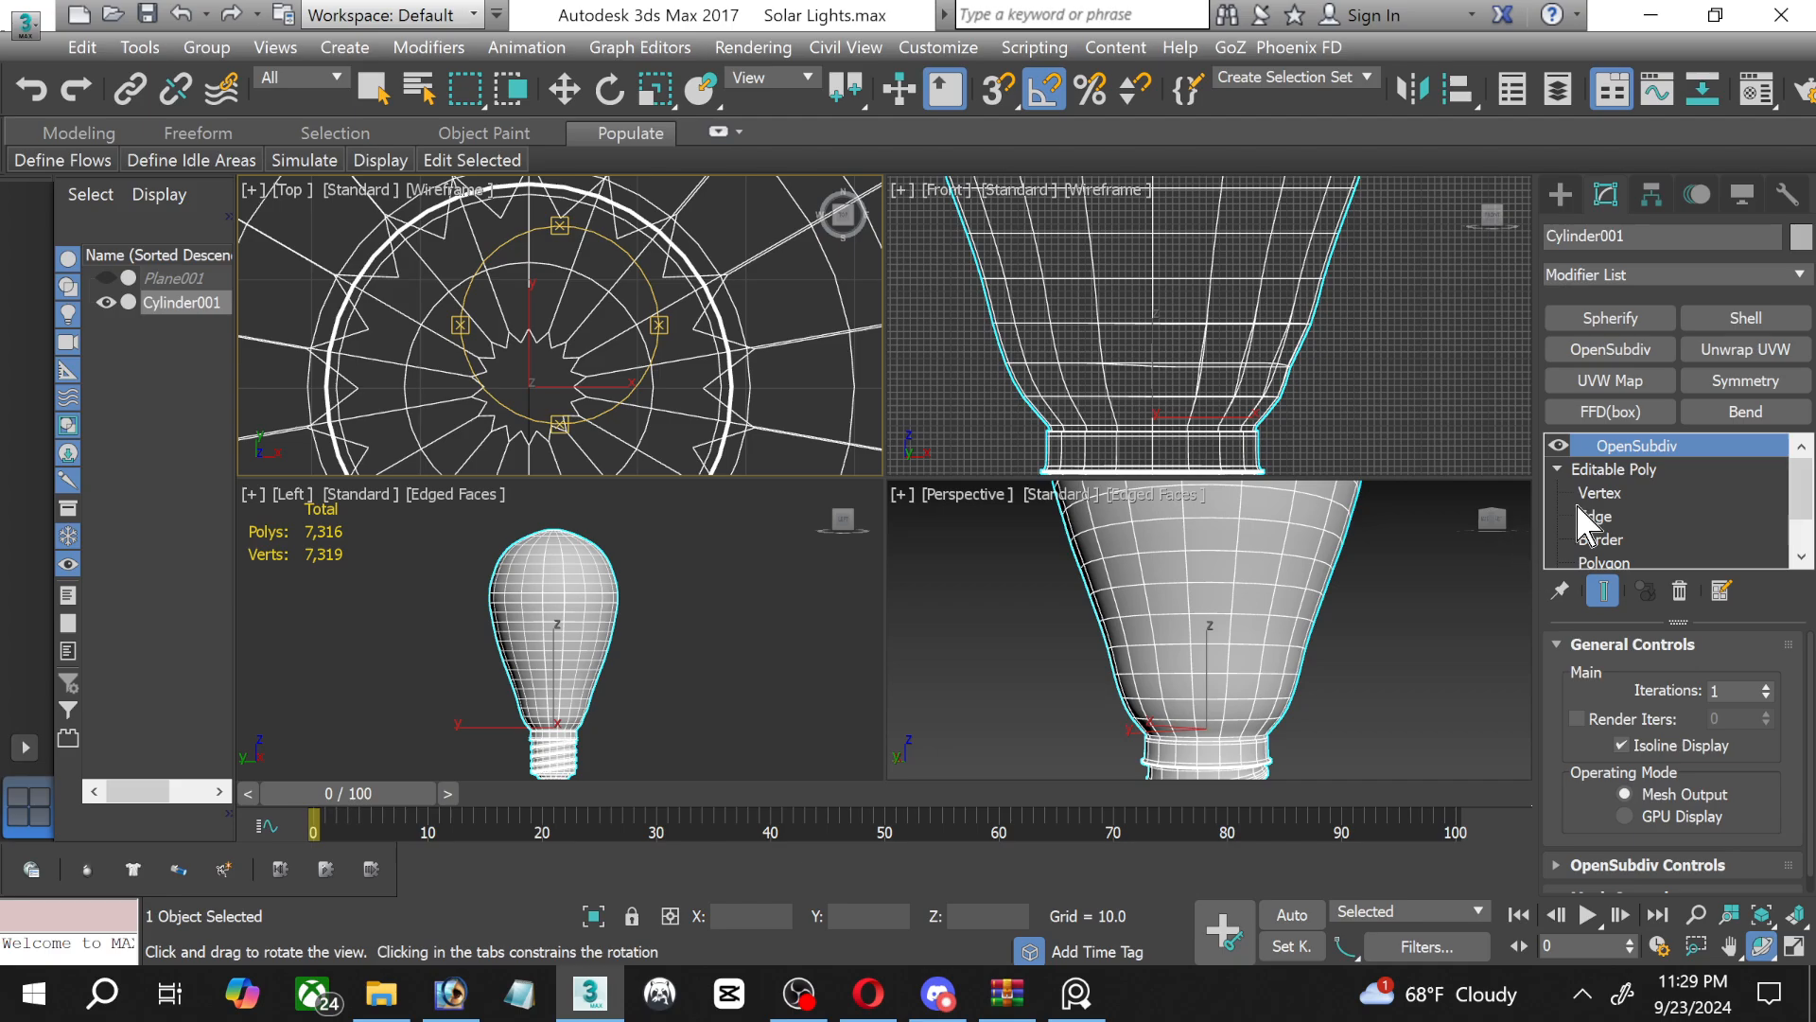
# Examine the bulb's vertices in the maximized Perspective view, return to object level in the four-view layout and deselect the bulb.
pyautogui.click(1601, 492)
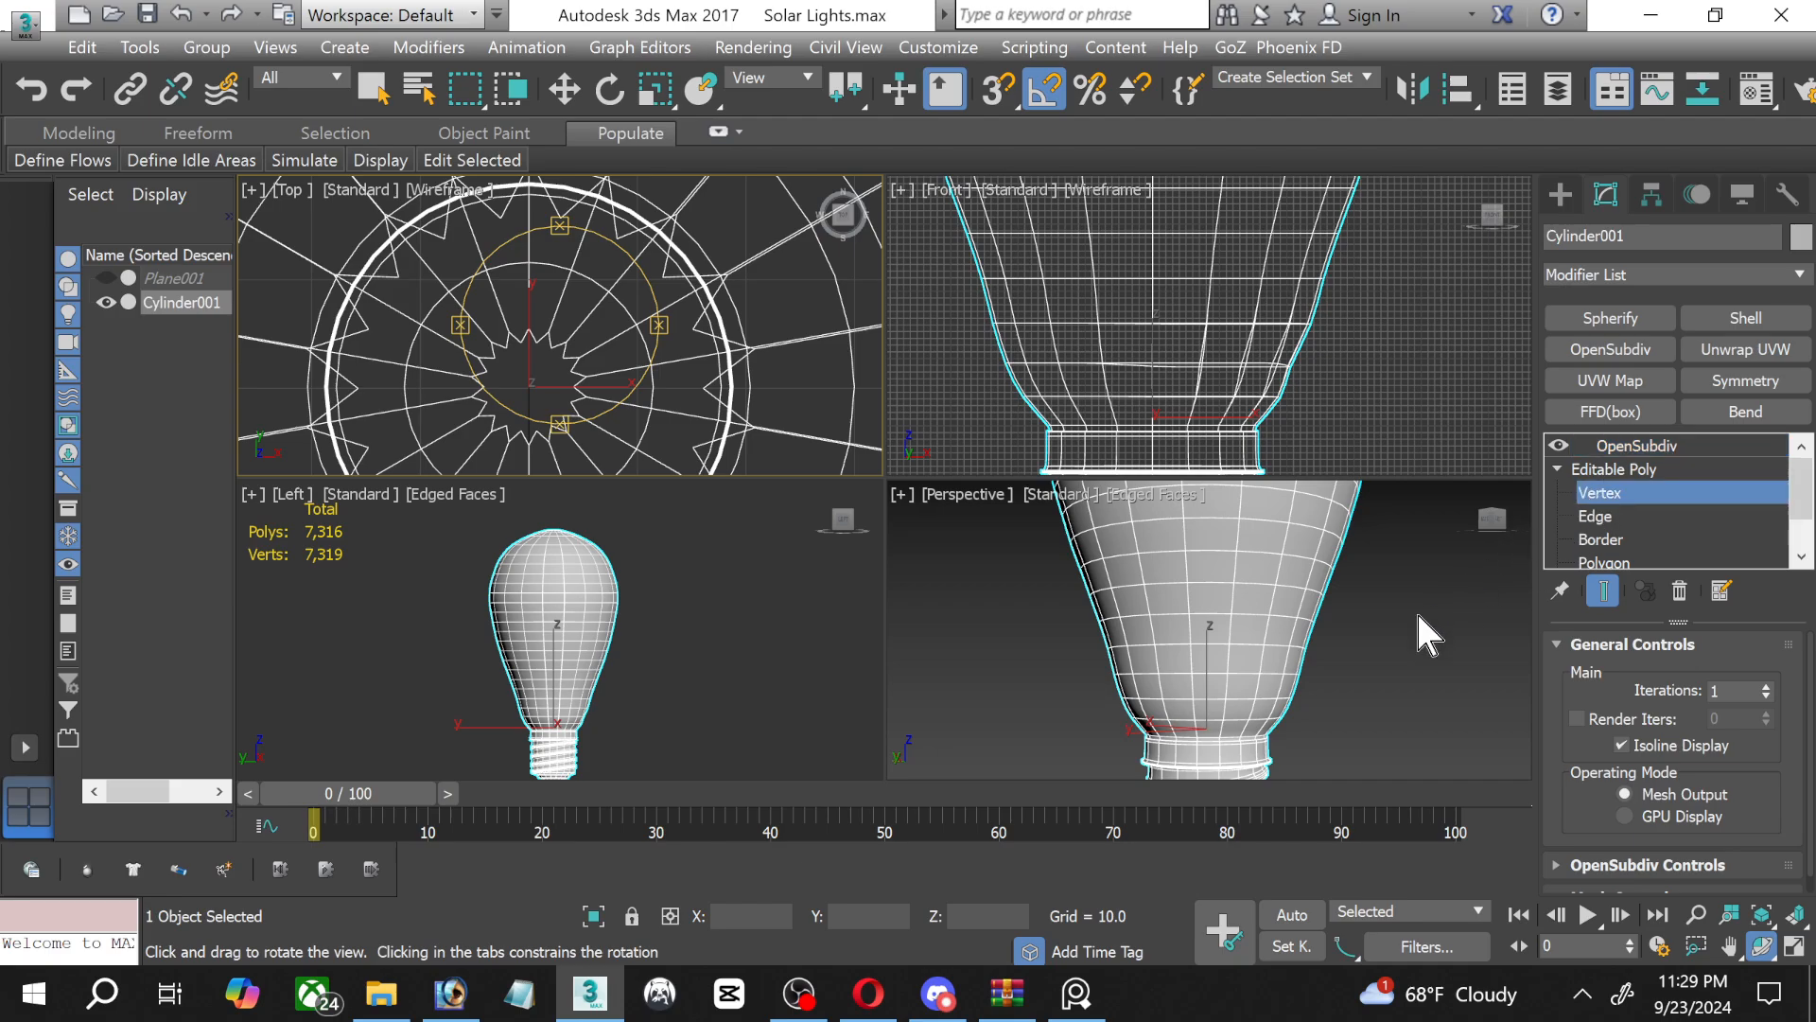
pyautogui.rightClick(1409, 620)
pyautogui.click(1795, 947)
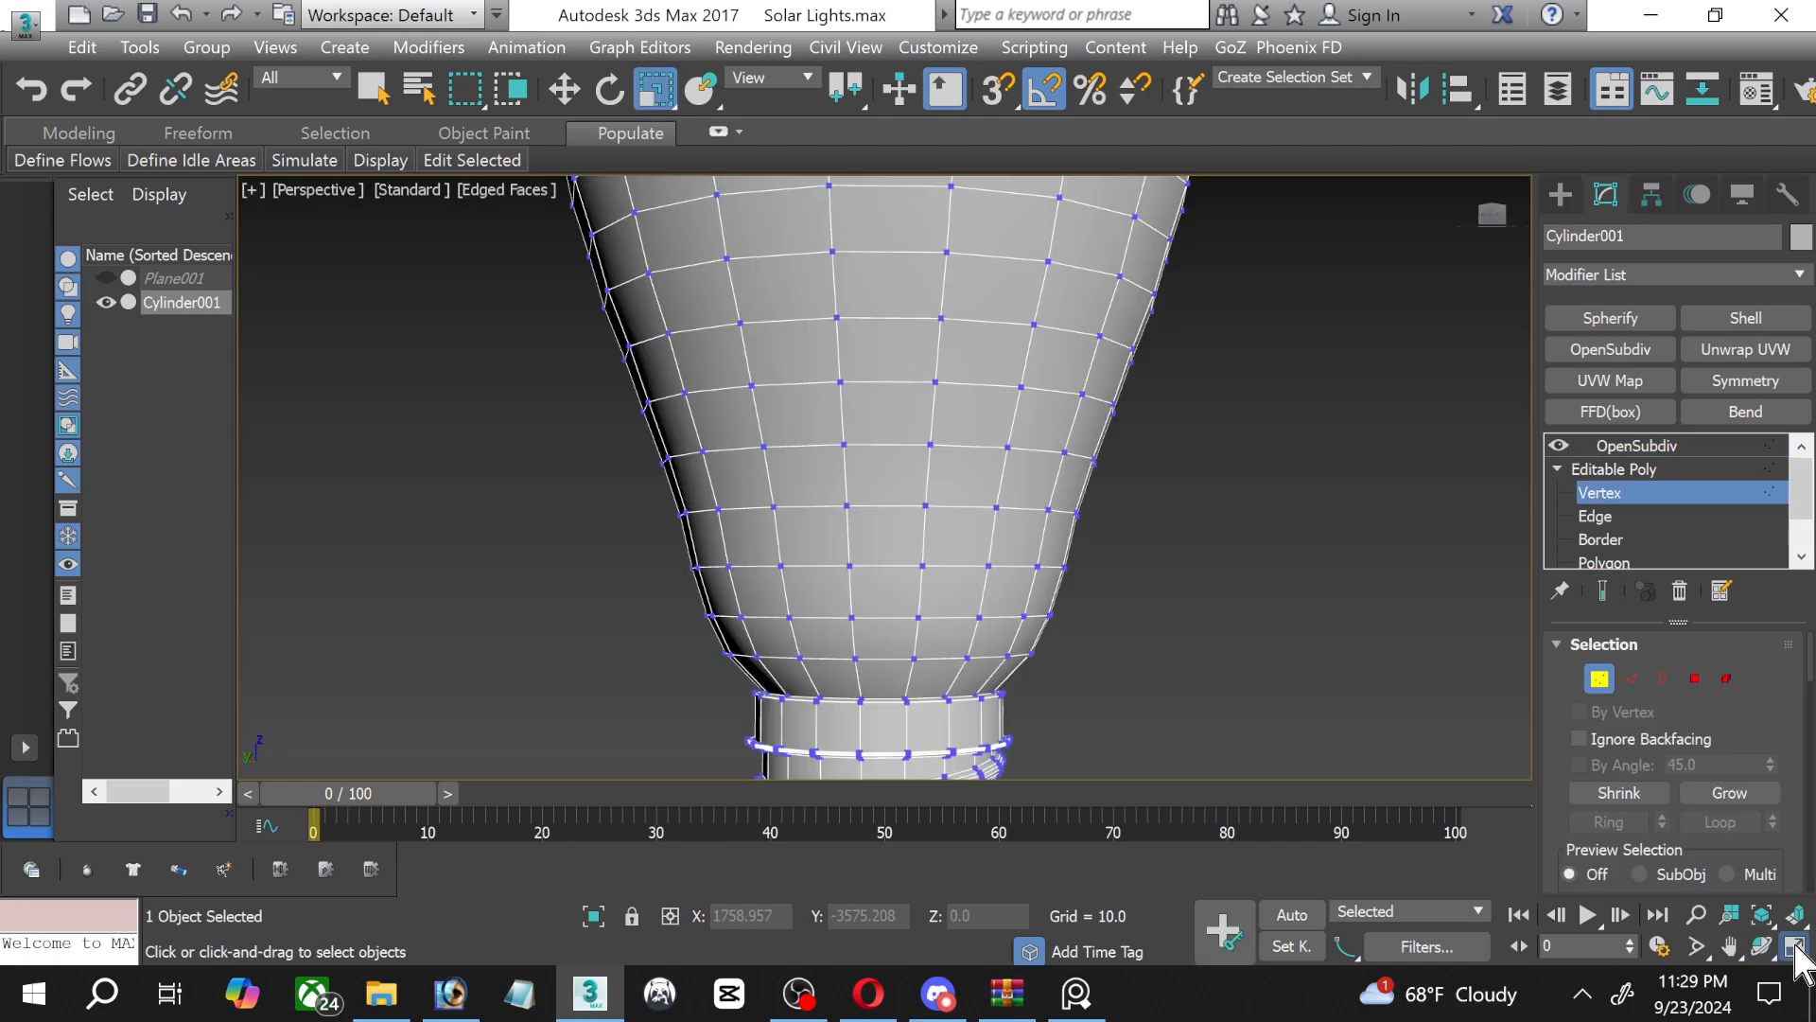
pyautogui.scroll(-5, 1040, 598)
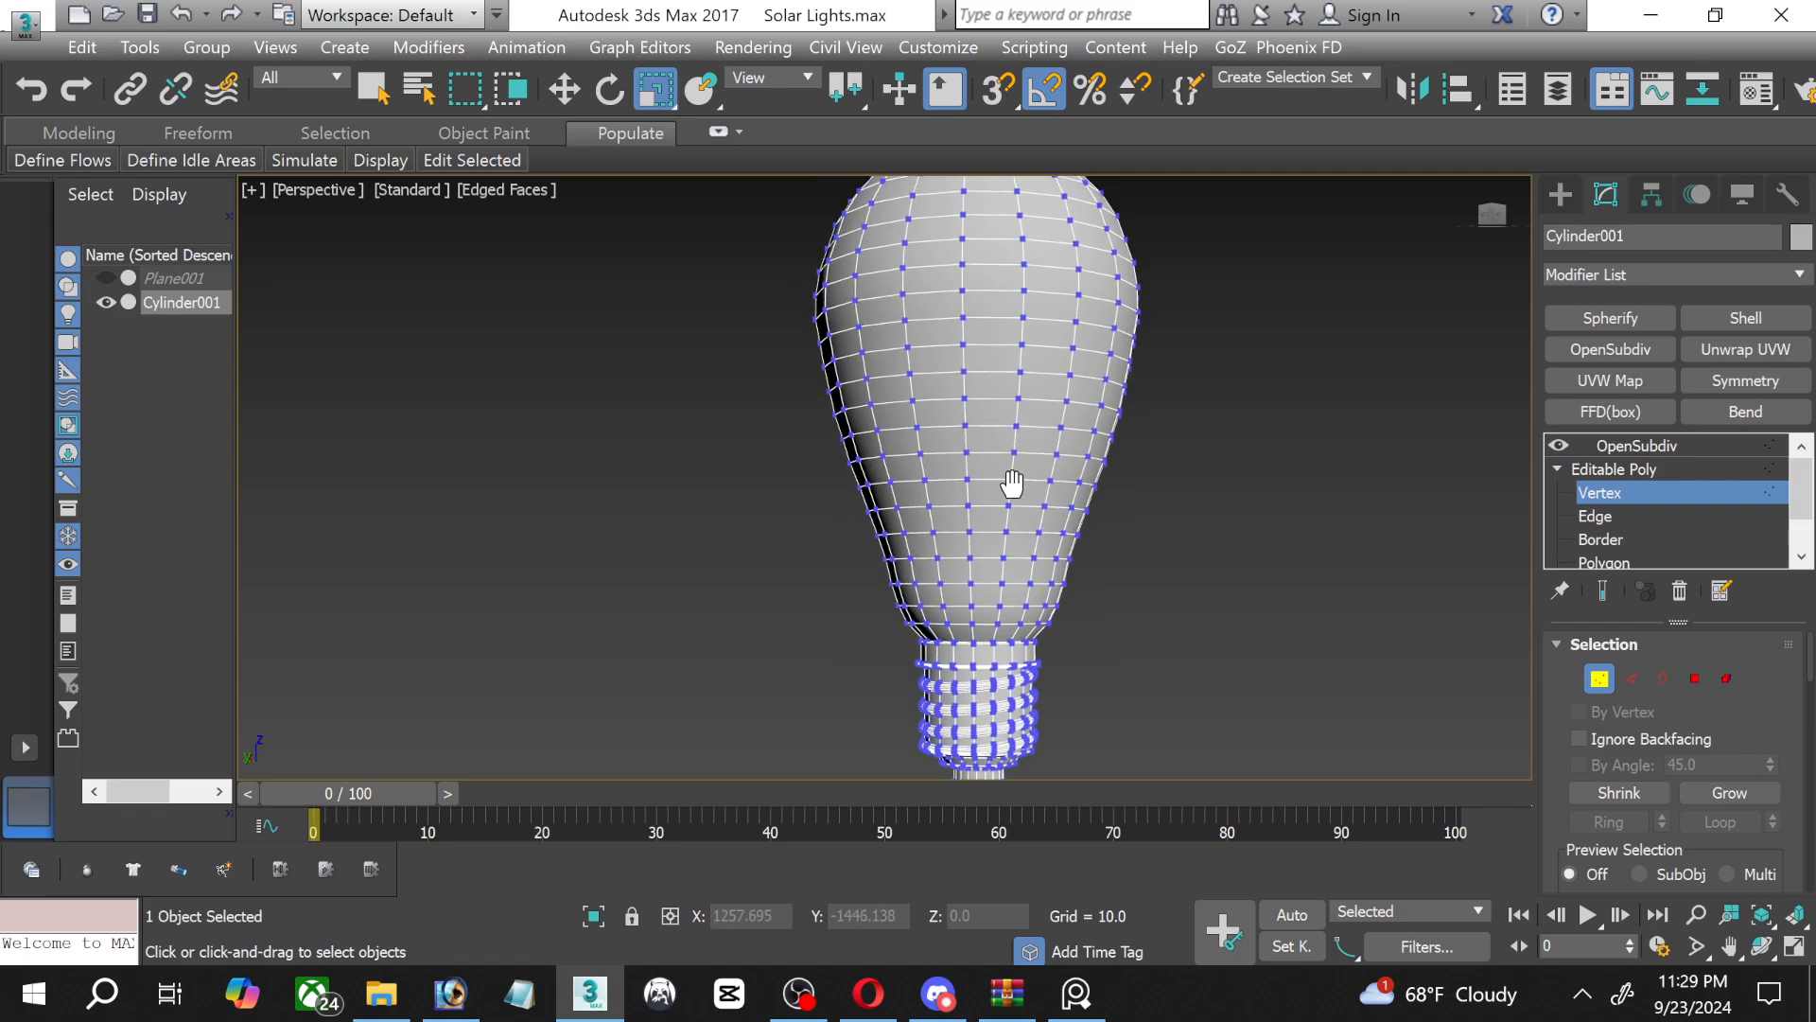
pyautogui.moveTo(1005, 592); pyautogui.dragTo(899, 486, button='middle')
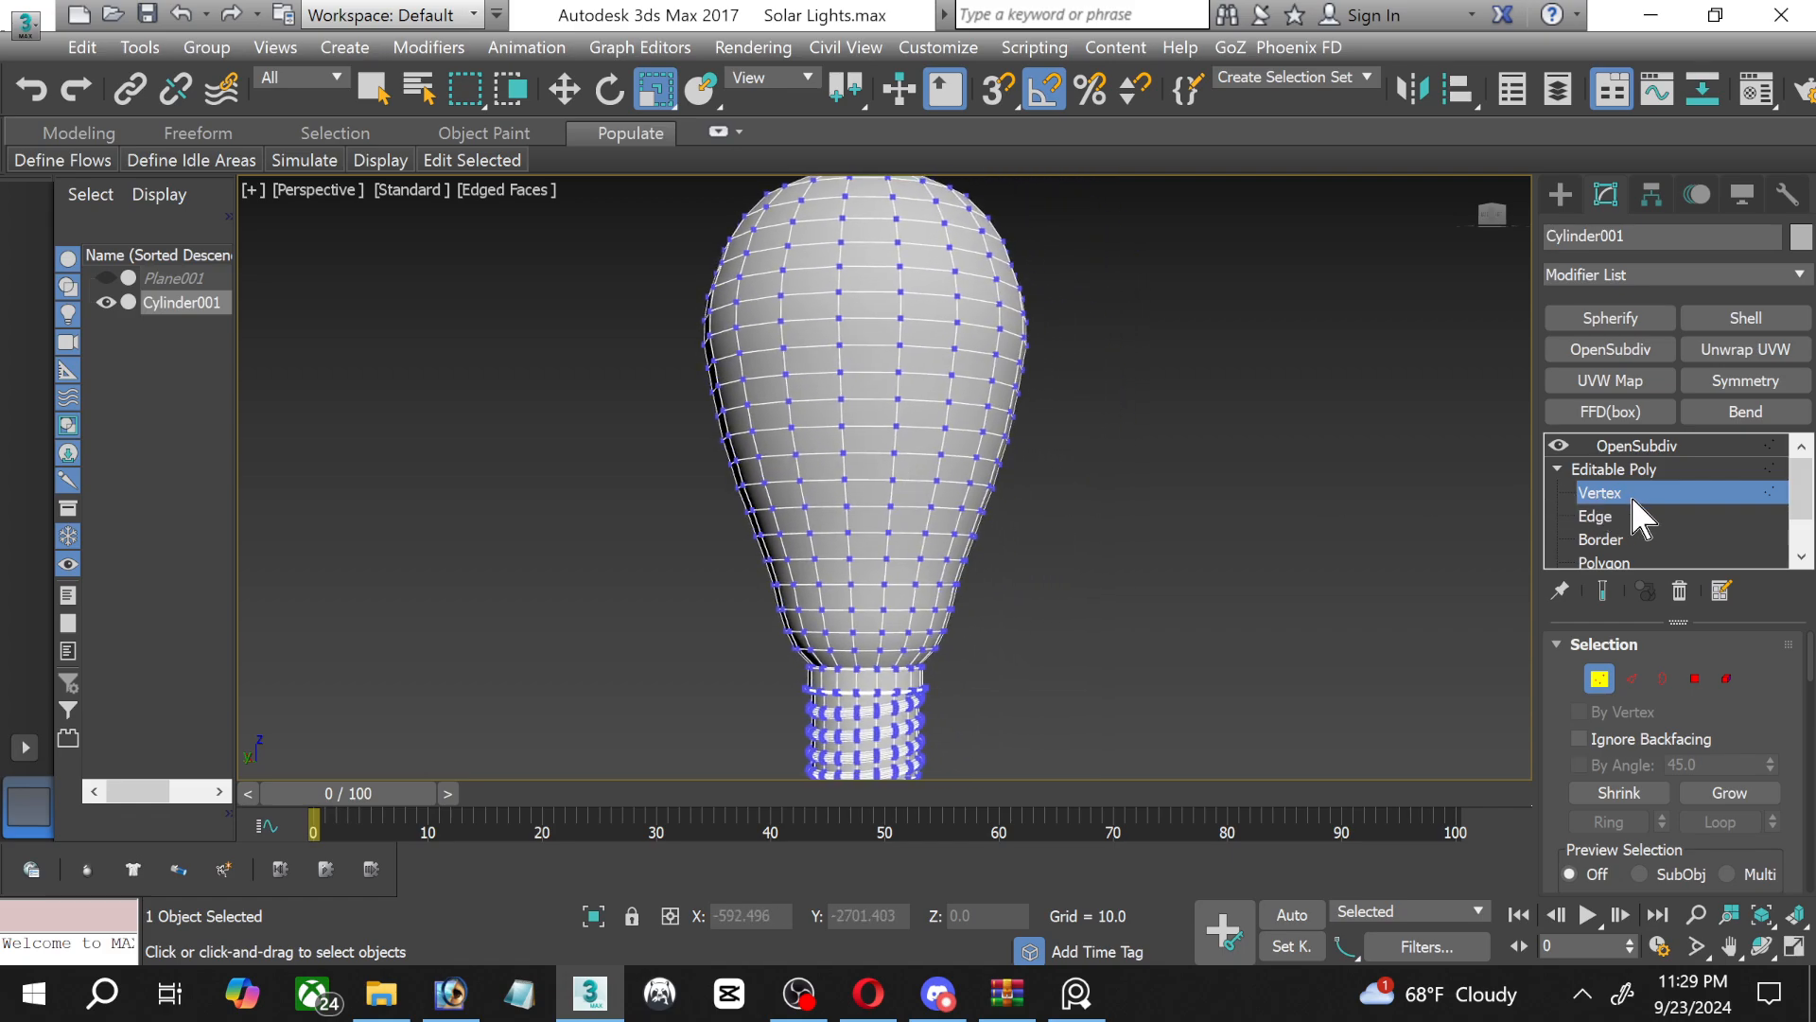
pyautogui.click(1614, 468)
pyautogui.click(1794, 947)
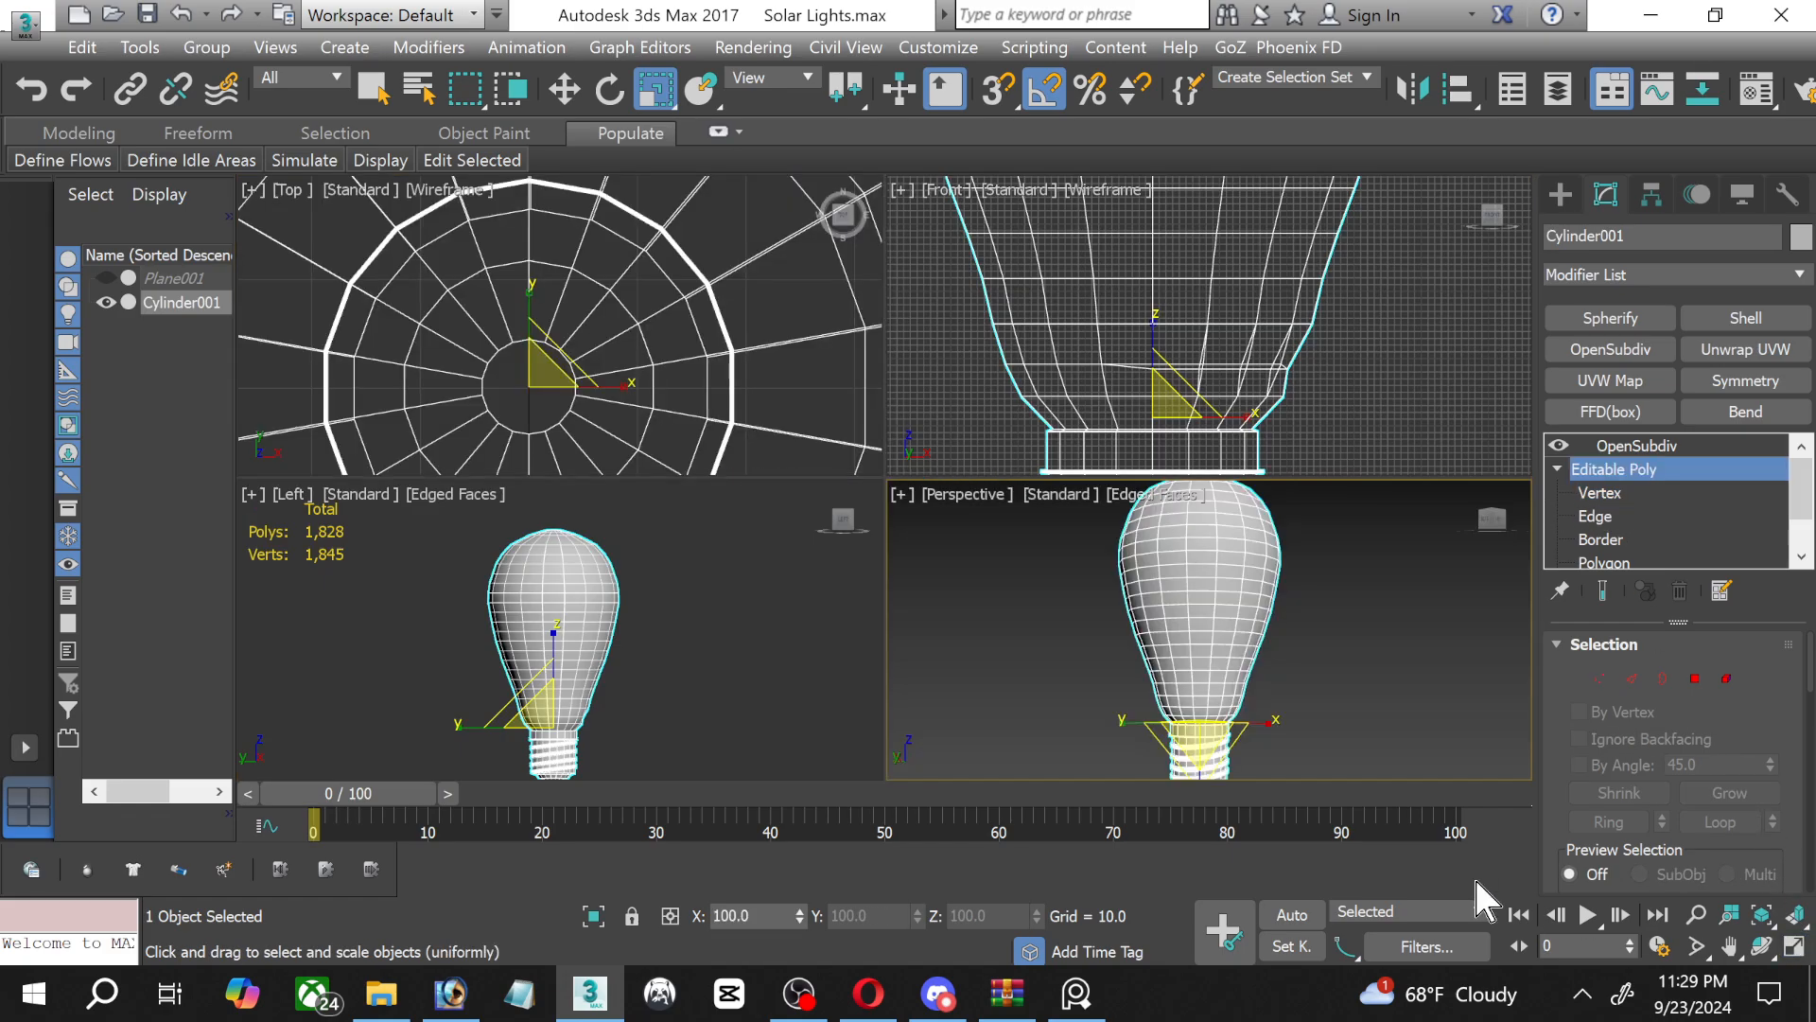
pyautogui.click(1299, 690)
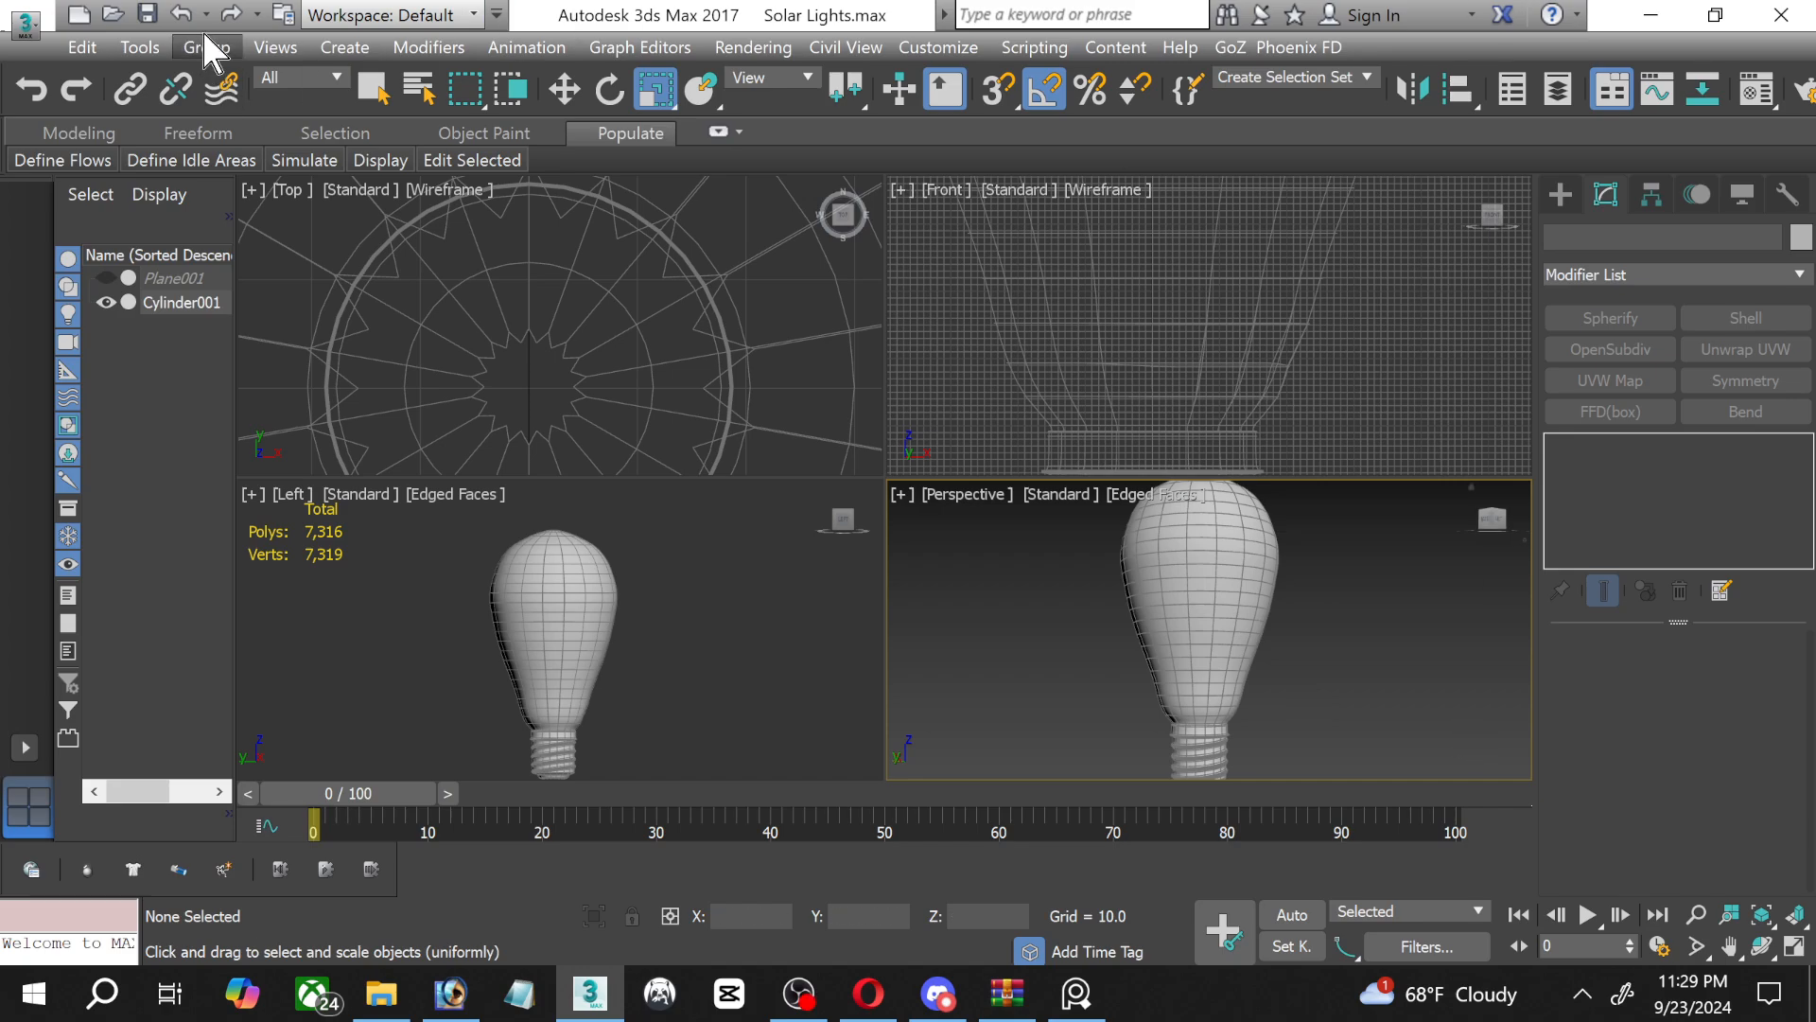
# Load the Product Rendering_2023 render preset with all its categories, including V-Ray Adv 3.40.01, and close the render setup.
pyautogui.click(734, 47)
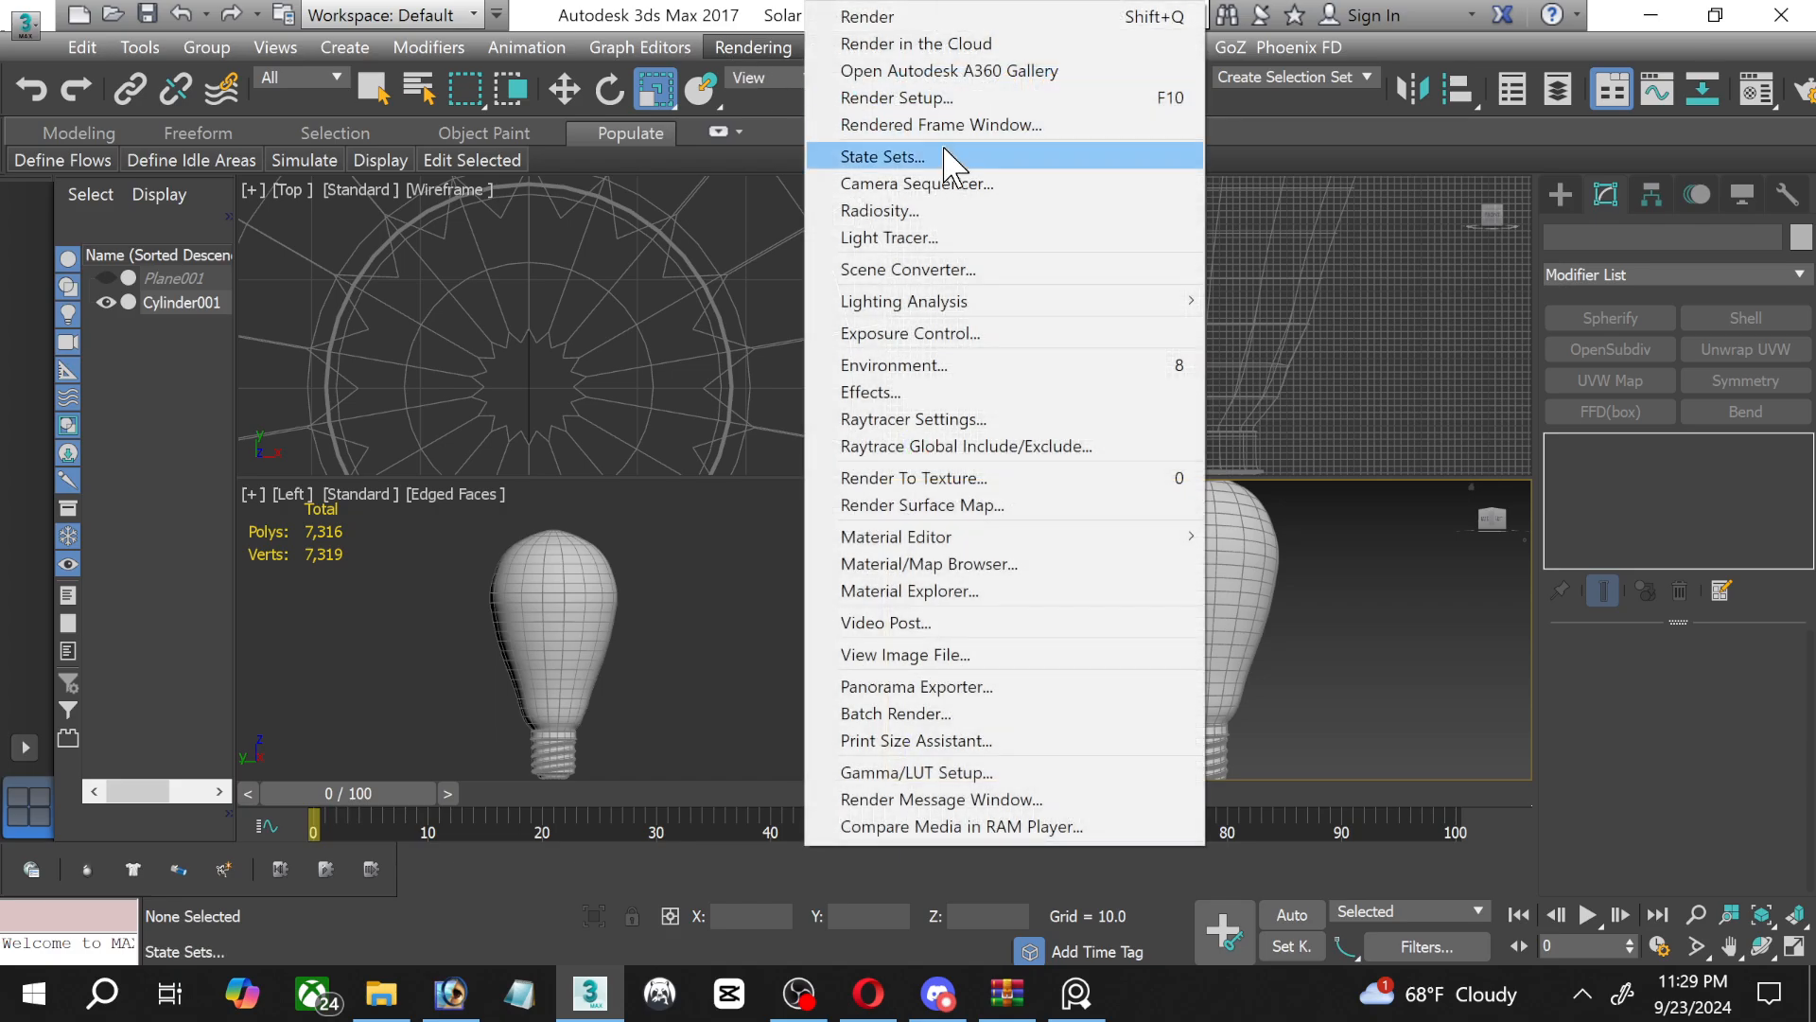
pyautogui.click(916, 98)
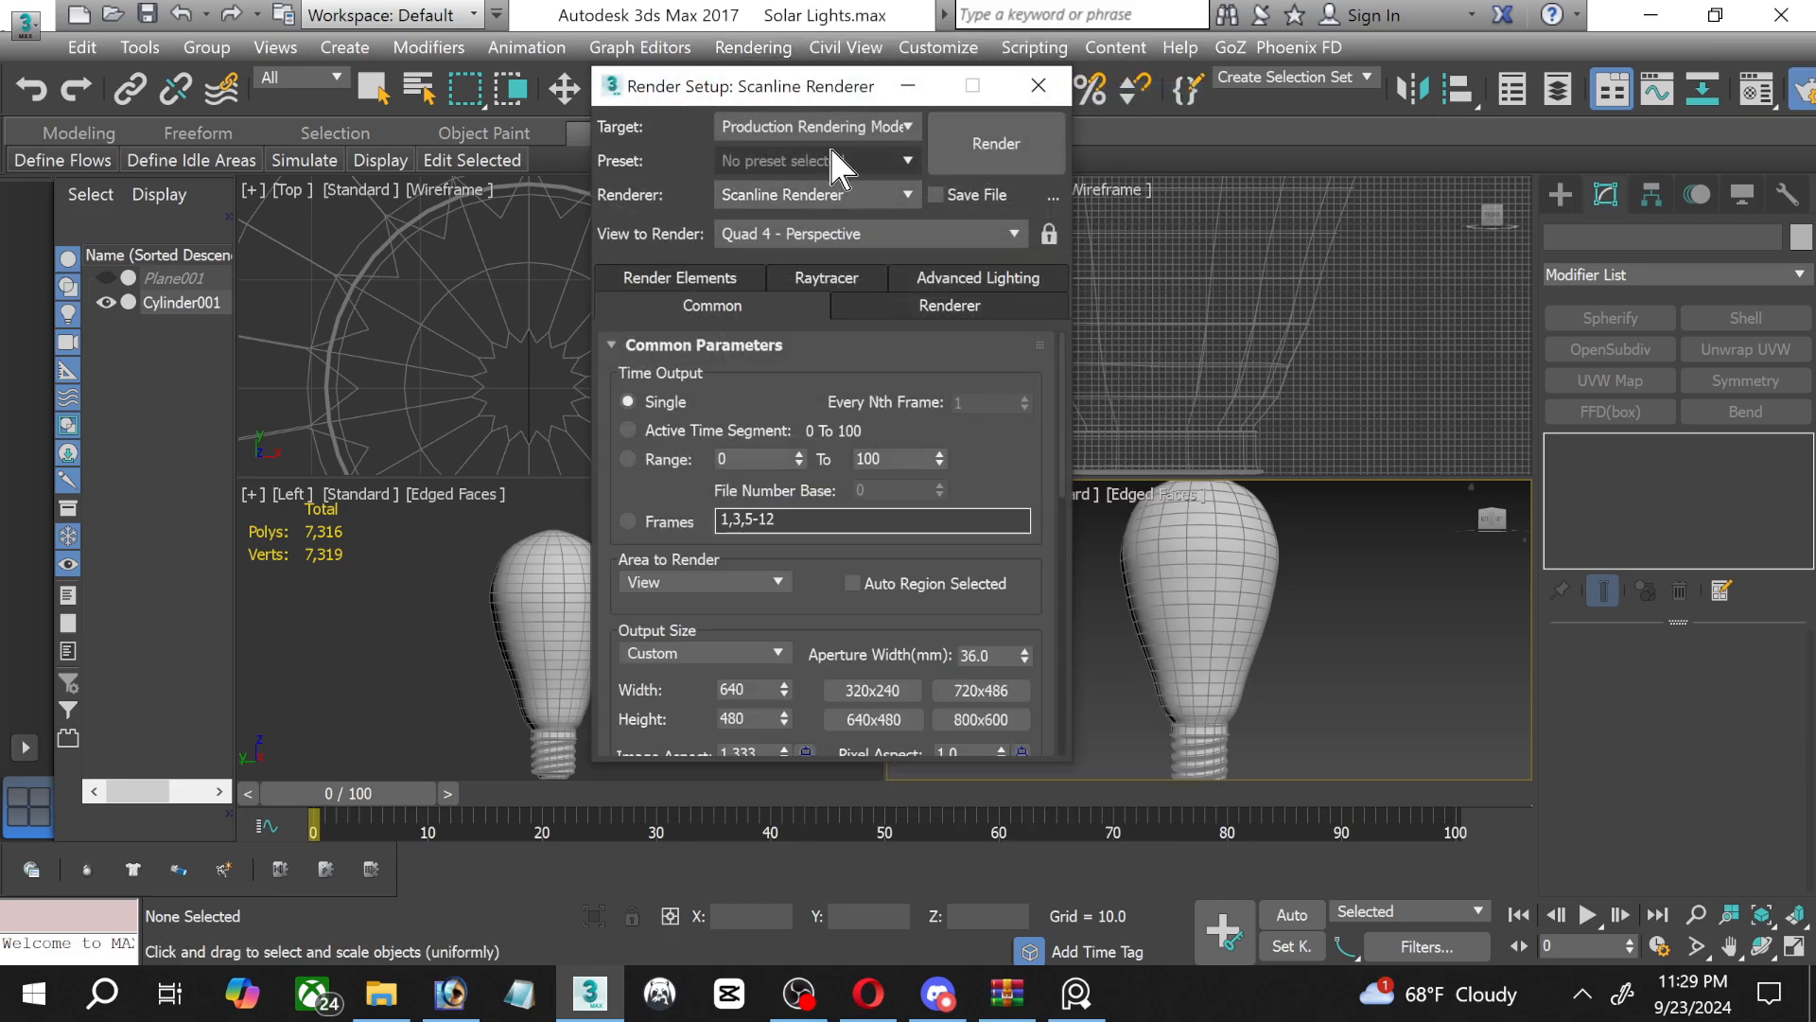
pyautogui.click(819, 130)
pyautogui.click(819, 156)
pyautogui.click(800, 162)
pyautogui.click(983, 586)
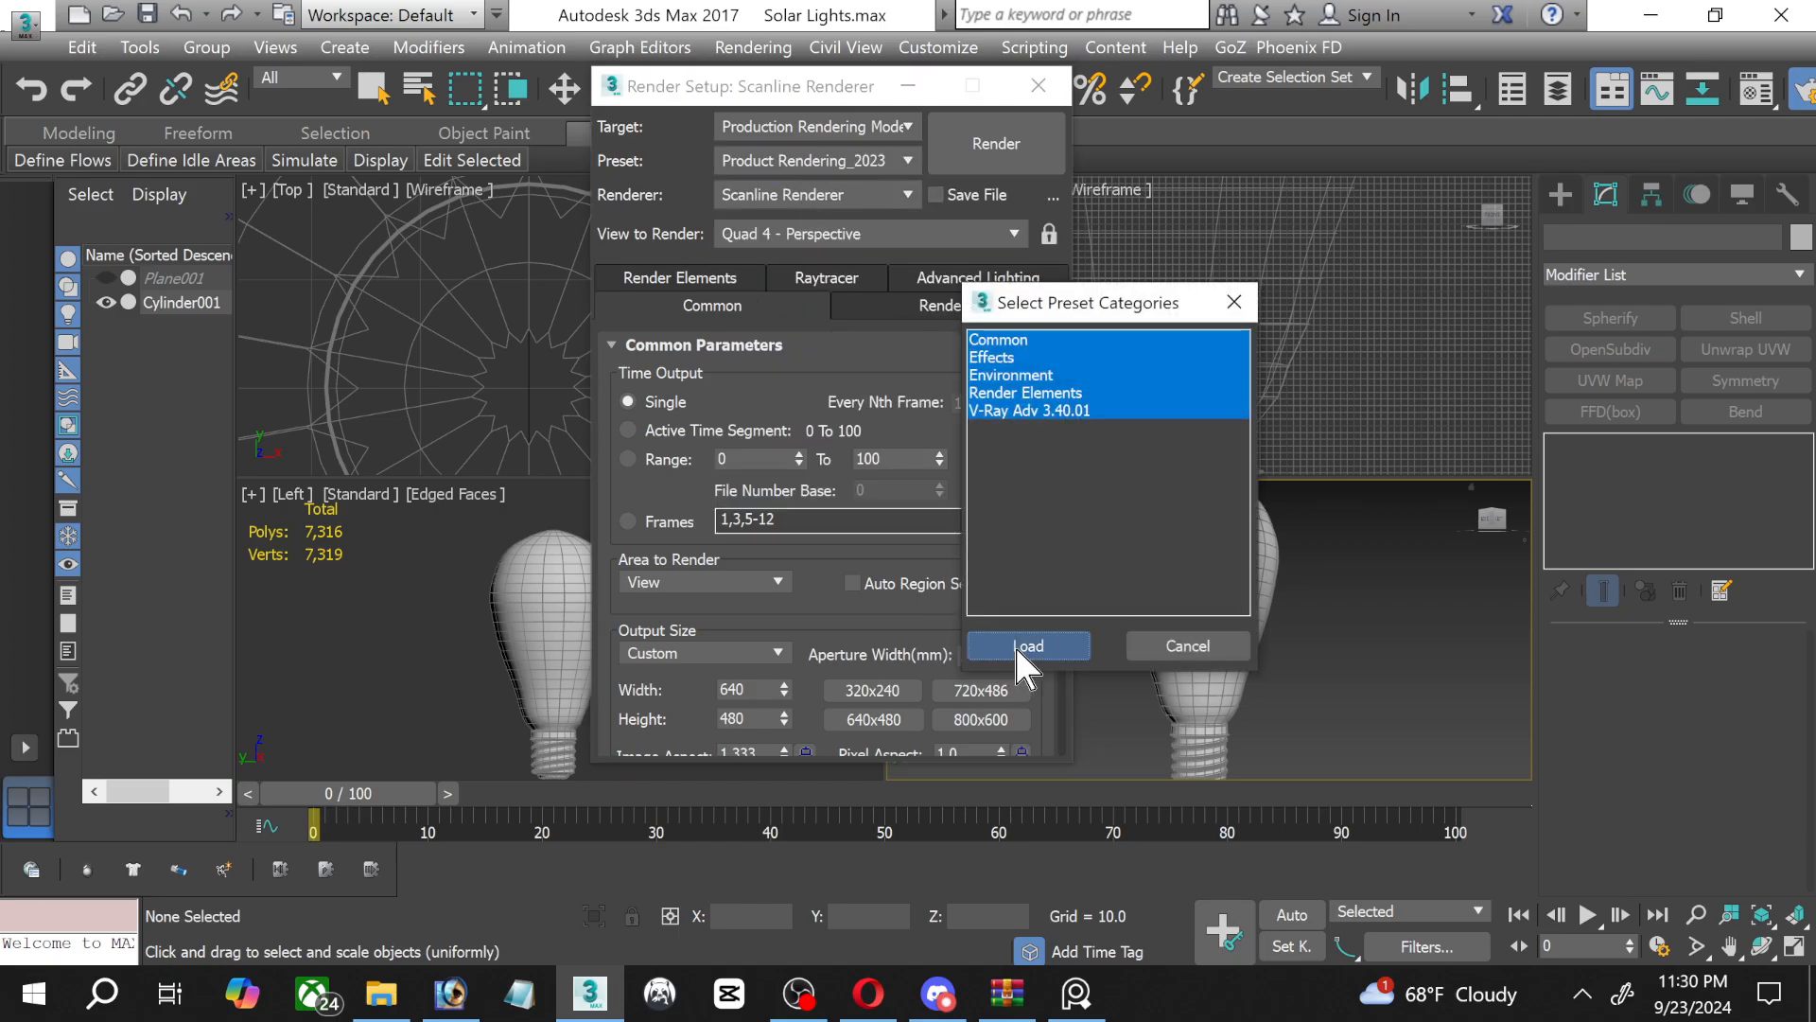
pyautogui.click(1034, 643)
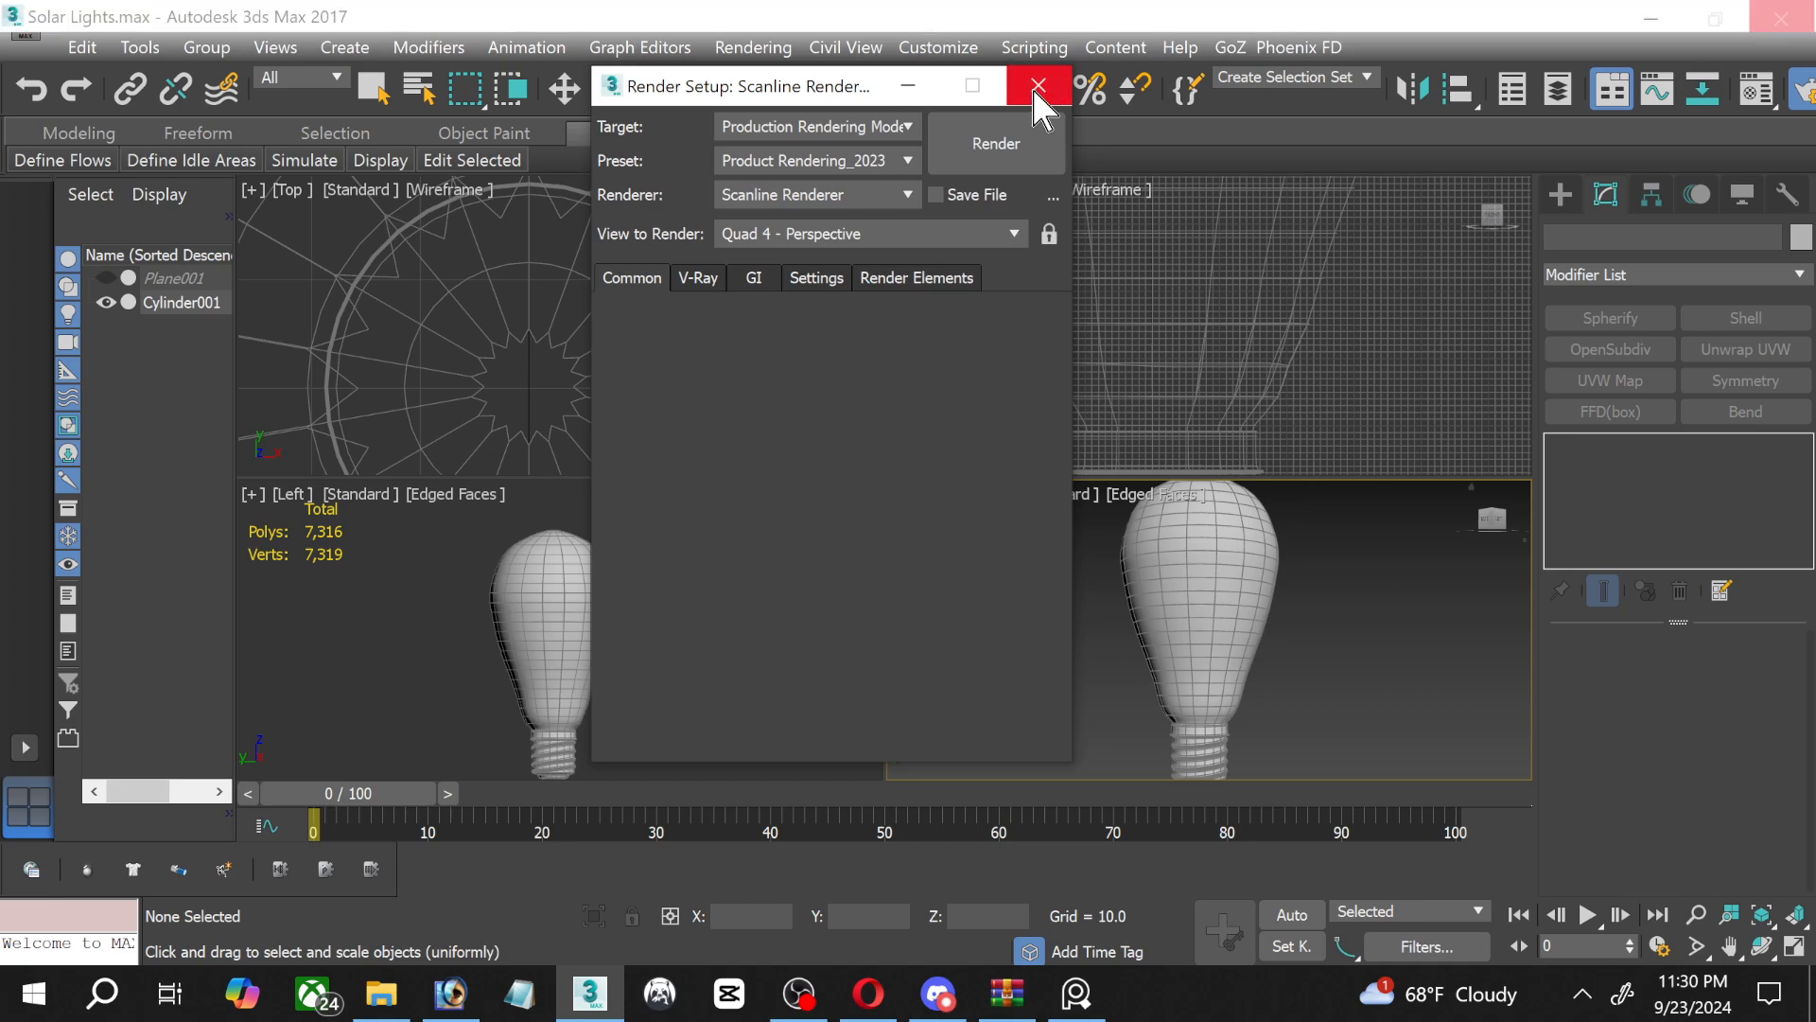
pyautogui.click(1038, 87)
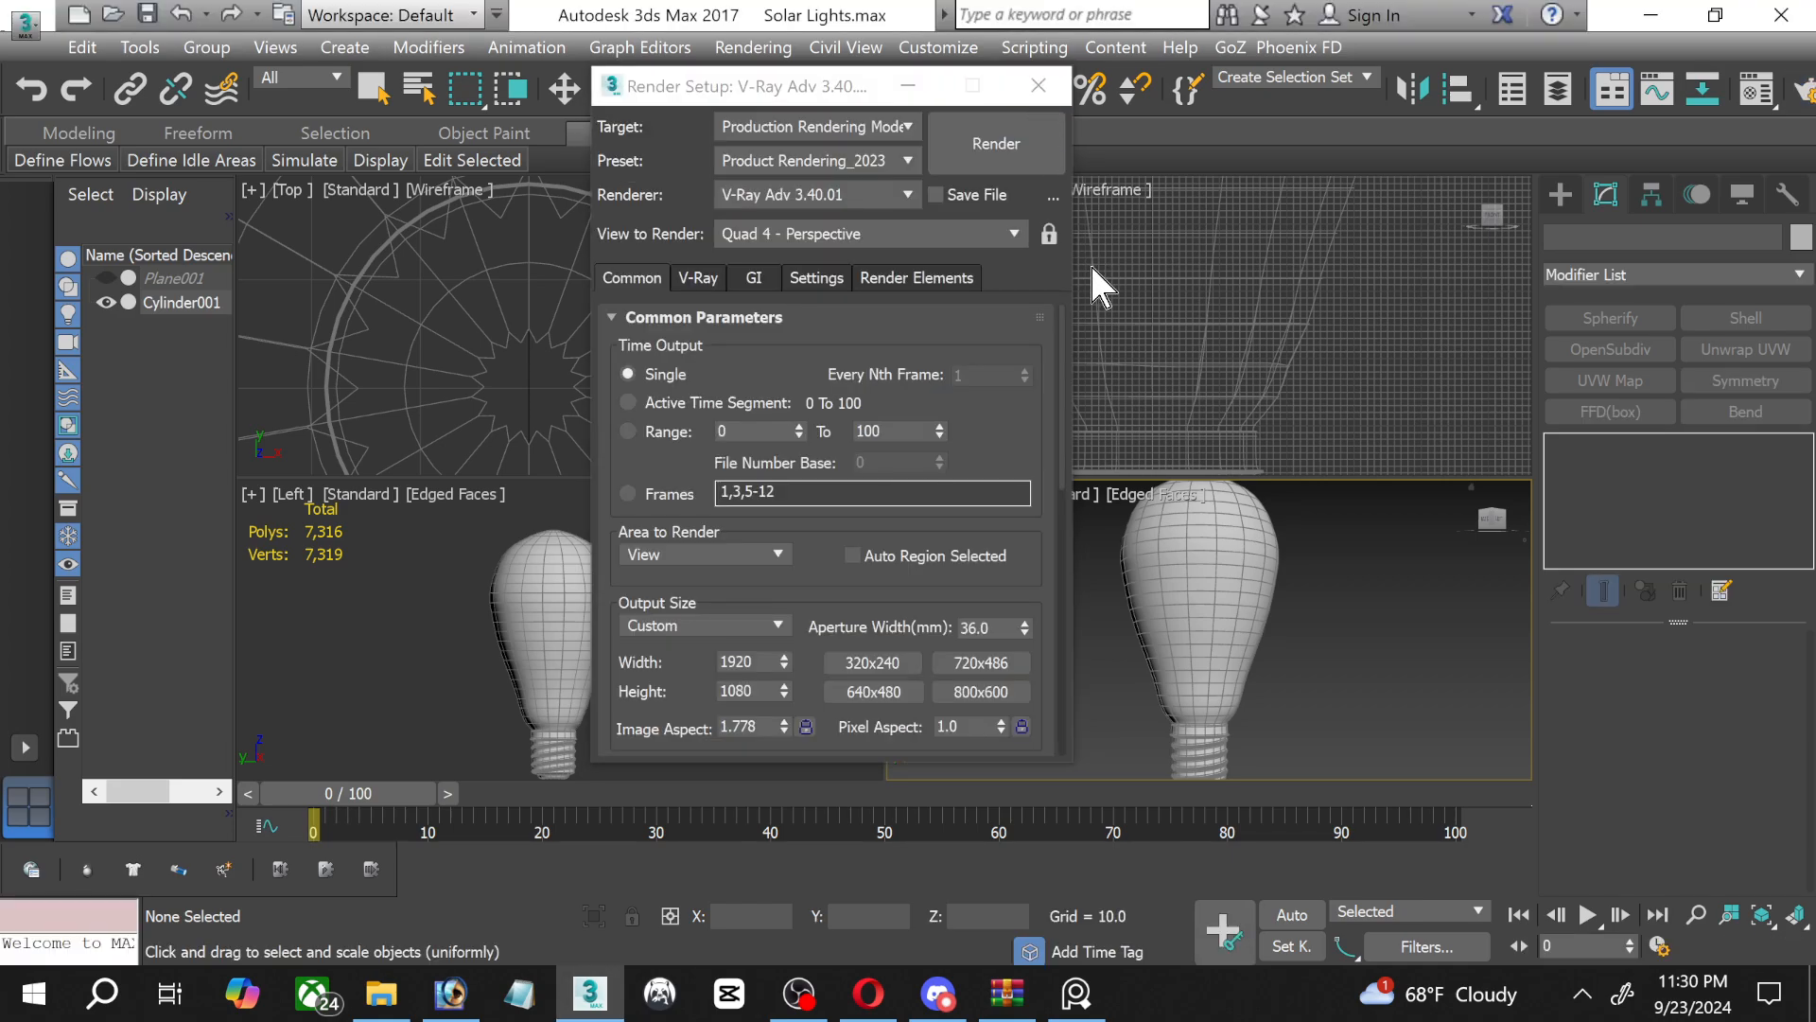
pyautogui.click(26, 25)
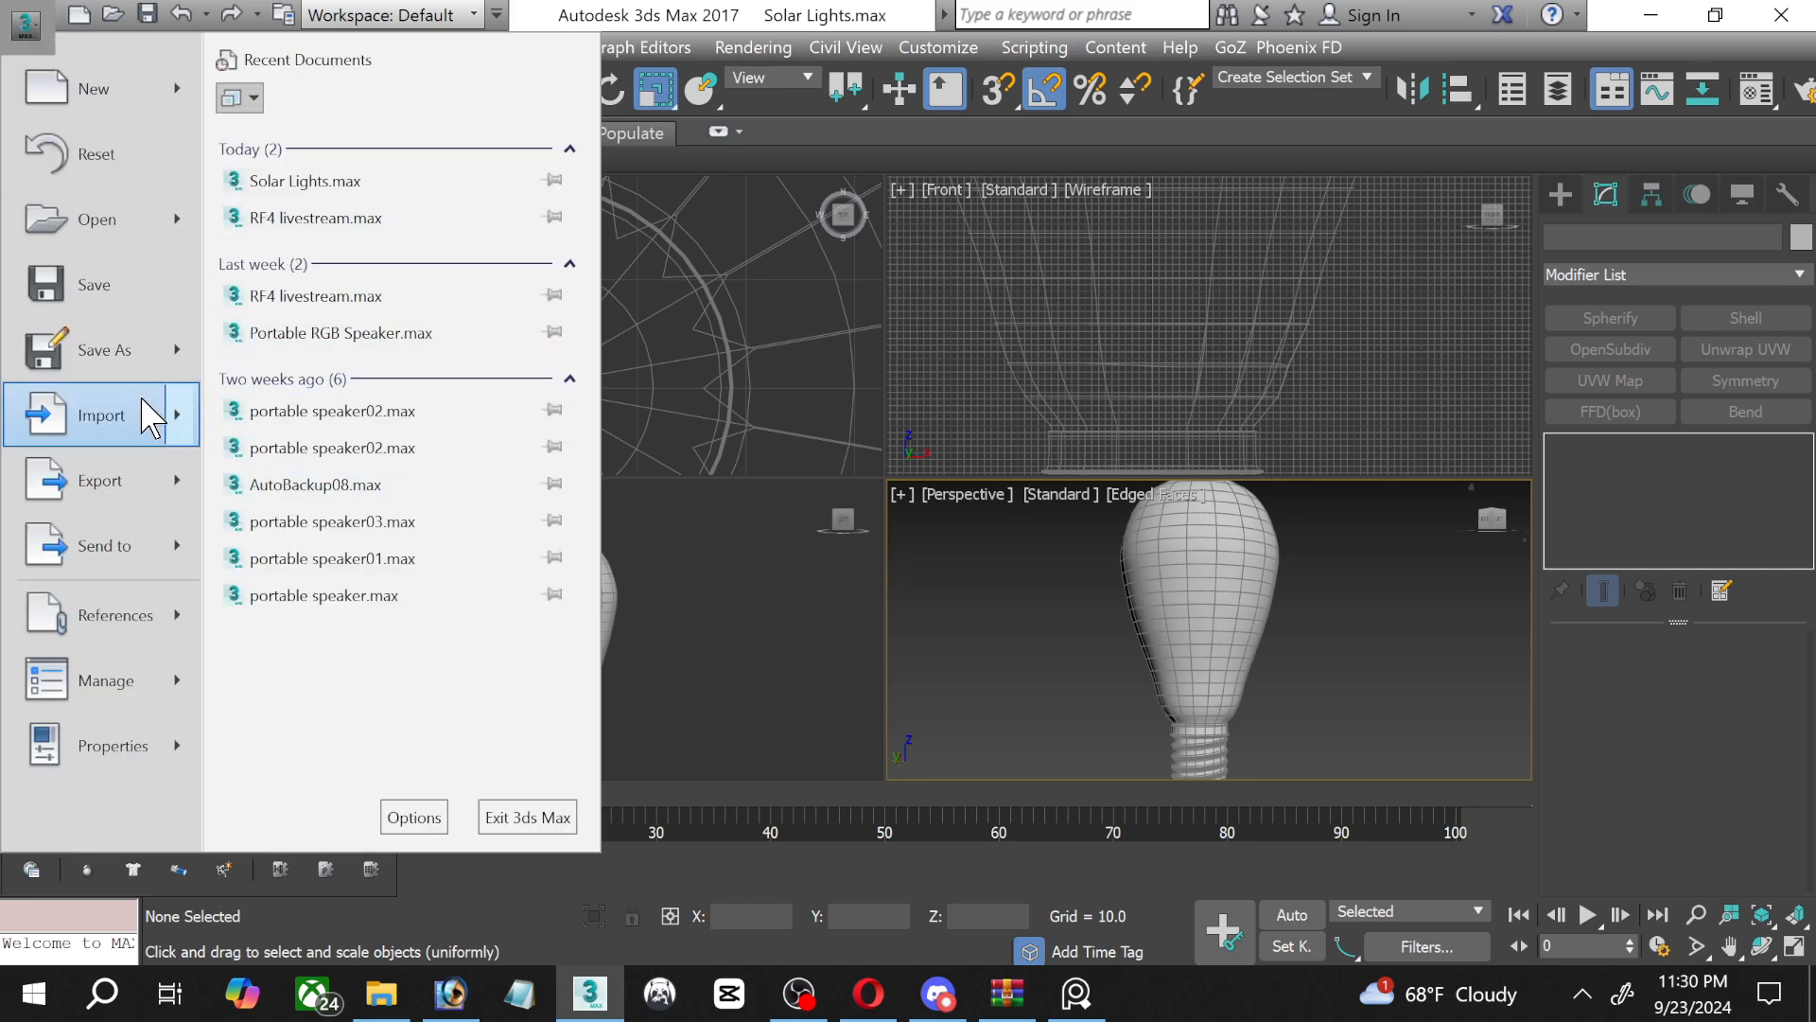
pyautogui.moveTo(123, 417)
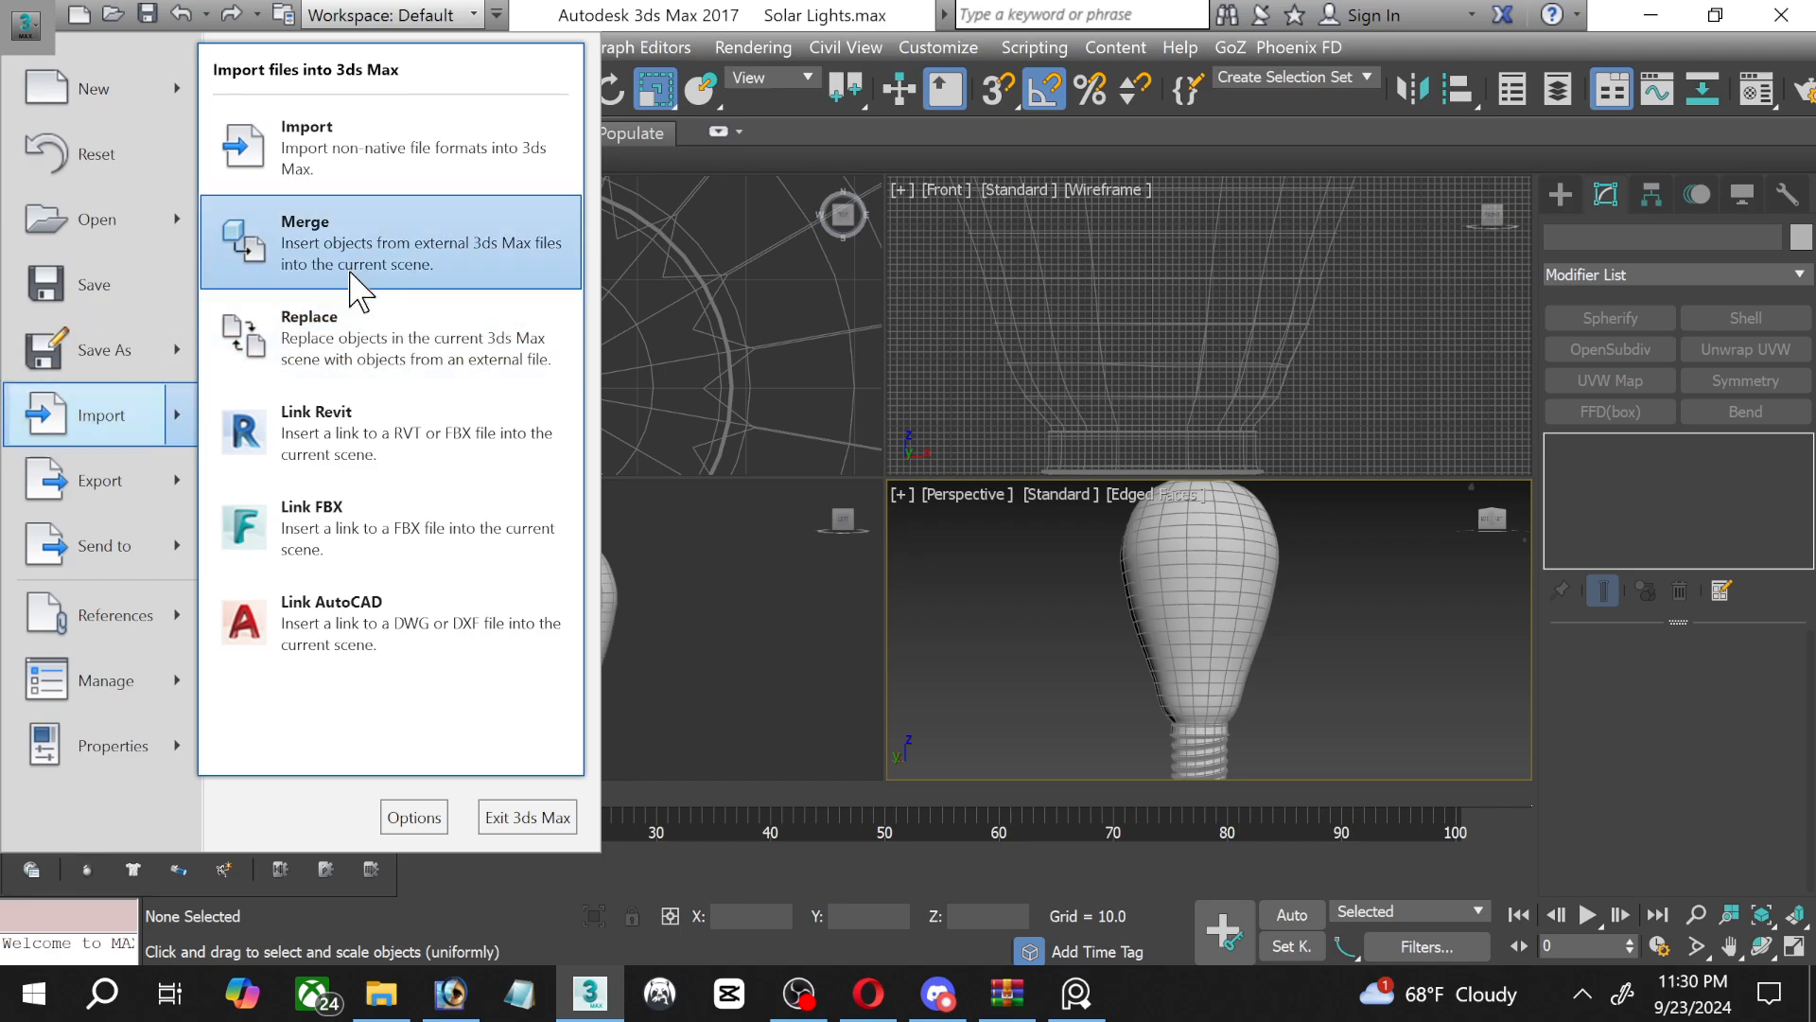
pyautogui.click(355, 260)
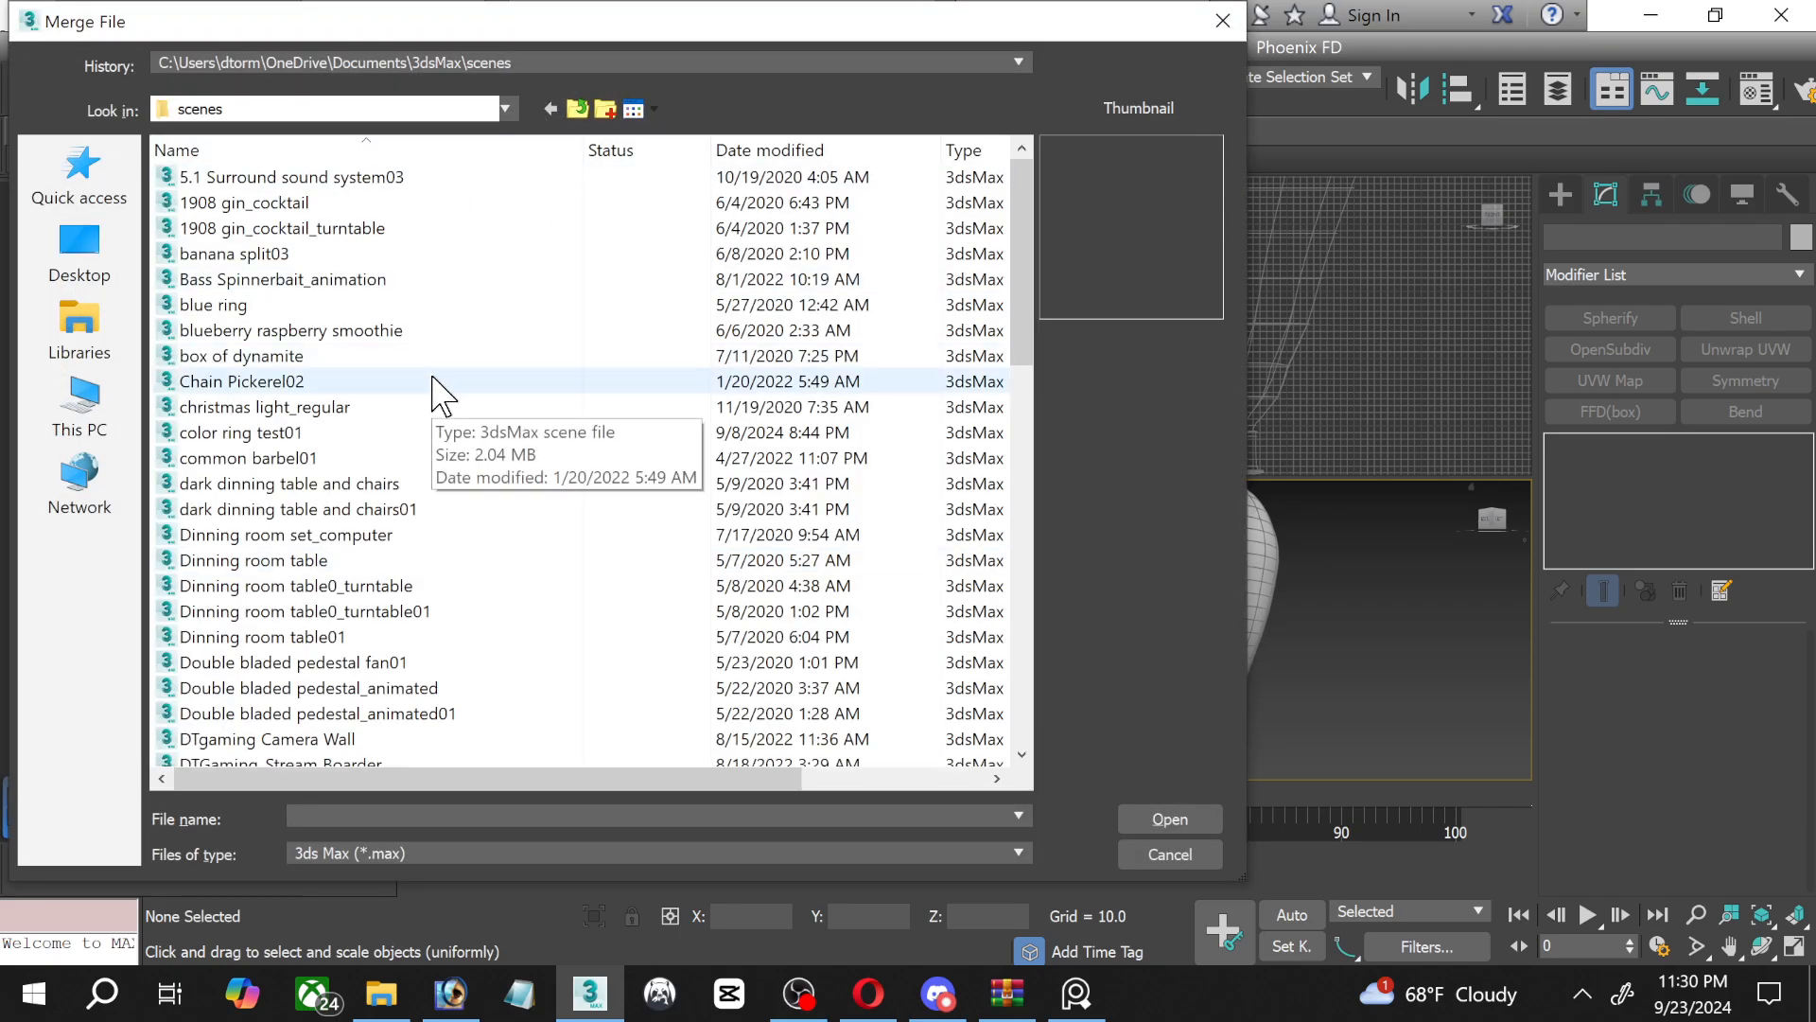
pyautogui.scroll(-2, 434, 378)
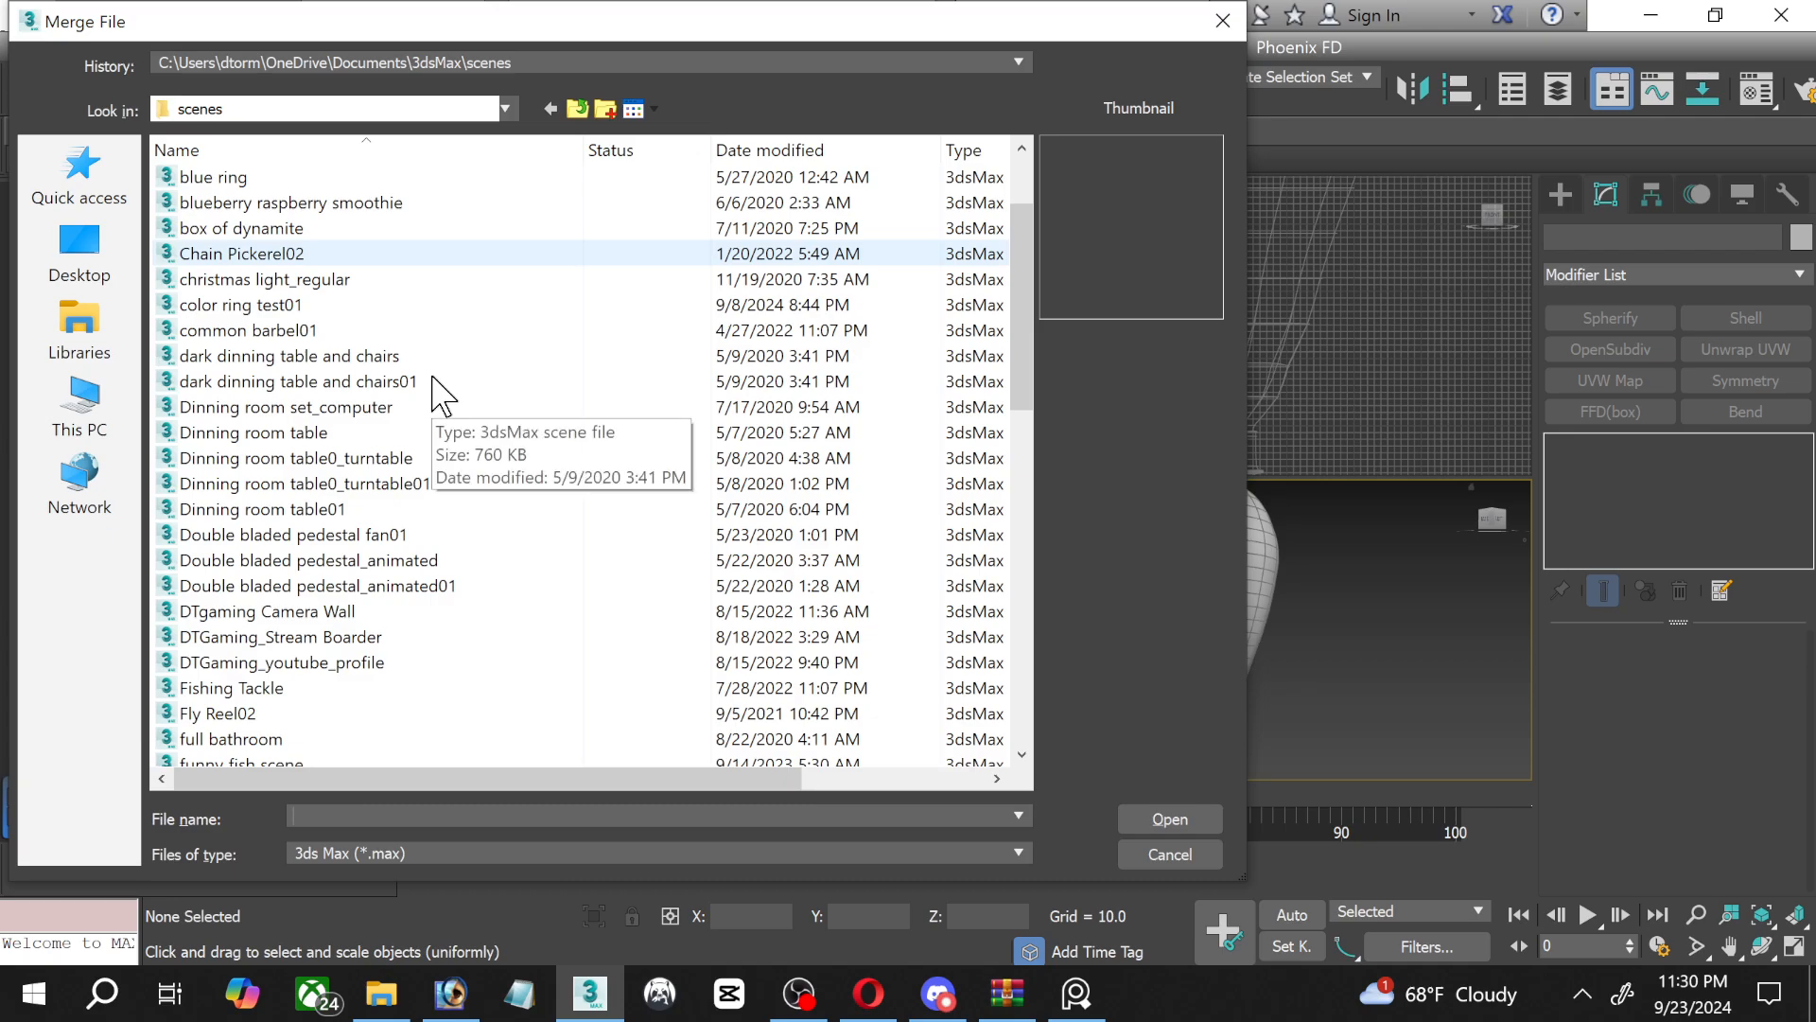
pyautogui.scroll(-2, 434, 379)
pyautogui.scroll(-2, 433, 378)
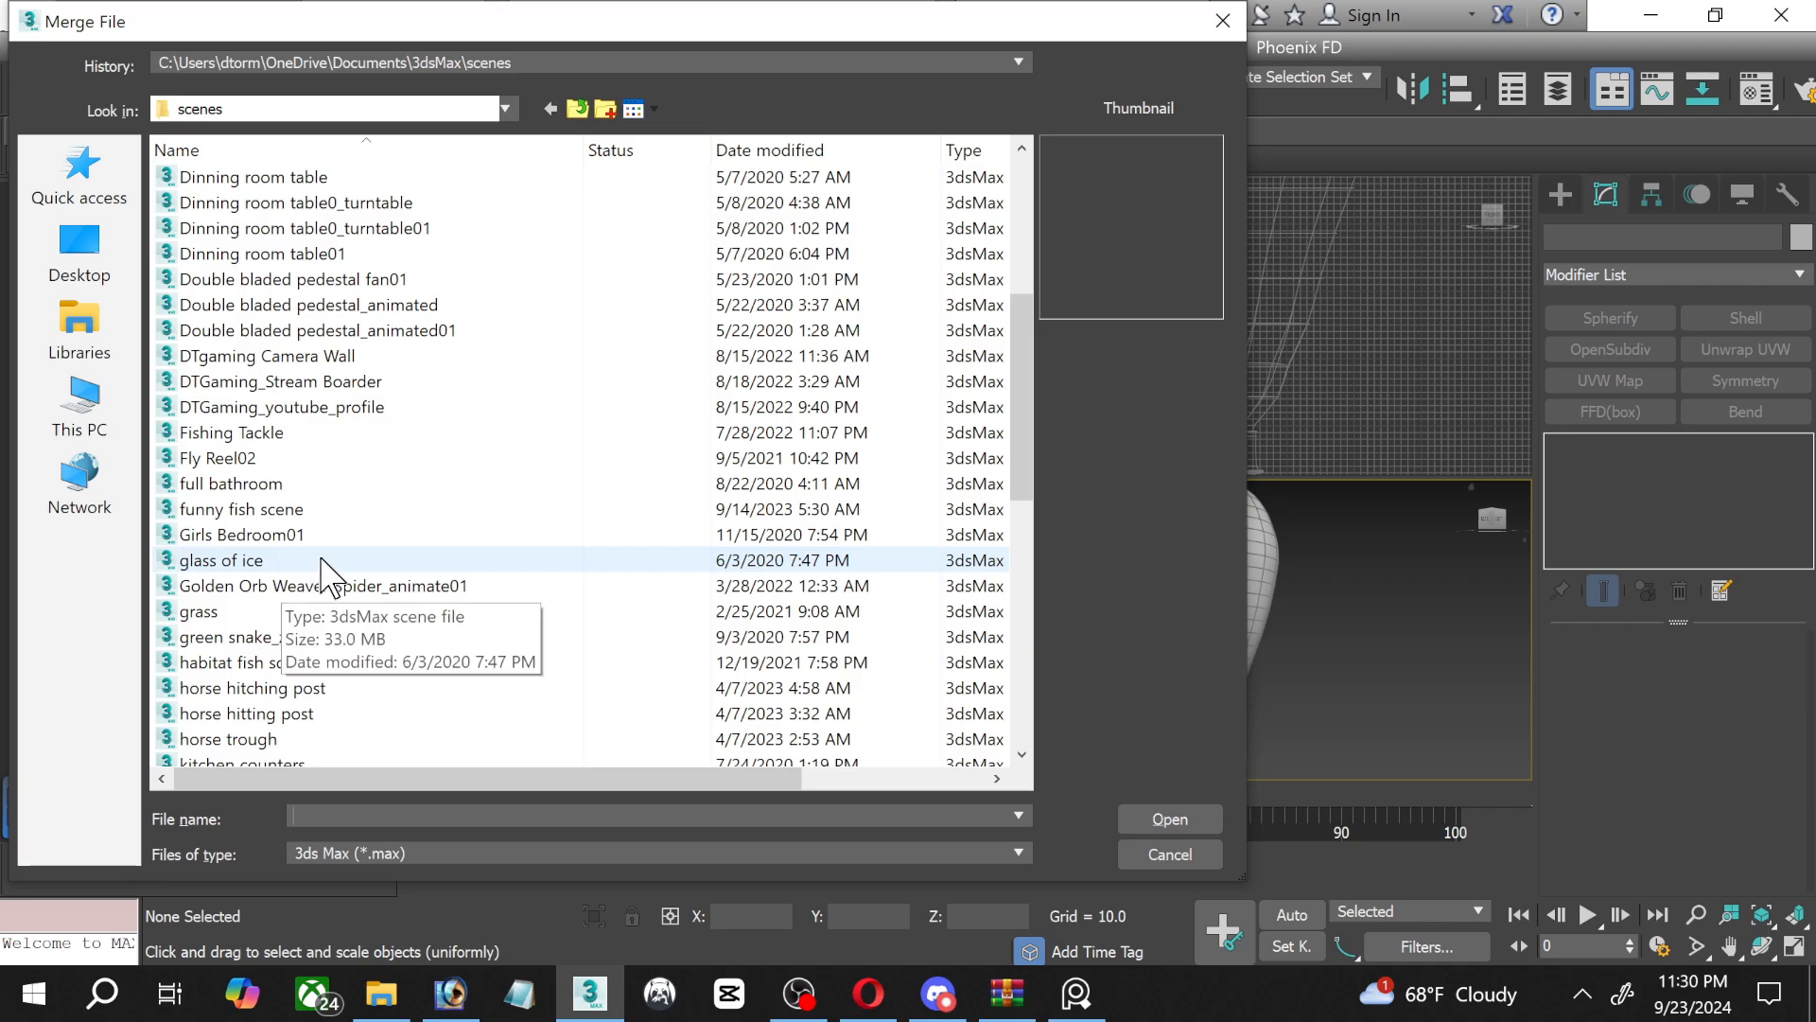
pyautogui.scroll(-2, 491, 535)
pyautogui.scroll(-4, 491, 537)
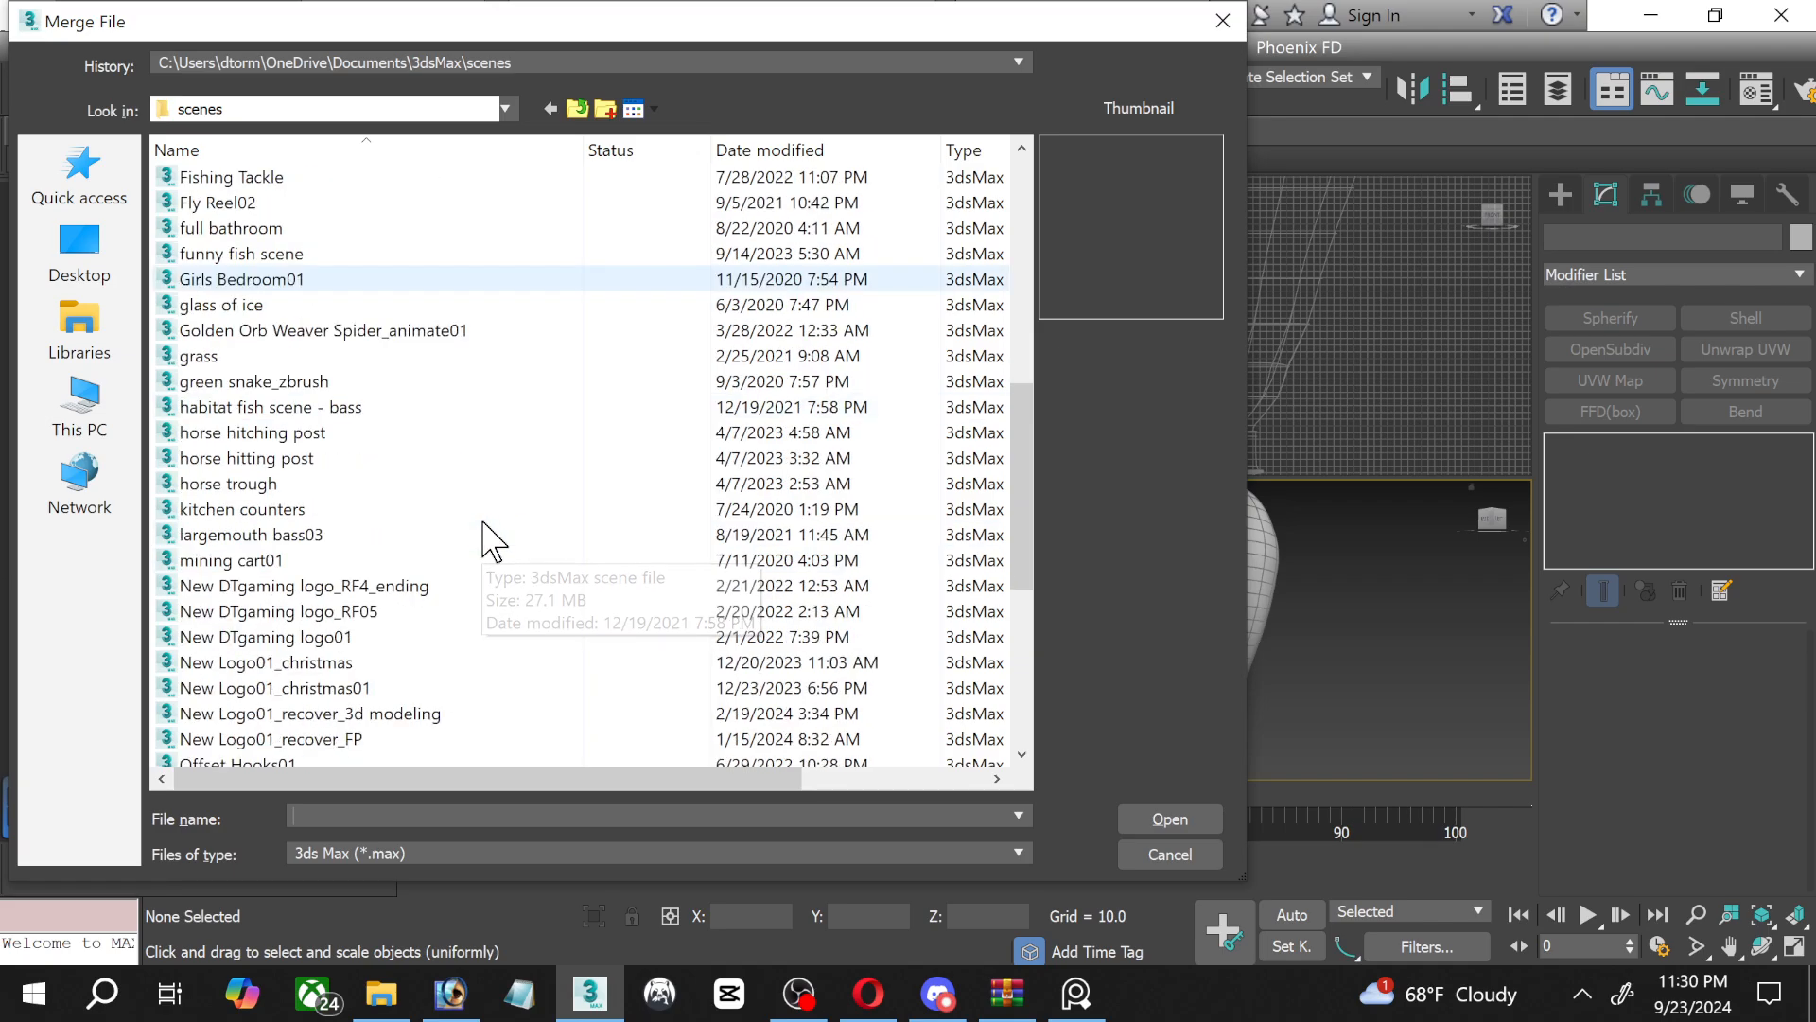
pyautogui.scroll(-2, 491, 541)
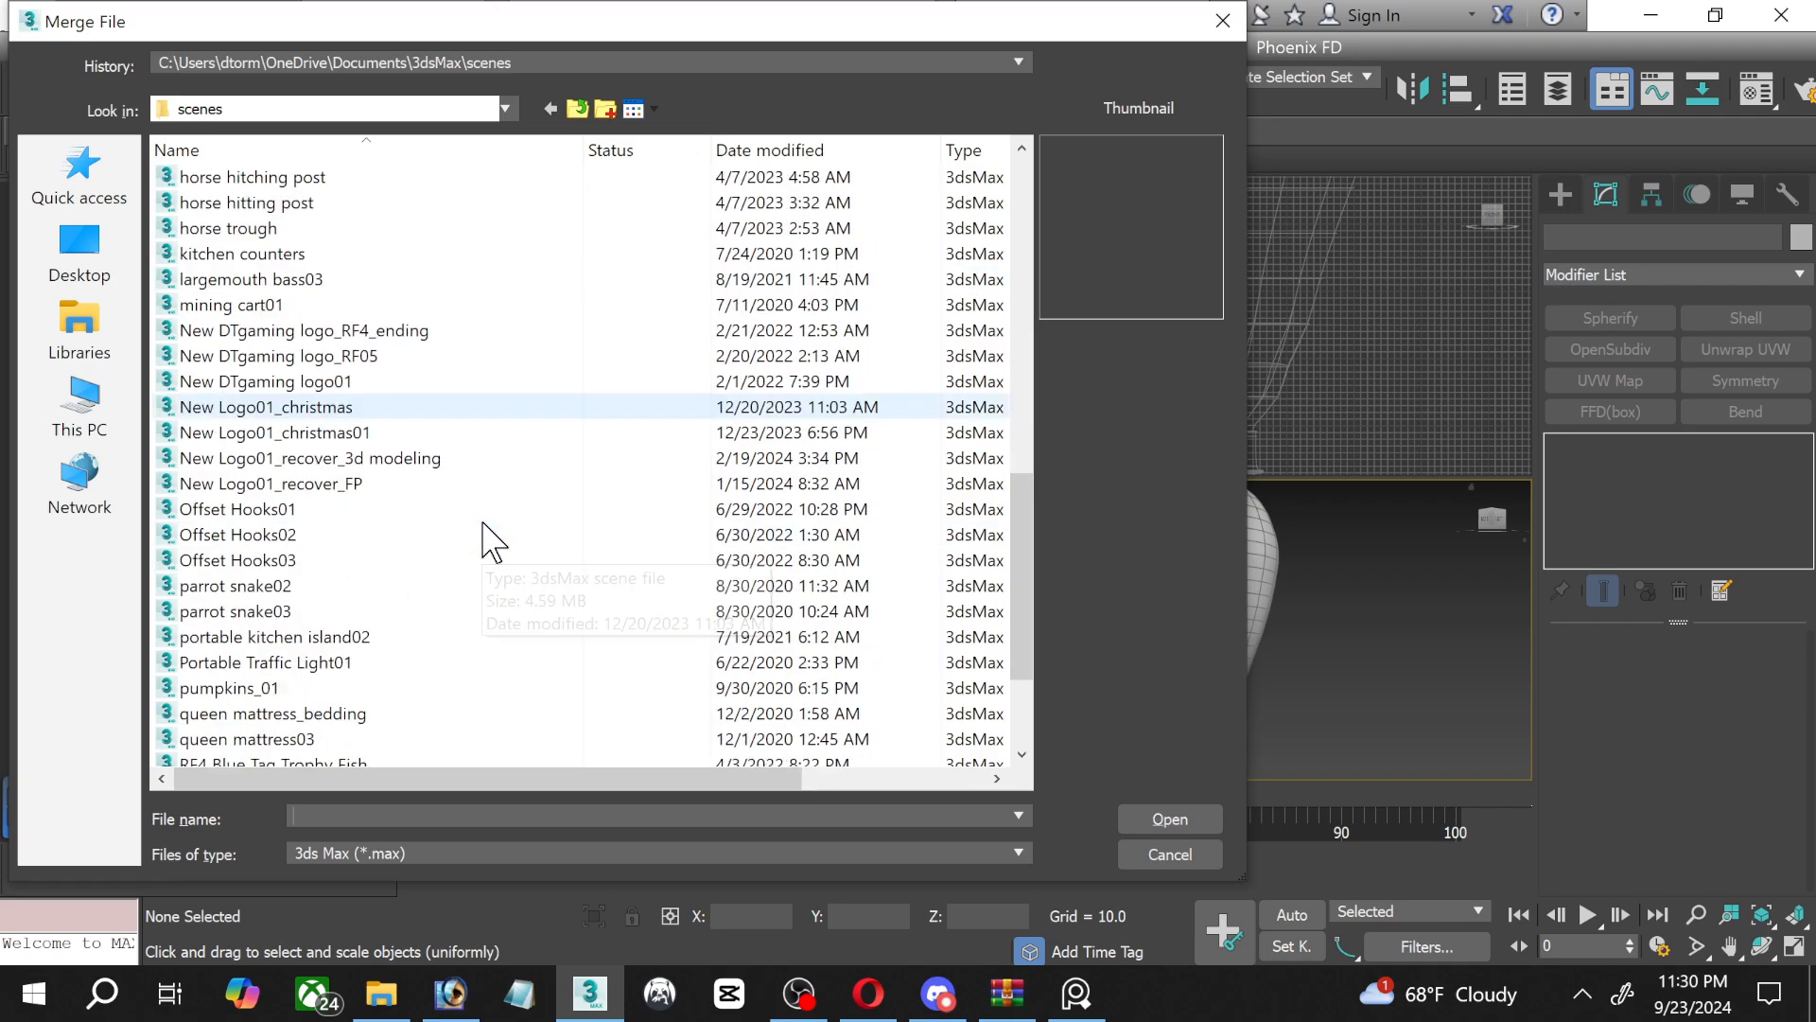
pyautogui.scroll(-2, 491, 541)
pyautogui.scroll(-1, 490, 541)
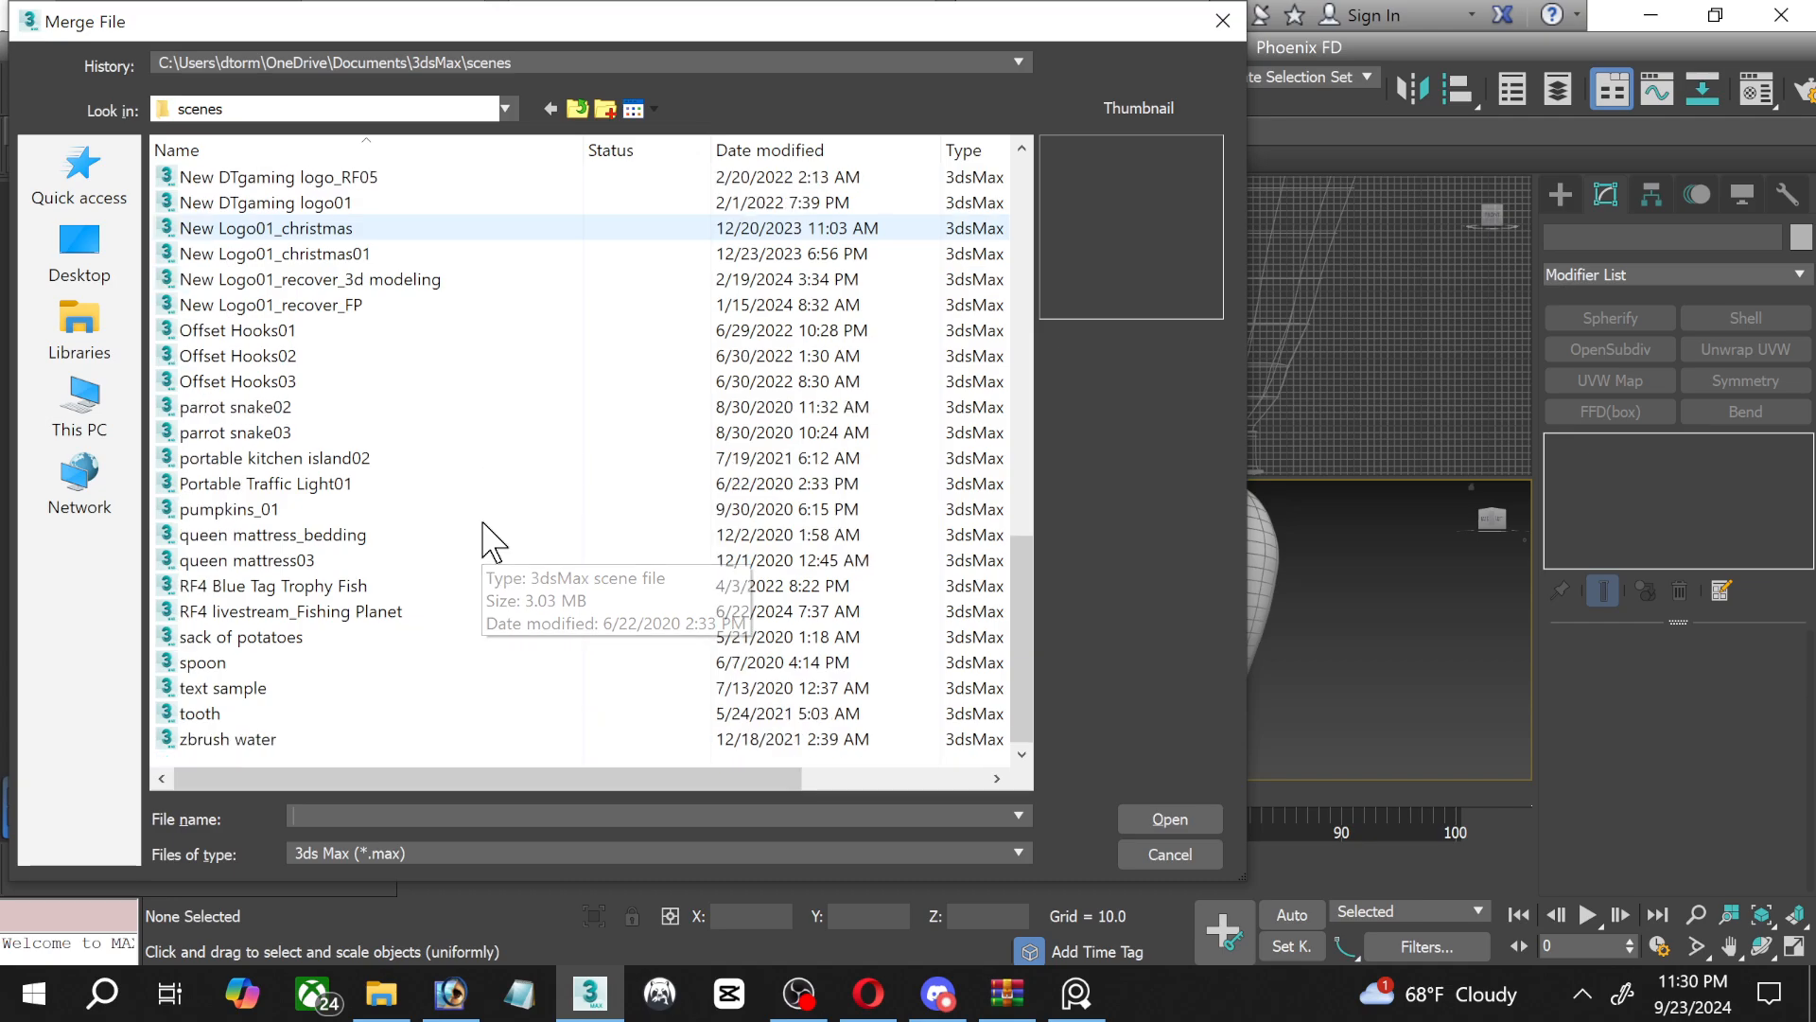
pyautogui.scroll(2, 433, 637)
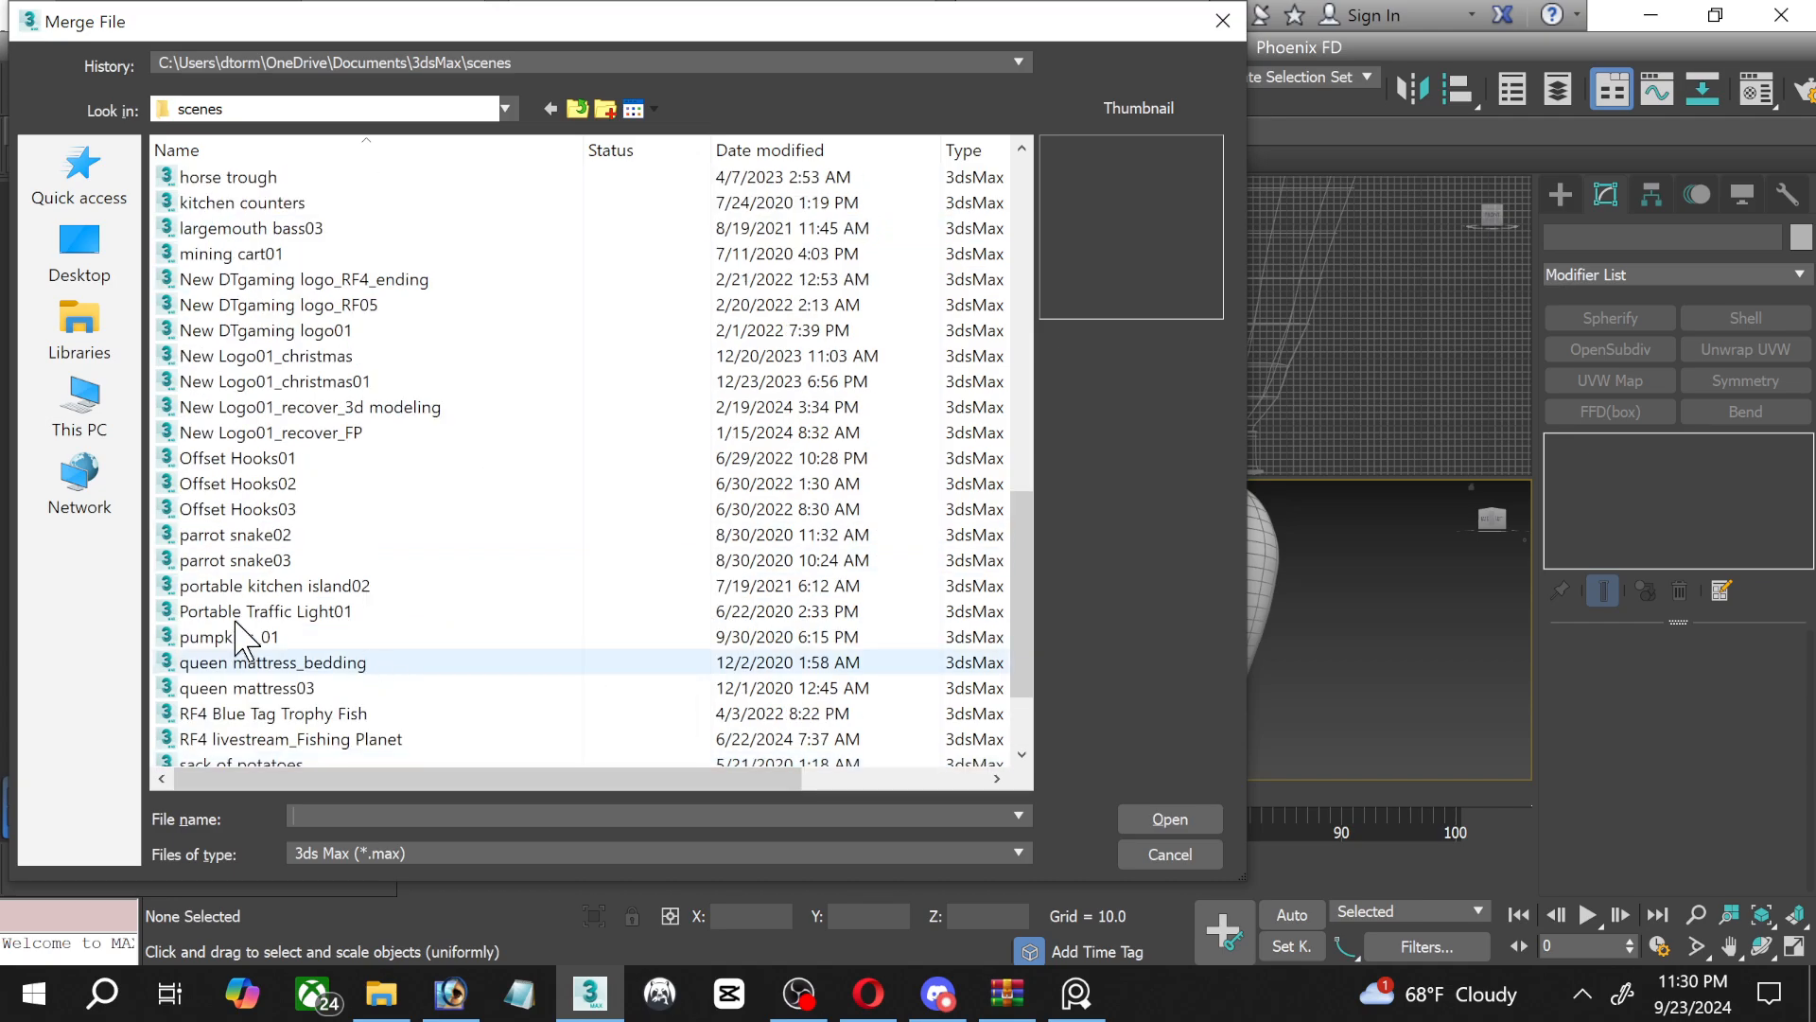
pyautogui.scroll(4, 526, 637)
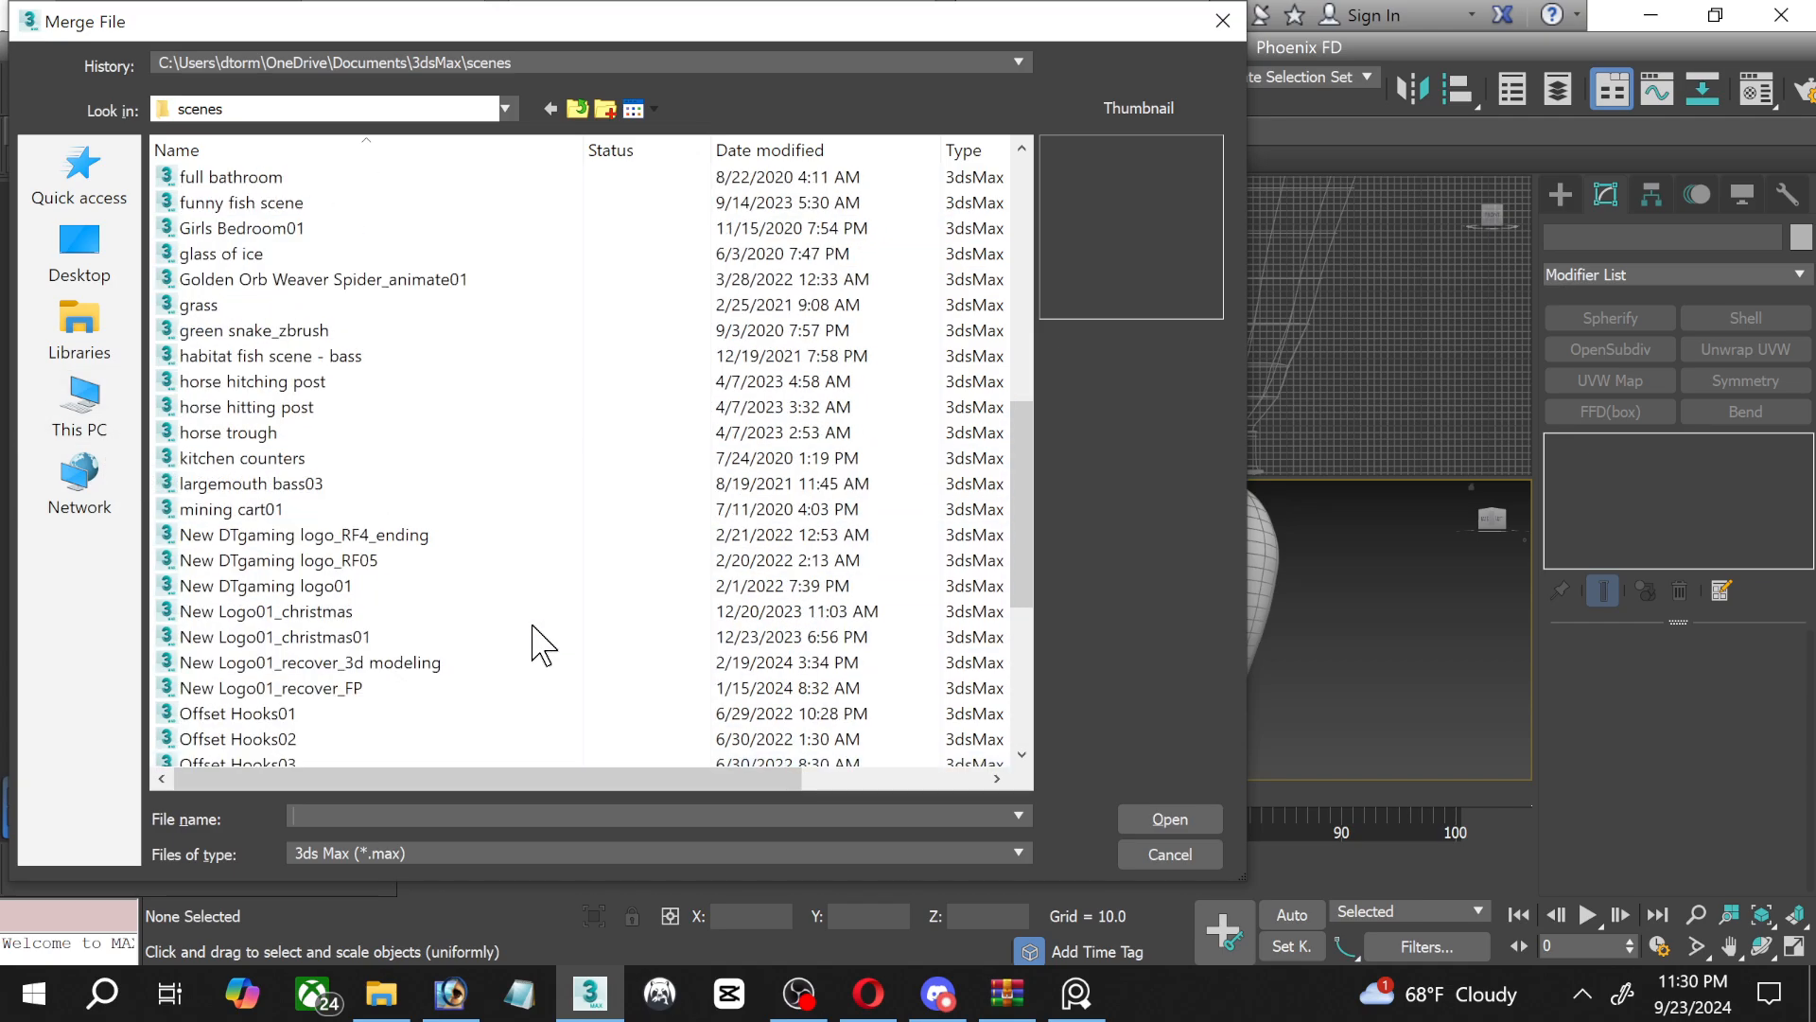
pyautogui.scroll(2, 495, 596)
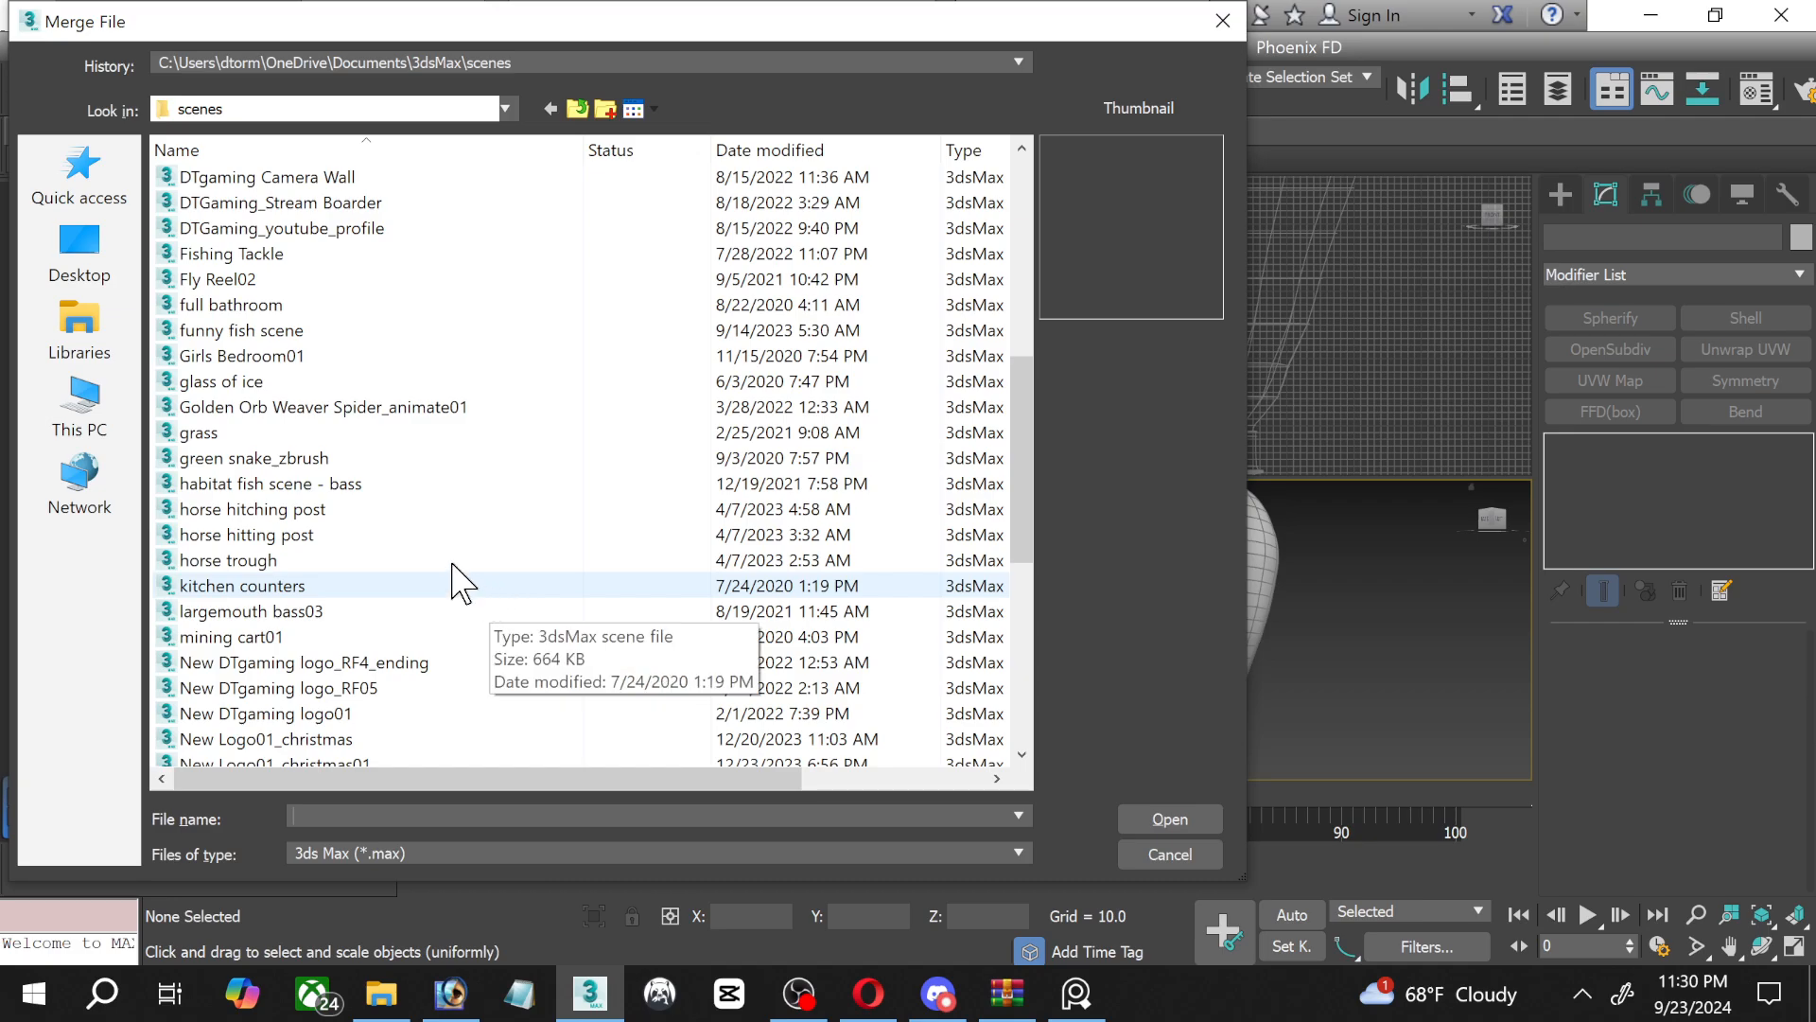
pyautogui.scroll(2, 344, 558)
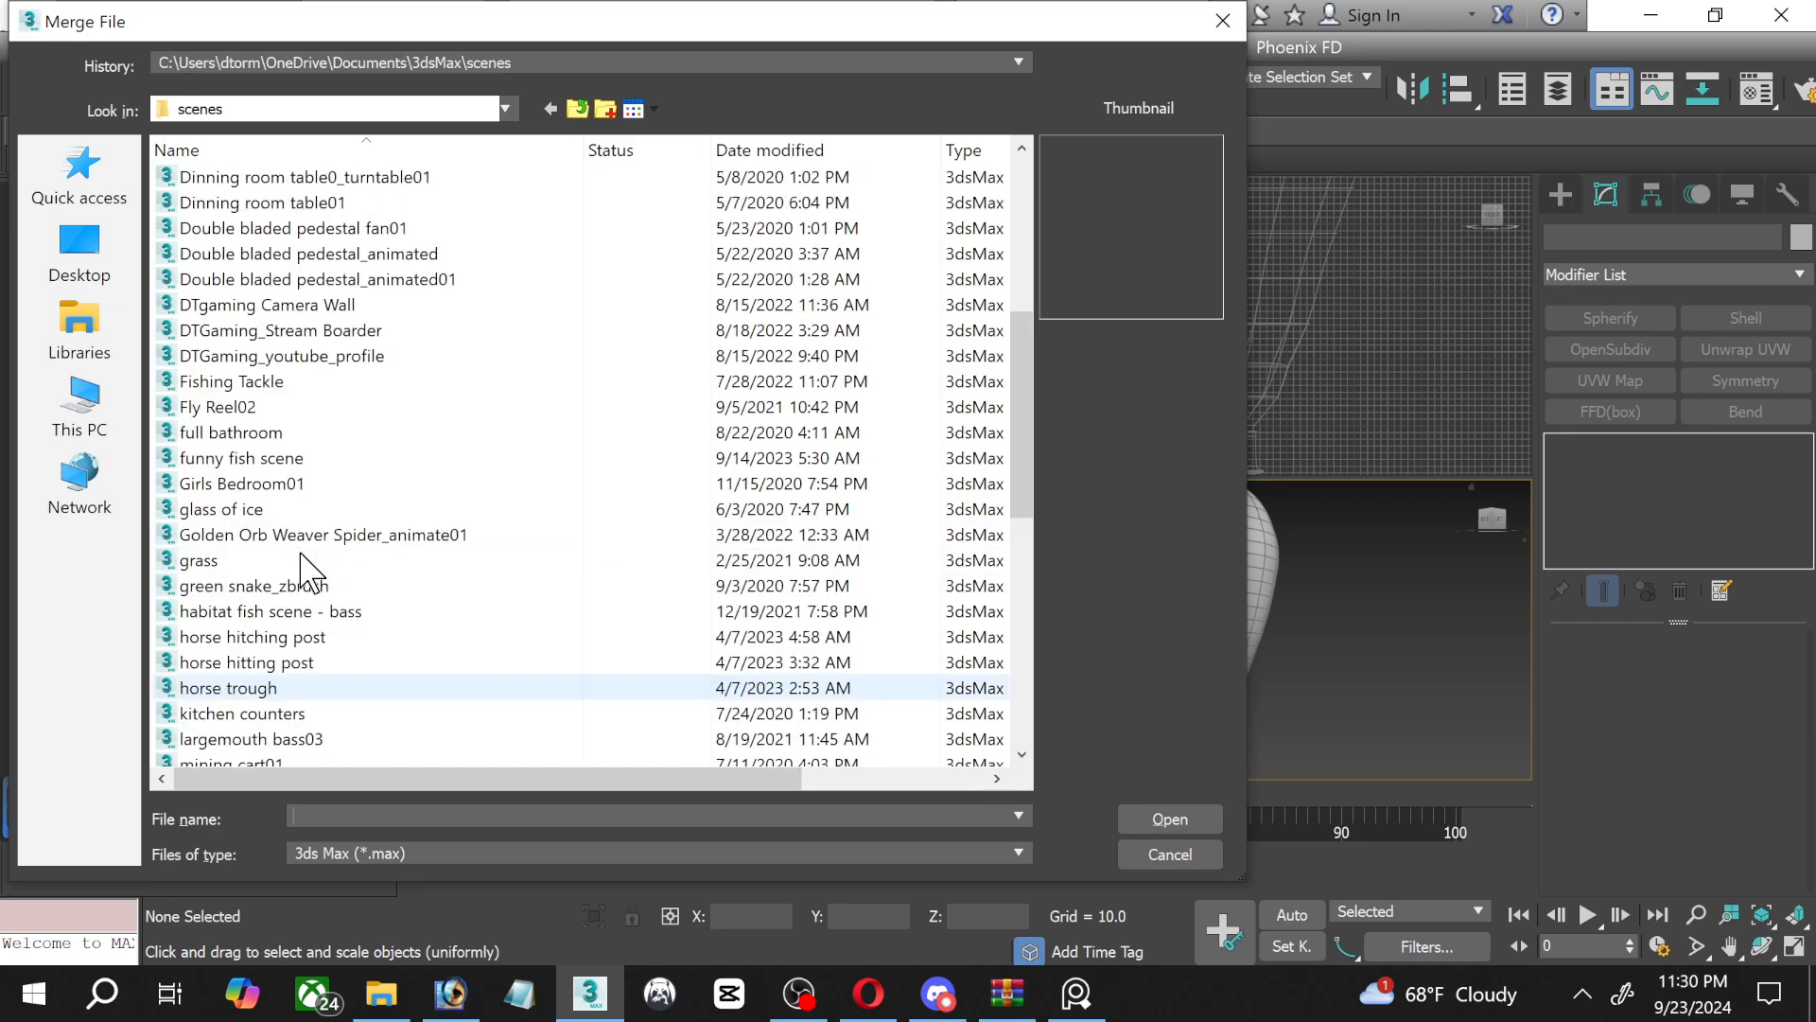
pyautogui.doubleClick(238, 509)
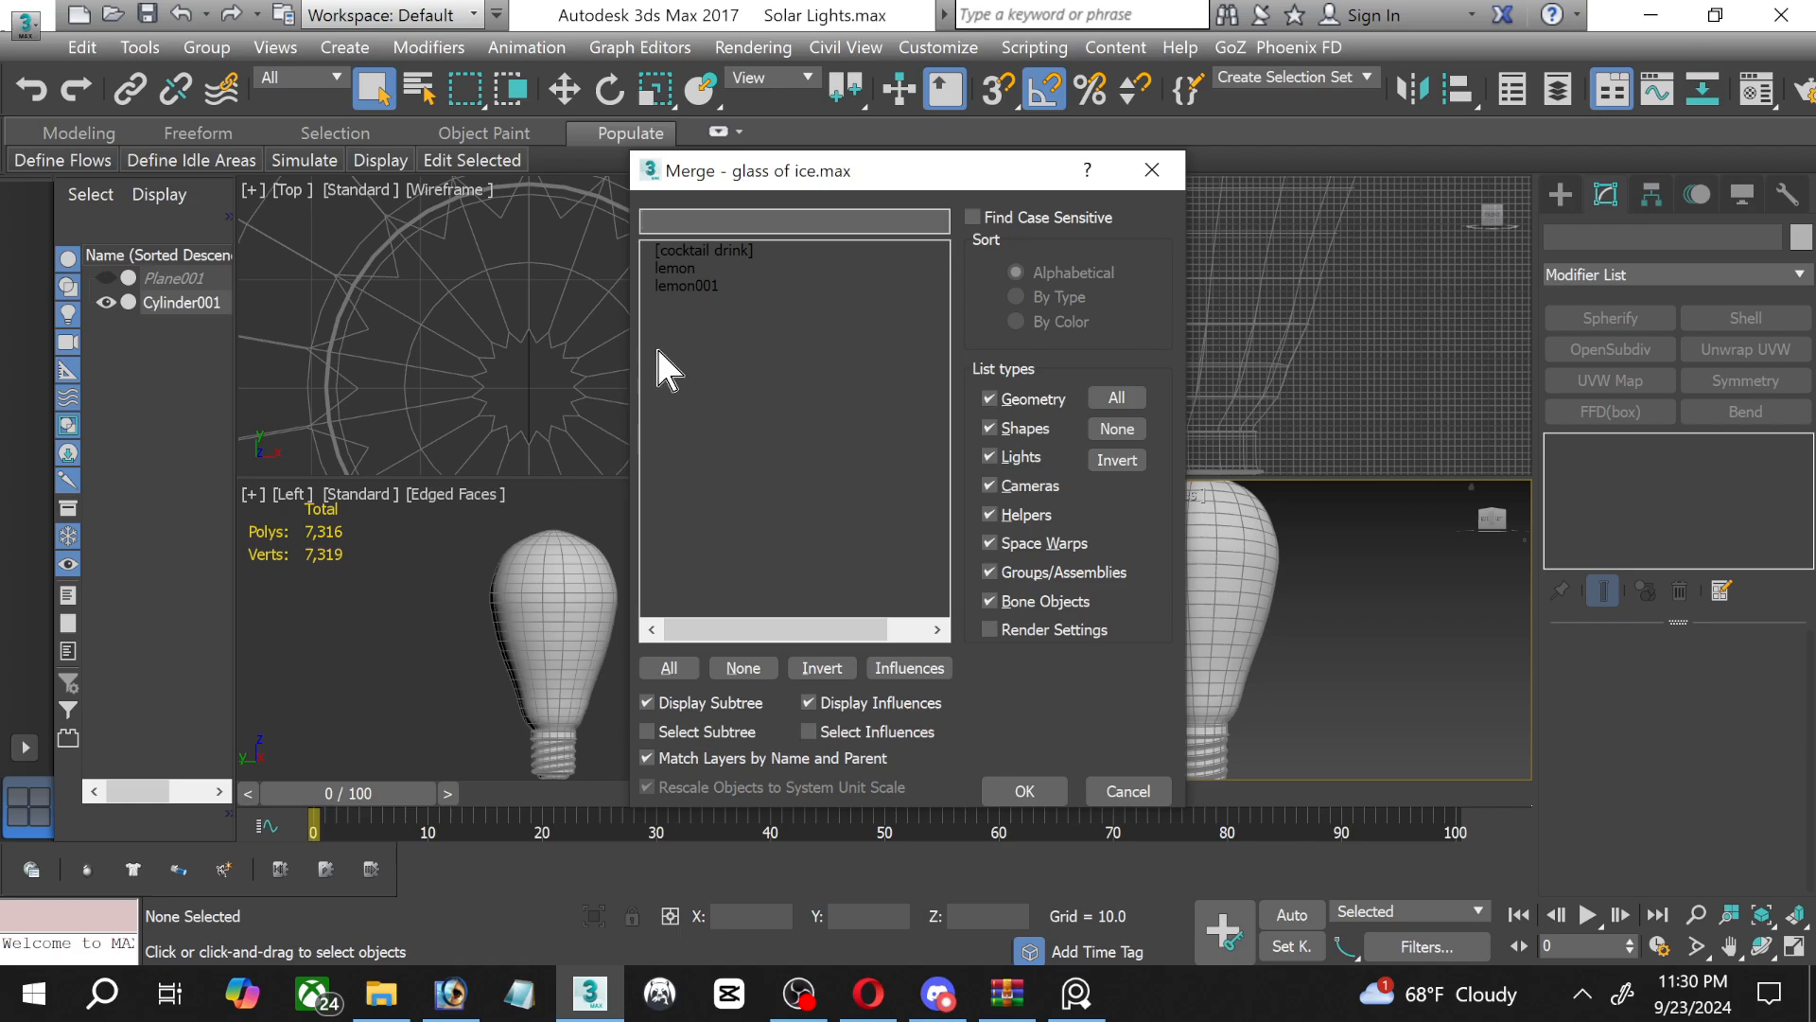
pyautogui.click(1130, 791)
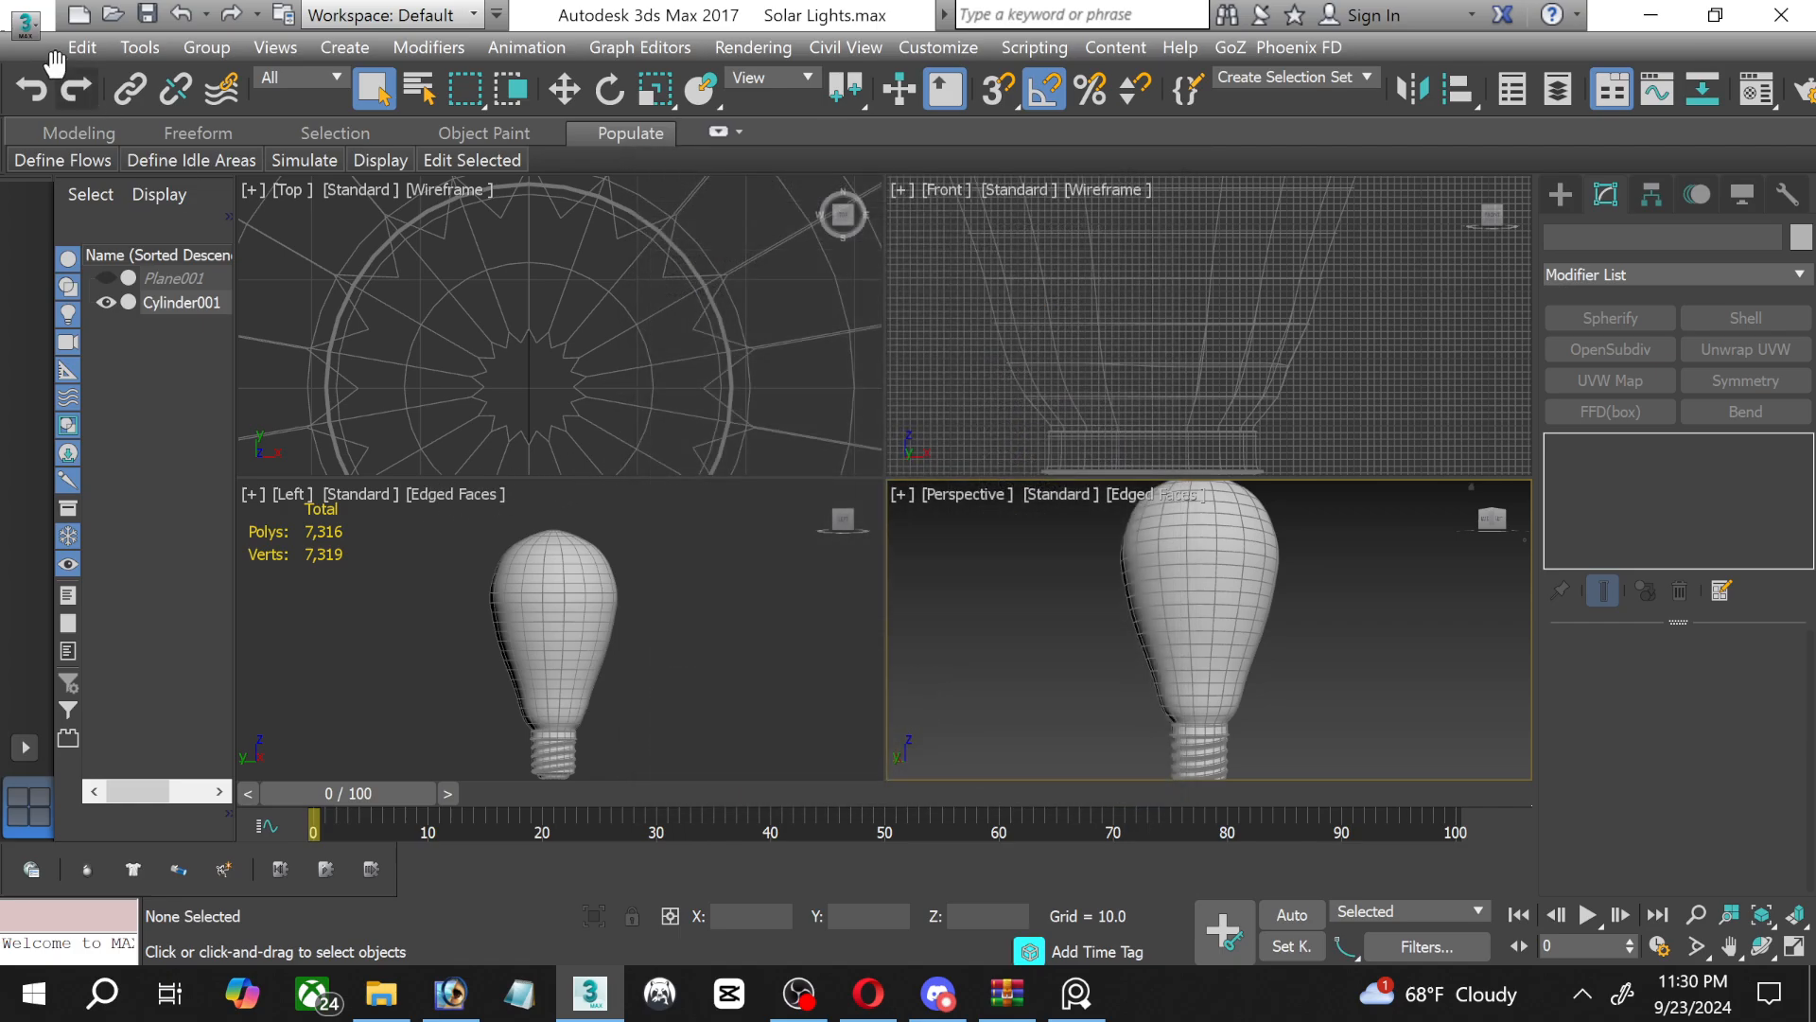
# Start merging objects from the banana split03 scene file into the current scene.
pyautogui.click(26, 24)
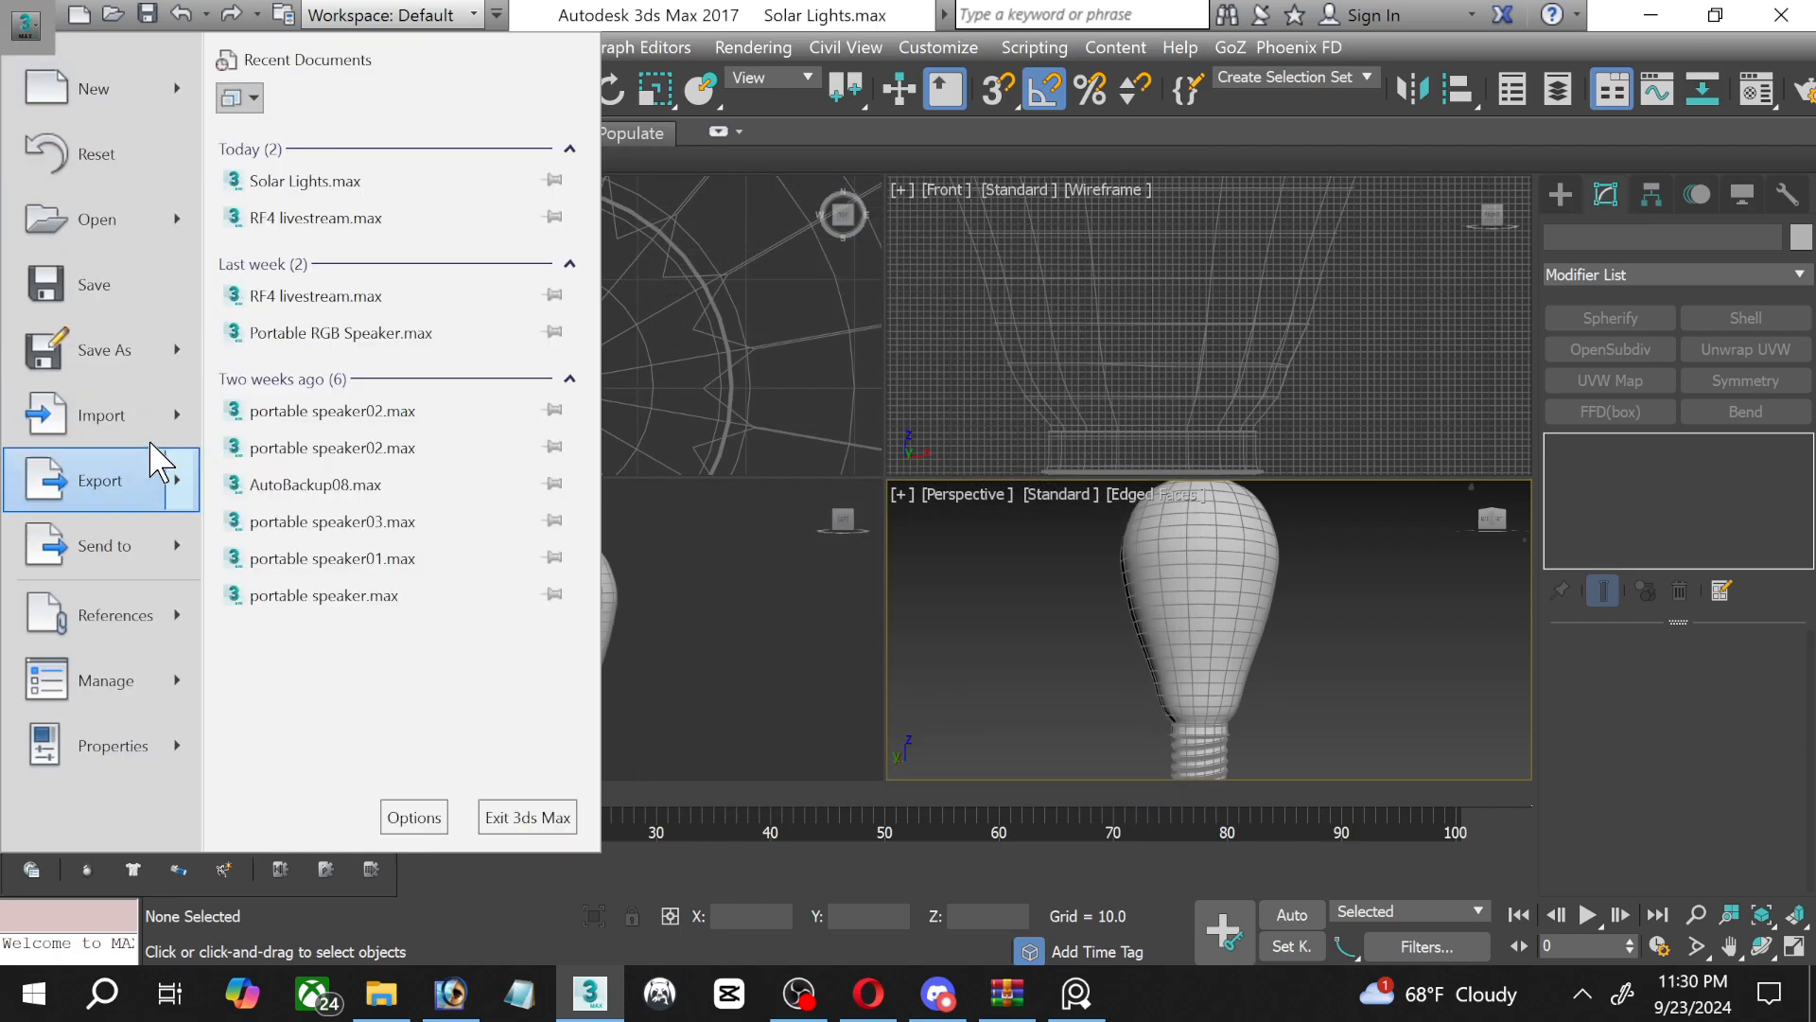
pyautogui.moveTo(141, 417)
pyautogui.click(383, 257)
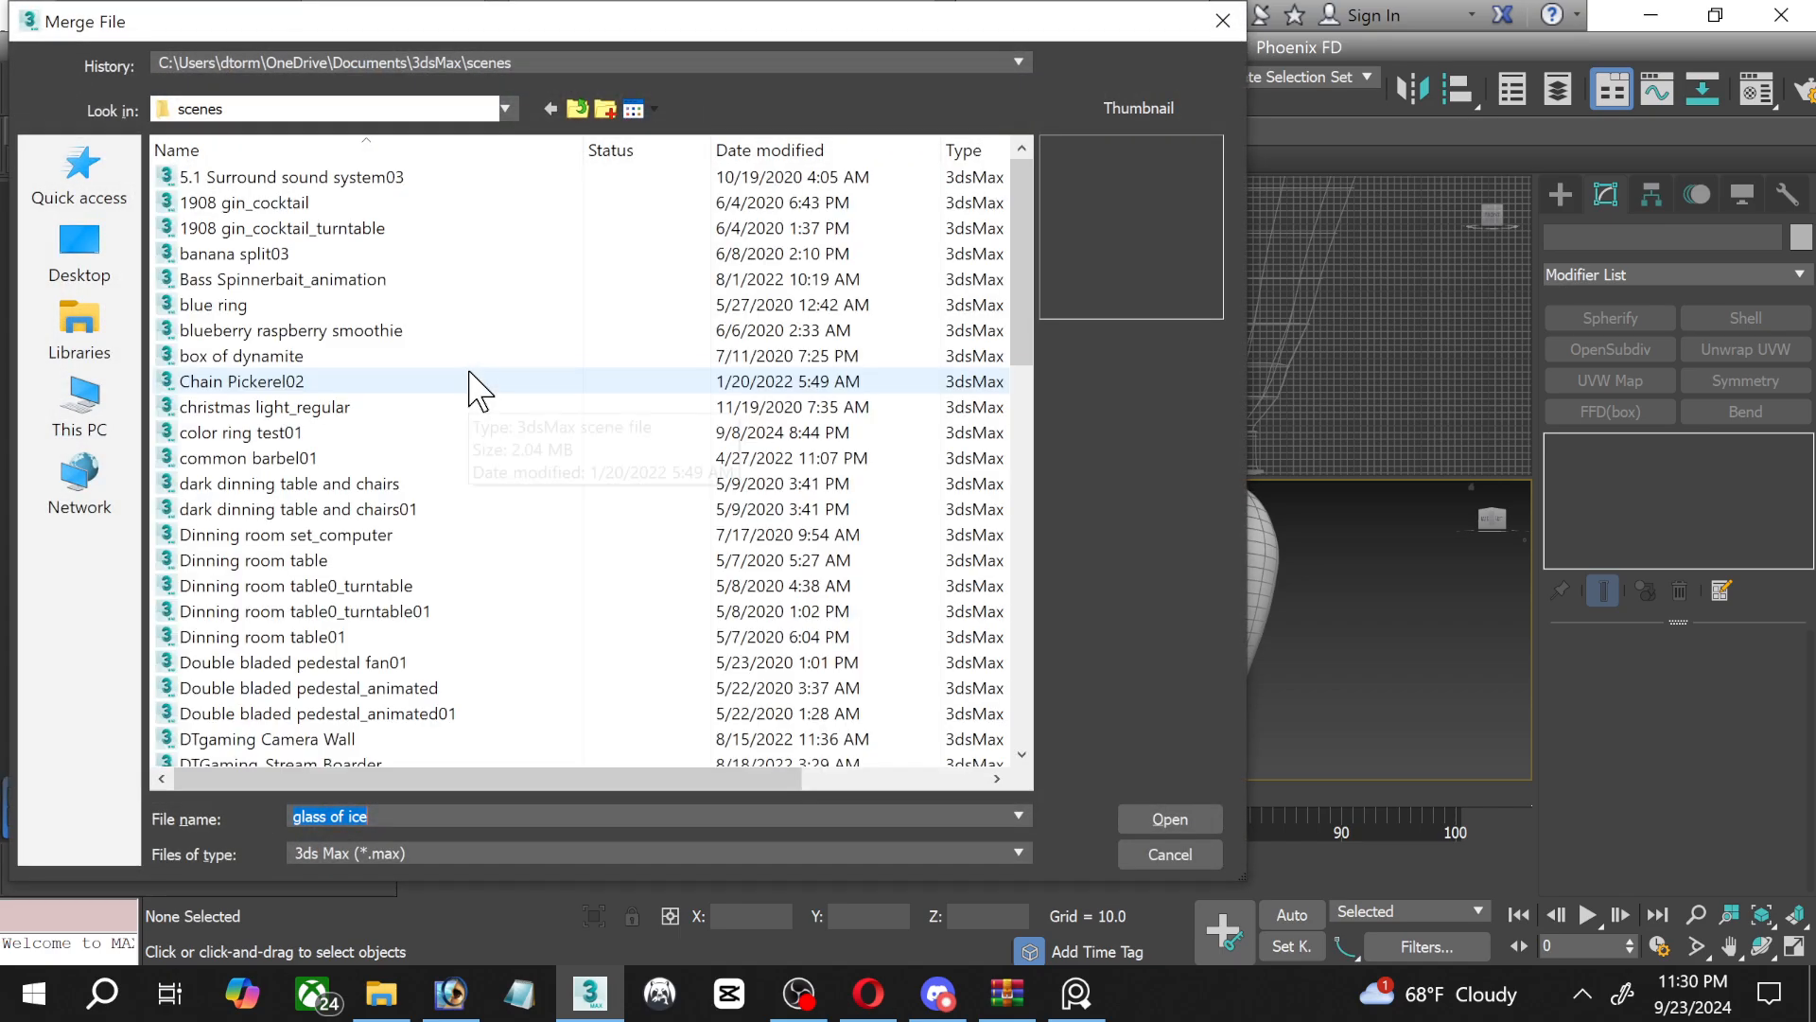
pyautogui.scroll(-2, 470, 373)
pyautogui.scroll(2, 470, 373)
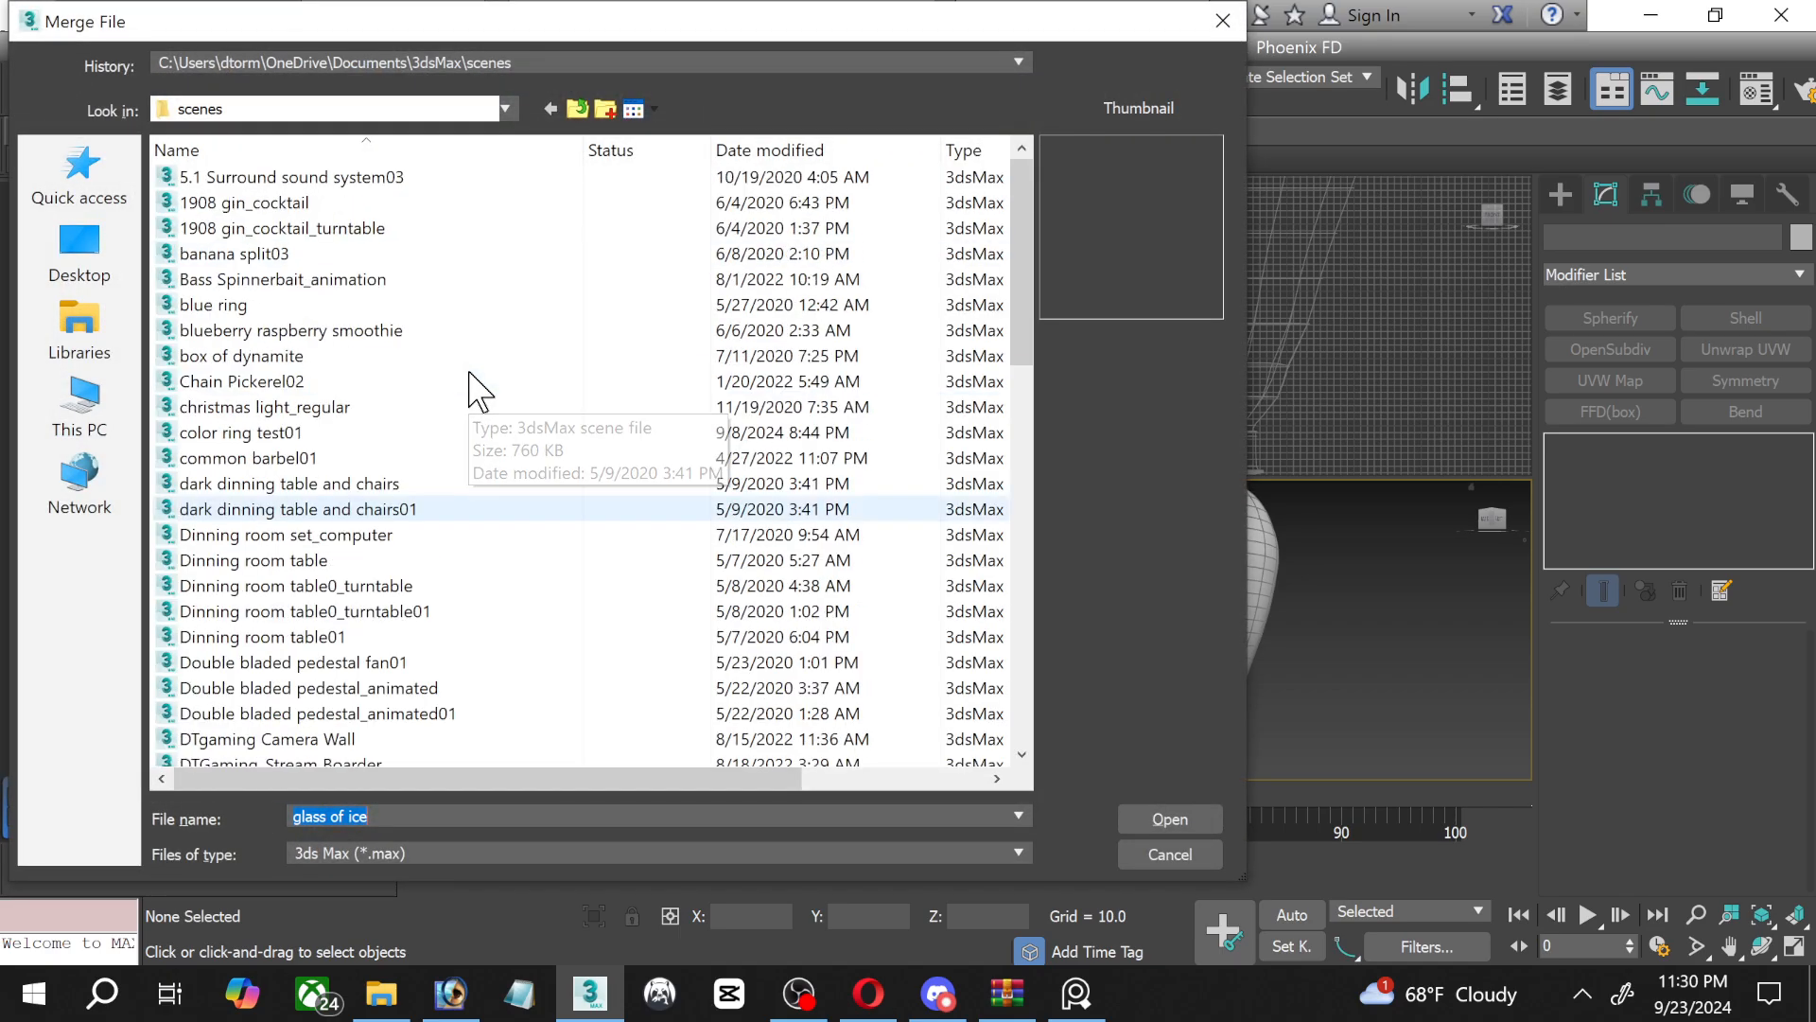
pyautogui.doubleClick(235, 253)
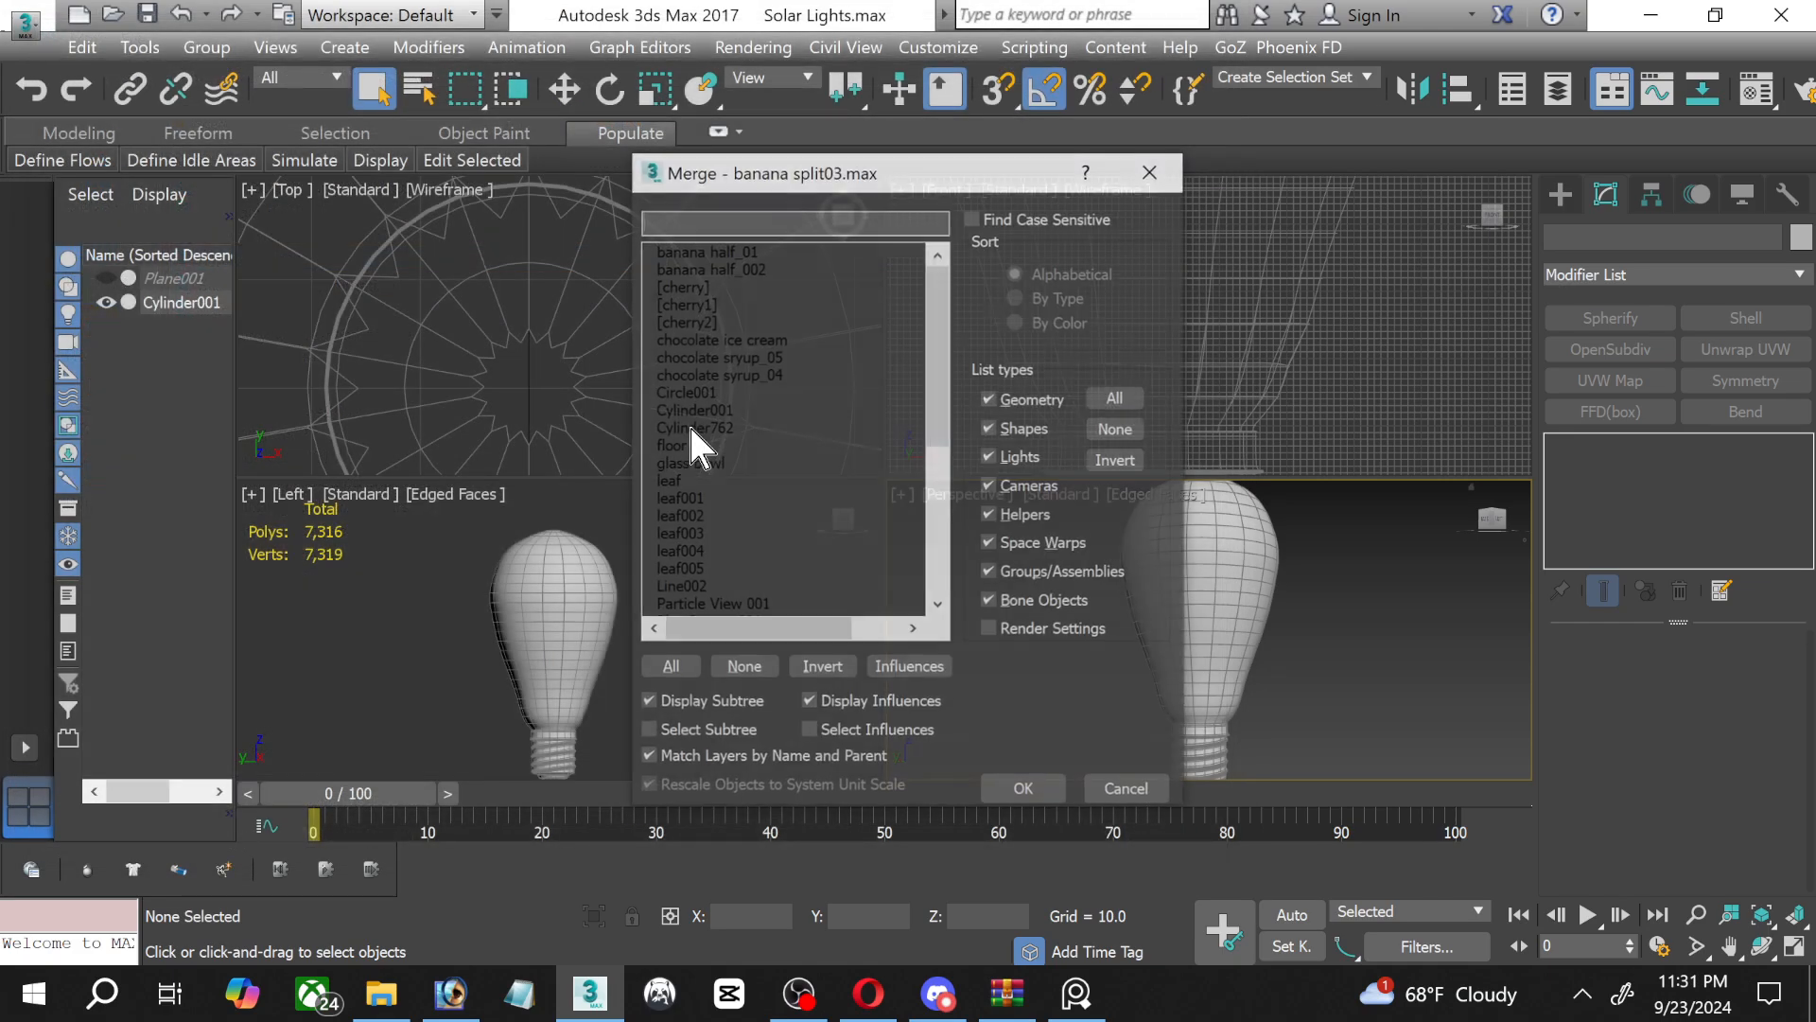
# Merge VRayLight04, VRayLight02 and the studio group from the banana split03 object list.
pyautogui.scroll(-6, 791, 507)
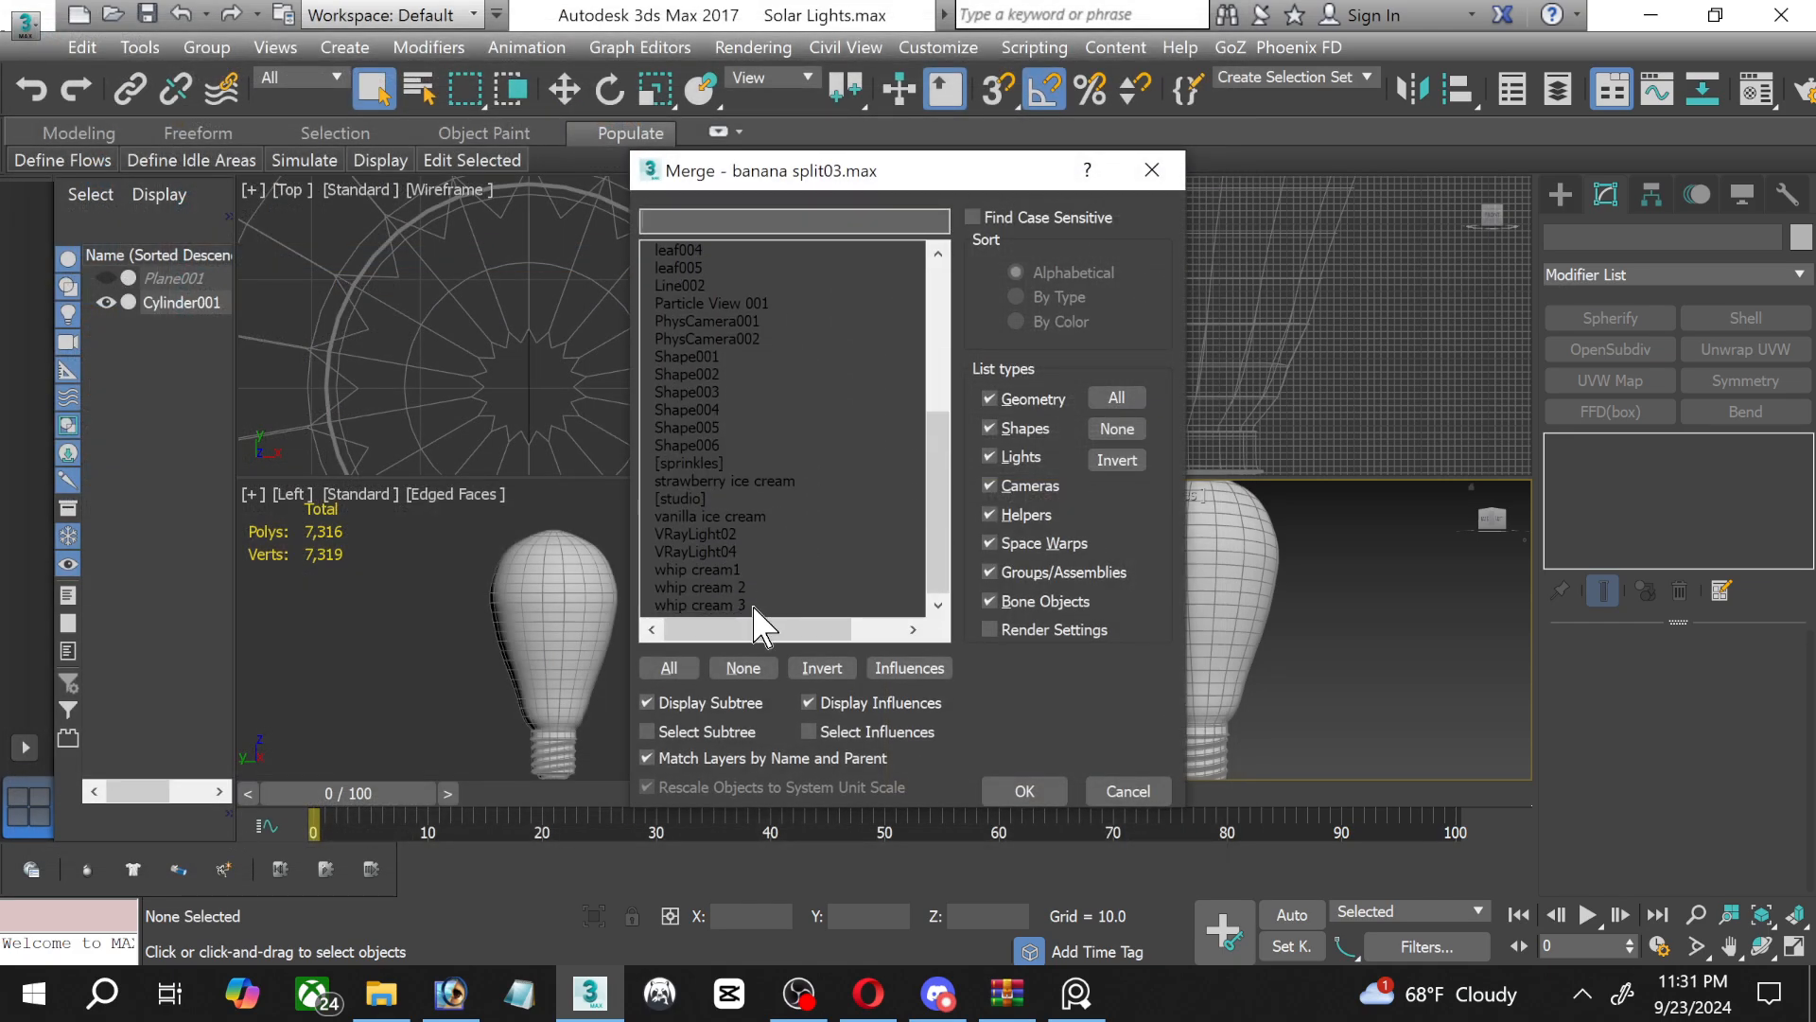
pyautogui.click(713, 551)
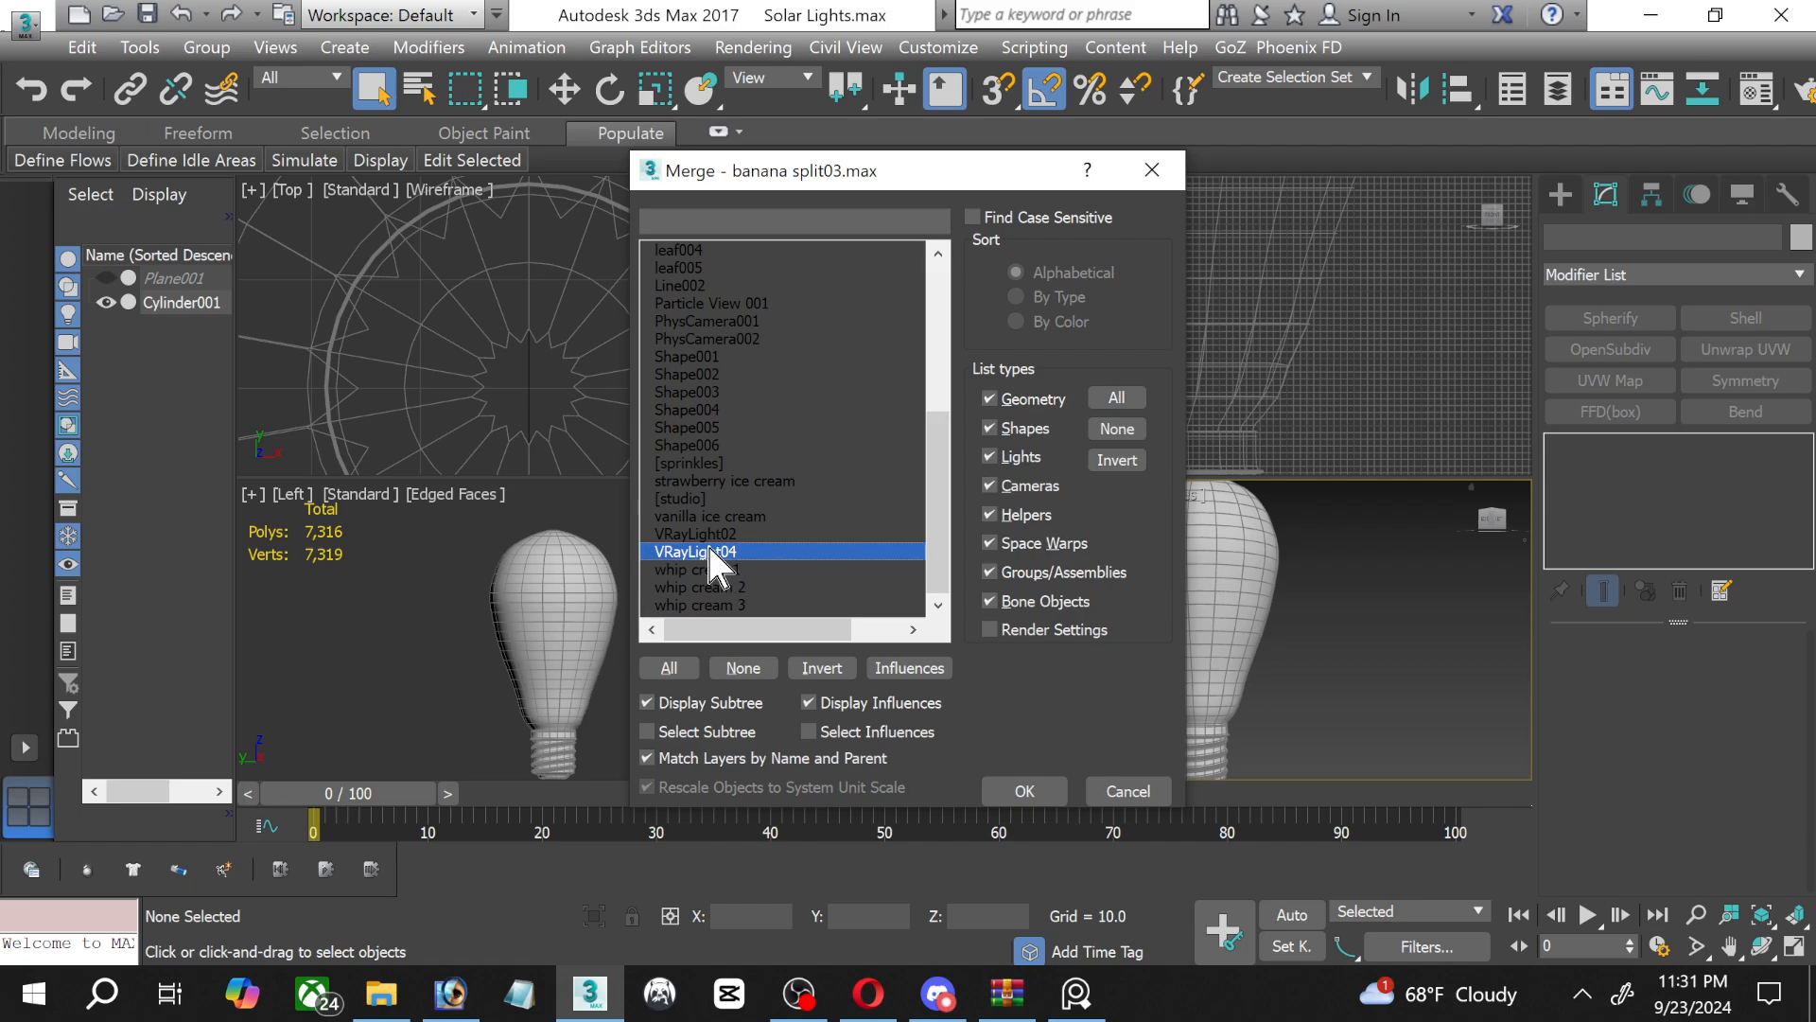
pyautogui.keyDown('ctrl'); pyautogui.click(701, 536); pyautogui.keyUp('ctrl')
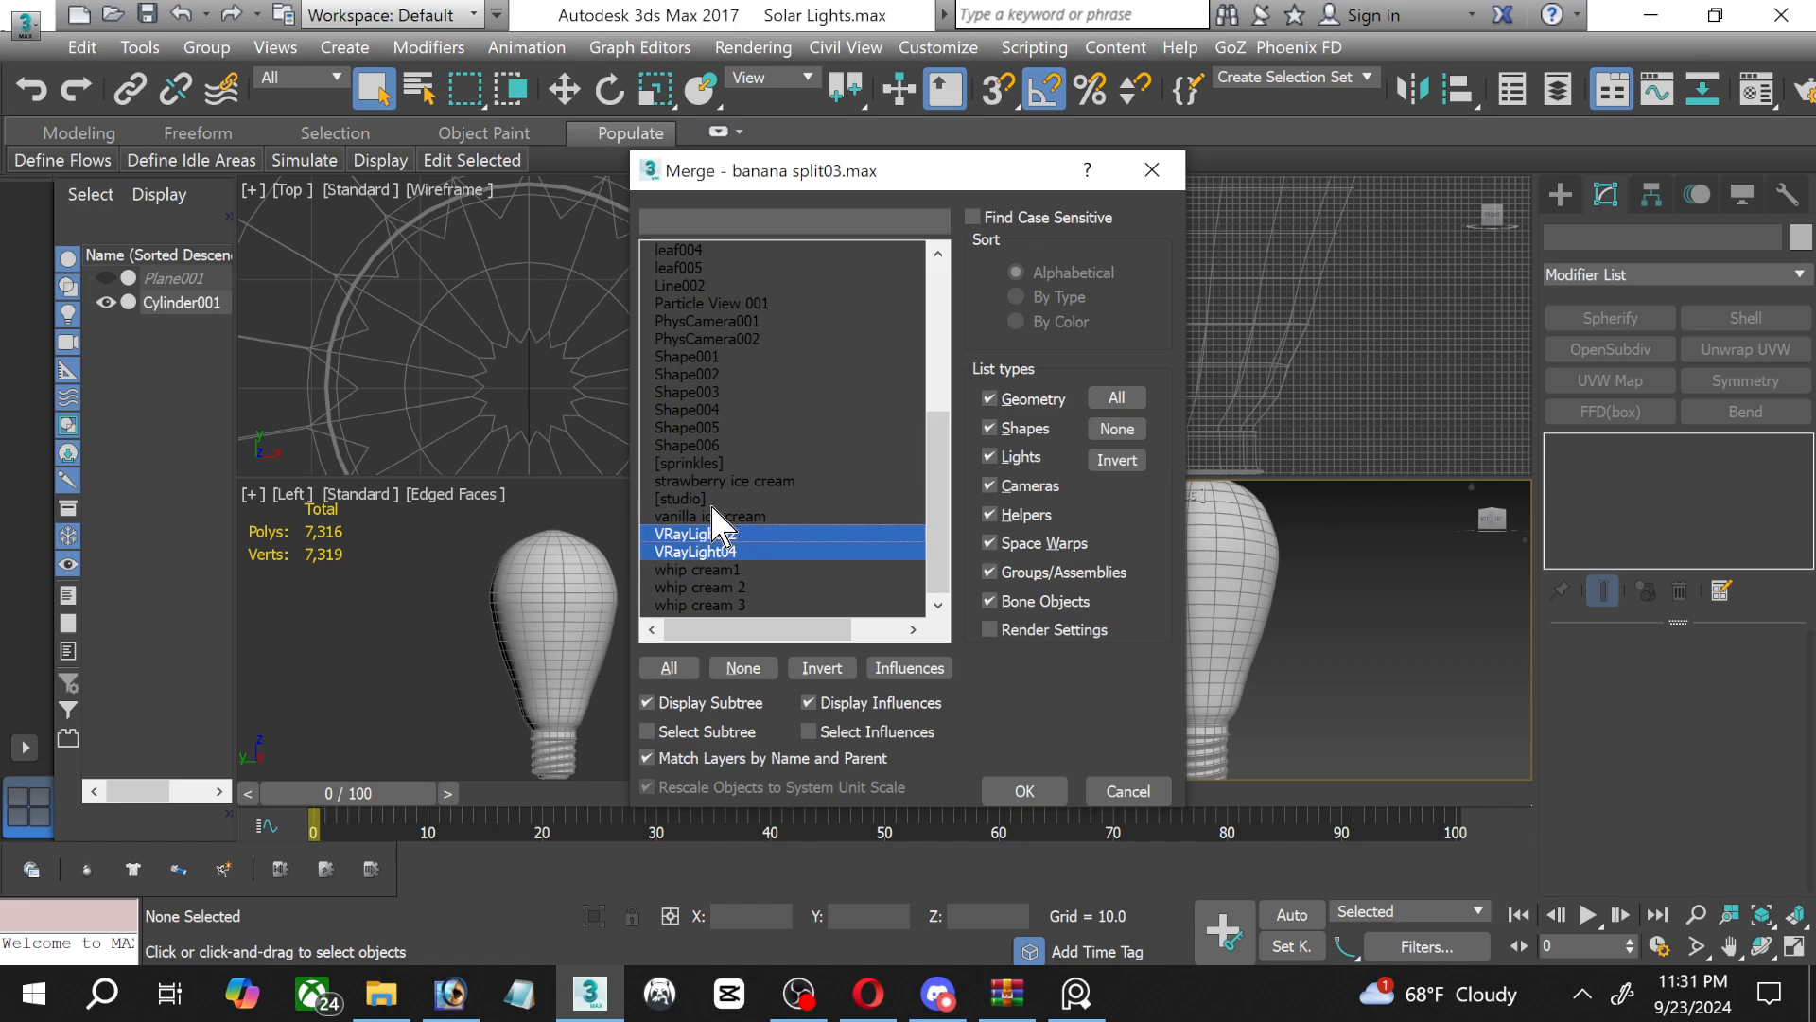
pyautogui.keyDown('ctrl'); pyautogui.click(718, 500); pyautogui.keyUp('ctrl')
pyautogui.scroll(5, 804, 502)
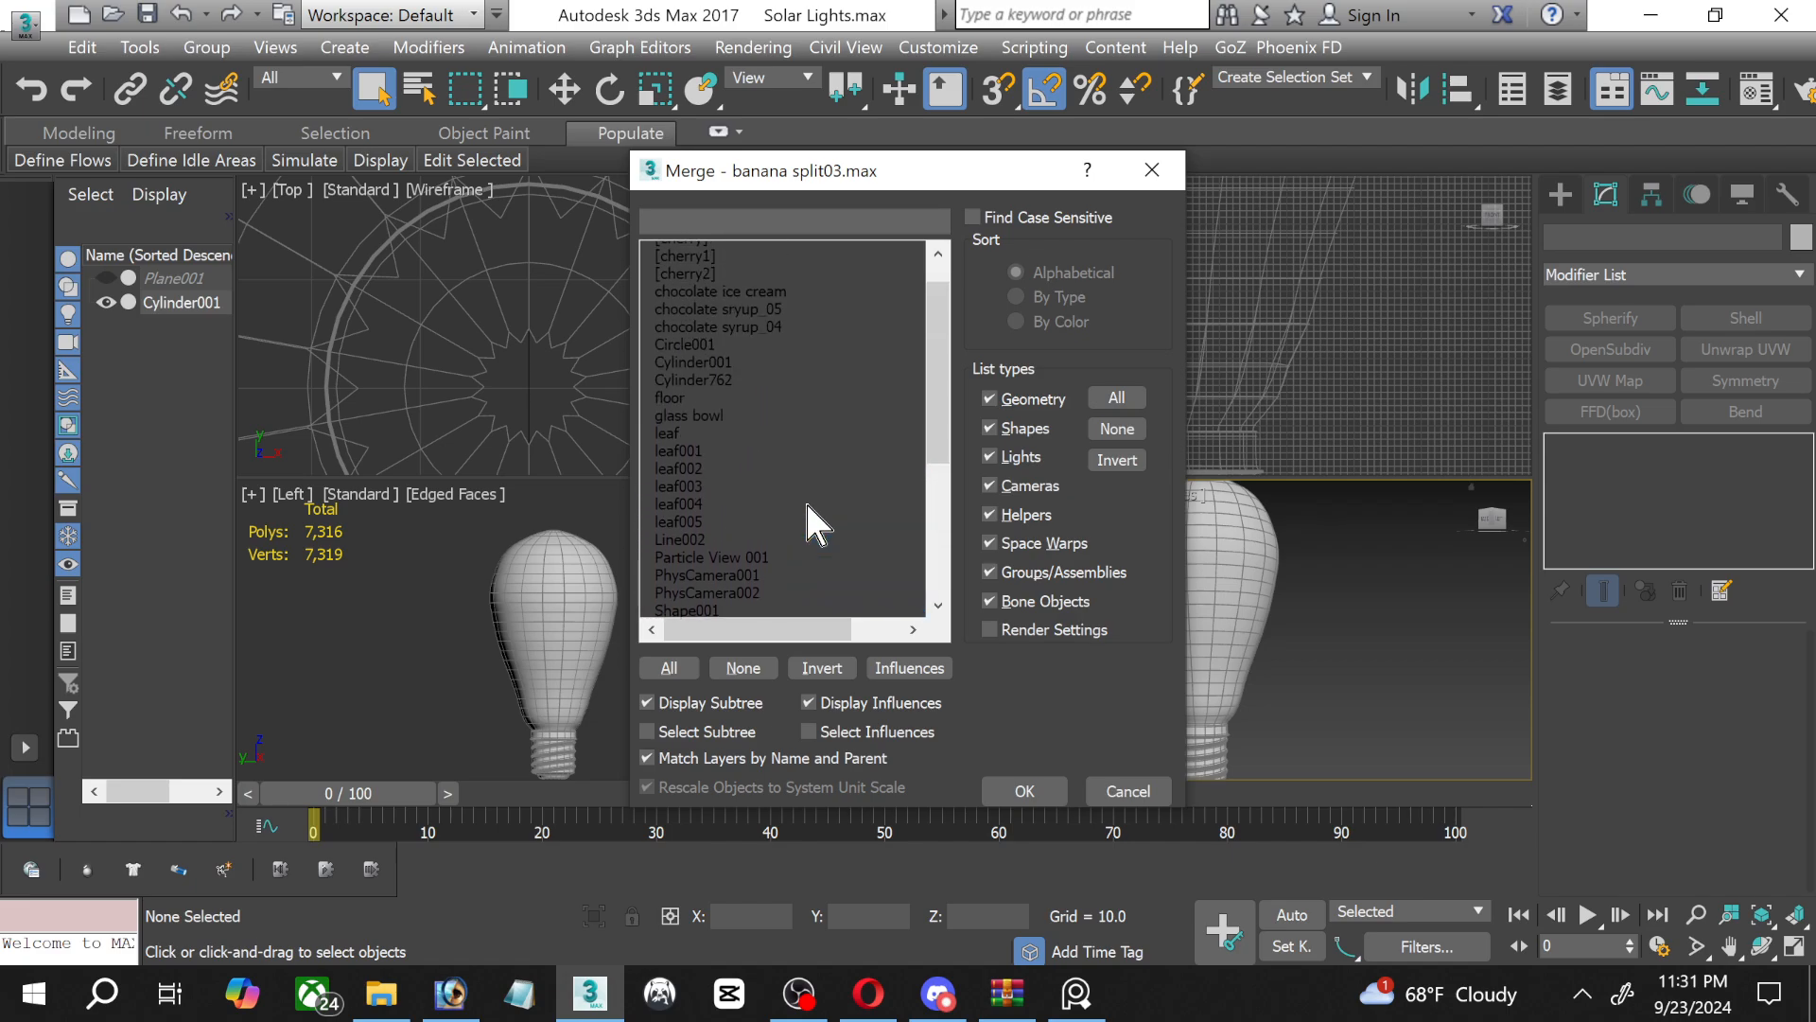
pyautogui.scroll(1, 804, 499)
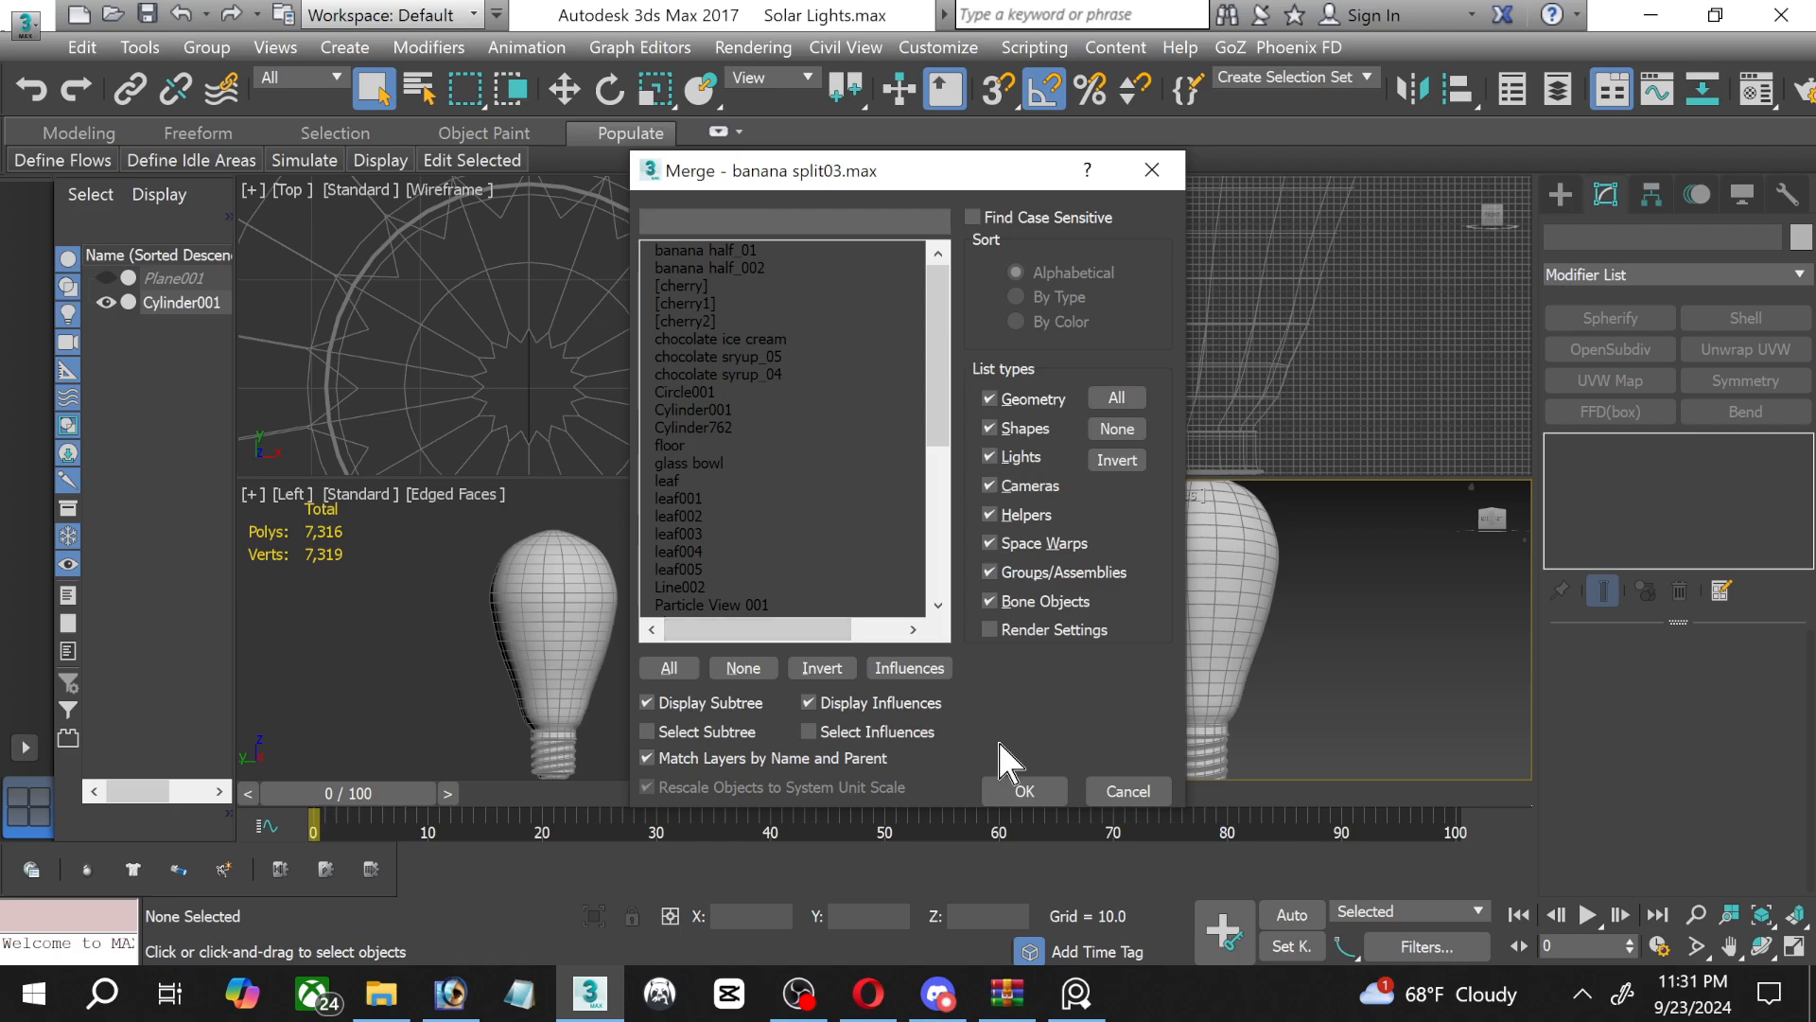
pyautogui.click(1025, 789)
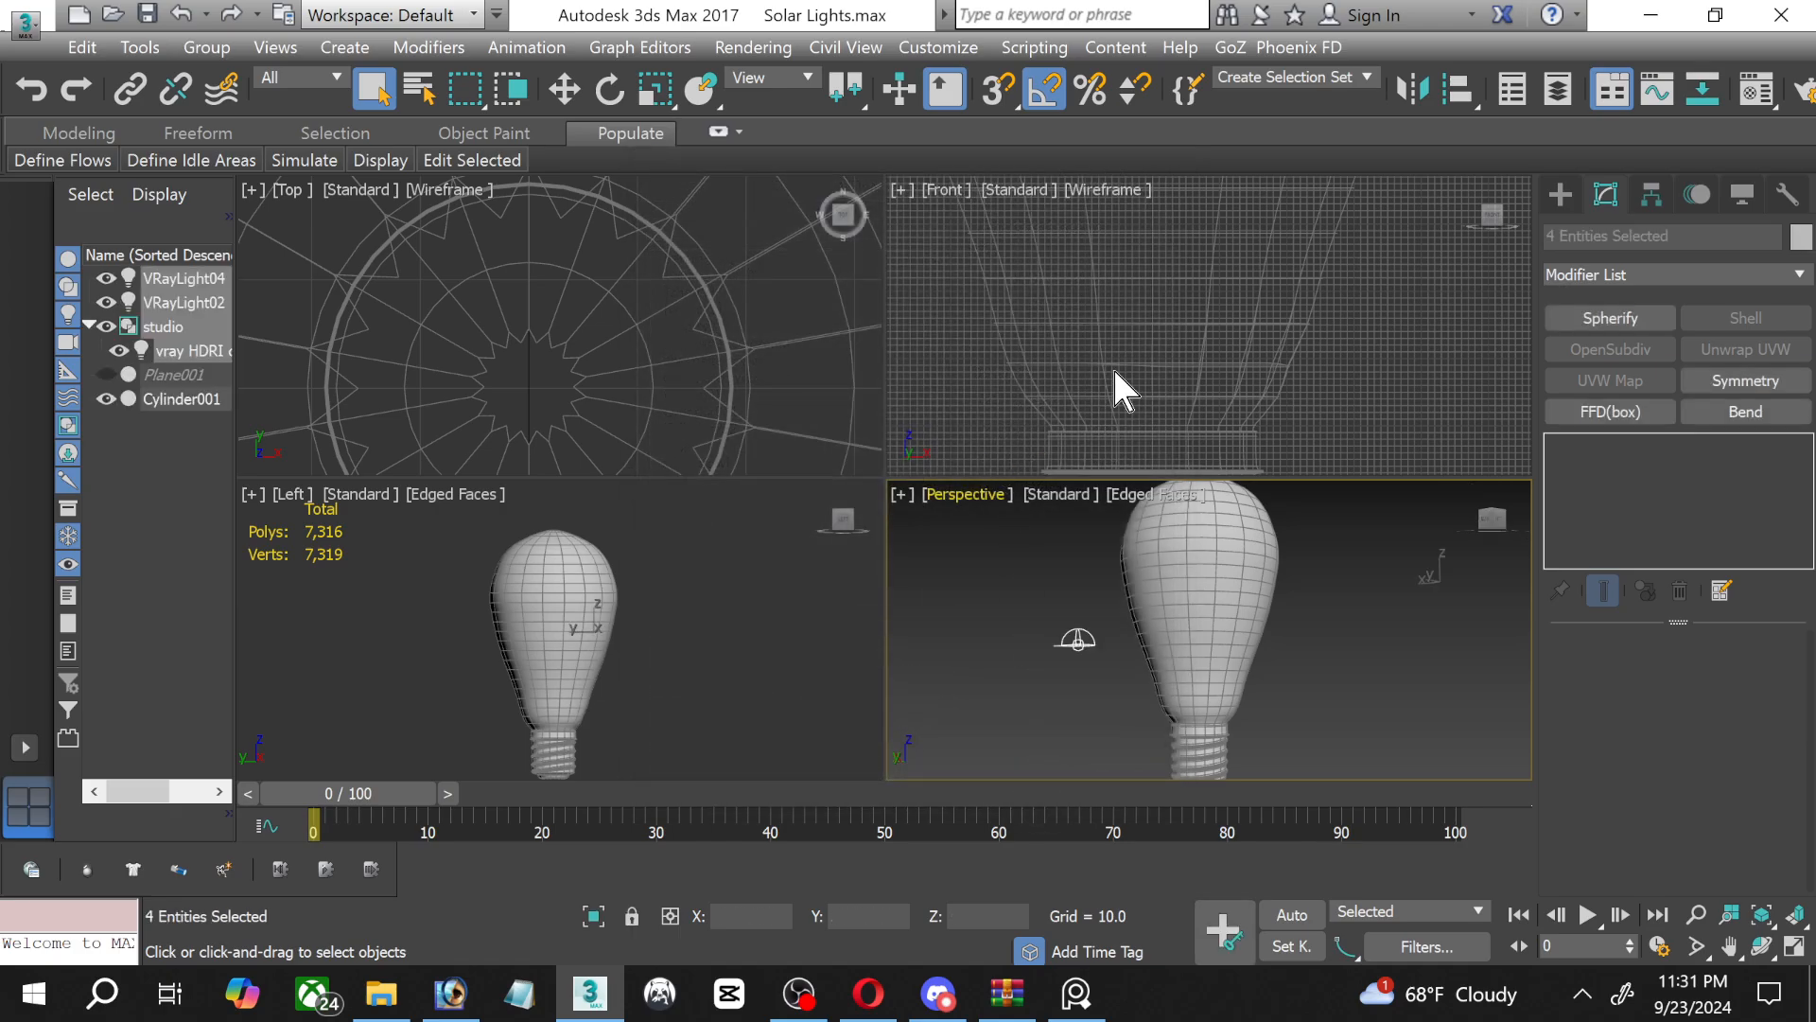
# In the maximized Front view without its grid, move the two plane V-Ray lights lower and centre them above the bulb.
pyautogui.scroll(-8, 1112, 366)
pyautogui.moveTo(1223, 344); pyautogui.dragTo(1264, 378, button='middle')
pyautogui.press('g')
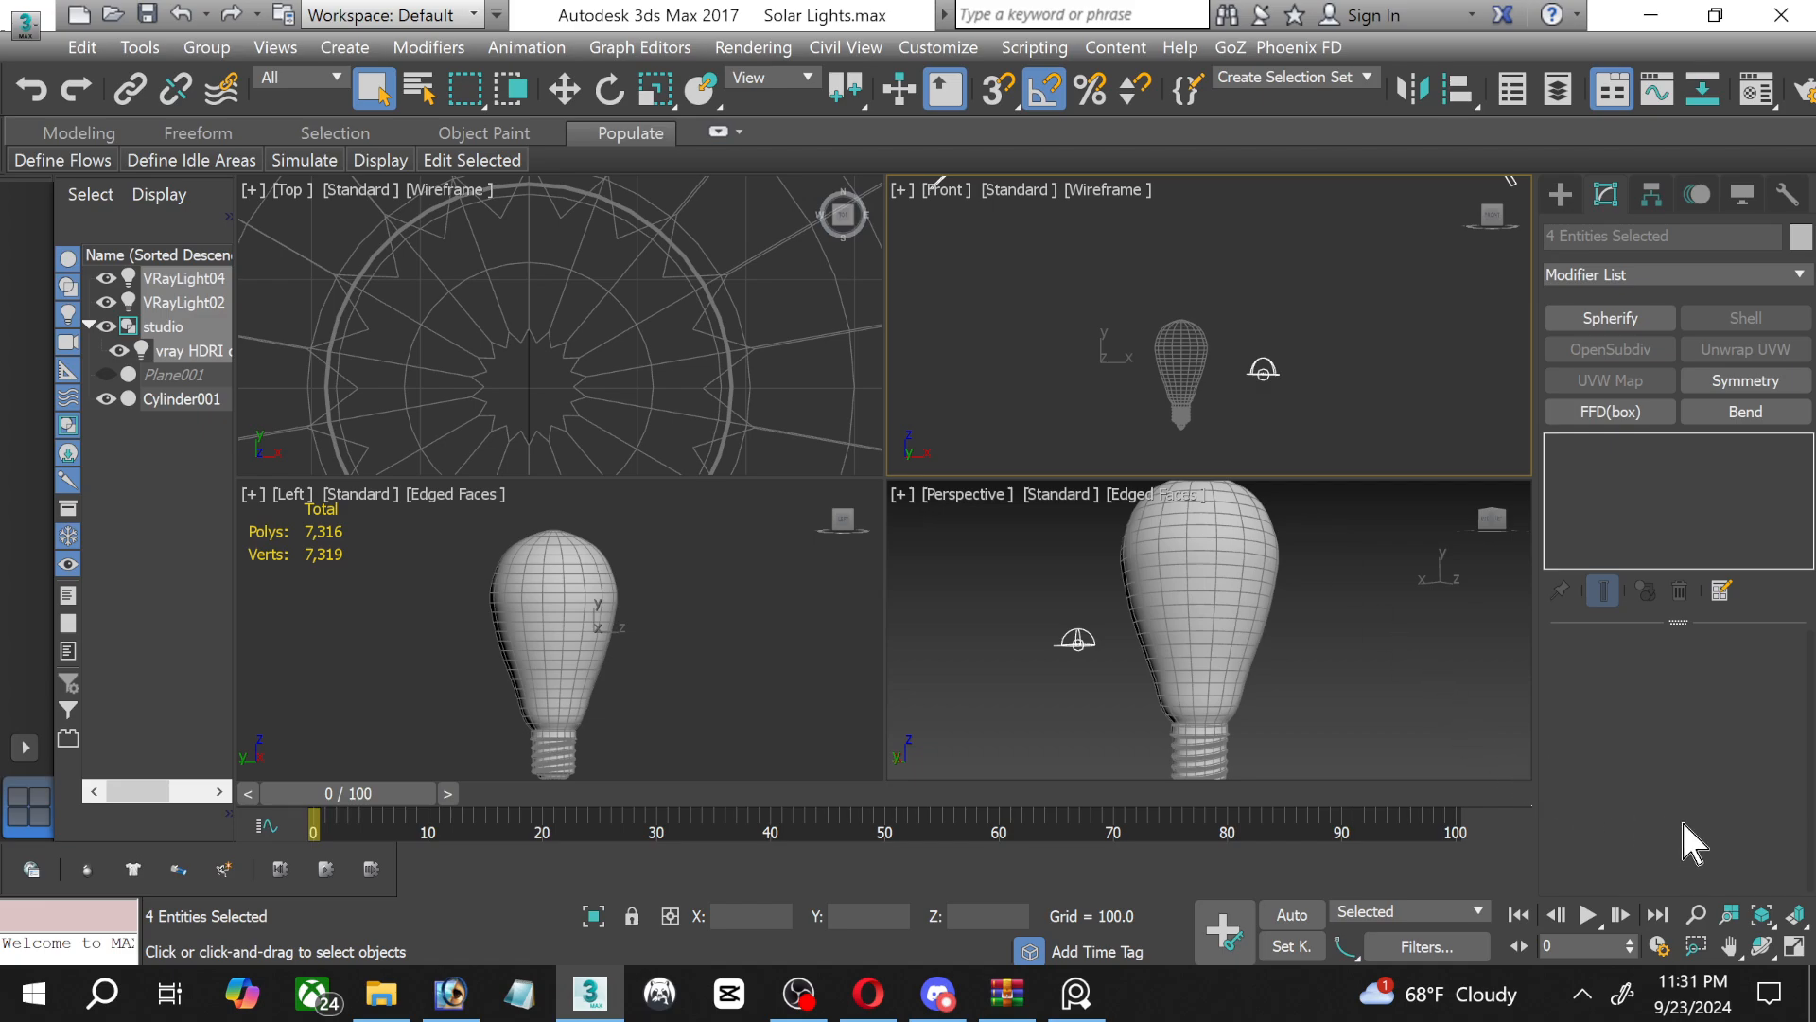
pyautogui.click(1792, 949)
pyautogui.scroll(-5, 1035, 505)
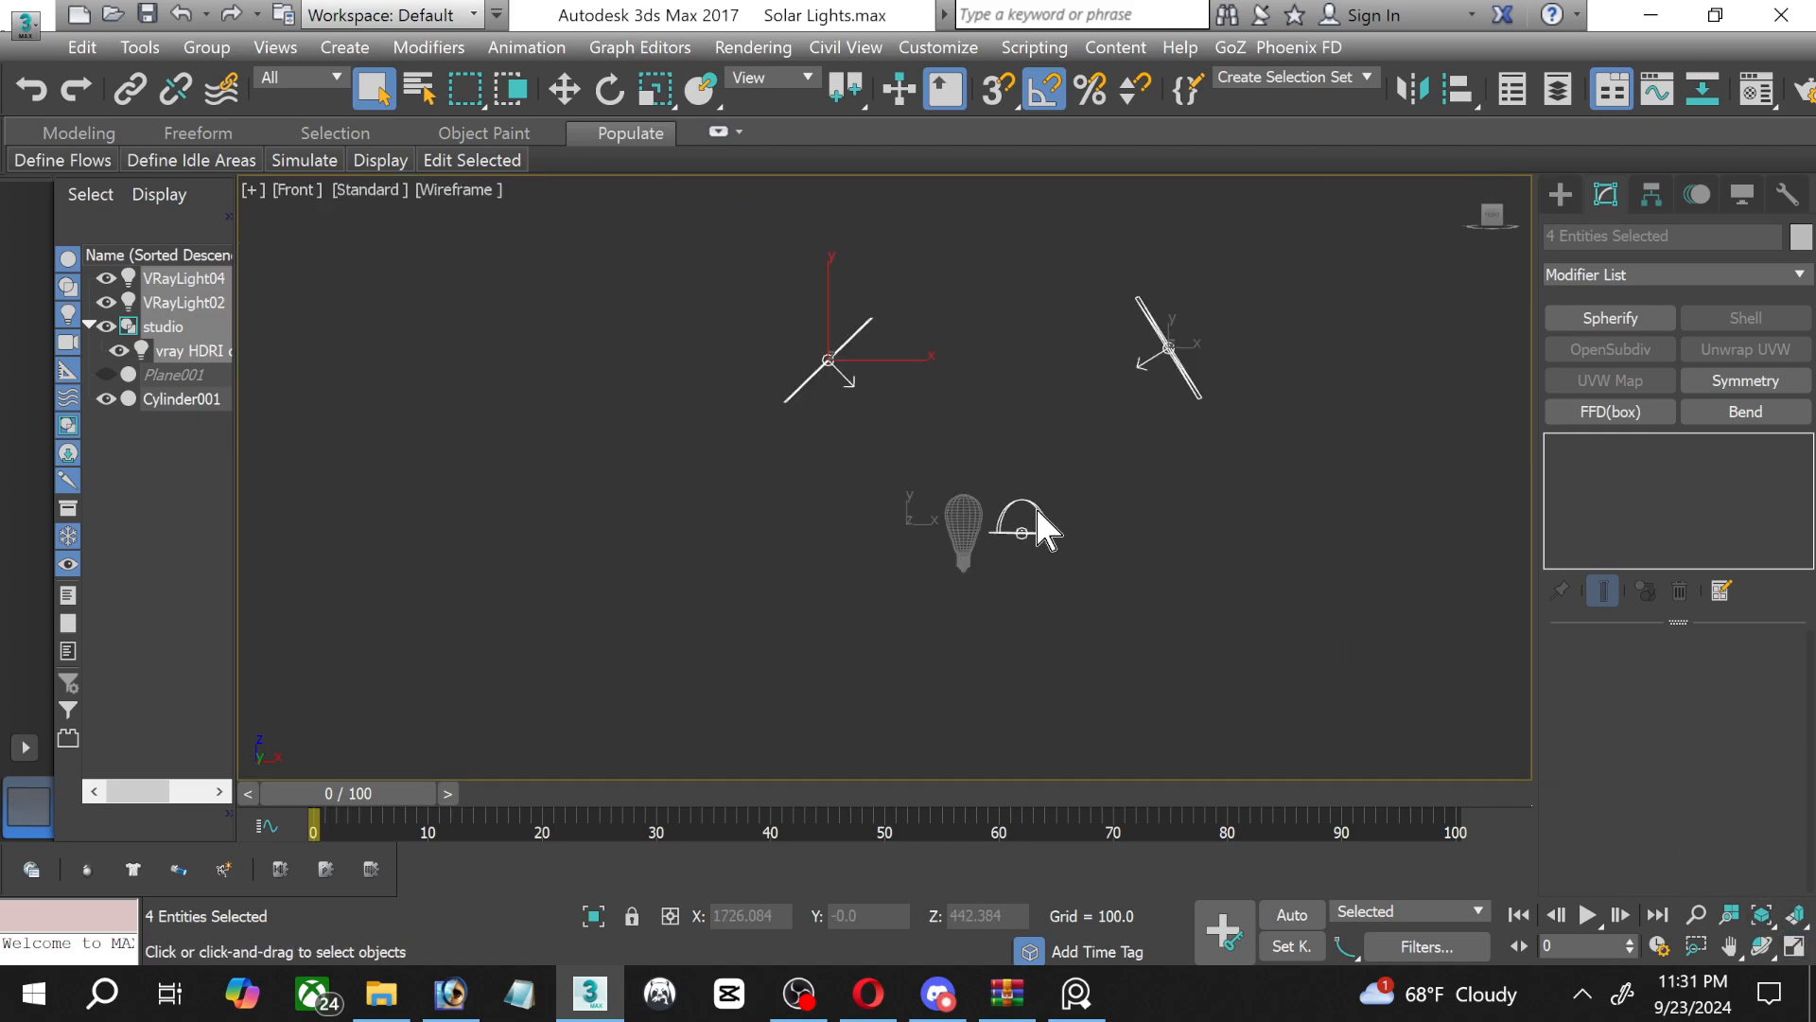
pyautogui.moveTo(1003, 513); pyautogui.dragTo(893, 515, button='middle')
pyautogui.click(558, 87)
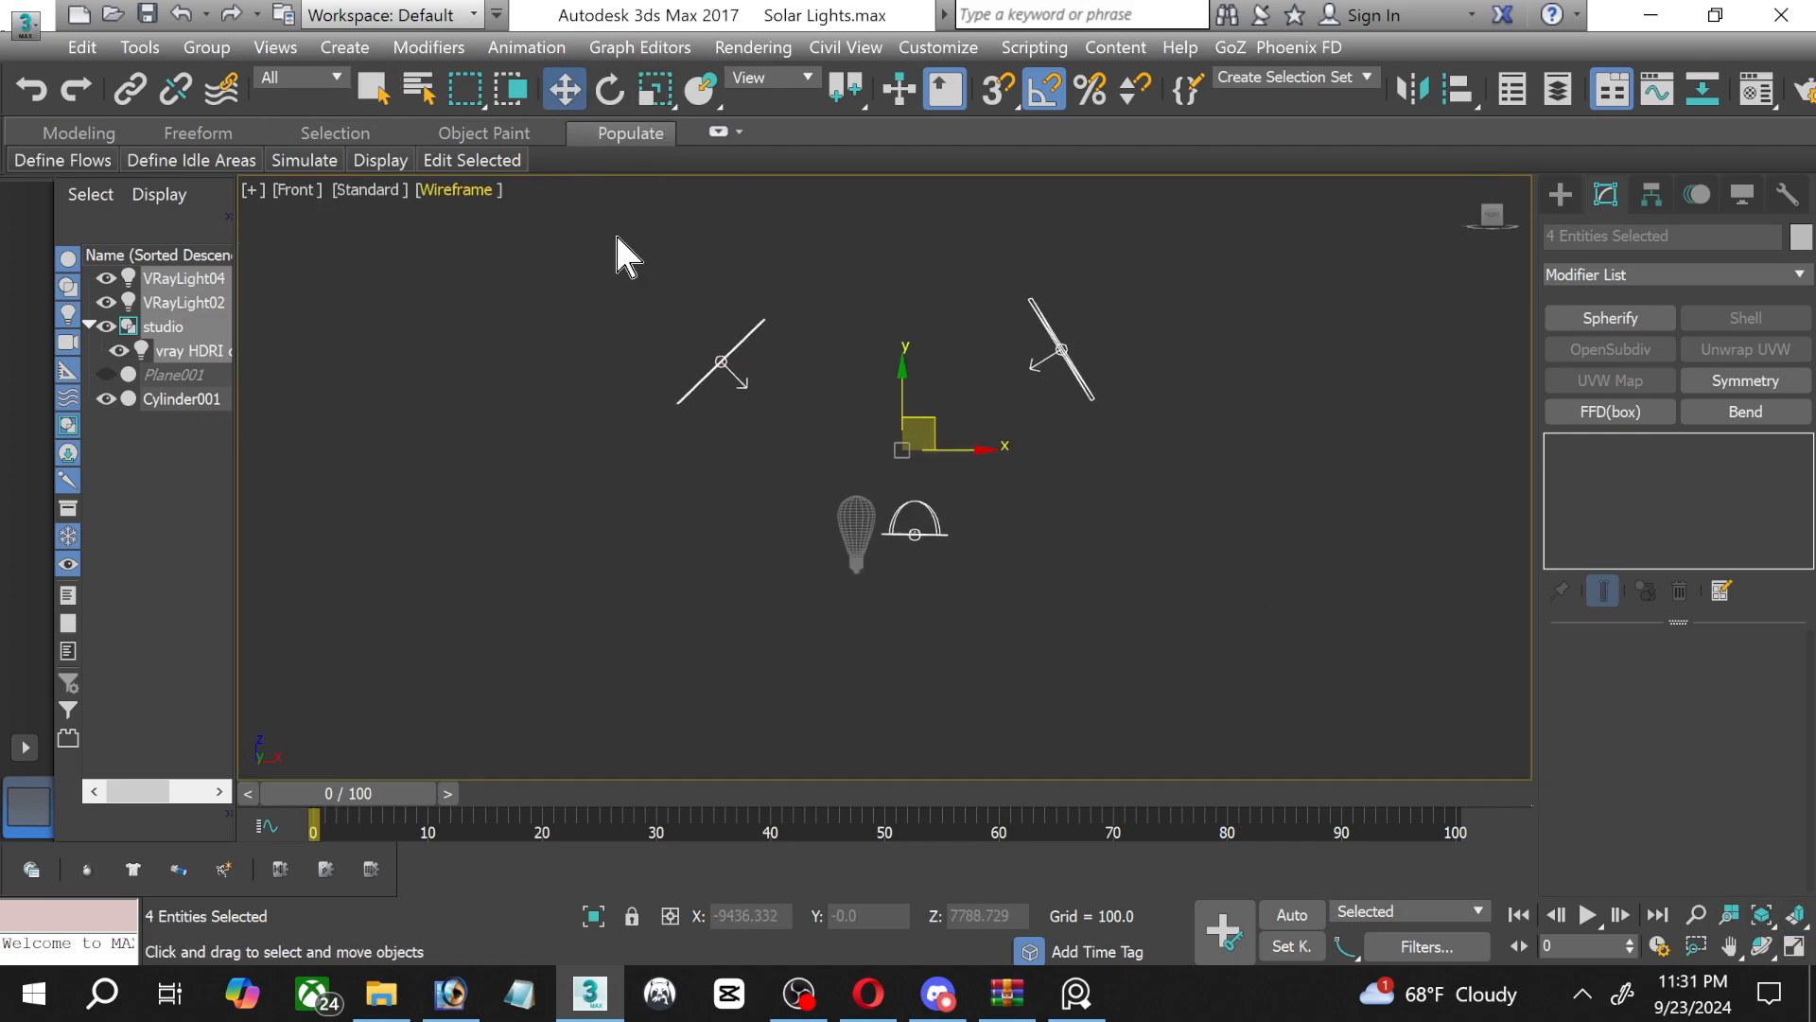
pyautogui.moveTo(1035, 378); pyautogui.dragTo(1034, 378)
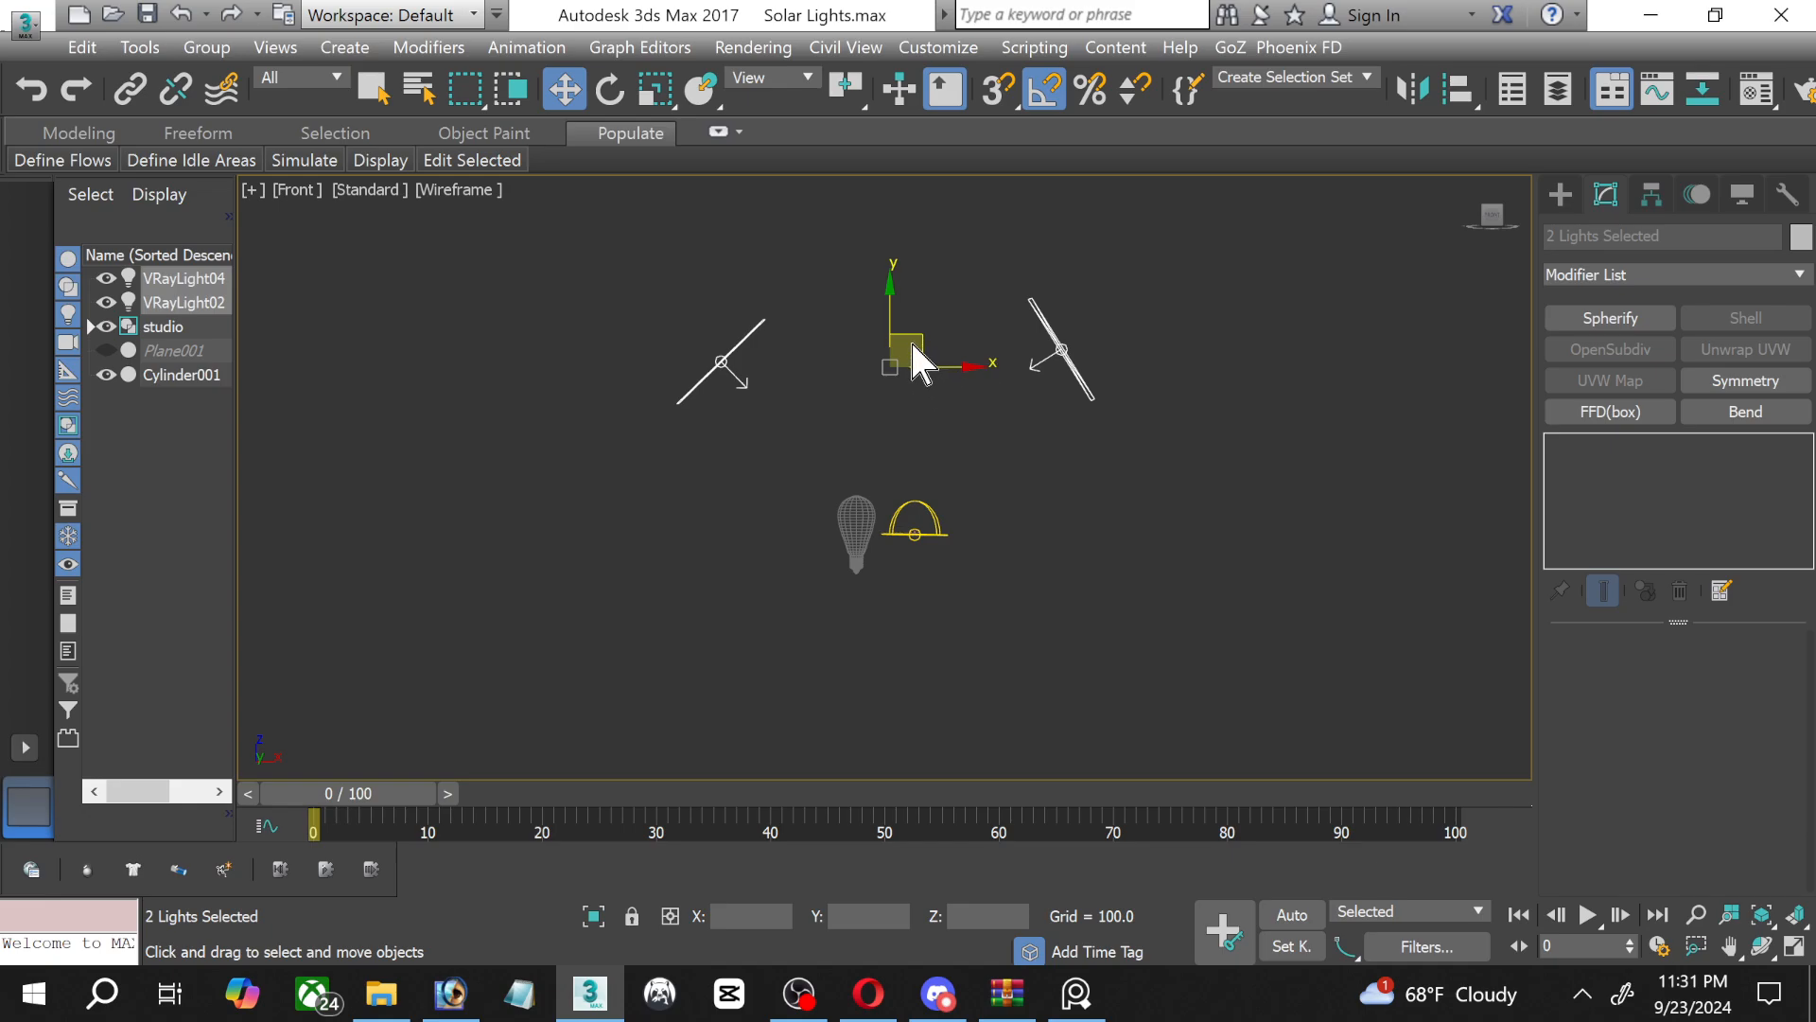
pyautogui.moveTo(910, 338); pyautogui.dragTo(874, 380)
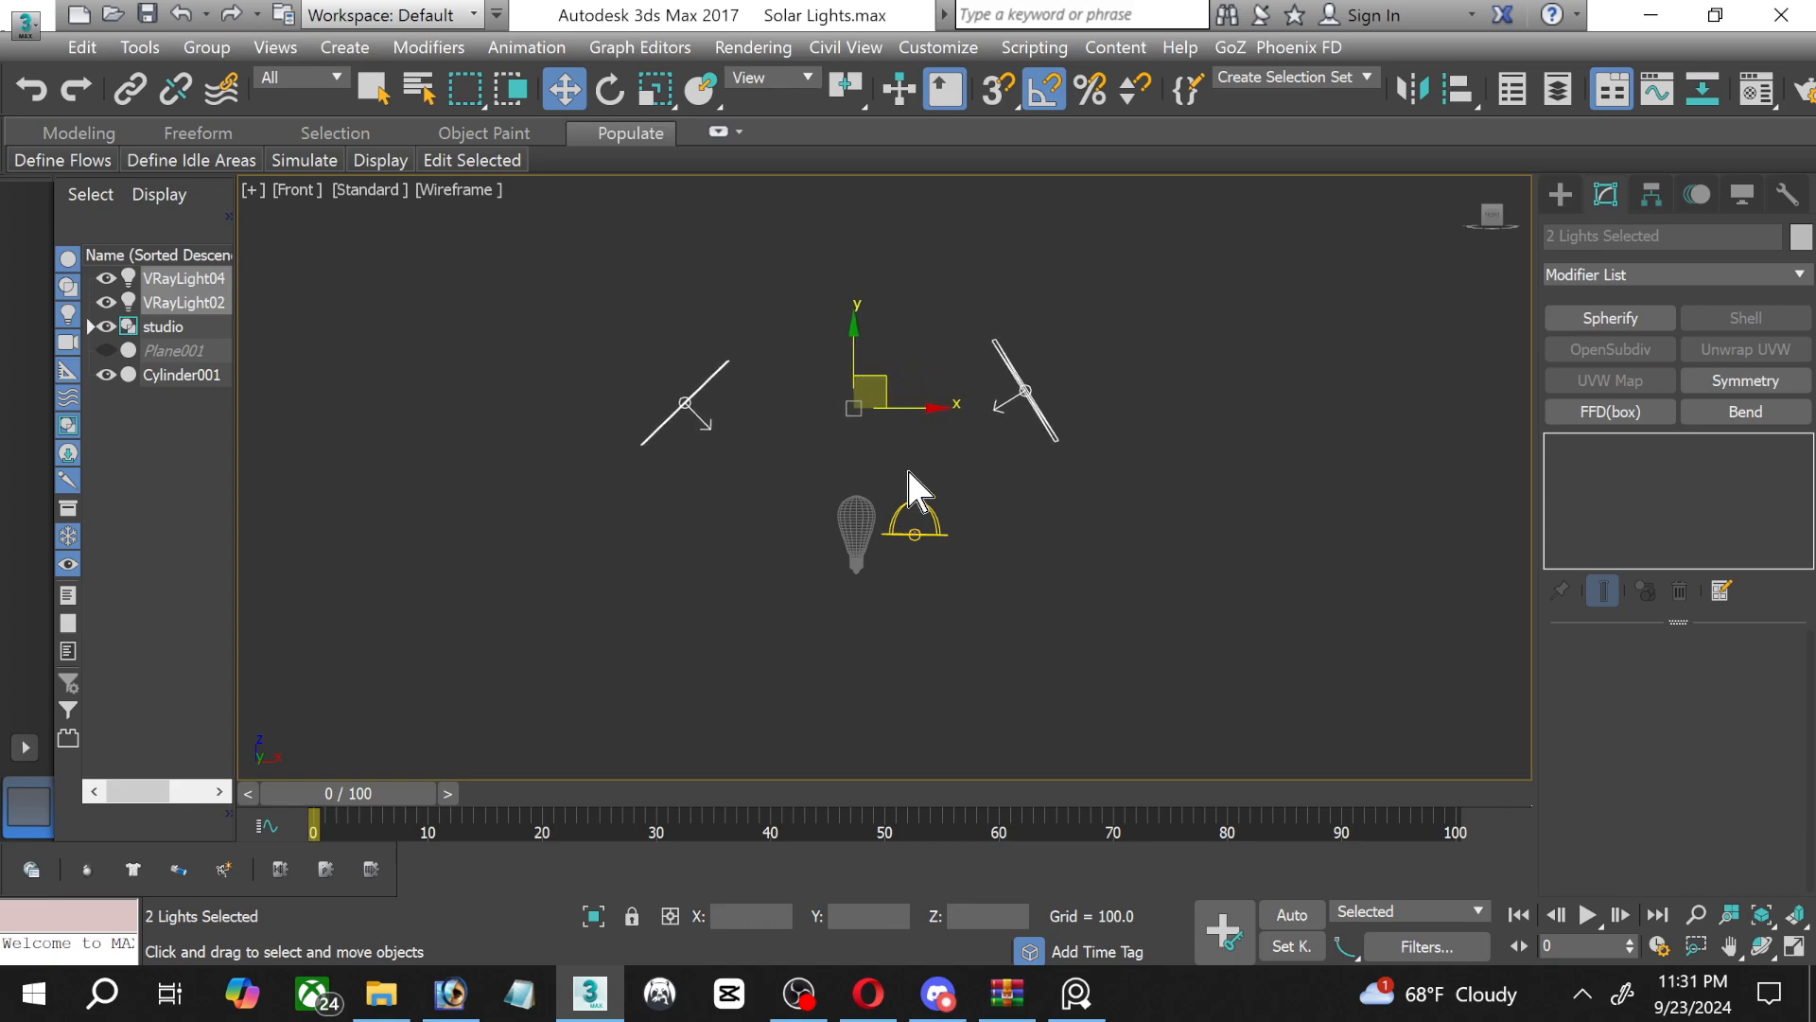
# Move the vray HDRI dome light to the tip of the bulb's base, at about X -0.3, Z -1044 in the Front view.
pyautogui.click(914, 536)
pyautogui.scroll(5, 914, 602)
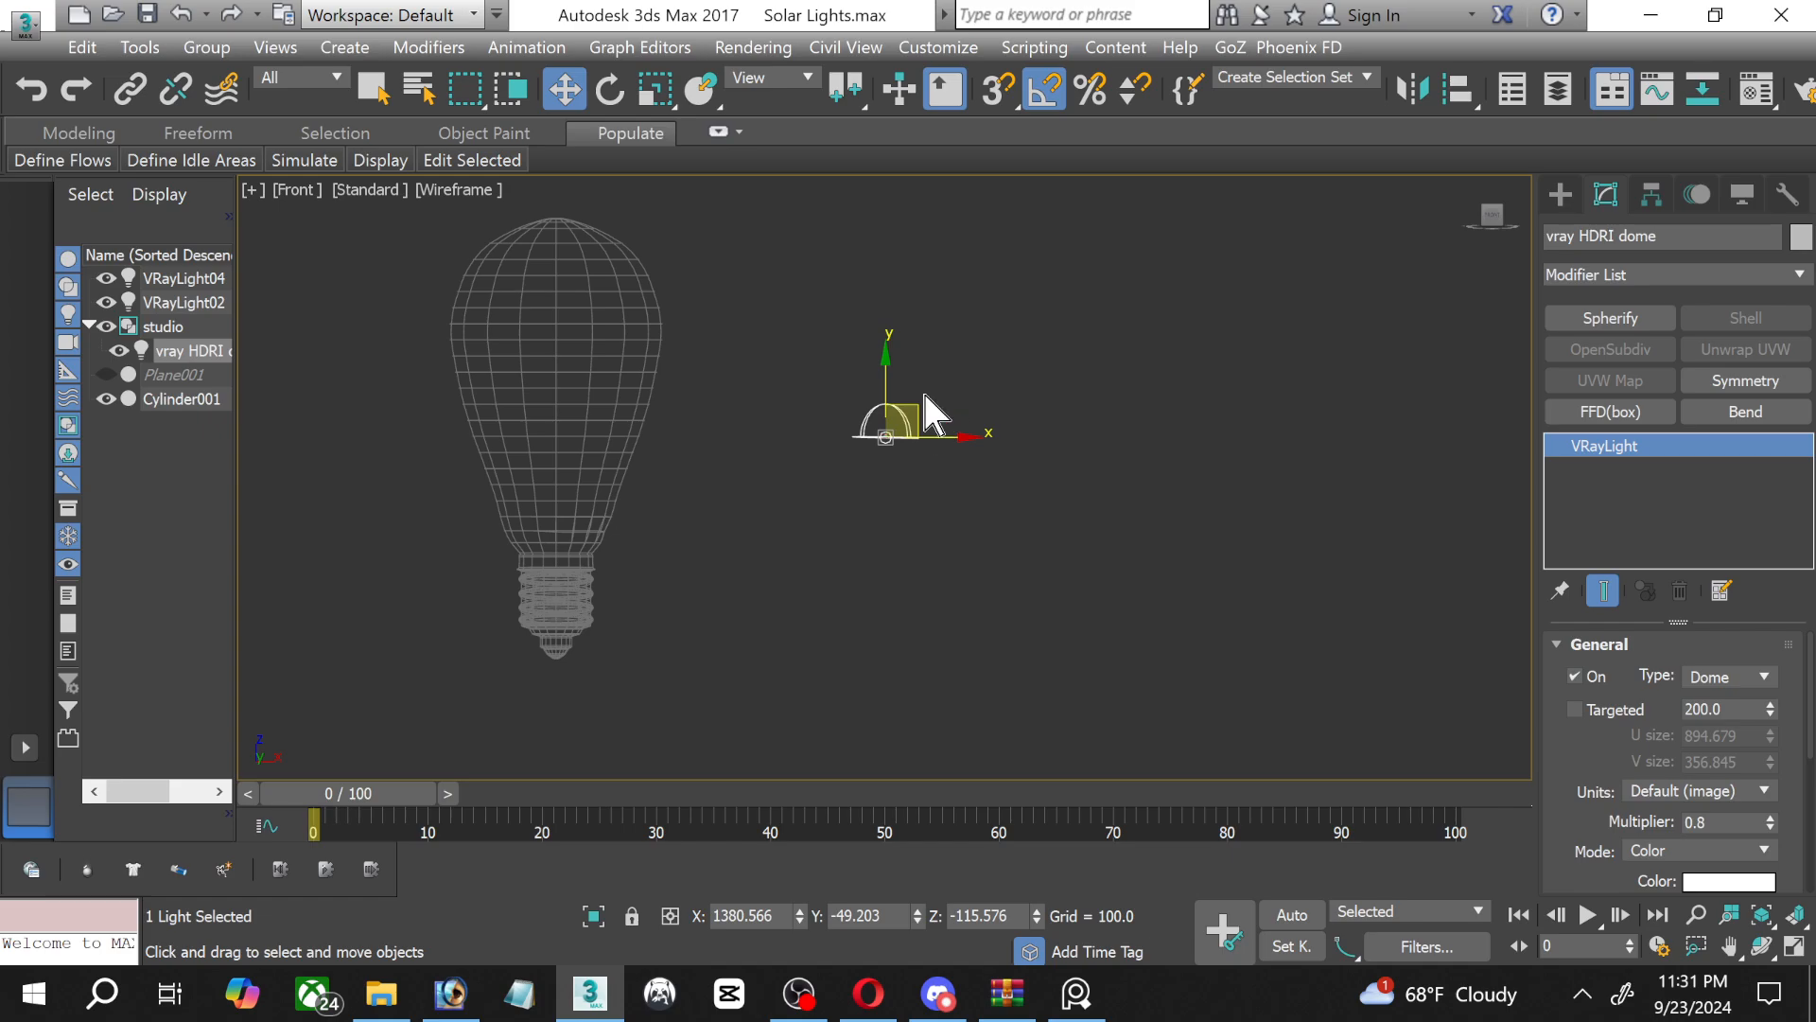
pyautogui.moveTo(915, 409); pyautogui.dragTo(583, 634)
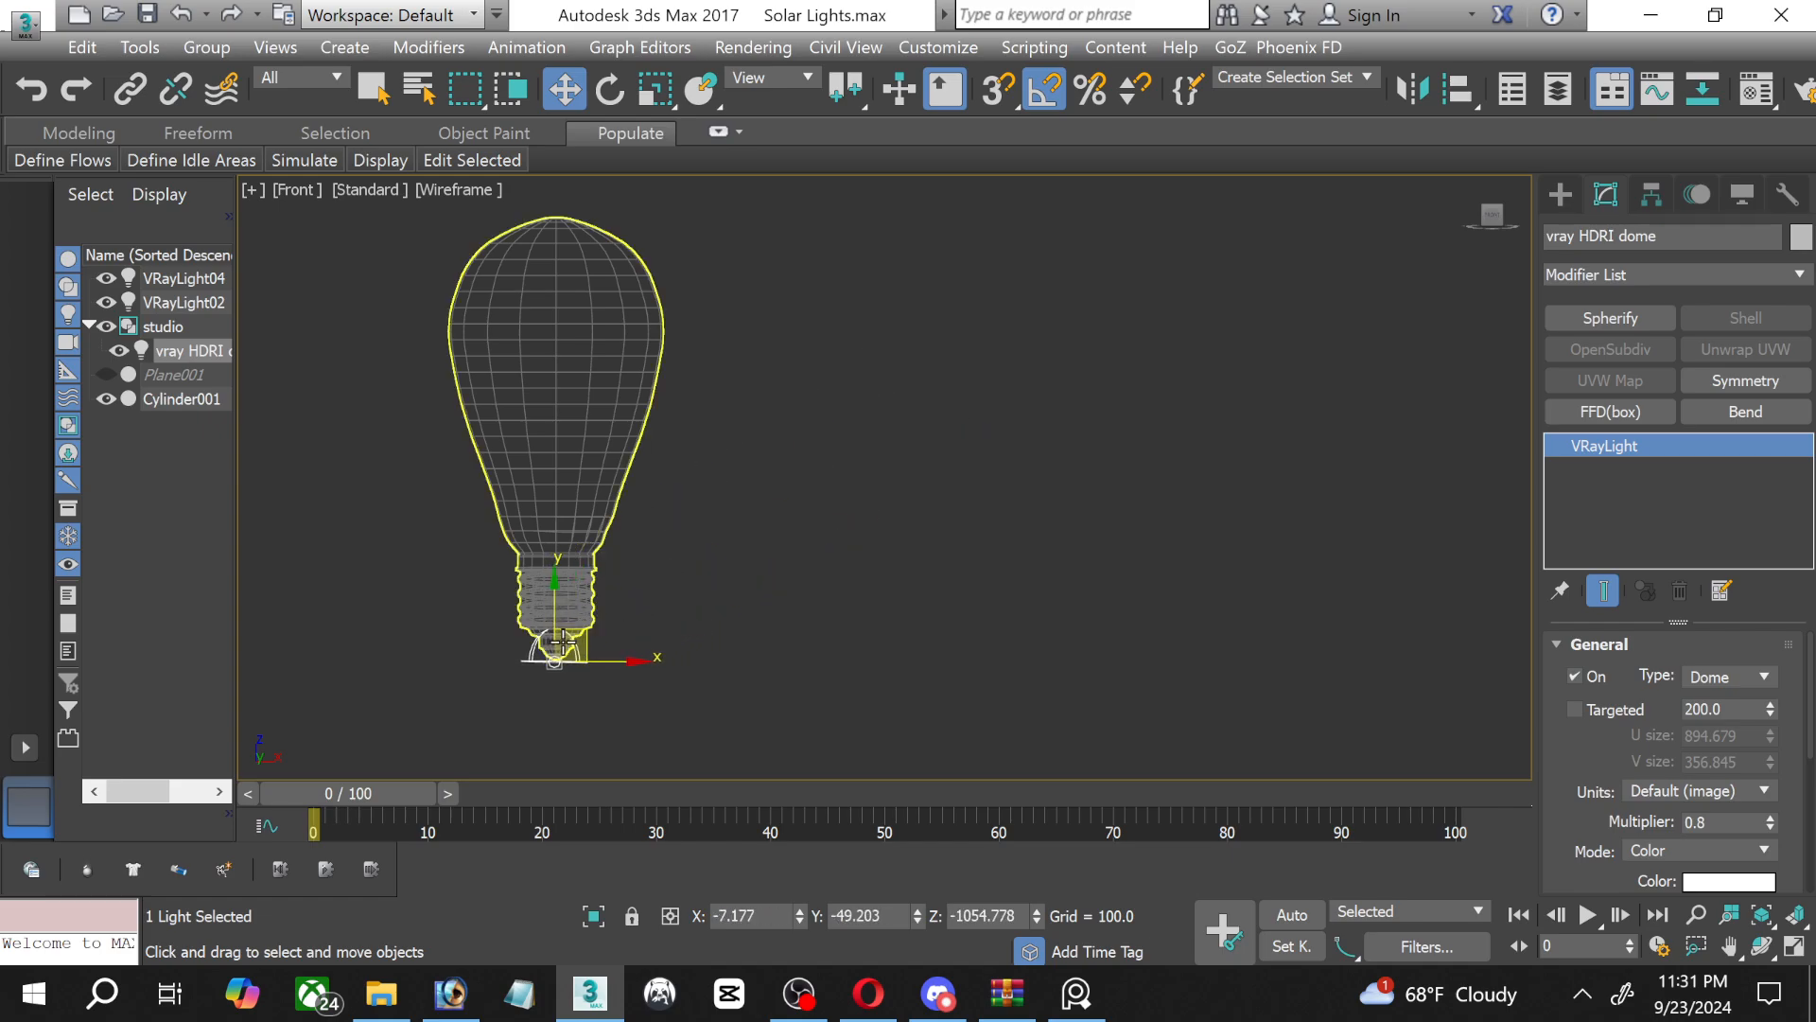
pyautogui.scroll(6, 563, 719)
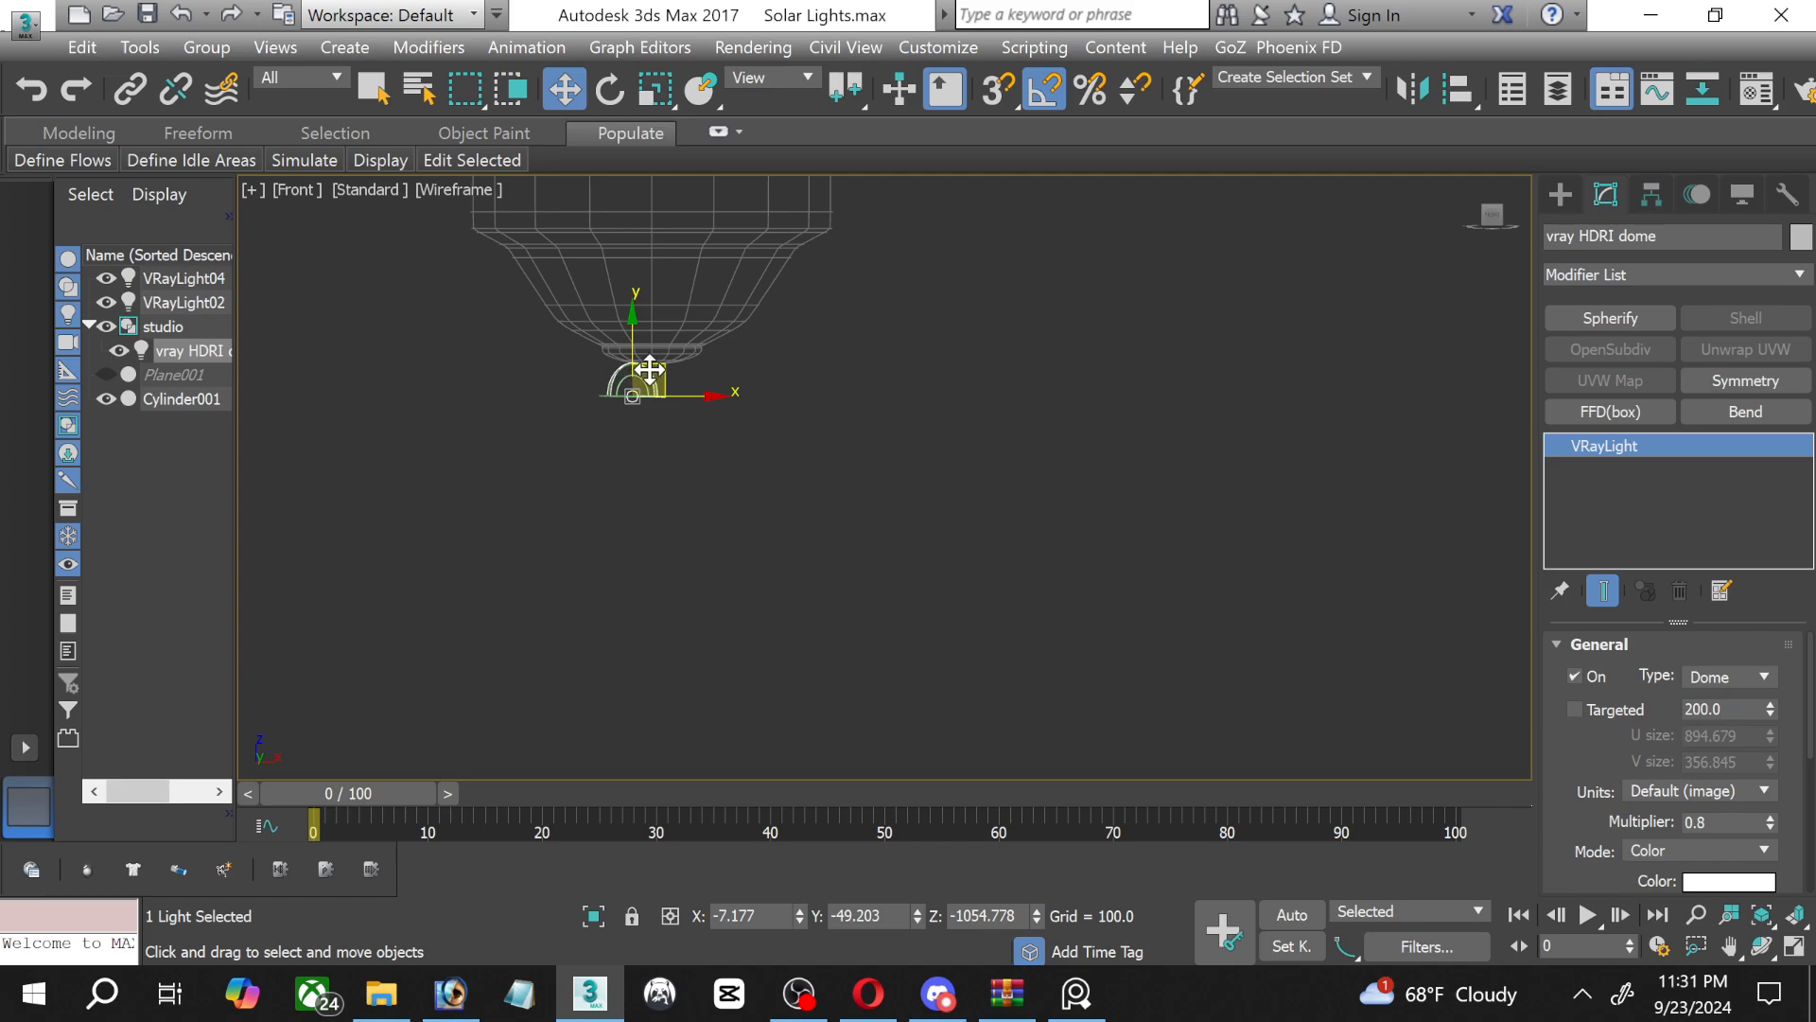
pyautogui.moveTo(649, 369); pyautogui.dragTo(669, 345)
pyautogui.scroll(-3, 569, 232)
pyautogui.moveTo(569, 260); pyautogui.dragTo(624, 723, button='middle')
pyautogui.scroll(-3, 651, 435)
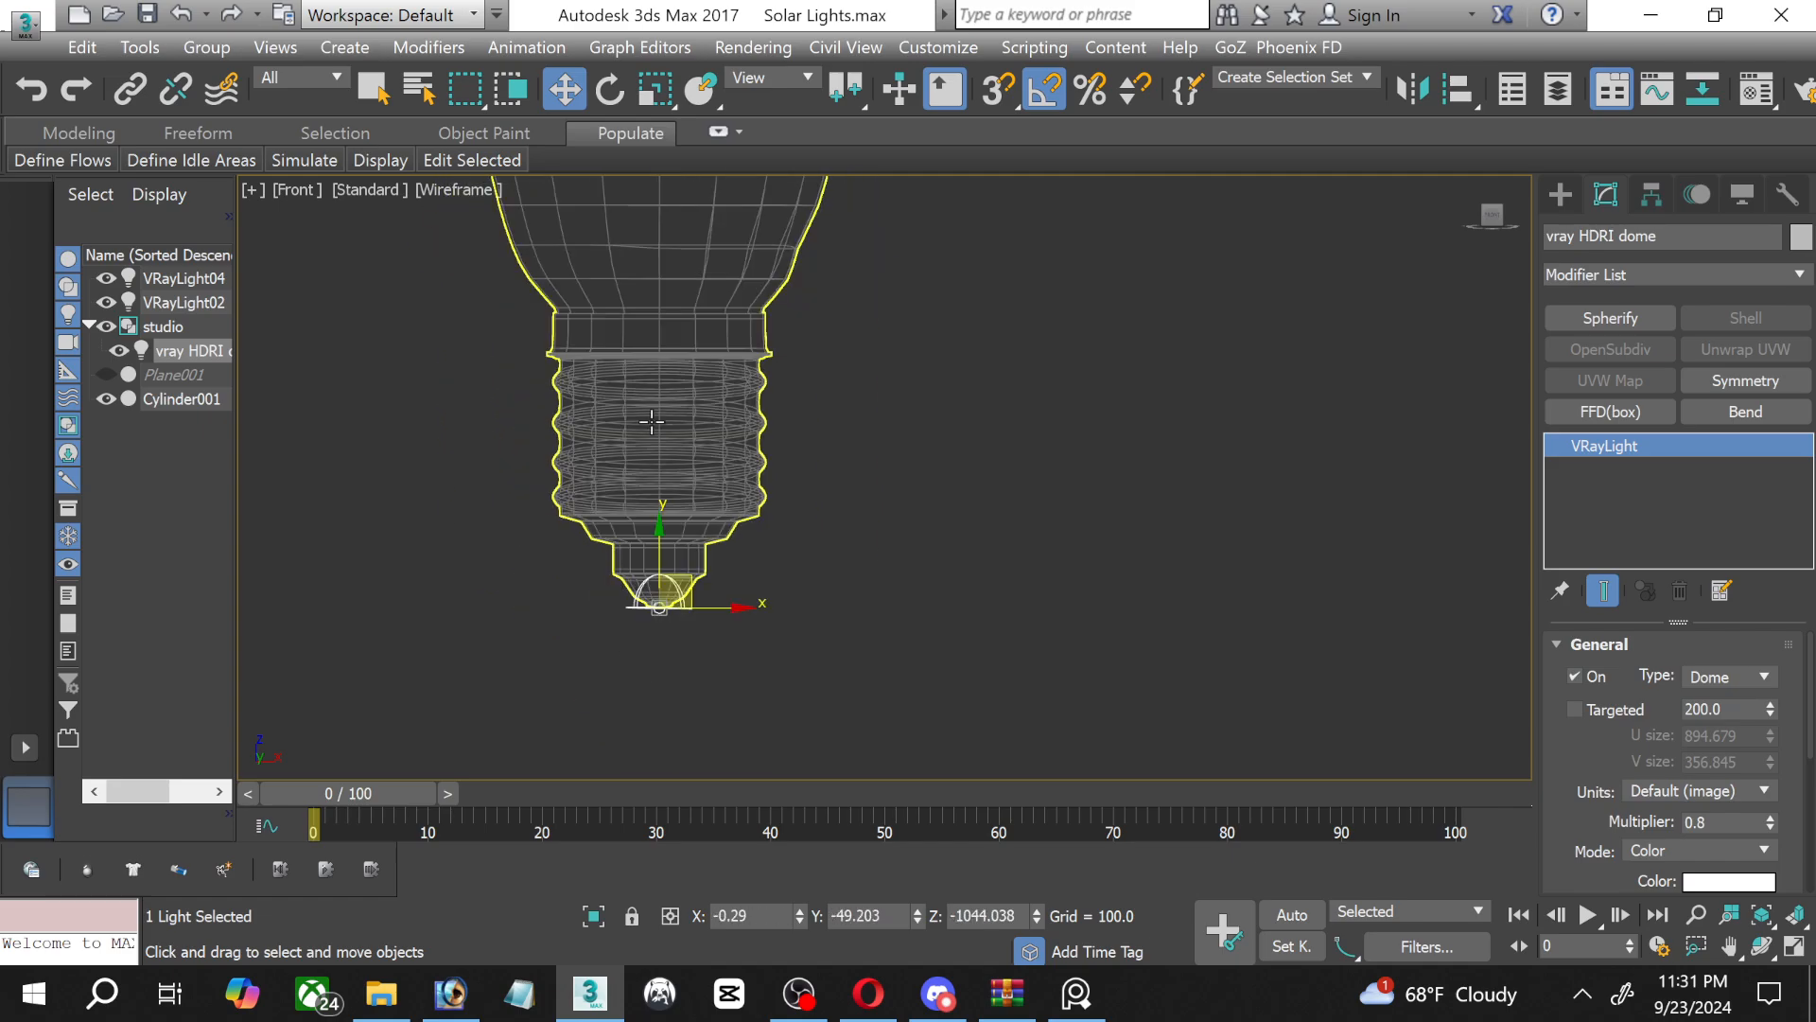
pyautogui.scroll(-3, 652, 417)
pyautogui.moveTo(657, 411); pyautogui.dragTo(709, 625, button='middle')
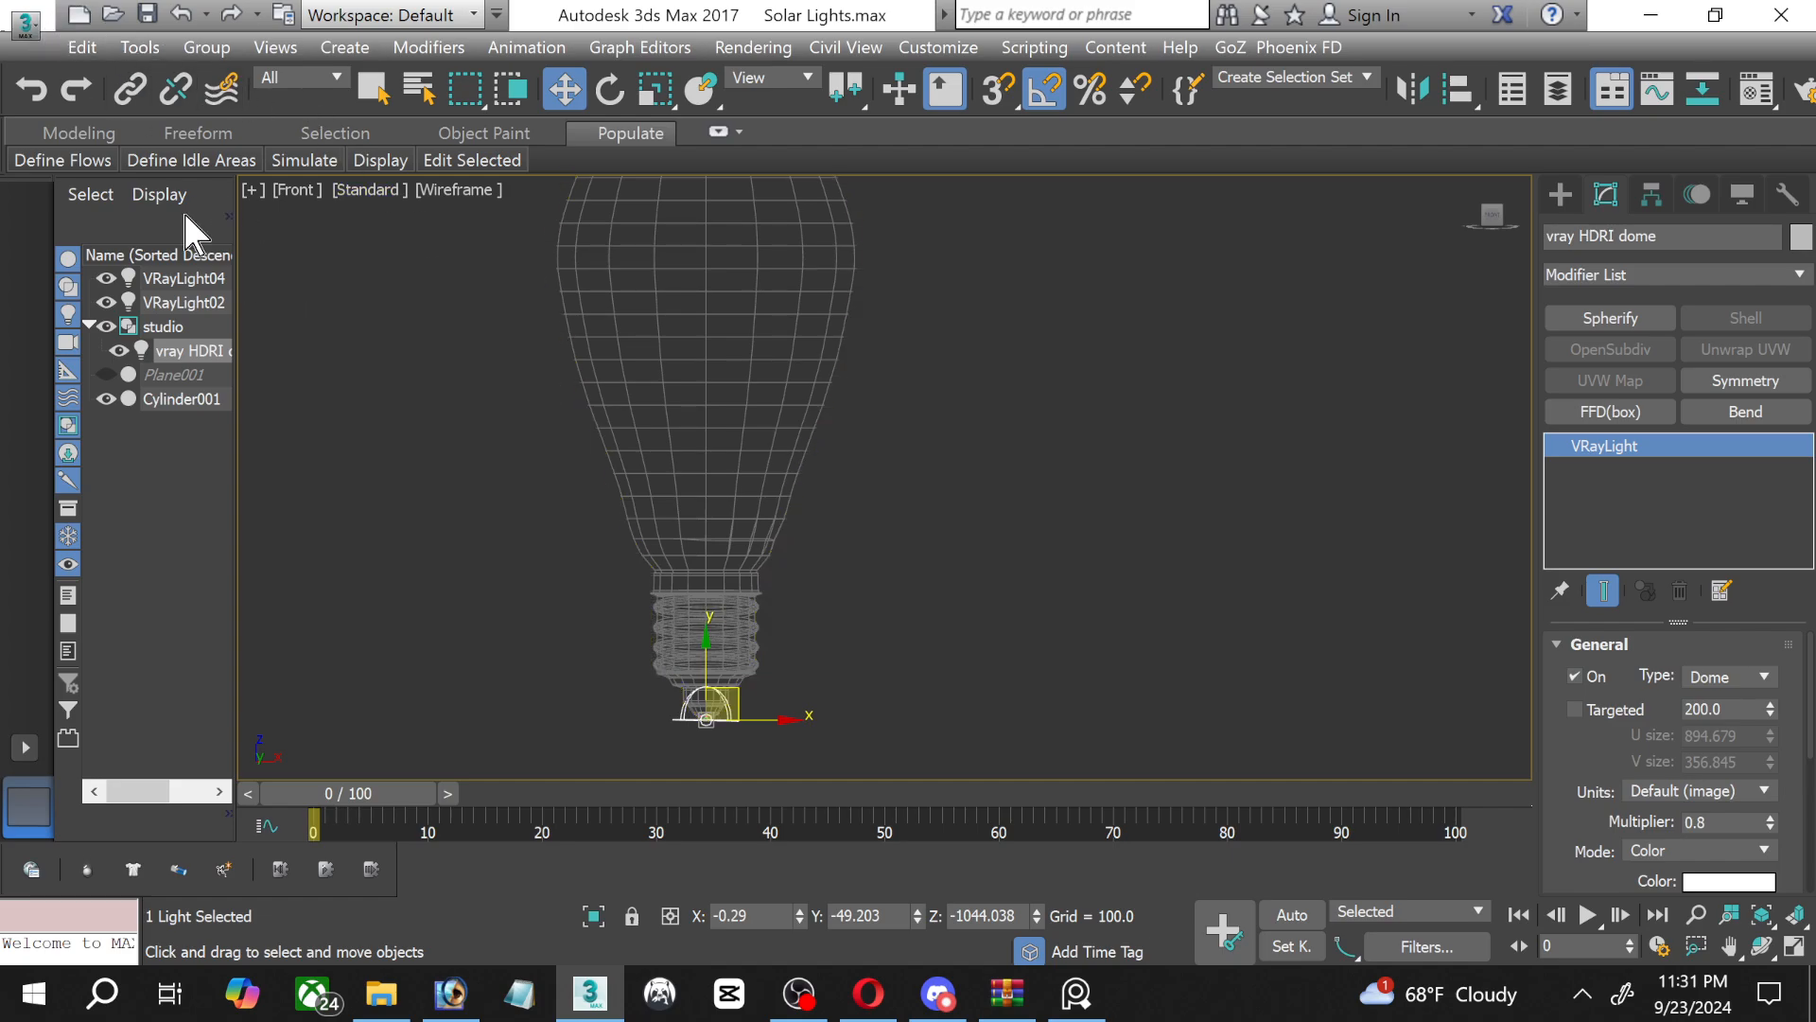
pyautogui.click(23, 20)
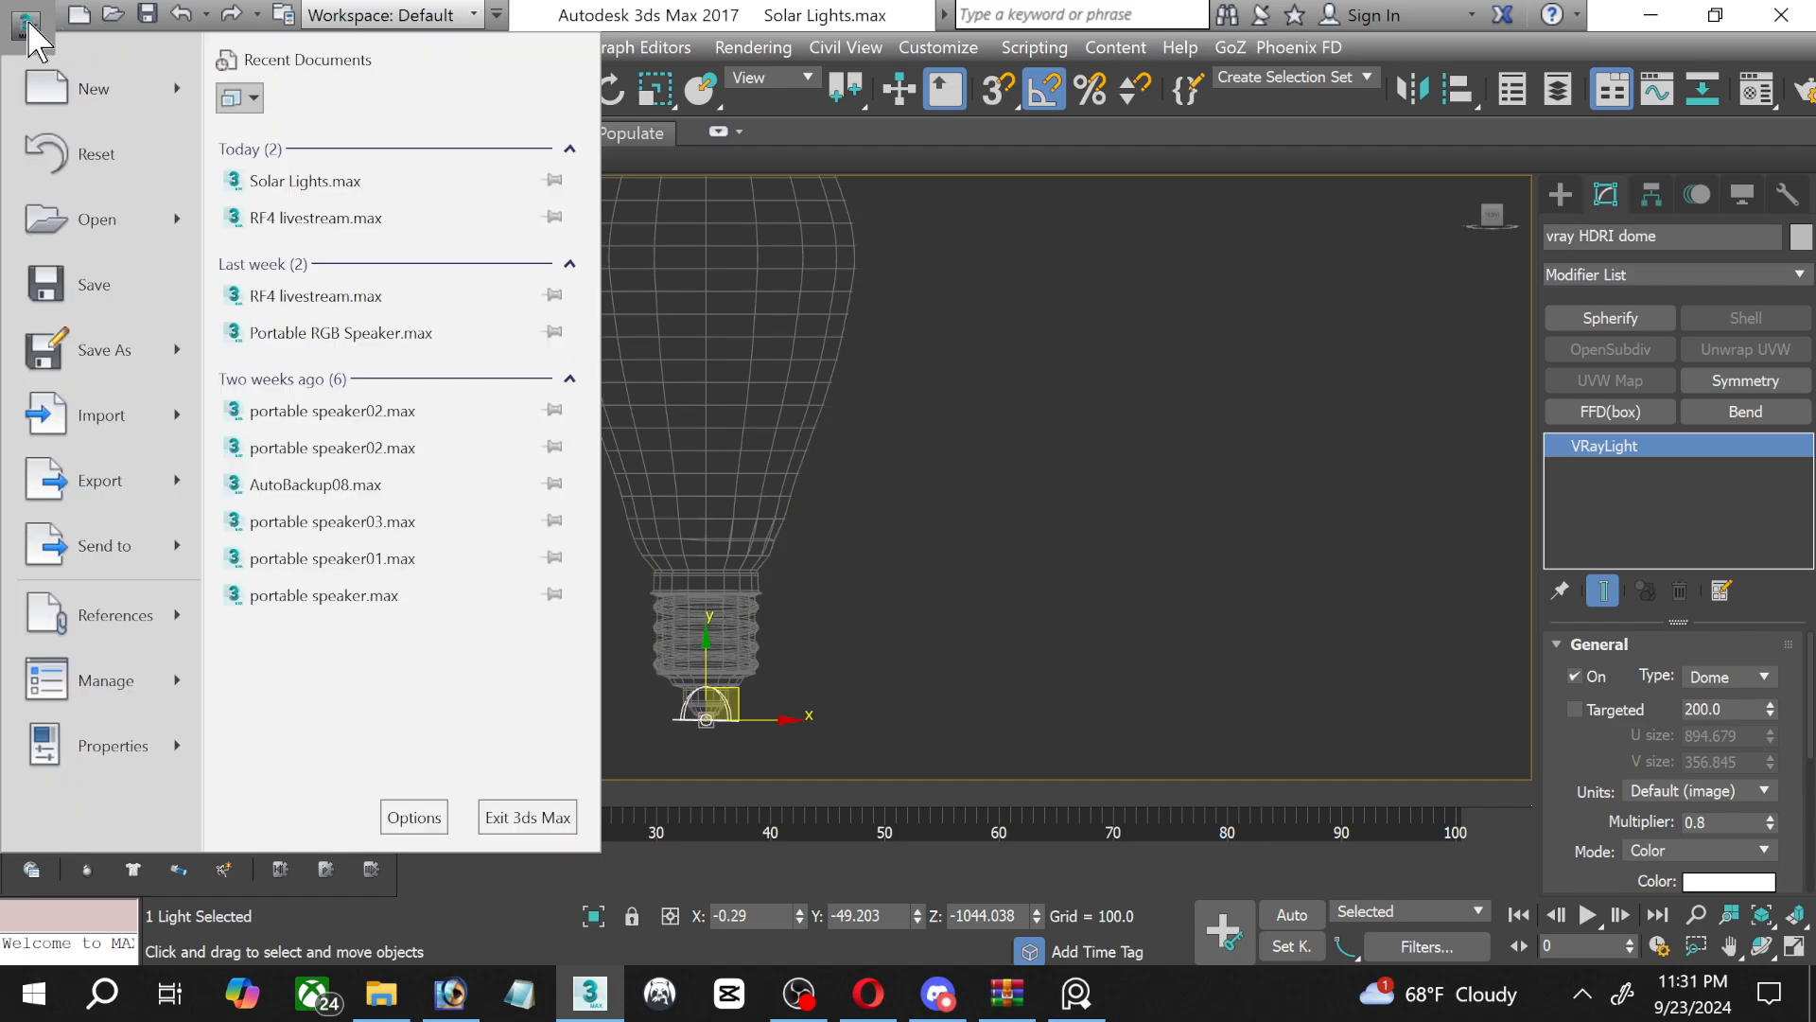
pyautogui.click(700, 327)
# Scale up the bulb's edge loop just below its widest section slightly in the Front view and return to the OpenSubdiv level.
pyautogui.click(832, 336)
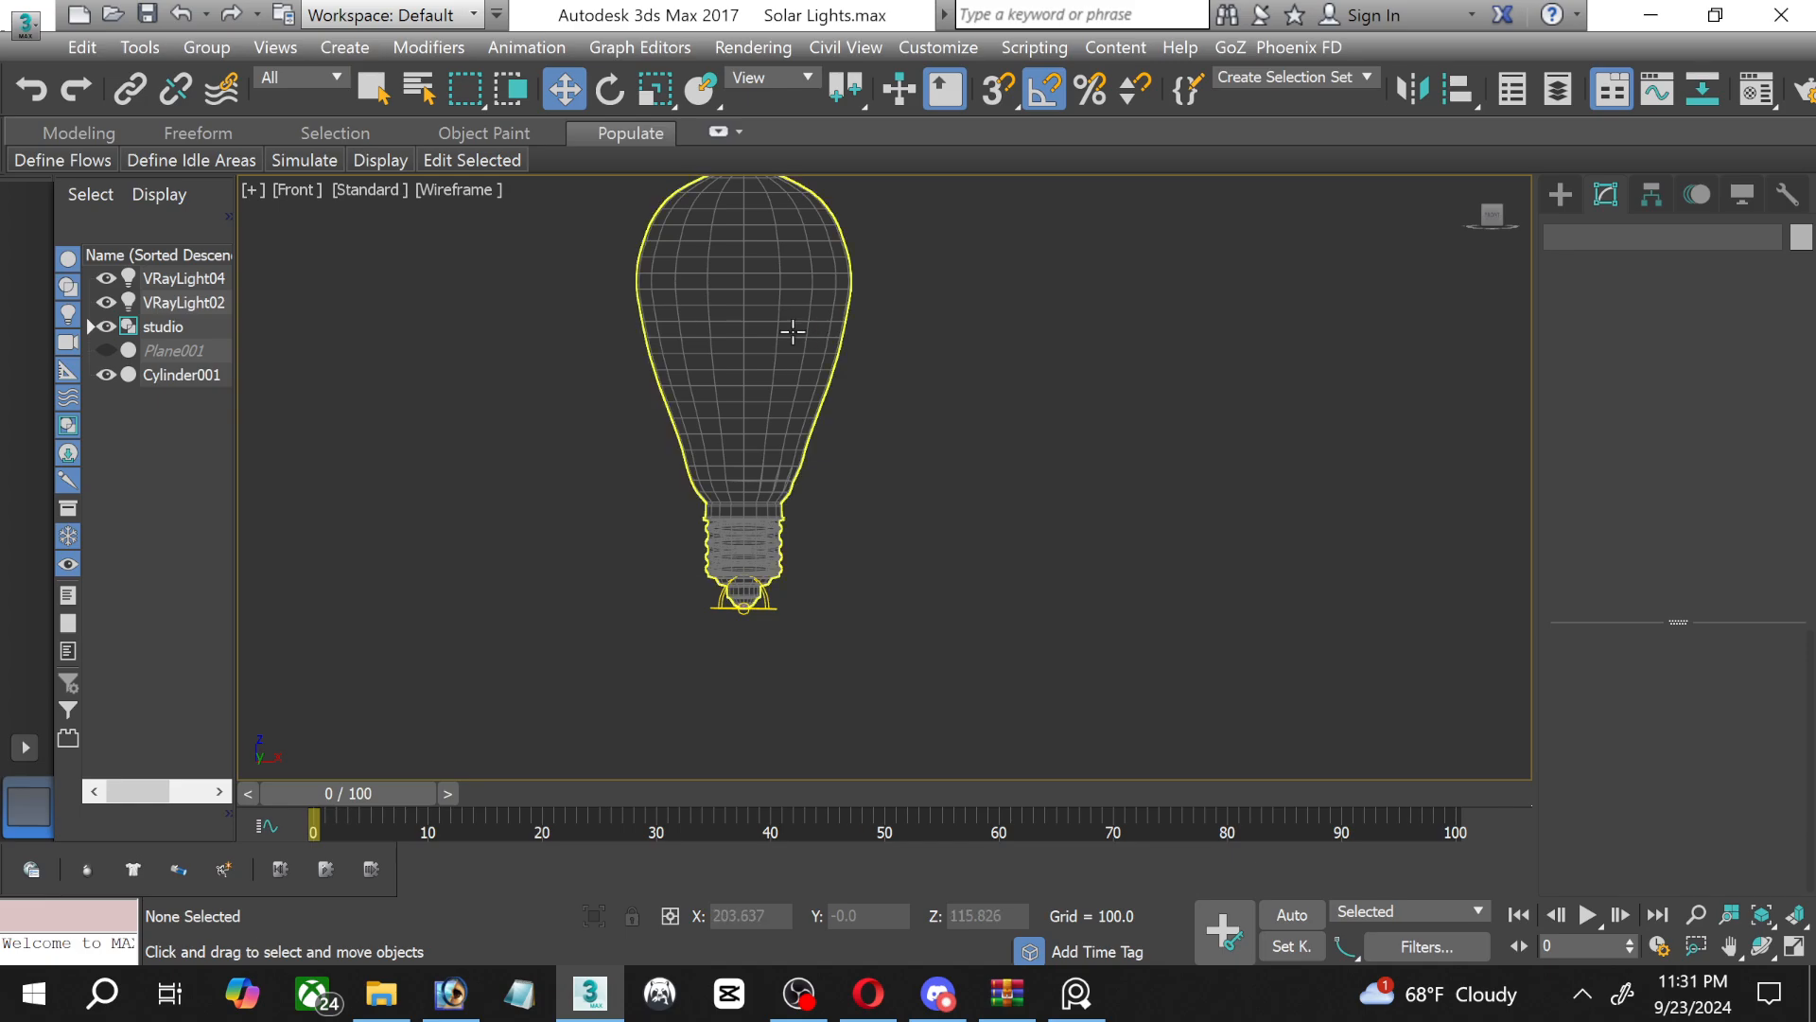
pyautogui.scroll(2, 743, 334)
pyautogui.moveTo(745, 335); pyautogui.dragTo(819, 528, button='middle')
pyautogui.scroll(2, 821, 532)
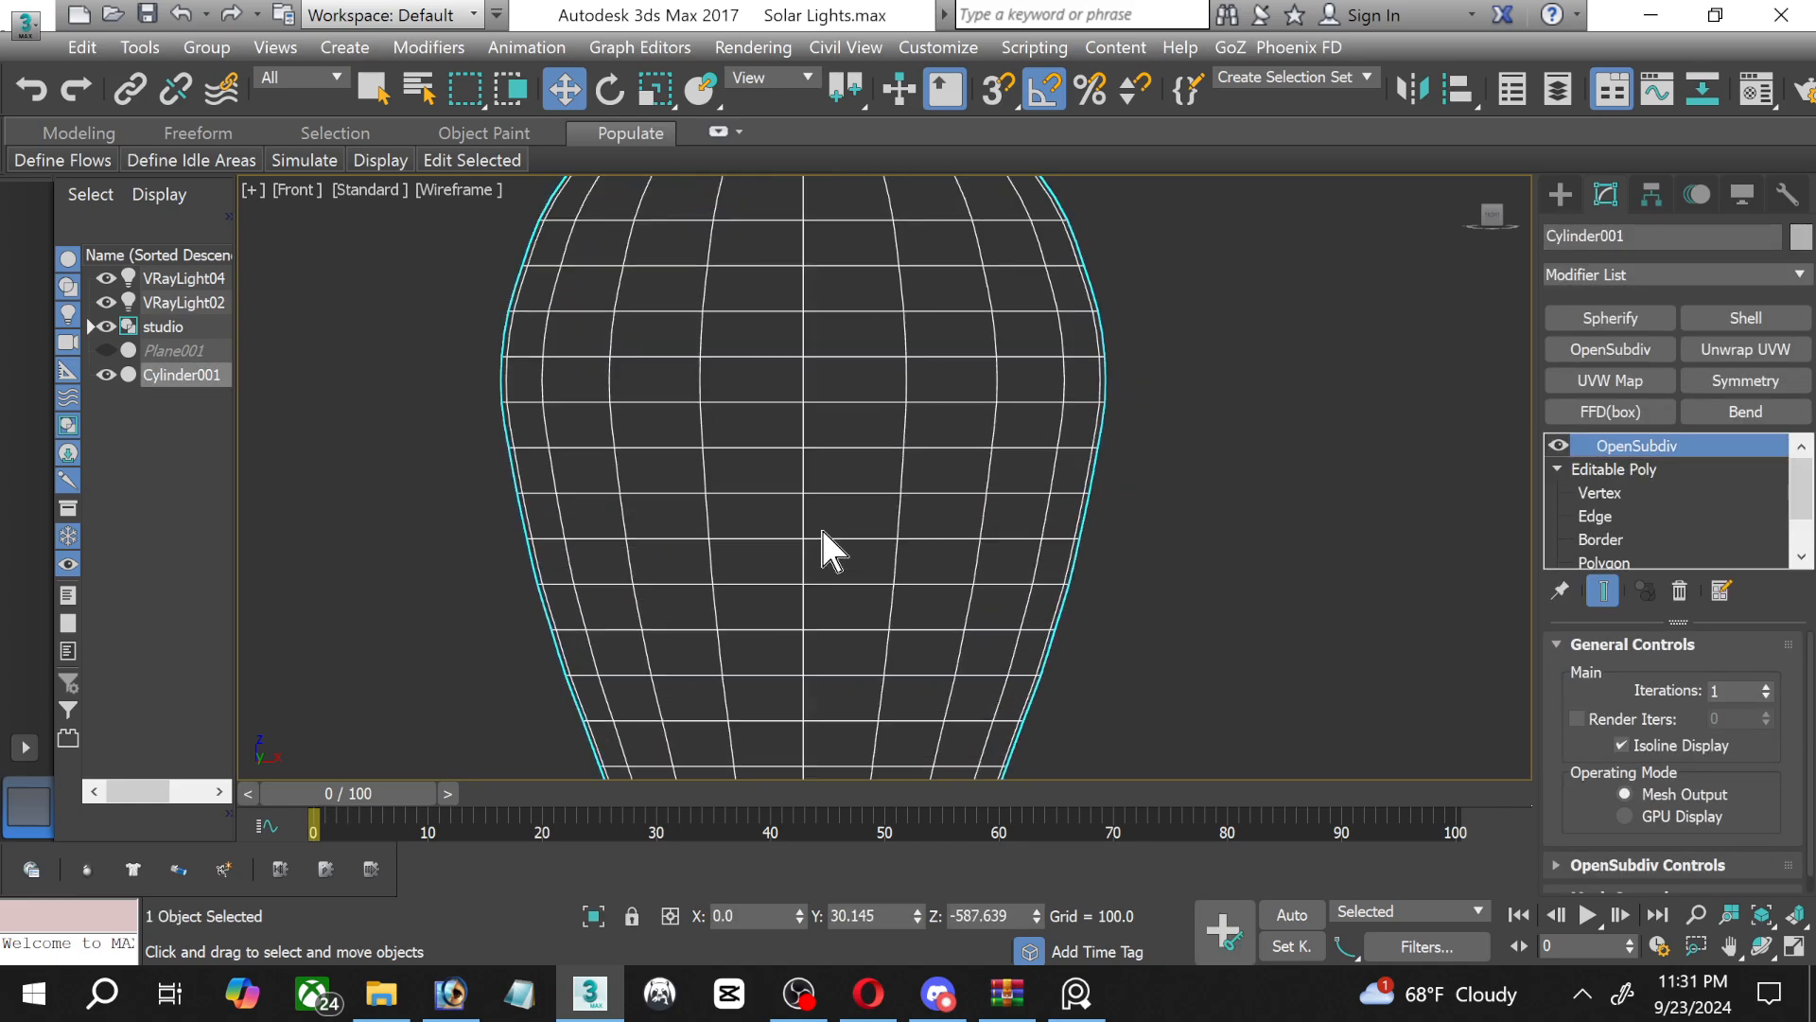
pyautogui.click(1595, 516)
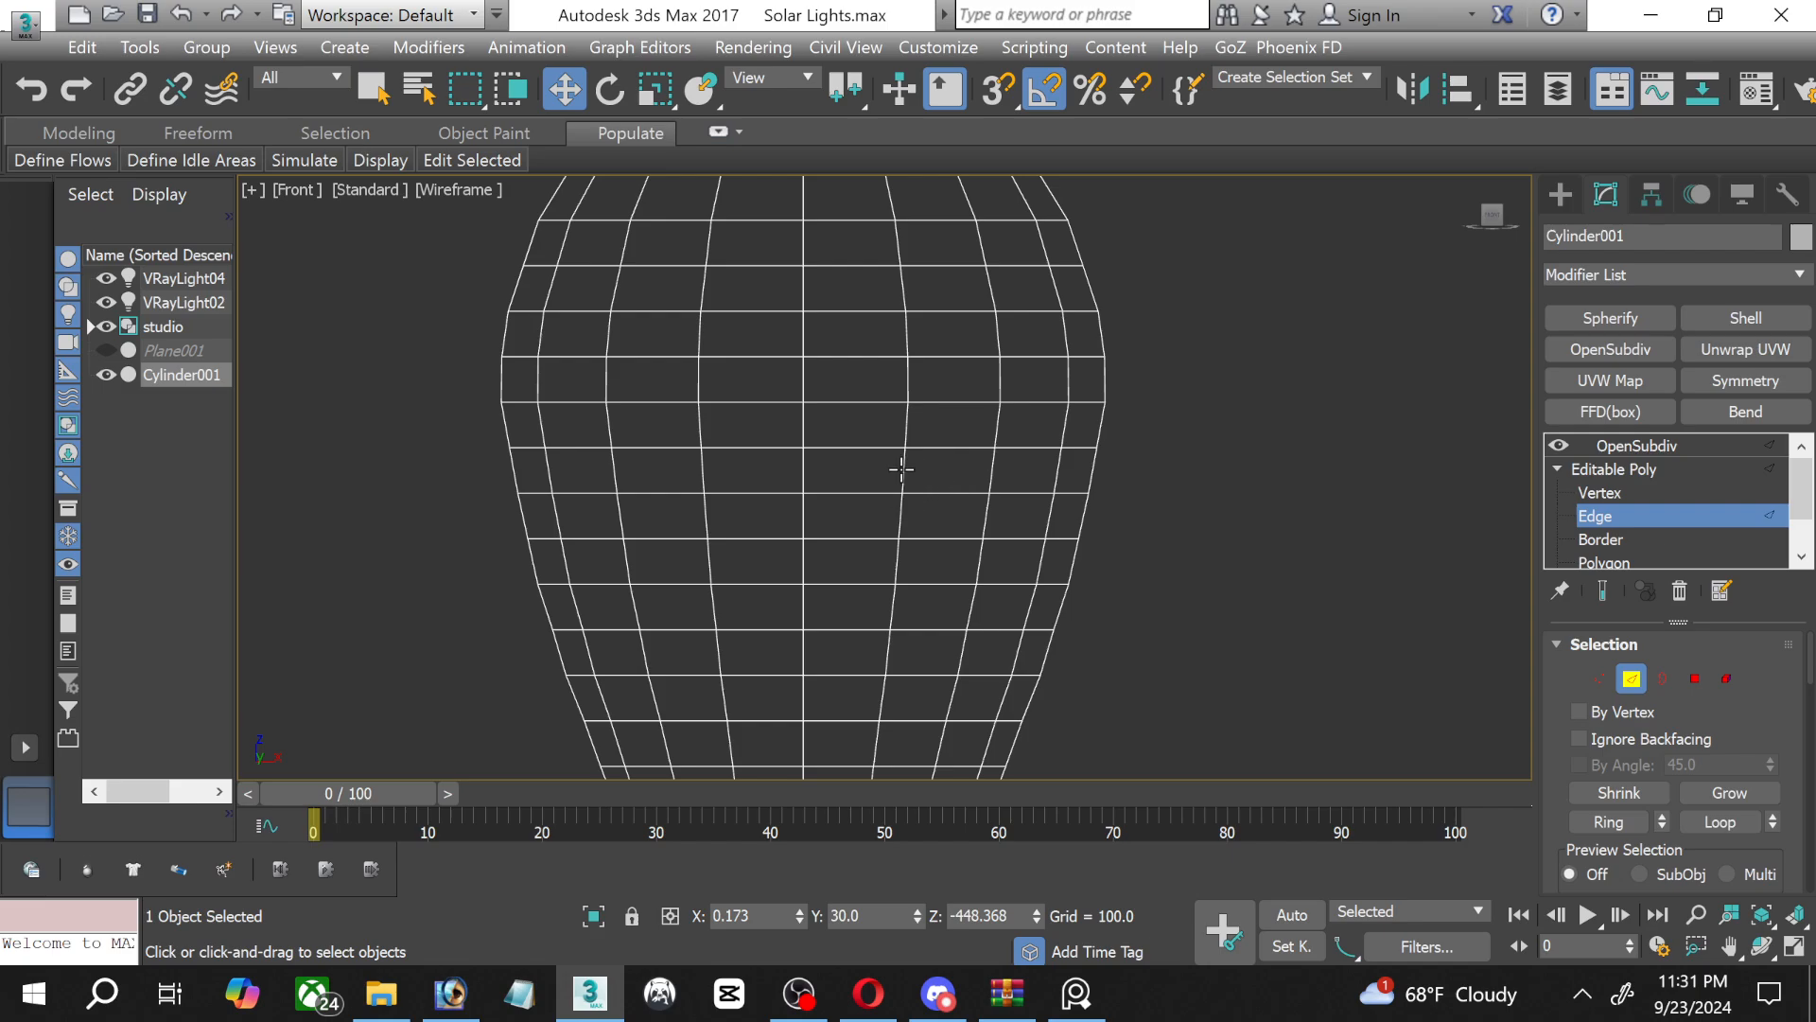
pyautogui.doubleClick(929, 449)
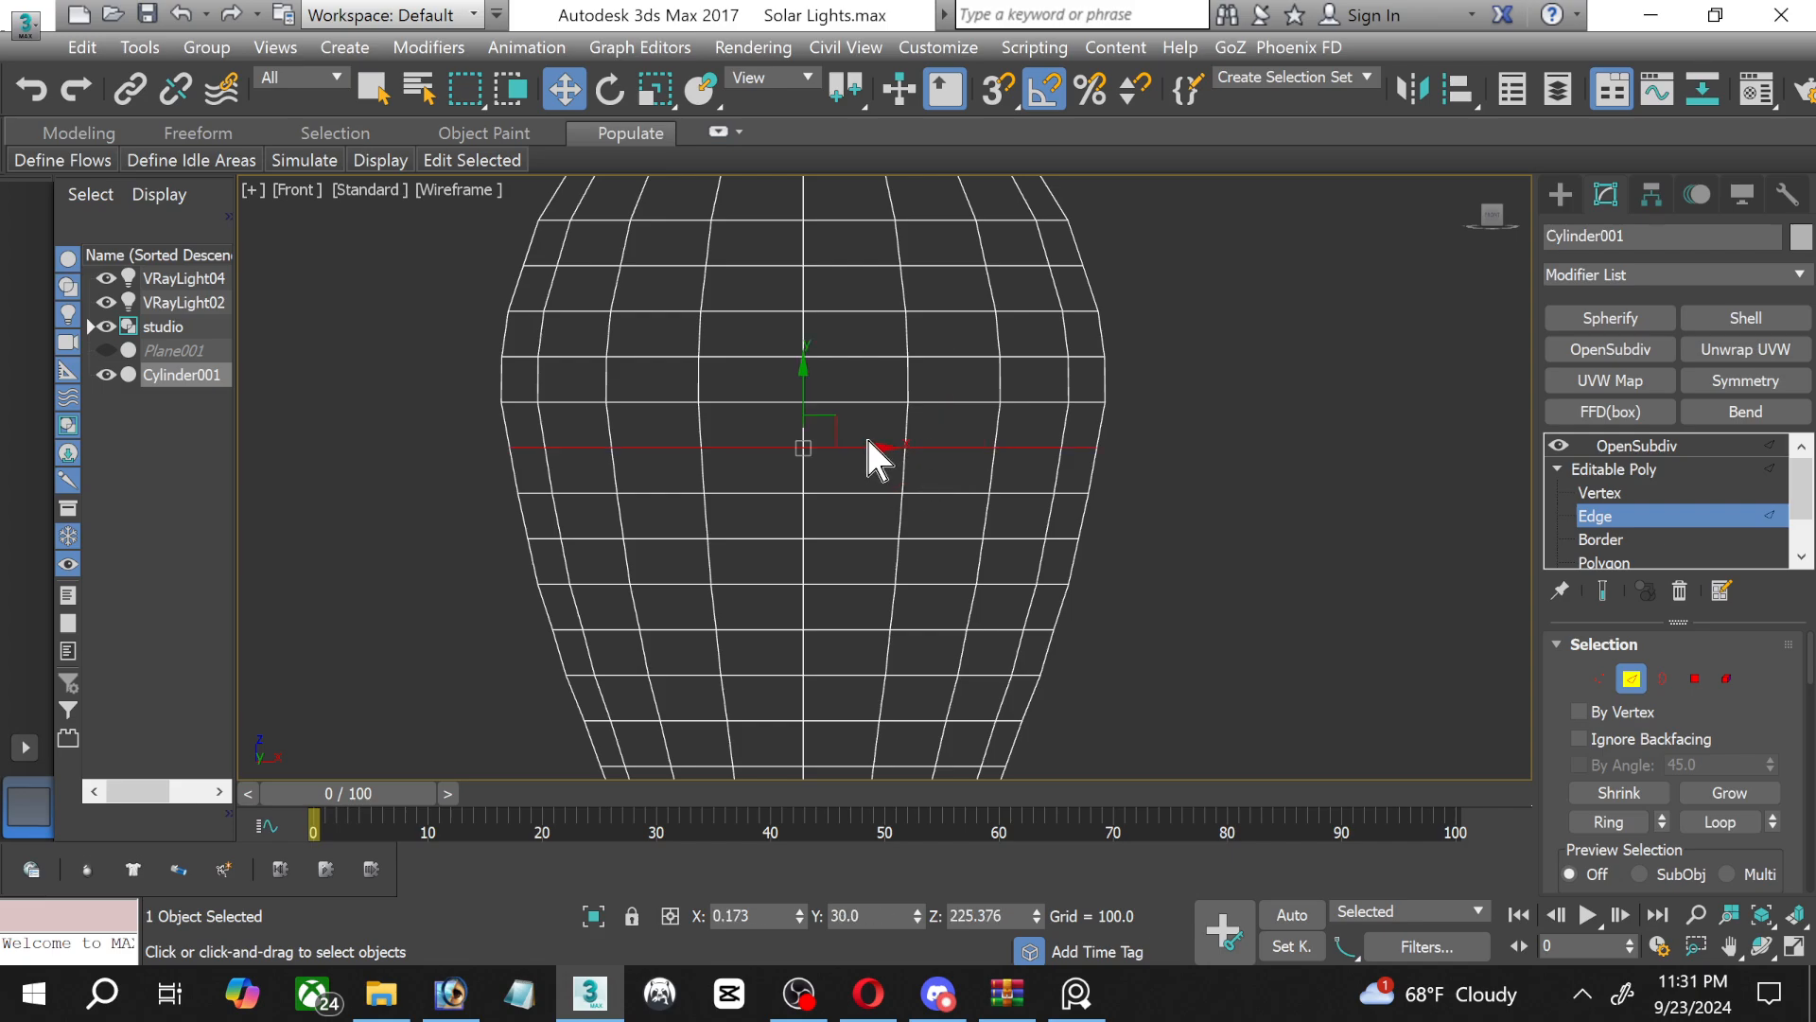
pyautogui.click(666, 91)
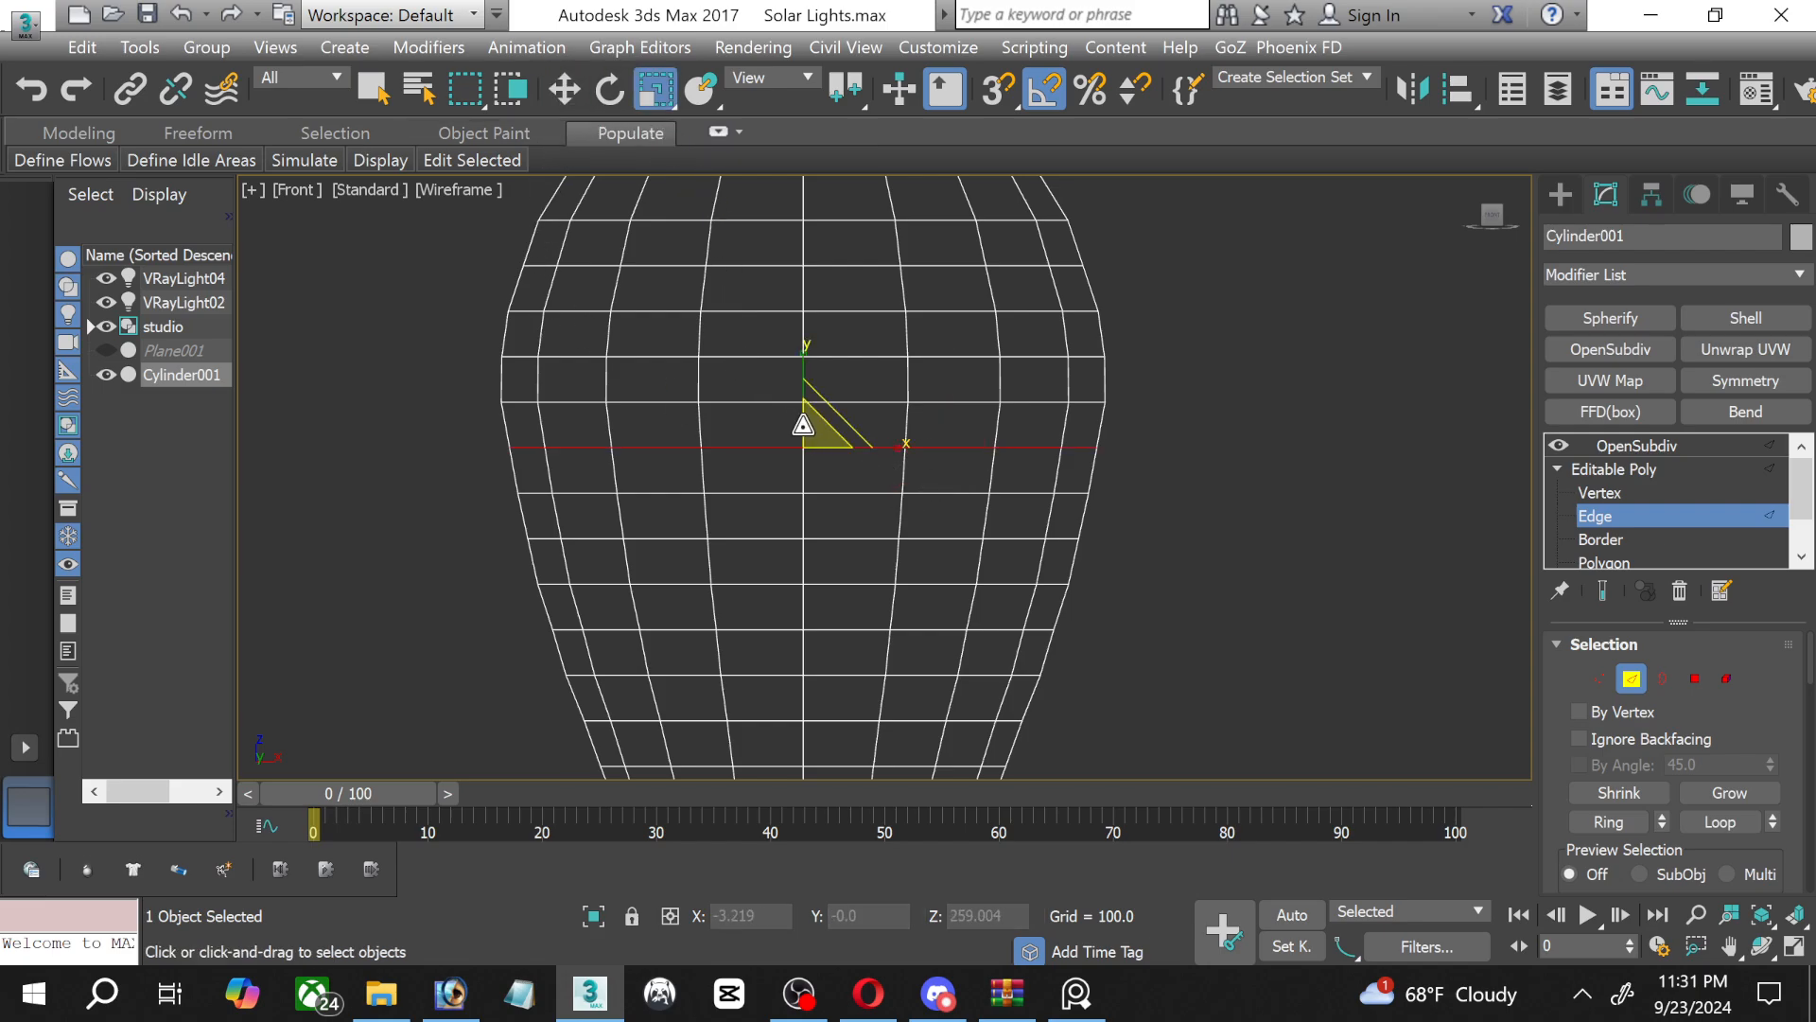
pyautogui.moveTo(808, 428); pyautogui.dragTo(804, 427)
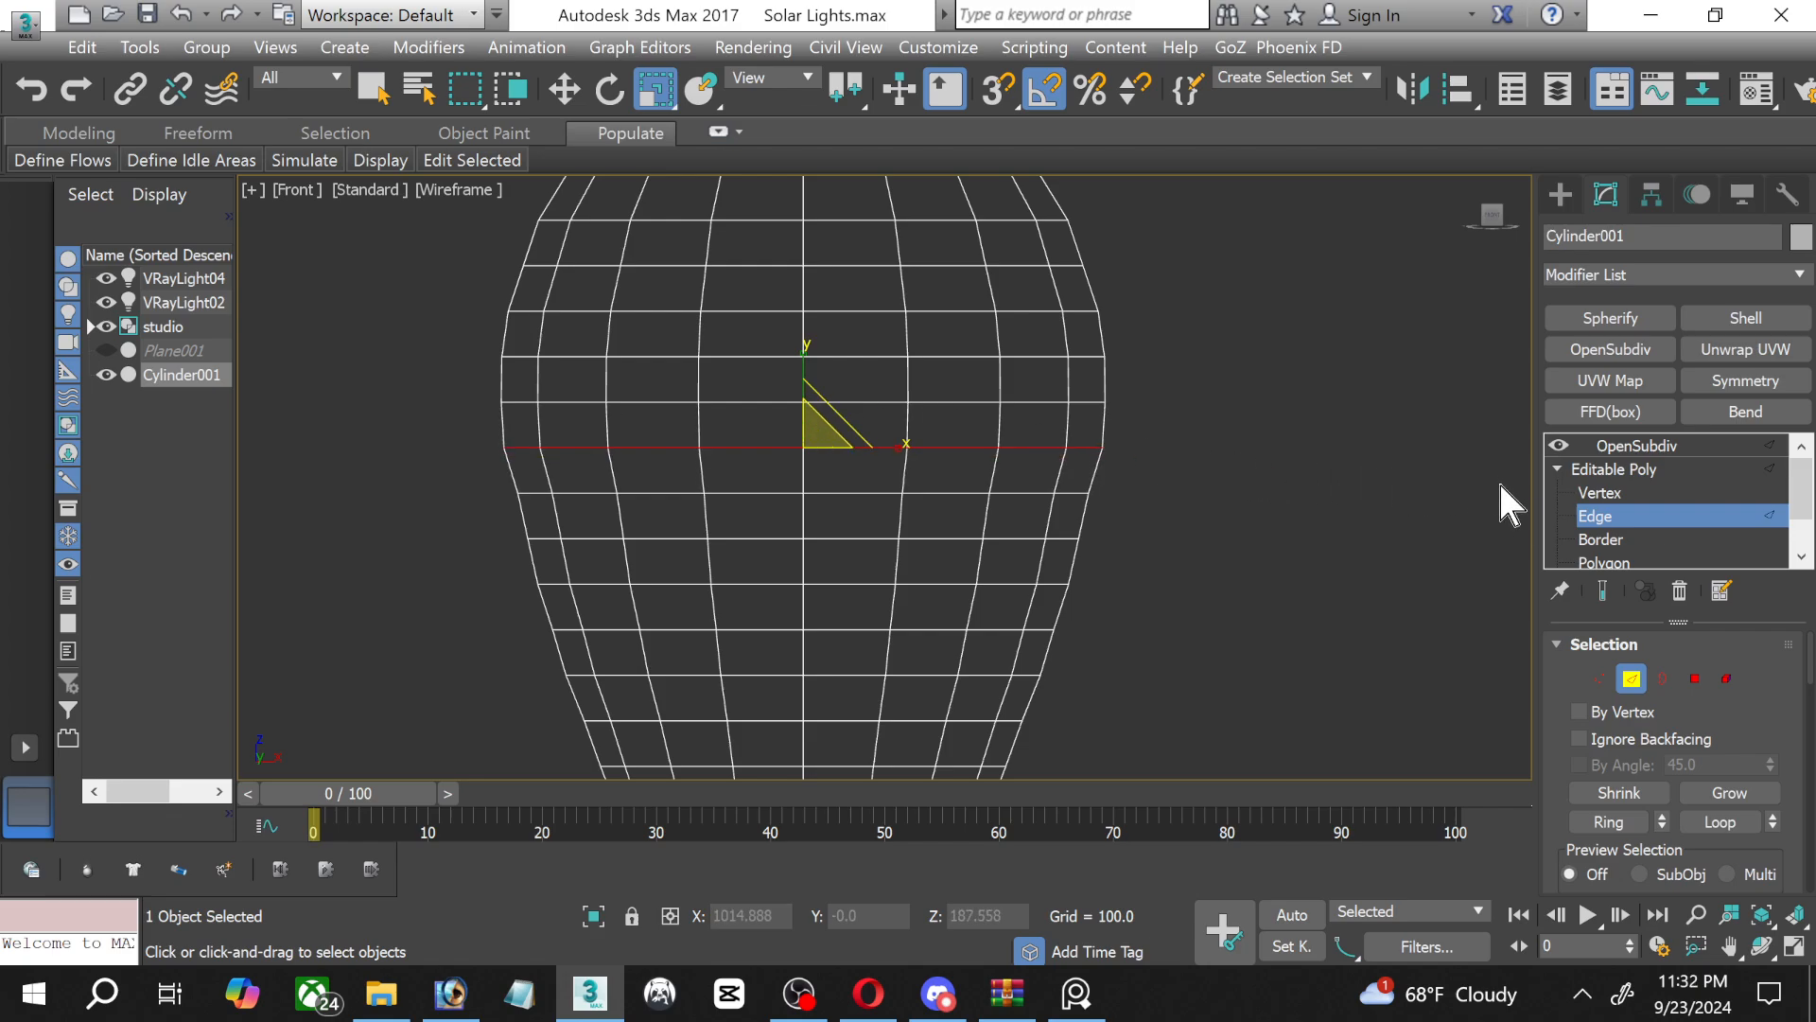
pyautogui.click(1629, 445)
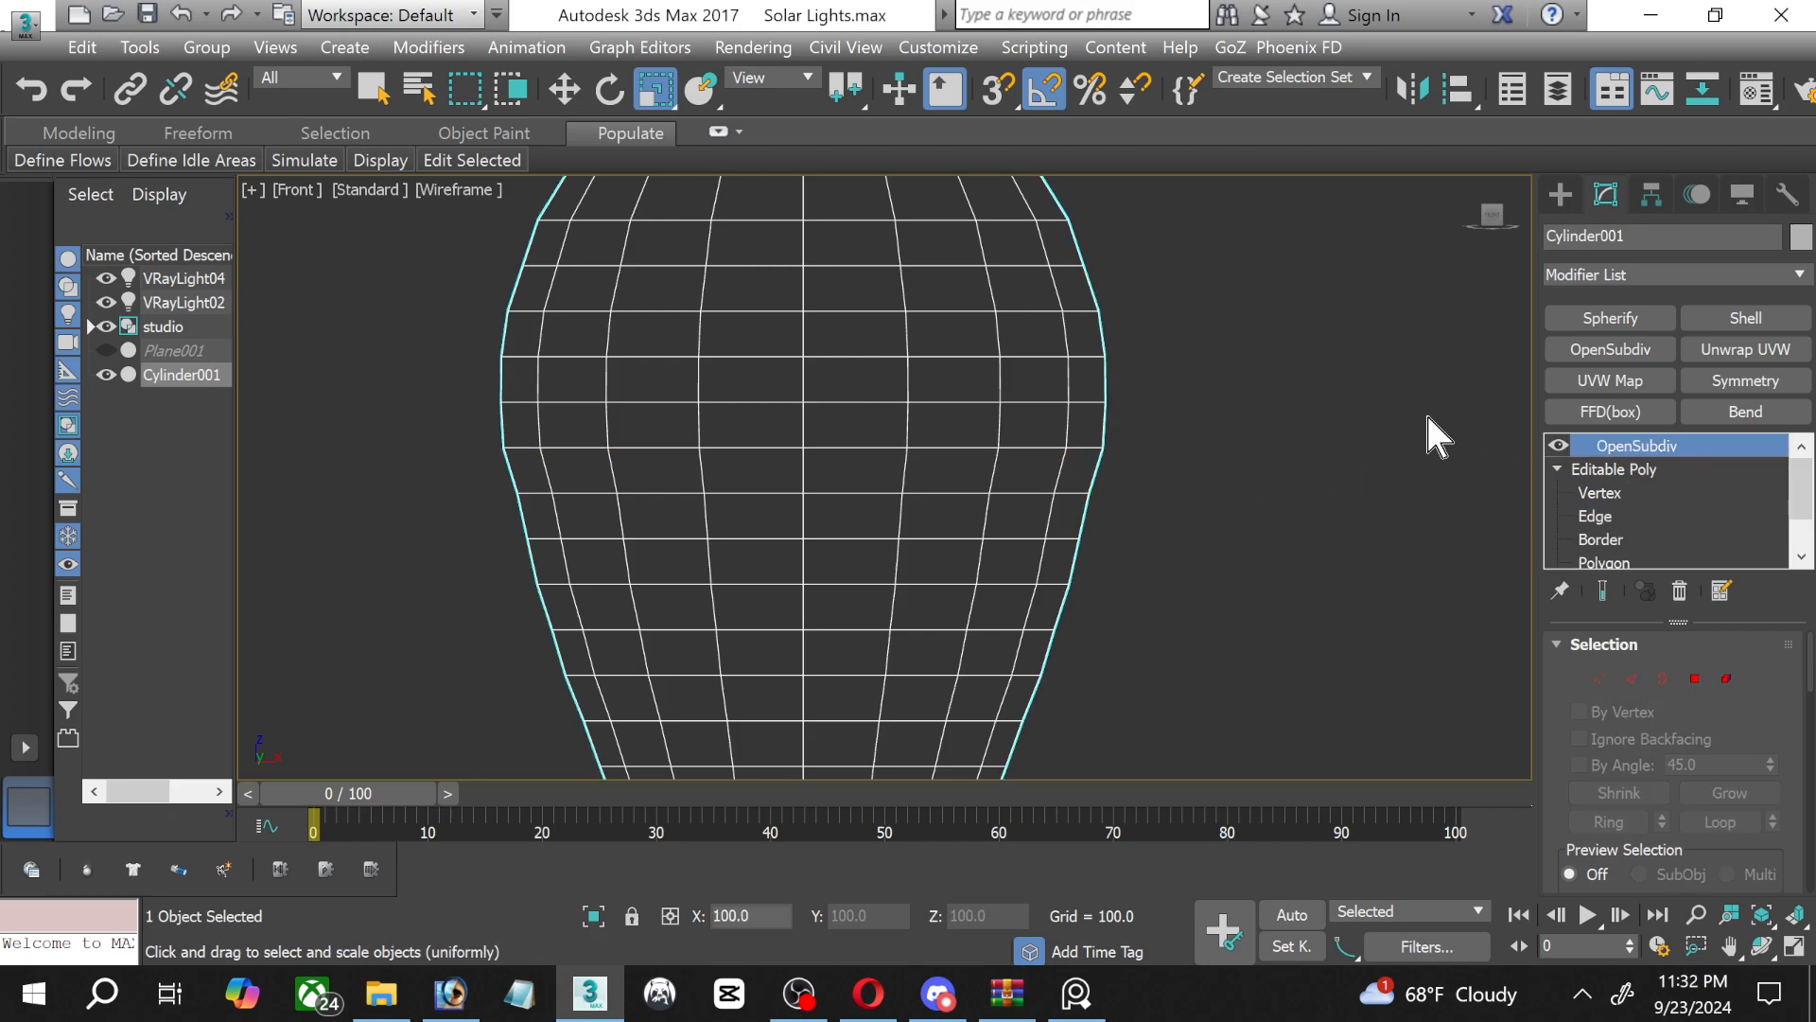
# Examine the smoothed bulb's outline and threaded base in the Front view, then its glass surface in the maximized Perspective view.
pyautogui.scroll(-3, 1327, 396)
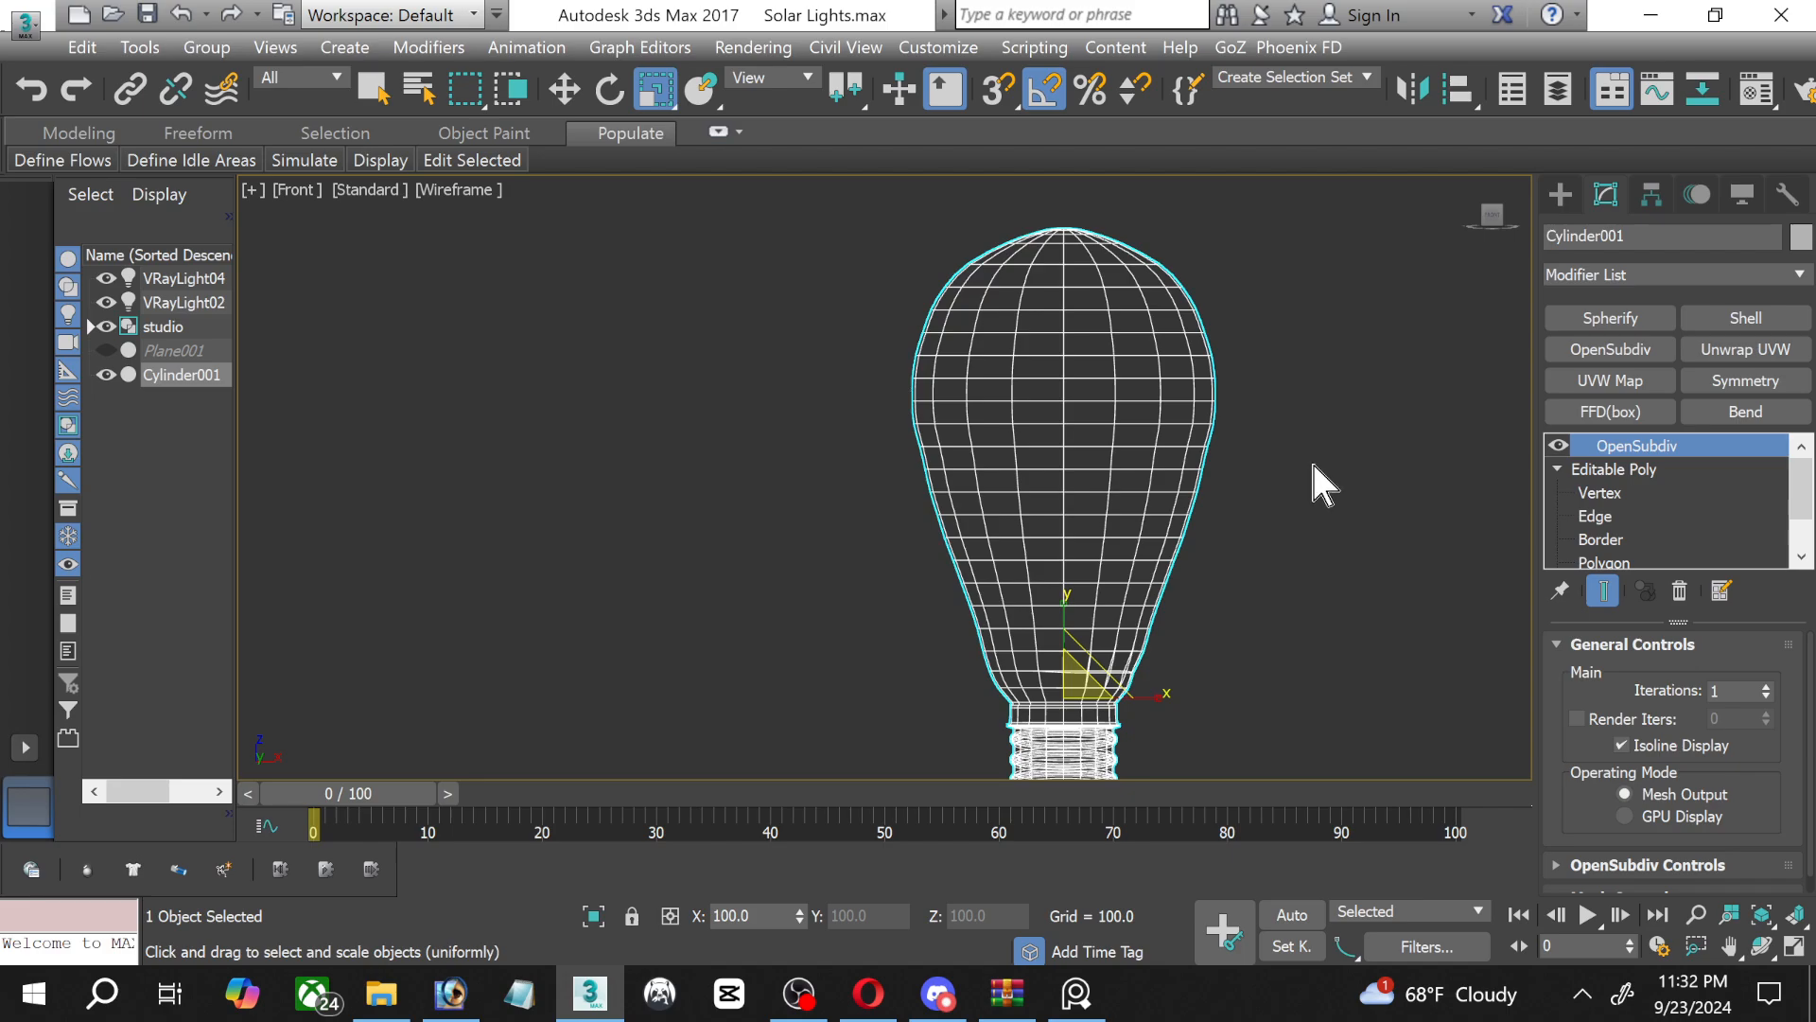
pyautogui.moveTo(1313, 464); pyautogui.dragTo(1139, 377, button='middle')
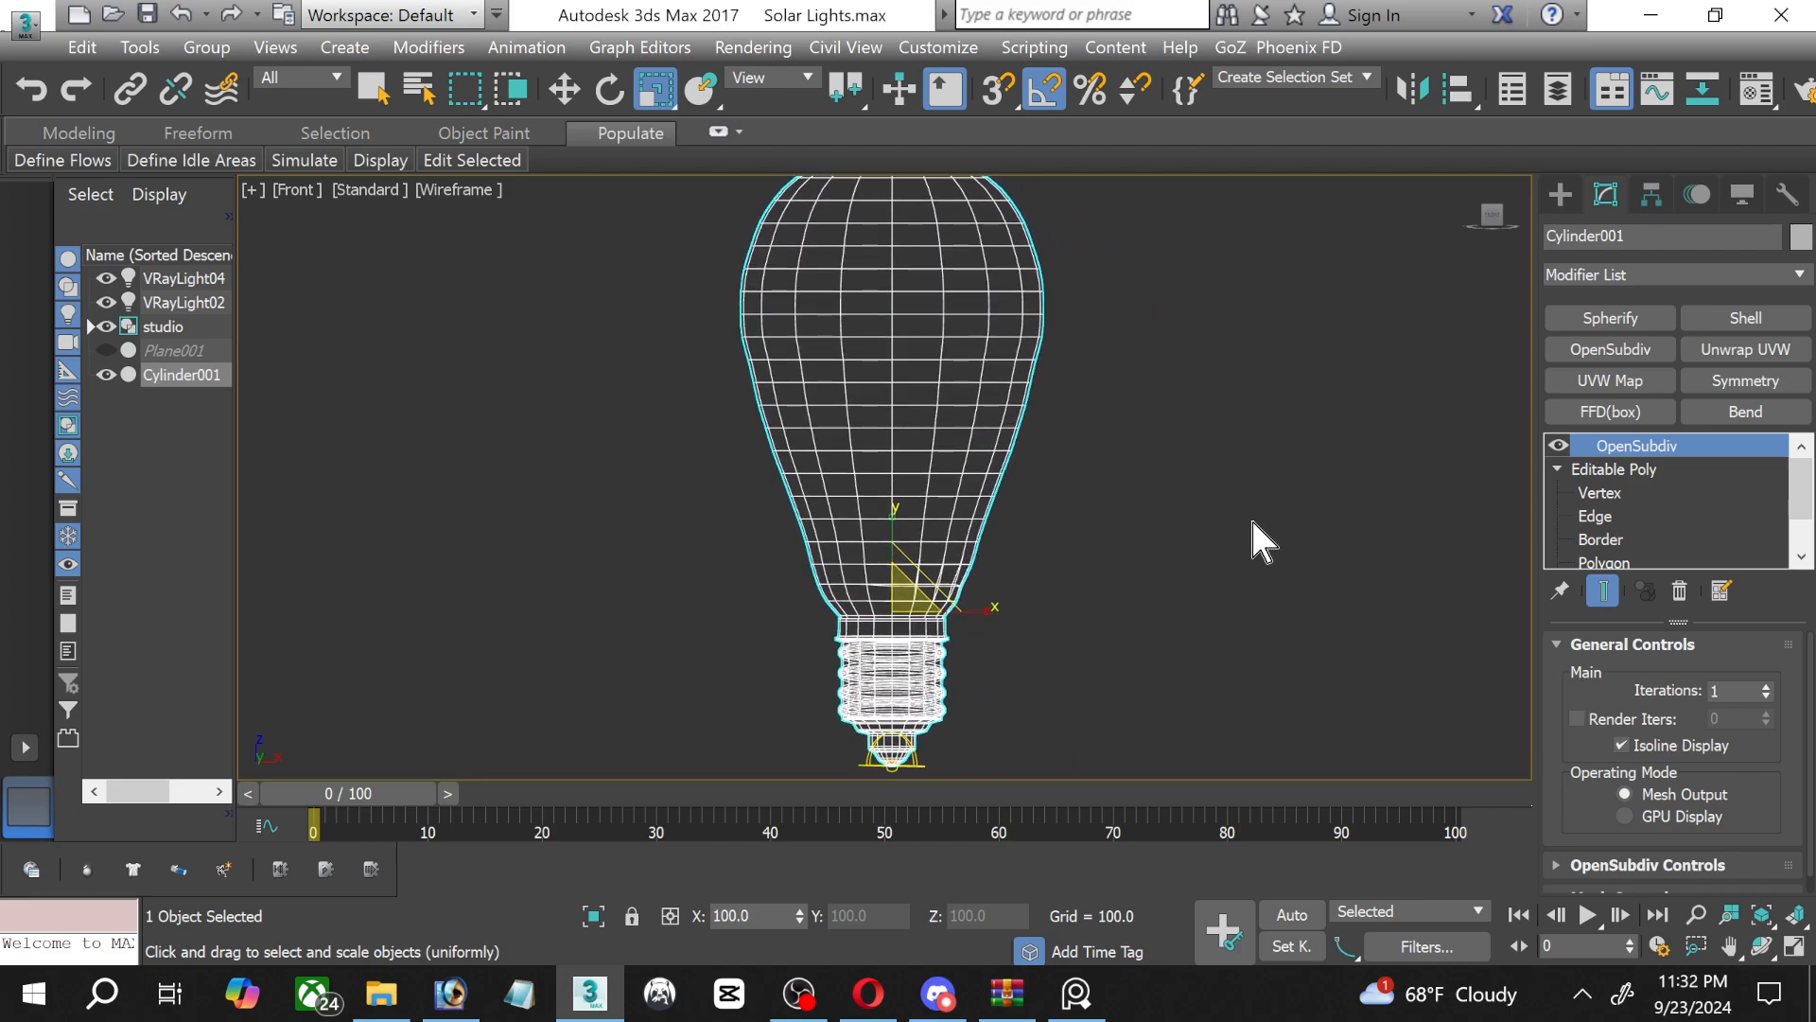
pyautogui.moveTo(897, 672); pyautogui.dragTo(1007, 491, button='middle')
pyautogui.scroll(6, 952, 667)
pyautogui.click(1794, 946)
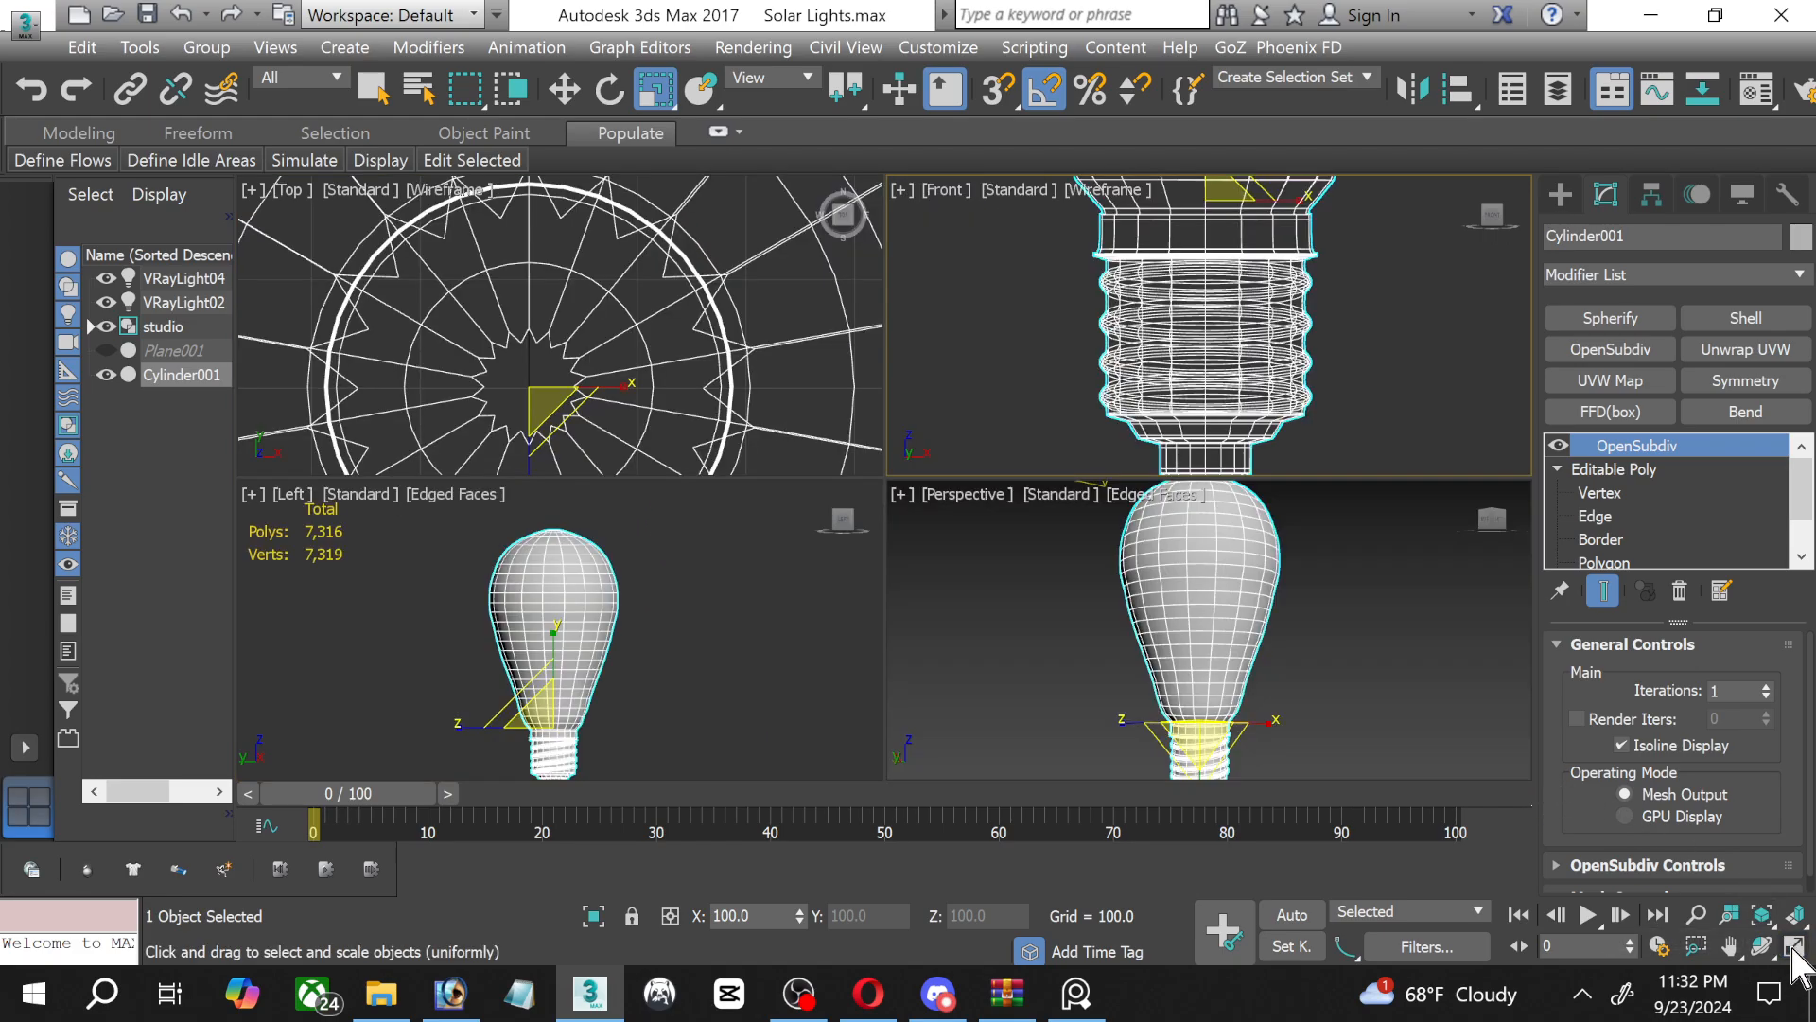
pyautogui.click(1419, 666)
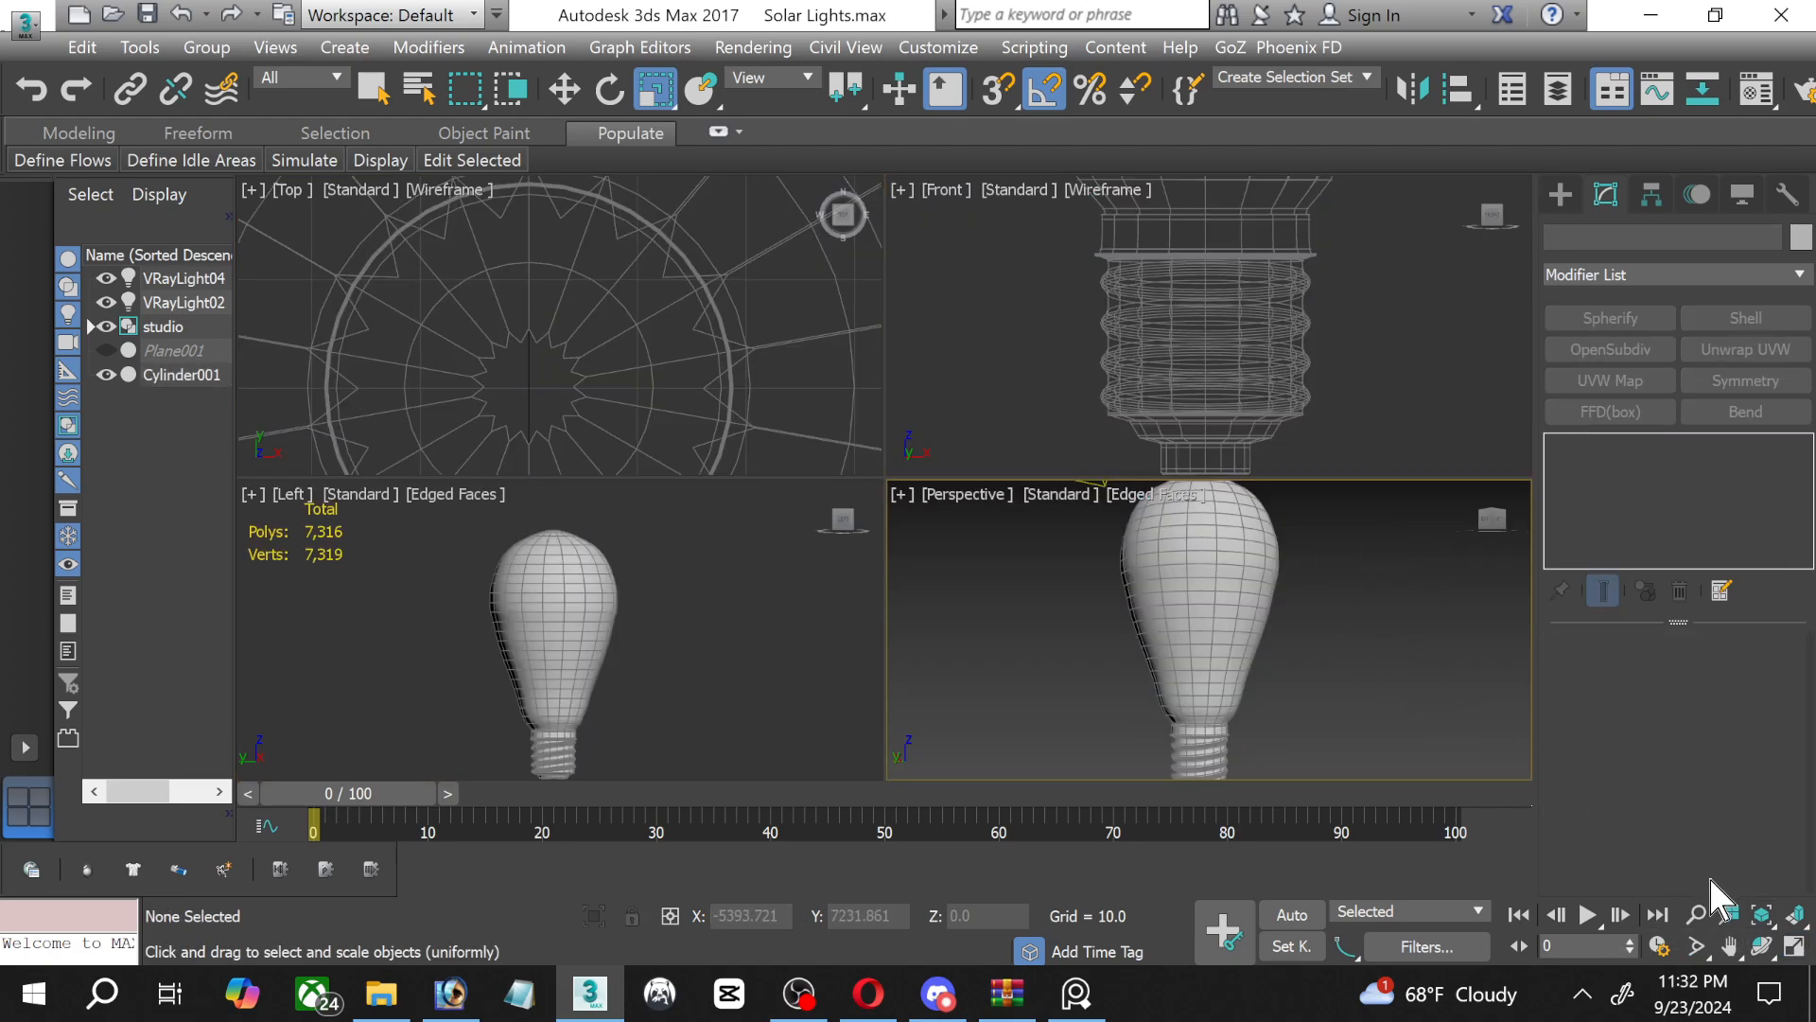
pyautogui.click(1793, 946)
pyautogui.moveTo(1208, 634); pyautogui.dragTo(1156, 612, button='middle')
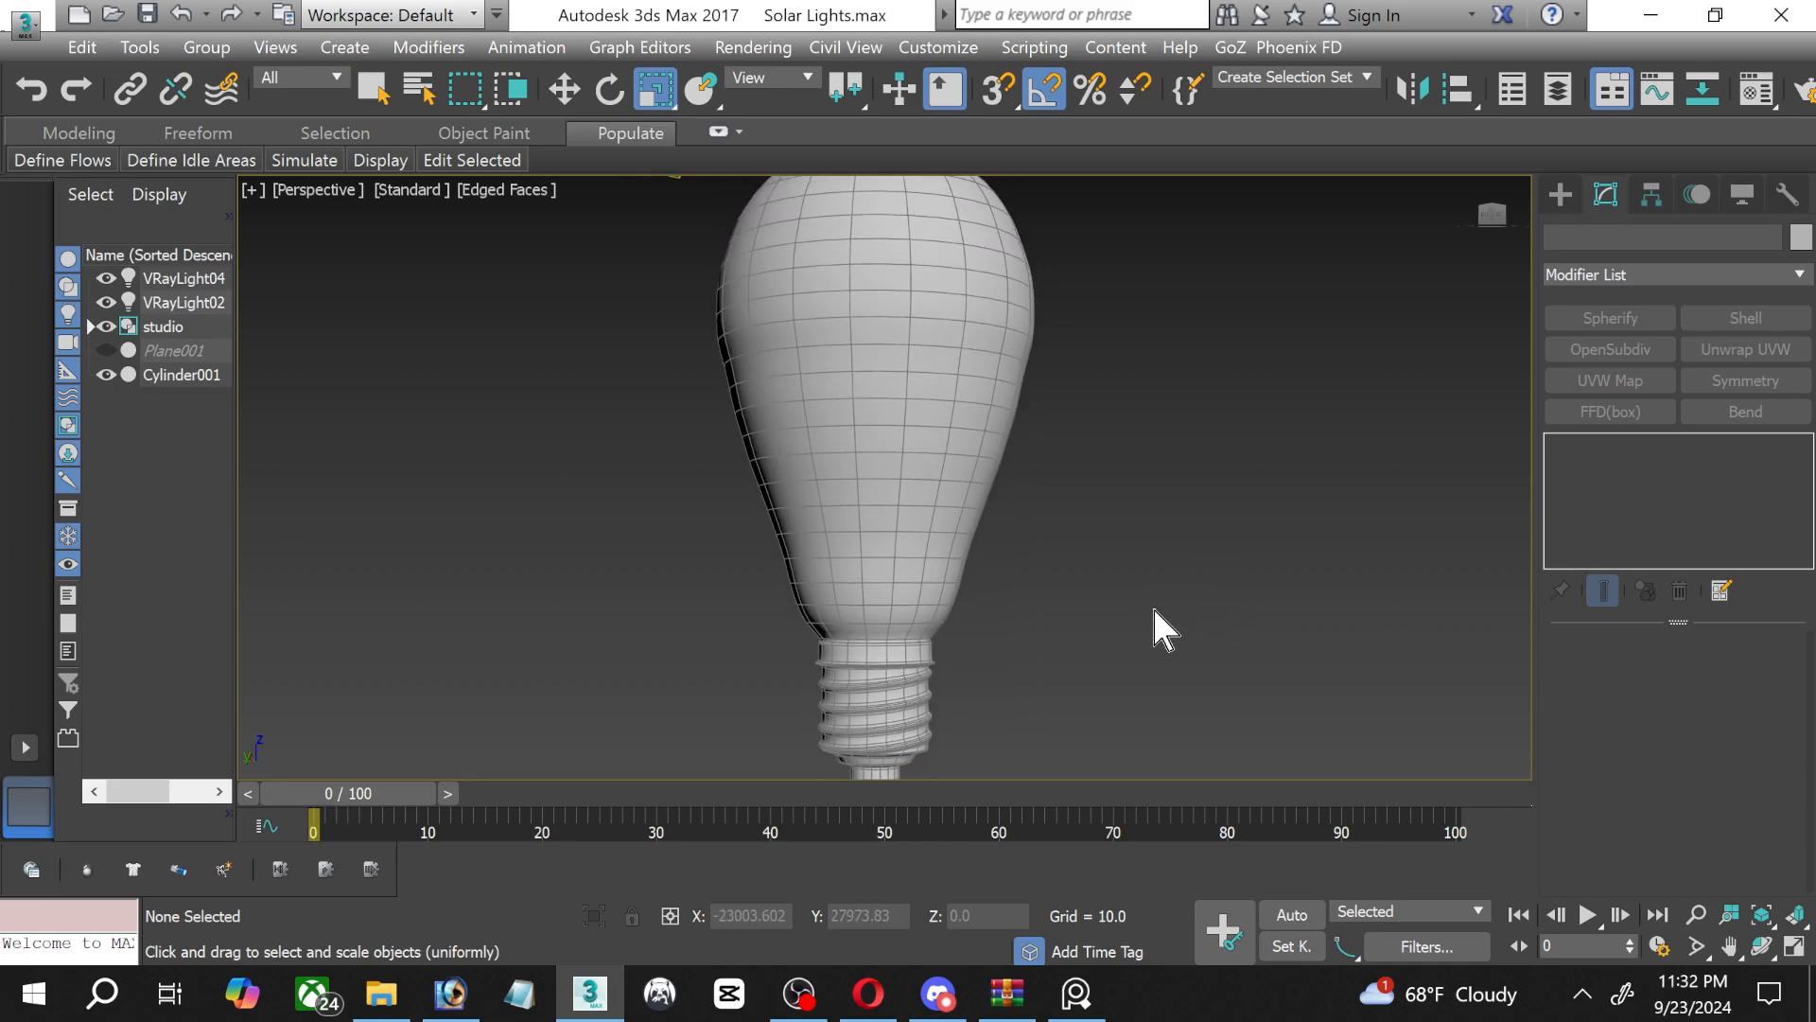
pyautogui.scroll(-4, 1140, 610)
pyautogui.scroll(10, 945, 446)
# Select the bulb's edge loop two rows below its widest section, scale it very slightly and return to the OpenSubdiv level.
pyautogui.click(1048, 535)
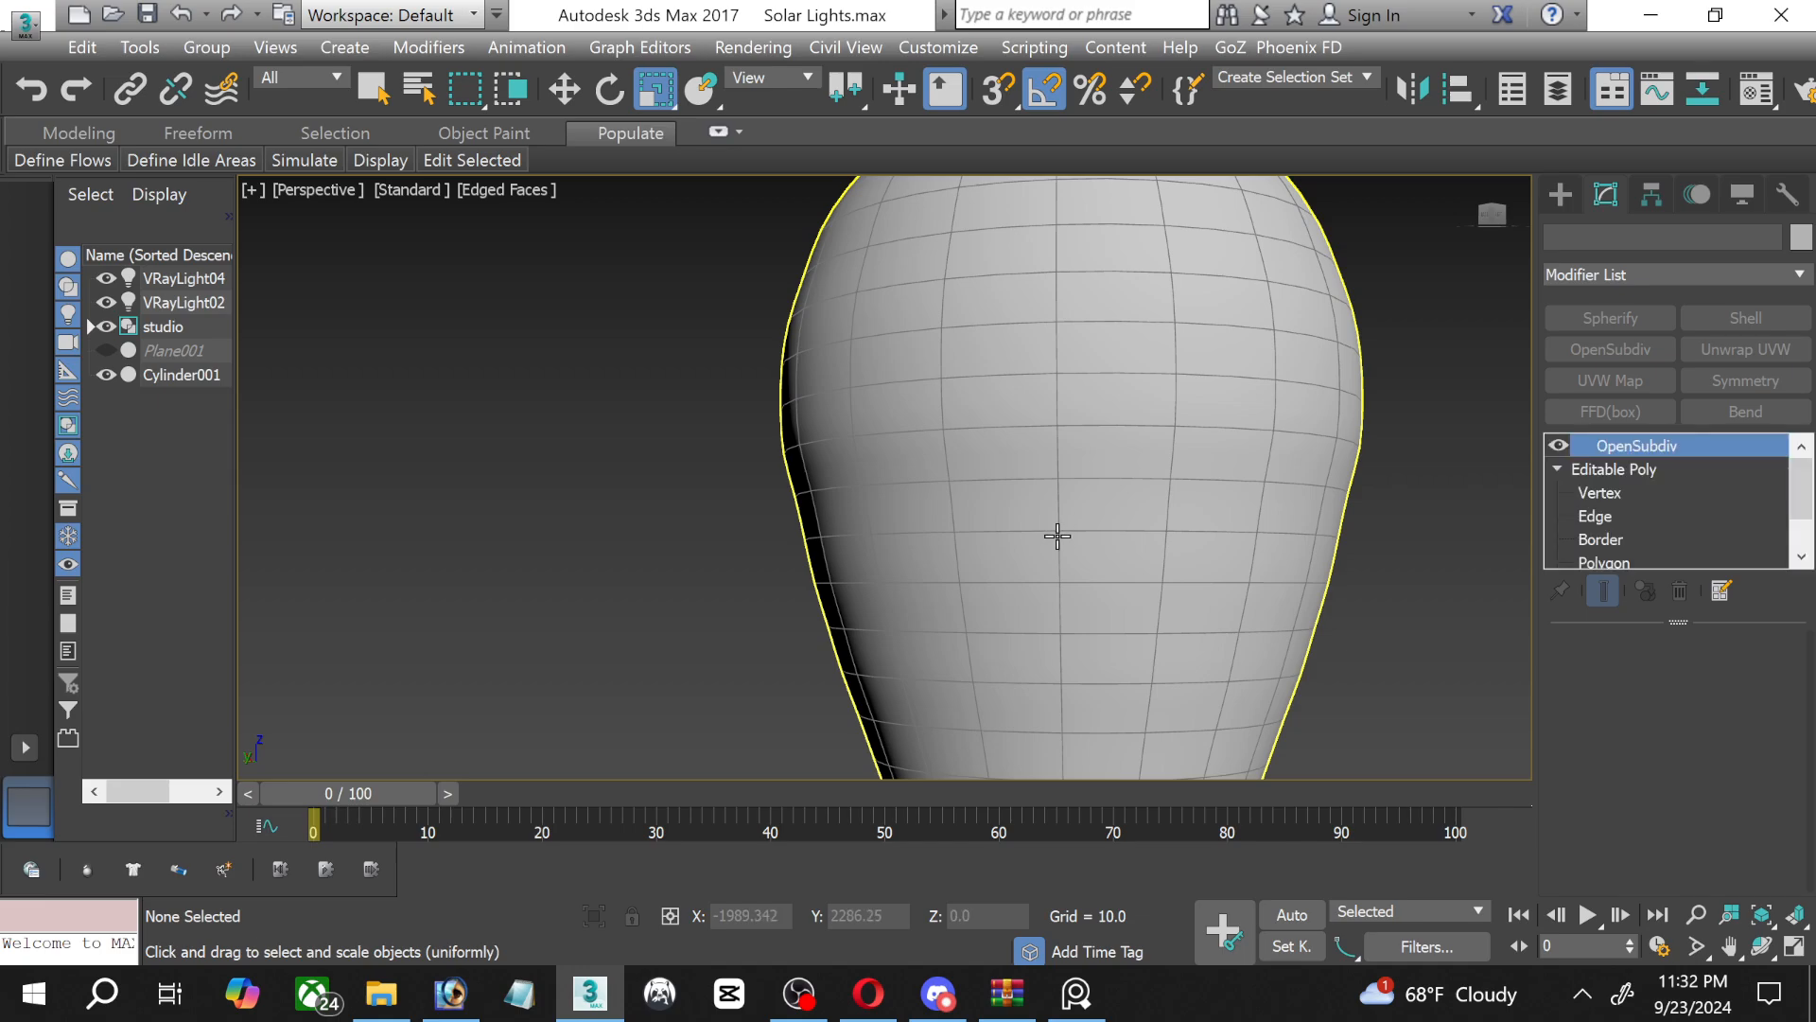
pyautogui.scroll(-3, 1050, 539)
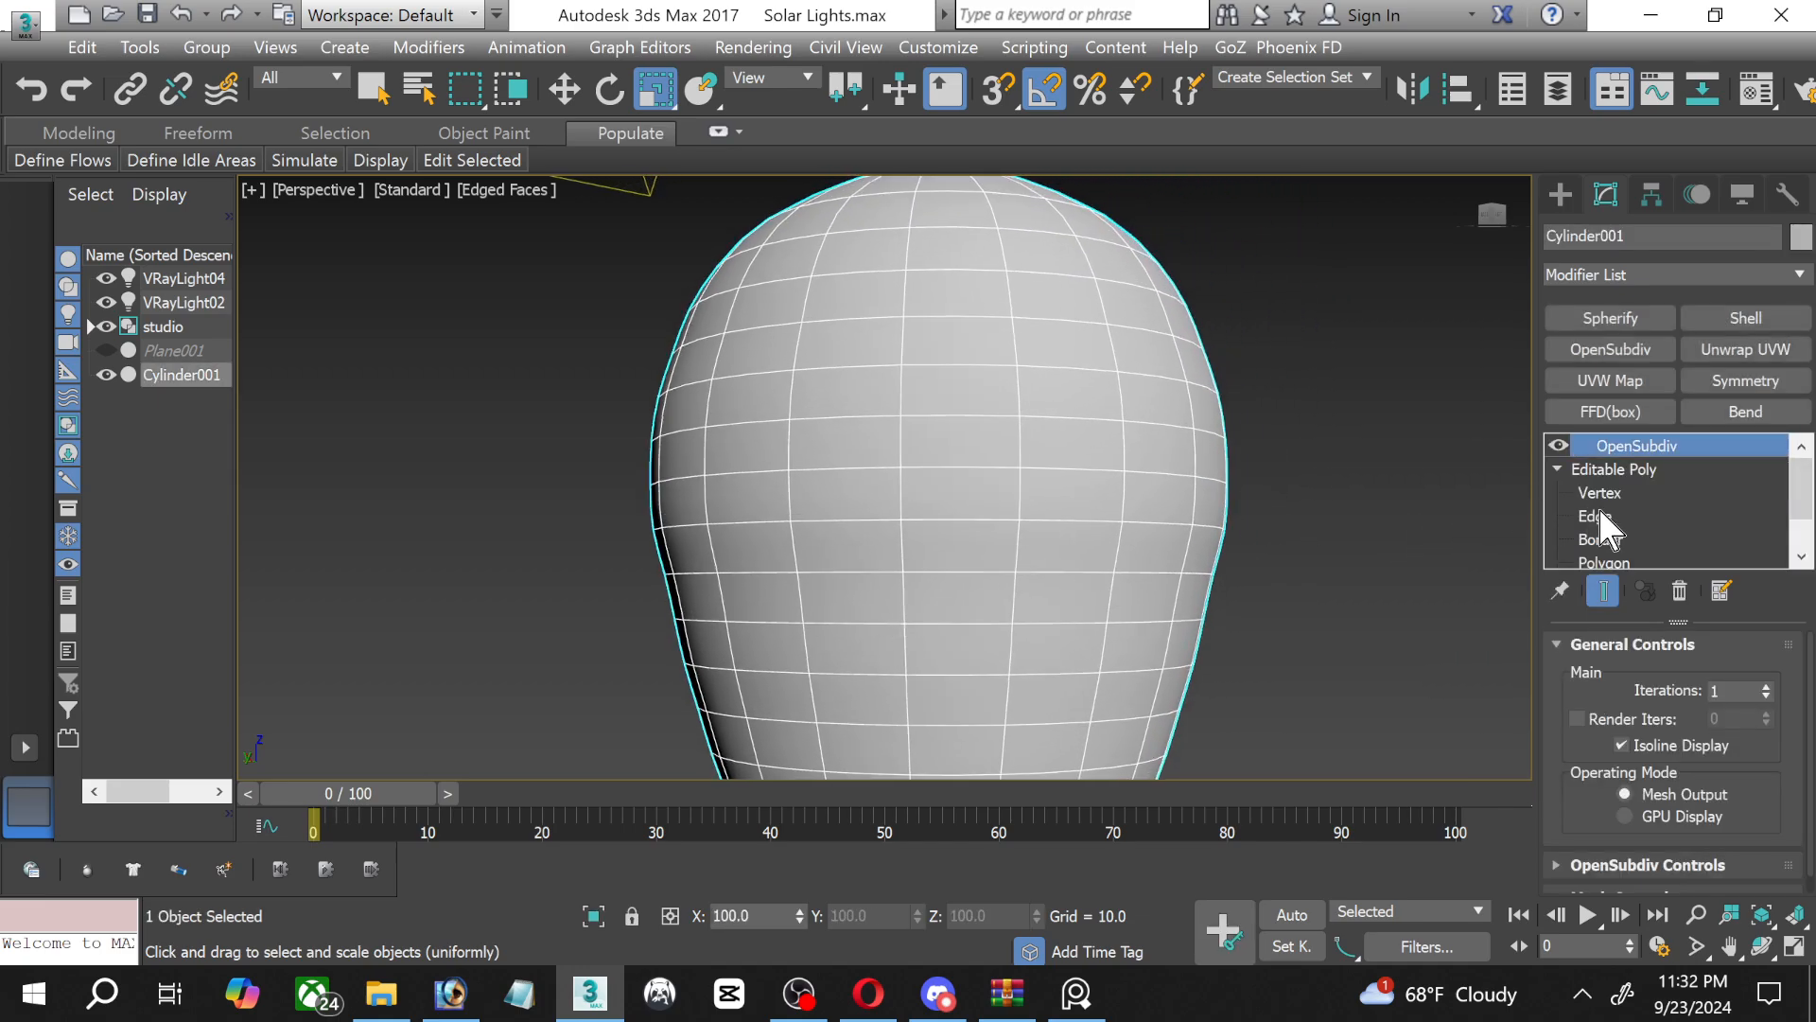
pyautogui.click(1598, 515)
pyautogui.doubleClick(854, 570)
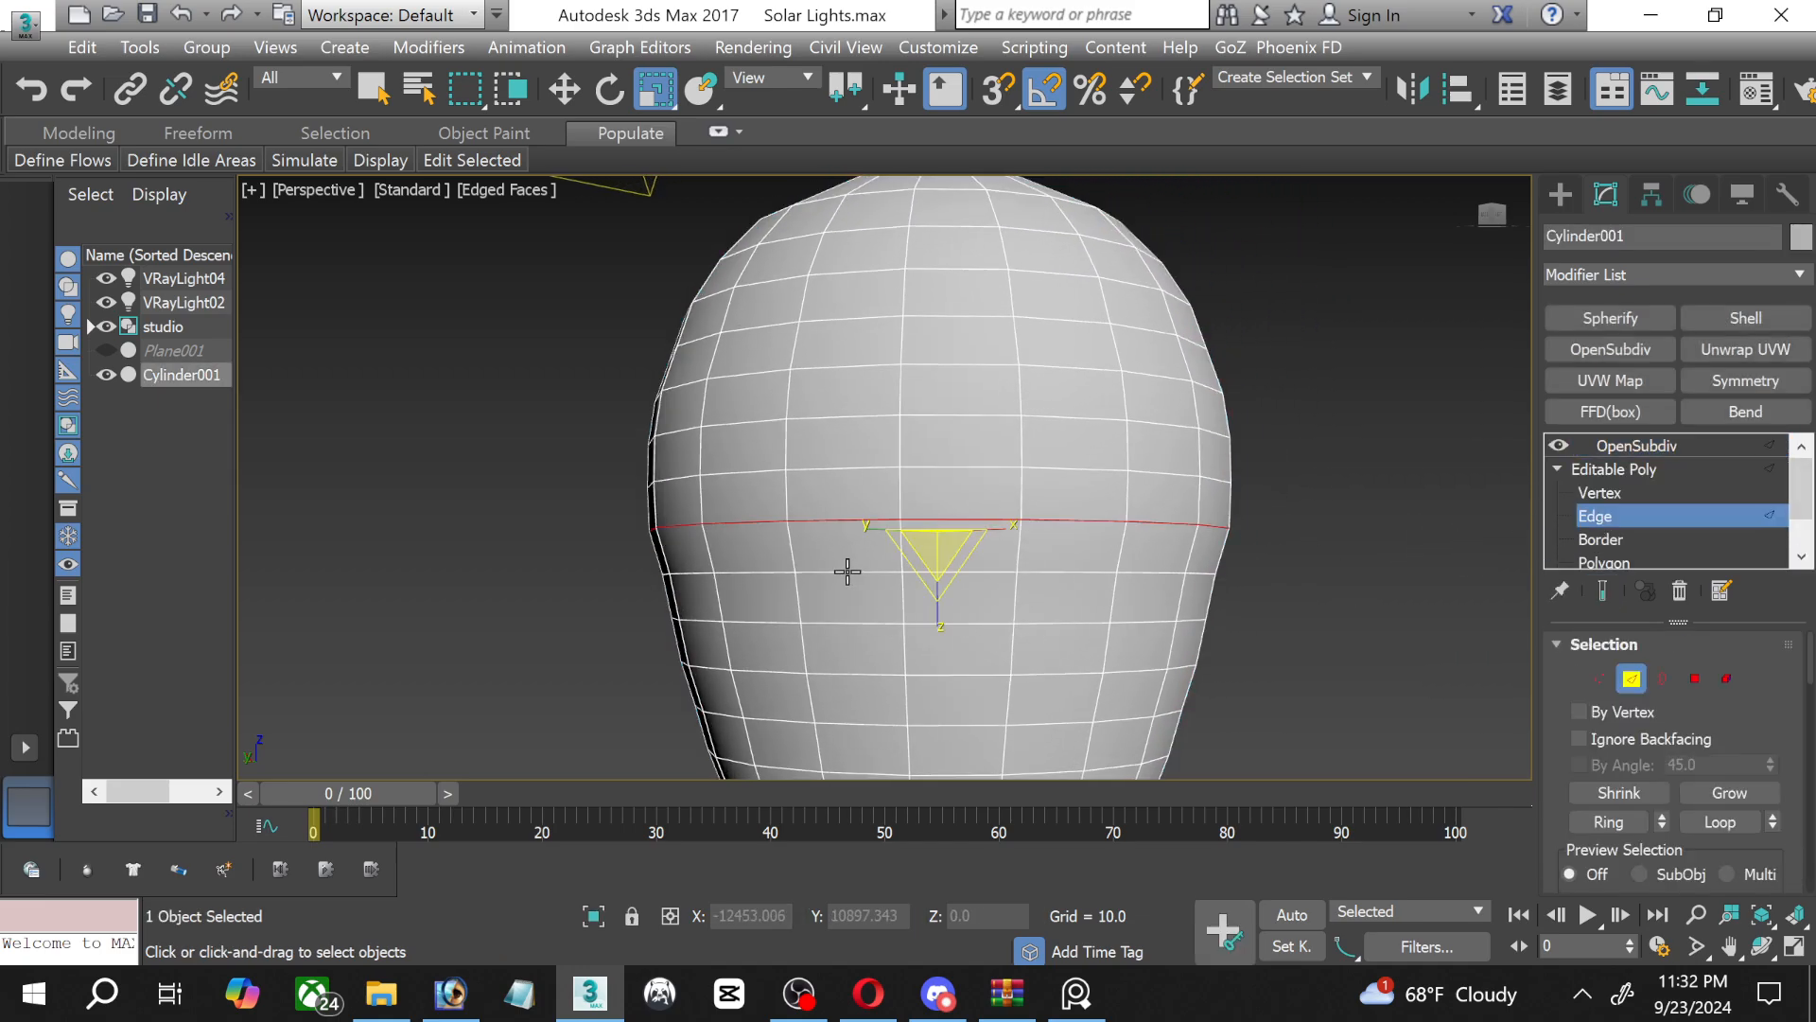
pyautogui.scroll(2, 847, 569)
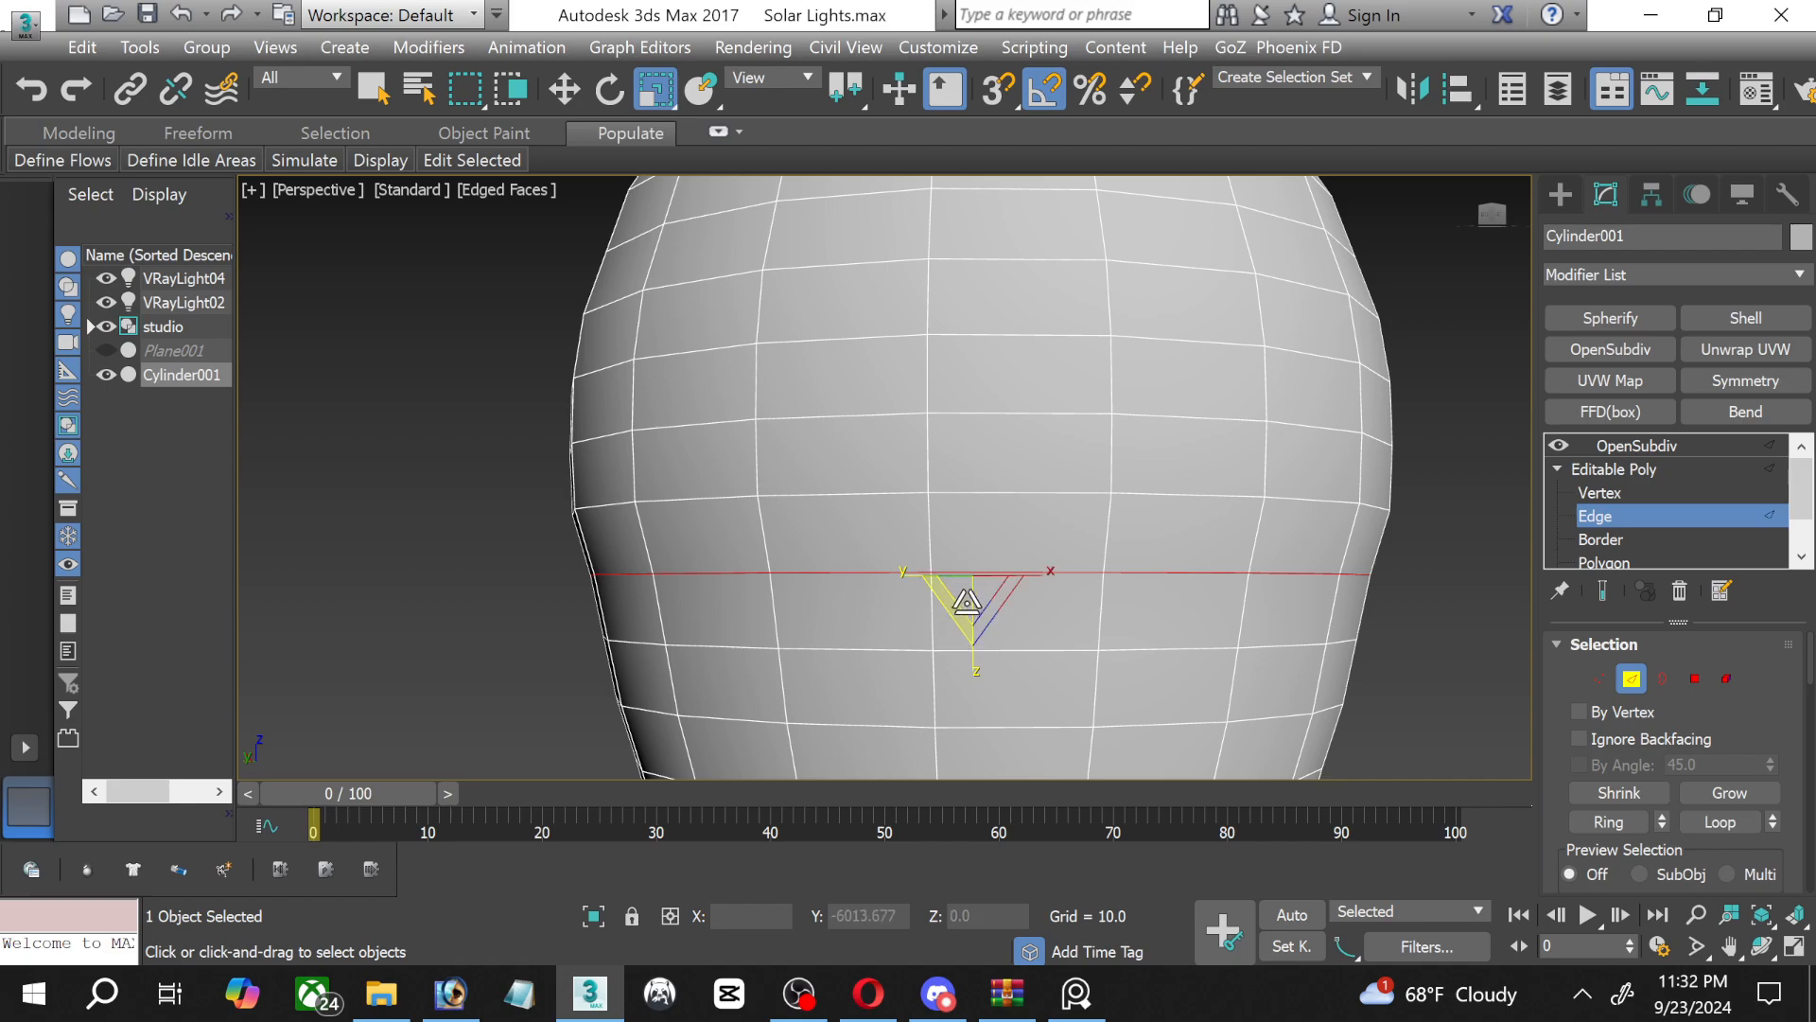
pyautogui.moveTo(968, 597); pyautogui.dragTo(963, 598)
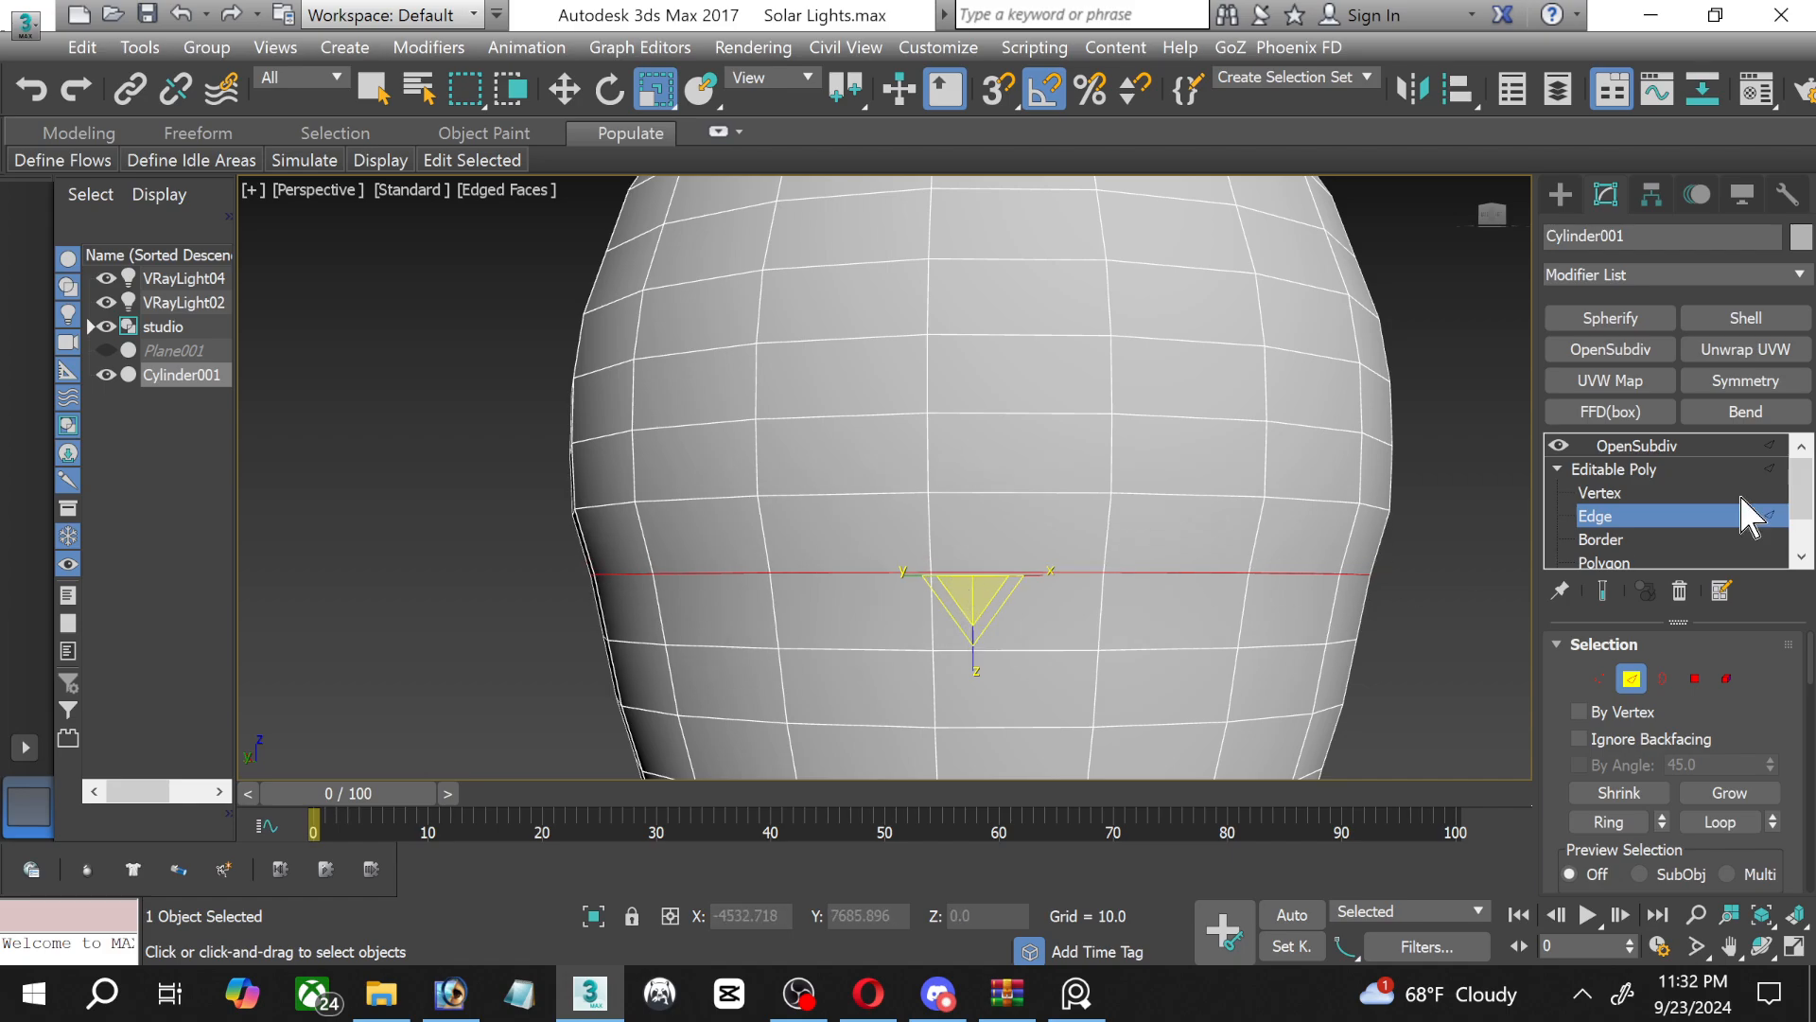
pyautogui.click(1629, 447)
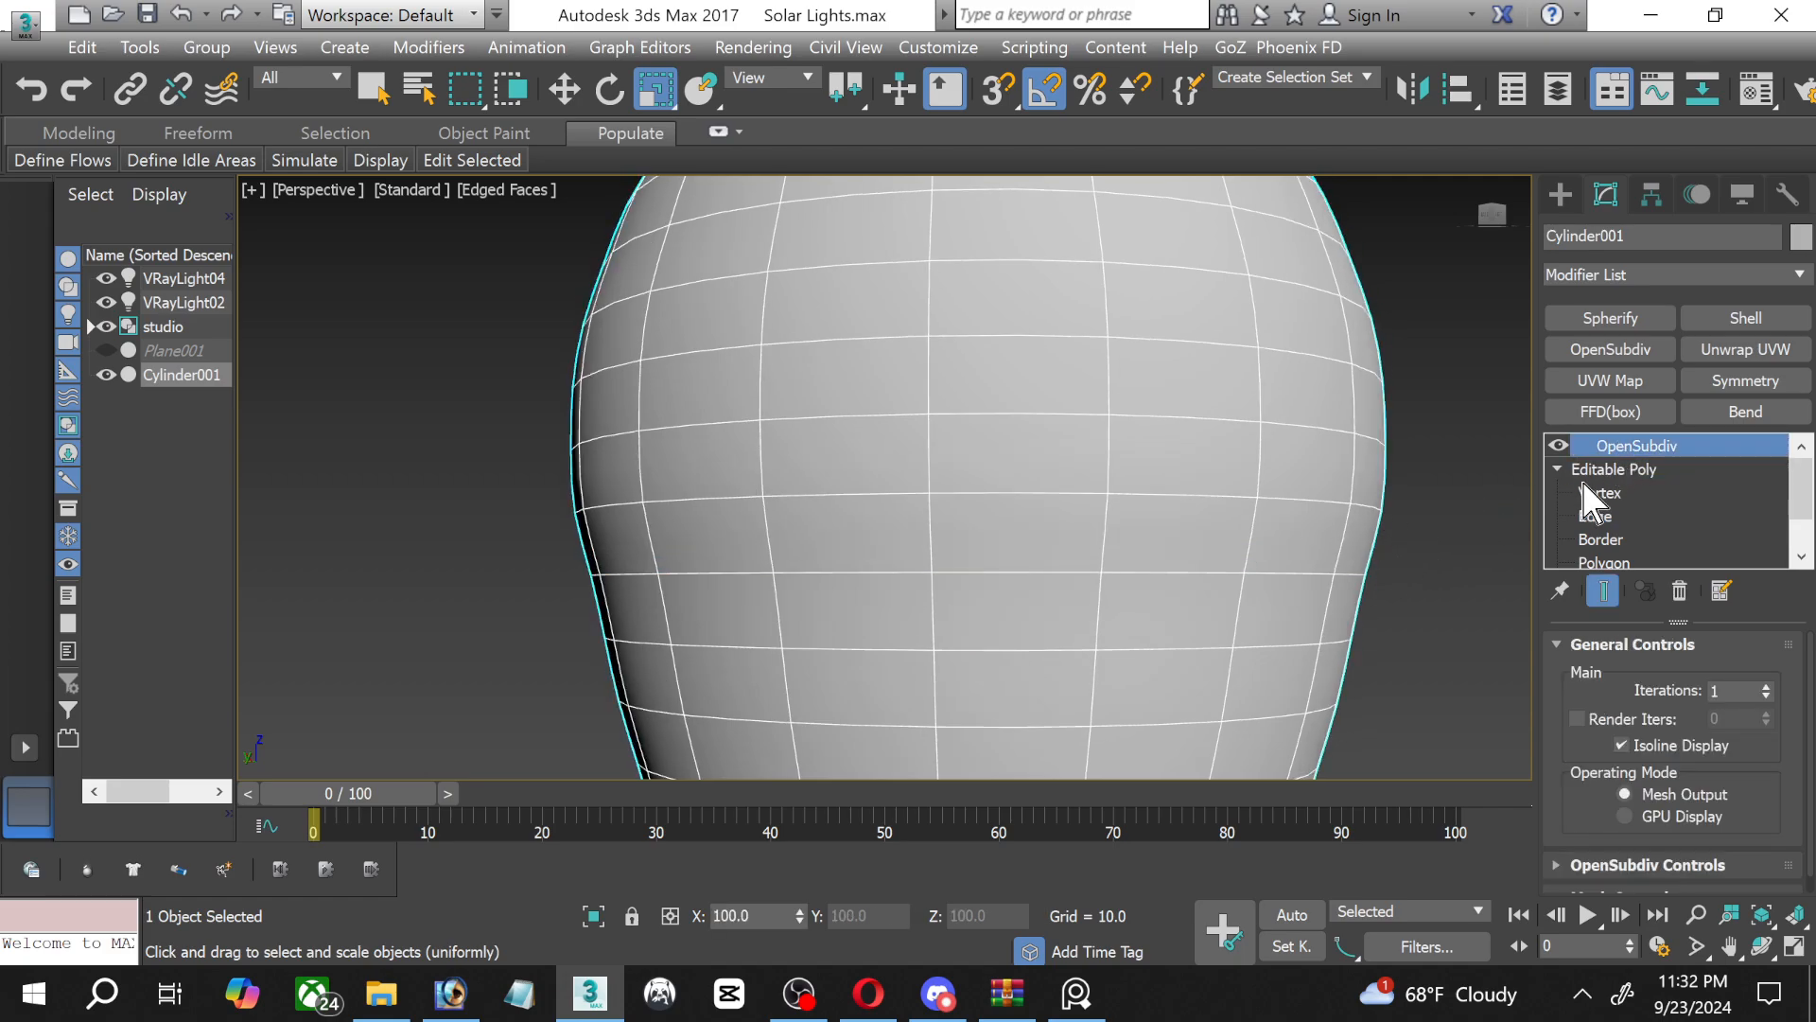
# Inspect the next edge loop up on the bulb and examine the whole smoothed bulb deselected in the Perspective view.
pyautogui.click(1619, 515)
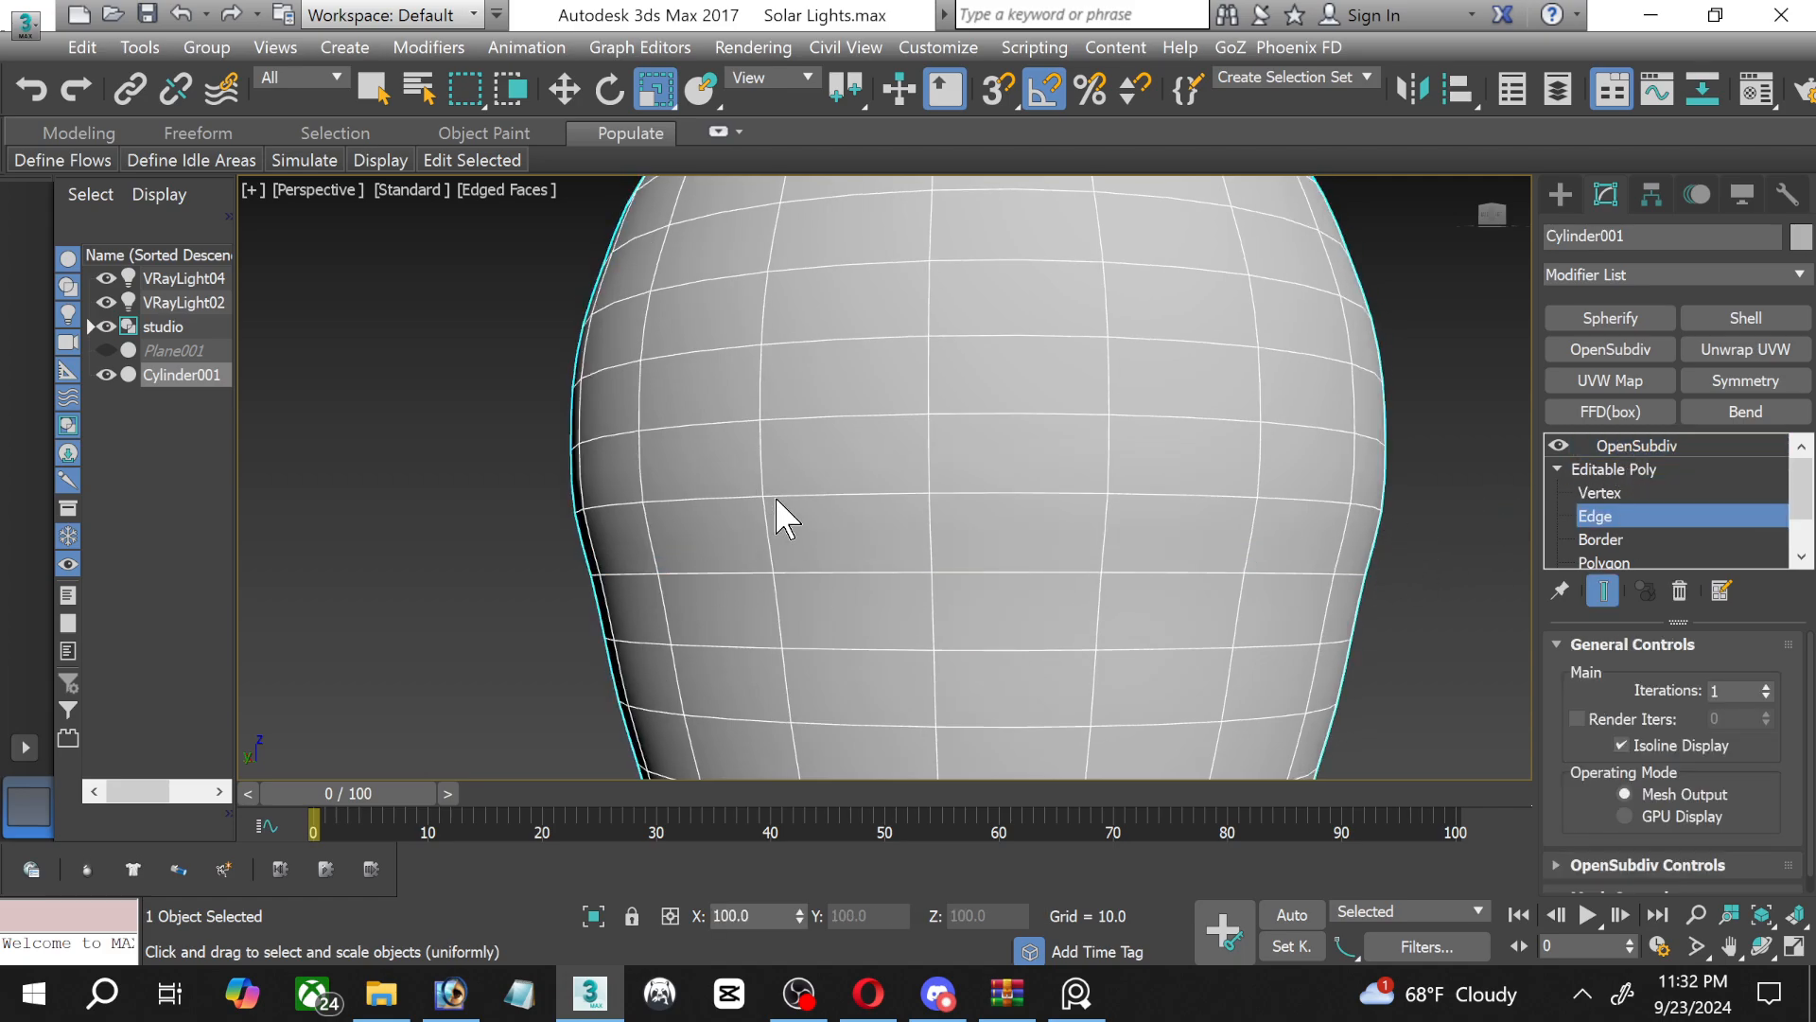
pyautogui.doubleClick(799, 496)
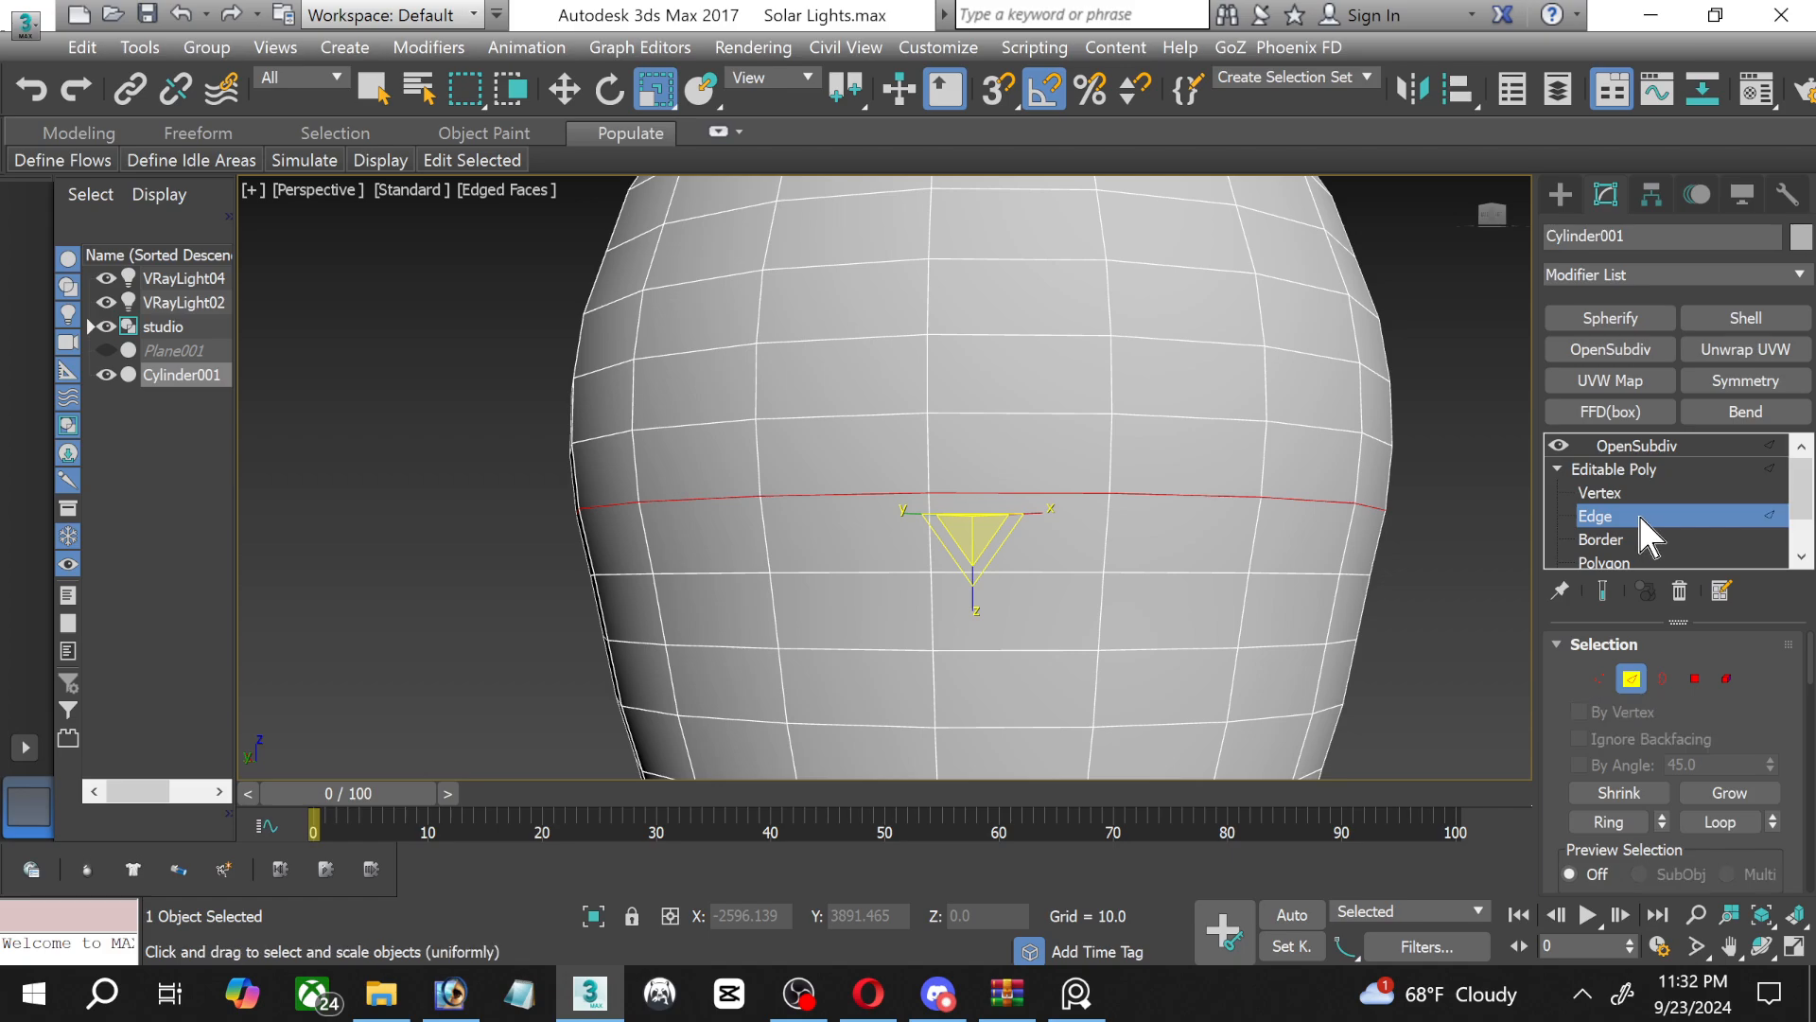
pyautogui.click(1645, 449)
pyautogui.click(1457, 528)
pyautogui.scroll(-5, 1443, 503)
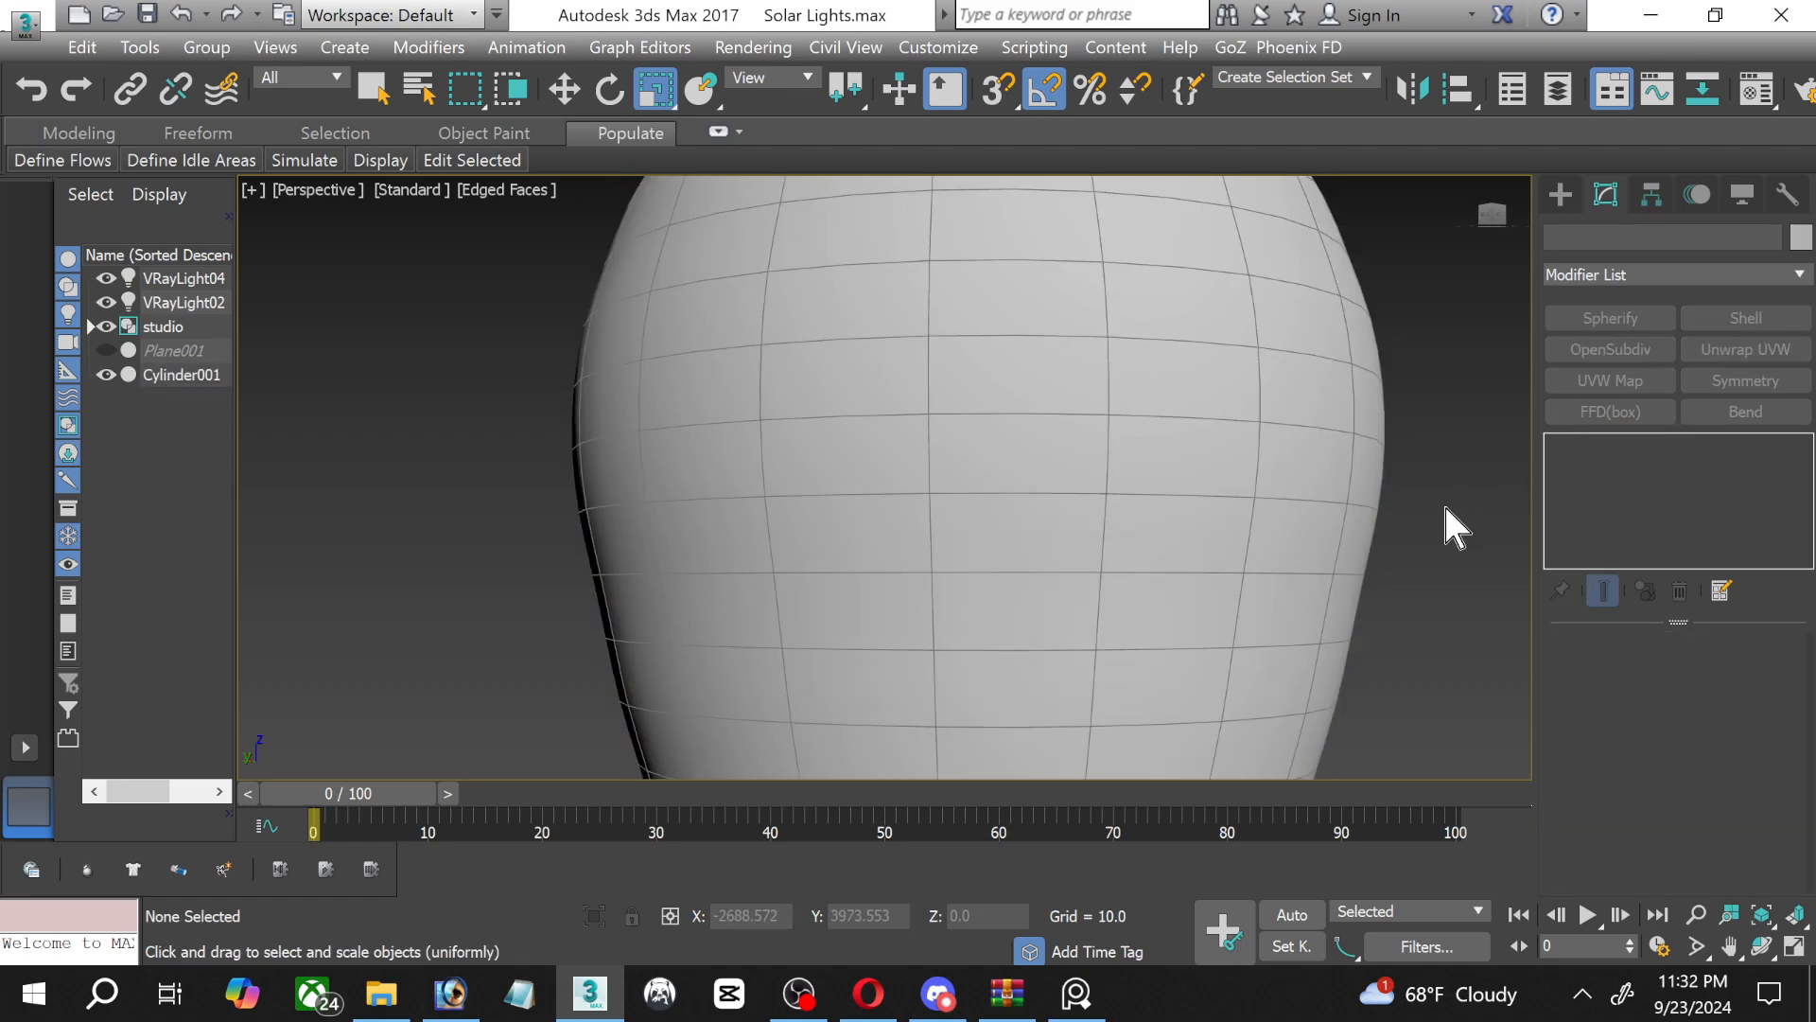
pyautogui.scroll(-3, 1412, 552)
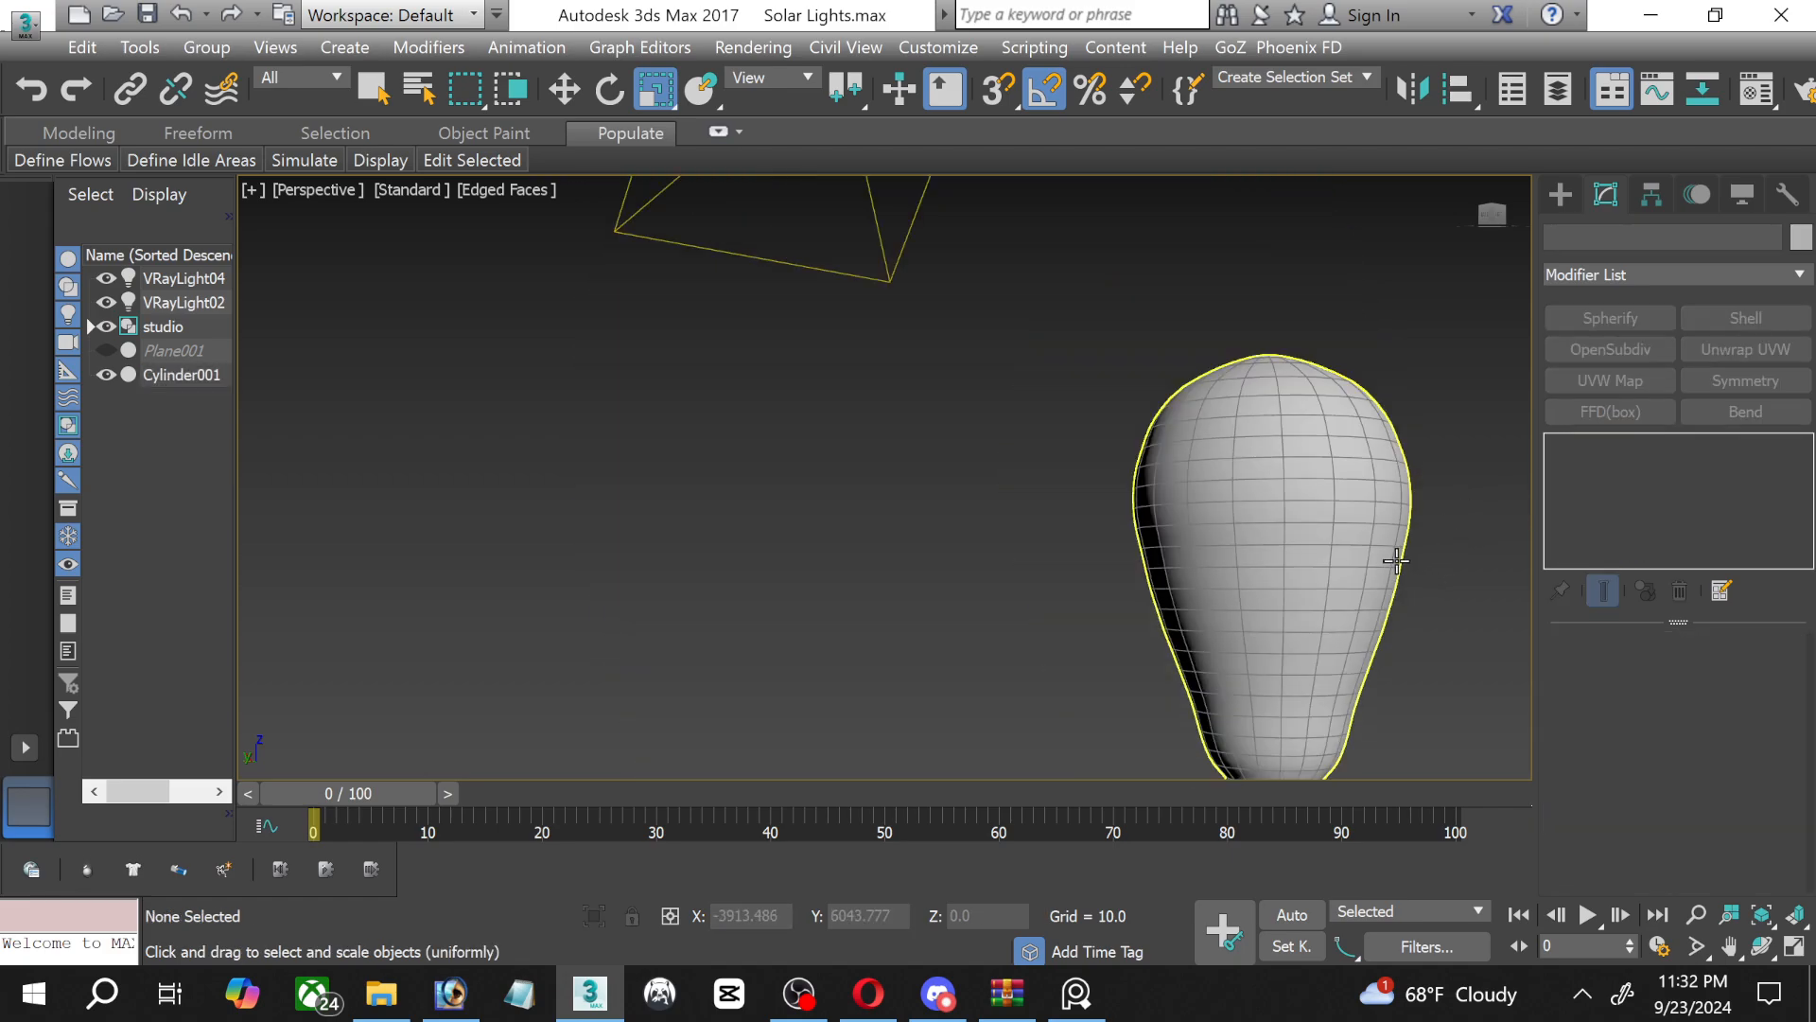
pyautogui.moveTo(1400, 558); pyautogui.dragTo(961, 394, button='middle')
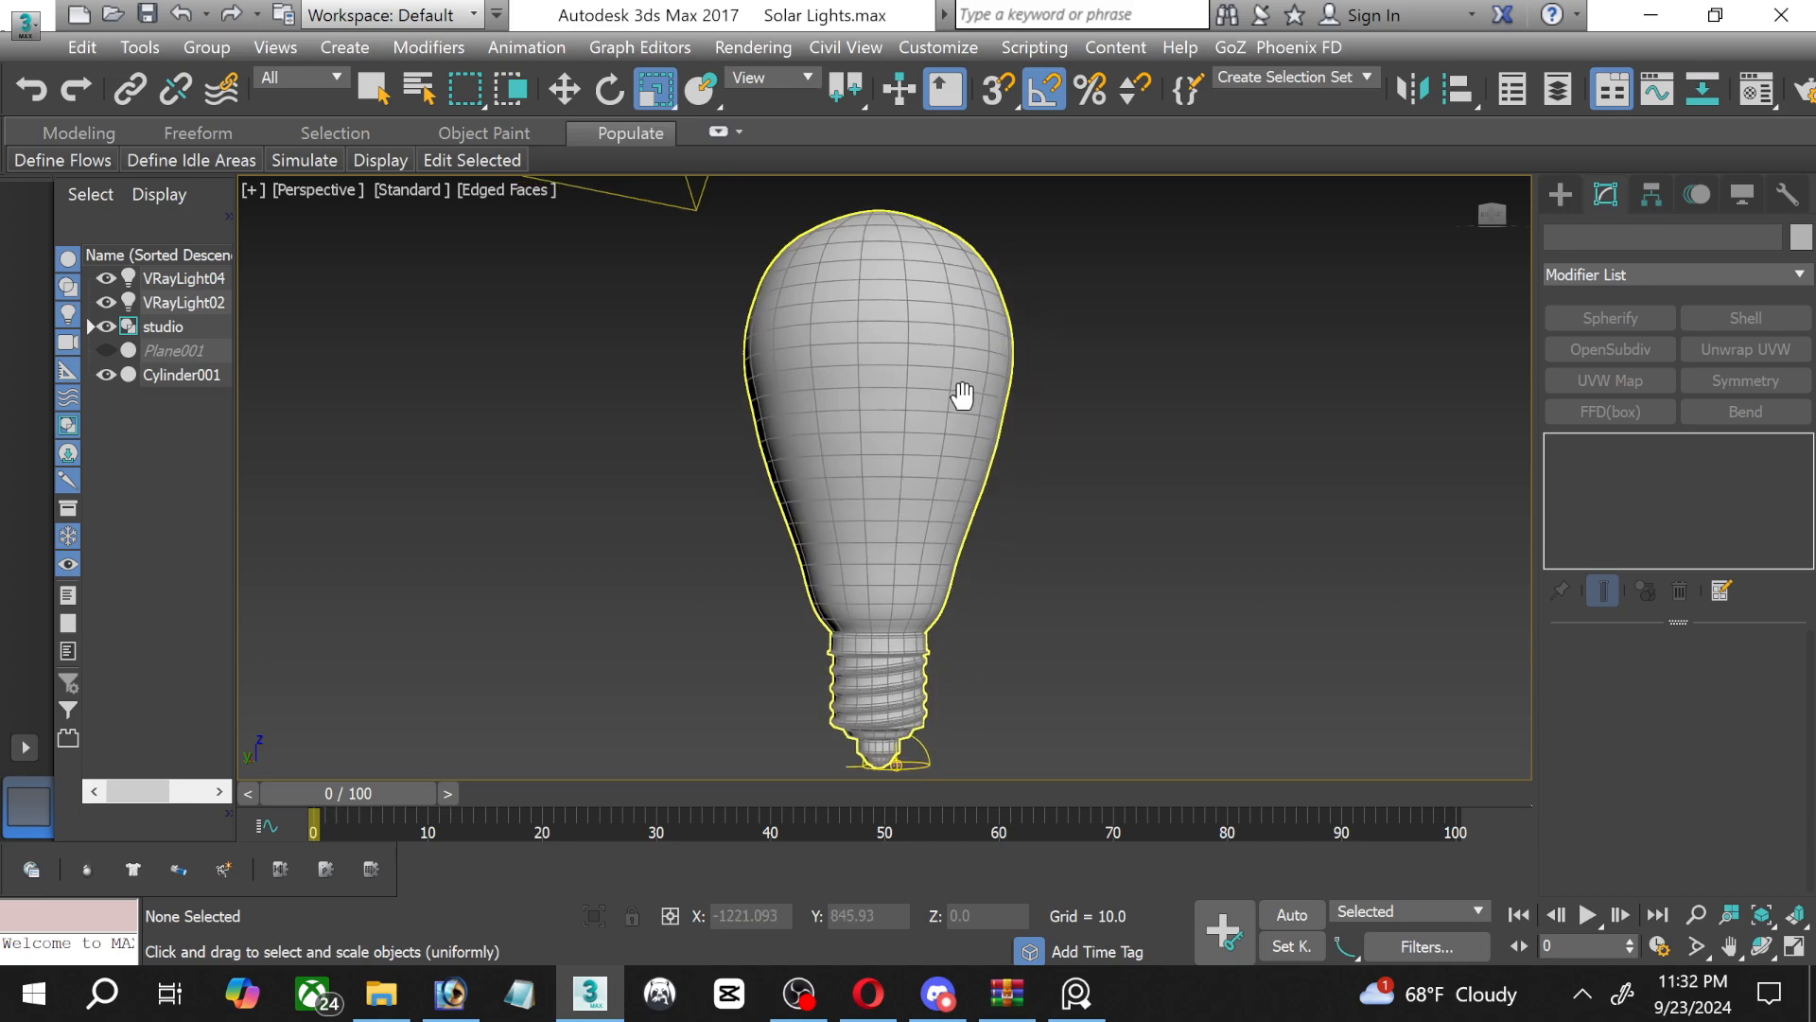
pyautogui.click(565, 90)
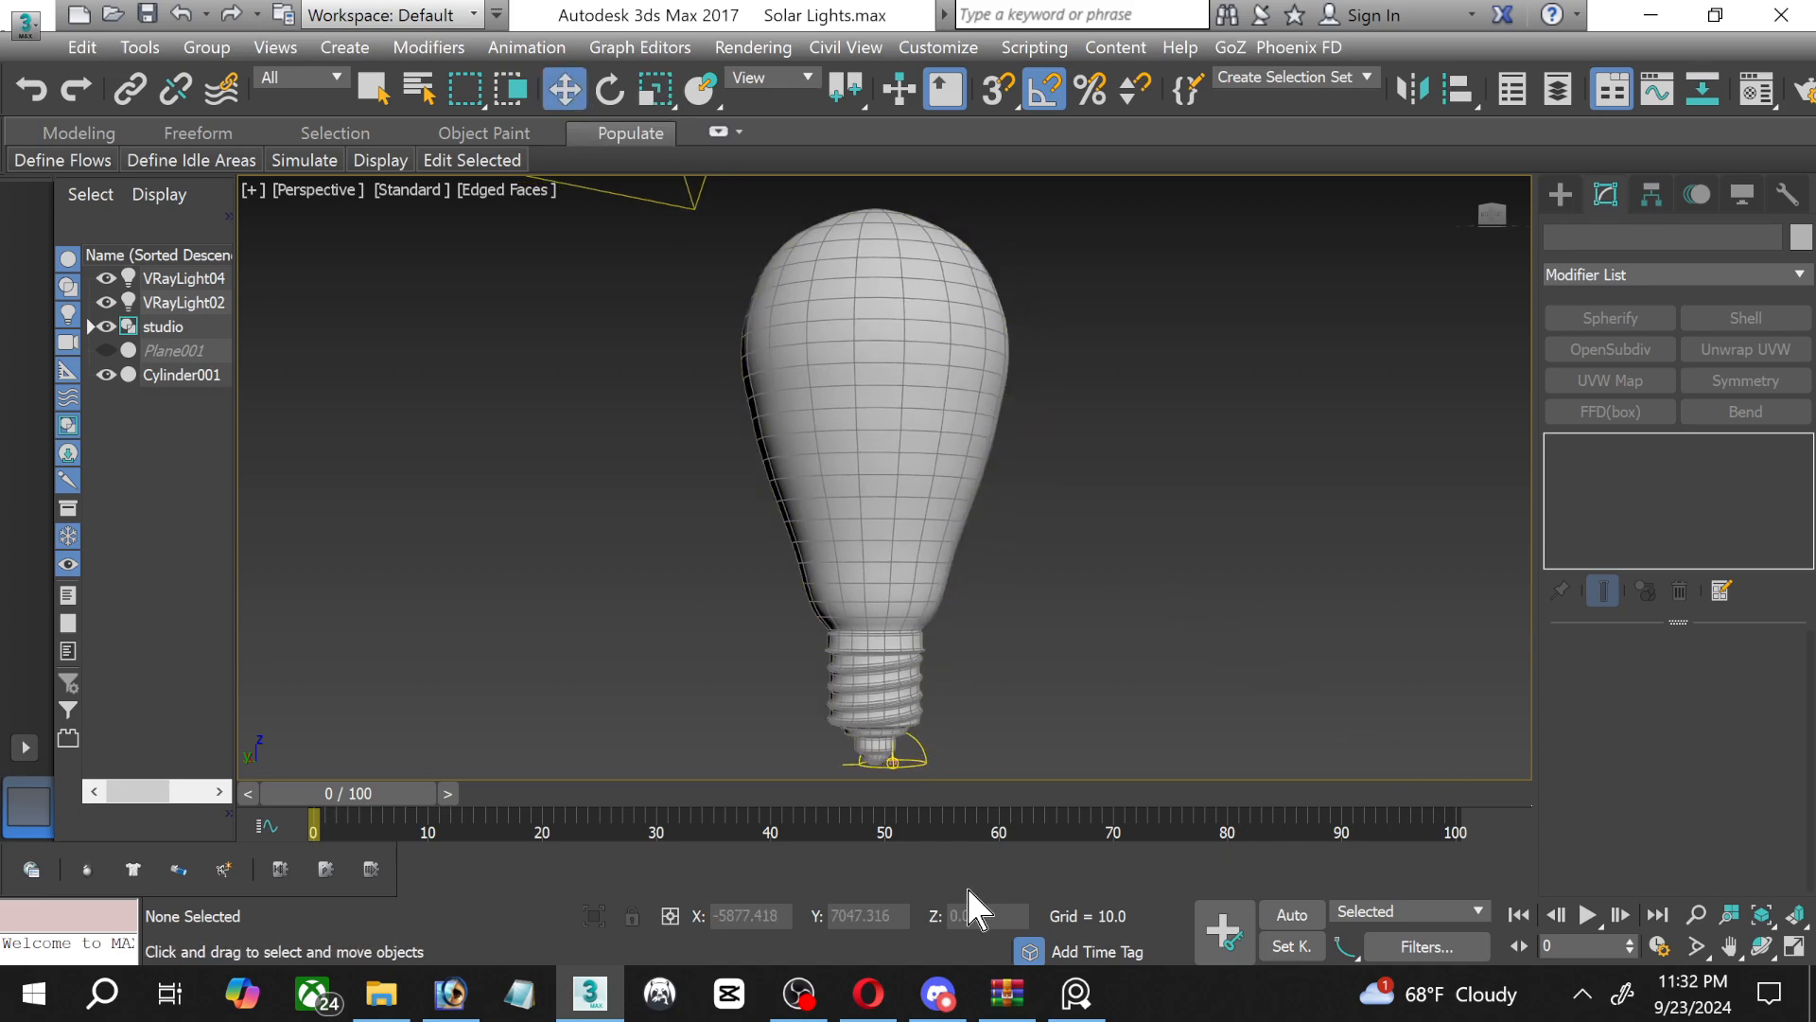
pyautogui.click(802, 1000)
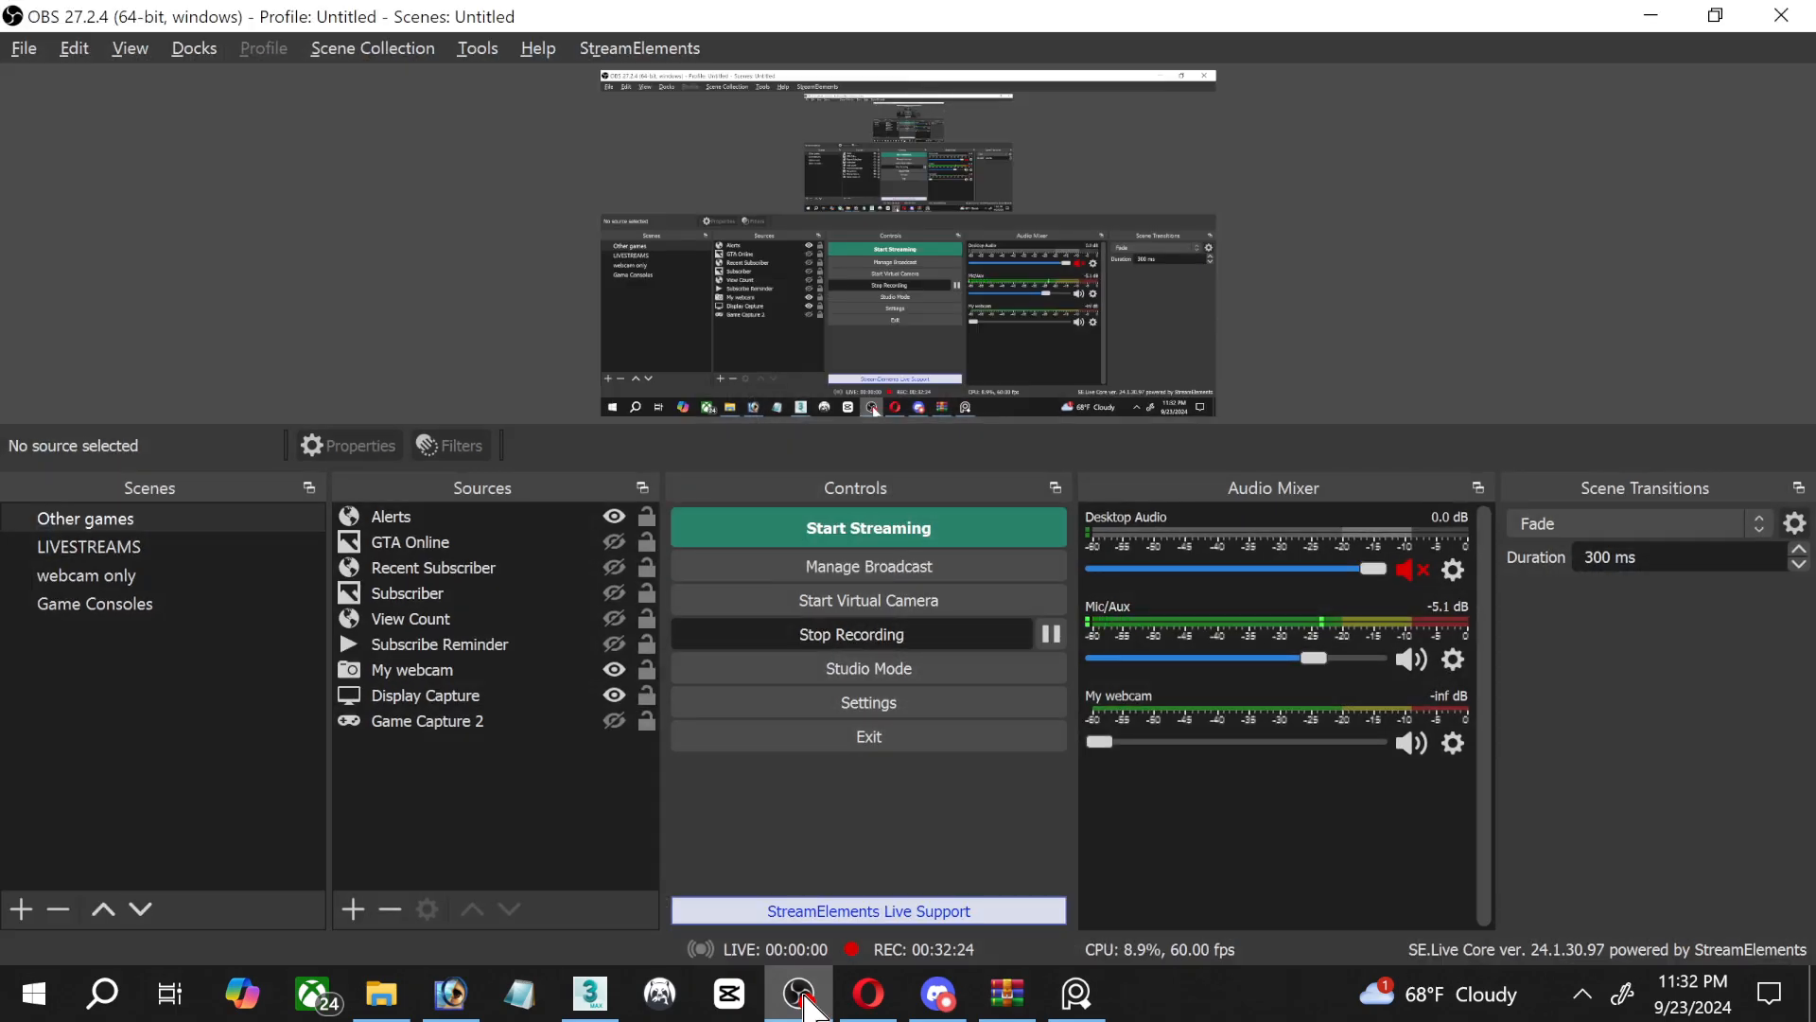
pyautogui.click(800, 995)
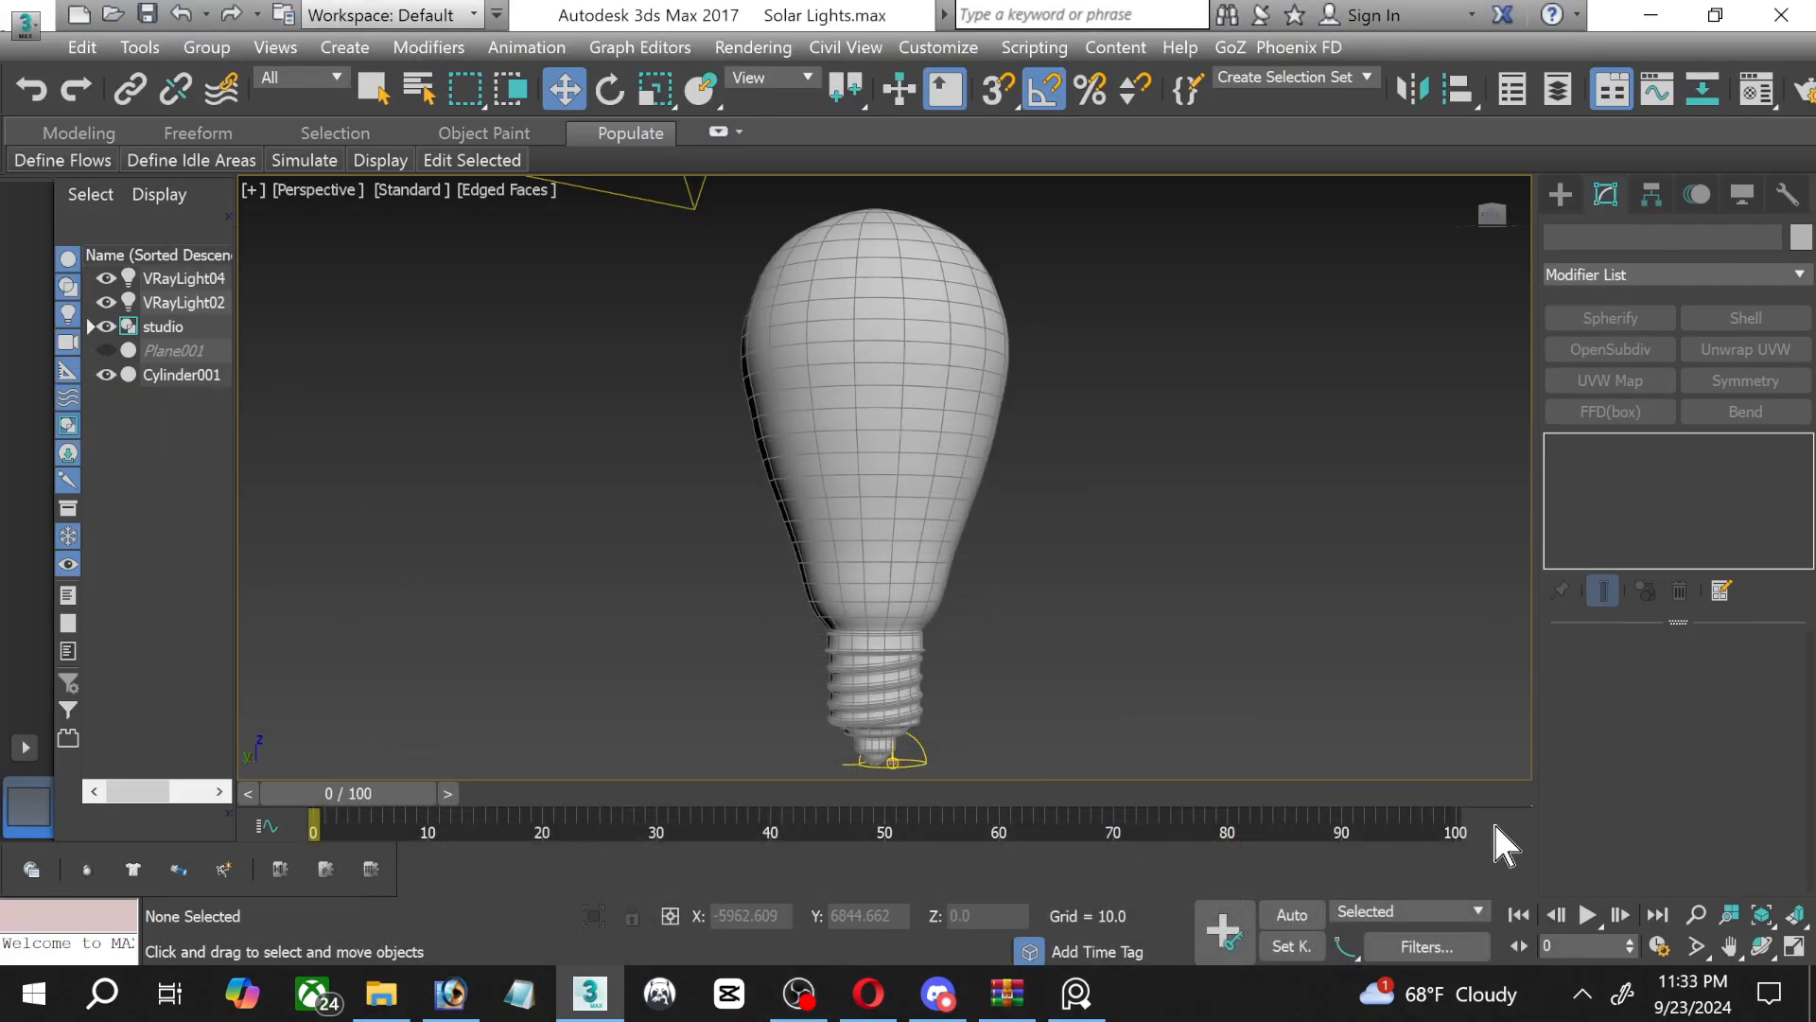
# Restore the four-viewport layout and create a VRayPlane at the bulb's centre in the Top view.
pyautogui.click(1794, 947)
pyautogui.moveTo(671, 724); pyautogui.dragTo(650, 693, button='middle')
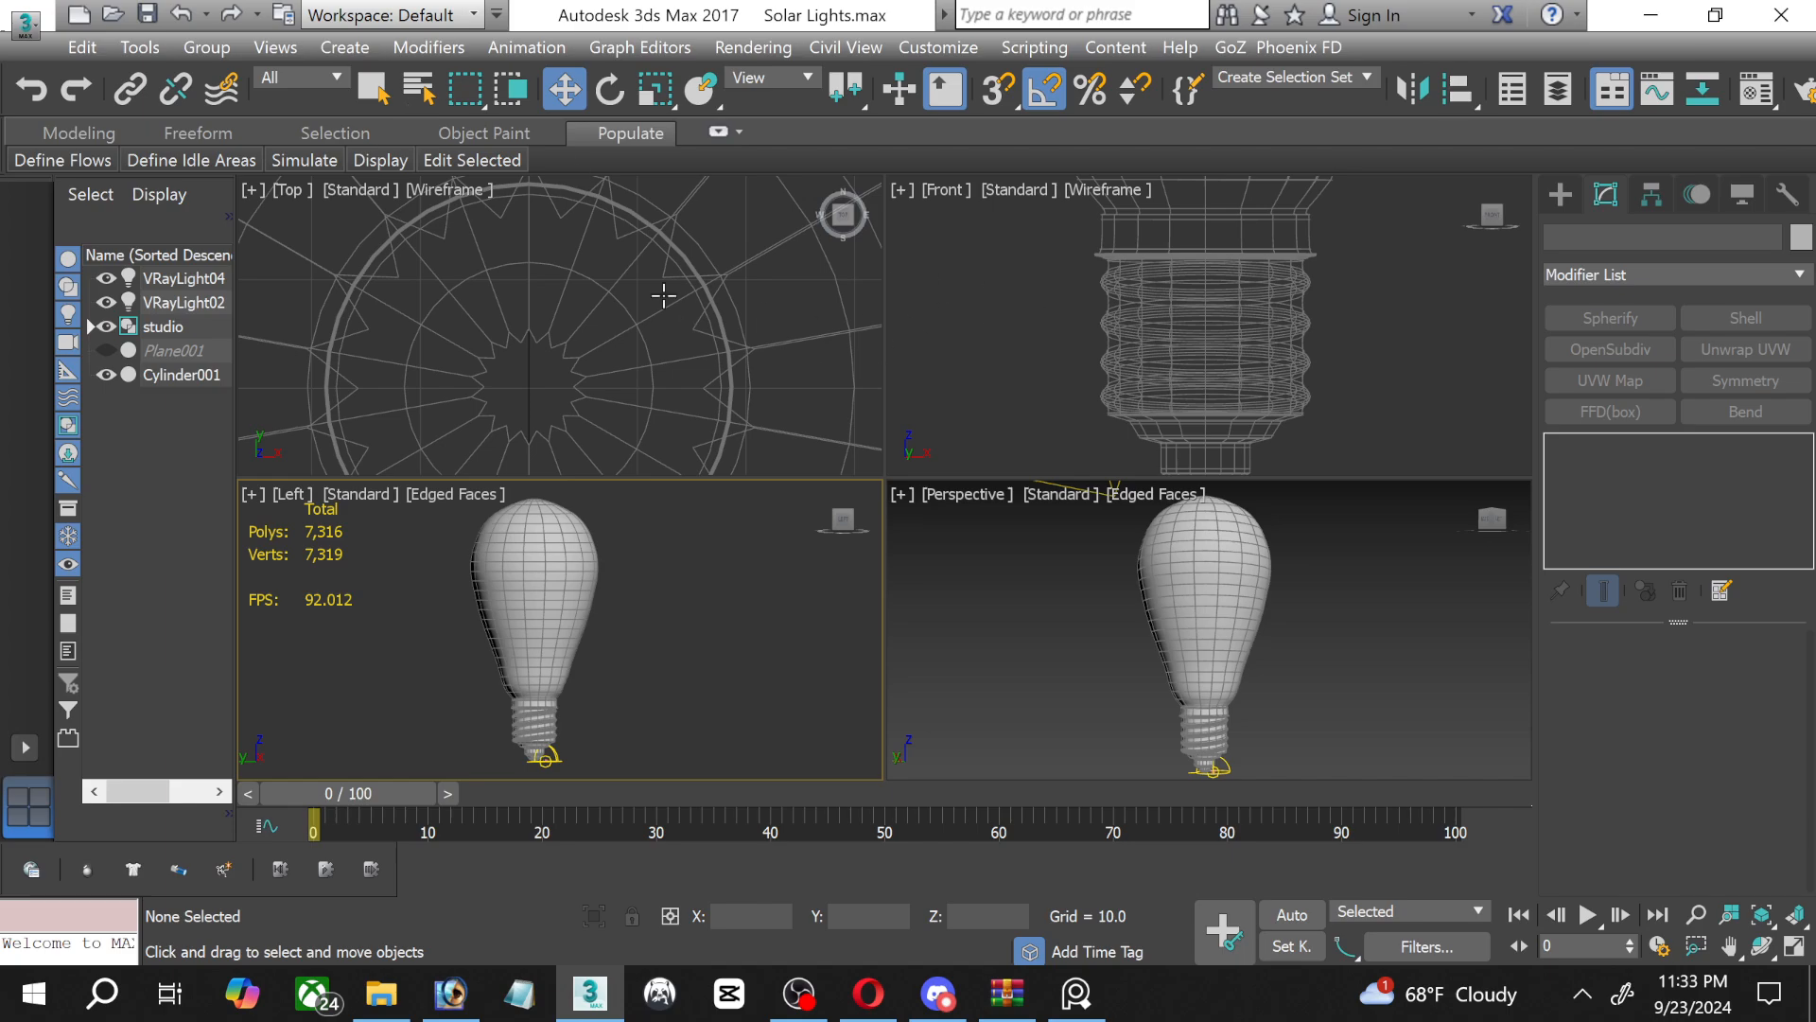
pyautogui.scroll(6, 690, 383)
pyautogui.scroll(-5, 689, 383)
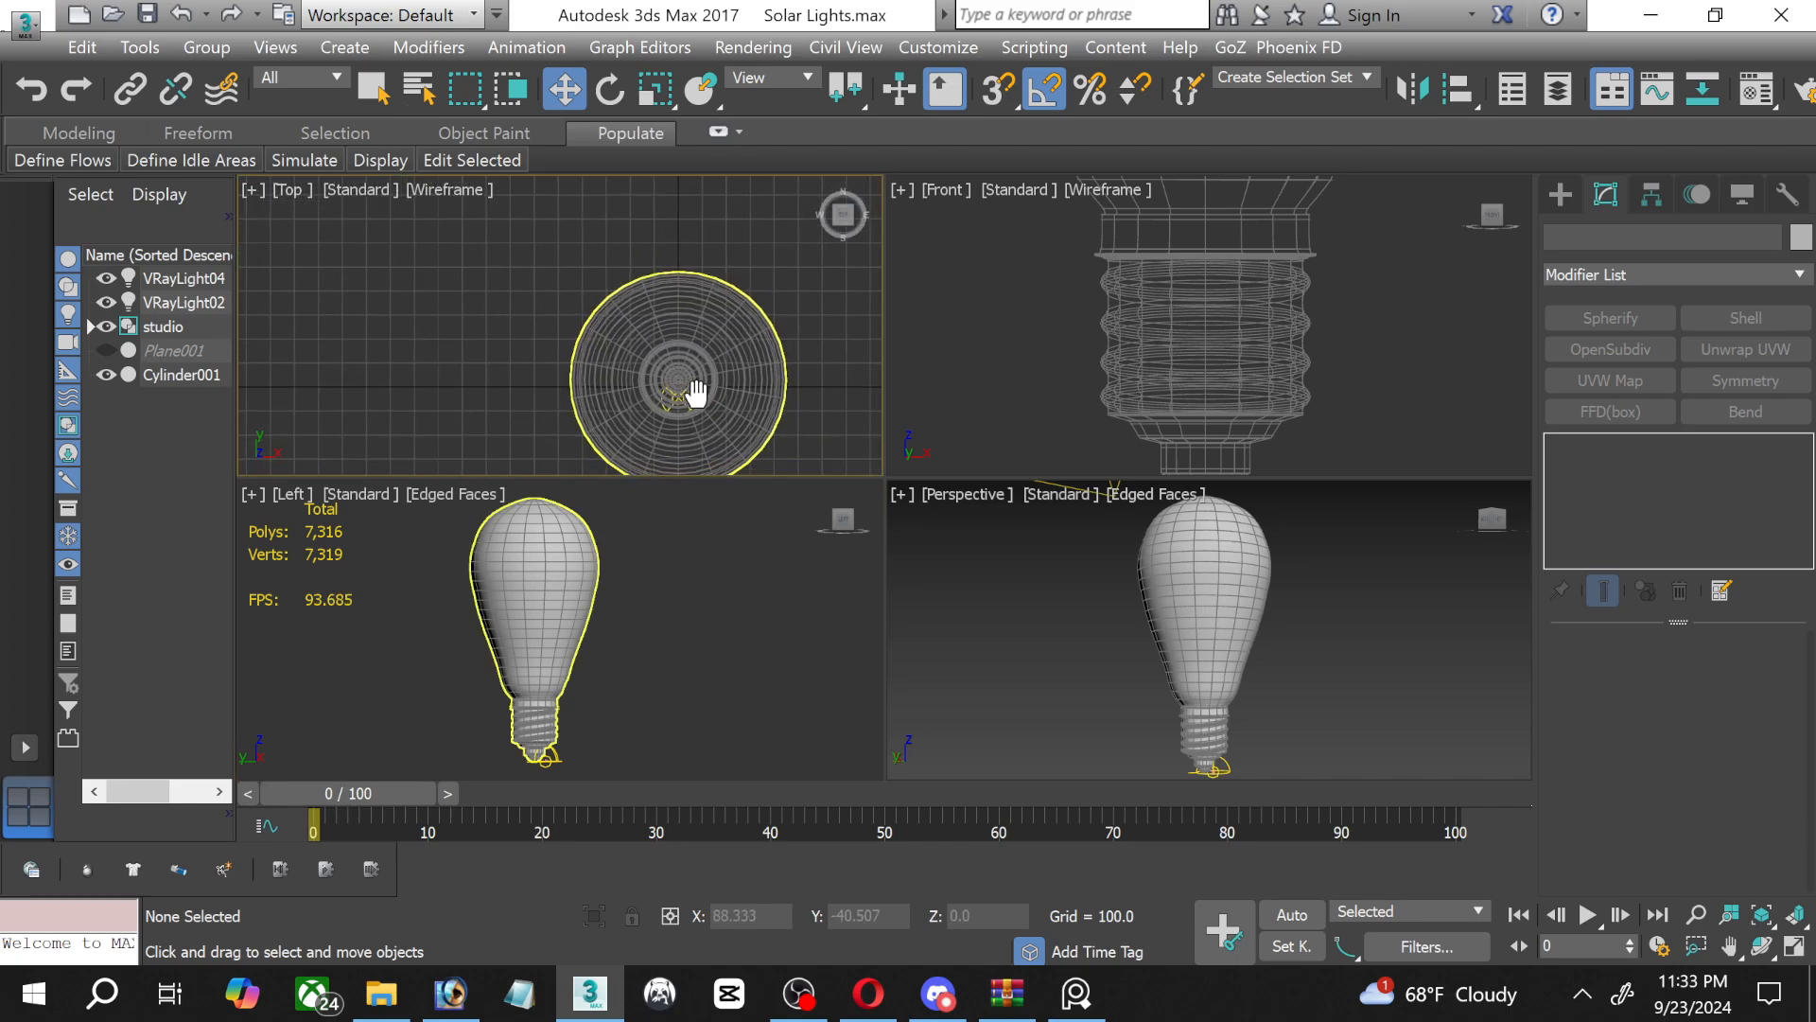
pyautogui.scroll(-3, 747, 321)
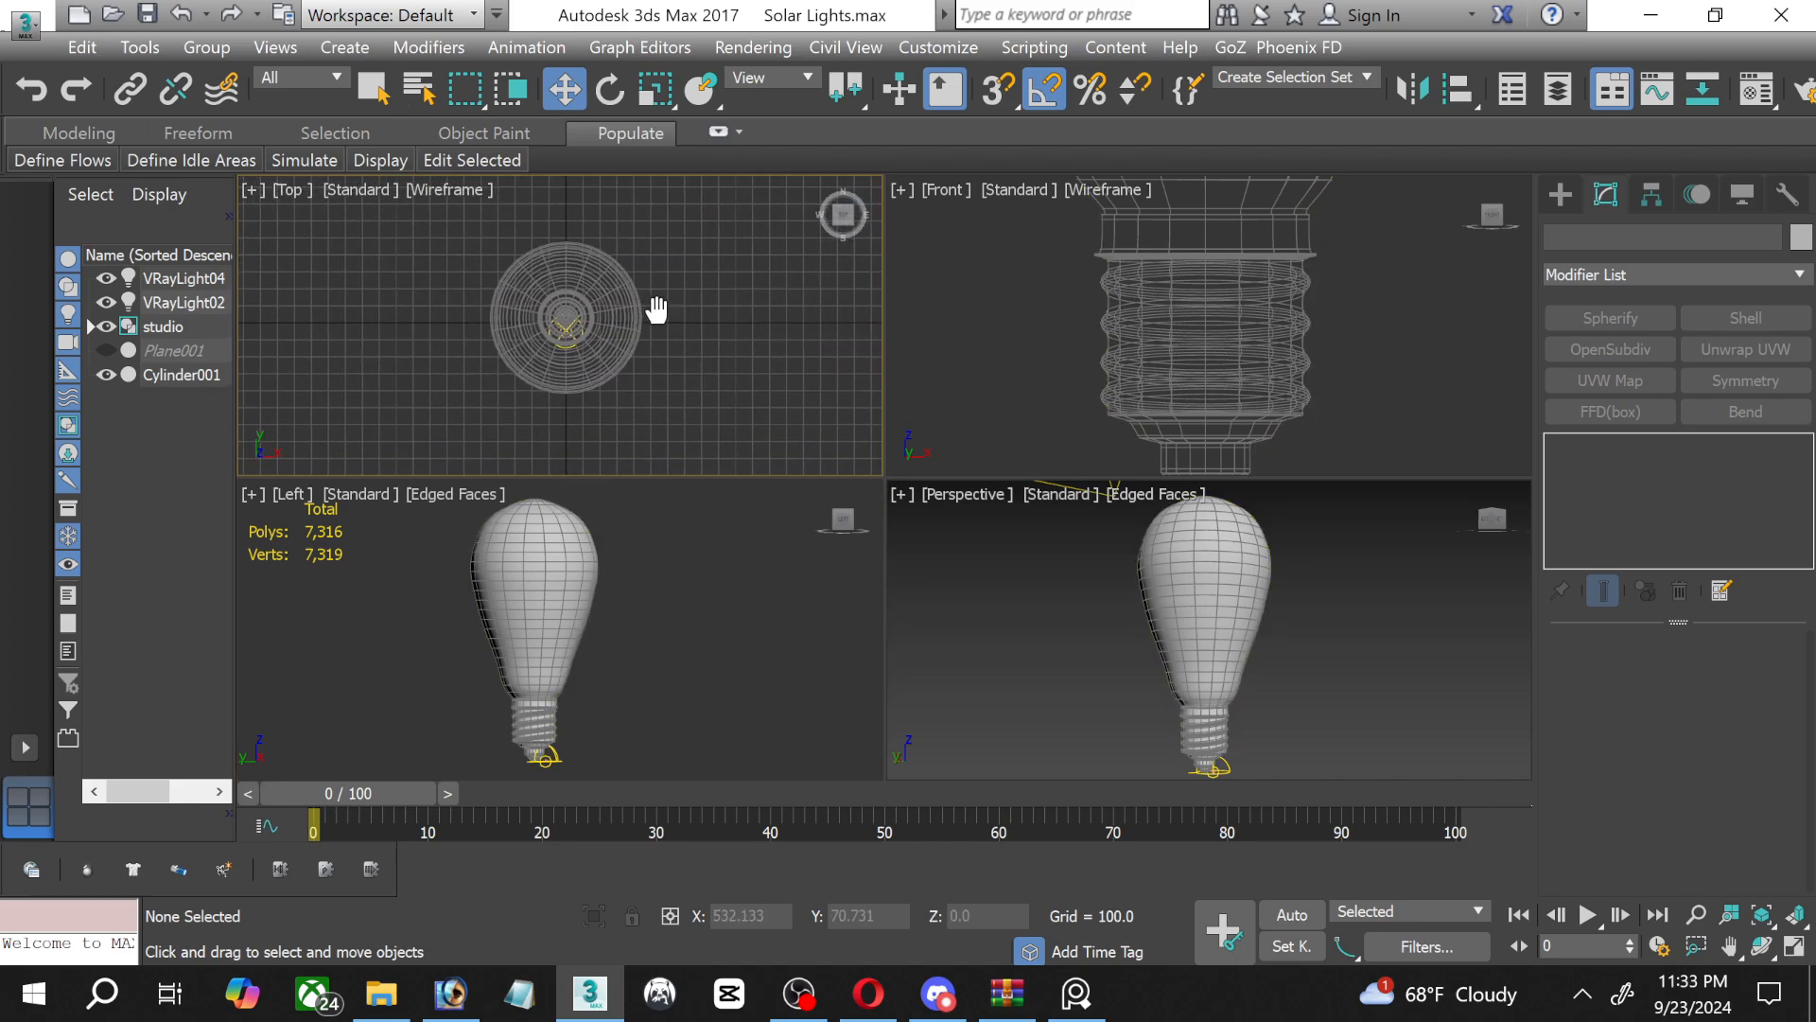
pyautogui.click(1561, 194)
pyautogui.click(1627, 273)
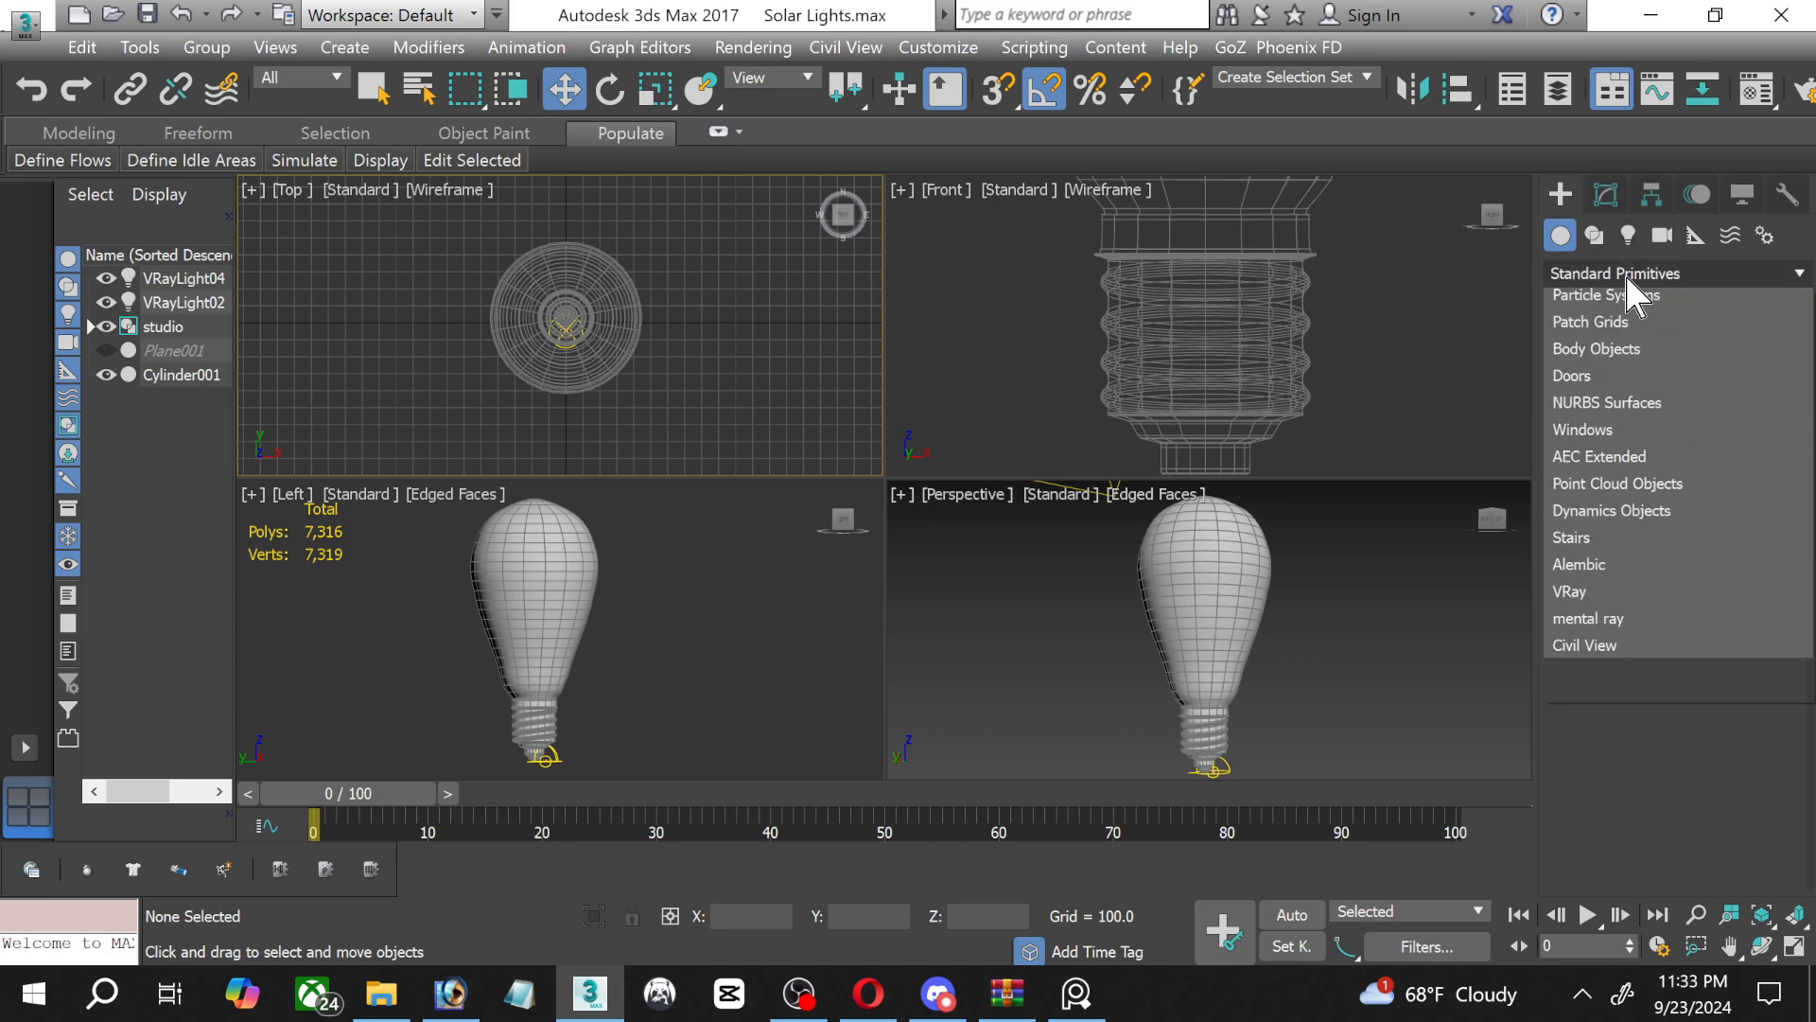
pyautogui.click(1605, 680)
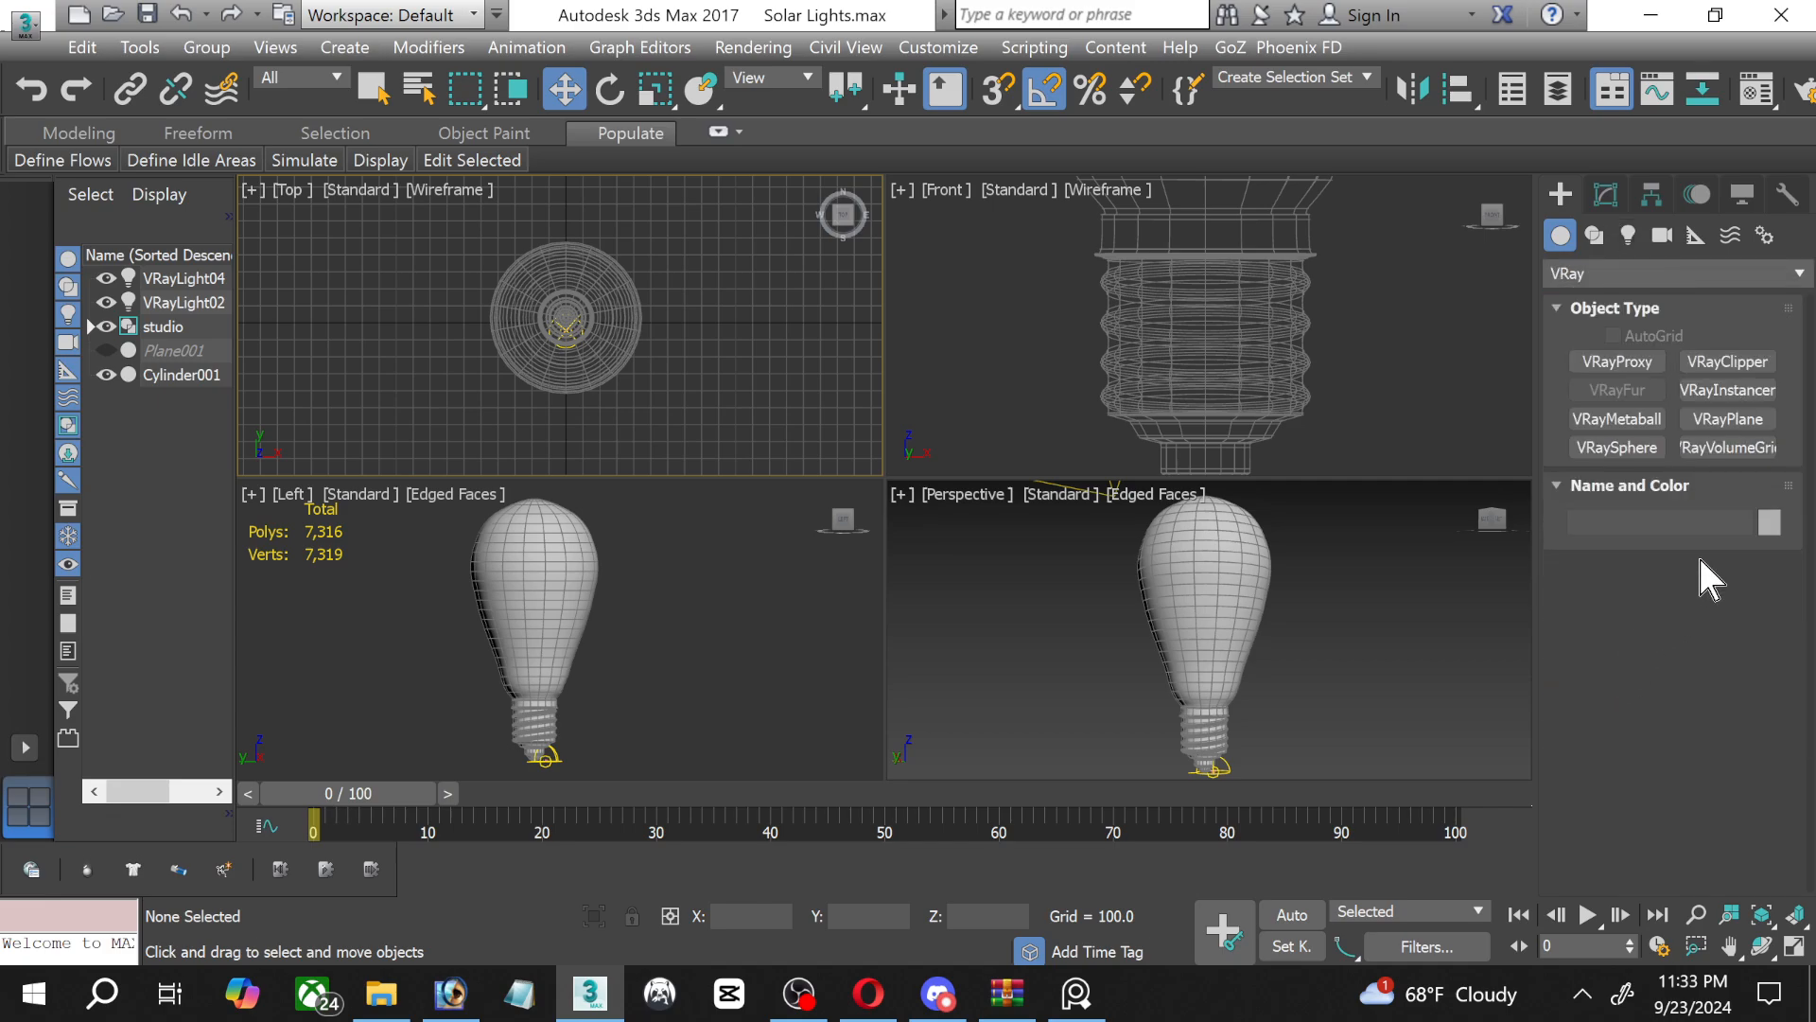
pyautogui.click(1728, 419)
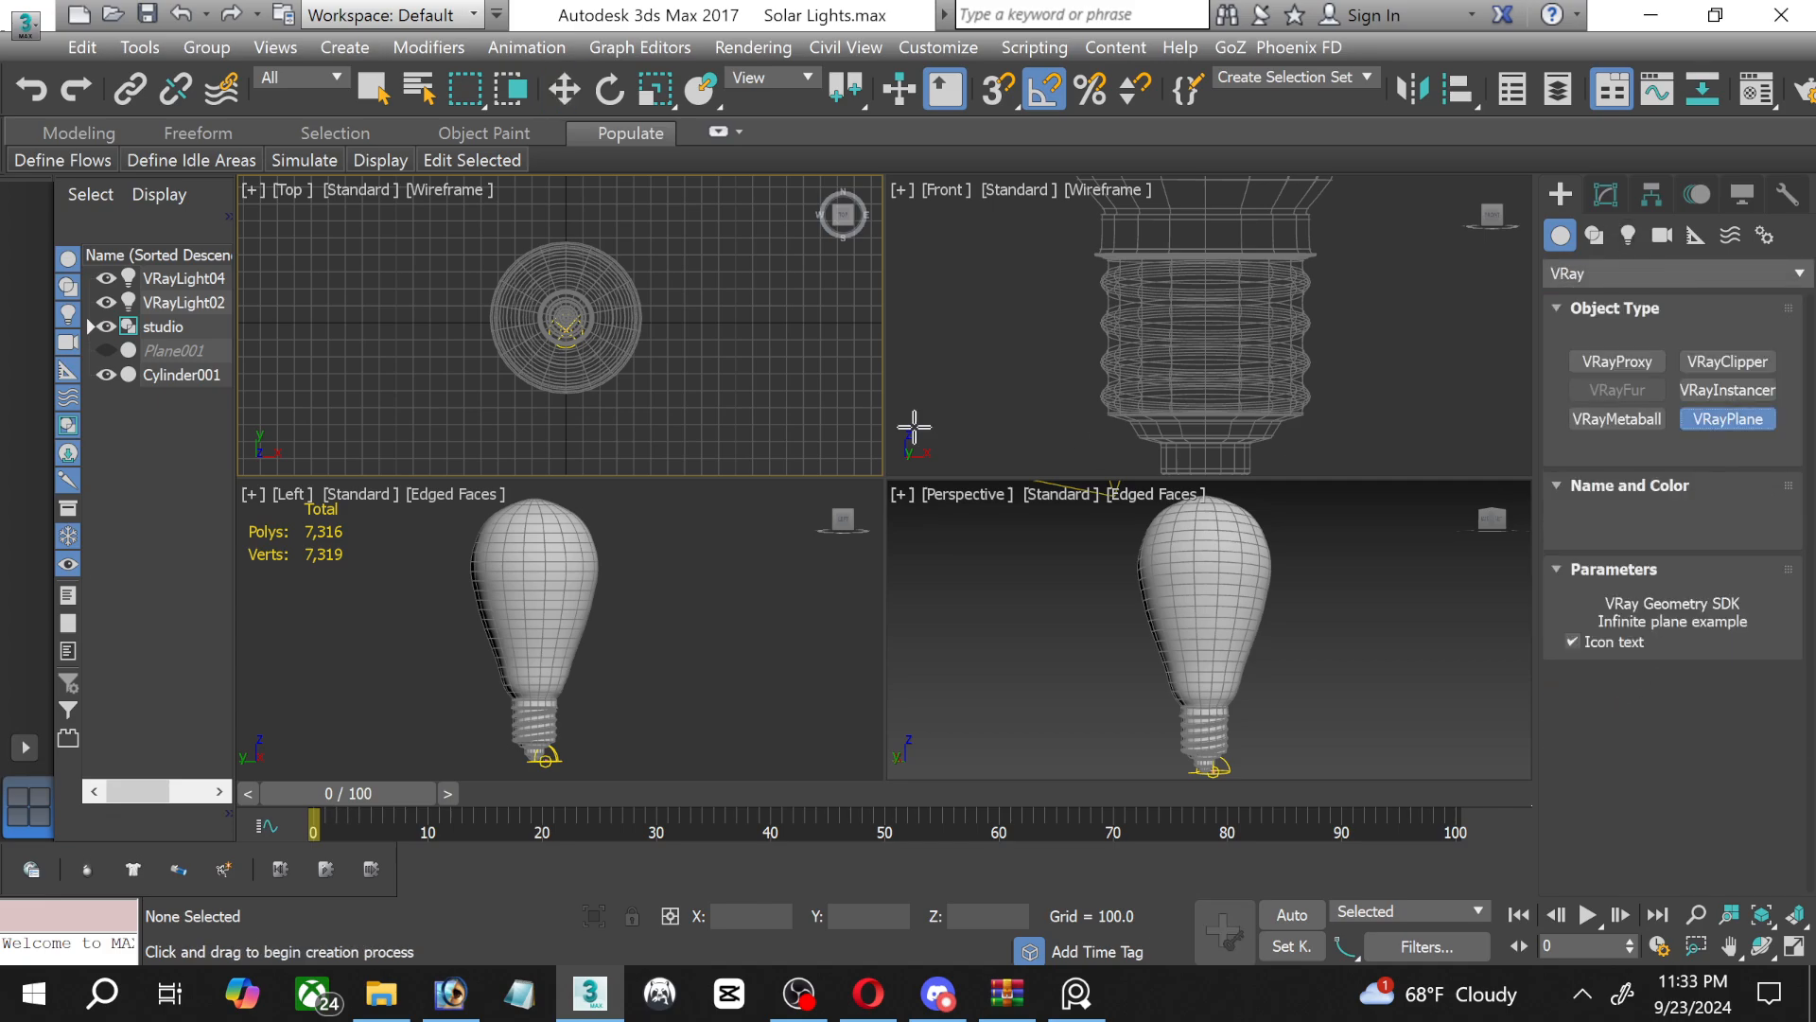
pyautogui.click(569, 323)
pyautogui.click(579, 98)
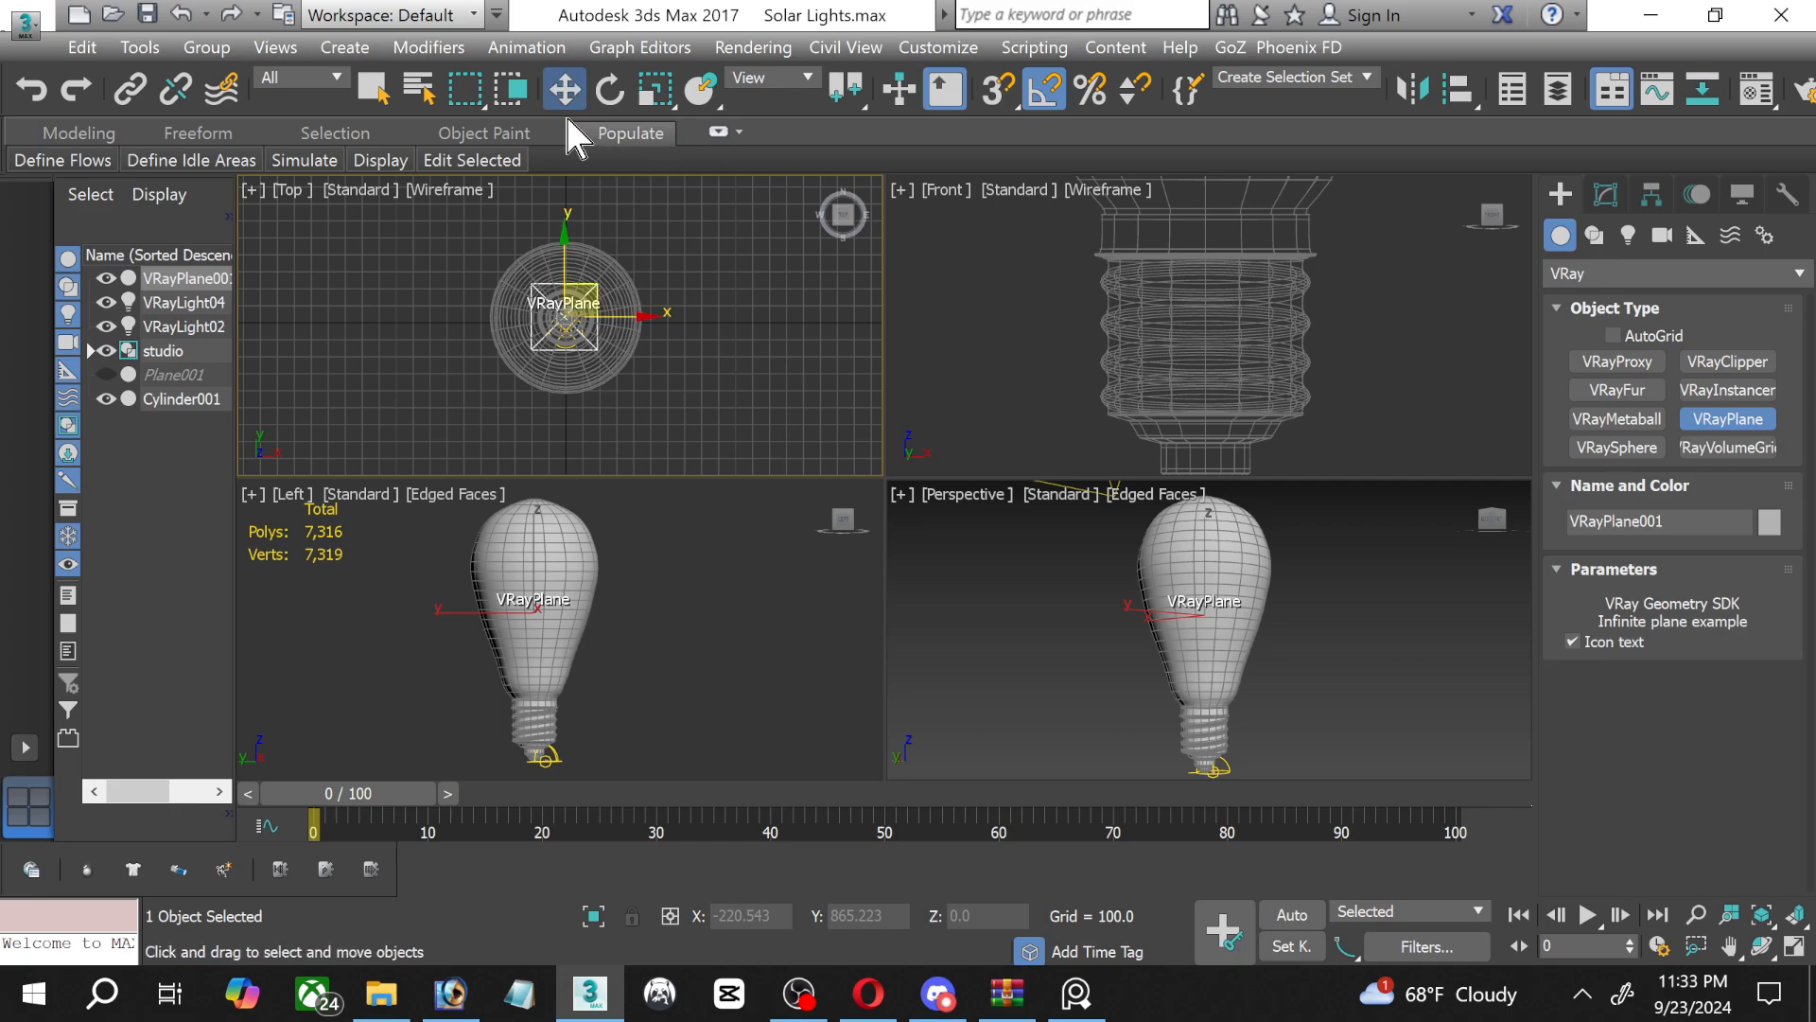
# Rotate the bulb 90 degrees counterclockwise in the Left view so that it lies on its side.
pyautogui.click(530, 615)
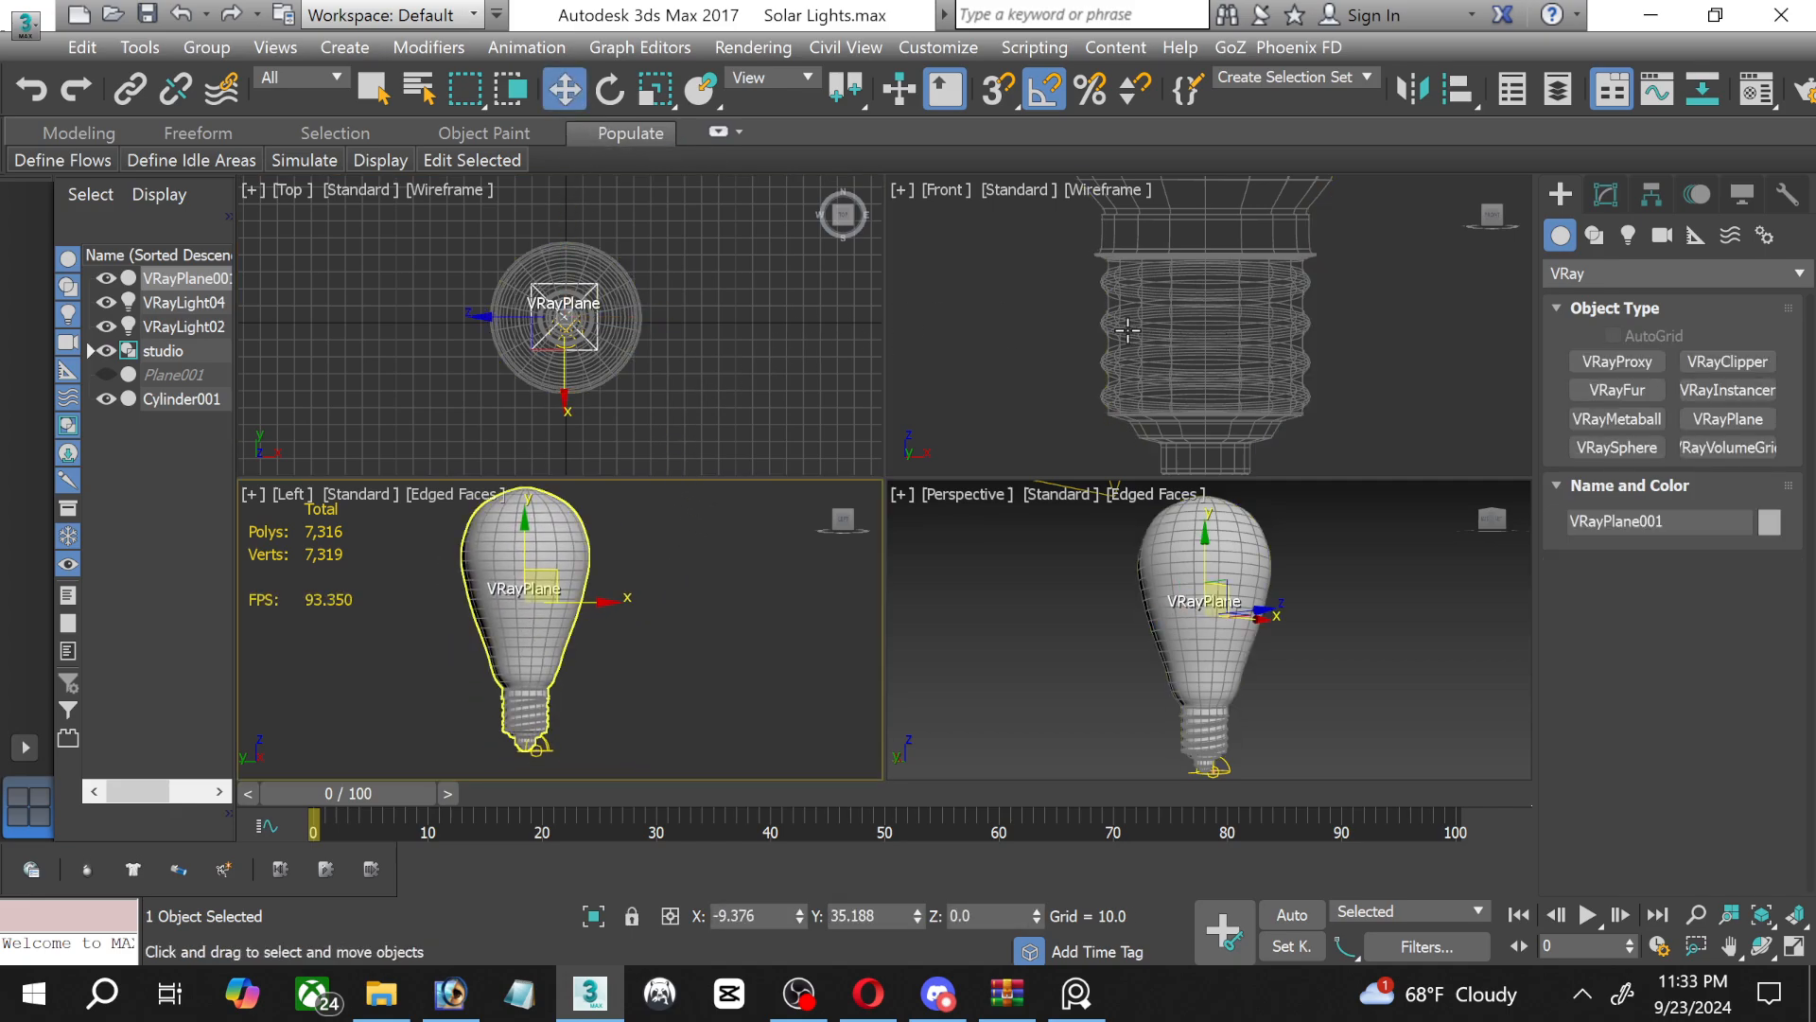
pyautogui.scroll(-10, 1067, 367)
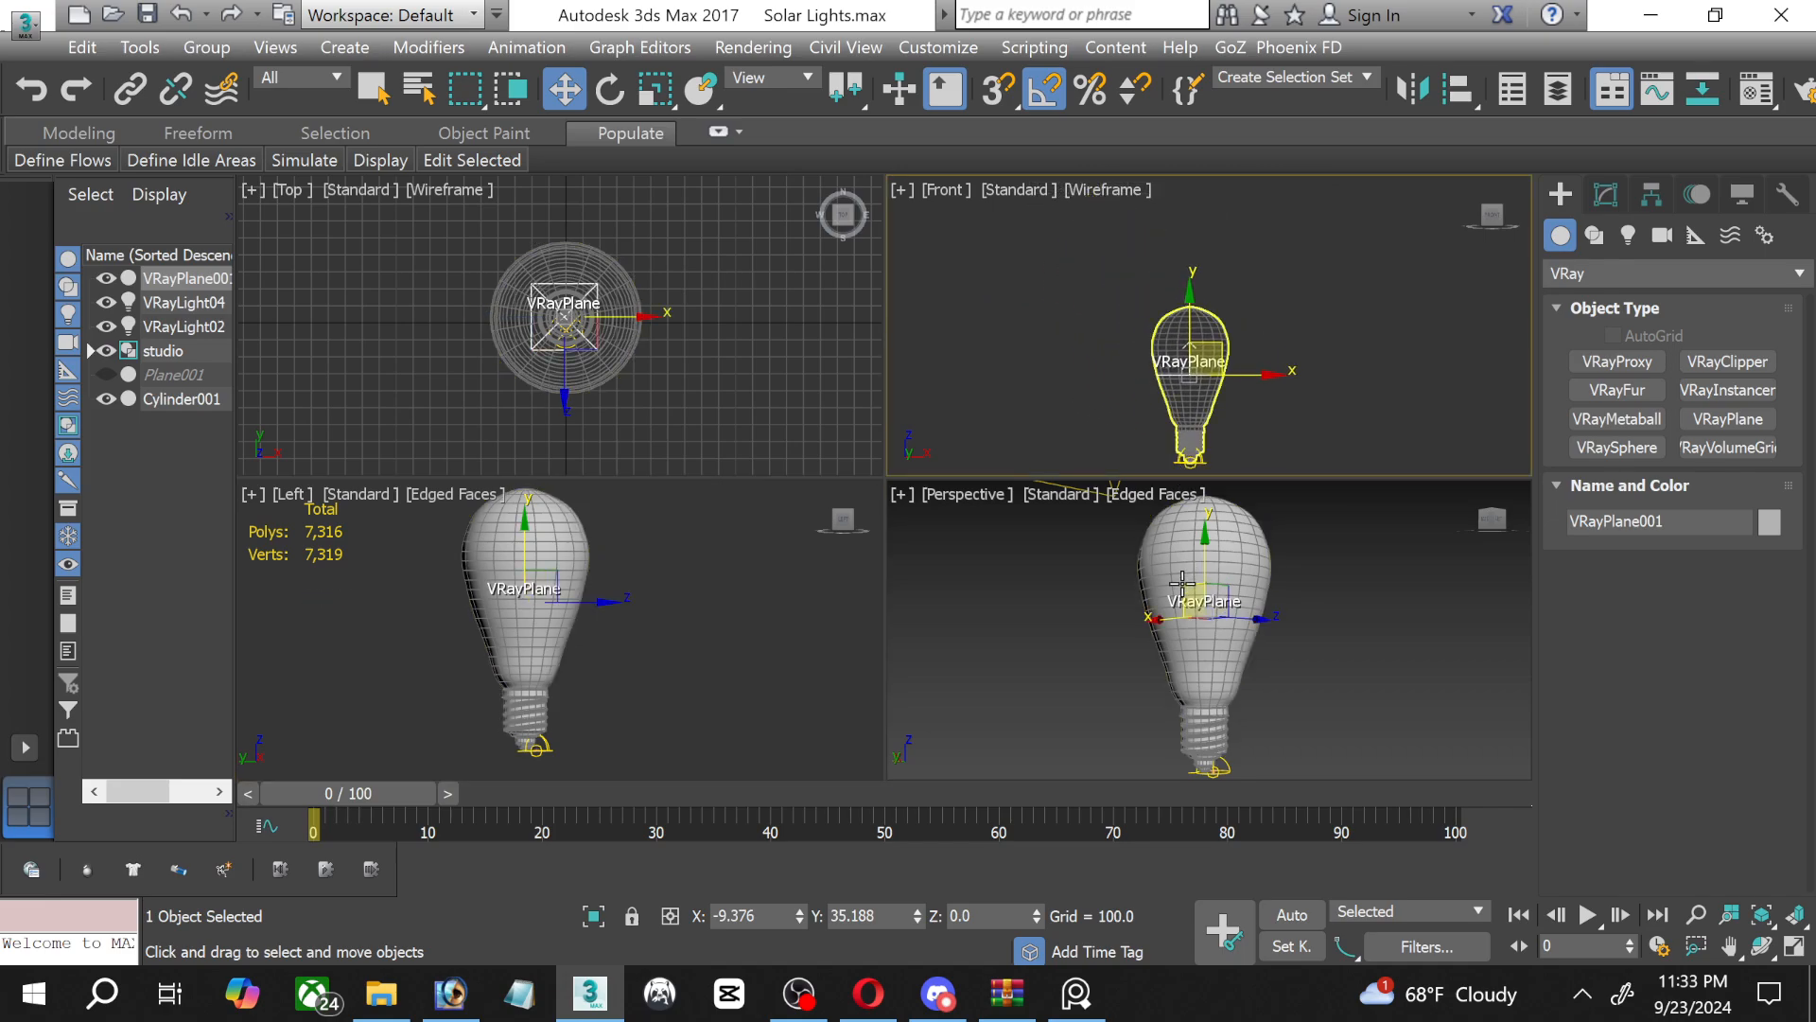
pyautogui.click(609, 89)
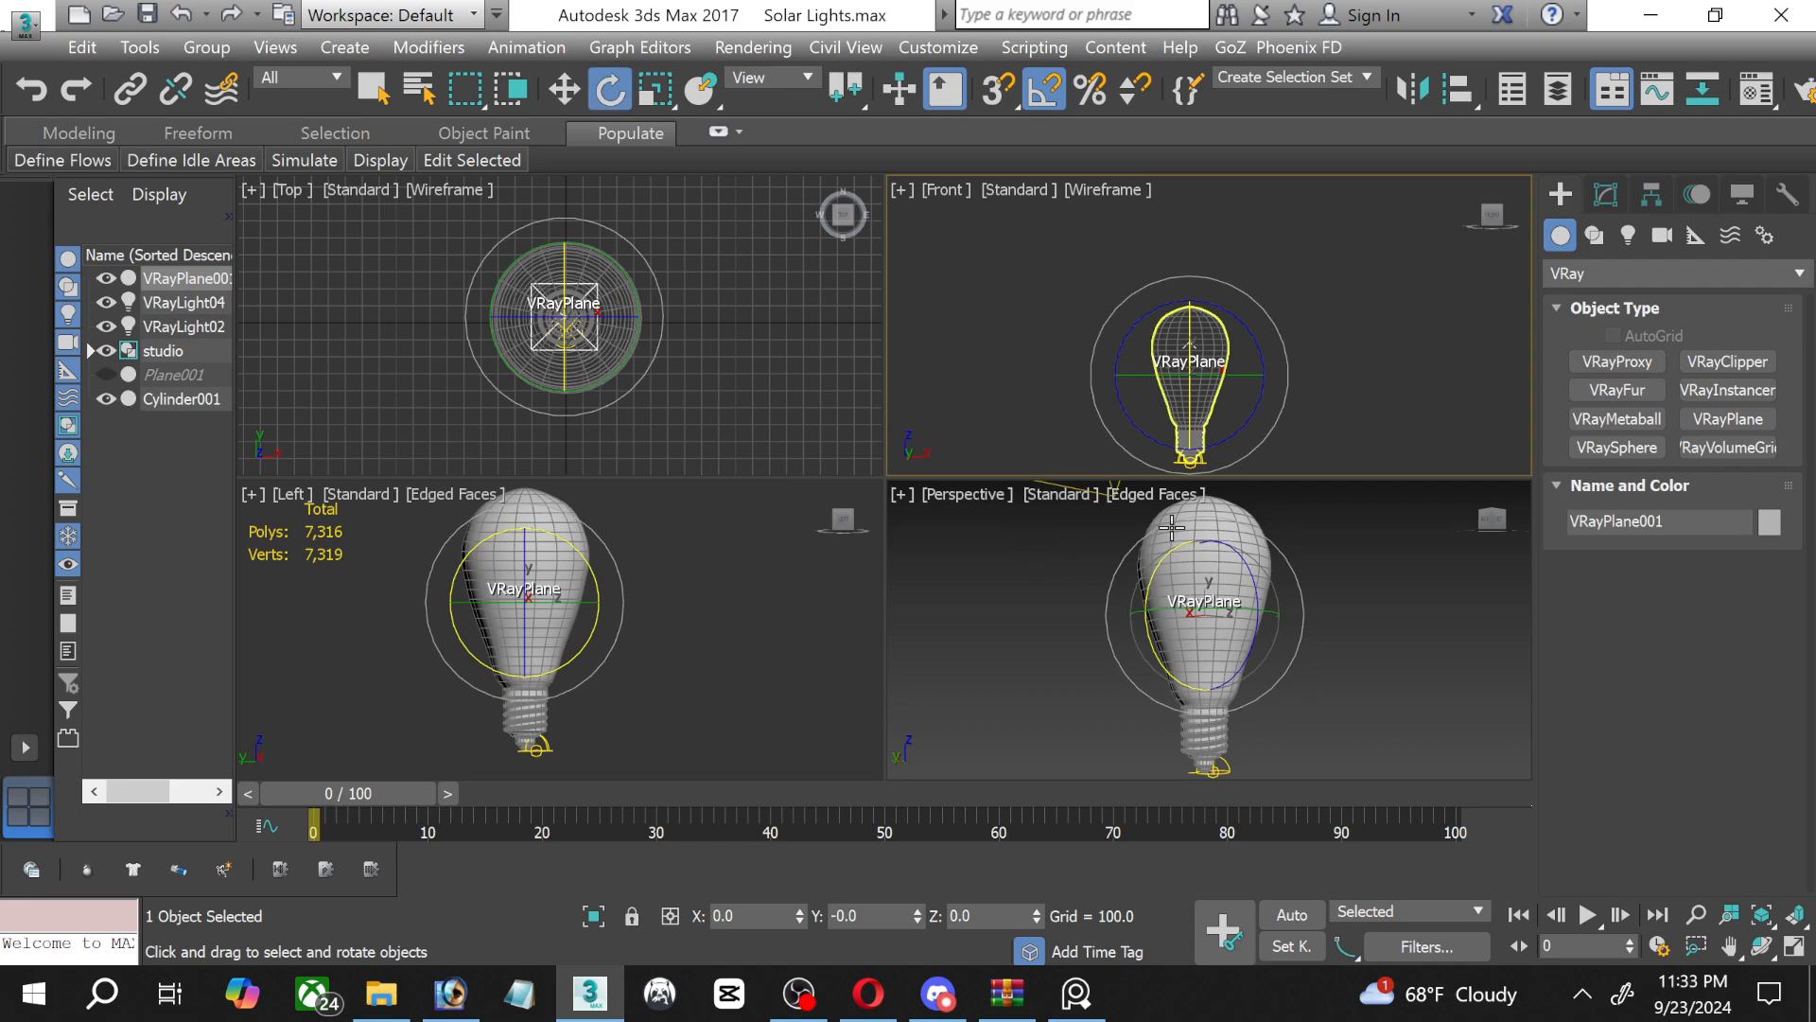
pyautogui.click(1237, 521)
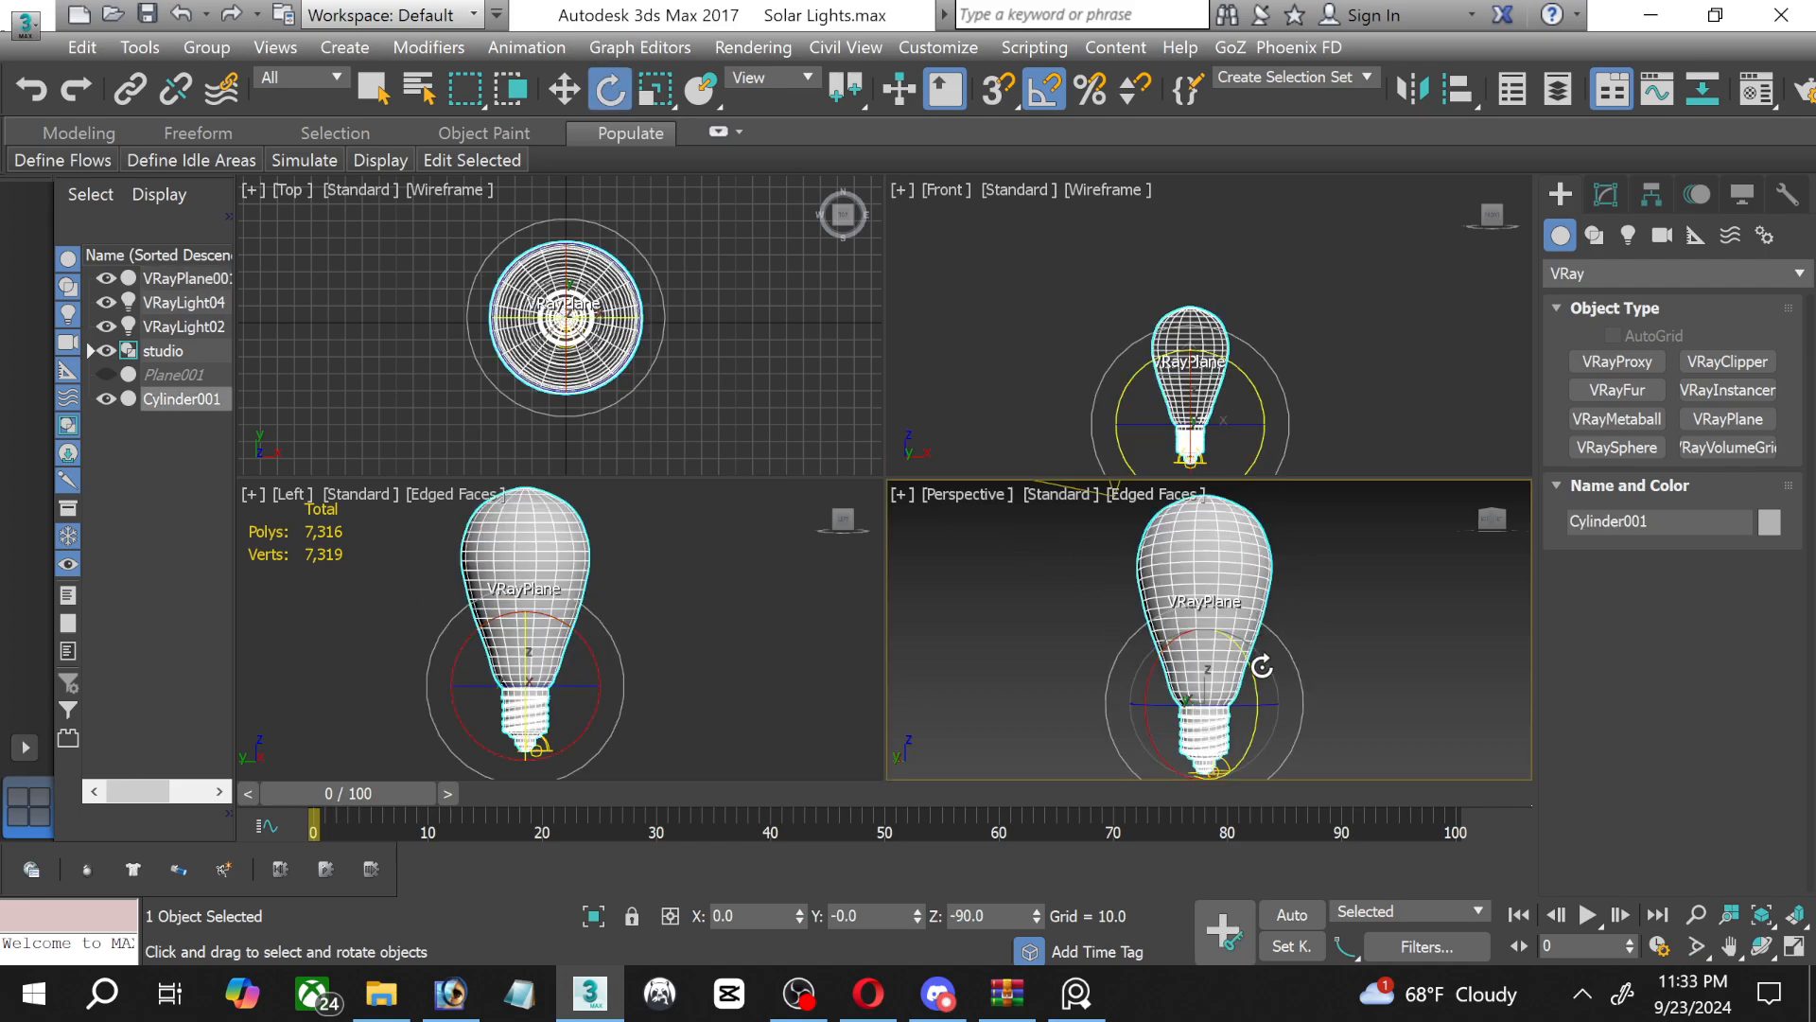
pyautogui.click(609, 668)
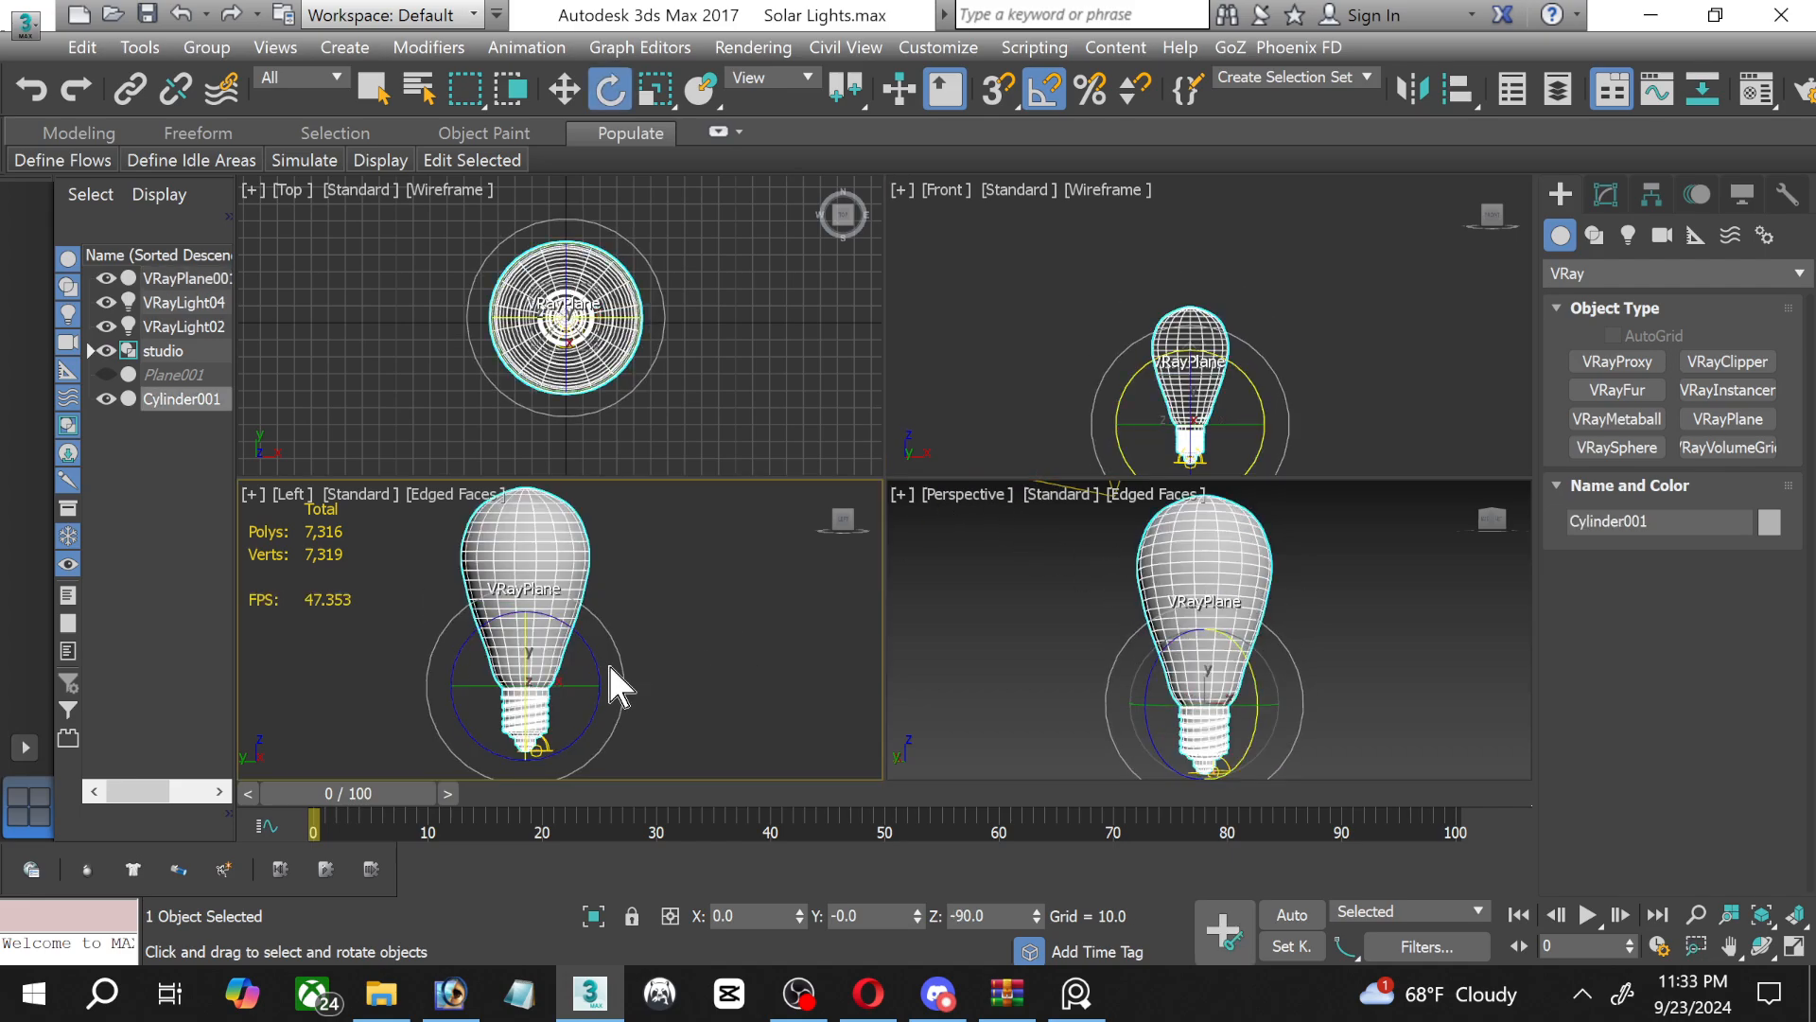
pyautogui.moveTo(601, 652); pyautogui.dragTo(526, 628)
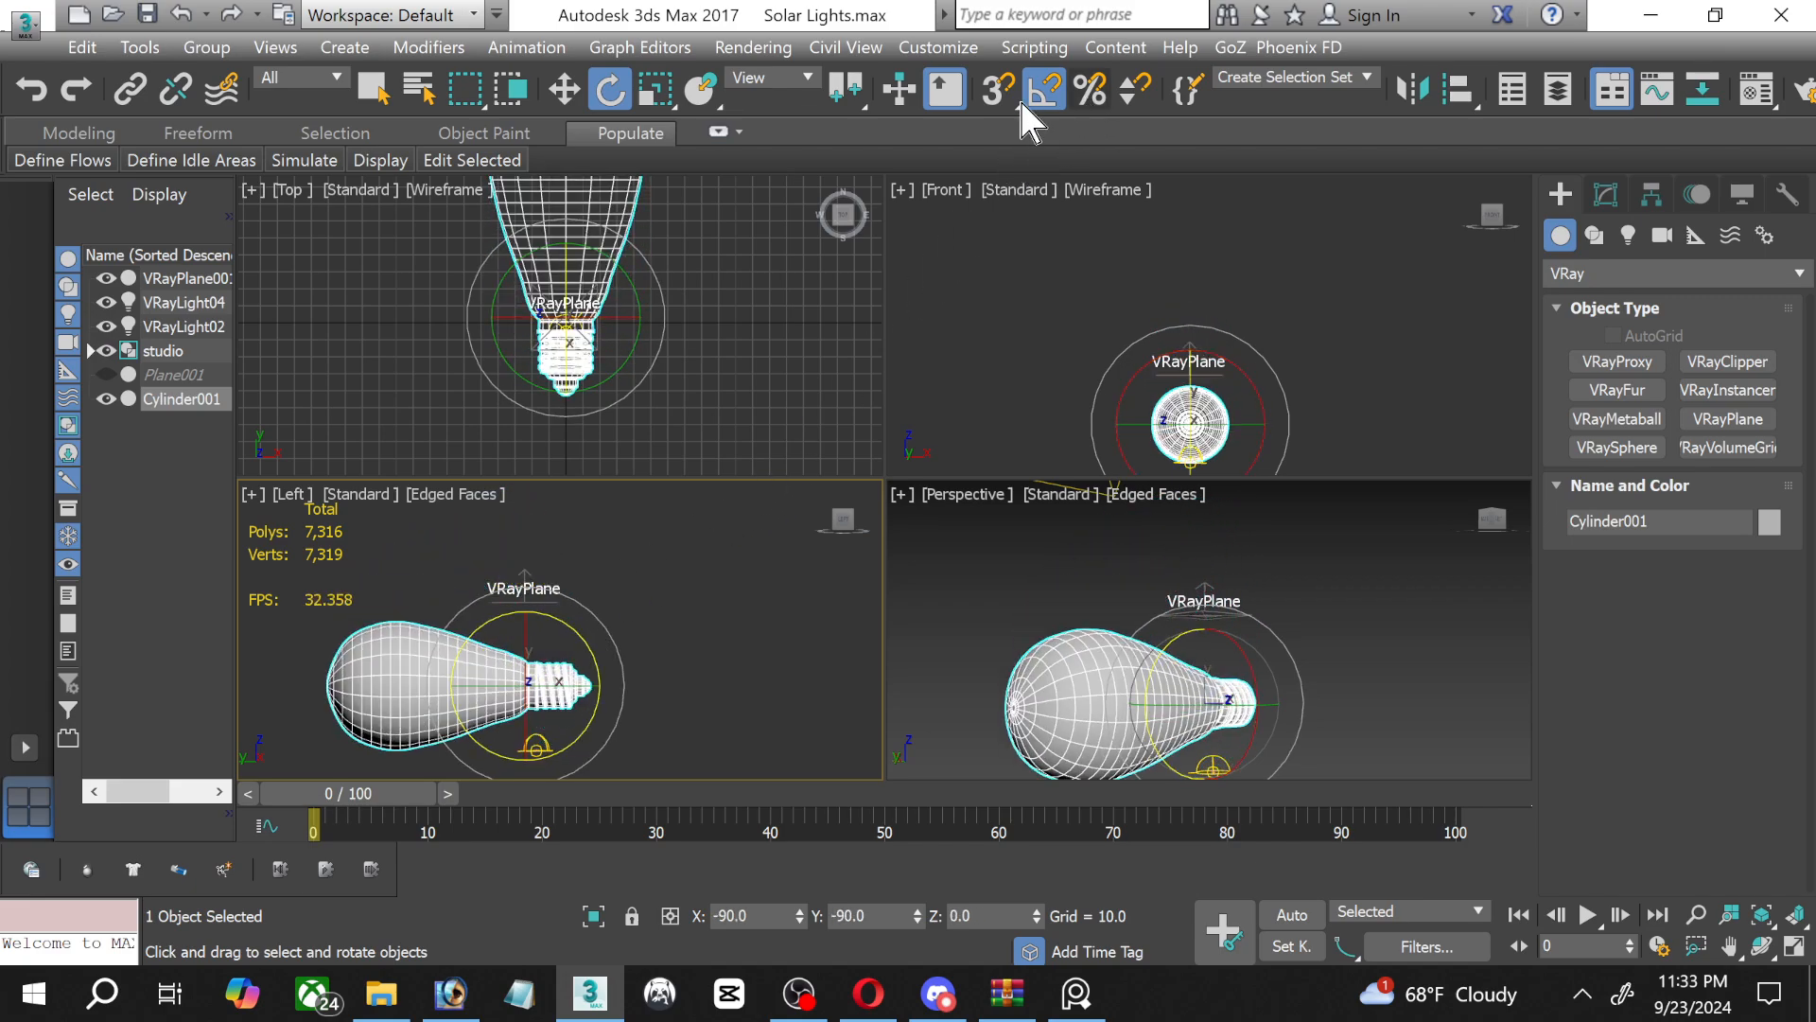
pyautogui.rightClick(637, 519)
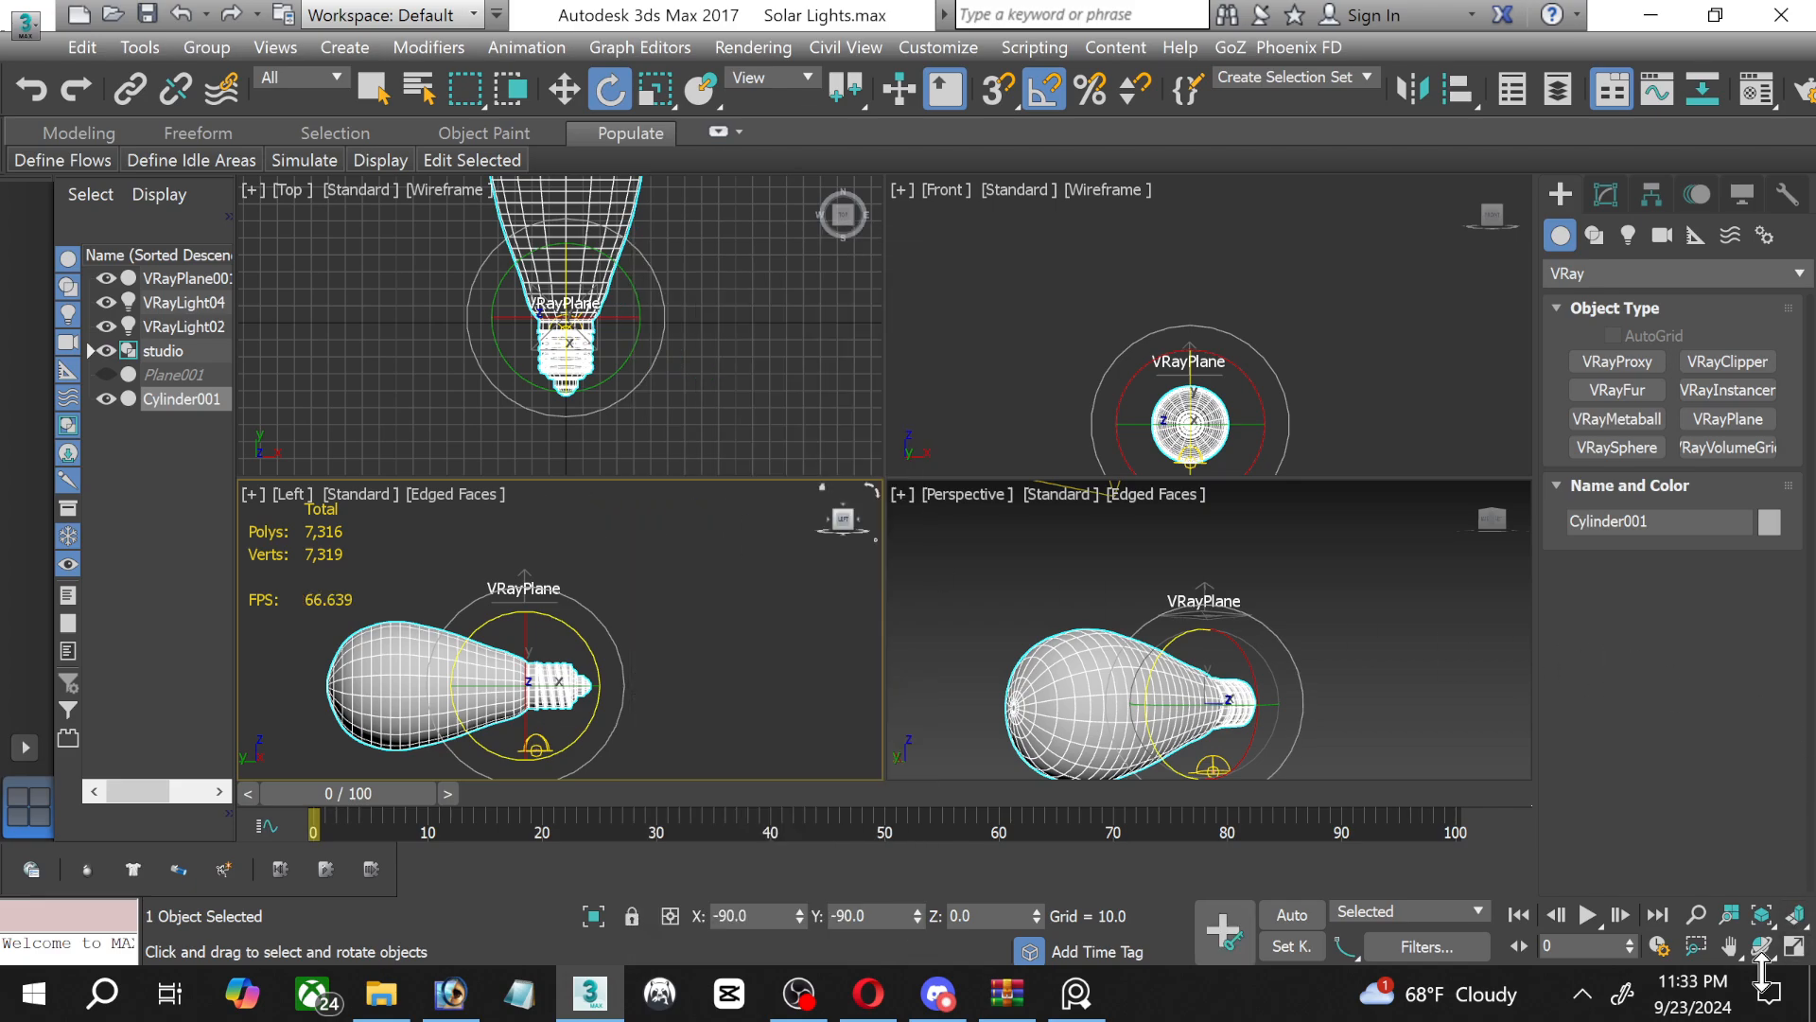
# In the maximized Left view, move the VRayPlane straight down below the bulb to about Z -1049, level with the dome light.
pyautogui.click(1795, 945)
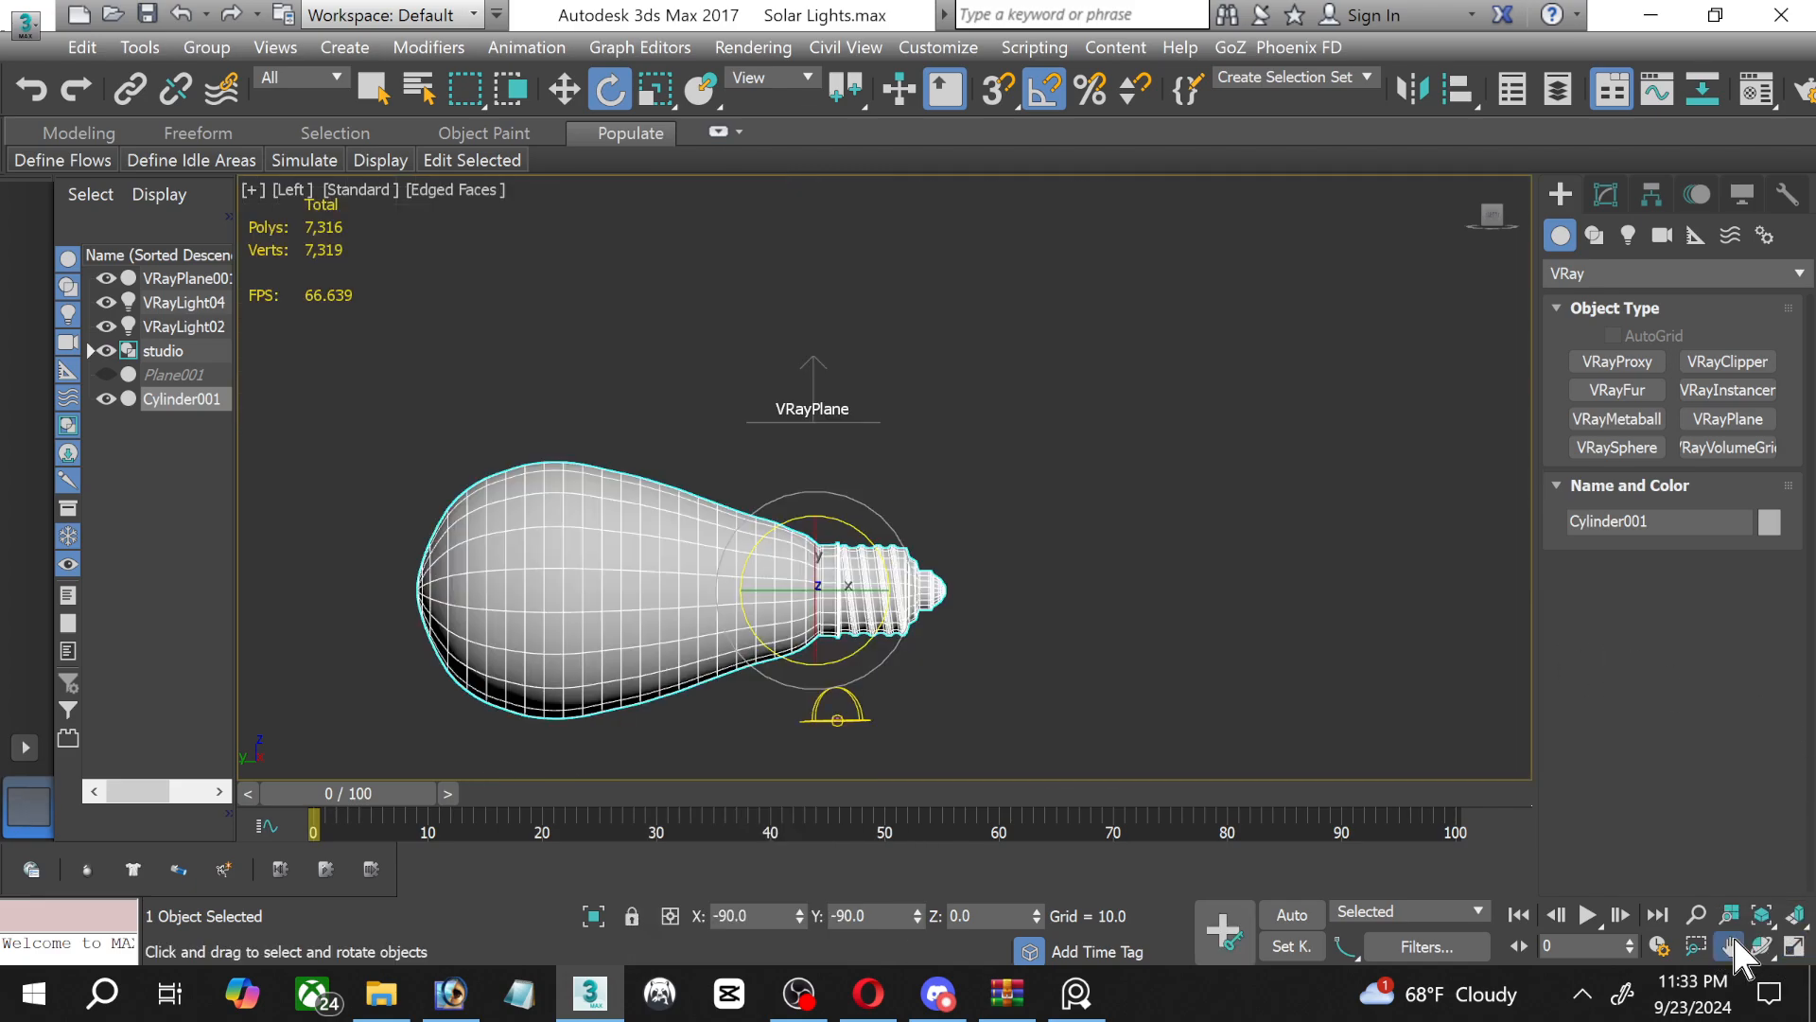
pyautogui.click(1729, 945)
pyautogui.moveTo(640, 701); pyautogui.dragTo(733, 526)
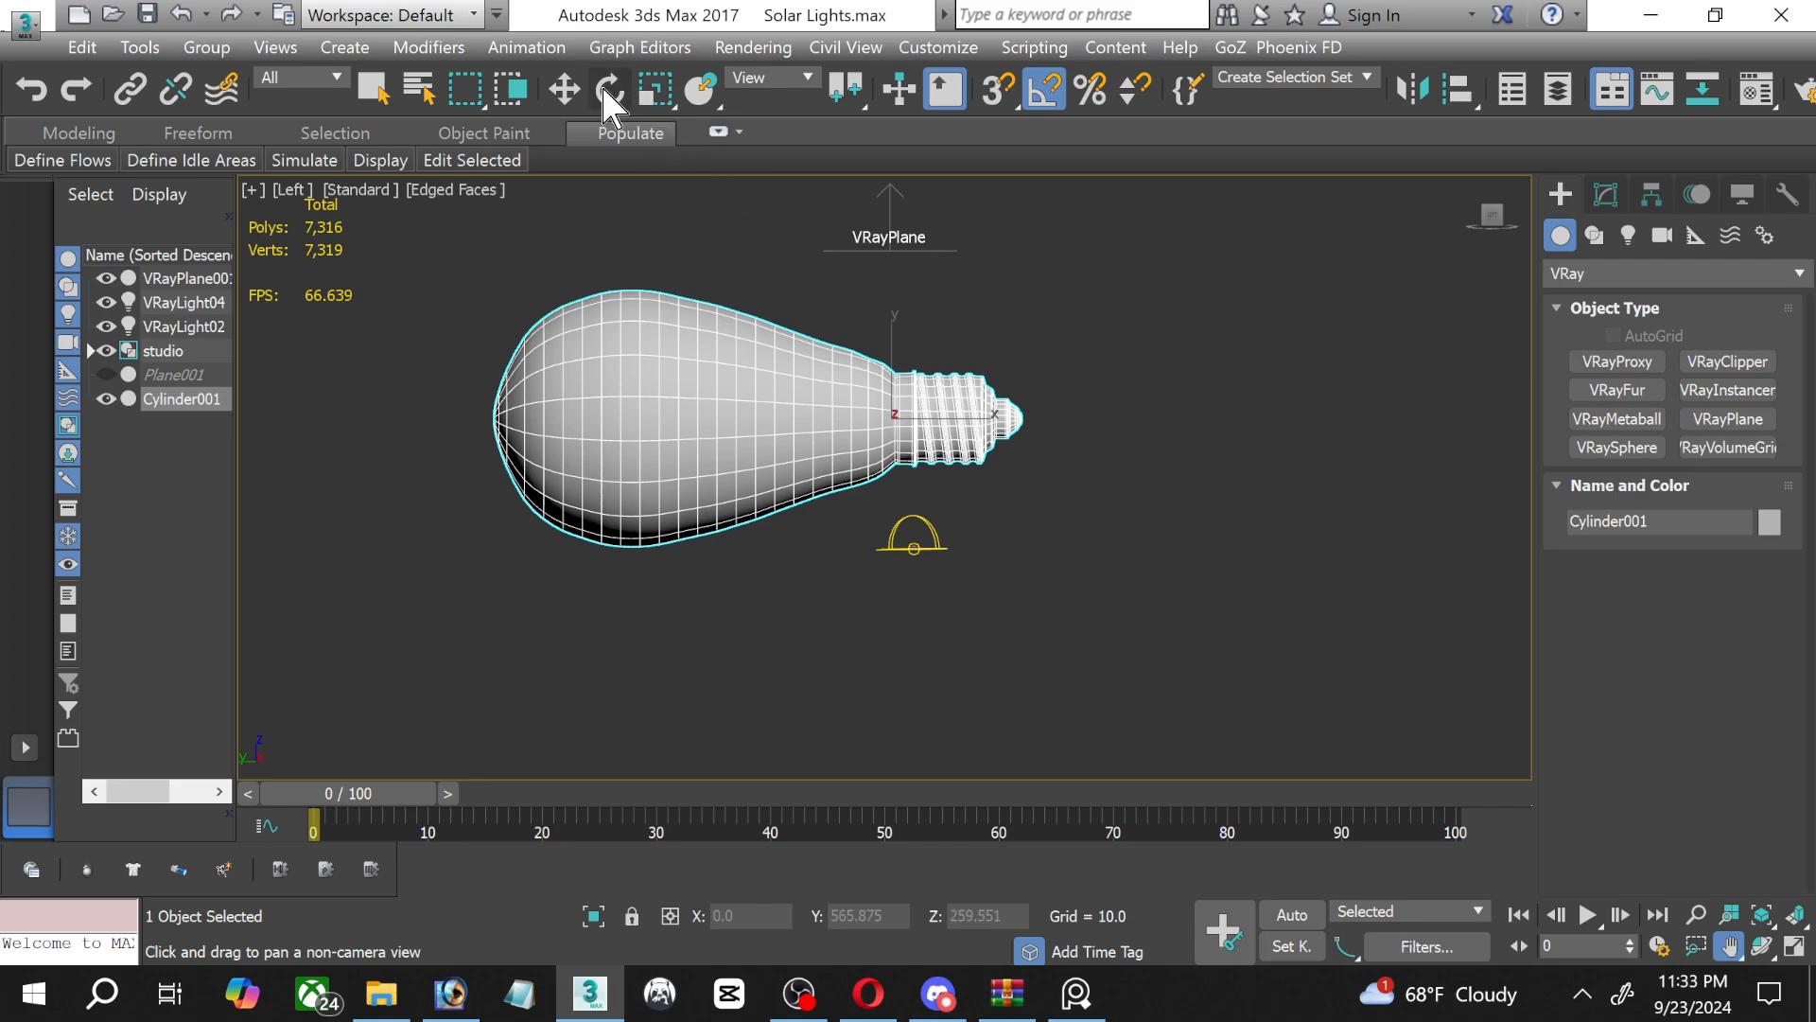
pyautogui.click(563, 89)
pyautogui.moveTo(858, 236); pyautogui.dragTo(837, 331, button='middle')
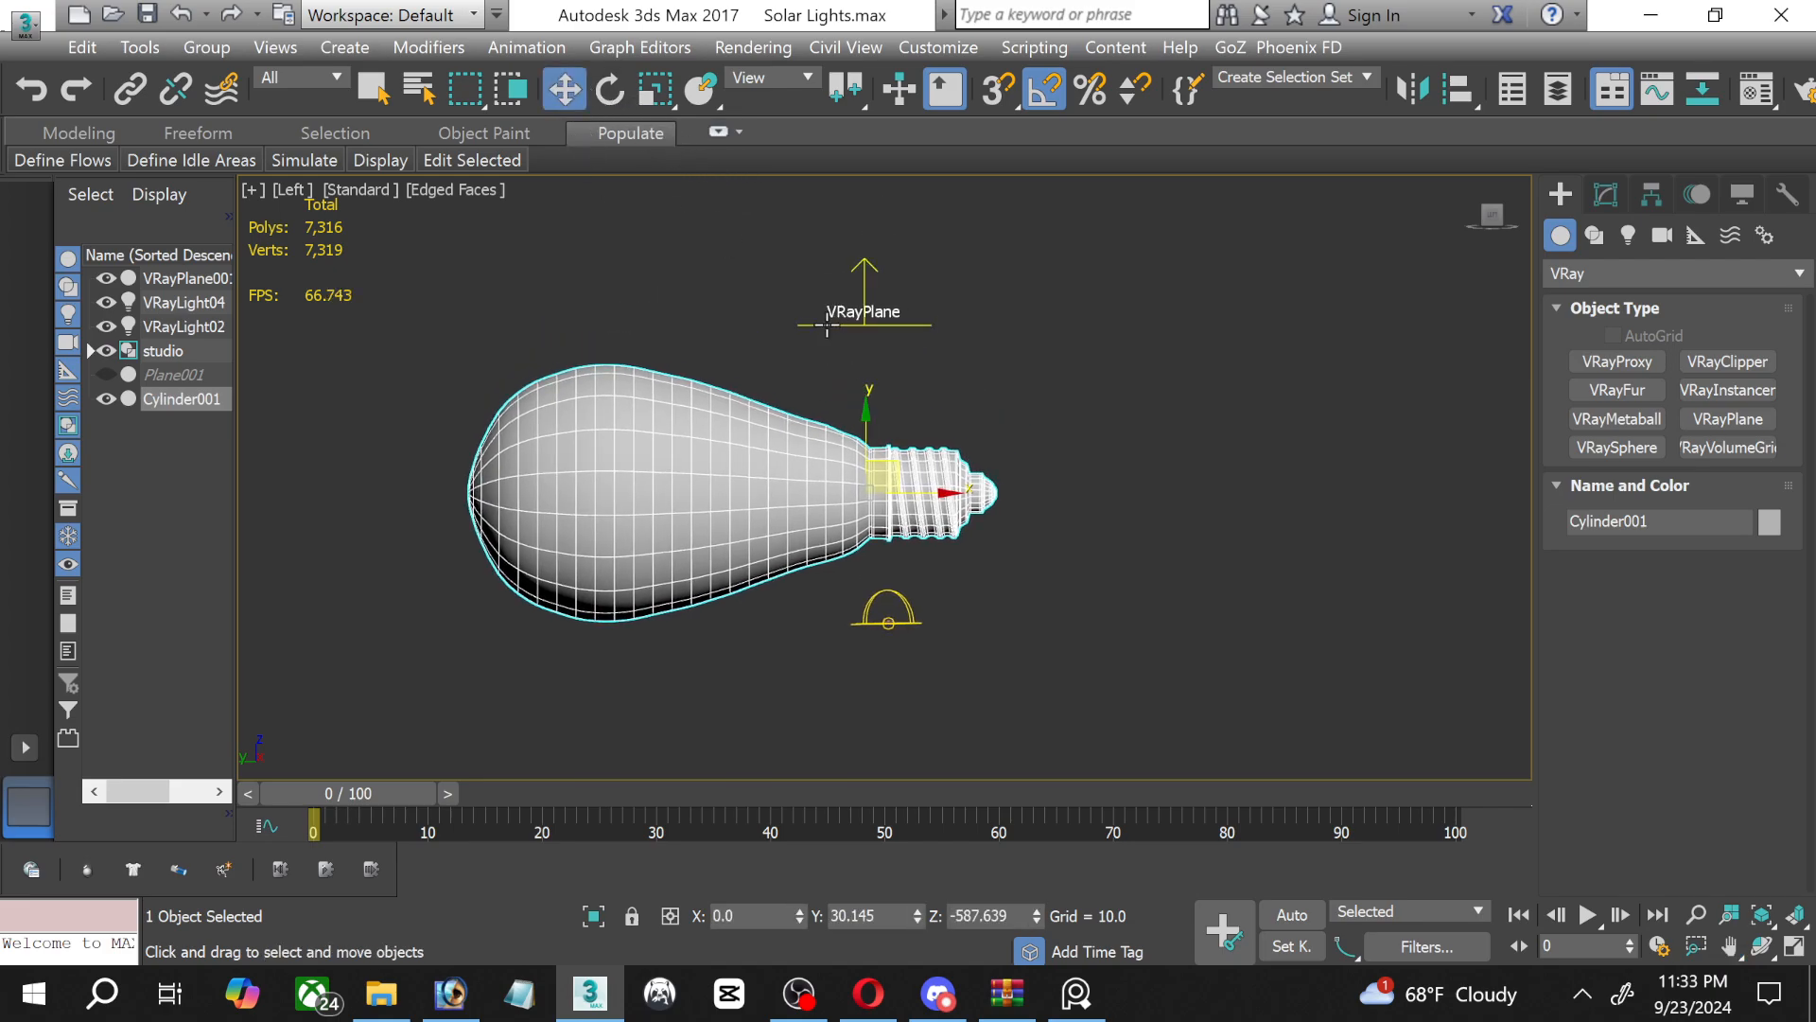
pyautogui.click(827, 322)
pyautogui.click(861, 324)
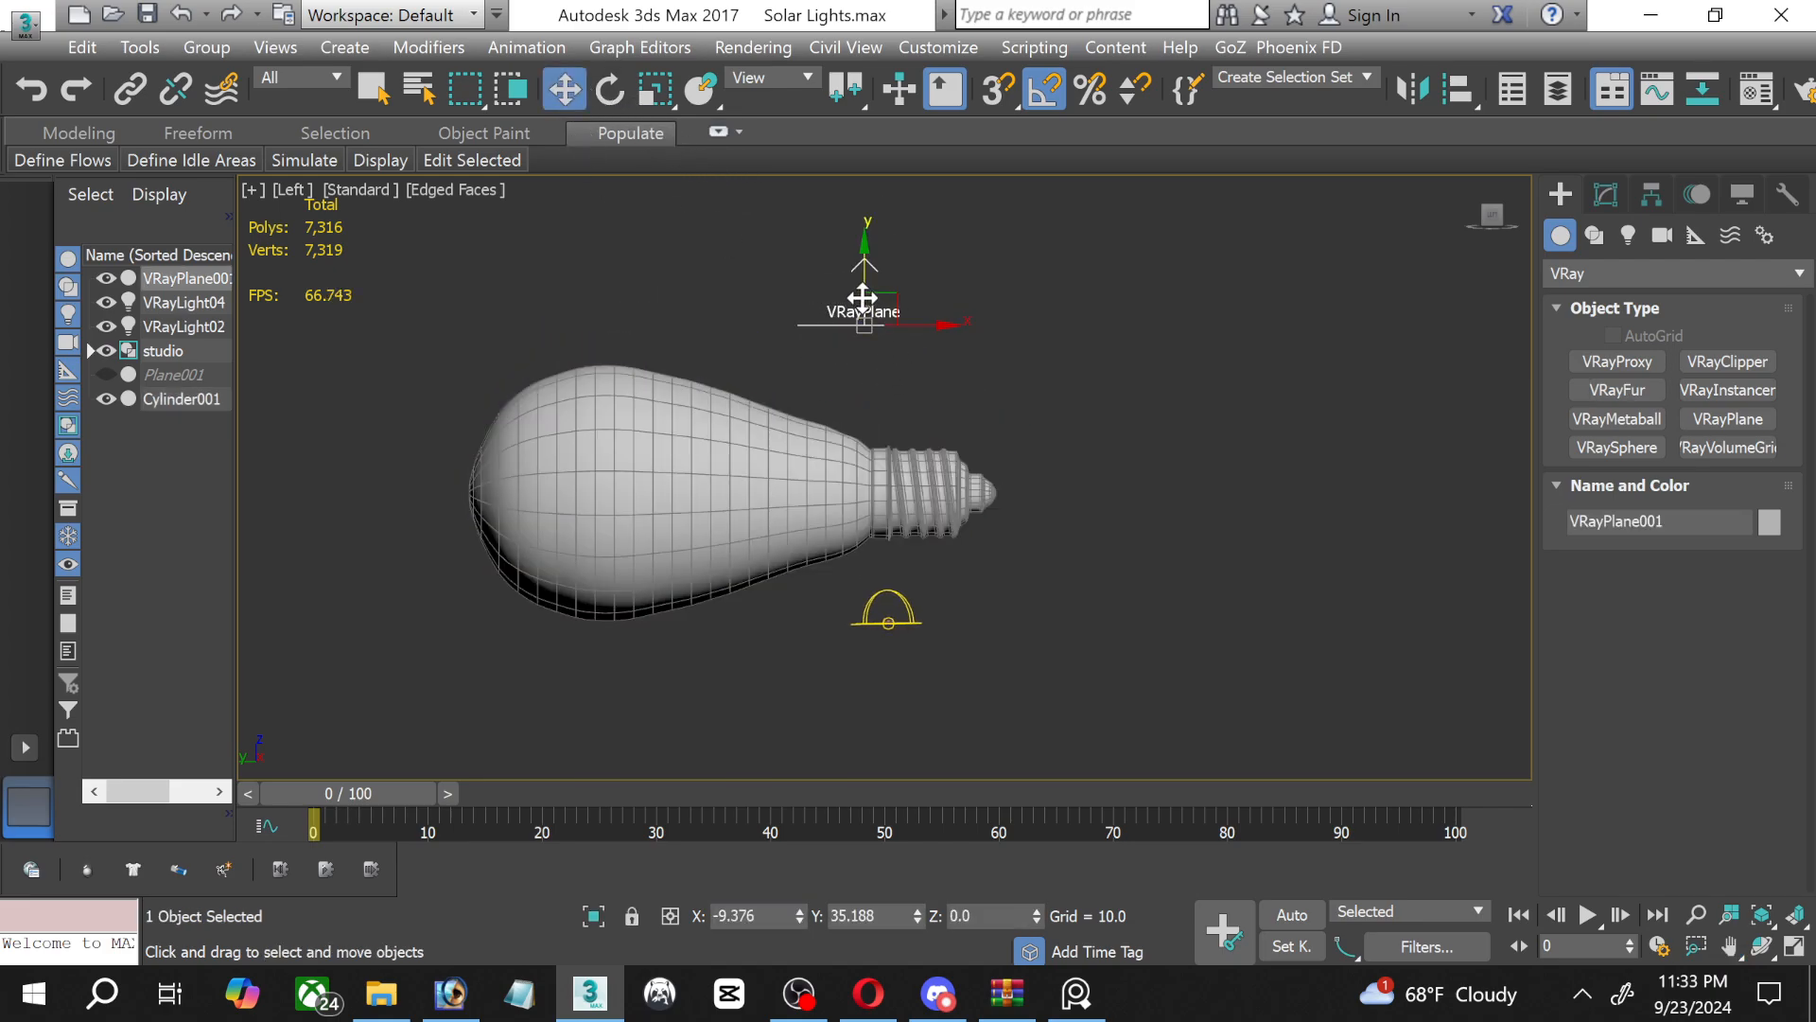
pyautogui.moveTo(862, 298); pyautogui.dragTo(893, 585)
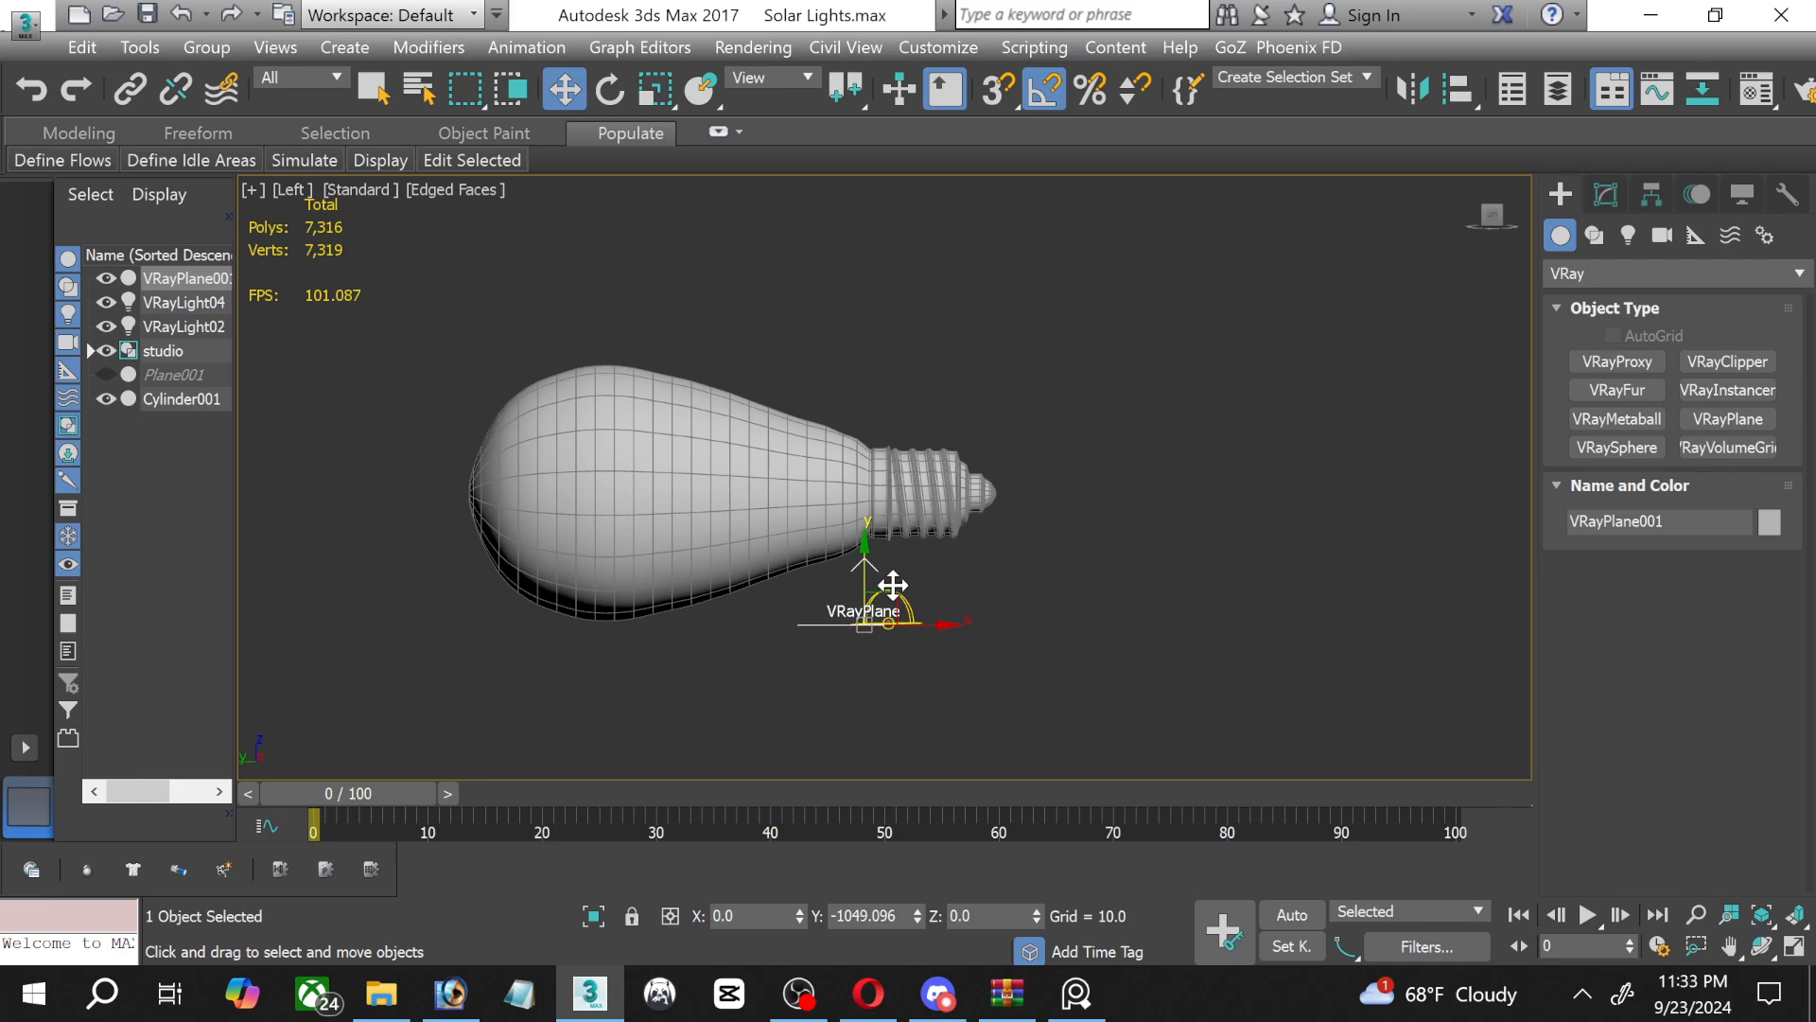
# Slide the VRayPlane horizontally in the Left view until it sits under the bulb's widest part, at Y about 948.
pyautogui.click(774, 518)
pyautogui.scroll(5, 842, 626)
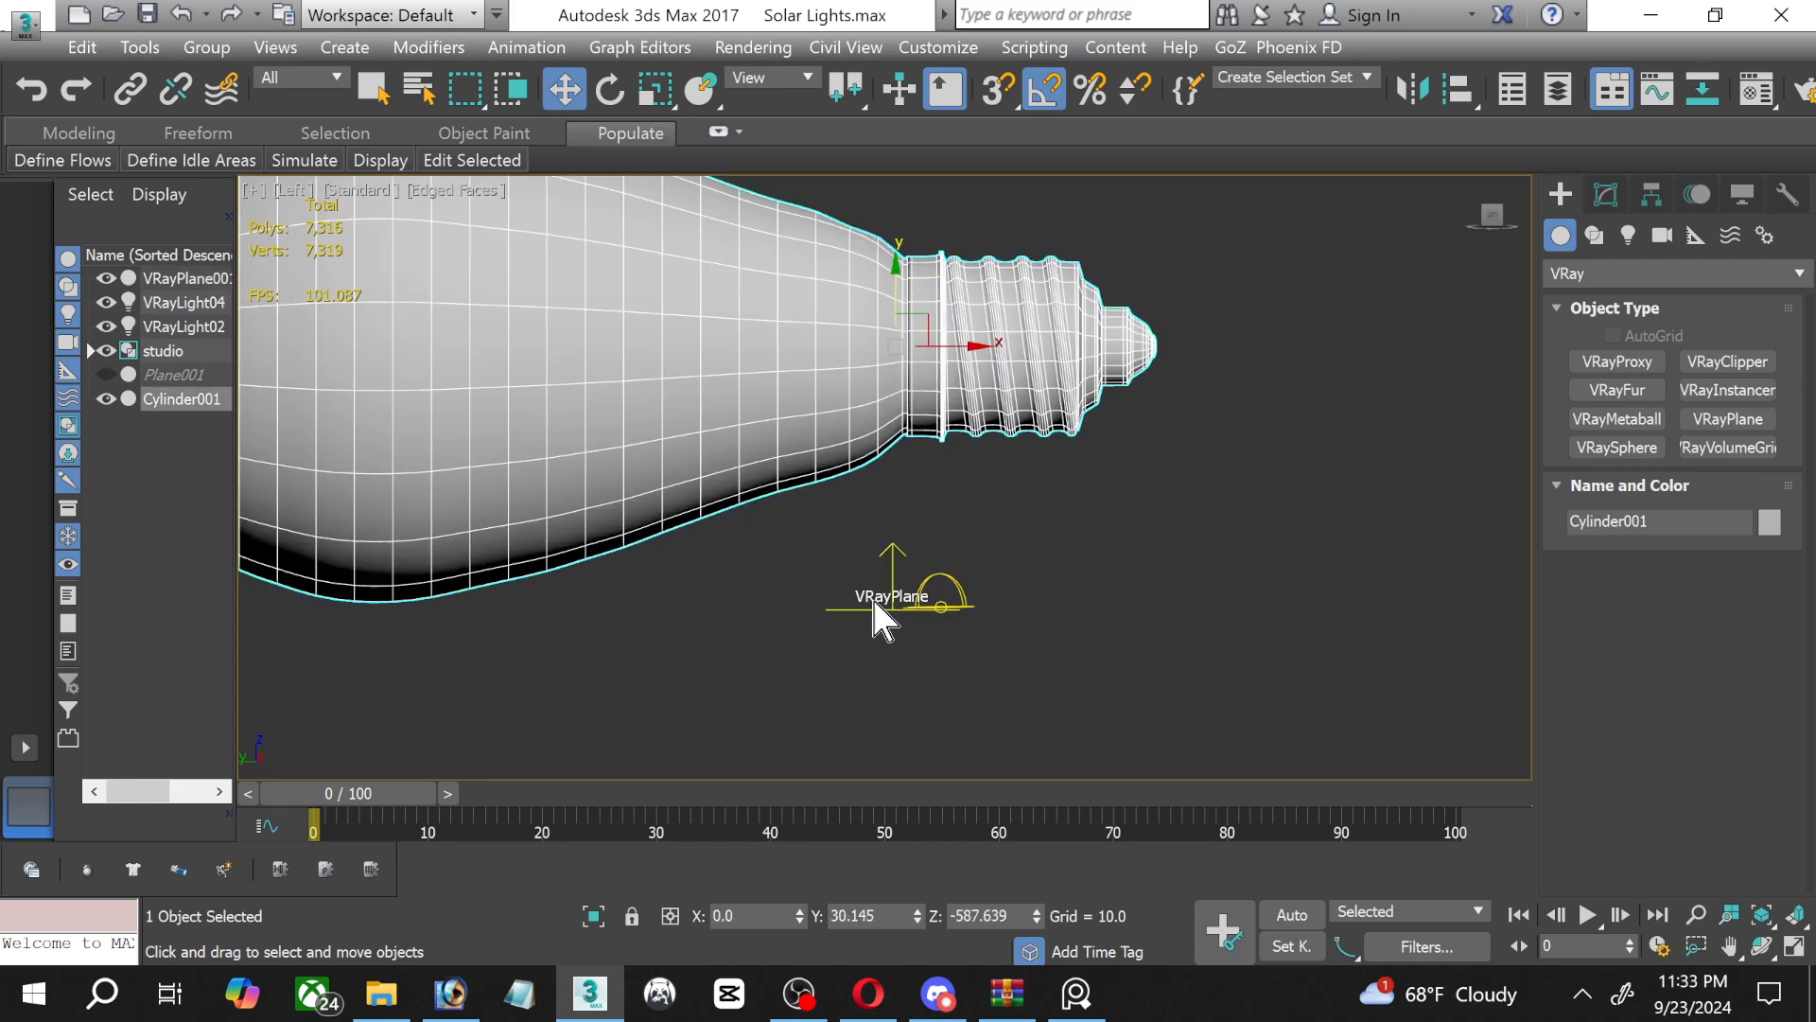
pyautogui.click(847, 605)
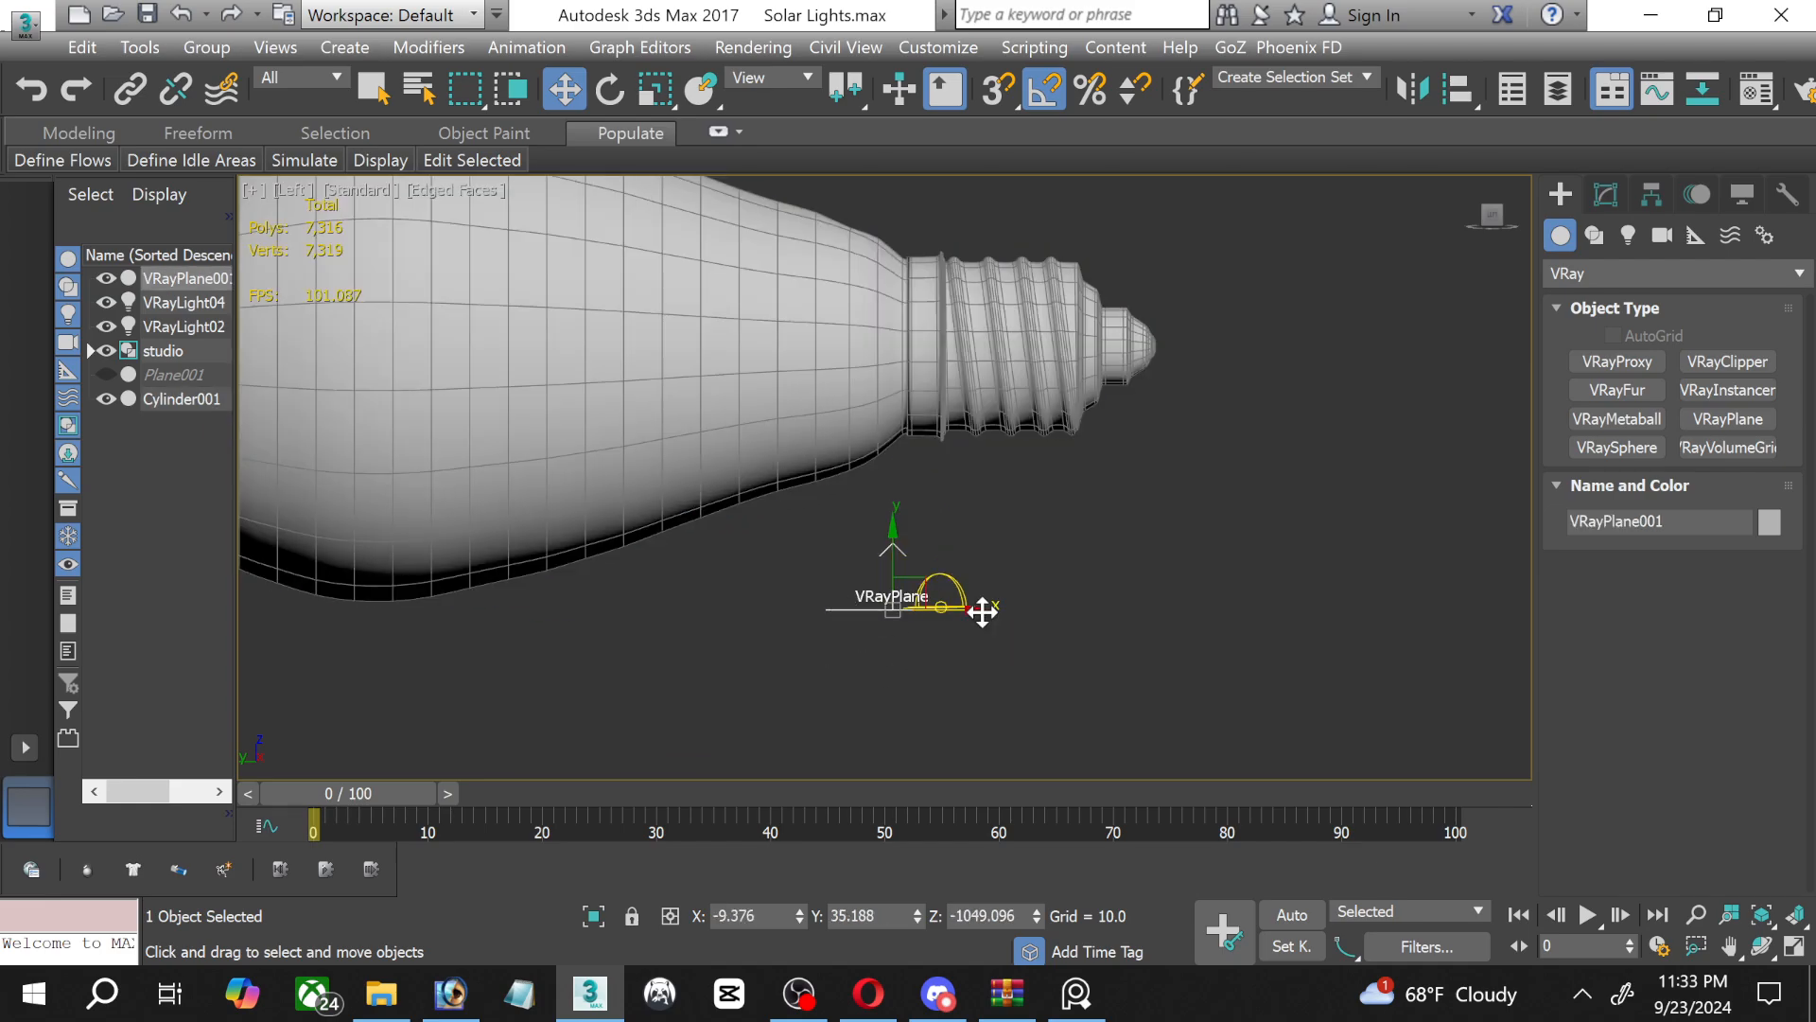
pyautogui.moveTo(979, 611); pyautogui.dragTo(782, 609)
pyautogui.scroll(-3, 620, 665)
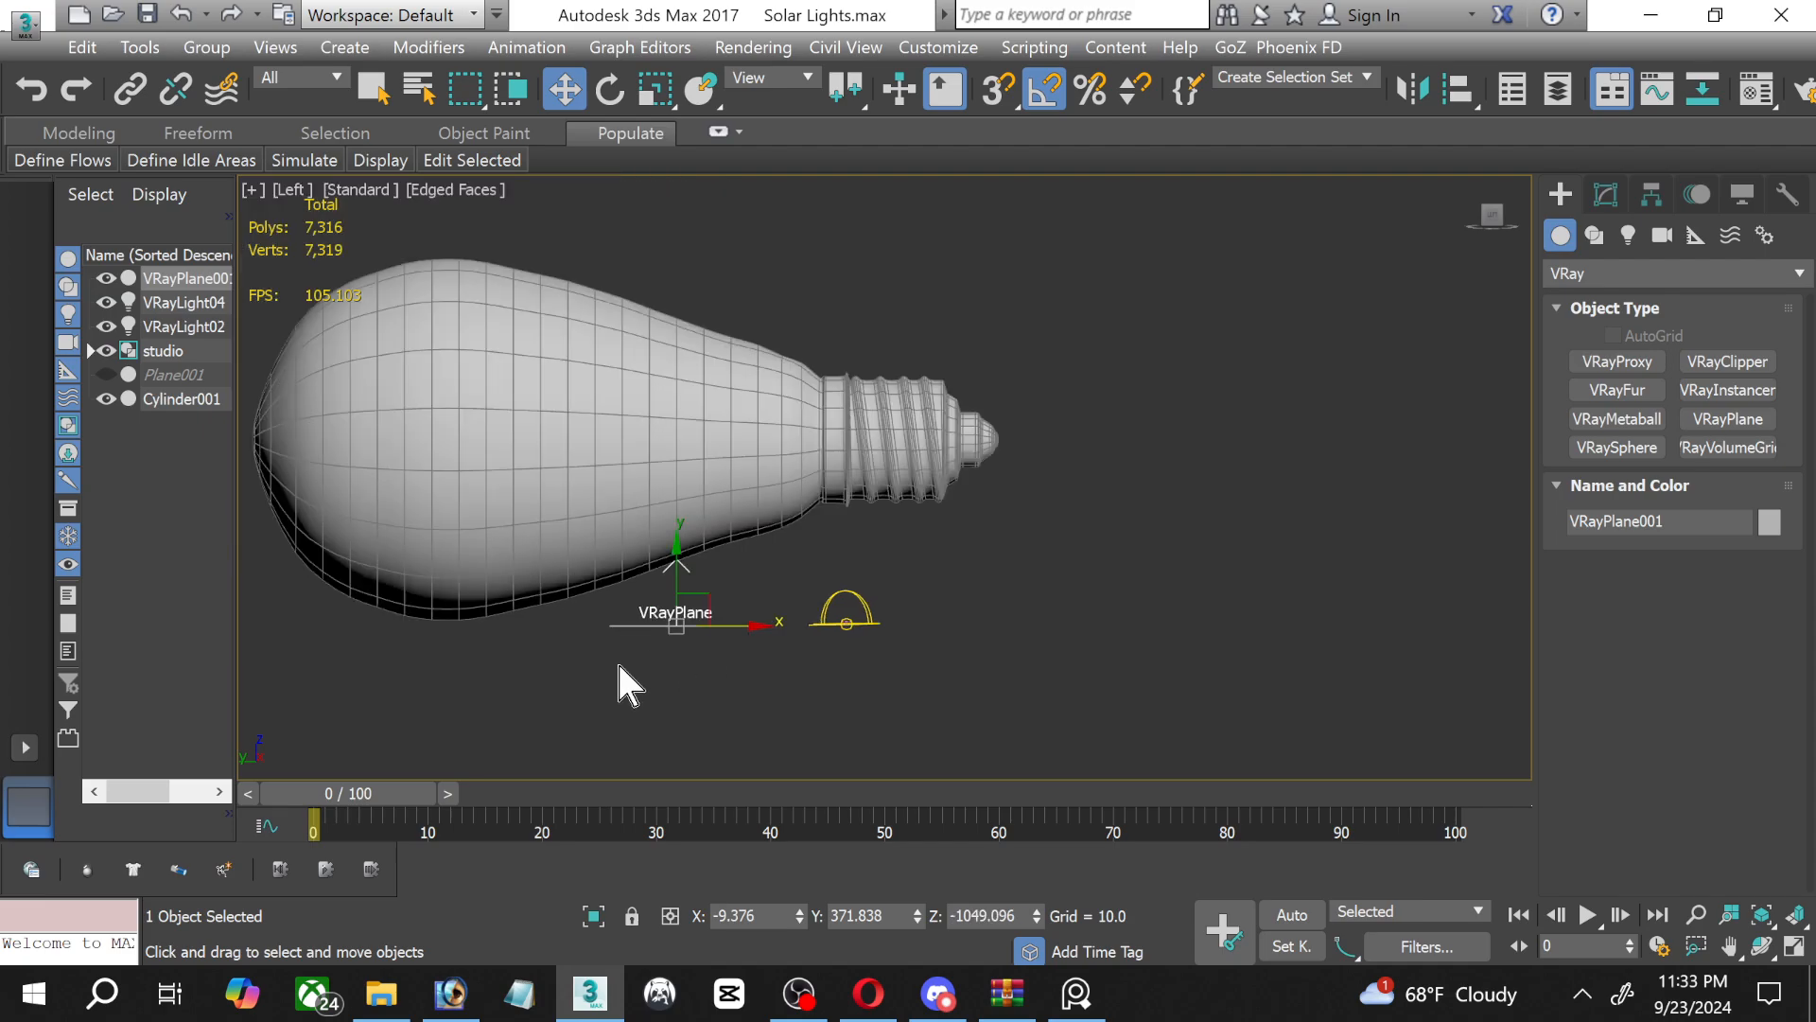
pyautogui.moveTo(743, 626); pyautogui.dragTo(509, 627)
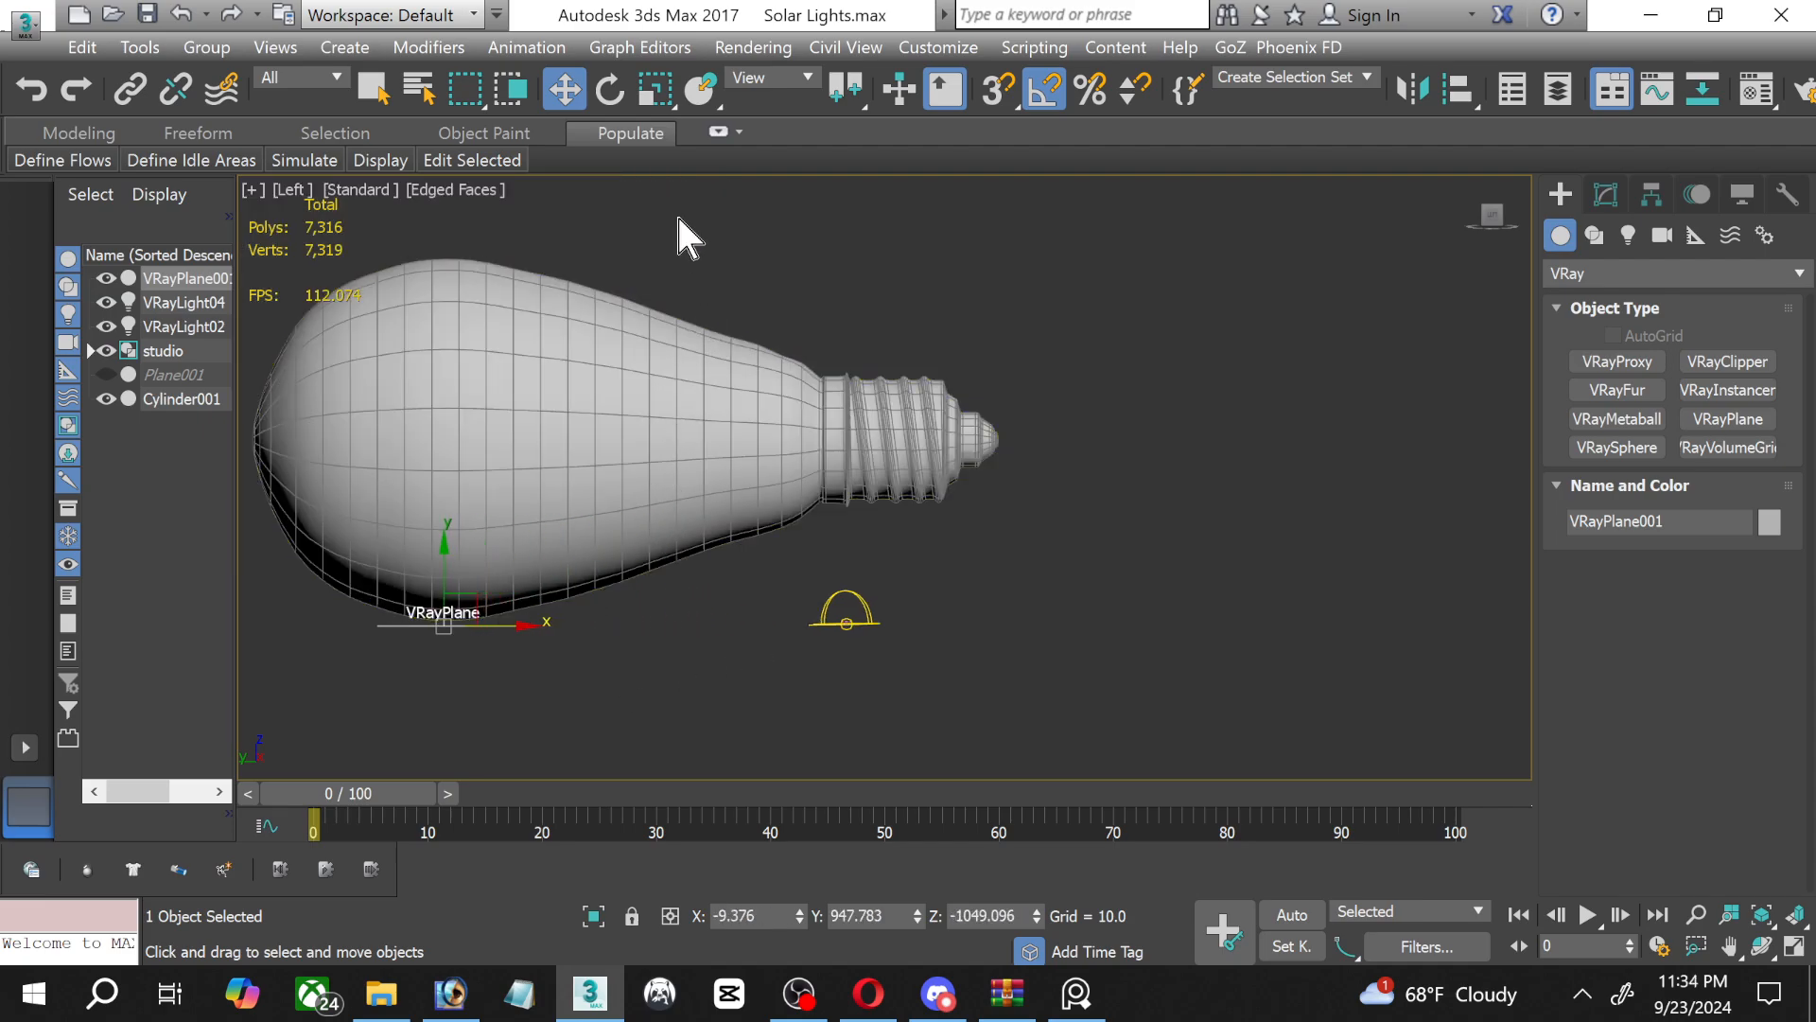
# Move only the bulb's pivot onto the lowest point of its widest part, just above the VRayPlane.
pyautogui.click(448, 444)
pyautogui.scroll(3, 428, 659)
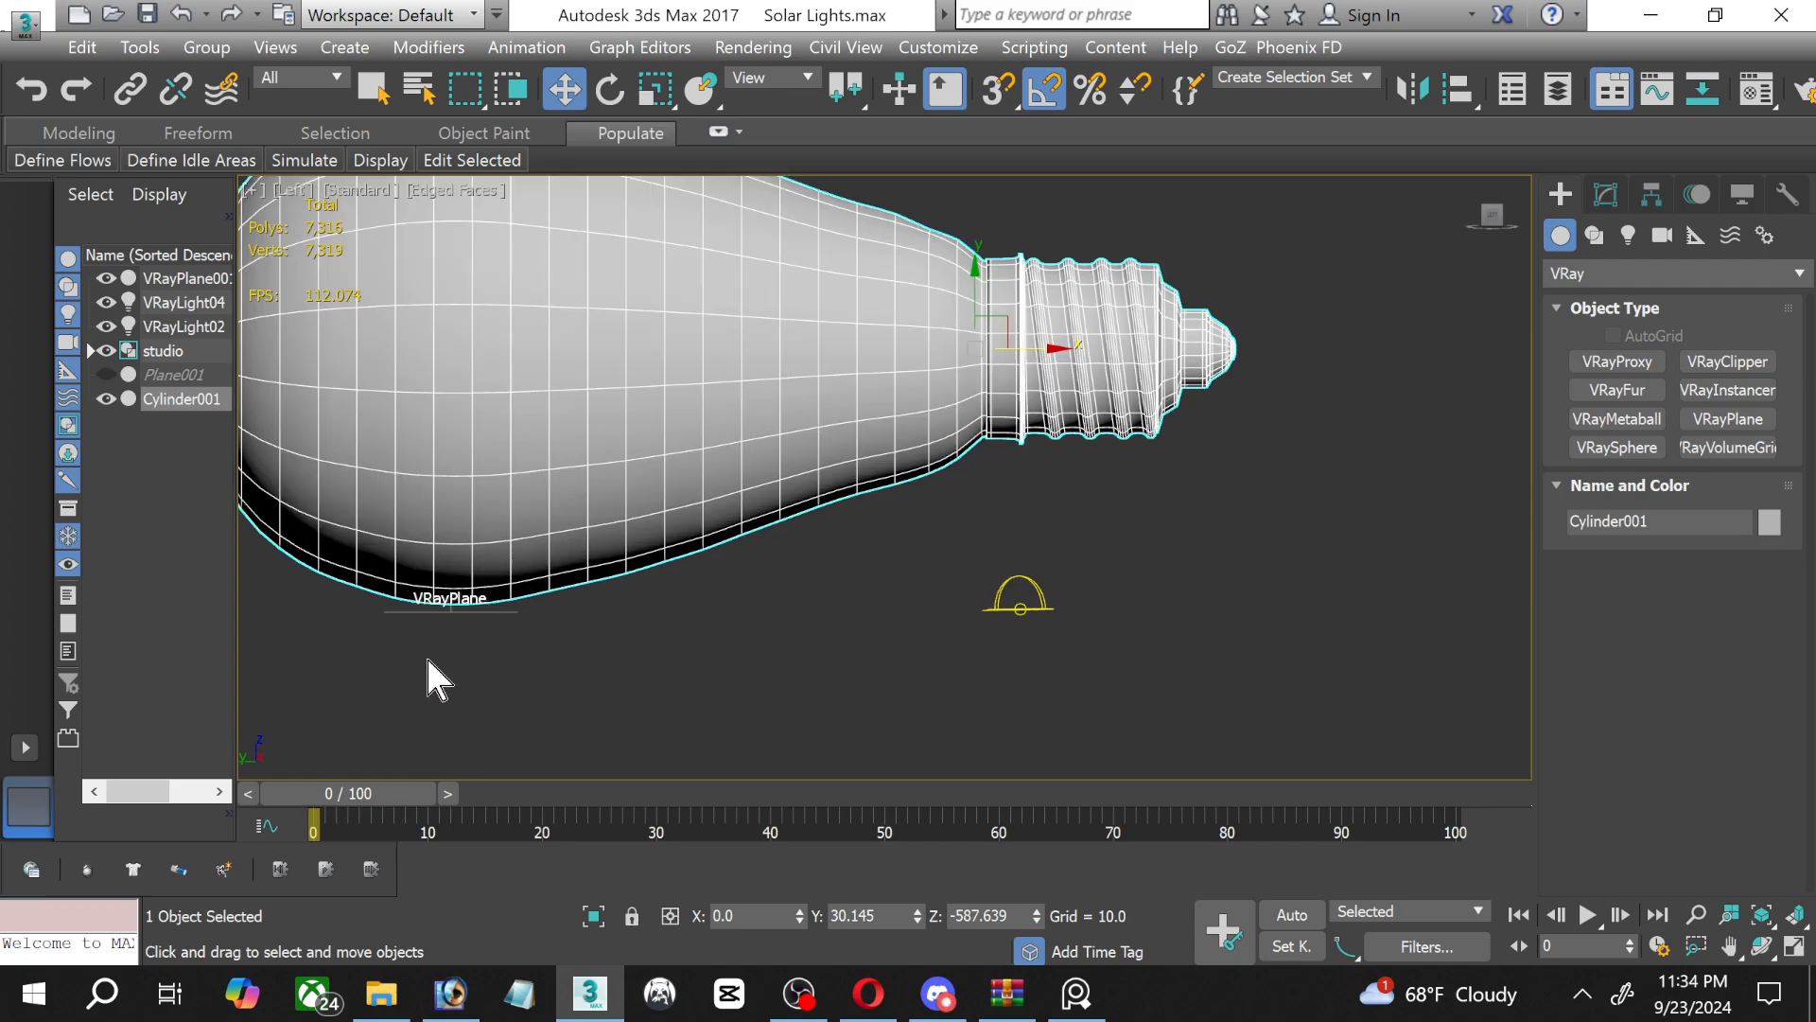
pyautogui.click(1652, 194)
pyautogui.click(1637, 375)
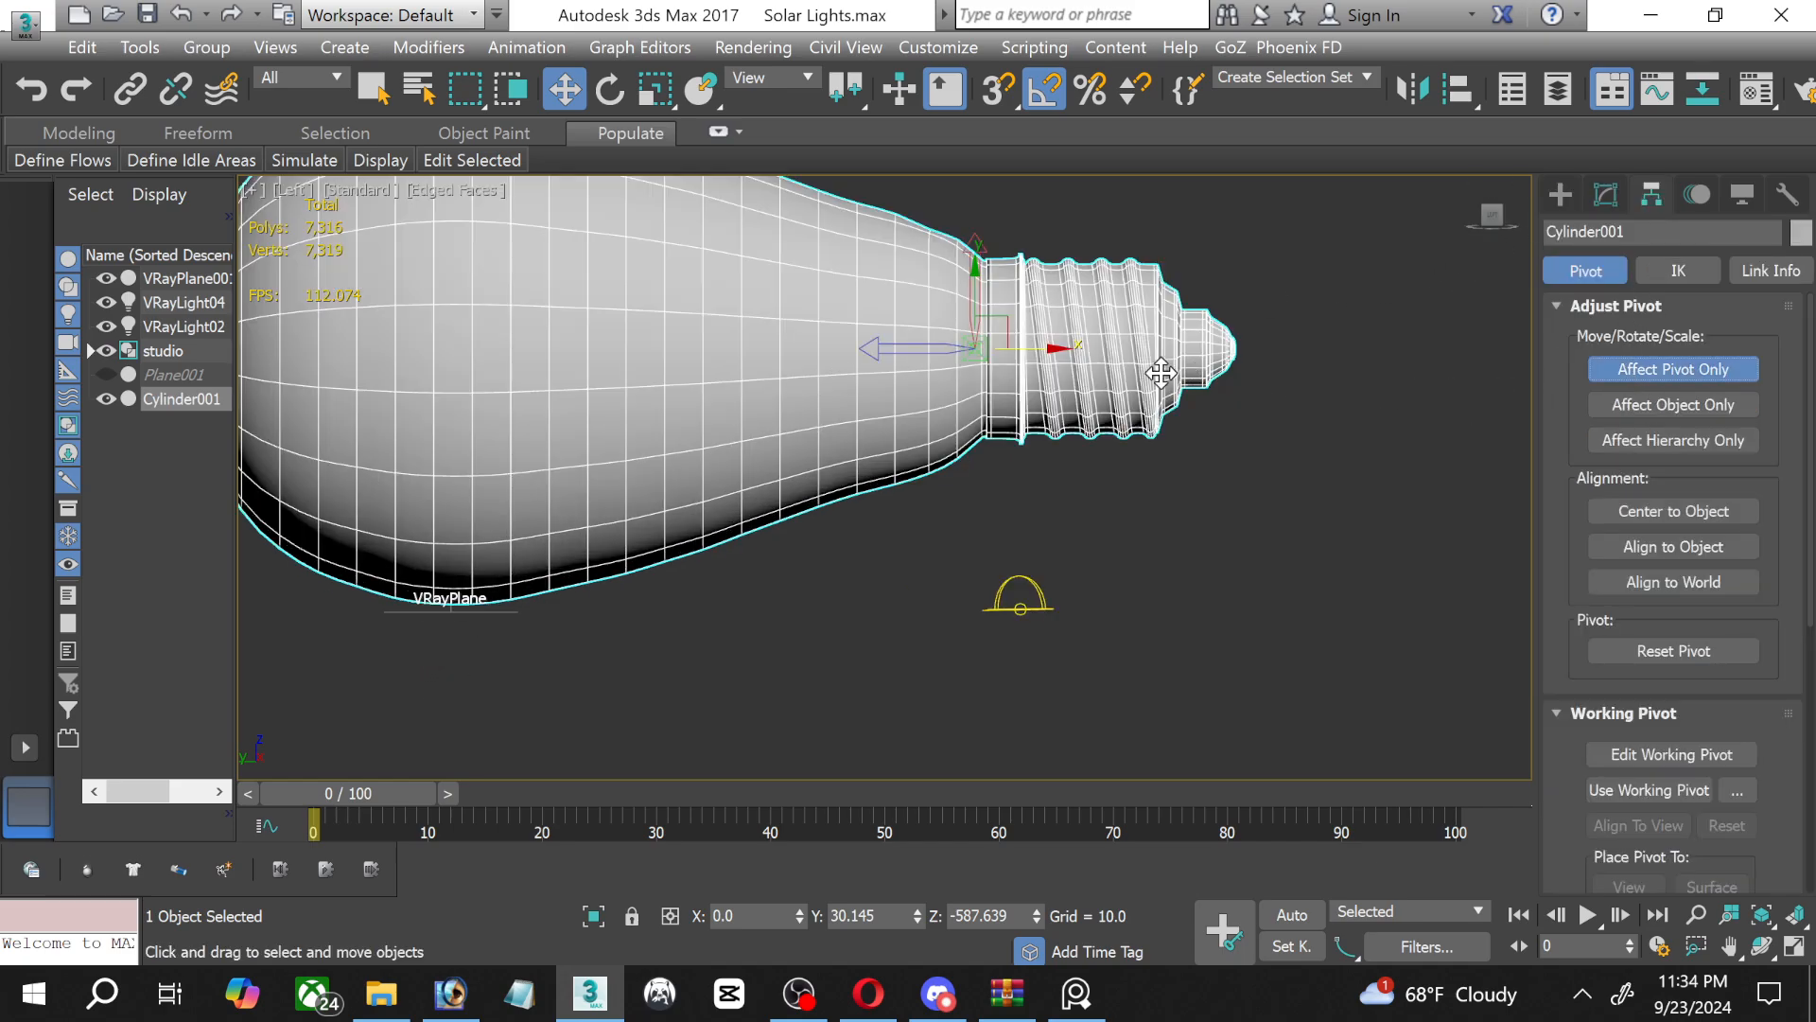
pyautogui.moveTo(1031, 348); pyautogui.dragTo(496, 388)
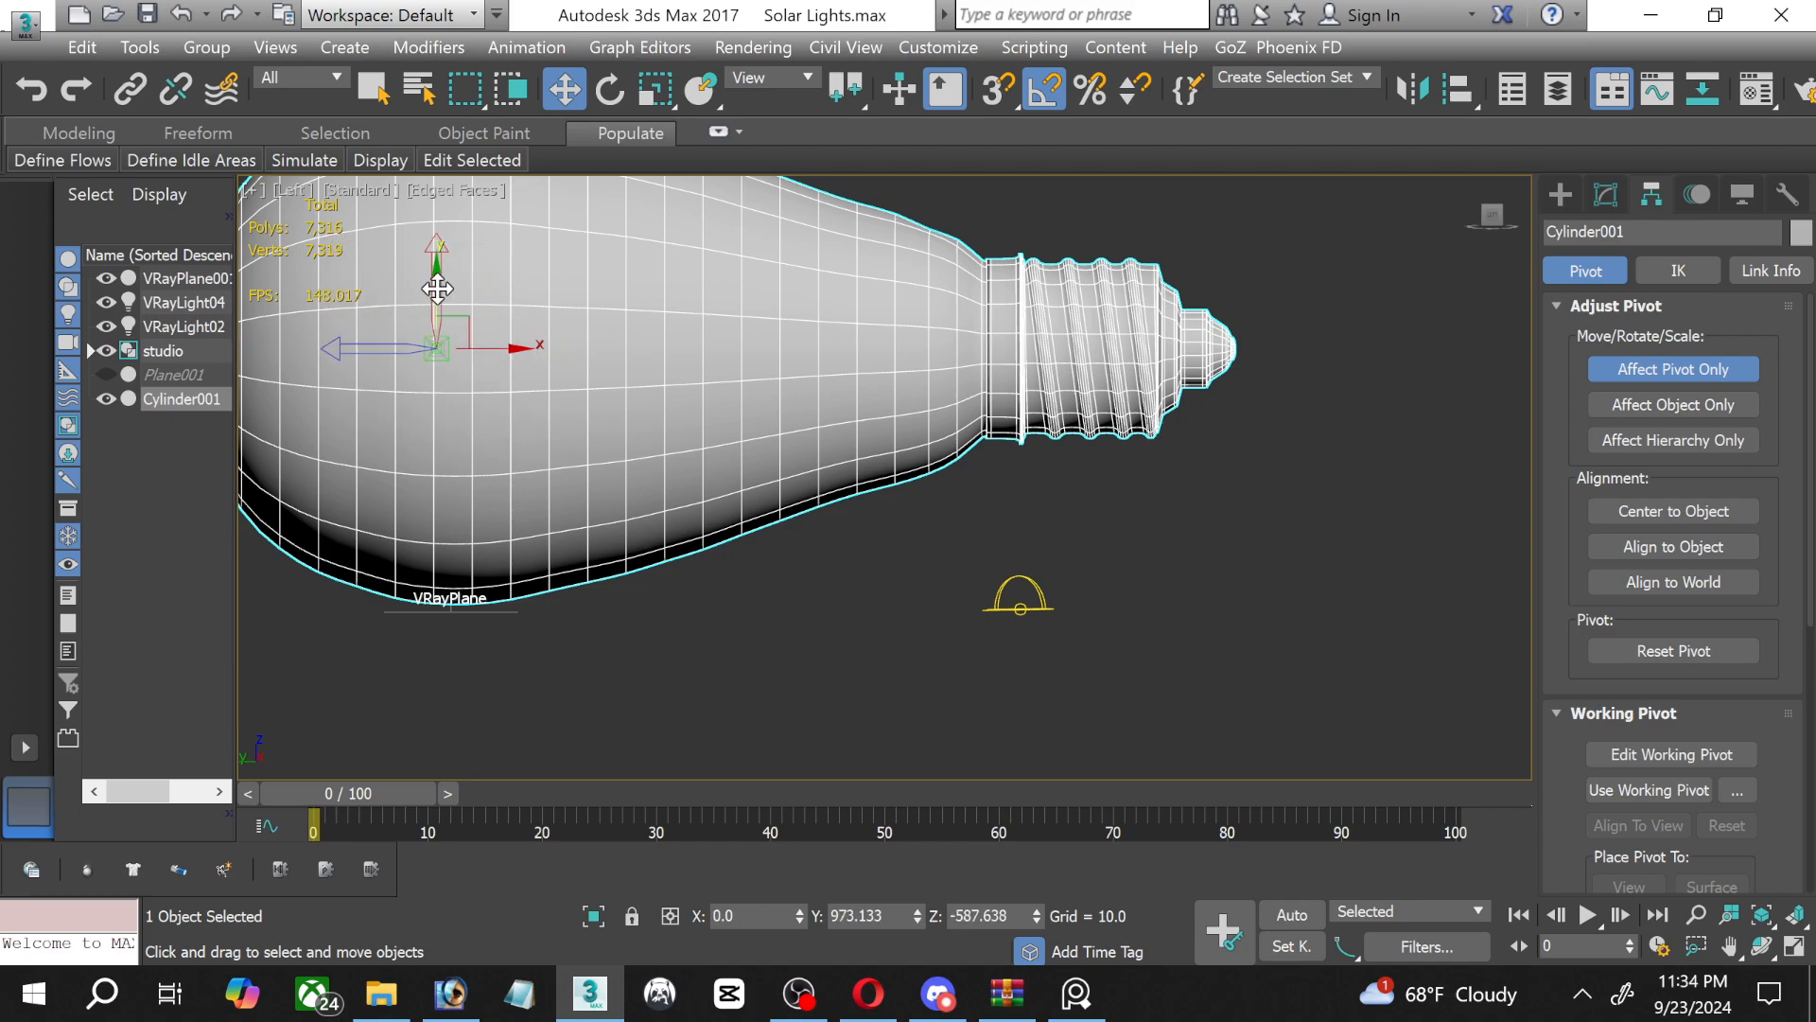
pyautogui.moveTo(438, 288); pyautogui.dragTo(442, 511)
pyautogui.scroll(5, 426, 594)
pyautogui.scroll(3, 452, 653)
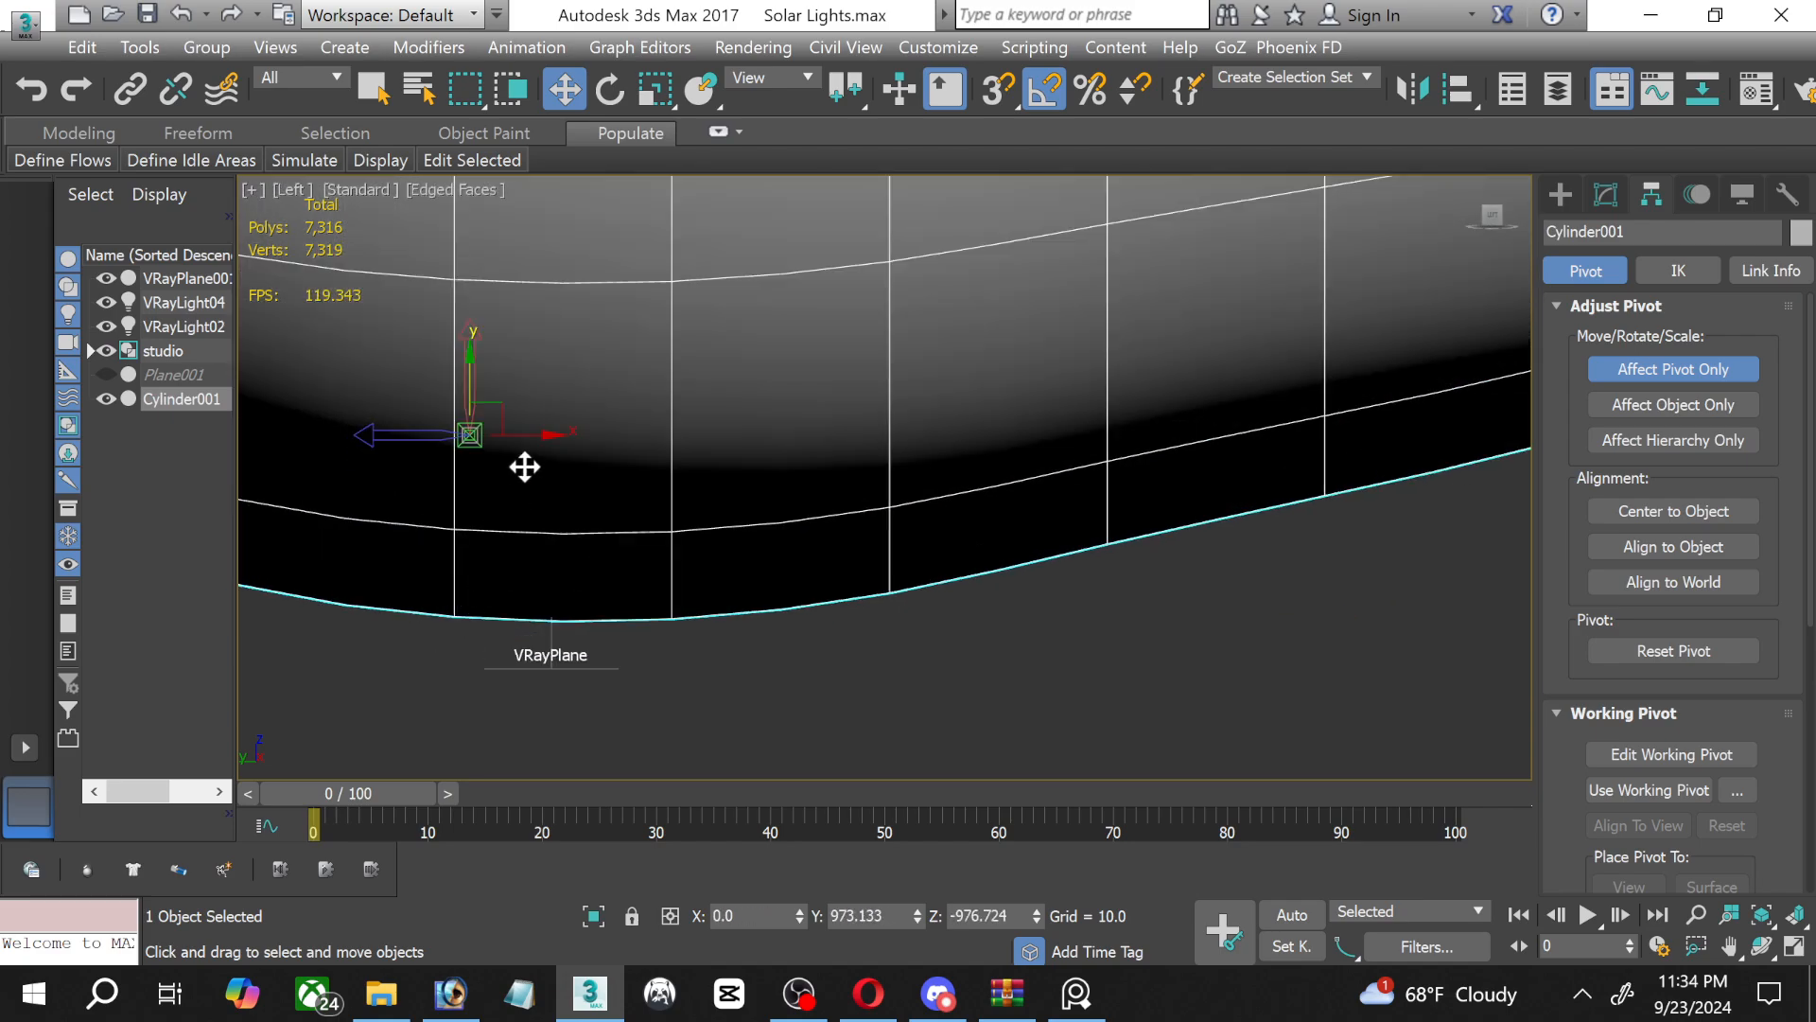
pyautogui.moveTo(506, 401); pyautogui.dragTo(586, 587)
# Lower the bulb to Z about -1048 so that its widest part touches the VRayPlane.
pyautogui.click(609, 90)
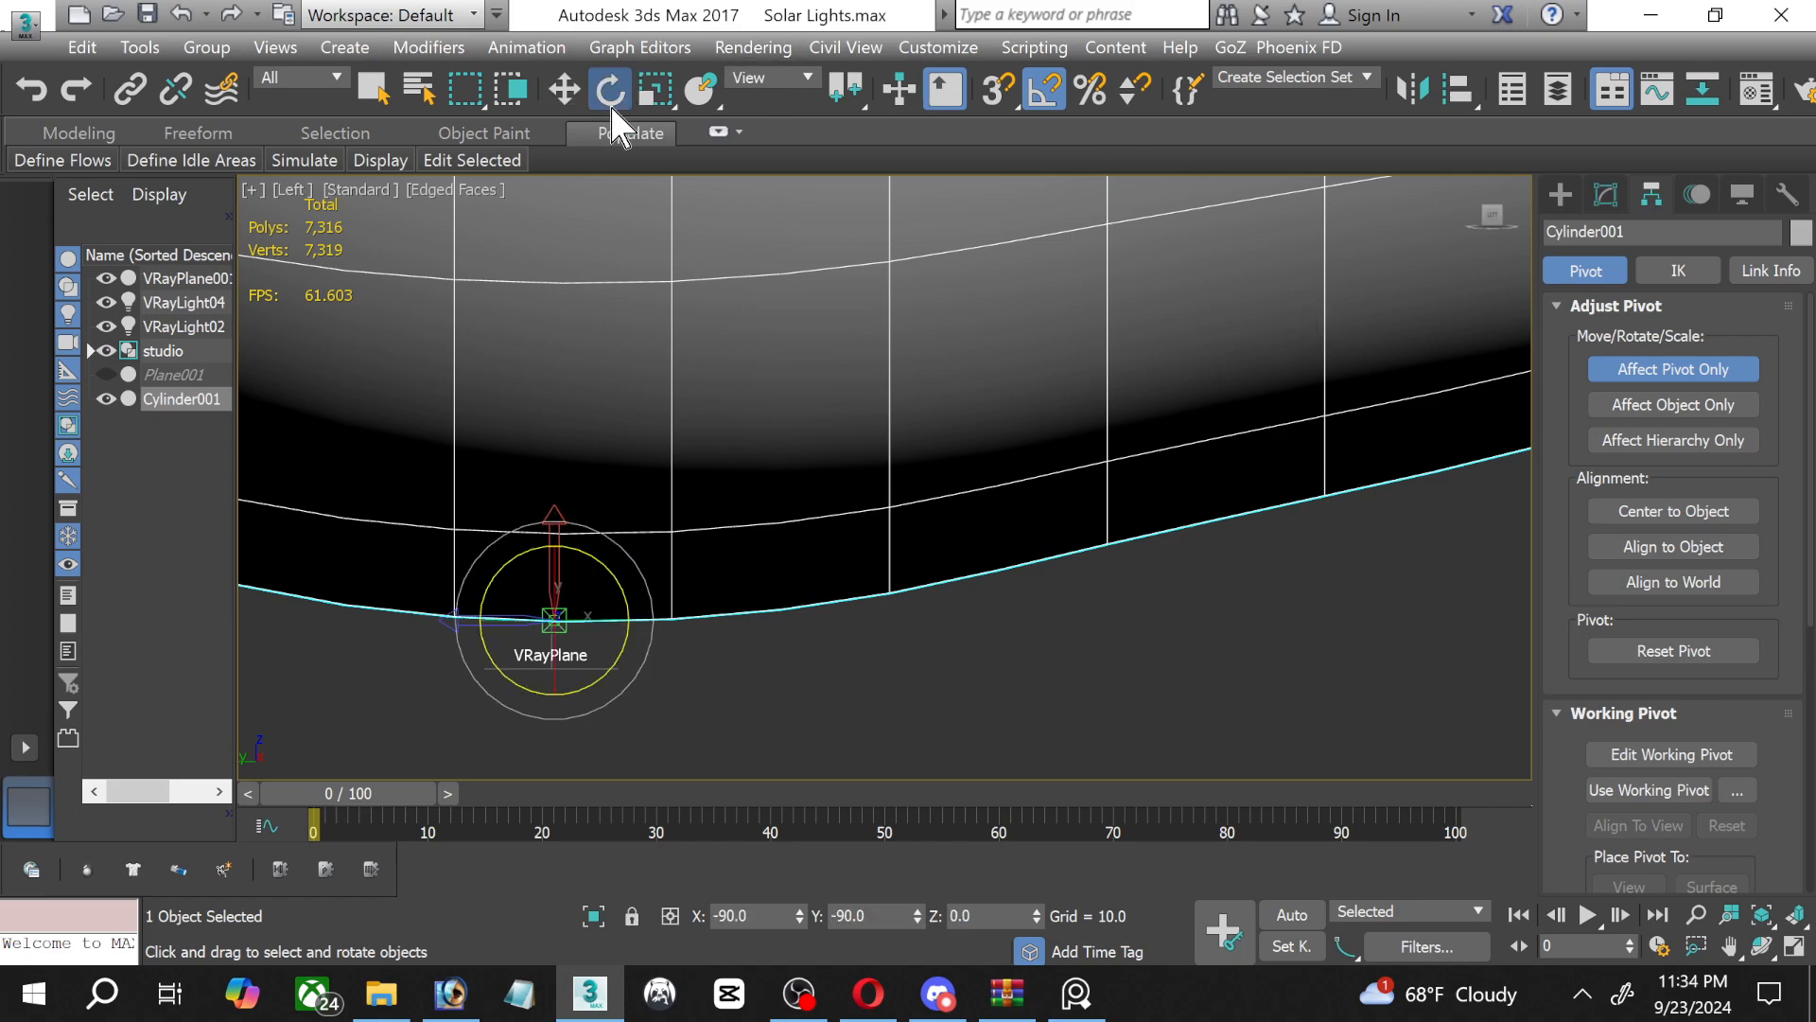
pyautogui.click(1605, 196)
pyautogui.click(564, 90)
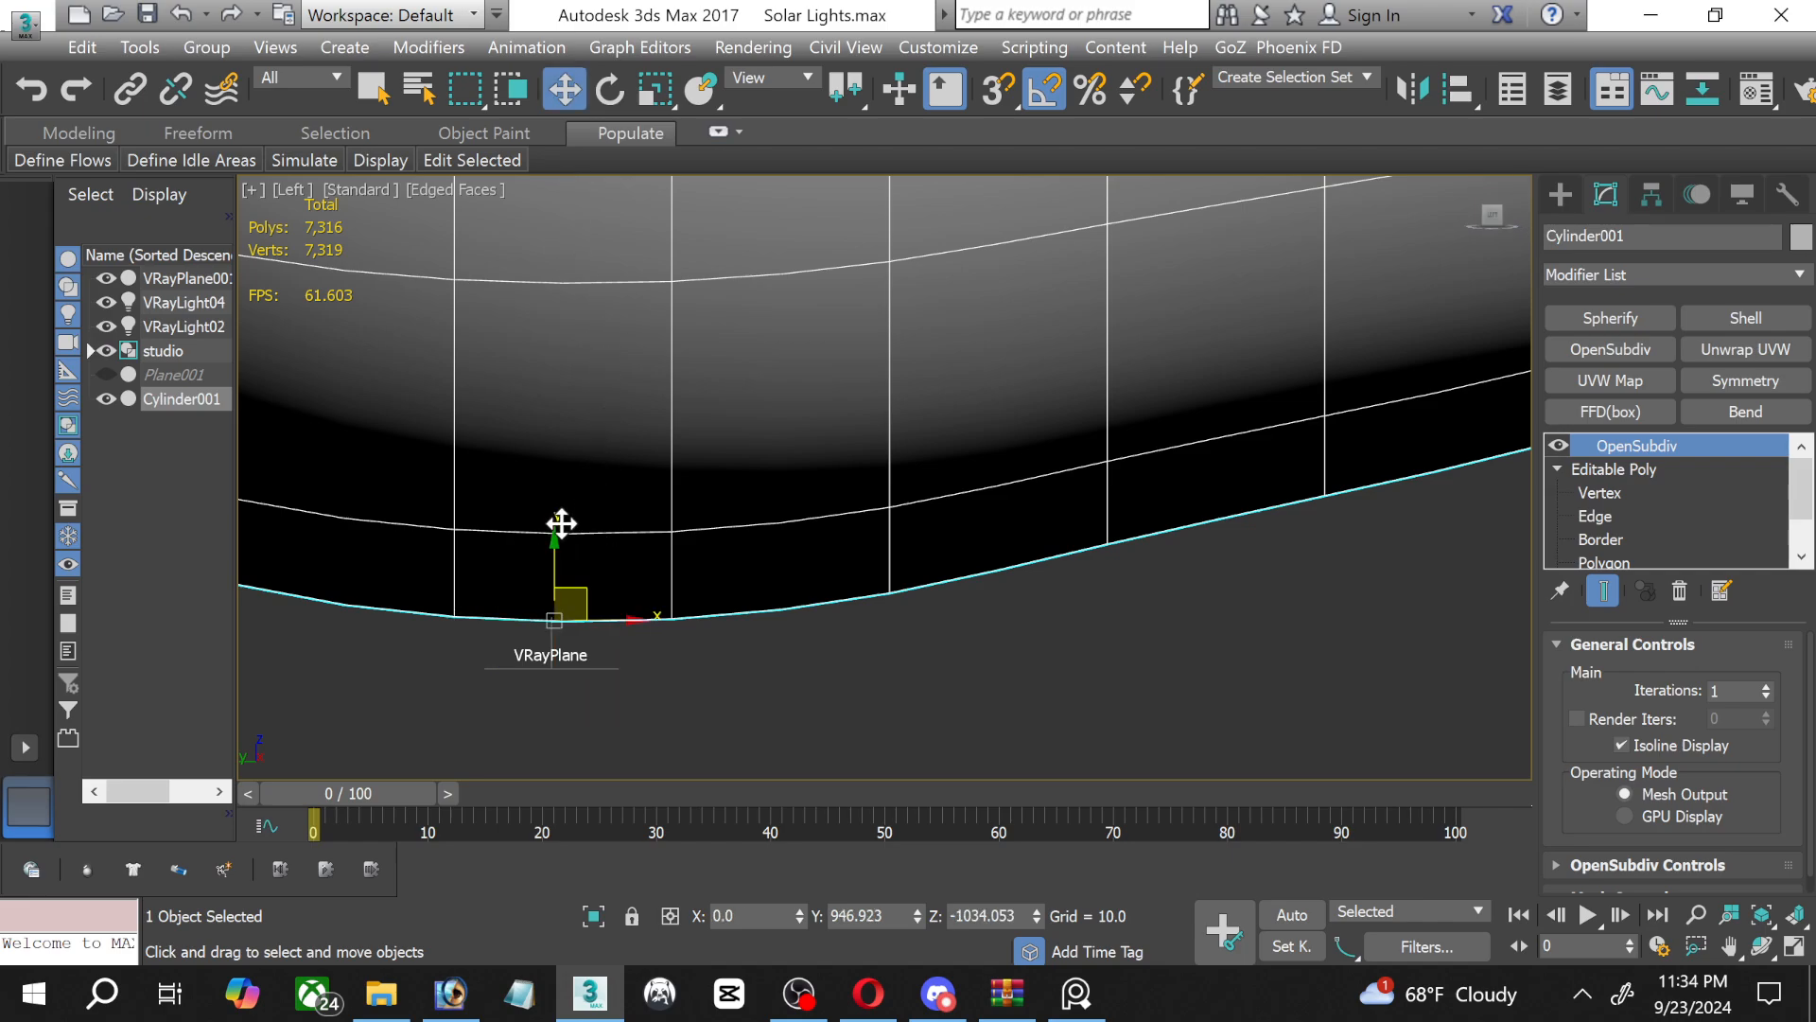
pyautogui.moveTo(549, 554); pyautogui.dragTo(544, 605)
pyautogui.scroll(-8, 953, 418)
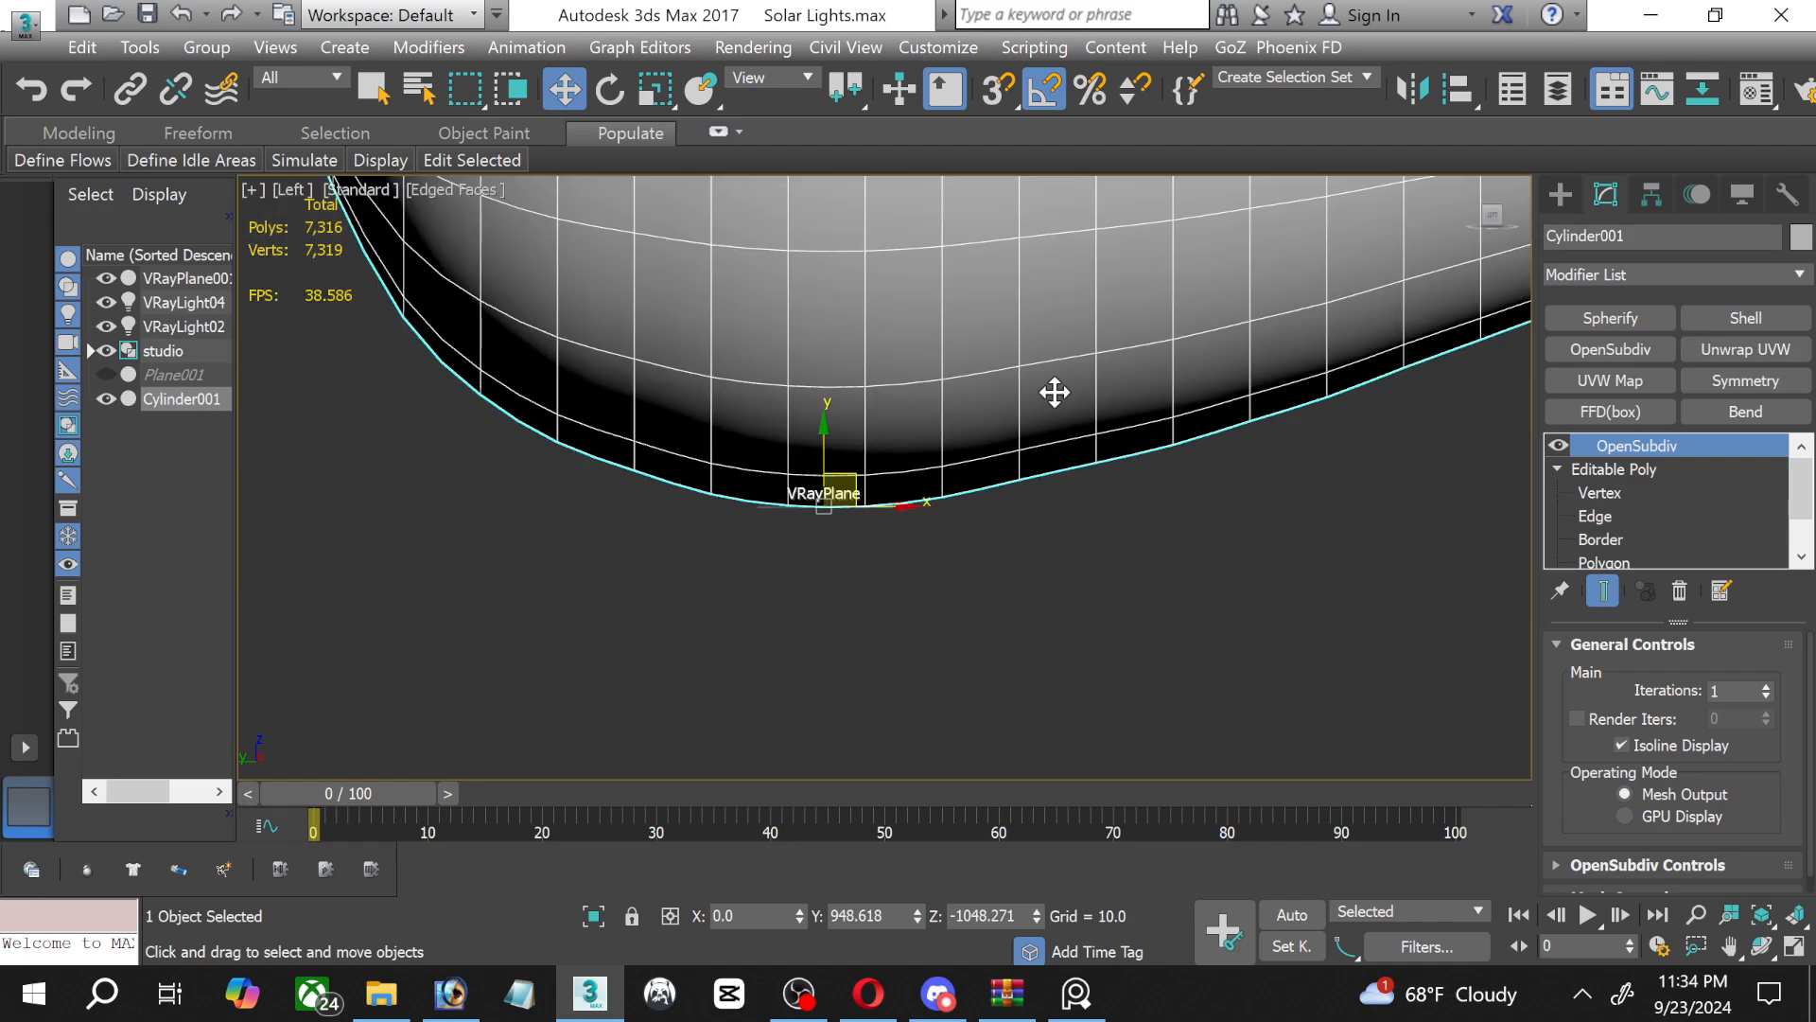
pyautogui.scroll(-2, 842, 580)
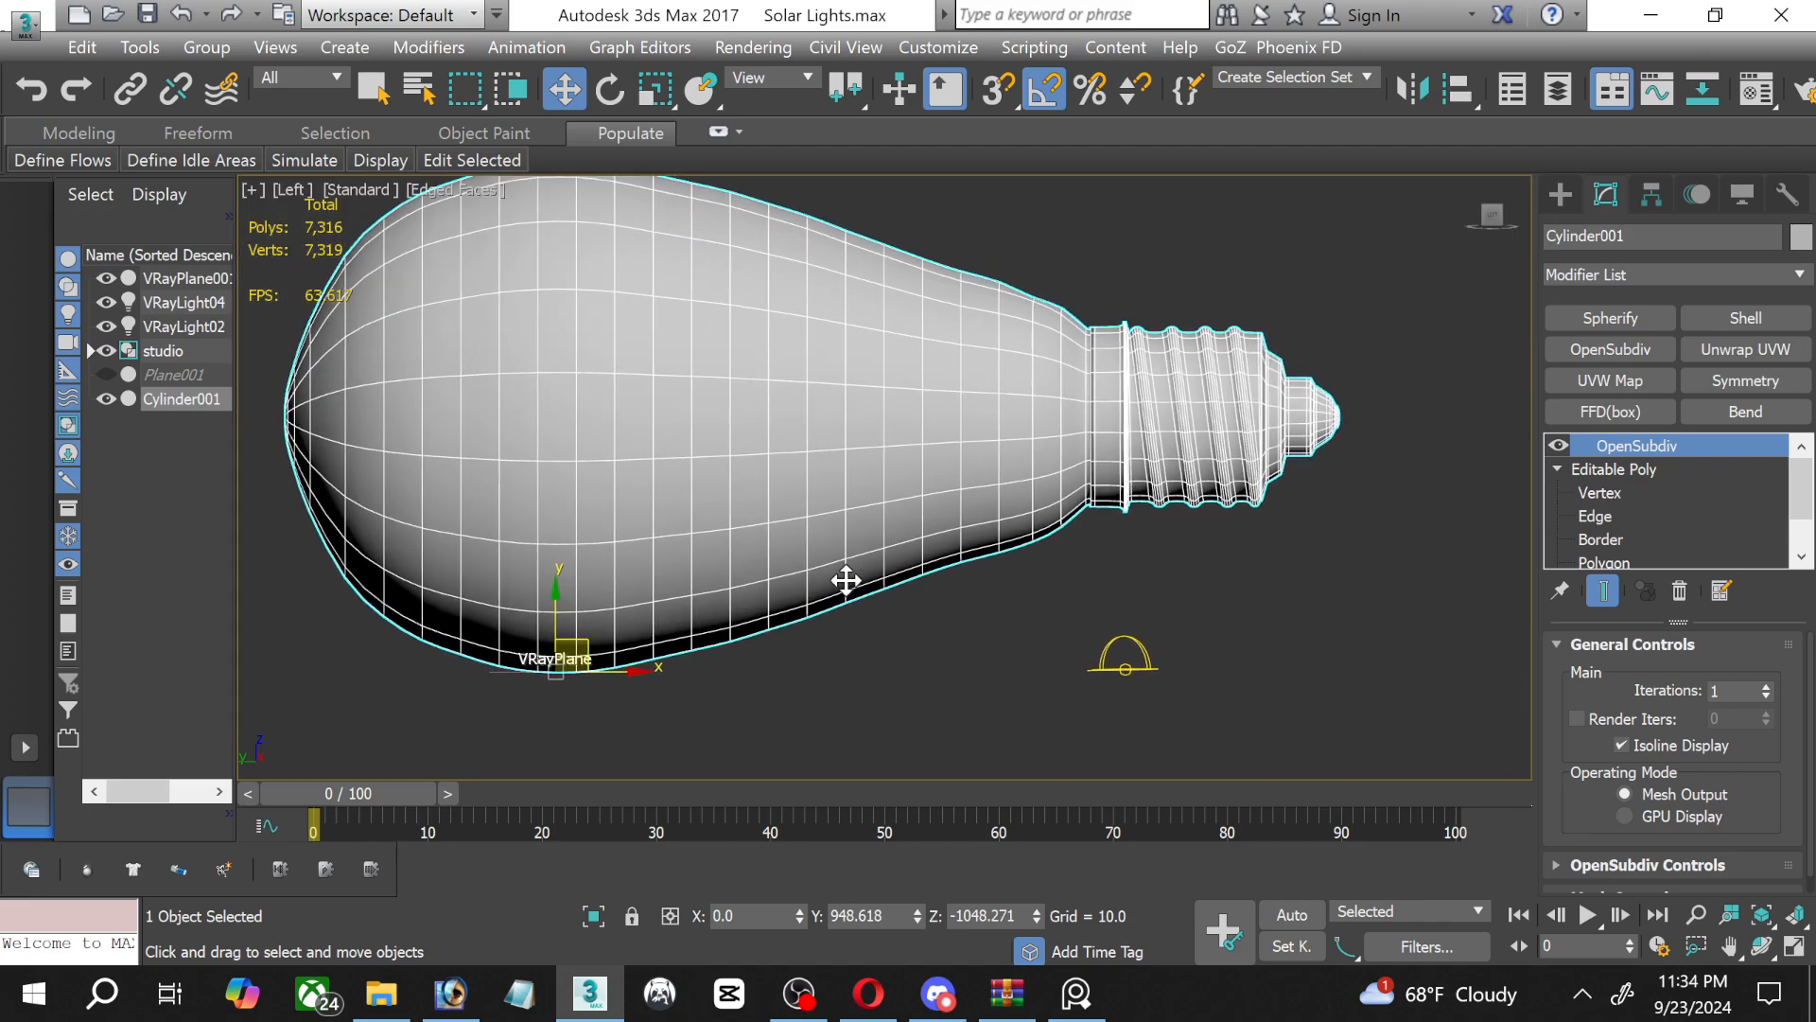
# Turn off angle snapping, slide the VRayPlane along to beneath the bulb's screw base, and reselect the bulb.
pyautogui.click(609, 89)
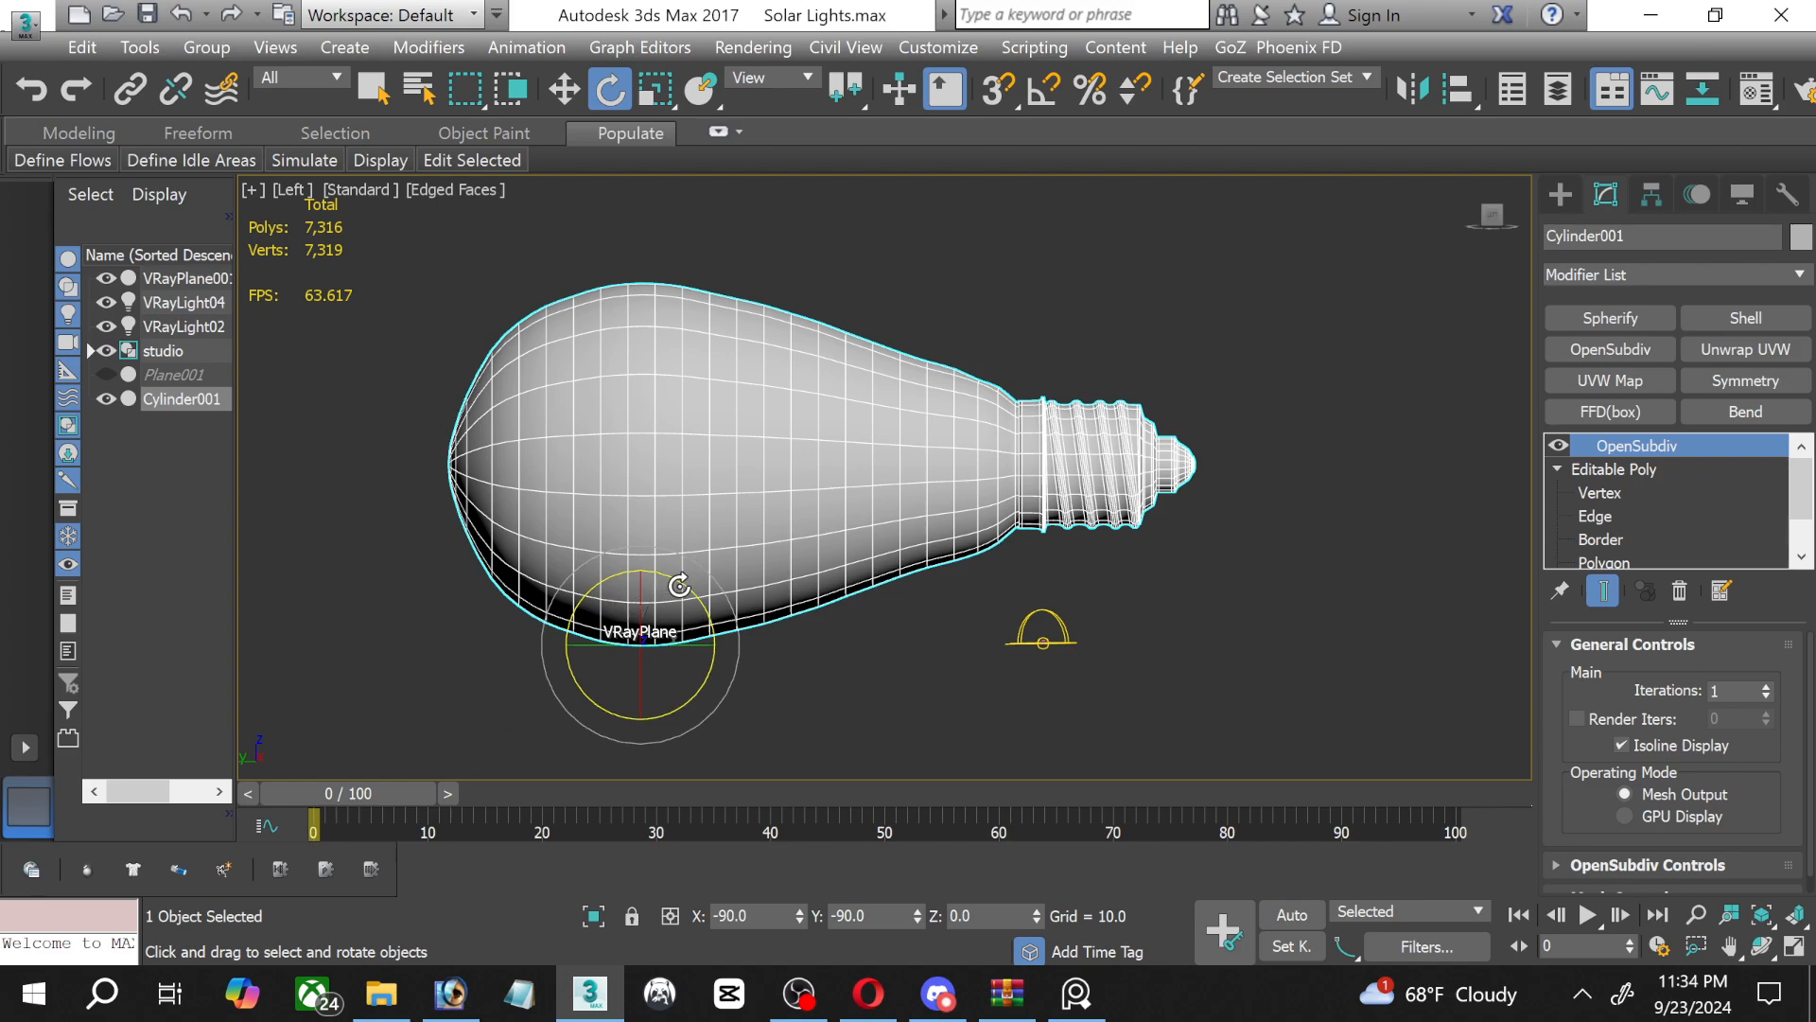
pyautogui.click(566, 90)
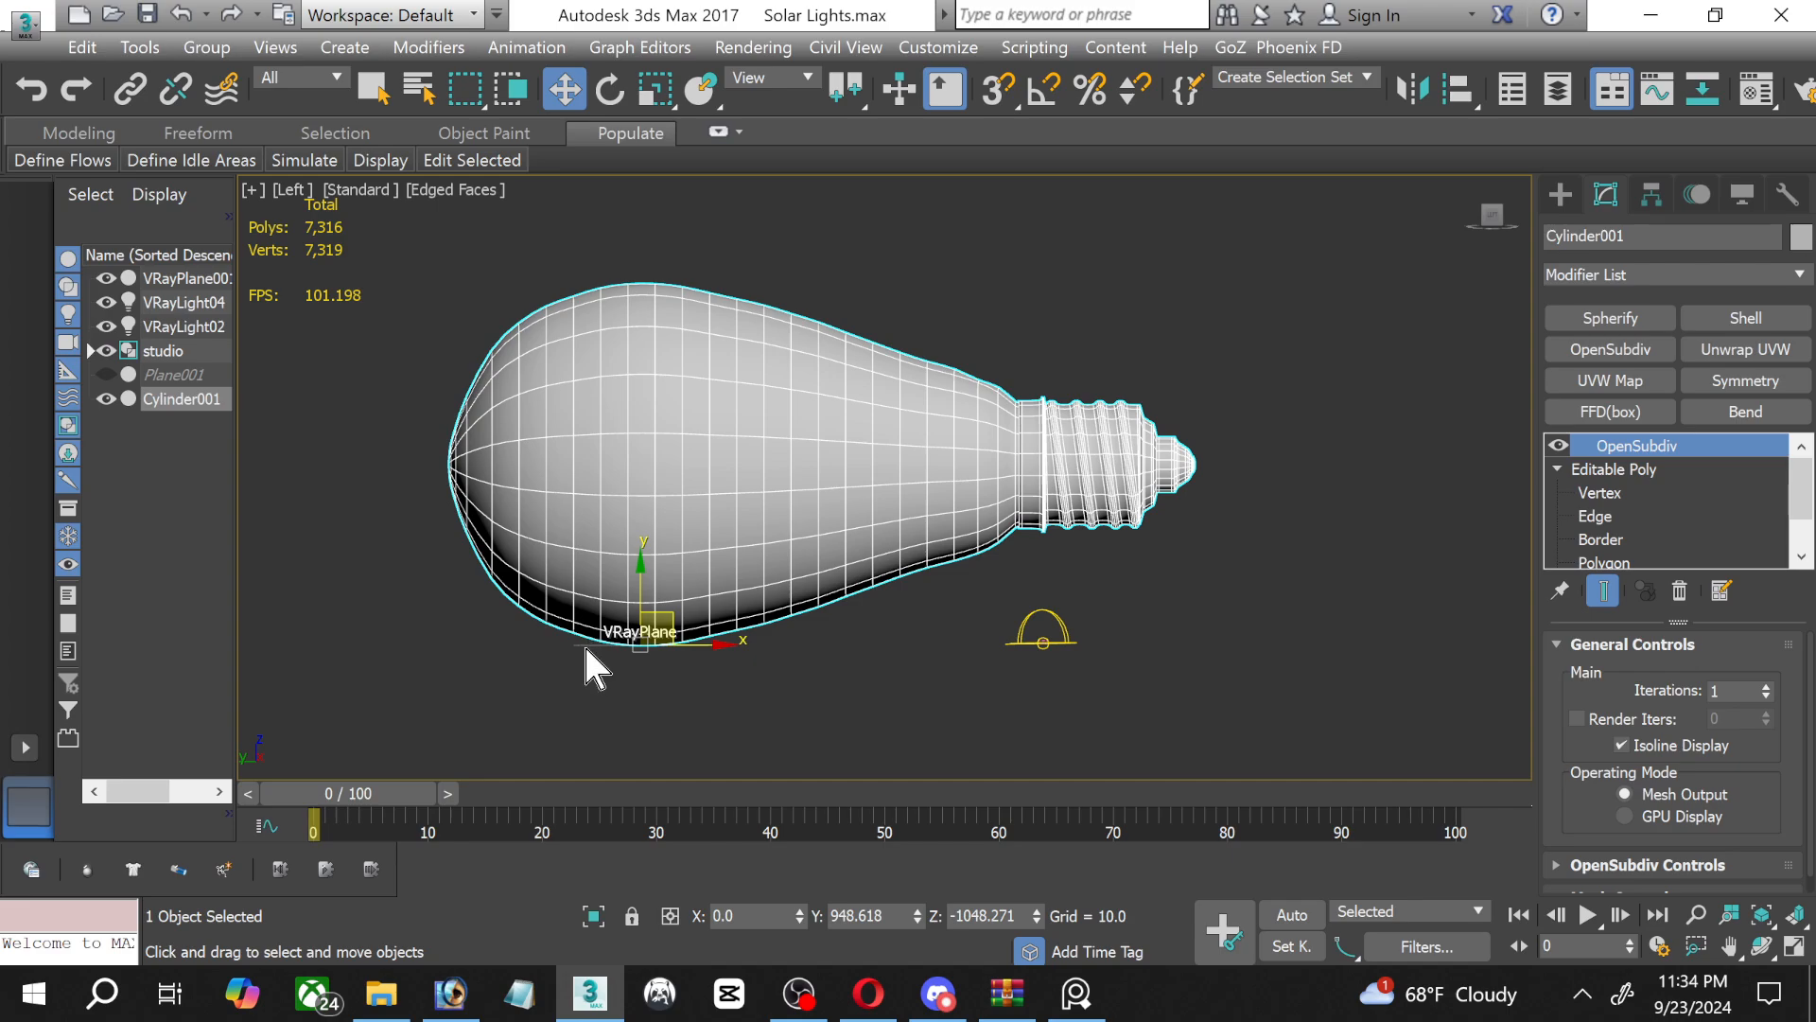
pyautogui.click(213, 282)
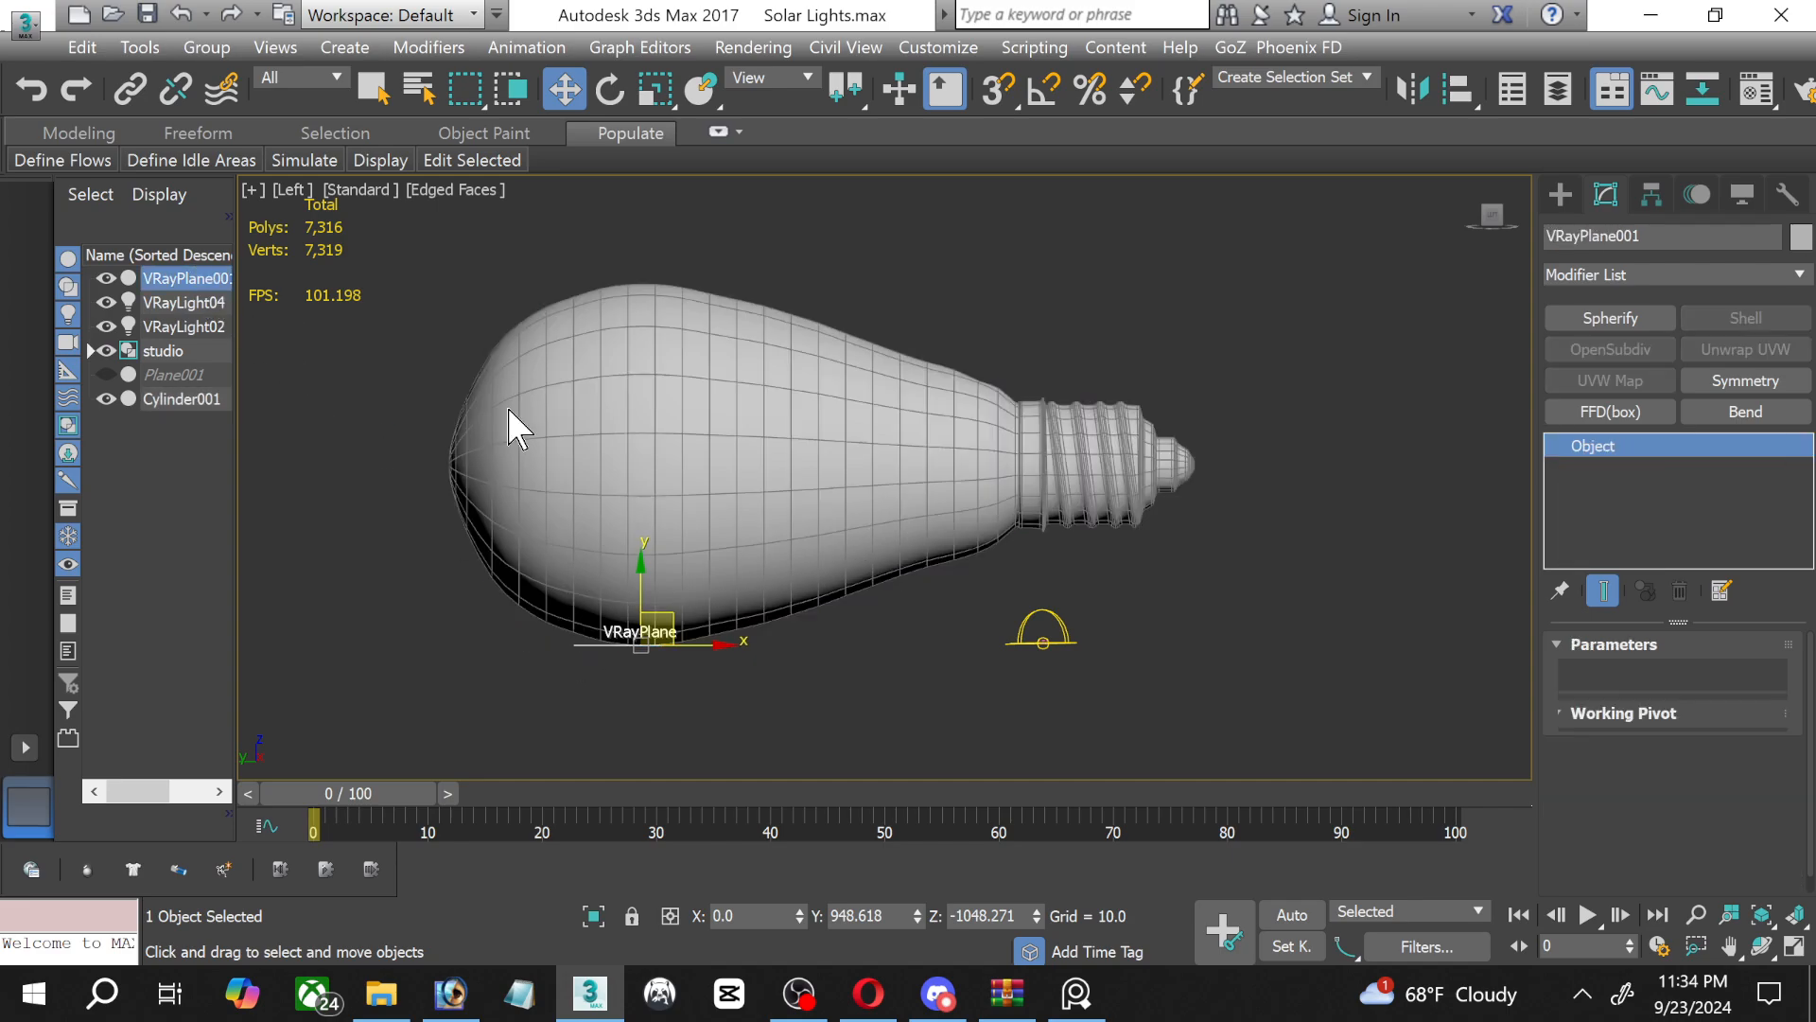
pyautogui.moveTo(684, 643); pyautogui.dragTo(1206, 631)
pyautogui.click(671, 337)
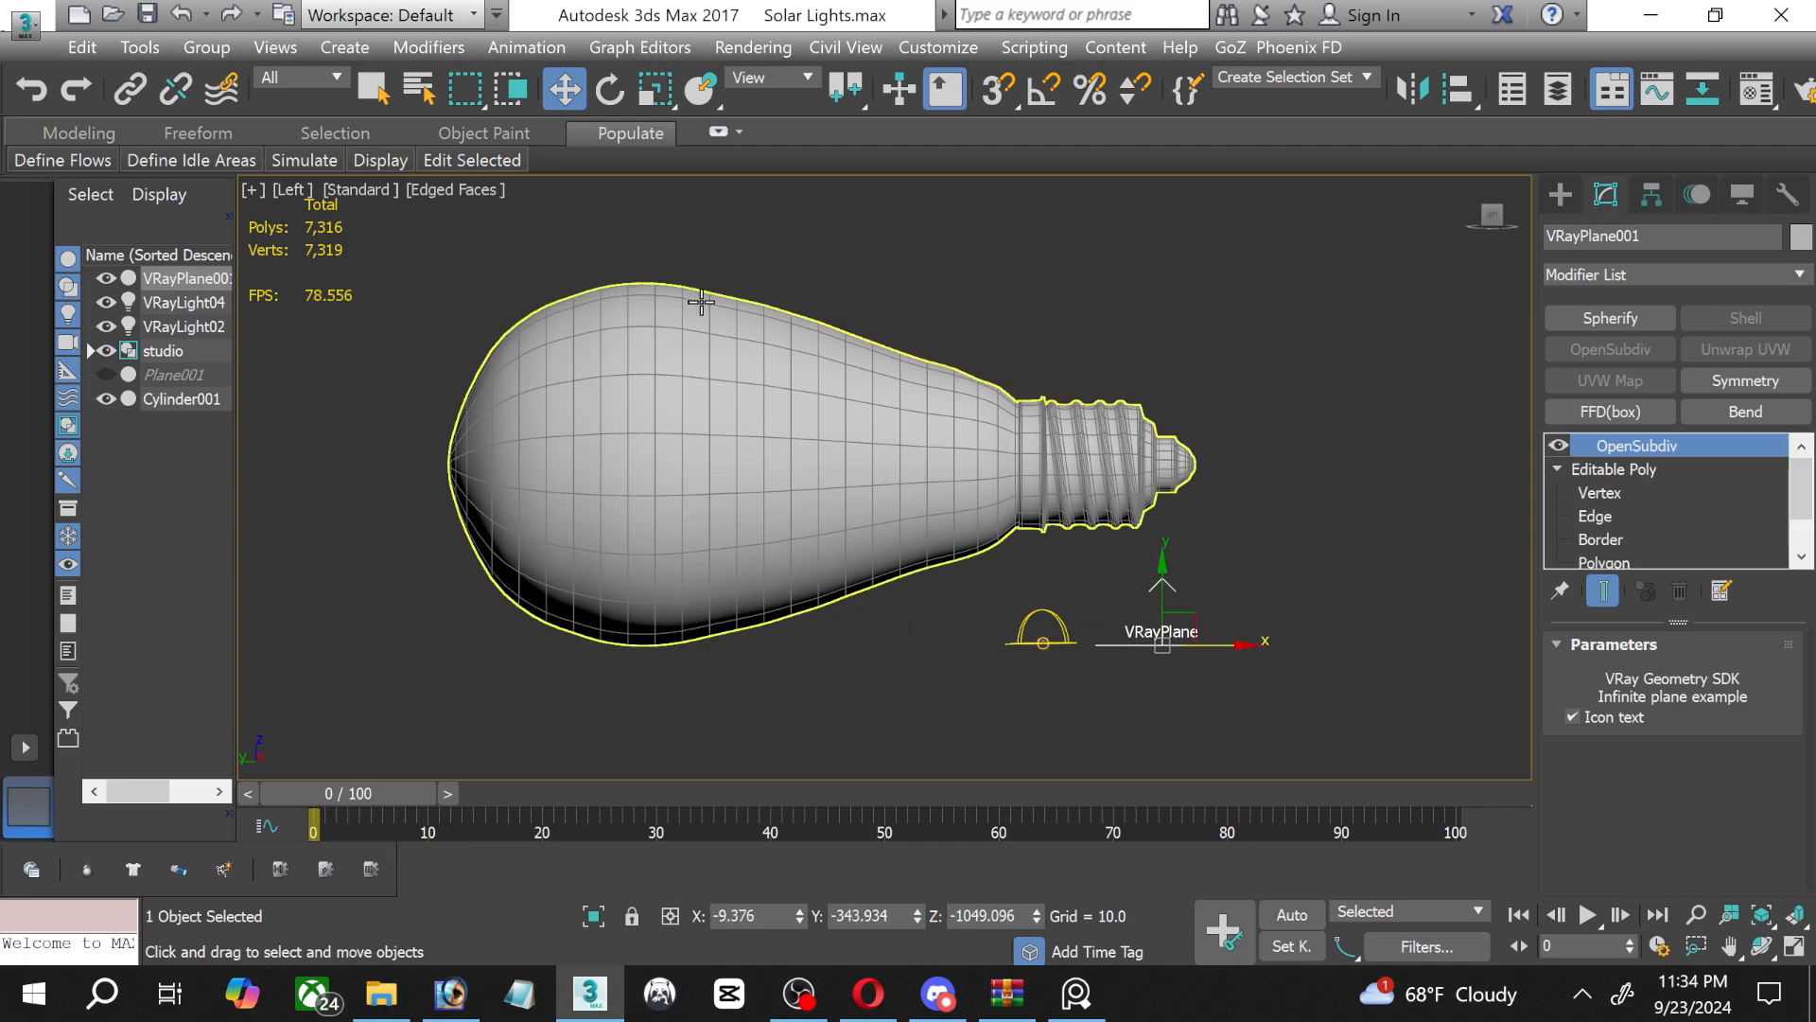
# Rotate the bulb about 13.5 degrees clockwise around its pivot so that the screw base tips down to the VRayPlane.
pyautogui.click(611, 88)
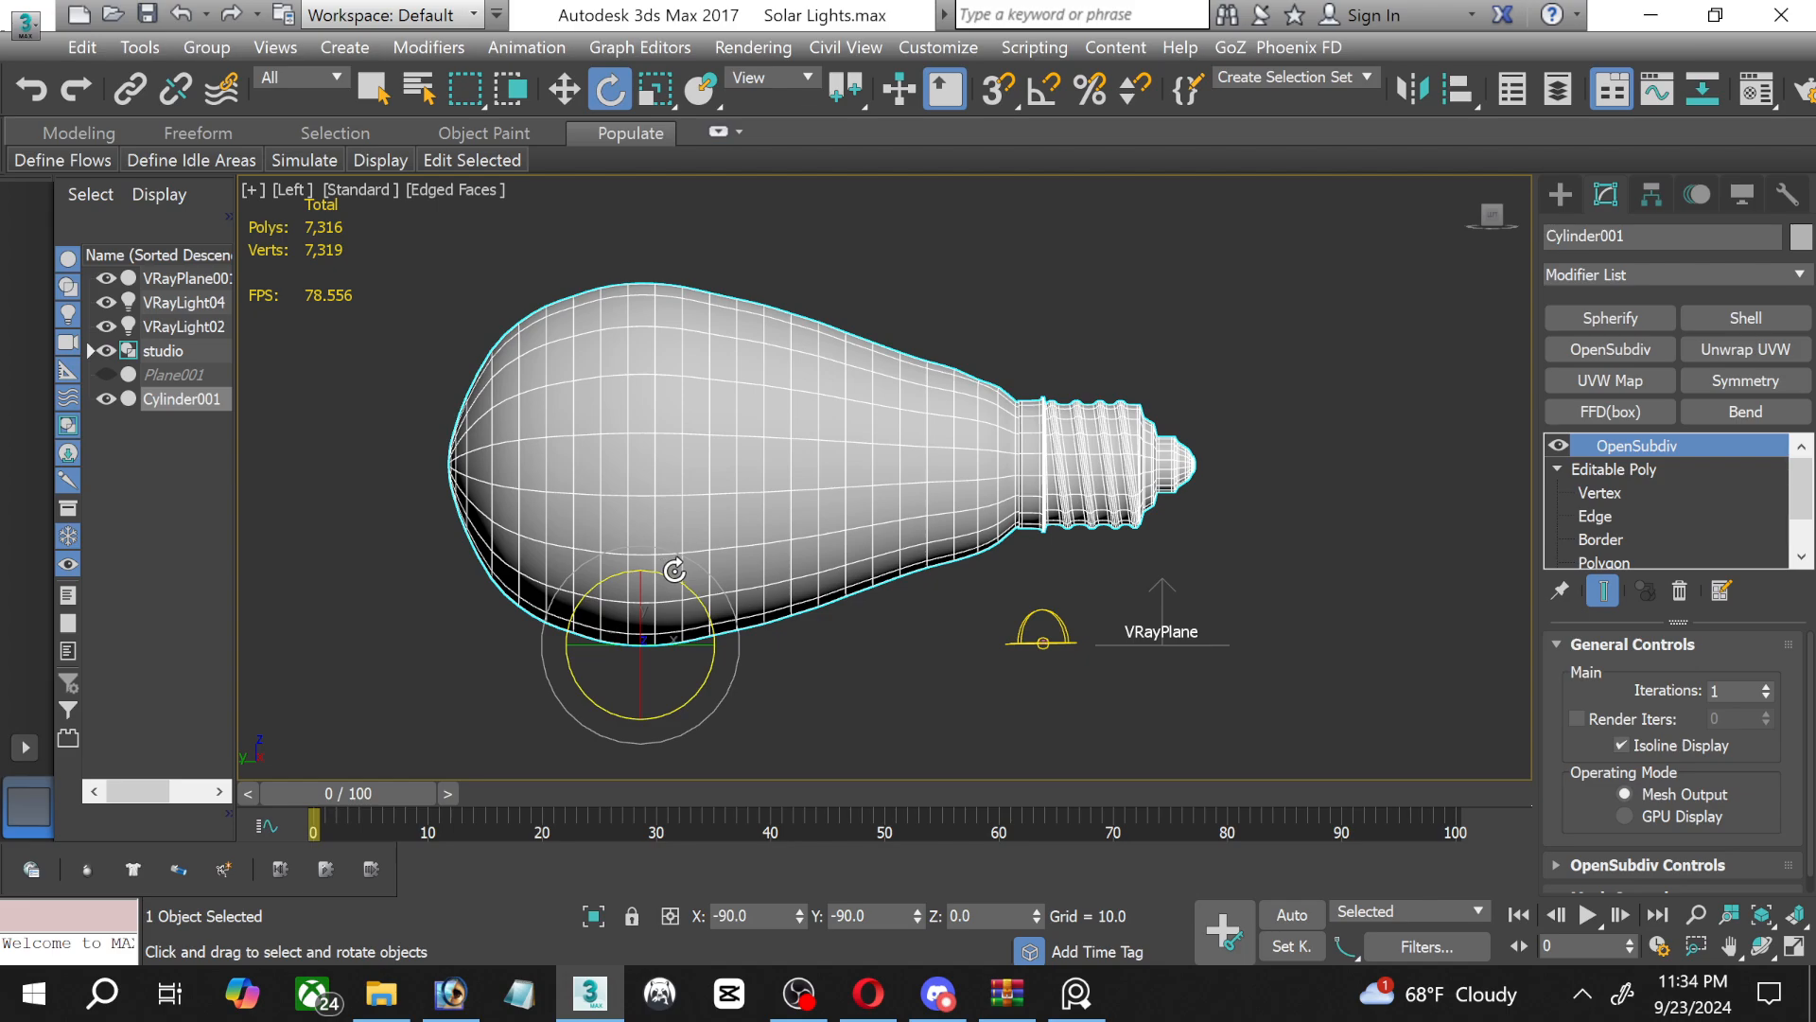
pyautogui.moveTo(674, 576); pyautogui.dragTo(700, 581)
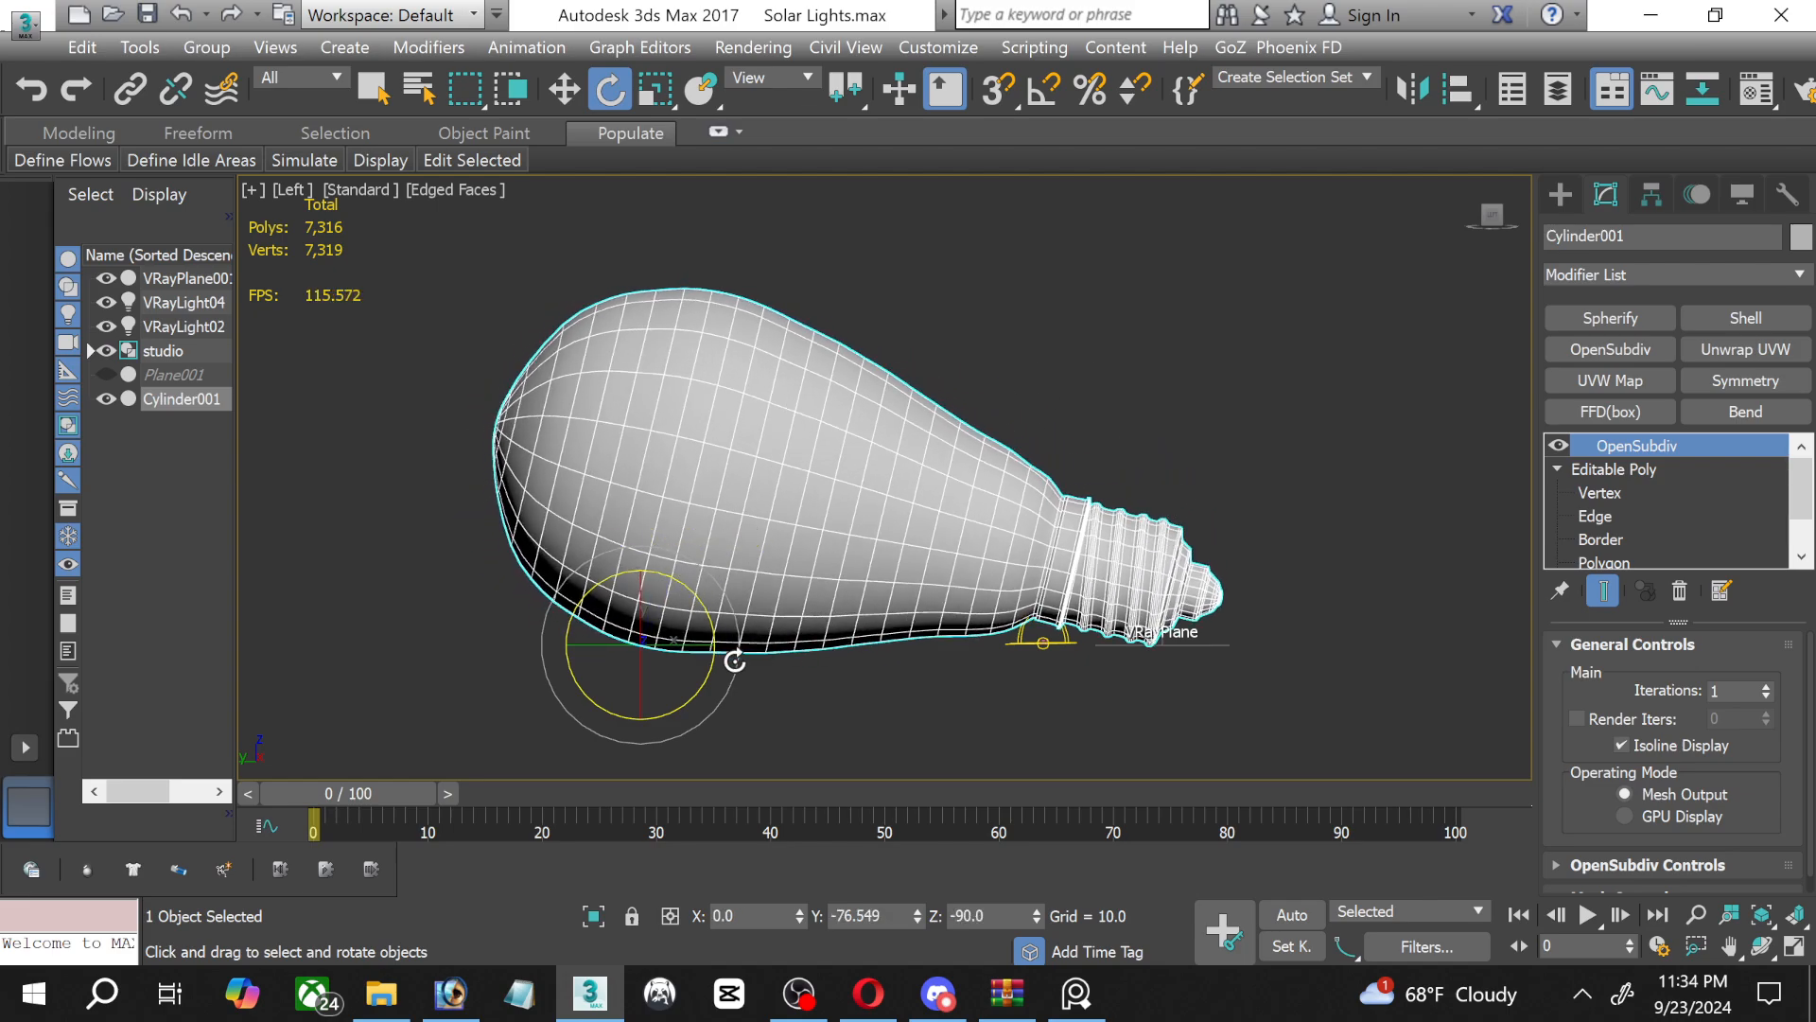
pyautogui.scroll(4, 735, 660)
pyautogui.scroll(-2, 659, 381)
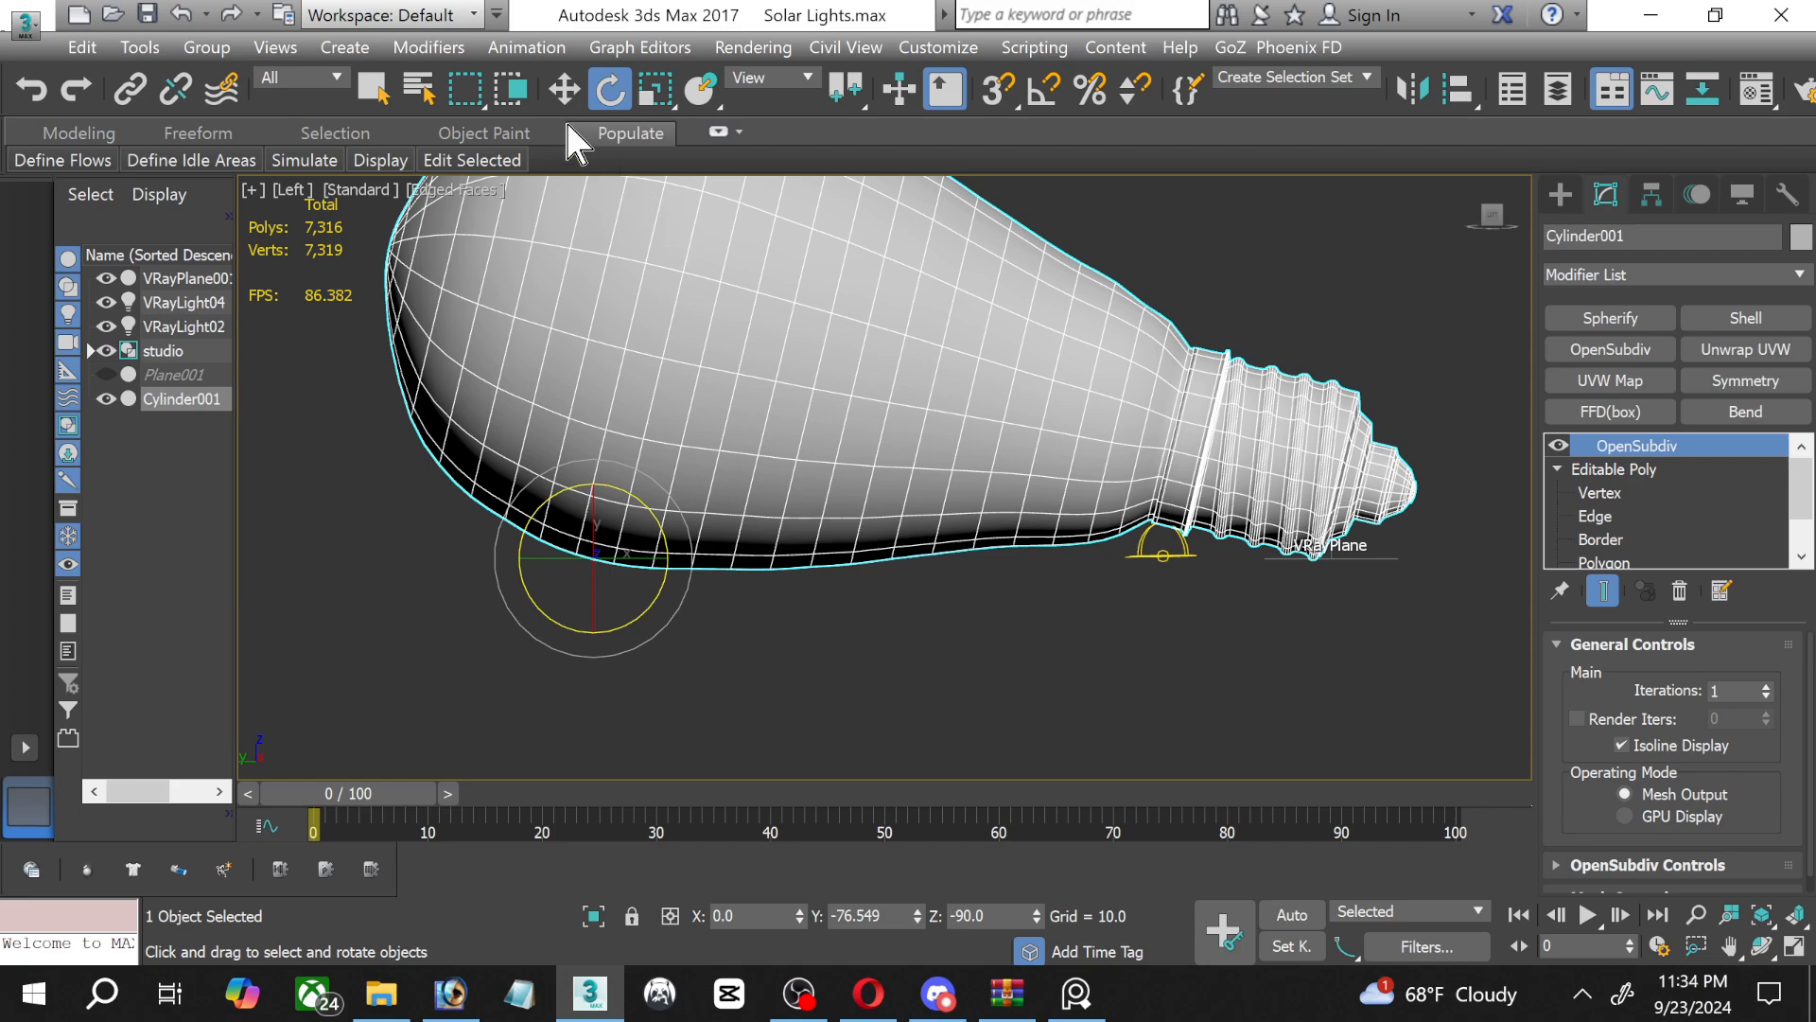
# Slide the VRayPlane back under the bulb's wide part, to Y about 833, and raise the bulb to Z about -1027 to rest on it.
pyautogui.click(562, 88)
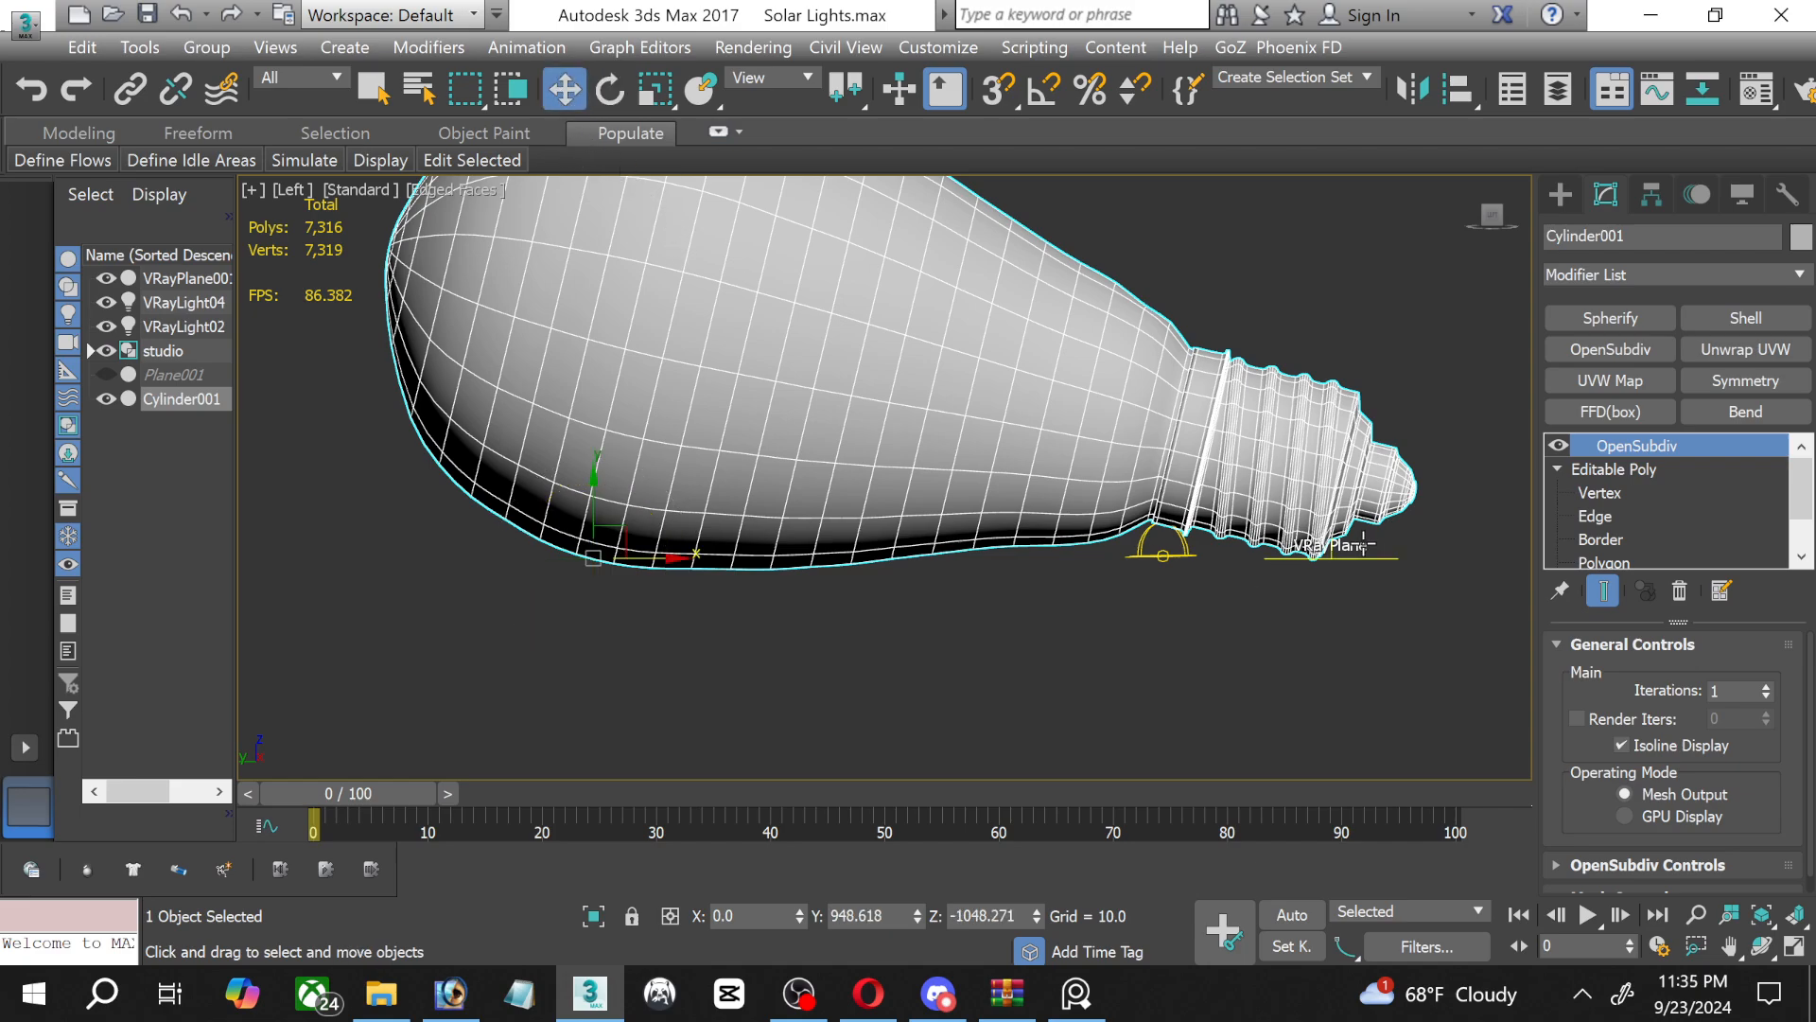
pyautogui.moveTo(1380, 566); pyautogui.dragTo(718, 531)
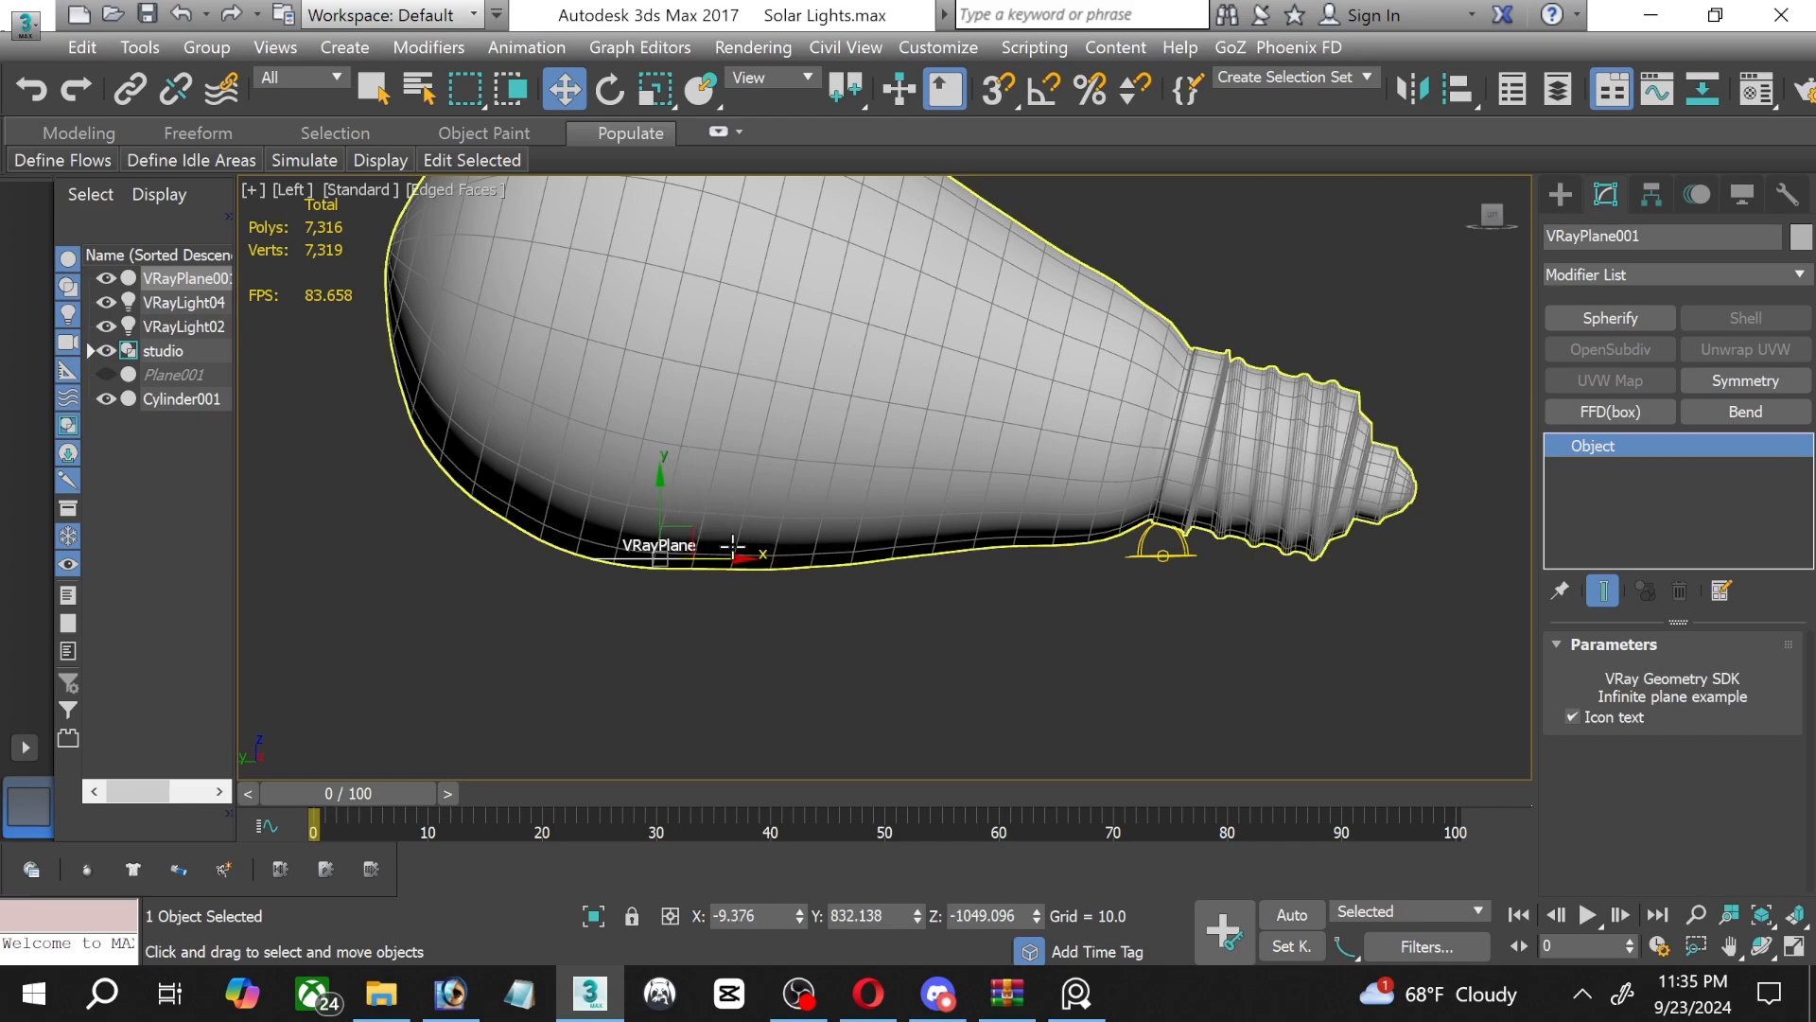
pyautogui.moveTo(731, 560); pyautogui.dragTo(730, 562)
pyautogui.click(758, 496)
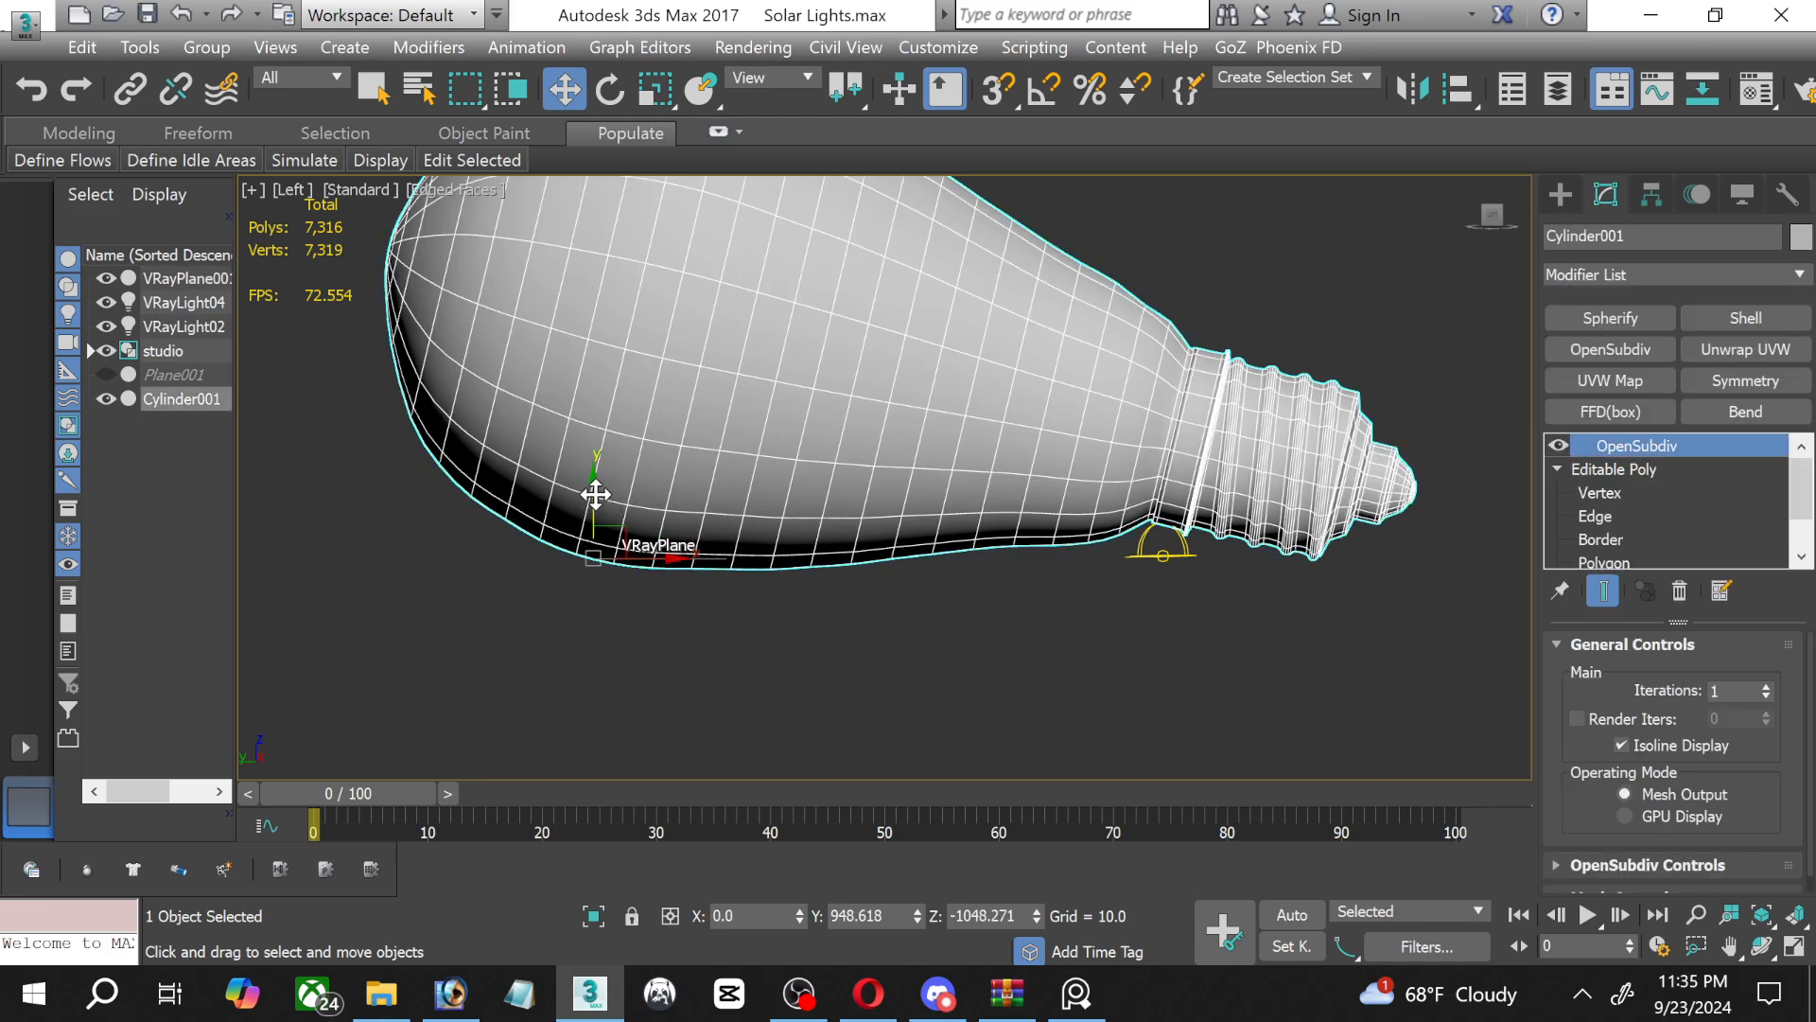
pyautogui.moveTo(595, 494); pyautogui.dragTo(583, 482)
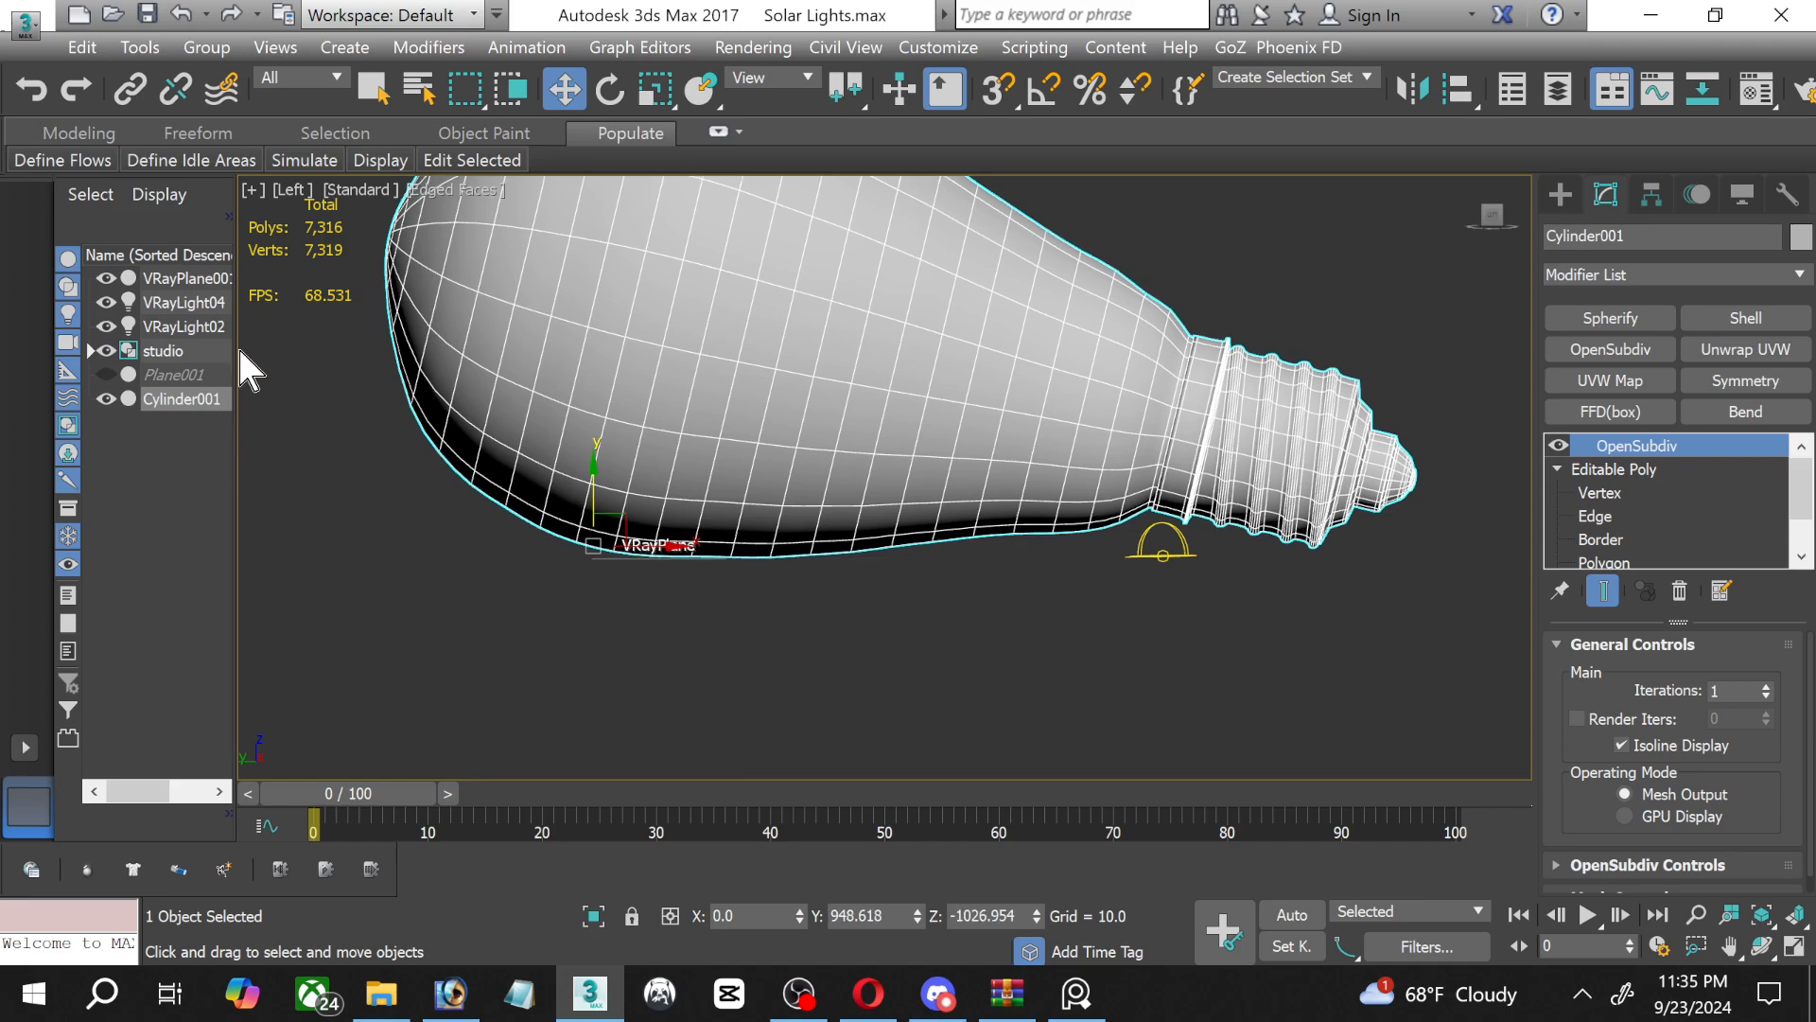
# Slide the VRayPlane under the screw base, to Y about -315, and rotate the bulb about 1 degree further clockwise to meet it.
pyautogui.click(163, 278)
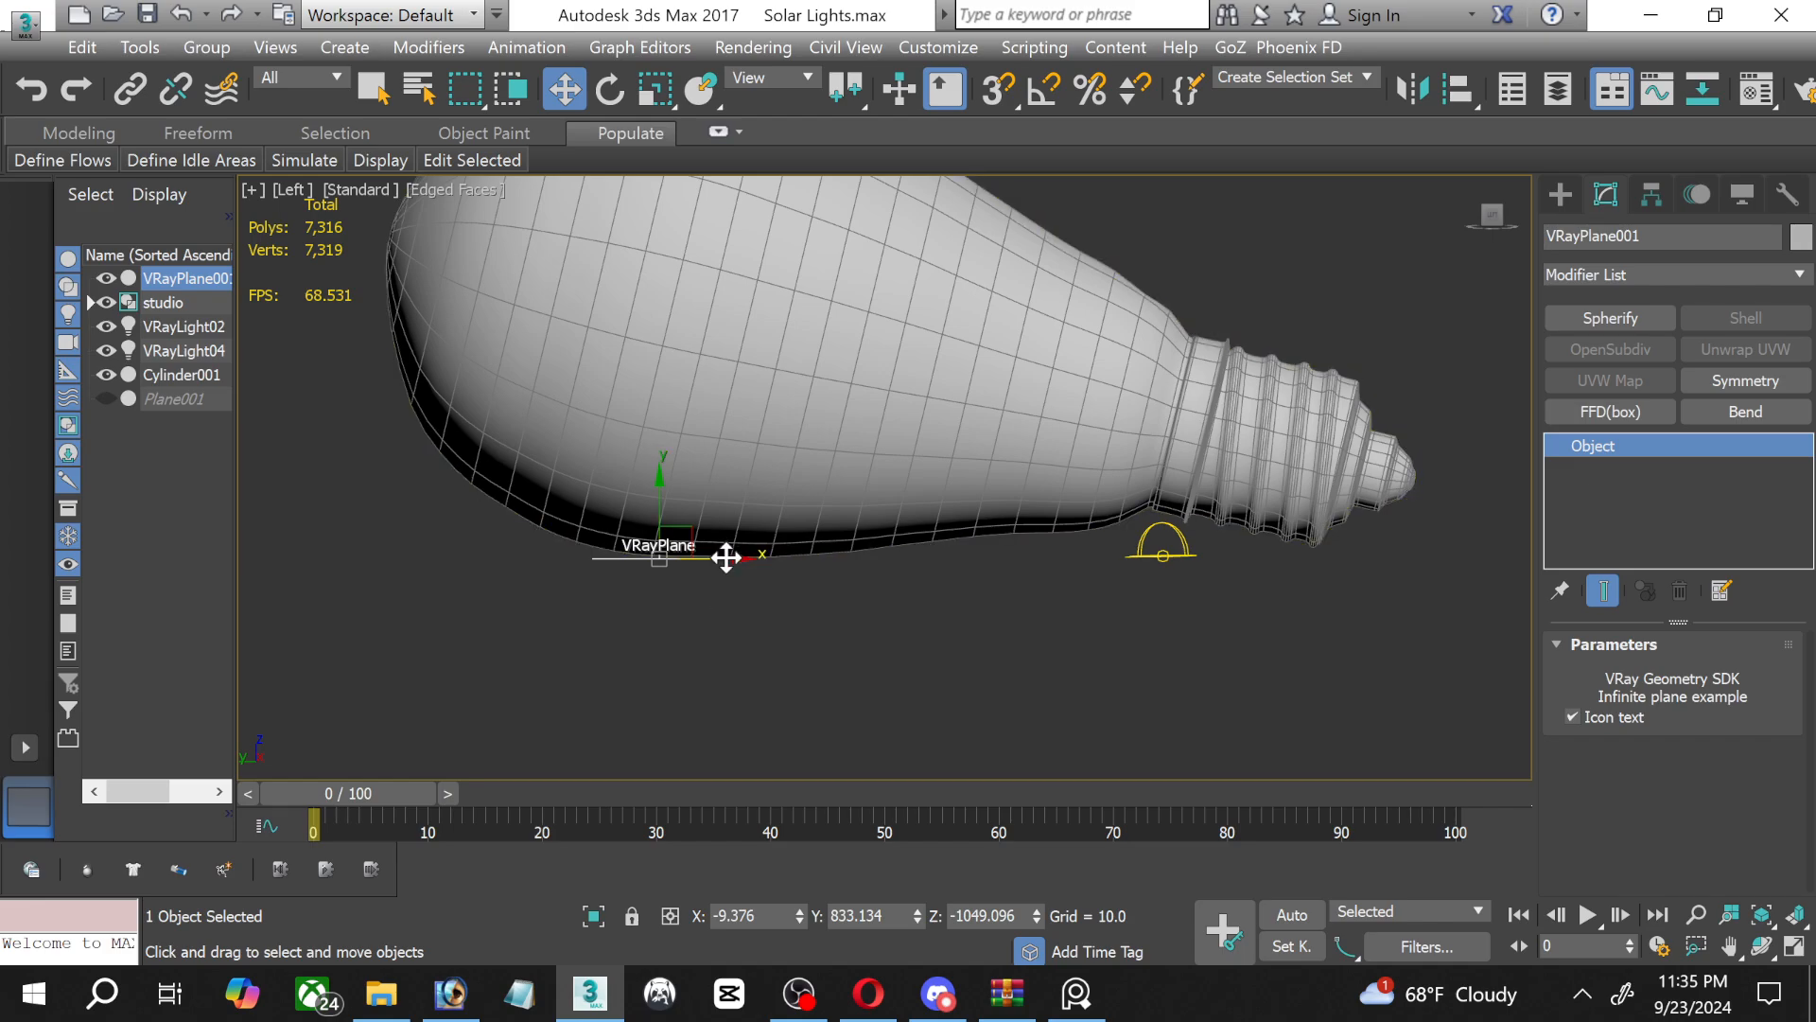
pyautogui.moveTo(730, 555); pyautogui.dragTo(1384, 567)
pyautogui.click(1375, 460)
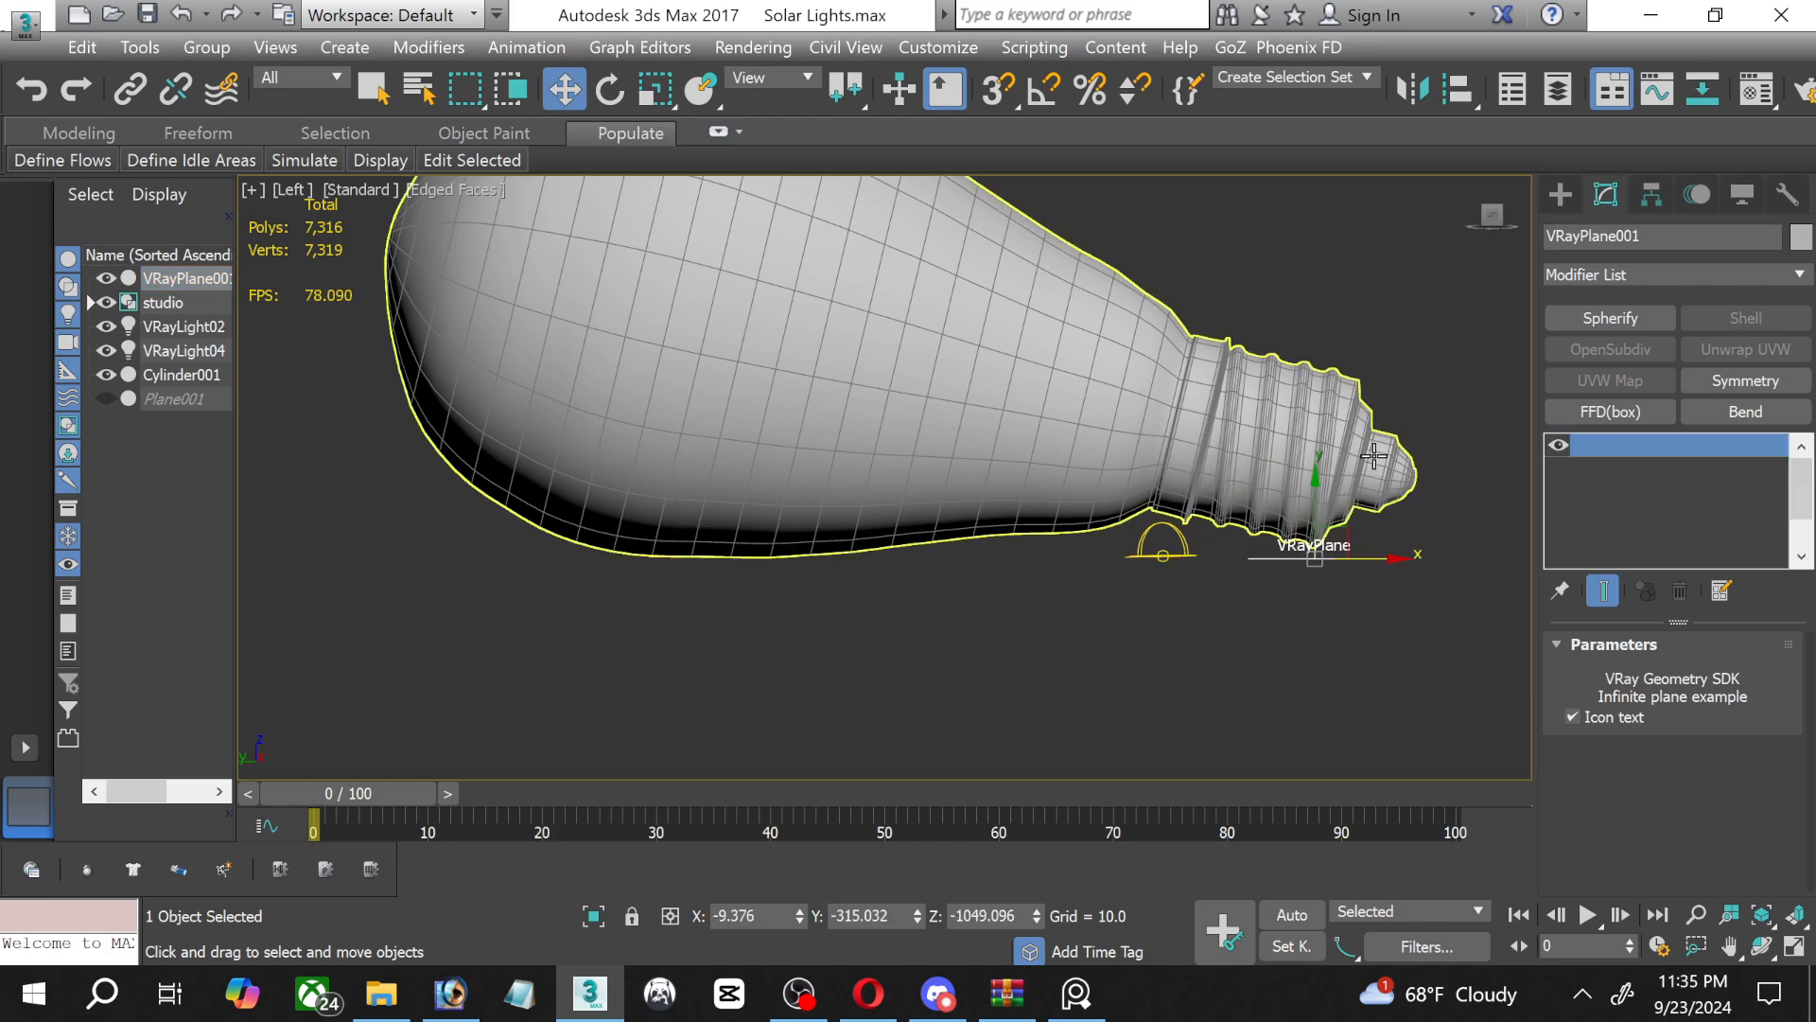
pyautogui.click(611, 89)
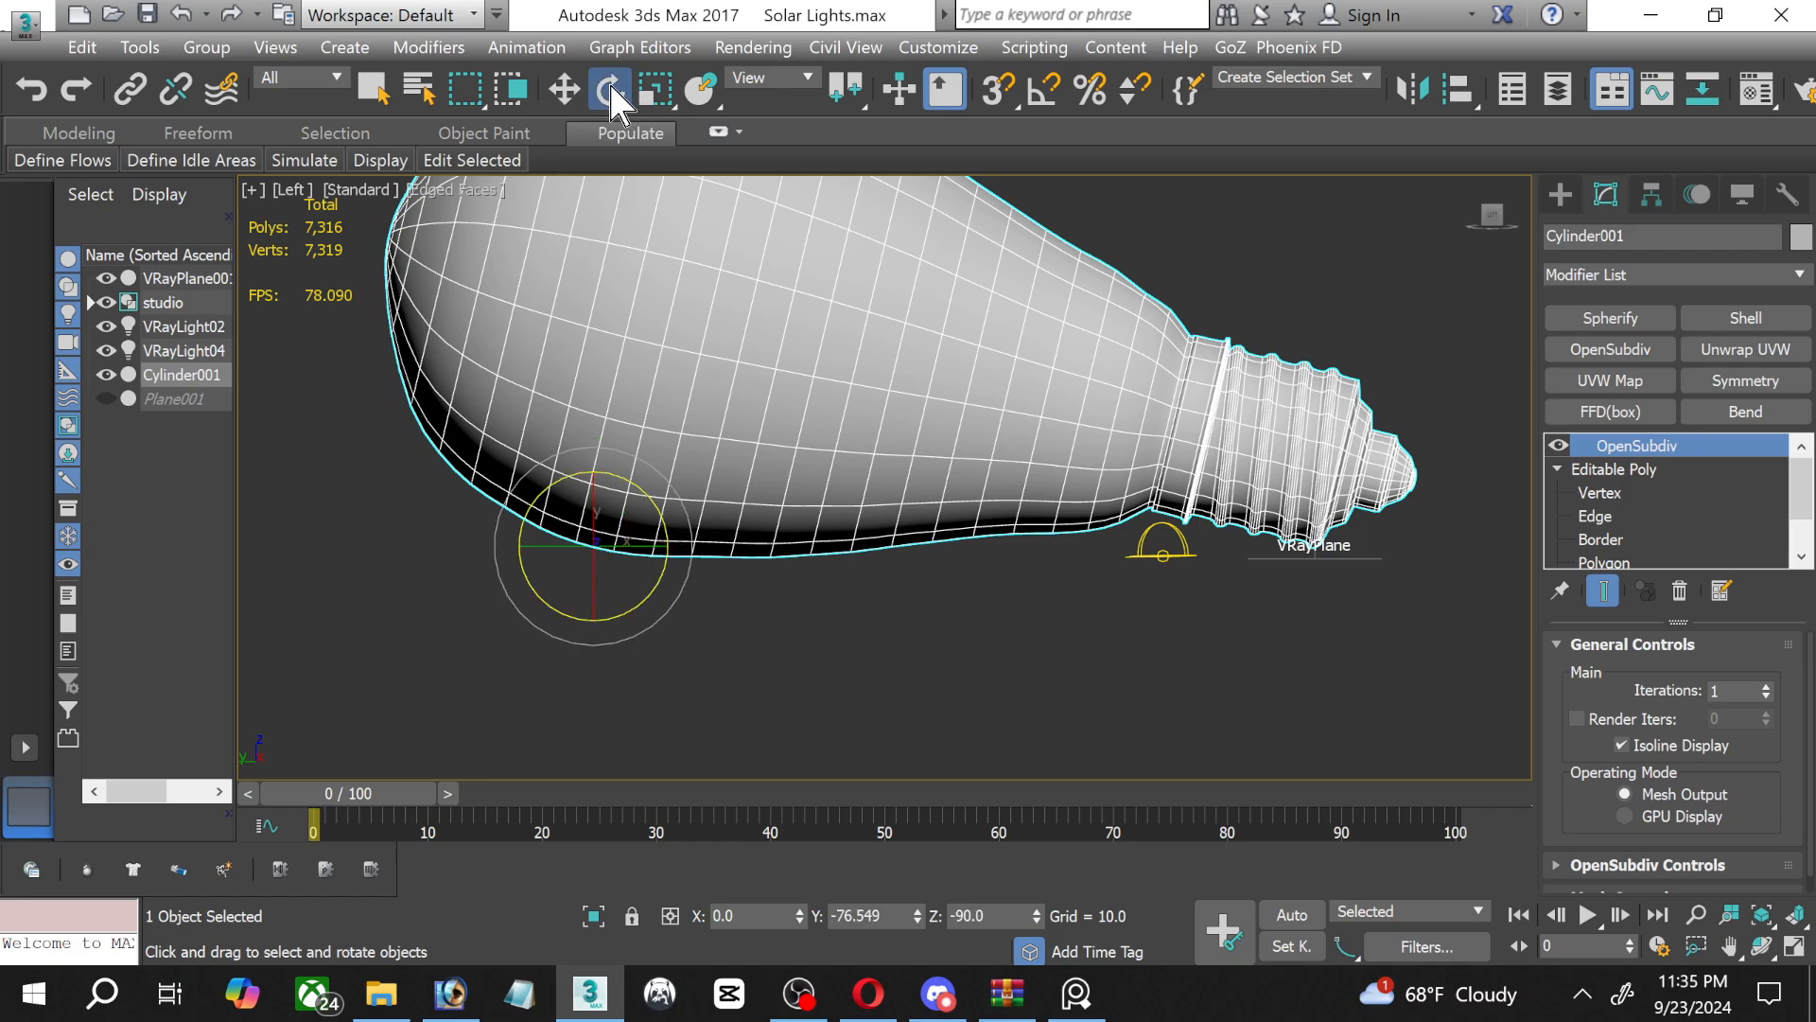
pyautogui.scroll(2, 563, 620)
pyautogui.moveTo(838, 483); pyautogui.dragTo(420, 544, button='middle')
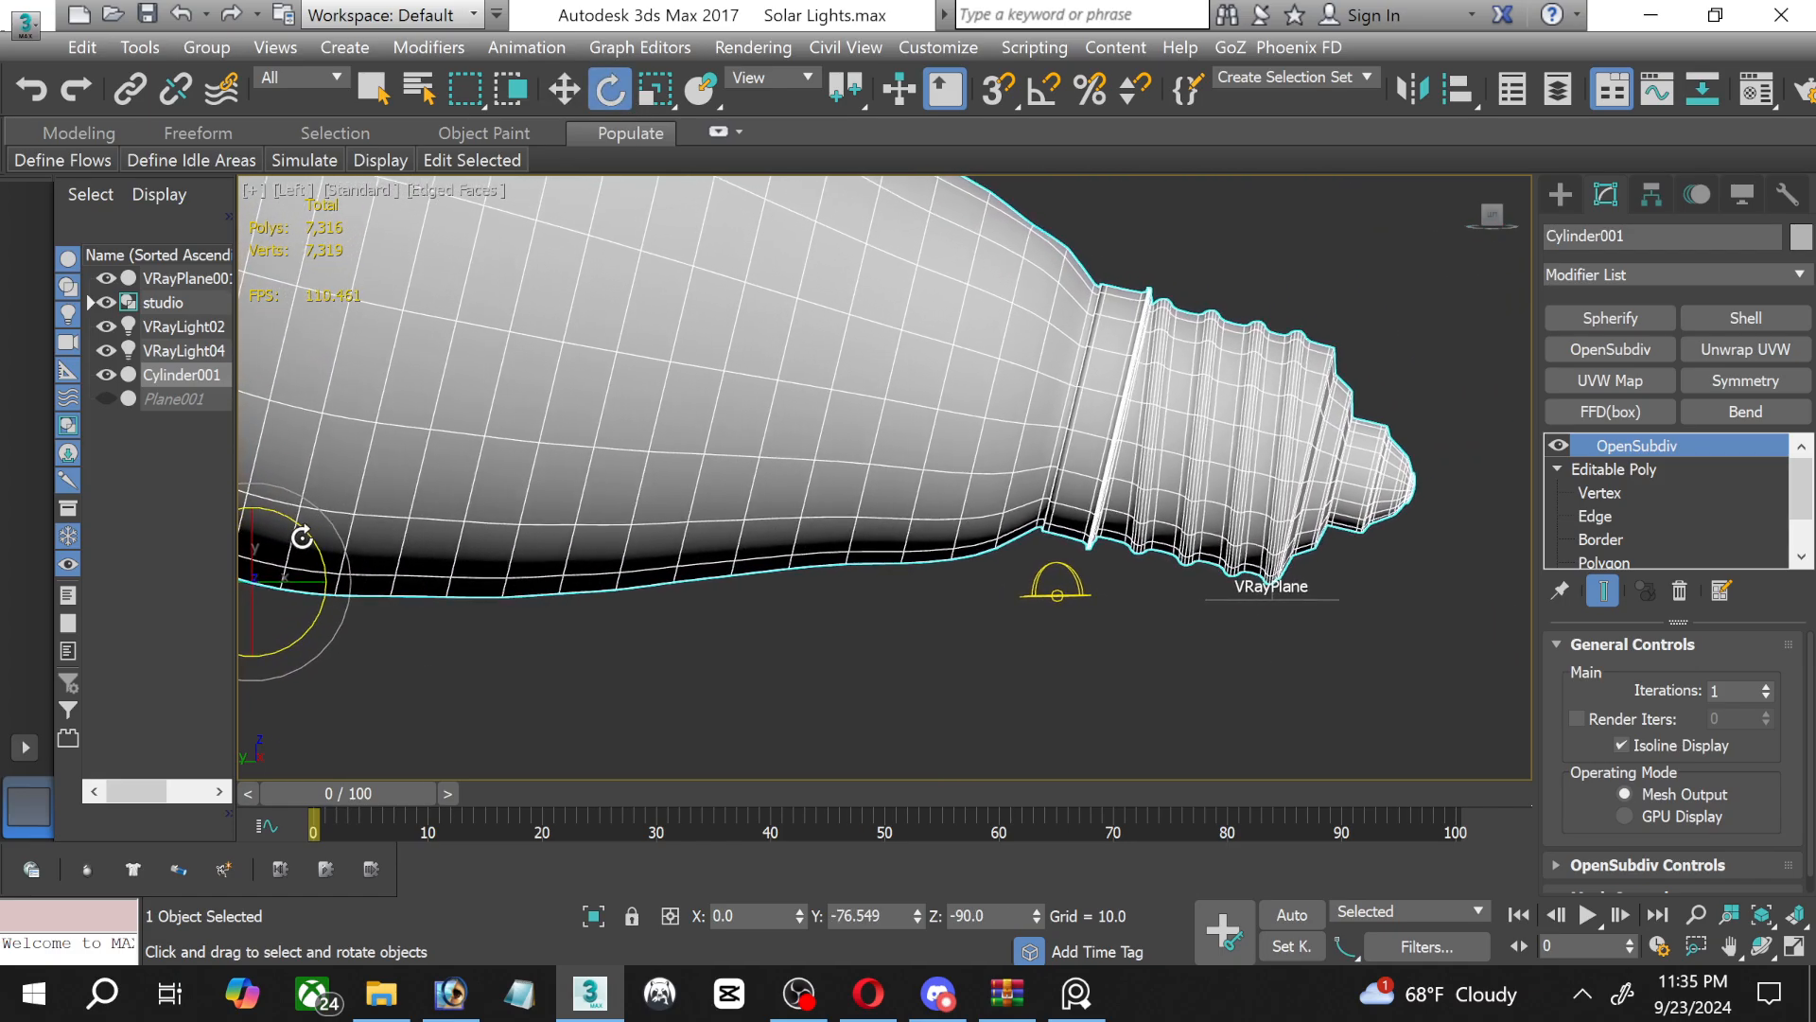
pyautogui.moveTo(307, 536); pyautogui.dragTo(313, 538)
pyautogui.moveTo(467, 572); pyautogui.dragTo(633, 596, button='middle')
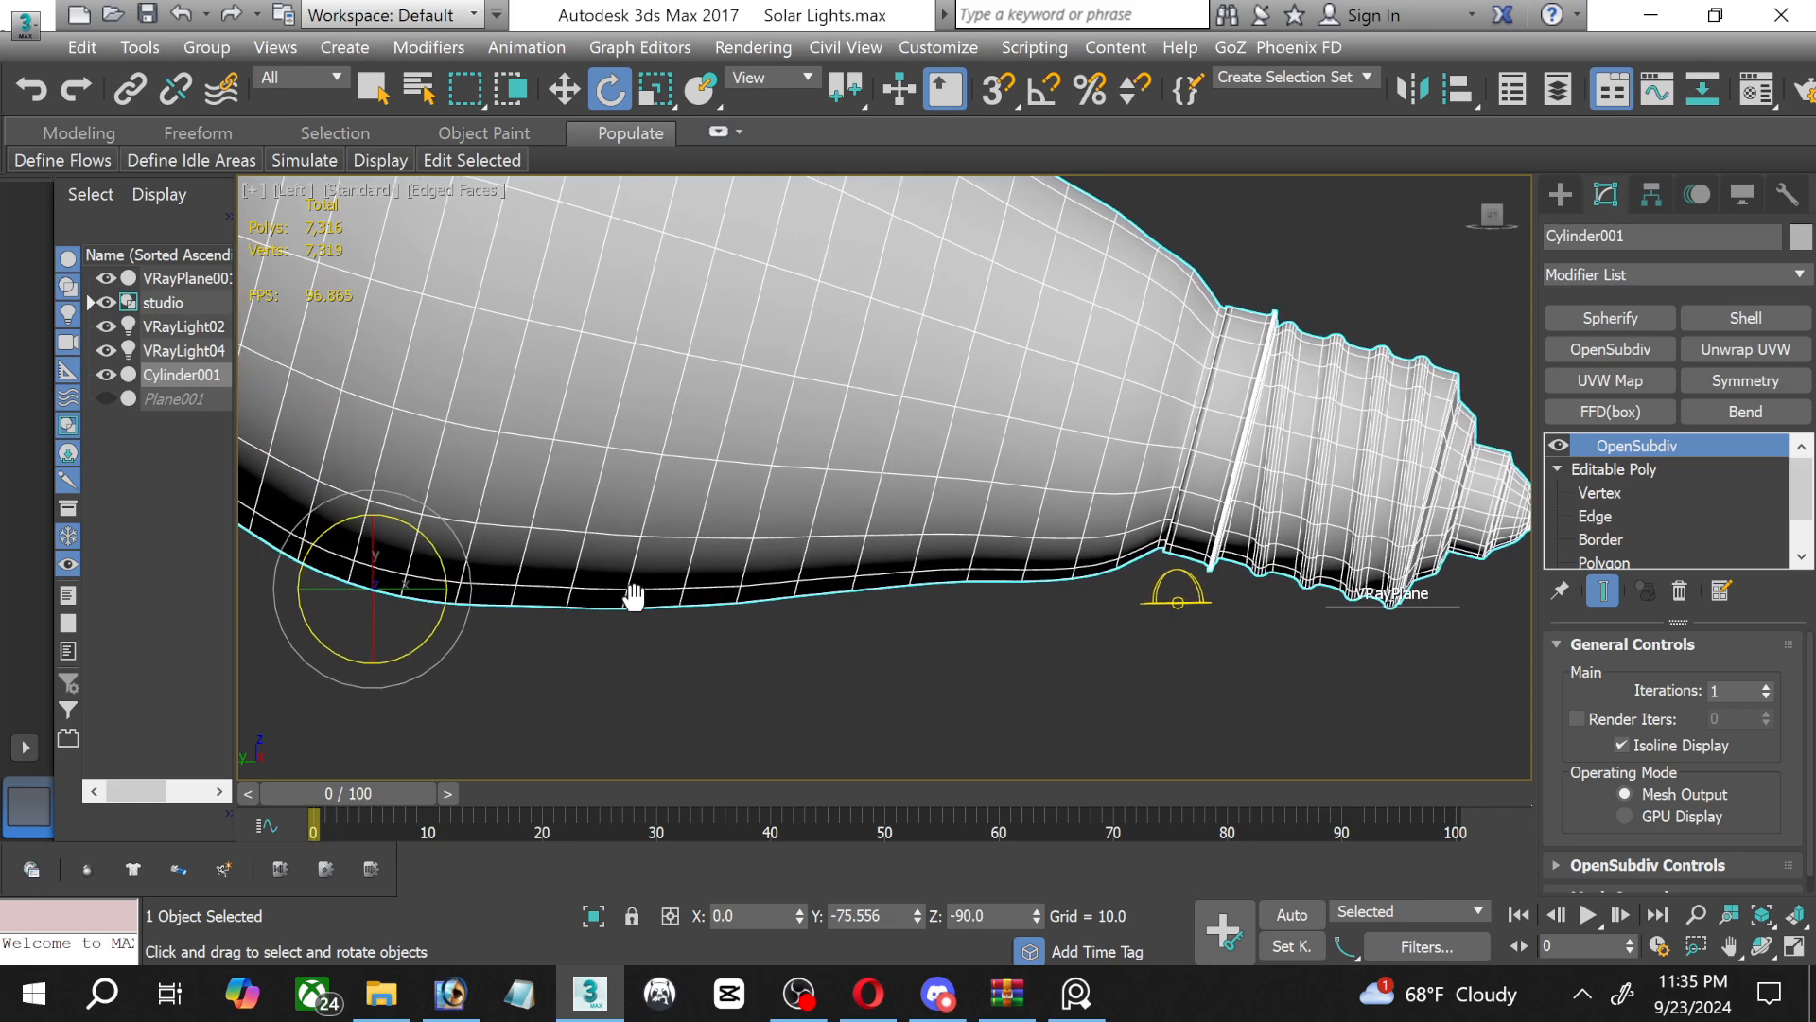
# Nudge the VRayPlane to Y about -309 under the screw base, check the whole bulb's contact with it, and clear the selection.
pyautogui.click(547, 96)
pyautogui.click(1438, 604)
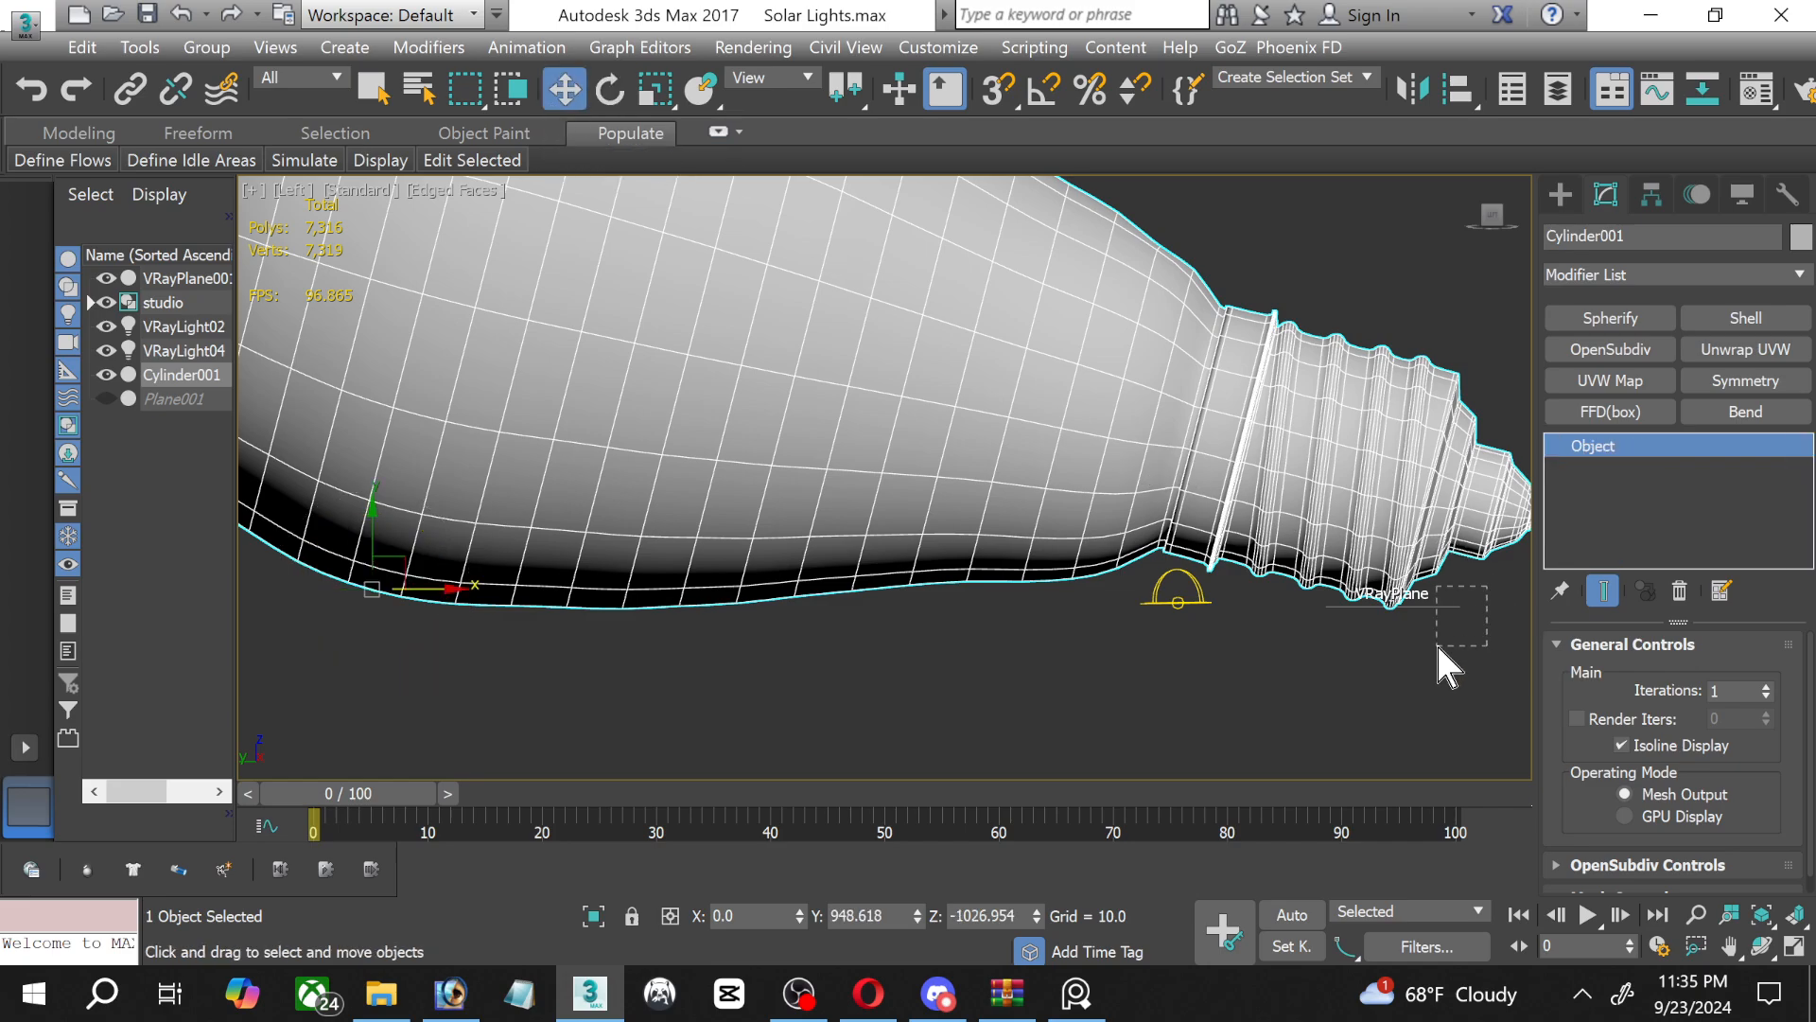
pyautogui.moveTo(1447, 600); pyautogui.dragTo(1447, 637)
pyautogui.scroll(-3, 1287, 686)
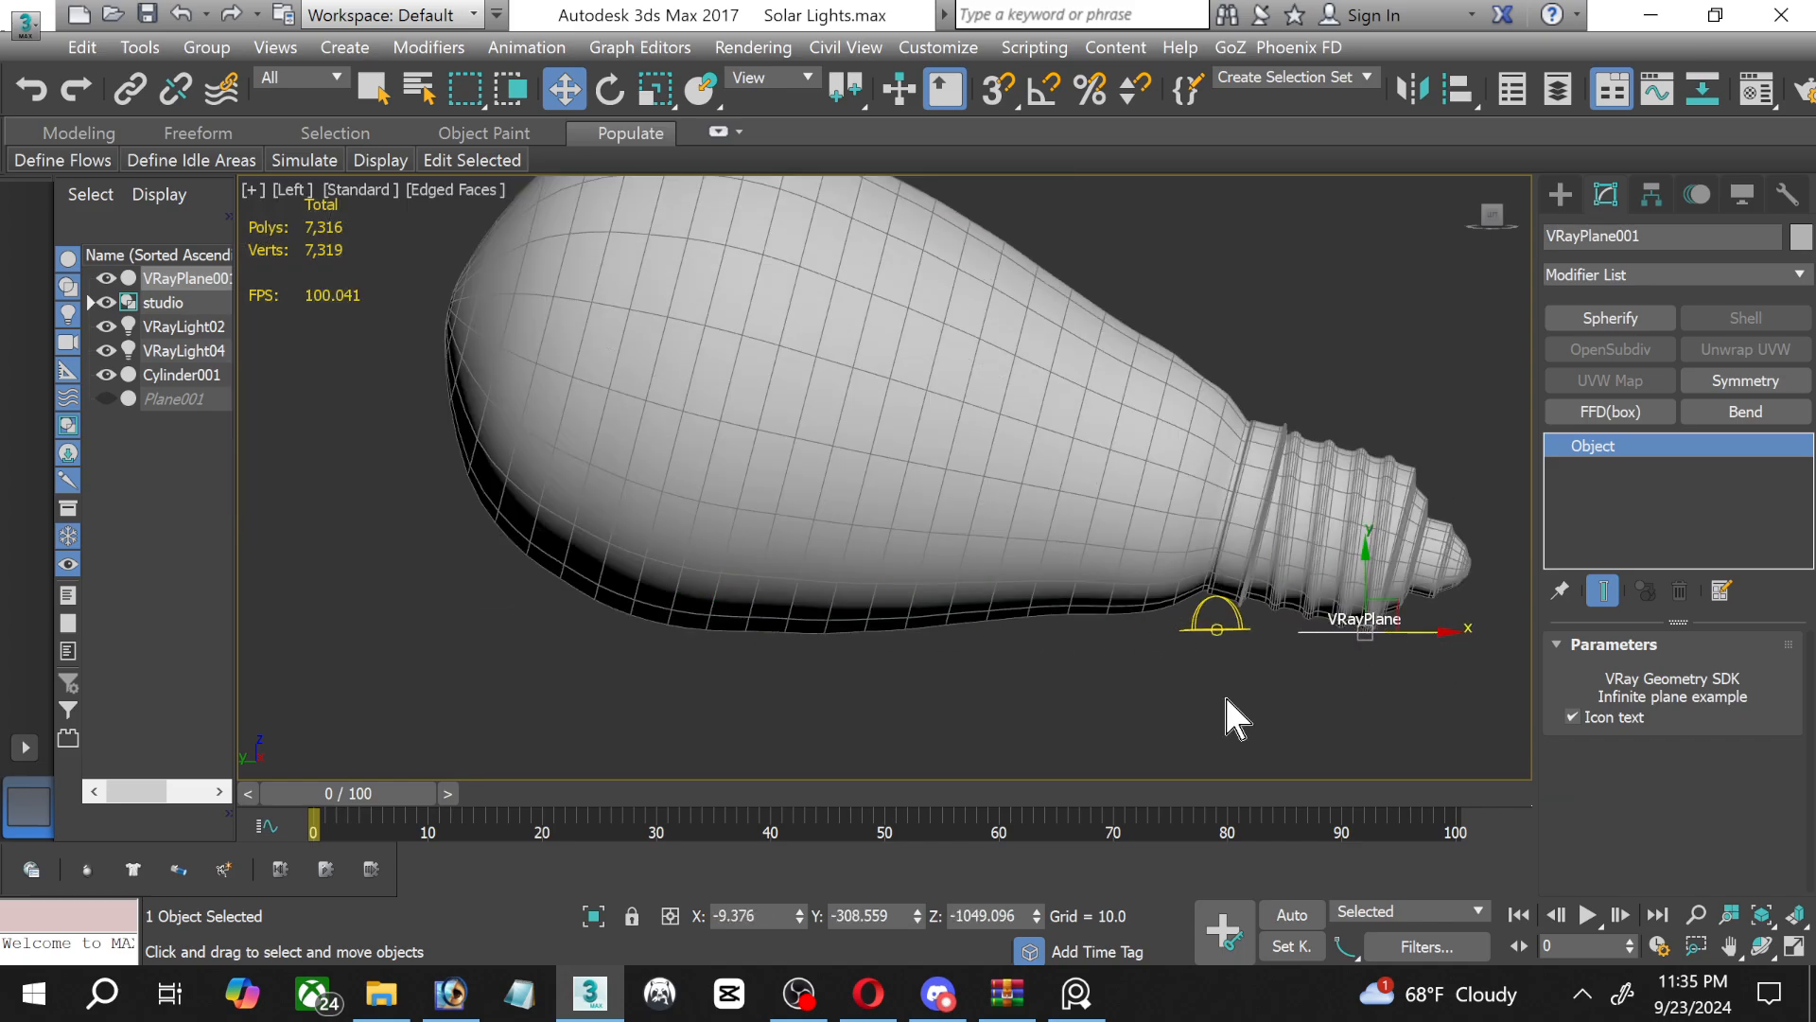
pyautogui.moveTo(1002, 713); pyautogui.dragTo(904, 693, button='middle')
pyautogui.scroll(-2, 903, 693)
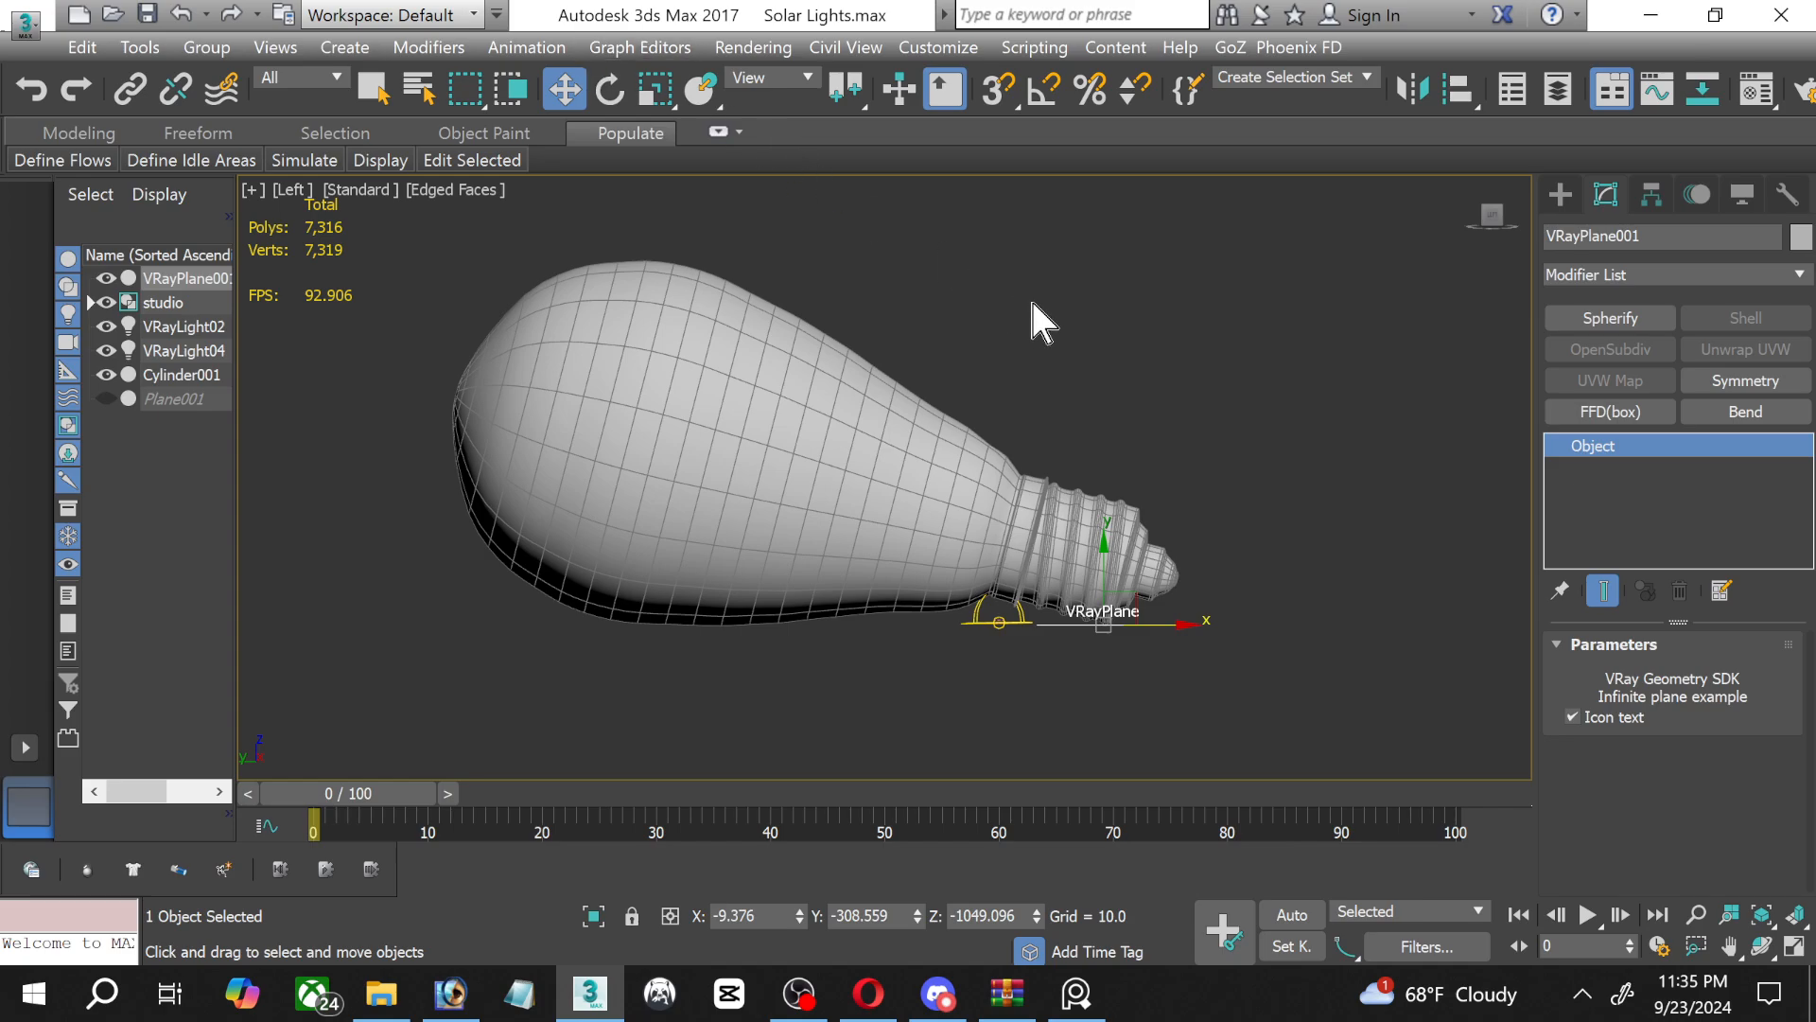
pyautogui.click(1089, 310)
# Select the studio dummy with its HDRI dome light and move both beside the VRayPlane's icon below the screw base.
pyautogui.scroll(5, 1025, 614)
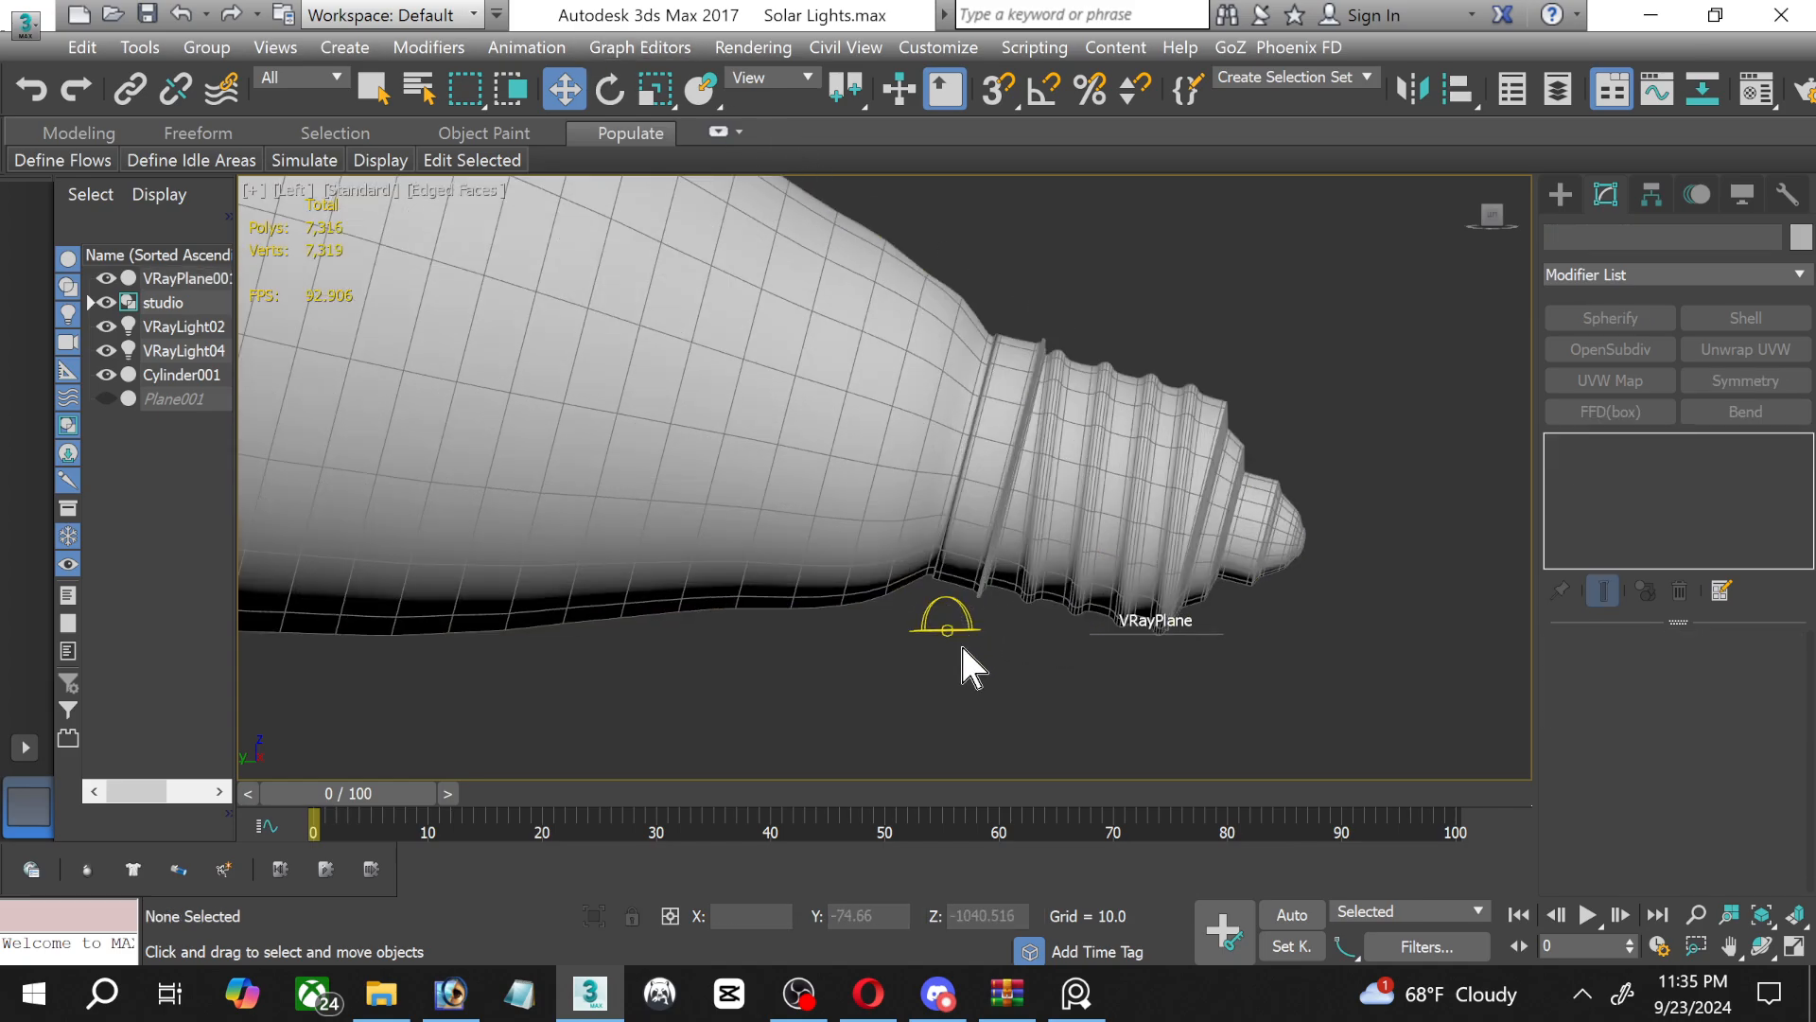
pyautogui.click(942, 625)
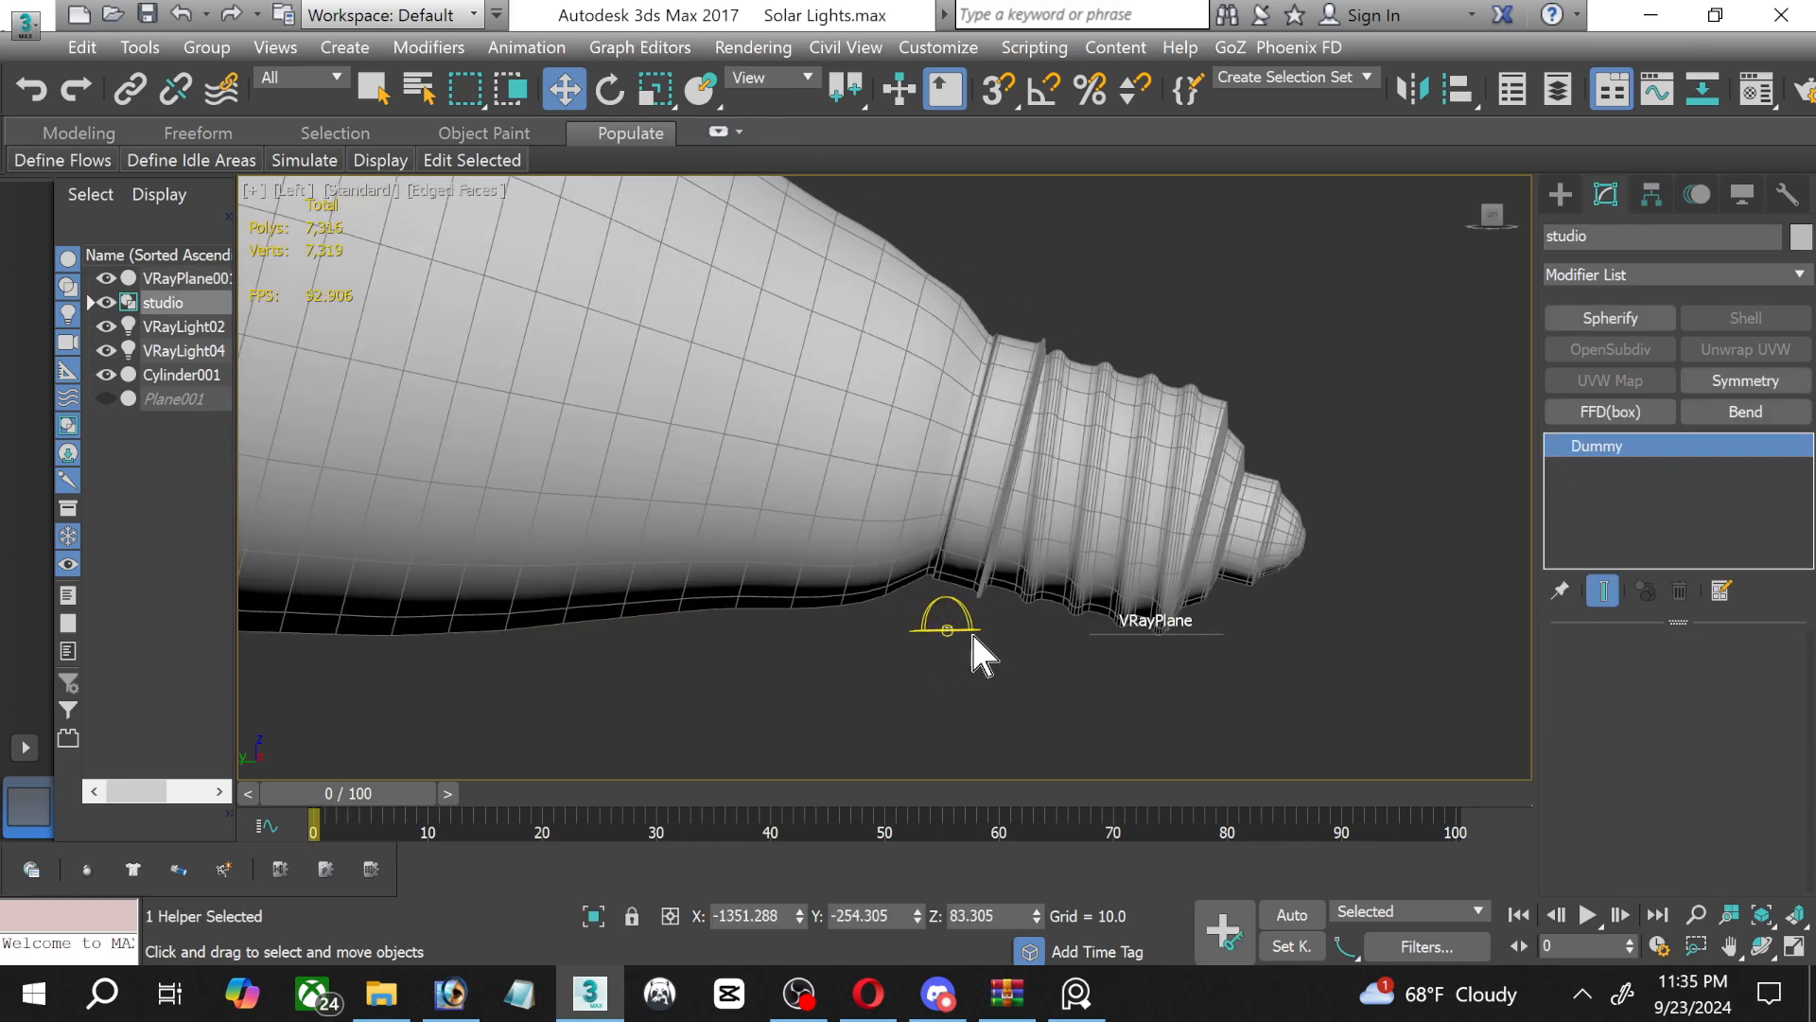
pyautogui.moveTo(956, 633); pyautogui.dragTo(1162, 643)
pyautogui.scroll(4, 1145, 634)
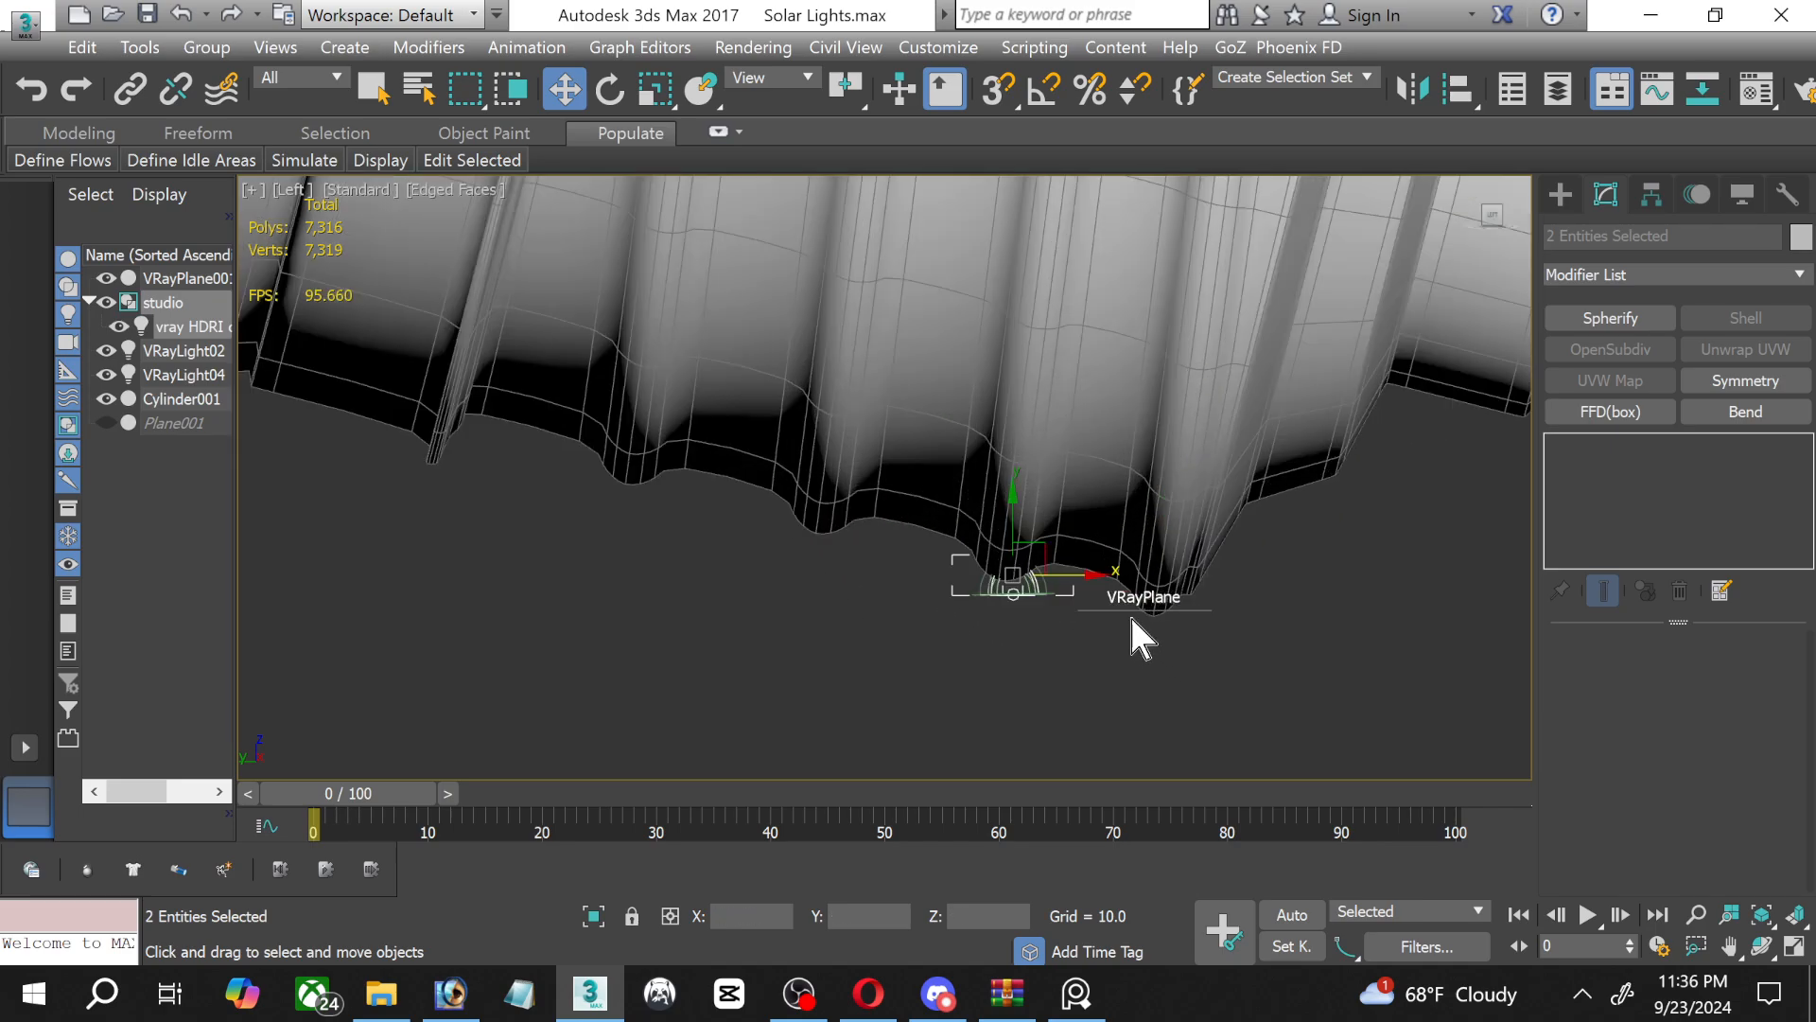
pyautogui.moveTo(1042, 541); pyautogui.dragTo(1117, 615)
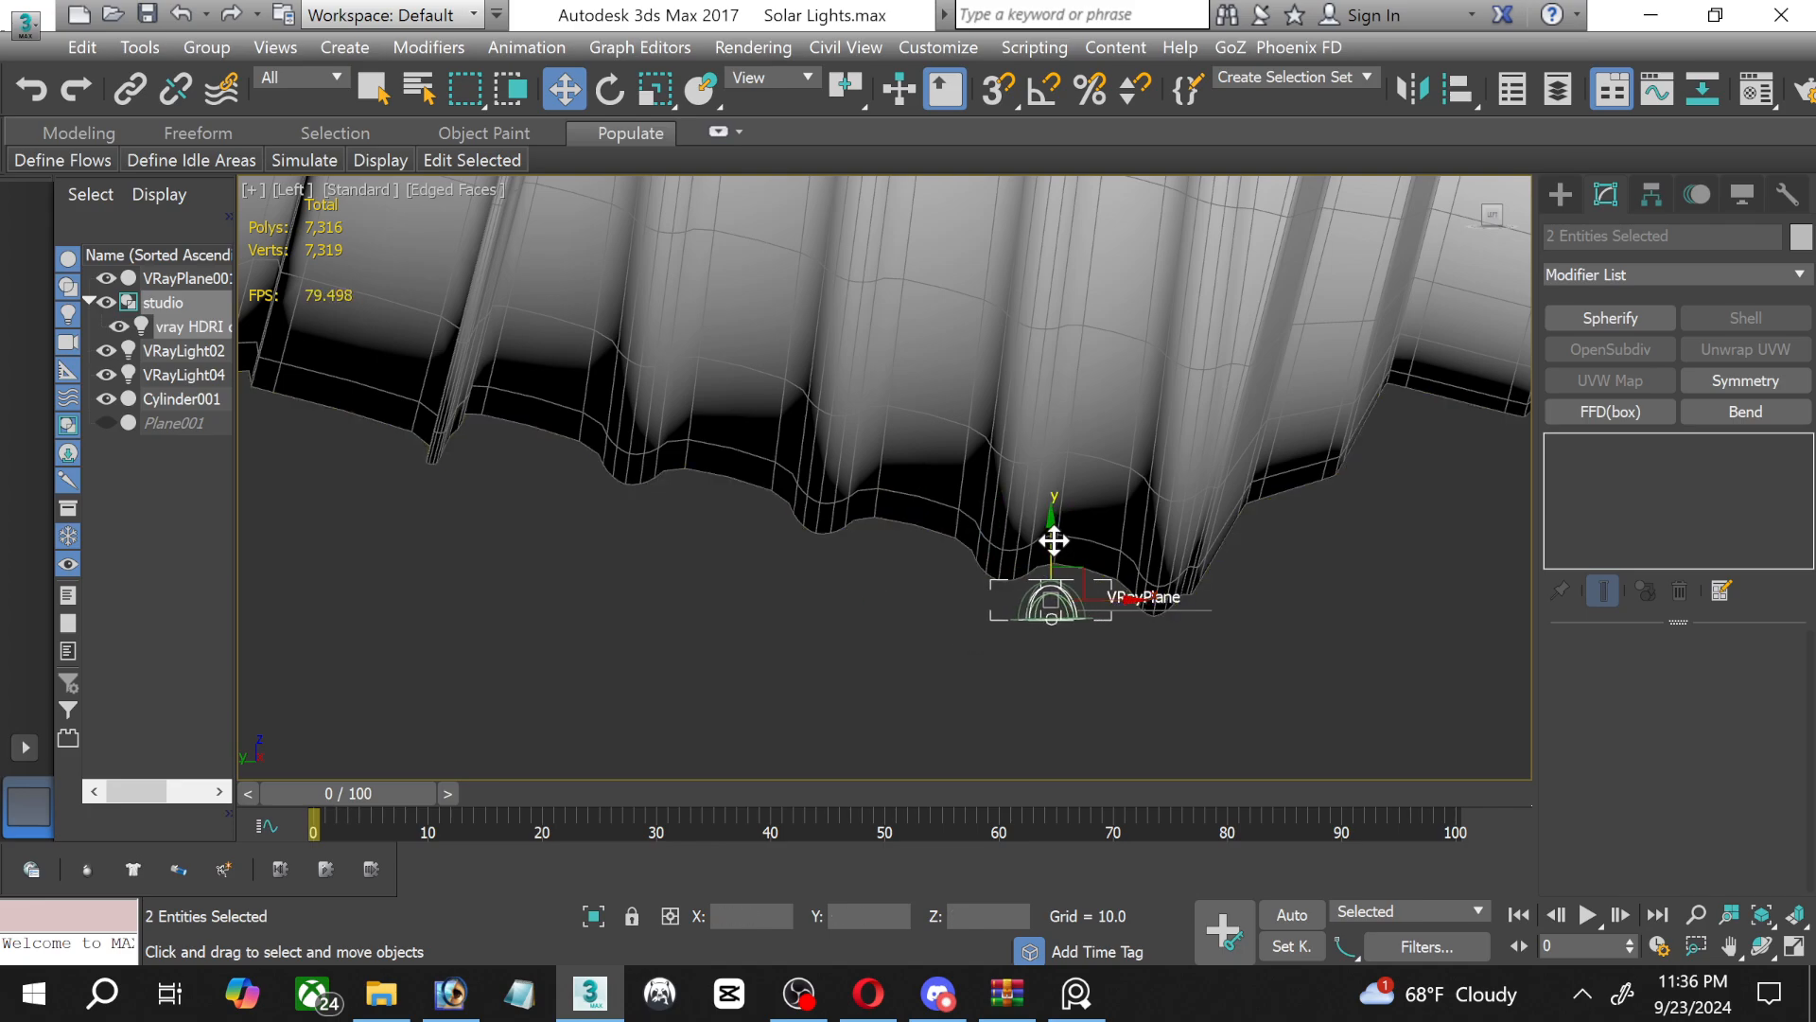
# Raise the studio dummy and its dome light to the VRayPlane's level and slide them along Y under the start of the screw base.
pyautogui.moveTo(1049, 536); pyautogui.dragTo(1039, 528)
pyautogui.moveTo(1103, 592); pyautogui.dragTo(497, 605)
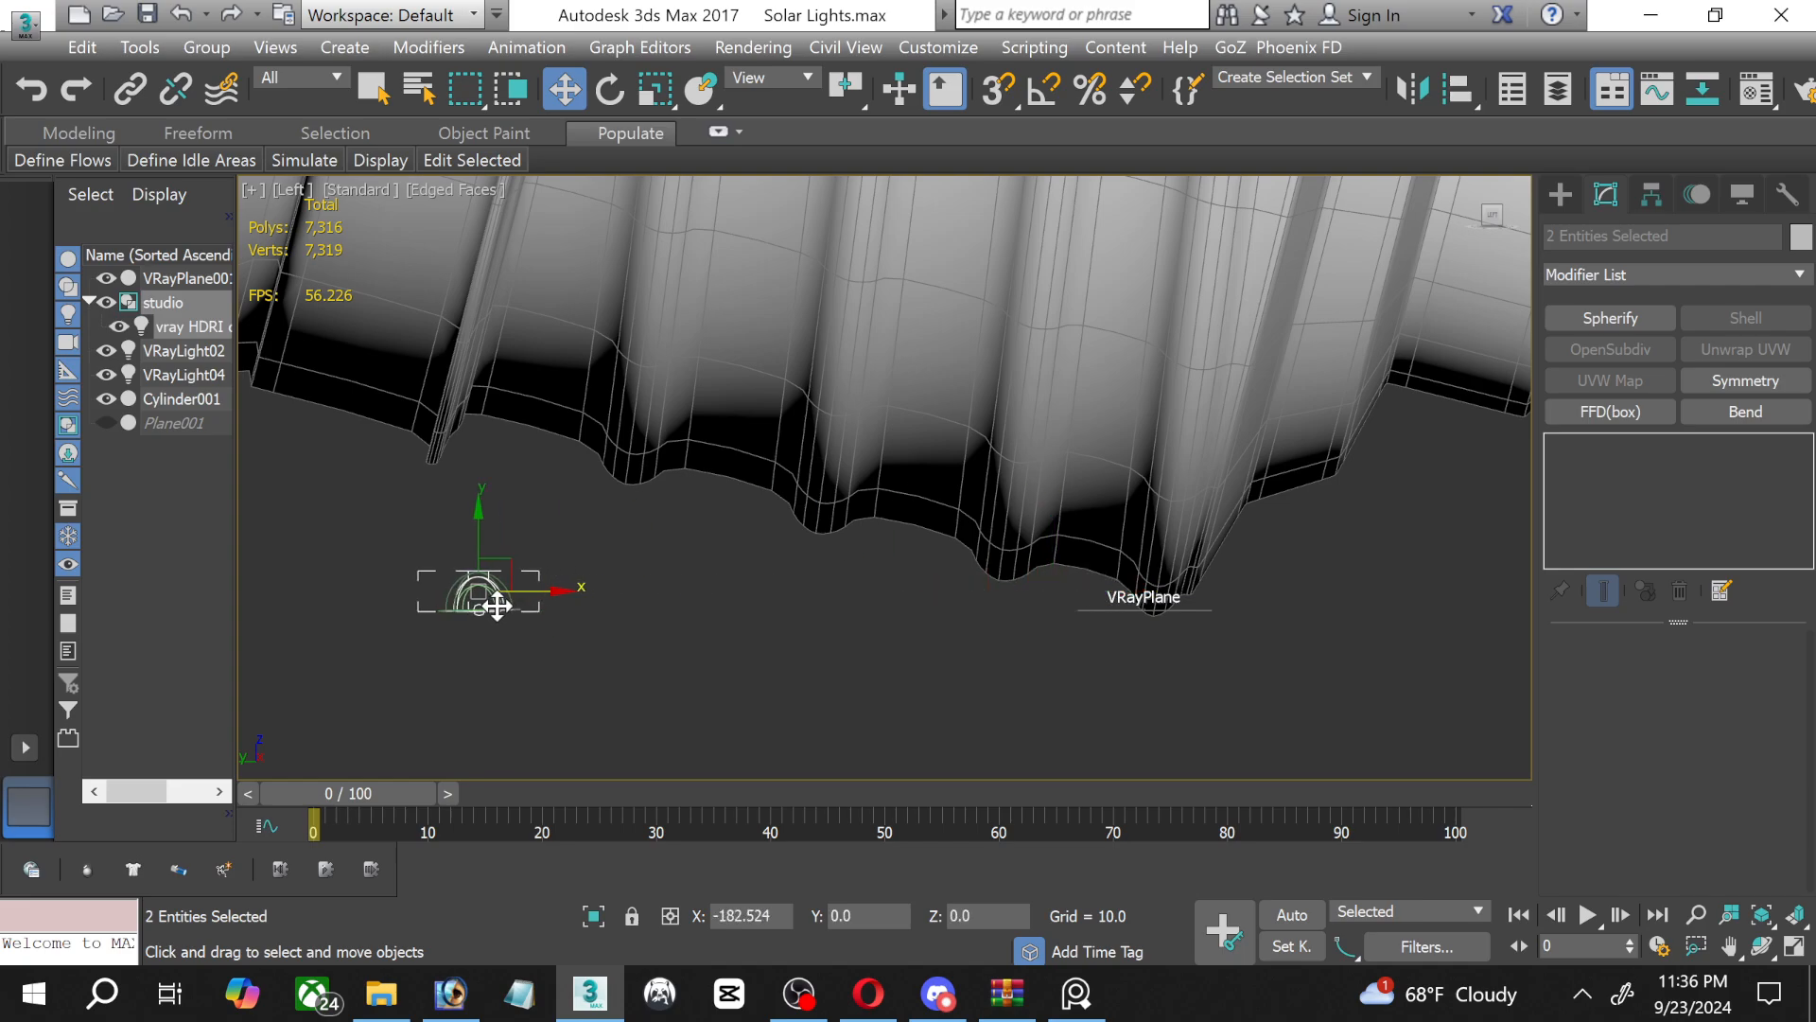
pyautogui.scroll(-8, 798, 548)
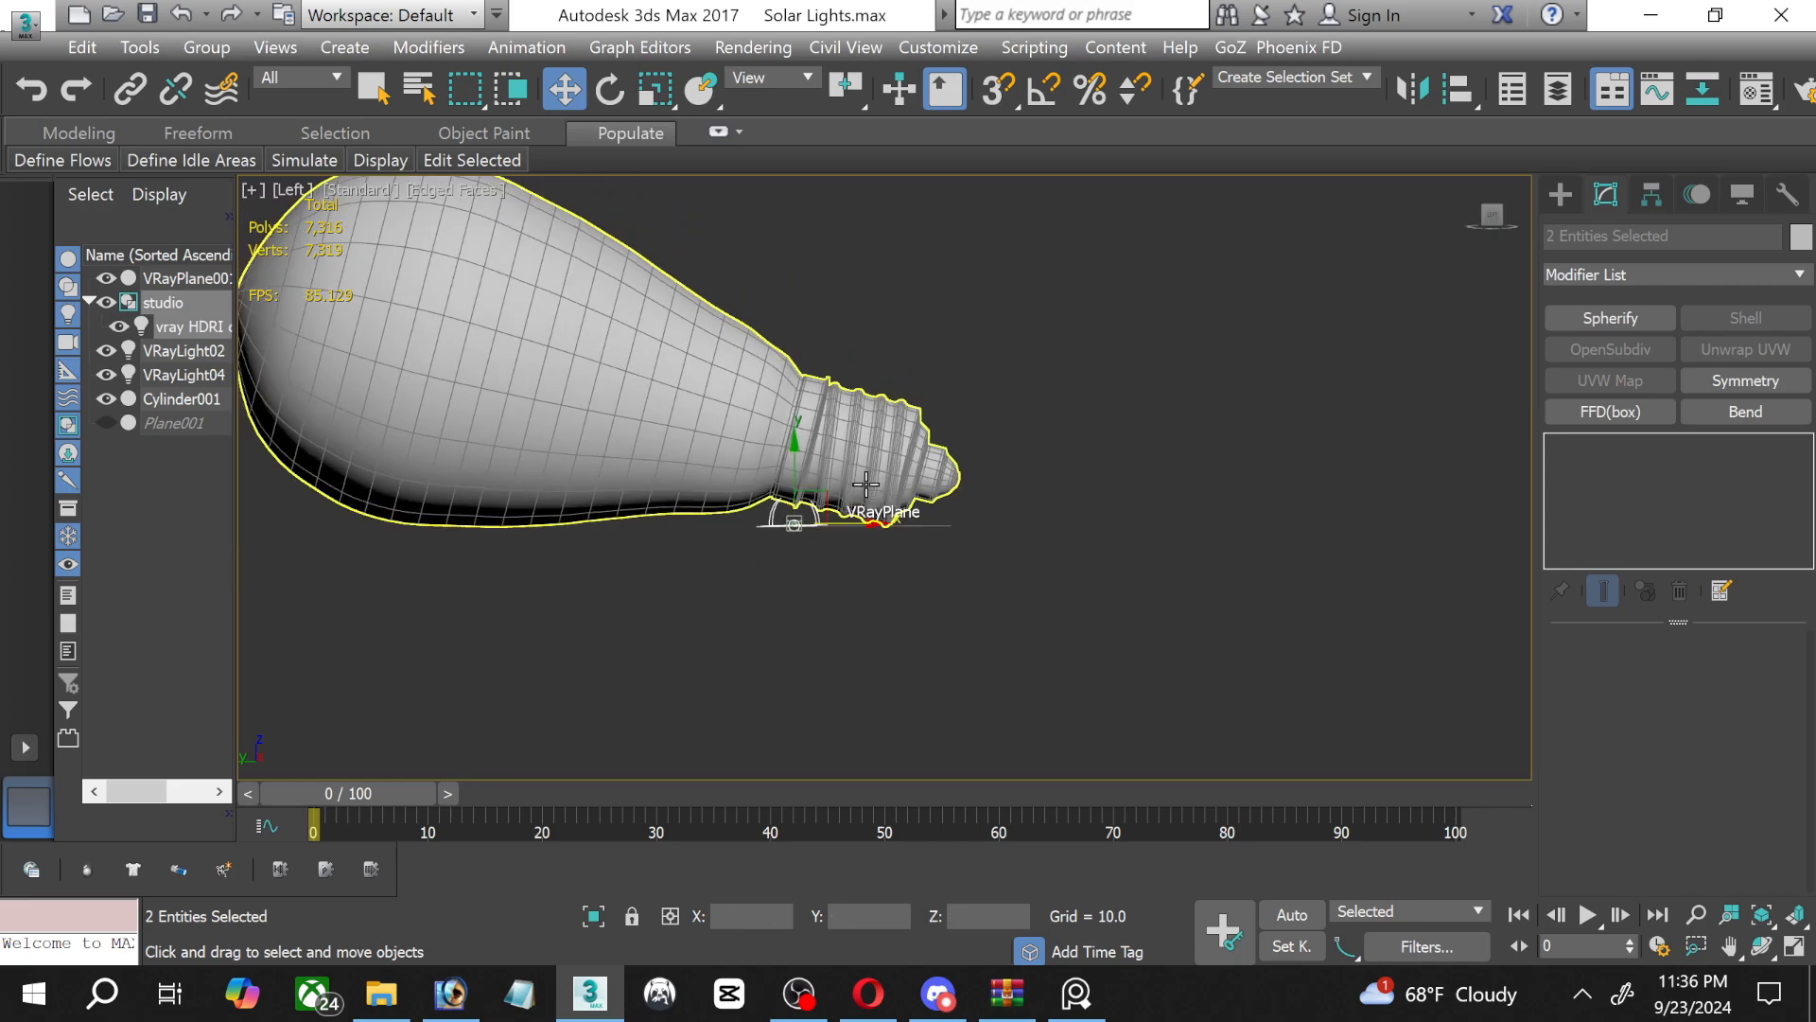
pyautogui.moveTo(948, 540); pyautogui.dragTo(1112, 613, button='middle')
pyautogui.scroll(-2, 1198, 428)
pyautogui.moveTo(1071, 390); pyautogui.dragTo(1145, 463, button='middle')
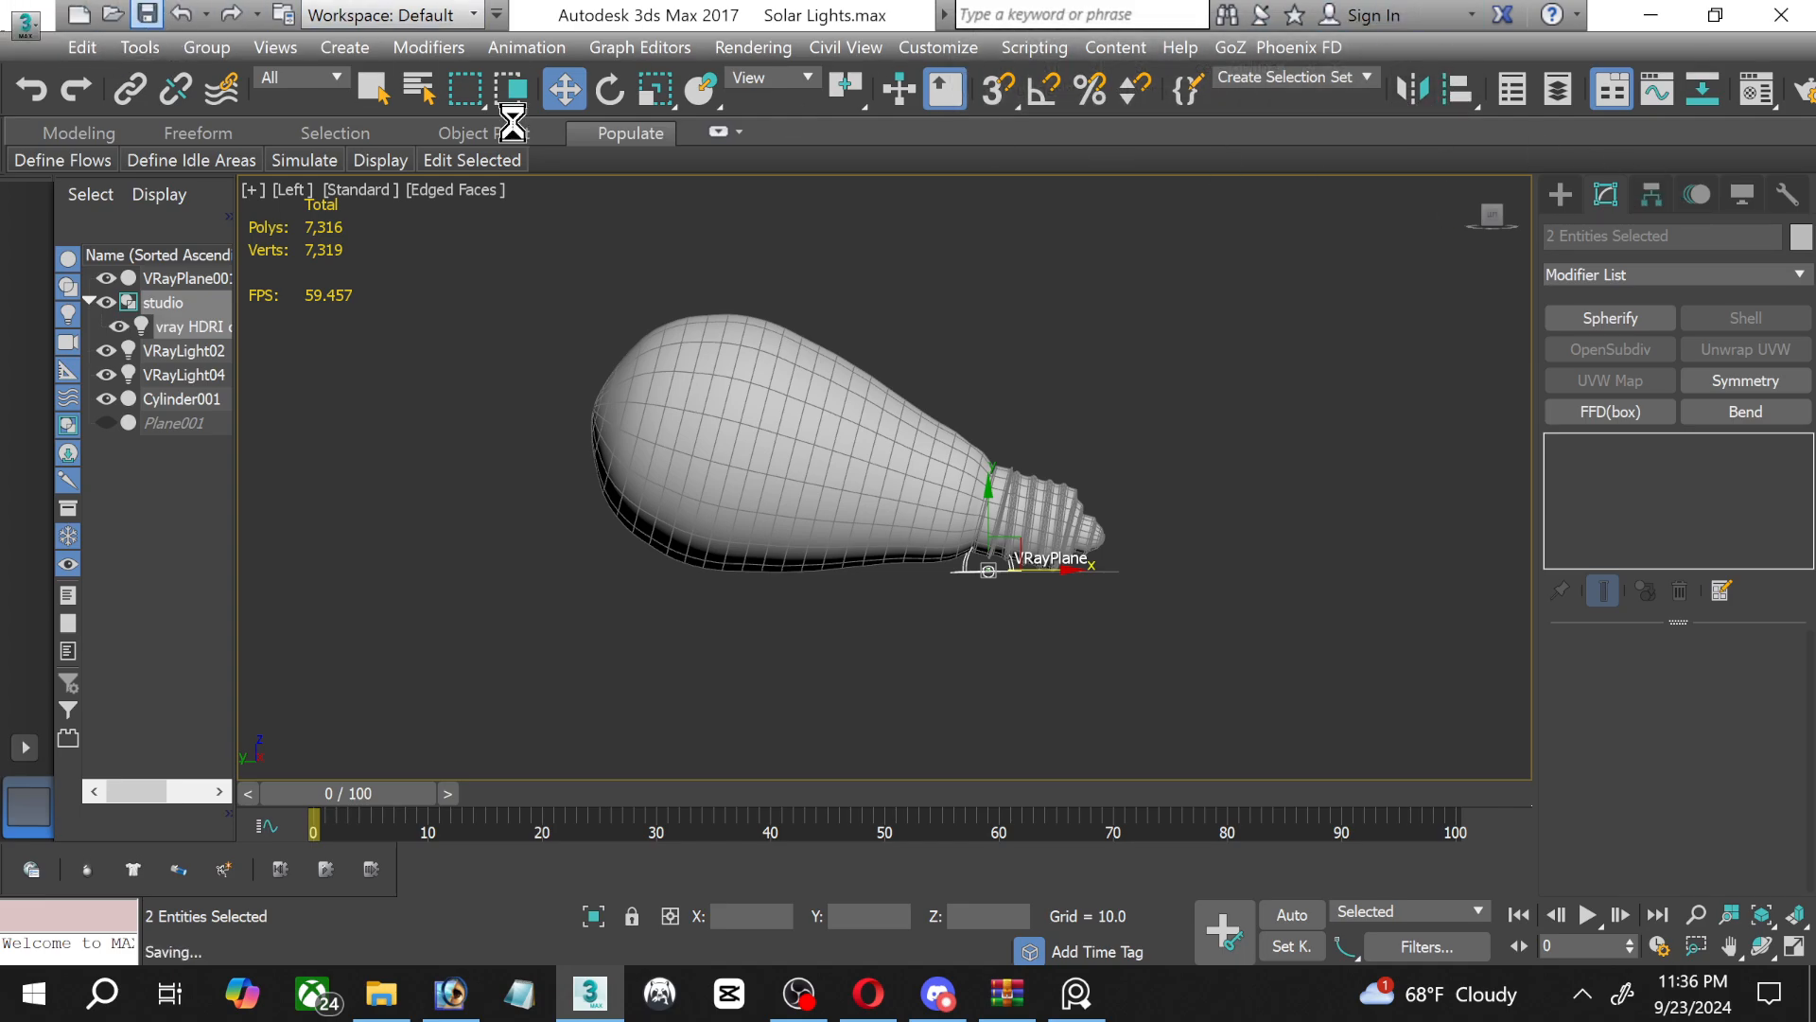
# Close the open studio group and ungroup it so the vray HDRI dome light stands on its own.
pyautogui.click(1560, 194)
pyautogui.click(983, 493)
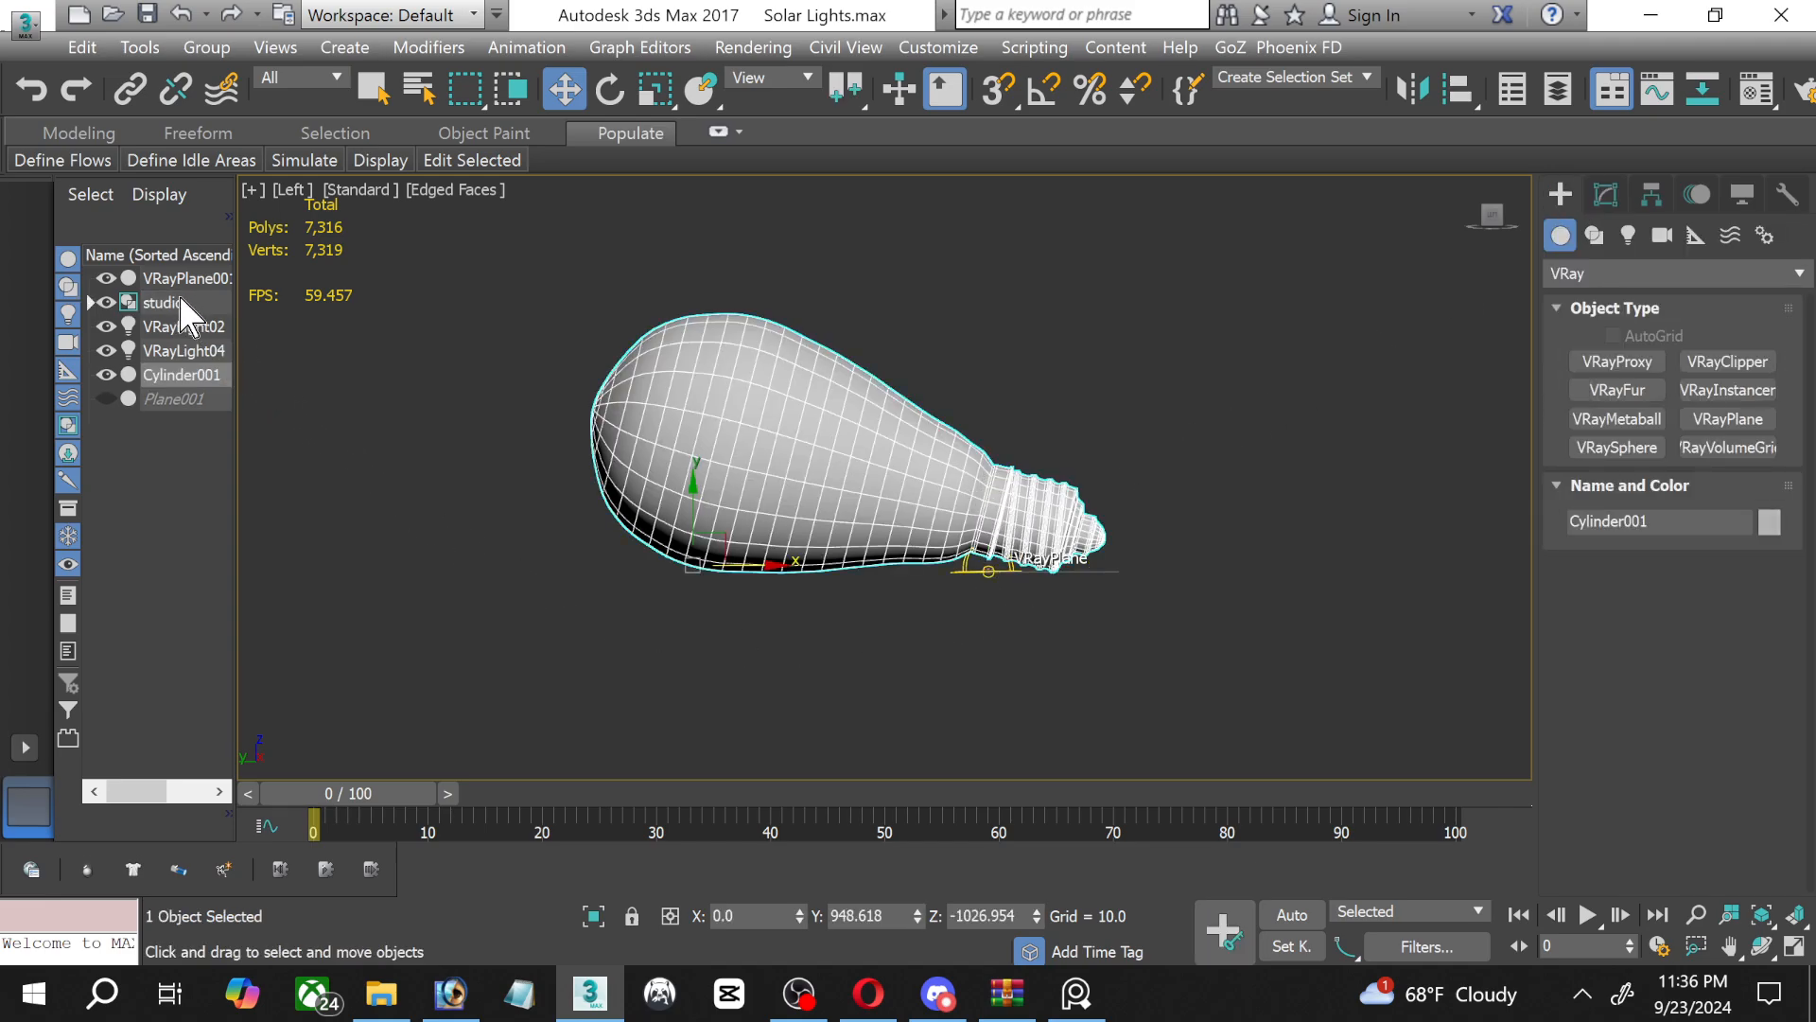
pyautogui.click(155, 303)
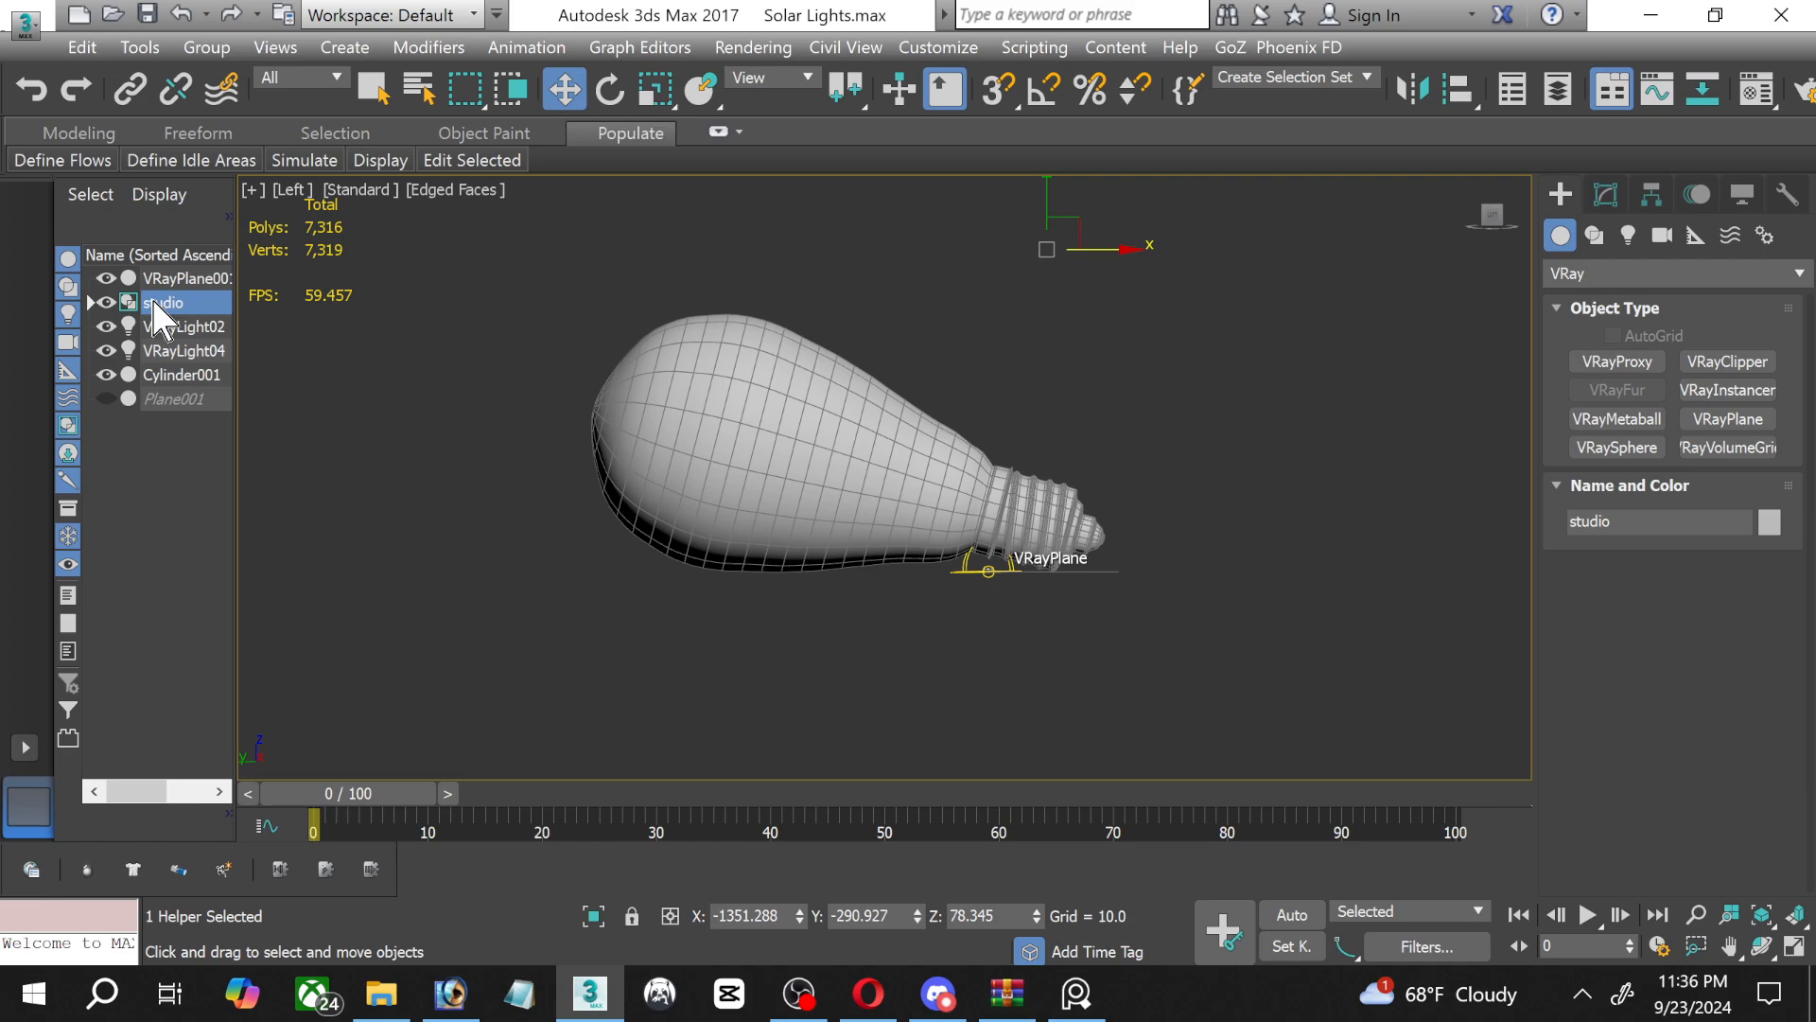
pyautogui.click(225, 49)
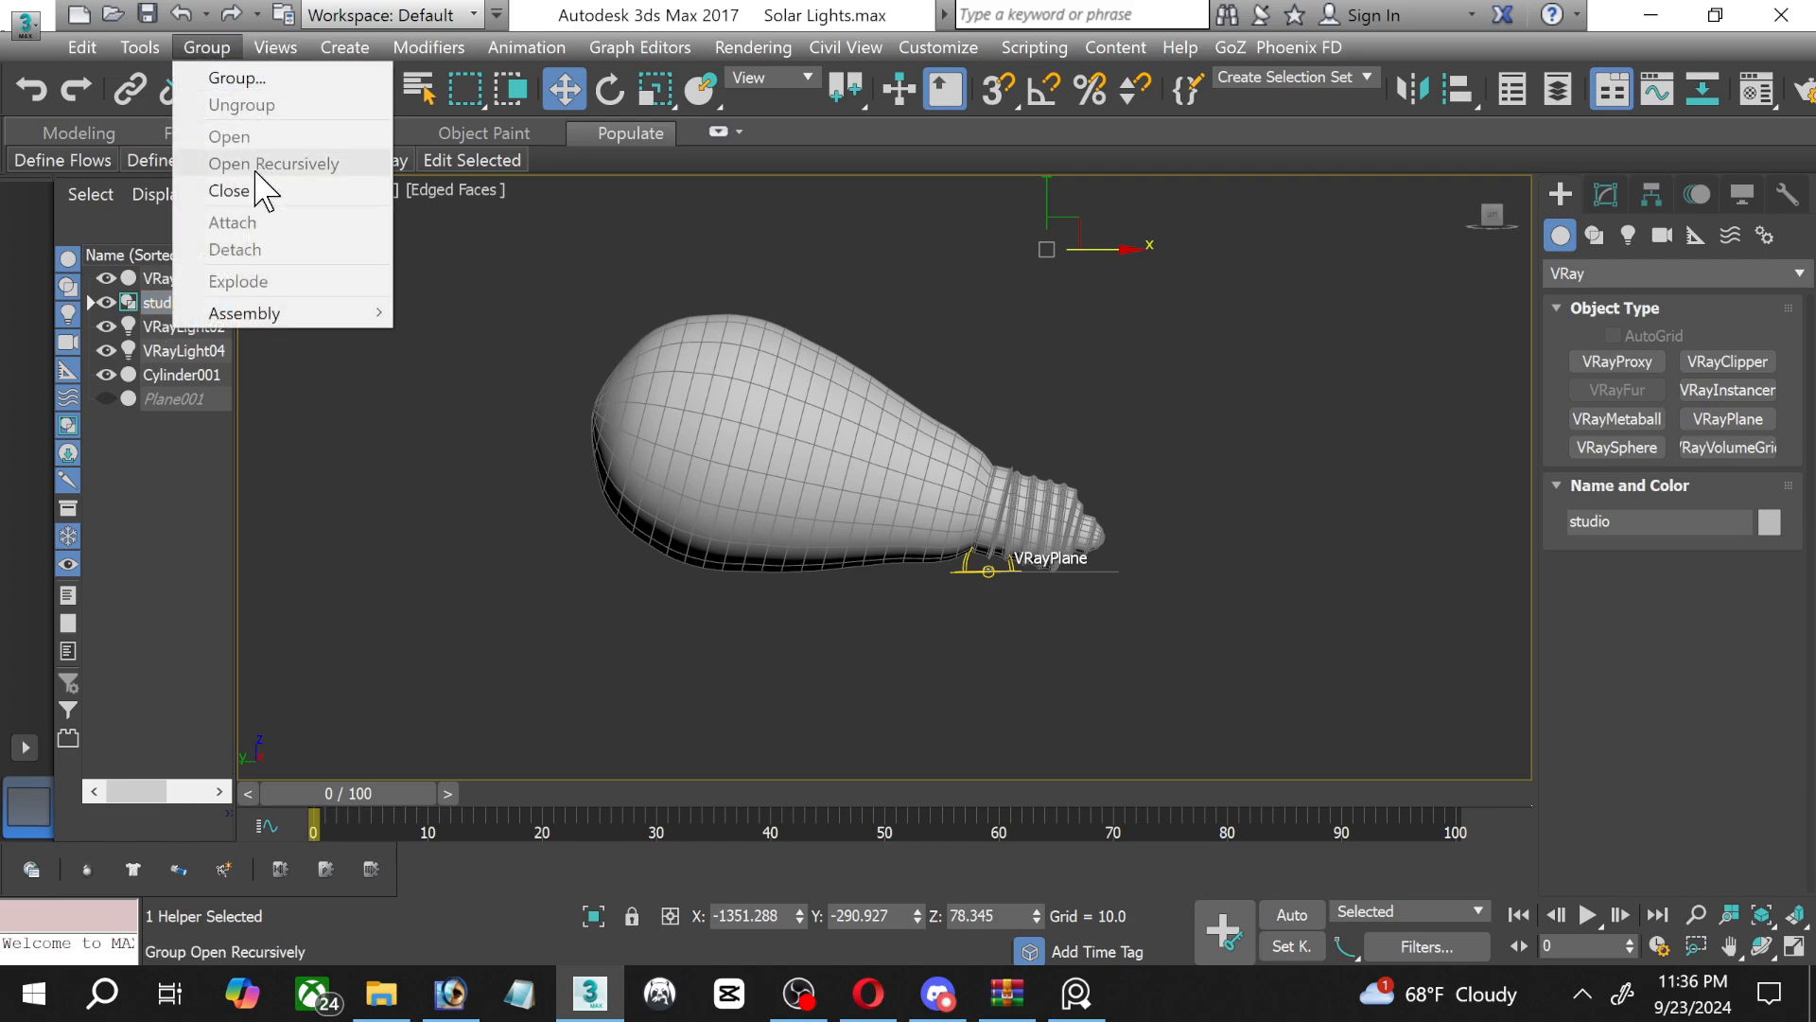
pyautogui.click(238, 190)
pyautogui.click(204, 47)
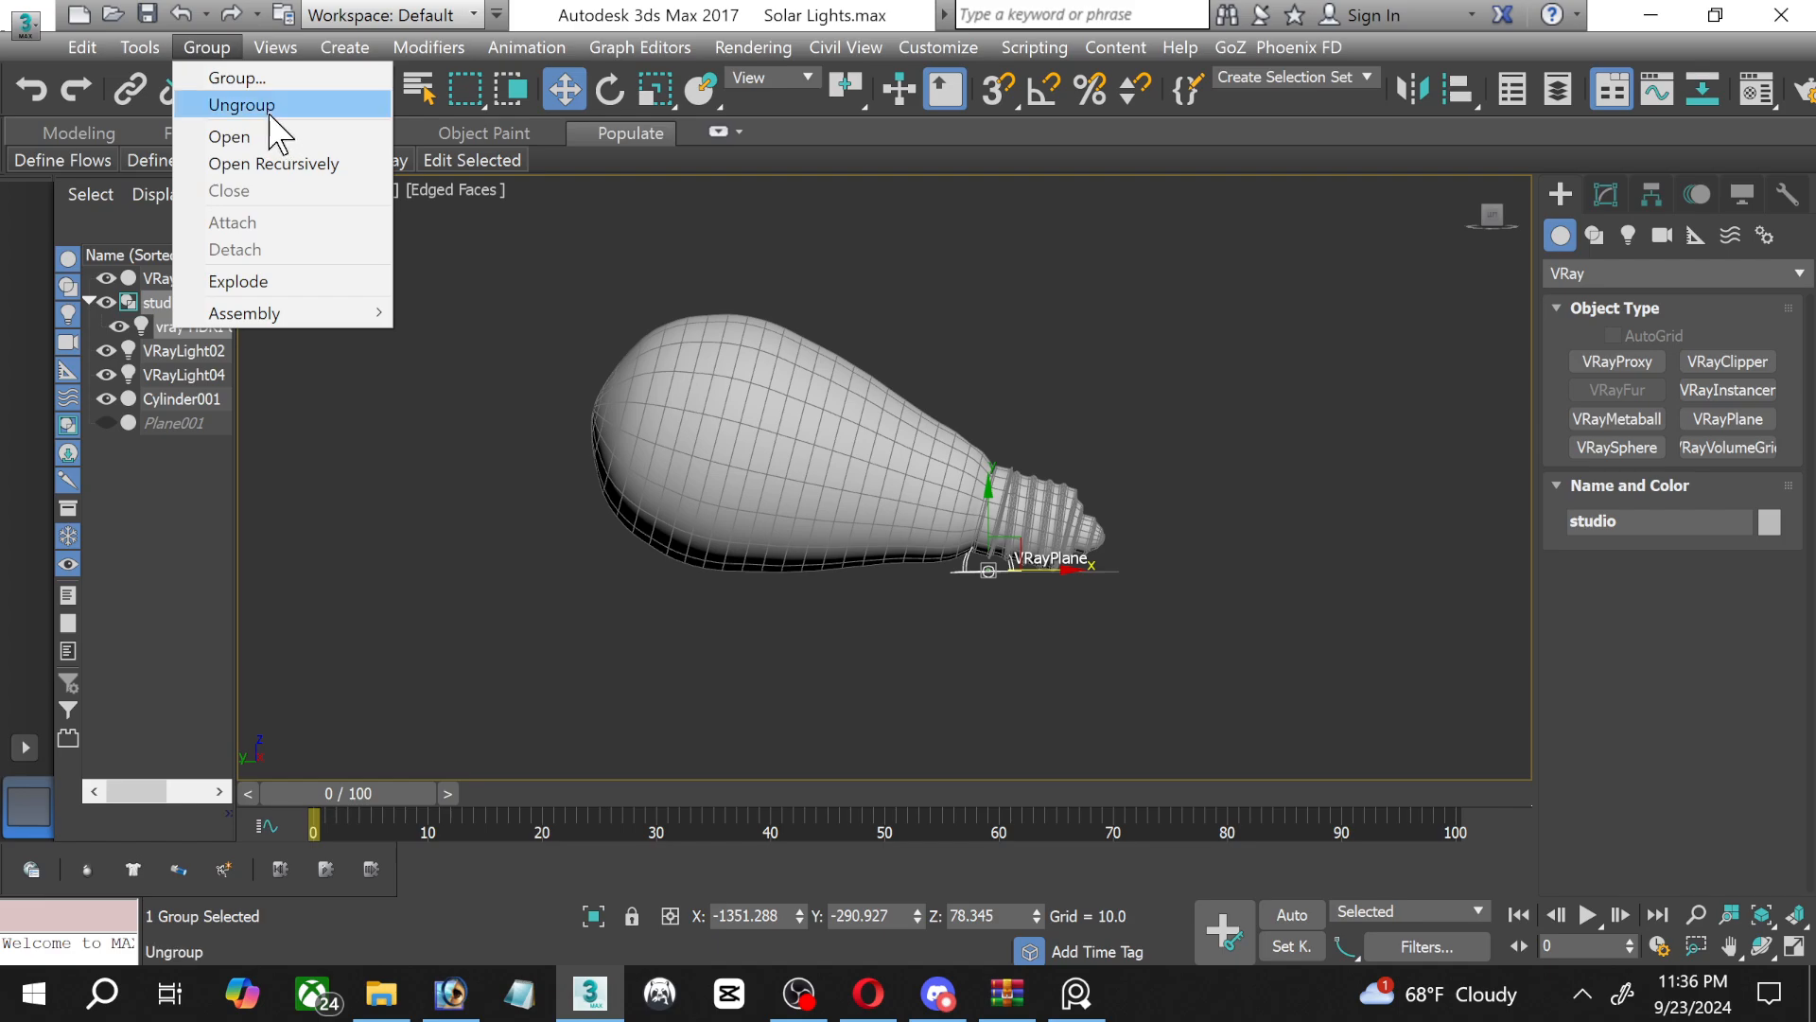
pyautogui.click(269, 112)
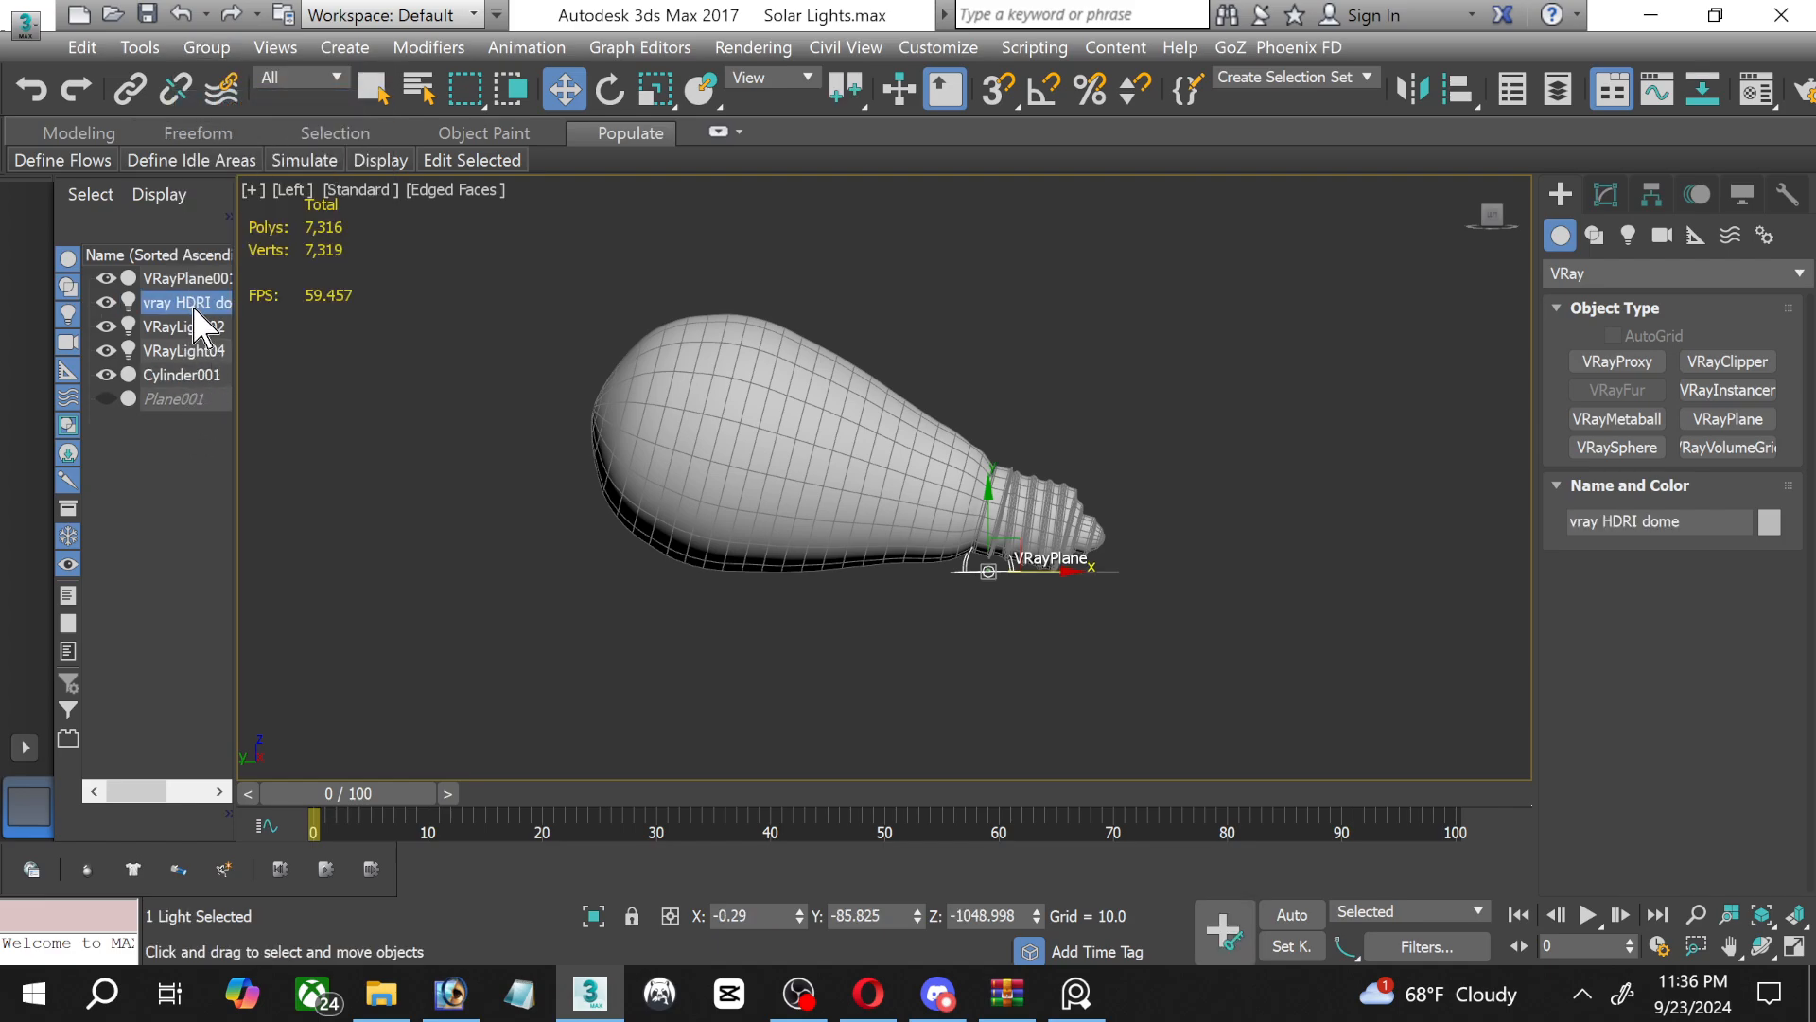
# Copy the vray HDRI dome light's hdri texture as an instance into the first sample slot of the Material Editor's last row.
pyautogui.click(187, 303)
pyautogui.click(1599, 201)
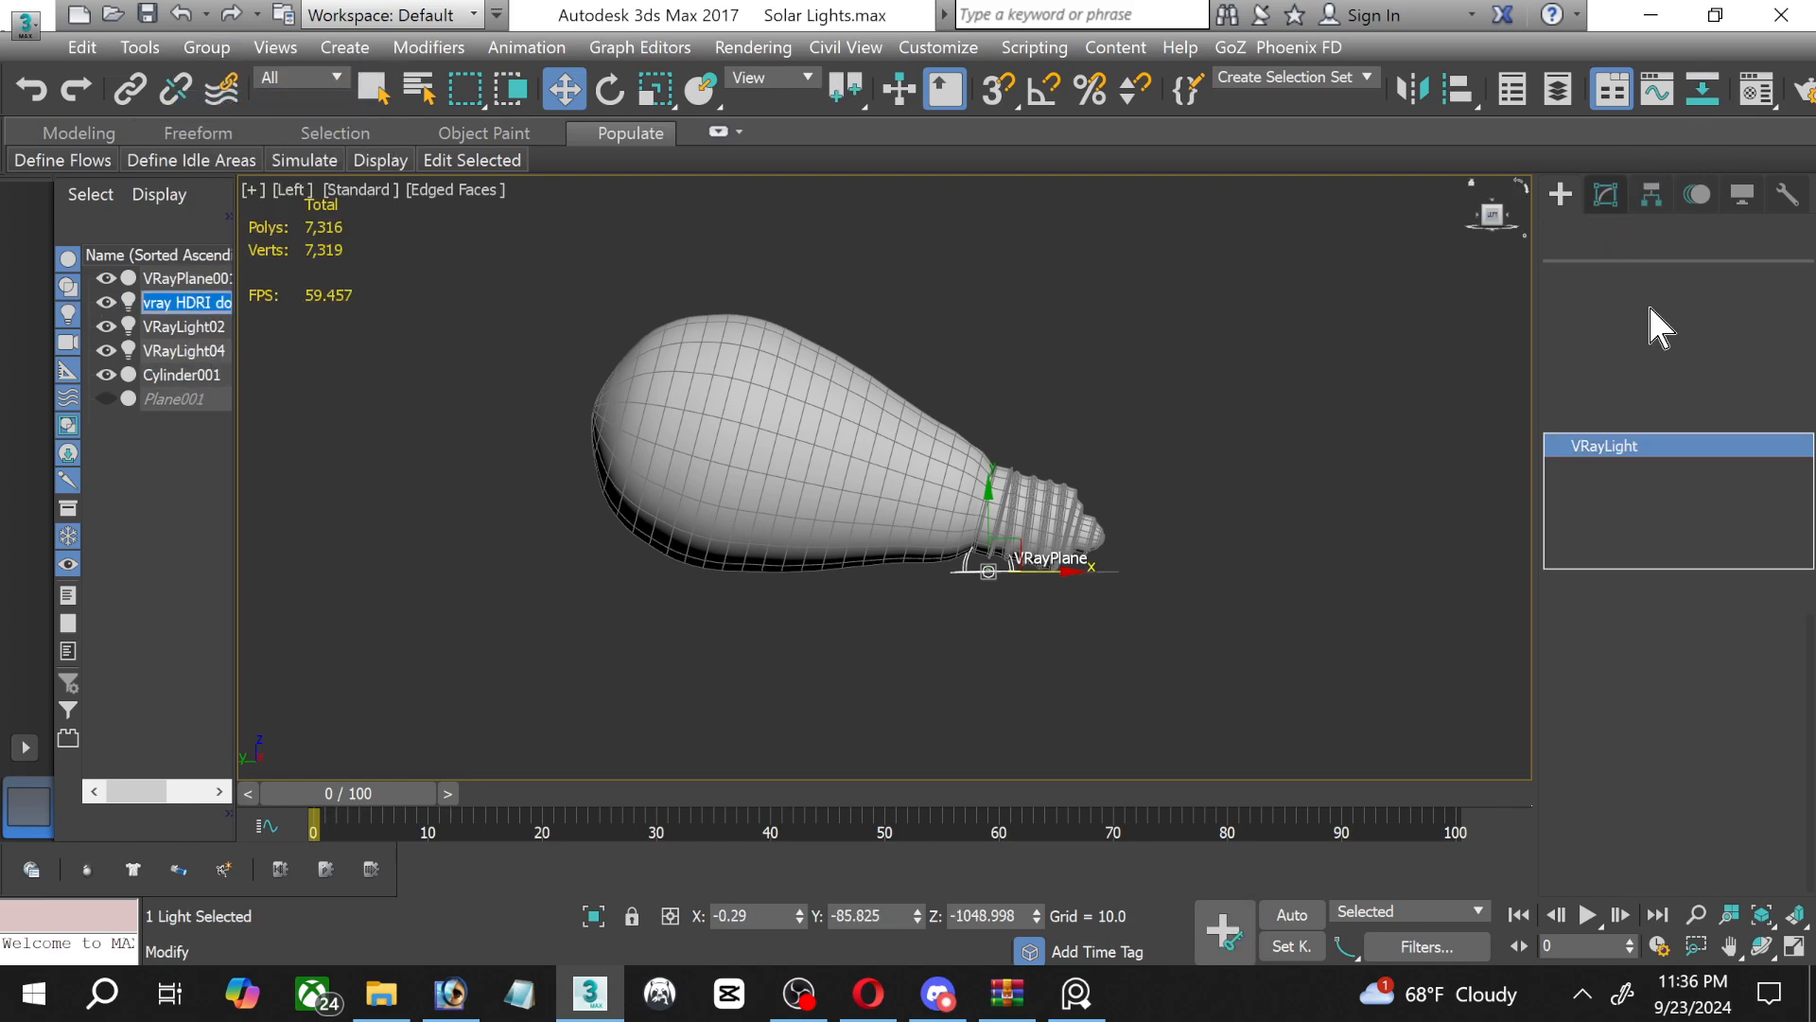
pyautogui.scroll(-3, 1778, 785)
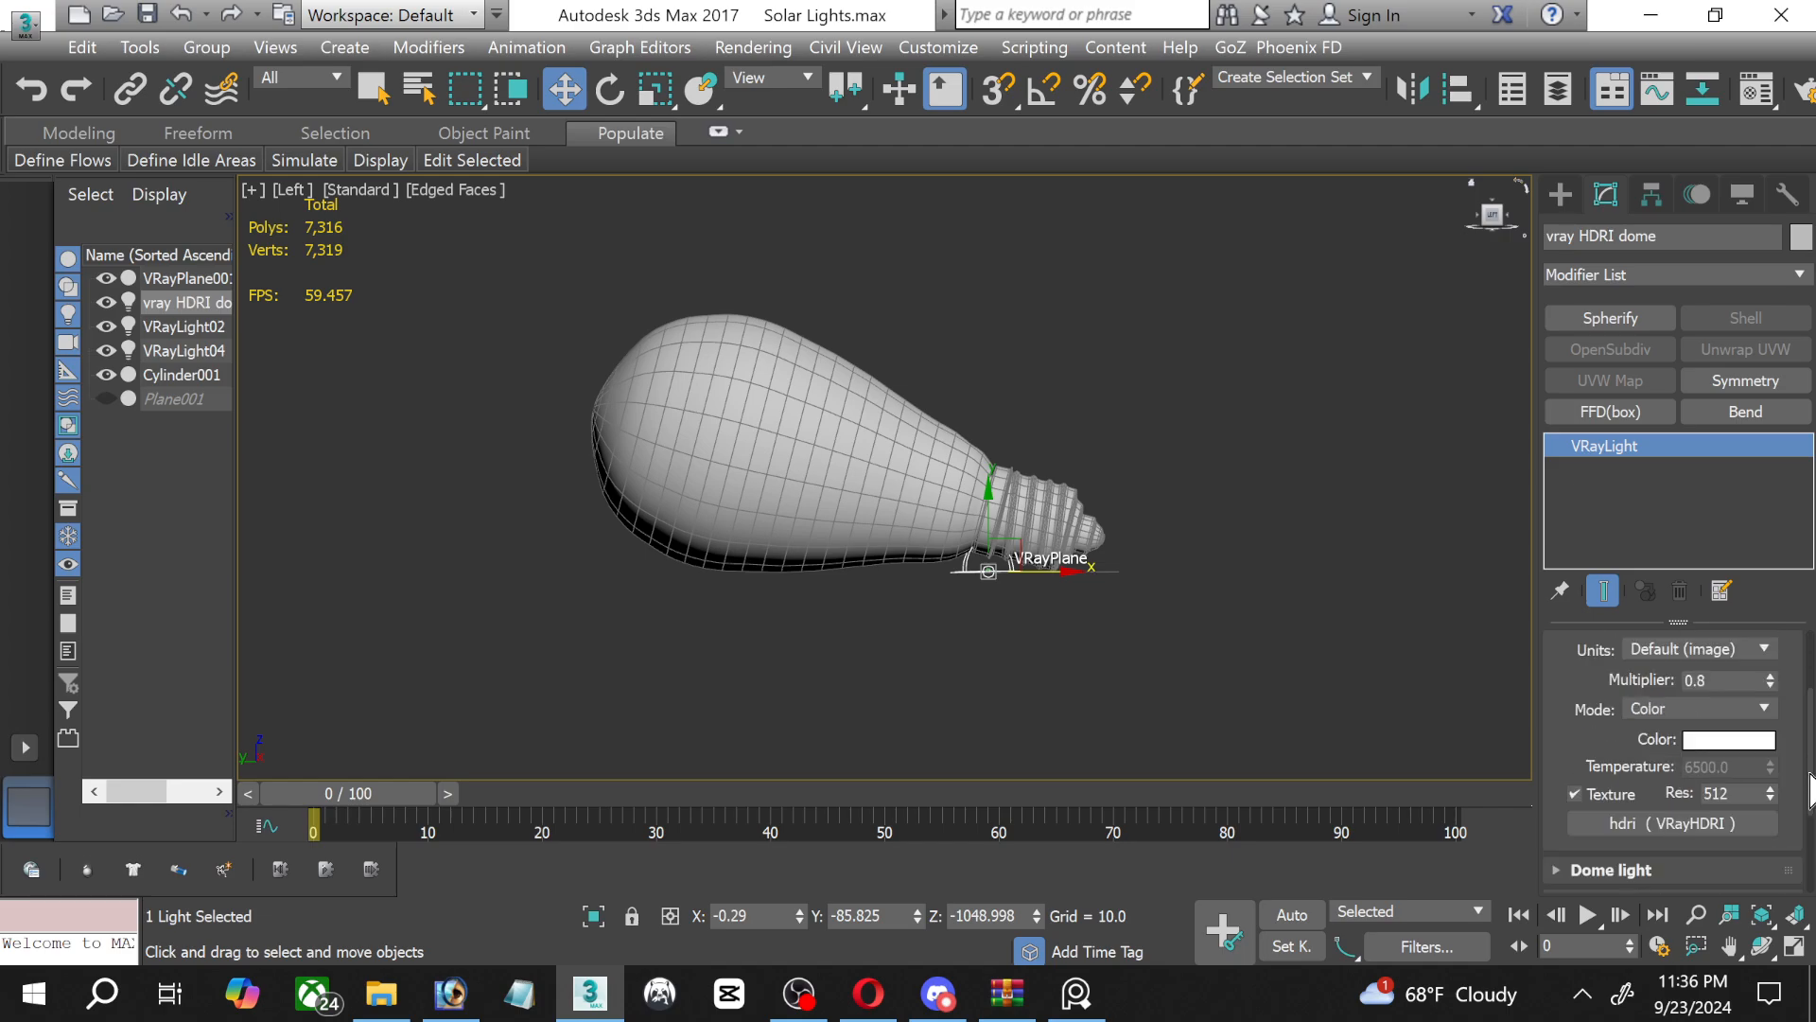
pyautogui.click(1710, 750)
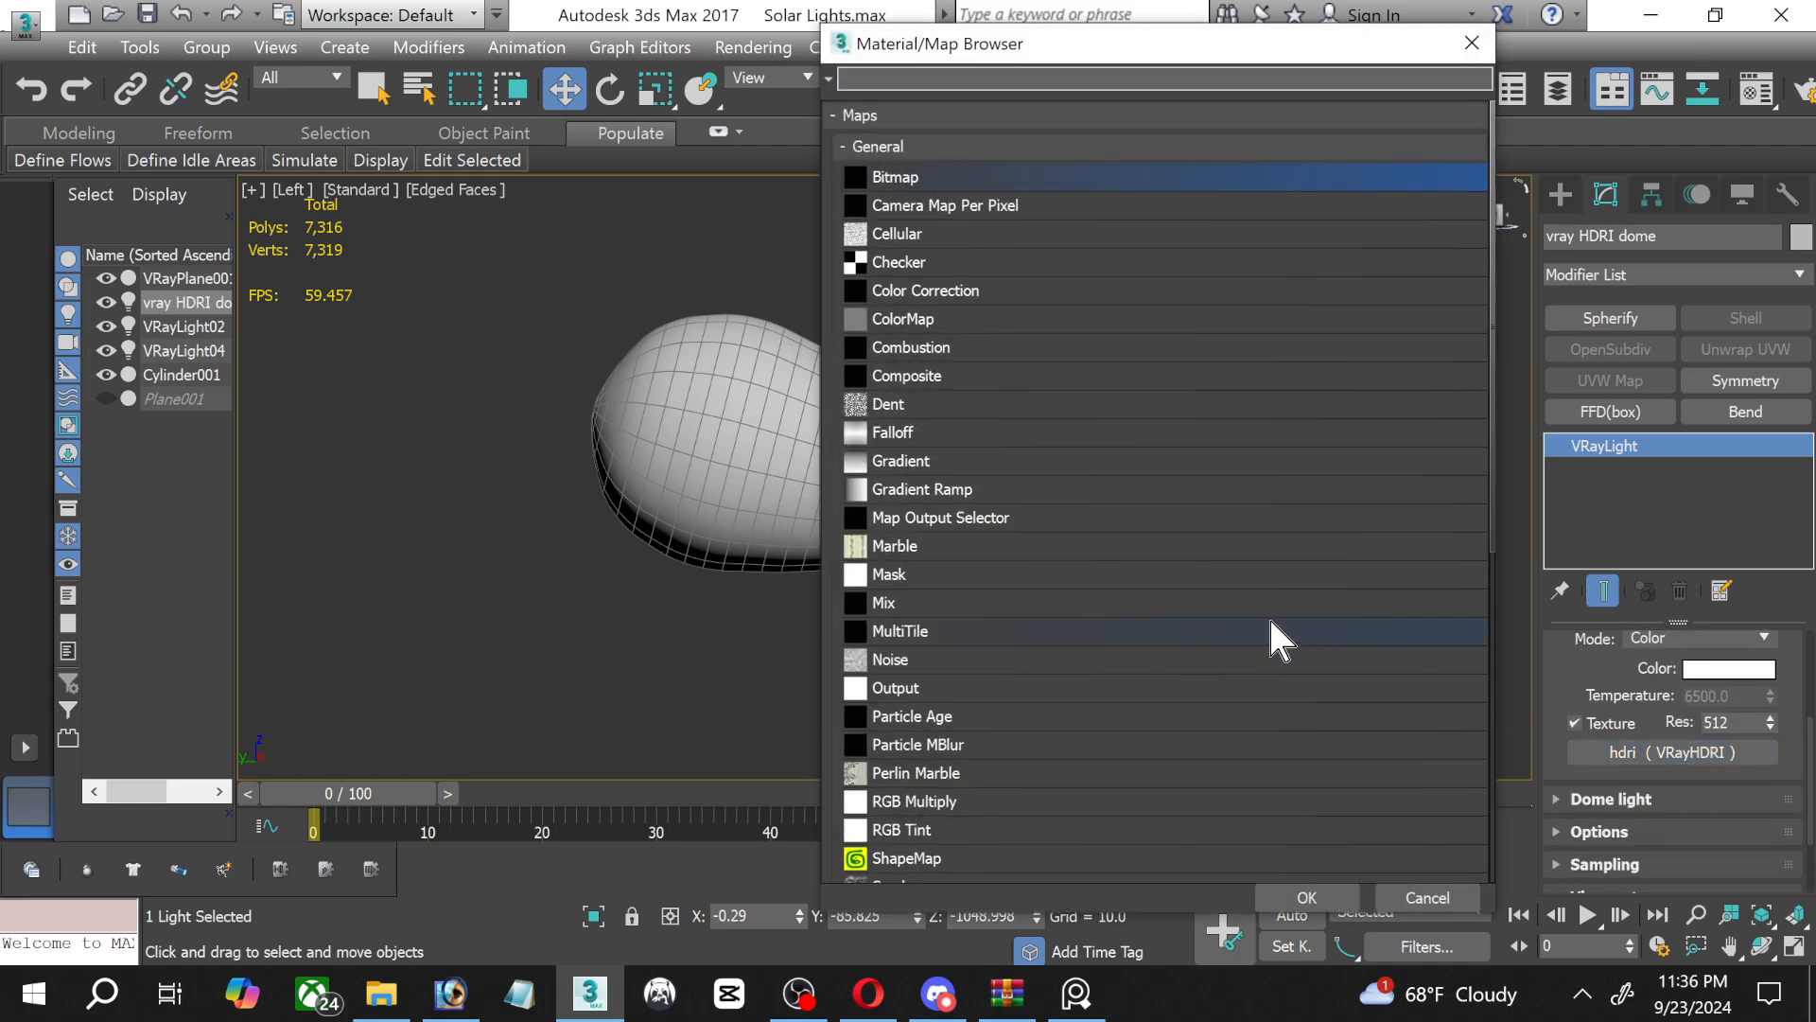
pyautogui.click(1471, 43)
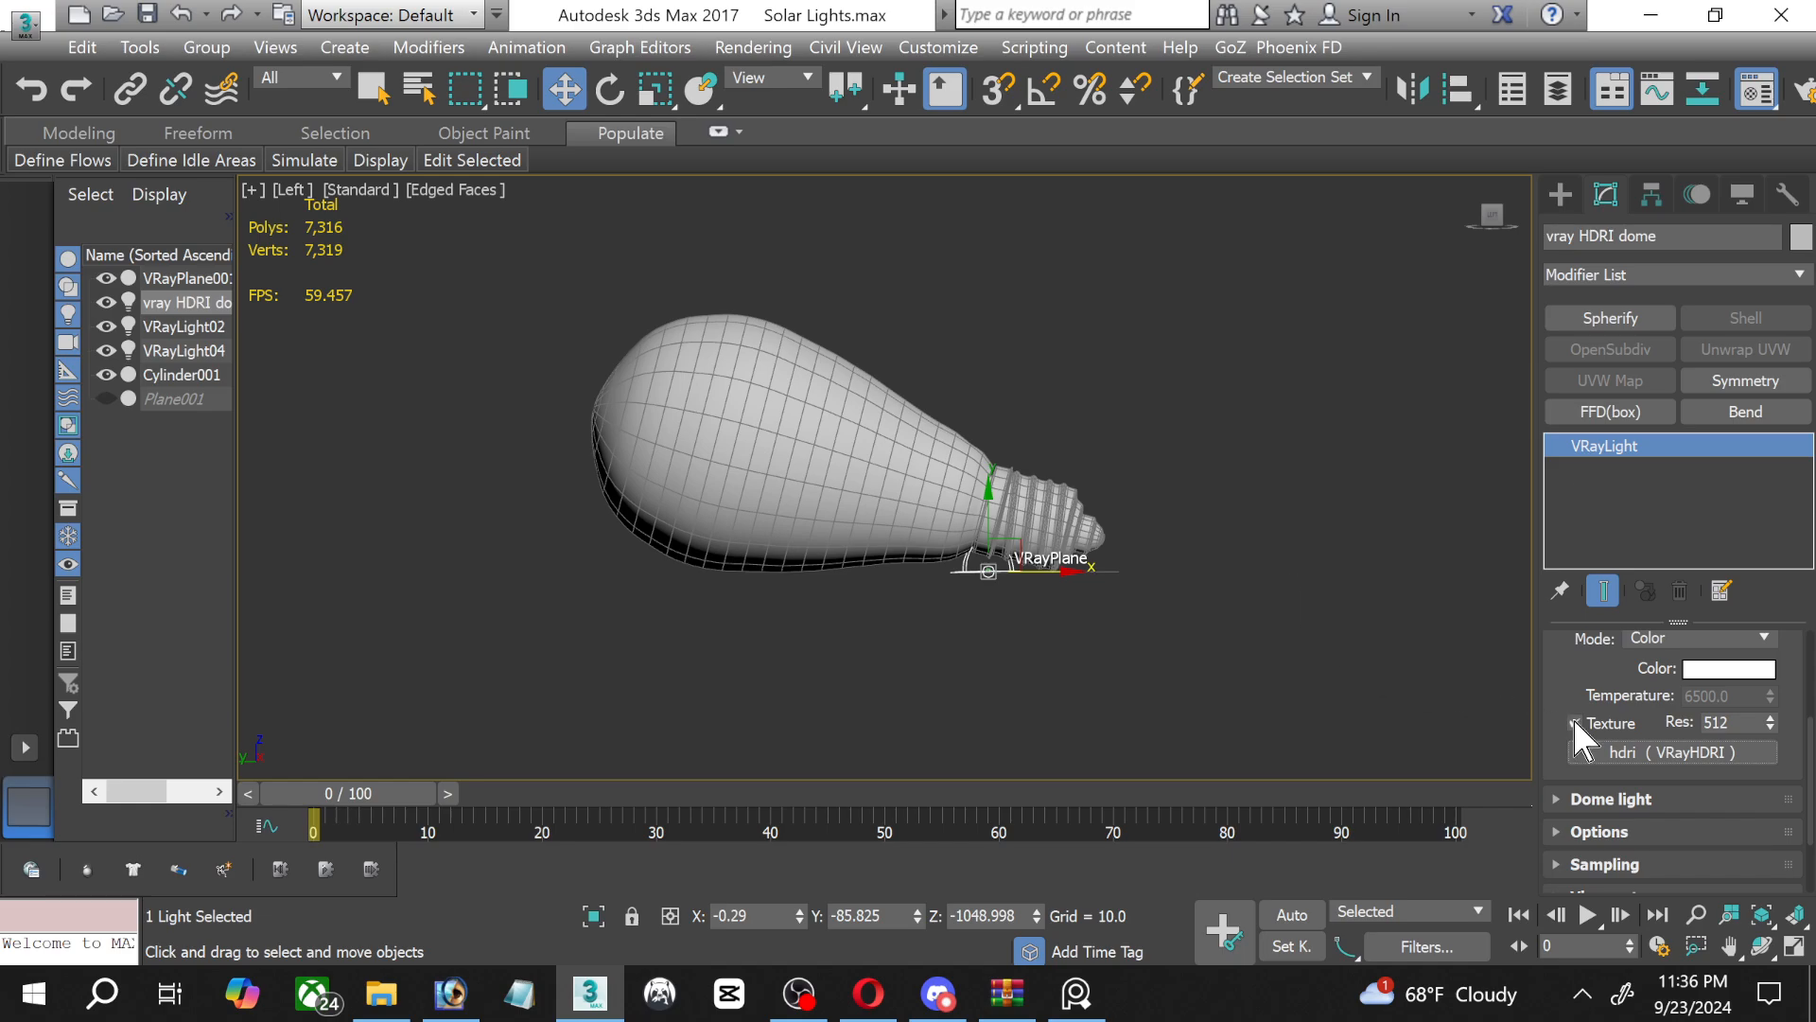
pyautogui.press('m')
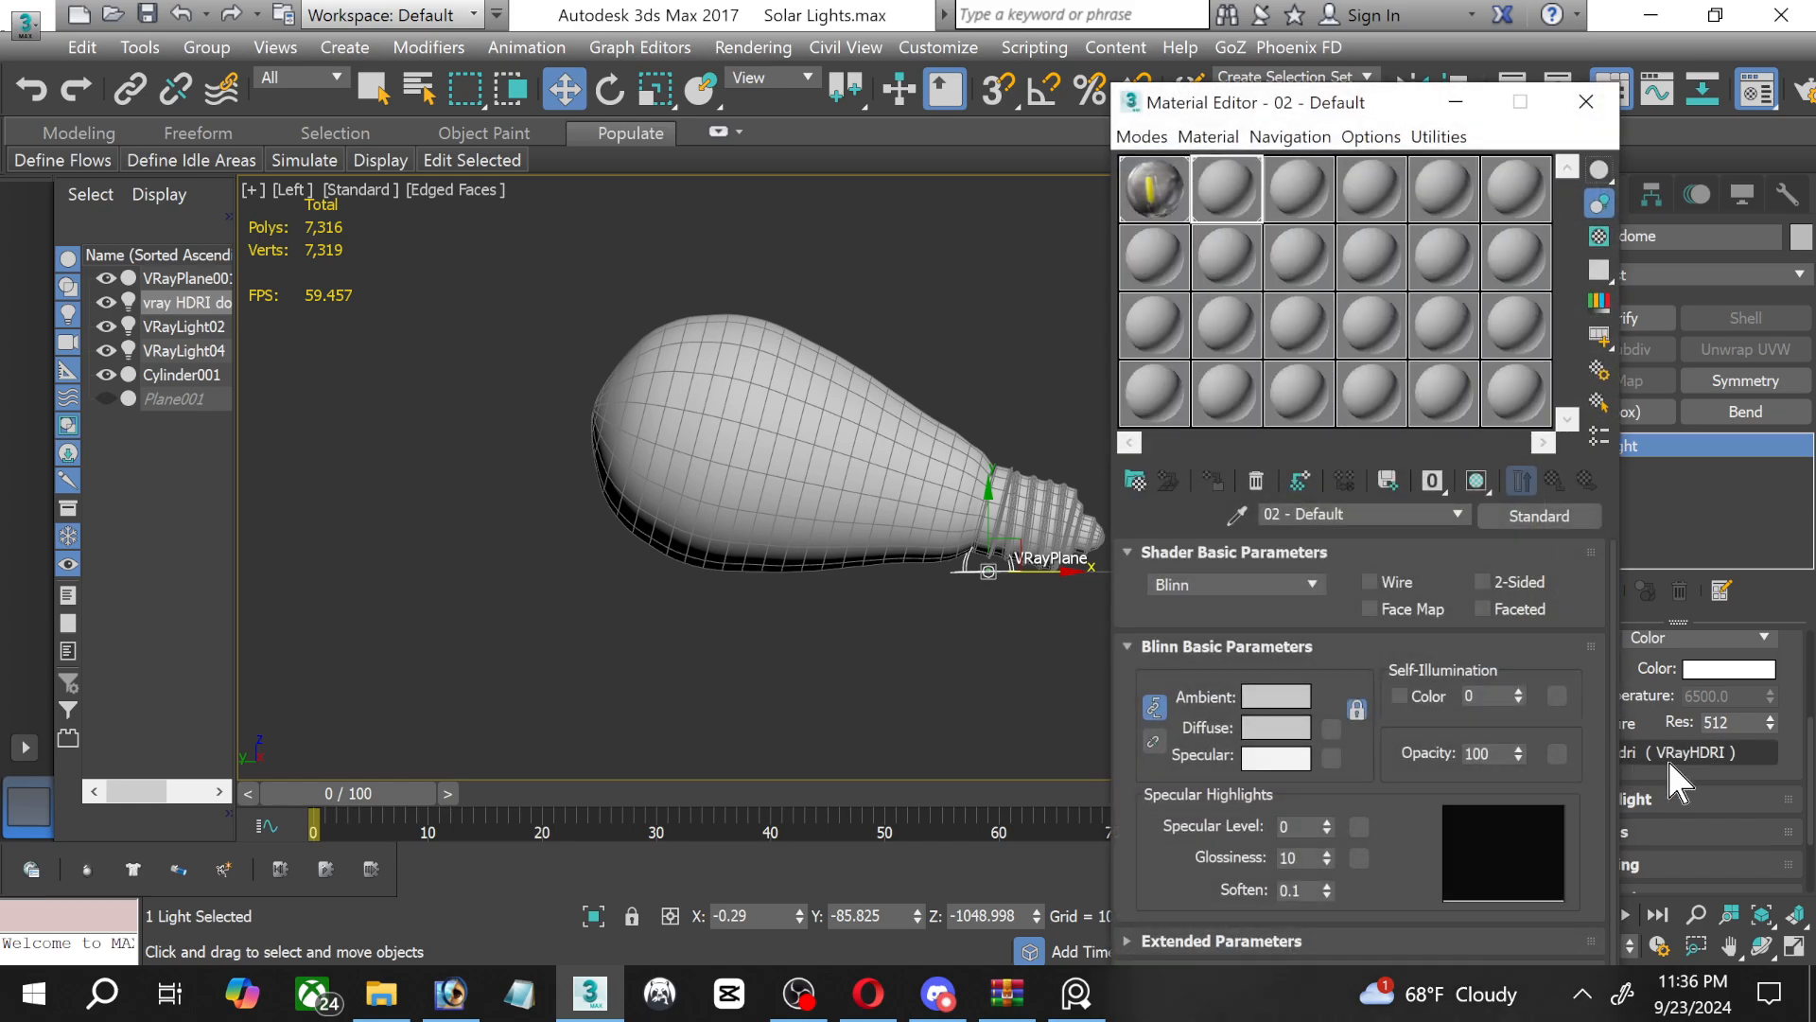
pyautogui.moveTo(1666, 757); pyautogui.dragTo(1160, 392)
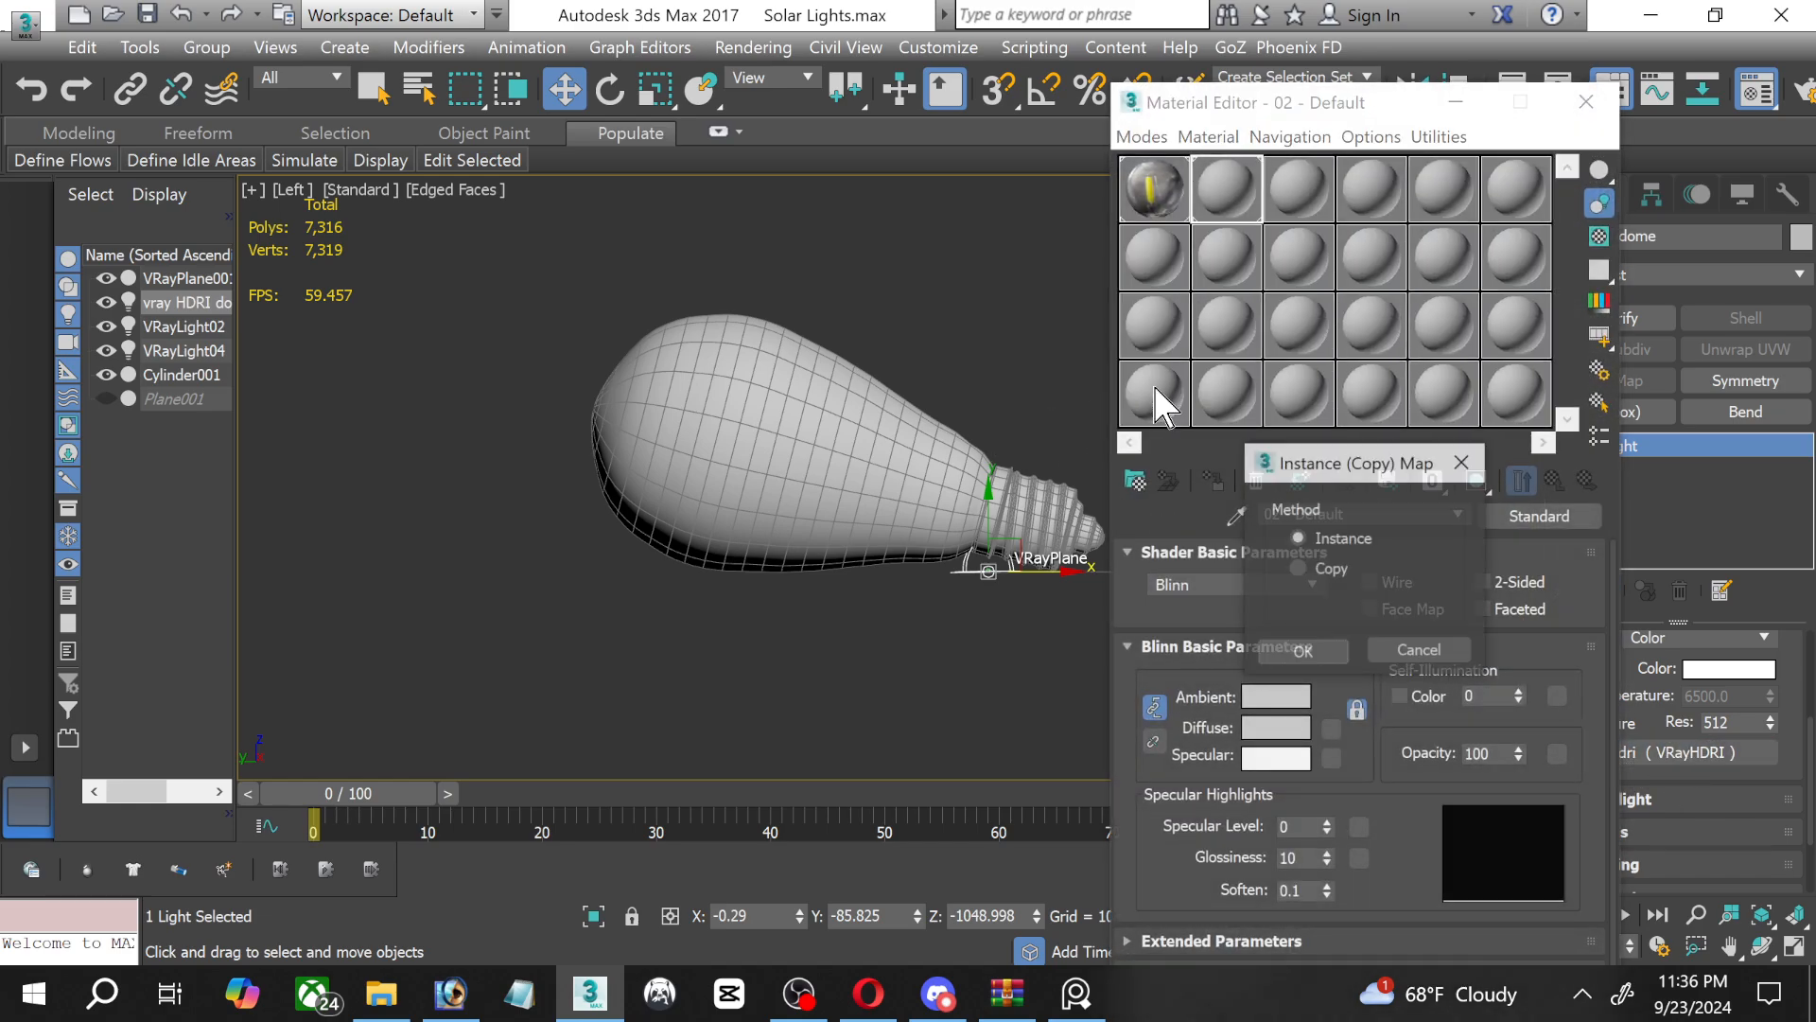
pyautogui.click(1320, 645)
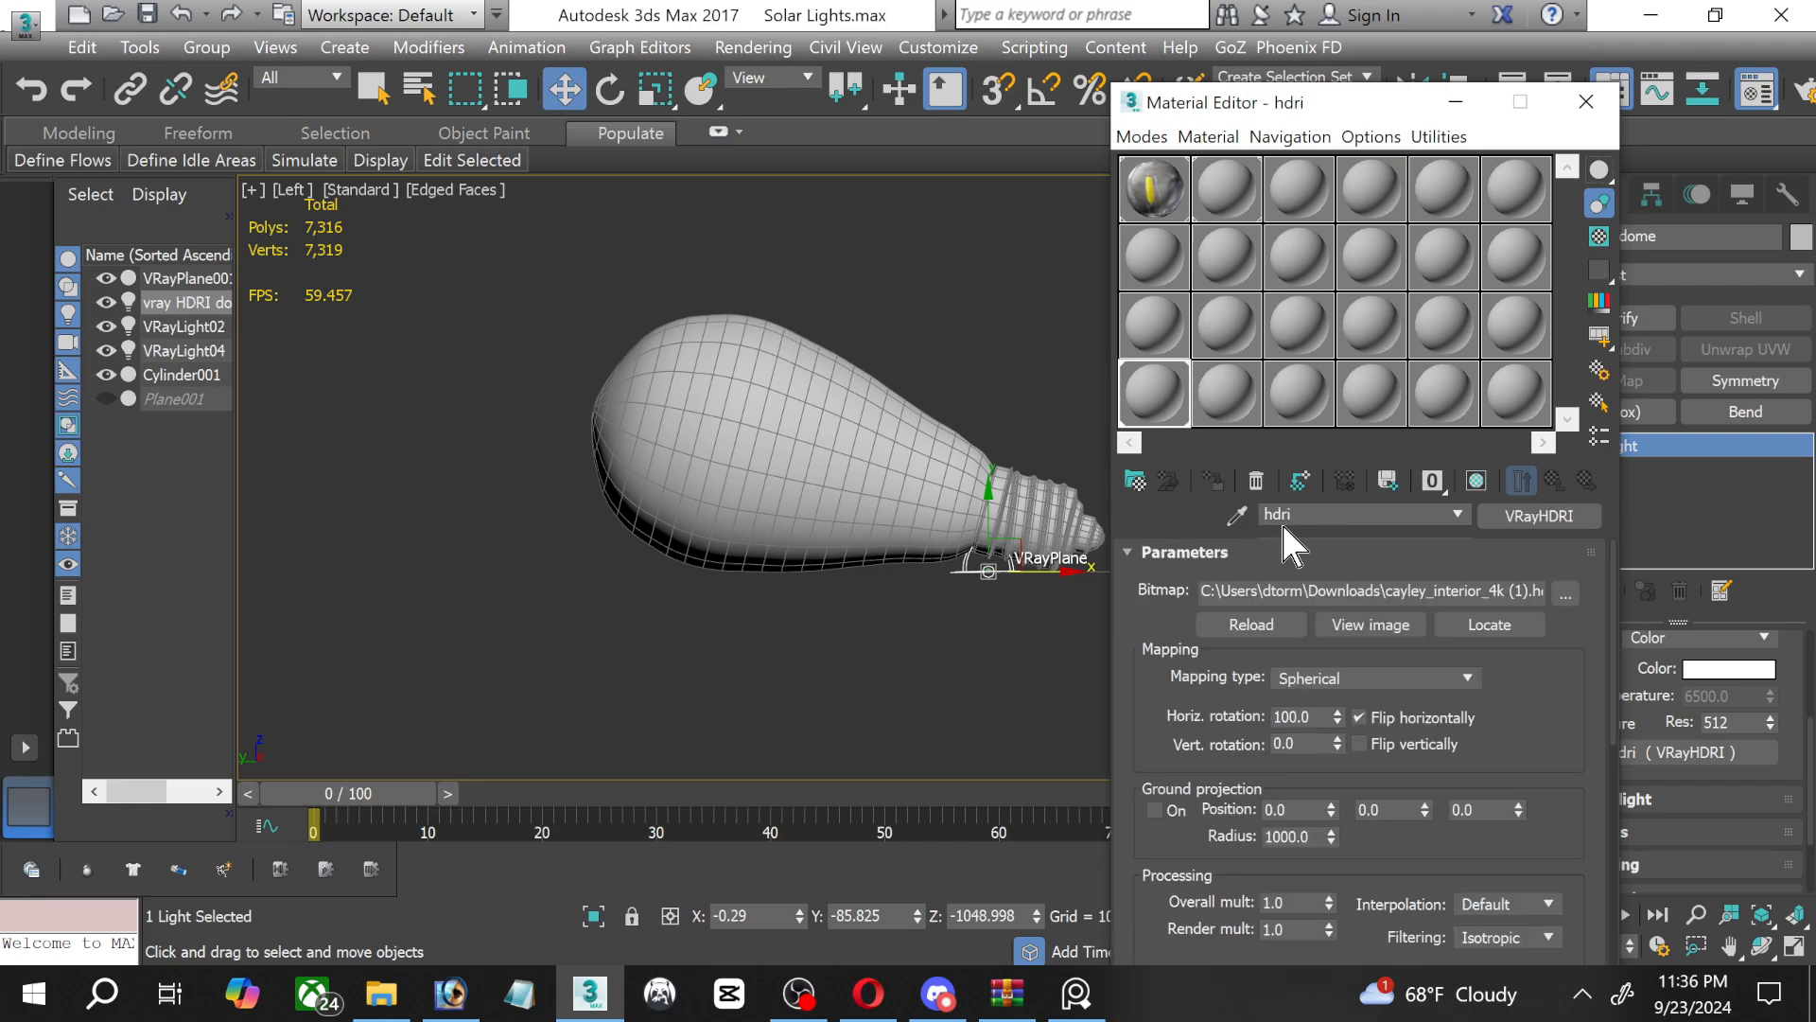
pyautogui.click(1563, 589)
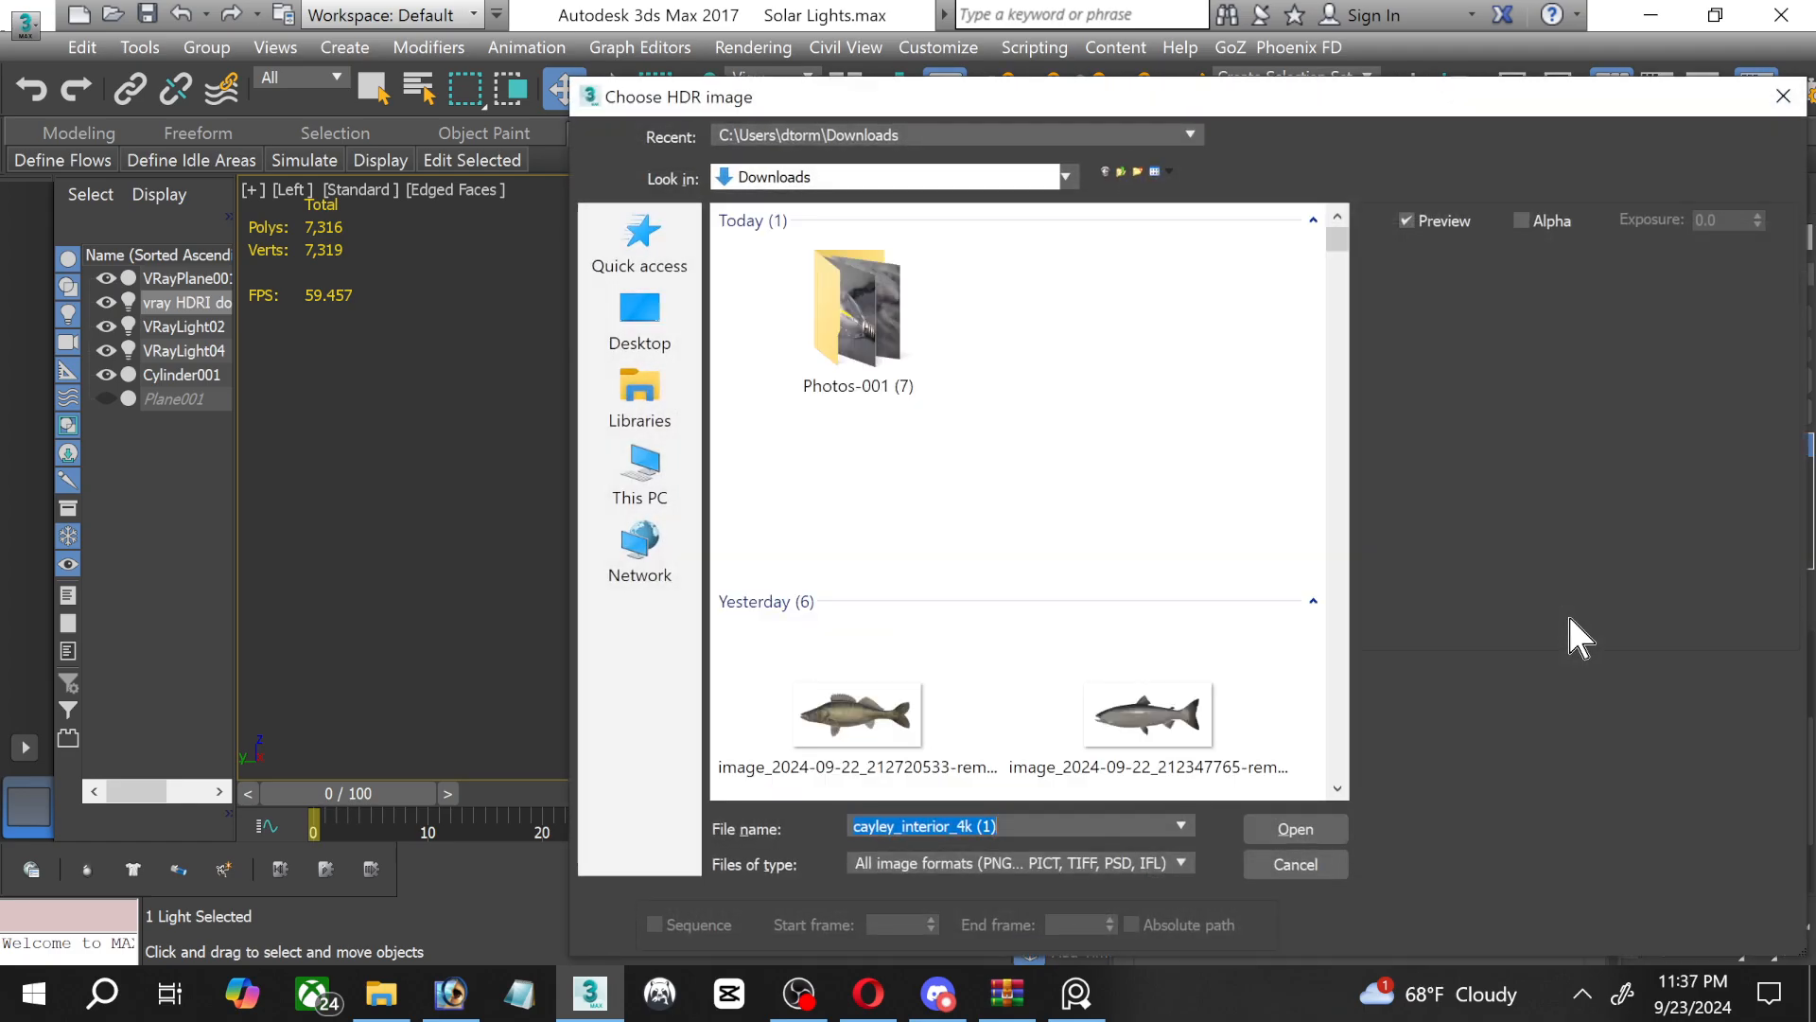
pyautogui.moveTo(1448, 102); pyautogui.dragTo(1095, 101)
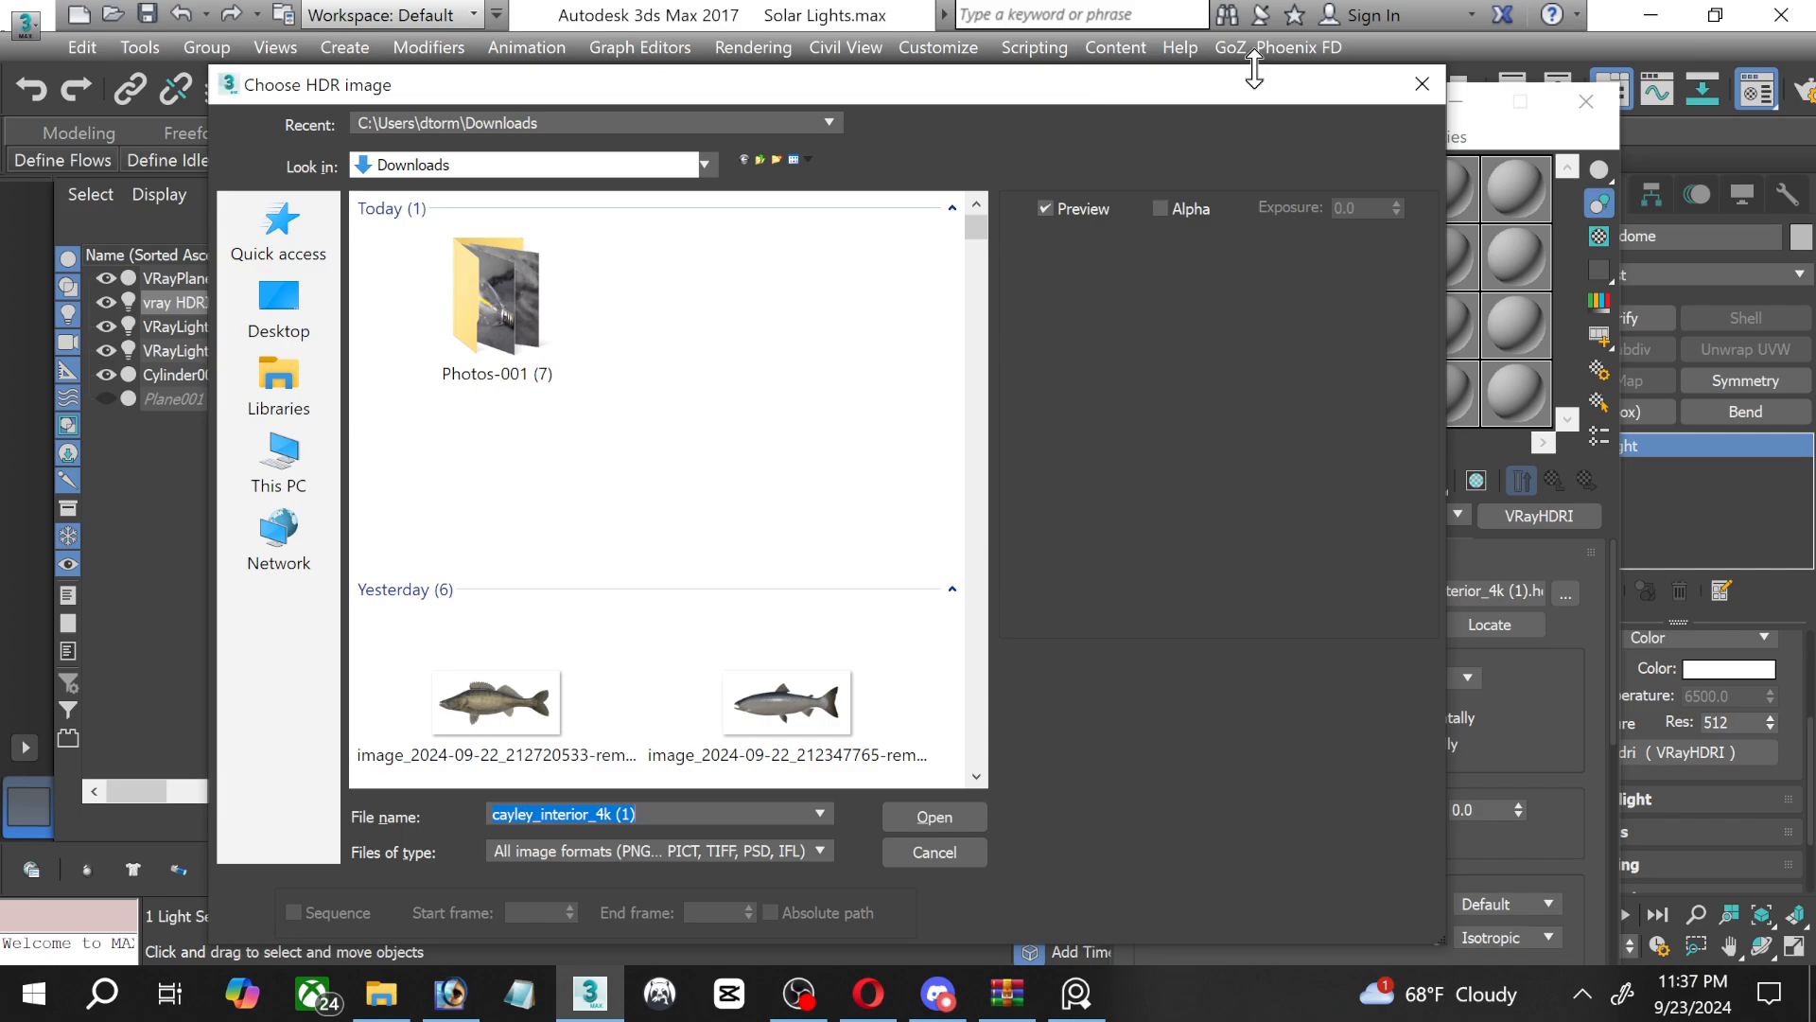
pyautogui.click(1421, 88)
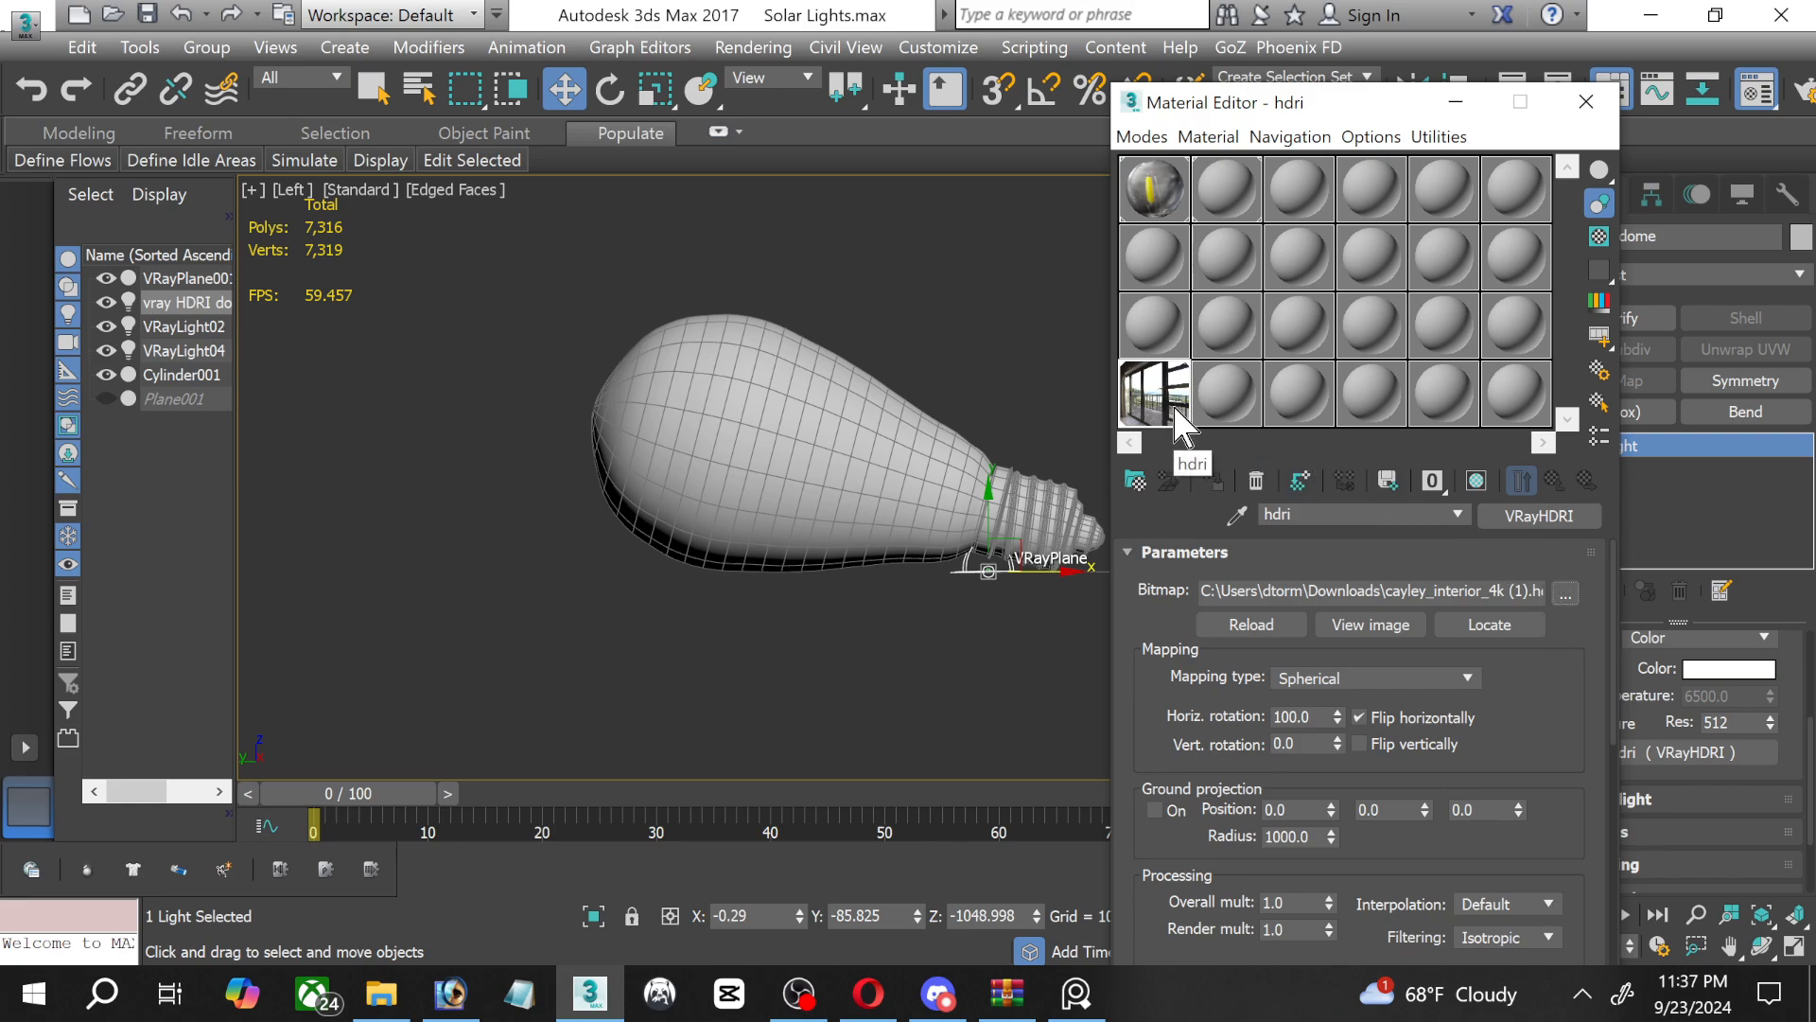
# Set the hdri map's horizontal rotation to 25 and the vray HDRI dome light's multiplier to 1.0.
pyautogui.click(1298, 715)
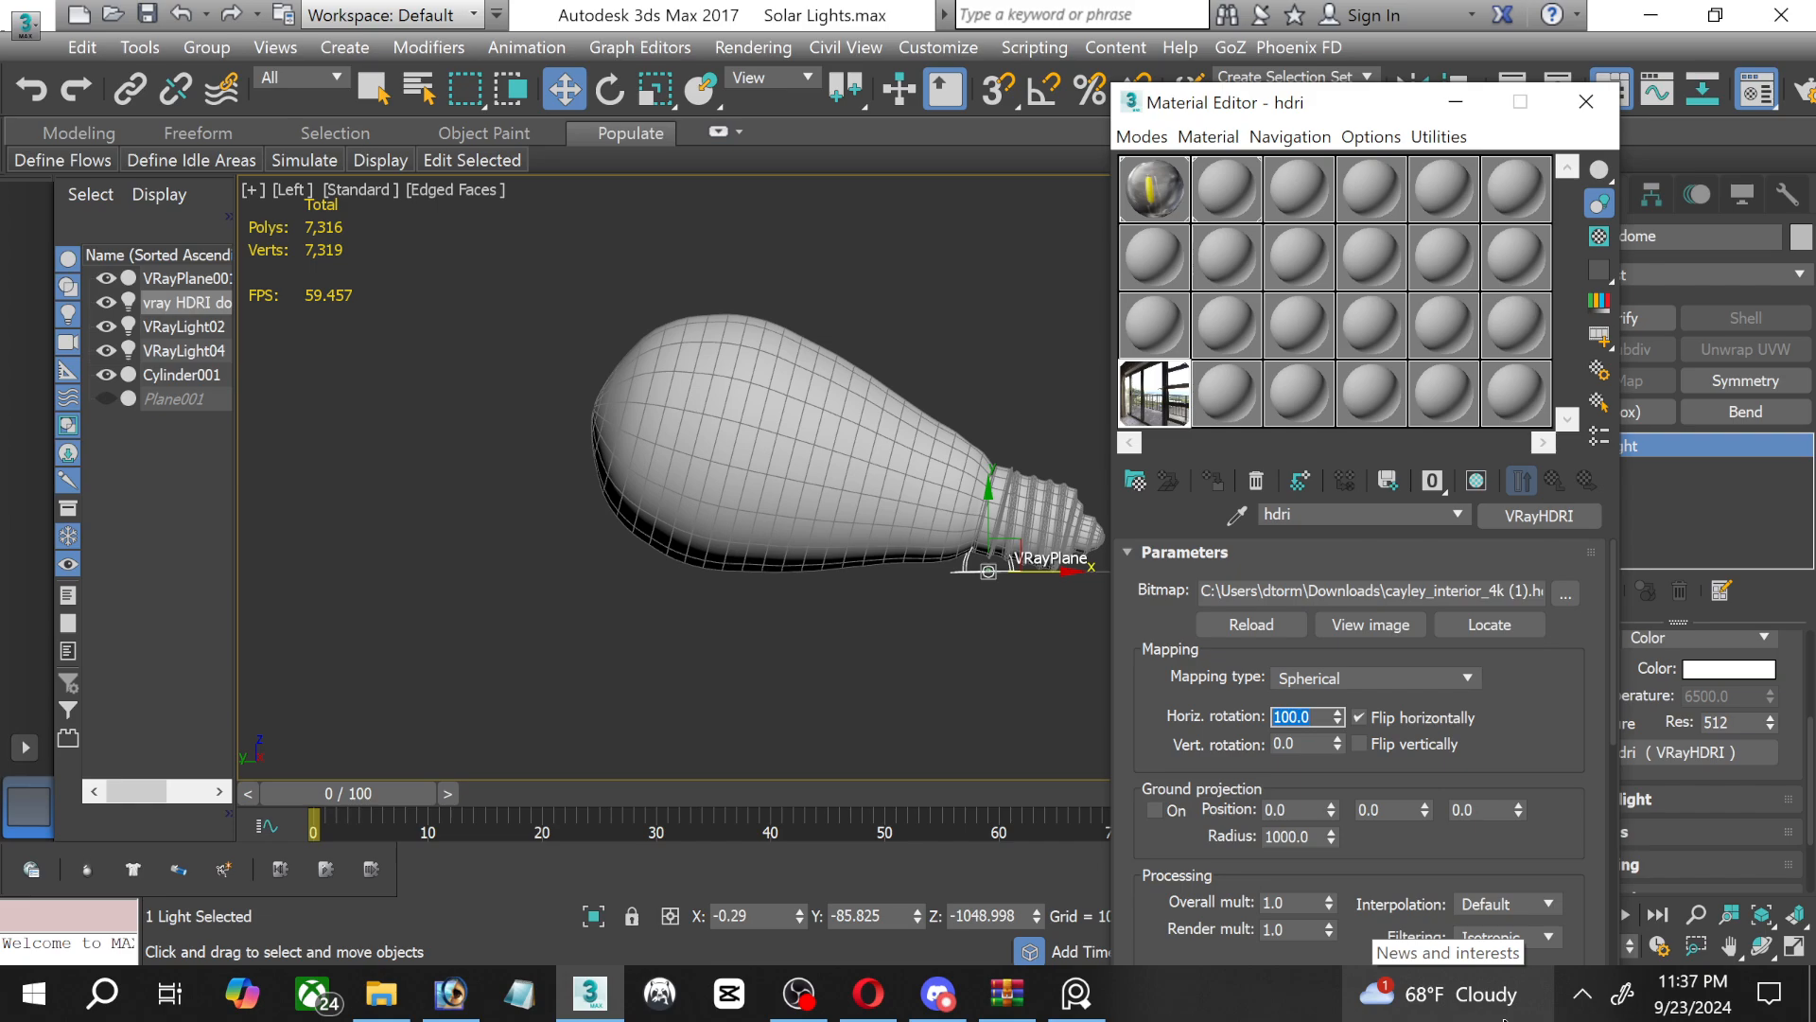
pyautogui.press('Return')
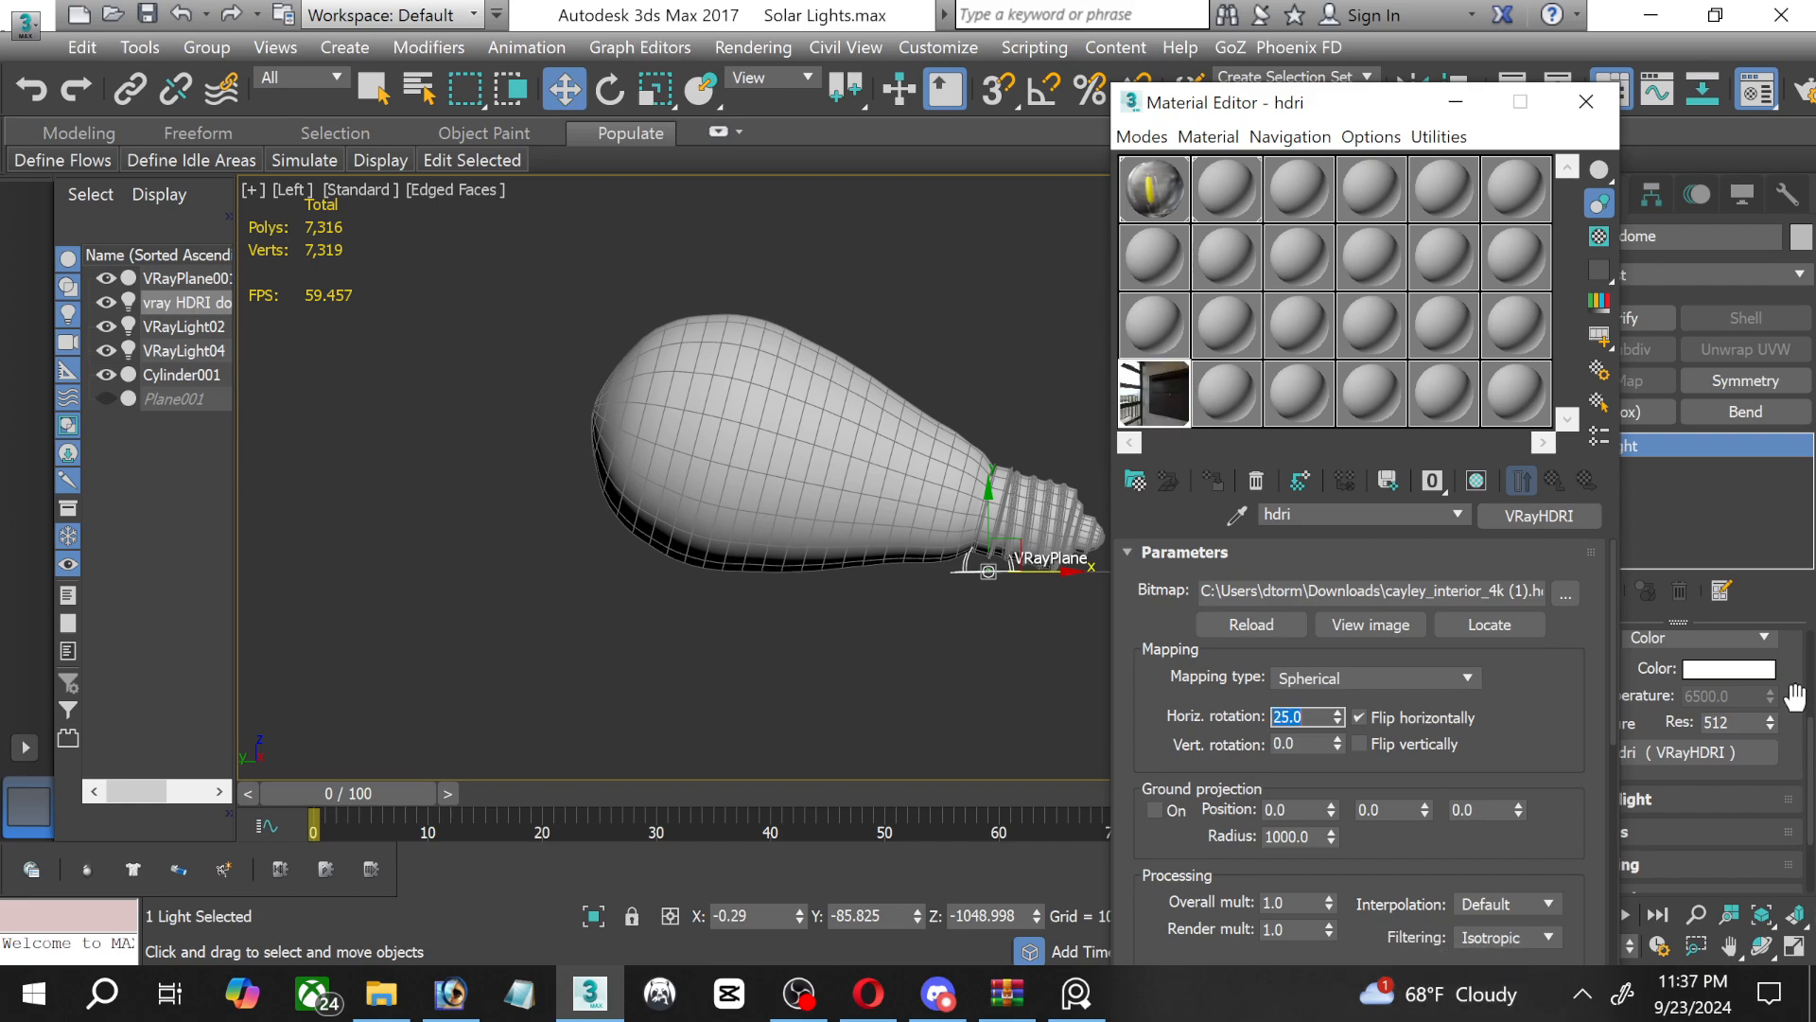
pyautogui.click(1457, 102)
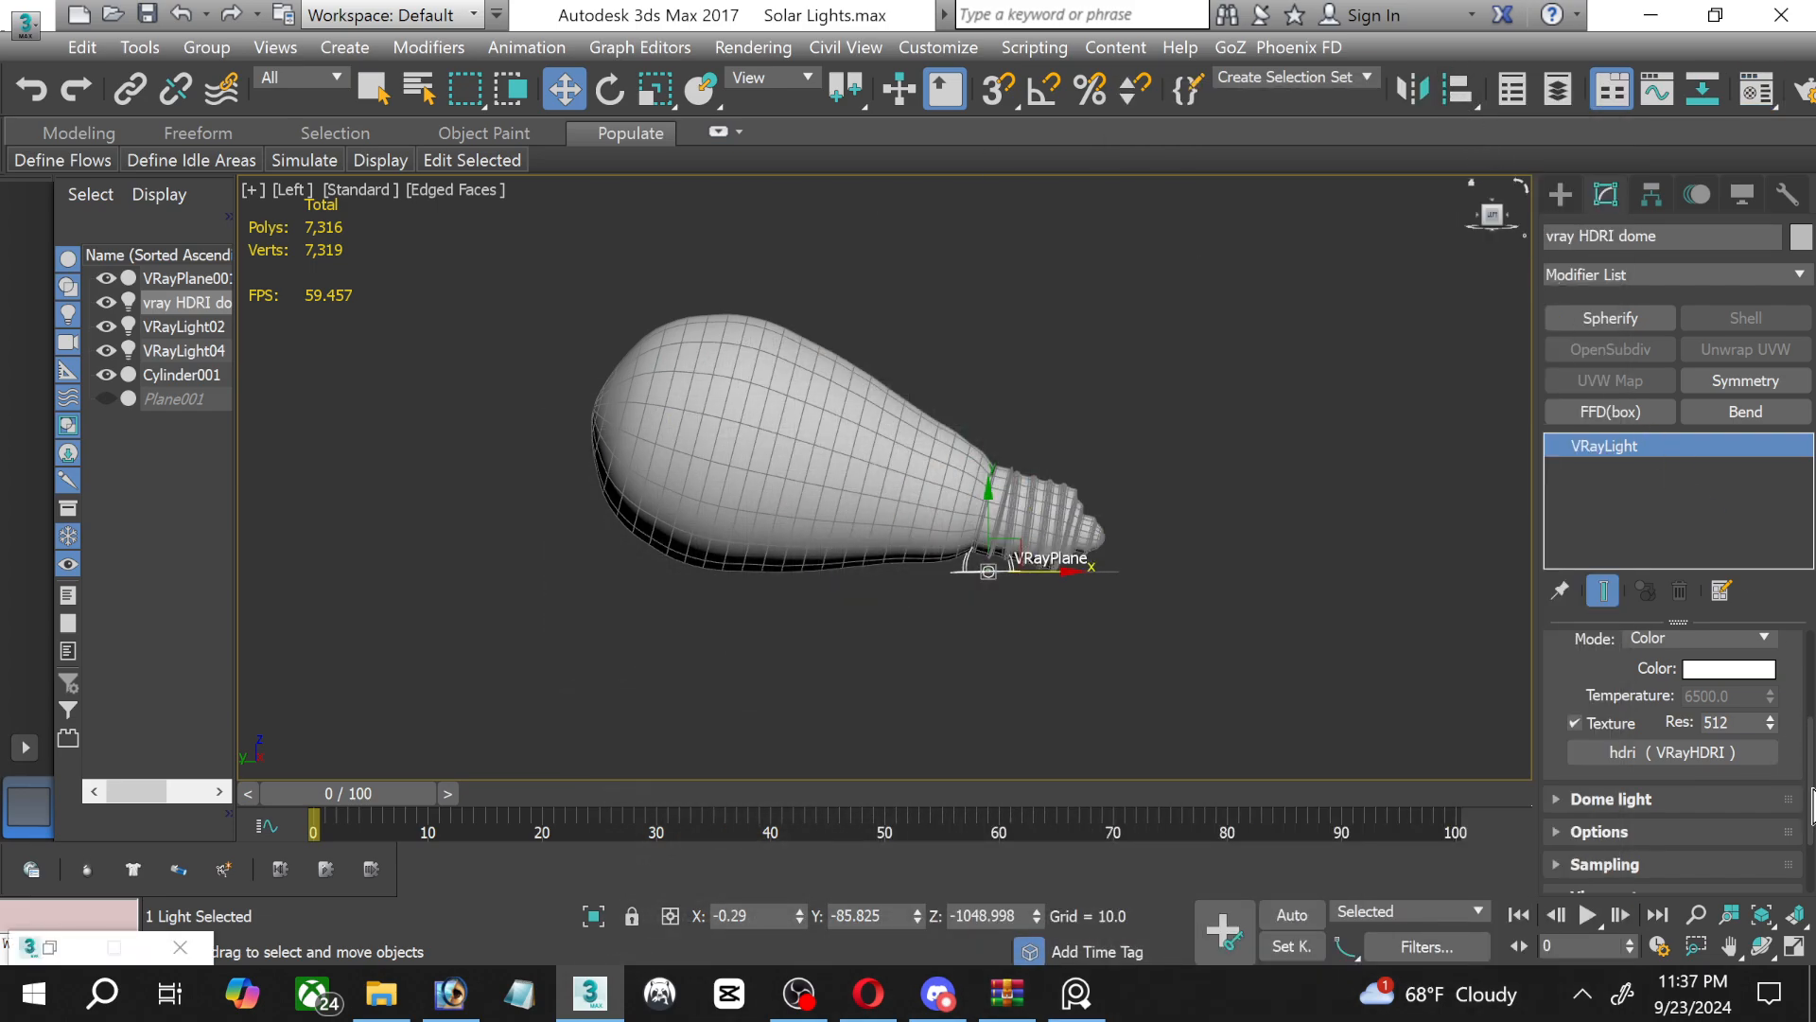
pyautogui.scroll(3, 1794, 776)
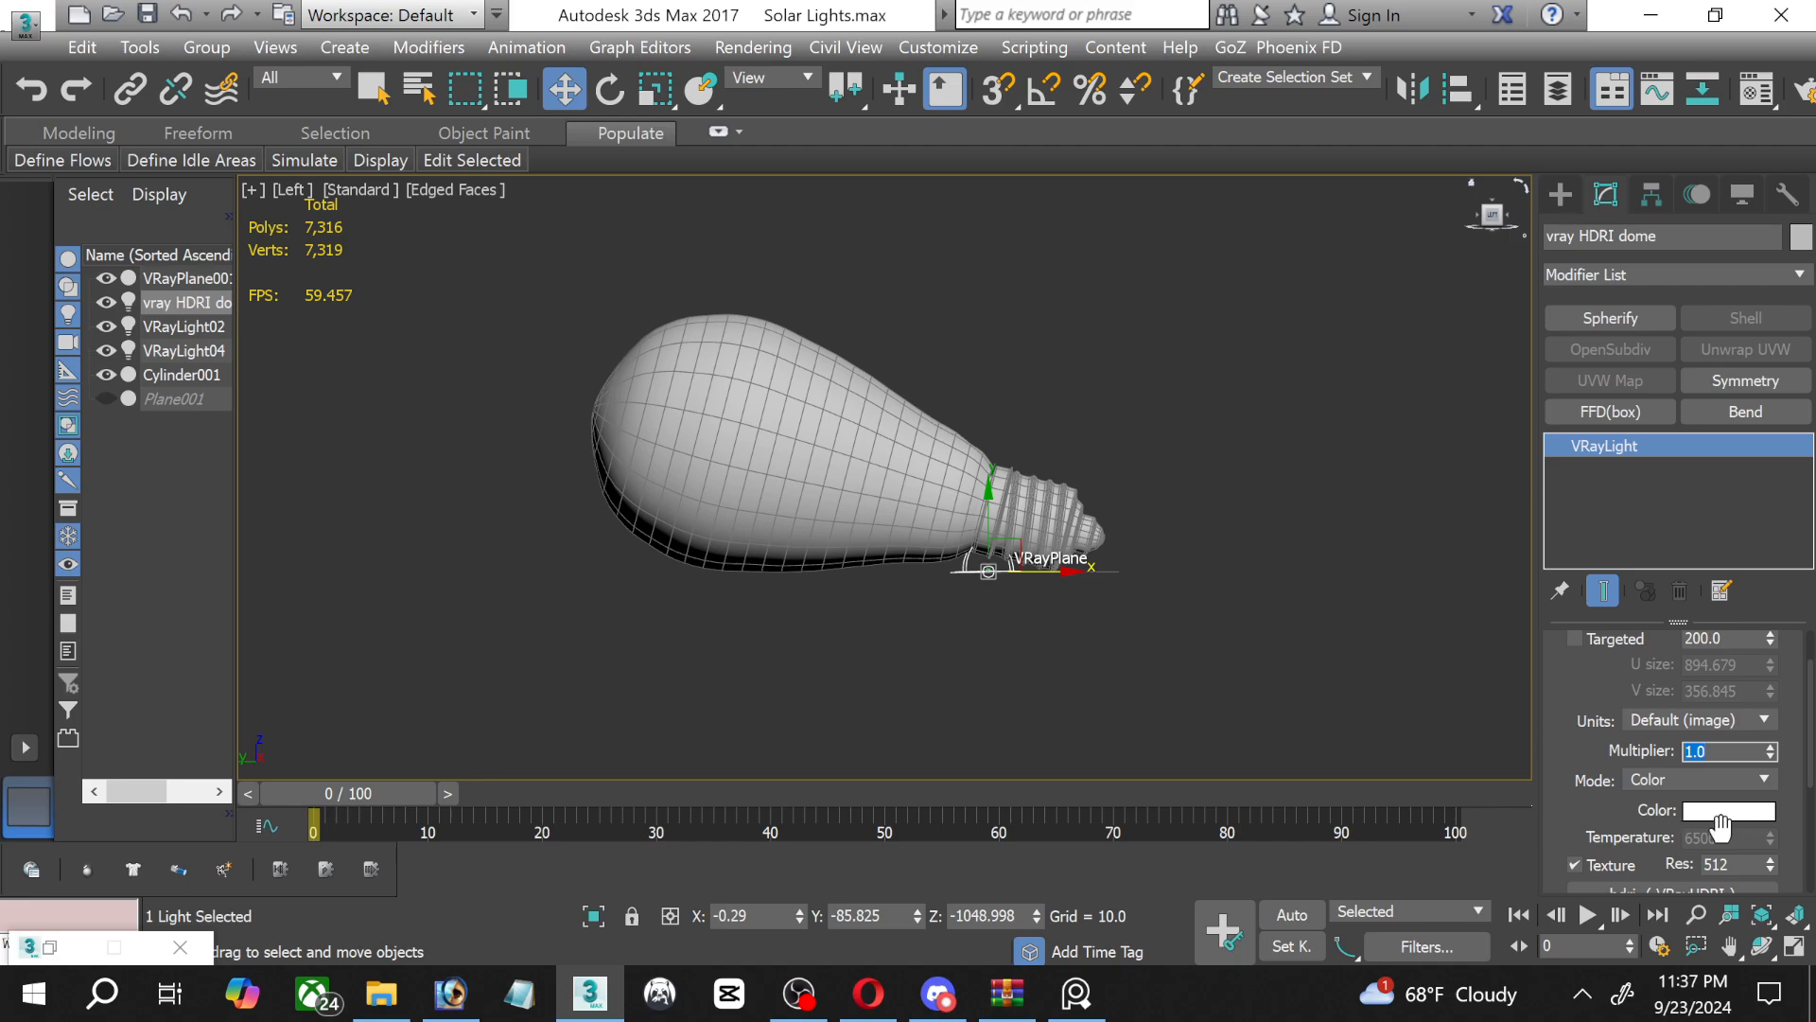
# Maximize the perspective view, examine the bulb and VRayPlane from a raised angle, and clear the selection.
pyautogui.click(1794, 946)
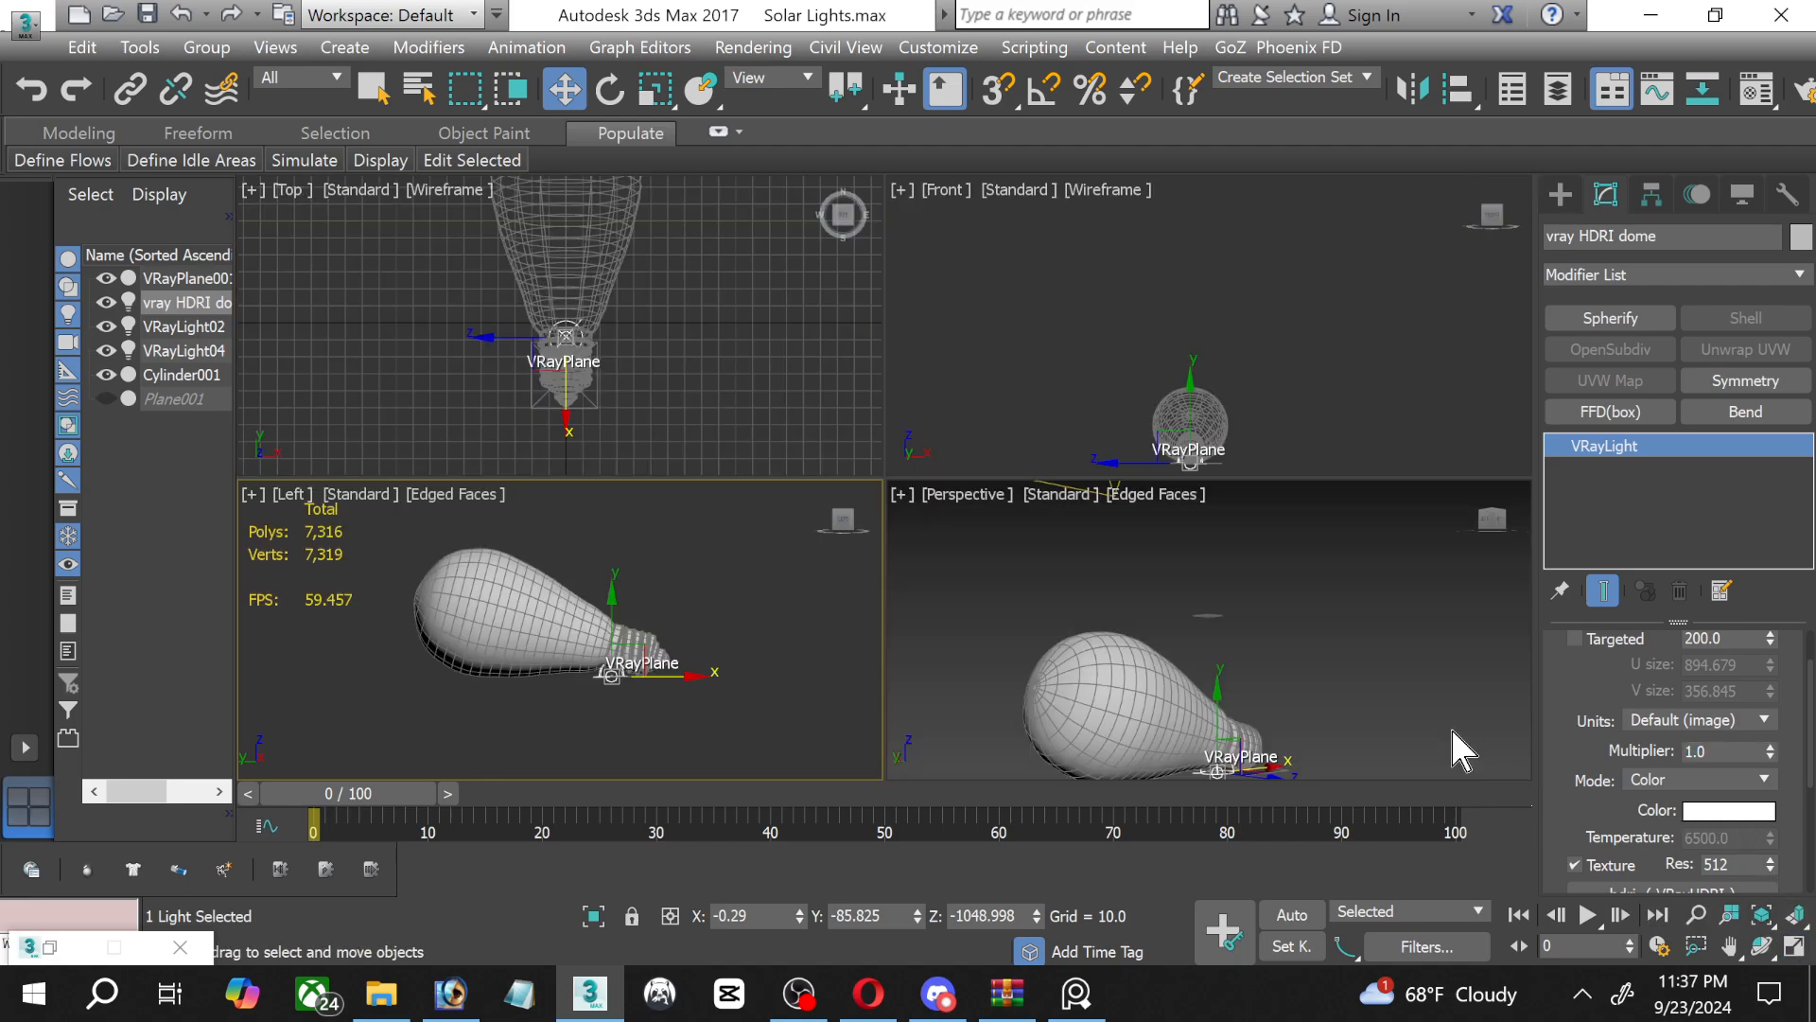
pyautogui.click(1173, 724)
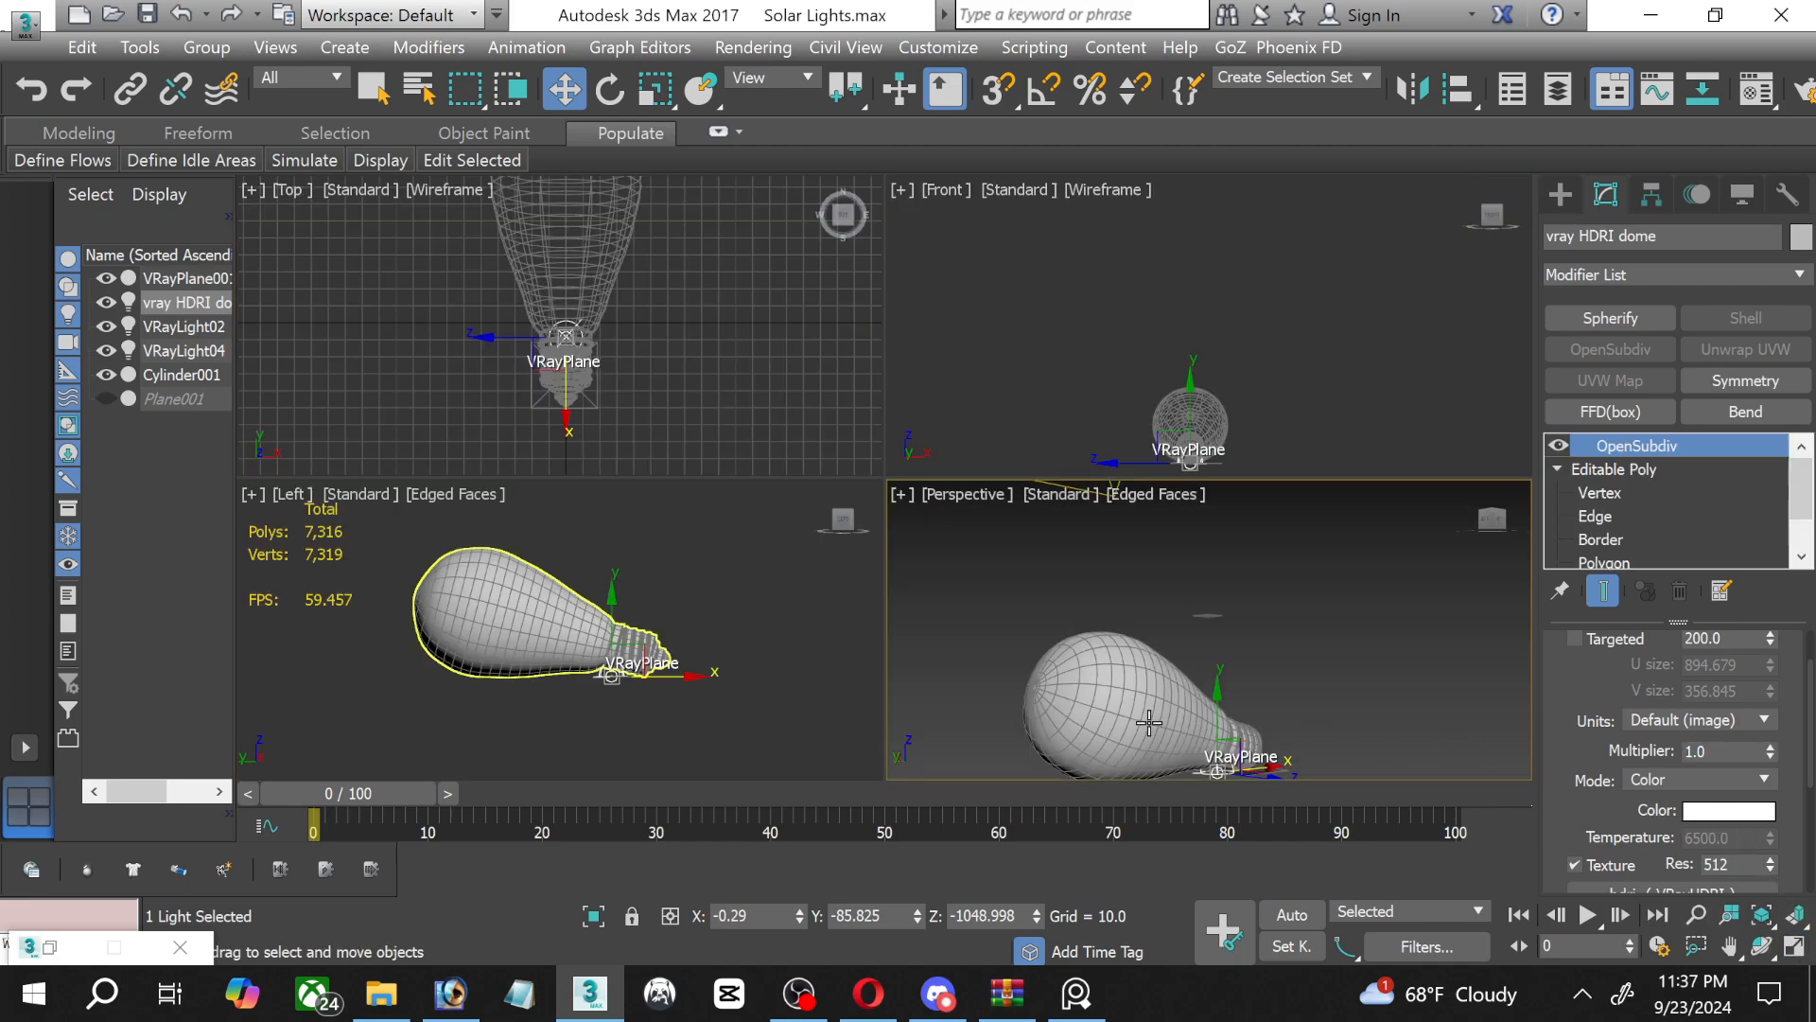
pyautogui.click(1794, 946)
pyautogui.click(1762, 946)
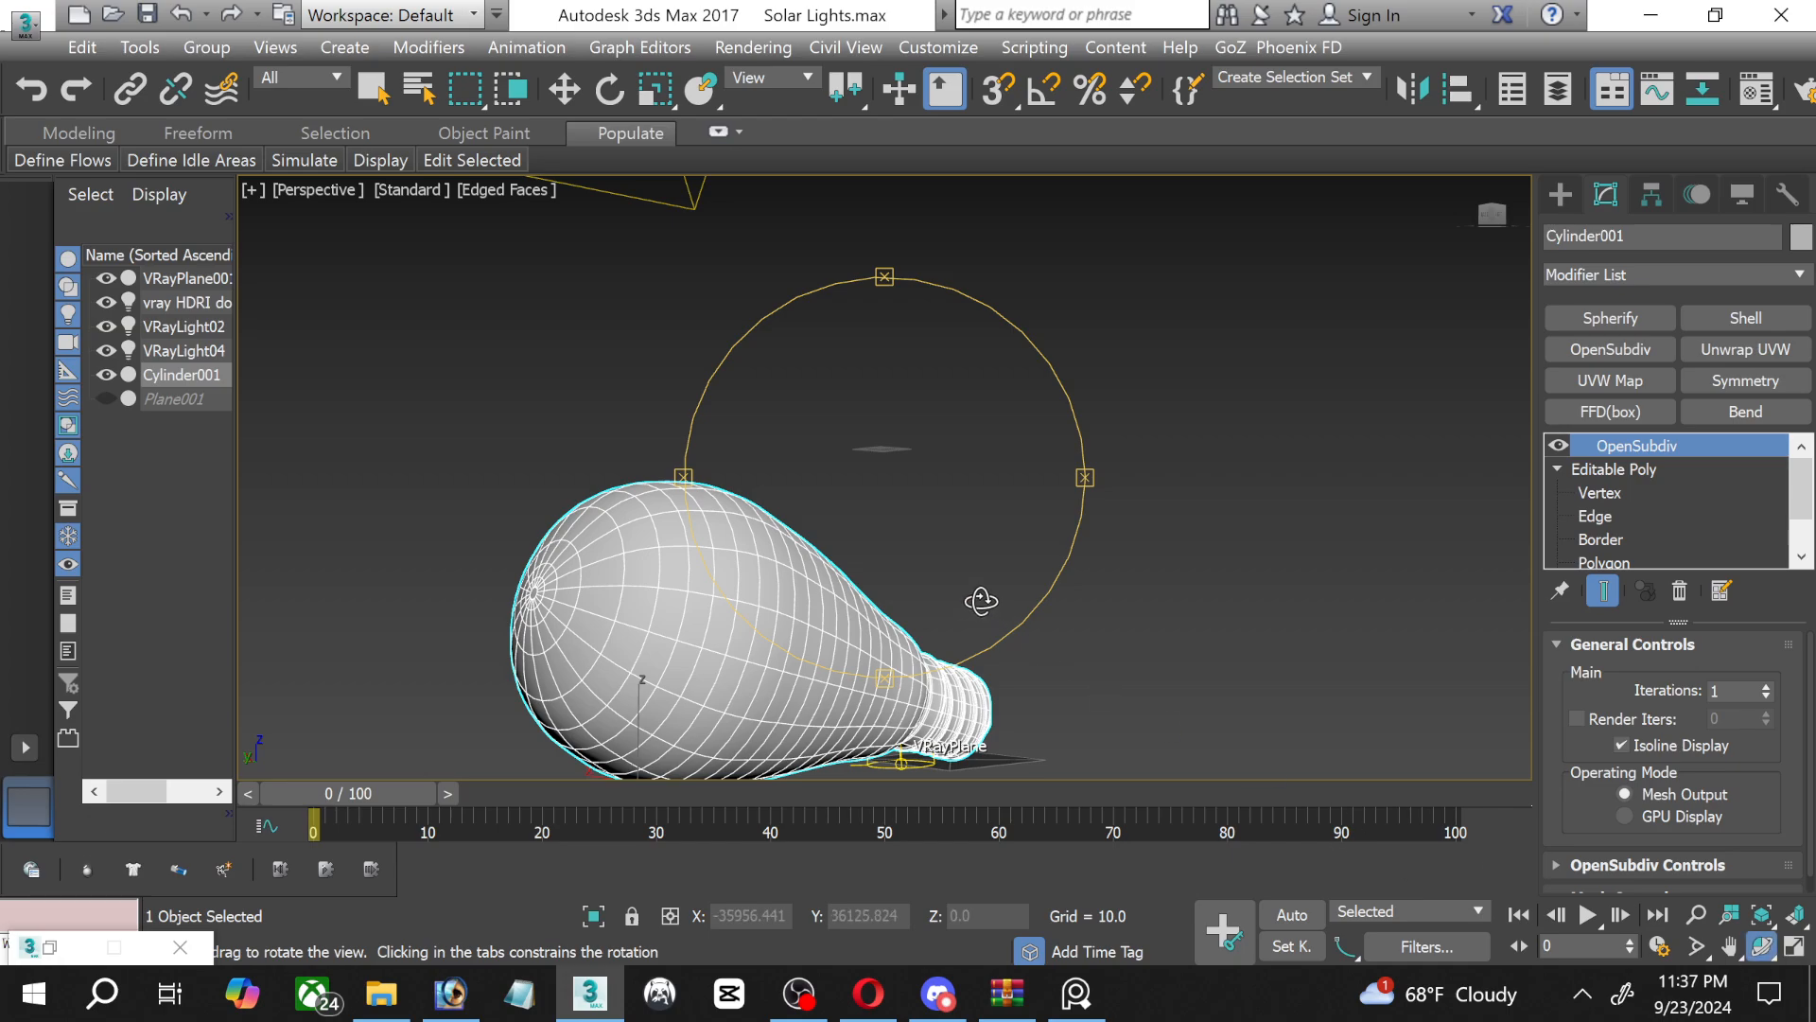
pyautogui.moveTo(981, 599); pyautogui.dragTo(811, 681)
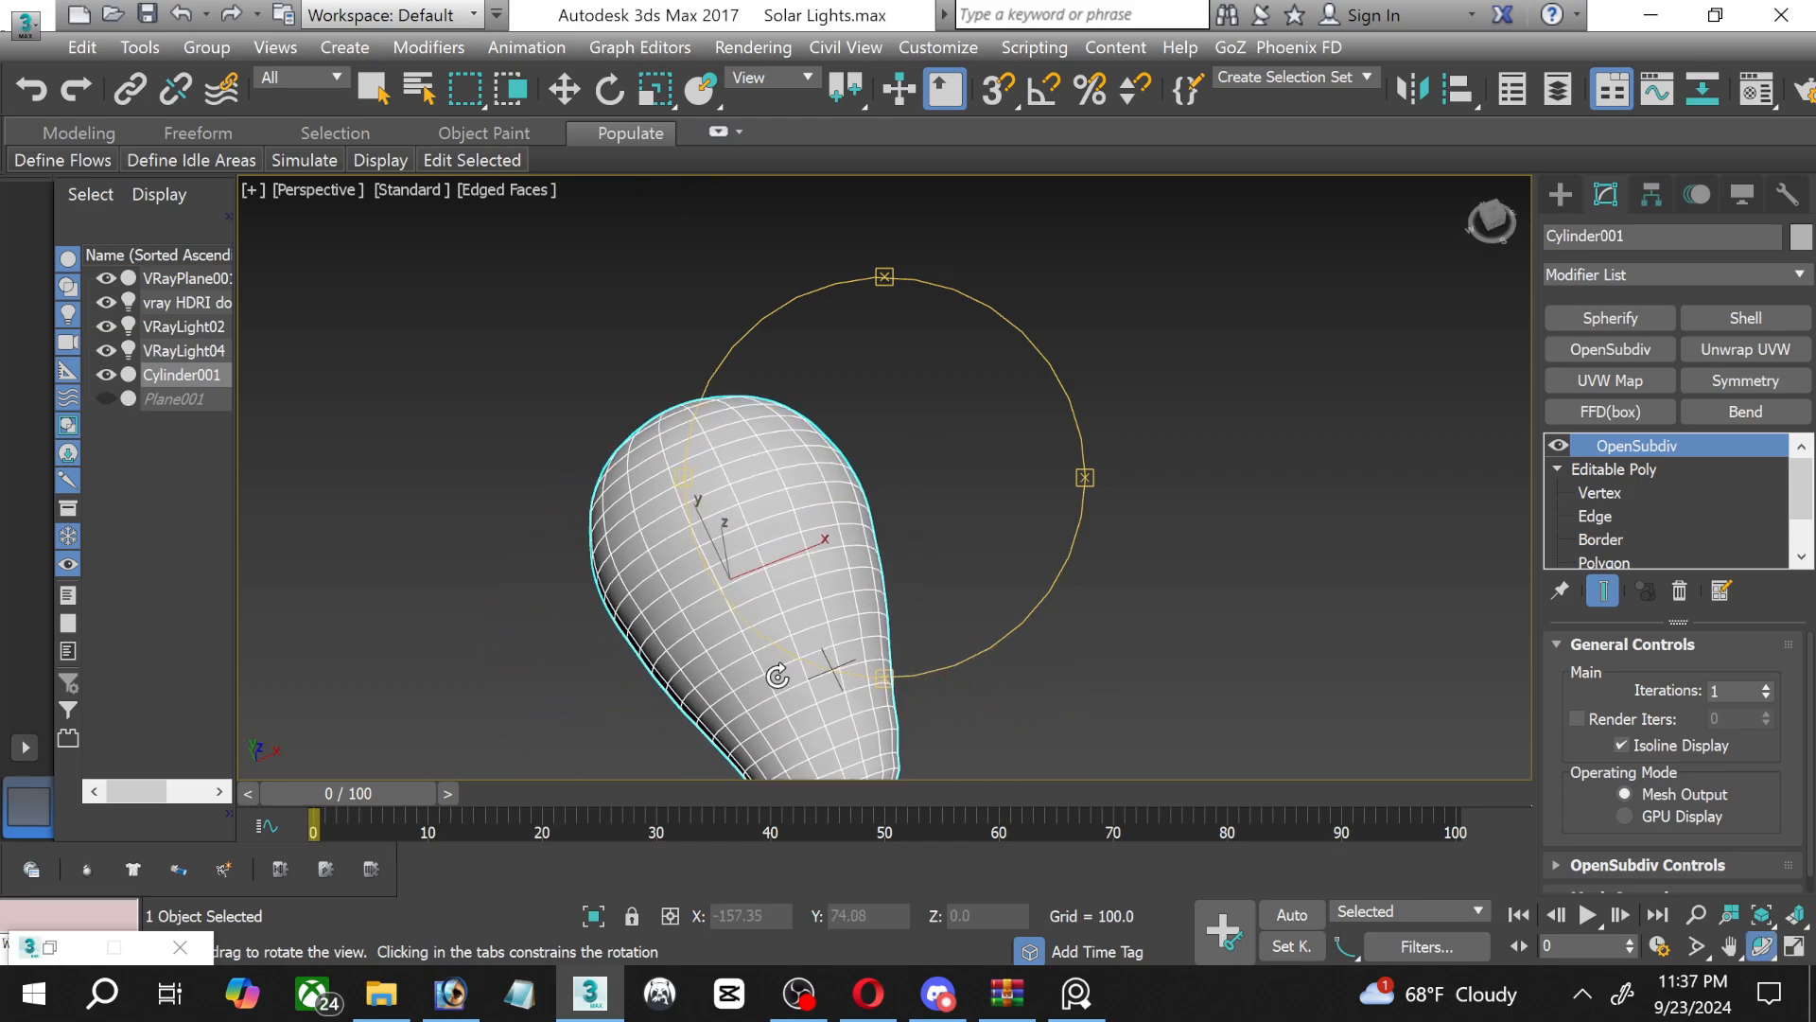
pyautogui.moveTo(779, 664); pyautogui.dragTo(878, 395, button='middle')
pyautogui.moveTo(878, 454)
pyautogui.mouseDown()
pyautogui.moveTo(857, 435)
pyautogui.moveTo(885, 437)
pyautogui.mouseUp()
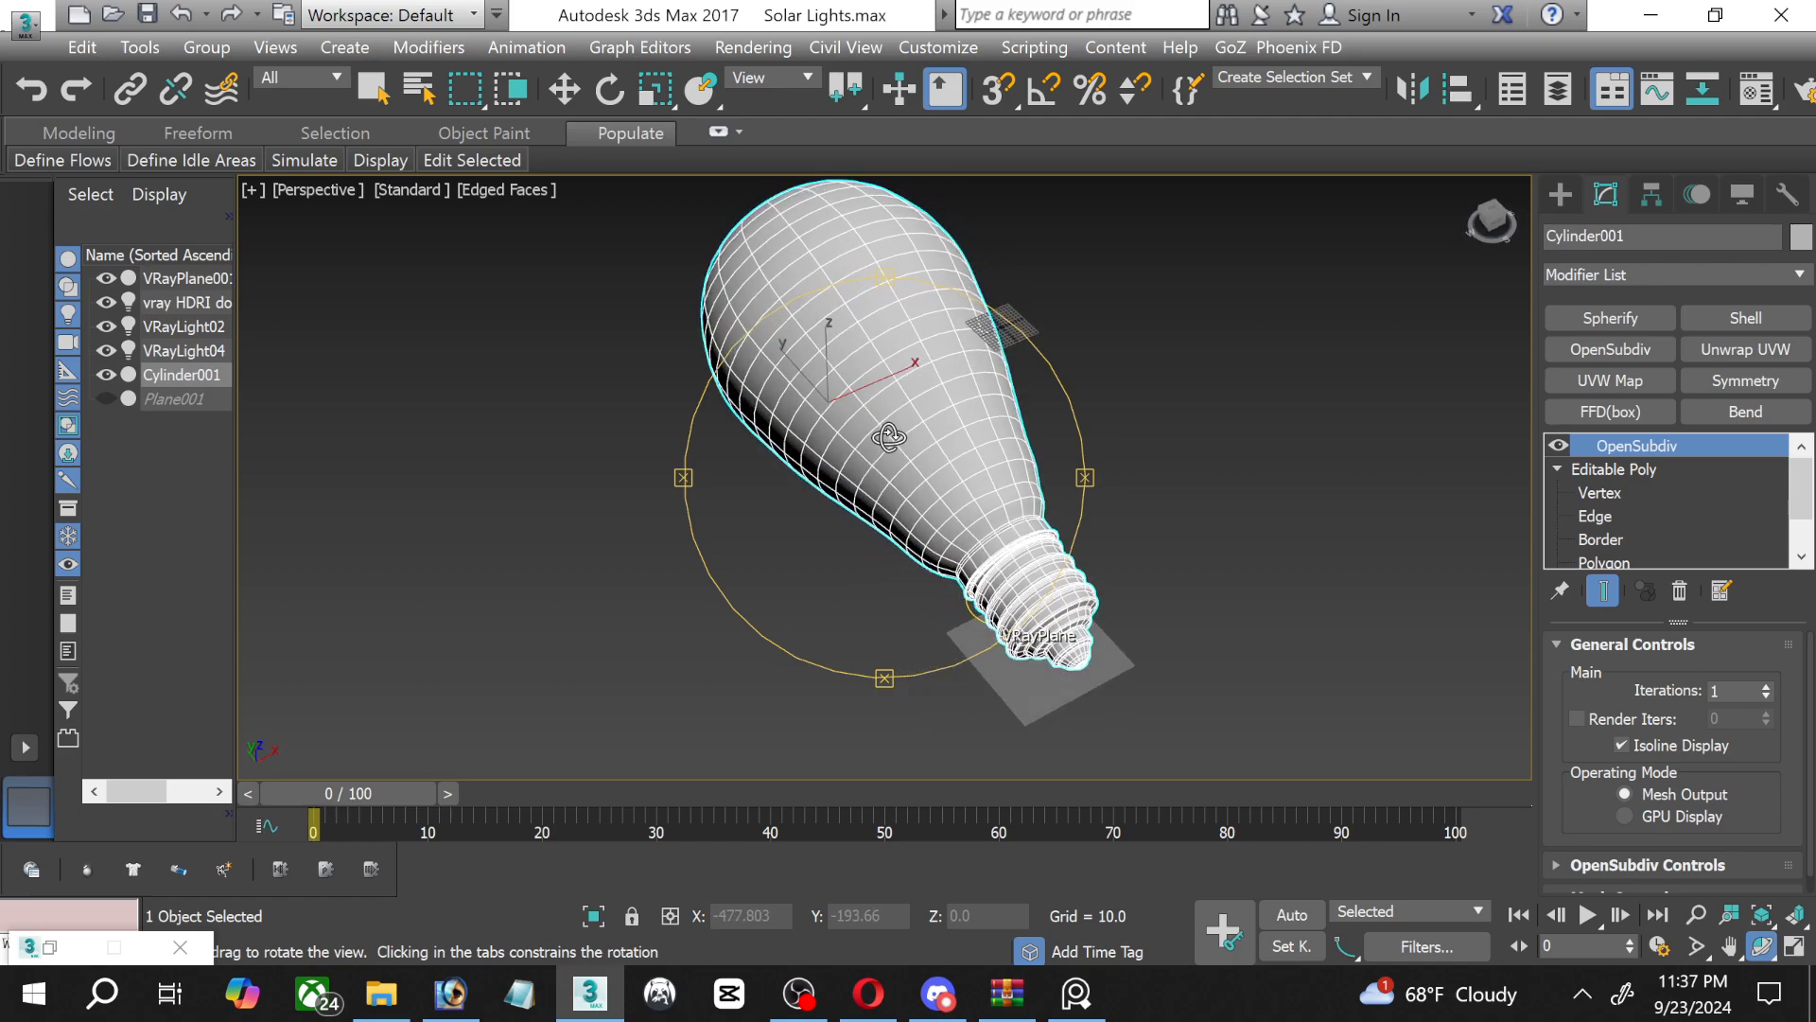
pyautogui.moveTo(884, 437); pyautogui.dragTo(847, 512, button='middle')
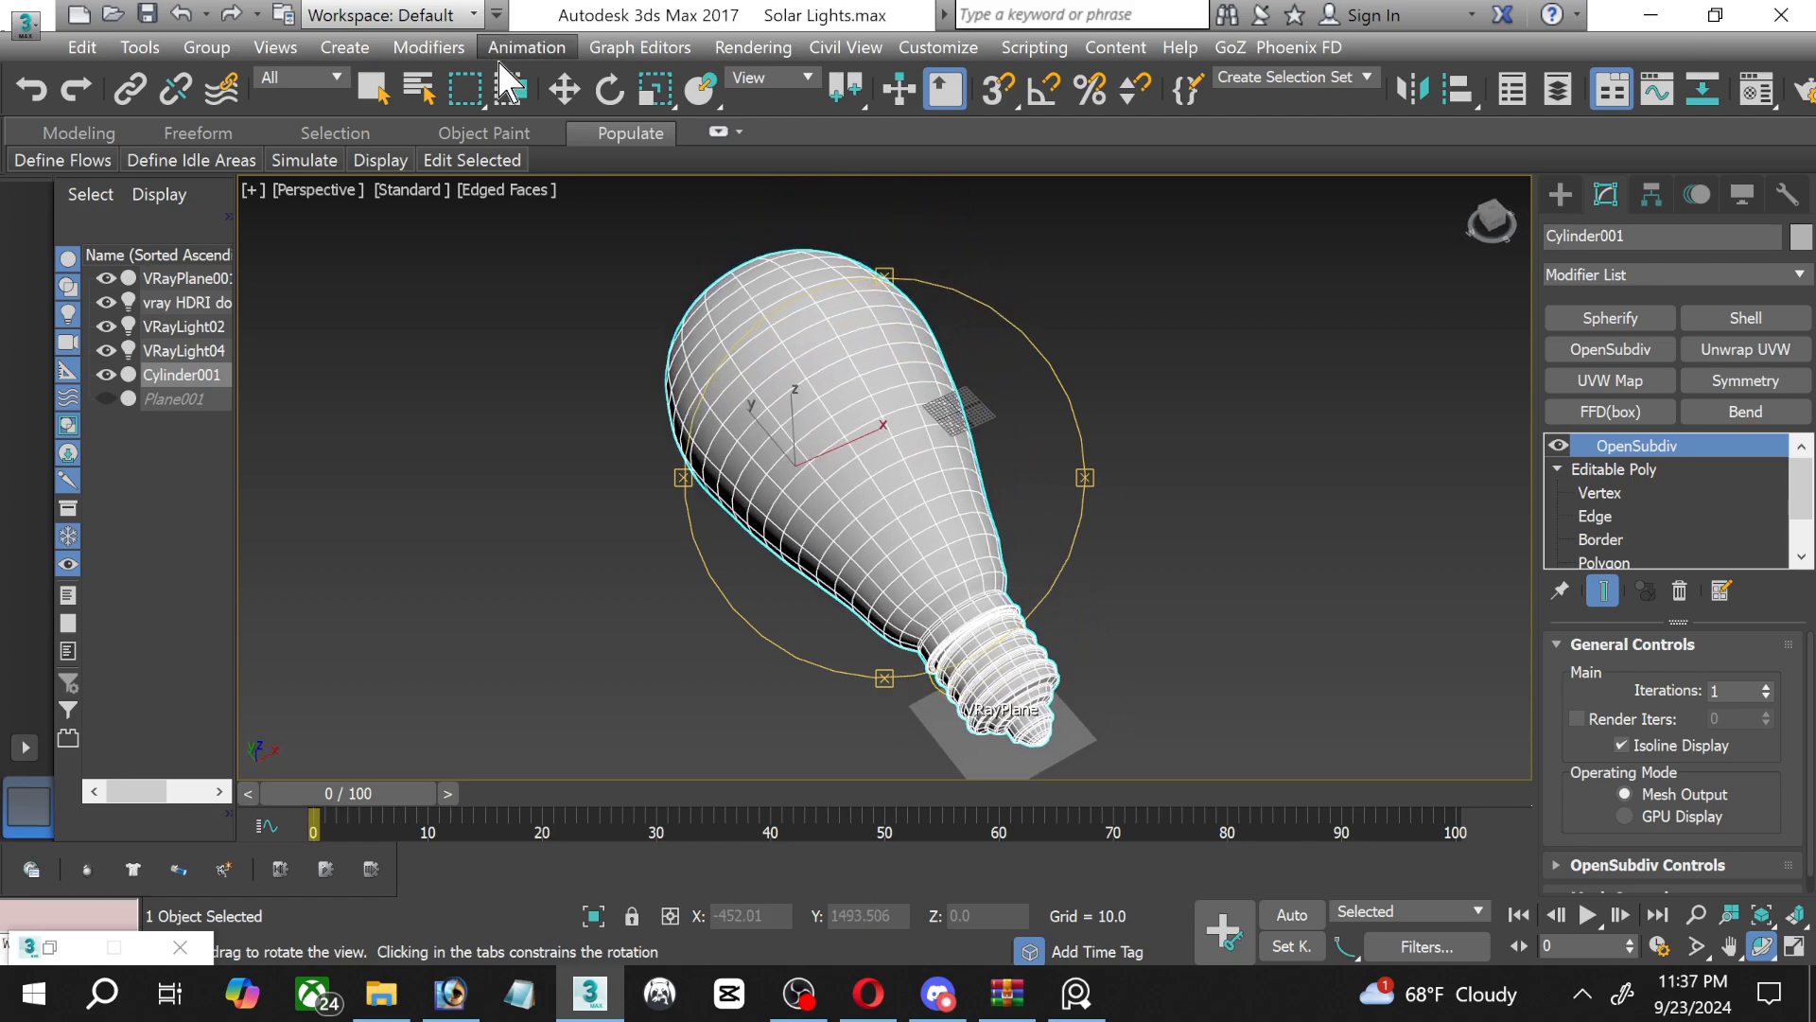
pyautogui.click(549, 89)
pyautogui.click(1276, 469)
pyautogui.moveTo(1278, 470); pyautogui.dragTo(1244, 443, button='middle')
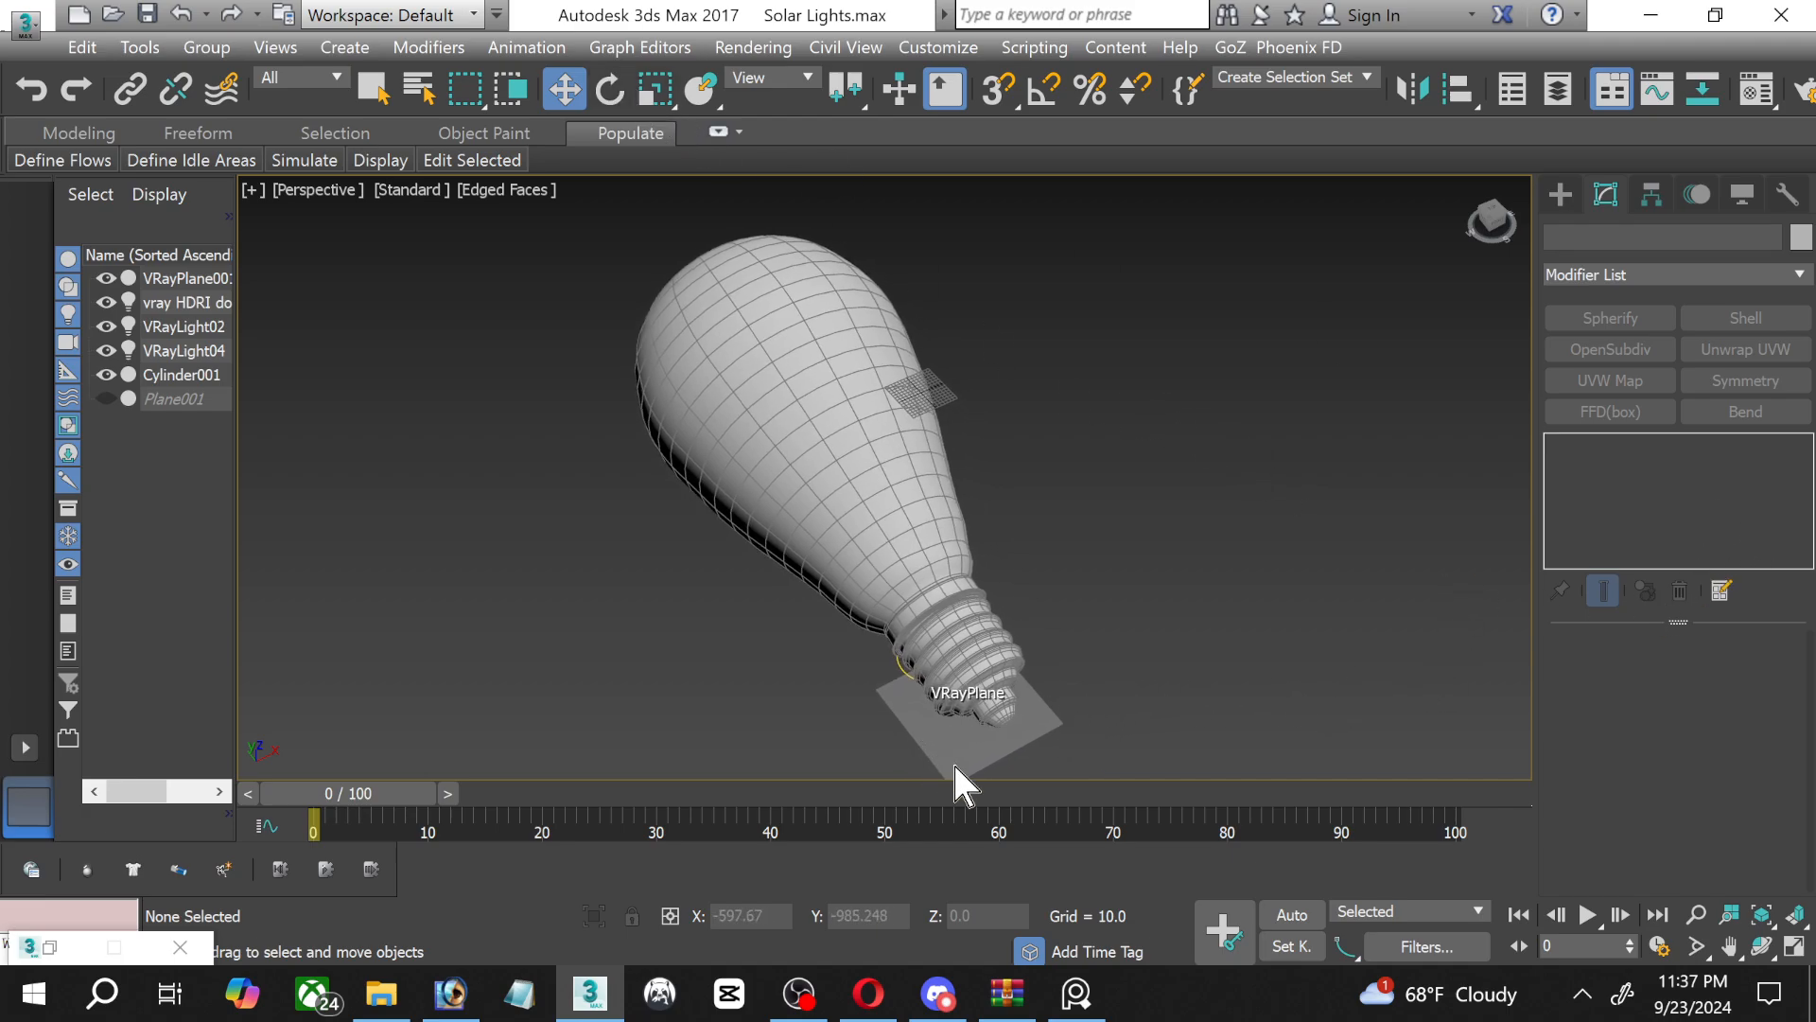
# Select the VRayPlane and change the material in the sample slot beside the hdri map to Matte/Shadow.
pyautogui.click(208, 277)
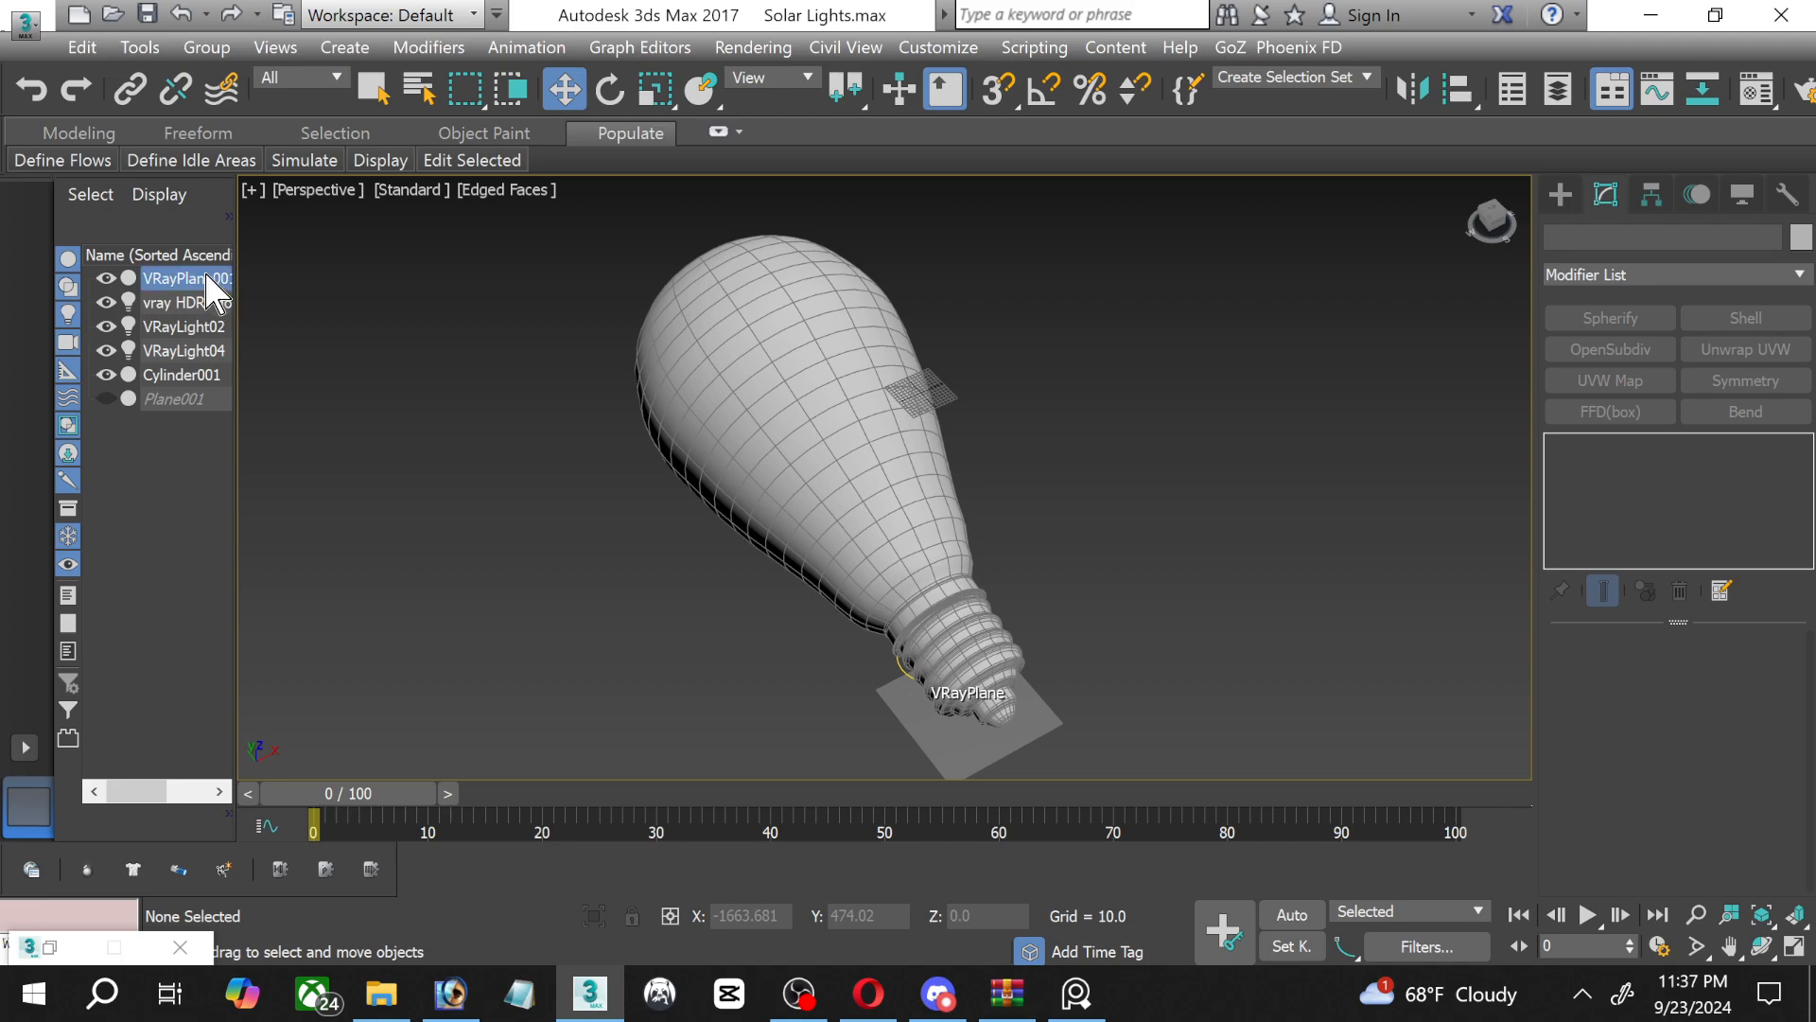
pyautogui.press('m')
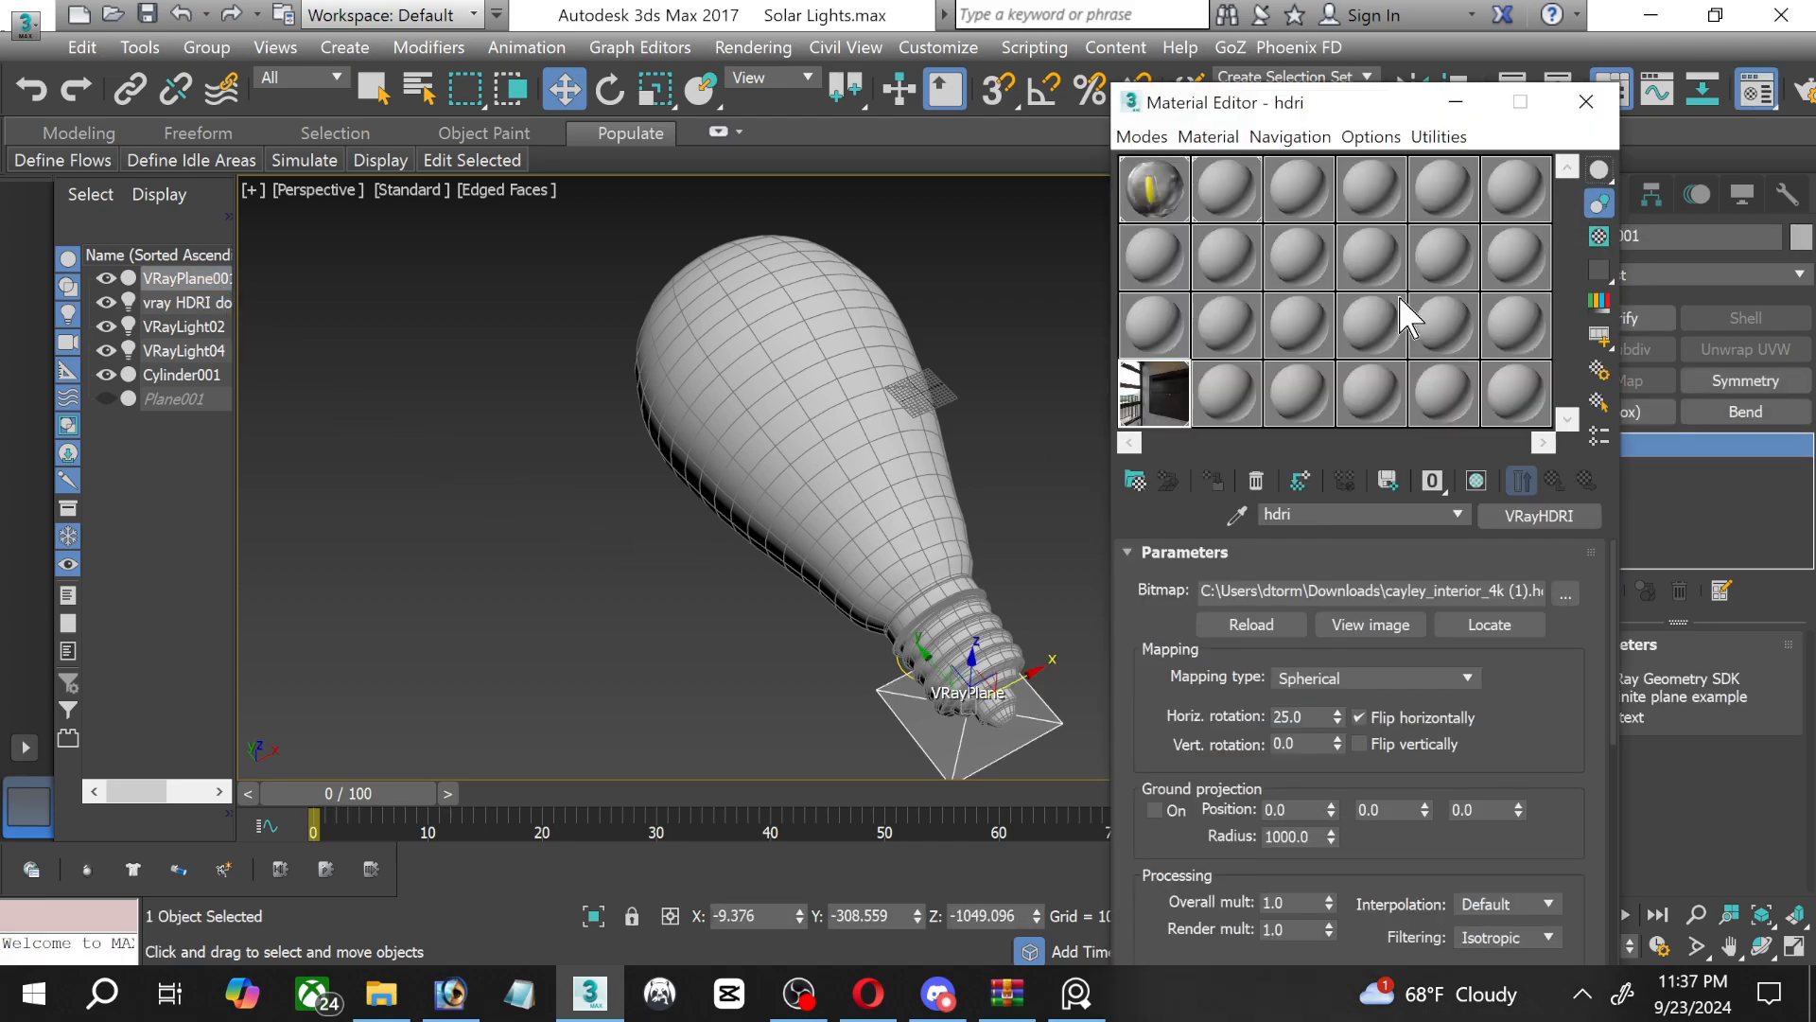
pyautogui.click(1230, 394)
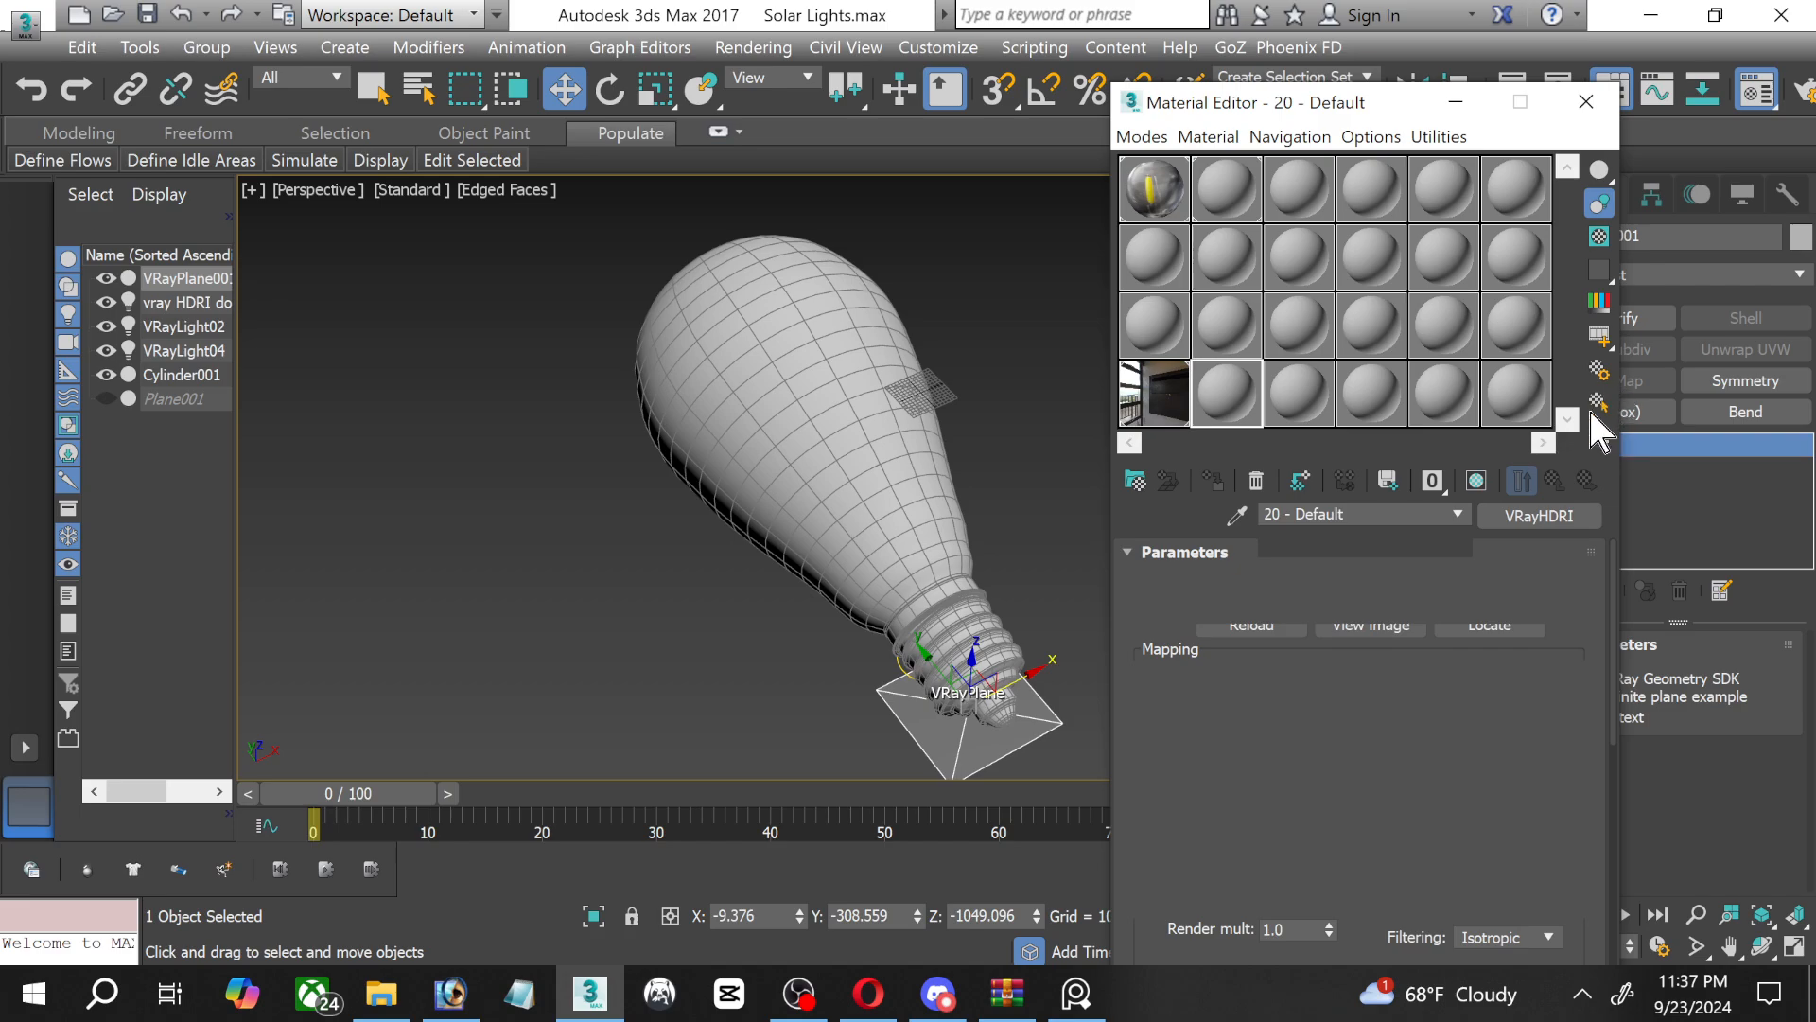
pyautogui.click(1539, 516)
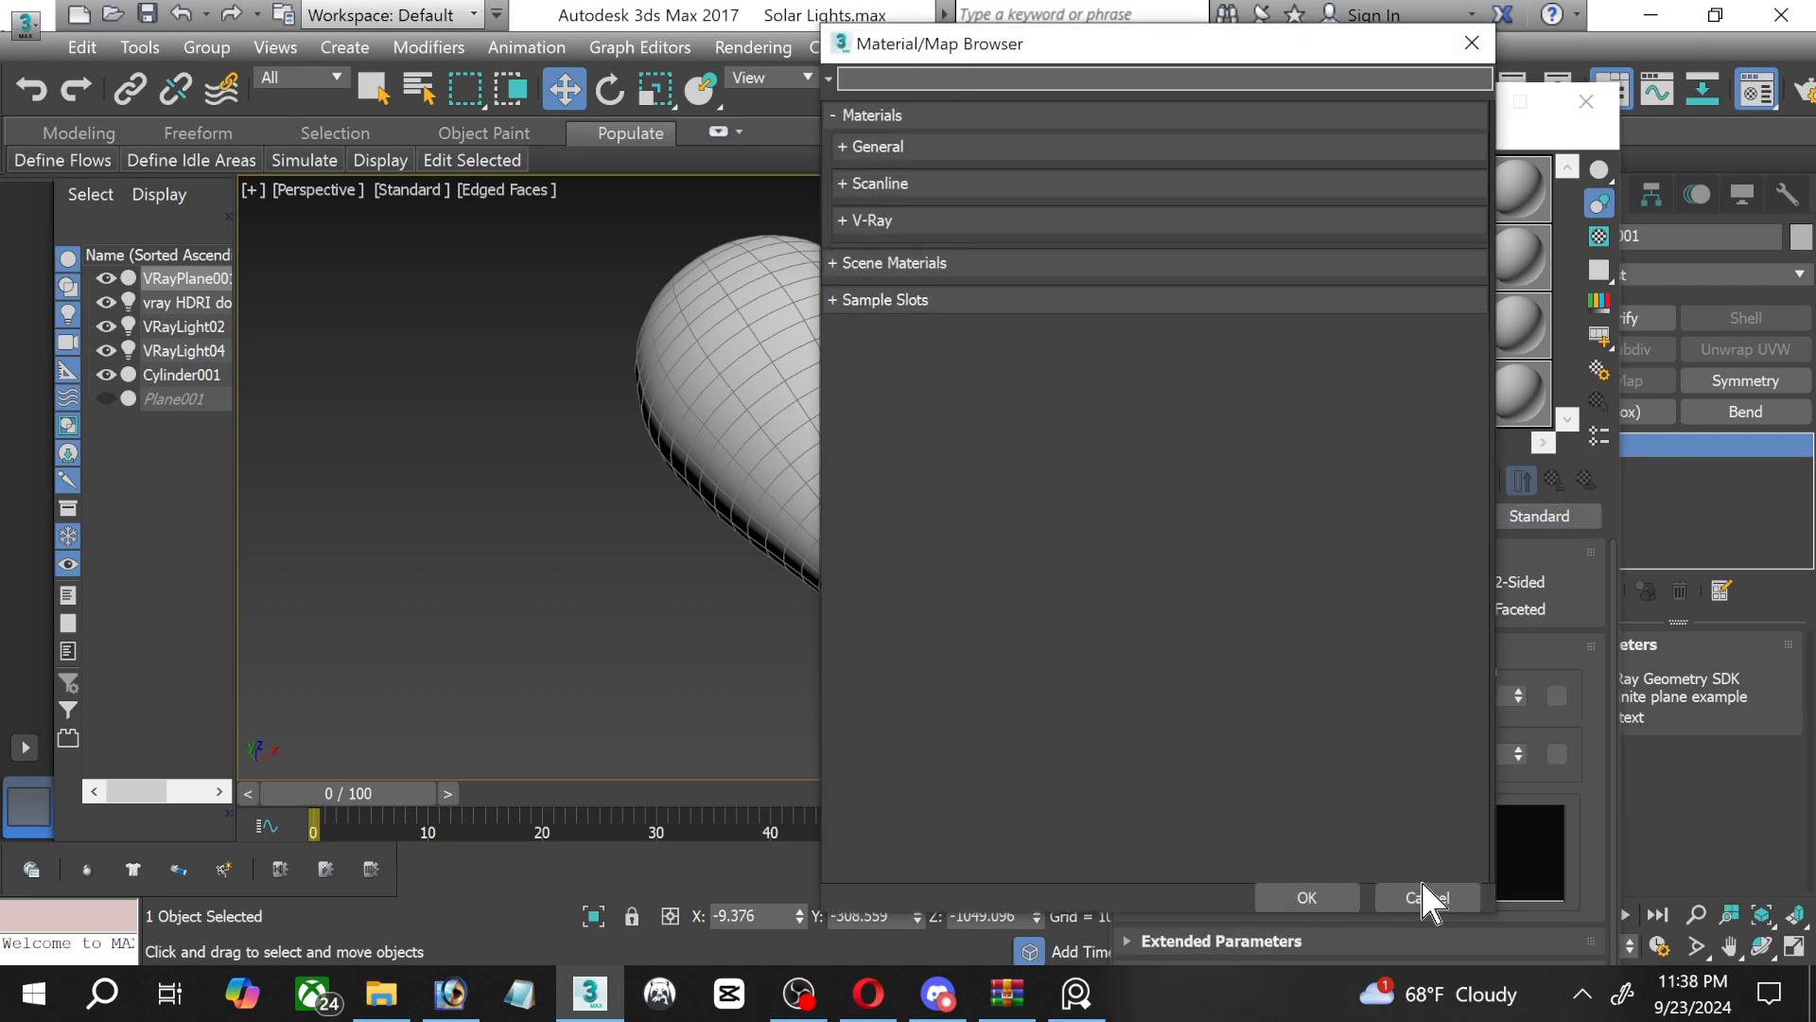
pyautogui.click(866, 146)
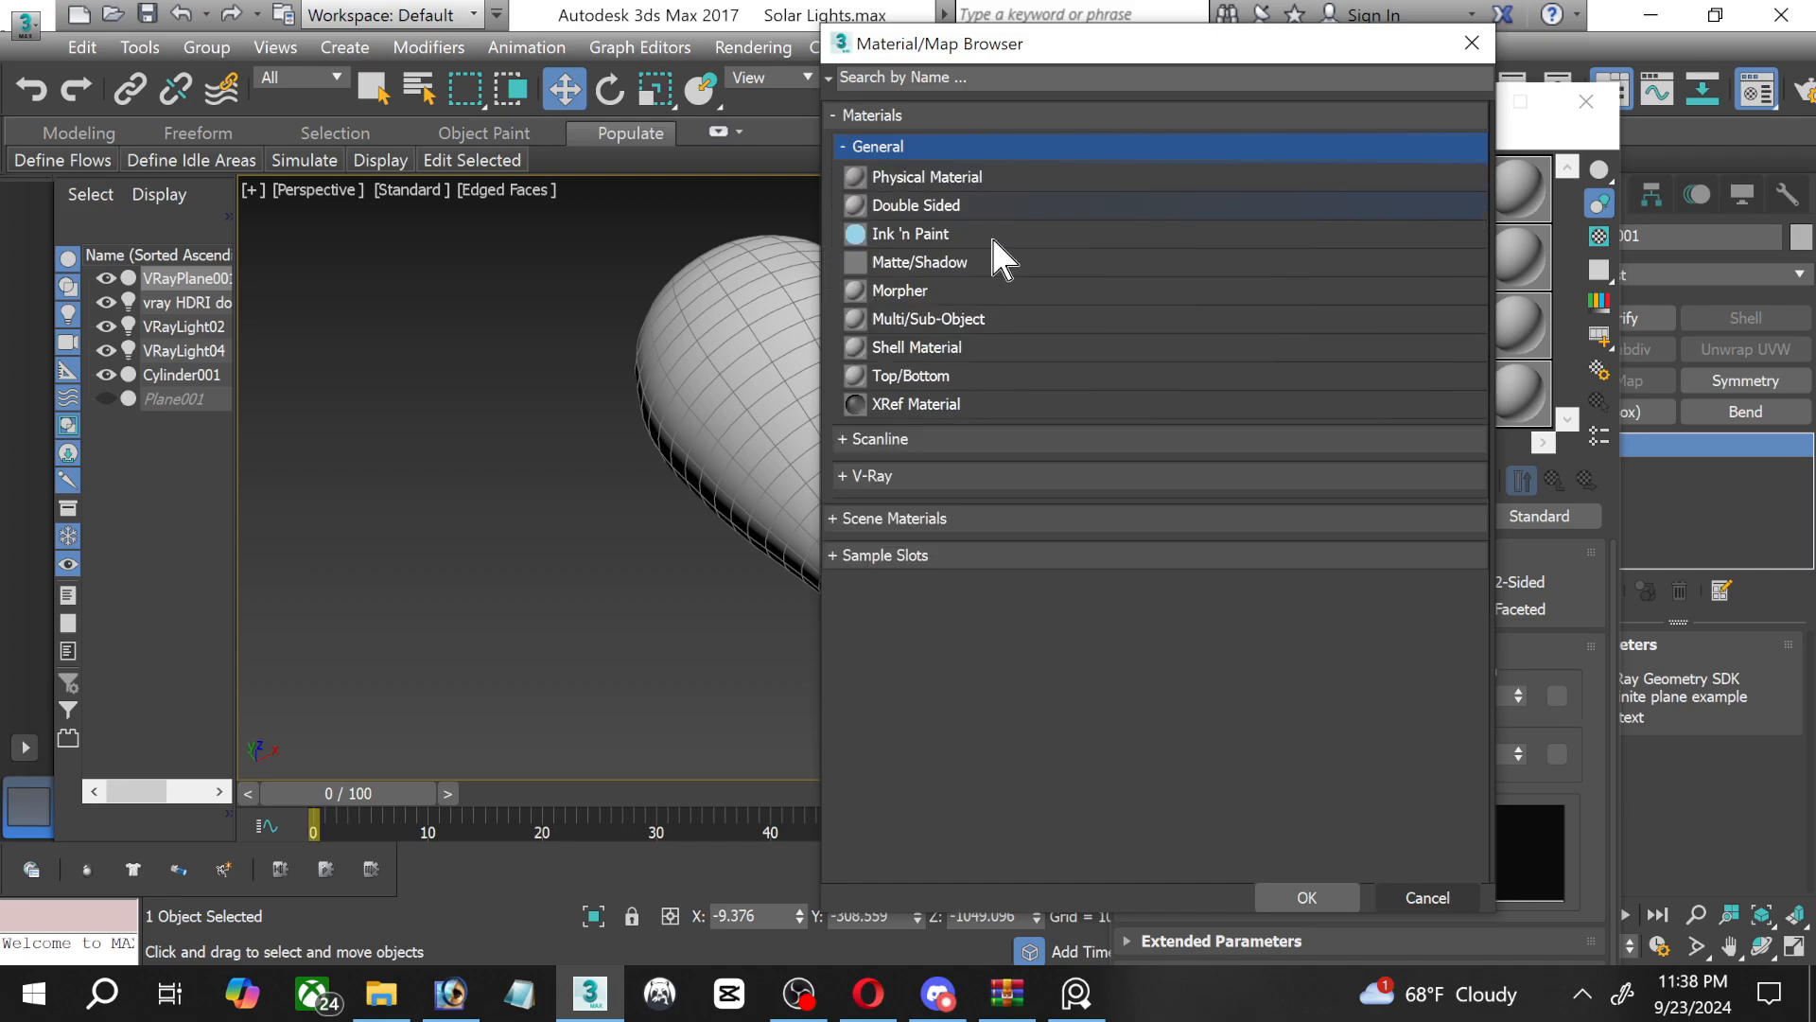
pyautogui.doubleClick(948, 261)
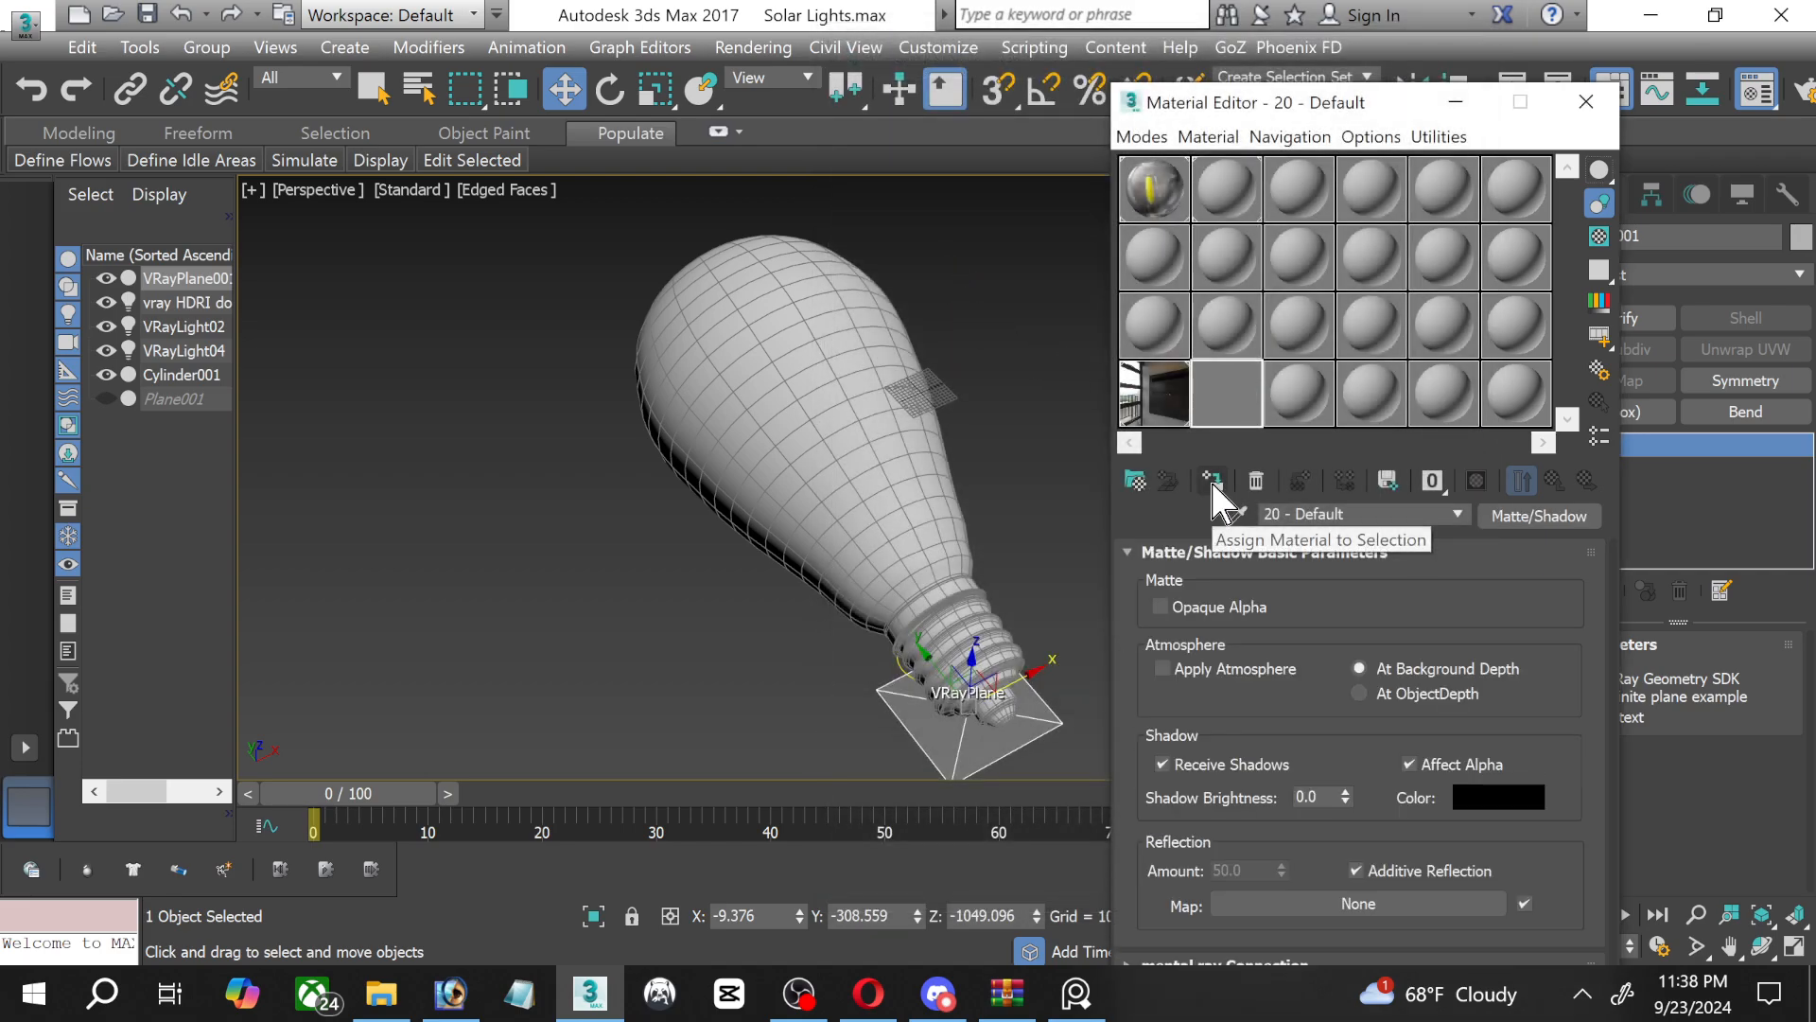
# Assign the Matte/Shadow material to the selected VRayPlane, clear the selection, and save the scene.
pyautogui.click(1212, 484)
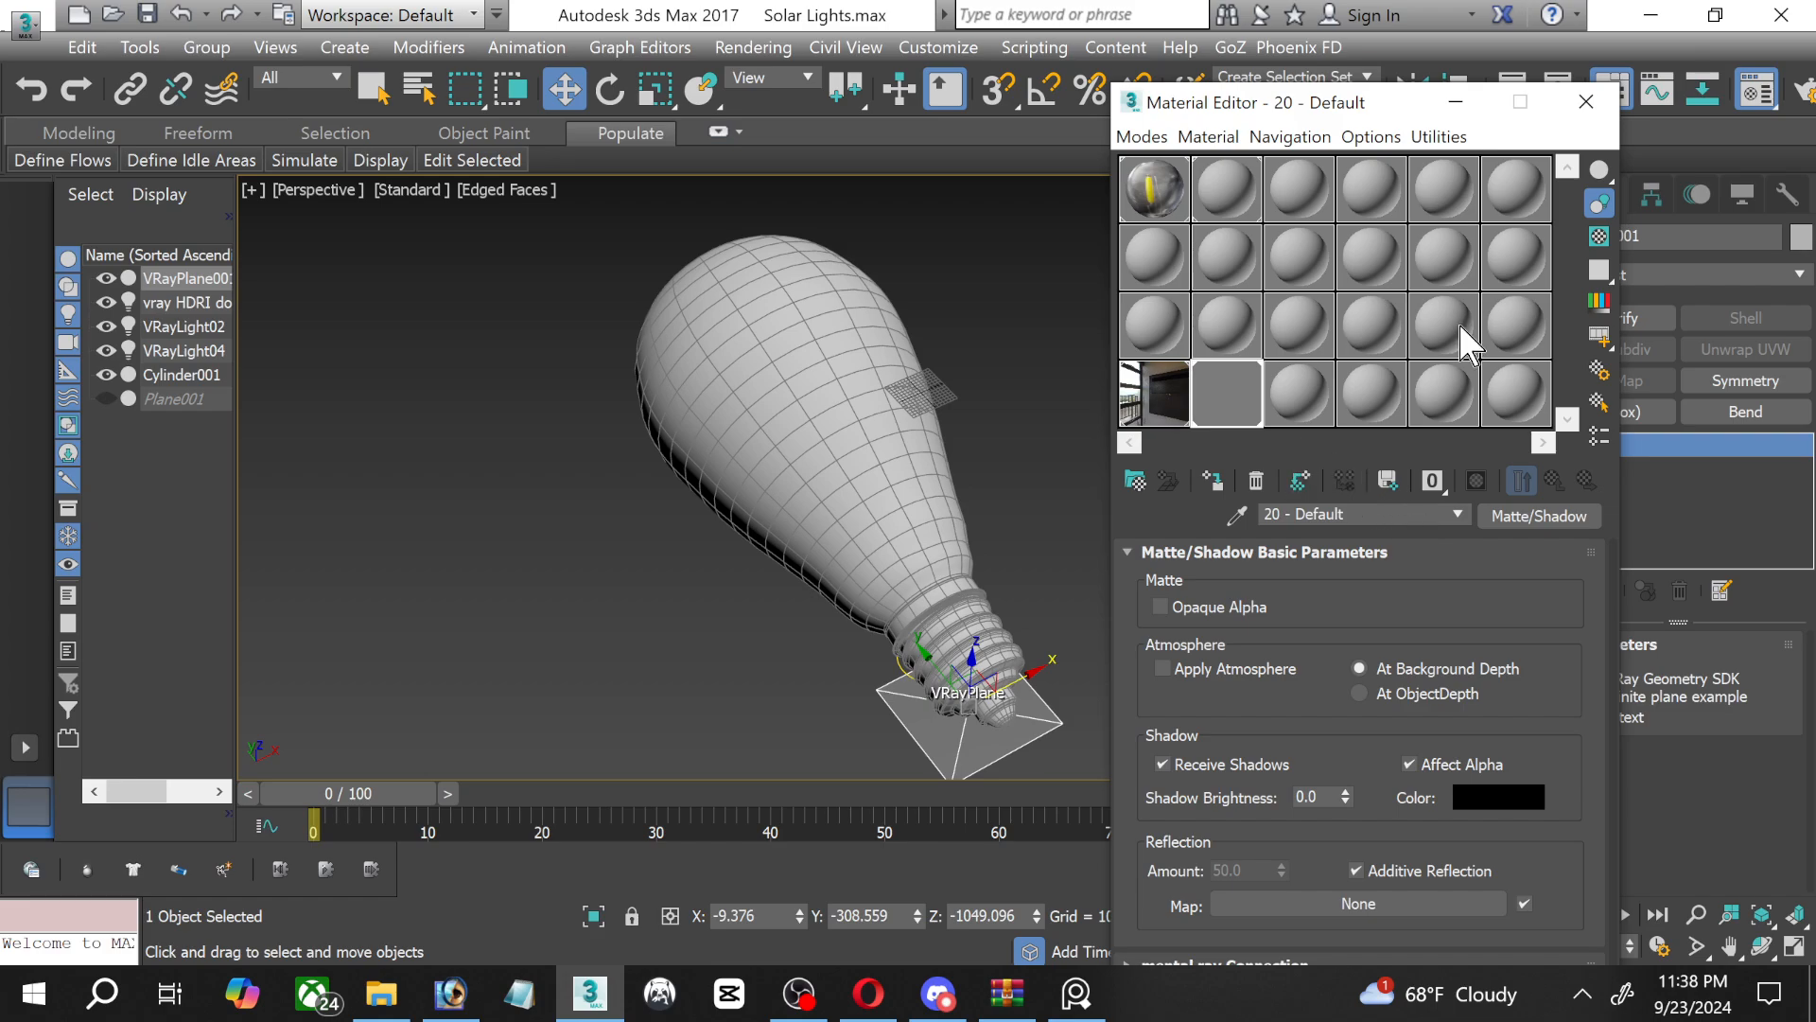
pyautogui.click(1587, 102)
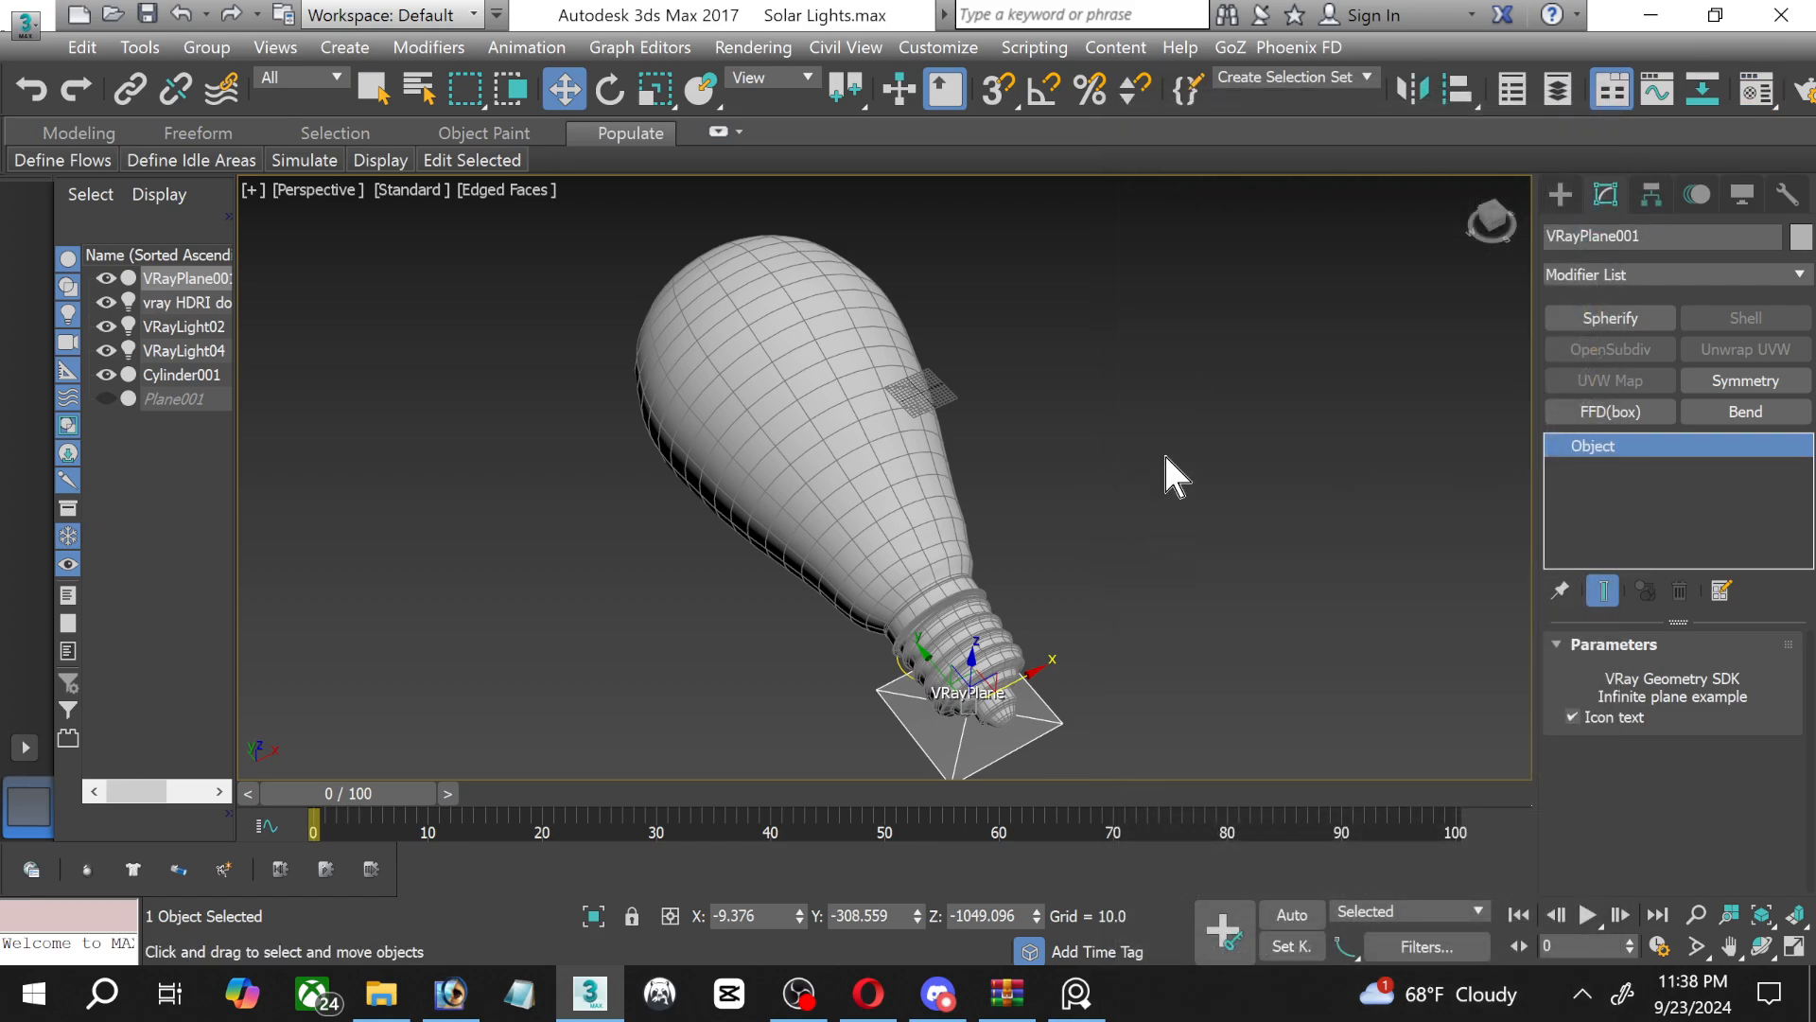
pyautogui.click(1166, 457)
pyautogui.click(146, 13)
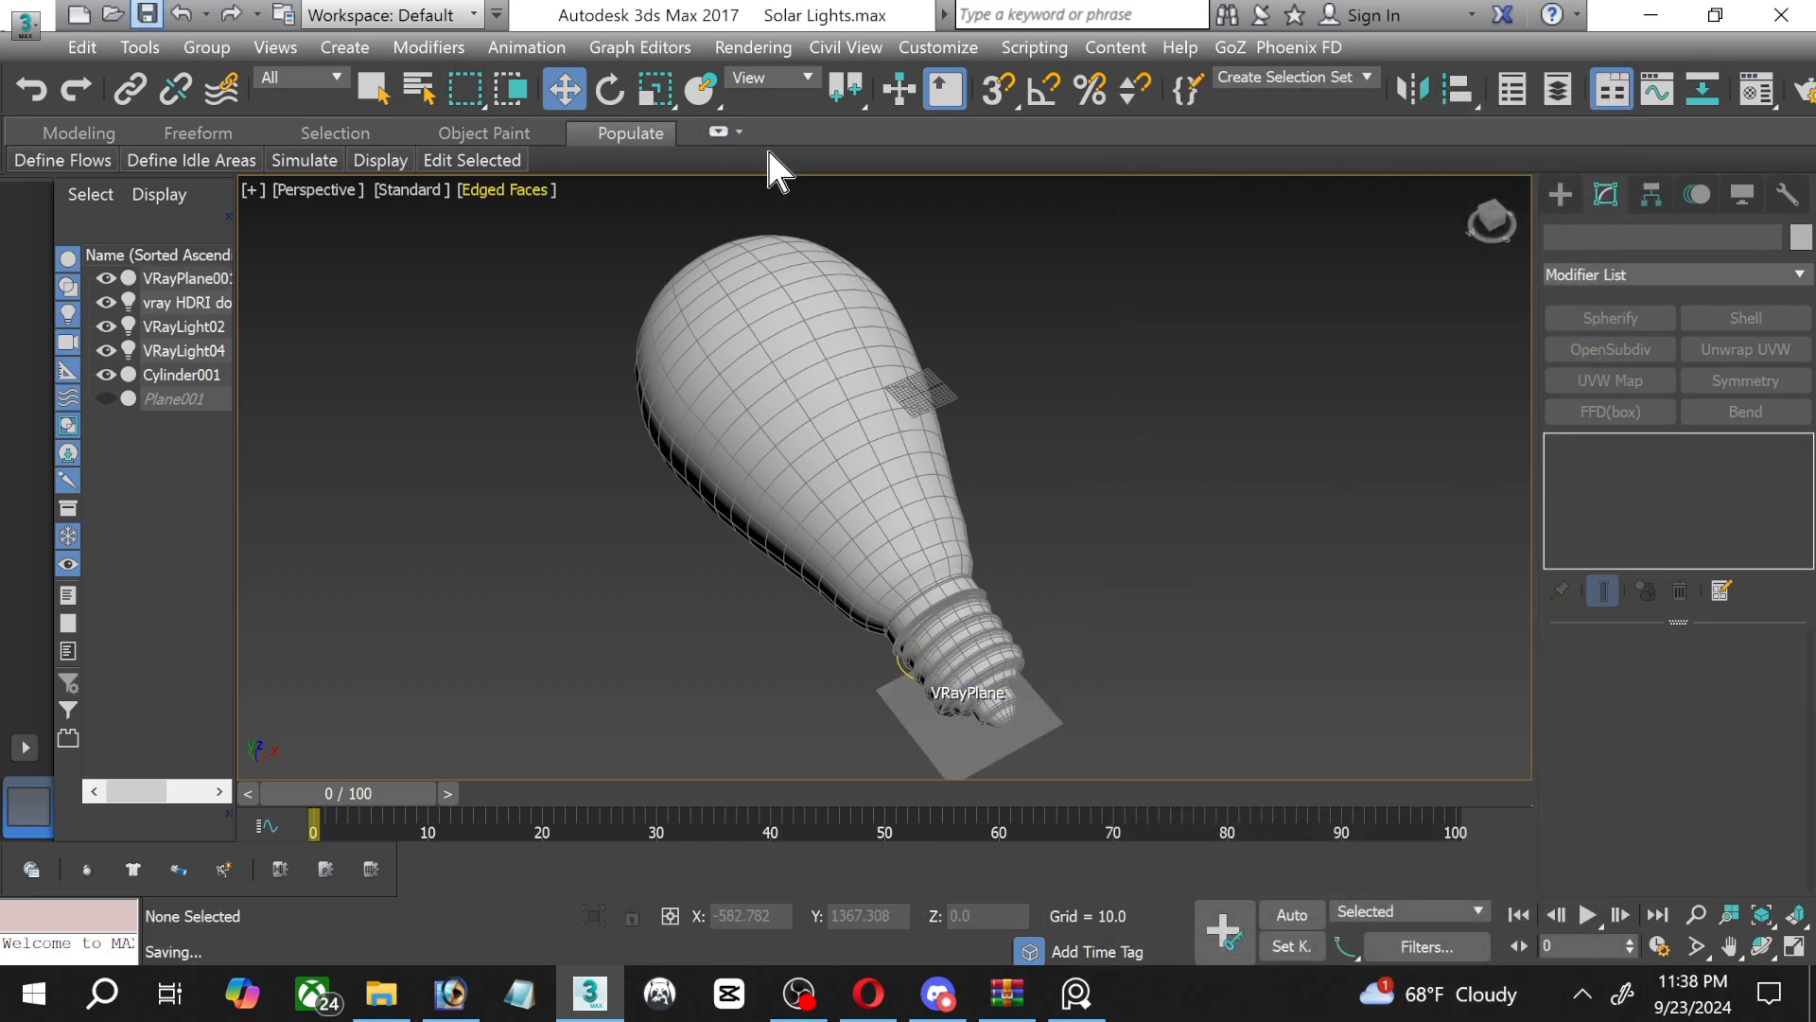
# Change the 07 - Default material to VRayMtl and assign it to the light bulb.
pyautogui.moveTo(1195, 576); pyautogui.dragTo(1188, 555, button='middle')
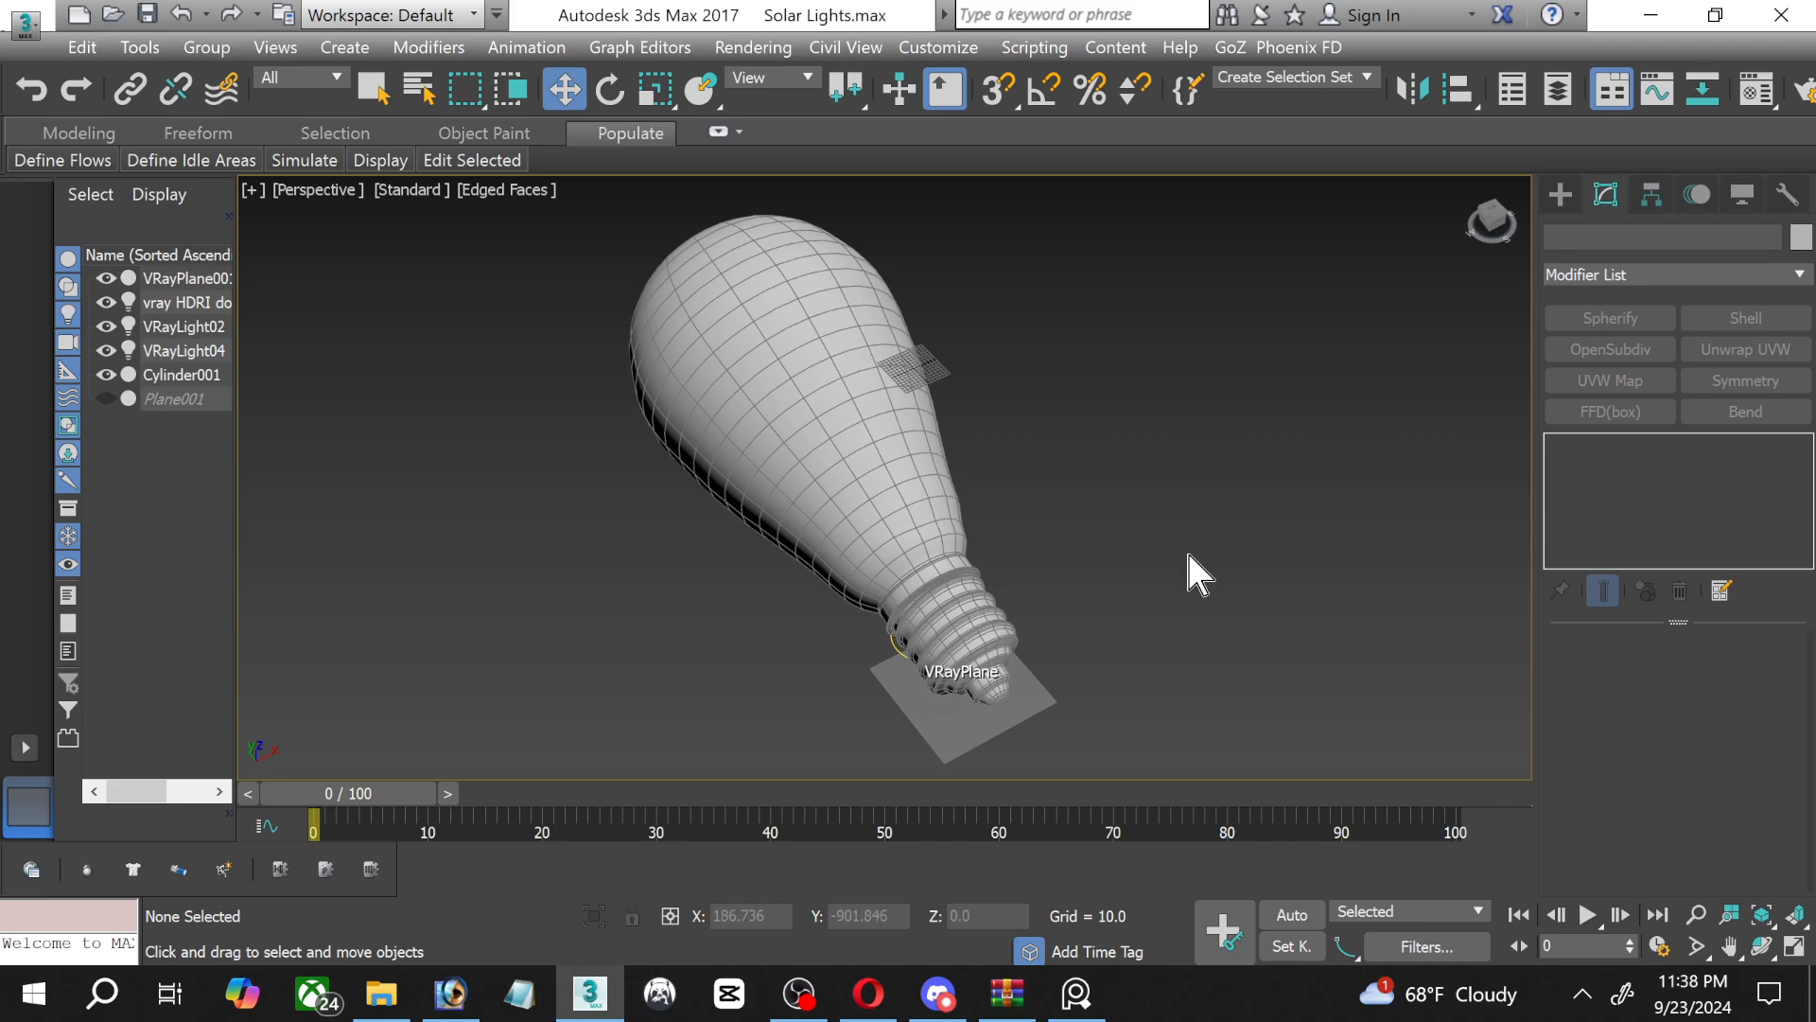
pyautogui.click(823, 449)
pyautogui.press('m')
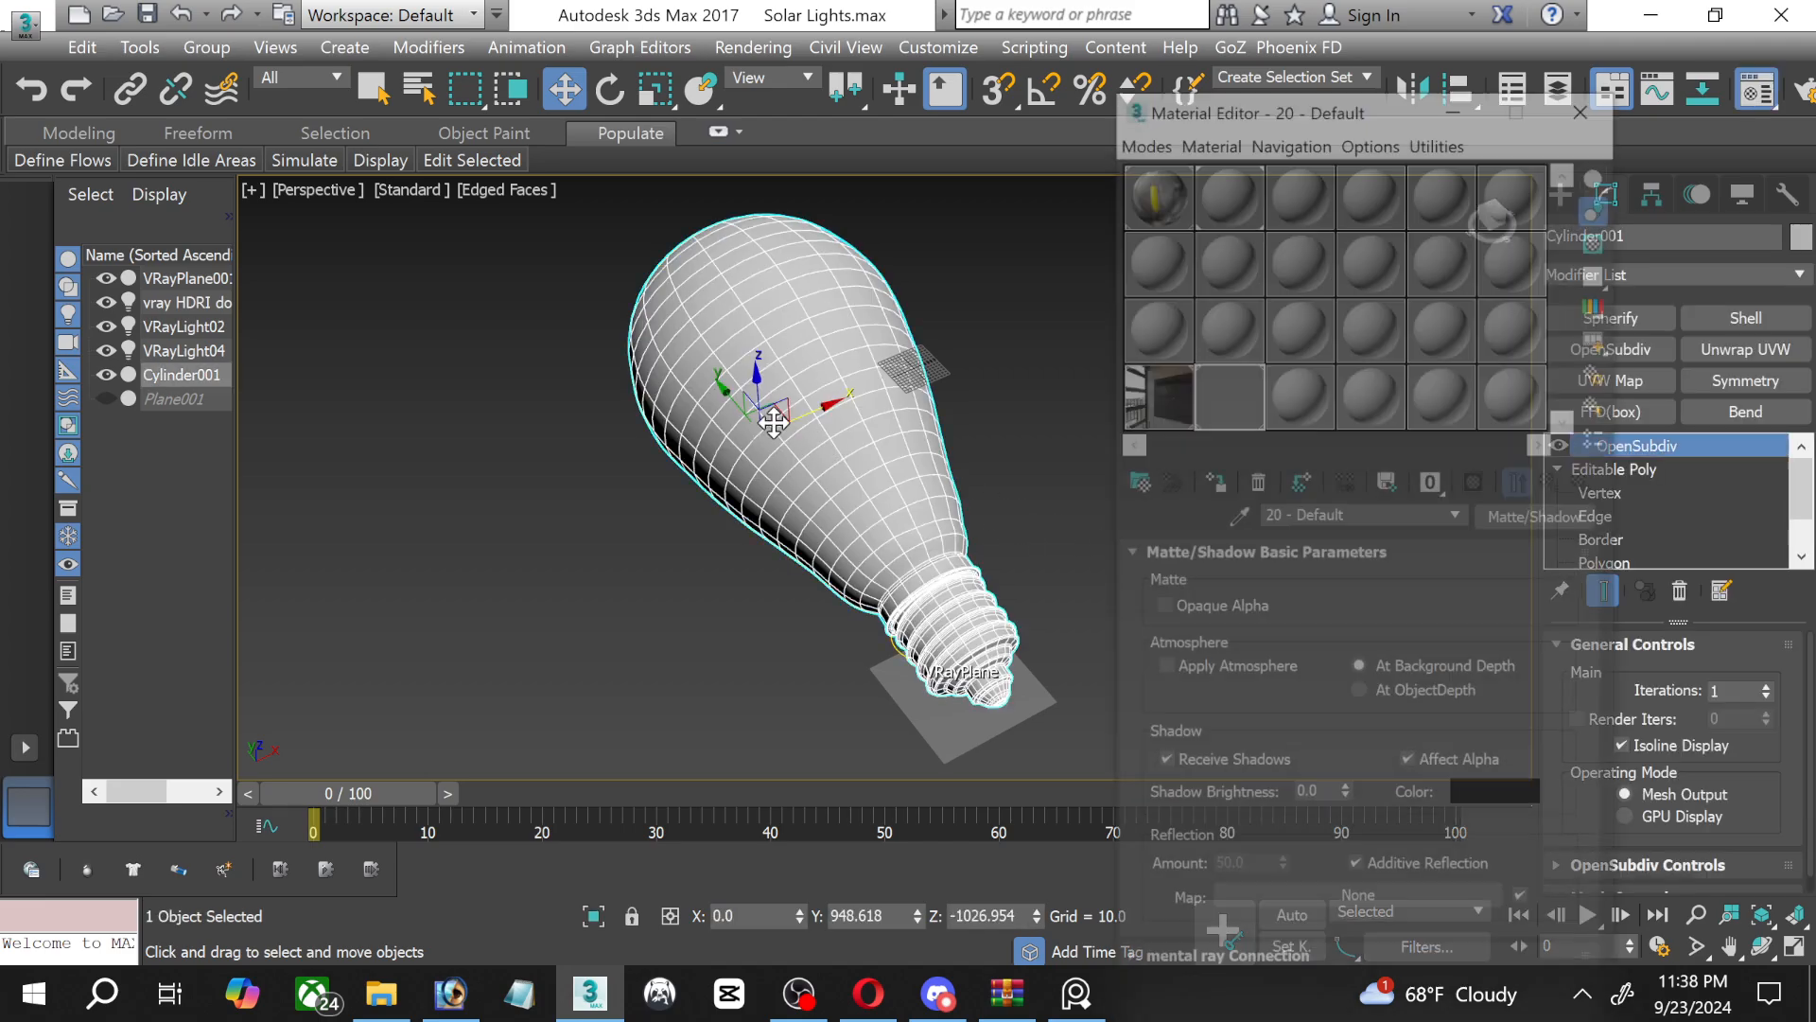
pyautogui.click(1275, 216)
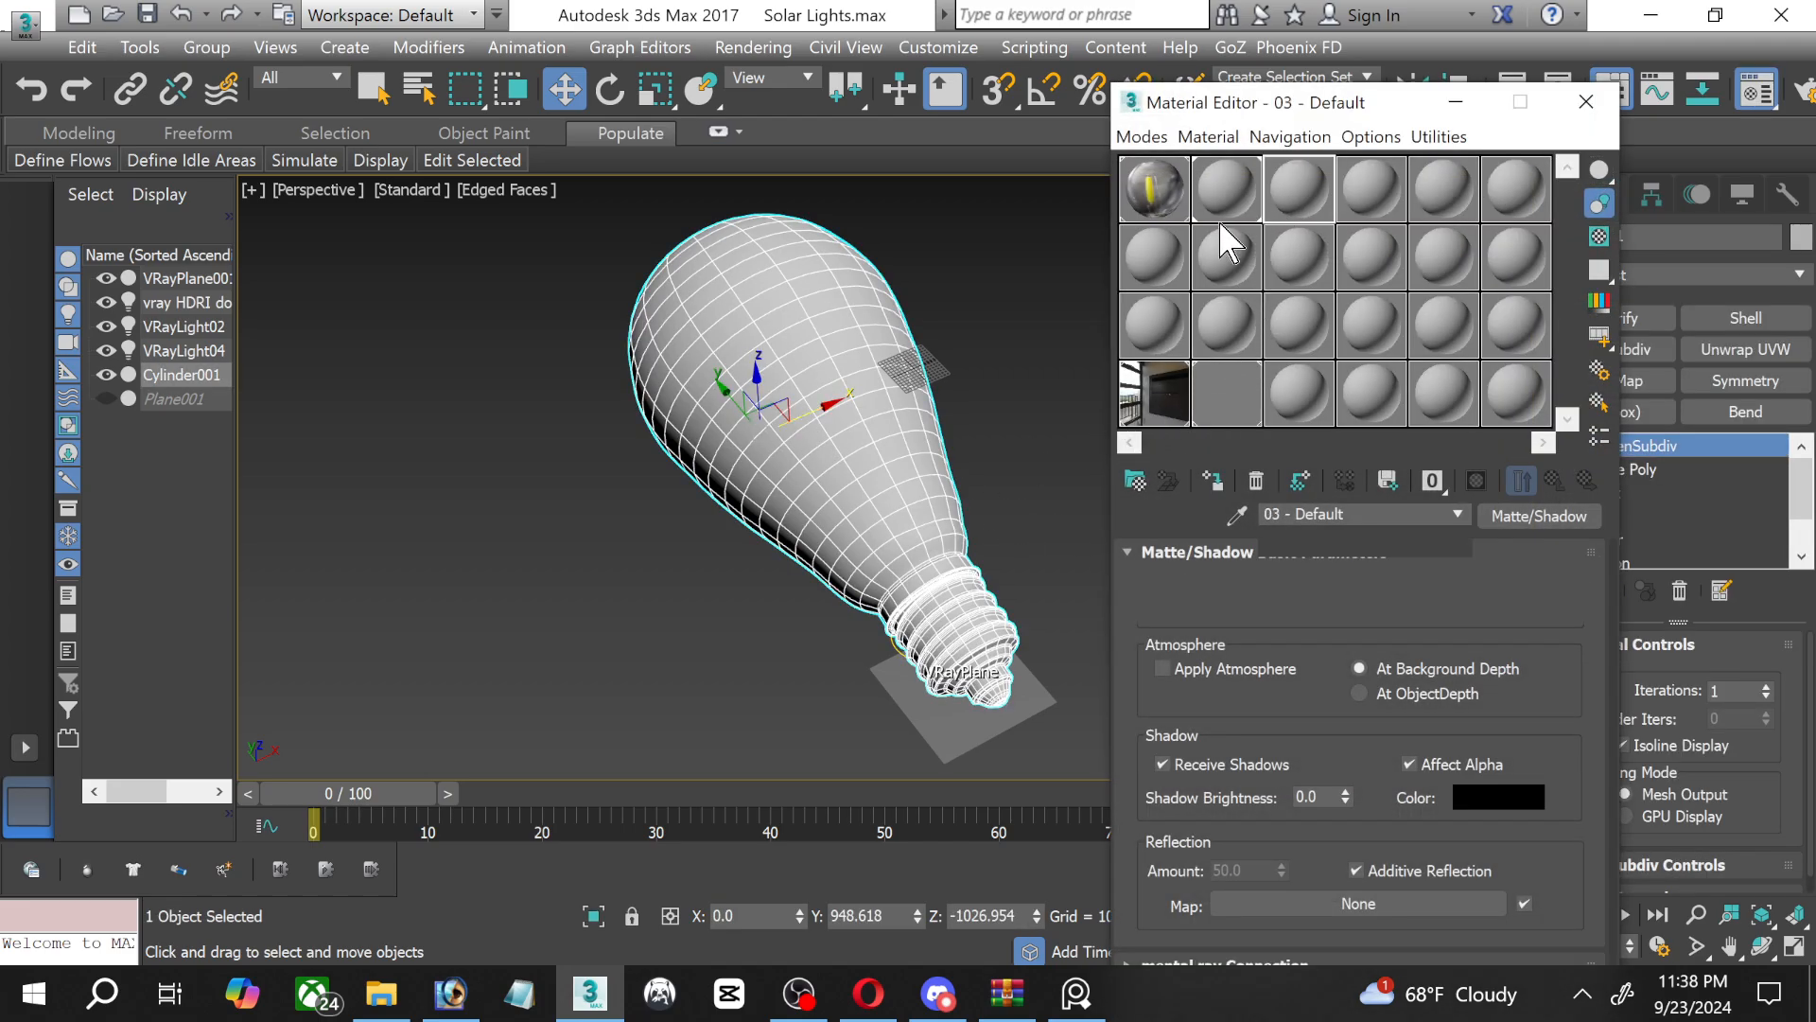
pyautogui.click(1159, 237)
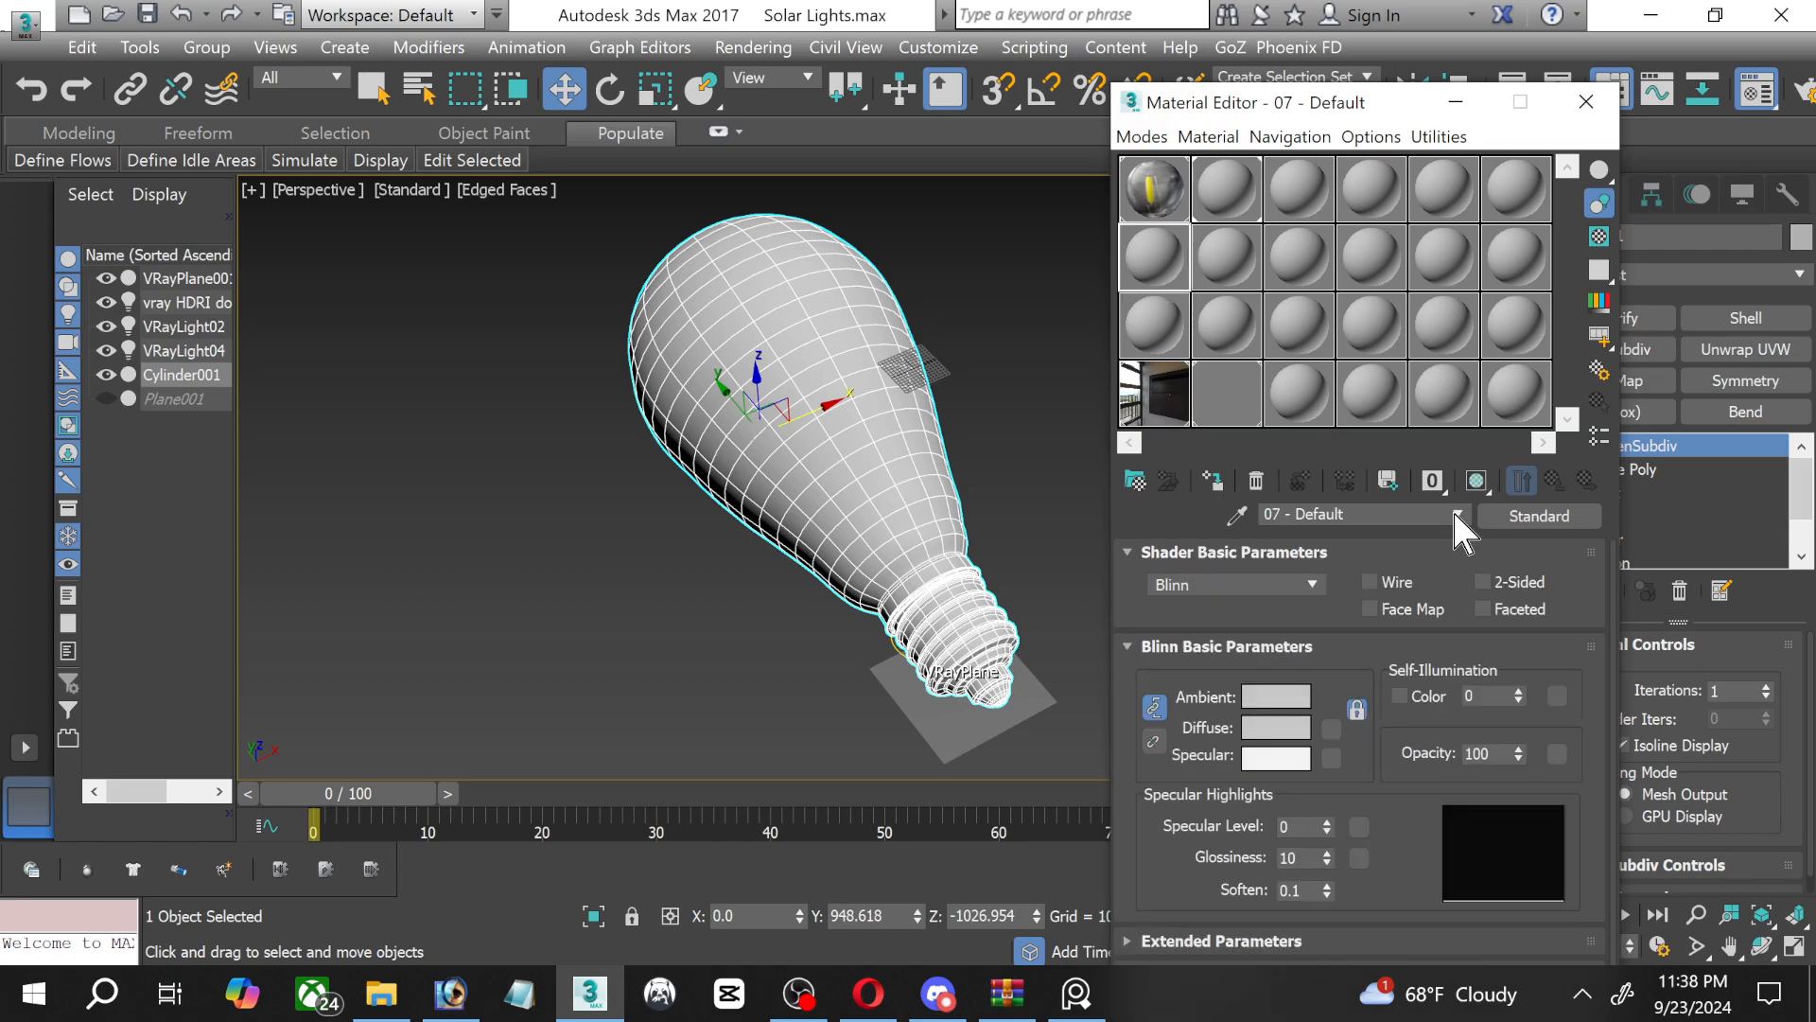
pyautogui.click(1540, 516)
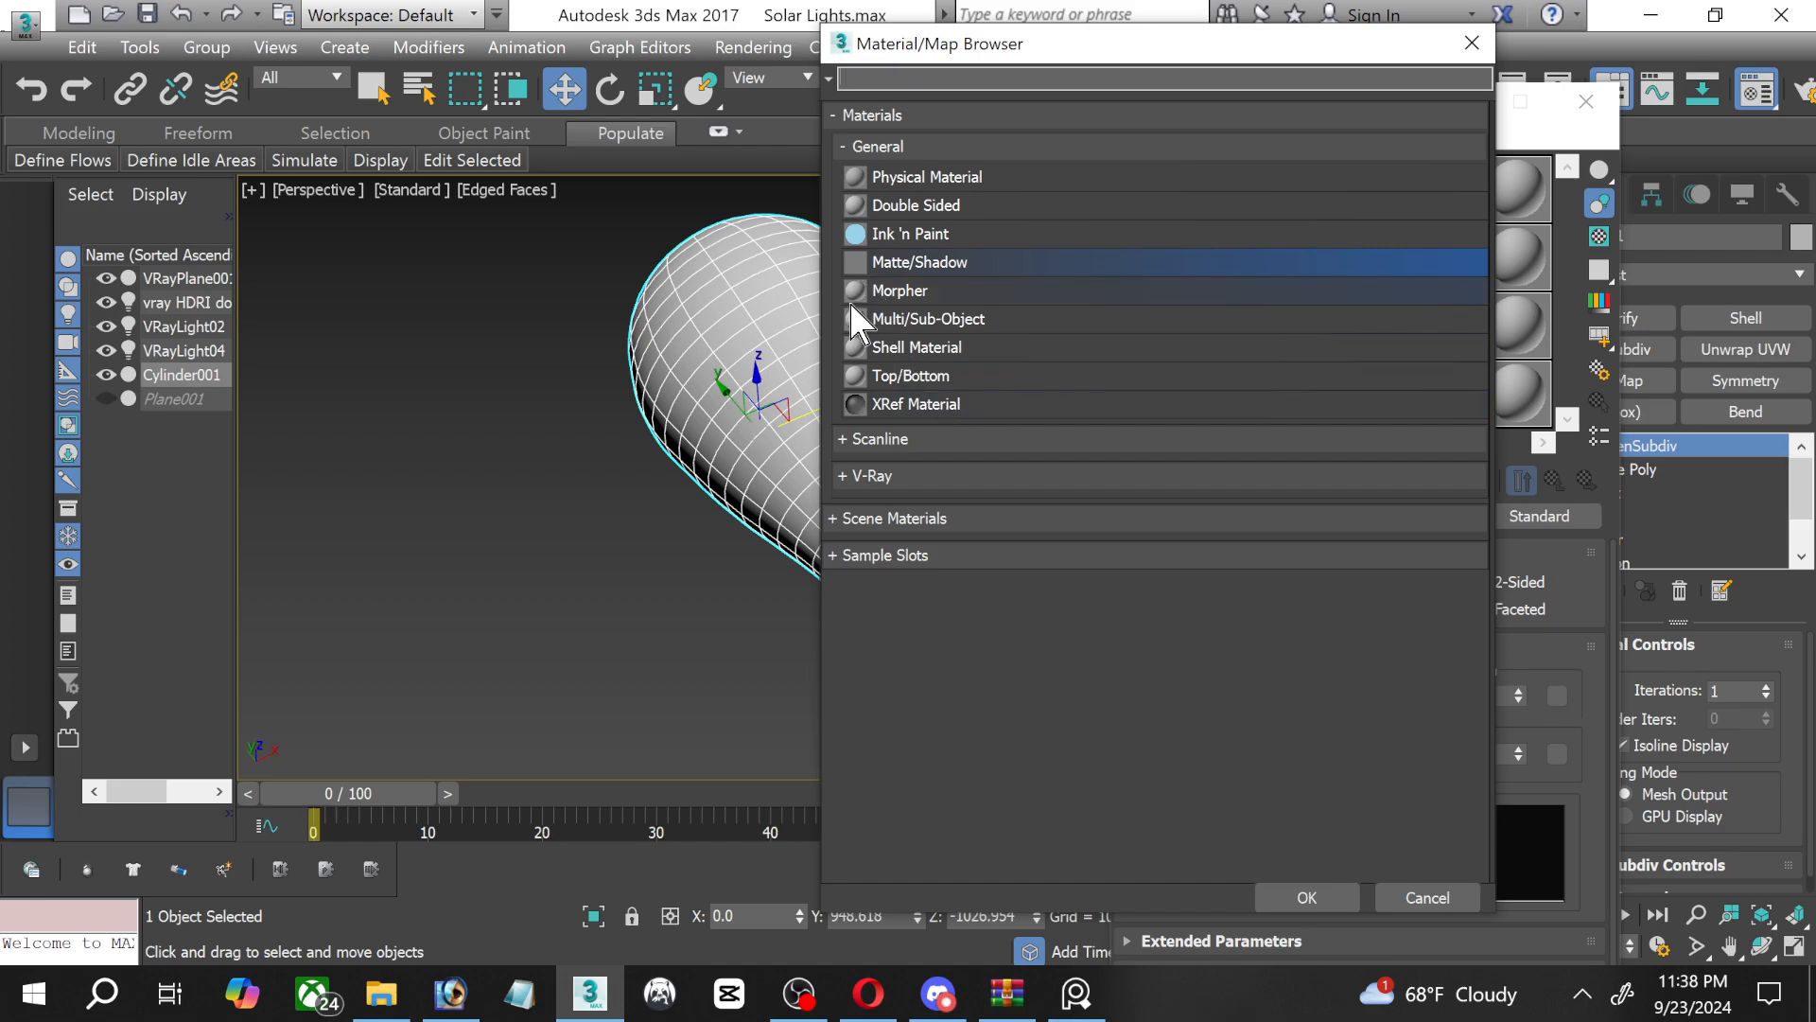
pyautogui.click(847, 475)
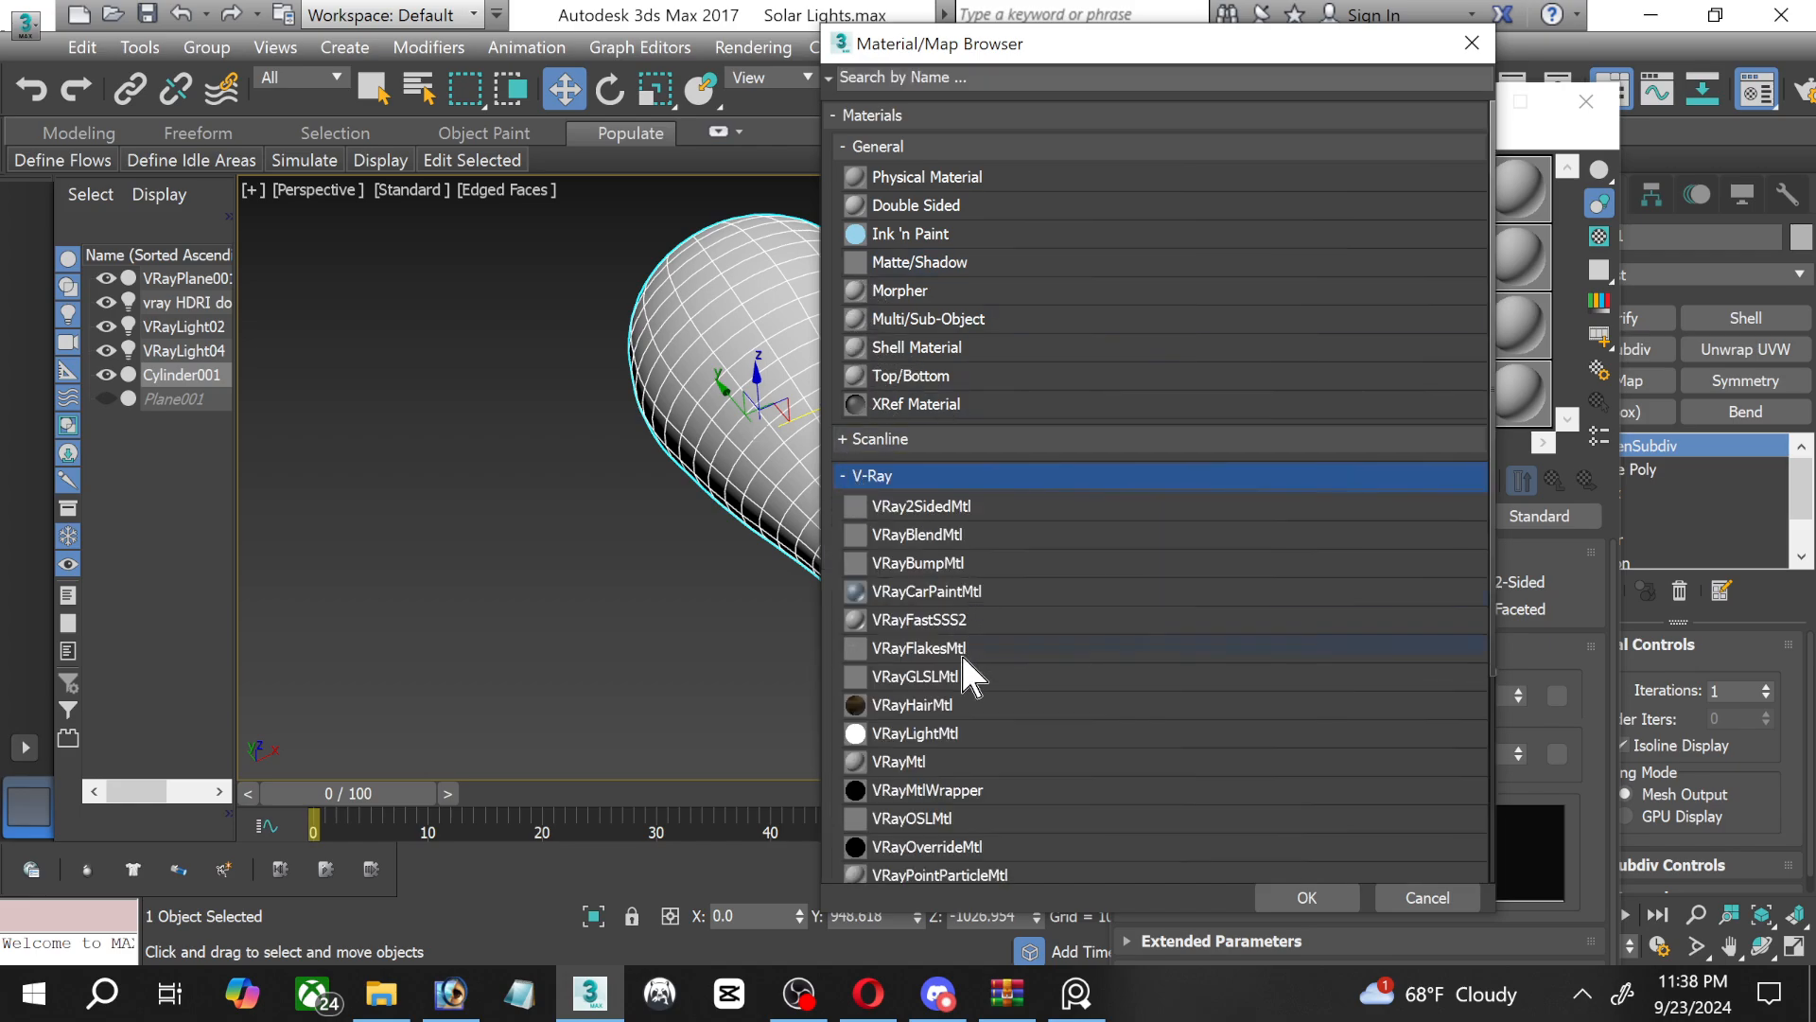
pyautogui.doubleClick(894, 761)
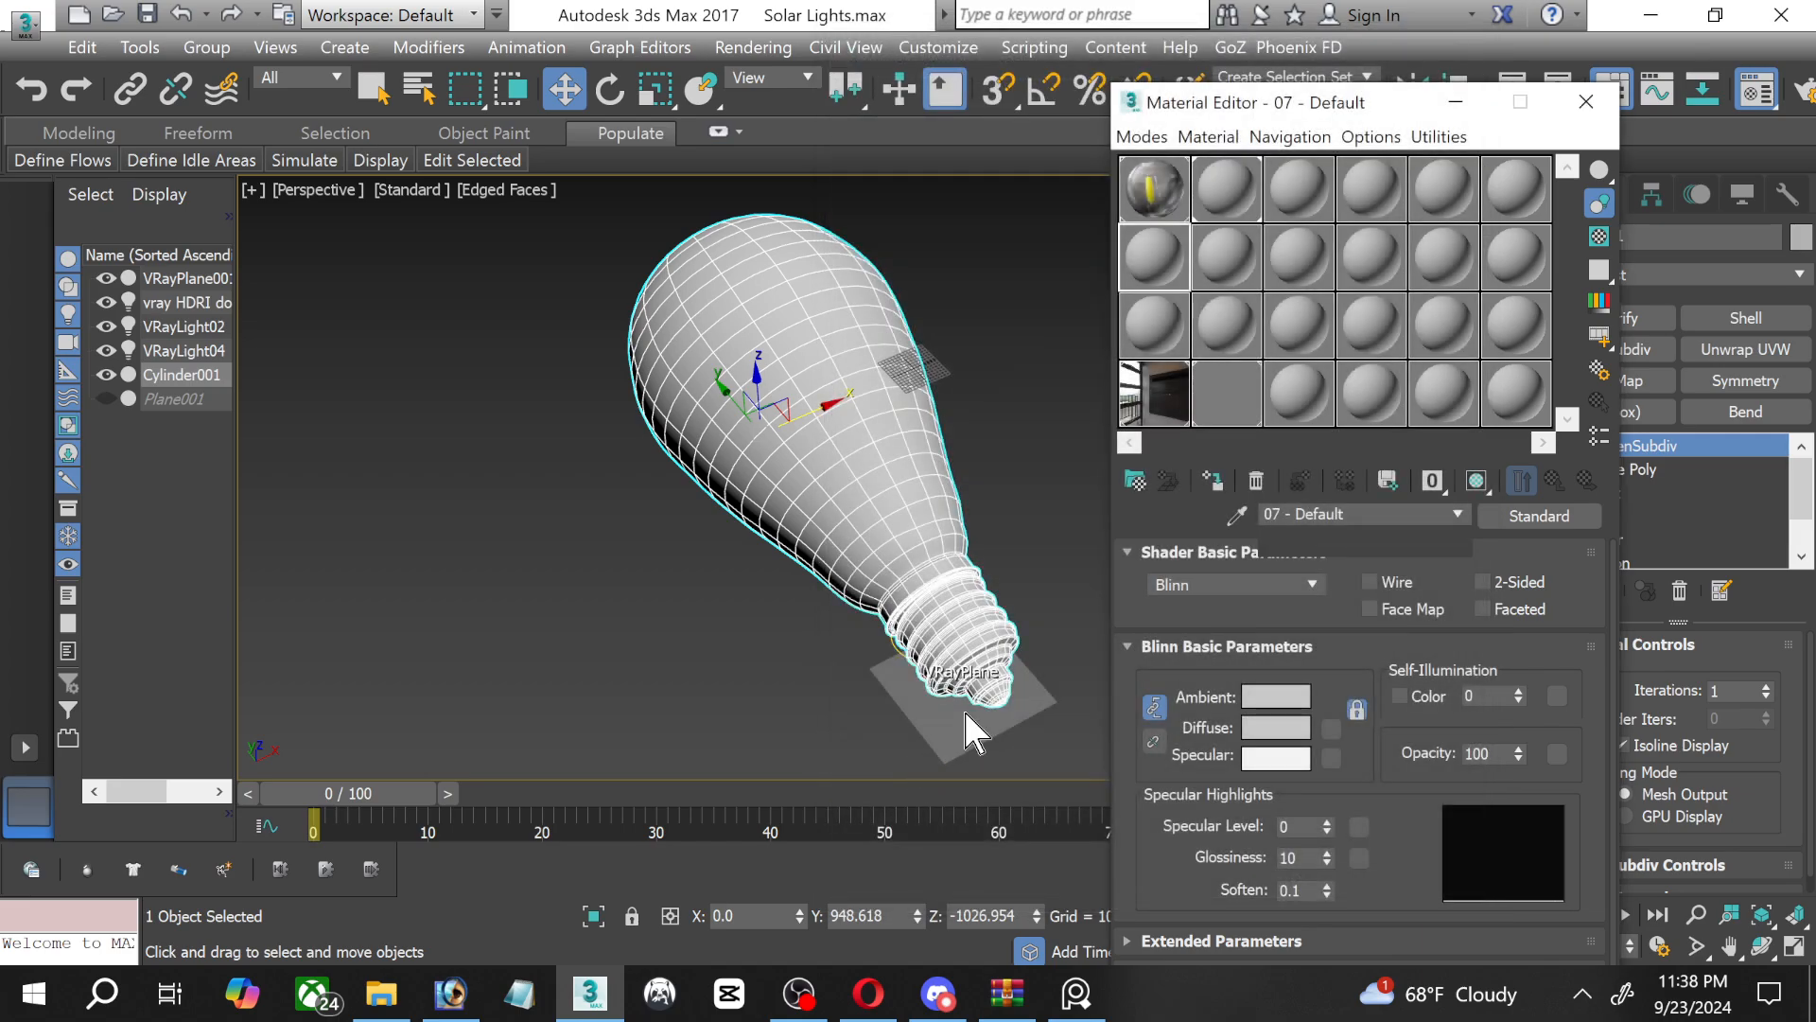
pyautogui.click(1211, 480)
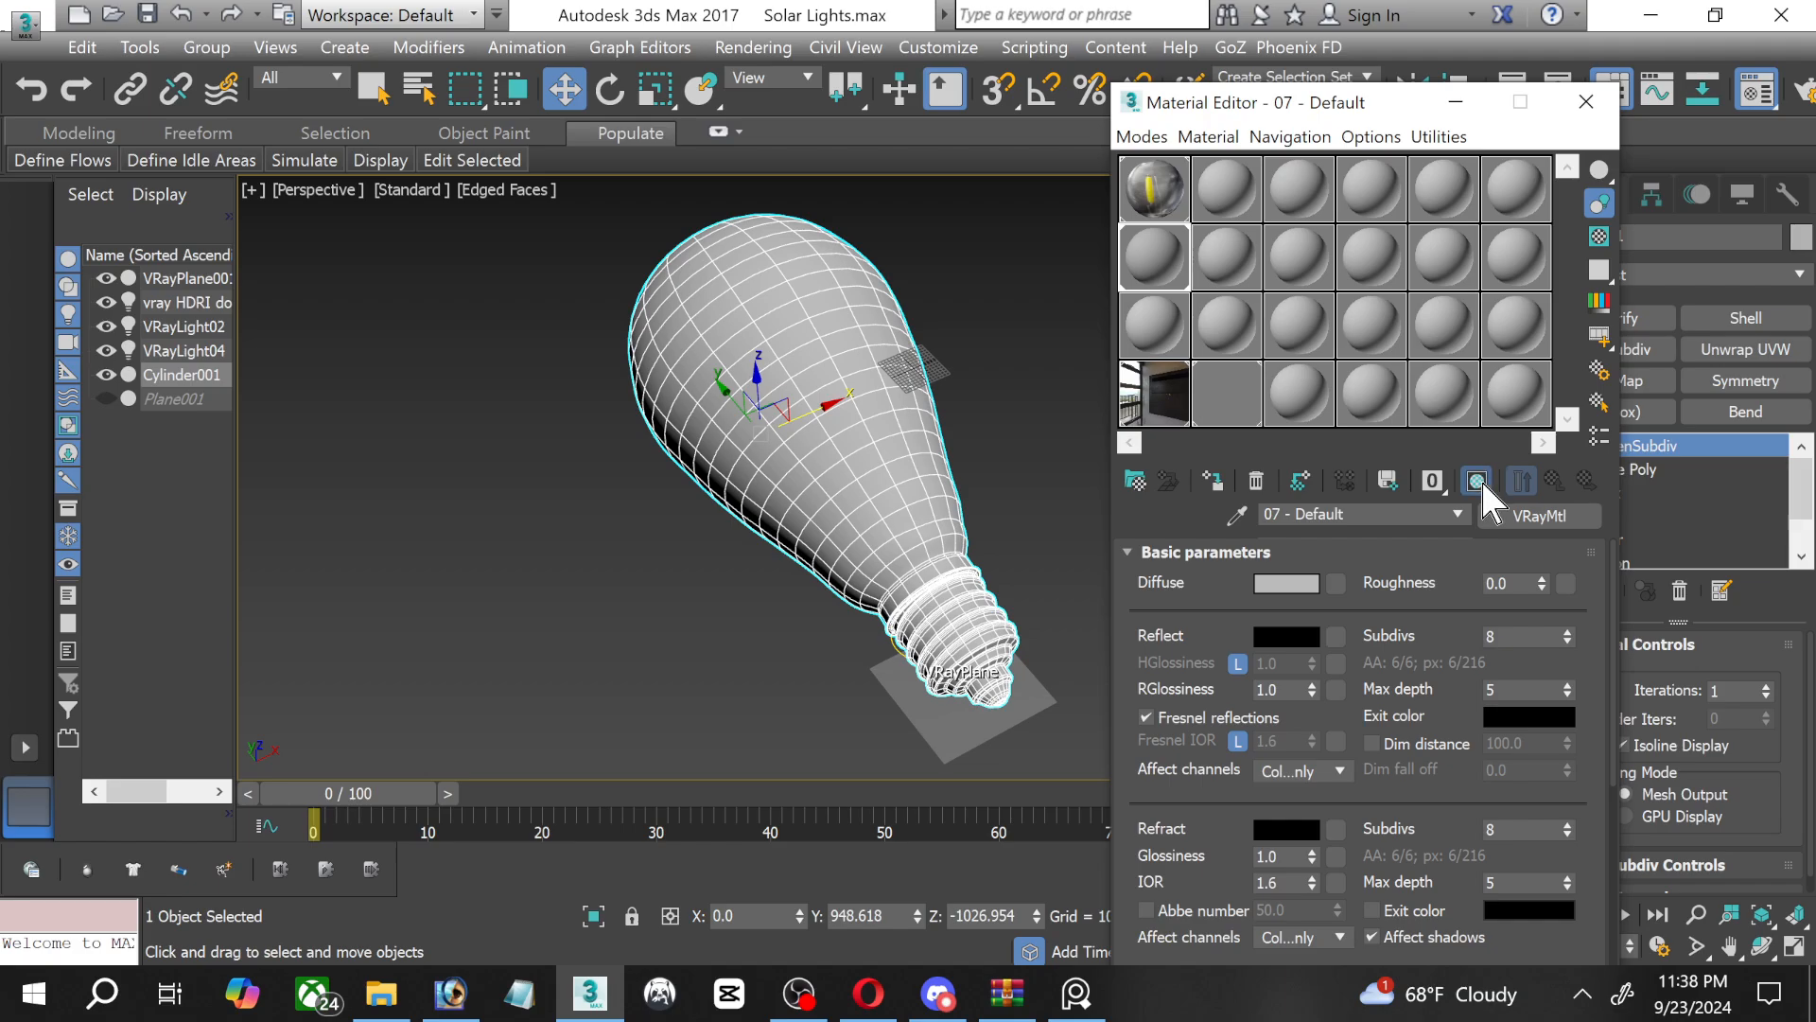
pyautogui.click(1456, 101)
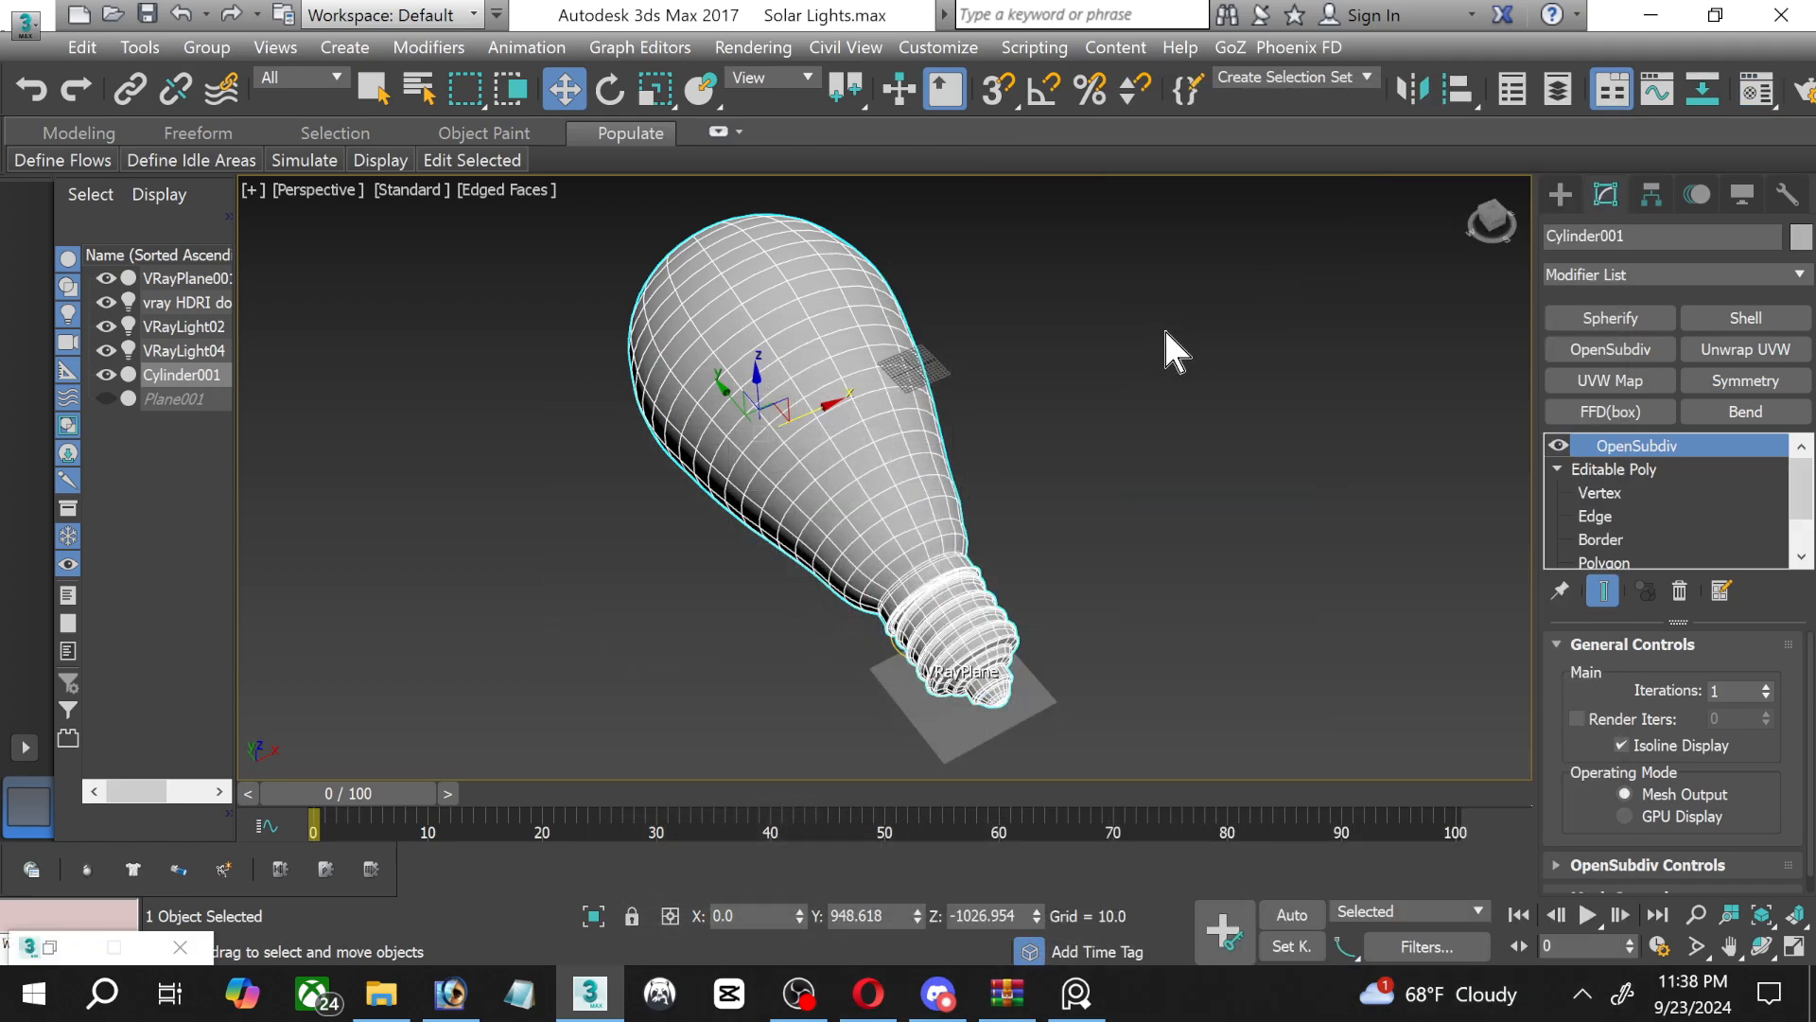
pyautogui.click(1165, 331)
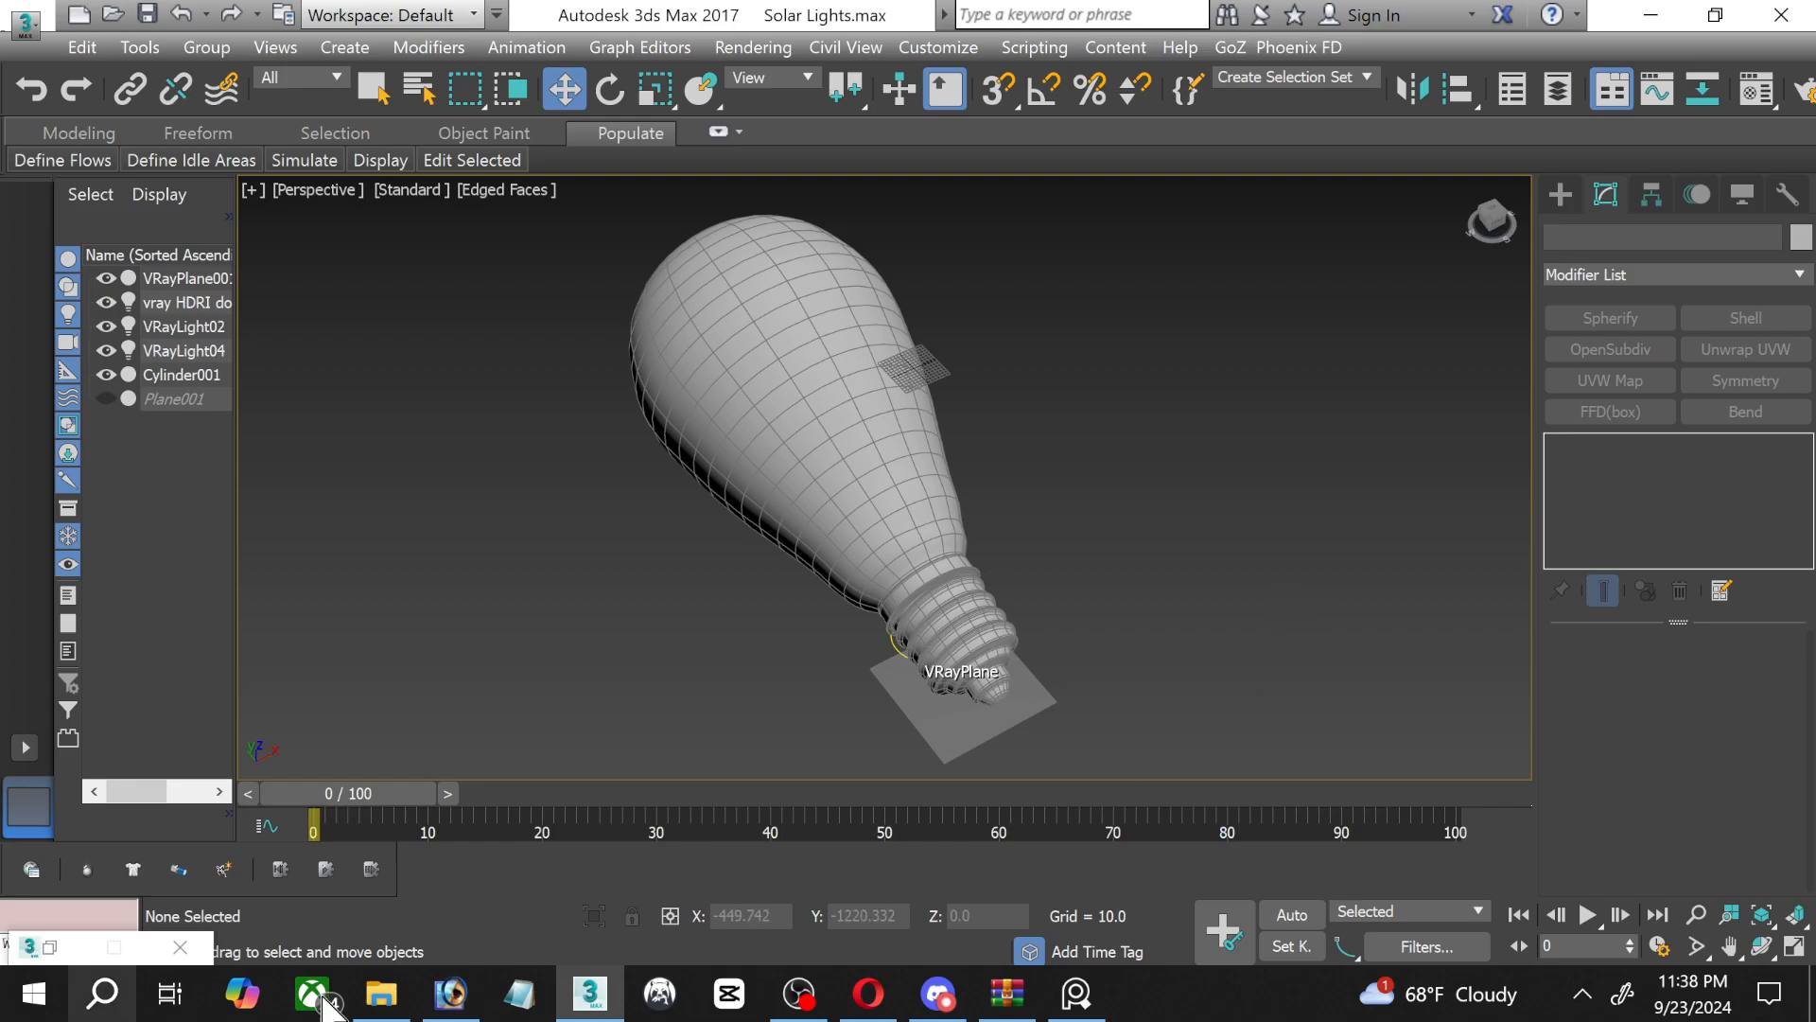
pyautogui.click(806, 1009)
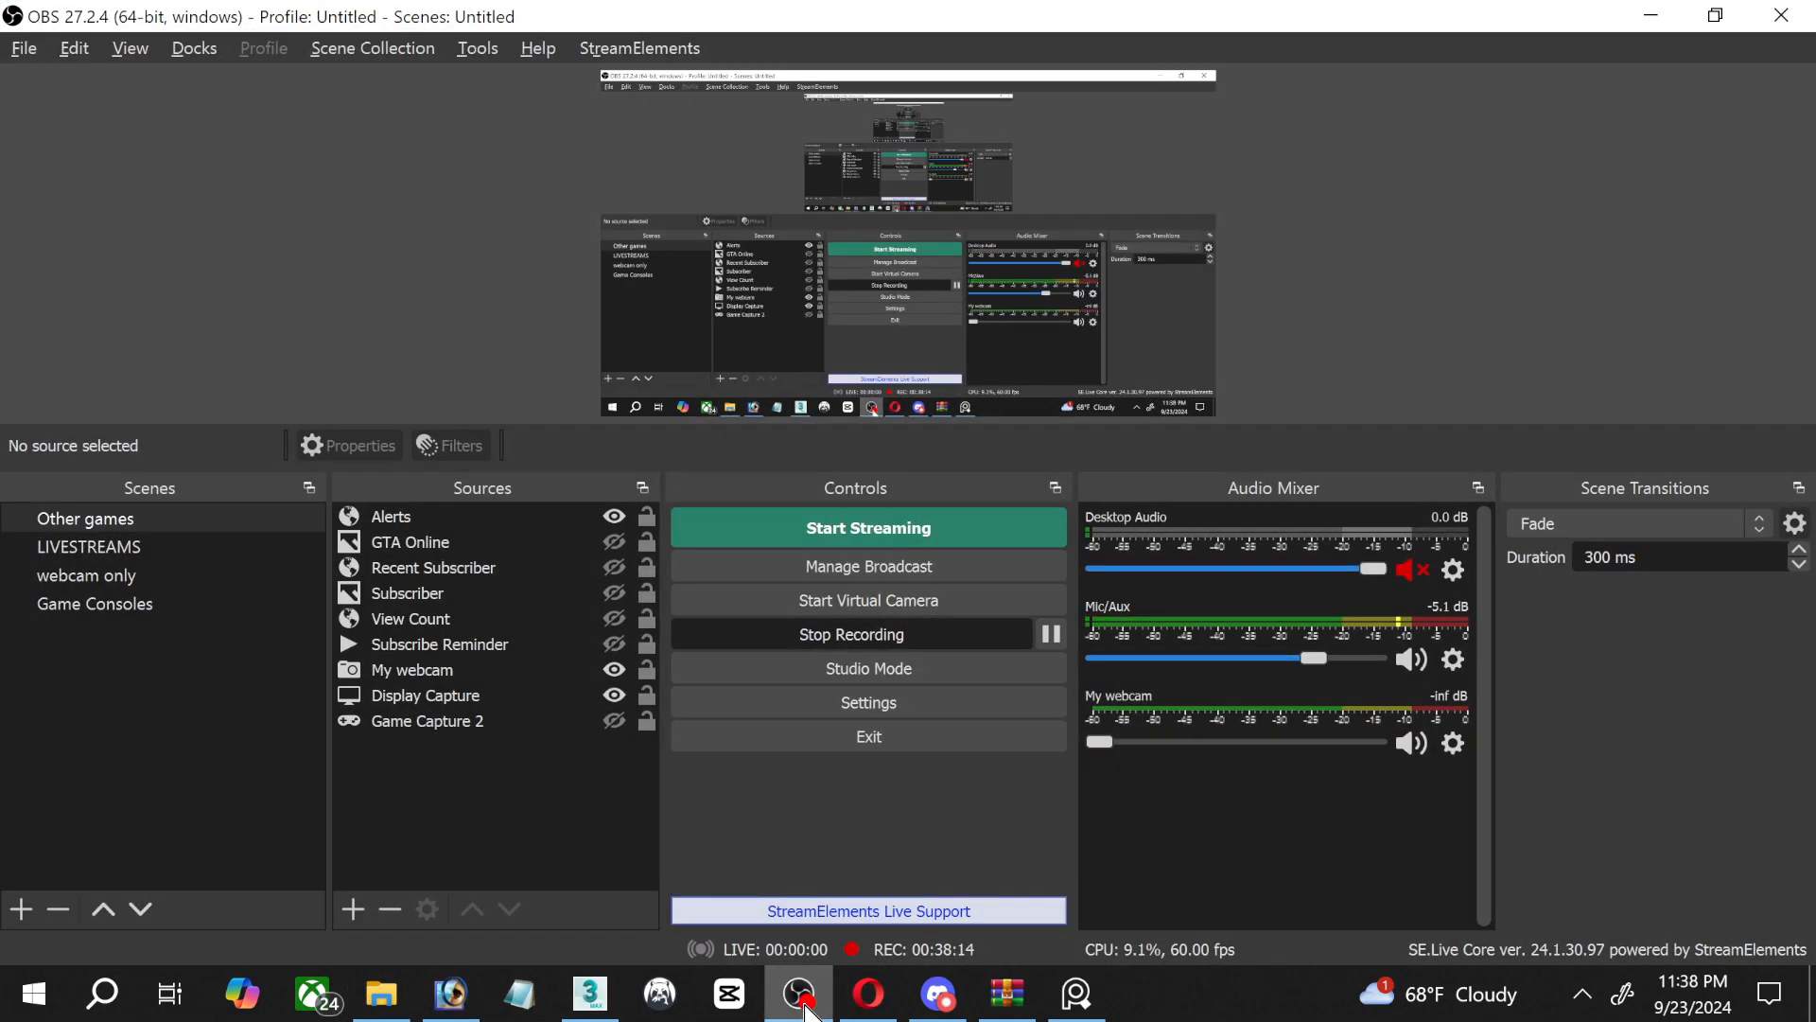
pyautogui.click(805, 1008)
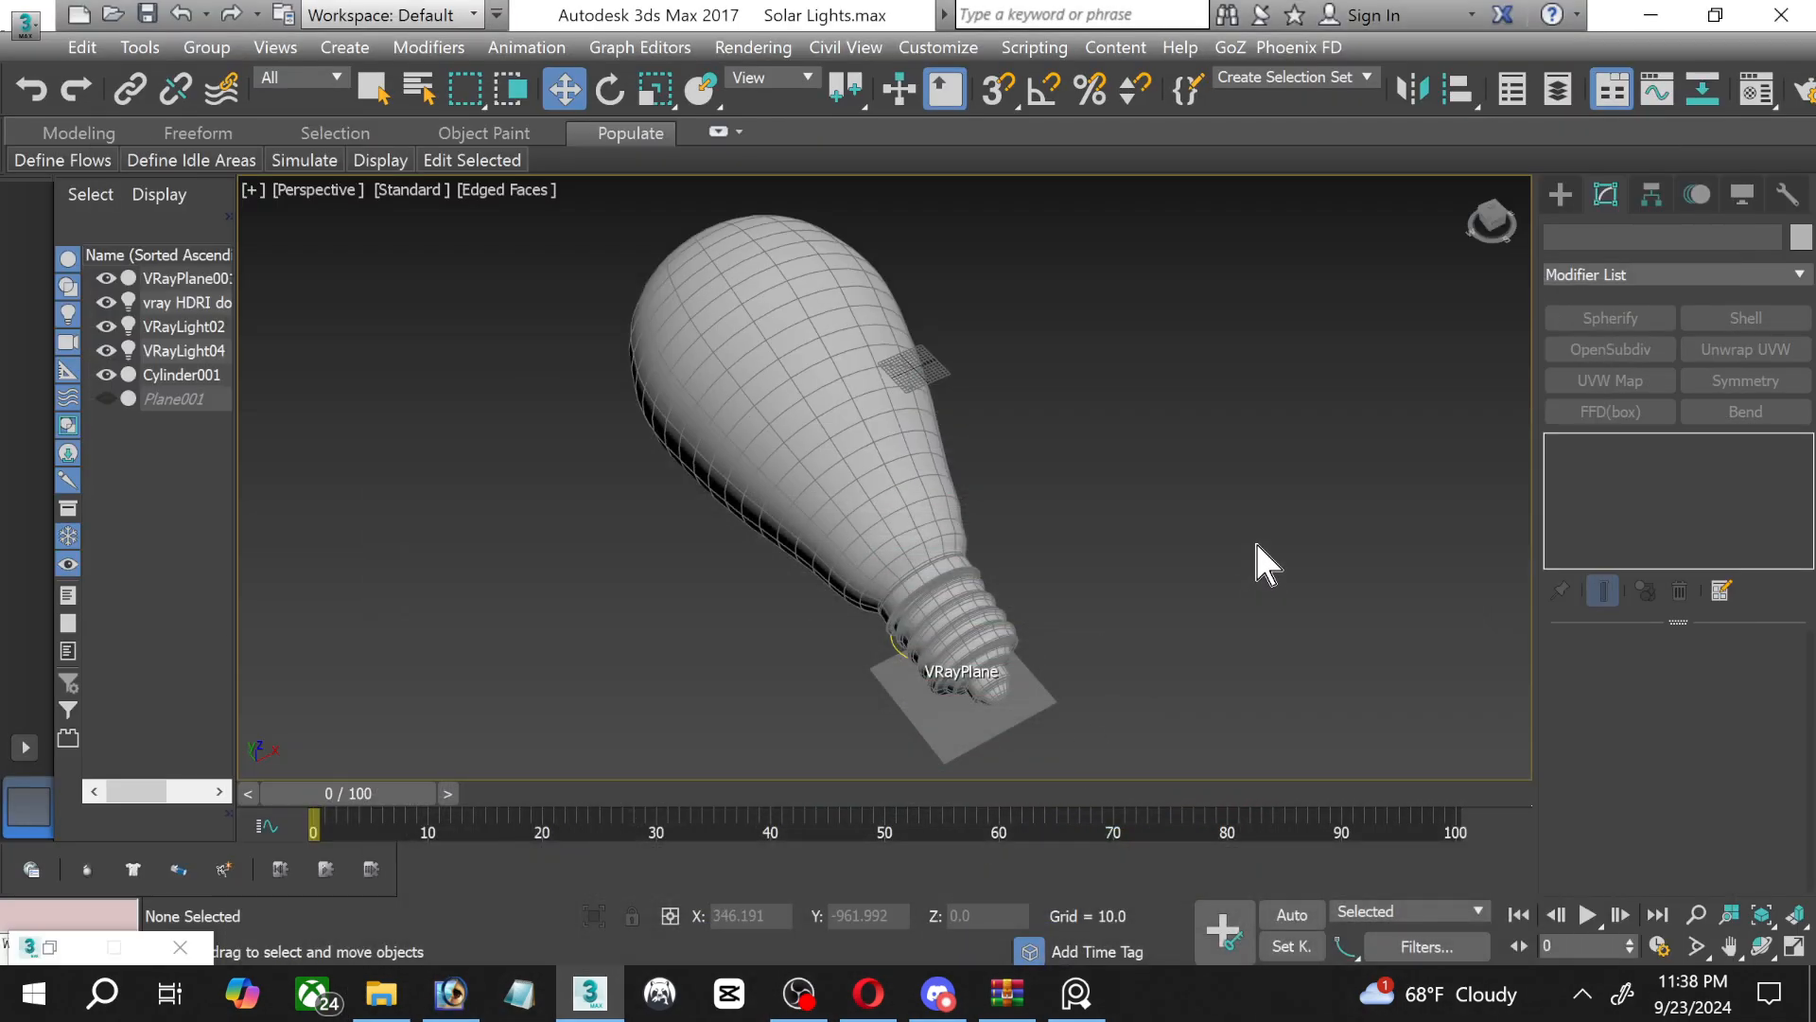
# Render the perspective view with V-Ray to check the bulb's lighting and shadow, and close the frame buffer.
pyautogui.hotkey('shift', 'q')
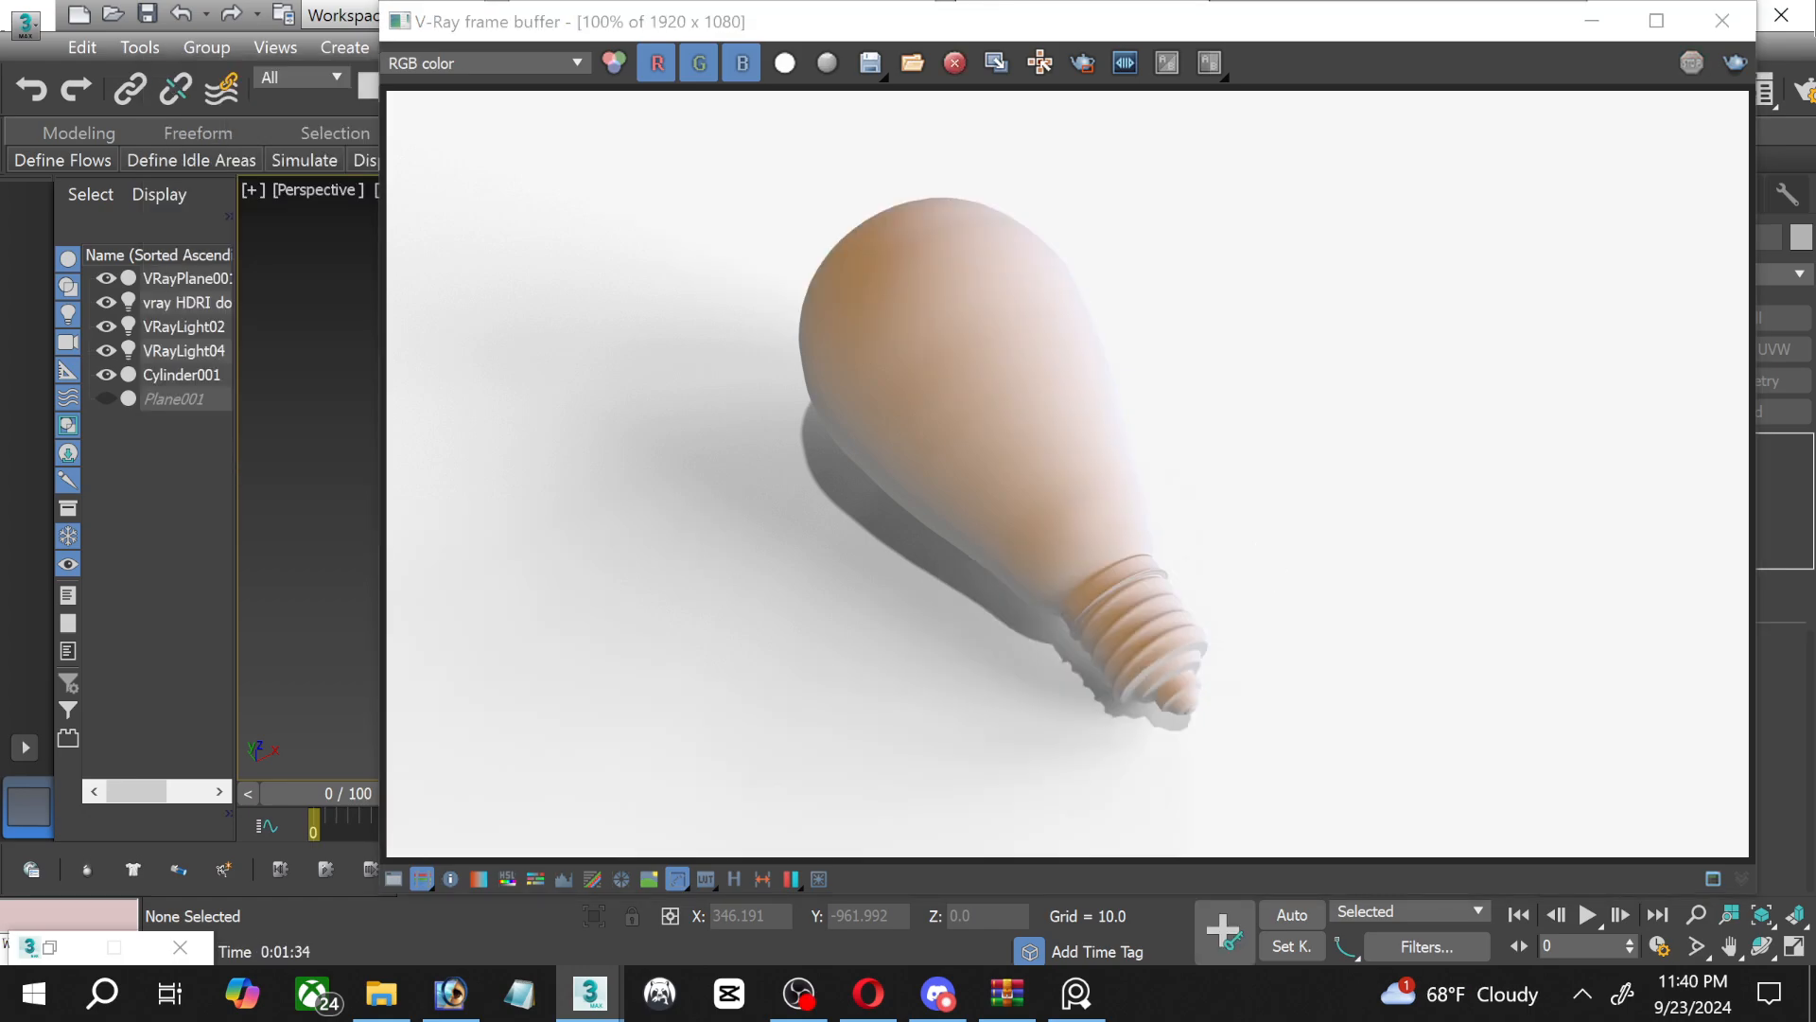
pyautogui.click(1722, 20)
# Replace the hdri map's bitmap with studio_small_03_4k.hdr from the HDRI's folder on drive E.
pyautogui.press('m')
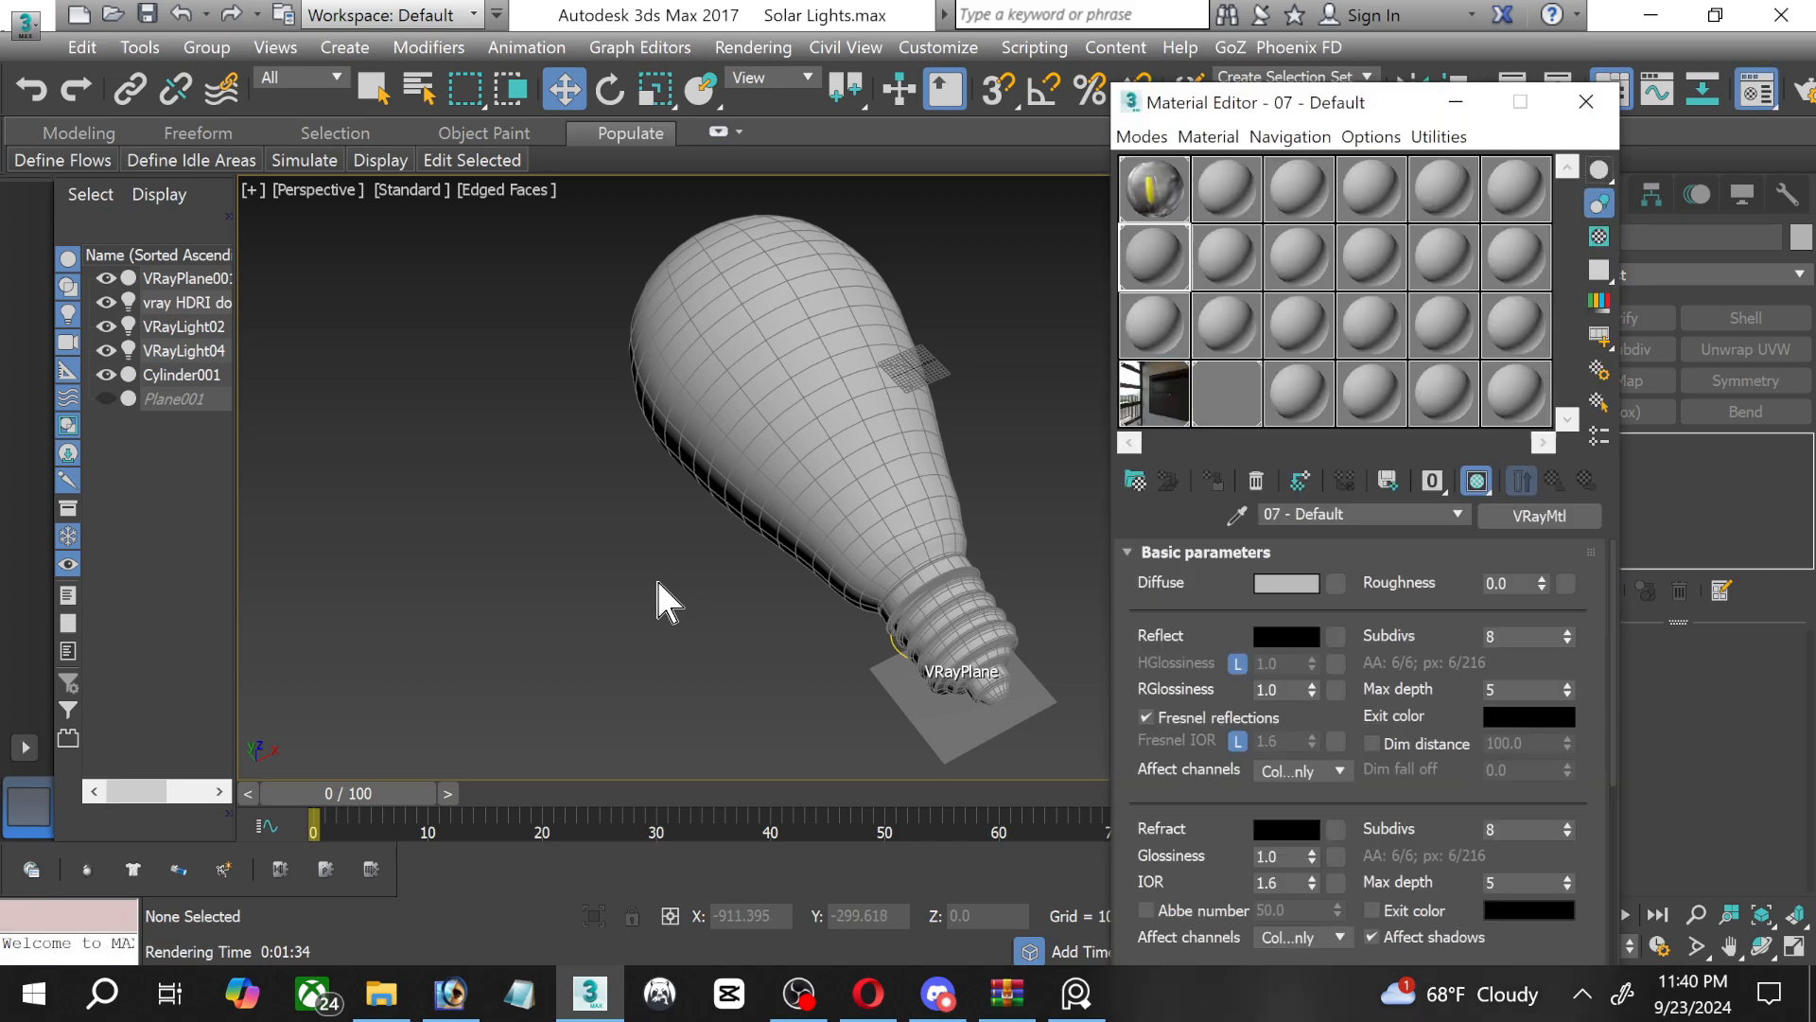
pyautogui.click(1145, 394)
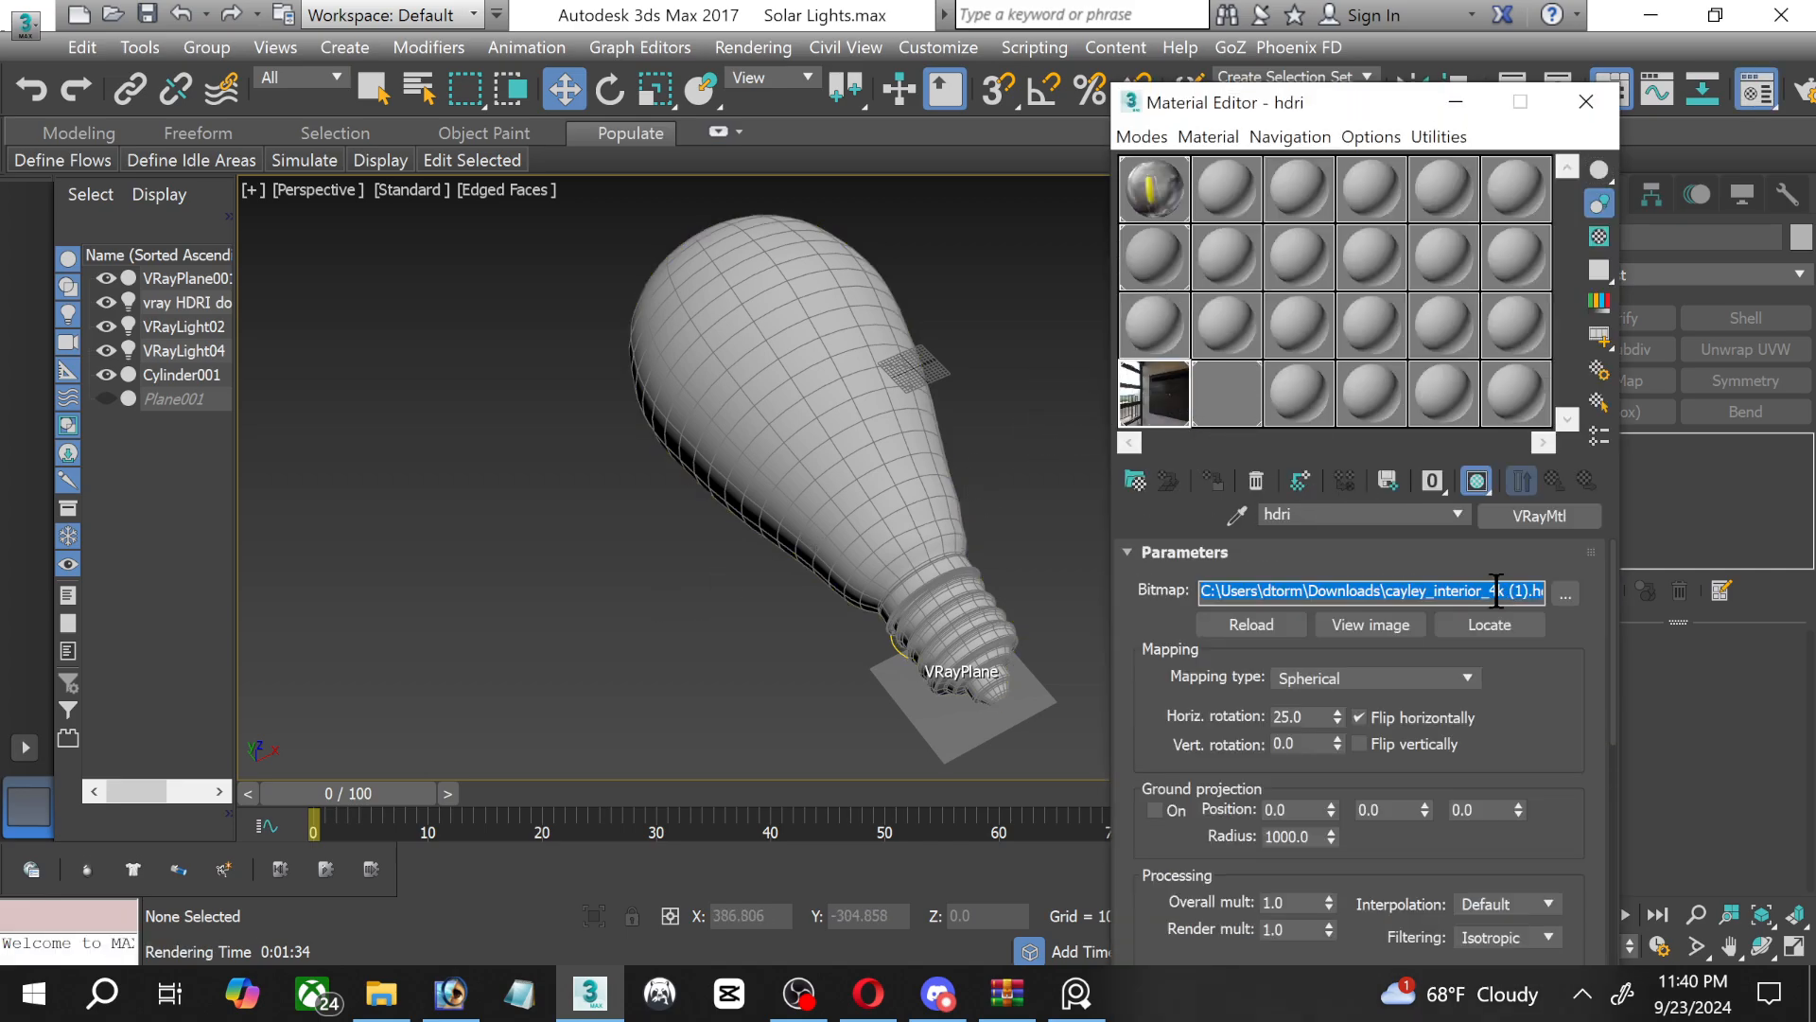
pyautogui.click(1551, 590)
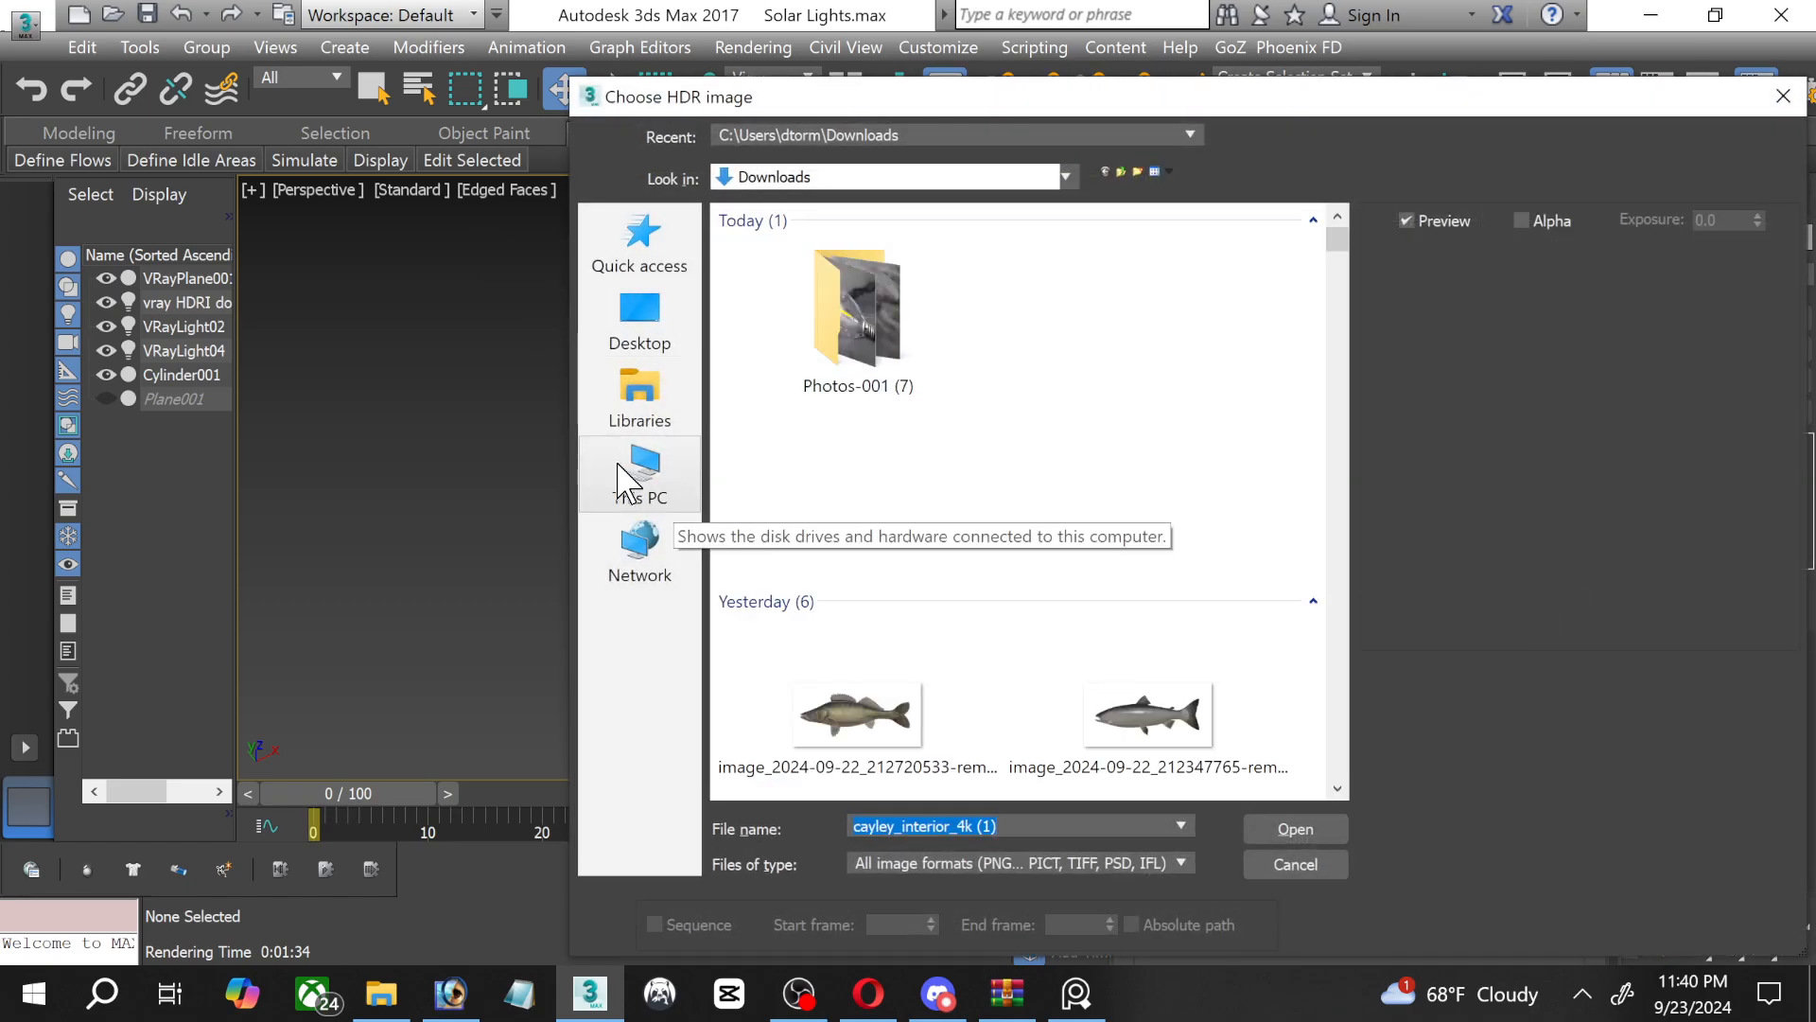
pyautogui.click(619, 466)
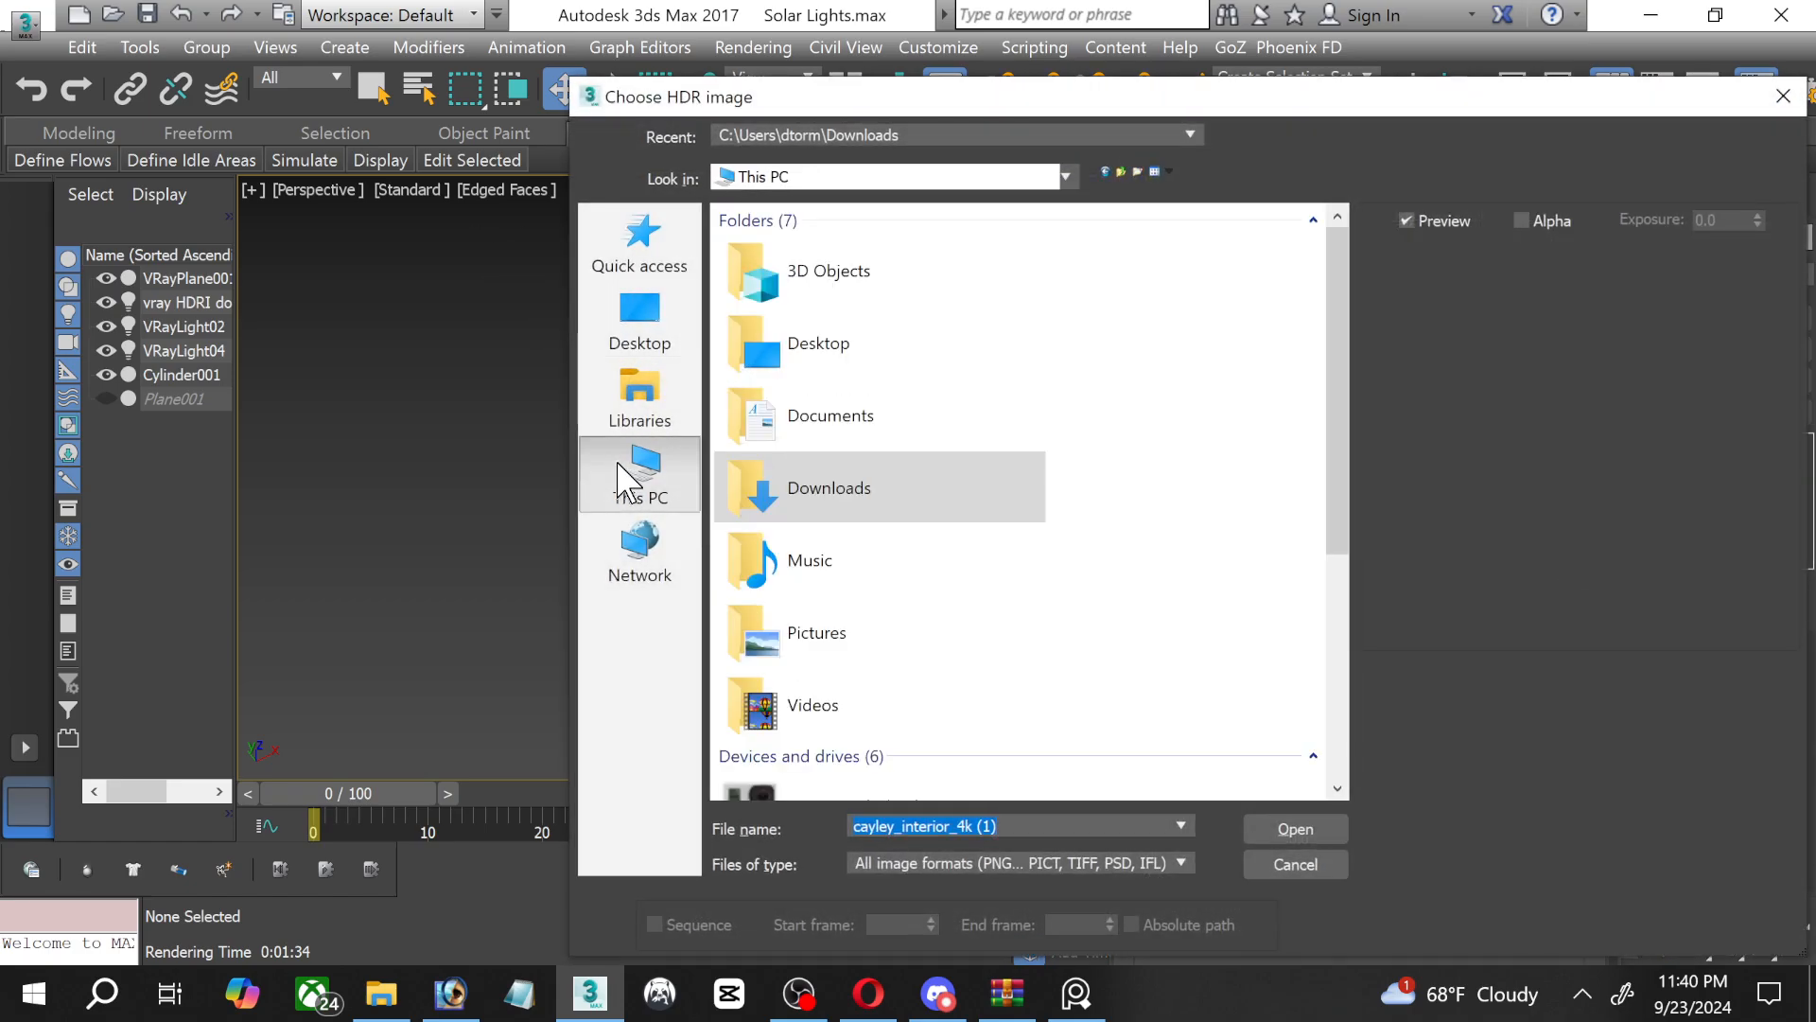
pyautogui.scroll(-4, 1132, 487)
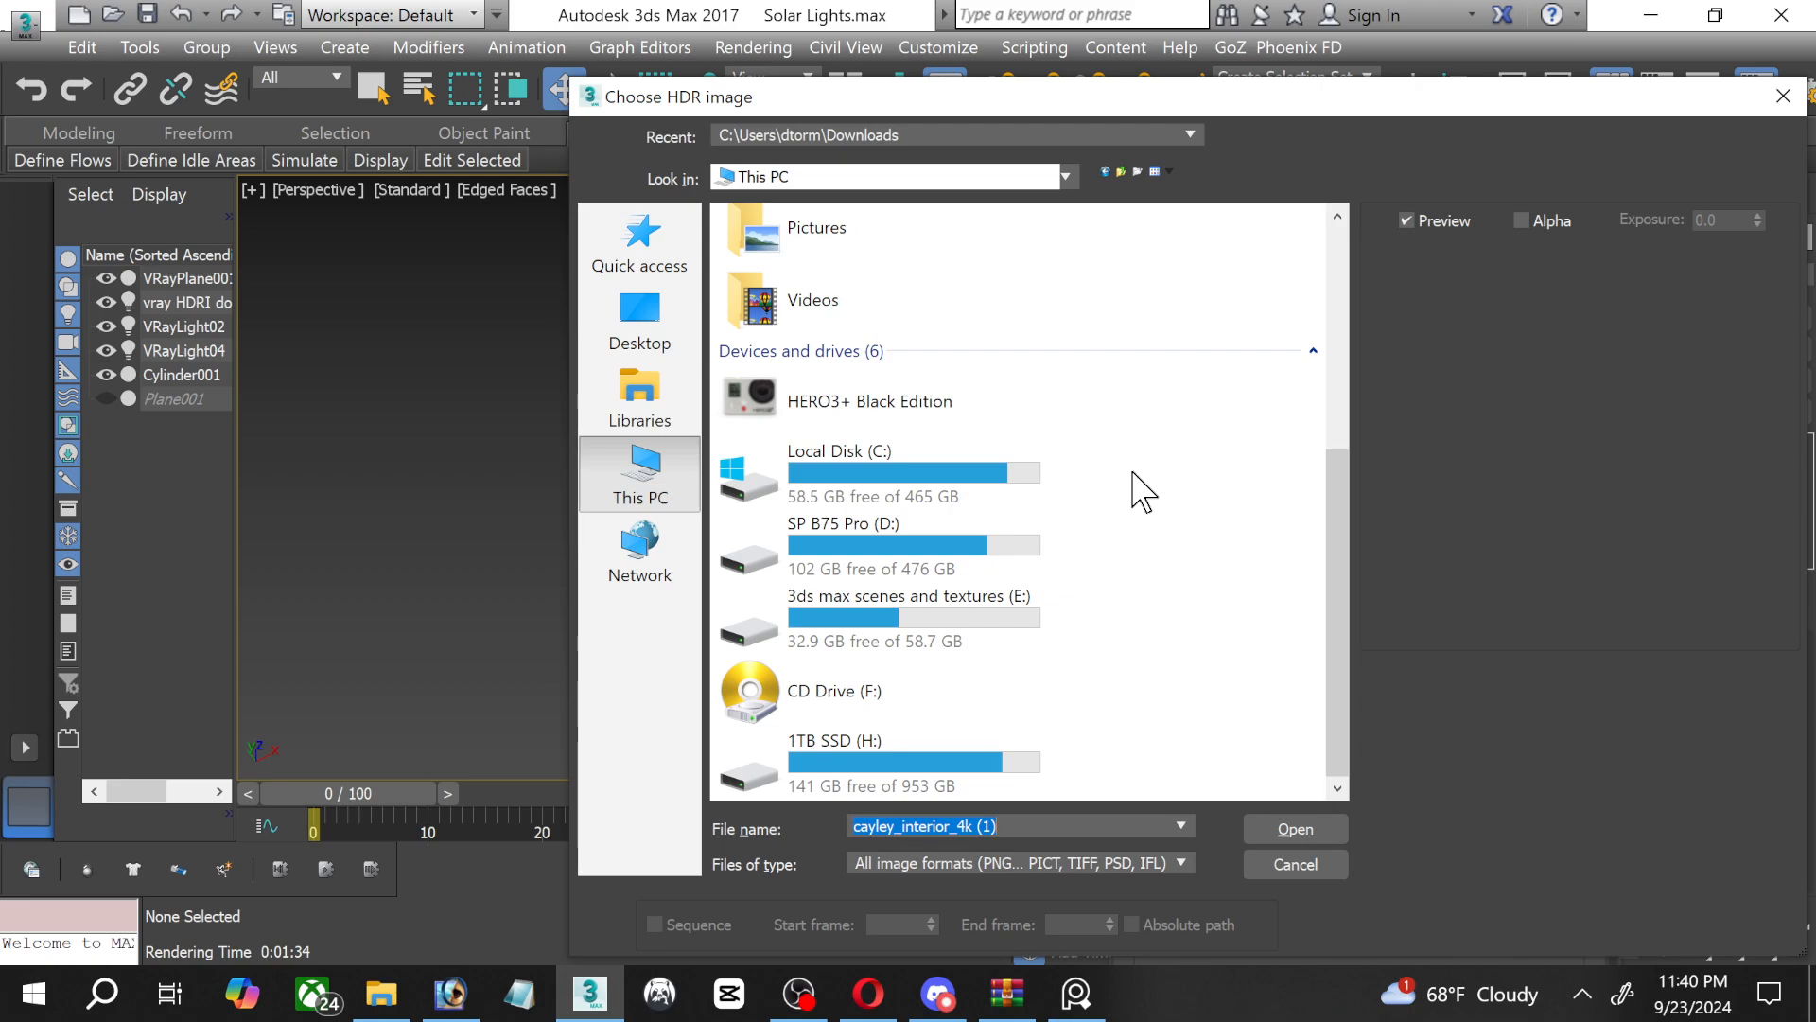
pyautogui.doubleClick(865, 615)
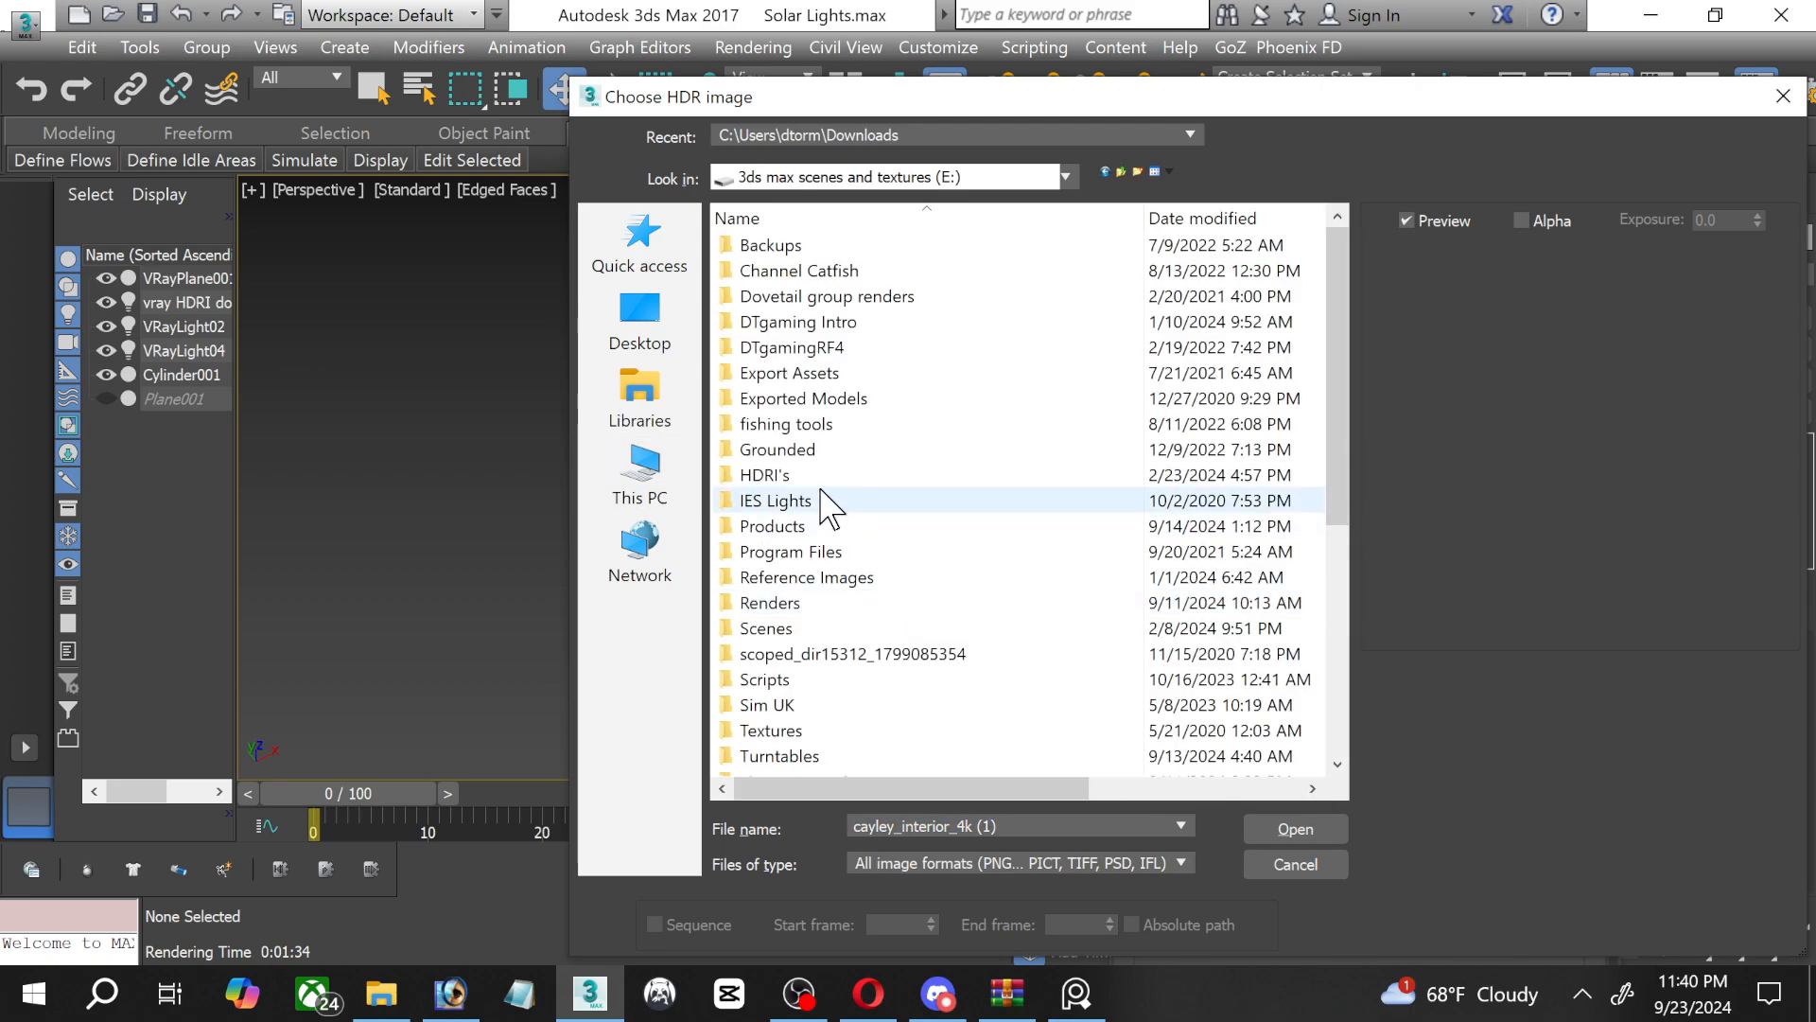
pyautogui.doubleClick(819, 475)
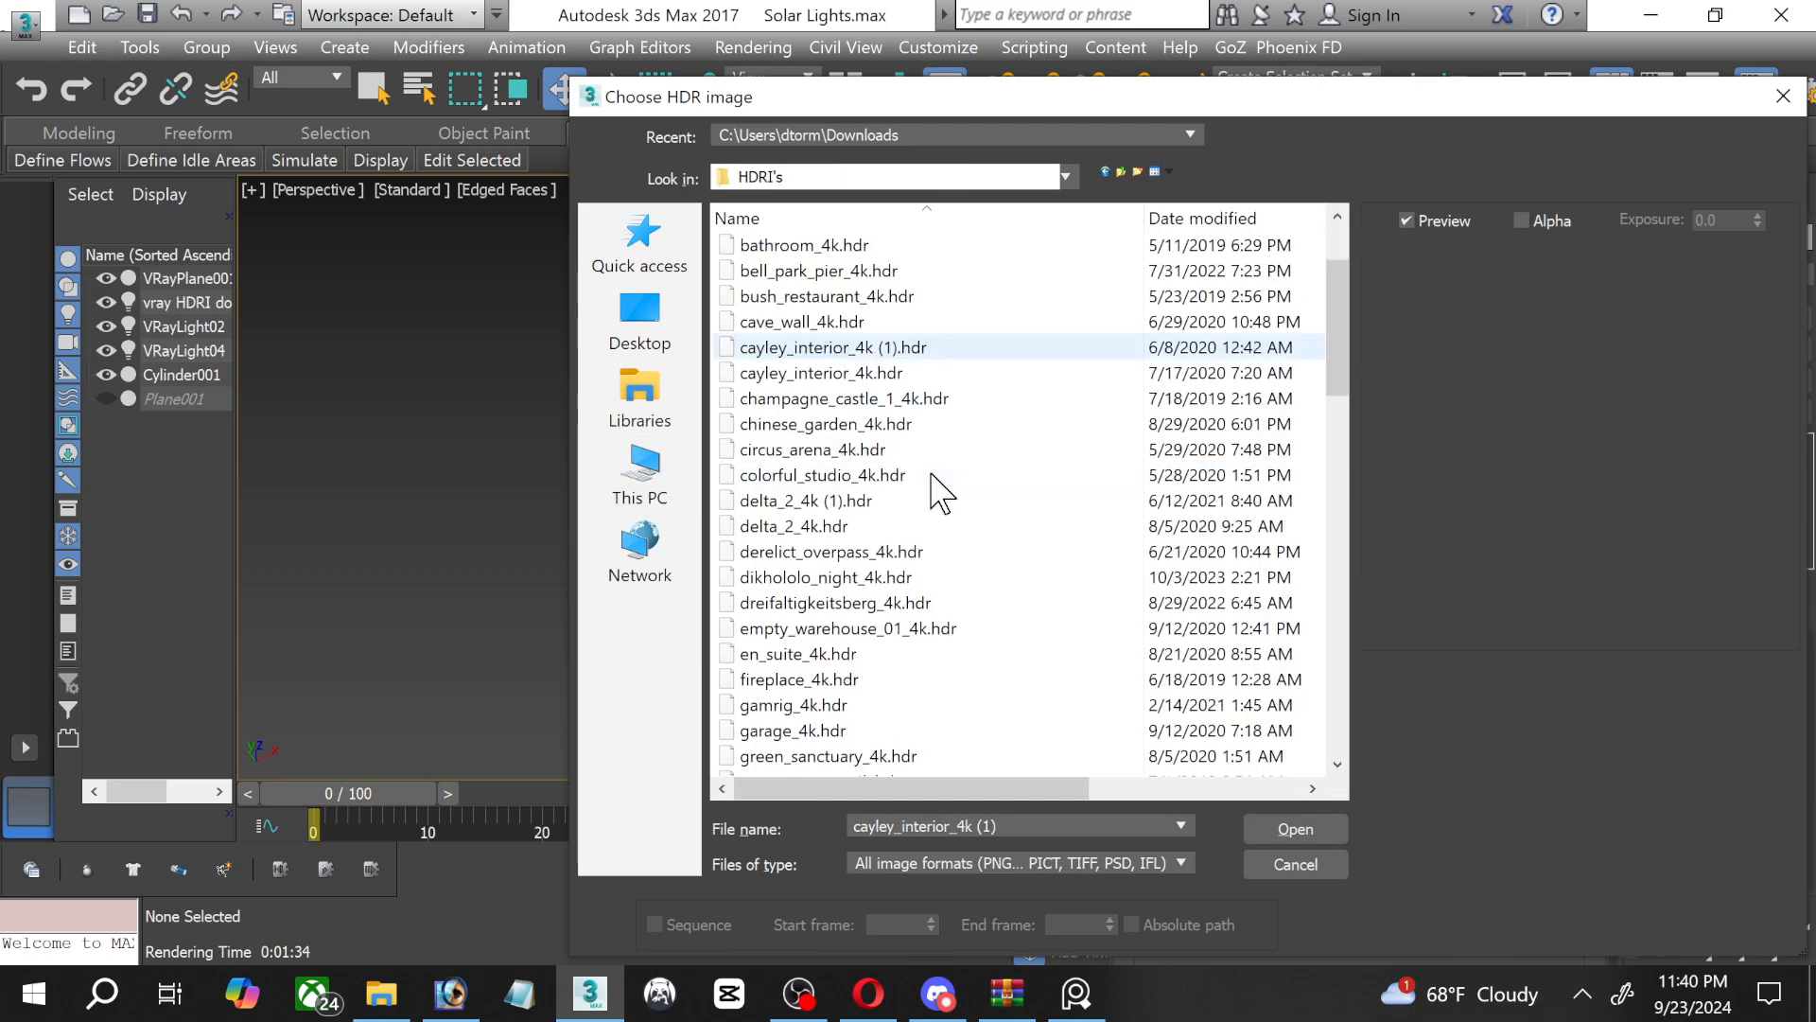
pyautogui.scroll(-7, 936, 490)
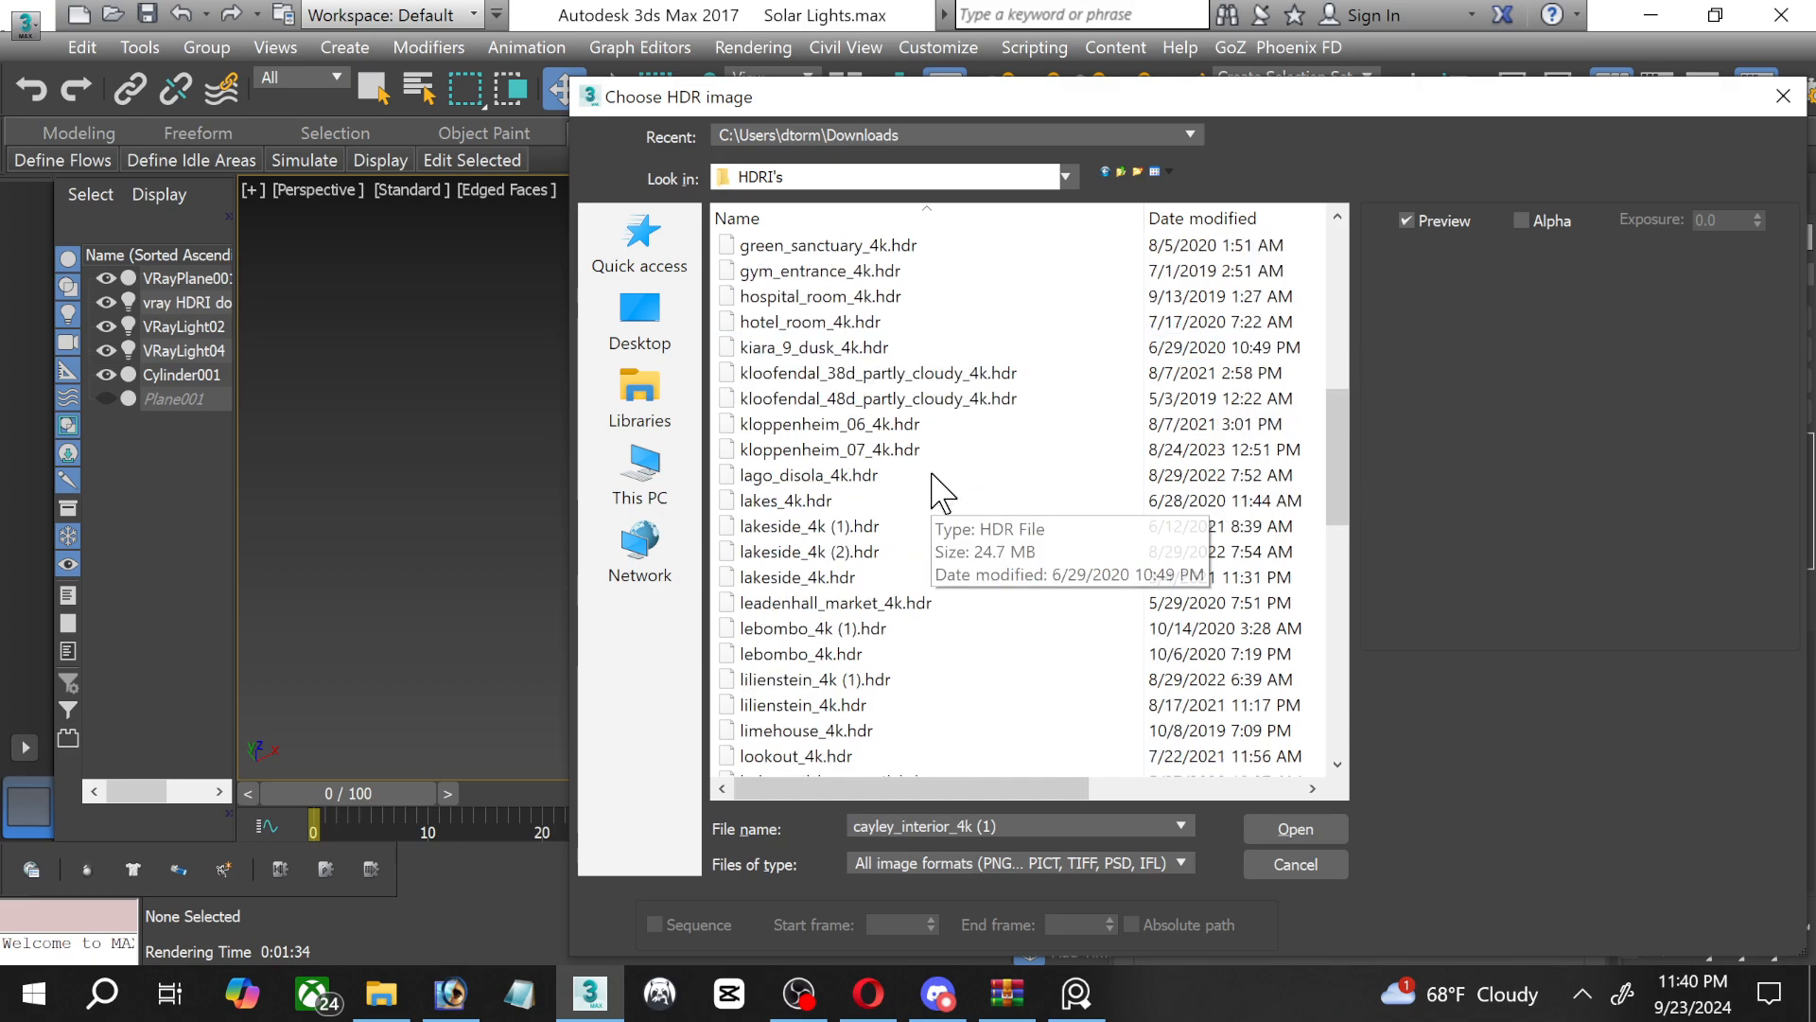
pyautogui.scroll(-7, 936, 490)
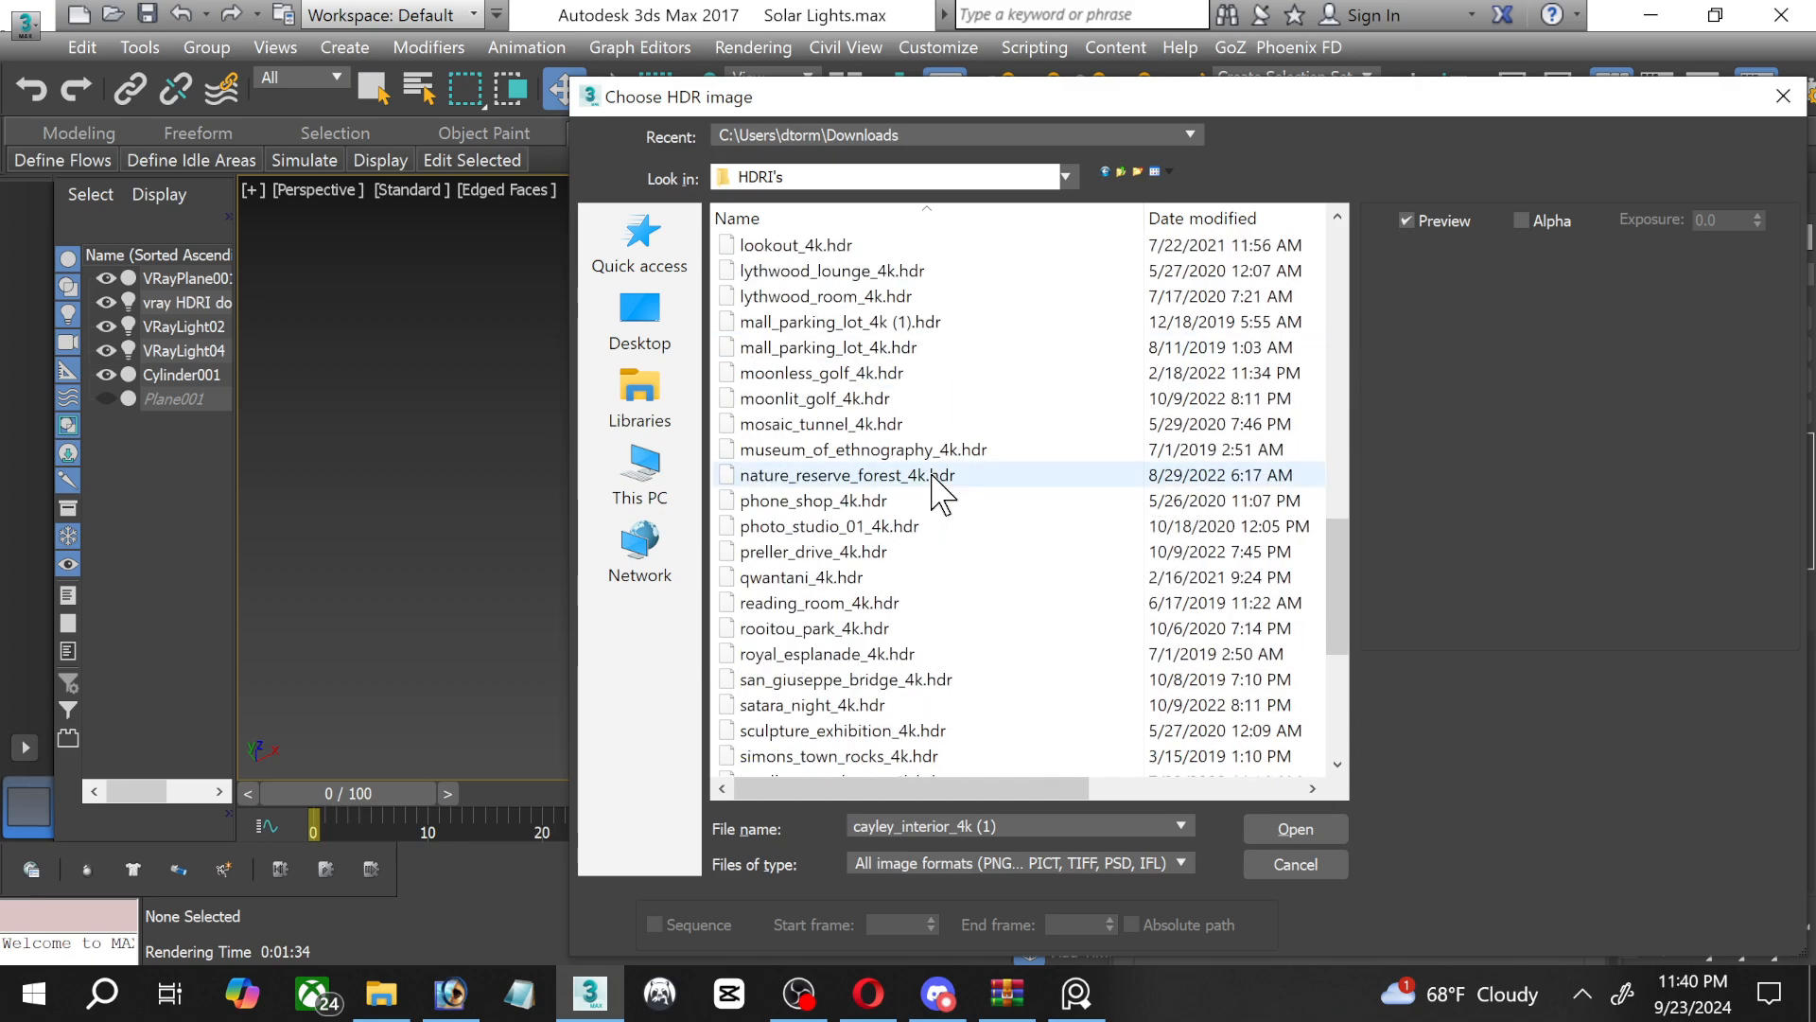
pyautogui.scroll(-5, 935, 485)
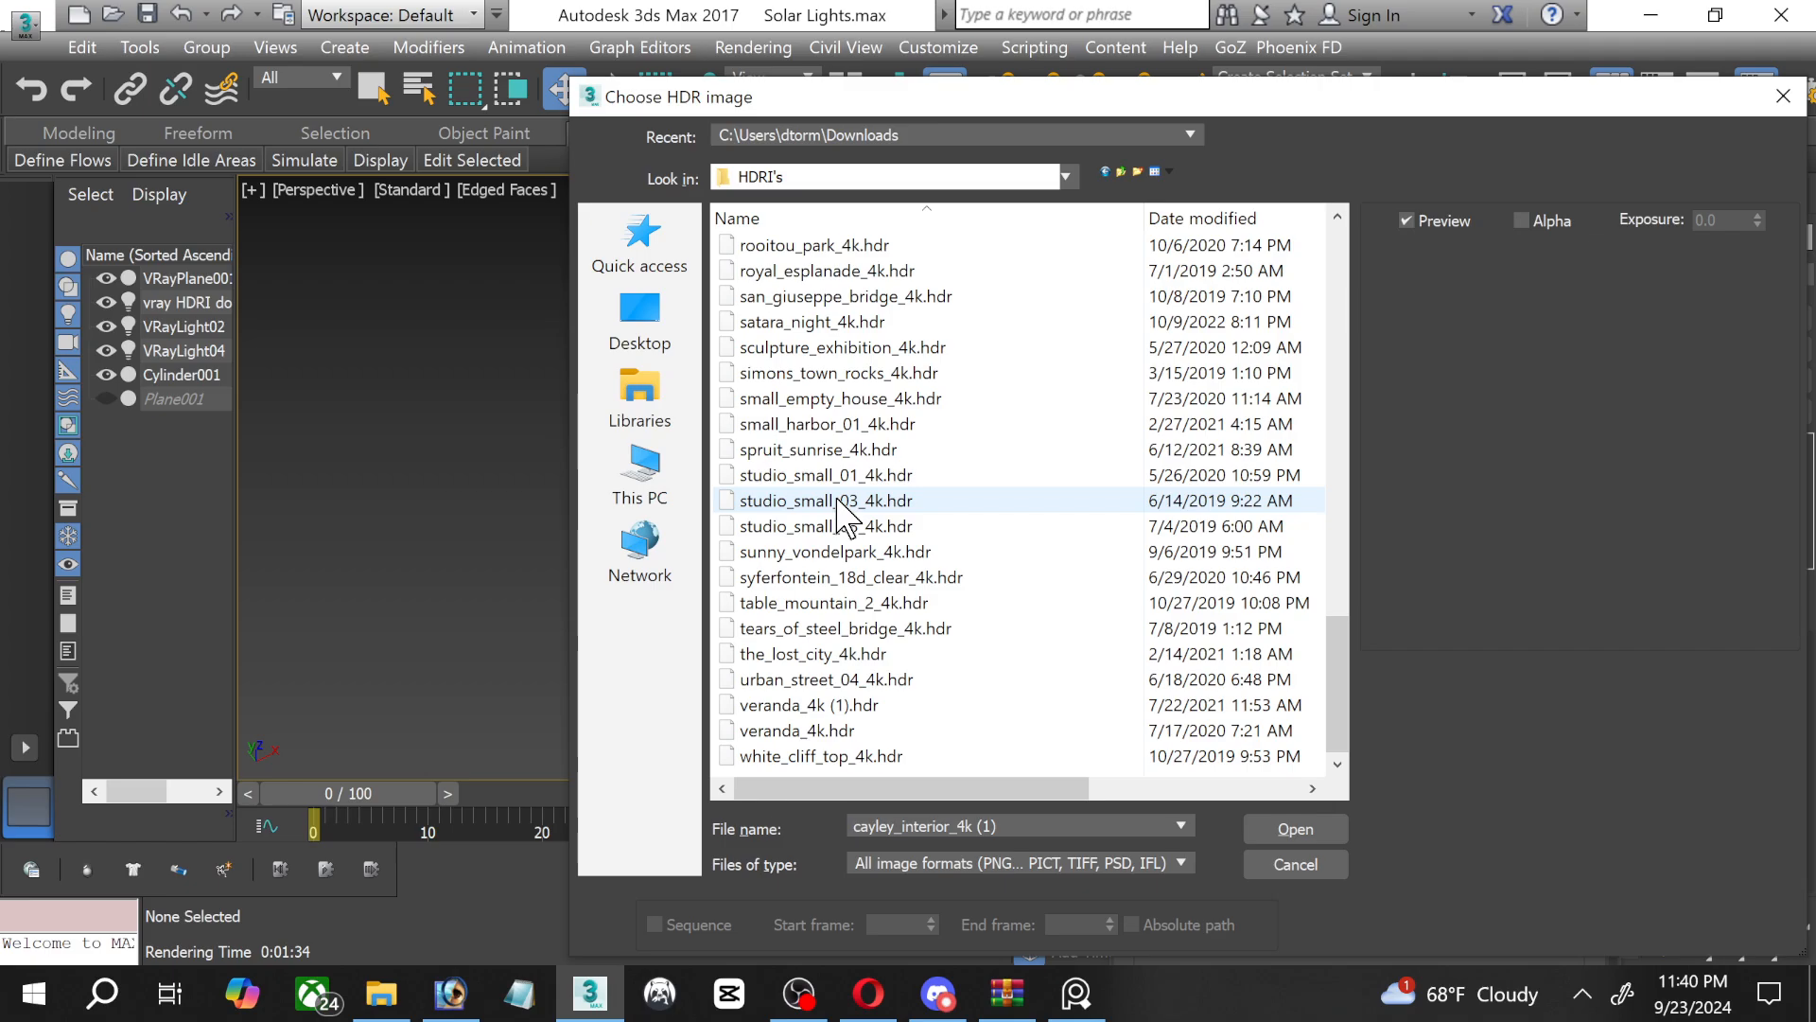
pyautogui.click(839, 502)
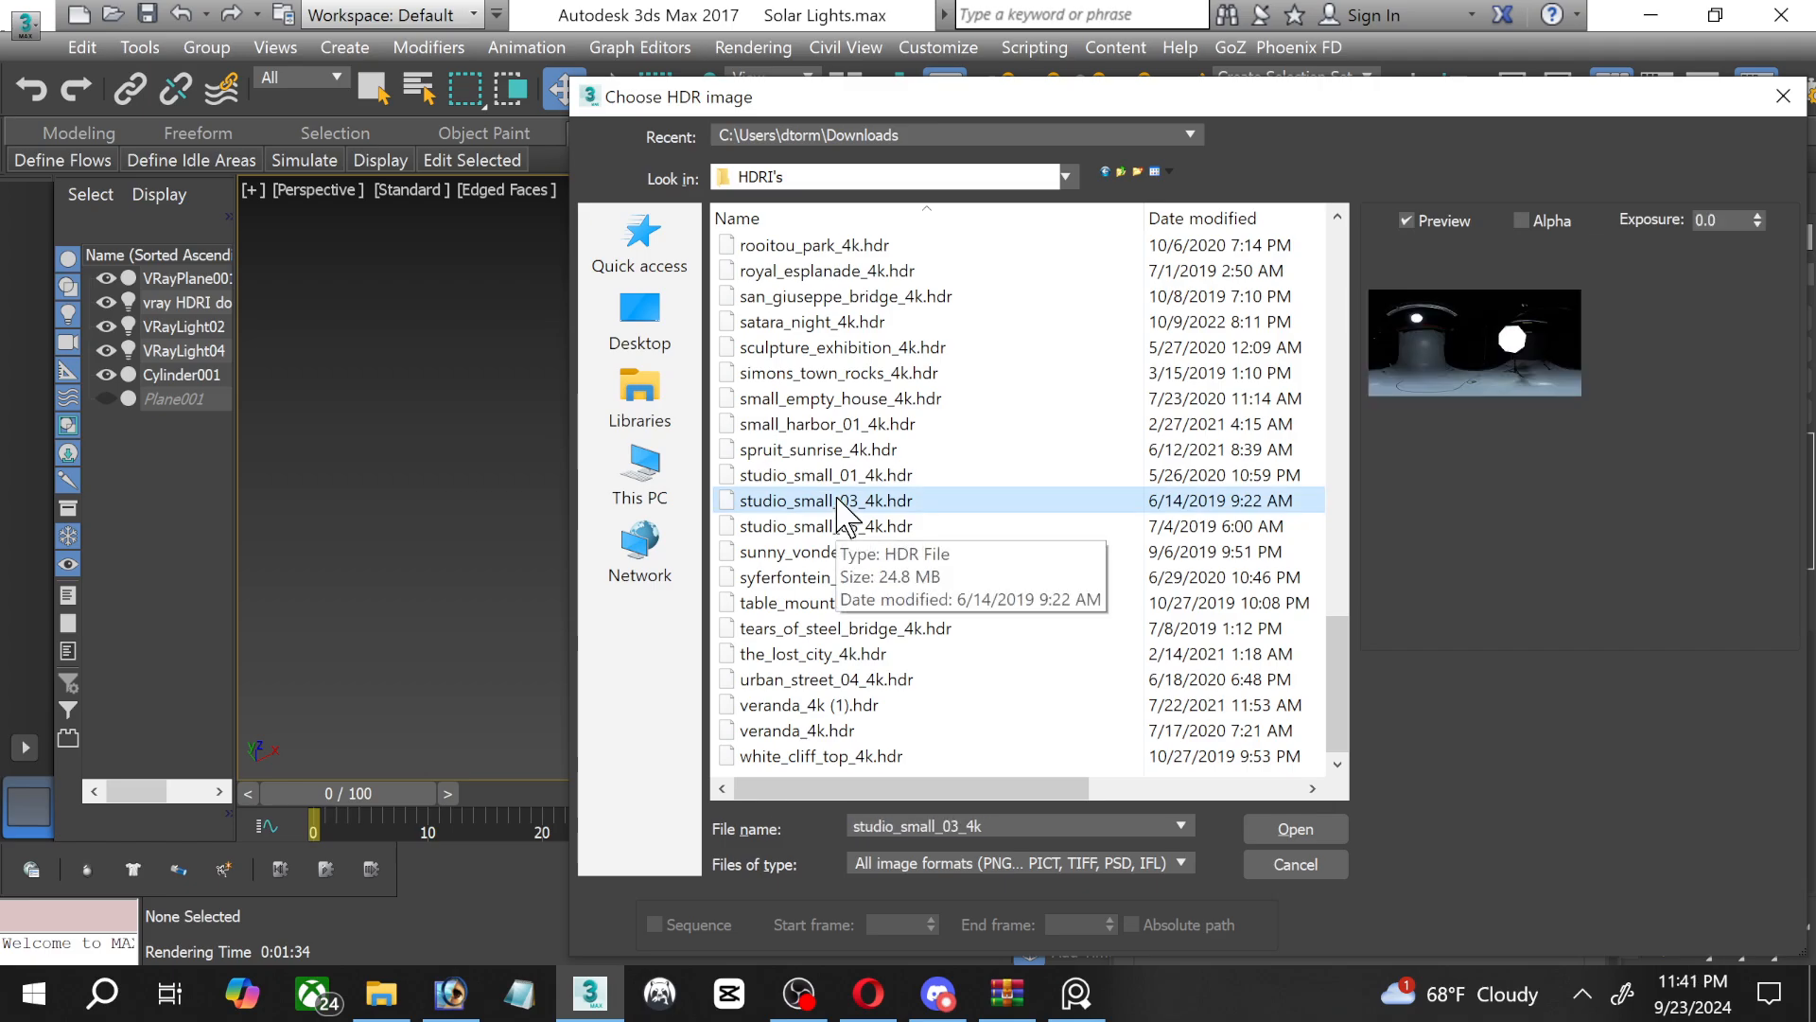
pyautogui.doubleClick(839, 502)
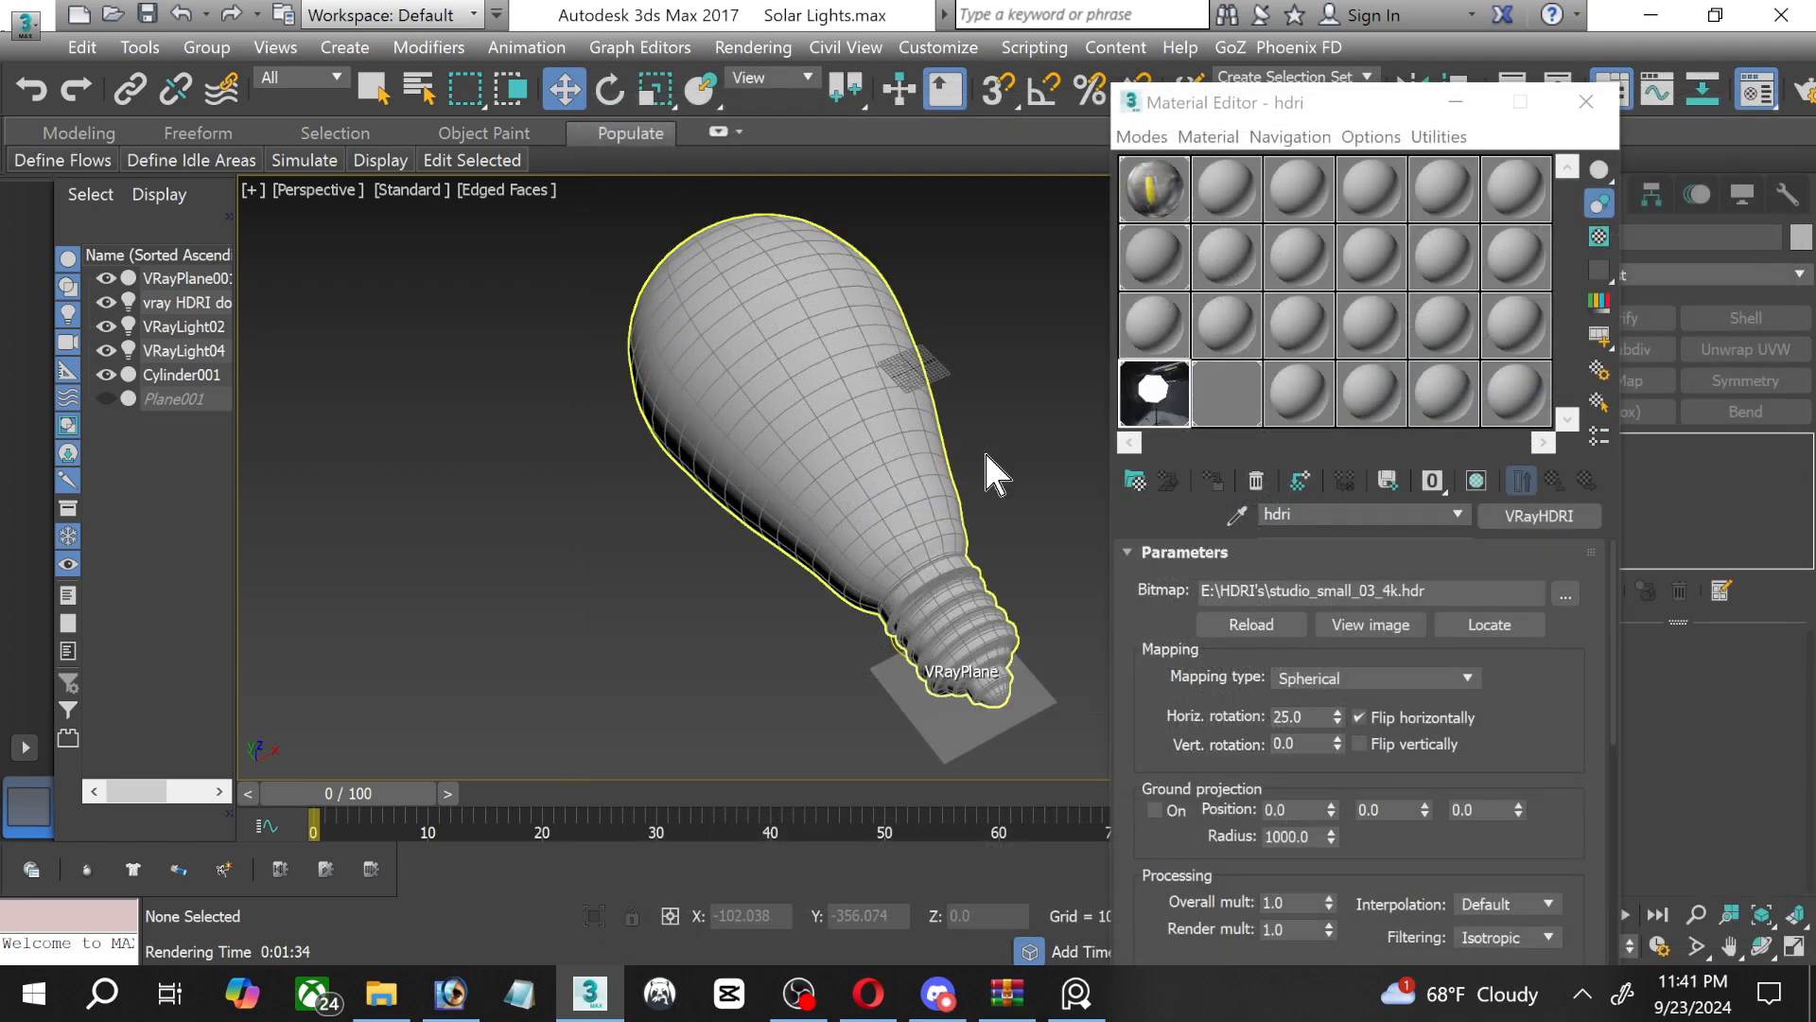
pyautogui.click(1455, 102)
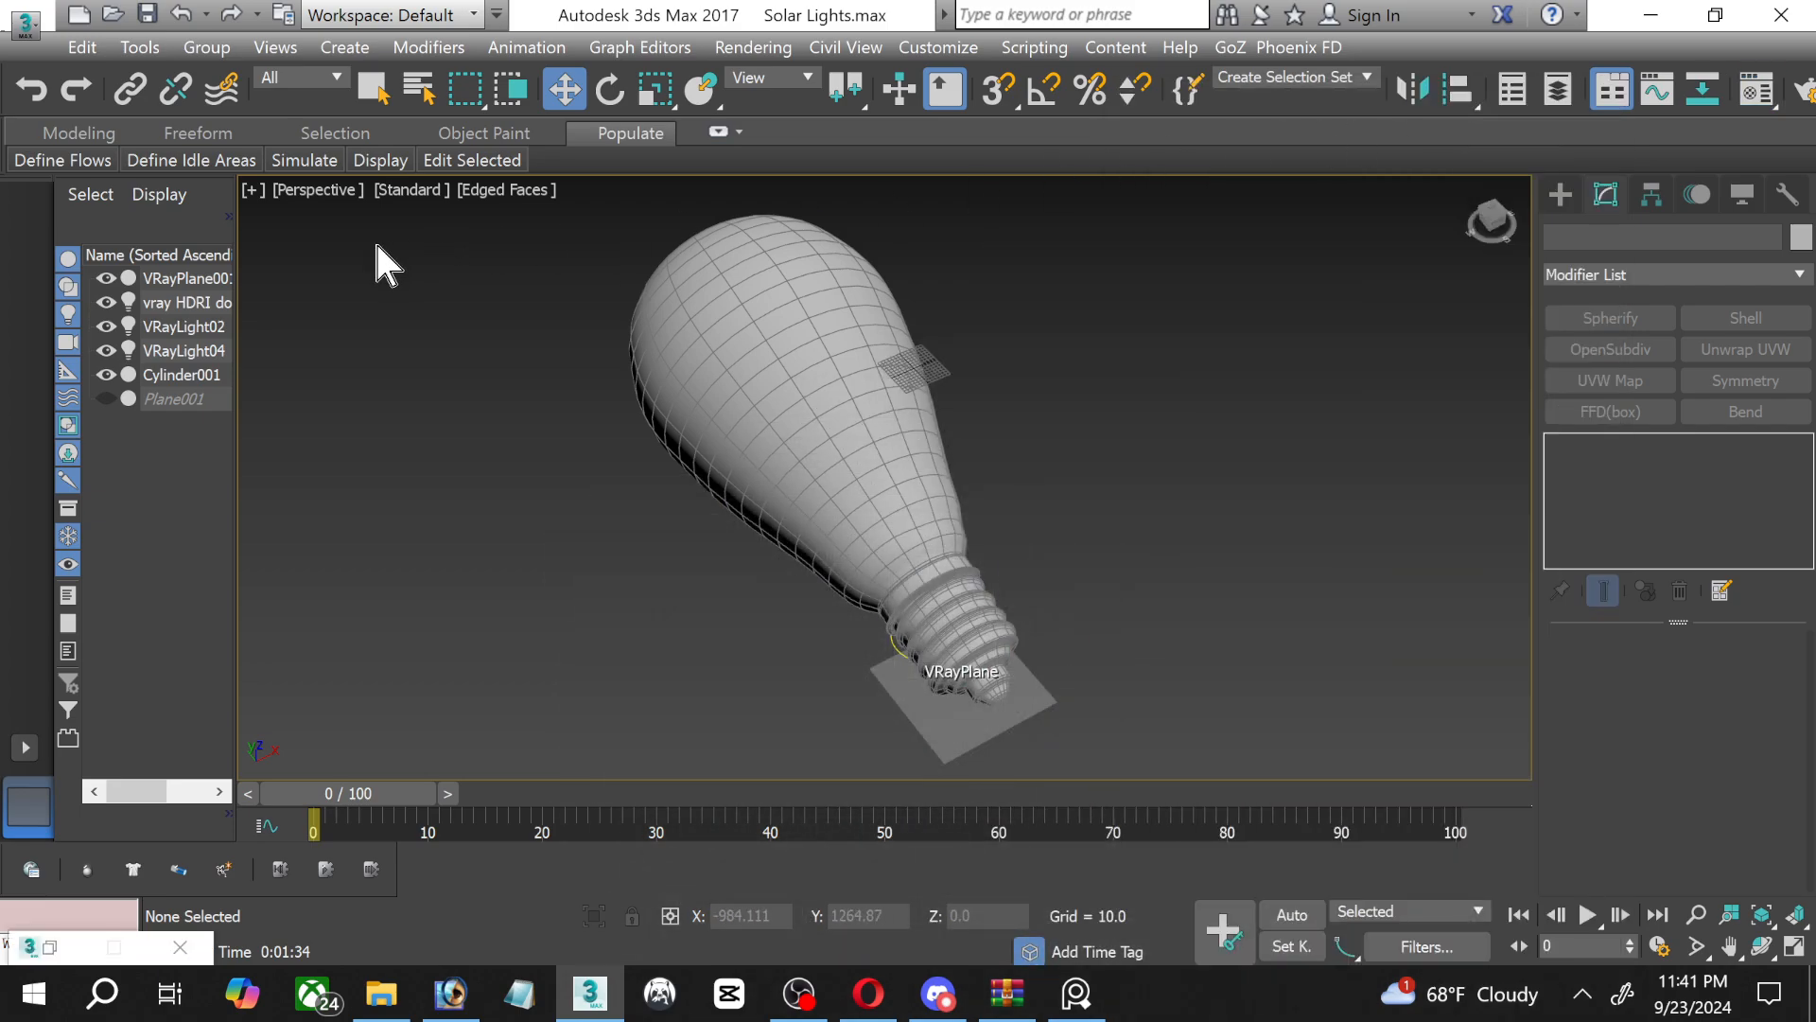
pyautogui.click(168, 328)
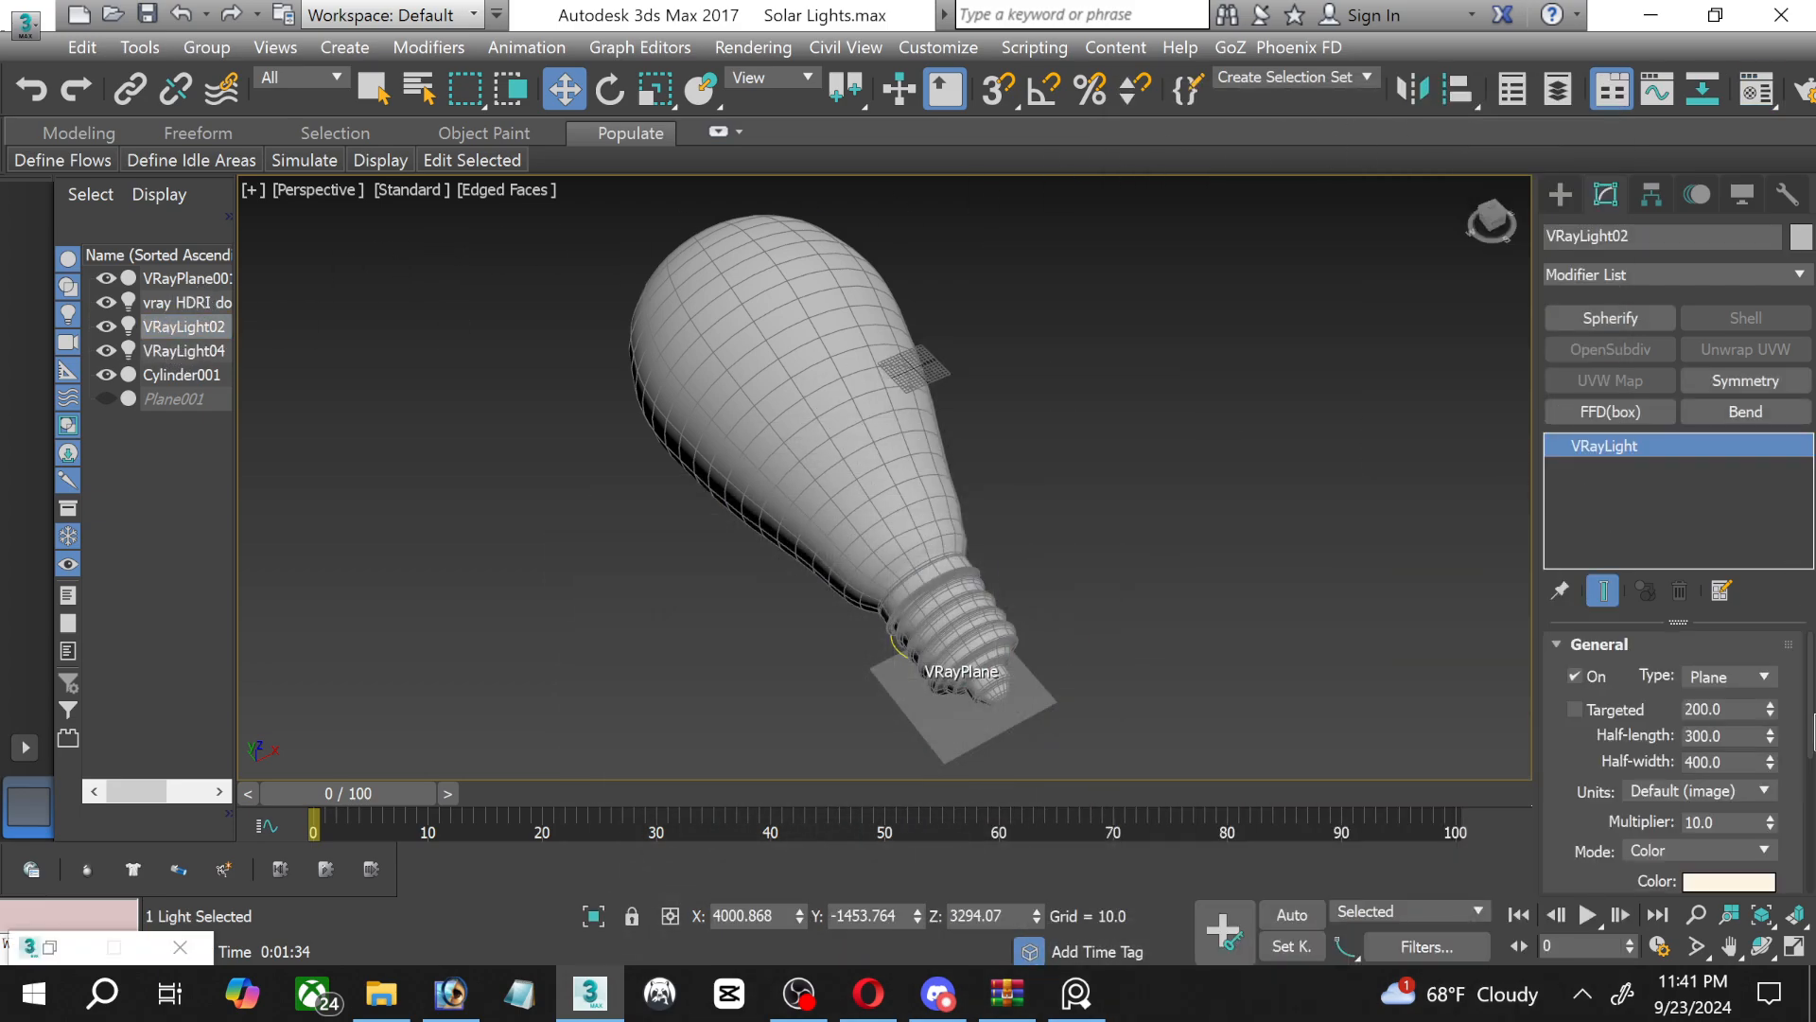
pyautogui.scroll(-5, 1786, 796)
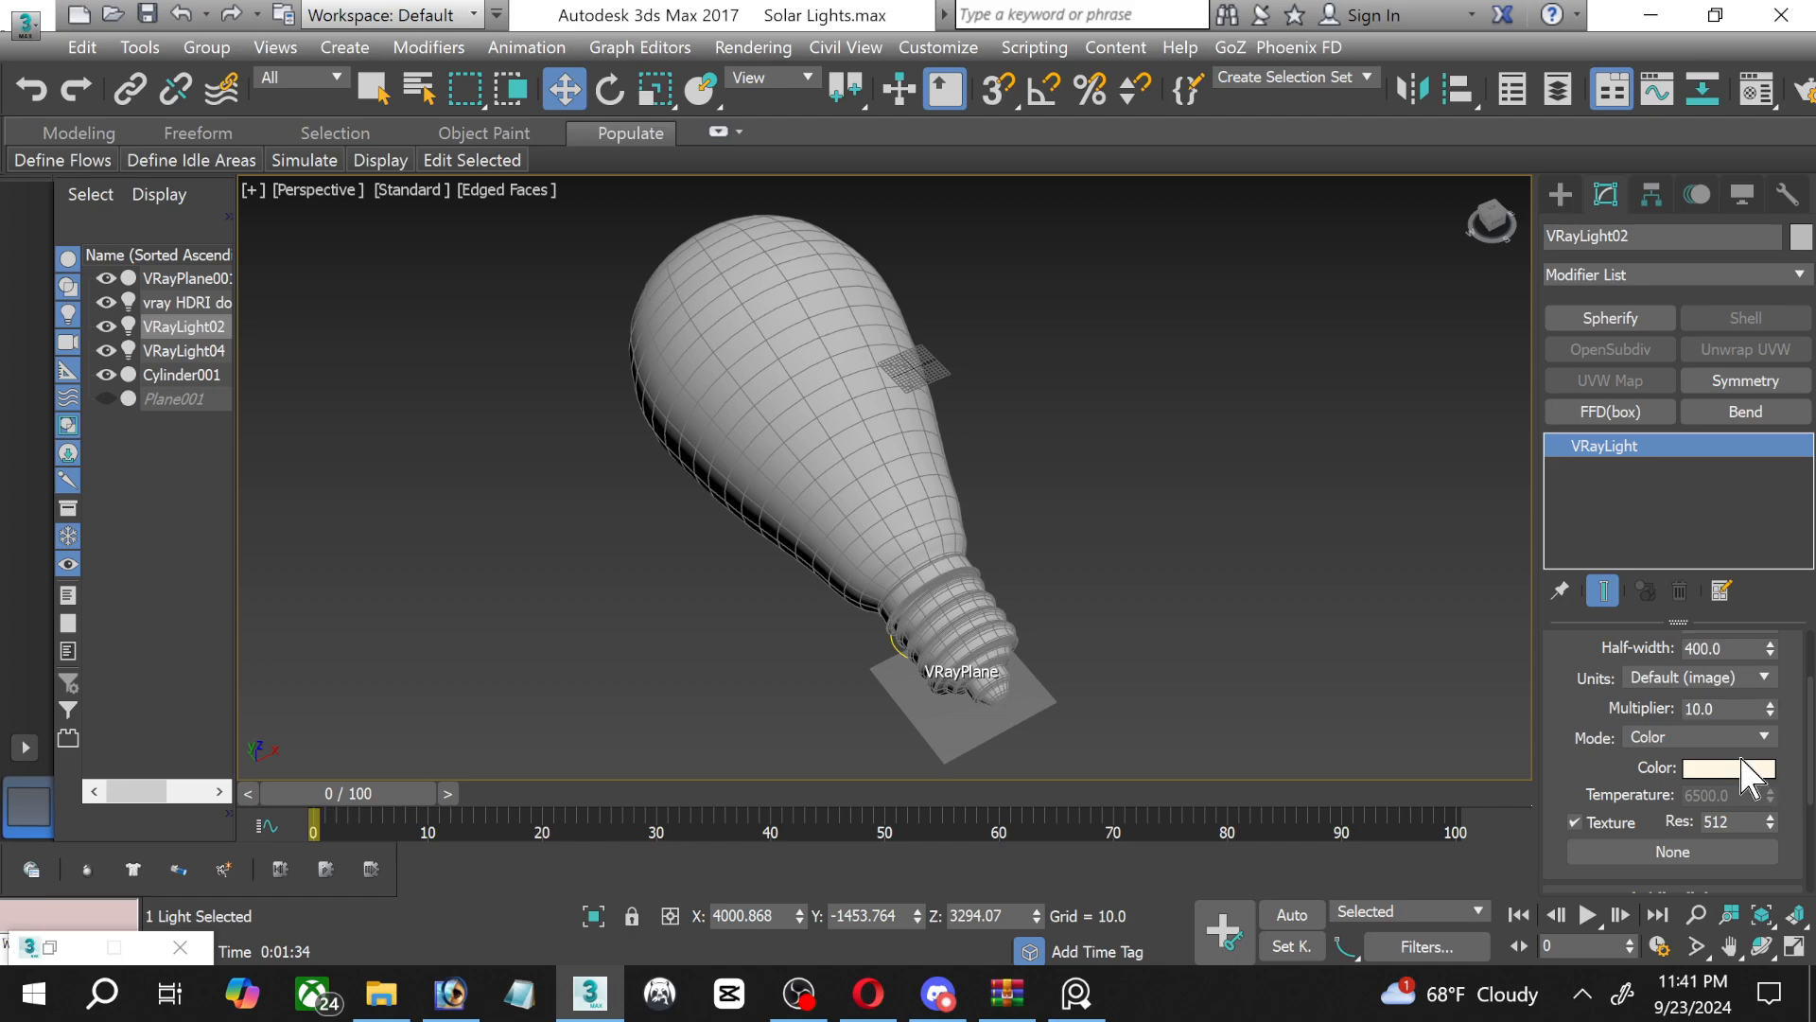
pyautogui.click(1719, 766)
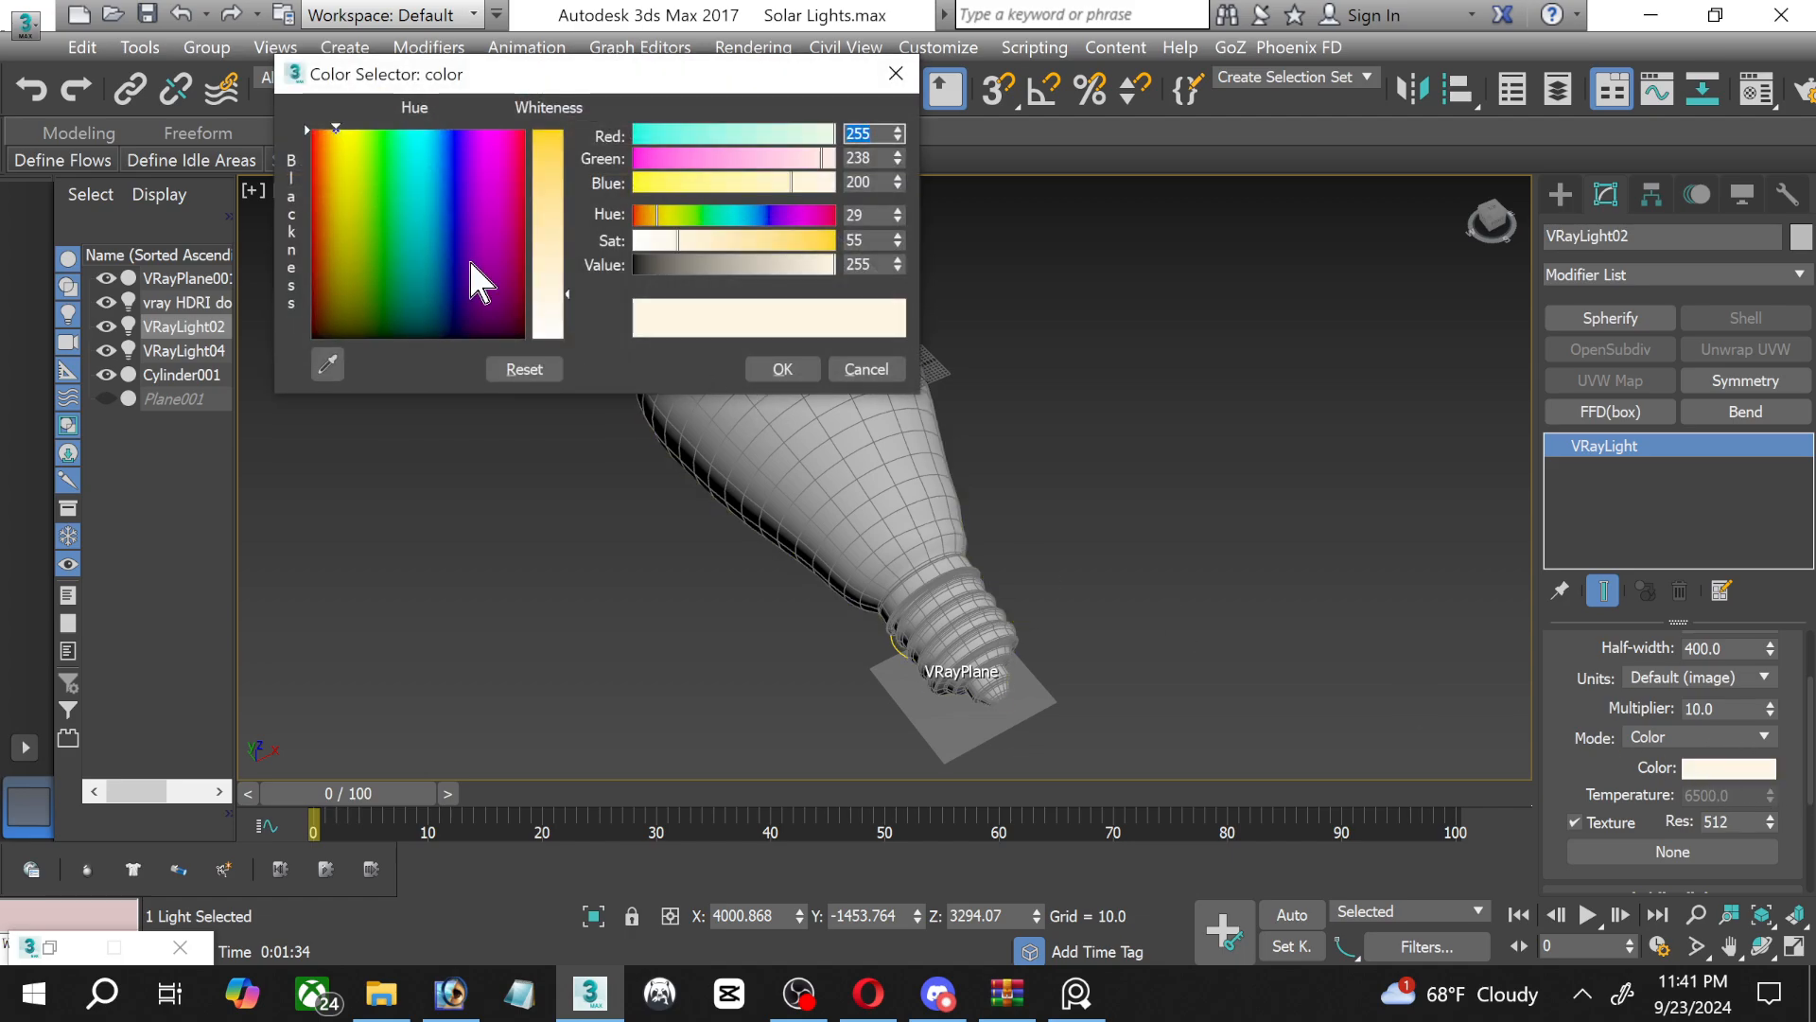
pyautogui.moveTo(552, 299); pyautogui.dragTo(551, 338)
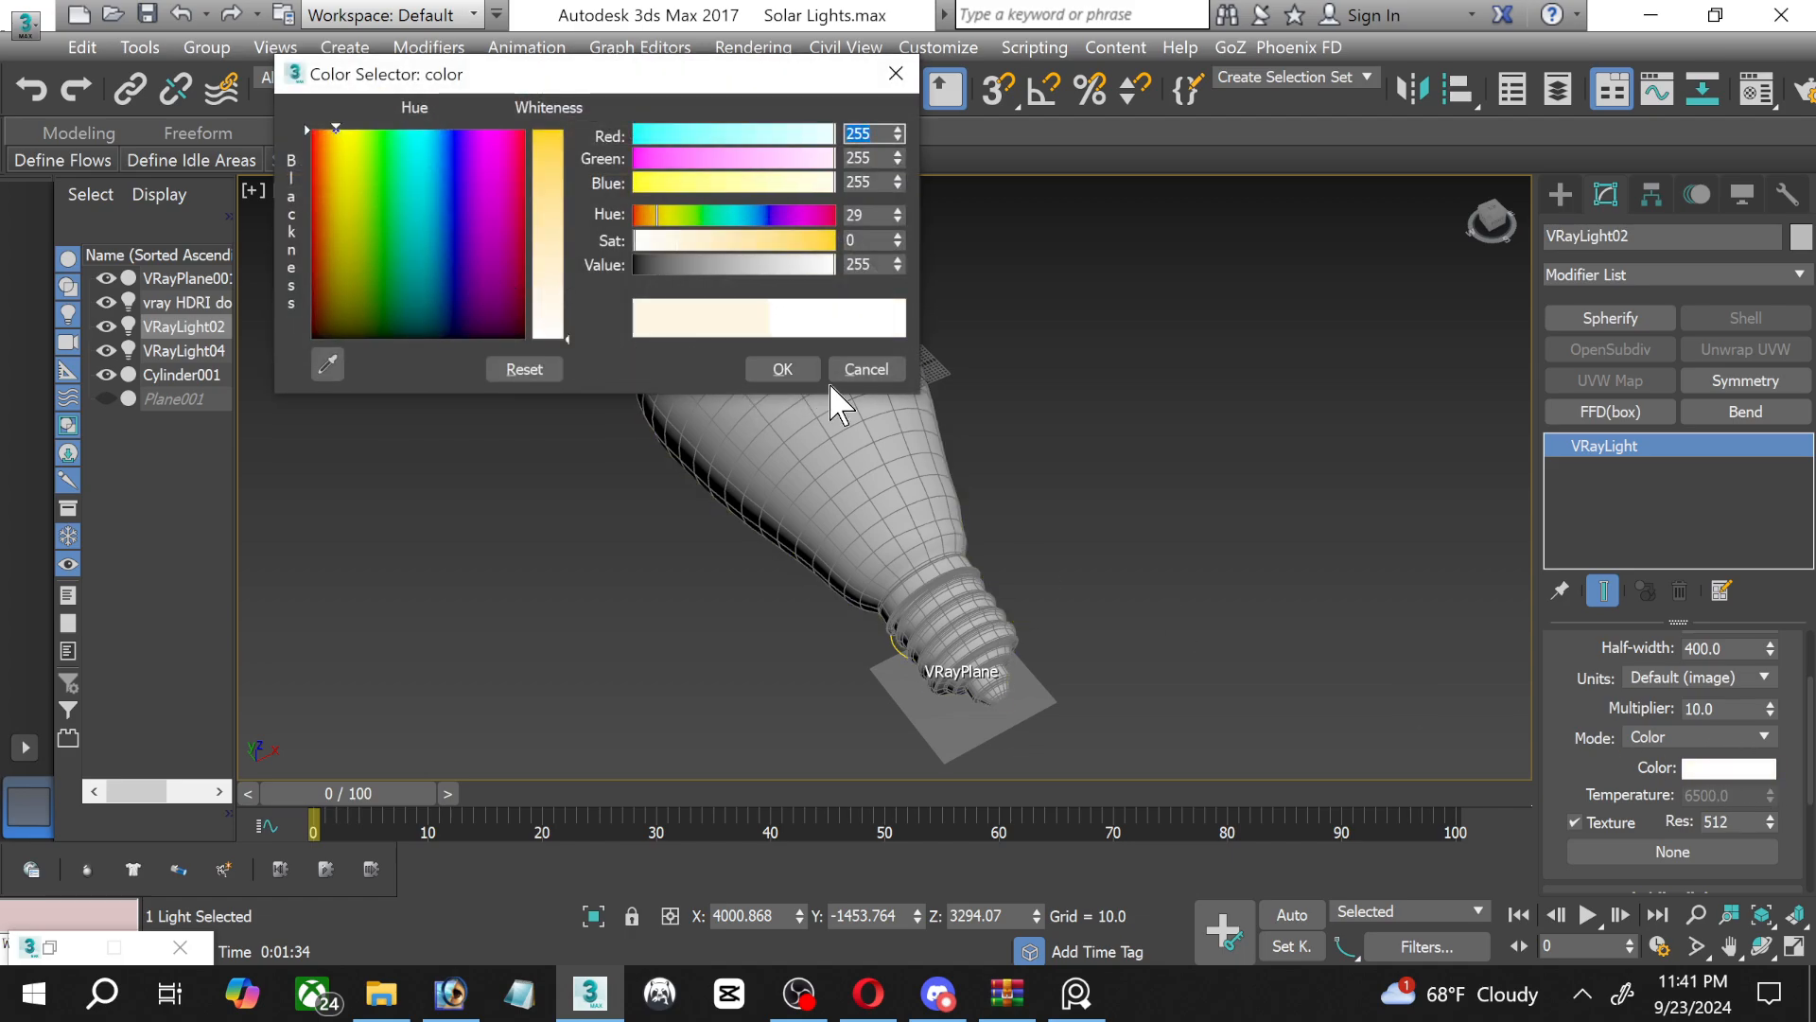
pyautogui.click(865, 369)
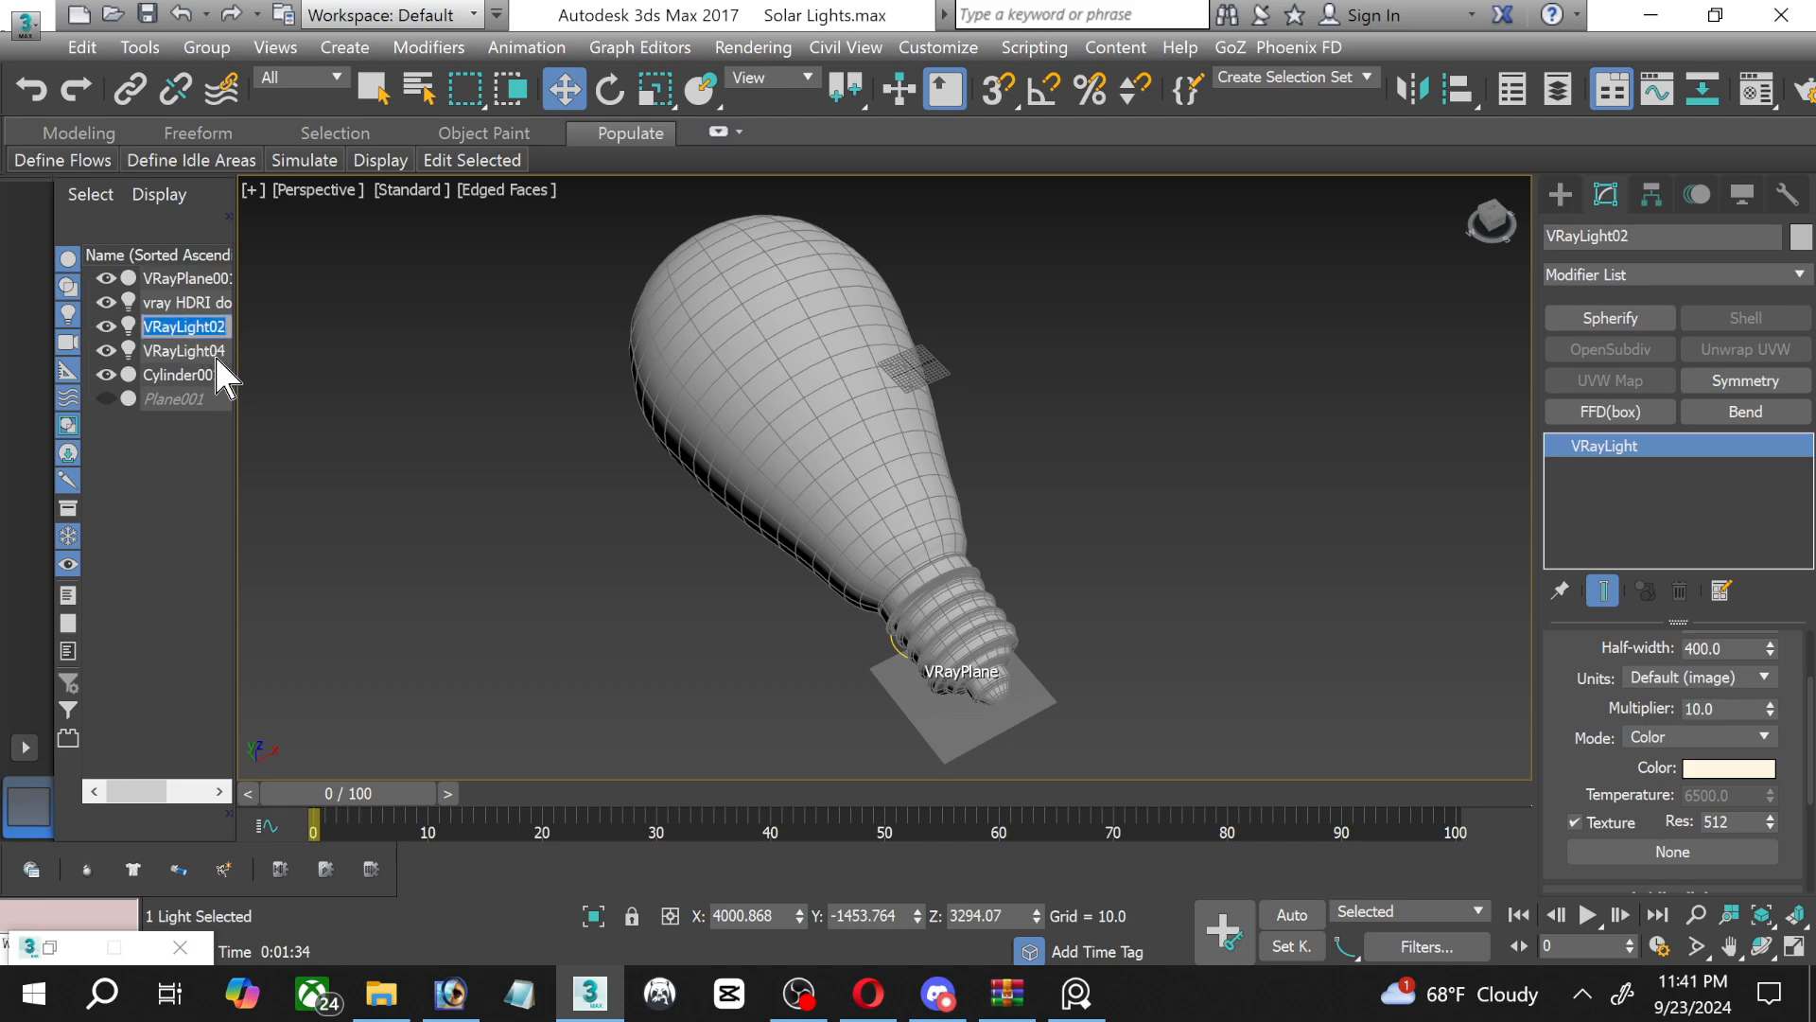
# Delete VRayLight04 and VRayLight02 from the scene.
pyautogui.click(189, 351)
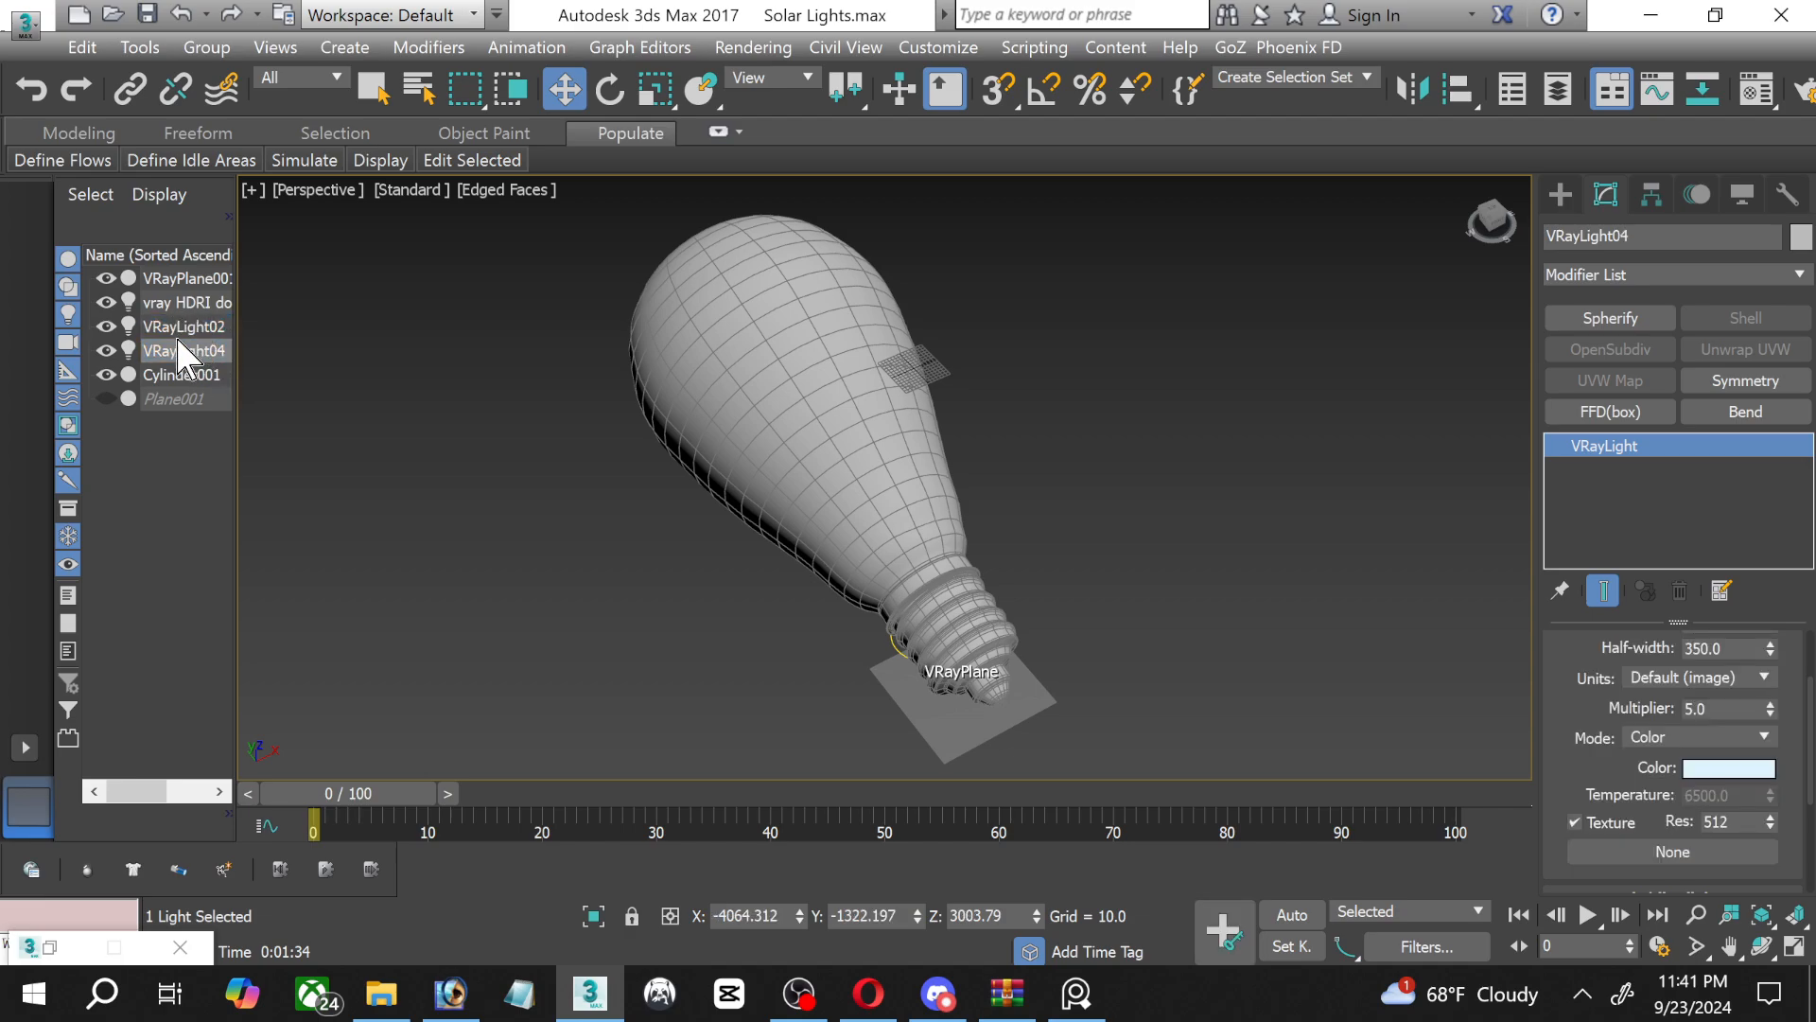
pyautogui.press('Delete')
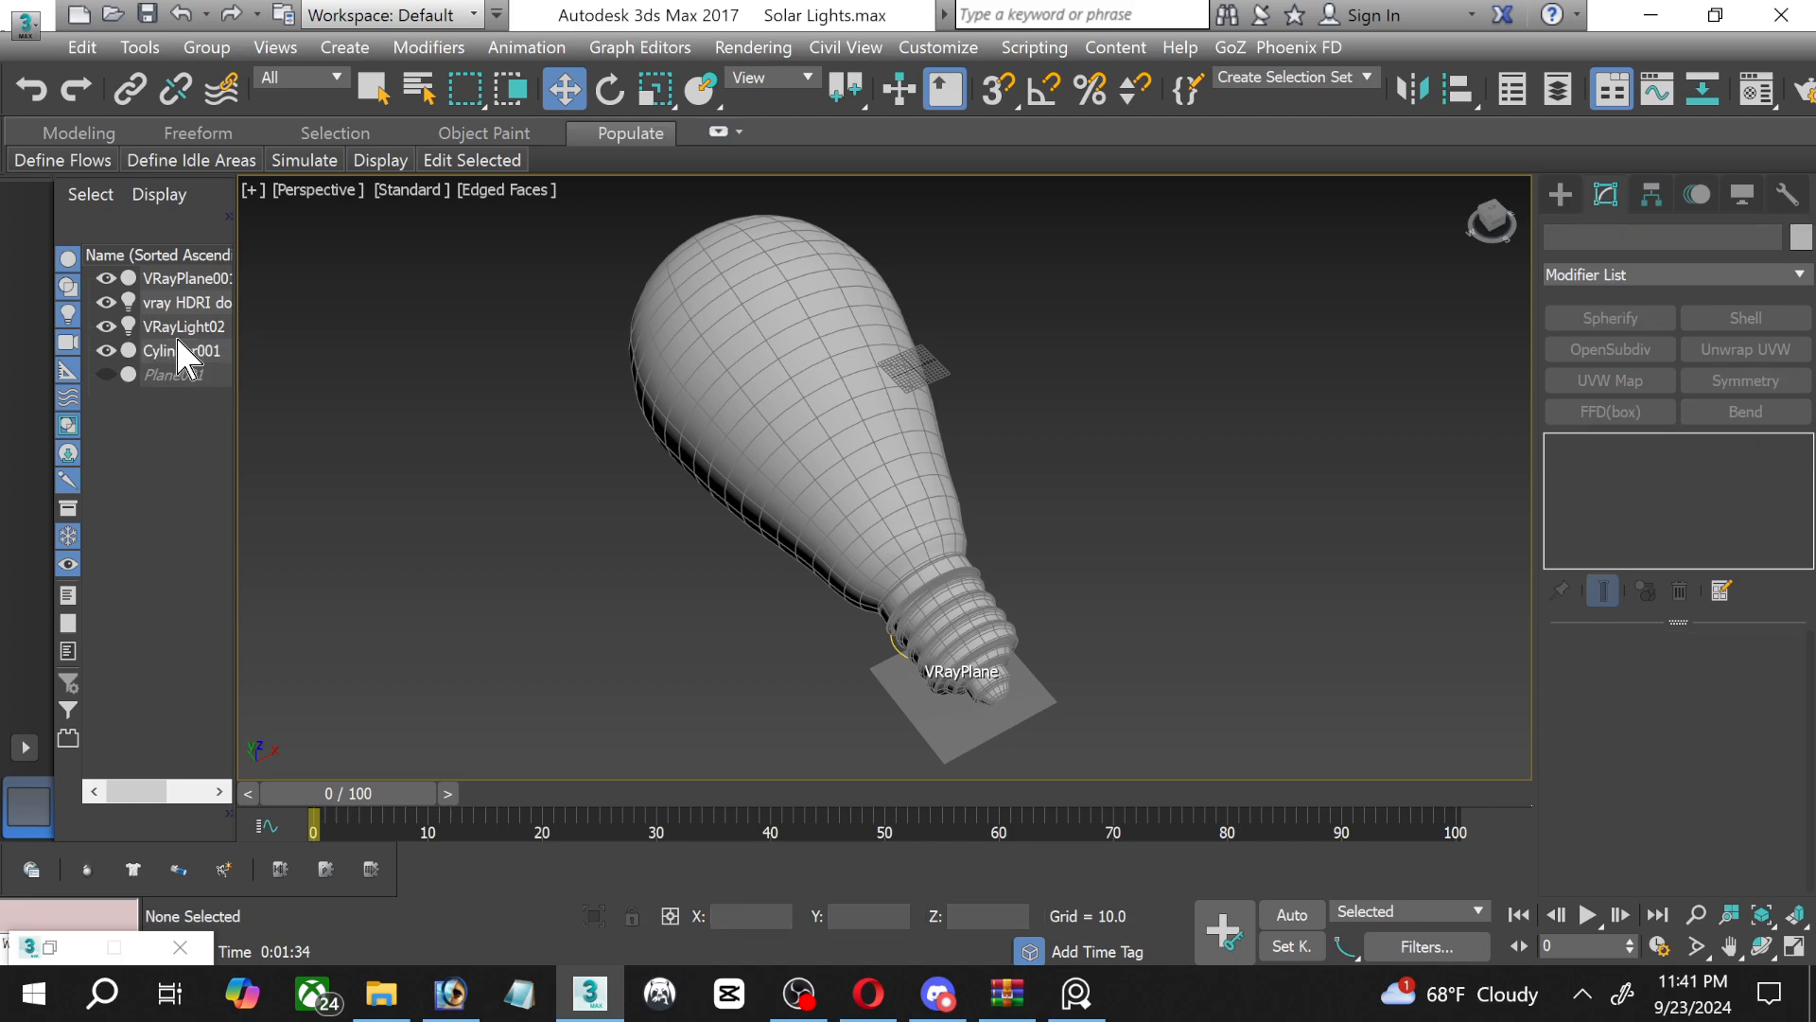
pyautogui.click(173, 331)
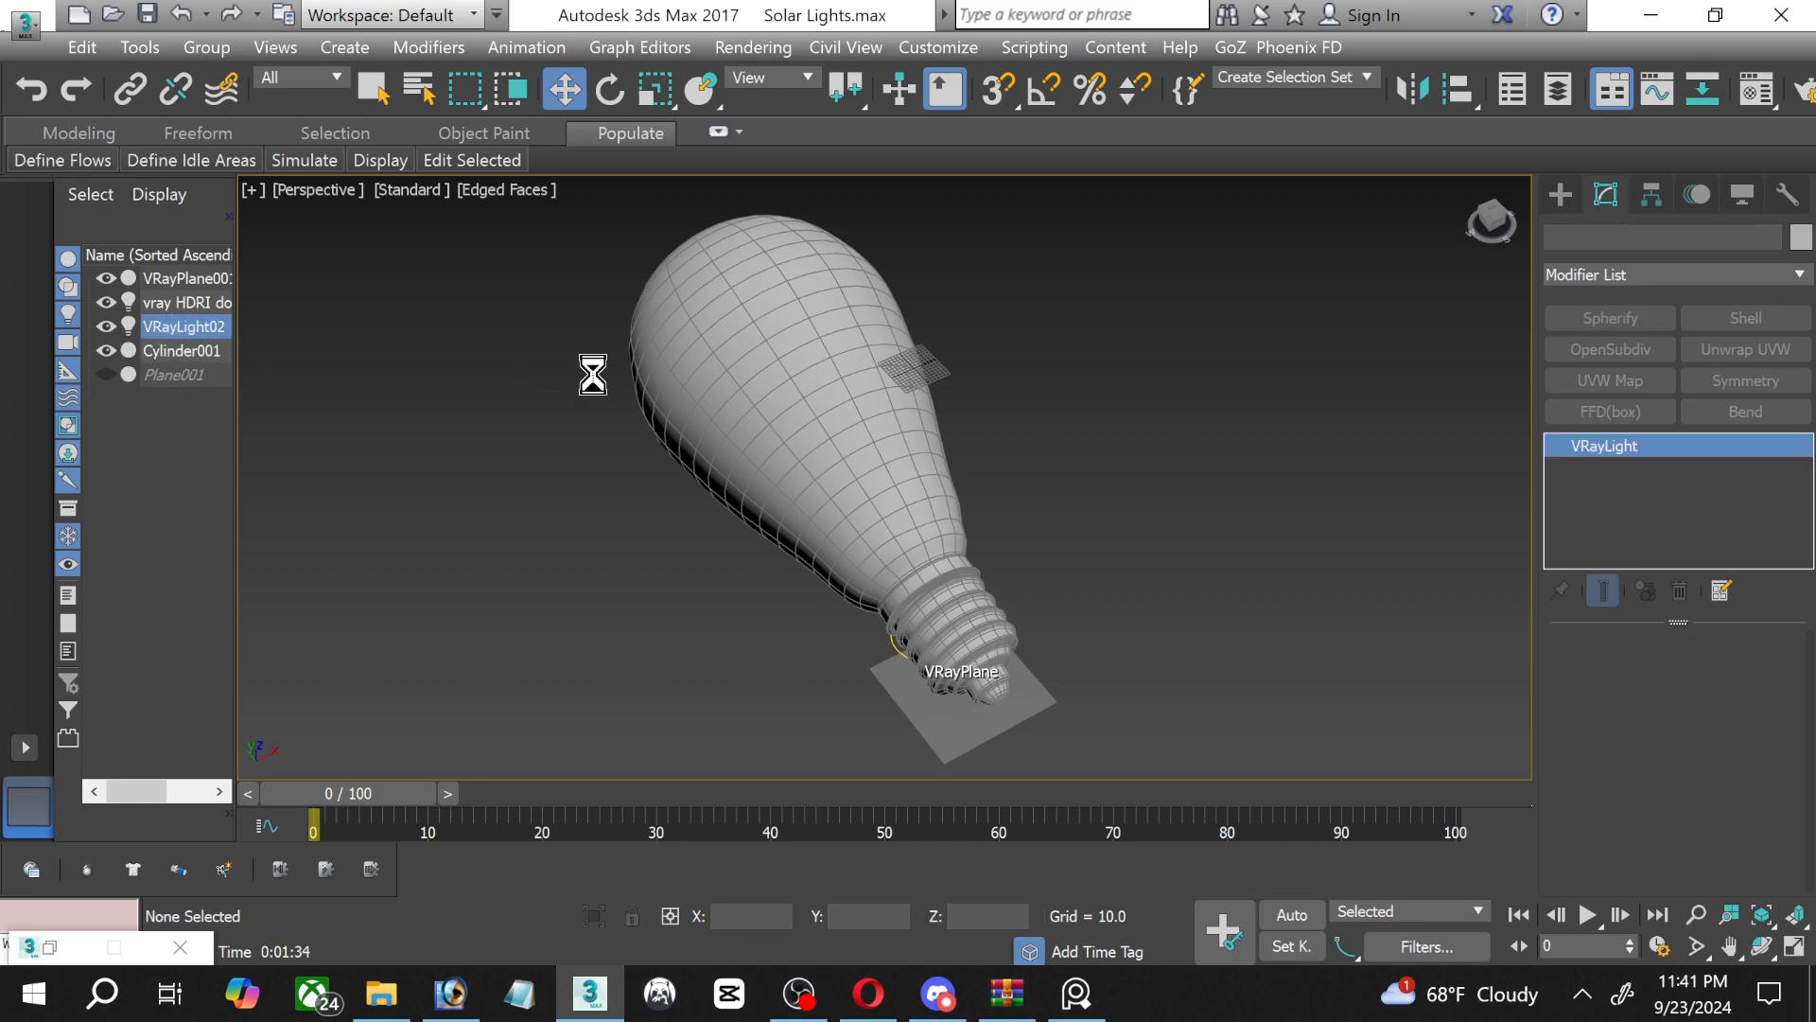
pyautogui.press('Delete')
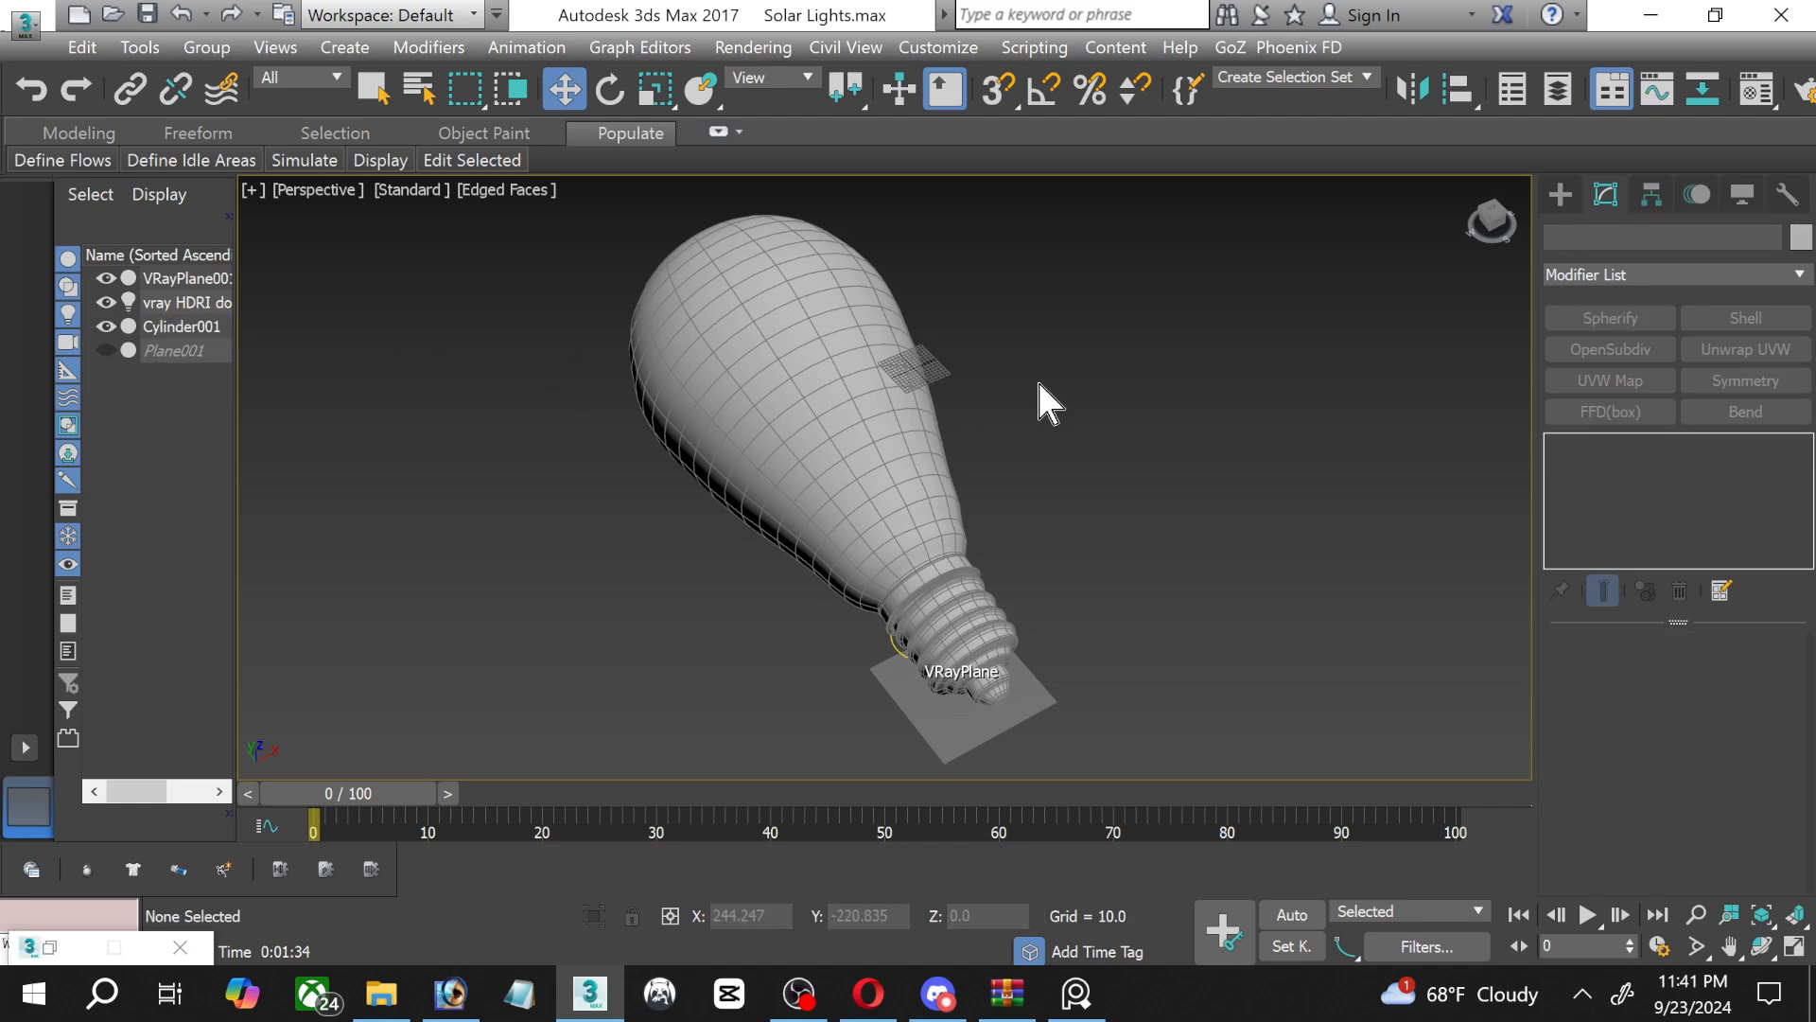
# Render the scene with V-Ray, examine the light bulb's screw base and shadow up close, and close the frame buffer.
pyautogui.hotkey('shift', 'q')
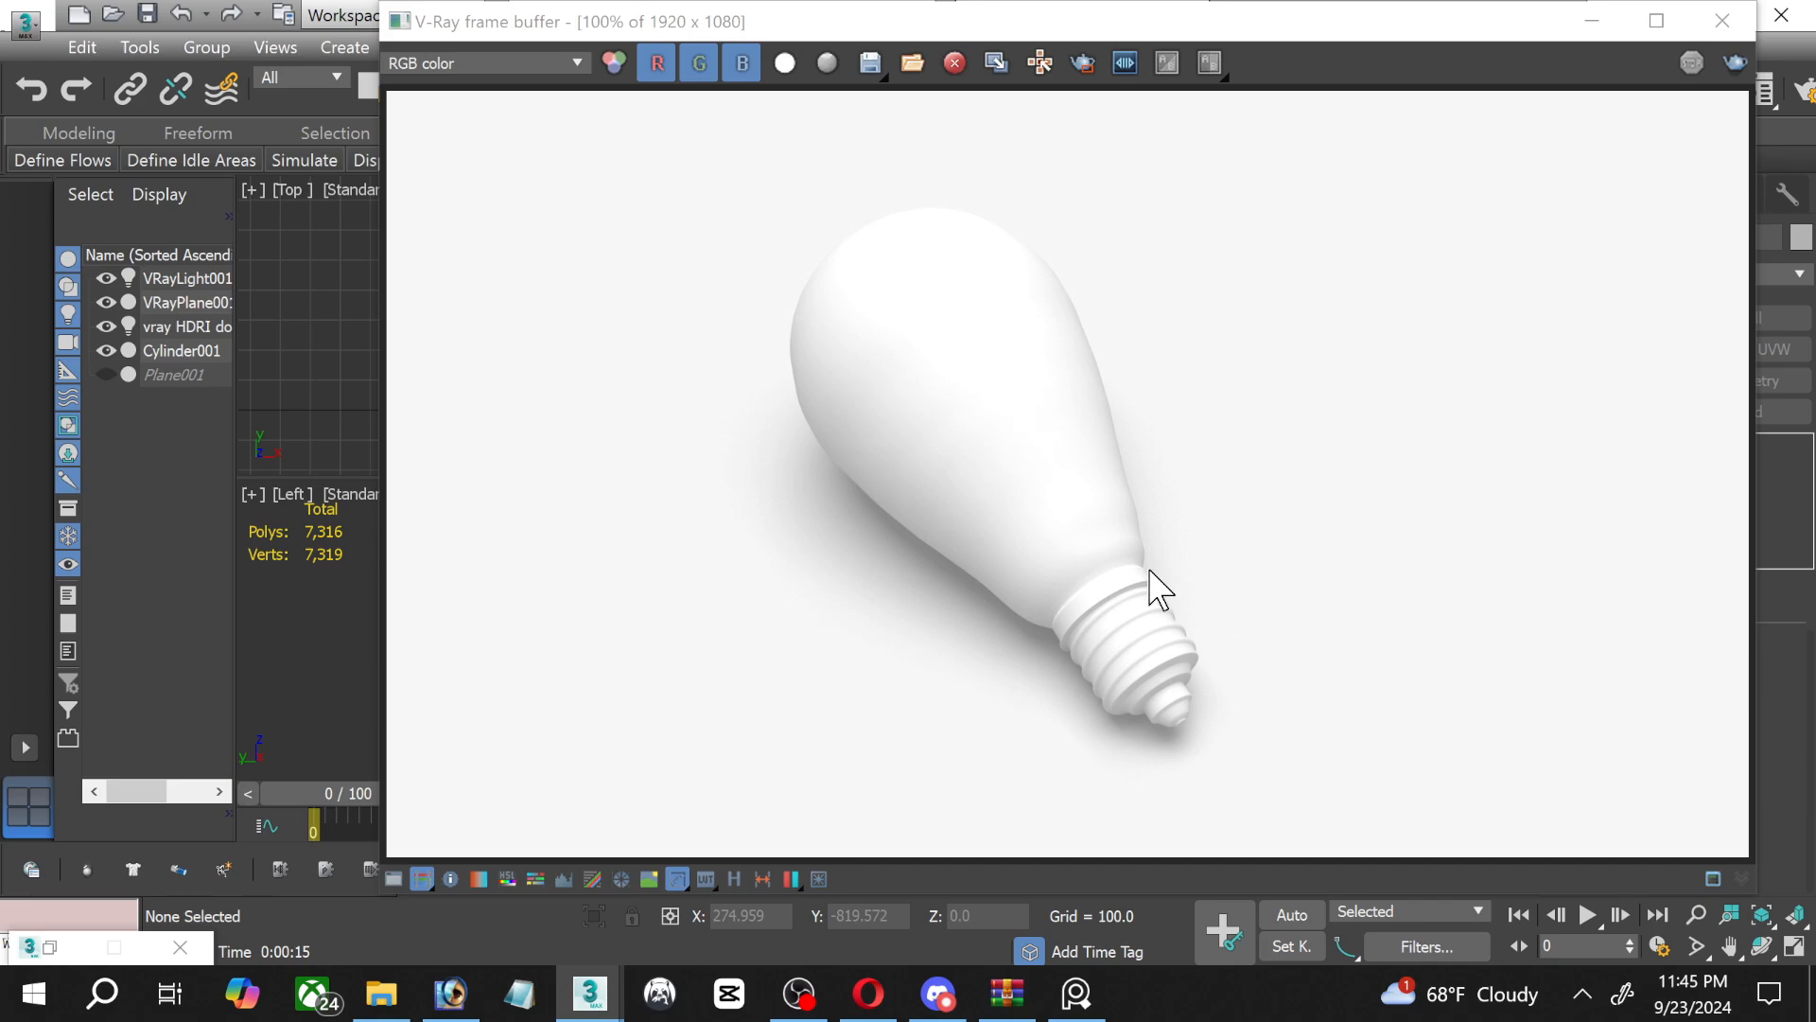
pyautogui.scroll(1, 1163, 698)
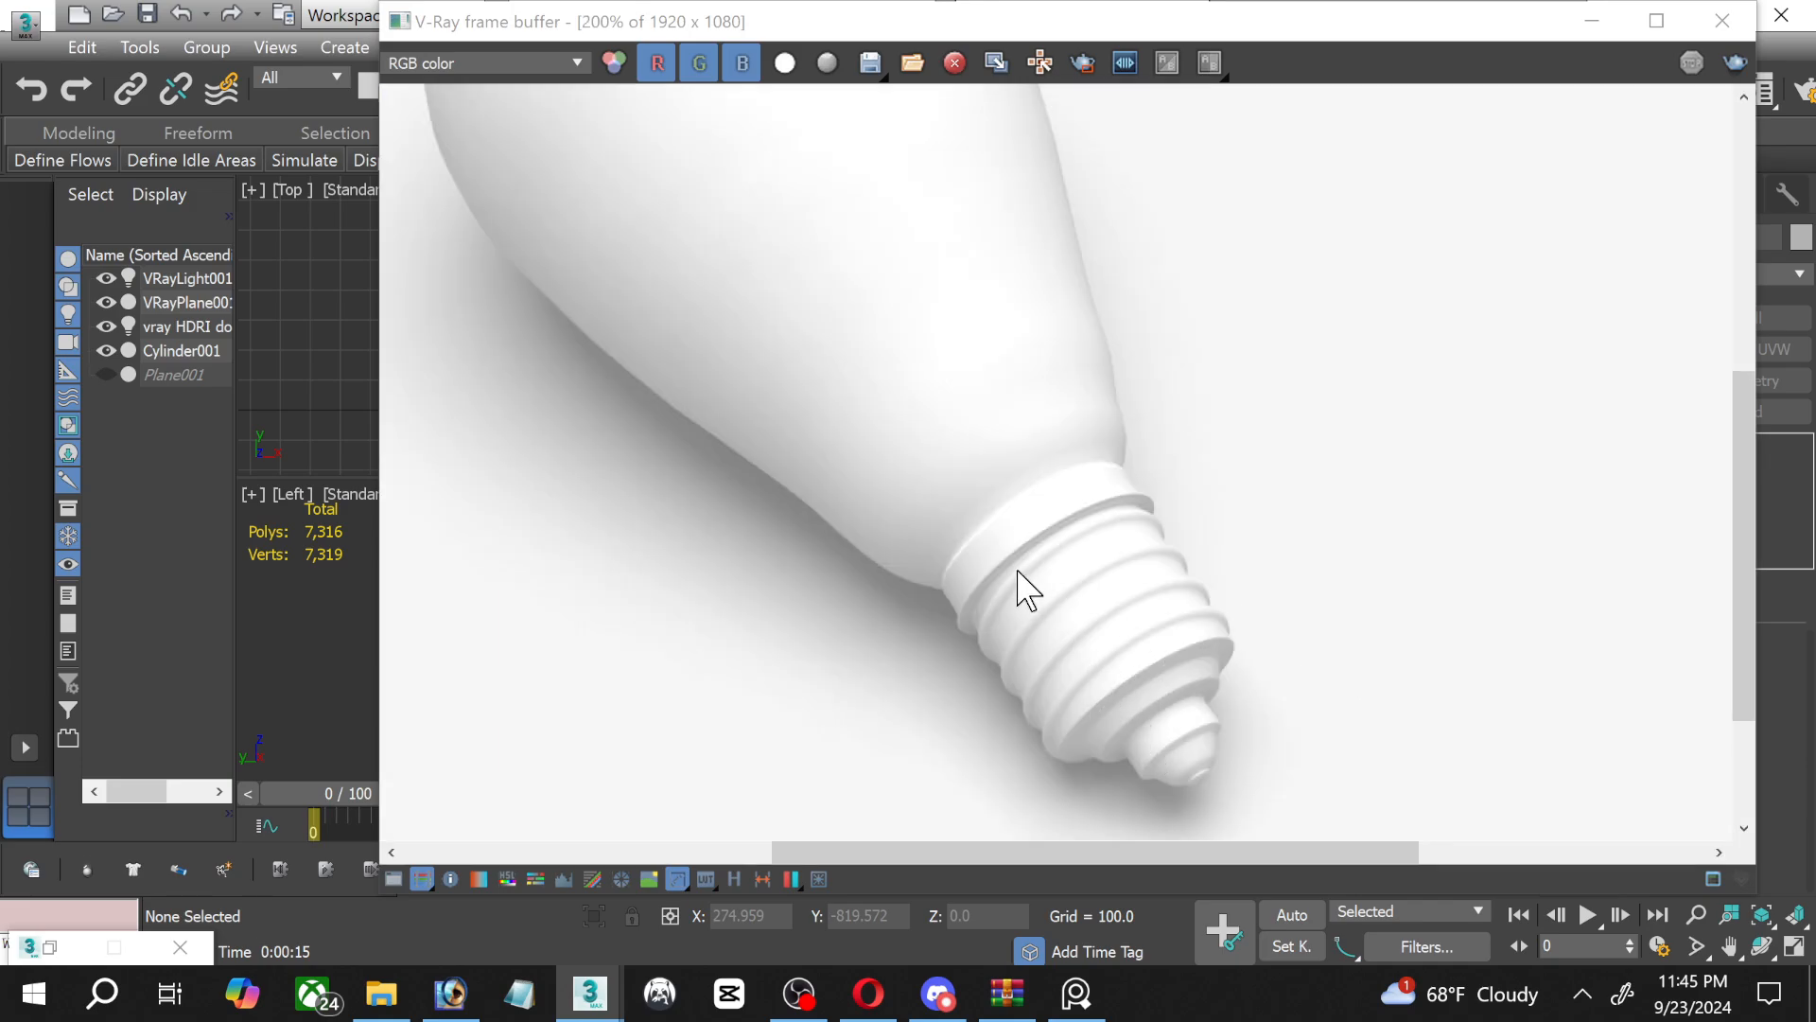
pyautogui.scroll(-1, 914, 568)
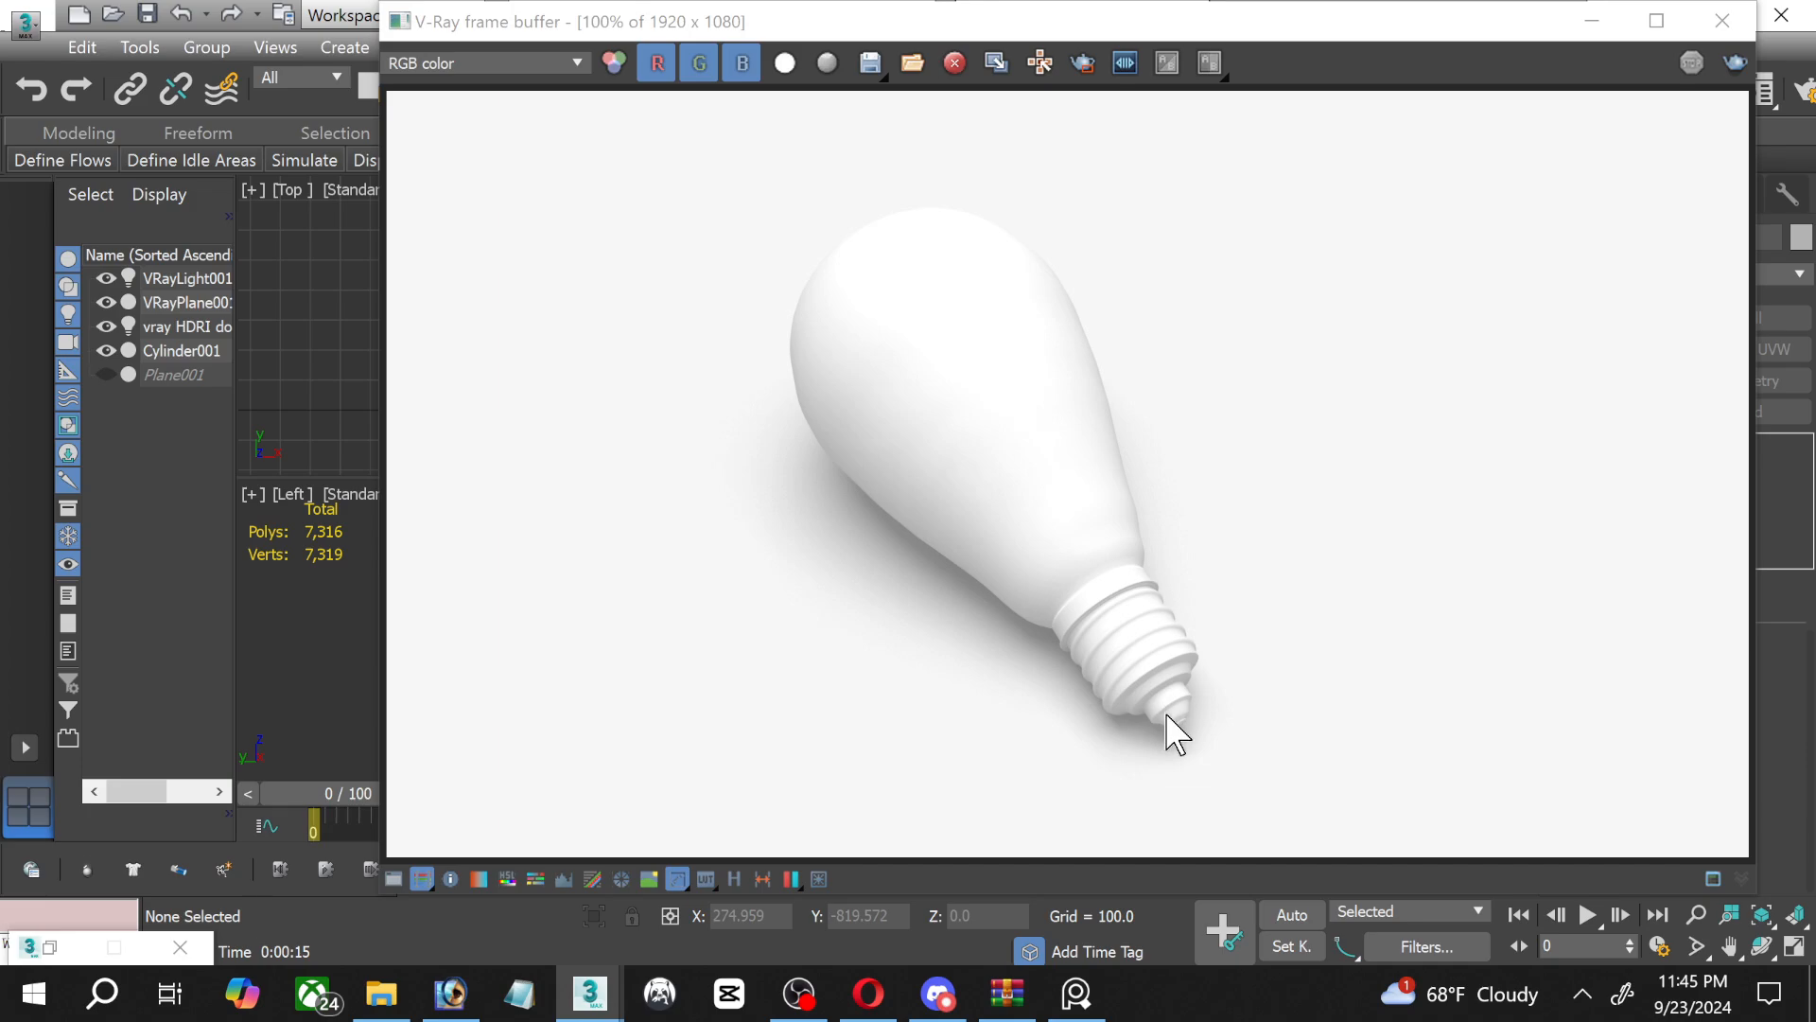
pyautogui.scroll(3, 1141, 700)
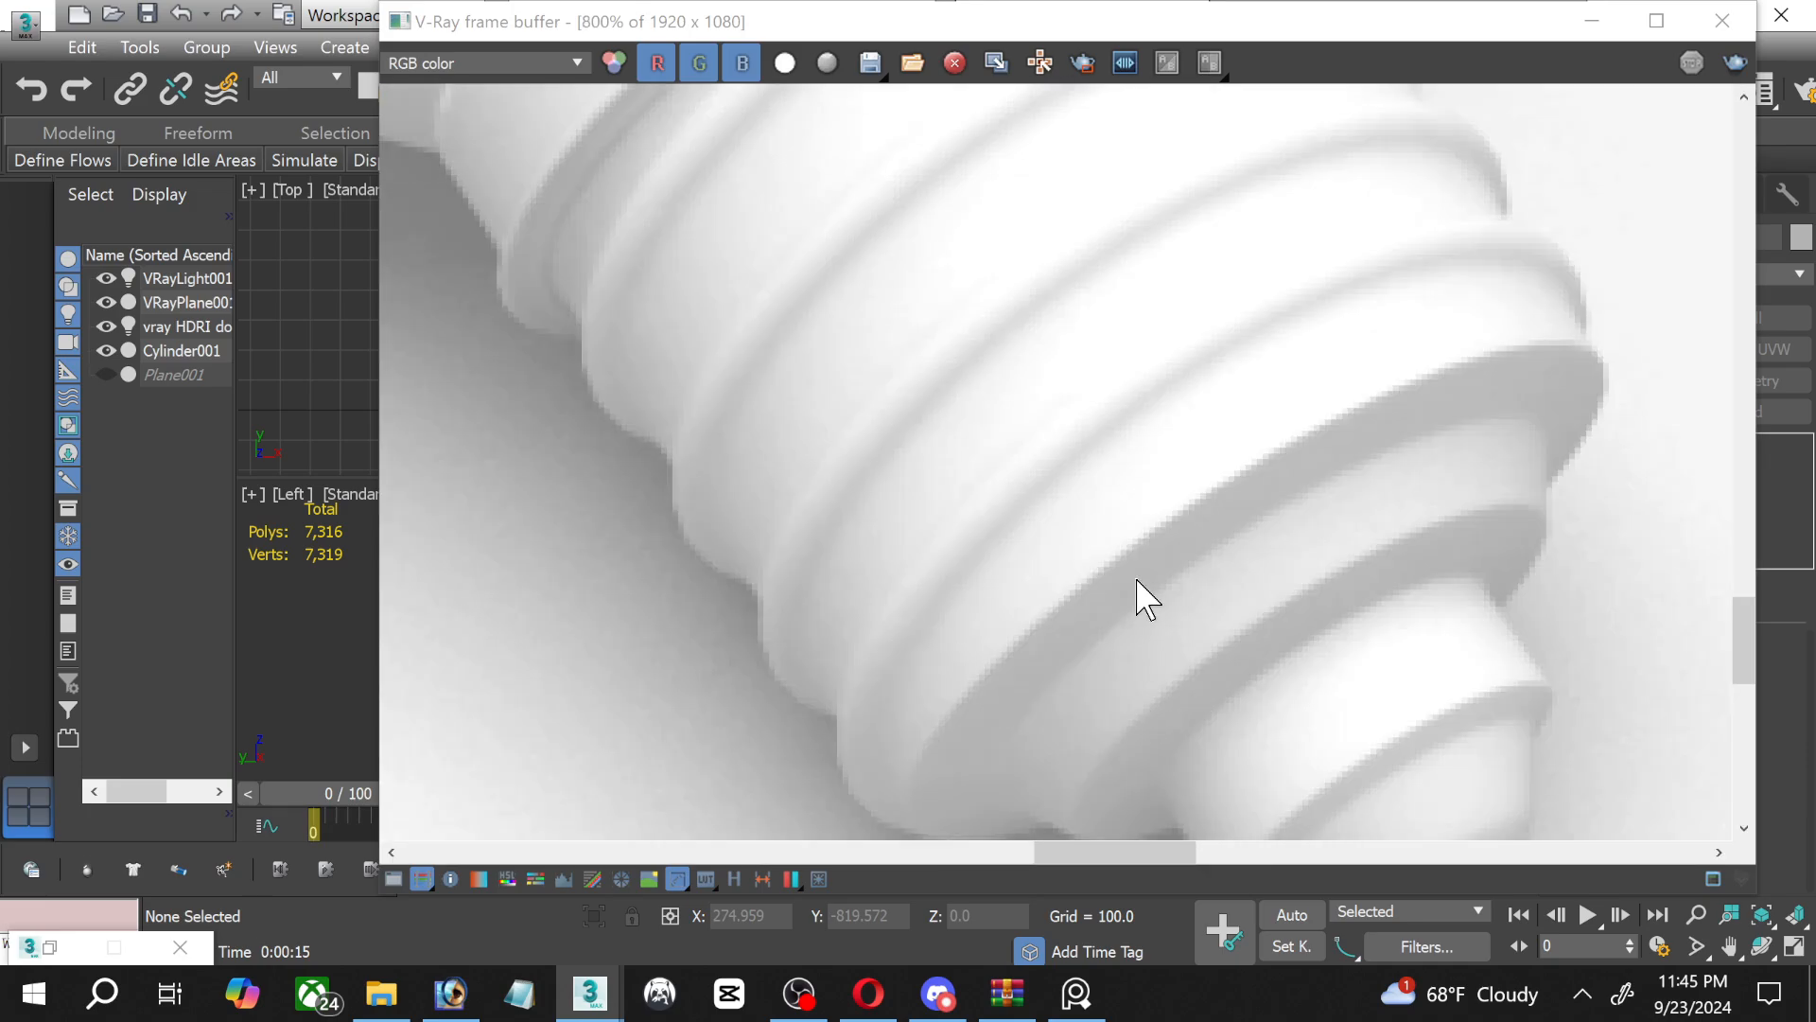
pyautogui.scroll(-1, 1140, 596)
pyautogui.scroll(-1, 1141, 485)
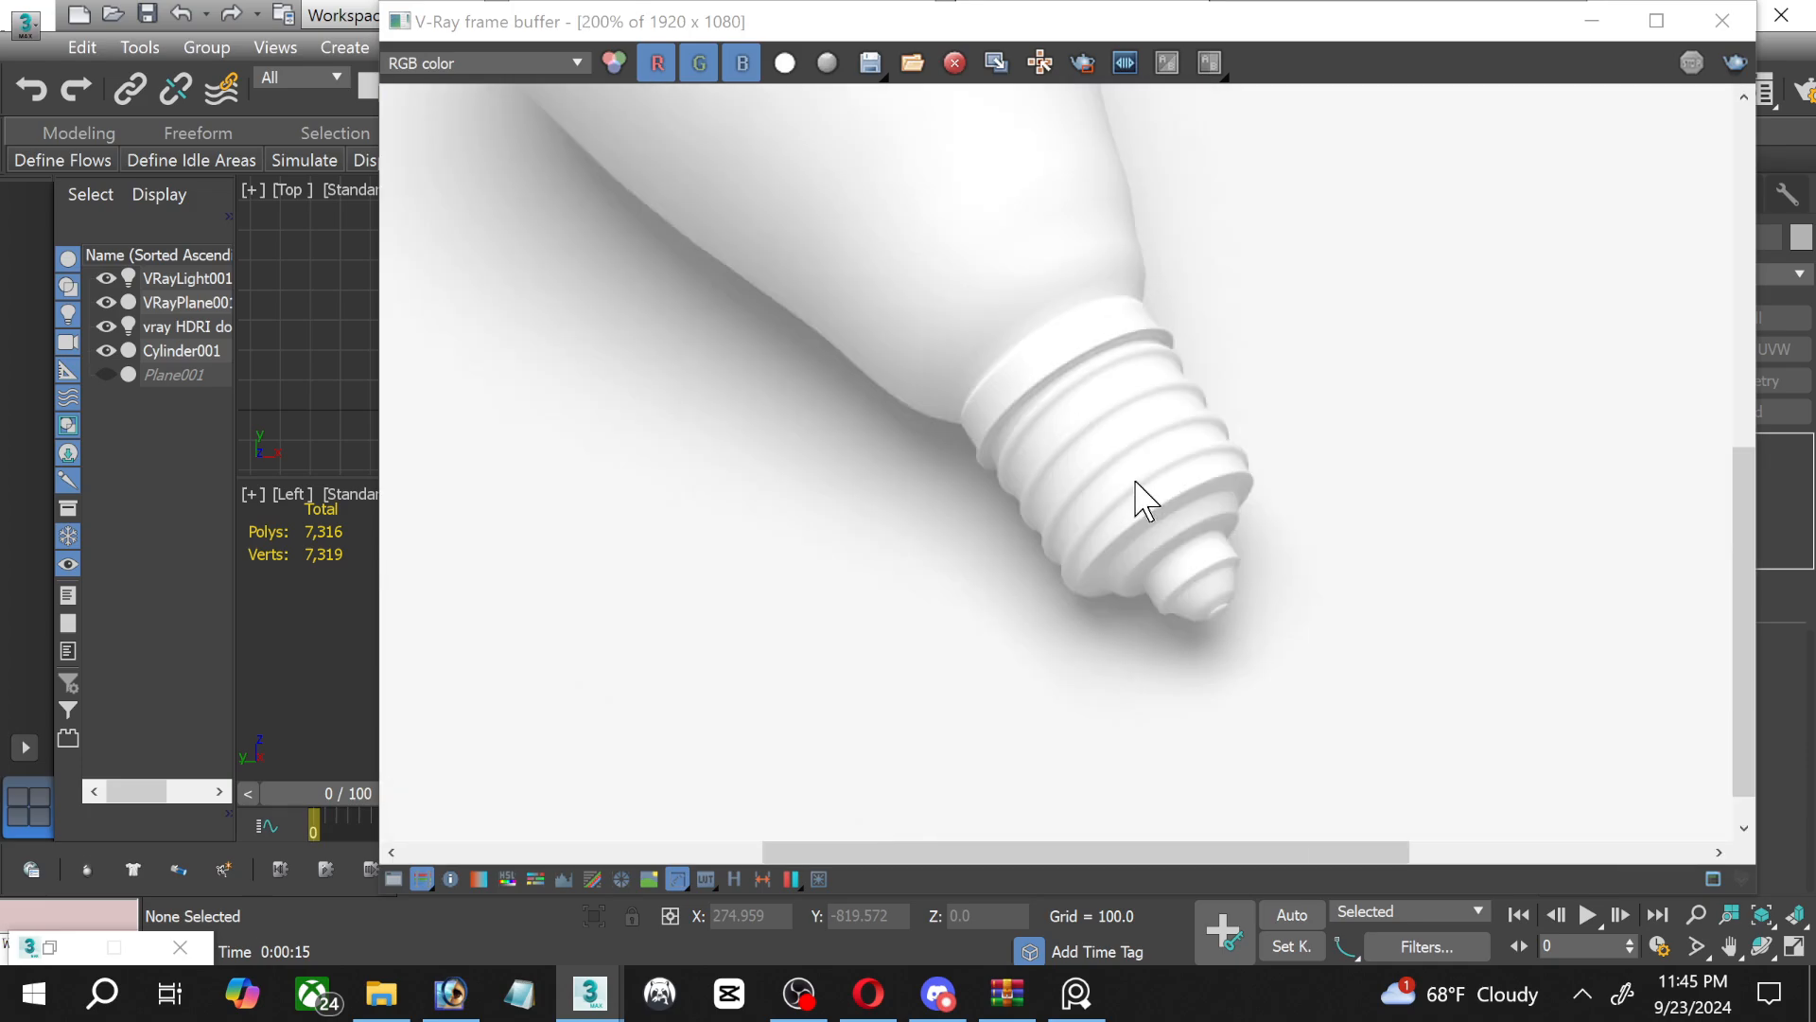
pyautogui.scroll(-1, 949, 297)
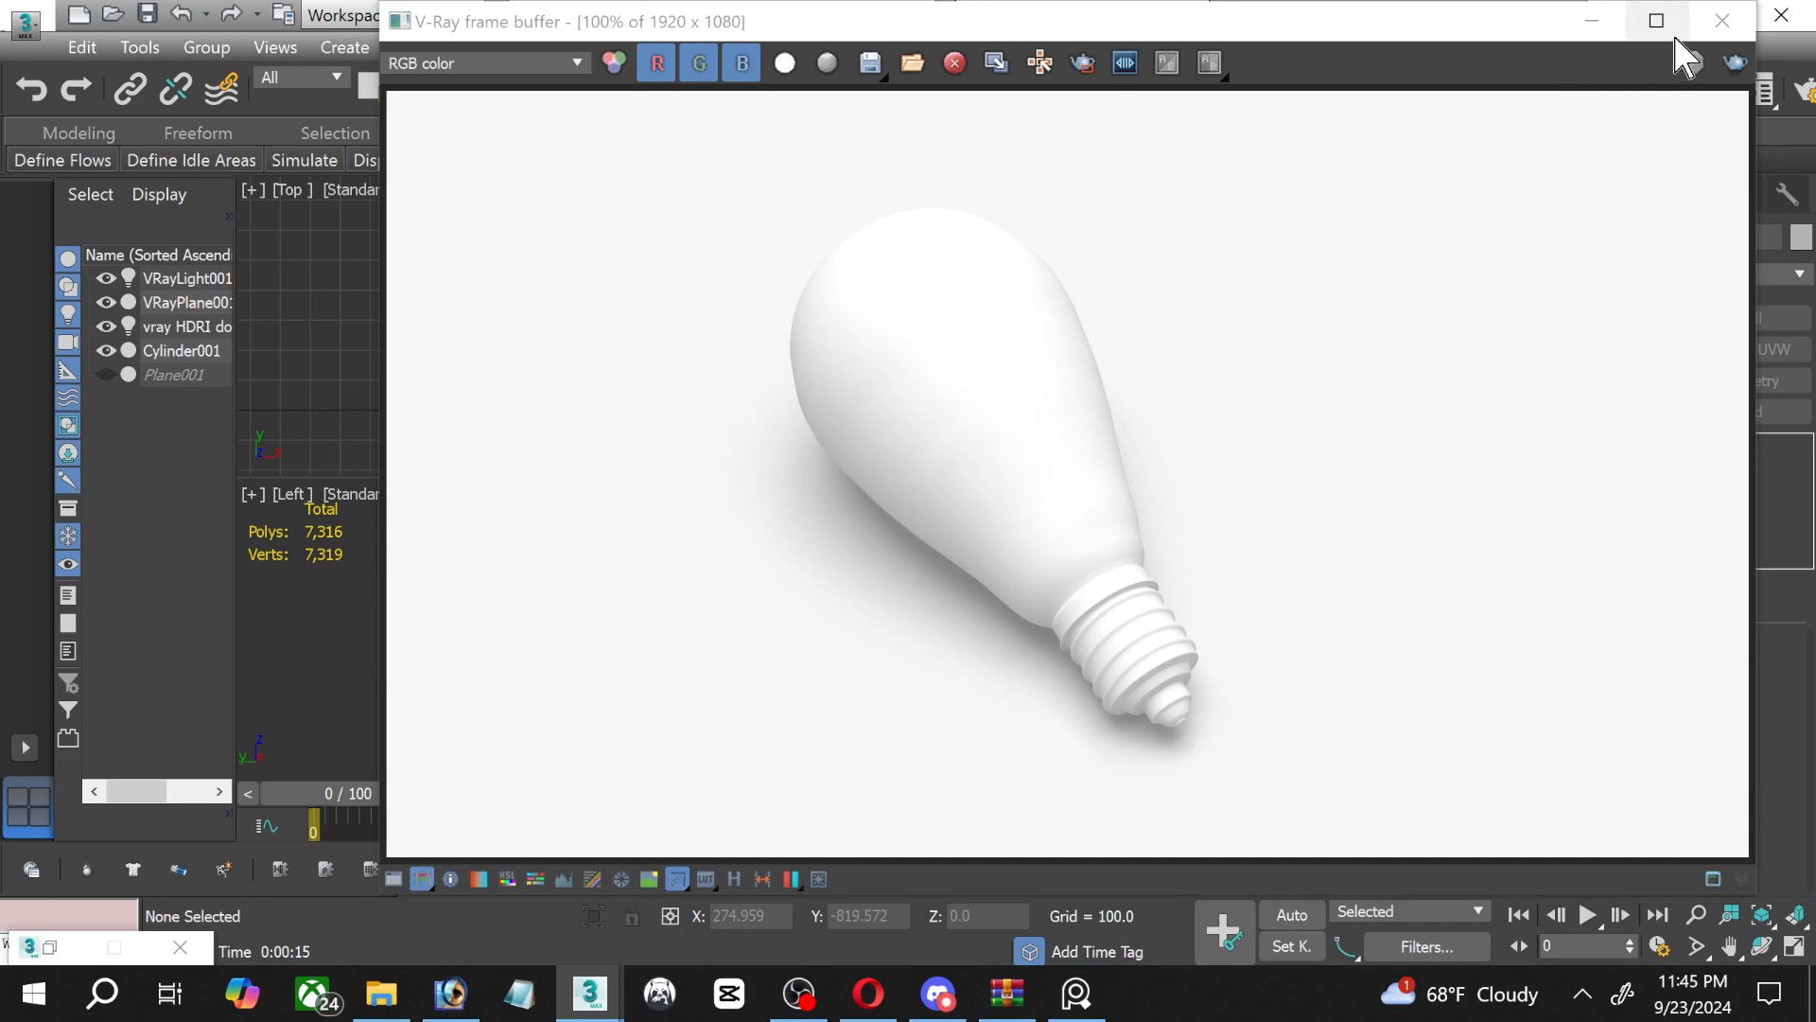
pyautogui.click(1721, 21)
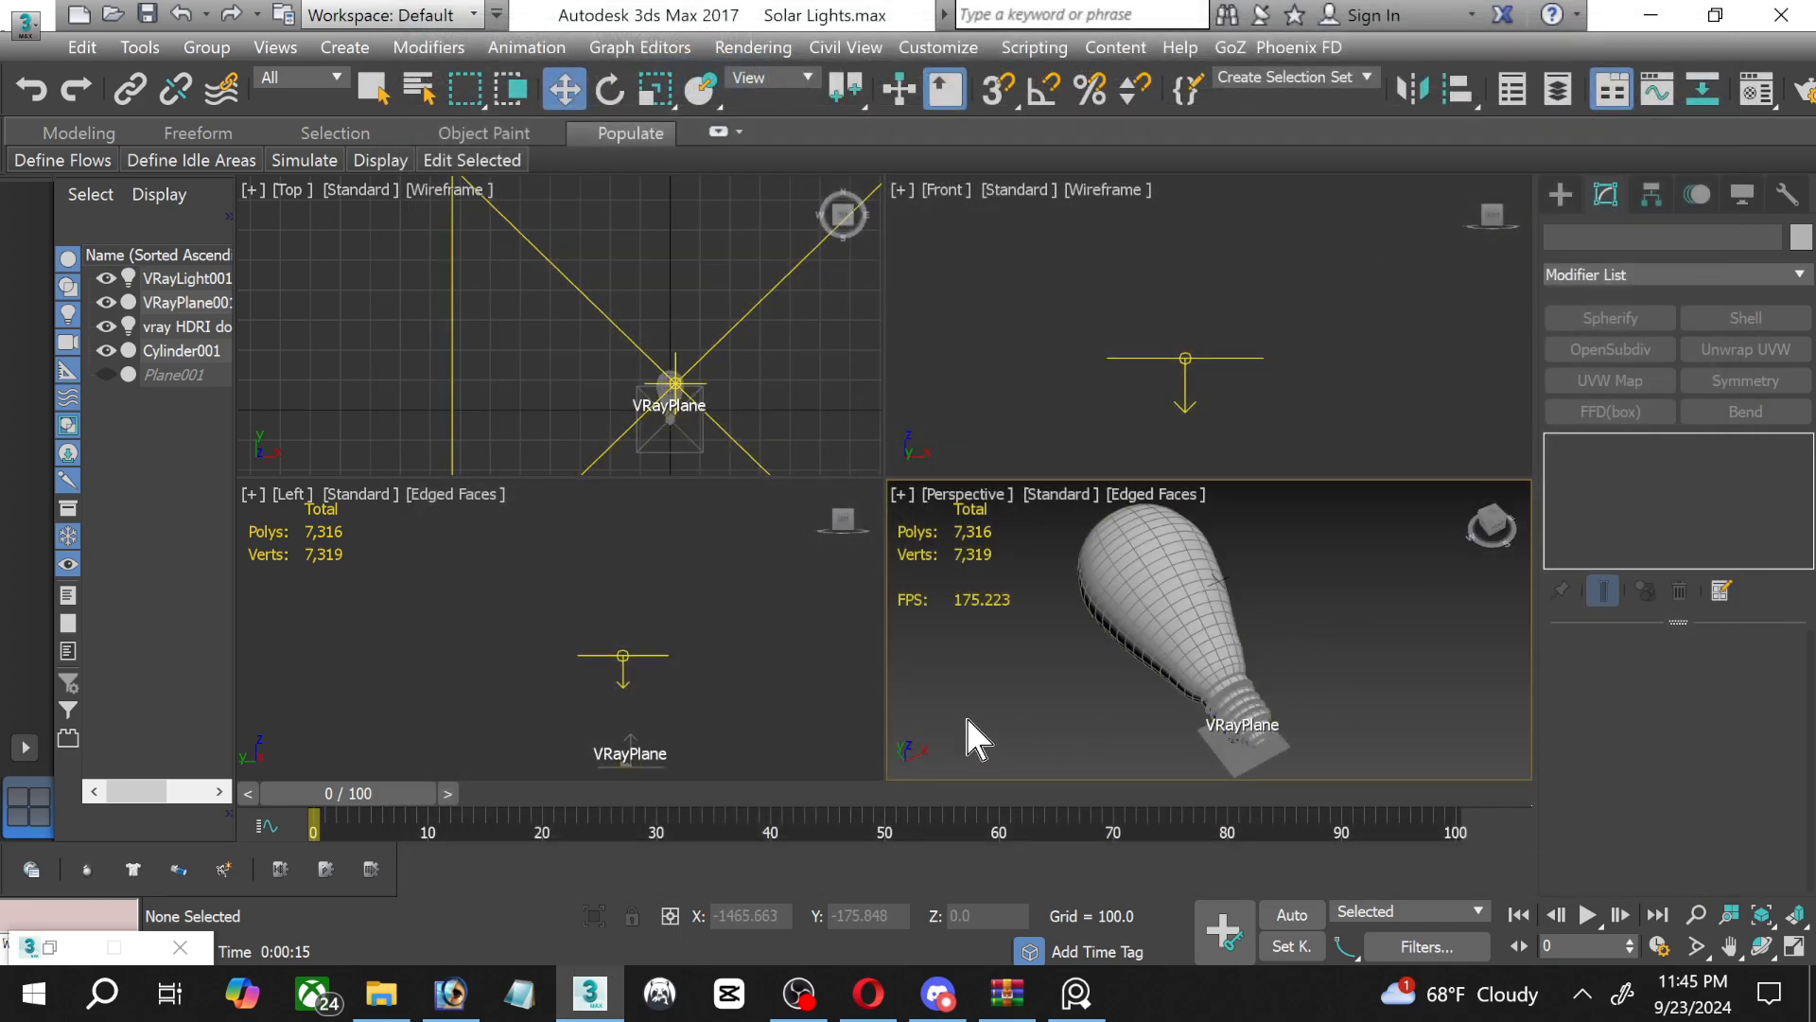
pyautogui.click(799, 994)
pyautogui.click(799, 994)
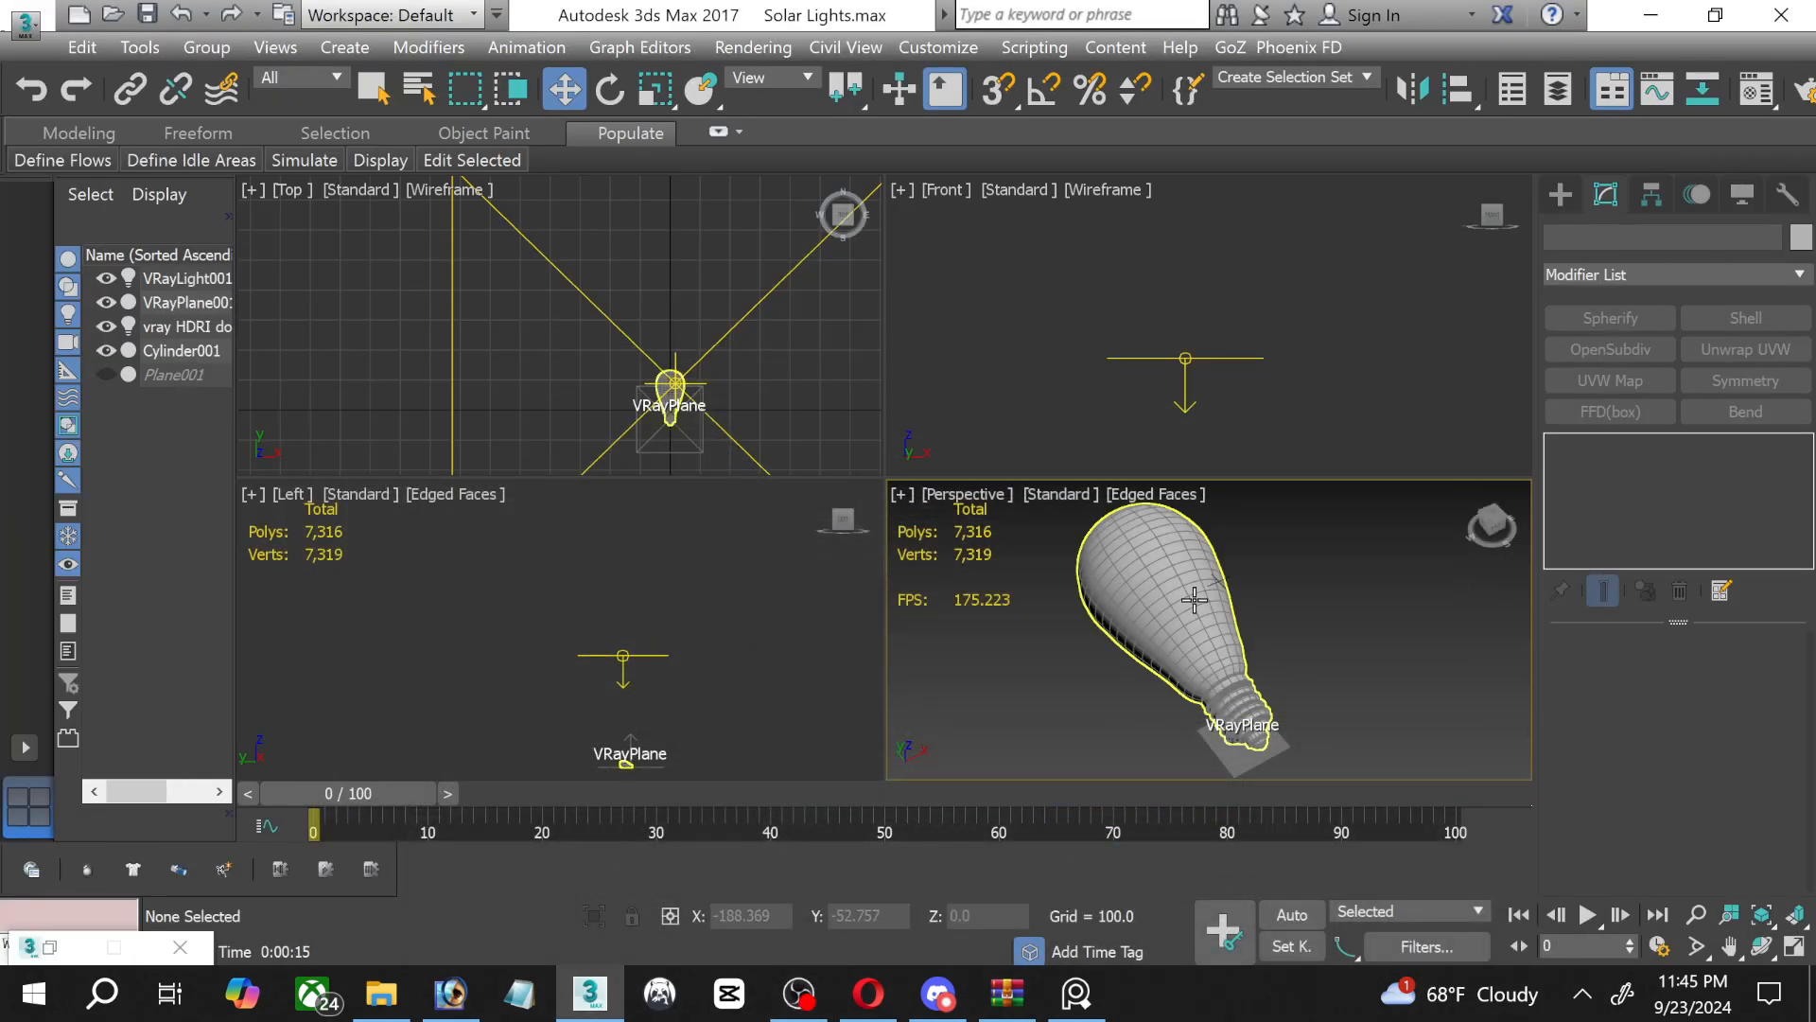
# Rotate the light bulb in the maximized Left viewport until it stands upright with its screw base pointing down.
pyautogui.click(1260, 621)
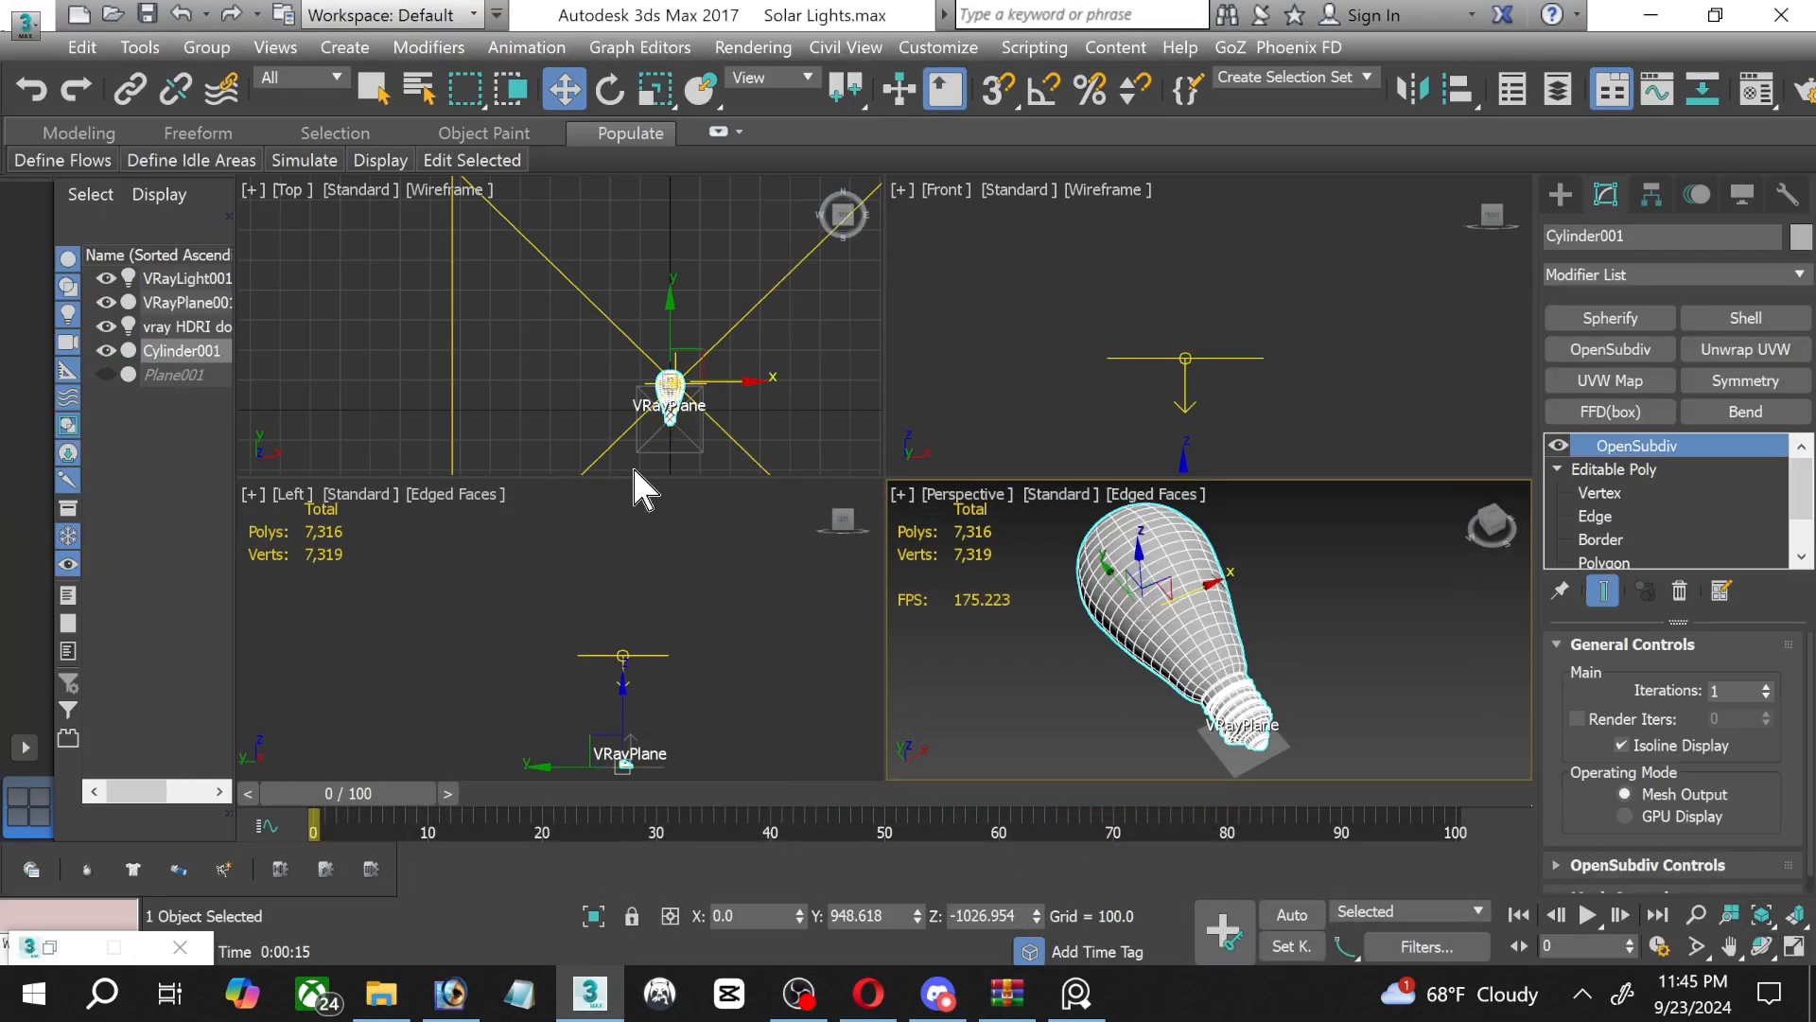
pyautogui.scroll(6, 683, 445)
pyautogui.moveTo(648, 336); pyautogui.dragTo(645, 377, button='middle')
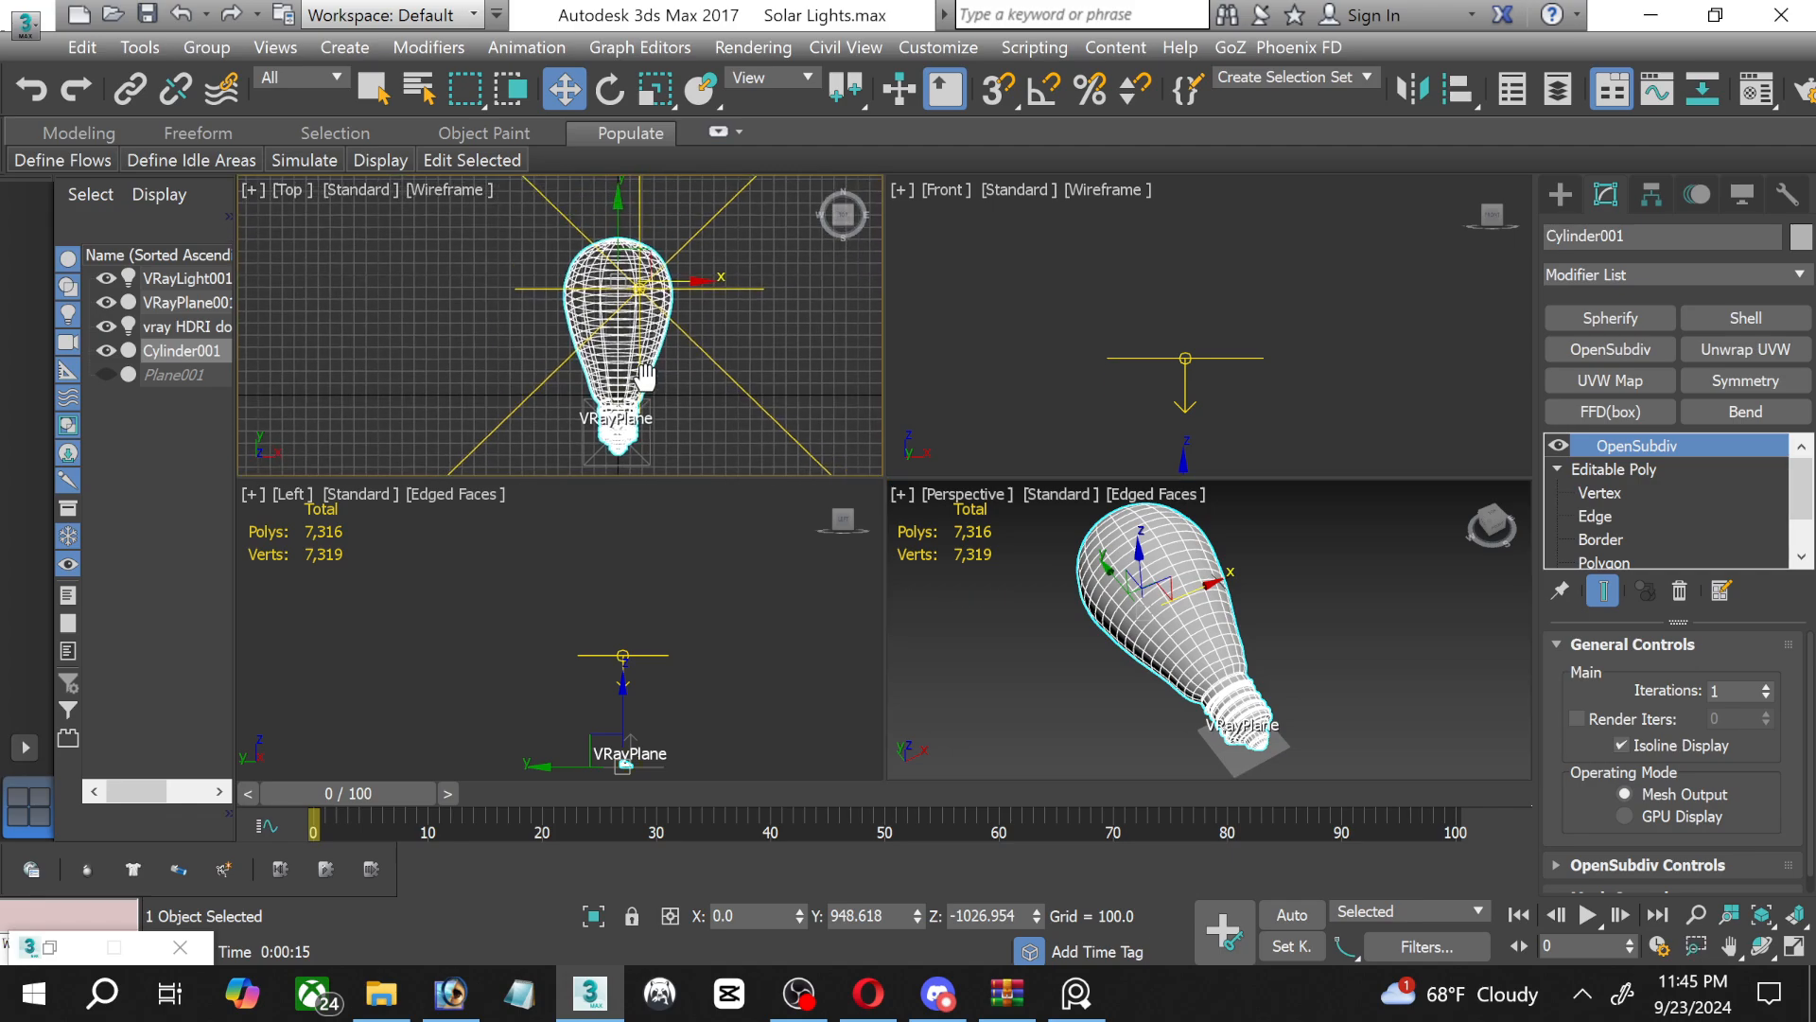
pyautogui.moveTo(717, 707); pyautogui.dragTo(682, 636, button='middle')
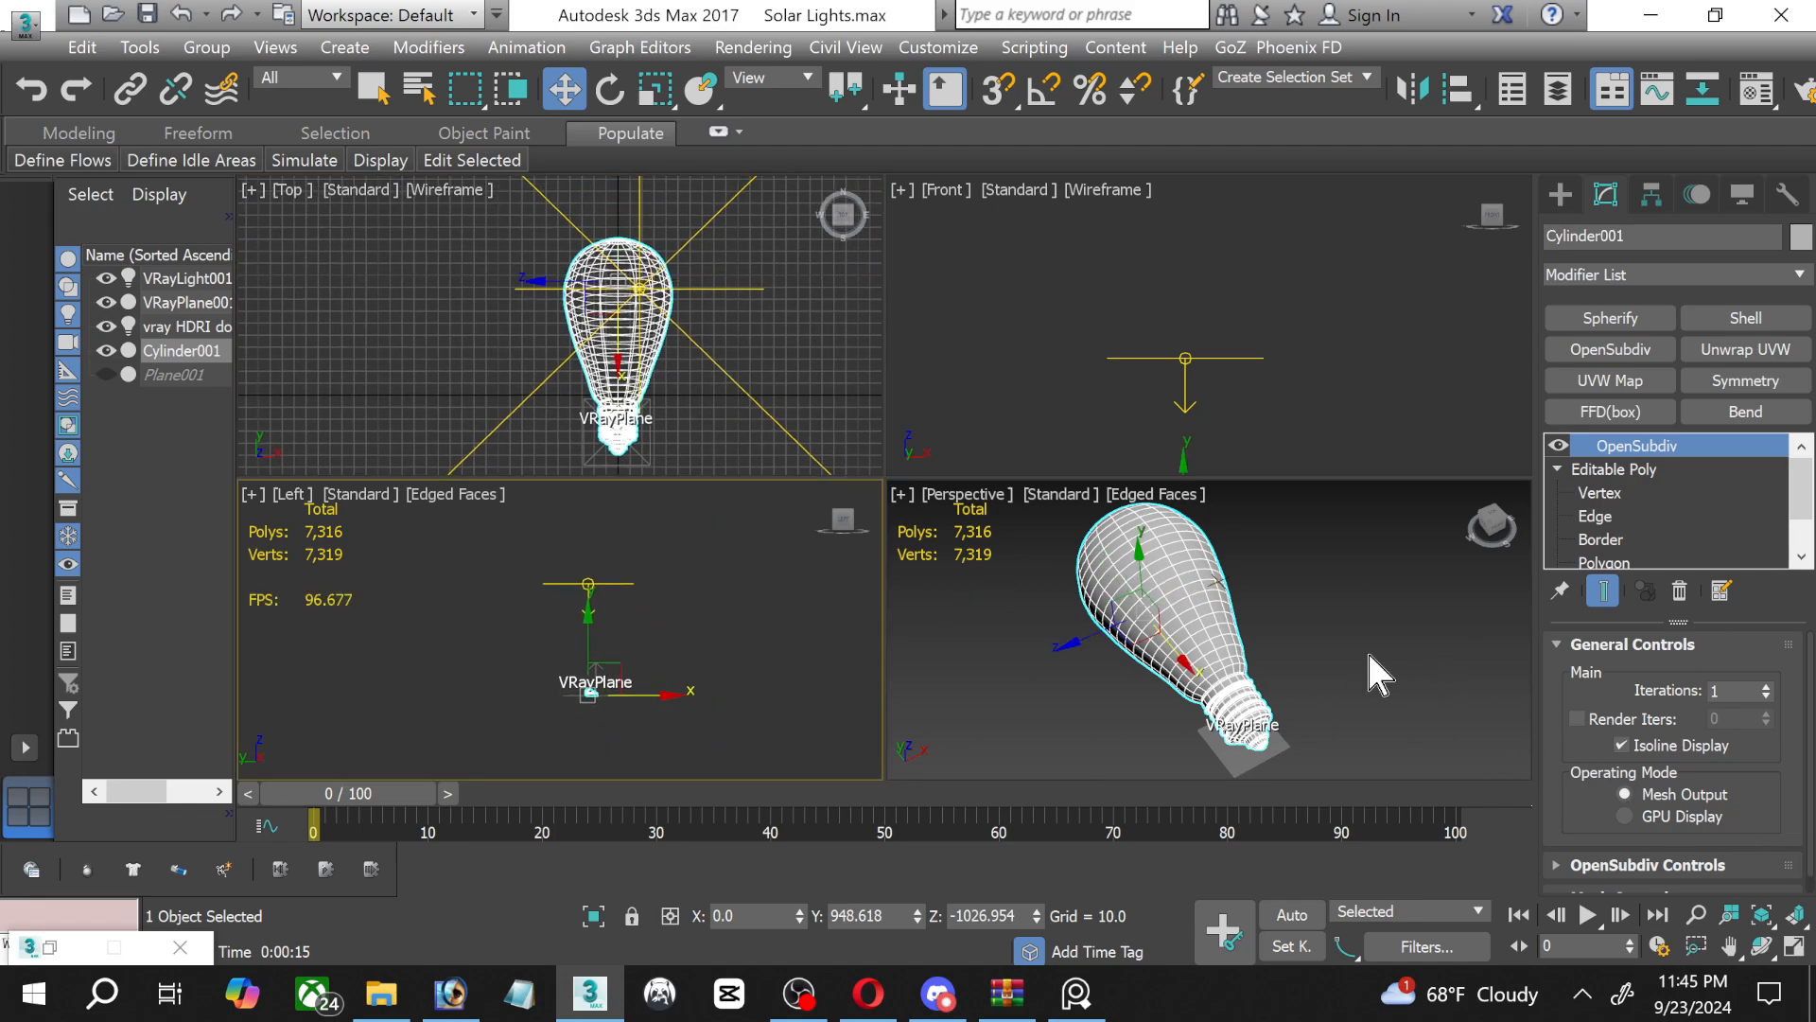
pyautogui.click(1796, 946)
pyautogui.scroll(8, 1030, 606)
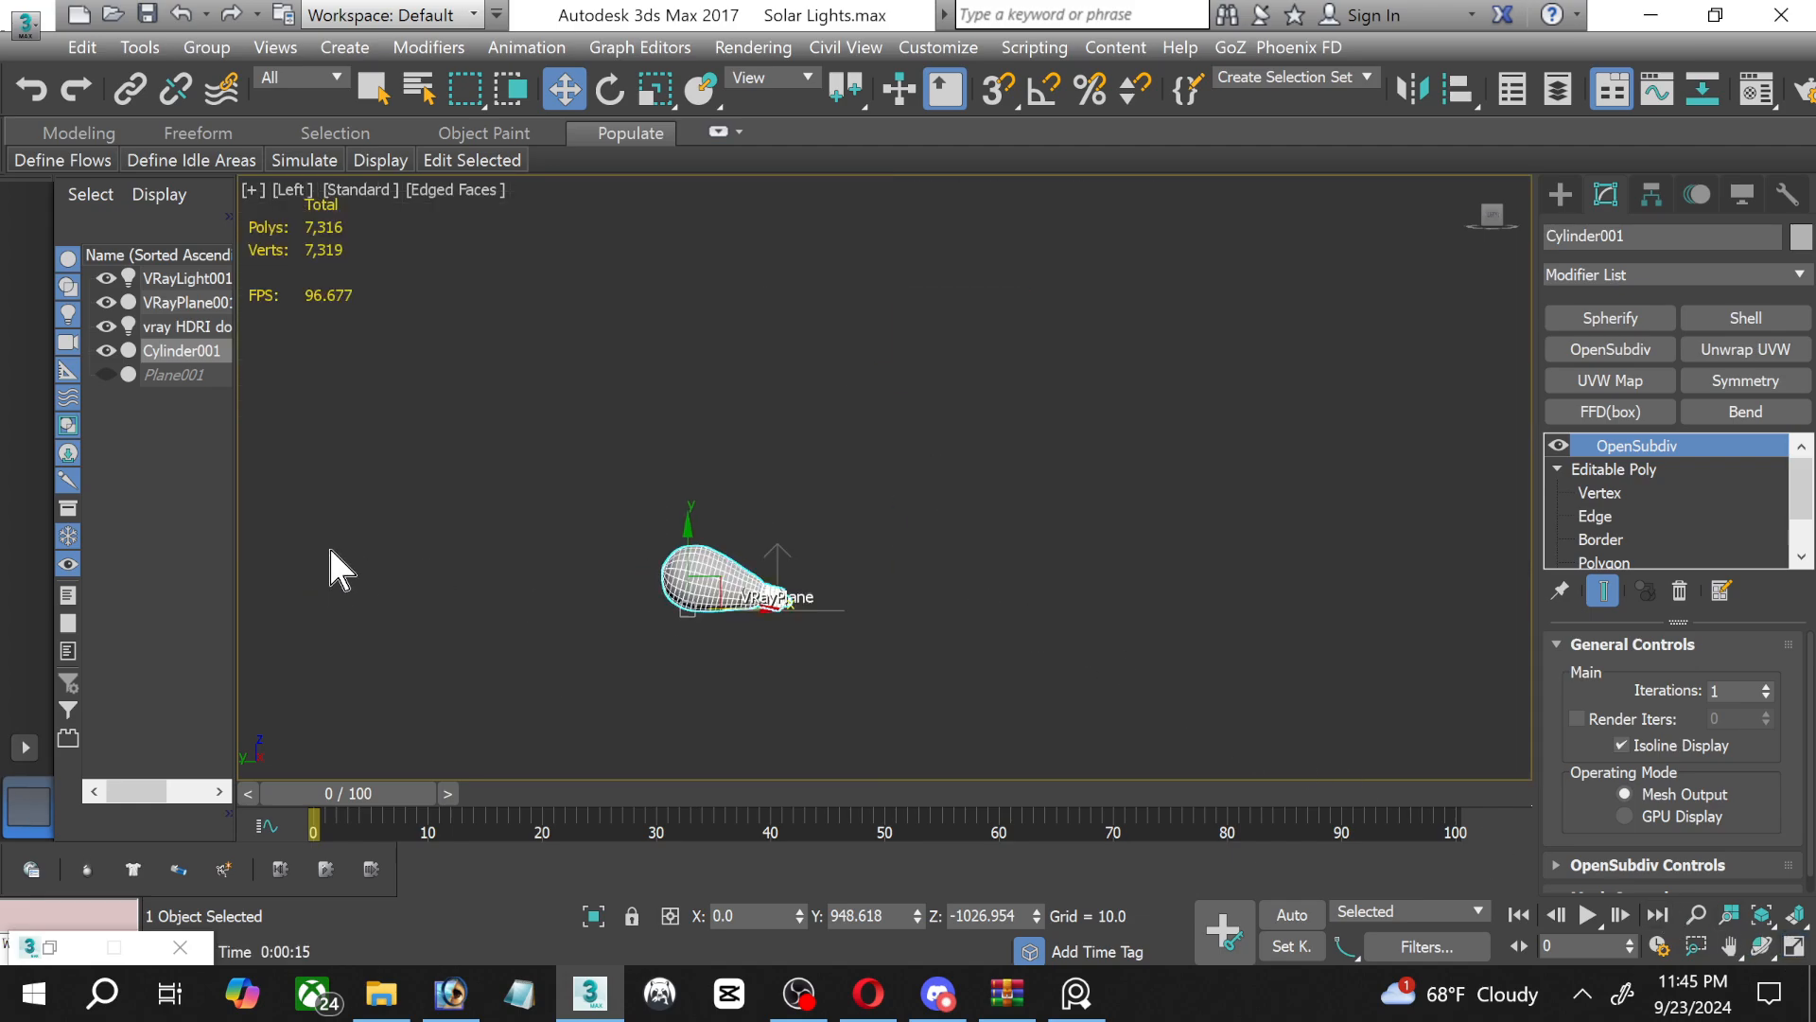
pyautogui.scroll(6, 657, 512)
pyautogui.moveTo(802, 634); pyautogui.dragTo(736, 458, button='middle')
pyautogui.scroll(2, 779, 460)
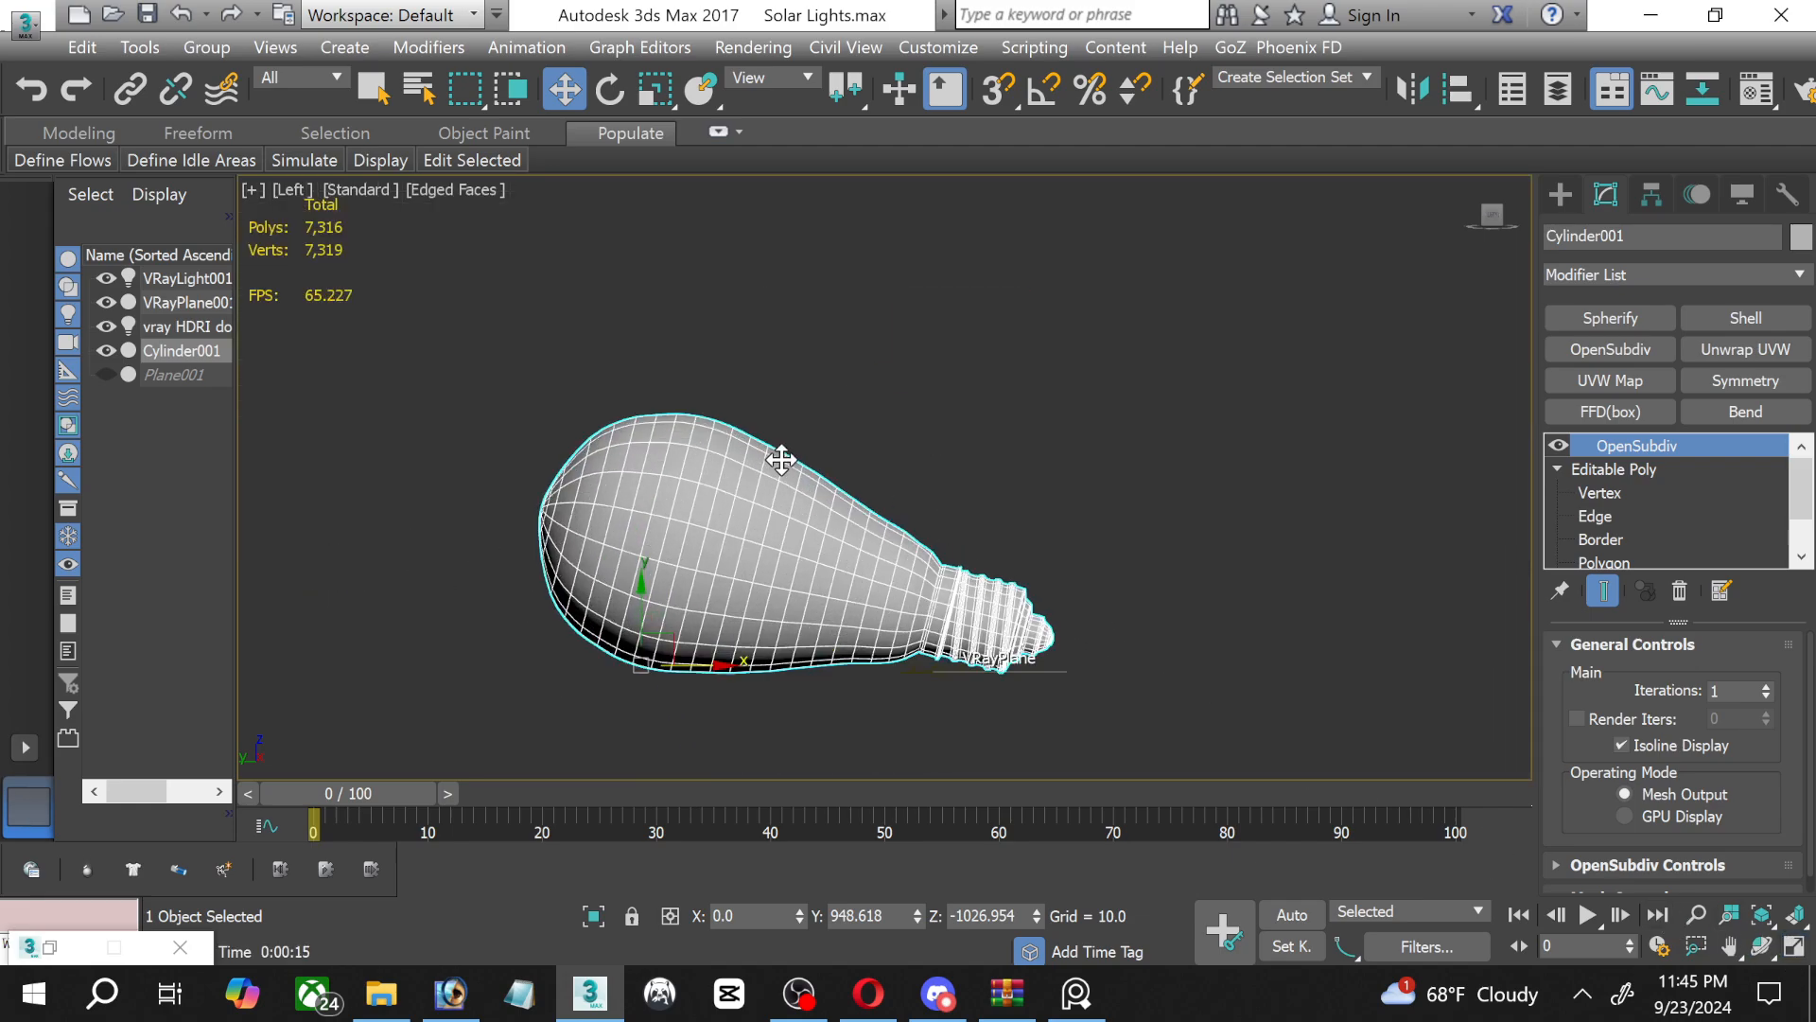
pyautogui.click(839, 457)
pyautogui.click(783, 511)
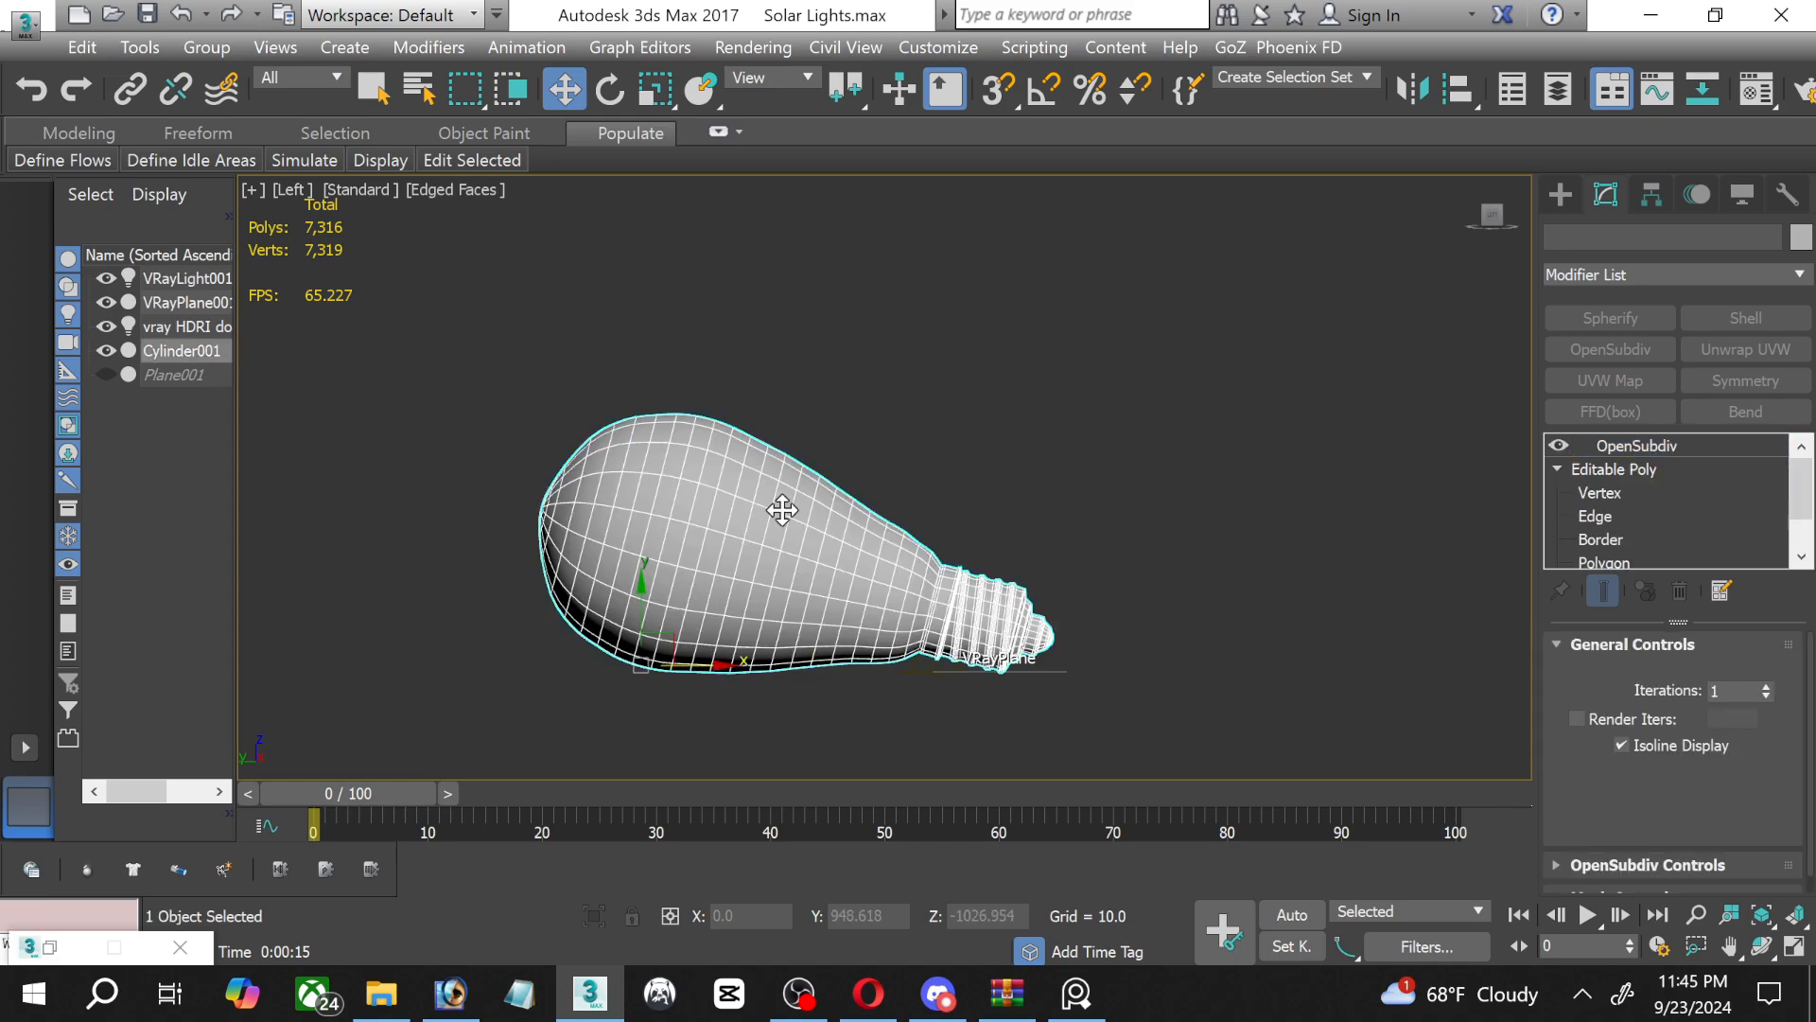
pyautogui.scroll(4, 795, 520)
pyautogui.moveTo(826, 587); pyautogui.dragTo(849, 489, button='middle')
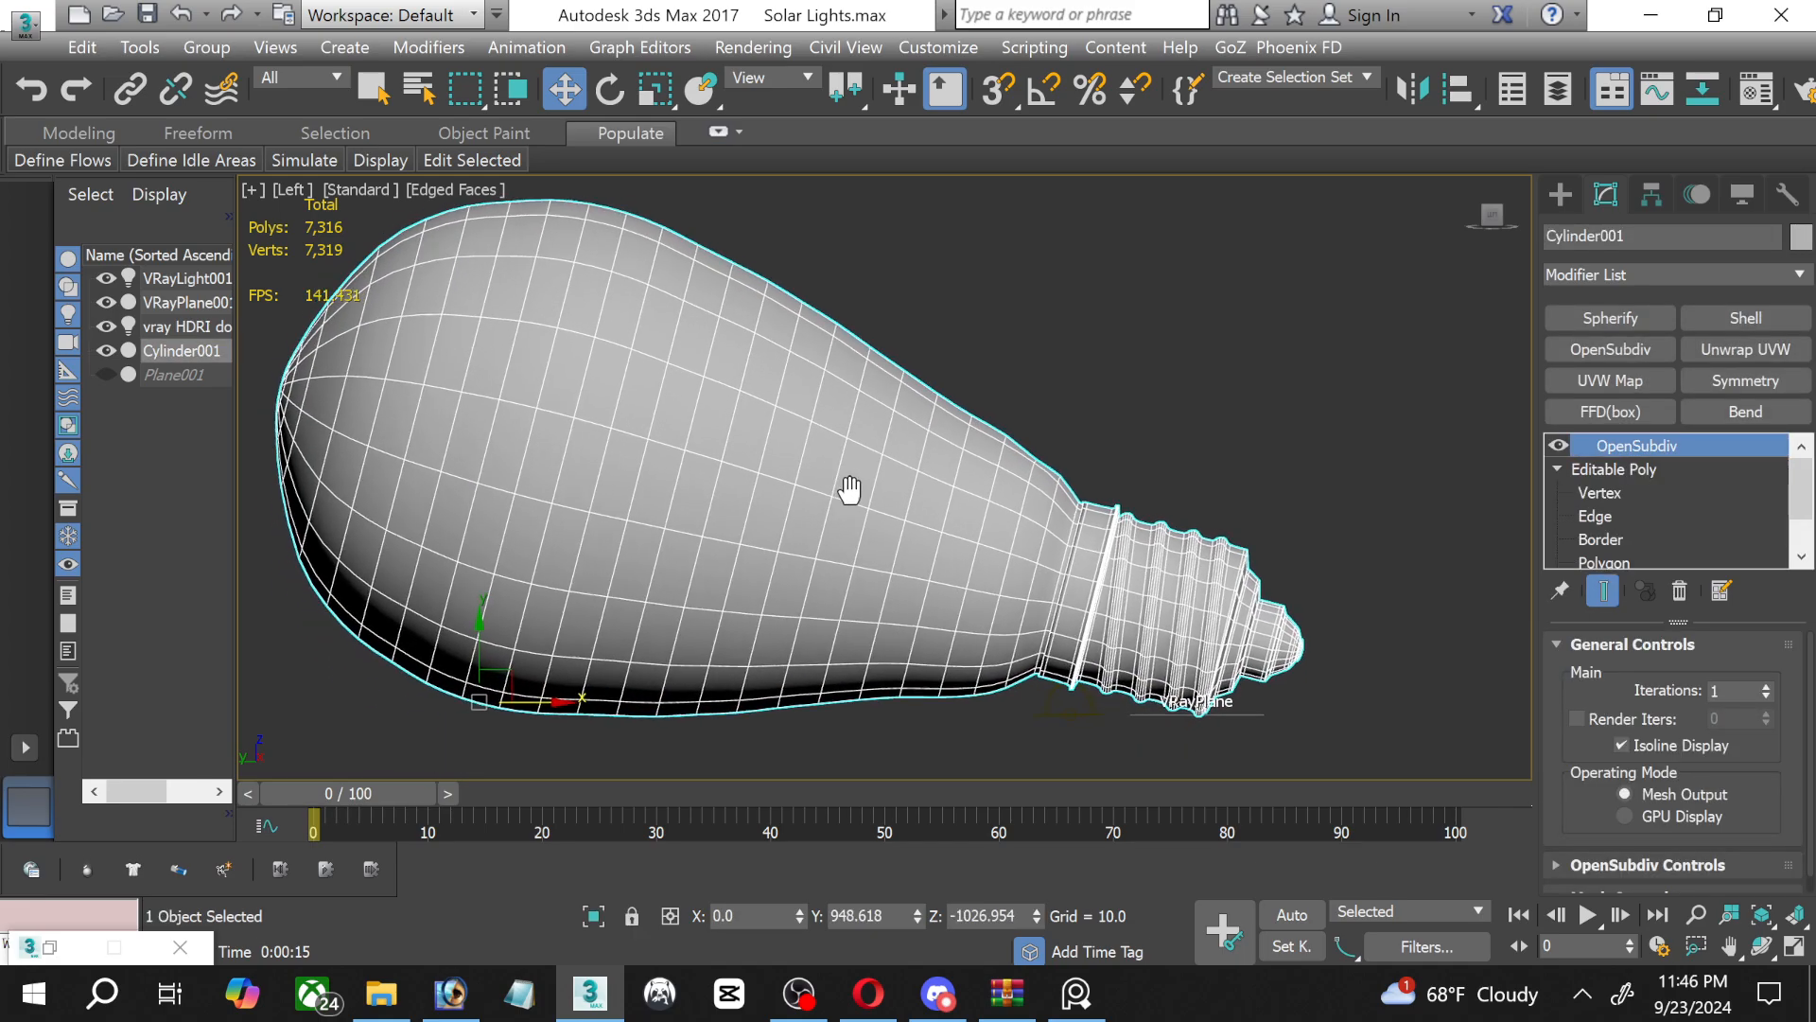
pyautogui.scroll(-5, 908, 507)
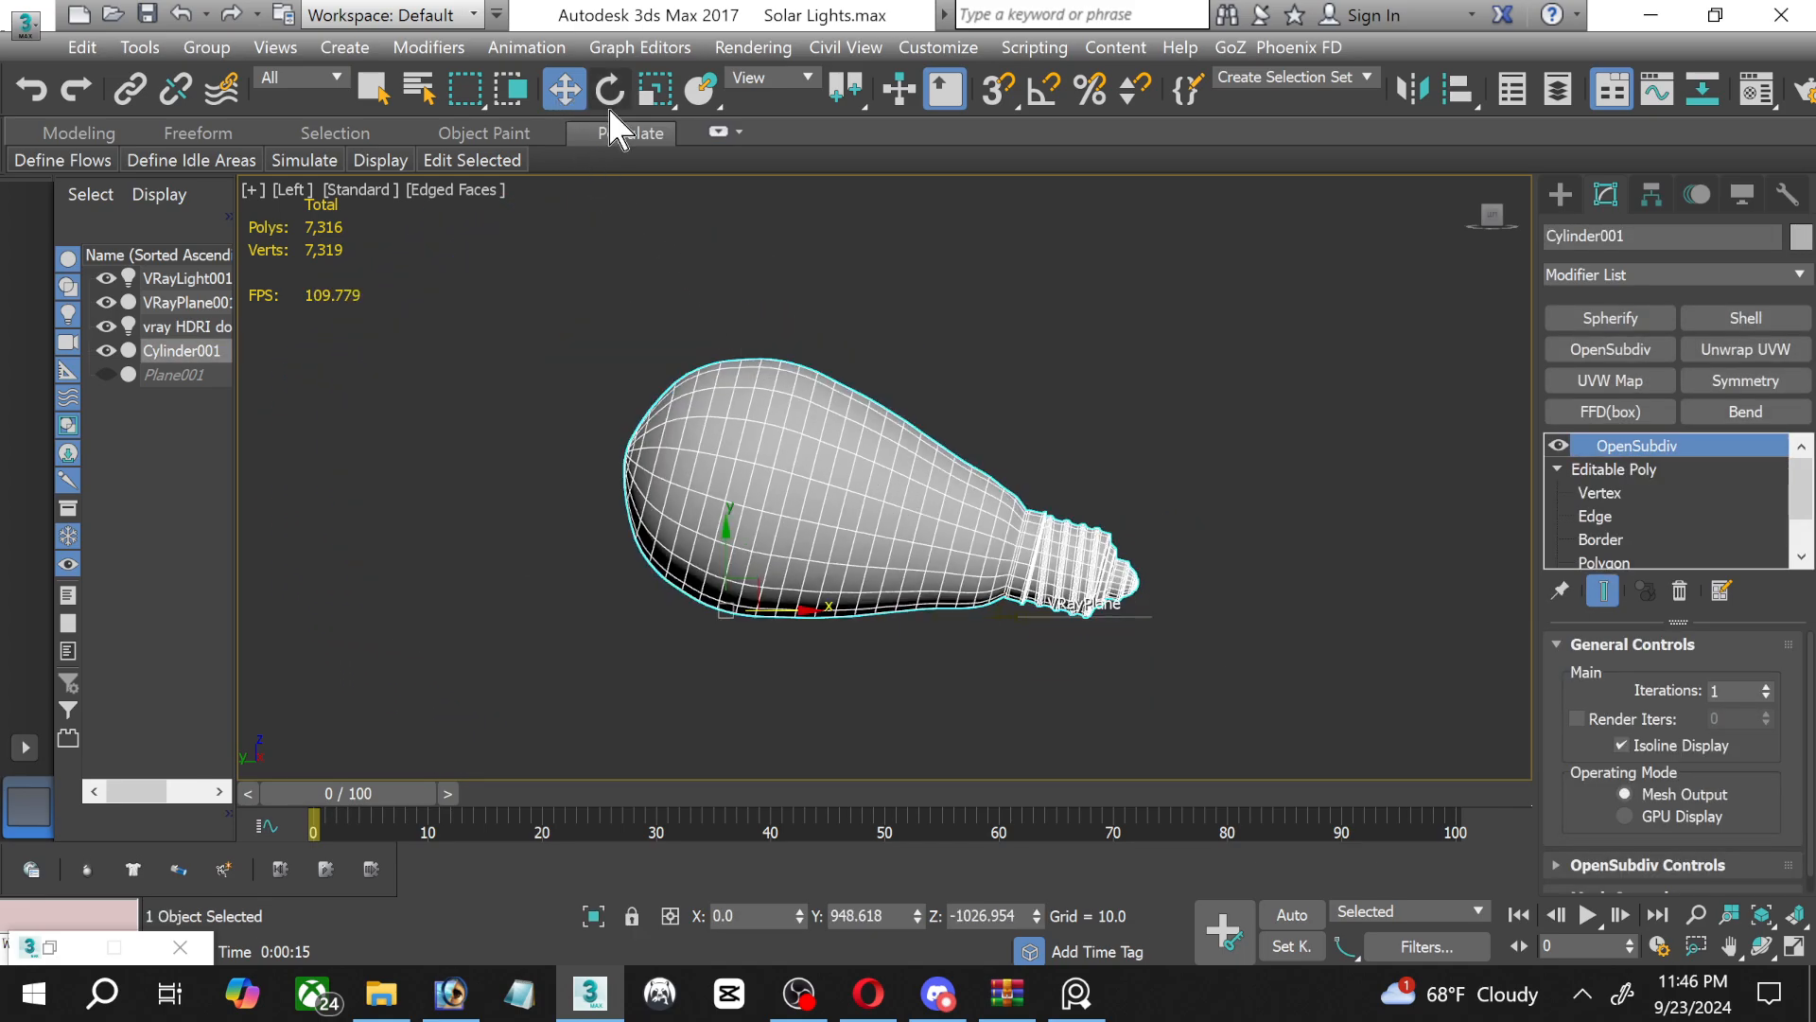
pyautogui.click(610, 90)
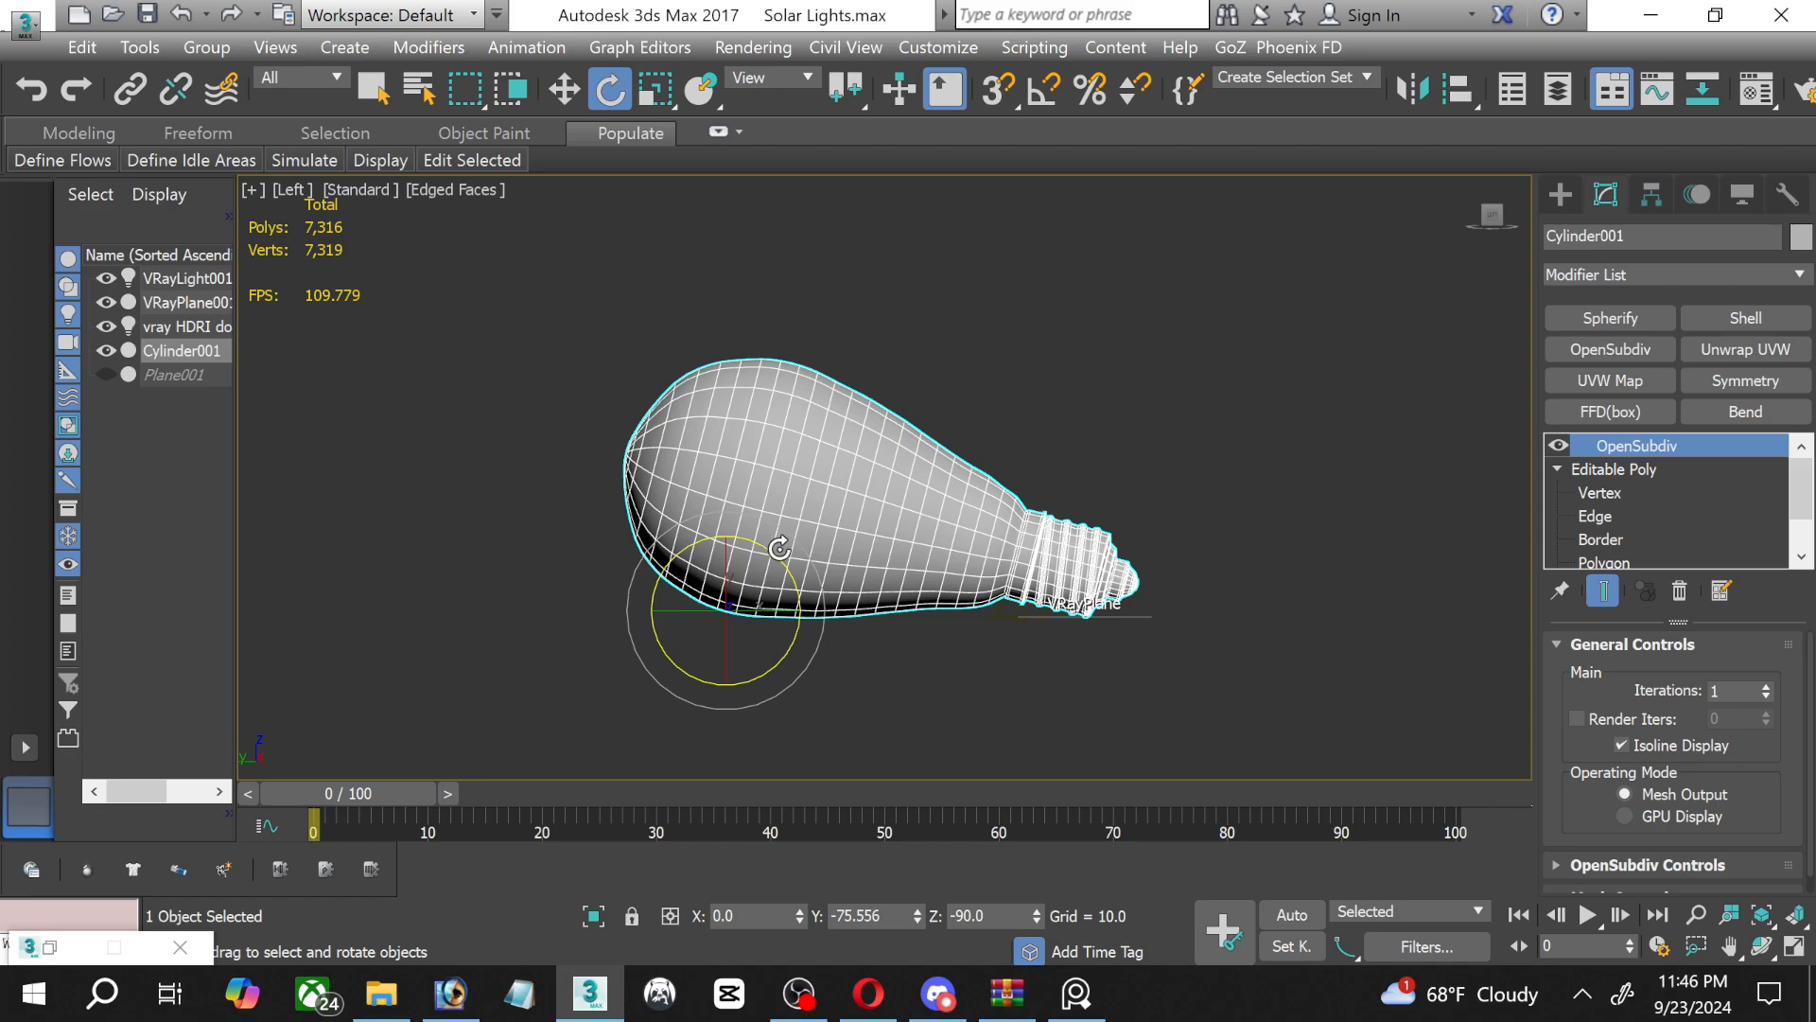
pyautogui.moveTo(771, 548); pyautogui.dragTo(871, 591)
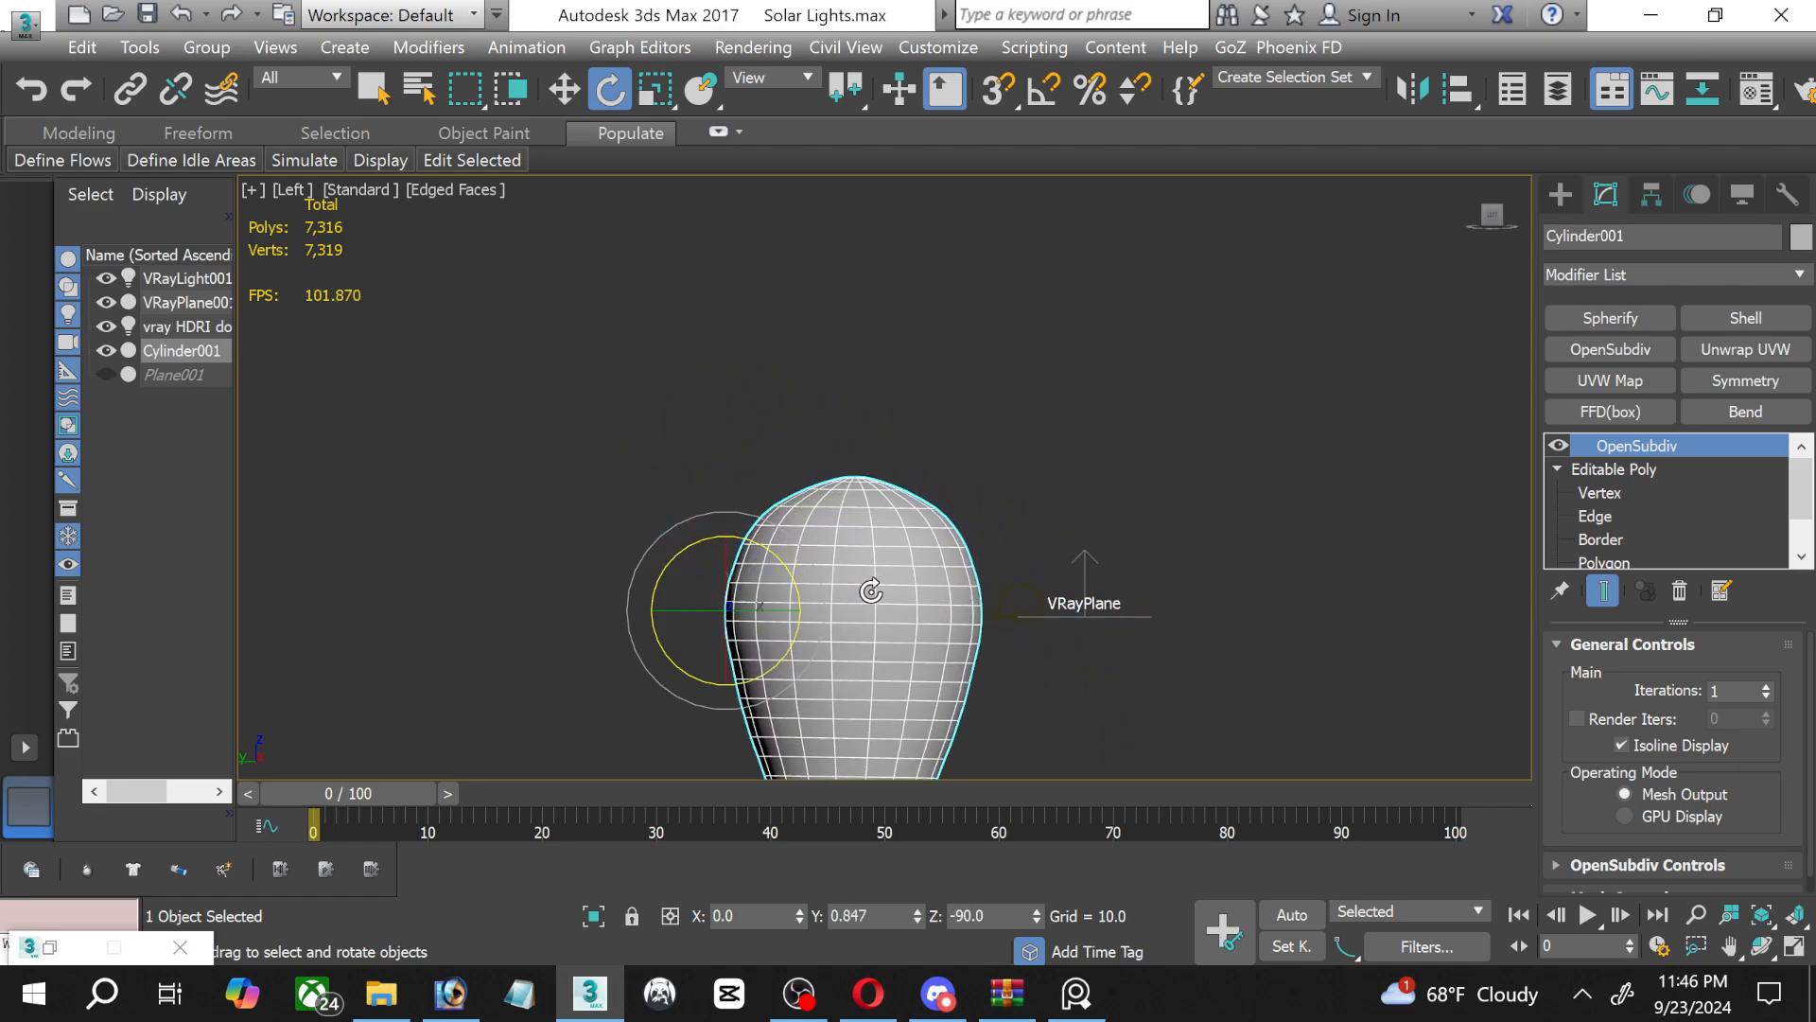
# Move the upright light bulb straight up to about Z 347.7, clear of the VRayPlane.
pyautogui.click(571, 90)
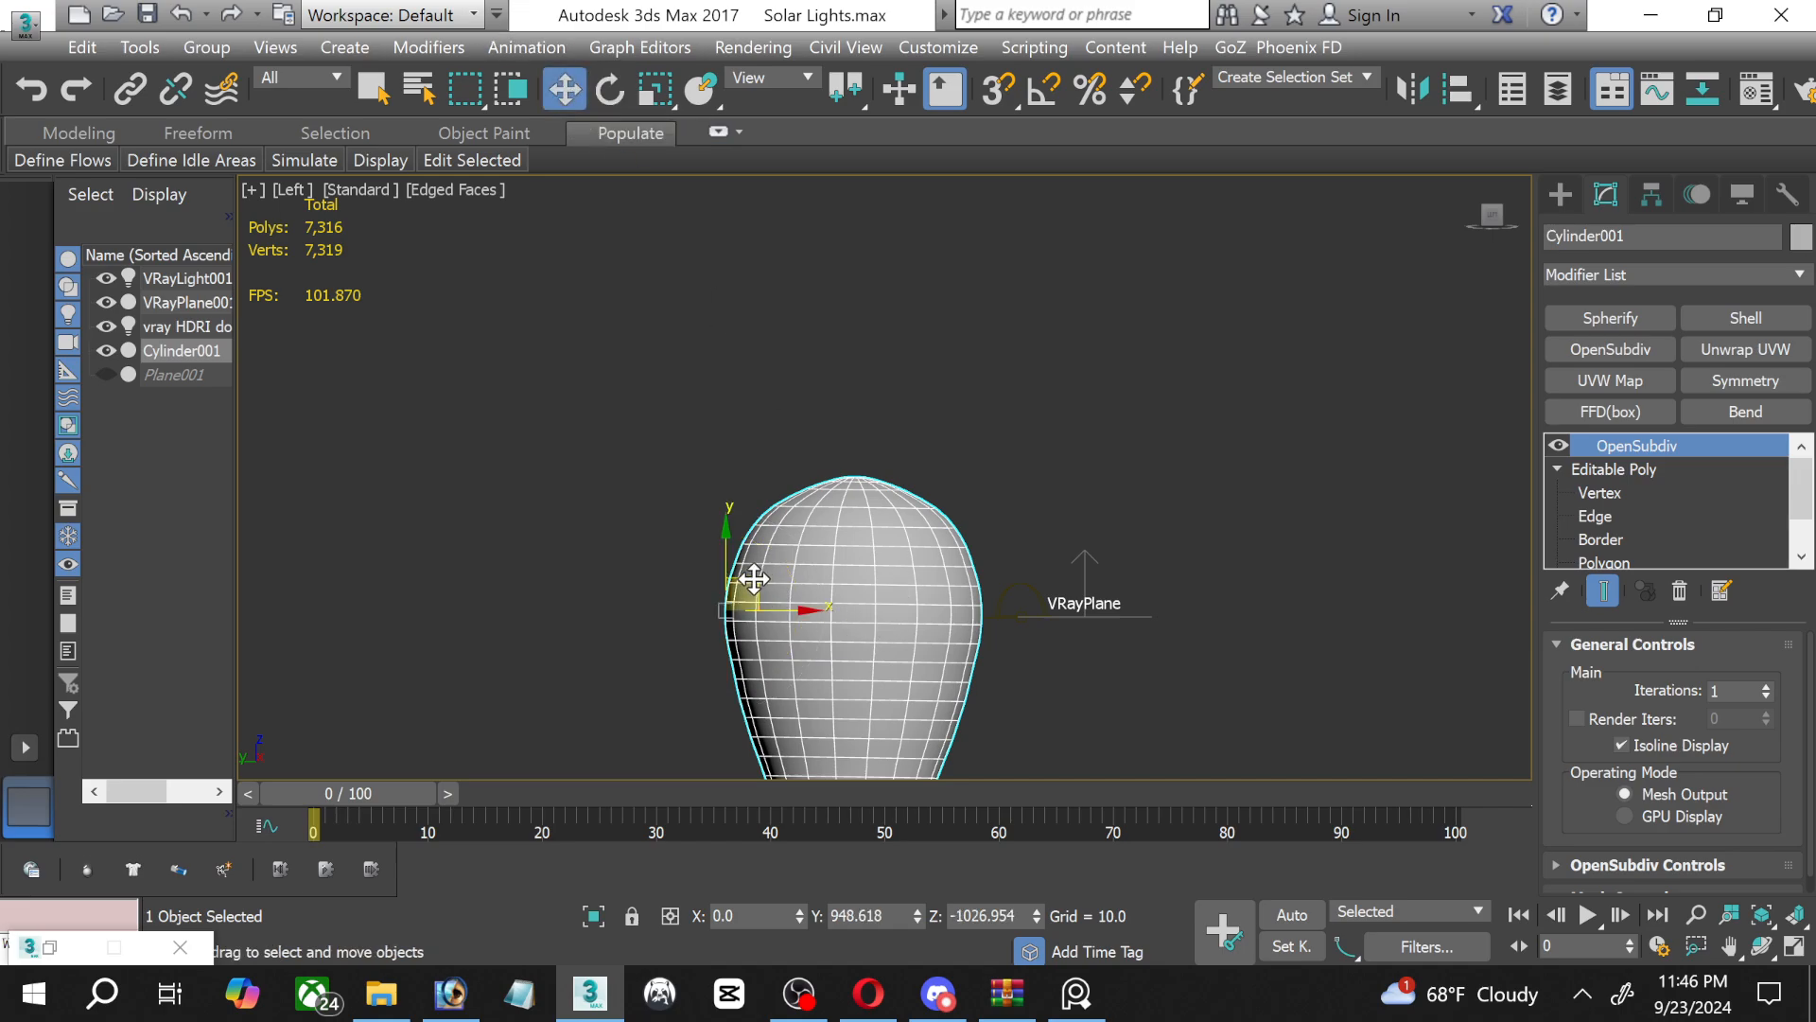
pyautogui.moveTo(726, 551); pyautogui.dragTo(753, 169)
pyautogui.moveTo(742, 201); pyautogui.dragTo(705, 342, button='middle')
pyautogui.click(1729, 945)
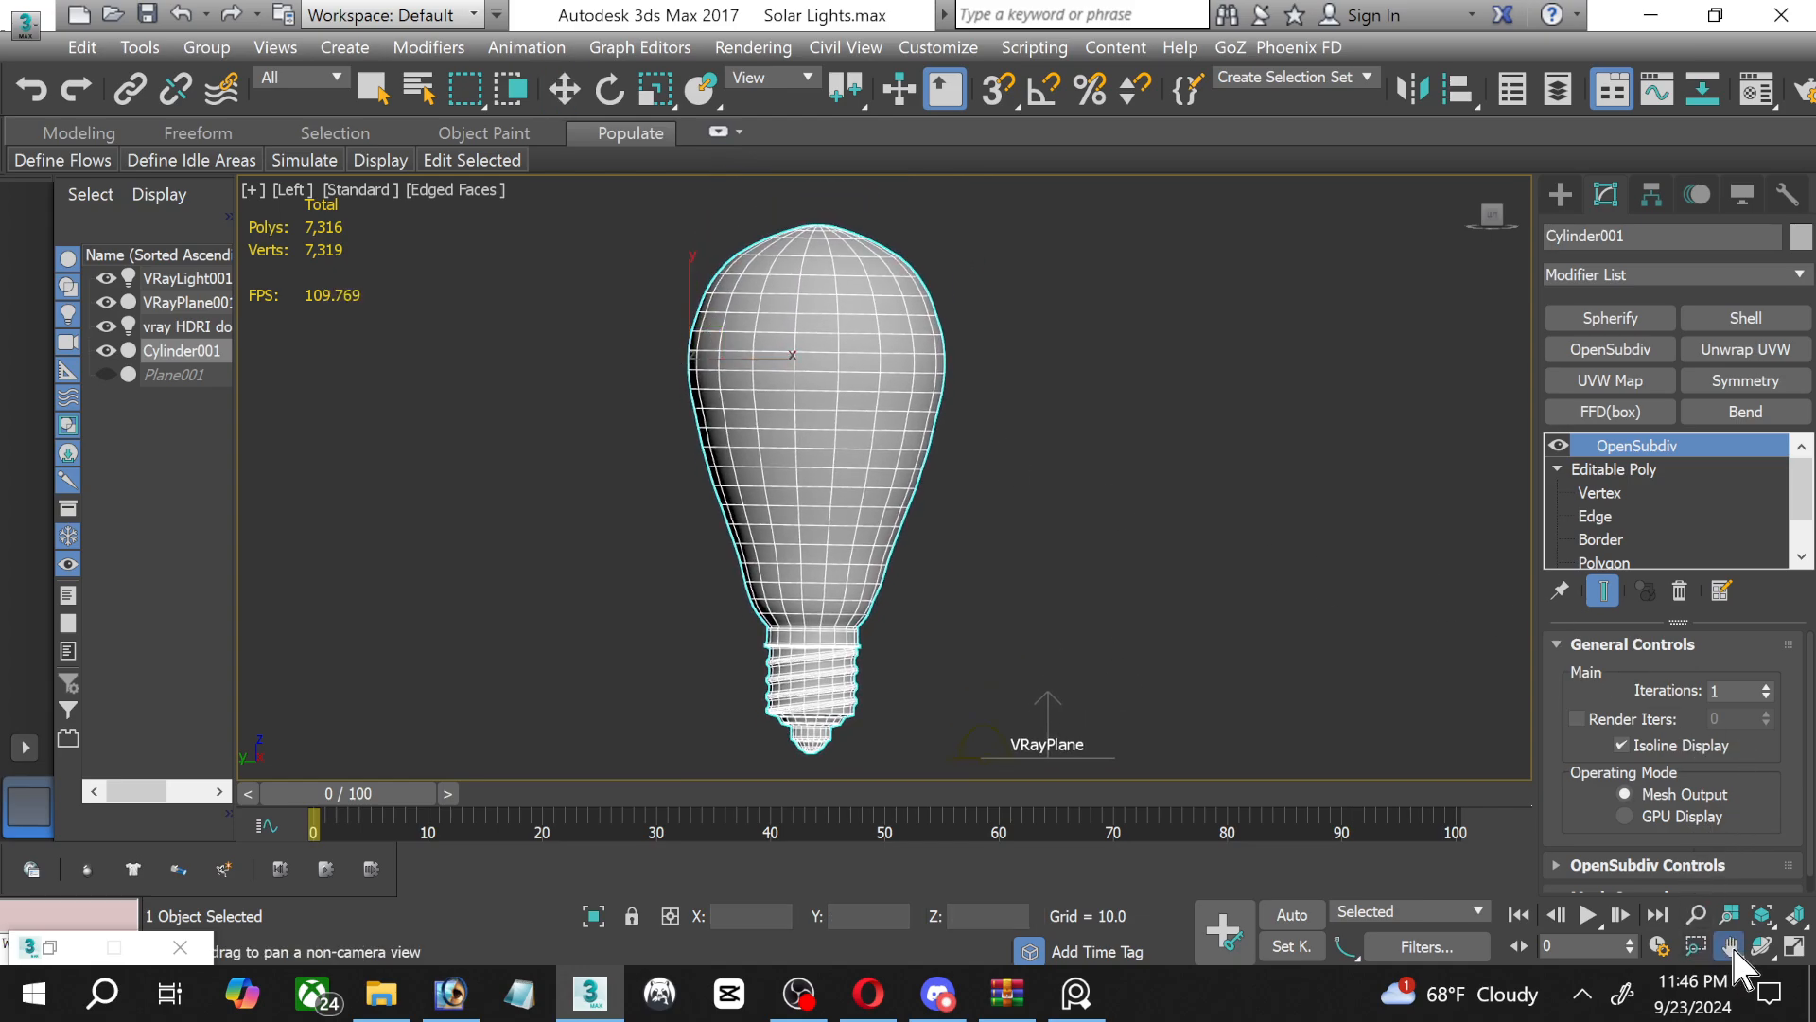
pyautogui.scroll(5, 805, 427)
pyautogui.moveTo(805, 426)
pyautogui.mouseDown(button='middle')
pyautogui.moveTo(773, 637)
pyautogui.moveTo(790, 653)
pyautogui.moveTo(781, 483)
pyautogui.moveTo(797, 436)
pyautogui.mouseUp(button='middle')
pyautogui.scroll(-2, 790, 651)
pyautogui.scroll(-2, 788, 646)
pyautogui.click(579, 92)
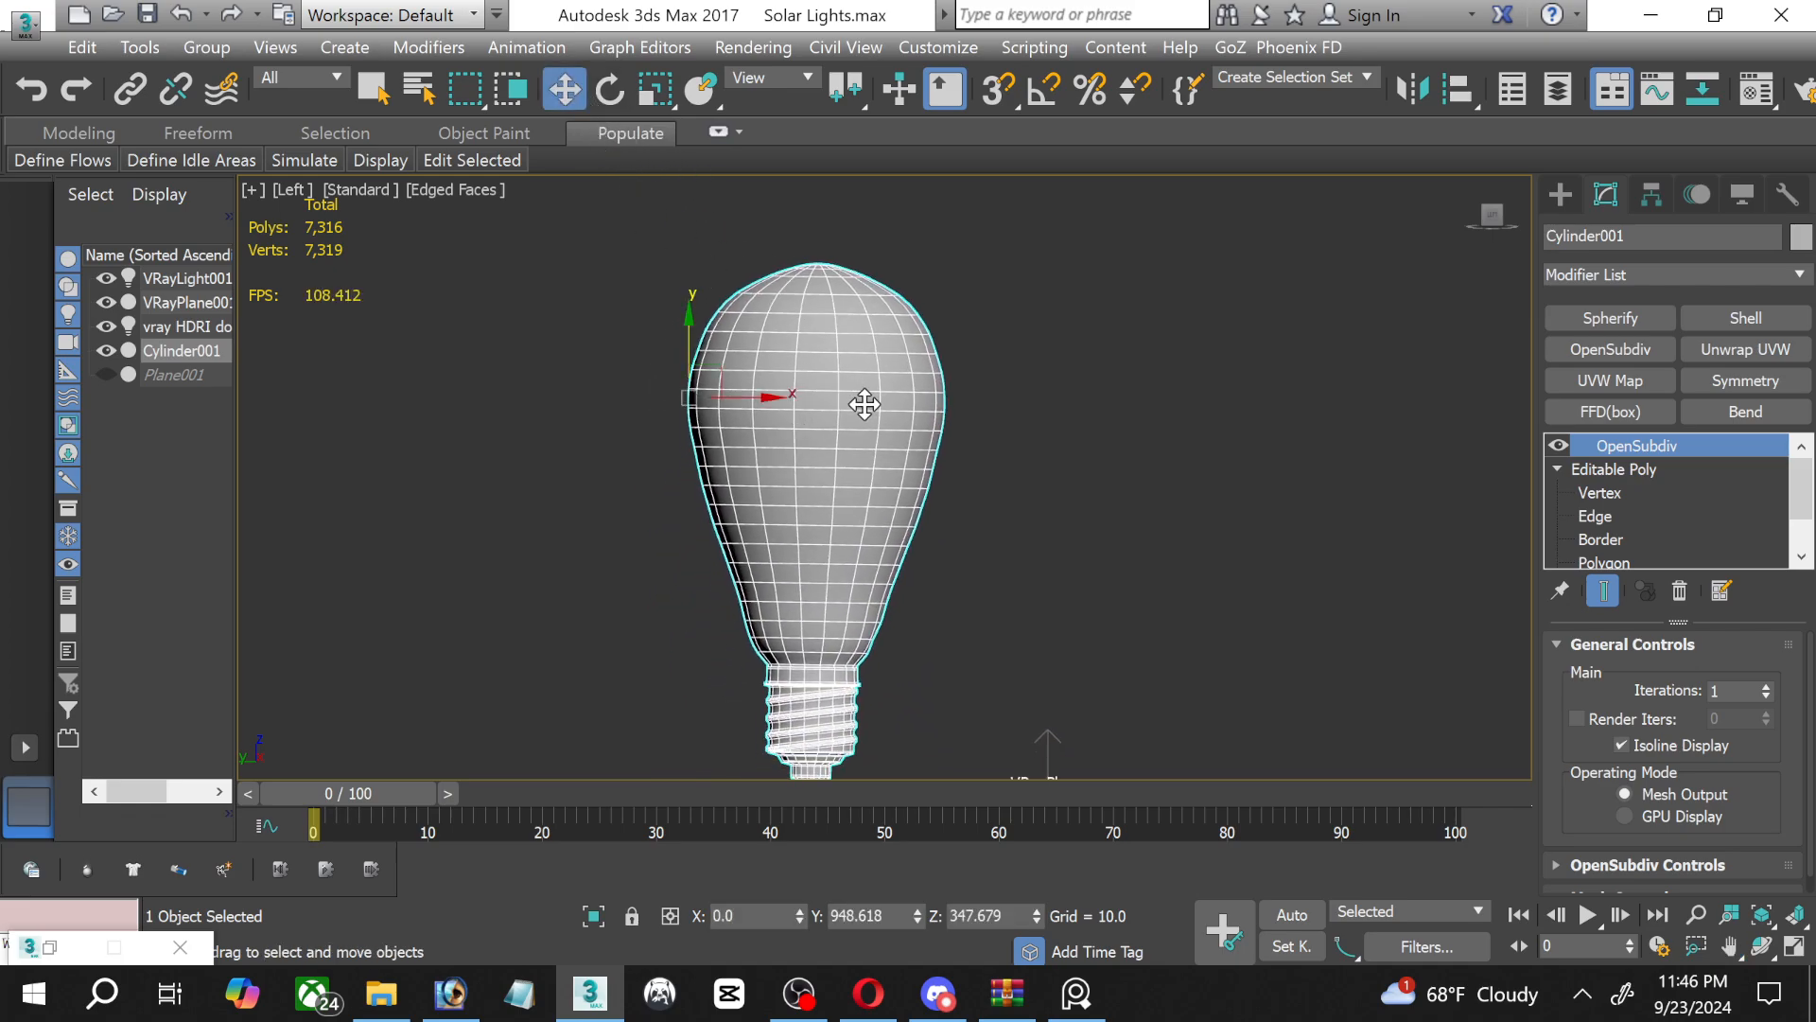
# Select all polygons of the bulb's glass body above the screw base at the Editable Poly's Polygon level.
pyautogui.scroll(-1, 1675, 525)
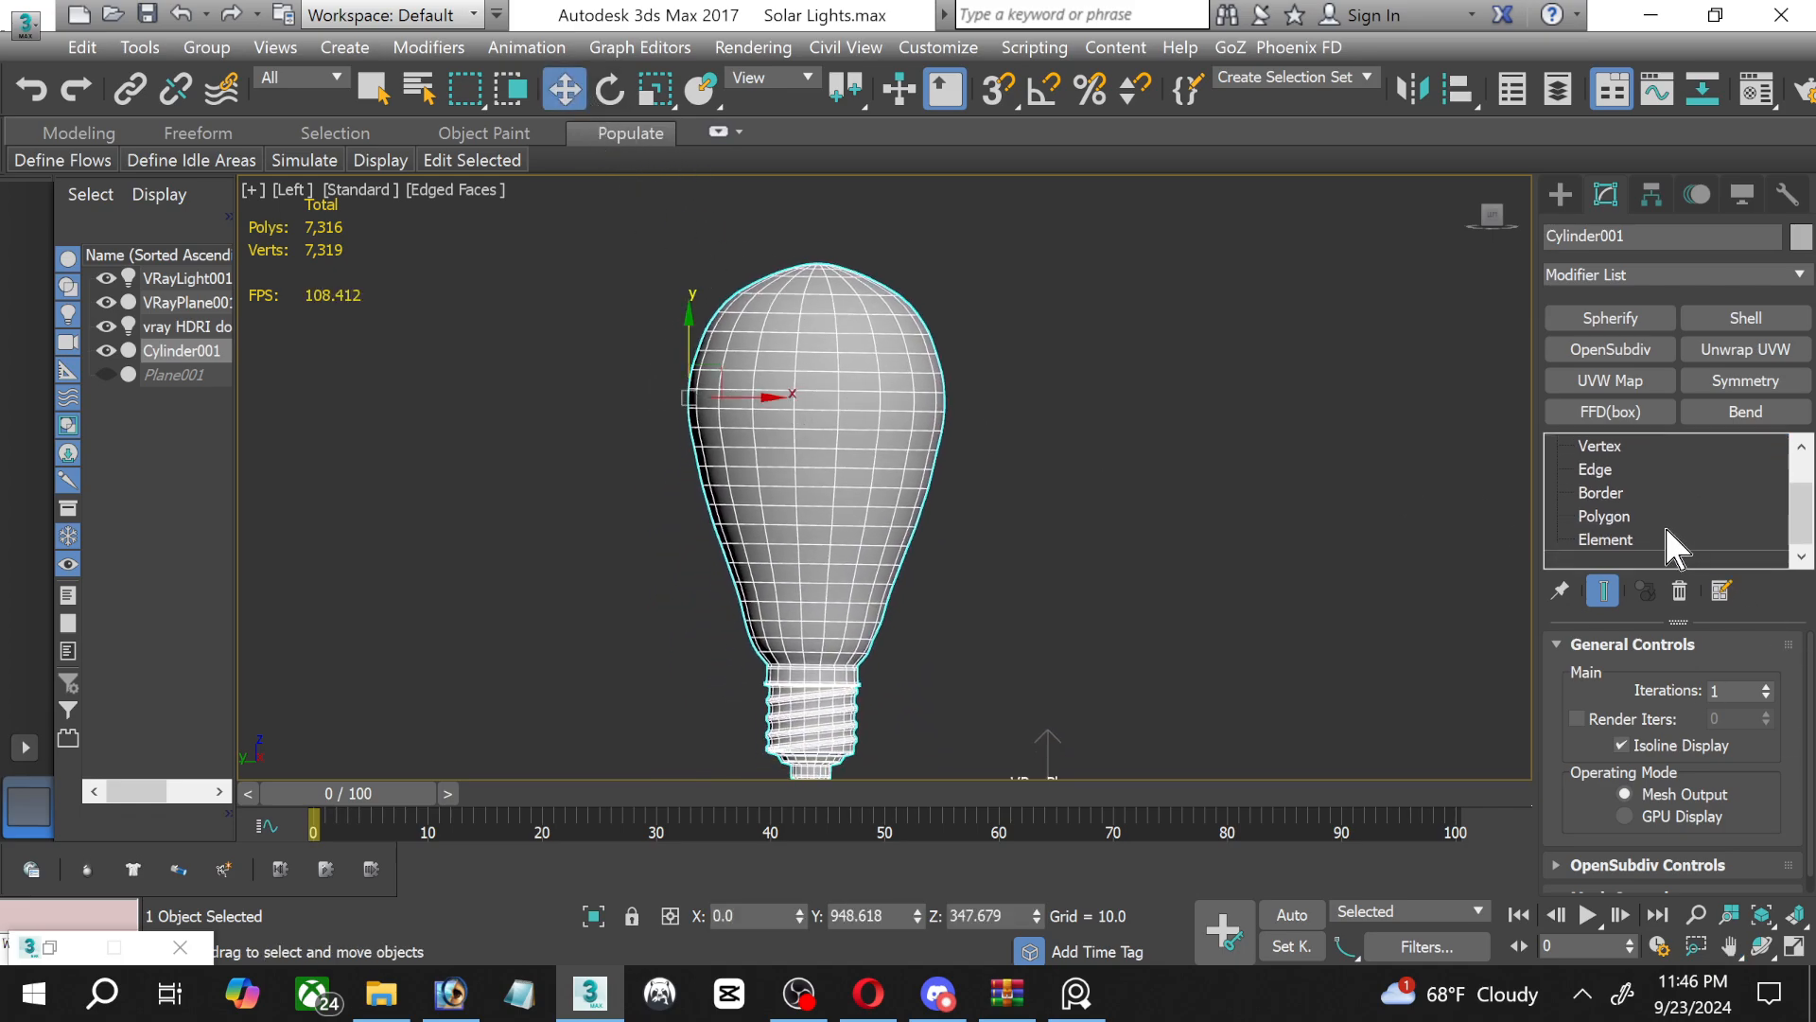
pyautogui.click(1641, 515)
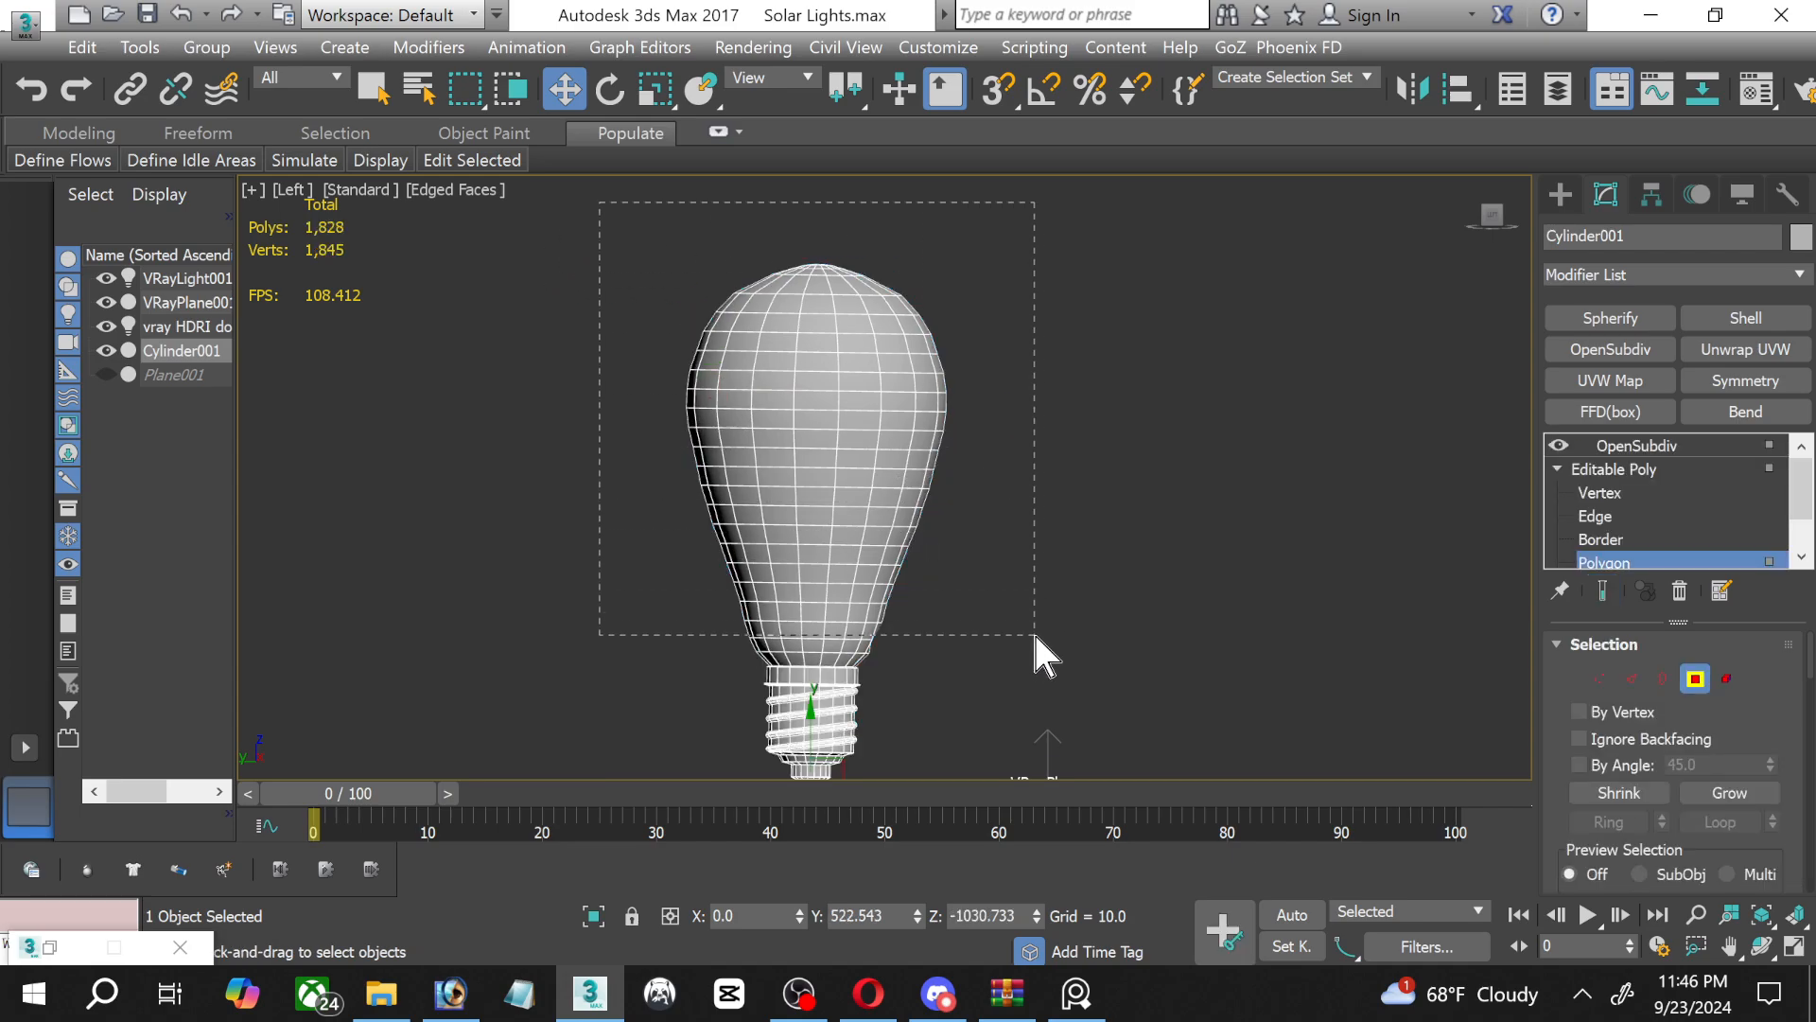
pyautogui.moveTo(1040, 656); pyautogui.dragTo(1040, 656)
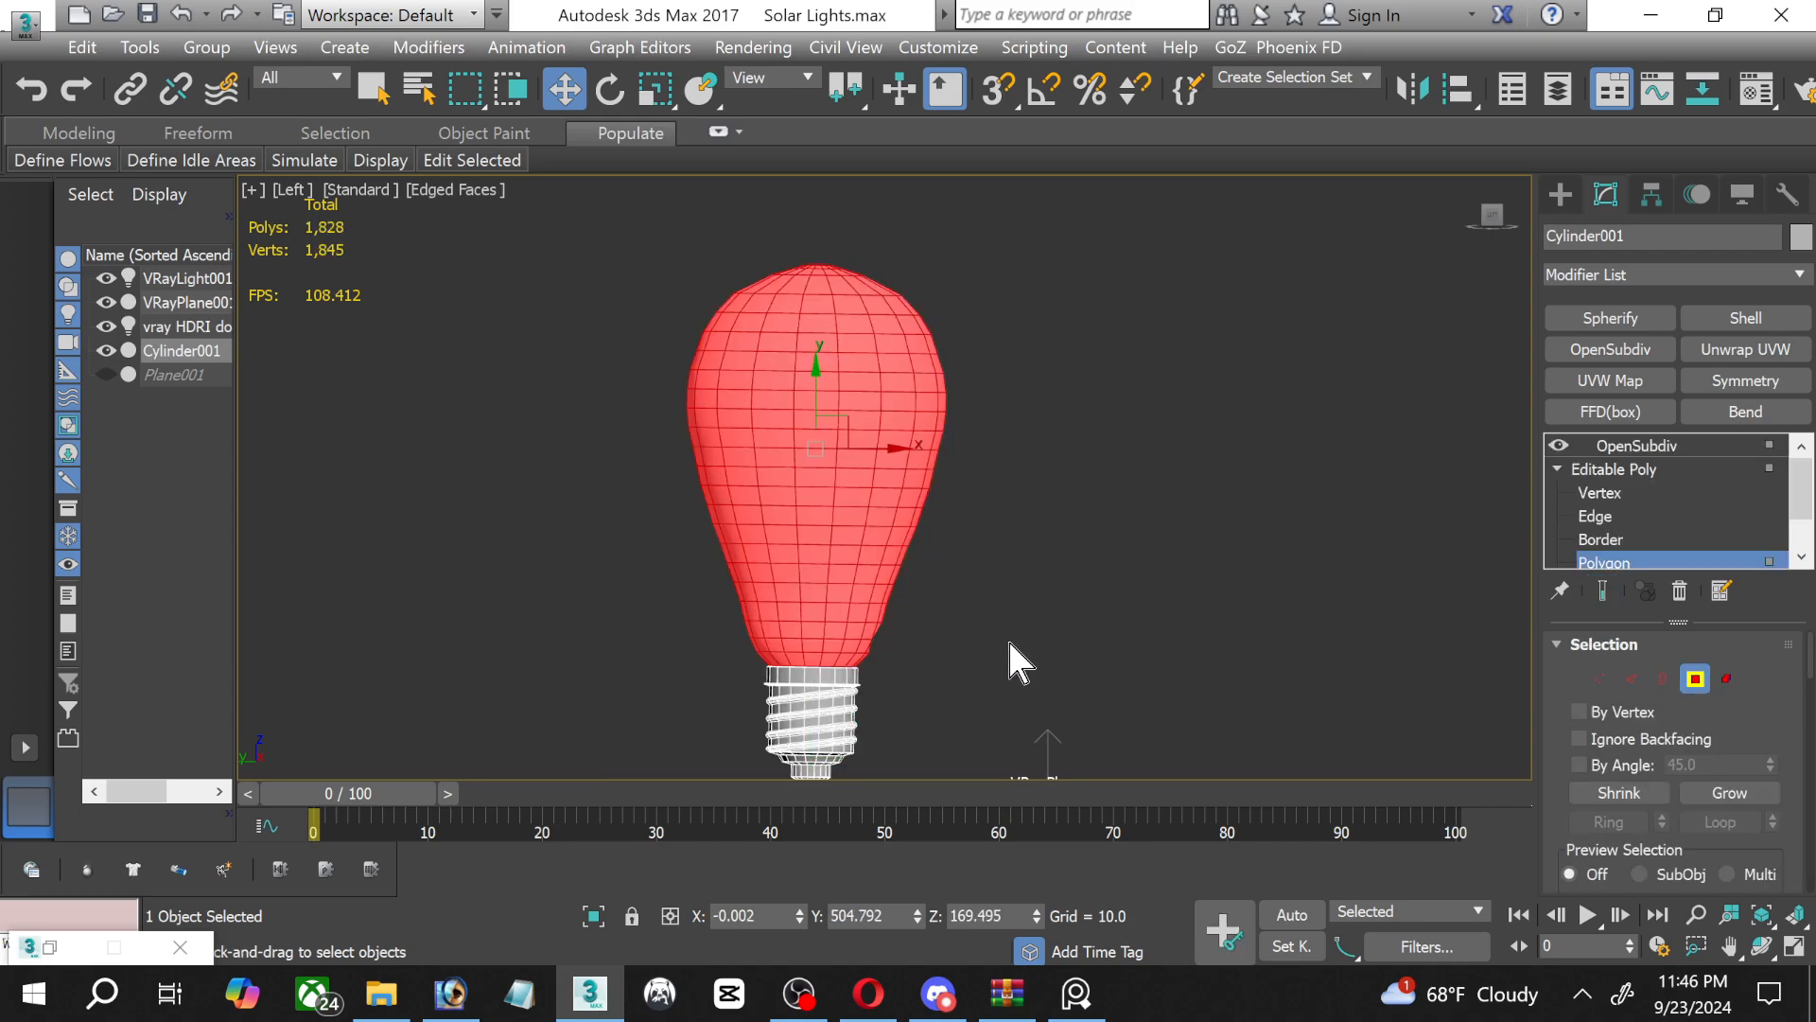
# Chamfer the edge loop where the glass body meets the top of the screw base, using 2 connect edge segments.
pyautogui.scroll(4, 870, 684)
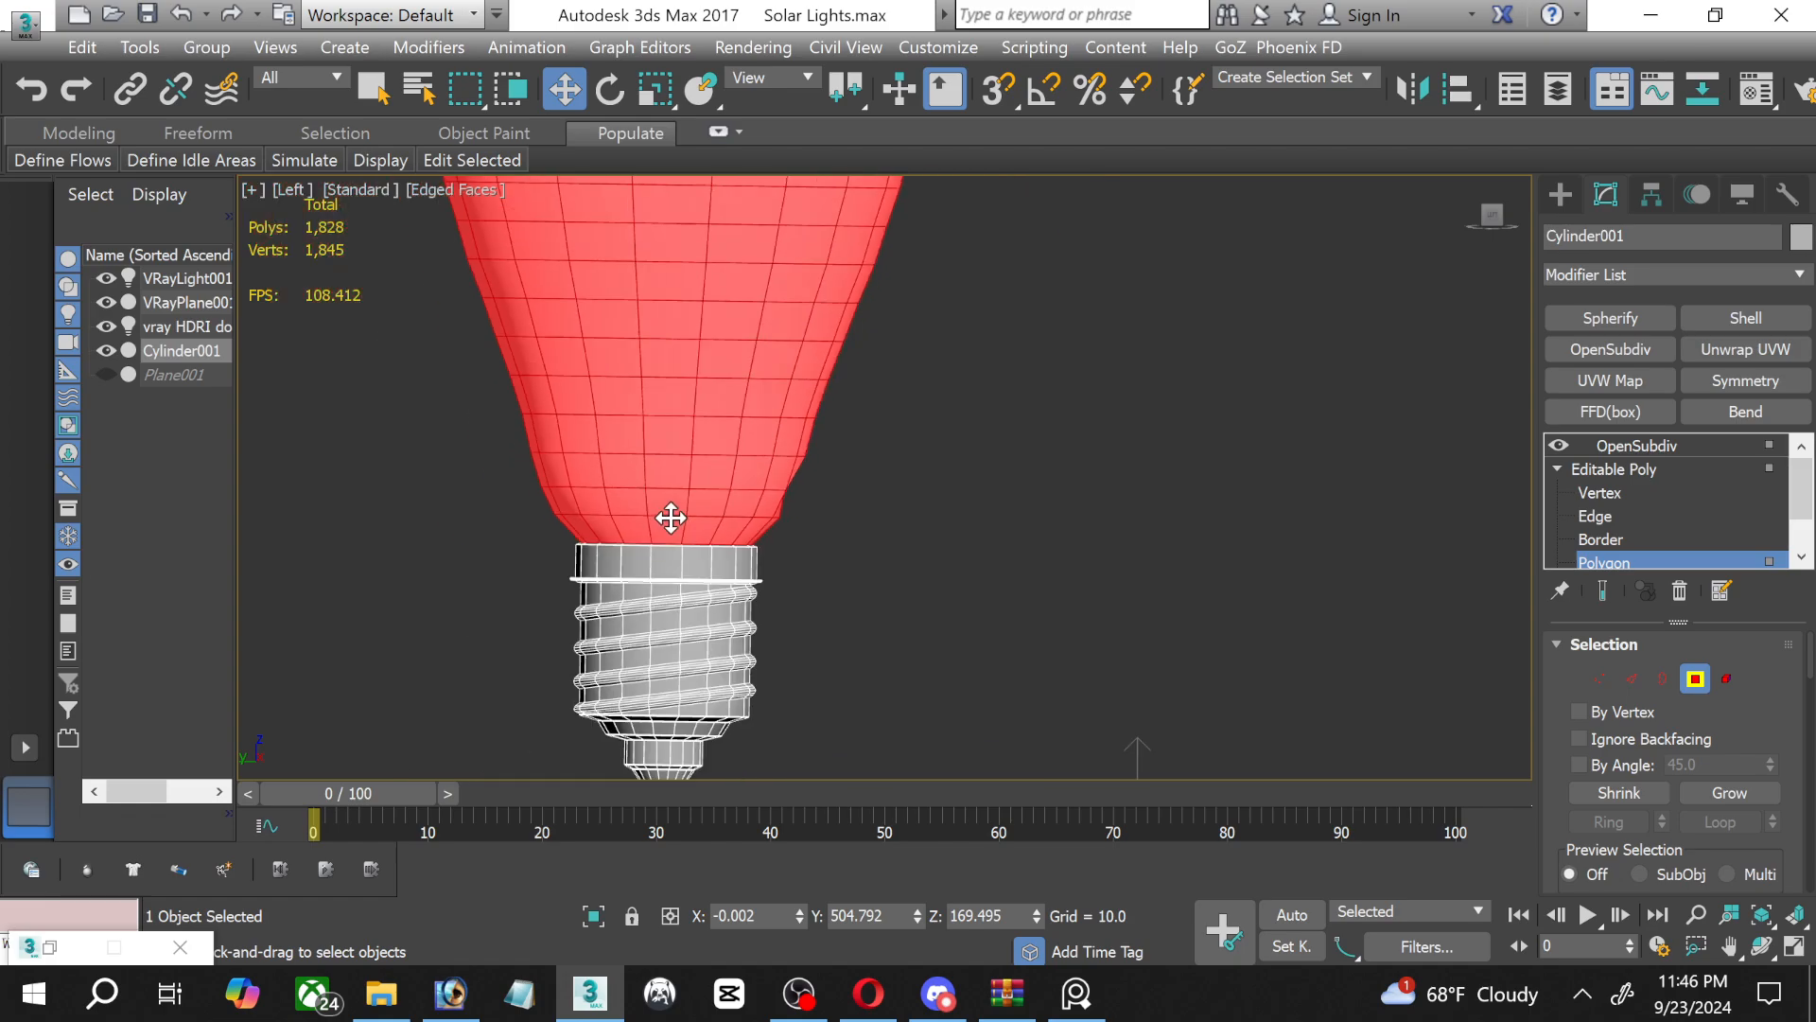
pyautogui.scroll(5, 659, 544)
pyautogui.moveTo(628, 540); pyautogui.dragTo(752, 762, button='middle')
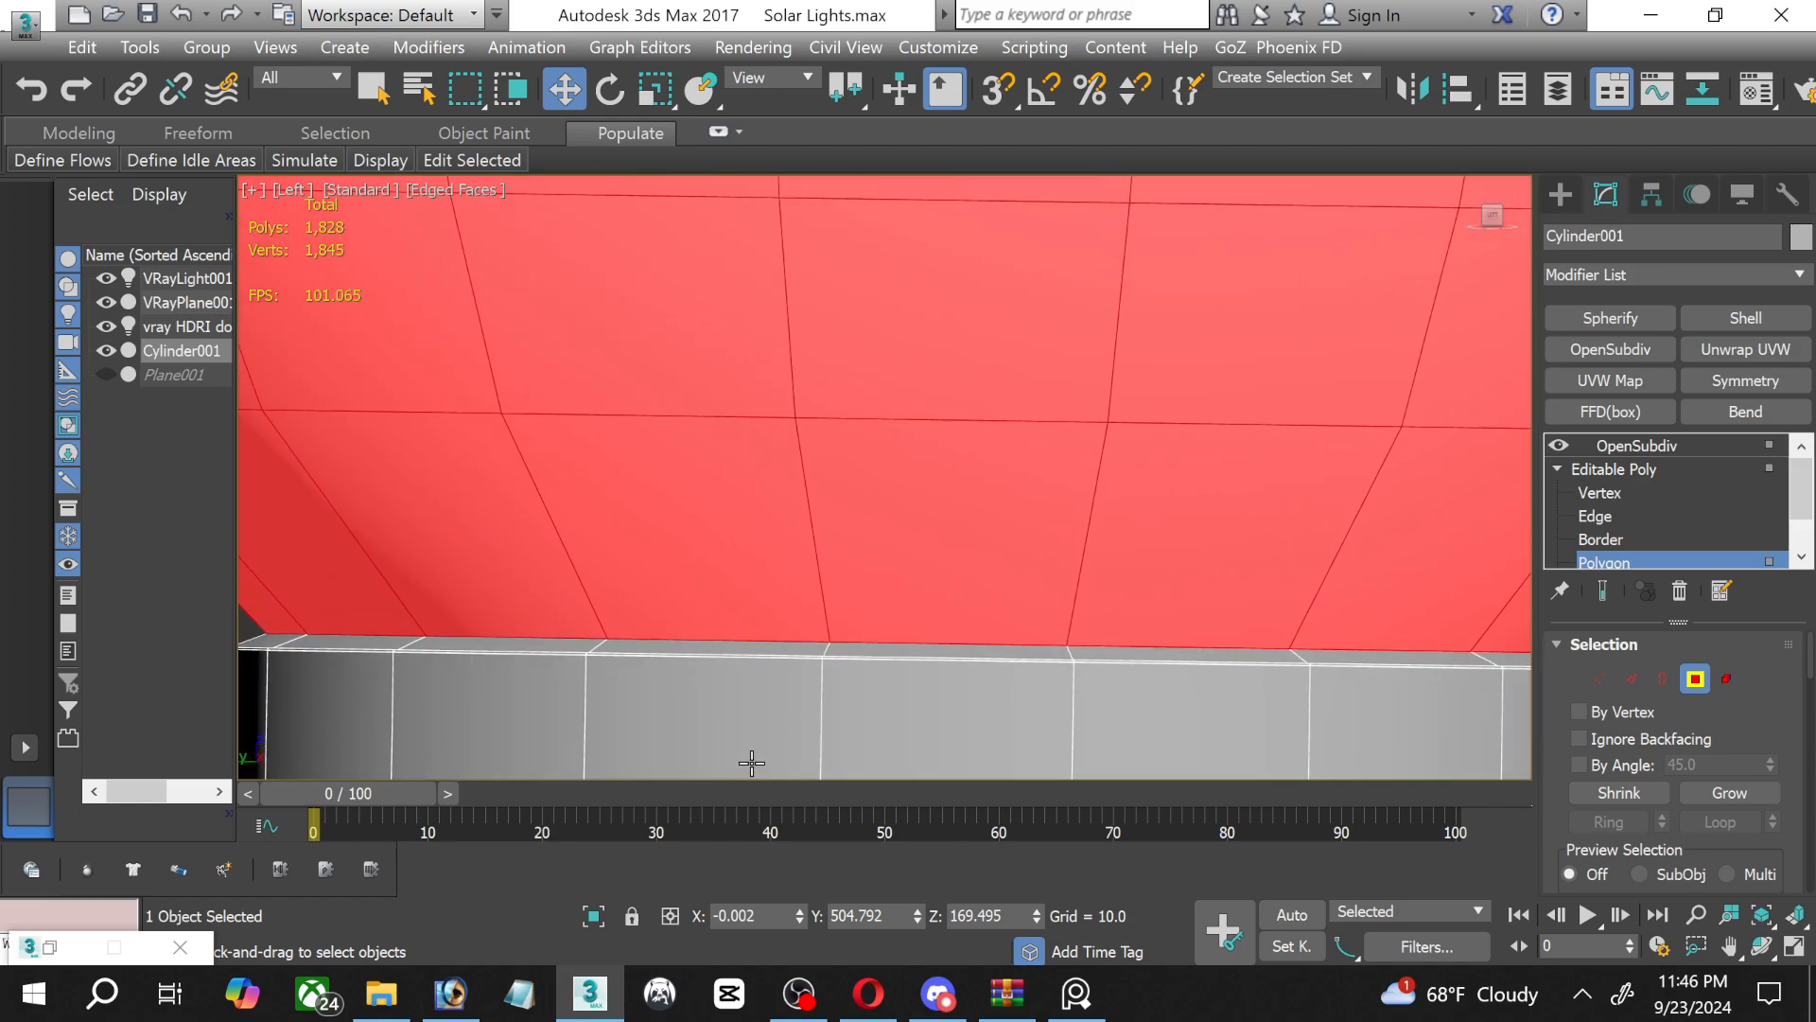
pyautogui.click(1599, 516)
pyautogui.scroll(5, 404, 653)
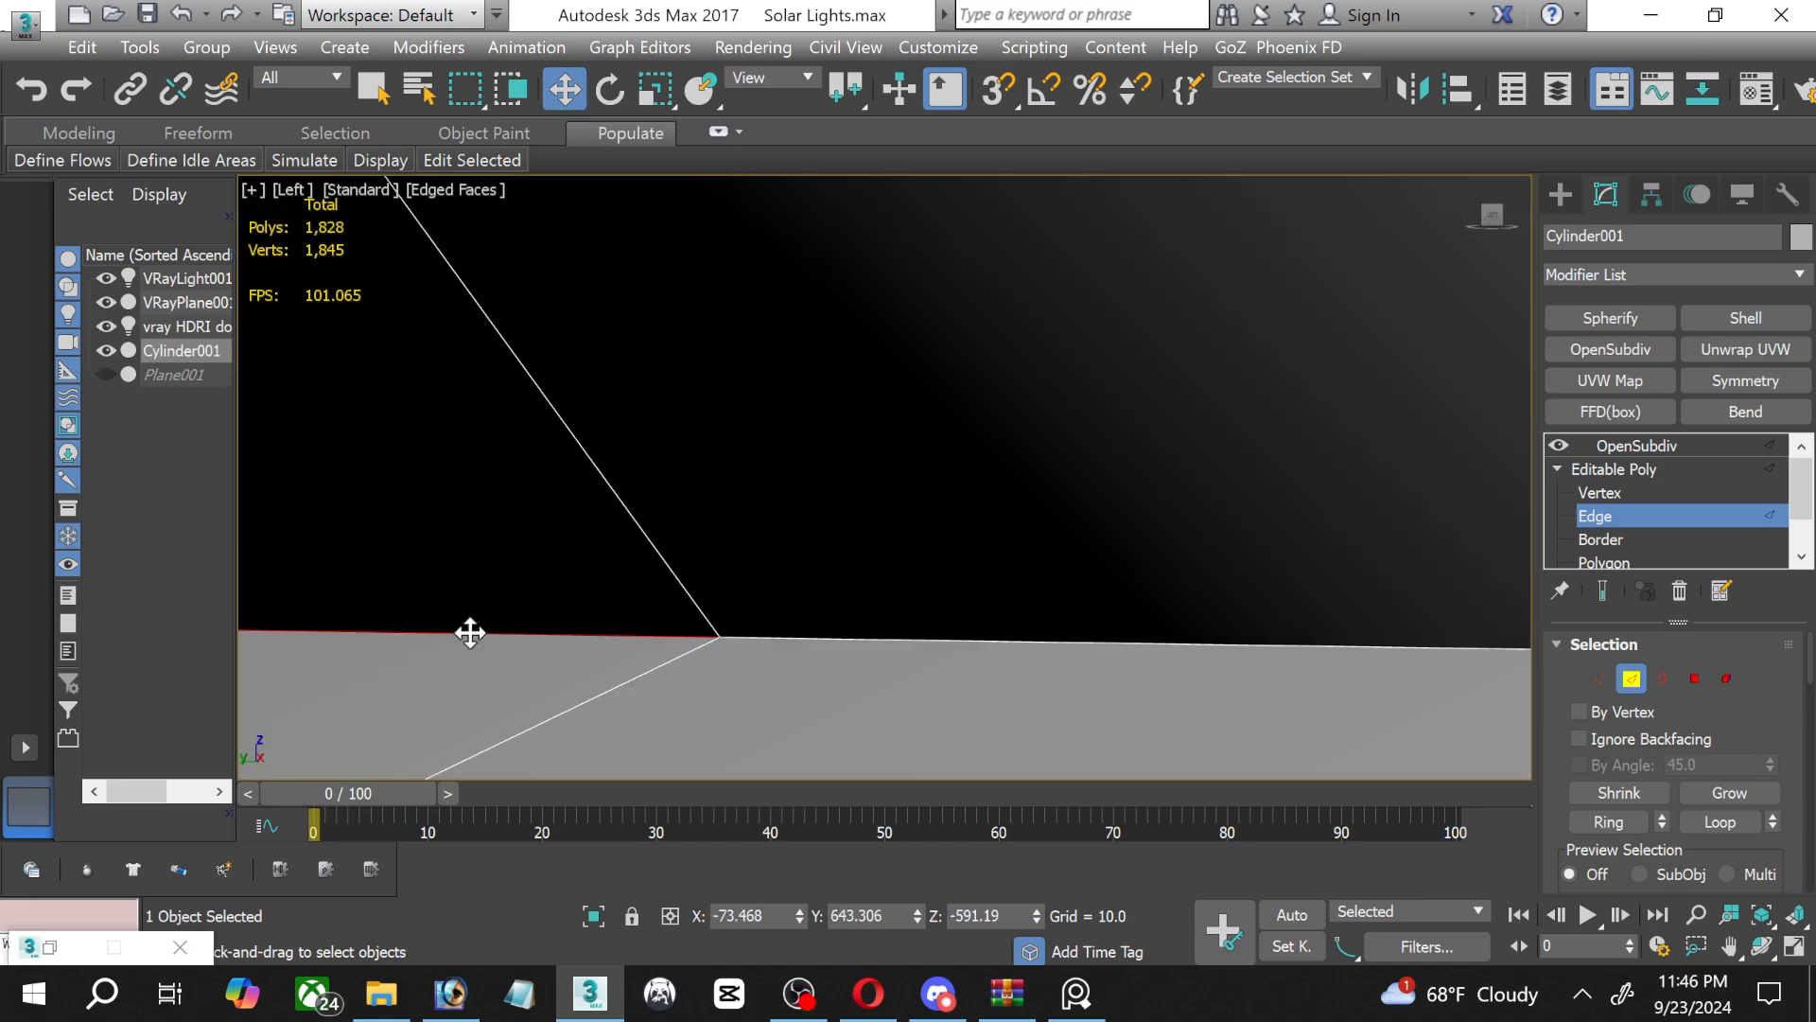
pyautogui.click(883, 640)
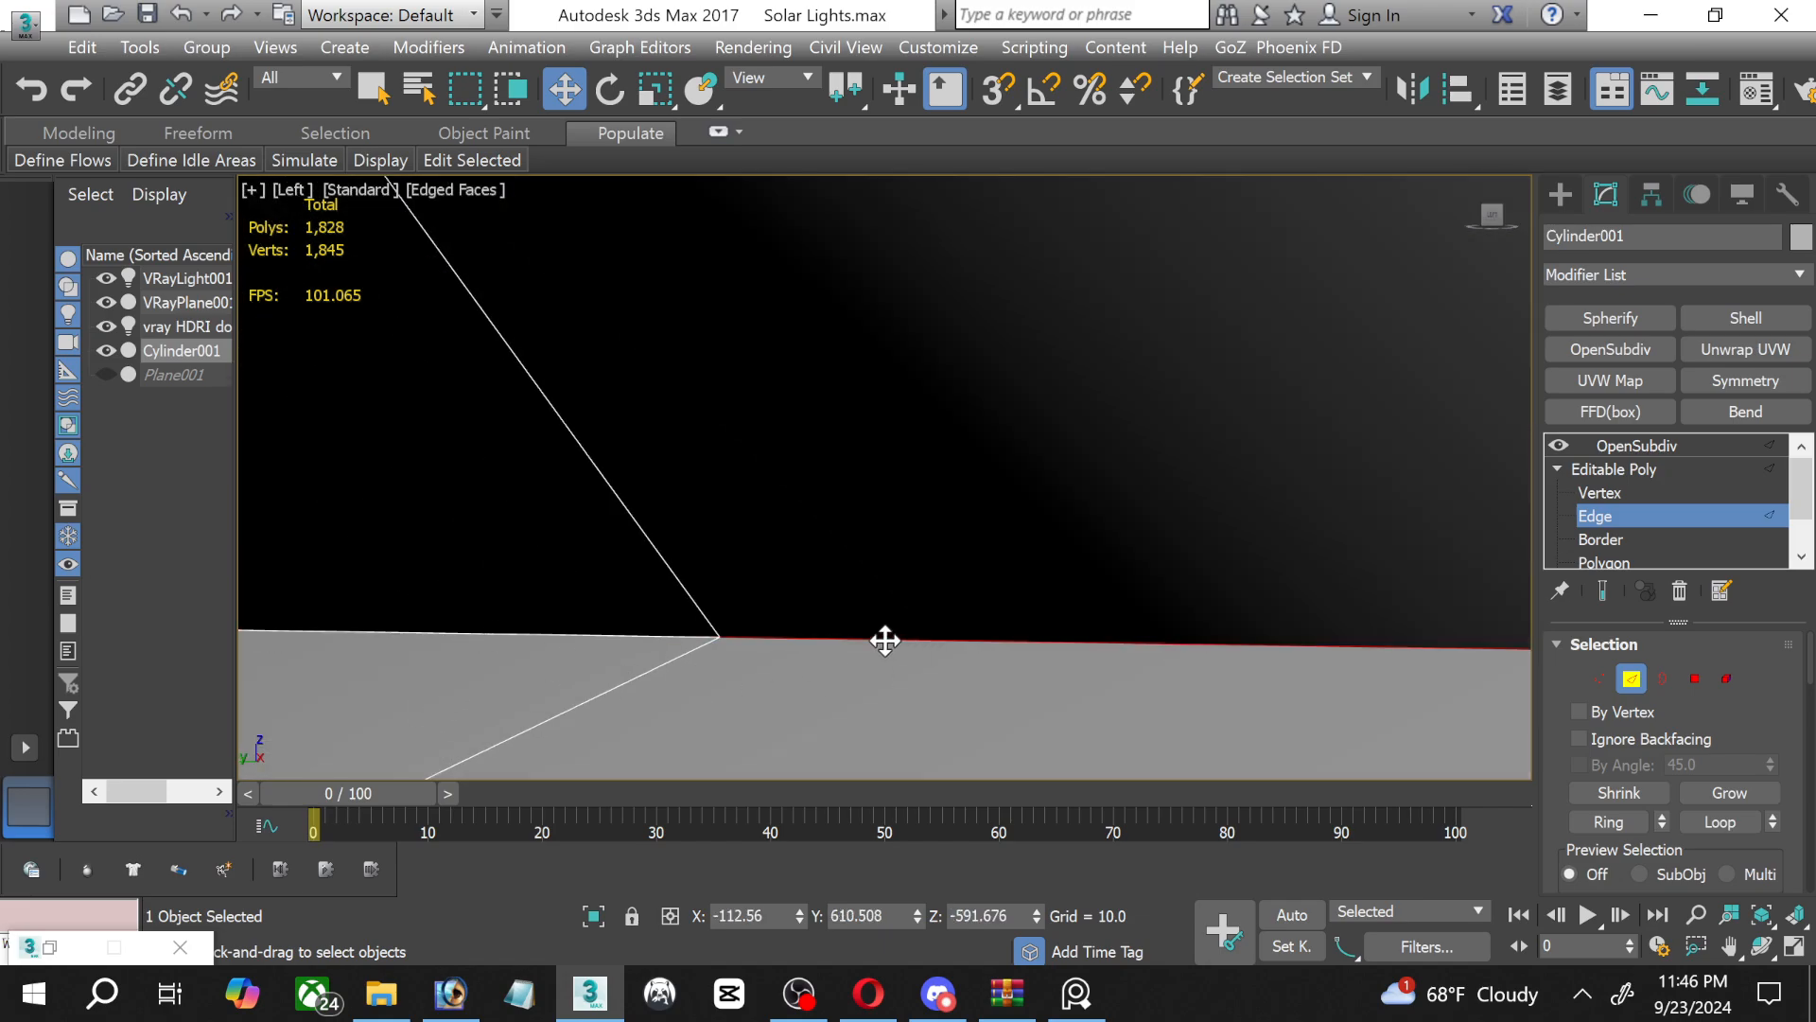
pyautogui.click(768, 672)
pyautogui.click(750, 636)
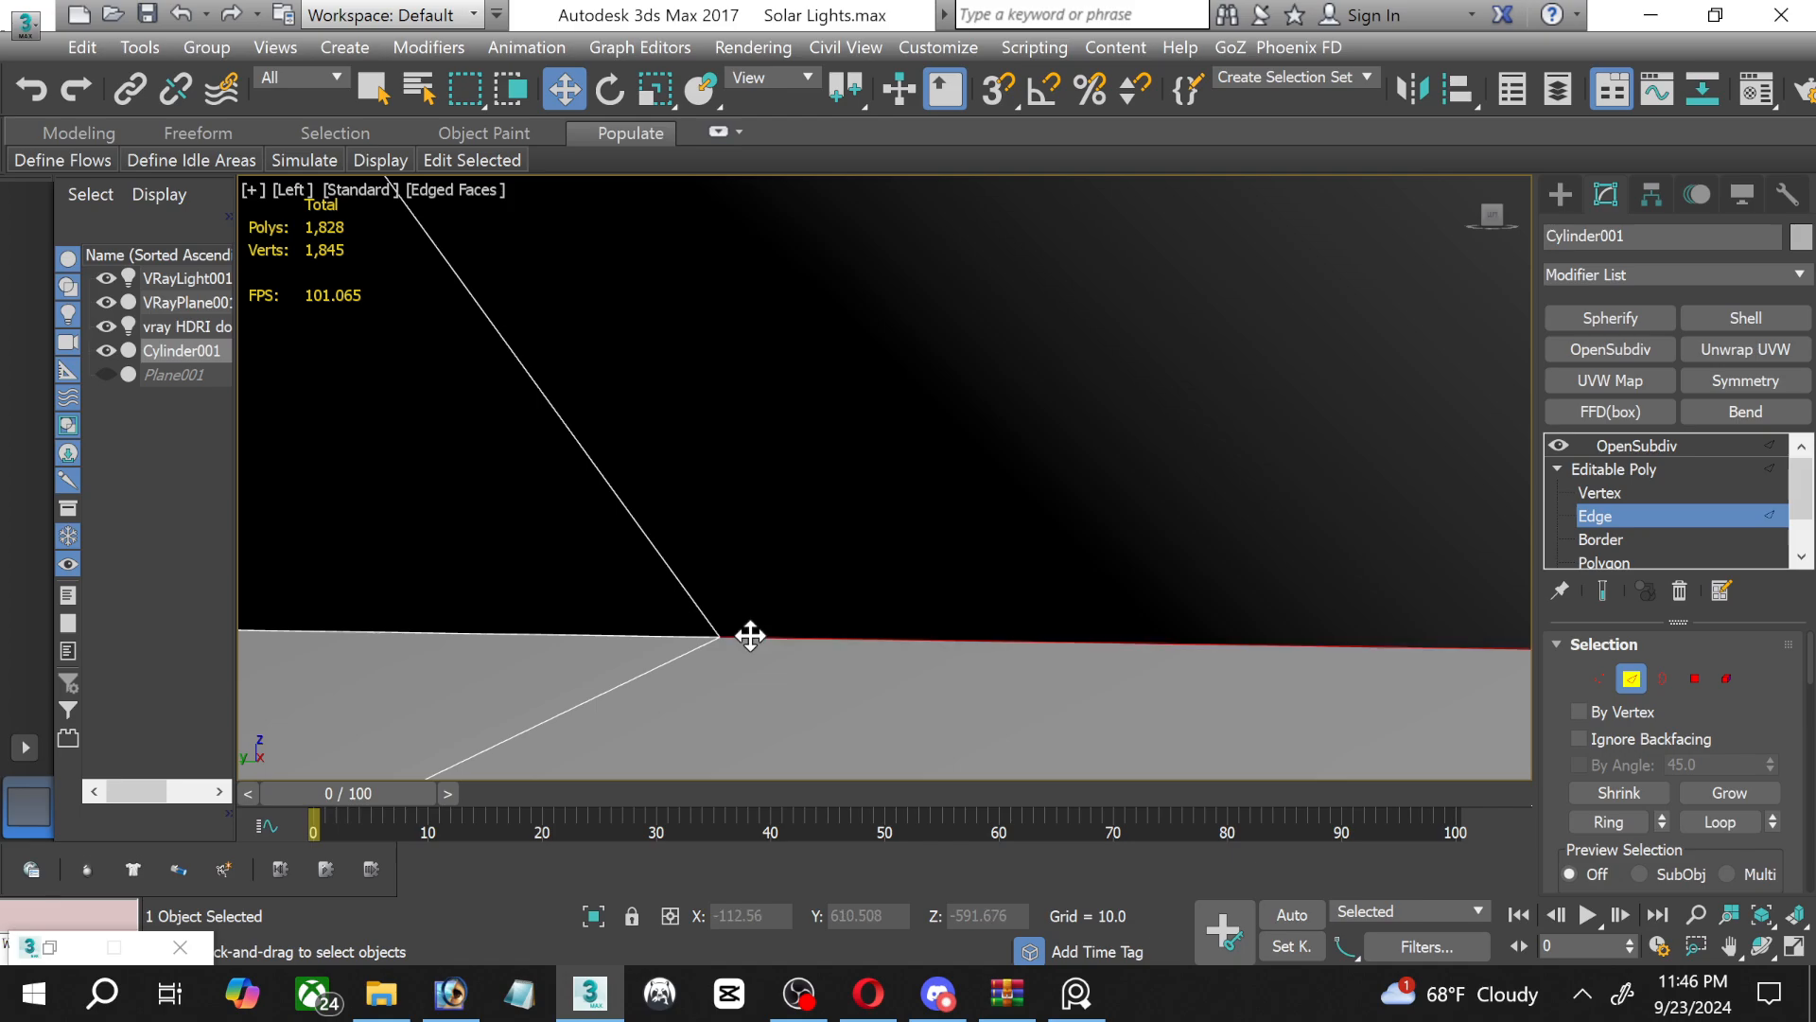
pyautogui.scroll(-5, 1797, 689)
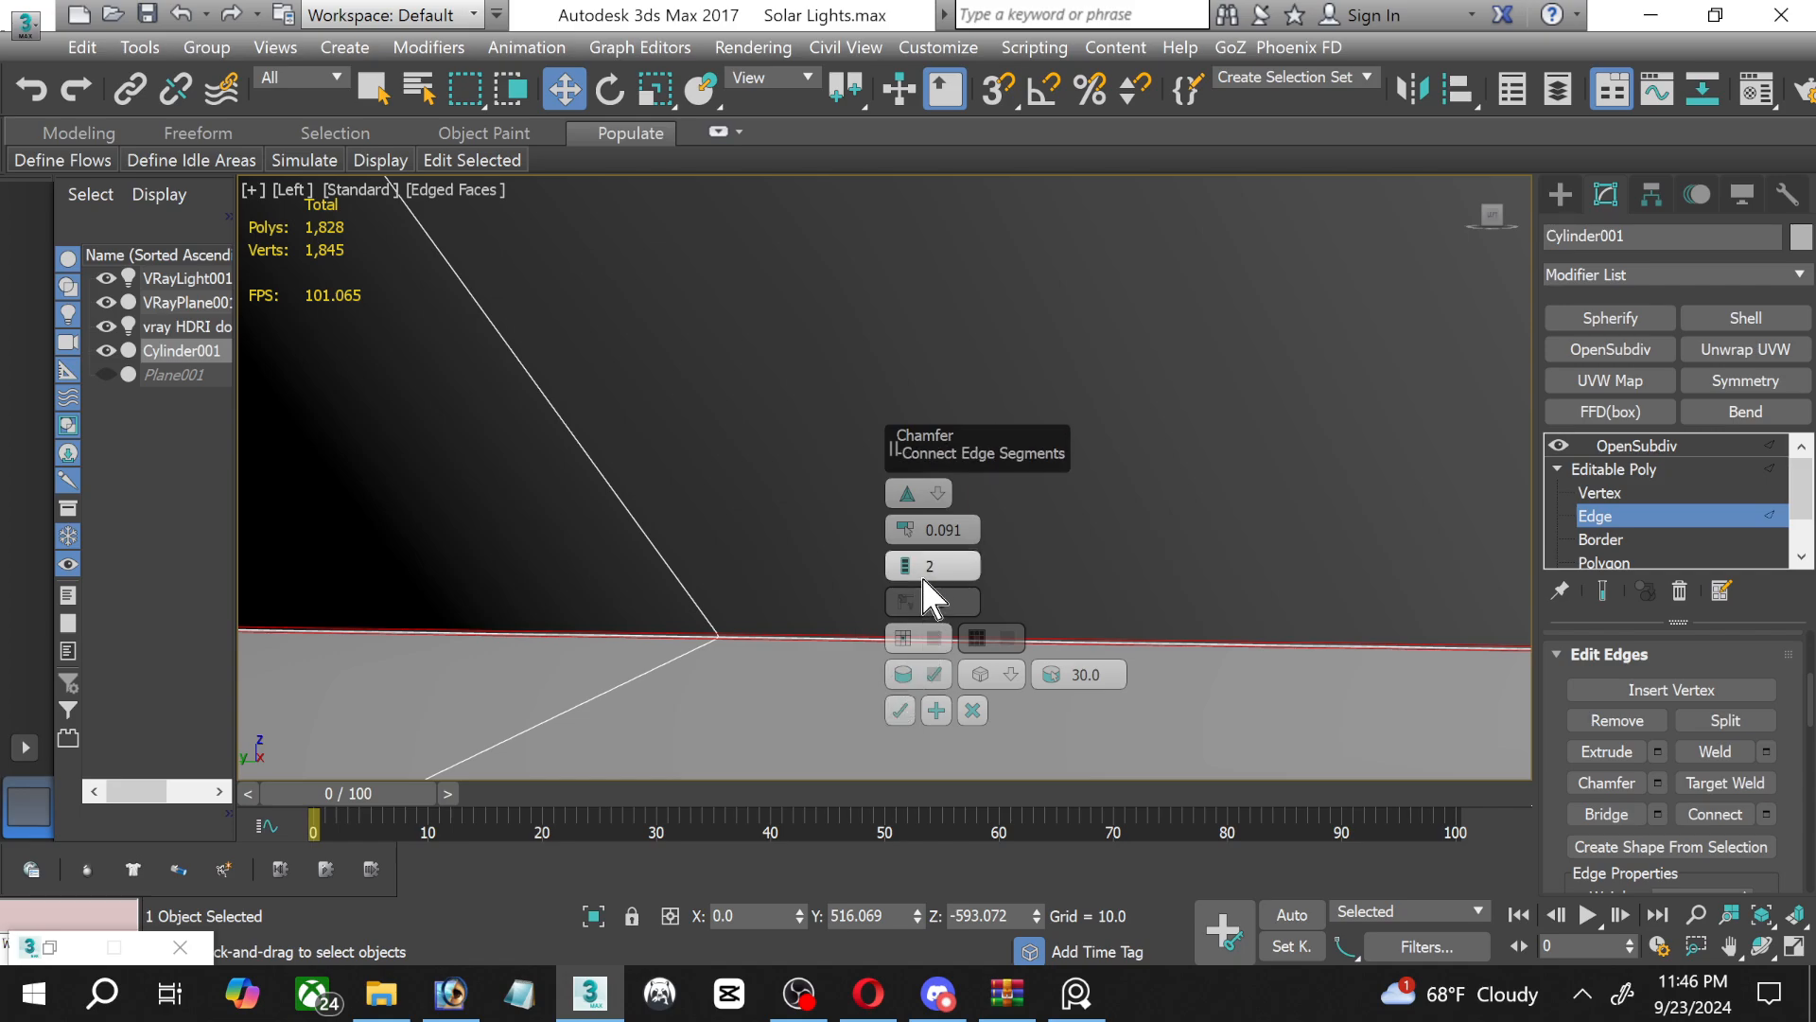
pyautogui.moveTo(914, 558); pyautogui.dragTo(915, 509)
pyautogui.hotkey('ctrl', 'z')
pyautogui.click(900, 711)
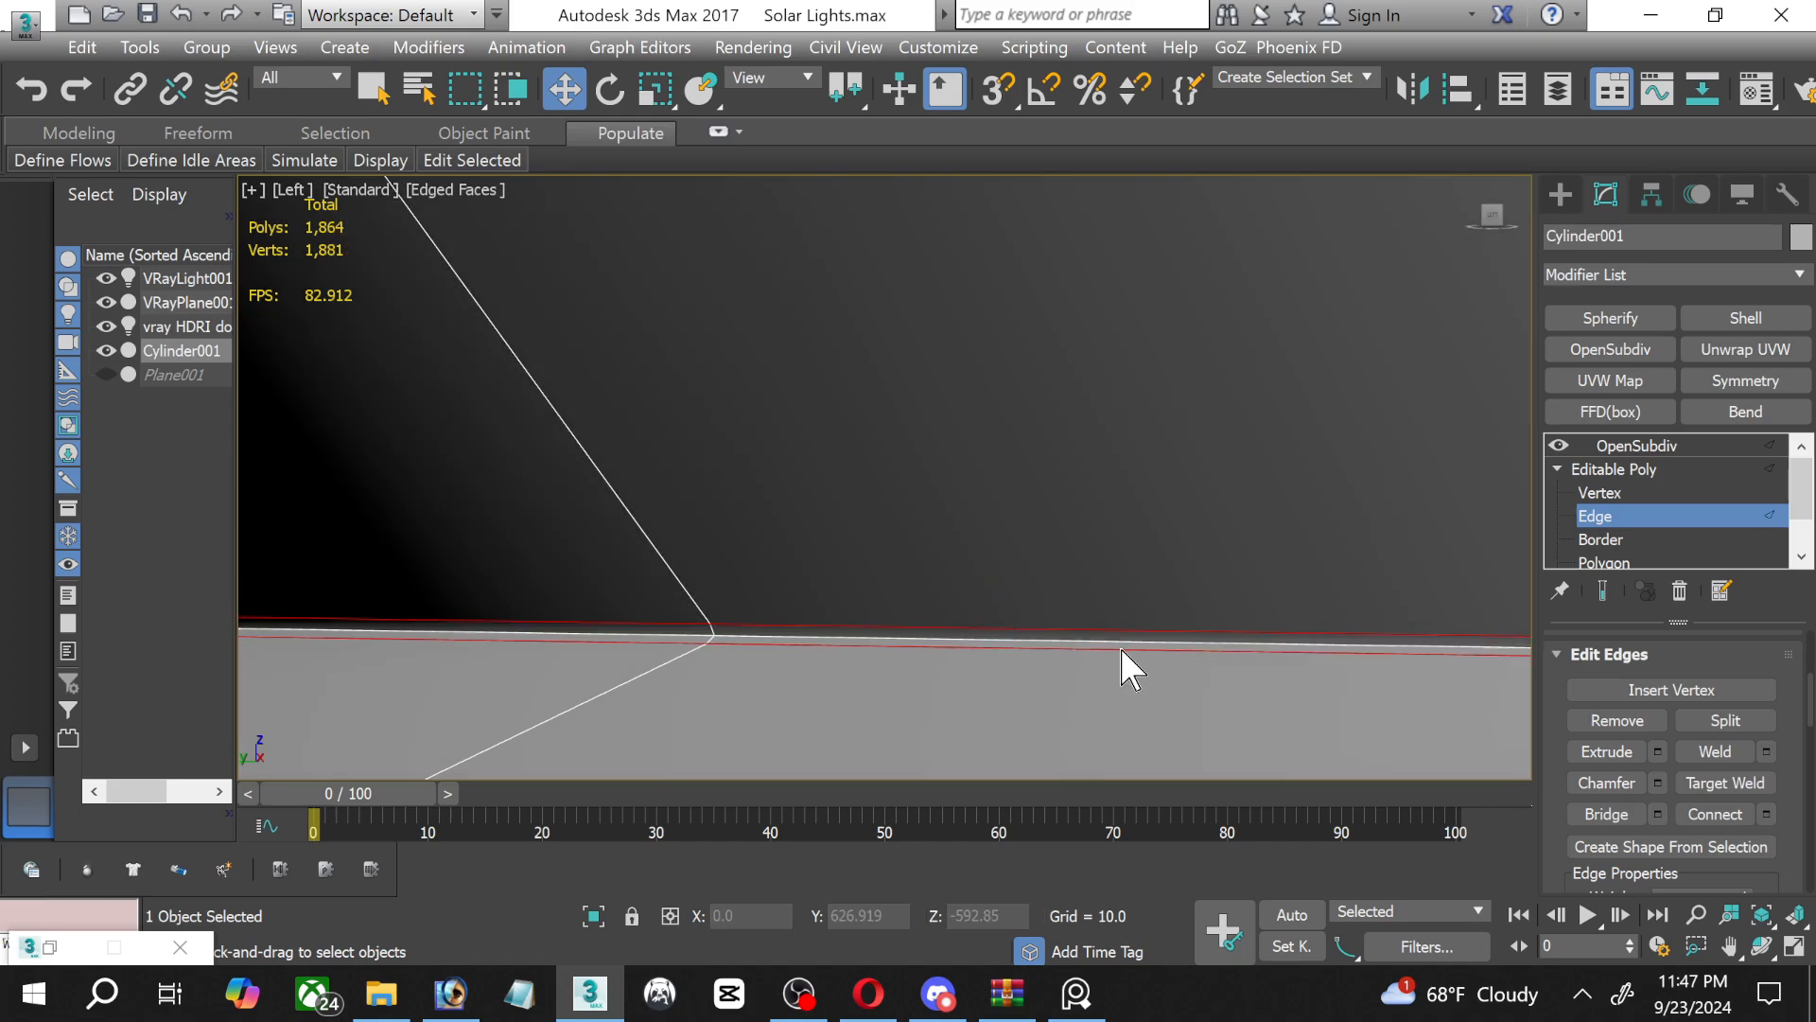
# Return to the Polygon level and grow the glass body selection down to the chamfered edge at the top of the screw base.
pyautogui.scroll(3, 1230, 629)
pyautogui.scroll(-2, 1601, 545)
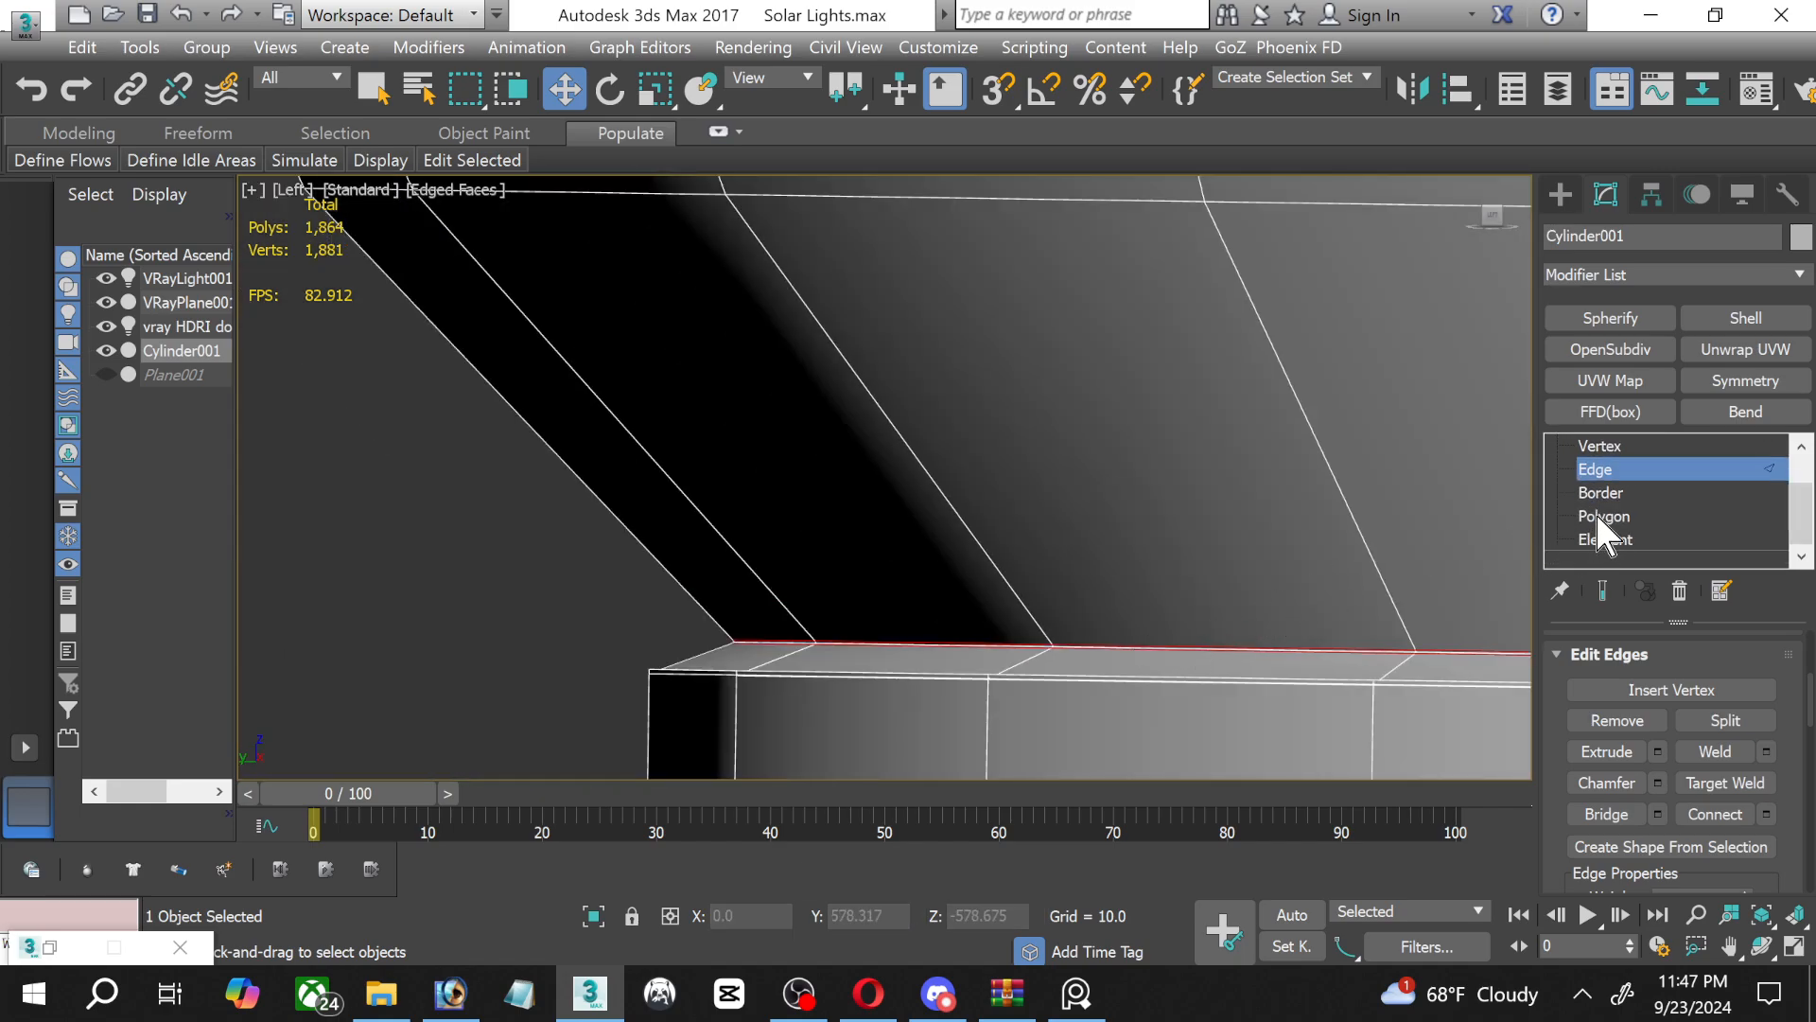
pyautogui.click(1604, 516)
pyautogui.click(1283, 504)
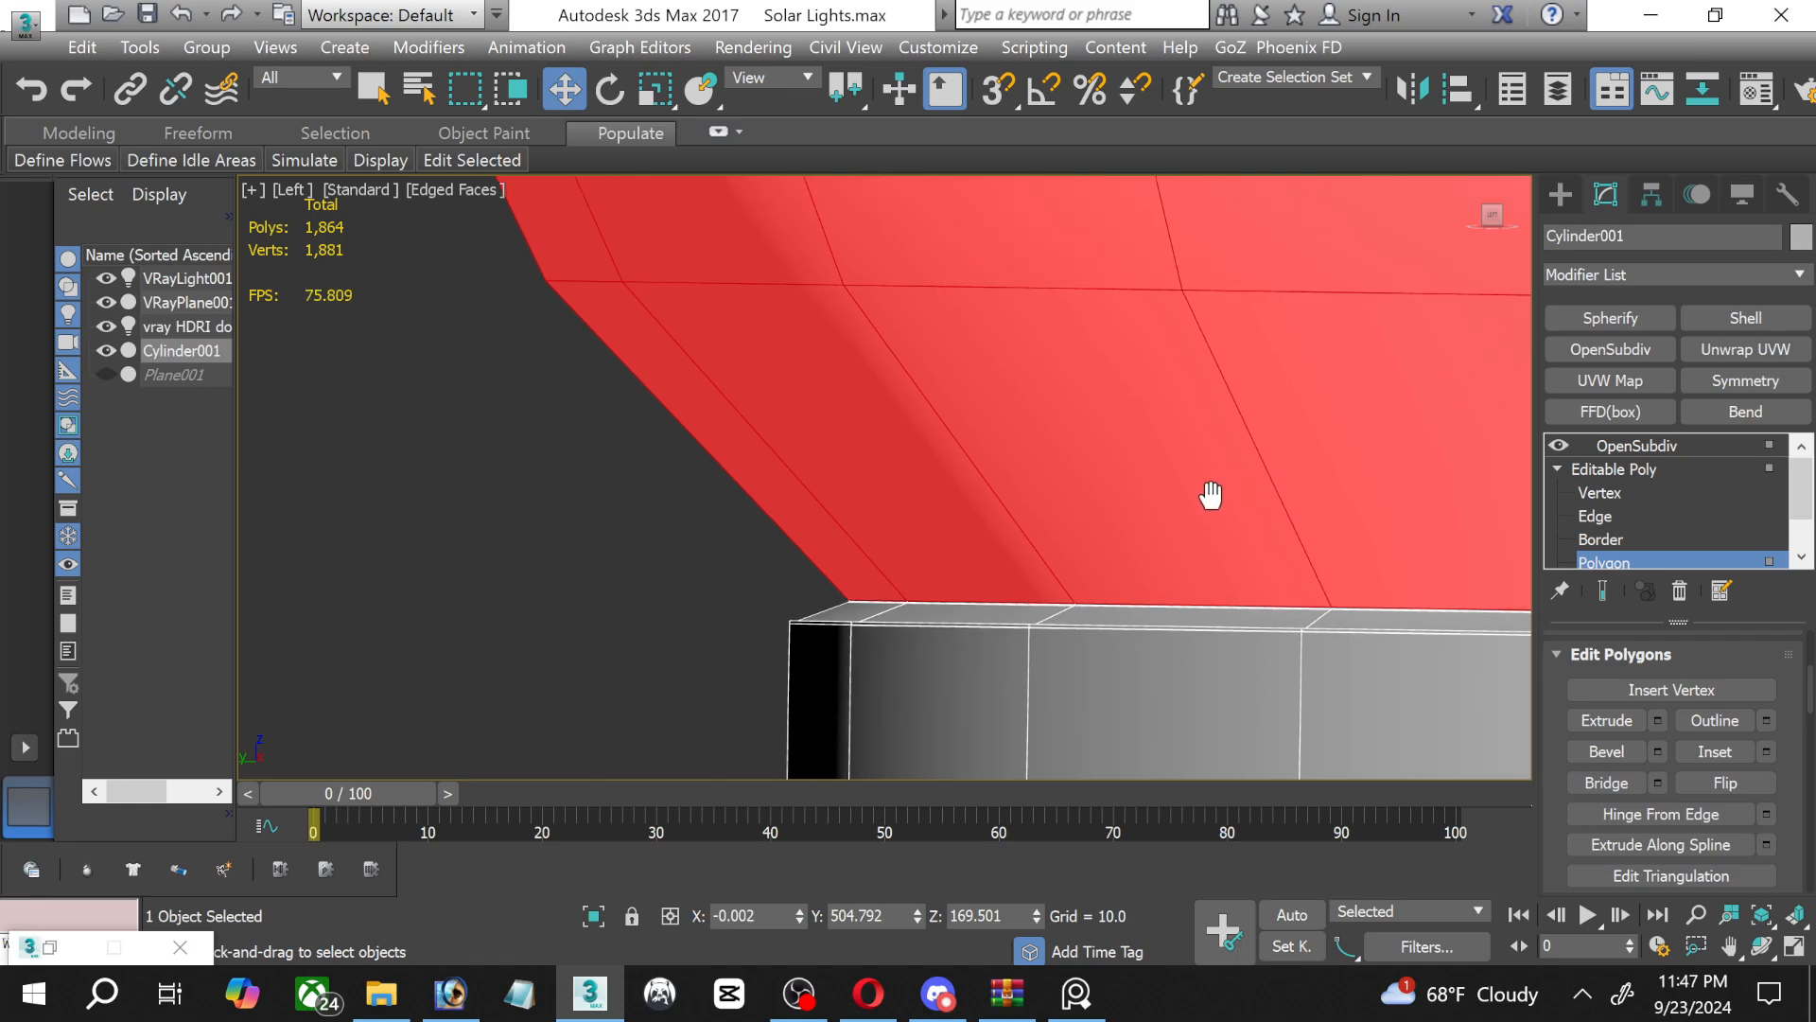
pyautogui.scroll(2, 577, 625)
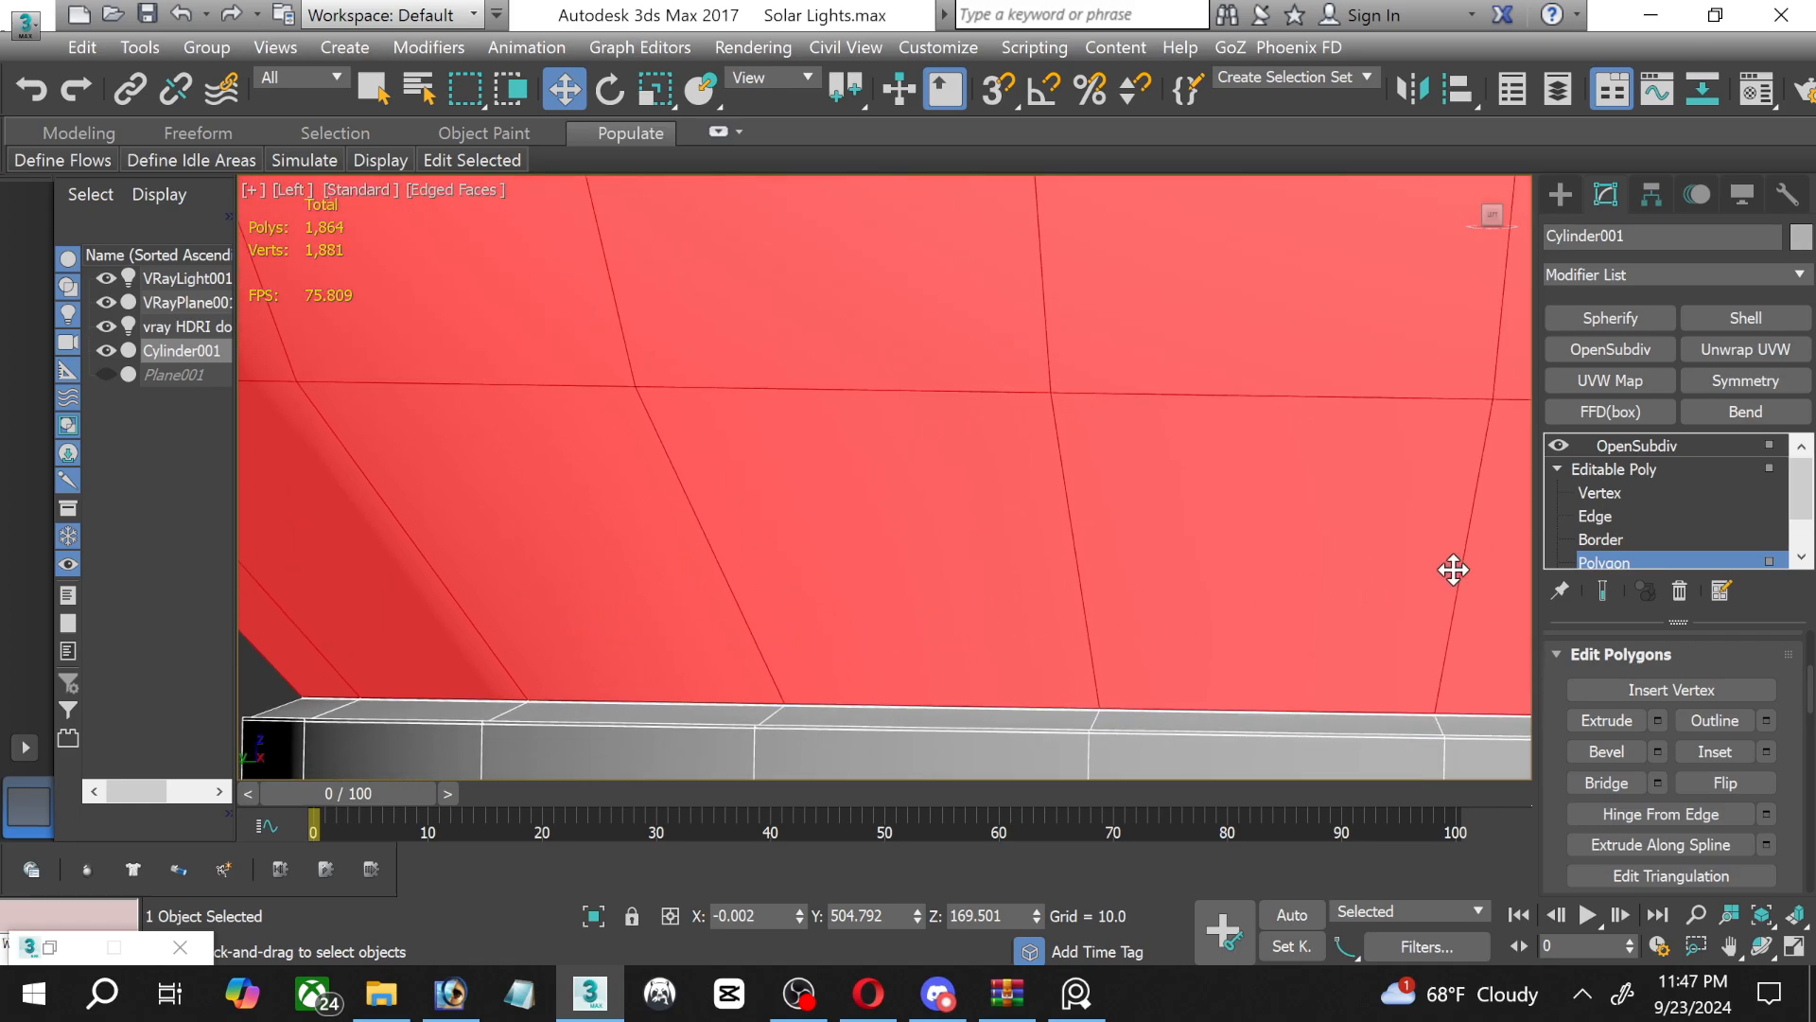
pyautogui.scroll(4, 1790, 748)
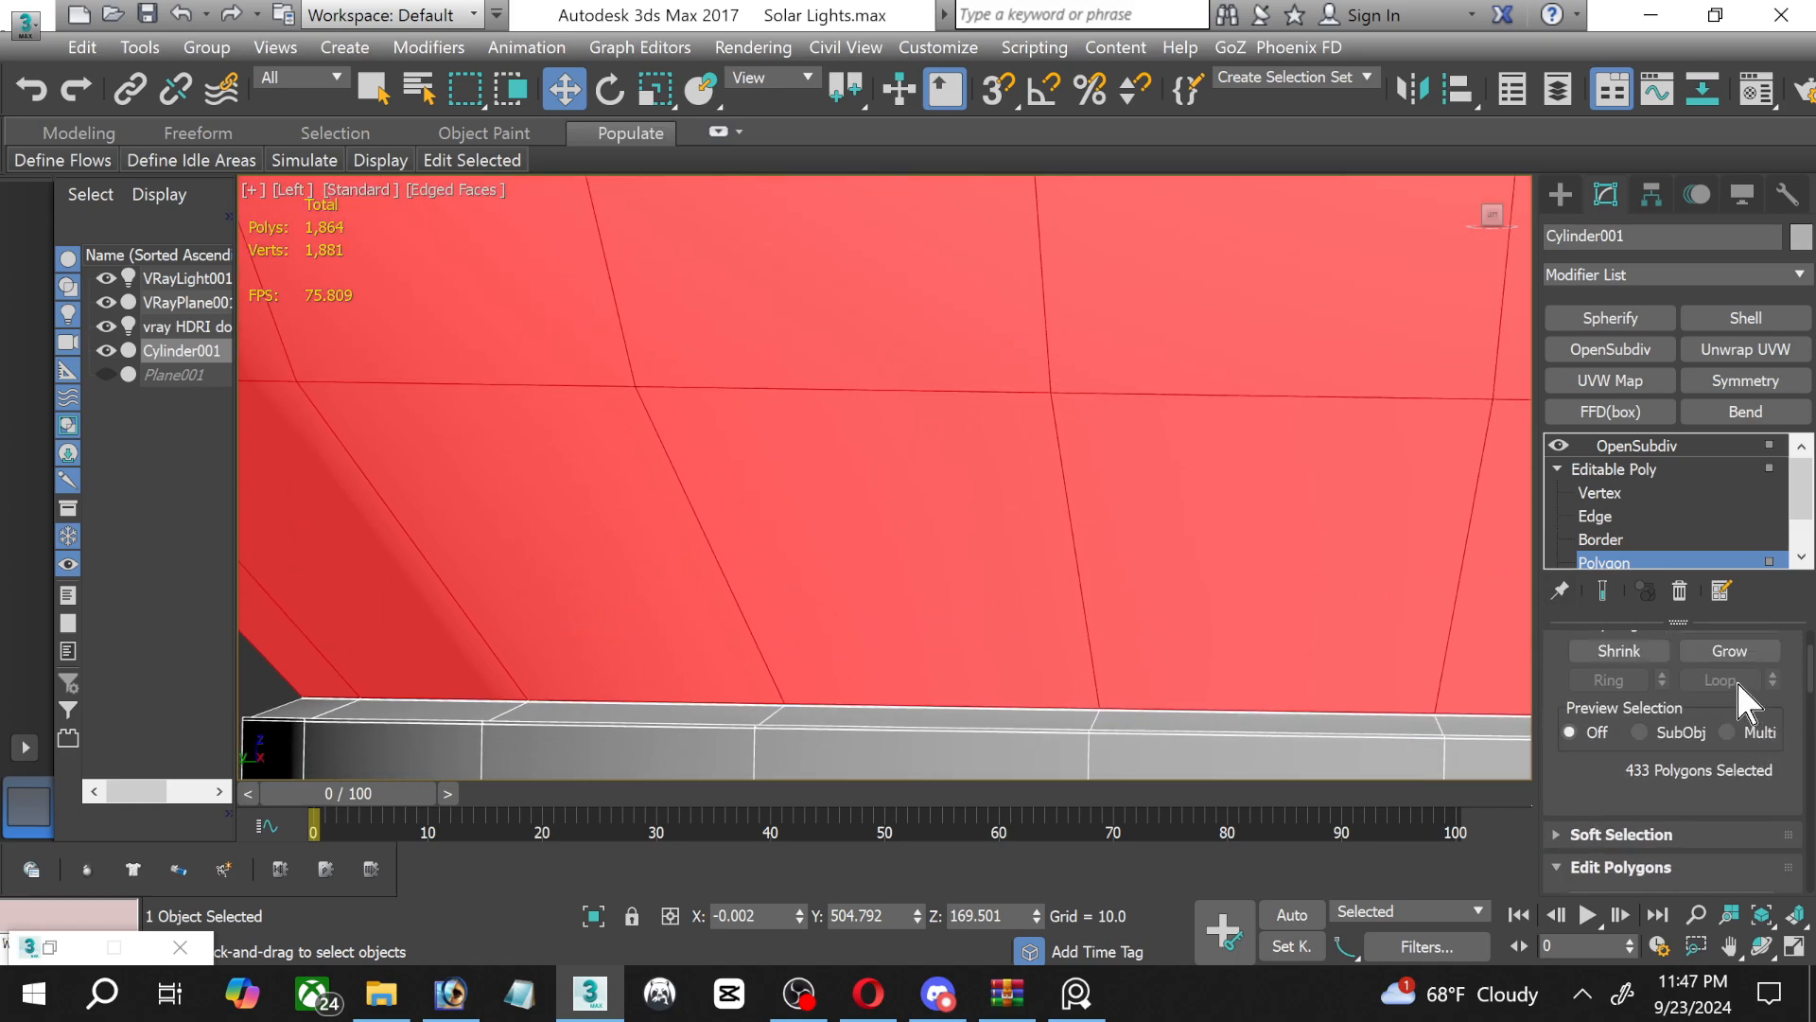
pyautogui.click(1724, 653)
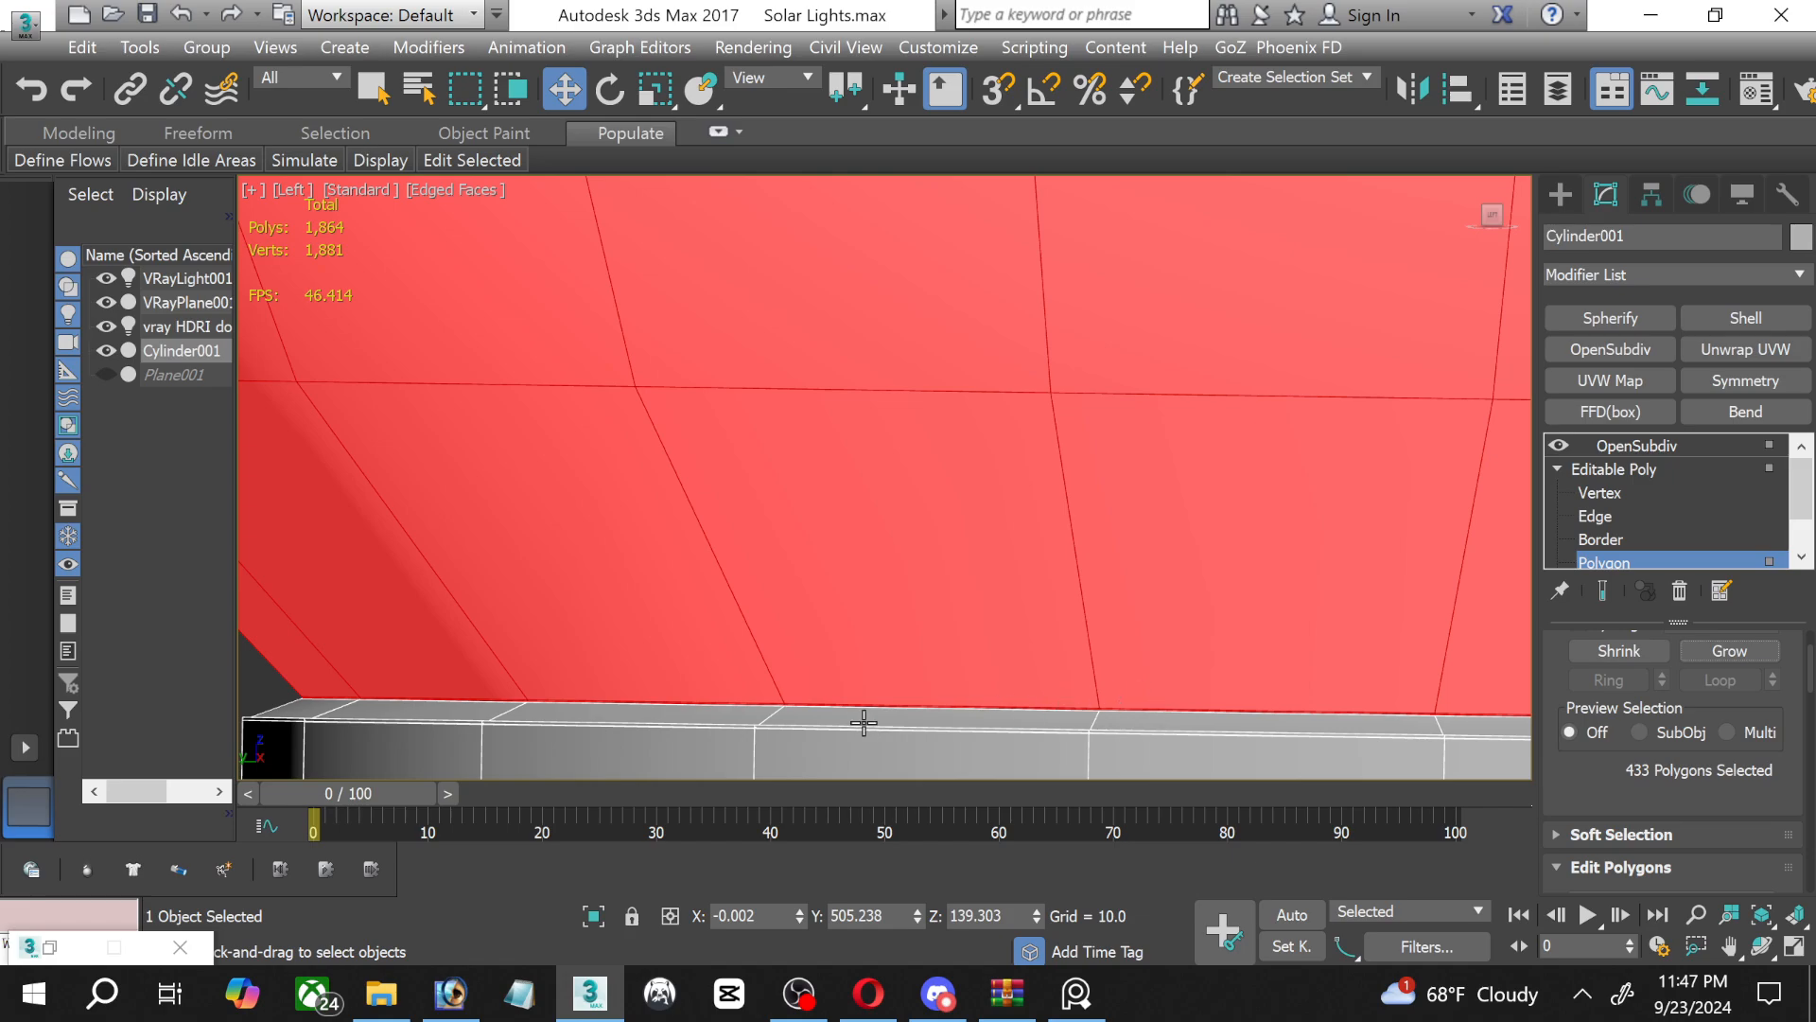
pyautogui.scroll(-3, 864, 723)
pyautogui.scroll(3, 851, 720)
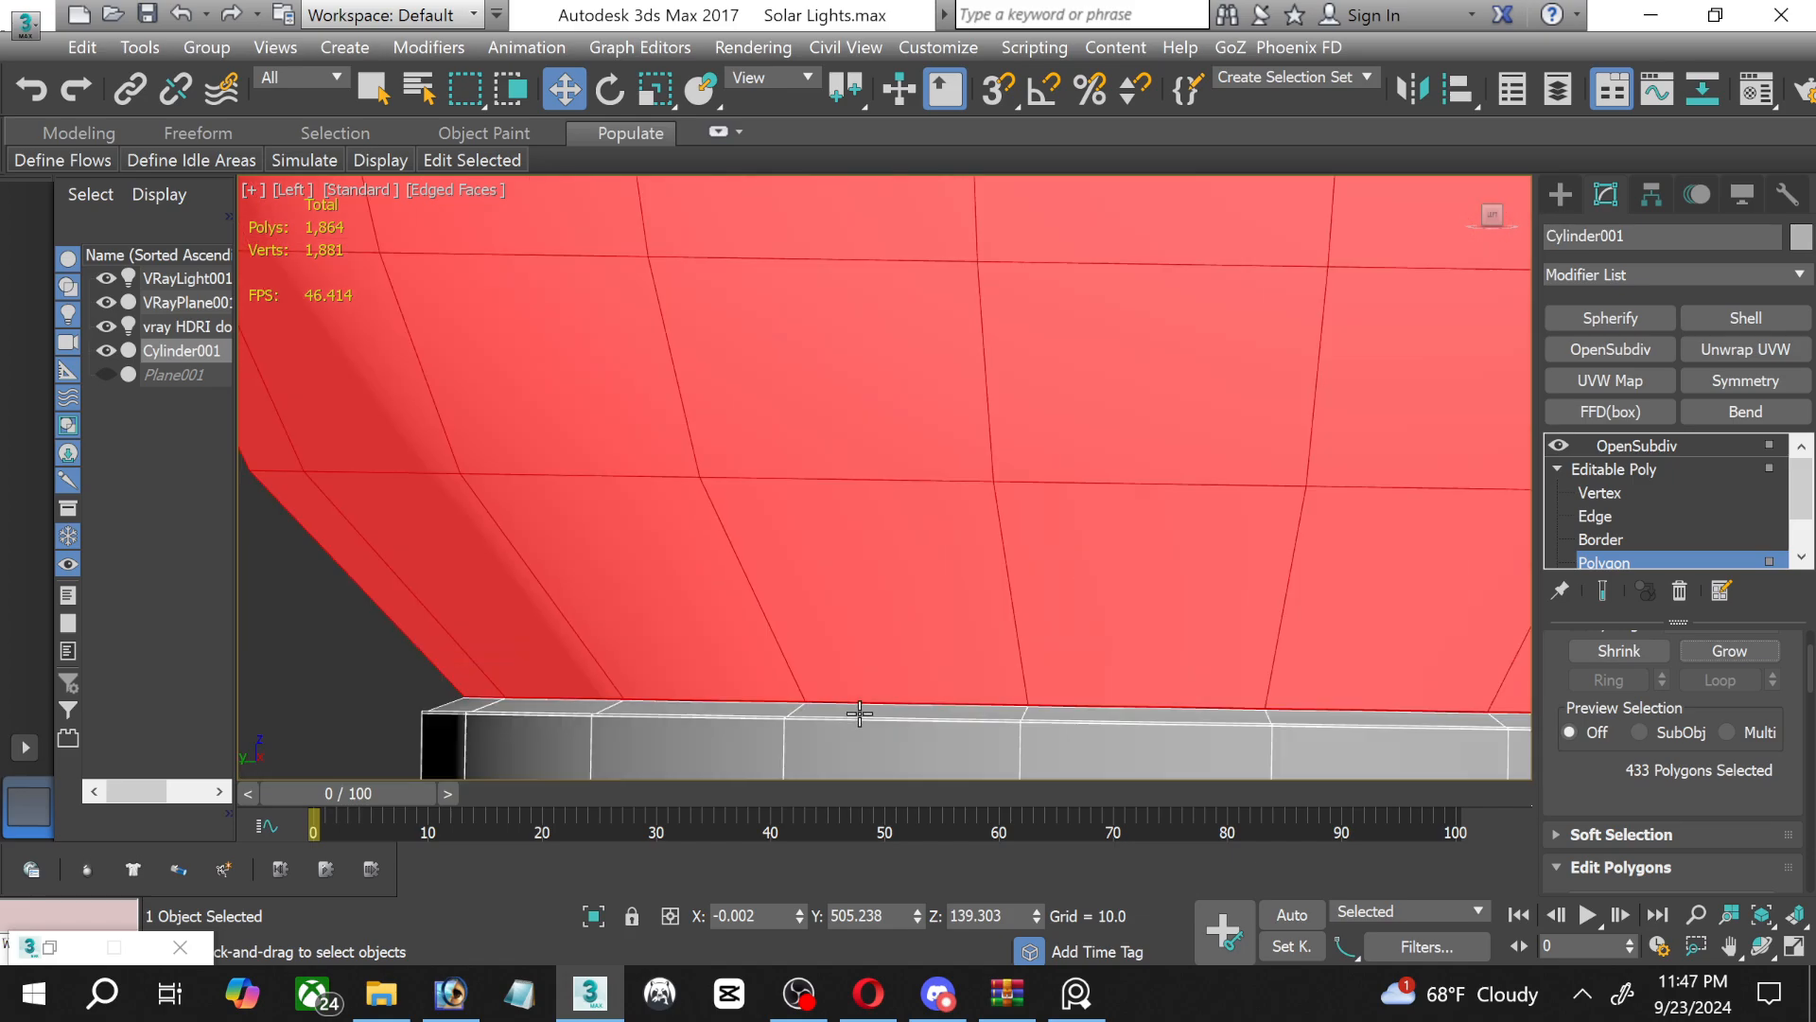
pyautogui.scroll(-6, 860, 714)
pyautogui.moveTo(940, 580); pyautogui.dragTo(889, 584, button='middle')
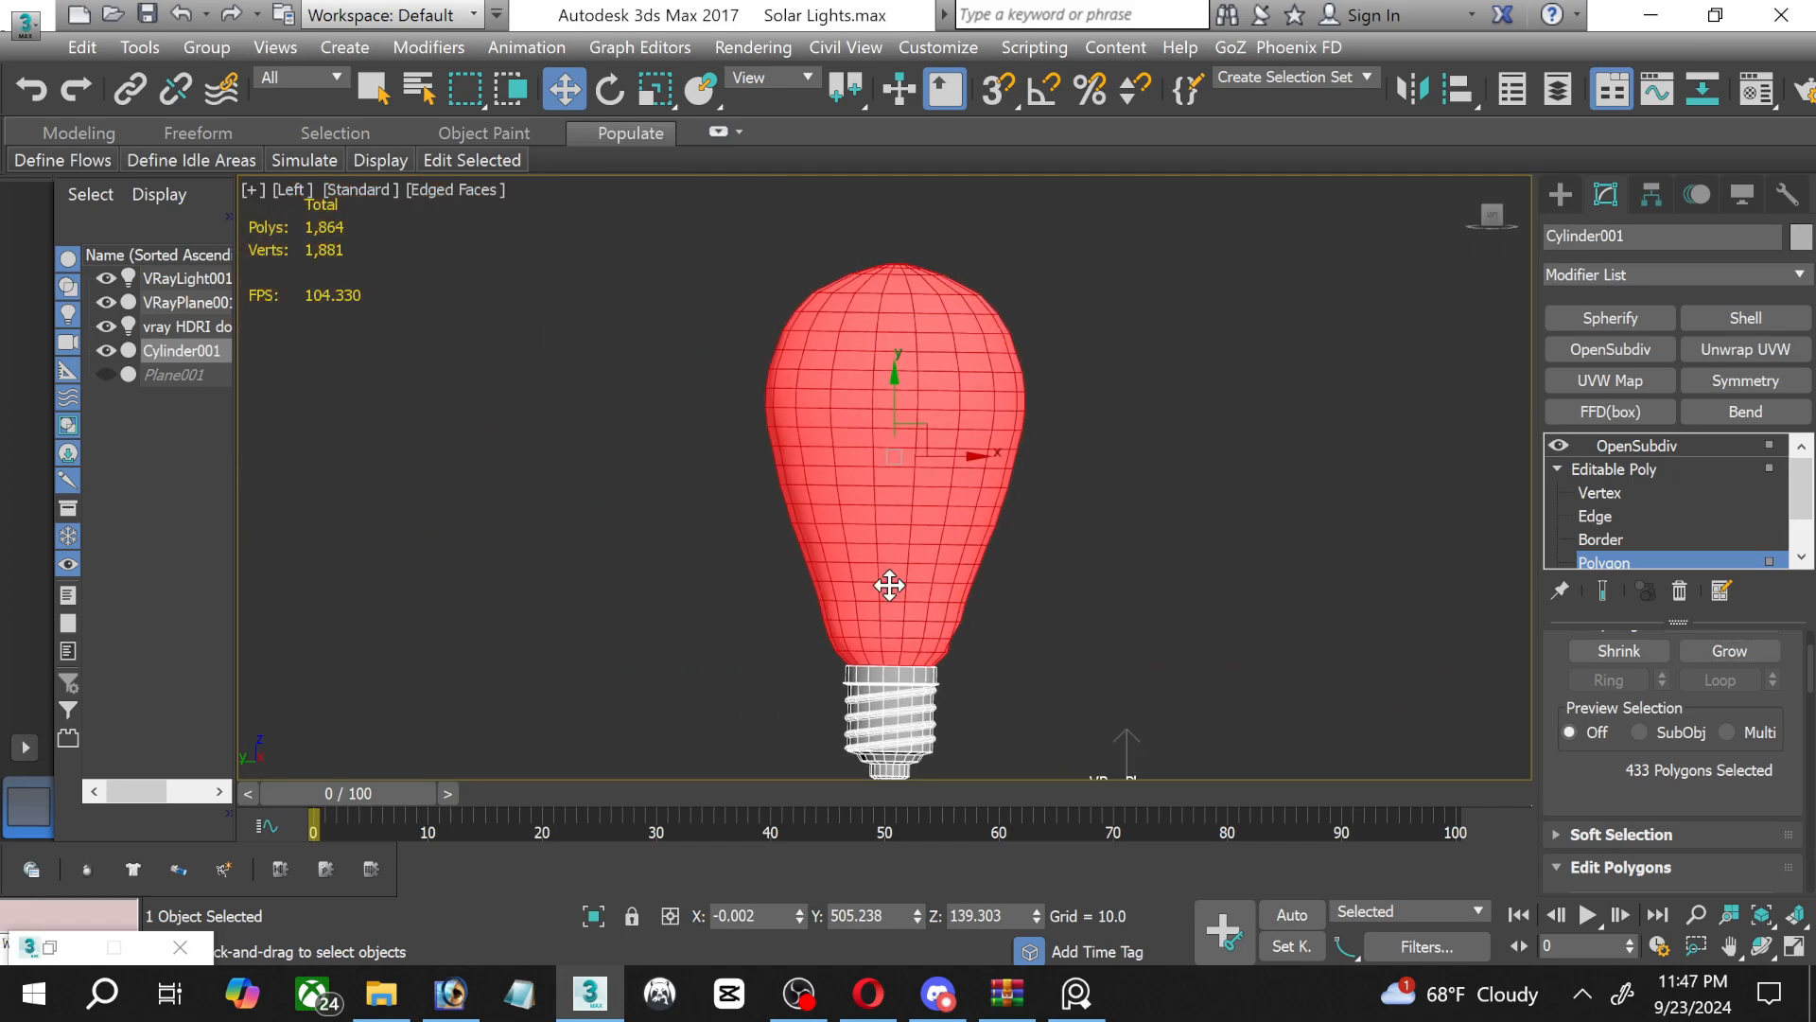
# Open the Material Editor and view the reference image outdoor light bulb.jpg, placing it beside the bulb model.
pyautogui.press('m')
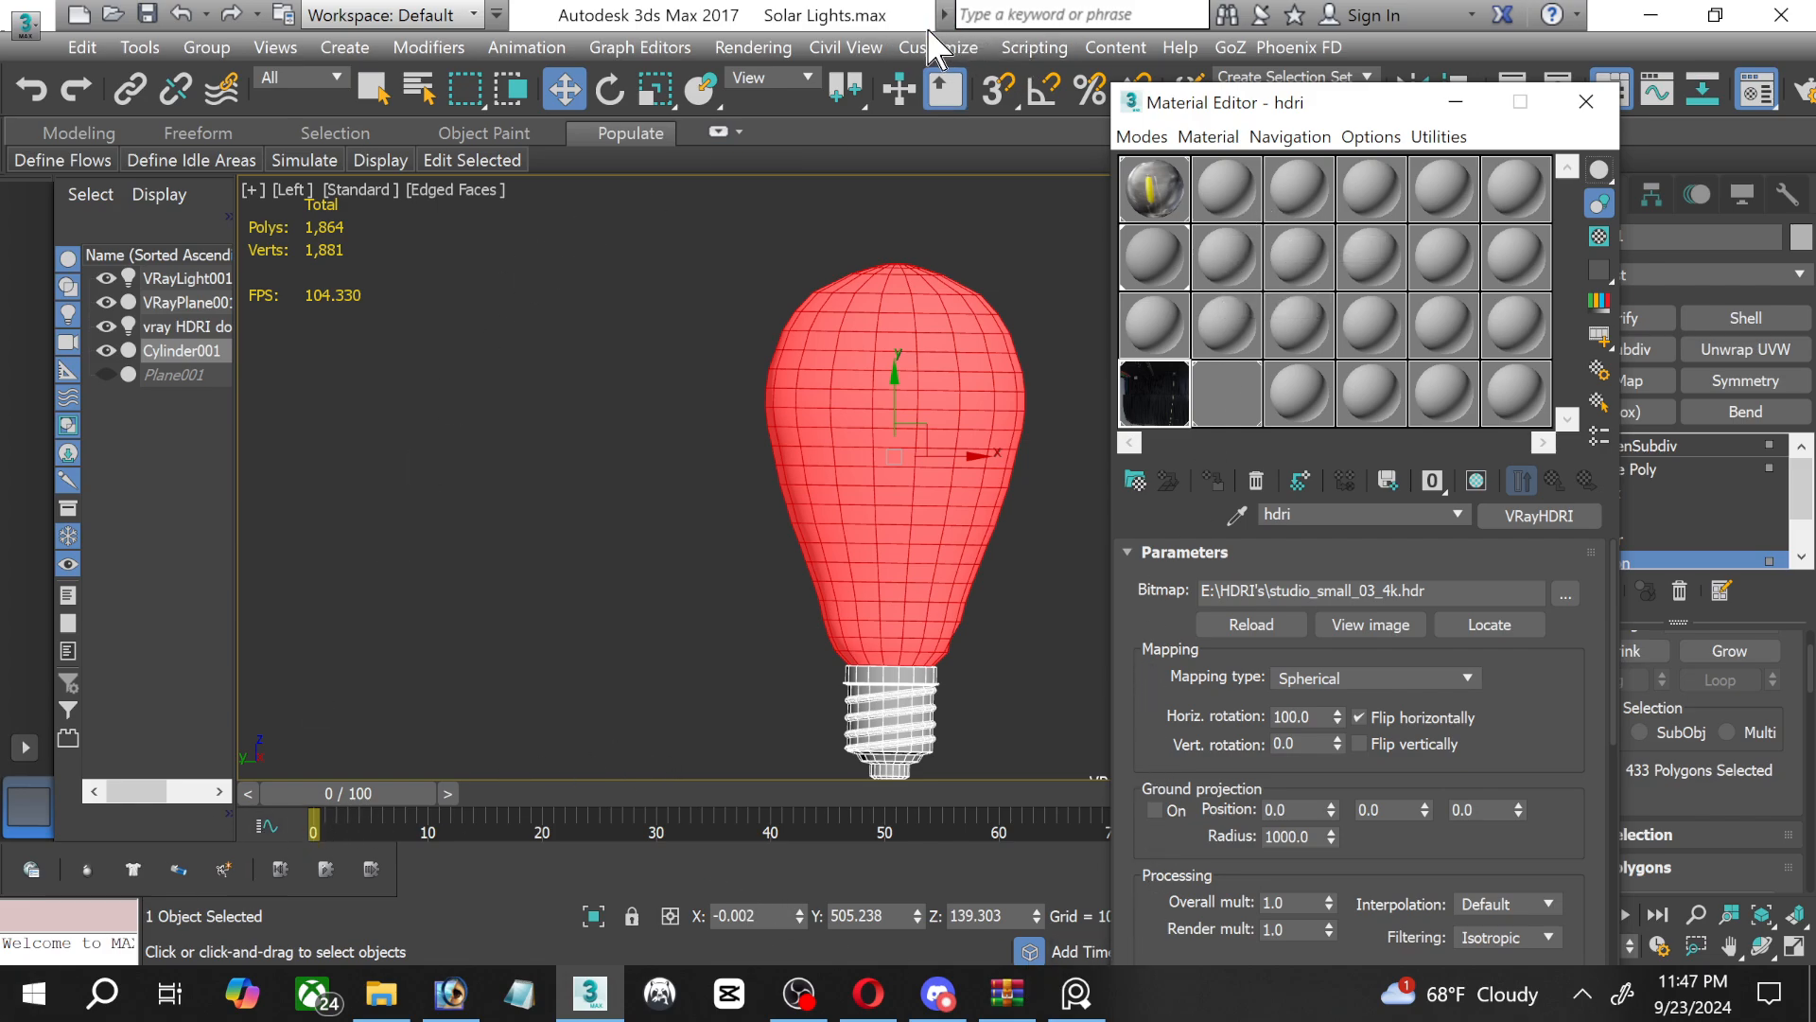
pyautogui.click(754, 47)
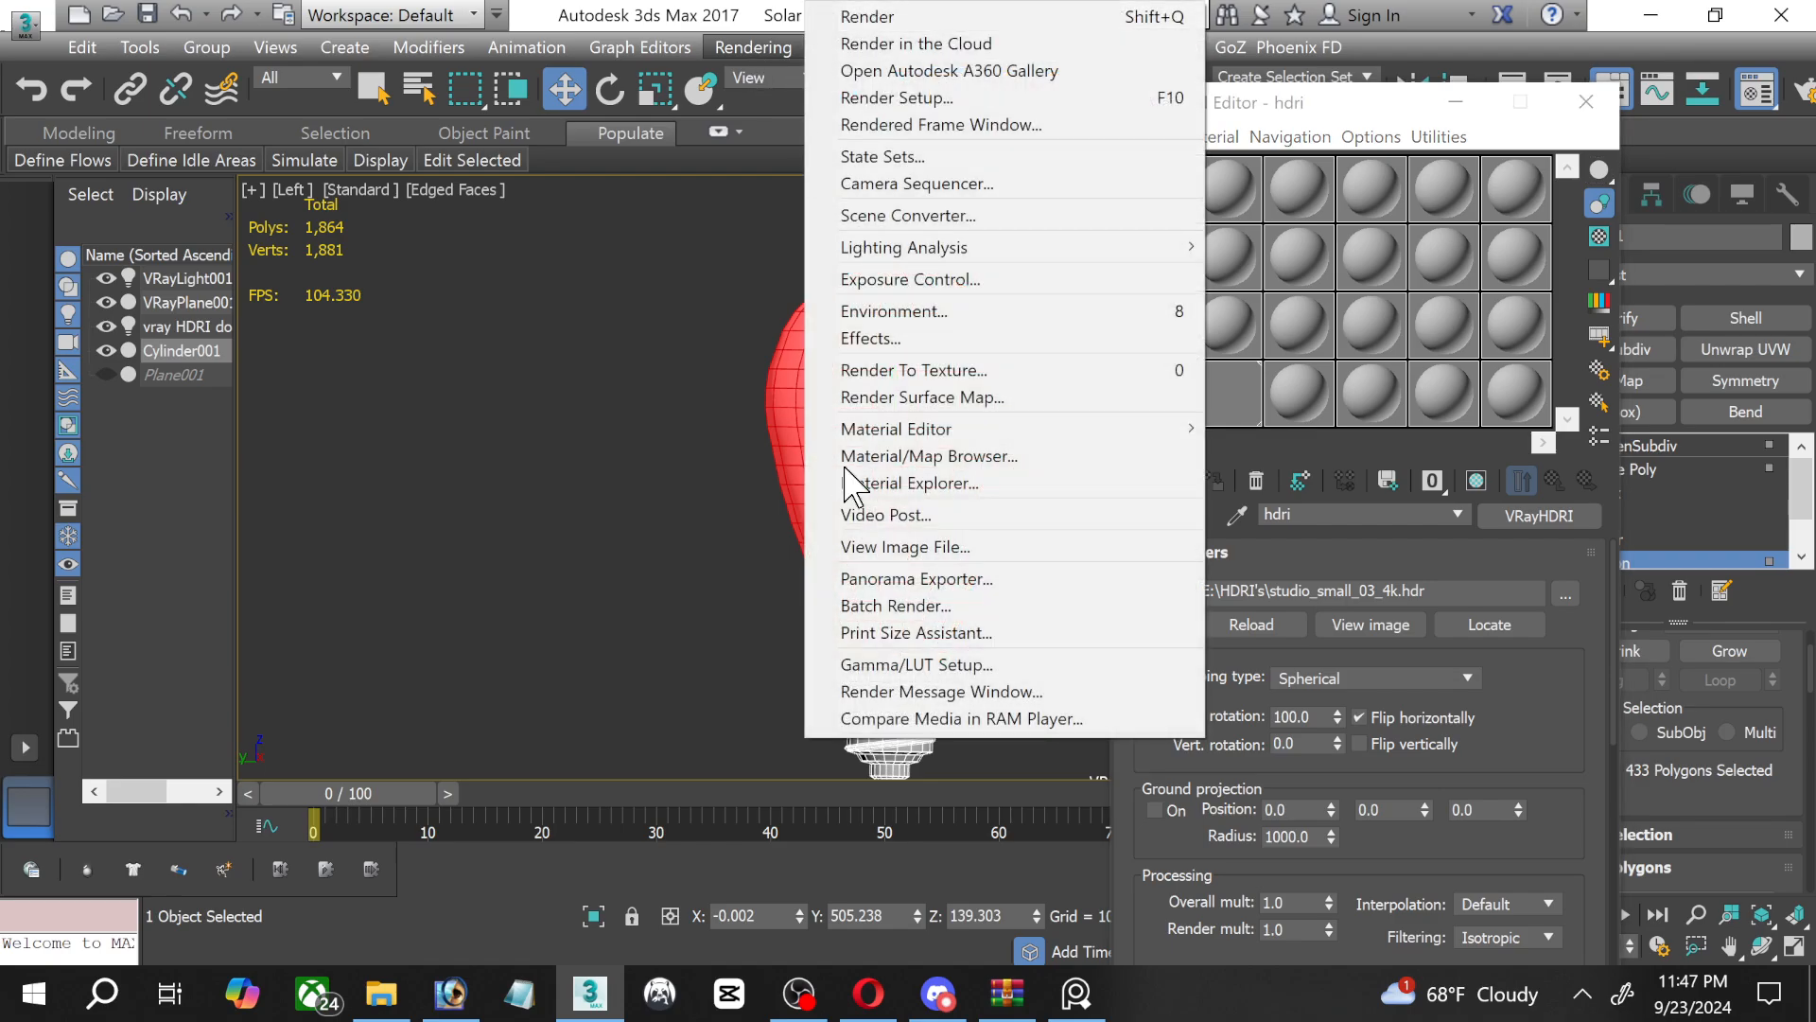
pyautogui.click(897, 548)
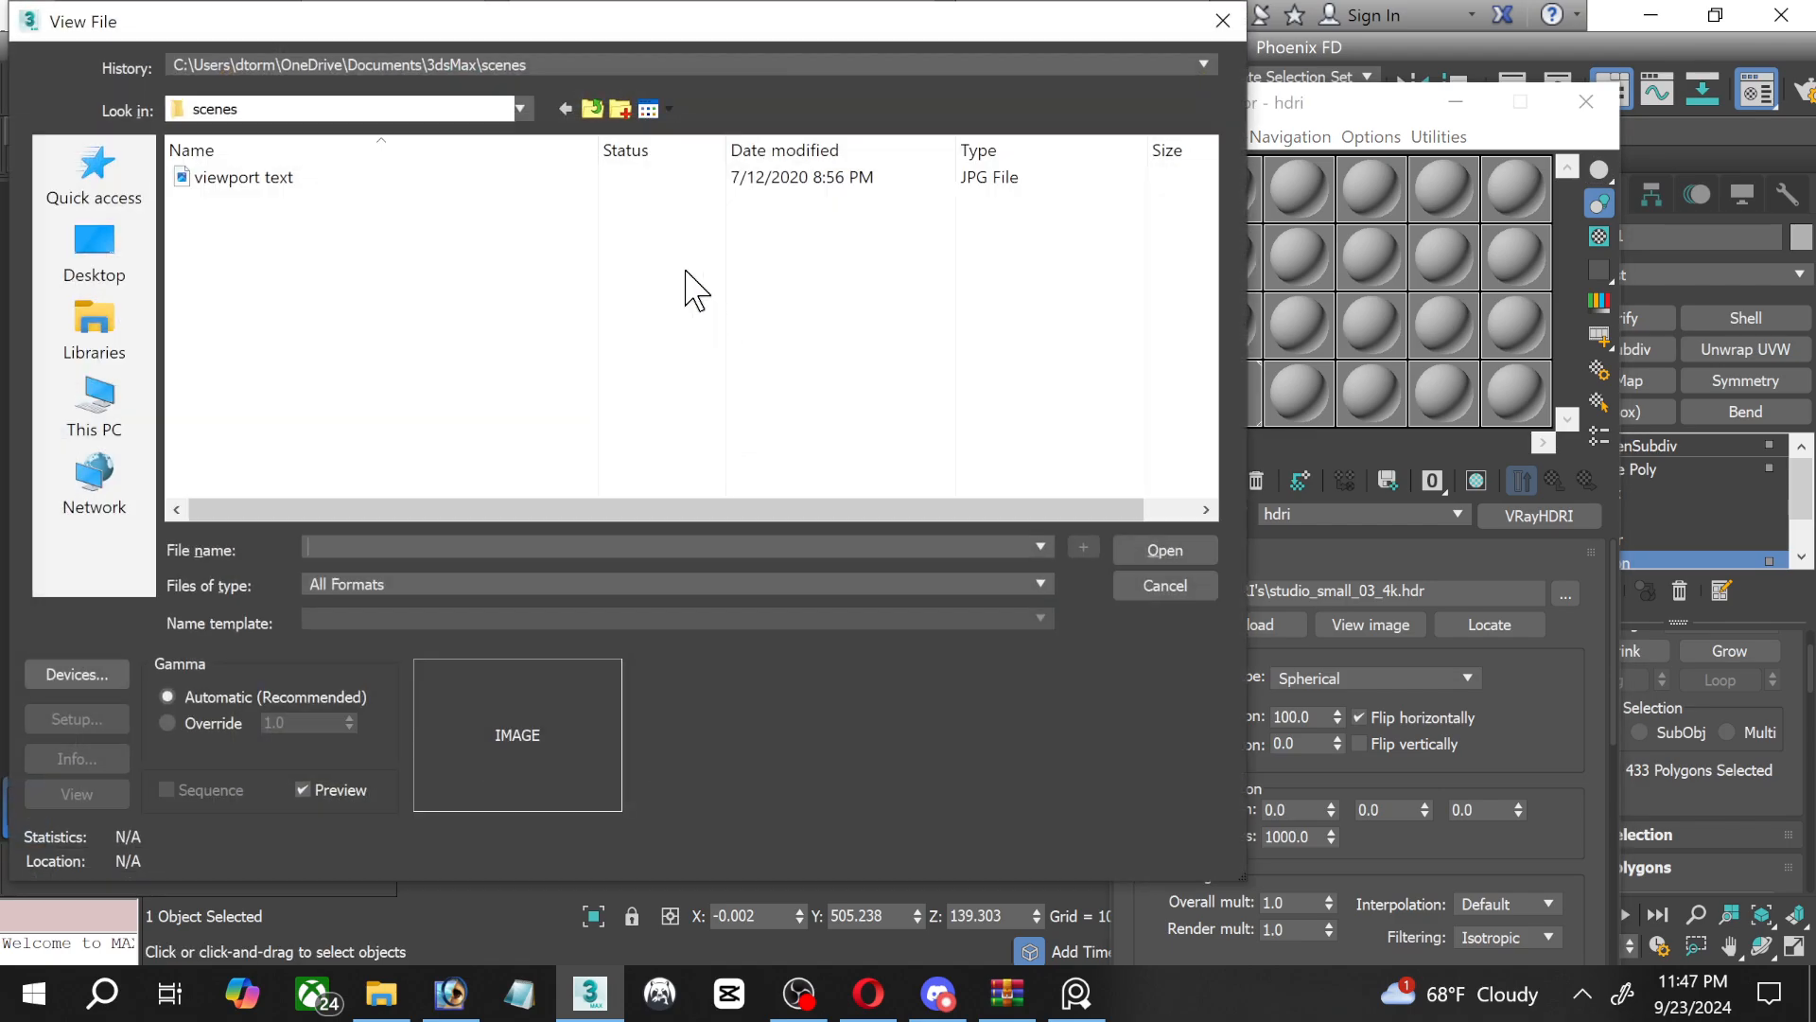
pyautogui.click(393, 68)
pyautogui.click(405, 104)
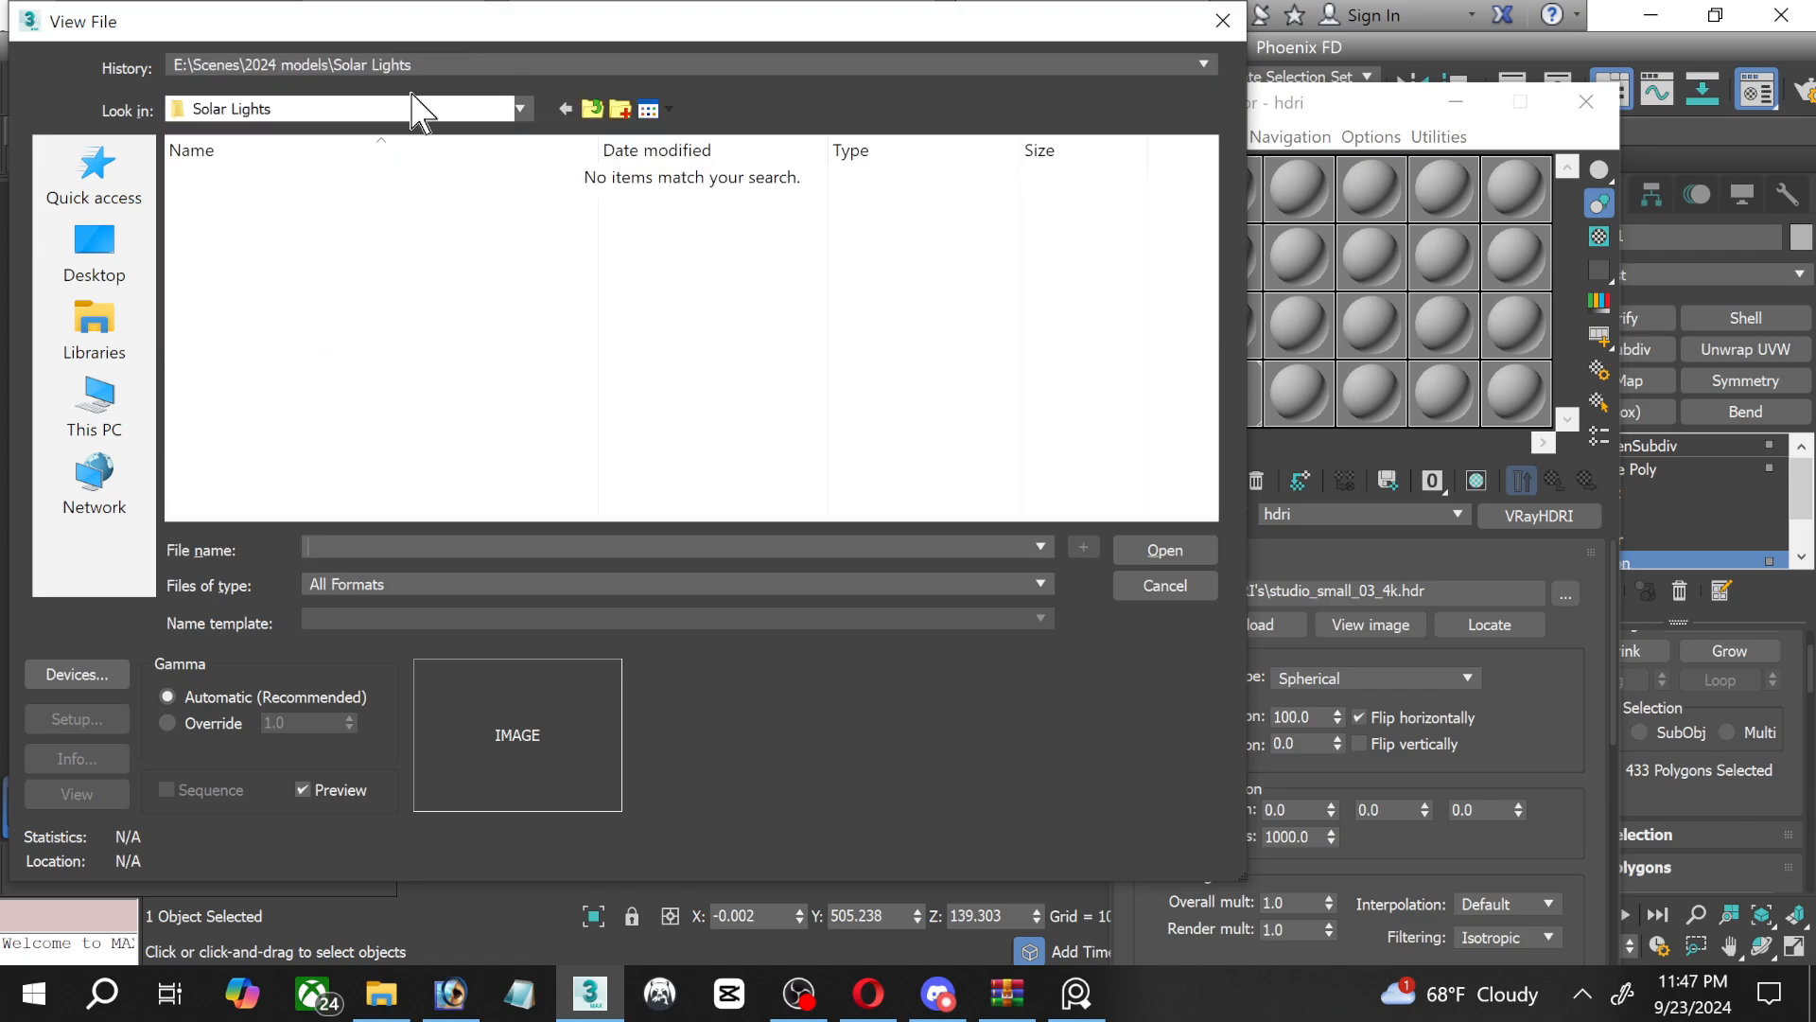
pyautogui.click(473, 66)
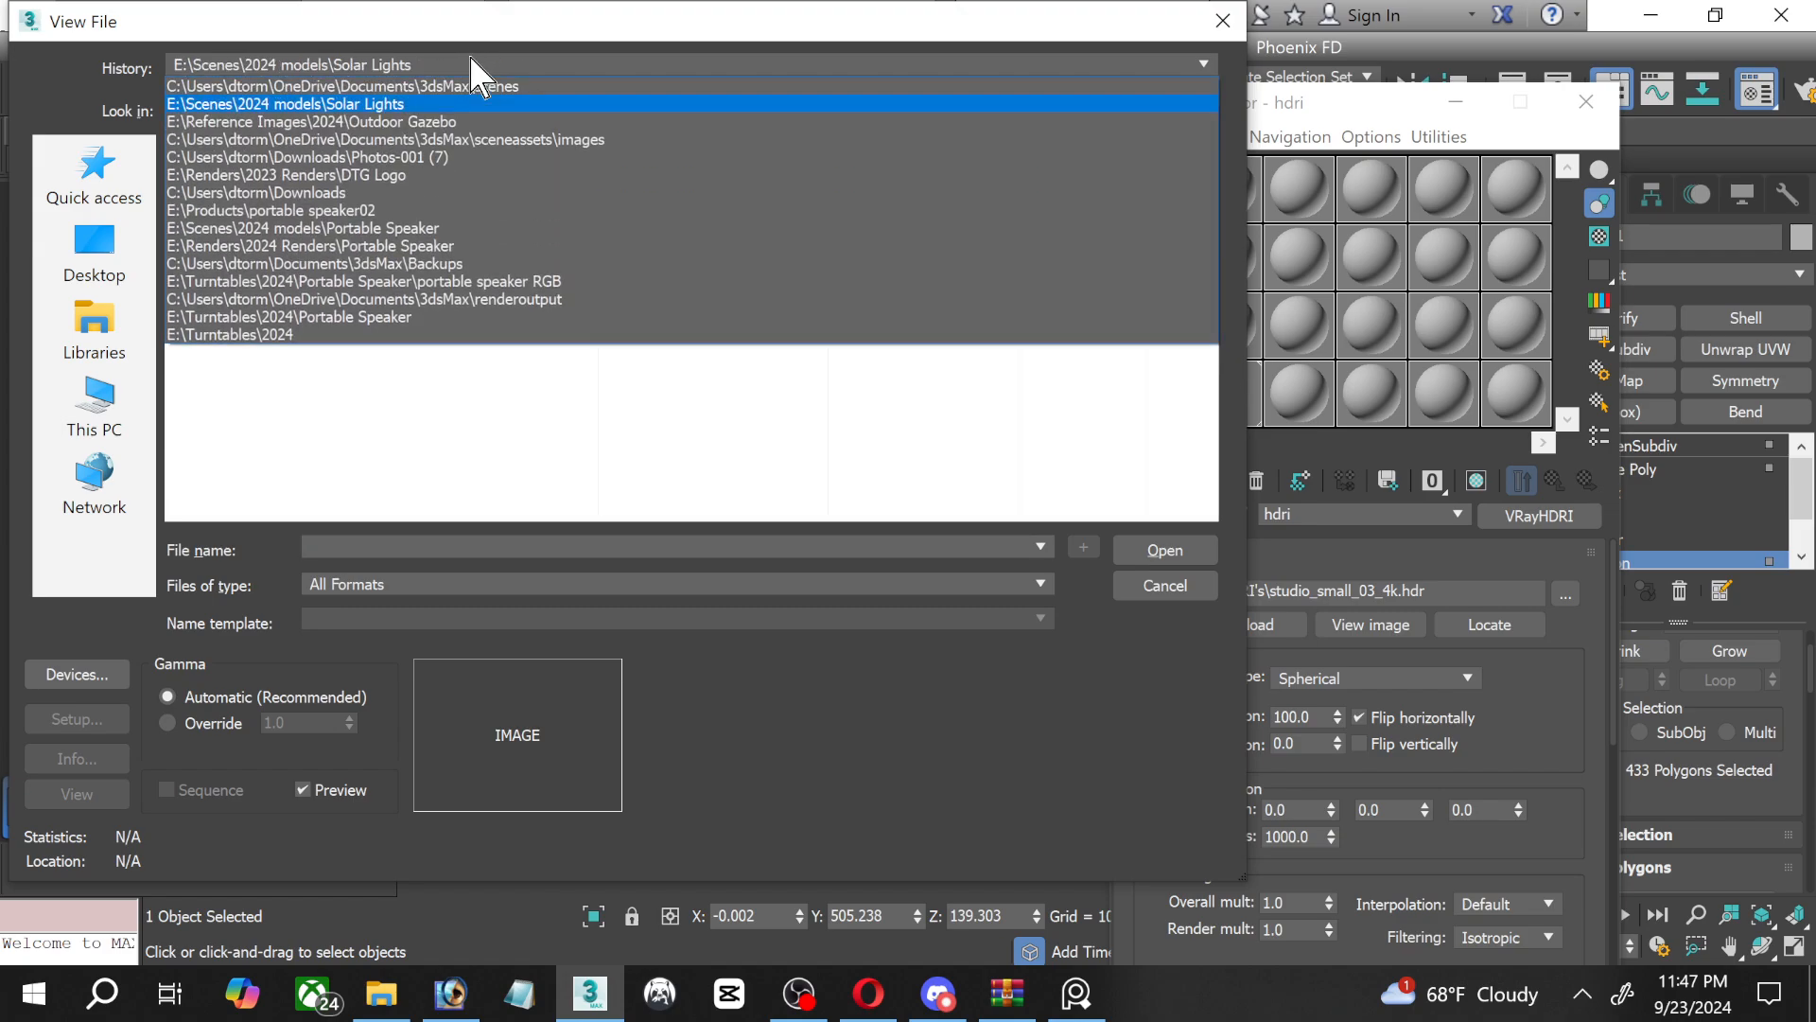
pyautogui.click(454, 121)
pyautogui.doubleClick(299, 281)
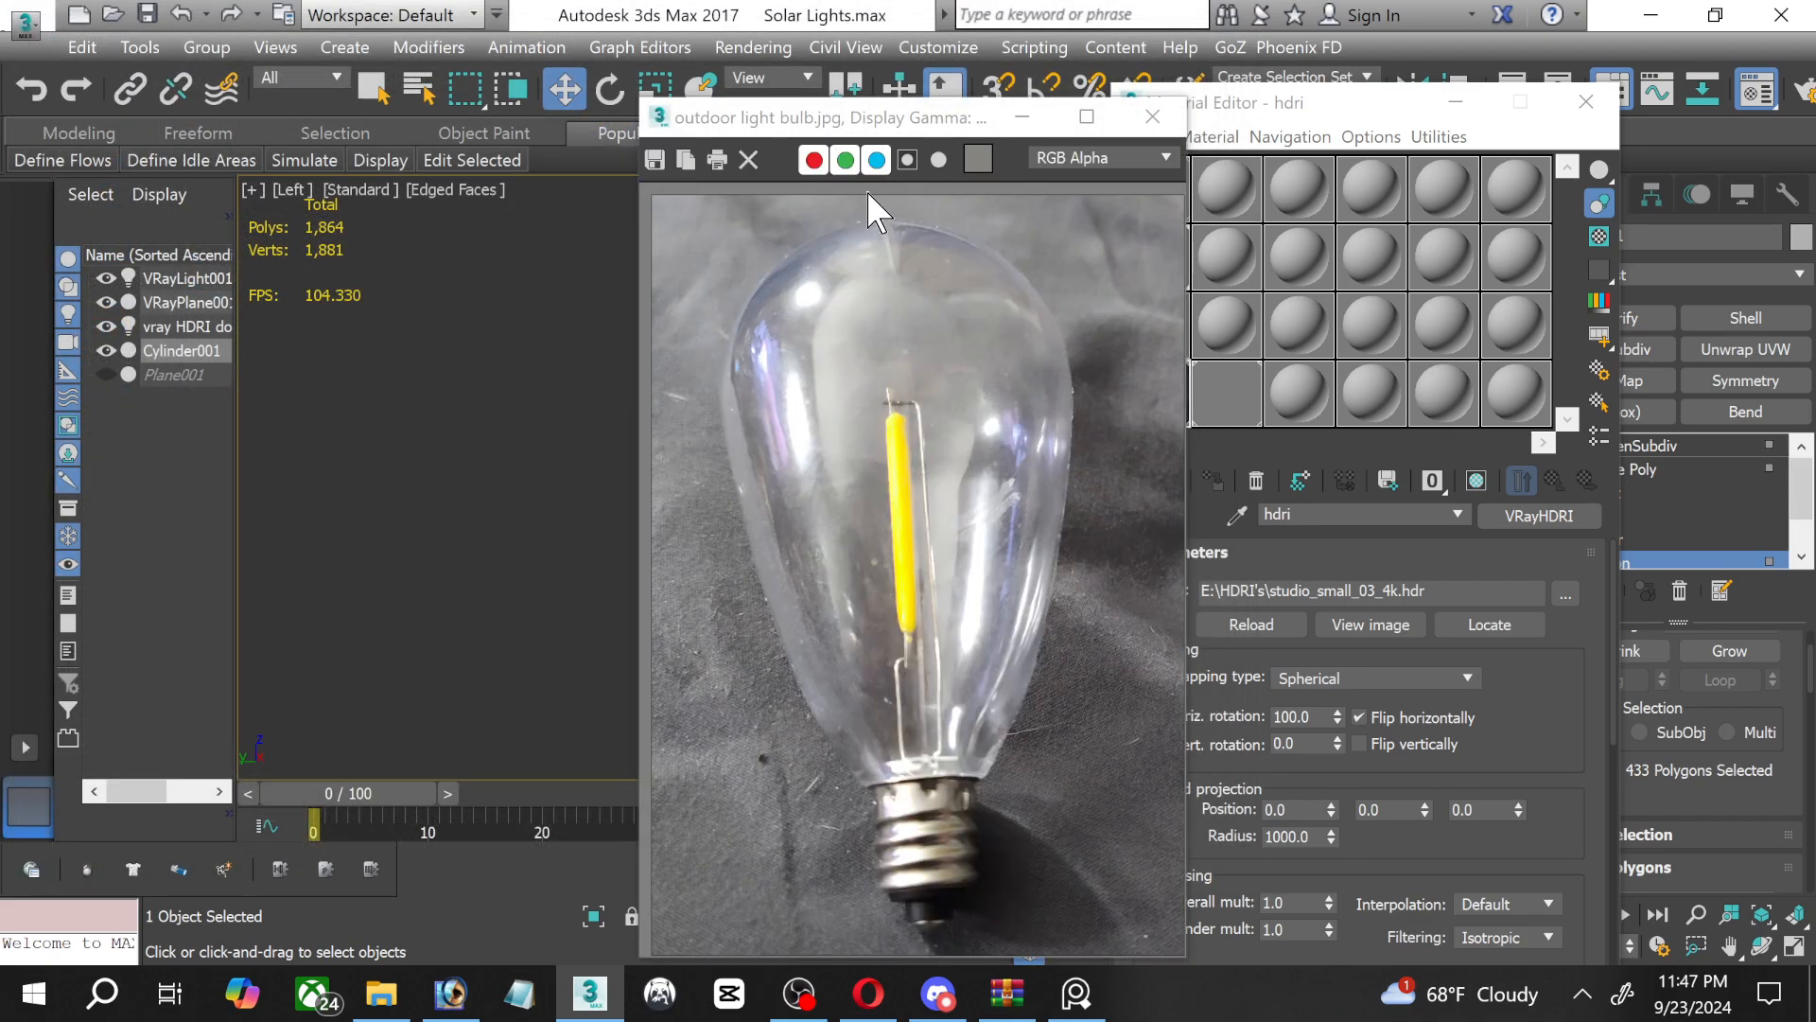
pyautogui.moveTo(898, 119); pyautogui.dragTo(462, 85)
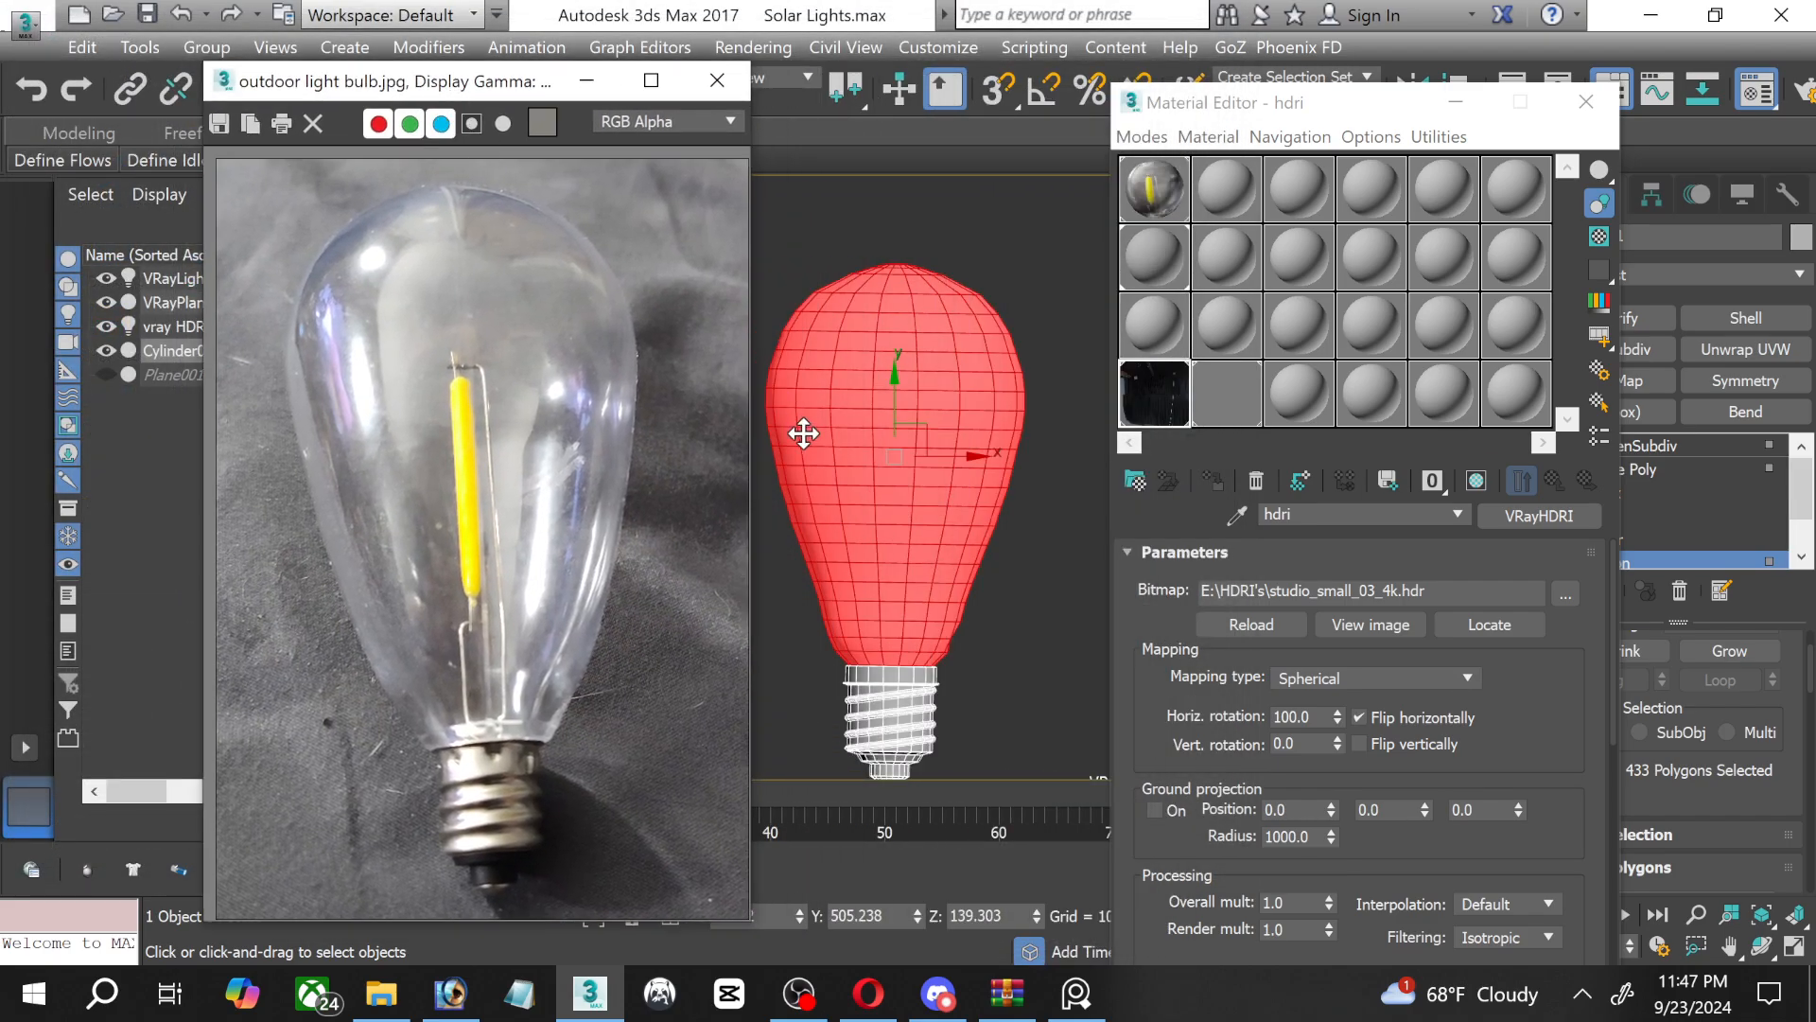
pyautogui.scroll(3, 526, 292)
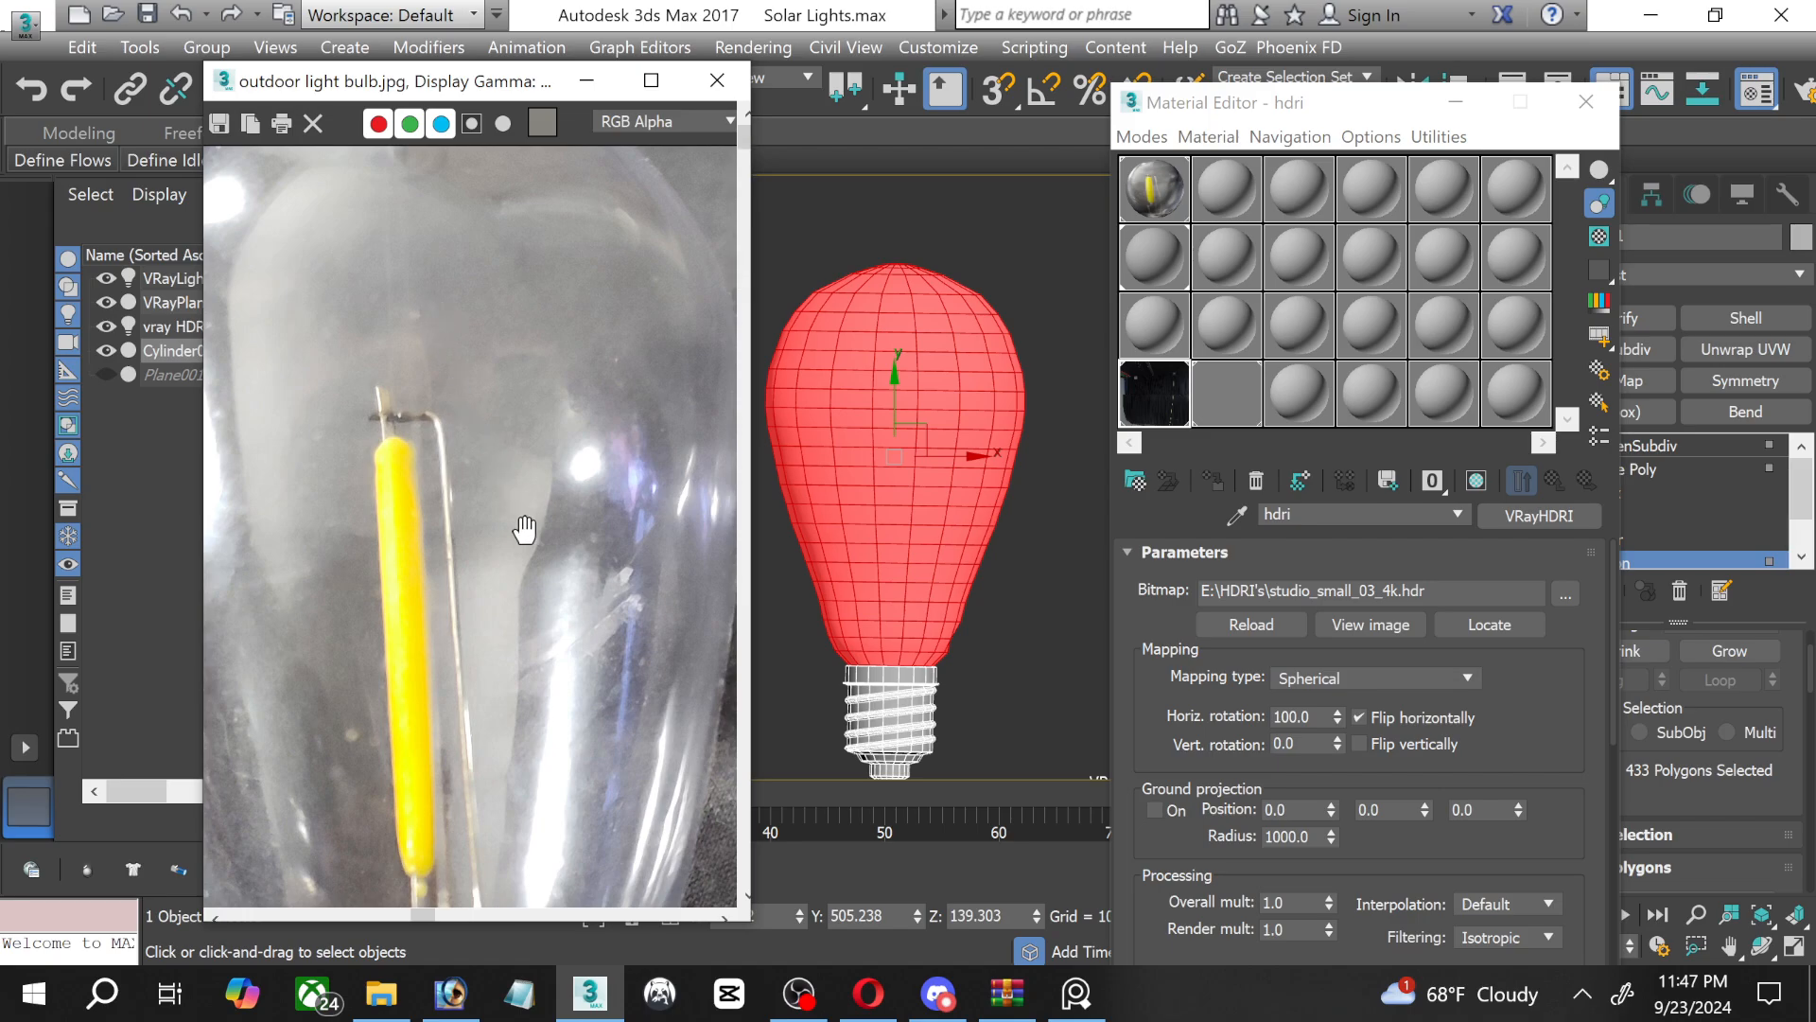
pyautogui.scroll(-3, 527, 527)
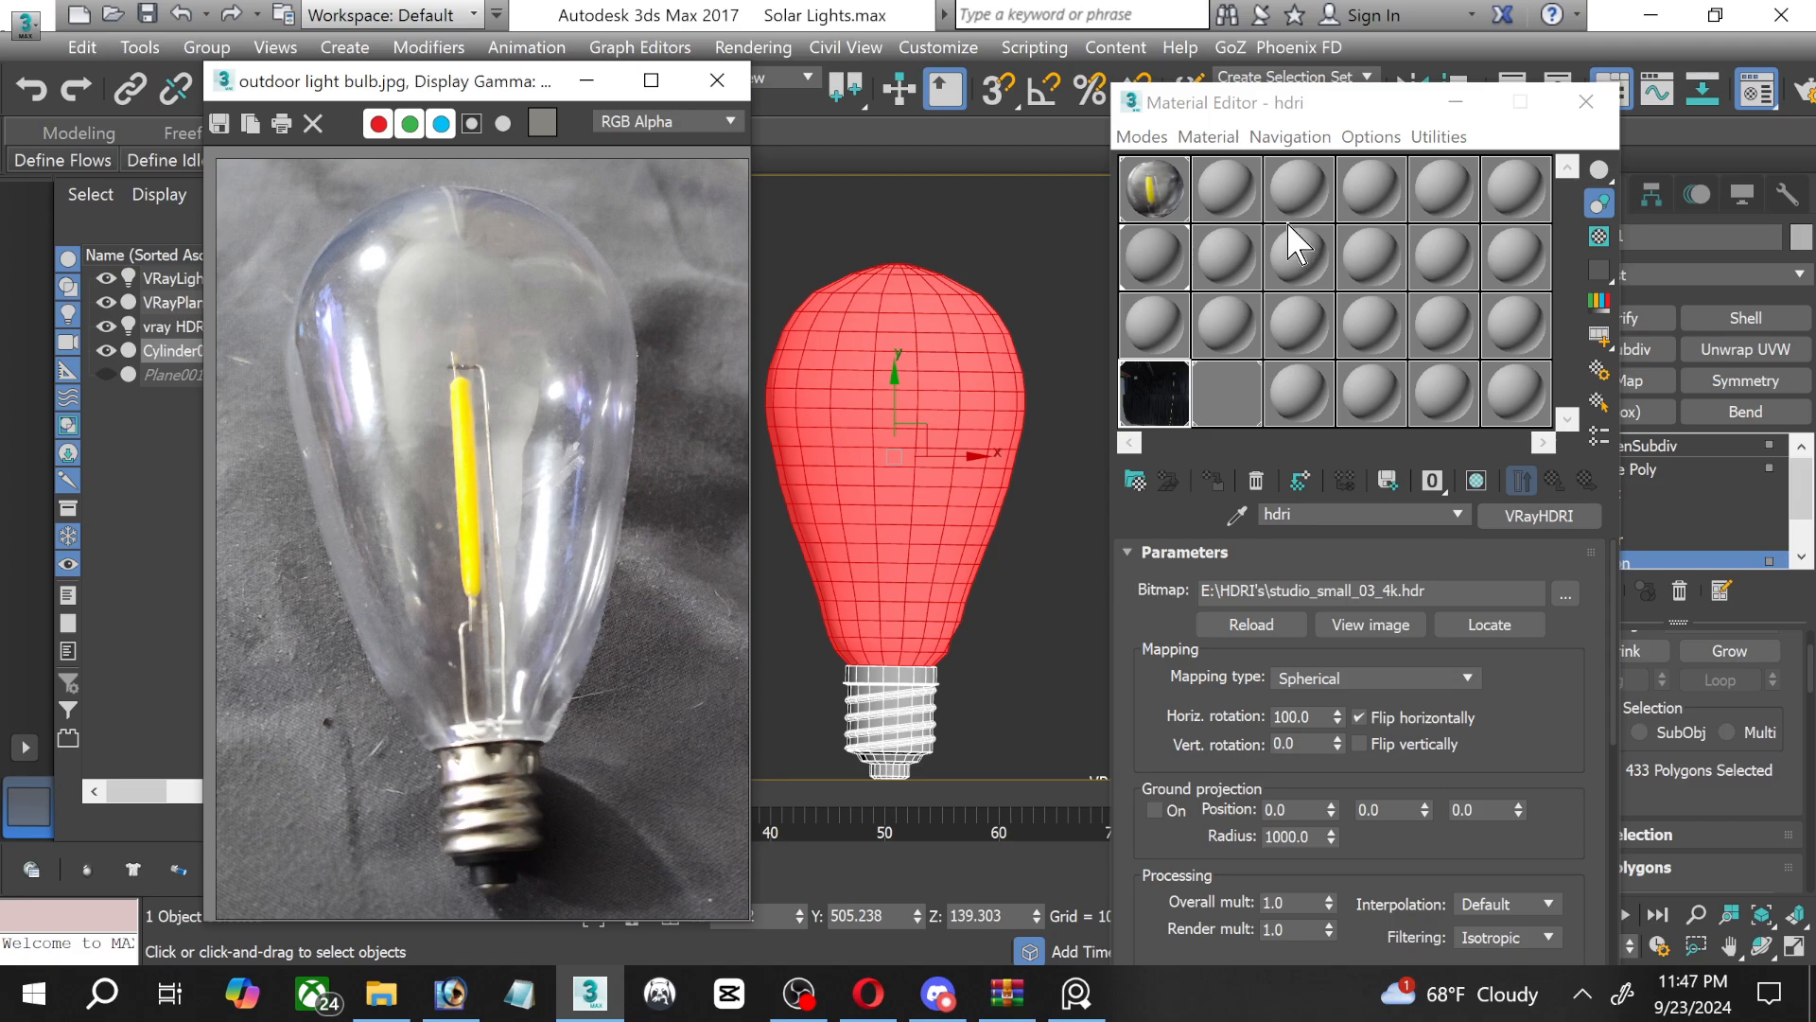
# Name an unused material slot Clear Plastic and change its material type to VRayMtl.
pyautogui.click(1216, 268)
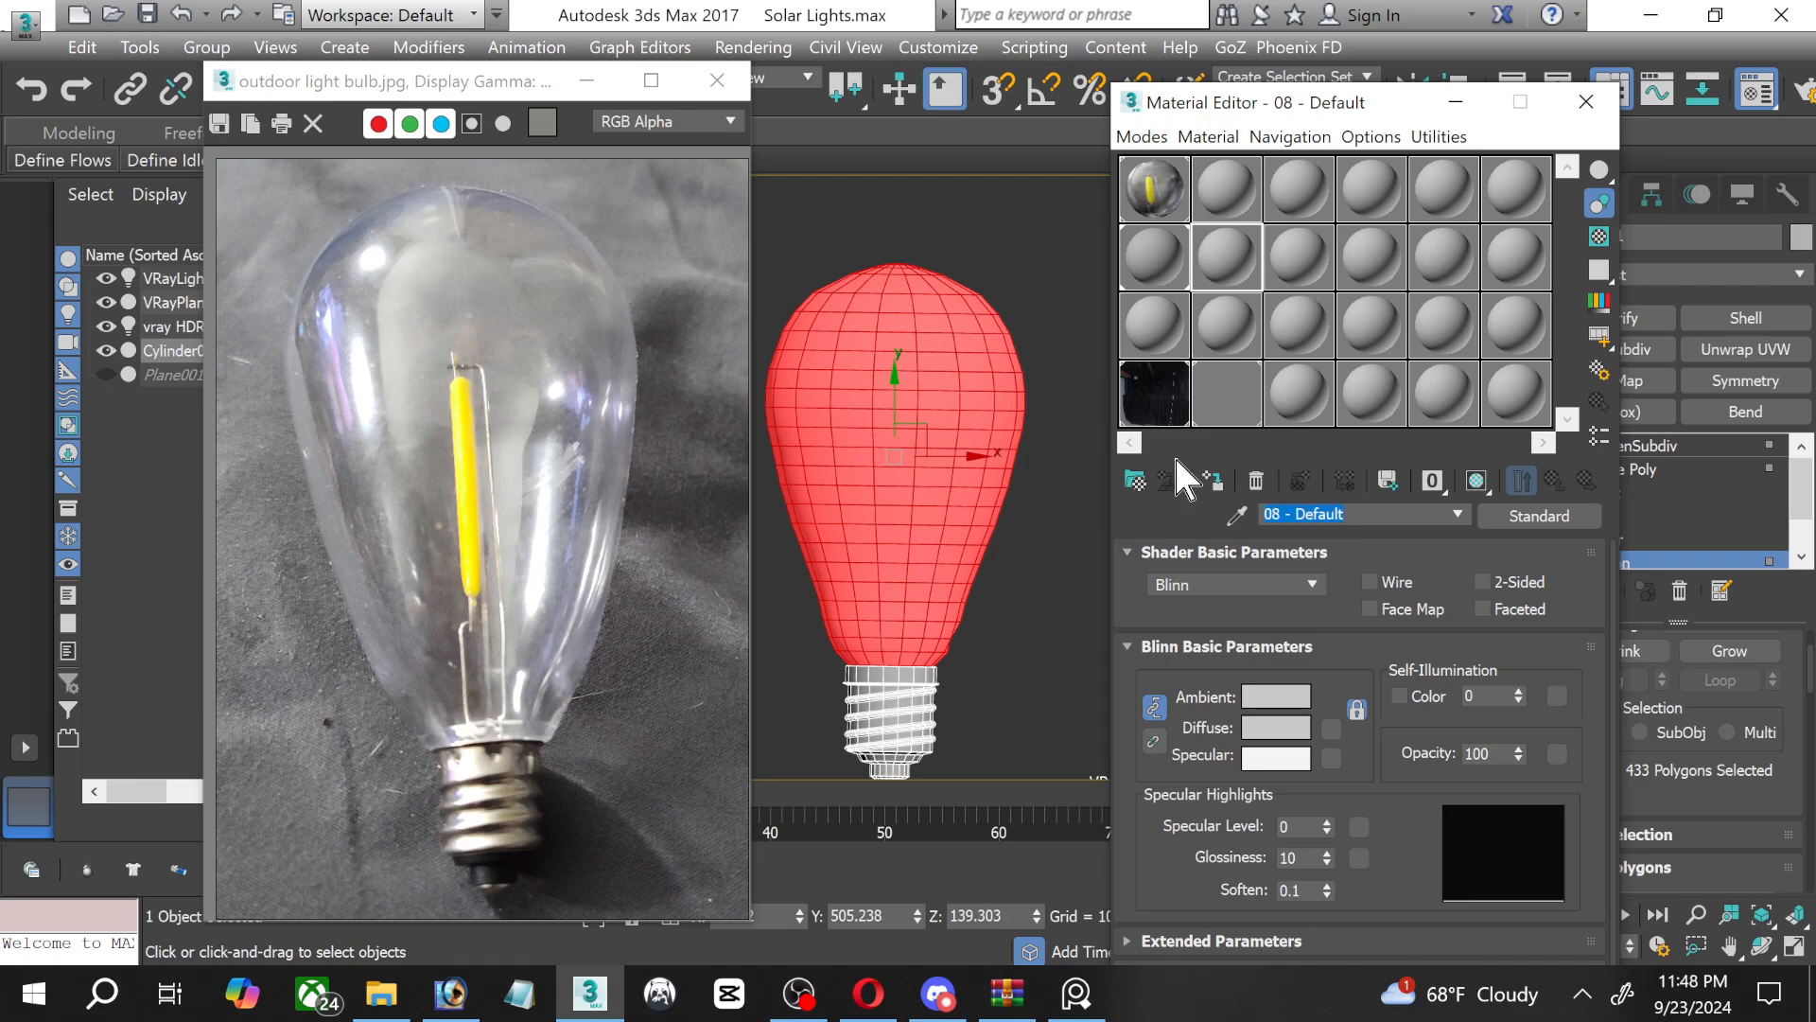
pyautogui.write('Clear Plastic')
pyautogui.click(1538, 511)
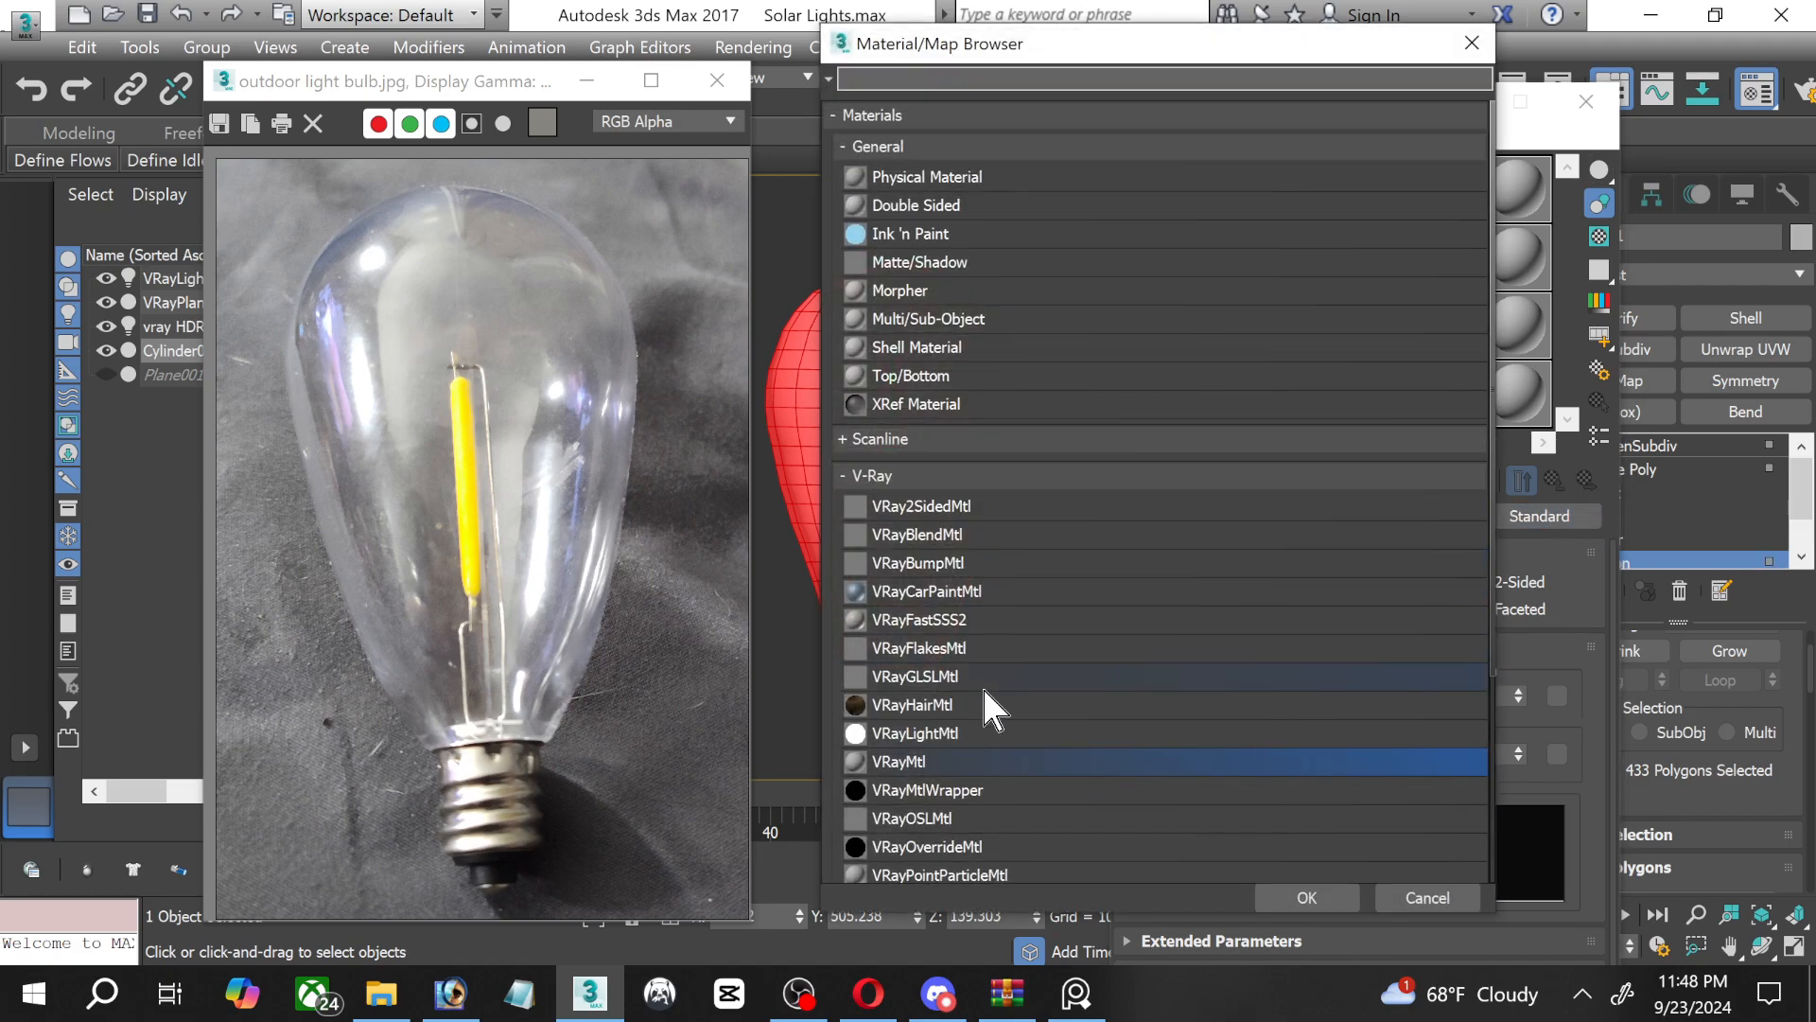
pyautogui.doubleClick(911, 759)
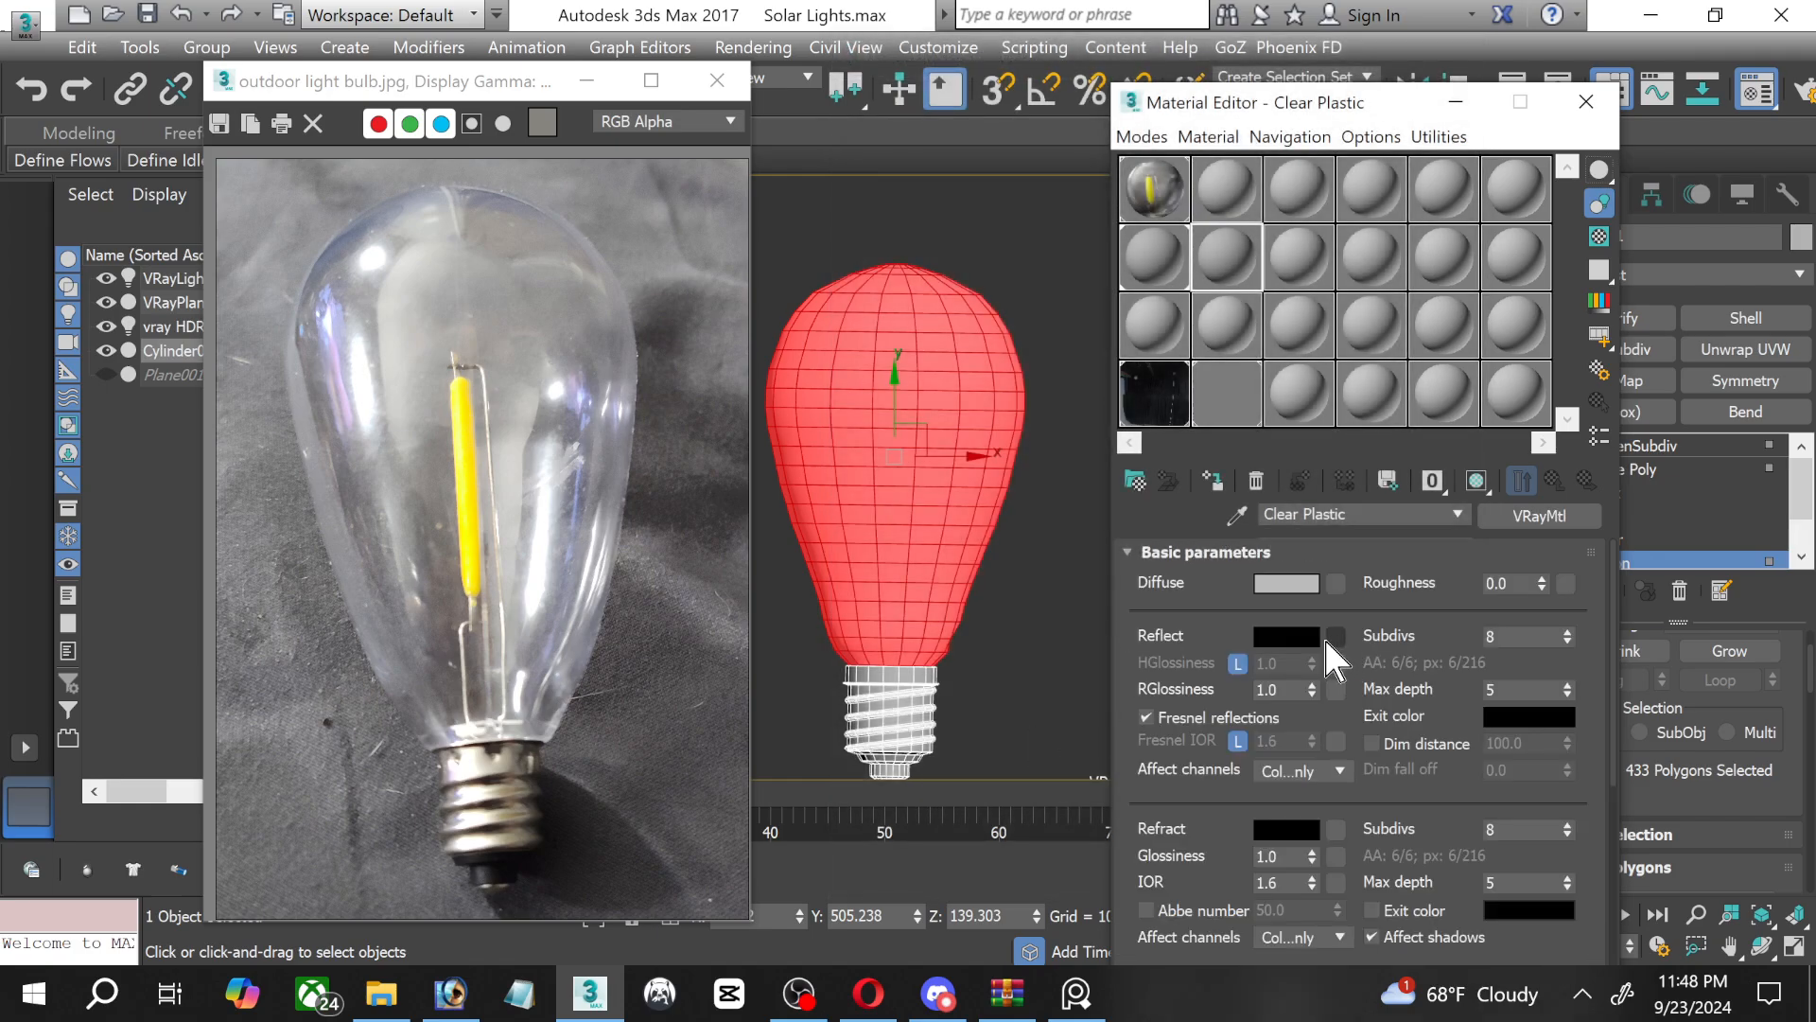
# Set the Clear Plastic material's reflection colour to a light grey of value 198.
pyautogui.click(1285, 635)
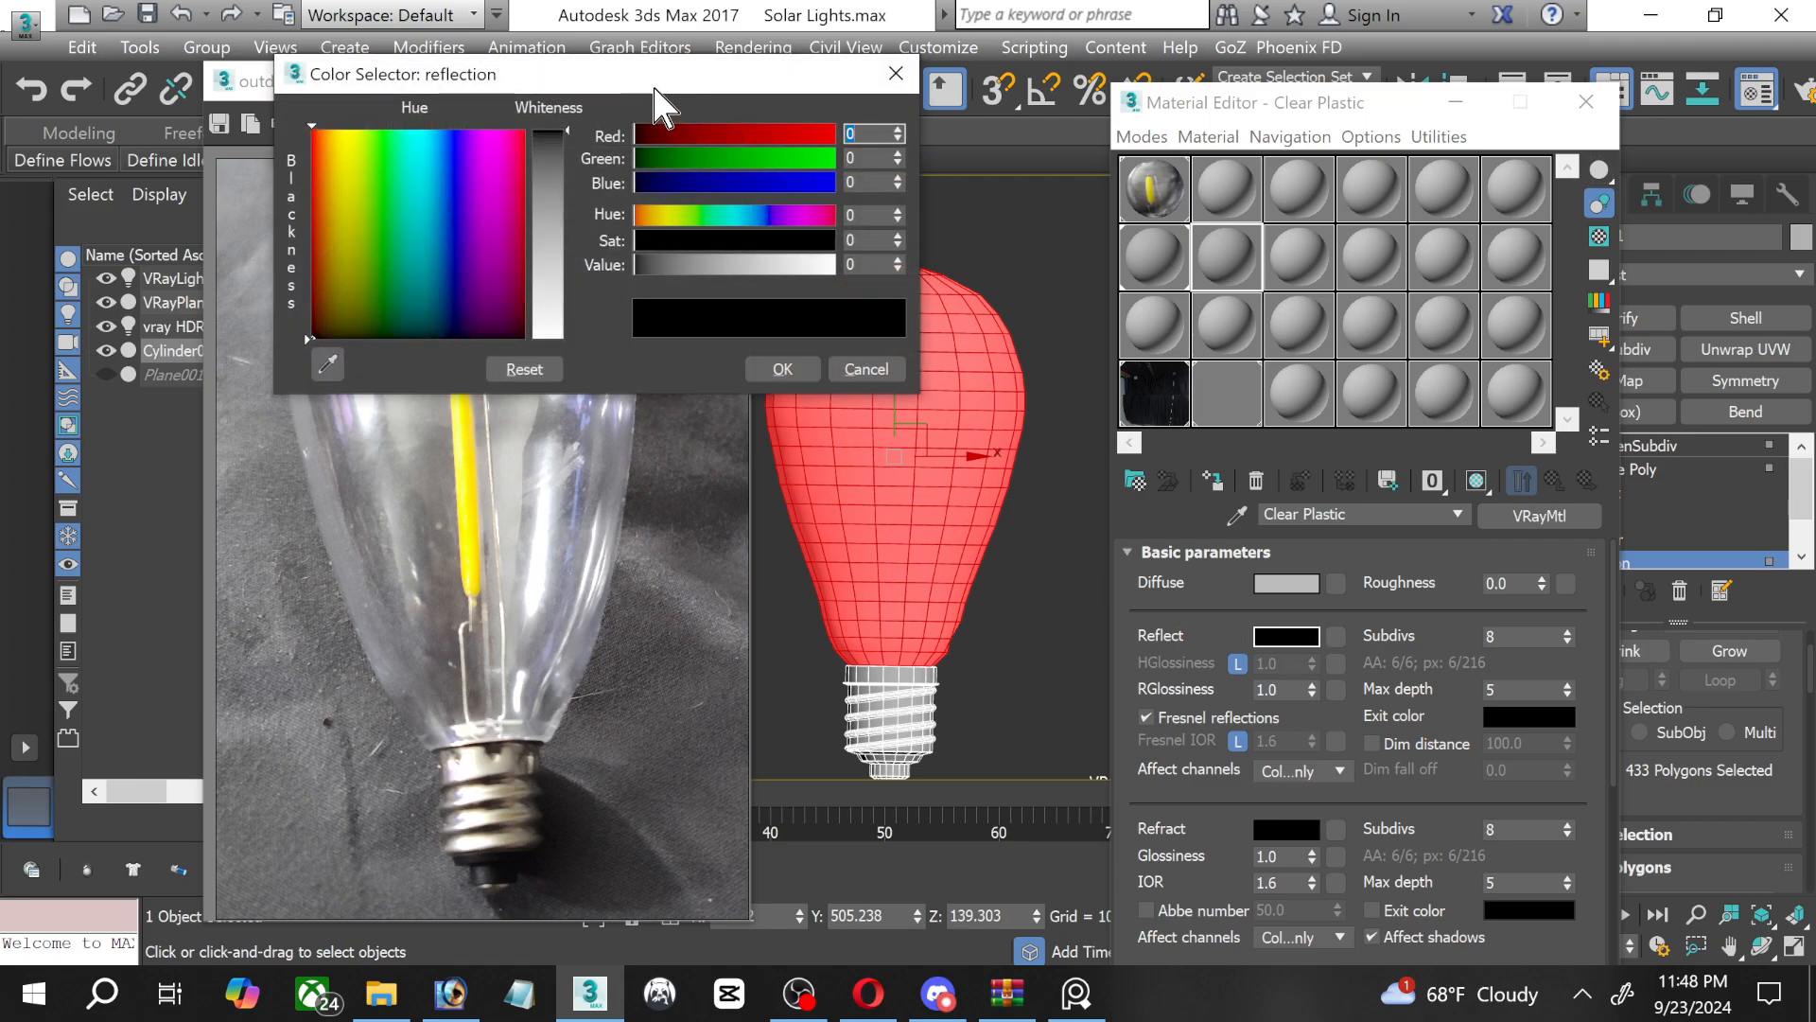
pyautogui.moveTo(662, 95); pyautogui.dragTo(1022, 184)
pyautogui.moveTo(913, 284); pyautogui.dragTo(908, 382)
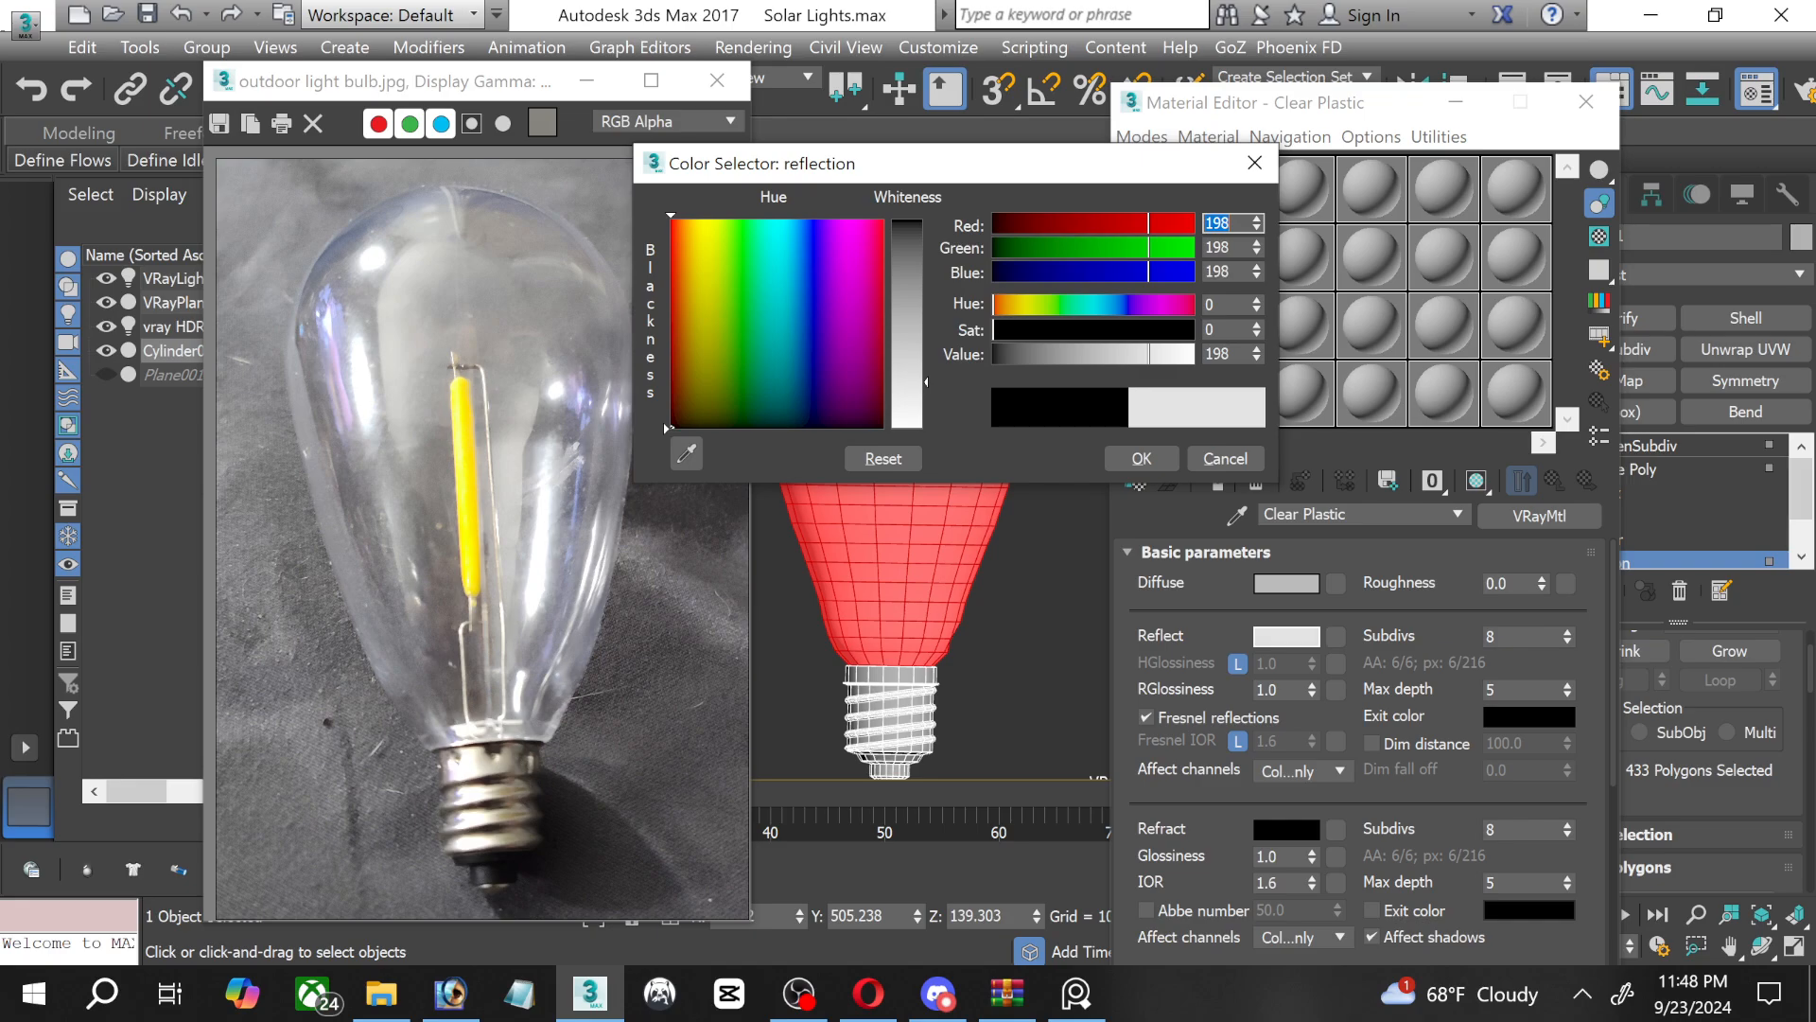
pyautogui.click(1140, 458)
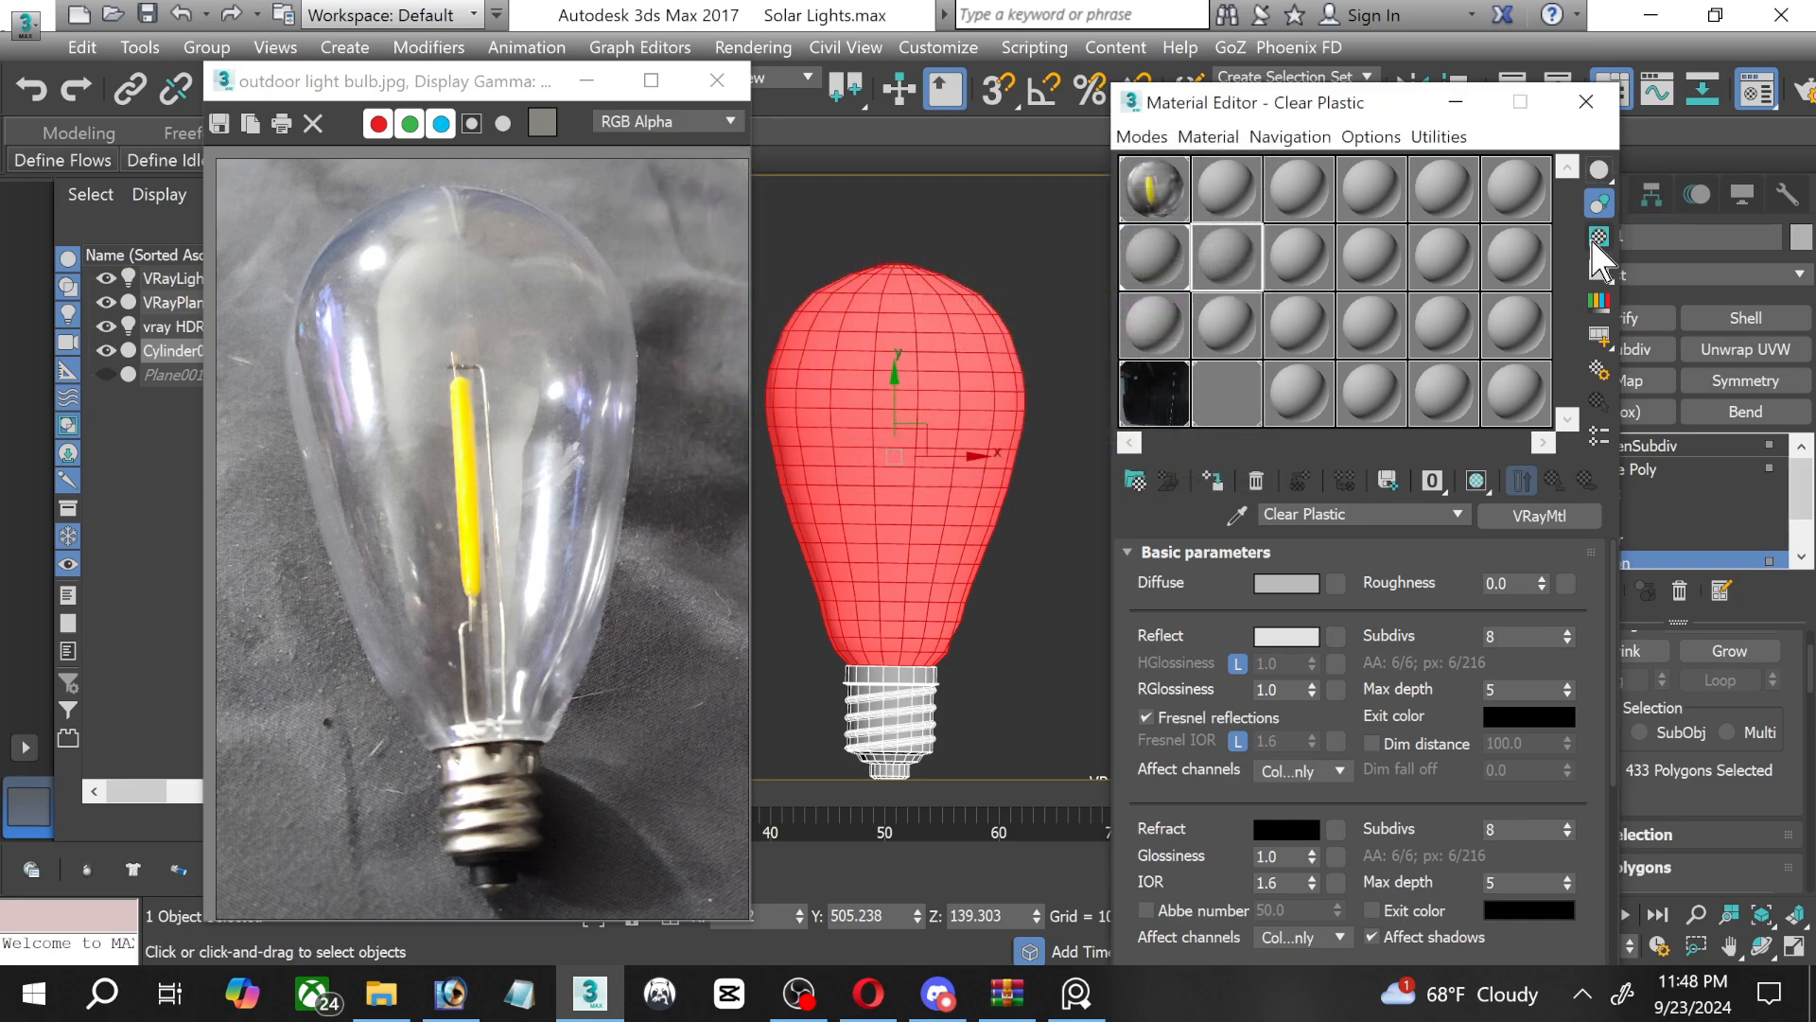
# Show the checkered background behind the Clear Plastic sample and place its enlarged preview window beside the Material Editor.
pyautogui.doubleClick(1237, 254)
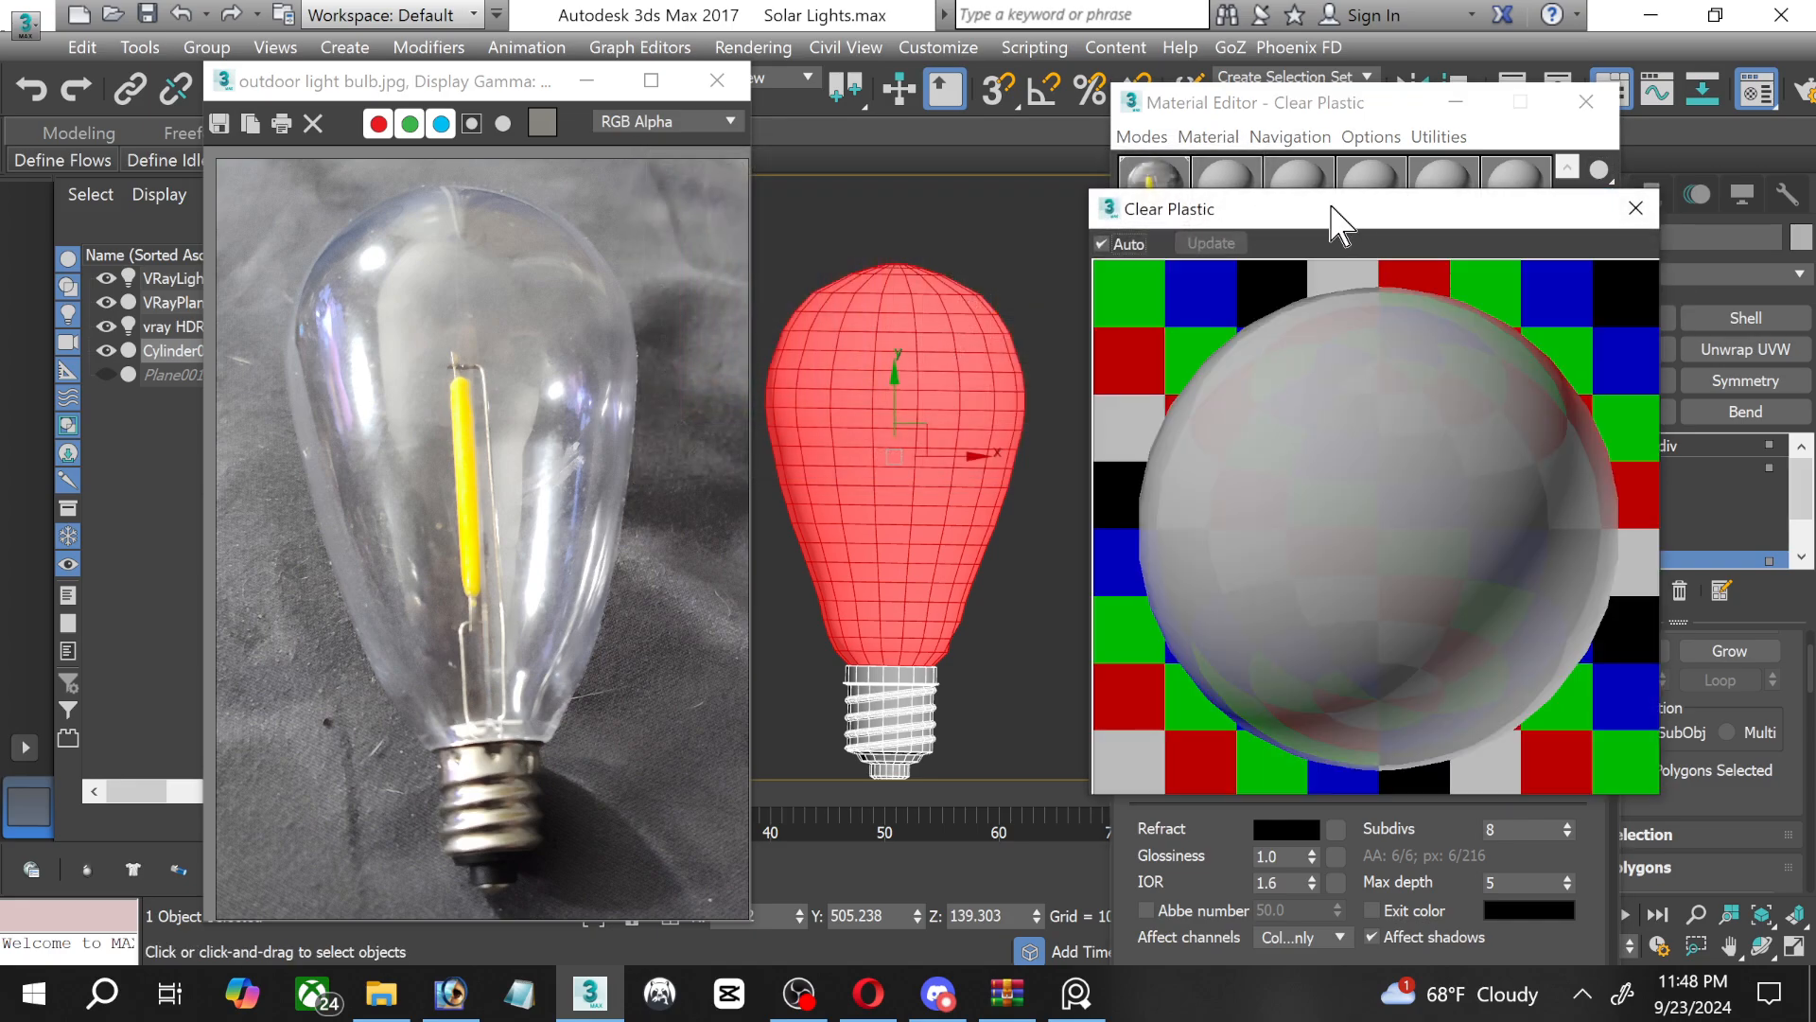
pyautogui.moveTo(1374, 227); pyautogui.dragTo(1634, 296)
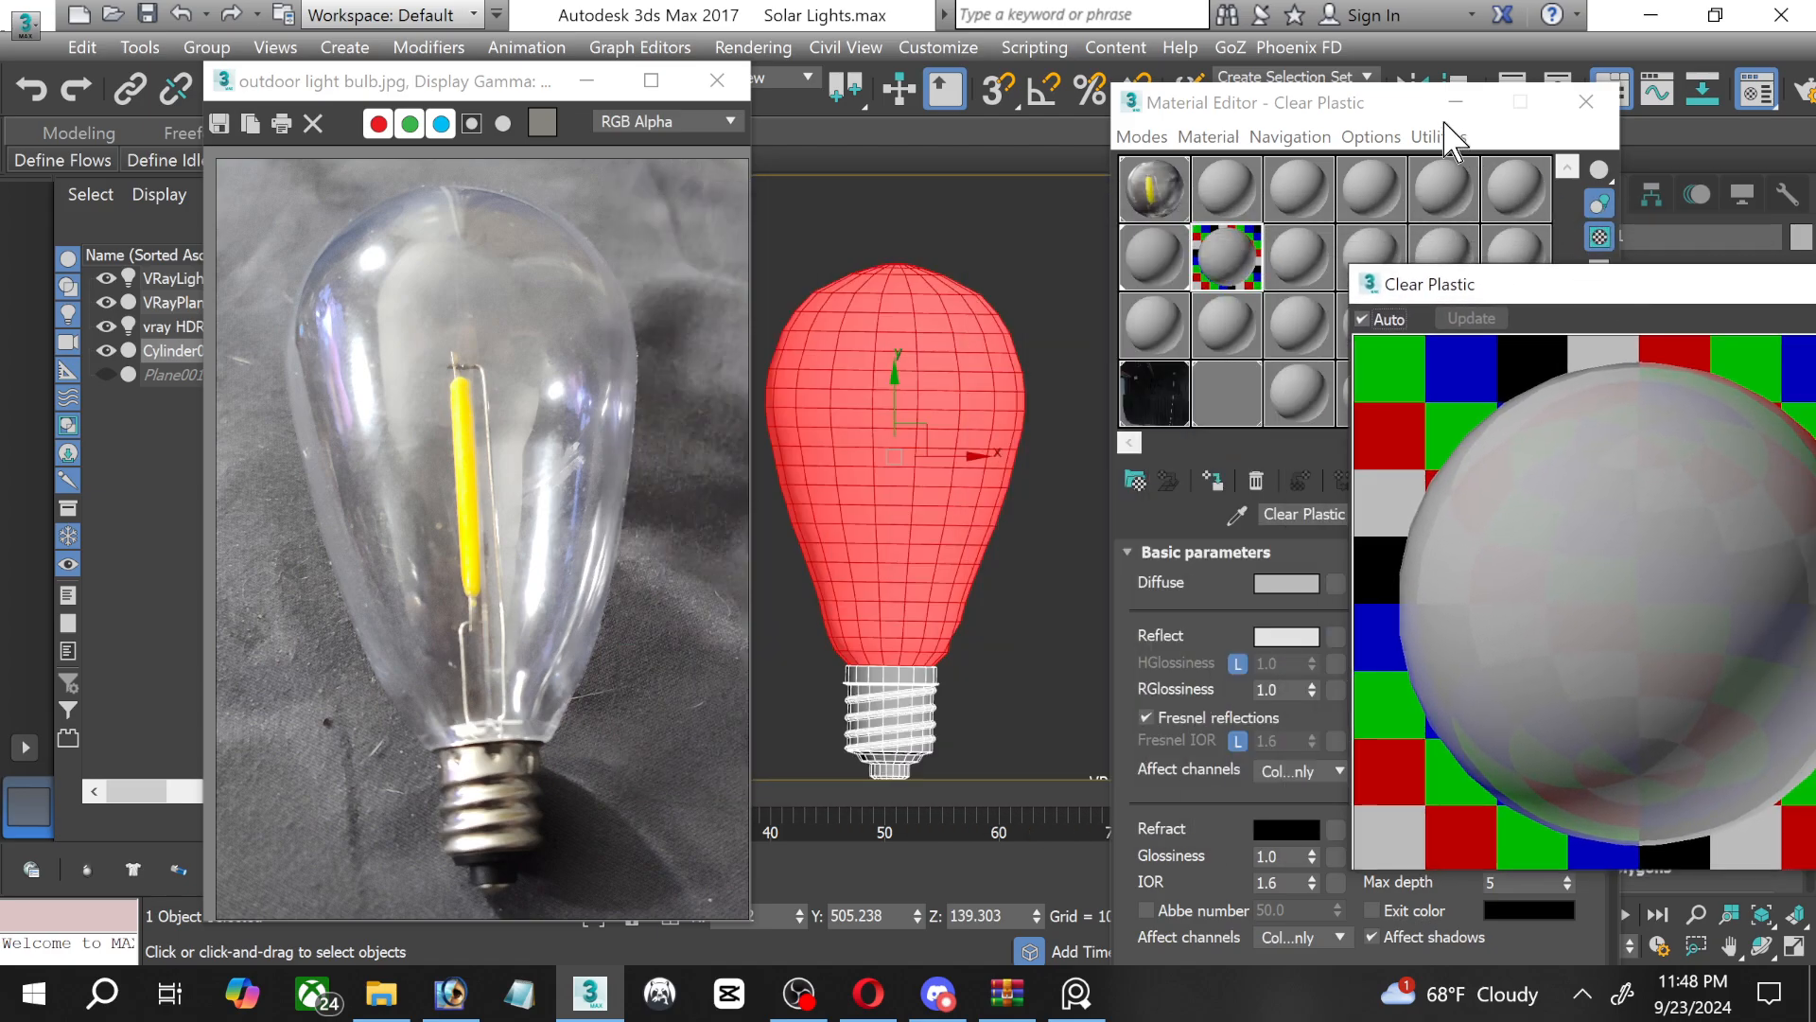
pyautogui.moveTo(1388, 105); pyautogui.dragTo(1056, 71)
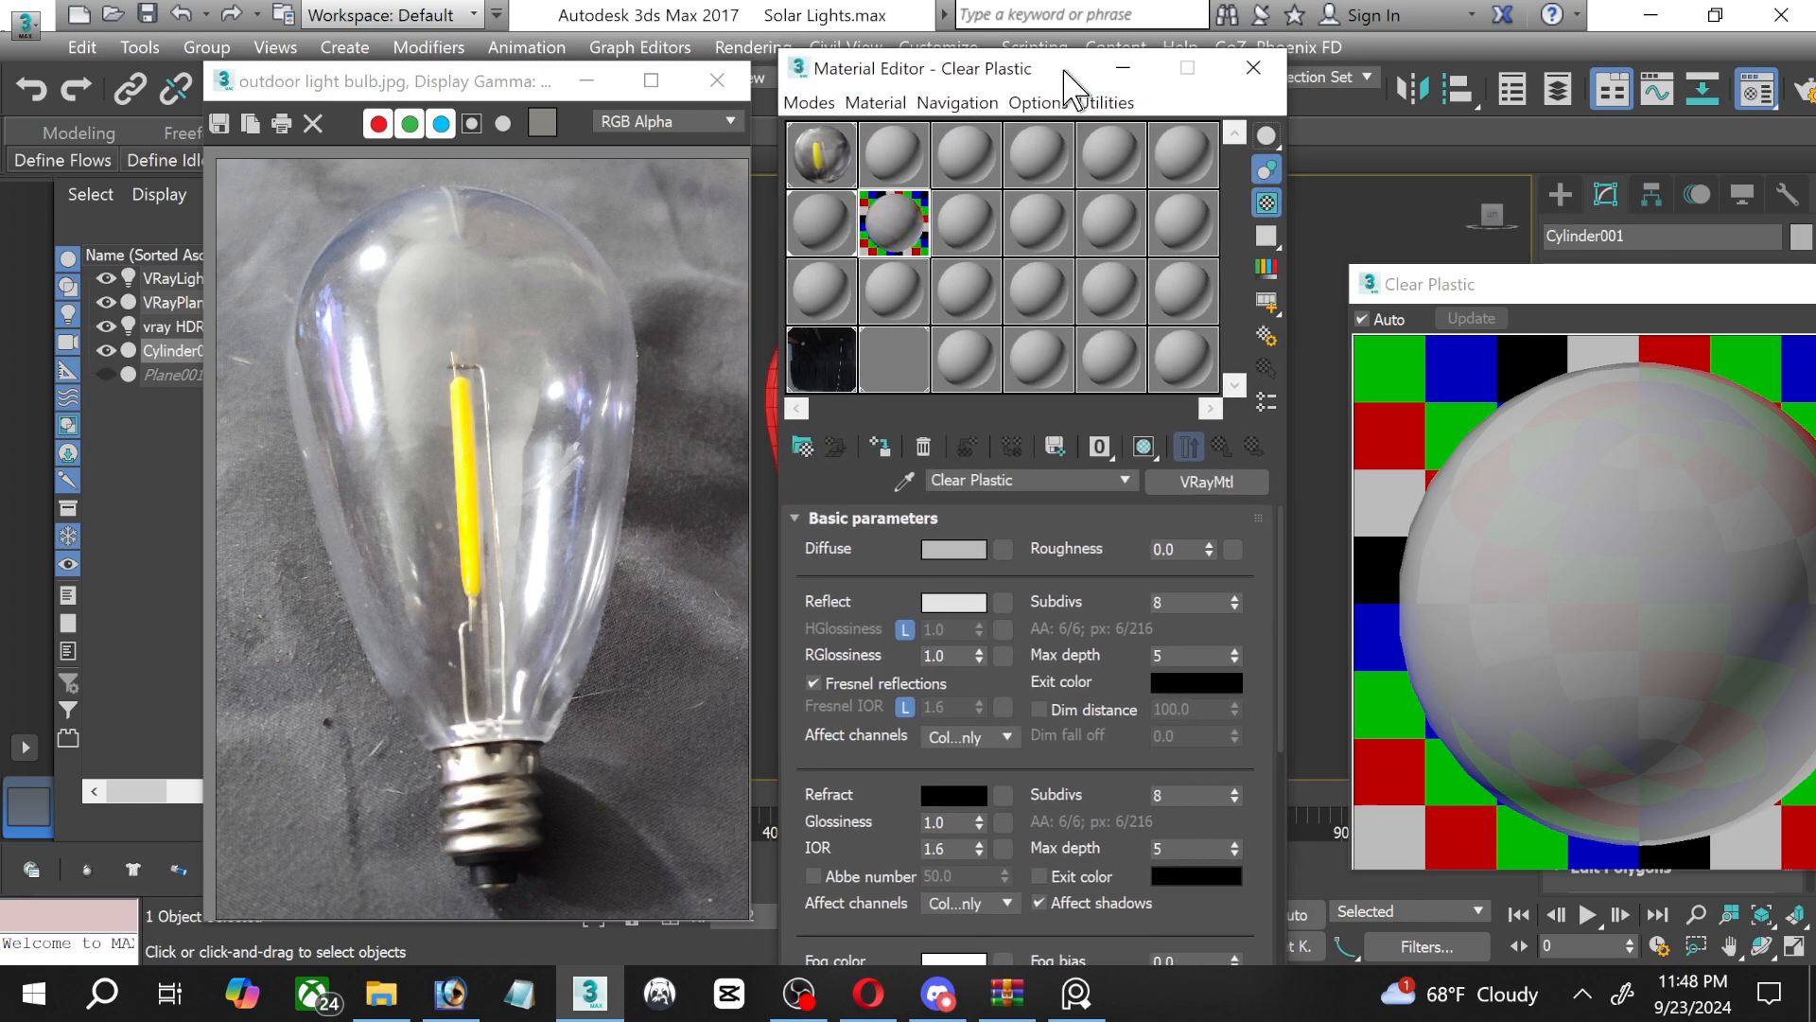
pyautogui.moveTo(1492, 295); pyautogui.dragTo(1407, 188)
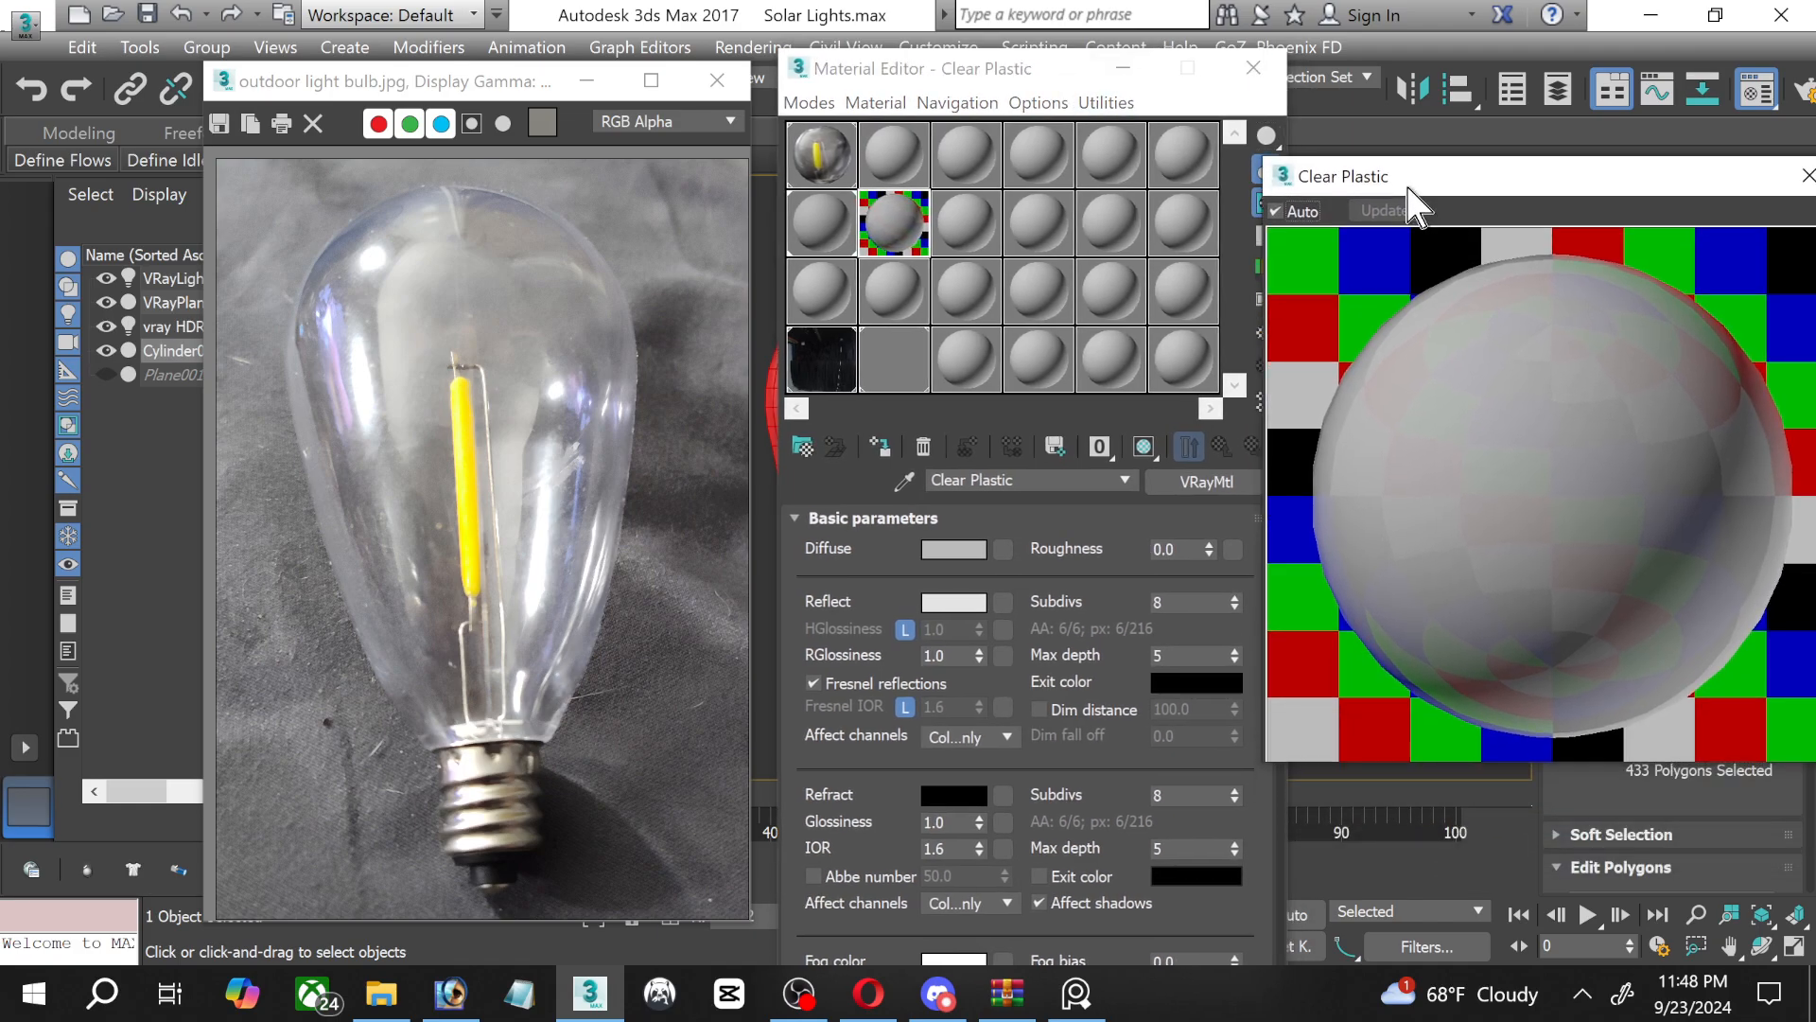
pyautogui.moveTo(1257, 151); pyautogui.dragTo(1430, 284)
pyautogui.moveTo(1636, 333); pyautogui.dragTo(1489, 90)
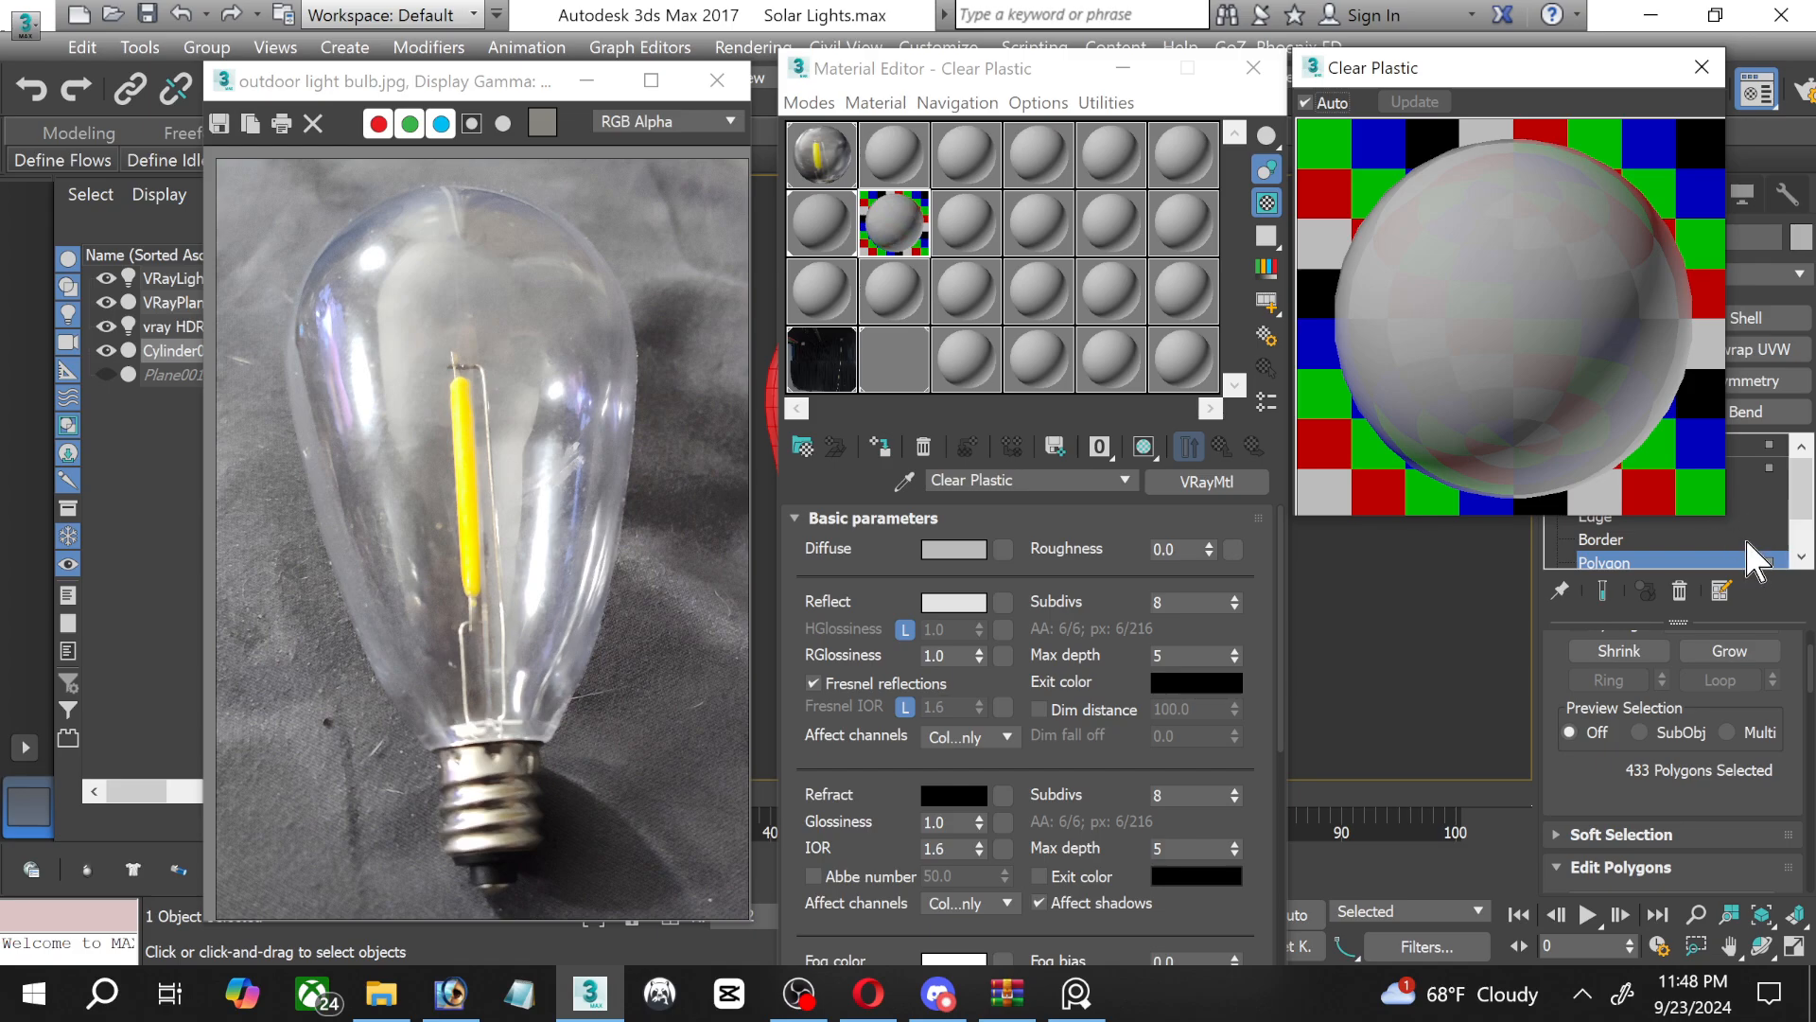
pyautogui.moveTo(1731, 516); pyautogui.dragTo(1778, 601)
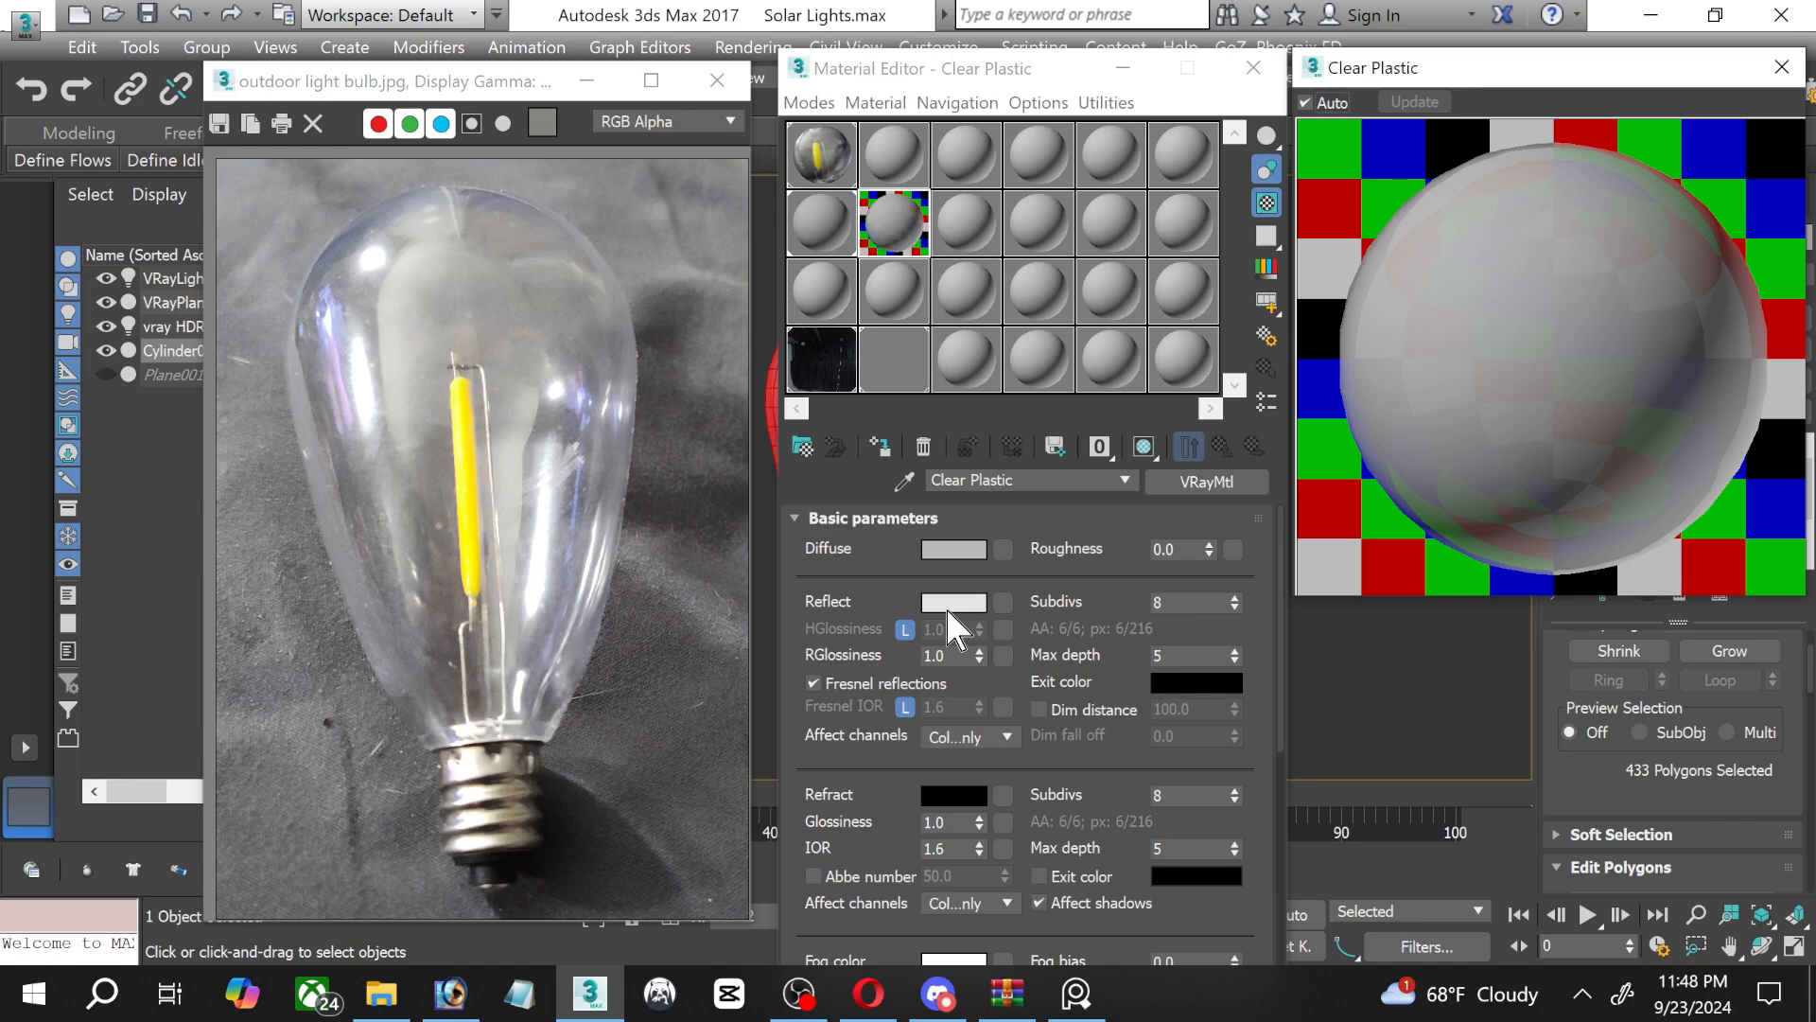
# Unlock the Clear Plastic material's highlight glossiness and set HGlossiness to 0.79.
pyautogui.click(904, 628)
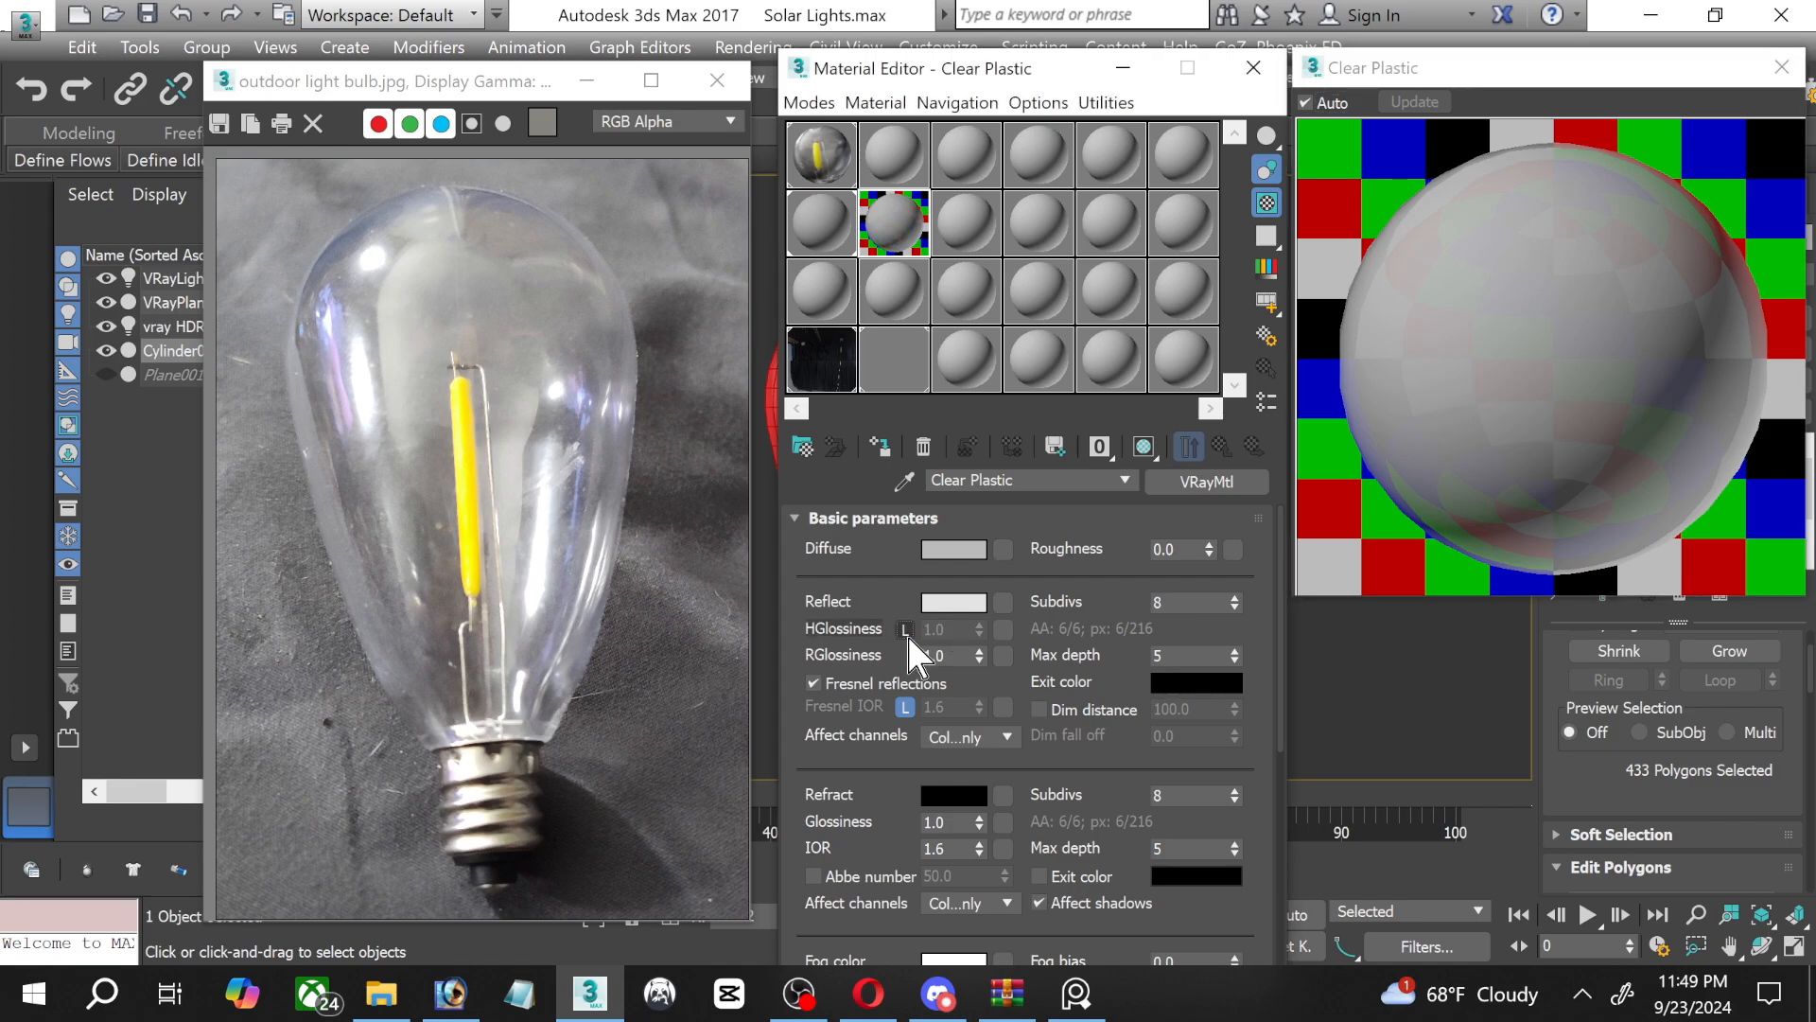
pyautogui.moveTo(974, 634); pyautogui.dragTo(974, 698)
pyautogui.moveTo(977, 628); pyautogui.dragTo(976, 579)
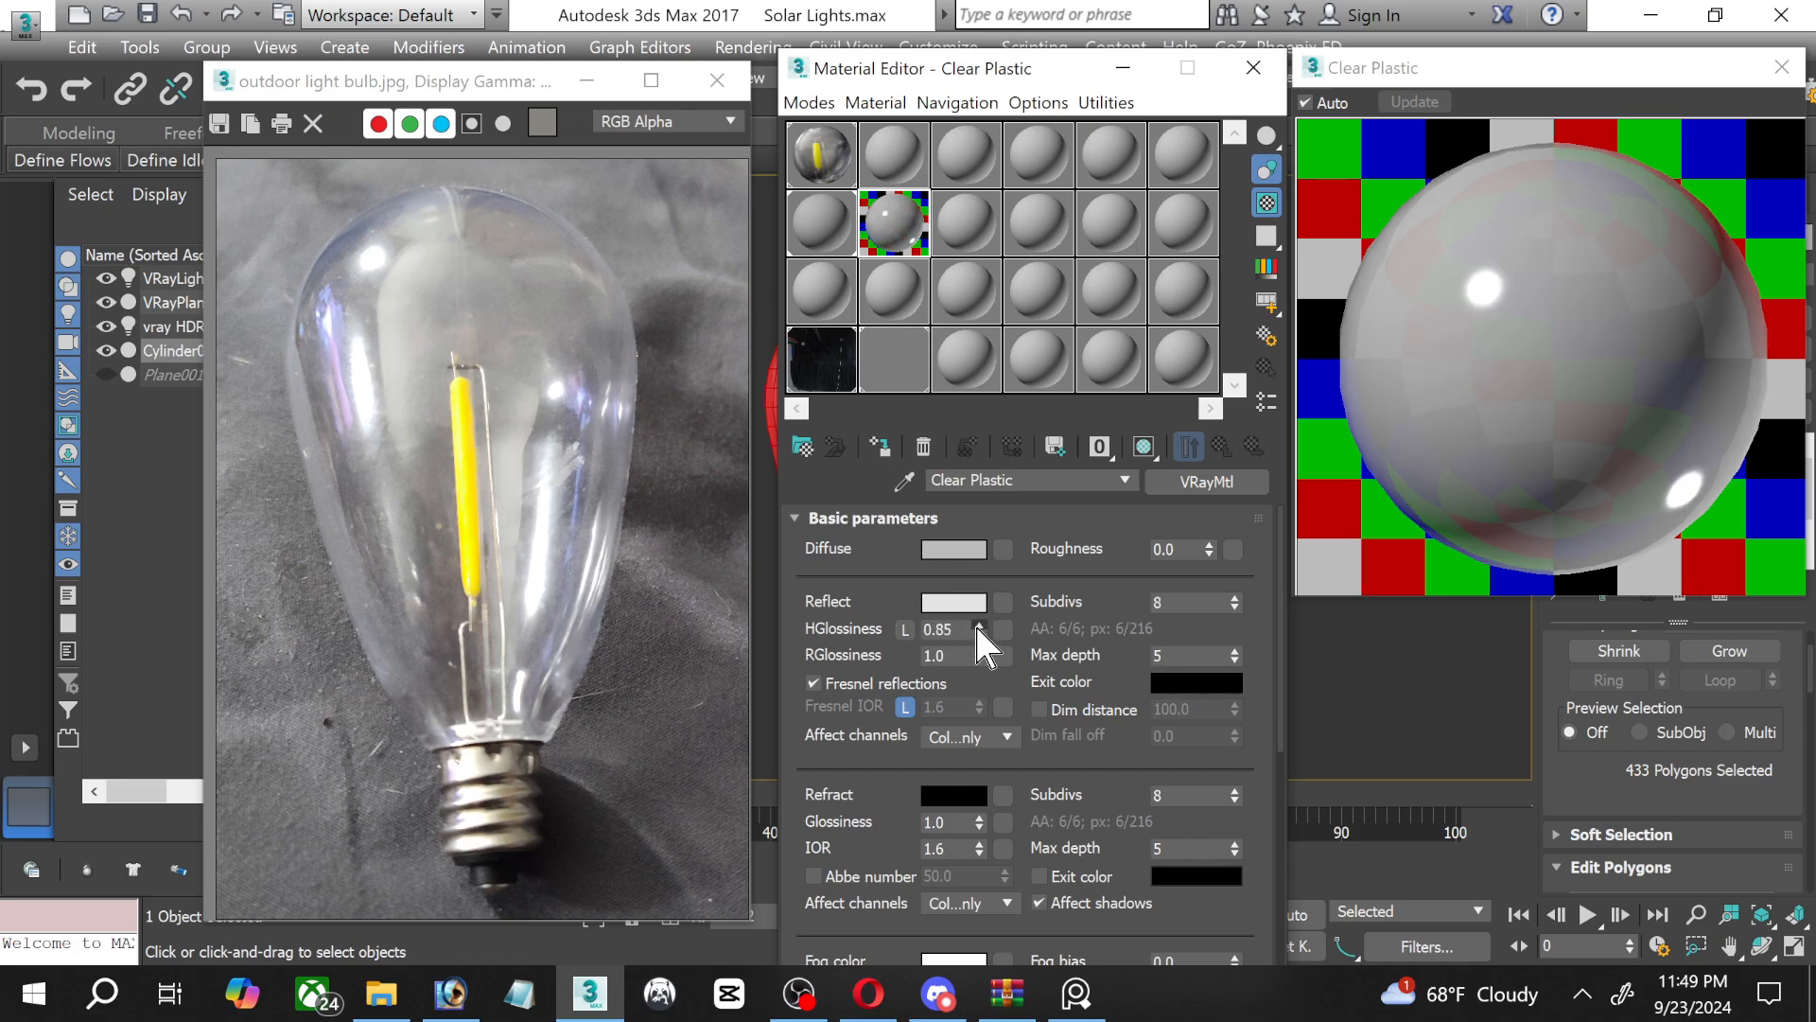
pyautogui.moveTo(978, 628); pyautogui.dragTo(977, 615)
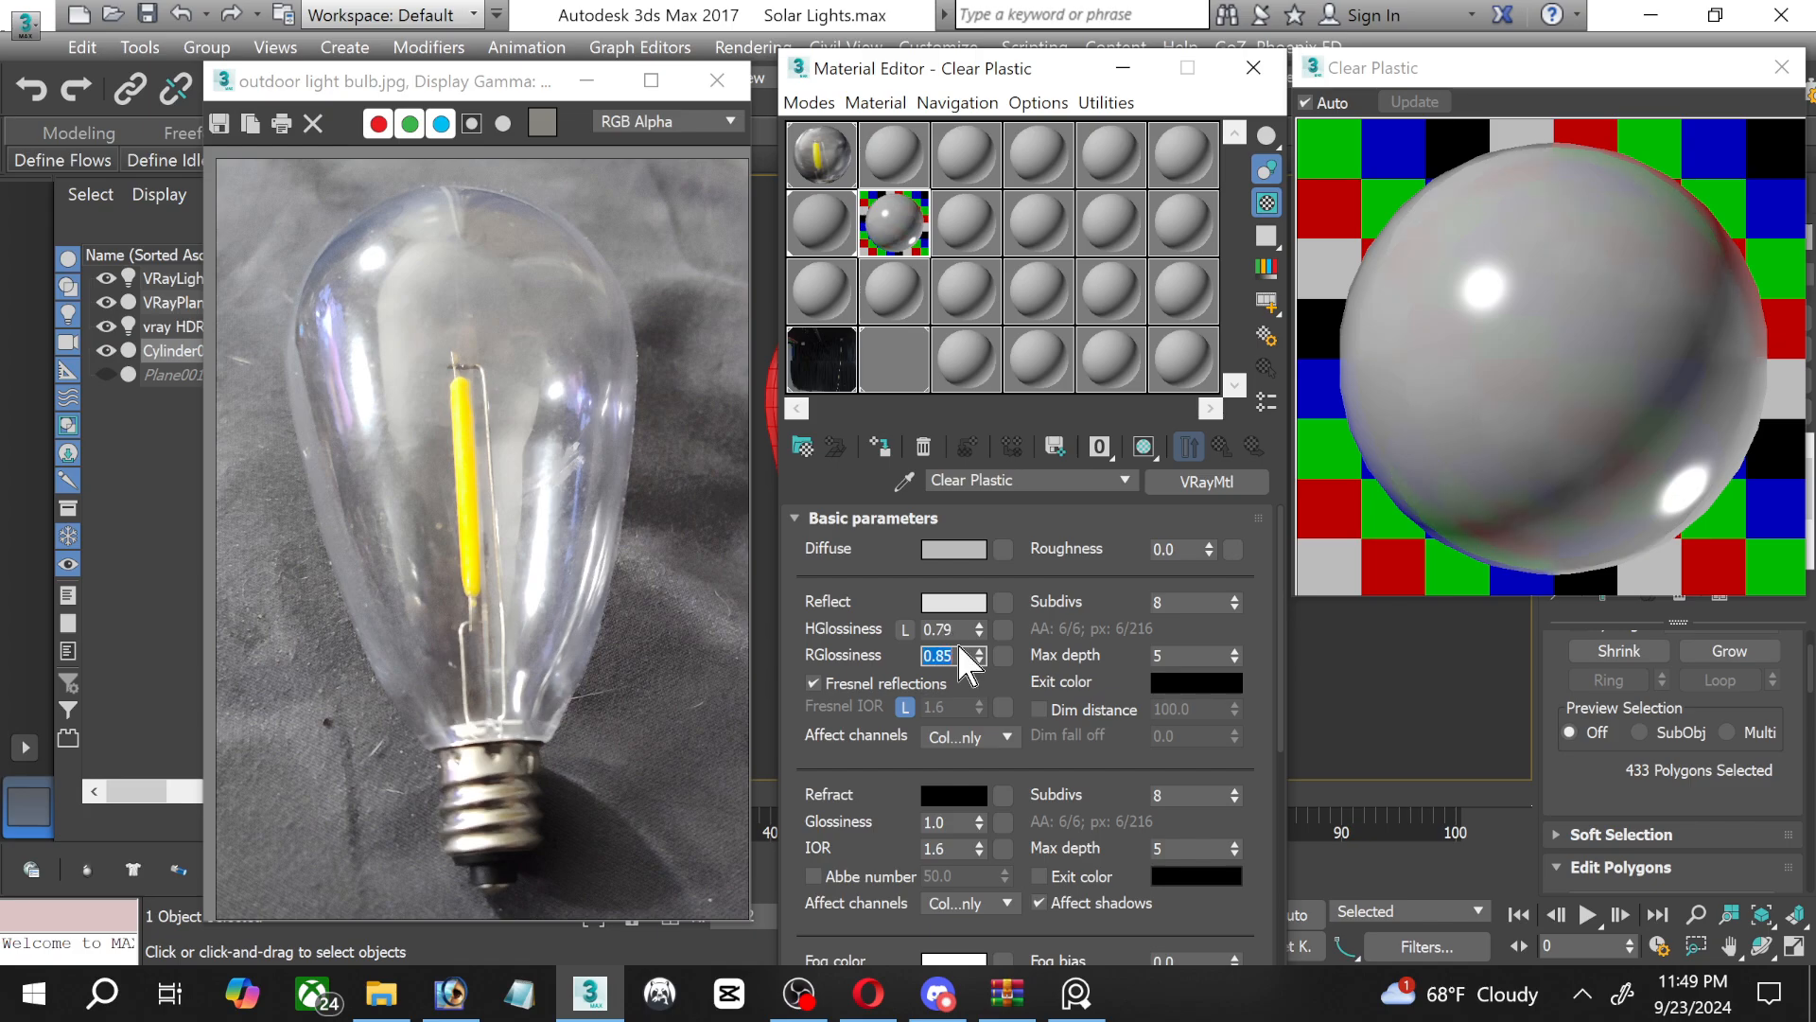
# Set the Clear Plastic material's reflection subdivs to 14 and its refraction colour to a near-white value of 242.
pyautogui.doubleClick(1192, 600)
pyautogui.write('14')
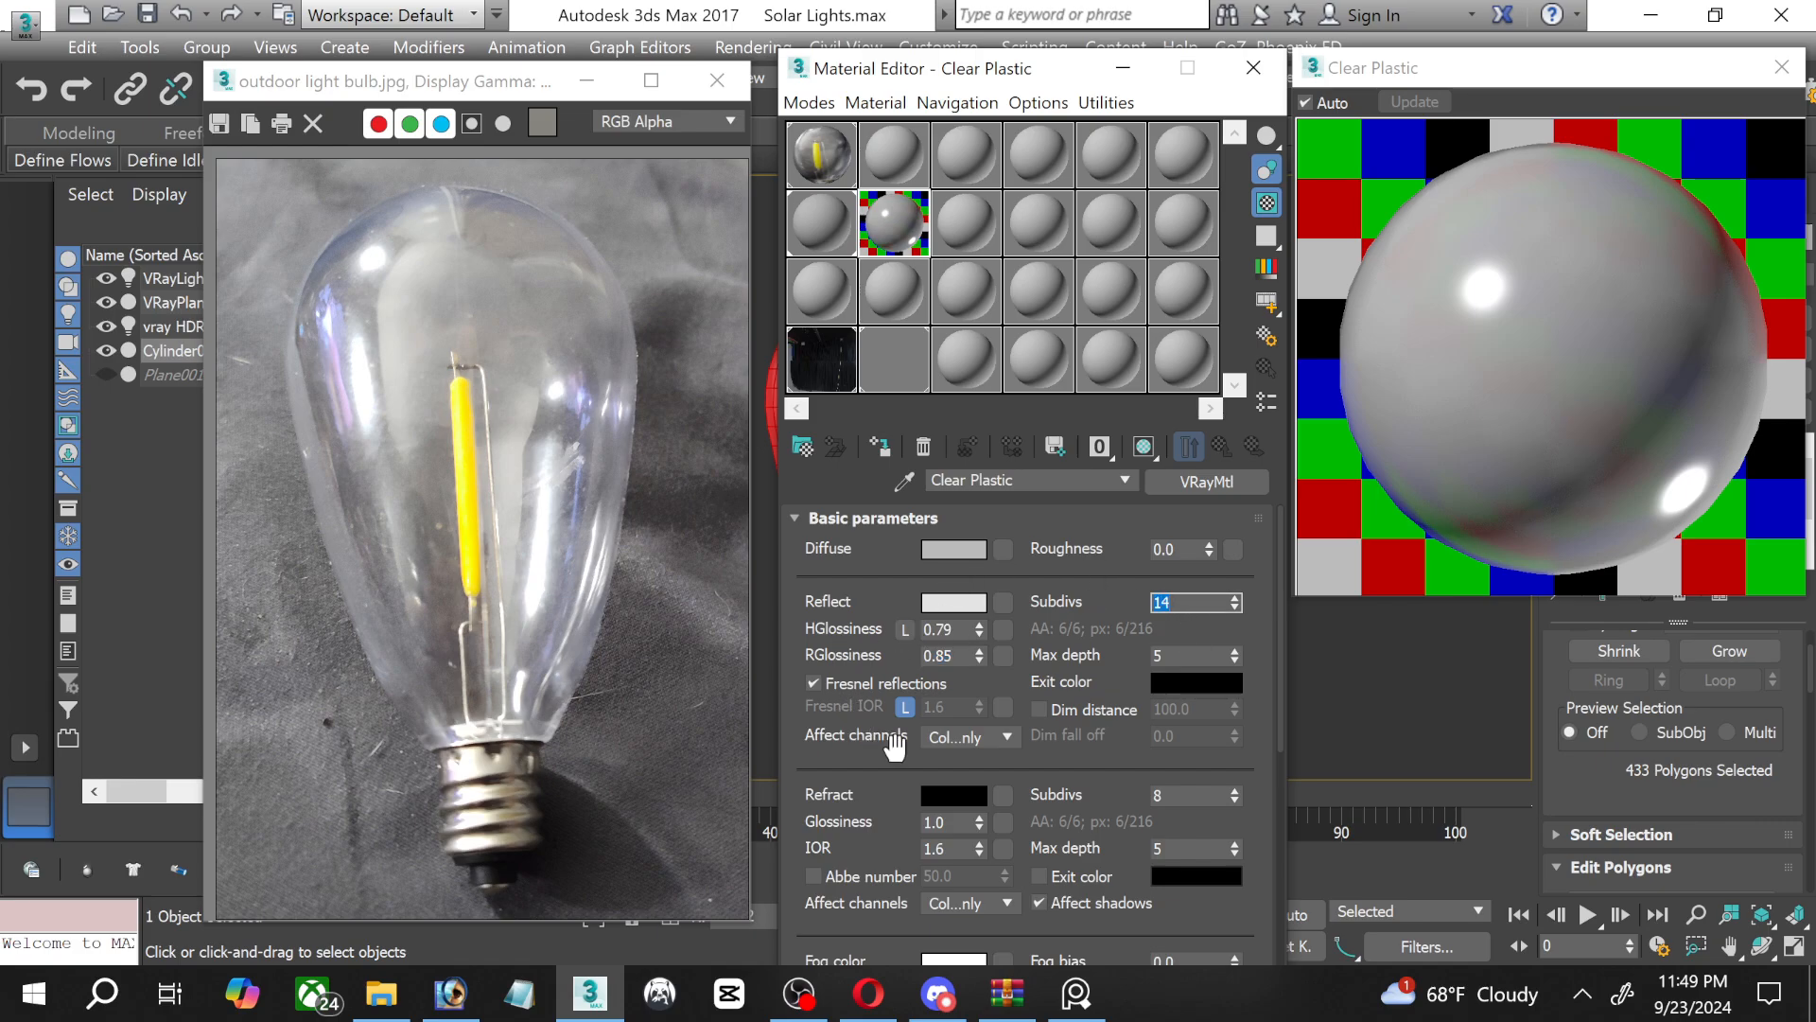
pyautogui.click(970, 797)
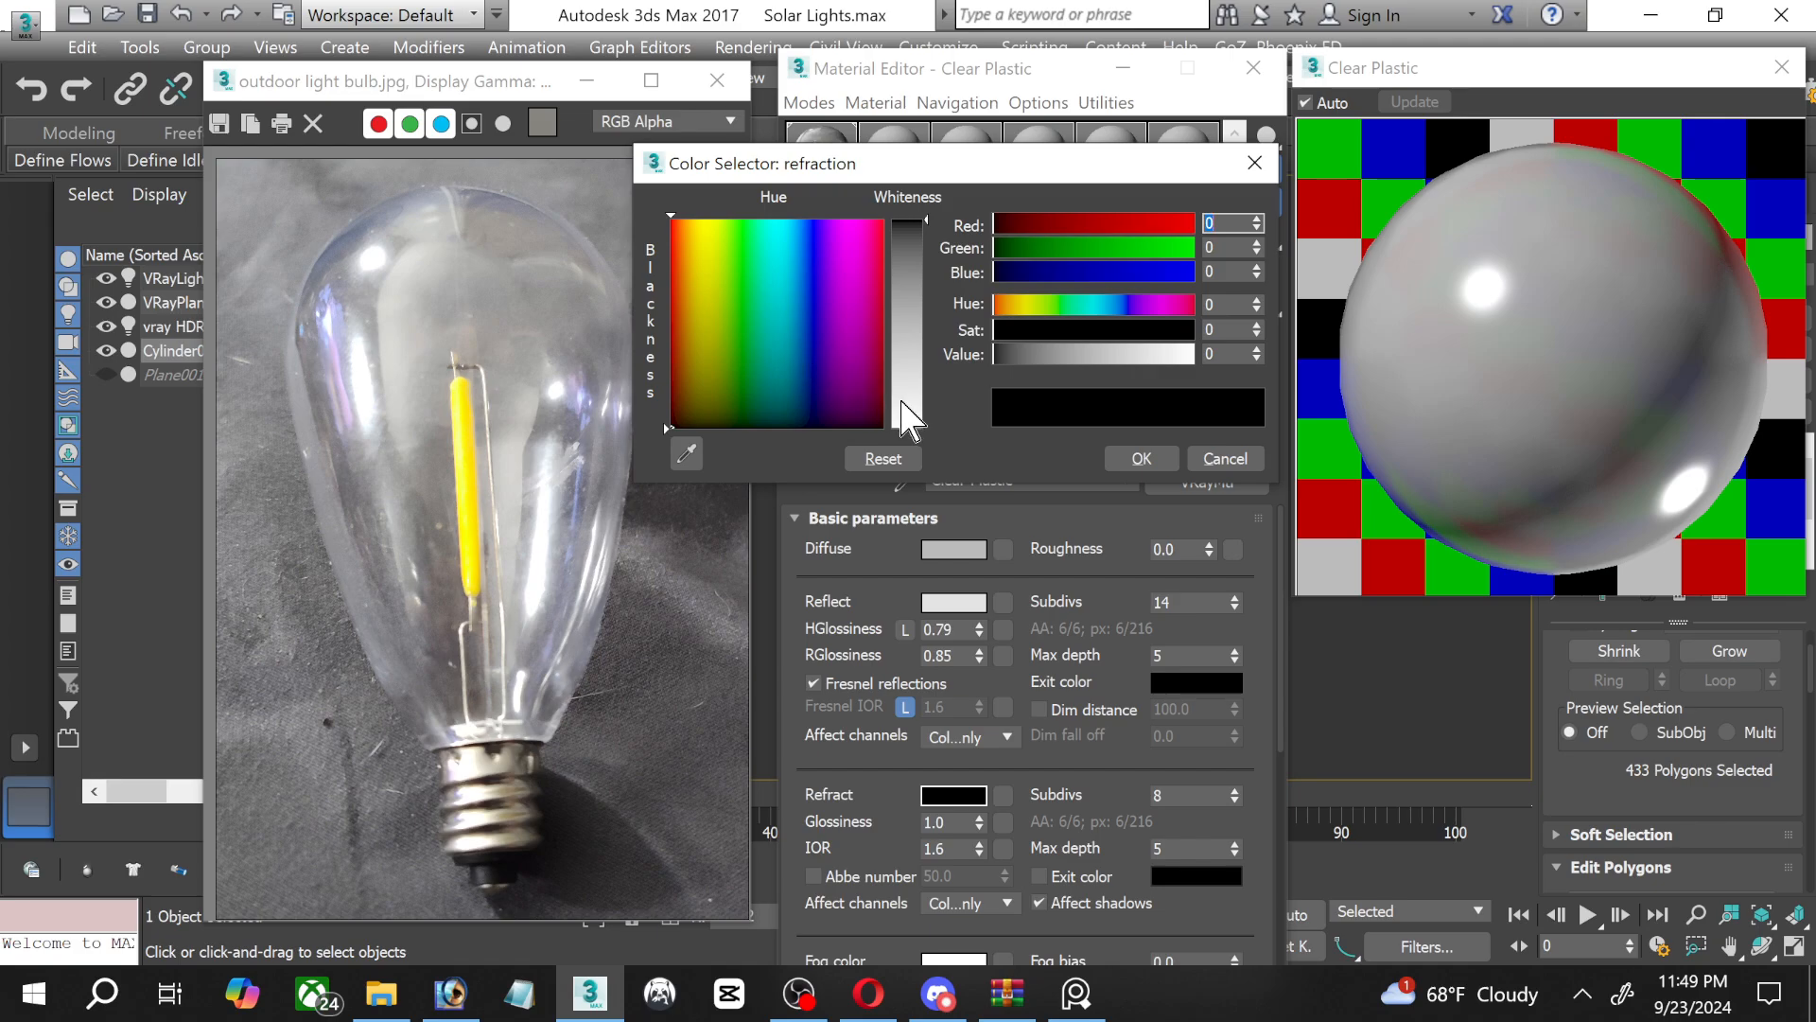
pyautogui.click(901, 405)
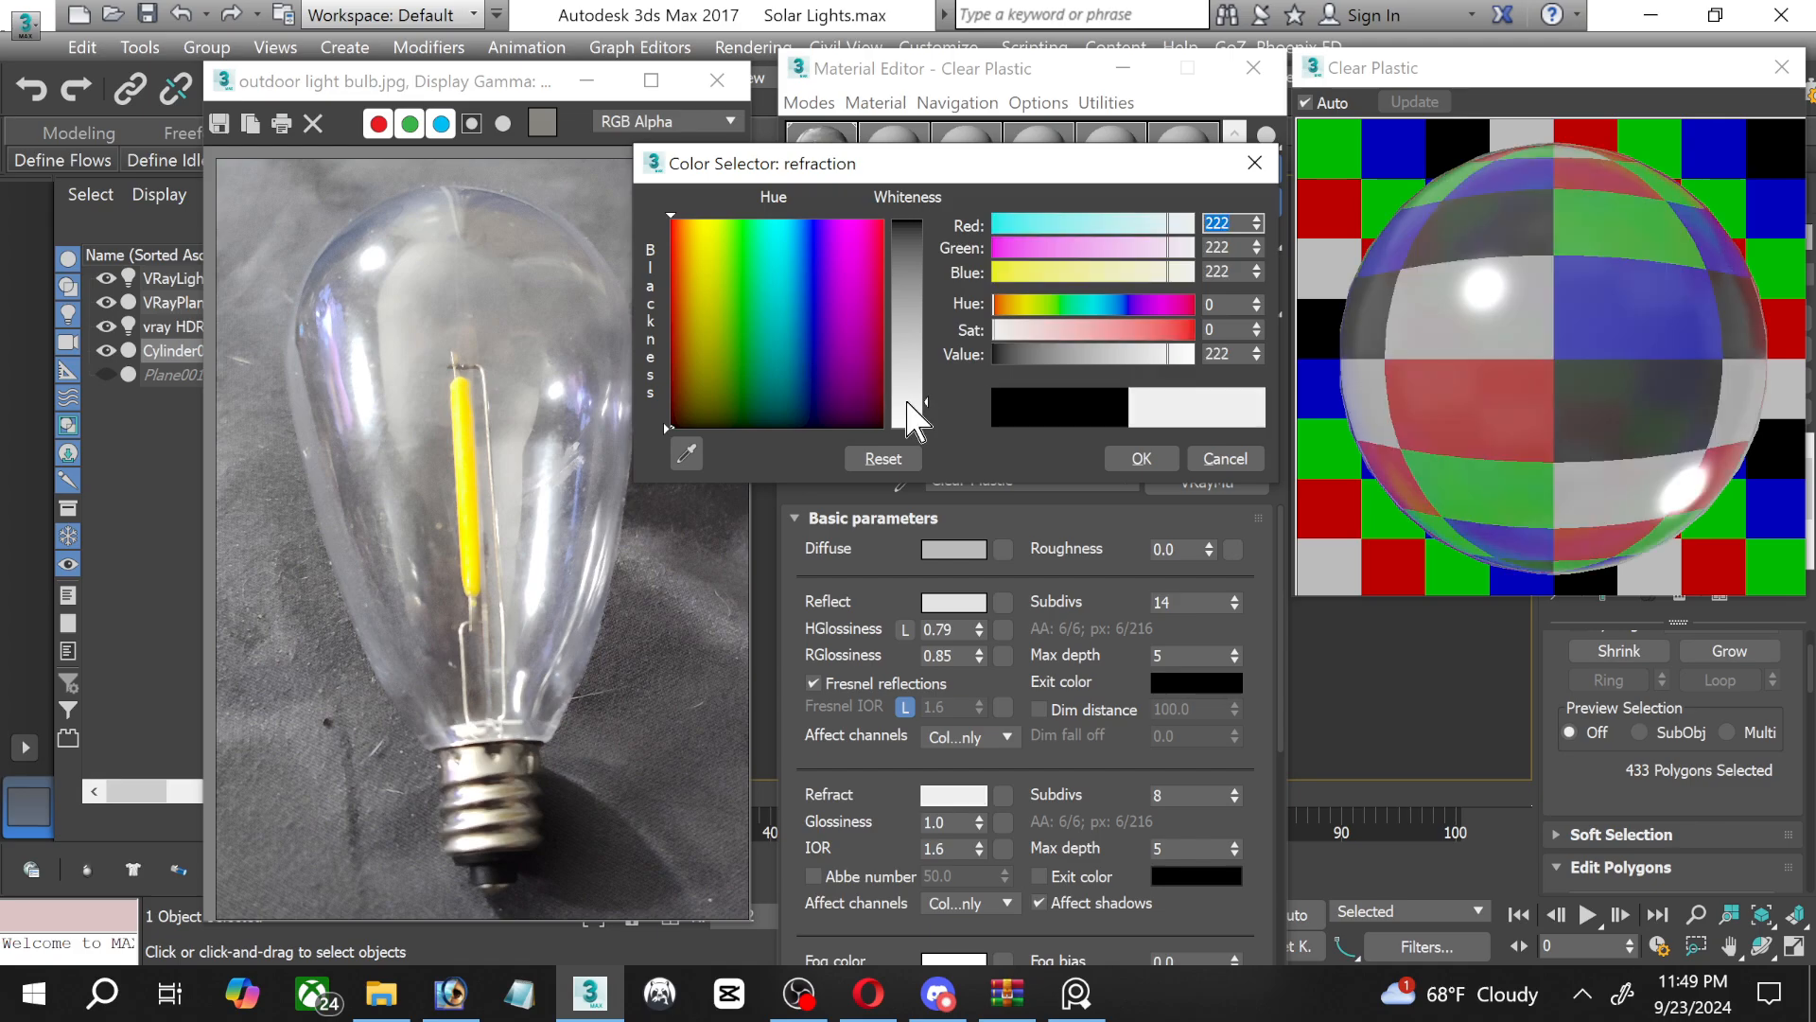
pyautogui.moveTo(908, 406); pyautogui.dragTo(908, 414)
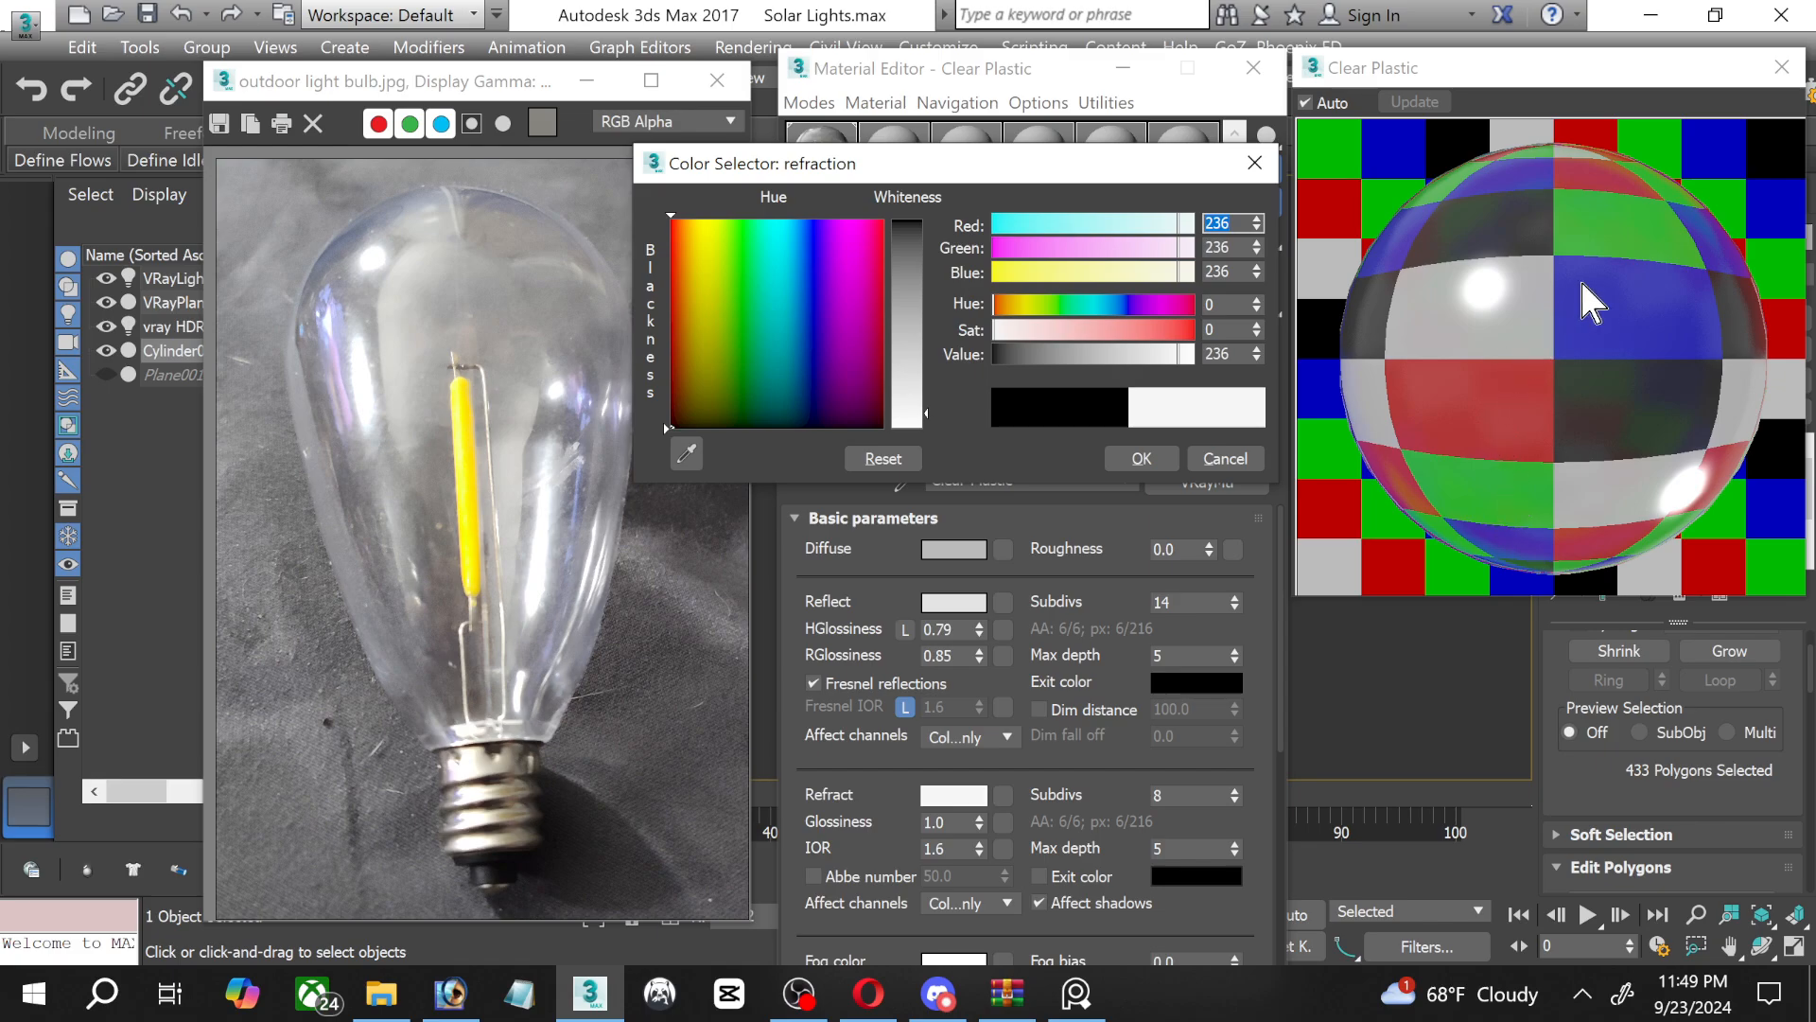
pyautogui.moveTo(929, 416); pyautogui.dragTo(929, 423)
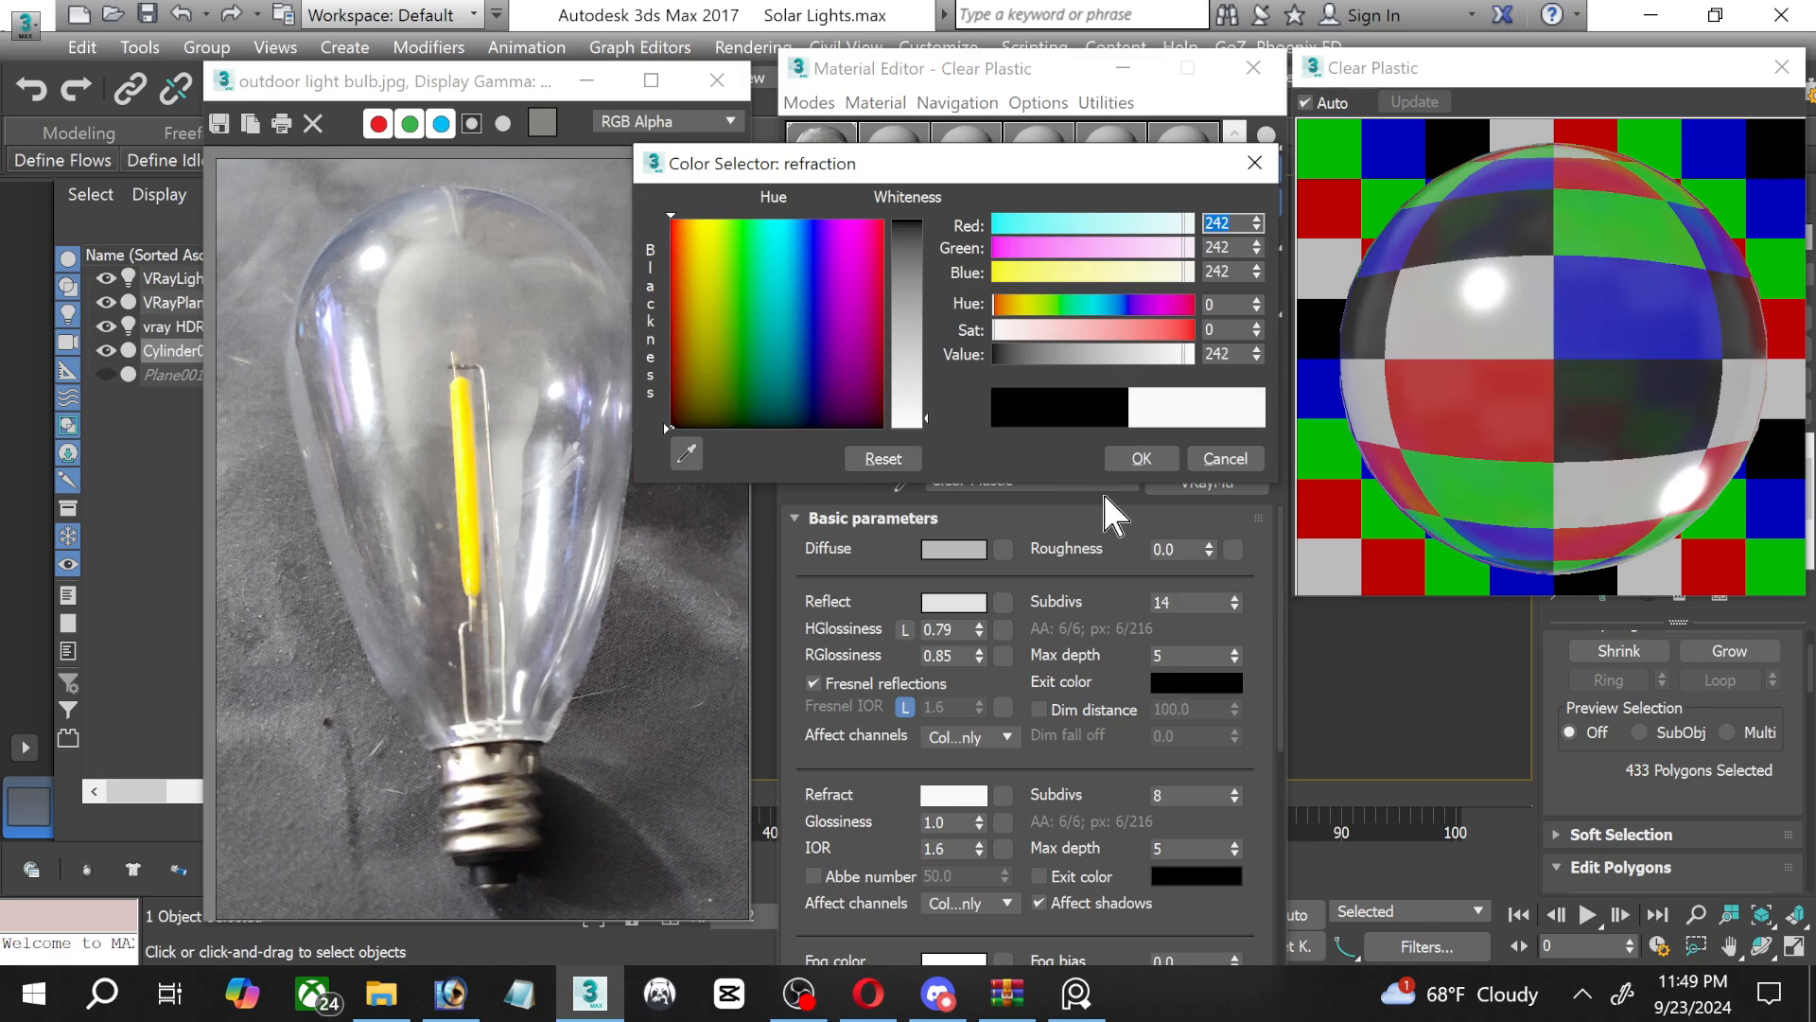
# Set the Clear Plastic refraction IOR to 1.2 and accept the refraction colour.
pyautogui.click(974, 848)
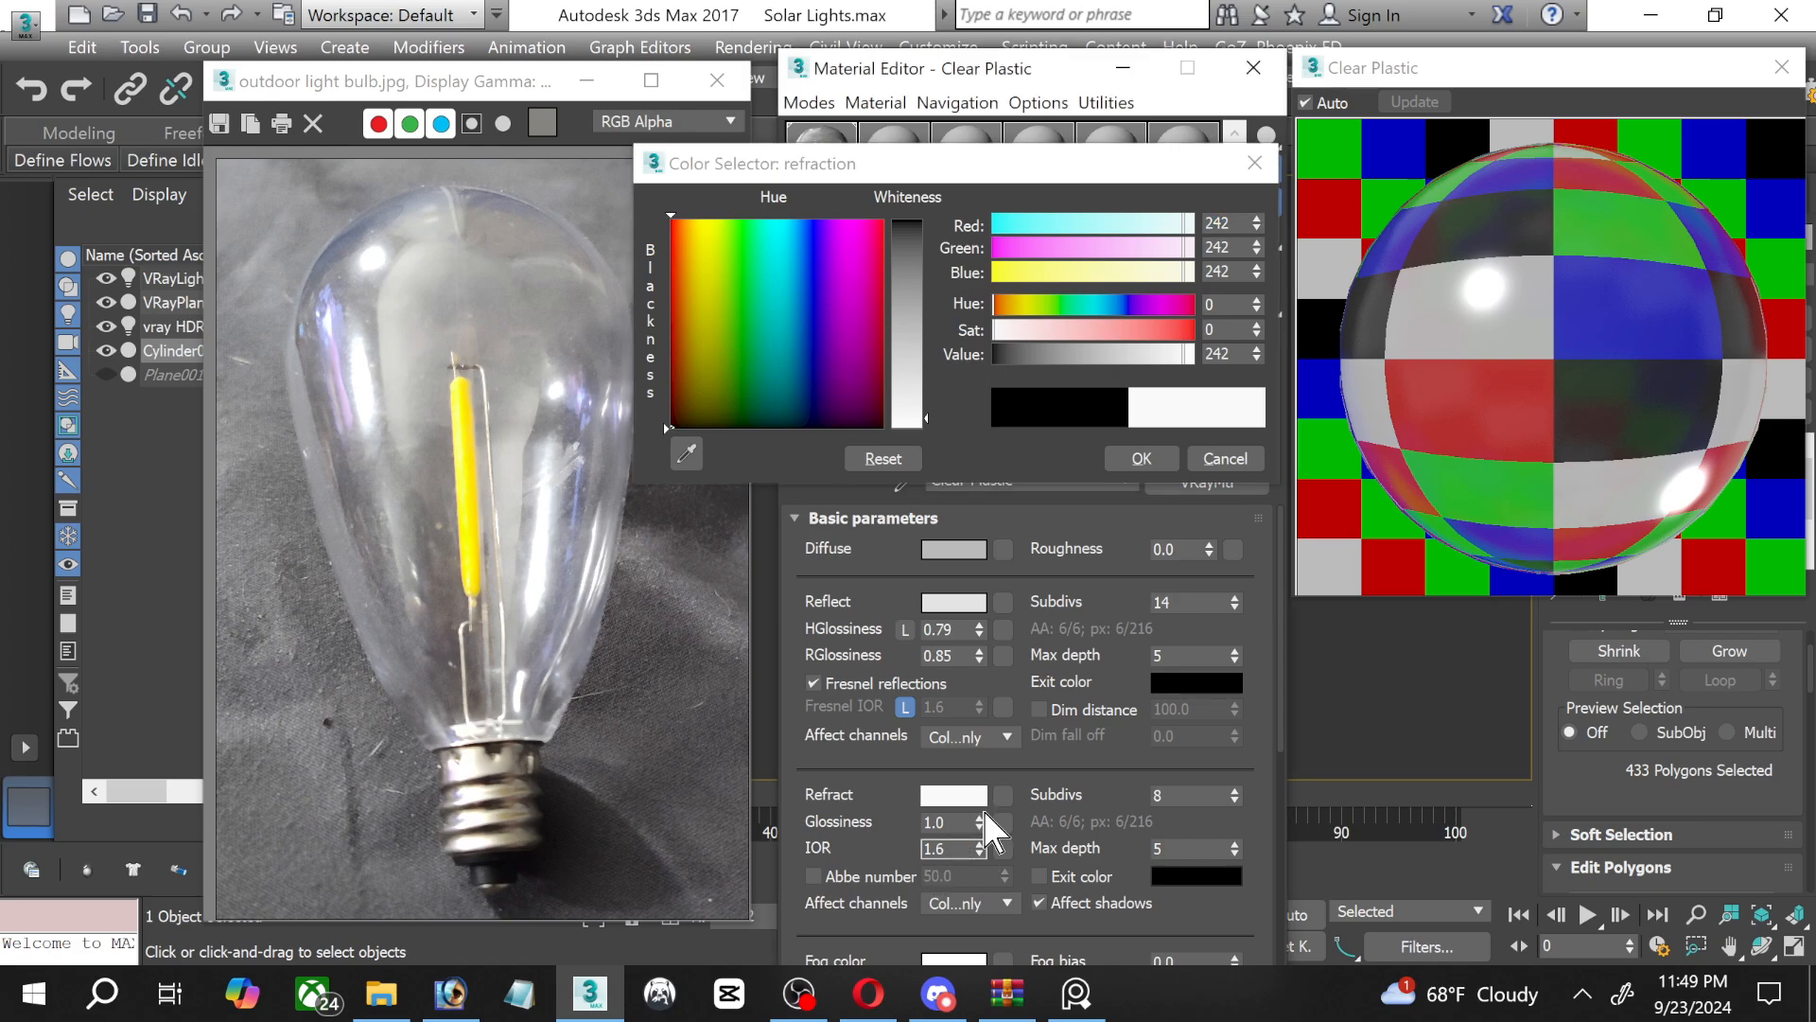
pyautogui.write('1.2')
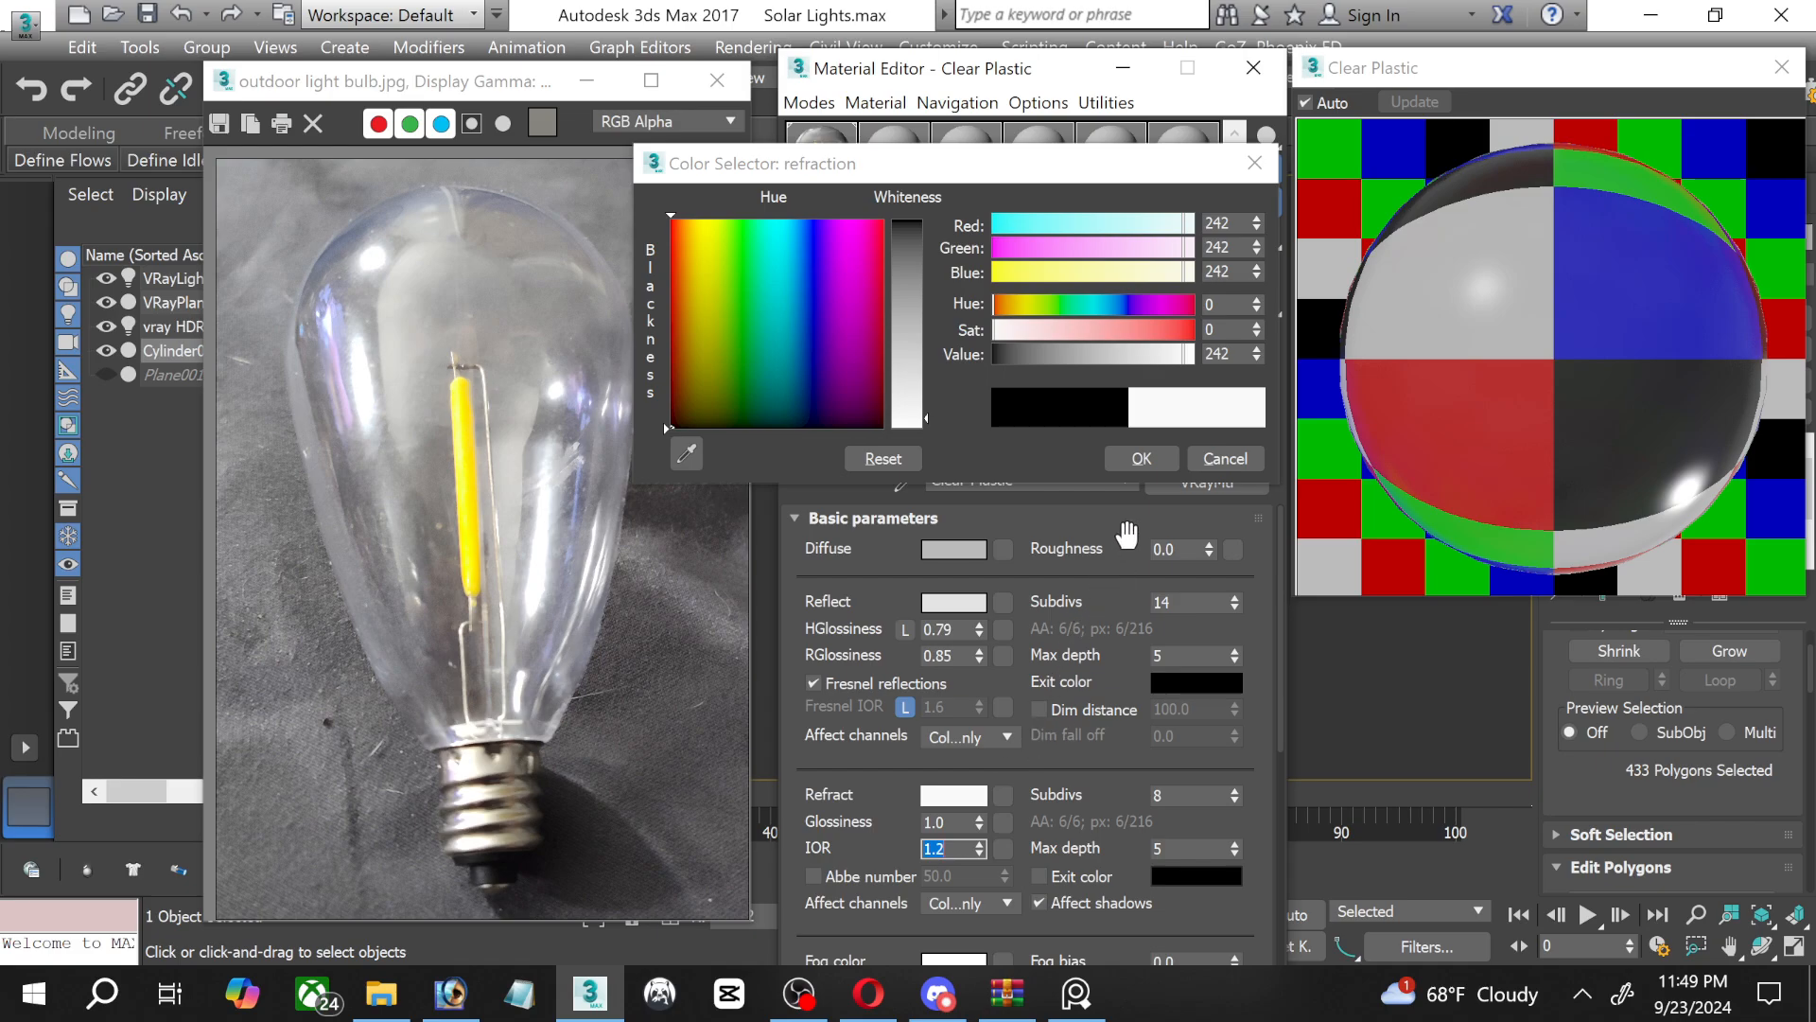
pyautogui.click(1140, 458)
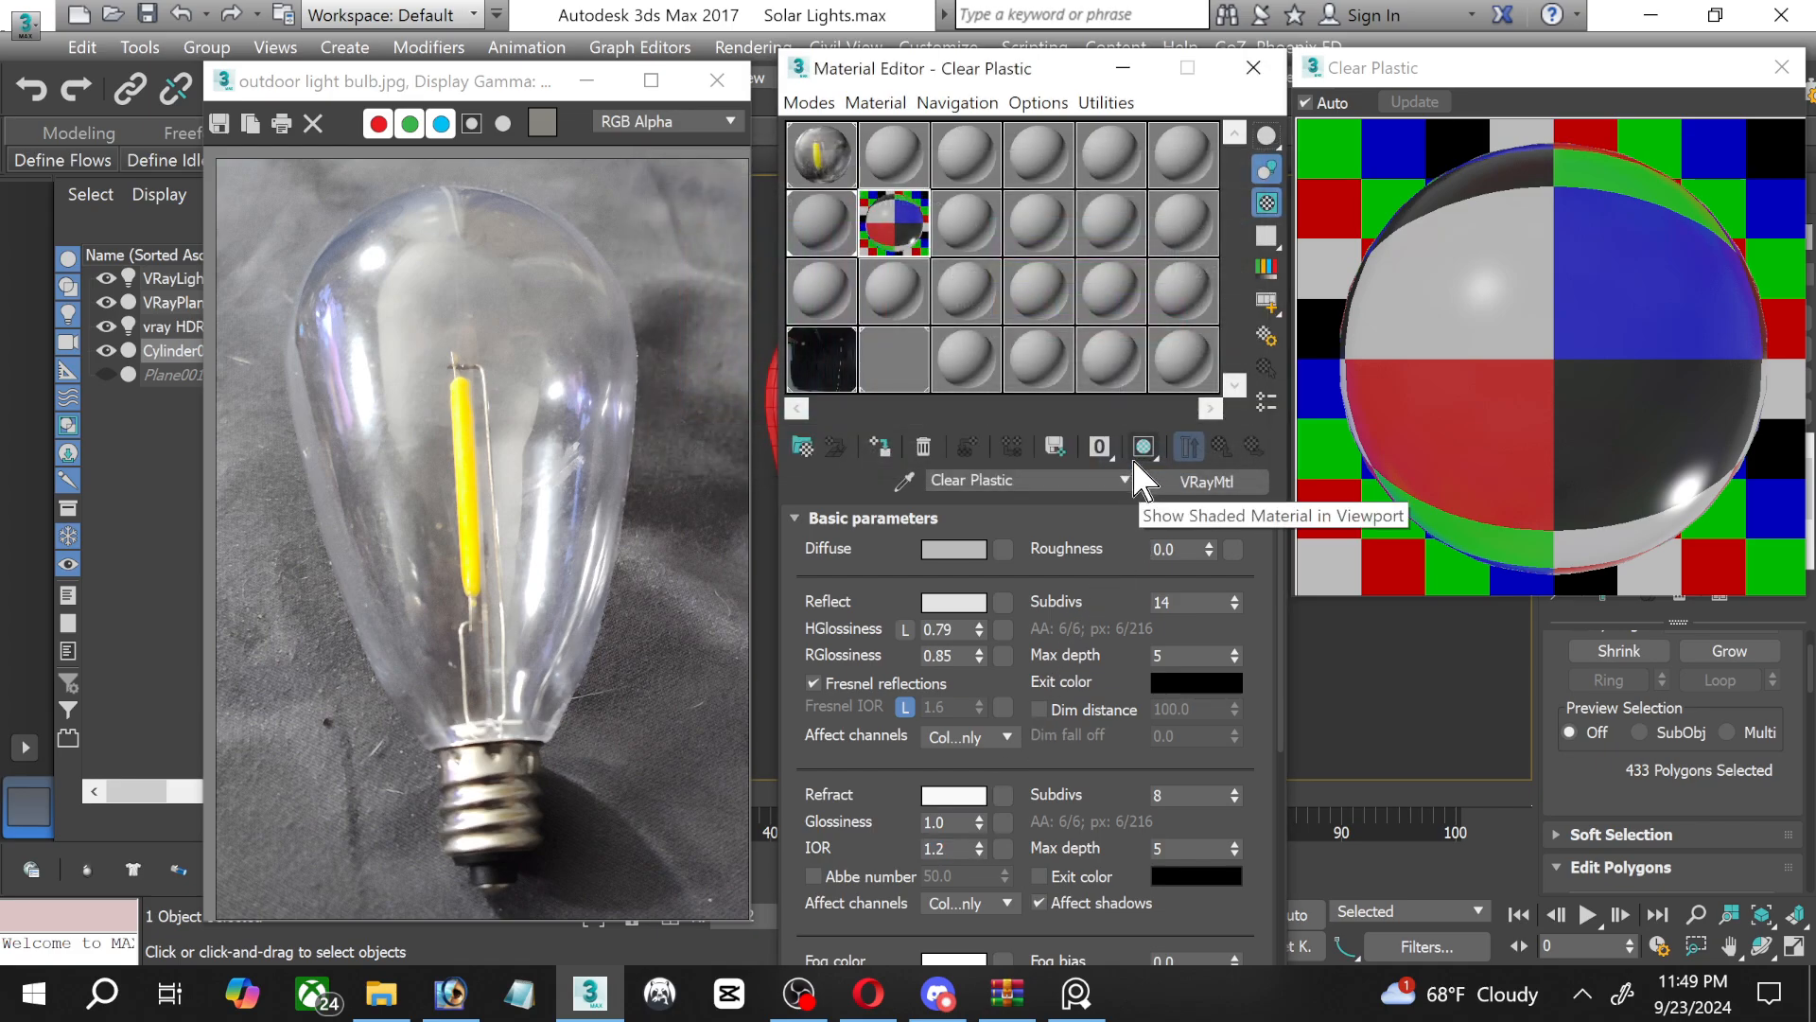
# Assign Clear Plastic to the selected bulb glass polygons with viewport shading on, and clear the polygon selection.
pyautogui.moveTo(1036, 68); pyautogui.dragTo(490, 55)
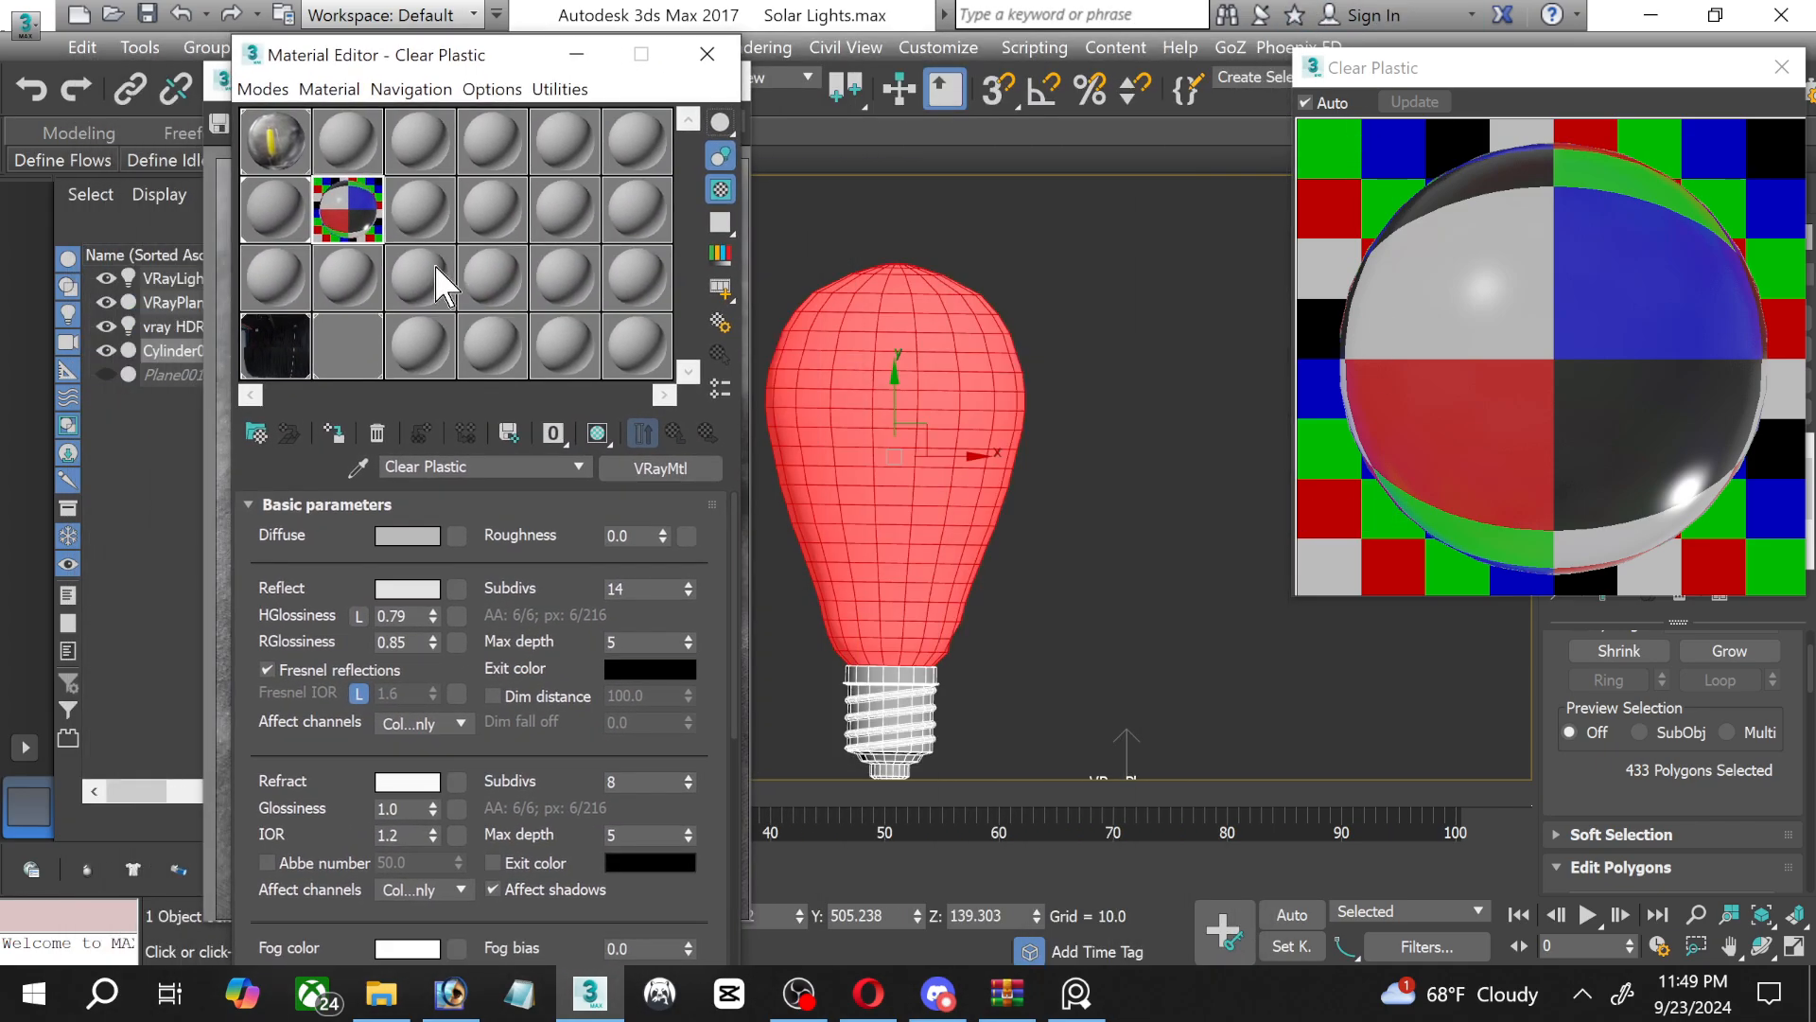
pyautogui.click(333, 432)
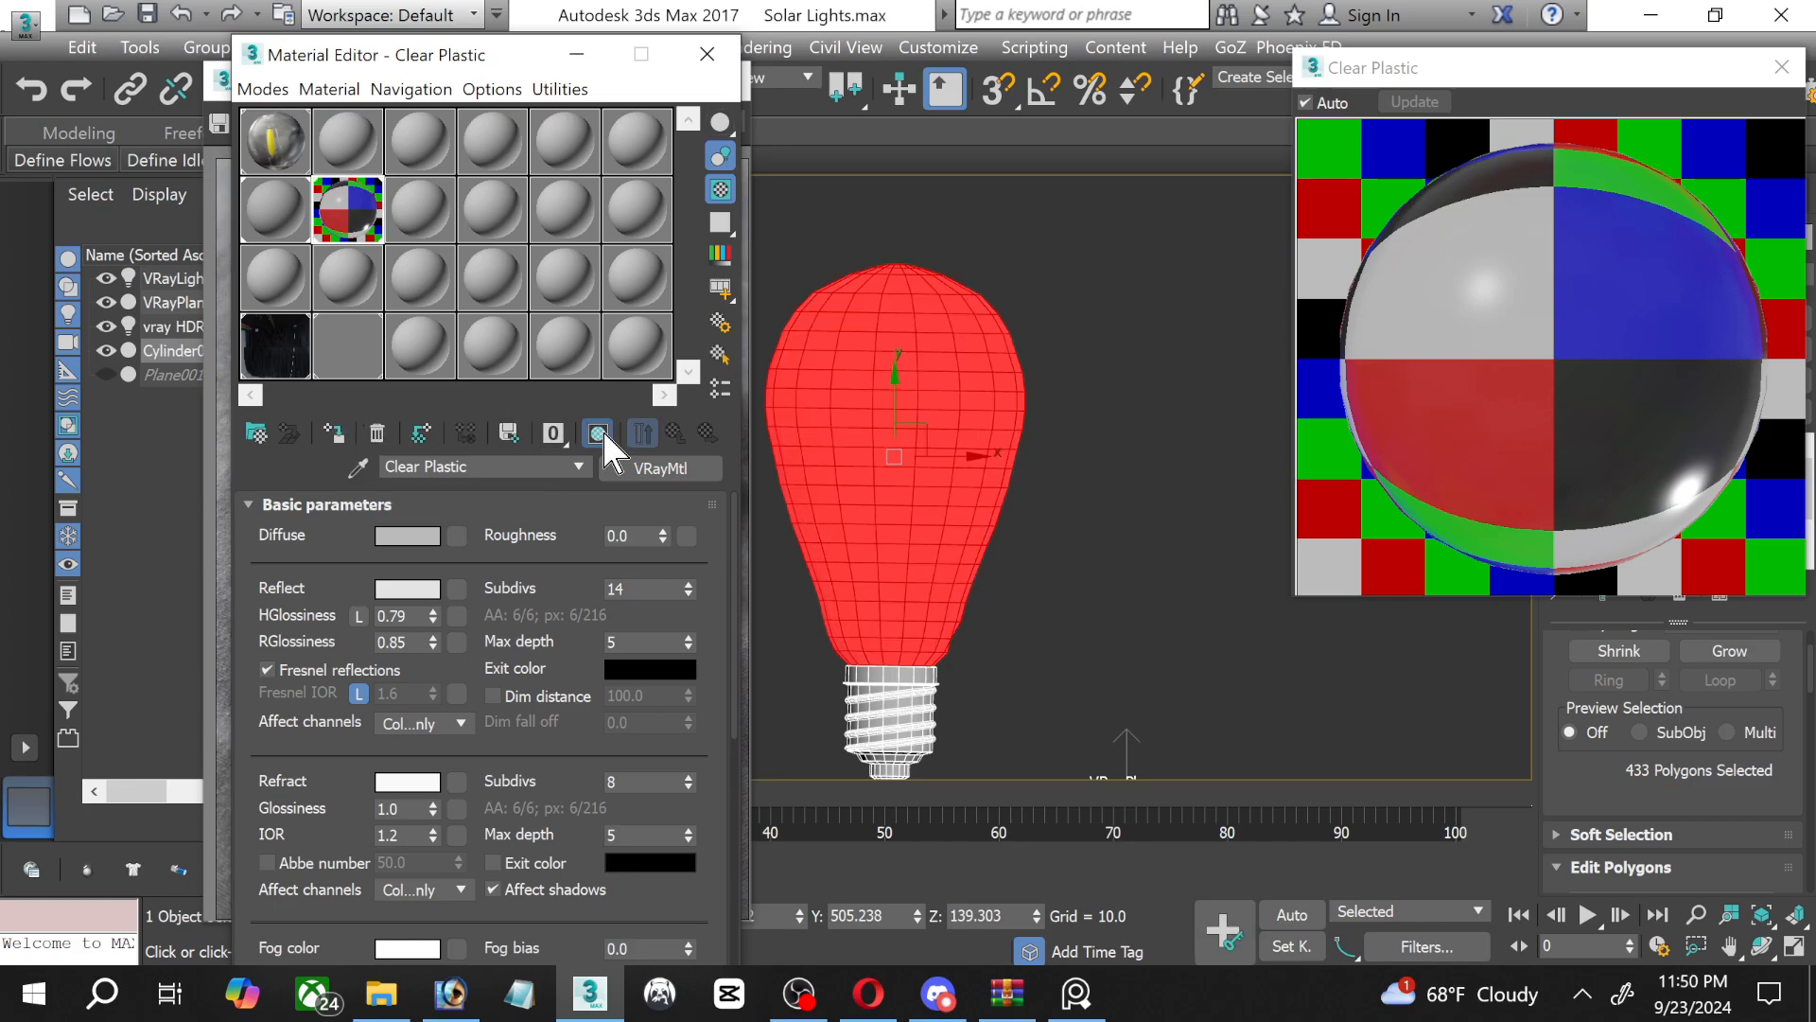
pyautogui.click(576, 54)
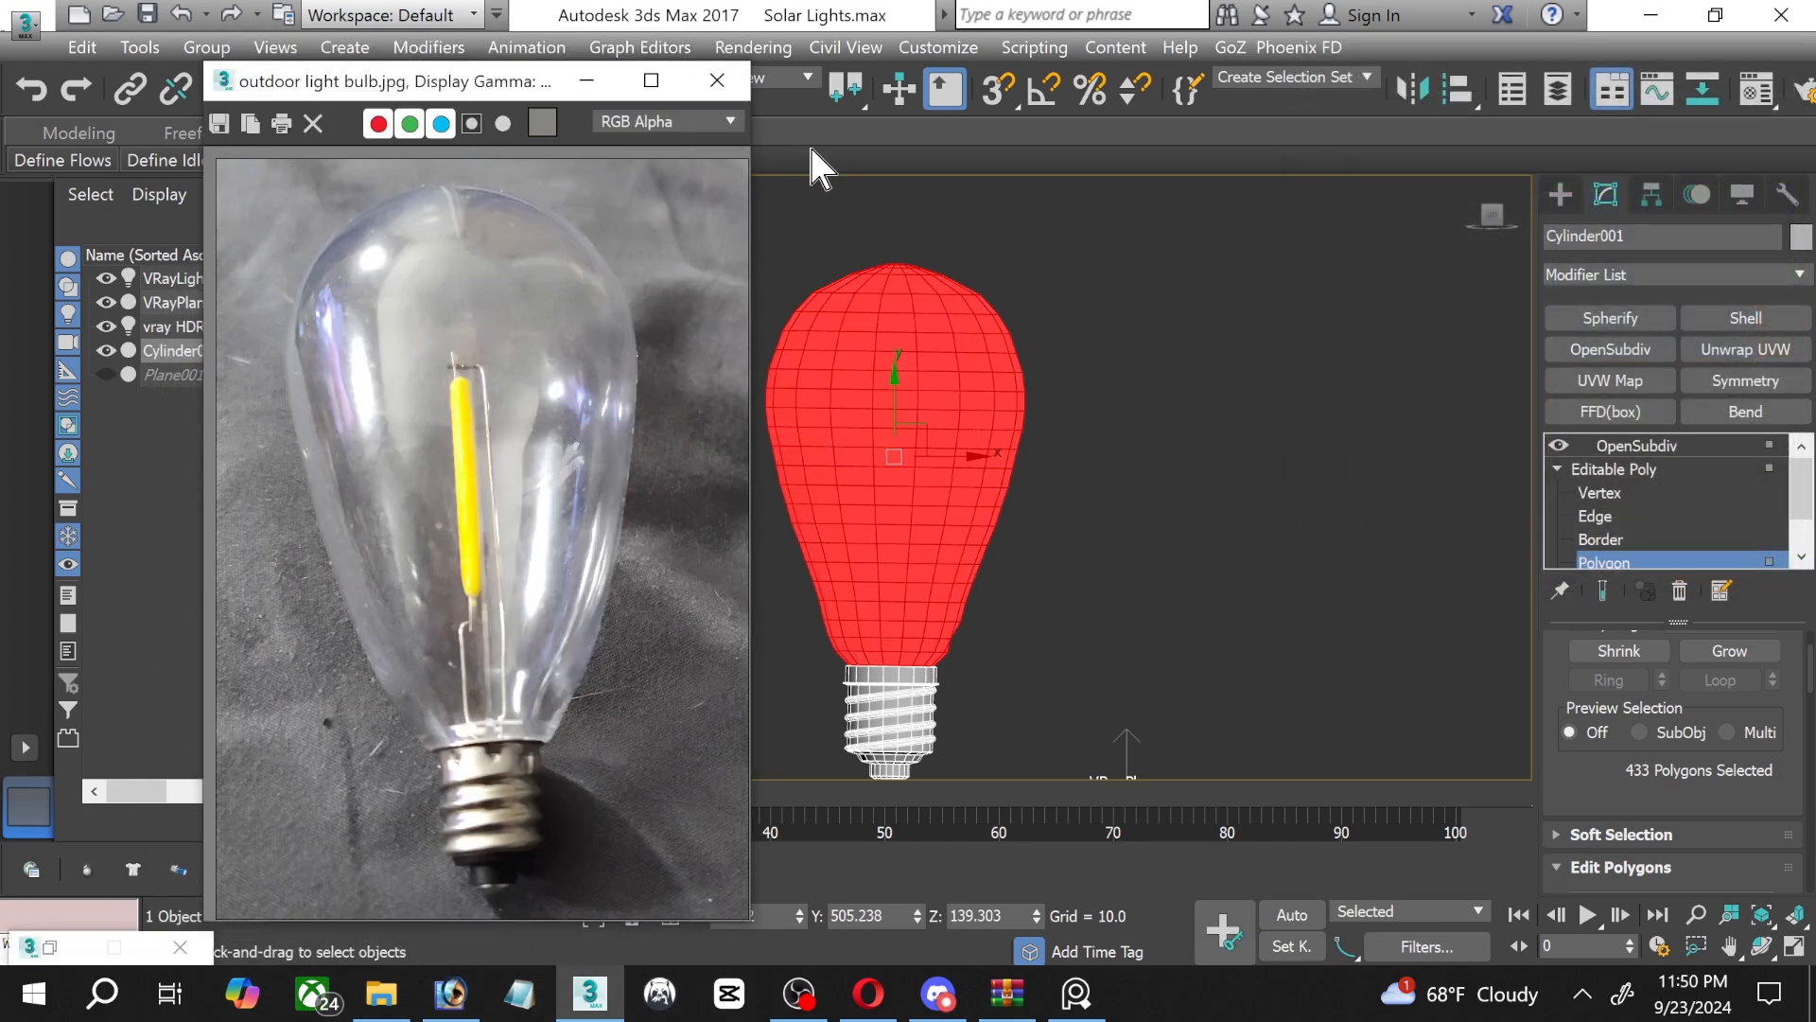
pyautogui.click(1289, 423)
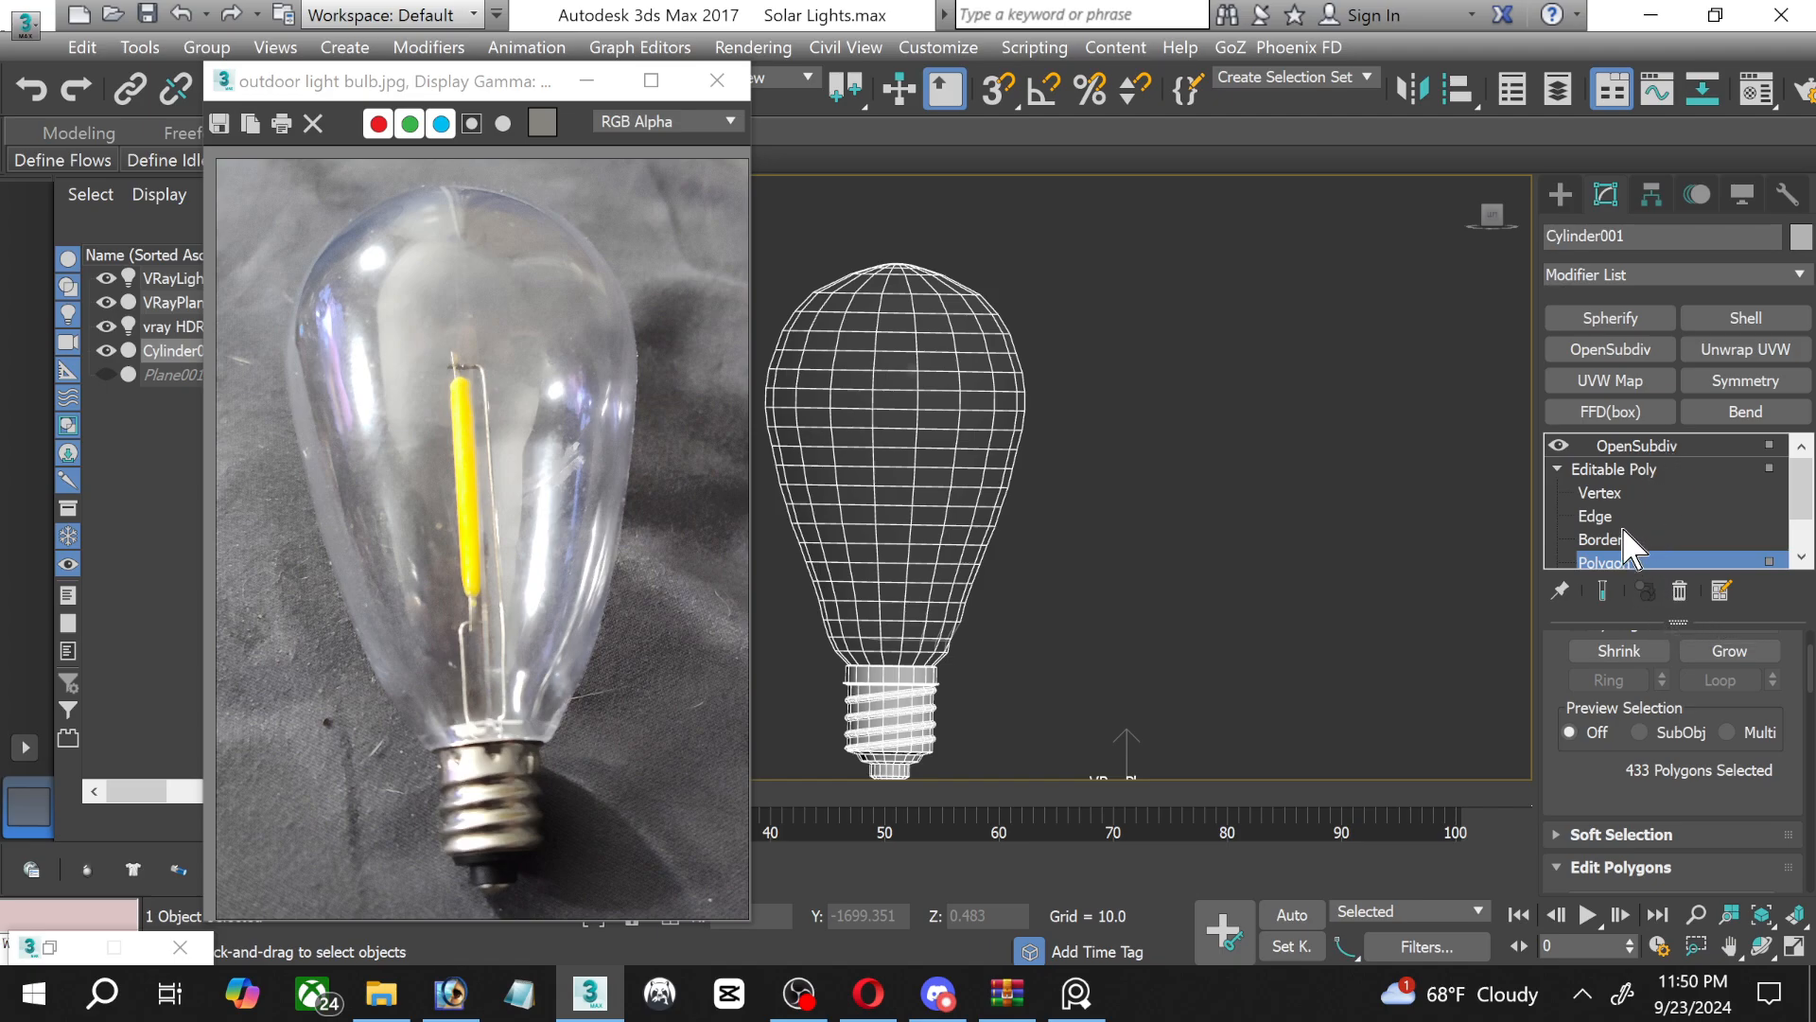
# Name an unused material slot Upper Socket and change its type to VRayMtl, keeping the reference photo's metal socket in close view.
pyautogui.moveTo(1192, 586); pyautogui.dragTo(1285, 508, button='middle')
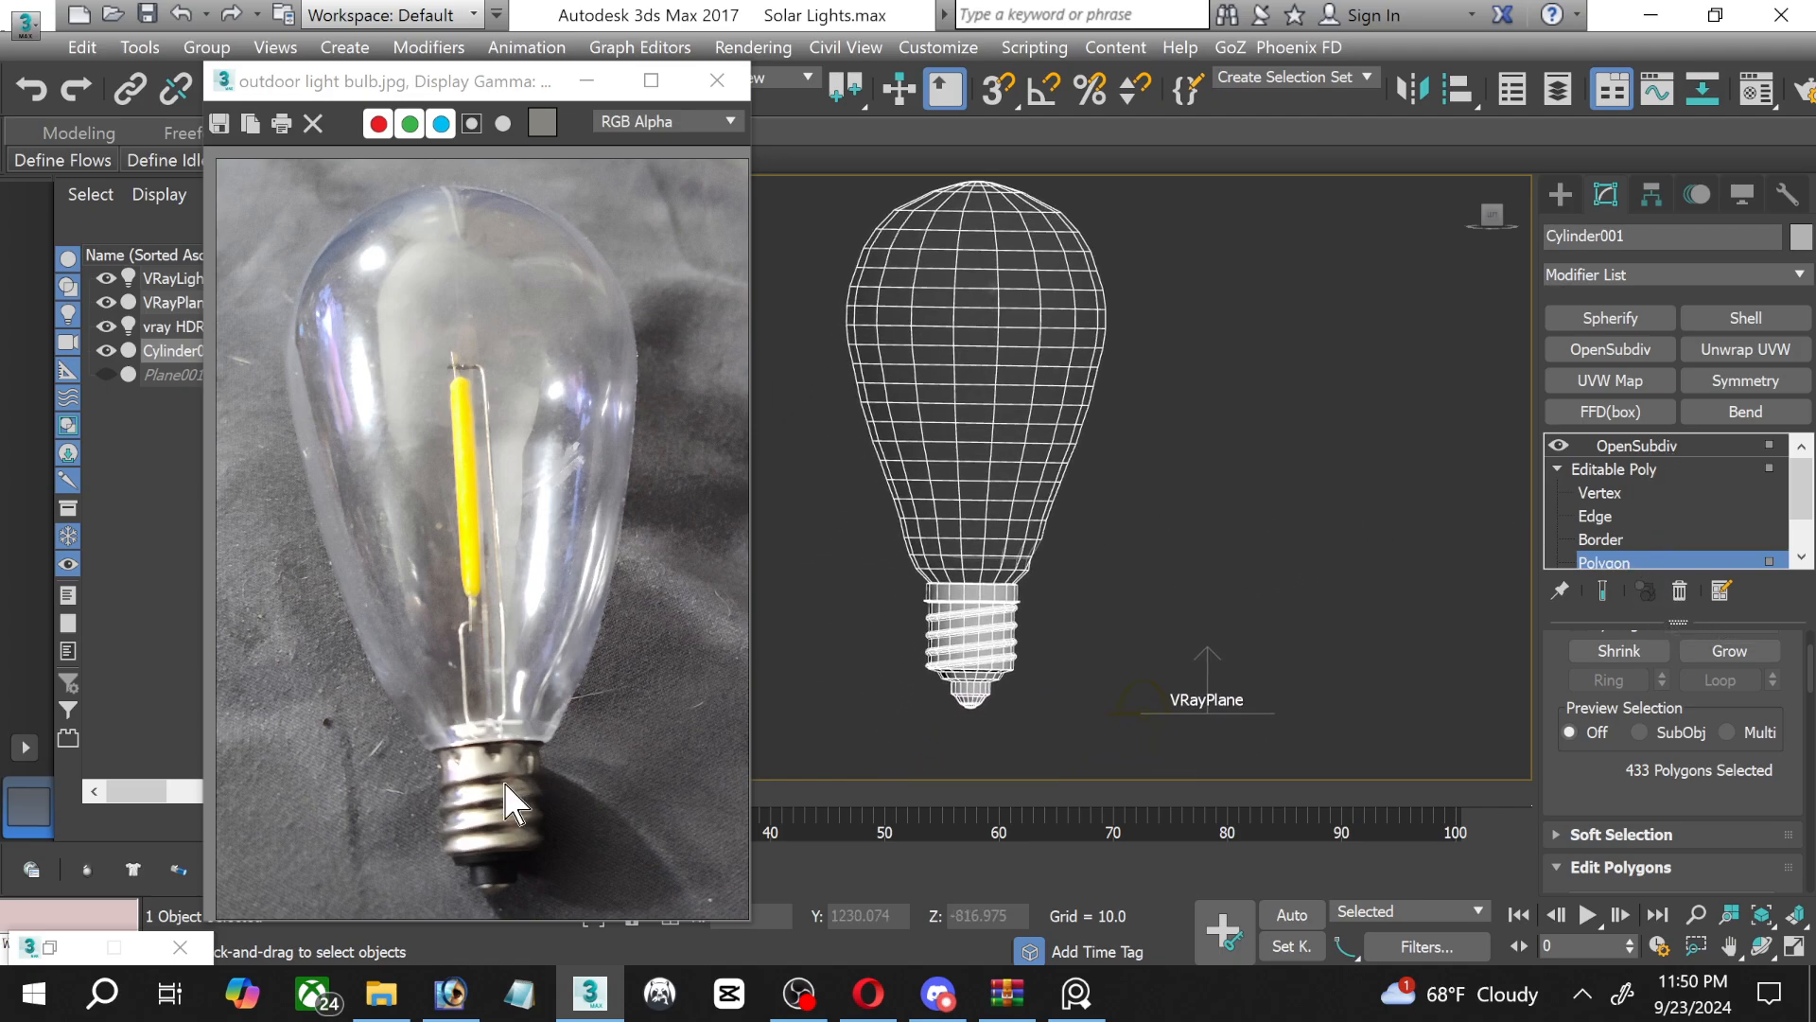
pyautogui.scroll(5, 482, 797)
pyautogui.scroll(2, 444, 704)
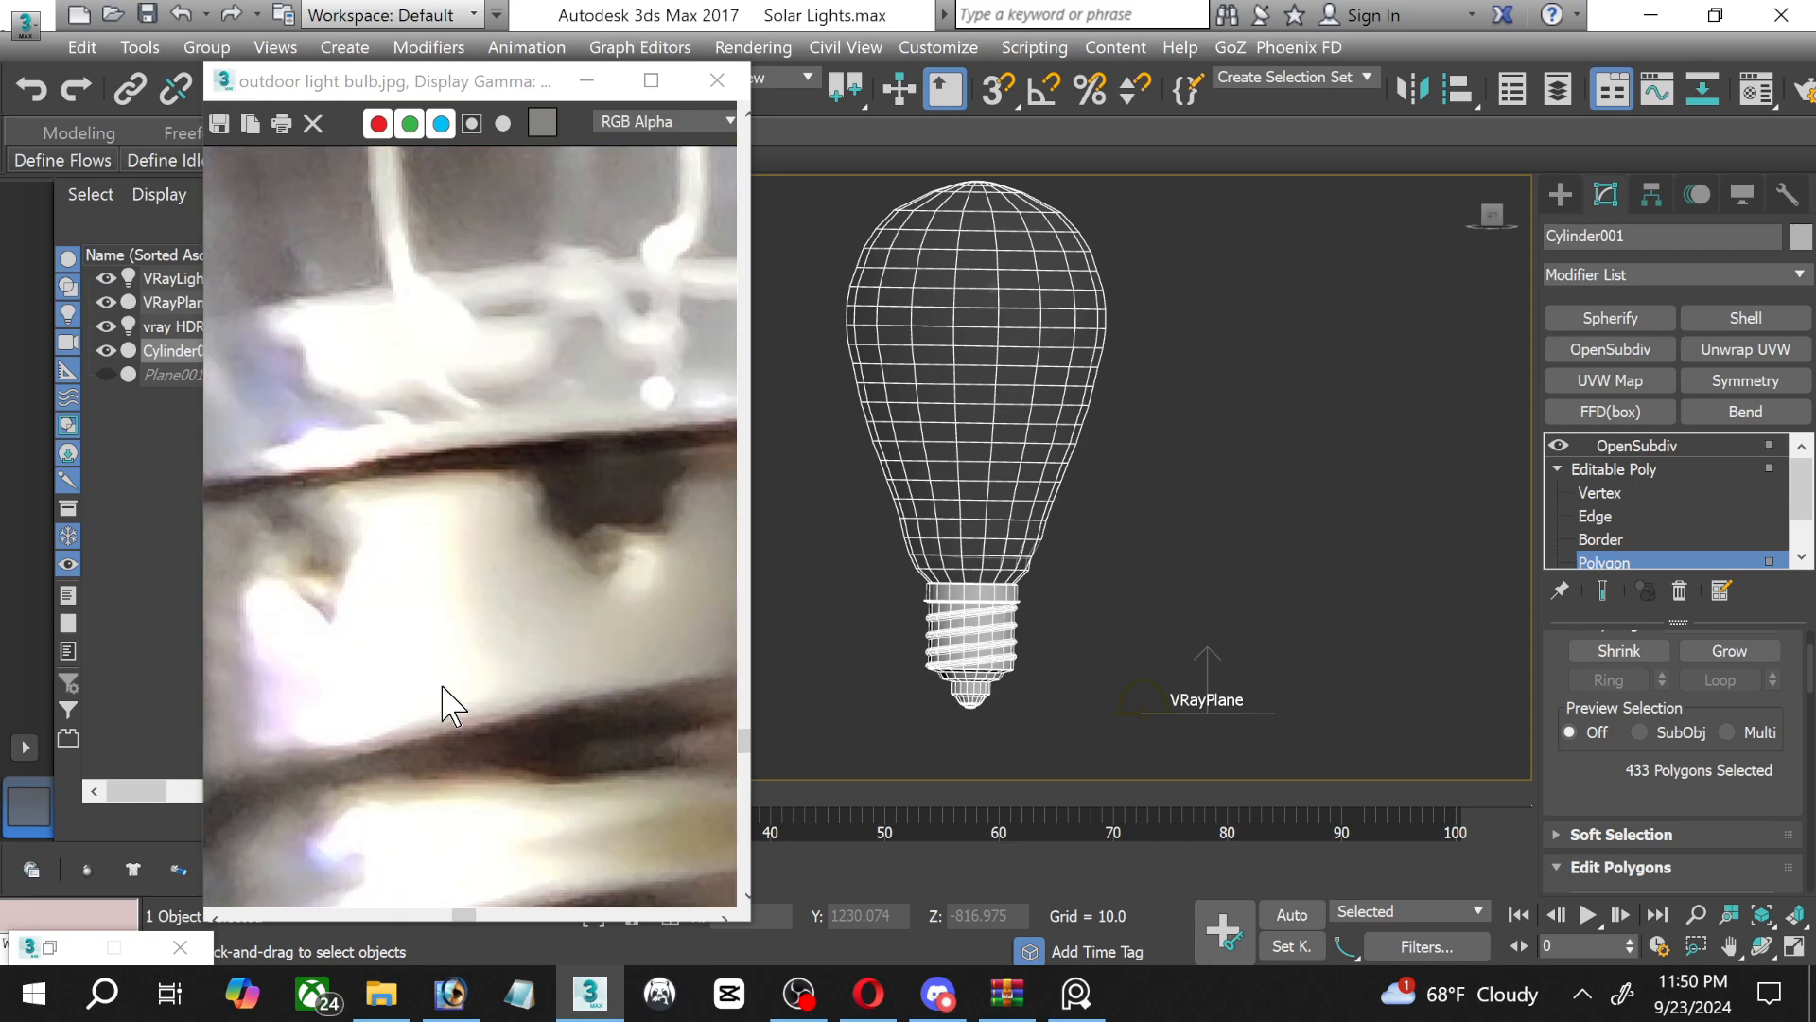
pyautogui.scroll(-4, 444, 705)
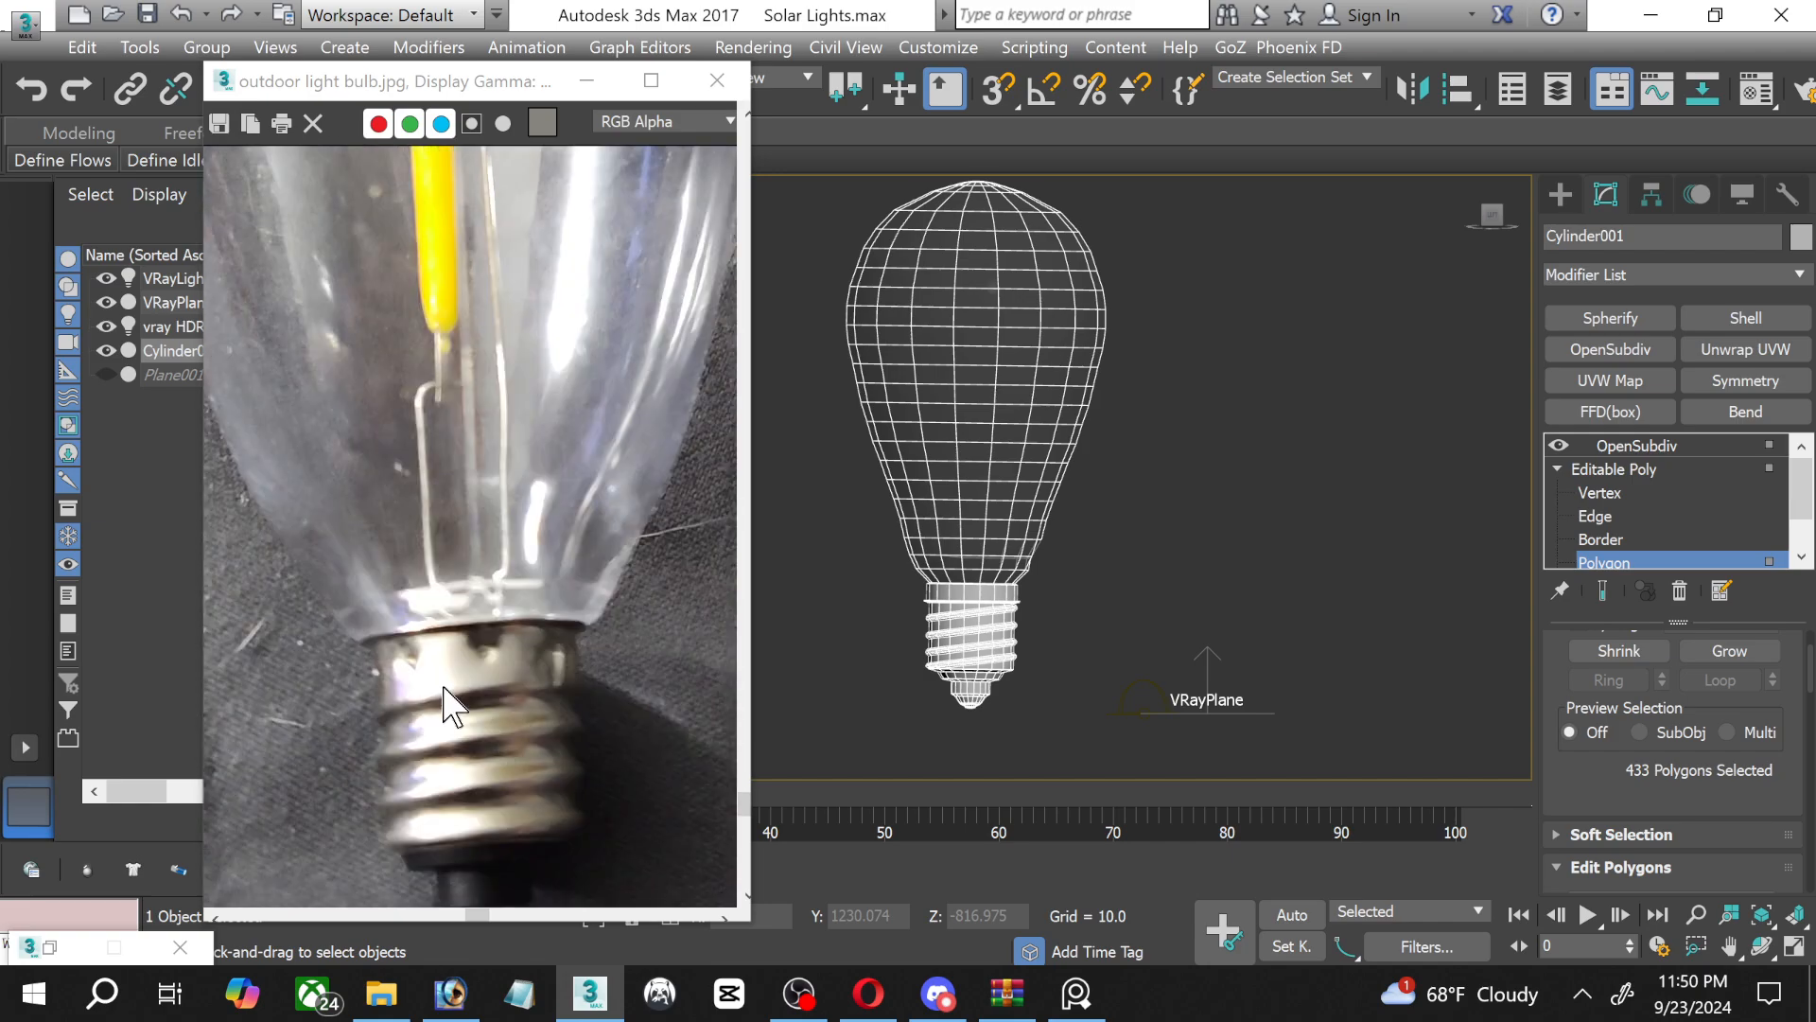
pyautogui.scroll(2, 438, 709)
pyautogui.scroll(-2, 438, 709)
pyautogui.press('m')
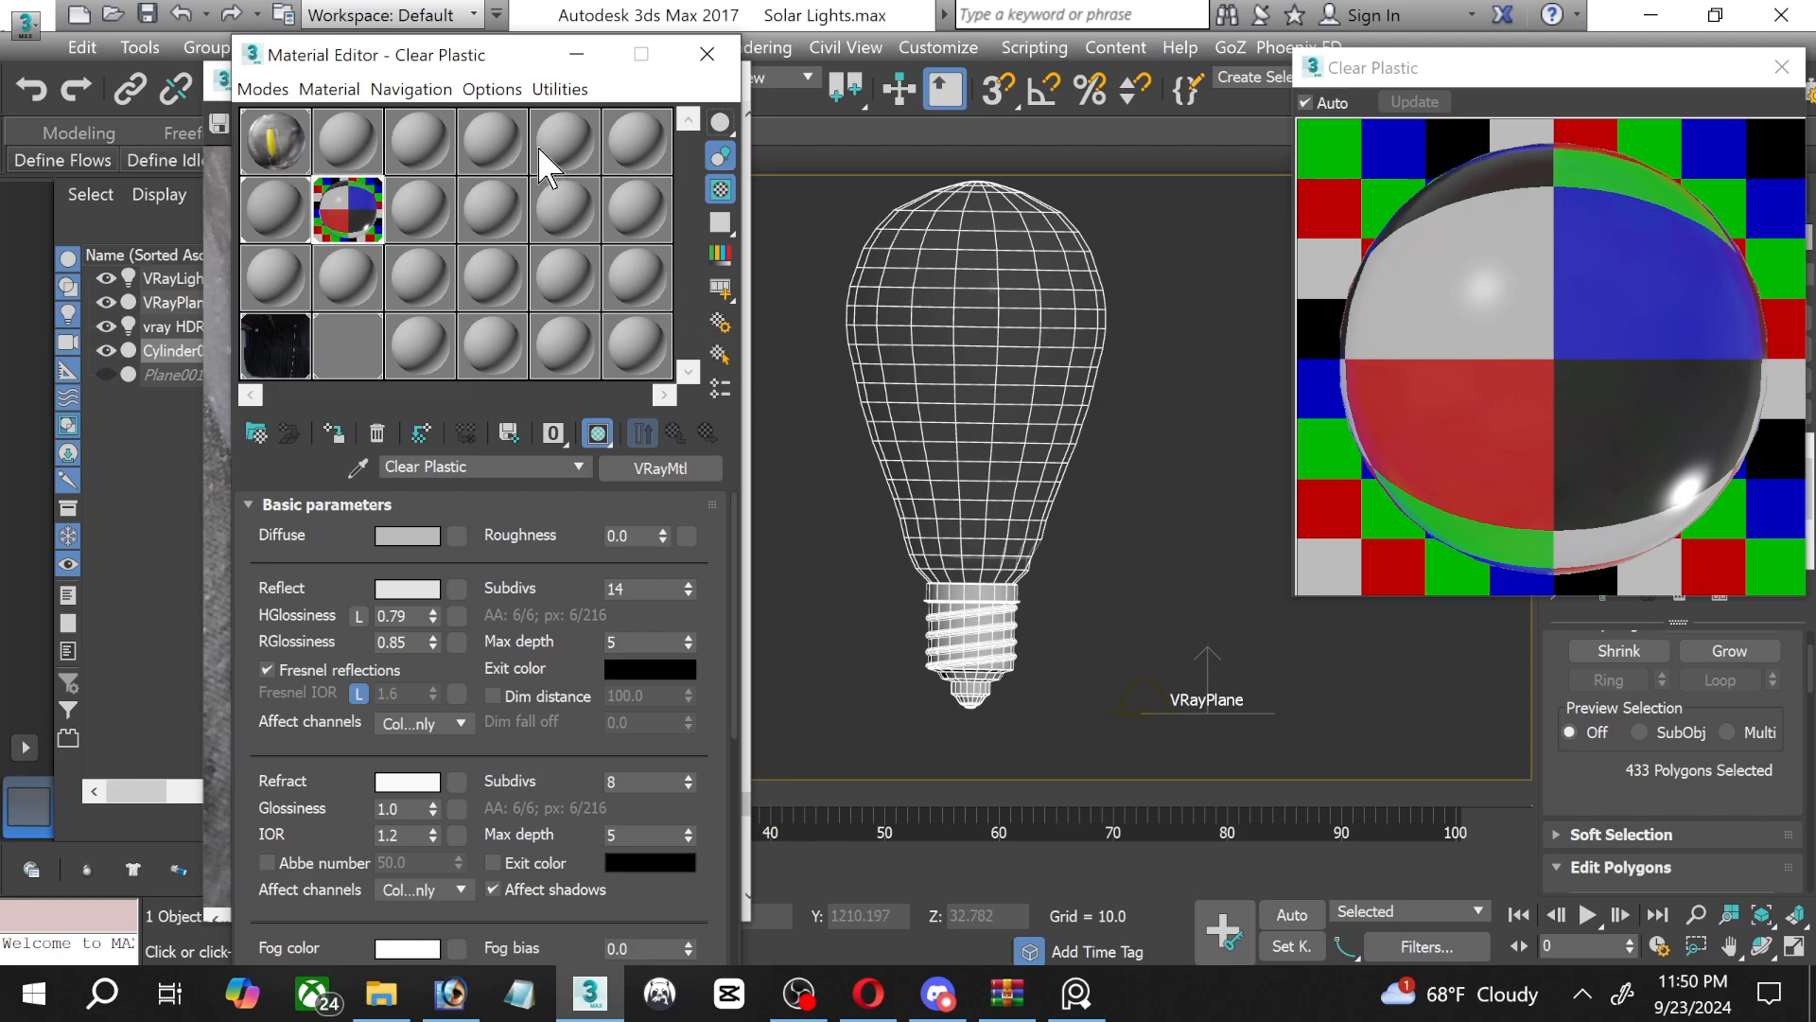
pyautogui.moveTo(484, 64); pyautogui.dragTo(1024, 59)
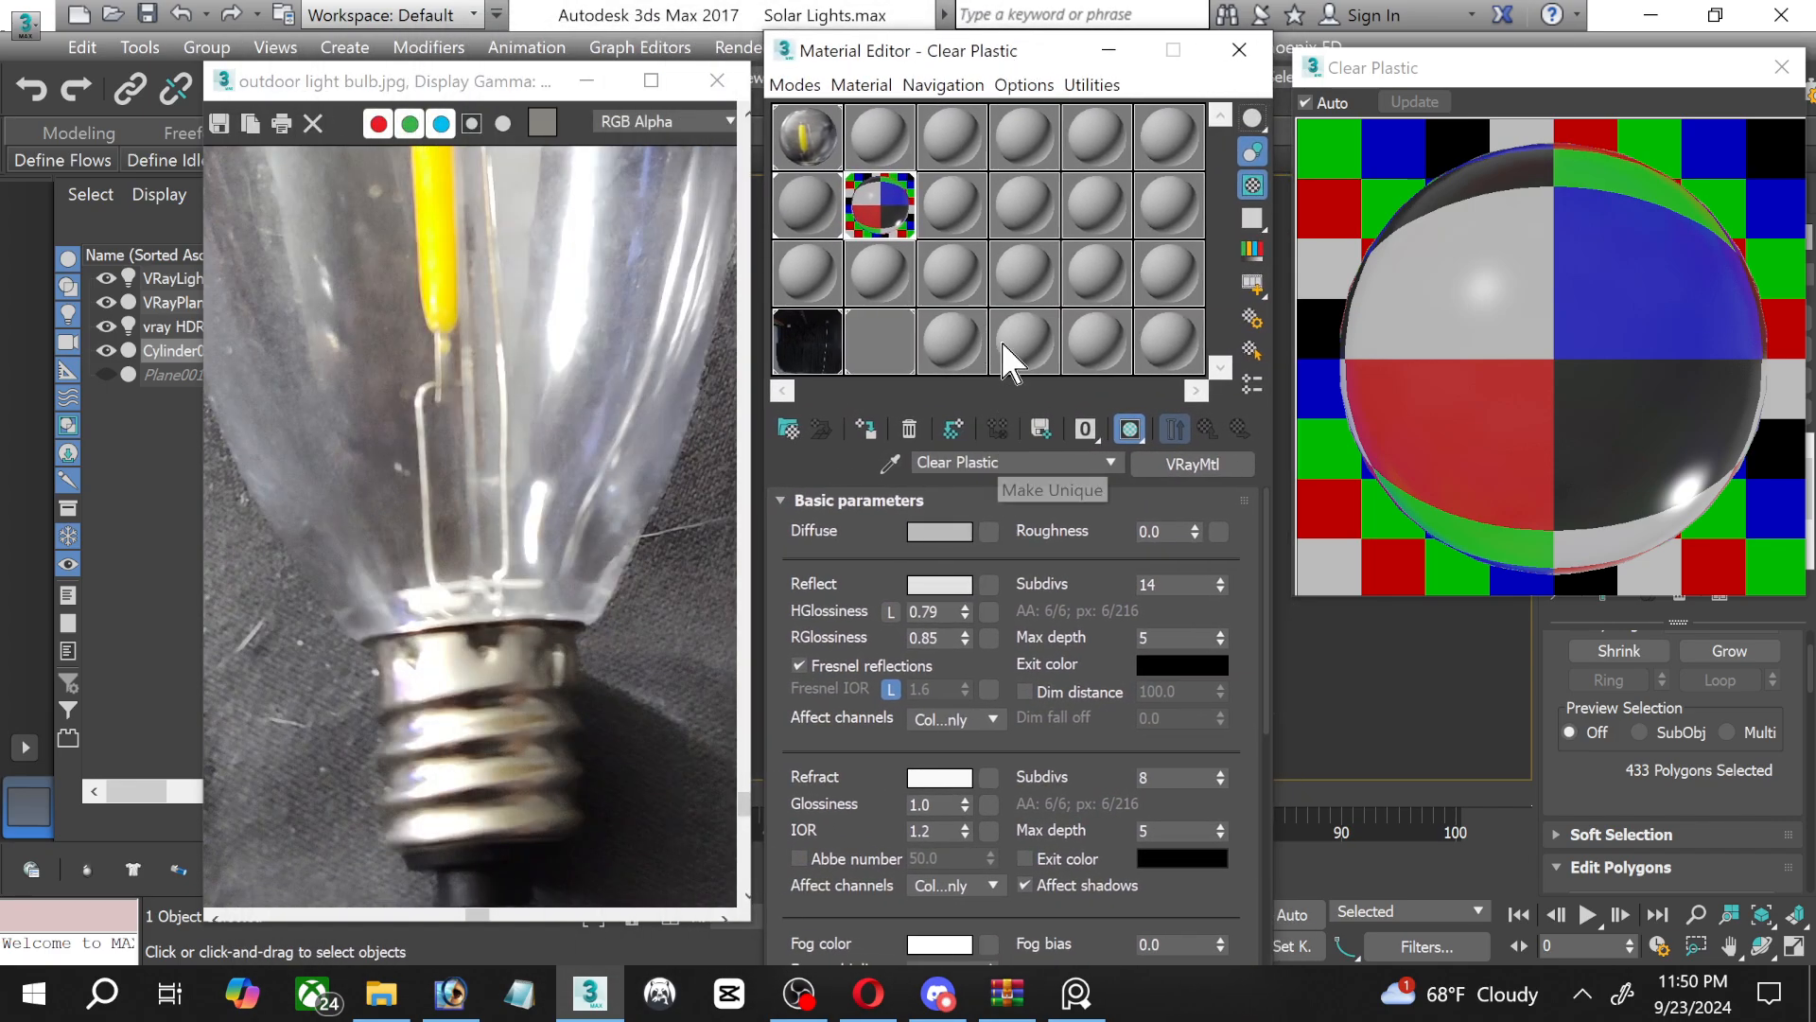
pyautogui.click(957, 227)
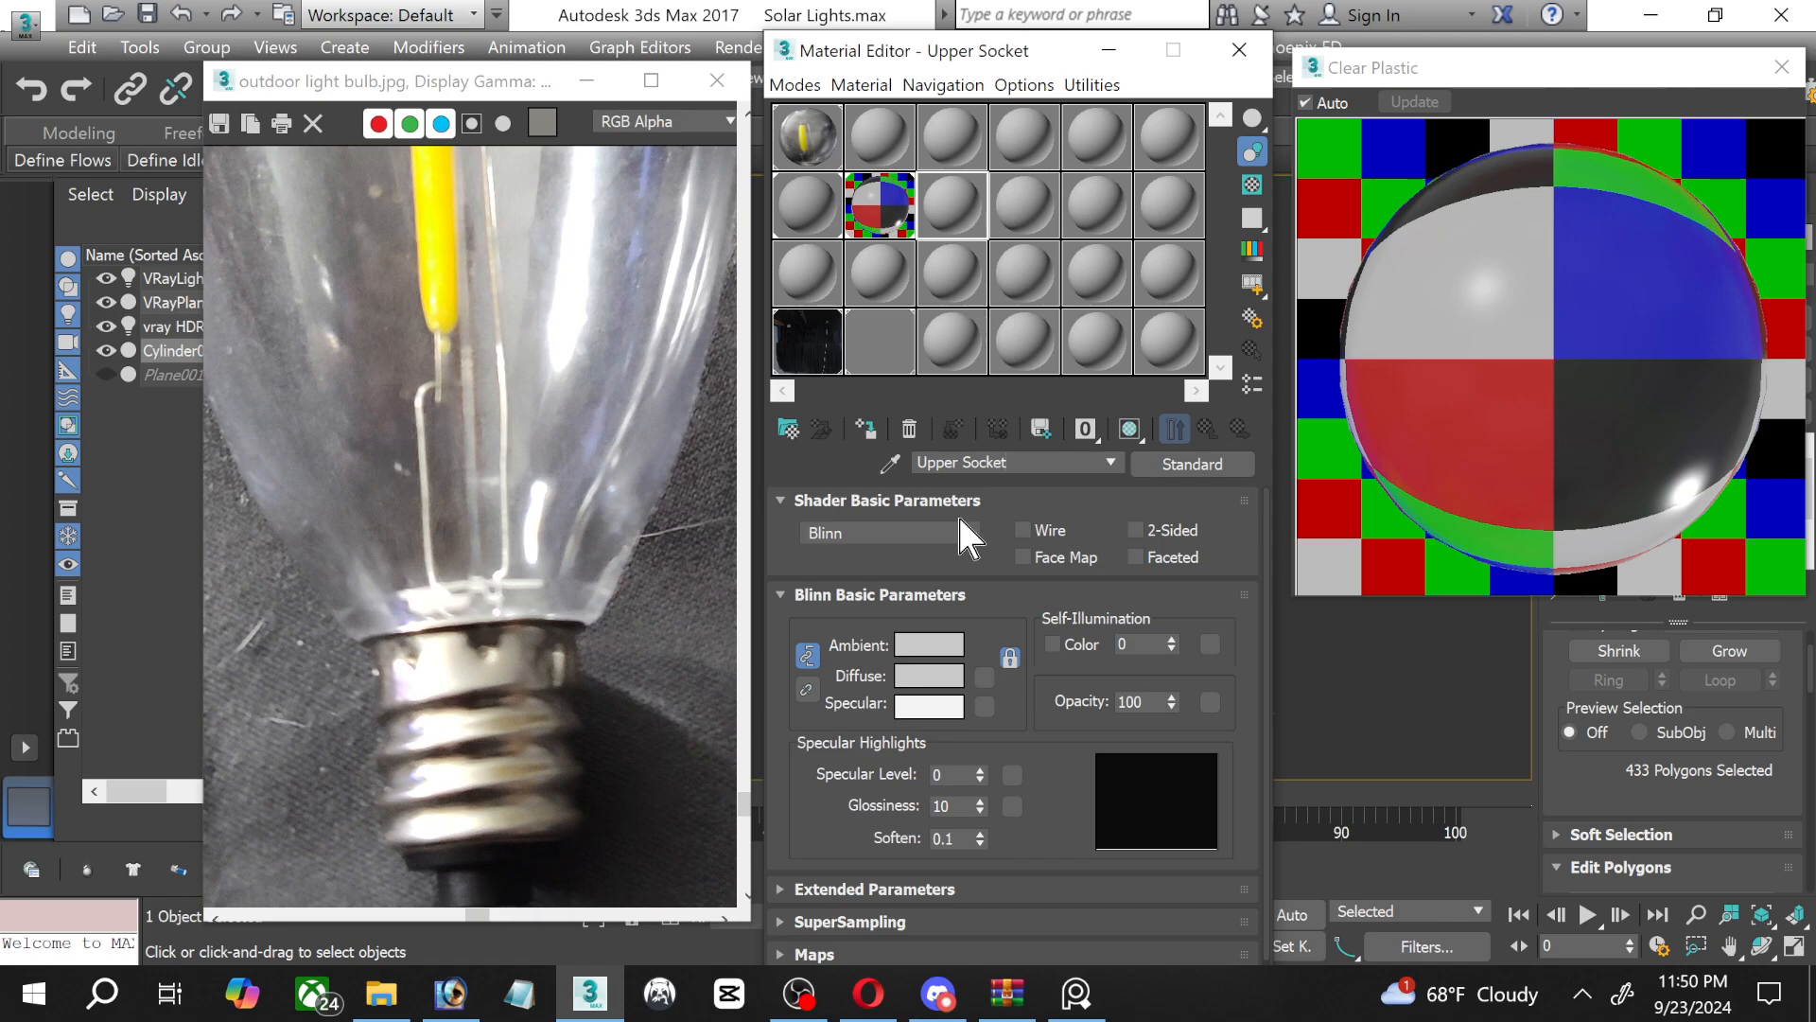
pyautogui.click(1193, 463)
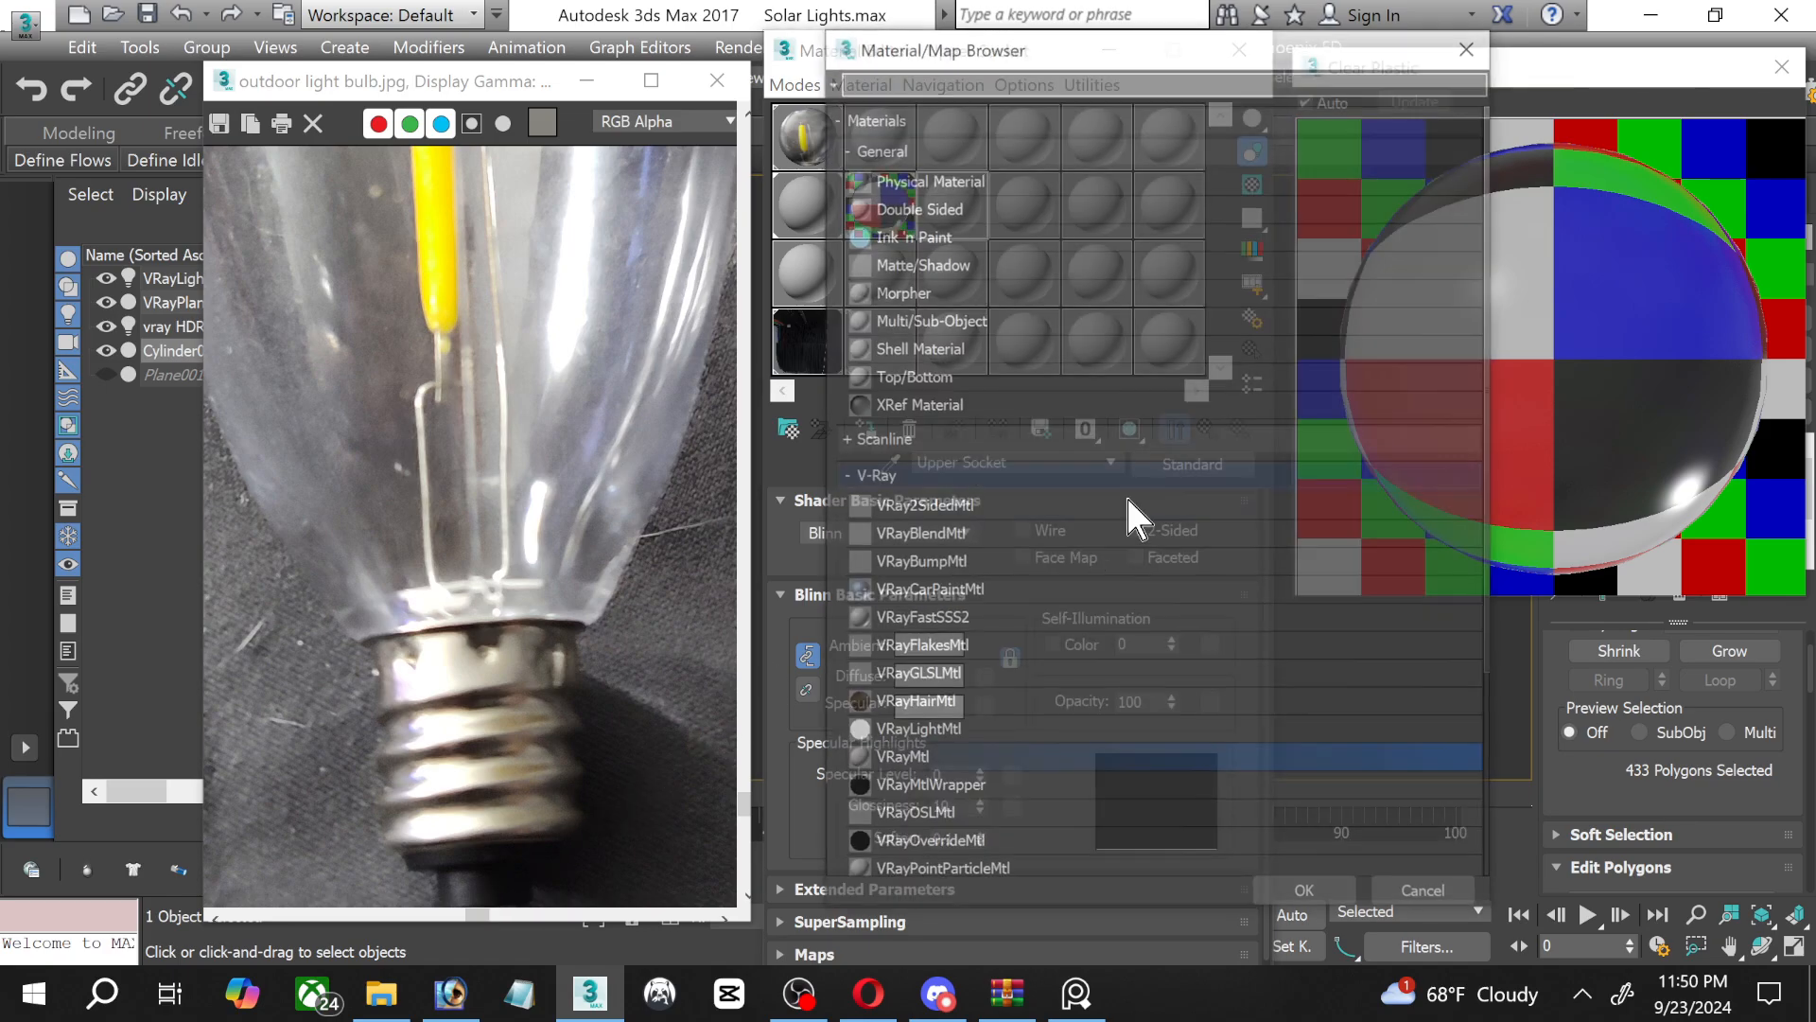
pyautogui.doubleClick(903, 754)
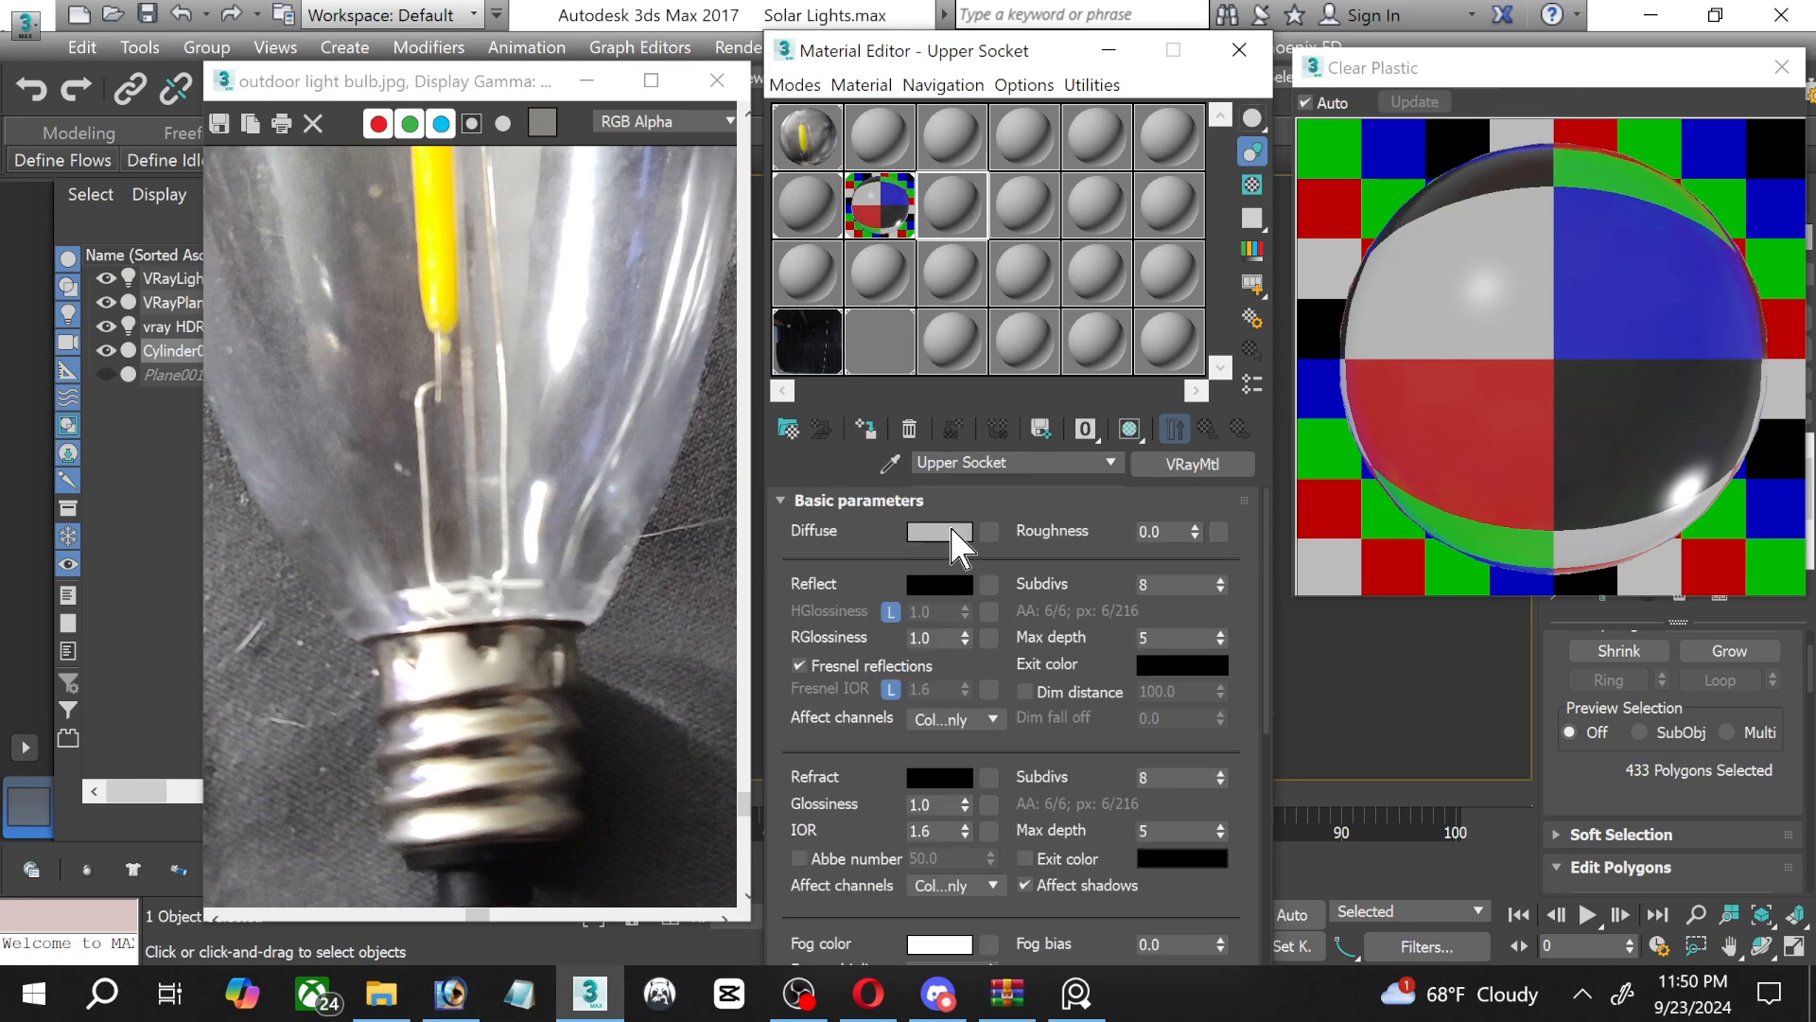
# Sample the Upper Socket diffuse colour from the reference photo's metal base and adjust it to a neutral grey of 134.
pyautogui.click(946, 531)
pyautogui.click(700, 453)
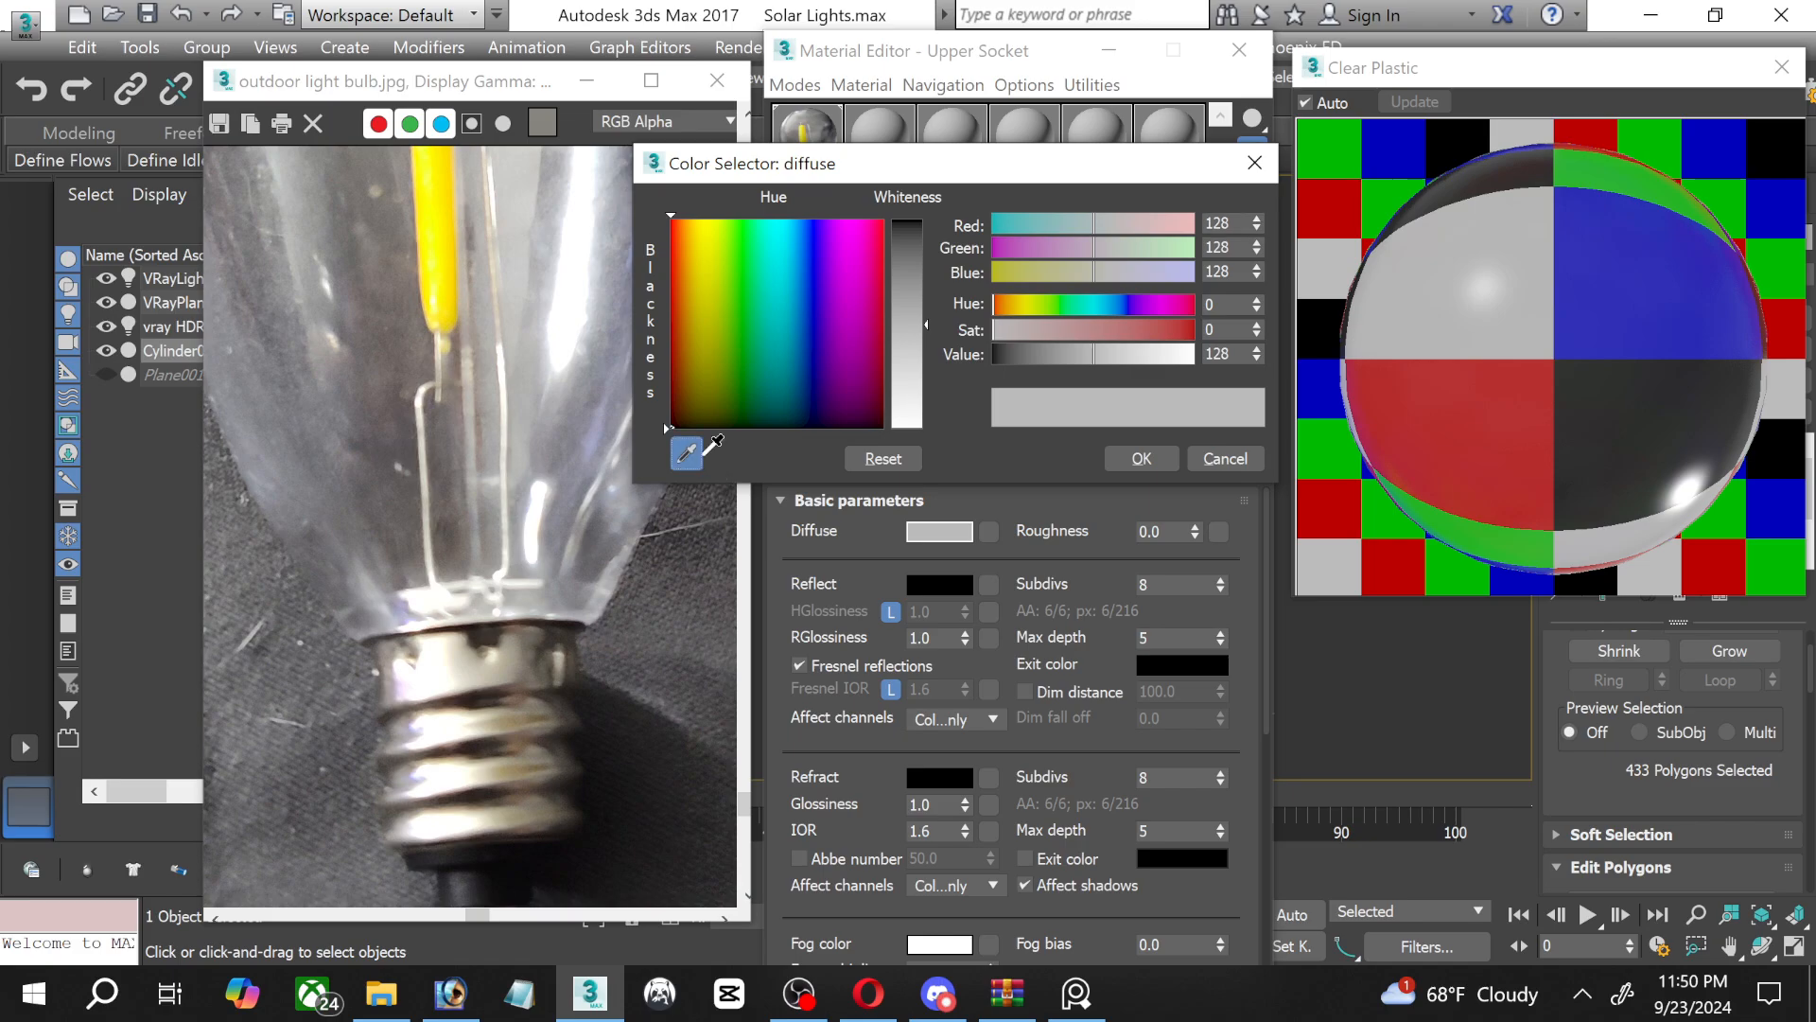
pyautogui.click(443, 652)
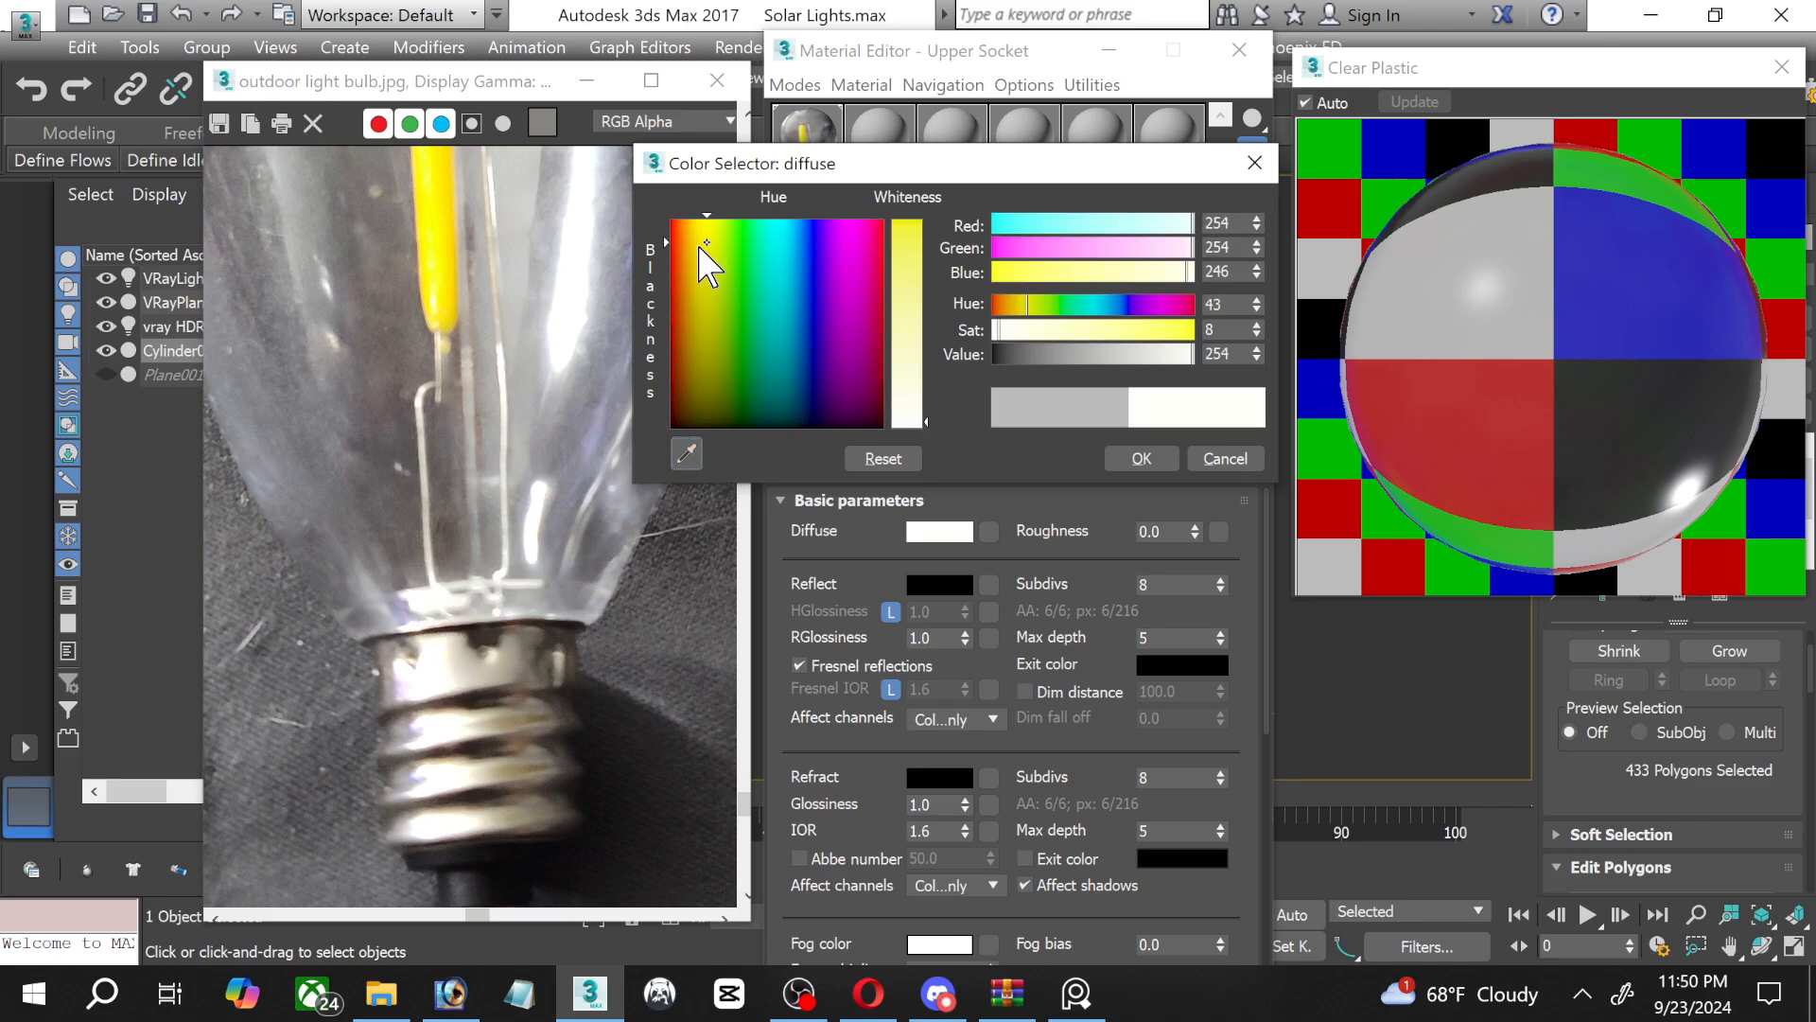
pyautogui.moveTo(701, 244); pyautogui.dragTo(716, 427)
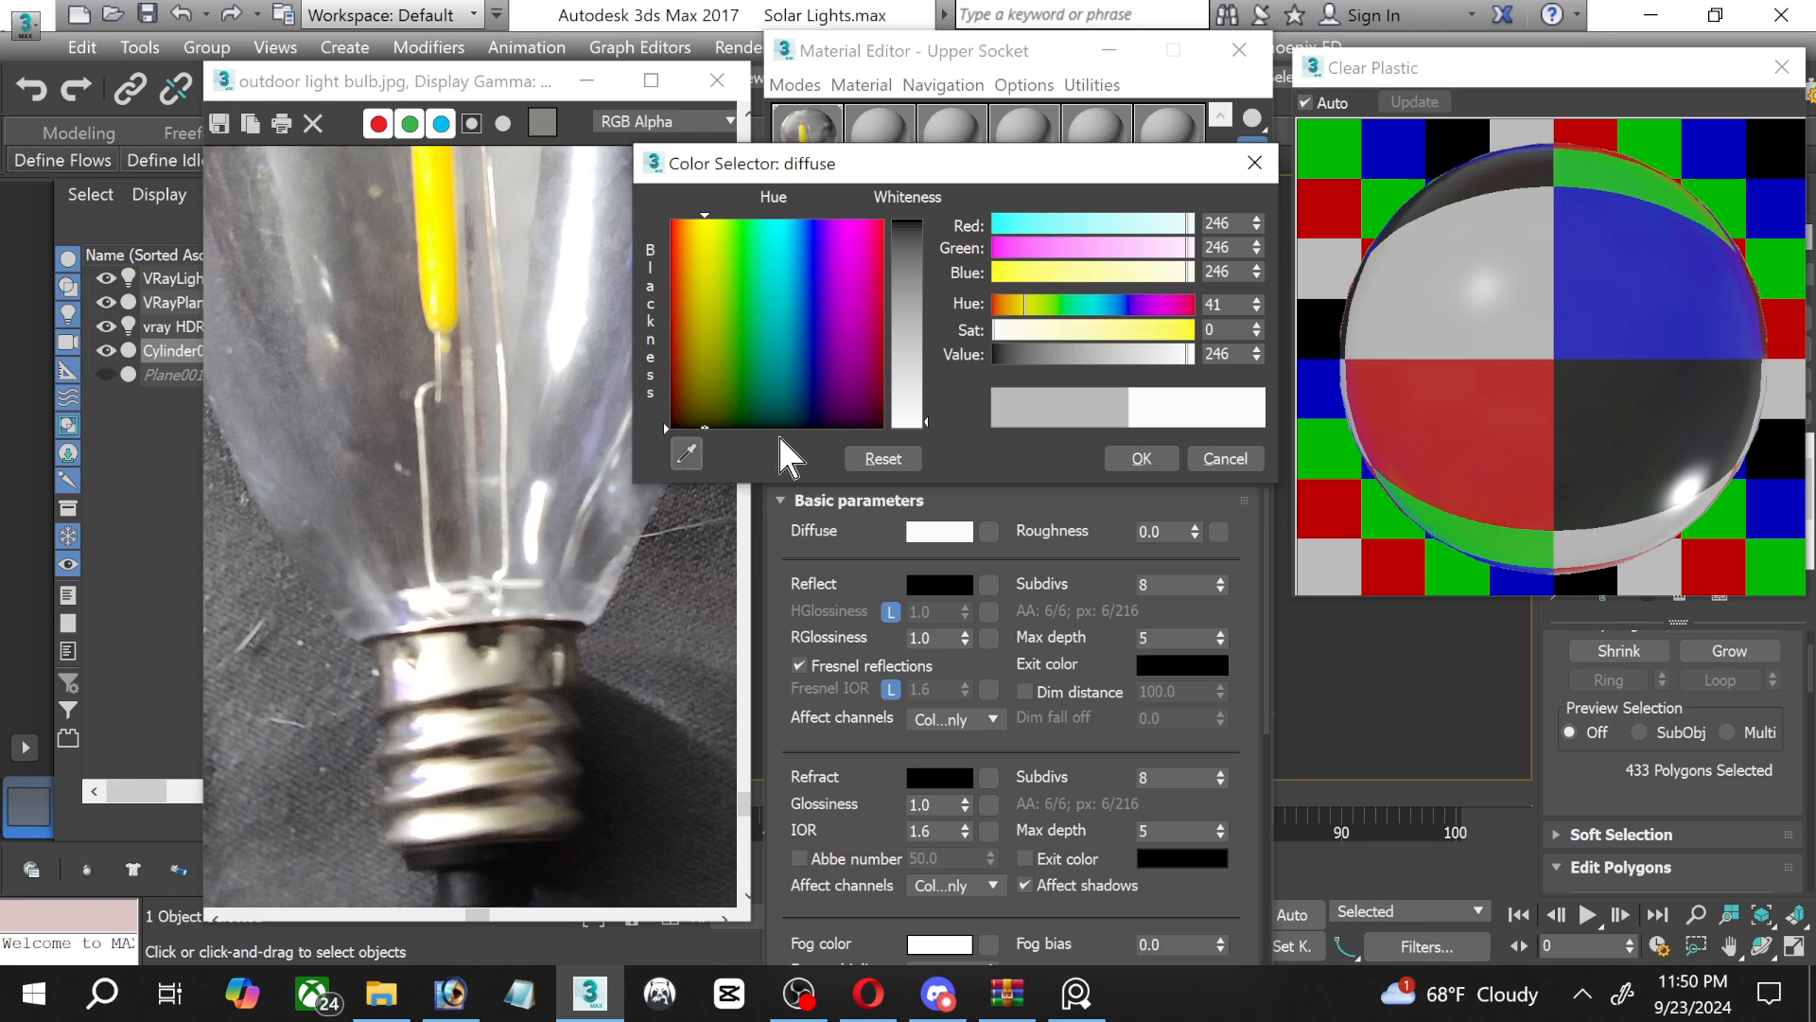
pyautogui.moveTo(927, 420); pyautogui.dragTo(927, 328)
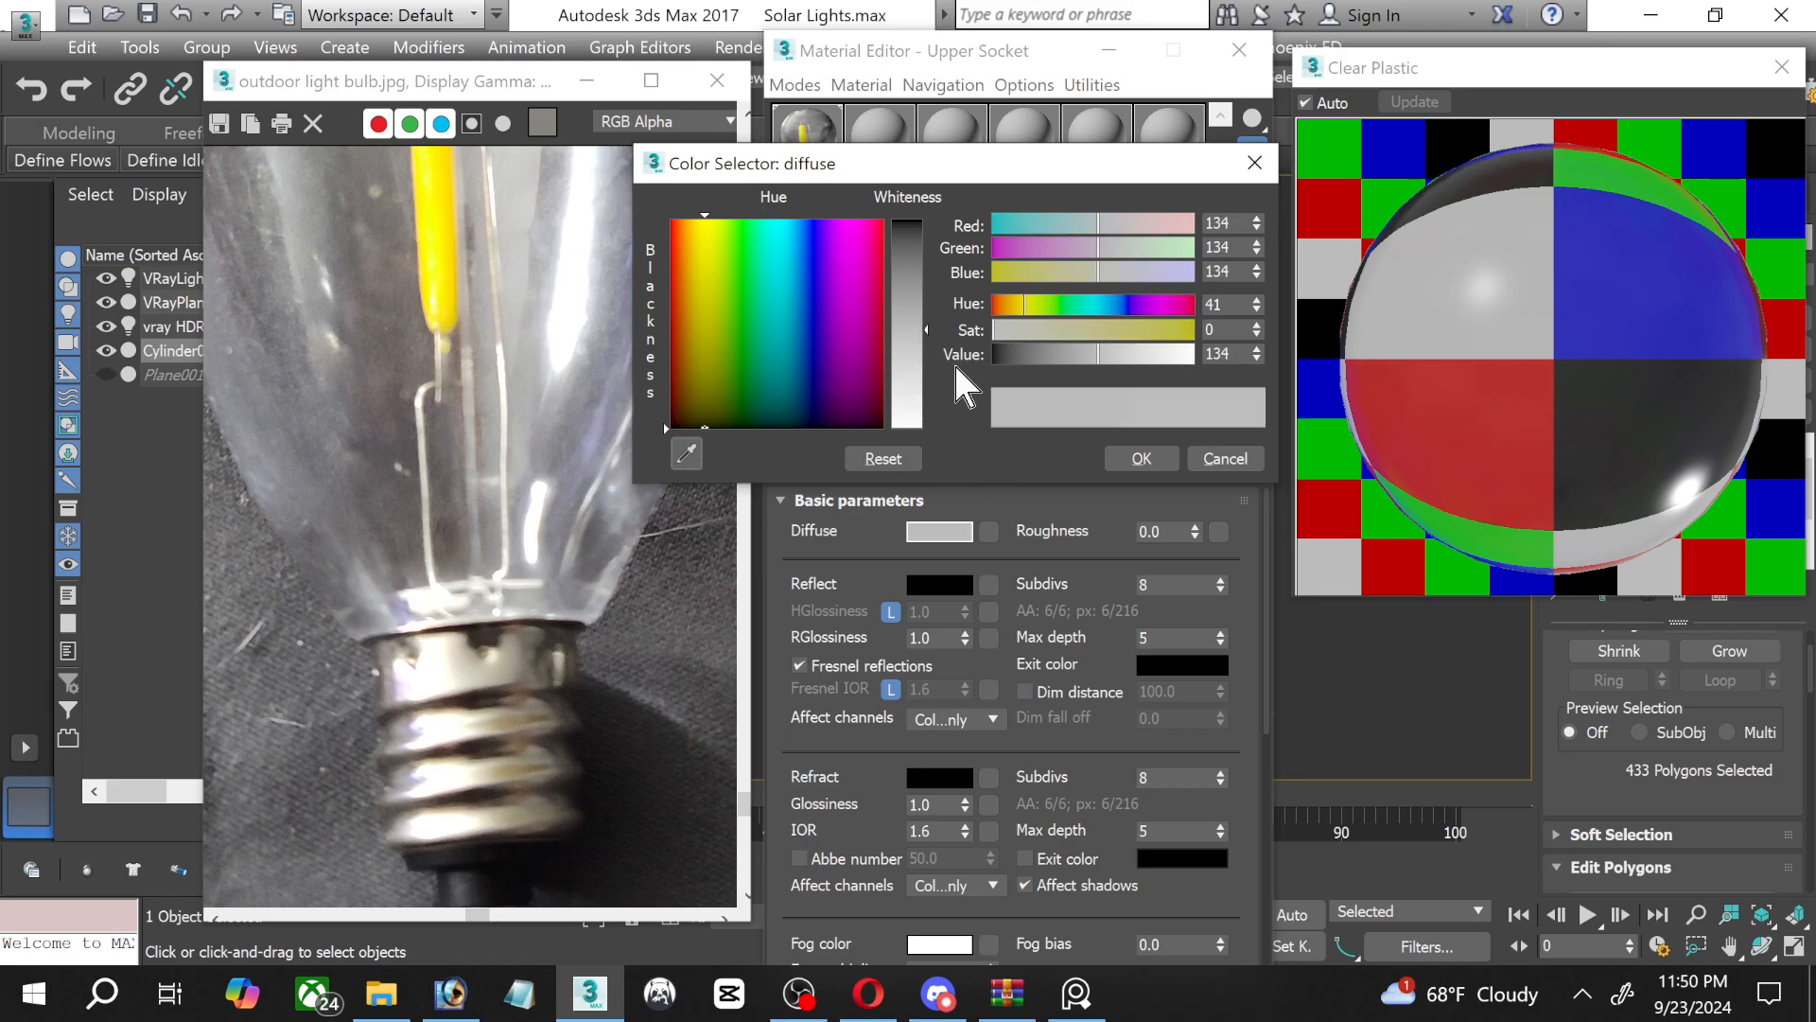
pyautogui.click(1134, 458)
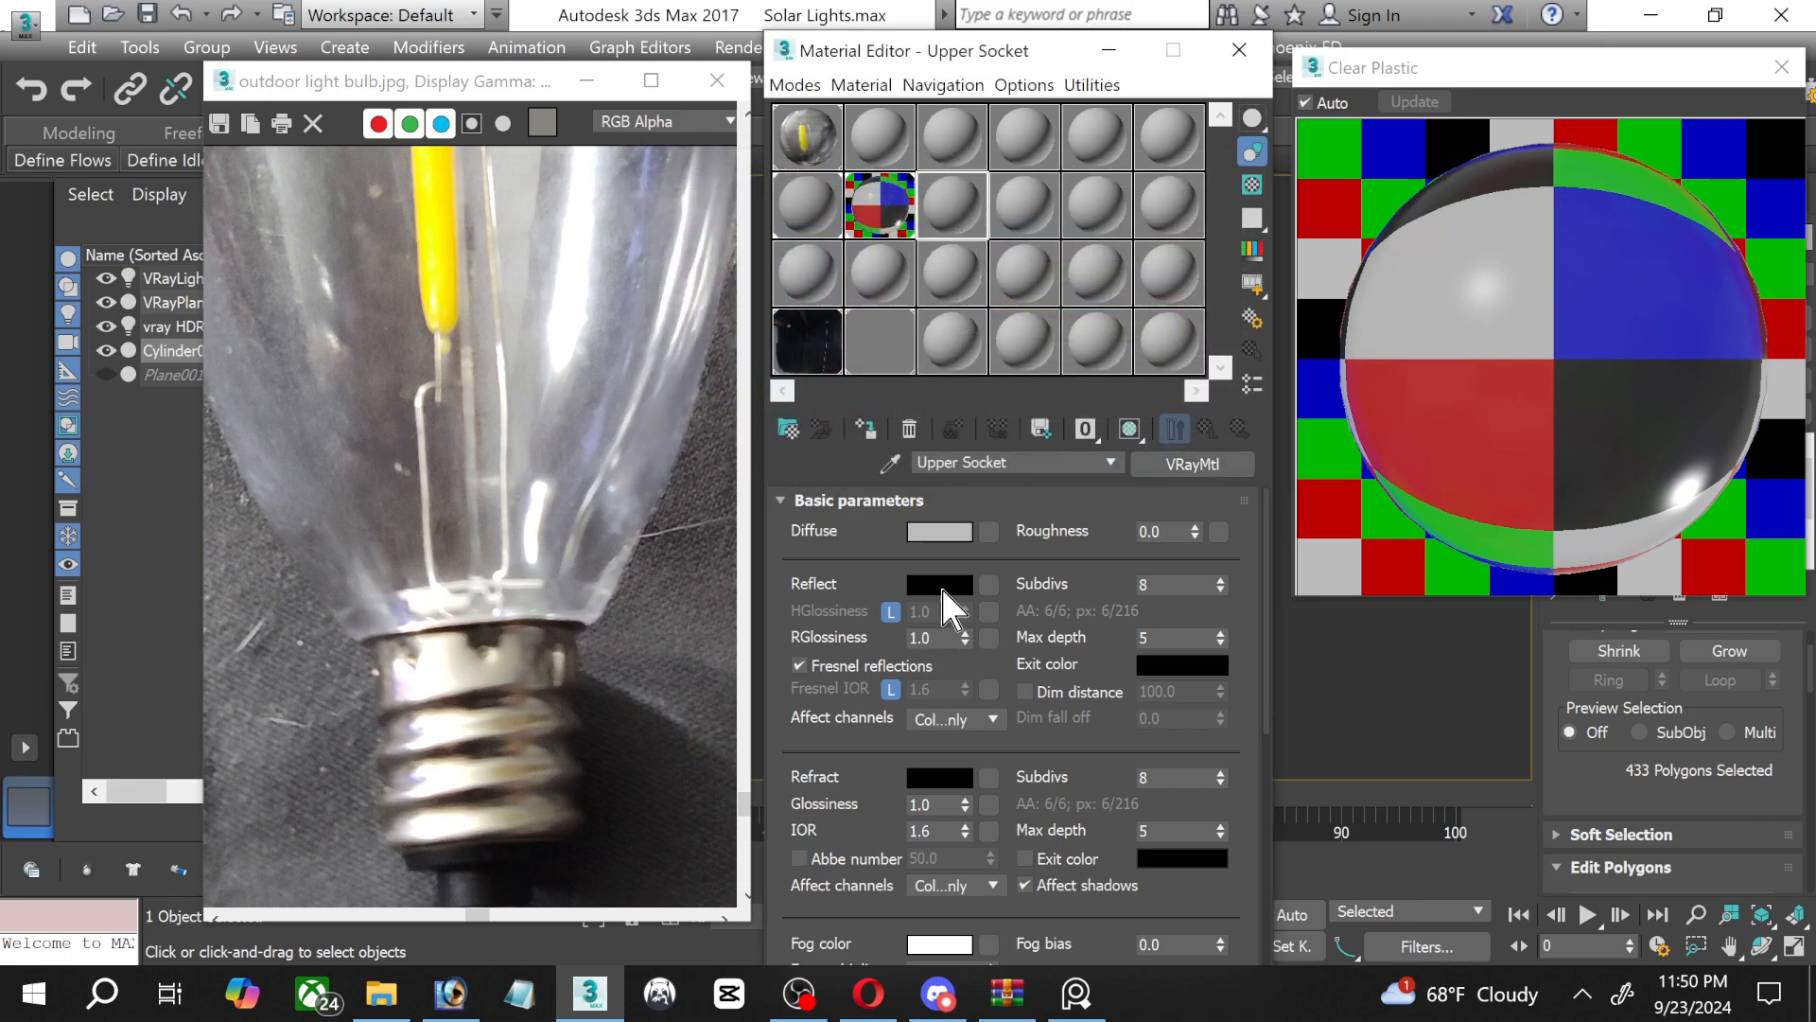
# Set the Upper Socket reflection colour to near-white.
pyautogui.click(942, 584)
pyautogui.moveTo(927, 222); pyautogui.dragTo(927, 400)
pyautogui.click(1134, 458)
# Resample the diffuse colour from the photo's metal socket and adjust it to a warm beige of RGB 230, 207, 175.
pyautogui.click(941, 533)
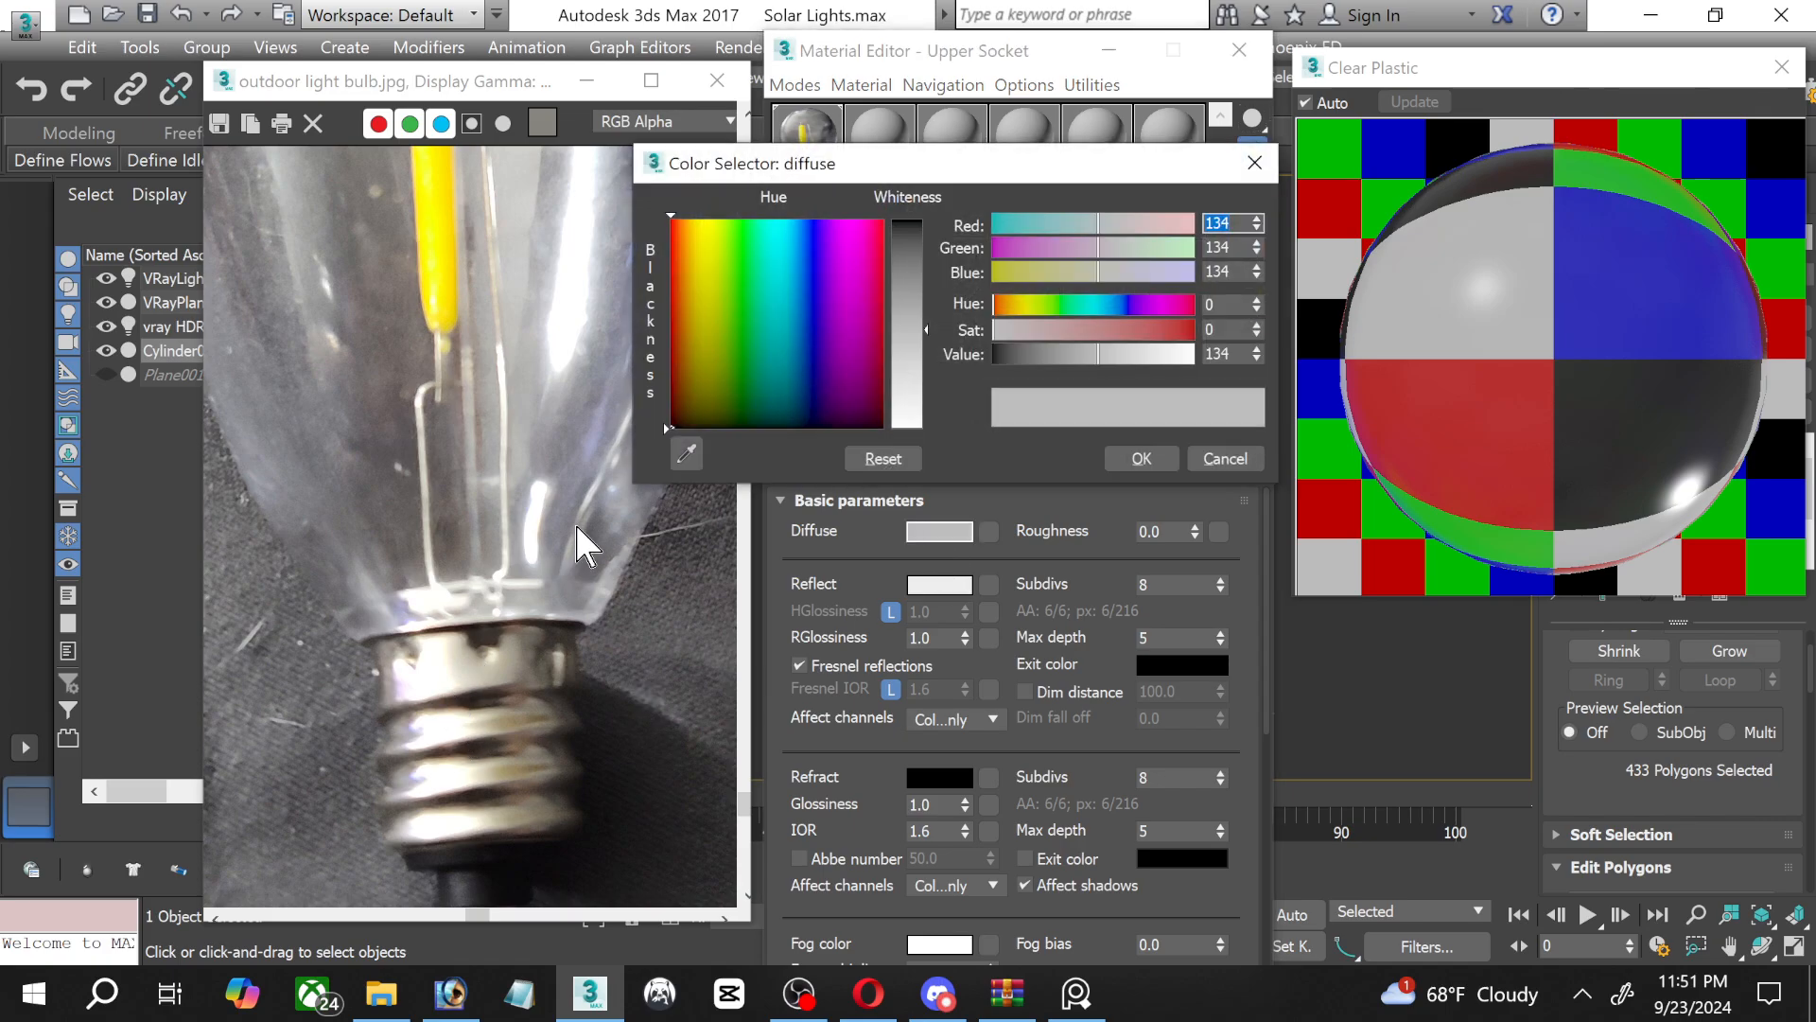
pyautogui.click(687, 455)
pyautogui.click(441, 655)
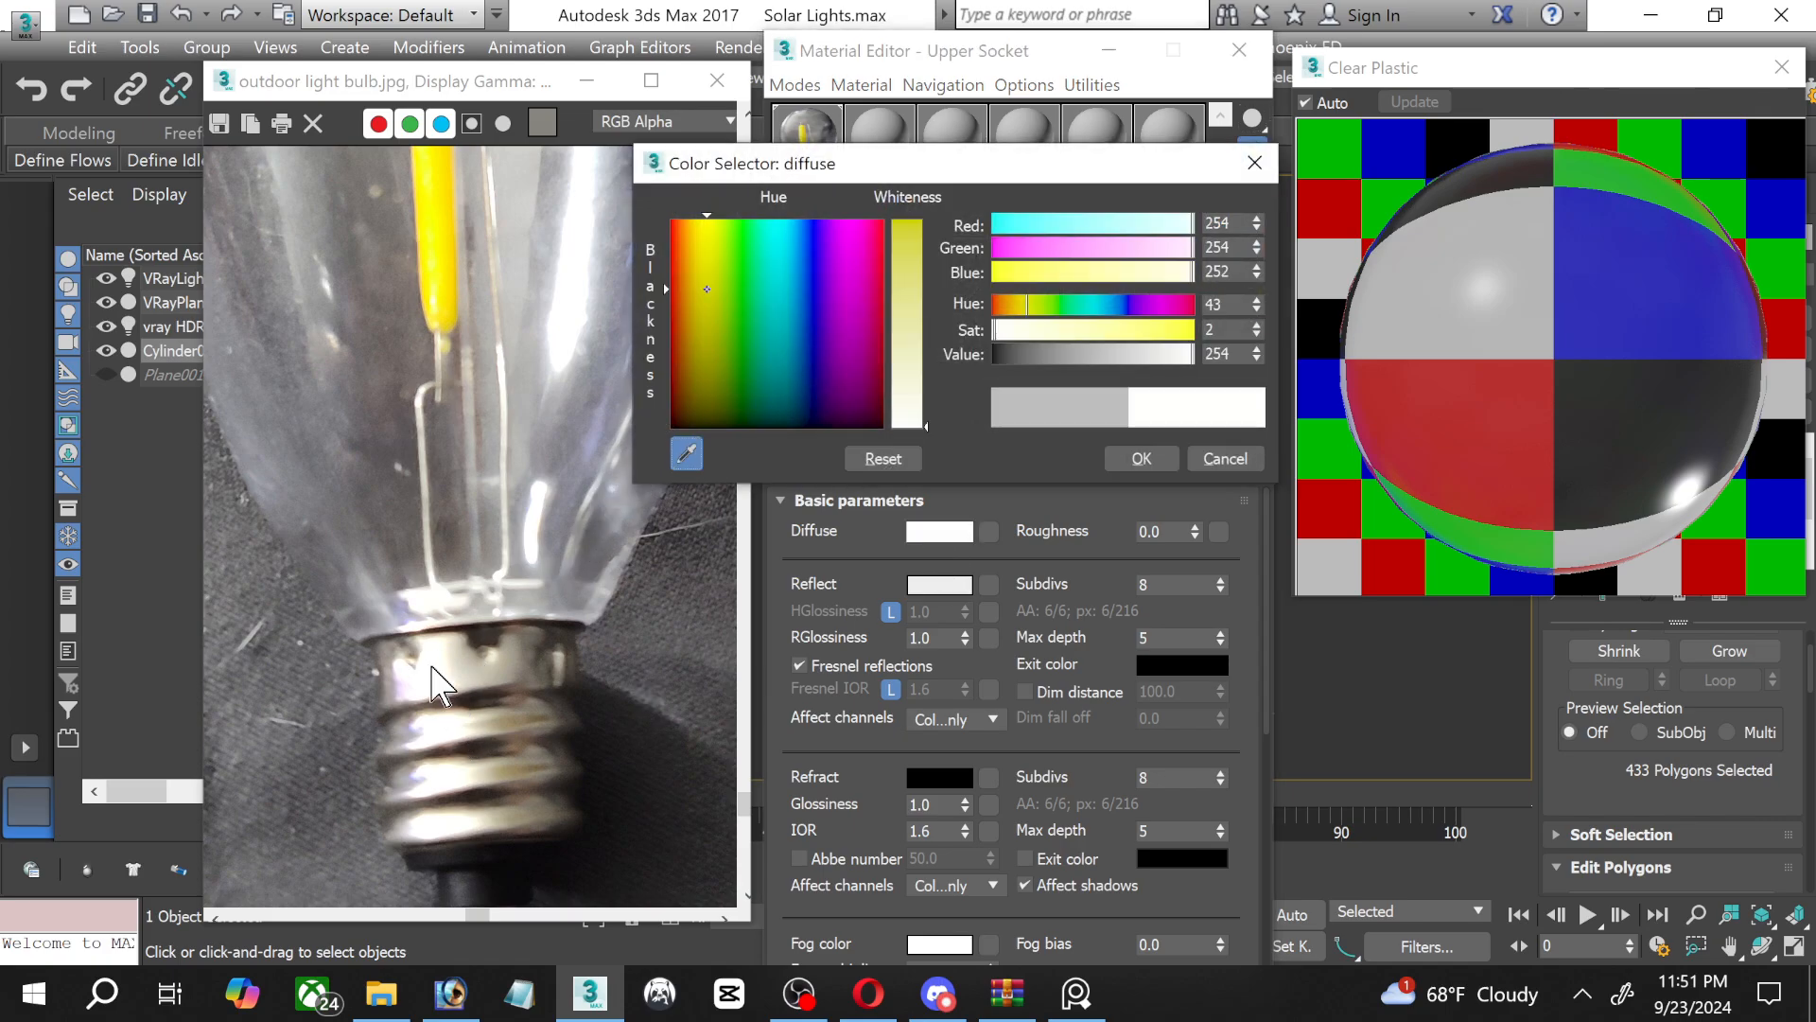
pyautogui.moveTo(708, 281); pyautogui.dragTo(692, 284)
pyautogui.moveTo(901, 310); pyautogui.dragTo(903, 370)
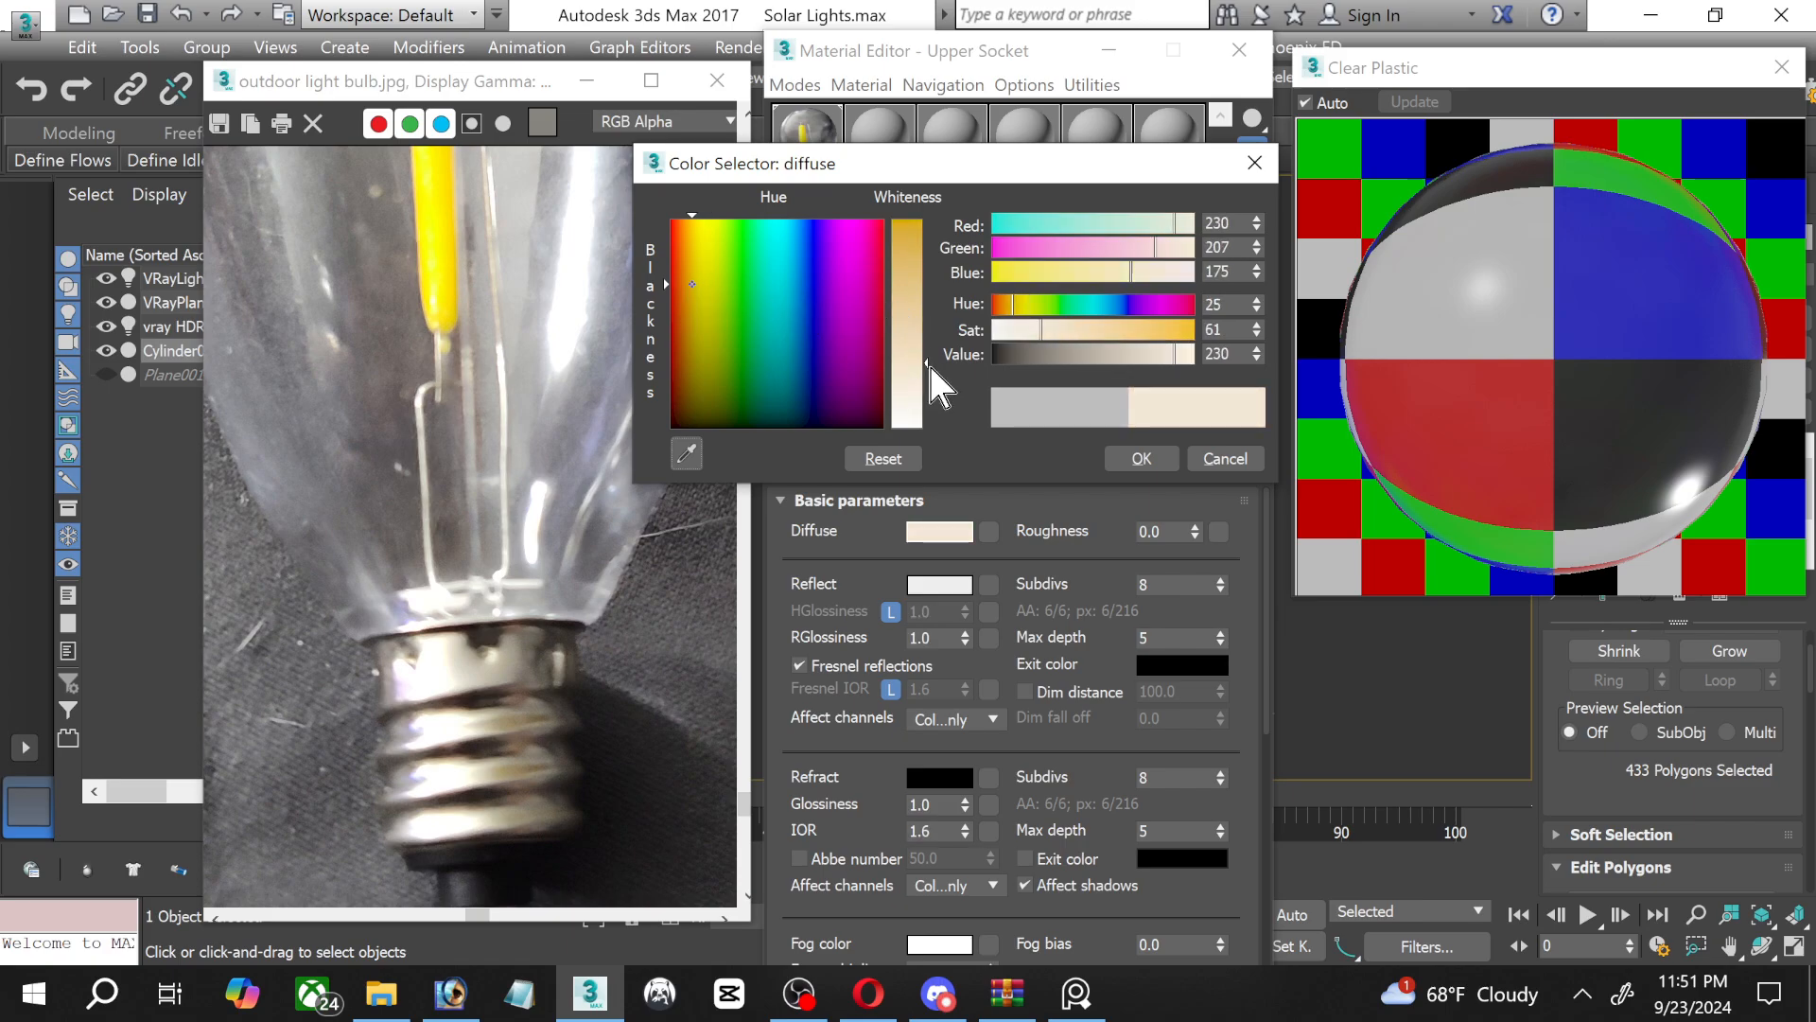
pyautogui.click(1112, 457)
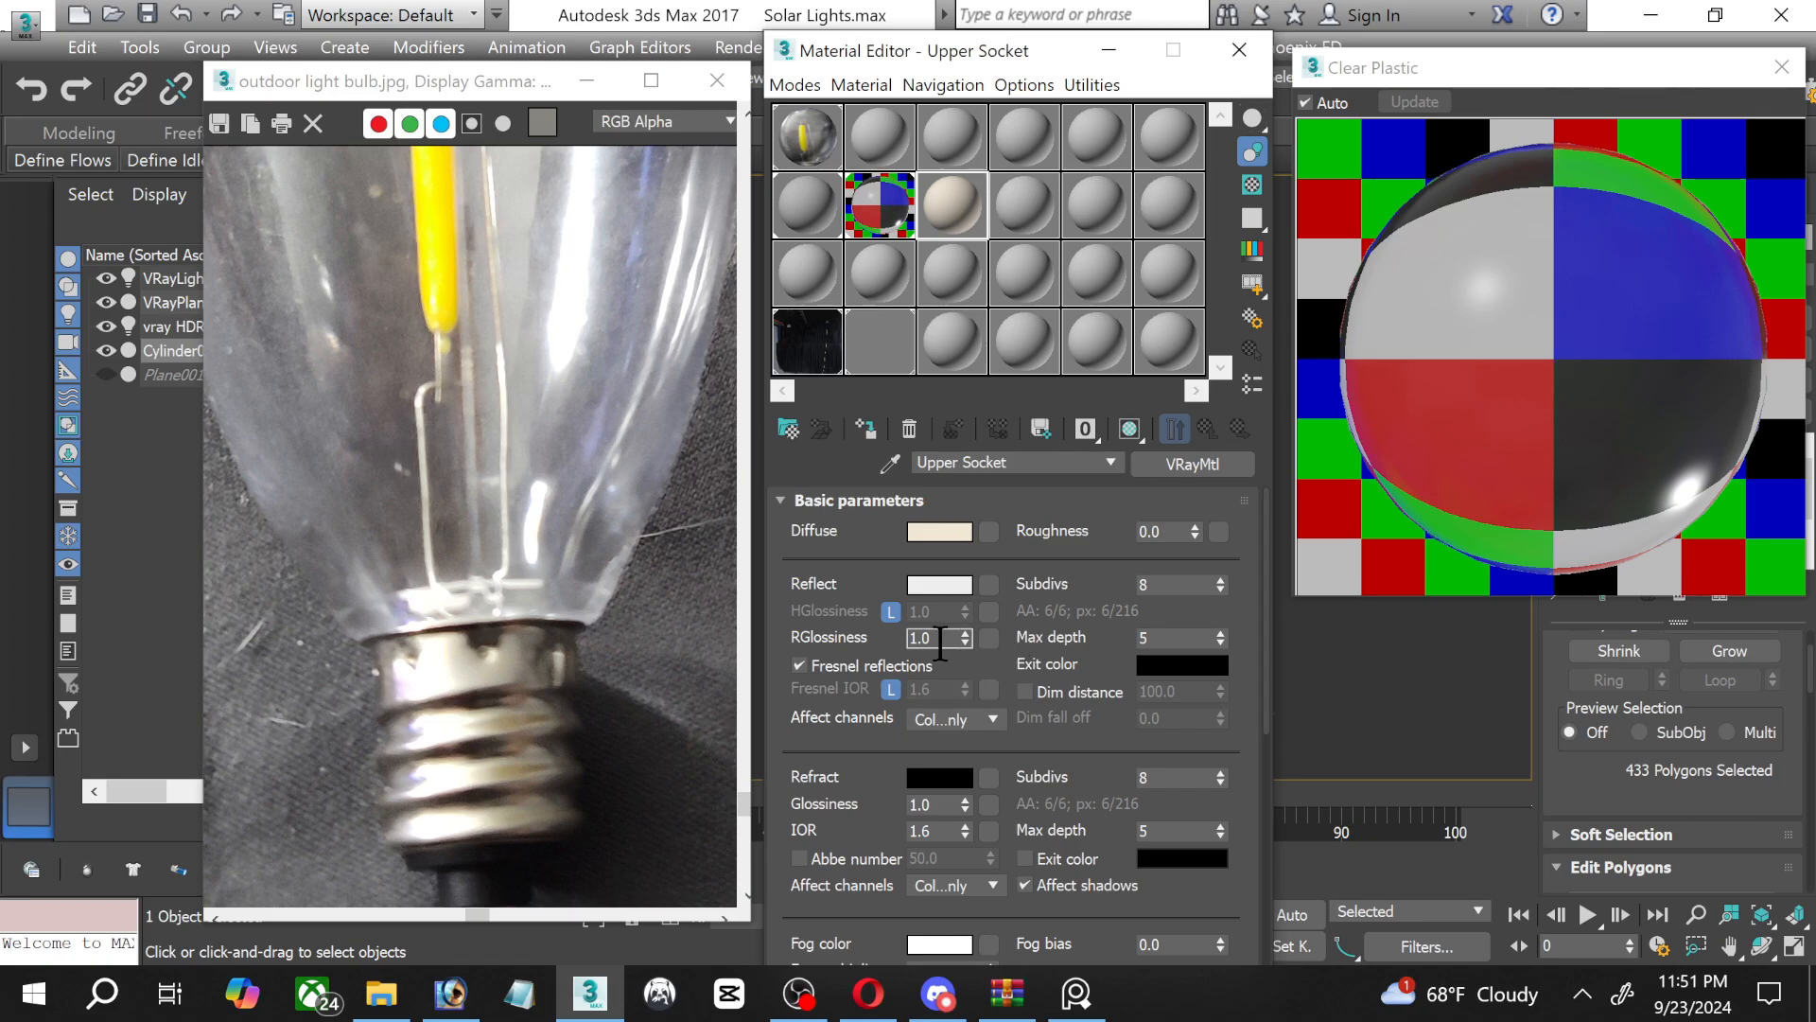
# Unlock highlight glossiness at 0.88, and replace the Clear Plastic preview with an enlarged Upper Socket preview on a checkered background.
pyautogui.click(890, 611)
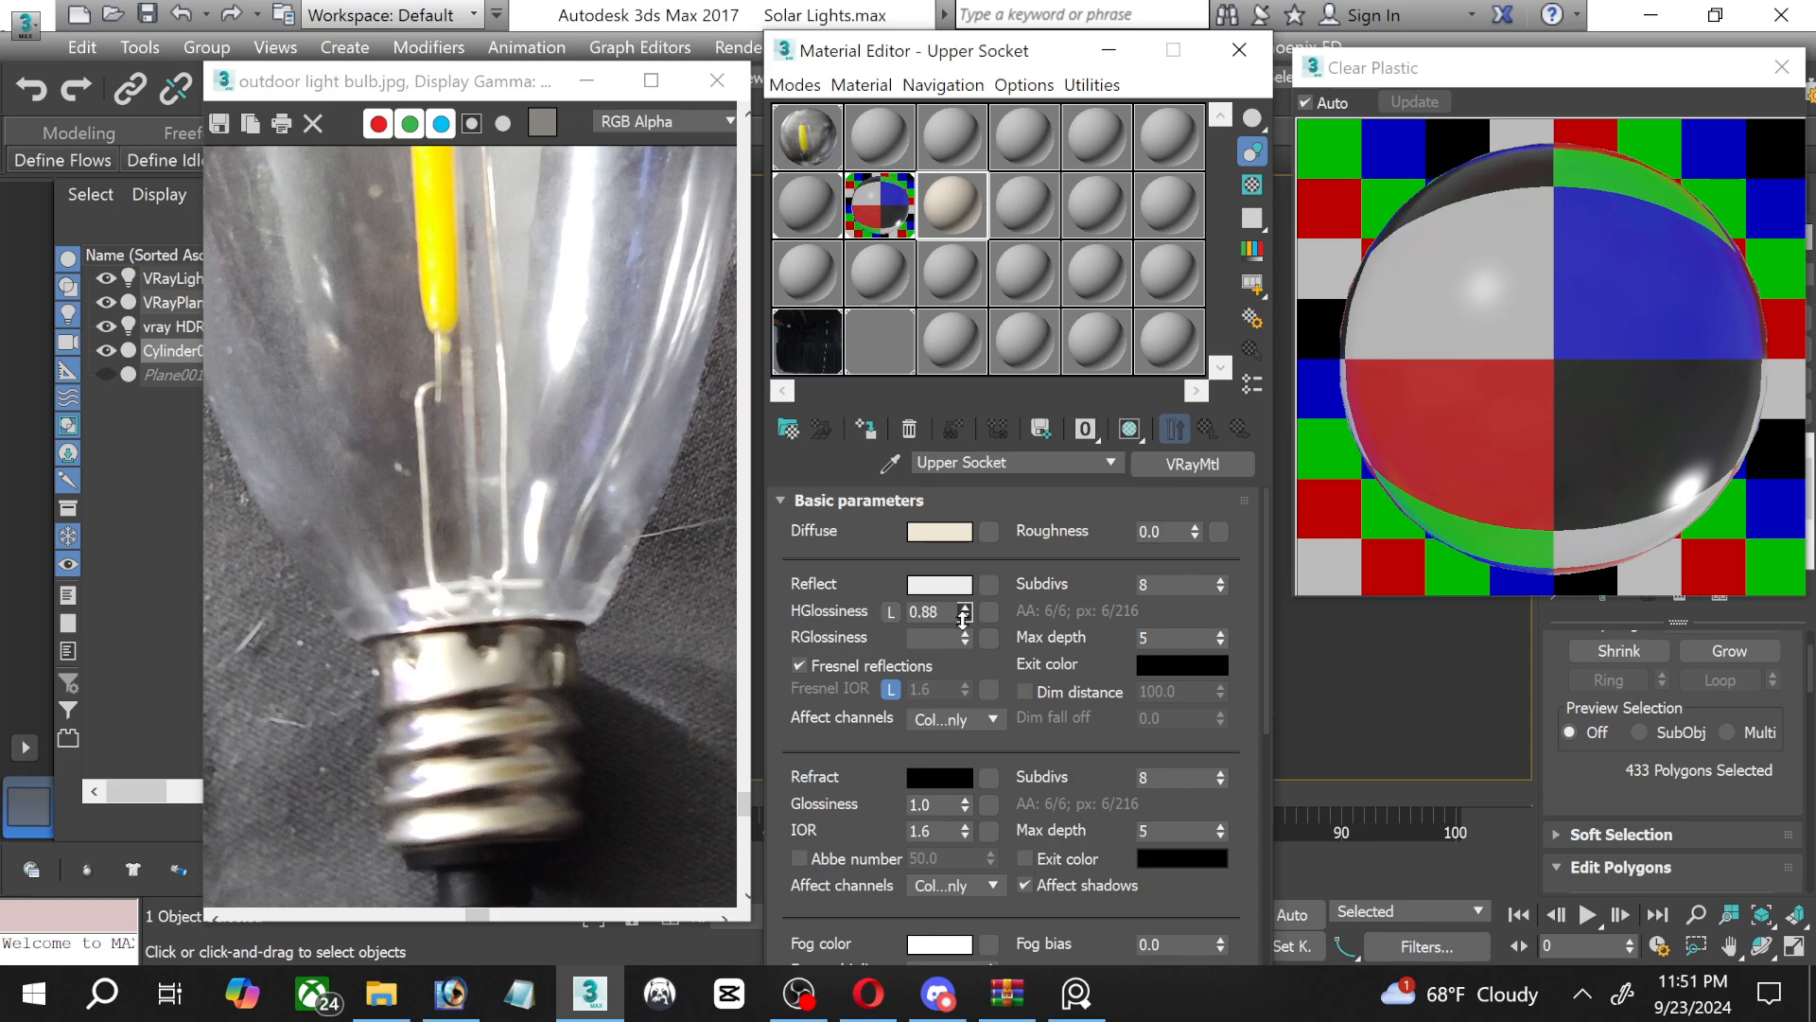
pyautogui.moveTo(962, 610); pyautogui.dragTo(962, 620)
pyautogui.click(1781, 66)
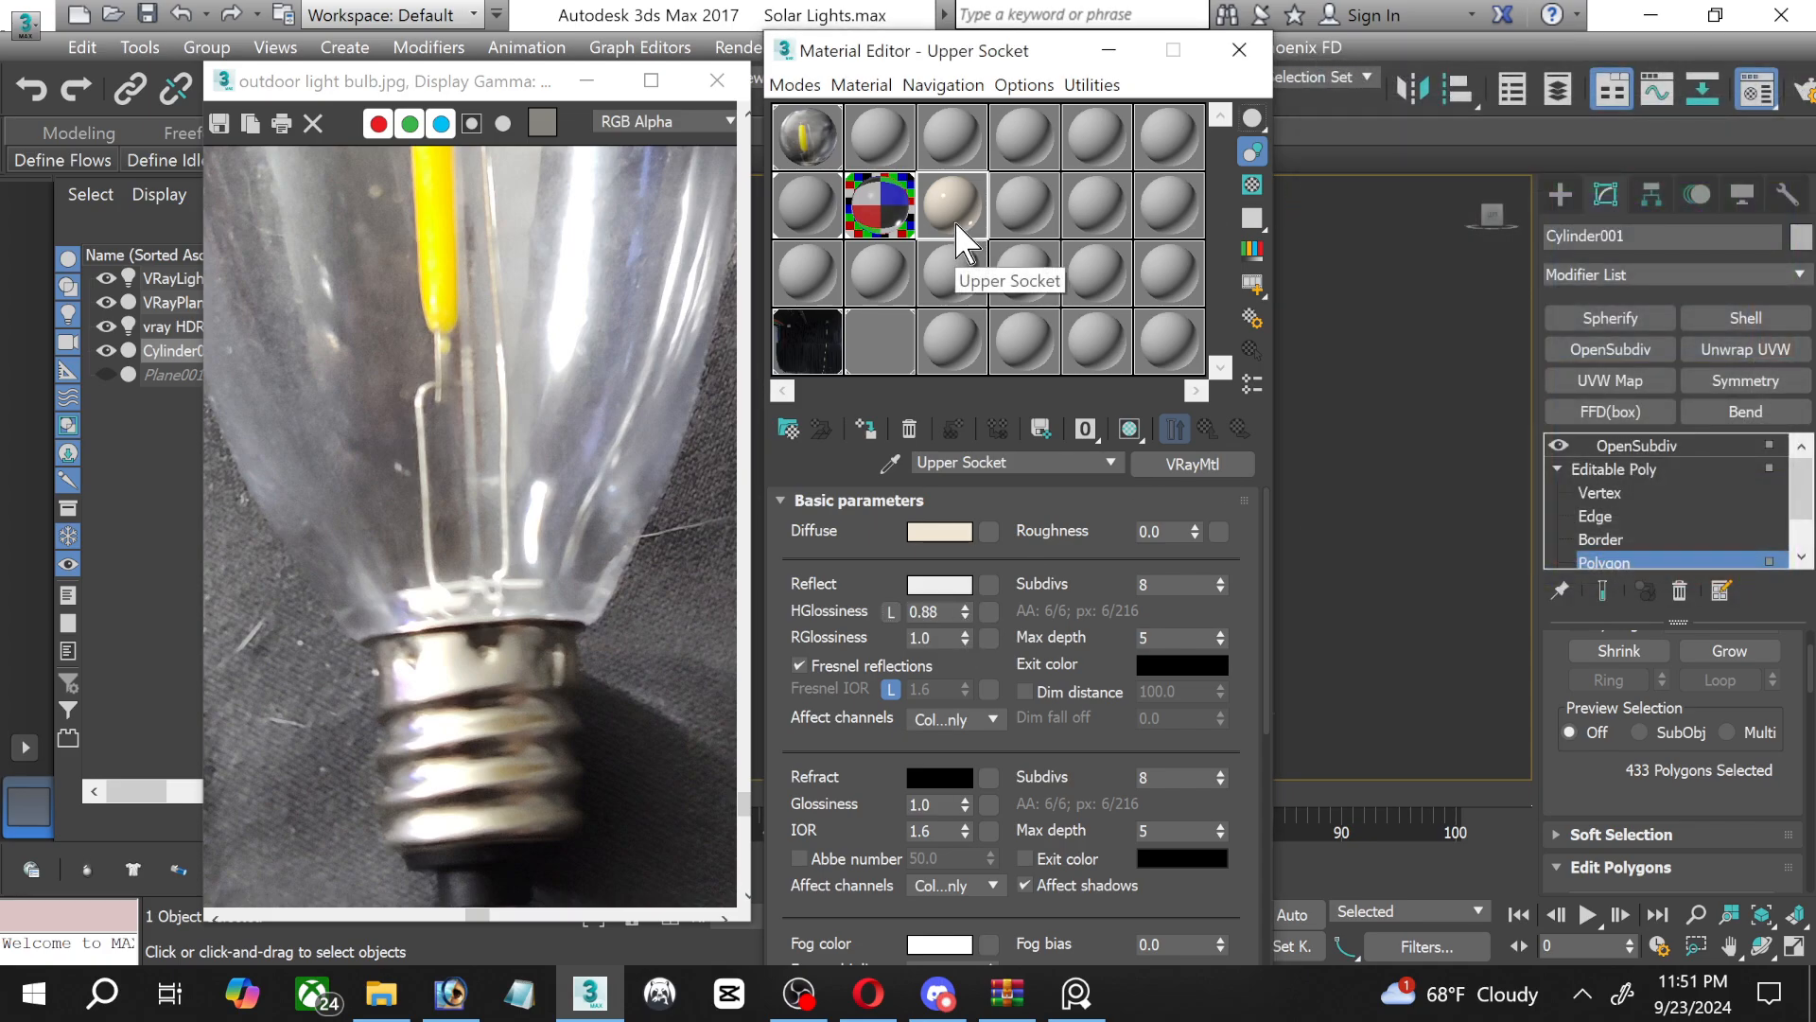
pyautogui.doubleClick(951, 219)
pyautogui.click(1252, 186)
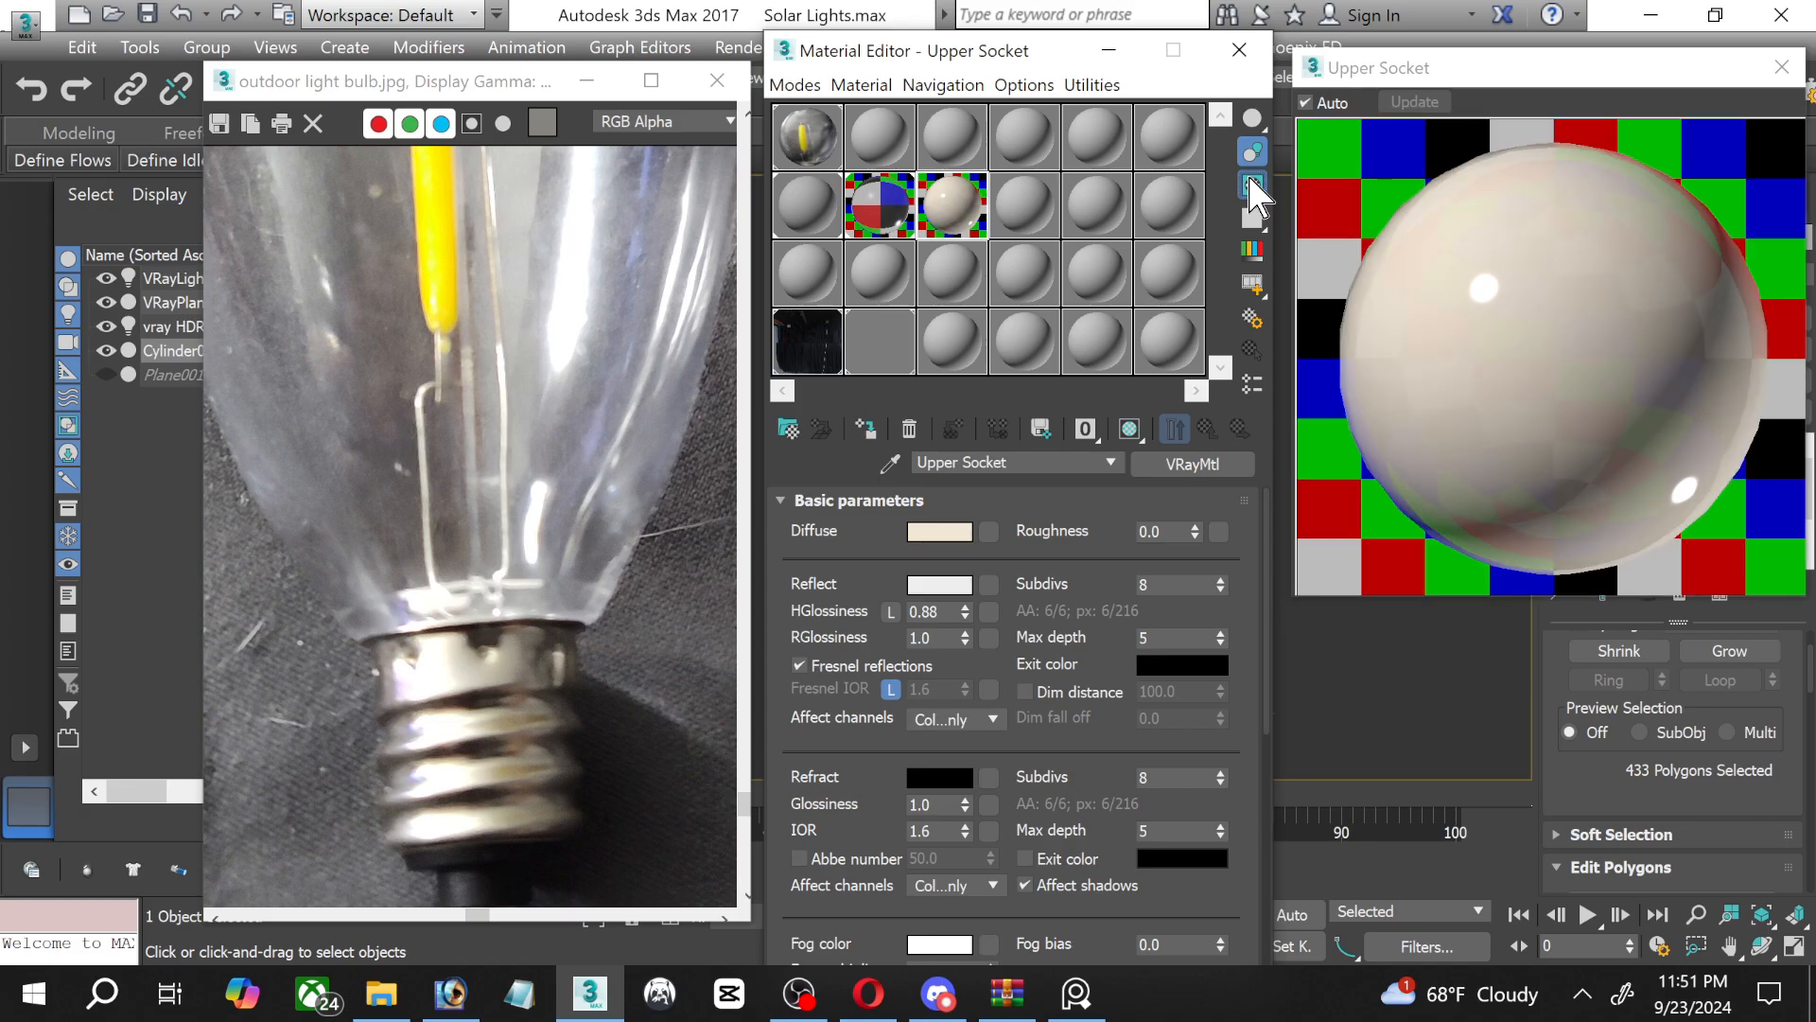
# Unlock the Upper Socket material's Fresnel IOR and set it to 10.
pyautogui.click(893, 689)
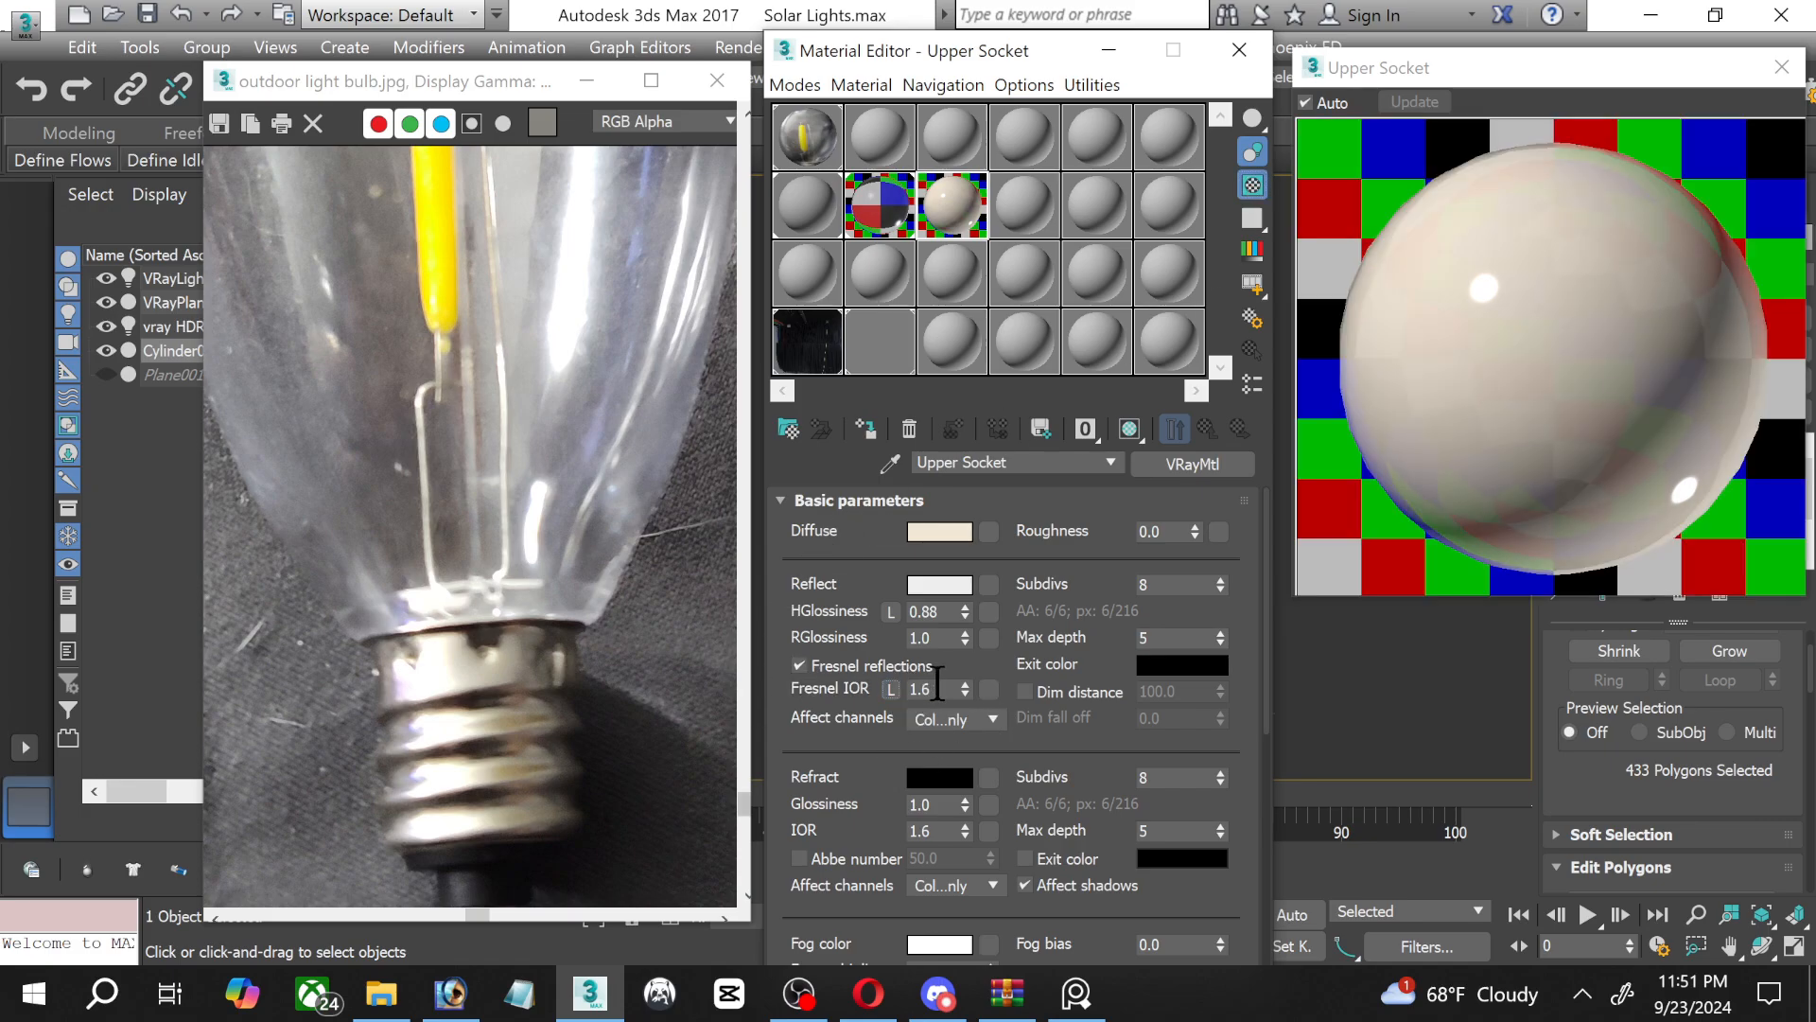
pyautogui.click(938, 687)
pyautogui.write('10')
pyautogui.press('Return')
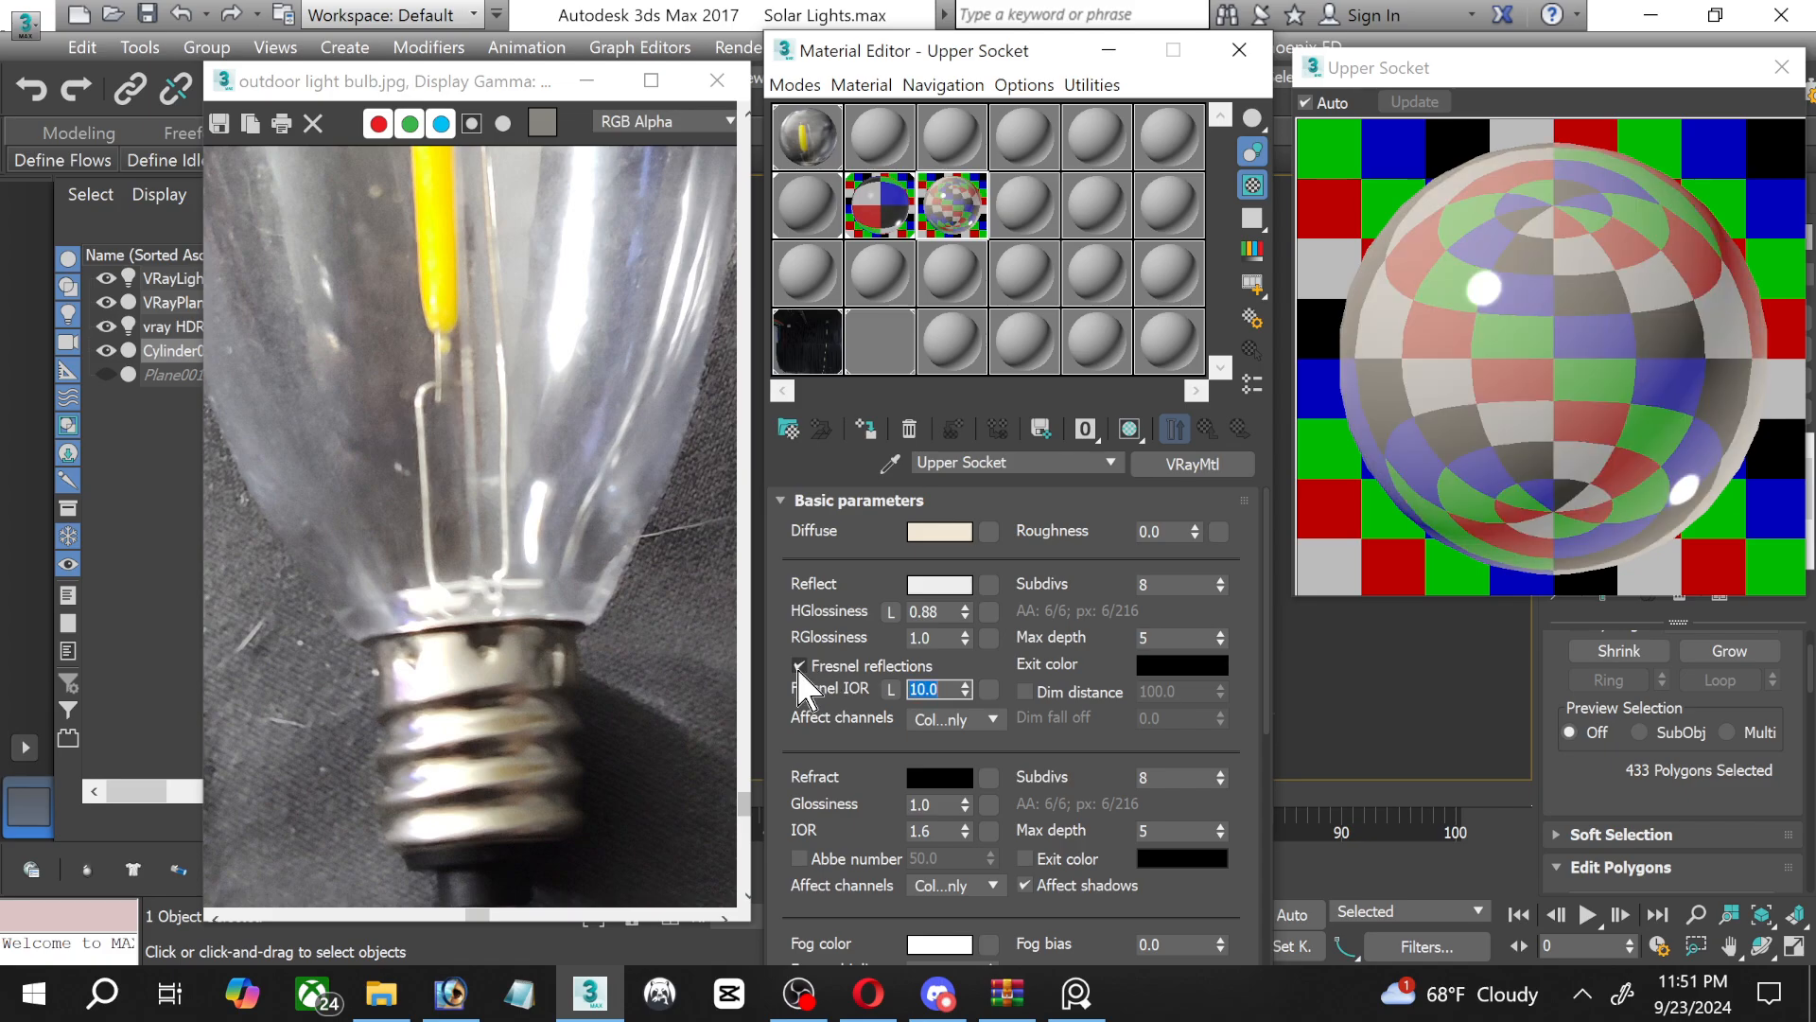
# Set the Upper Socket reflection glossiness to 0.75 and its highlight glossiness to 0.6.
pyautogui.click(941, 612)
pyautogui.click(940, 638)
pyautogui.write('0.75')
pyautogui.press('Return')
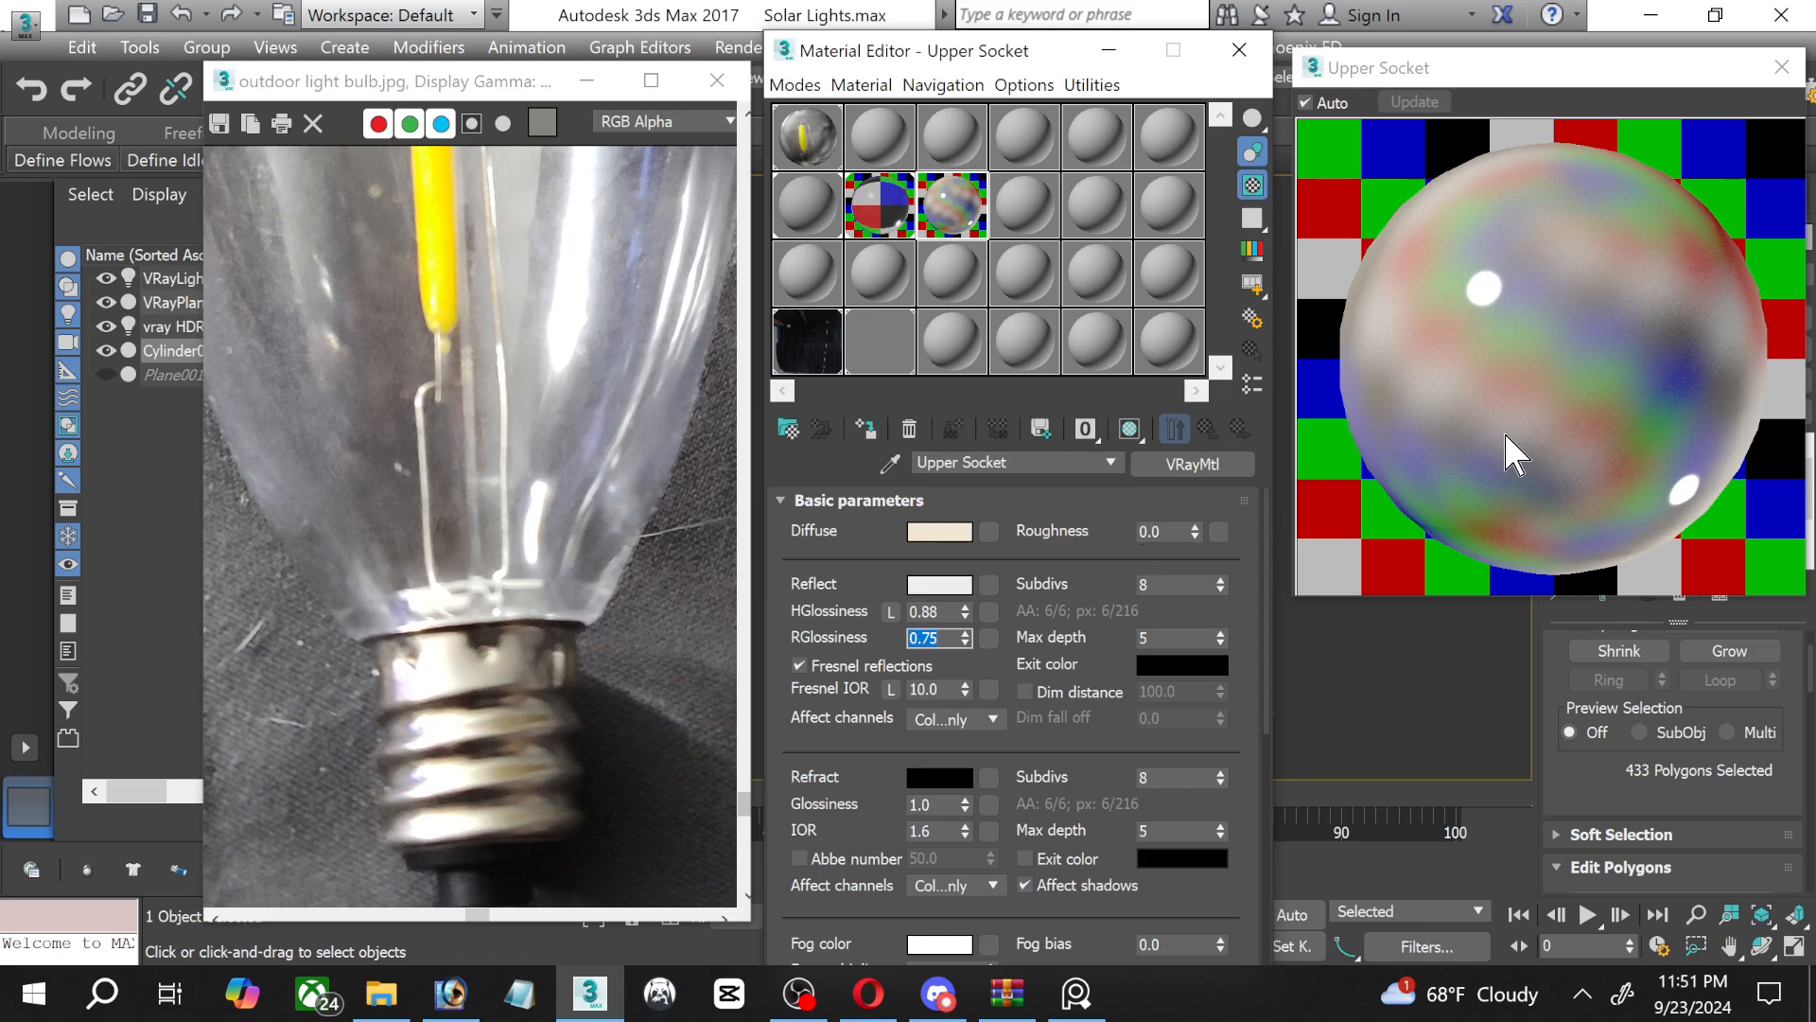
pyautogui.click(939, 612)
pyautogui.write('6')
pyautogui.press('Return')
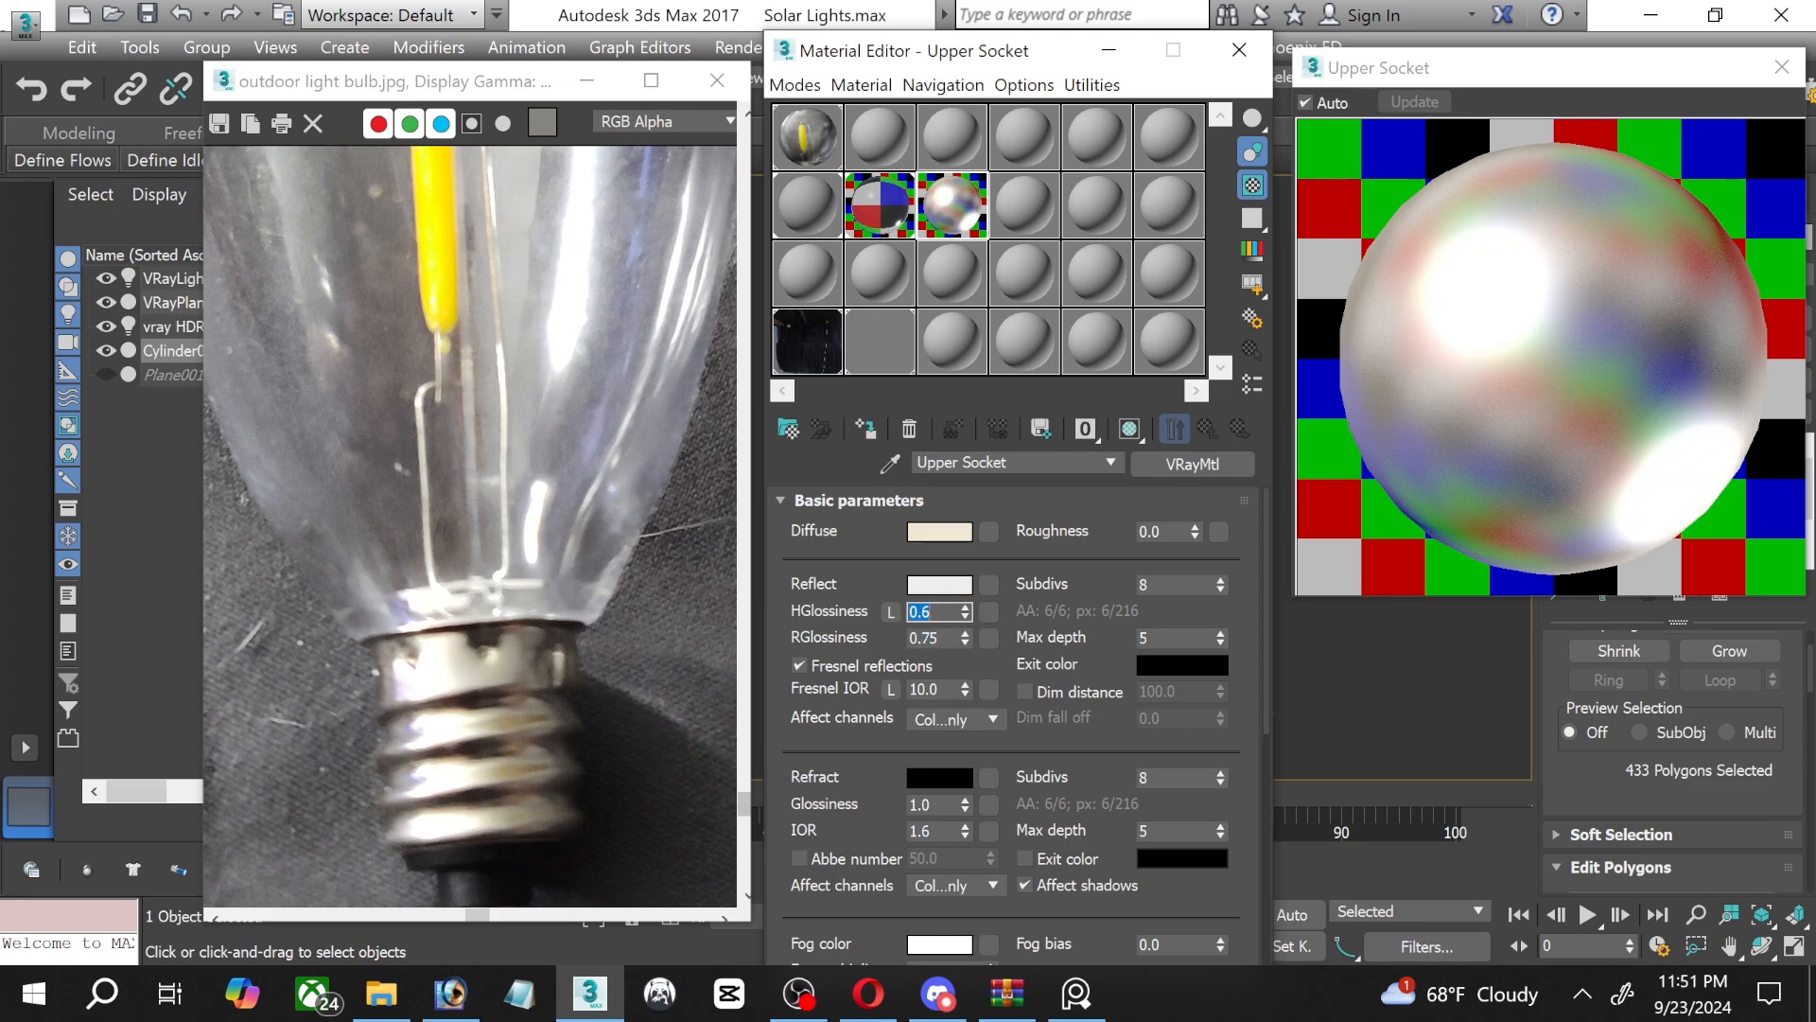
# Set the Upper Socket material's highlight glossiness to 0.5 and darken its reflection colour to a grey of RGB 183.
pyautogui.click(941, 585)
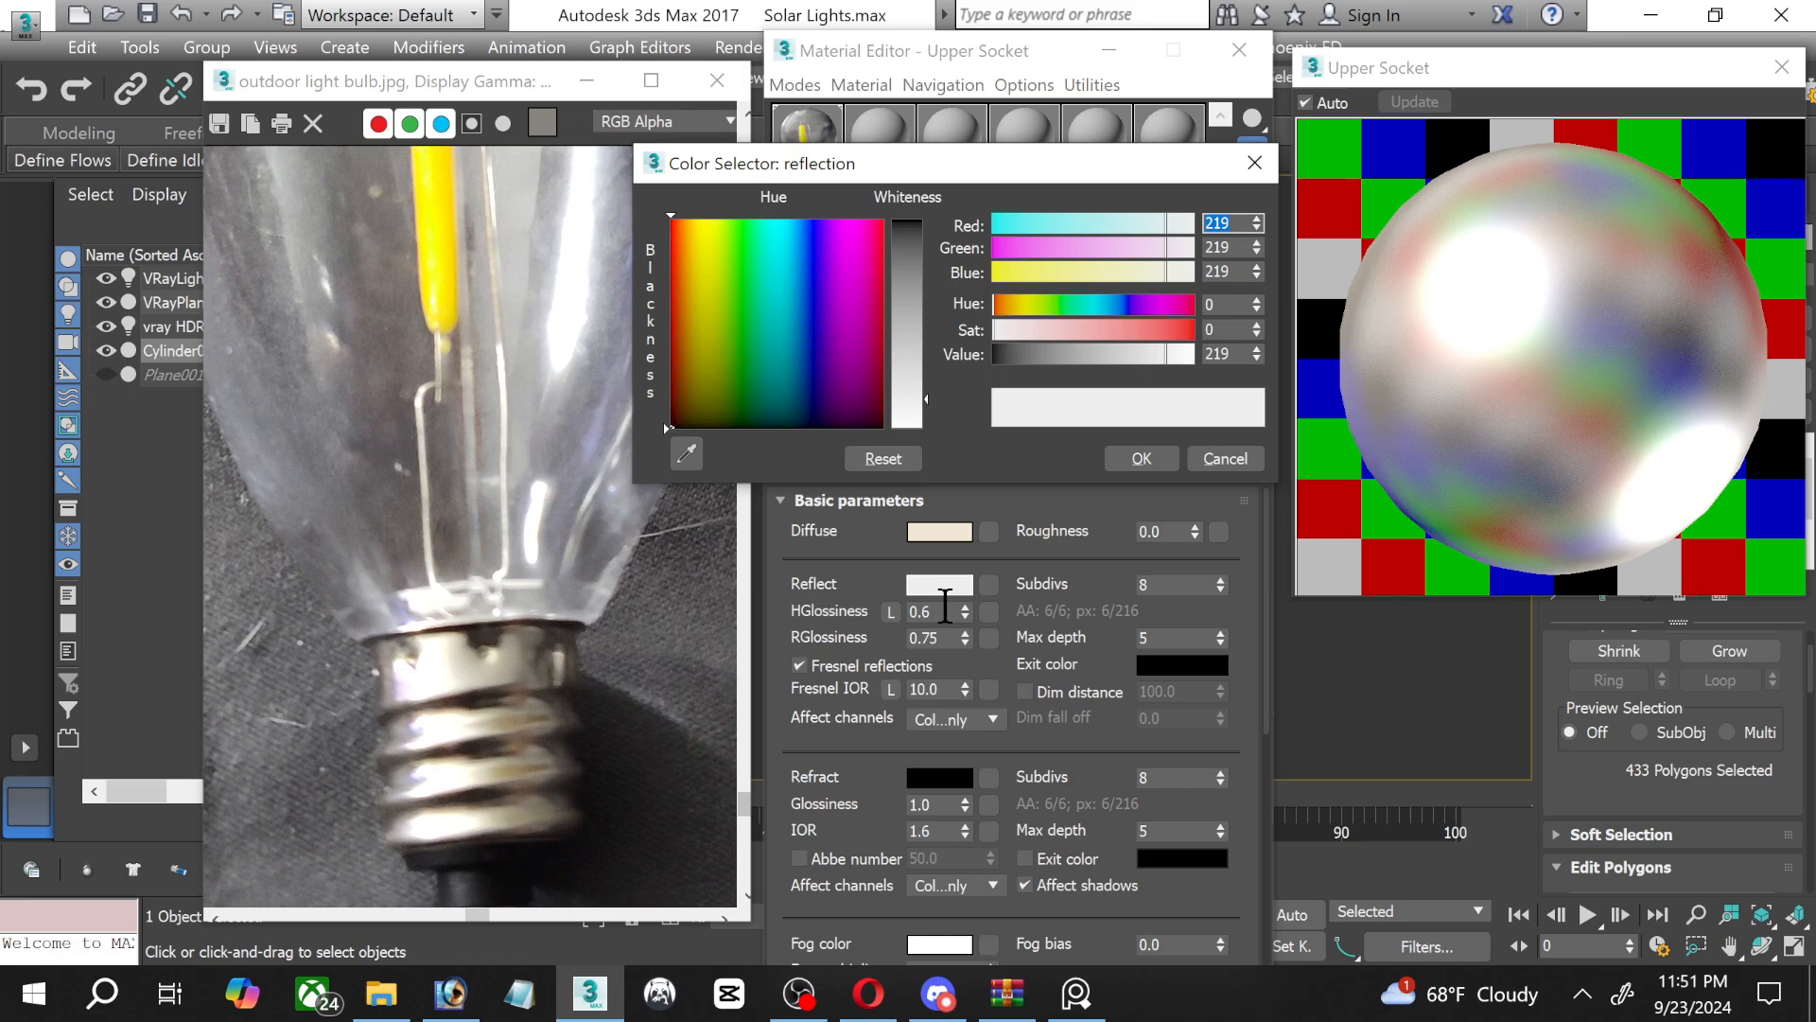
pyautogui.click(1199, 468)
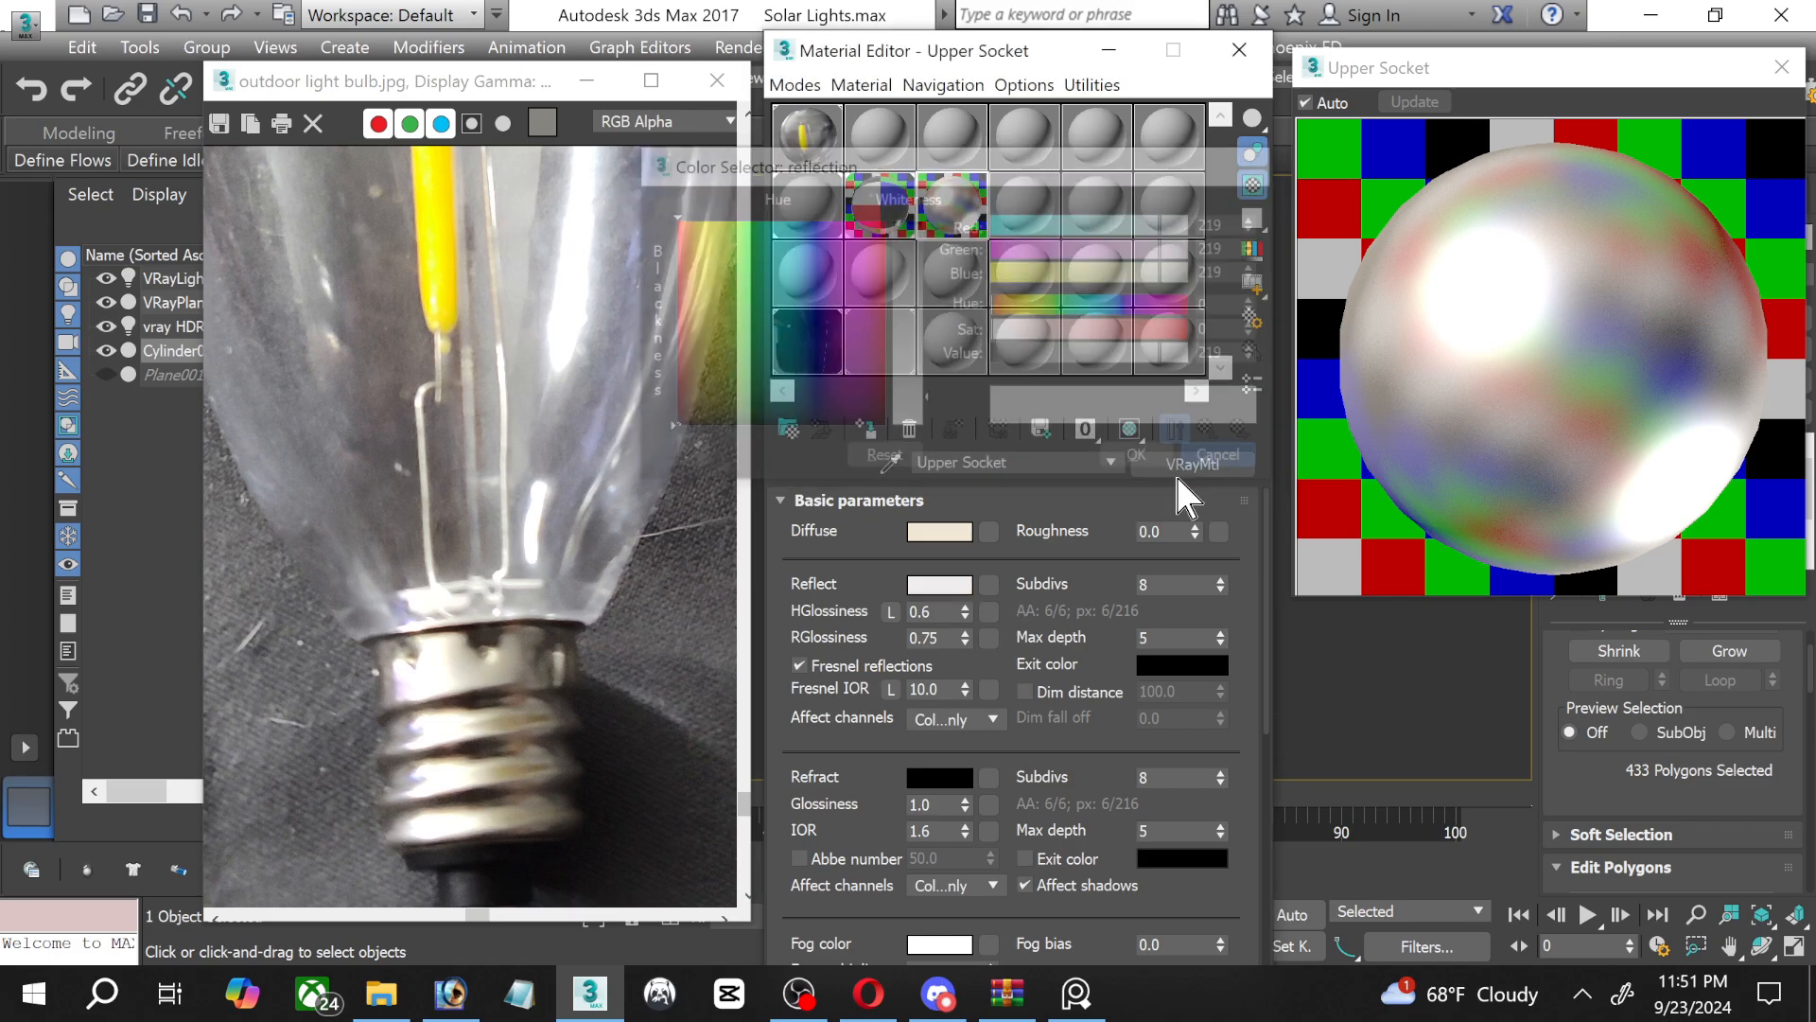
pyautogui.click(946, 613)
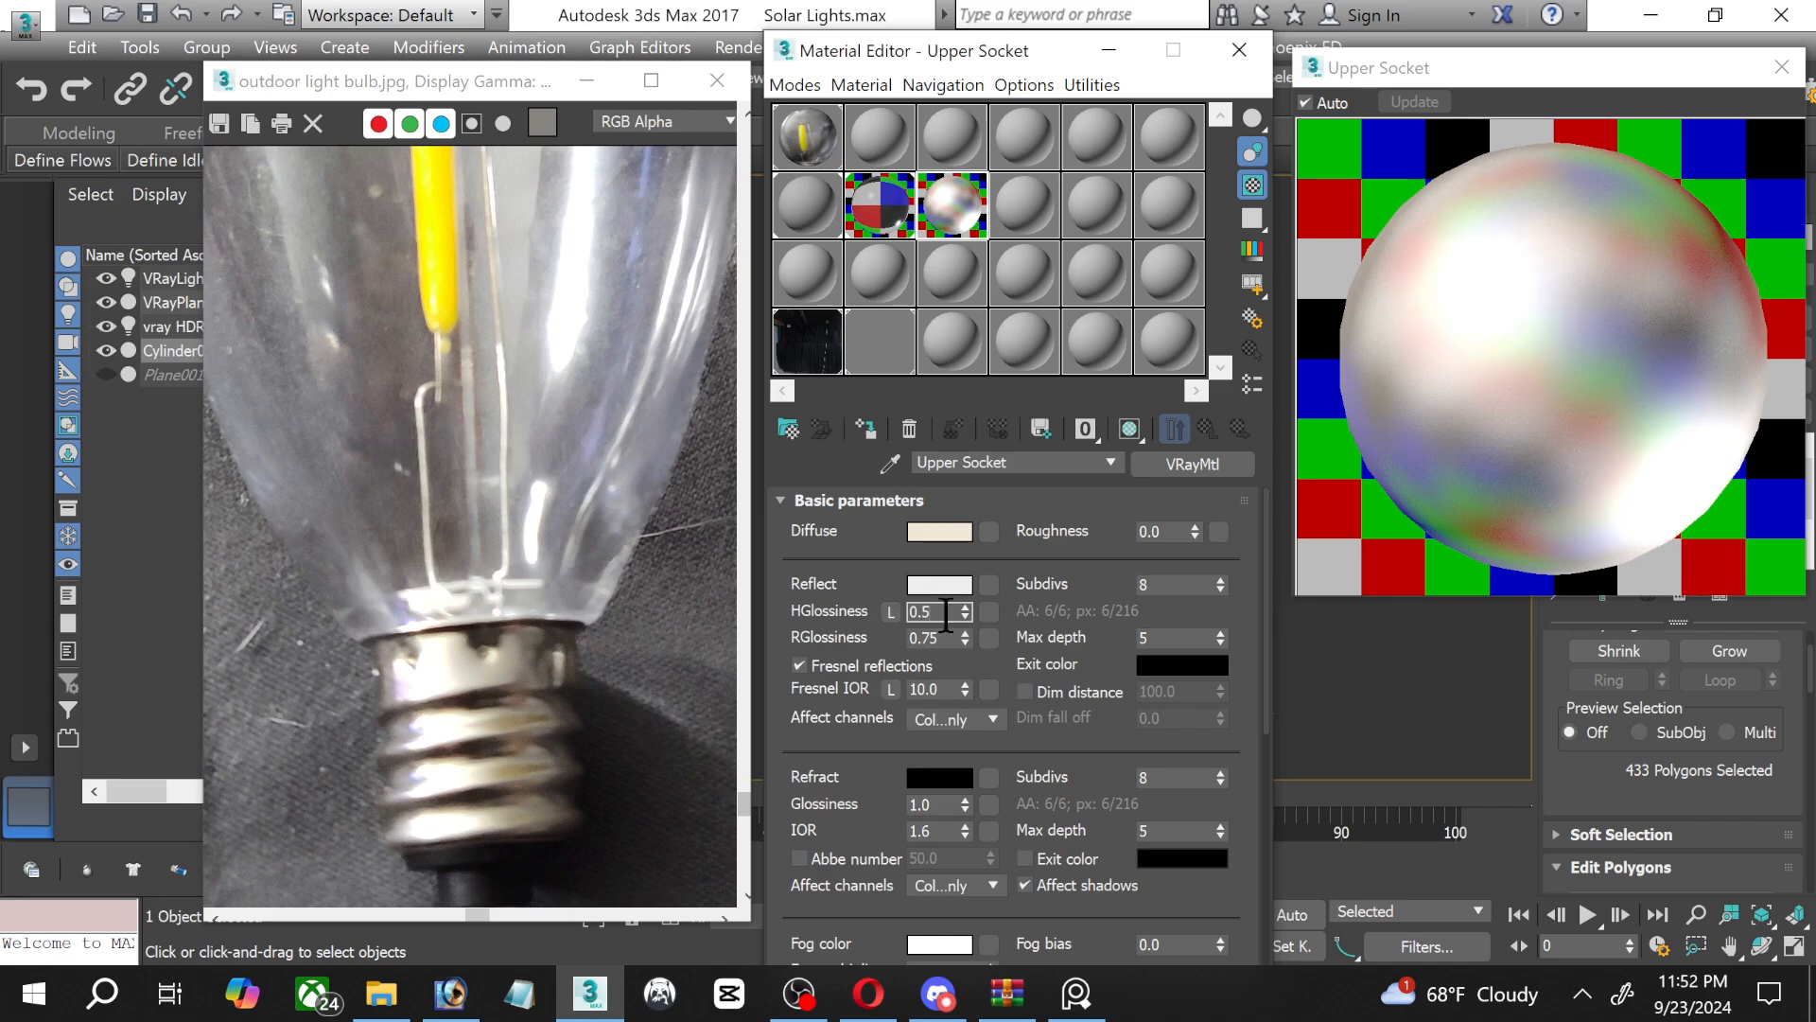
pyautogui.click(941, 585)
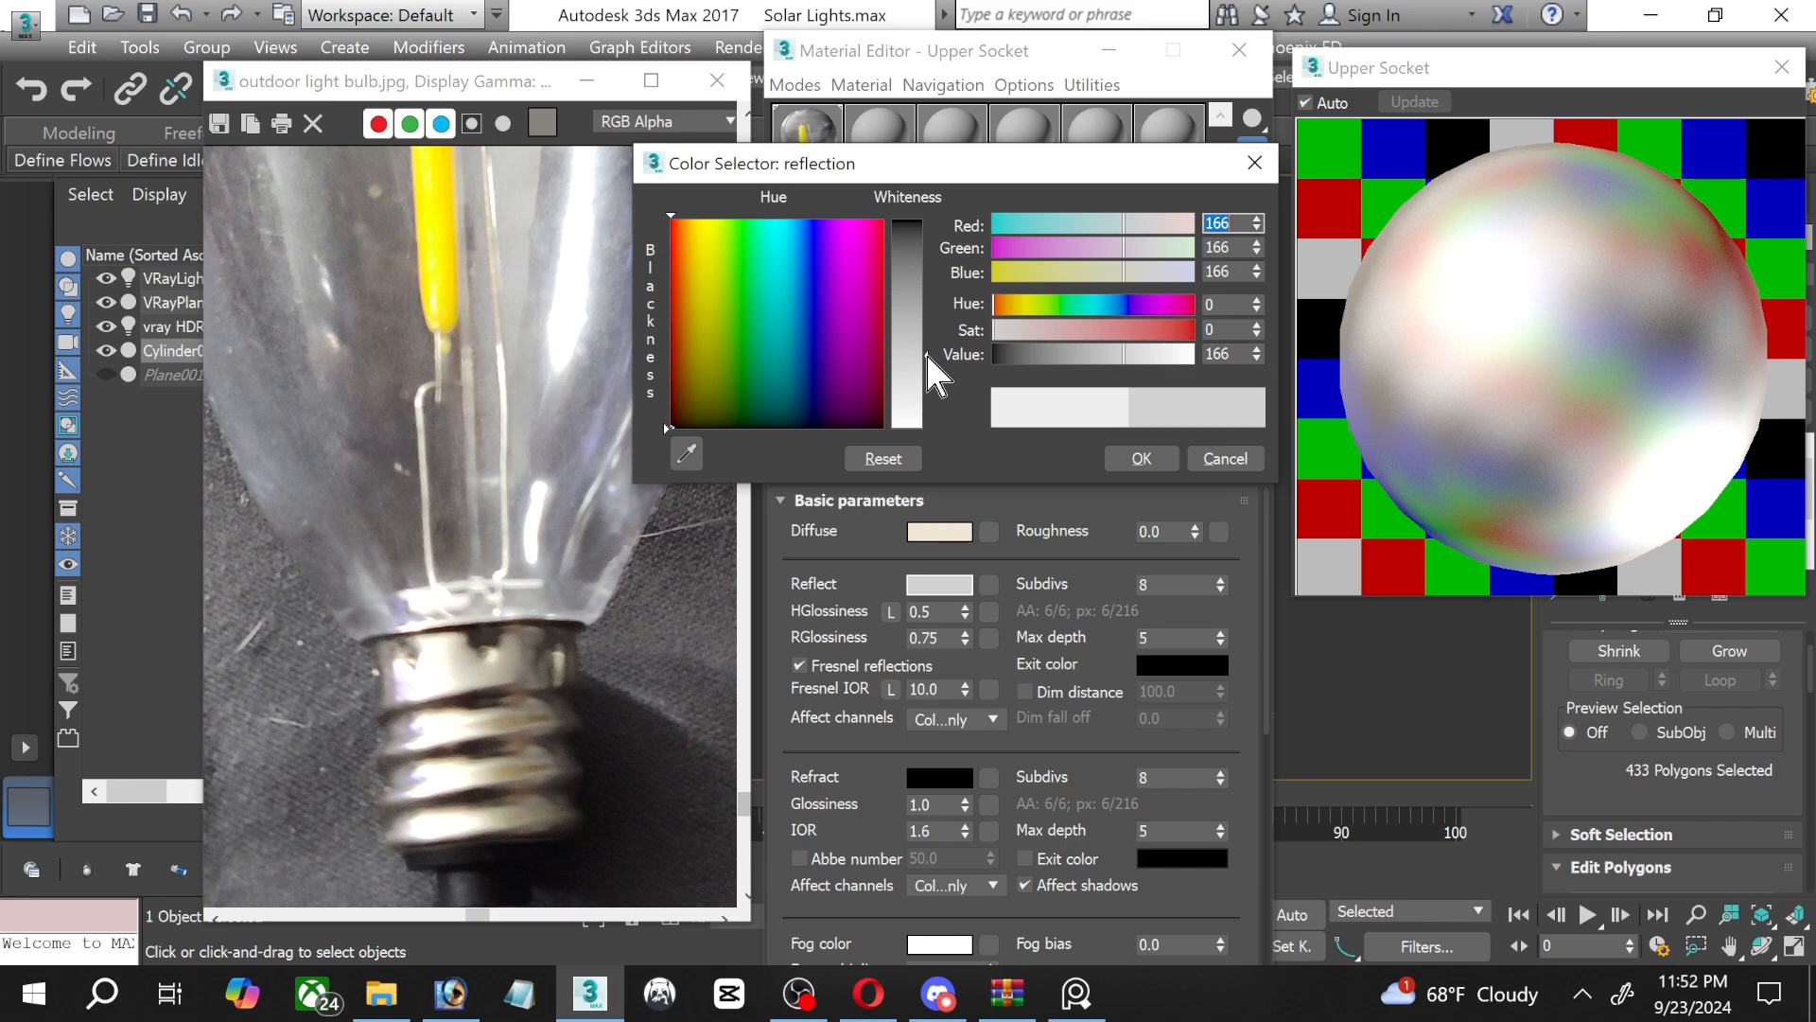
pyautogui.moveTo(926, 352); pyautogui.dragTo(925, 368)
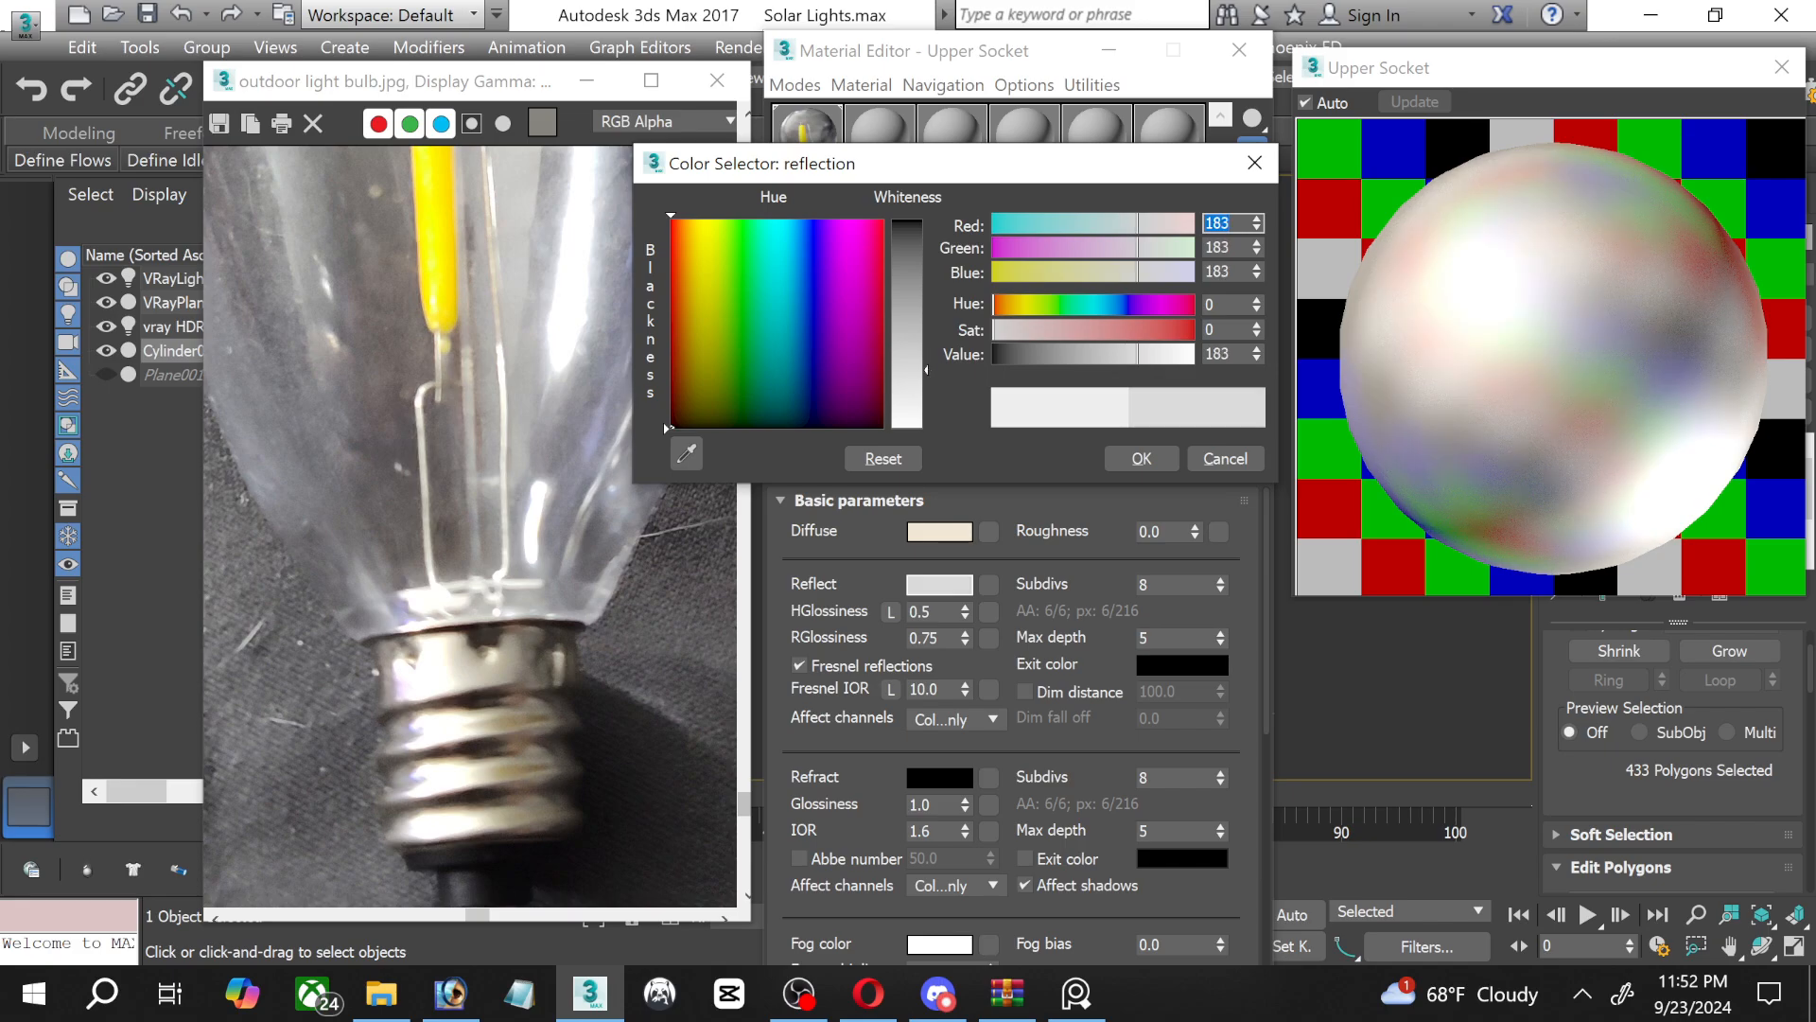
pyautogui.click(1133, 459)
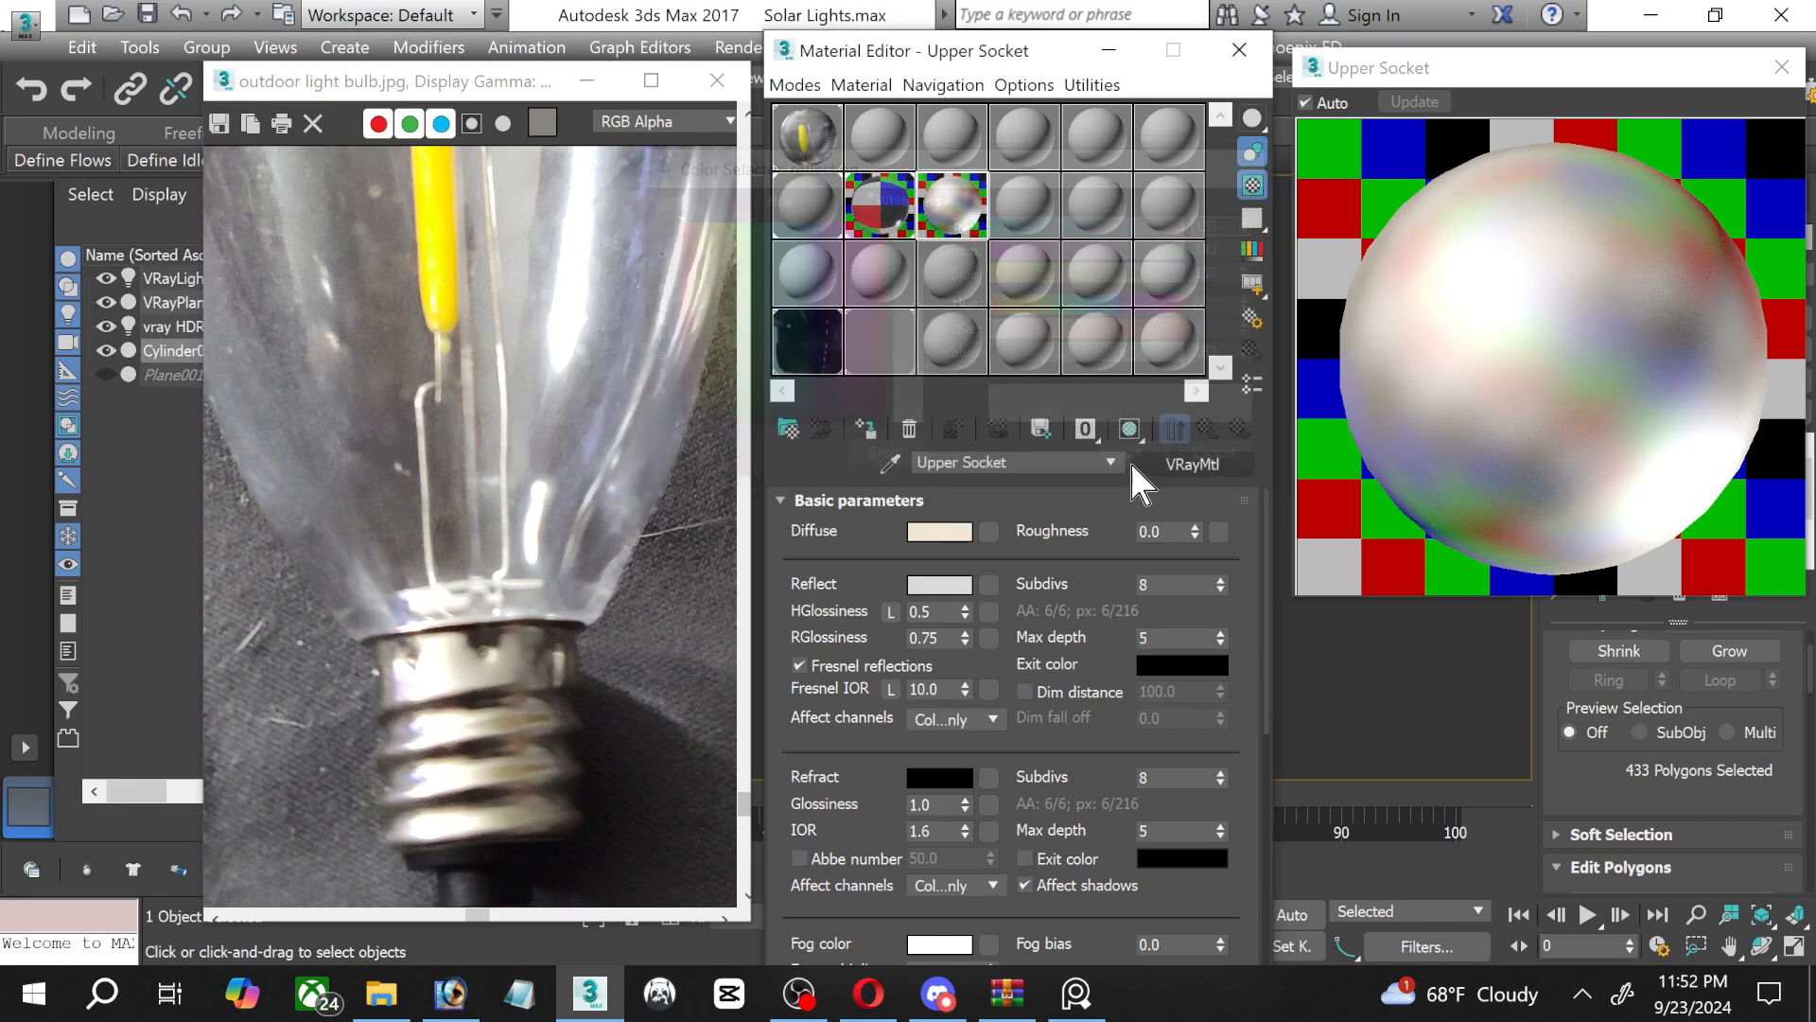
# Set the Upper Socket material's Fresnel IOR to 8 and its reflection glossiness to 0.88.
pyautogui.doubleClick(947, 691)
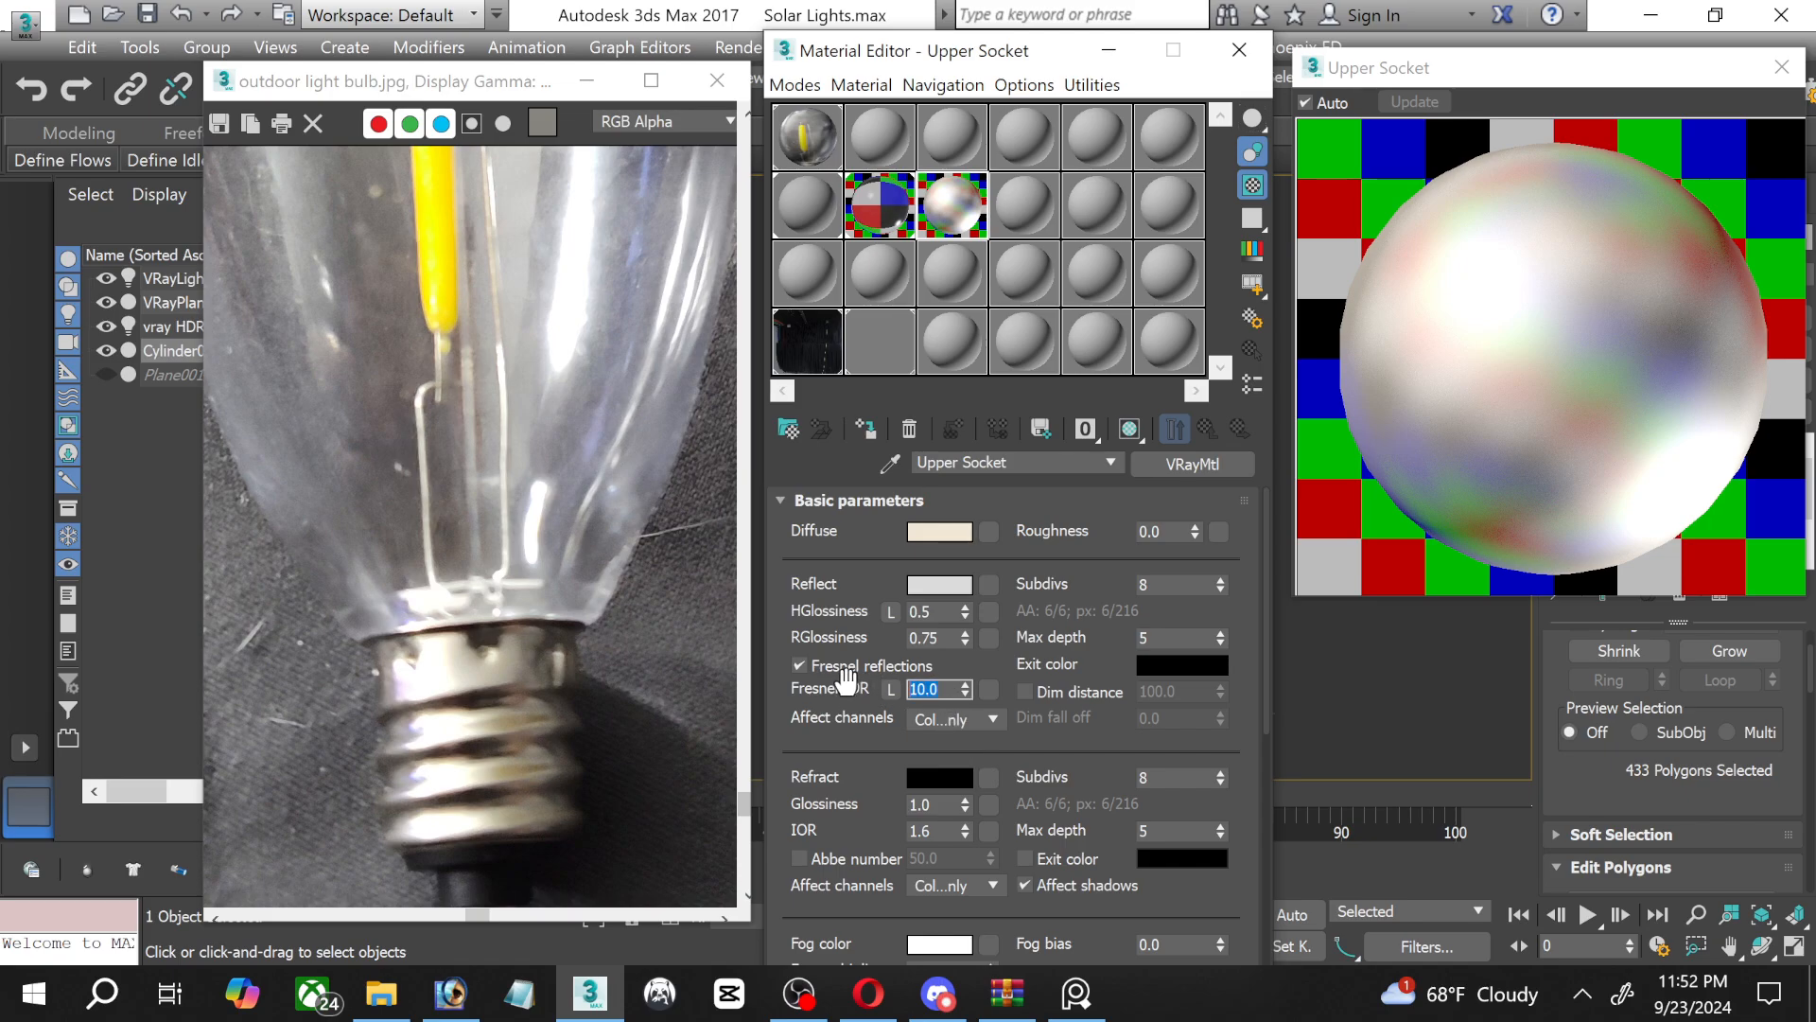
pyautogui.press('BackSpace')
pyautogui.click(942, 639)
pyautogui.write('0.8')
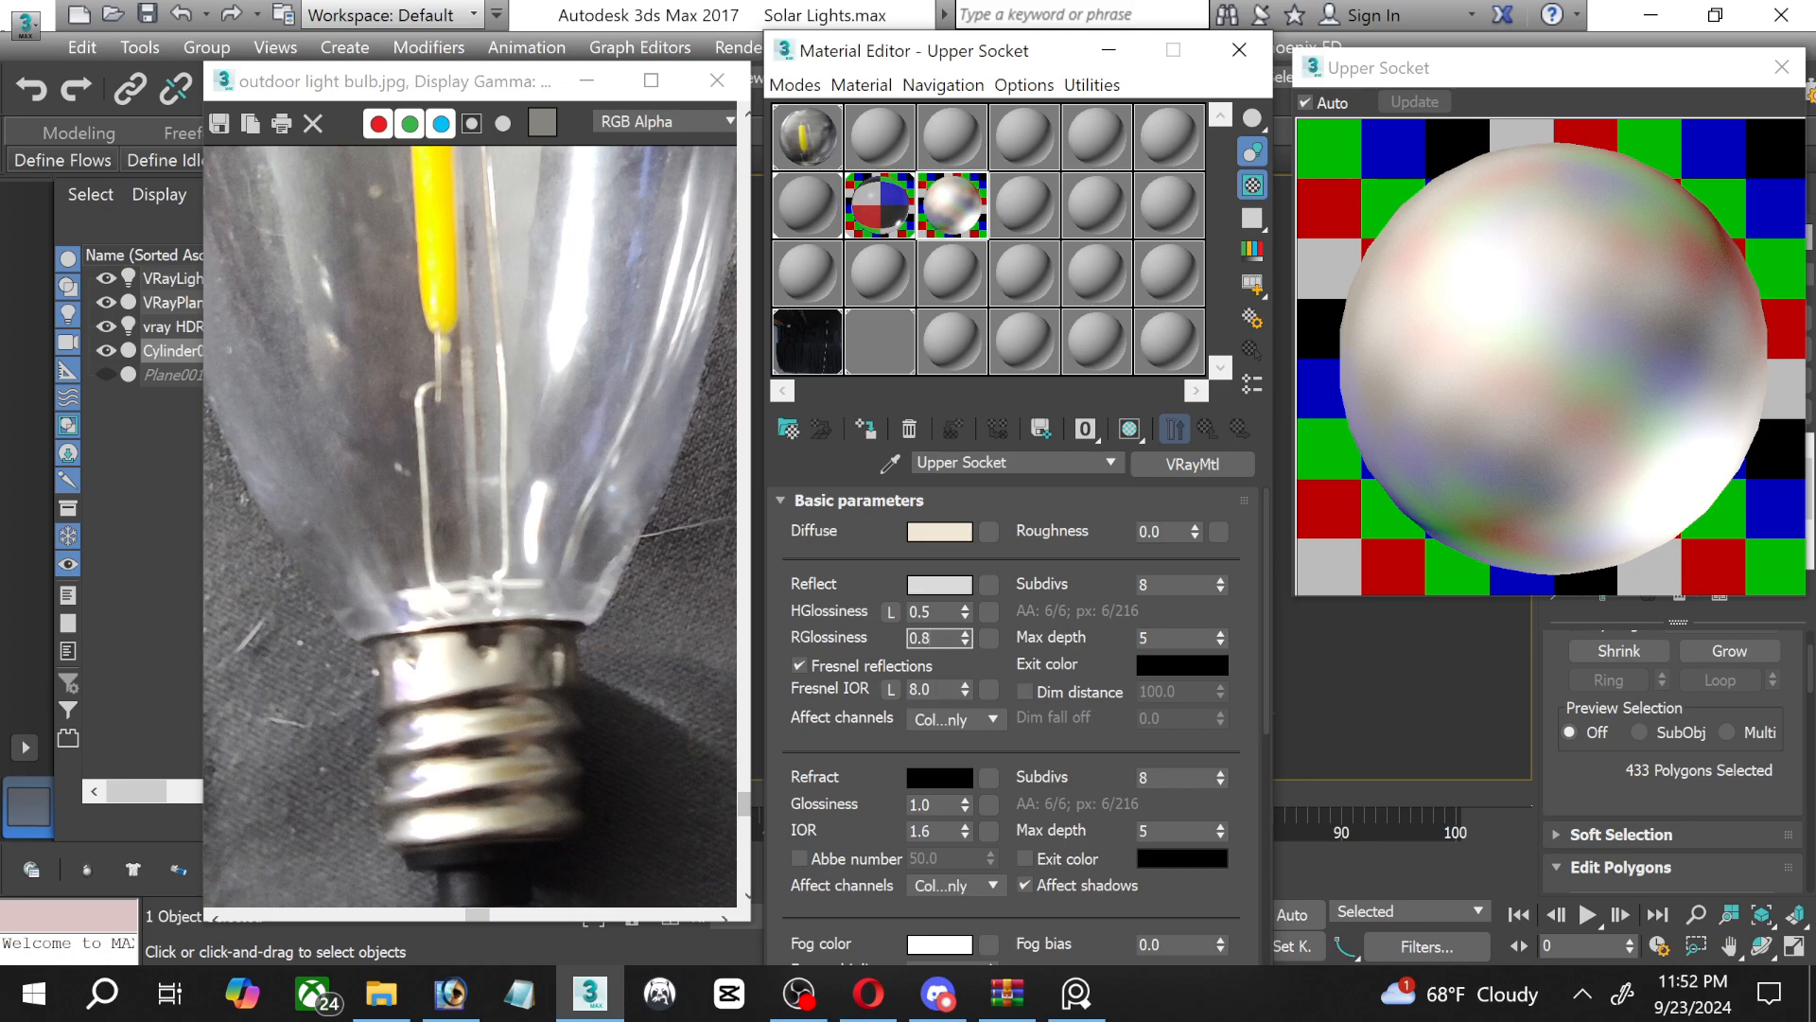
pyautogui.press('Return')
pyautogui.click(942, 639)
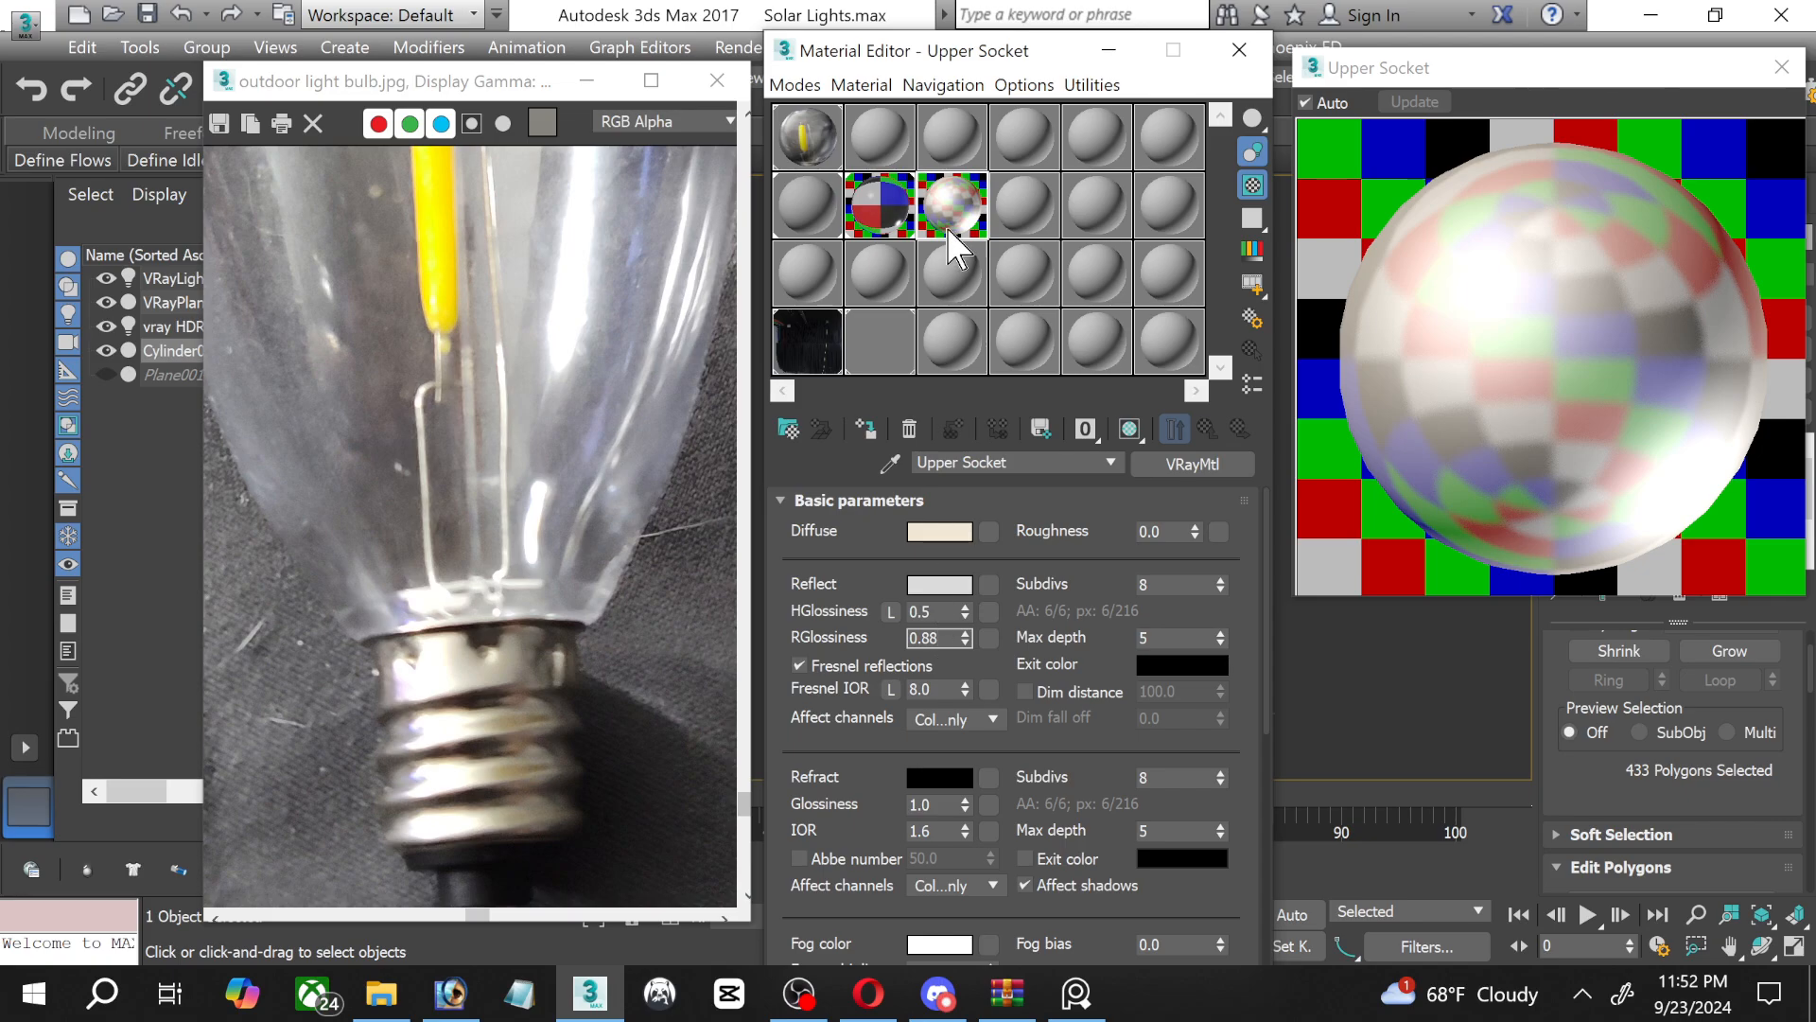
# Clear the material and photo windows off the model, and extend the socket's polygon selection over the tip at its base.
pyautogui.moveTo(941, 52); pyautogui.dragTo(410, 89)
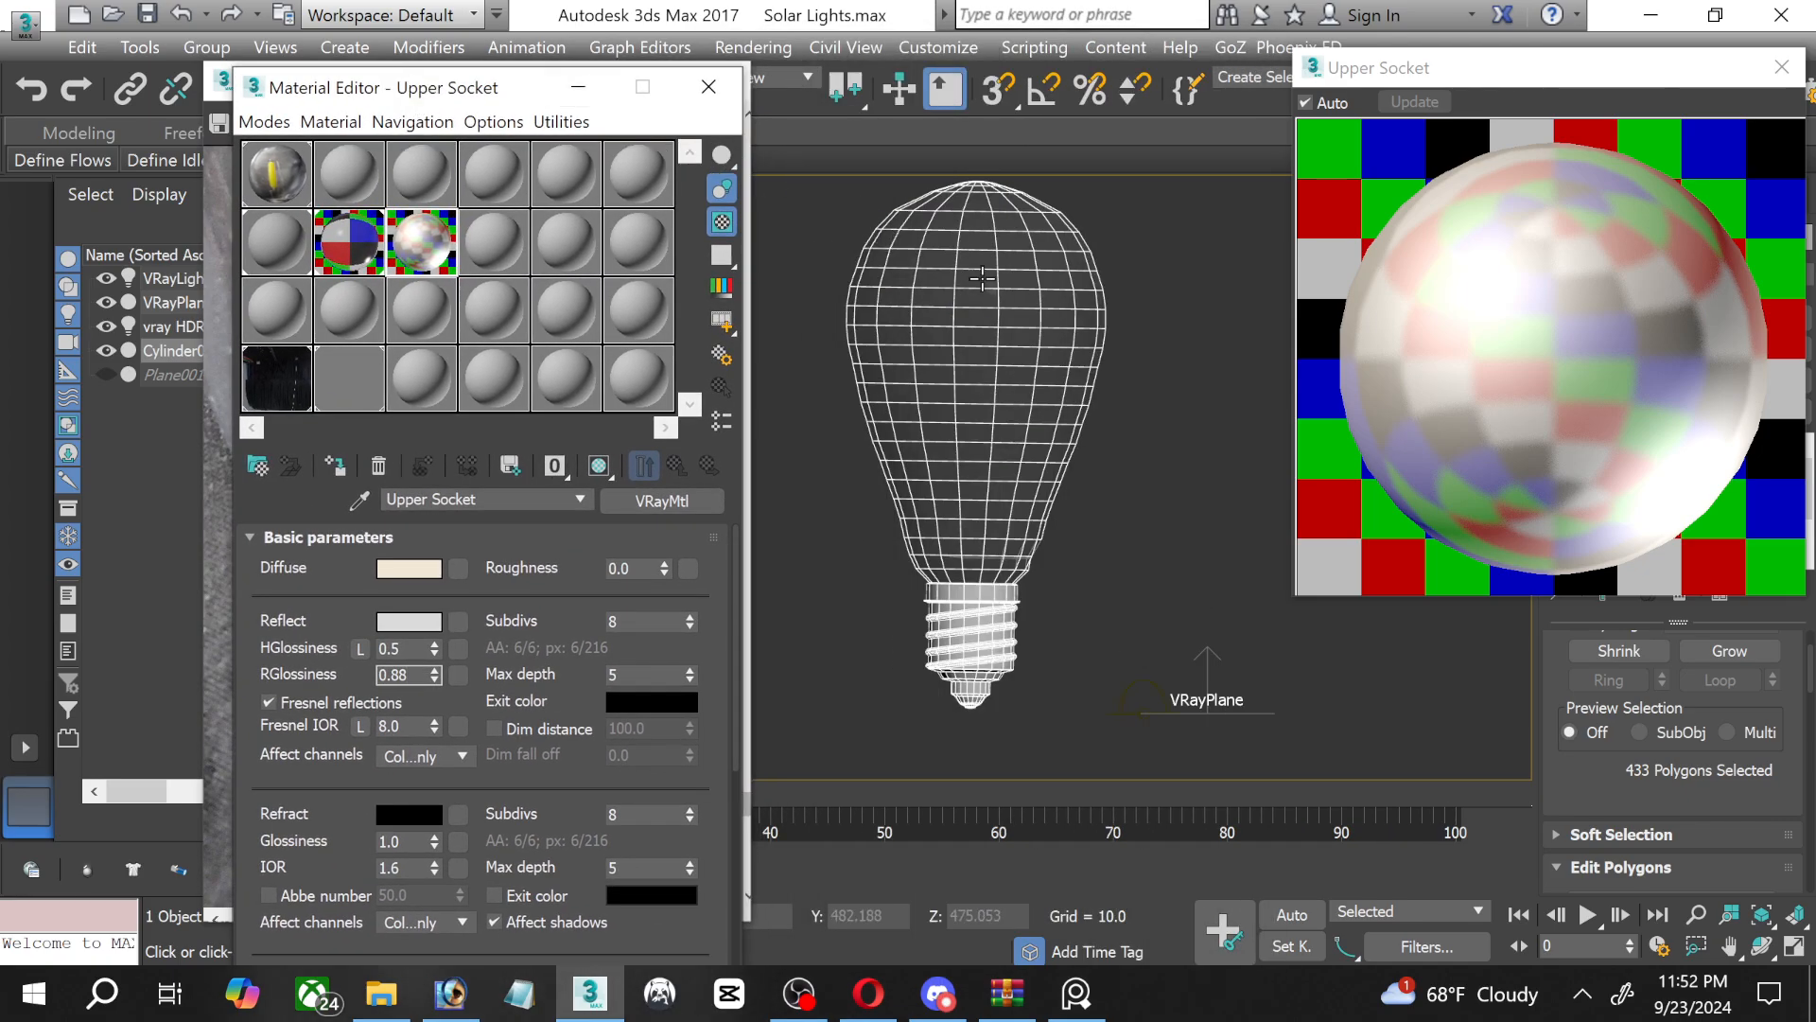
pyautogui.click(578, 86)
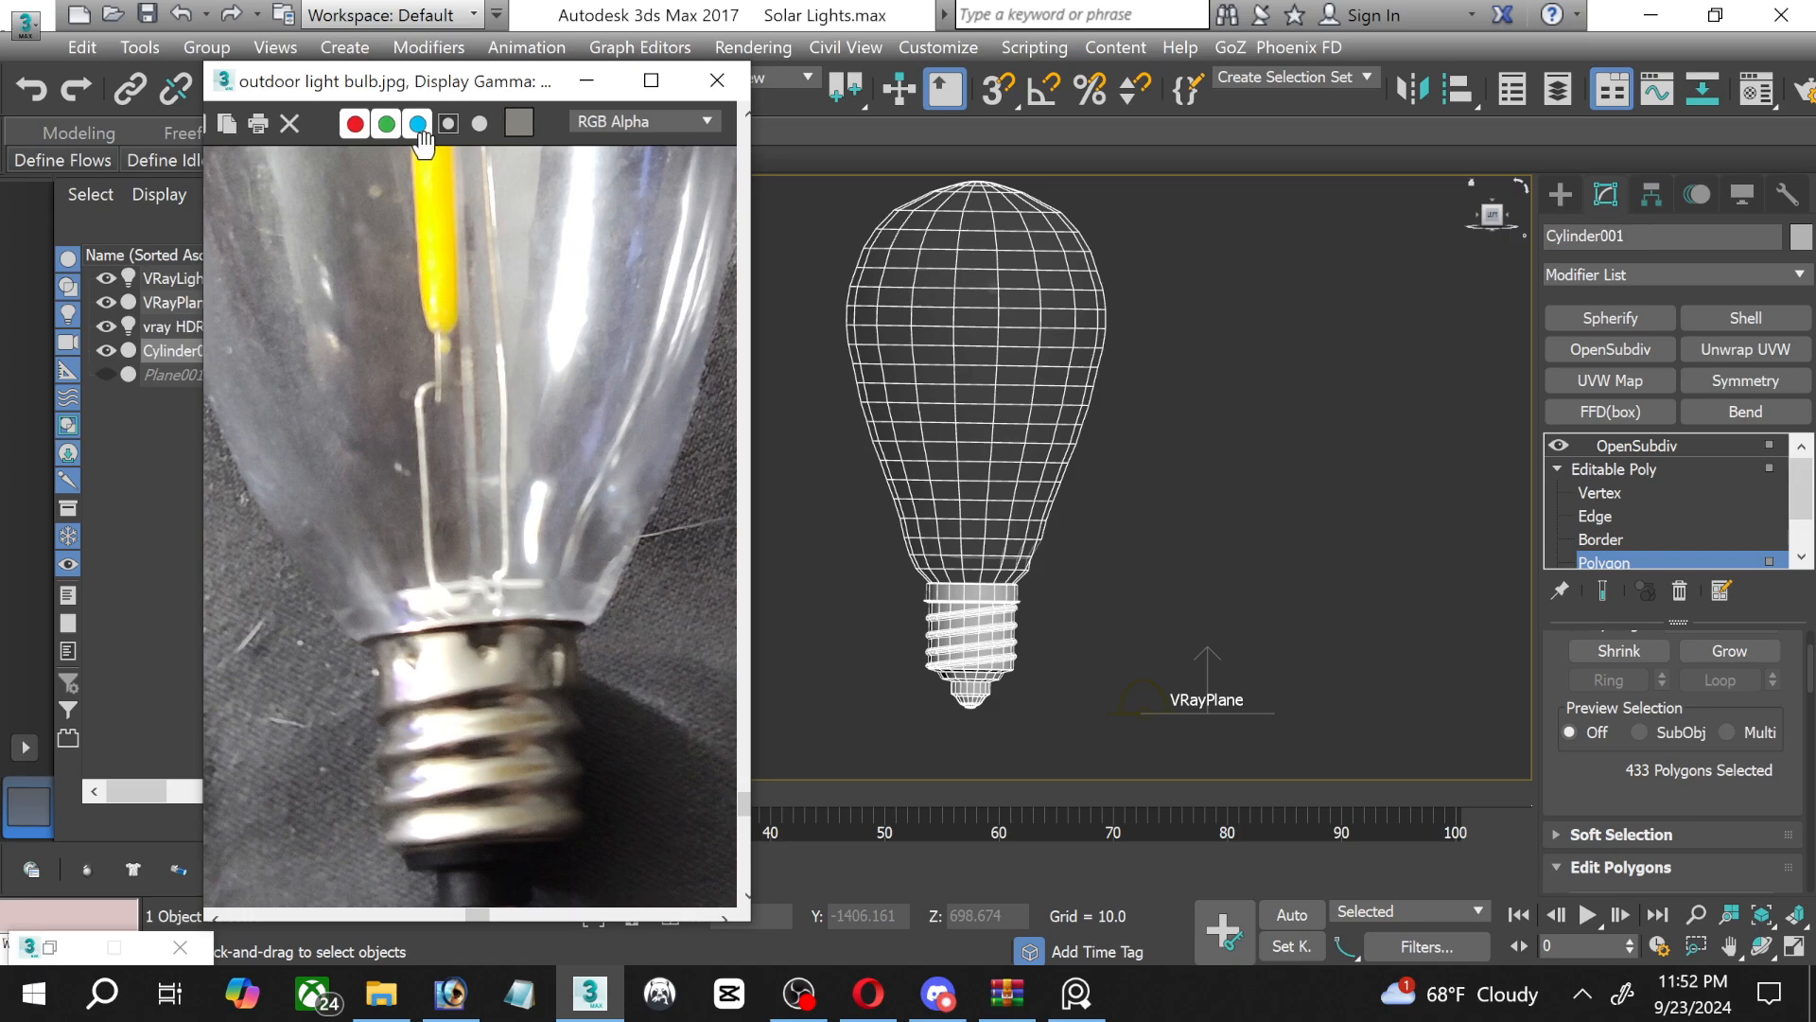
pyautogui.moveTo(482, 83); pyautogui.dragTo(422, 219)
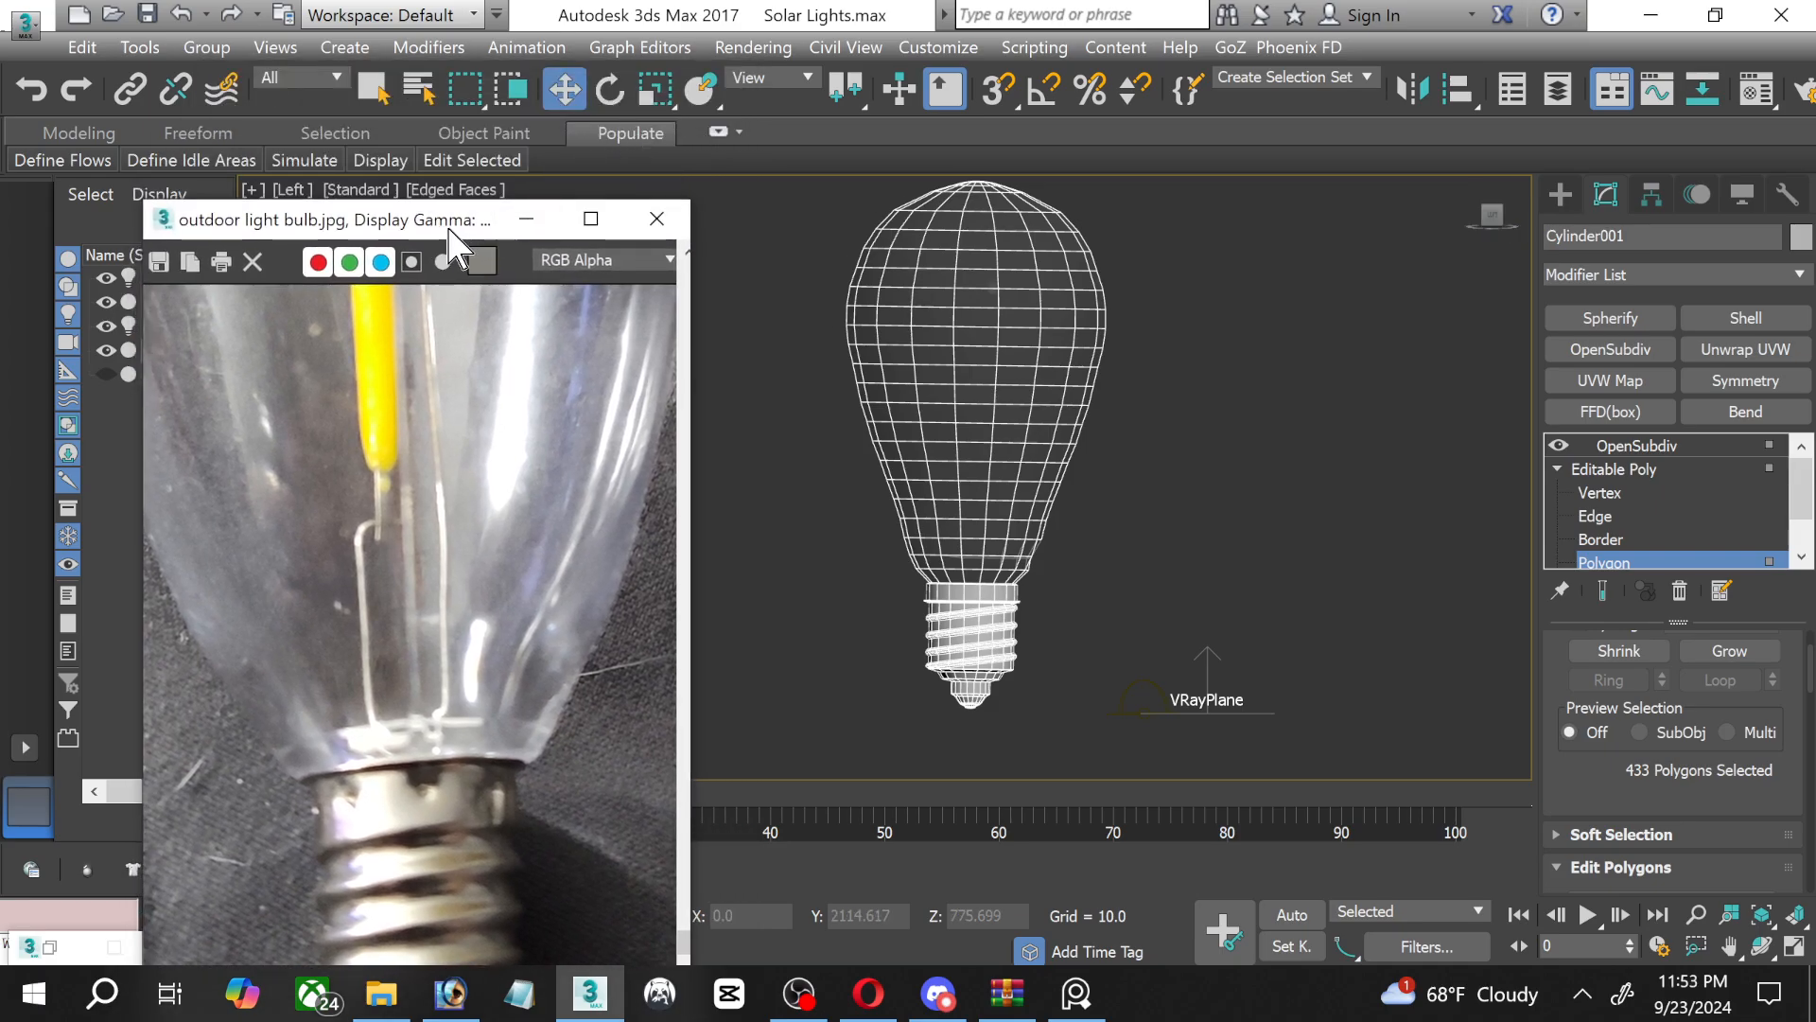
pyautogui.scroll(-2, 1672, 520)
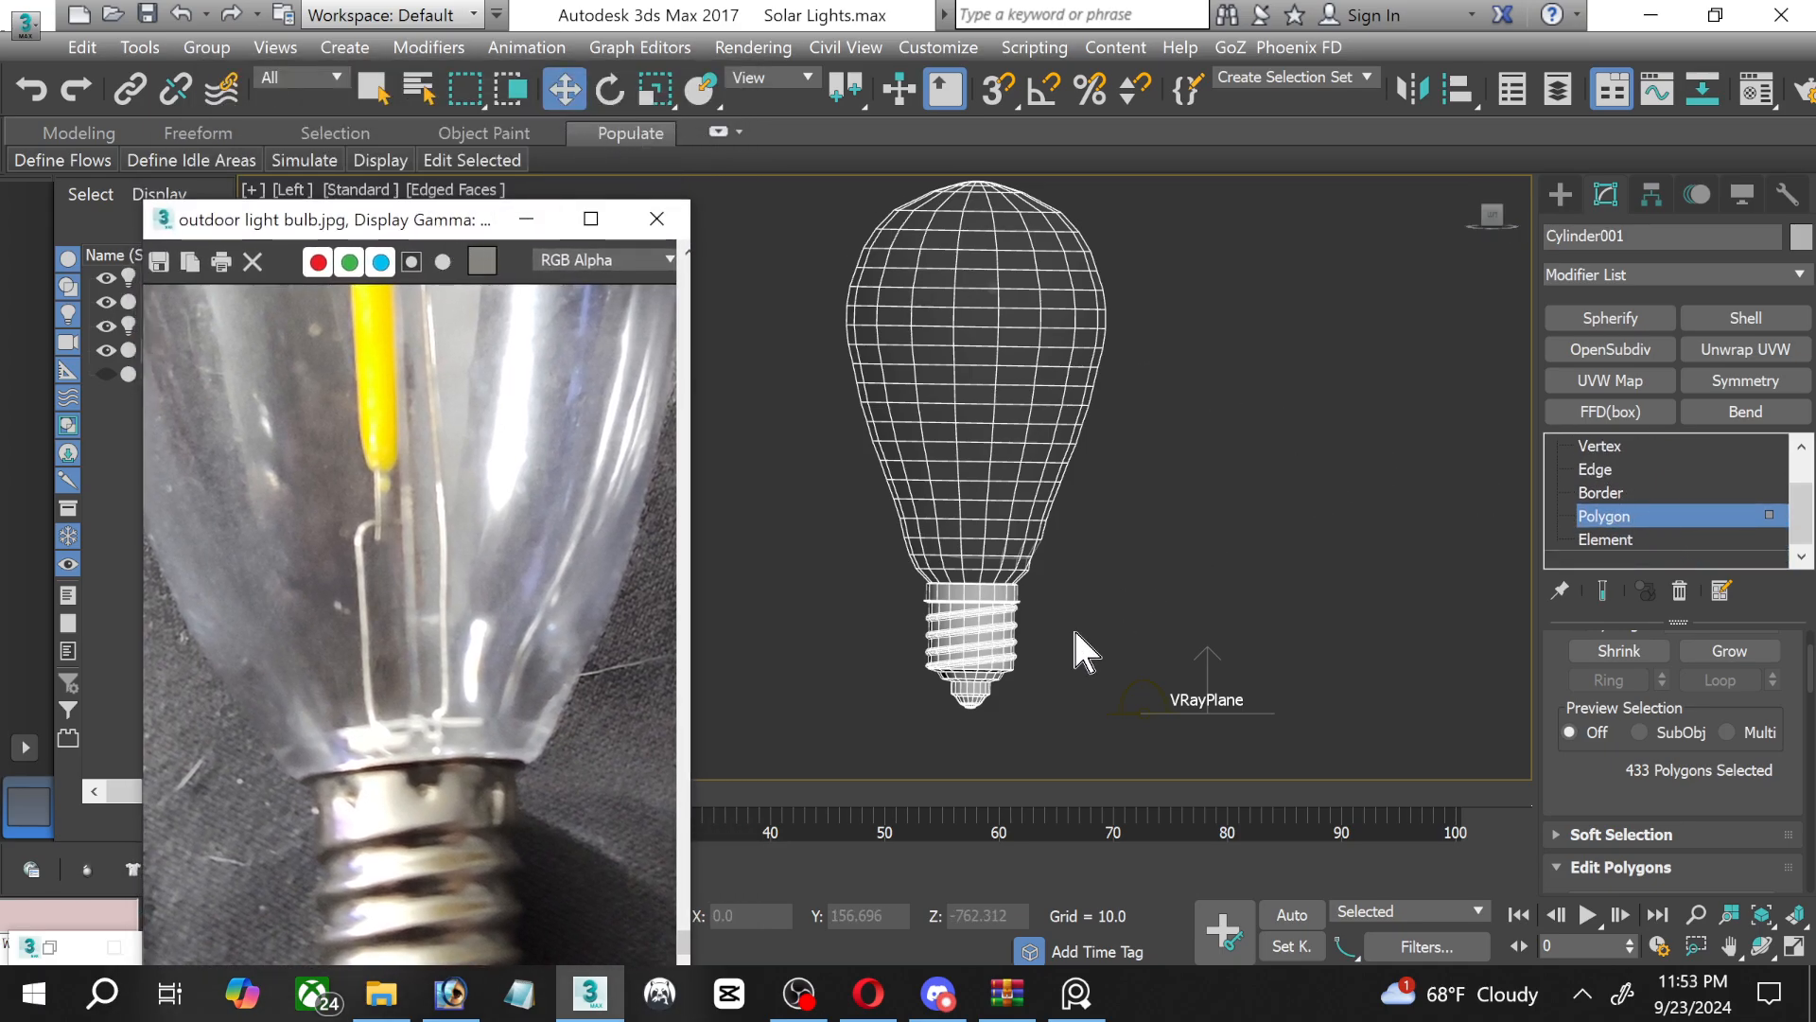
pyautogui.scroll(5, 1021, 696)
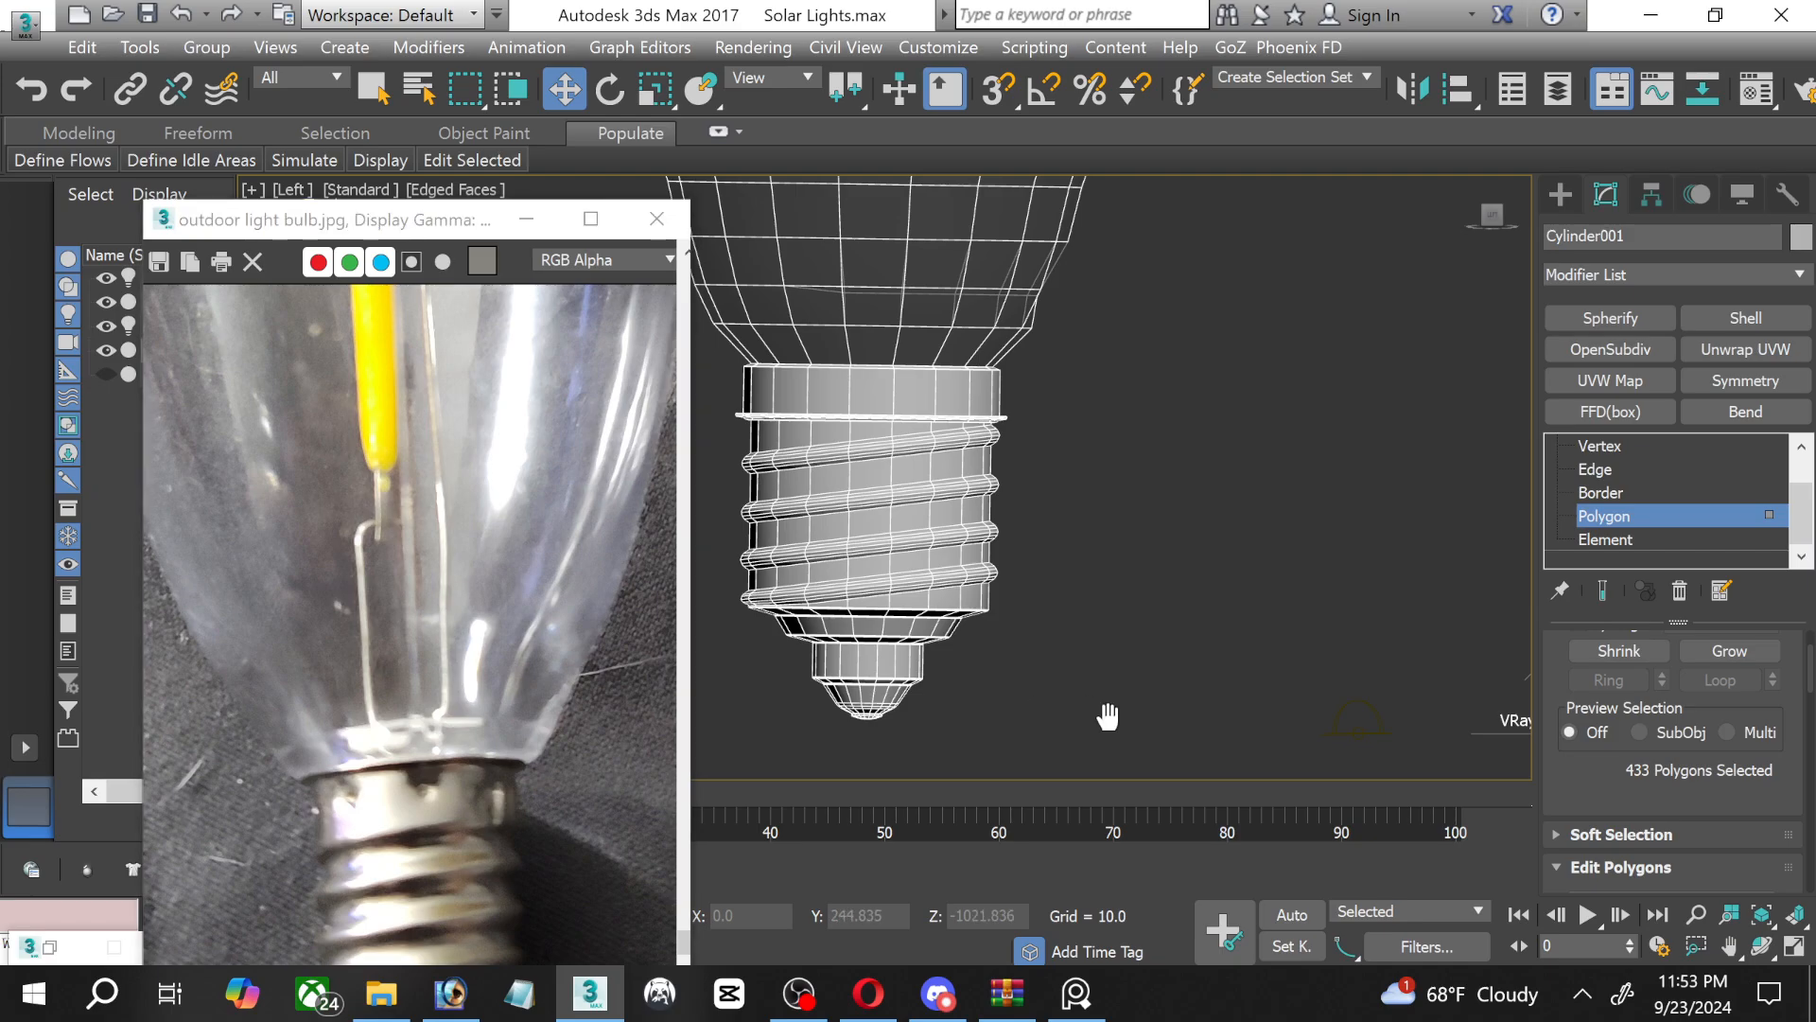
pyautogui.moveTo(1103, 721); pyautogui.dragTo(1236, 750, button='middle')
pyautogui.moveTo(1239, 764); pyautogui.dragTo(896, 675)
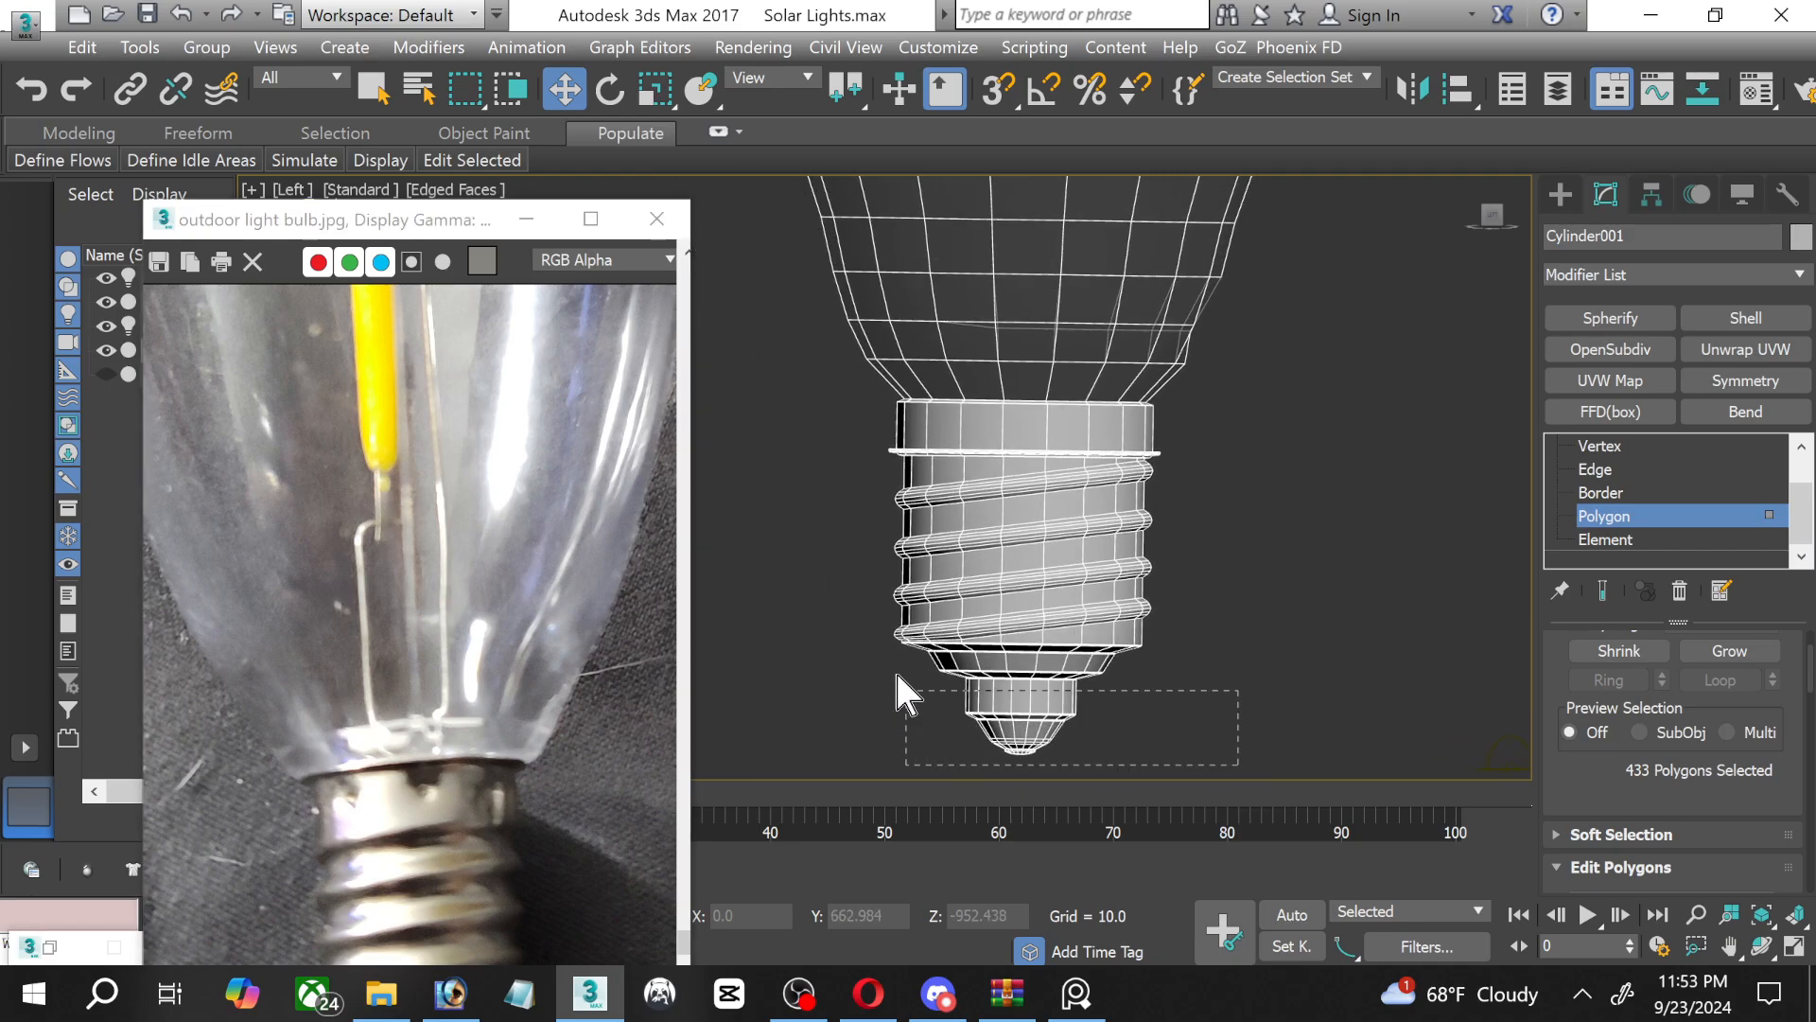
pyautogui.moveTo(808, 457); pyautogui.dragTo(813, 412)
# Grow the polygon selection to include the socket's thin upper rim where it meets the glass.
pyautogui.scroll(8, 989, 442)
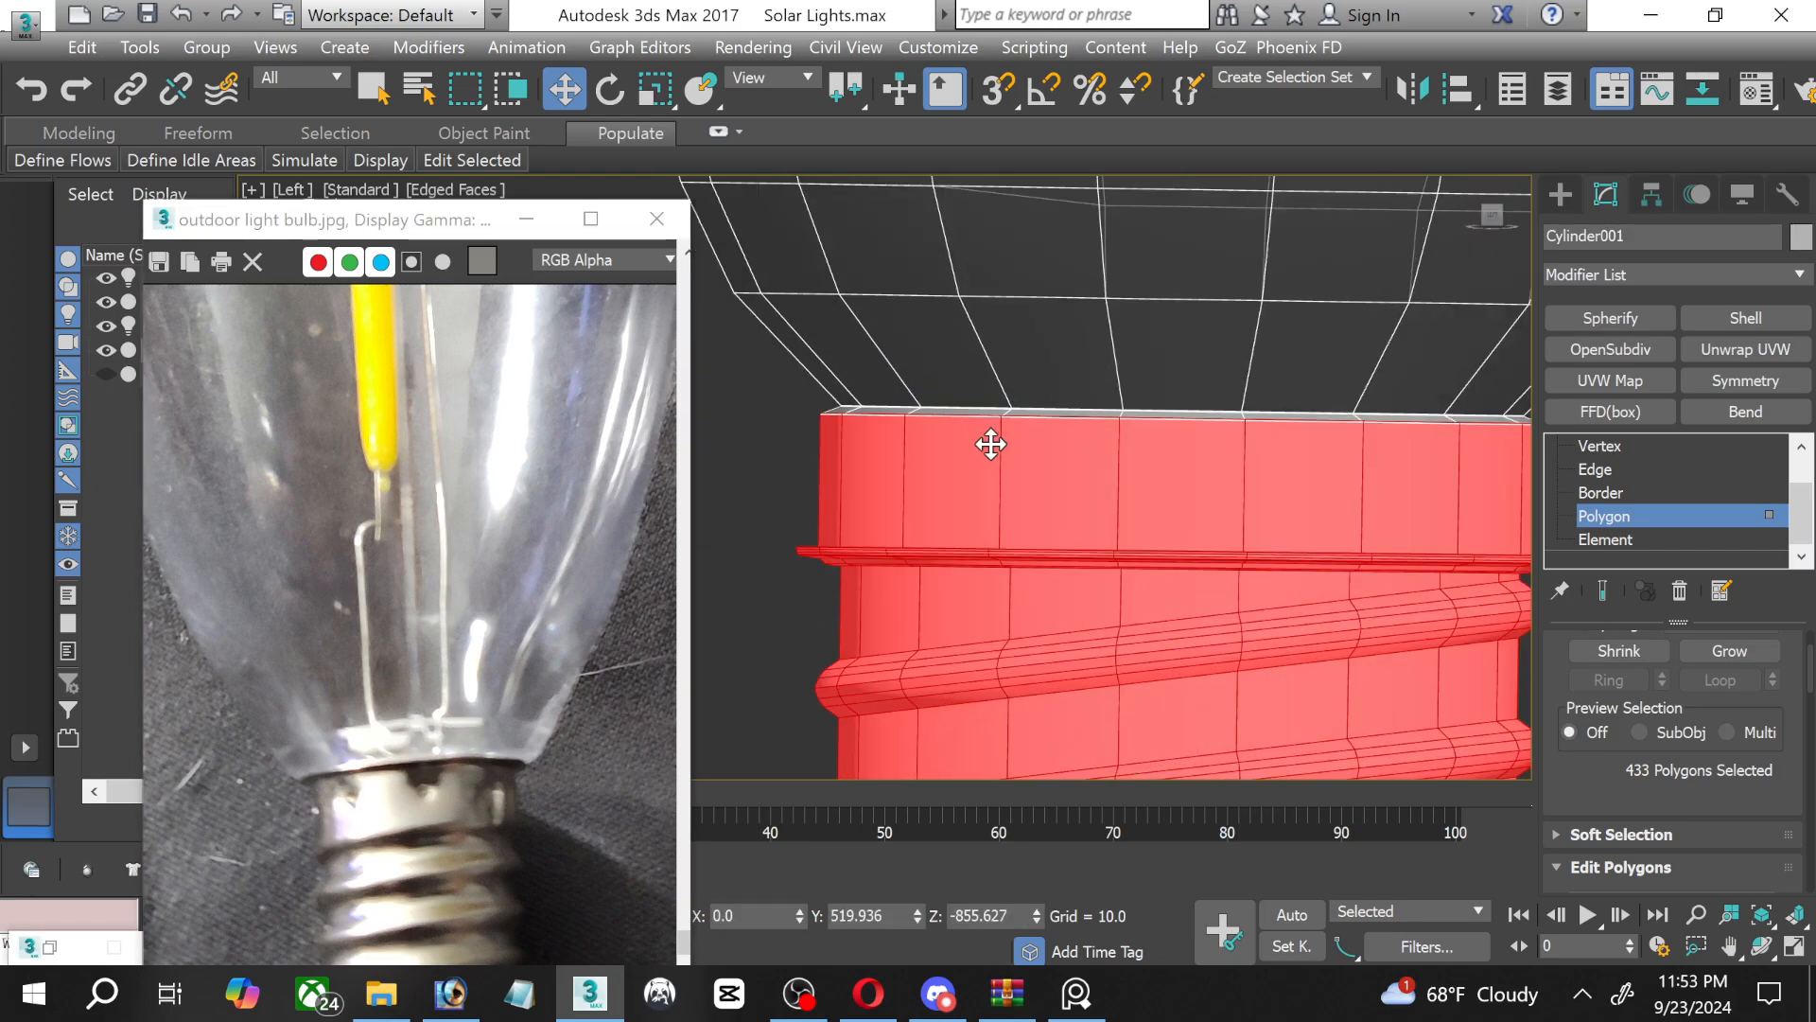
pyautogui.scroll(2, 1013, 449)
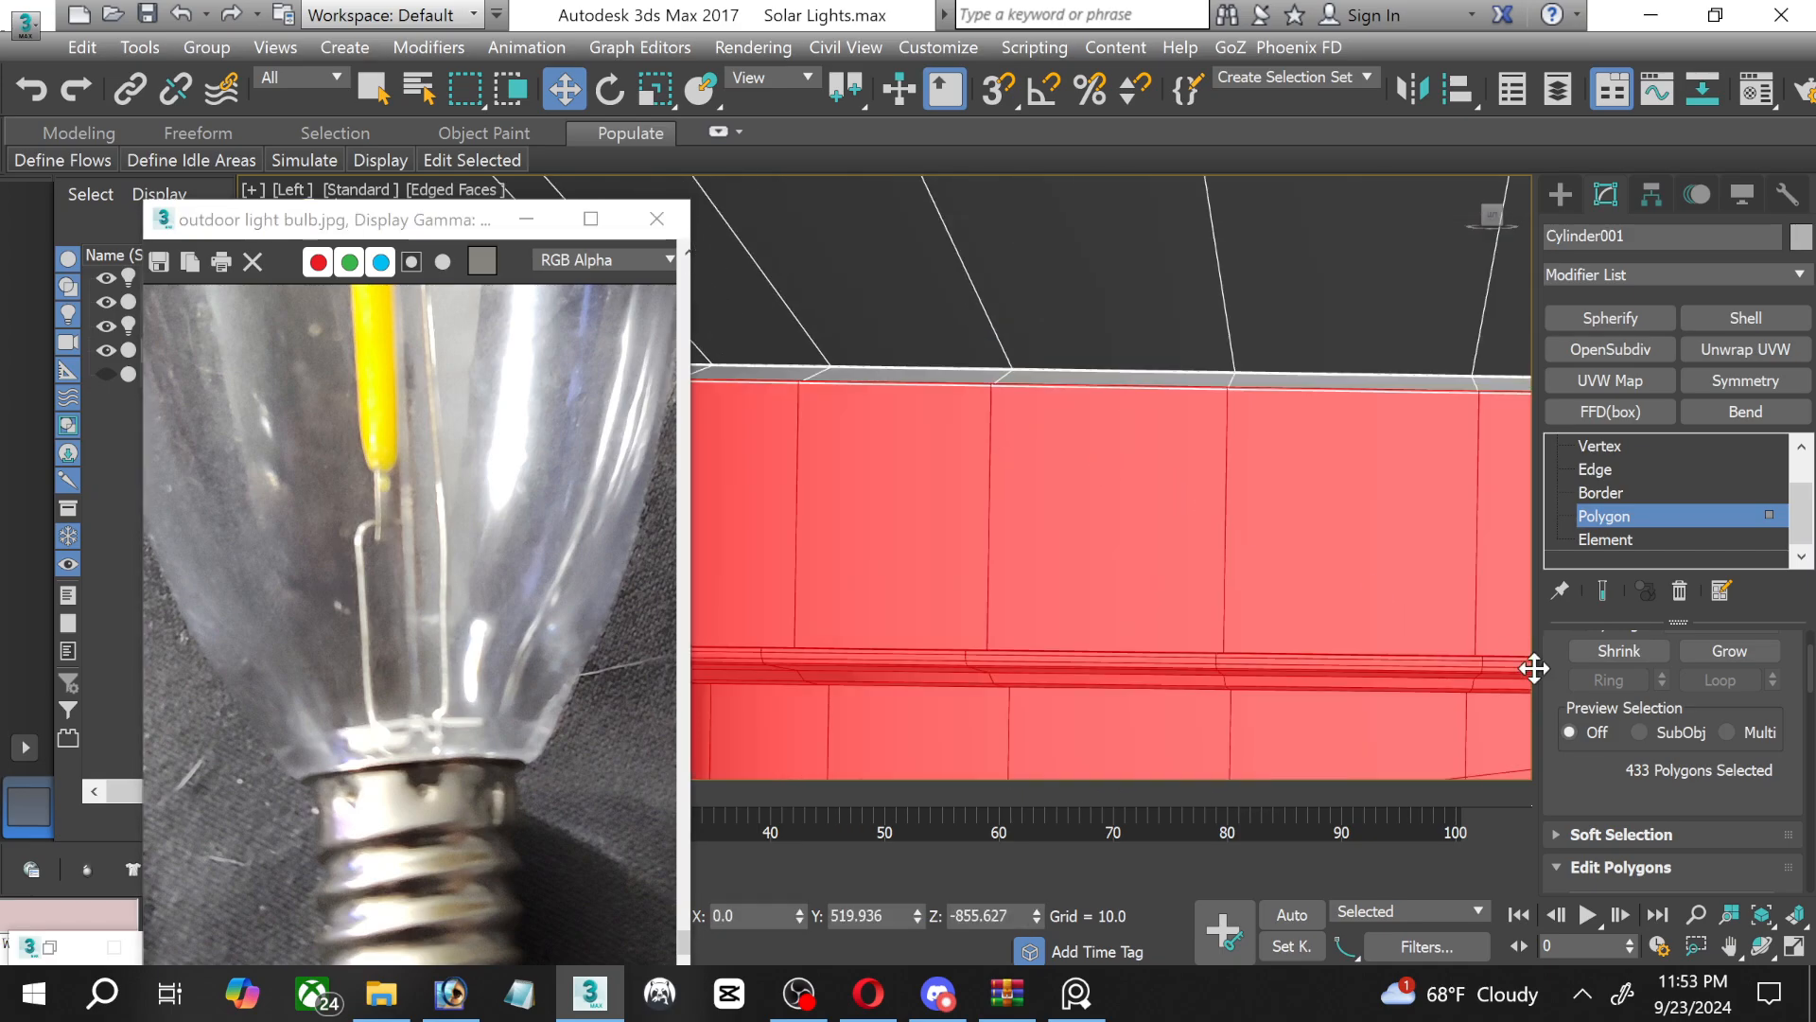
pyautogui.click(1719, 650)
pyautogui.click(1719, 651)
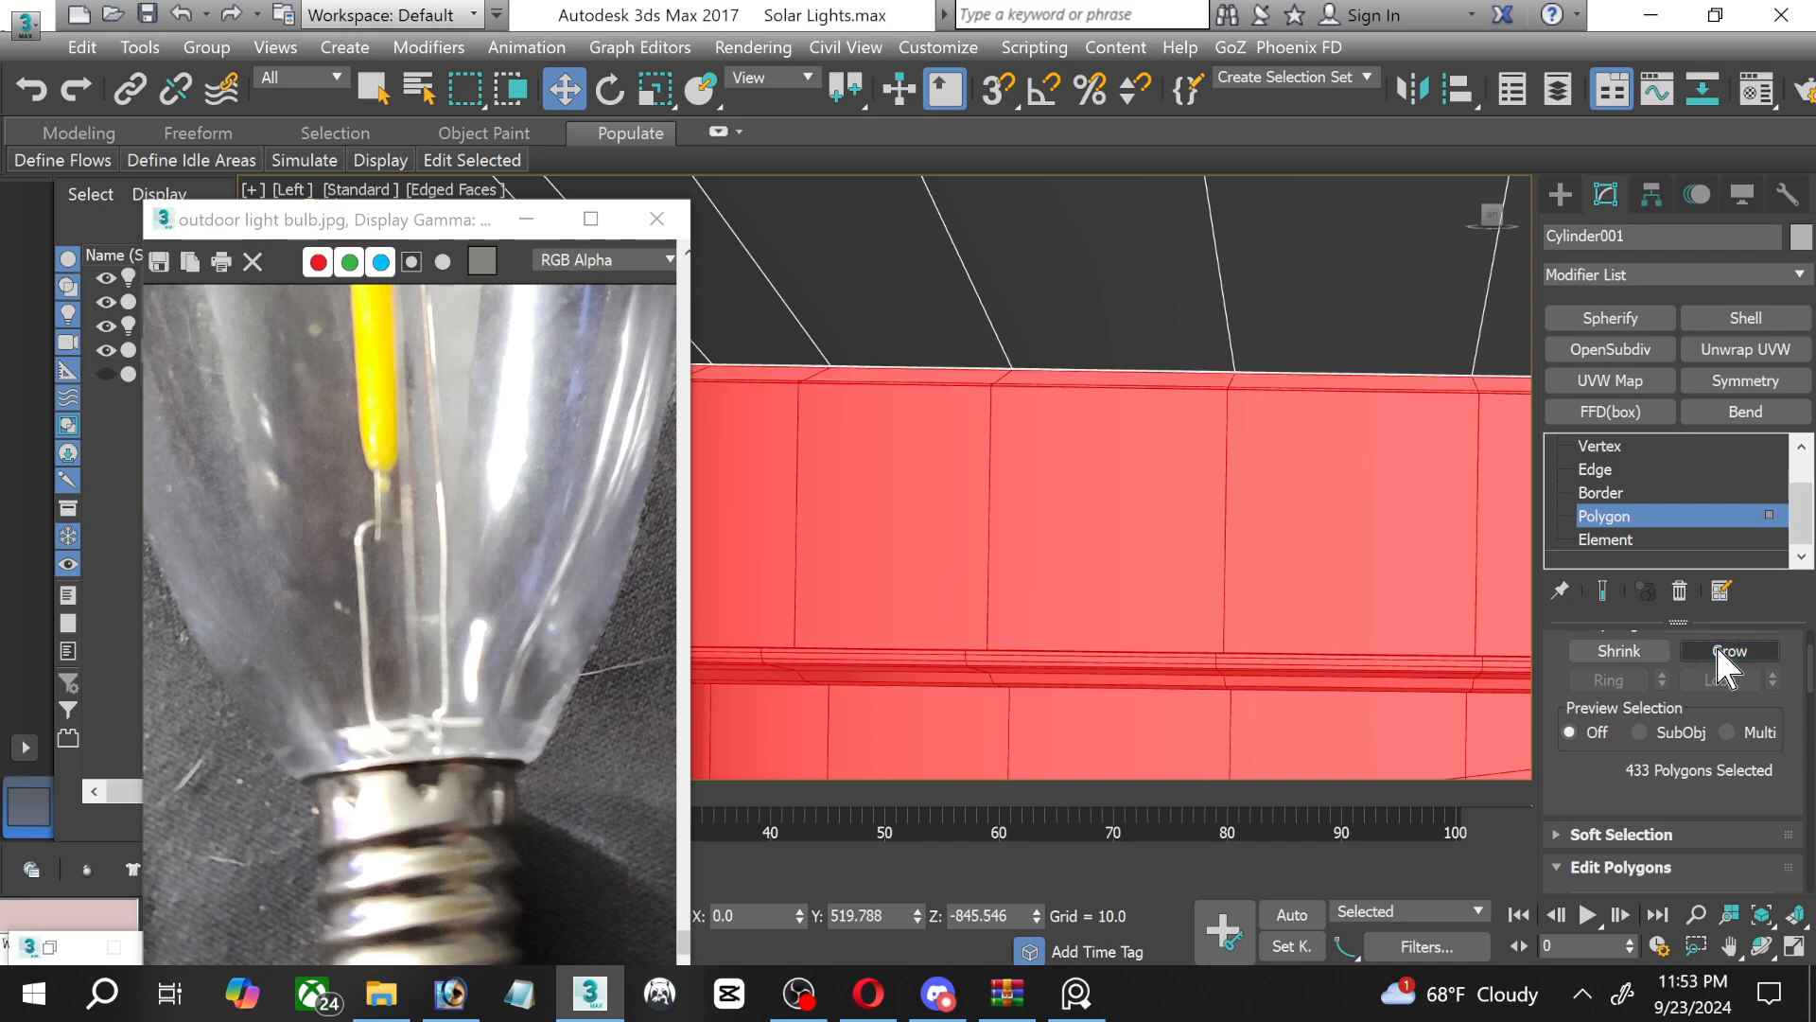
pyautogui.scroll(-6, 1176, 556)
pyautogui.scroll(4, 1045, 502)
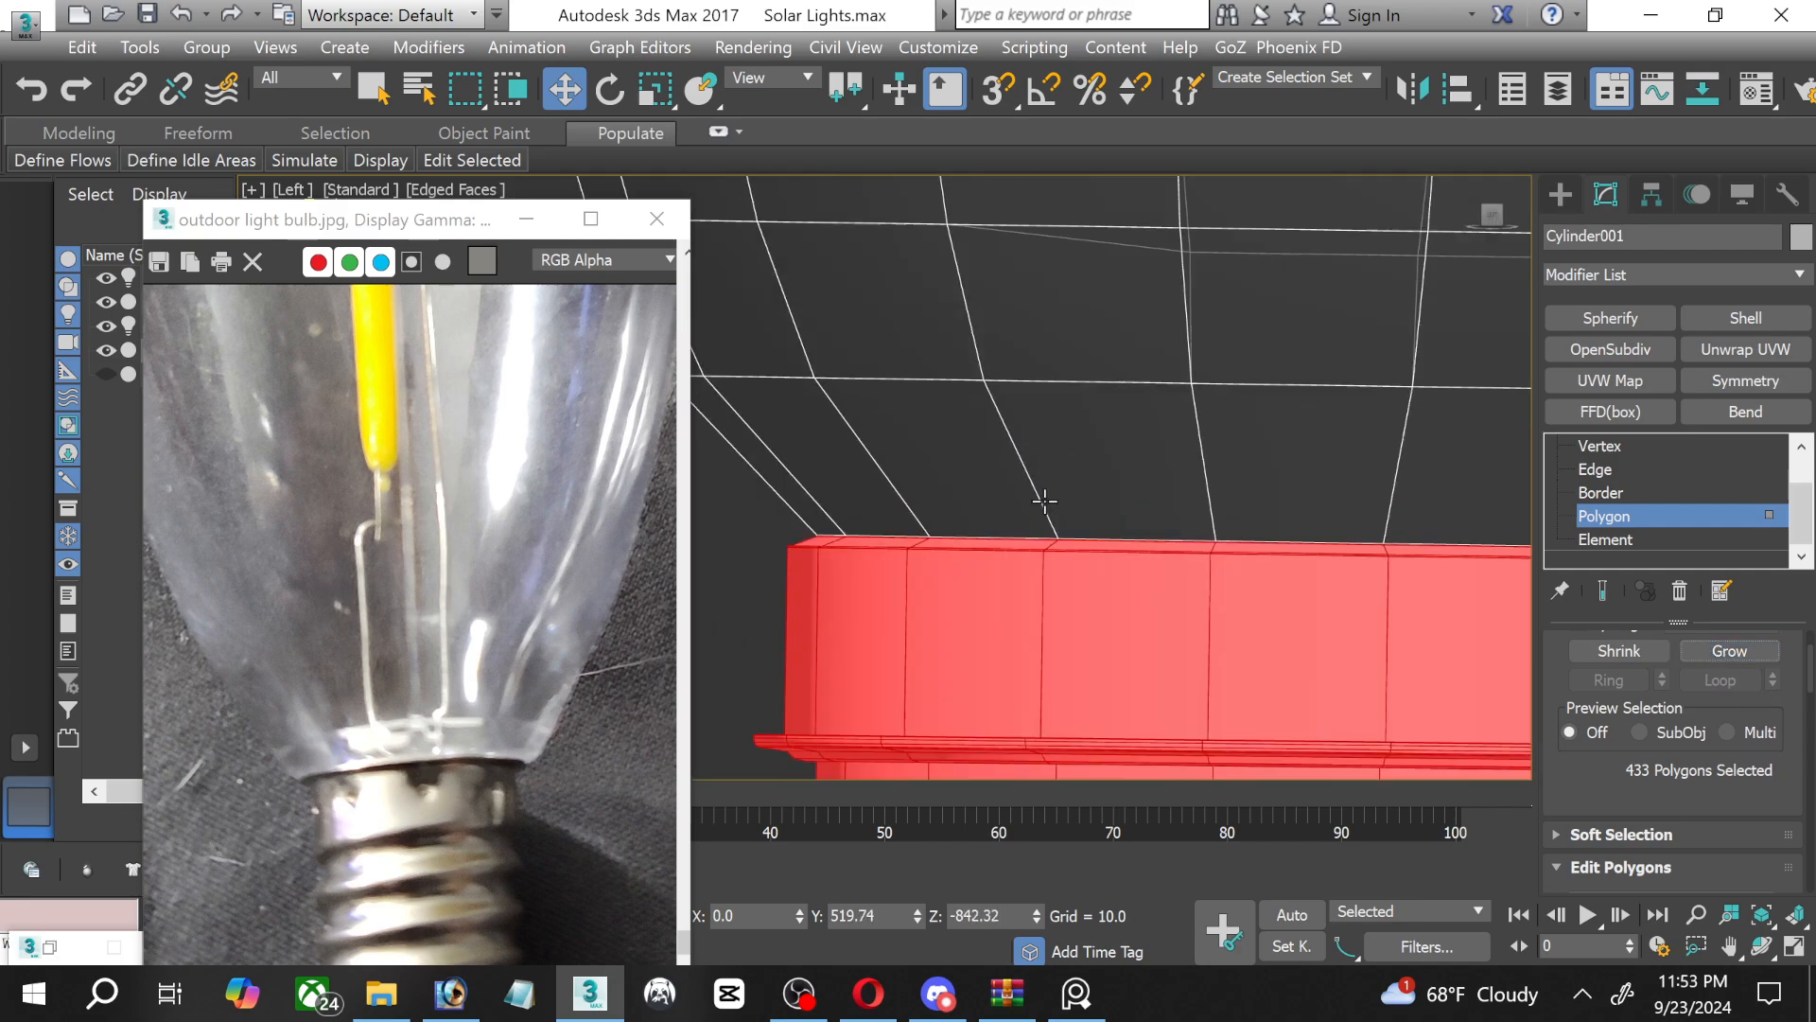
pyautogui.scroll(4, 1044, 501)
pyautogui.scroll(-3, 911, 654)
pyautogui.scroll(4, 912, 652)
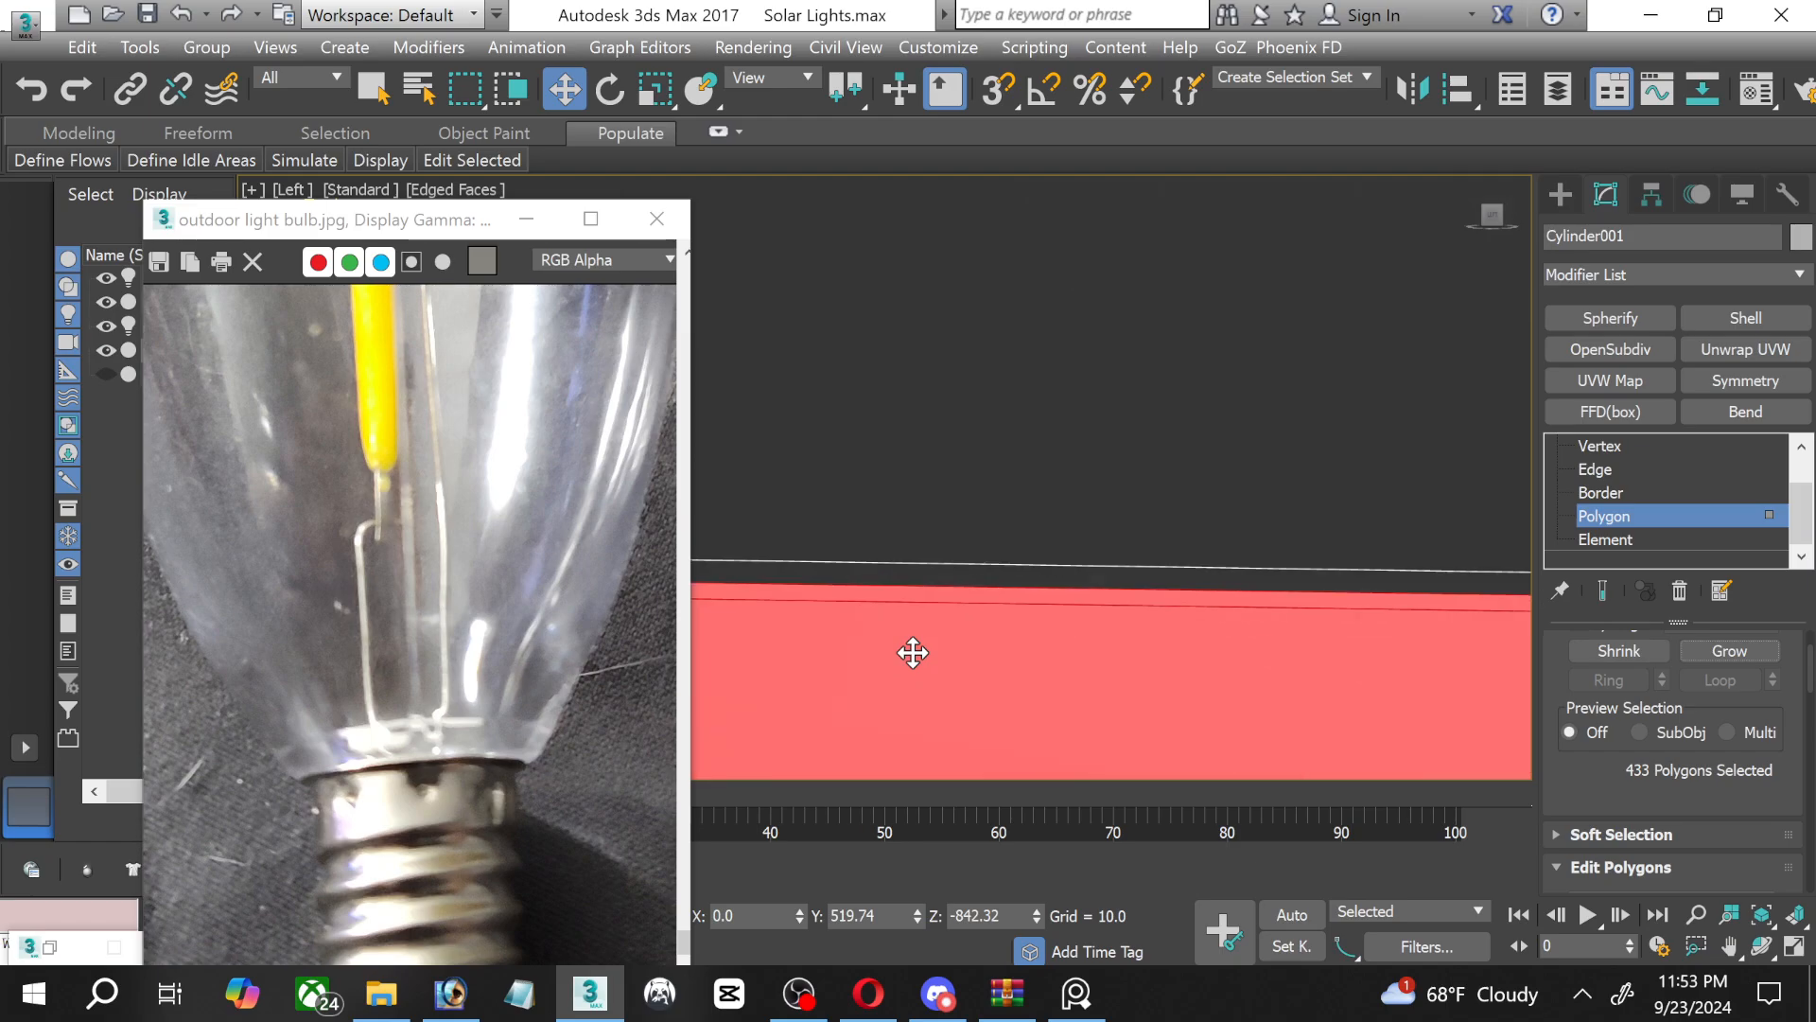
pyautogui.scroll(-5, 913, 652)
pyautogui.scroll(-5, 913, 653)
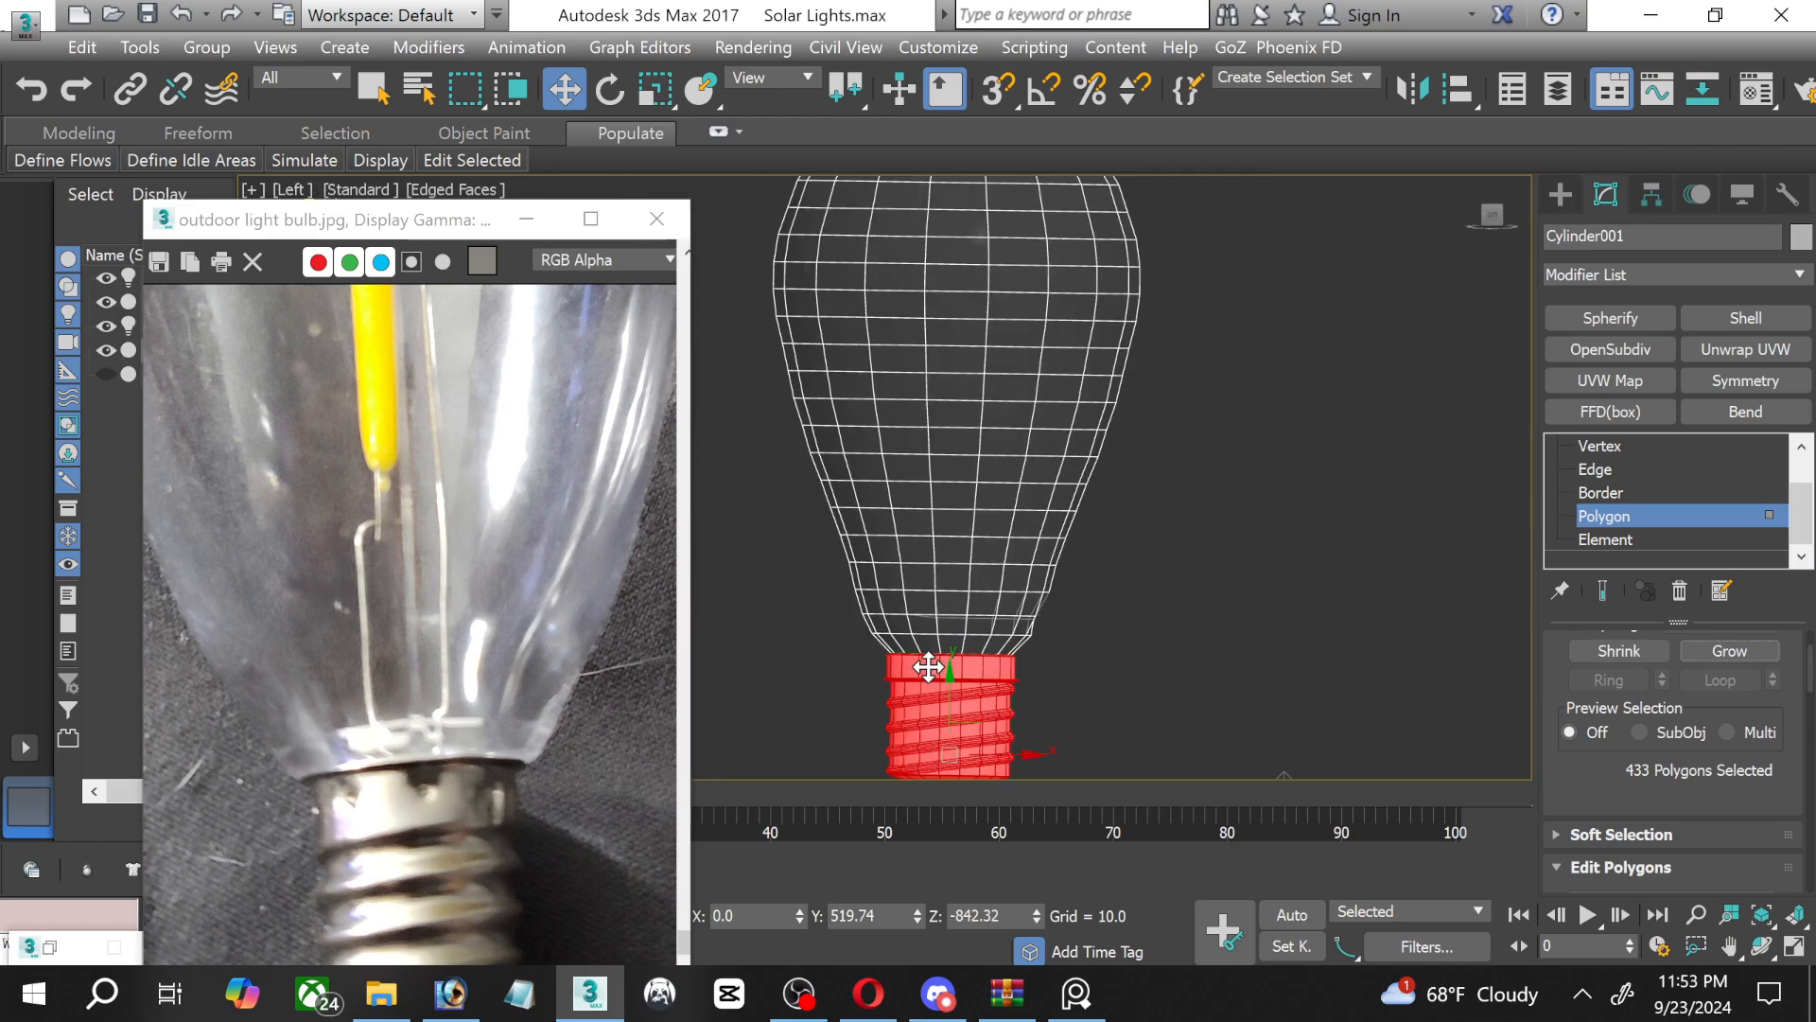
pyautogui.moveTo(924, 661); pyautogui.dragTo(940, 514, button='middle')
# Assign the Upper Socket material to the selected socket polygons and turn on its shaded display in the viewport.
pyautogui.press('m')
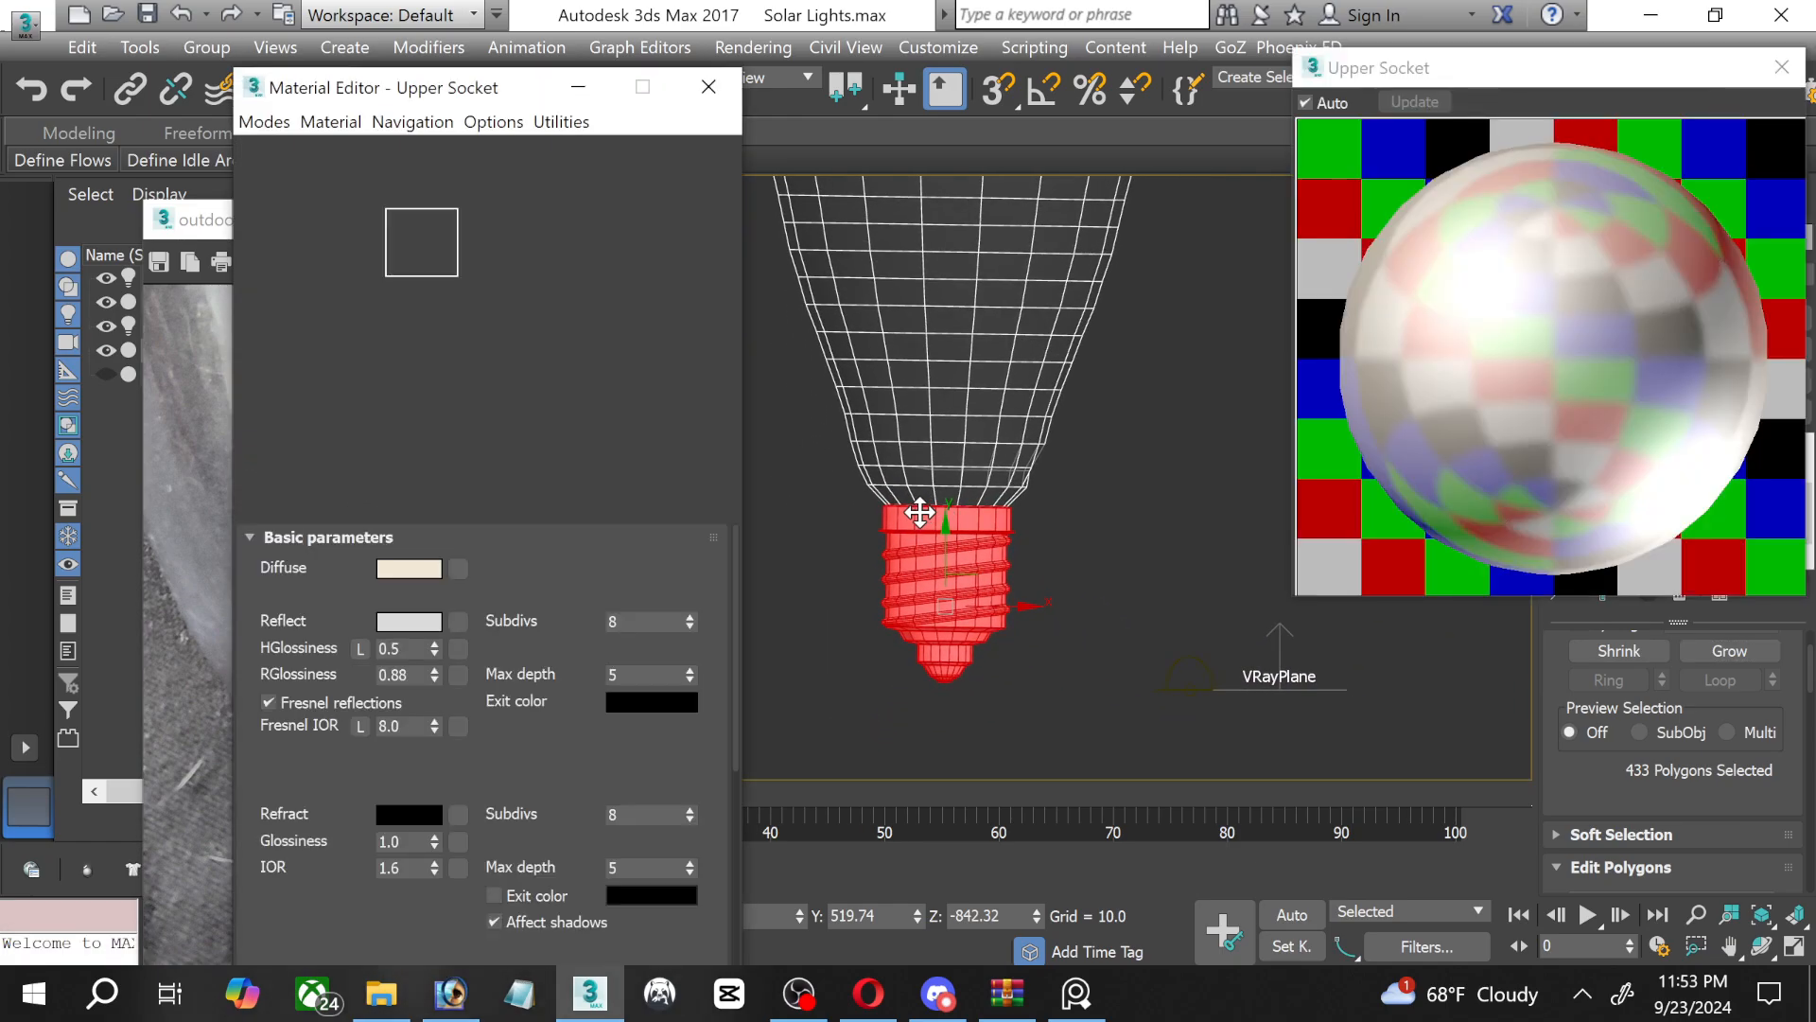
pyautogui.moveTo(464, 89); pyautogui.dragTo(978, 85)
pyautogui.click(846, 461)
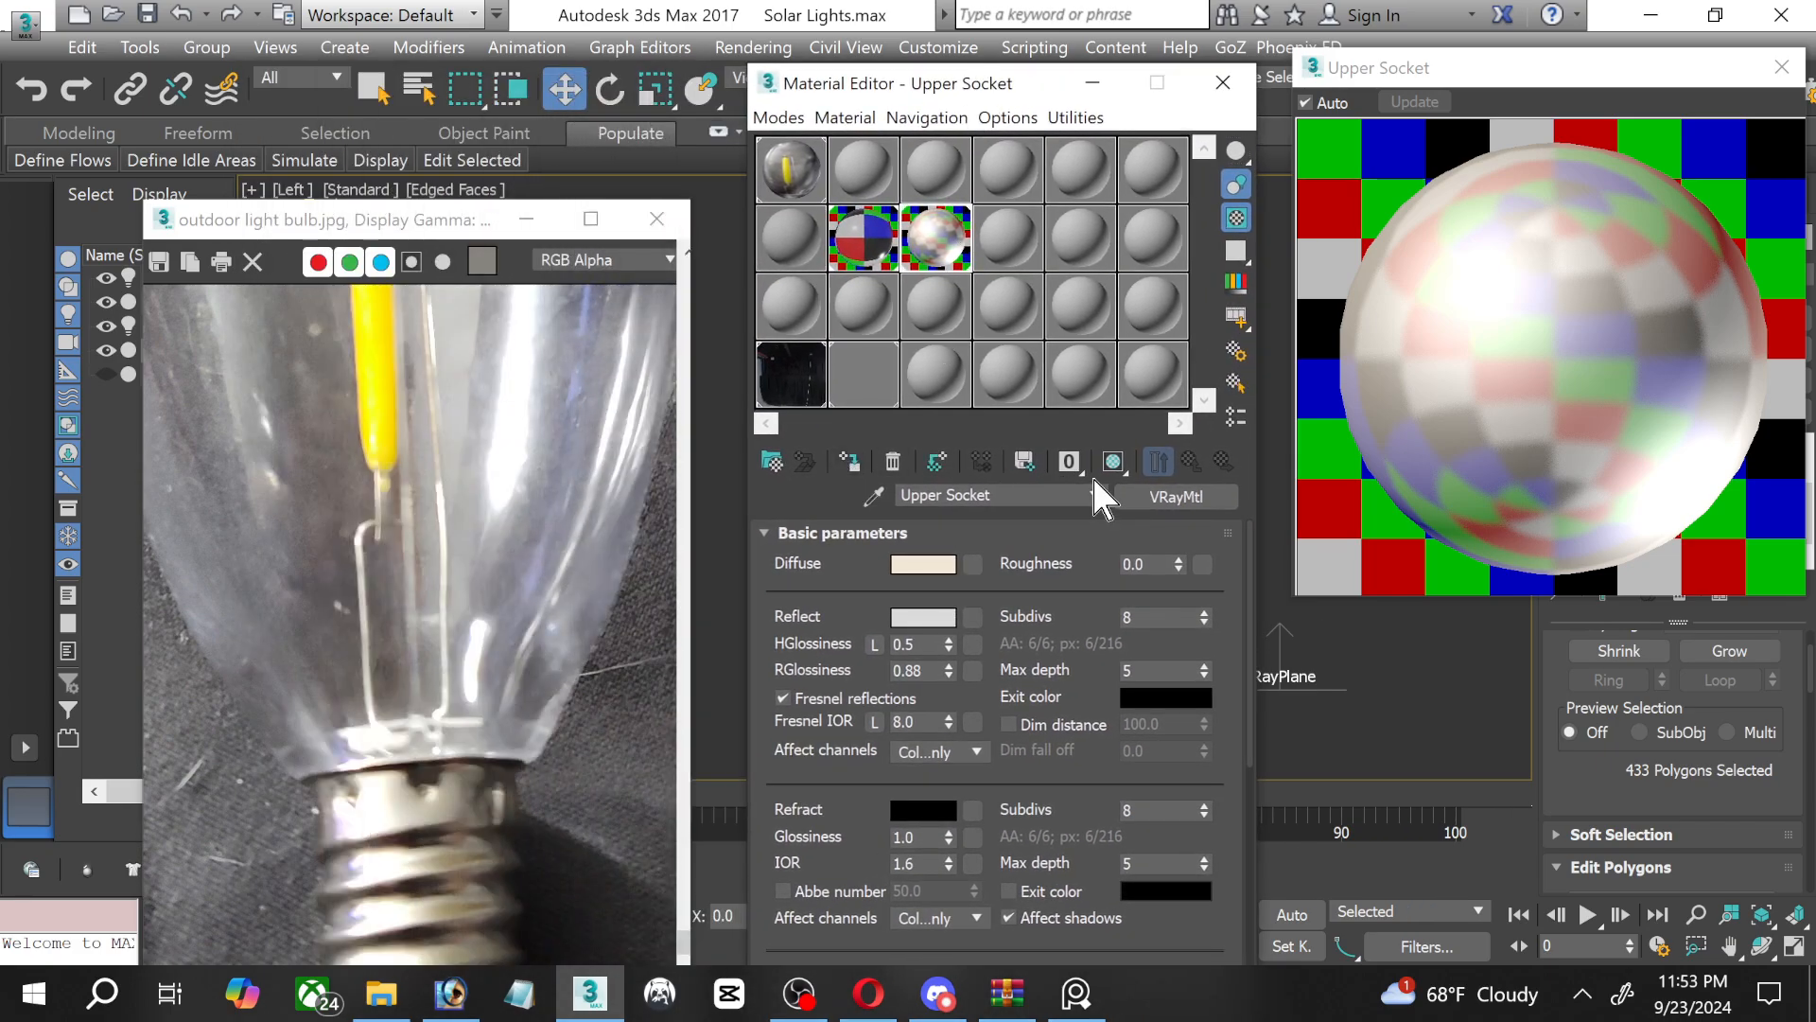
pyautogui.click(1113, 462)
# Examine the reference photo of the bulb, focusing on the metal socket and its dark bottom tip.
pyautogui.click(406, 832)
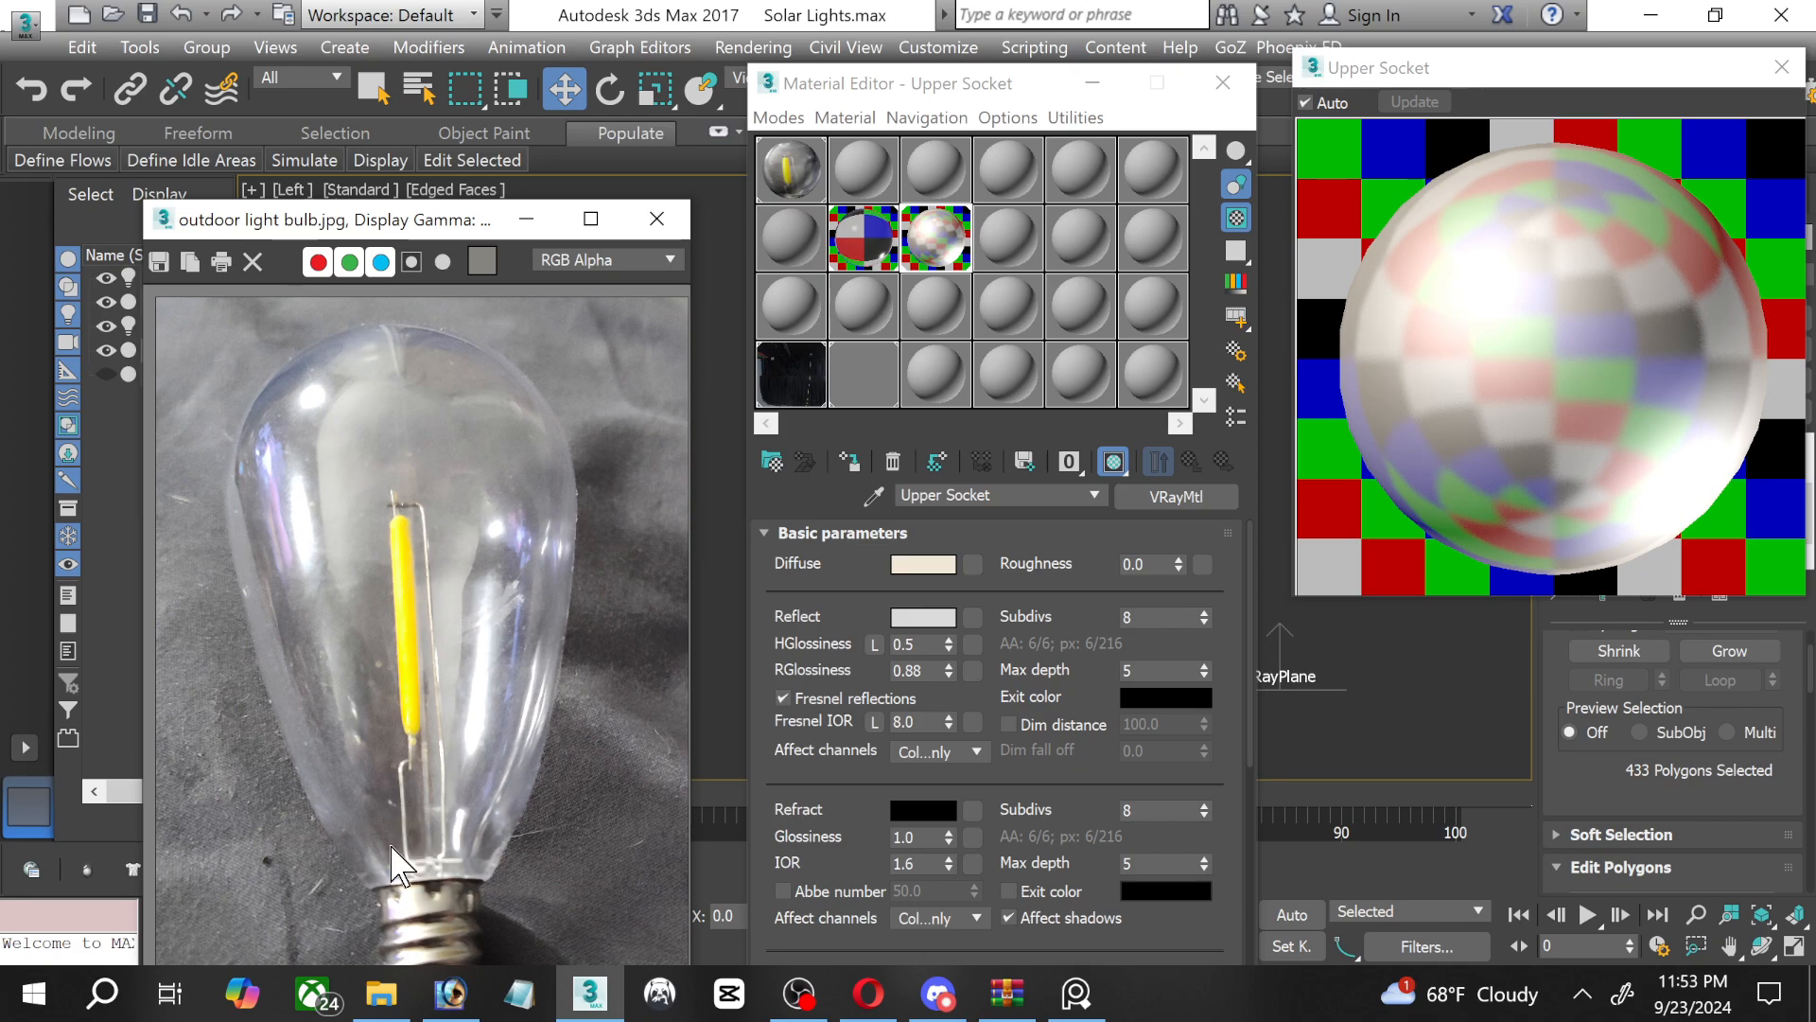
pyautogui.scroll(-3, 389, 856)
pyautogui.scroll(3, 411, 862)
pyautogui.scroll(-3, 426, 868)
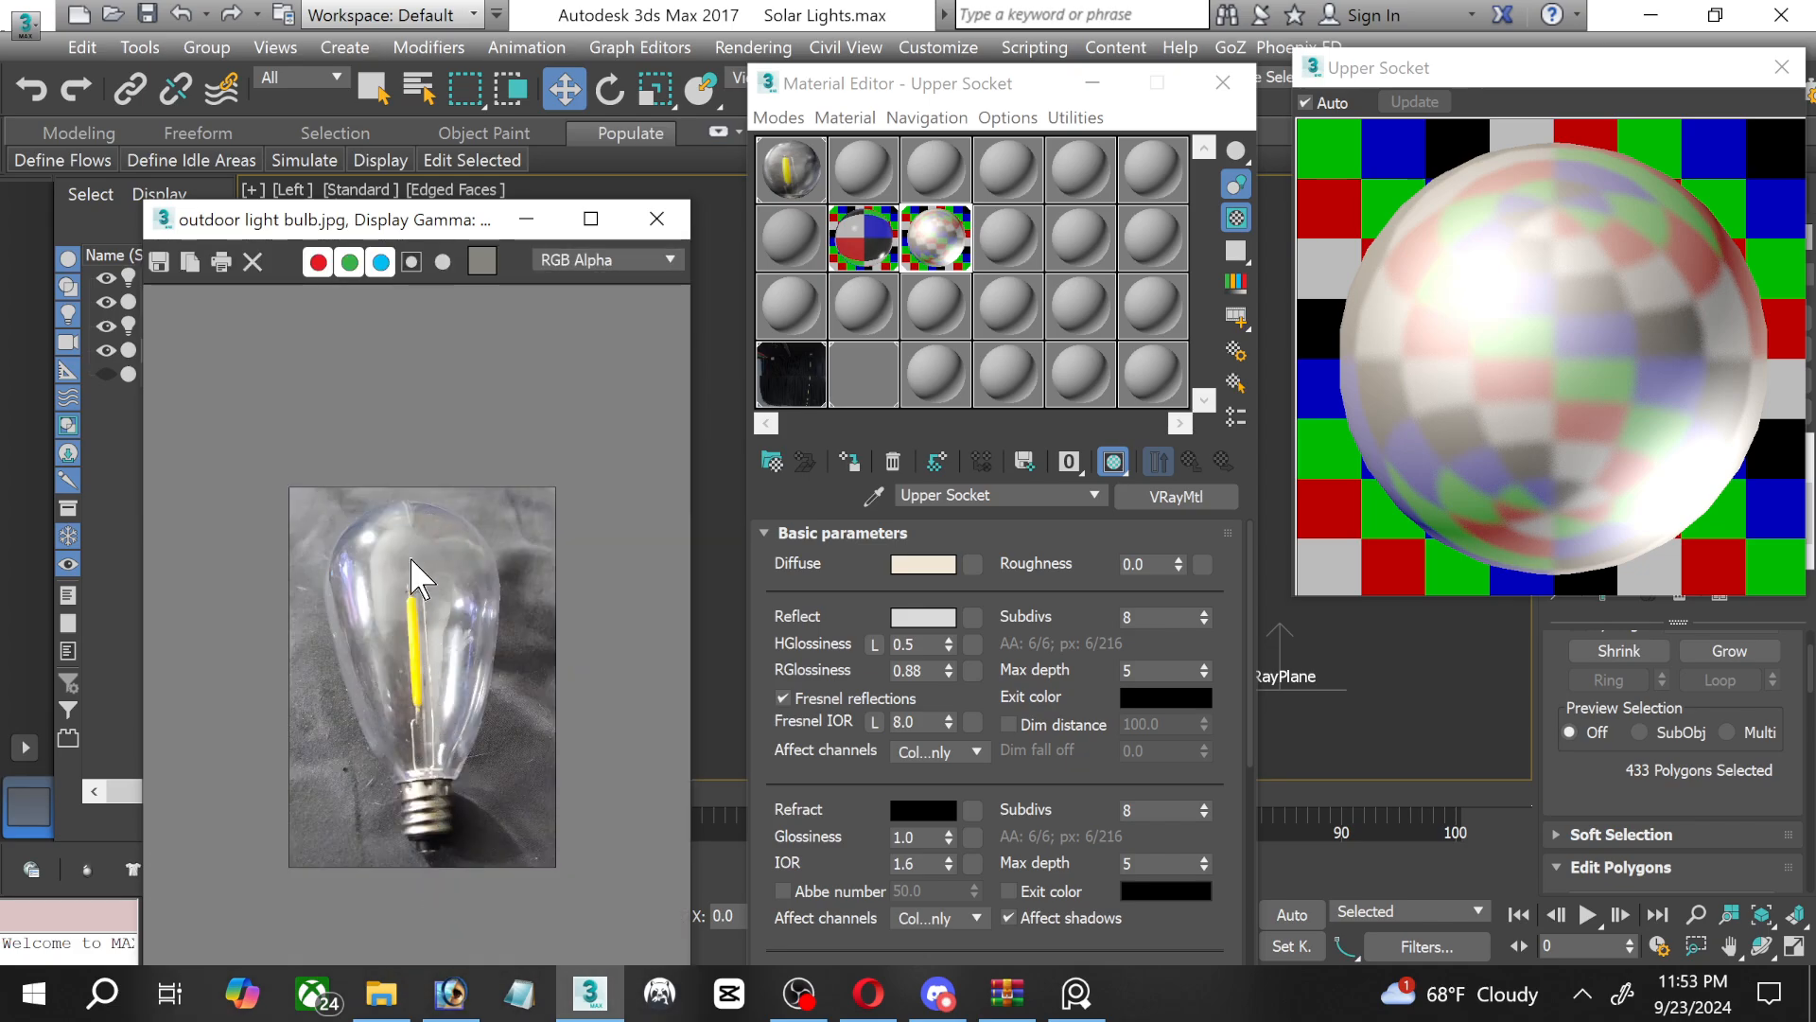
pyautogui.scroll(-1, 482, 823)
pyautogui.scroll(1, 462, 804)
pyautogui.scroll(2, 431, 885)
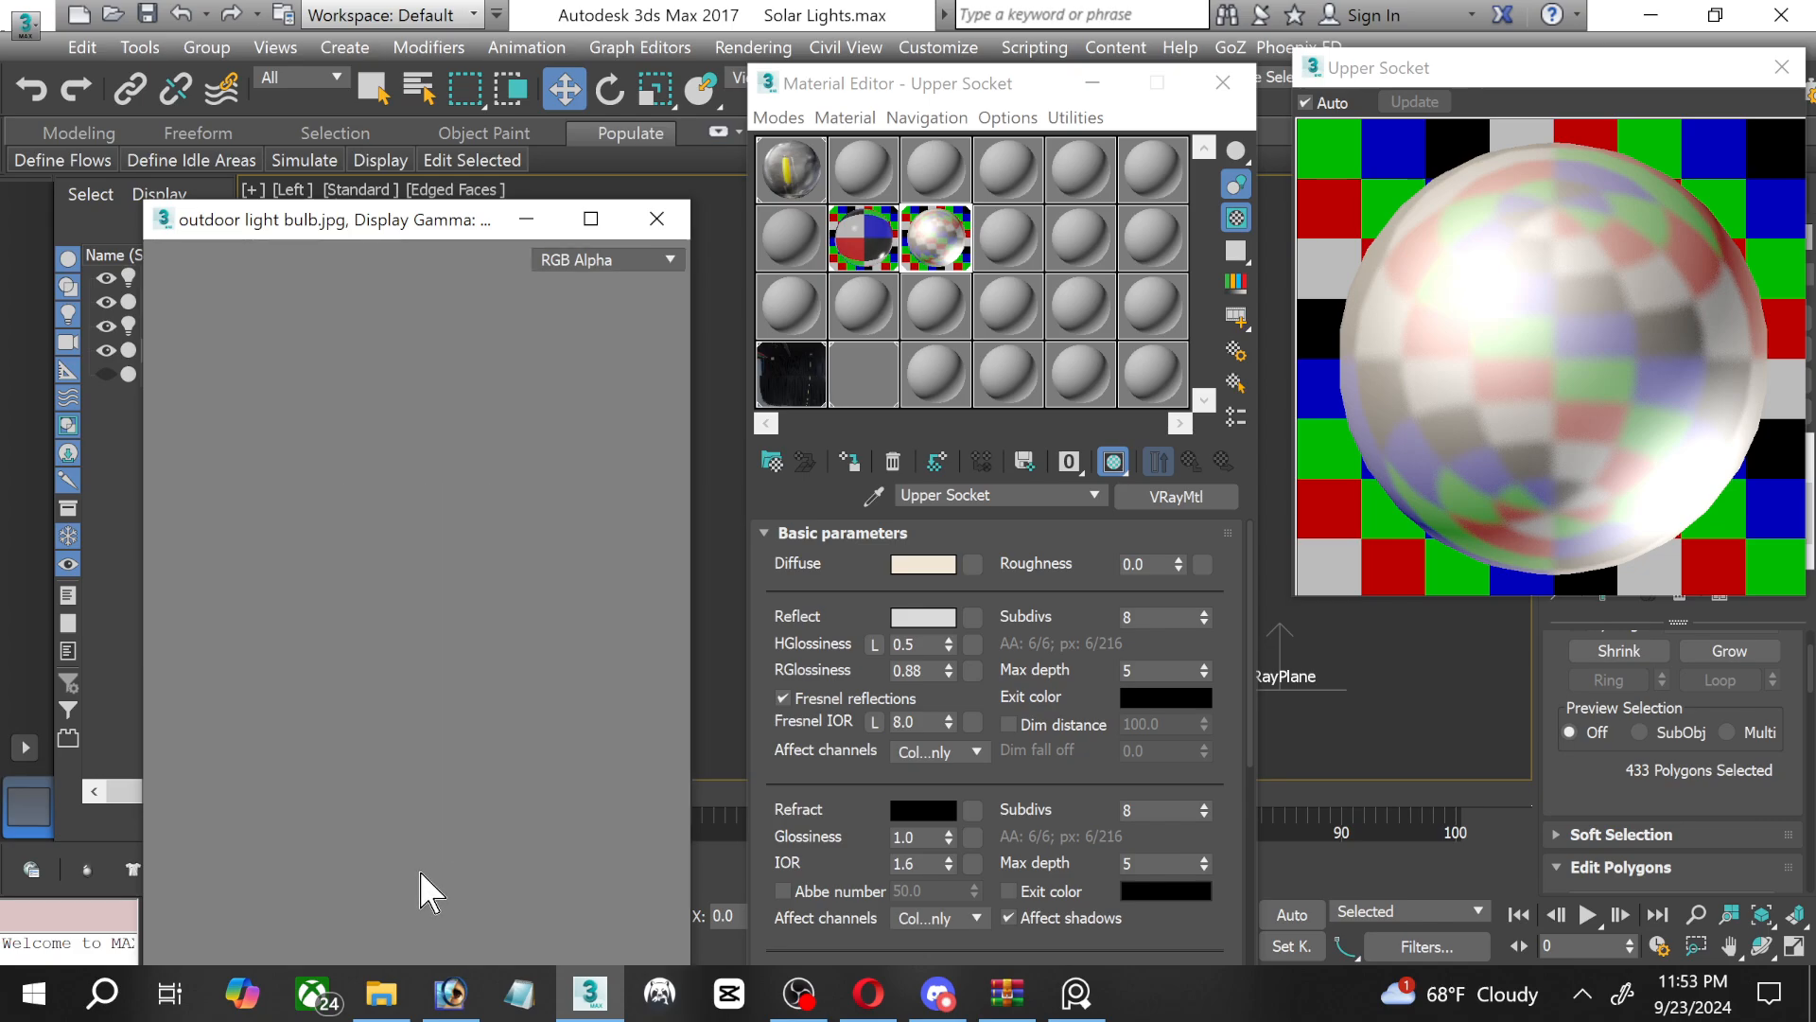
pyautogui.scroll(1, 299, 901)
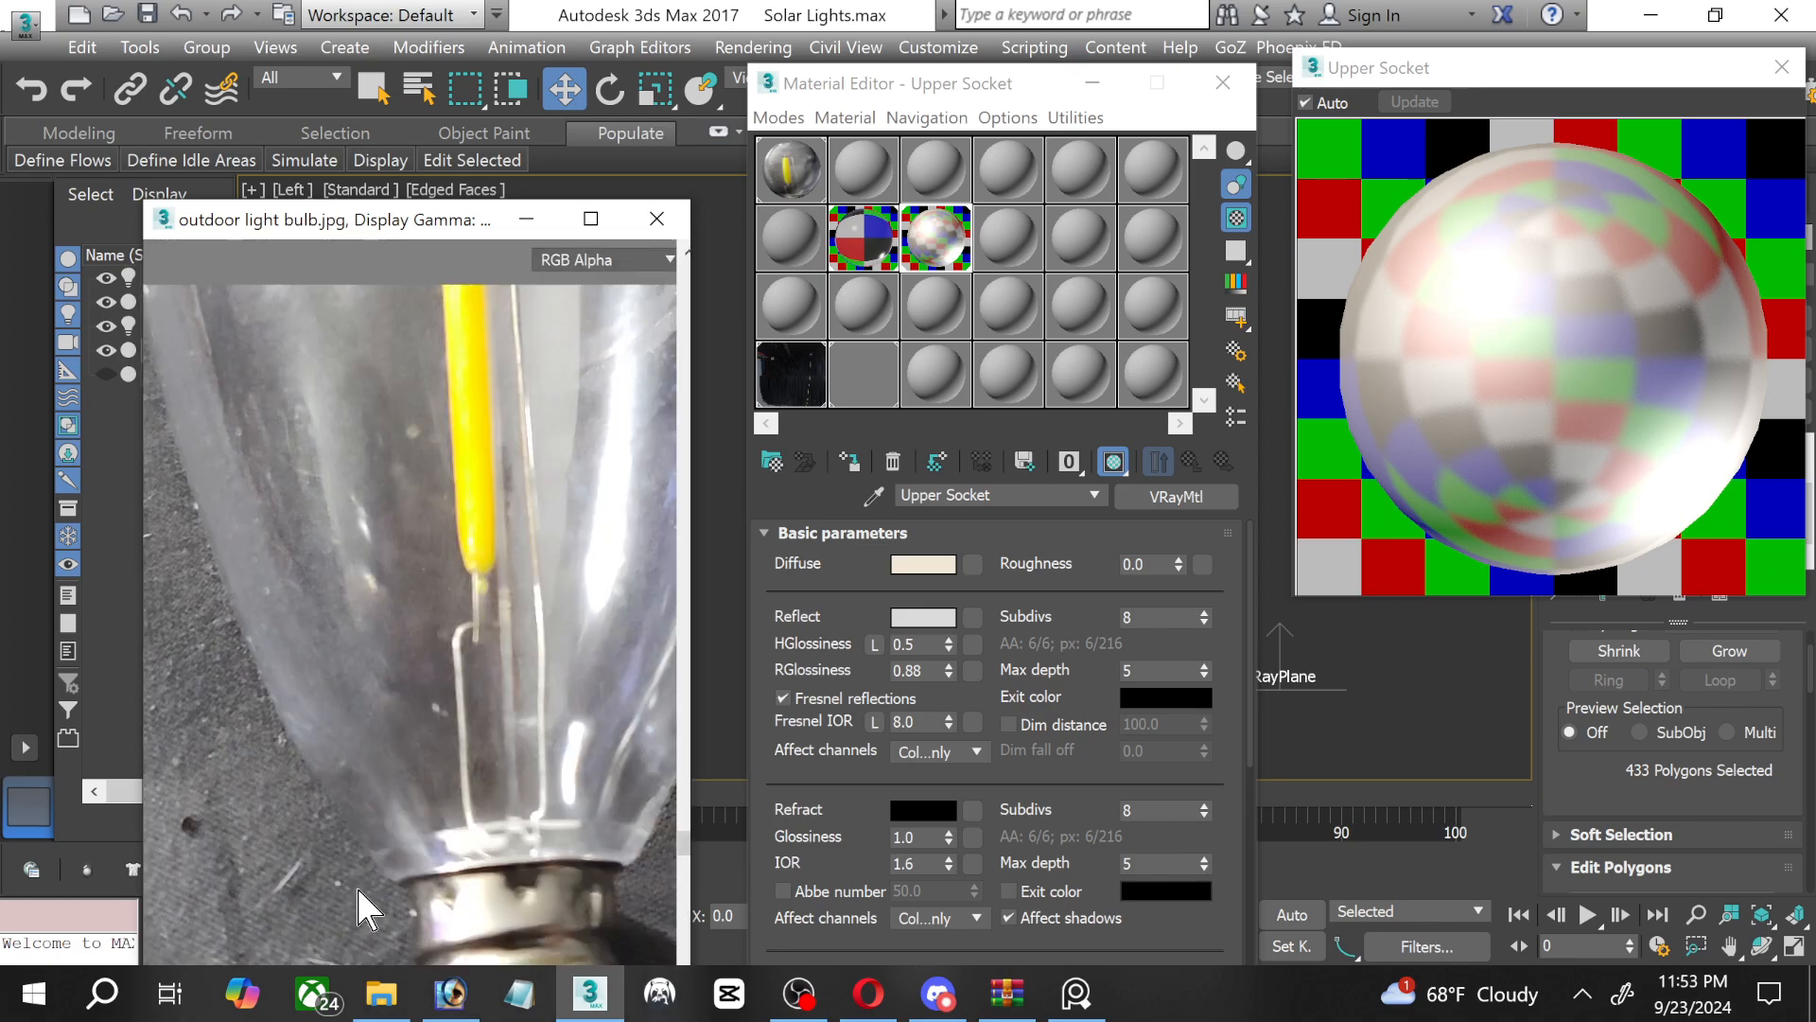
pyautogui.moveTo(560, 655); pyautogui.dragTo(535, 484, button='middle')
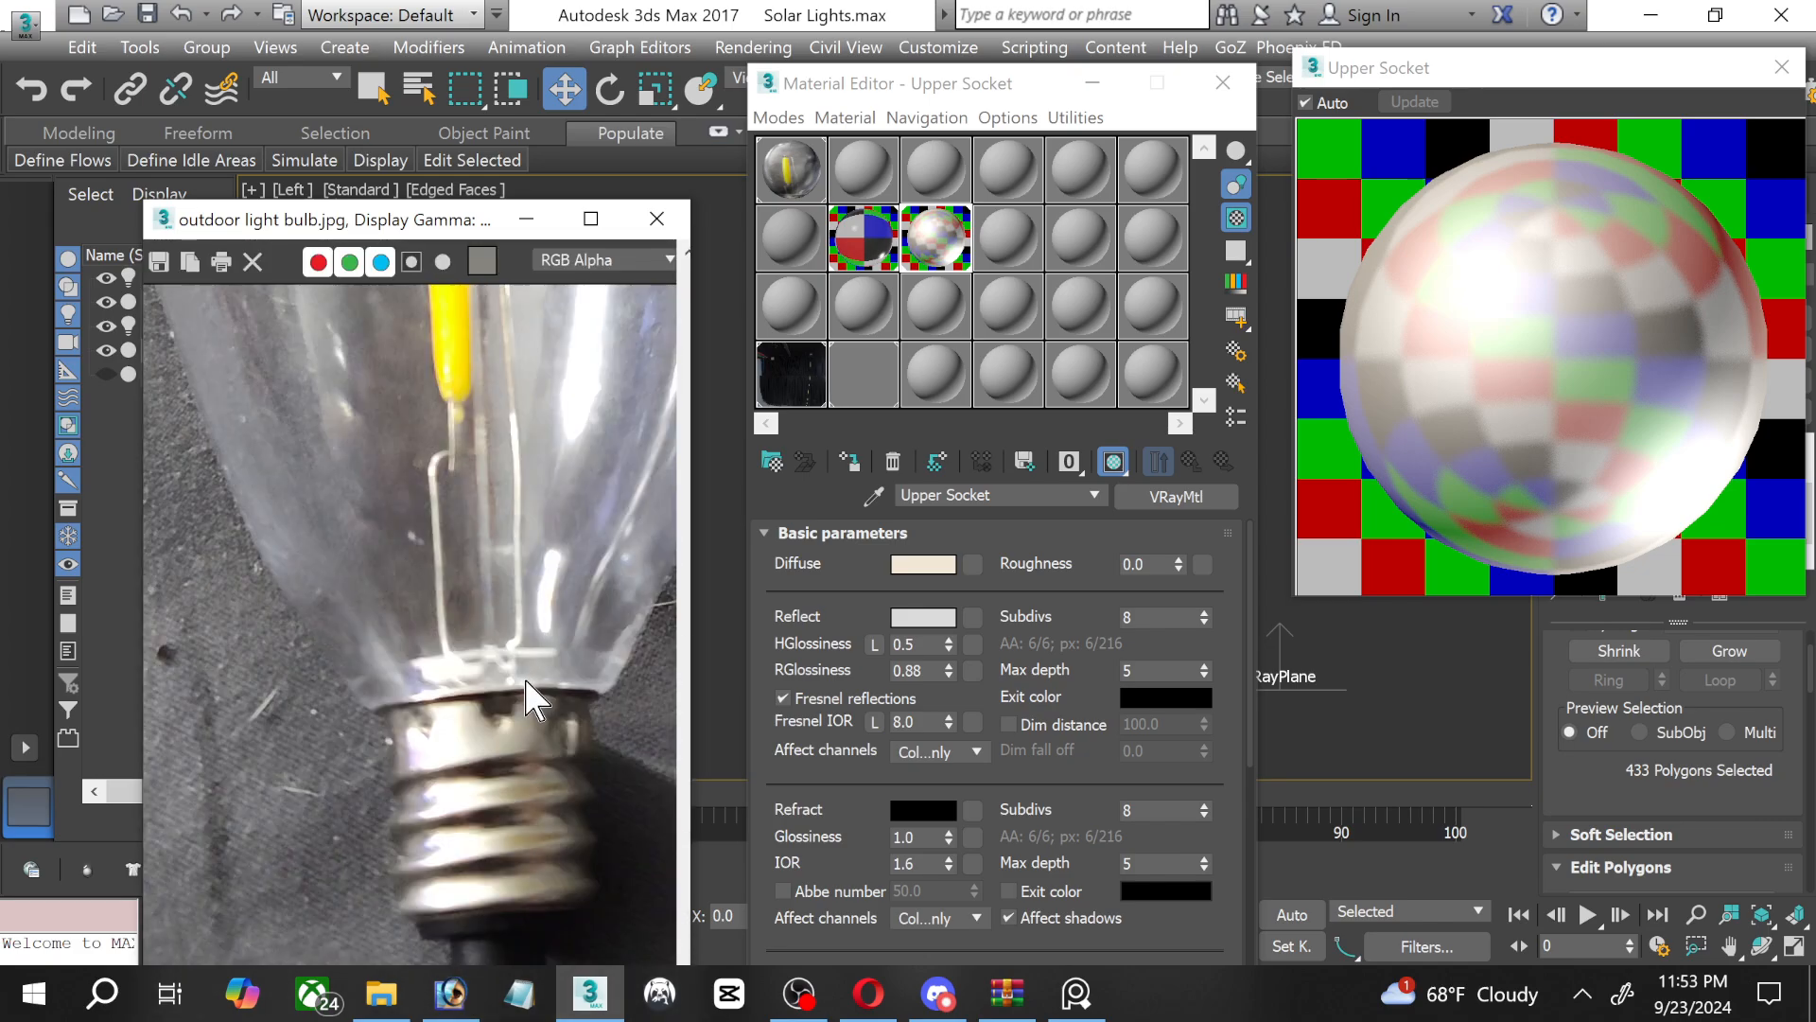
pyautogui.moveTo(445, 221); pyautogui.dragTo(392, 59)
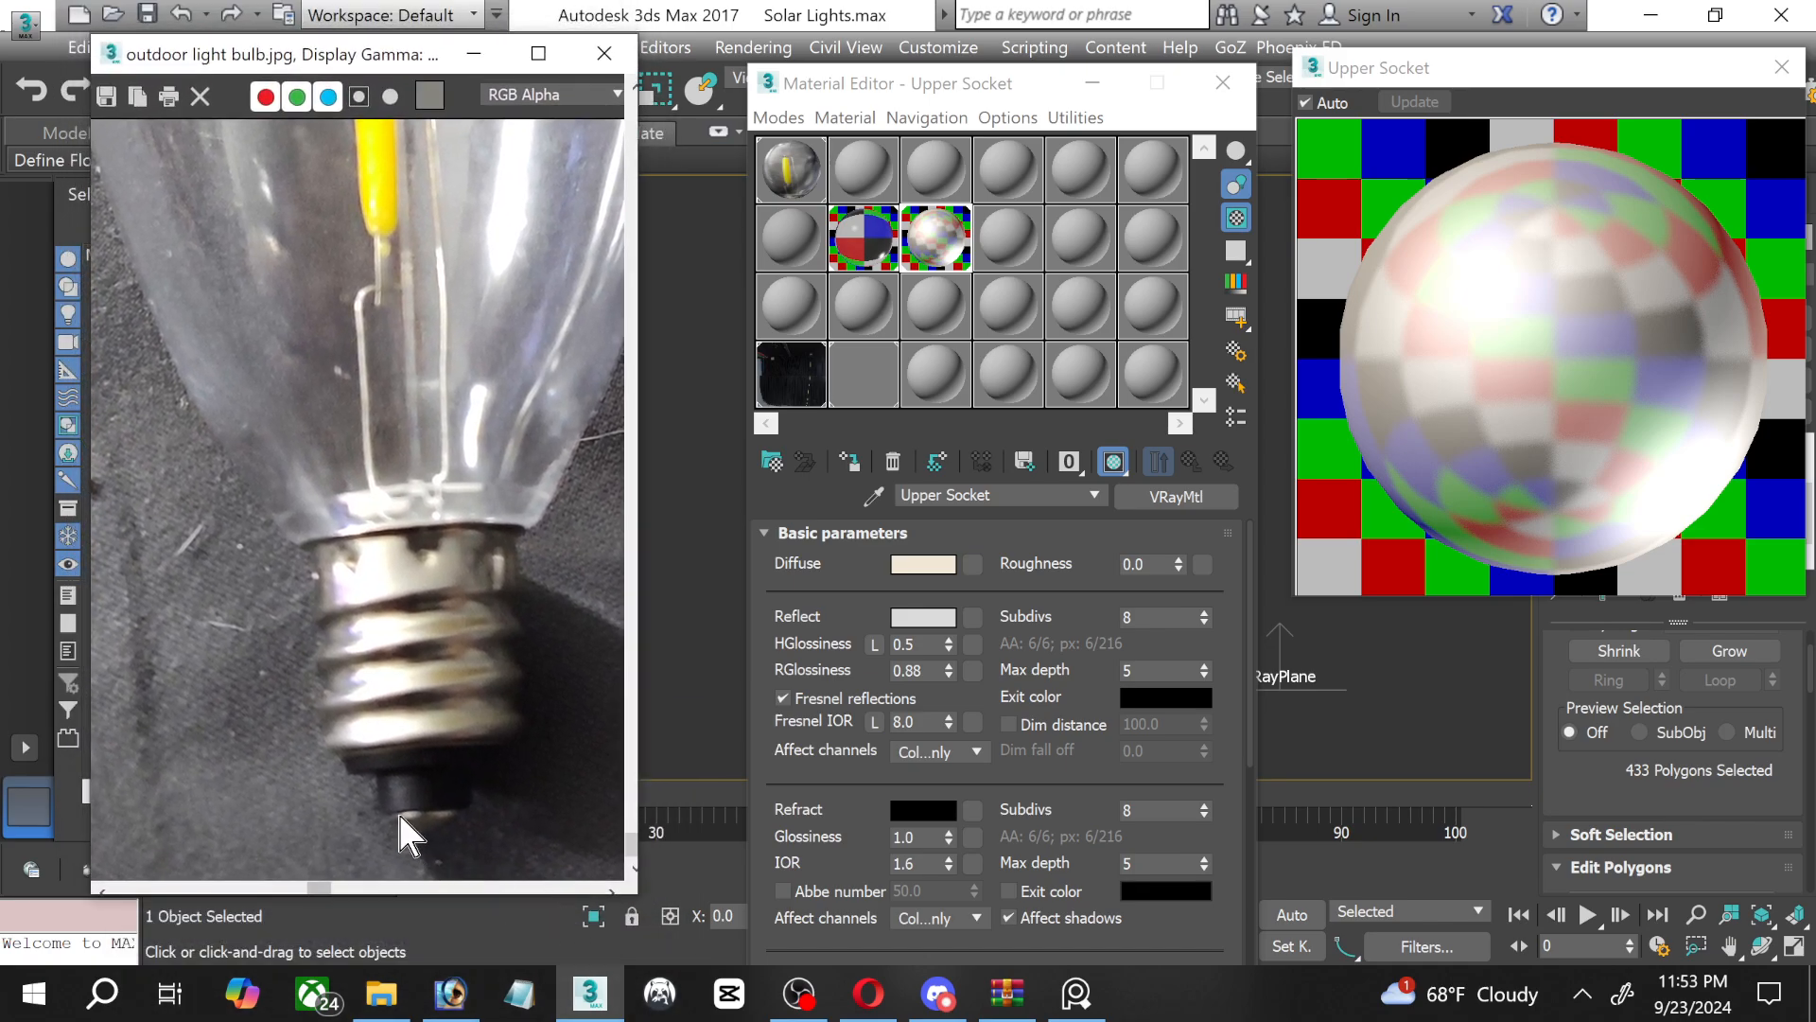
# Create a VRayMtl named Bottom Socket in an unused slot, and replace the Upper Socket preview with its enlarged preview.
pyautogui.click(1007, 238)
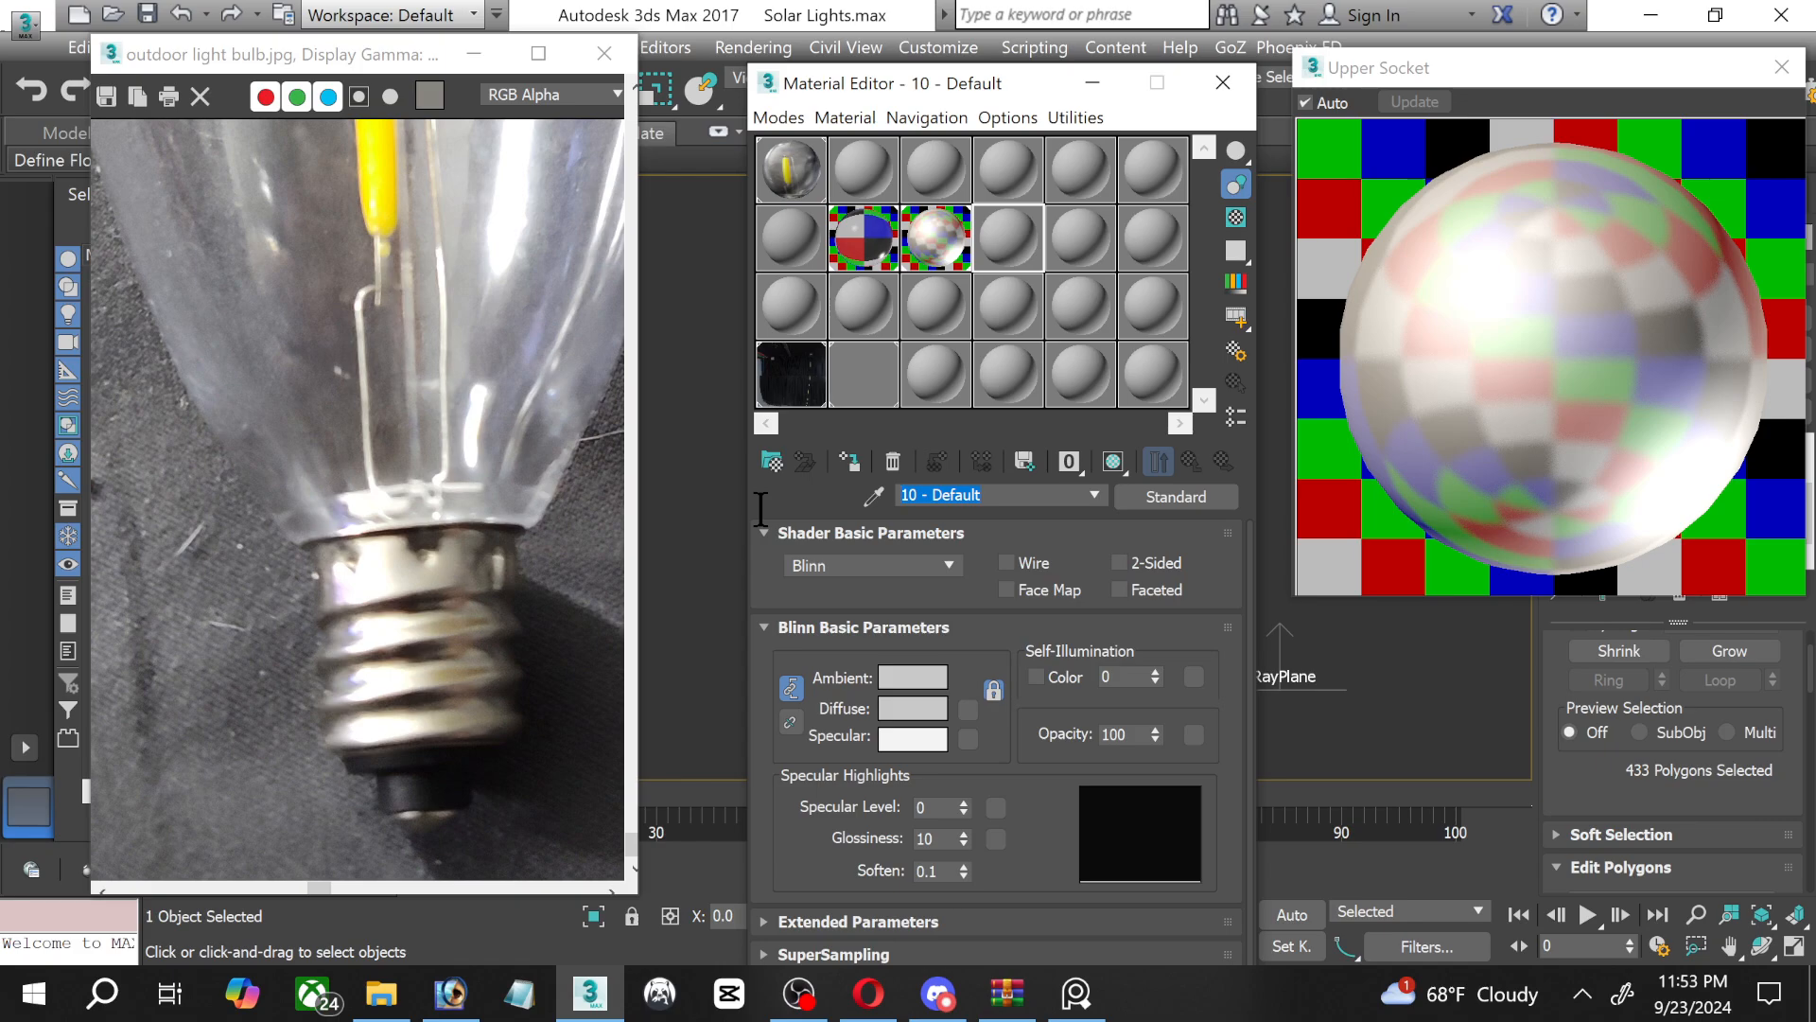
pyautogui.write('bottom Socket')
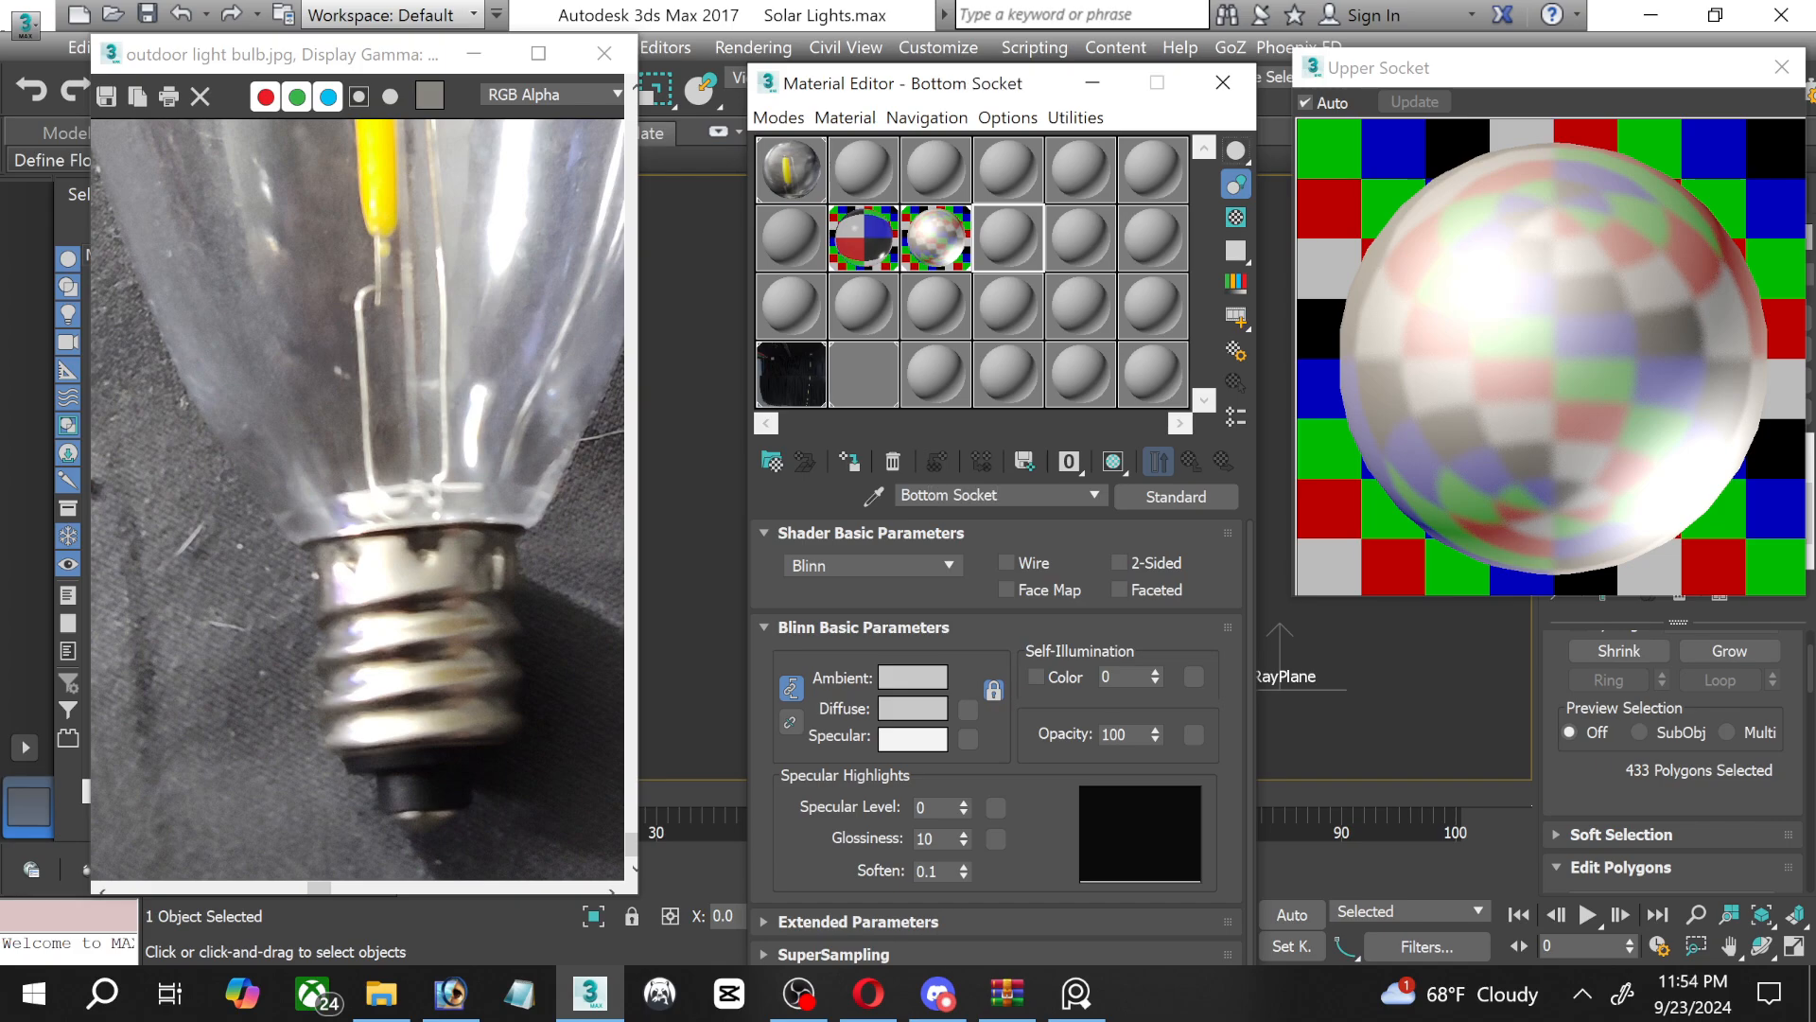
pyautogui.click(1193, 495)
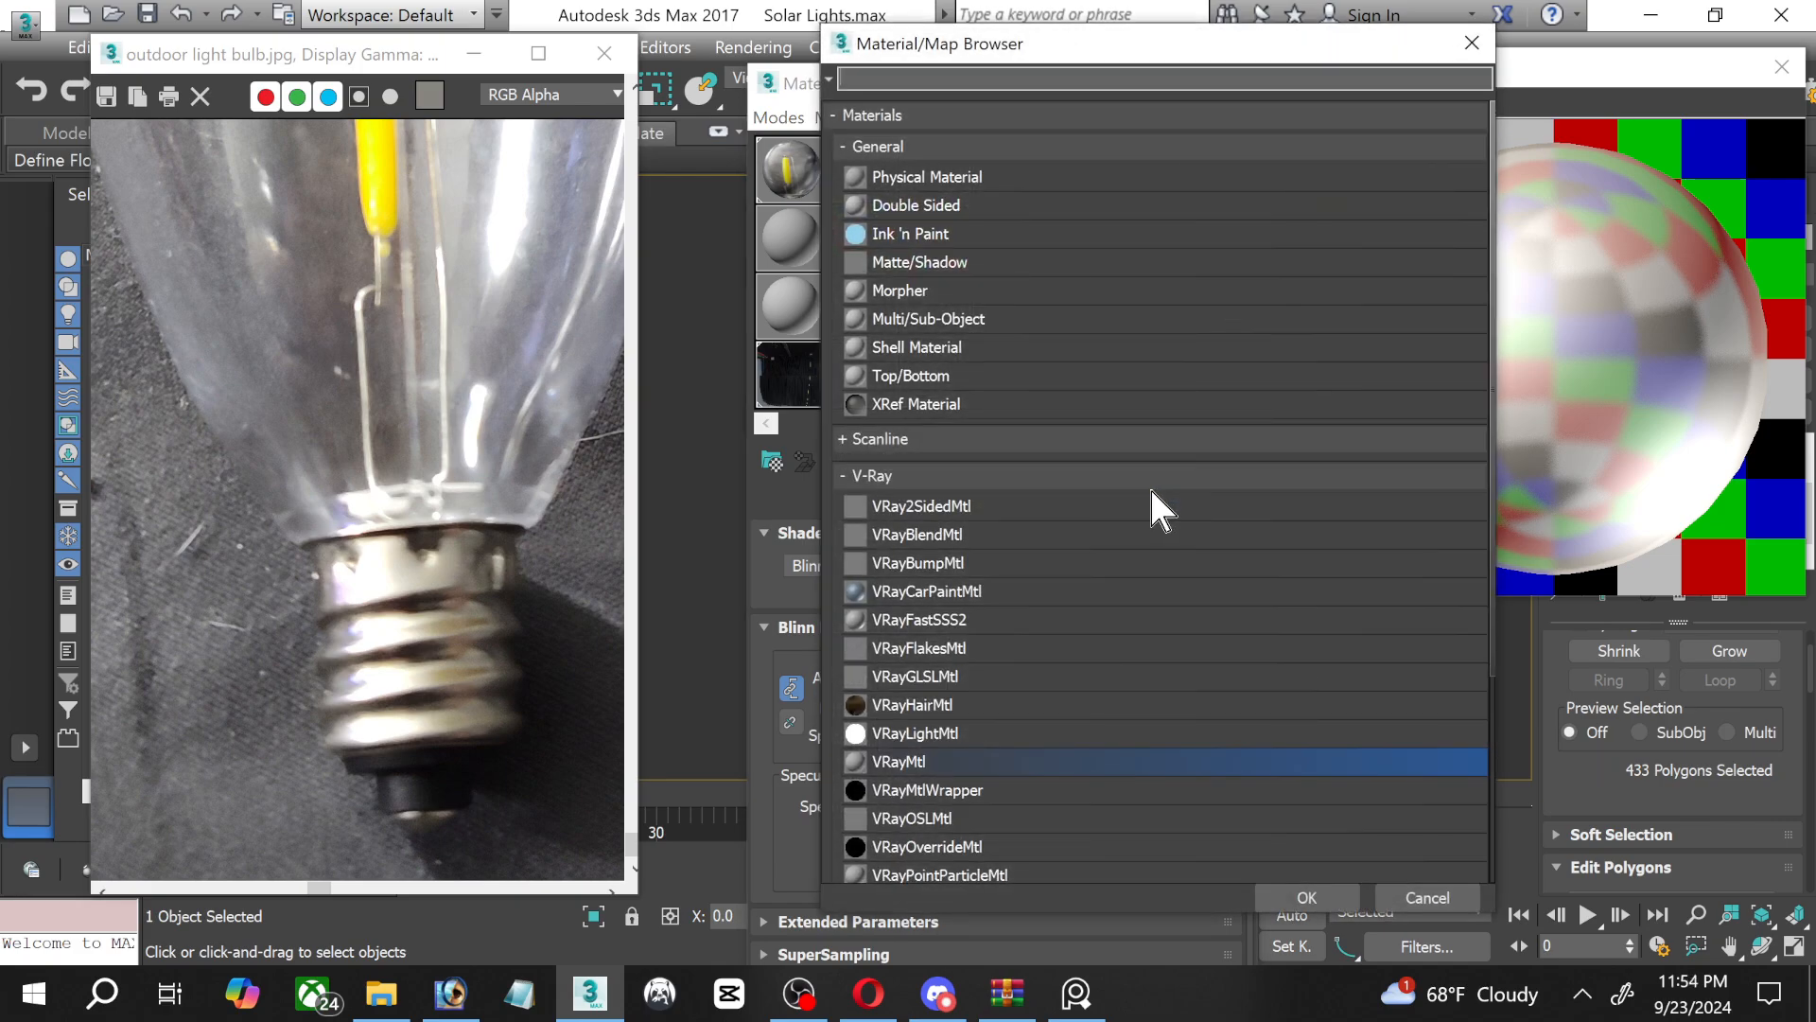
pyautogui.doubleClick(894, 766)
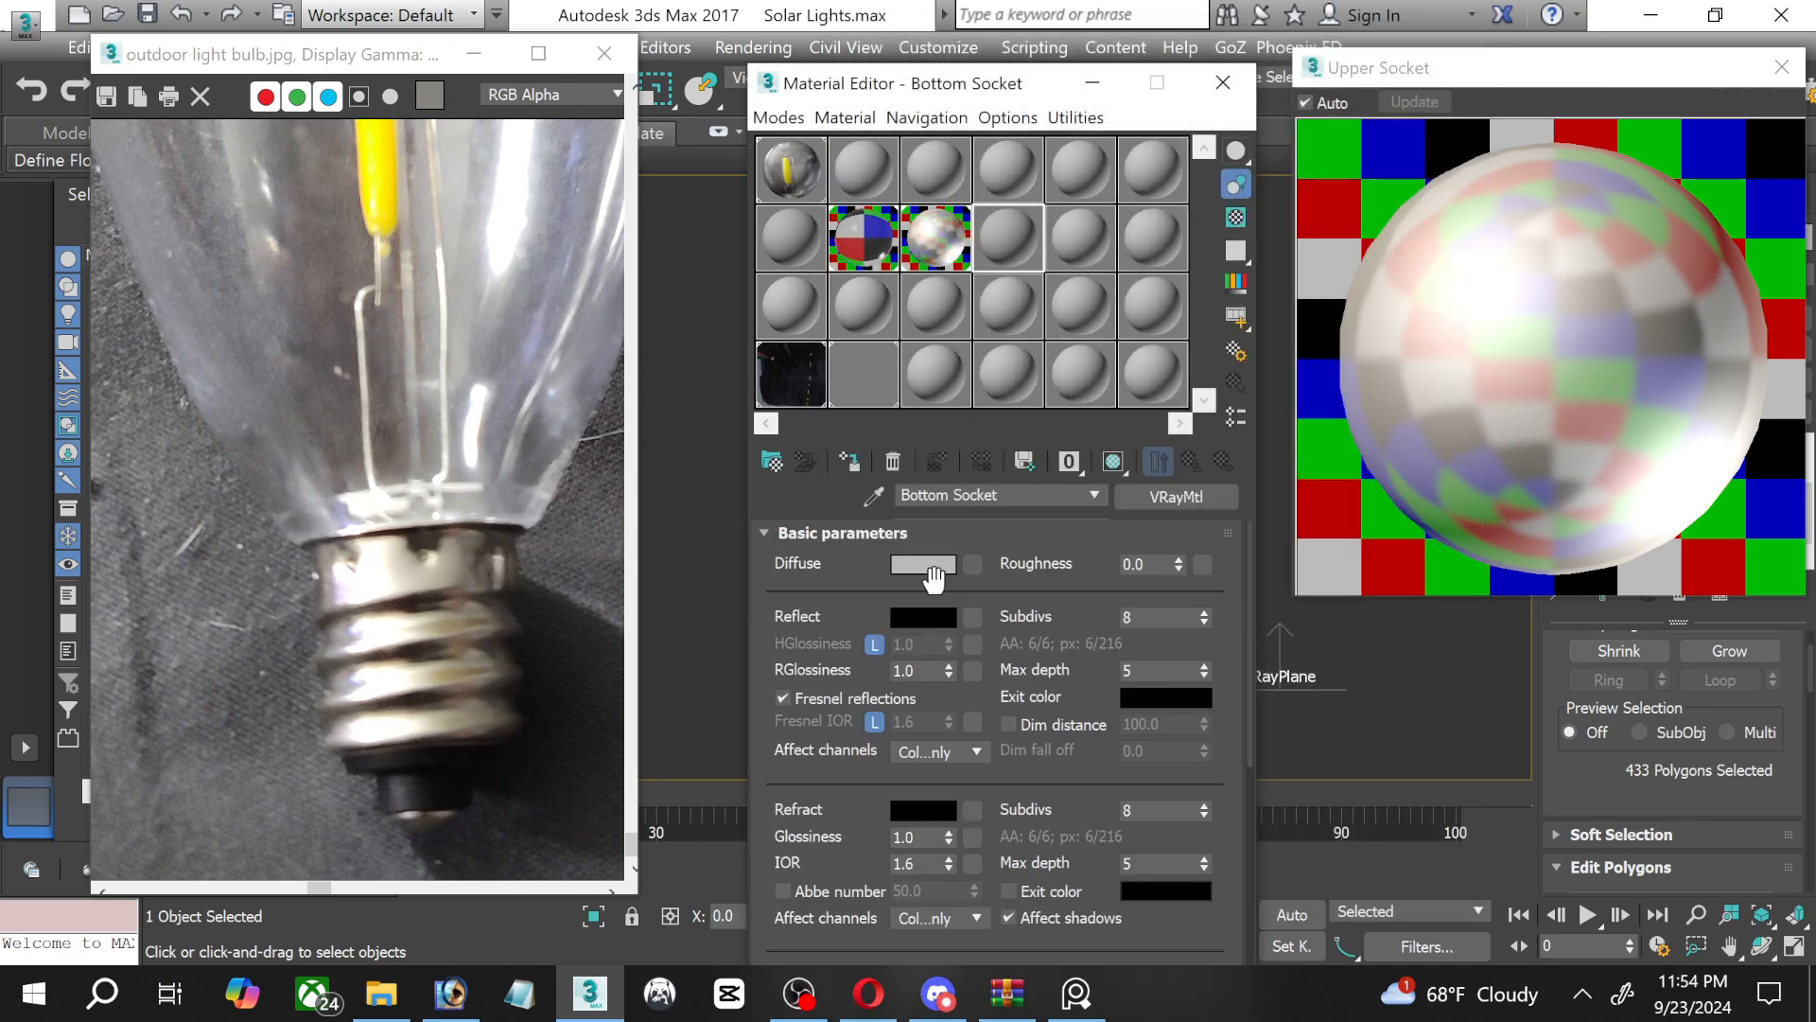
pyautogui.click(1781, 66)
pyautogui.doubleClick(1005, 237)
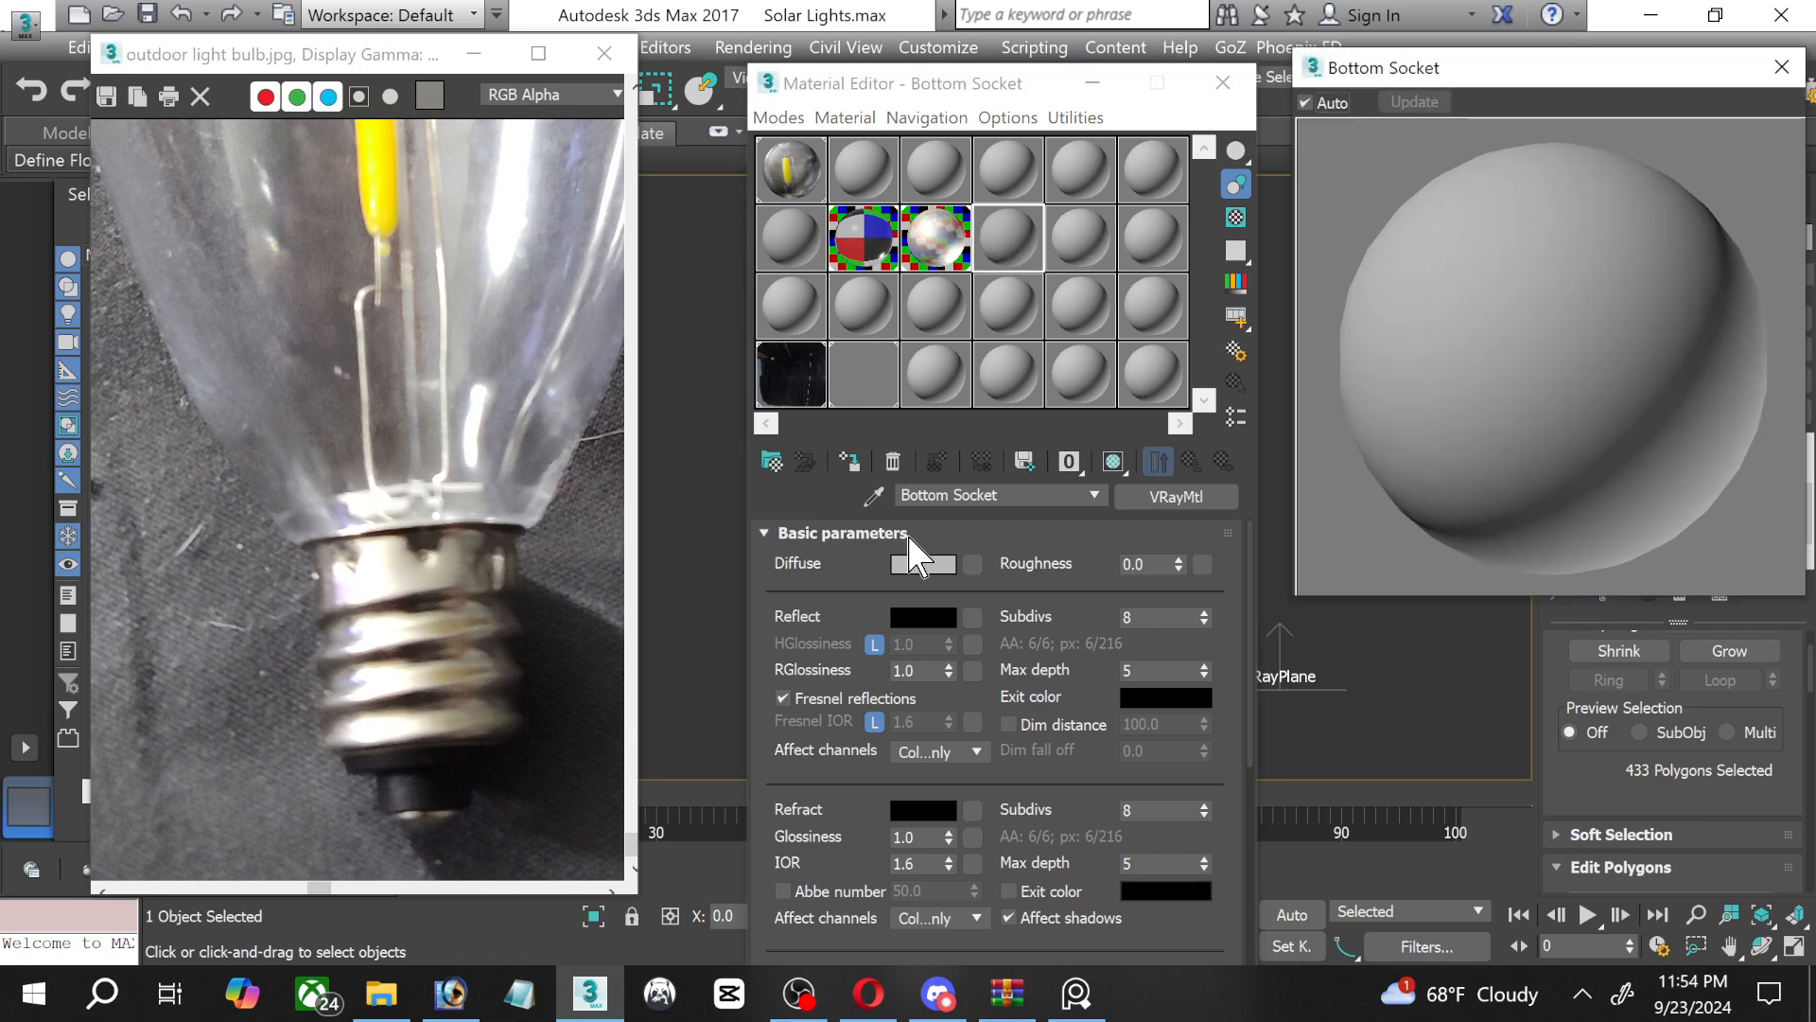
# Sample the photo's dark bulb base for the Bottom Socket diffuse colour, then neutralise it to near-black RGB 4, 4, 4.
pyautogui.click(922, 564)
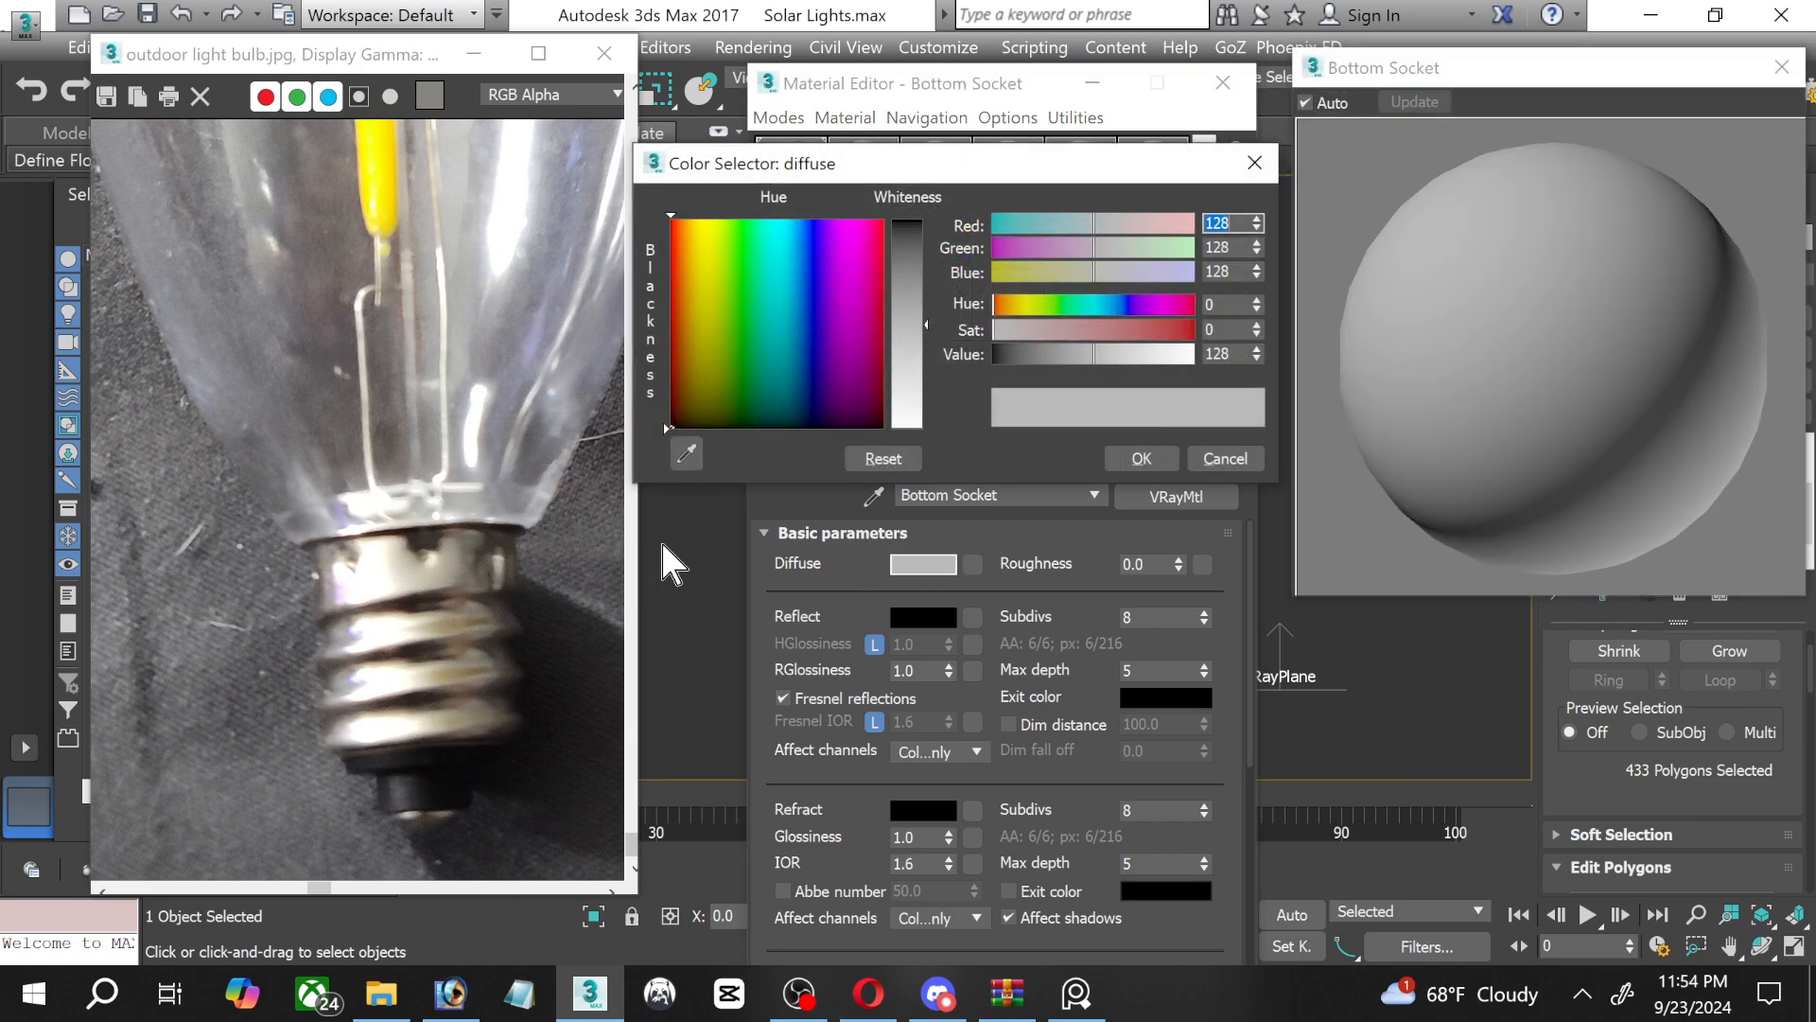
pyautogui.click(687, 455)
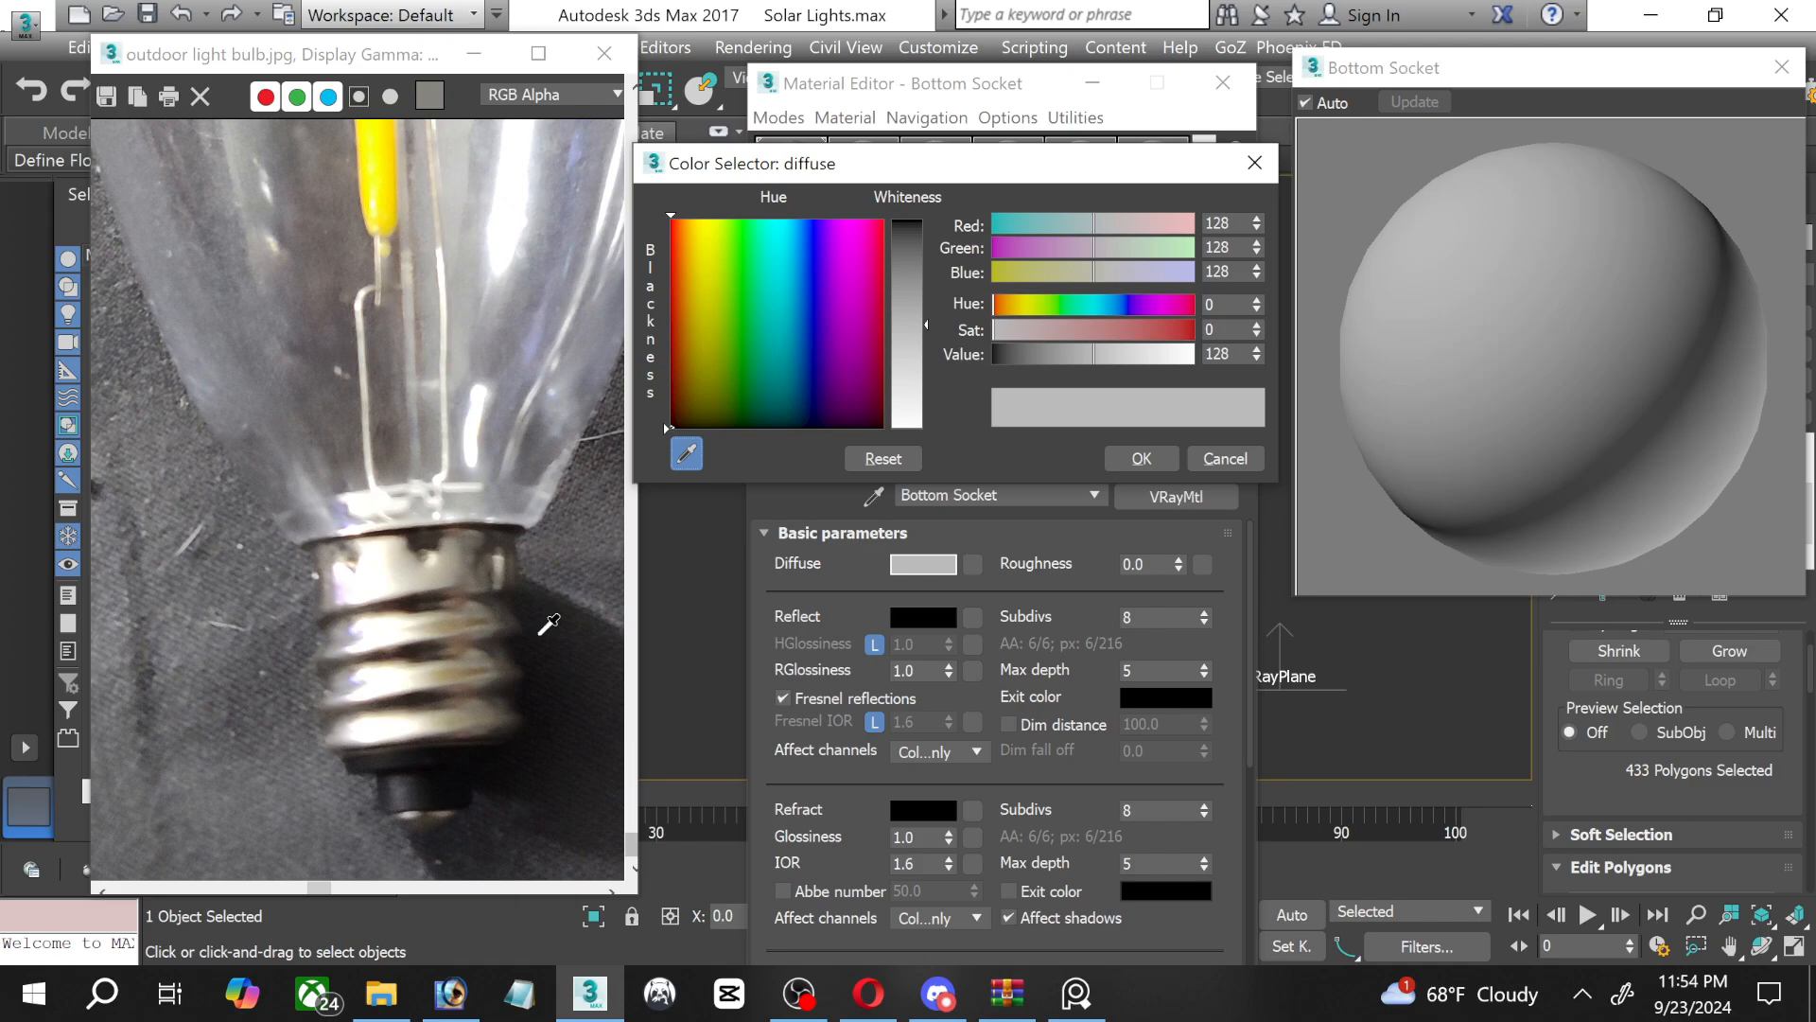
pyautogui.click(434, 756)
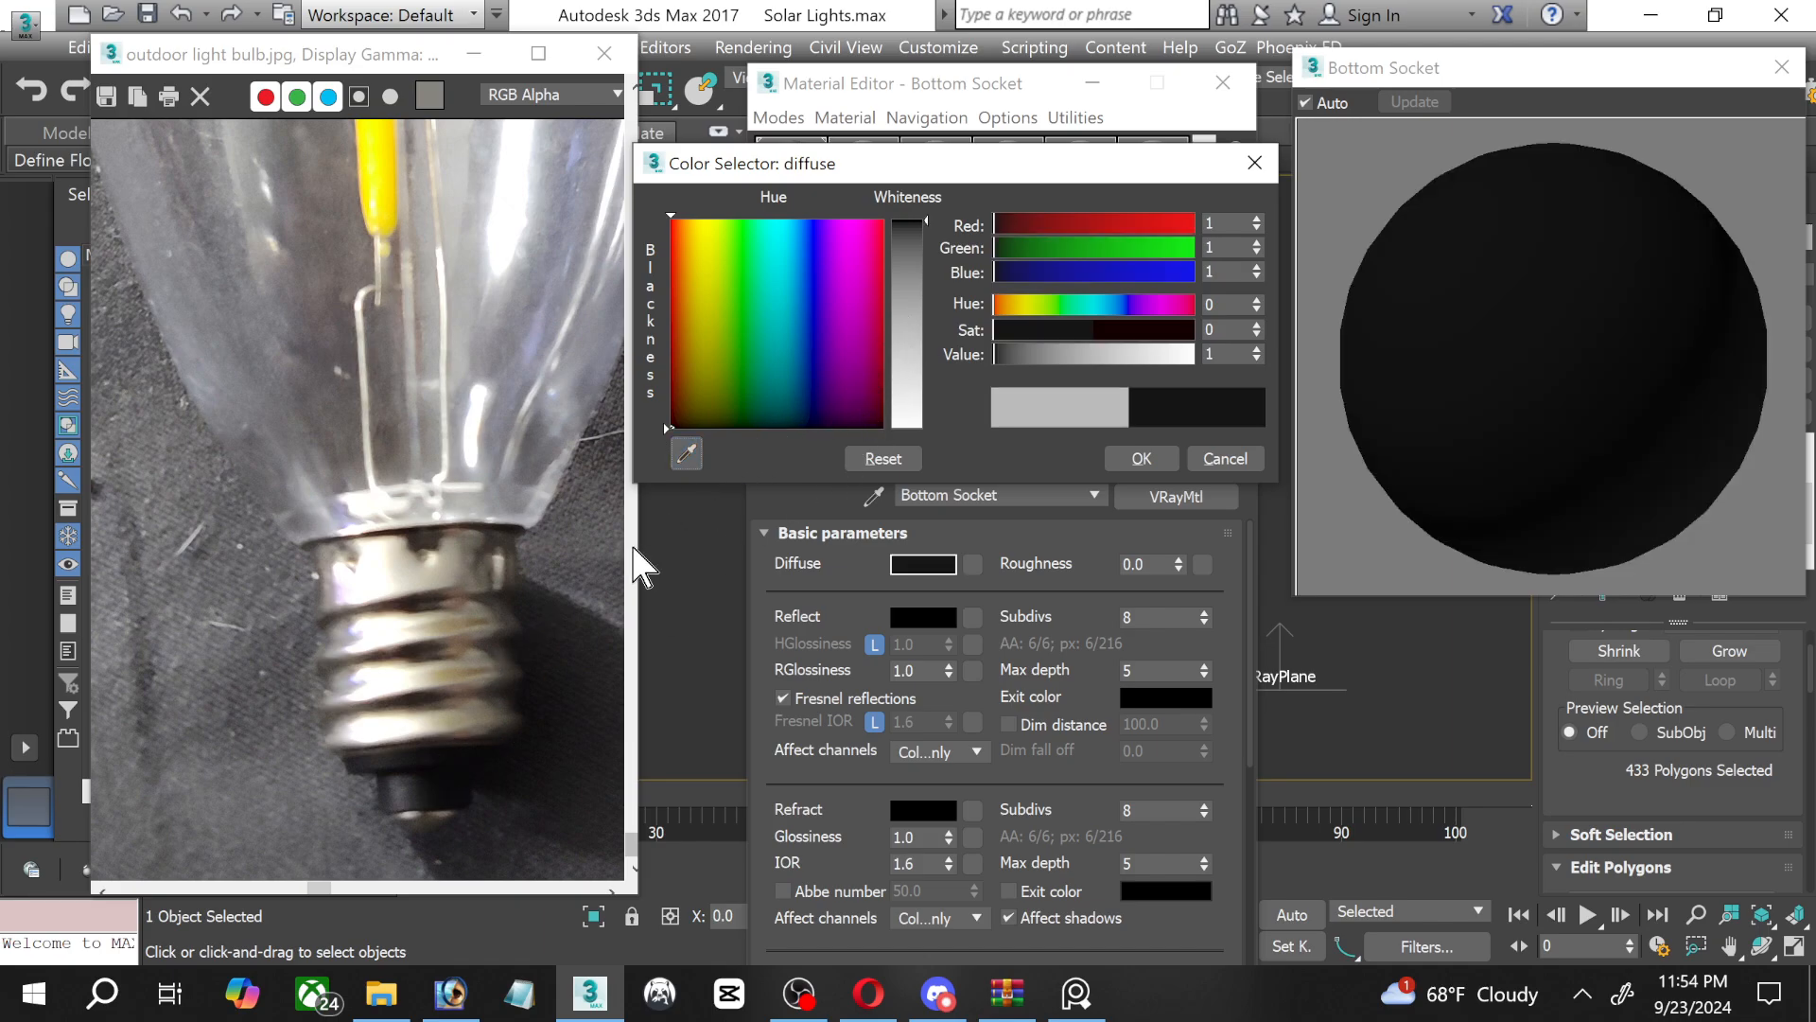
pyautogui.click(687, 455)
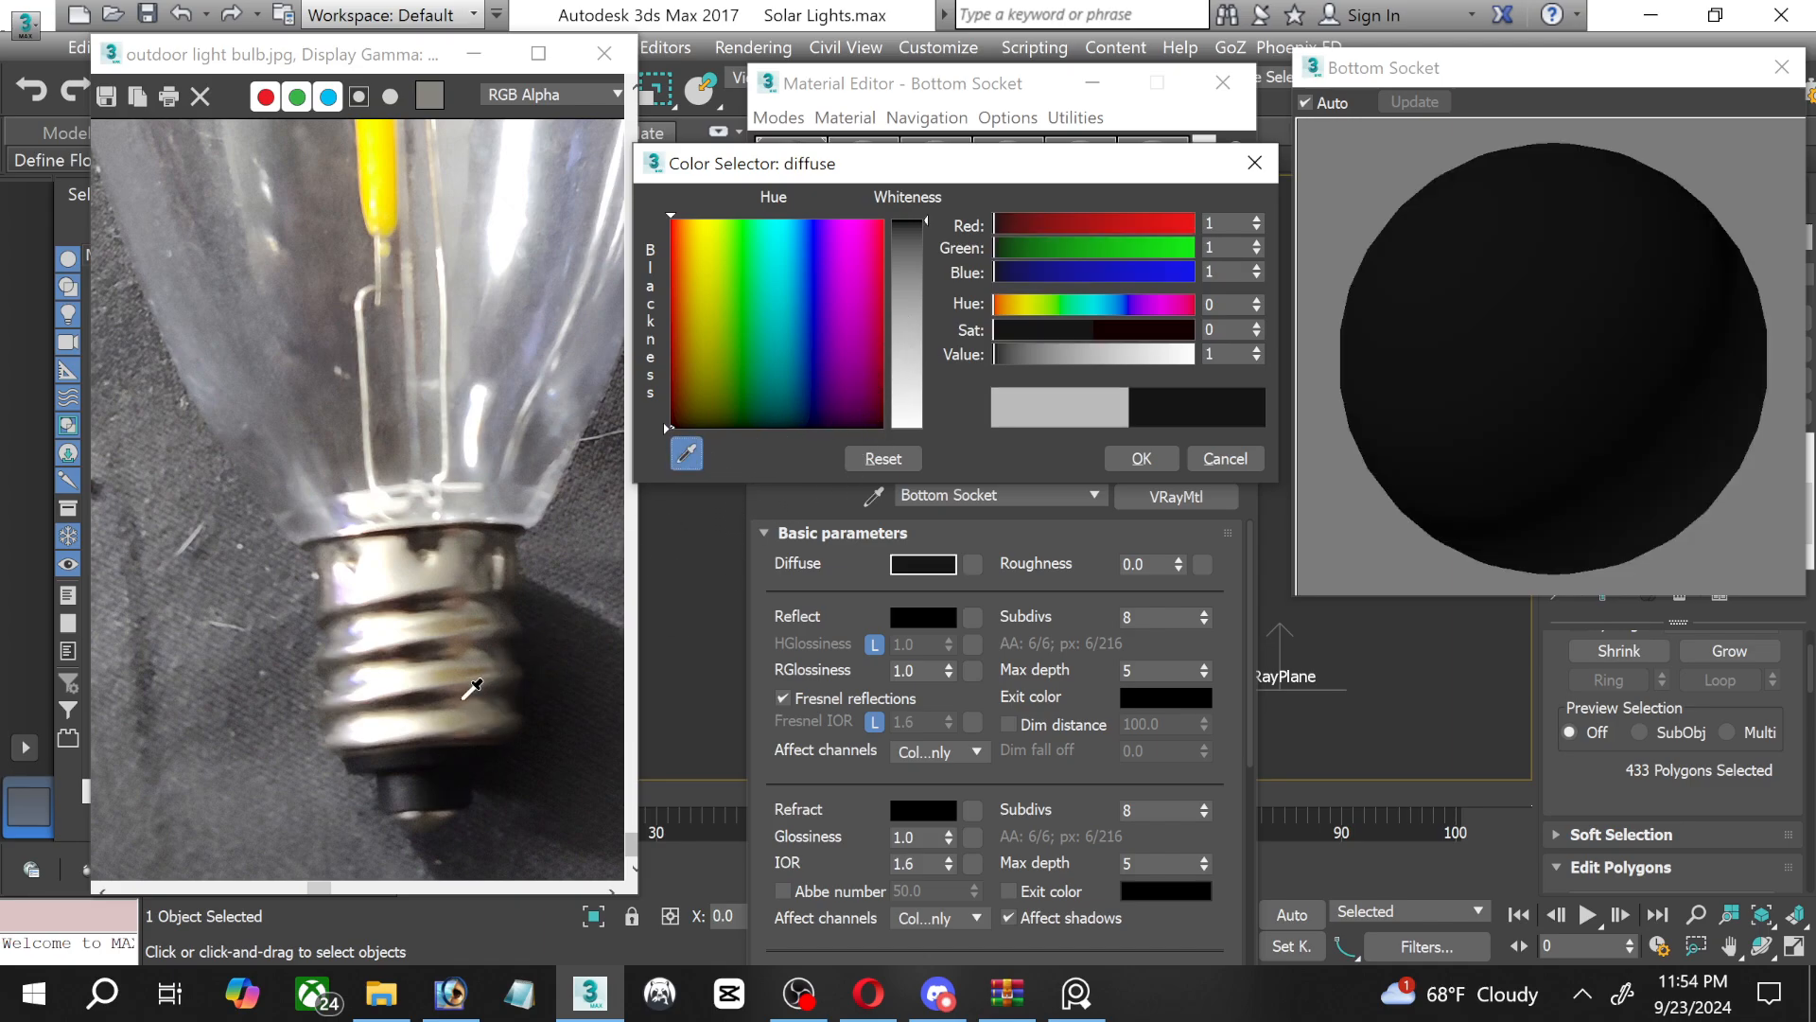
pyautogui.click(392, 755)
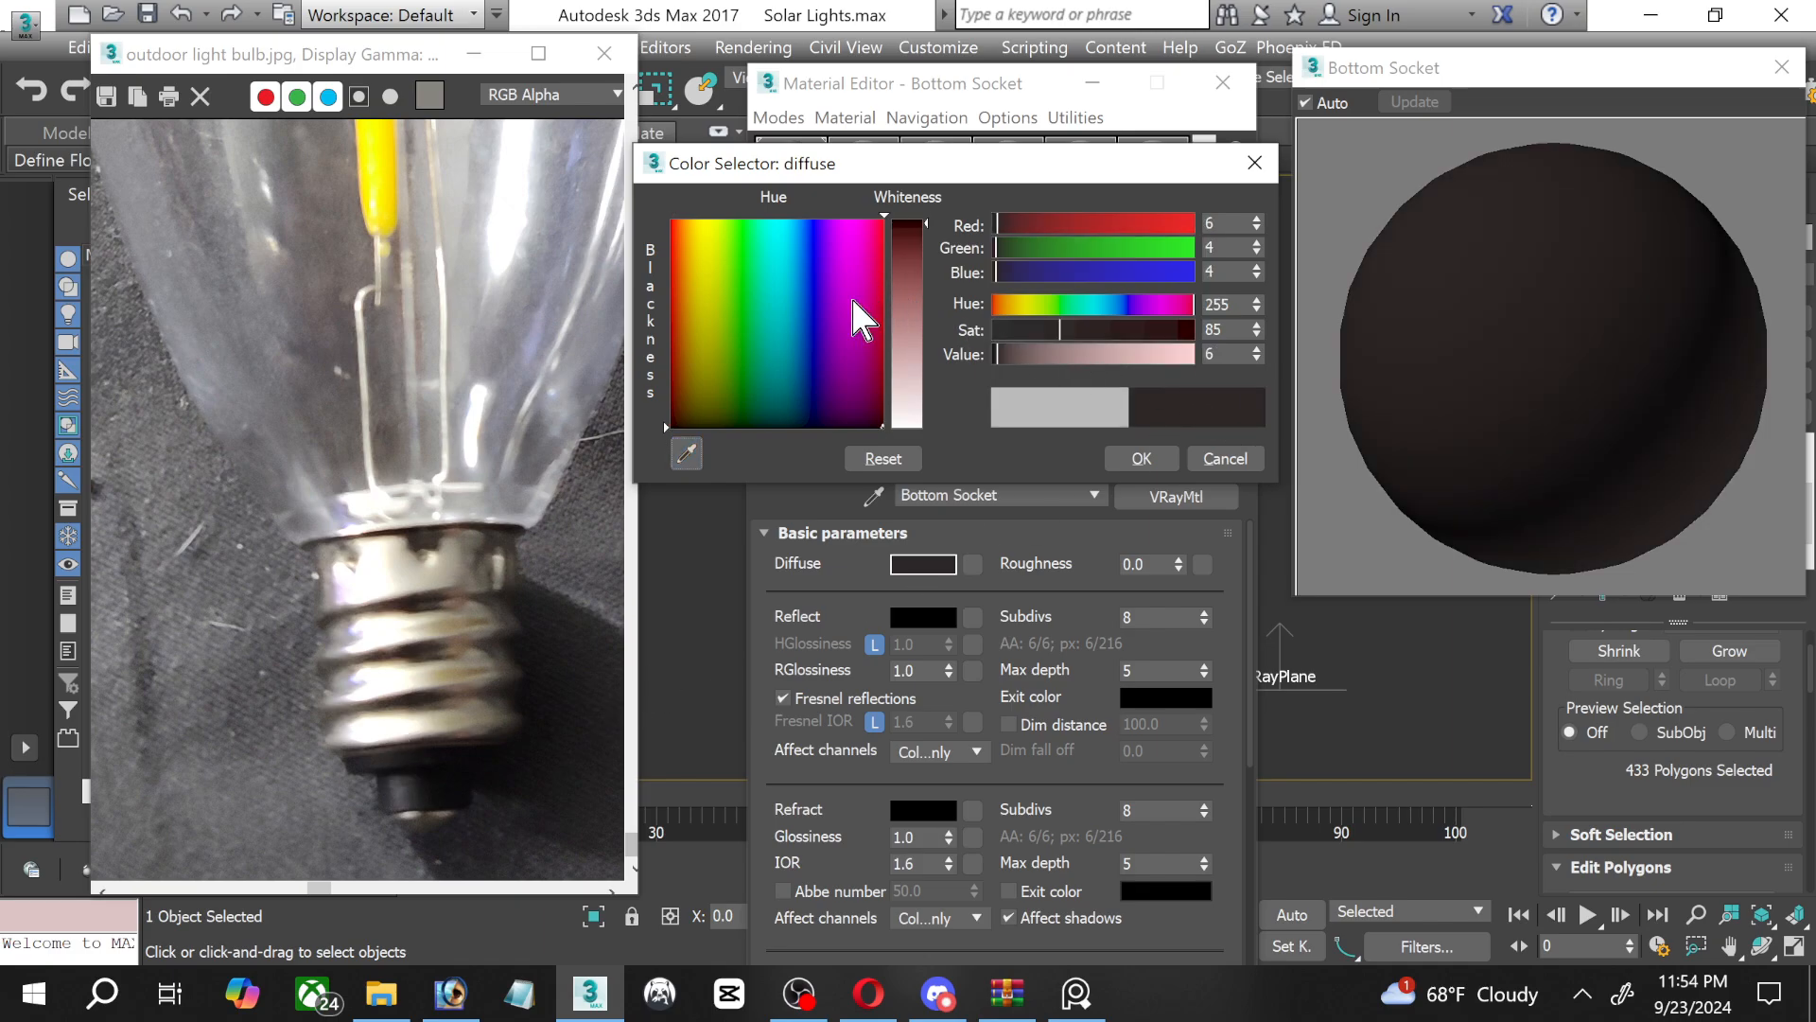
pyautogui.click(862, 428)
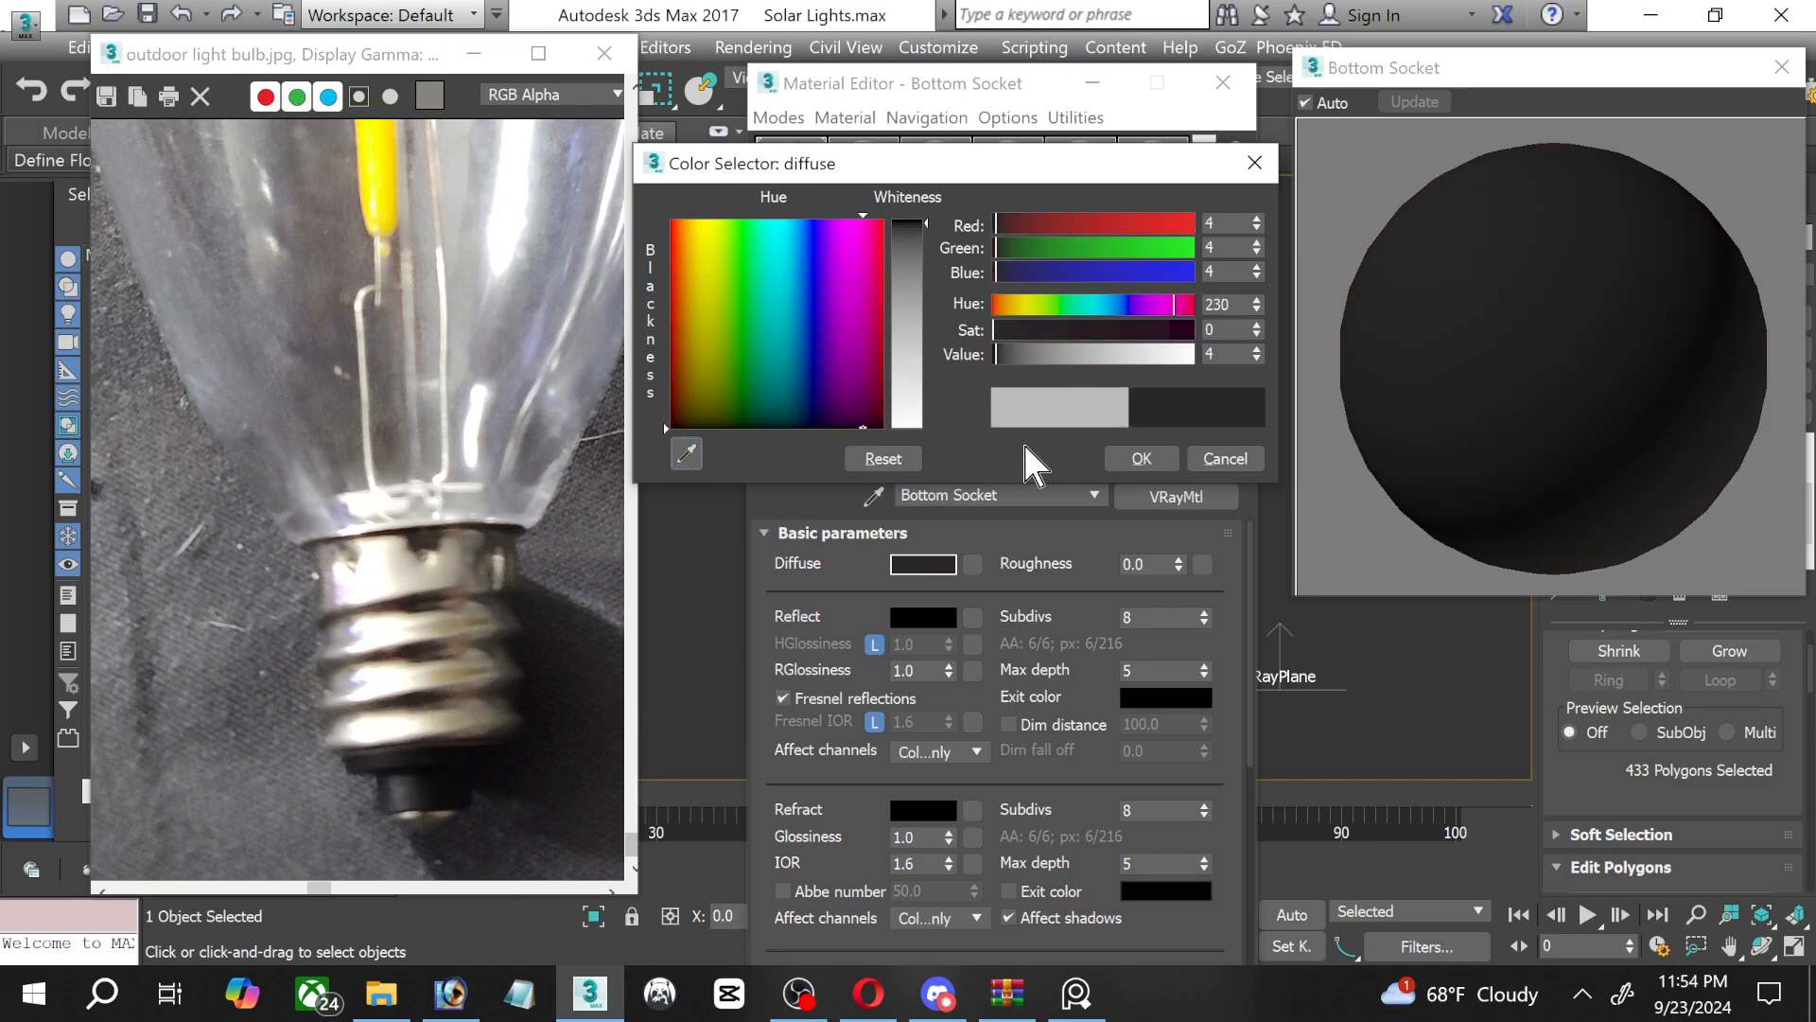
pyautogui.click(1135, 460)
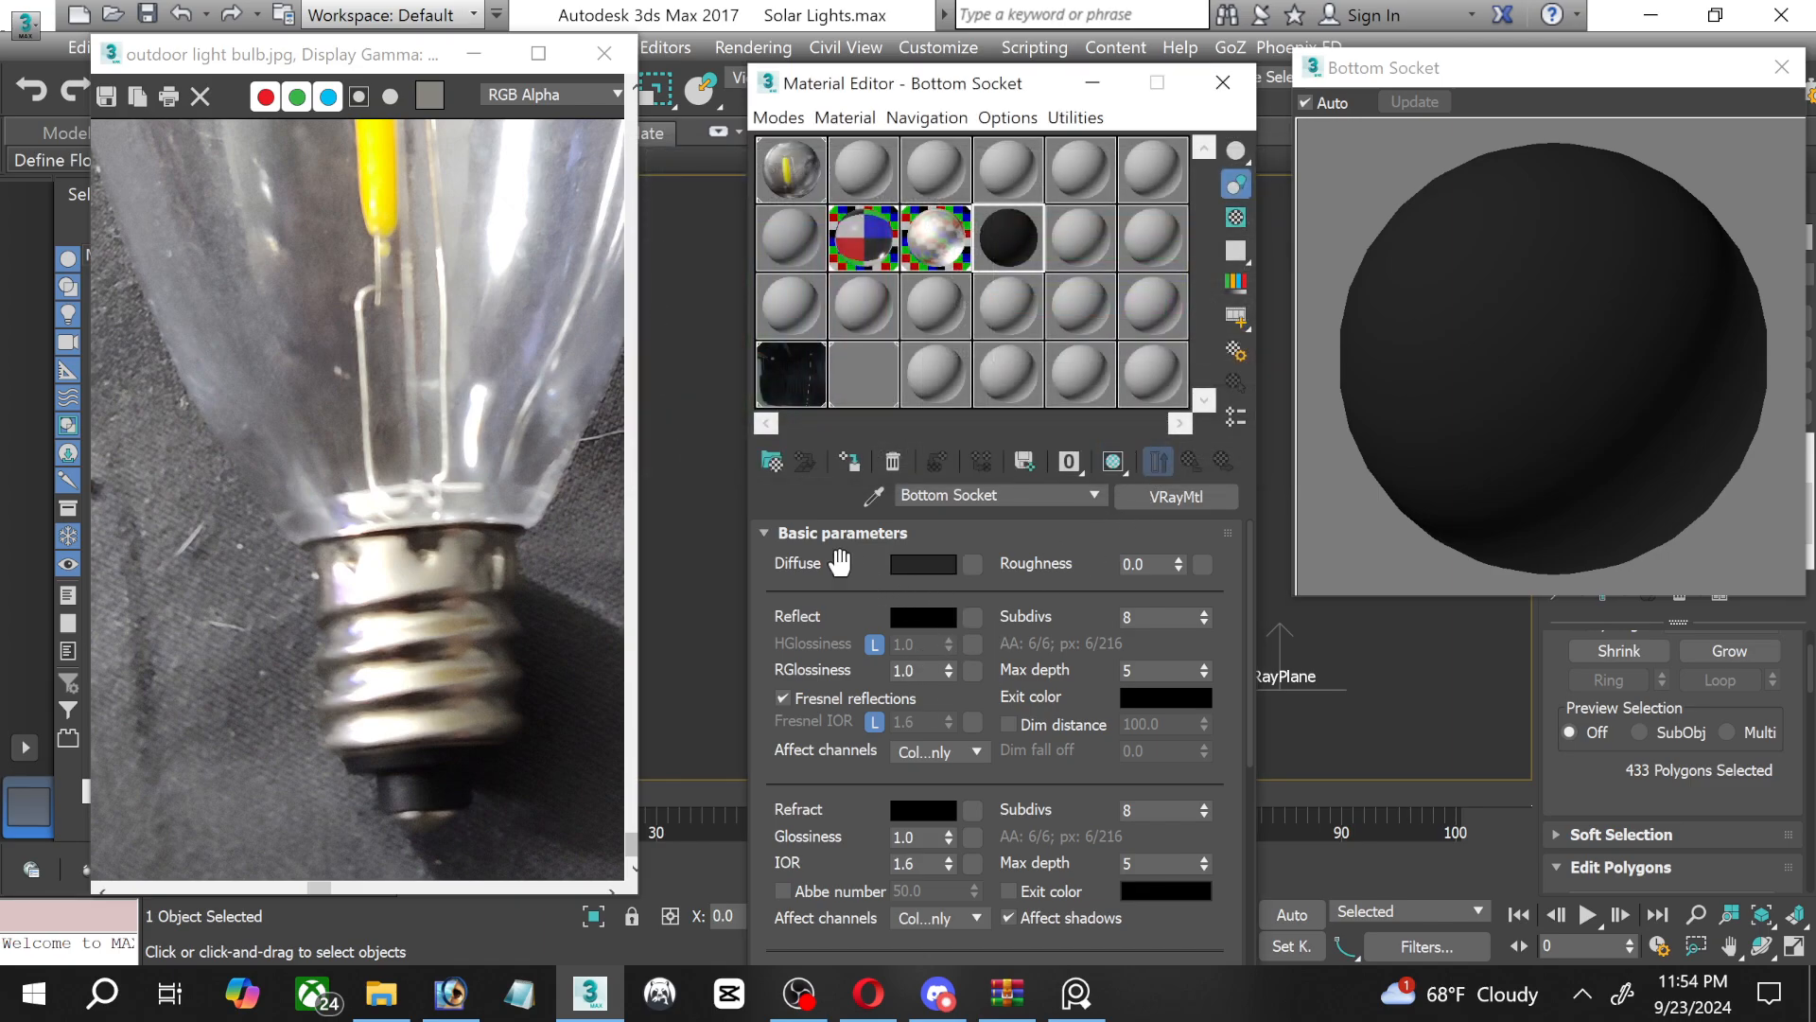
# Set the Bottom Socket material's reflection colour to a dark grey with a value of 31.
pyautogui.click(936, 620)
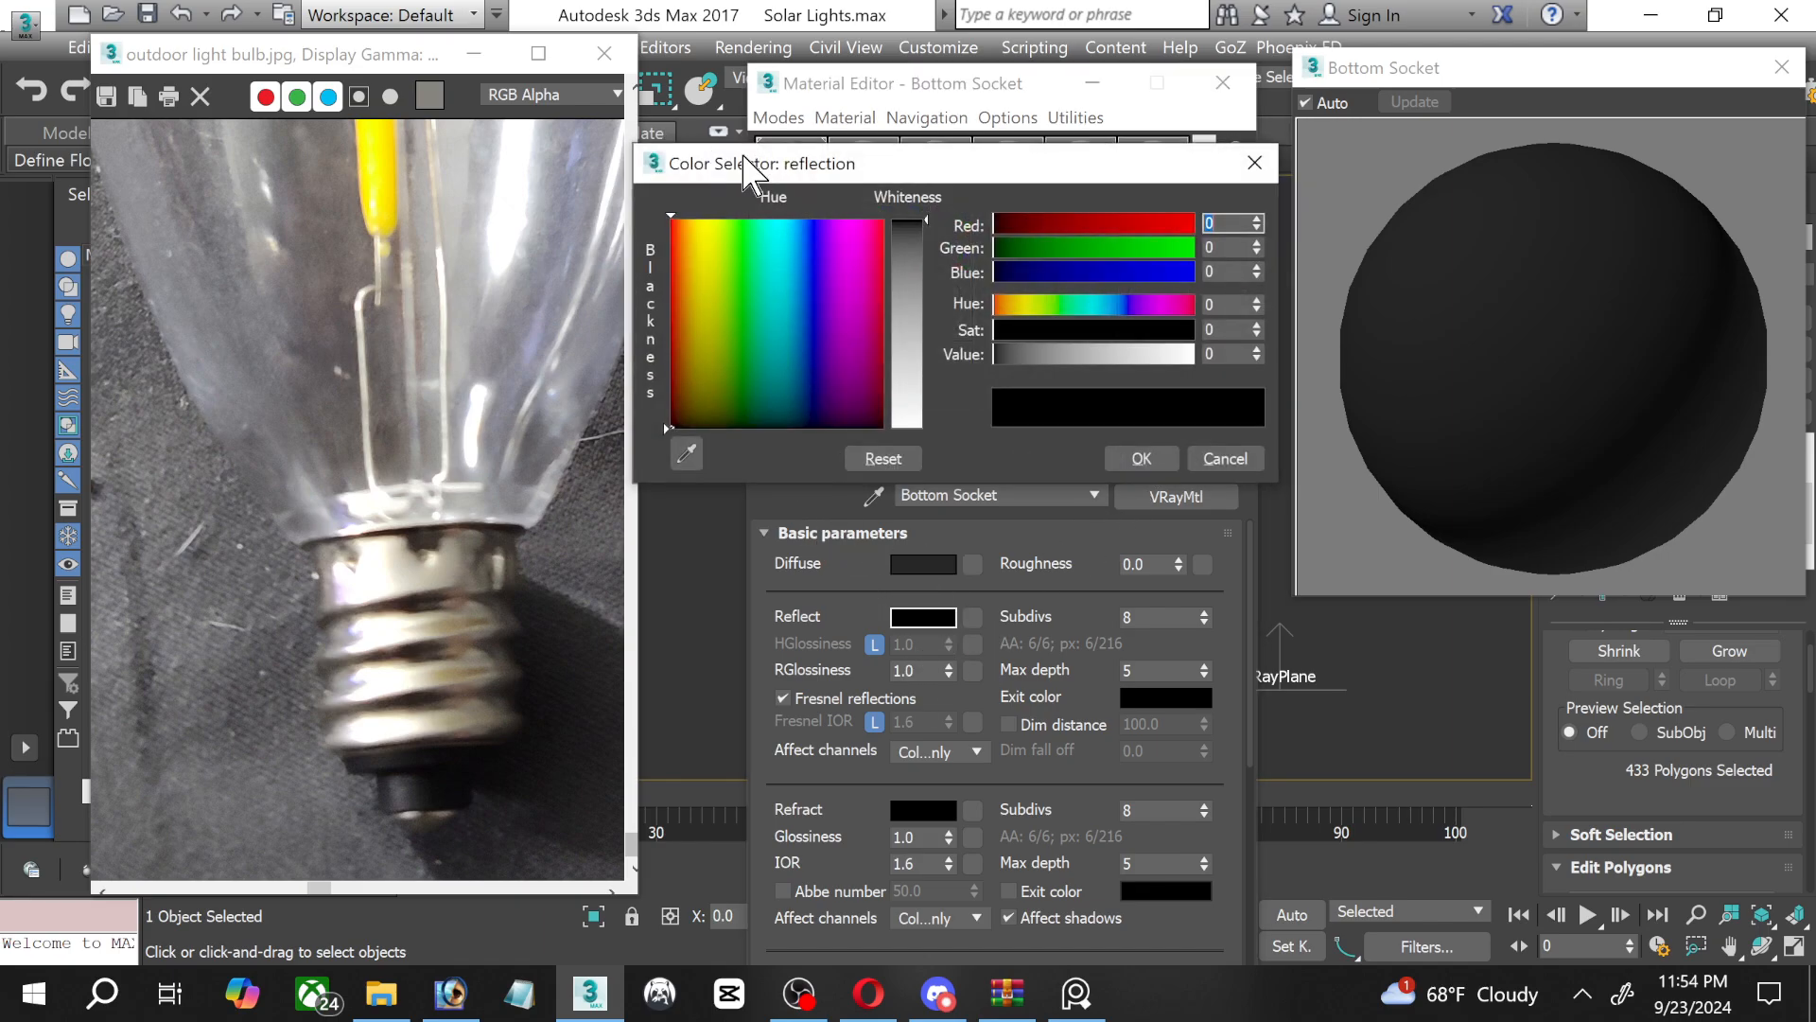
pyautogui.click(900, 272)
pyautogui.moveTo(901, 272); pyautogui.dragTo(900, 246)
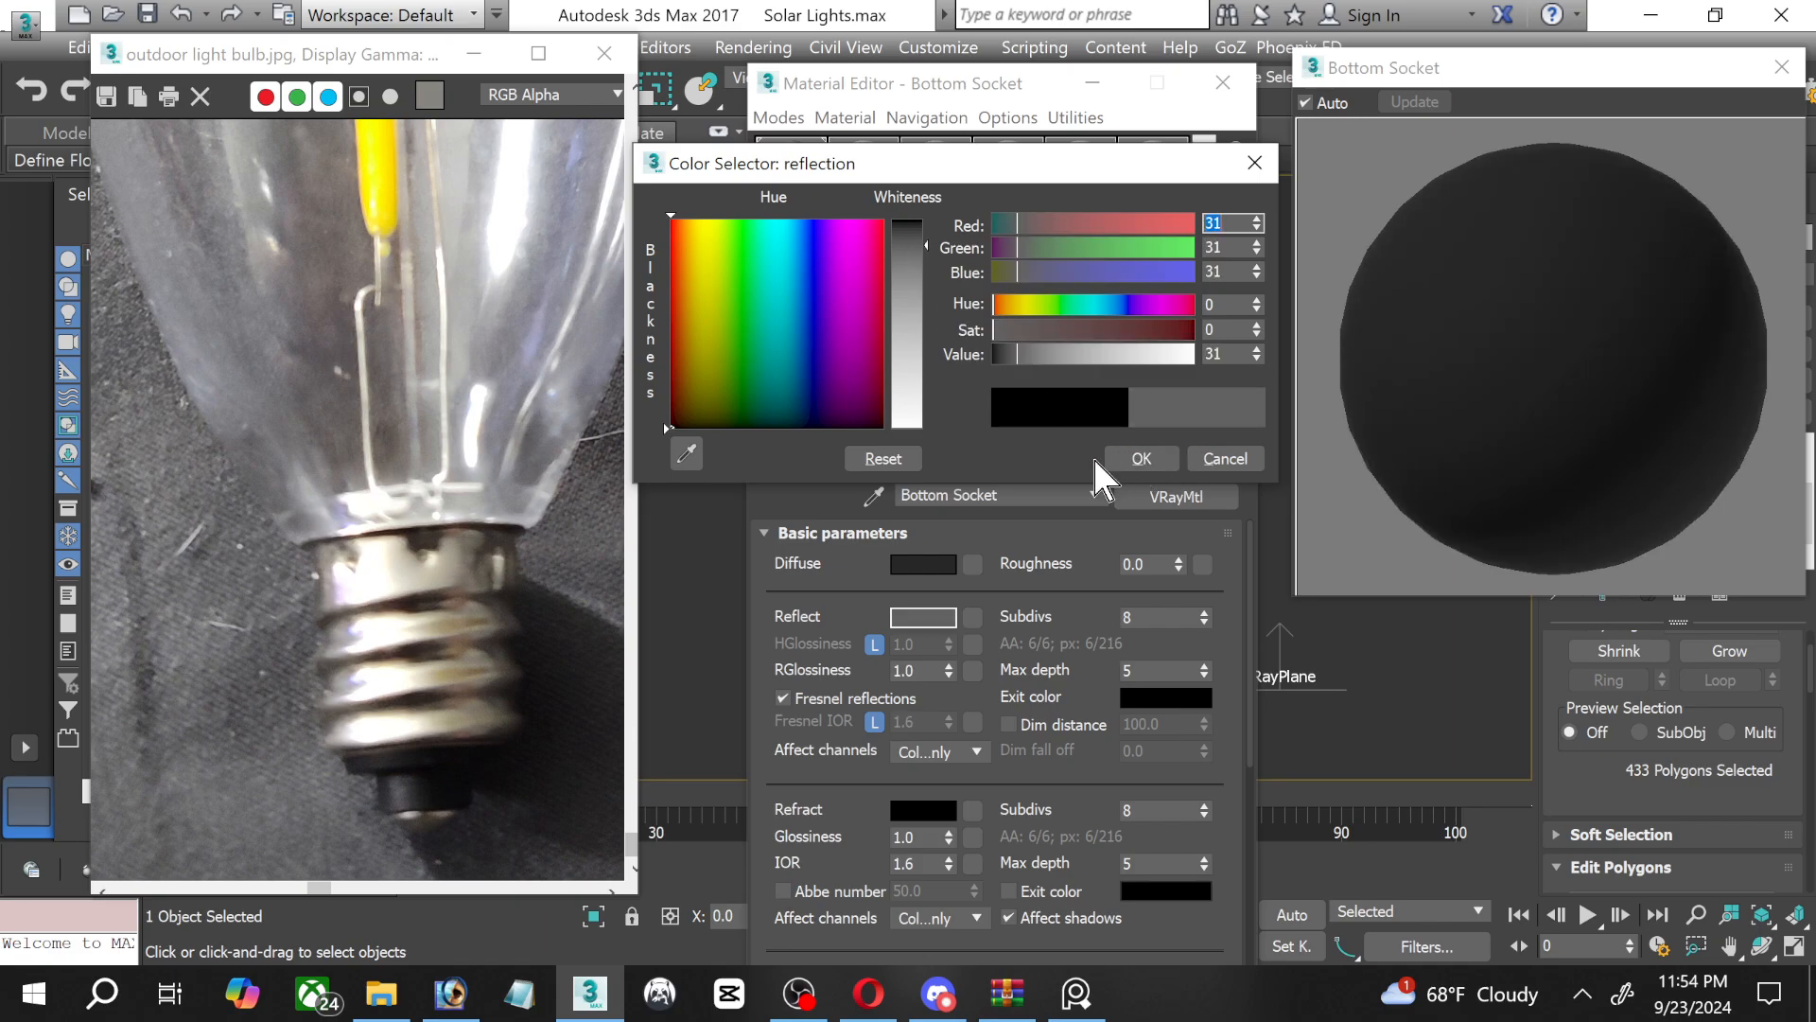
pyautogui.click(1139, 458)
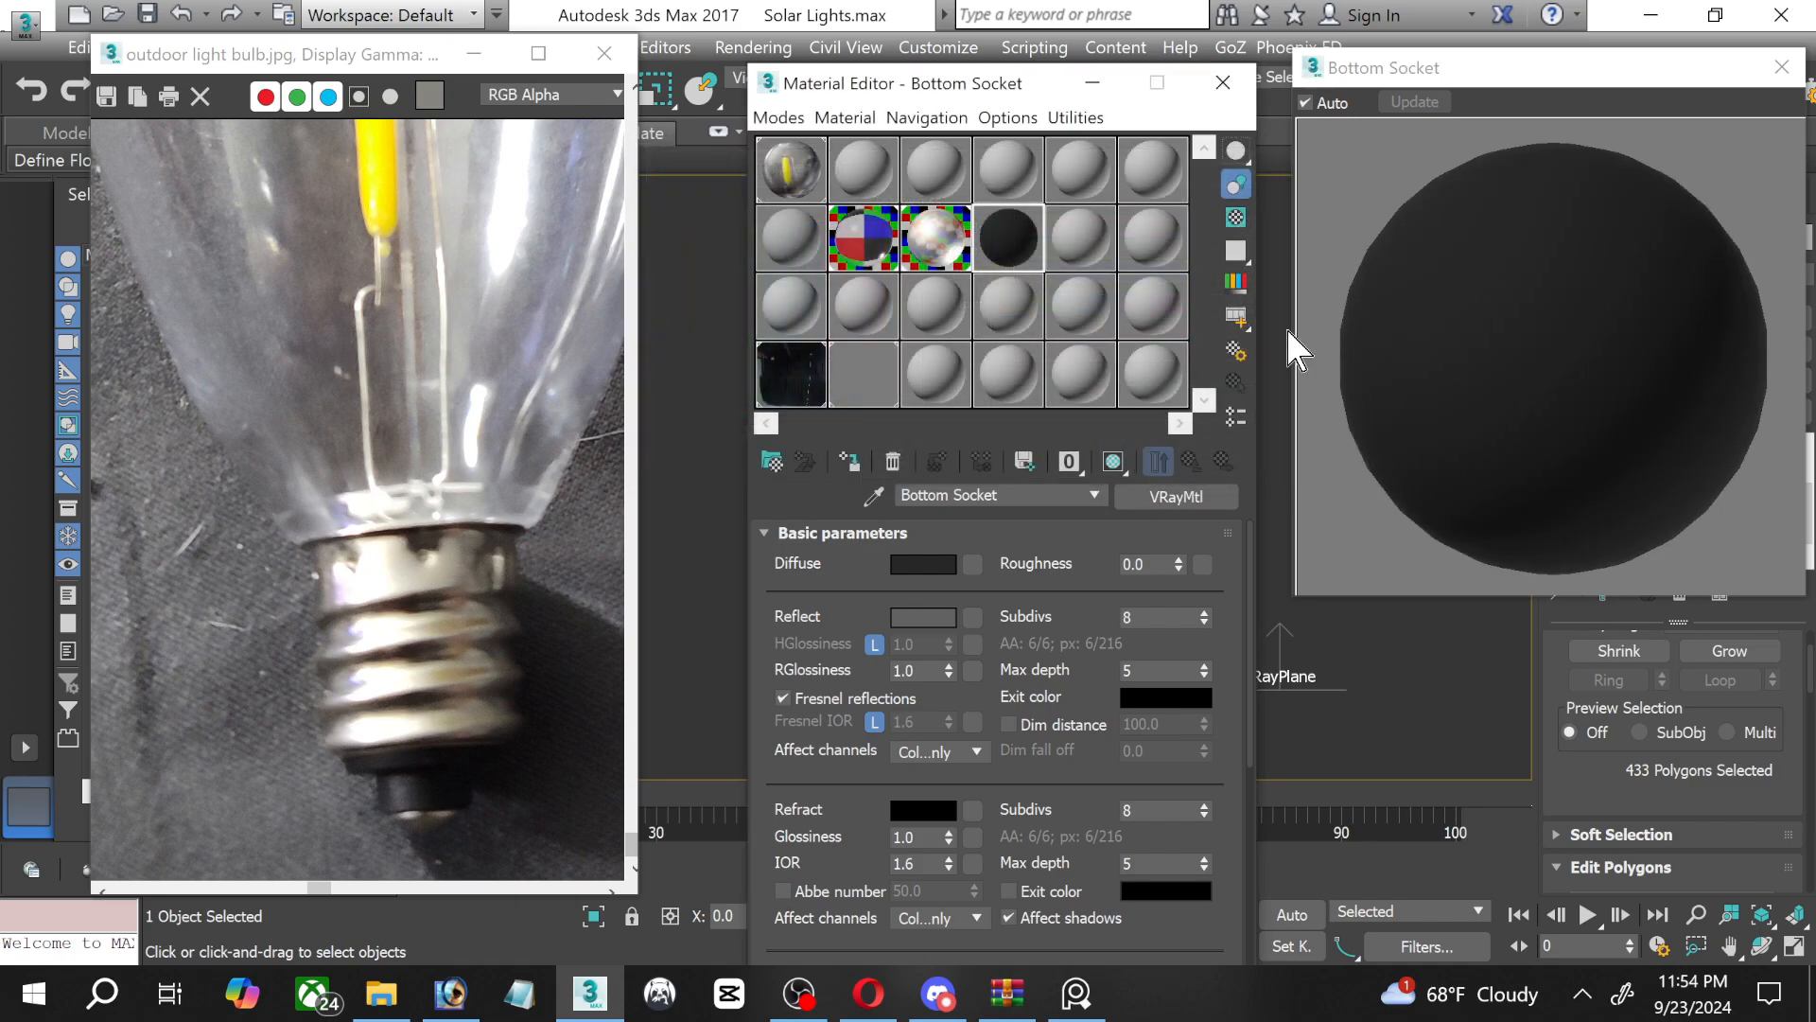
# Turn on the checkered preview background, unlock the highlight glossiness and set it to 0.75, keeping the grey reflection colour.
pyautogui.click(1236, 218)
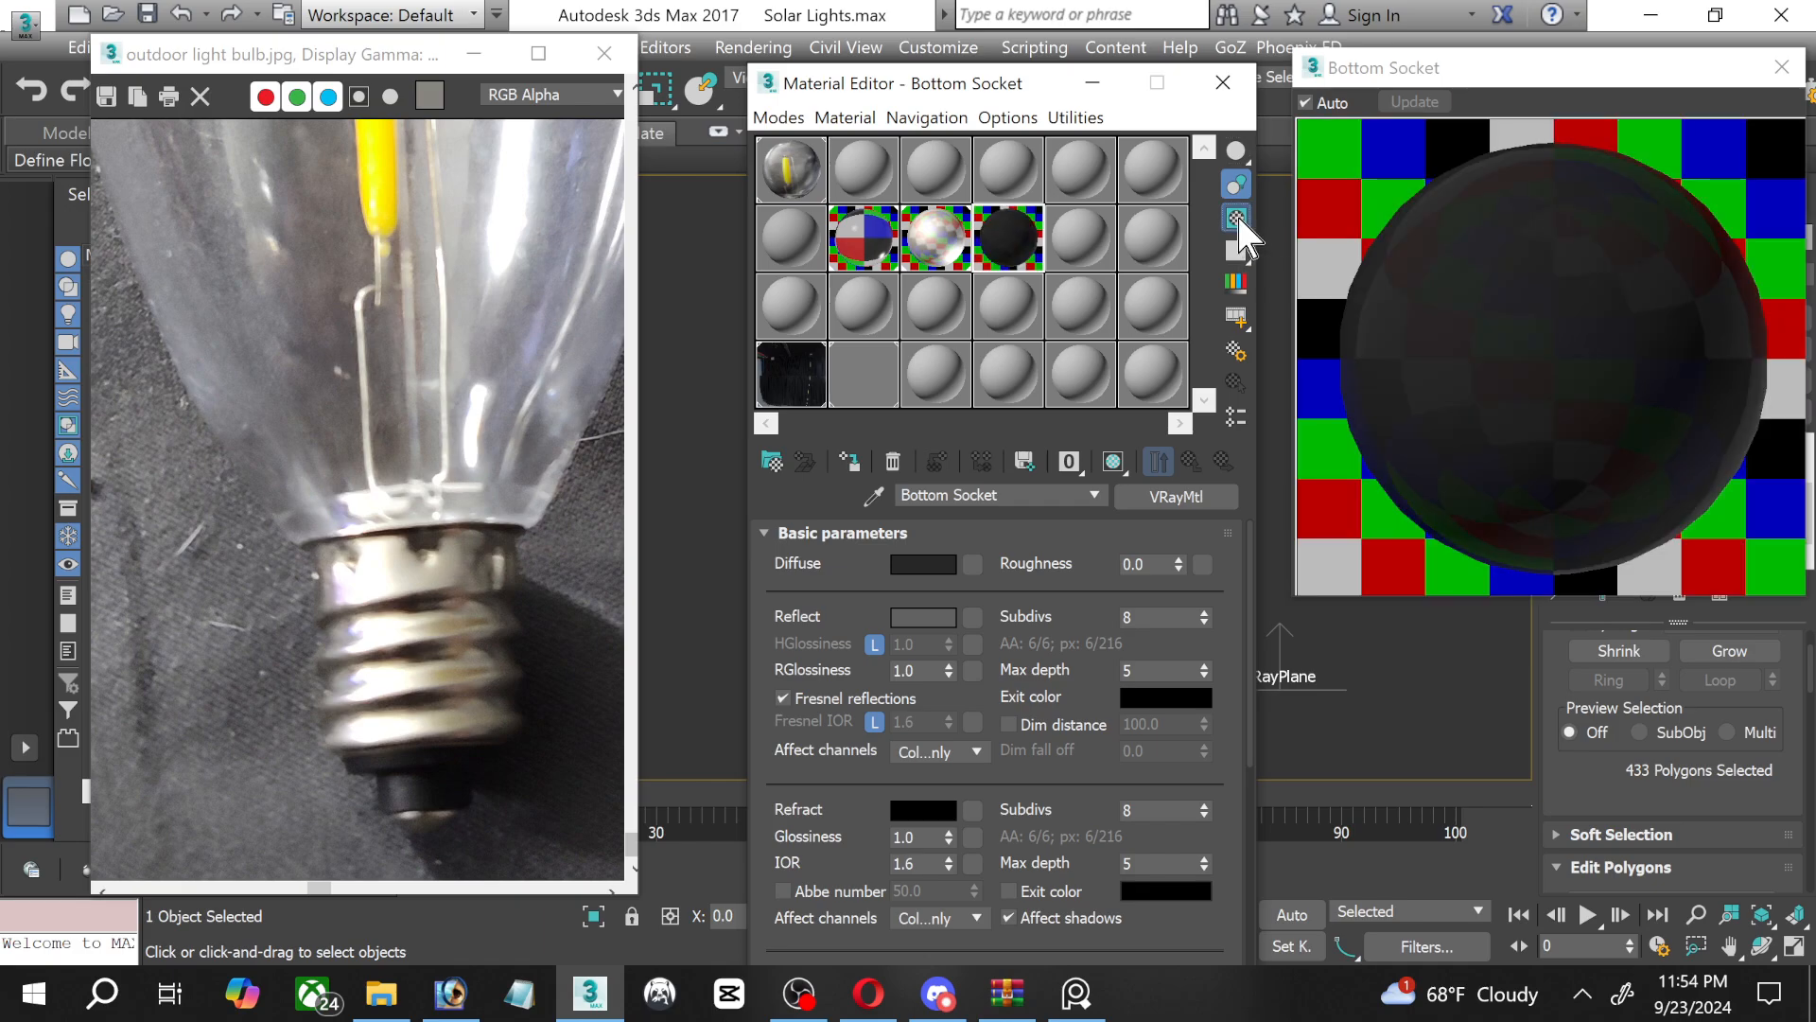
pyautogui.click(875, 644)
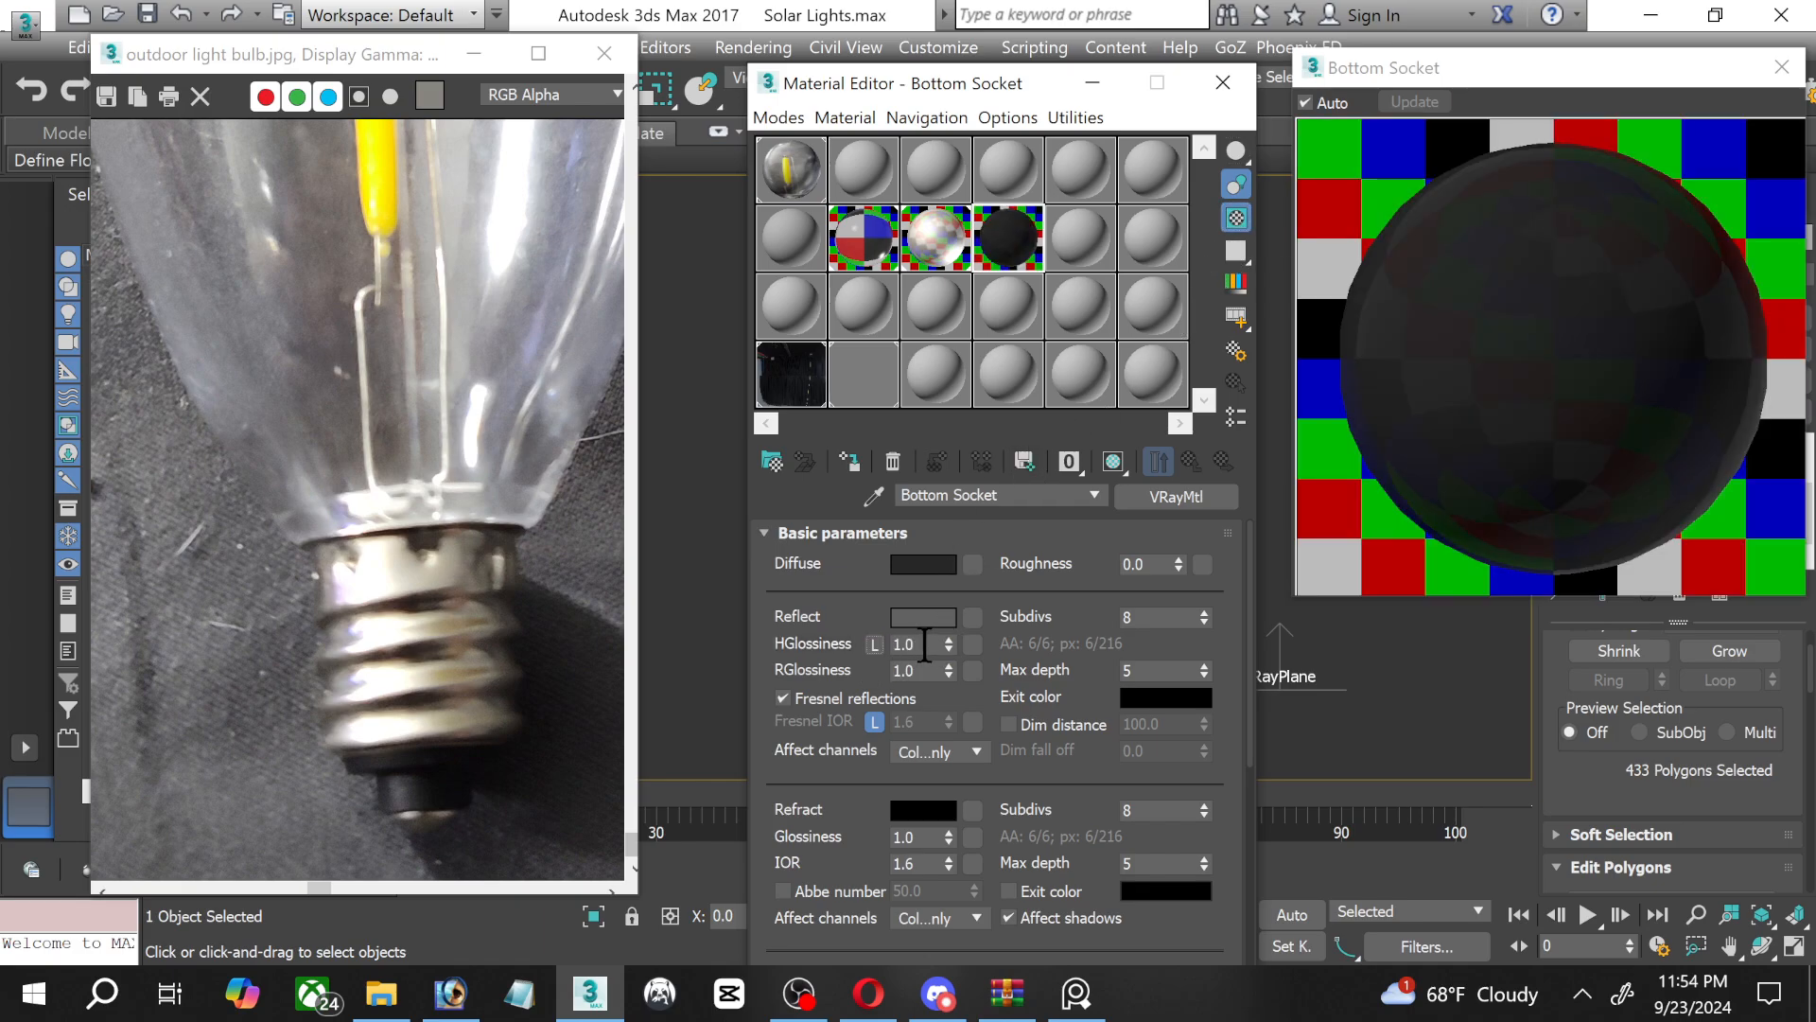
pyautogui.write('0.5')
pyautogui.press('Return')
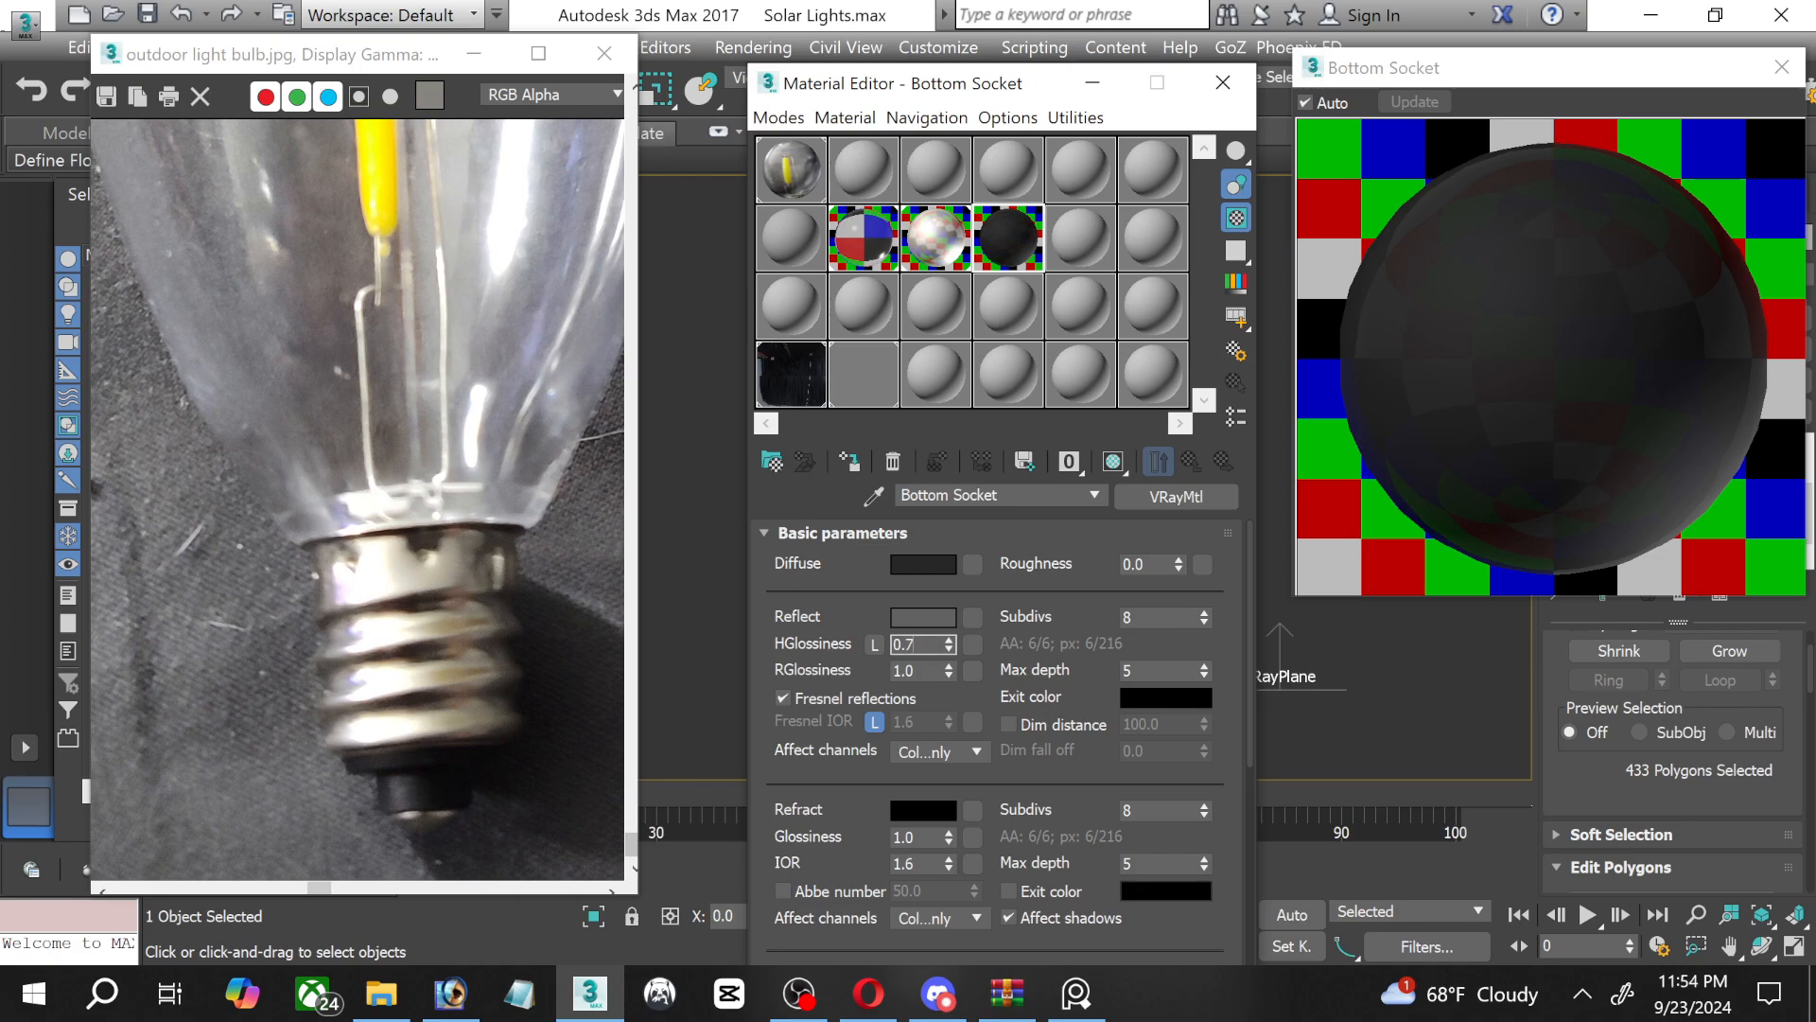
pyautogui.click(924, 617)
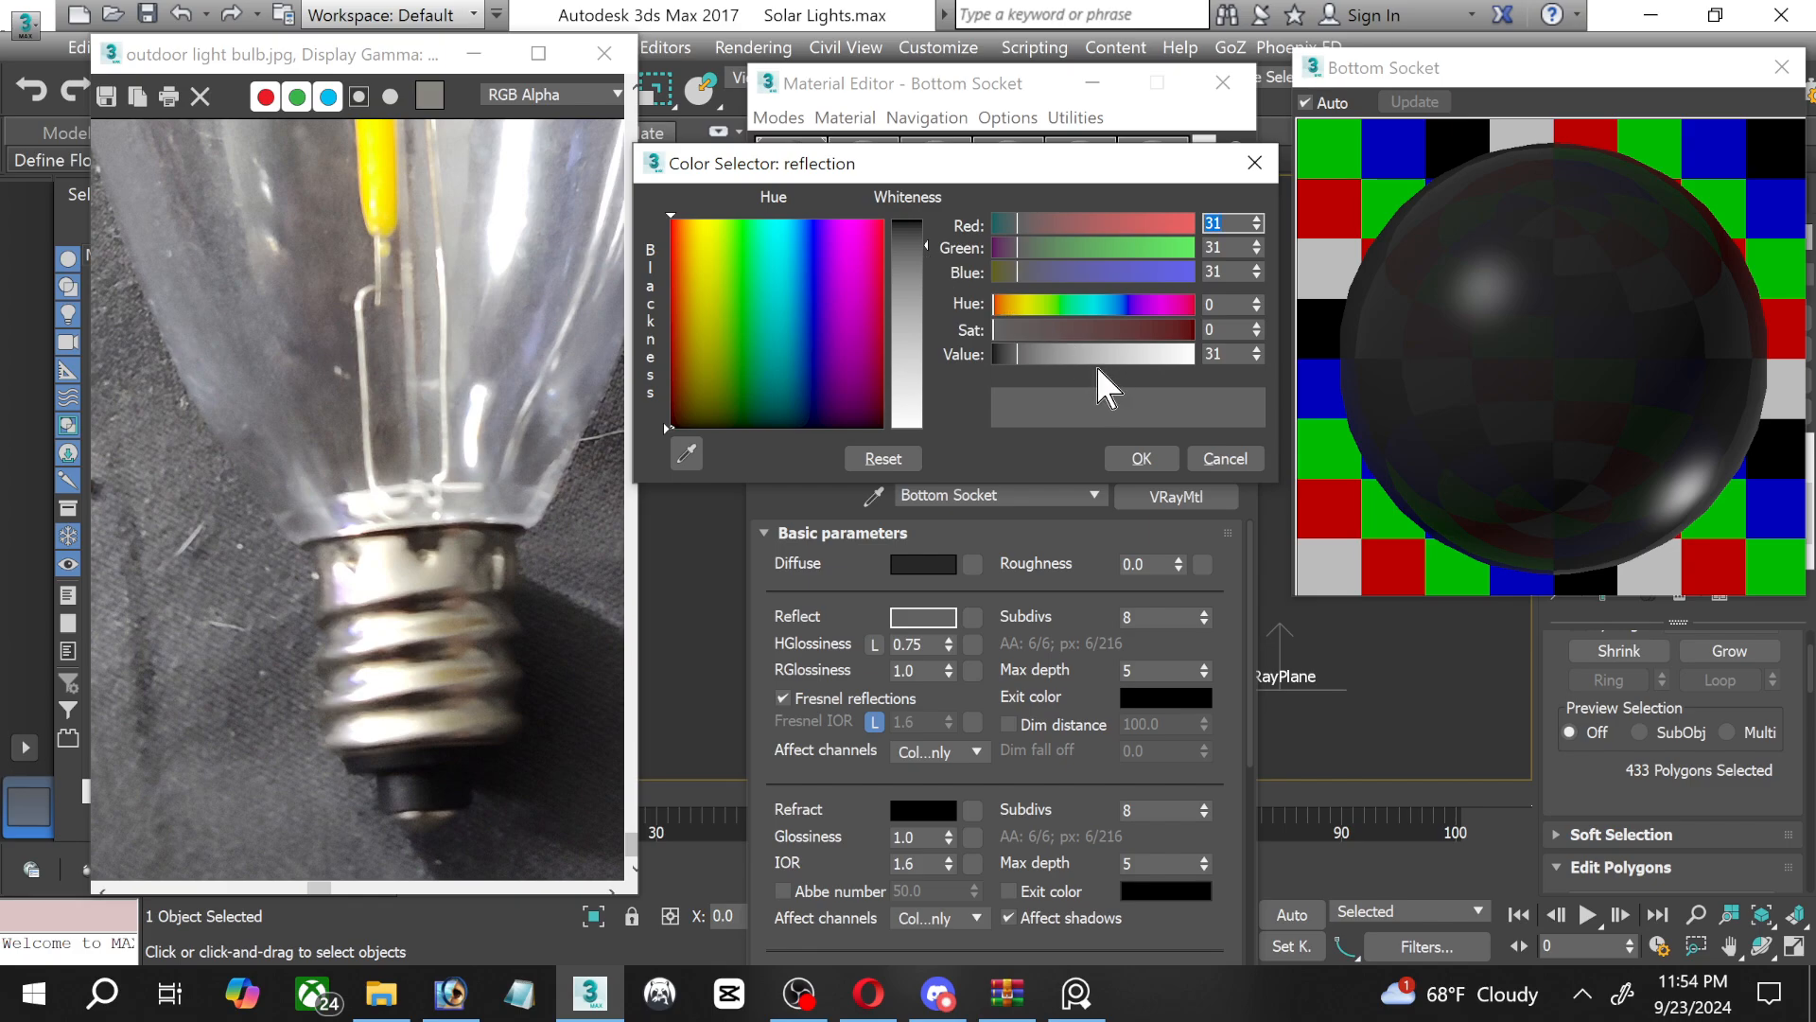
pyautogui.click(1126, 459)
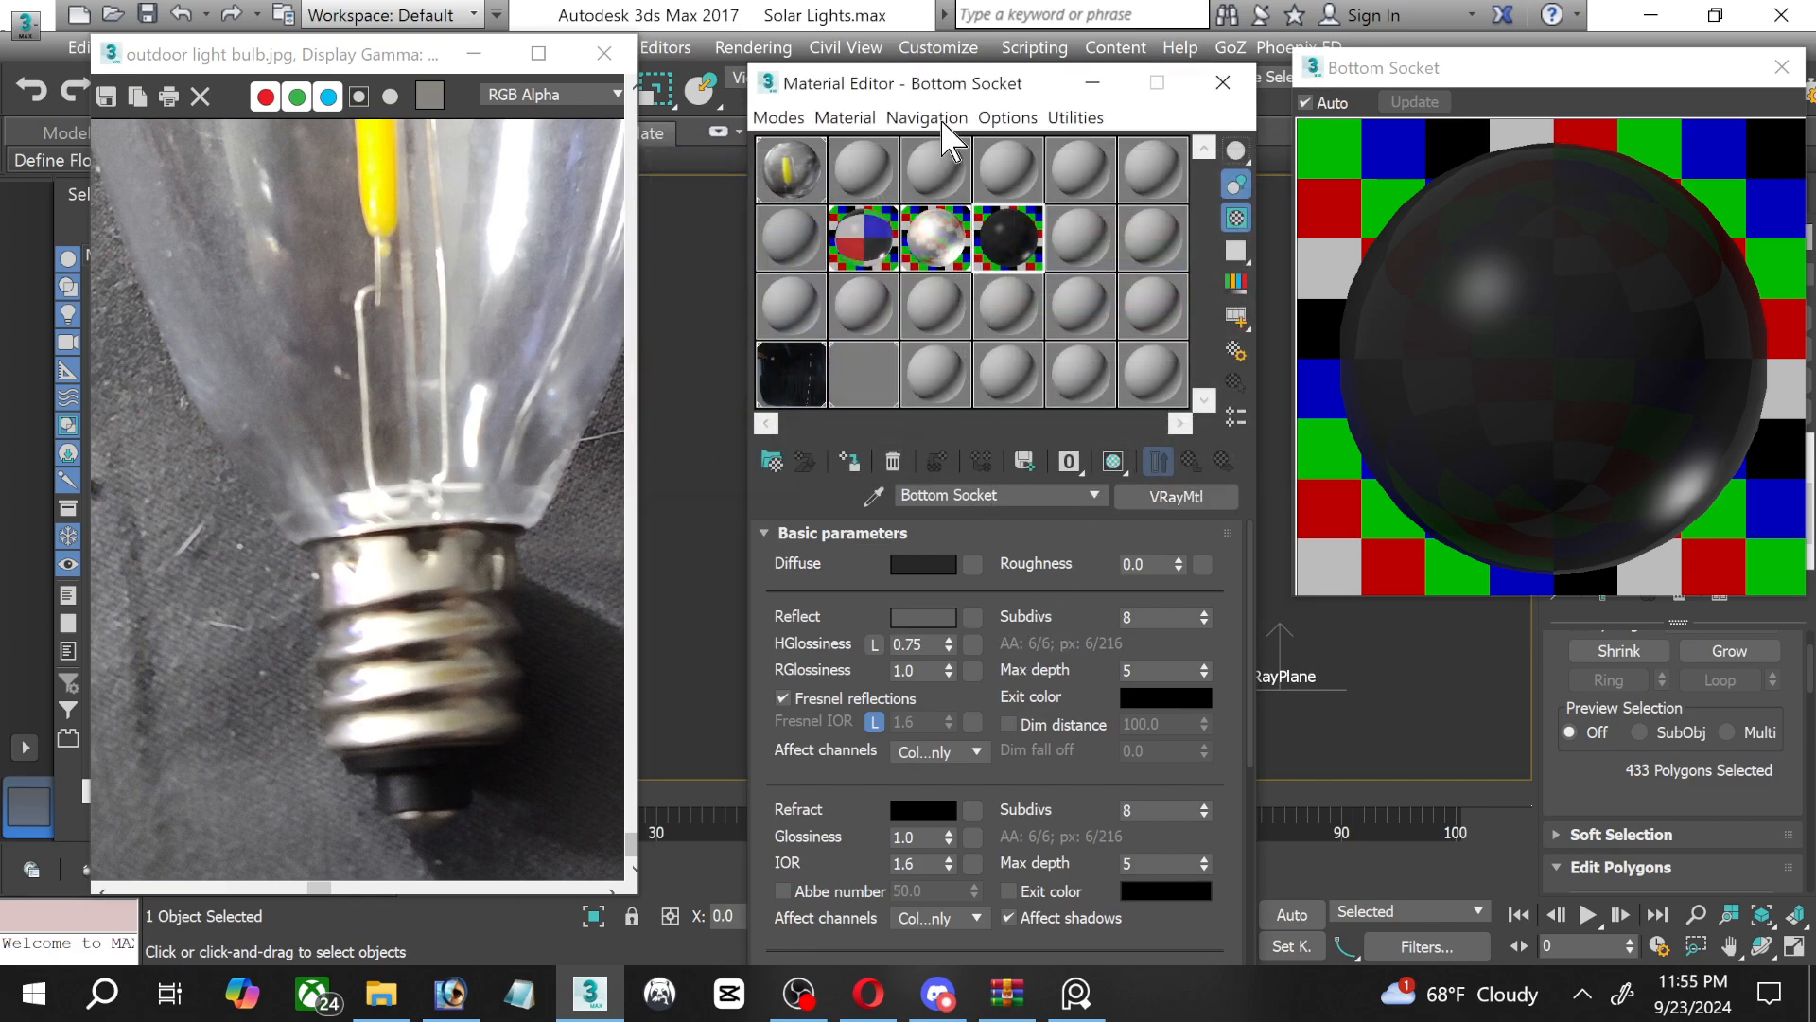
# Select the polygons of the socket's narrow bottom tip and assign the Bottom Socket material to them with shaded viewport display.
pyautogui.click(865, 463)
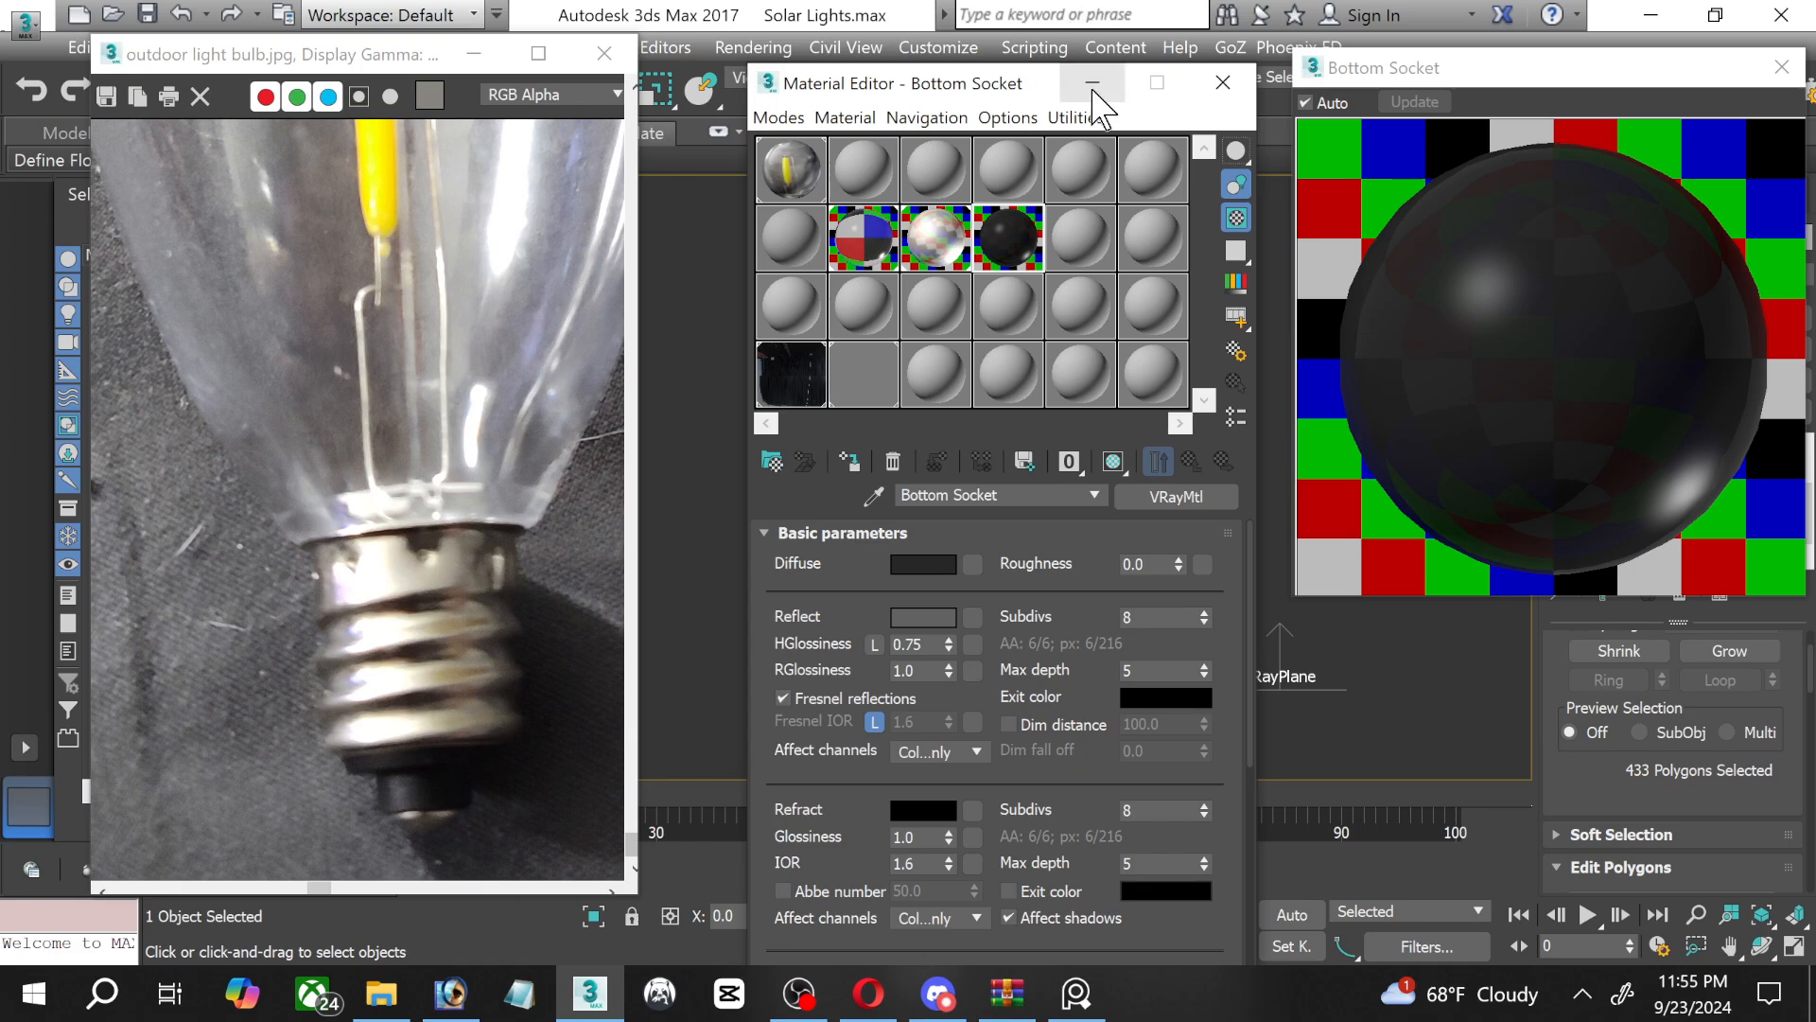
pyautogui.moveTo(977, 81); pyautogui.dragTo(1015, 18)
pyautogui.click(1128, 21)
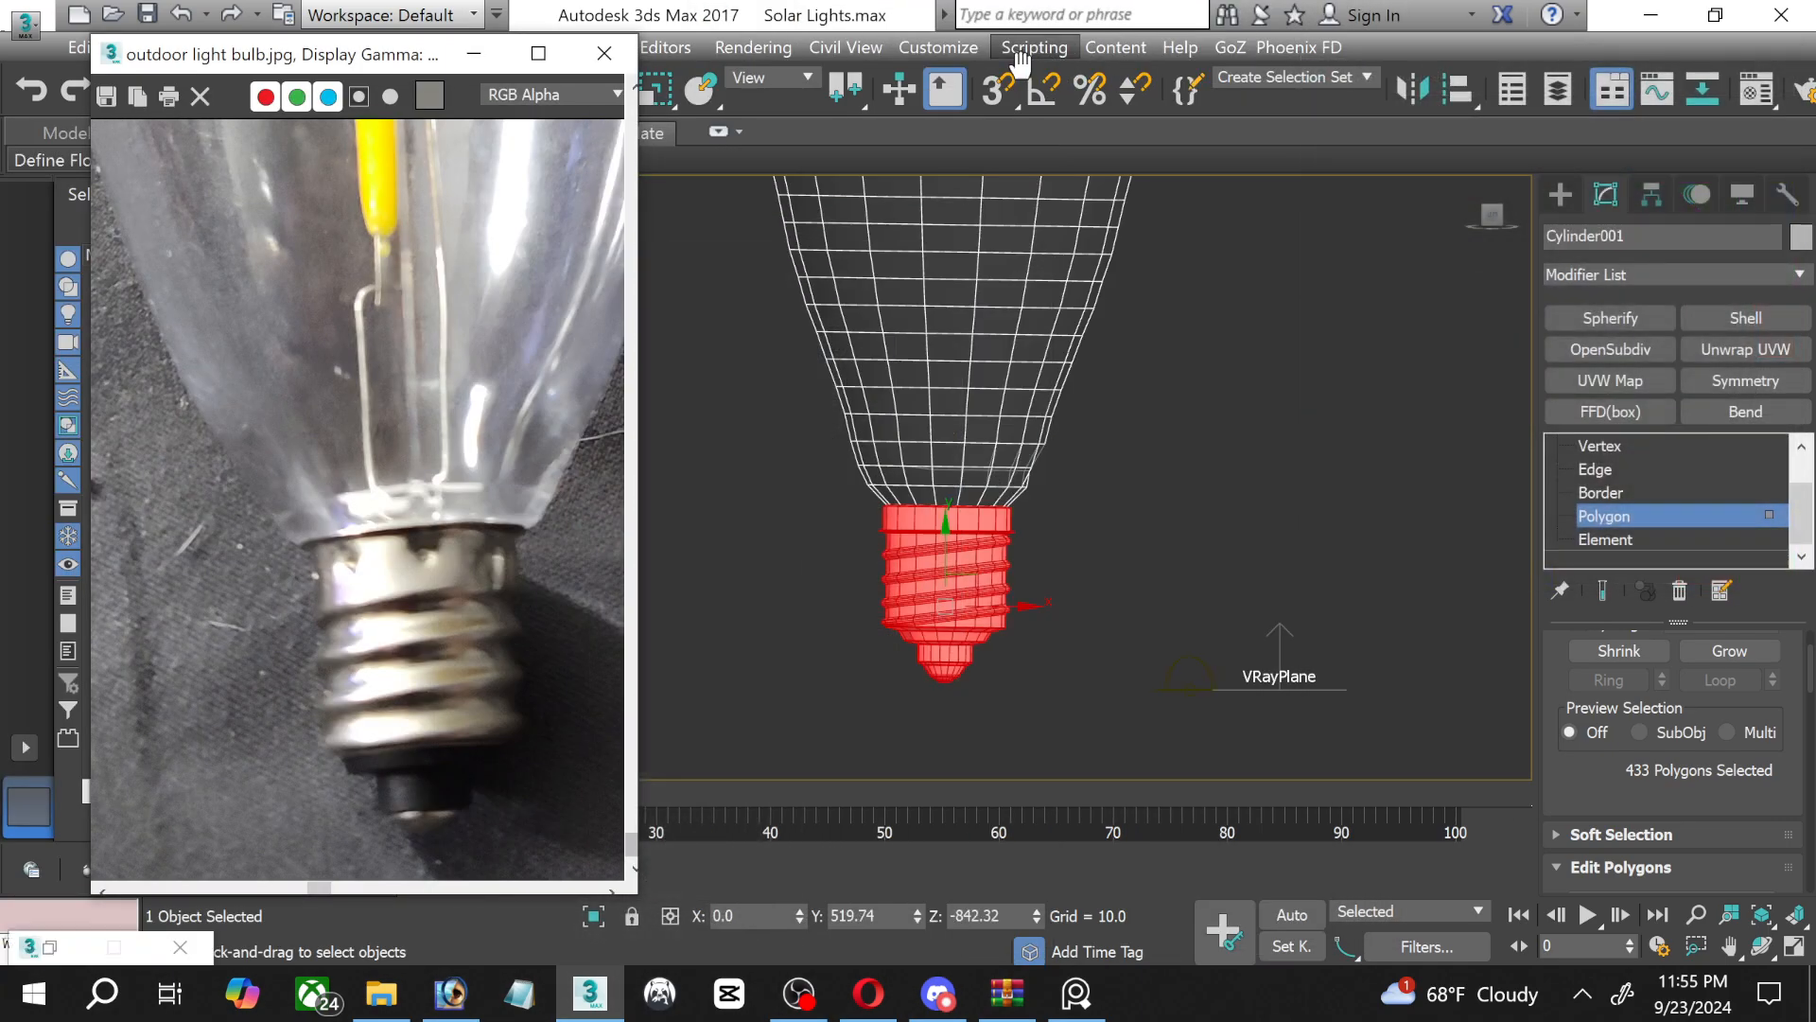
pyautogui.scroll(6, 935, 694)
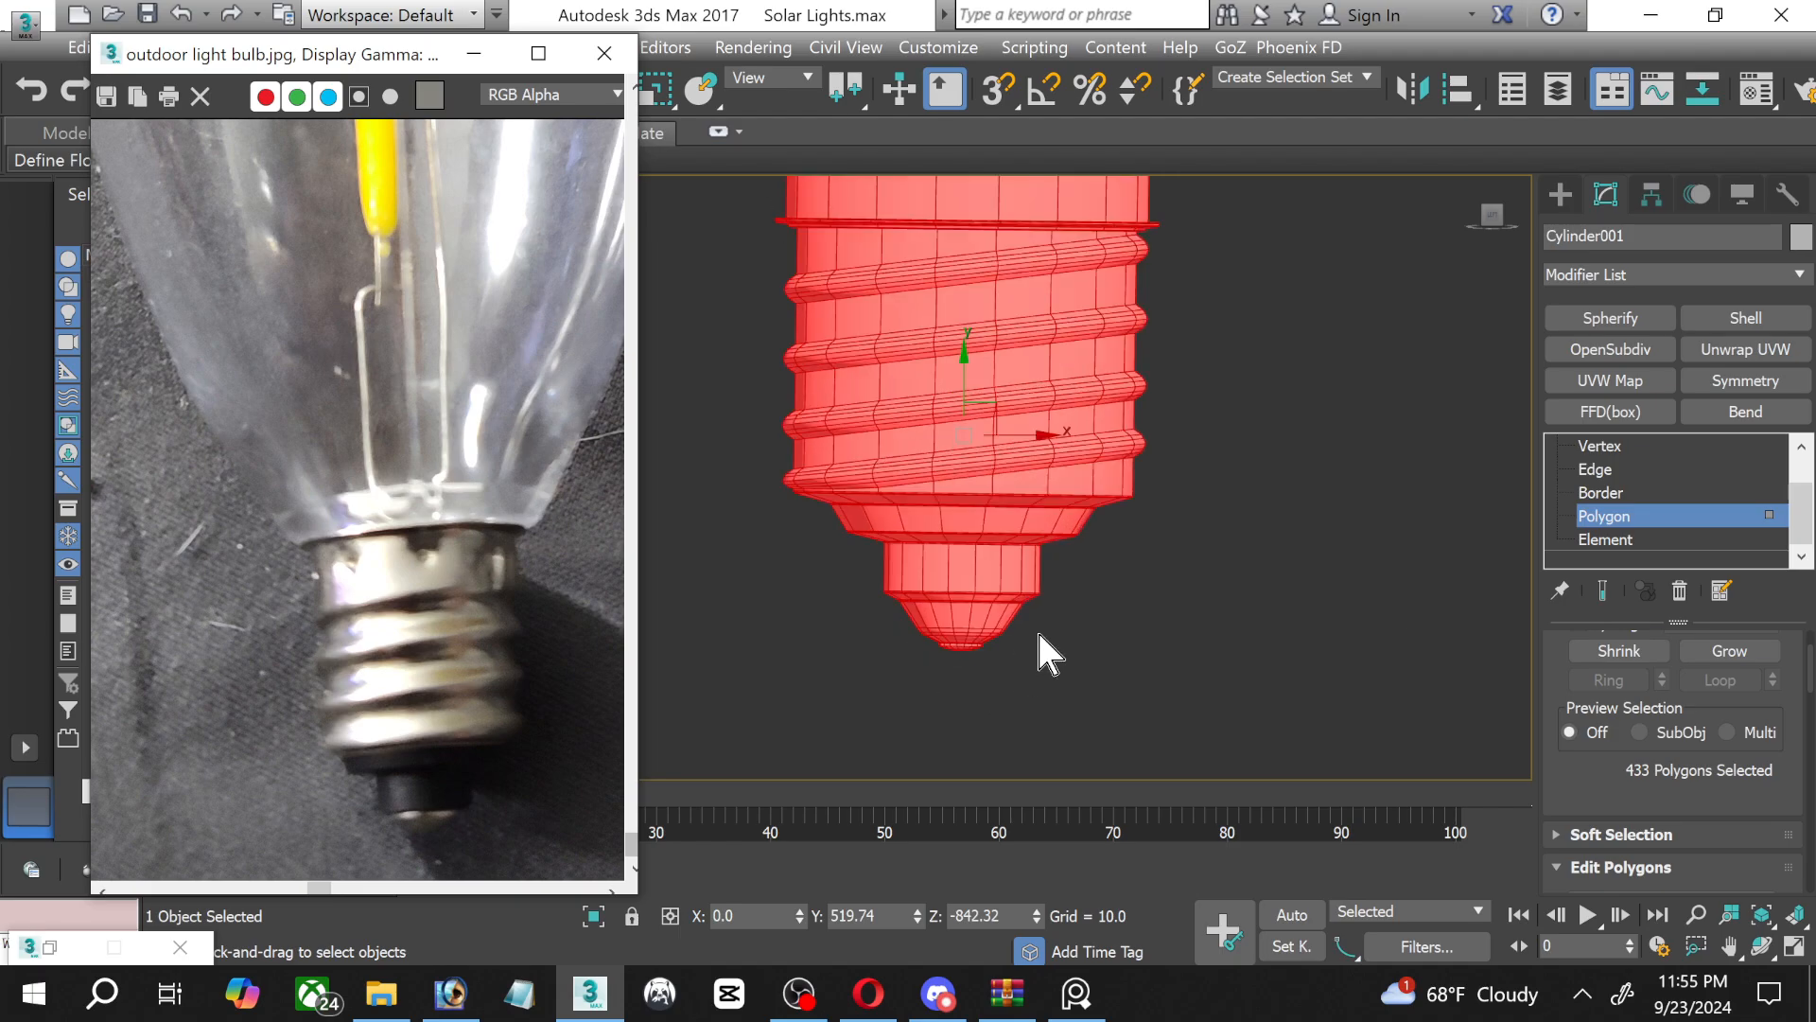
pyautogui.scroll(7, 870, 606)
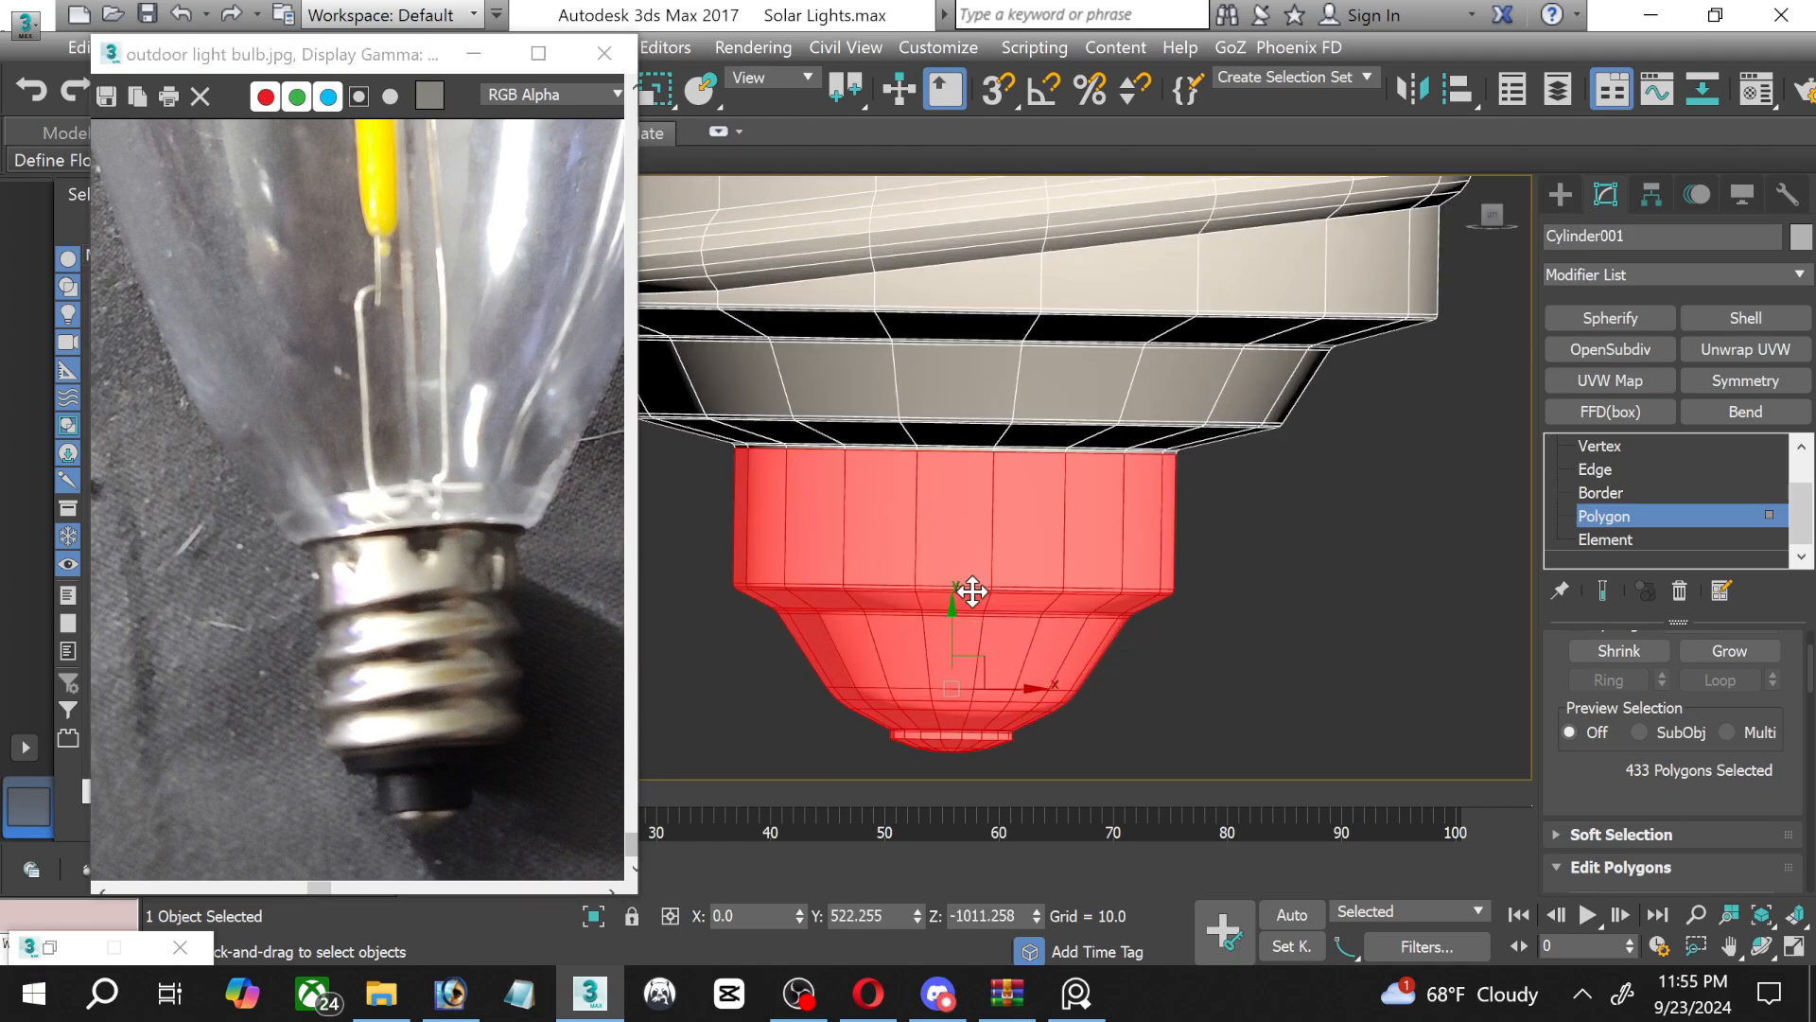
pyautogui.click(1768, 651)
pyautogui.scroll(-10, 917, 558)
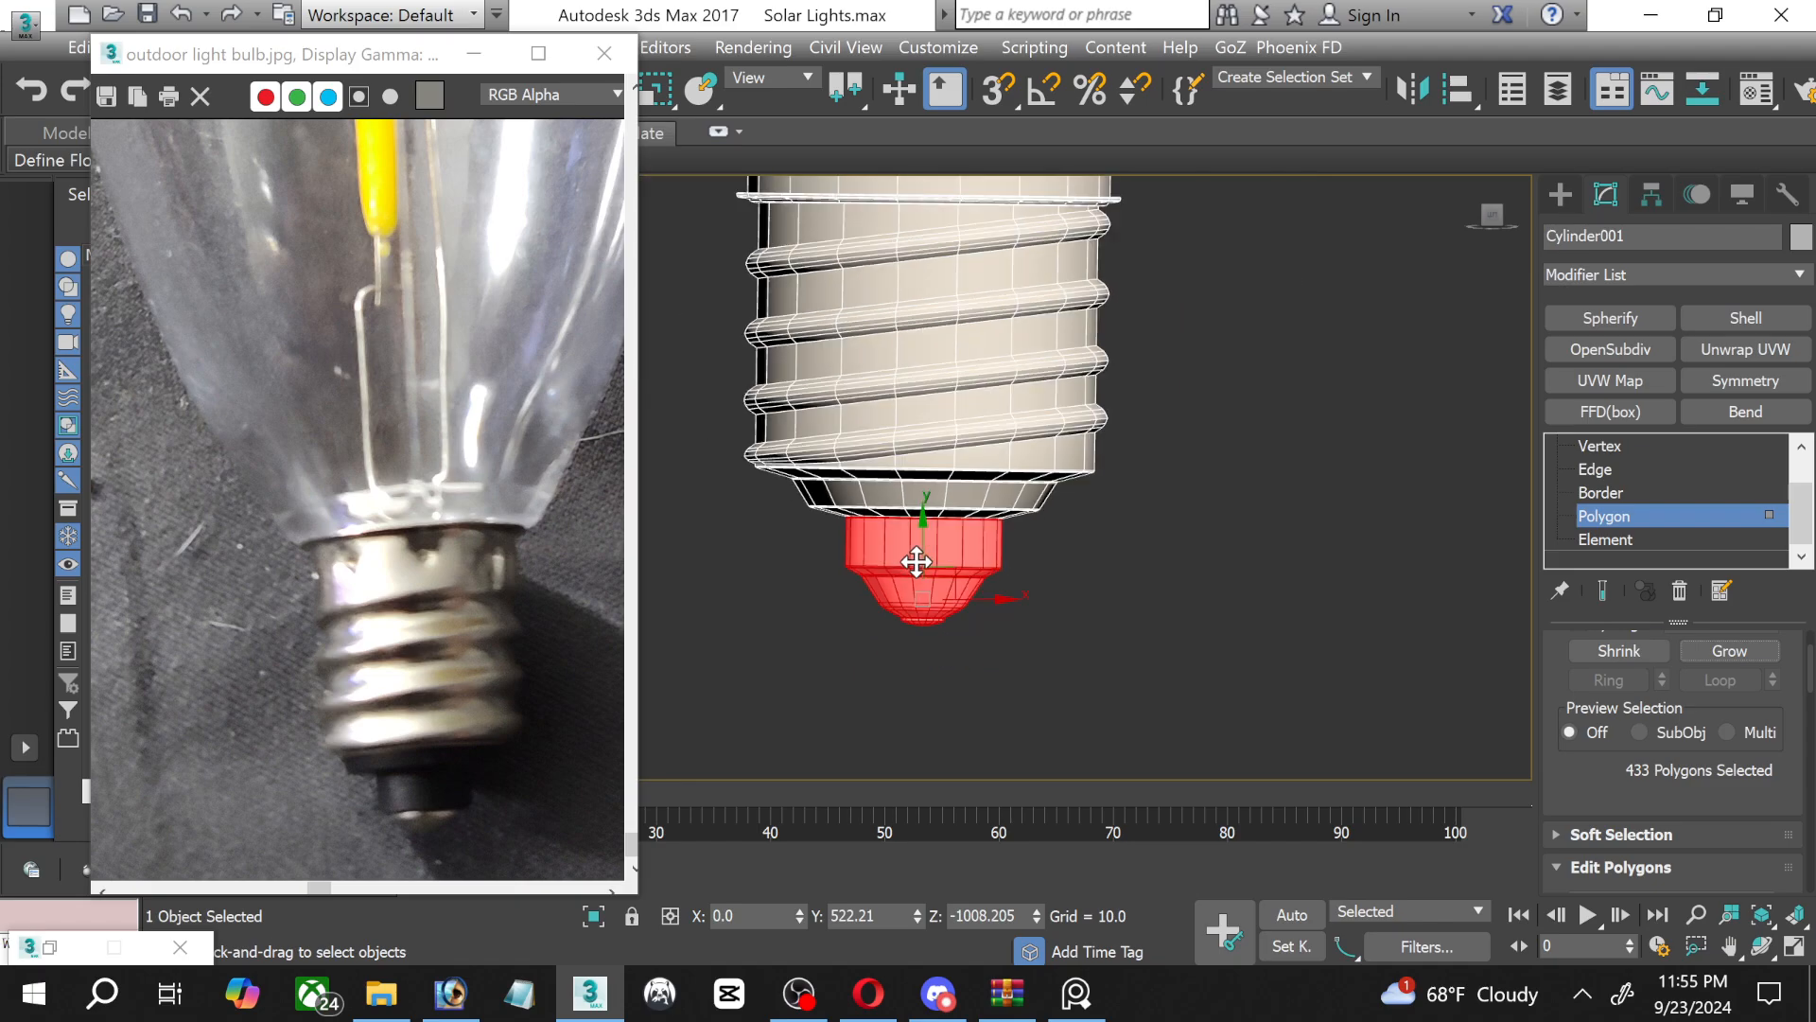
pyautogui.moveTo(895, 522); pyautogui.dragTo(896, 574, button='middle')
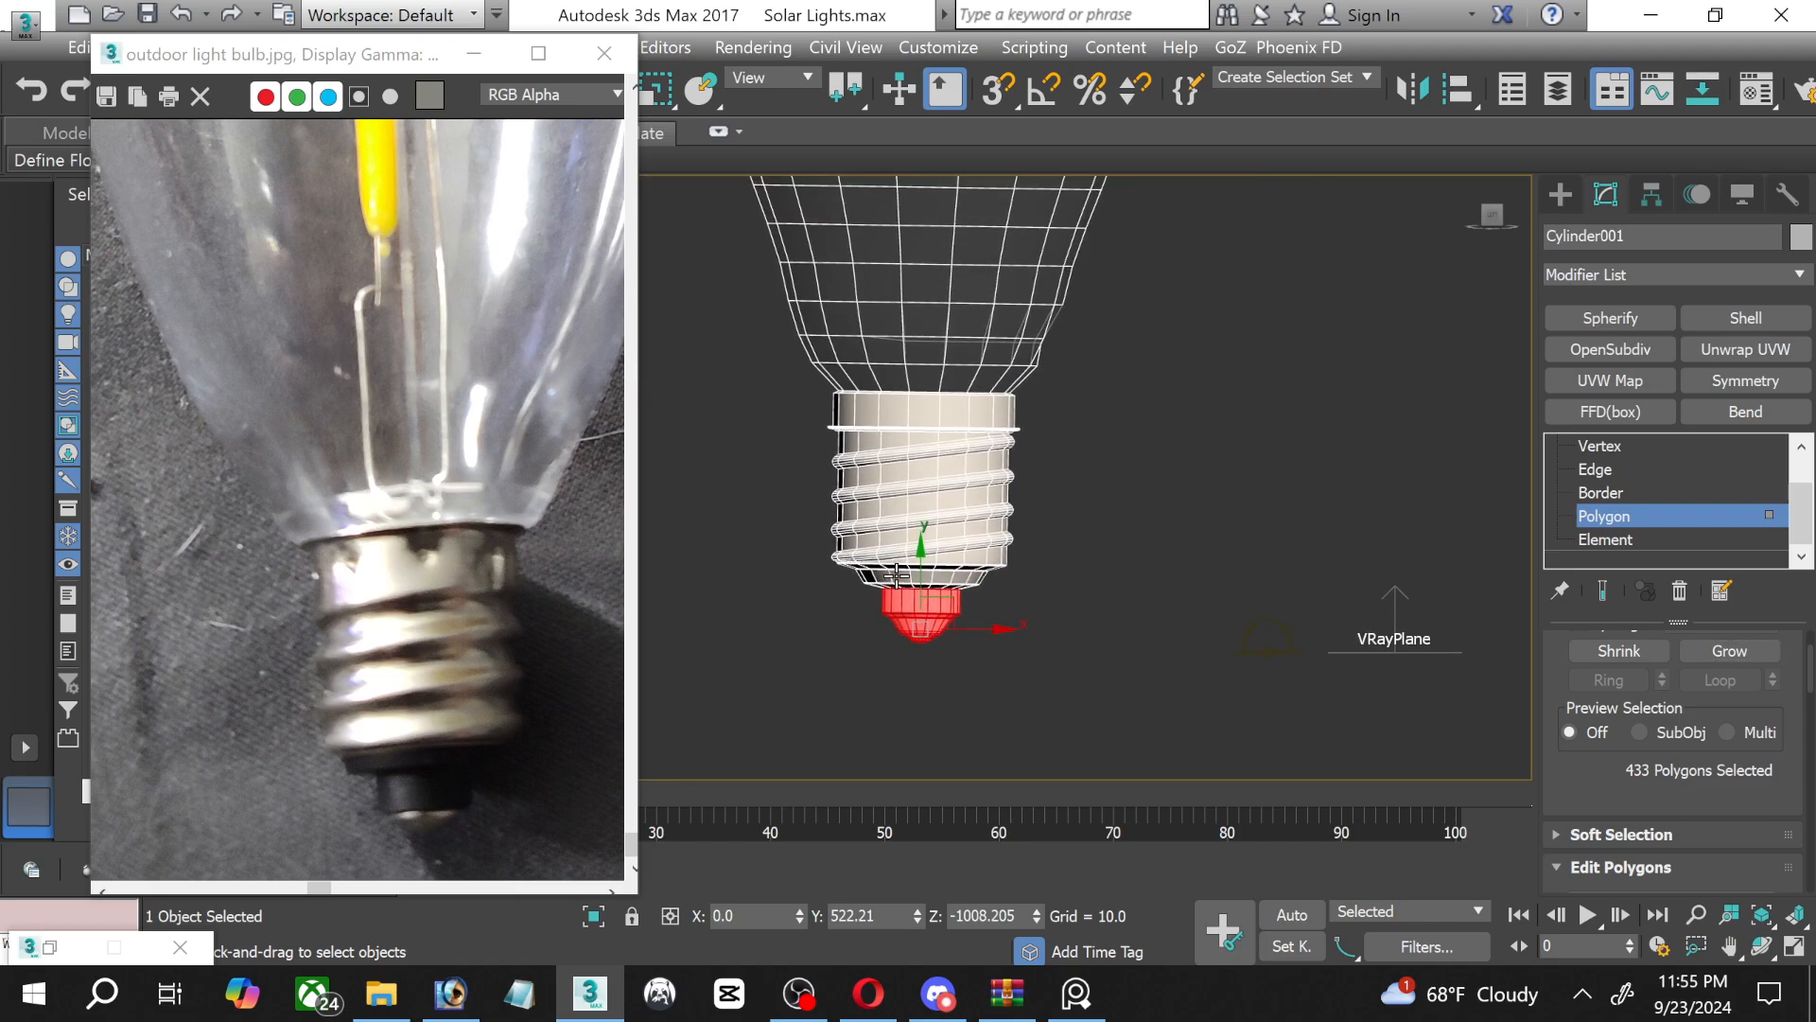
pyautogui.press('m')
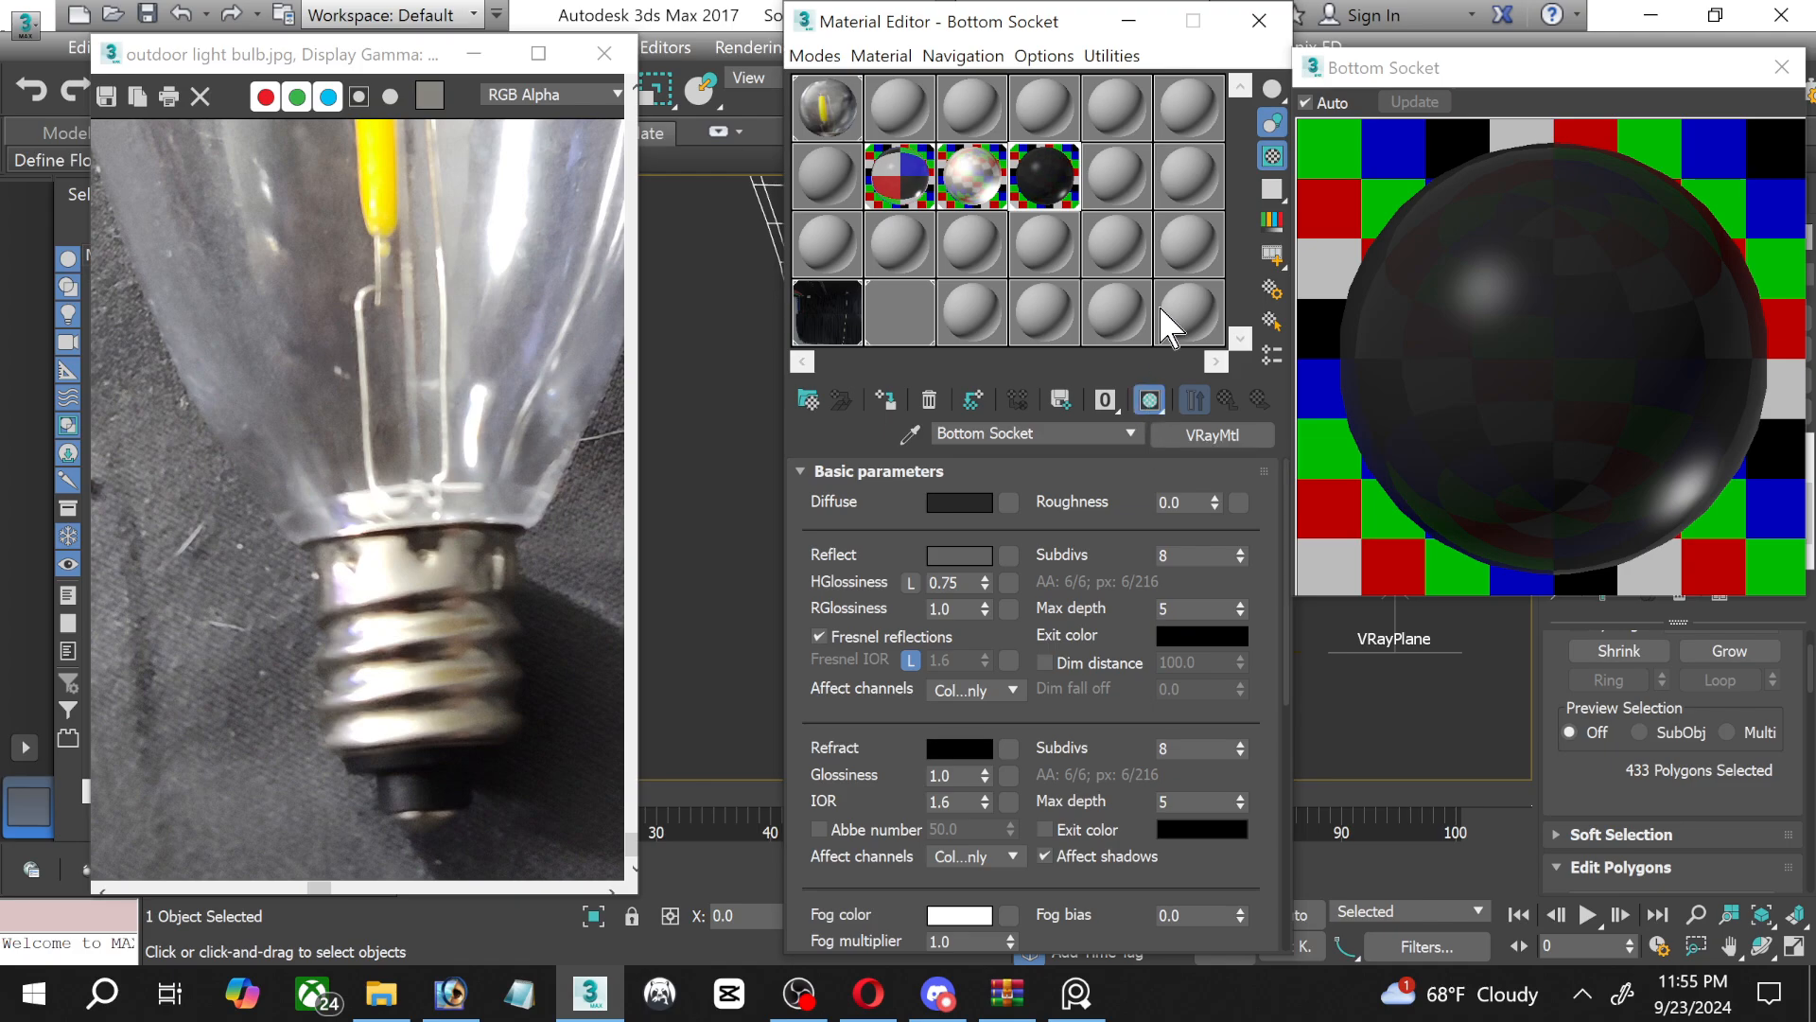
pyautogui.click(1128, 21)
# Select the lowest polygons of the bulb's tip and grow the selection twice to cover the small end contact.
pyautogui.scroll(8, 899, 617)
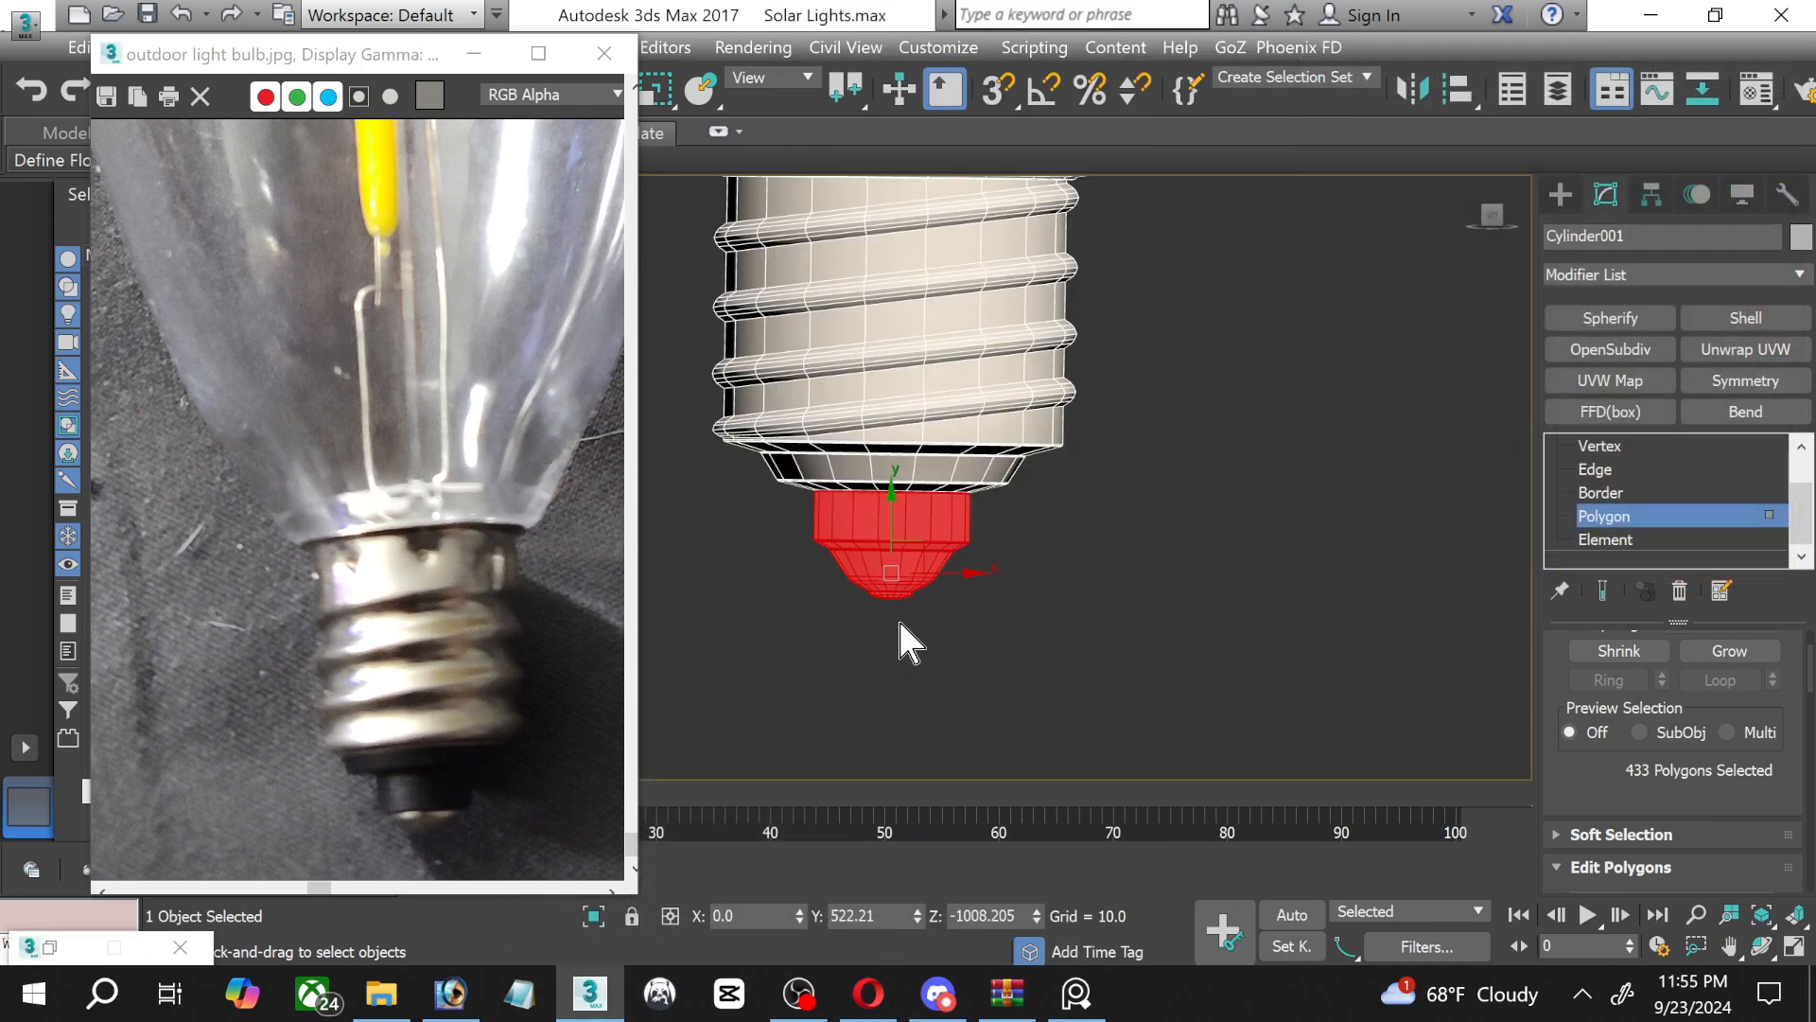
pyautogui.scroll(2, 999, 667)
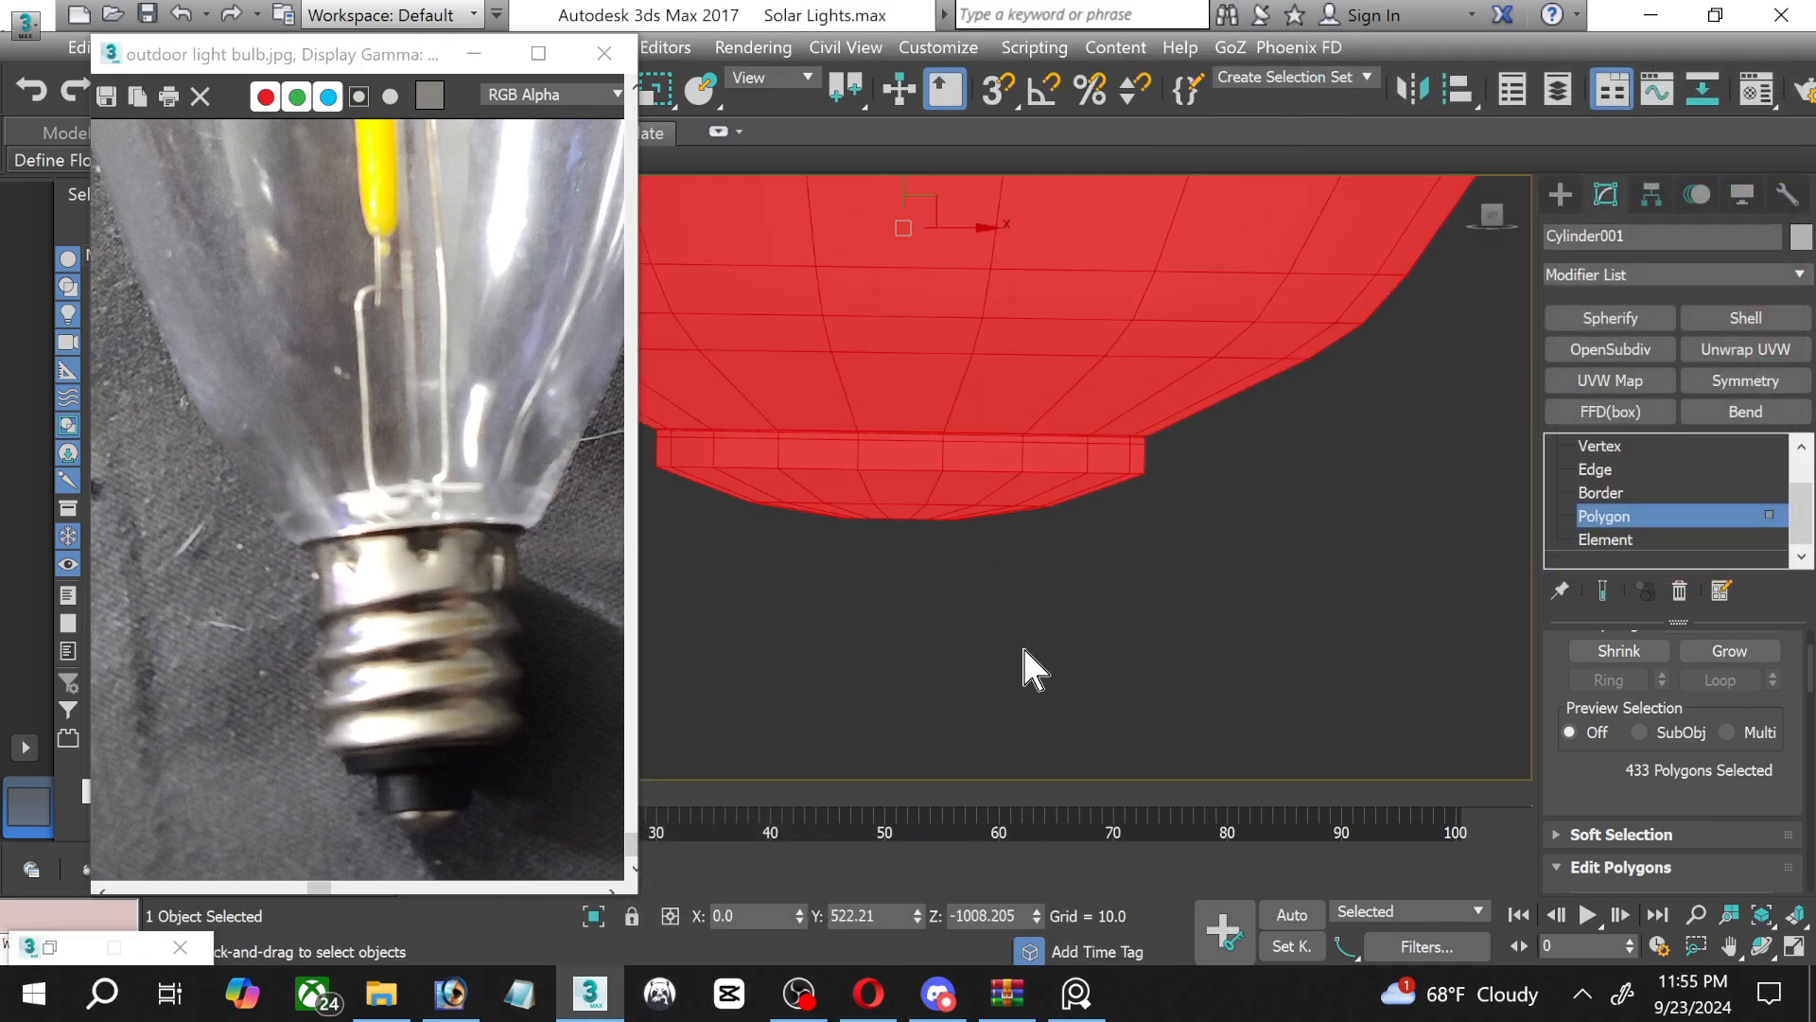
pyautogui.moveTo(1019, 643); pyautogui.dragTo(1154, 669, button='middle')
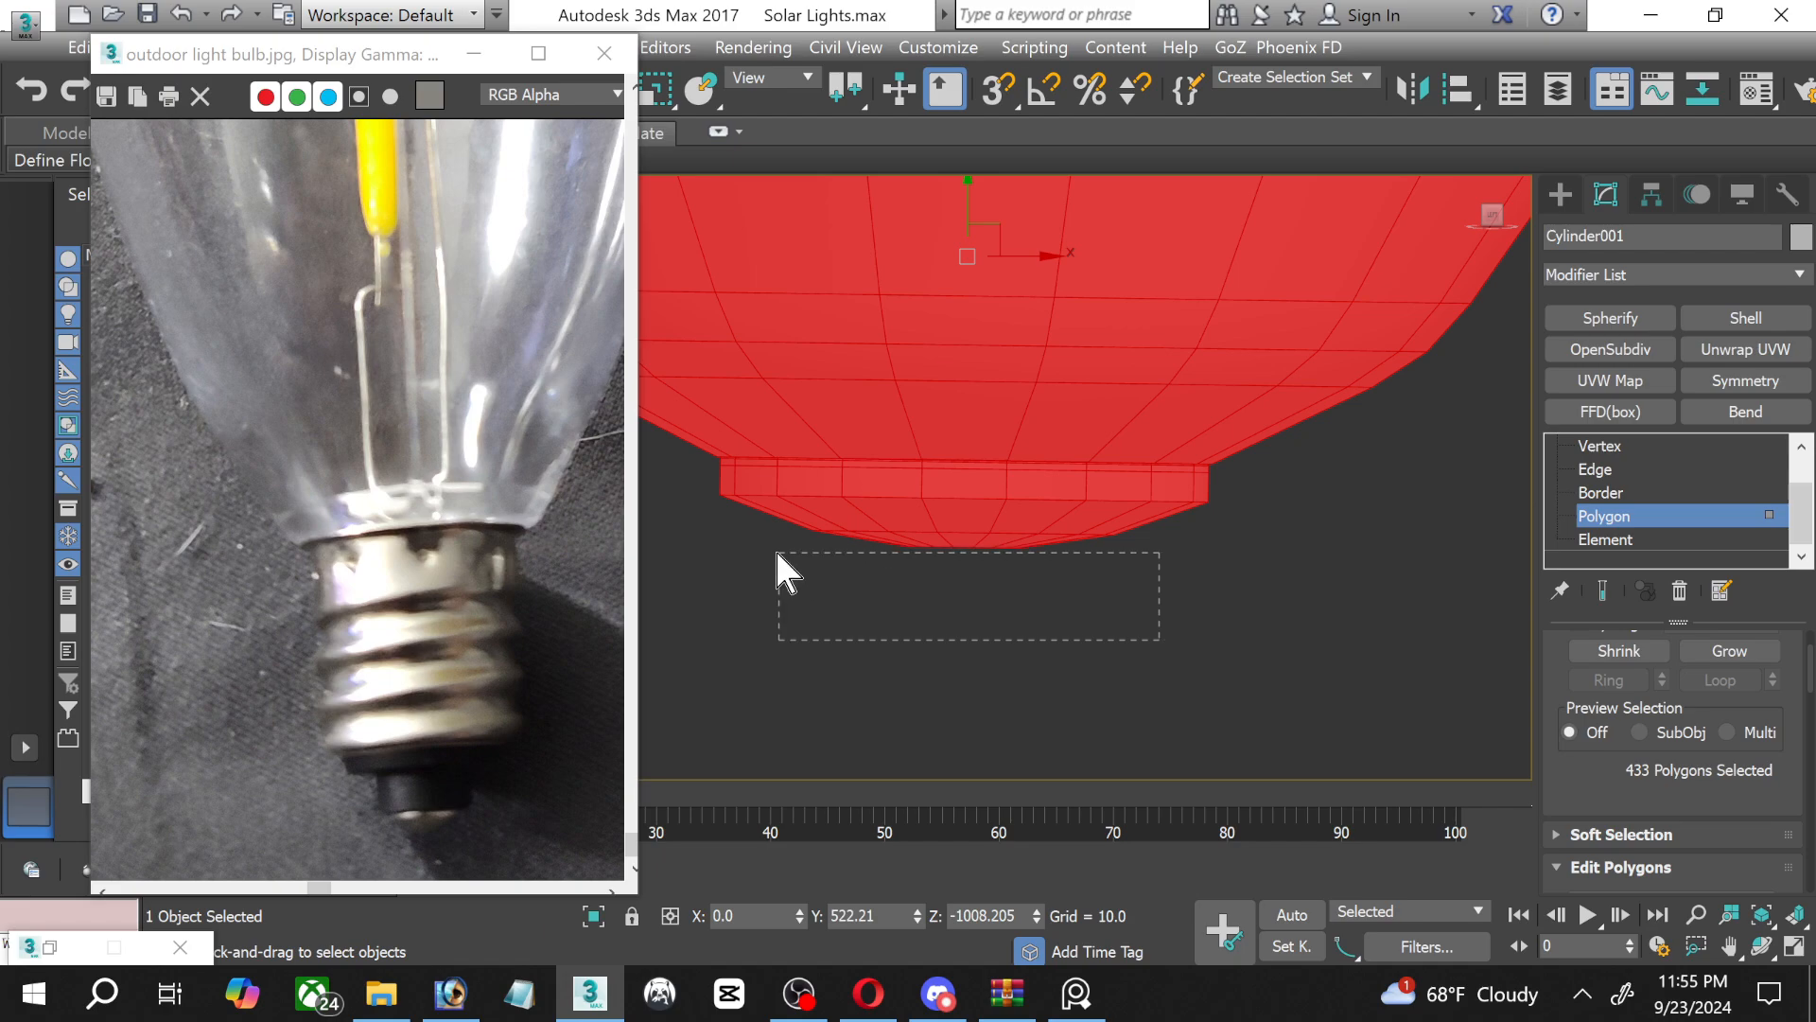
pyautogui.moveTo(777, 555); pyautogui.dragTo(757, 534)
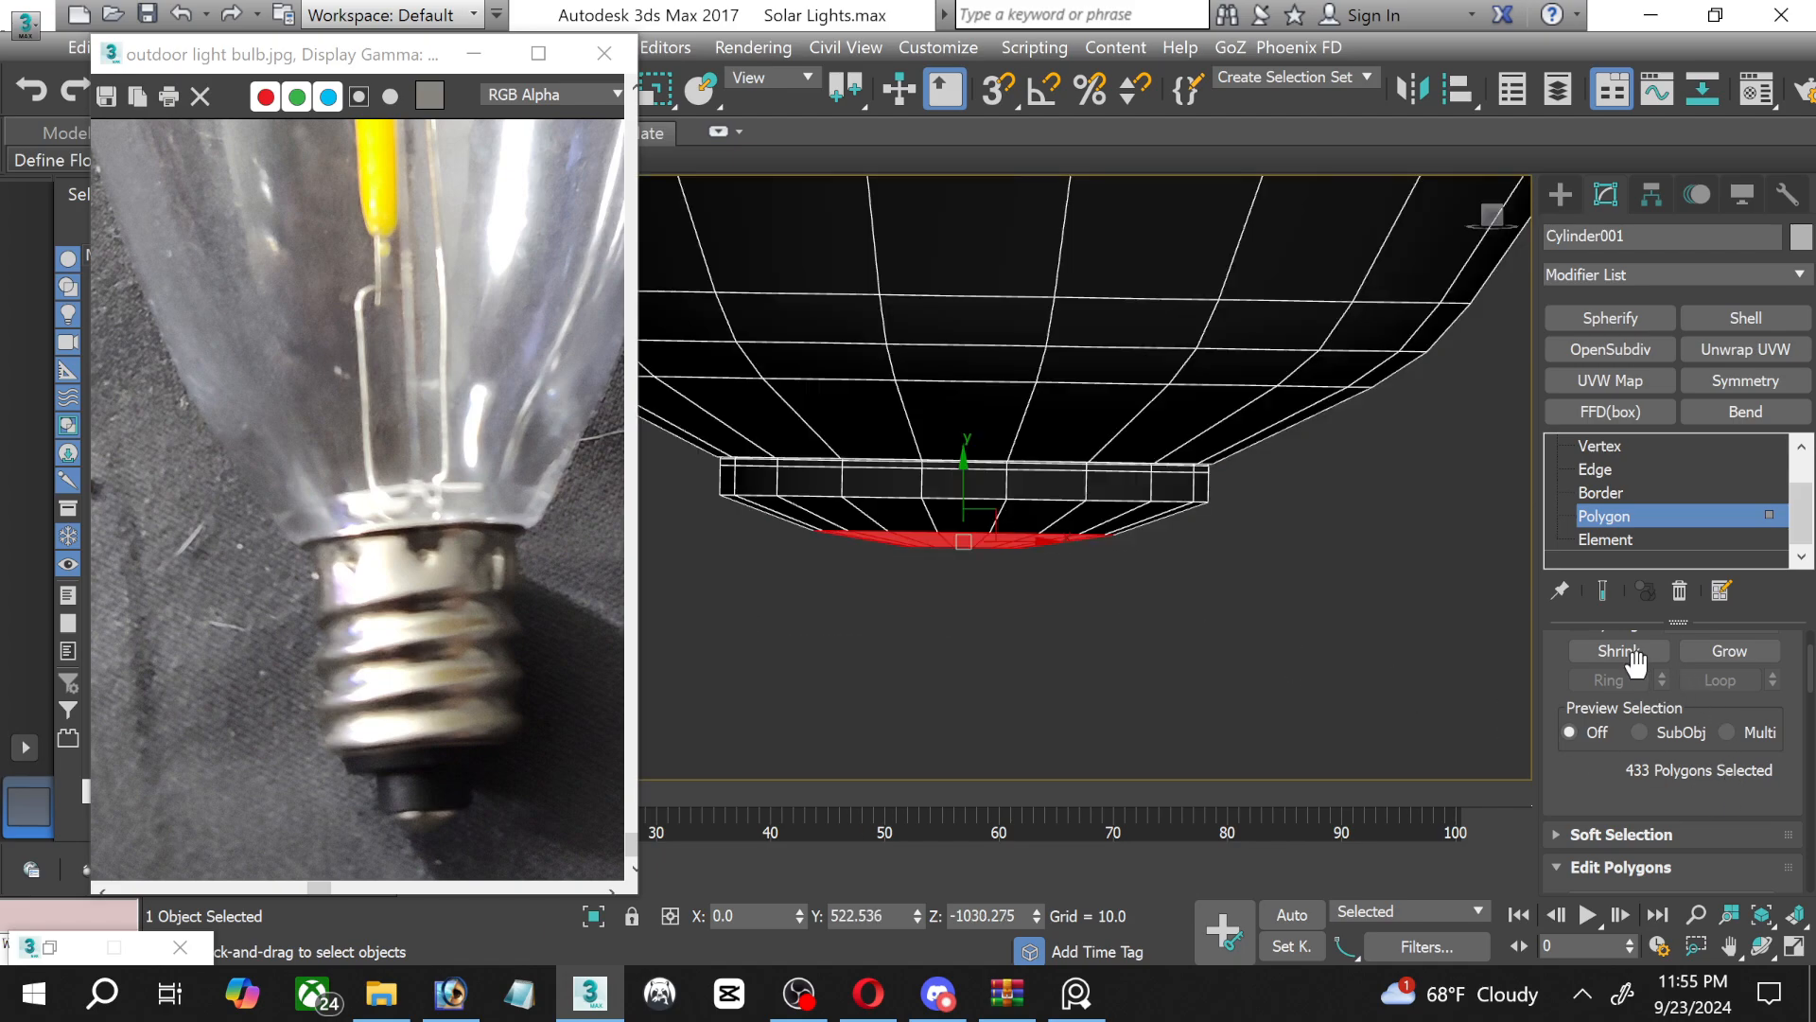
pyautogui.click(1714, 651)
pyautogui.click(1713, 651)
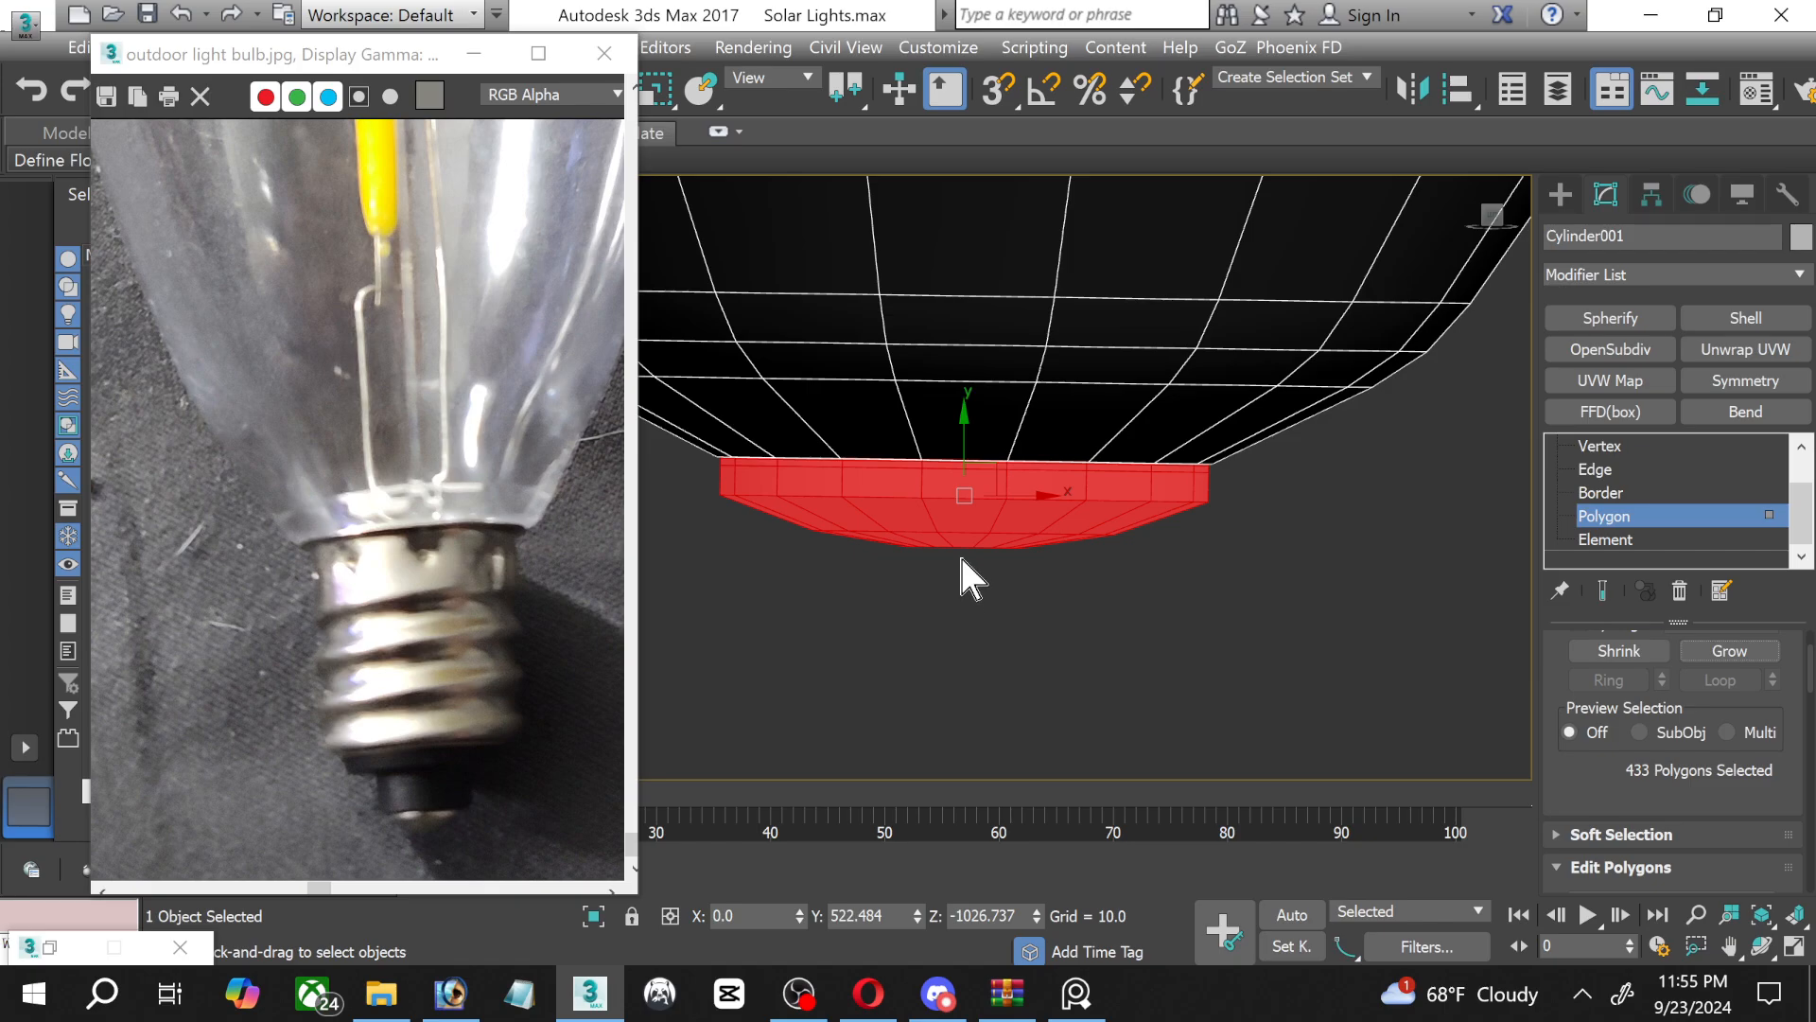
# Assign the Upper Socket material to the selected end contact, then minimise the Material Editor.
pyautogui.scroll(4, 955, 487)
pyautogui.scroll(-9, 951, 479)
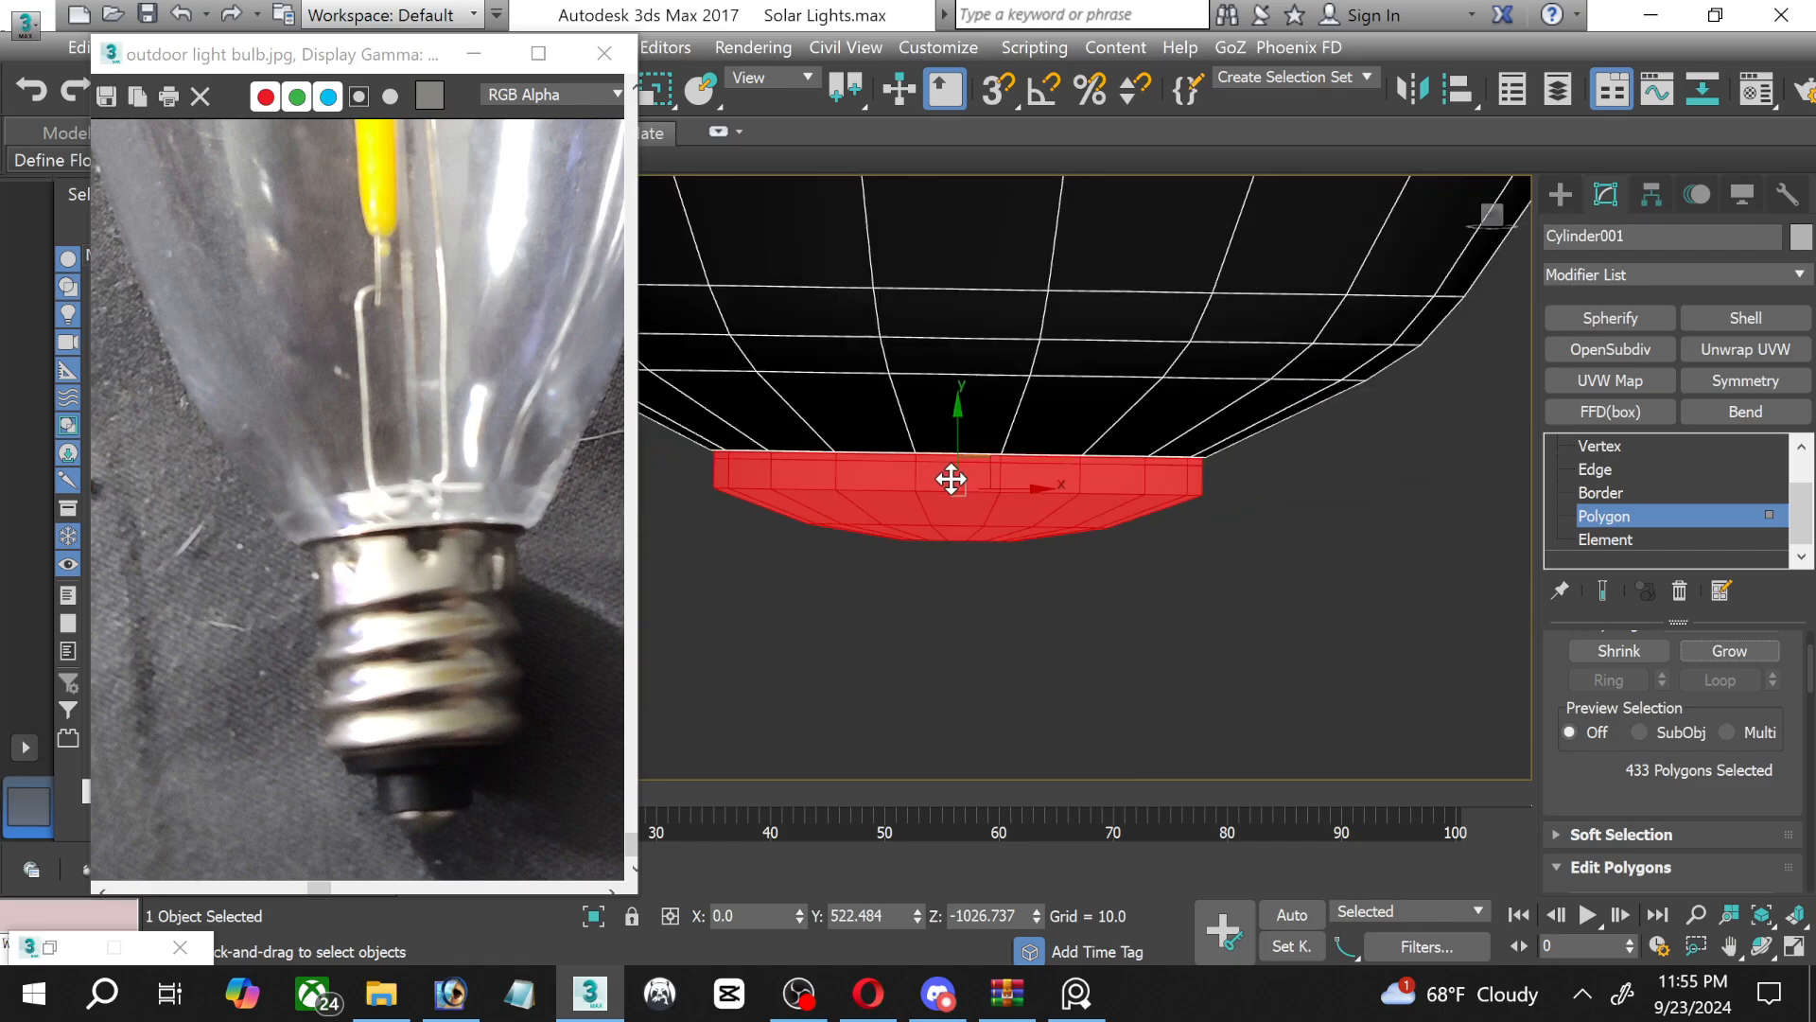
pyautogui.moveTo(926, 322); pyautogui.dragTo(948, 453, button='middle')
pyautogui.press('m')
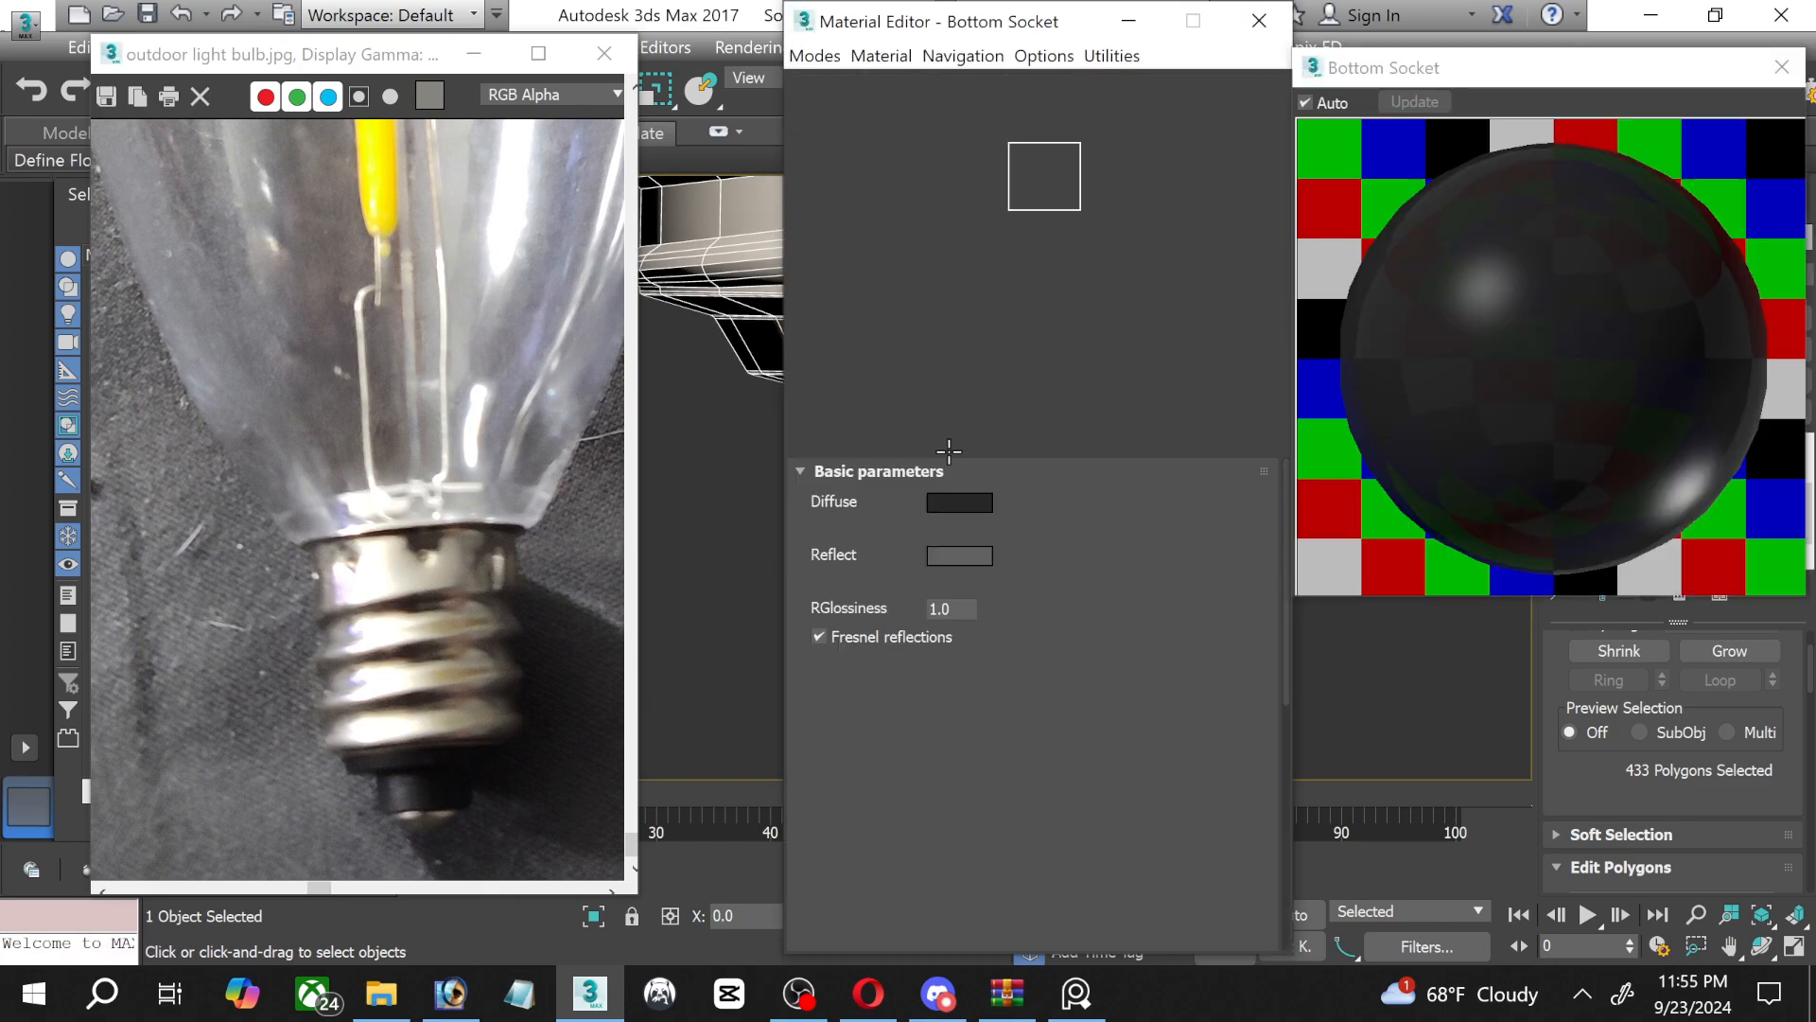
pyautogui.click(974, 180)
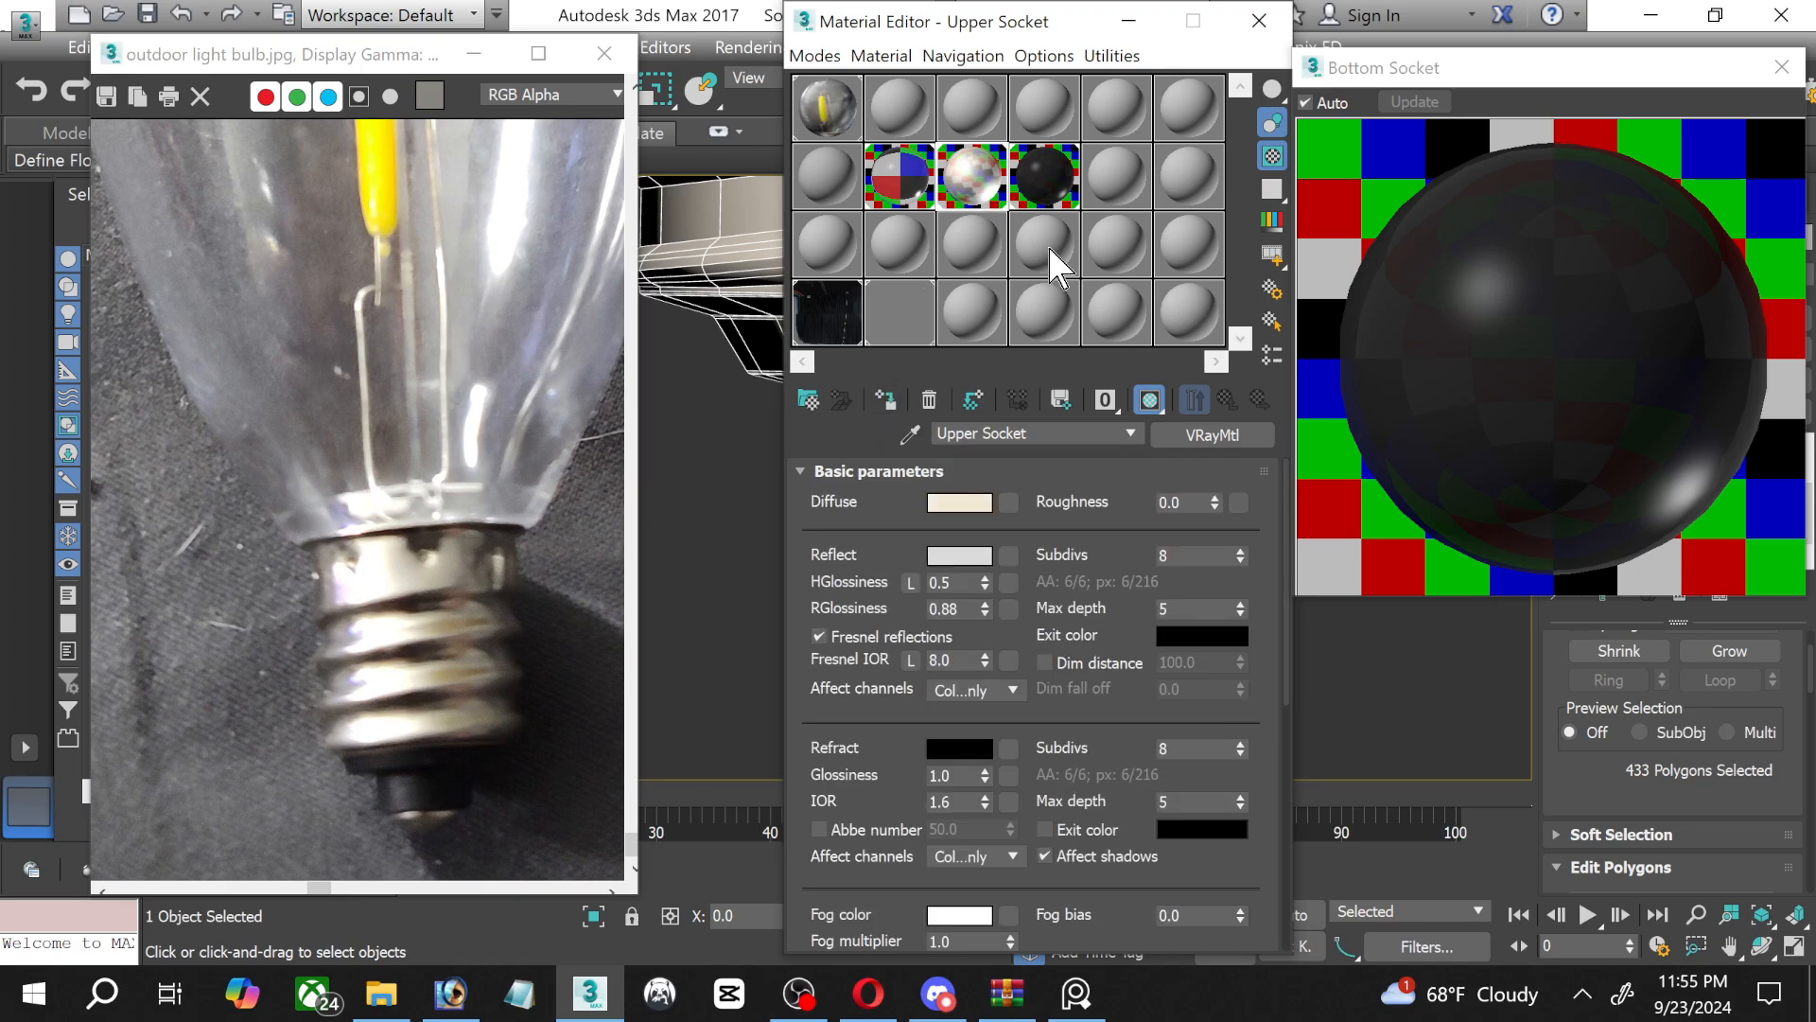
pyautogui.click(1128, 23)
# Minimise the reference photo, leave polygon editing and deselect the bulb.
pyautogui.click(468, 52)
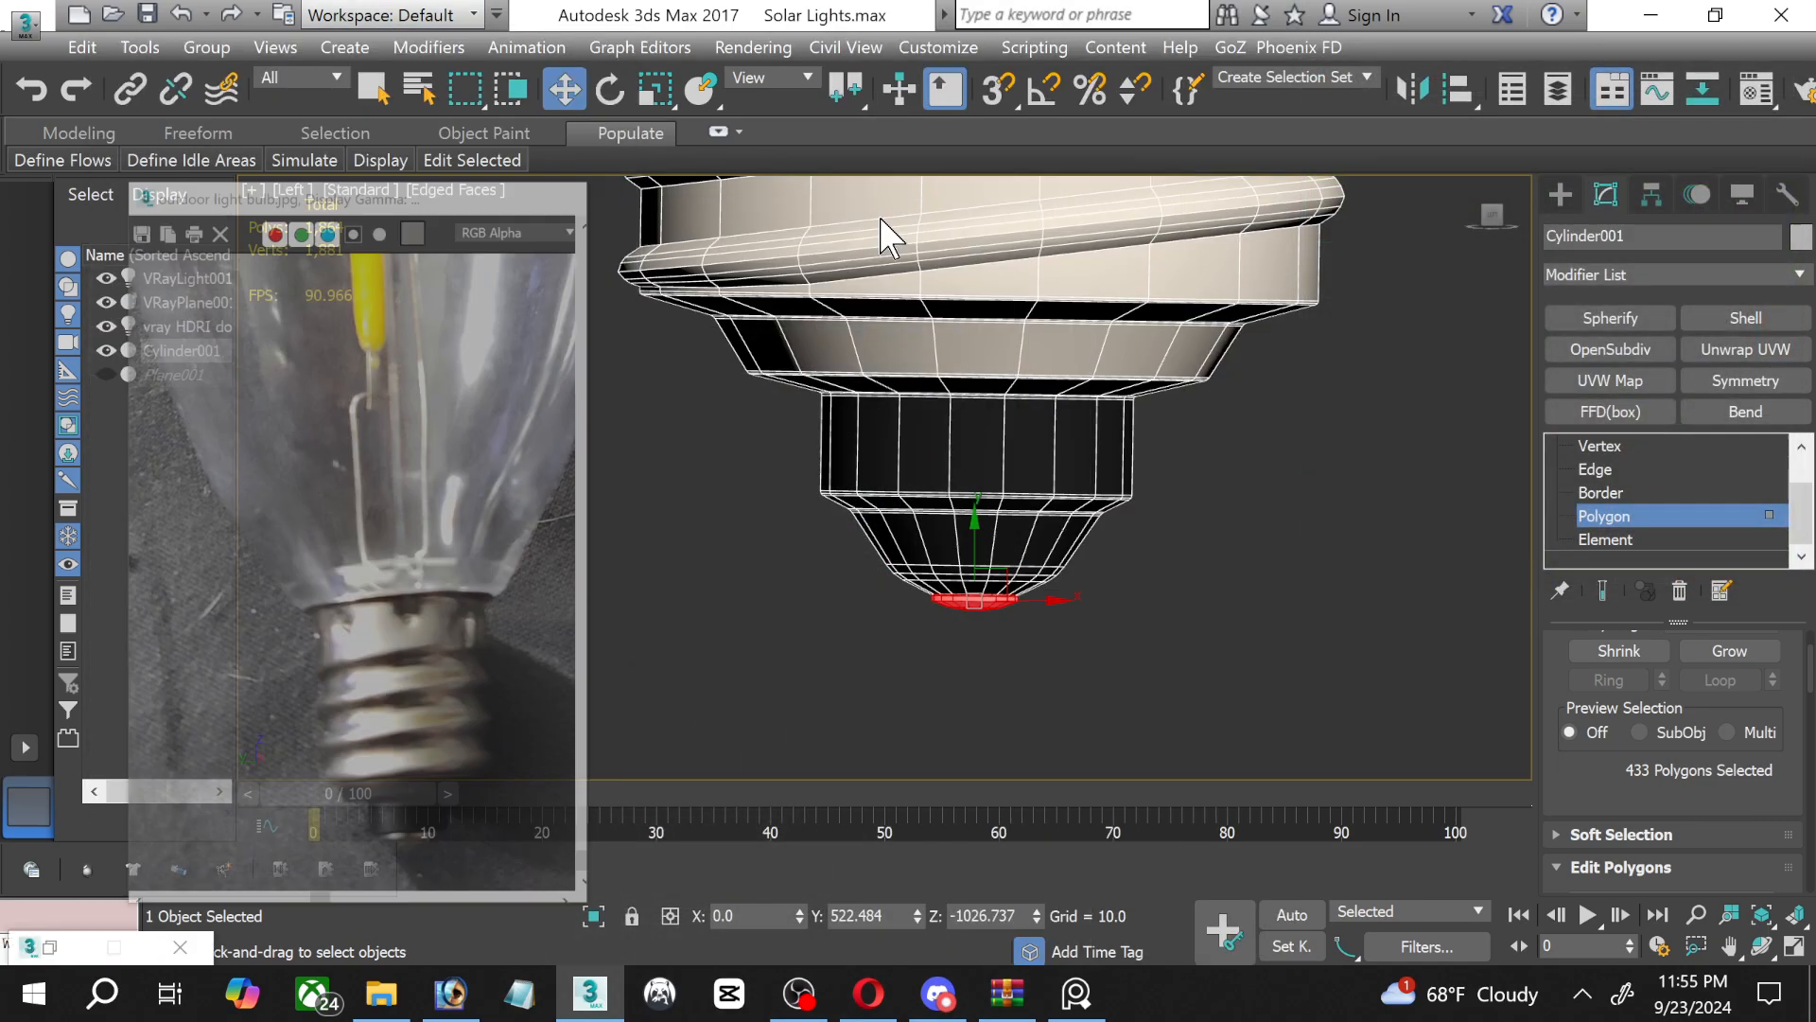
pyautogui.press('4')
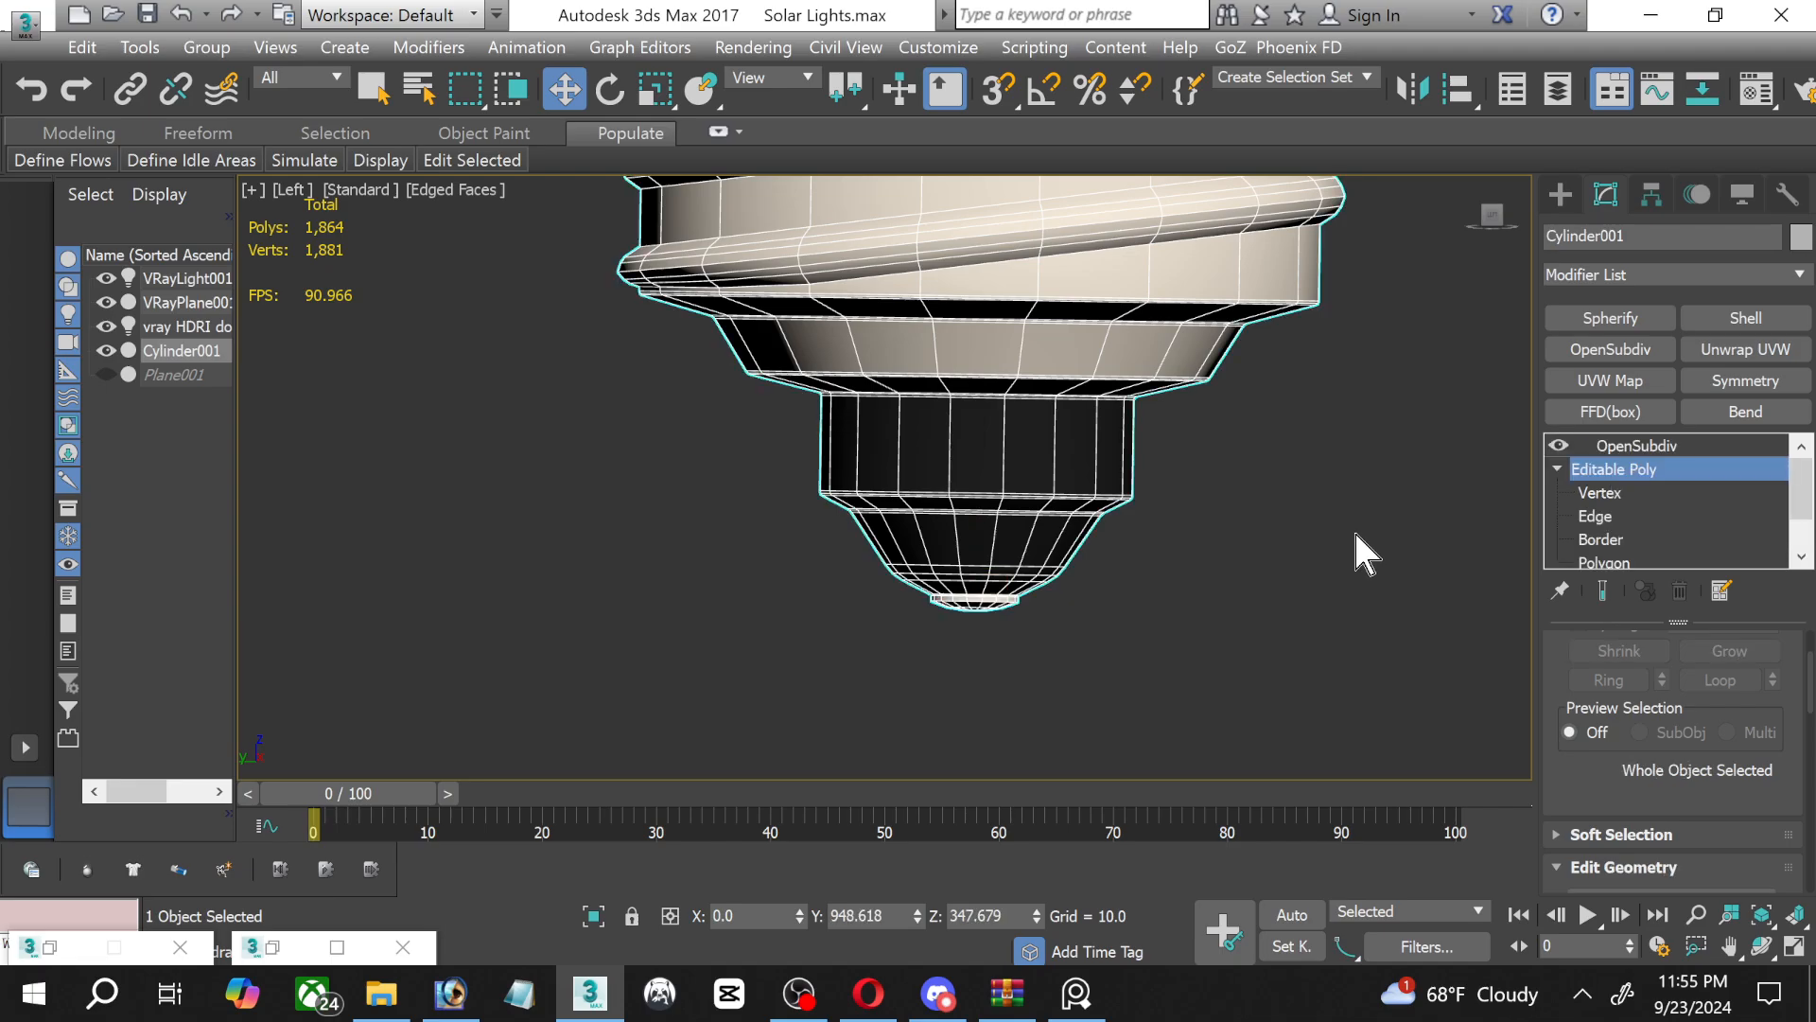
pyautogui.click(1353, 530)
pyautogui.click(804, 1003)
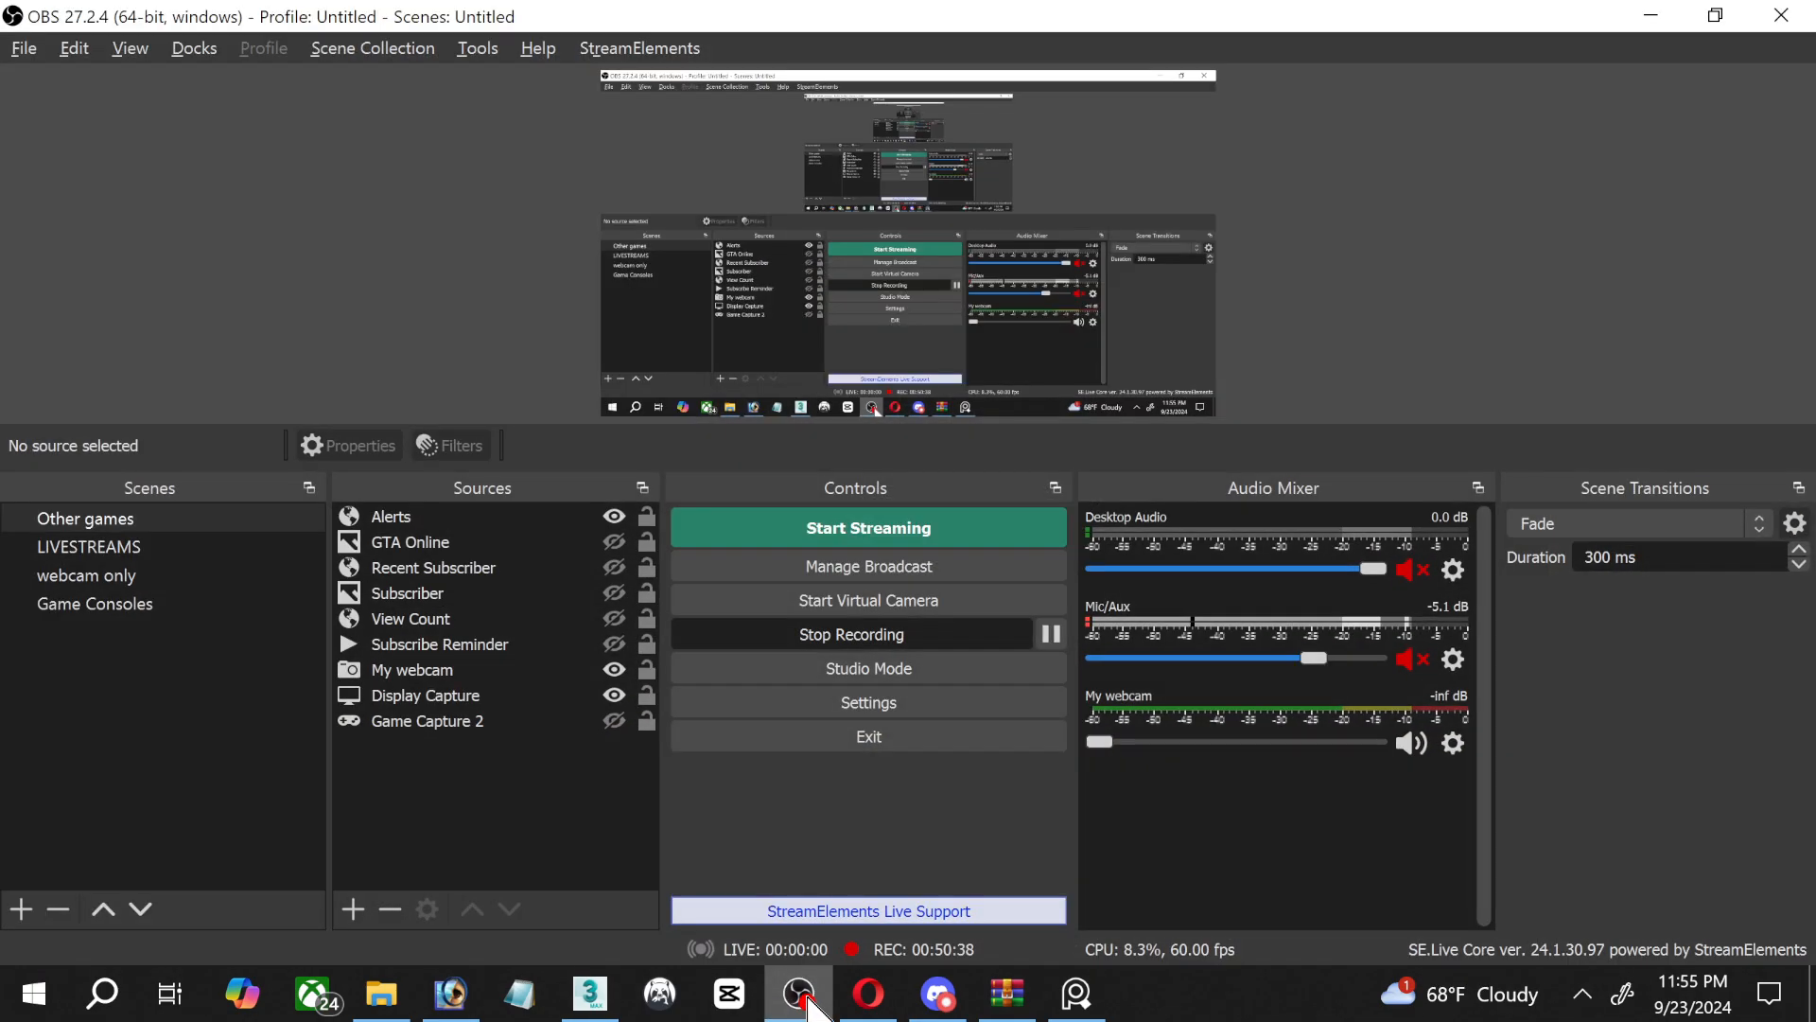
pyautogui.click(808, 1004)
pyautogui.scroll(-8, 1021, 397)
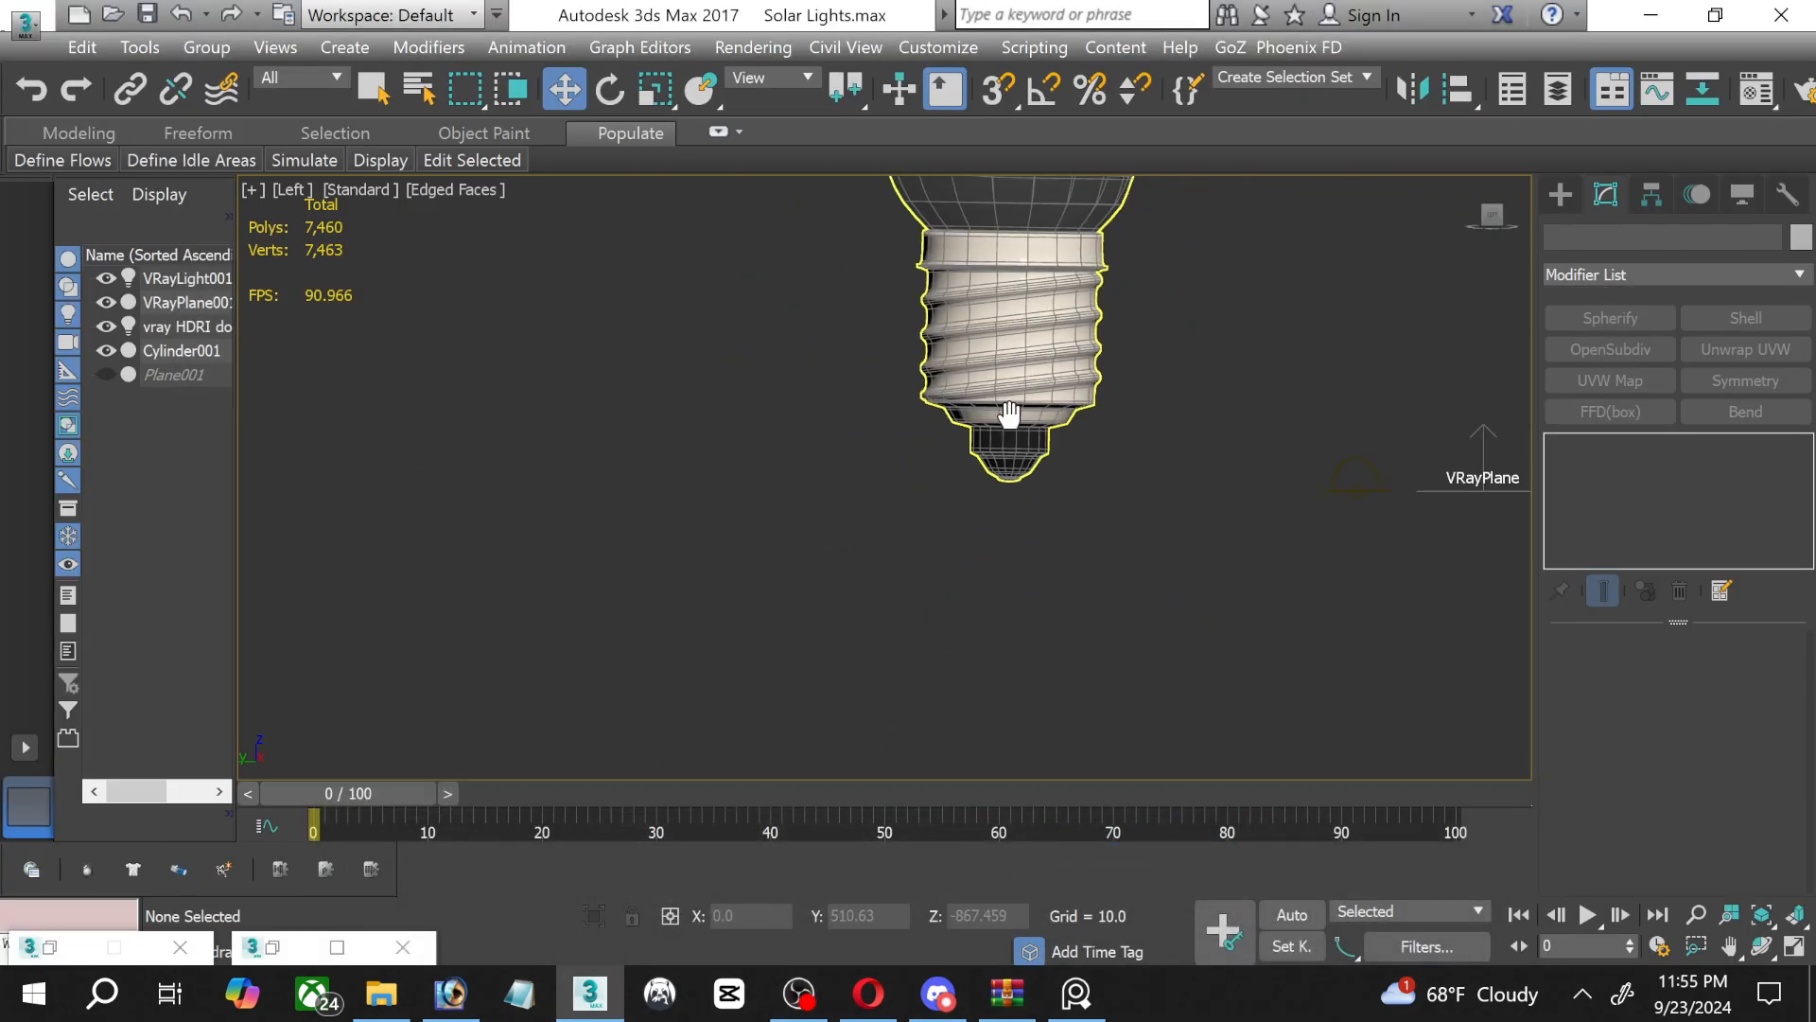
pyautogui.moveTo(1009, 417); pyautogui.dragTo(966, 622, button='middle')
pyautogui.scroll(-5, 985, 548)
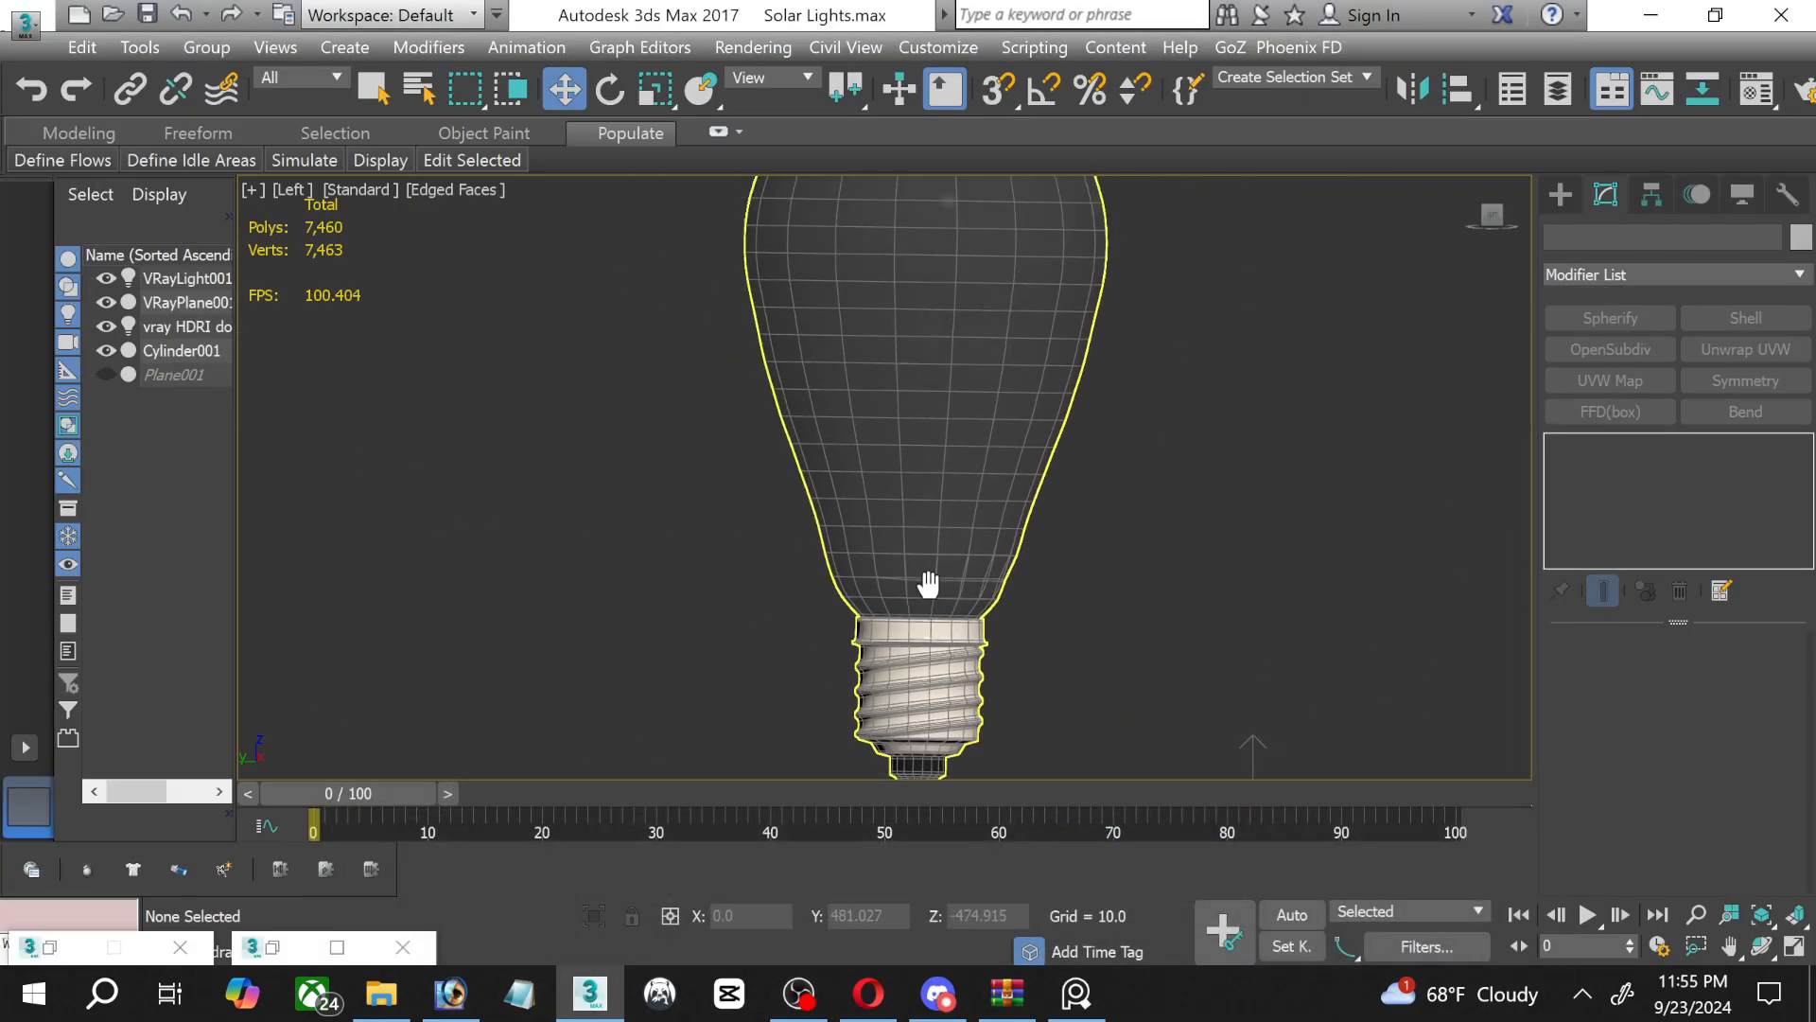
# Select the light bulb and rotate it about 75 degrees in the Left view so its socket points toward the V-Ray plane's side.
pyautogui.click(1795, 946)
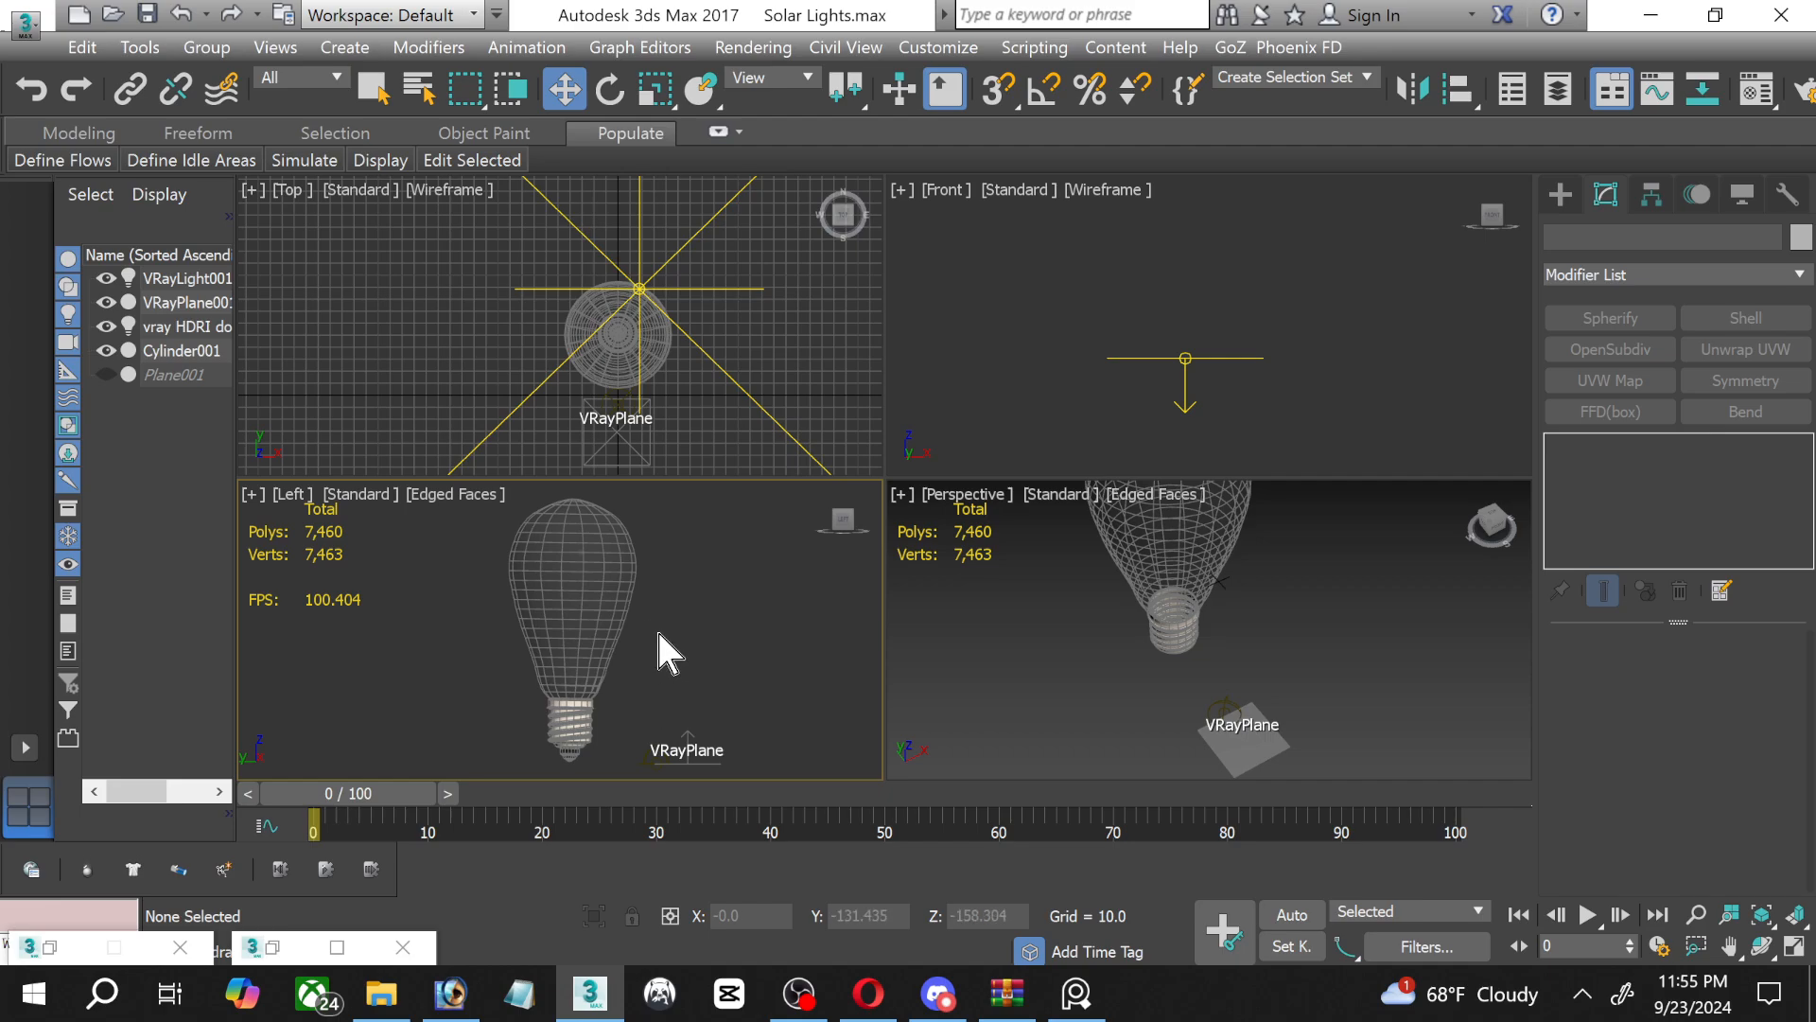
pyautogui.click(618, 613)
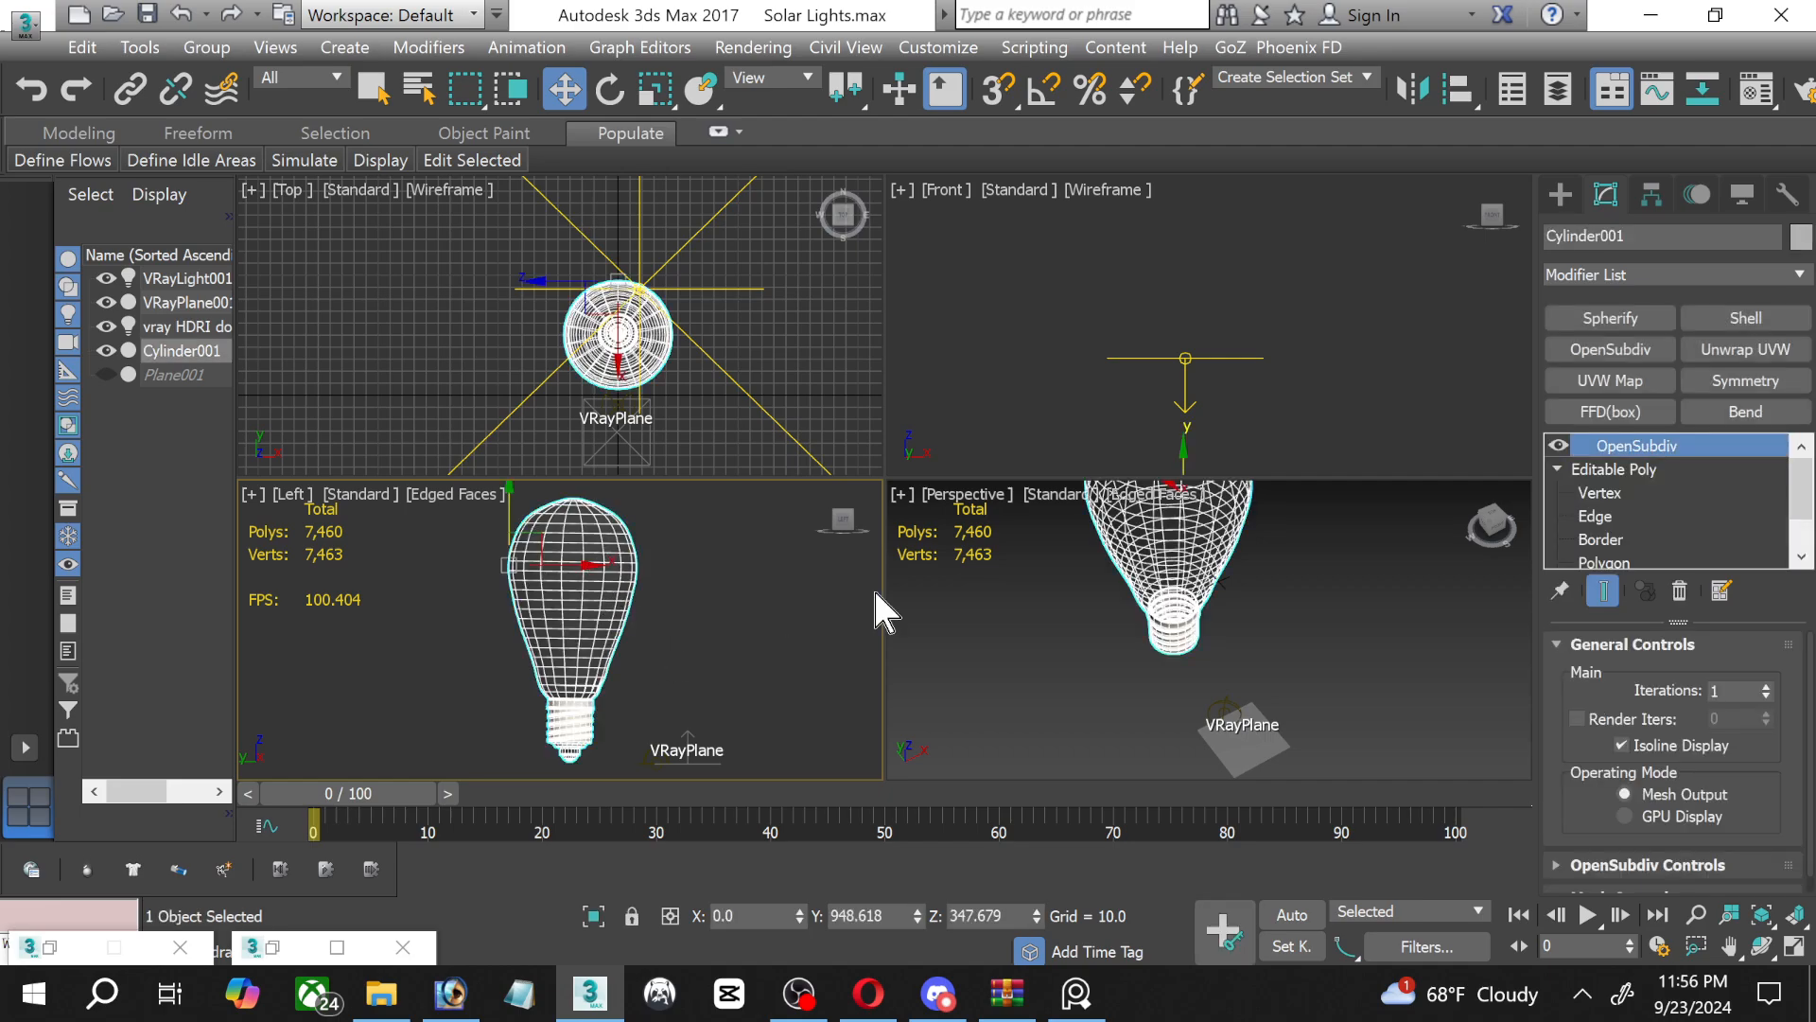
pyautogui.click(1793, 945)
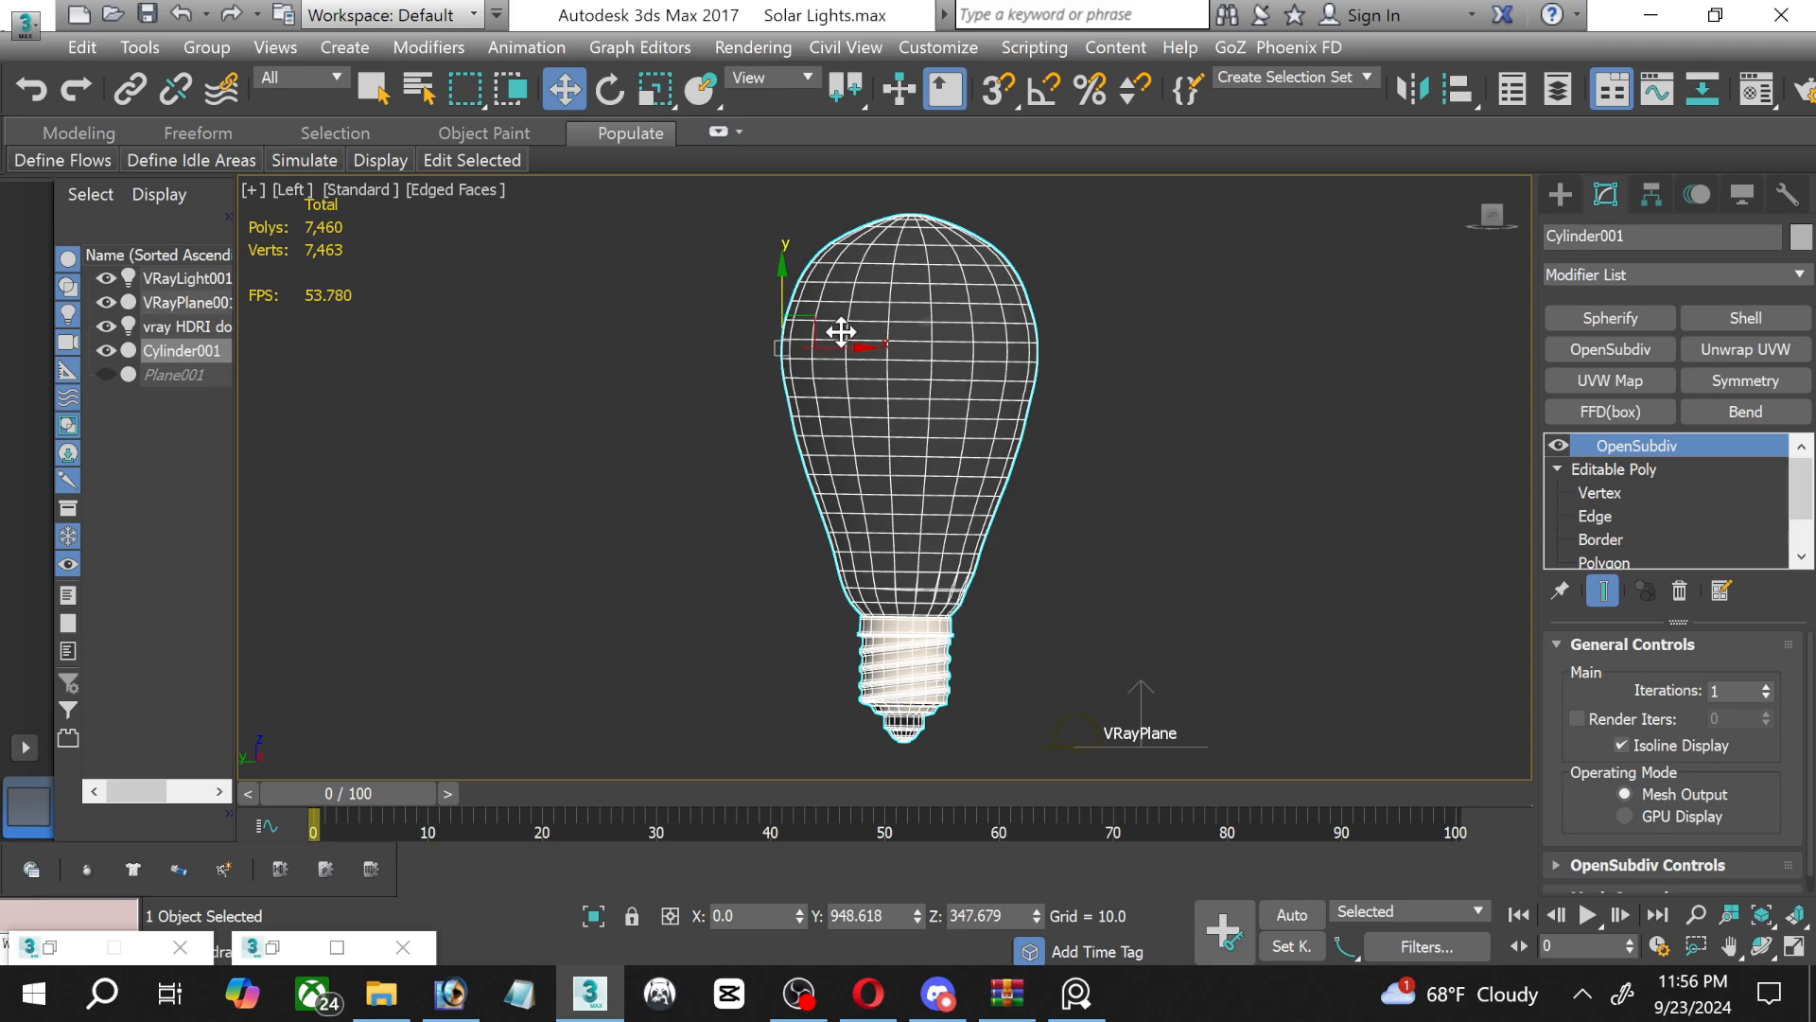
pyautogui.click(610, 89)
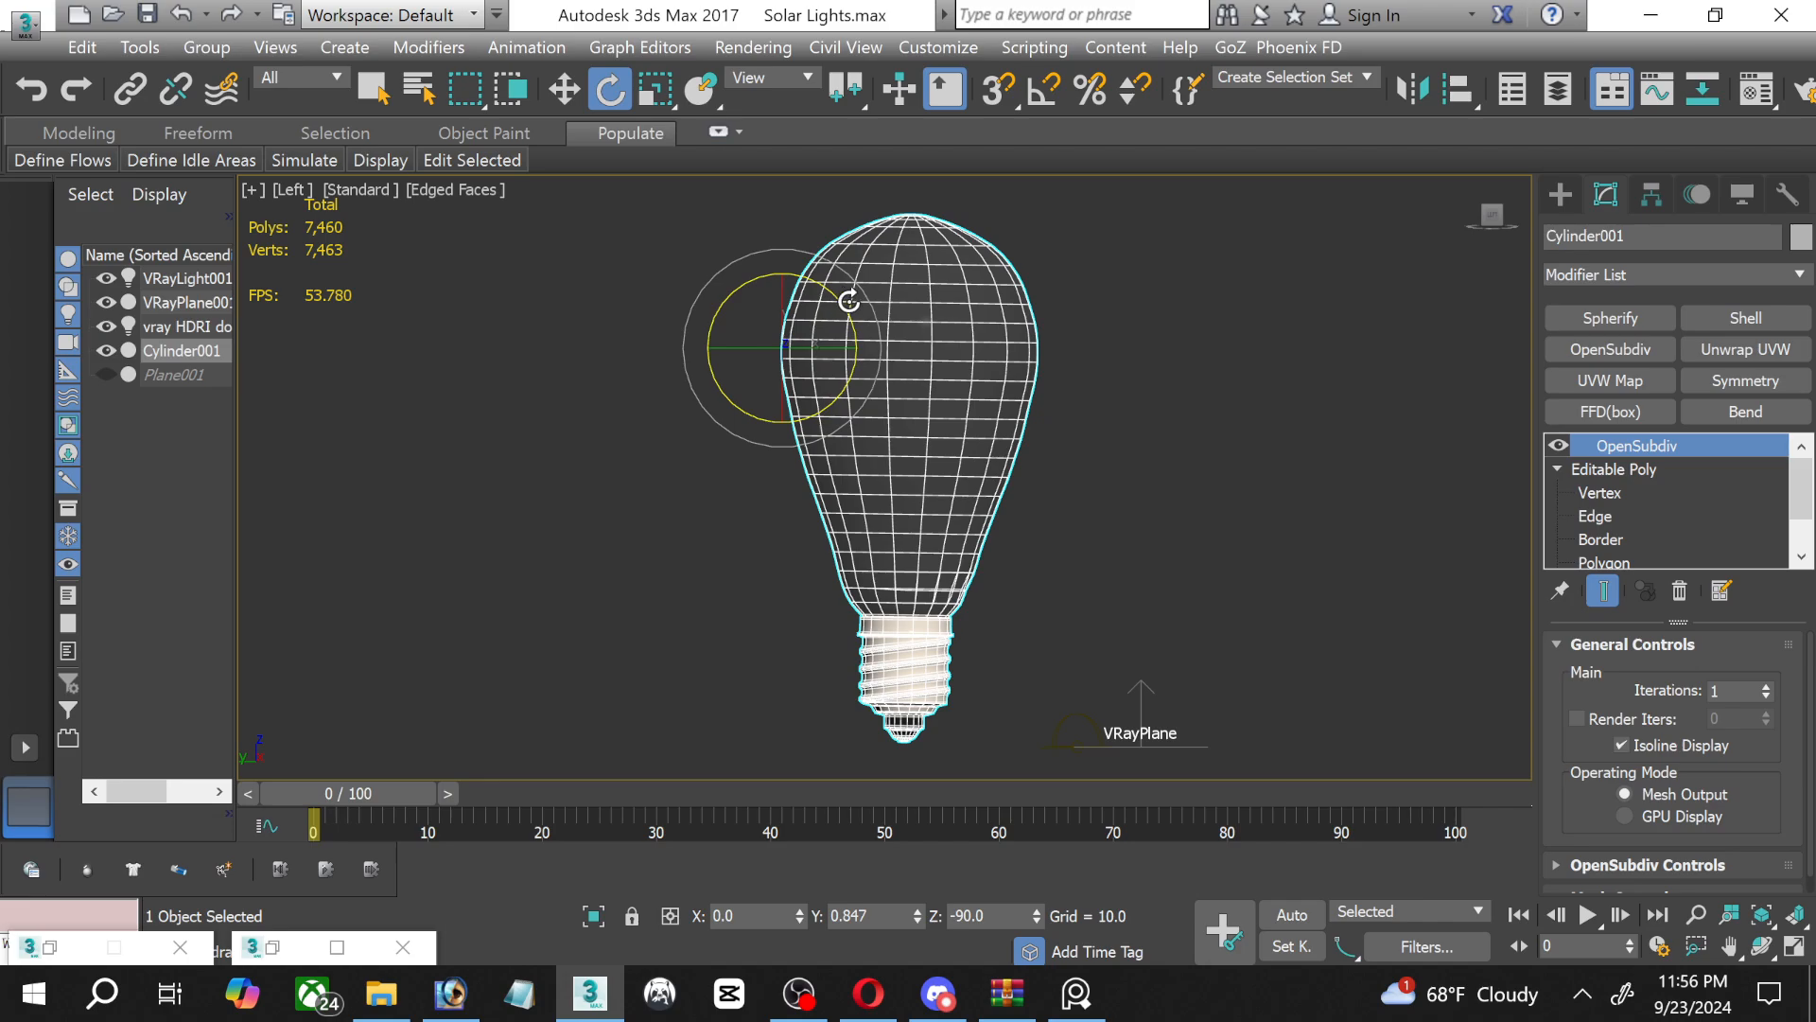
pyautogui.moveTo(848, 301); pyautogui.dragTo(778, 216)
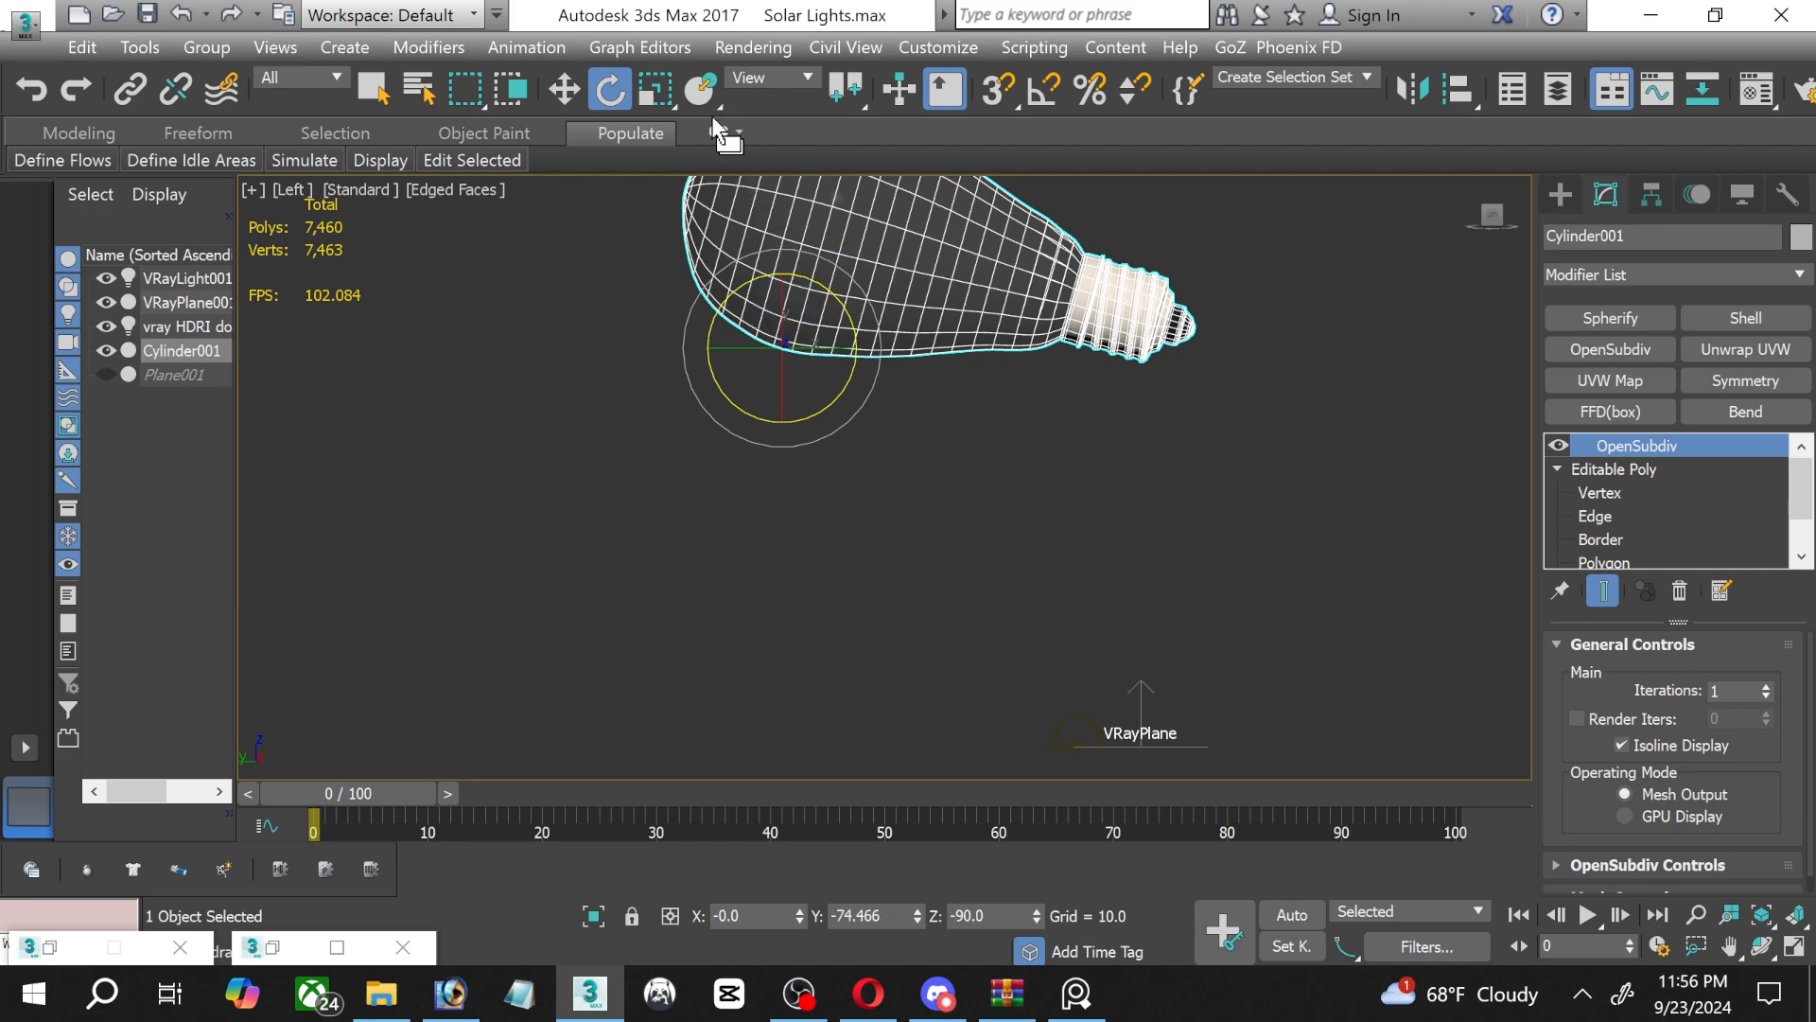
# Lower the tilted bulb vertically to just above the V-Ray plane, at a Z position of about -1000.
pyautogui.click(565, 90)
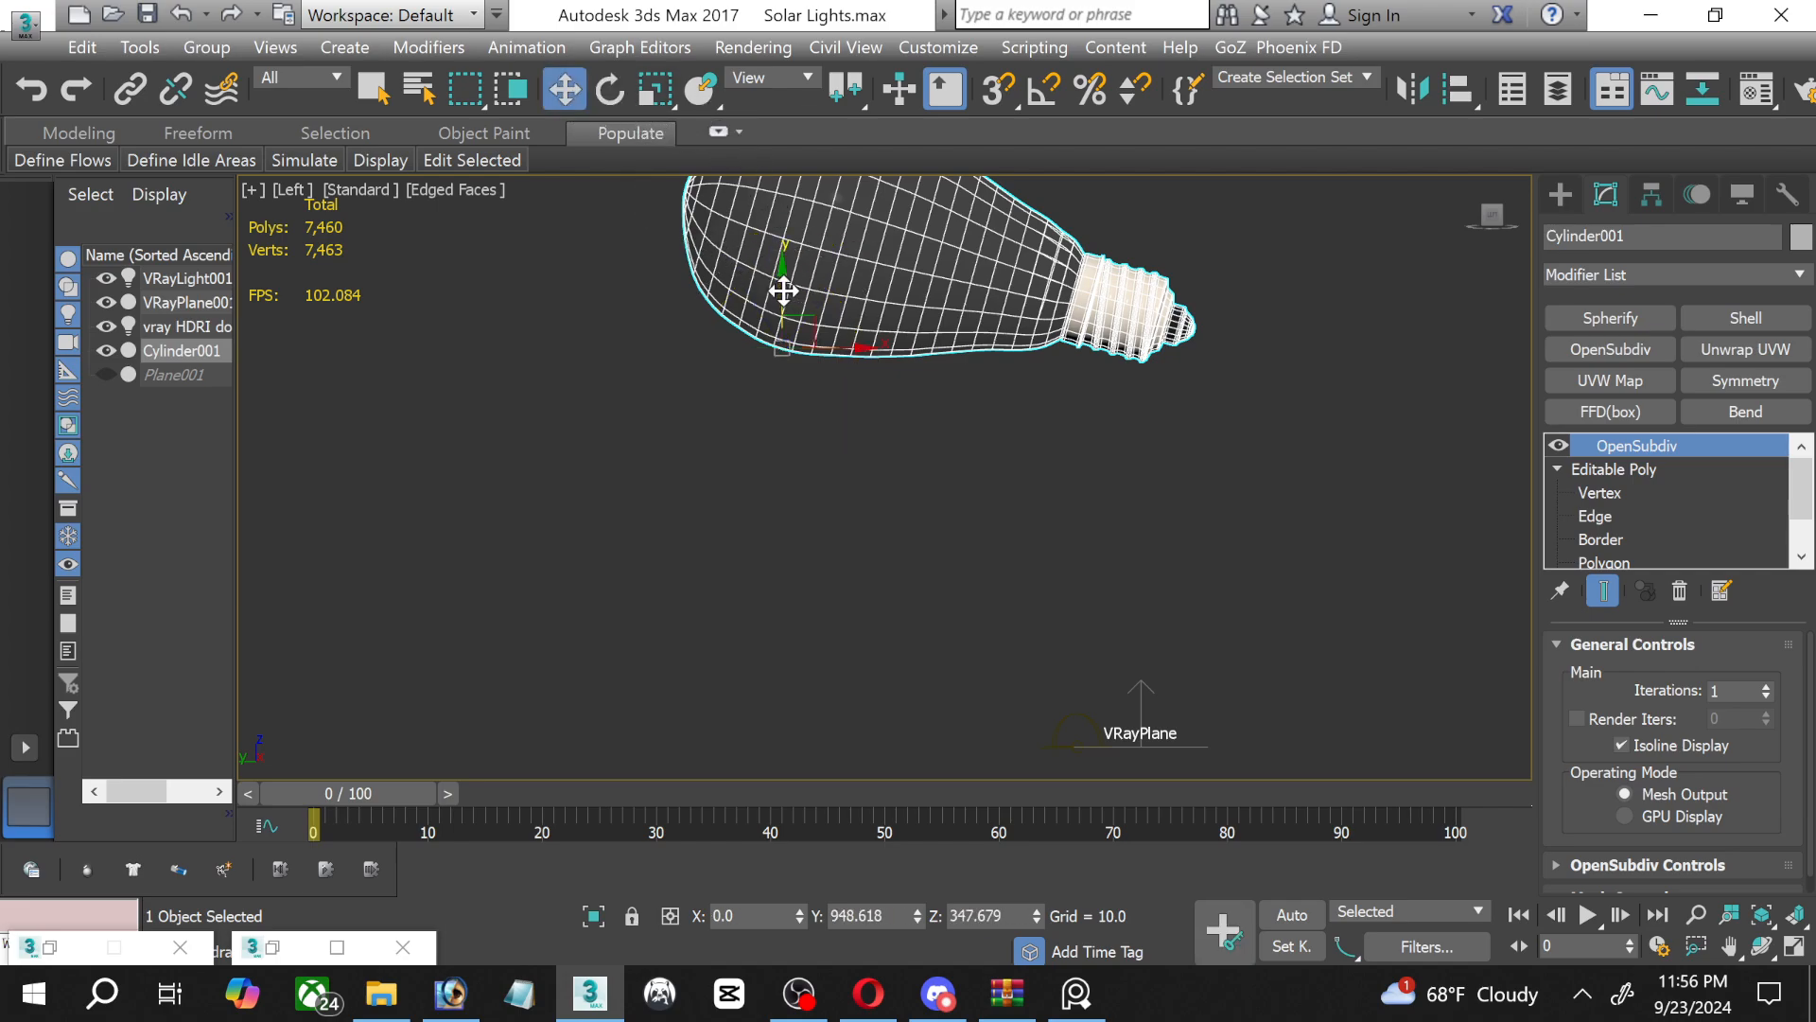
pyautogui.moveTo(783, 290); pyautogui.dragTo(759, 670)
pyautogui.scroll(2, 823, 724)
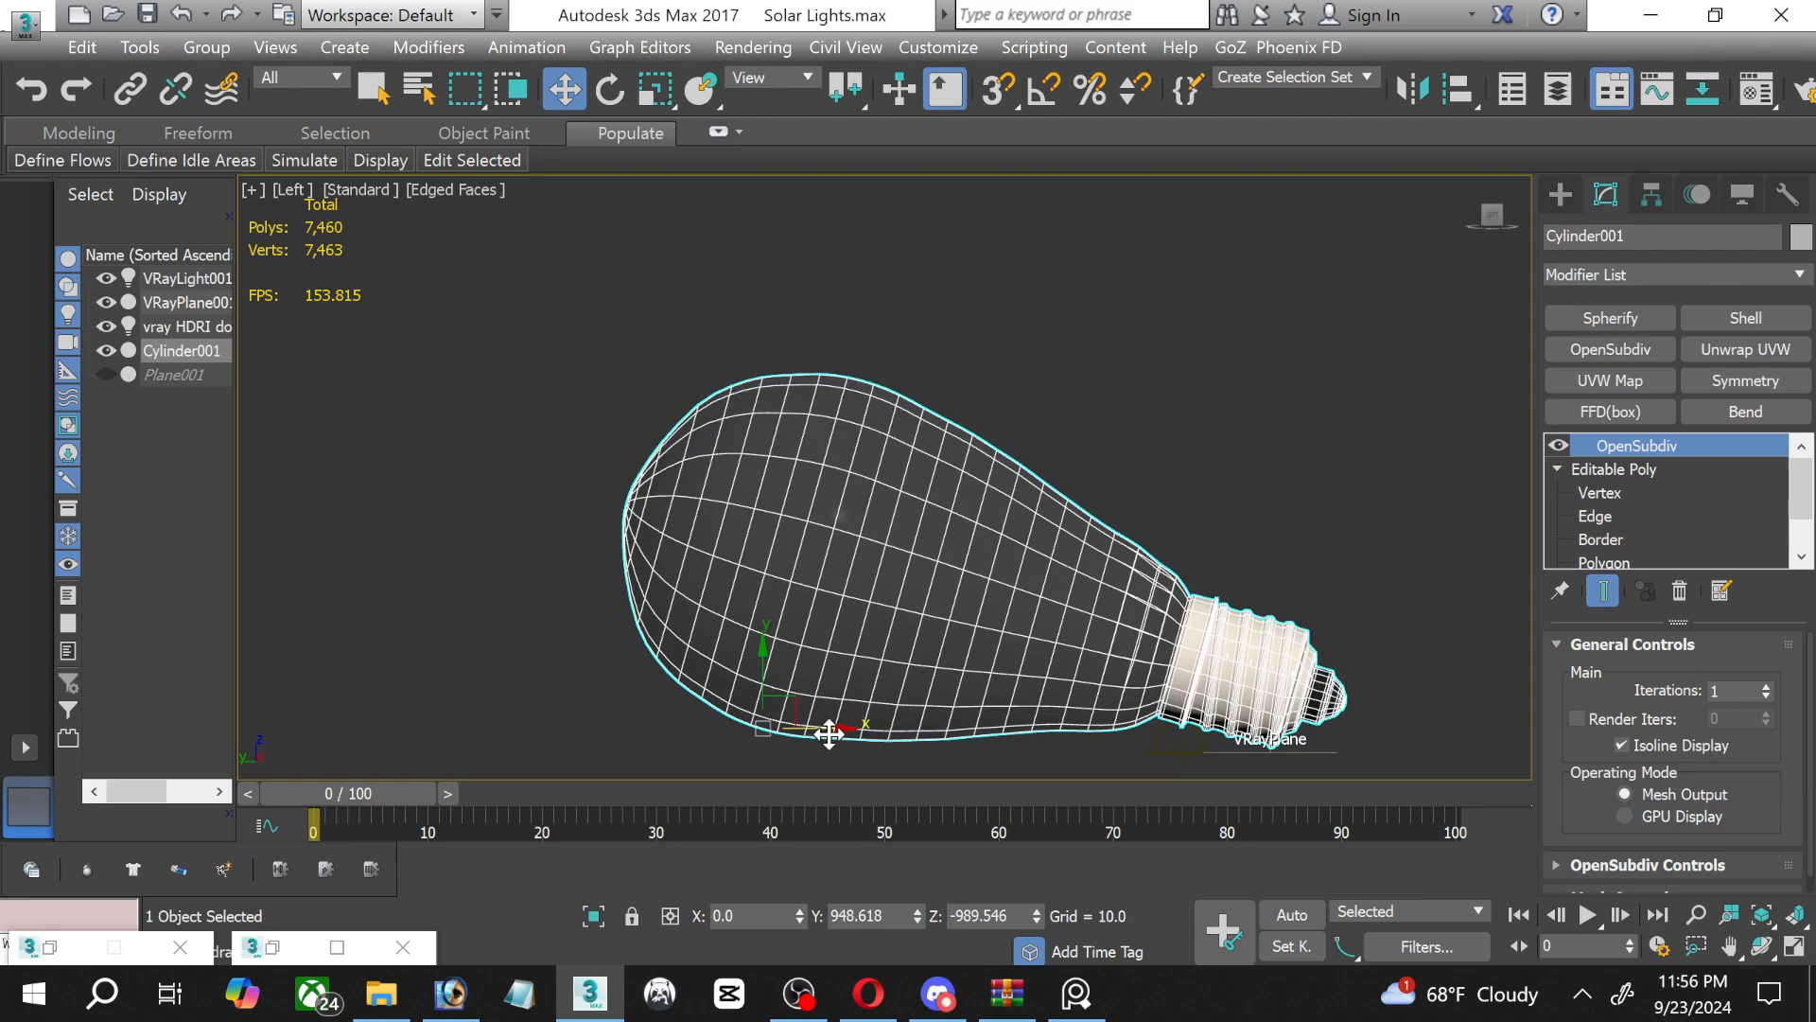
pyautogui.scroll(-1, 863, 662)
pyautogui.scroll(3, 870, 601)
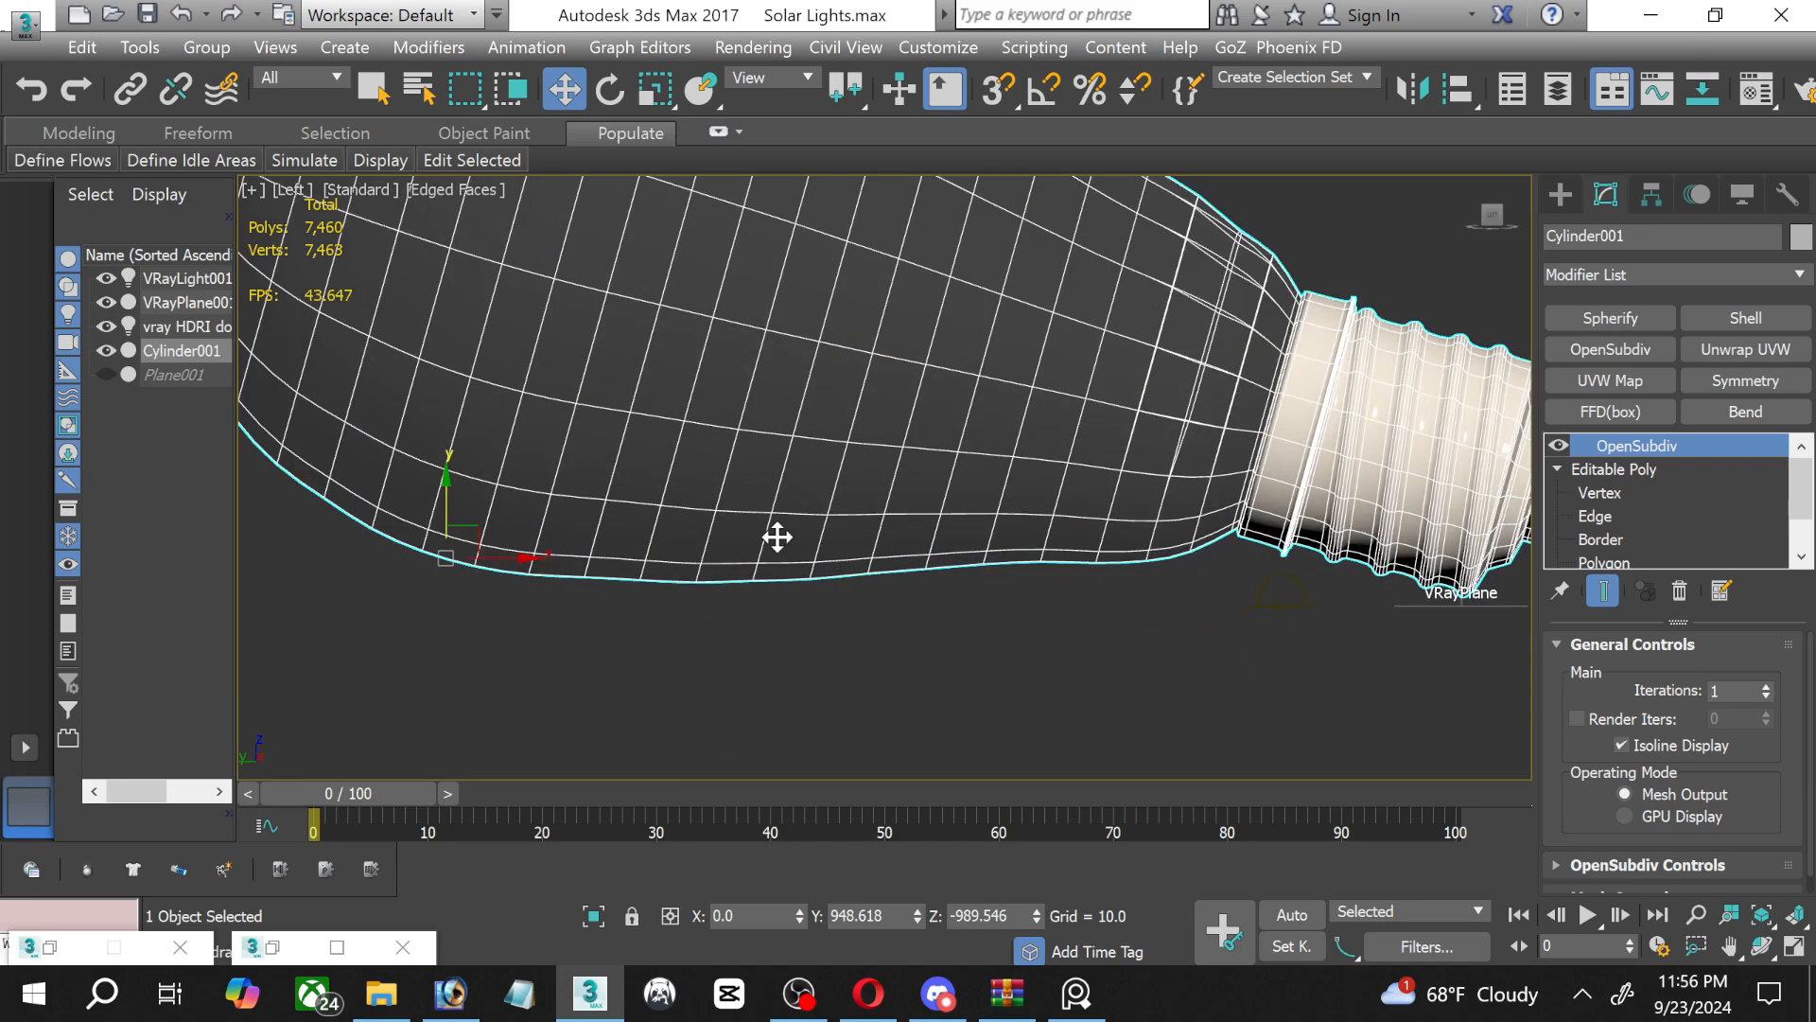
pyautogui.moveTo(565, 521); pyautogui.dragTo(491, 515, button='middle')
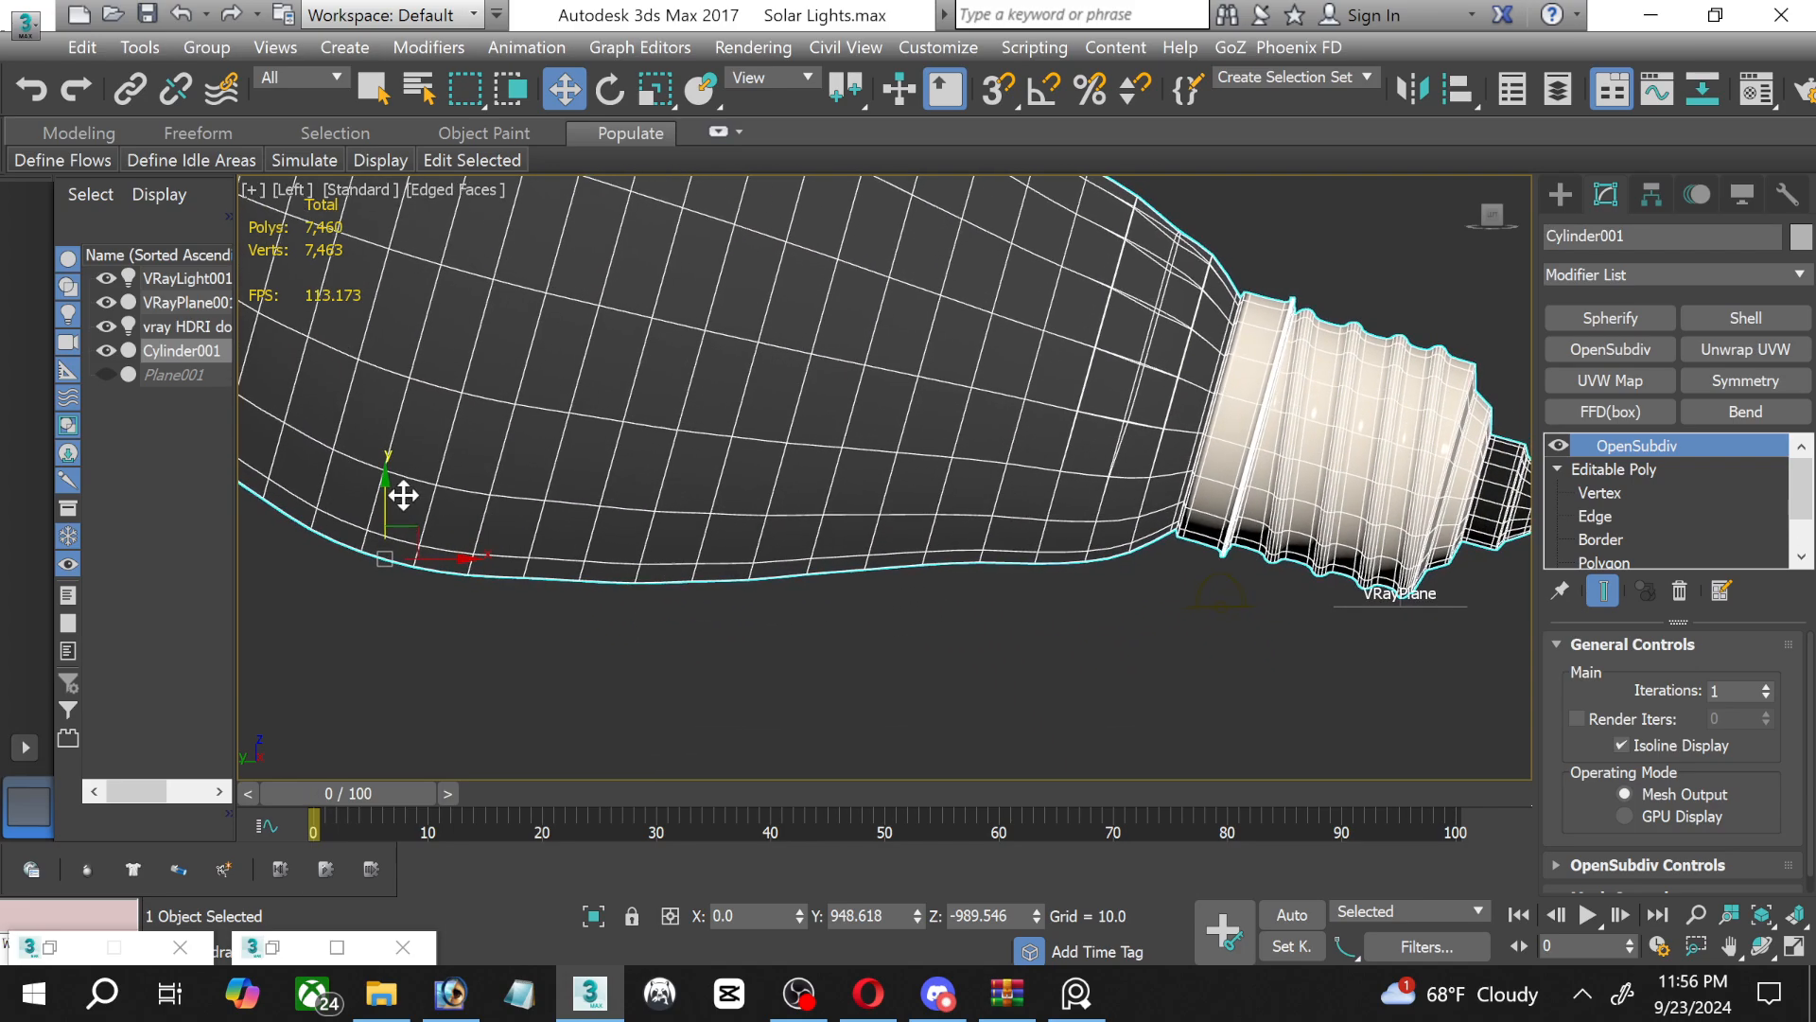
pyautogui.moveTo(387, 497); pyautogui.dragTo(389, 506)
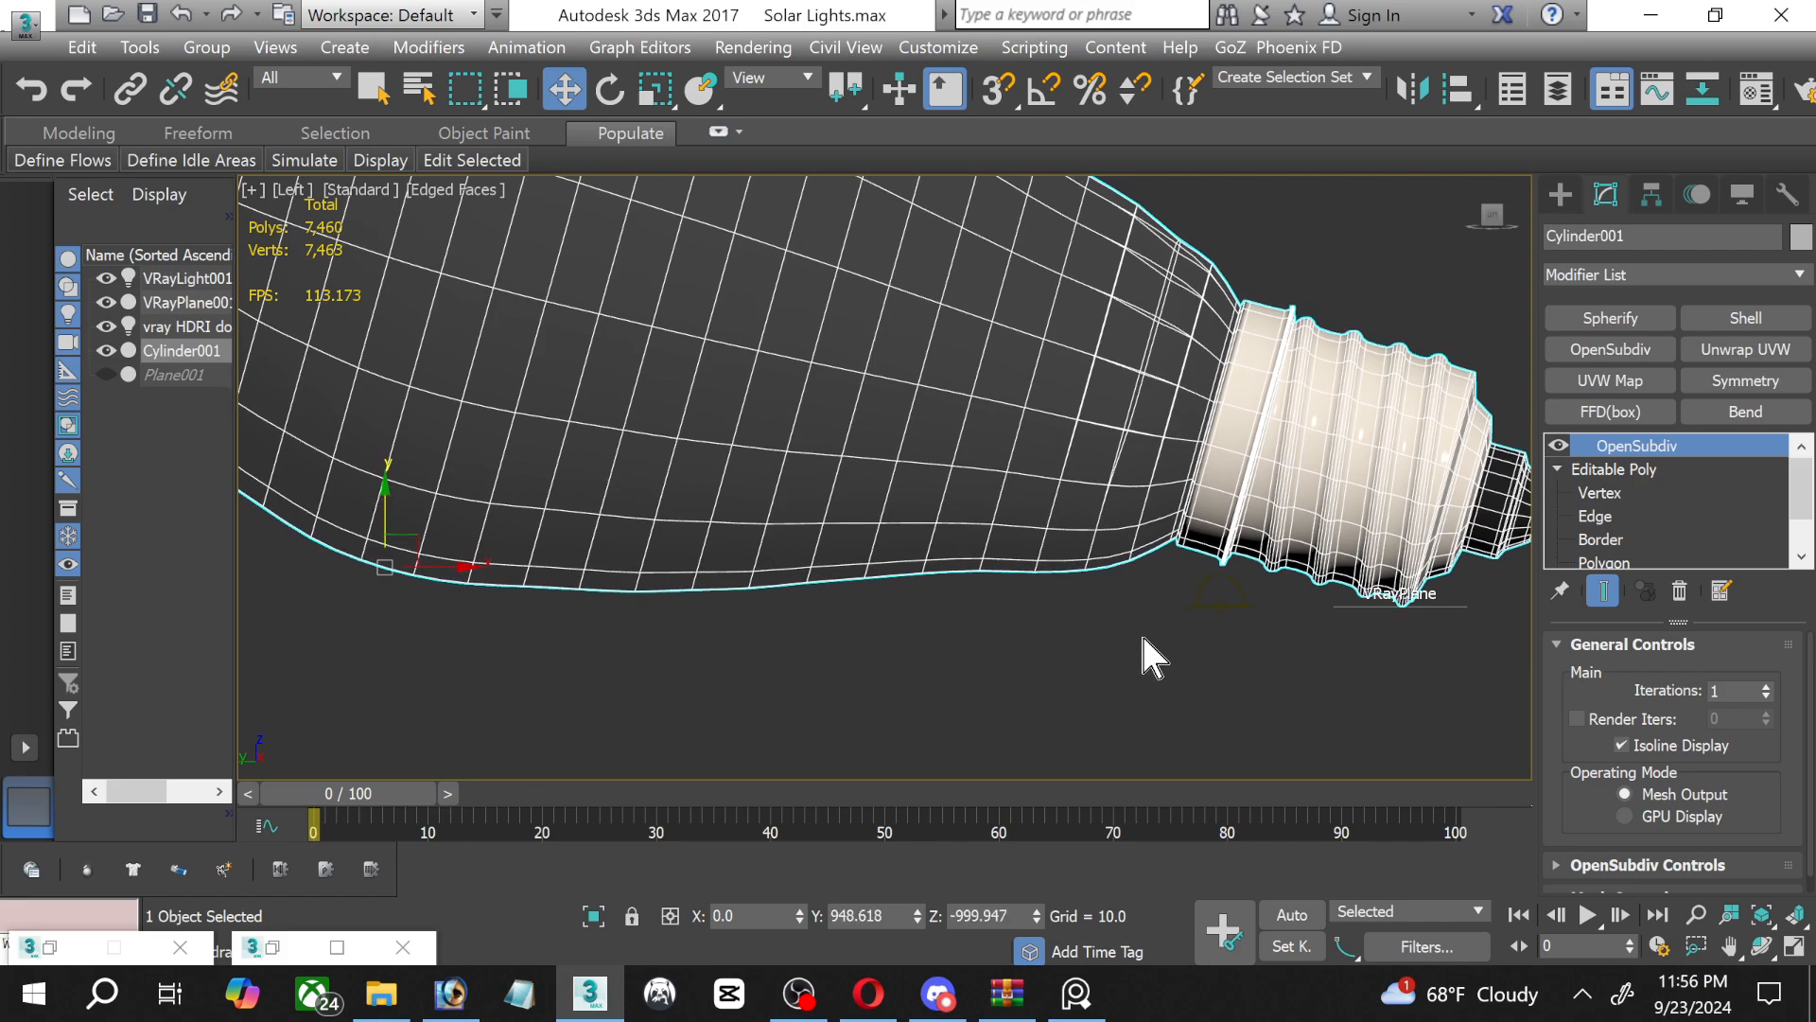
# Slide the V-Ray plane beneath the bulb's wide end as a height guide and lower the bulb to about Z -1022.6.
pyautogui.click(1347, 608)
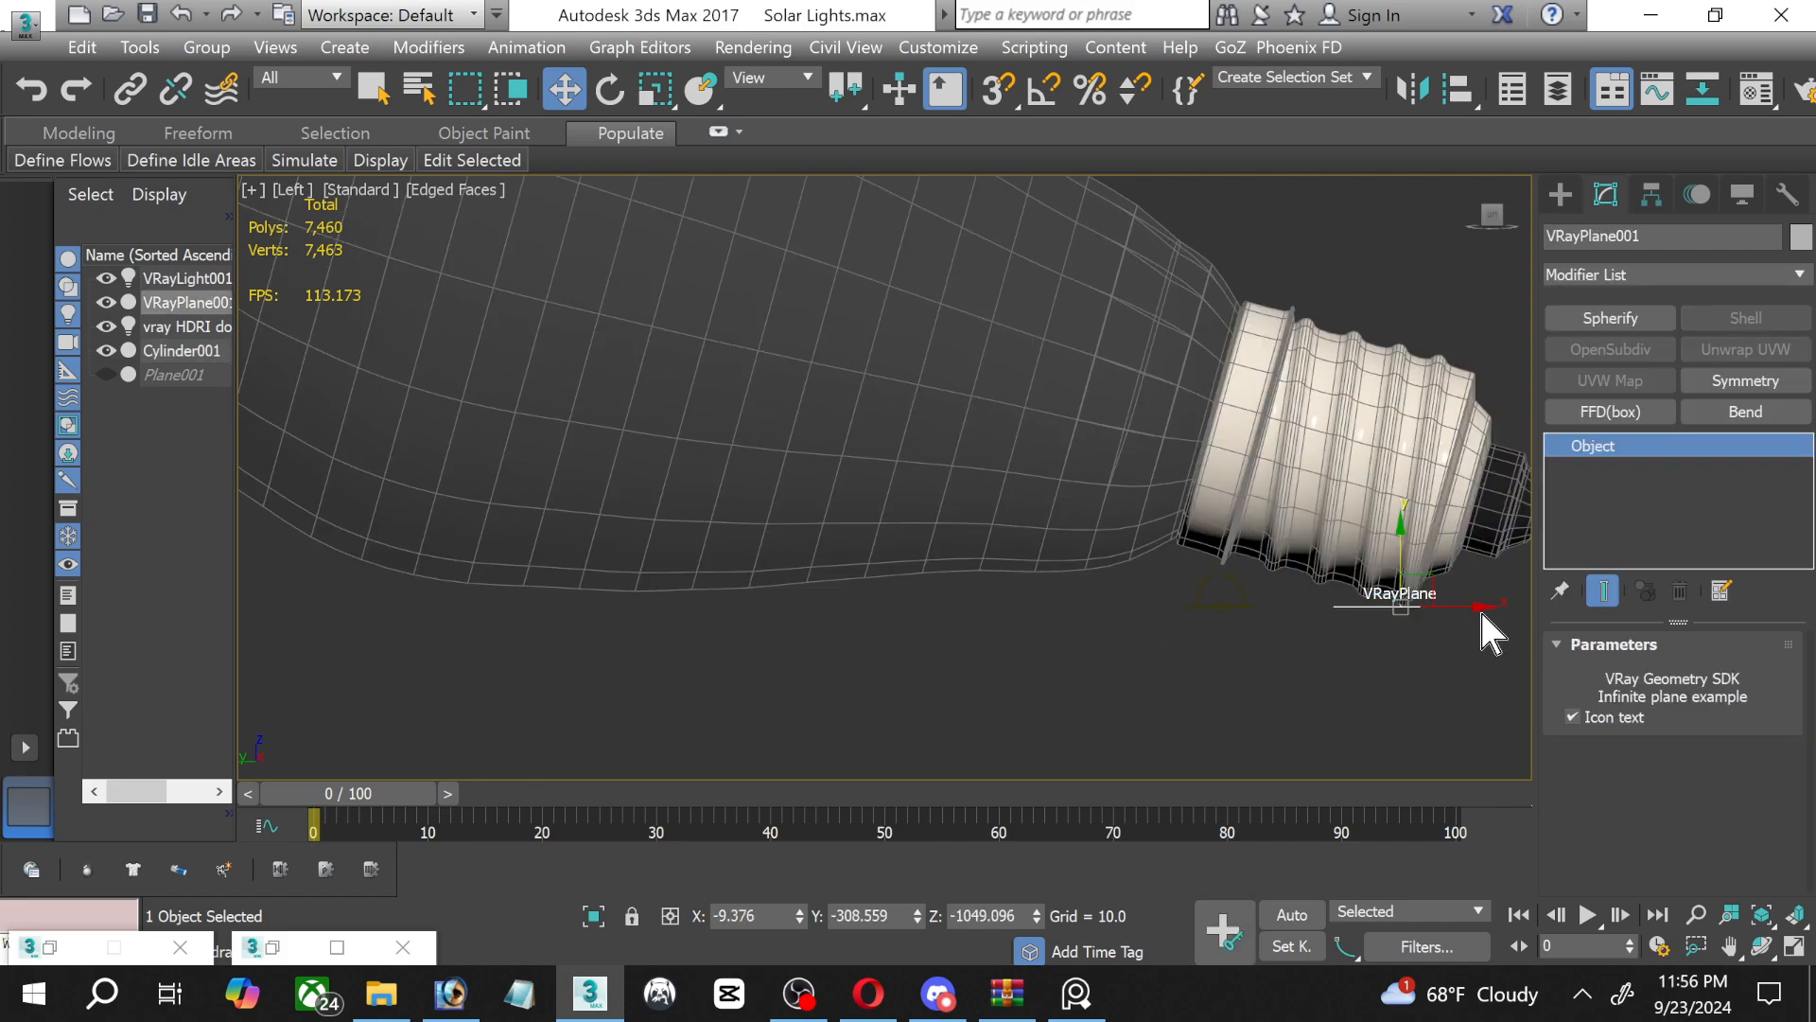
pyautogui.moveTo(1426, 575); pyautogui.dragTo(558, 567)
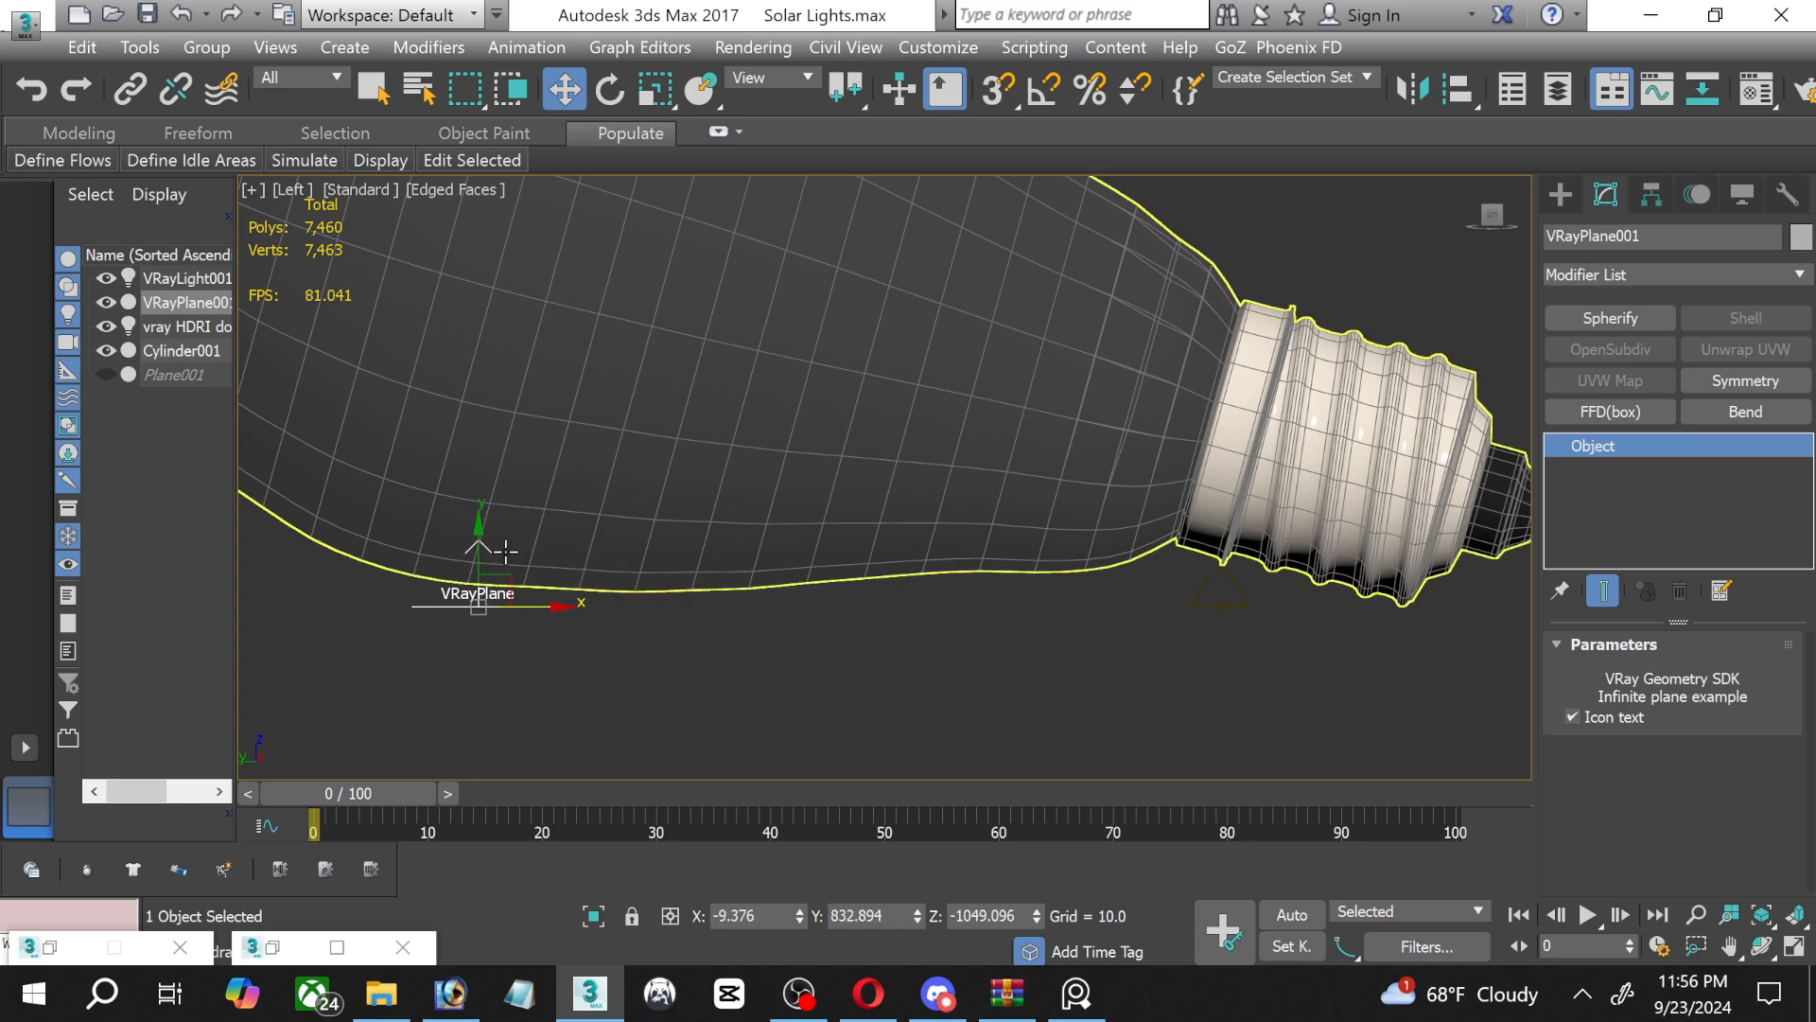
pyautogui.click(488, 497)
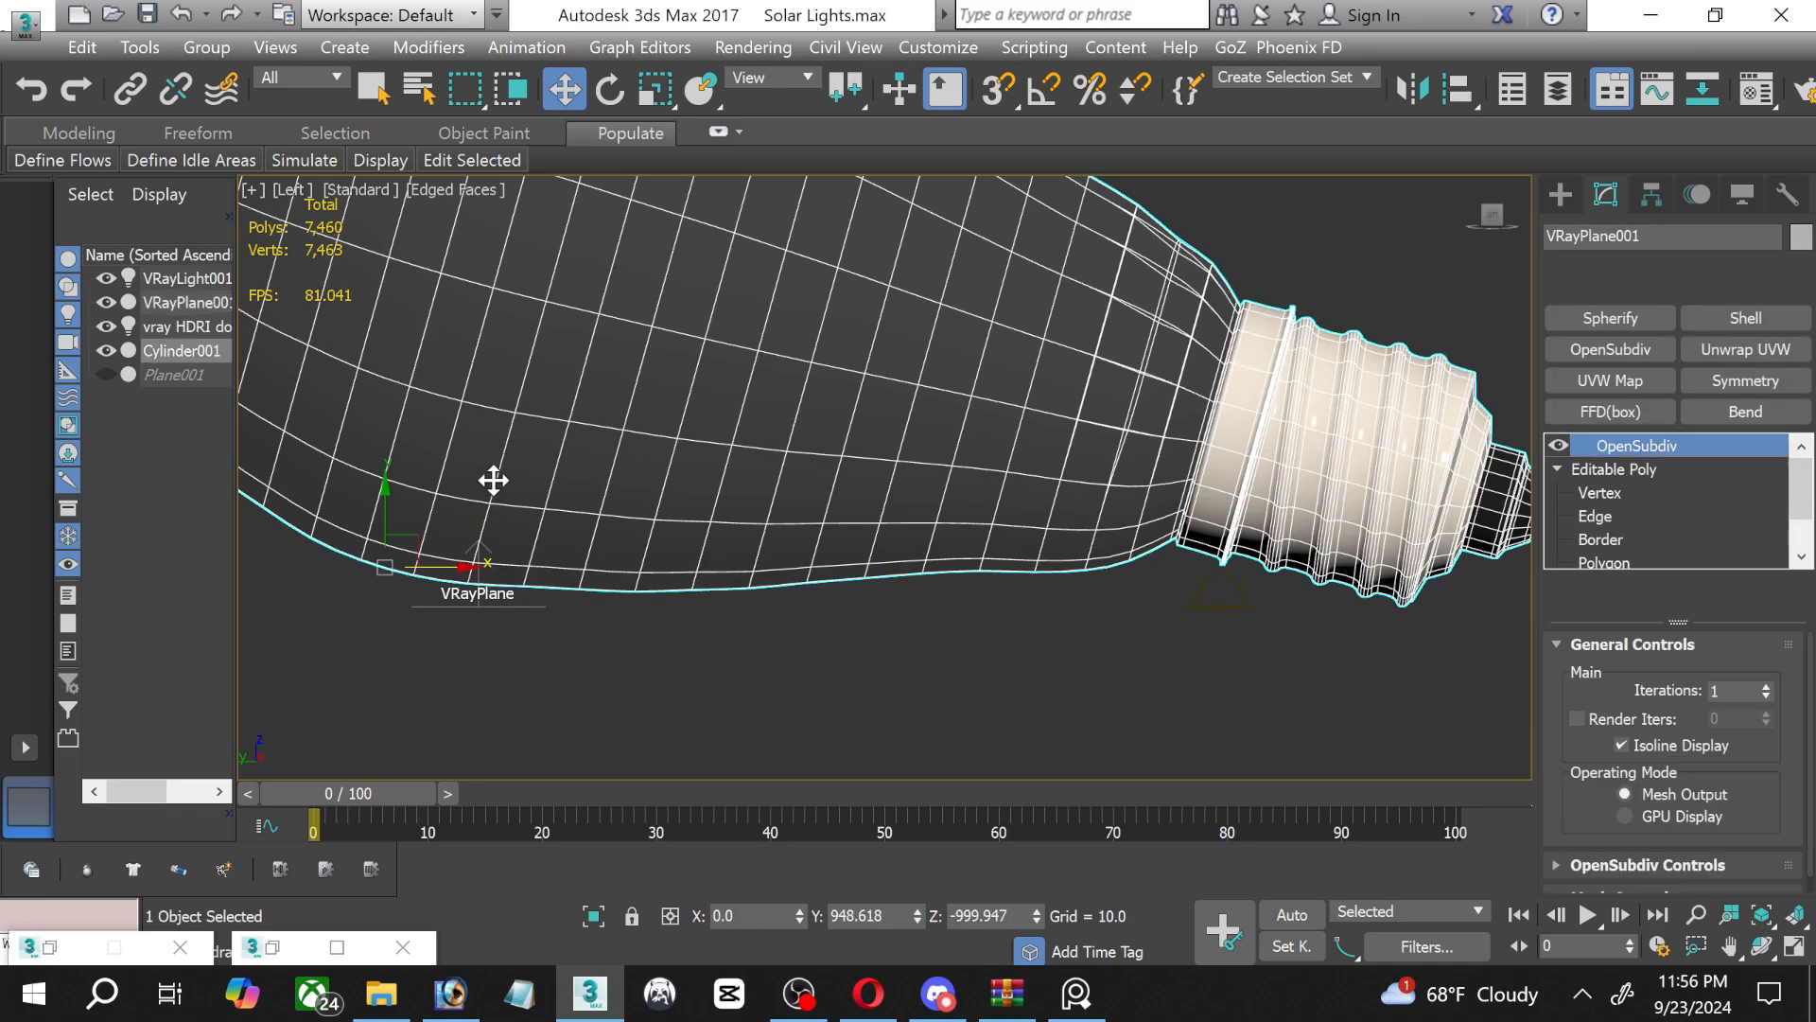
pyautogui.click(481, 603)
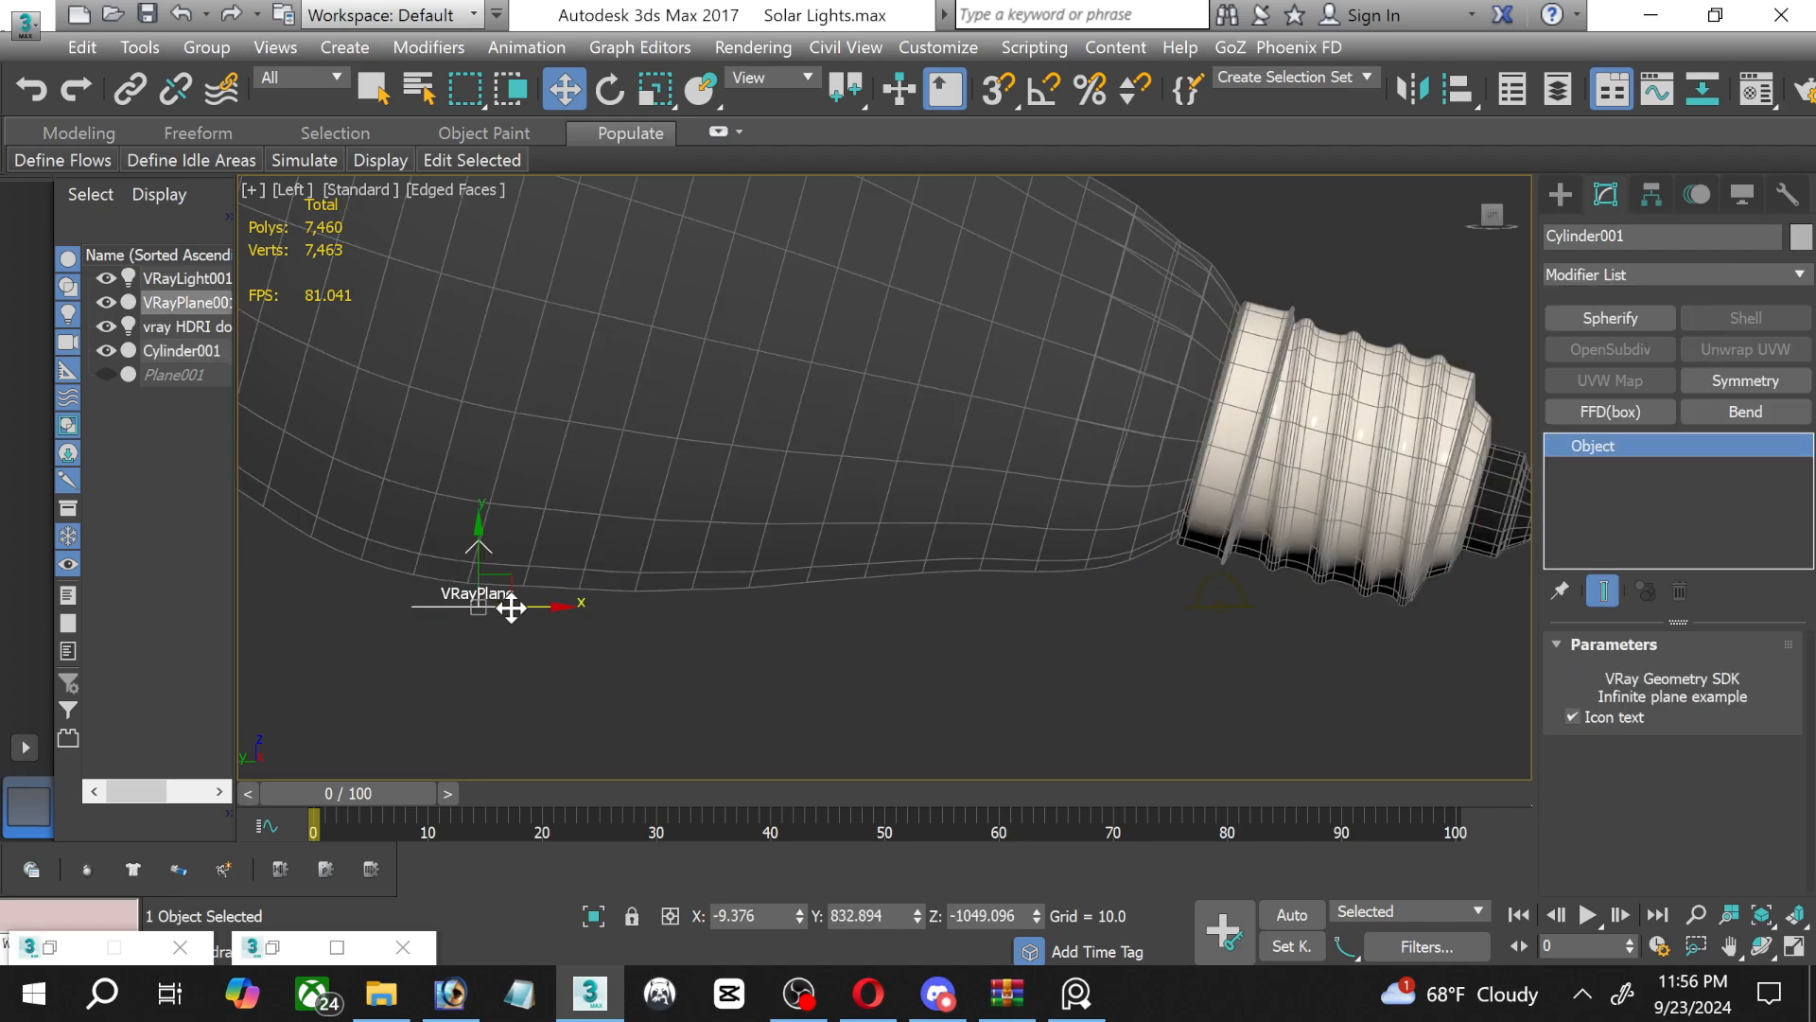
pyautogui.moveTo(547, 603); pyautogui.dragTo(493, 602)
pyautogui.click(446, 440)
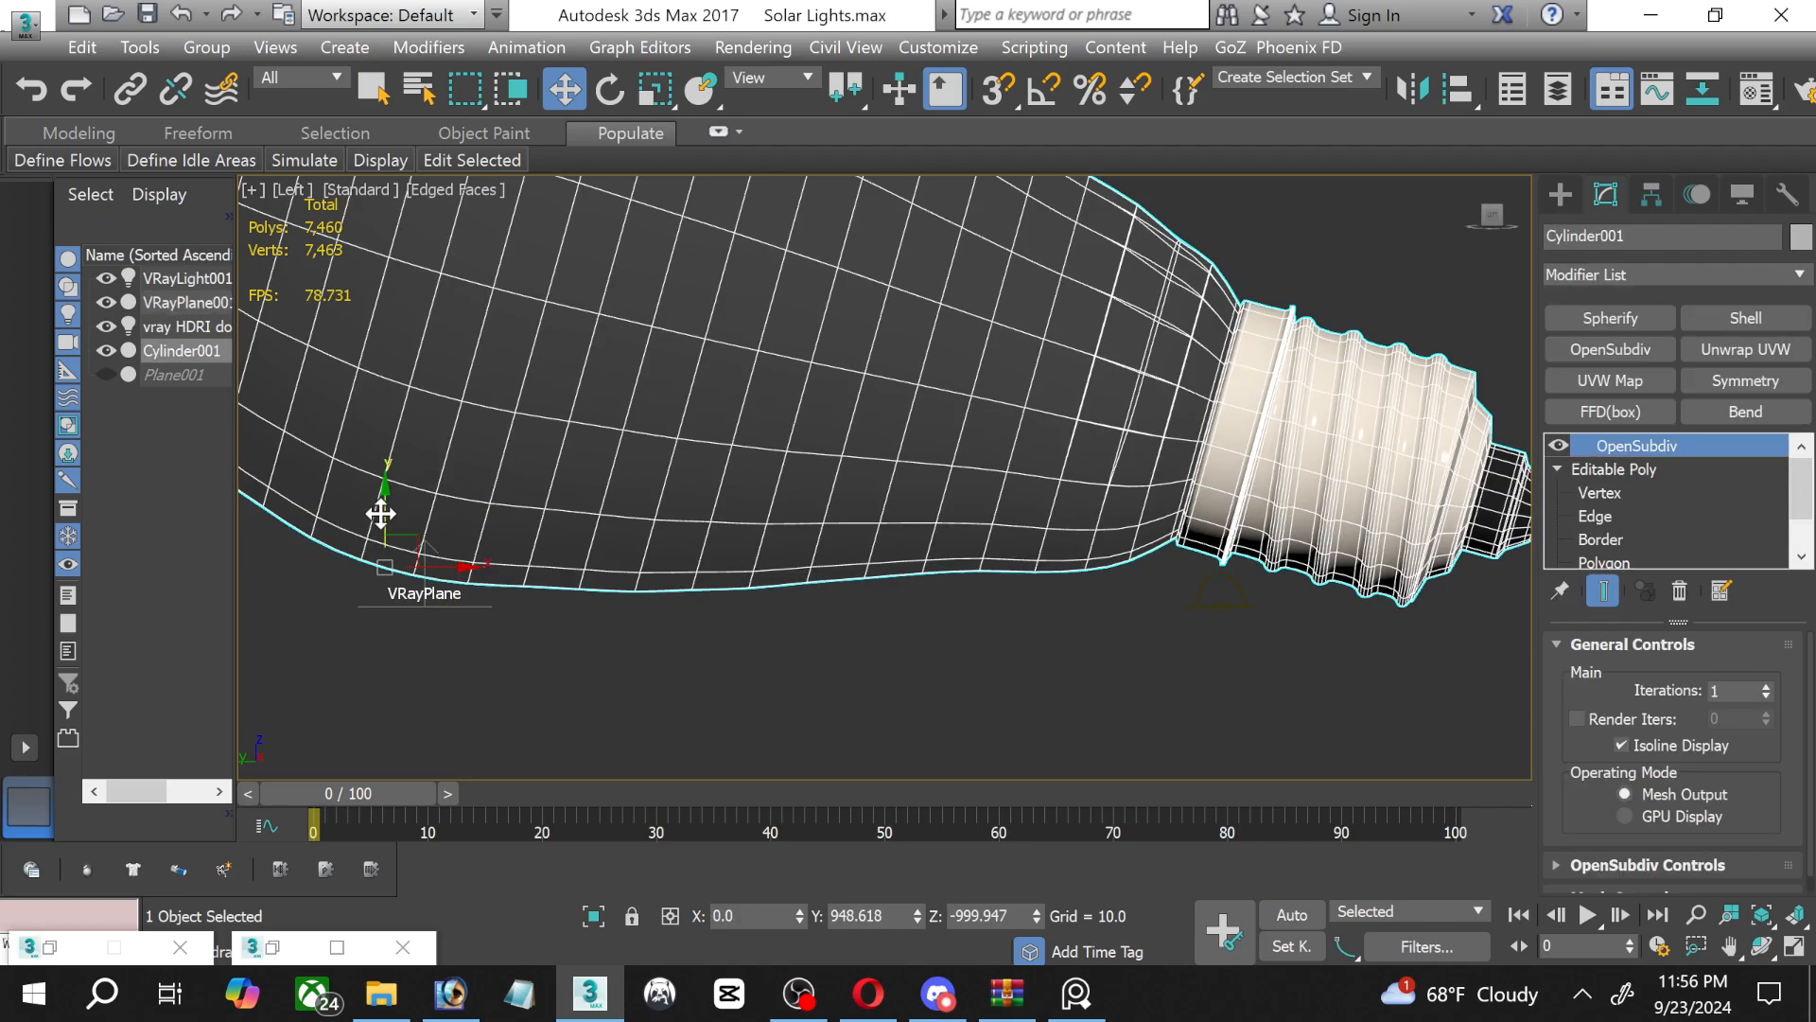
pyautogui.moveTo(381, 513); pyautogui.dragTo(391, 531)
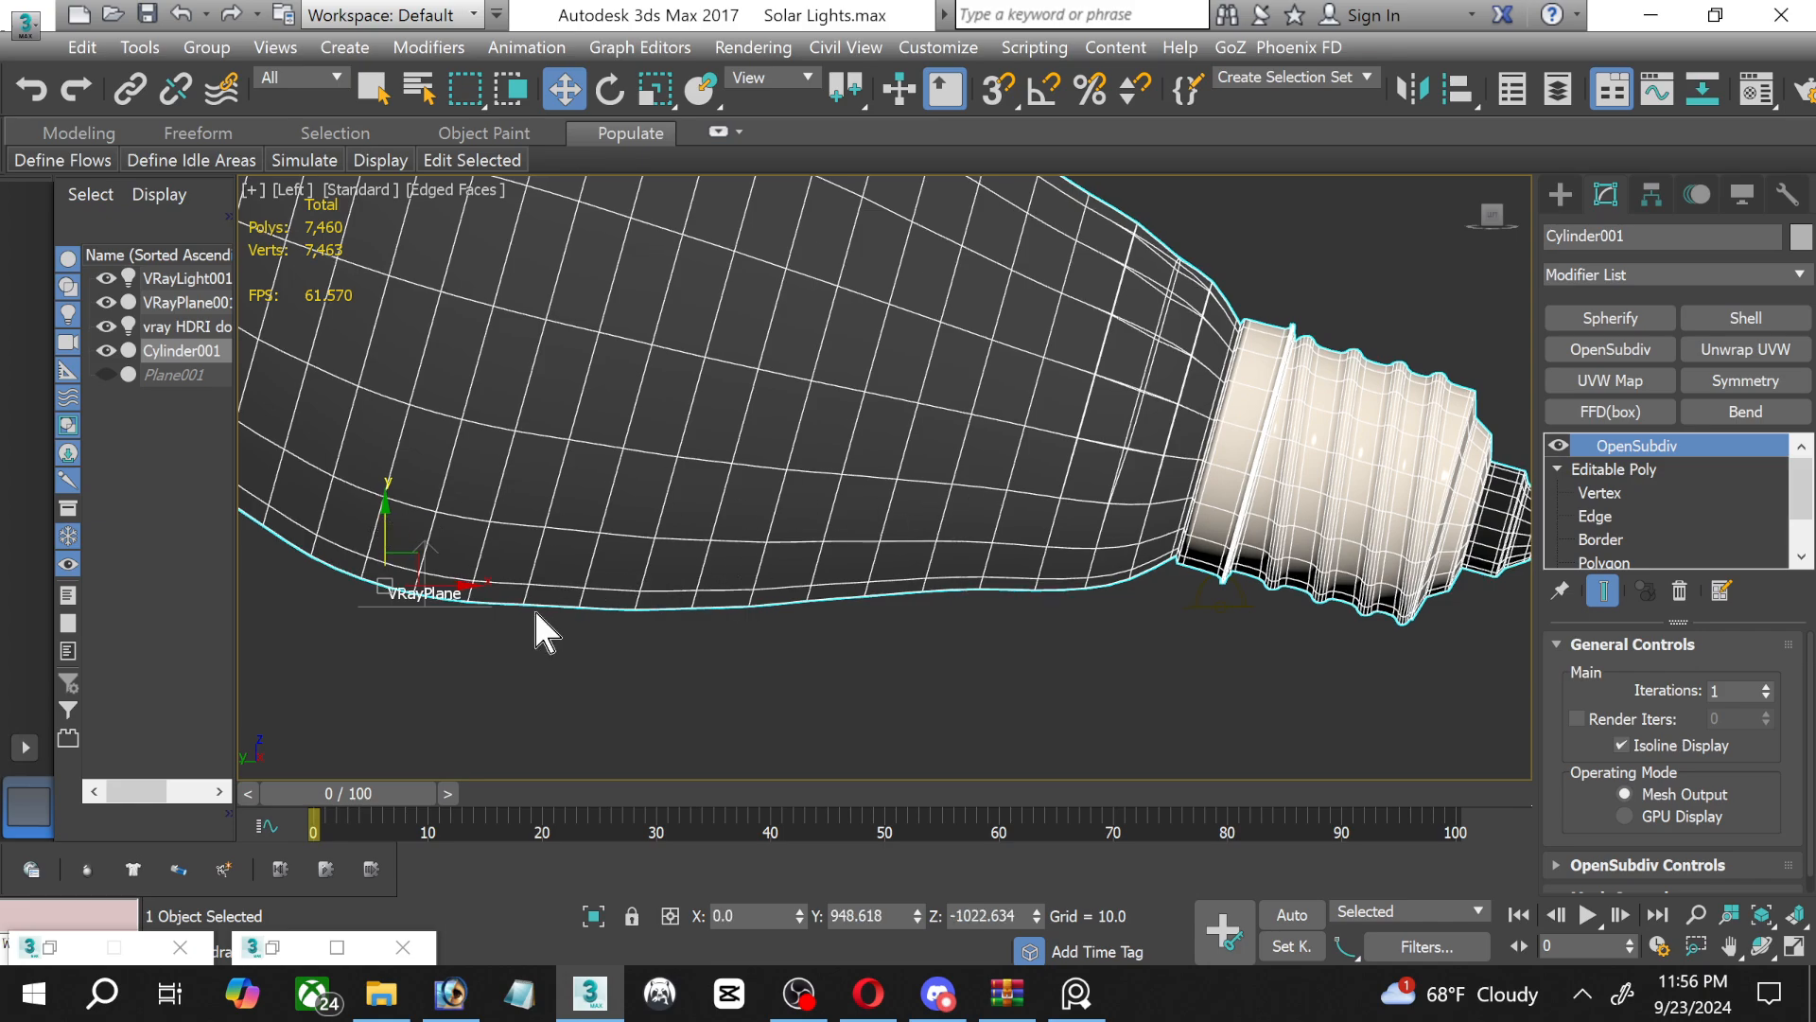
# Return the V-Ray plane to beneath the socket and tilt the bulb about 1 degree further to level it with the plane.
pyautogui.click(397, 599)
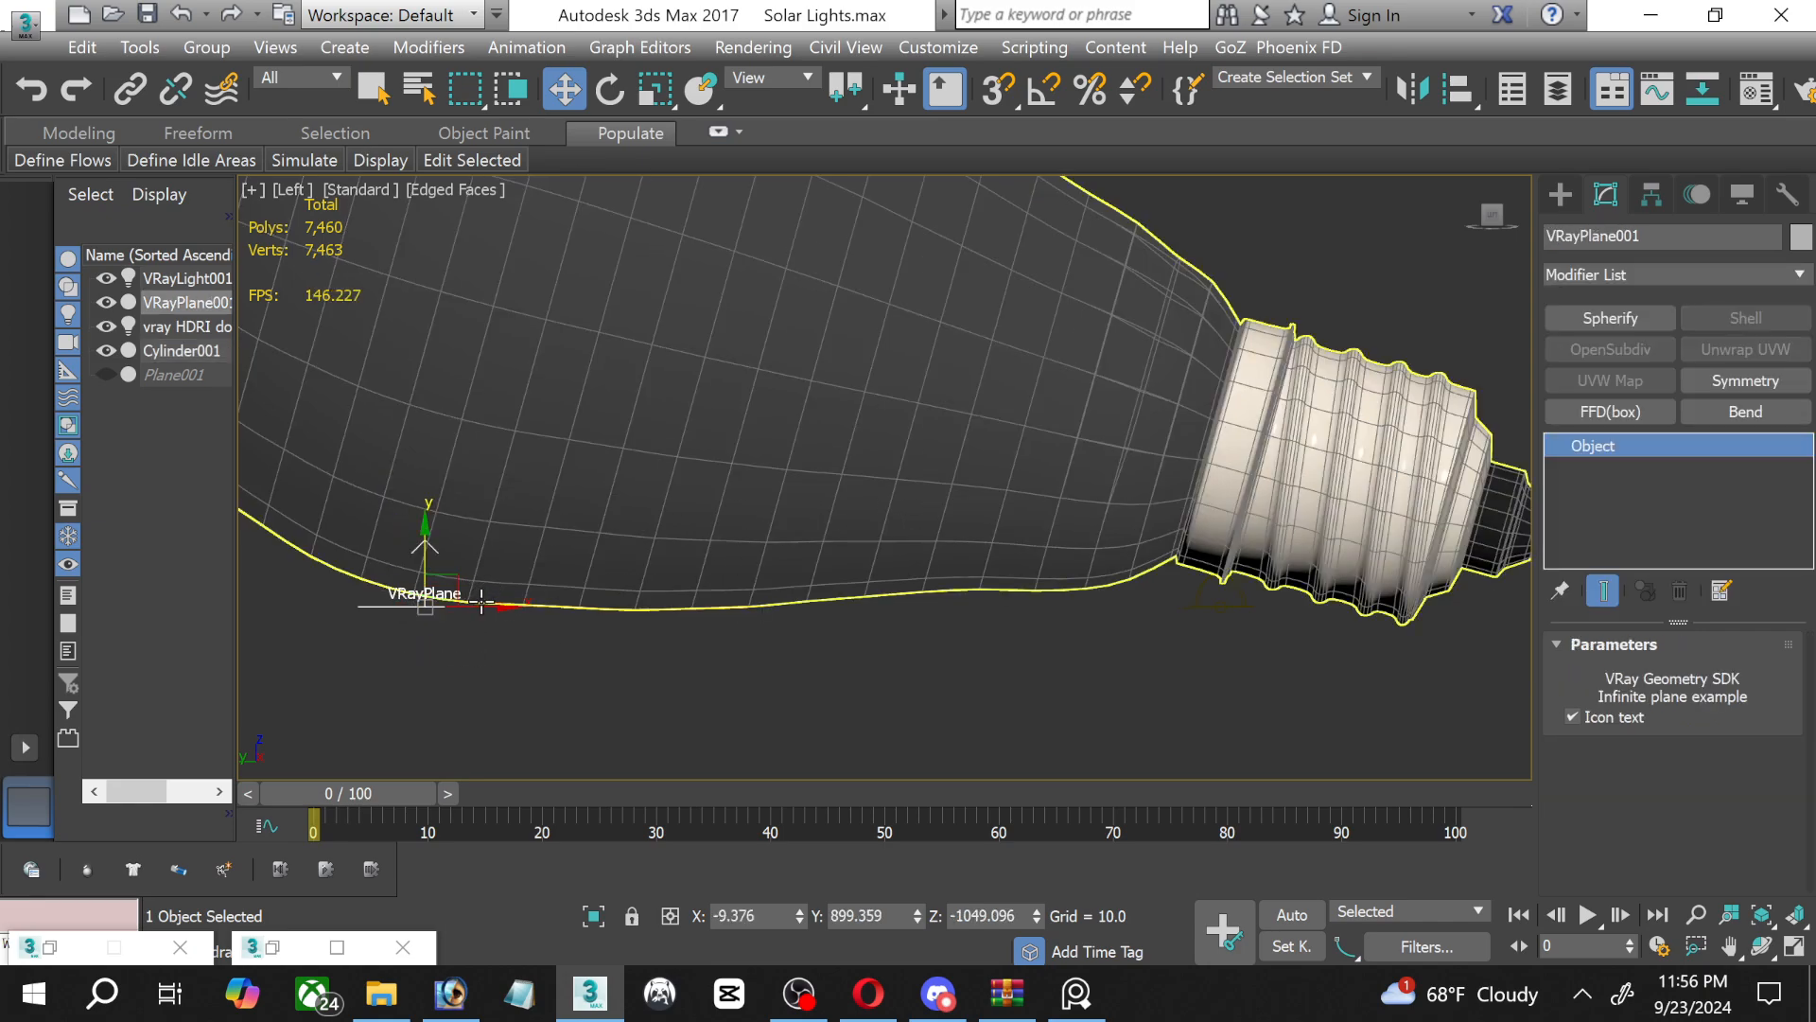
pyautogui.moveTo(482, 599); pyautogui.dragTo(1460, 677)
pyautogui.click(1004, 430)
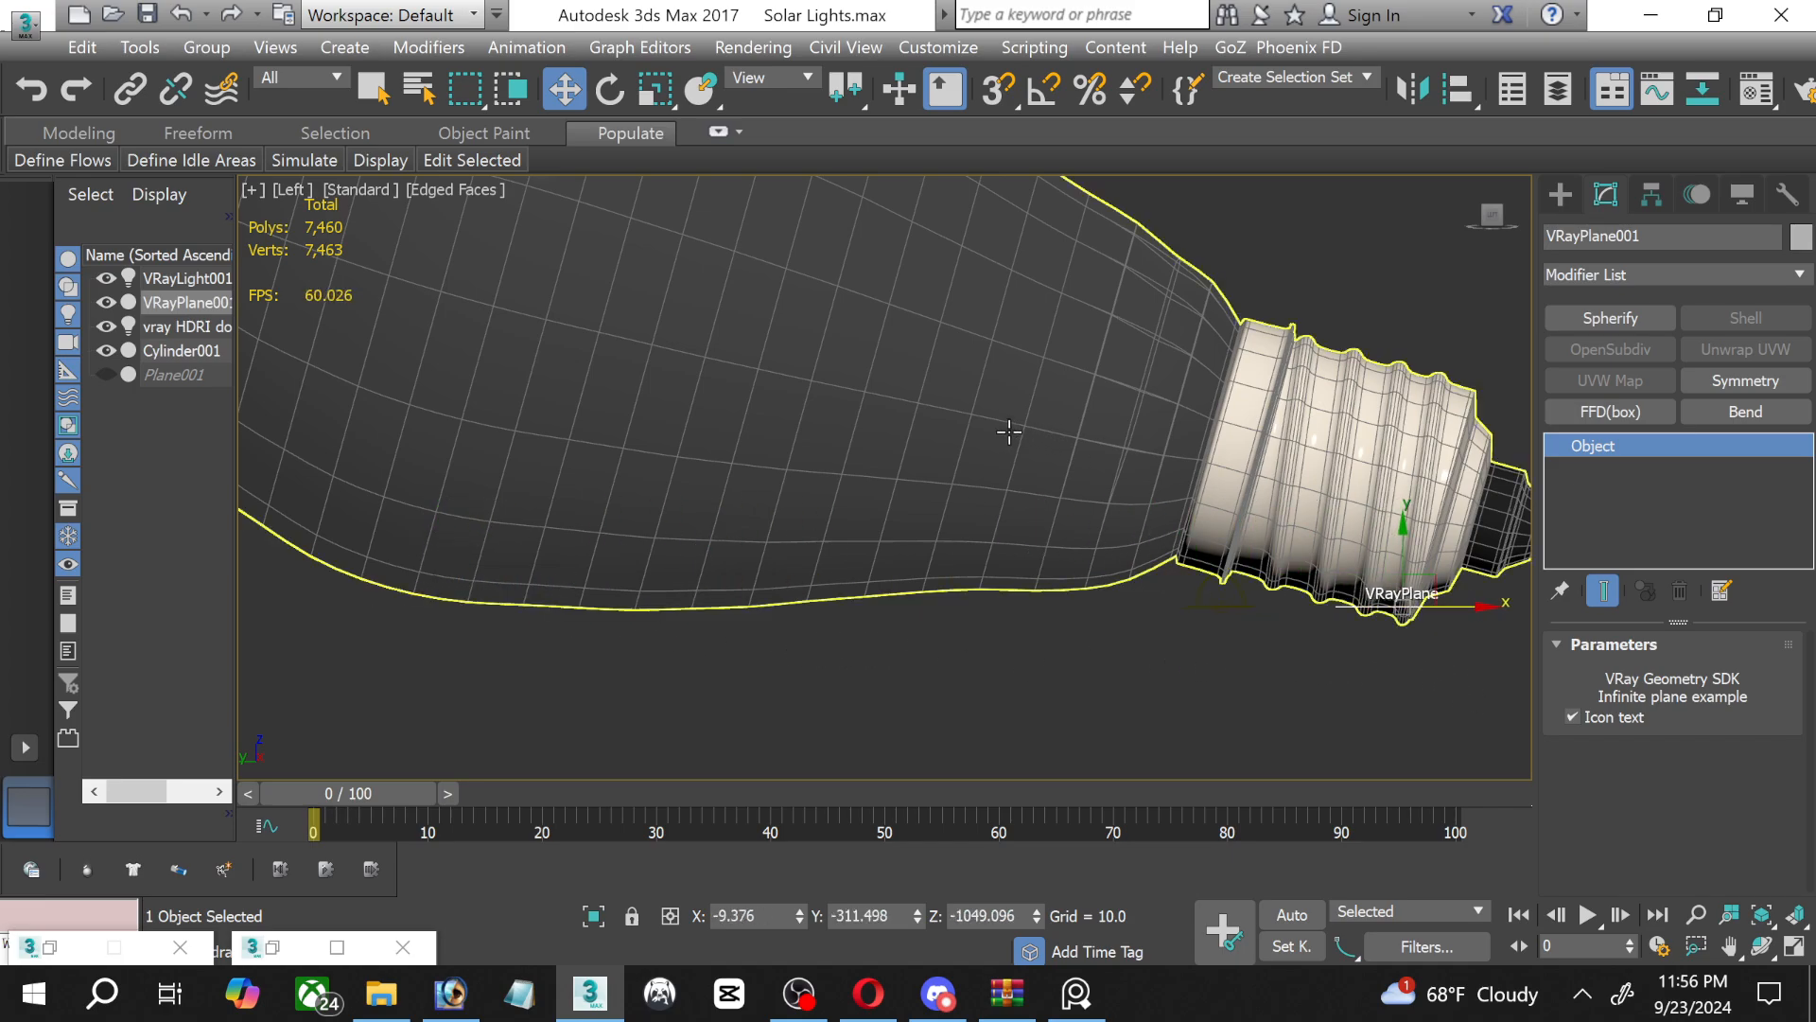
pyautogui.click(610, 89)
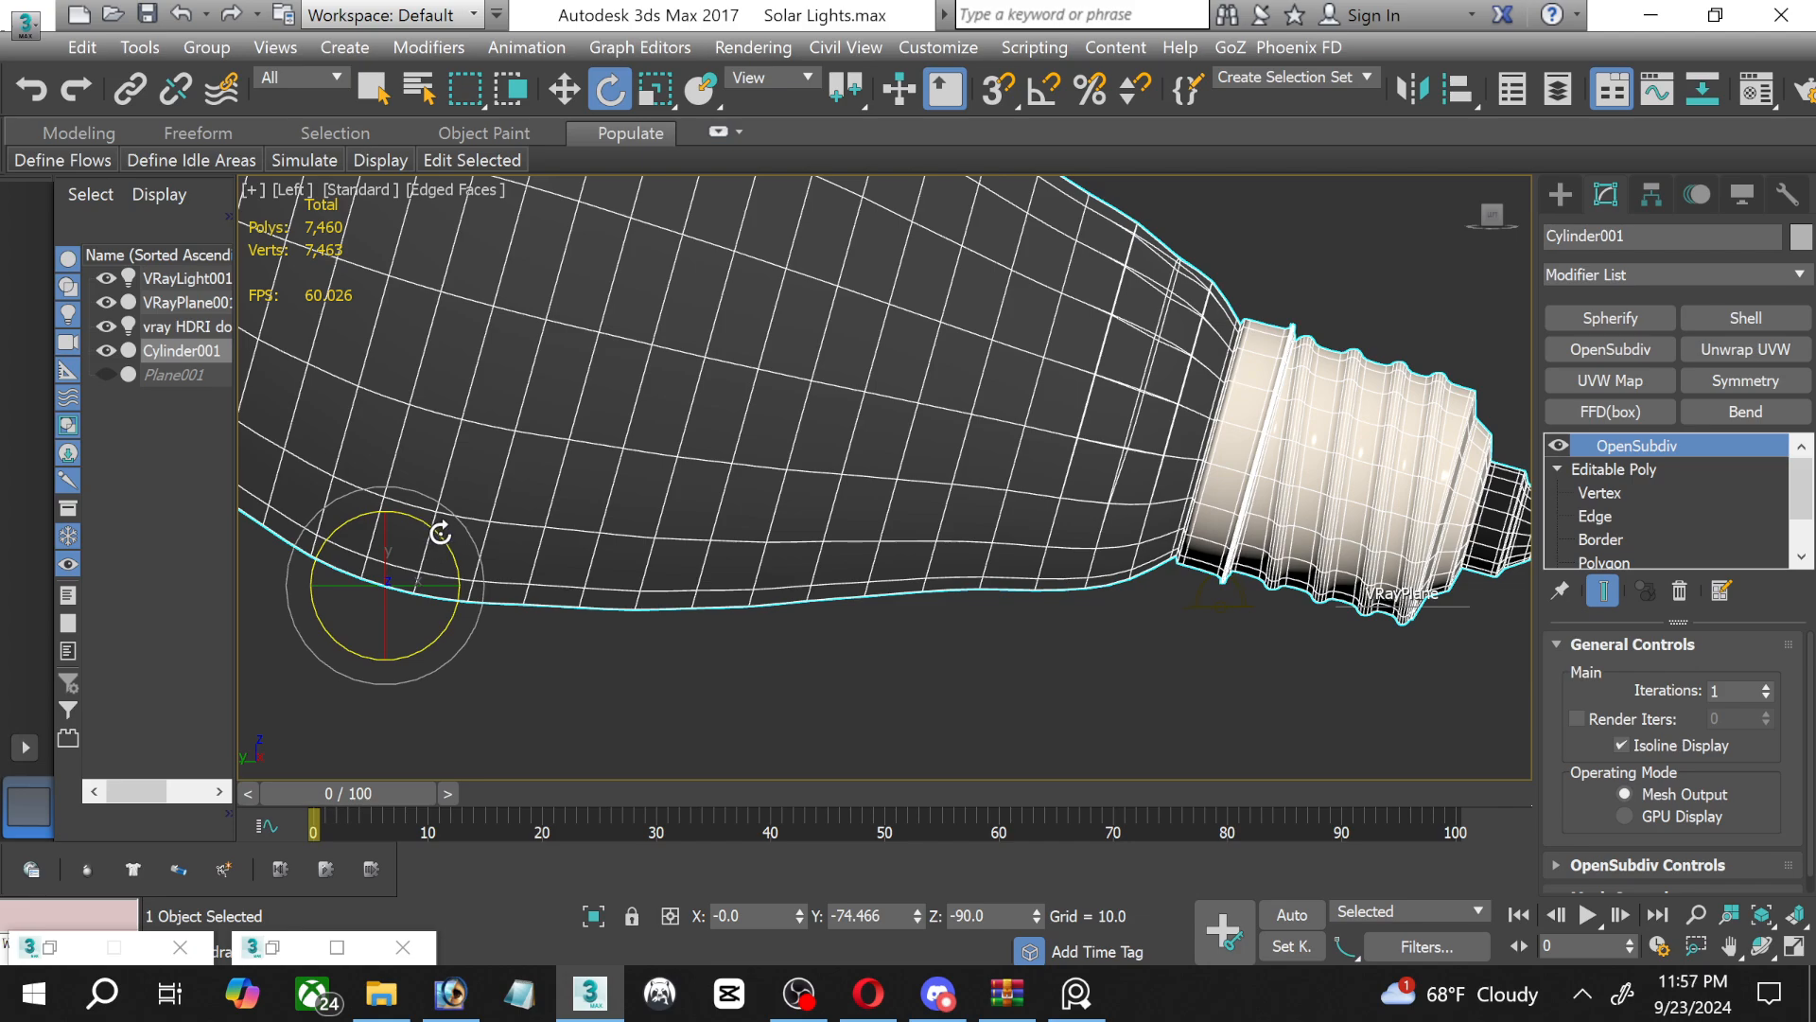
pyautogui.moveTo(441, 533)
pyautogui.mouseDown()
pyautogui.moveTo(456, 529)
pyautogui.moveTo(440, 529)
pyautogui.mouseUp()
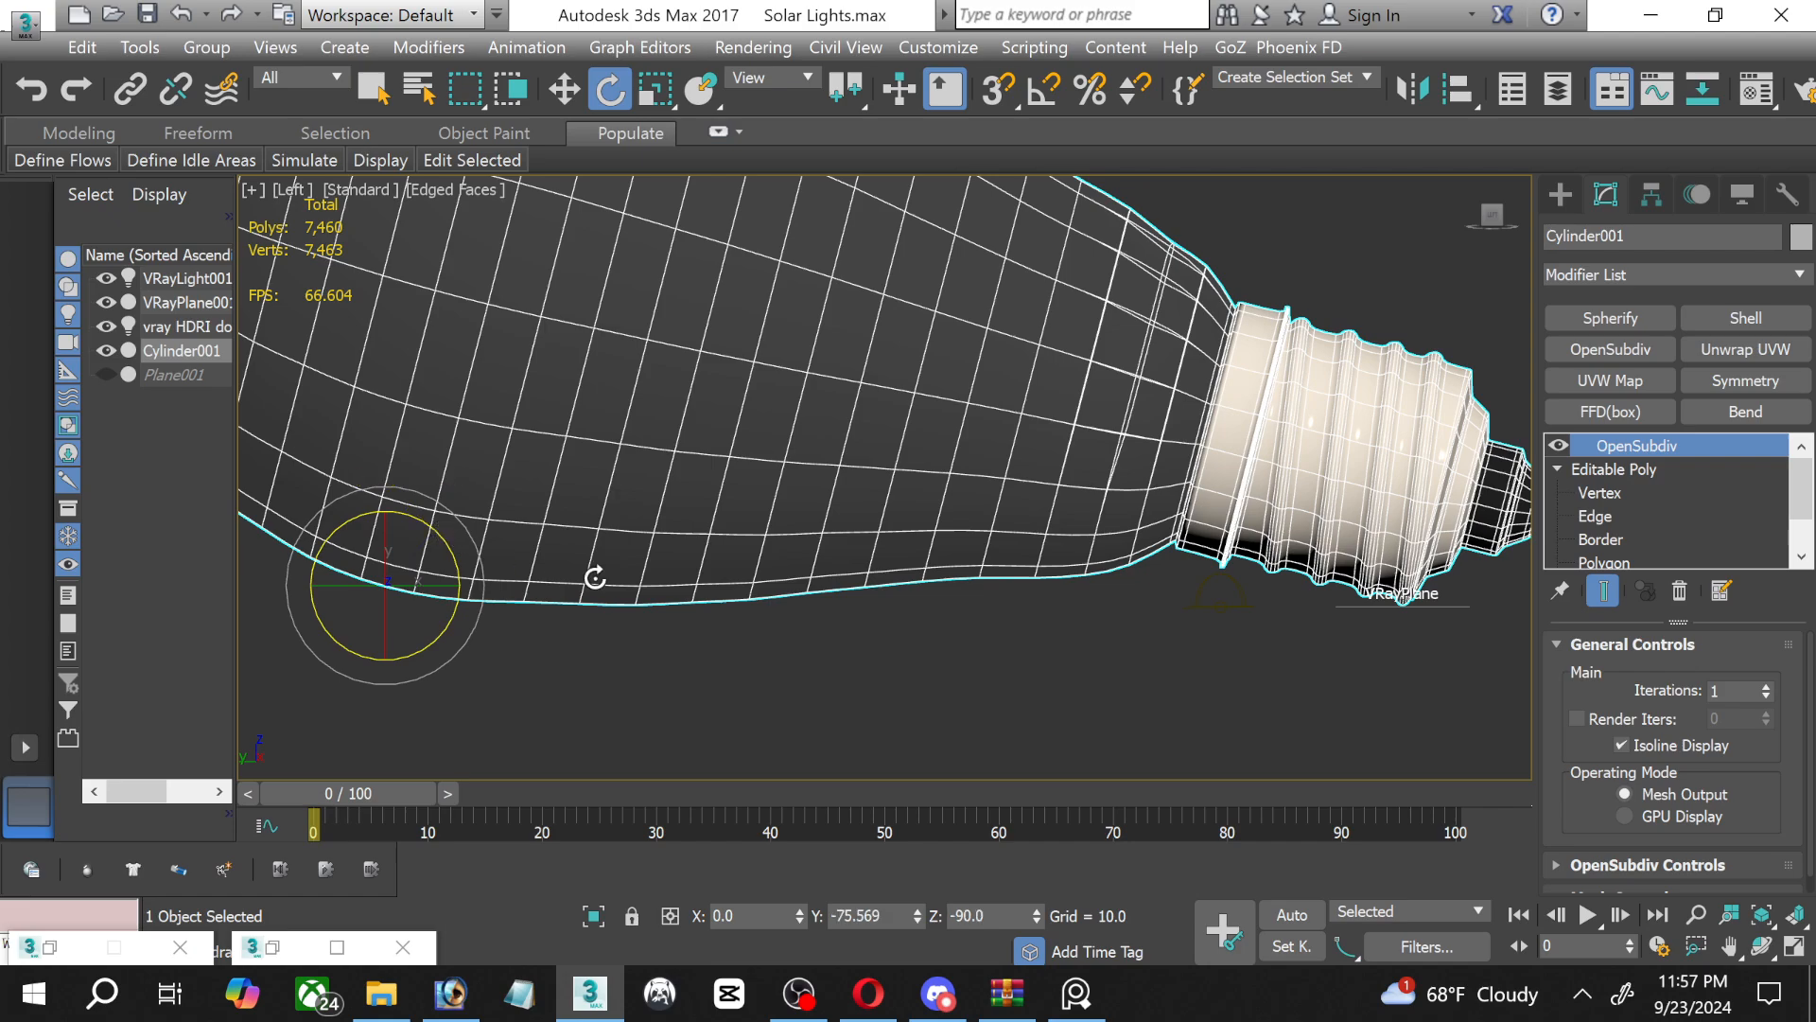
# Shift the V-Ray plane slightly sideways under the socket and show the scene in a maximised Perspective view.
pyautogui.click(563, 88)
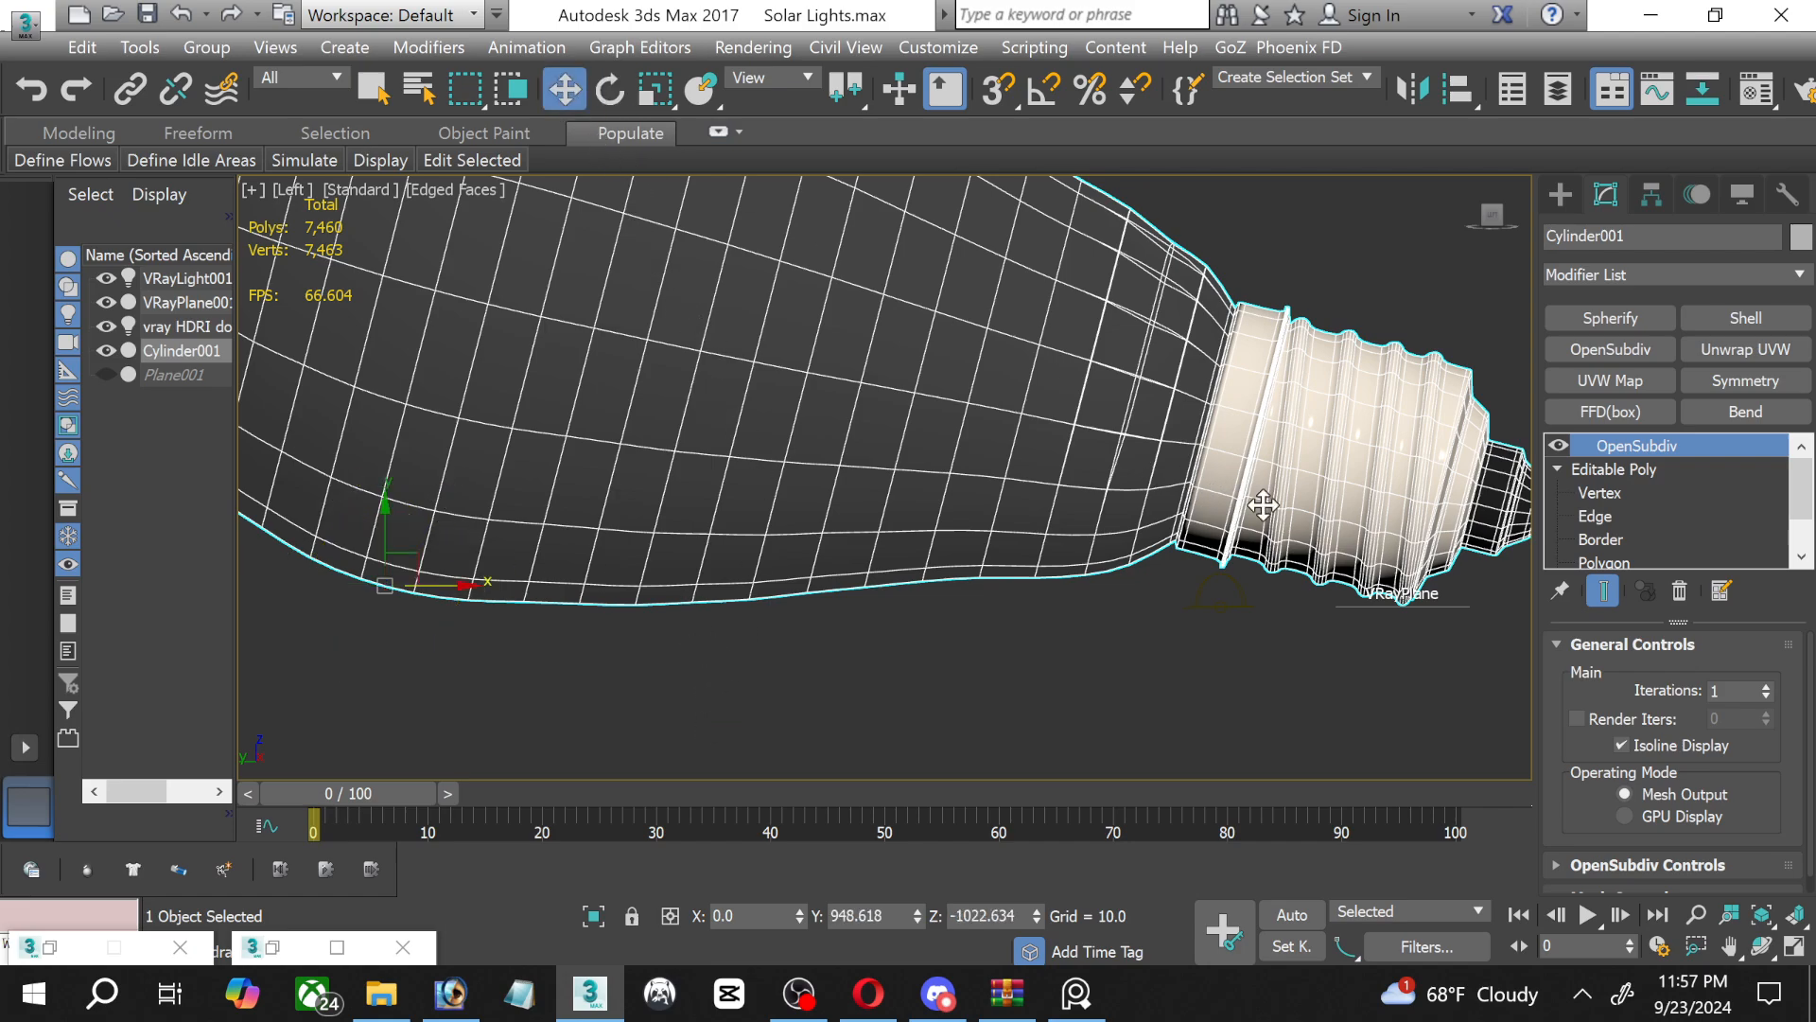
pyautogui.click(1350, 601)
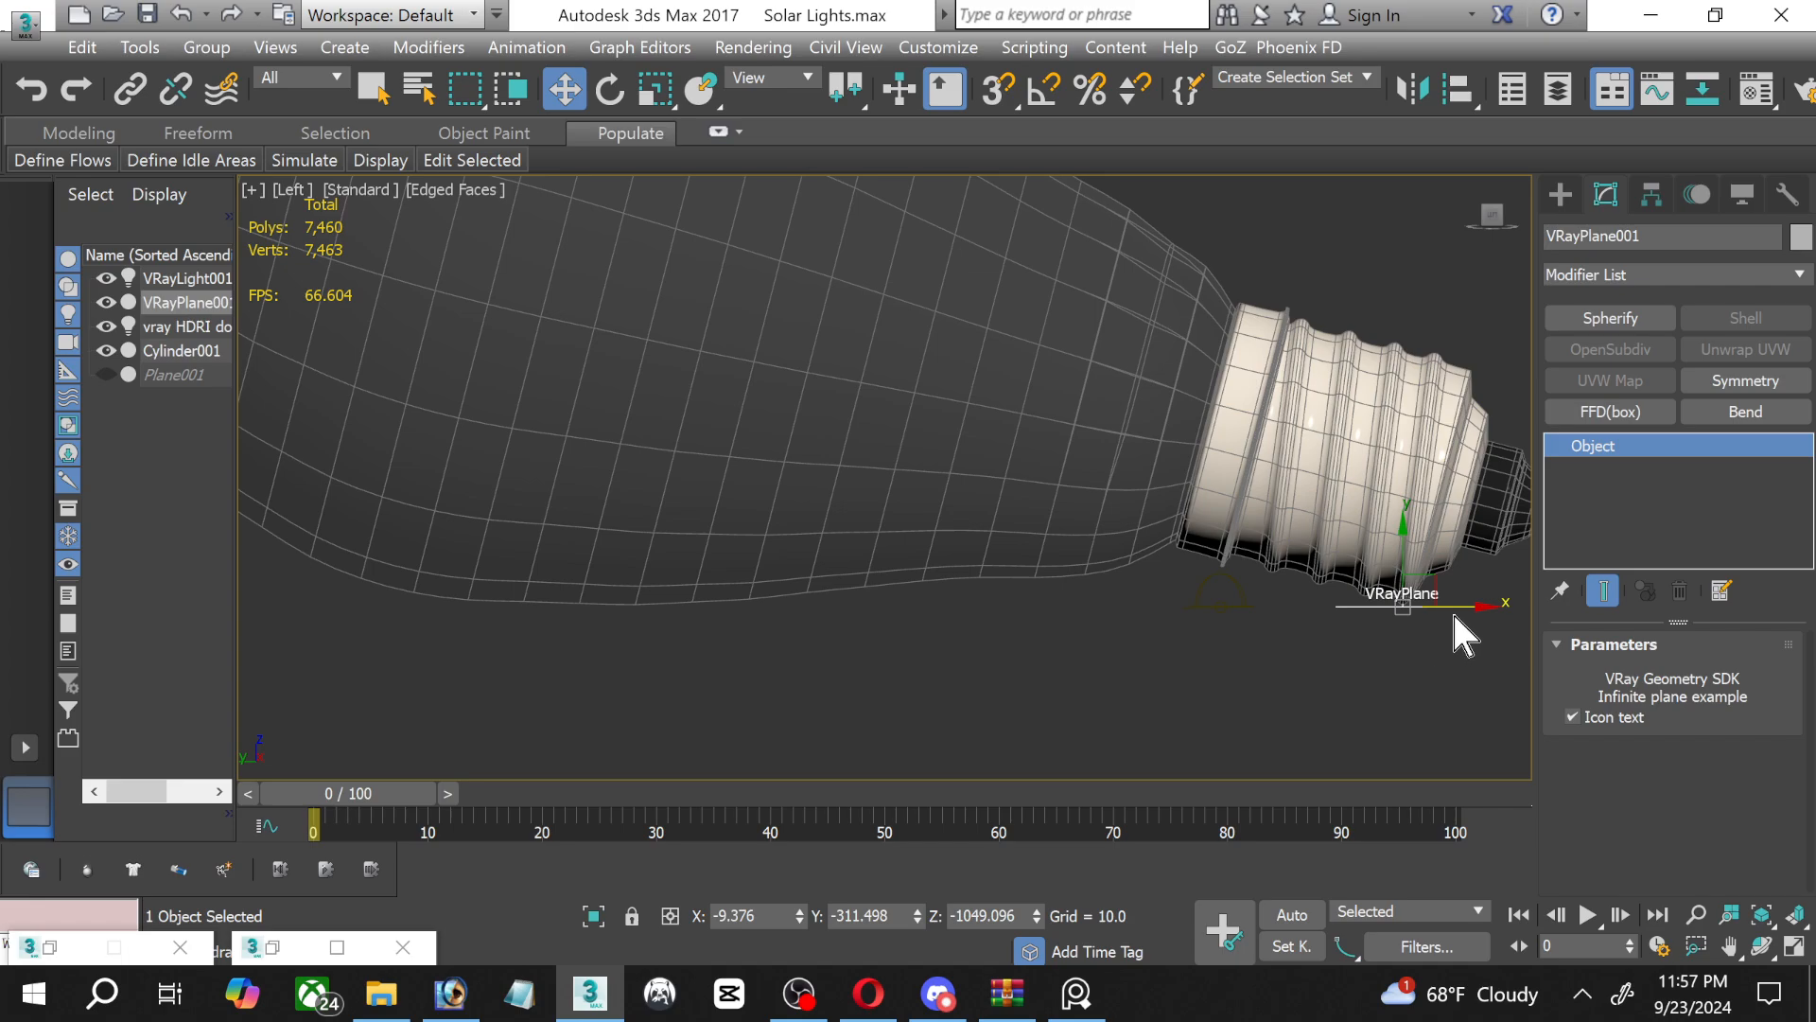
pyautogui.moveTo(1457, 610); pyautogui.dragTo(1472, 738)
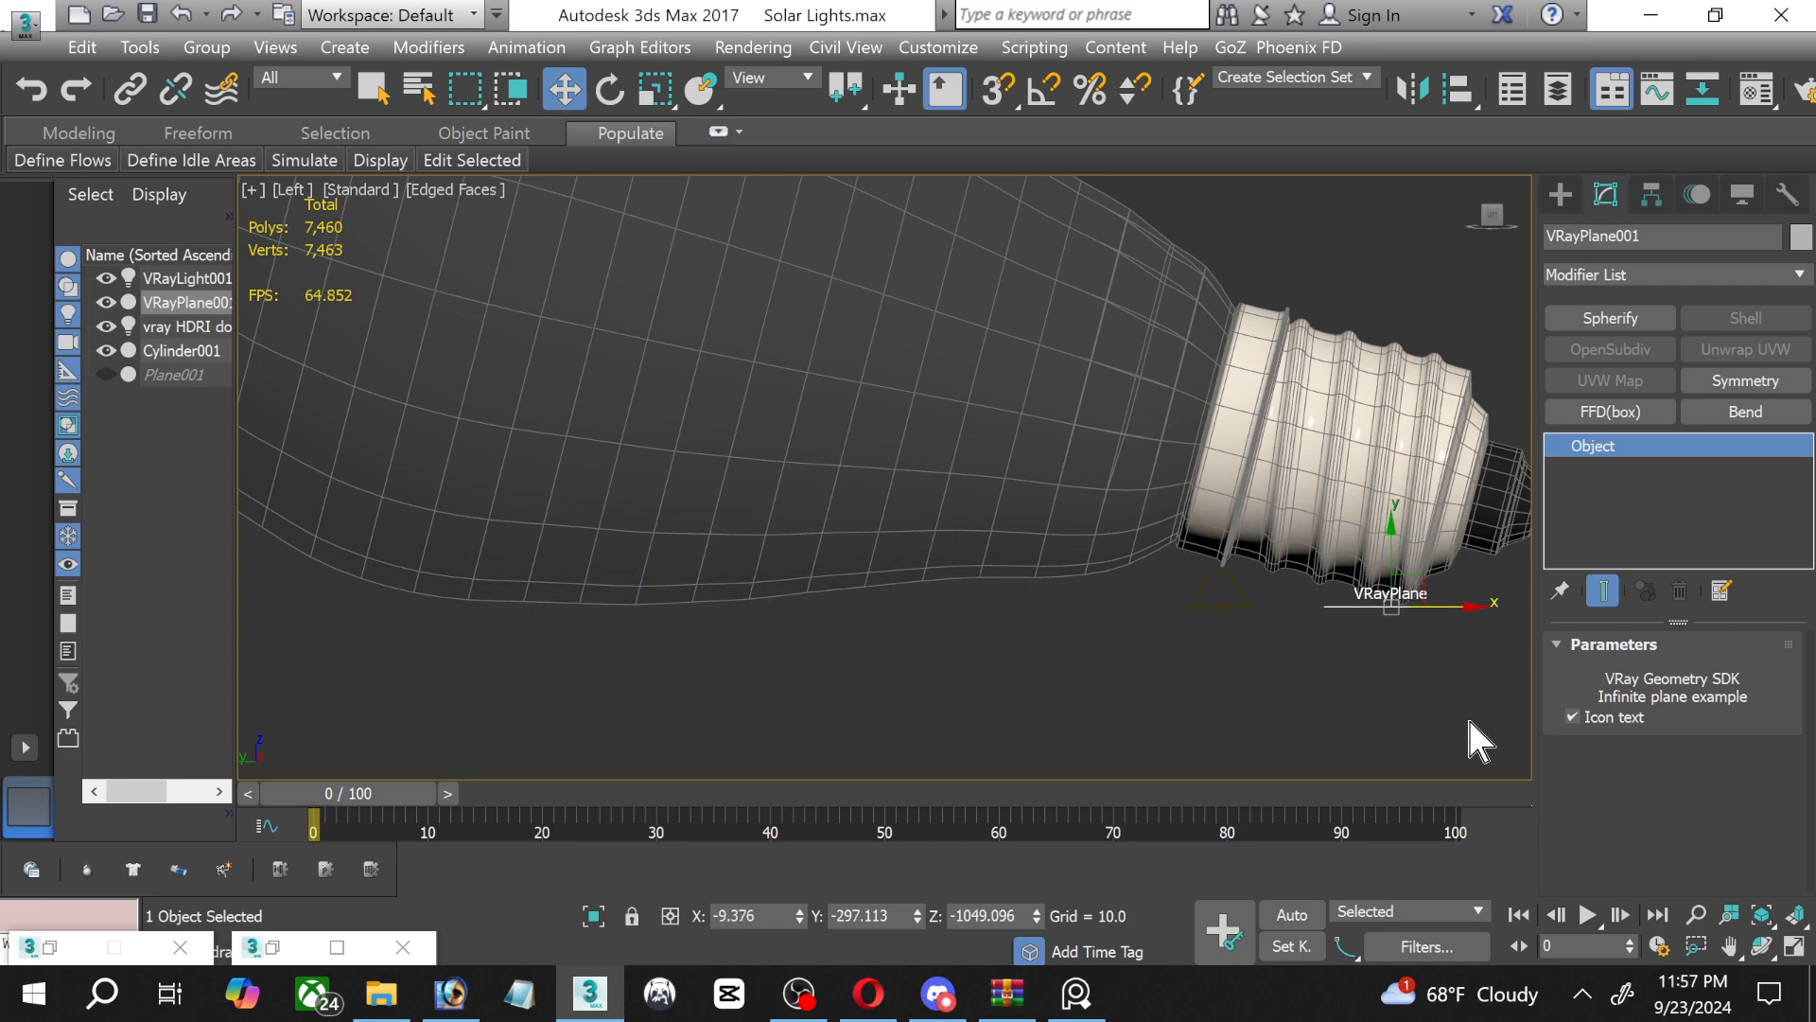
pyautogui.click(1797, 948)
pyautogui.rightClick(1398, 730)
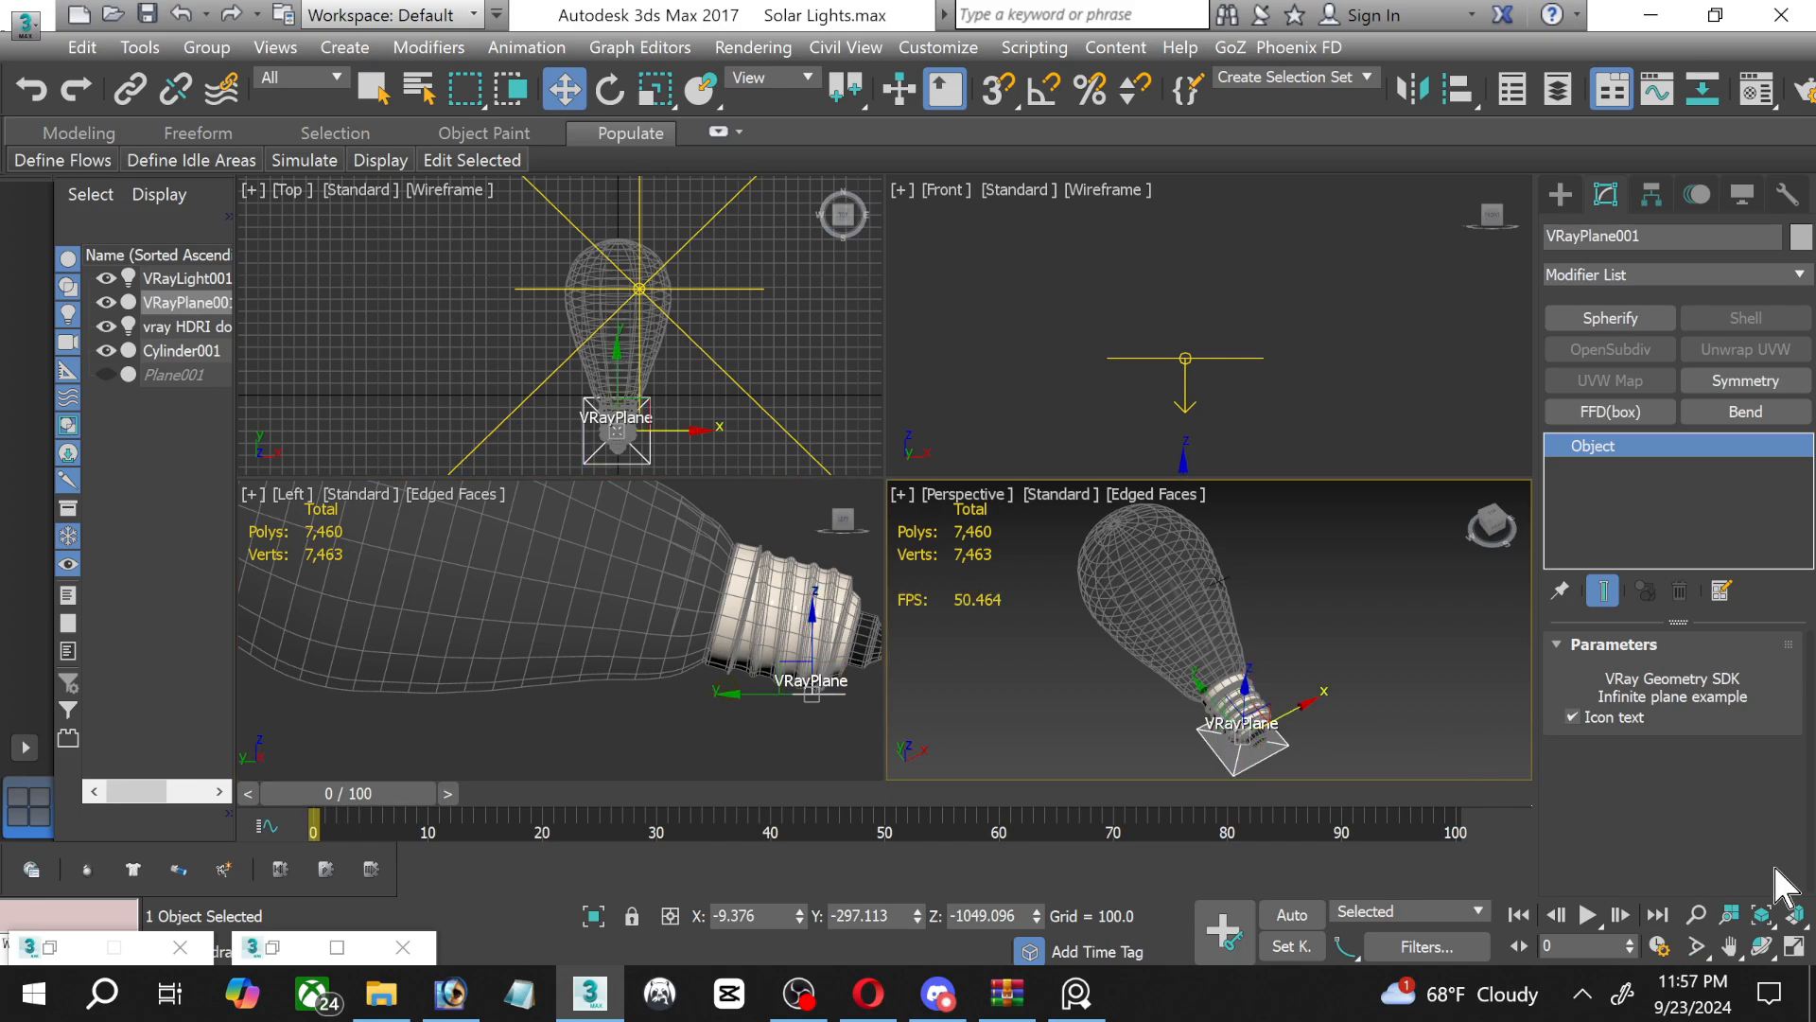
pyautogui.click(1794, 946)
pyautogui.moveTo(1182, 709)
pyautogui.mouseDown(button='middle')
pyautogui.moveTo(1156, 702)
pyautogui.moveTo(1190, 698)
pyautogui.mouseUp(button='middle')
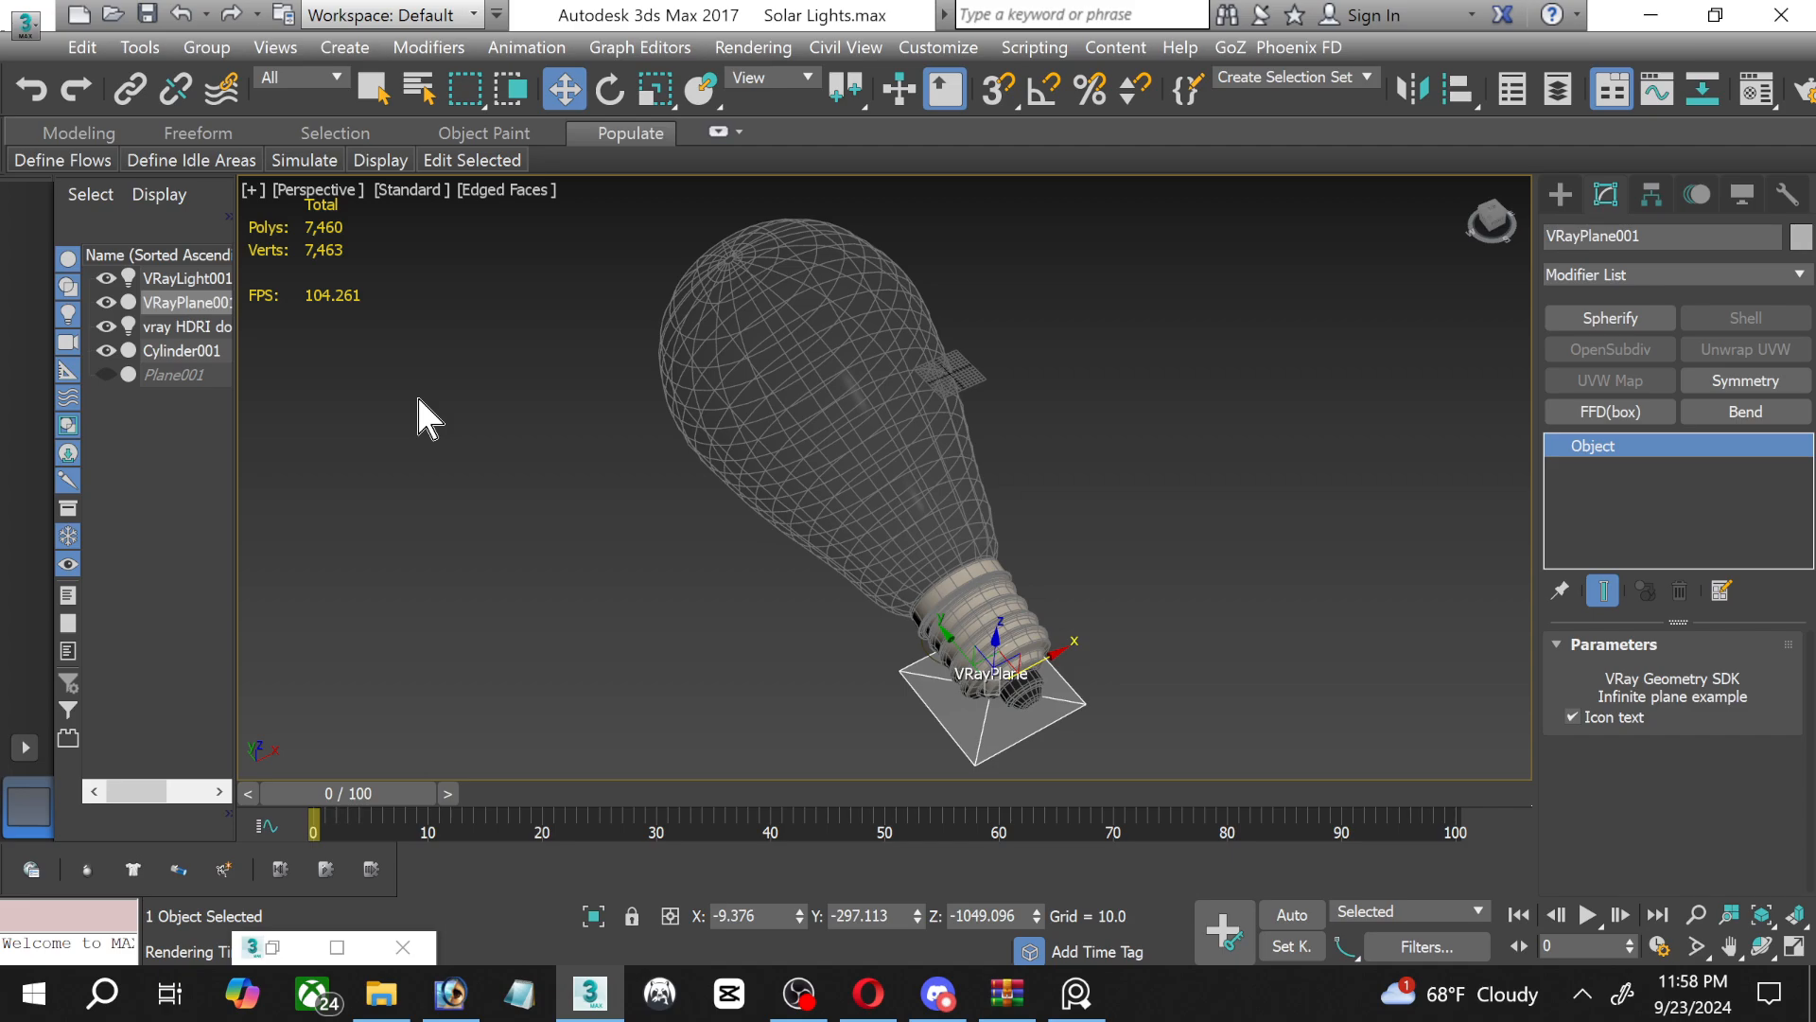
# Select the vray HDRI dome light and bring up the parameters of the hdri map in the Material Editor.
pyautogui.click(186, 325)
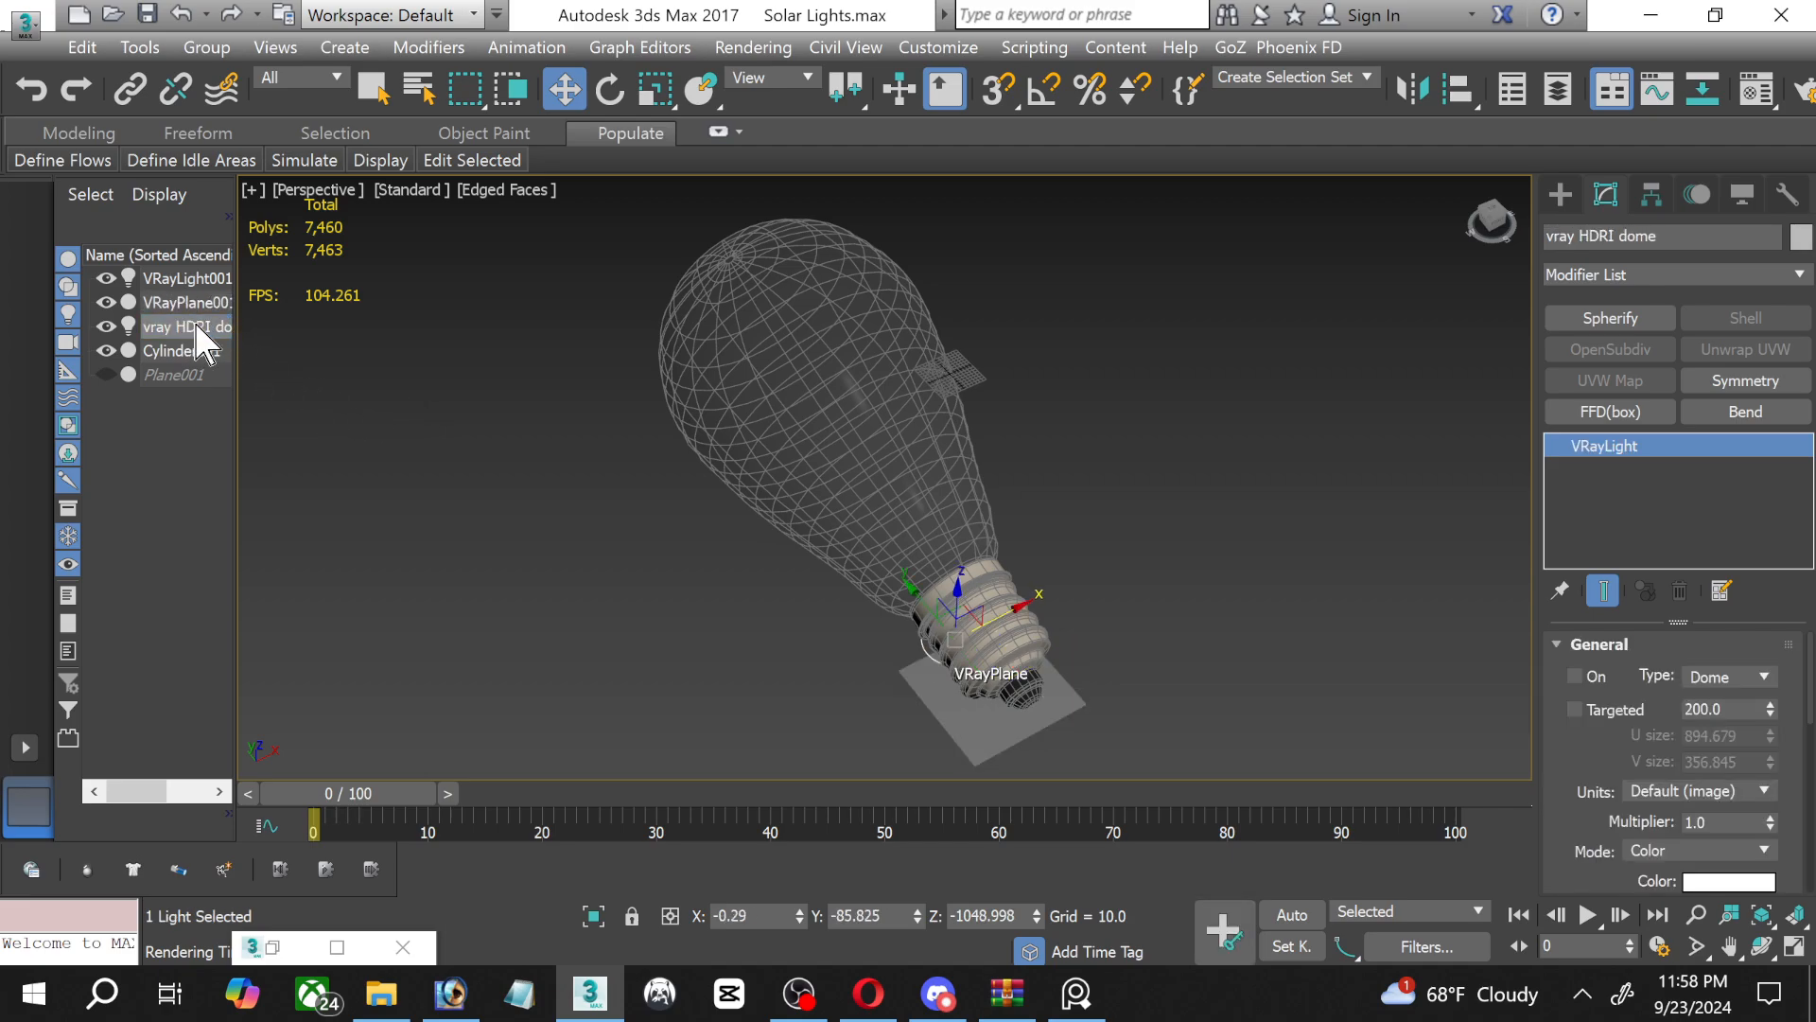
pyautogui.click(1184, 537)
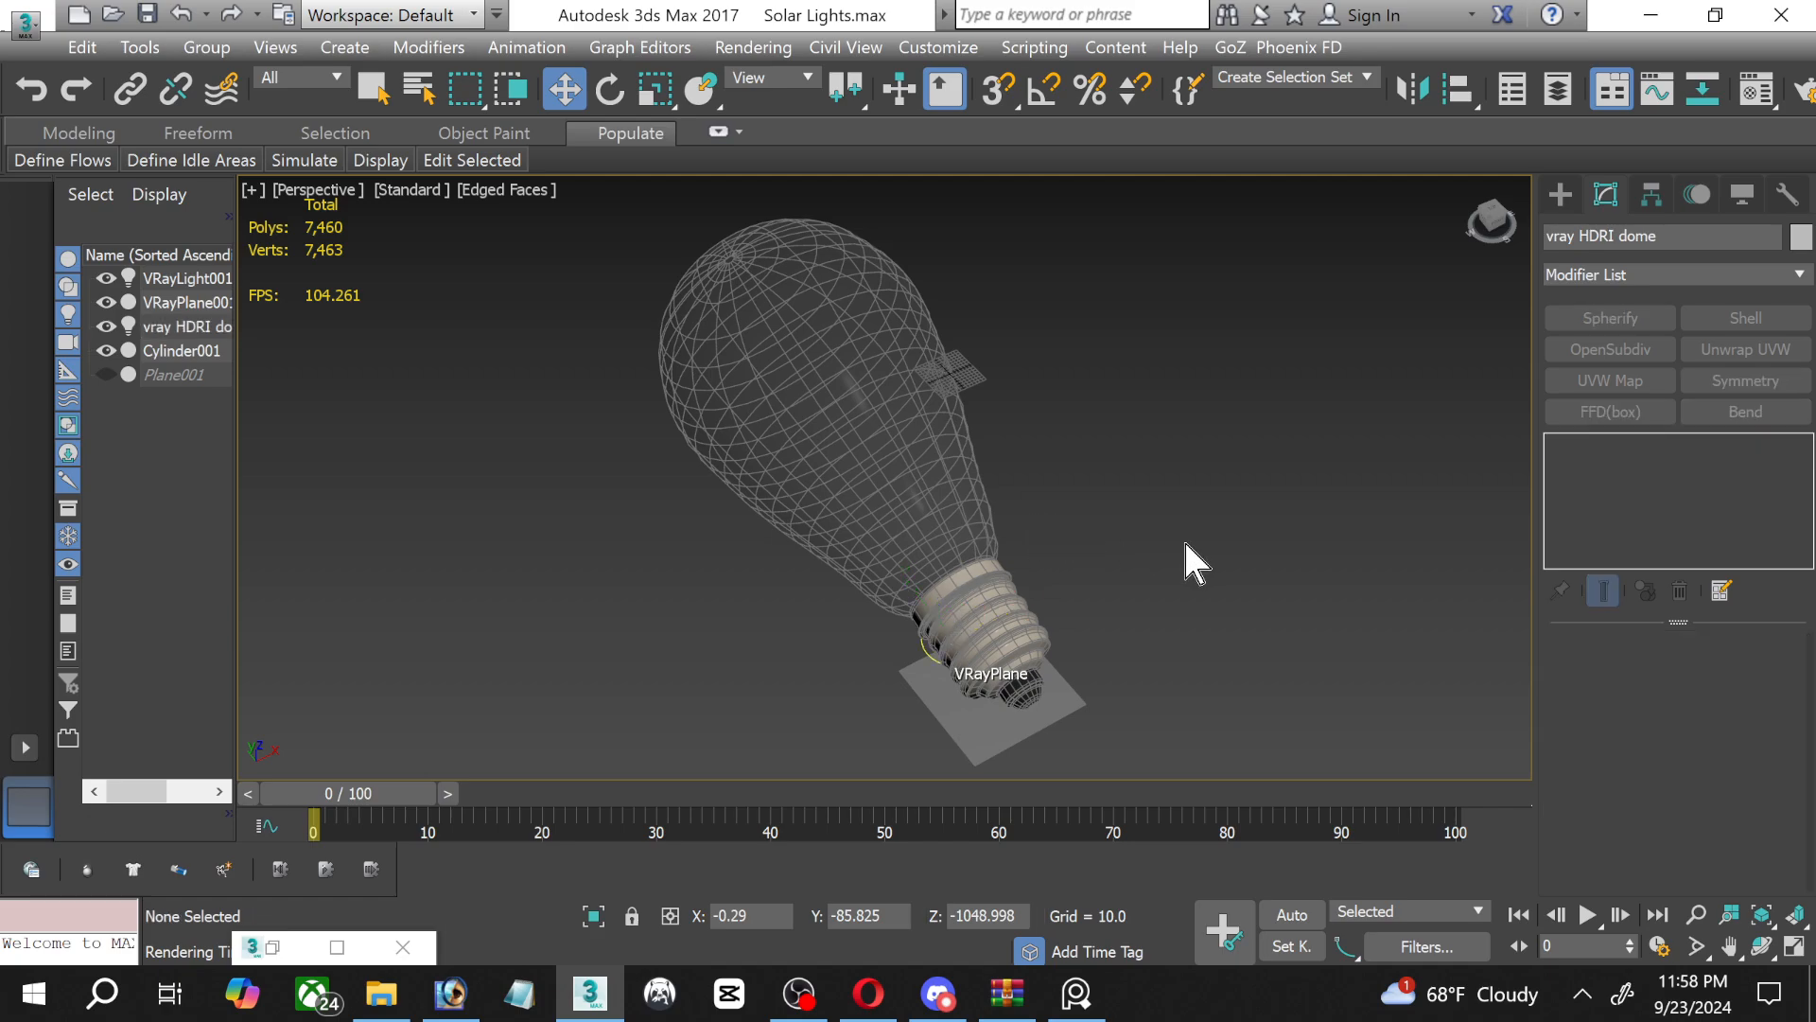
pyautogui.click(174, 326)
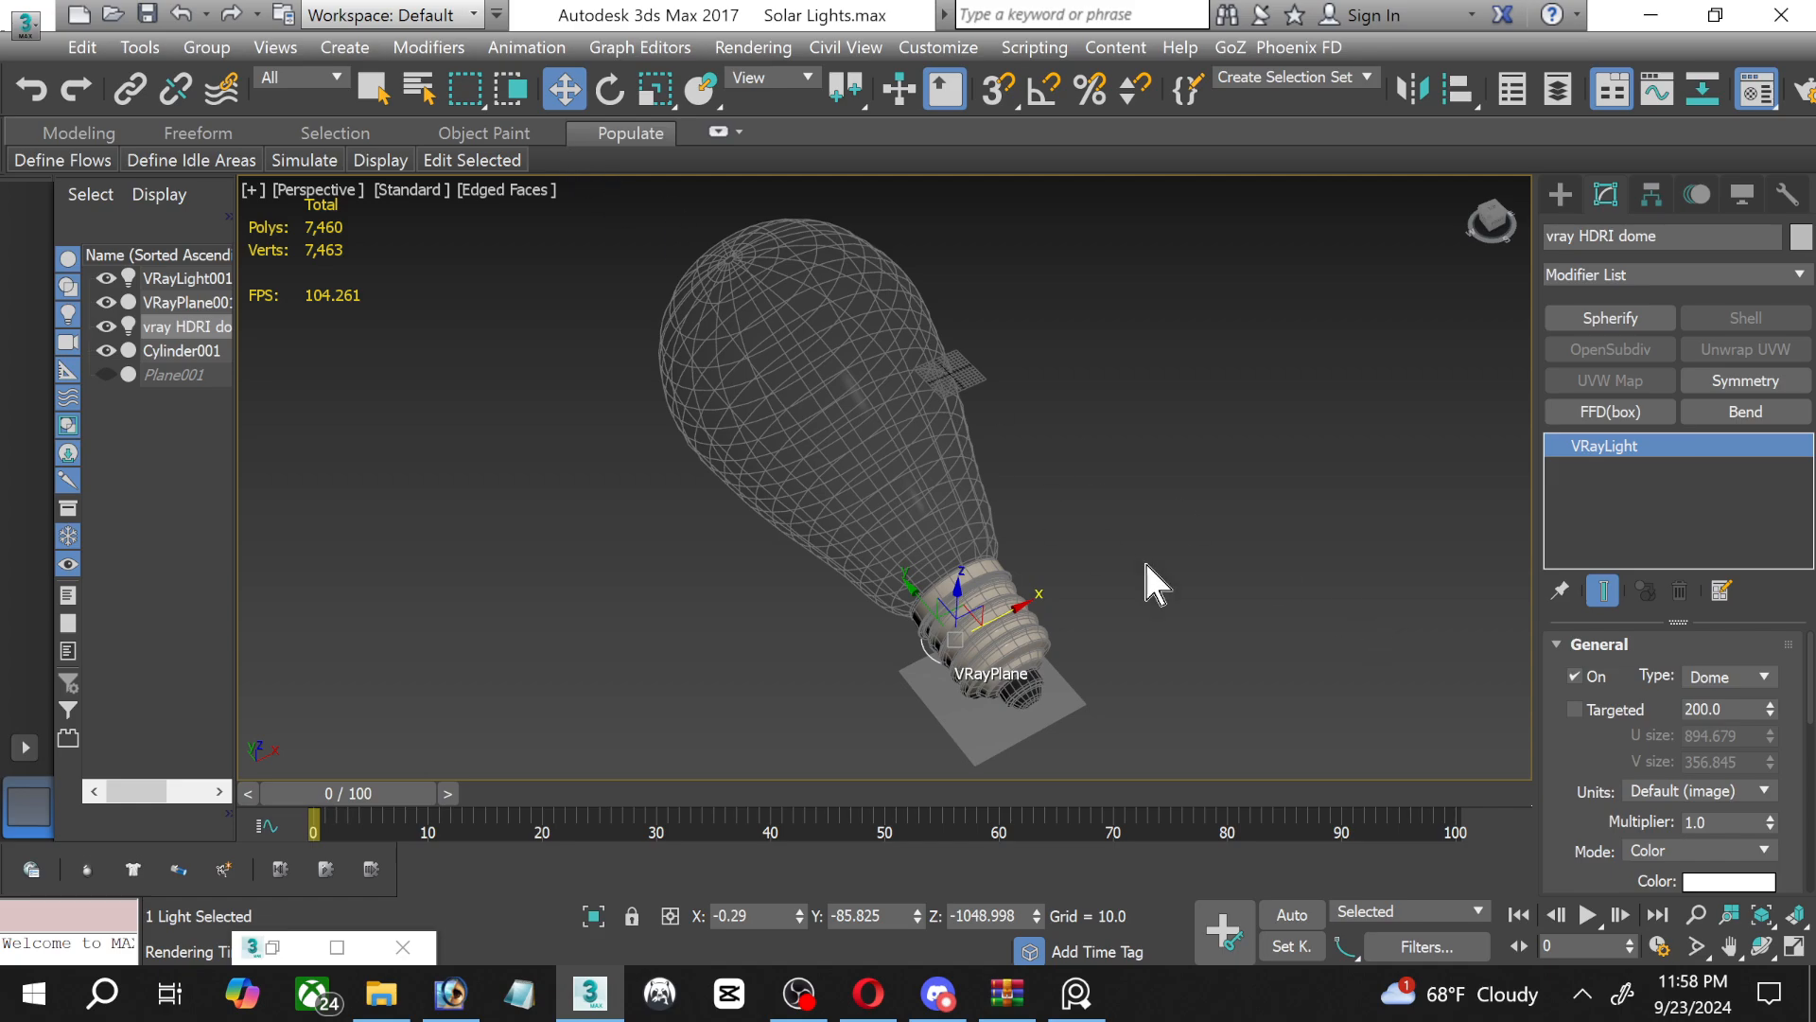
pyautogui.press('m')
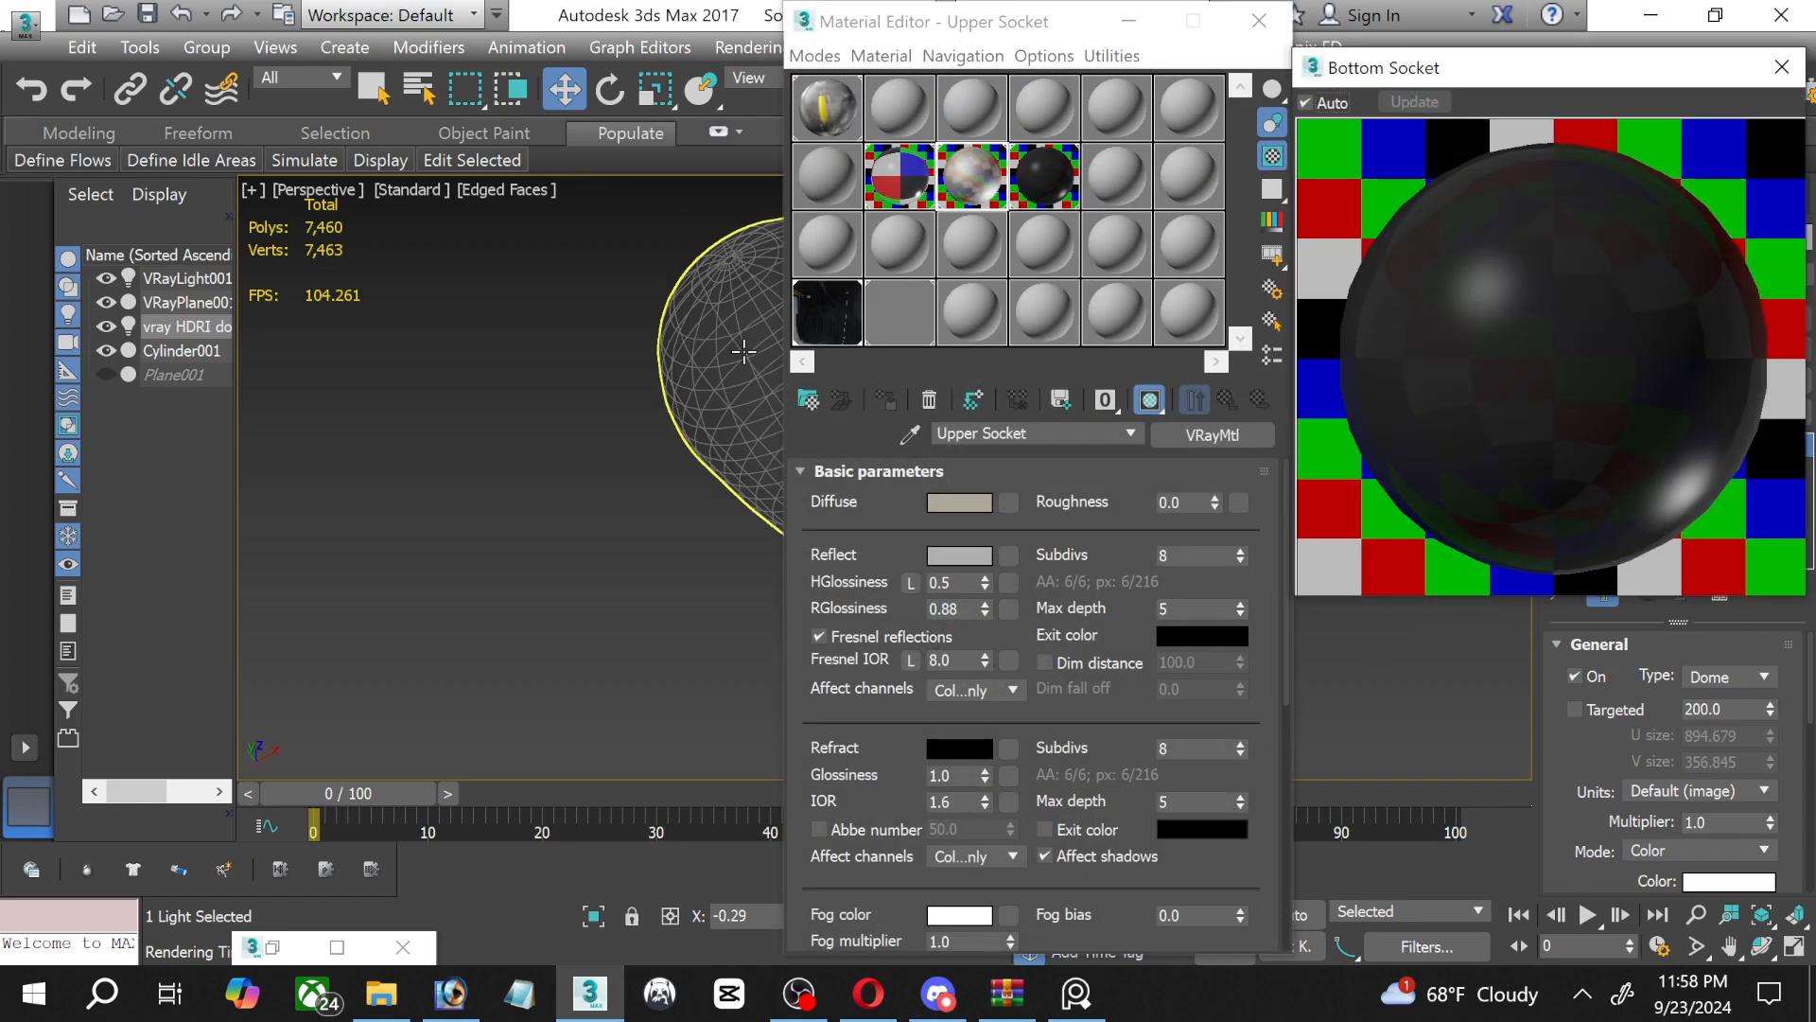
pyautogui.moveTo(943, 31); pyautogui.dragTo(975, 30)
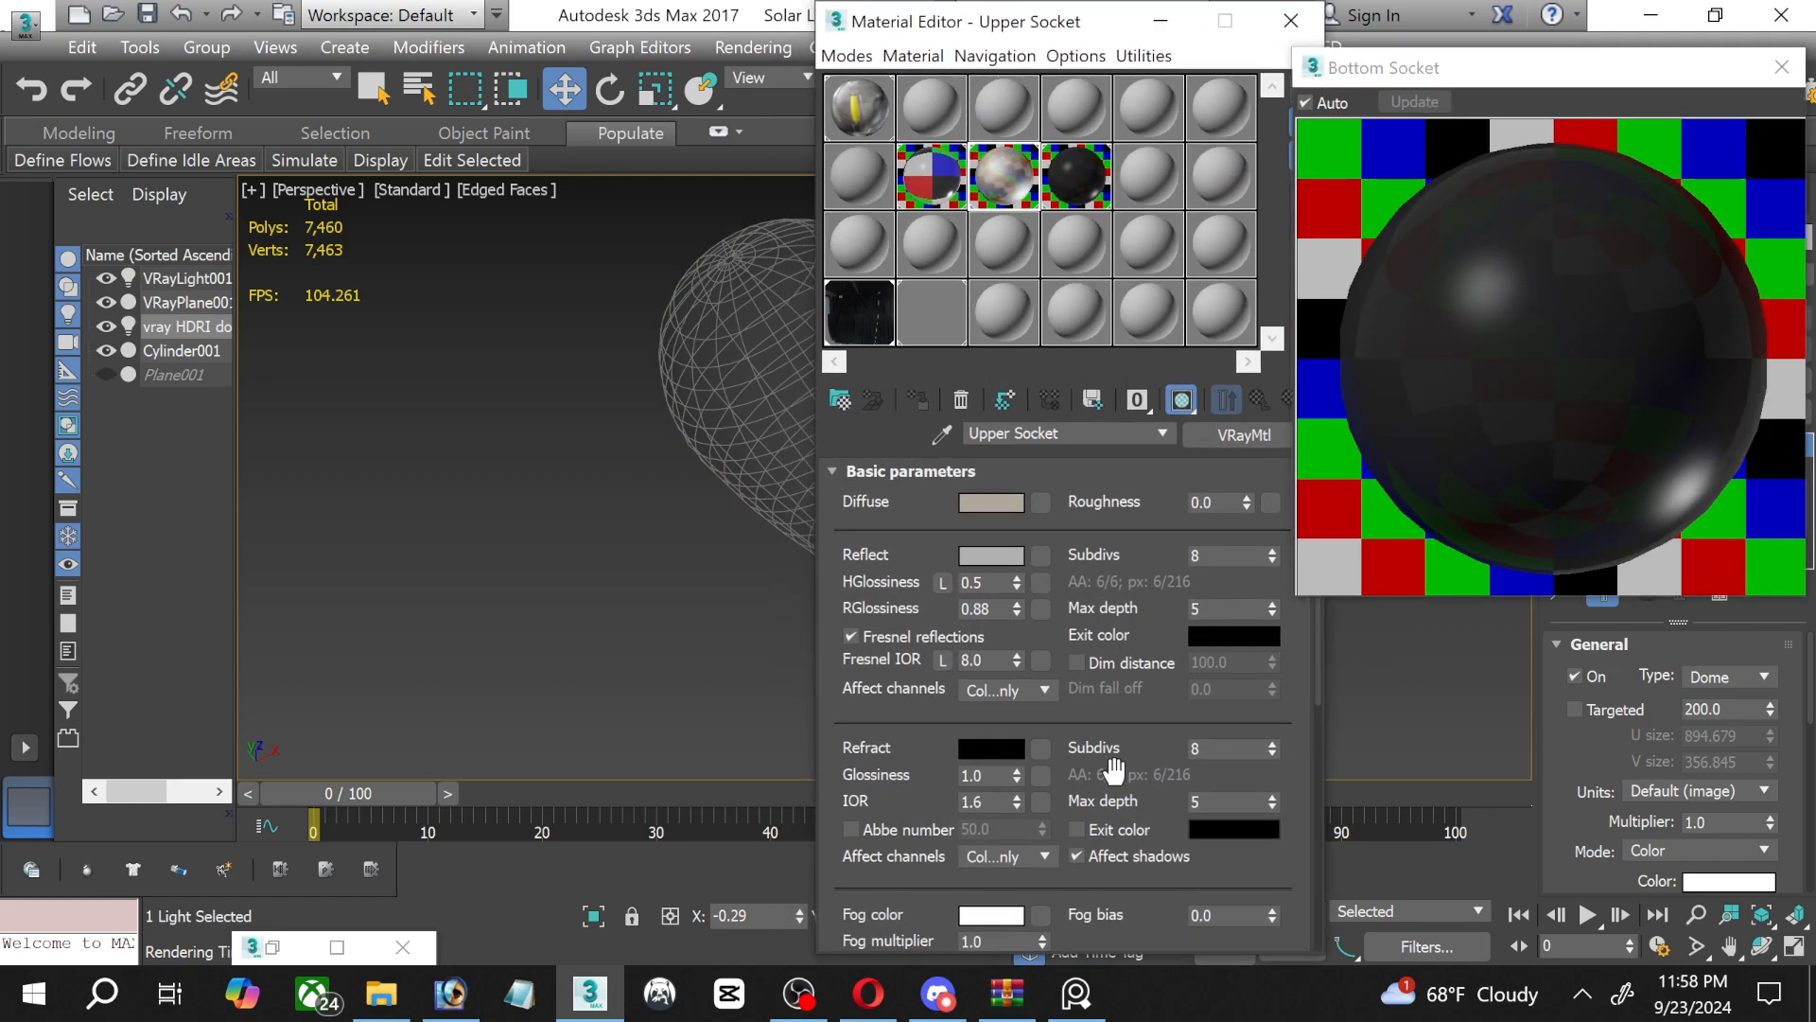
pyautogui.click(872, 329)
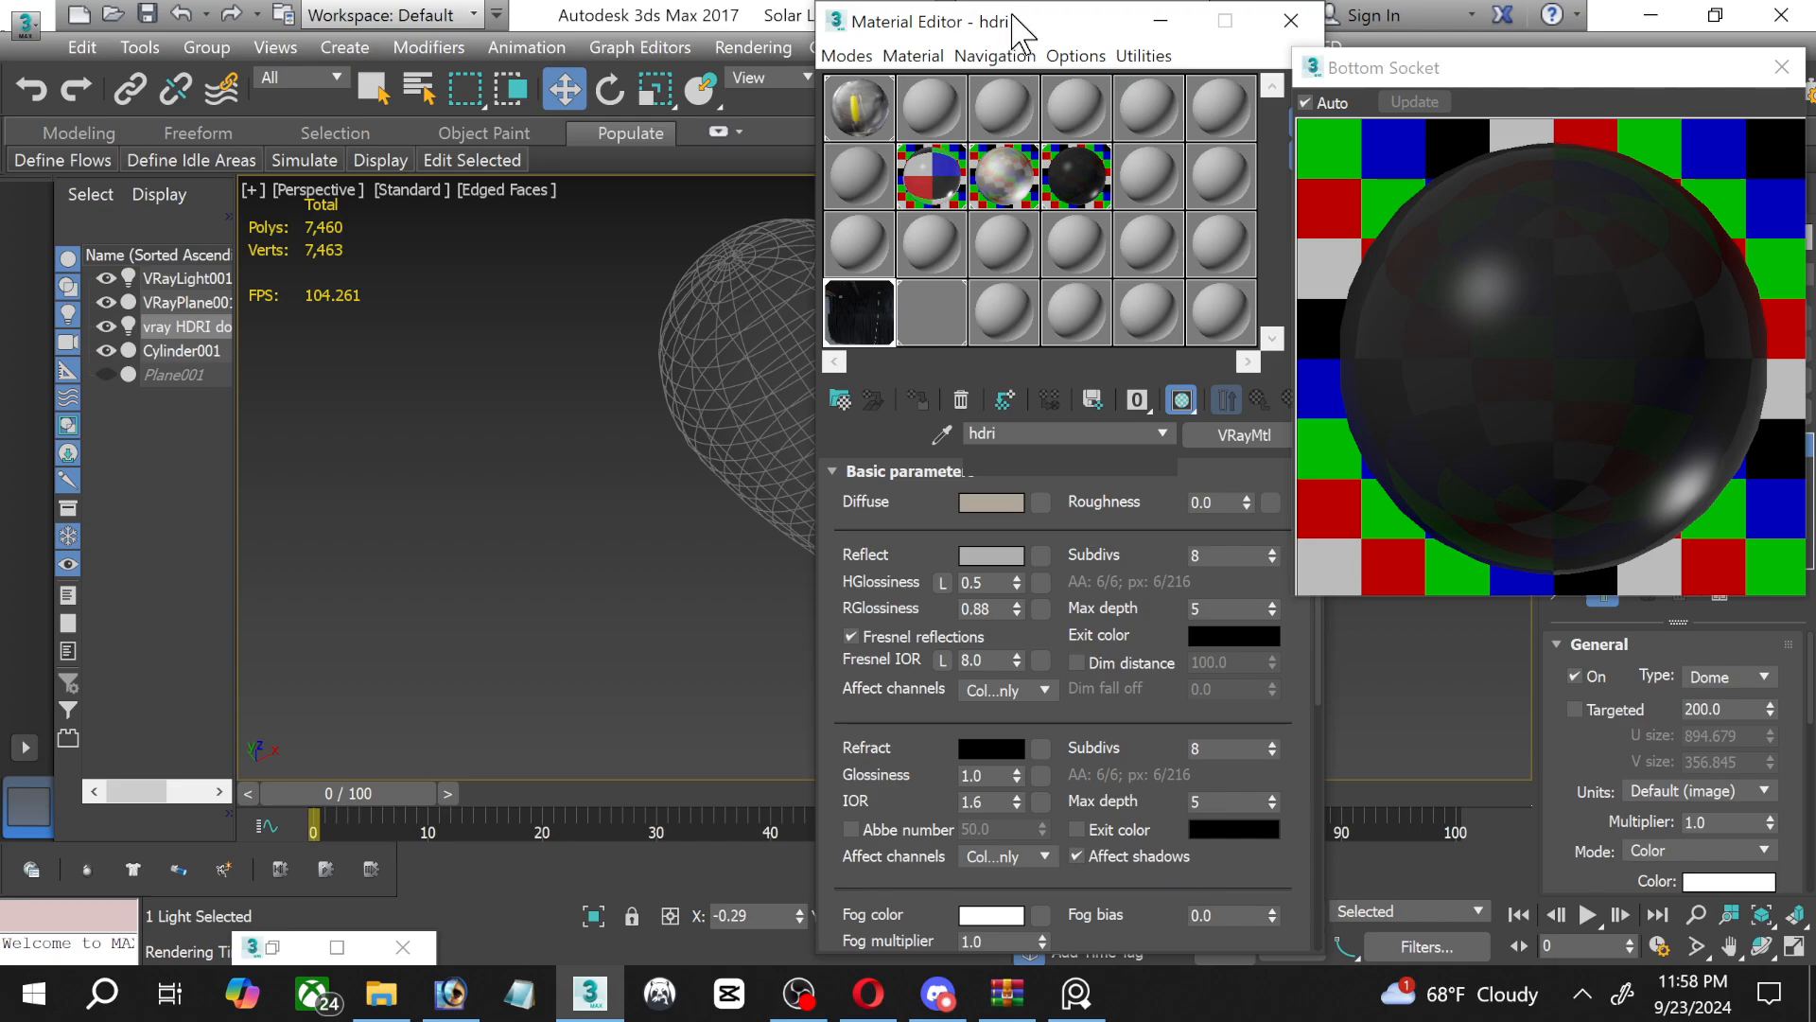
pyautogui.moveTo(1003, 32); pyautogui.dragTo(760, 45)
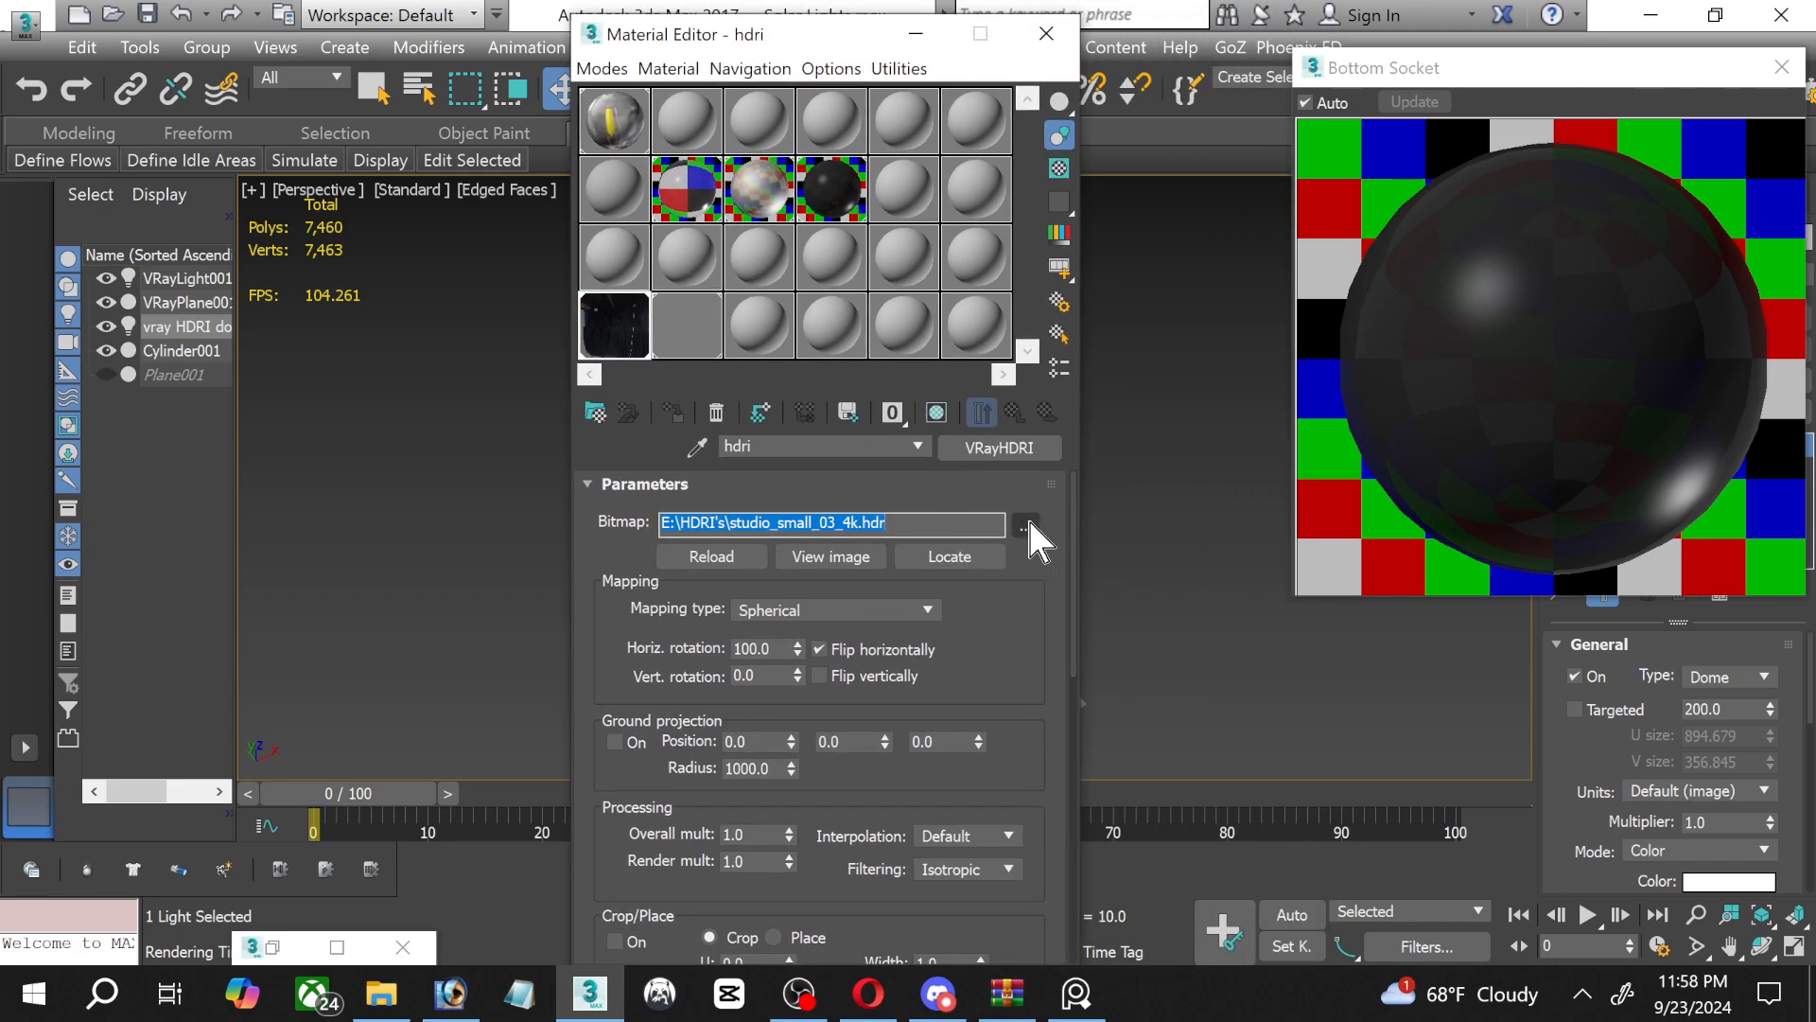
# Replace the hdri map's bitmap with veranda_4k.hdr from the HDRI's folder and minimise the Material Editor.
pyautogui.click(1026, 526)
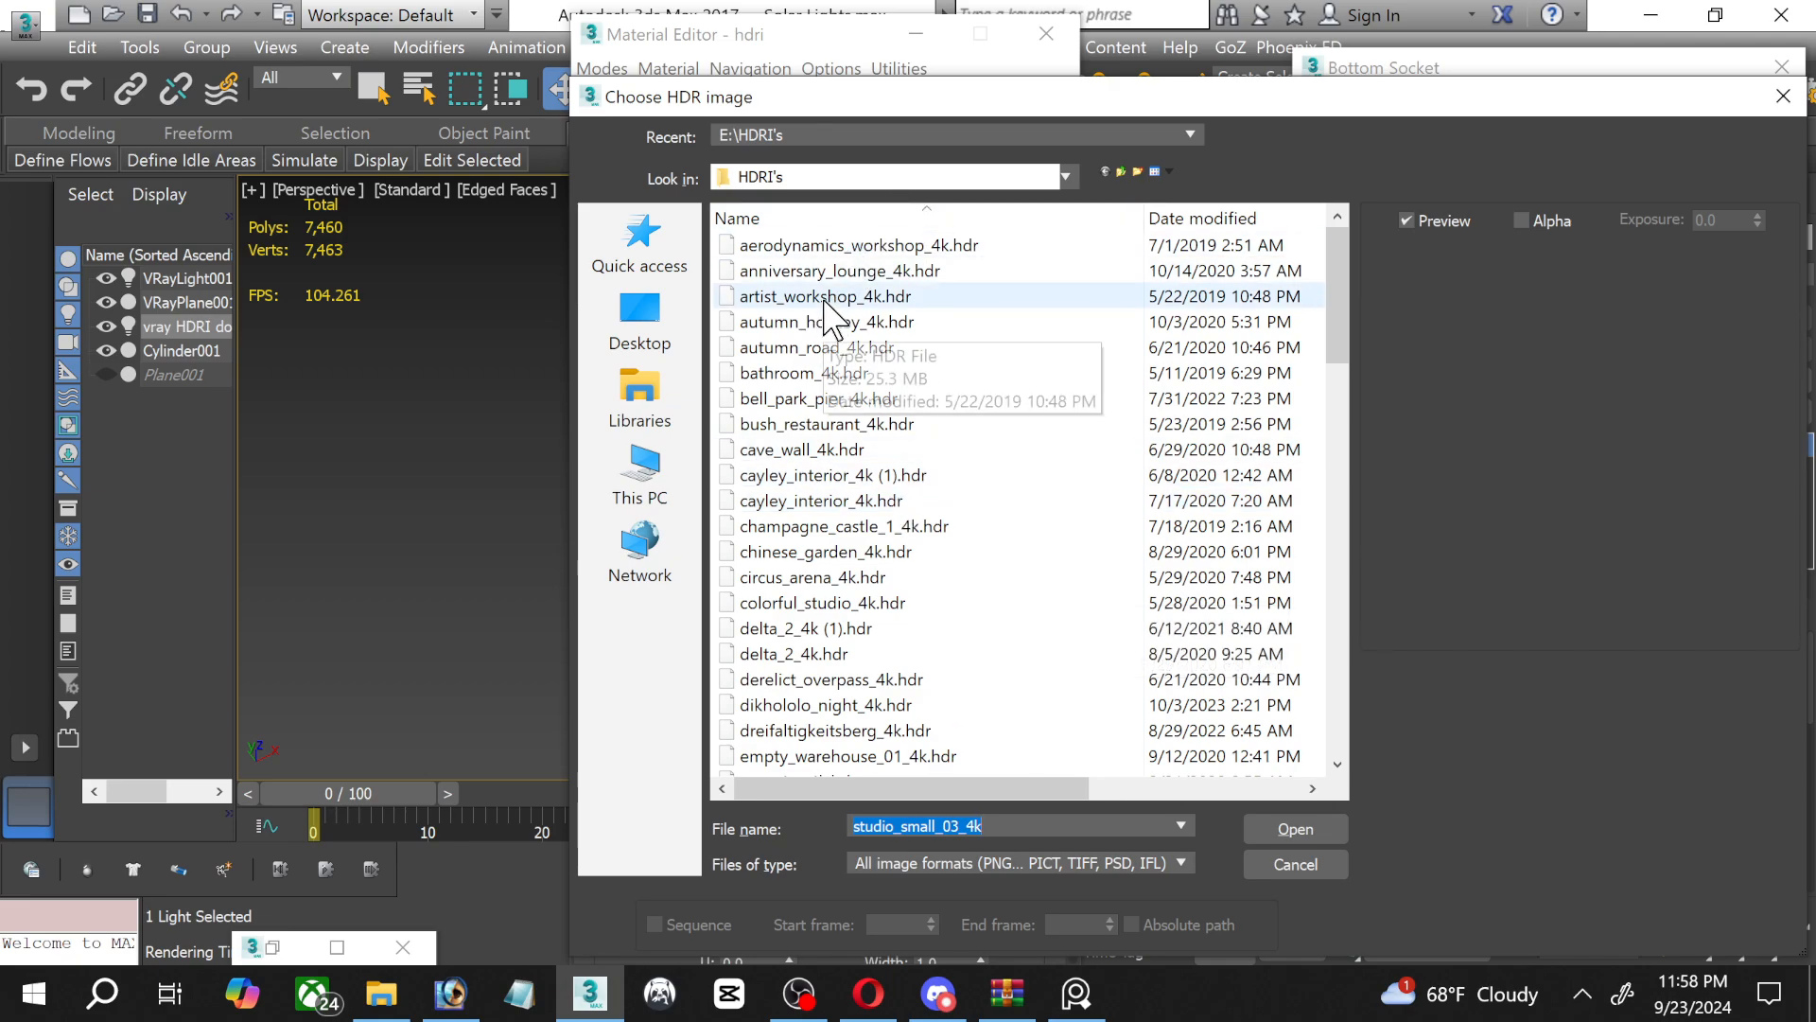
pyautogui.click(822, 248)
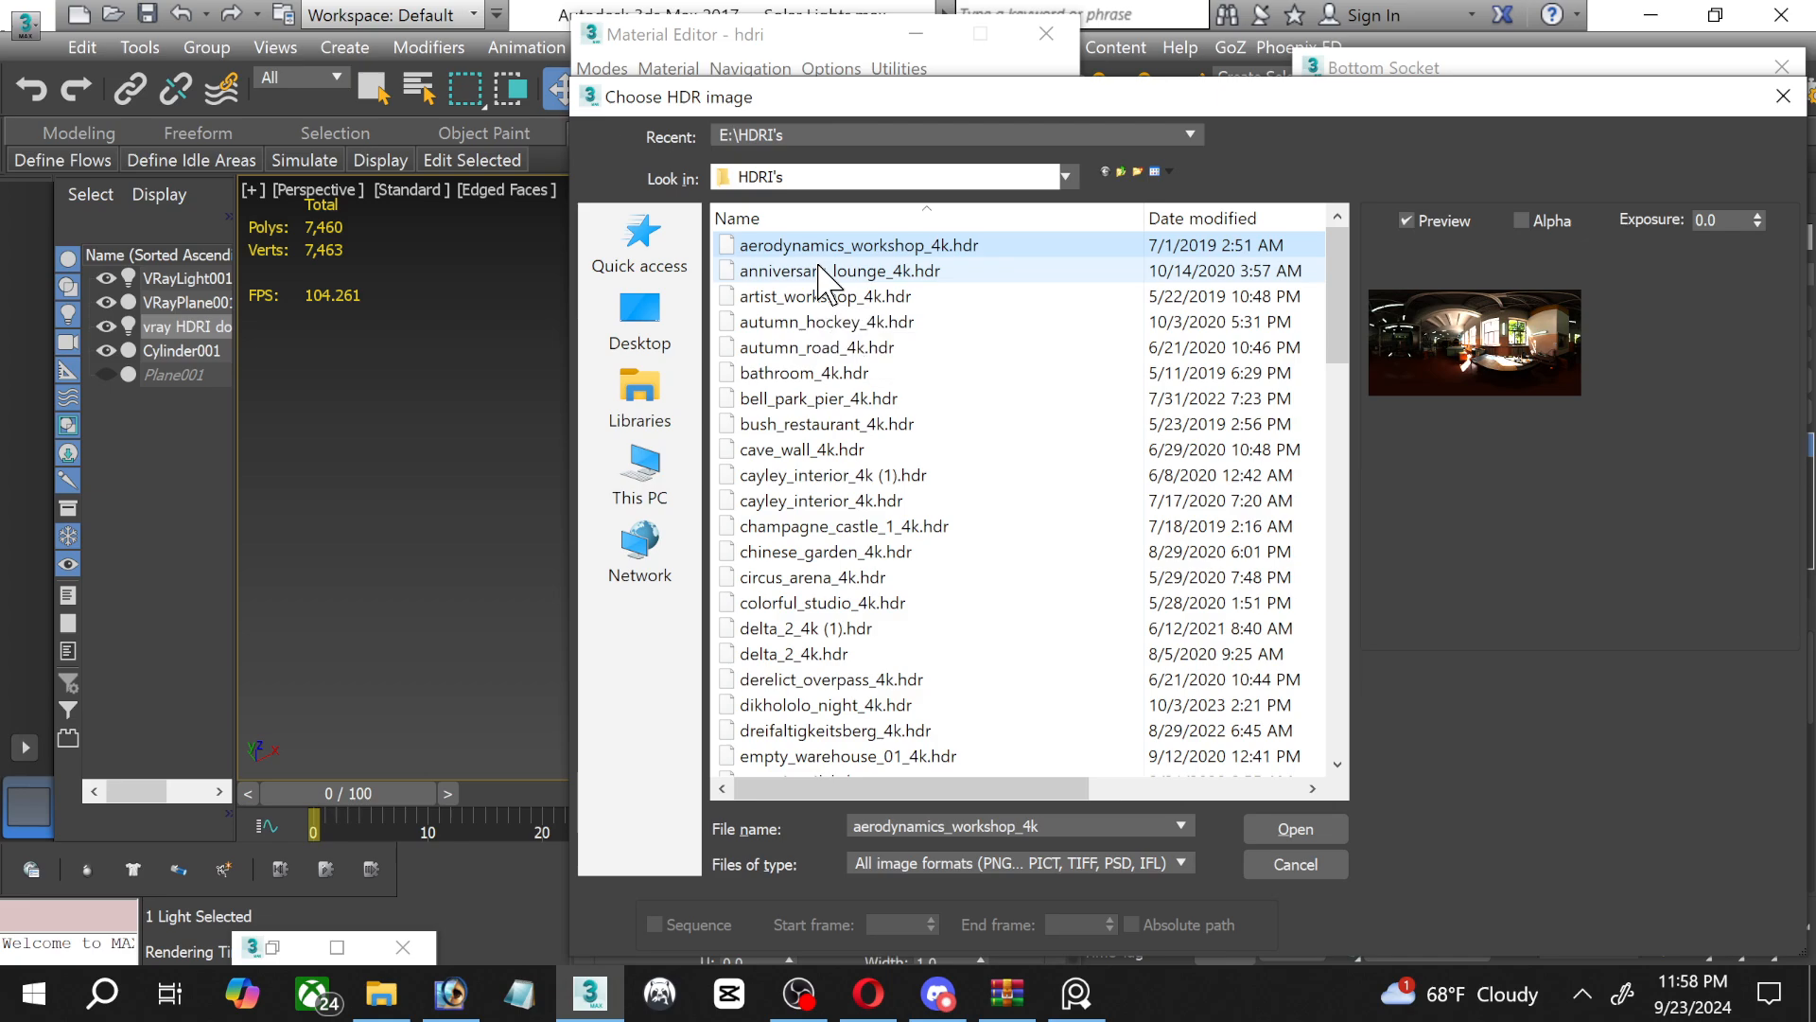
pyautogui.click(825, 273)
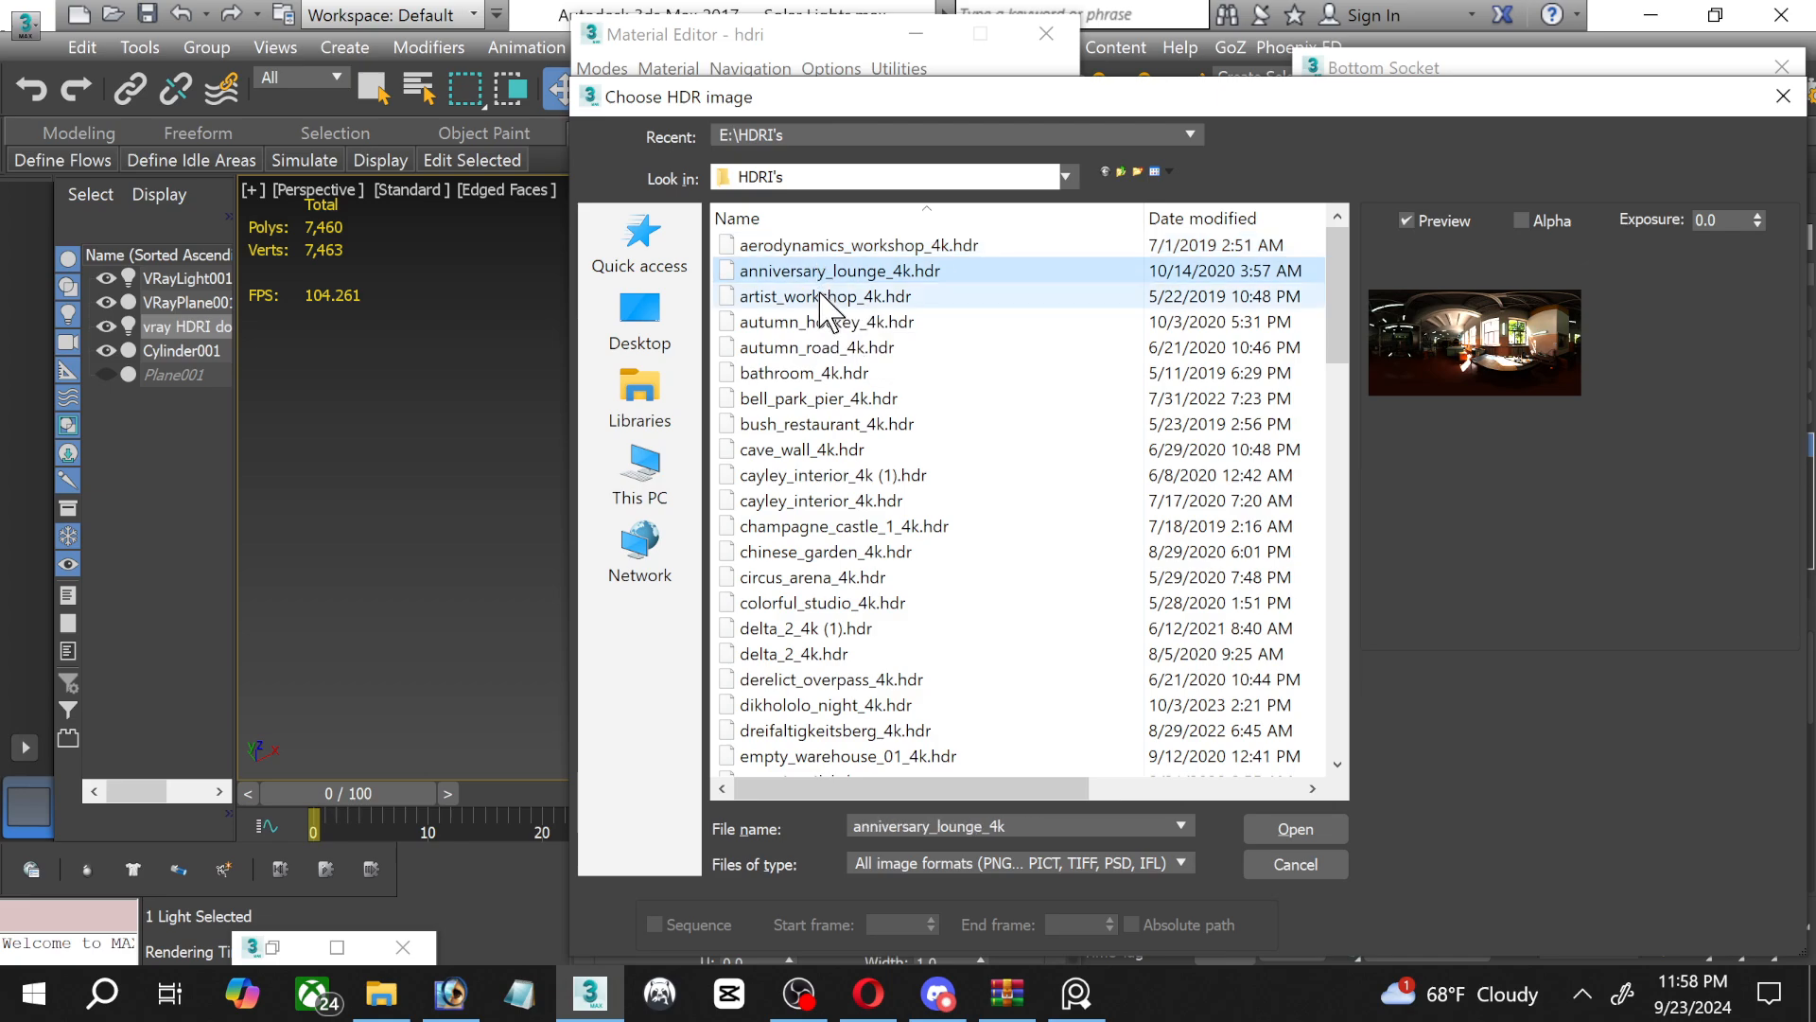
pyautogui.click(821, 297)
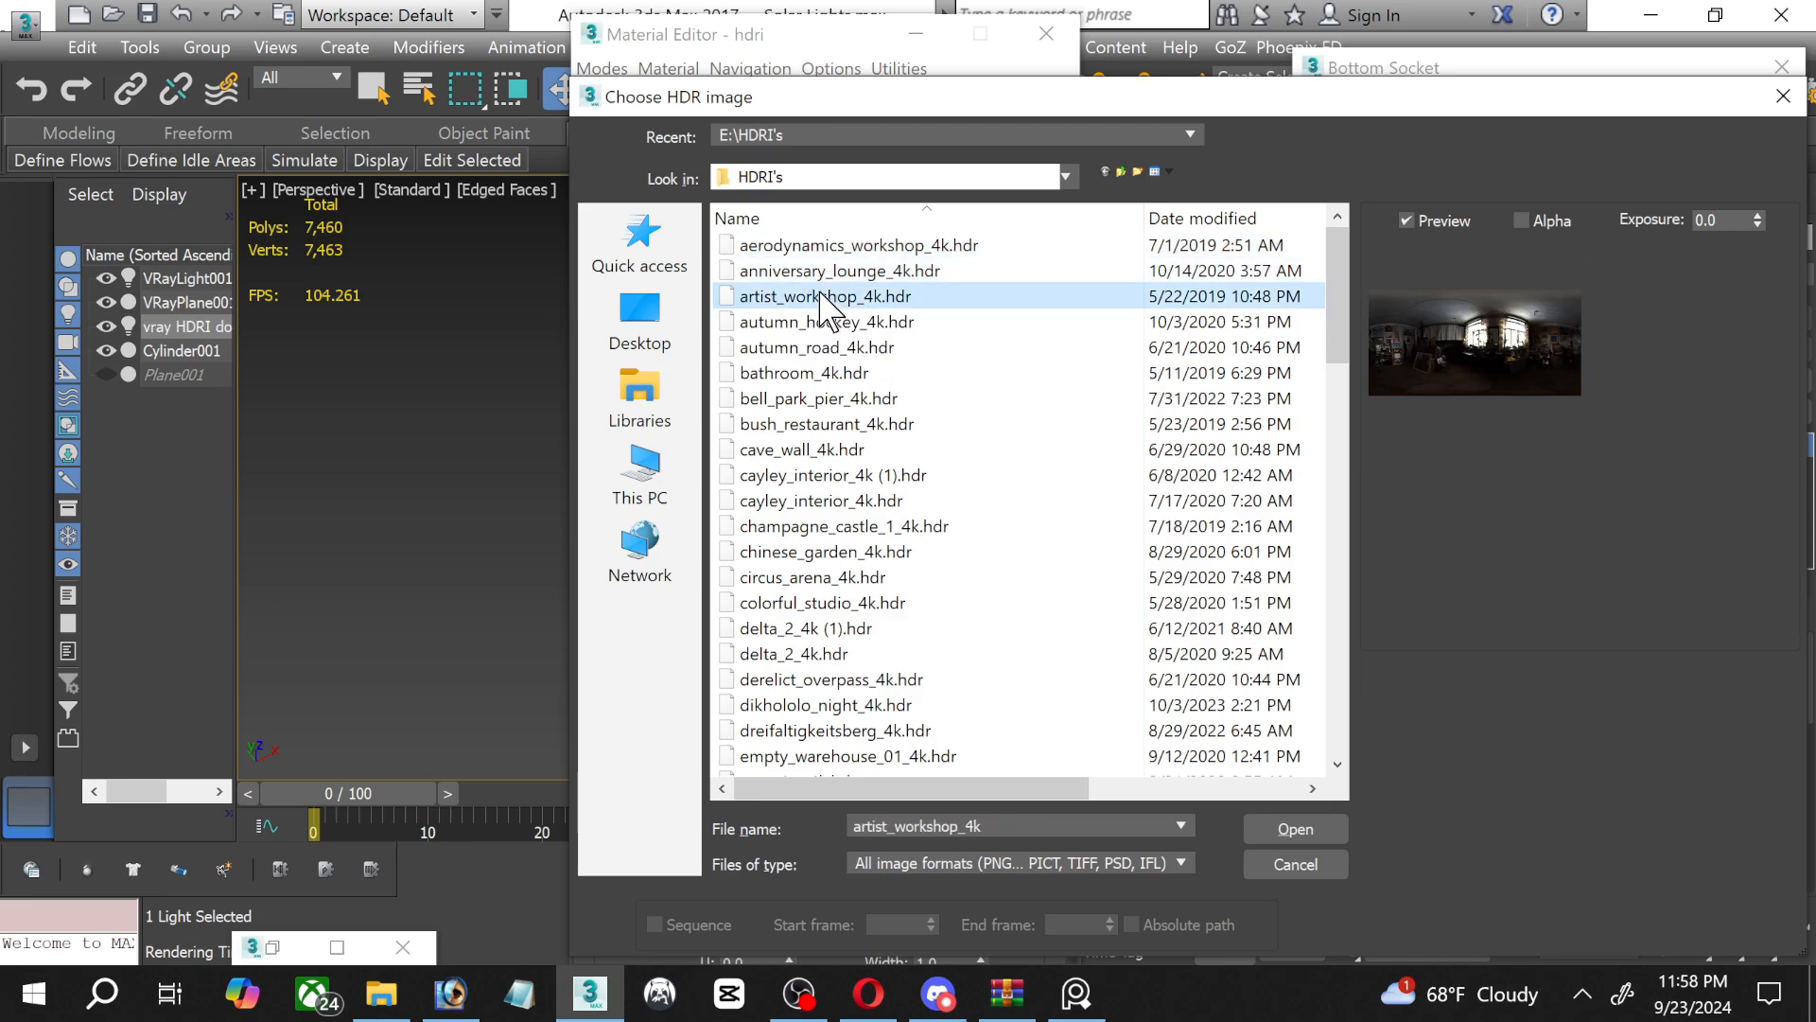
pyautogui.scroll(-3, 961, 482)
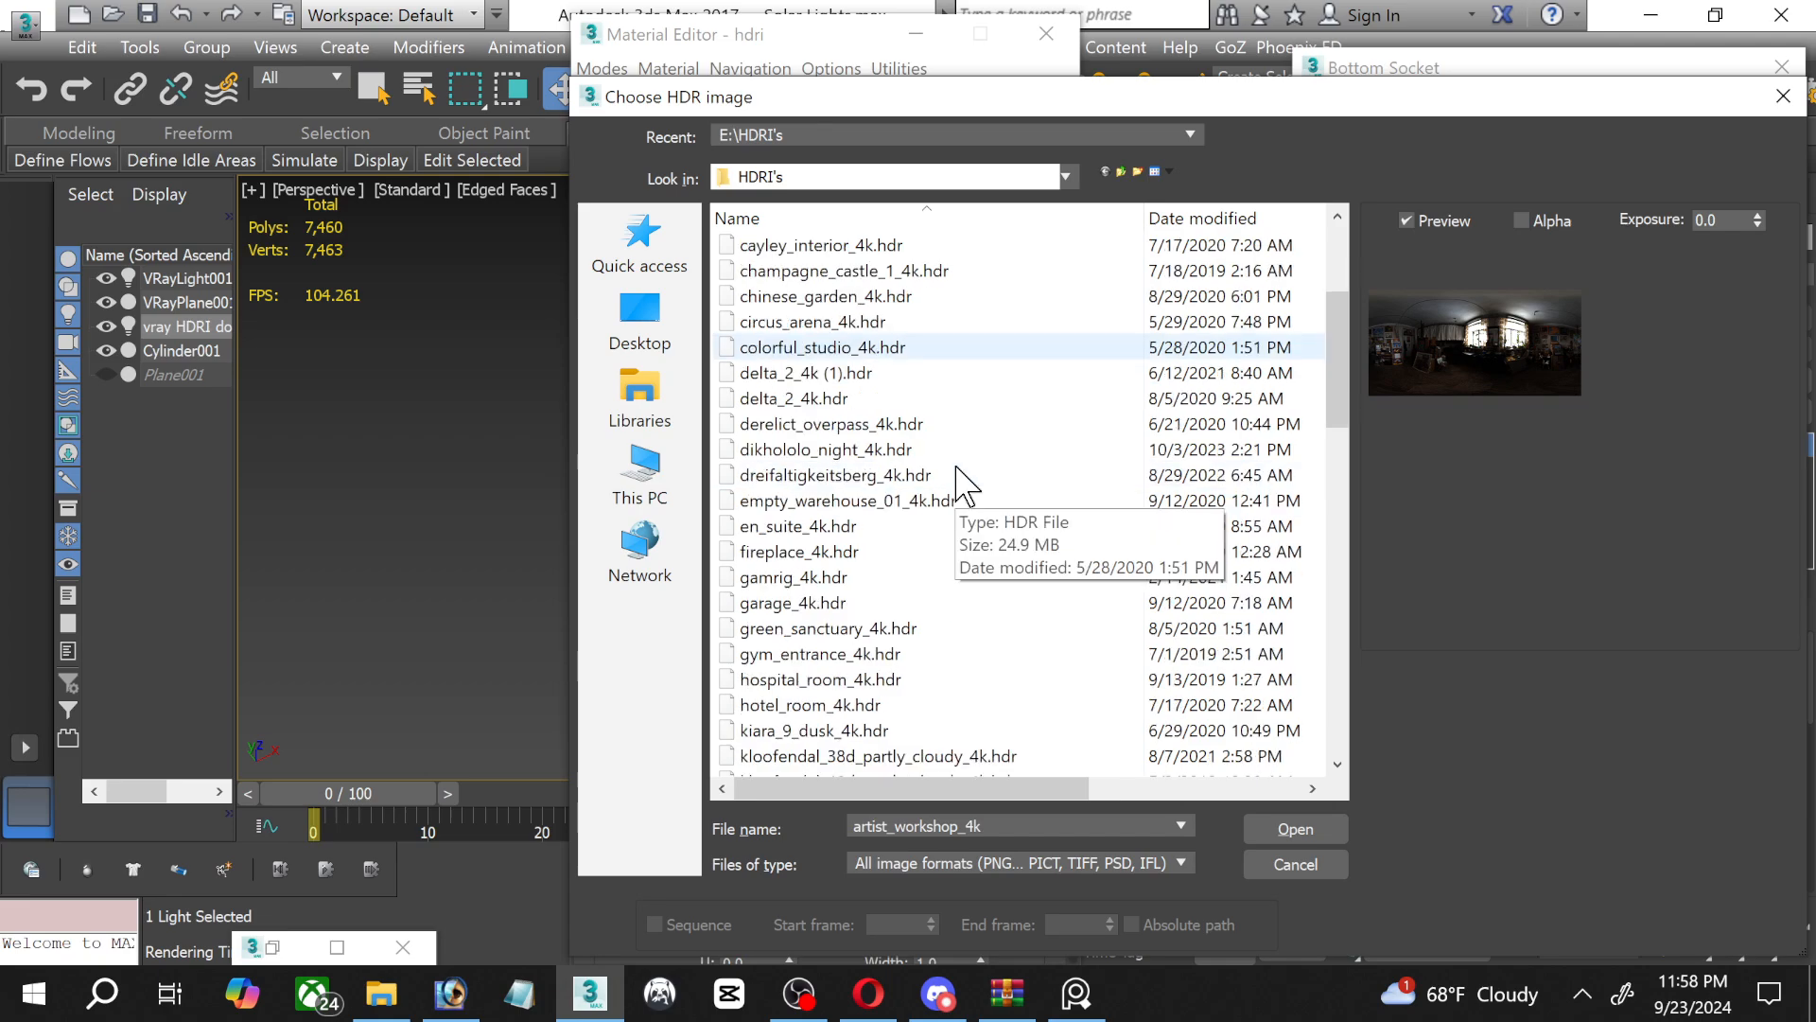
pyautogui.scroll(-3, 961, 482)
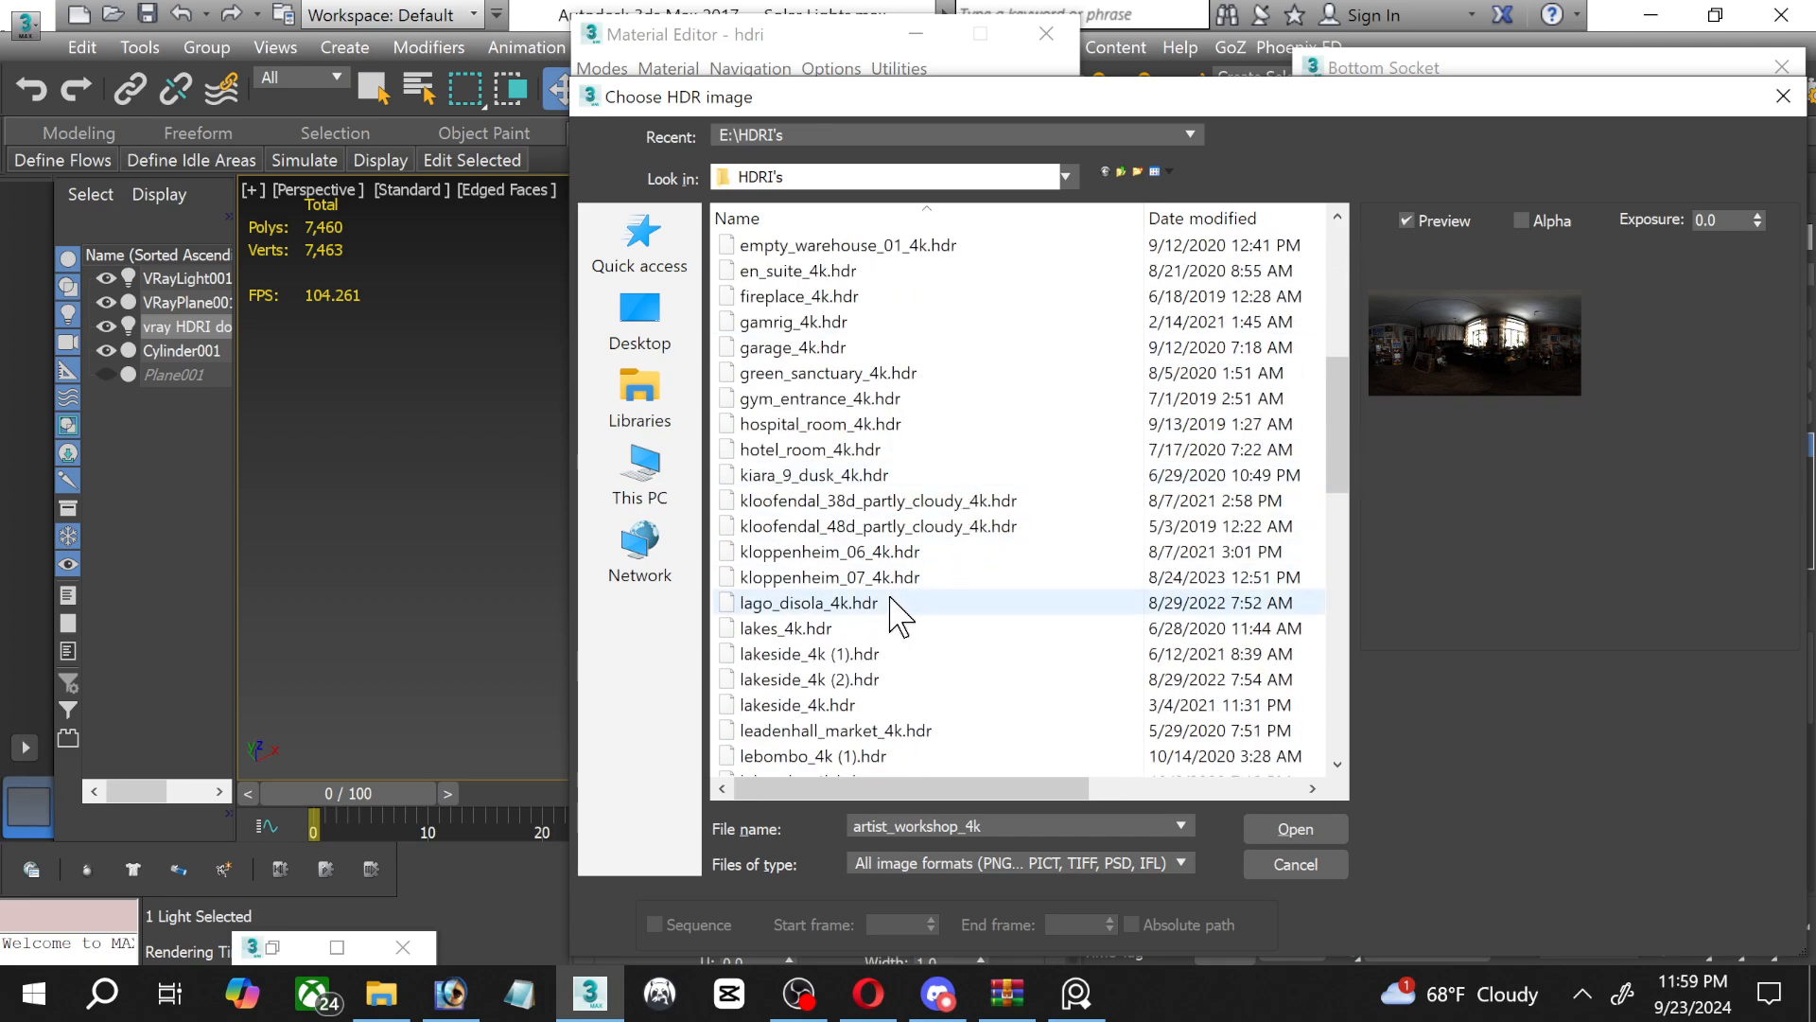
pyautogui.scroll(-2, 922, 633)
pyautogui.scroll(-3, 922, 667)
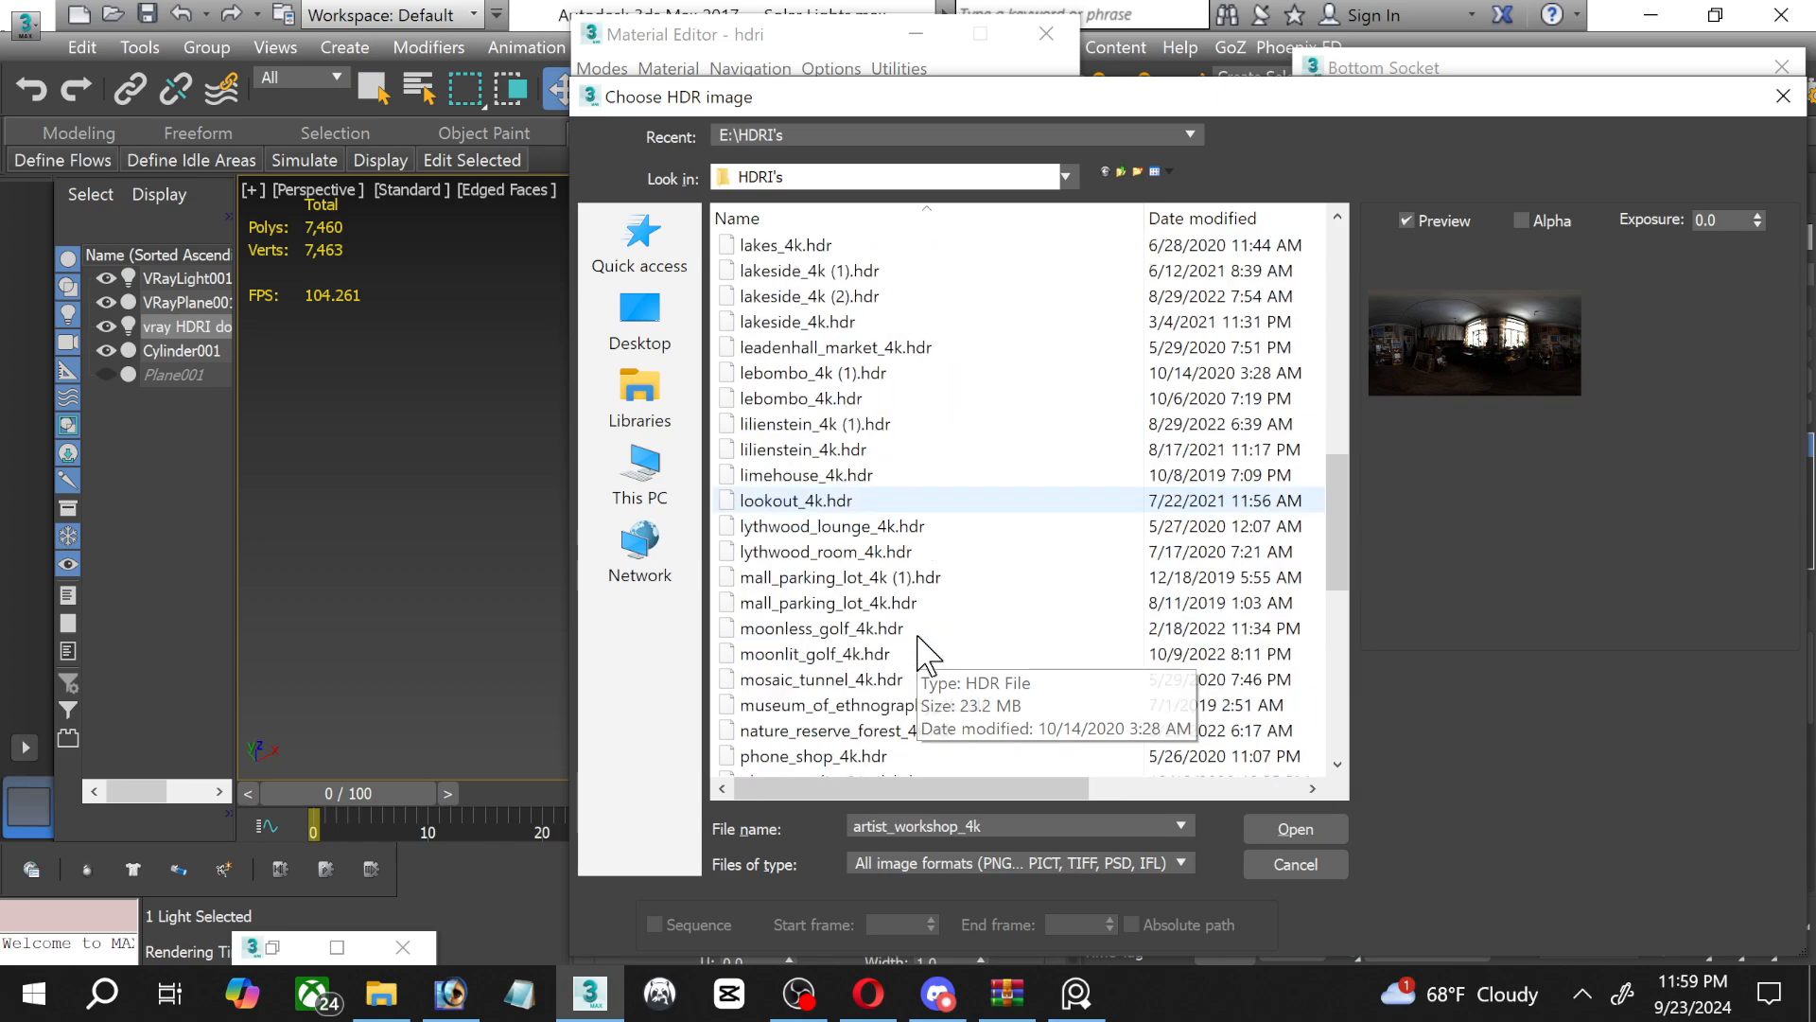
pyautogui.scroll(-8, 917, 667)
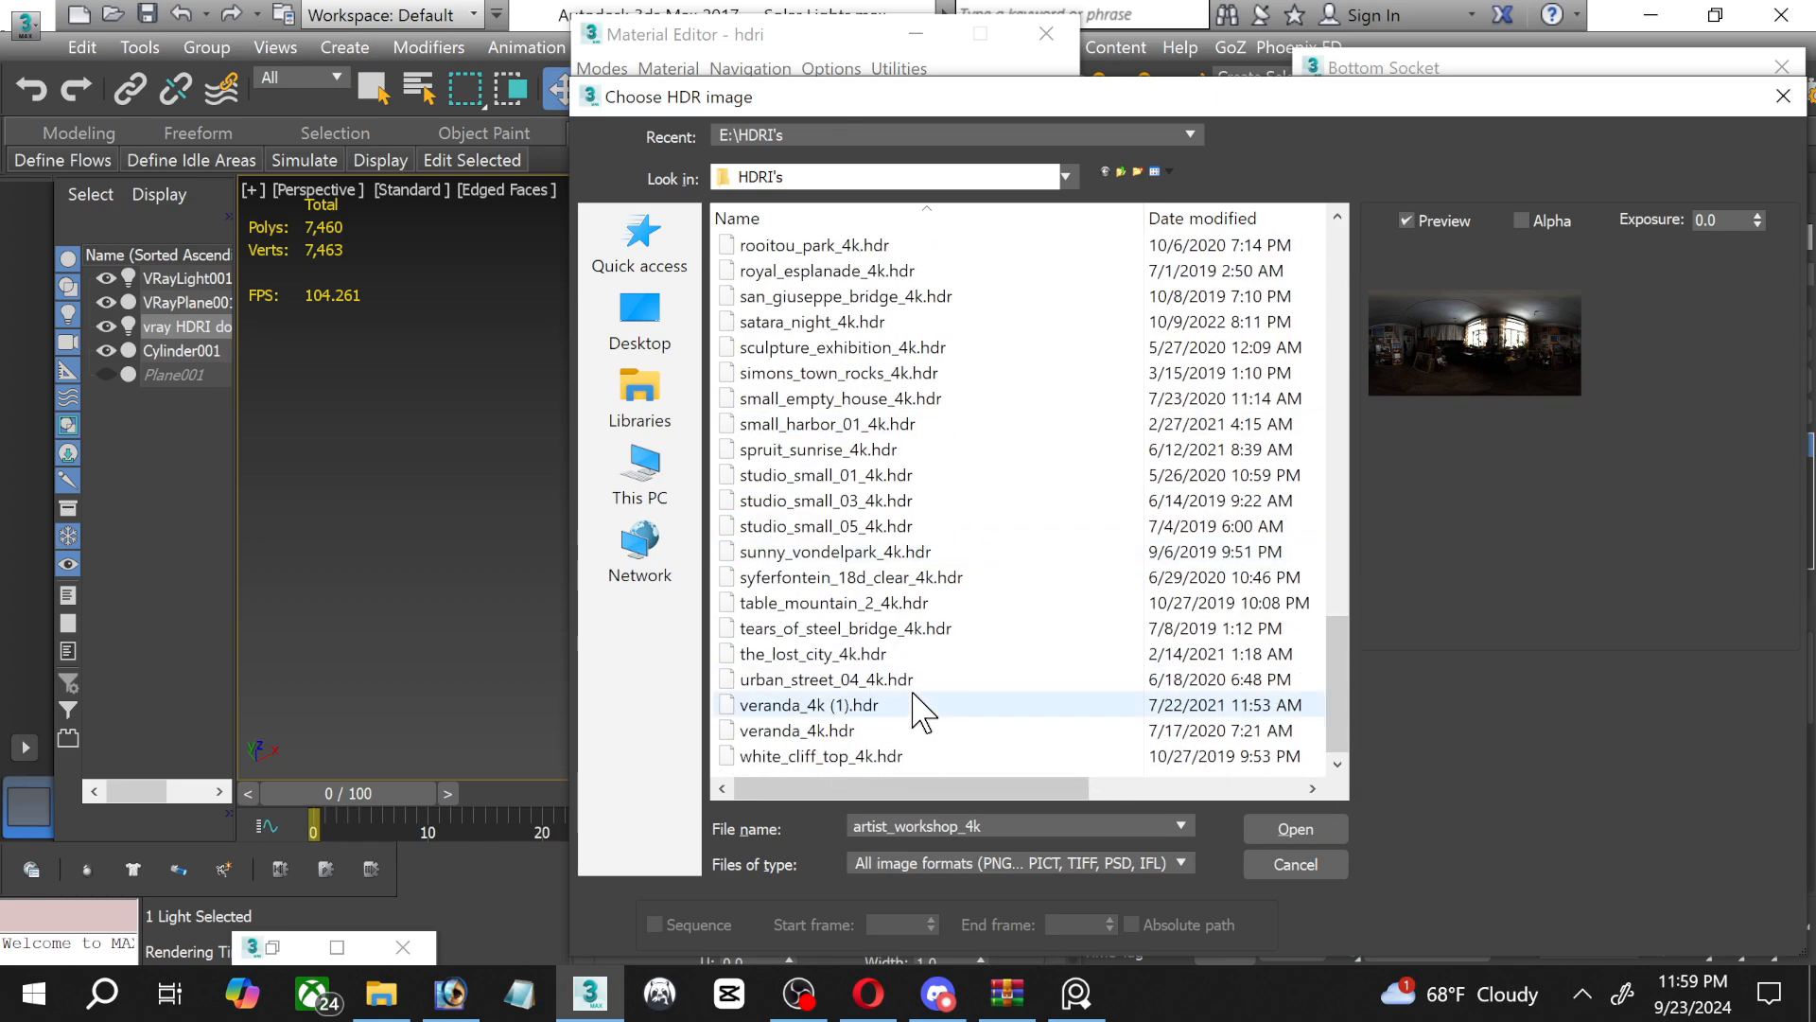
pyautogui.click(821, 736)
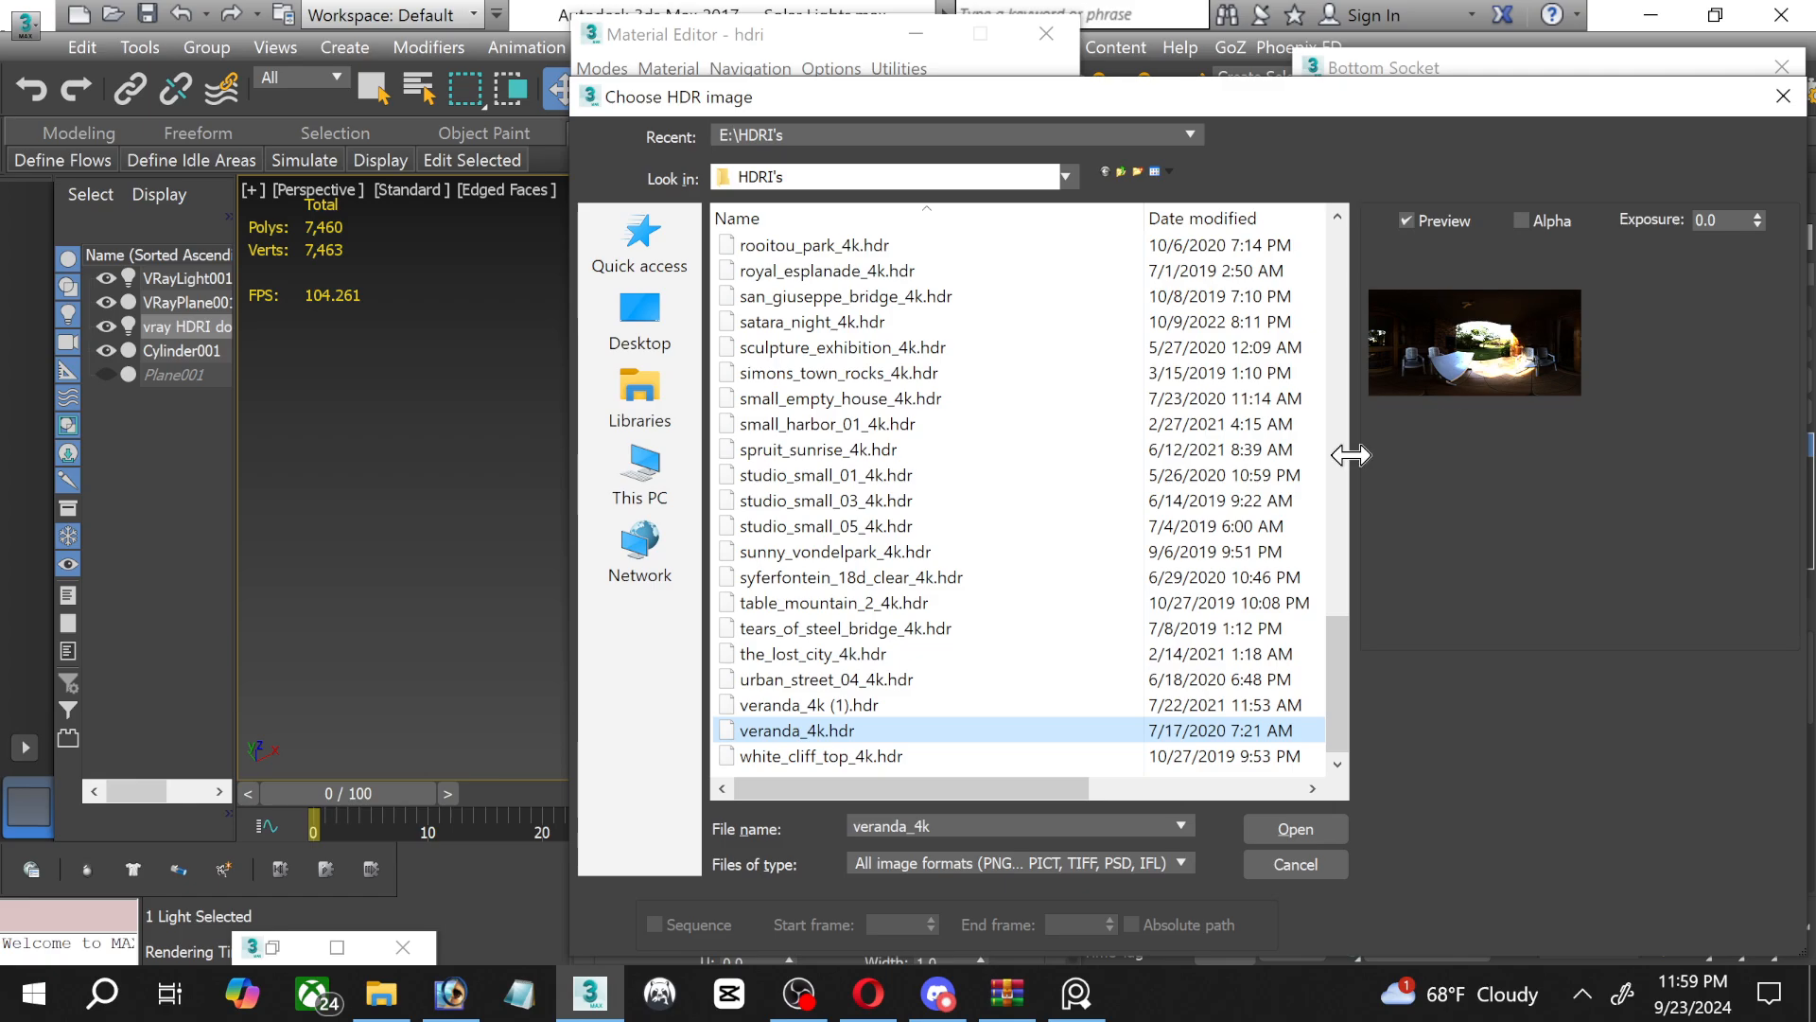
pyautogui.press('Return')
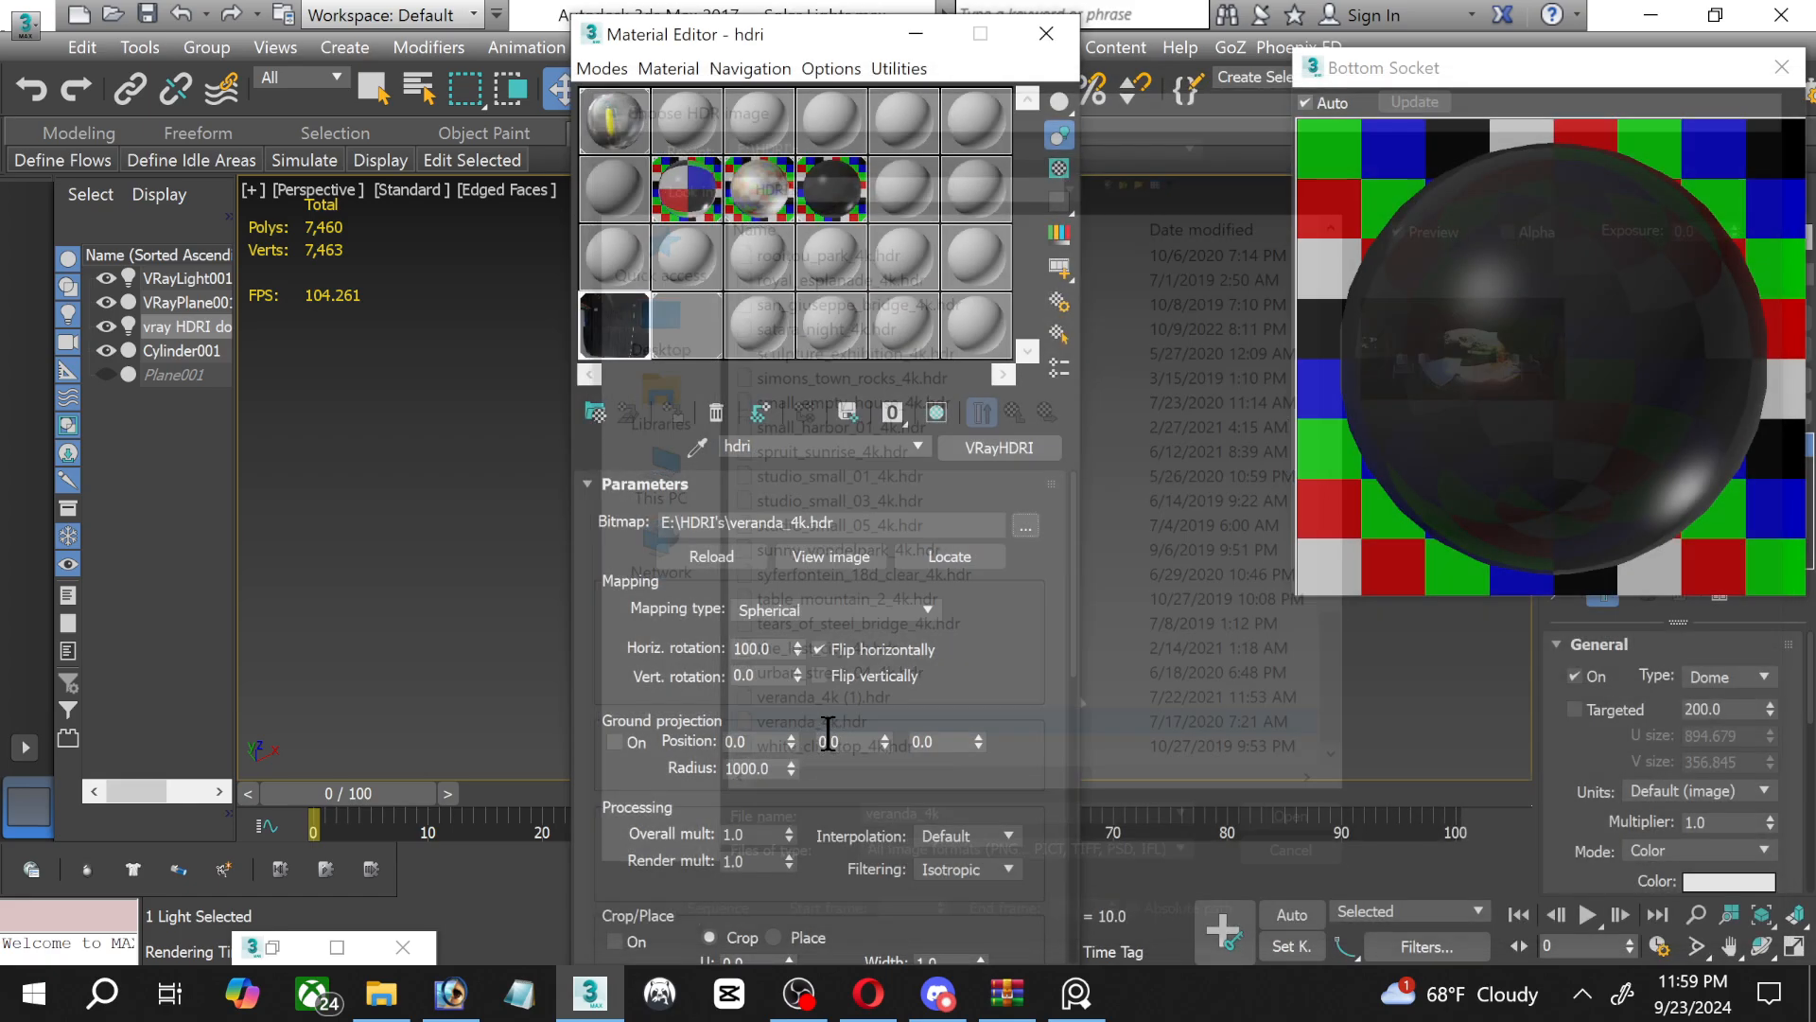
pyautogui.click(915, 33)
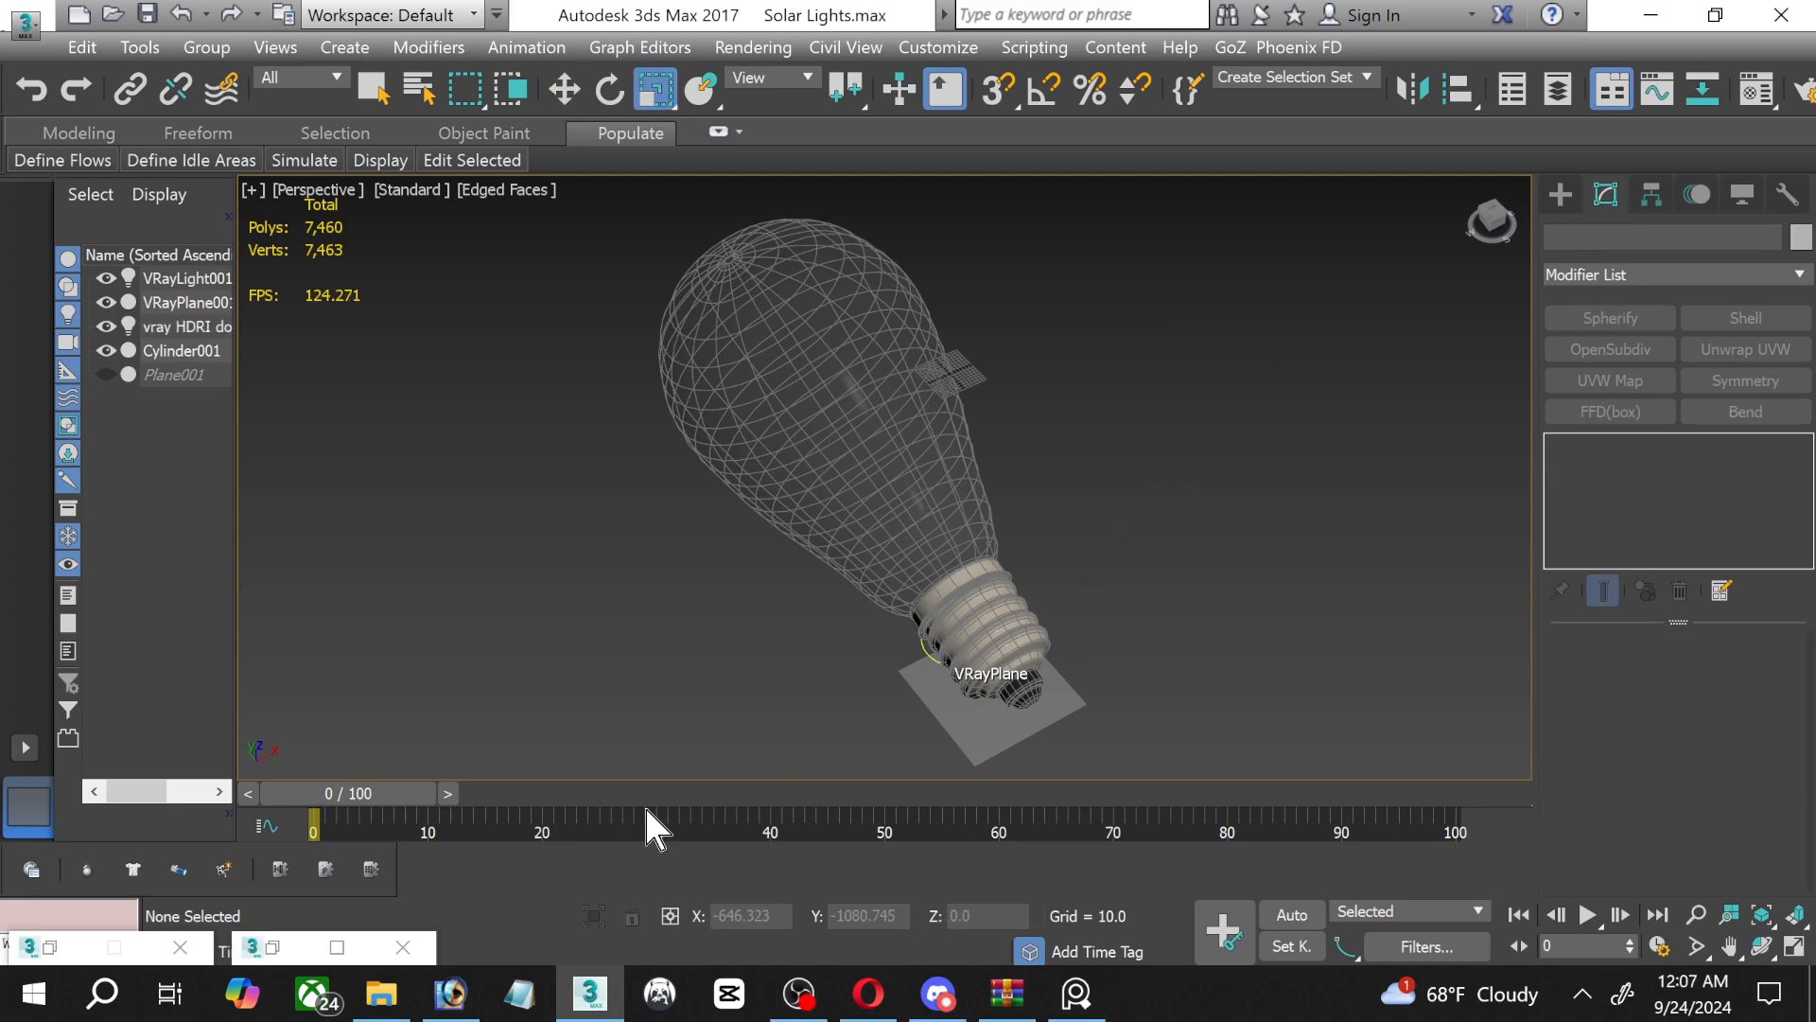
# Set the Clear Plastic material's diffuse colour to pure black and close the Bottom Socket preview.
pyautogui.press('m')
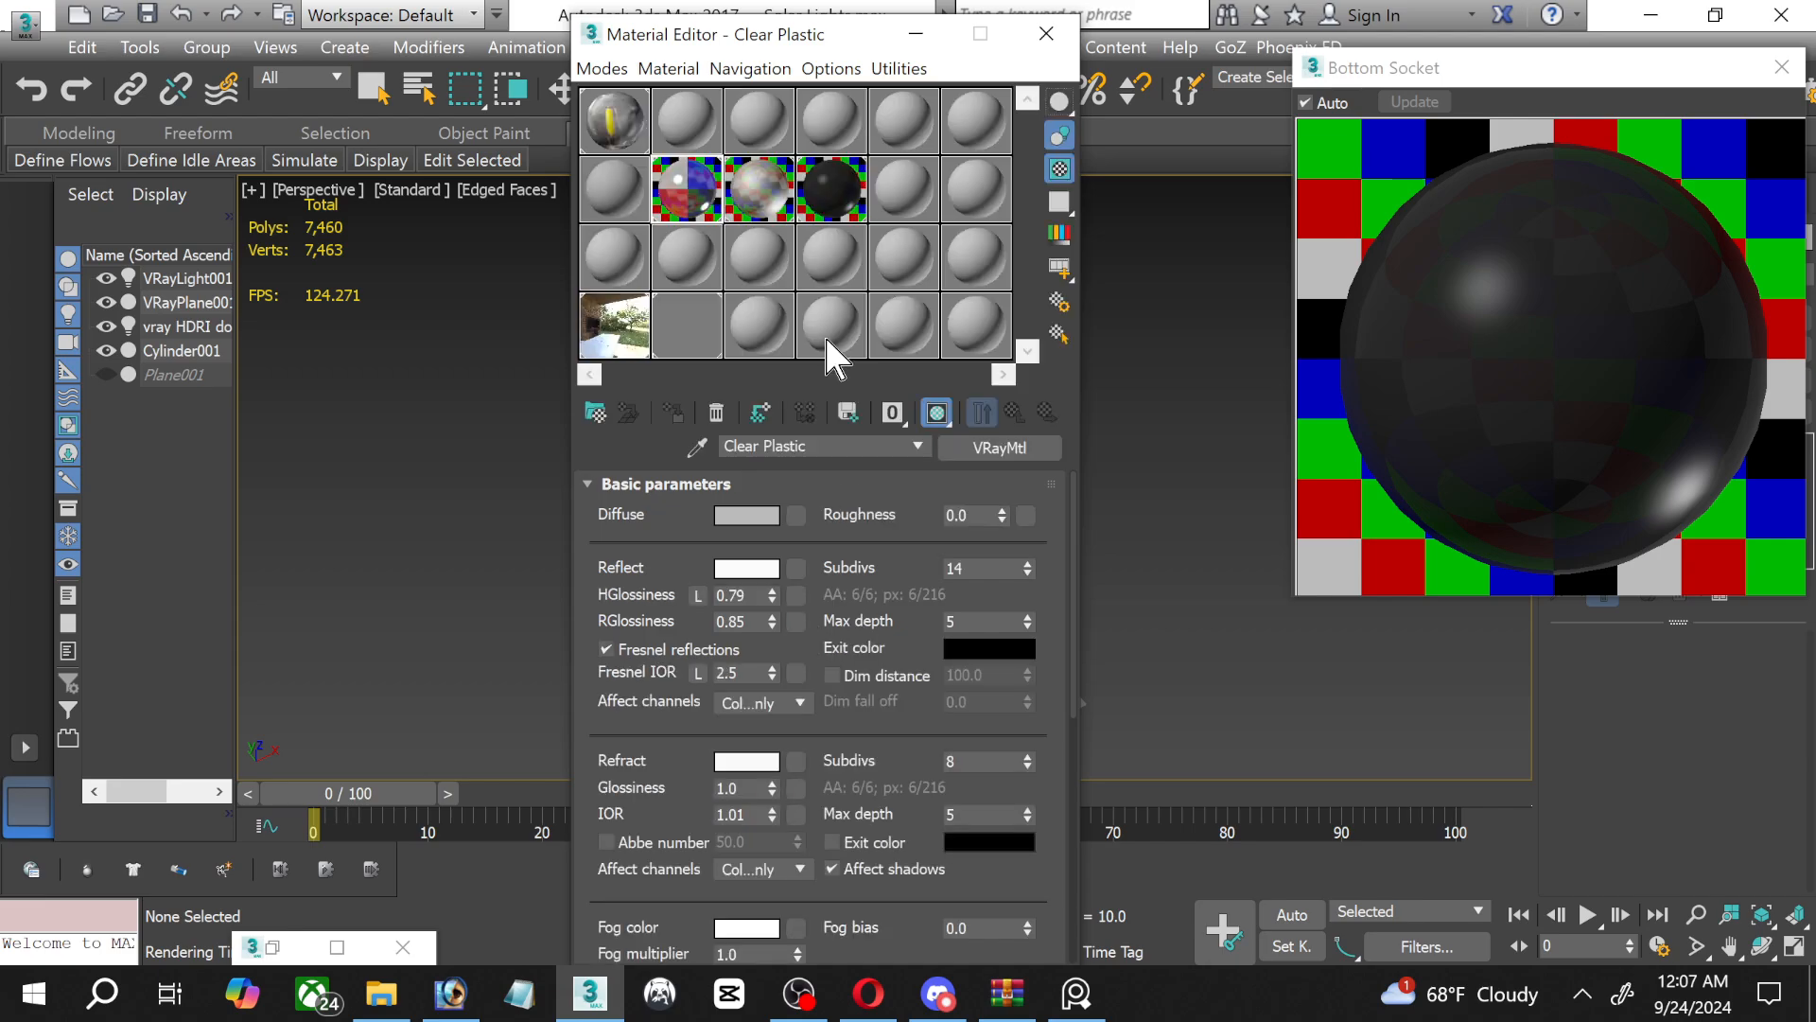
pyautogui.click(748, 516)
pyautogui.moveTo(914, 263); pyautogui.dragTo(905, 219)
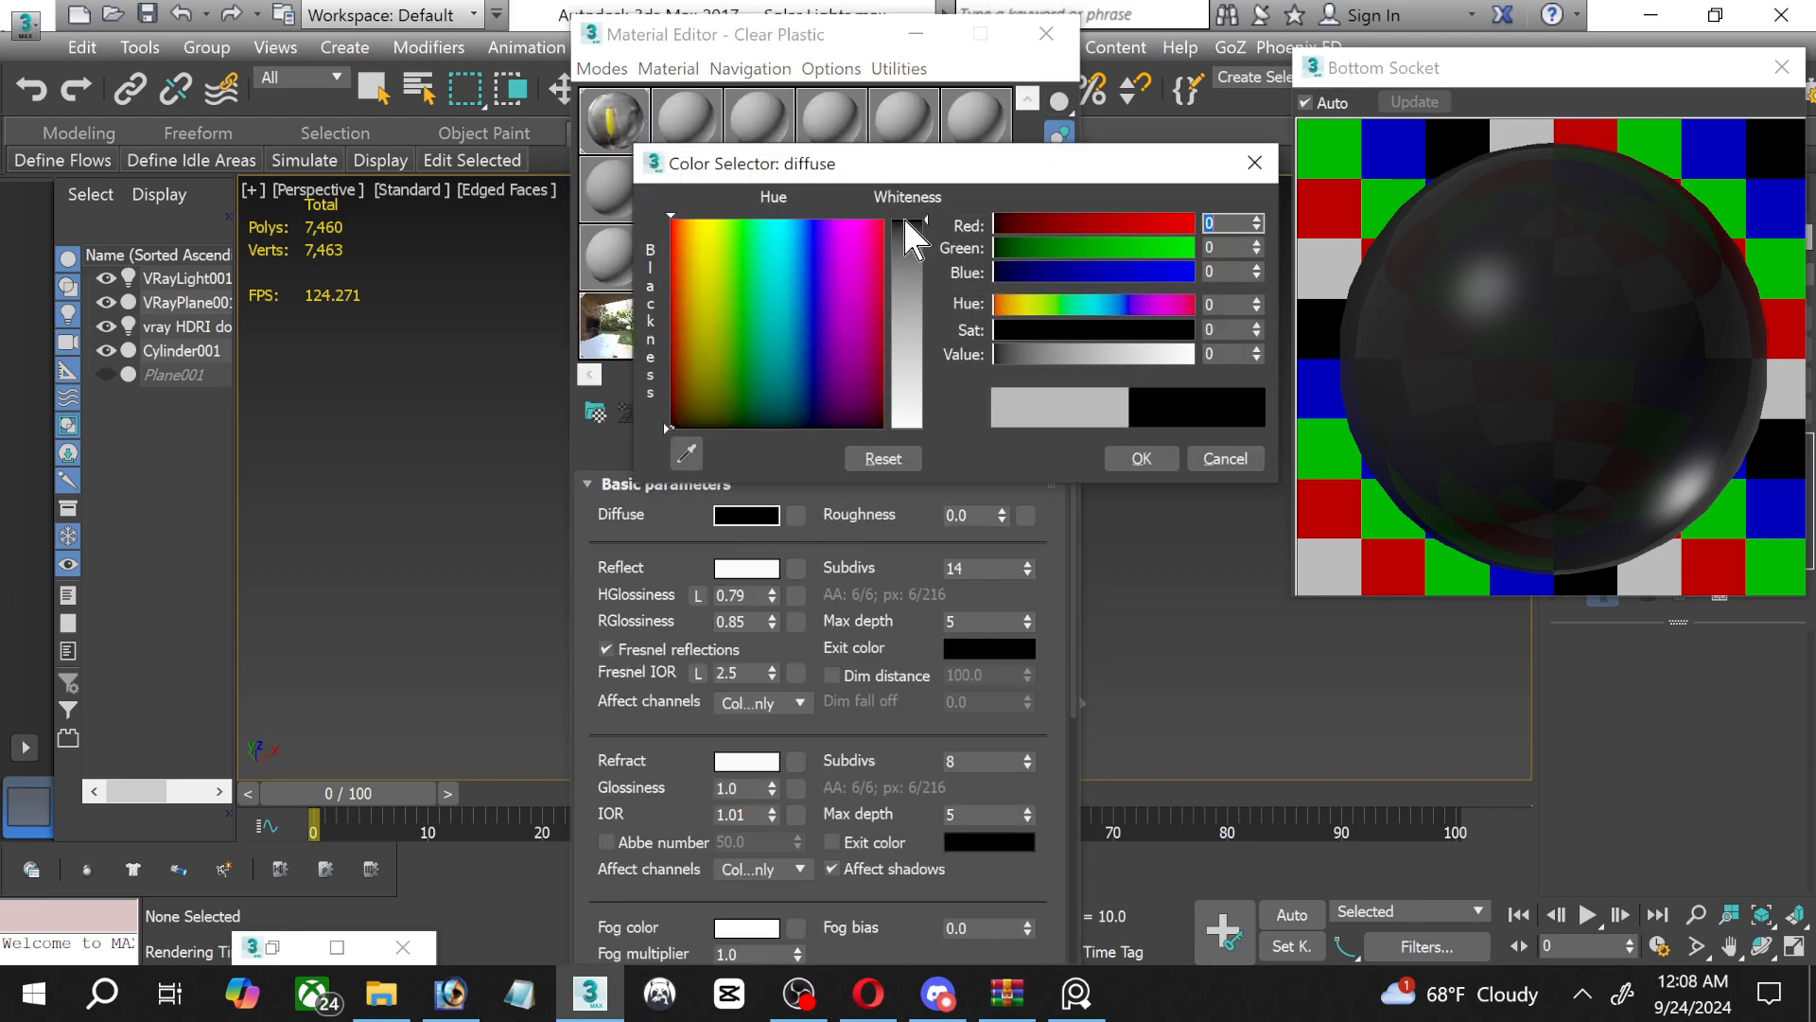
pyautogui.click(1161, 451)
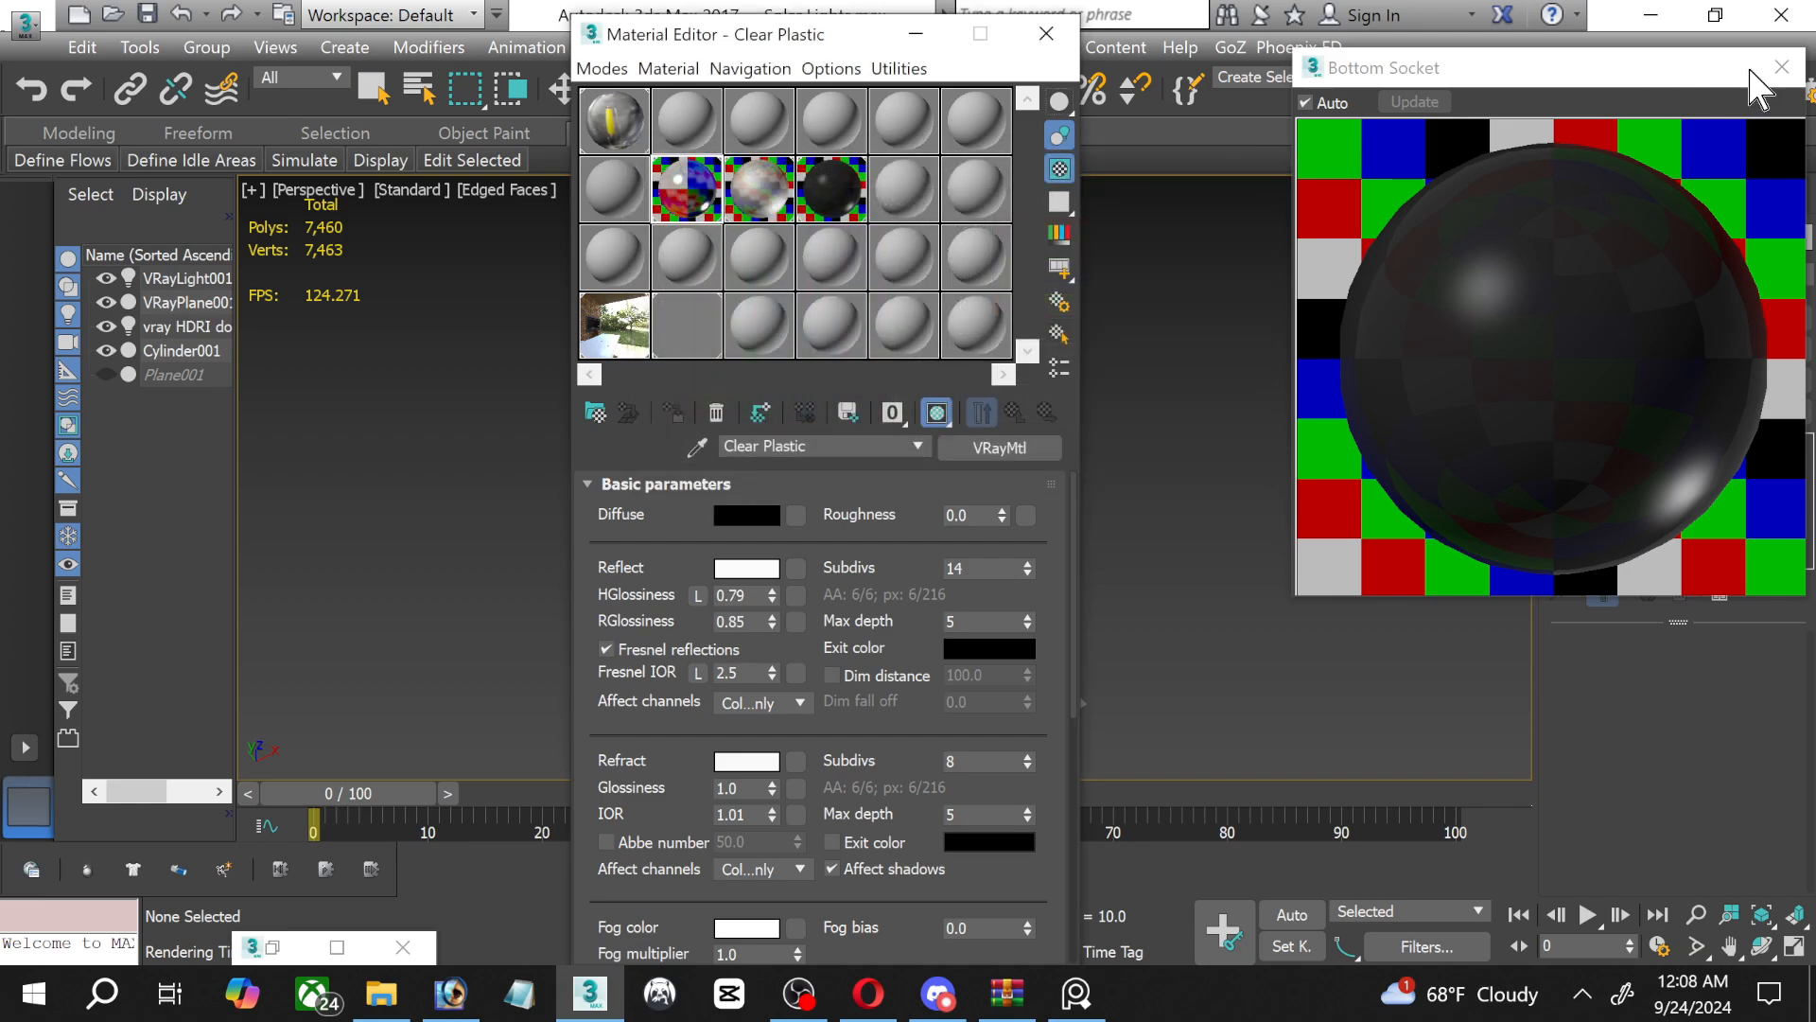
pyautogui.click(1771, 65)
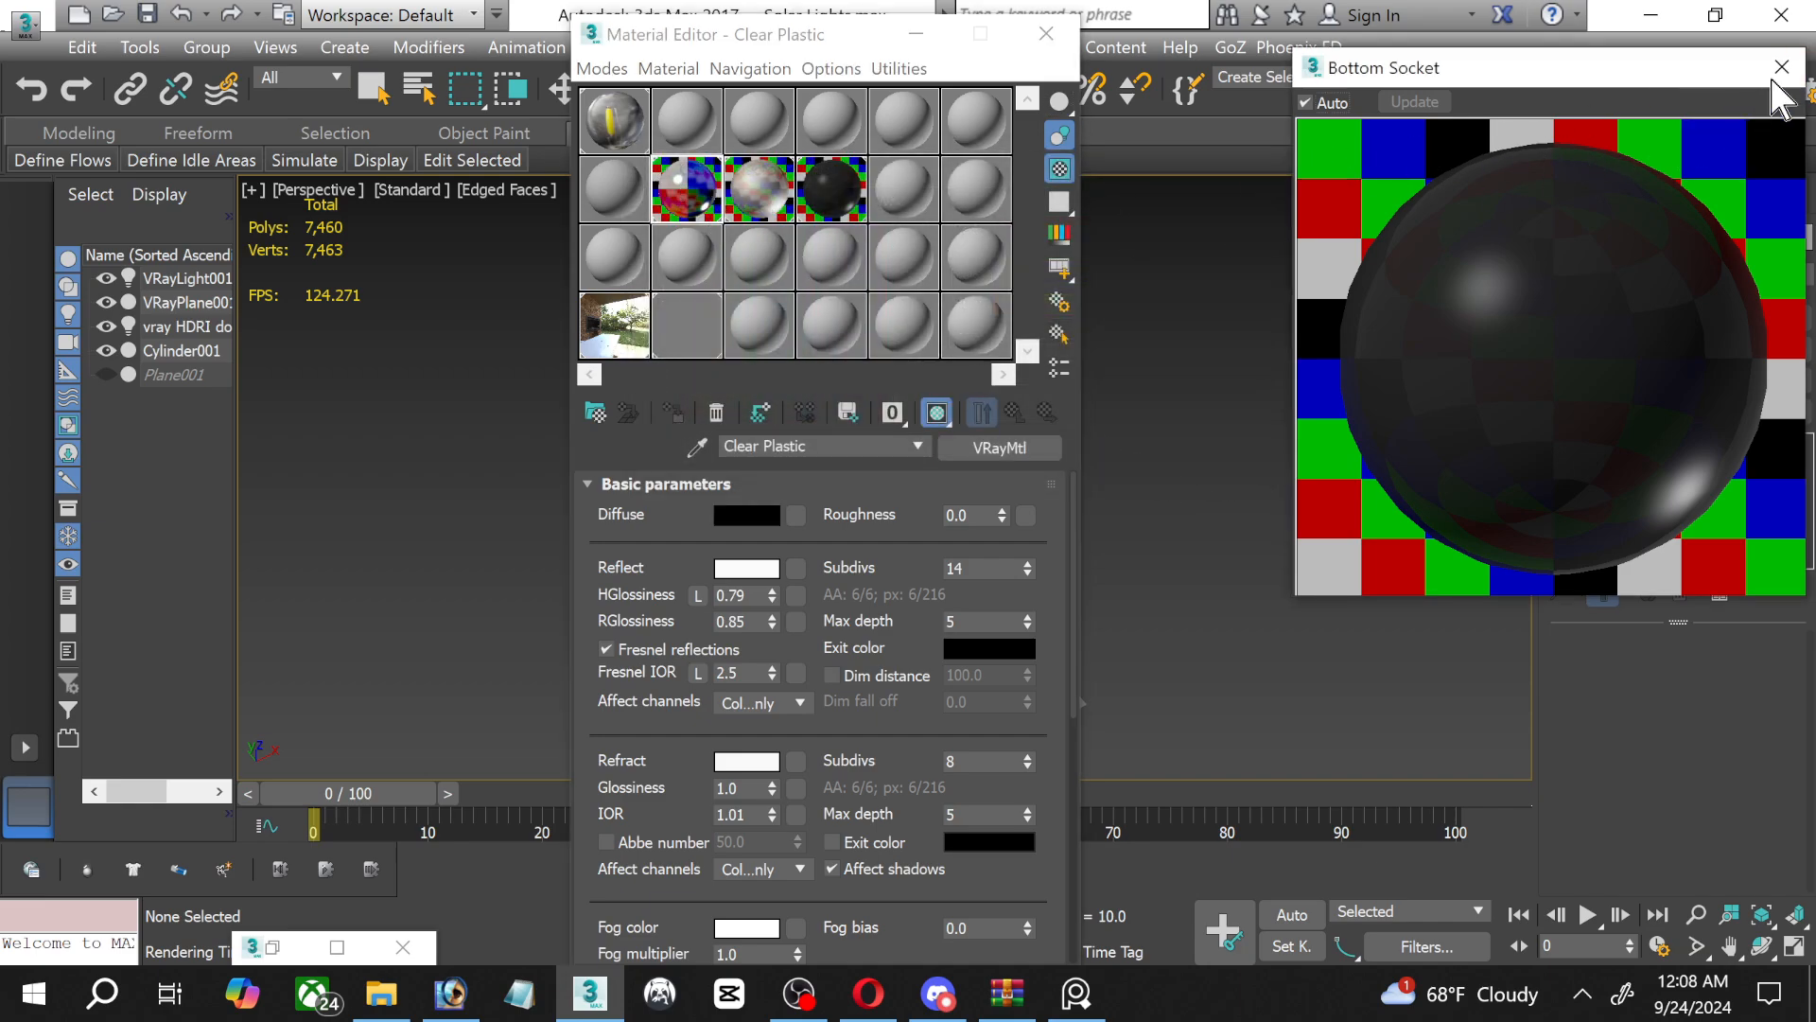
pyautogui.click(1782, 66)
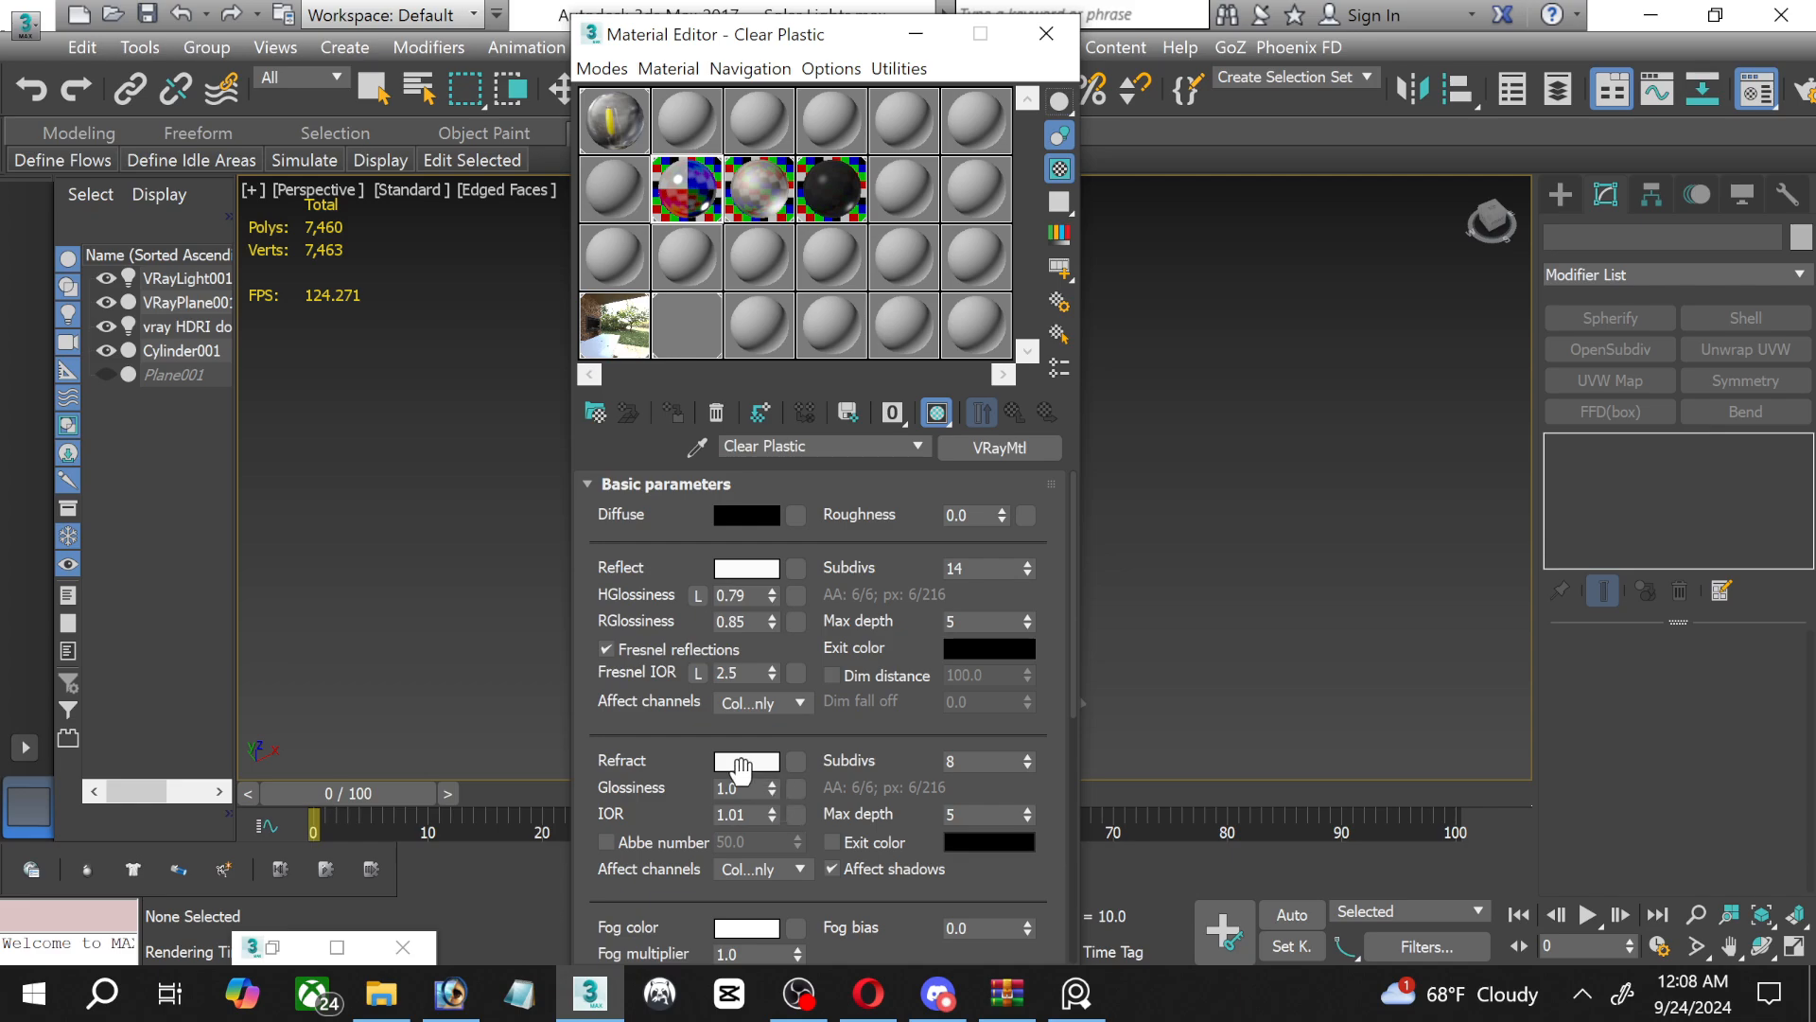
# Set the Clear Plastic refraction colour to a light grey of value 230 and close the Material Editor.
pyautogui.click(744, 761)
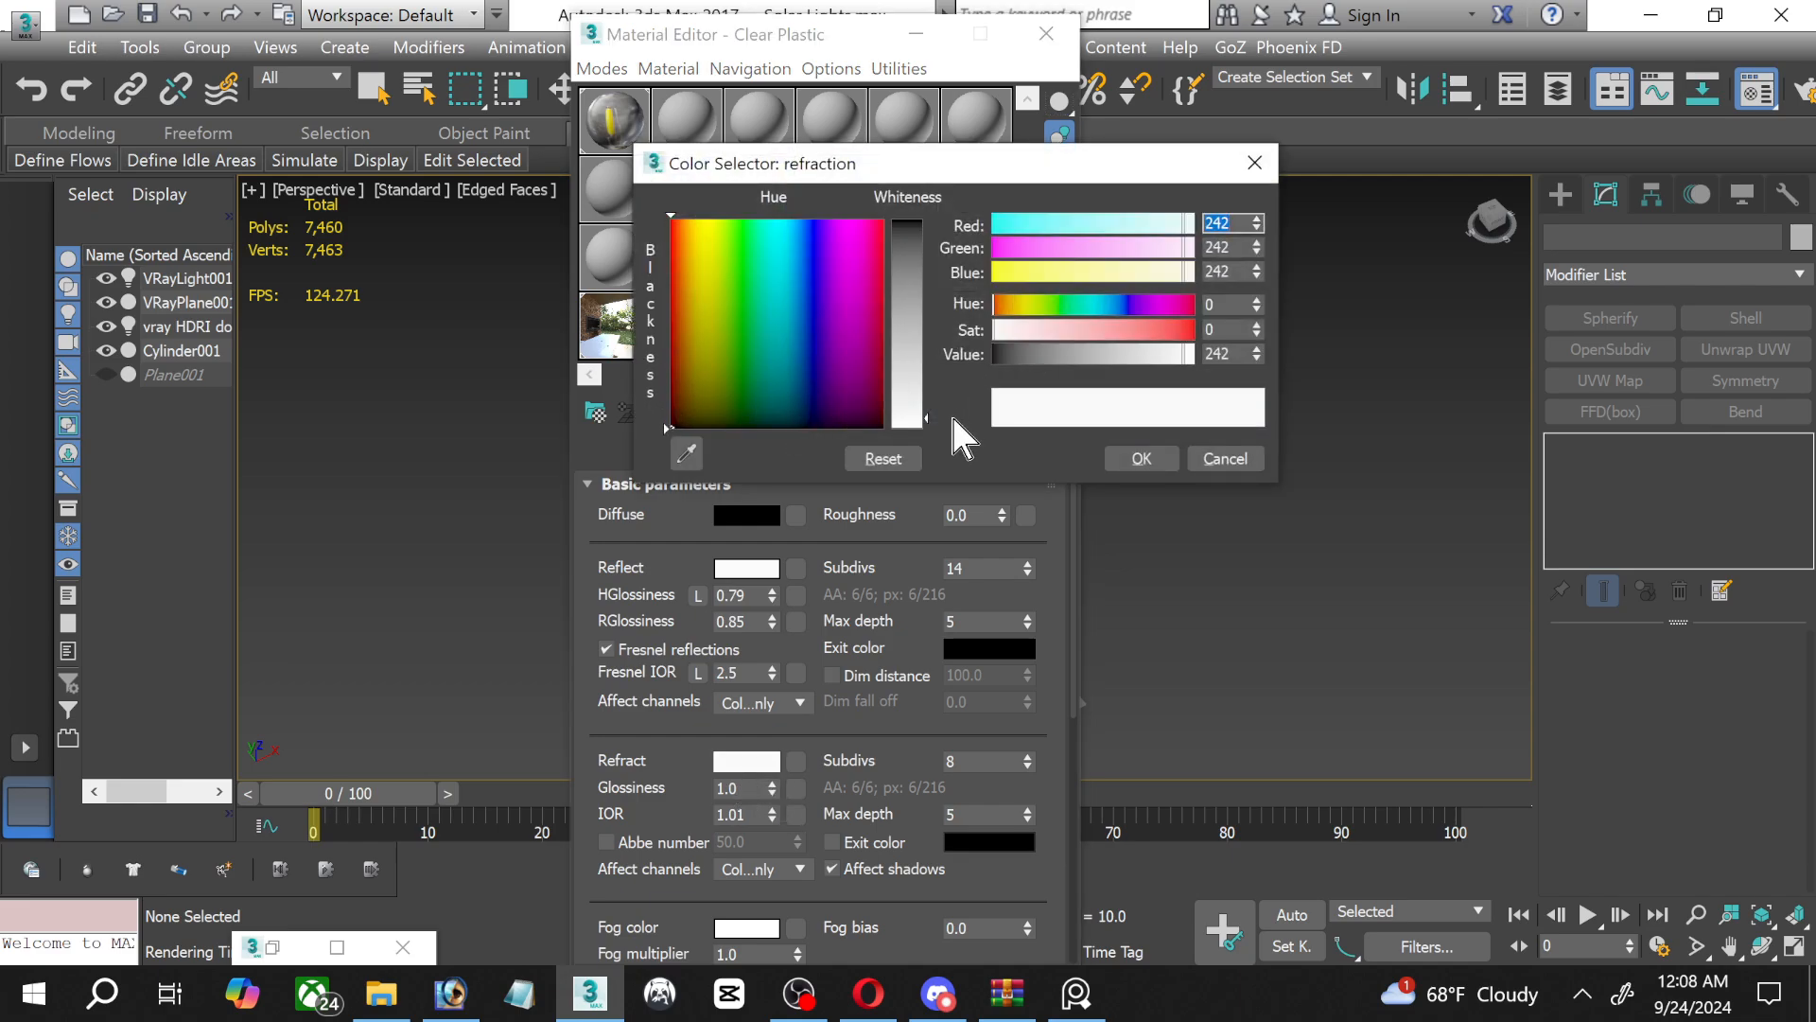
pyautogui.moveTo(926, 417); pyautogui.dragTo(925, 418)
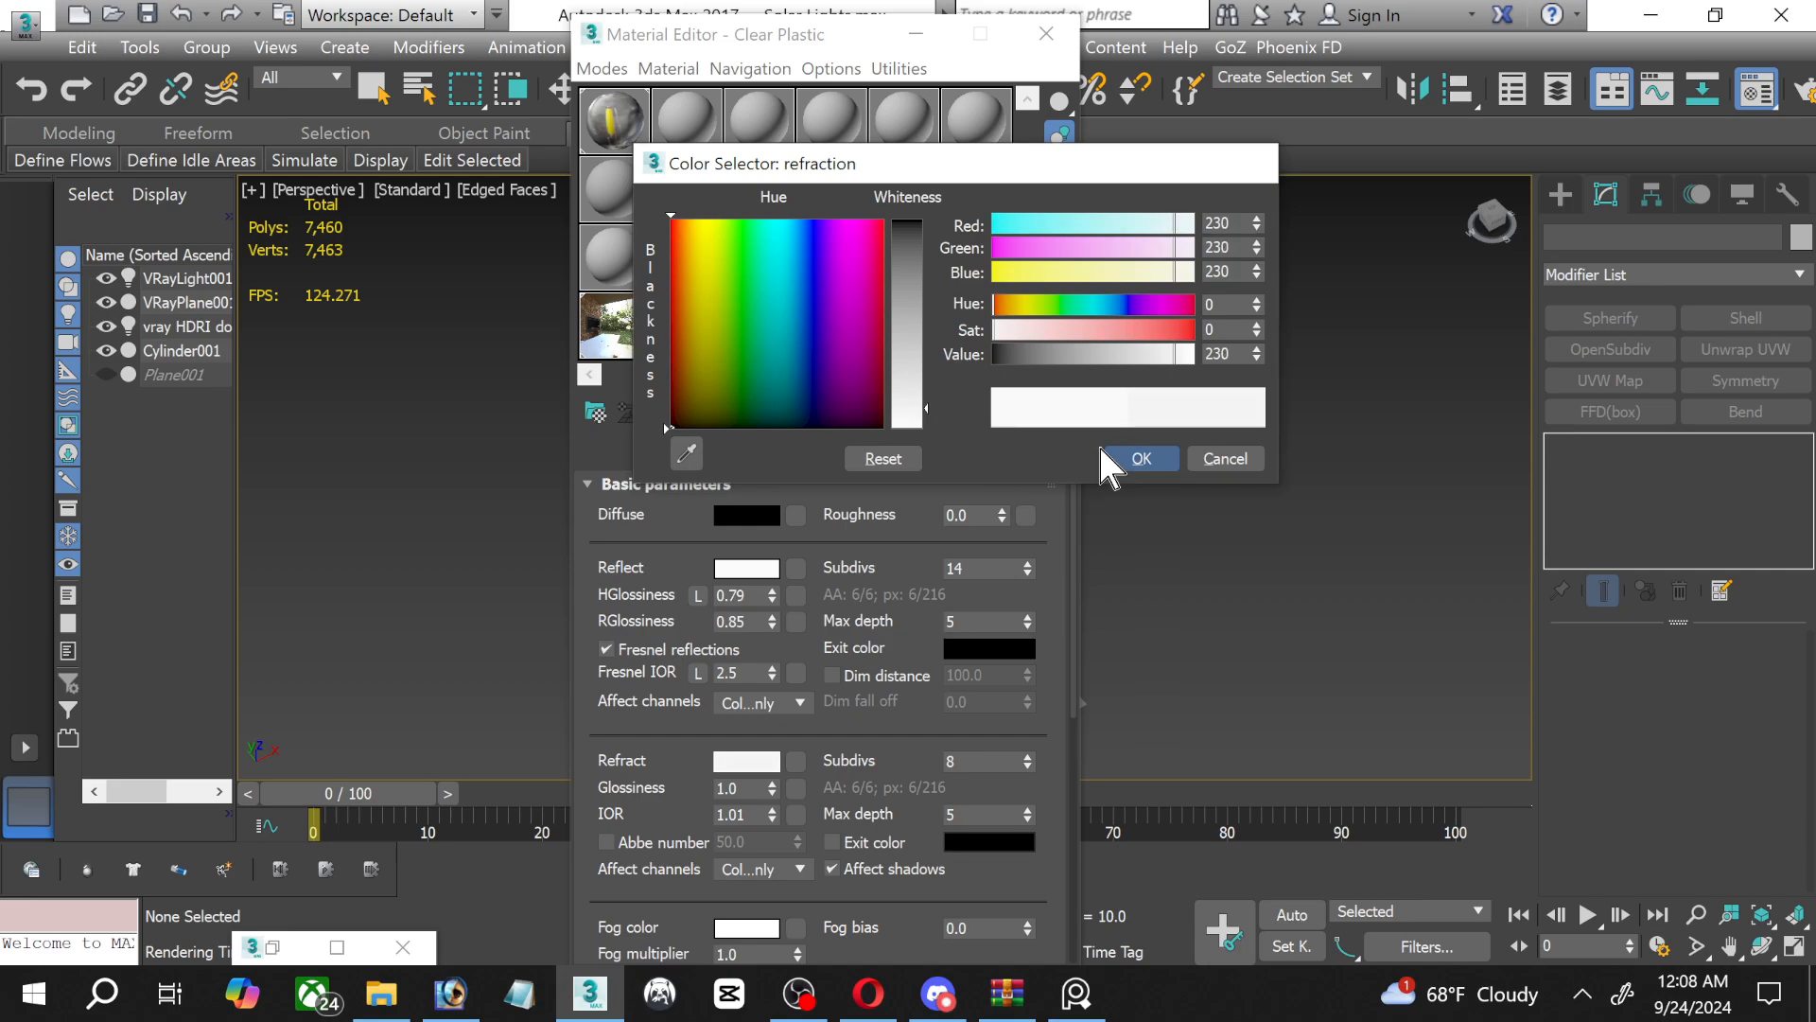
pyautogui.click(1121, 457)
pyautogui.click(1046, 33)
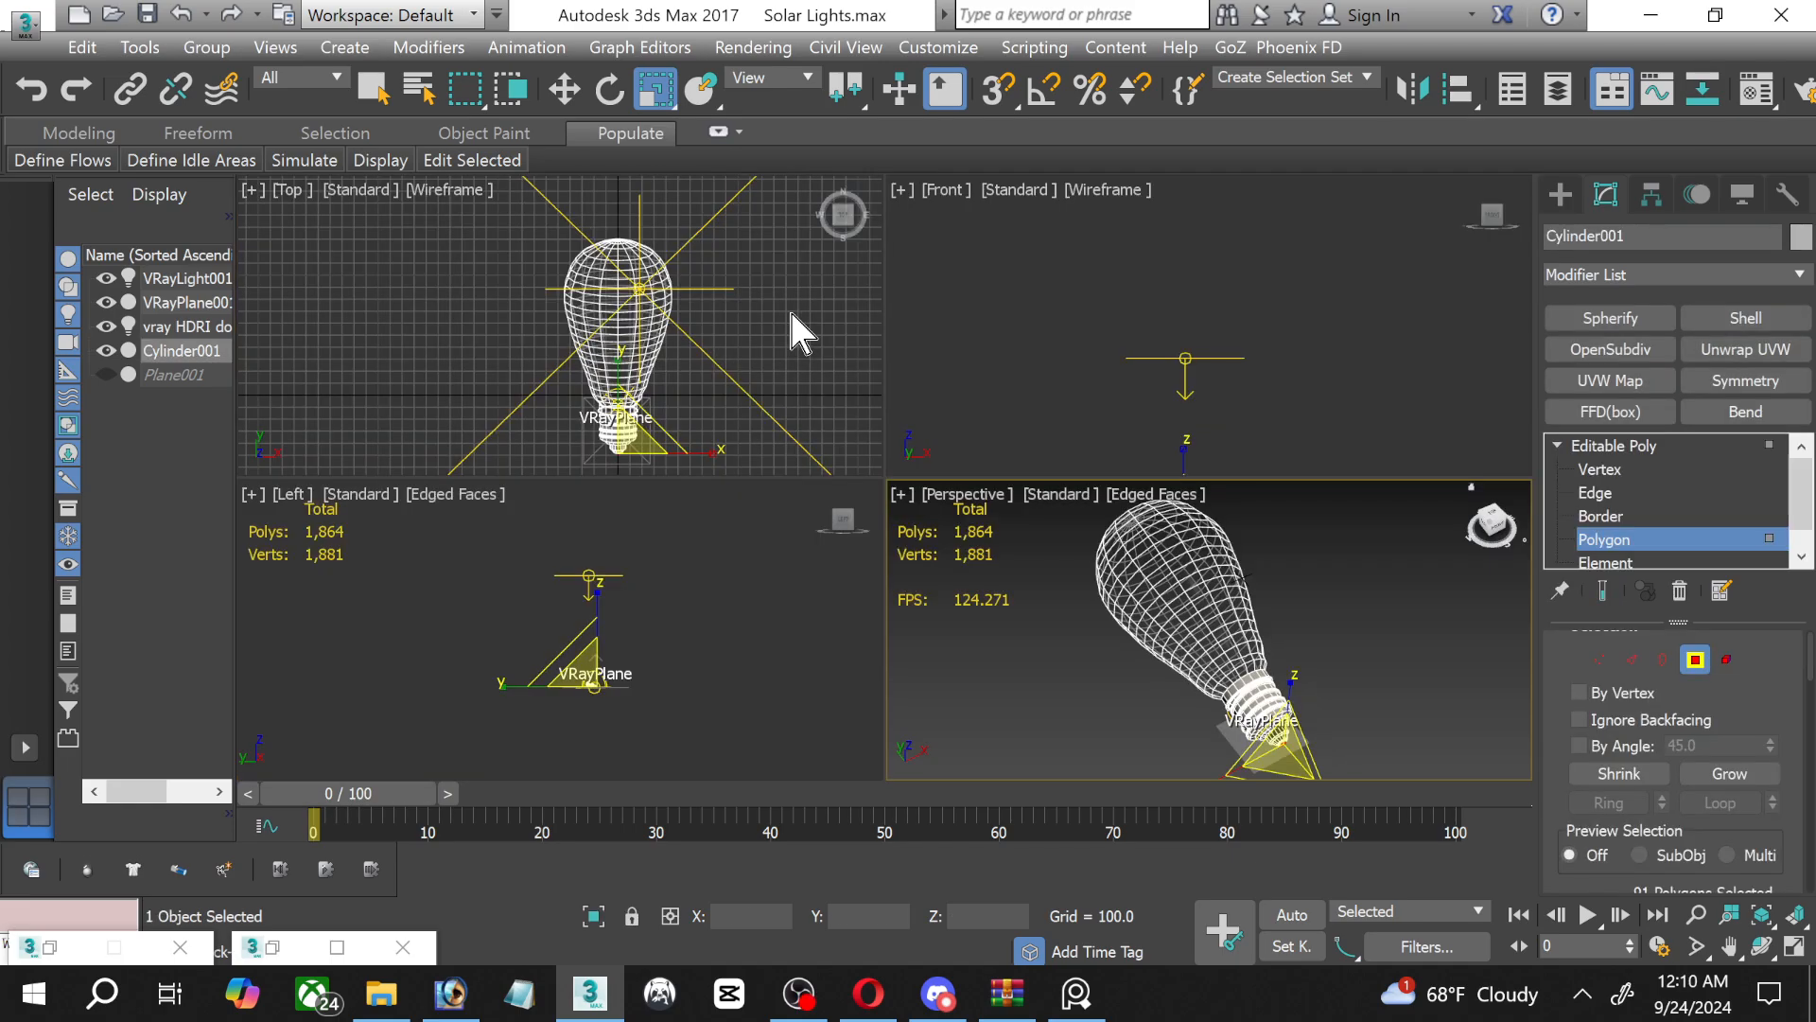
# Maximise the Left view around the bulb and select most of its glass polygons, from the rounded end to the neck.
pyautogui.scroll(10, 666, 650)
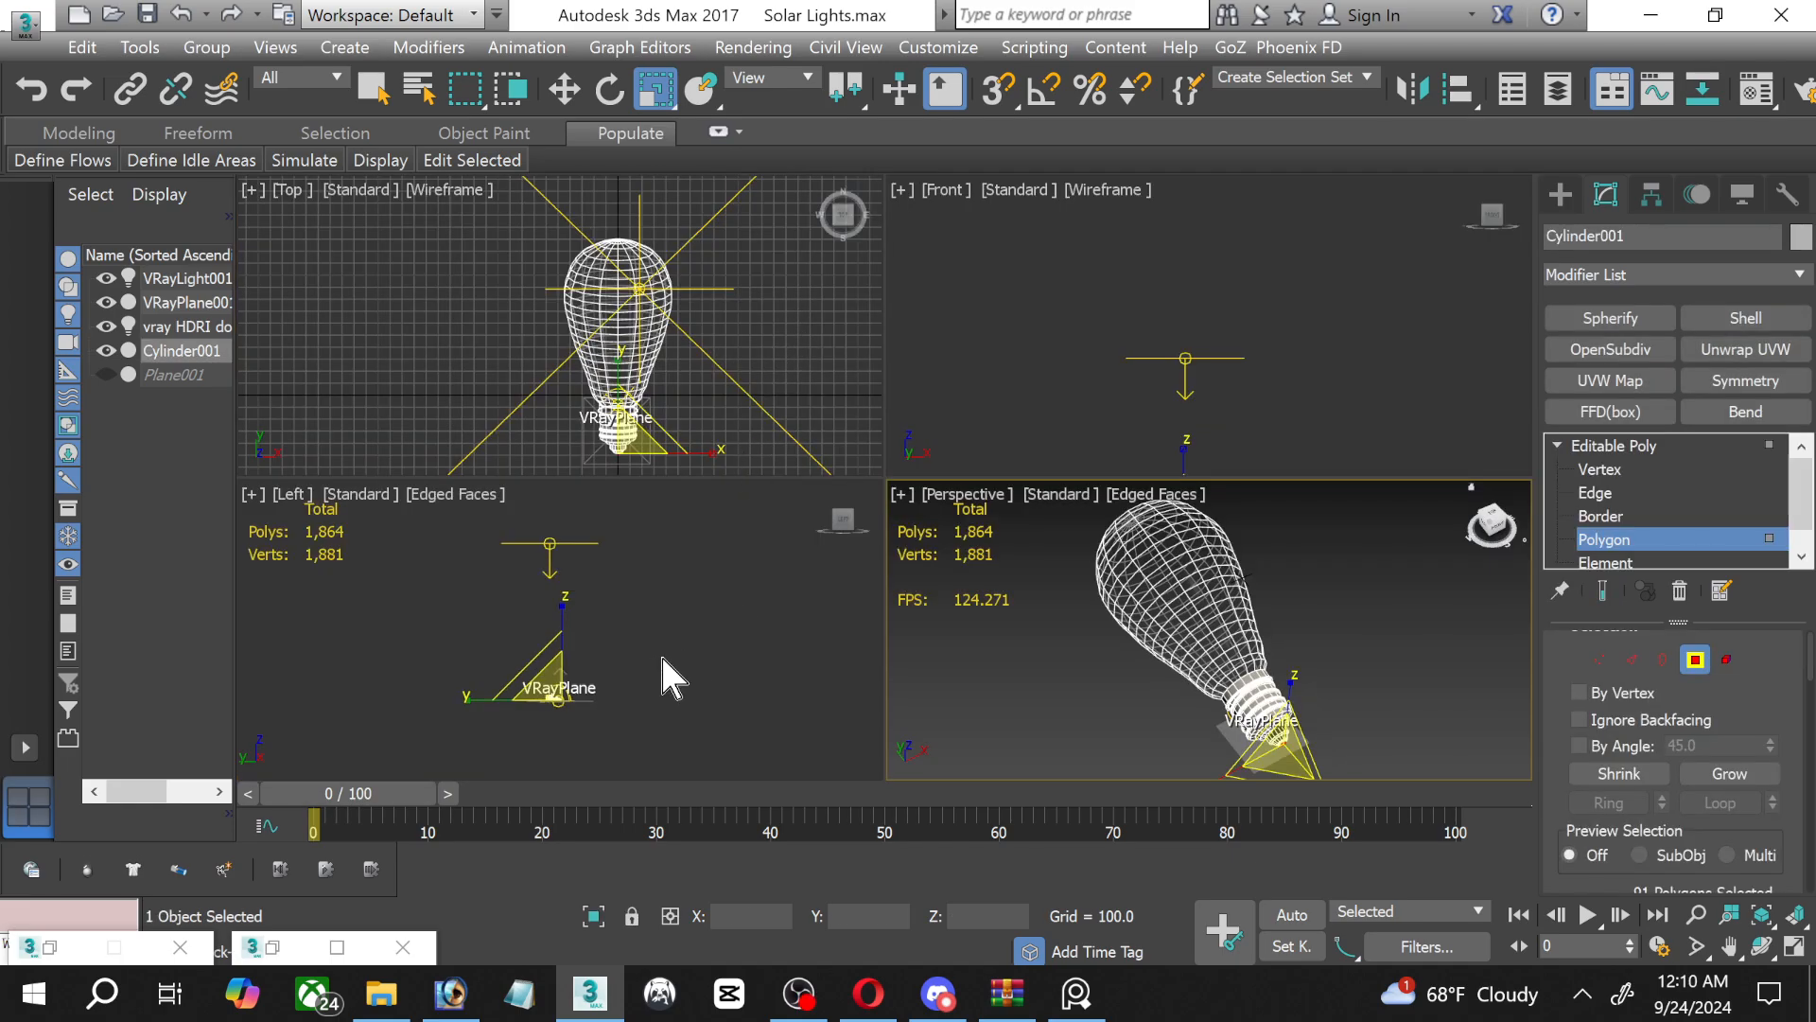
pyautogui.moveTo(524, 709); pyautogui.dragTo(671, 679, button='middle')
pyautogui.scroll(8, 607, 666)
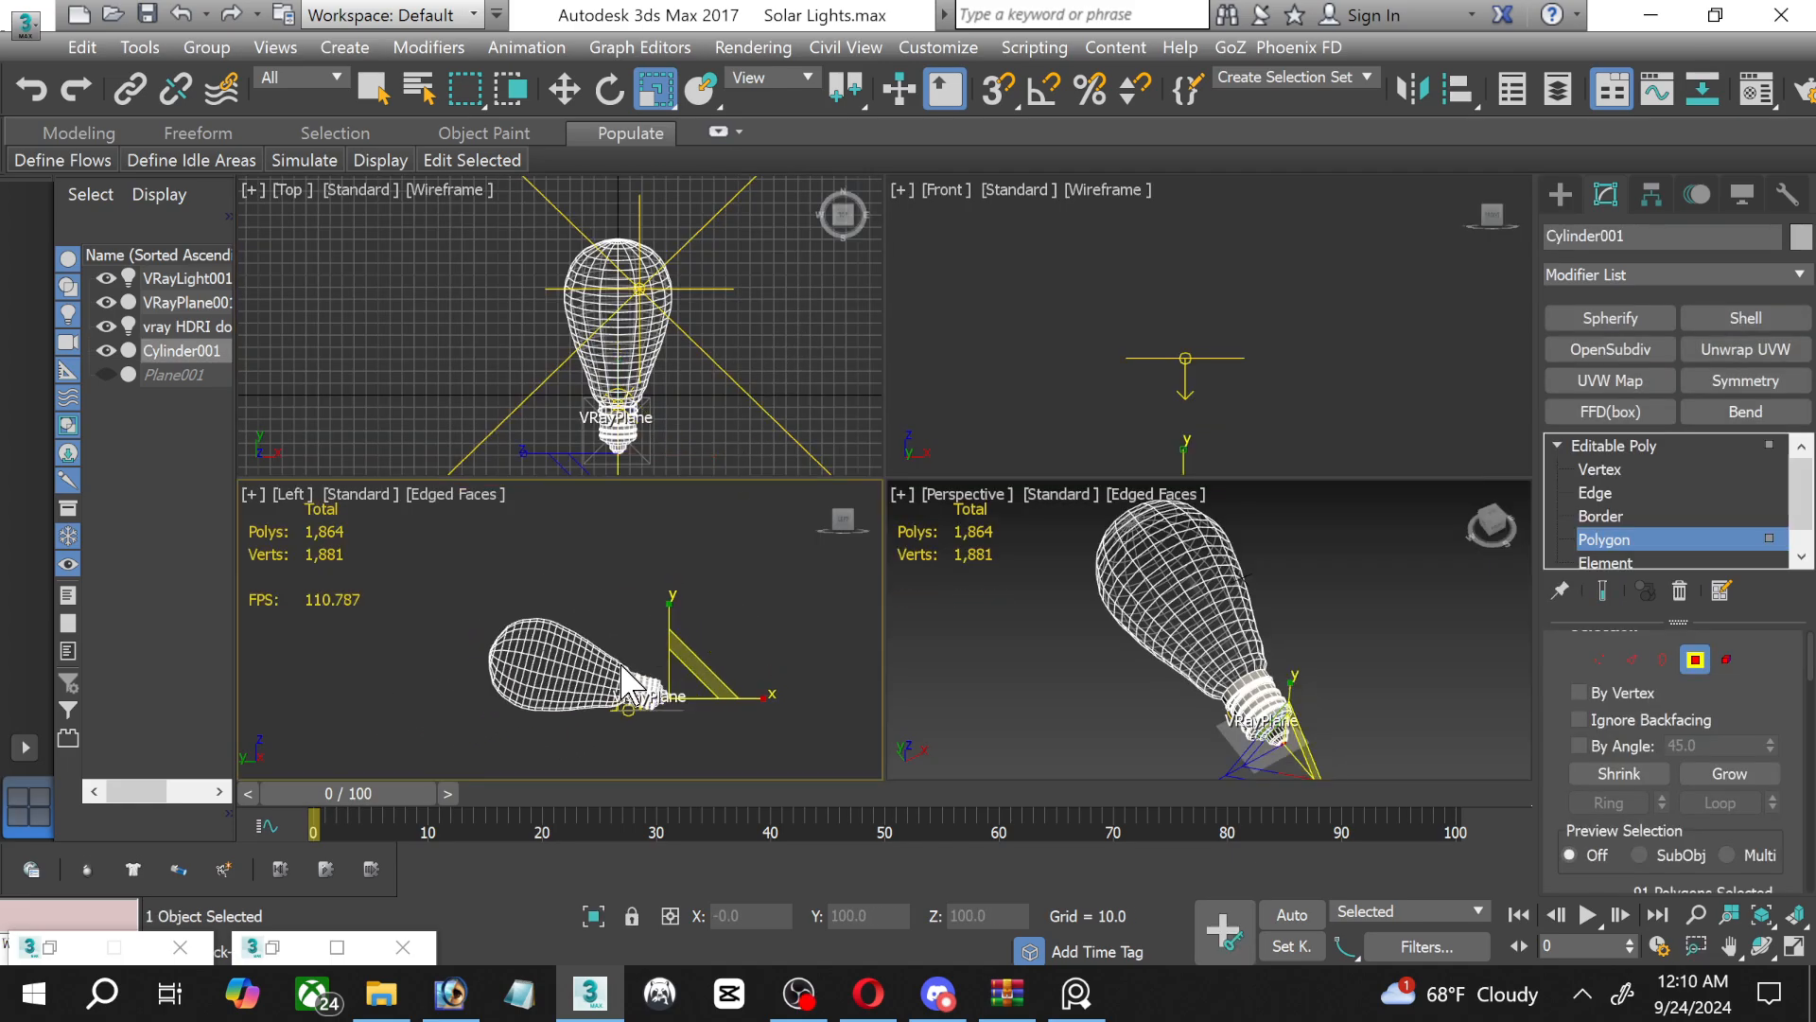
pyautogui.scroll(-4, 607, 667)
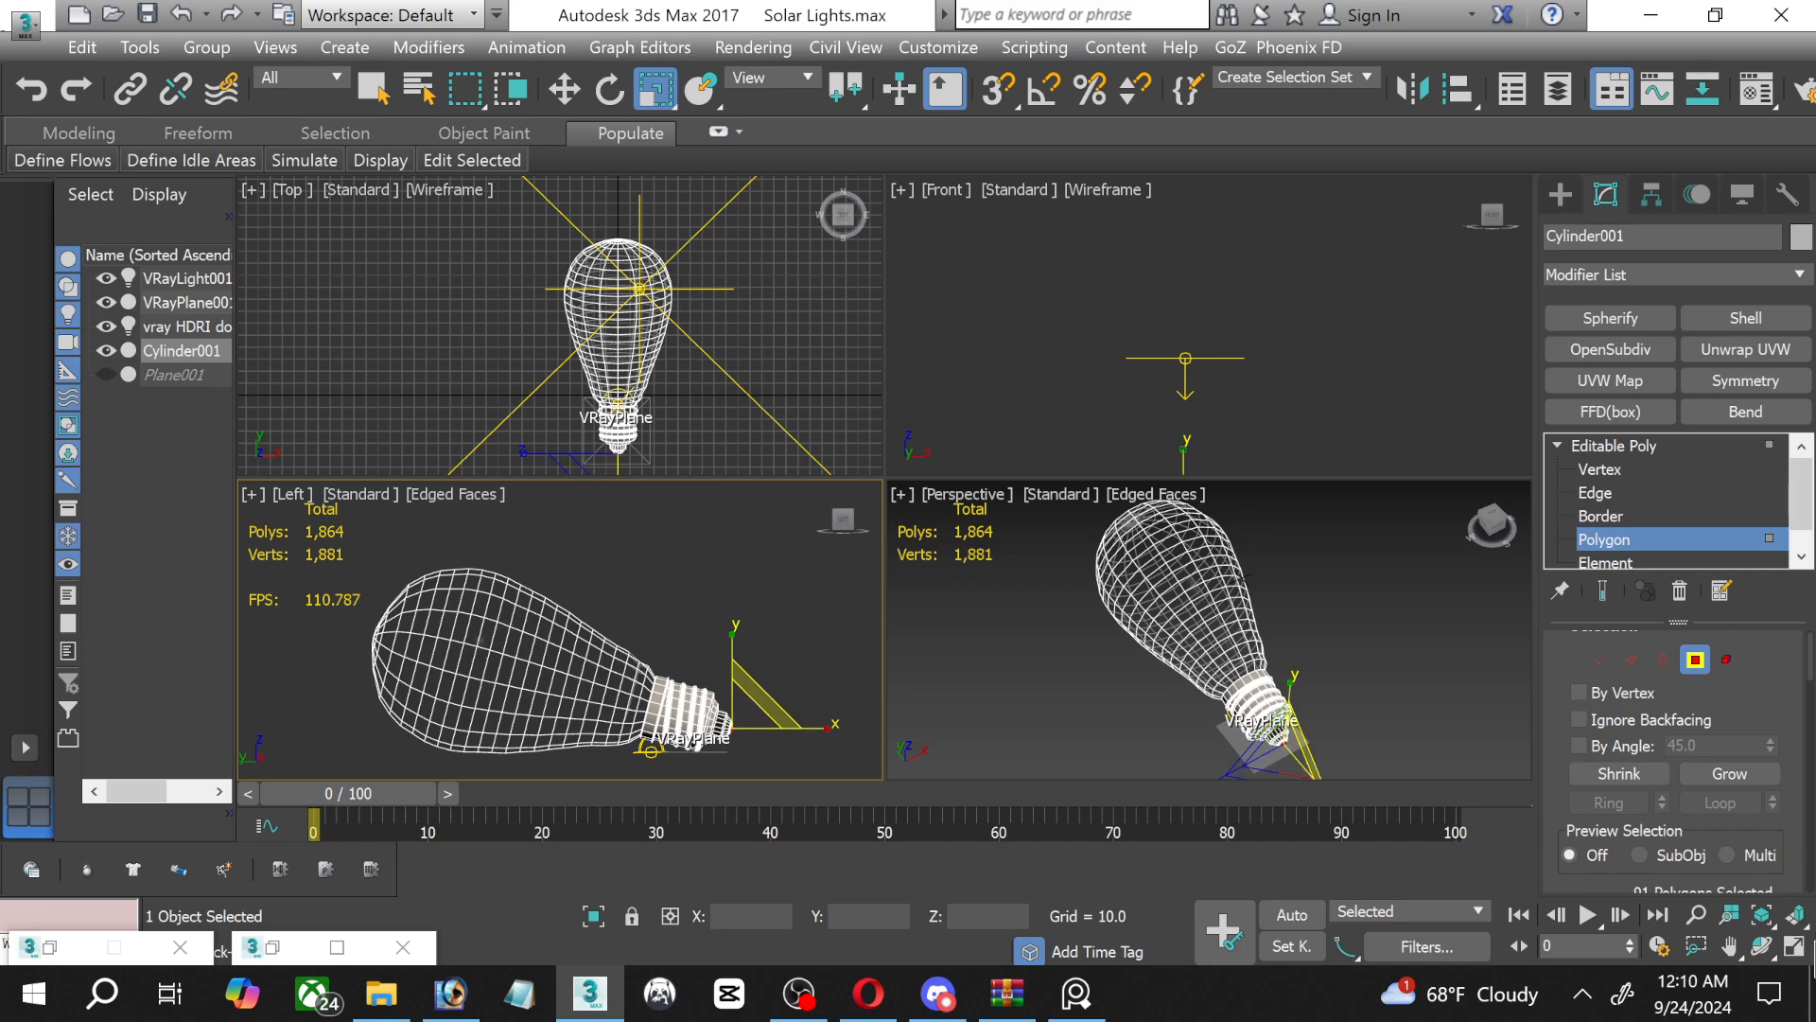
pyautogui.click(1794, 946)
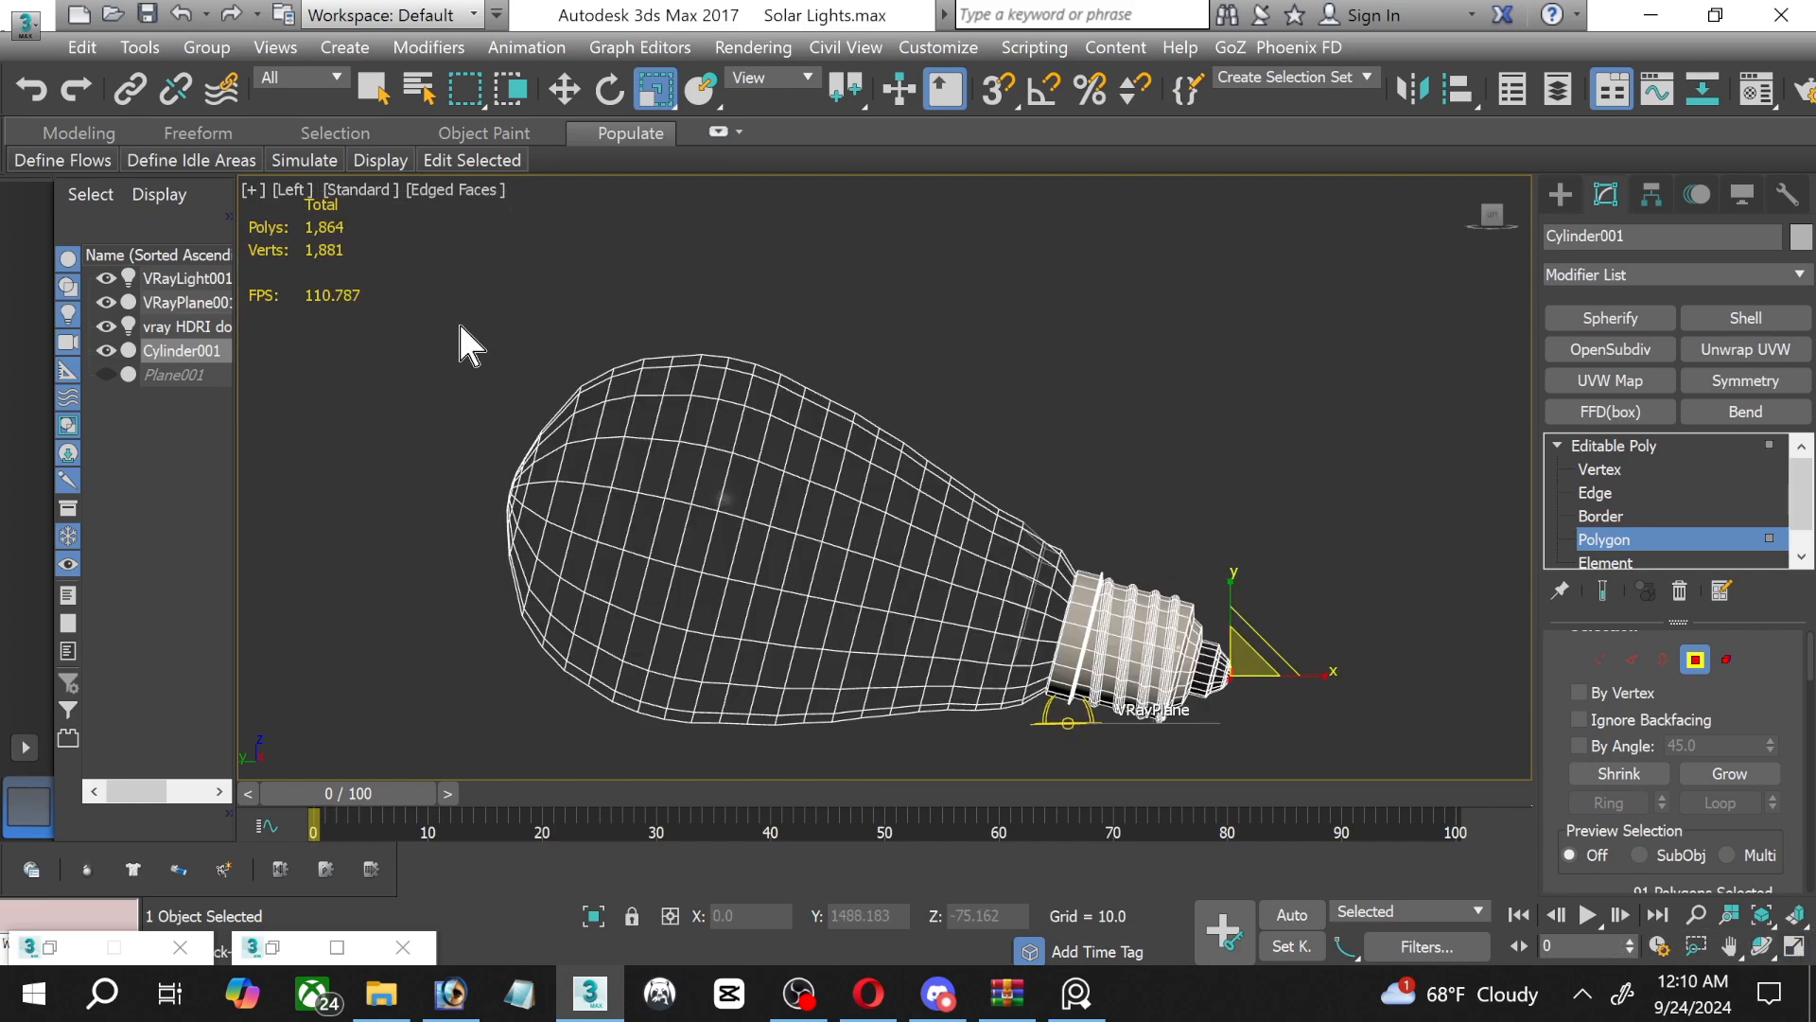
pyautogui.moveTo(515, 408); pyautogui.dragTo(1025, 753)
pyautogui.scroll(2, 1032, 739)
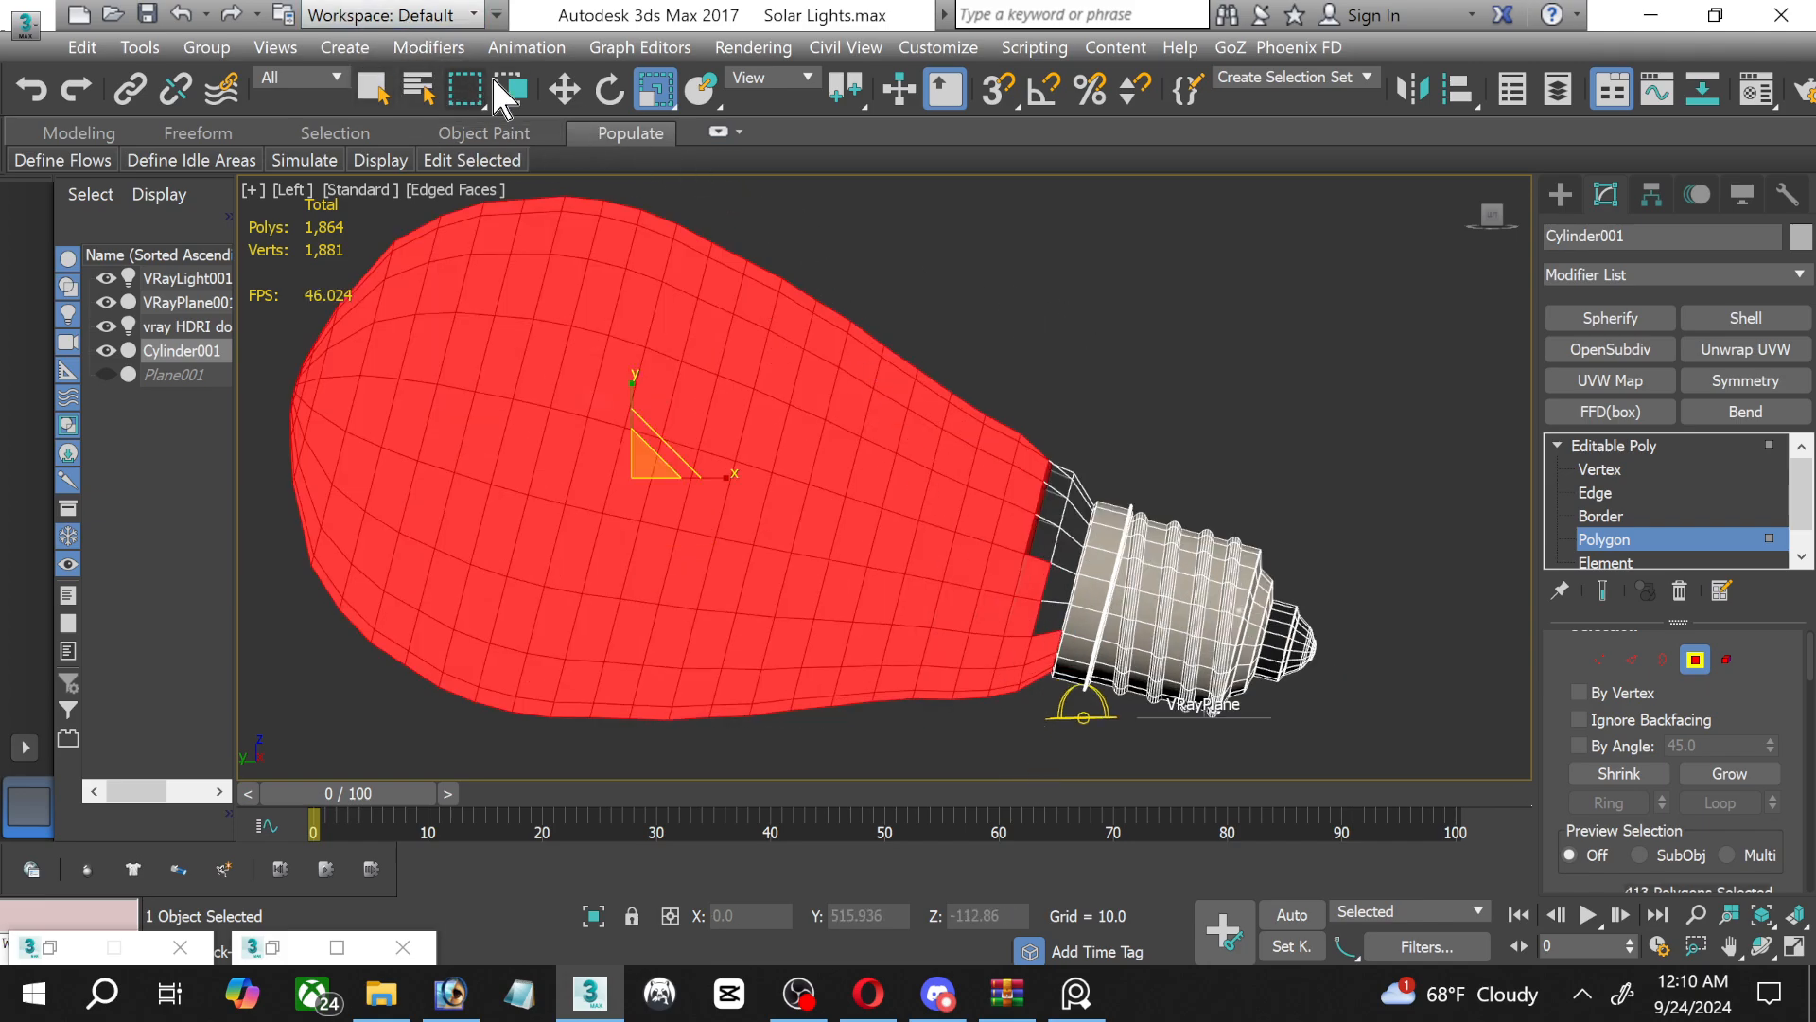
# Add the remaining glass polygons at the neck with a lasso selection and grow the selection once towards the socket.
pyautogui.moveTo(463, 79); pyautogui.dragTo(482, 269)
pyautogui.scroll(3, 1091, 562)
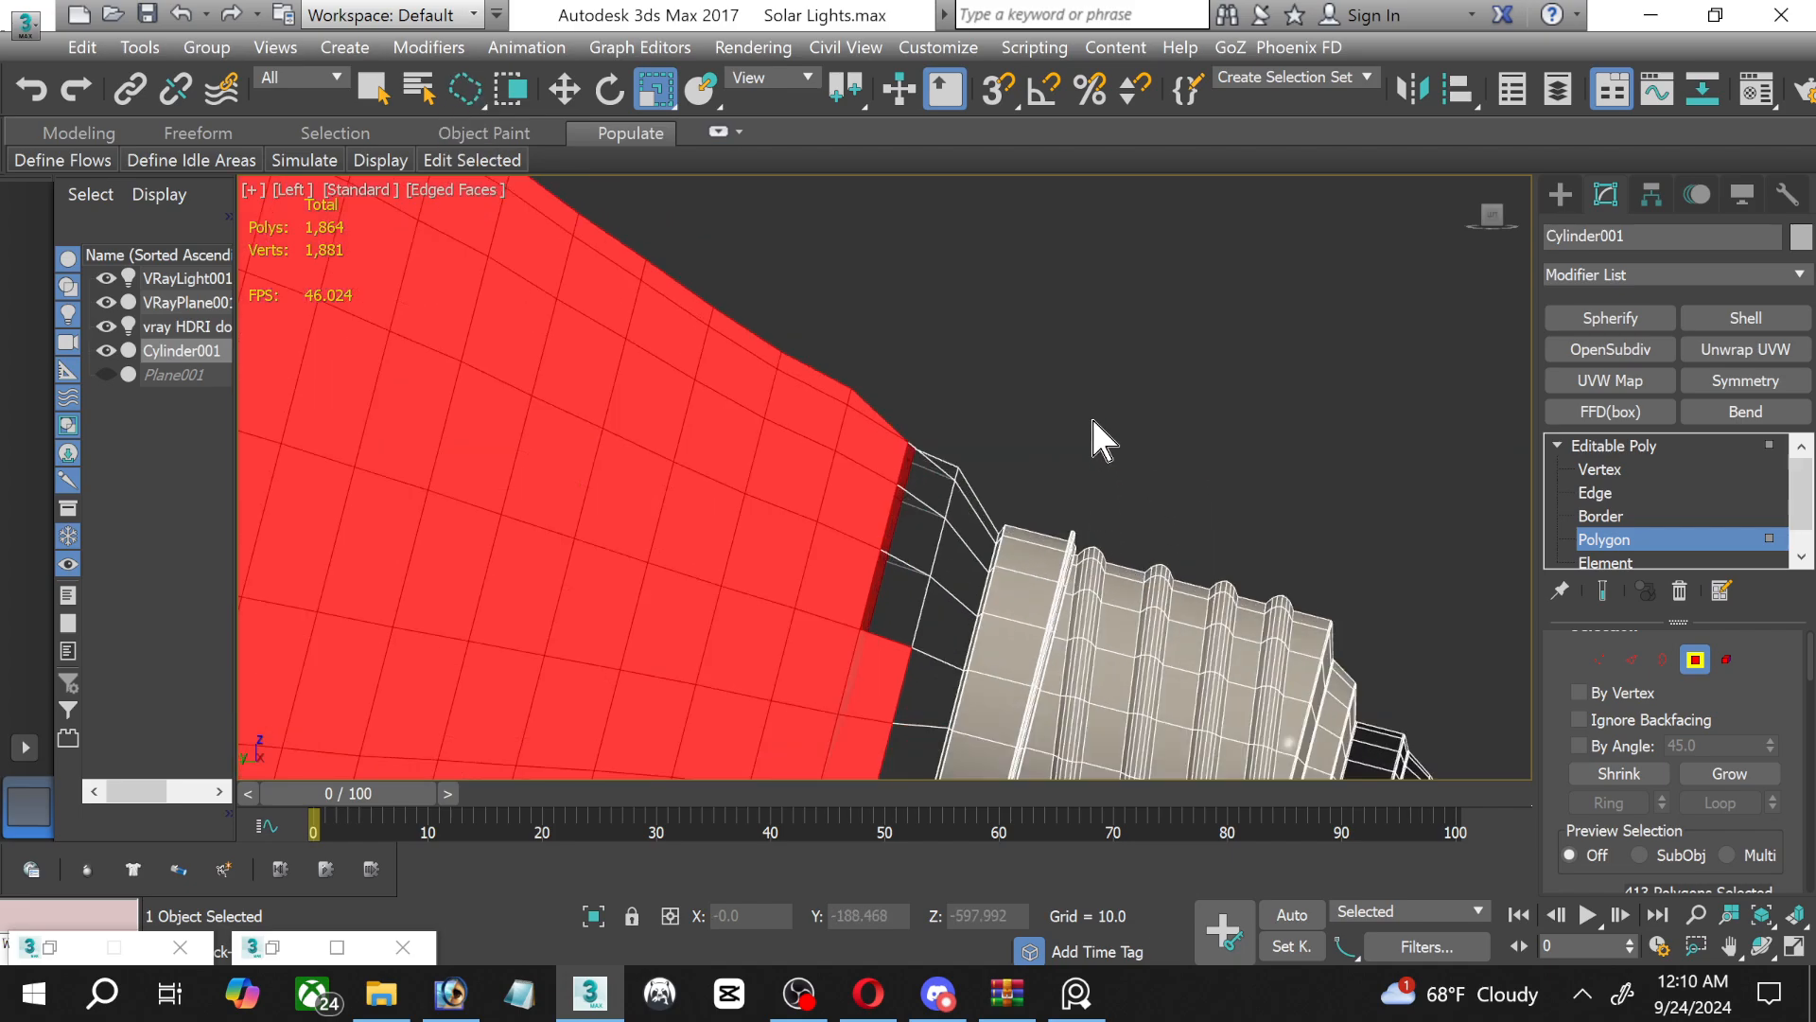
pyautogui.moveTo(974, 359); pyautogui.dragTo(933, 526)
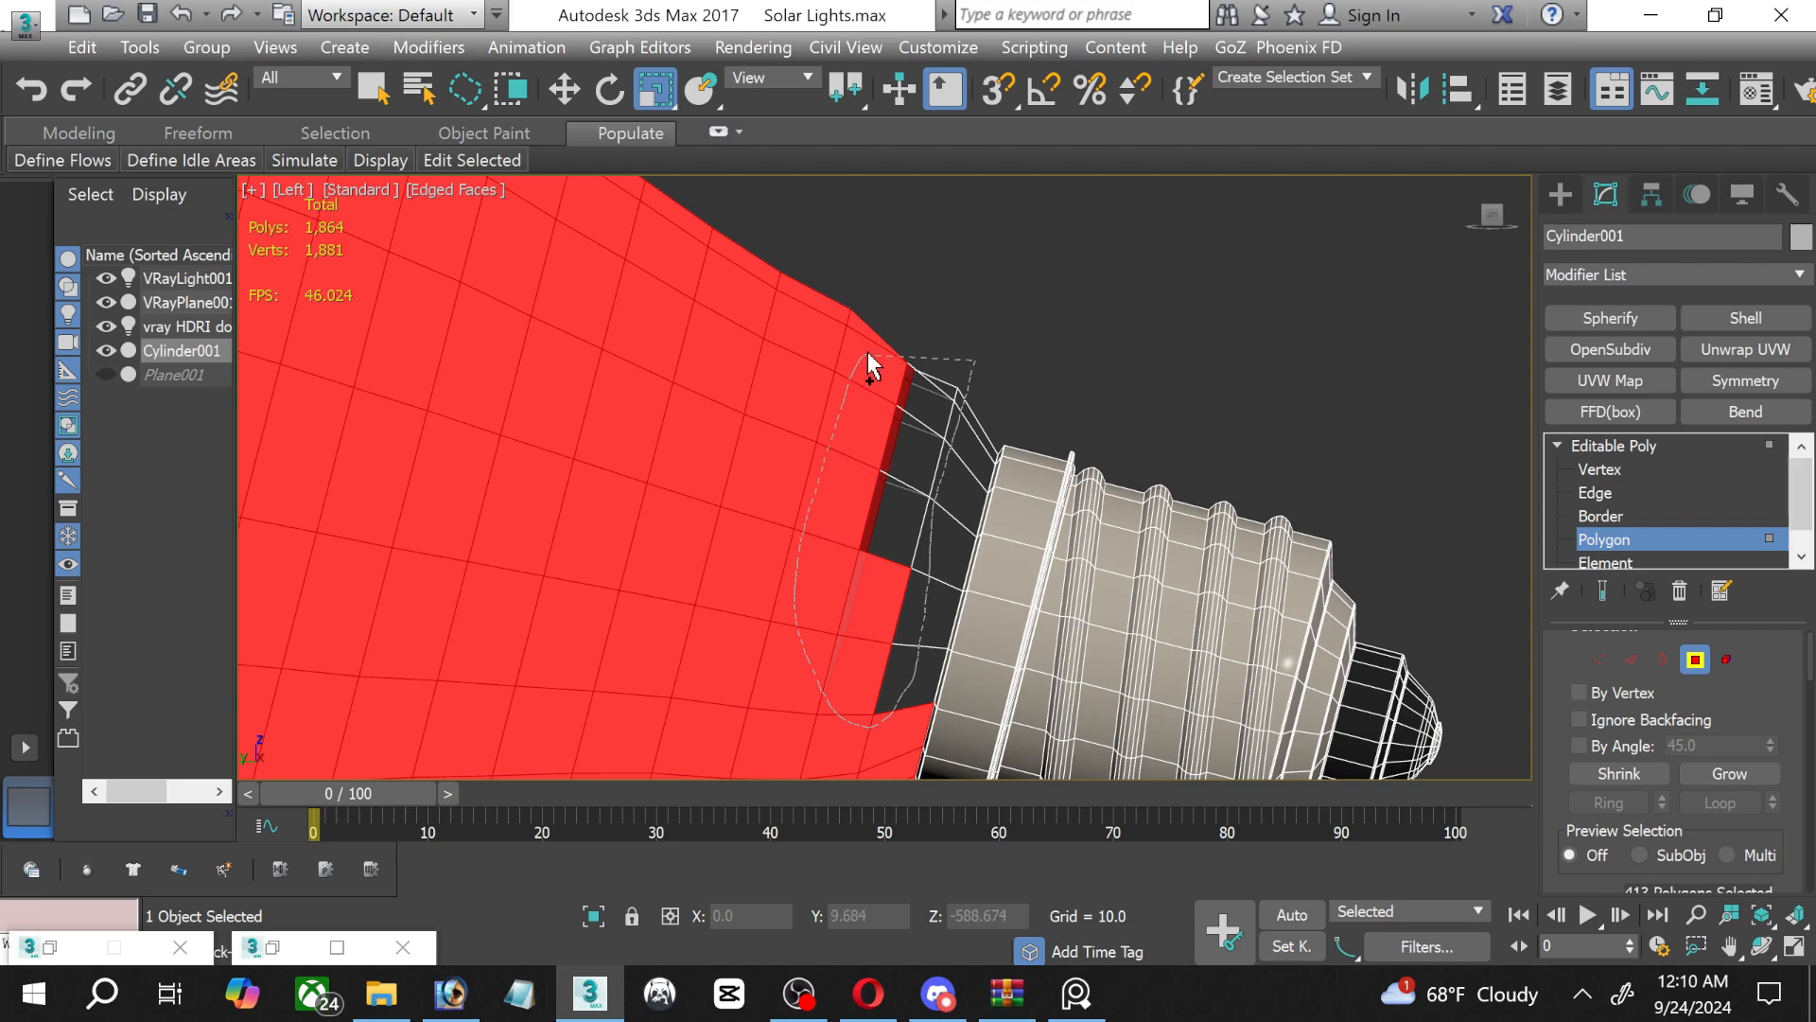
pyautogui.moveTo(869, 366); pyautogui.dragTo(884, 350)
pyautogui.scroll(3, 1022, 545)
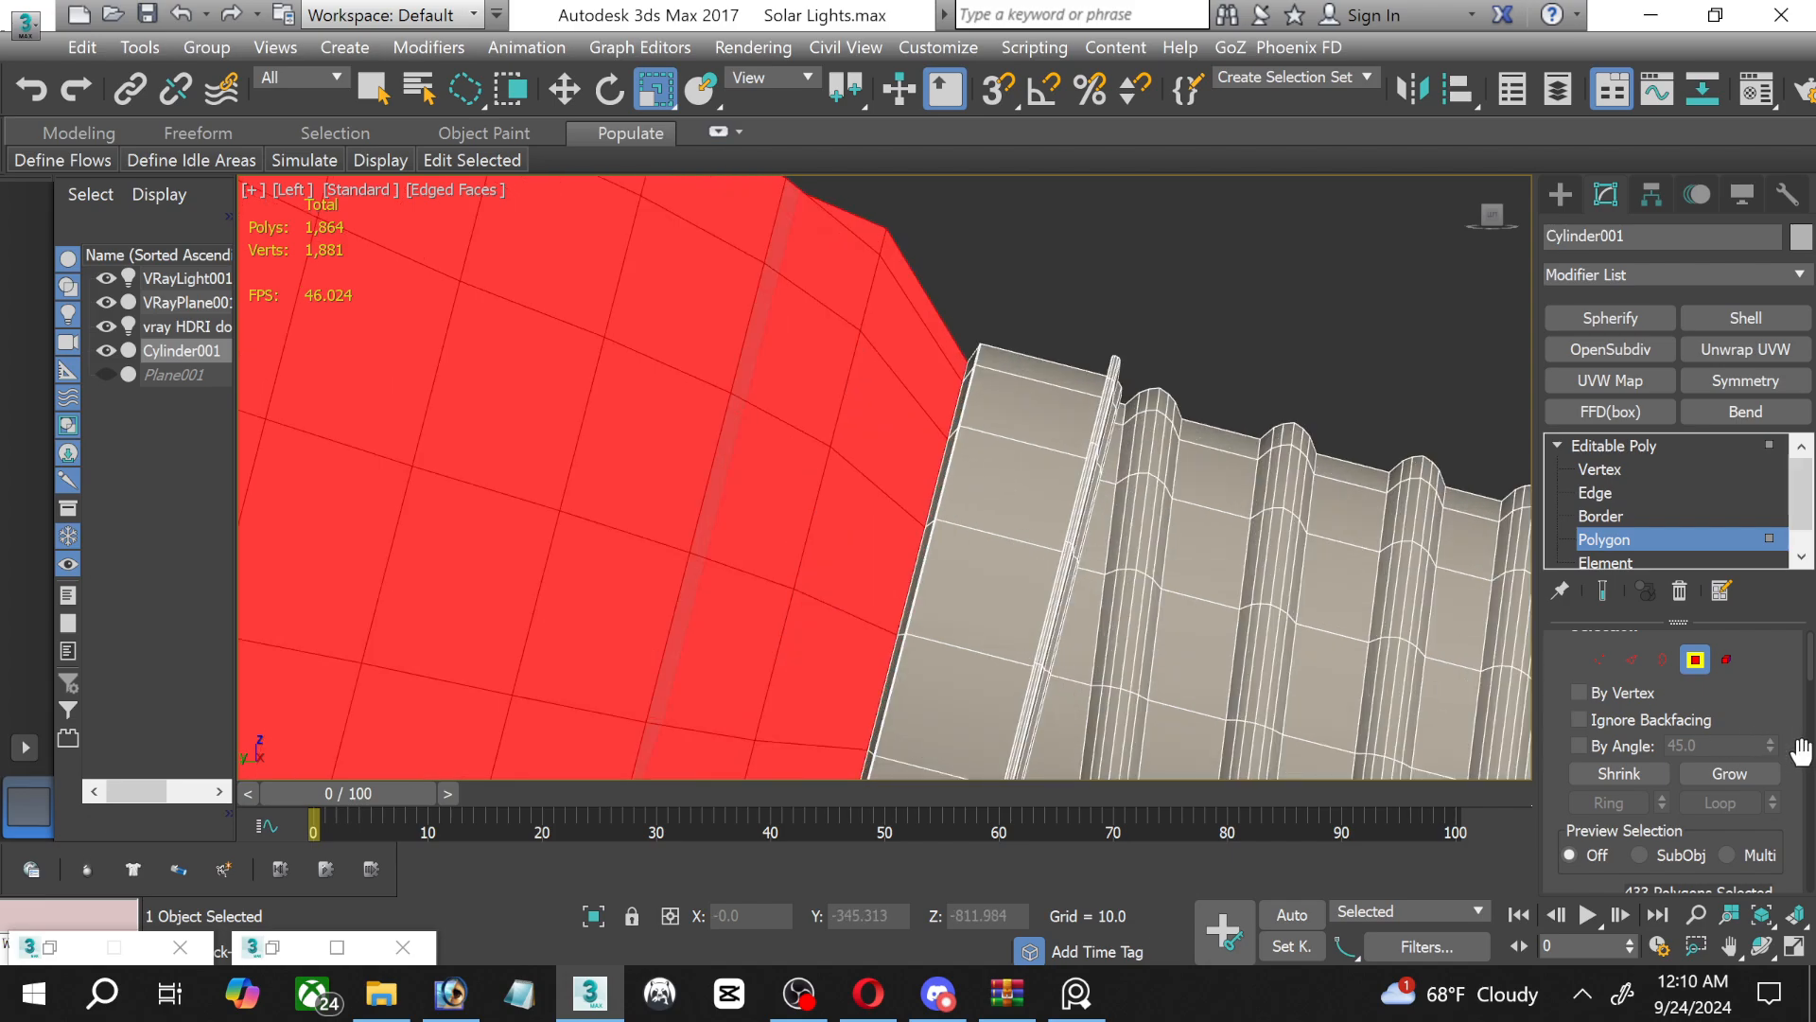
pyautogui.click(1752, 774)
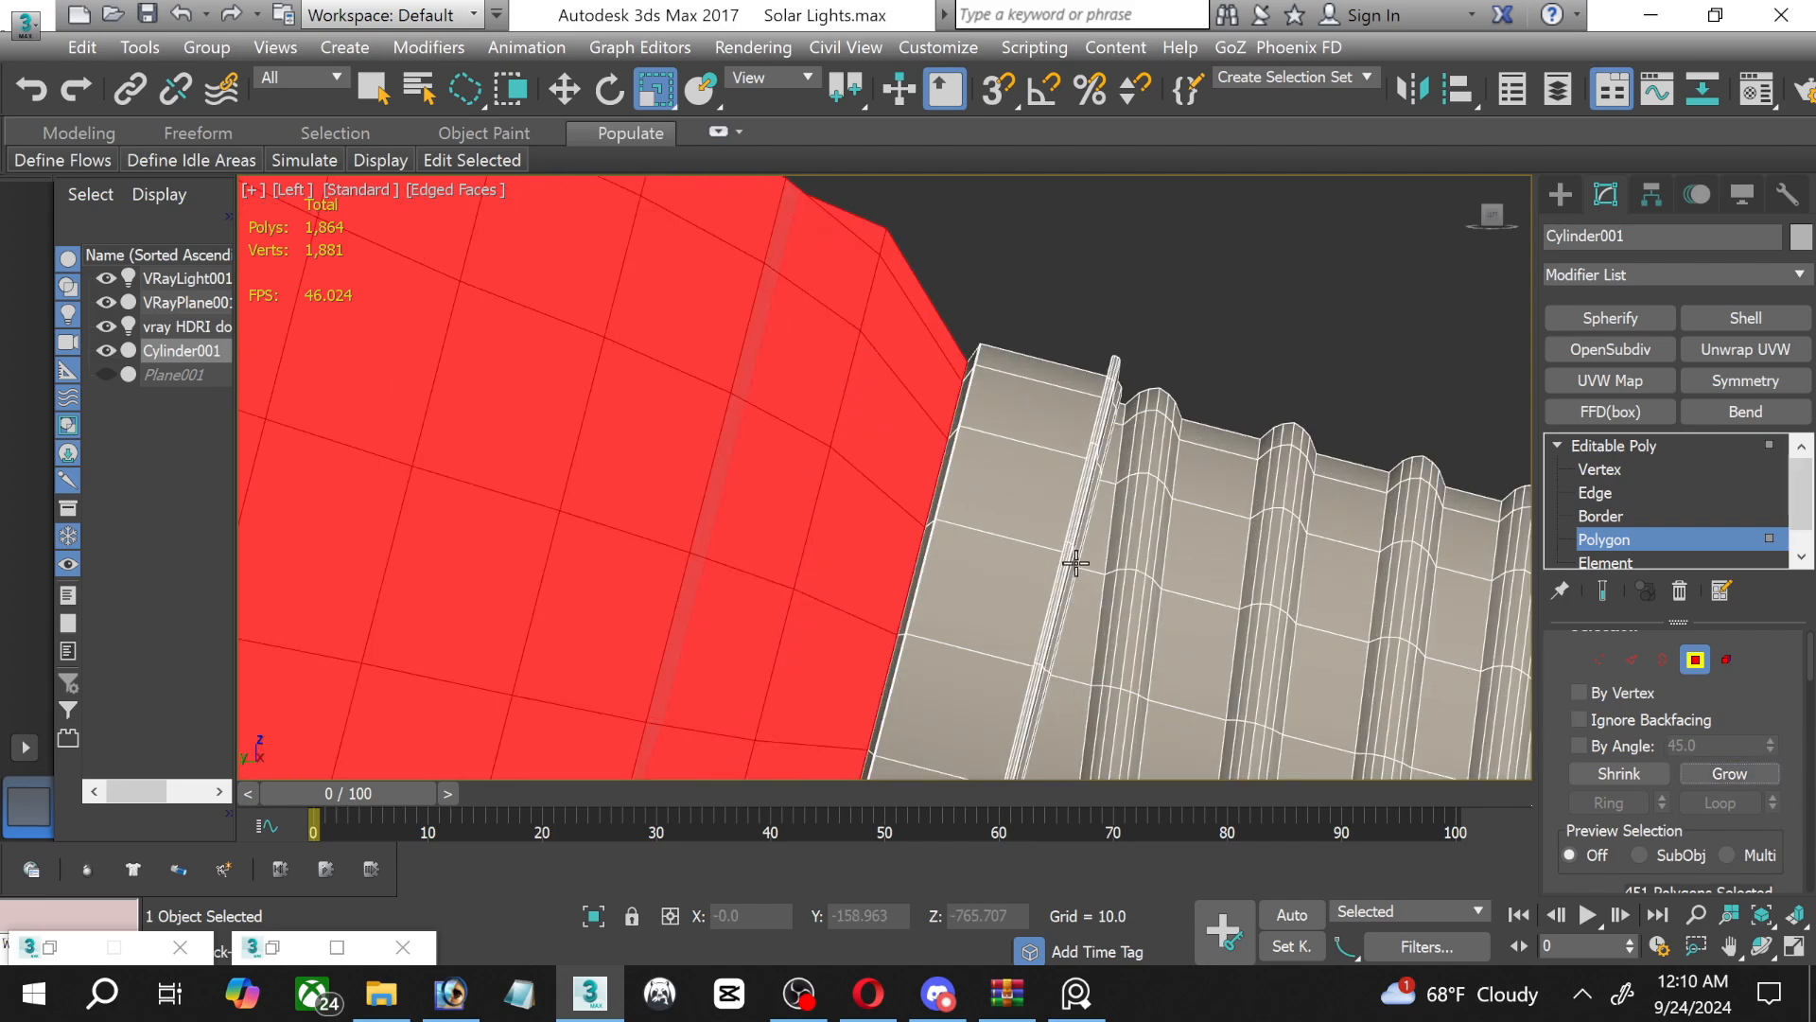
# Apply a Shell modifier to the bulb to give it thickness and inspect the joint between glass and socket.
pyautogui.scroll(5, 876, 555)
pyautogui.scroll(-8, 789, 534)
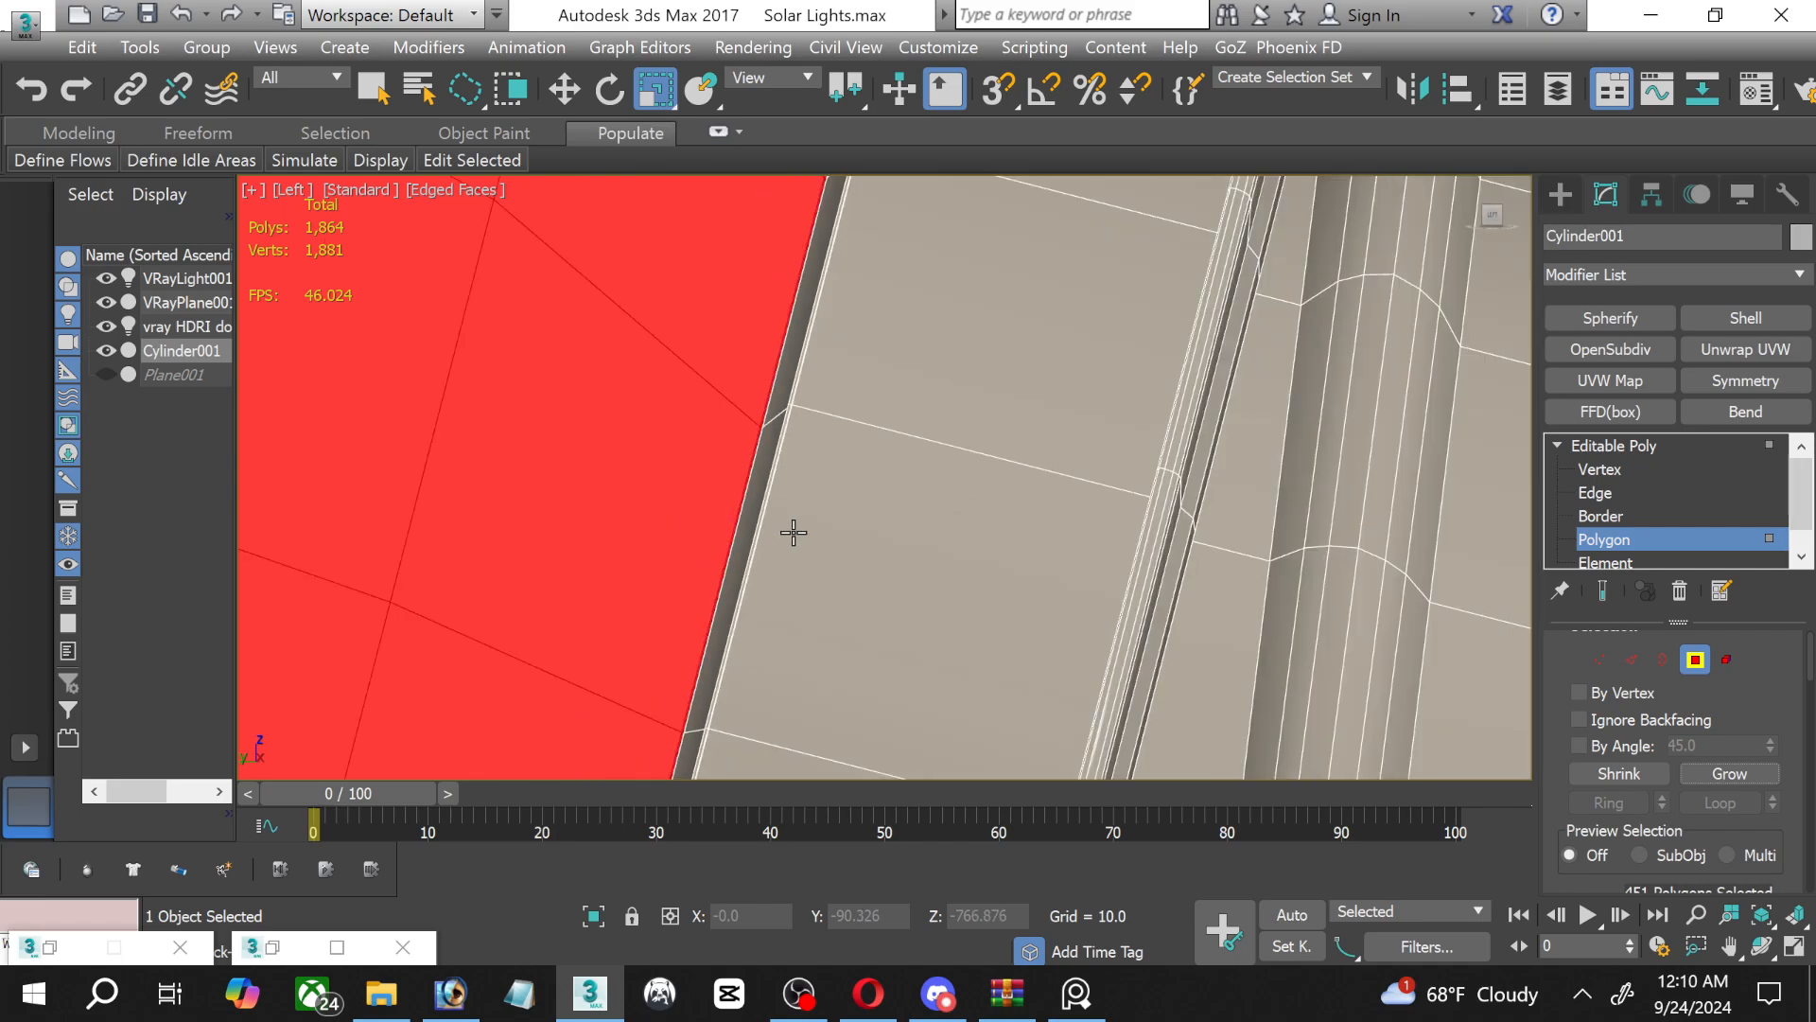
pyautogui.scroll(5, 904, 513)
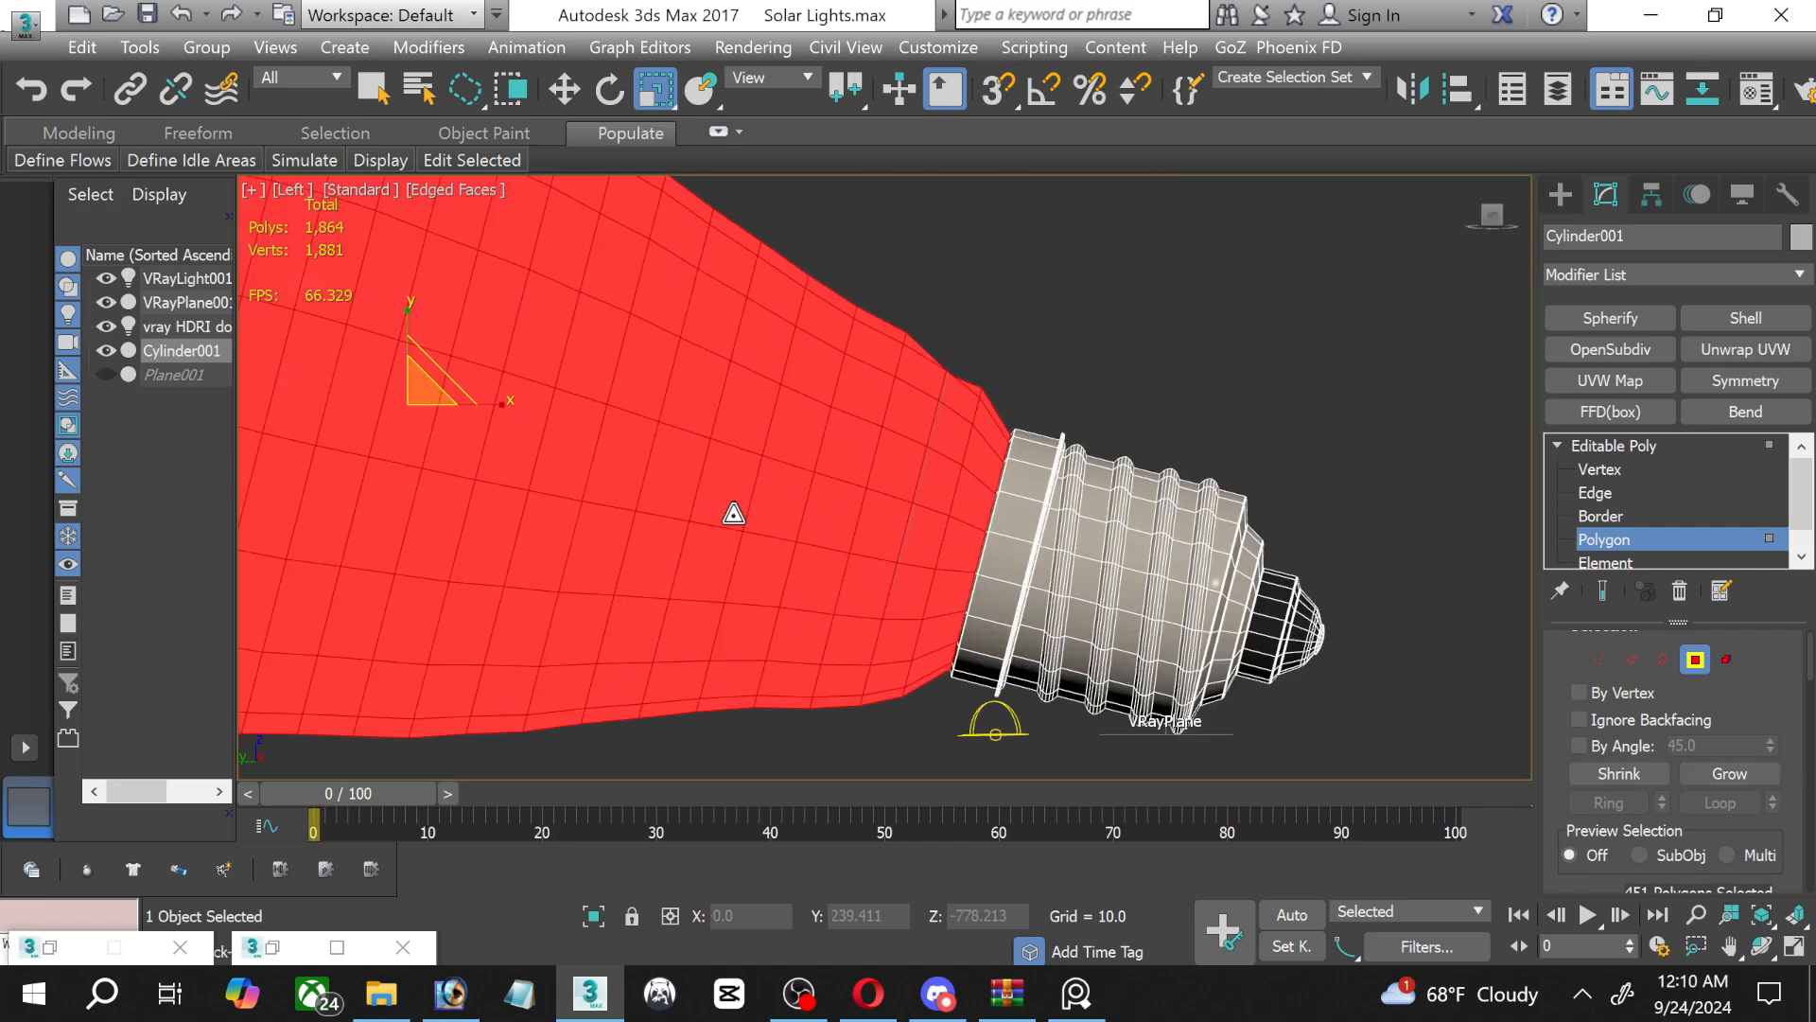
pyautogui.moveTo(1087, 519); pyautogui.dragTo(1032, 537, button='middle')
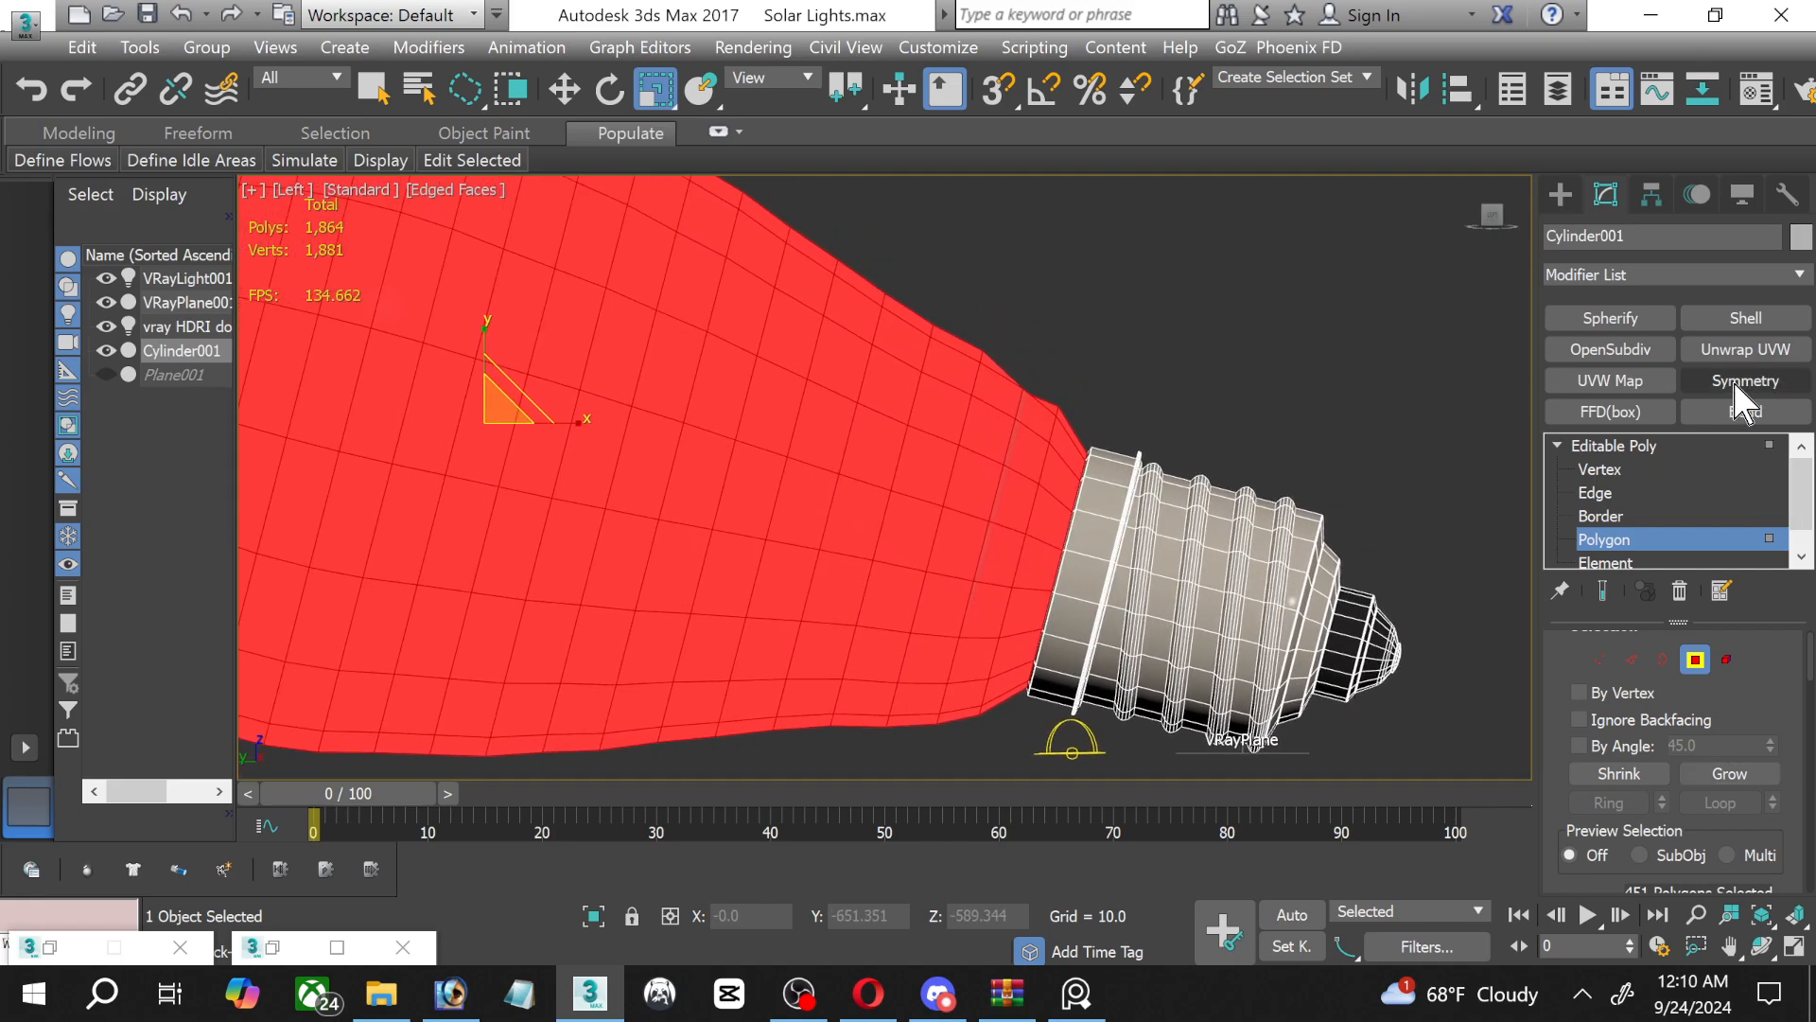
pyautogui.click(1717, 322)
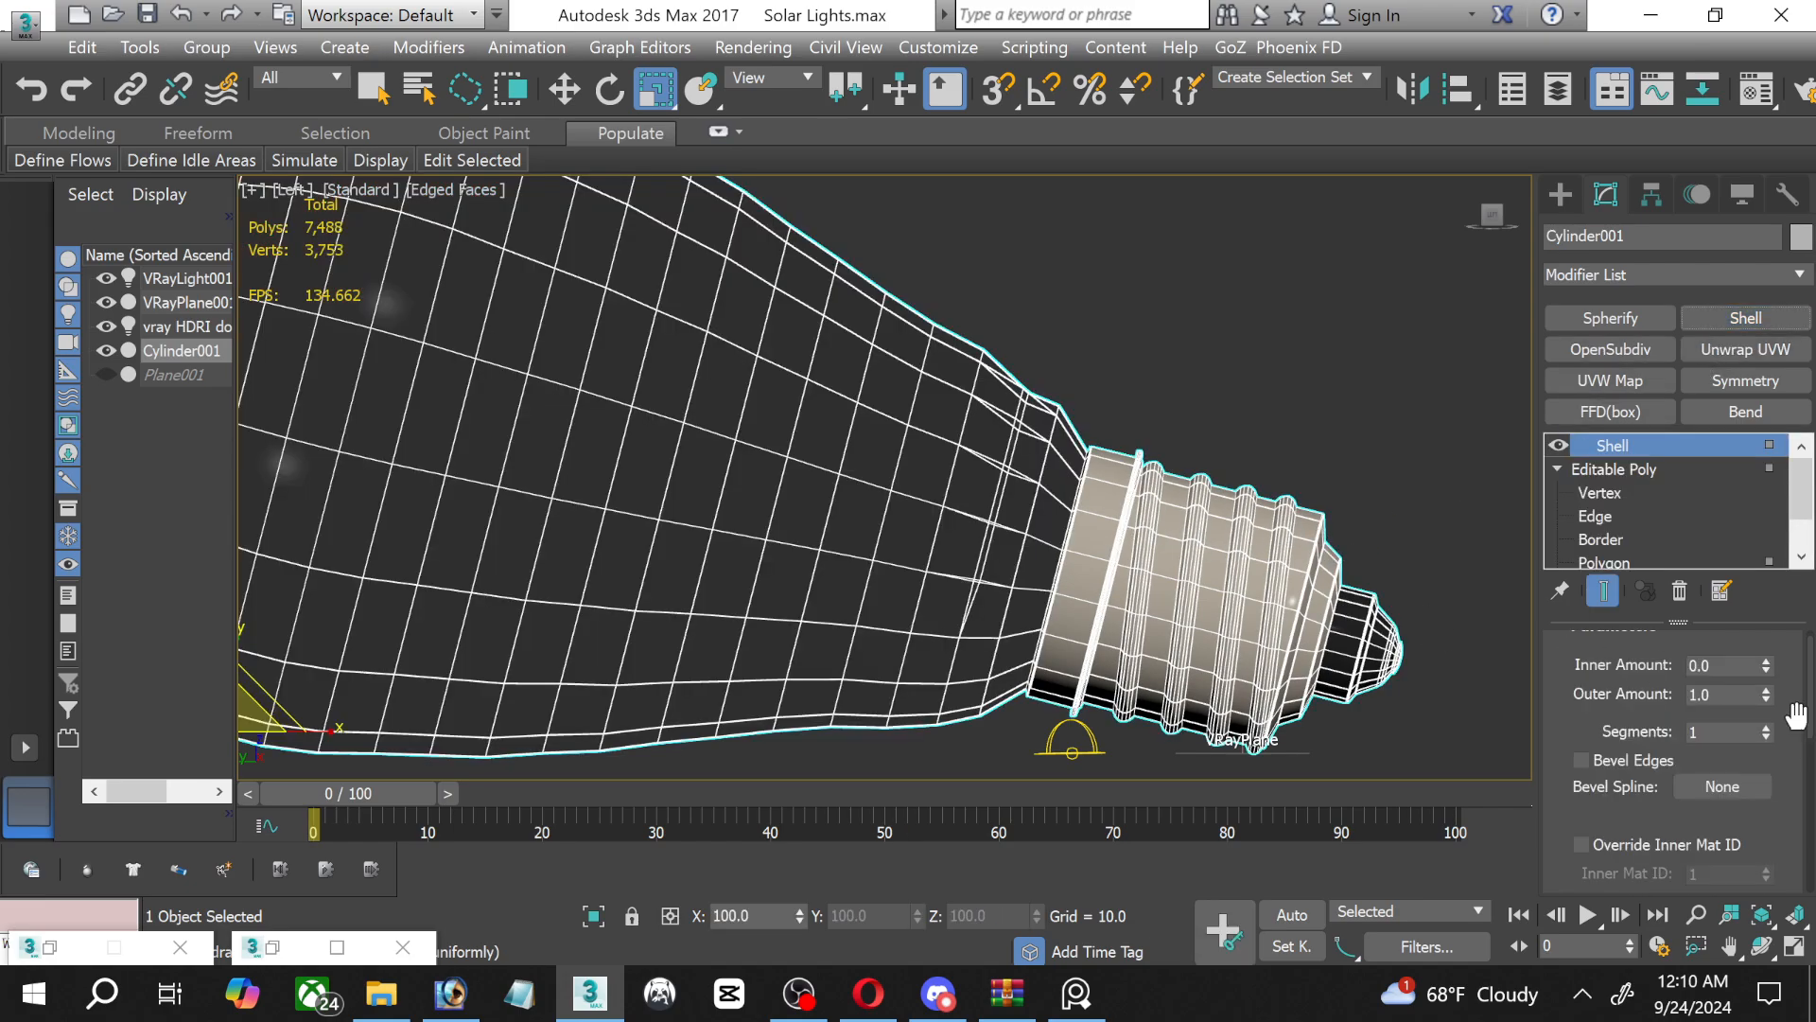
pyautogui.scroll(1, 1795, 714)
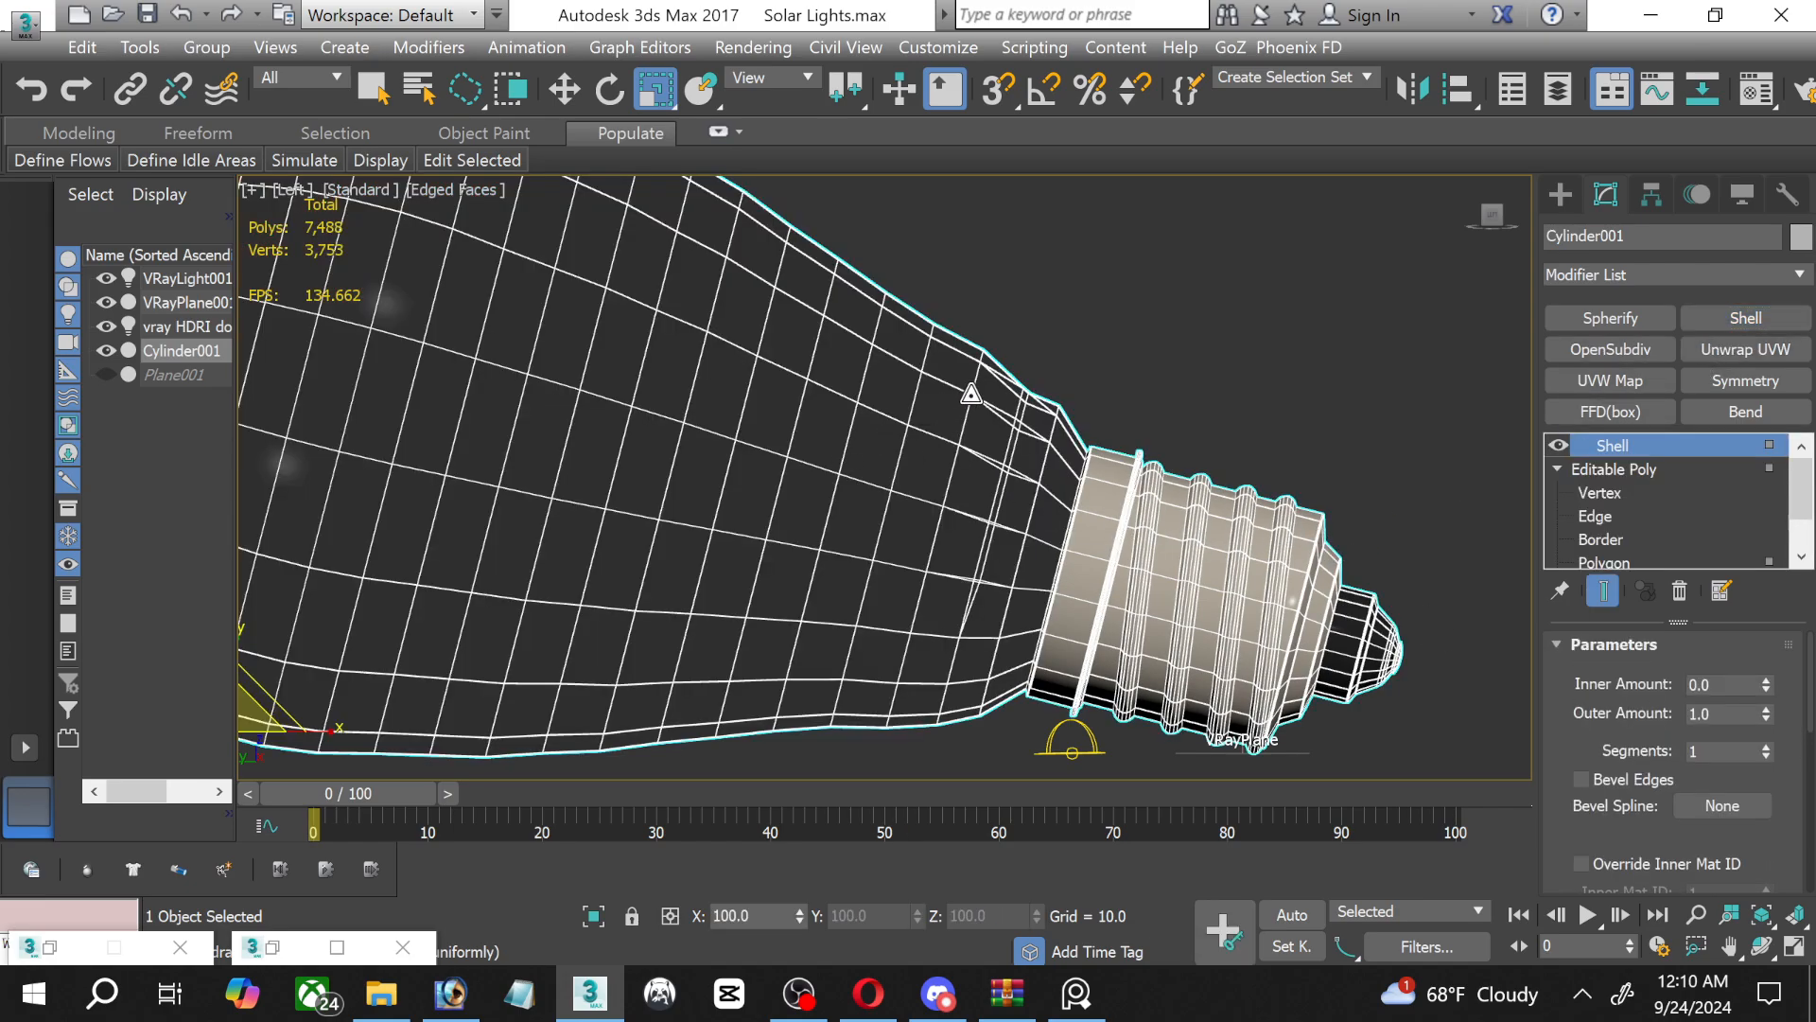
pyautogui.scroll(6, 971, 393)
pyautogui.scroll(-3, 1250, 513)
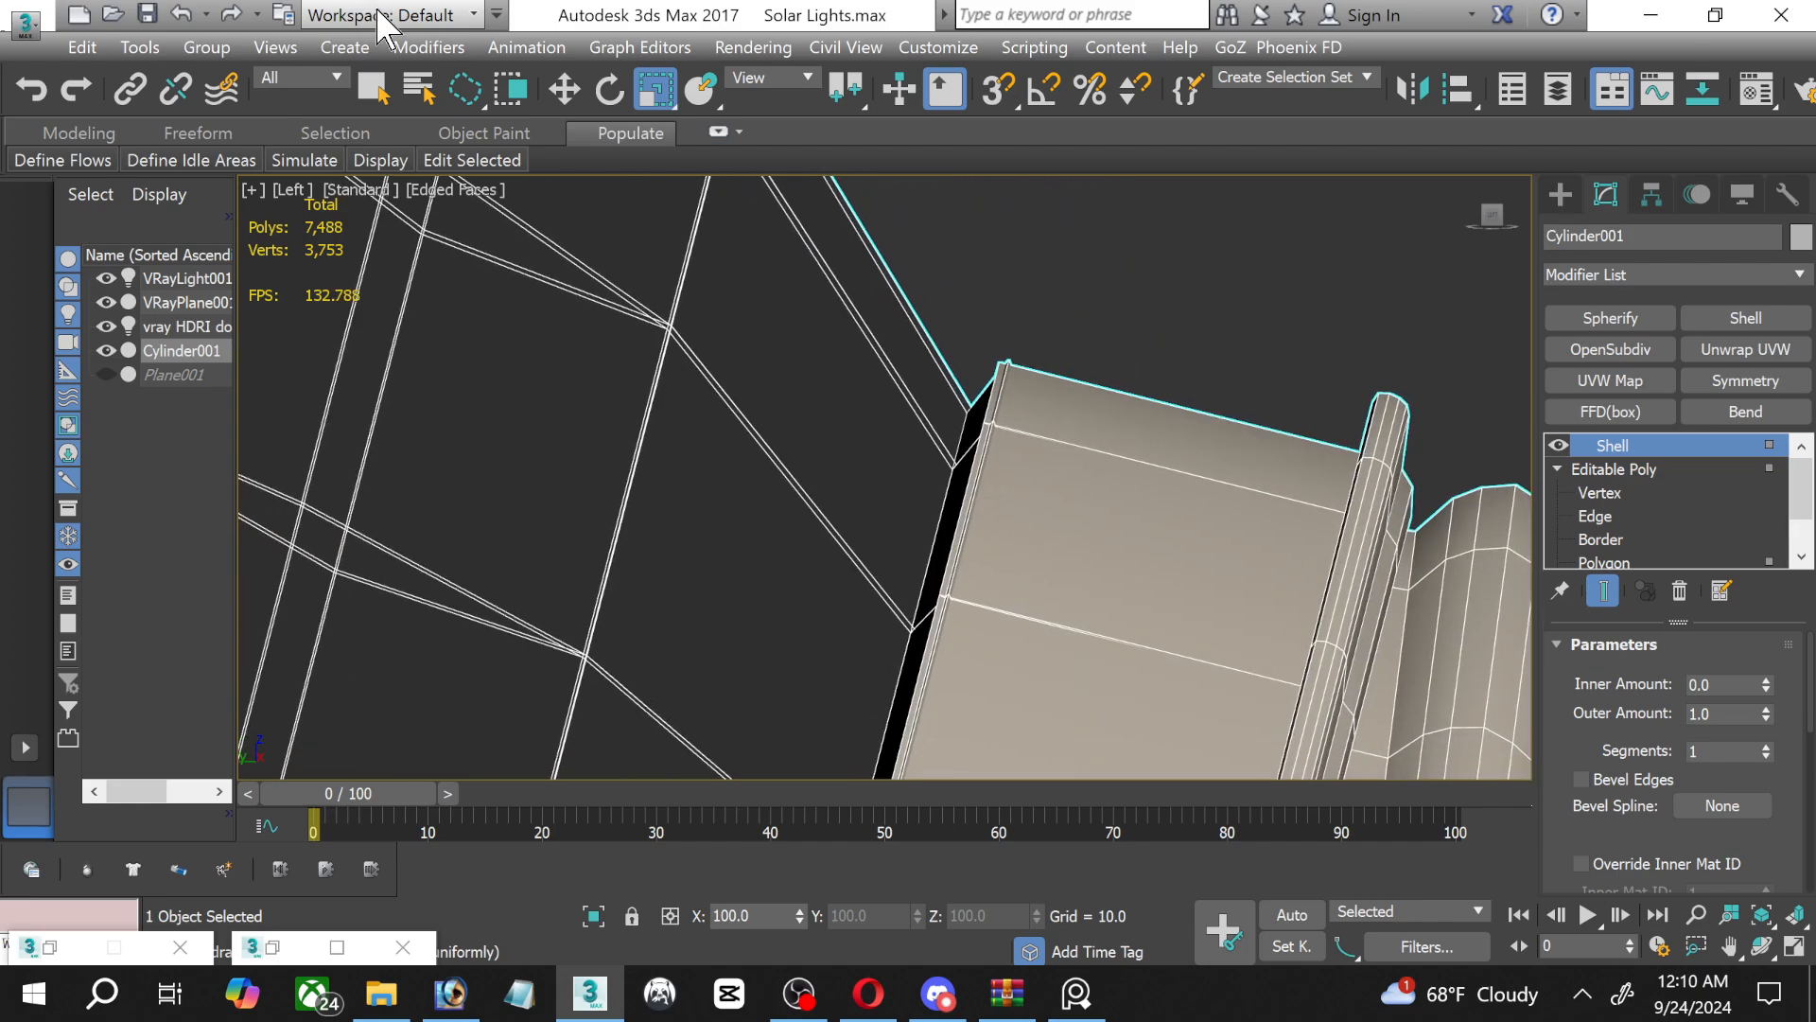
pyautogui.scroll(-4, 1092, 398)
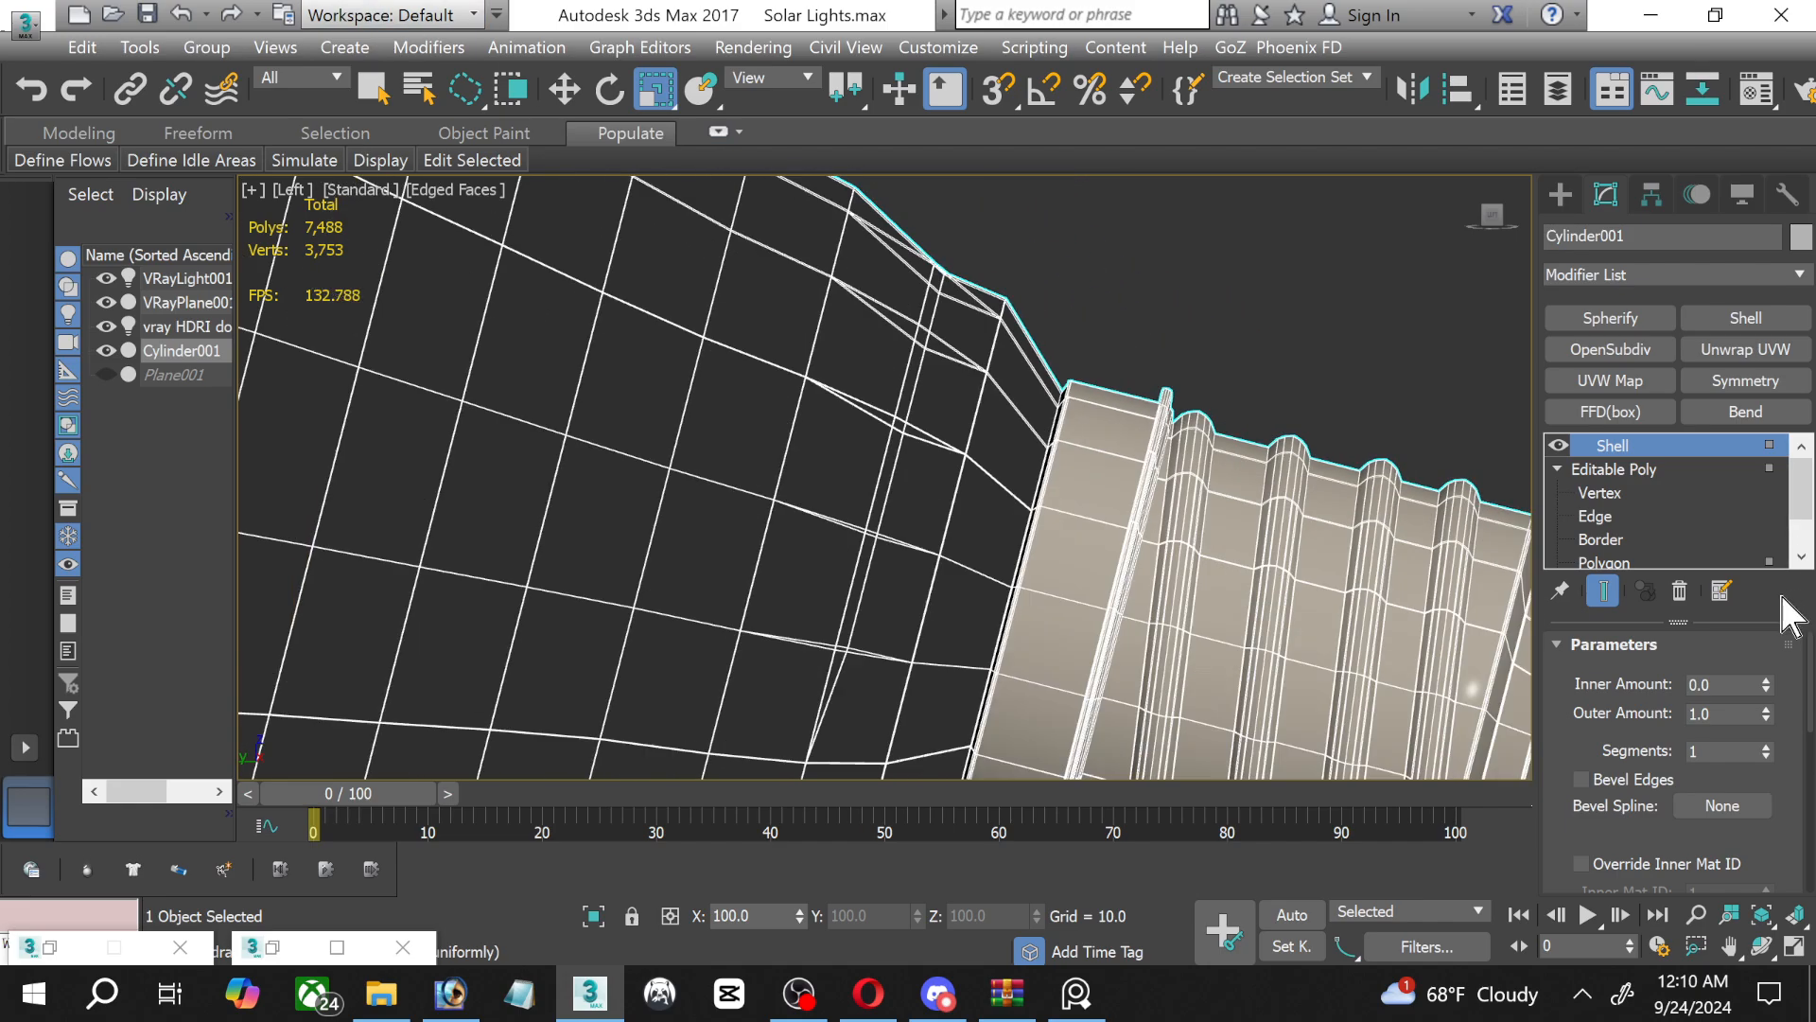
# Delete the Shell modifier from the bulb and return to the glass polygon selection in the Editable Poly.
pyautogui.rightClick(1661, 444)
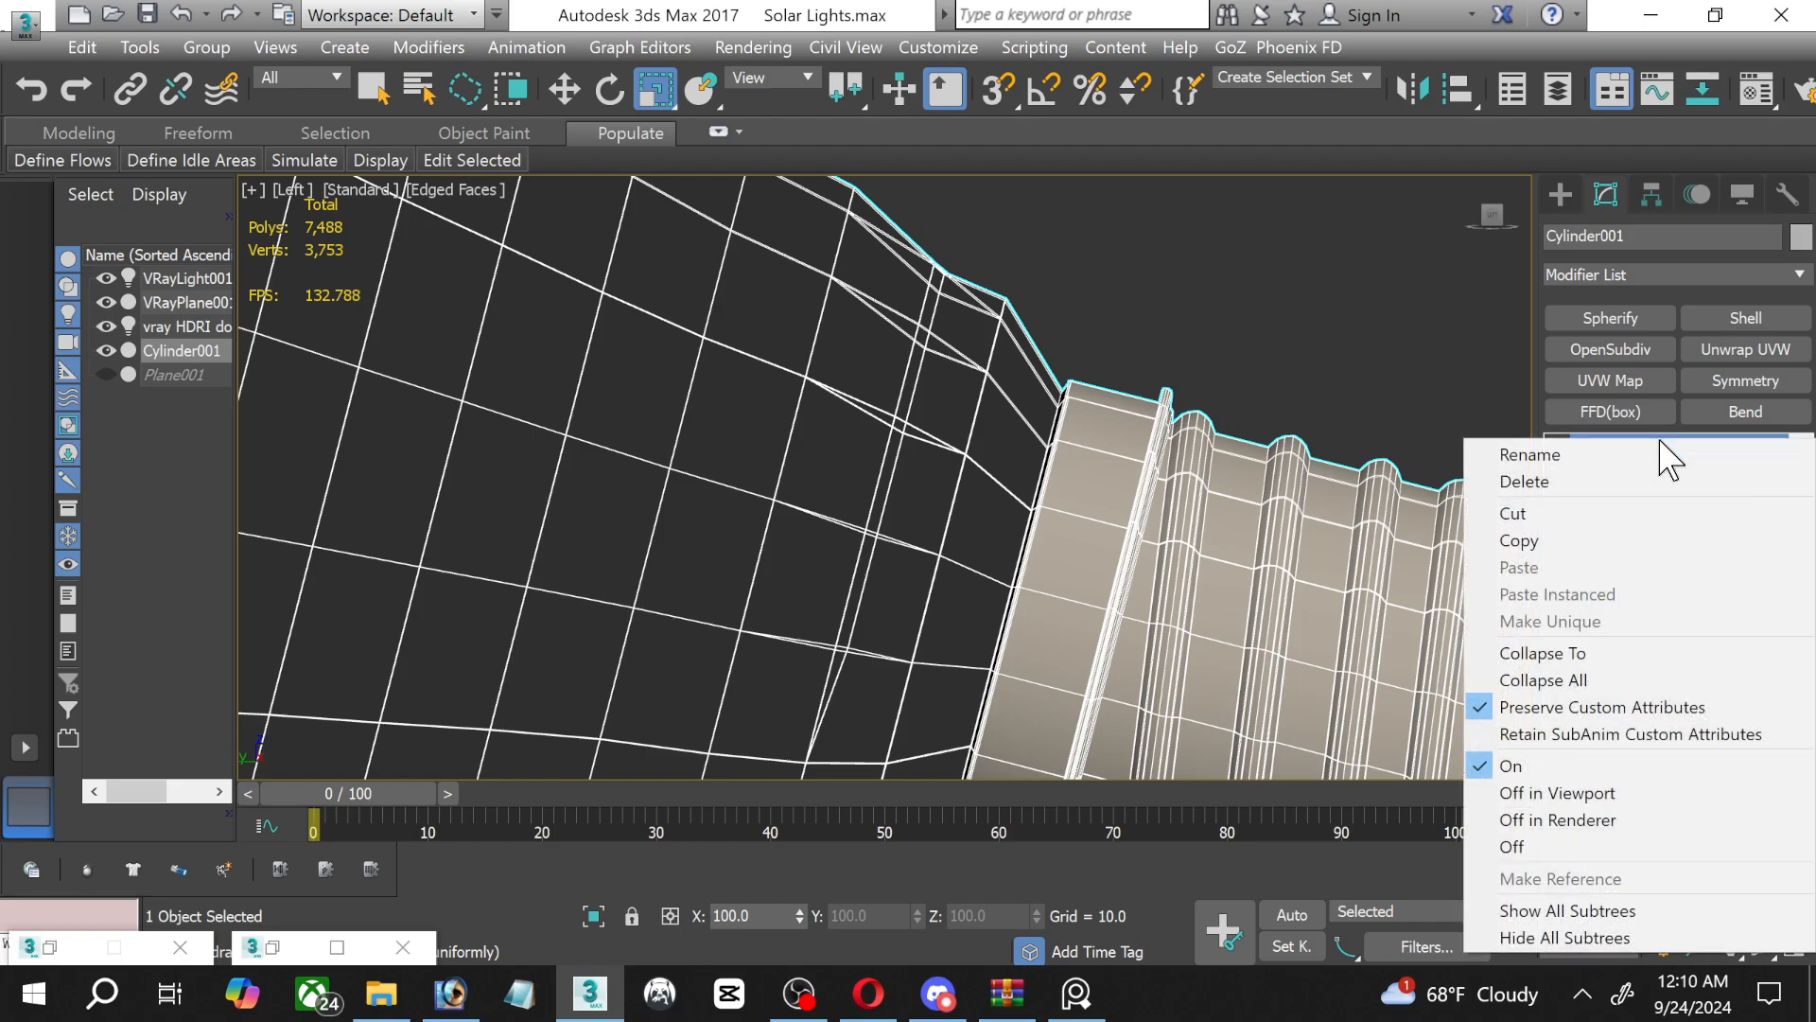
pyautogui.click(1636, 484)
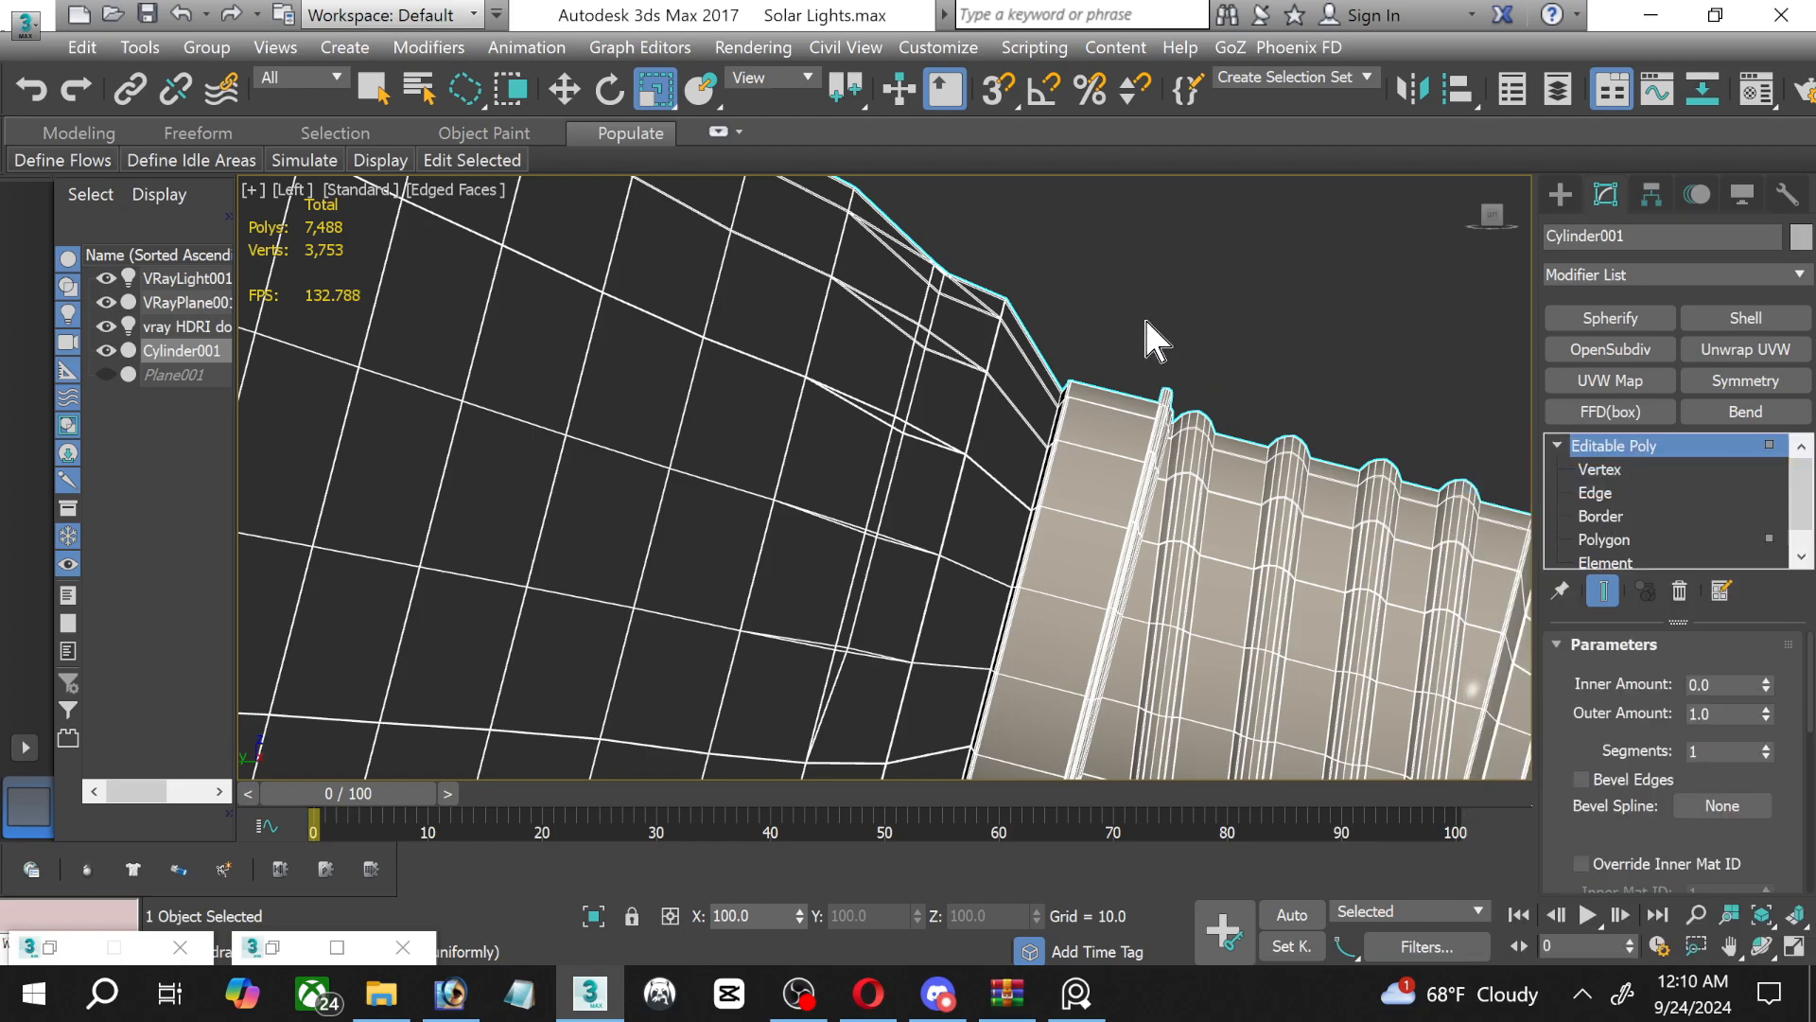
pyautogui.scroll(2, 1159, 407)
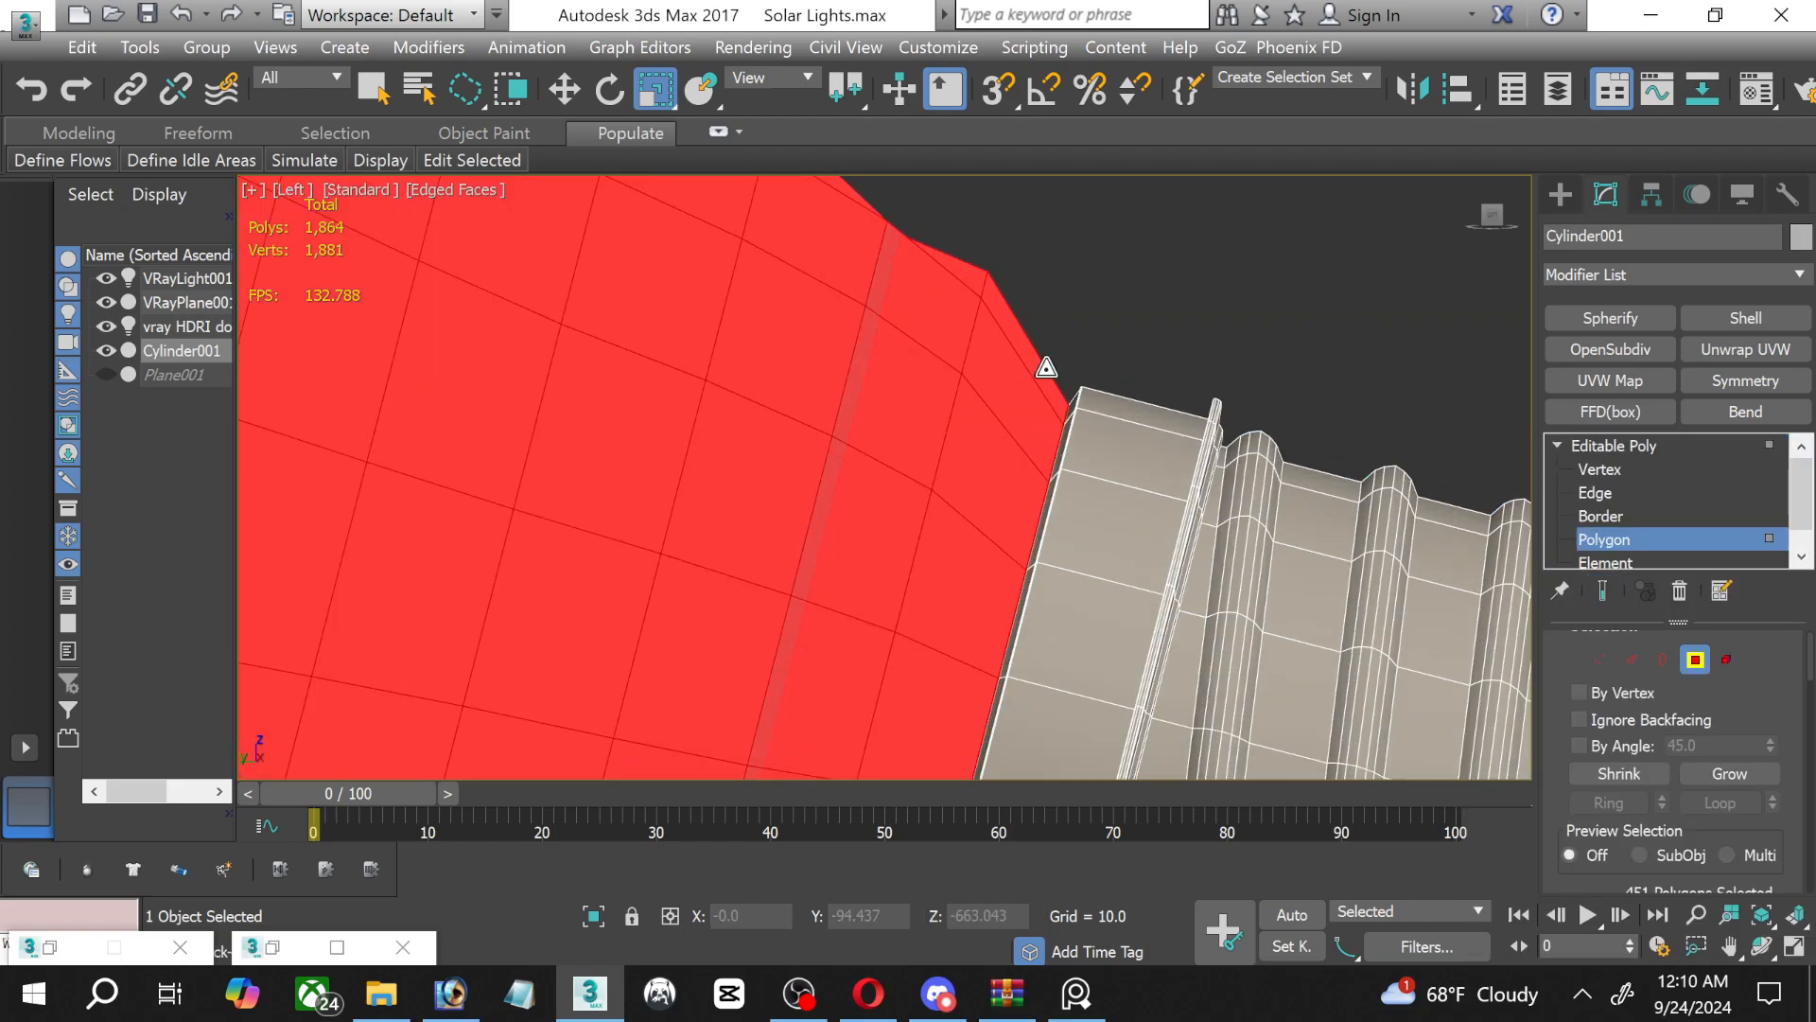
pyautogui.scroll(-1, 1800, 738)
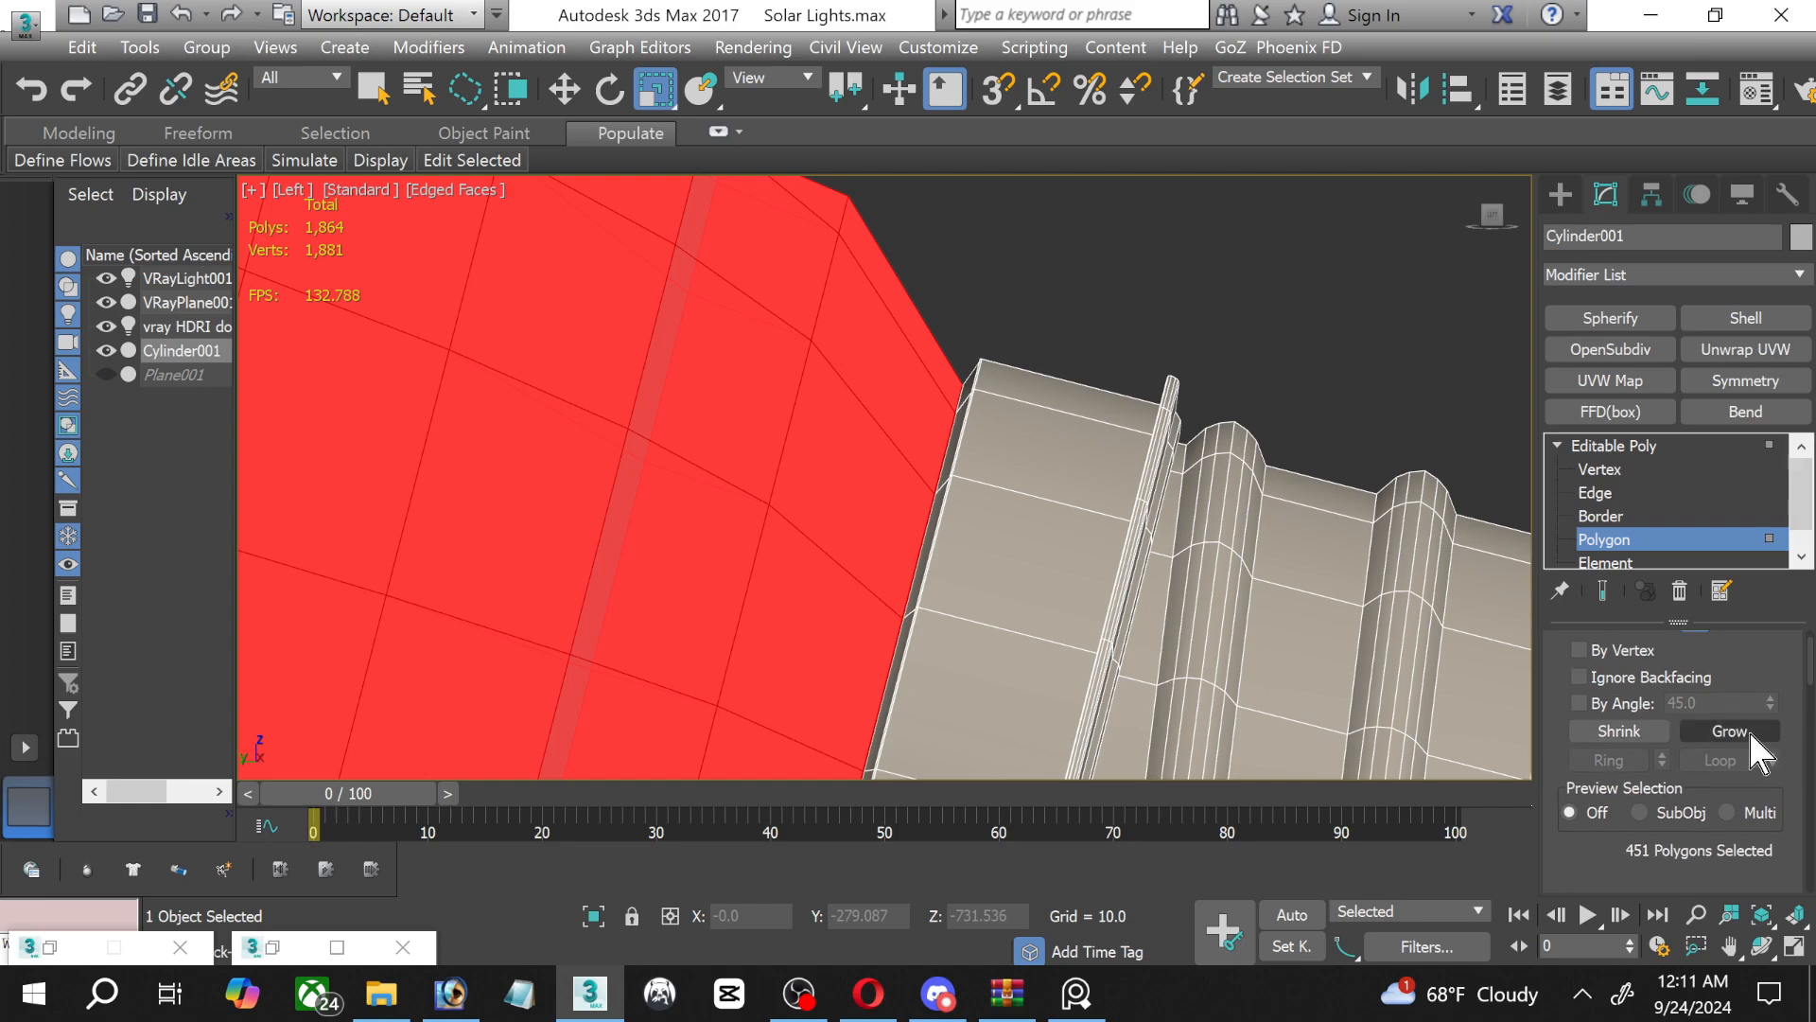
# Apply a Shell modifier with the glass polygons selected and set its outer amount to 1.93.
pyautogui.click(1725, 320)
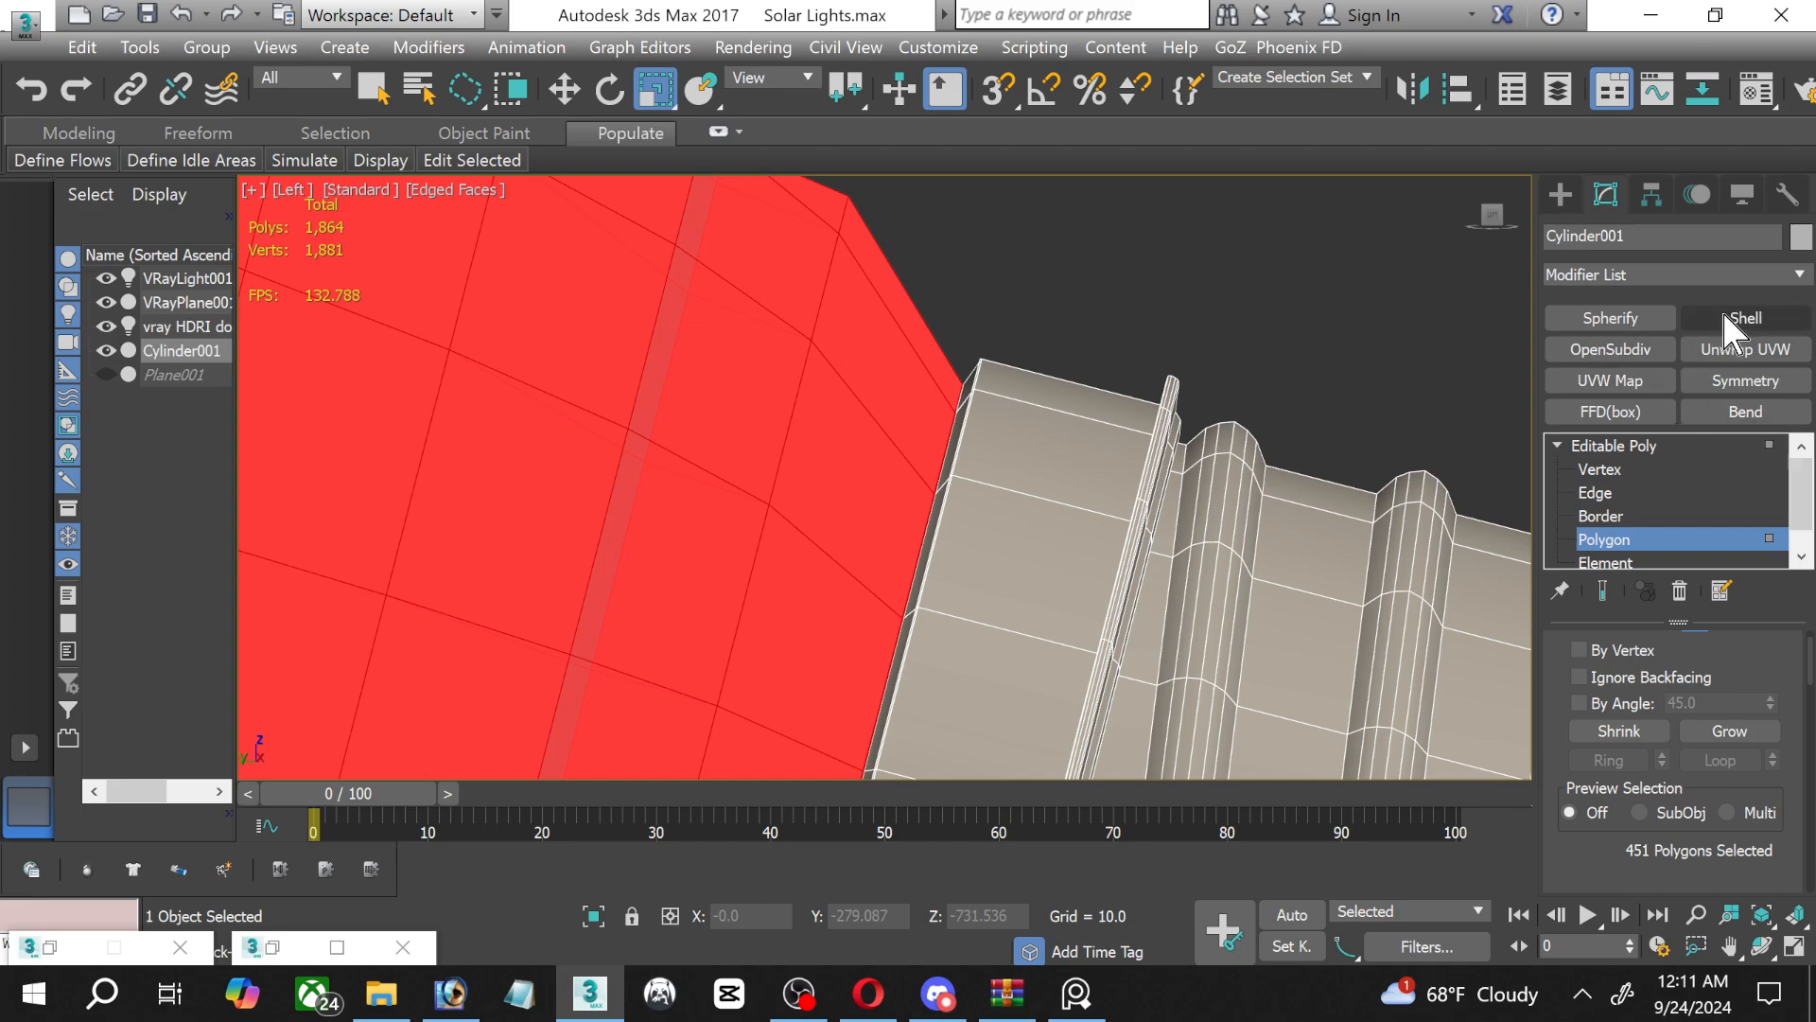
pyautogui.click(1725, 316)
pyautogui.moveTo(1793, 691); pyautogui.dragTo(1795, 726)
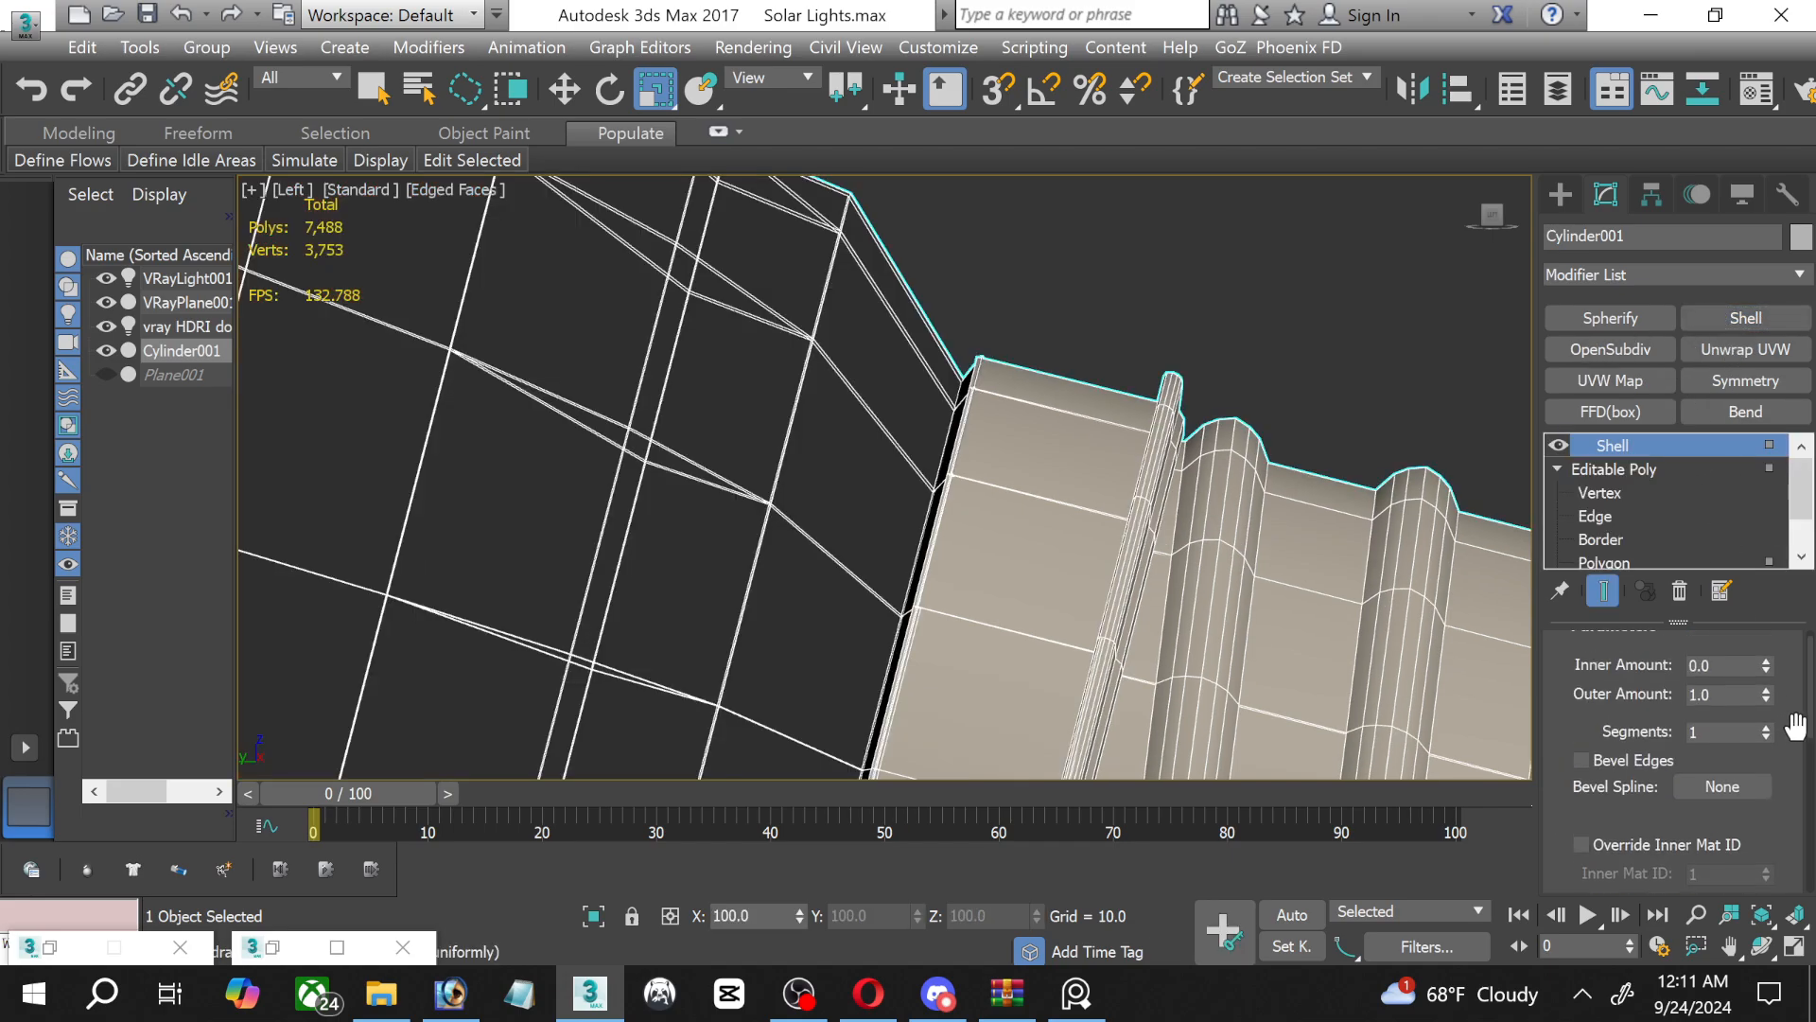
pyautogui.scroll(1, 1795, 727)
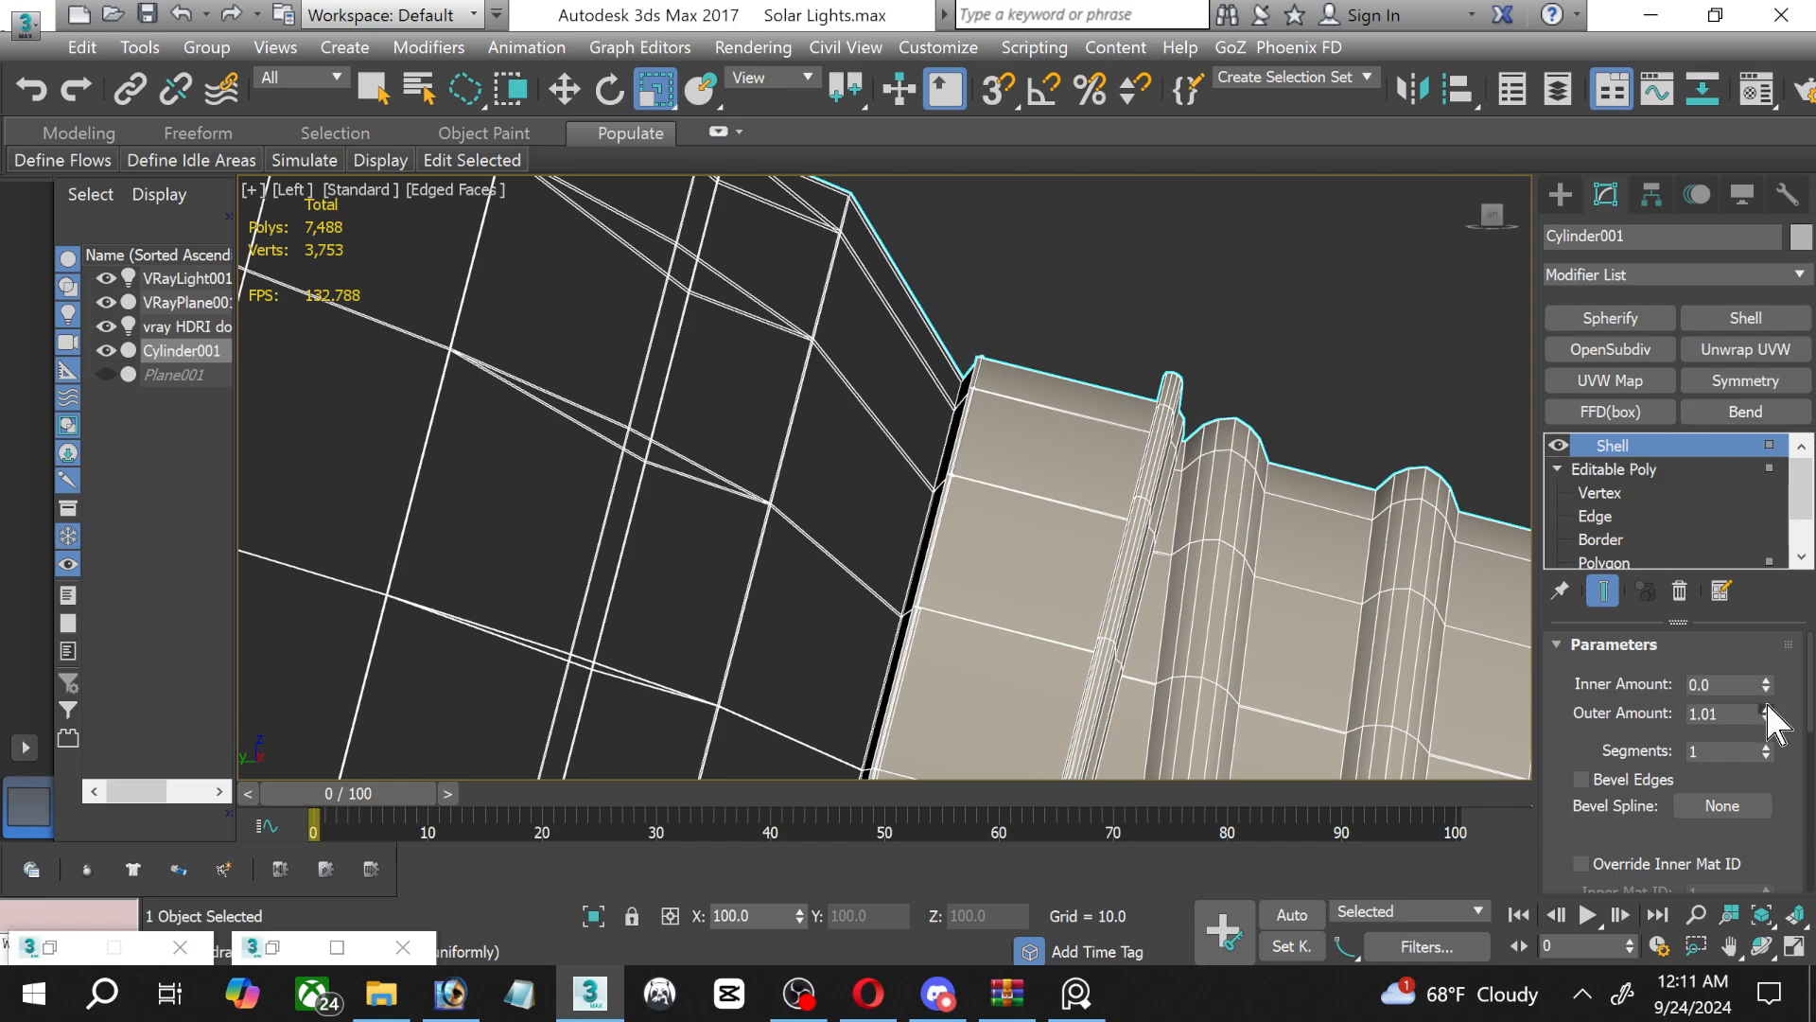
pyautogui.moveTo(1766, 711); pyautogui.dragTo(1689, 582)
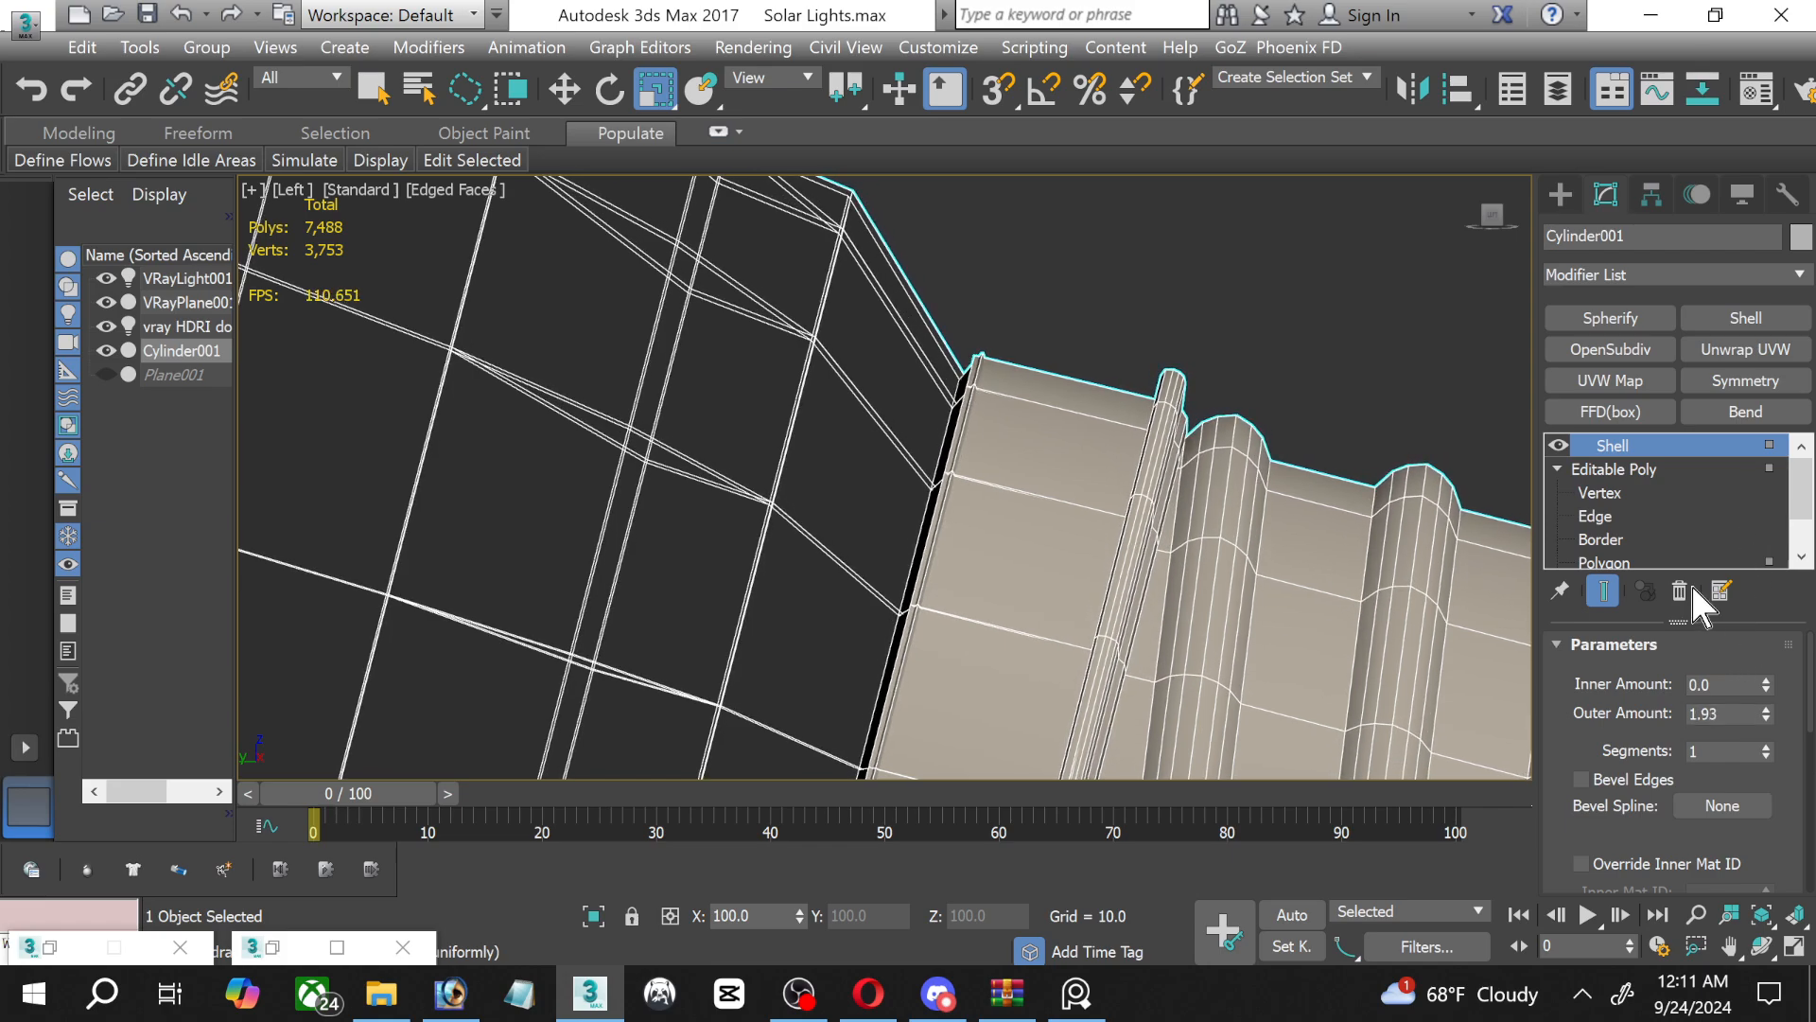
# Delete the Shell modifier again and reactivate polygon editing on the bulb.
pyautogui.rightClick(1650, 443)
pyautogui.click(1514, 488)
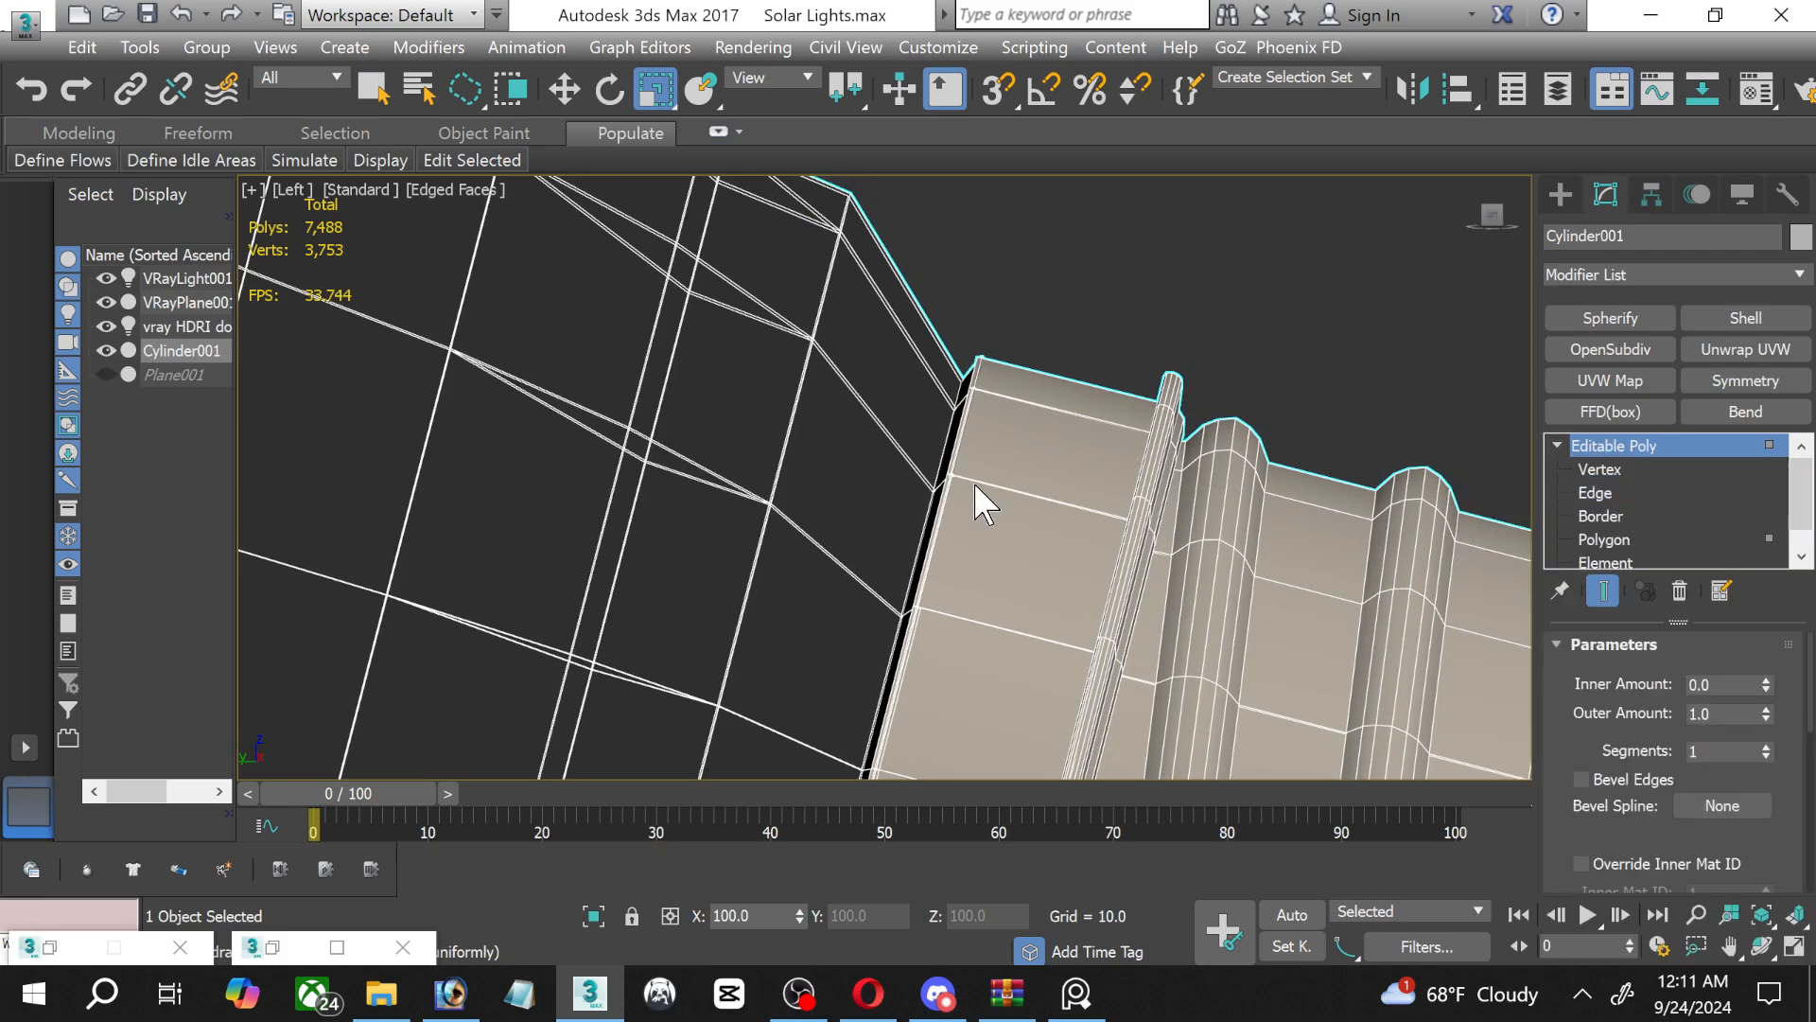
pyautogui.press('4')
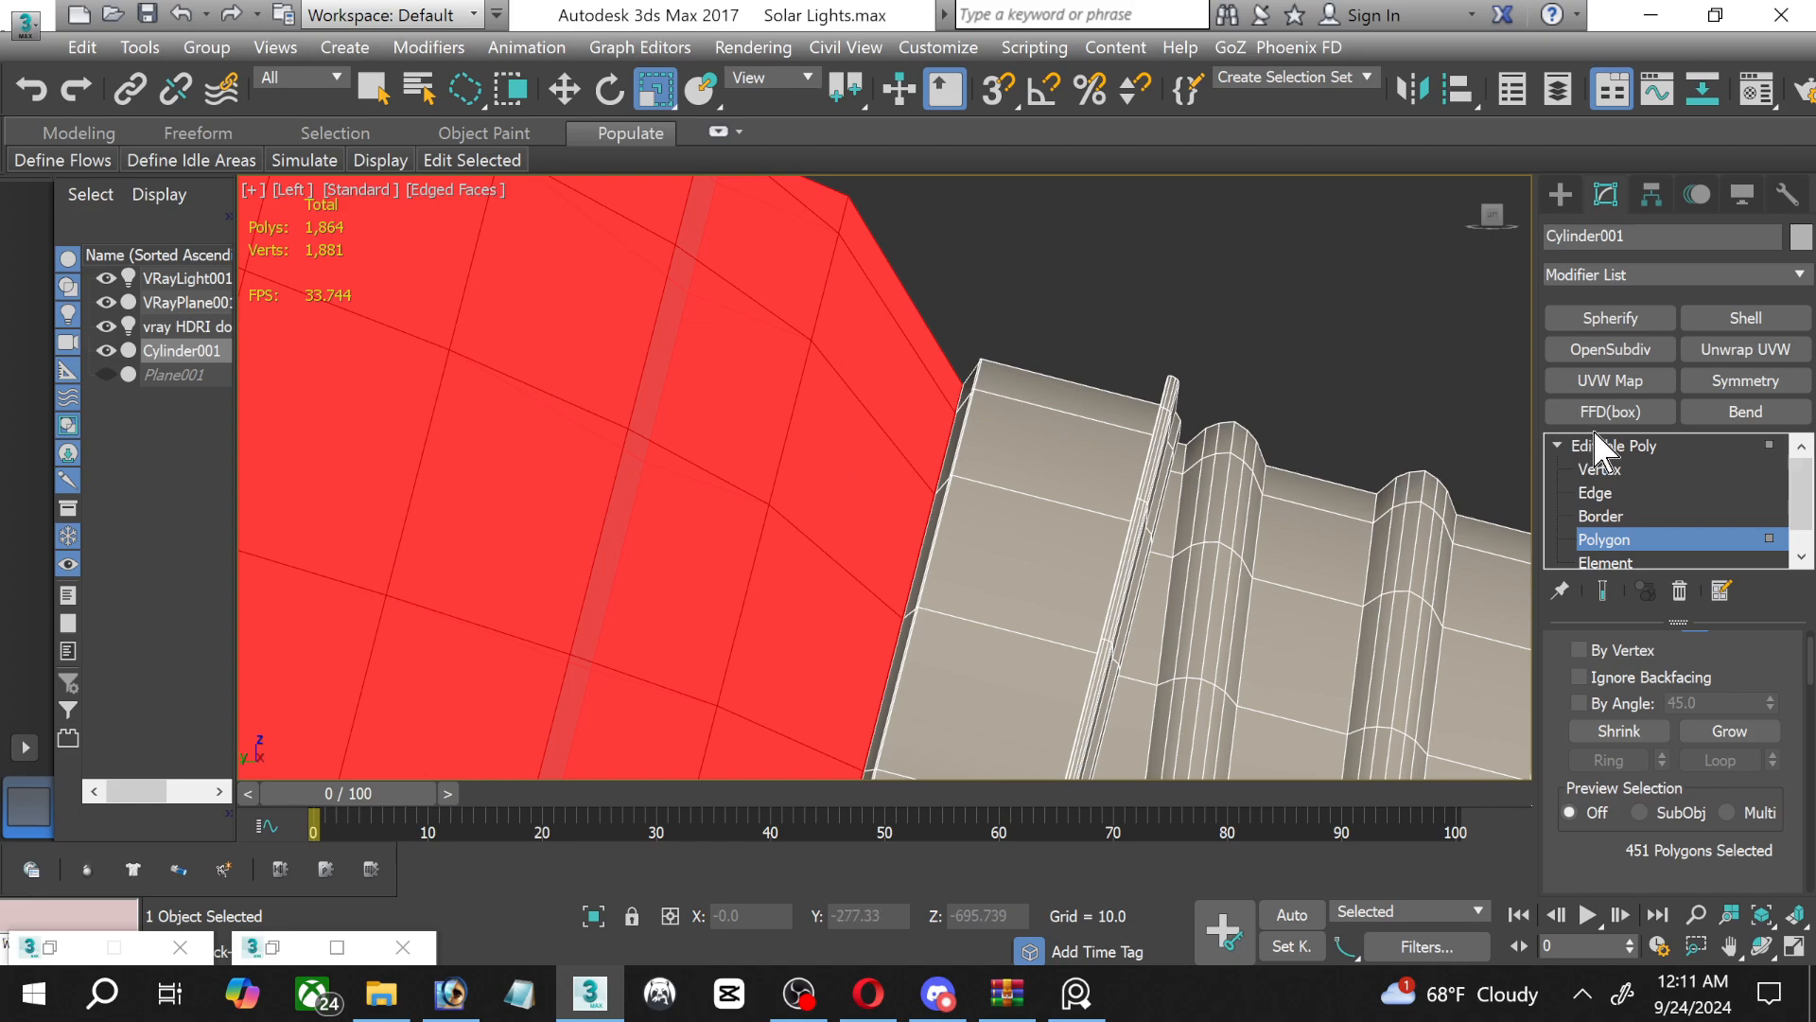
# Add a Poly Select modifier above the Editable Poly and activate its Polygon level.
pyautogui.click(1794, 276)
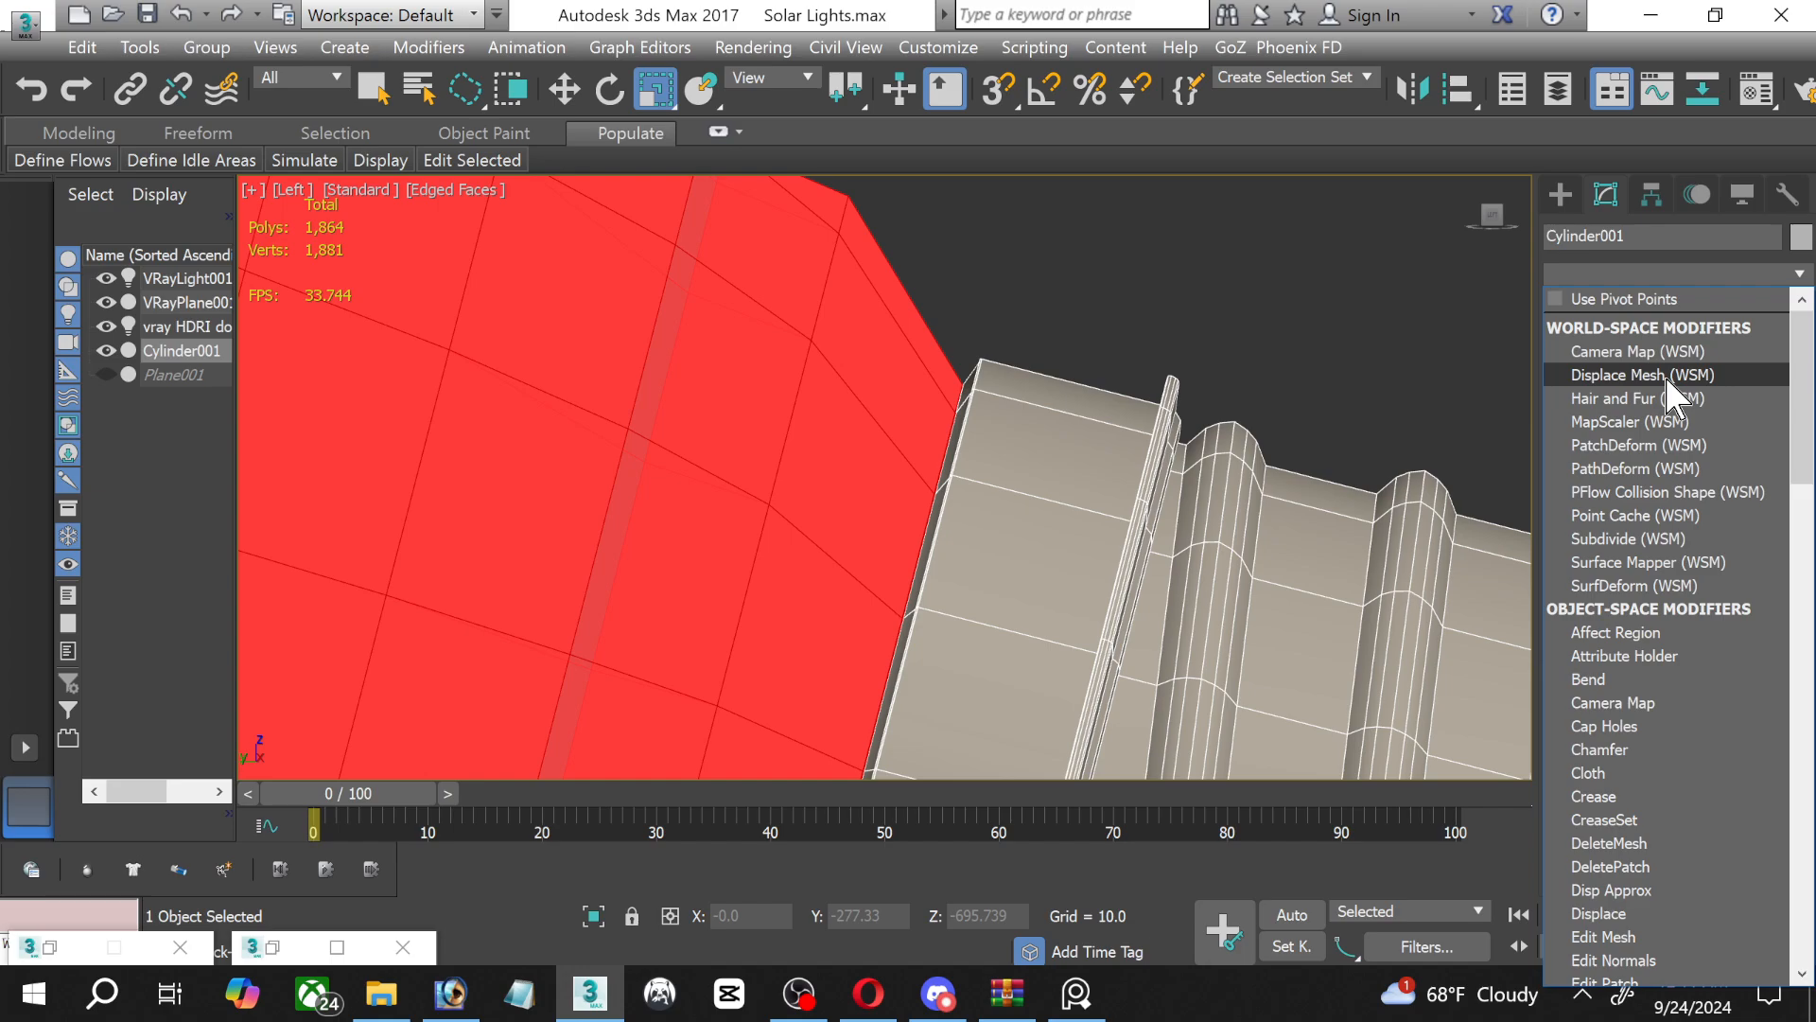
pyautogui.scroll(-20, 1665, 388)
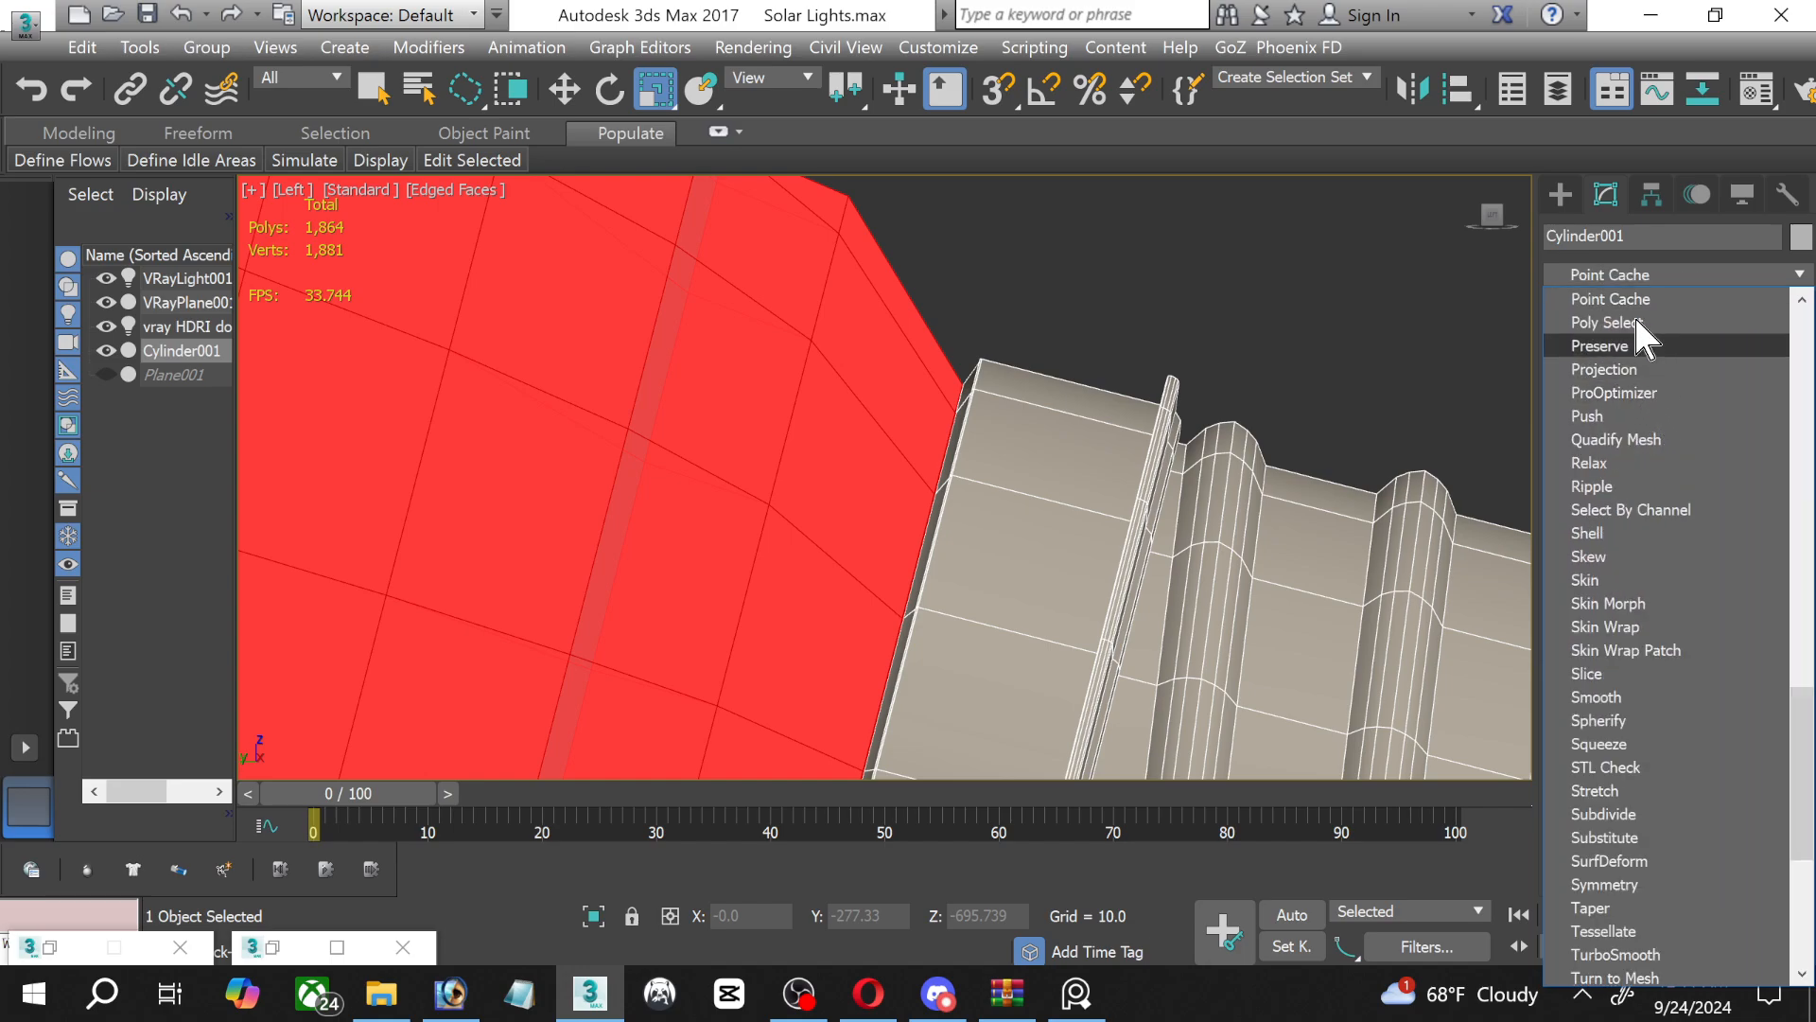
pyautogui.click(1648, 325)
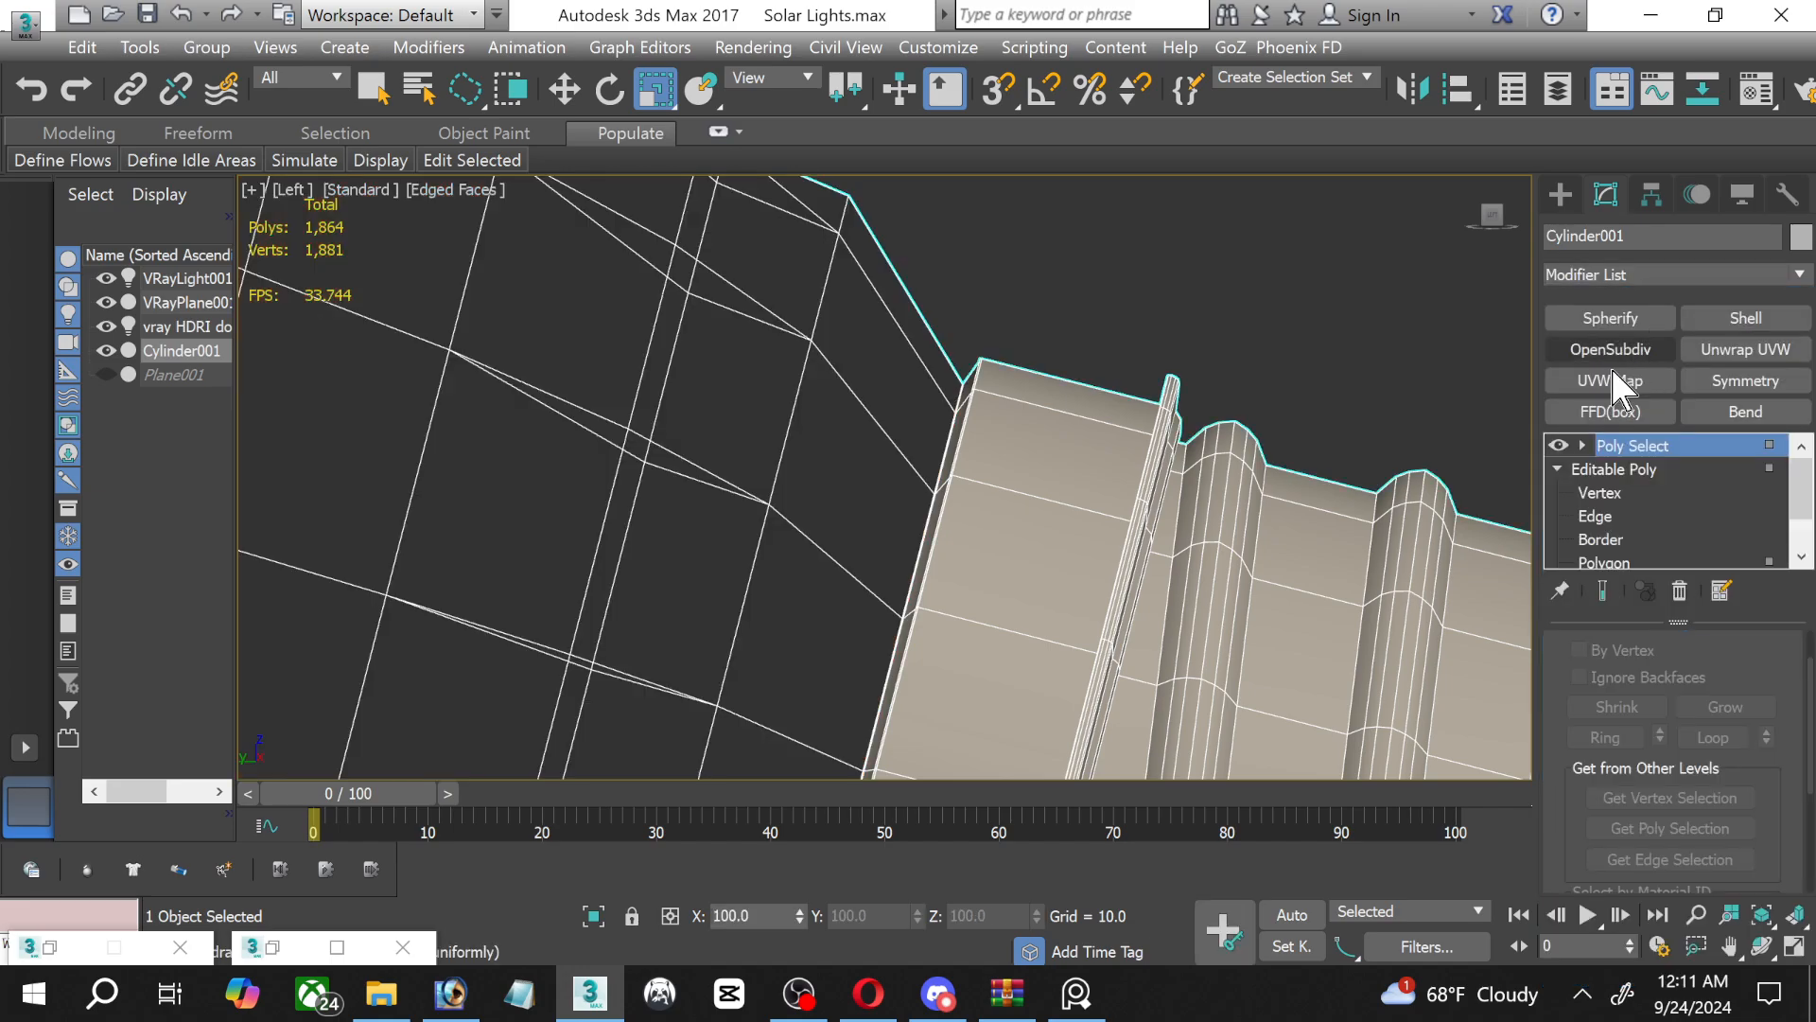
pyautogui.click(1583, 446)
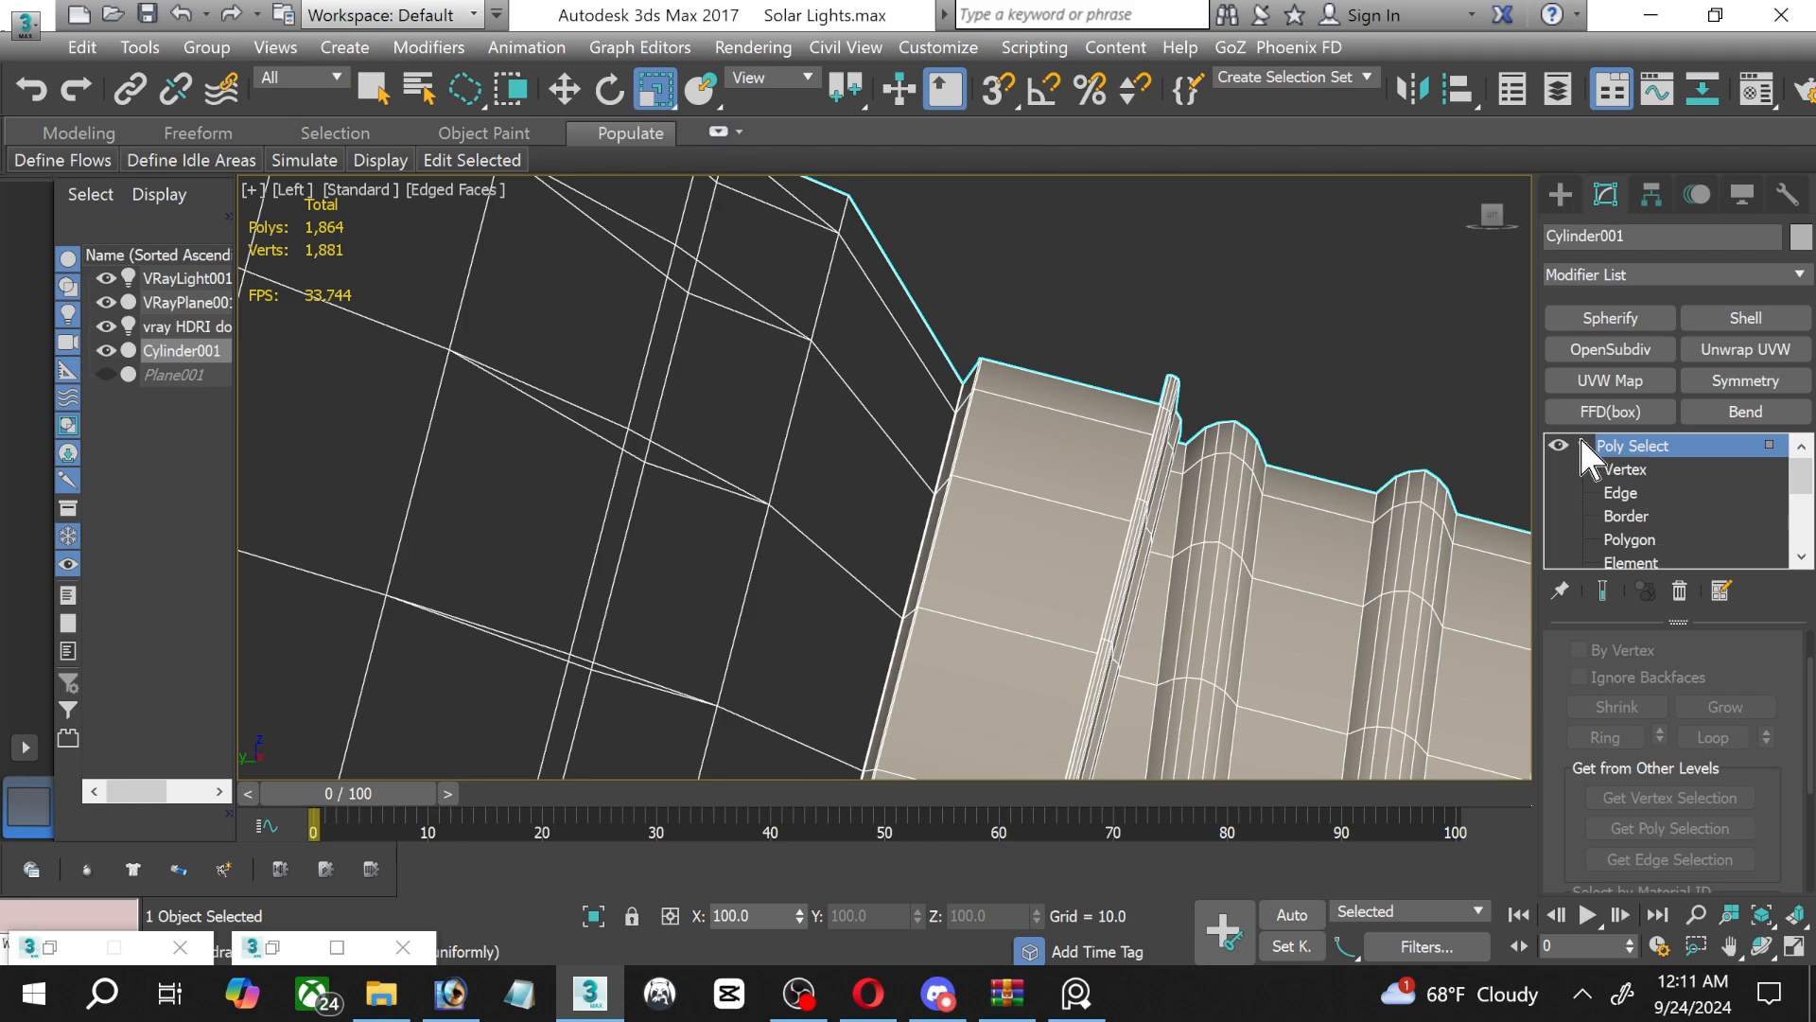
pyautogui.click(1643, 544)
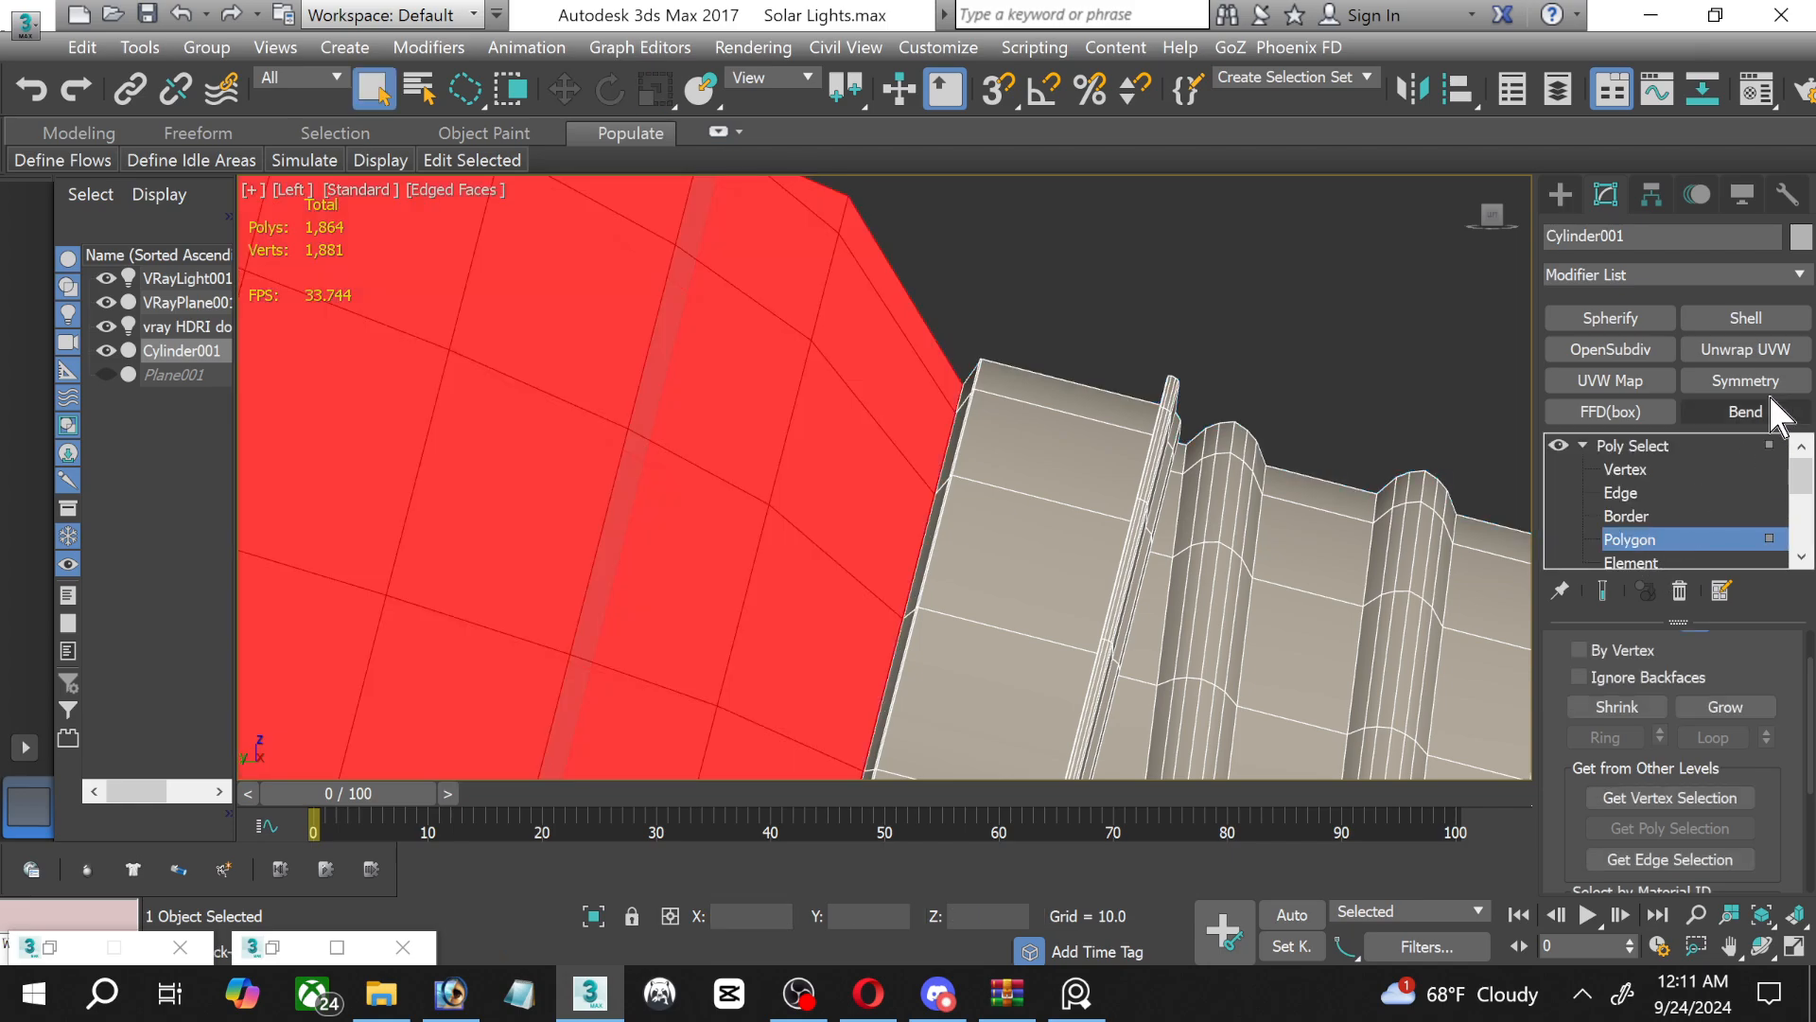
# Enter the Editable Poly's Polygon level beneath Poly Select, accepting the topology warning, and leave sub-object editing.
pyautogui.scroll(-1, 1624, 494)
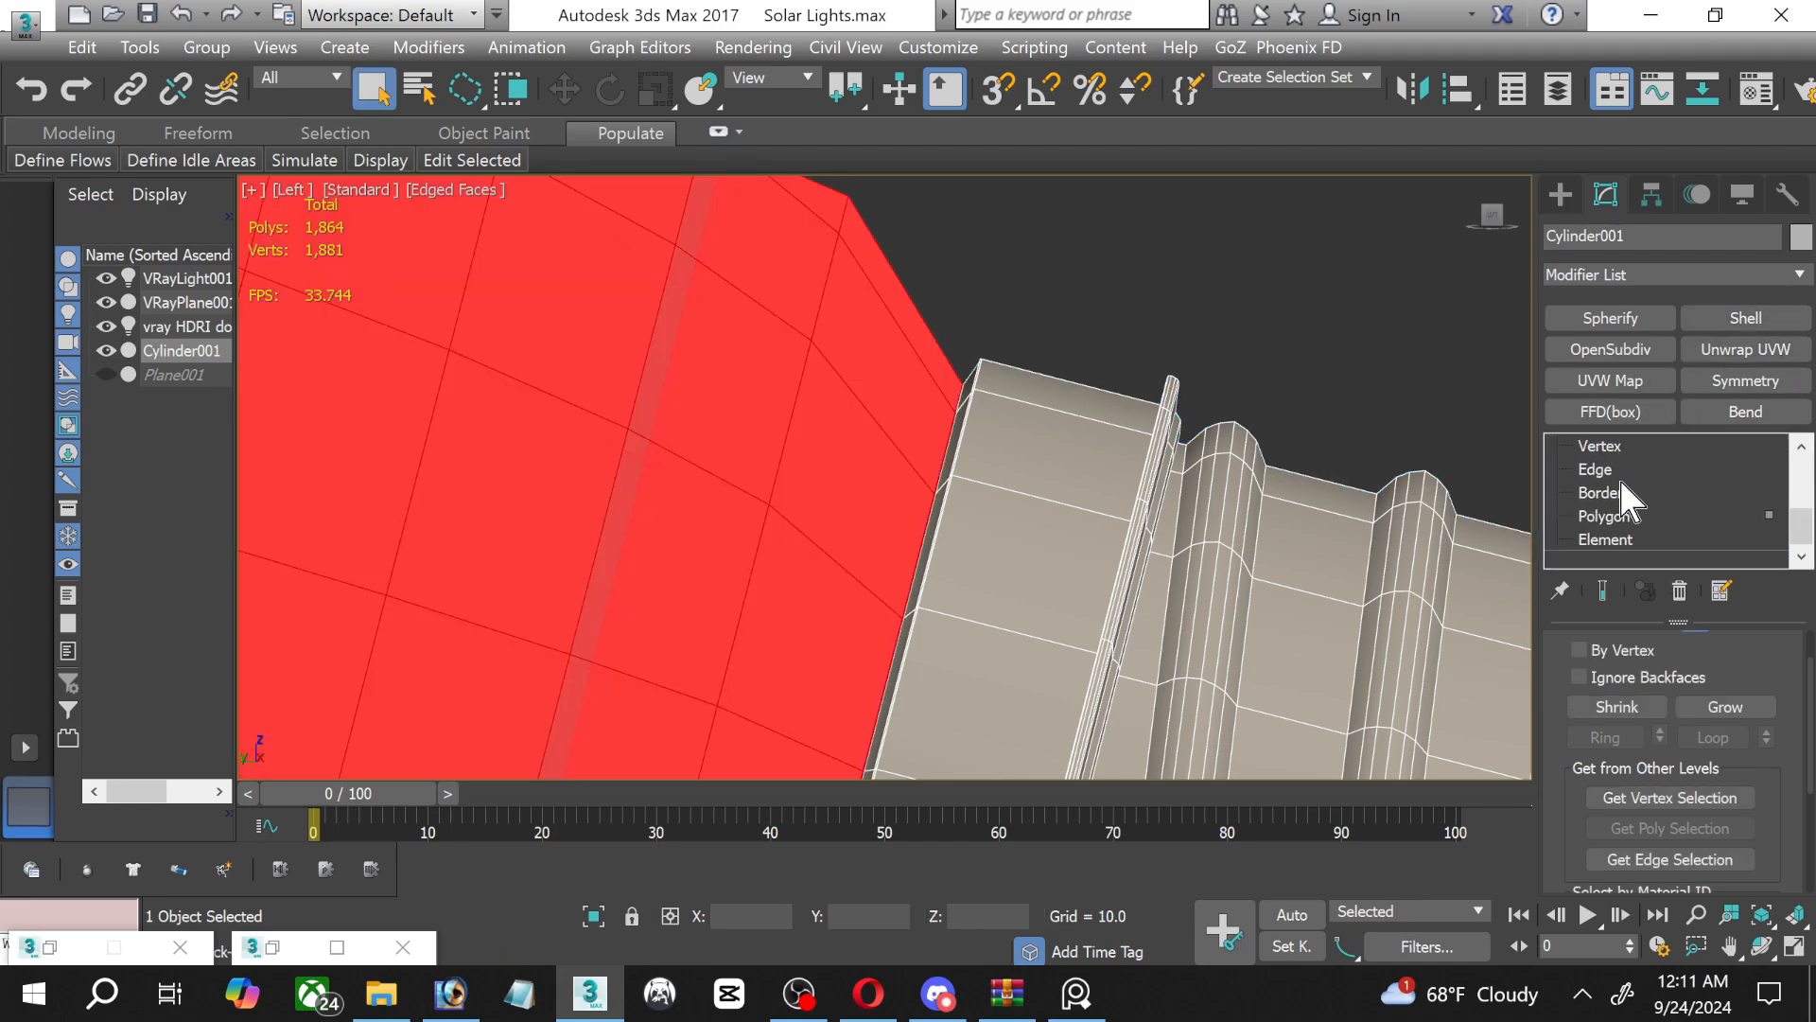
pyautogui.click(1611, 517)
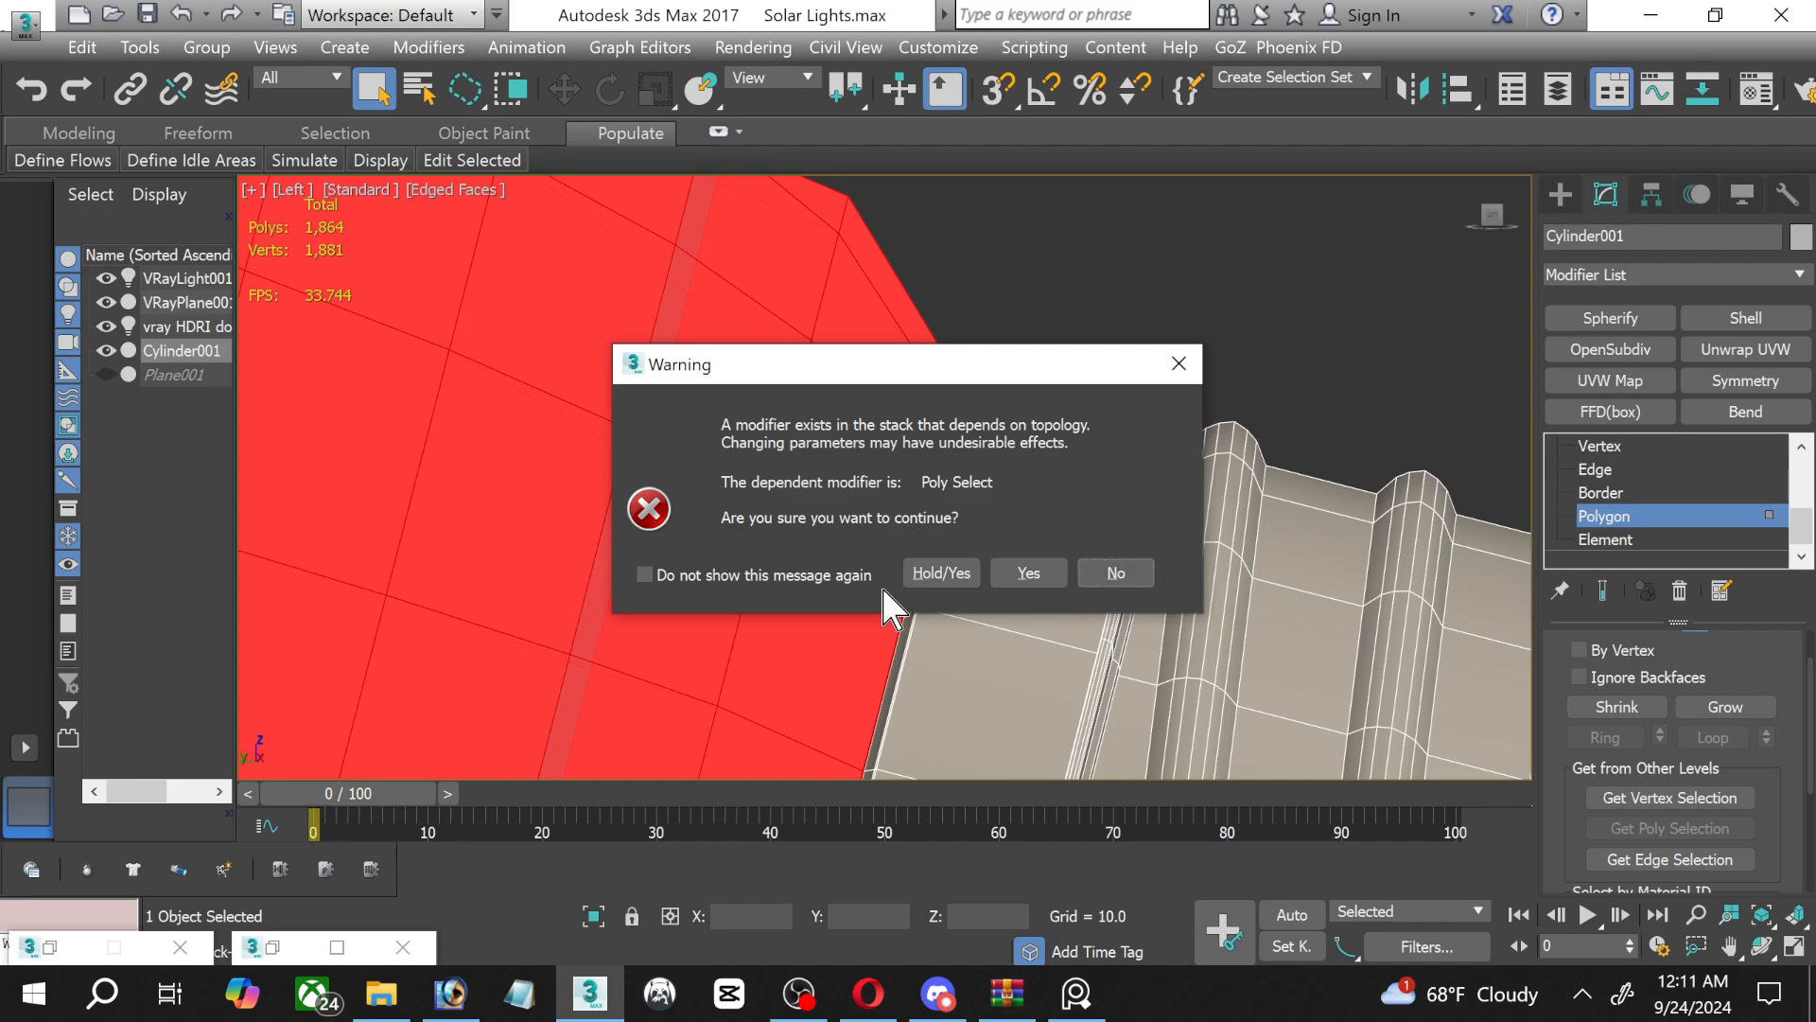
pyautogui.click(1041, 575)
pyautogui.scroll(1, 1627, 526)
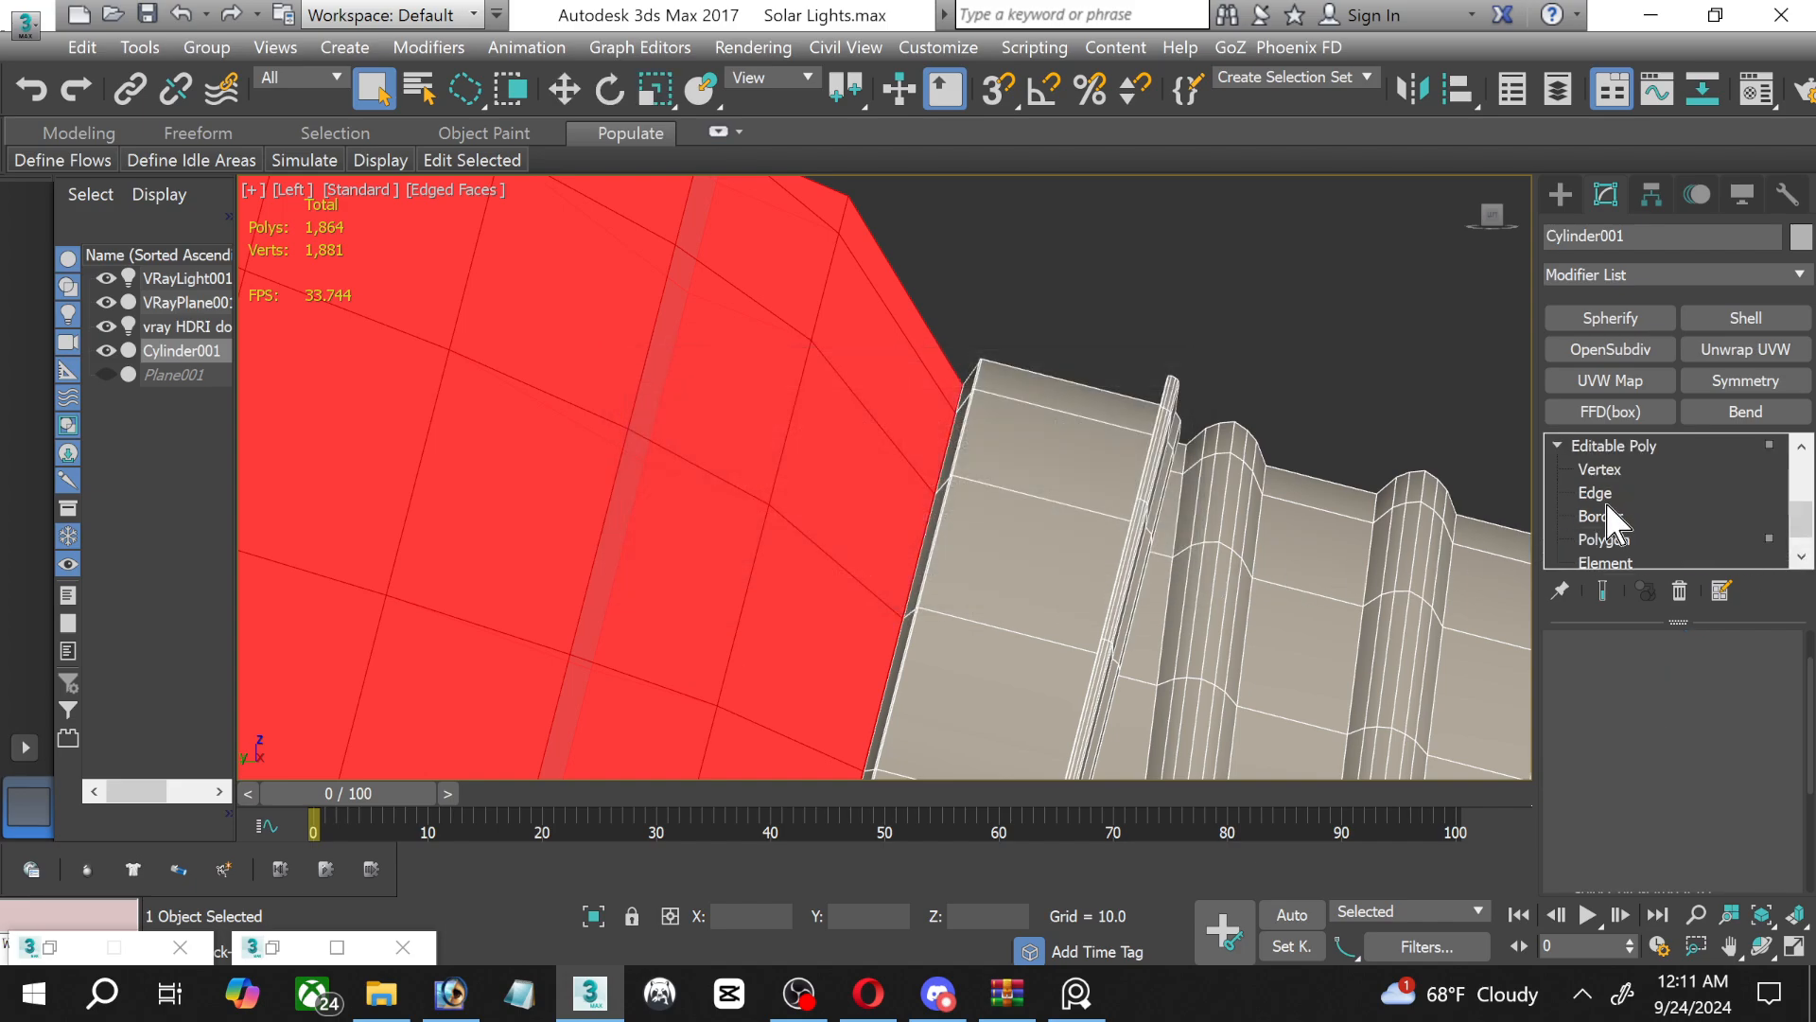
pyautogui.scroll(-1, 1611, 520)
pyautogui.click(1614, 518)
pyautogui.click(1619, 518)
pyautogui.scroll(1, 1640, 517)
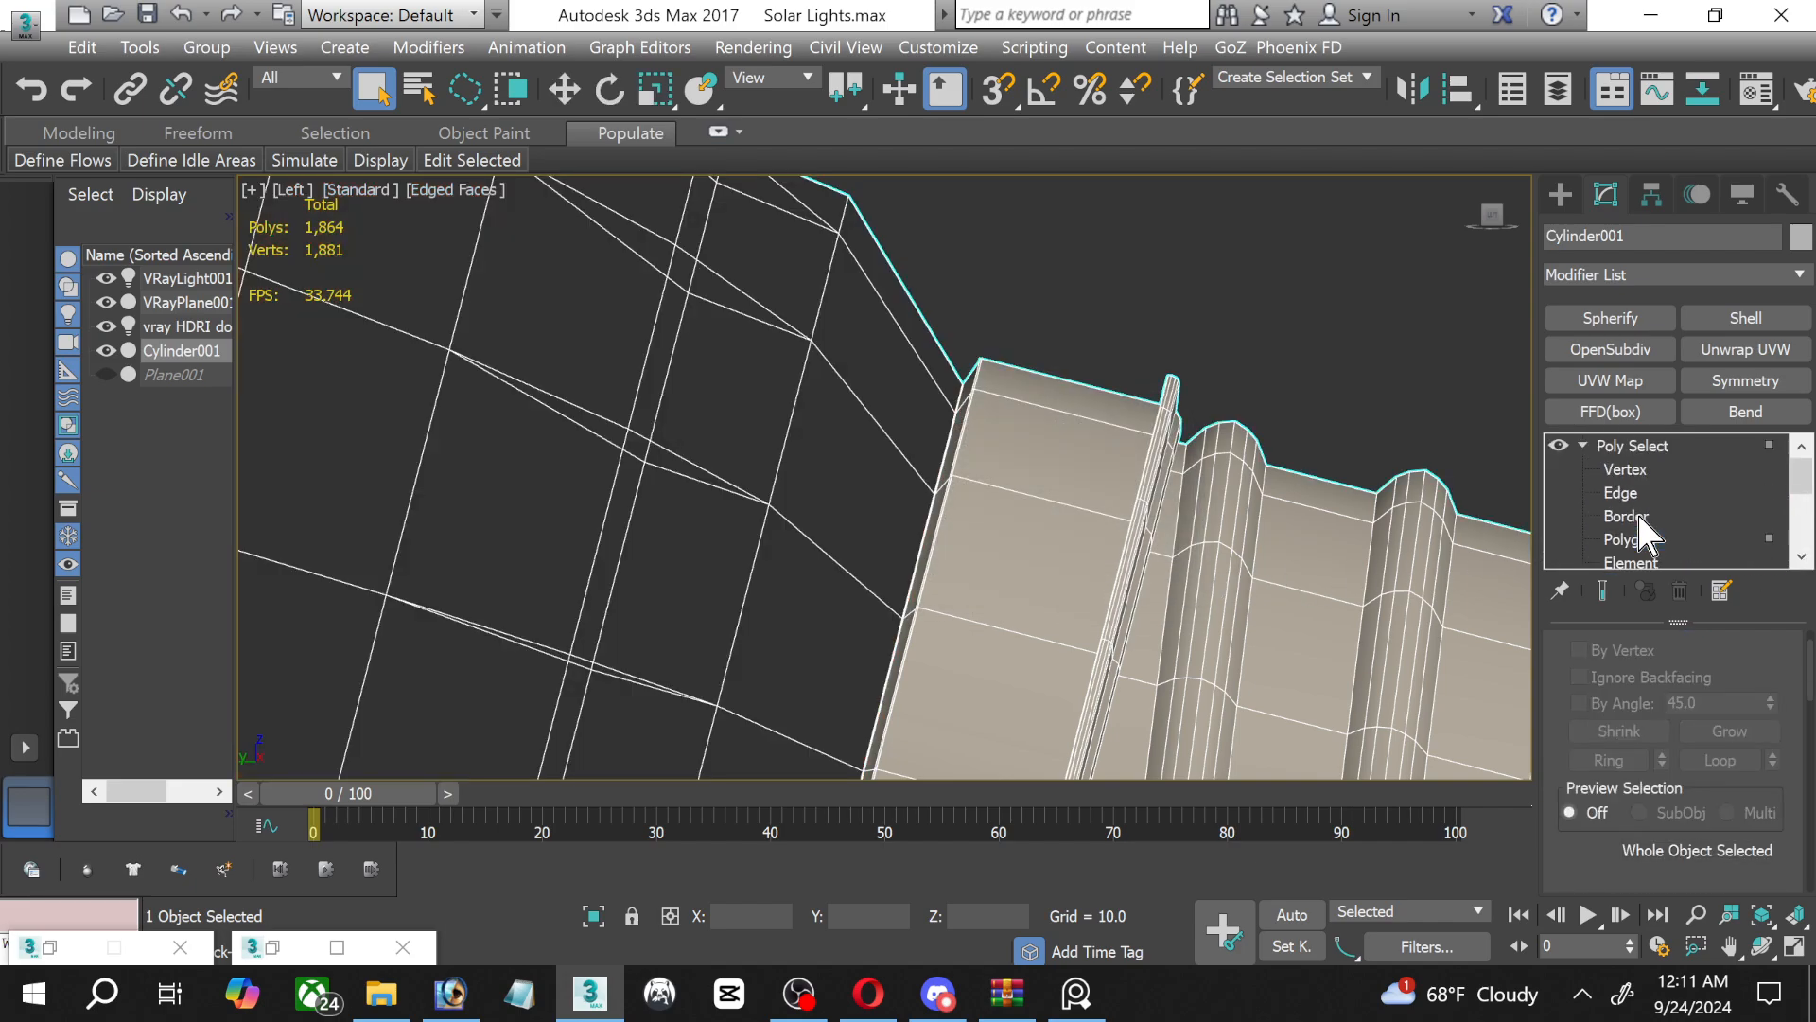
# Deselect and reselect the bulb, and activate the Polygon level of its Poly Select modifier.
pyautogui.scroll(-2, 1642, 523)
pyautogui.scroll(2, 1642, 527)
pyautogui.click(1455, 369)
pyautogui.click(1015, 422)
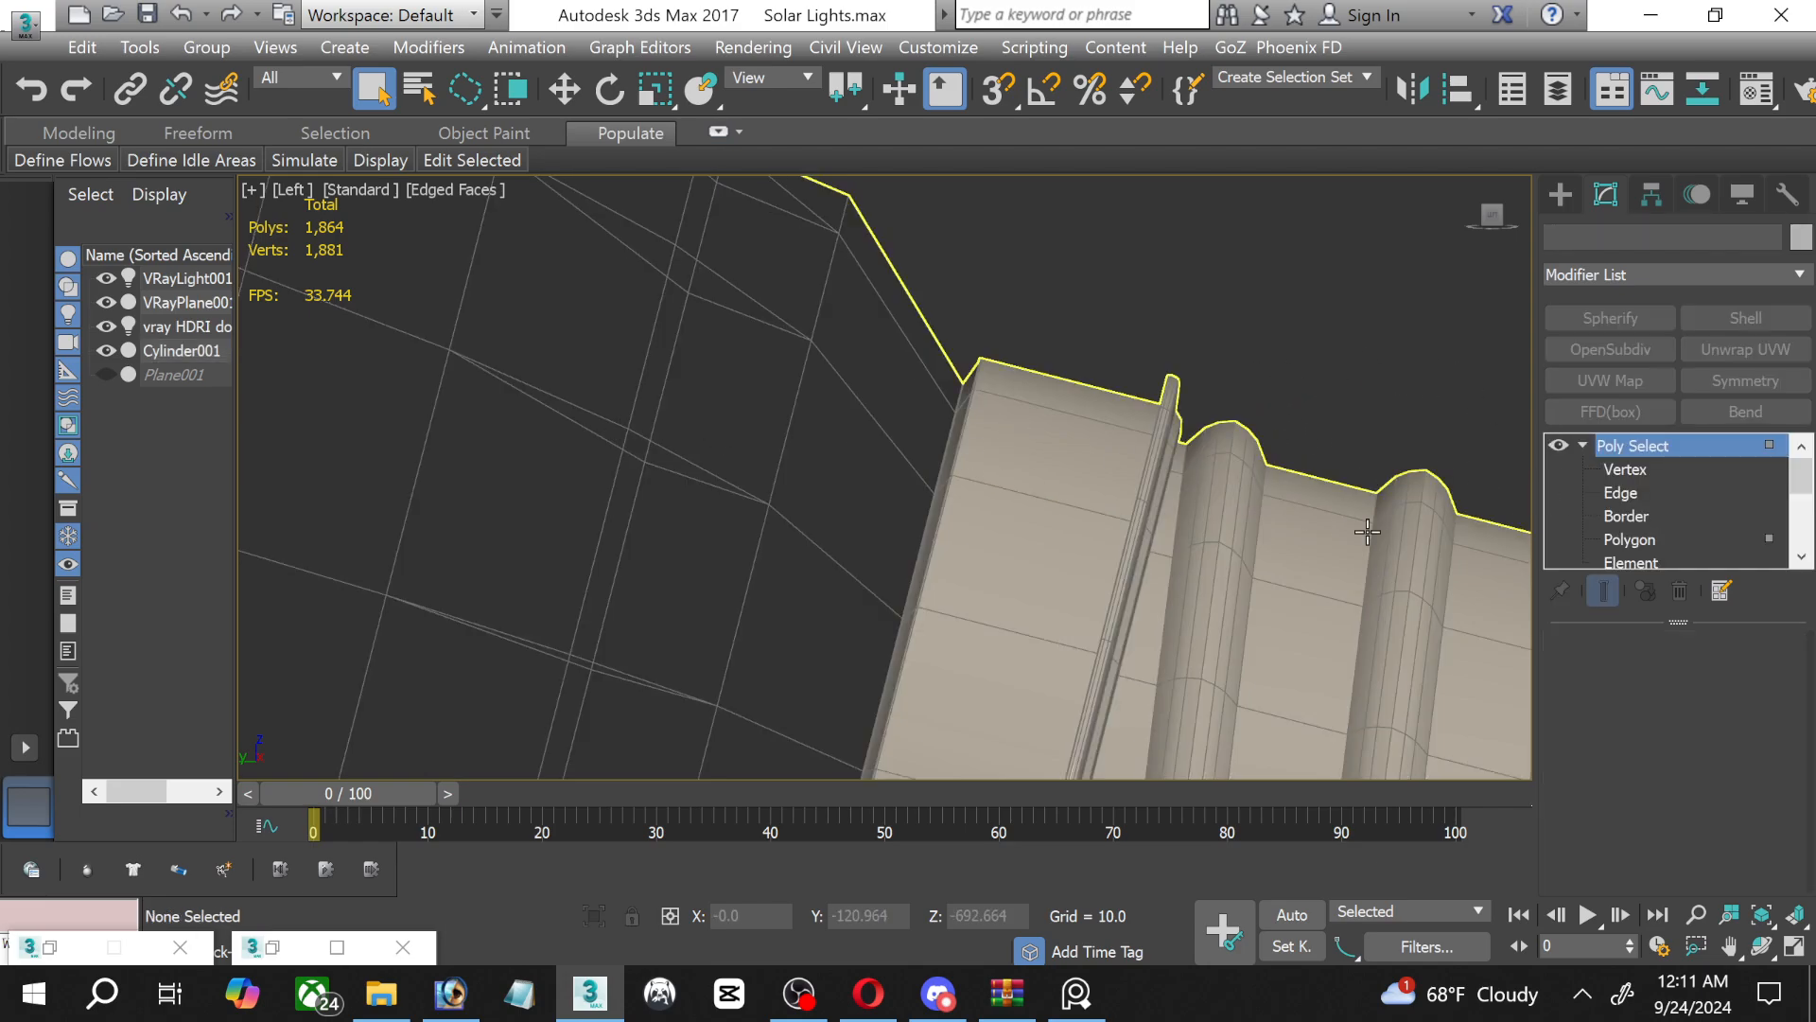
pyautogui.click(1720, 541)
pyautogui.scroll(-3, 1665, 520)
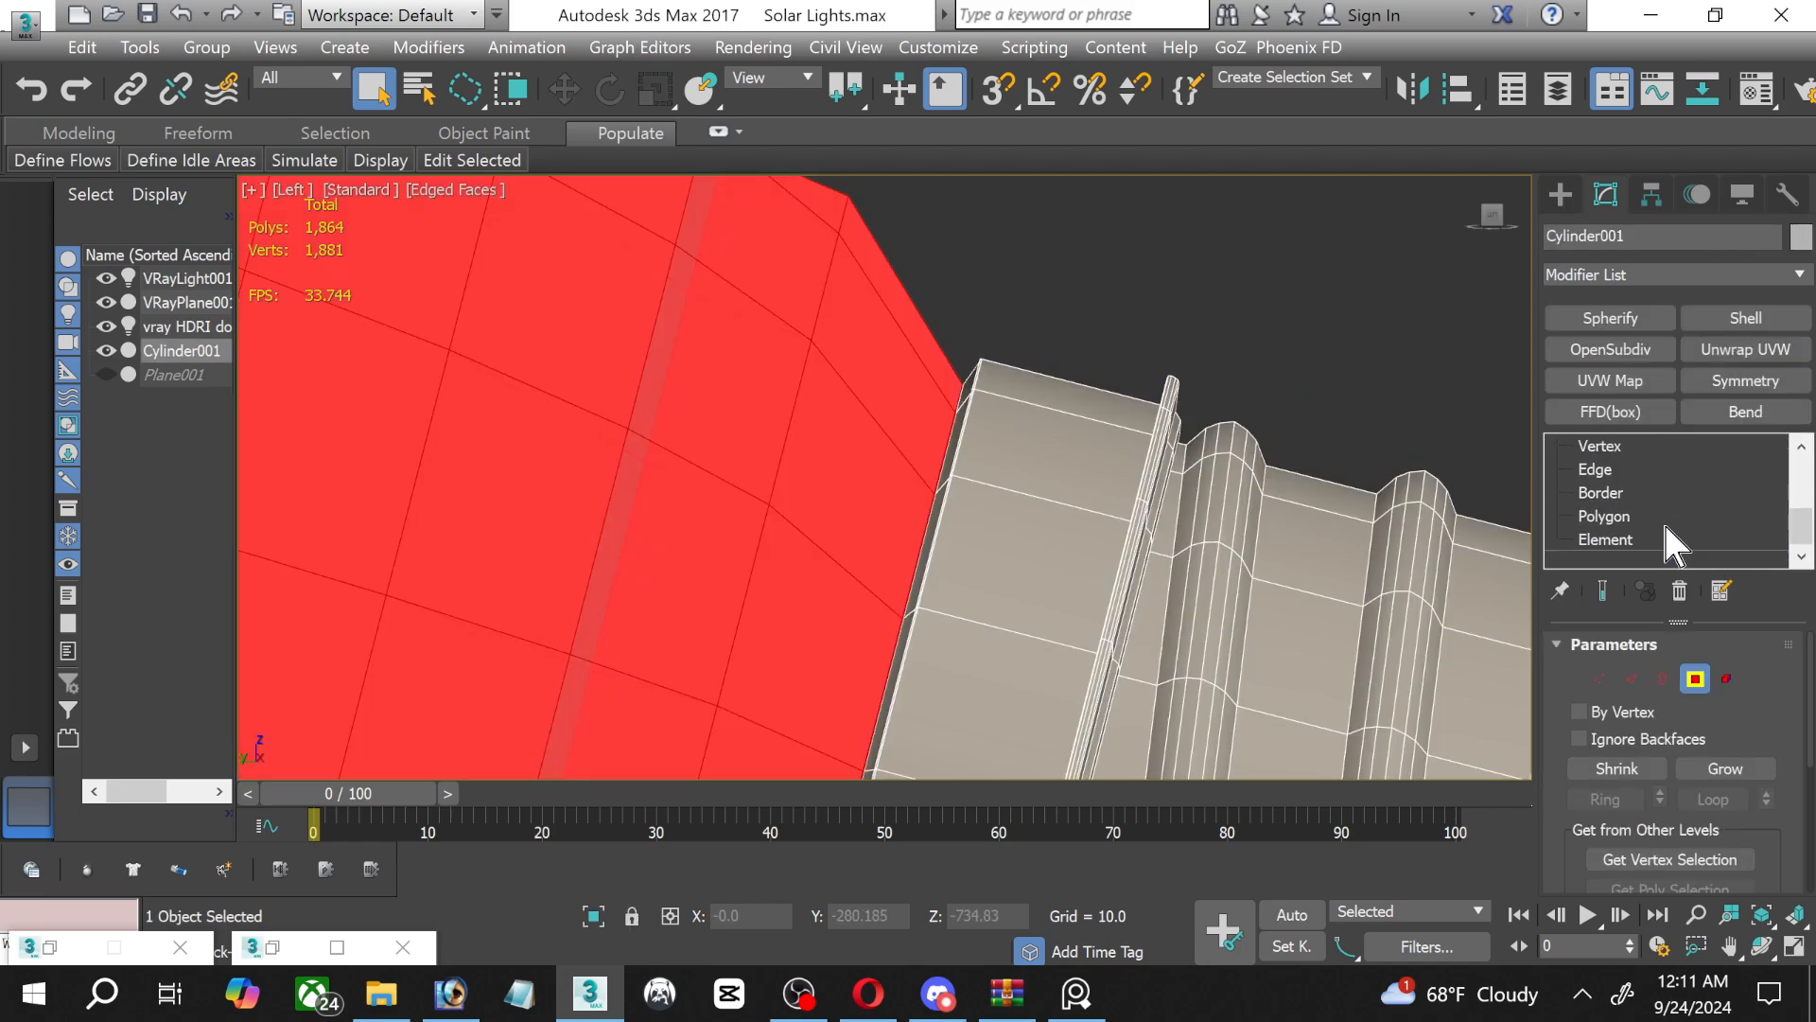
pyautogui.scroll(1, 1637, 526)
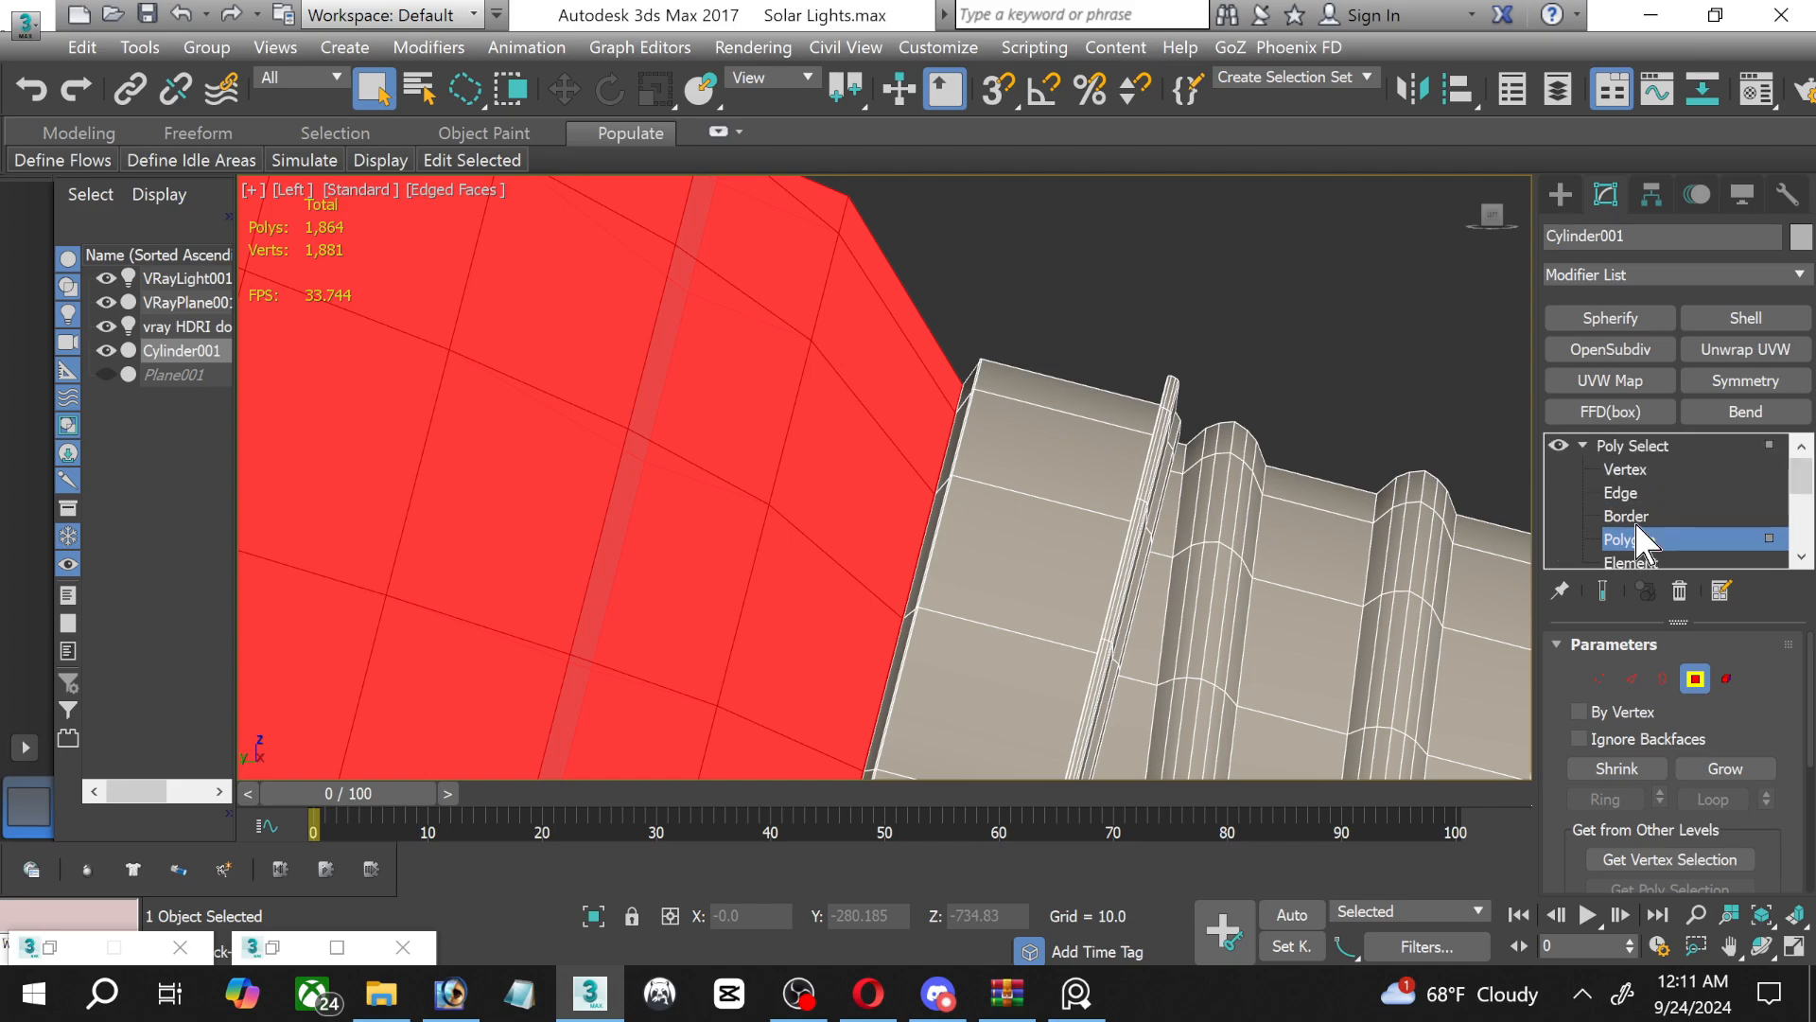
# Apply a Shell modifier above Poly Select to try thickening only the selected glass polygons.
pyautogui.scroll(-3, 1100, 335)
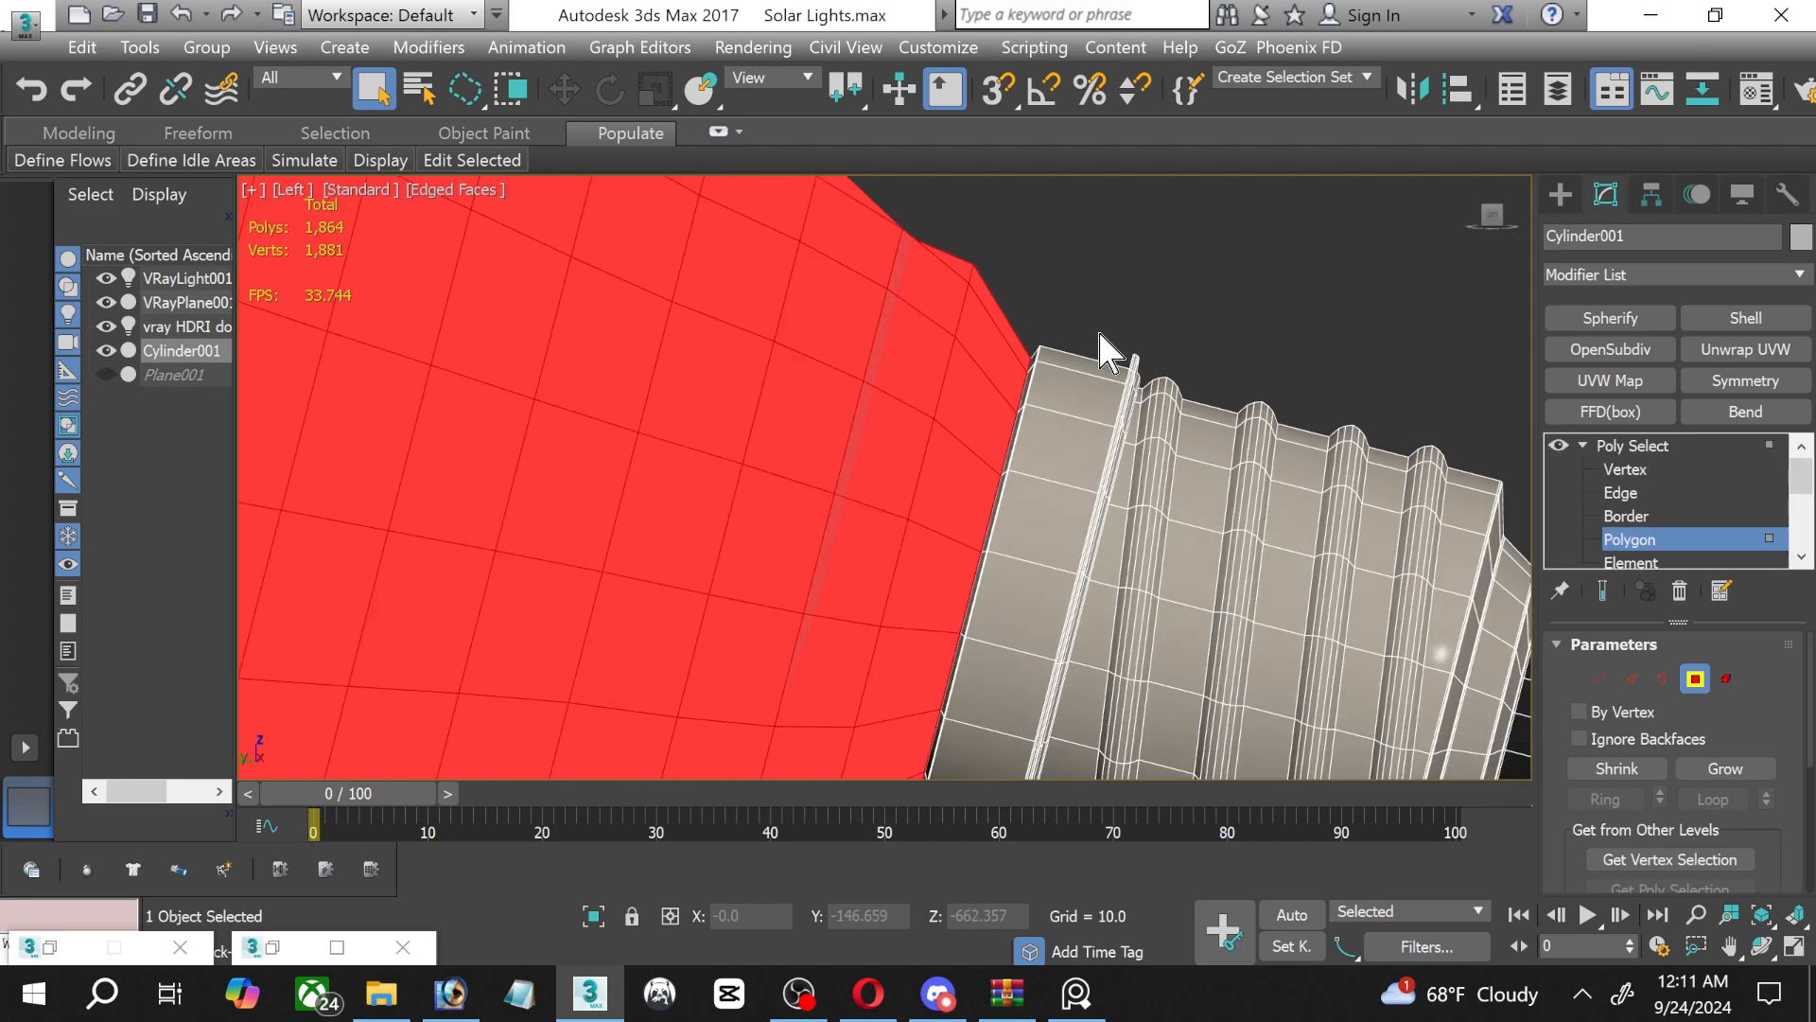
pyautogui.scroll(-2, 1038, 317)
pyautogui.scroll(4, 1031, 397)
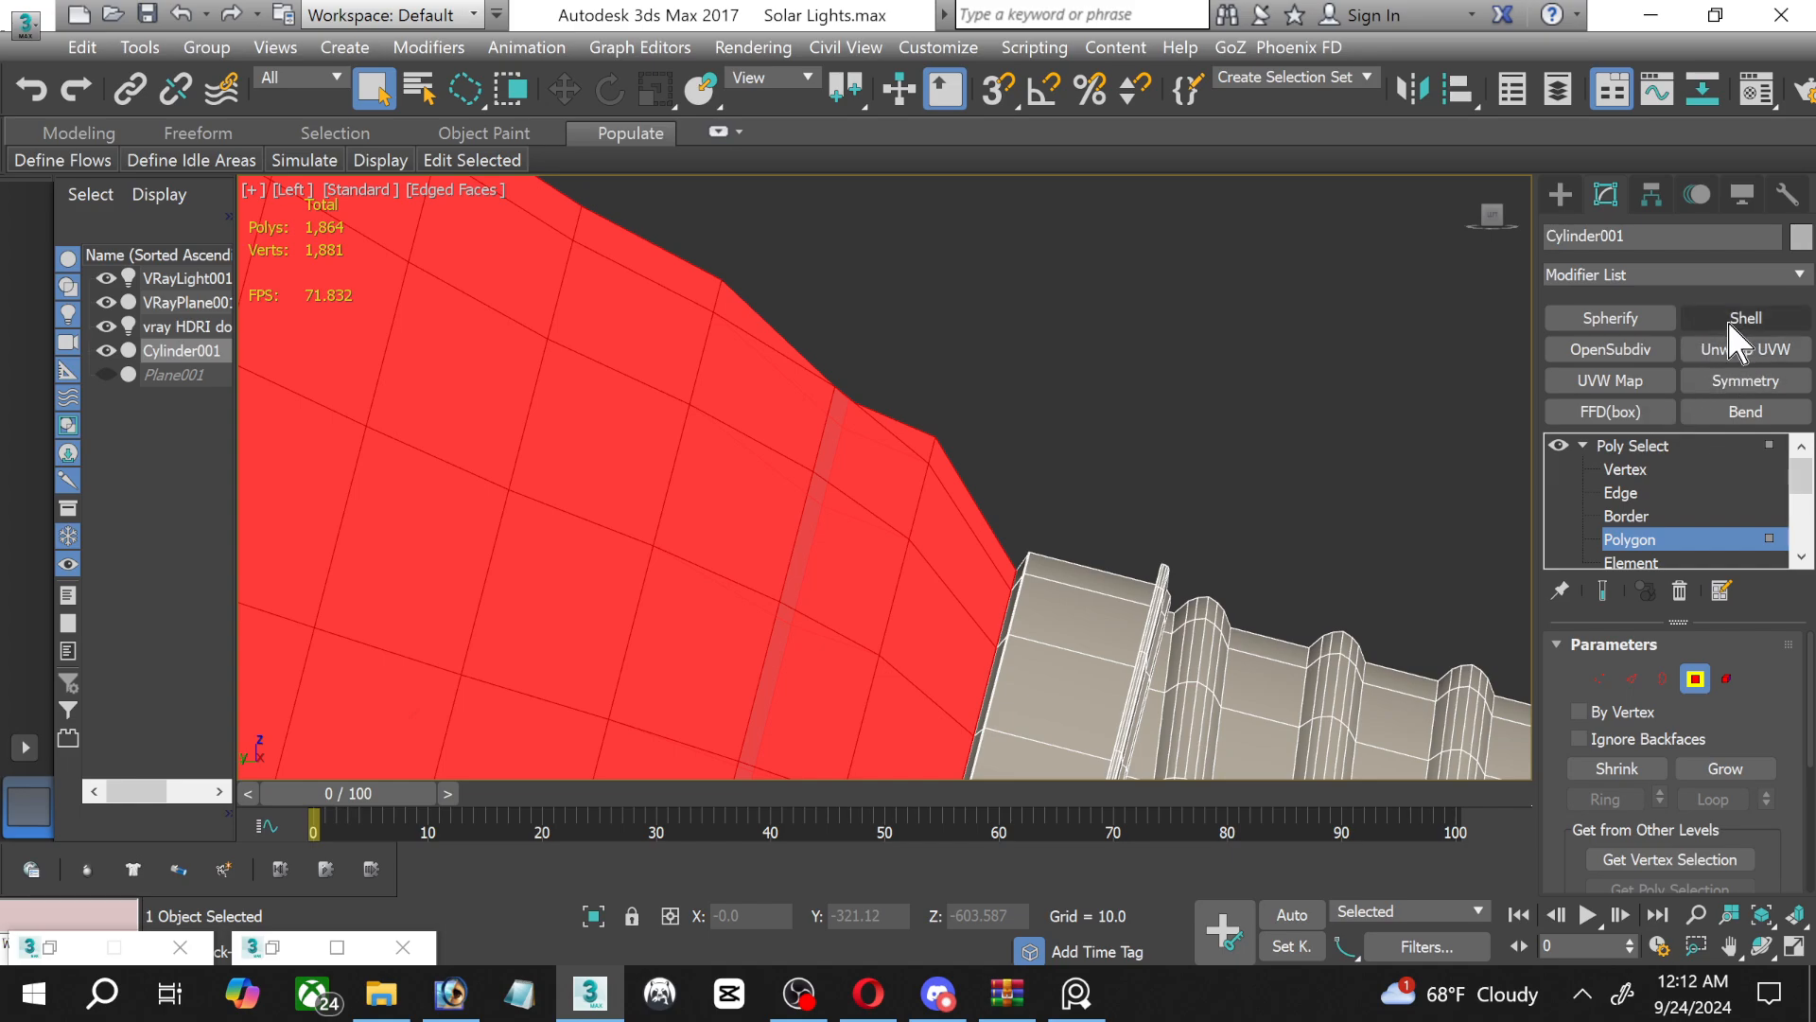
pyautogui.click(1731, 322)
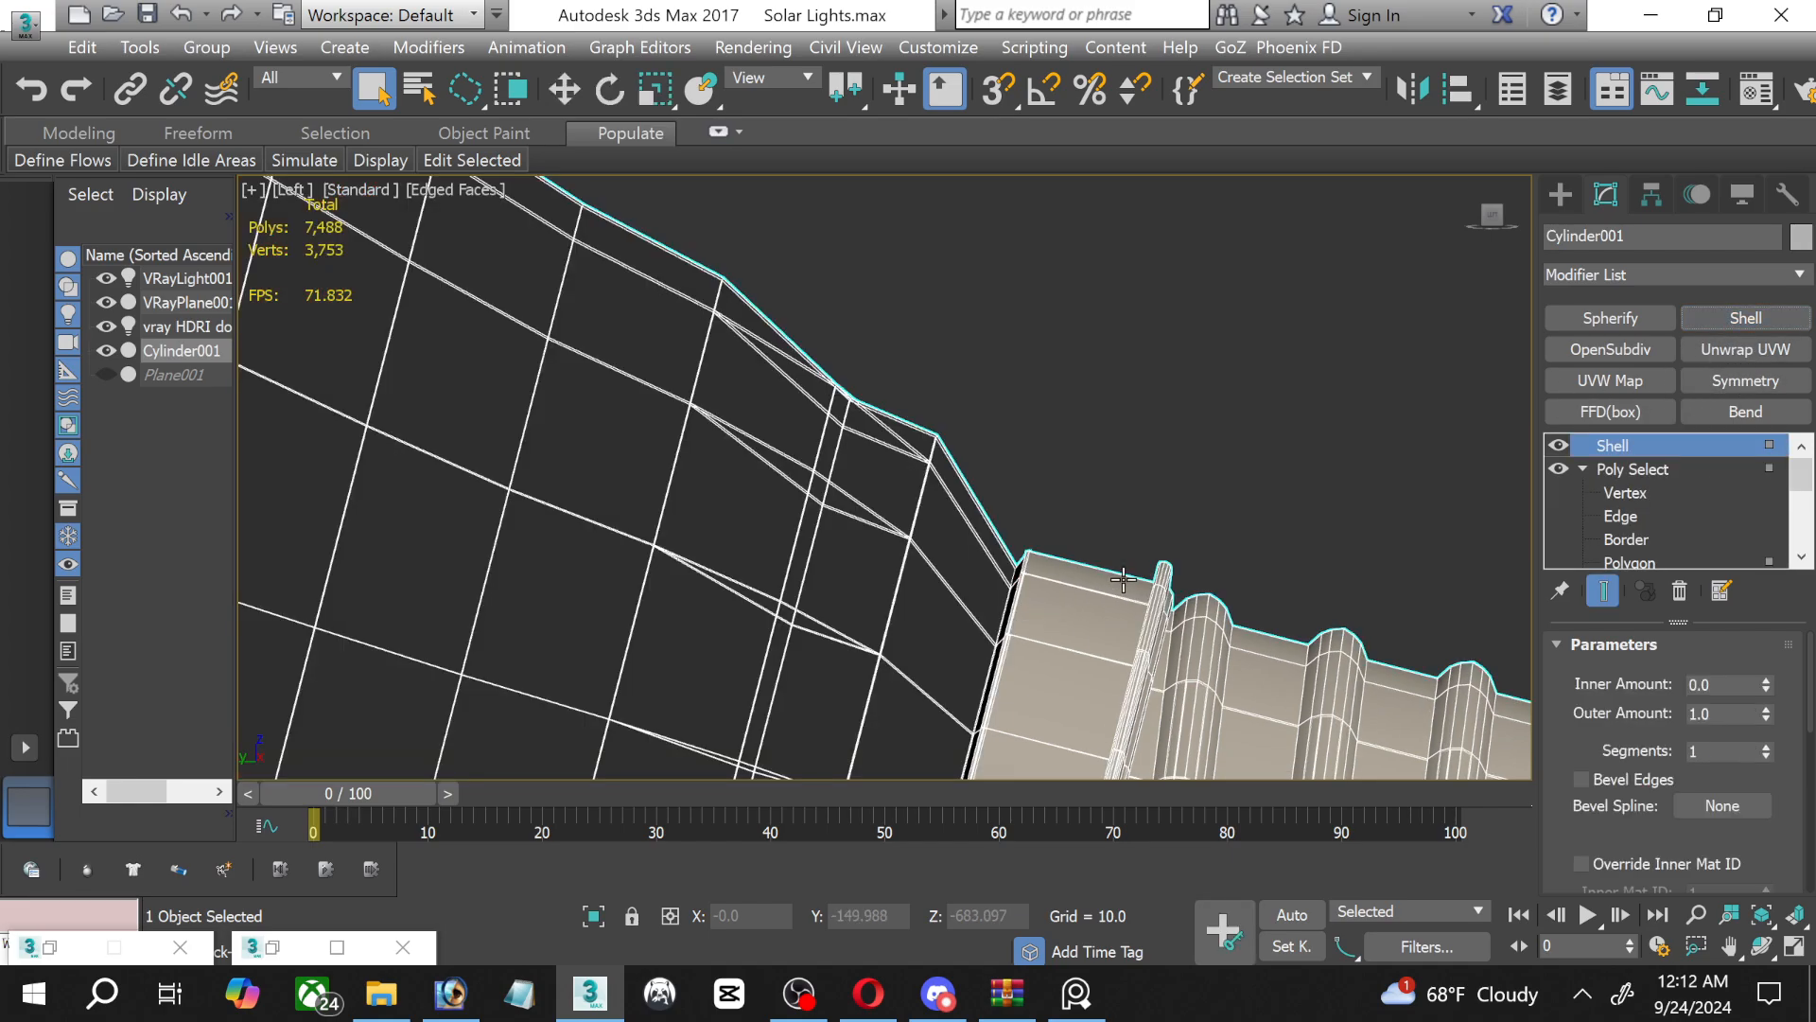
# Delete the Shell modifier from above Poly Select, leaving its name unchanged.
pyautogui.rightClick(1650, 446)
pyautogui.click(1537, 456)
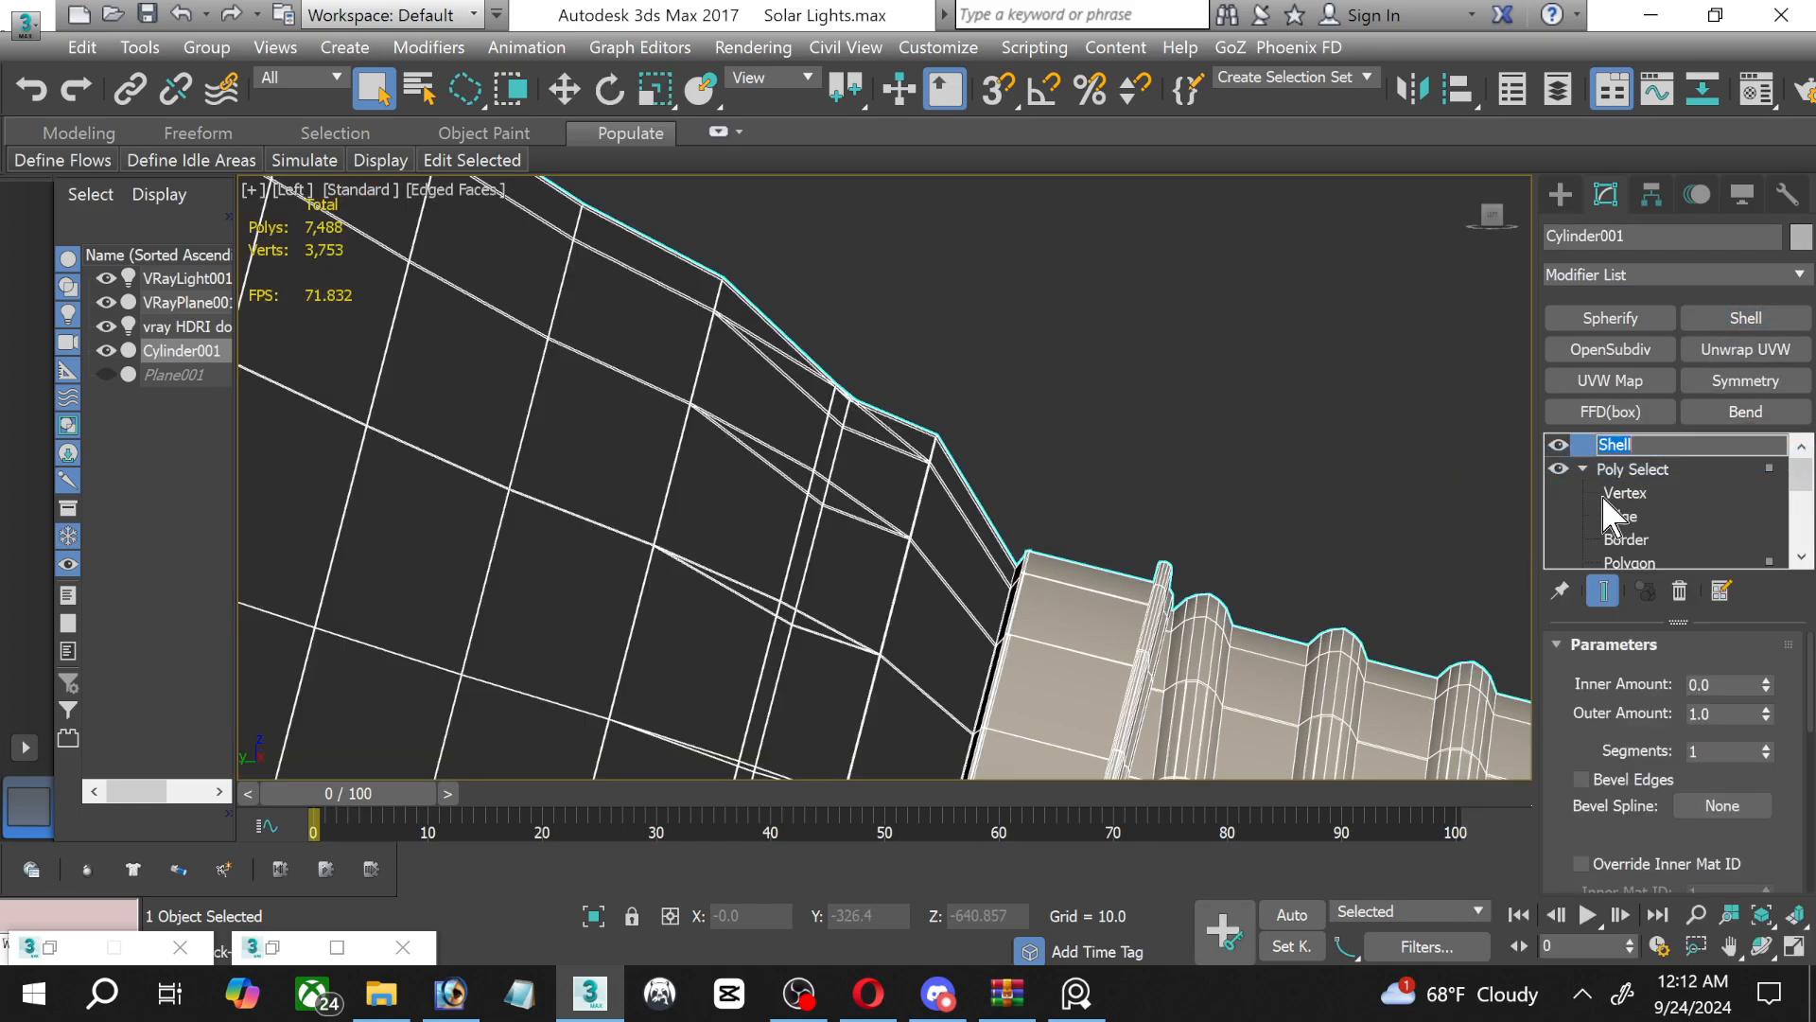
pyautogui.click(1623, 493)
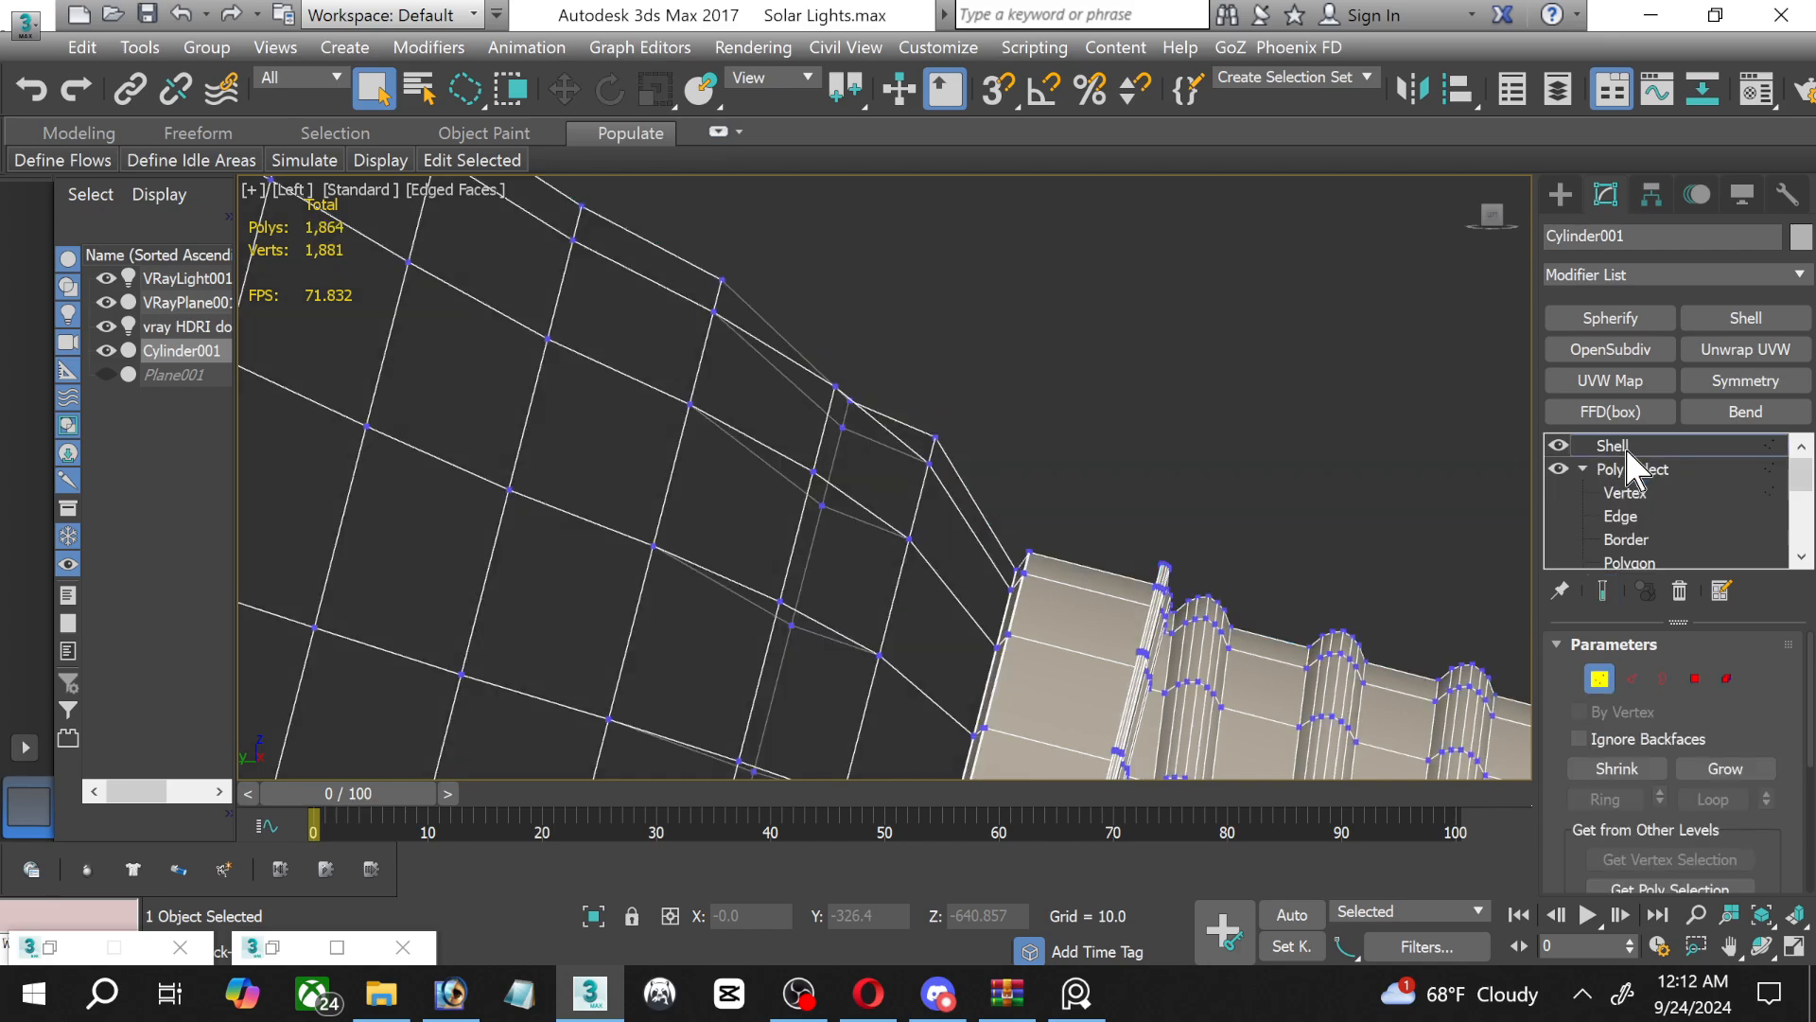
pyautogui.click(1628, 447)
pyautogui.rightClick(1627, 461)
pyautogui.click(1570, 496)
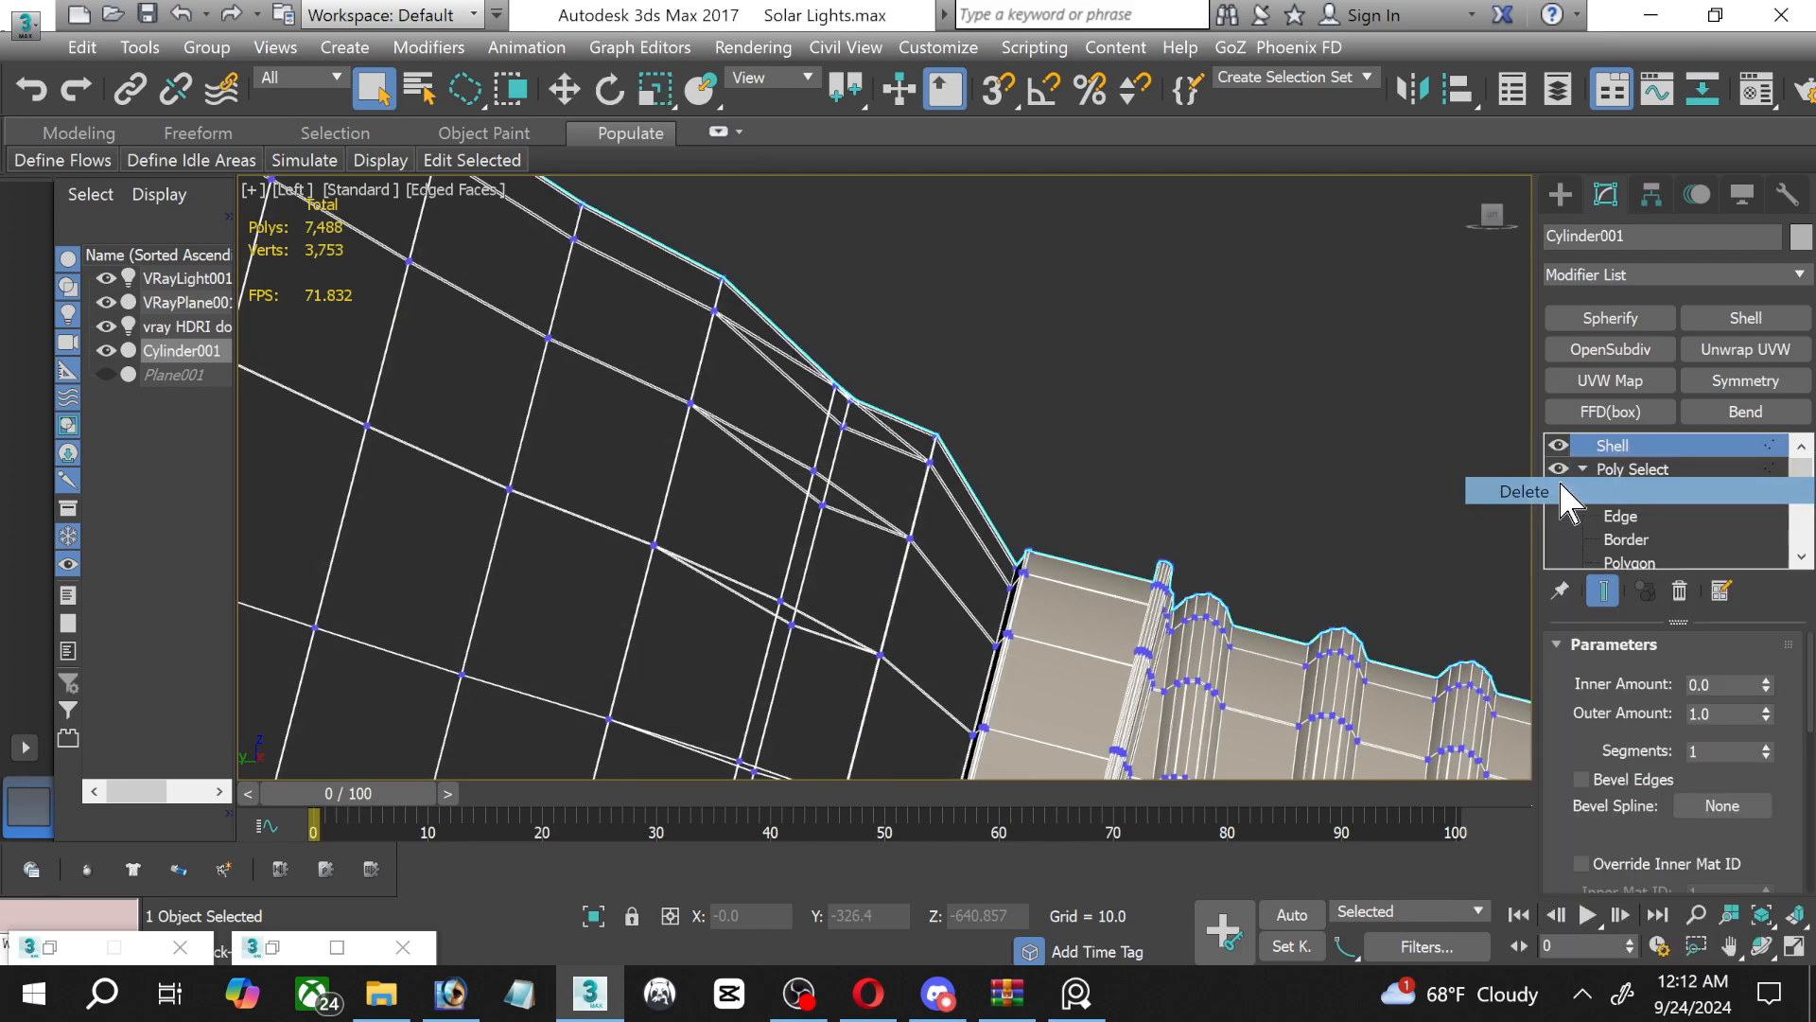
# Leave Poly Select's sub-object level and delete the Poly Select modifier from the bulb.
pyautogui.click(1644, 445)
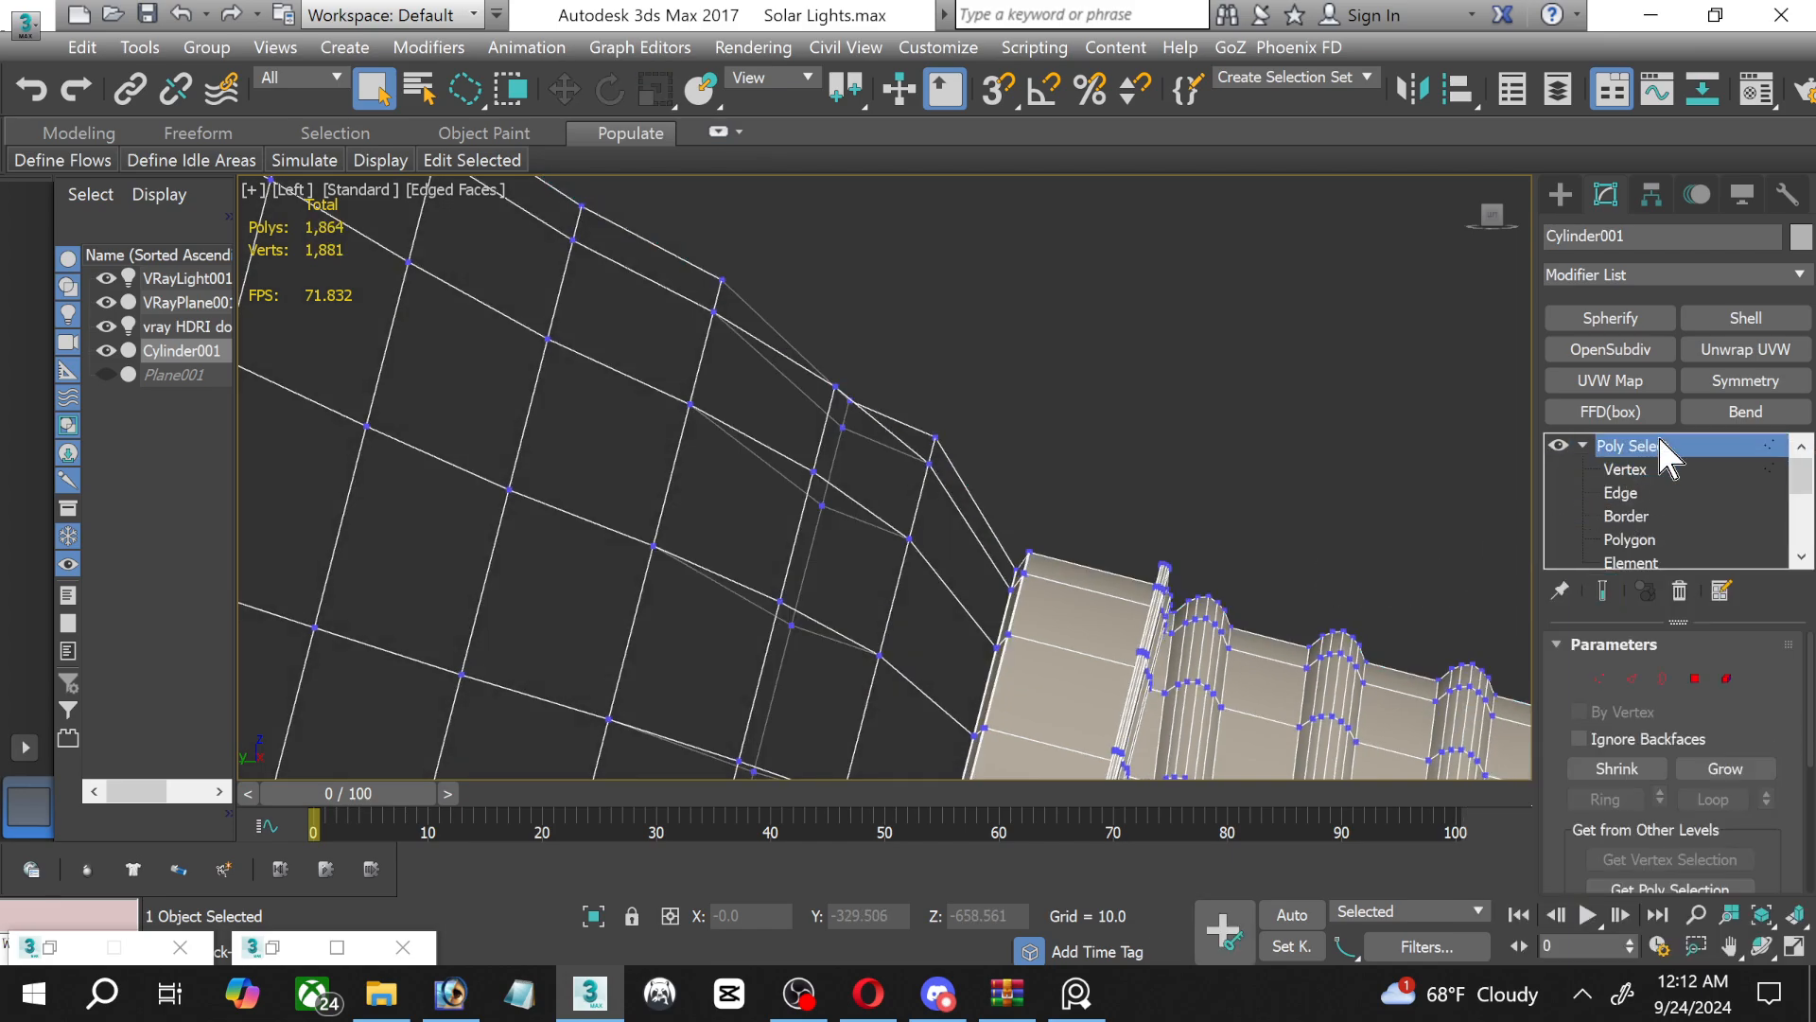
pyautogui.rightClick(1660, 443)
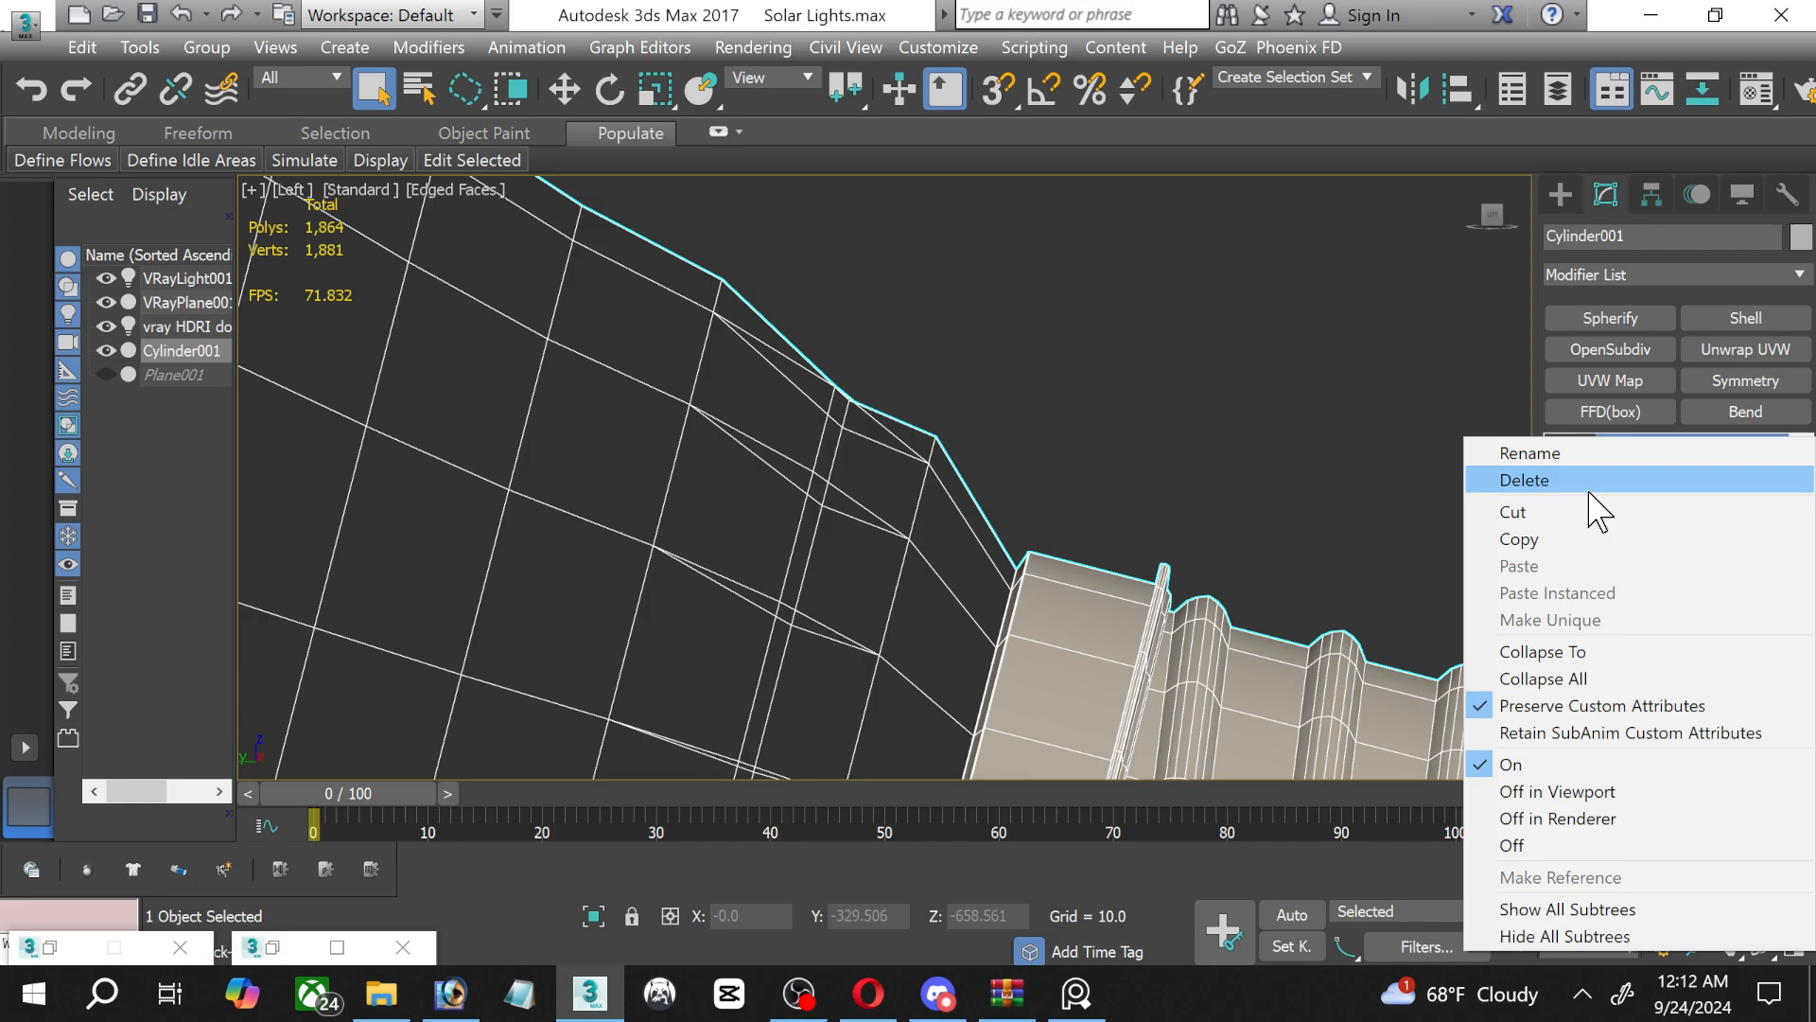
pyautogui.click(1589, 487)
# Enter the Polygon level of the bulb's Editable Poly with the glass polygons selected, and save the scene.
pyautogui.click(1603, 539)
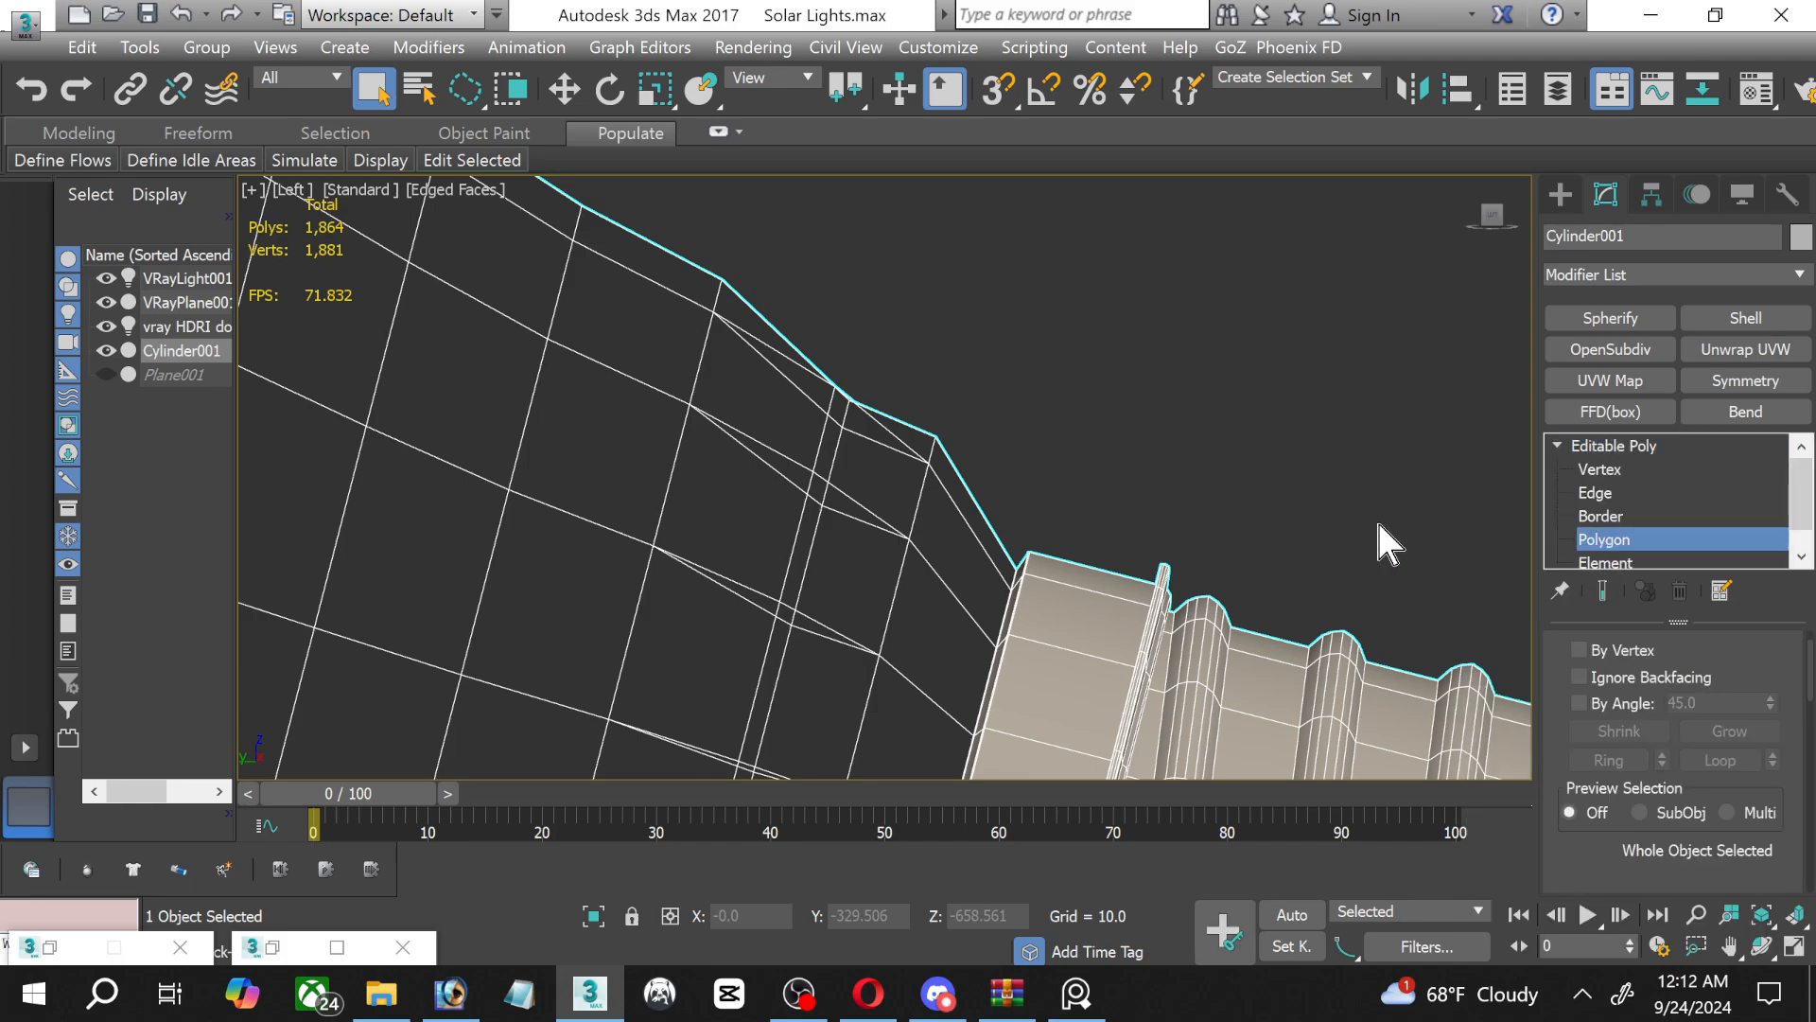
pyautogui.hotkey('ctrl', 'a')
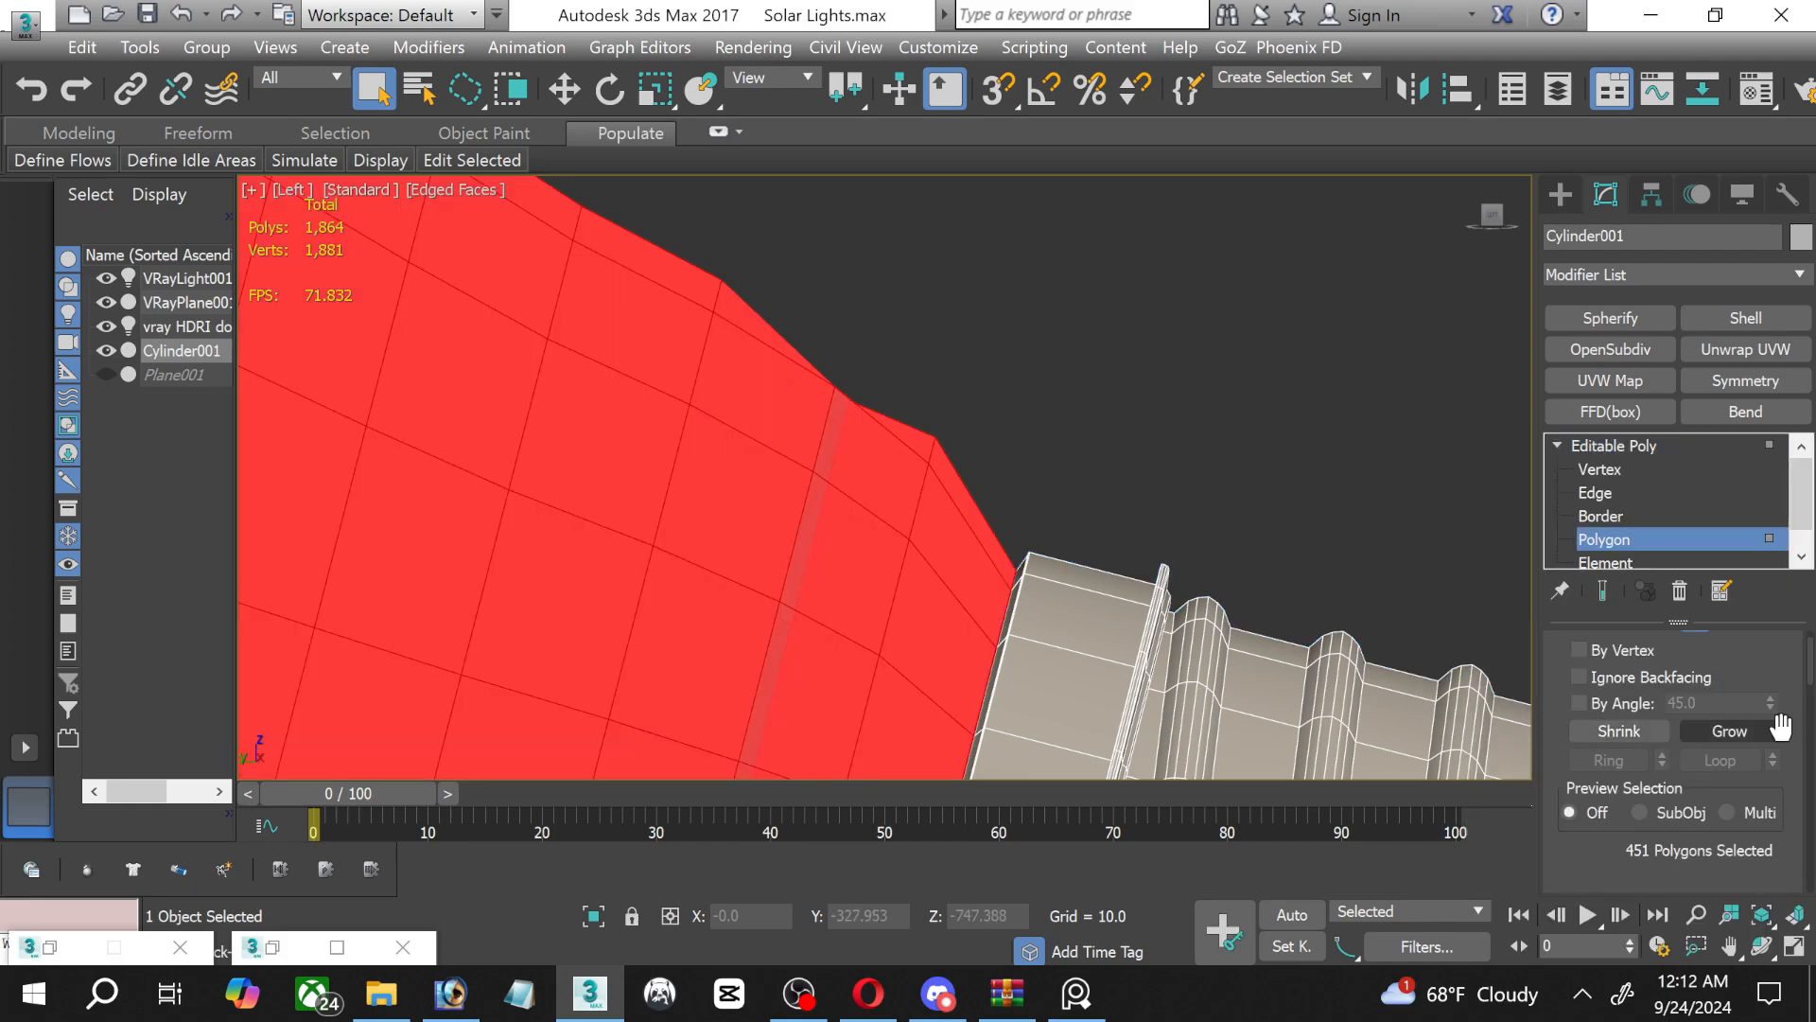
pyautogui.scroll(-4, 1802, 737)
pyautogui.scroll(-5, 1802, 738)
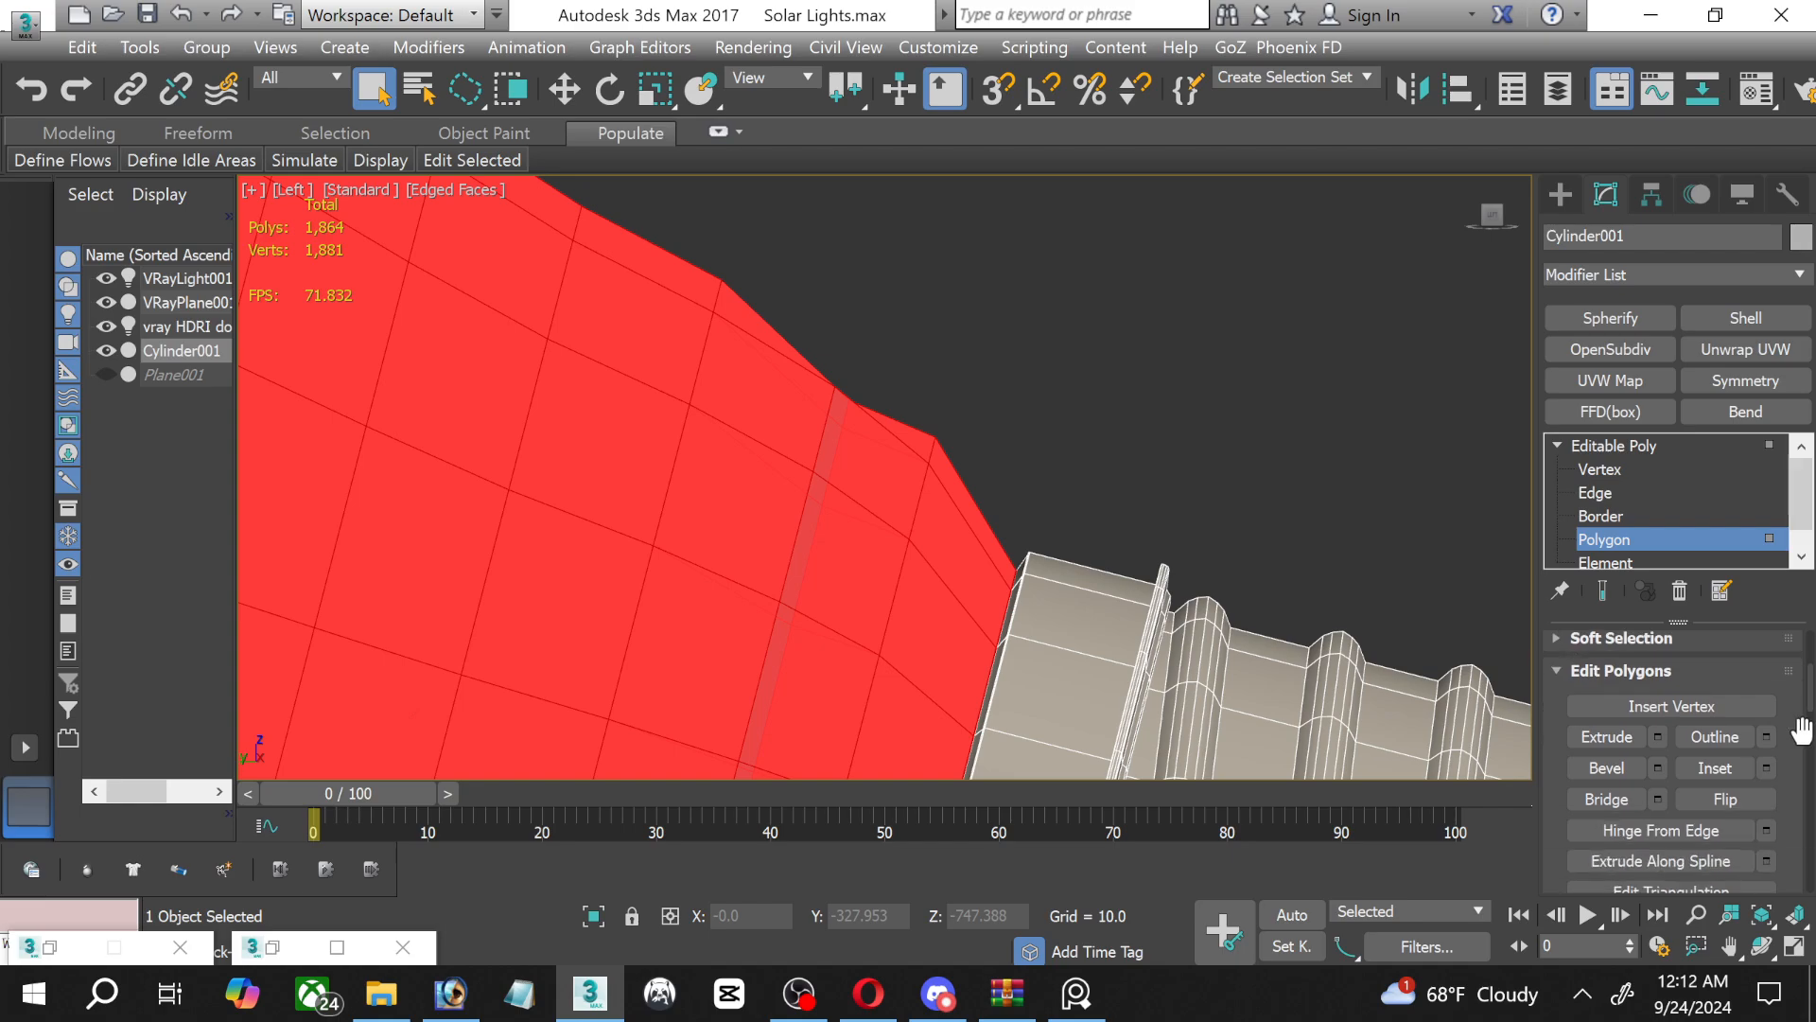
pyautogui.scroll(-1, 1802, 729)
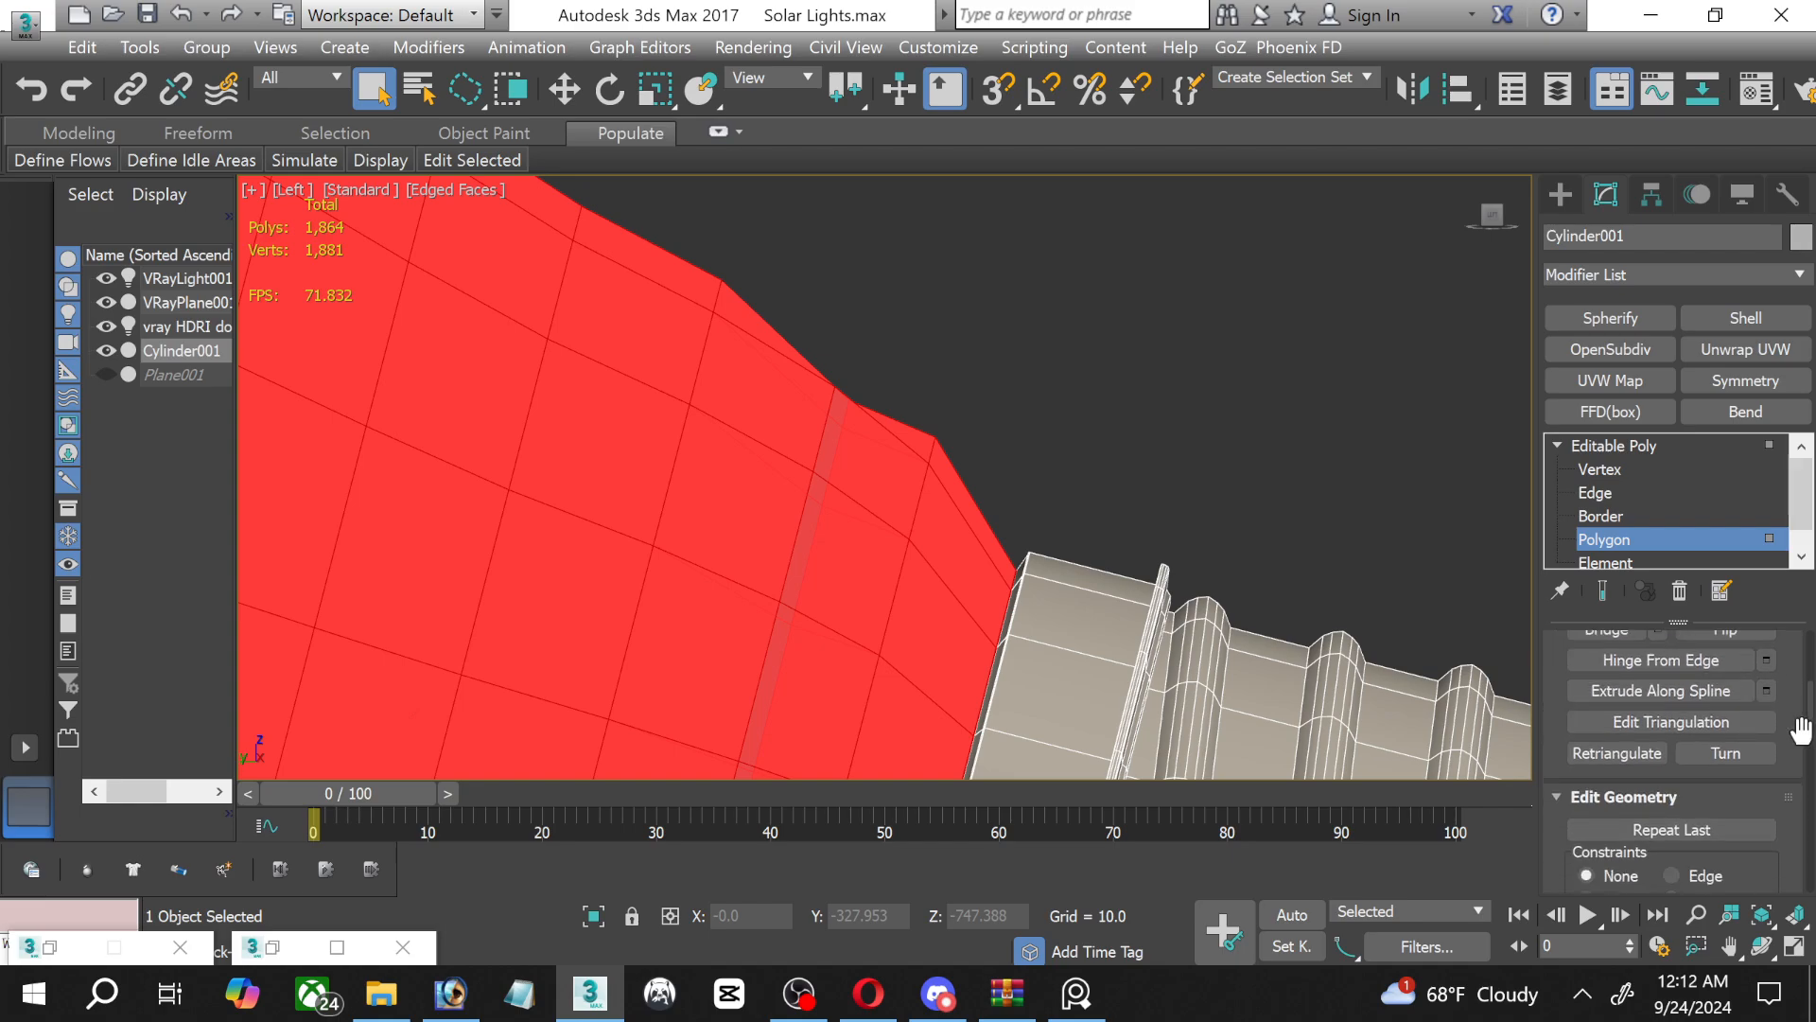
pyautogui.scroll(-4, 1800, 730)
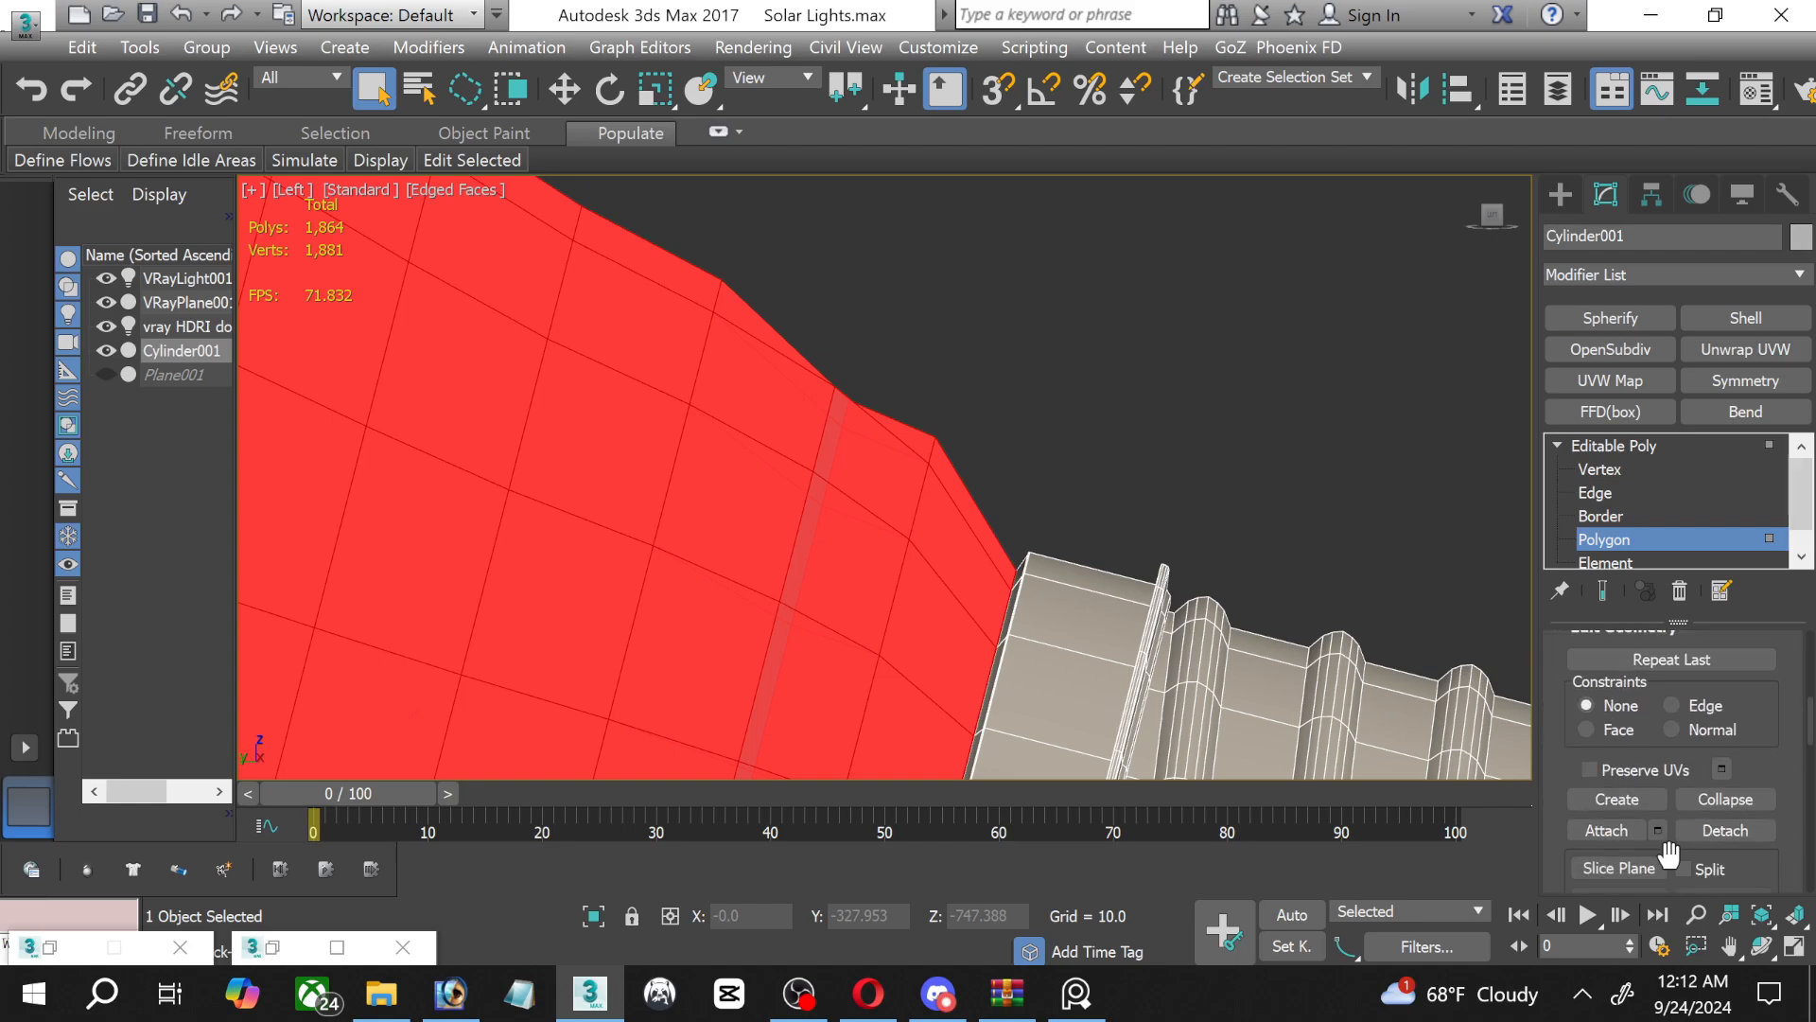
pyautogui.click(160, 3)
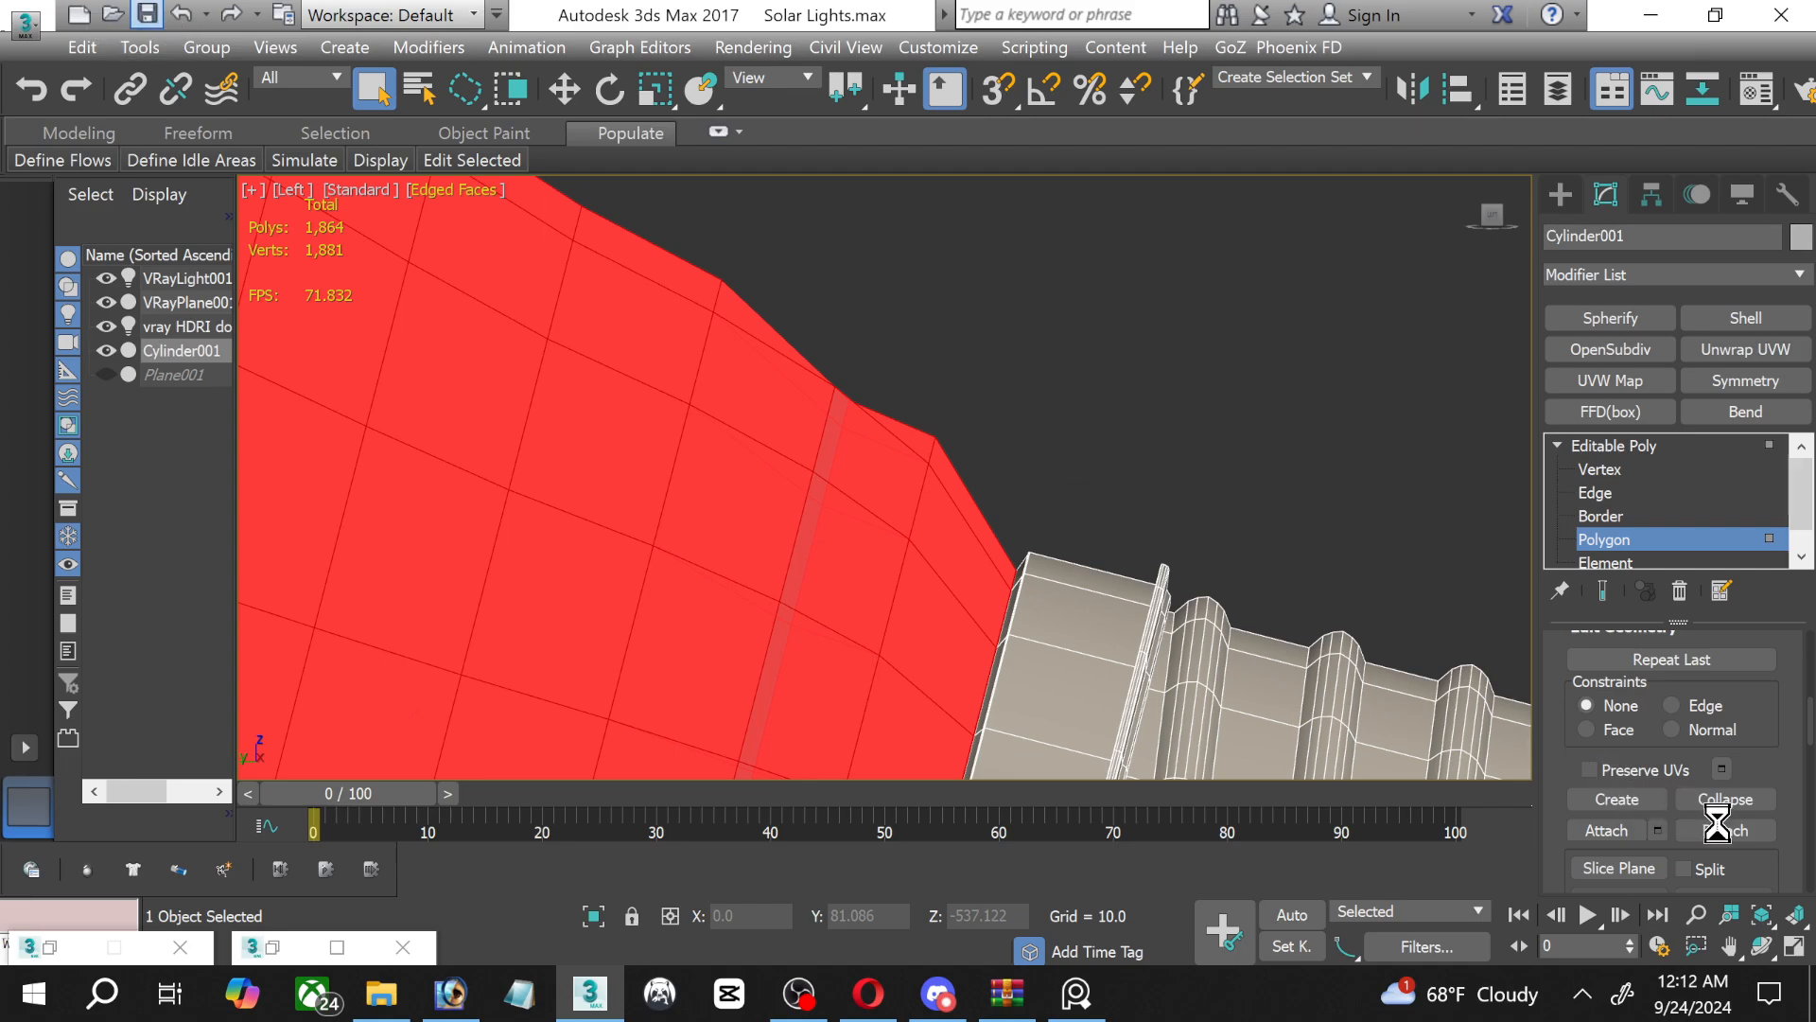
# Detach the selected glass polygons as a separate object named "bulb" and leave the Polygon level.
pyautogui.click(1716, 828)
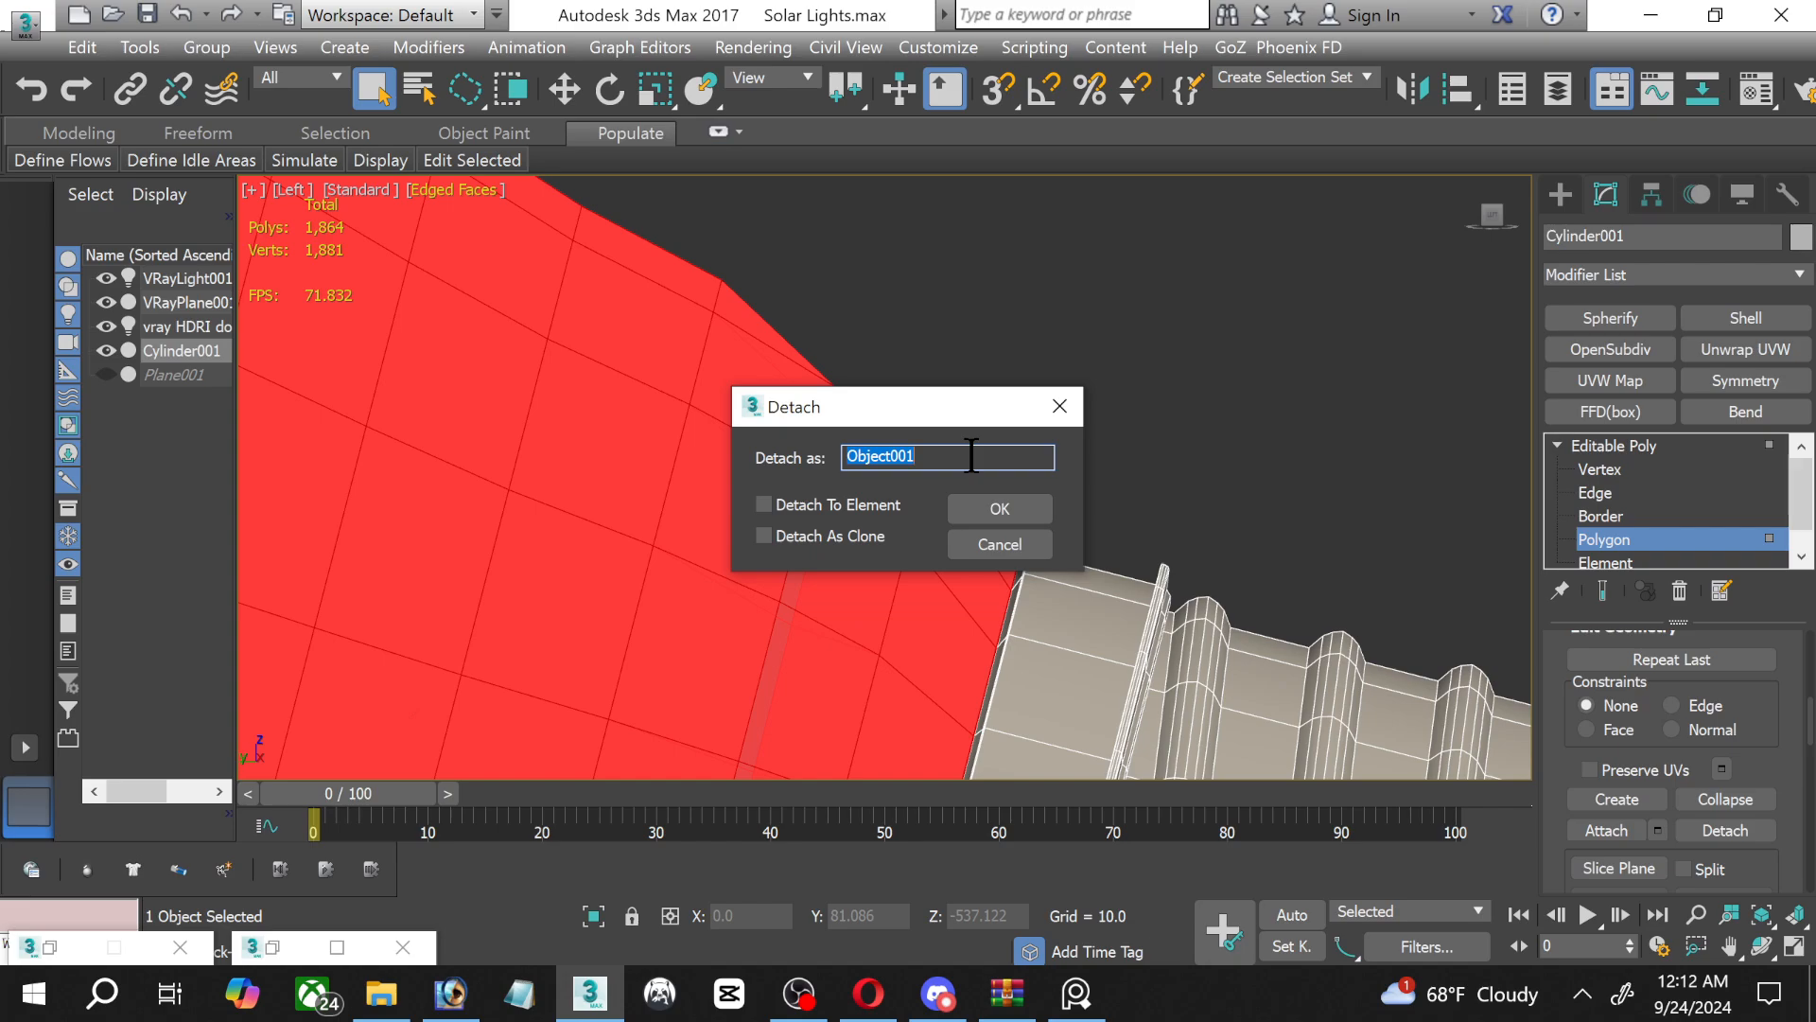
pyautogui.write('bulb')
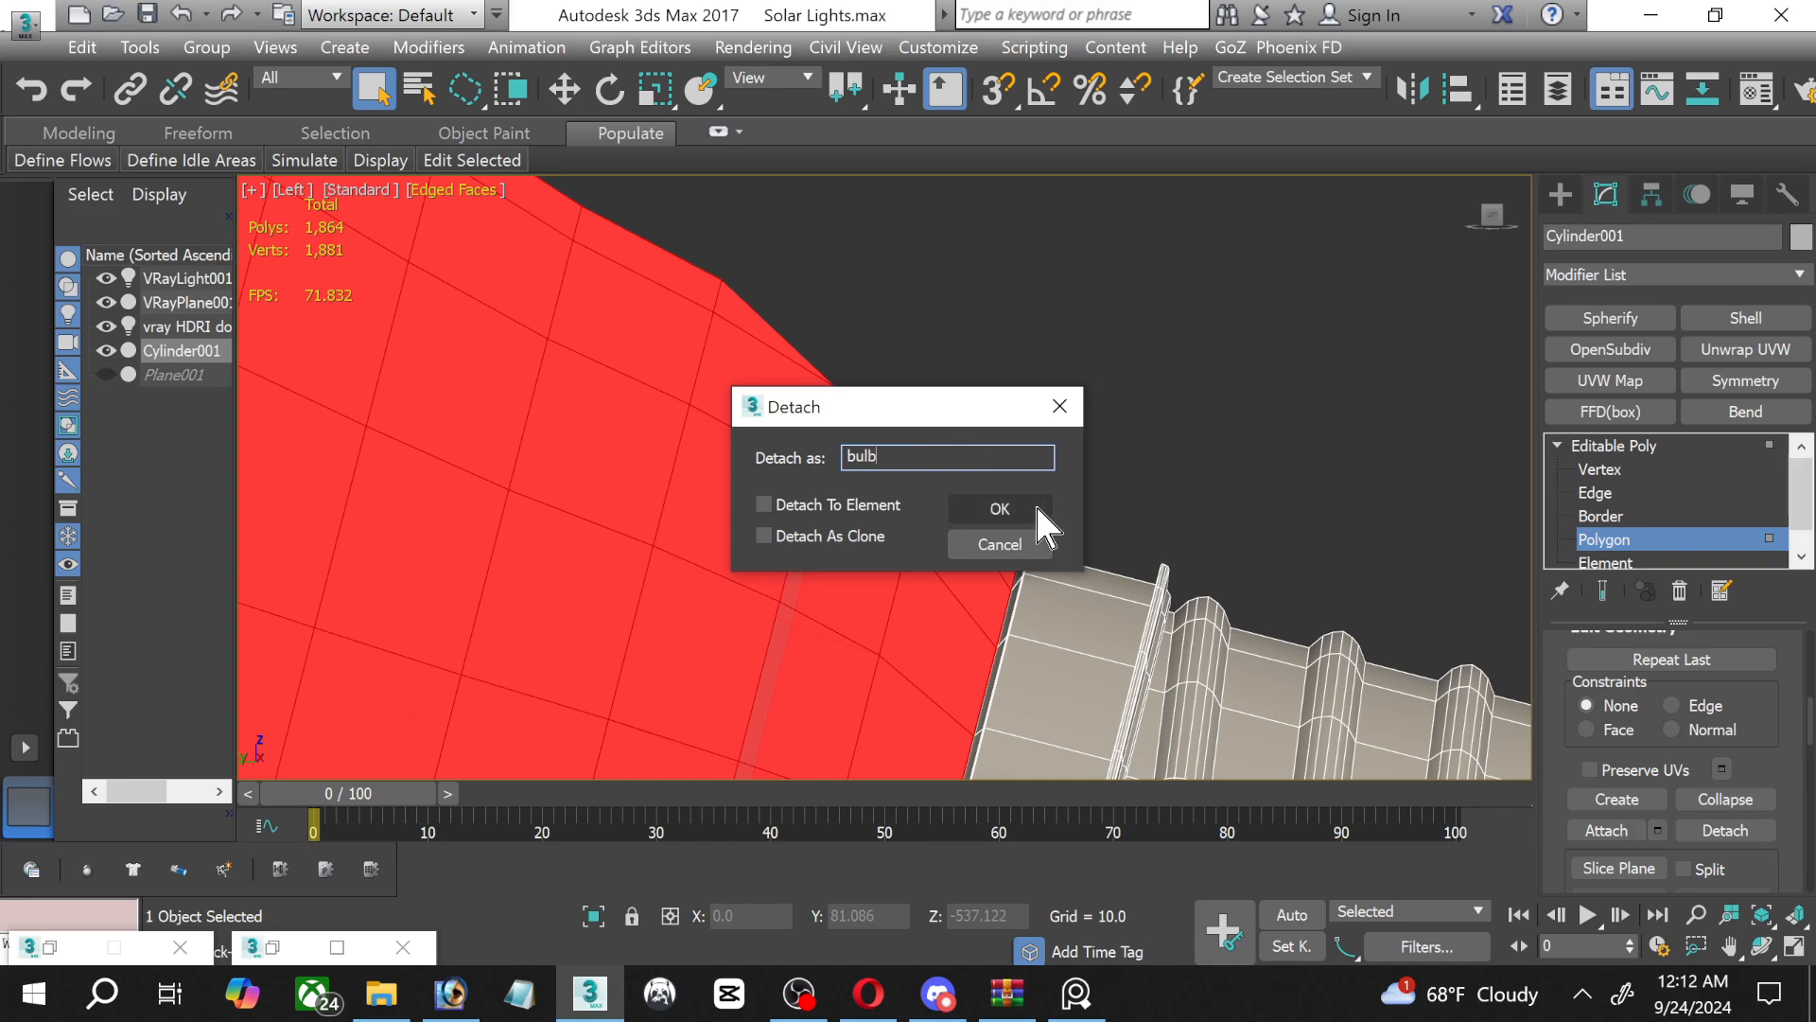
pyautogui.click(1034, 505)
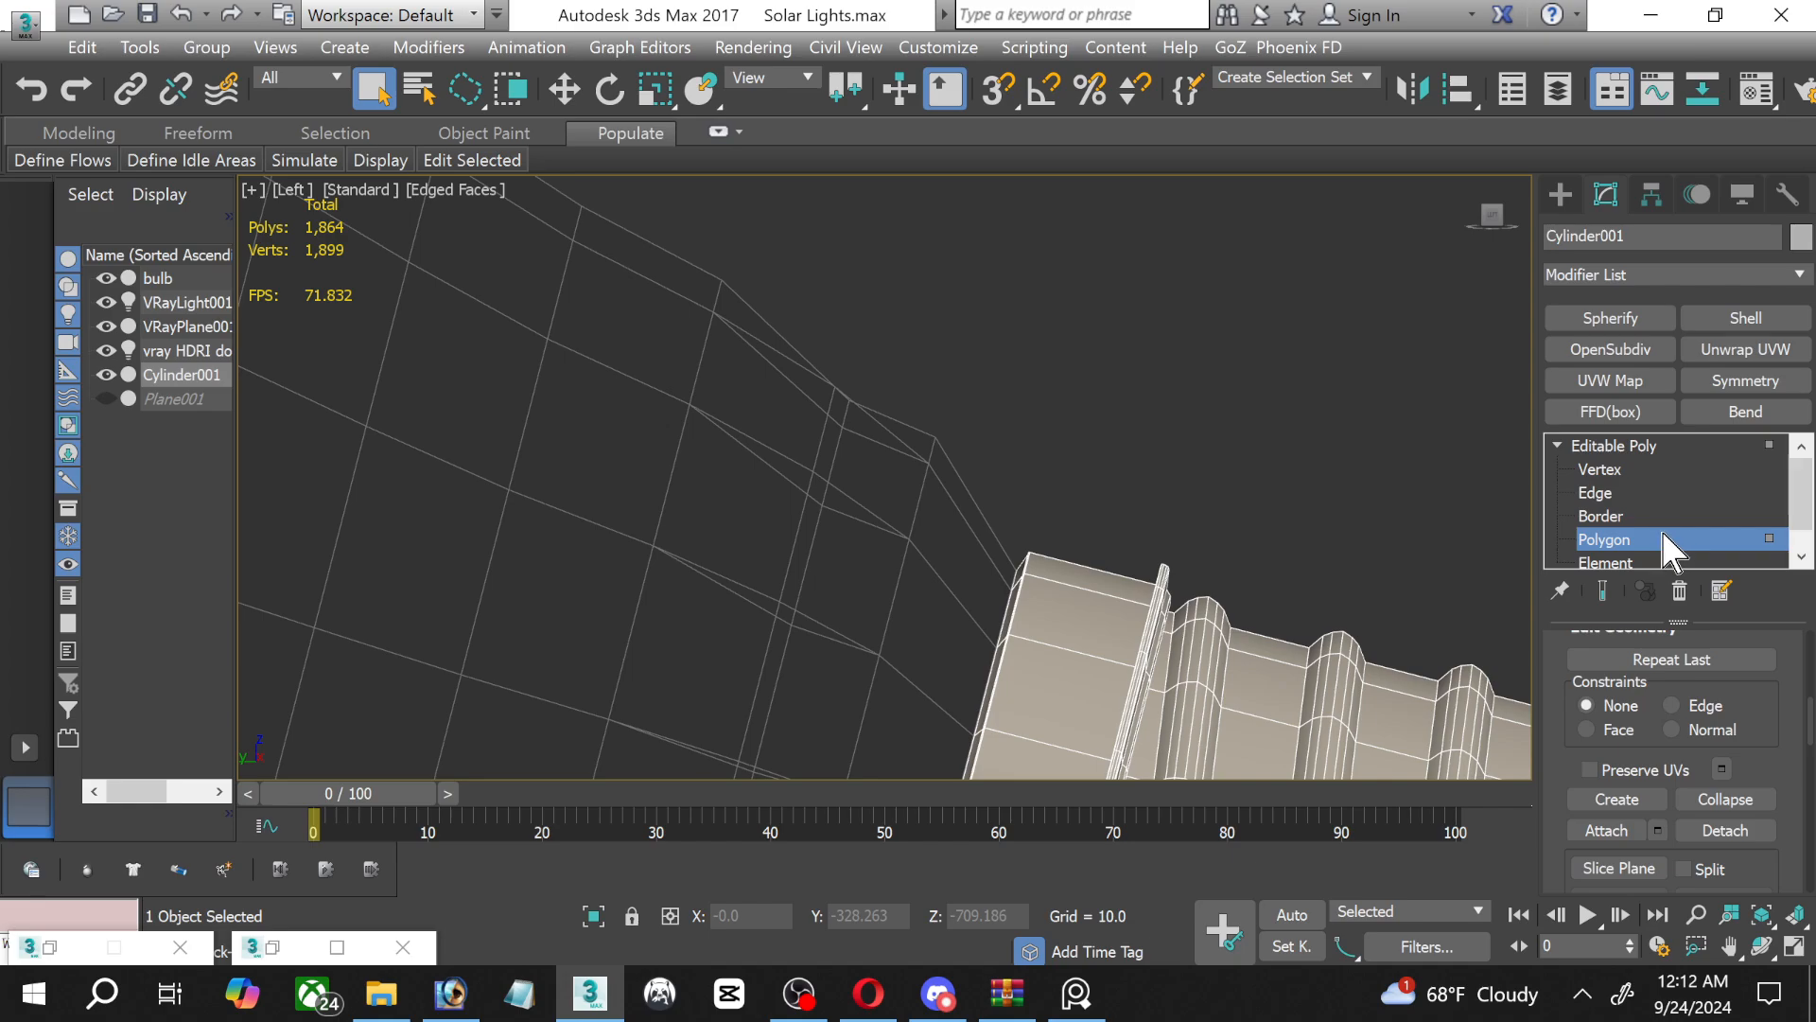
pyautogui.press('4')
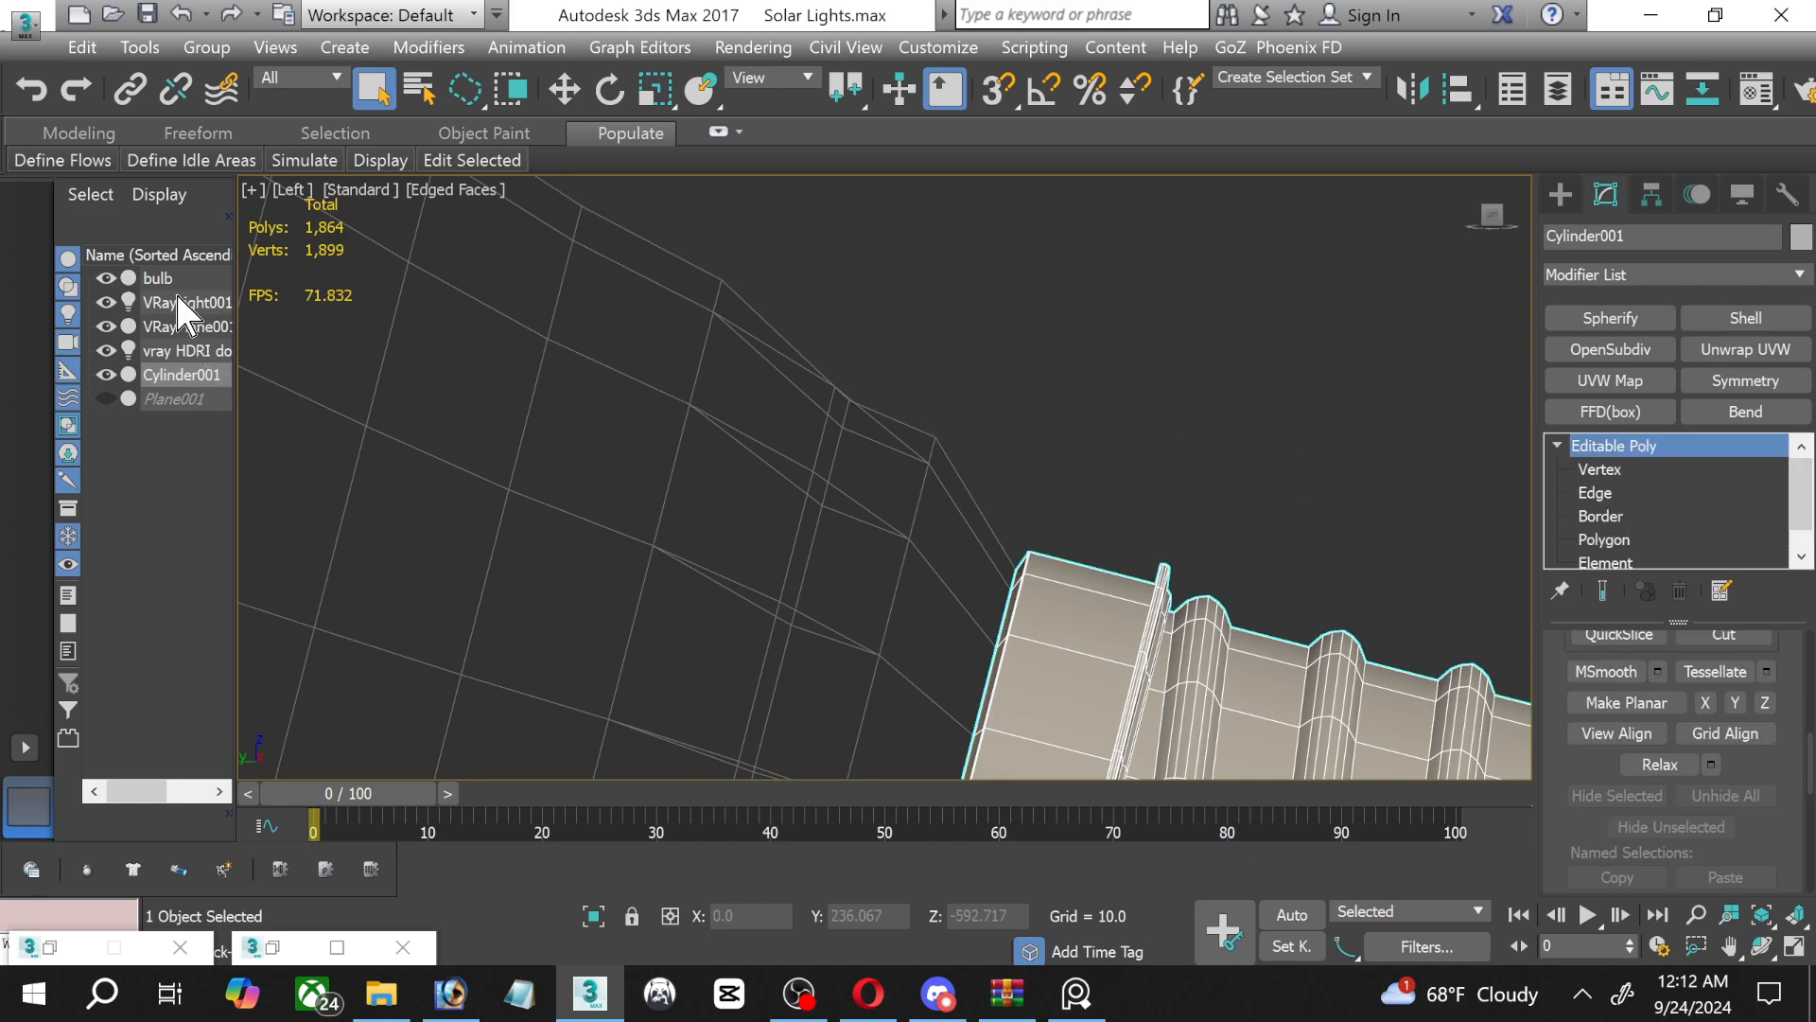
# Apply a Shell modifier to the detached bulb object and set its Outer Amount to 2.63.
pyautogui.click(158, 282)
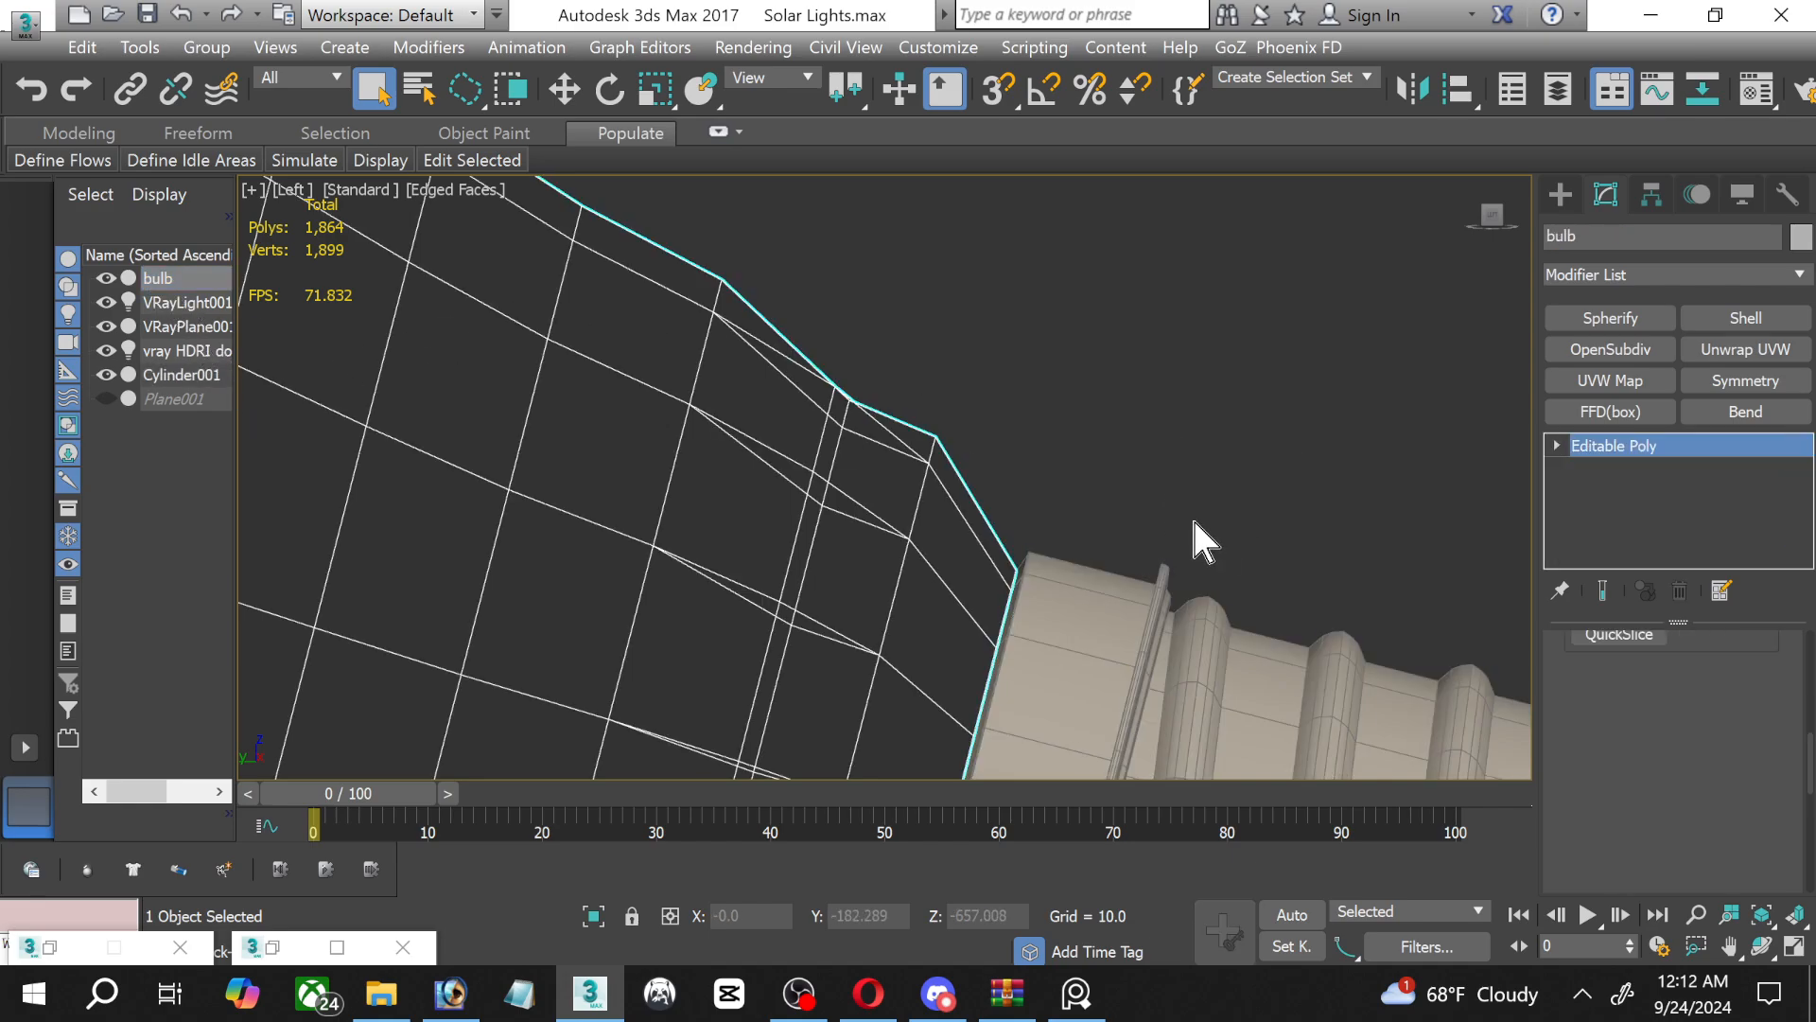
pyautogui.click(1744, 320)
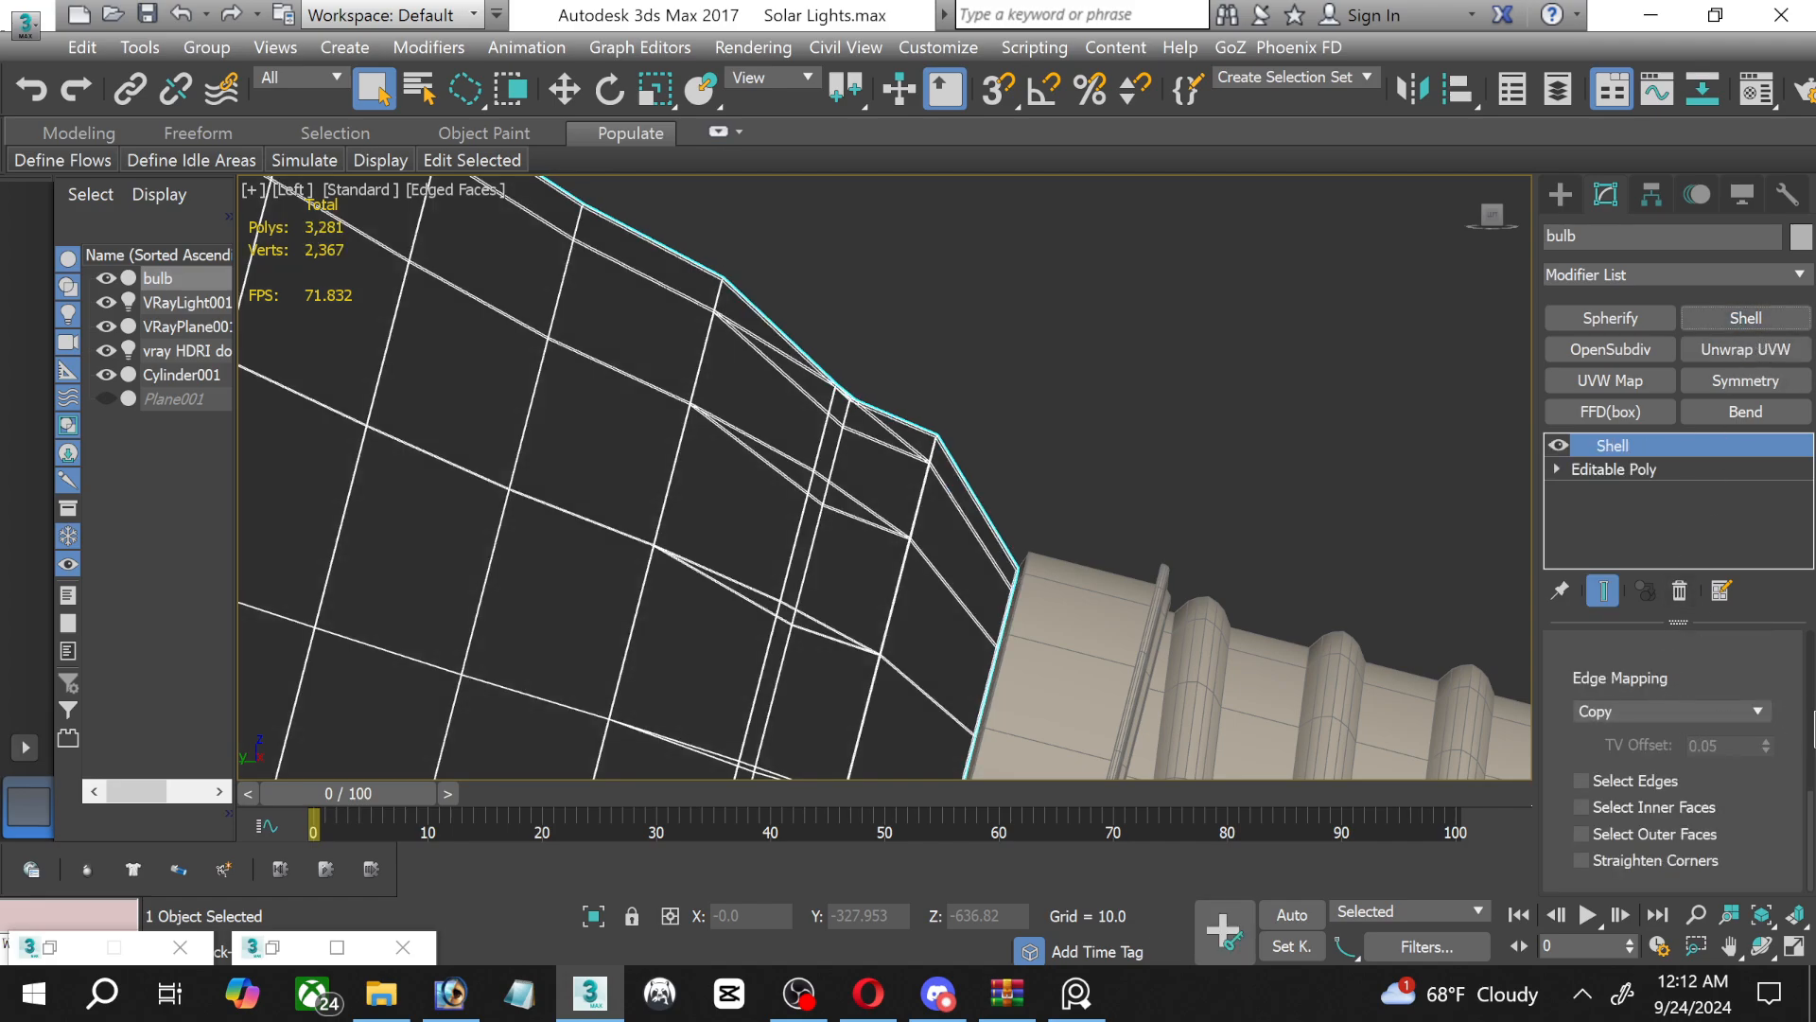
pyautogui.scroll(6, 1799, 750)
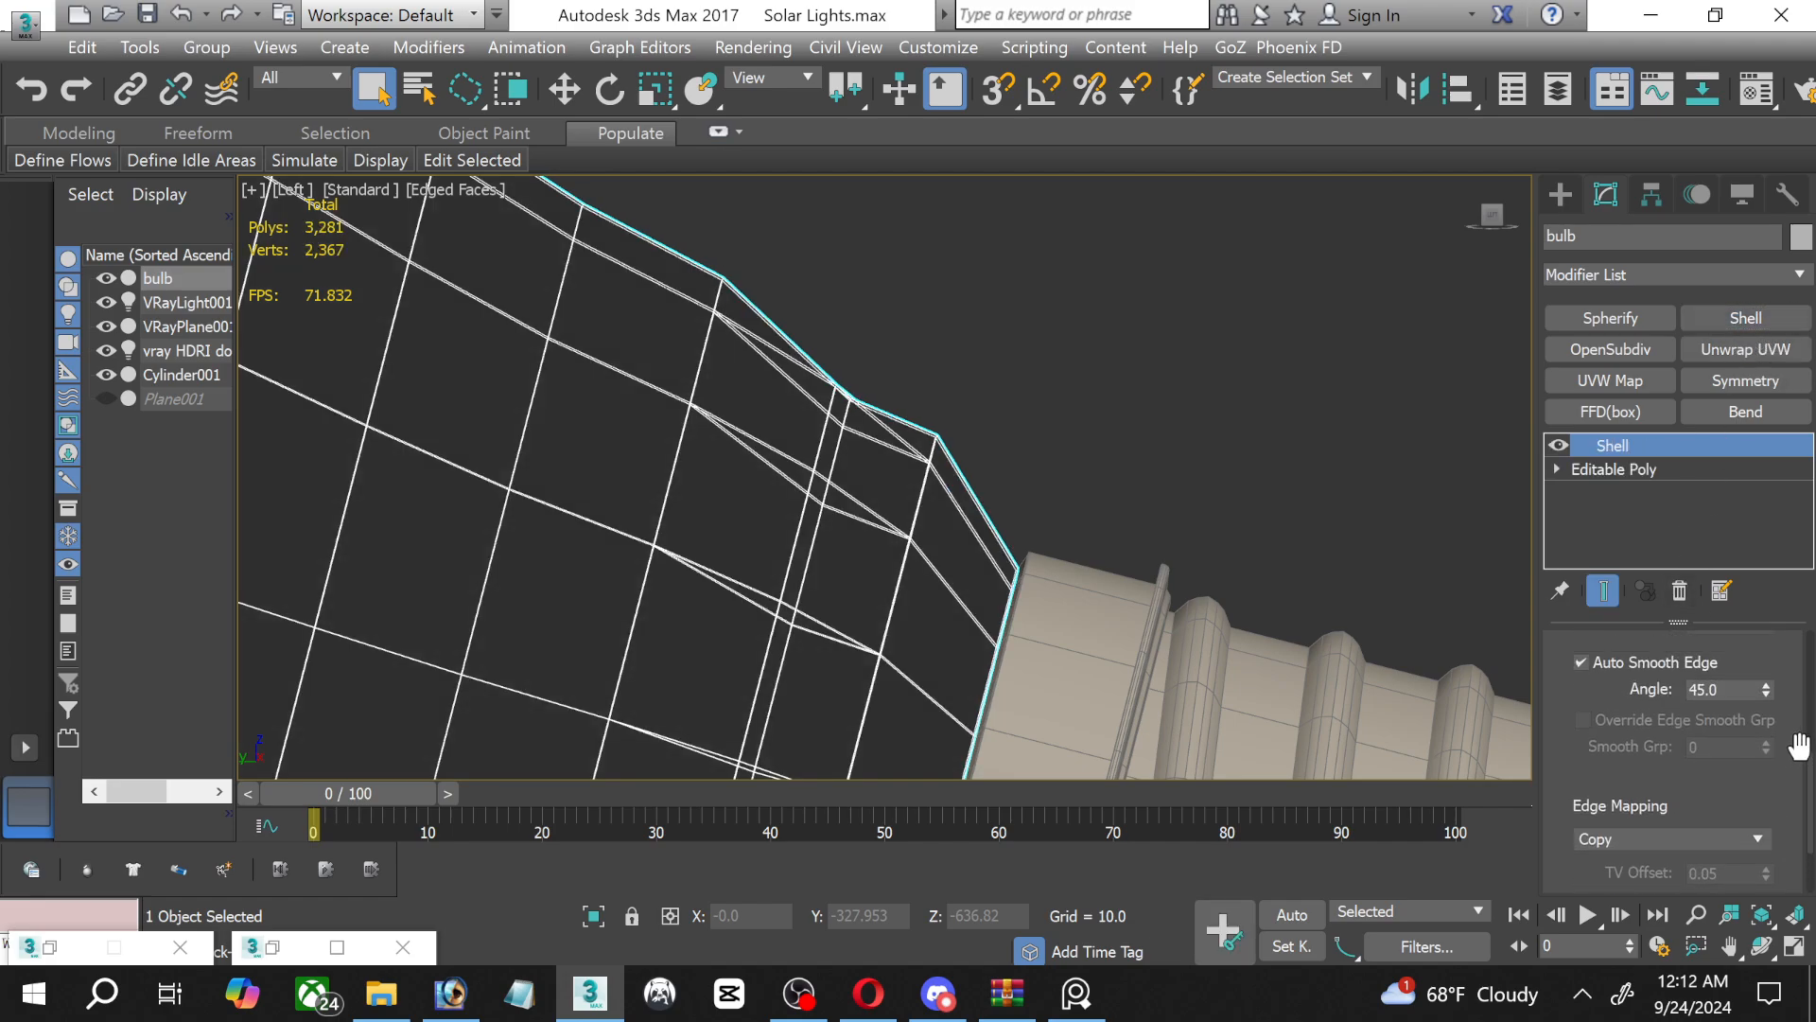
pyautogui.scroll(3, 1798, 746)
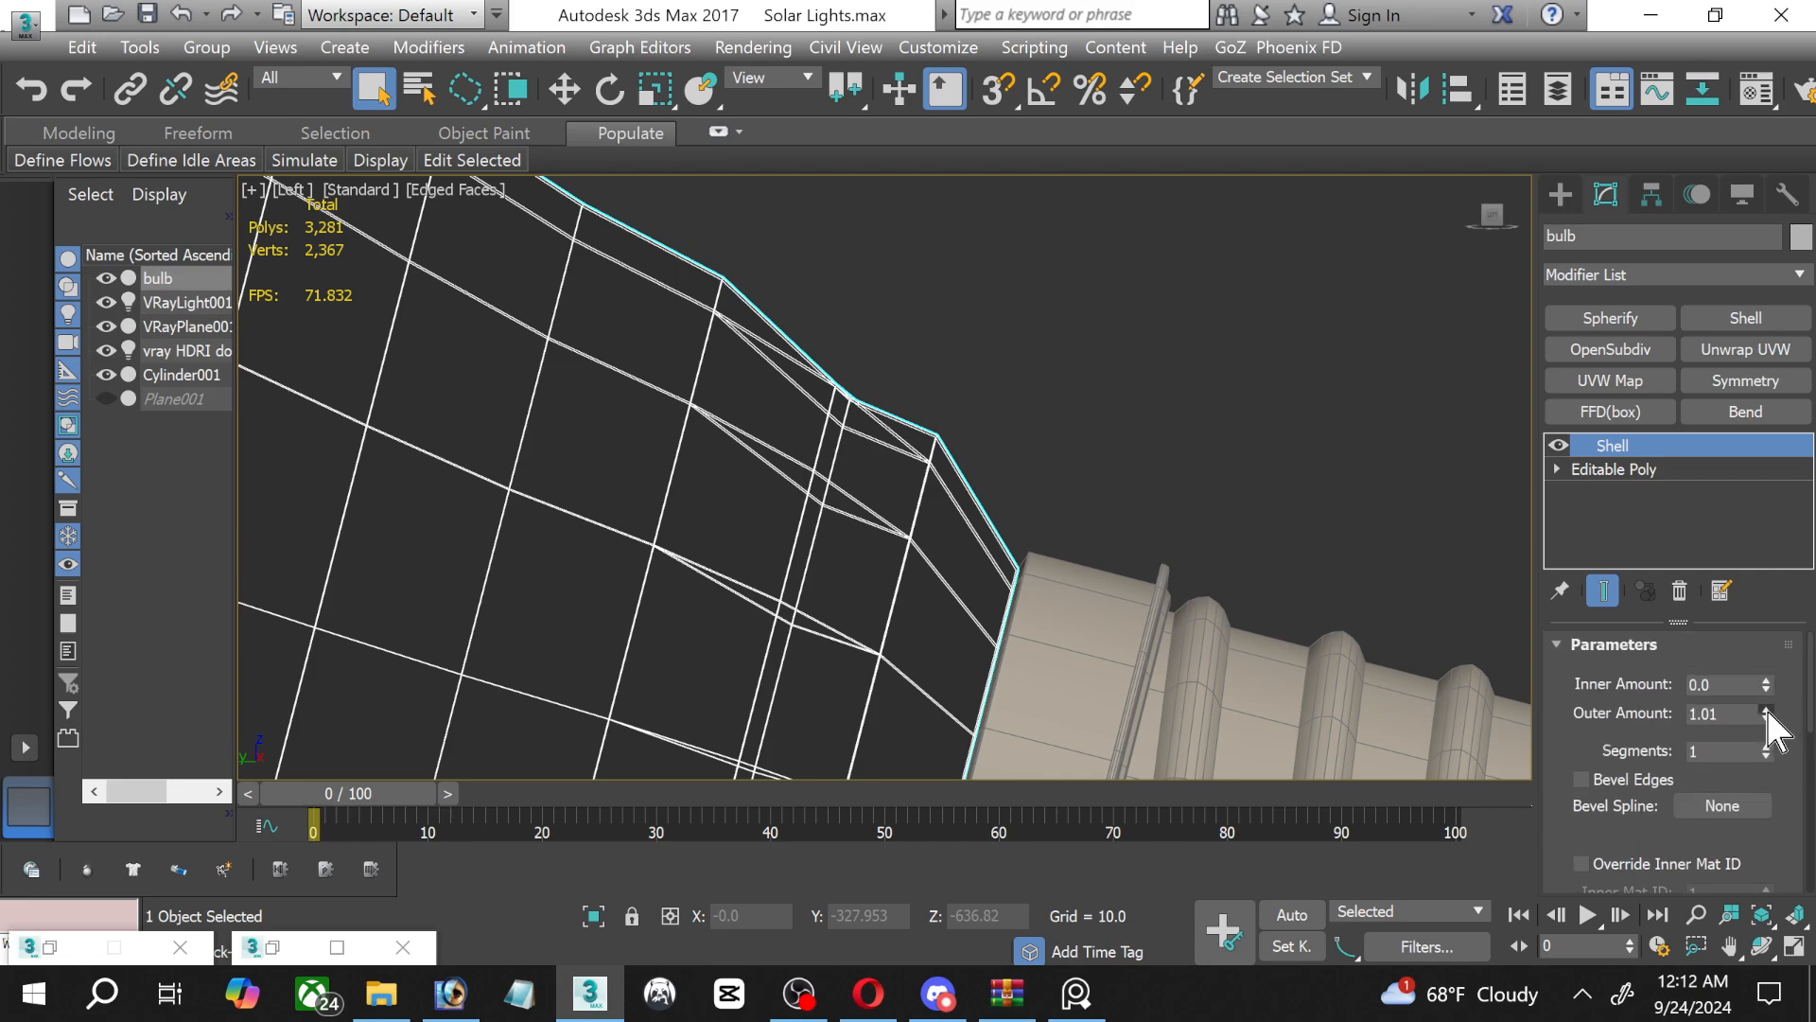
pyautogui.moveTo(1766, 712); pyautogui.dragTo(1709, 596)
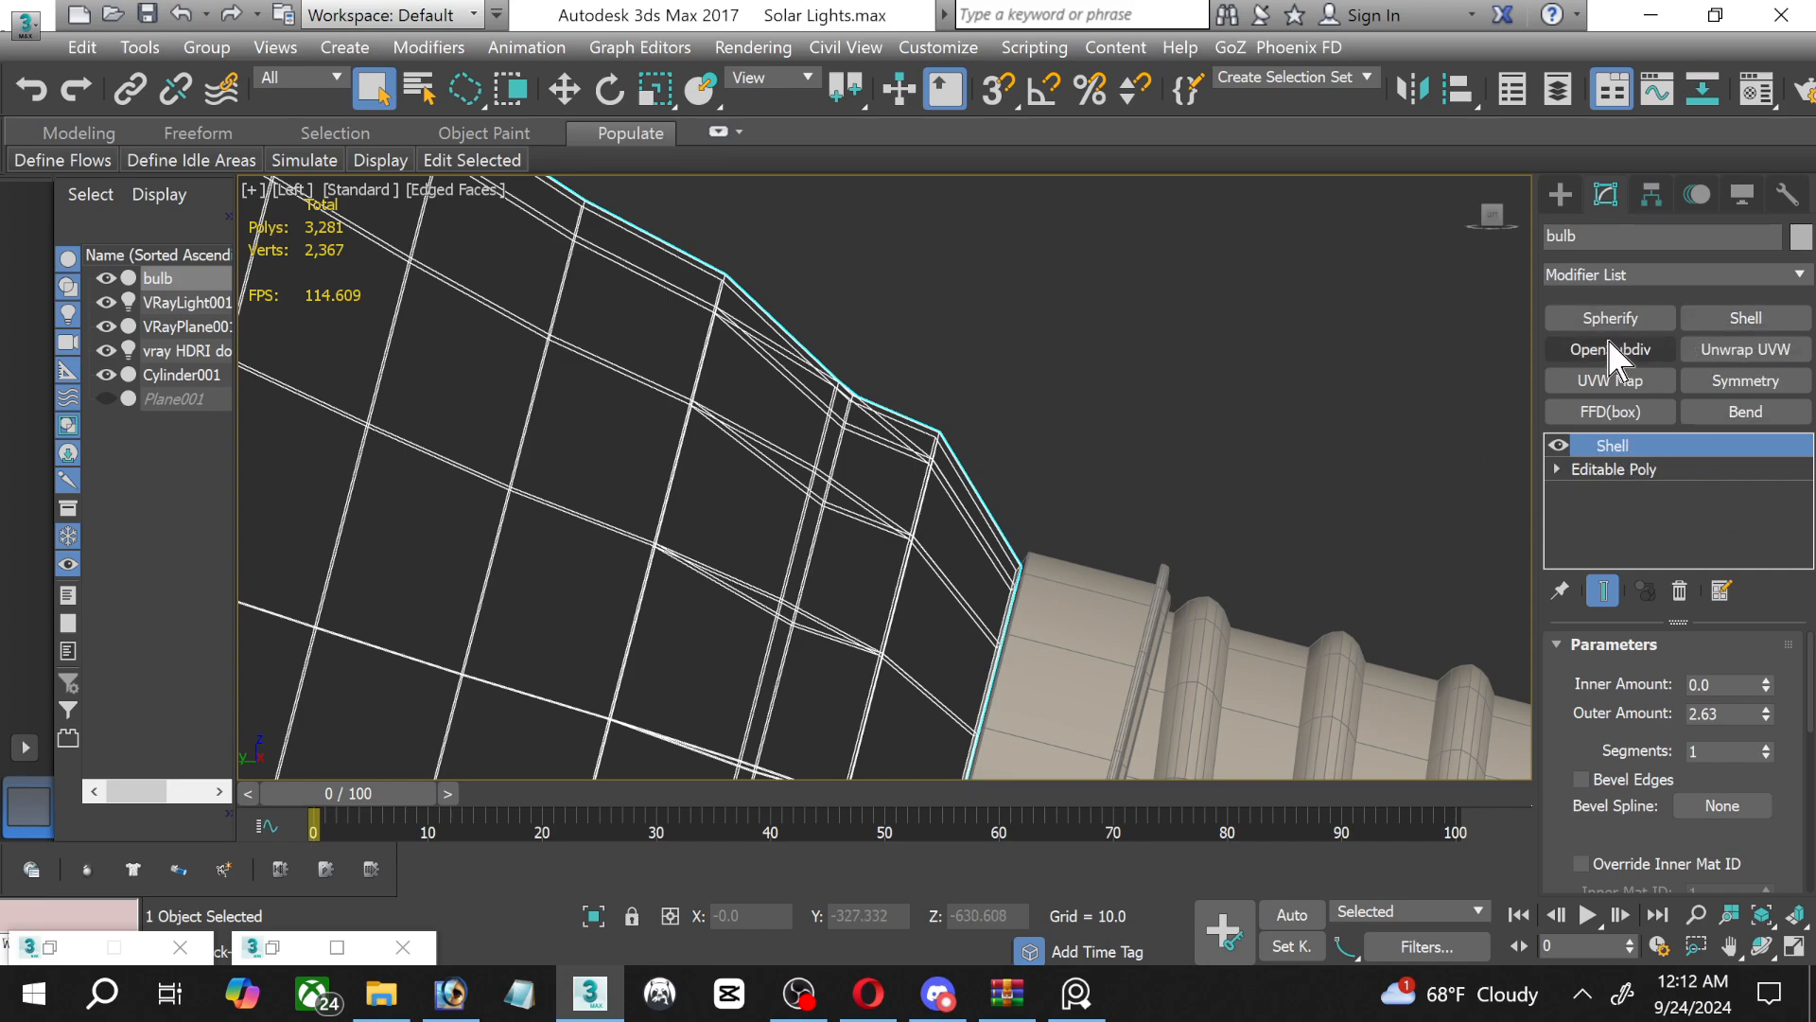
# Apply an OpenSubdiv modifier above Shell on the bulb, and maximize the Perspective viewport.
pyautogui.click(1570, 350)
pyautogui.click(1202, 393)
pyautogui.scroll(-3, 1124, 429)
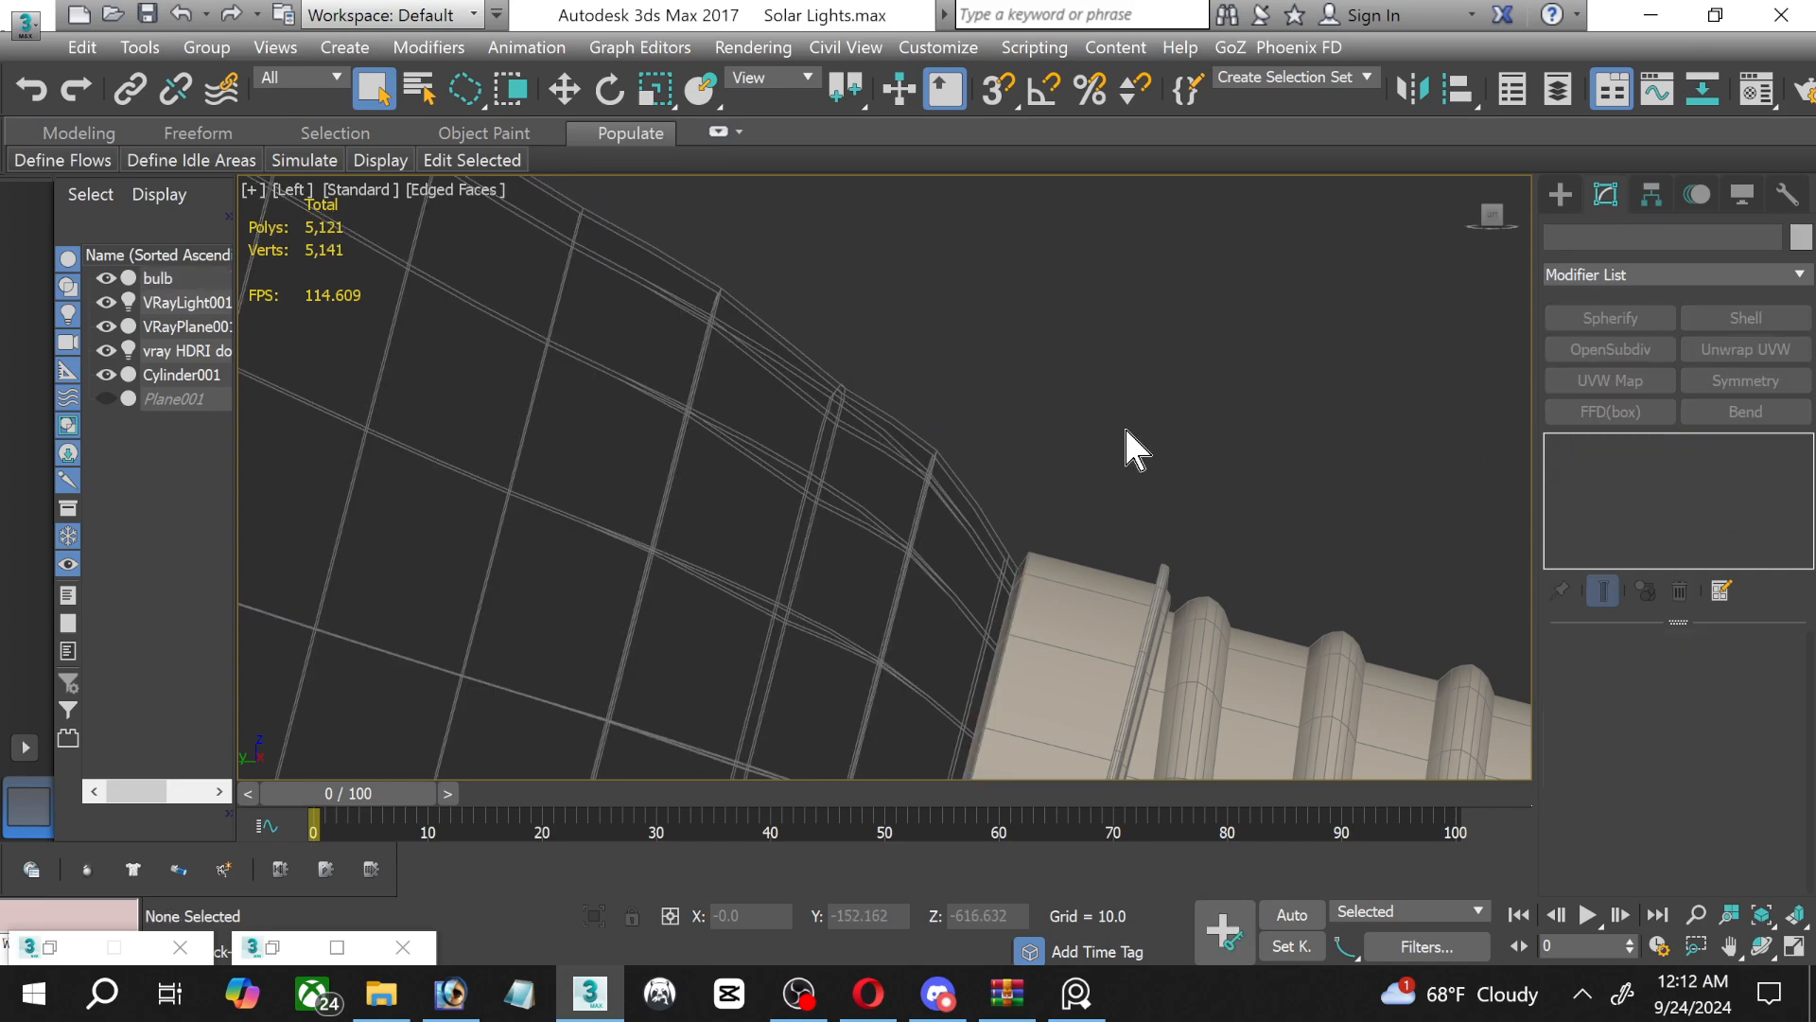
pyautogui.click(1794, 944)
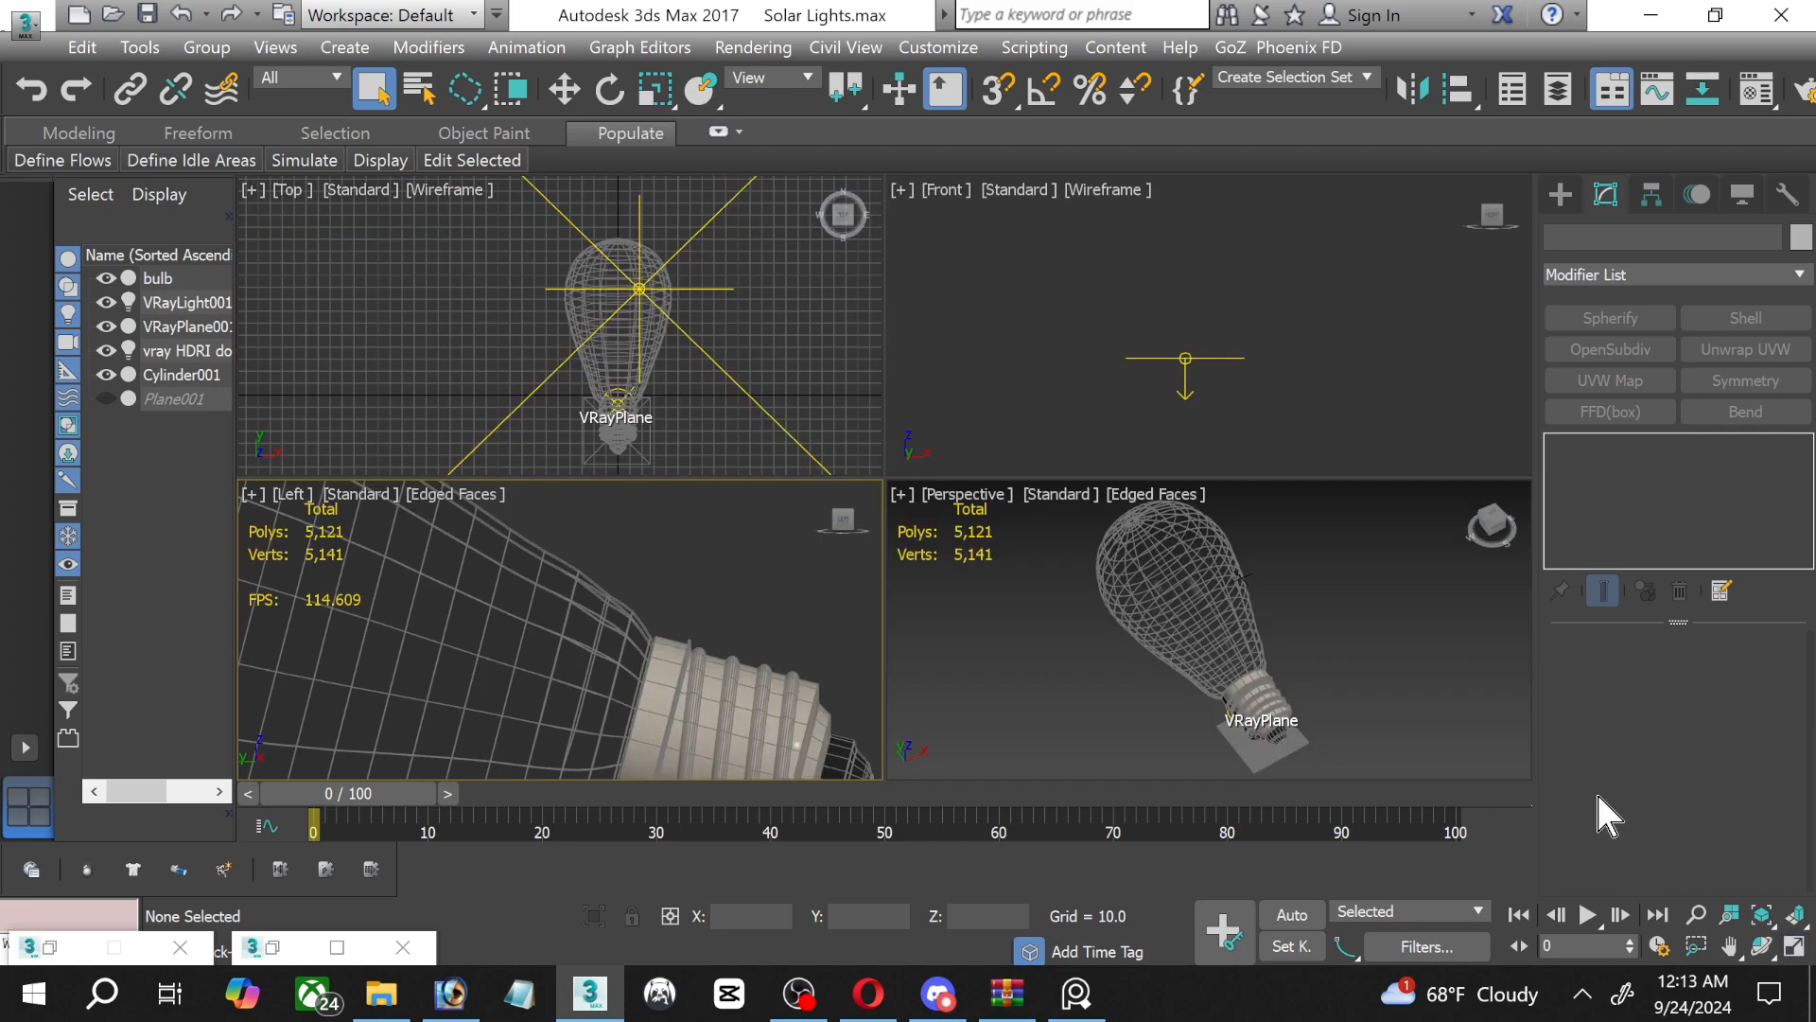
pyautogui.click(1373, 683)
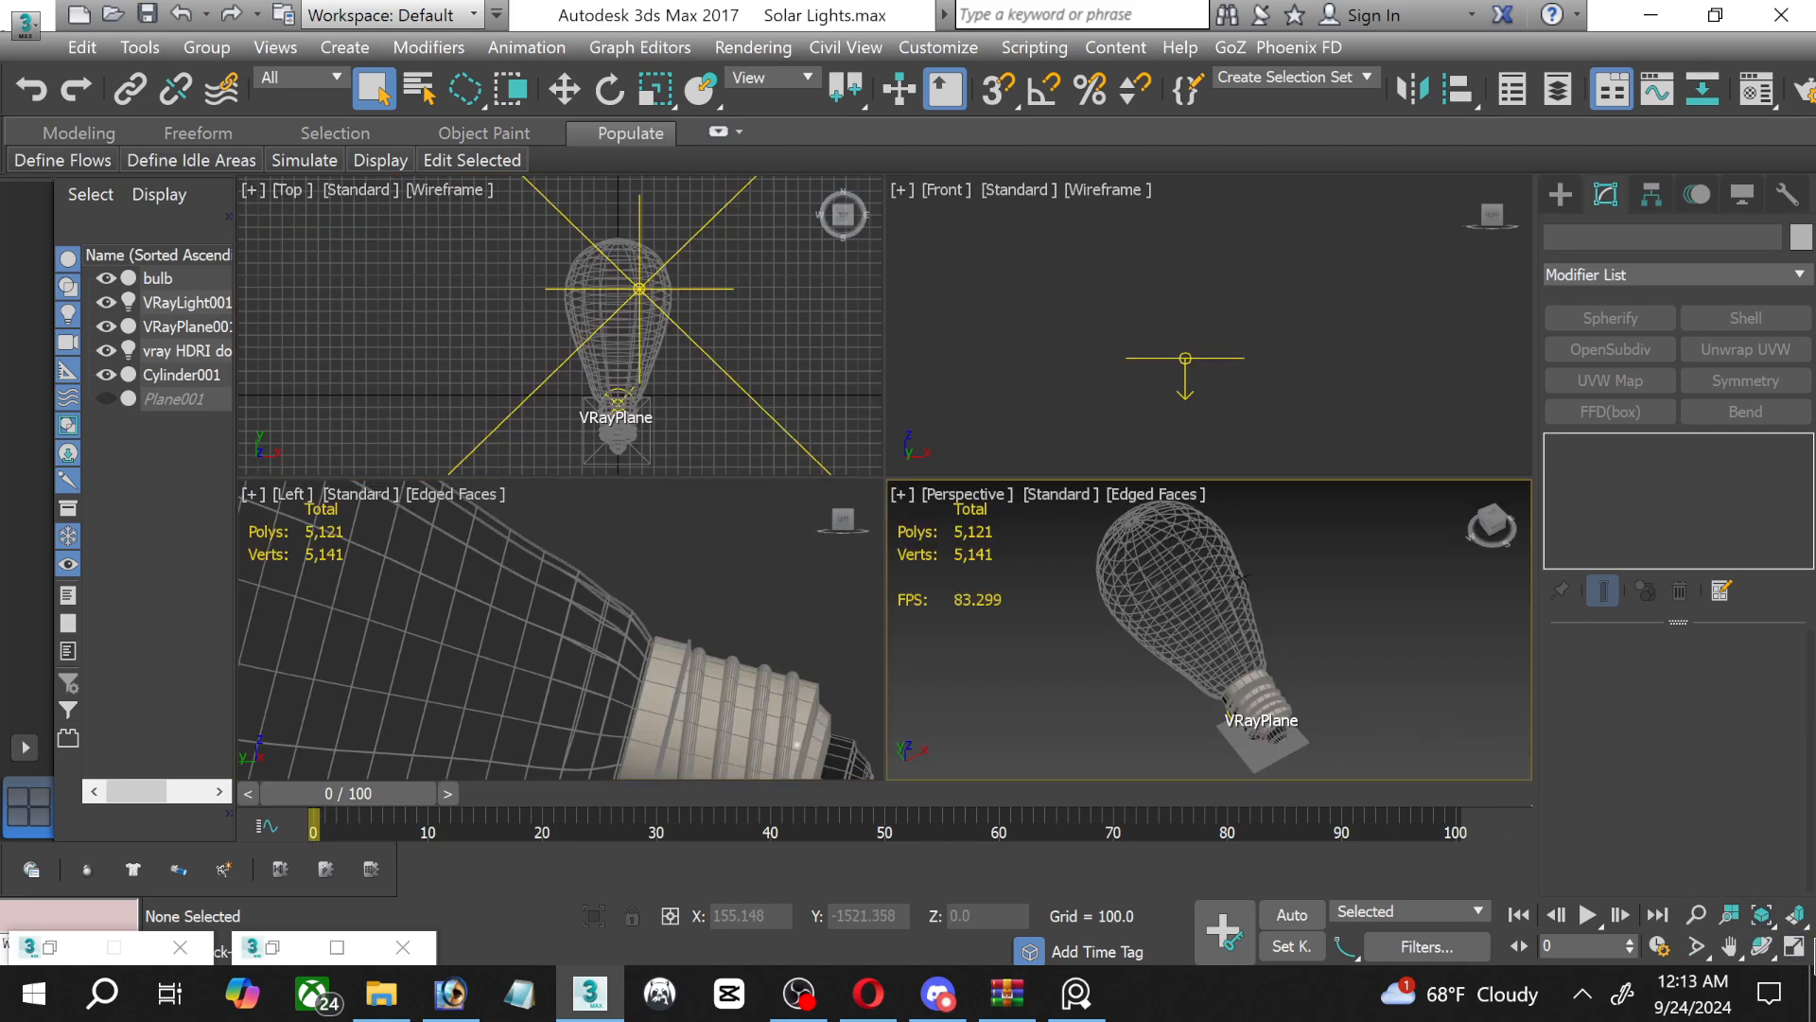
pyautogui.click(1794, 944)
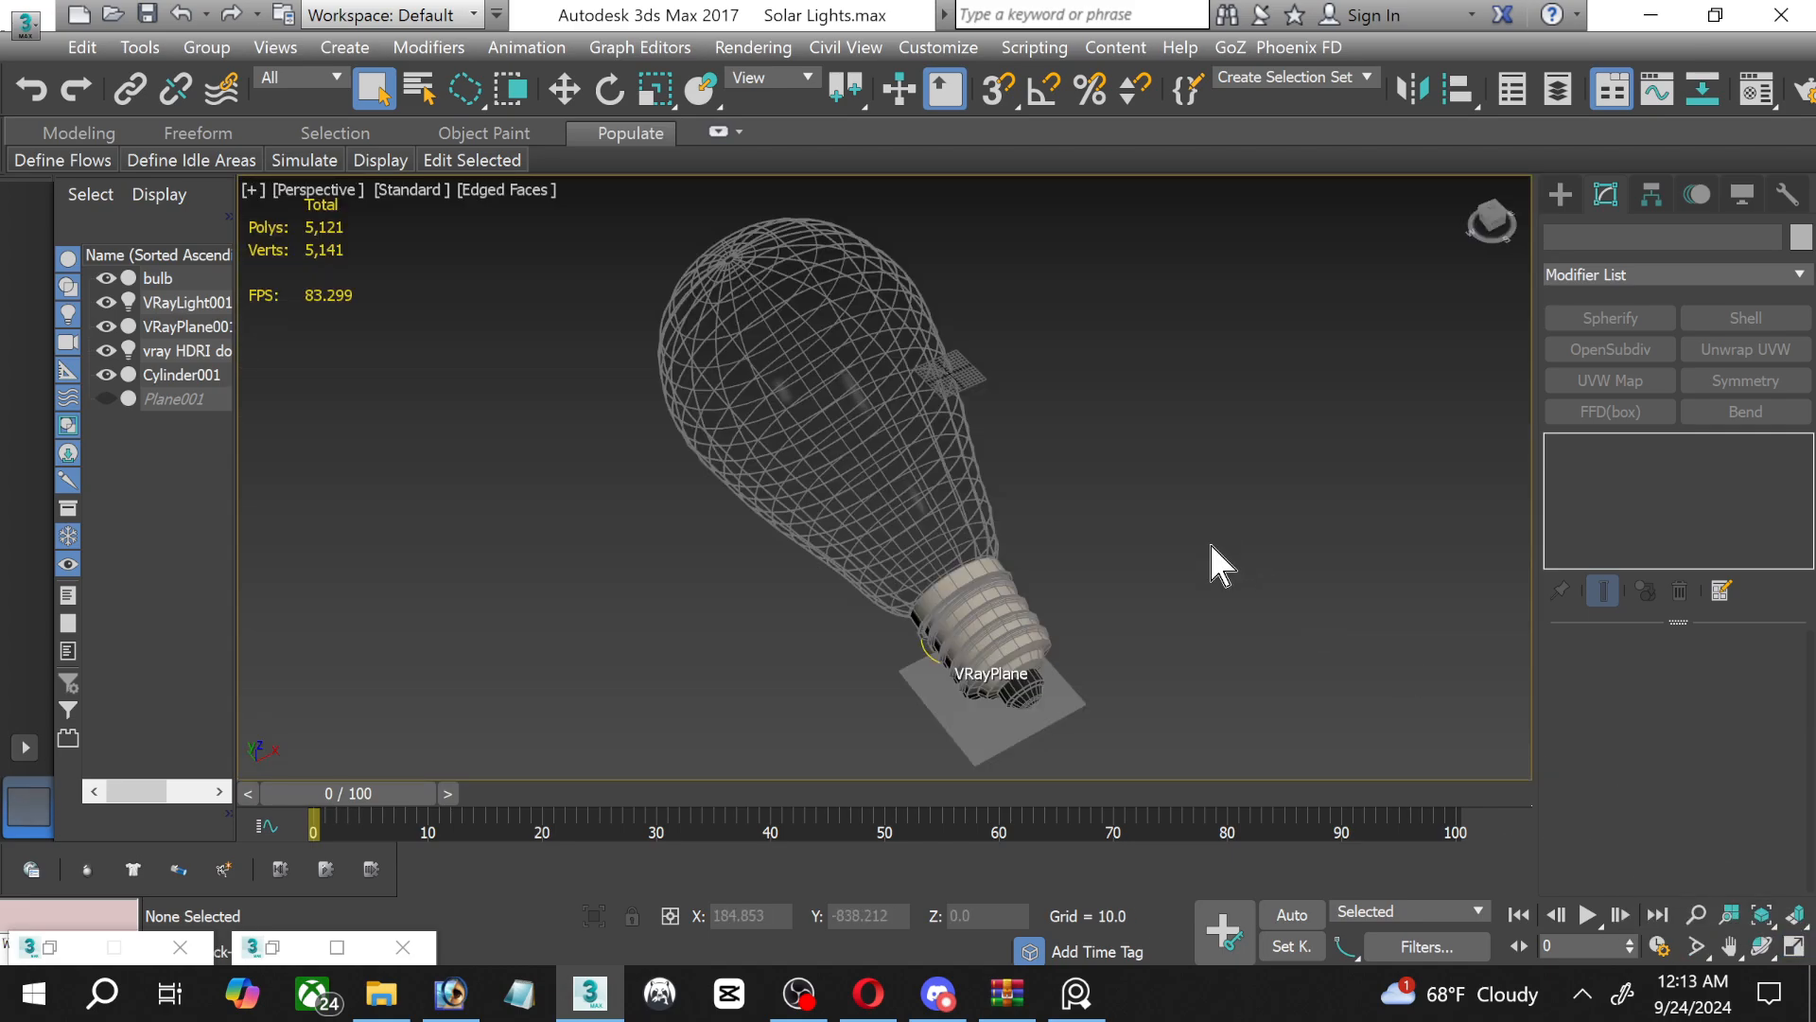
# Set the Clear Plastic material's Fresnel IOR to 1.8 and its refraction IOR to 1.05.
pyautogui.press('m')
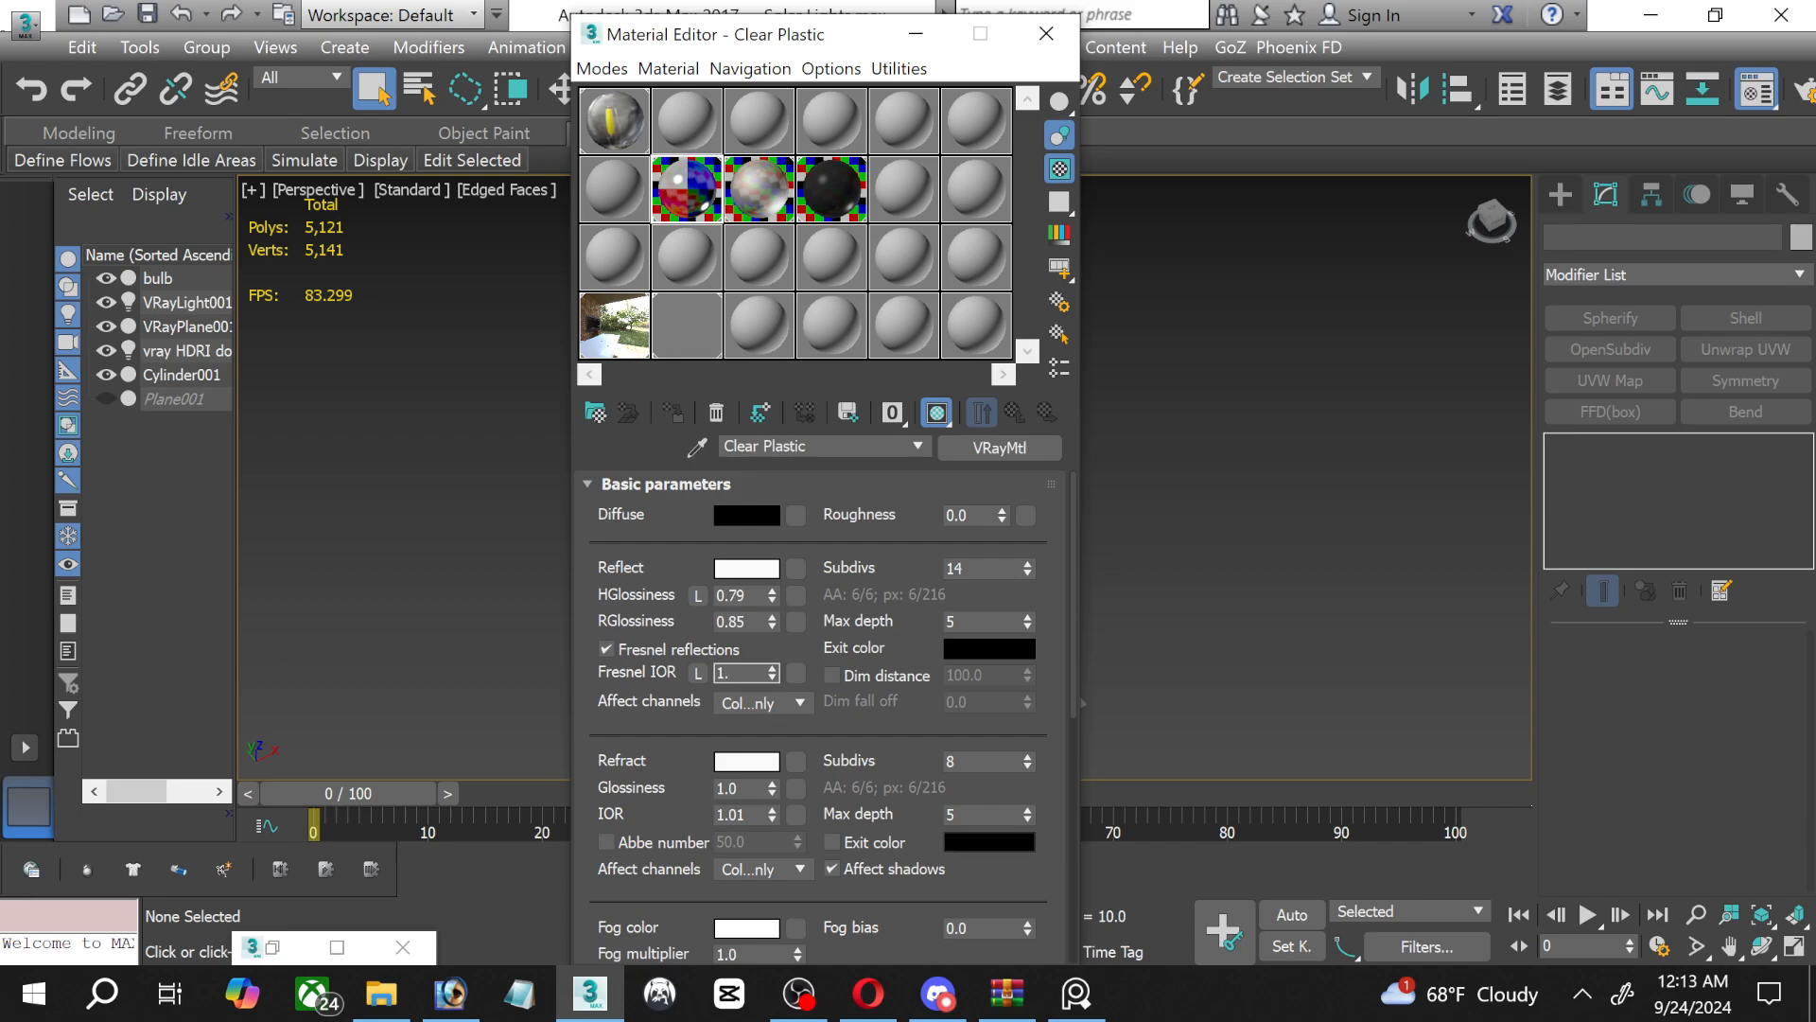
pyautogui.doubleClick(757, 668)
pyautogui.click(757, 668)
pyautogui.click(753, 816)
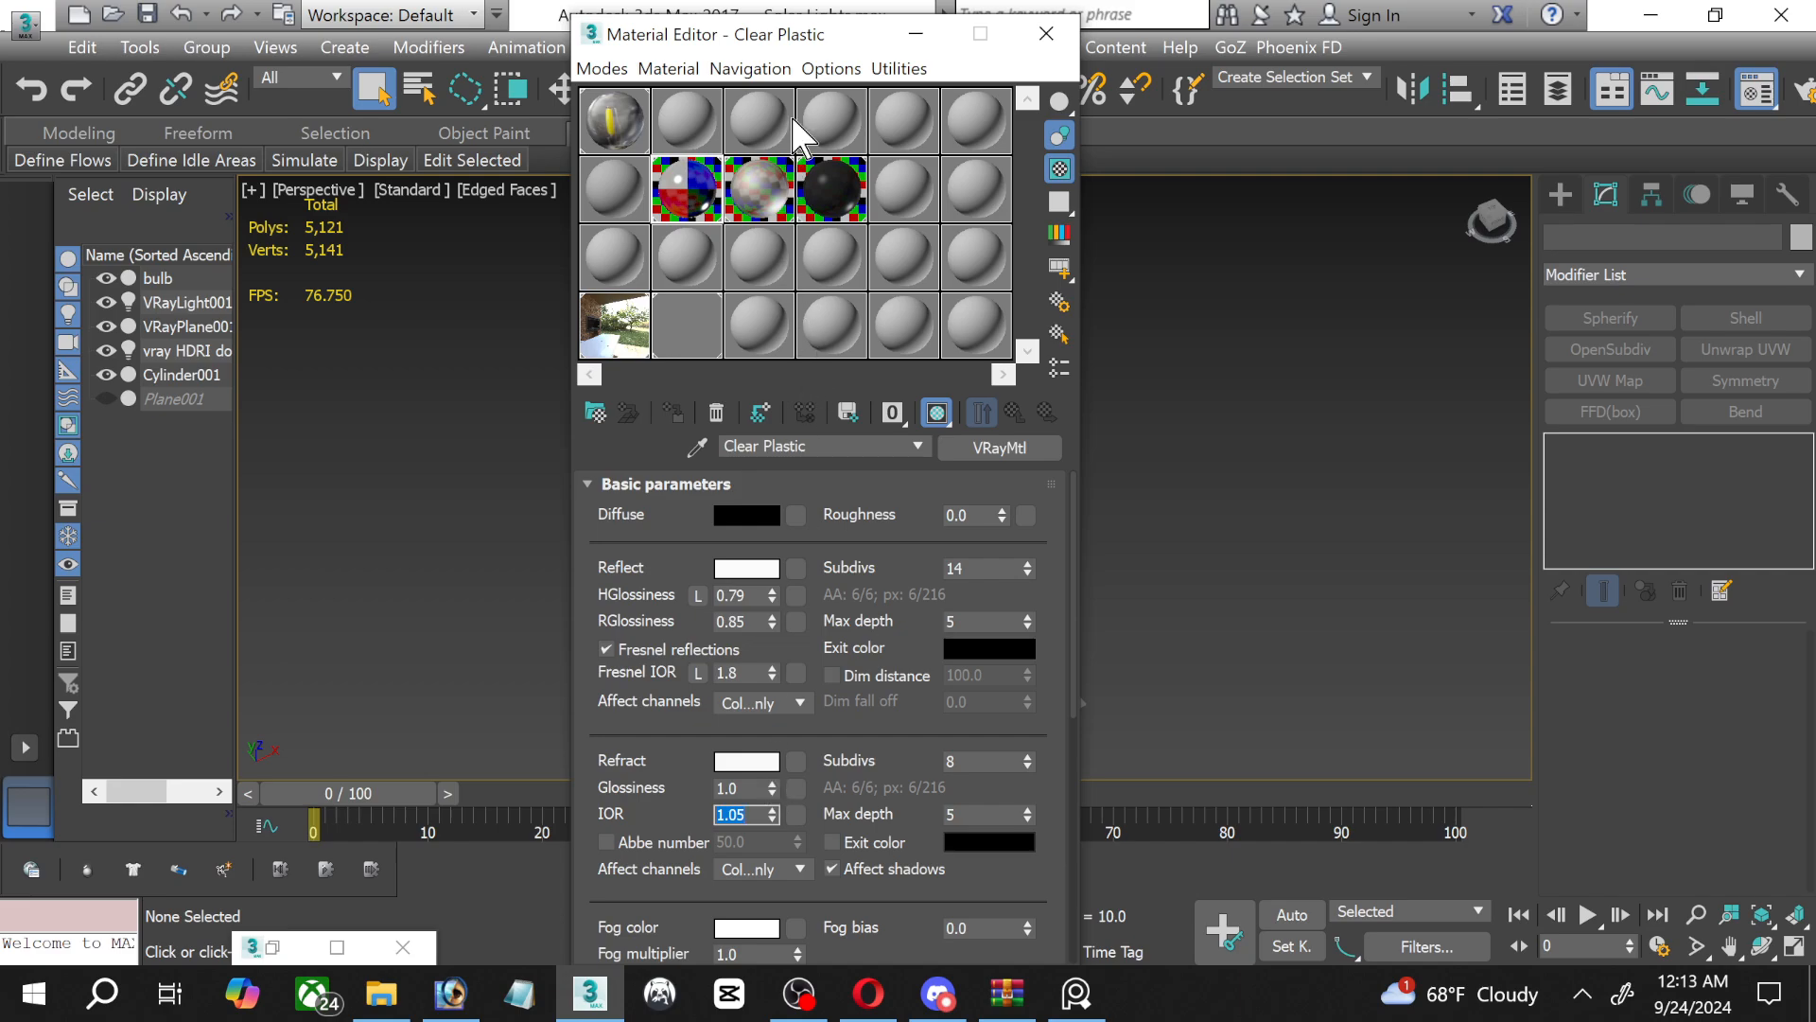
pyautogui.click(1046, 33)
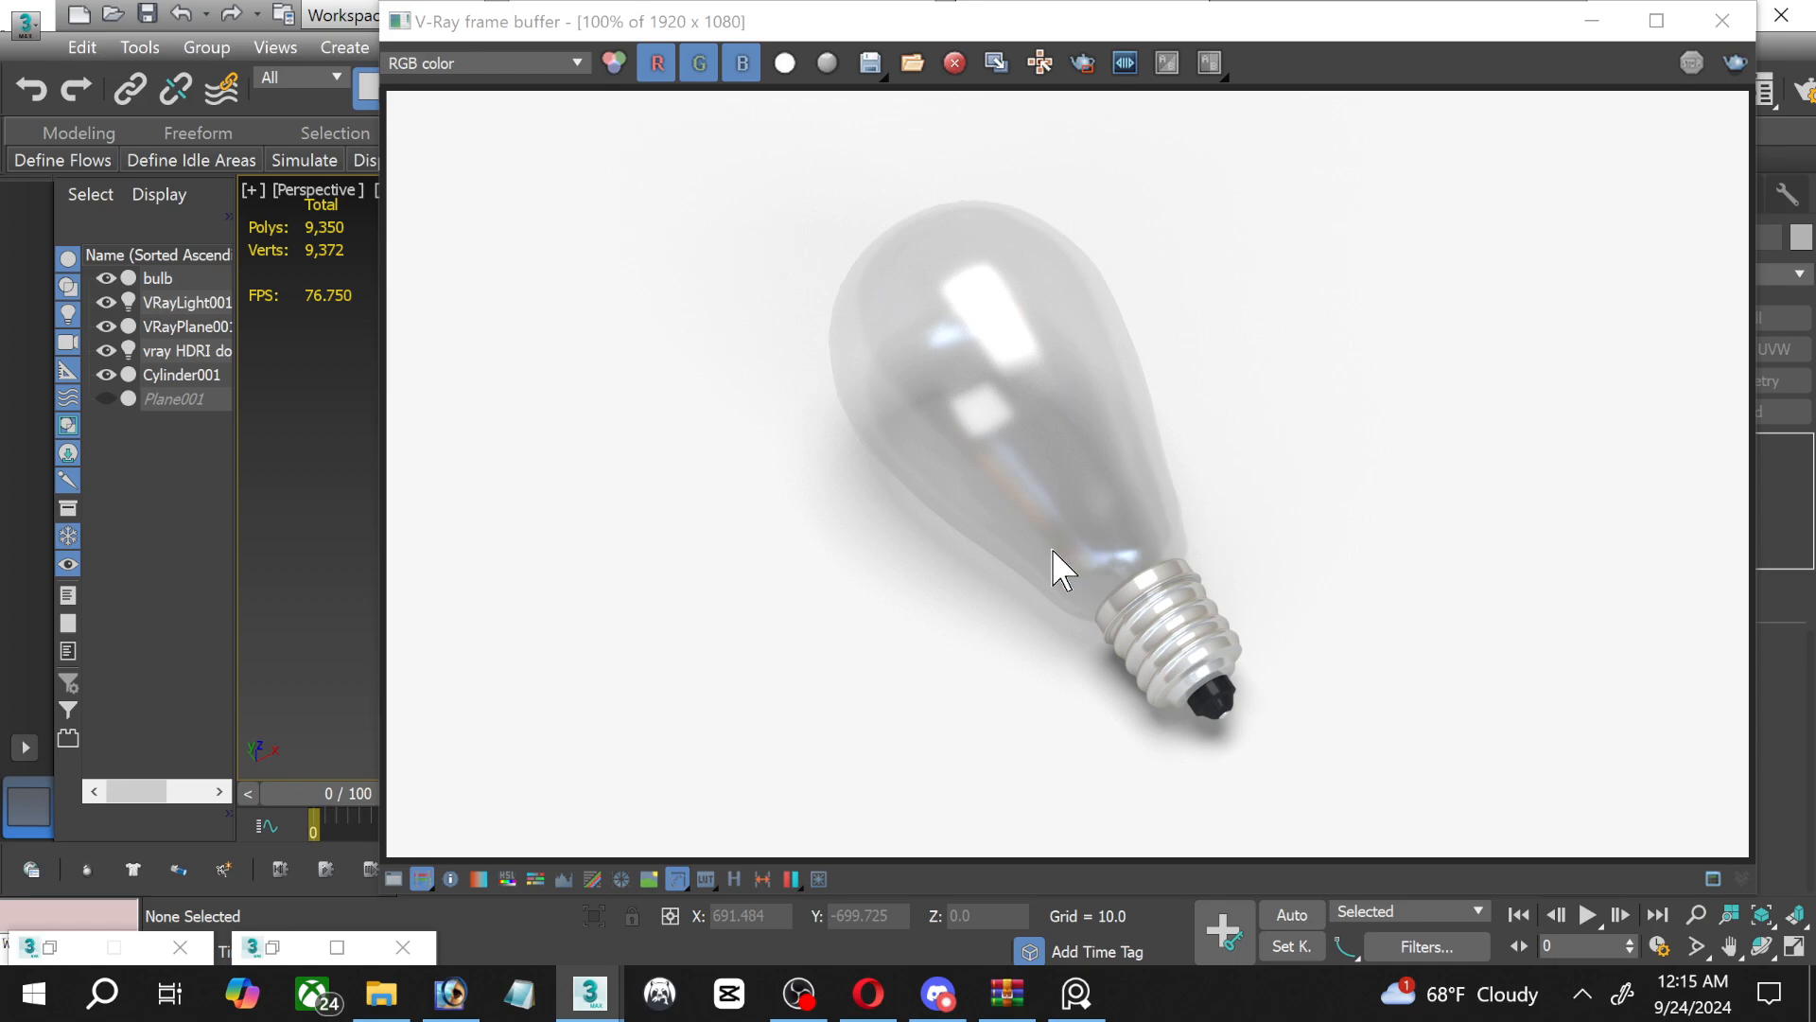
# Examine the rendered bulb up close, checking the glass, the threaded socket and the black tip.
pyautogui.scroll(1, 1081, 605)
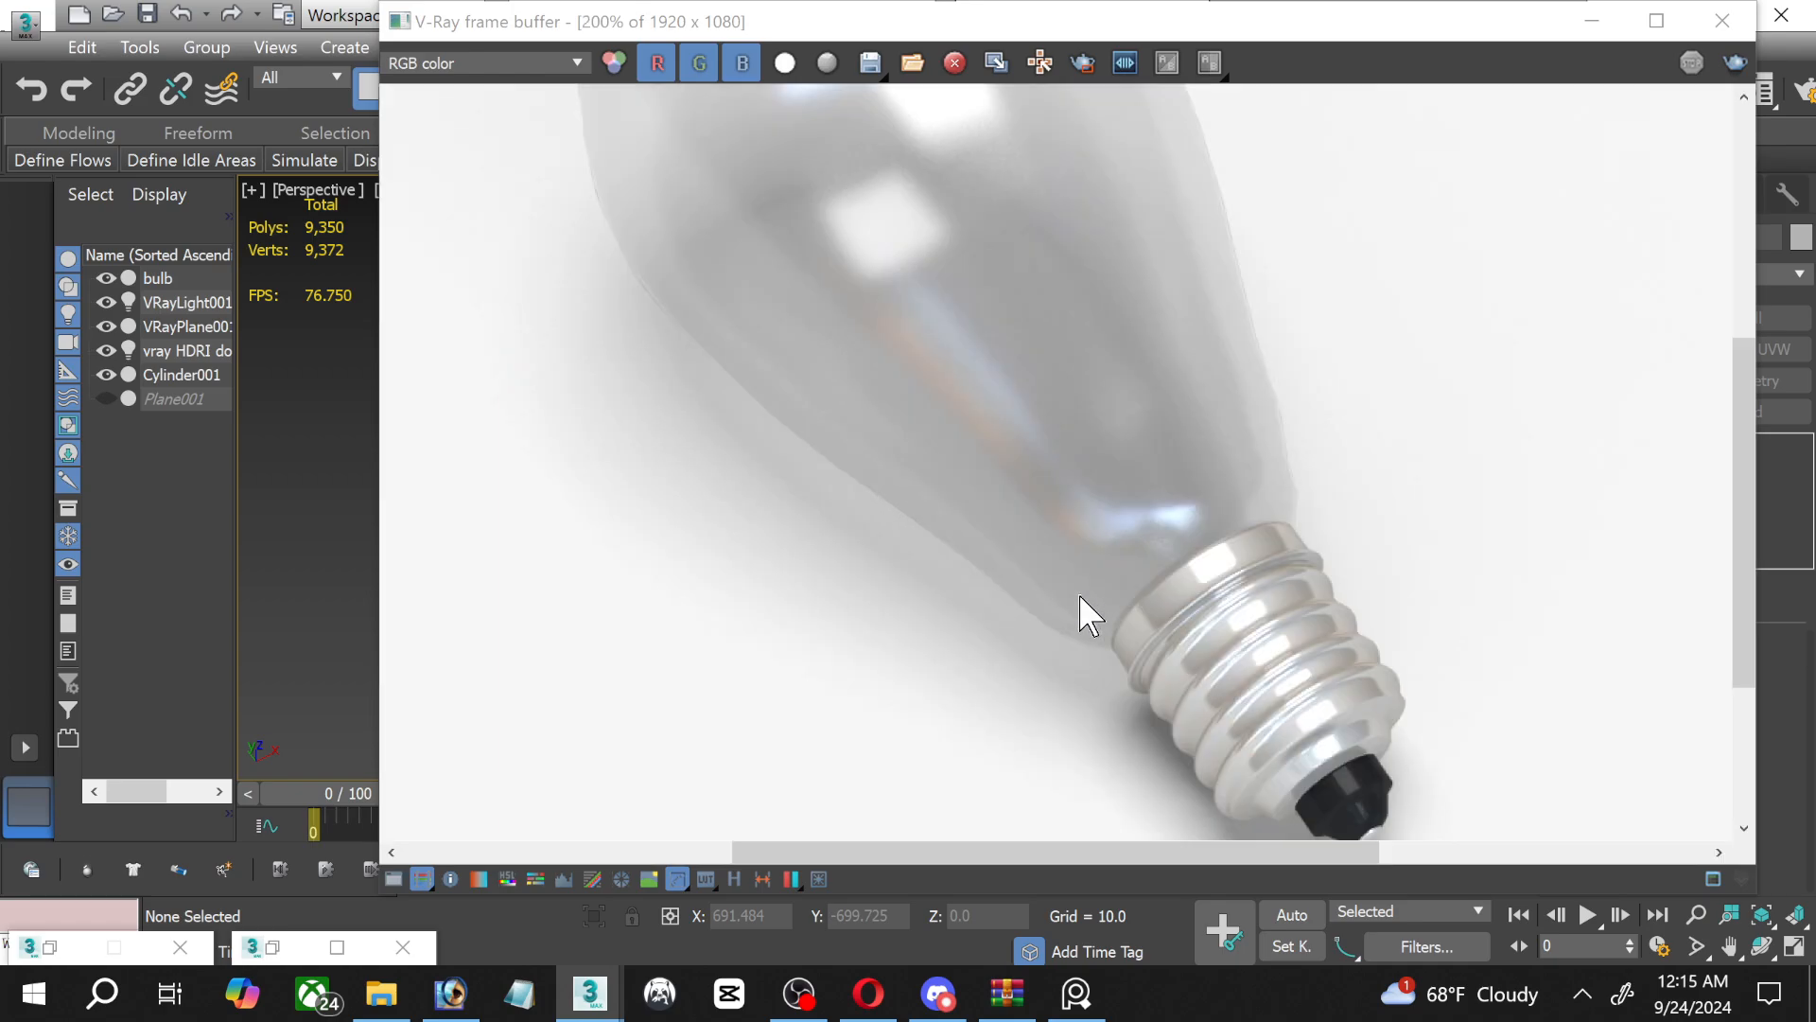
pyautogui.moveTo(860, 401); pyautogui.dragTo(899, 769, button='middle')
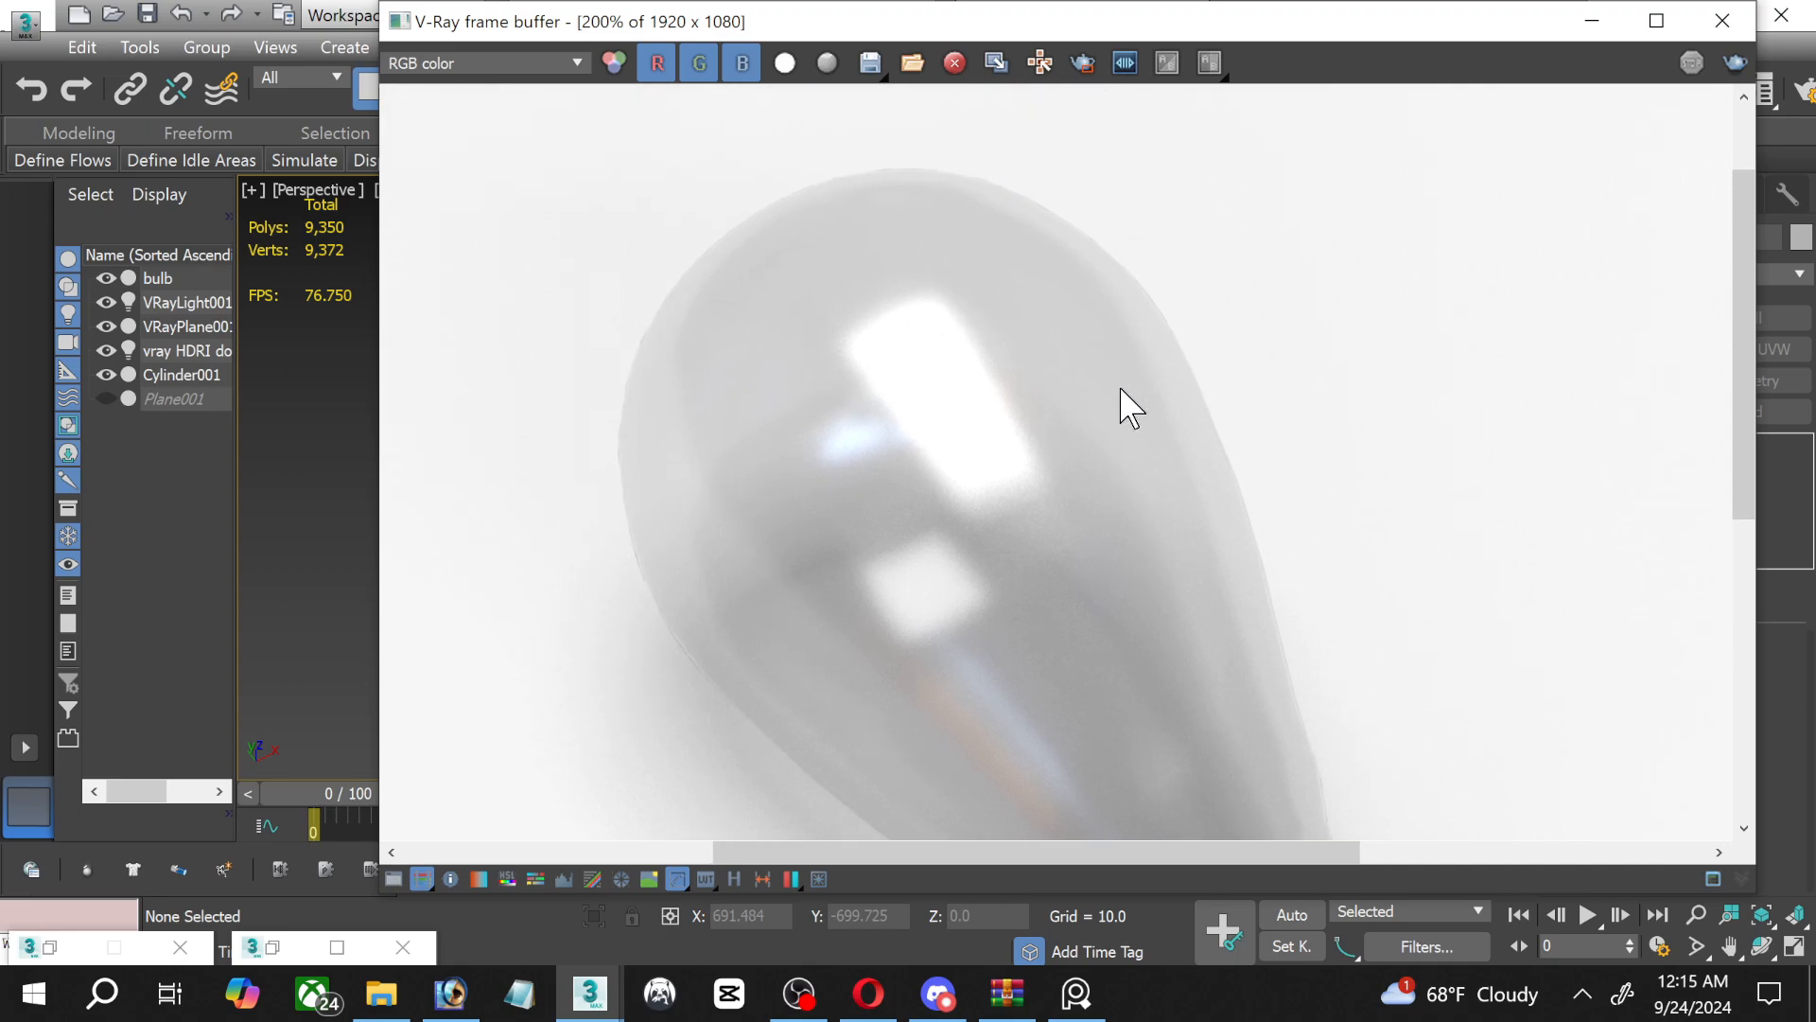
pyautogui.moveTo(1094, 640); pyautogui.dragTo(760, 178, button='middle')
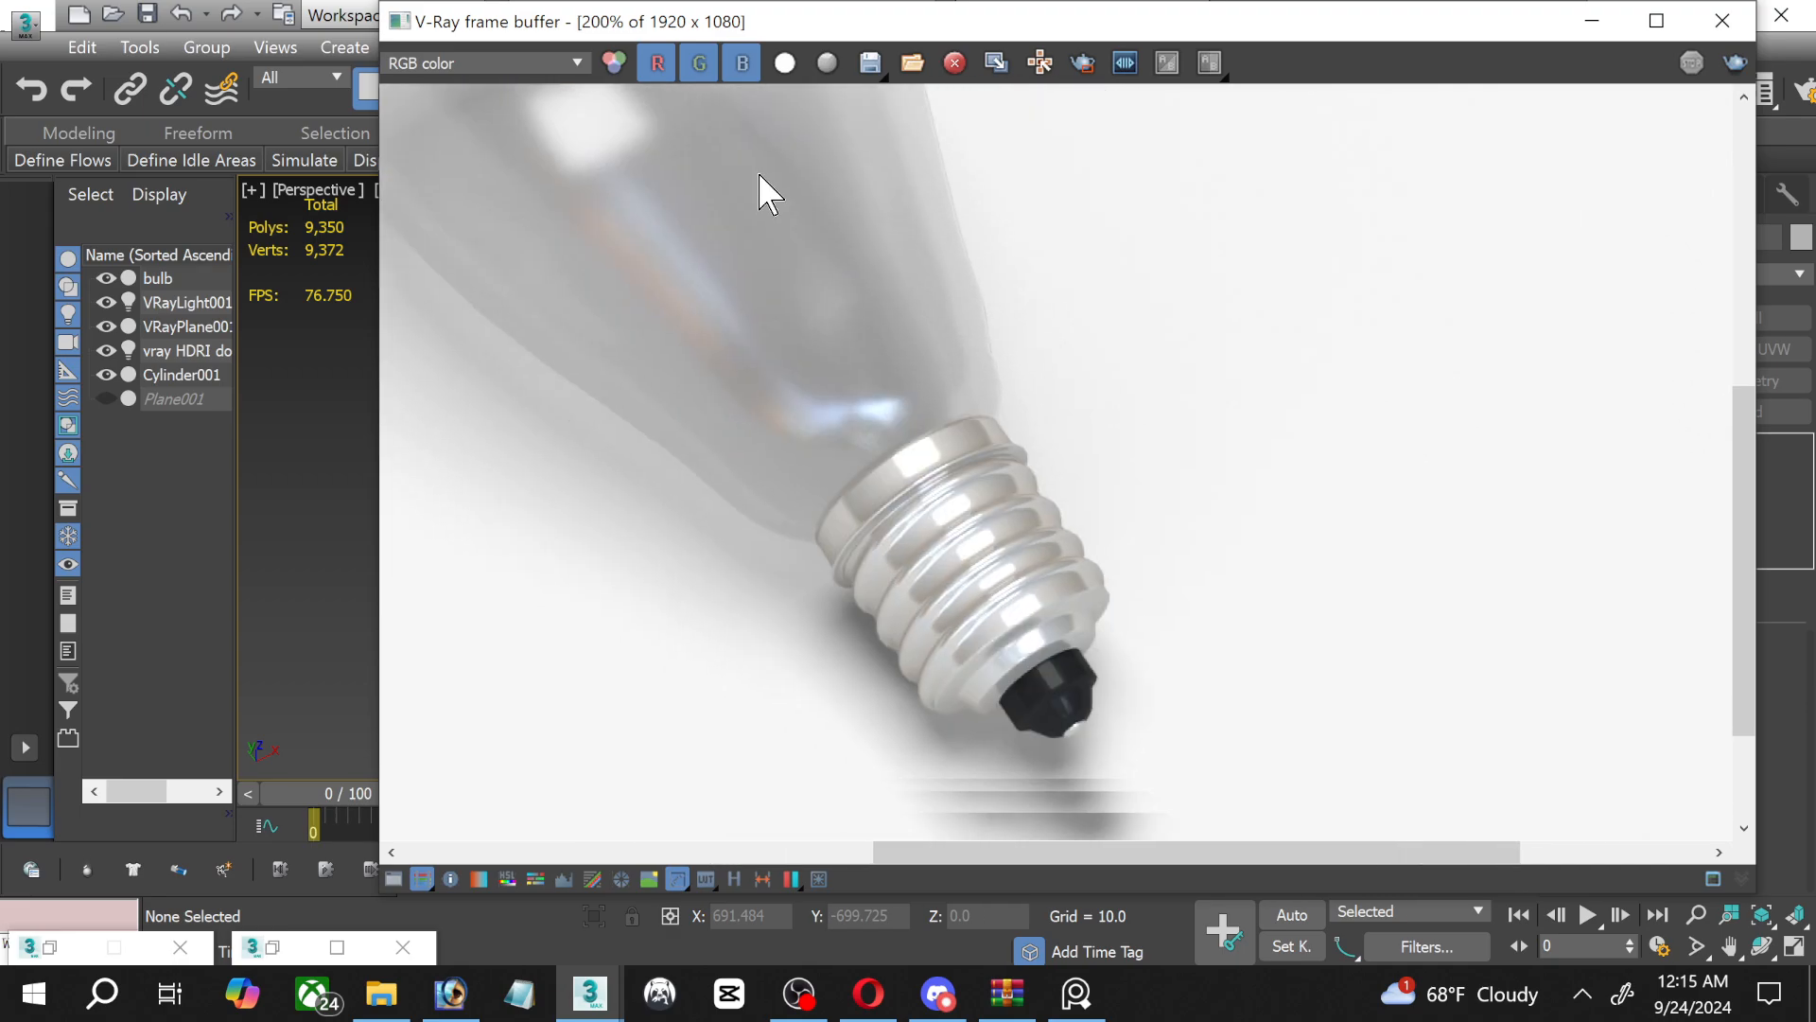
pyautogui.scroll(1, 1031, 629)
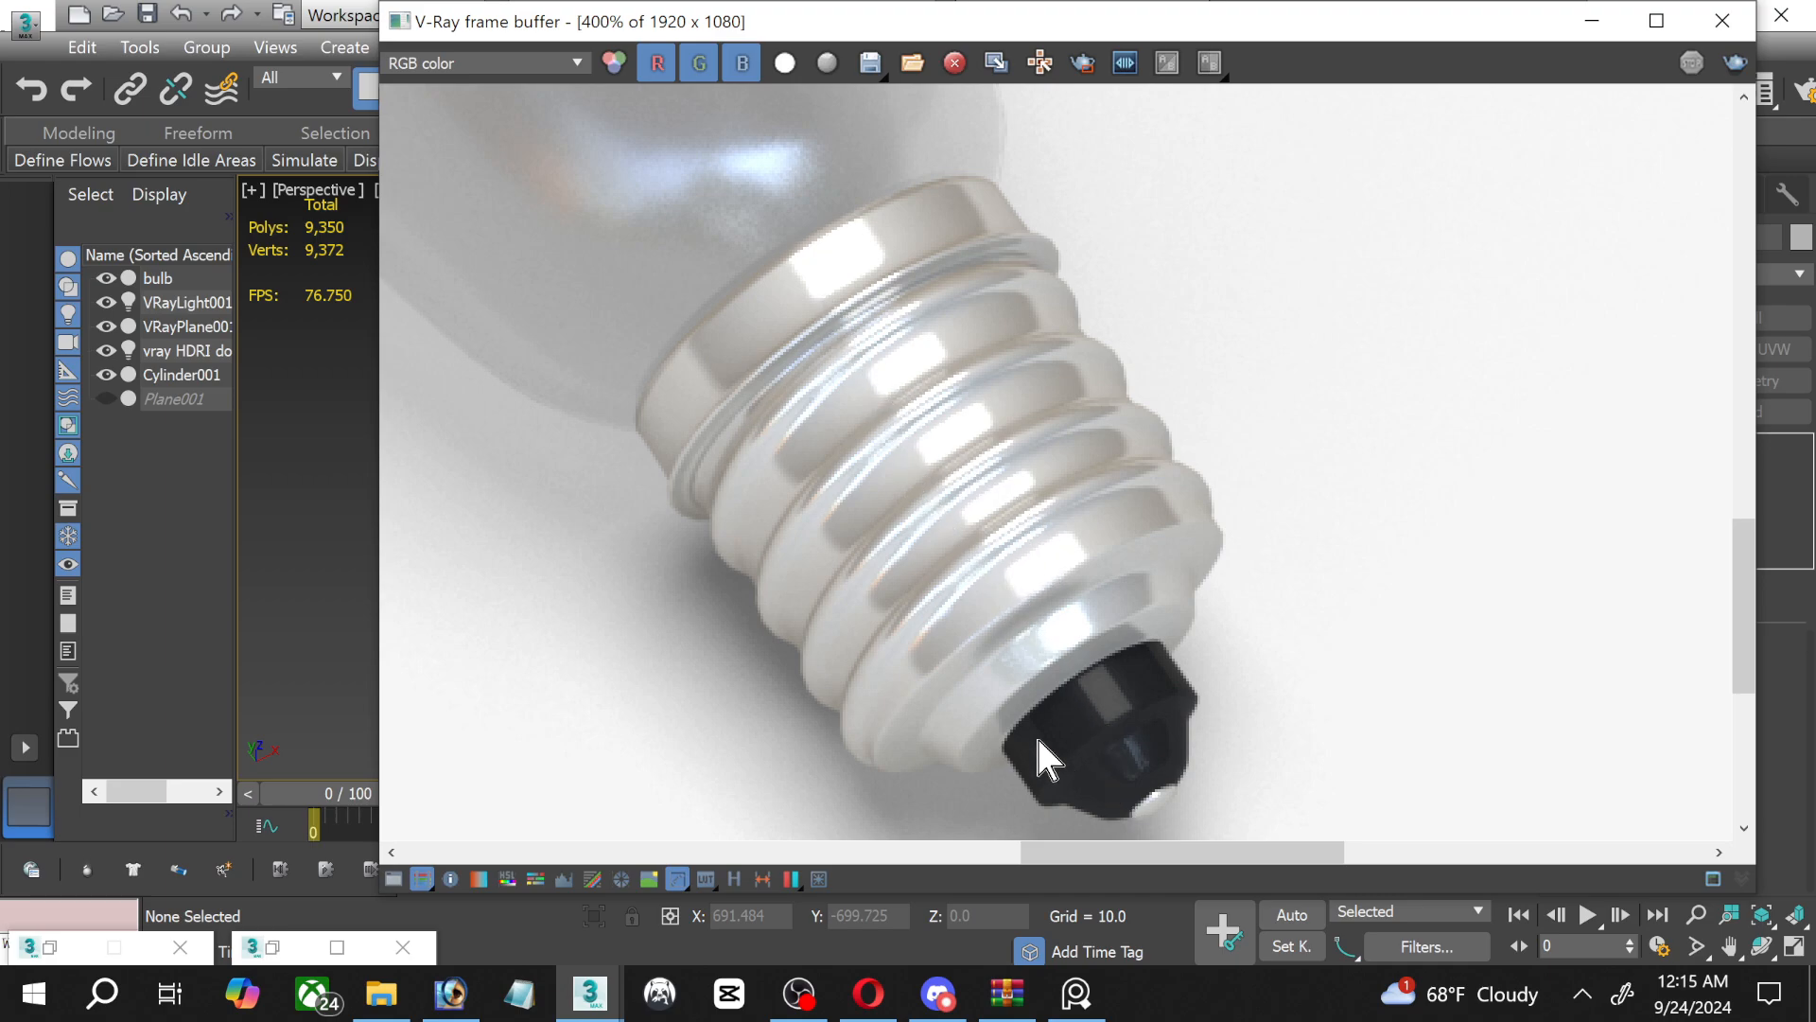
pyautogui.scroll(-1, 992, 677)
pyautogui.moveTo(843, 545); pyautogui.dragTo(982, 694, button='middle')
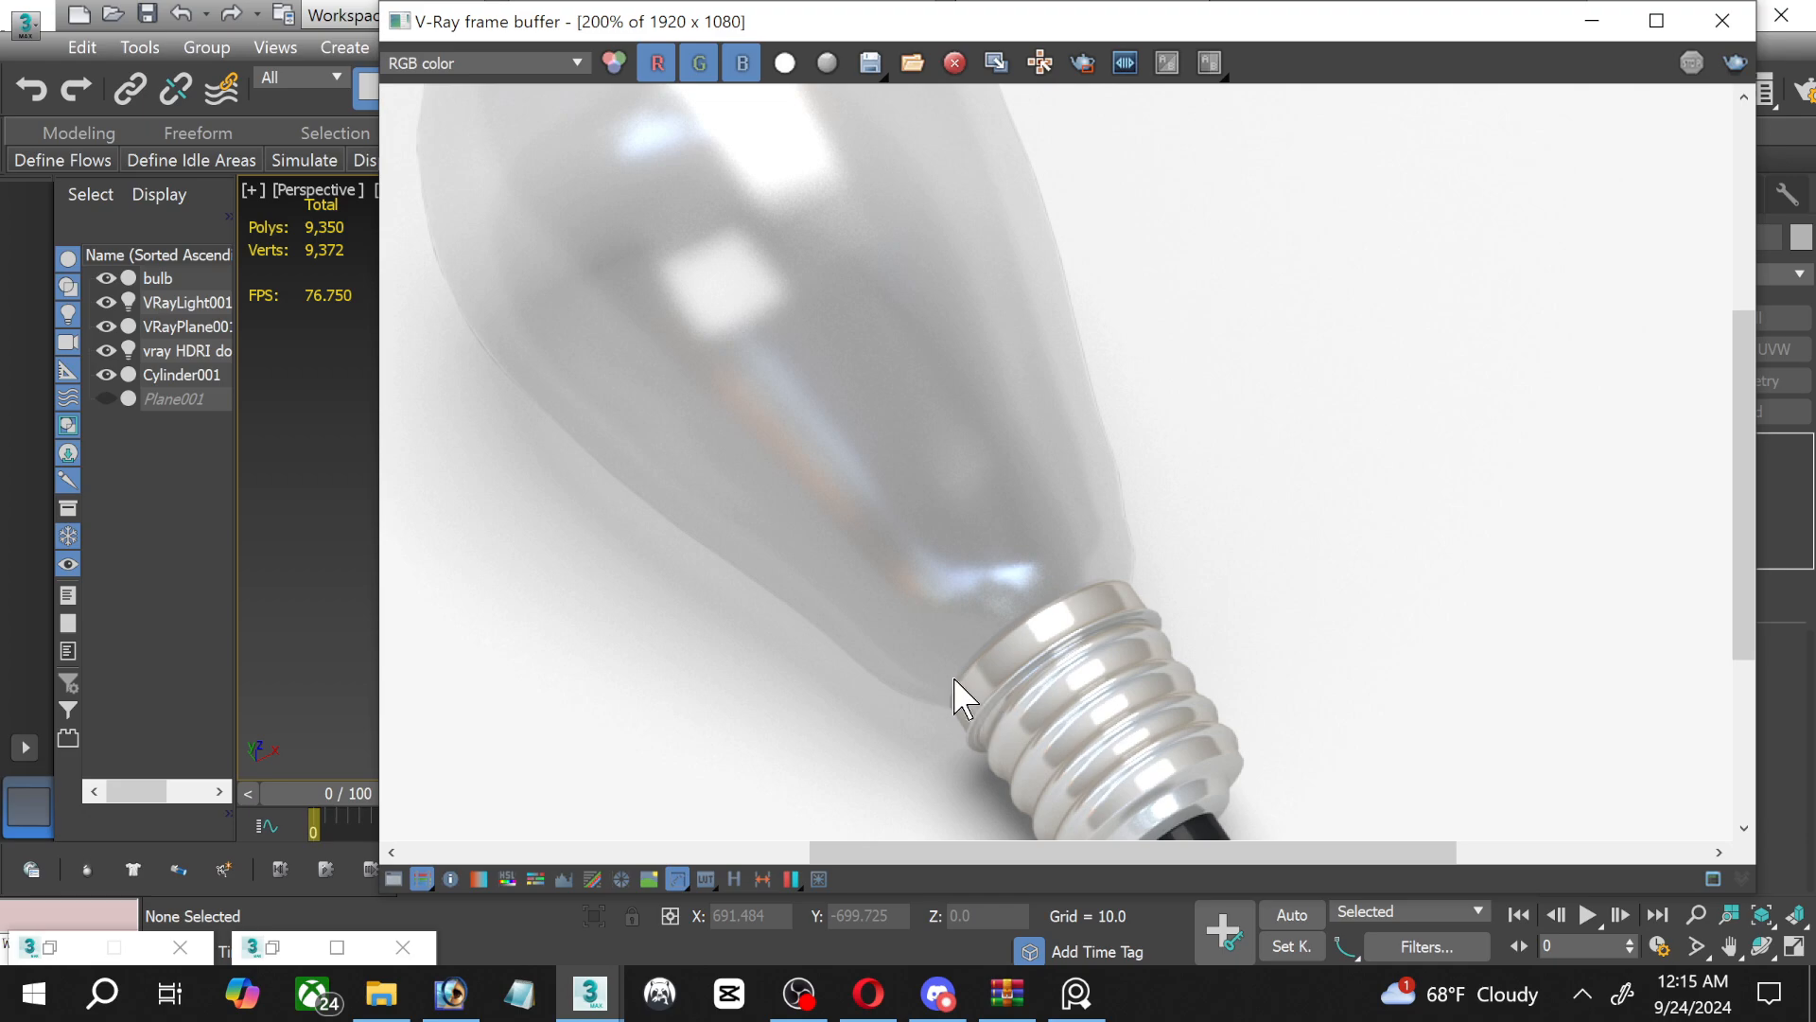
pyautogui.scroll(-1, 955, 698)
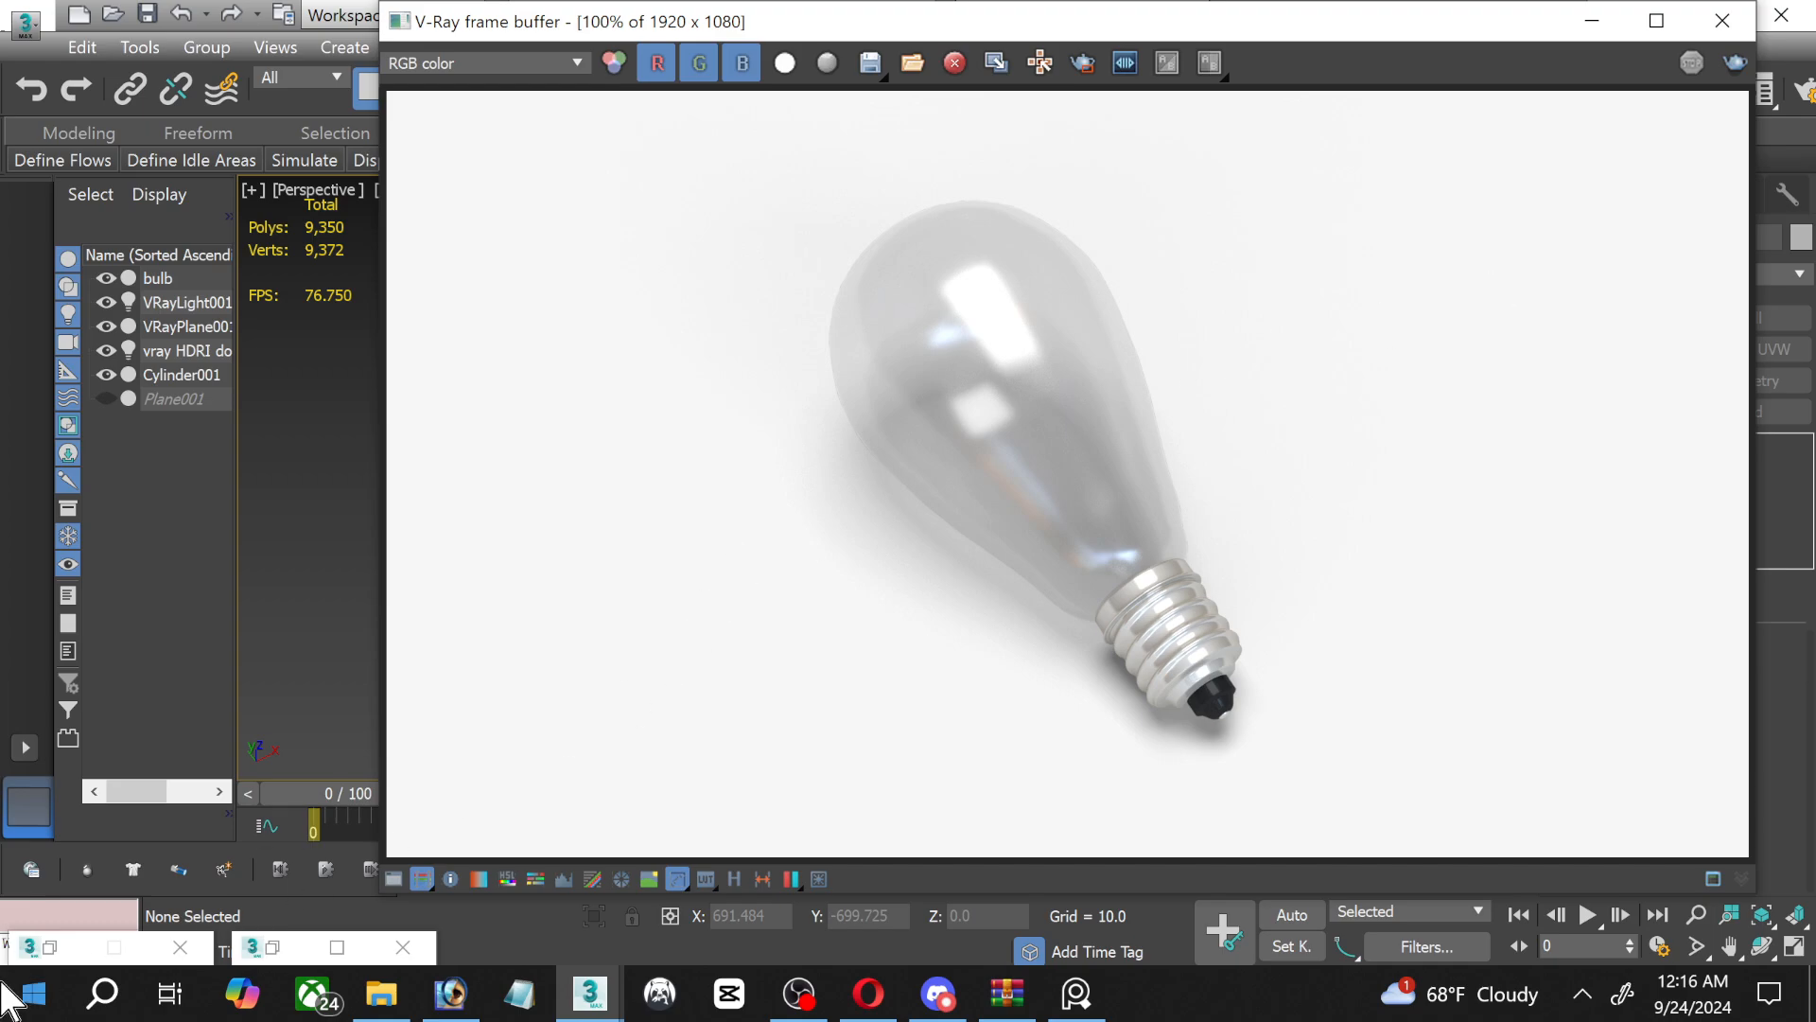
# Bring up the outdoor light bulb.jpg reference beside the render and examine its filament, wires and socket.
pyautogui.click(55, 946)
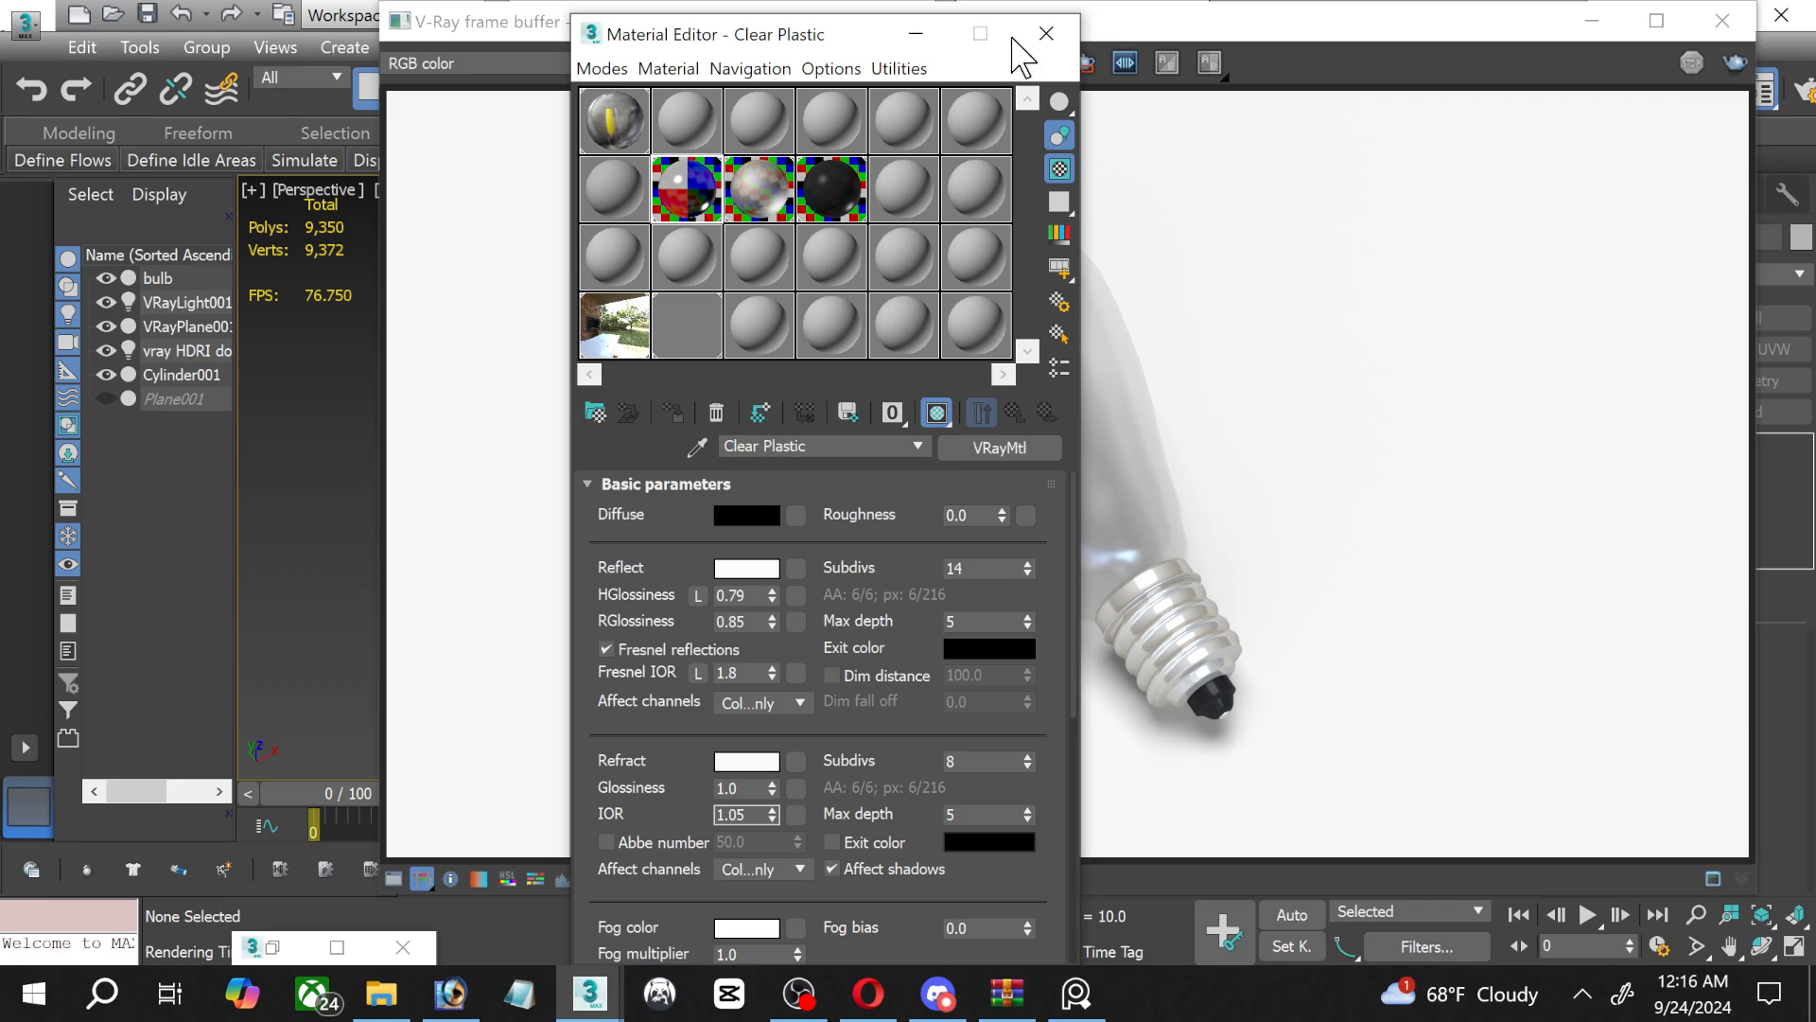
pyautogui.click(1043, 35)
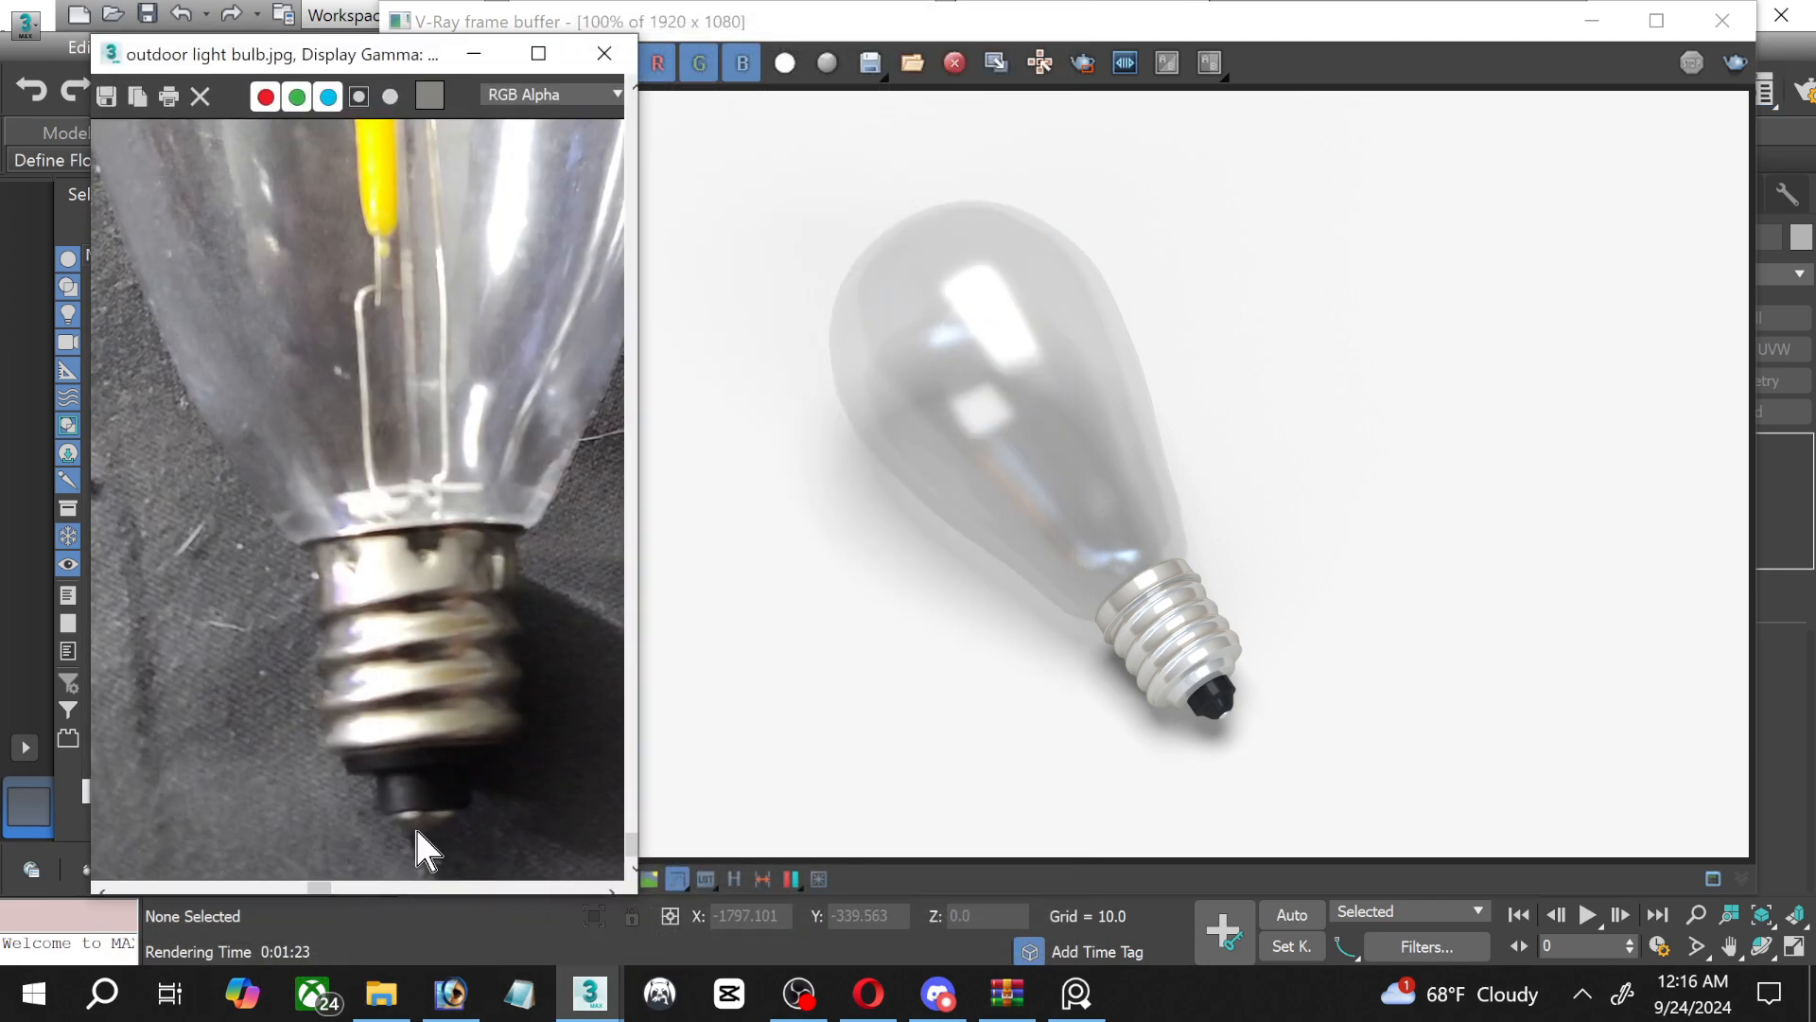
pyautogui.click(244, 949)
pyautogui.scroll(-3, 436, 355)
pyautogui.scroll(5, 356, 397)
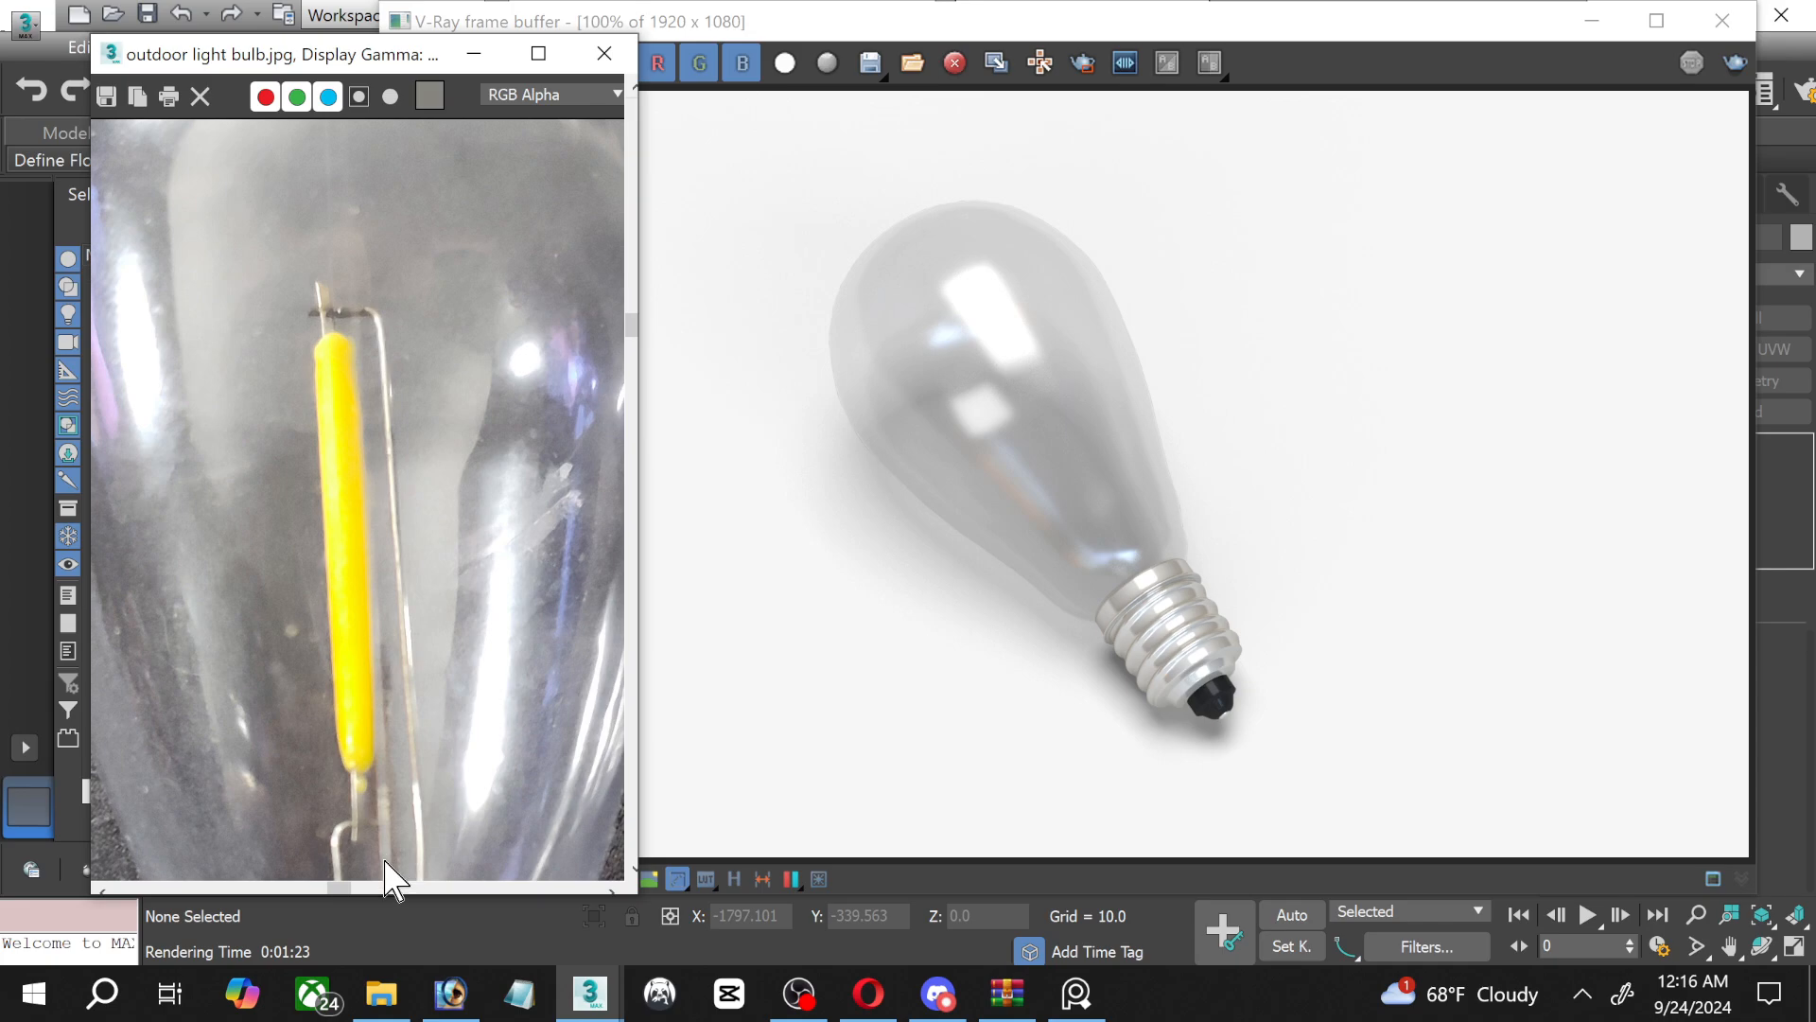
pyautogui.scroll(-4, 388, 865)
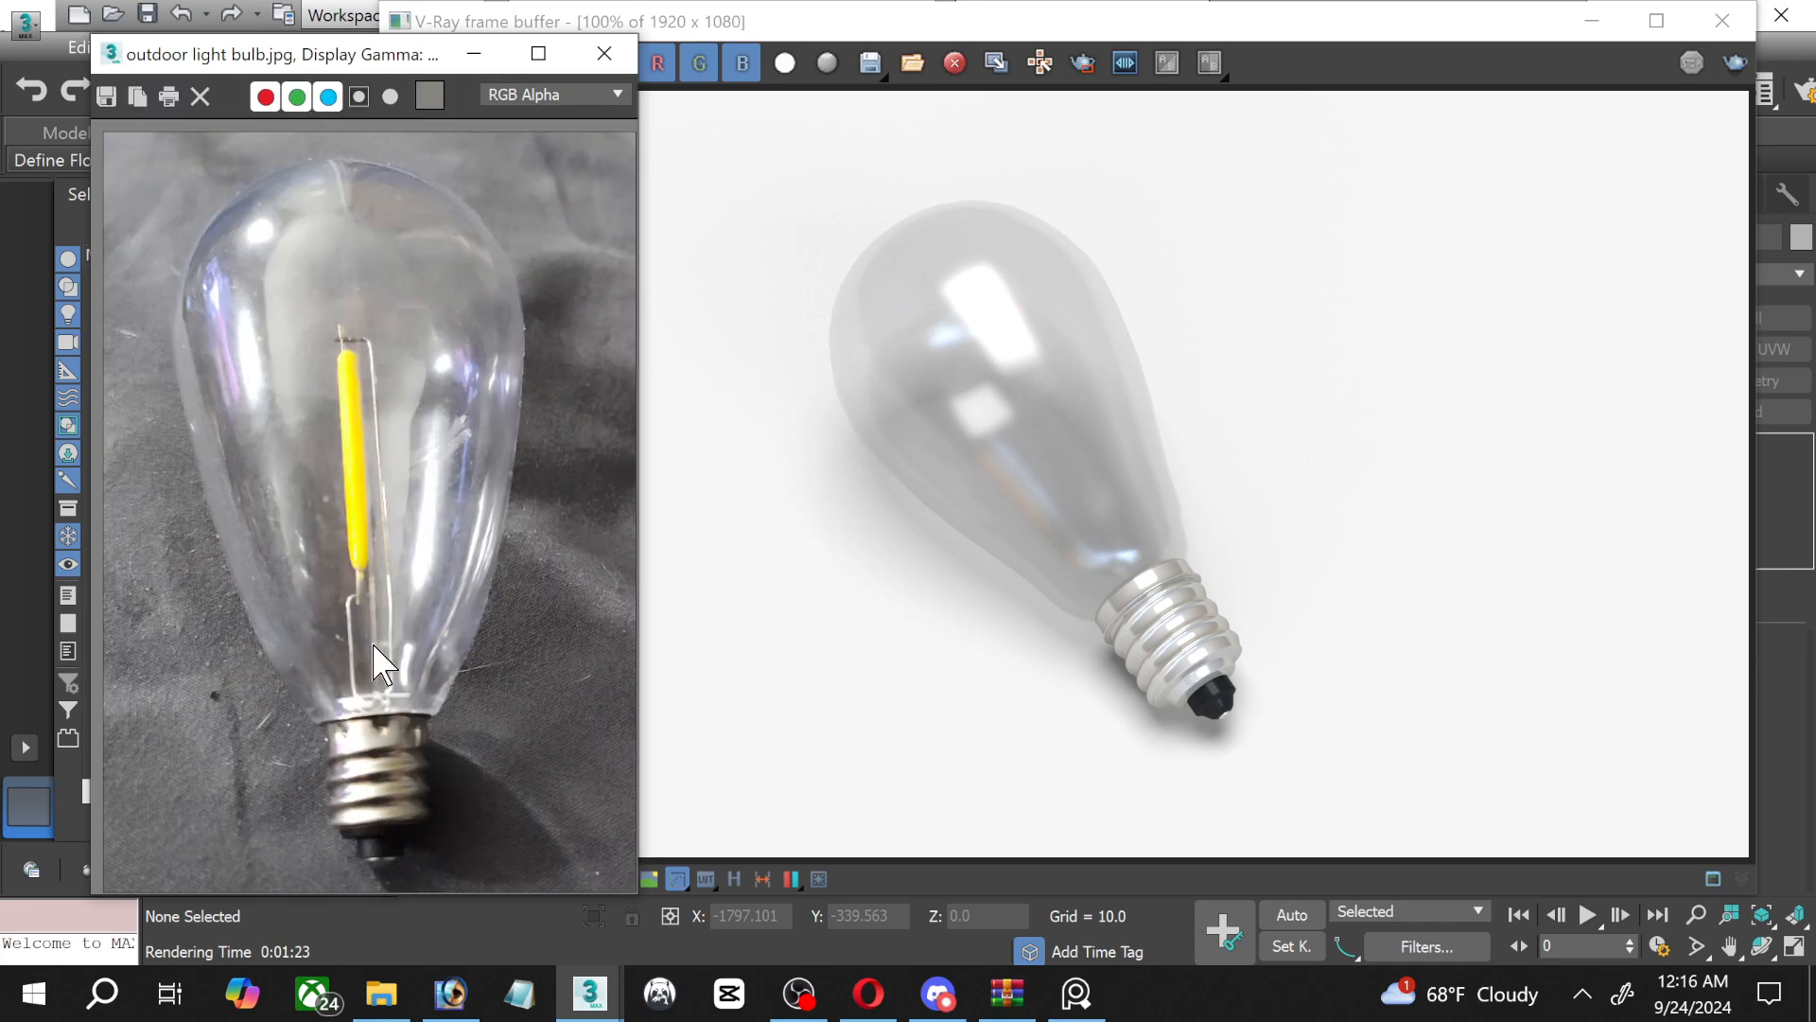